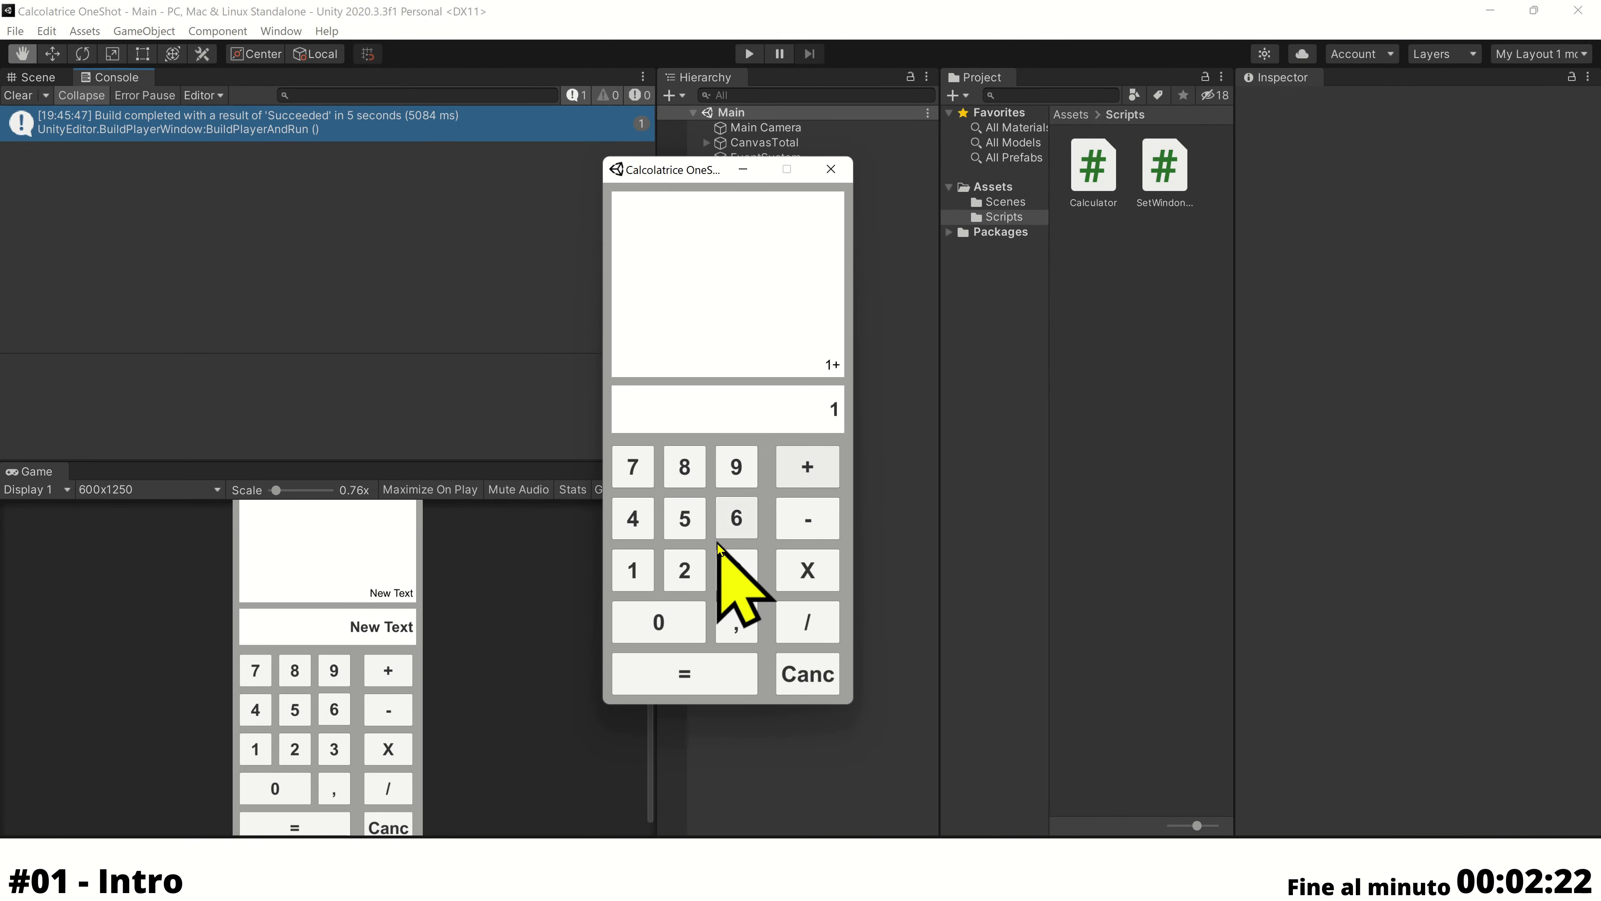
Key the sum 1+1+1+3−5 into the running calculator build, which shows 1
click(633, 571)
click(796, 477)
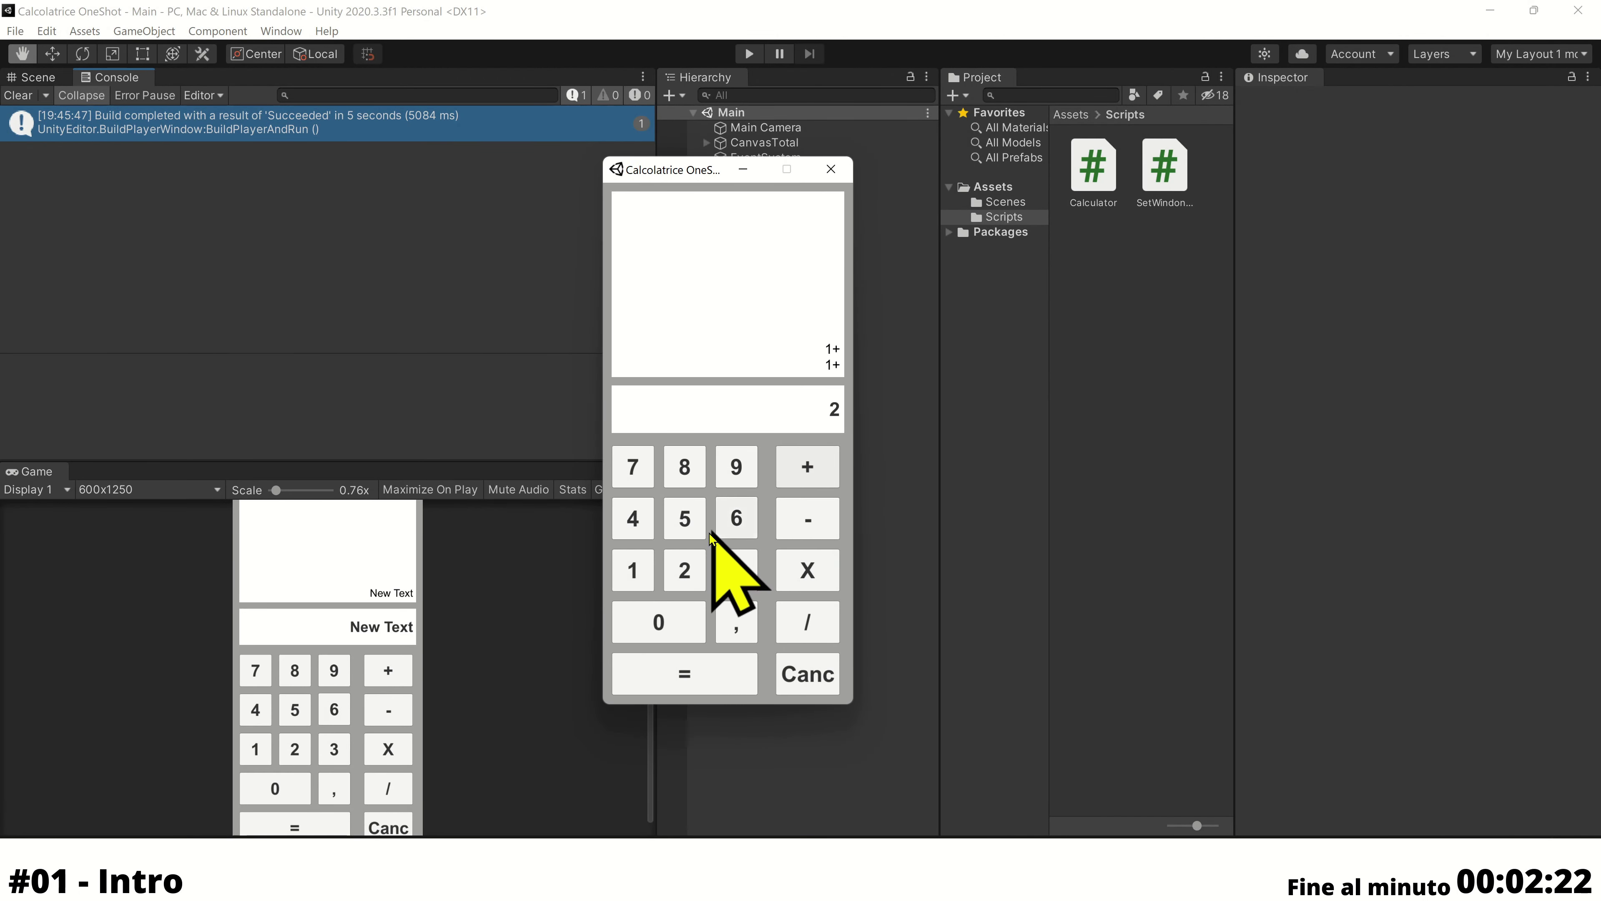
click(634, 573)
click(814, 480)
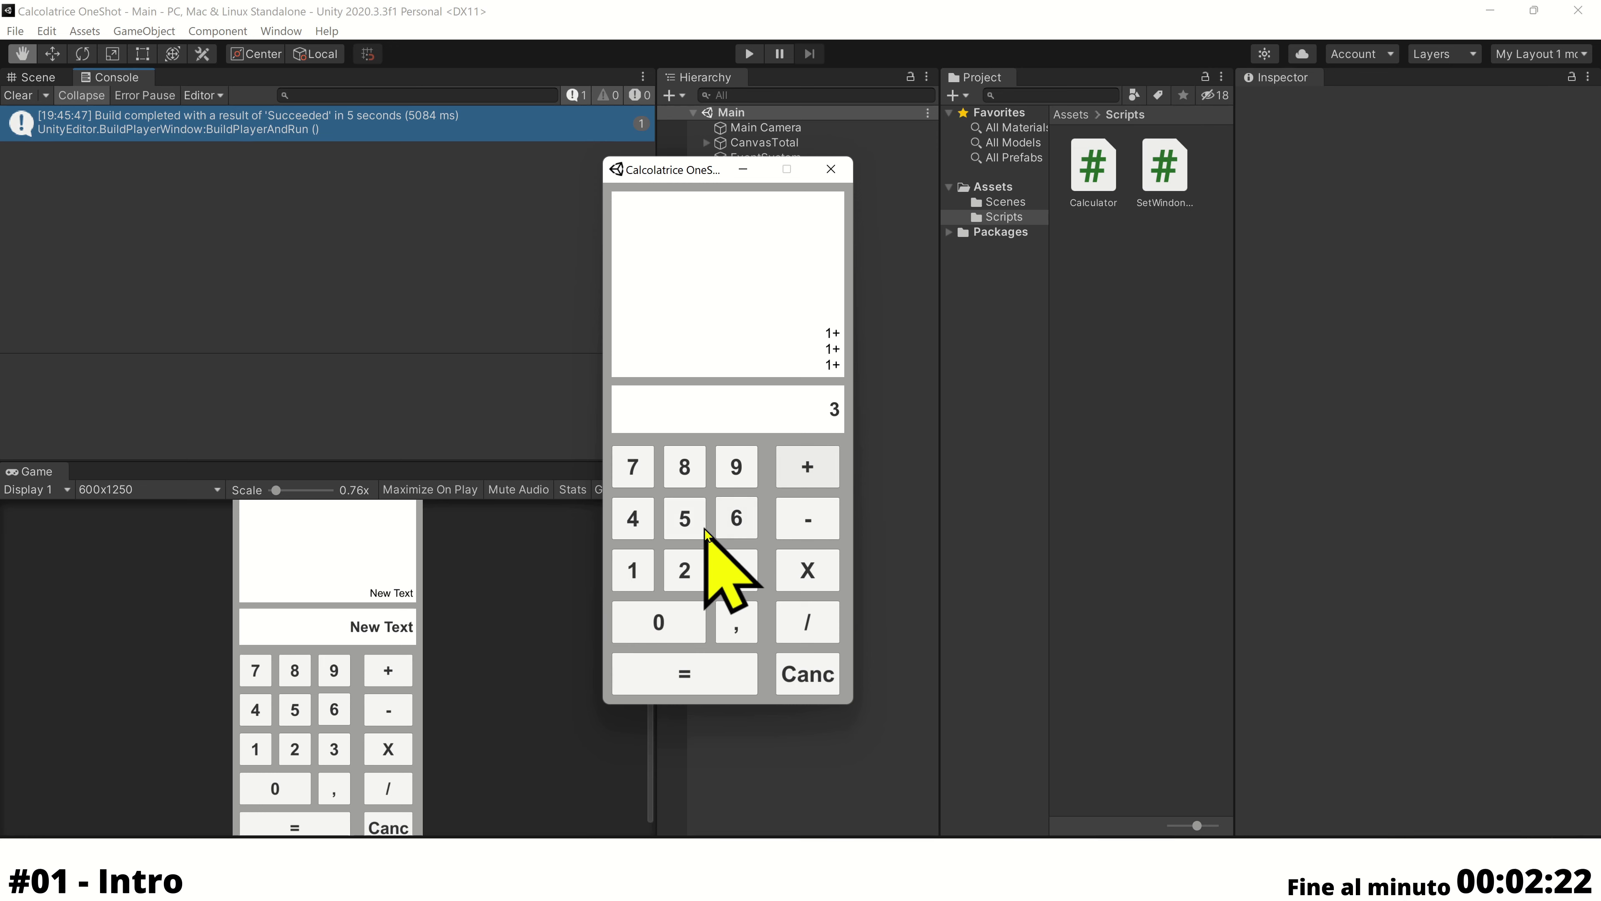
click(799, 519)
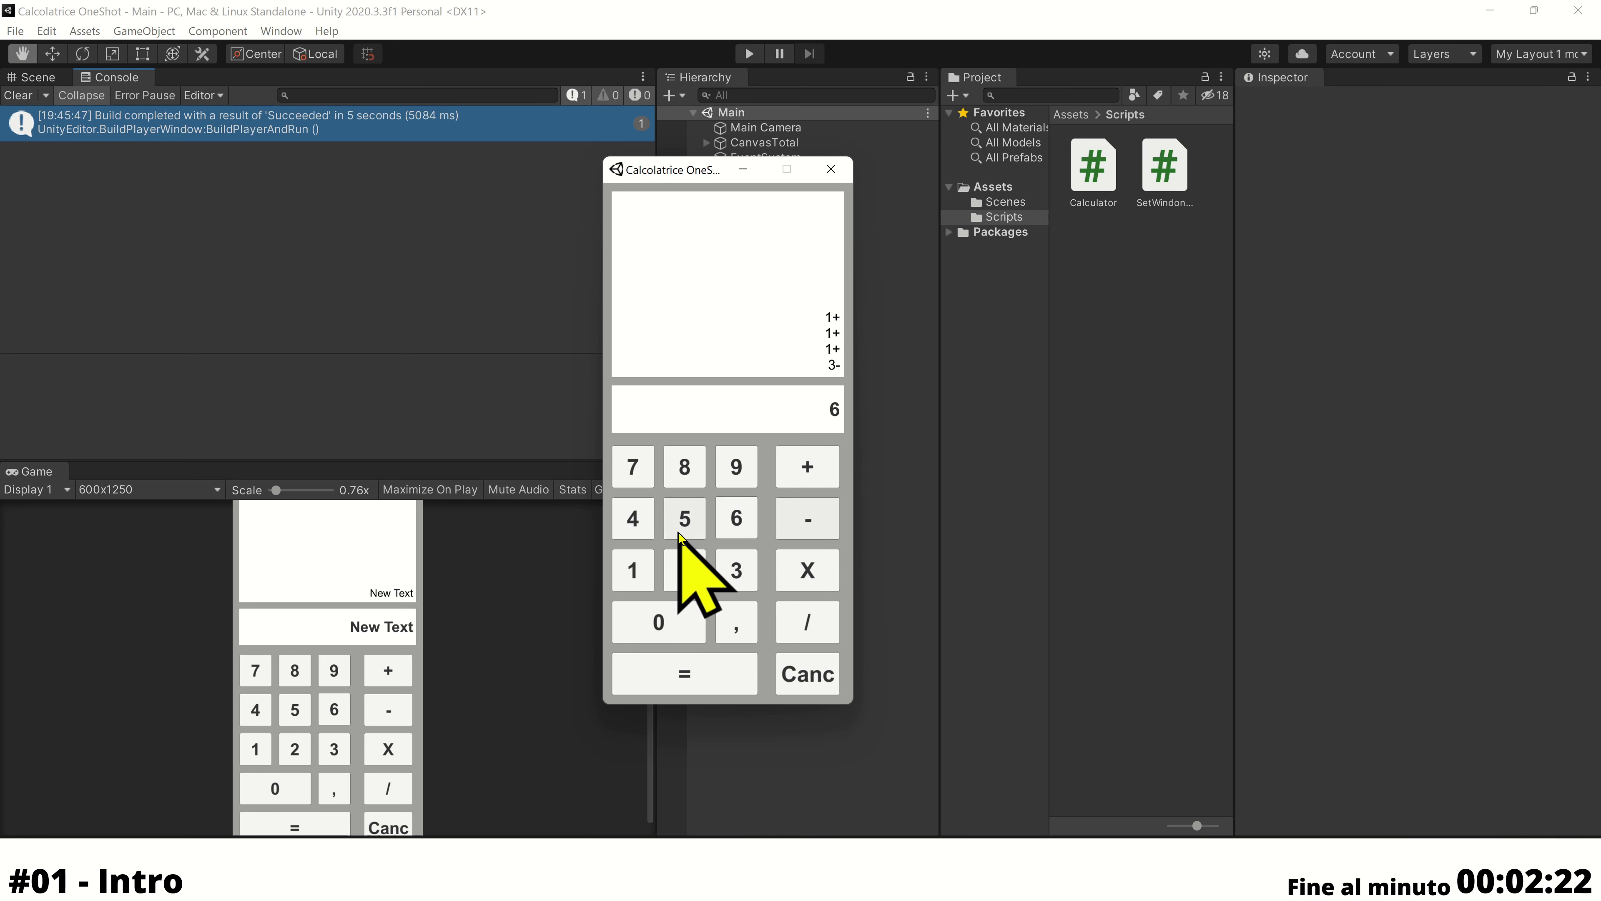
click(688, 523)
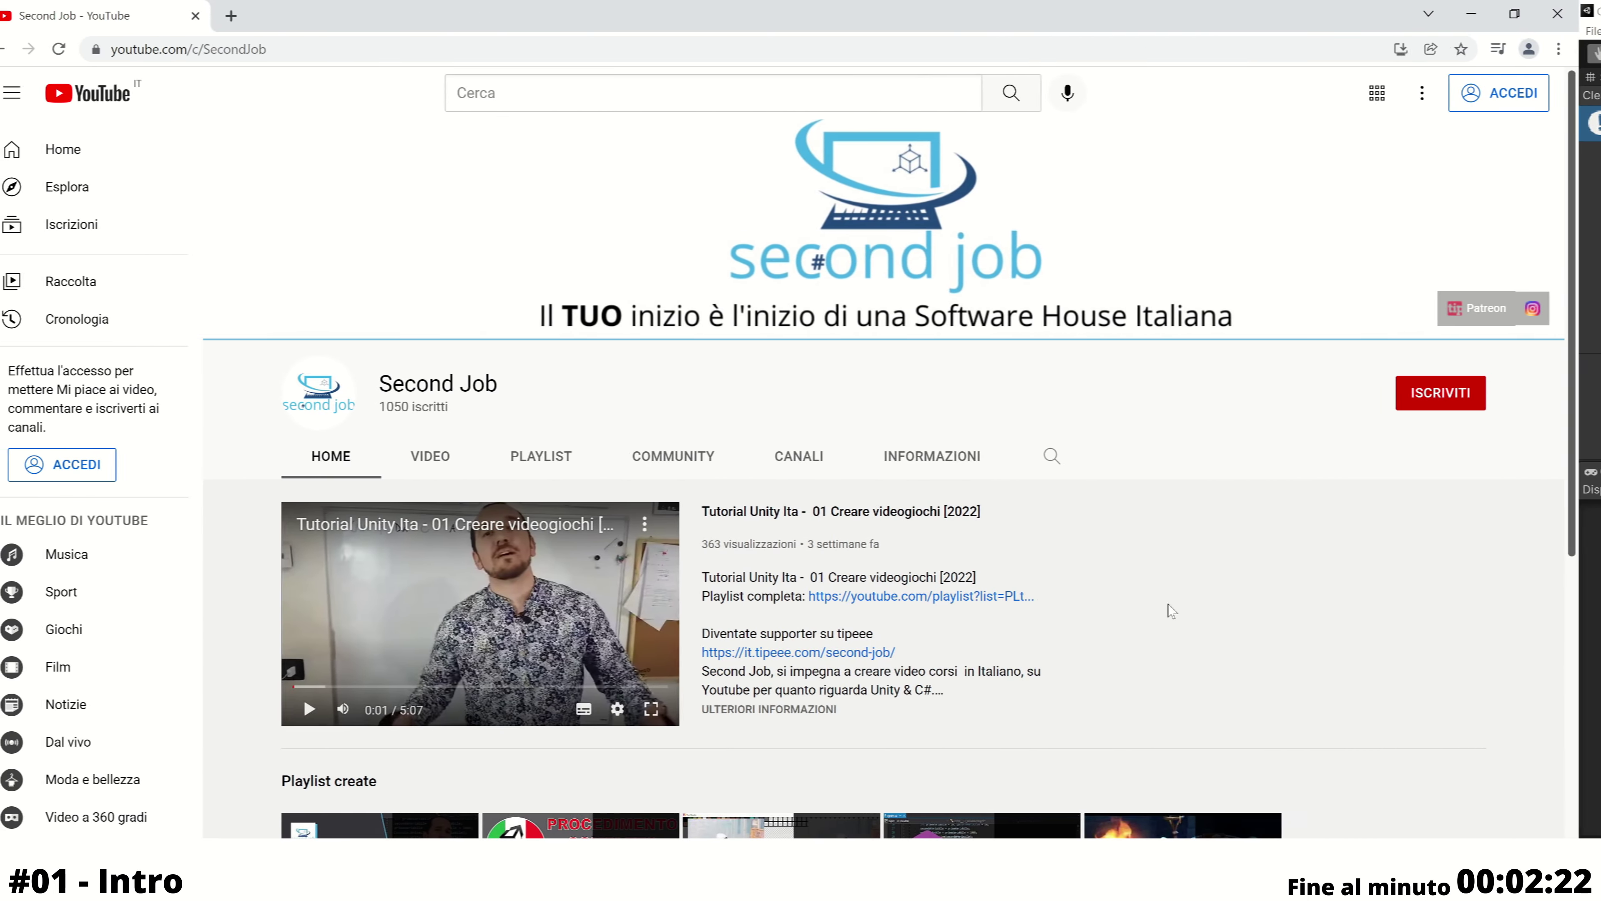
Show the playlists page of the Second Job YouTube channel
click(561, 466)
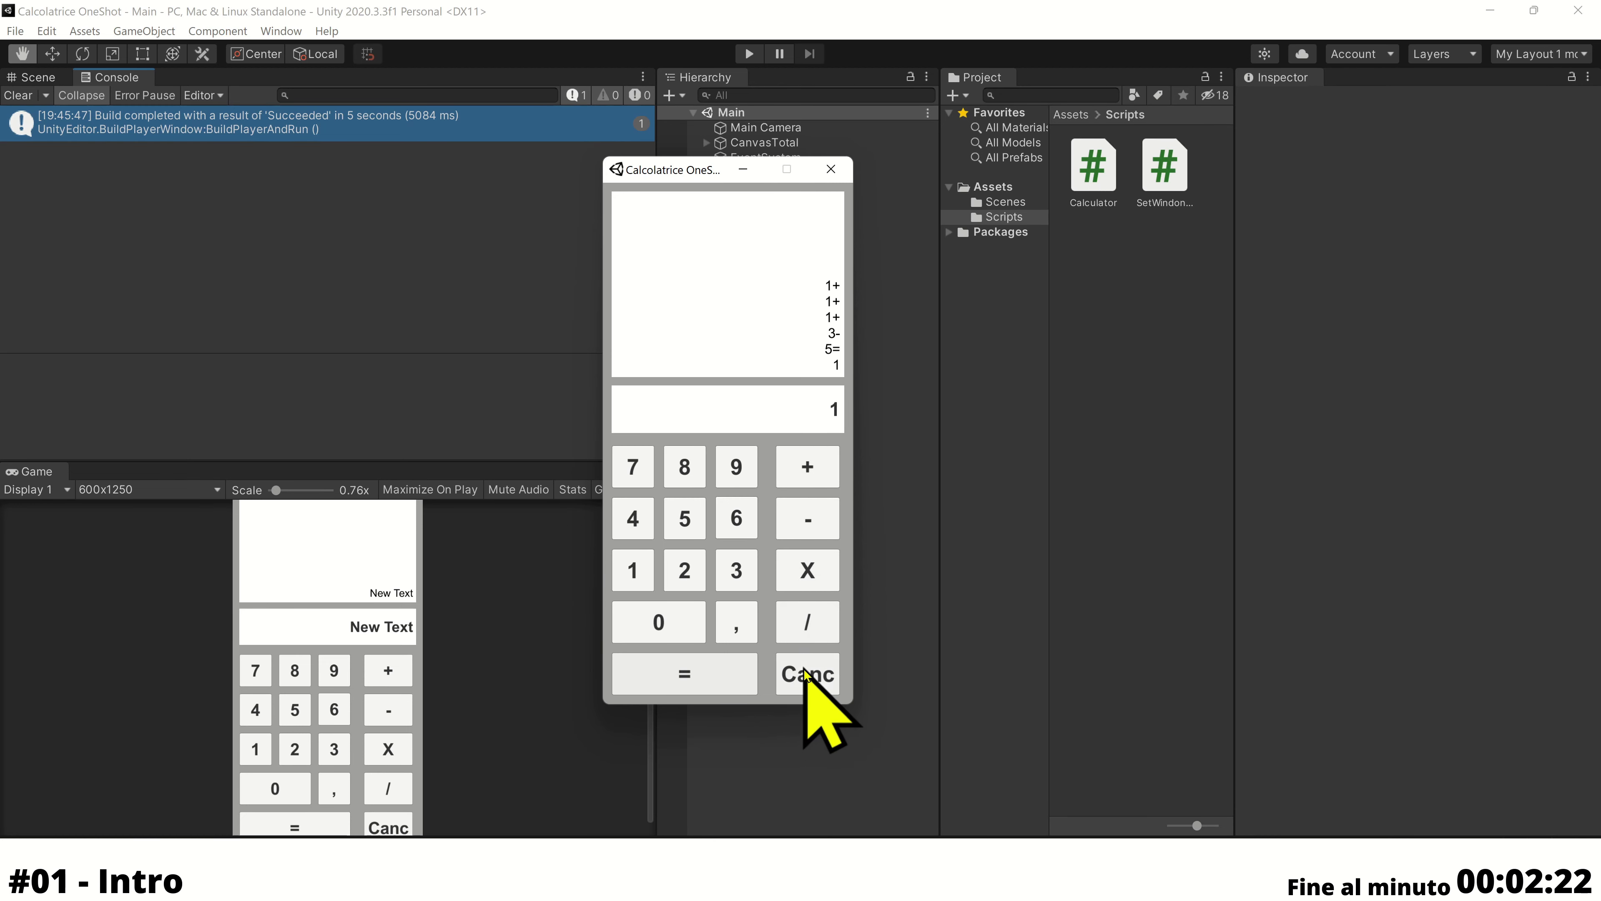
Clear the calculator and compute 11,11 + 10, giving 21,11
click(807, 682)
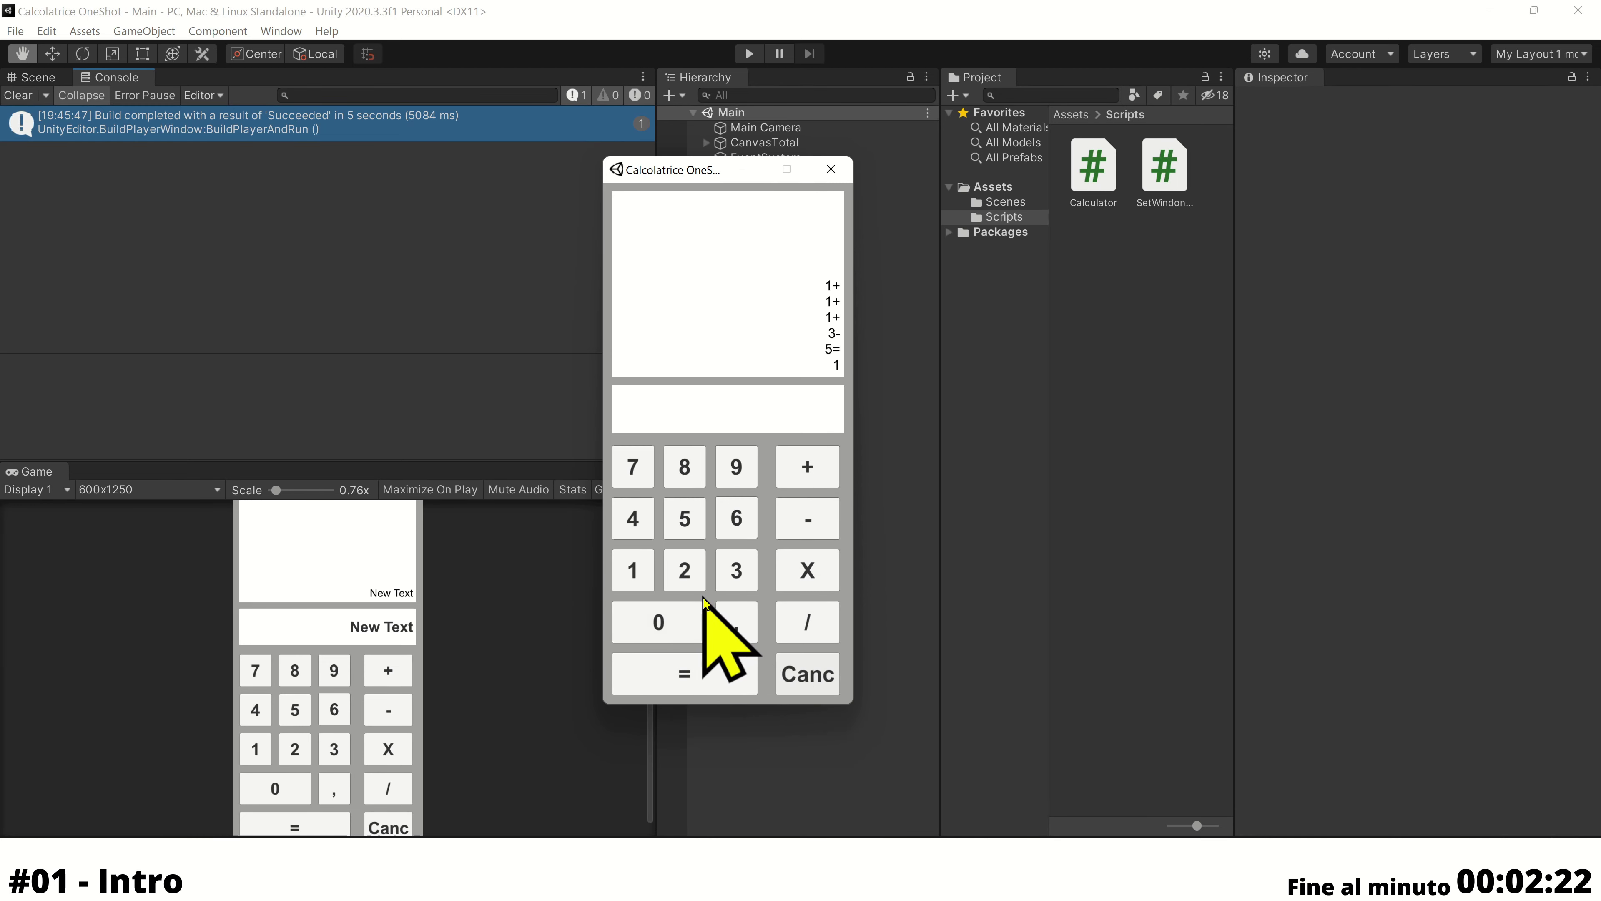
click(638, 570)
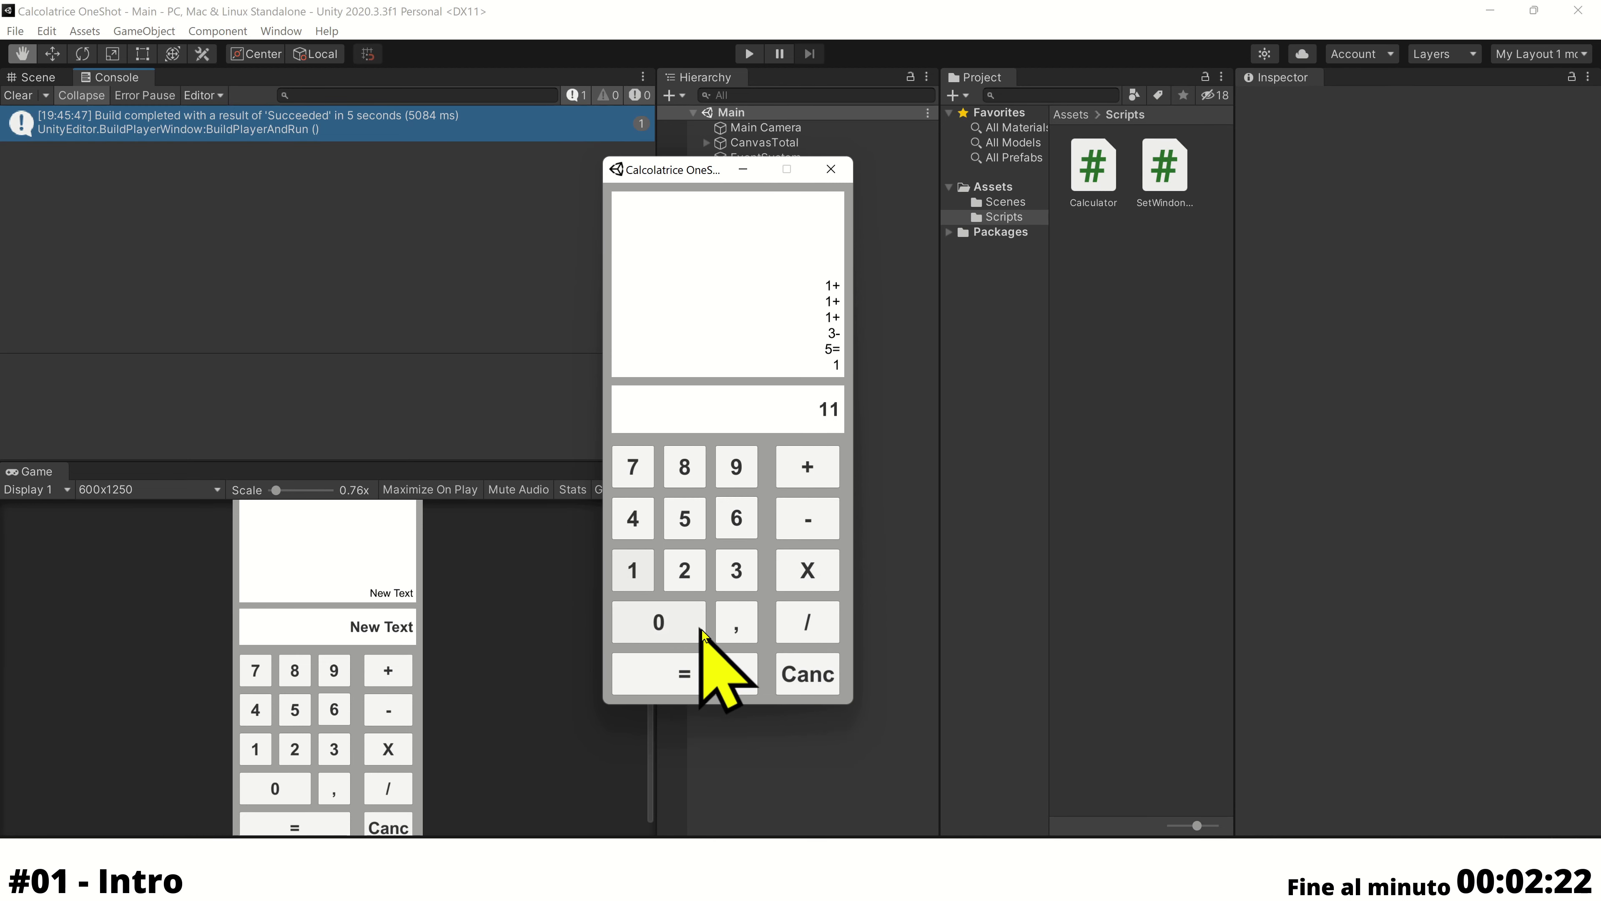
click(736, 623)
click(635, 581)
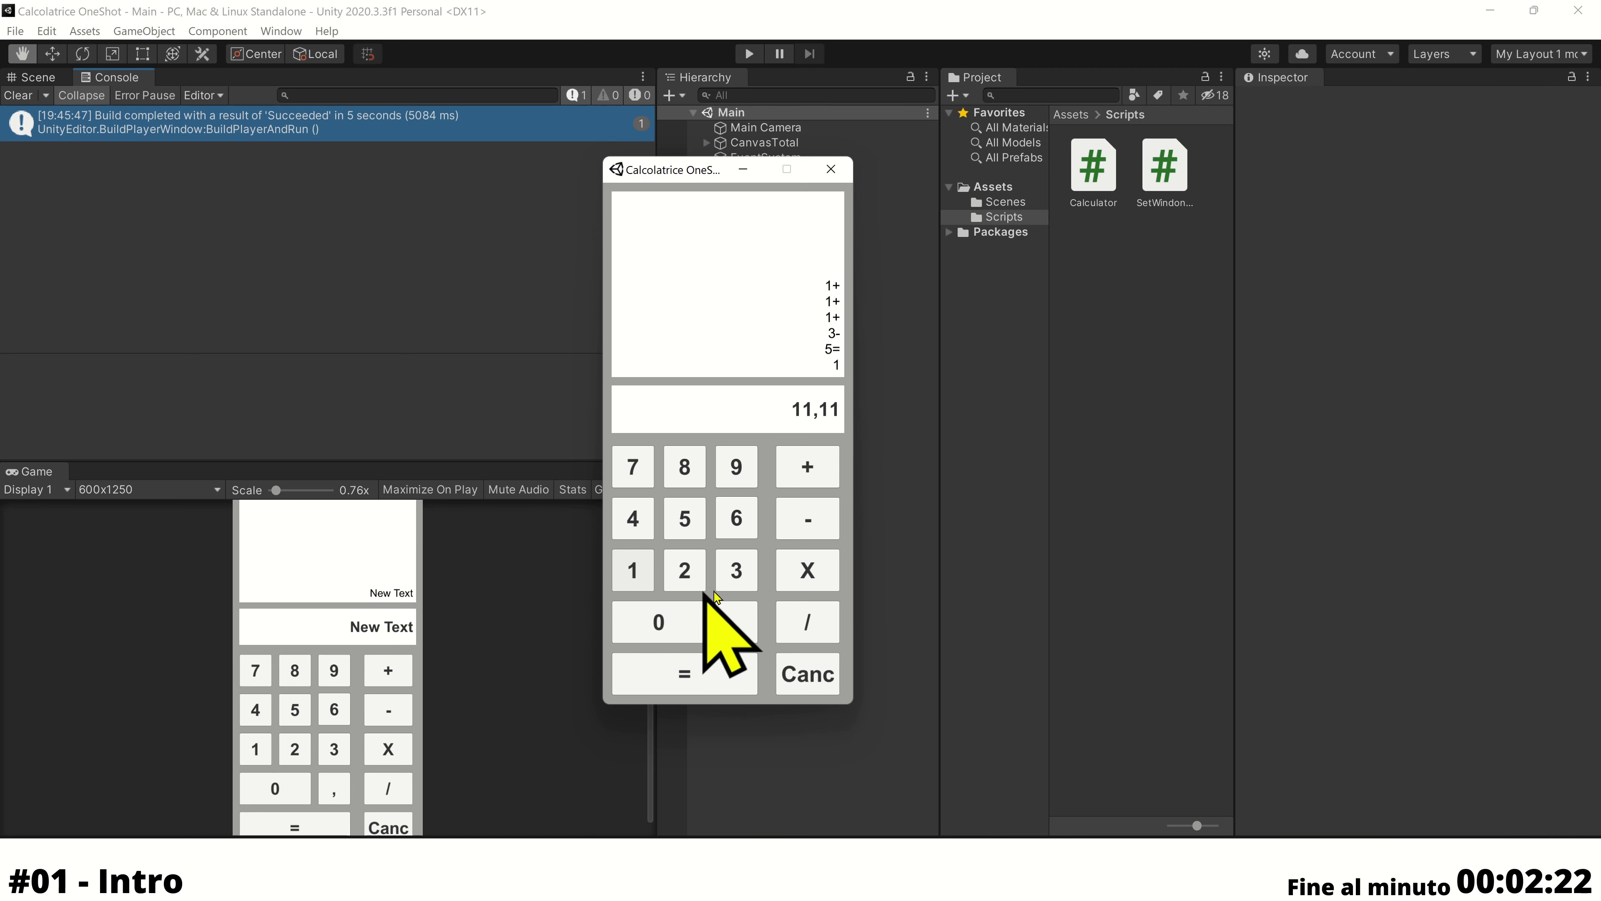
click(636, 571)
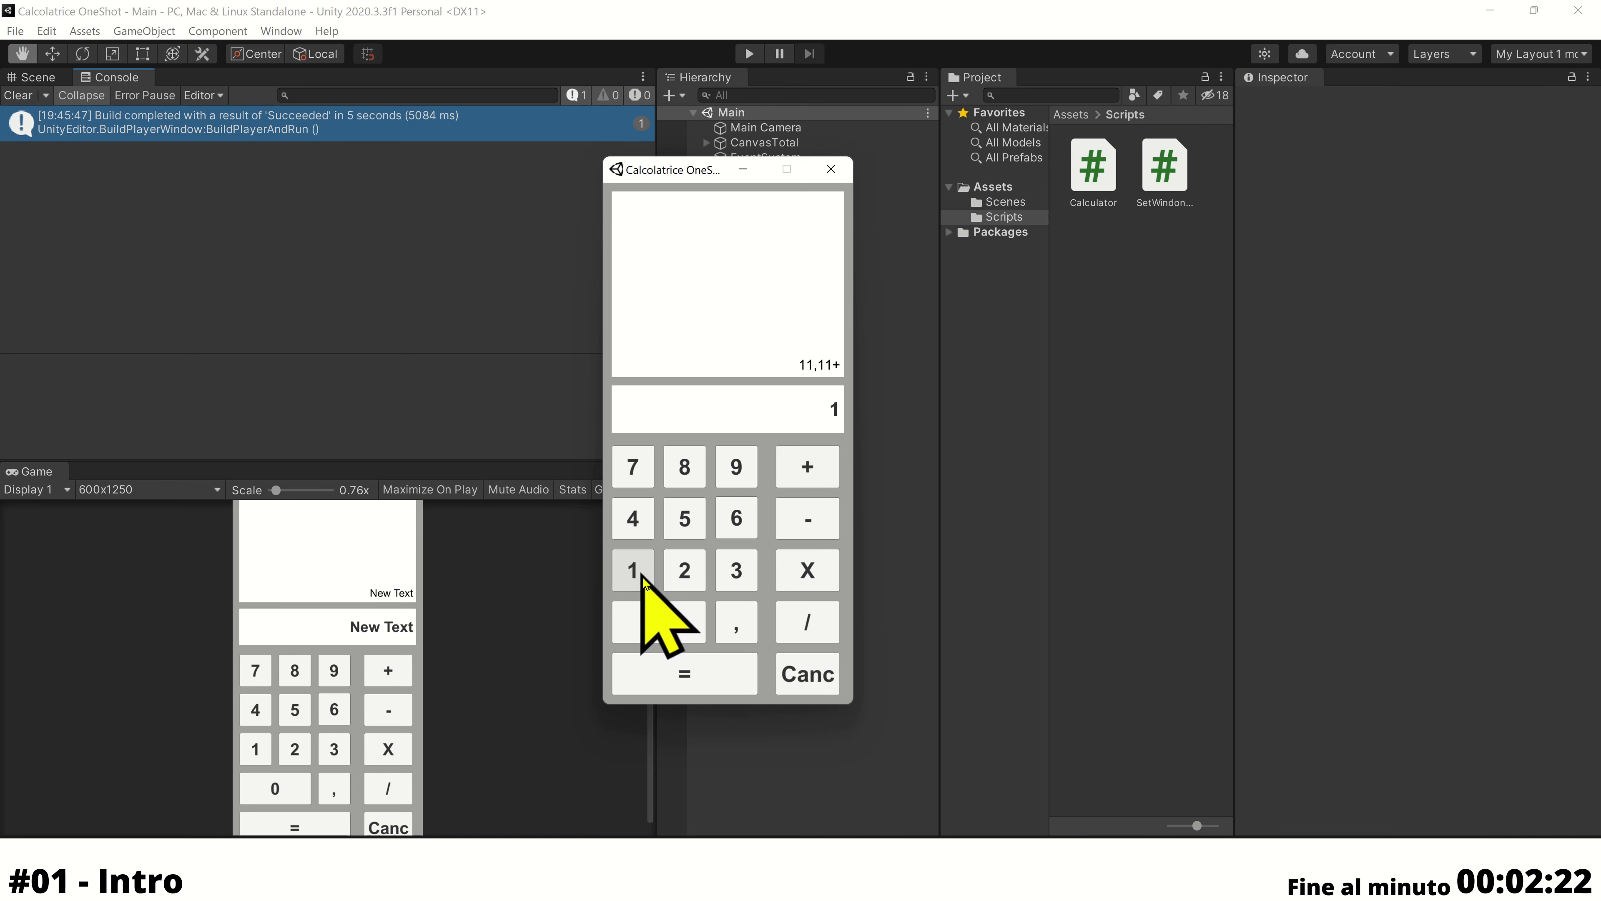
click(659, 623)
click(712, 673)
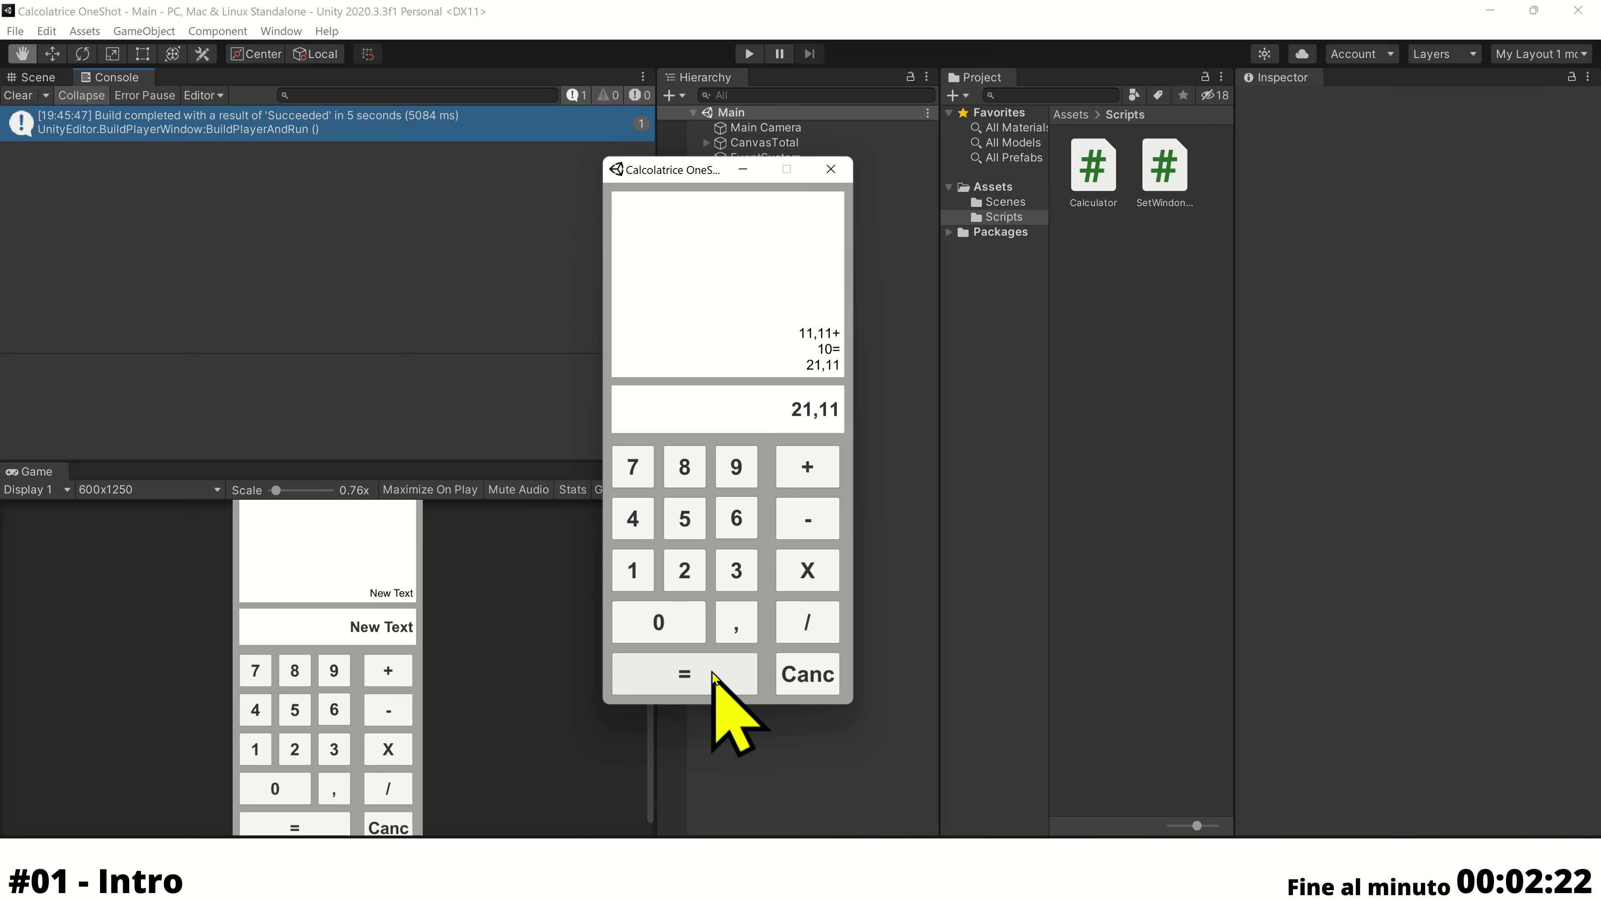
Clear the result and compute 5 / 2, giving 2,5
click(810, 675)
click(685, 518)
click(795, 615)
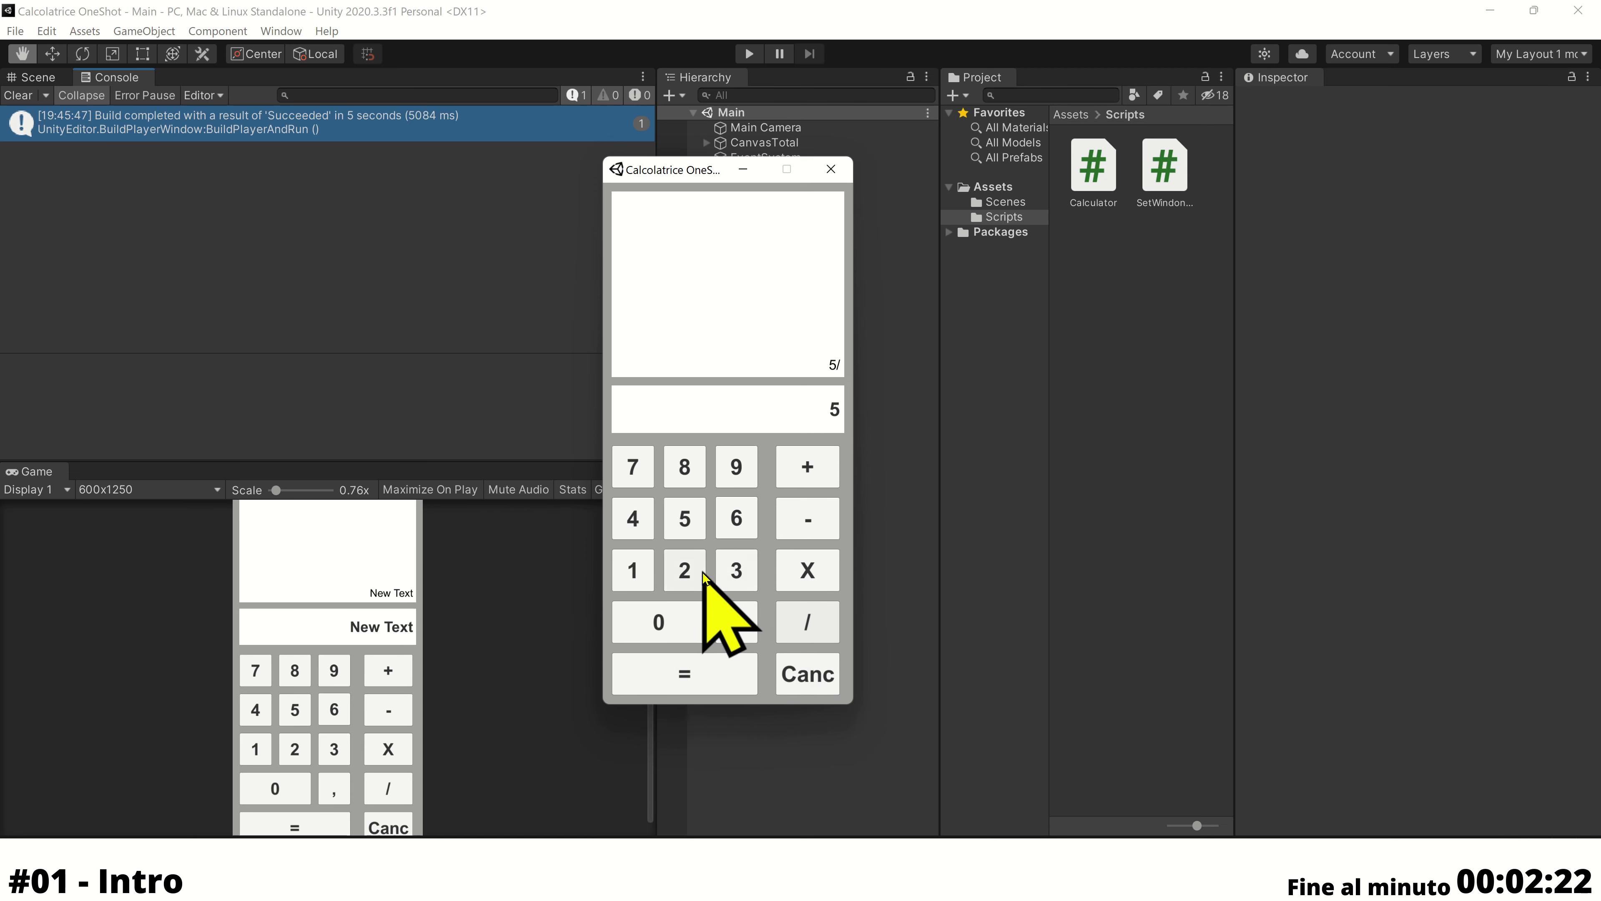
click(688, 571)
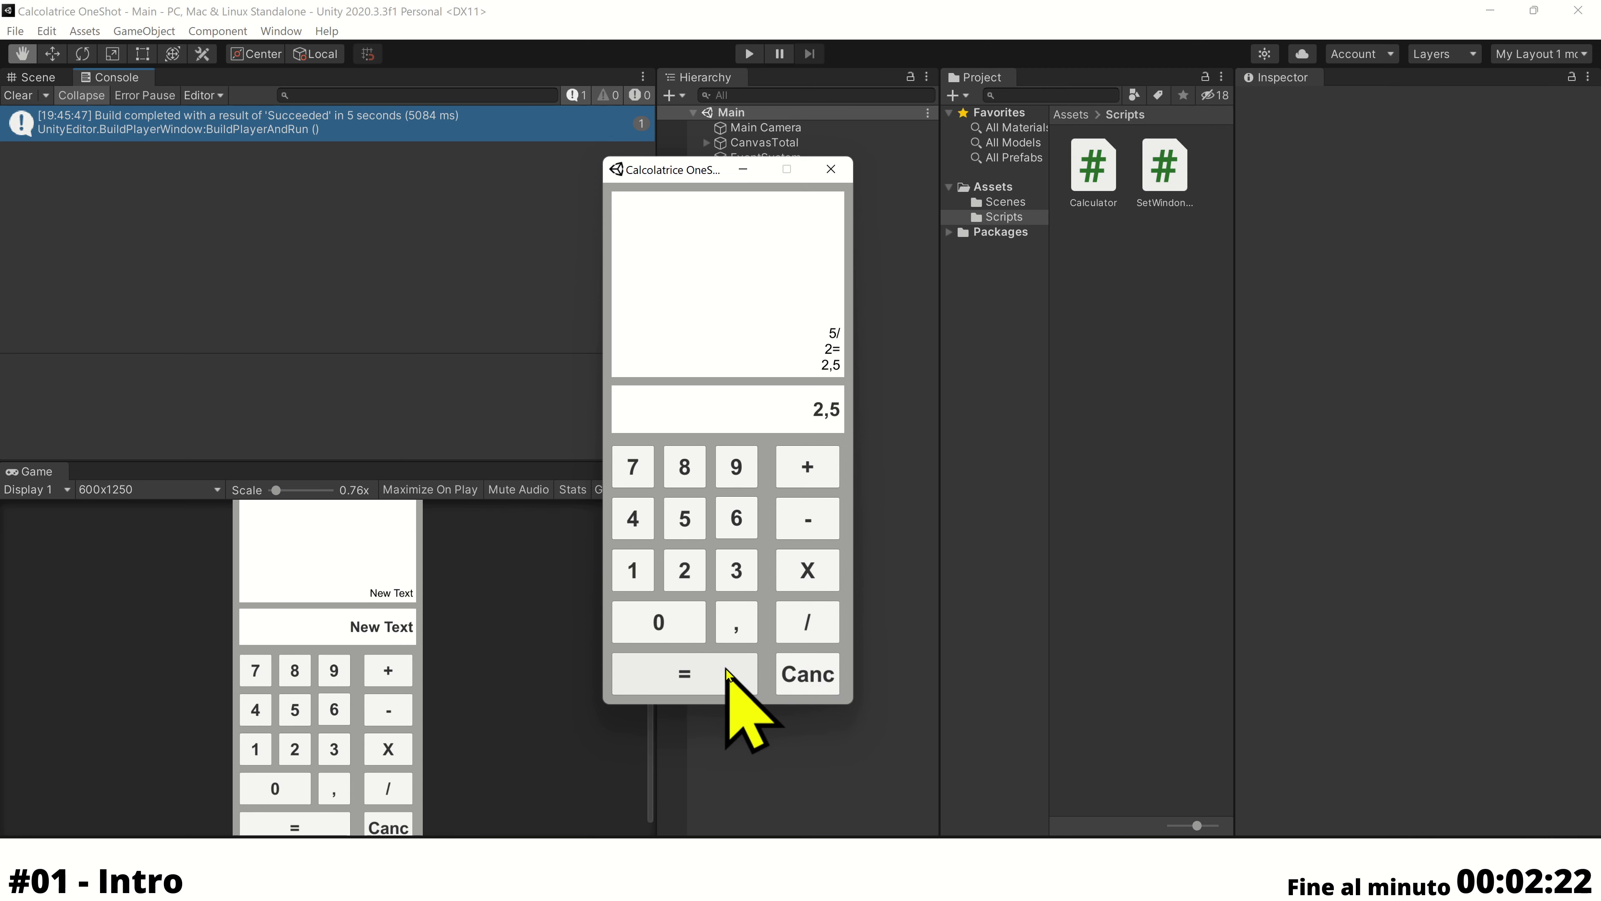
Clear again and add 8+8+8+8+8 for a total of 40
click(807, 679)
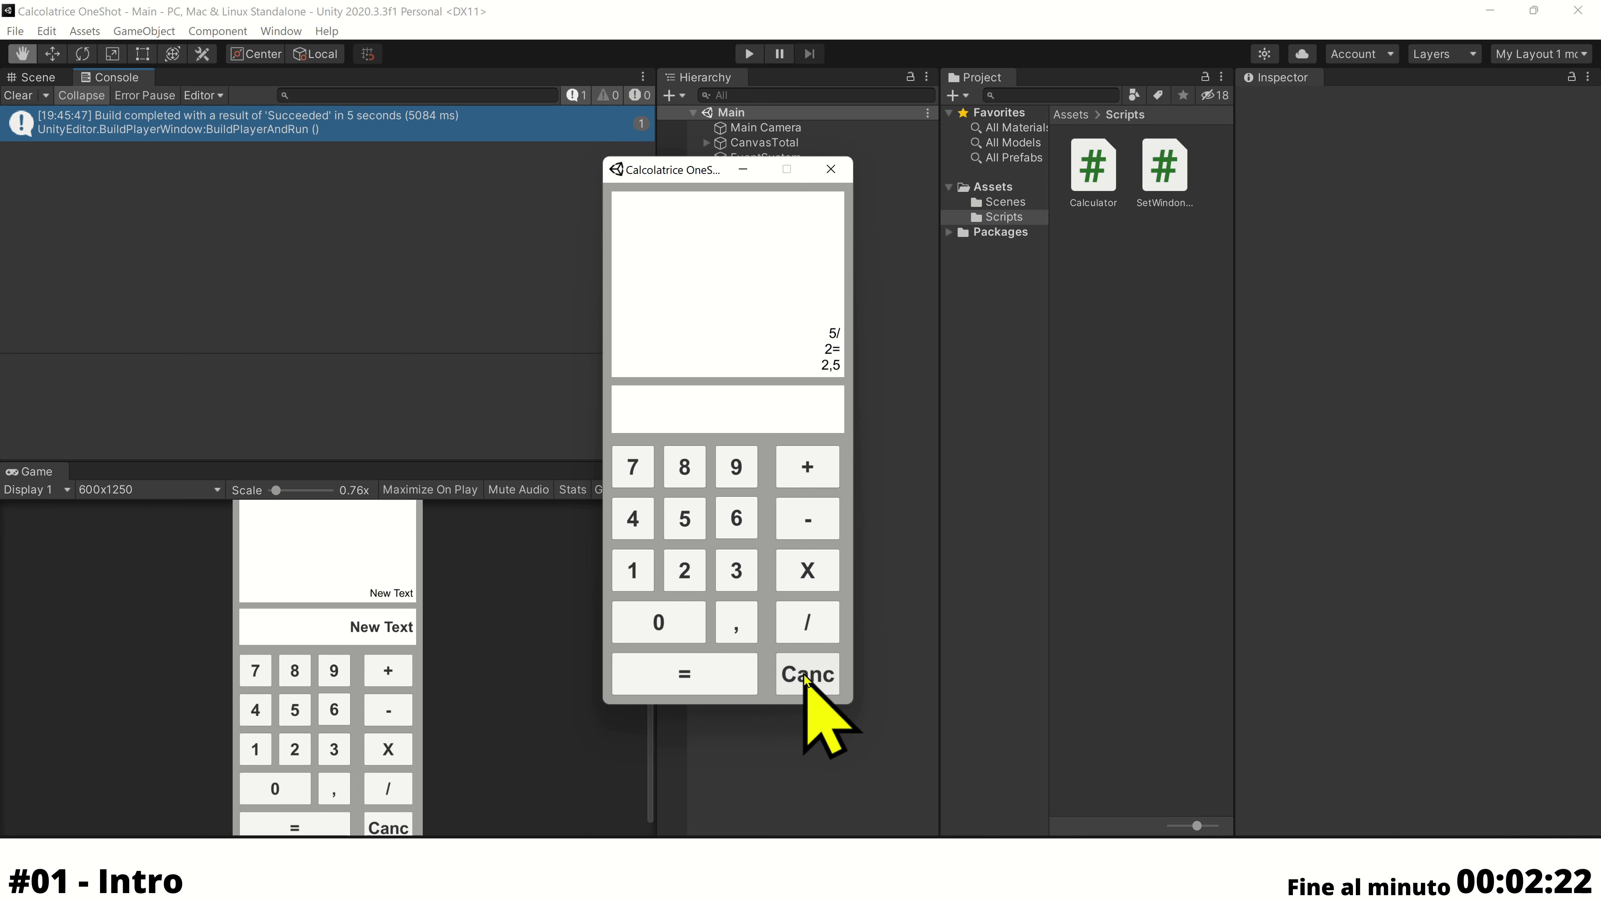
click(687, 467)
click(788, 480)
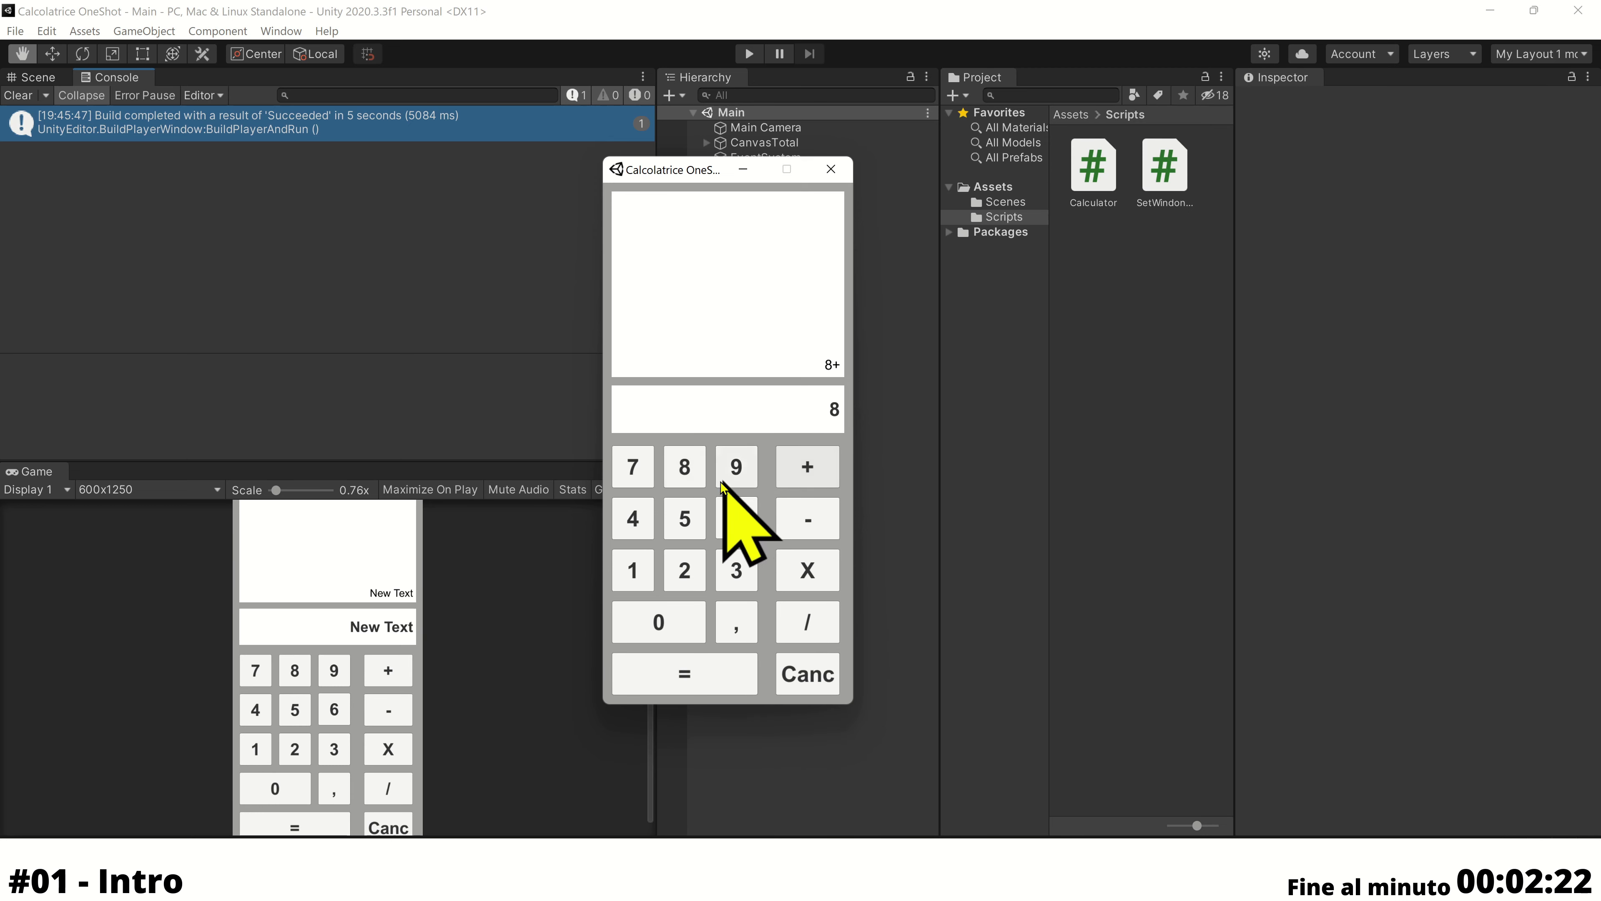
click(796, 474)
click(691, 465)
click(795, 470)
click(690, 466)
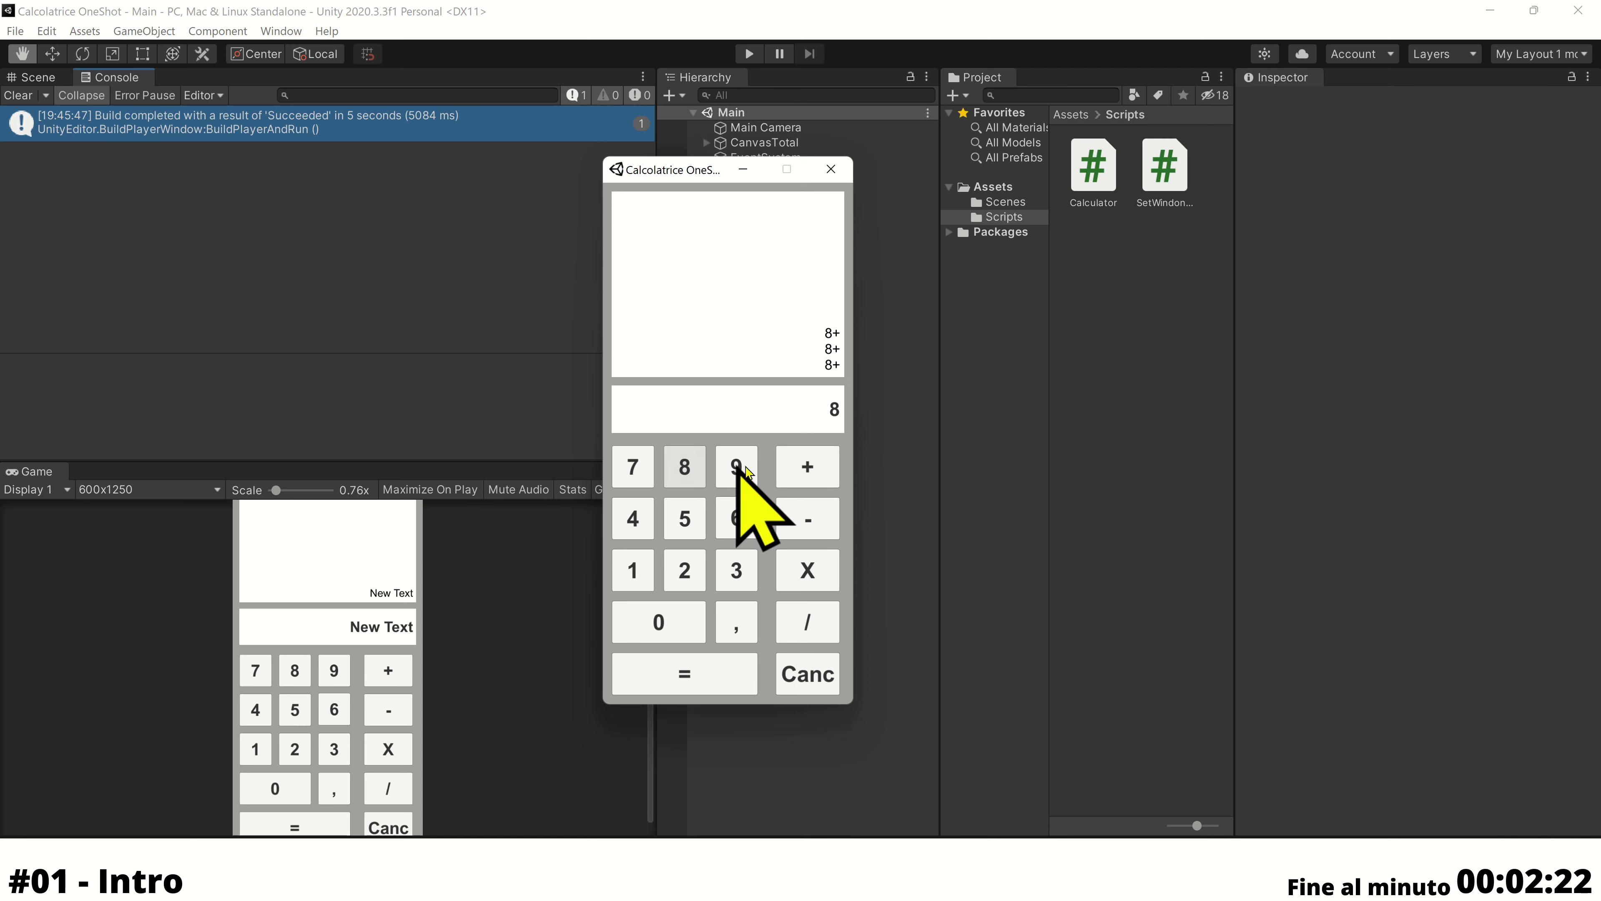
click(799, 472)
click(685, 466)
click(706, 670)
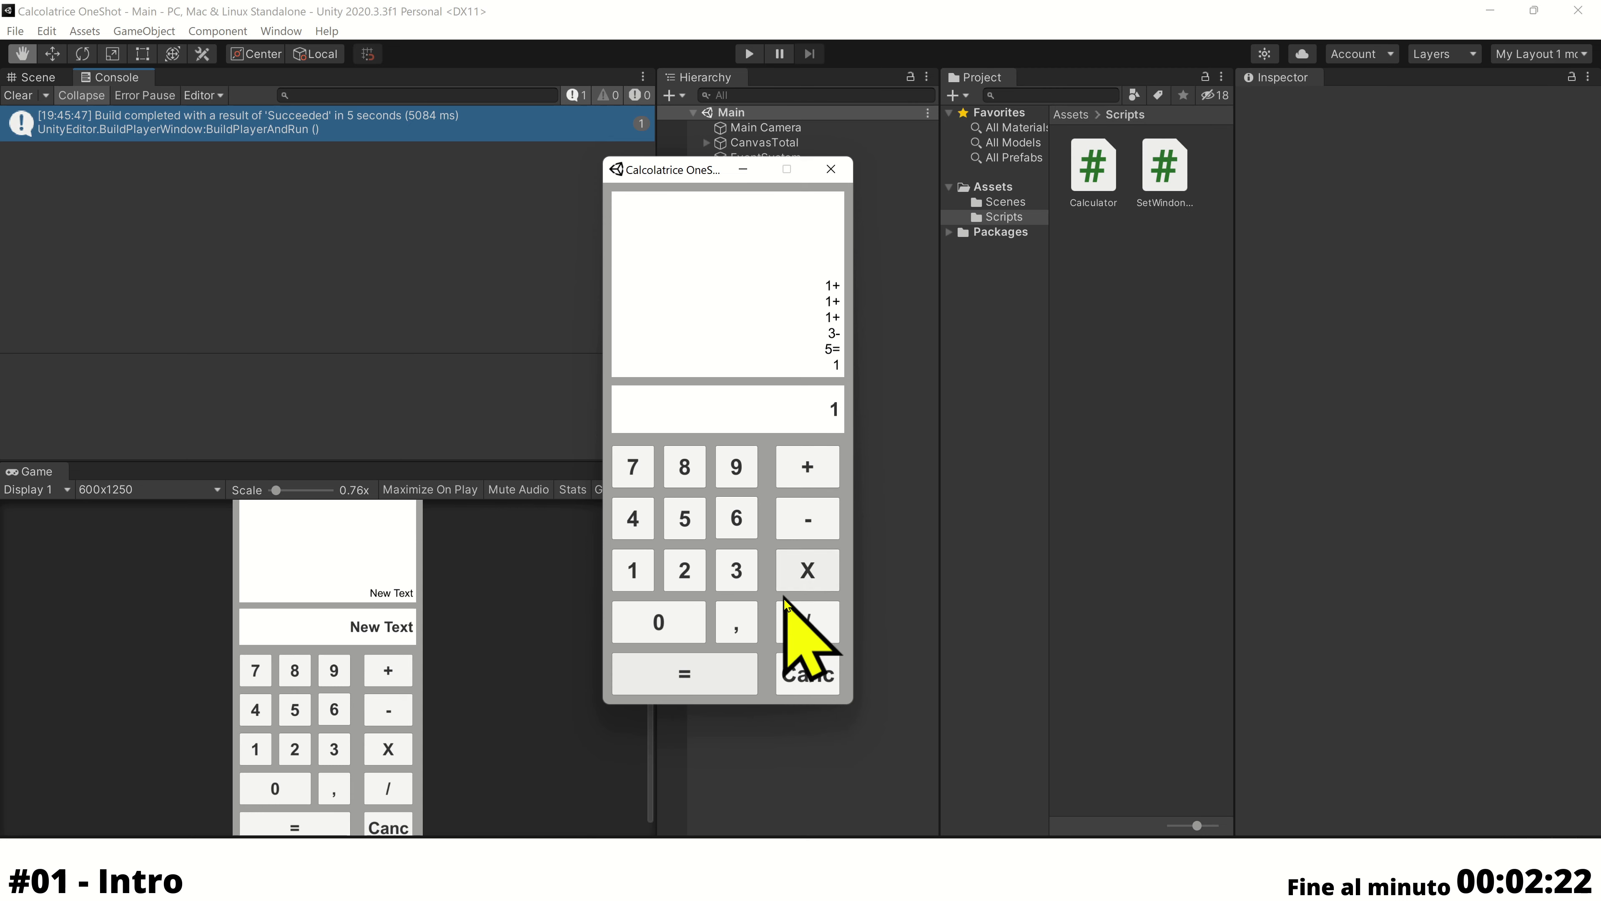
Clear the calculator and compute 11,11 + 10 = 21,11
click(800, 666)
click(633, 569)
click(633, 570)
click(735, 624)
double_click(633, 569)
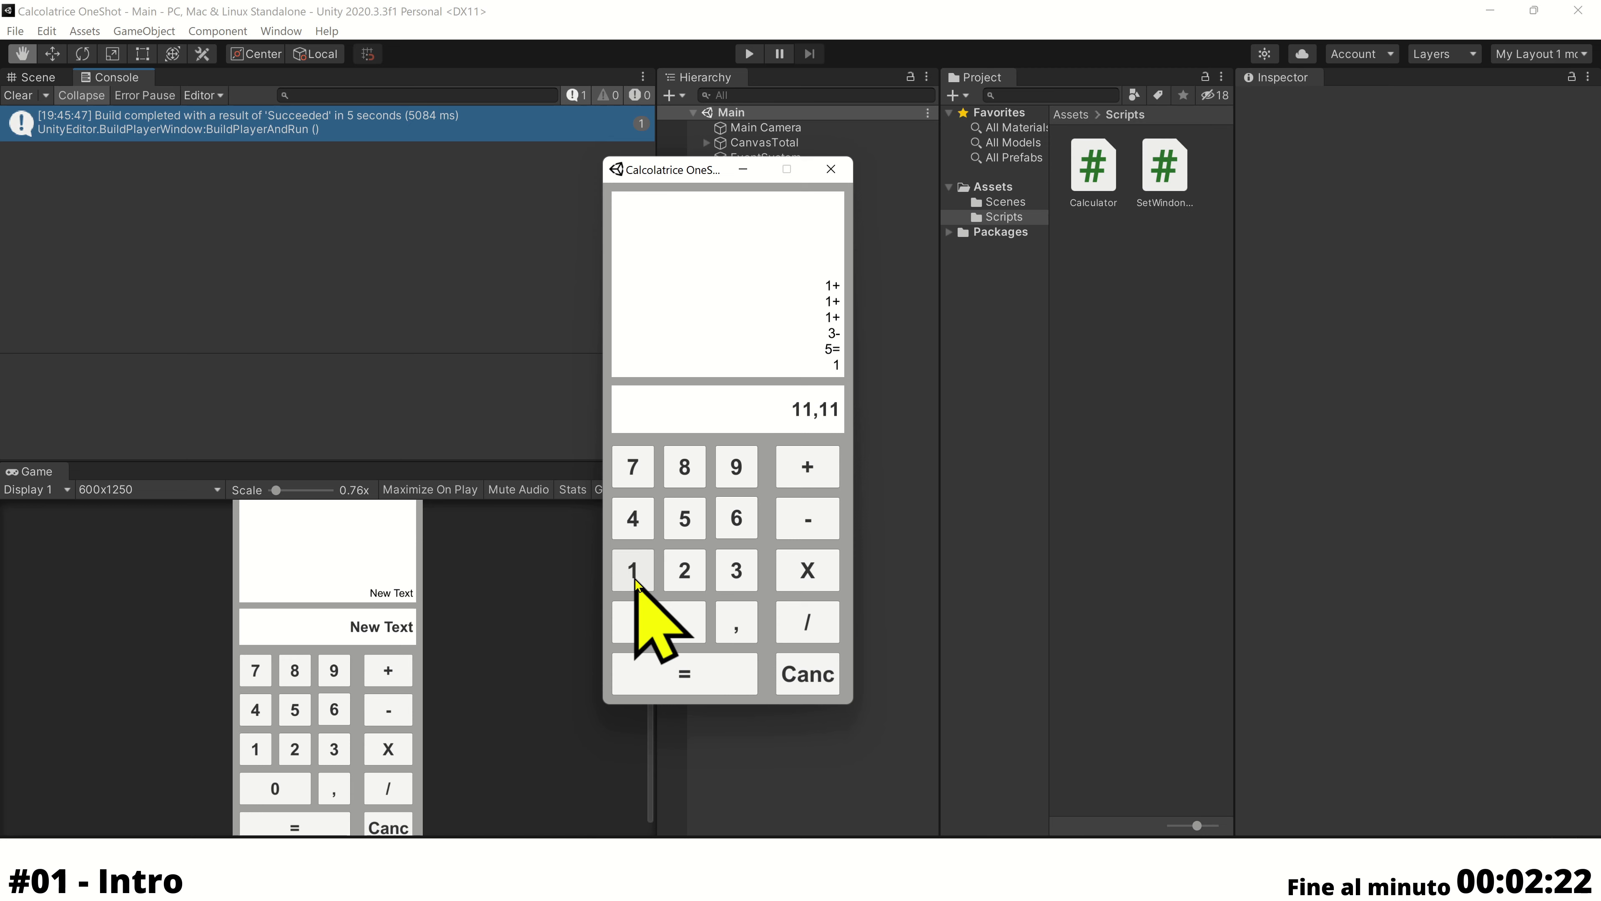
click(807, 466)
click(633, 570)
click(659, 622)
click(684, 673)
Compute 5 / 2 and clear the result with Canc
click(684, 518)
click(807, 622)
click(684, 569)
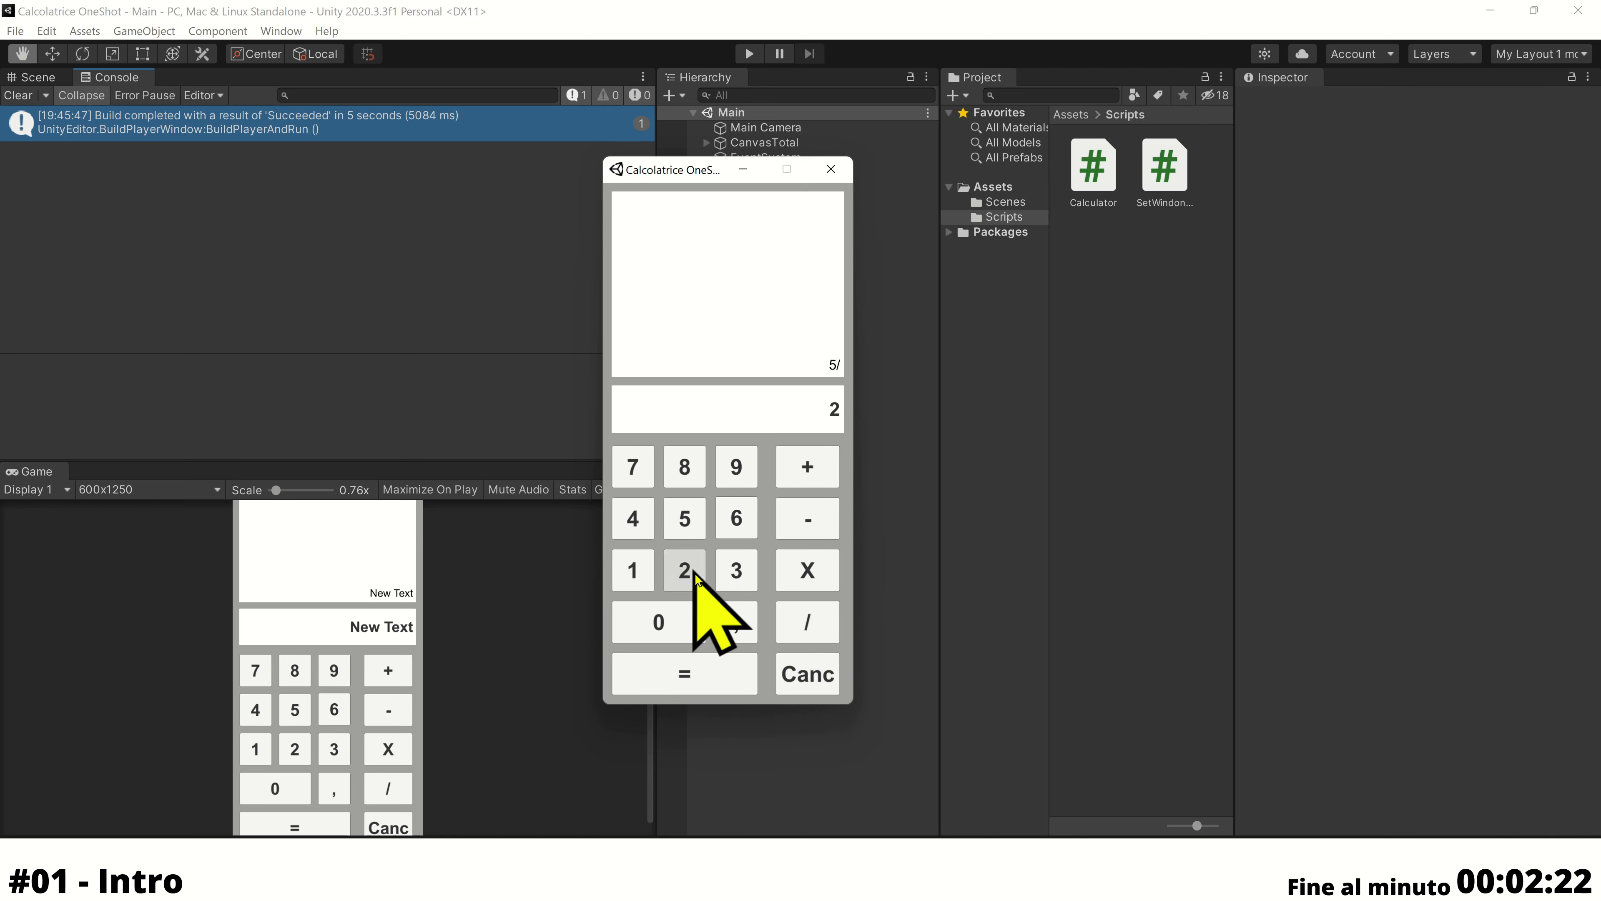
click(725, 673)
click(807, 673)
Add 8 repeatedly to reach 40, then evaluate 1+1+1+3-5
click(684, 467)
click(807, 467)
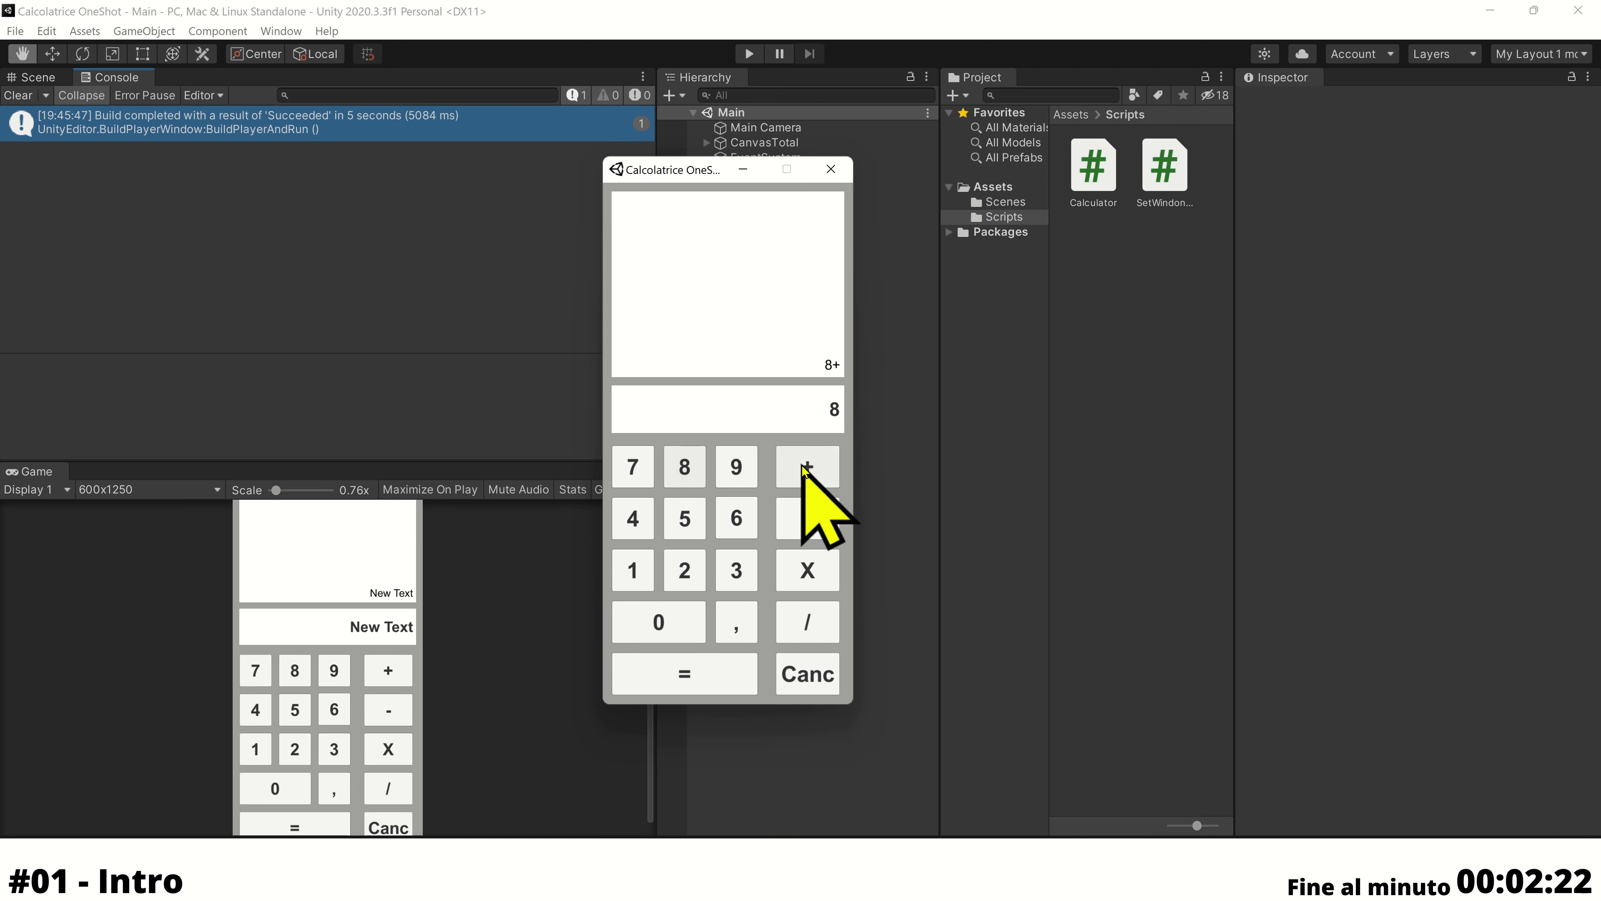
click(807, 467)
click(807, 466)
click(807, 467)
click(706, 669)
click(684, 673)
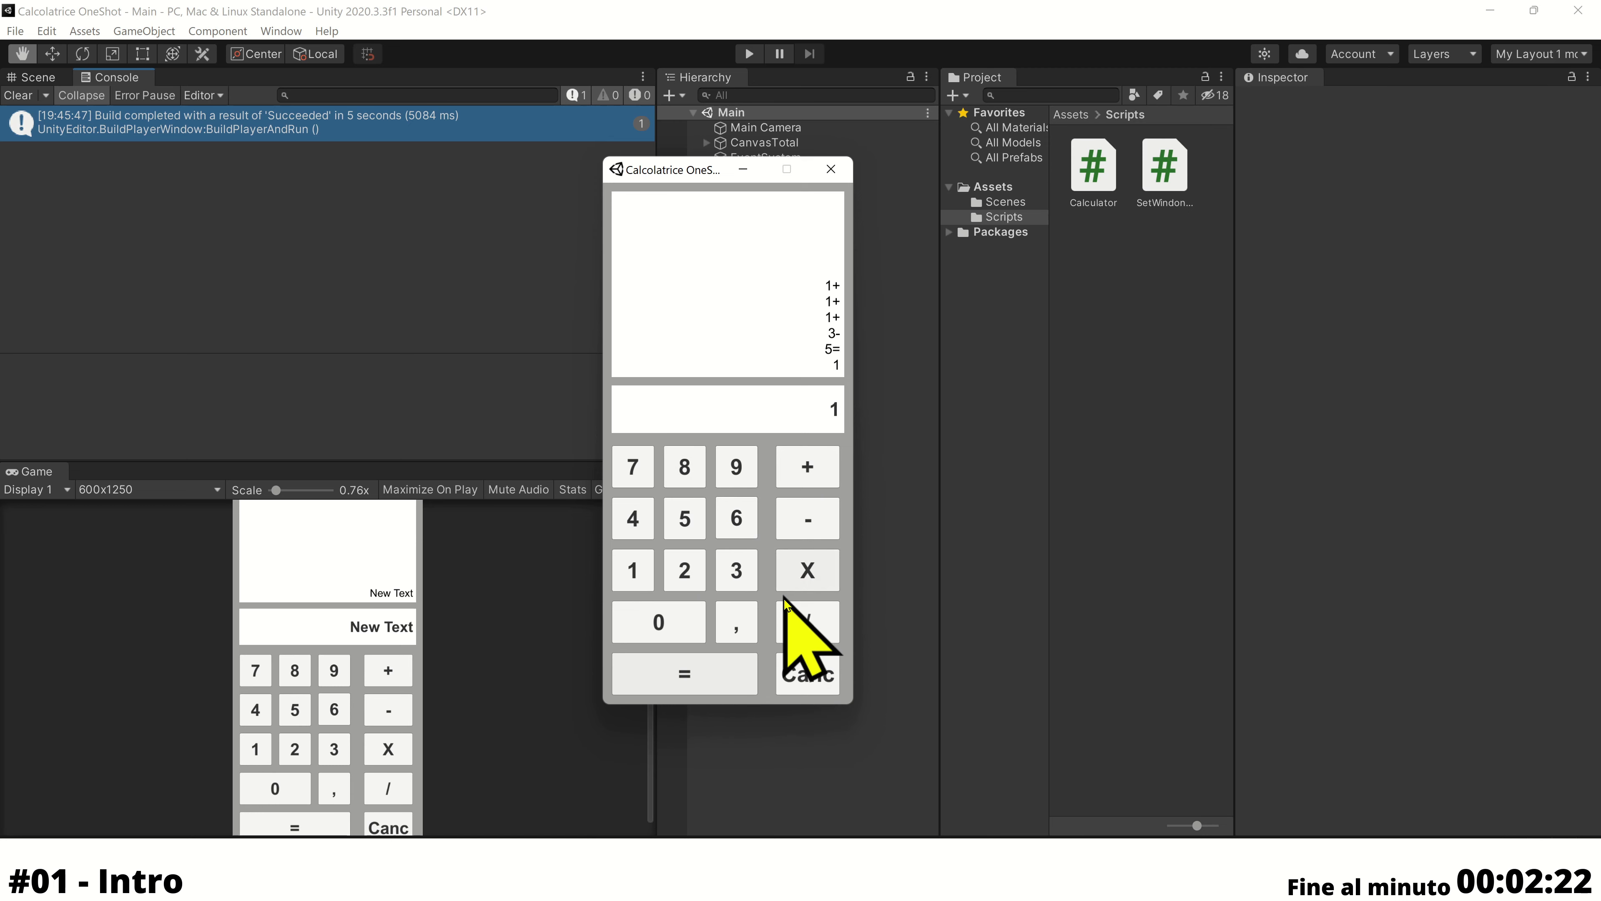
Clear and enter 11,11 + 10 = a second time
click(807, 673)
click(633, 570)
click(633, 570)
click(729, 624)
double_click(633, 569)
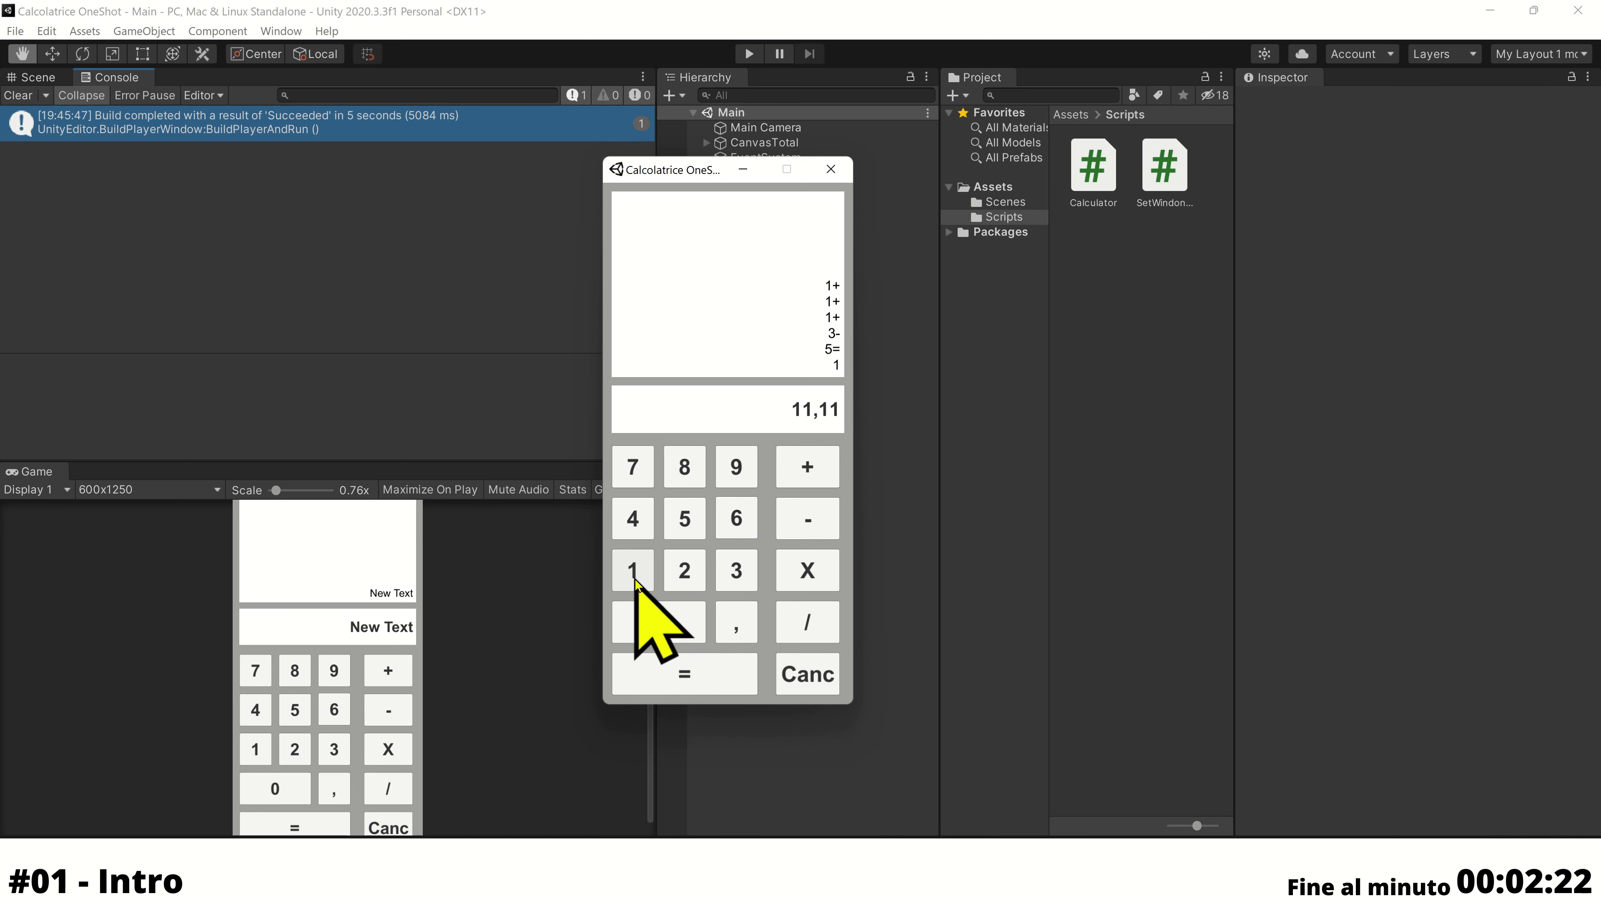
click(807, 466)
click(634, 570)
click(659, 622)
click(684, 674)
Repeat the 5 / 2 division and clear the display
click(797, 666)
click(684, 518)
click(807, 622)
click(694, 570)
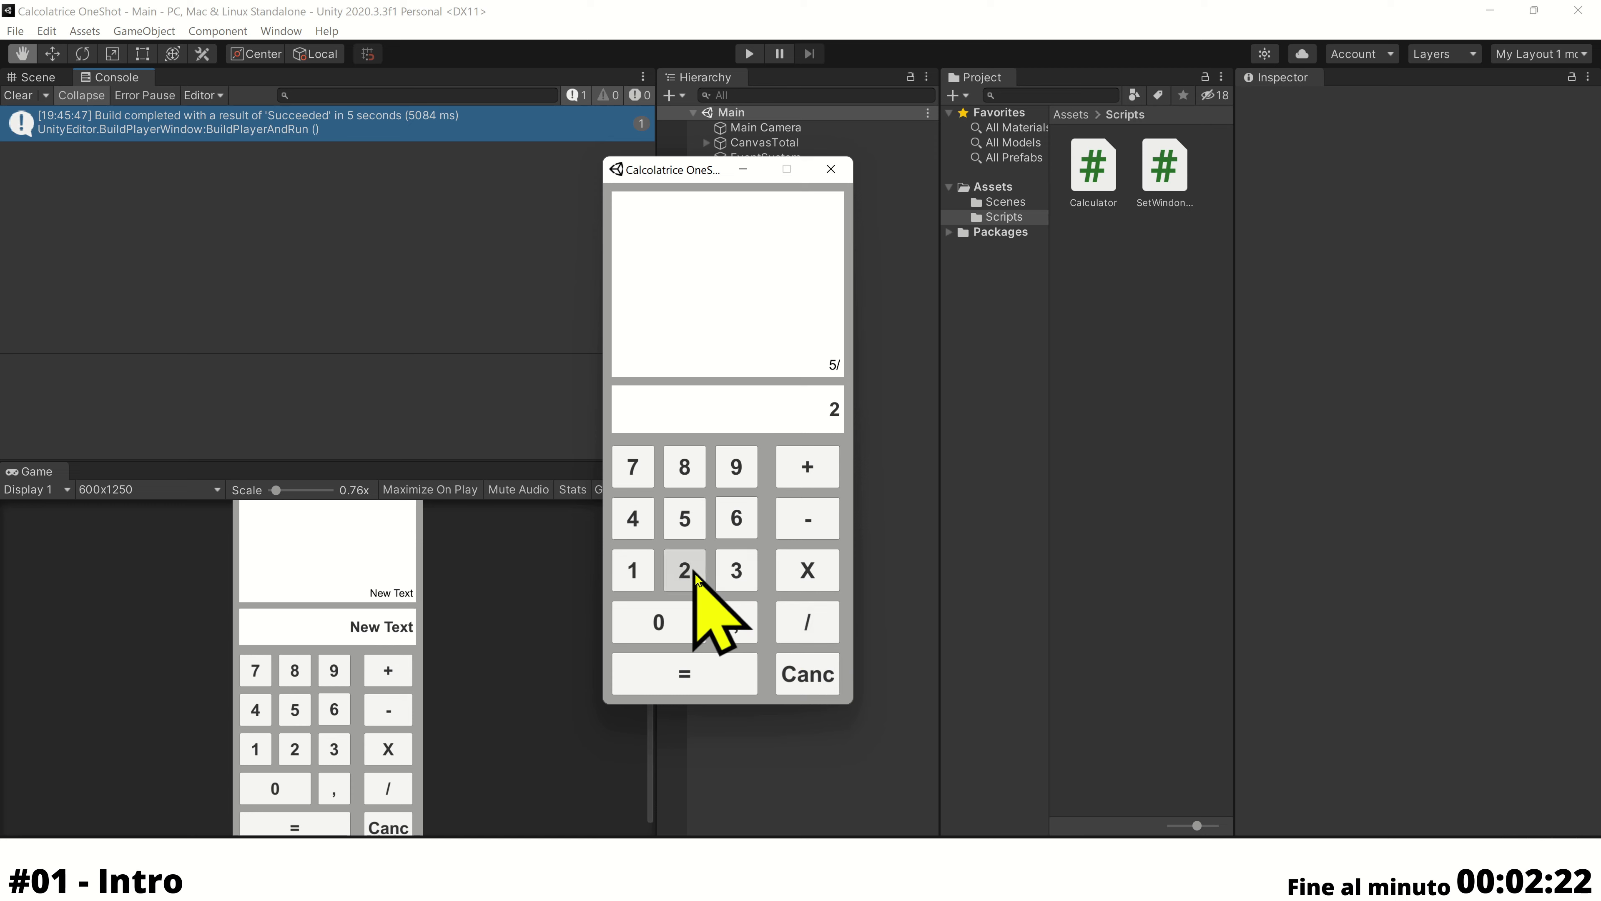
click(725, 671)
click(808, 672)
Repeat the 8 additions totalling 40 and the 1+1+1+3-5 sum
click(687, 470)
click(807, 485)
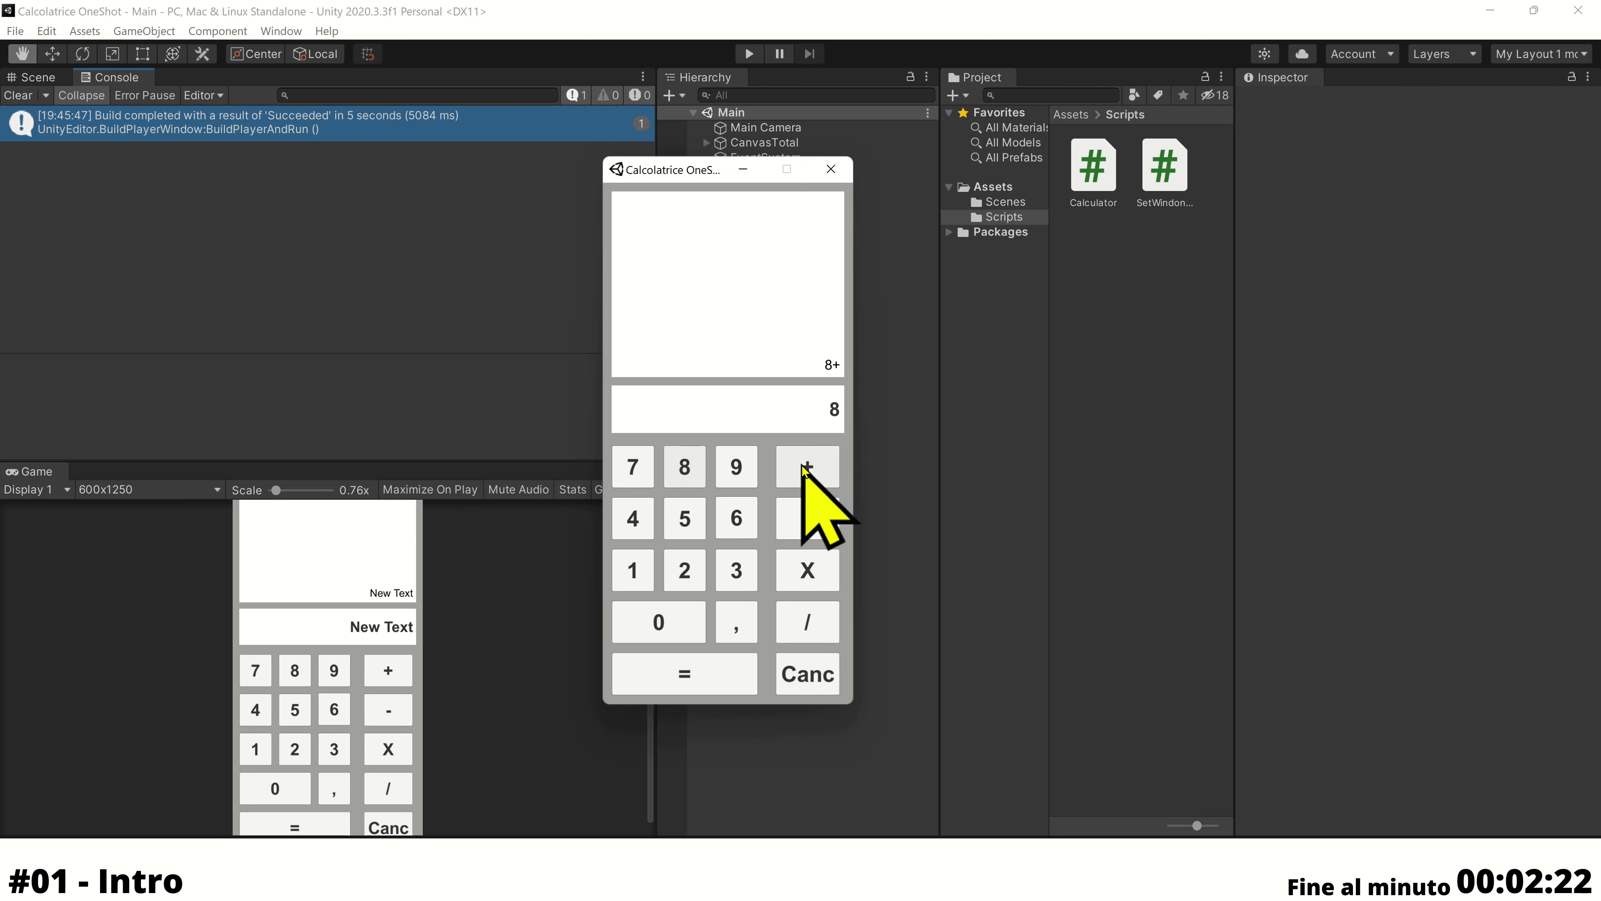
click(807, 486)
click(807, 486)
click(807, 486)
click(725, 675)
click(633, 569)
click(807, 467)
click(807, 518)
click(684, 674)
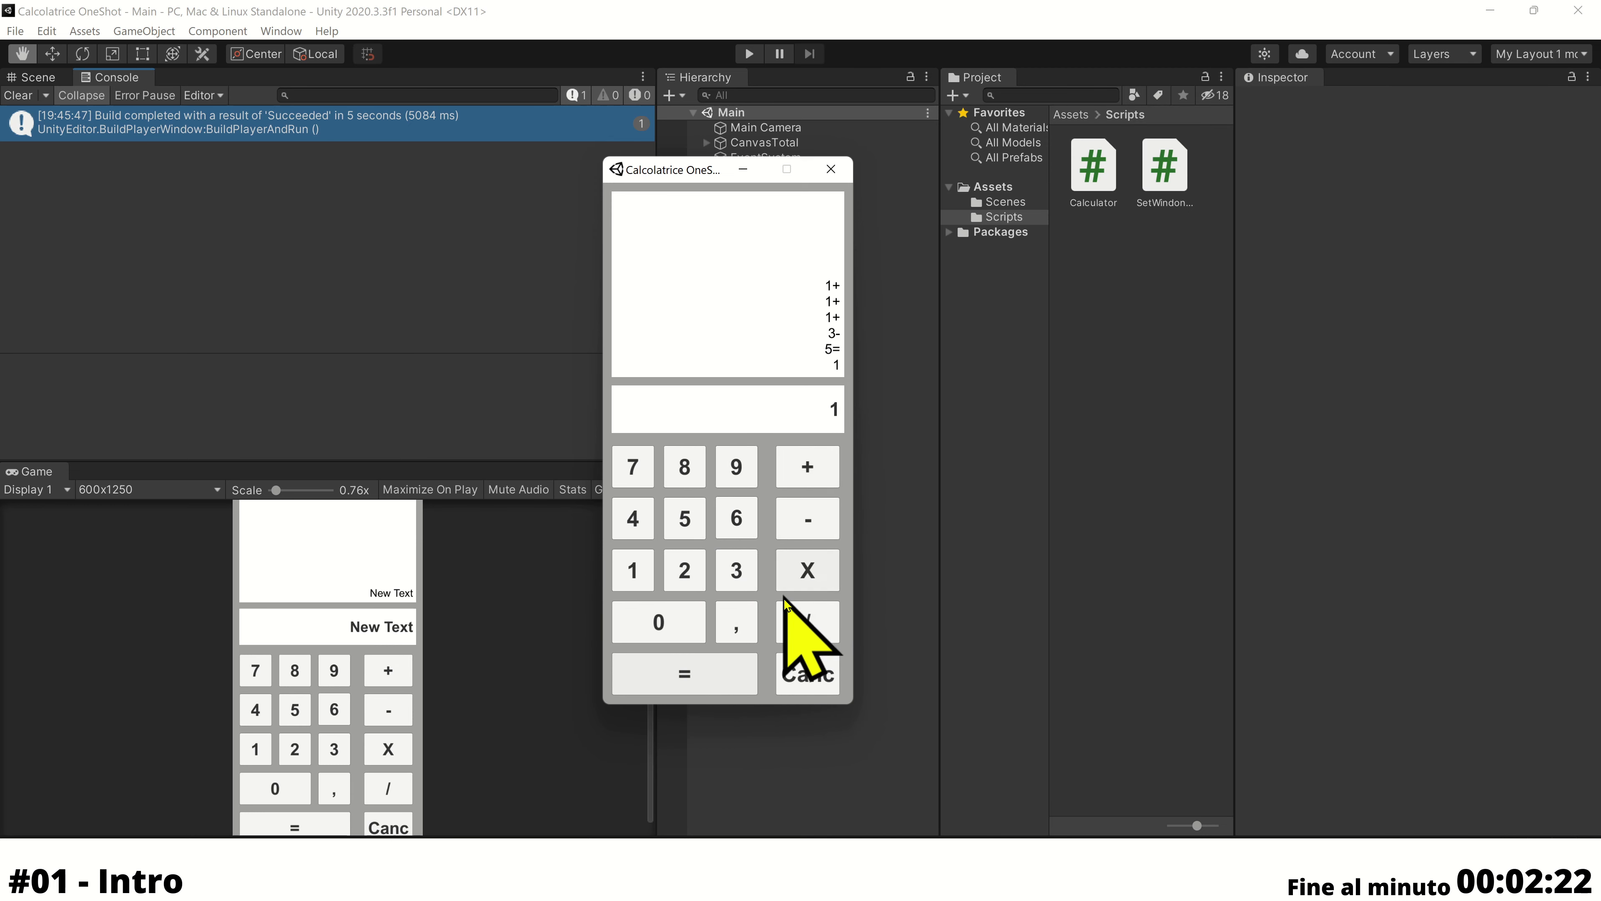
Enter 11,11 + 10 = a third time to get 21,11
click(804, 688)
double_click(633, 570)
click(735, 624)
double_click(633, 570)
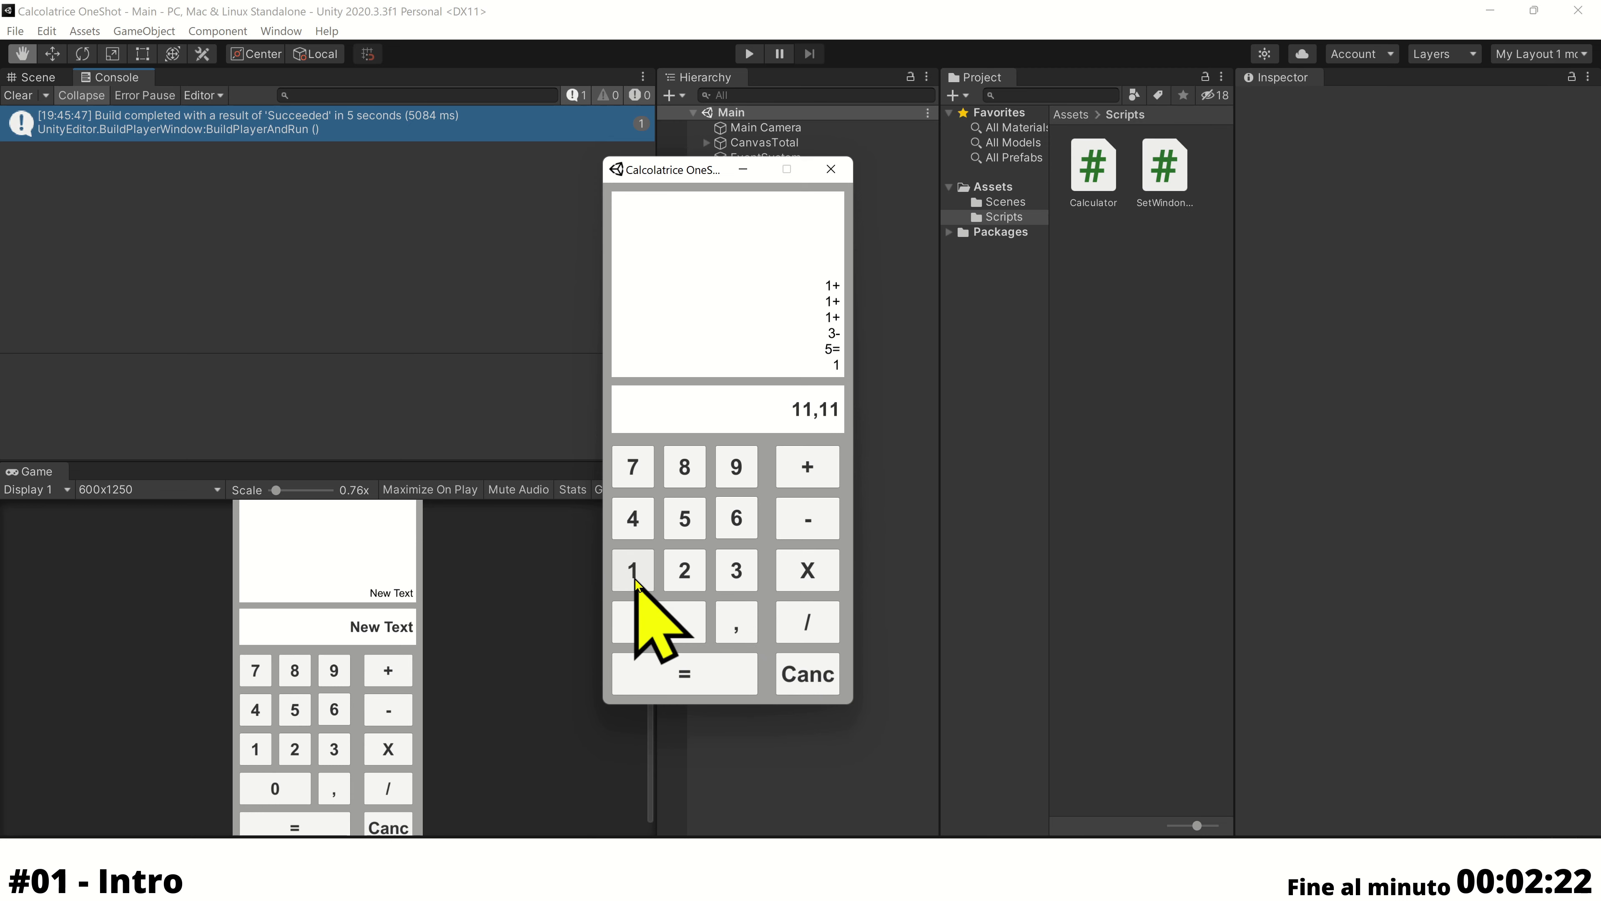
click(807, 467)
click(633, 569)
click(658, 621)
click(694, 674)
Compute 5 / 2 a third time and clear
click(794, 672)
click(685, 518)
click(807, 621)
click(694, 571)
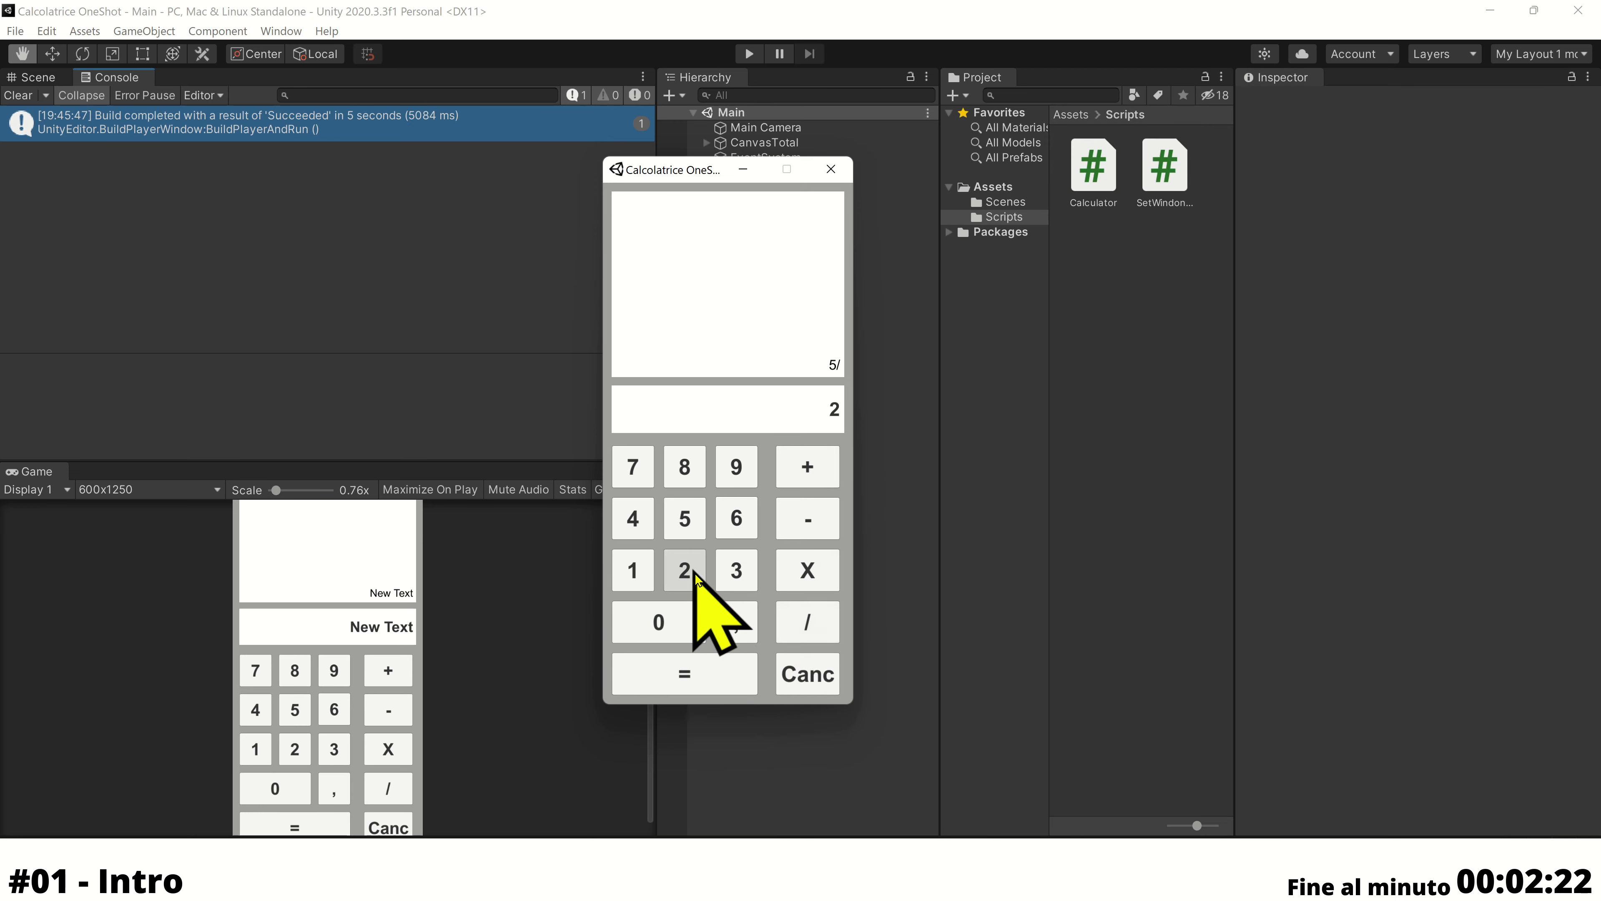
click(725, 673)
click(804, 675)
Sum 8s to 40, then enter 1+1+1+3-5= from the keyboard
click(685, 466)
click(807, 467)
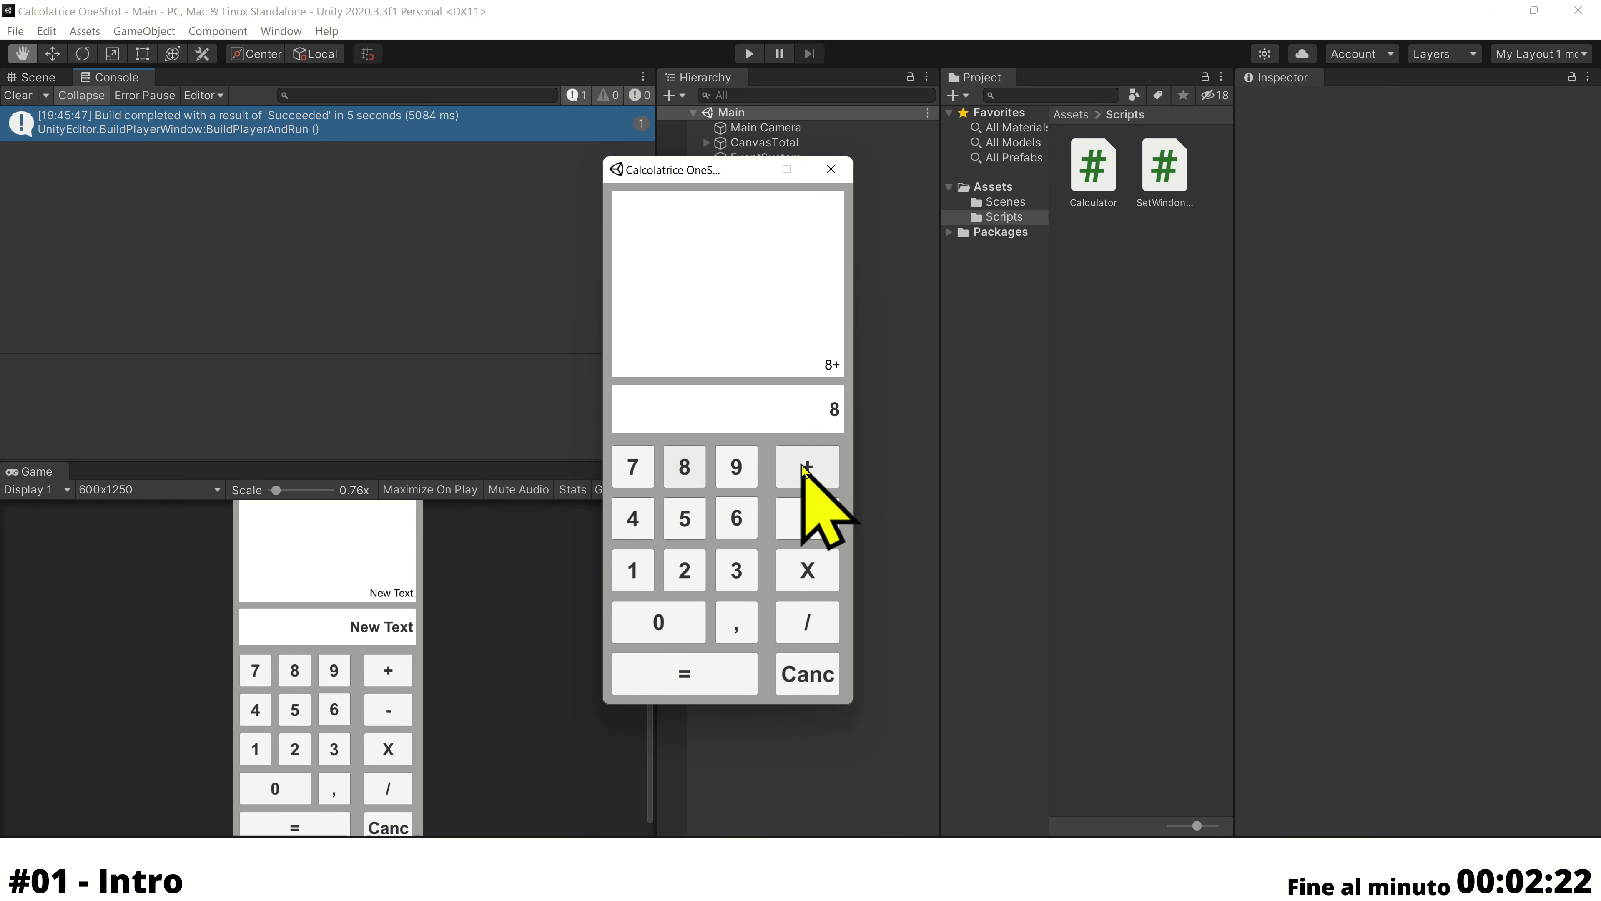
click(807, 466)
click(807, 467)
click(807, 467)
click(706, 678)
text(1+1+1+3-5=1)
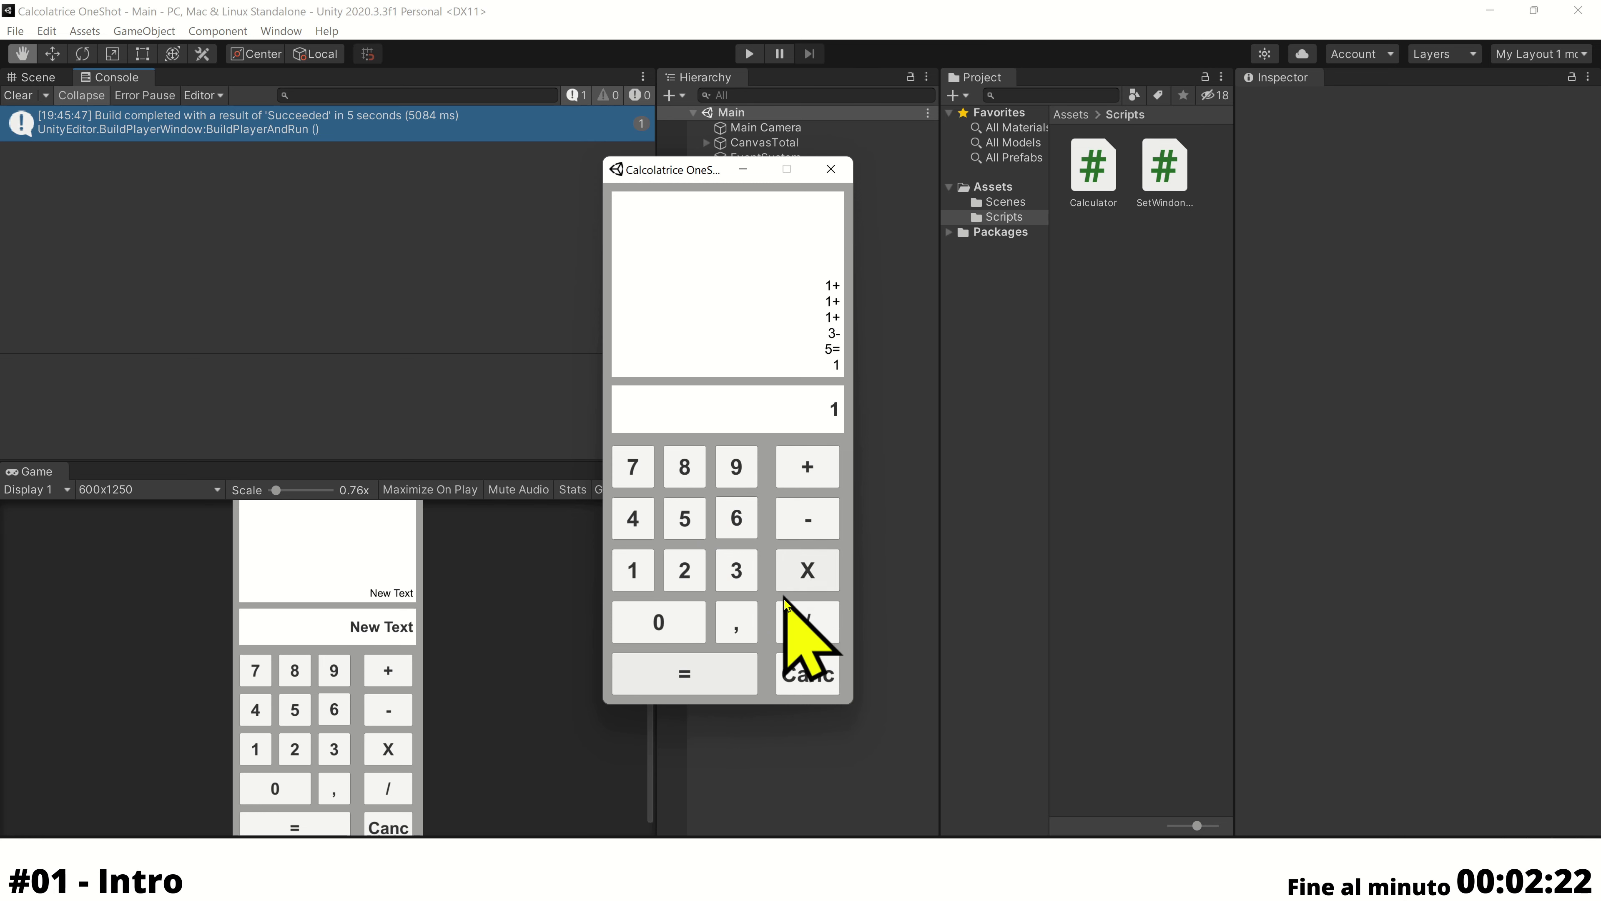
Clear and compute 11,11 + 10 = once more
click(808, 672)
double_click(634, 569)
click(732, 623)
double_click(633, 570)
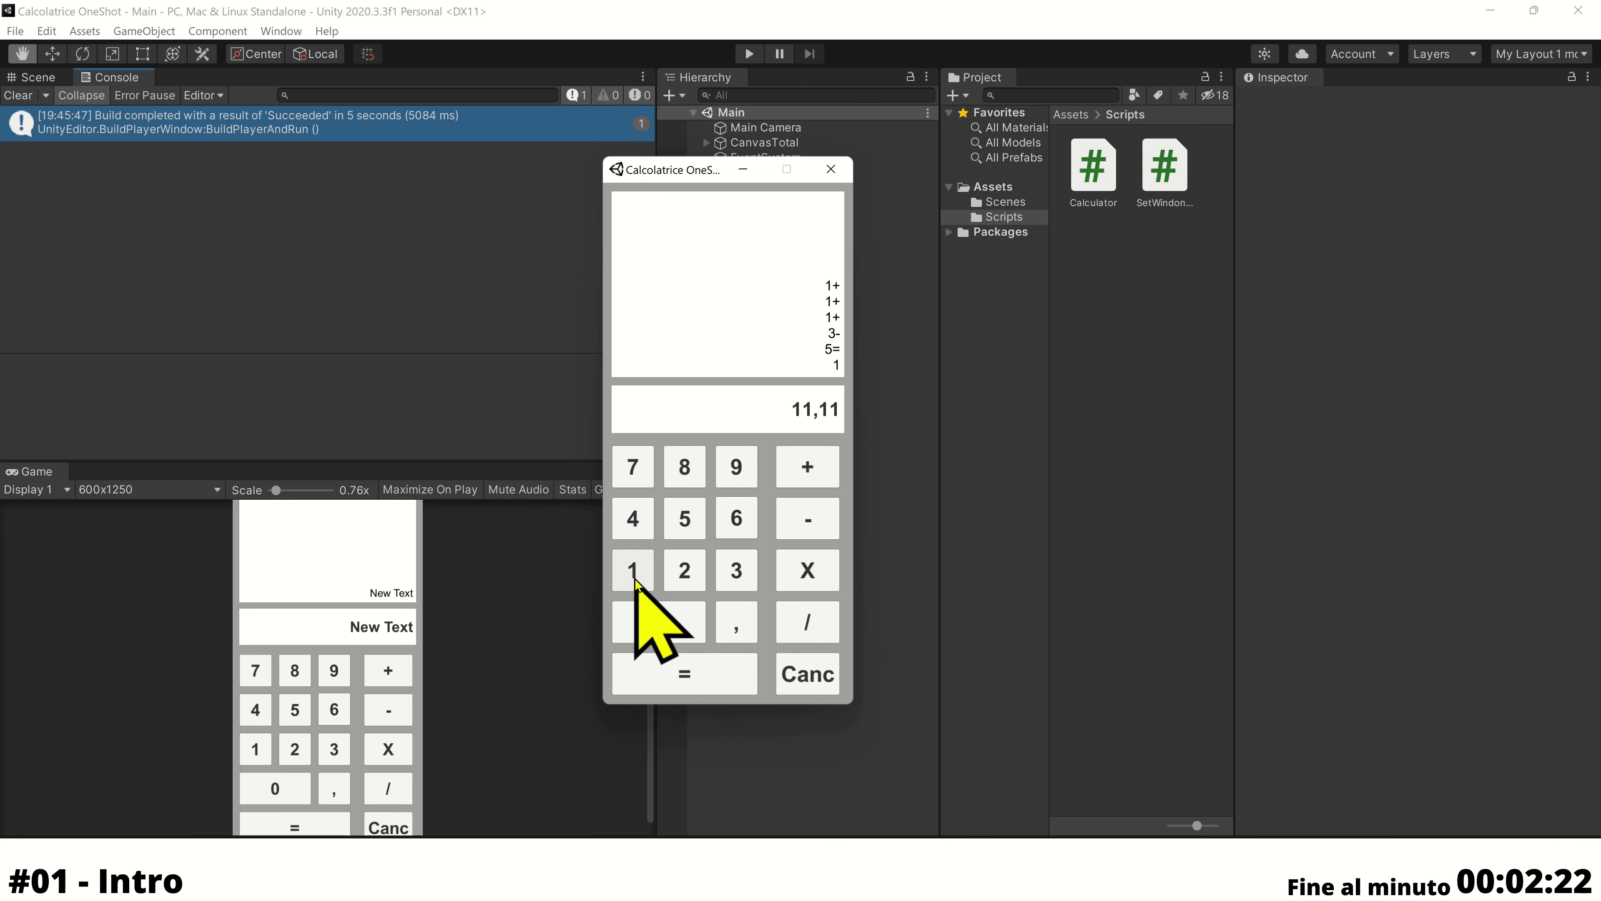
click(807, 467)
click(658, 622)
click(725, 673)
click(794, 662)
Divide 5 by 2 again and clear the display
click(684, 518)
click(807, 622)
click(685, 570)
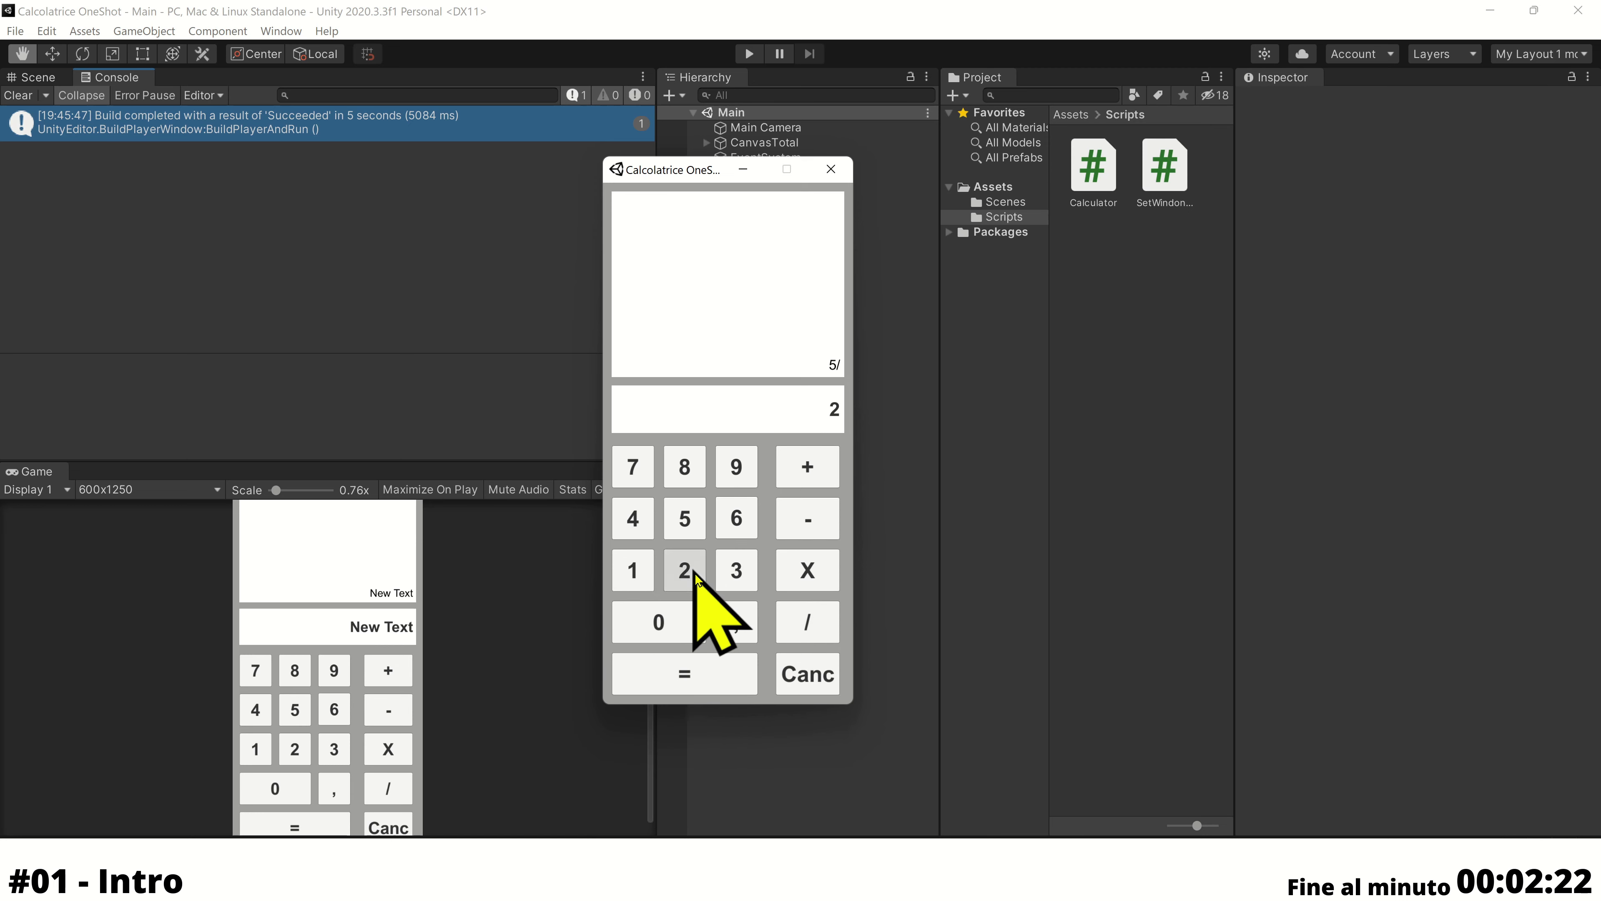
click(732, 675)
click(810, 678)
Add 8 repeatedly for a total of 40
click(684, 466)
click(807, 466)
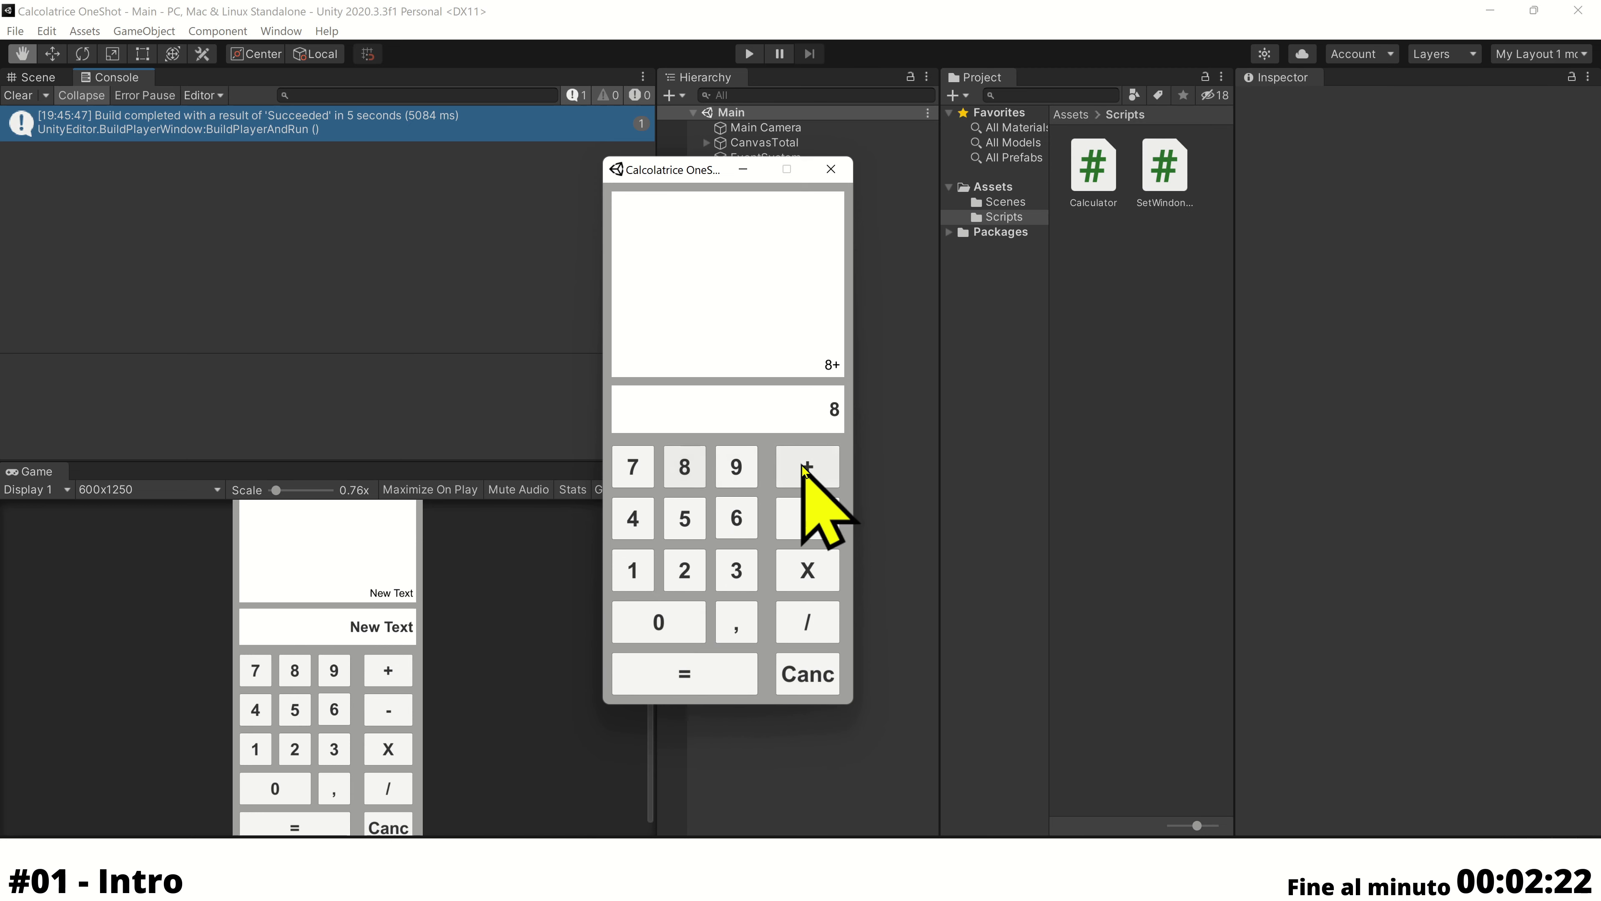
click(808, 467)
click(807, 466)
click(808, 467)
click(685, 673)
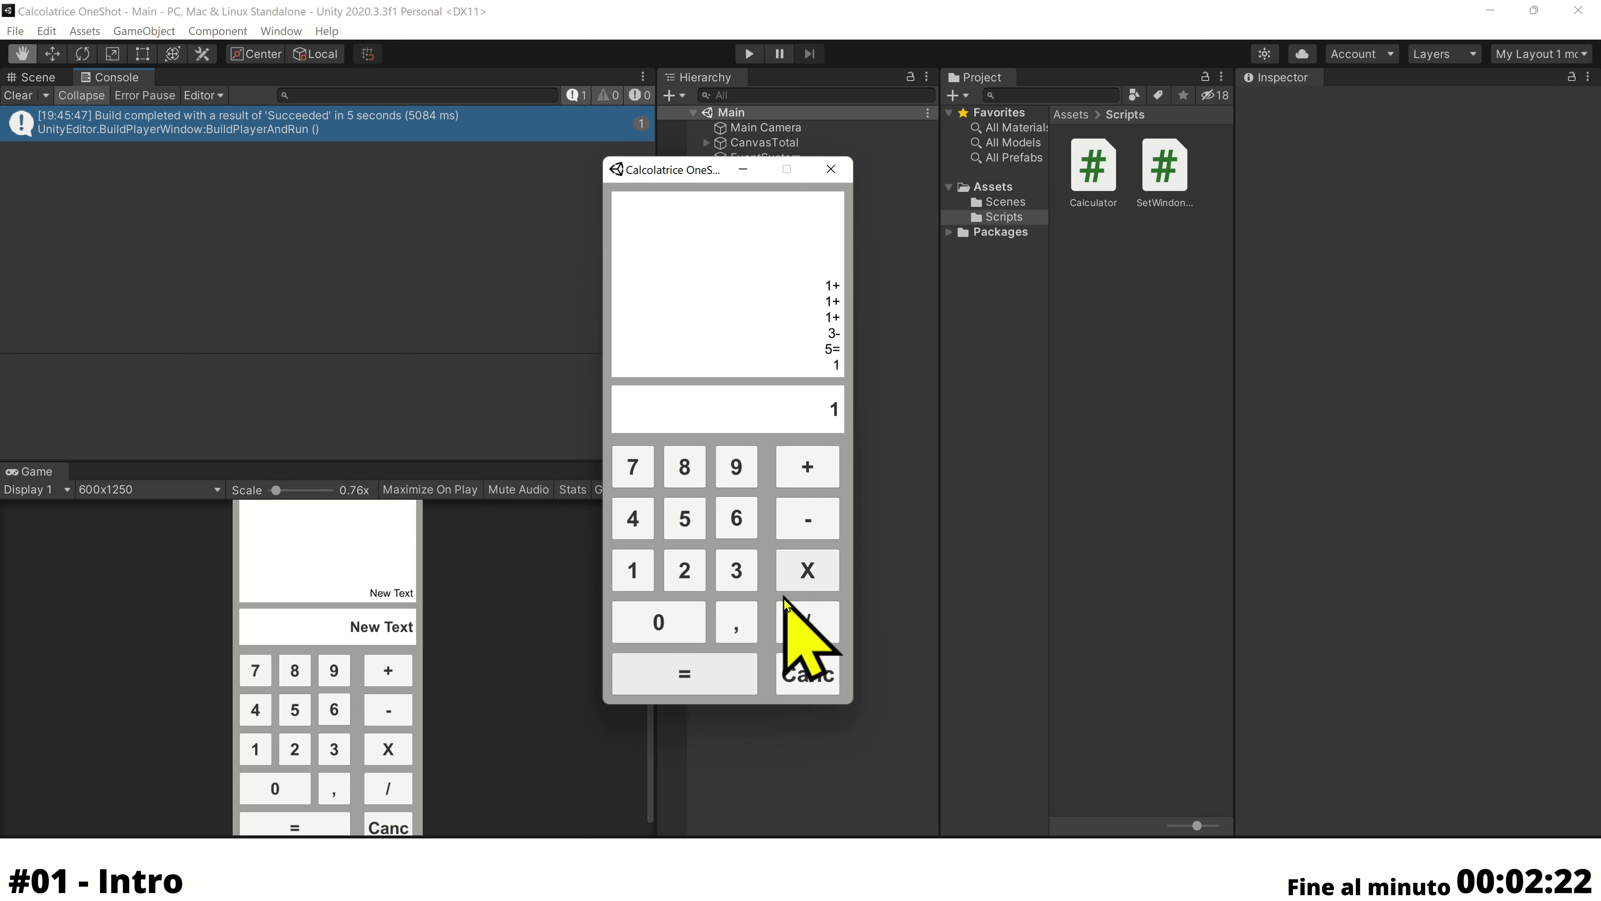
Clear and run the 11,11 + 10 = sum again
click(808, 675)
double_click(633, 570)
click(736, 622)
double_click(633, 569)
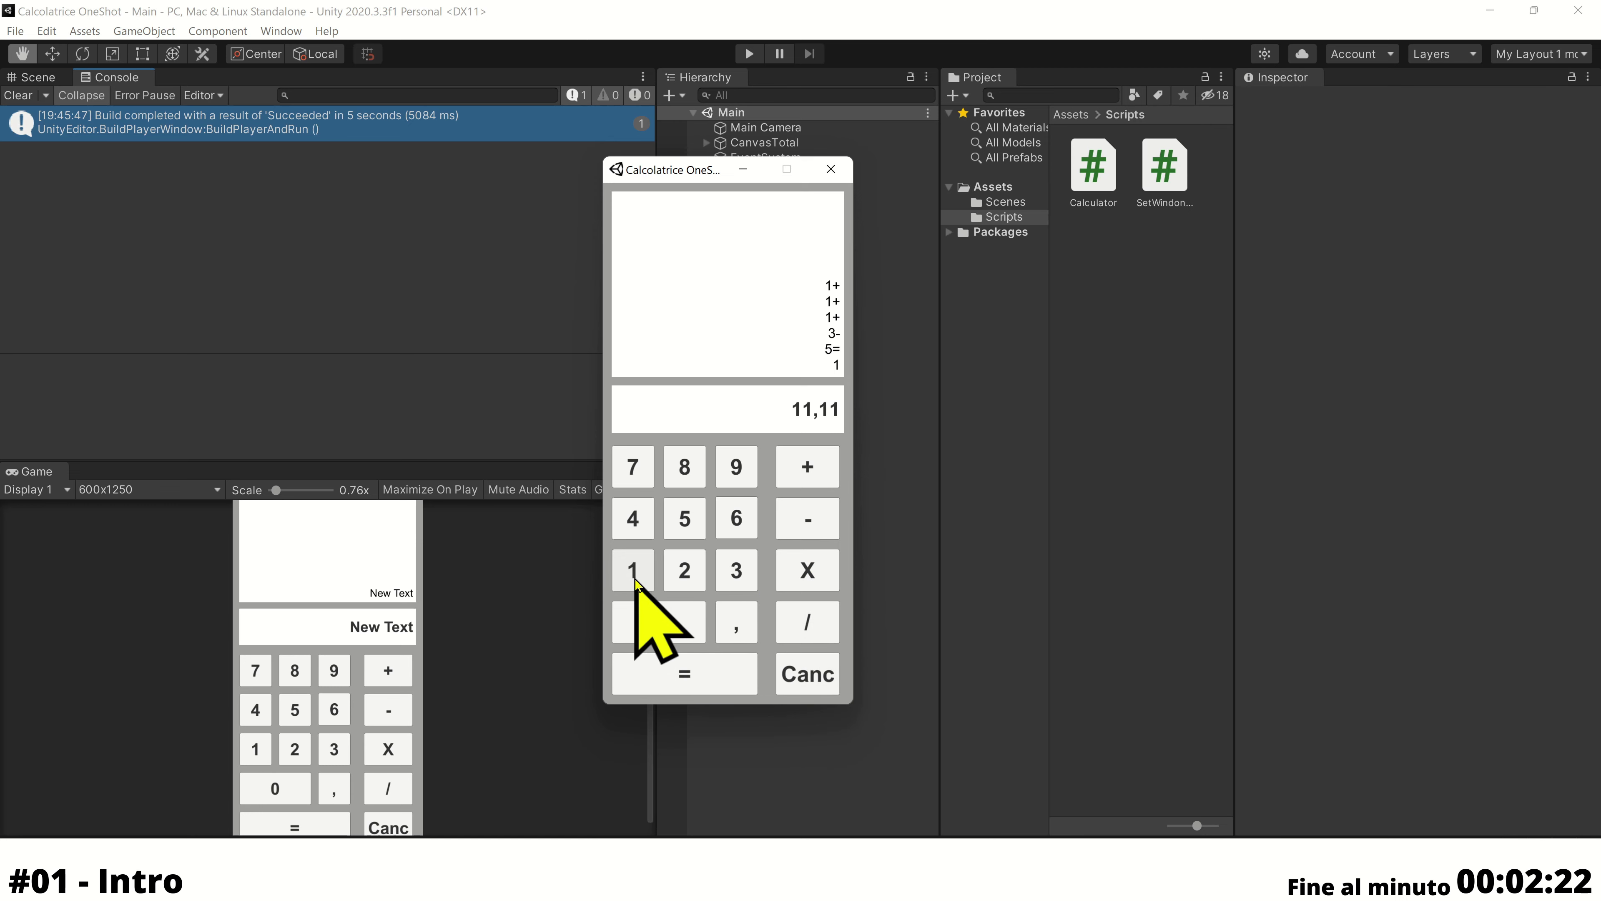
click(808, 467)
click(634, 570)
click(658, 621)
click(685, 673)
click(808, 673)
Compute 5 / 2 once more and clear
click(685, 518)
click(808, 621)
click(685, 570)
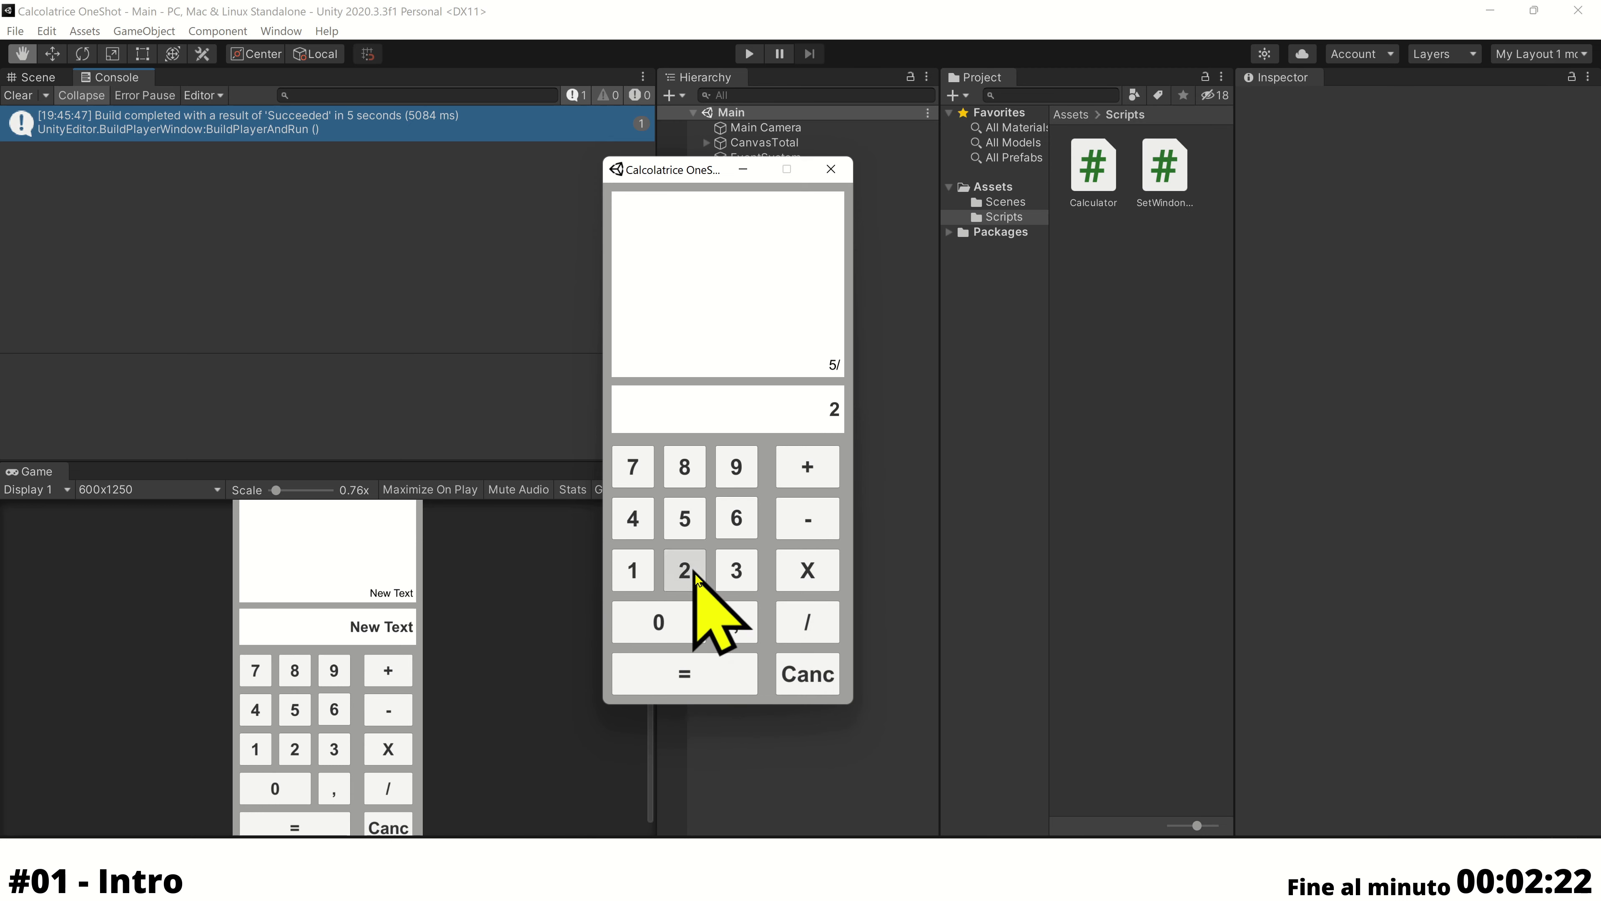
click(729, 672)
click(808, 674)
Evaluate 8+8+8+8+8 = to 40 again
click(684, 466)
click(808, 467)
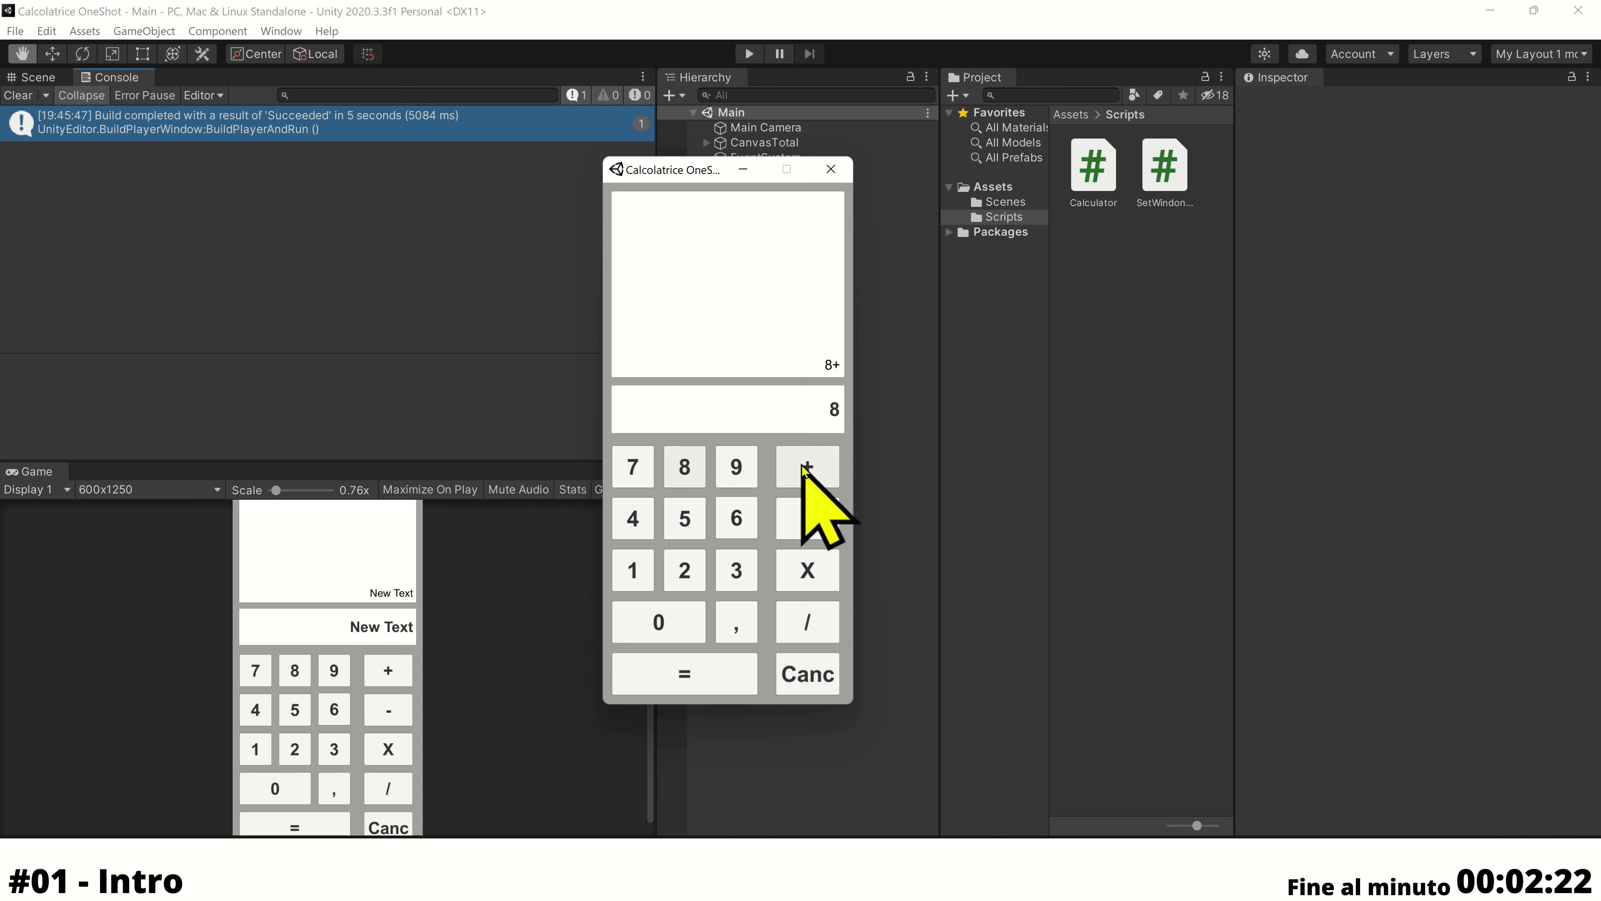
click(684, 467)
click(808, 466)
click(685, 466)
click(685, 673)
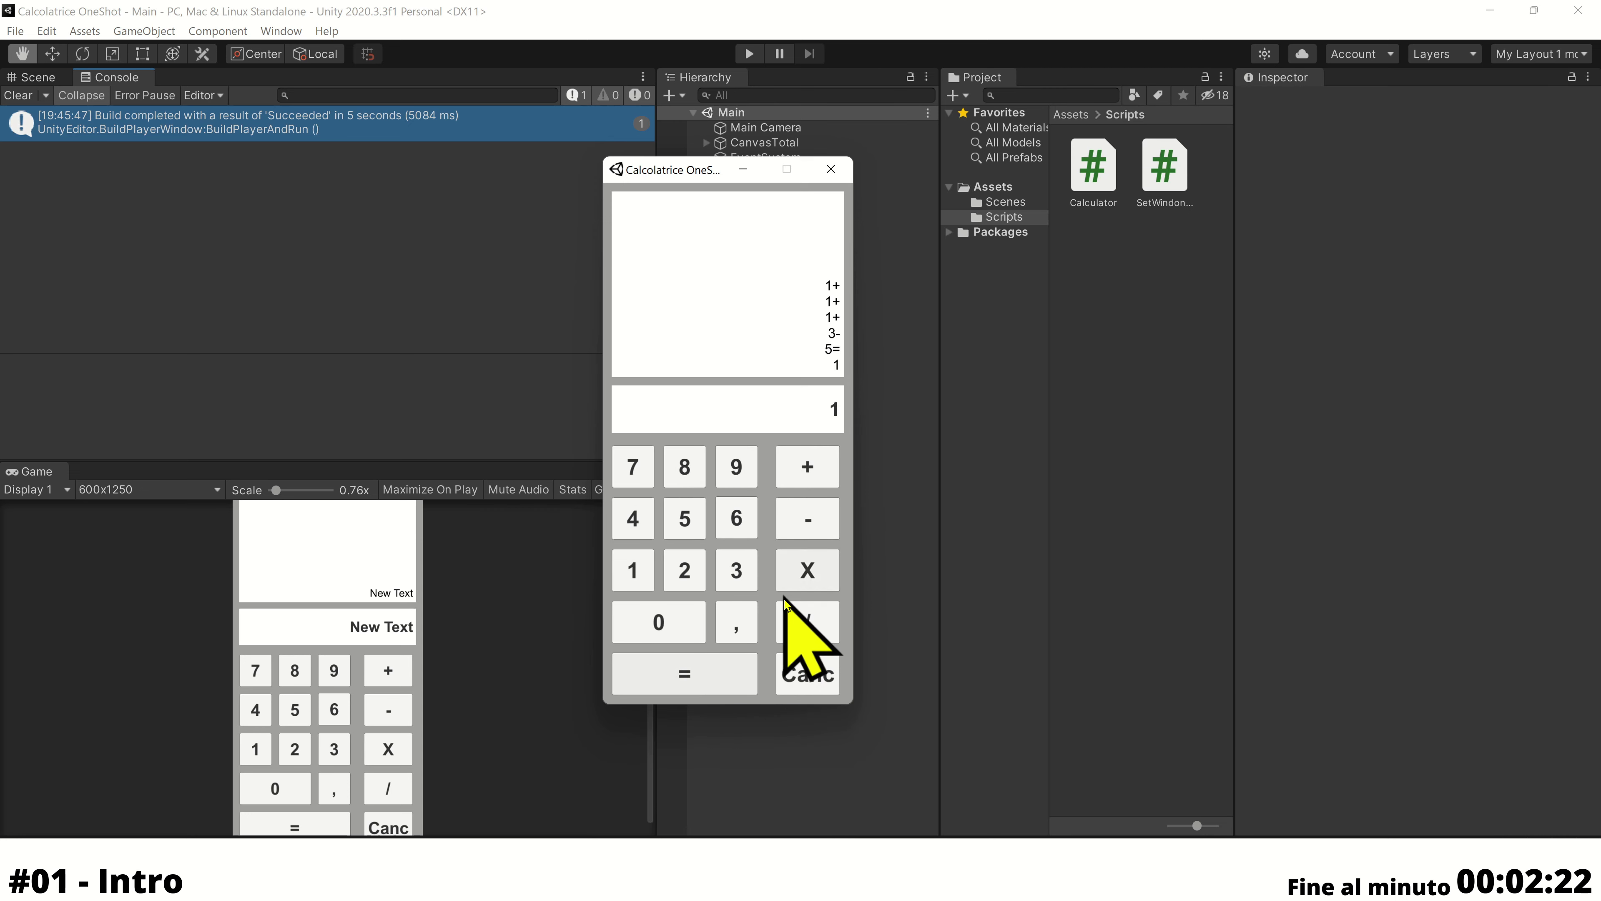
Clear and enter 11,11 + 10 = a final time
click(808, 682)
double_click(633, 570)
click(729, 624)
double_click(633, 570)
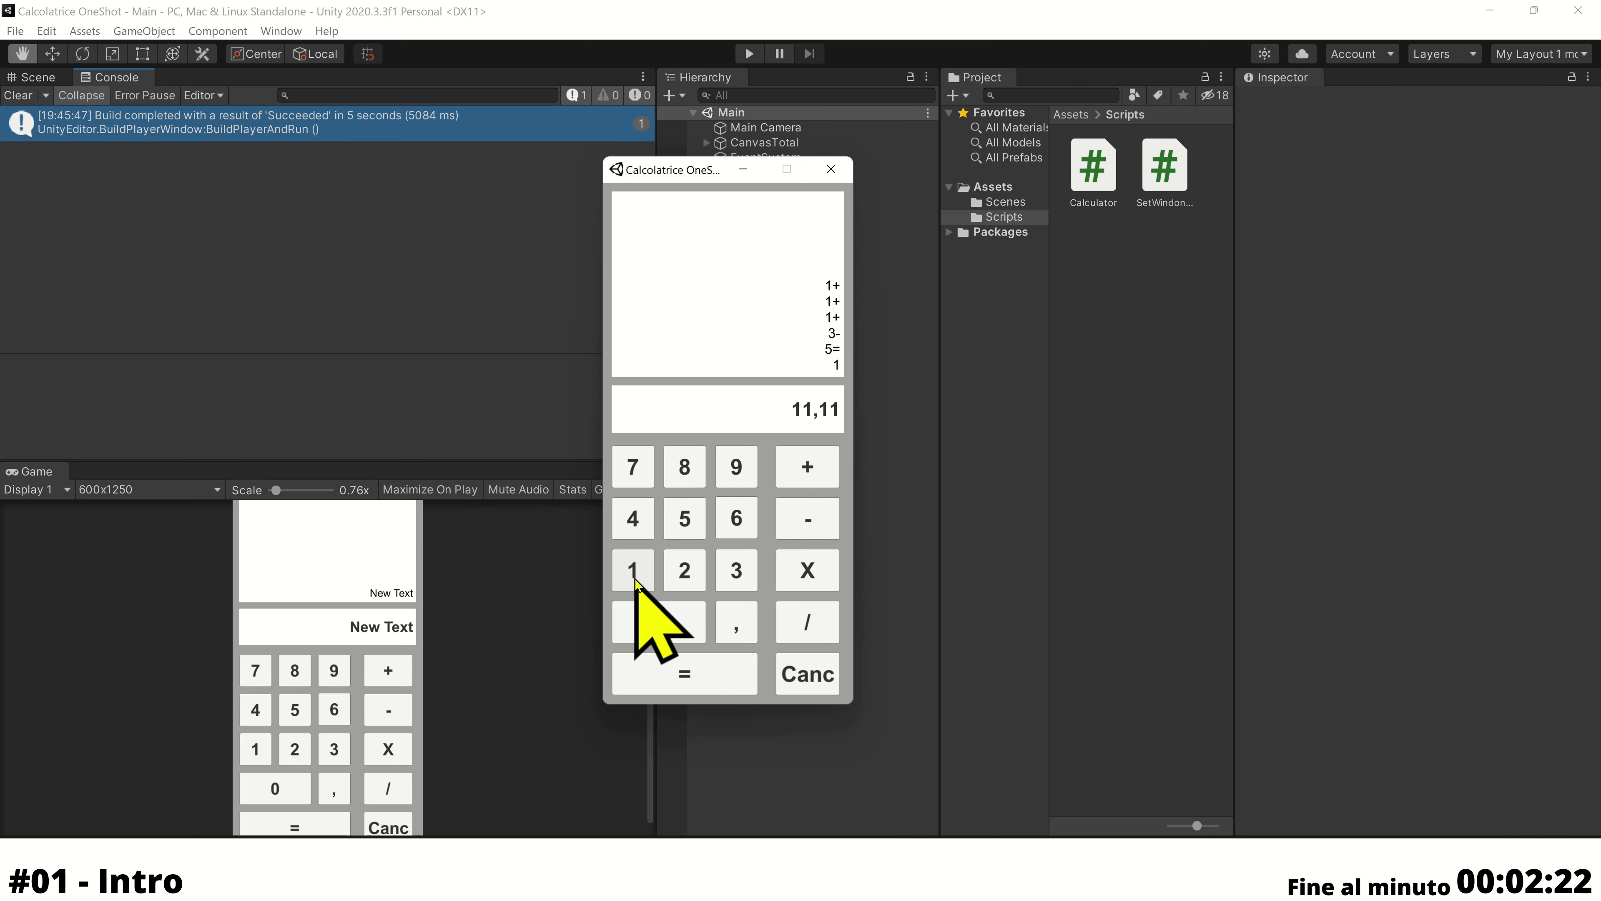
click(808, 466)
click(634, 570)
click(658, 622)
click(685, 674)
click(791, 659)
Run the 5 / 2 division a final time and clear
click(684, 518)
click(808, 622)
click(685, 570)
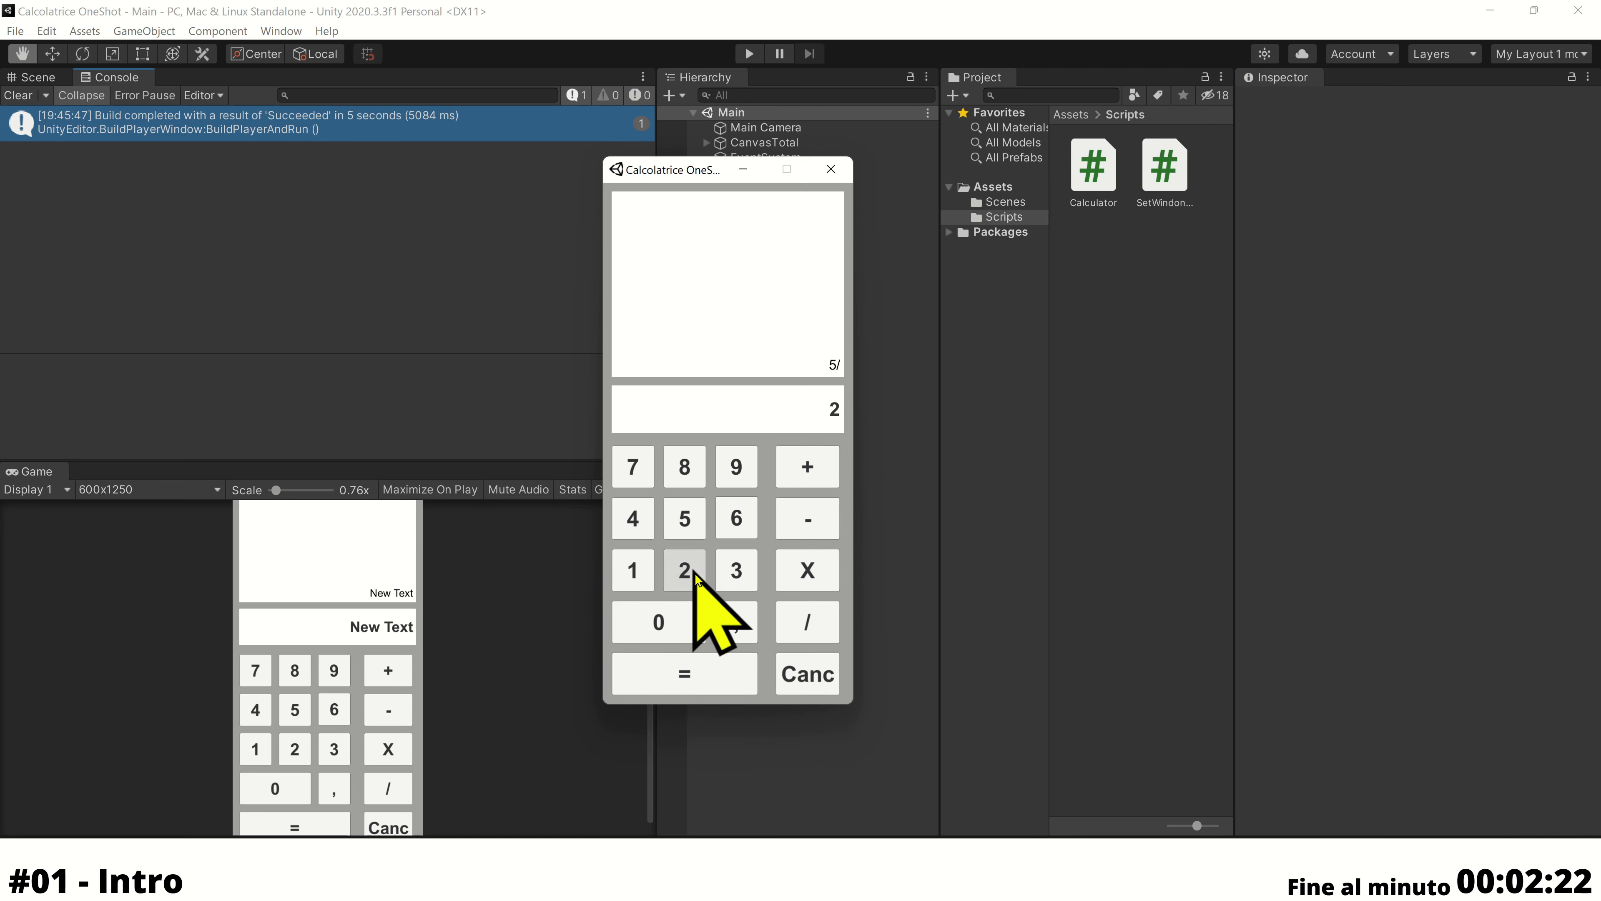
click(685, 673)
click(807, 673)
Finish with the repeated 8 additions totalling 40
click(685, 467)
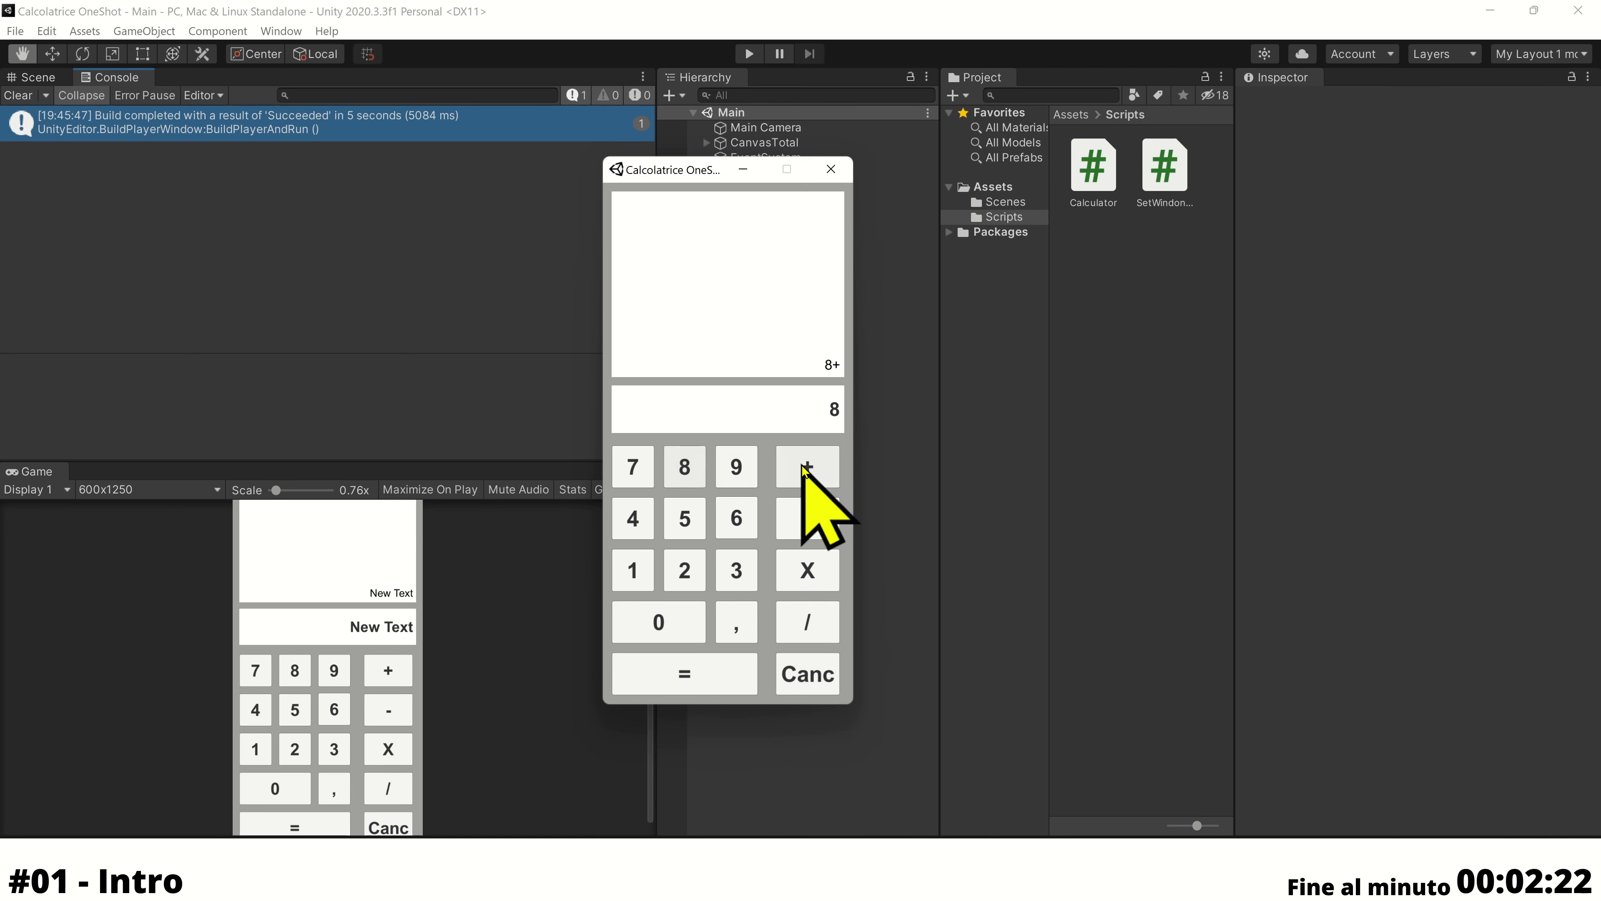
click(808, 467)
click(685, 467)
click(808, 467)
click(685, 466)
click(715, 673)
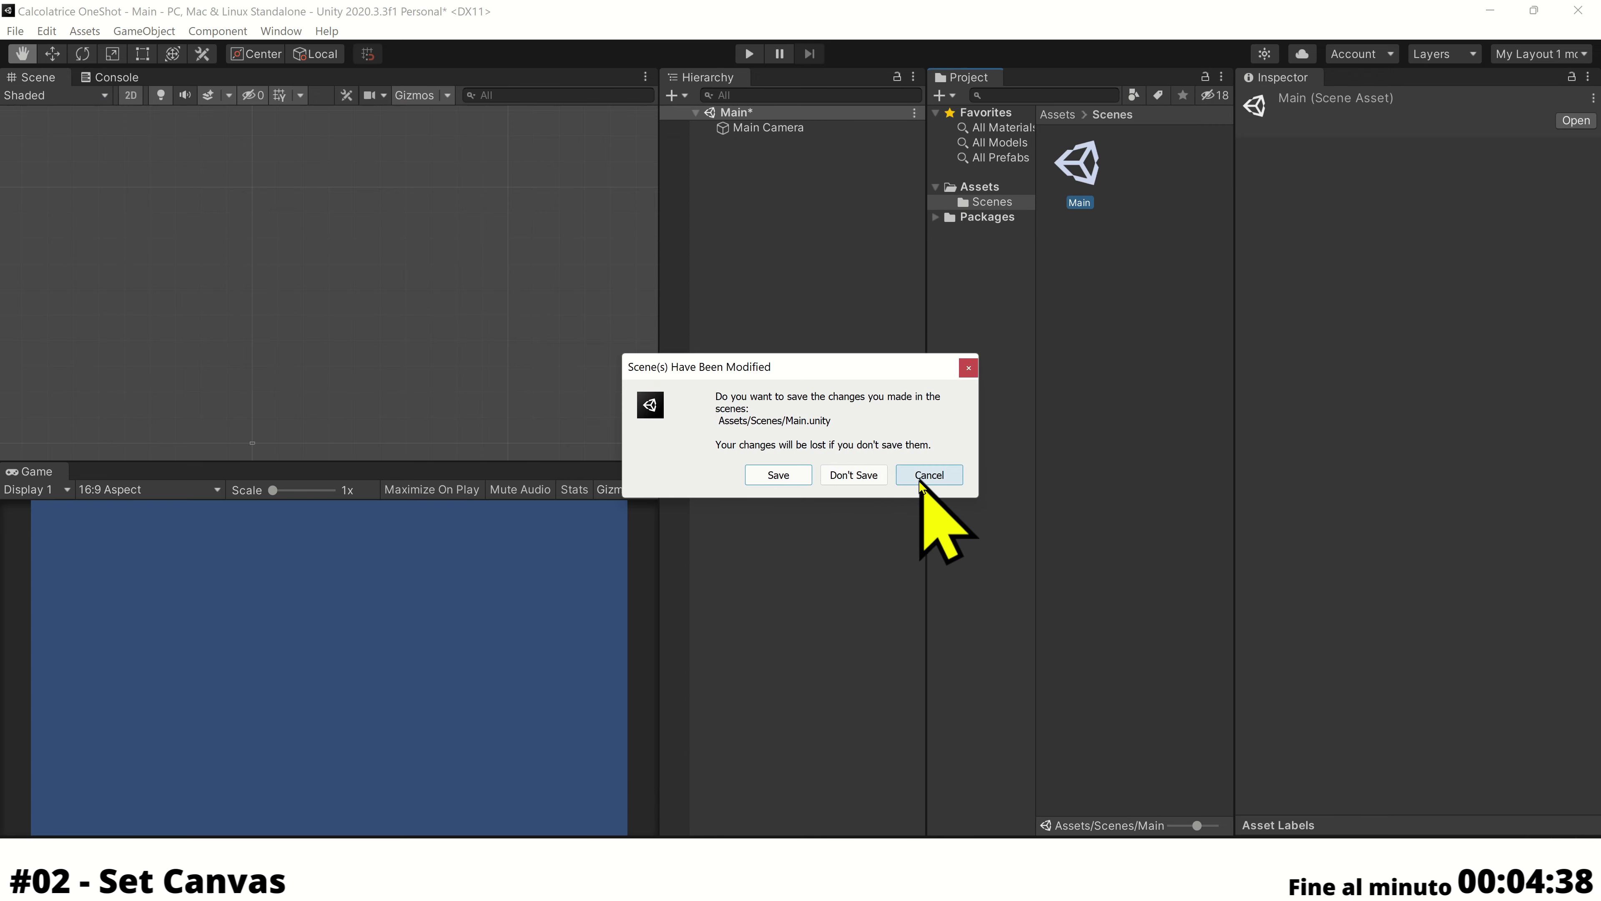
Dismiss the unsaved-scene prompt and switch the Game view to 600x1250
click(782, 474)
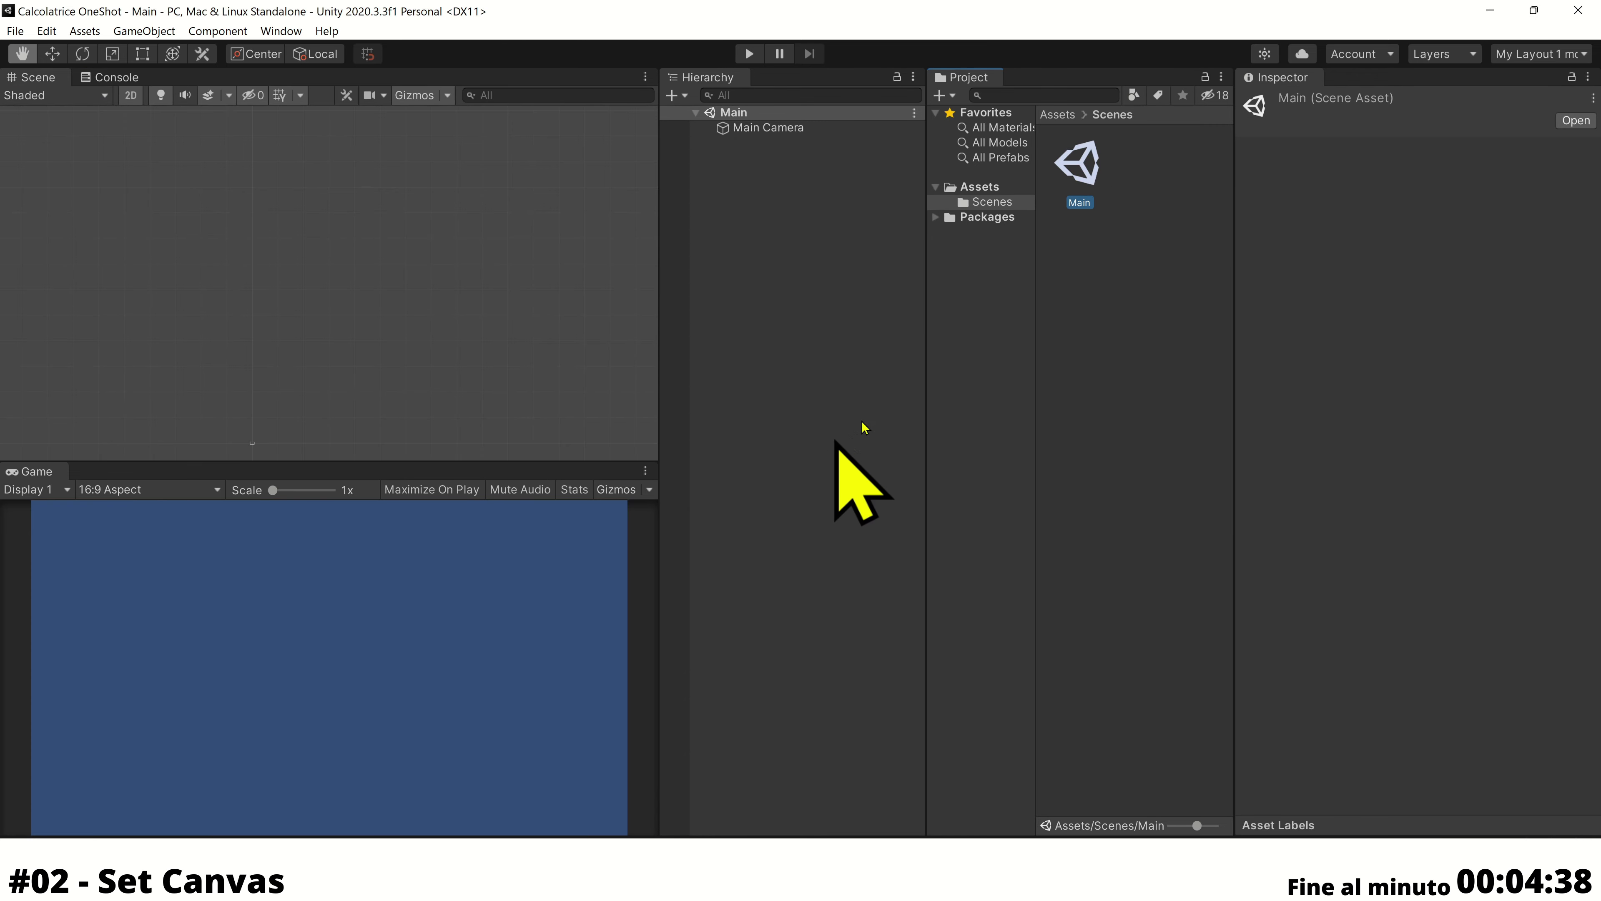
click(214, 489)
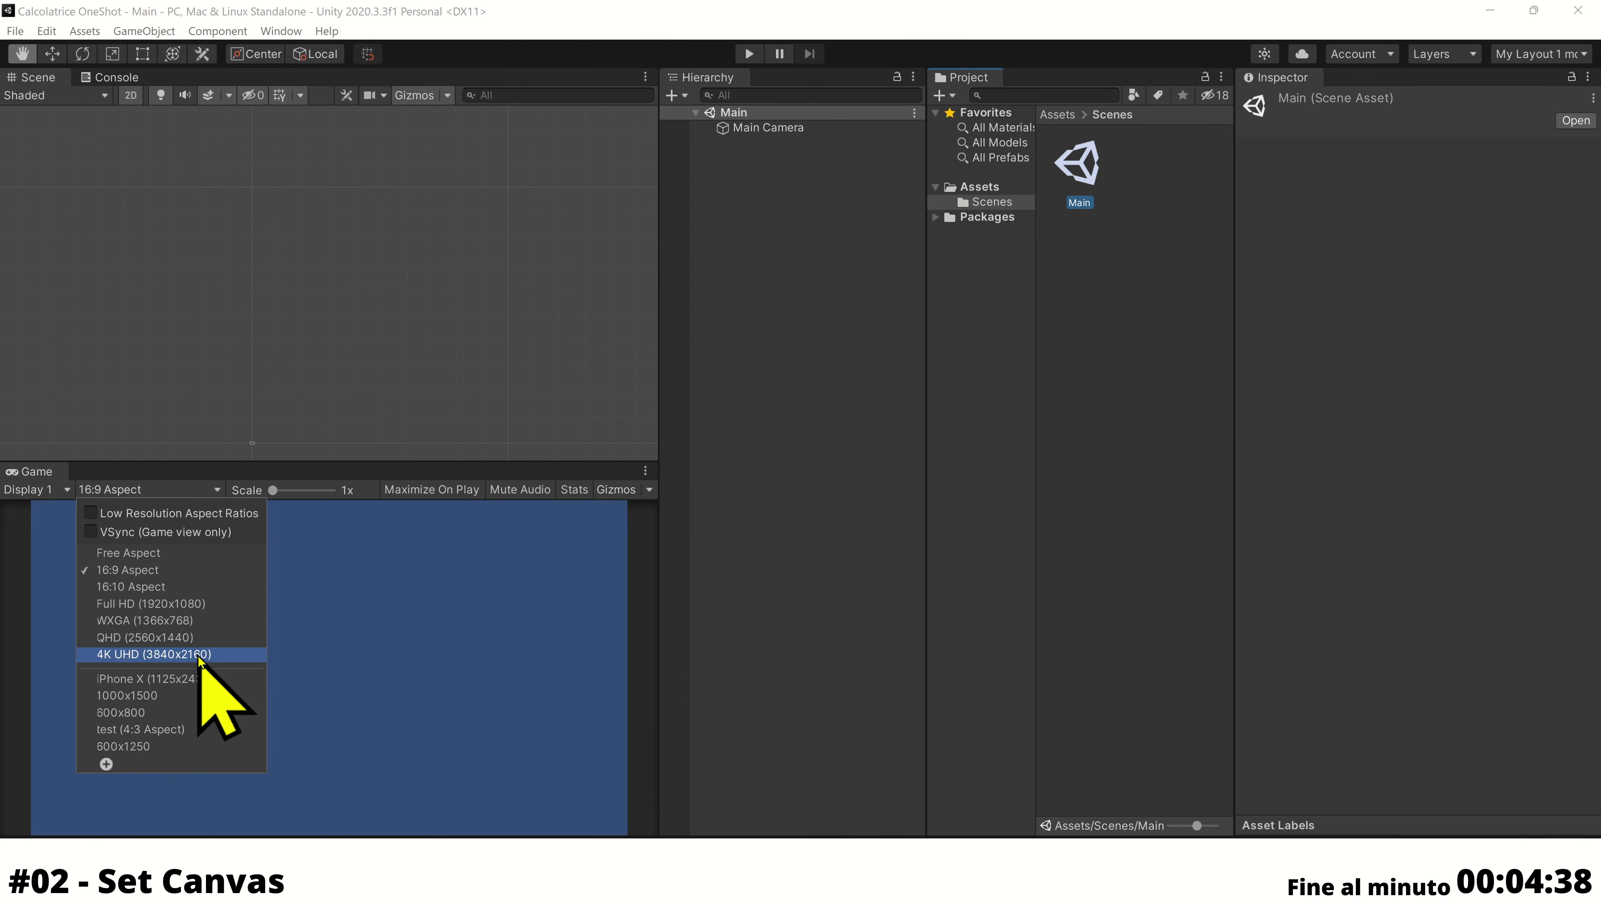
click(106, 764)
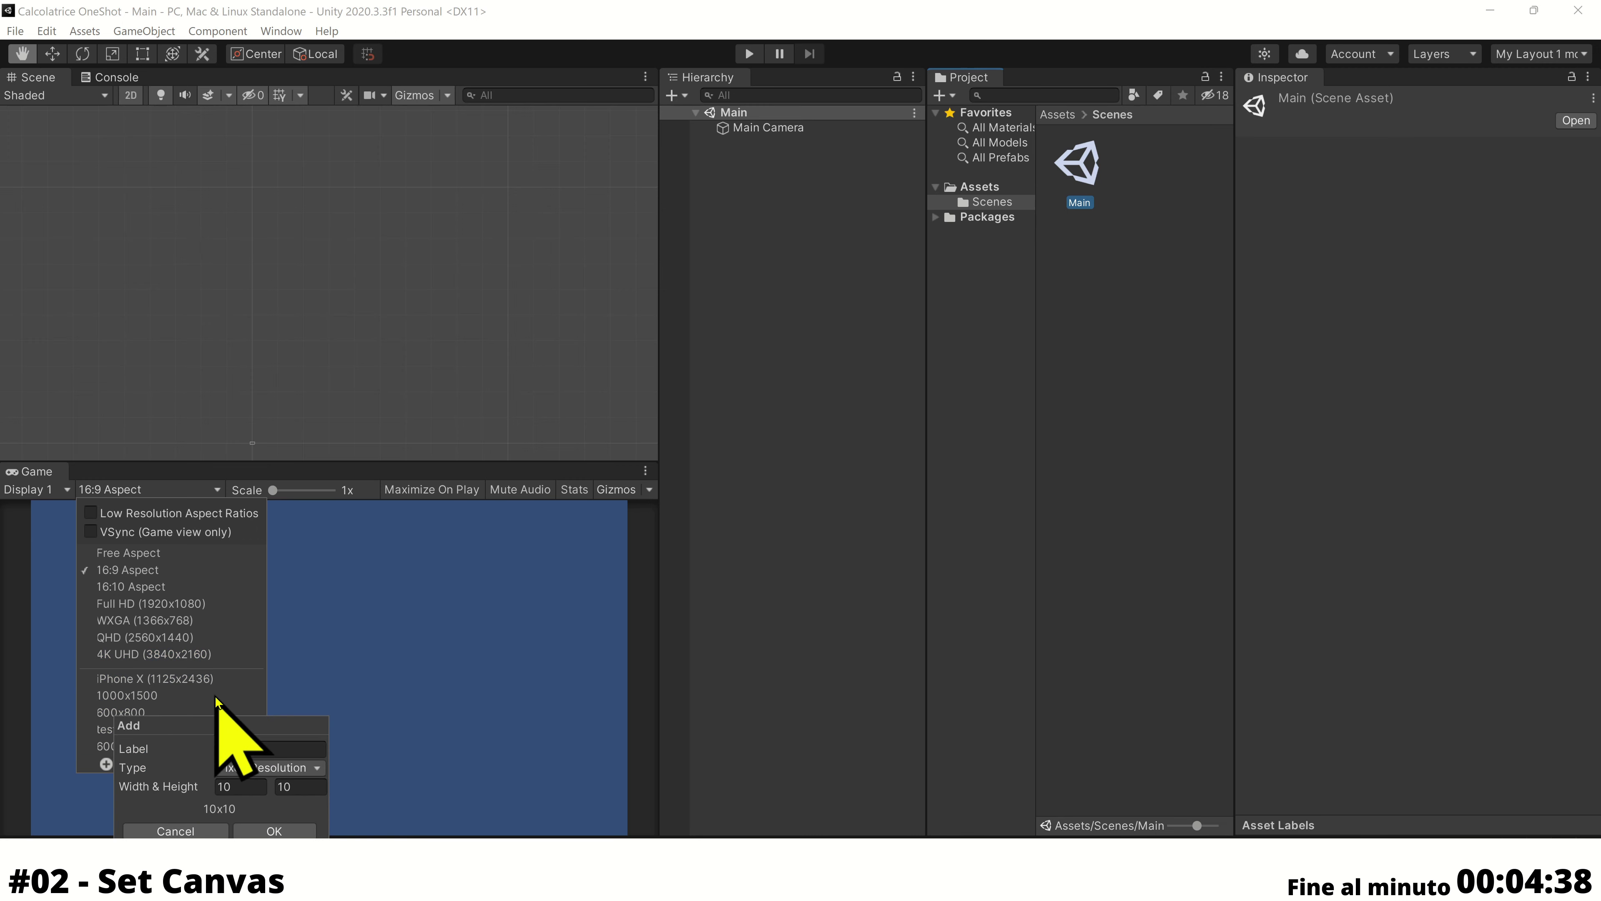
click(154, 494)
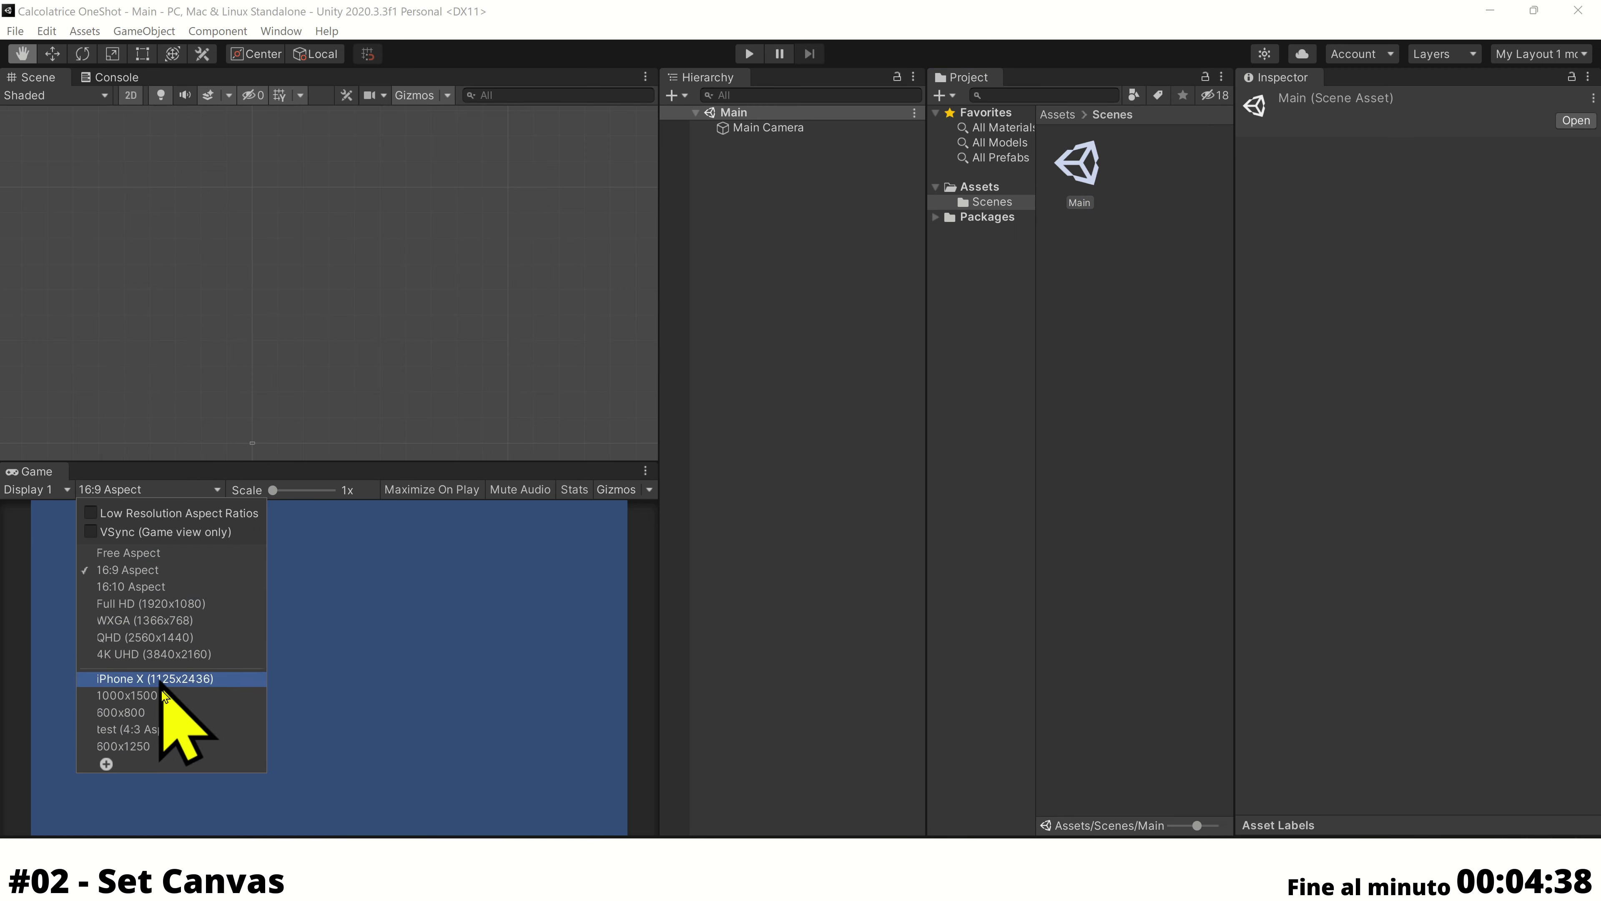
click(174, 749)
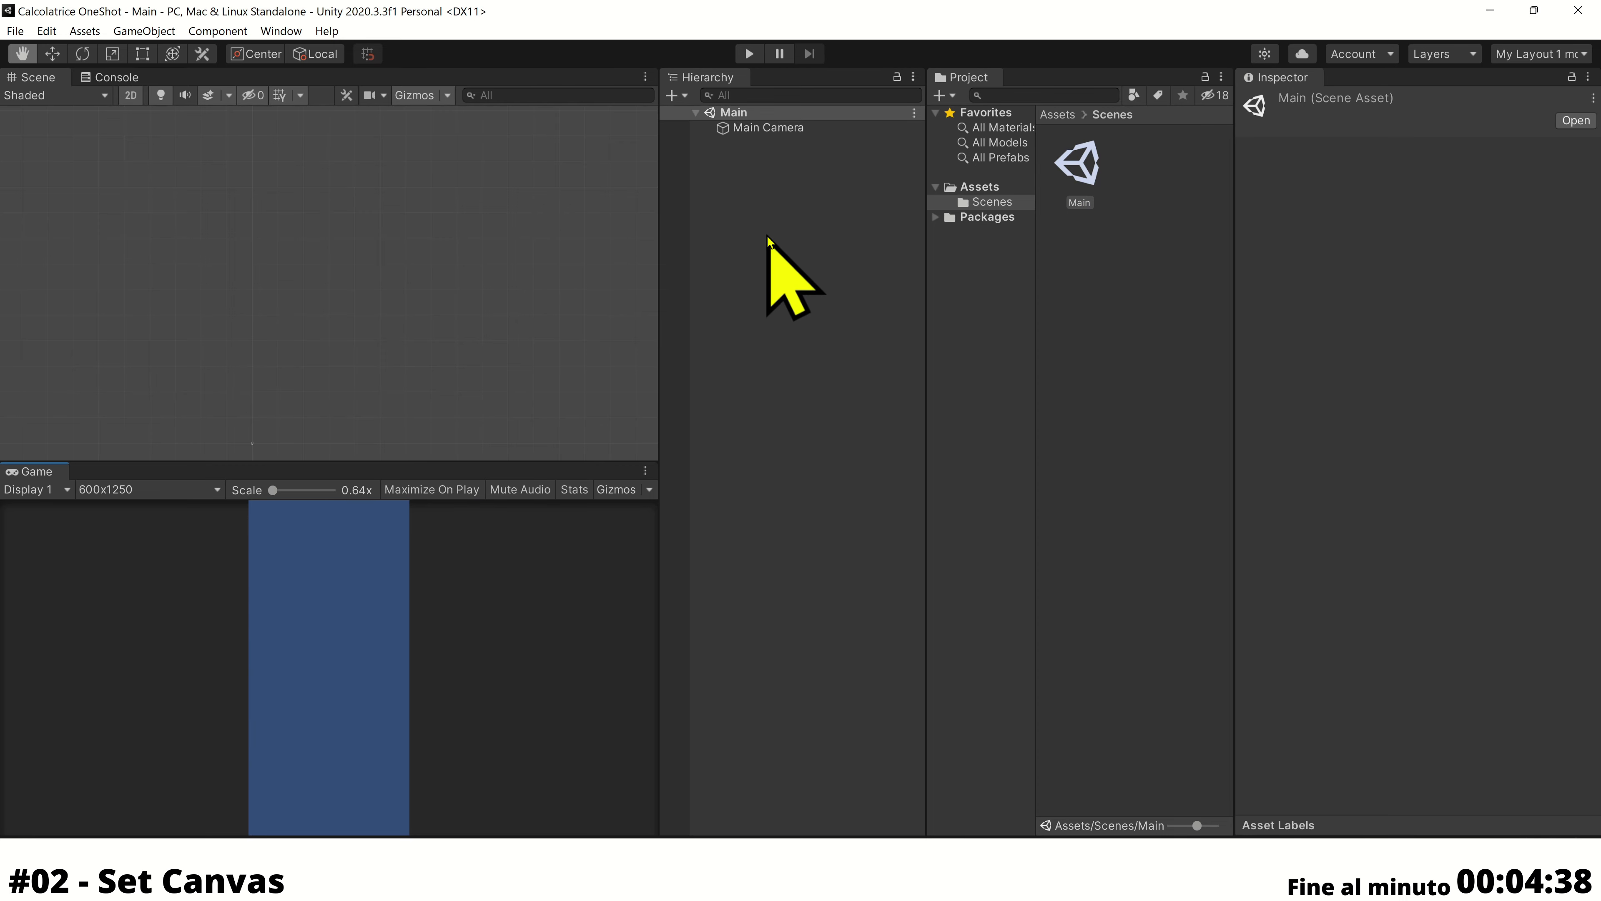
Add a UI Canvas named CanvasTotal to the scene, creating an EventSystem
right_click(792, 240)
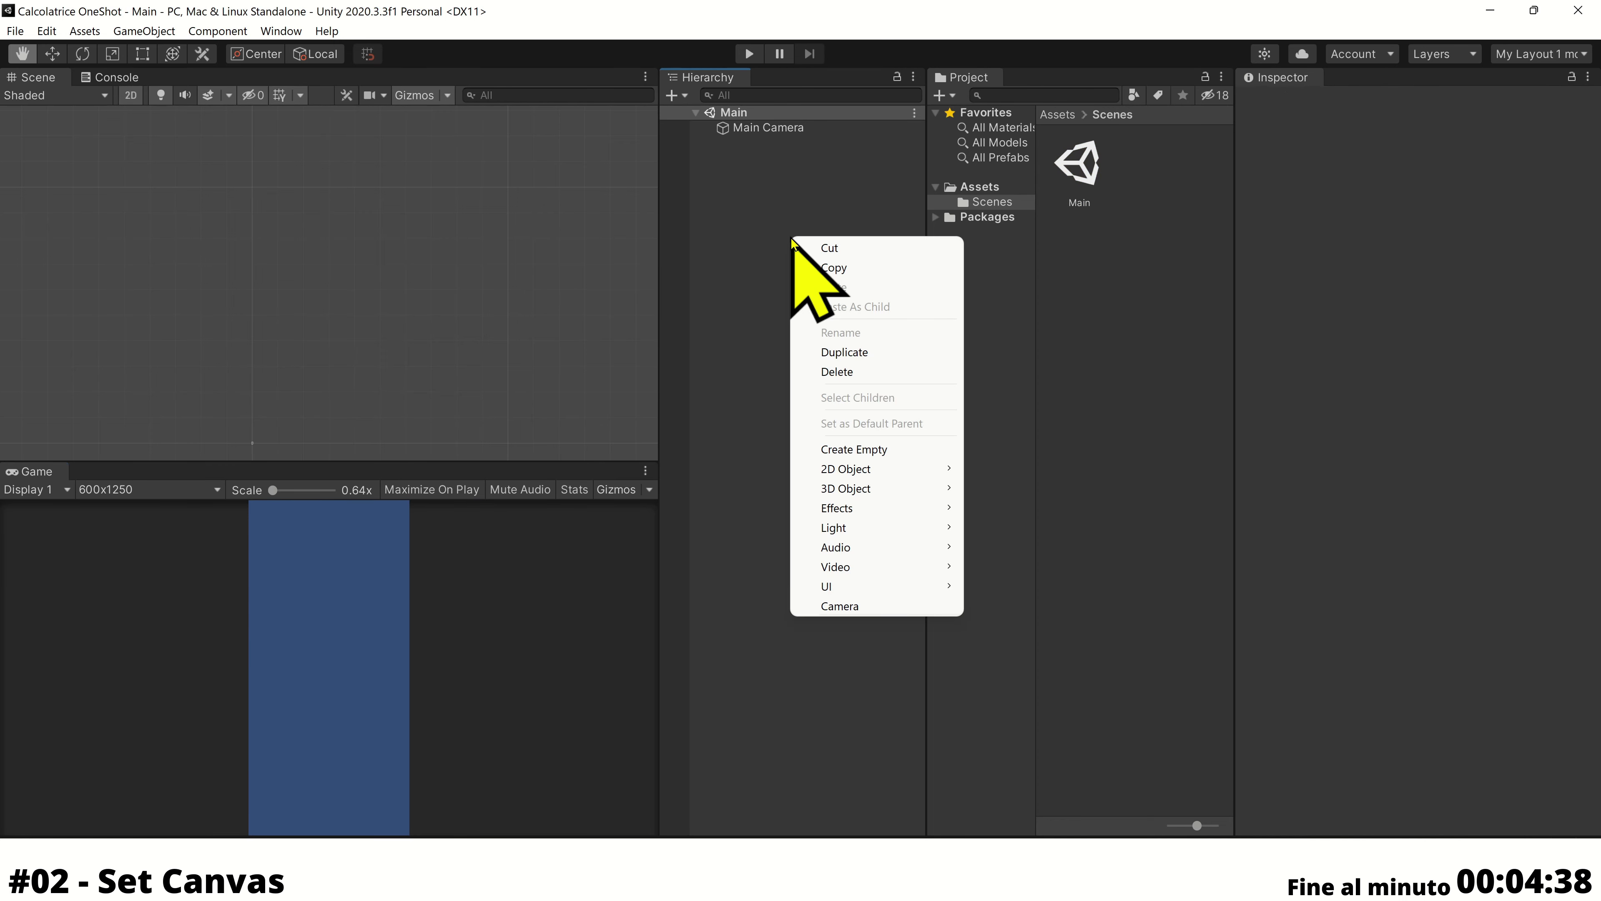
mouse_move(893, 586)
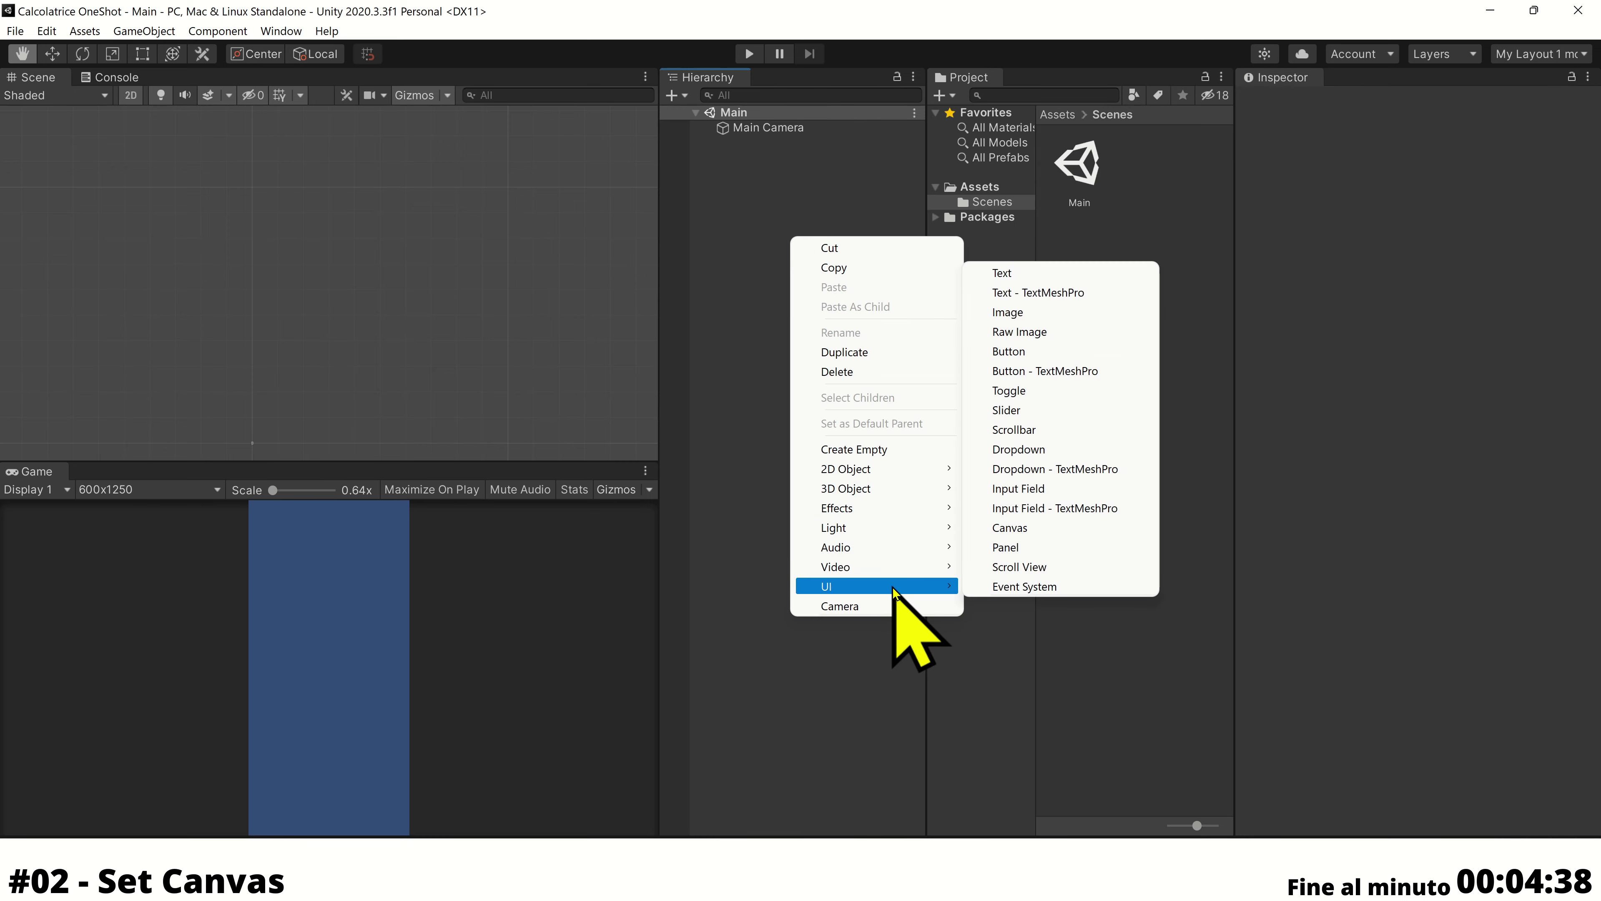
click(1065, 529)
text(CanvasTota)
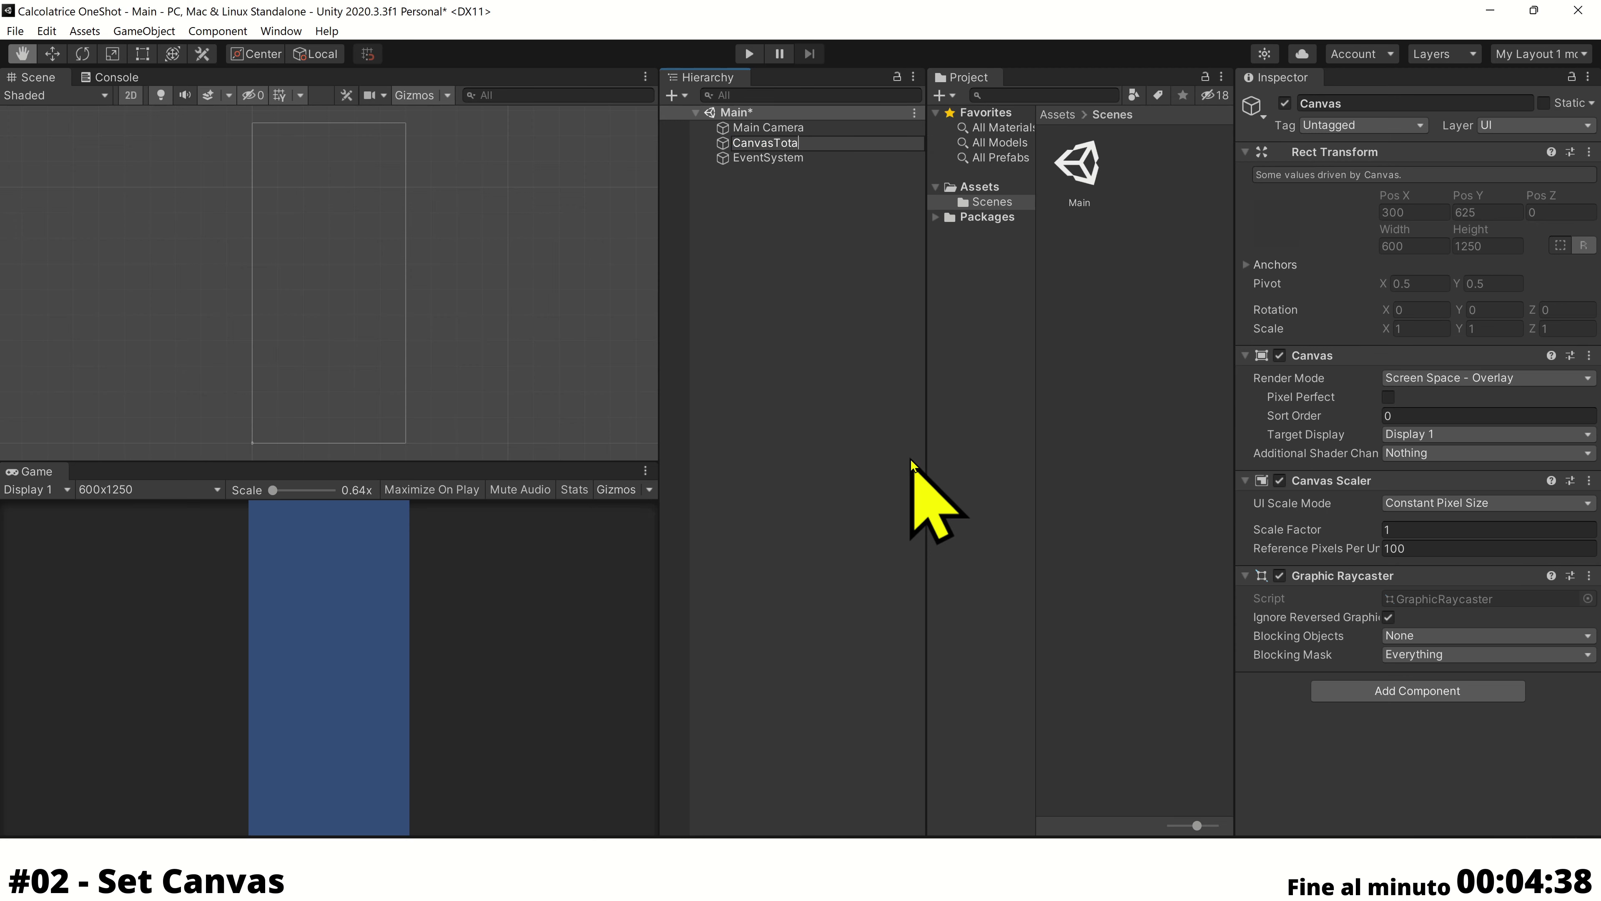
text(l)
key(Return)
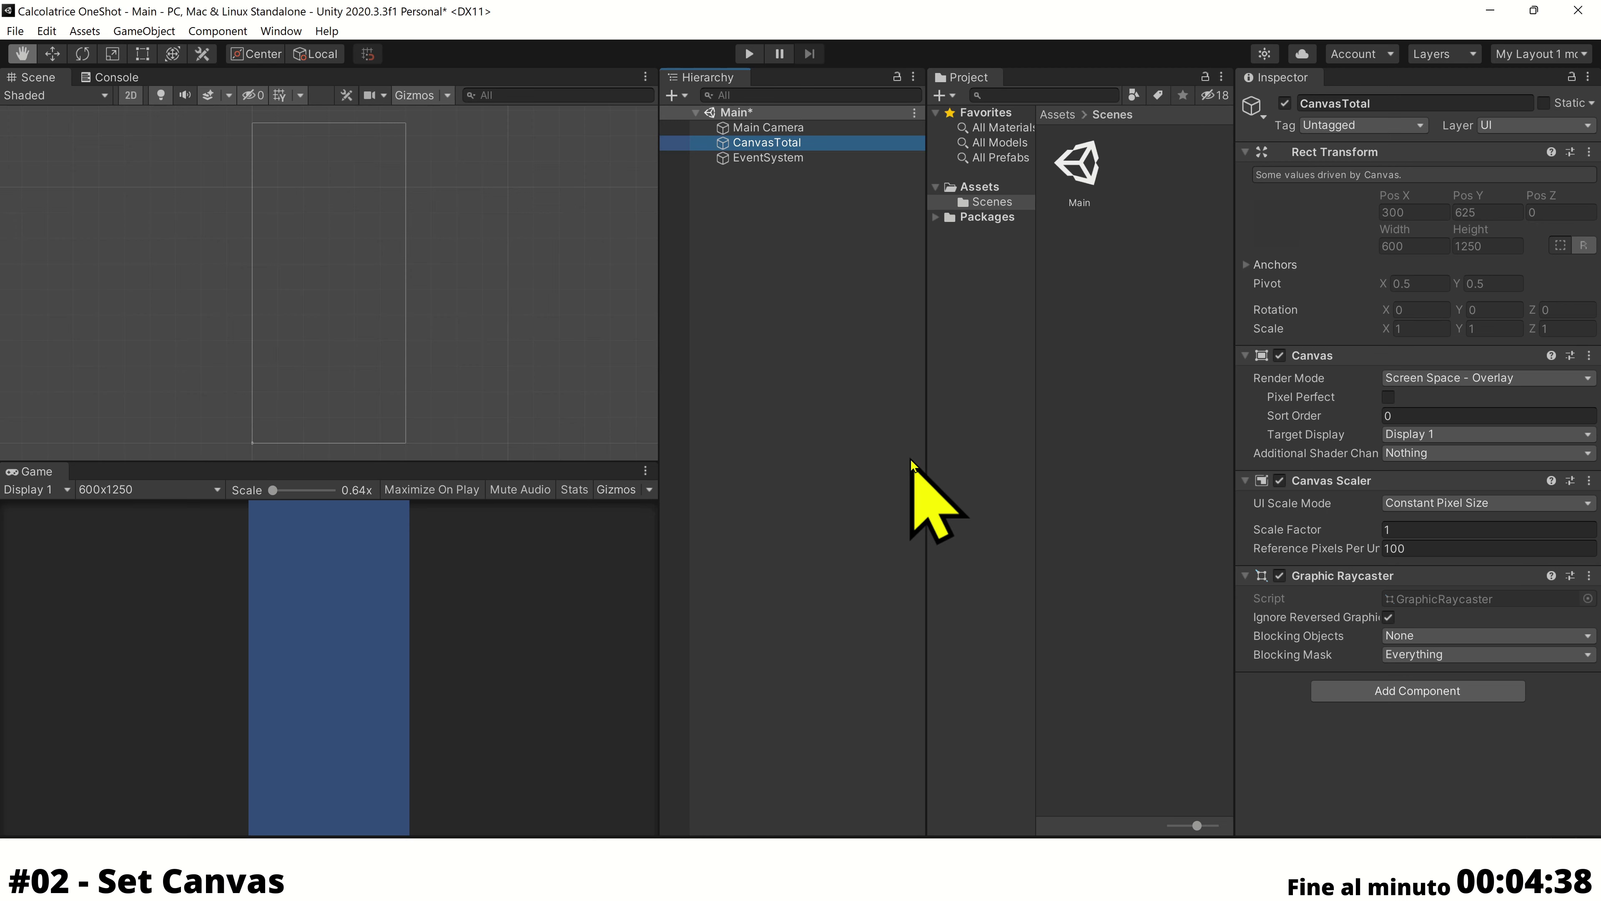
click(911, 464)
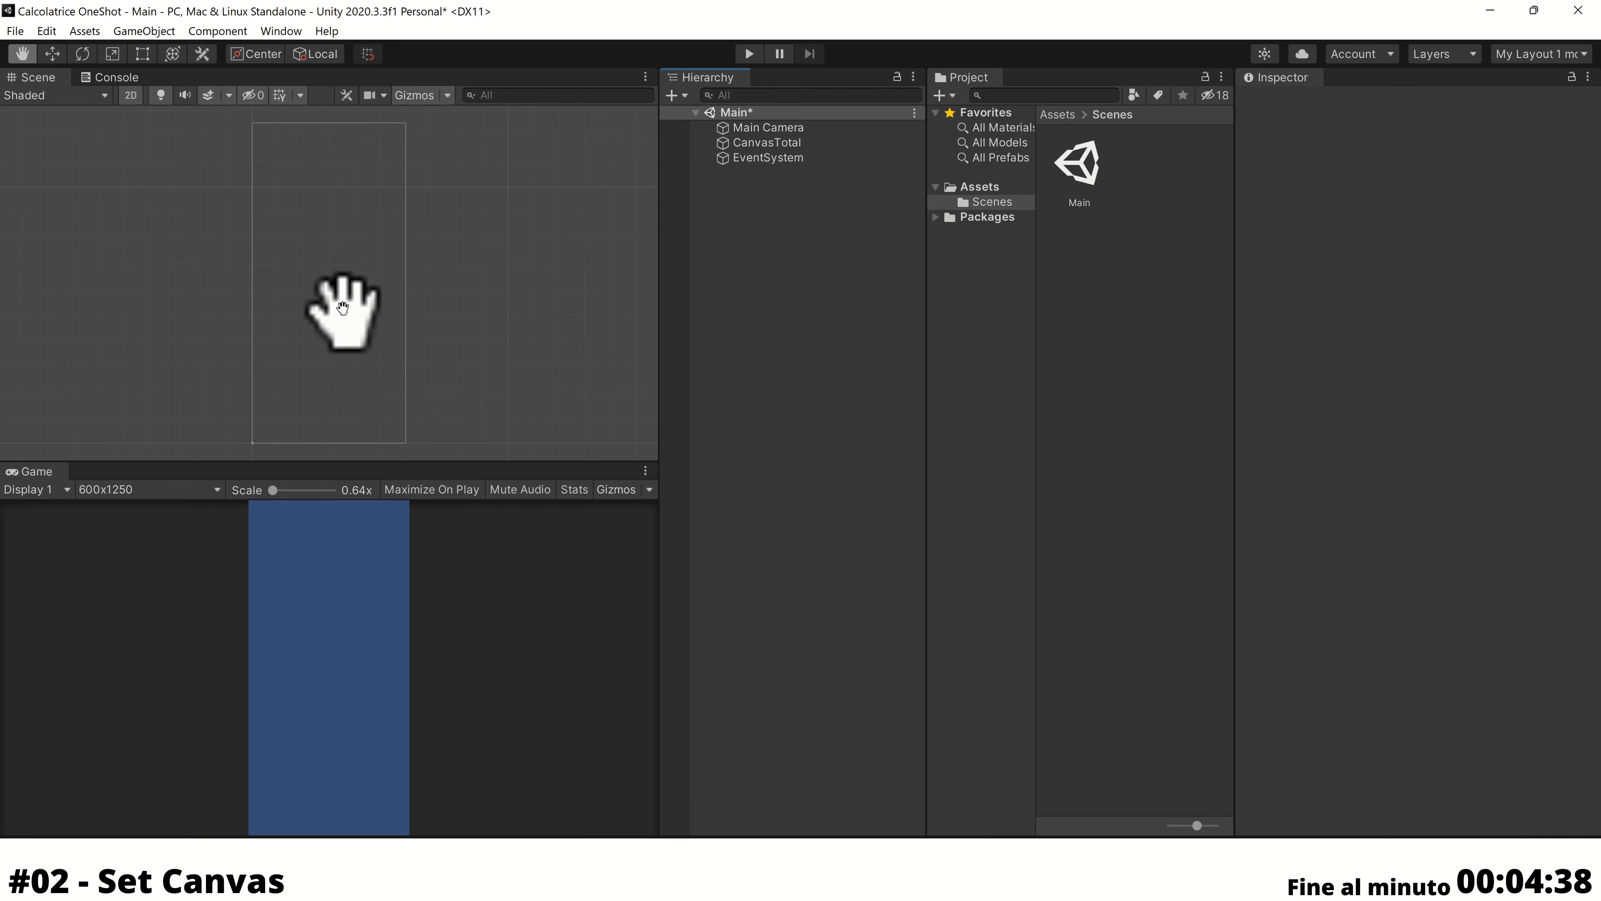
Add child canvas CanvasUp under CanvasTotal and duplicate it as CanvasDown
click(785, 143)
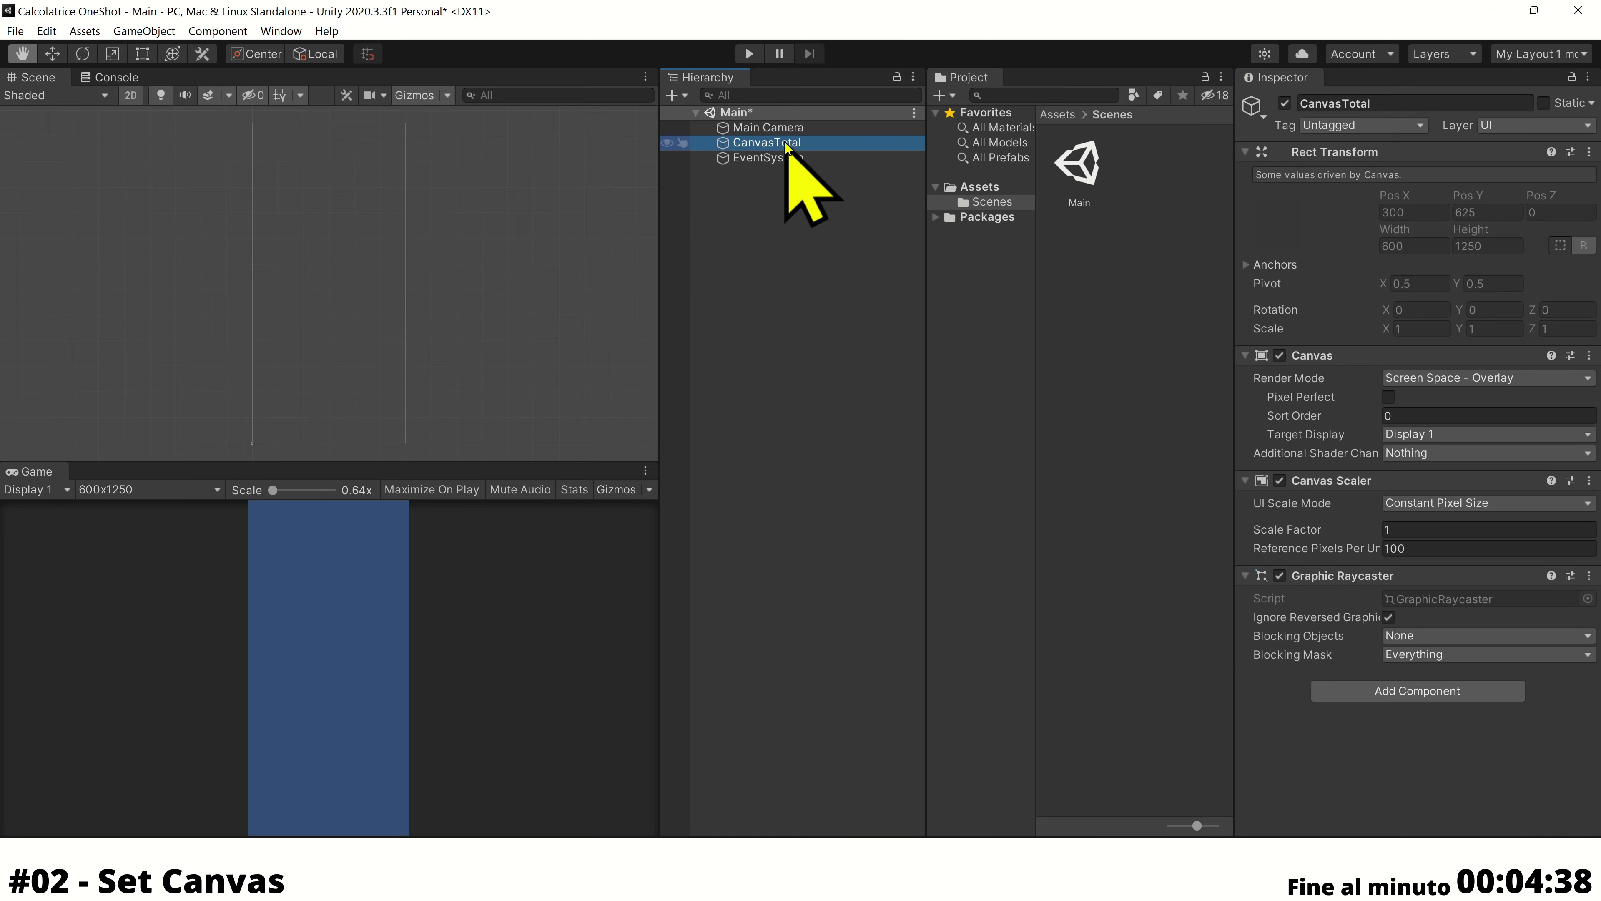
right_click(785, 144)
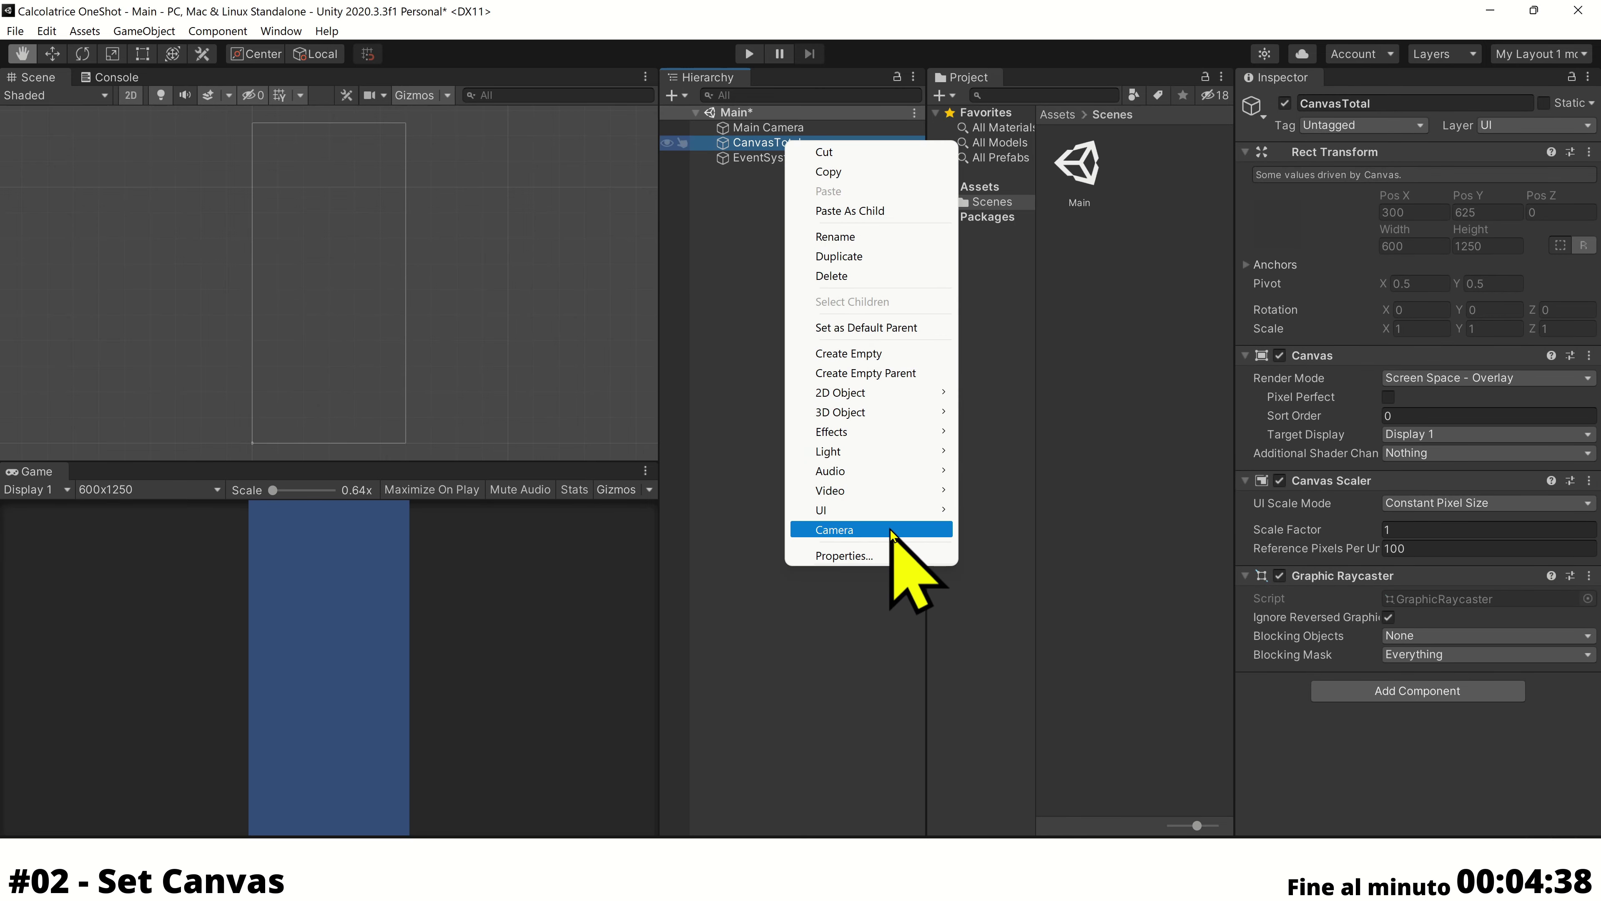
mouse_move(896, 509)
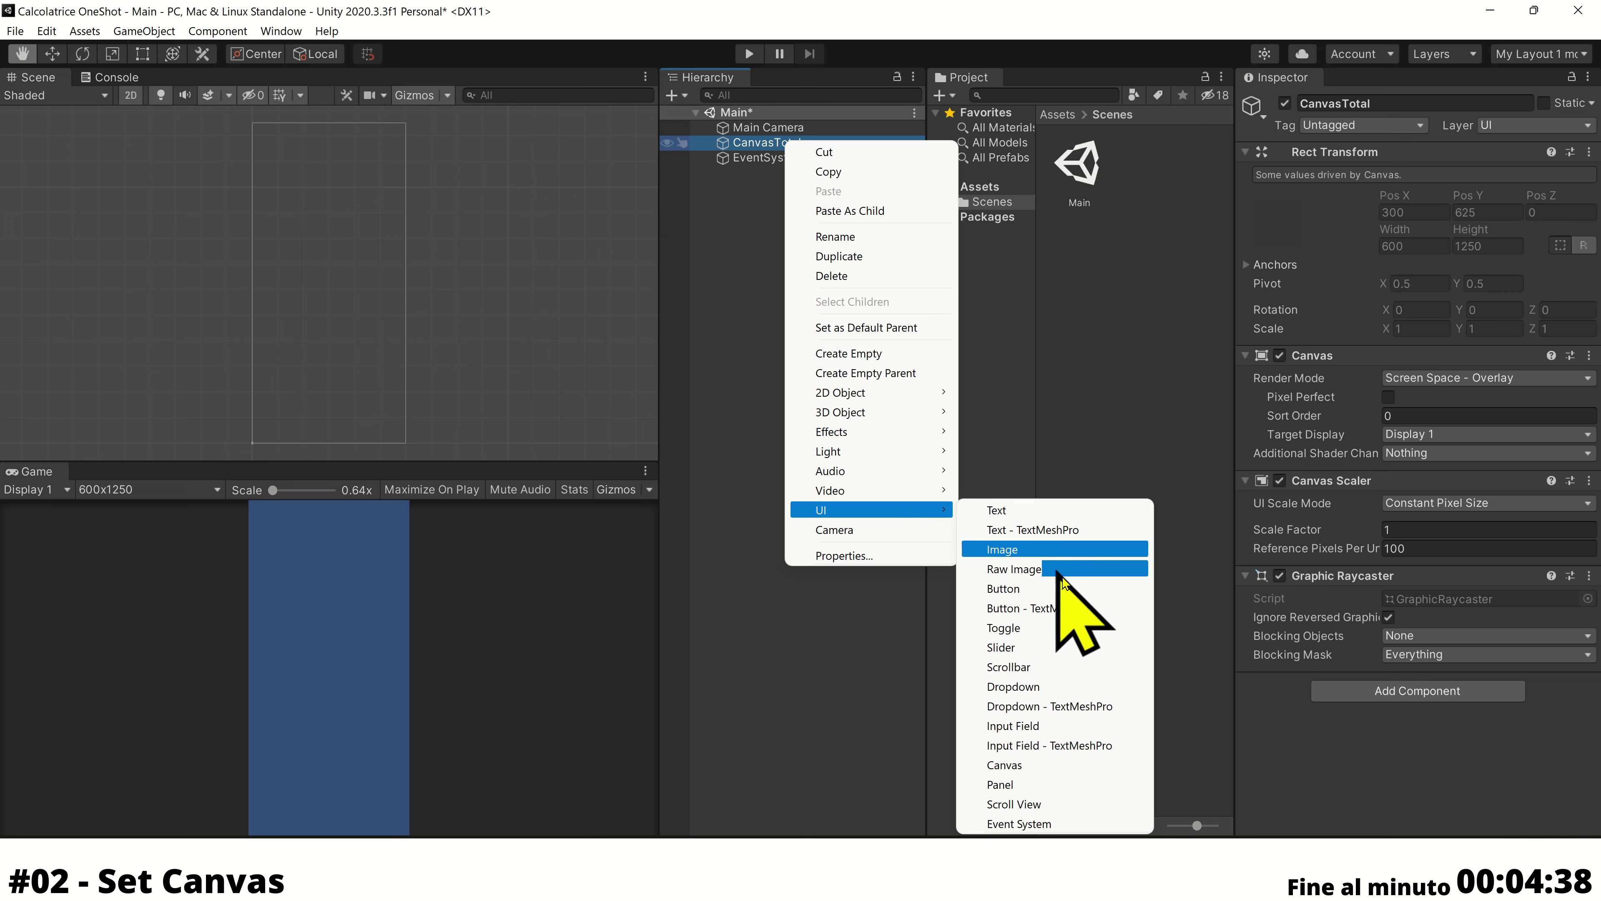
click(1052, 765)
text(CanvasUp)
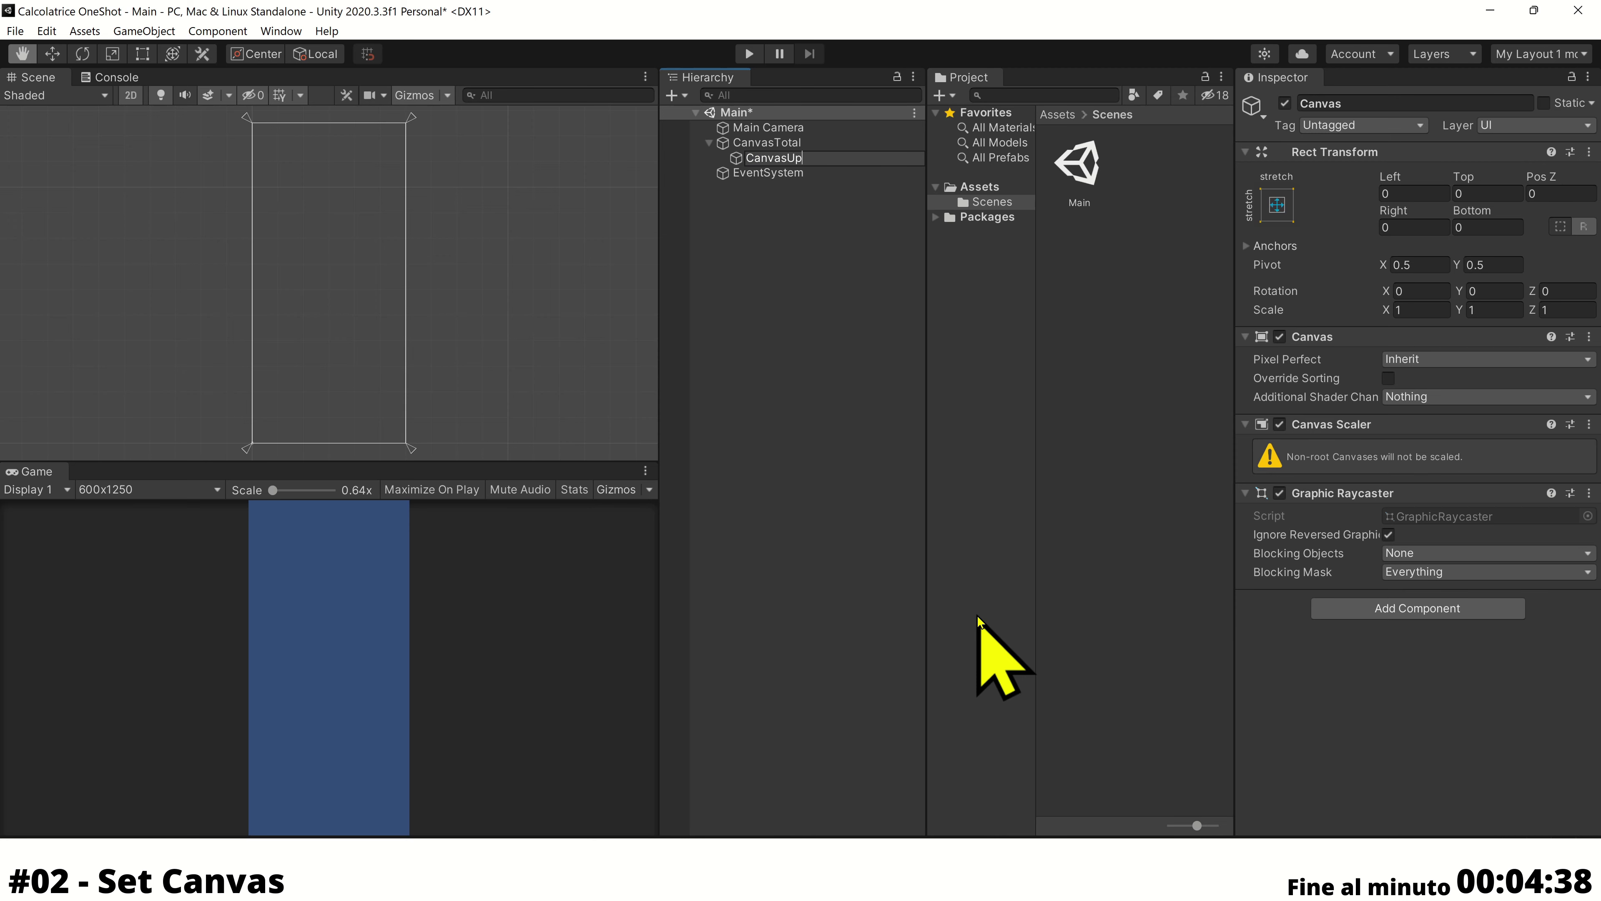
key(Return)
key(ctrl+d)
text(CanvasDown)
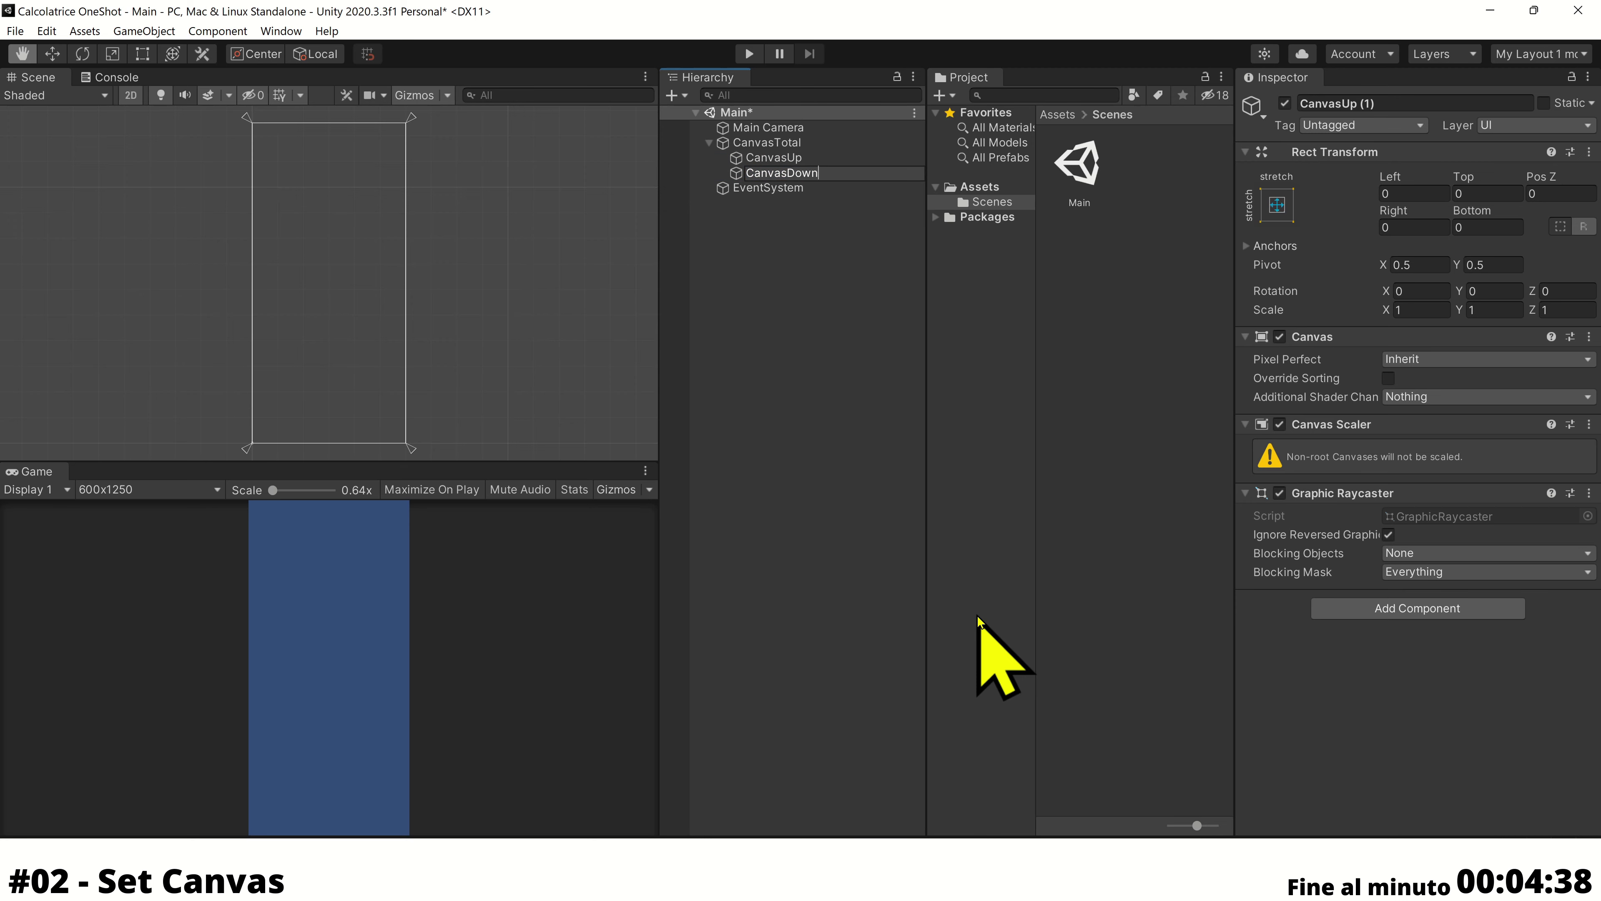
key(Return)
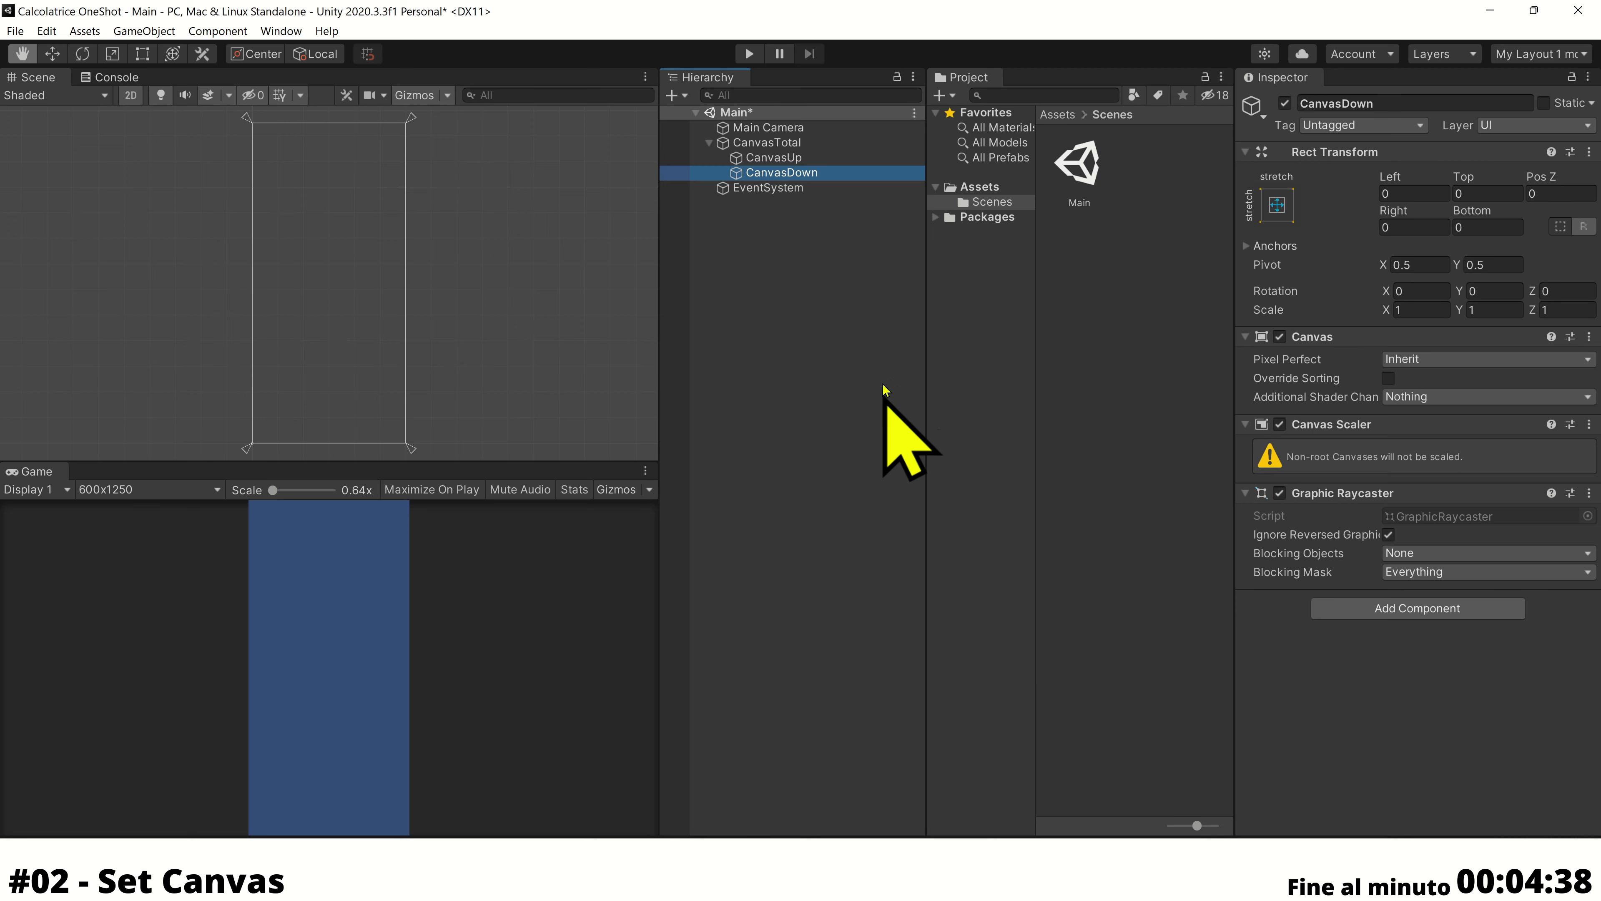
Anchor CanvasUp to the top, stretched horizontally, with a height of 600
click(846, 162)
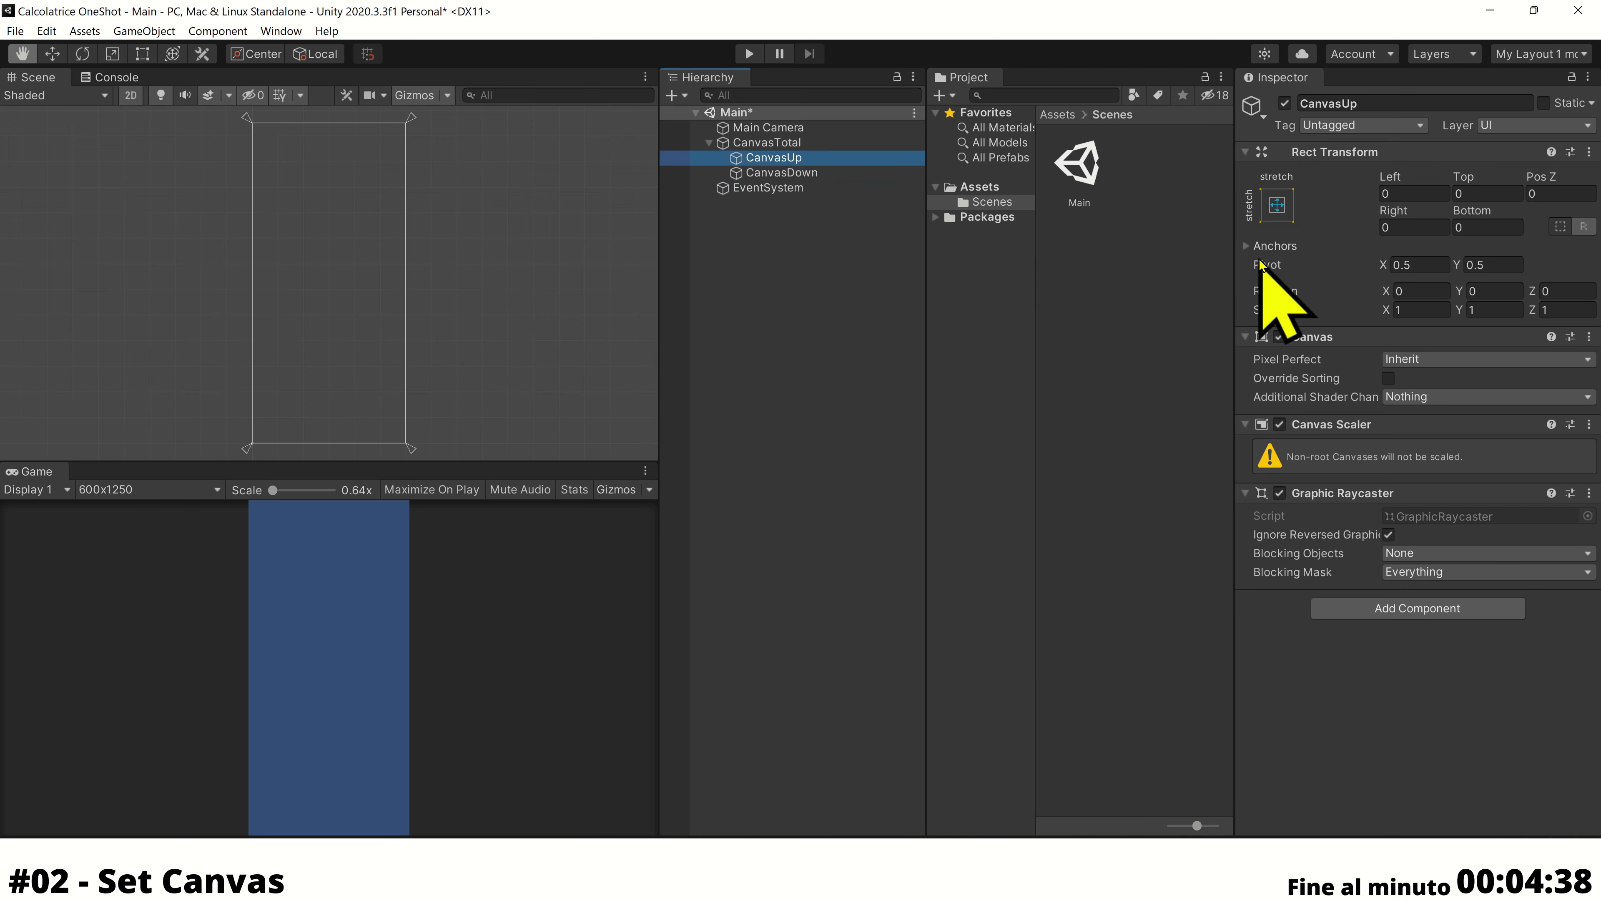
click(1277, 204)
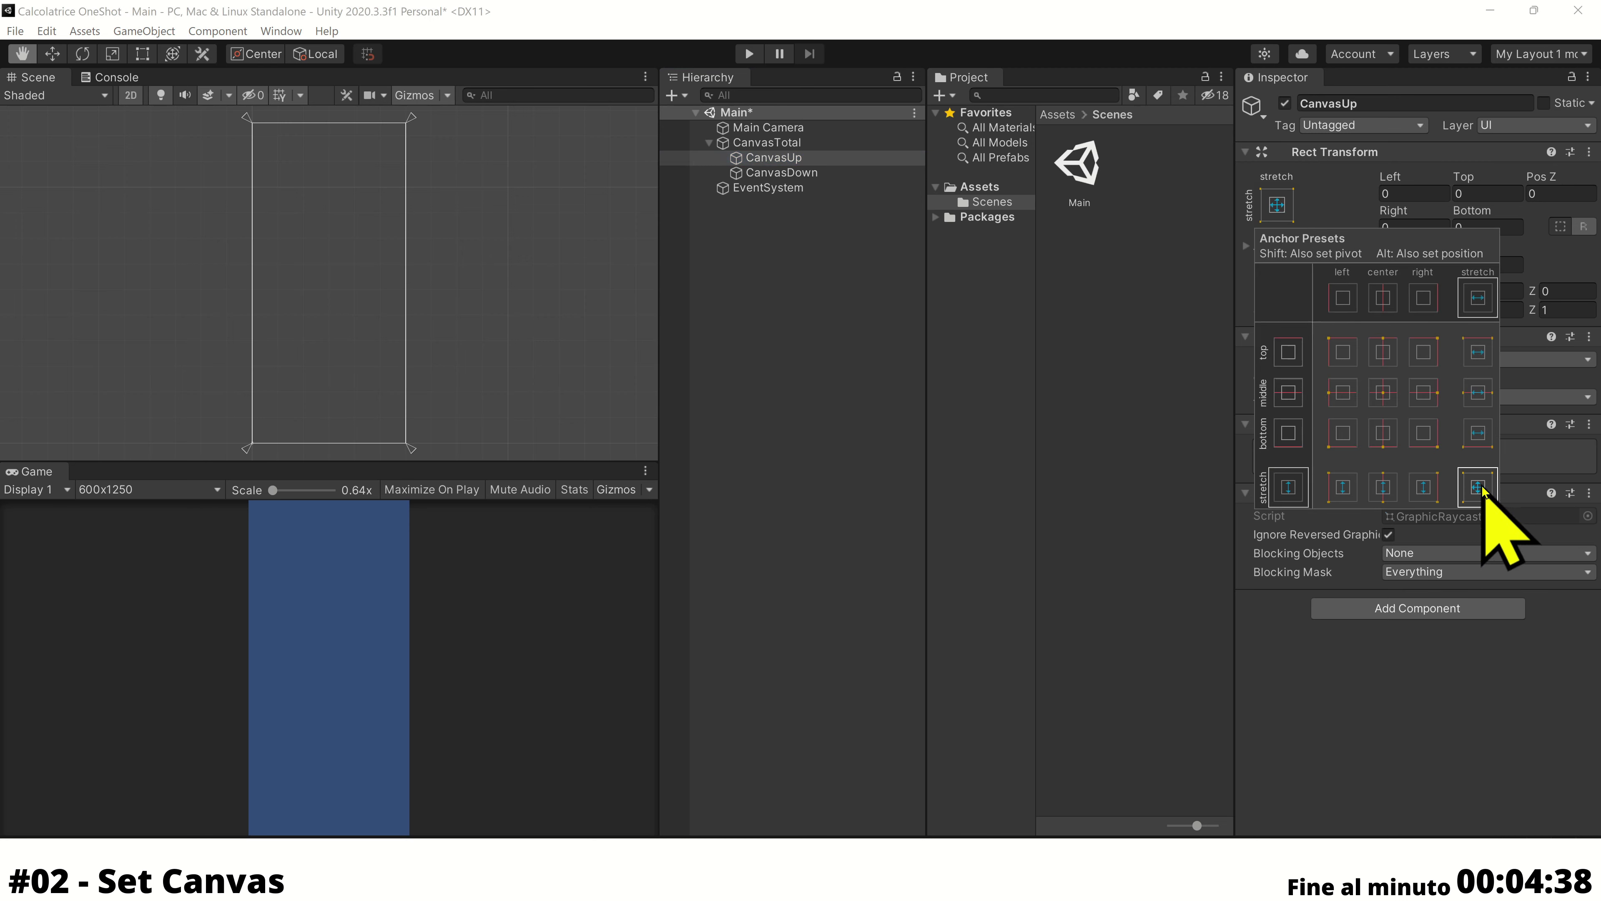
click(1513, 226)
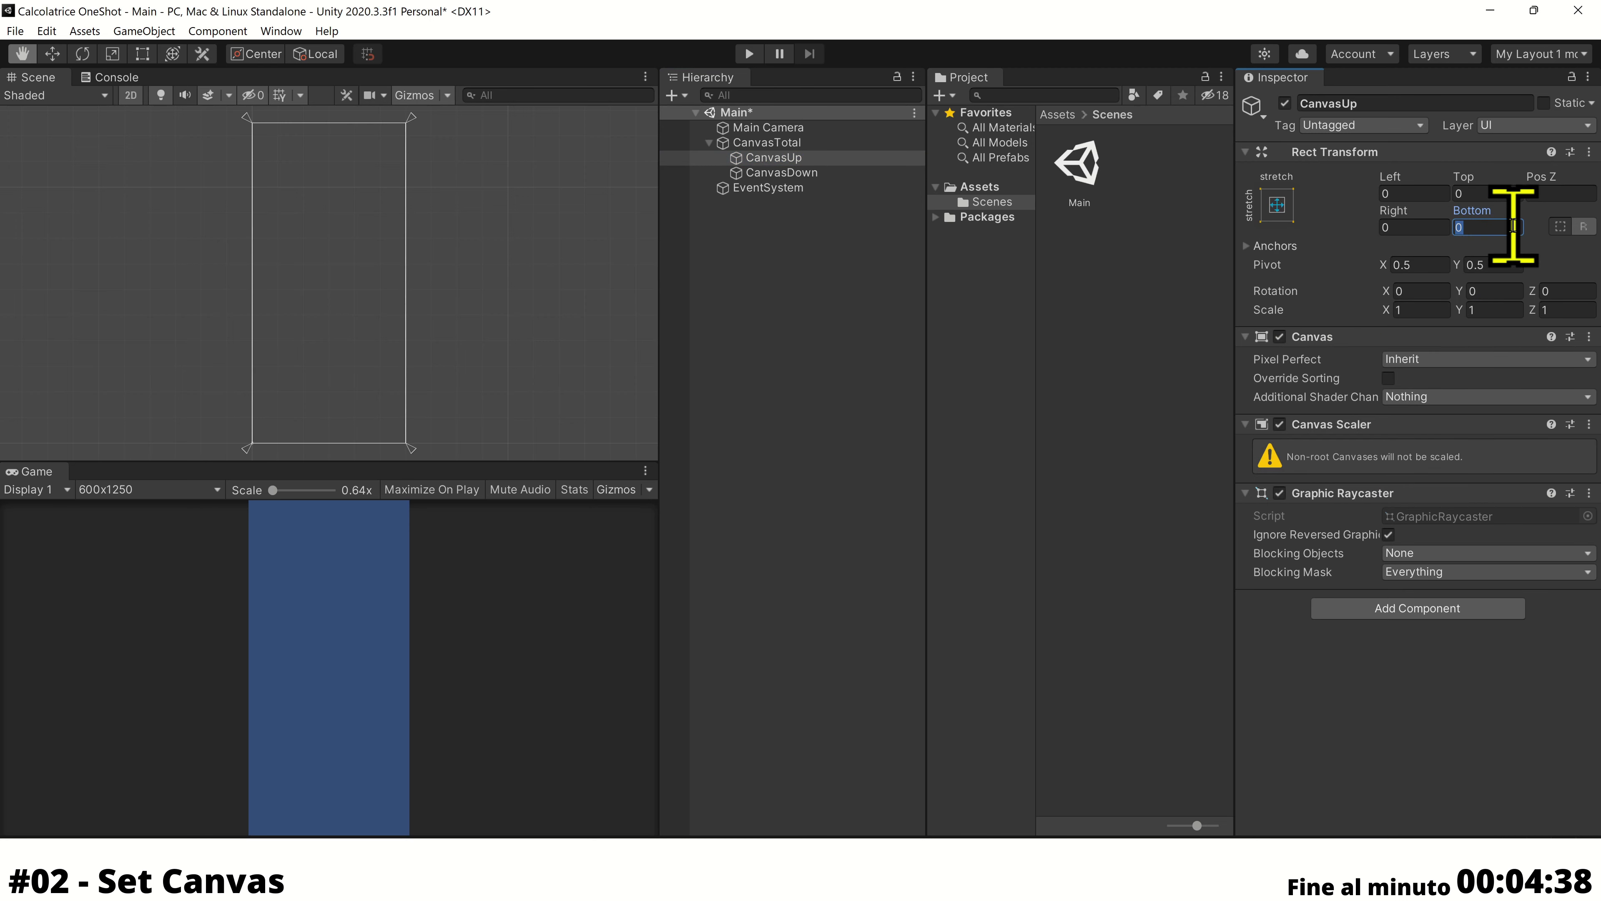
text(100)
text(0)
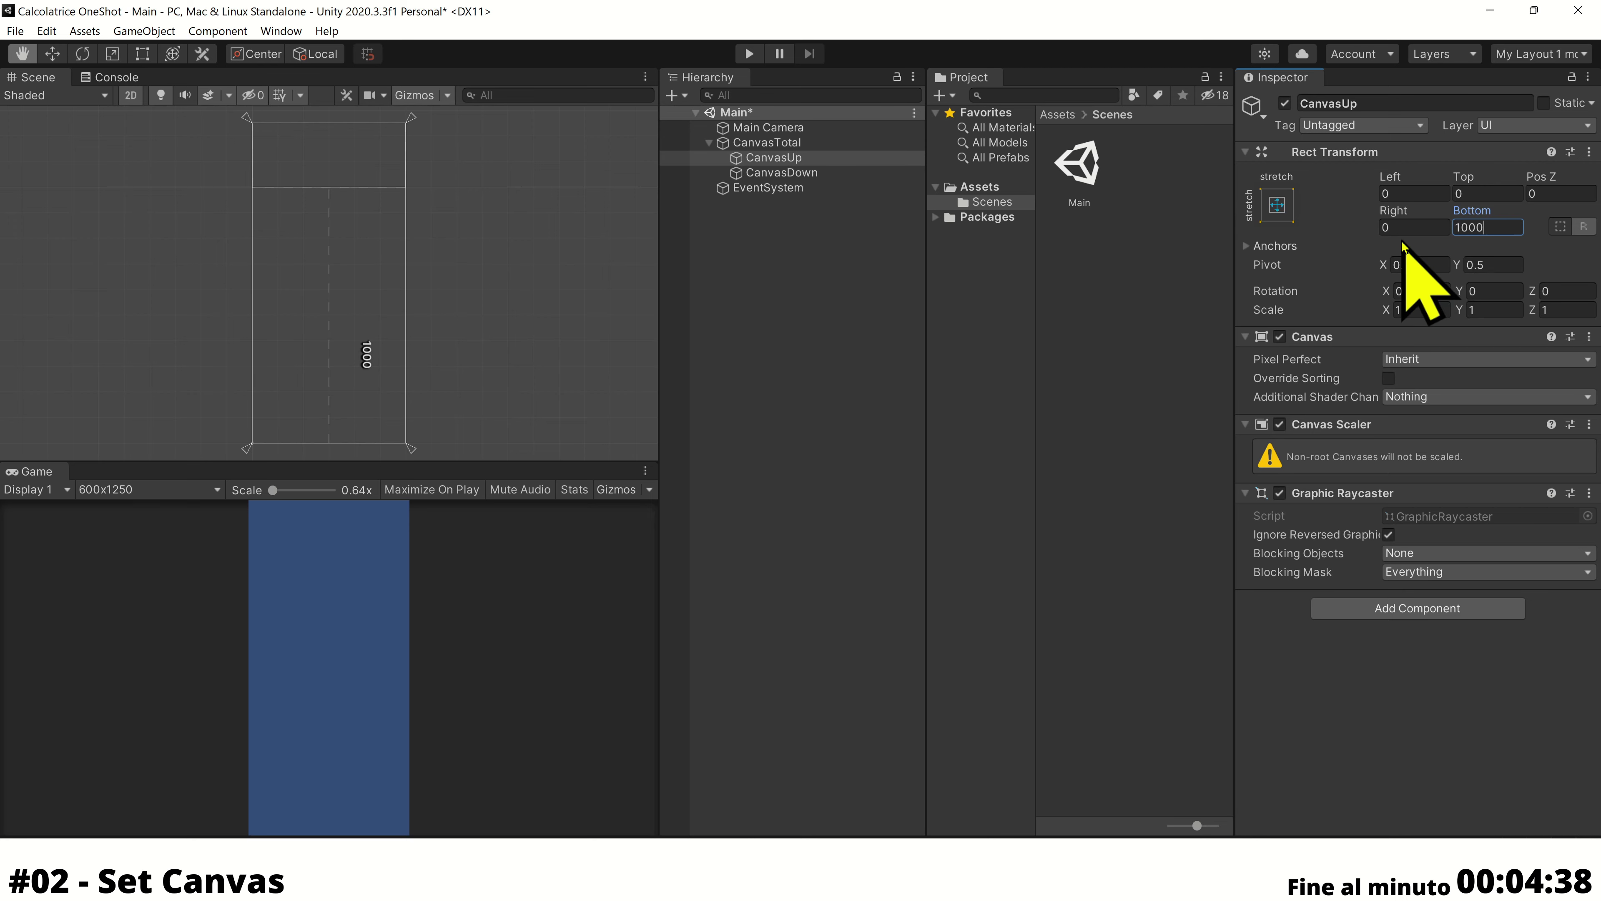
click(1279, 208)
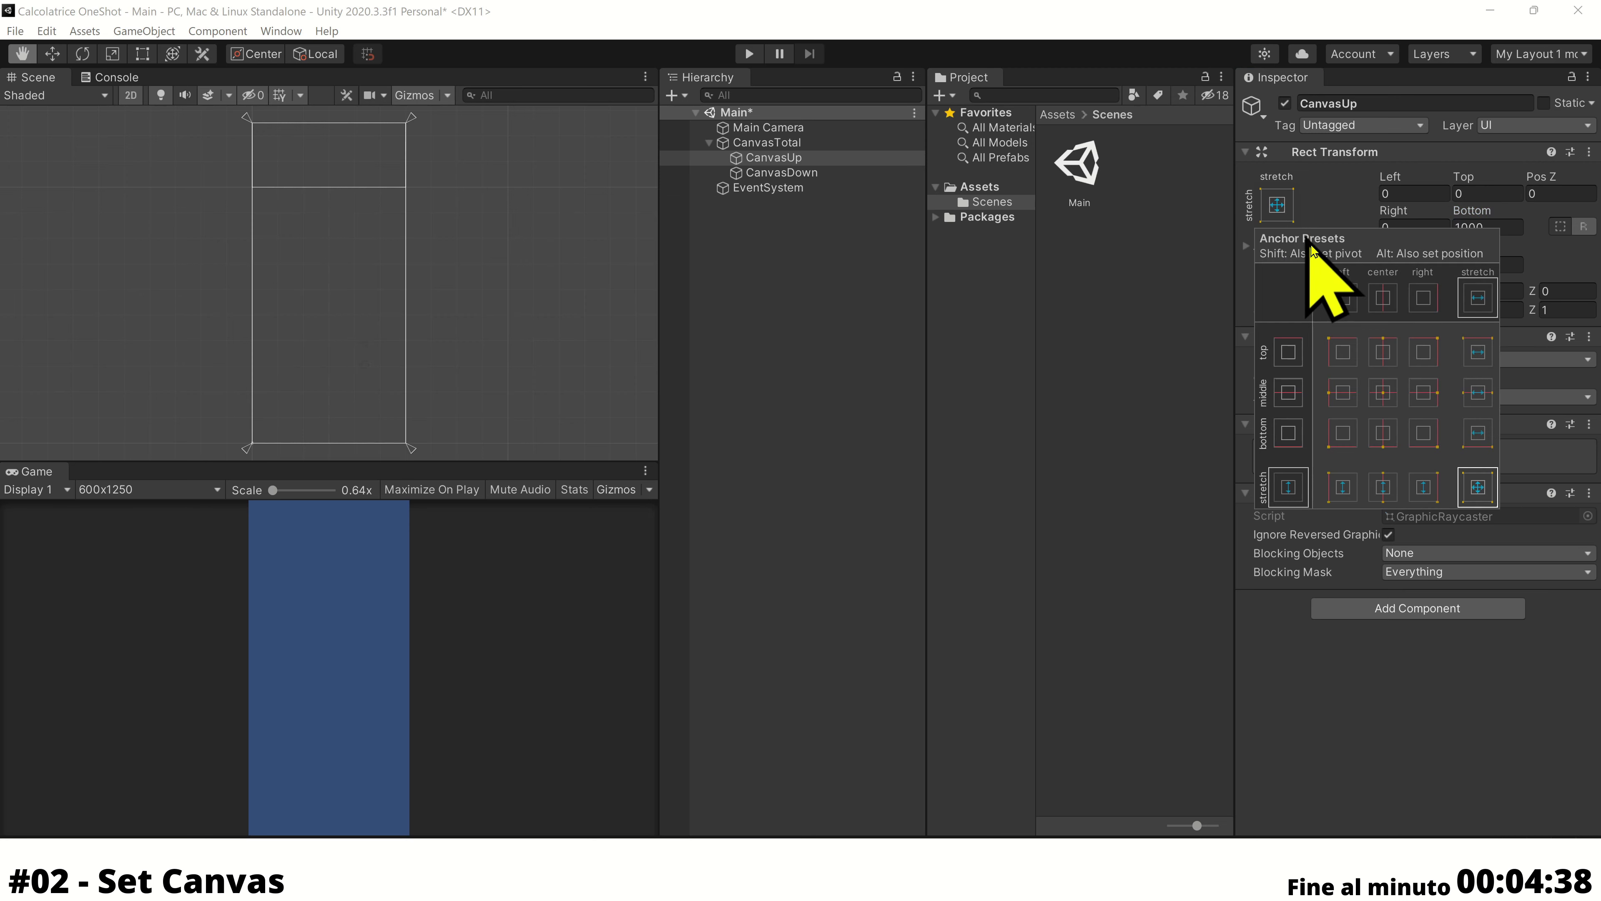
click(1479, 350)
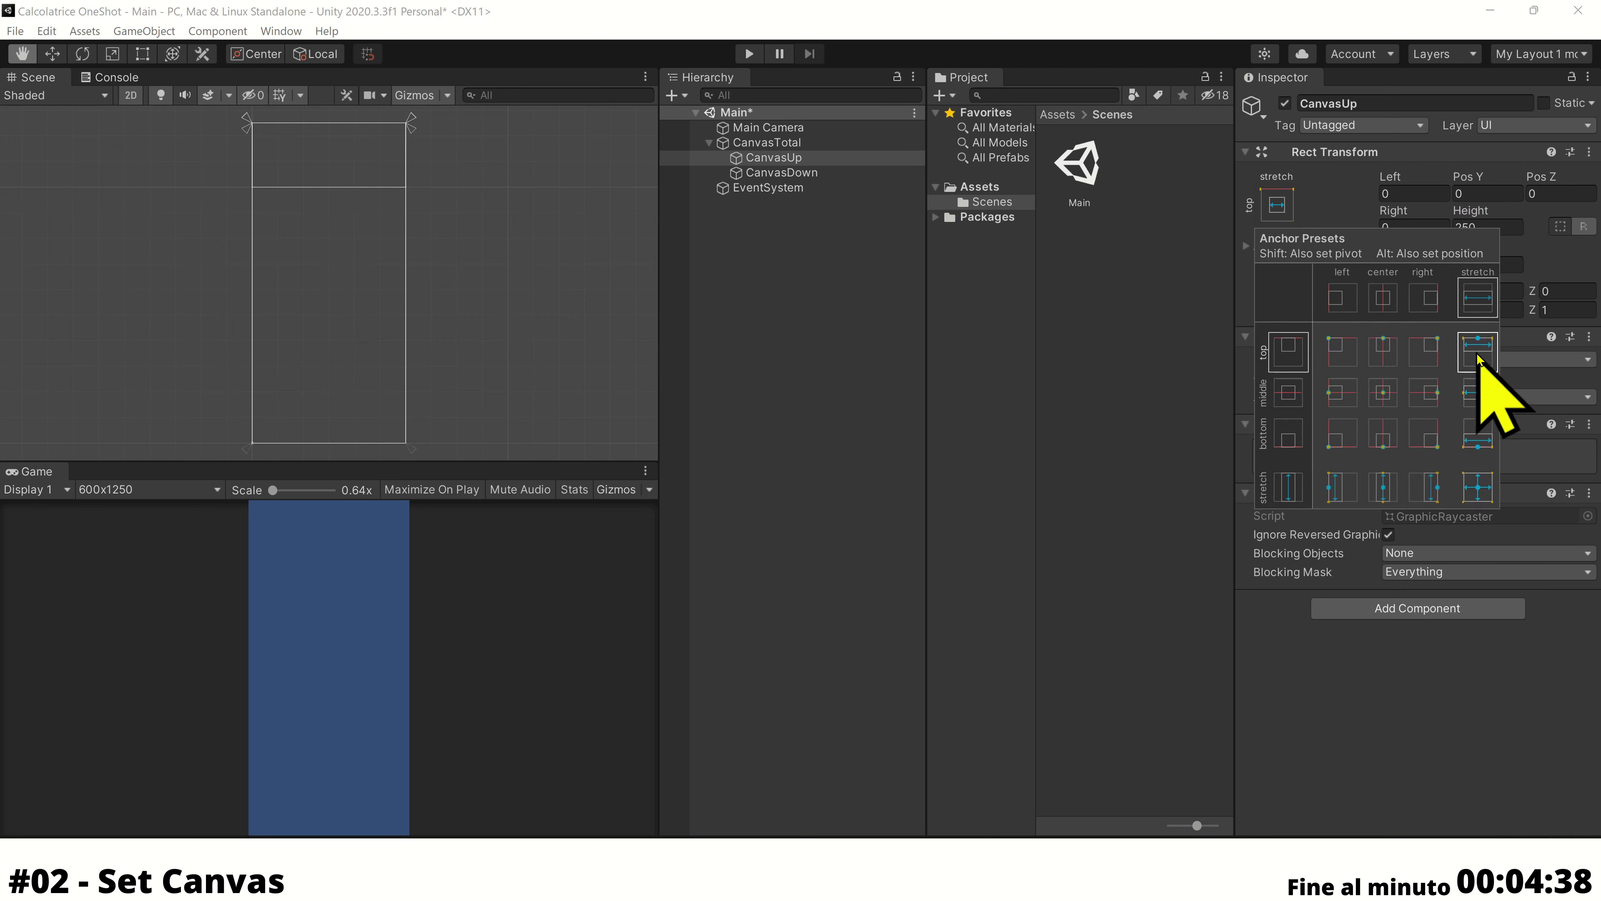
click(1488, 228)
text(500)
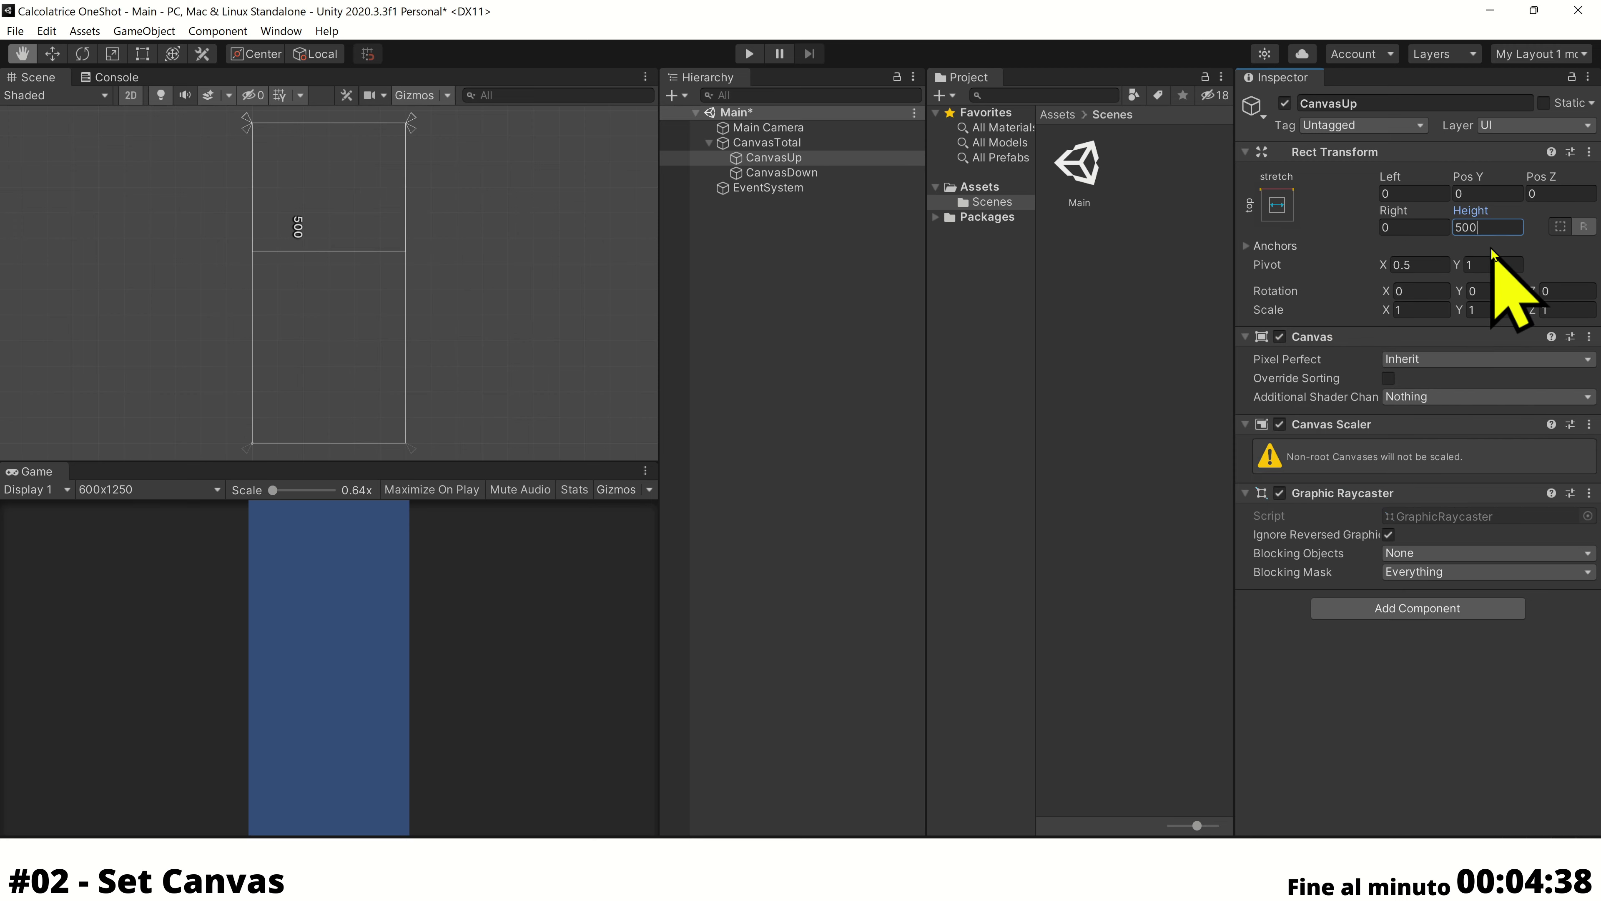
key(Return)
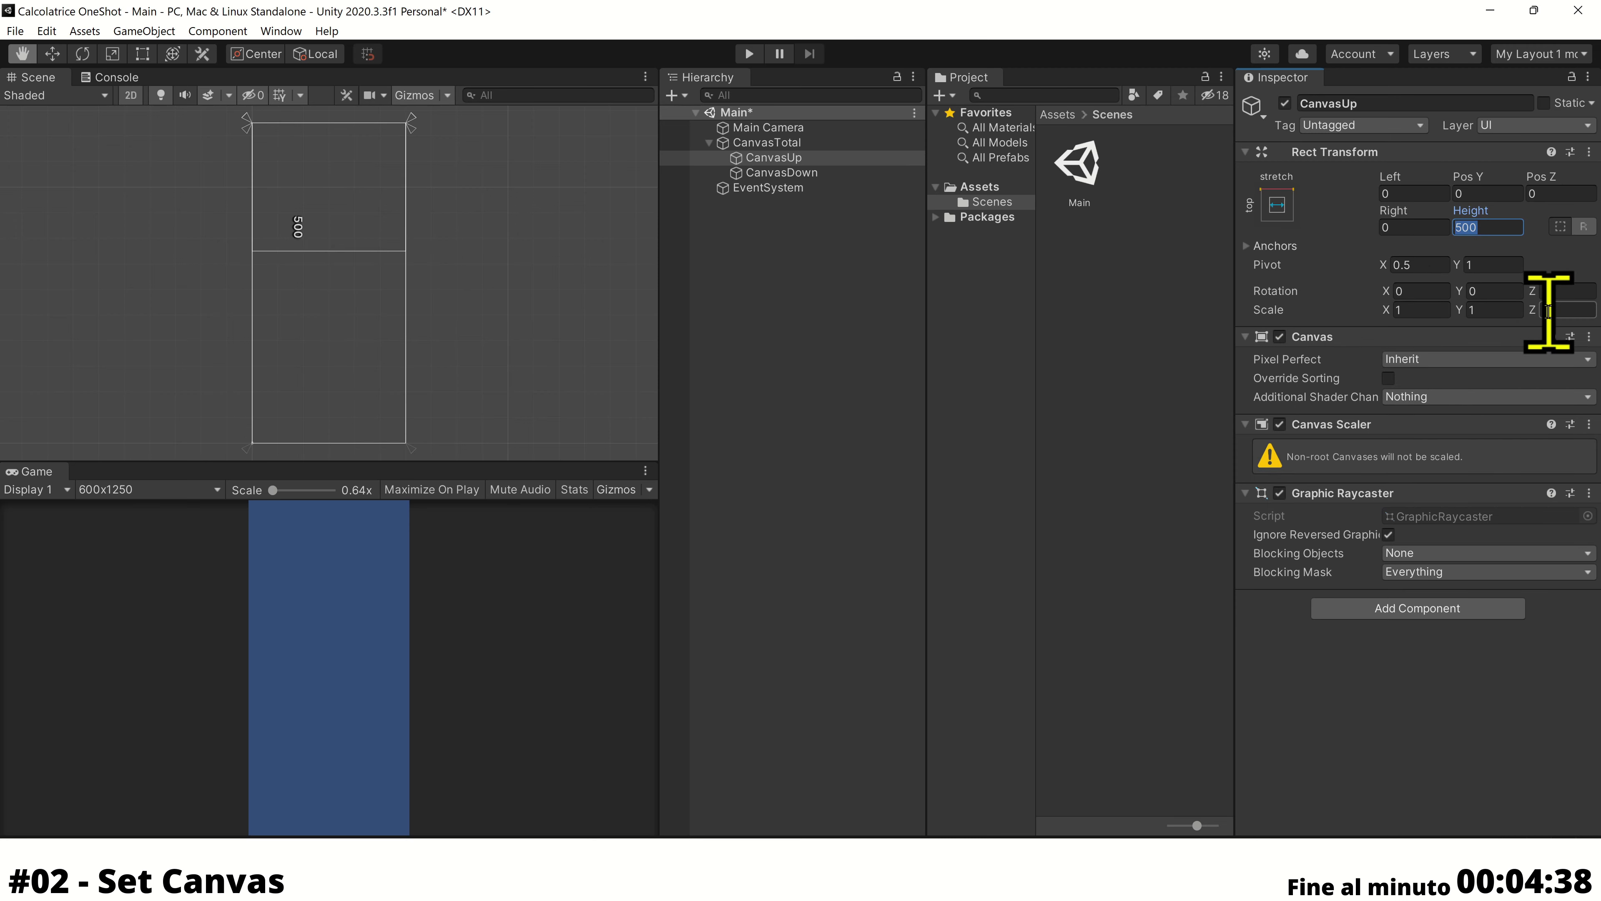
text(600)
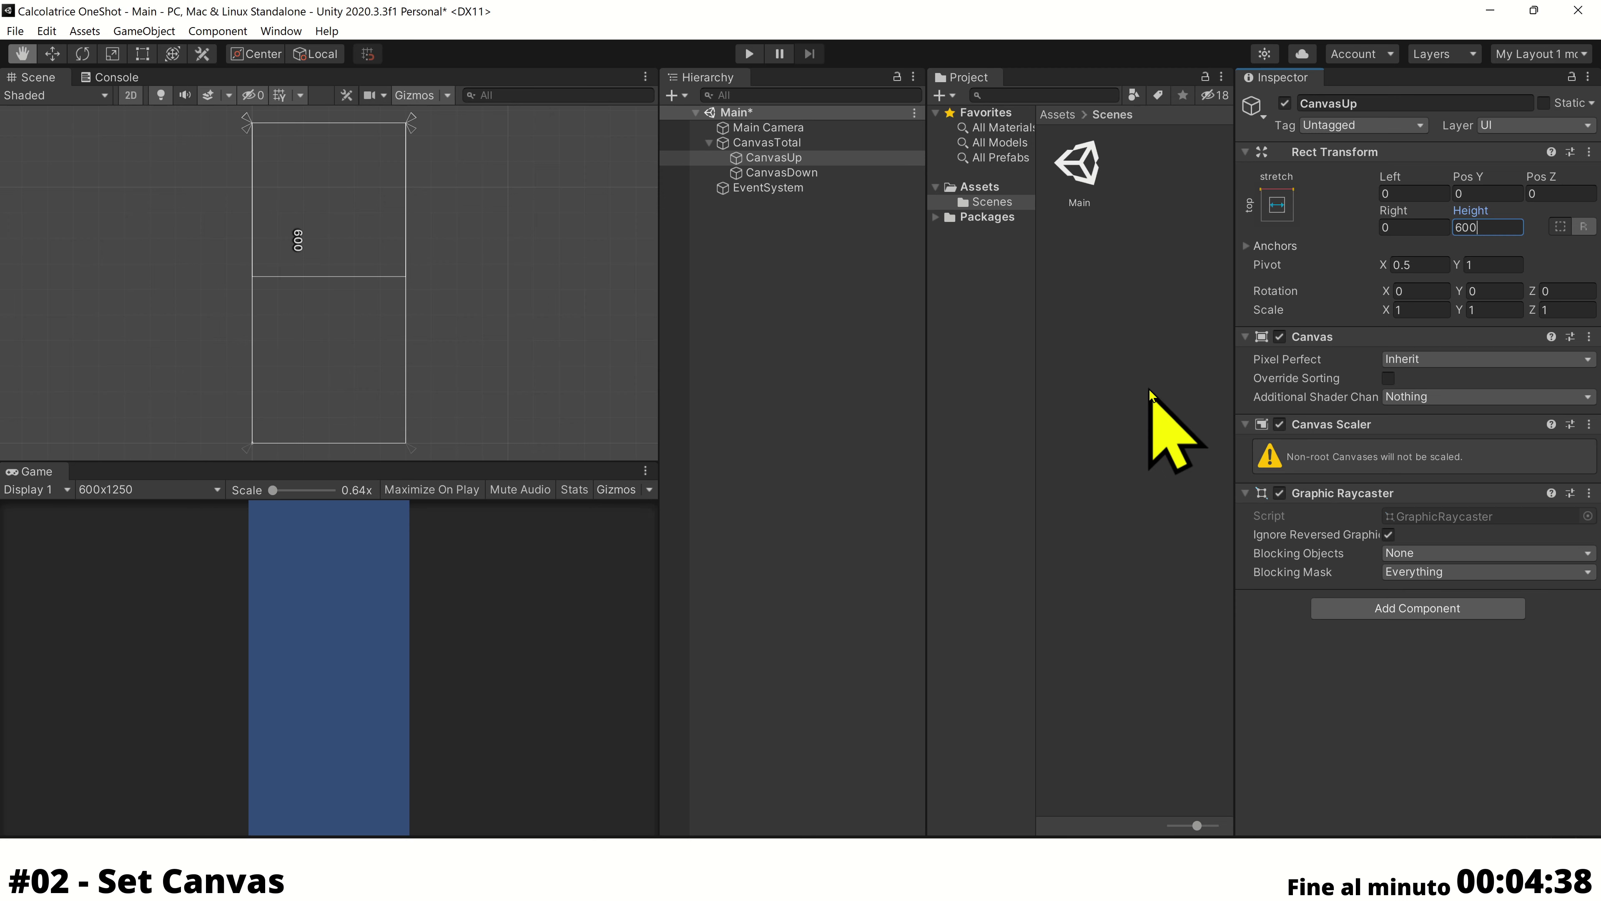
Anchor CanvasDown to the bottom, stretched horizontally, with a height of 600
click(833, 172)
click(1277, 205)
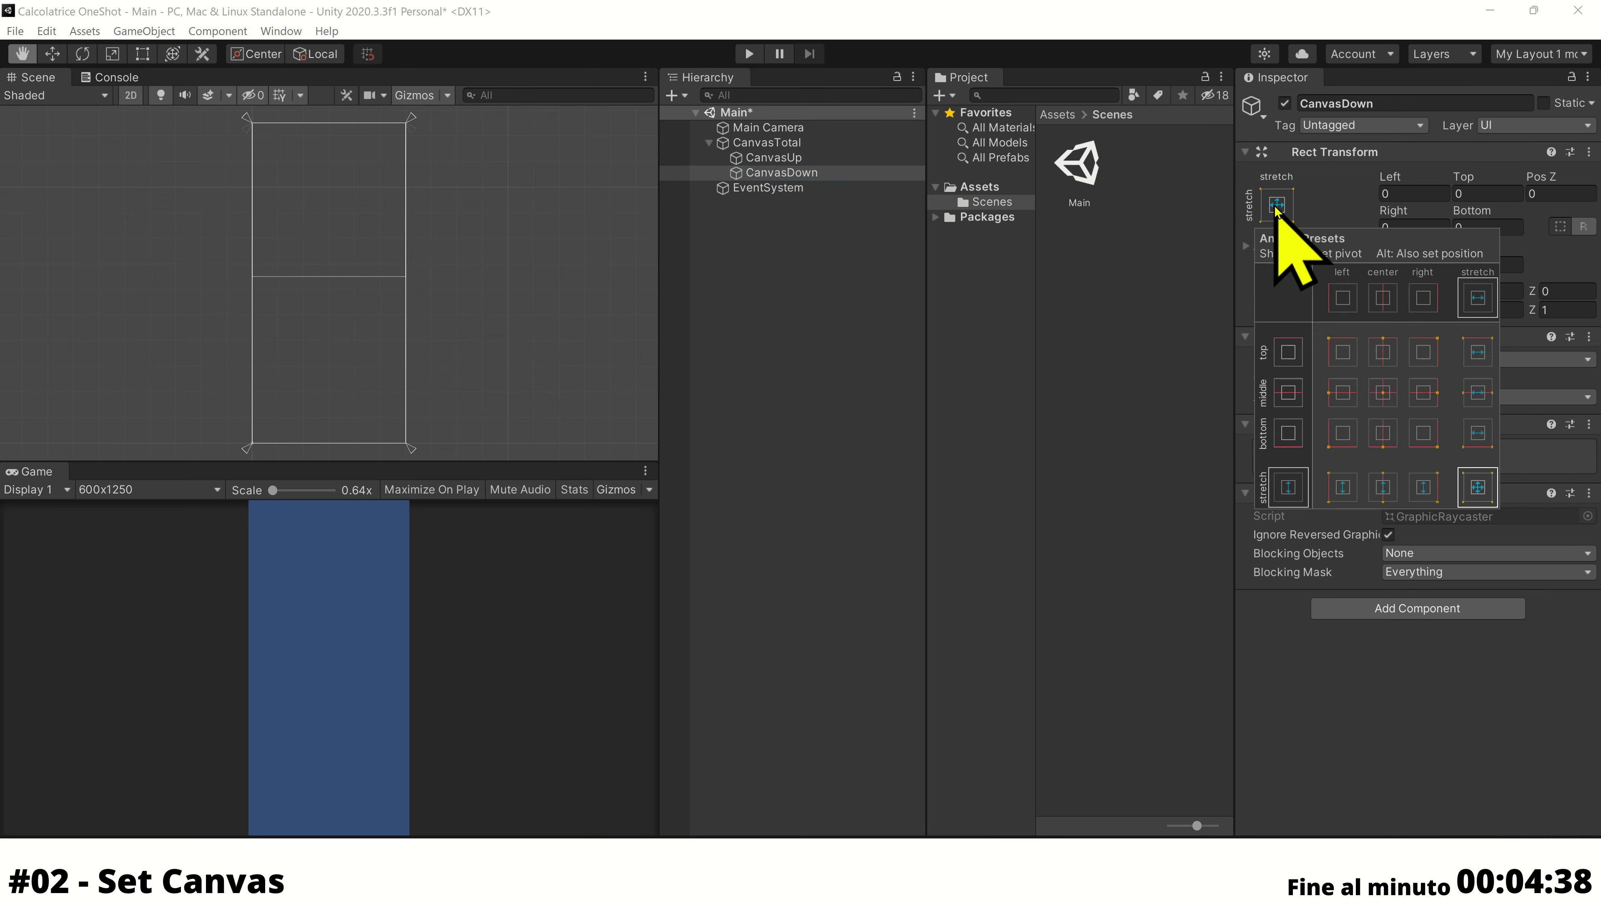
alt+shift+click(1477, 436)
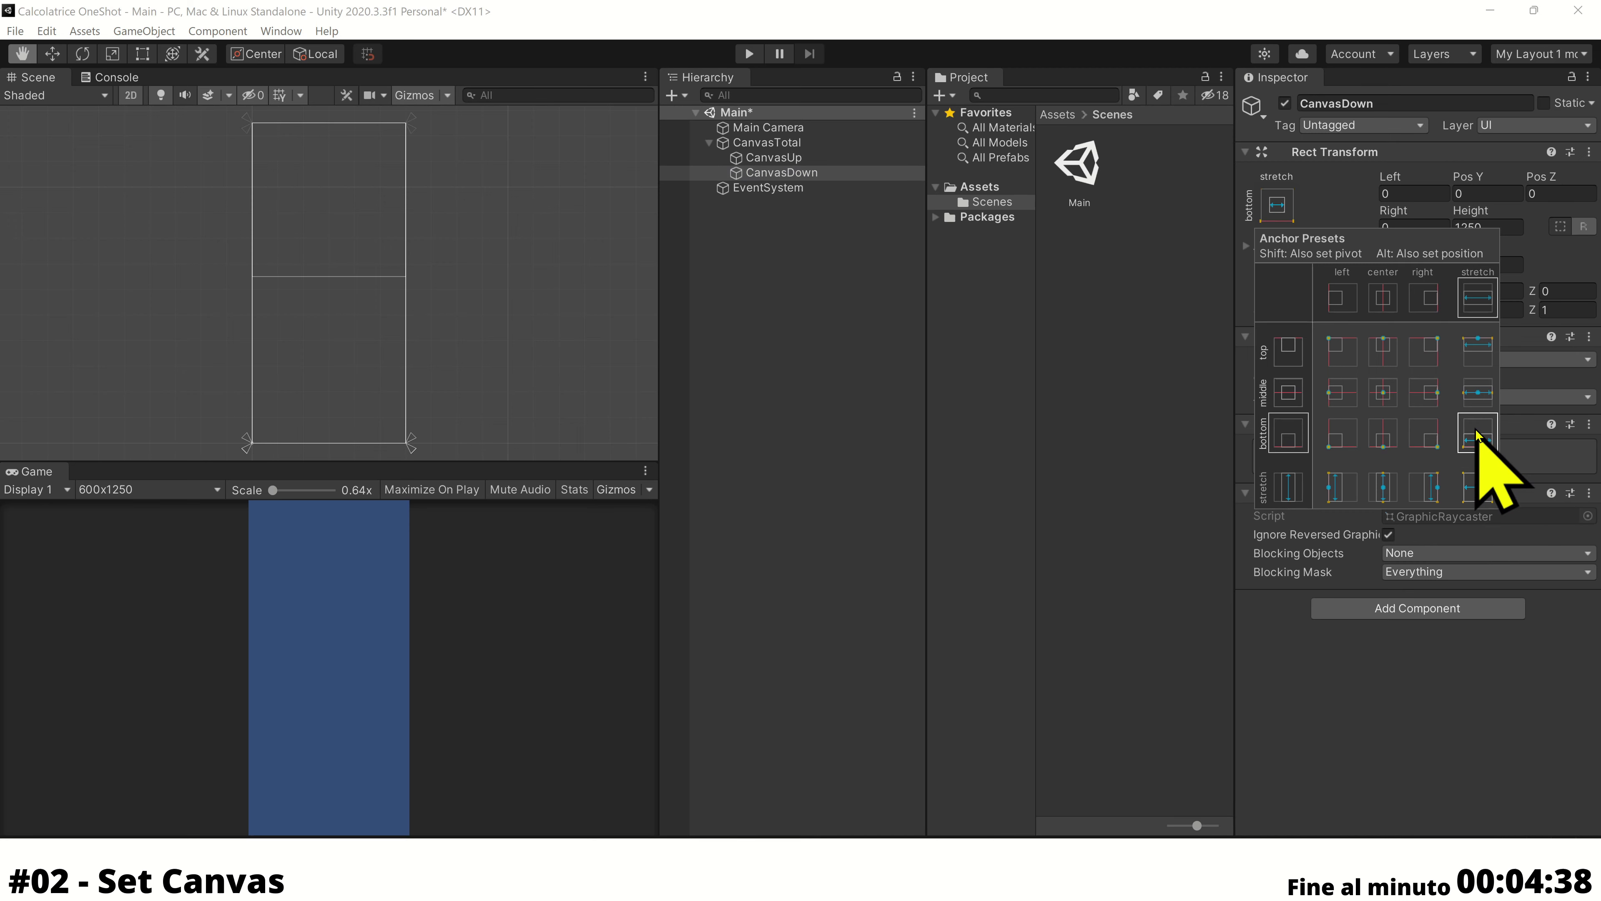
click(1517, 226)
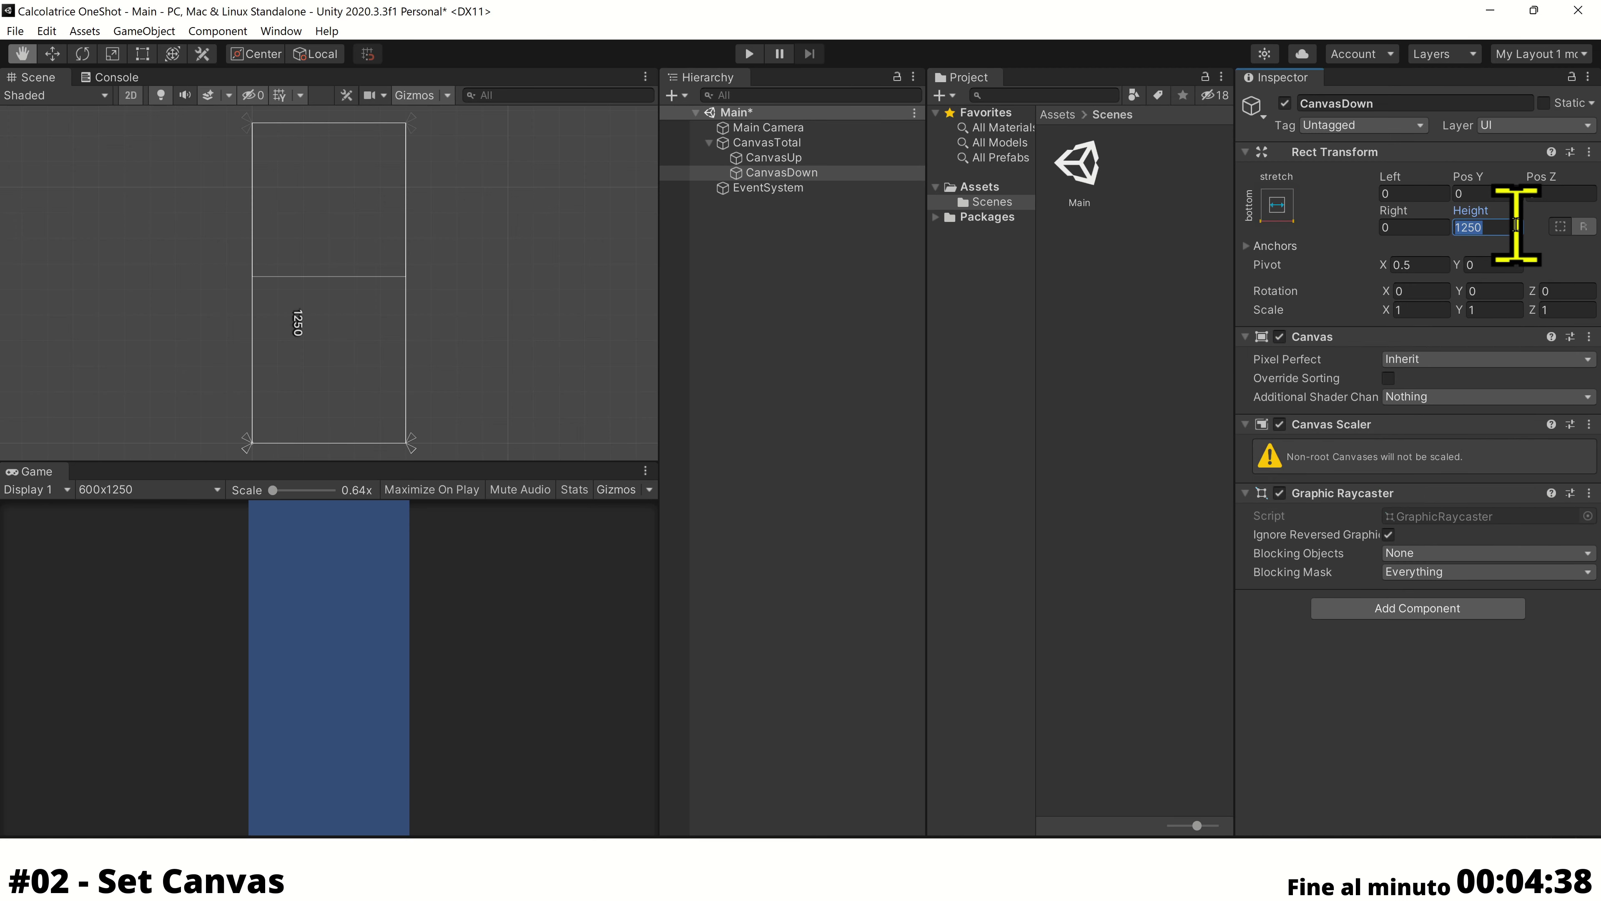
text(600)
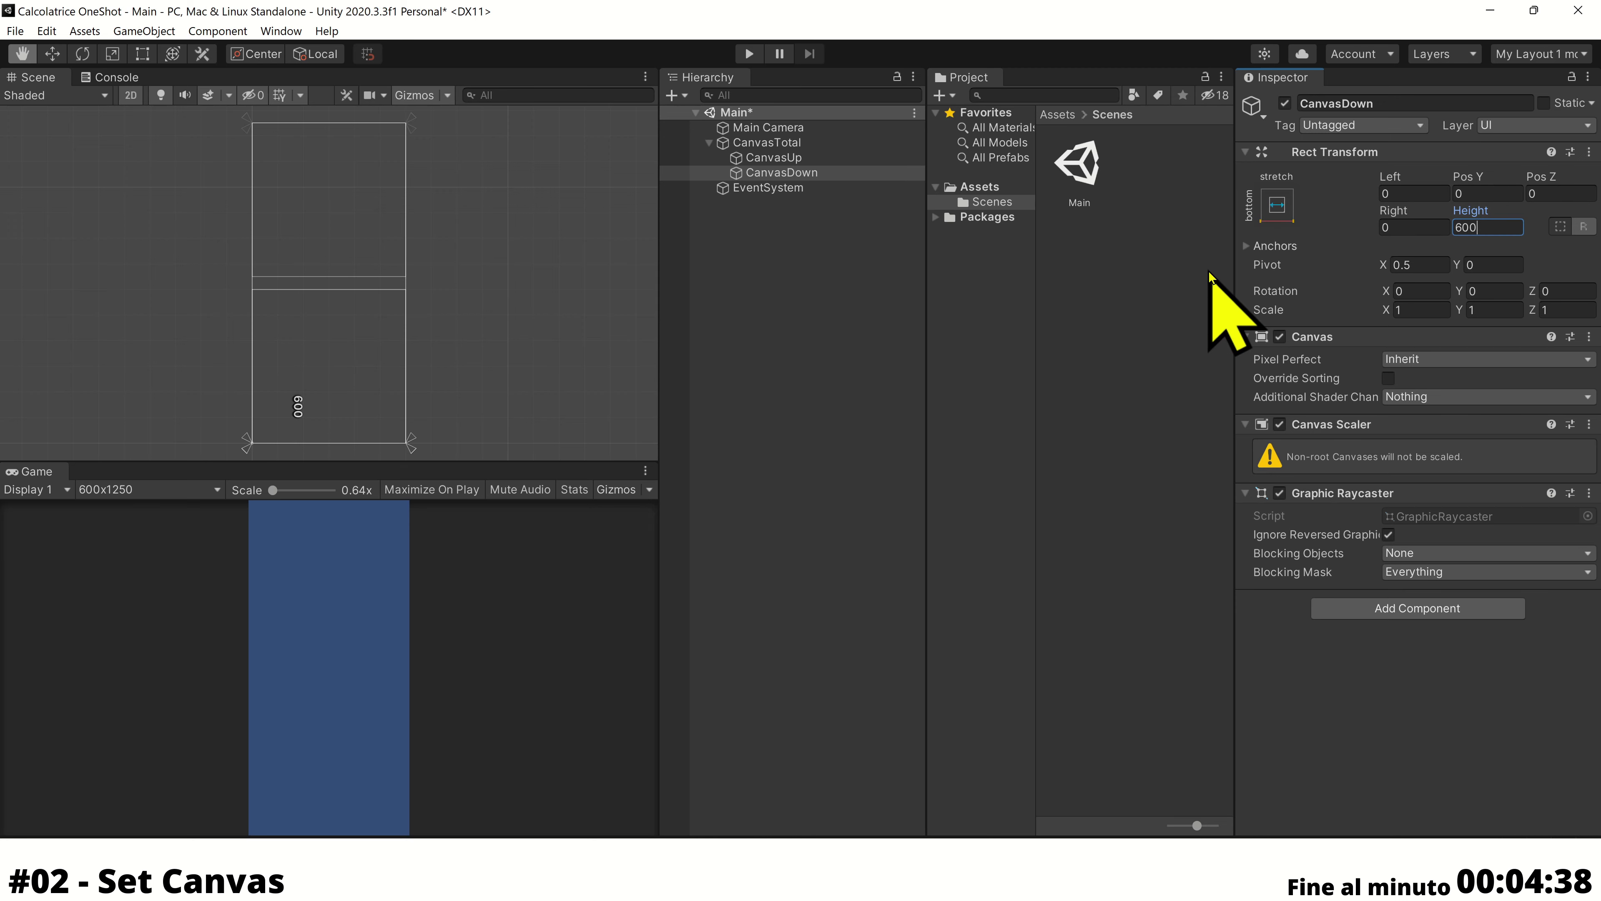
Add an Image under CanvasTotal named Background and colour it grey (9F9F9F)
click(782, 144)
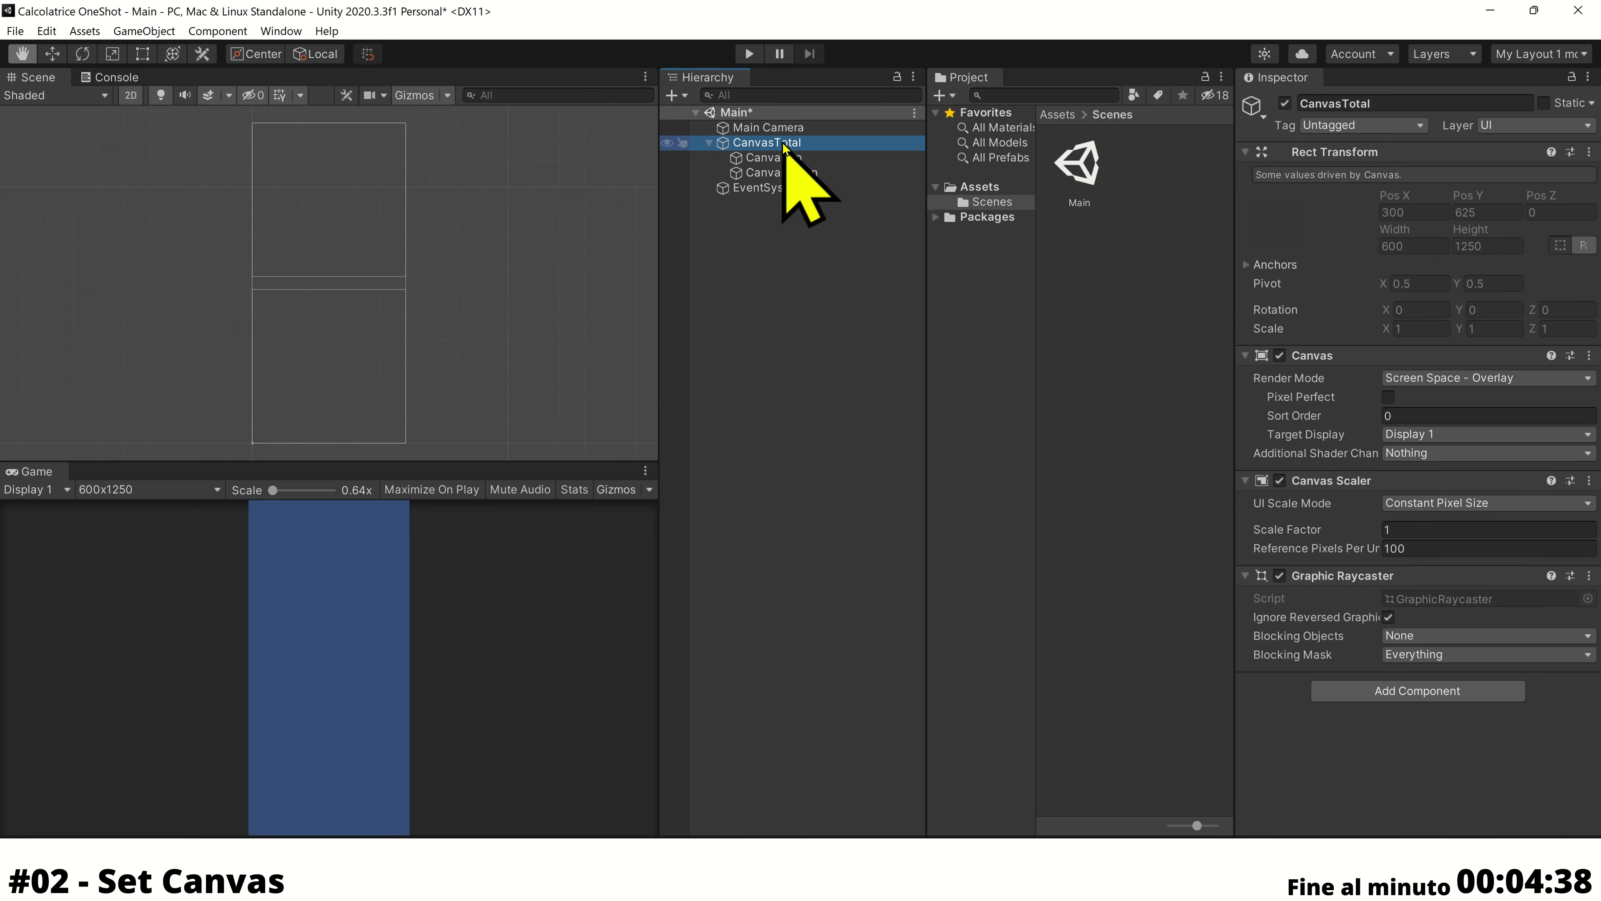
right_click(783, 148)
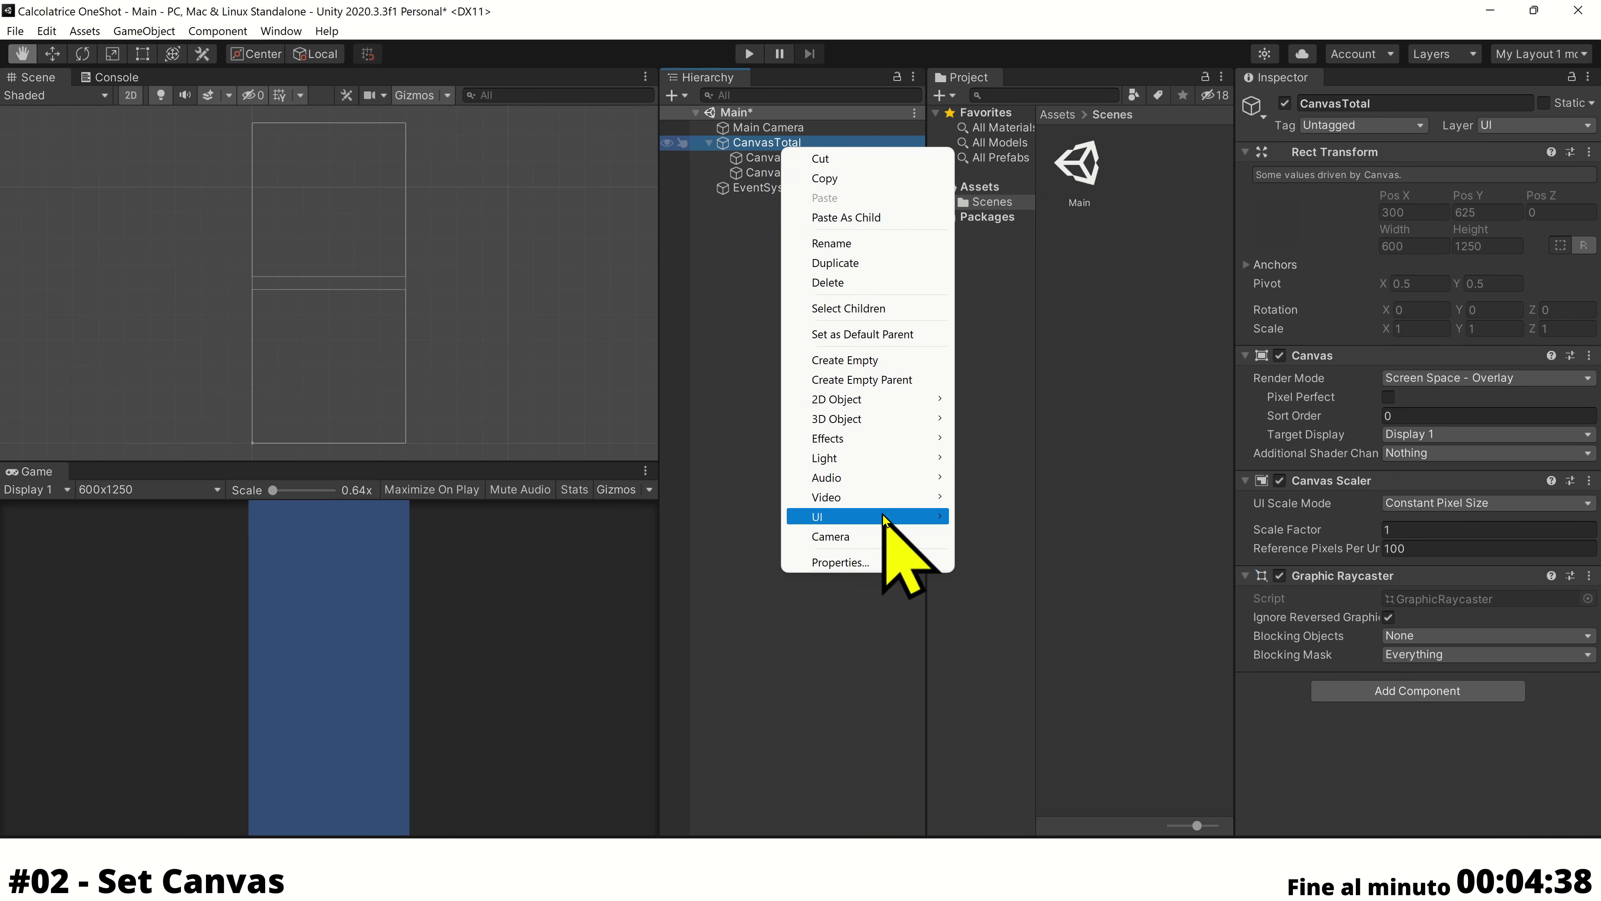
mouse_move(882, 516)
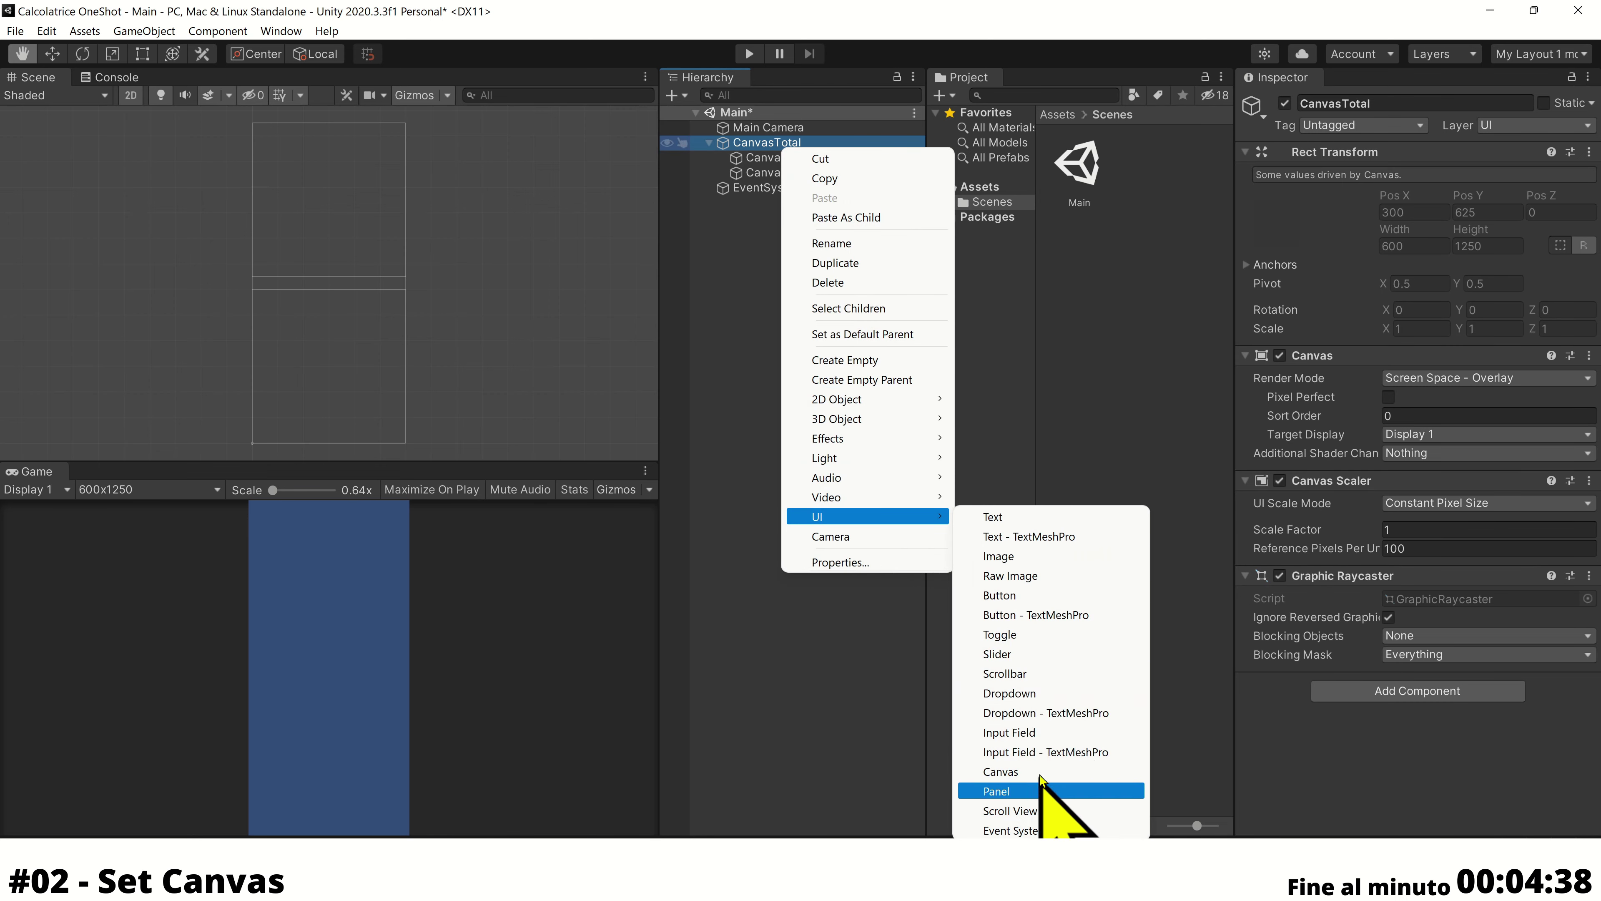
click(1034, 556)
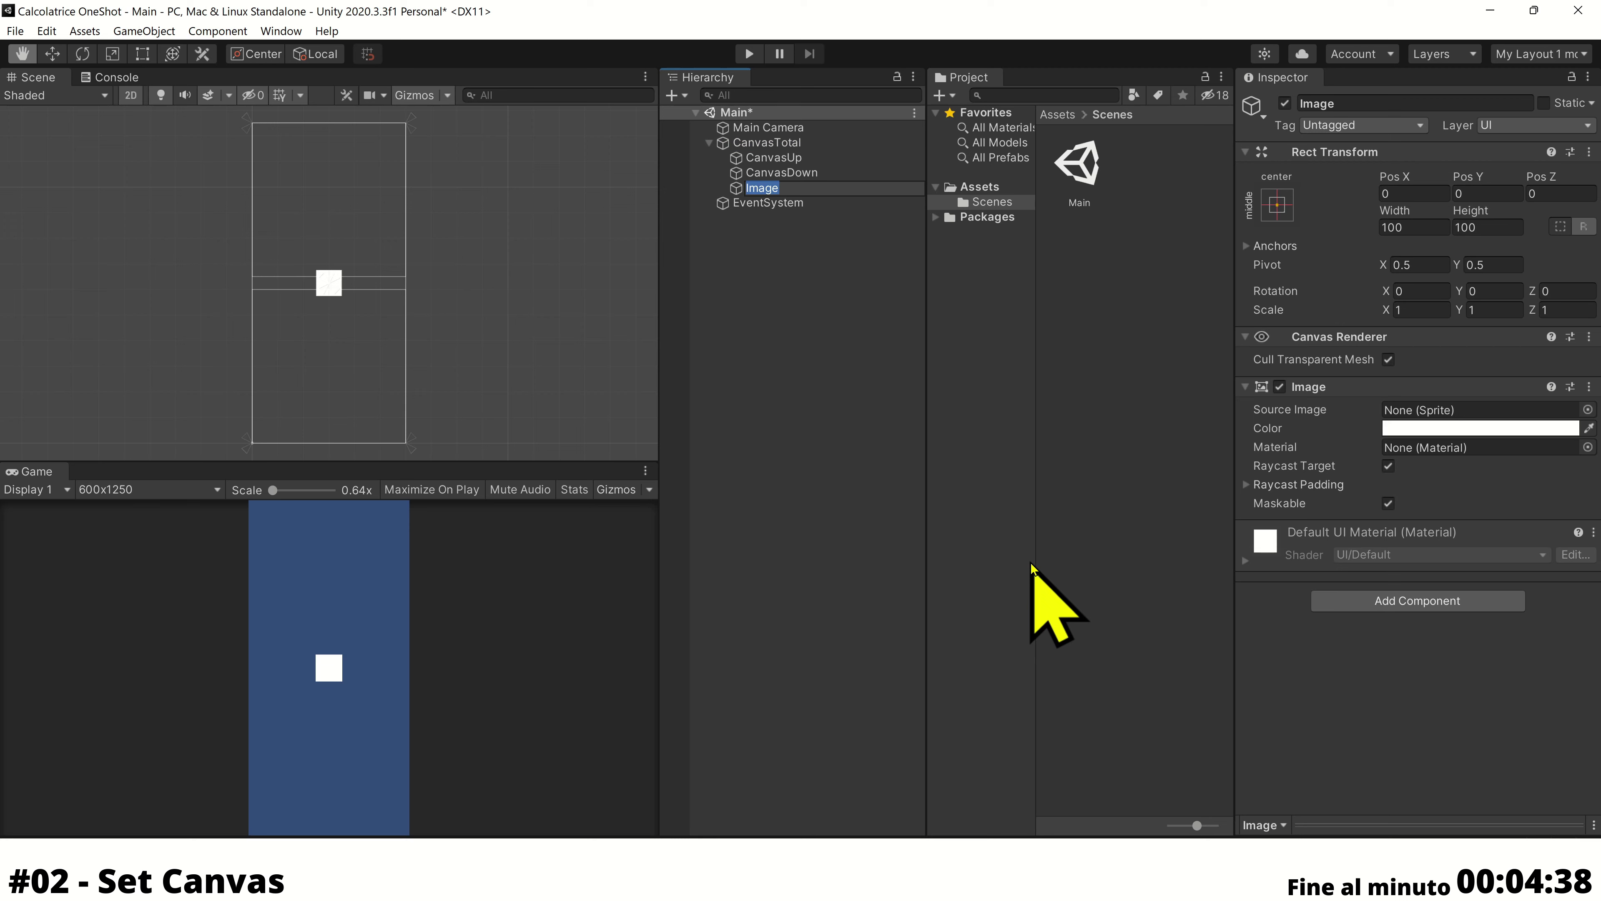
text(Back)
text(ground)
key(Return)
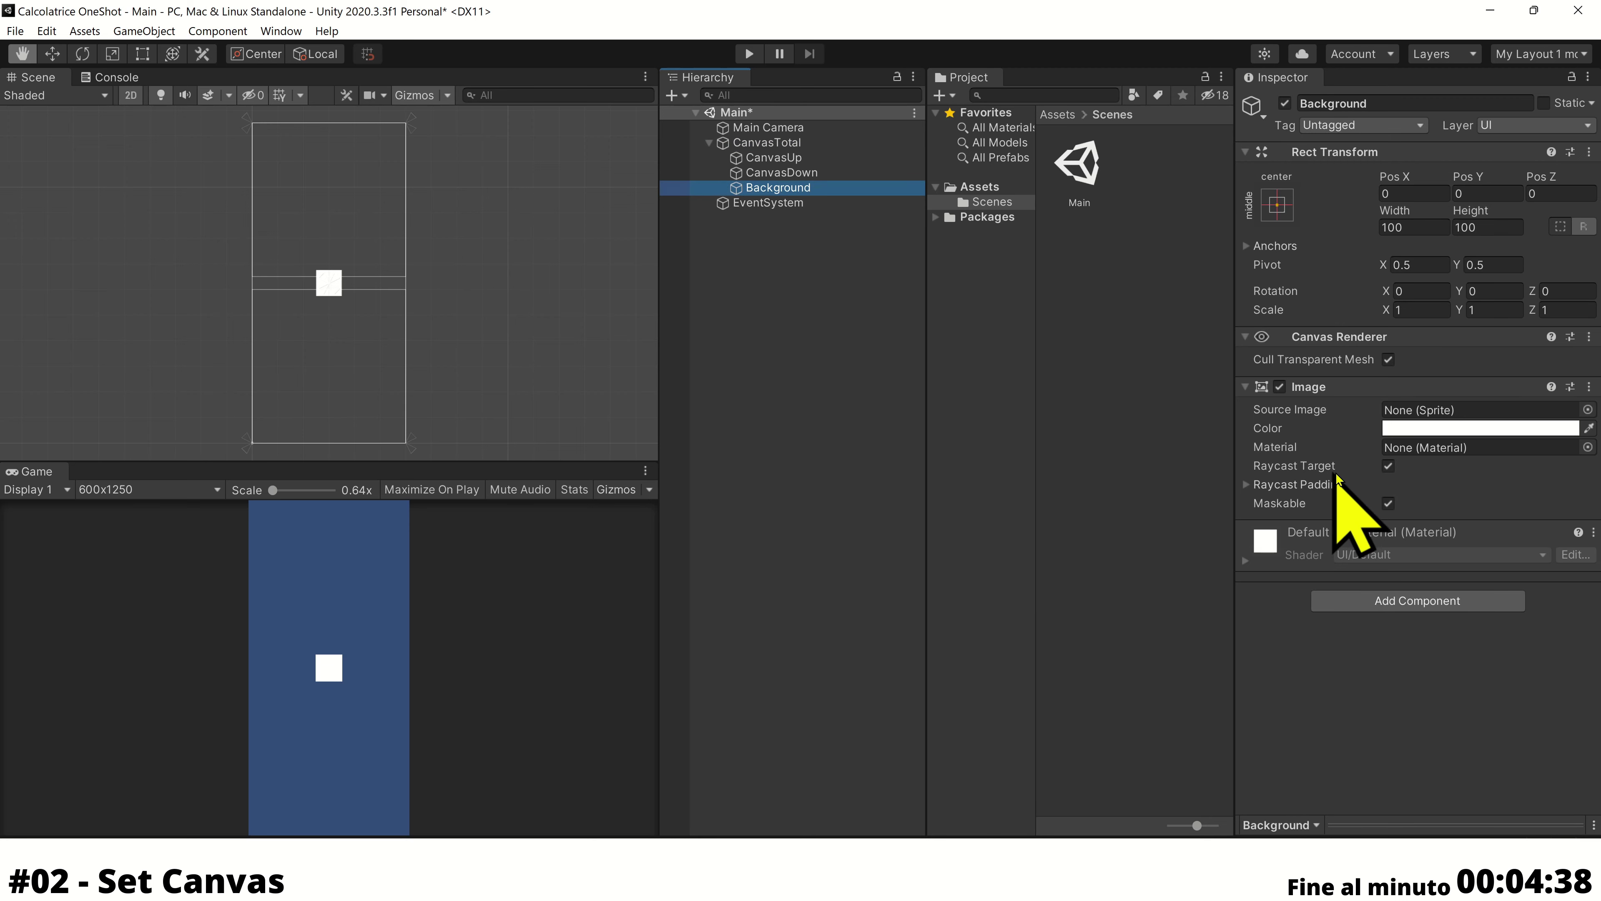
click(1422, 428)
drag(1441, 558, 1439, 540)
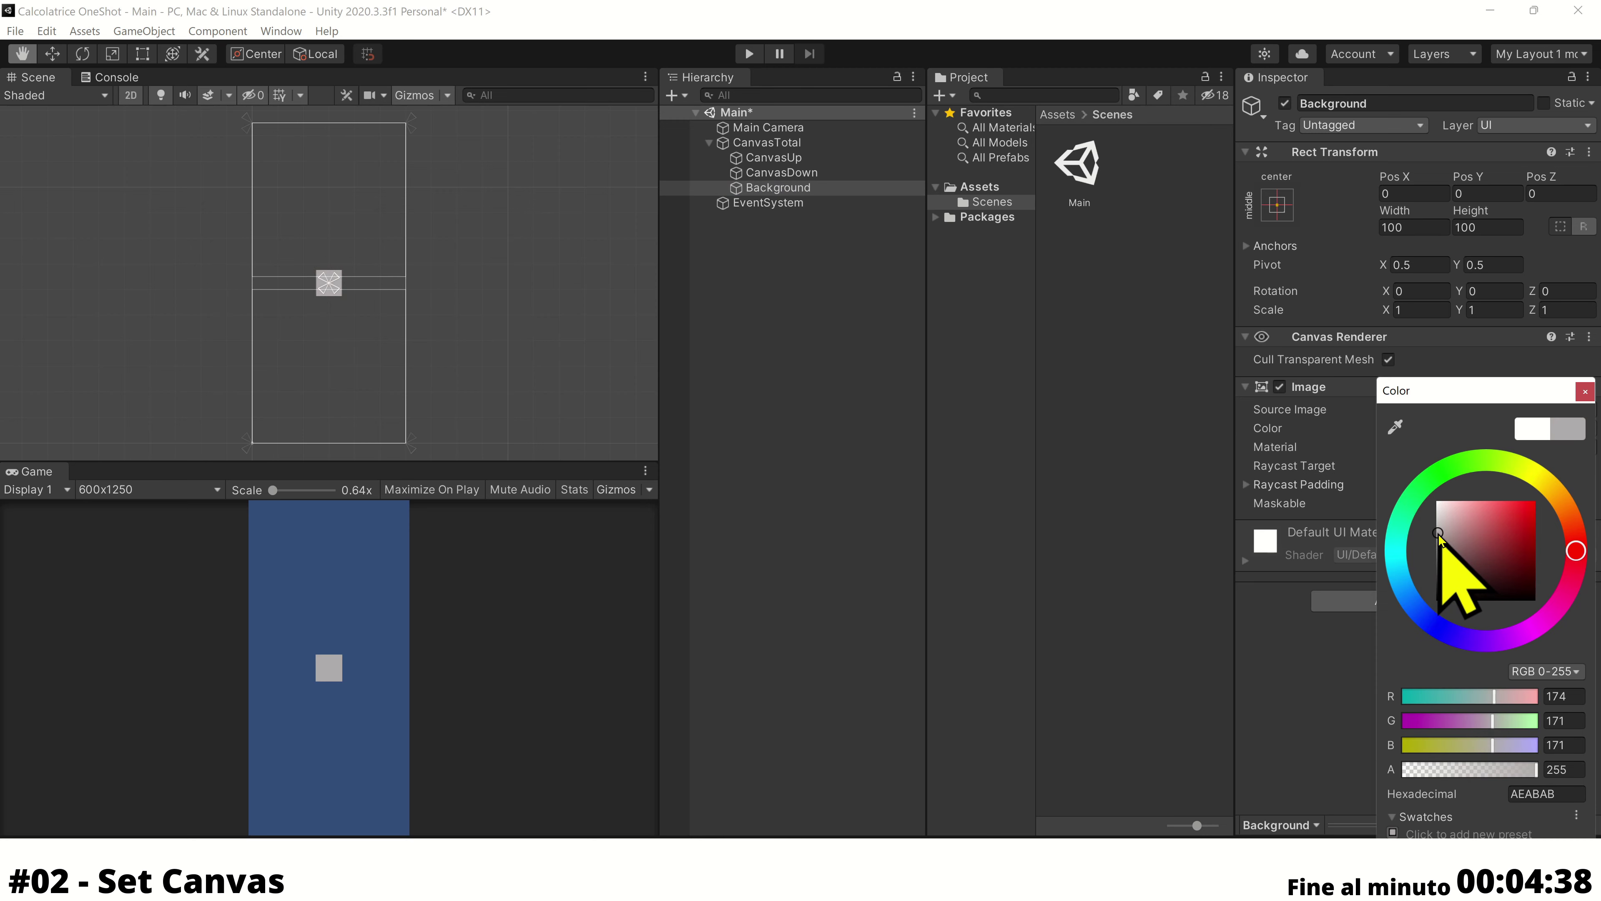
click(1586, 391)
Stretch Background over the whole canvas and move it above CanvasUp in the hierarchy
click(1277, 204)
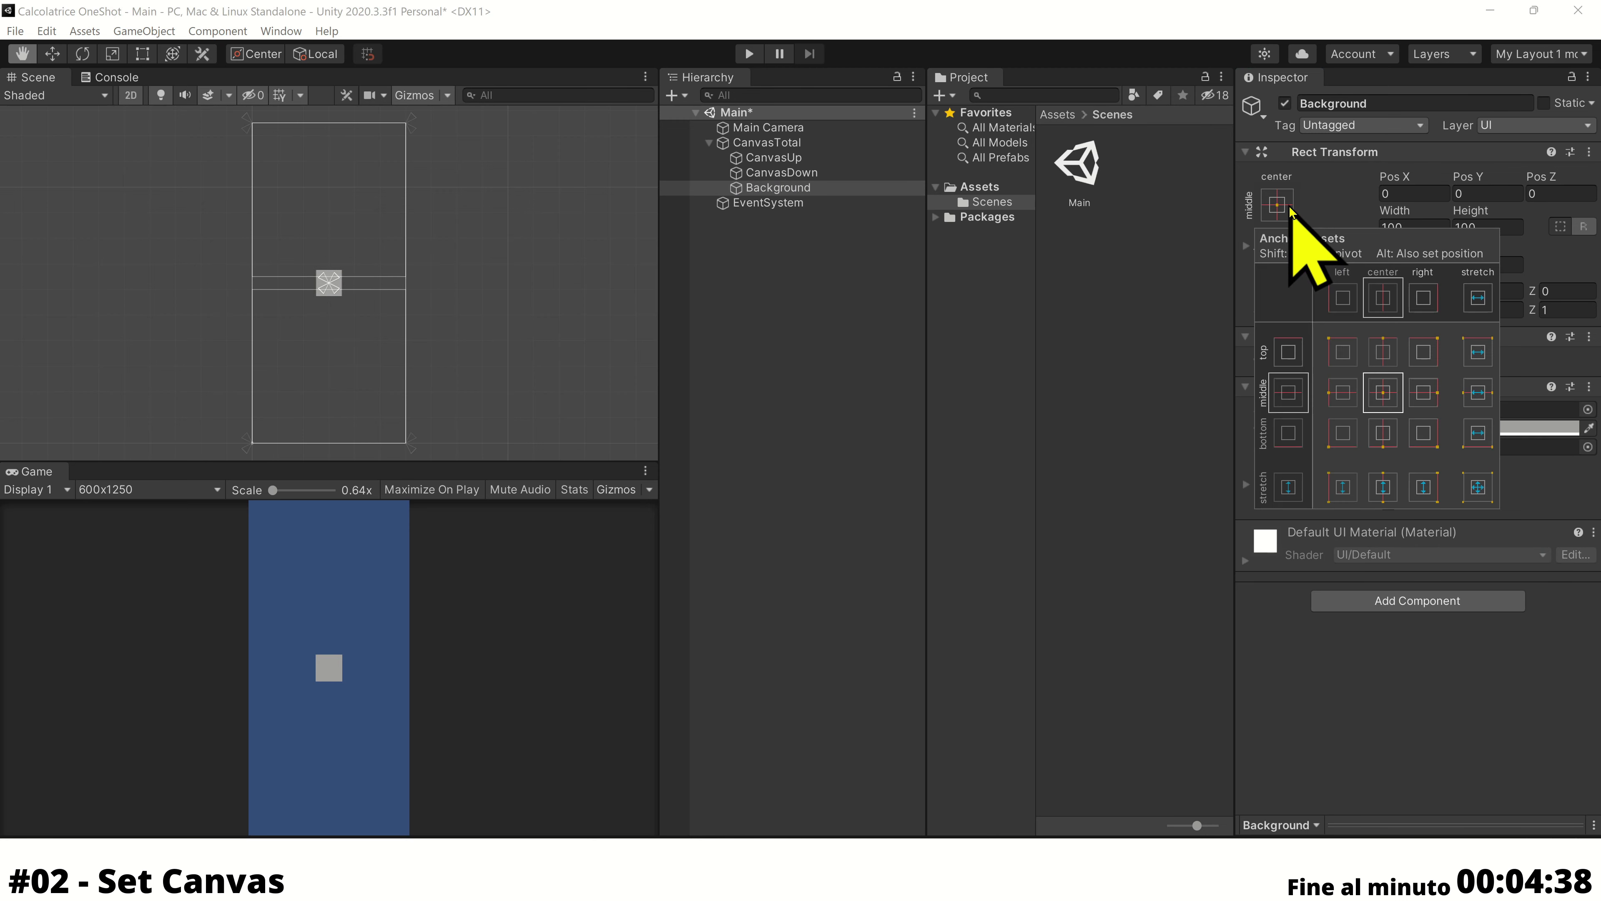
alt+shift+click(1480, 490)
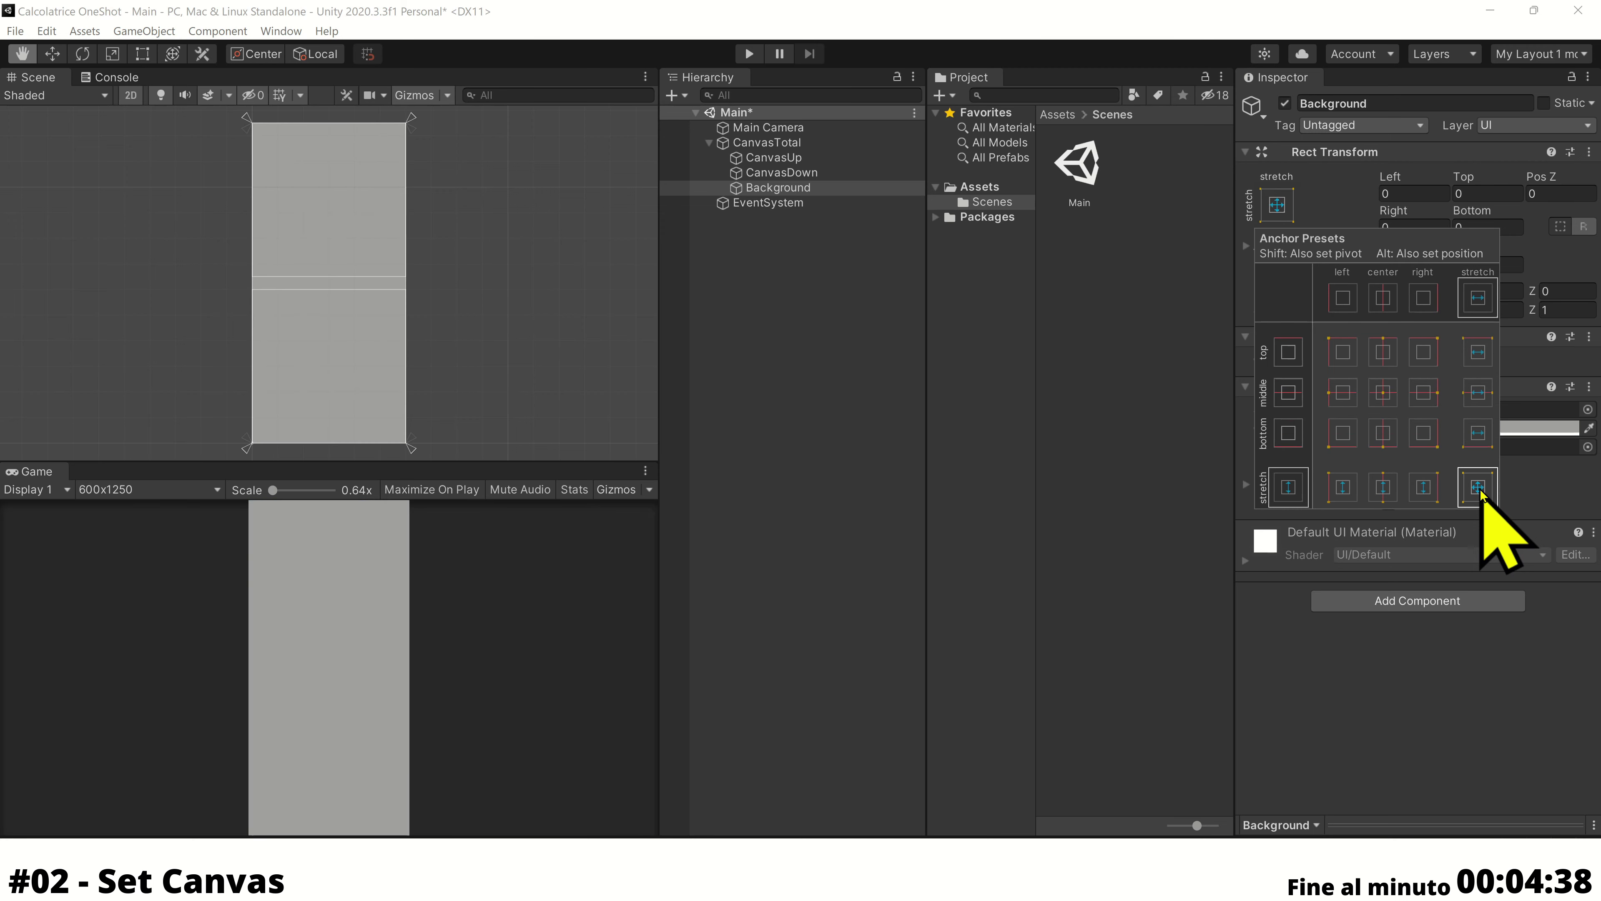
drag(782, 189, 768, 158)
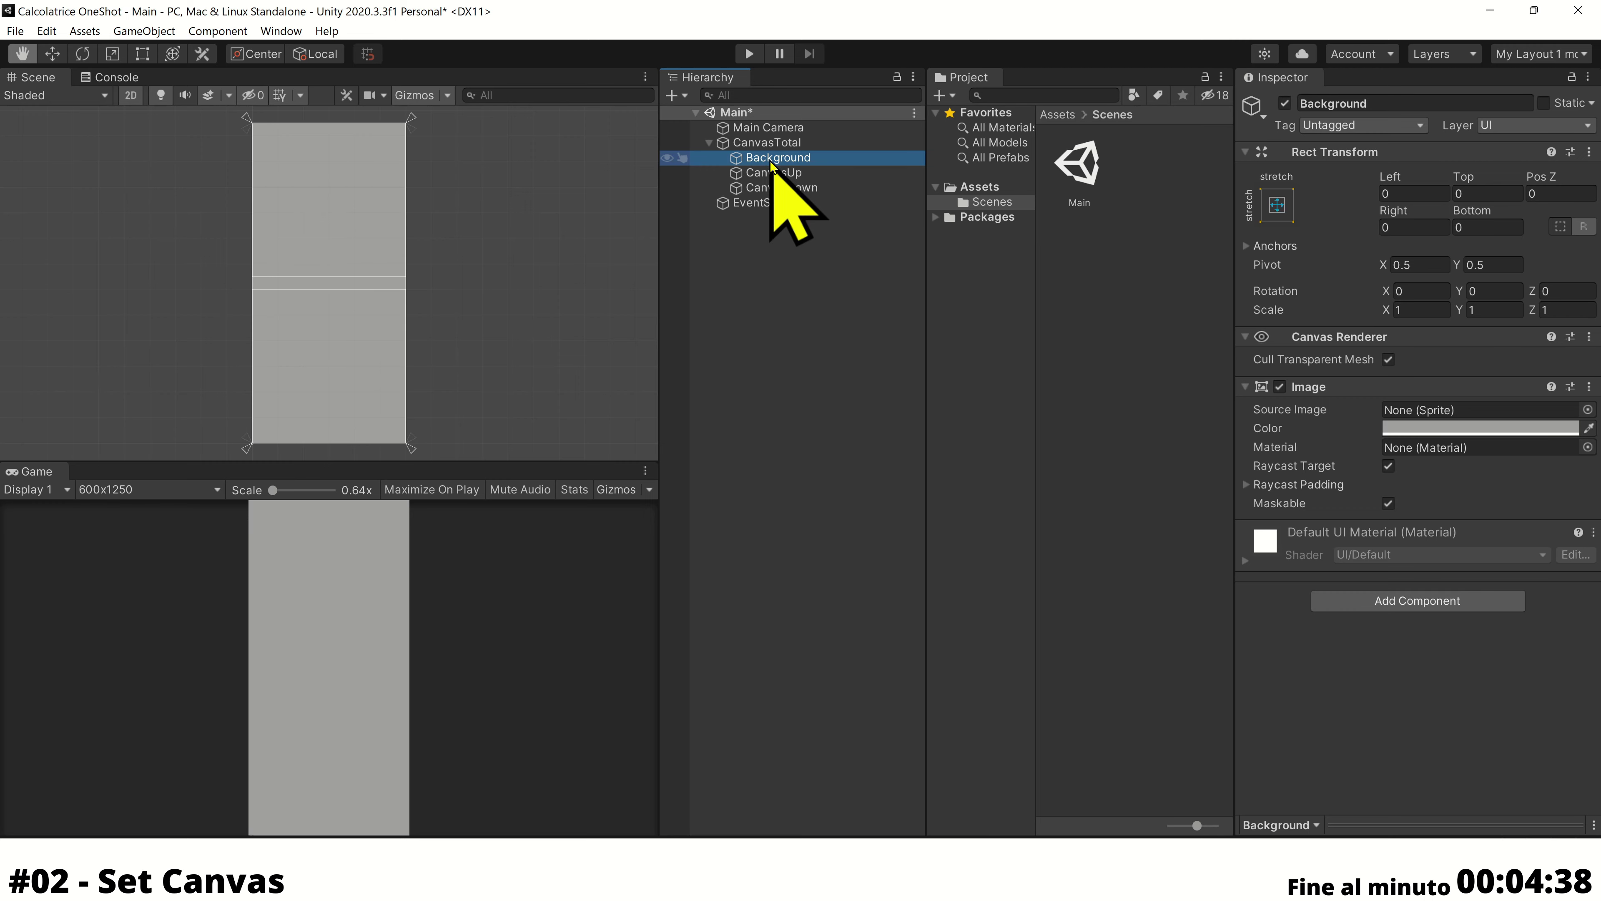
click(776, 173)
Add an image named BackGroundList inside CanvasUp and duplicate it as BackGroundTest
right_click(782, 174)
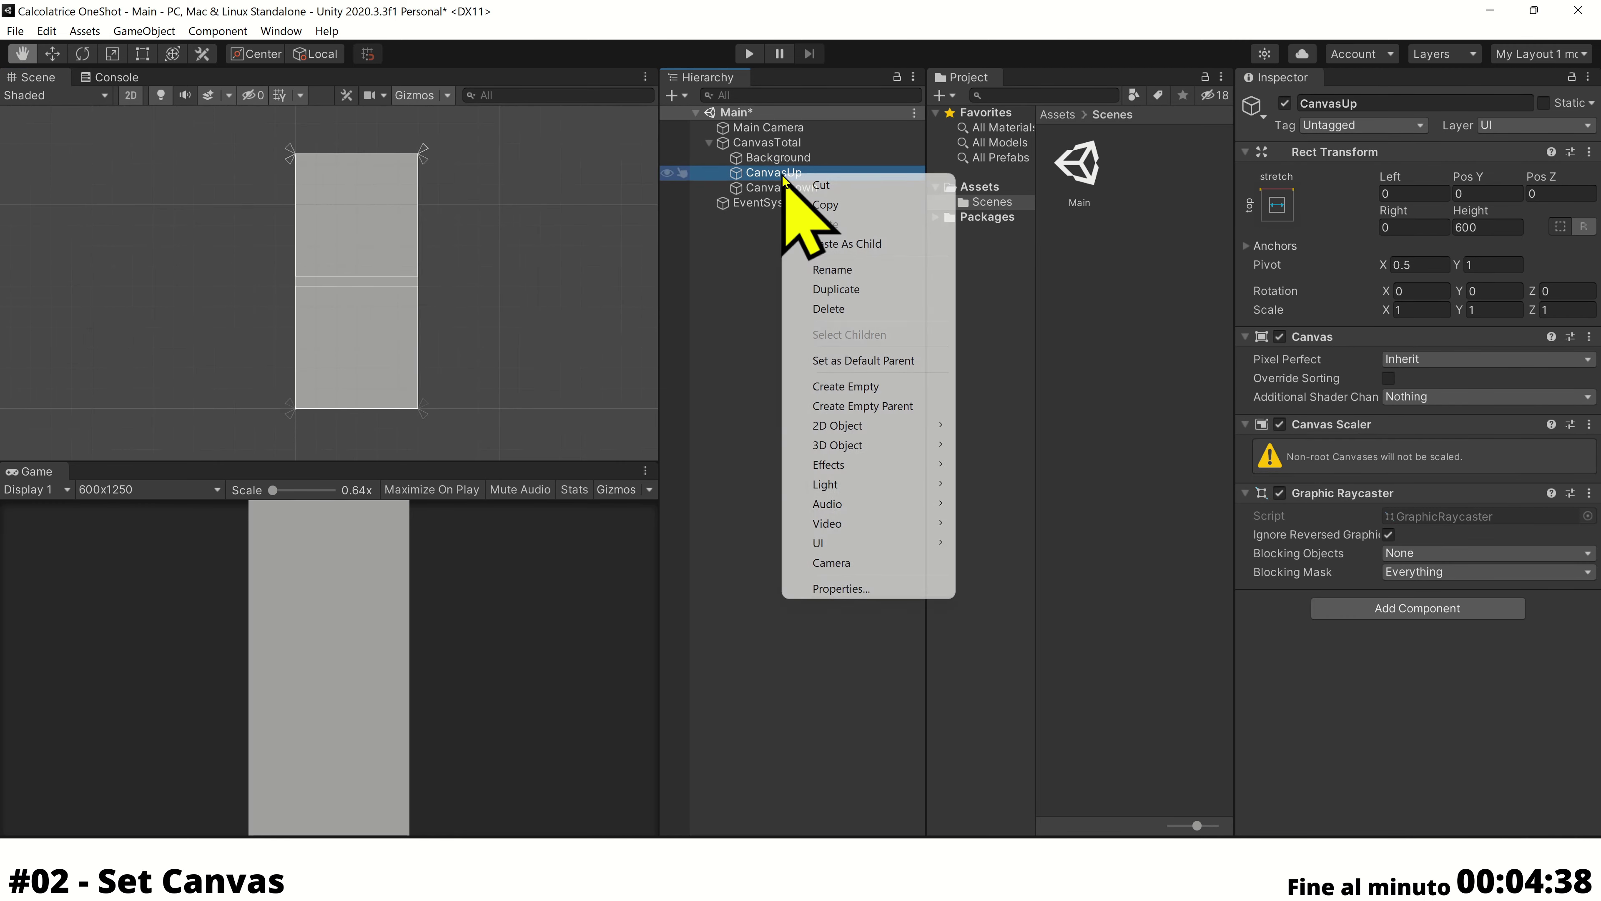
mouse_move(873, 548)
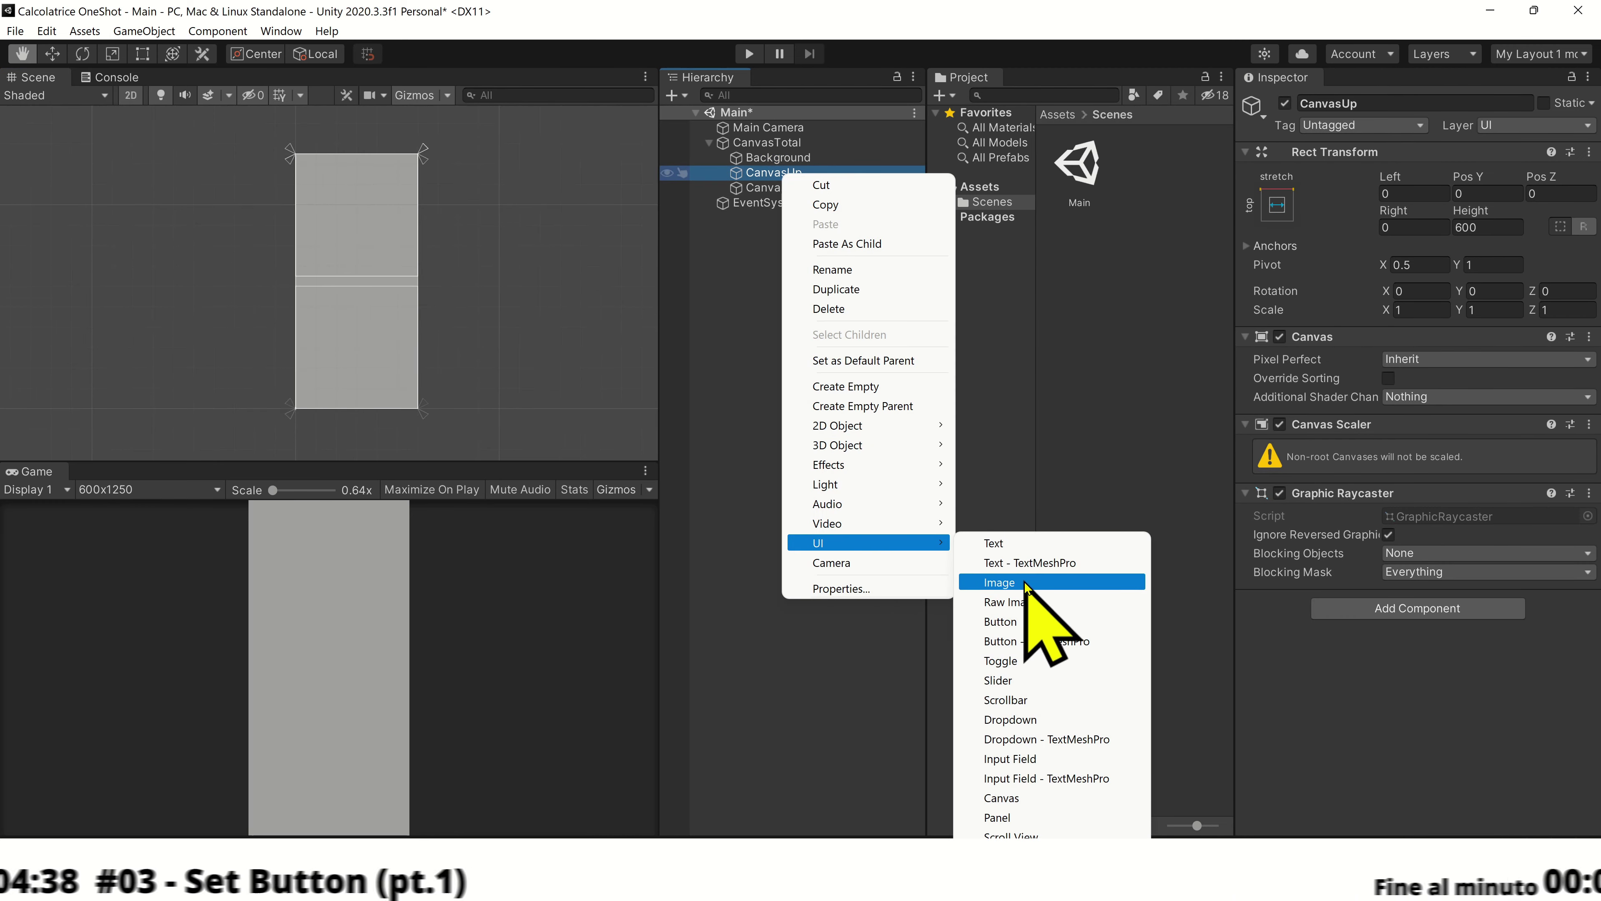
click(1009, 582)
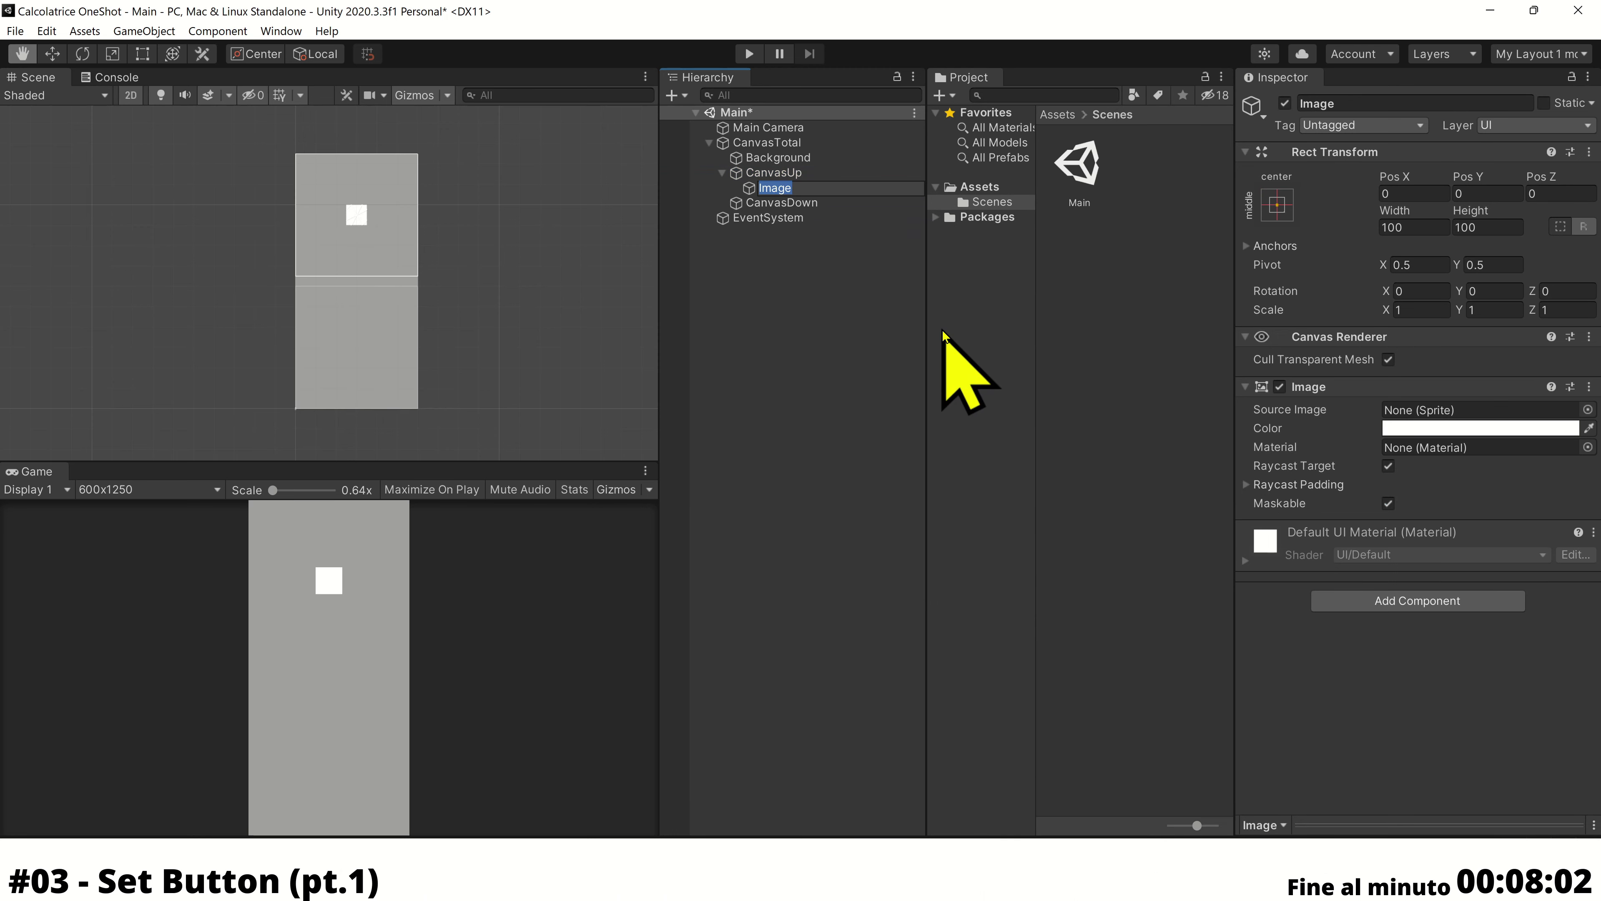
text(Ba)
text(ckGro)
text(undList)
key(Return)
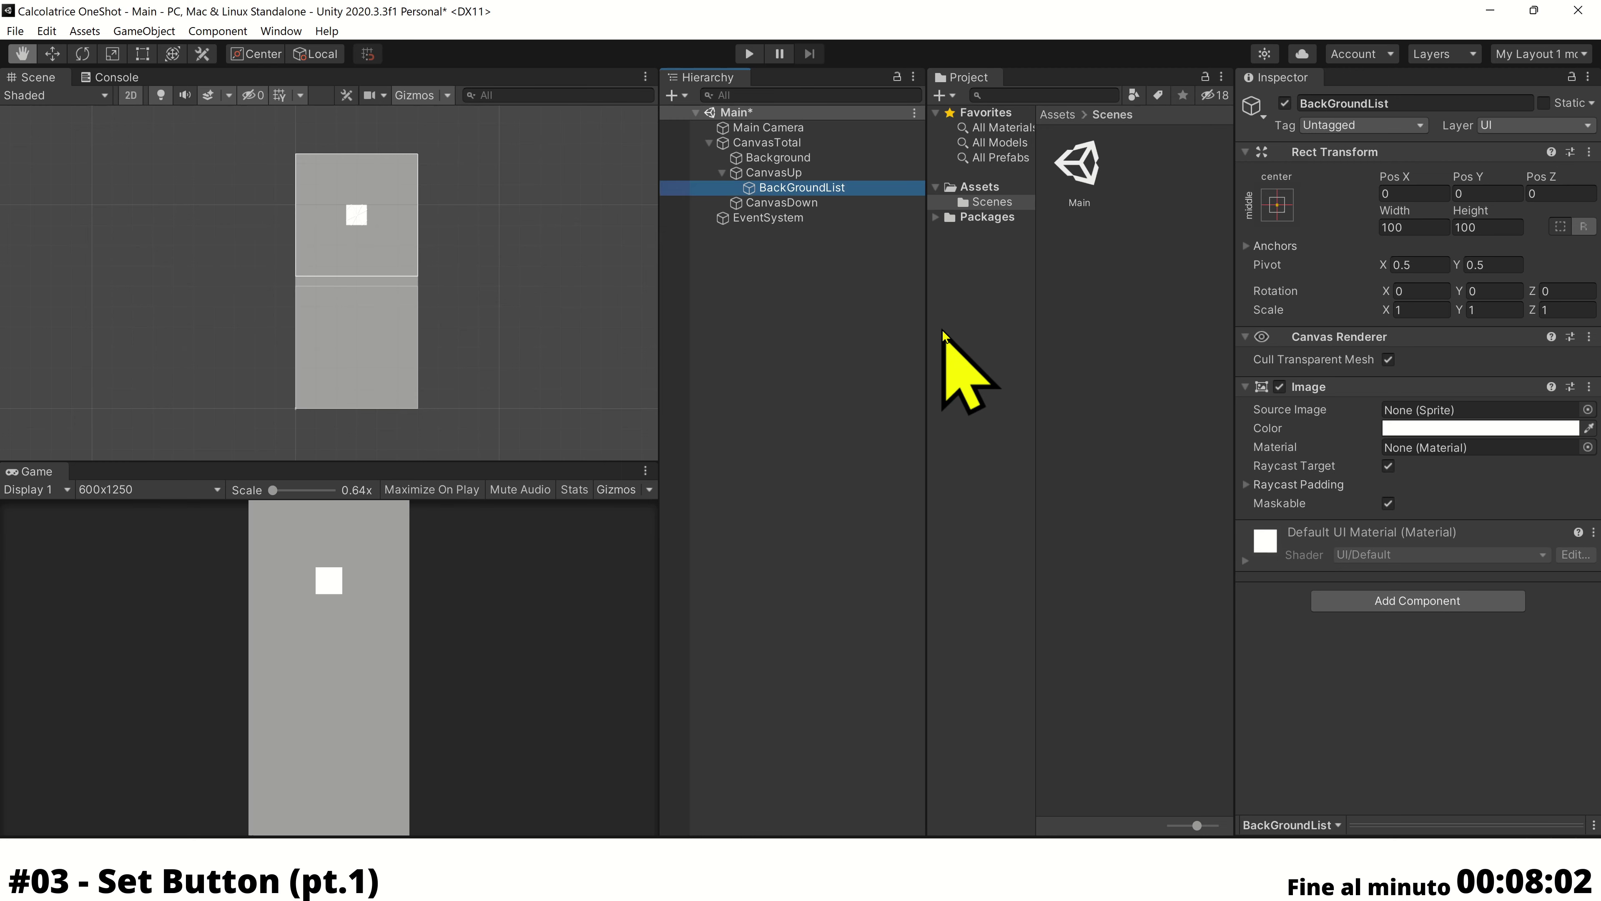
key(ctrl+d)
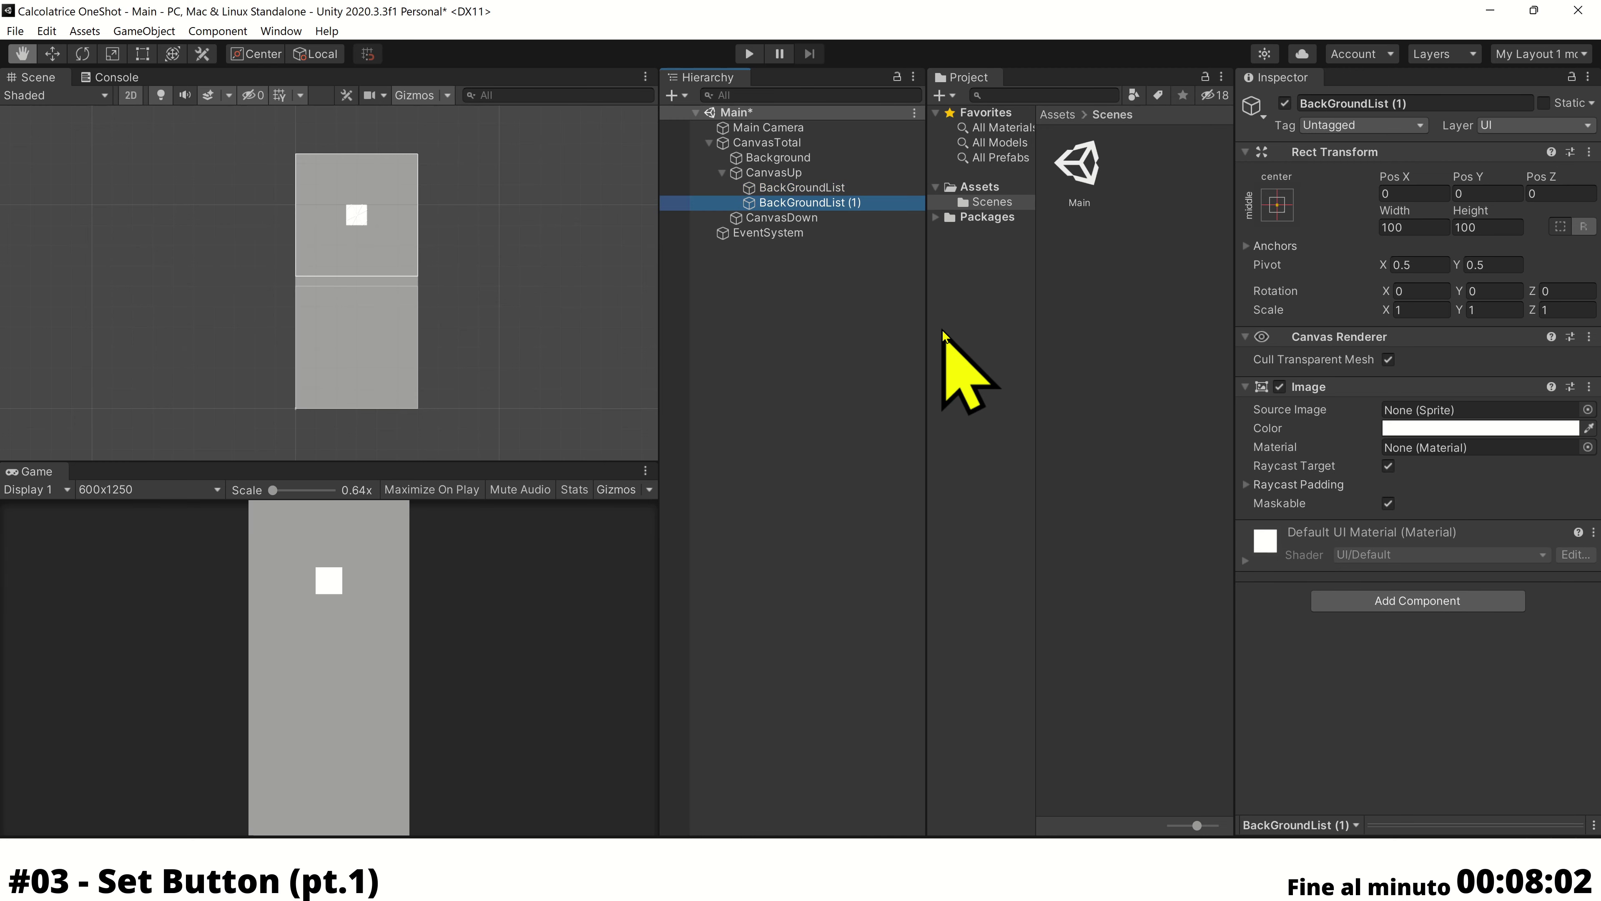
key(F2)
key(End)
key(BackSpace)
key(BackSpace)
key(BackSpace)
key(BackSpace)
key(BackSpace)
key(BackSpace)
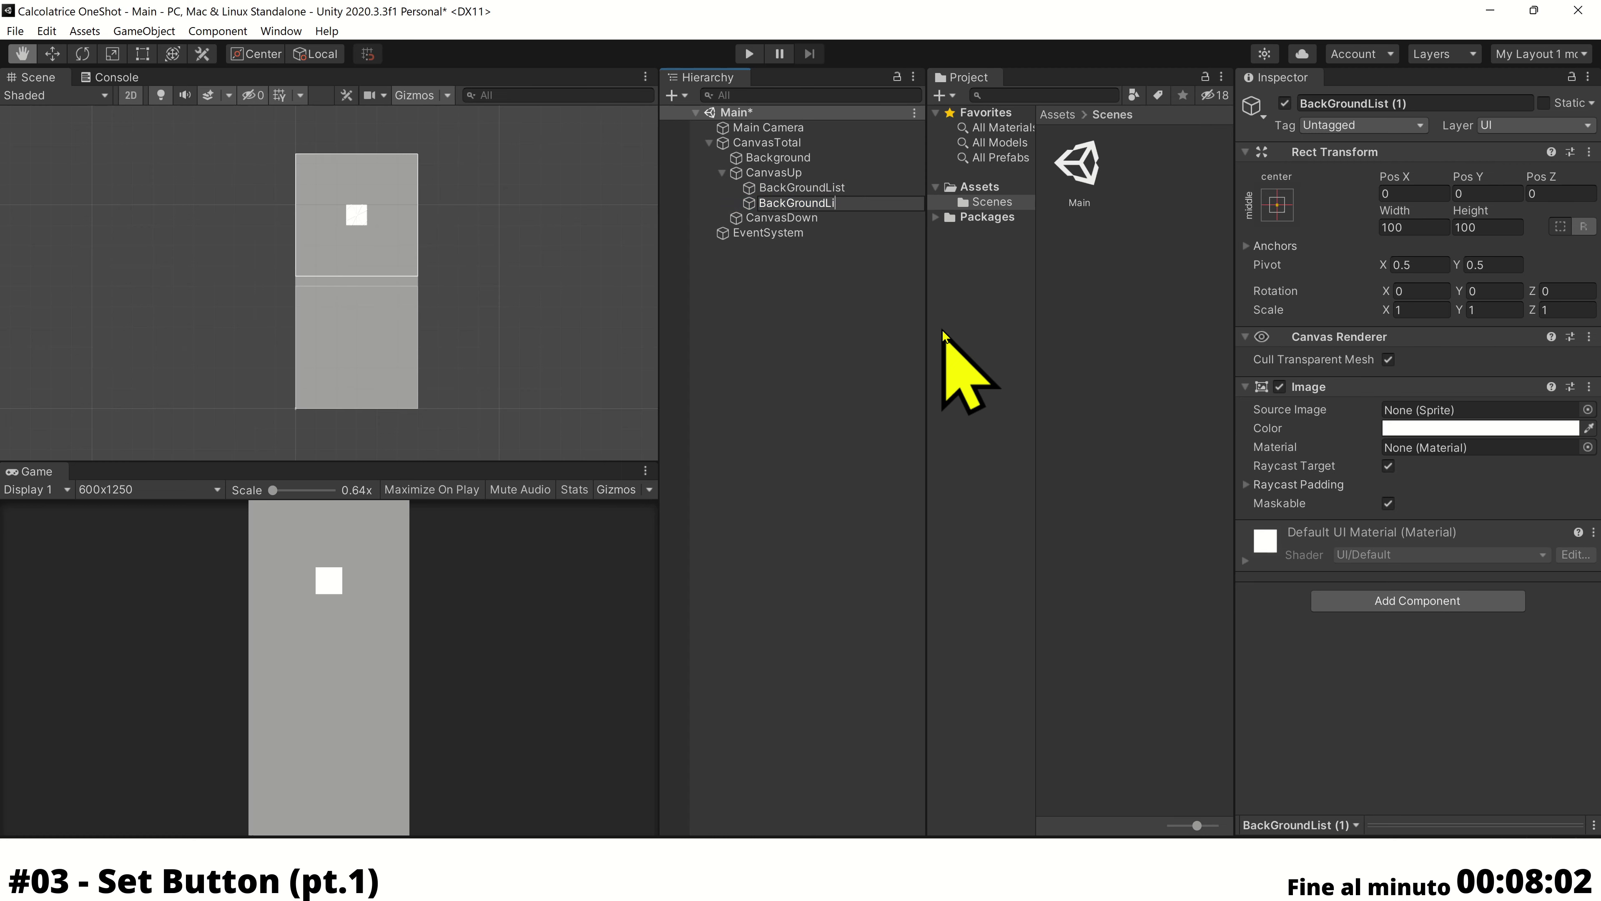
key(BackSpace)
key(BackSpace)
text(Test)
key(Return)
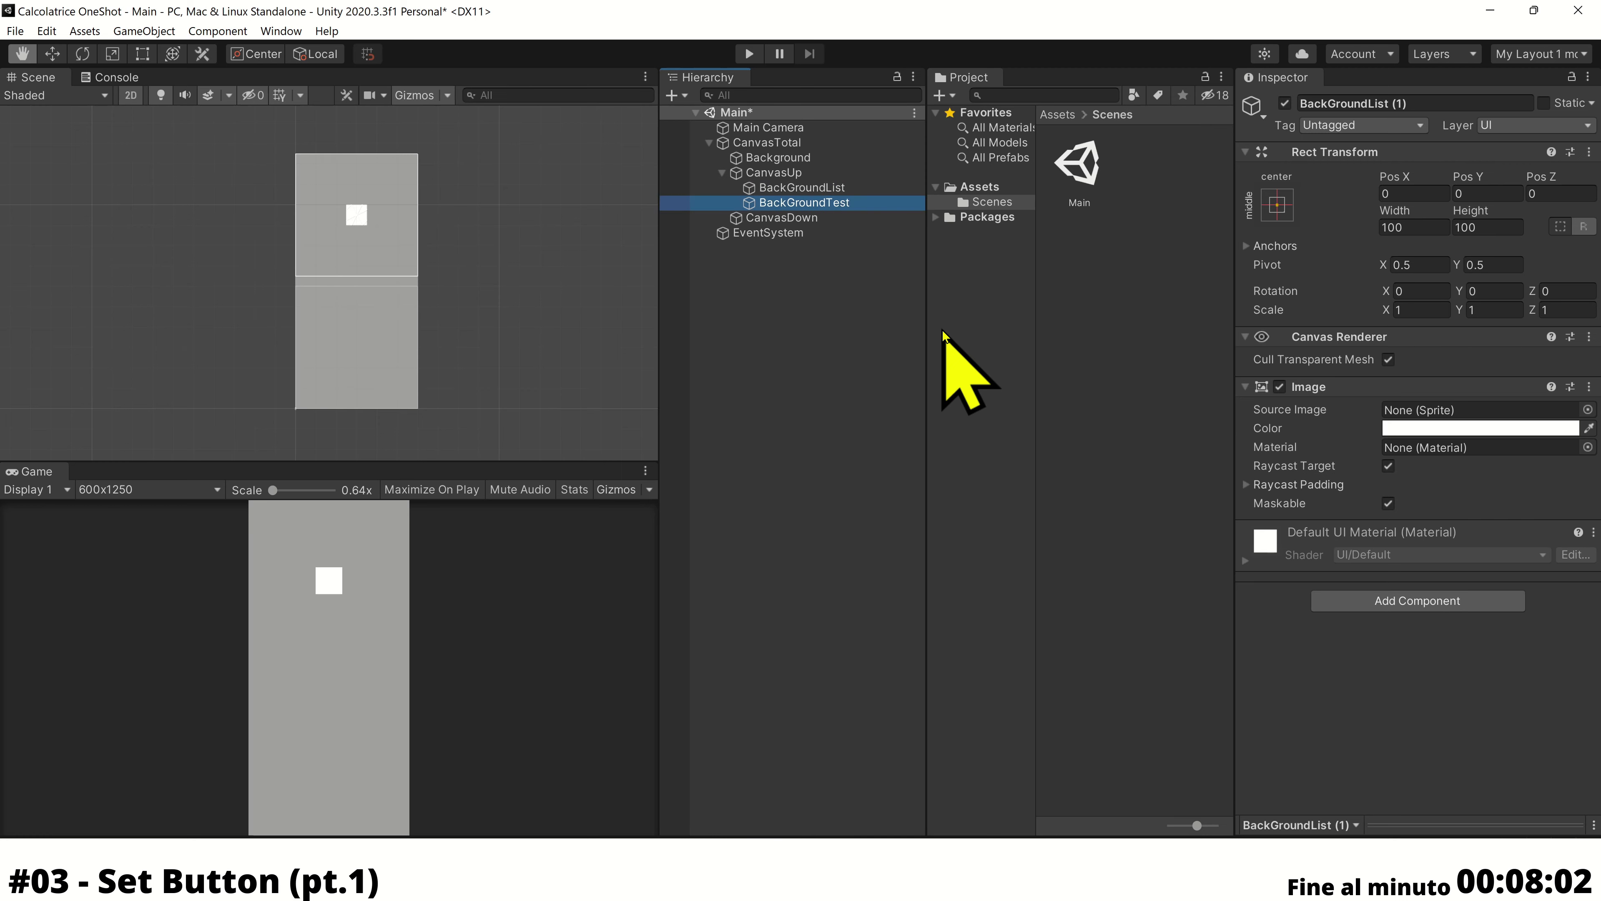
Stretch BackGroundList with 20 left, top and right margins and a 150 bottom margin
click(857, 188)
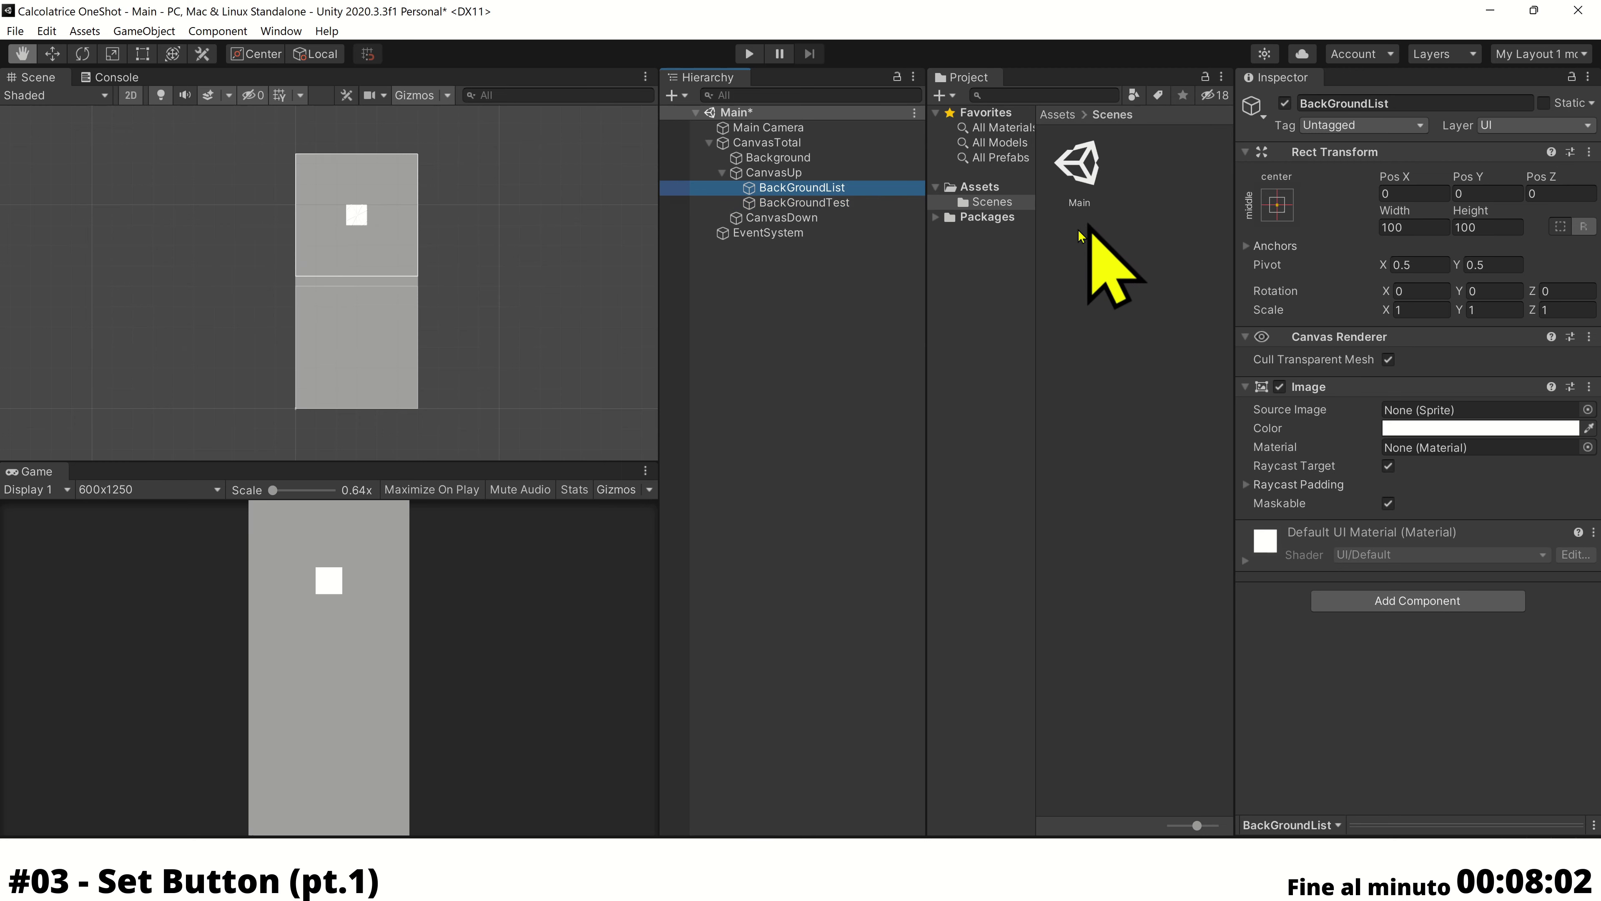
click(1282, 210)
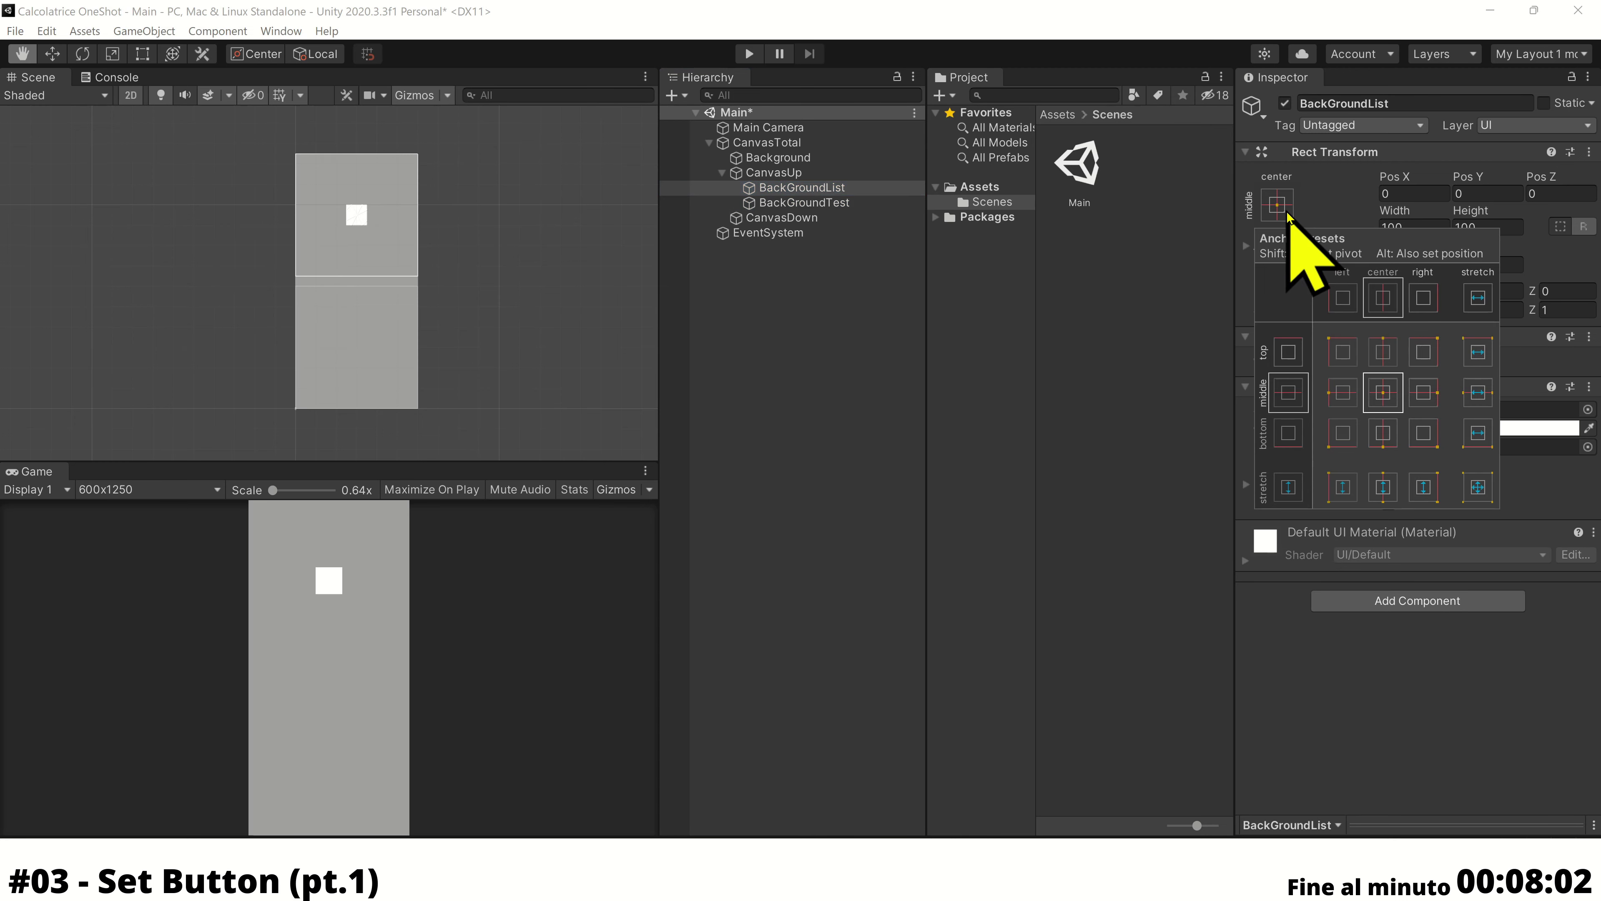
alt+click(1478, 486)
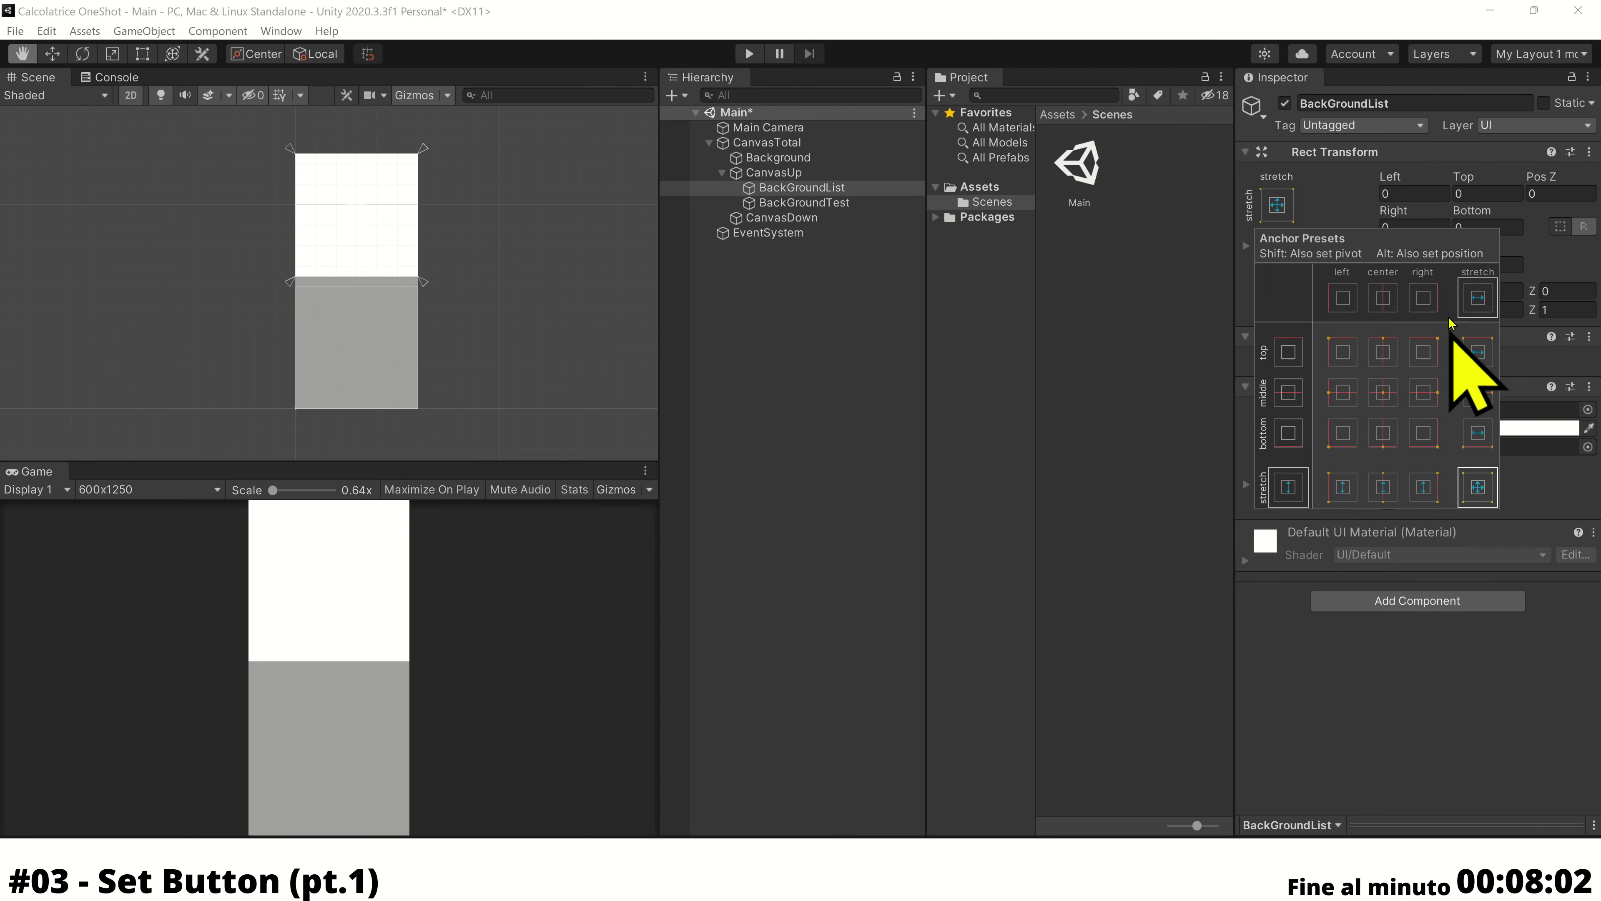
click(1427, 193)
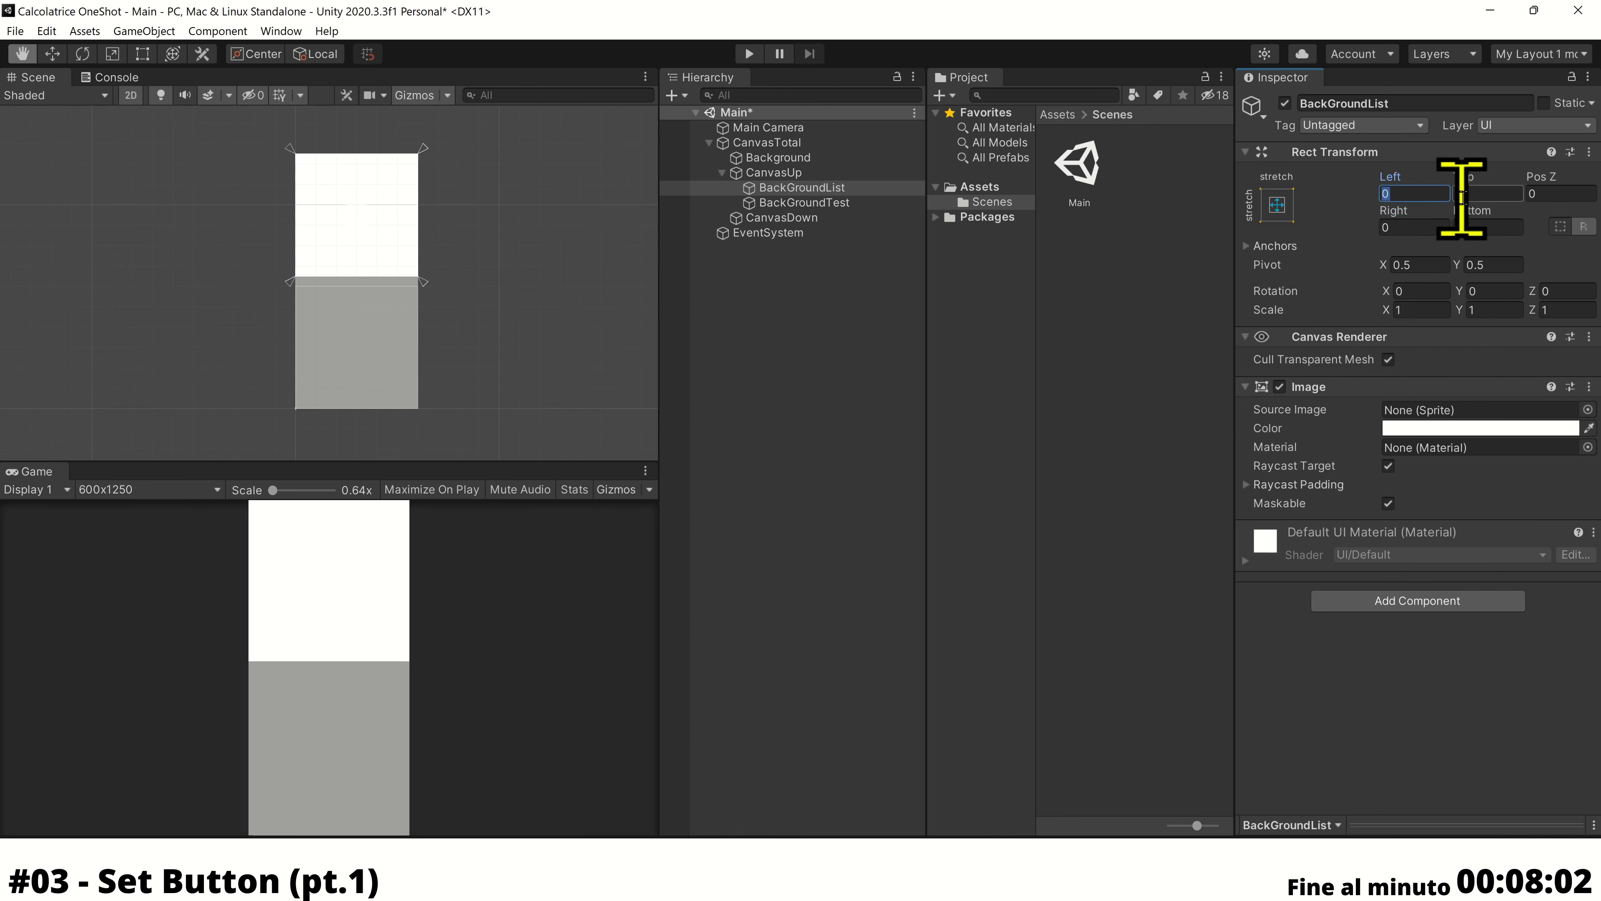
text(20)
key(Tab)
text(20)
click(1425, 224)
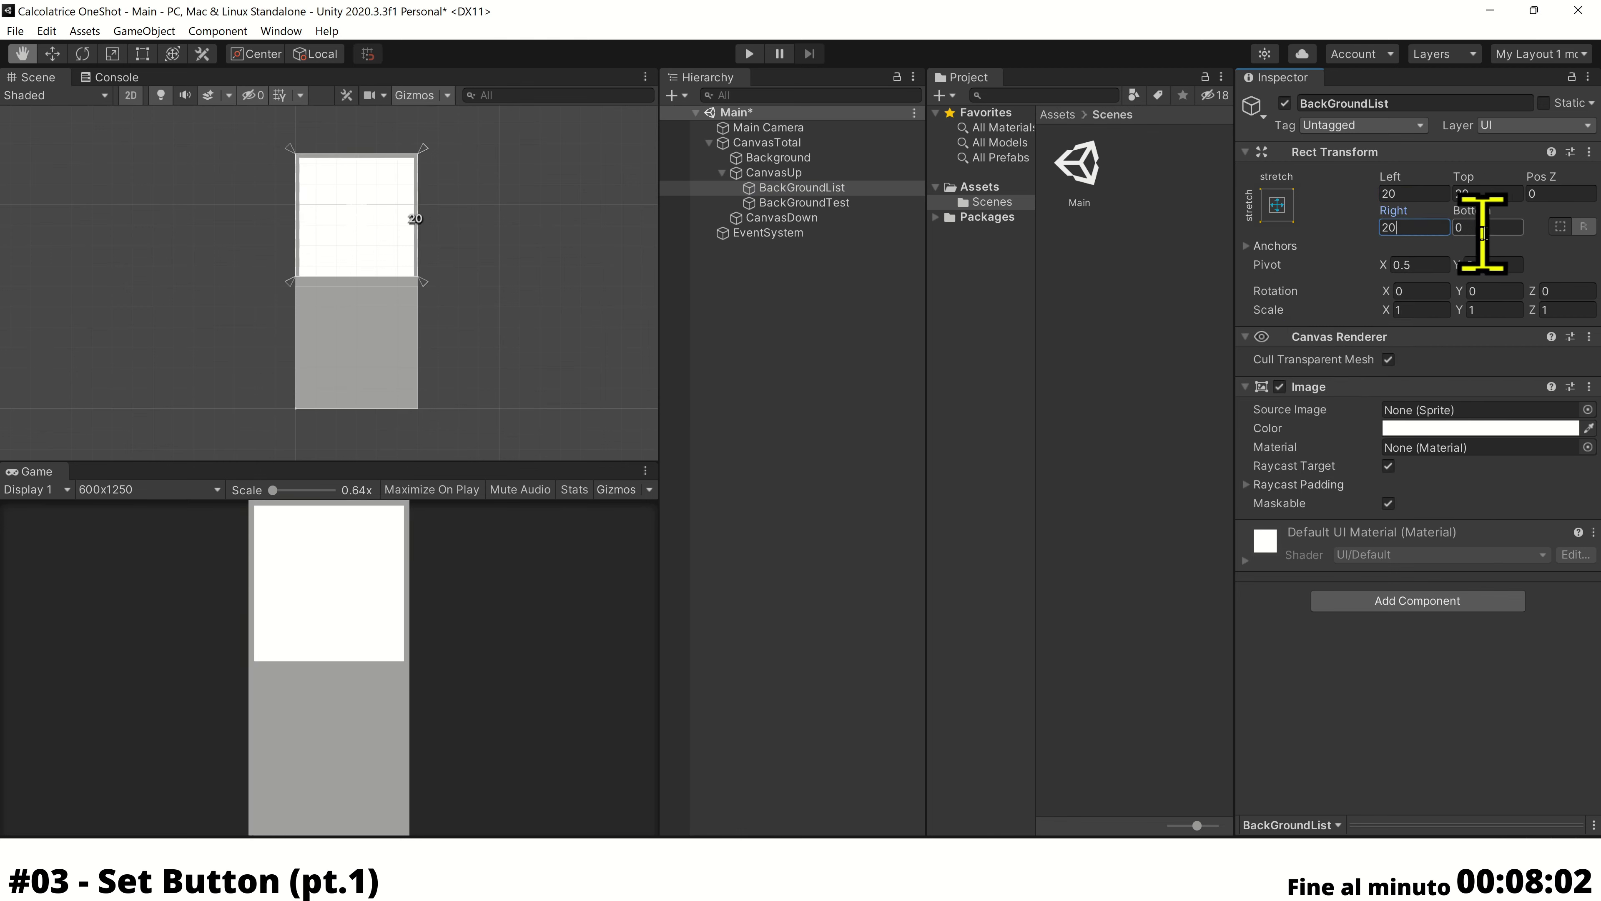
text(20)
click(1498, 227)
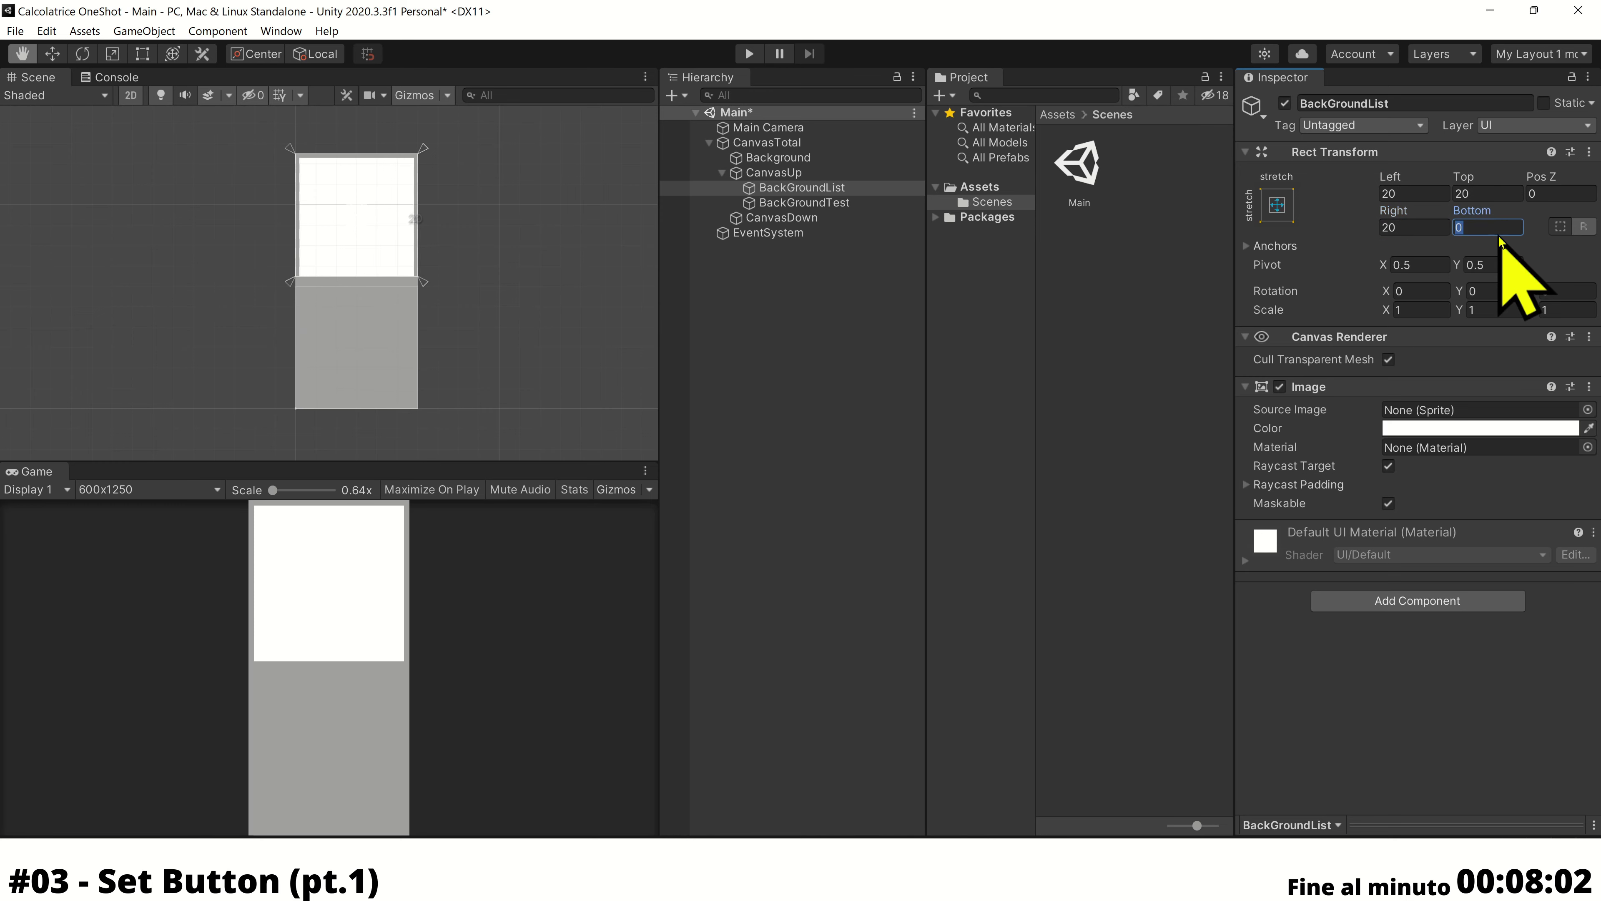
text(450)
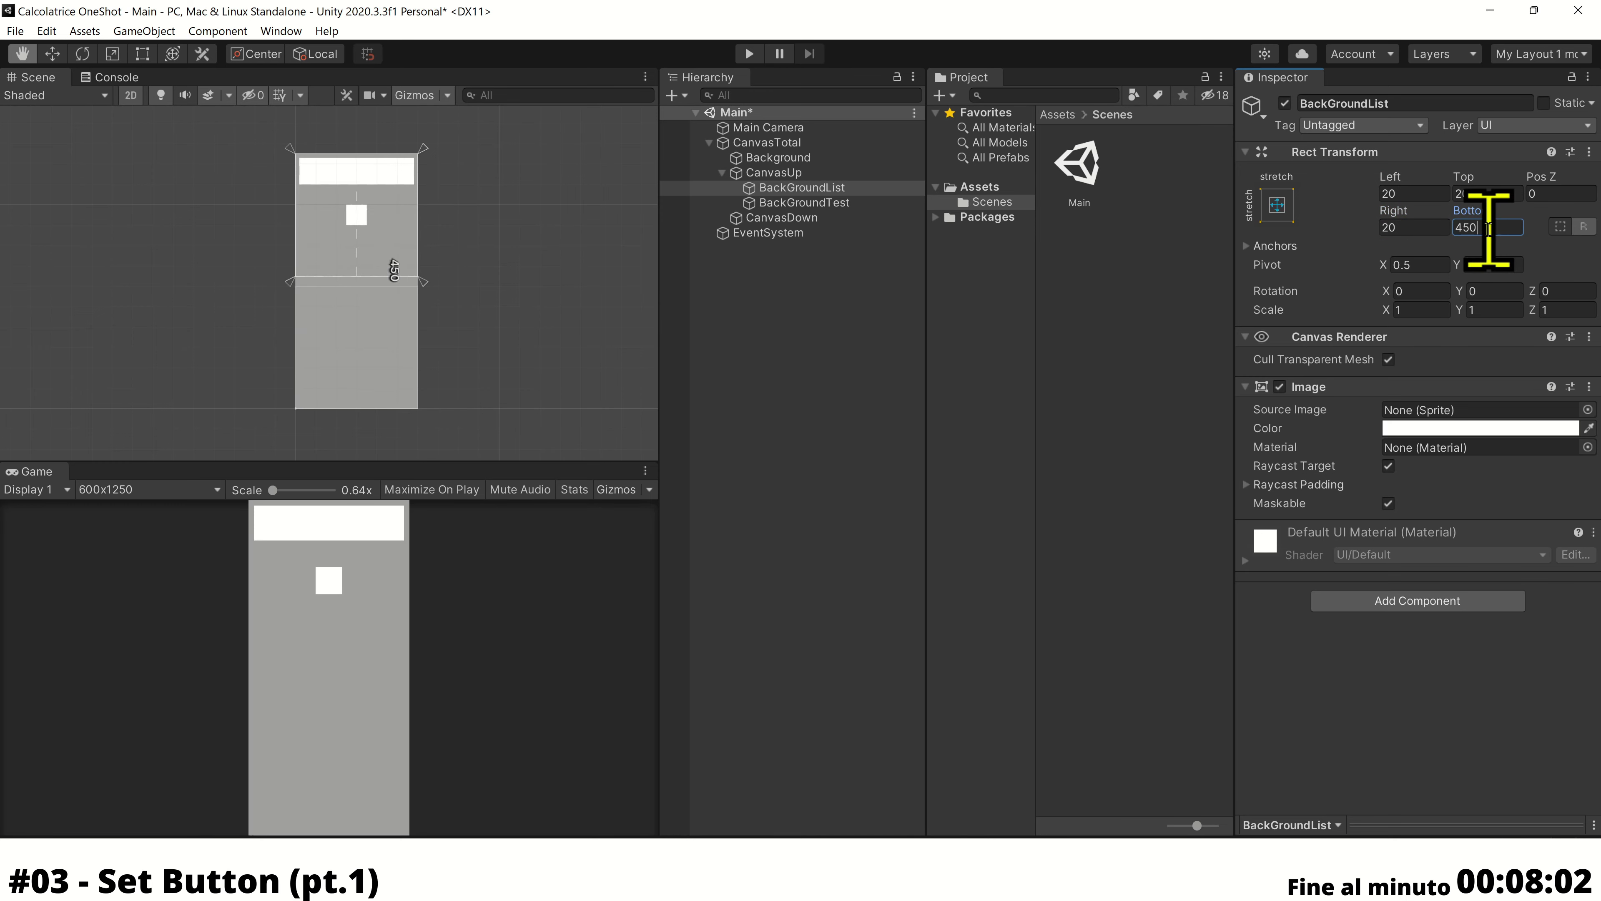
key(BackSpace)
key(BackSpace)
key(BackSpace)
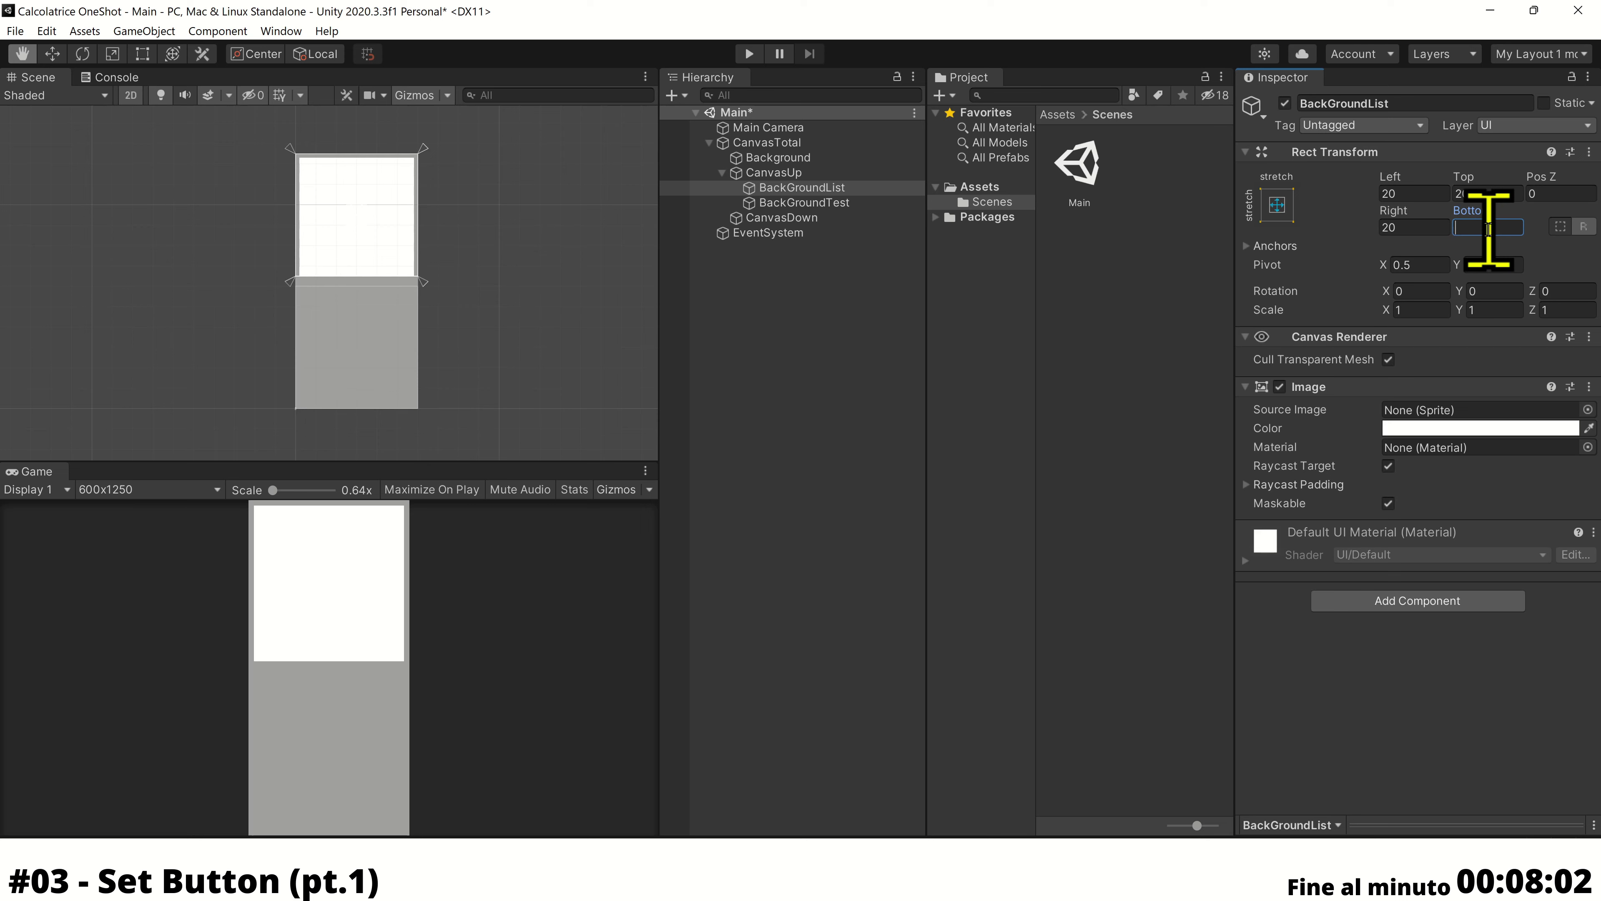
text(150)
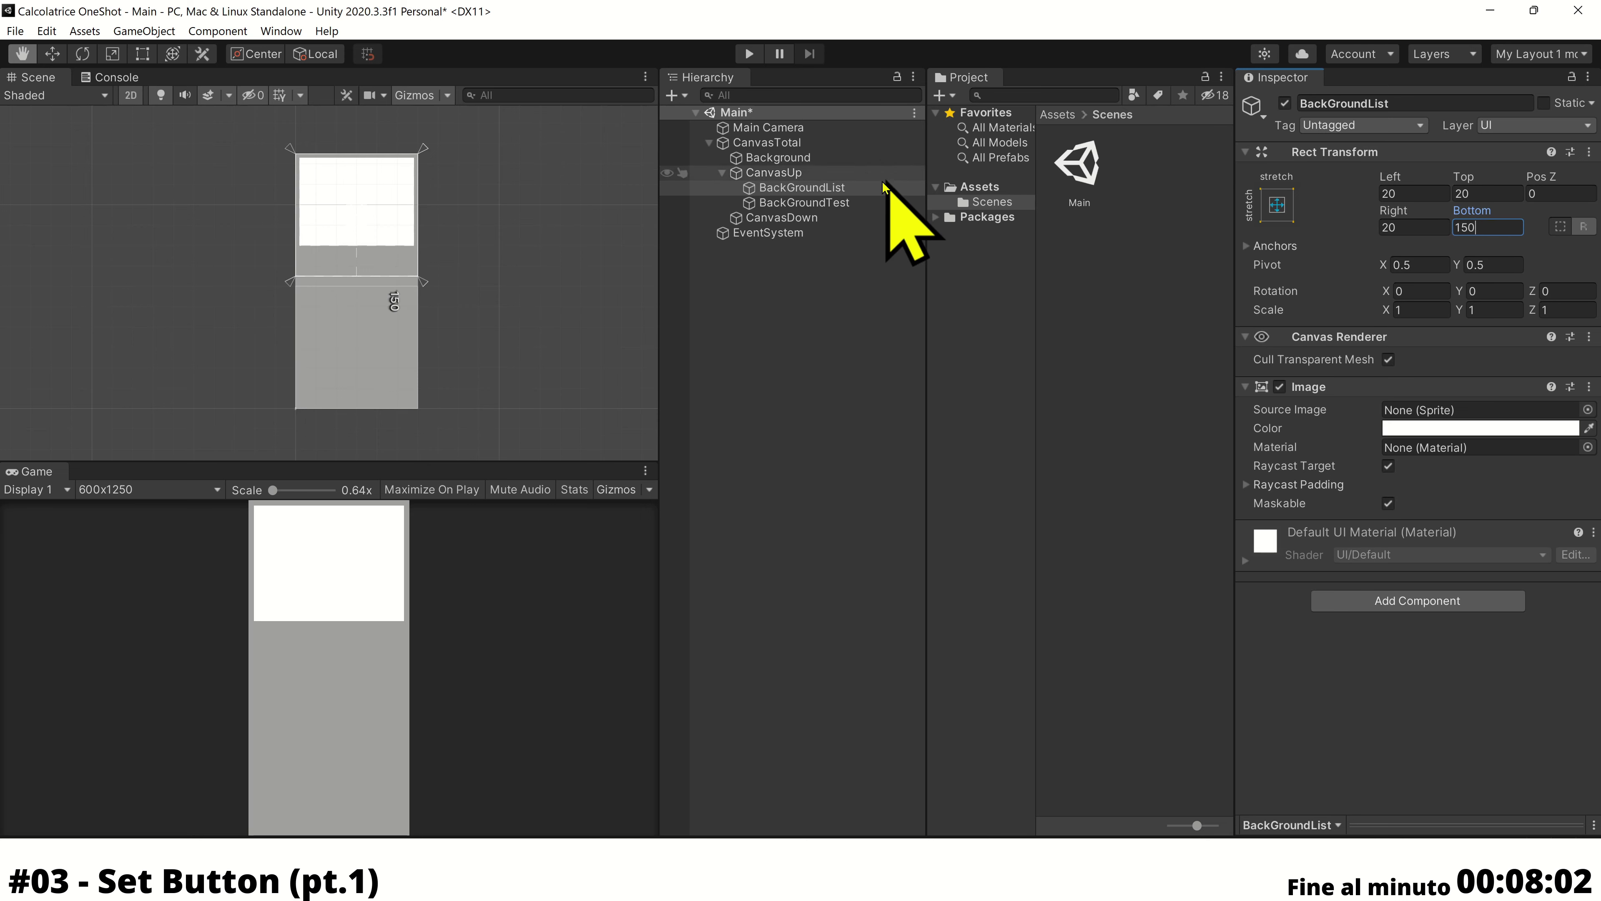
Stretch BackGroundTest with 20 left, right and bottom margins and a 470 top margin
click(853, 203)
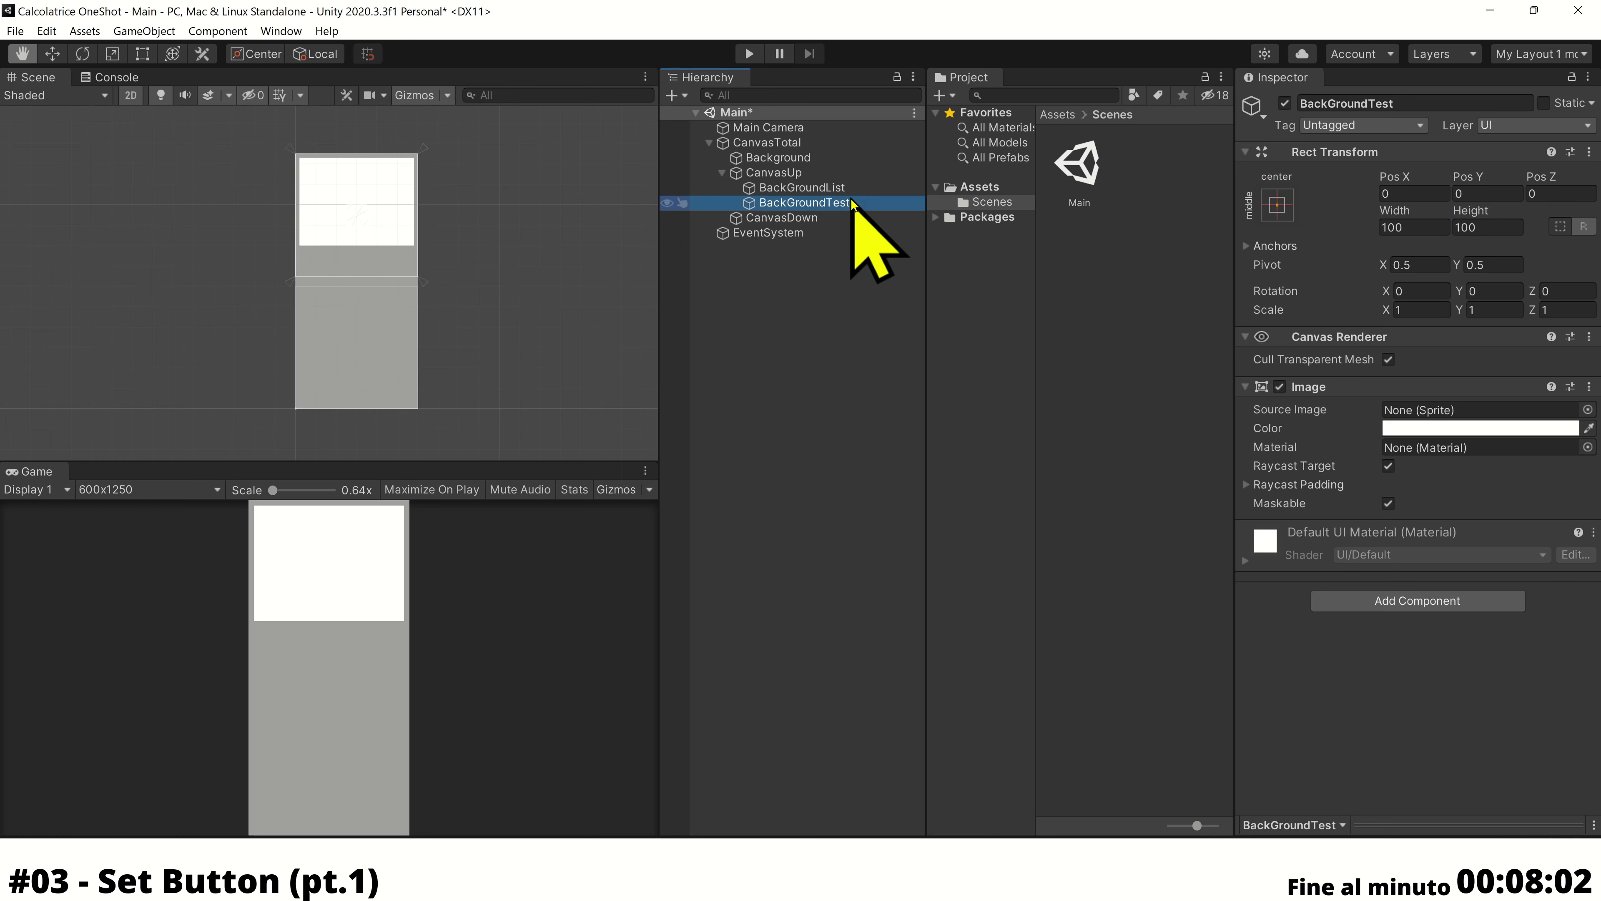
click(1279, 205)
alt+click(1478, 488)
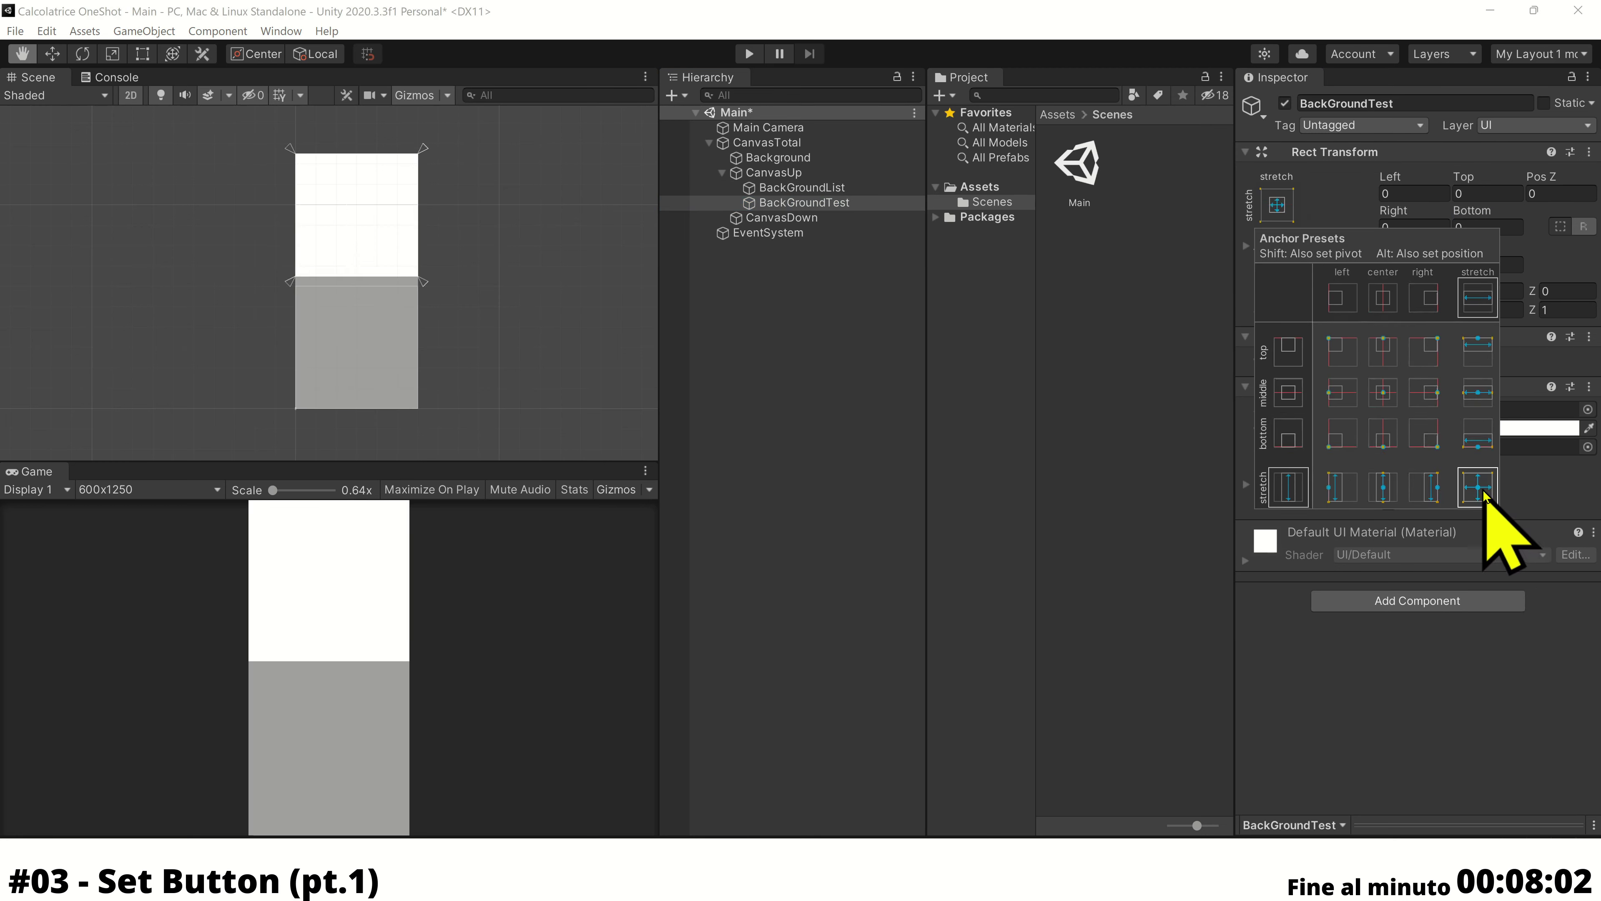
click(1415, 192)
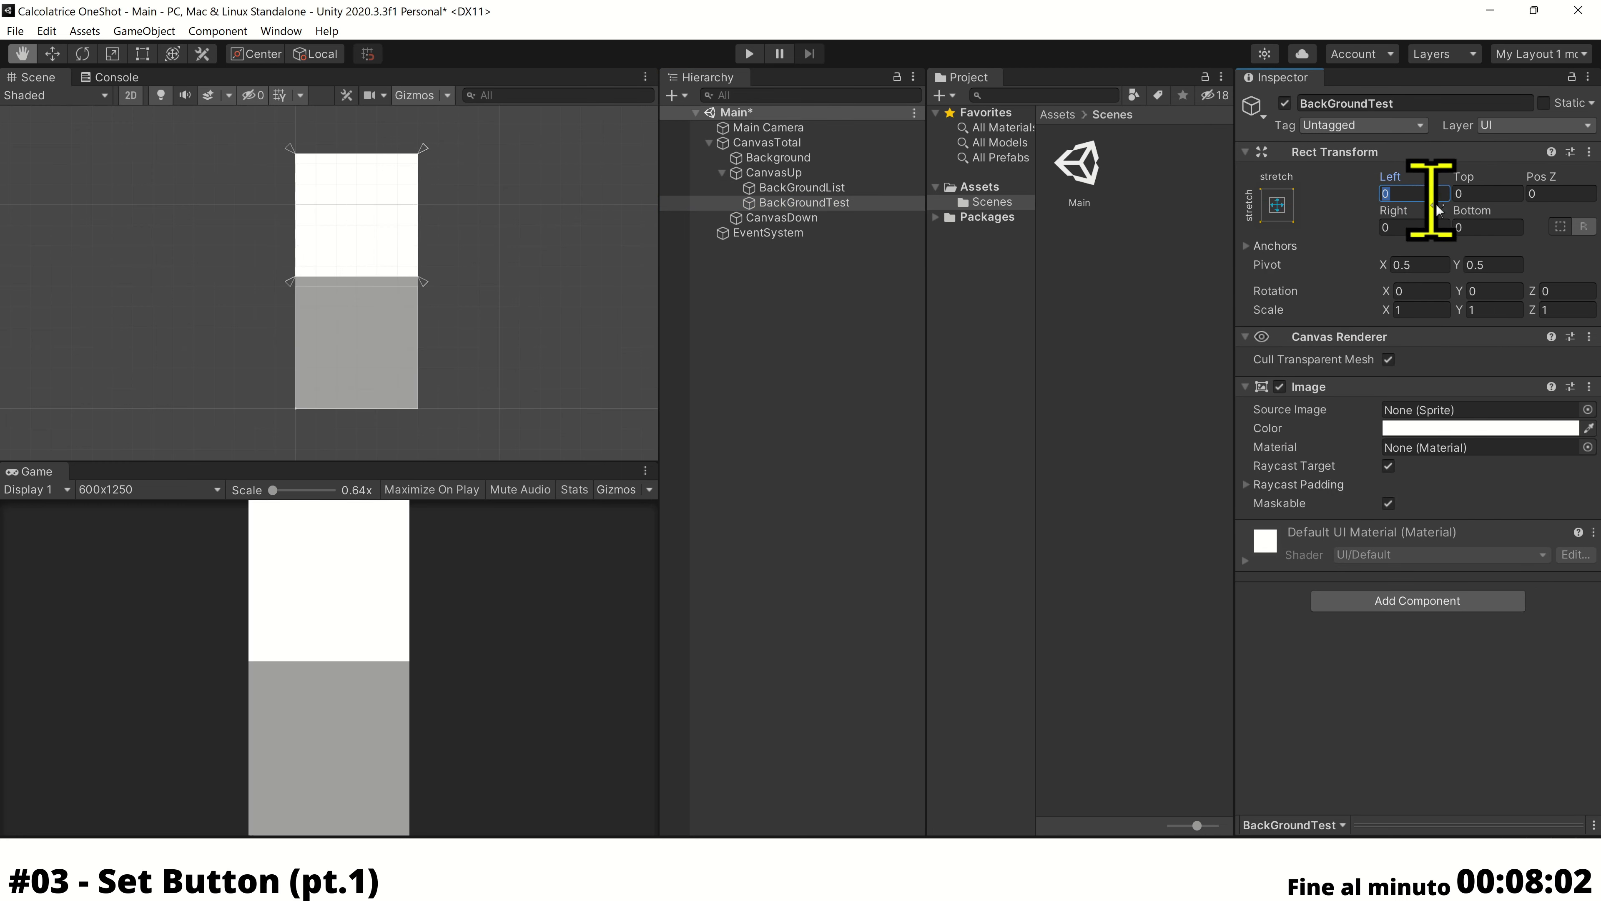
click(1499, 229)
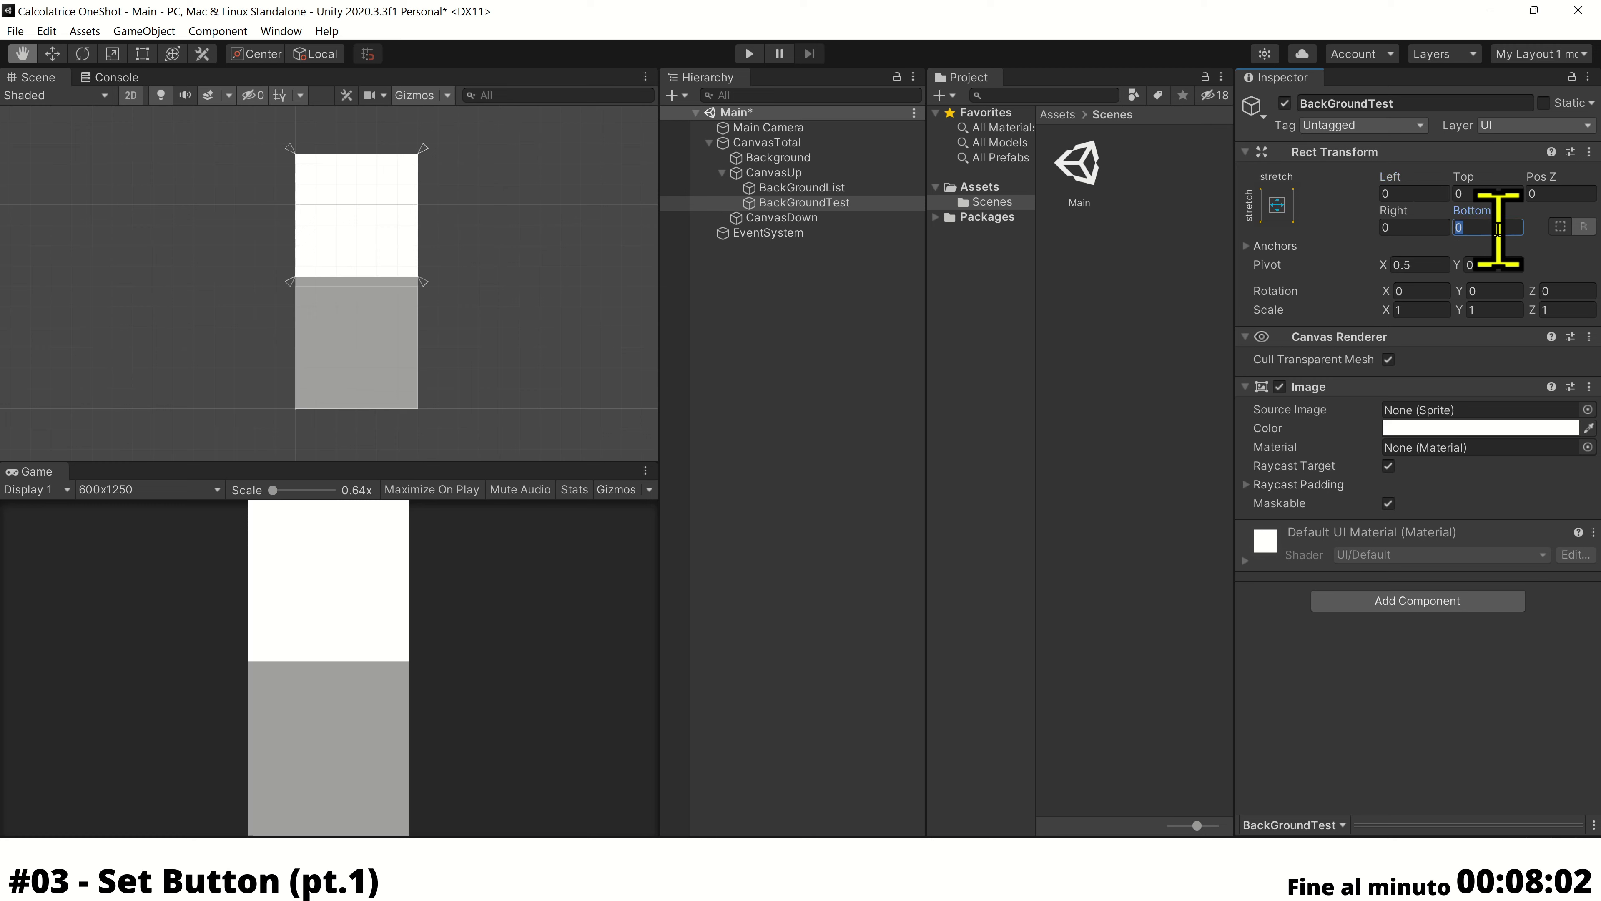
text(20)
click(1424, 227)
text(20)
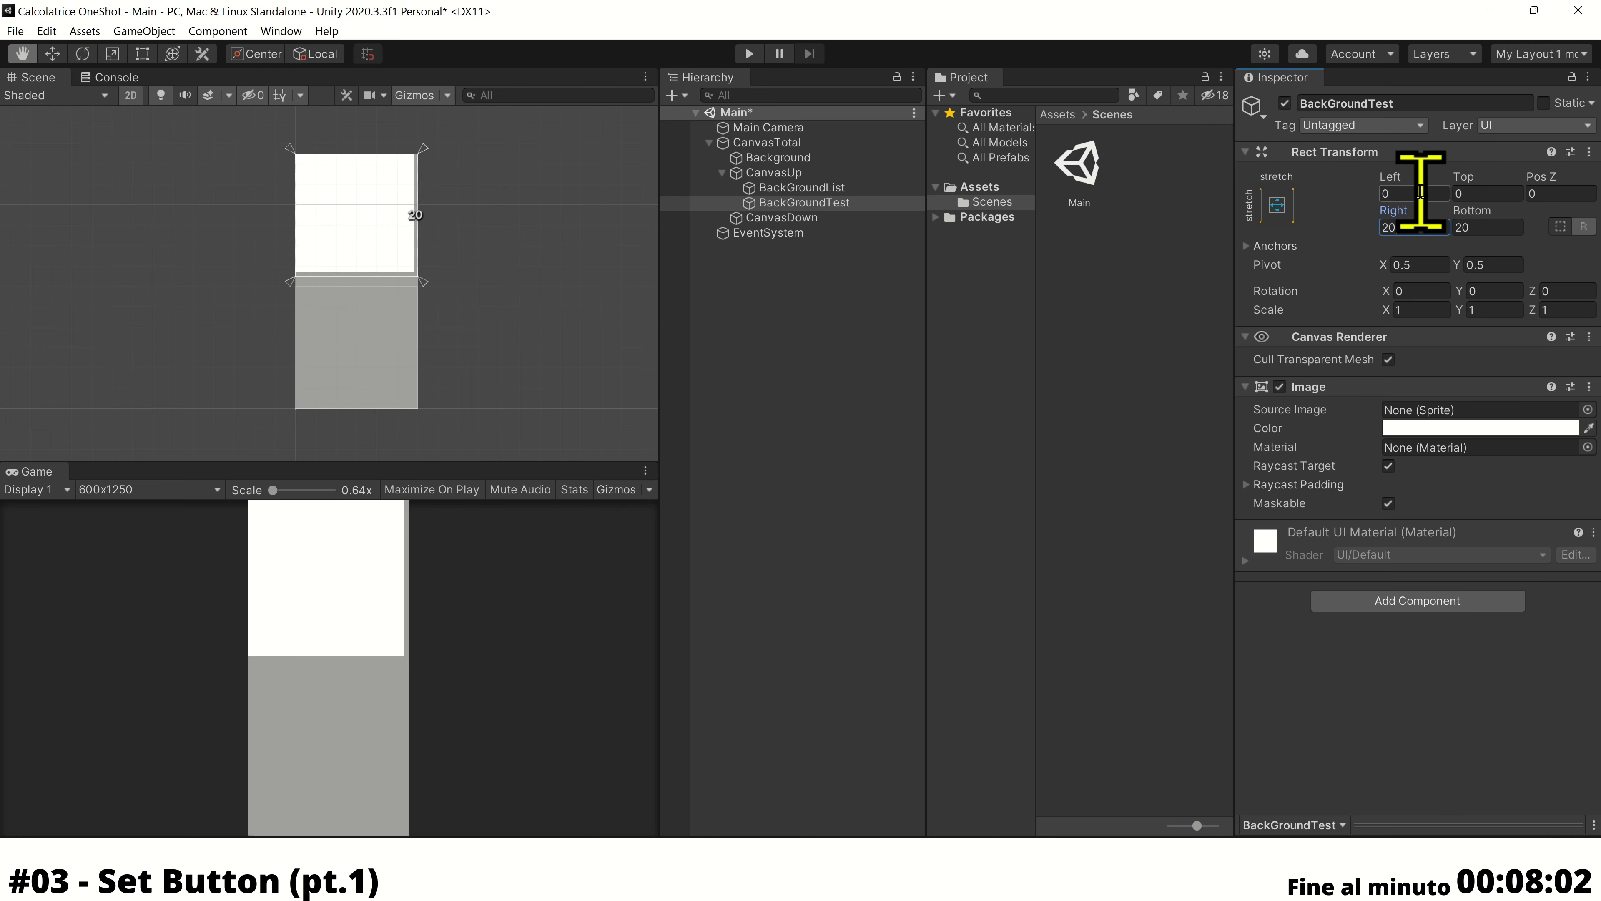
click(1420, 191)
text(20)
click(1482, 194)
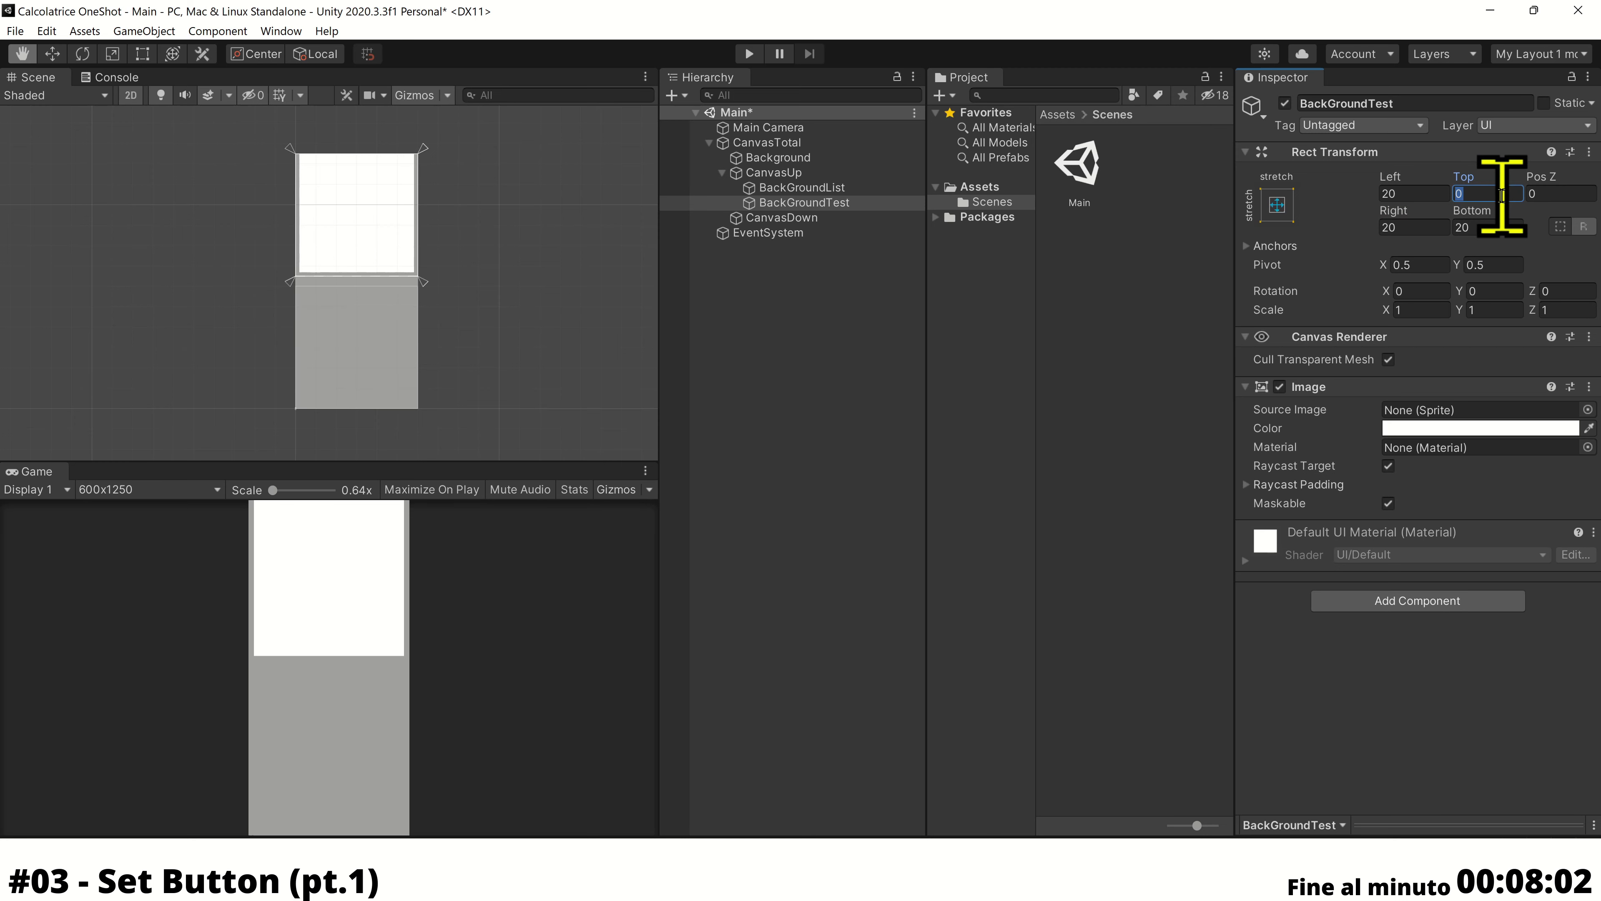
text(150)
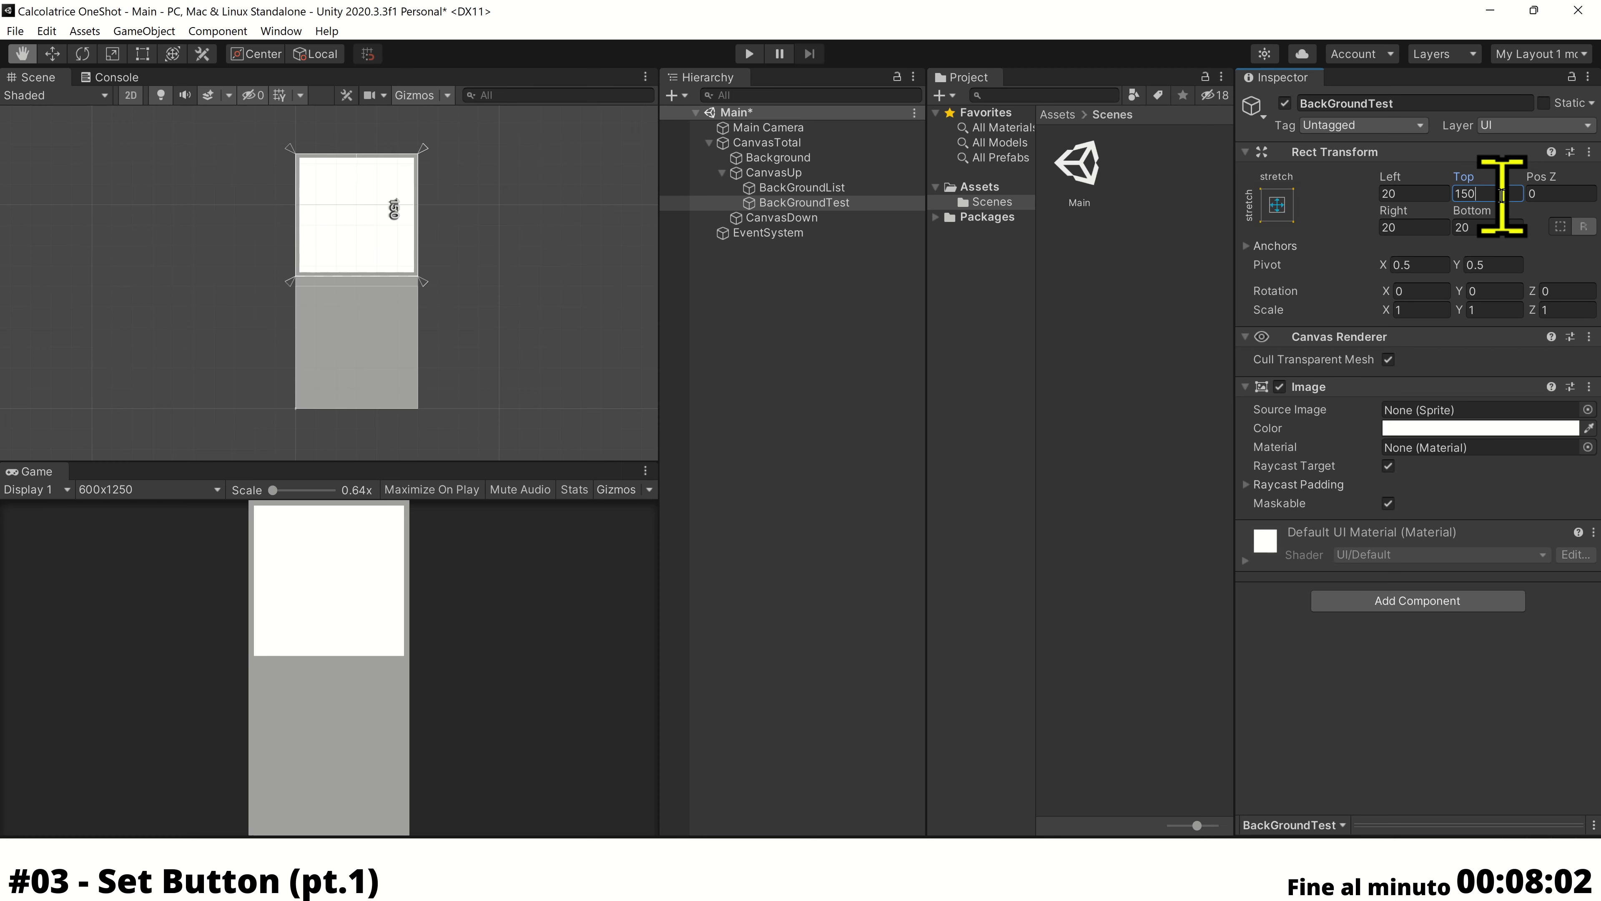
key(BackSpace)
key(BackSpace)
key(BackSpace)
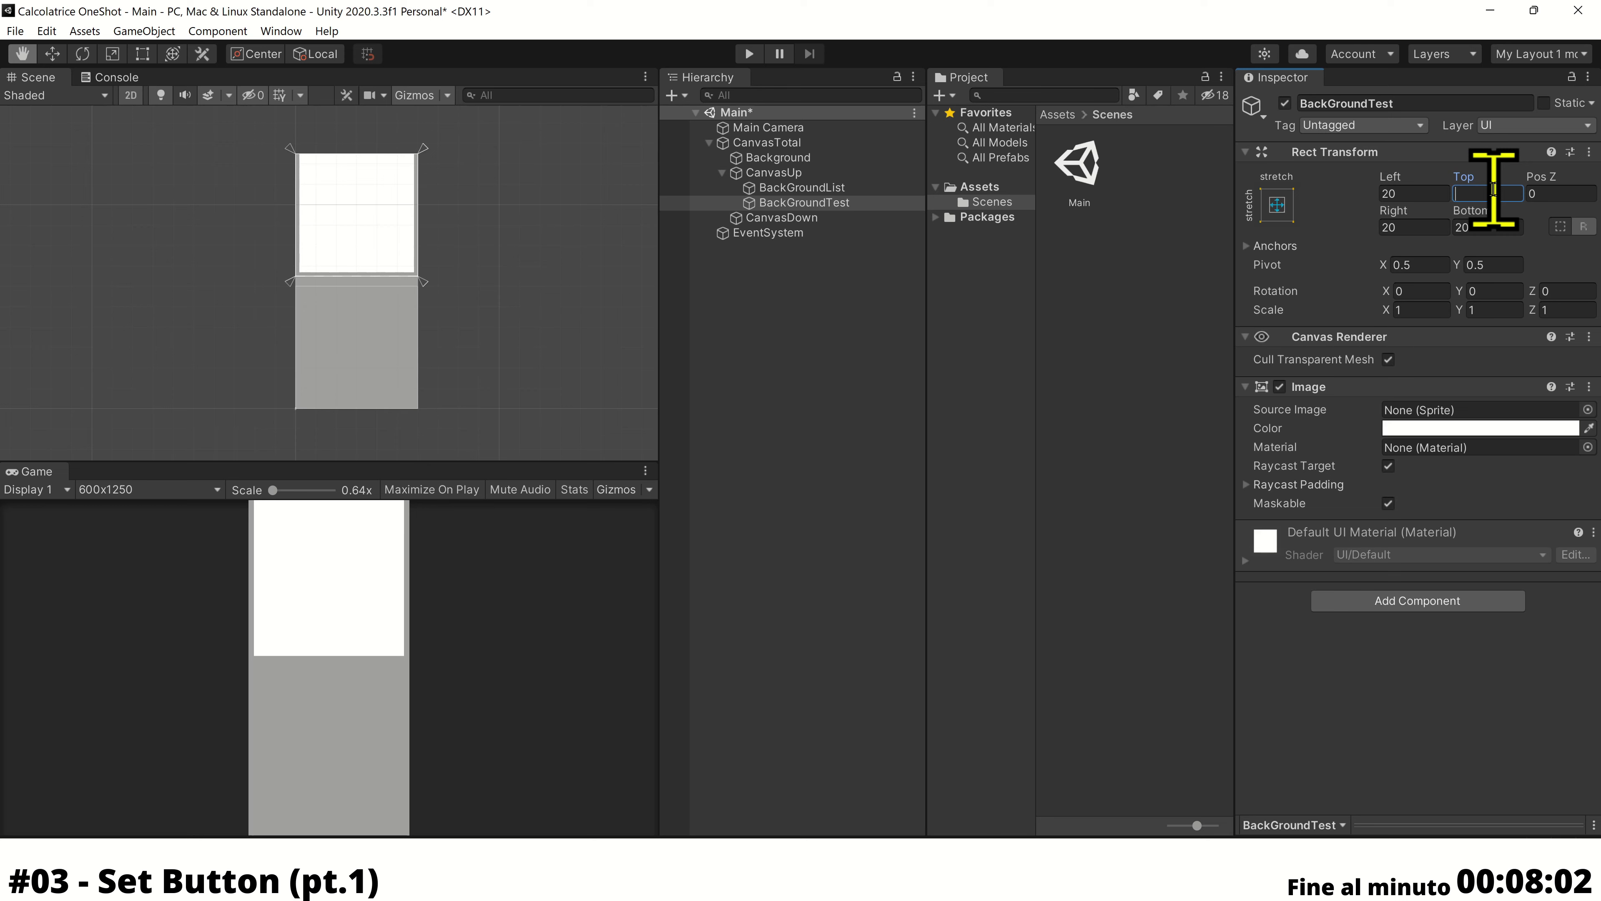
text(470)
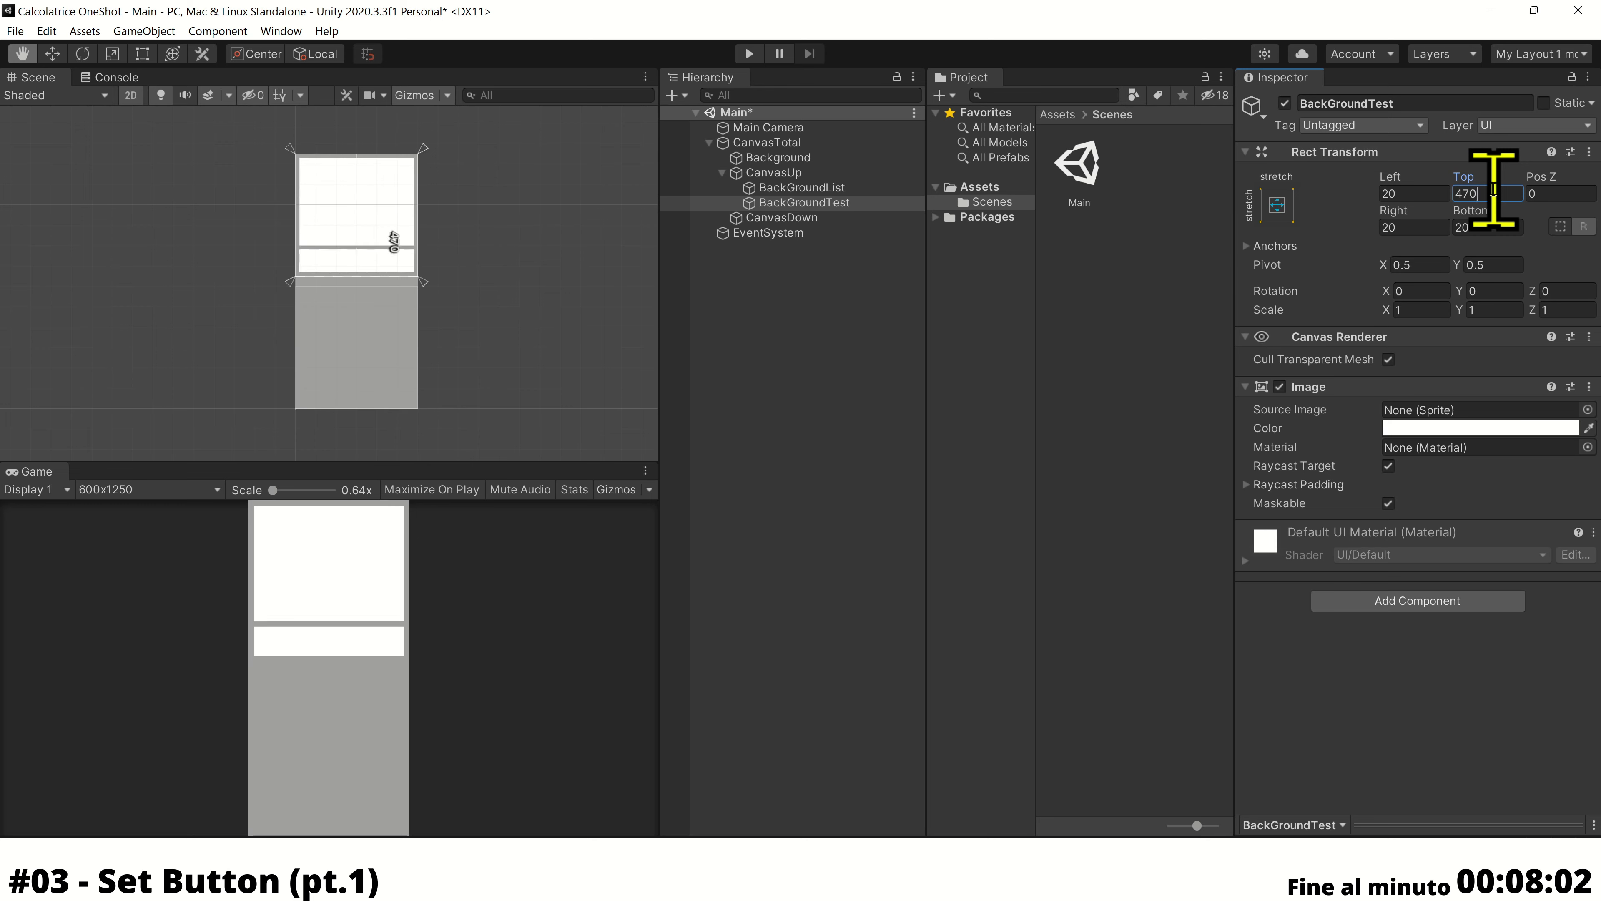
Compare BackGroundTest's margins with BackGroundList's, then reselect BackGroundList
click(832, 187)
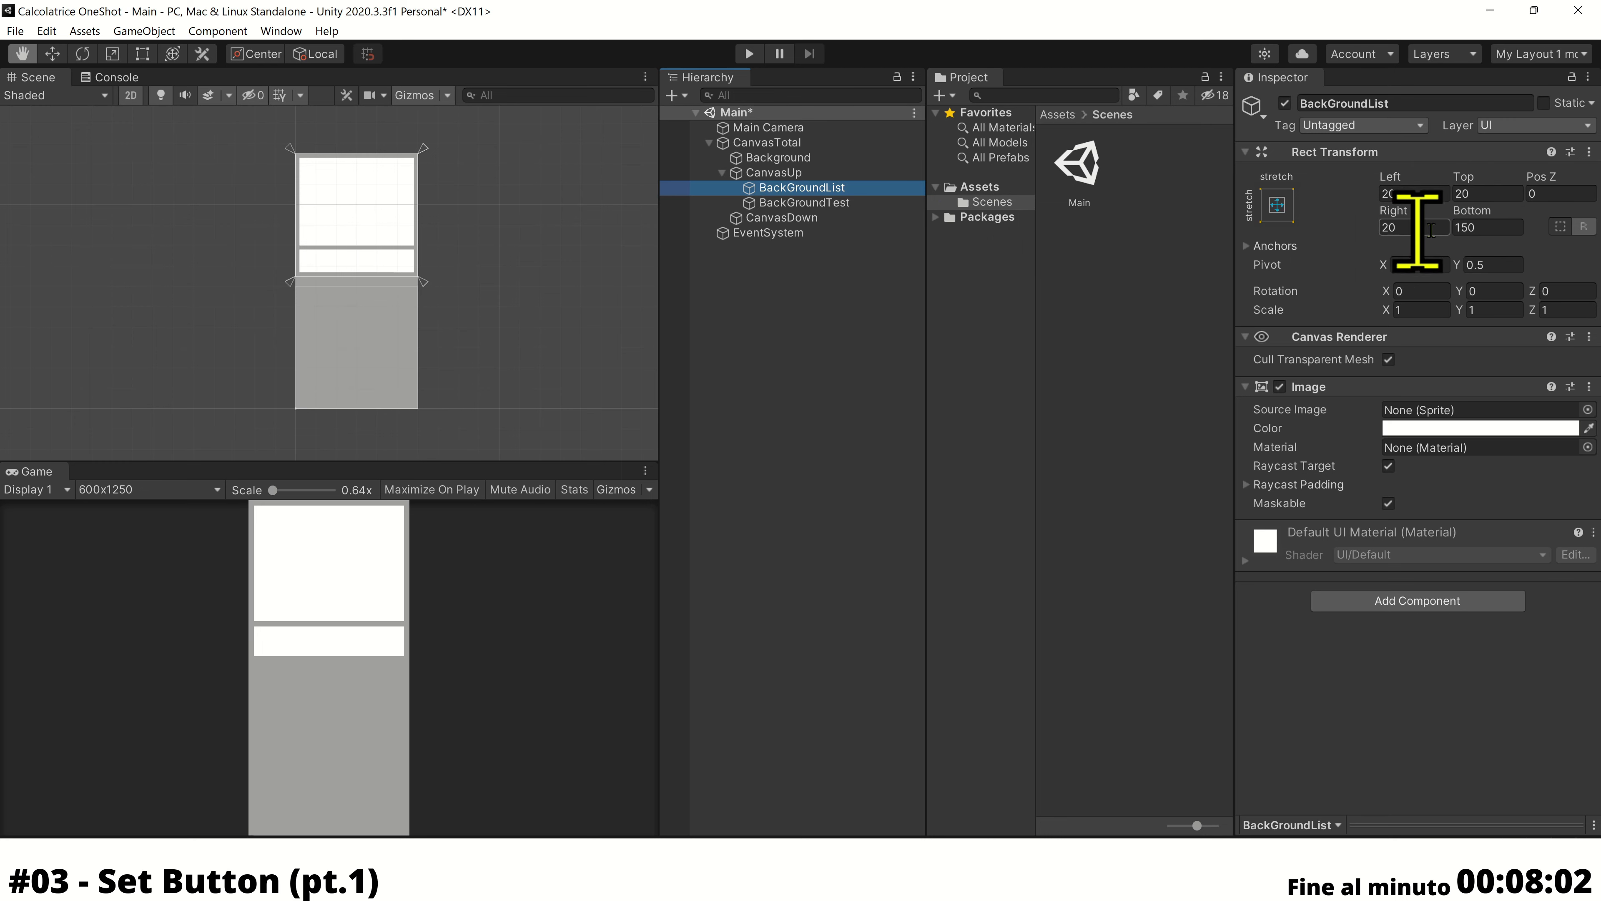
click(872, 202)
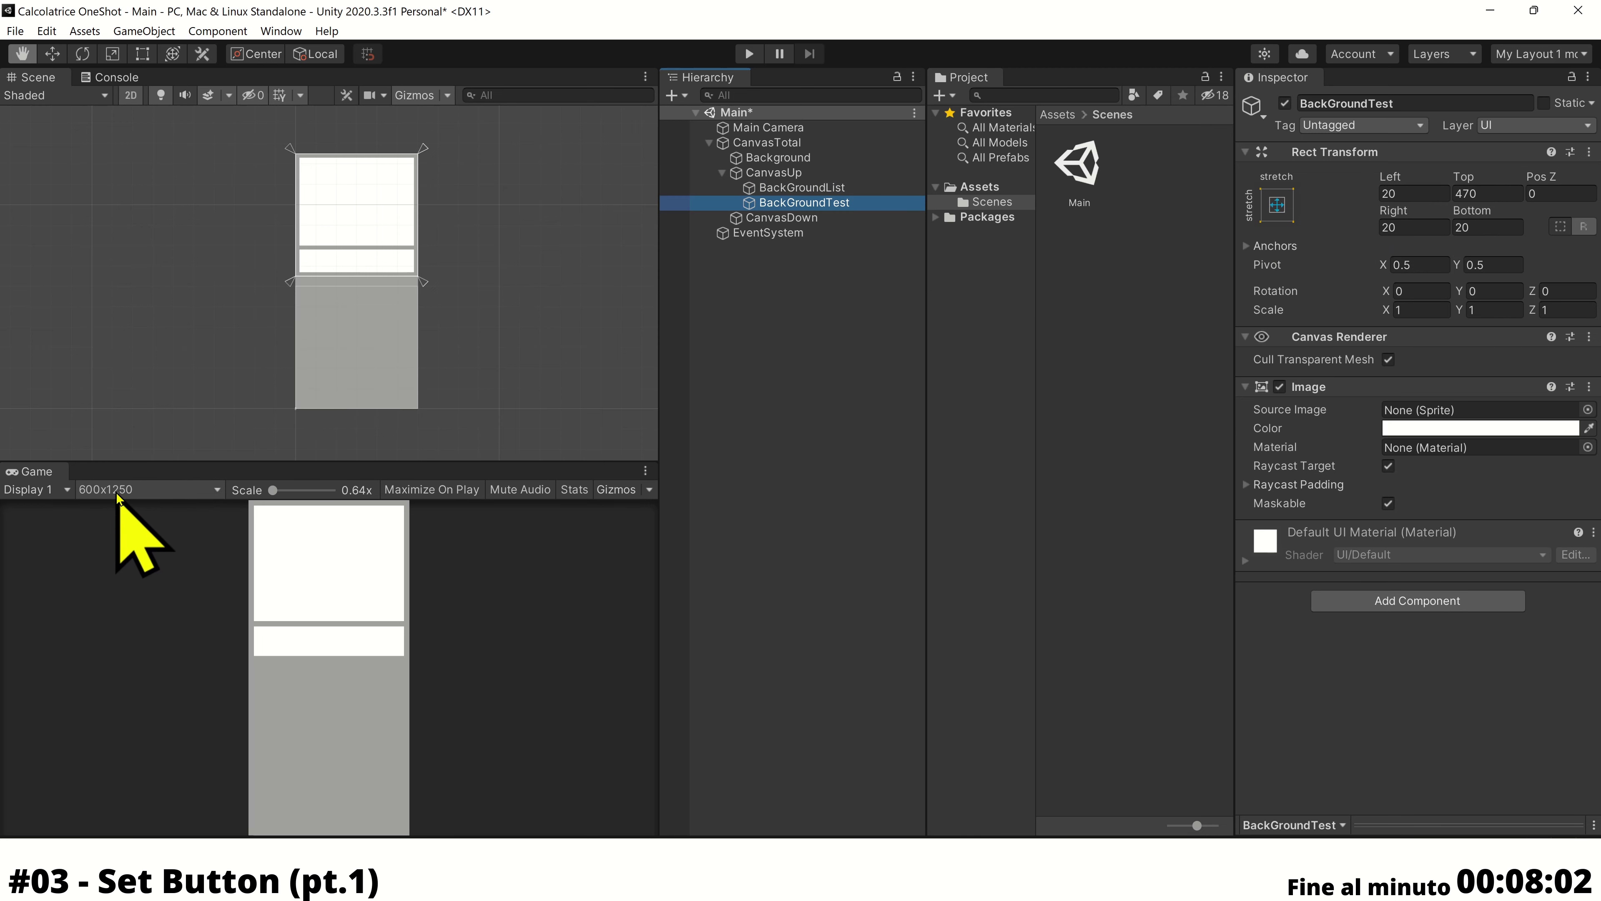
scroll(389, 256, up, 1)
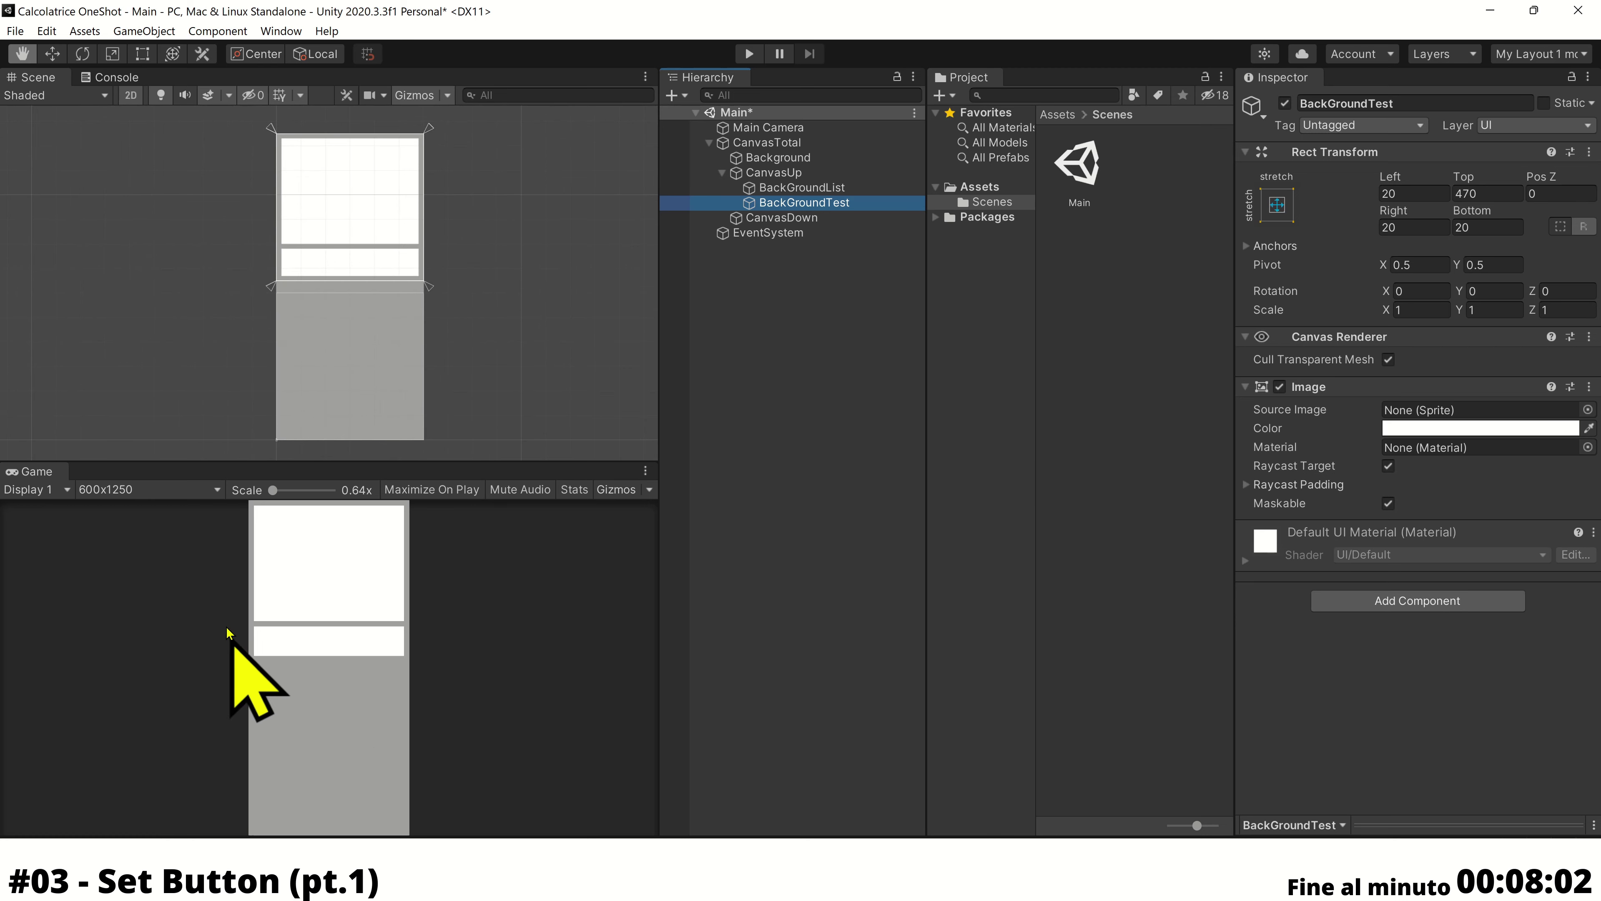
click(868, 203)
click(839, 192)
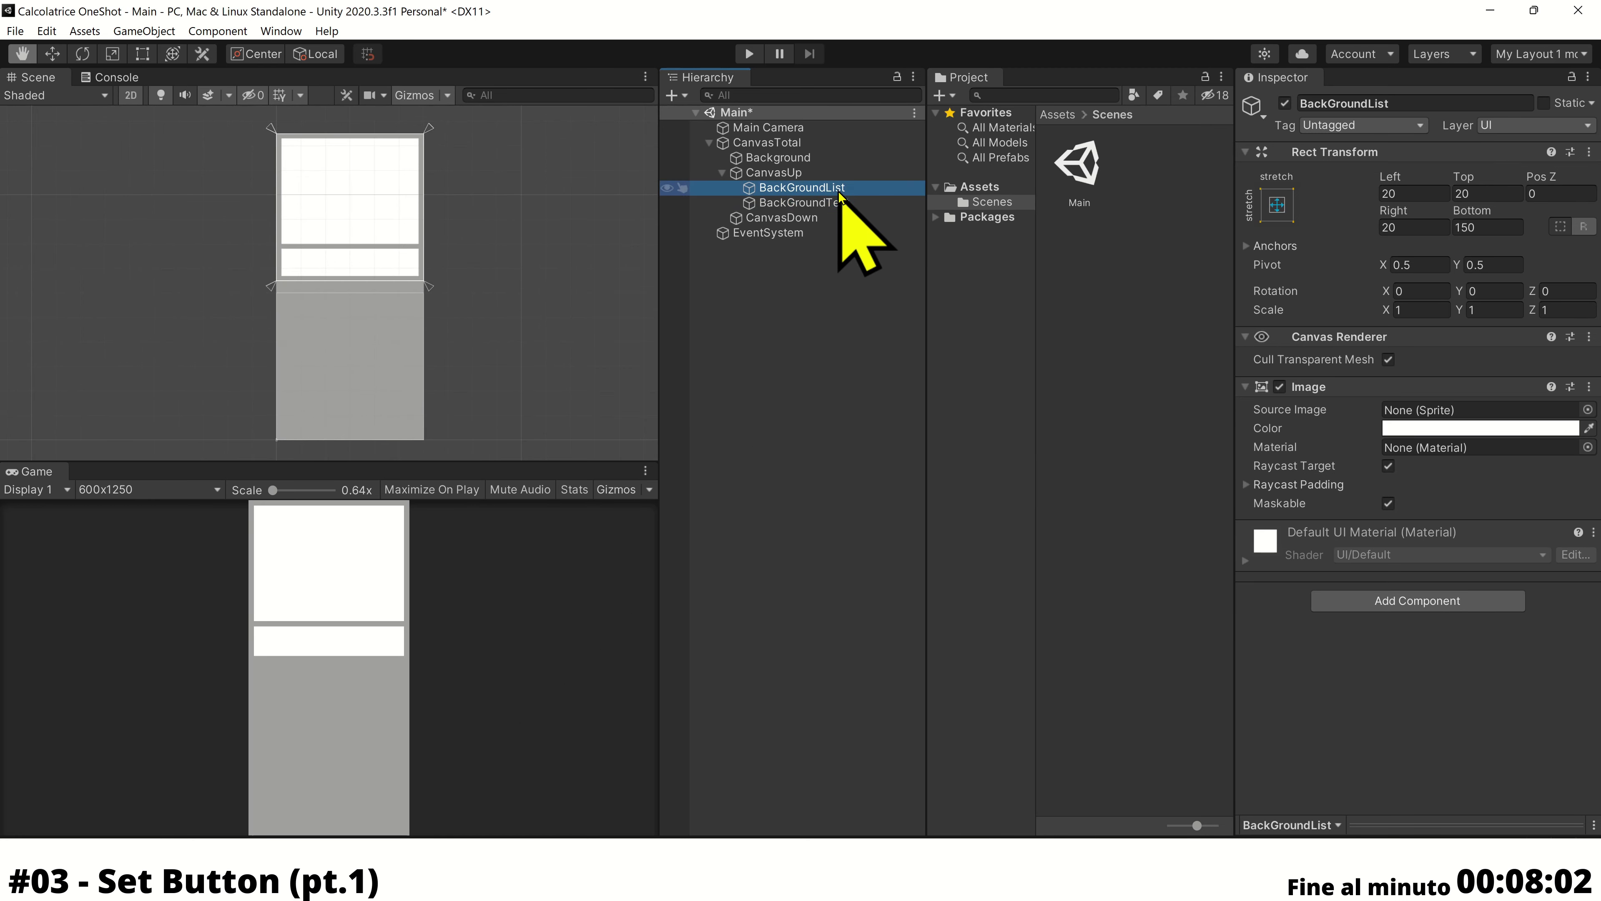
Create a UI Text child under BackGroundList and name it DisplayList
right_click(839, 194)
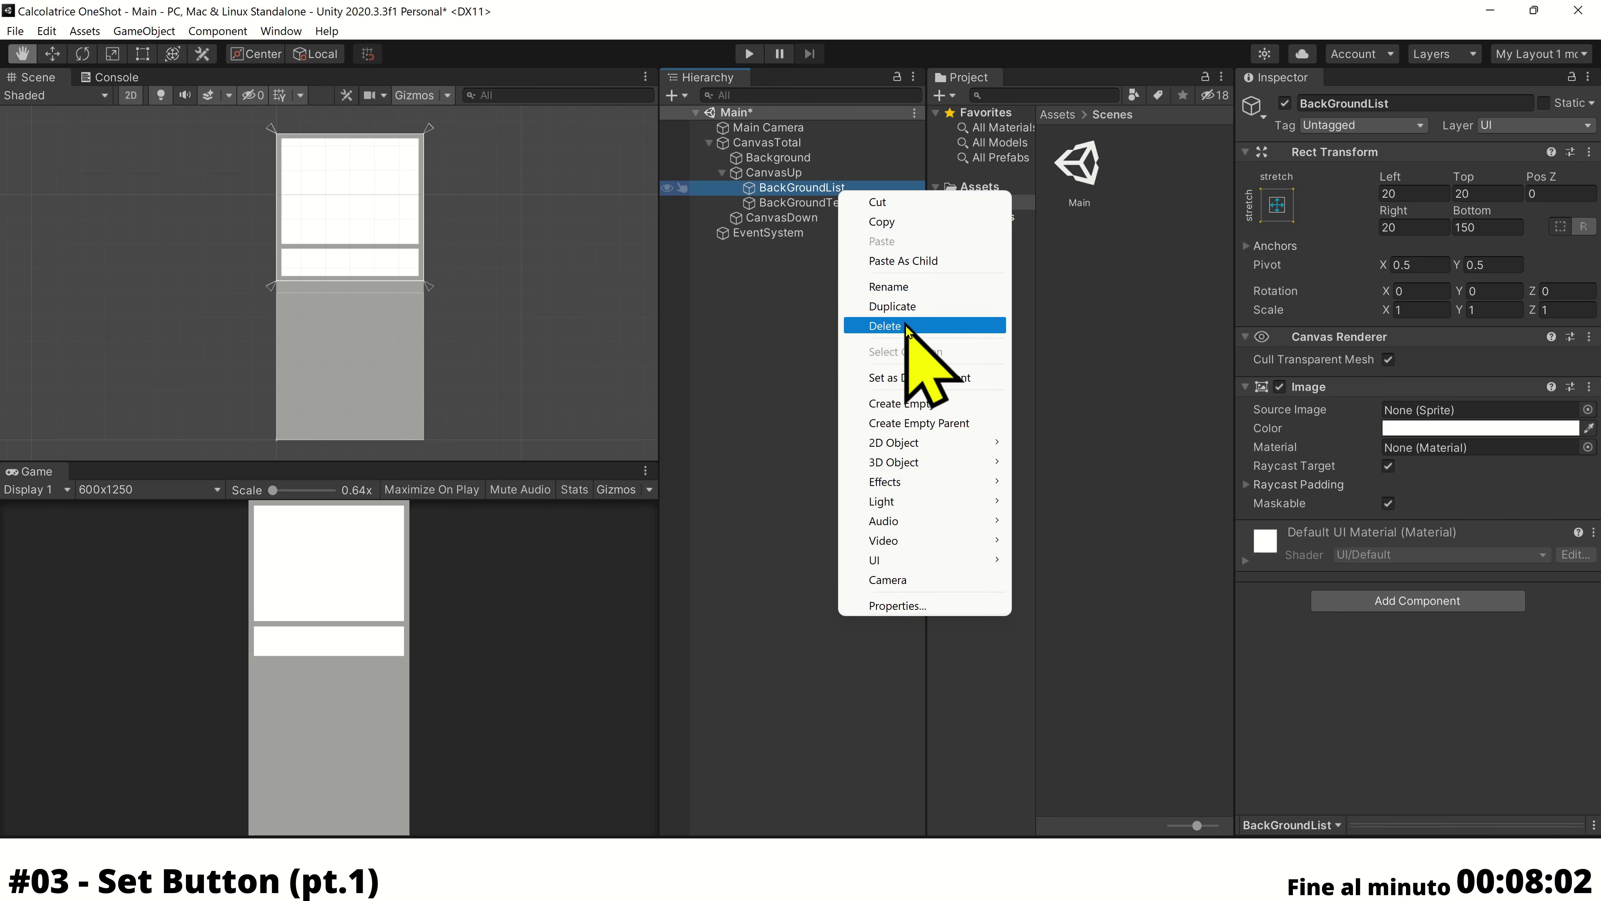
mouse_move(946, 560)
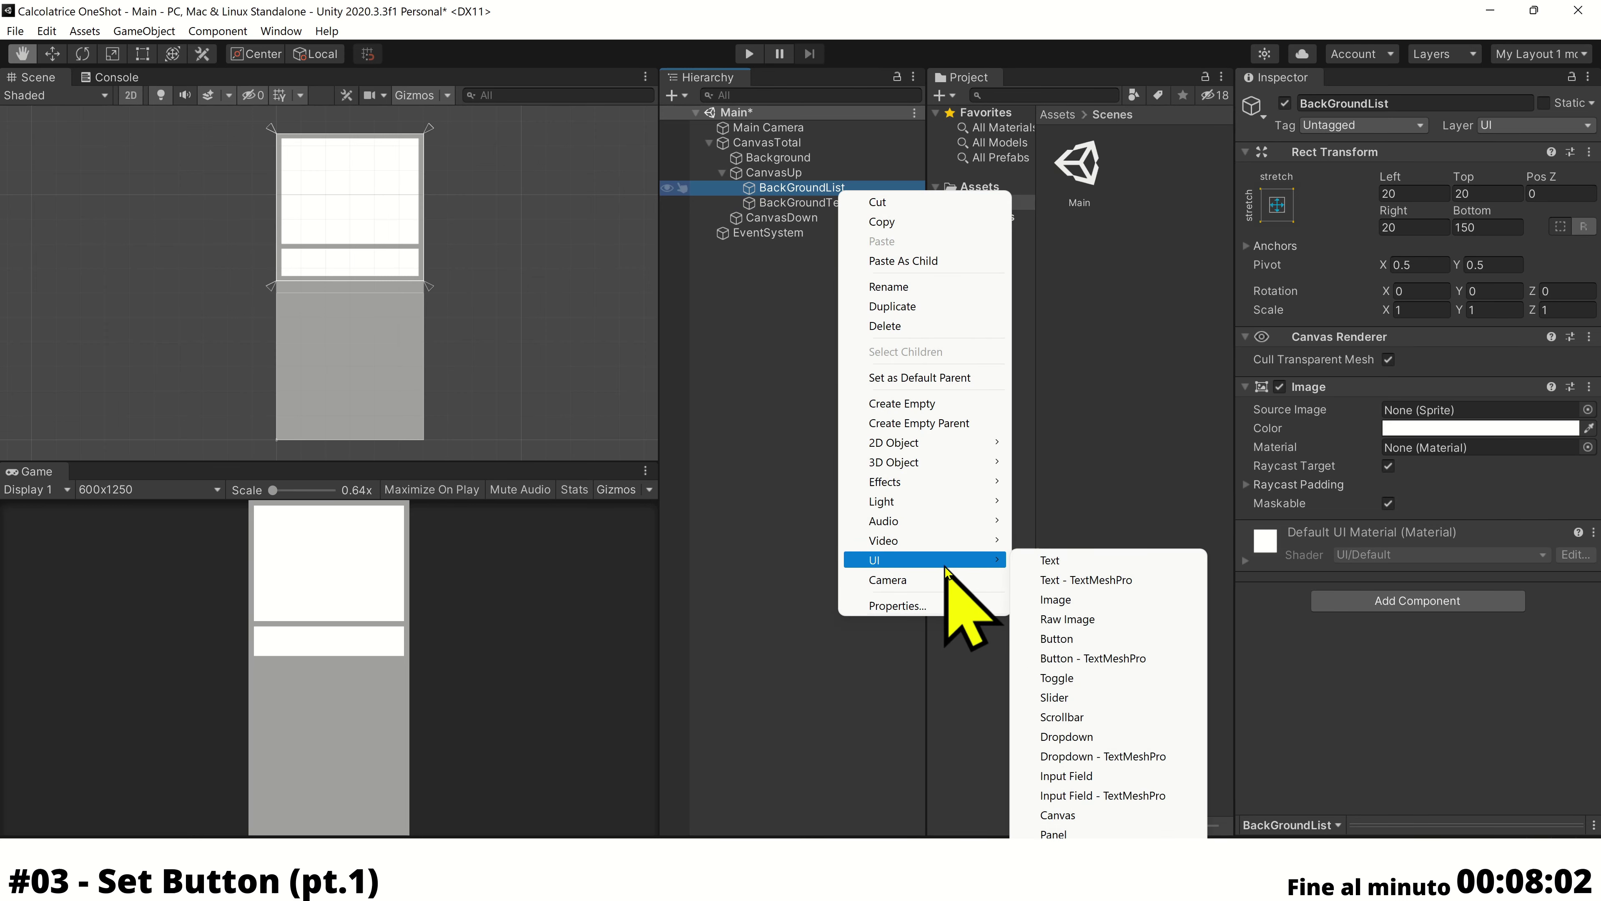
click(1095, 562)
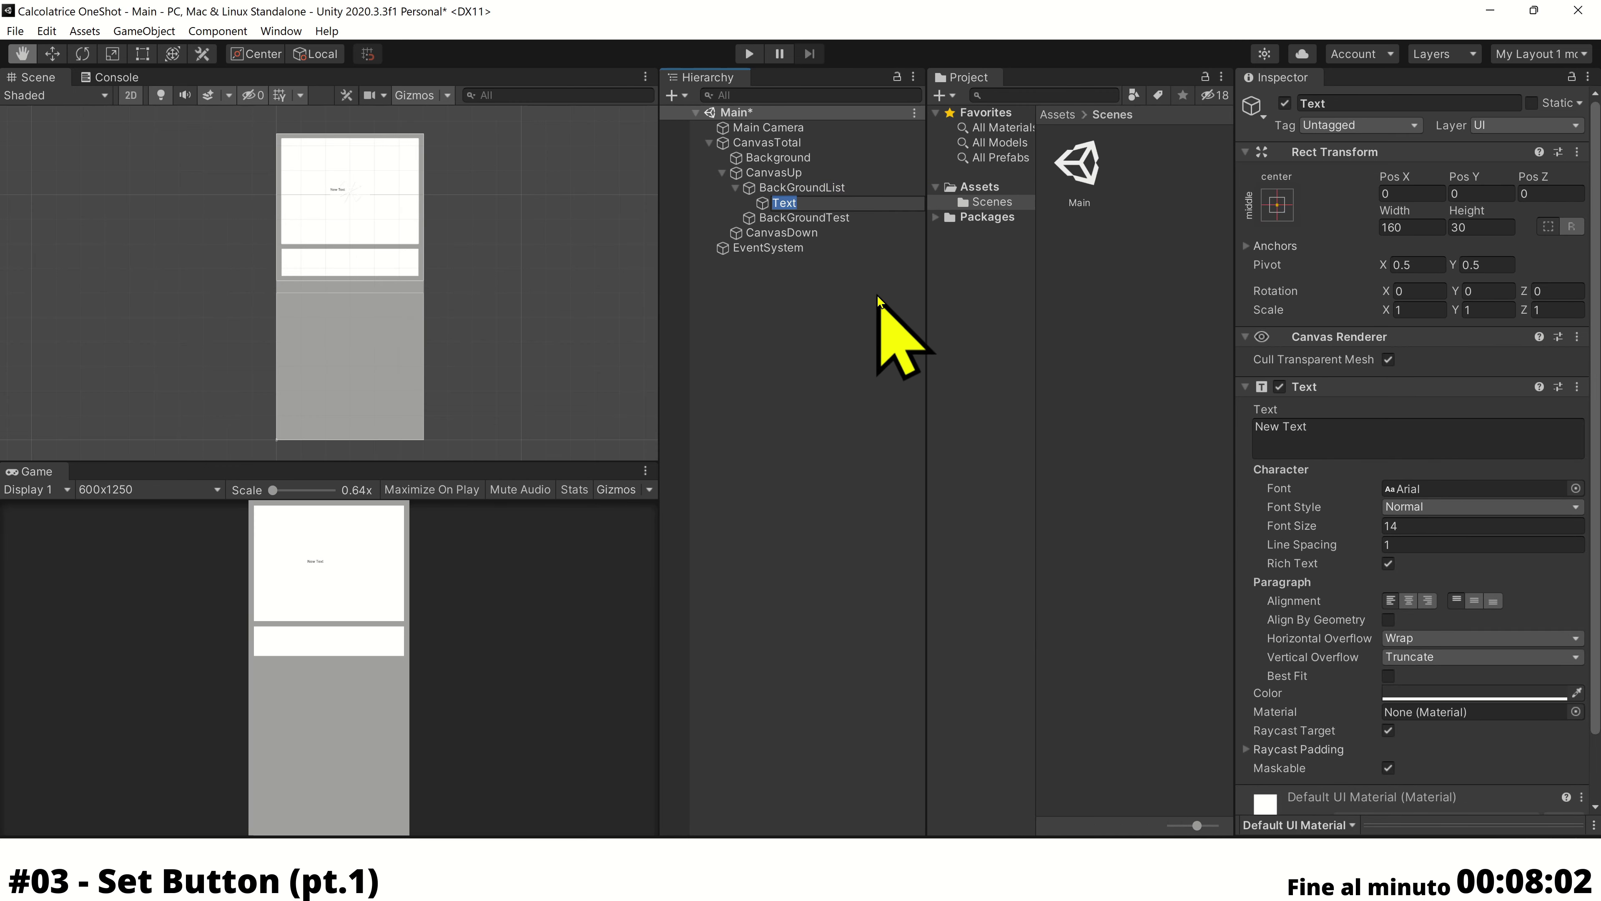
text(DisplayL)
text(ist)
key(Return)
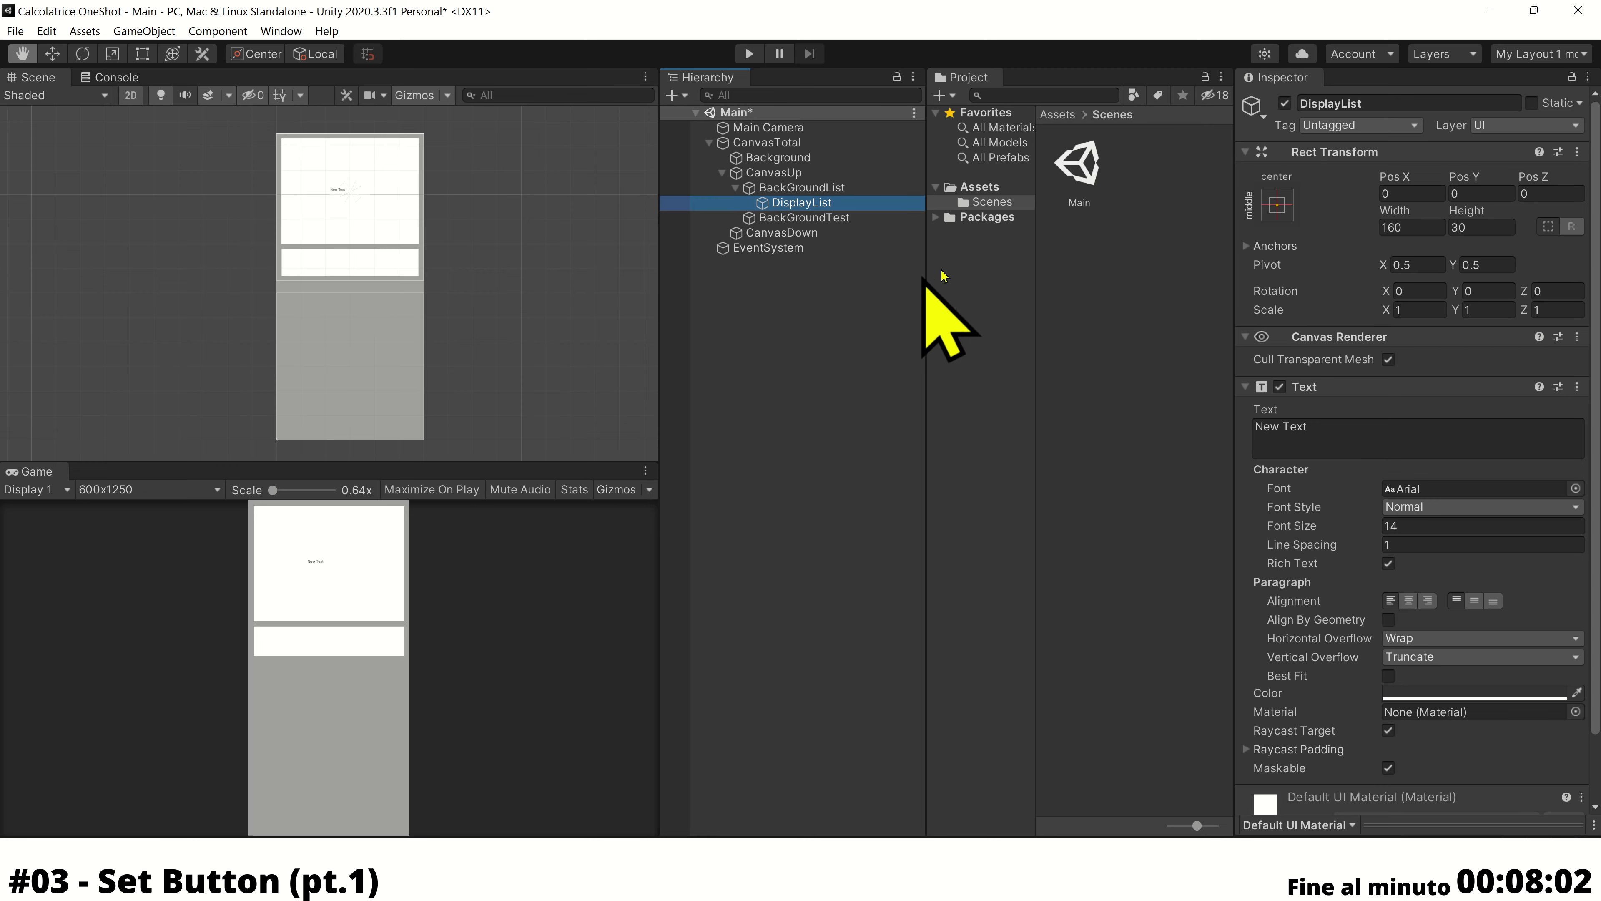
Stretch DisplayList to fill BackGroundList with 10 offsets on every side
click(1275, 191)
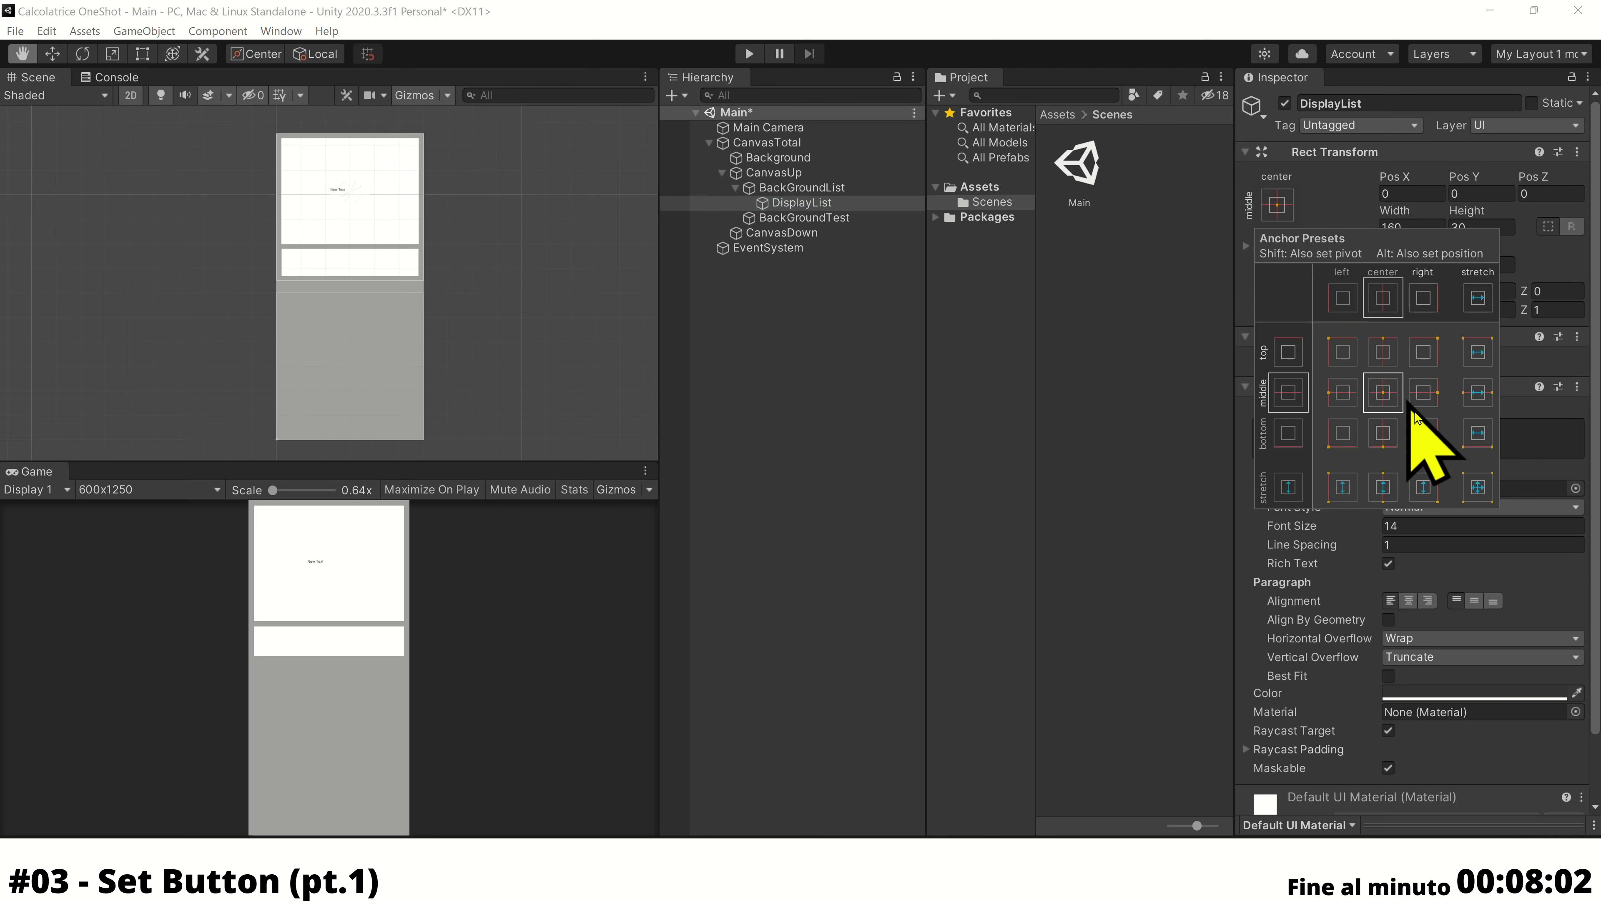
click(1481, 495)
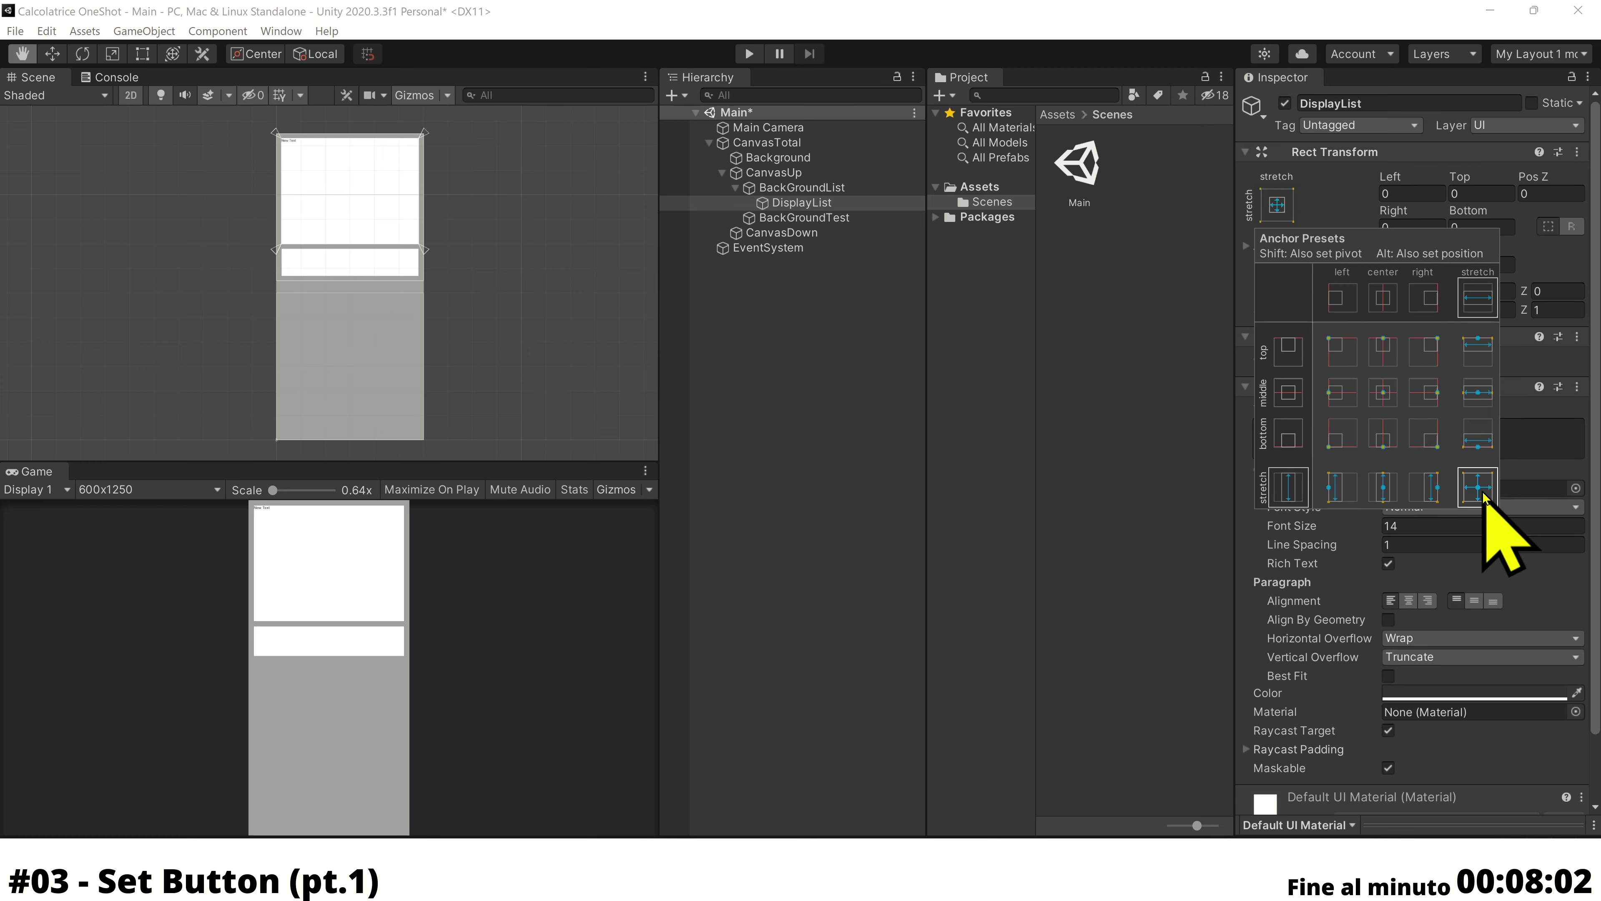
click(1443, 193)
click(1442, 193)
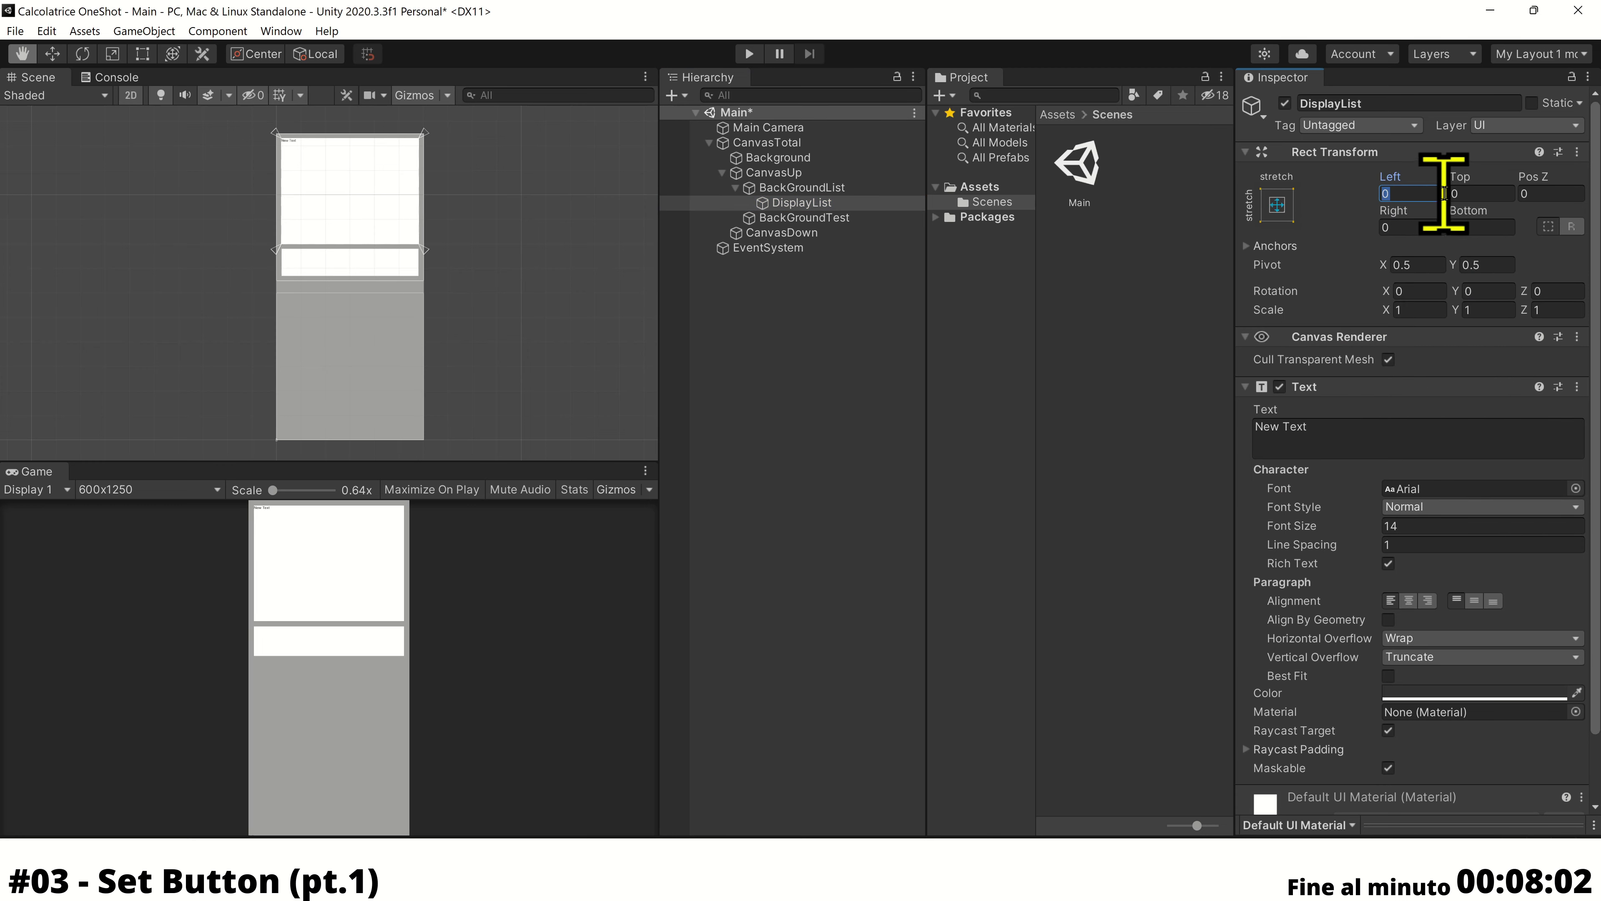
text(10)
key(Tab)
text(10)
click(1430, 226)
text(10)
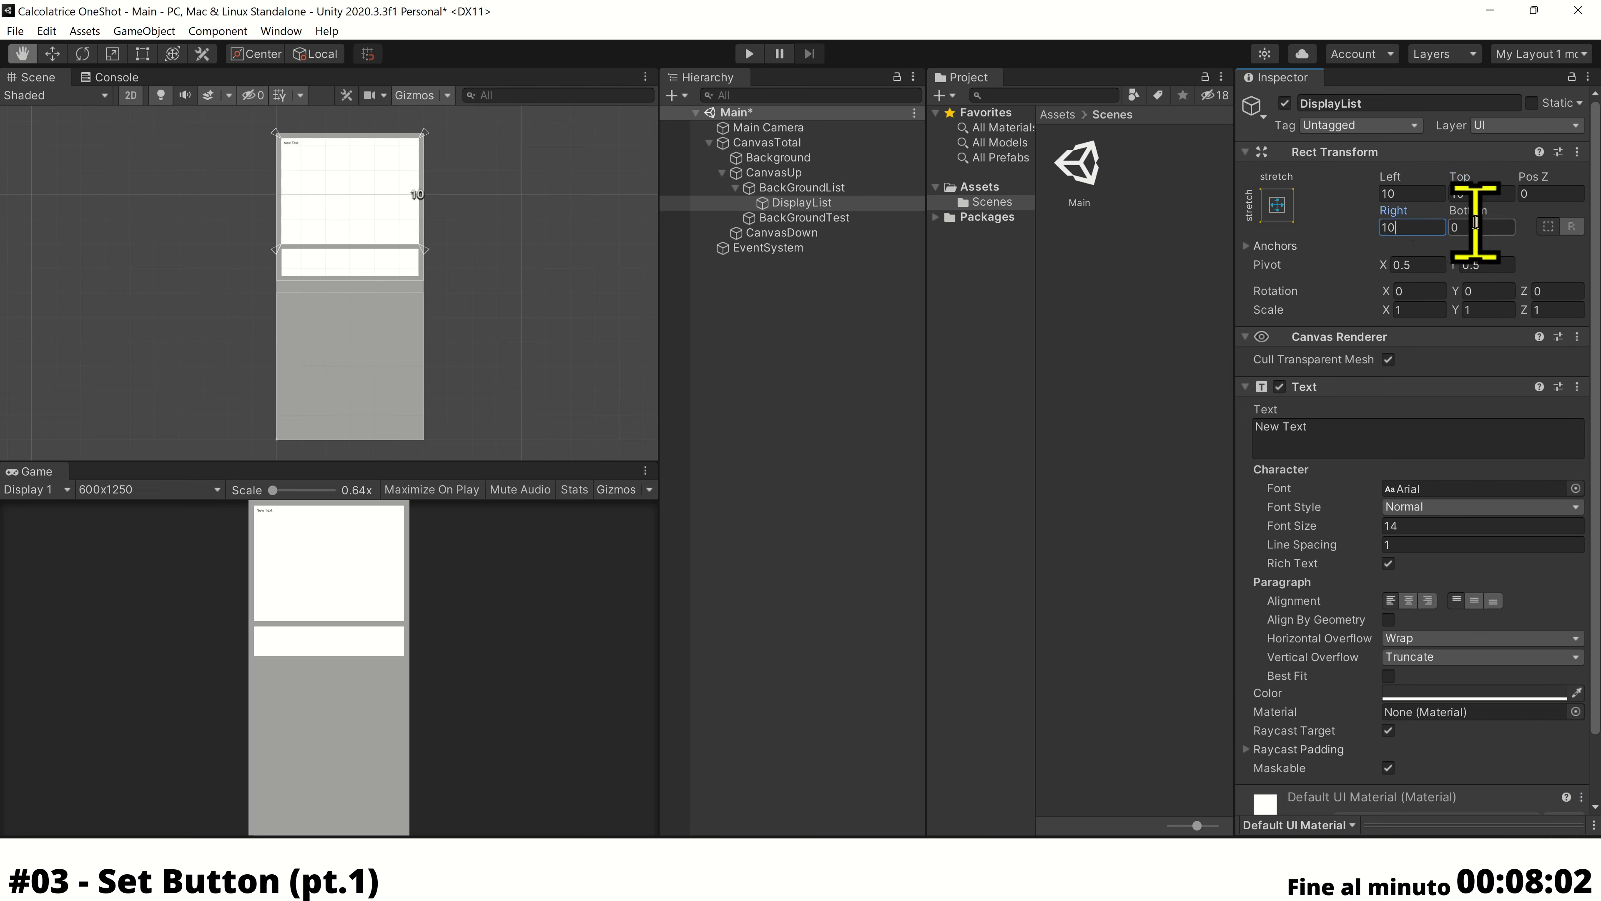
click(1476, 226)
text(10)
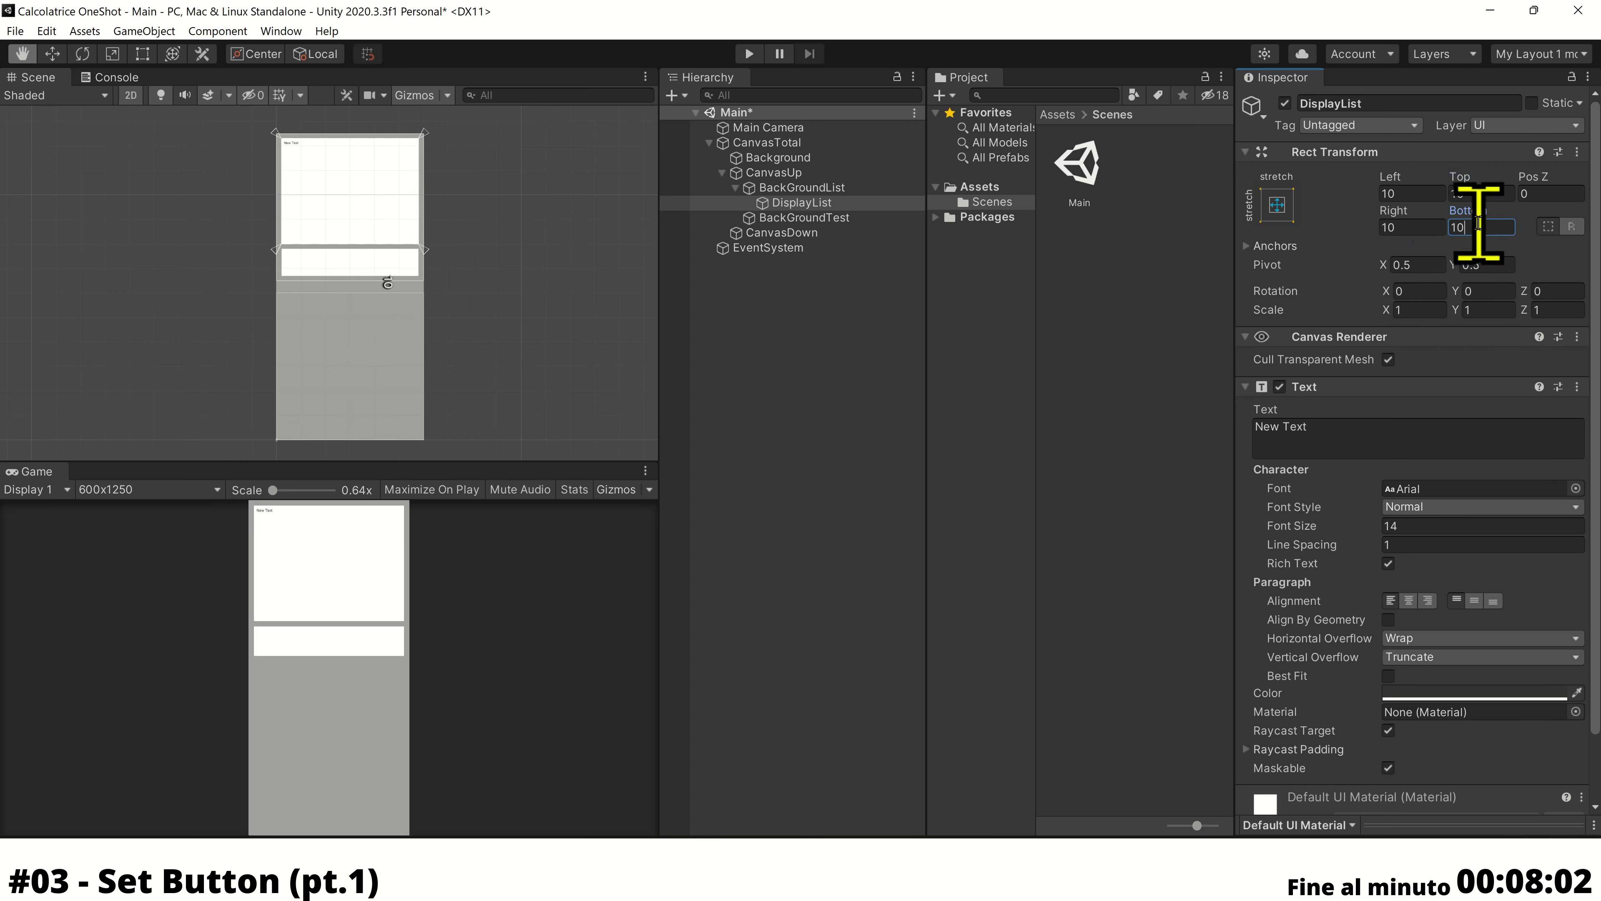
Set DisplayList's text to size 32, bottom-right aligned, in black (000000)
click(1440, 523)
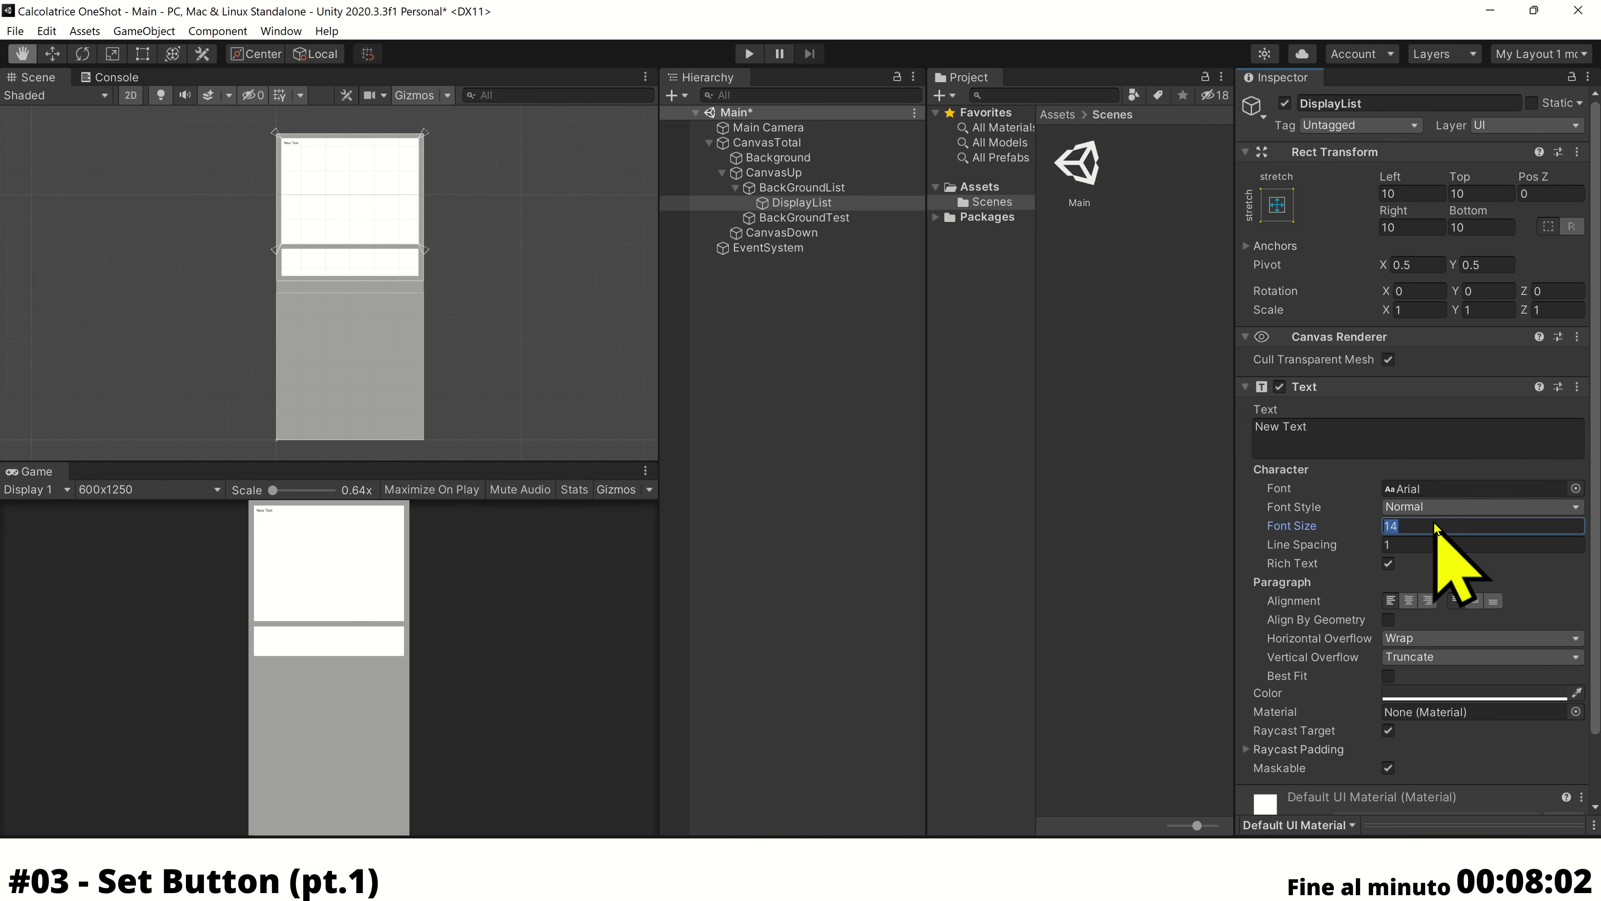
text(32)
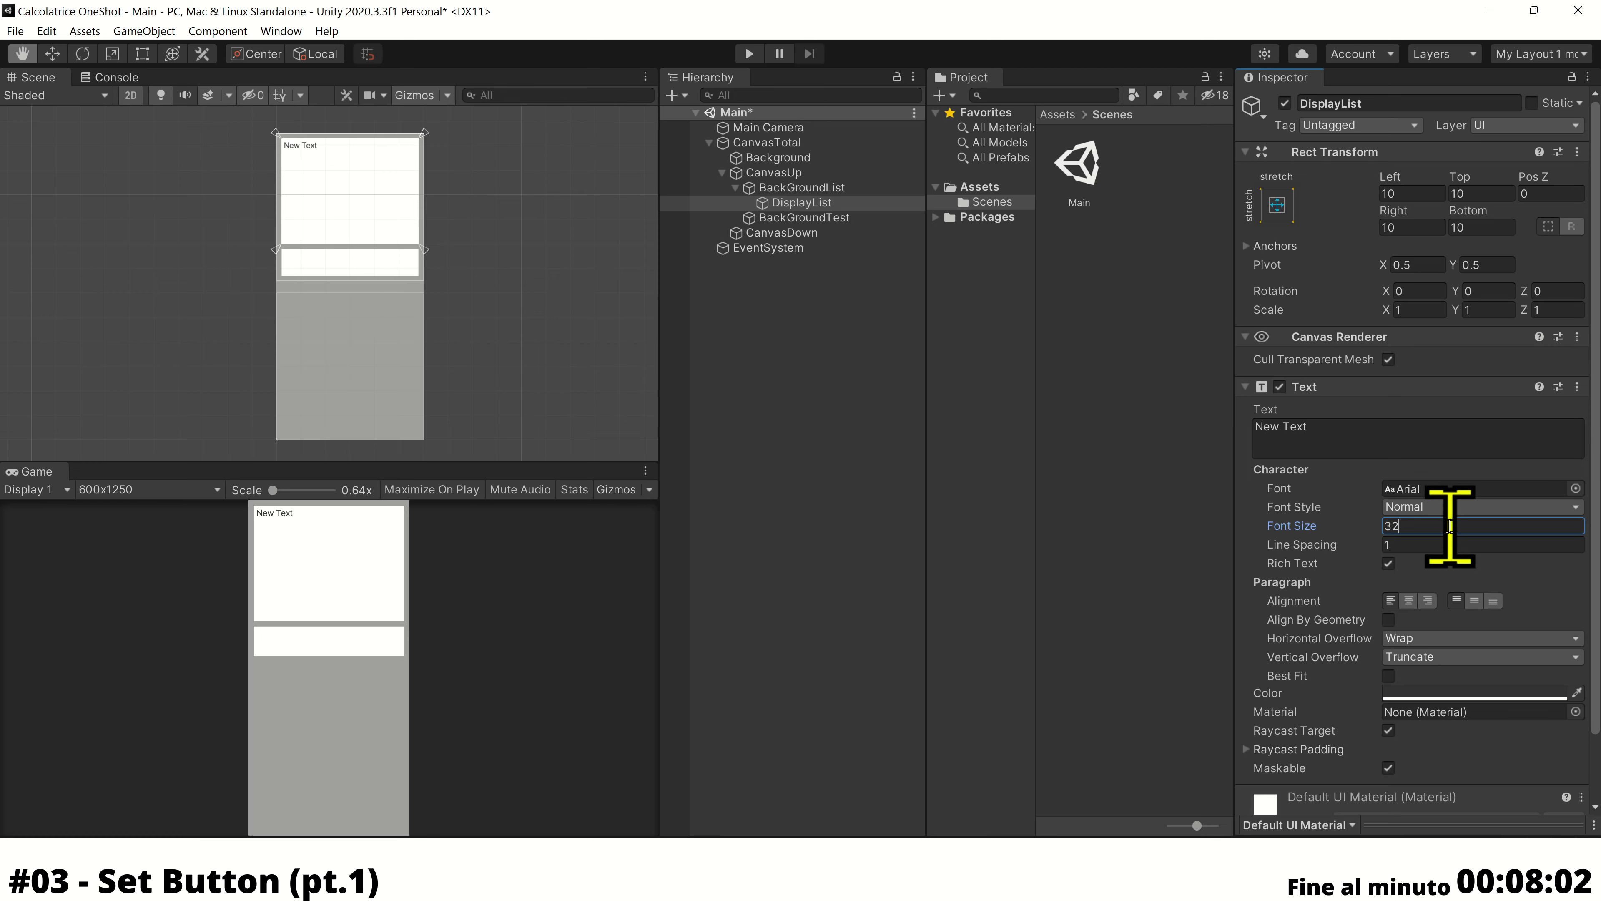
click(1428, 602)
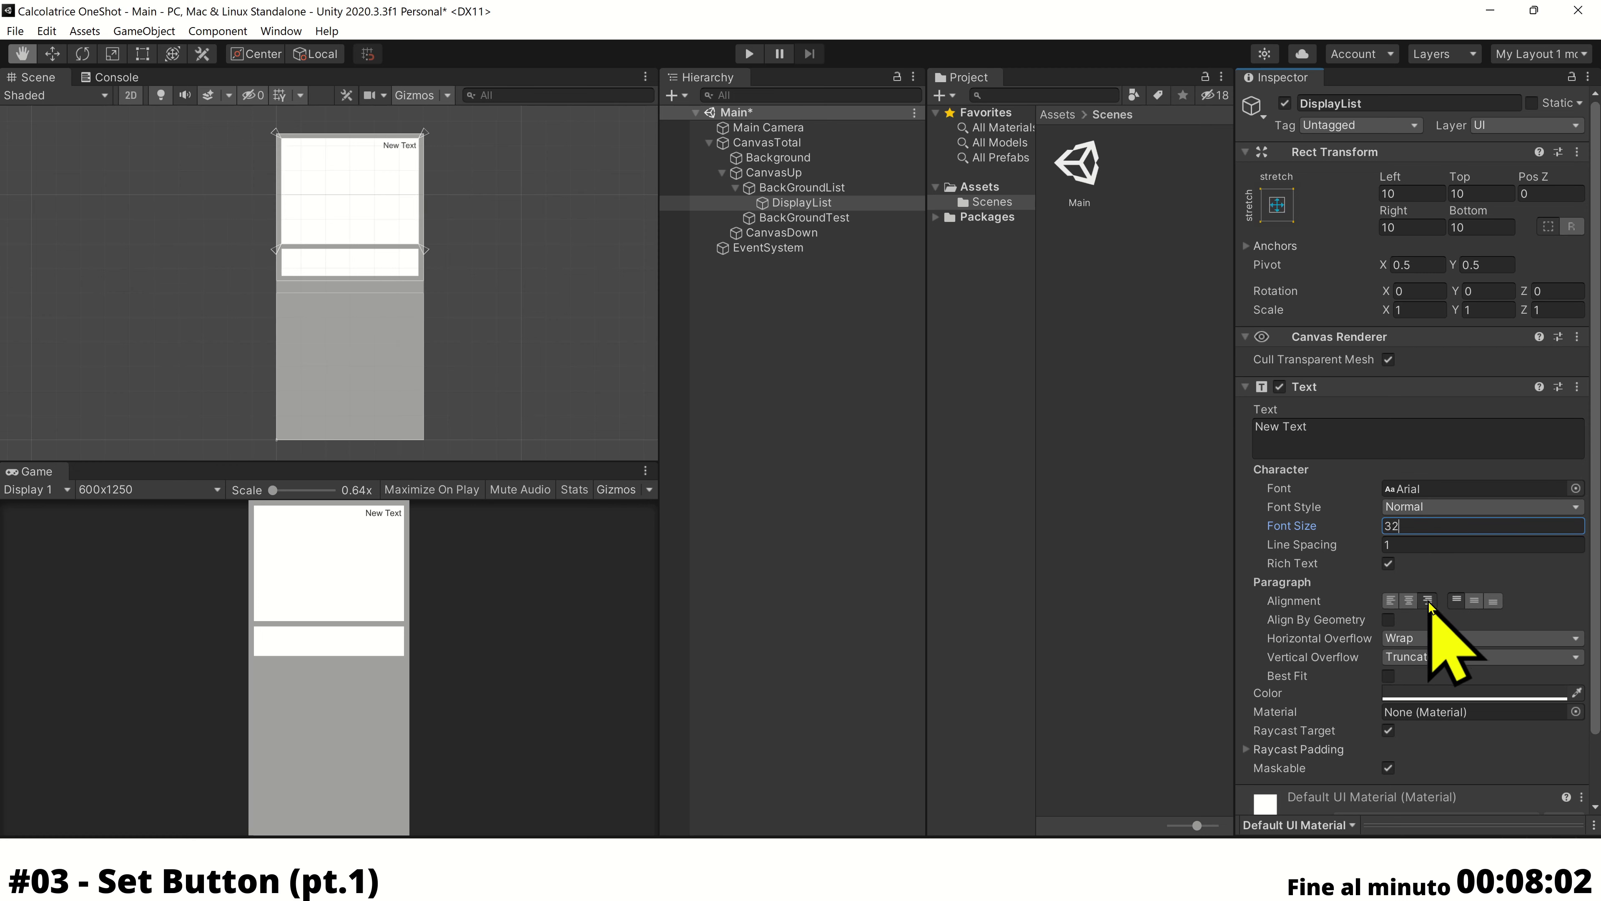
click(1493, 601)
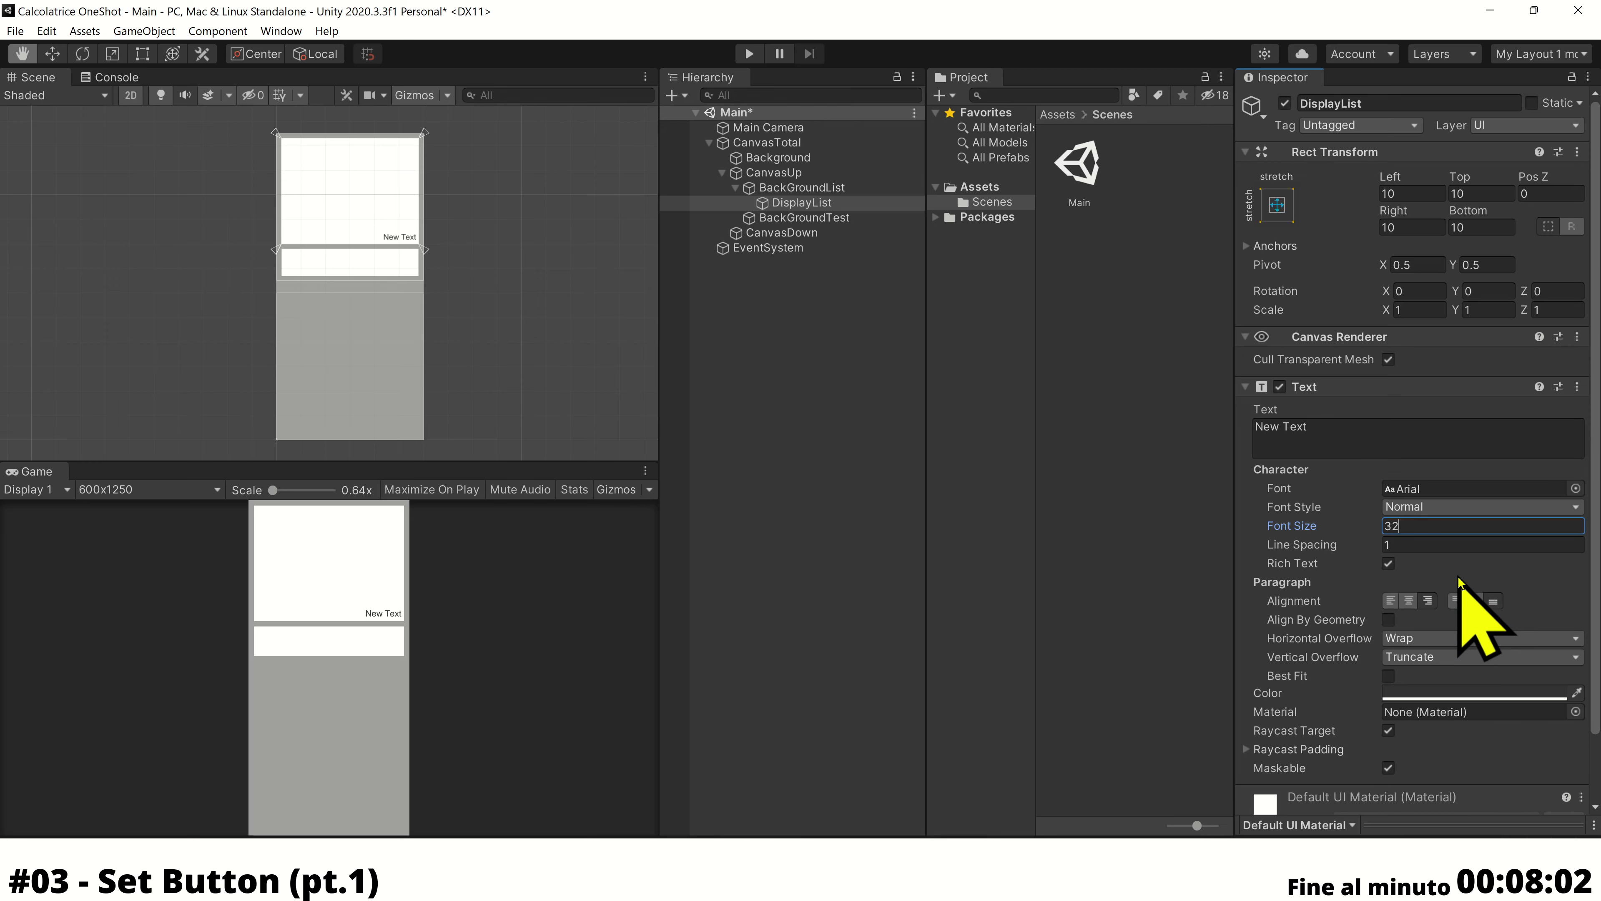
click(1416, 696)
drag(1459, 615, 1440, 631)
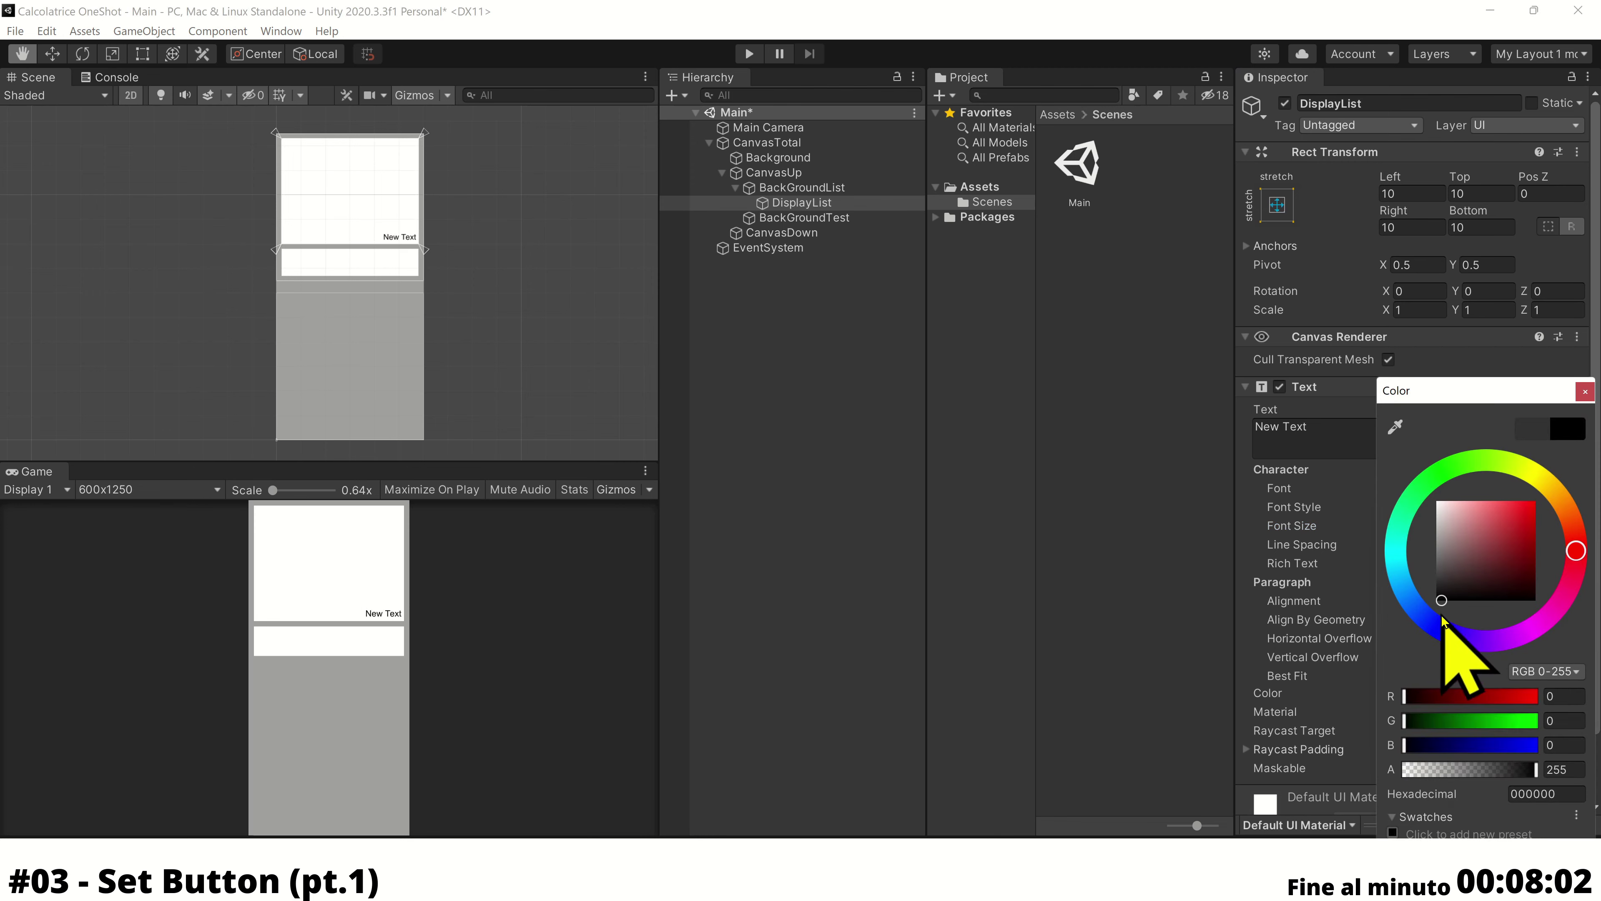
click(1585, 391)
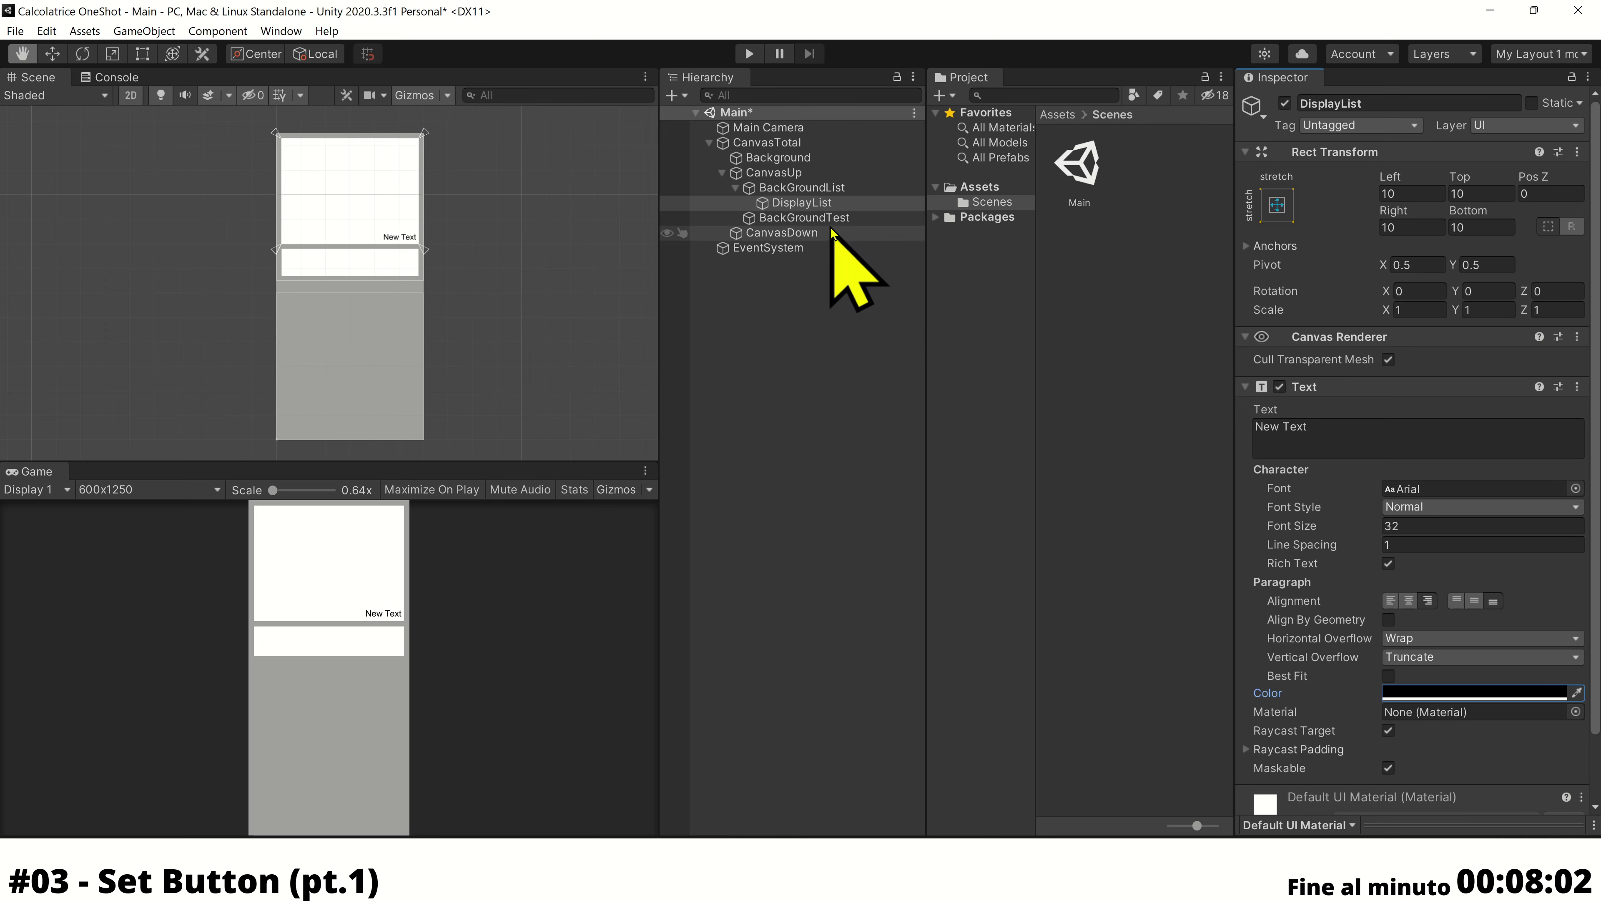
click(821, 218)
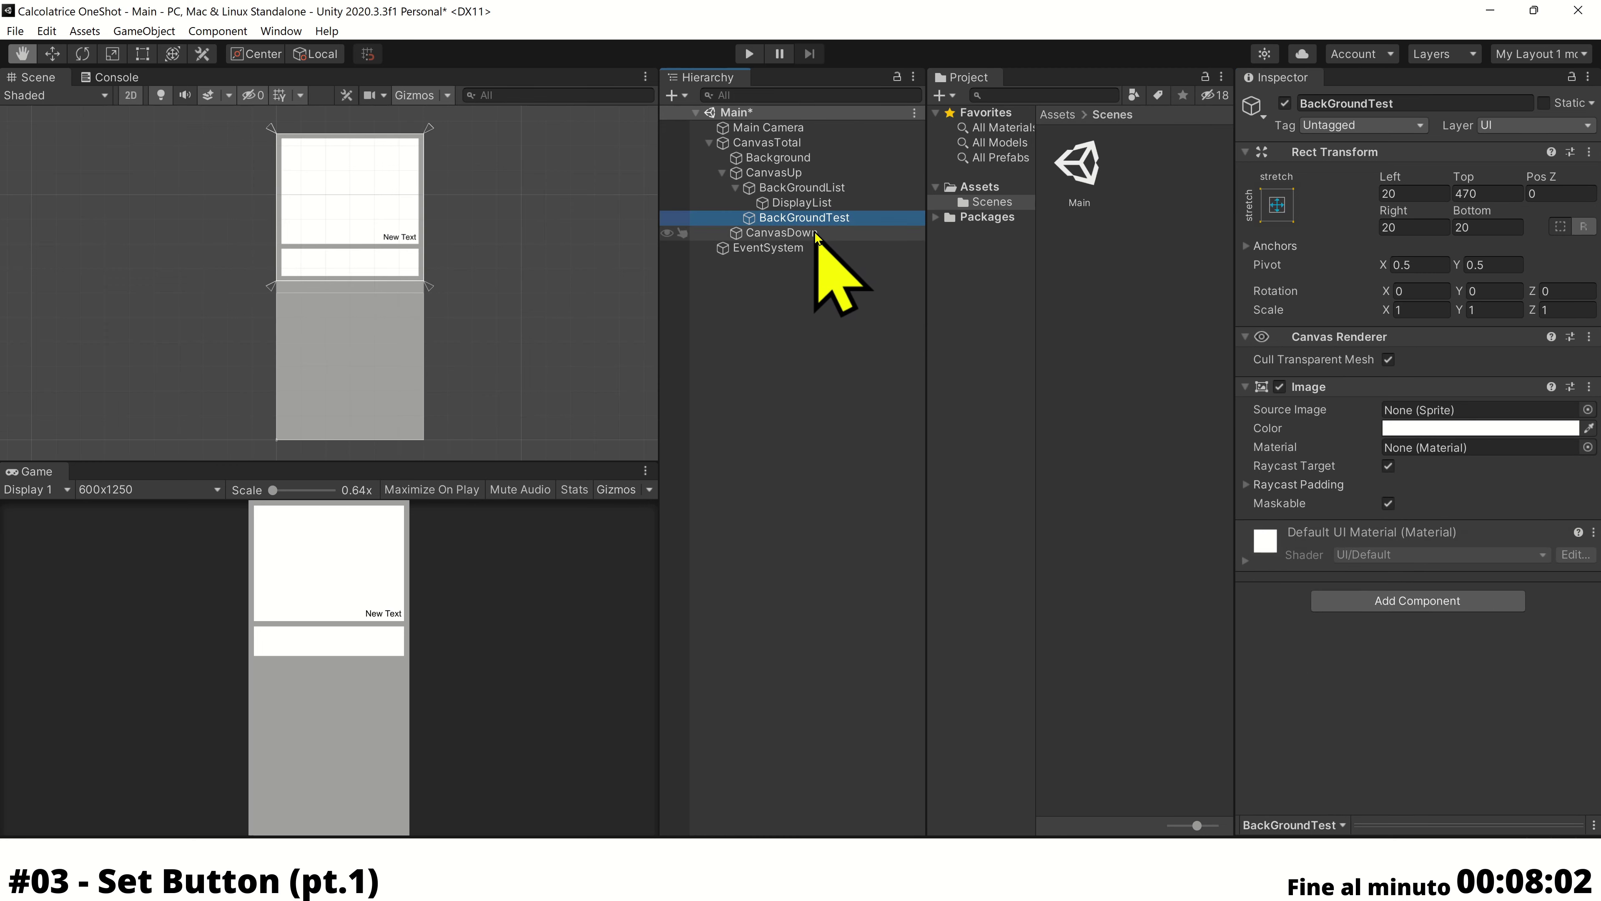
Create a UI Text inside BackGroundTest and name it DisplayText
right_click(830, 218)
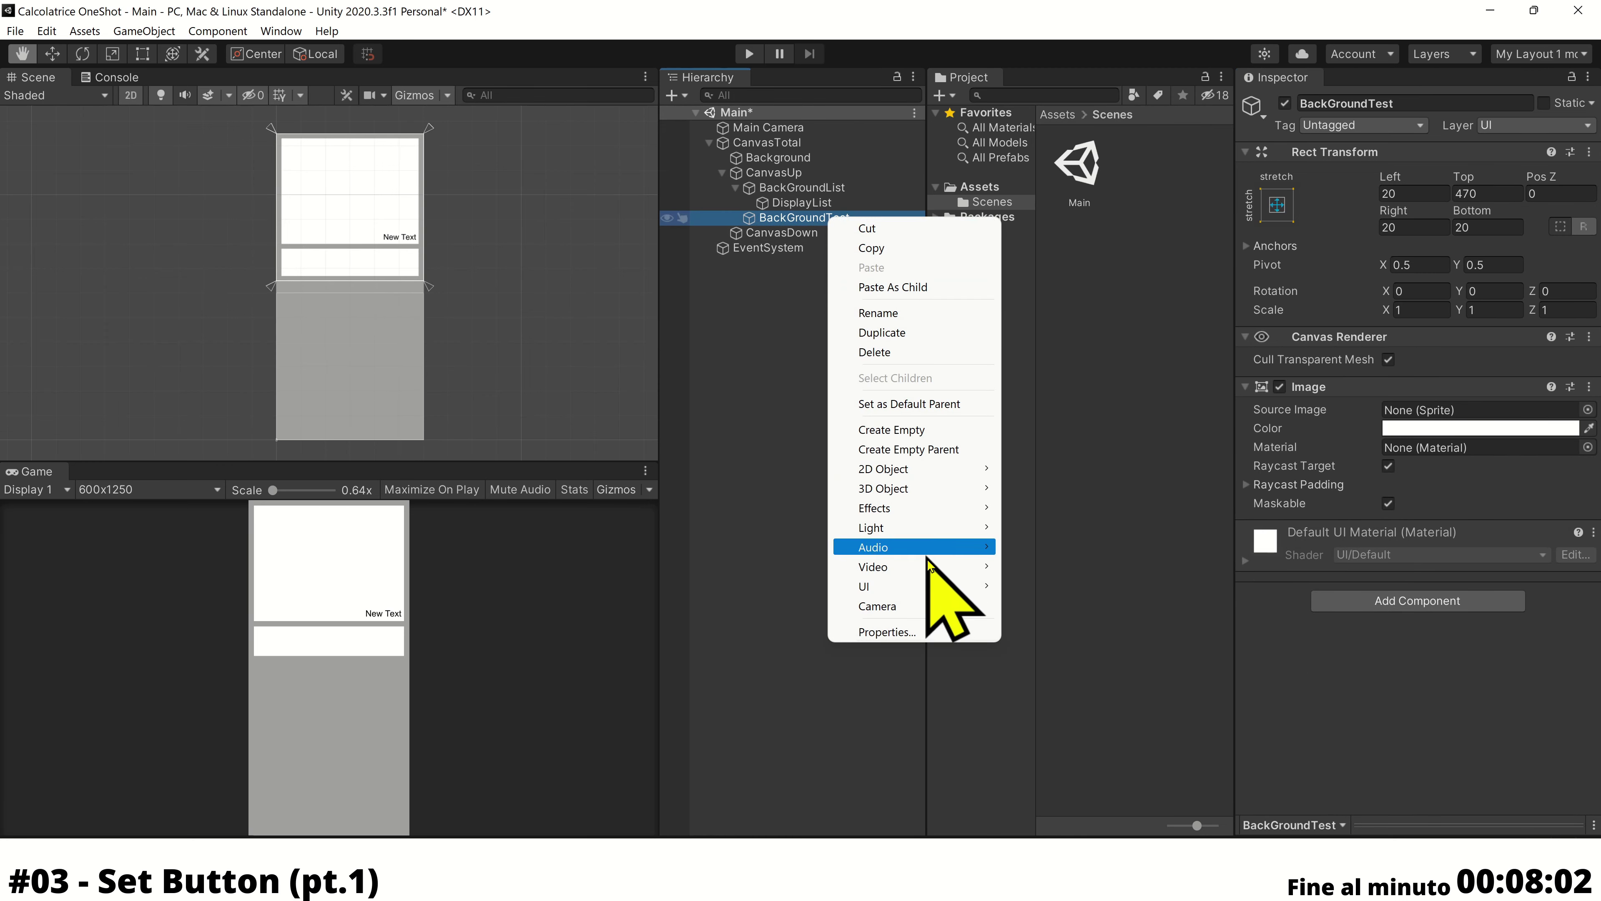
mouse_move(937, 587)
click(1064, 277)
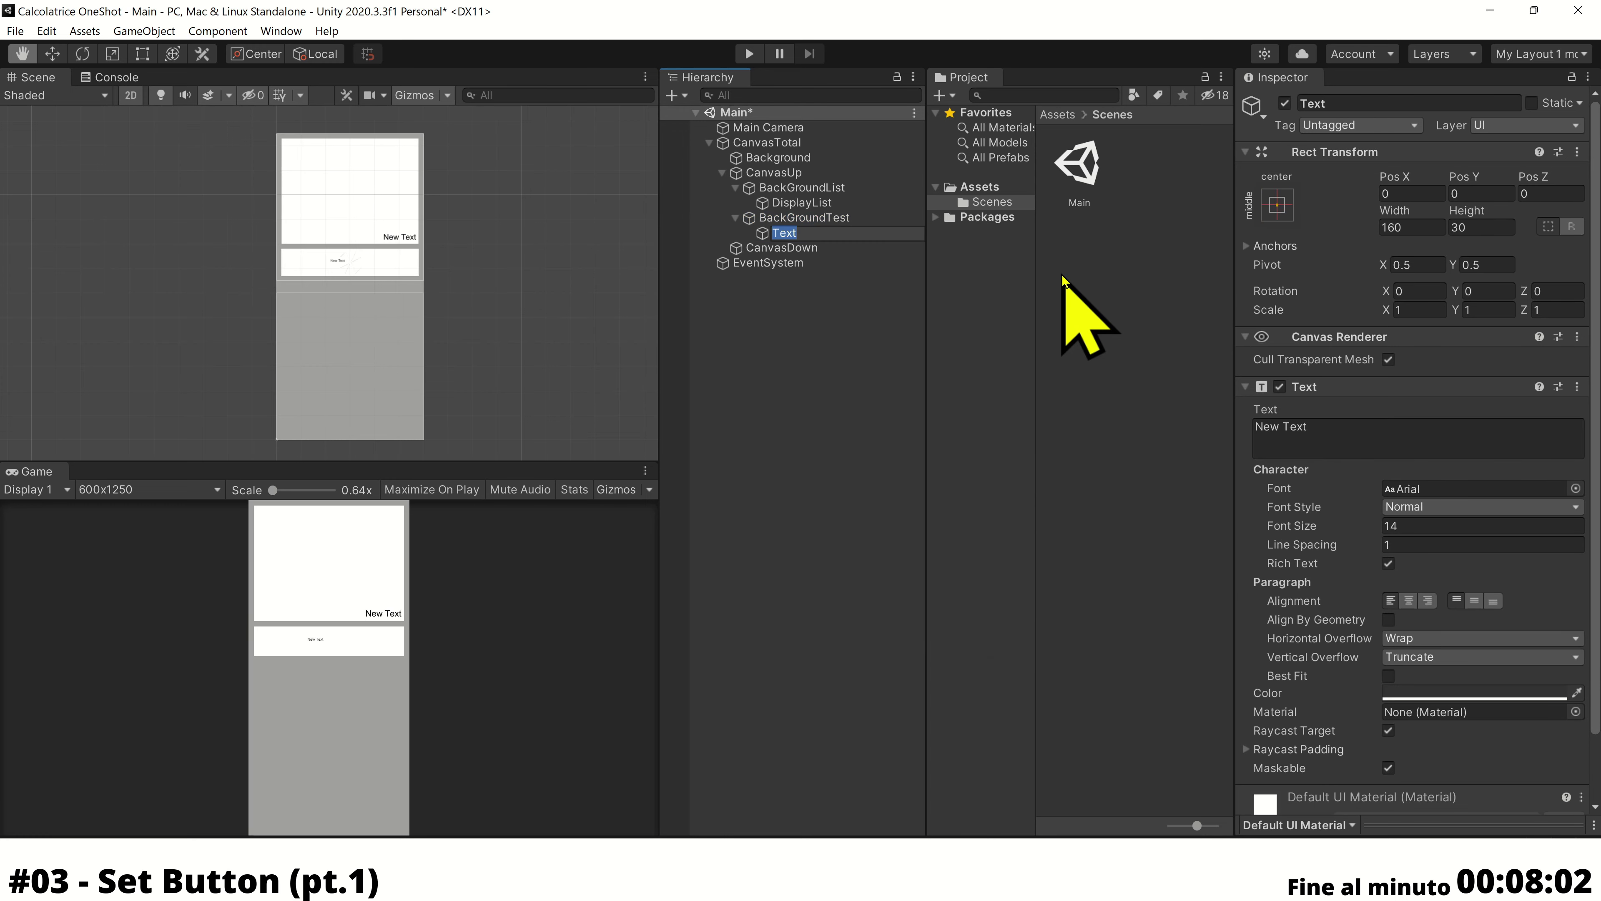
text(Dis)
text(t)
key(Return)
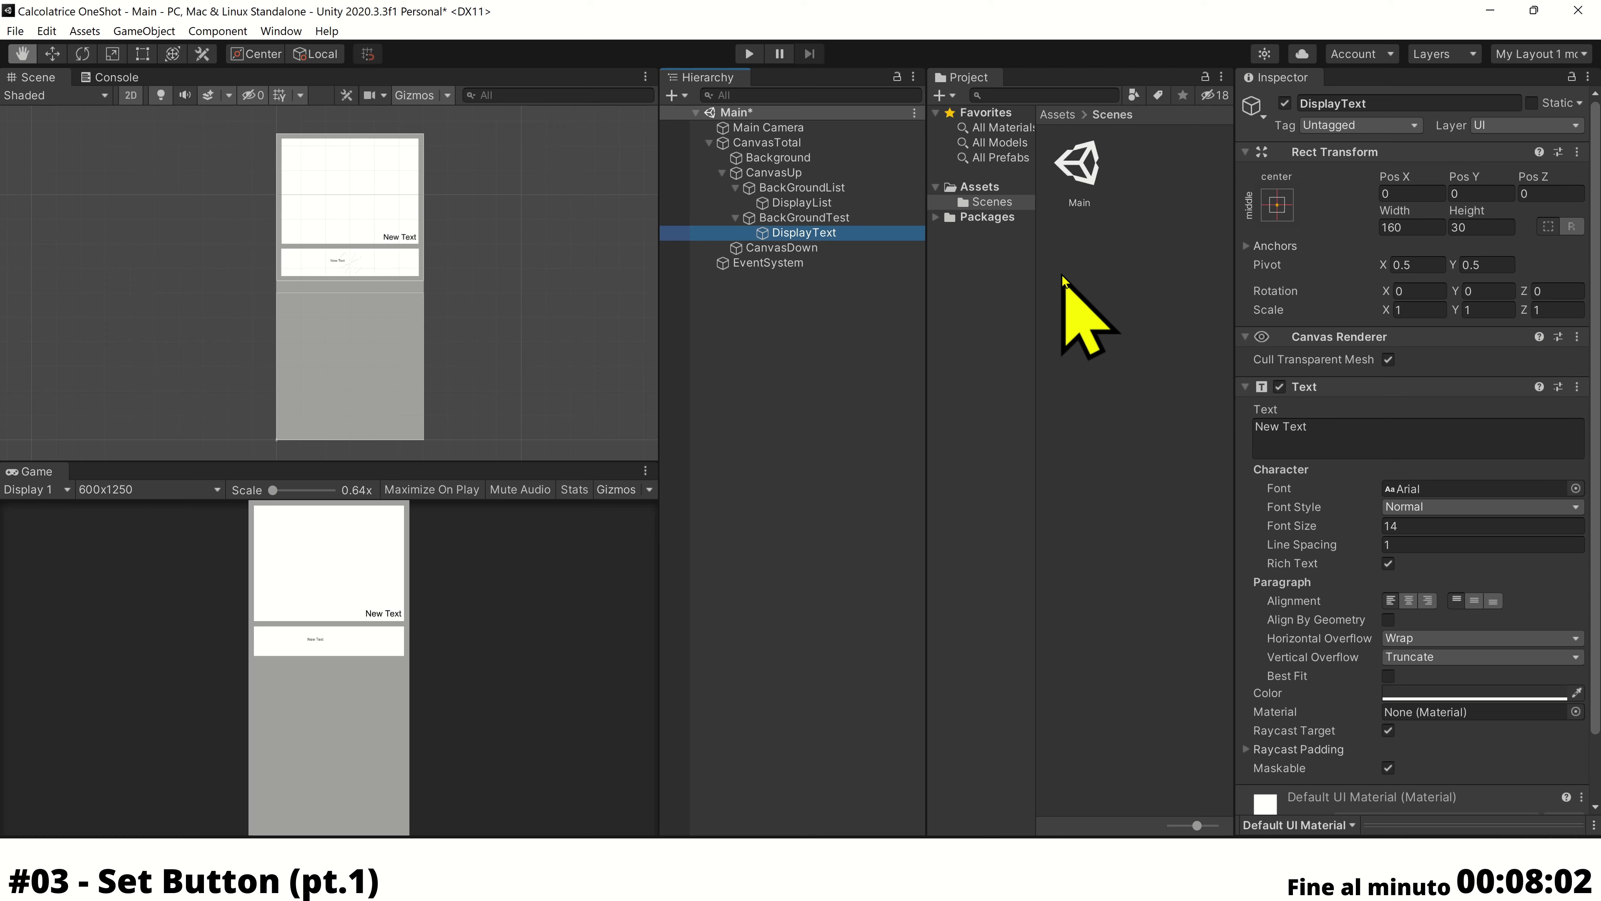
Stretch DisplayText to fill its parent with 10 offsets on every side
click(1279, 208)
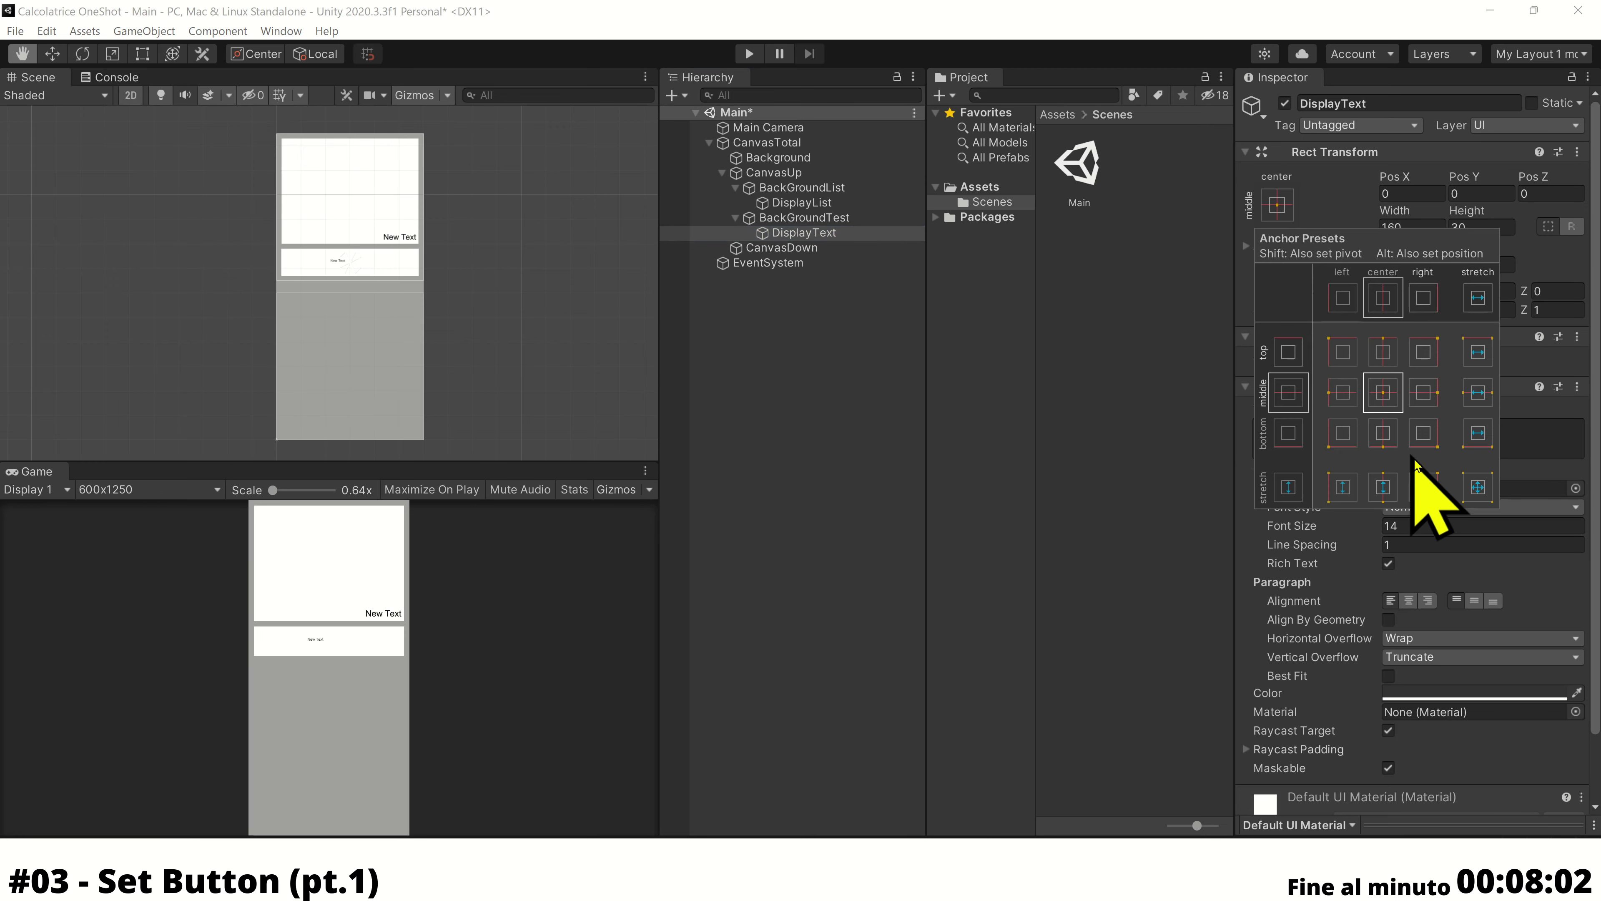
alt+click(1481, 496)
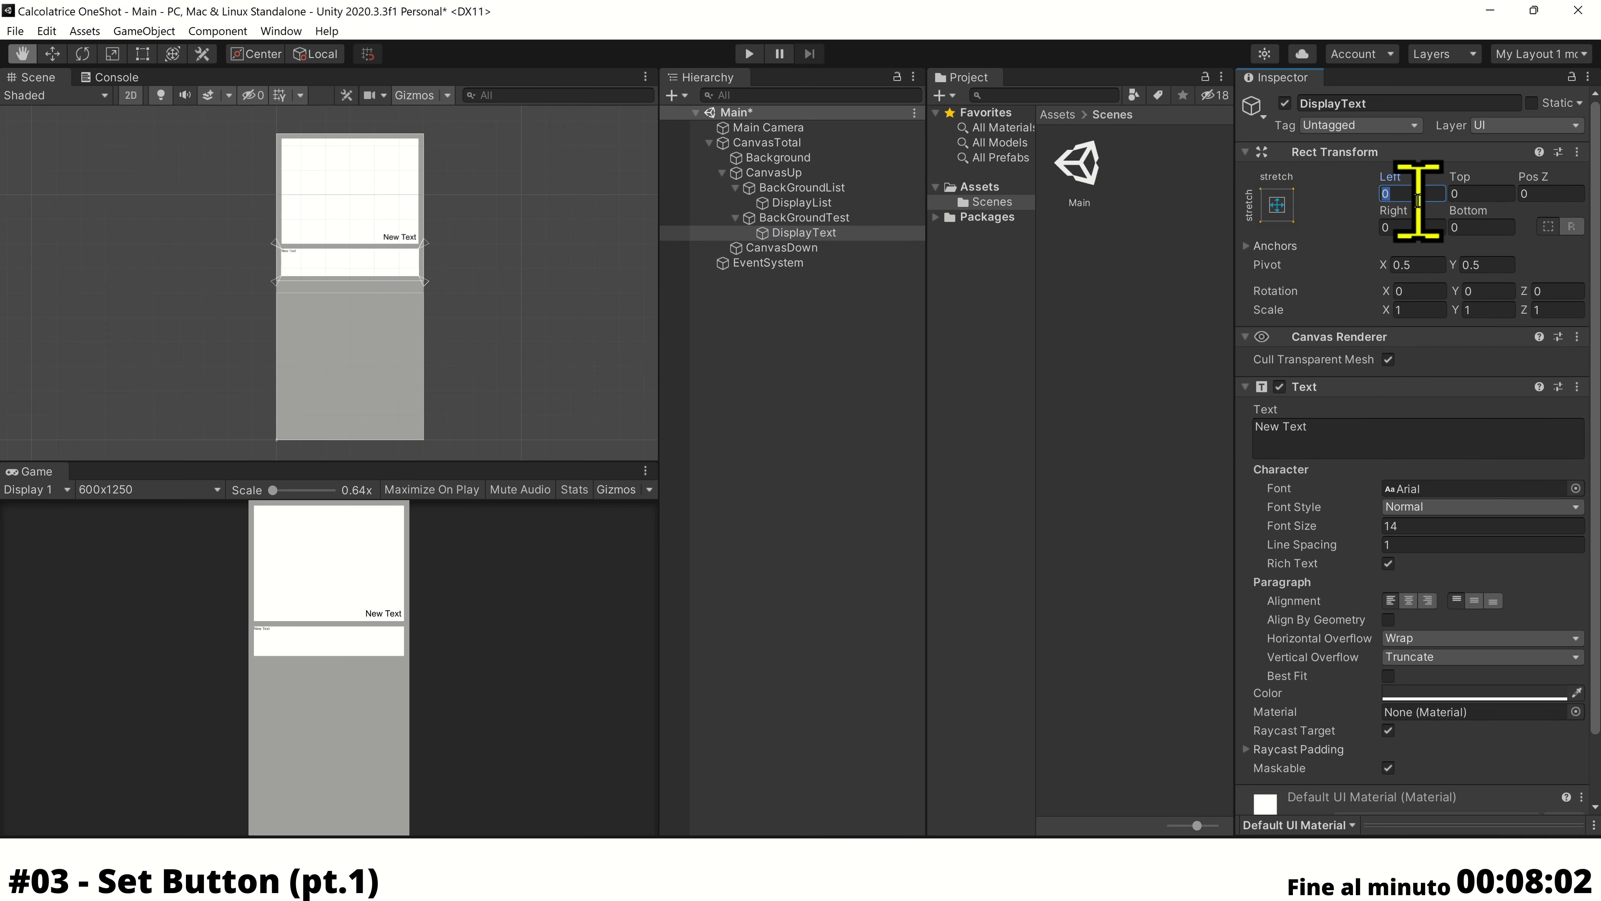
click(1434, 195)
text(10)
click(1478, 195)
text(10)
click(1412, 228)
text(10)
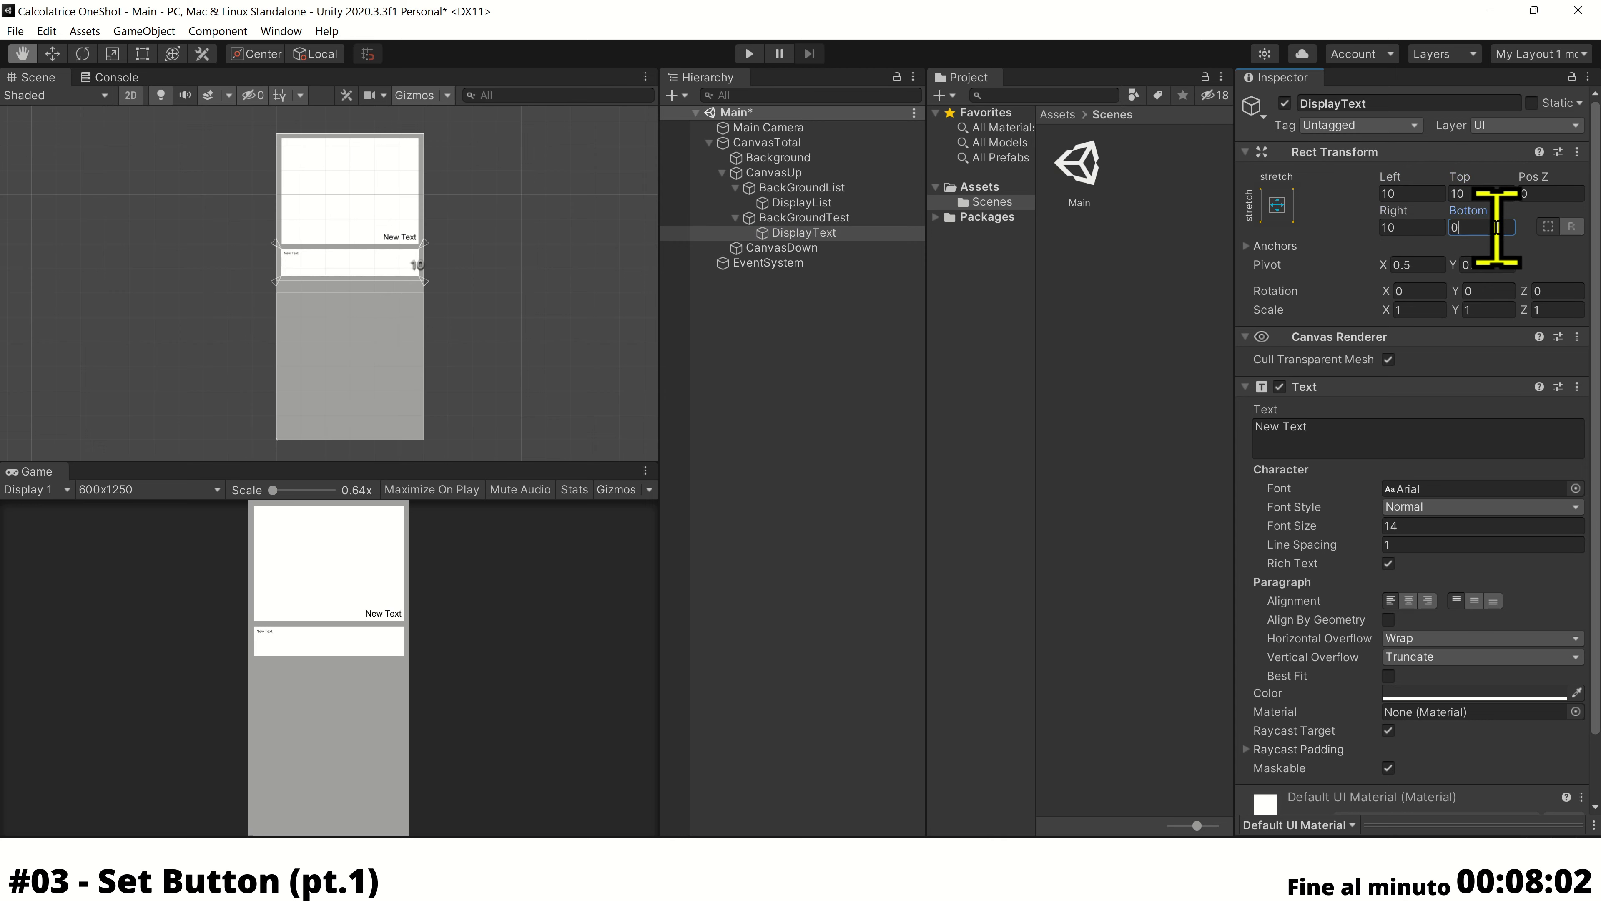
click(1482, 228)
Make DisplayText bold at size 45, right-aligned and vertically centred
click(1439, 527)
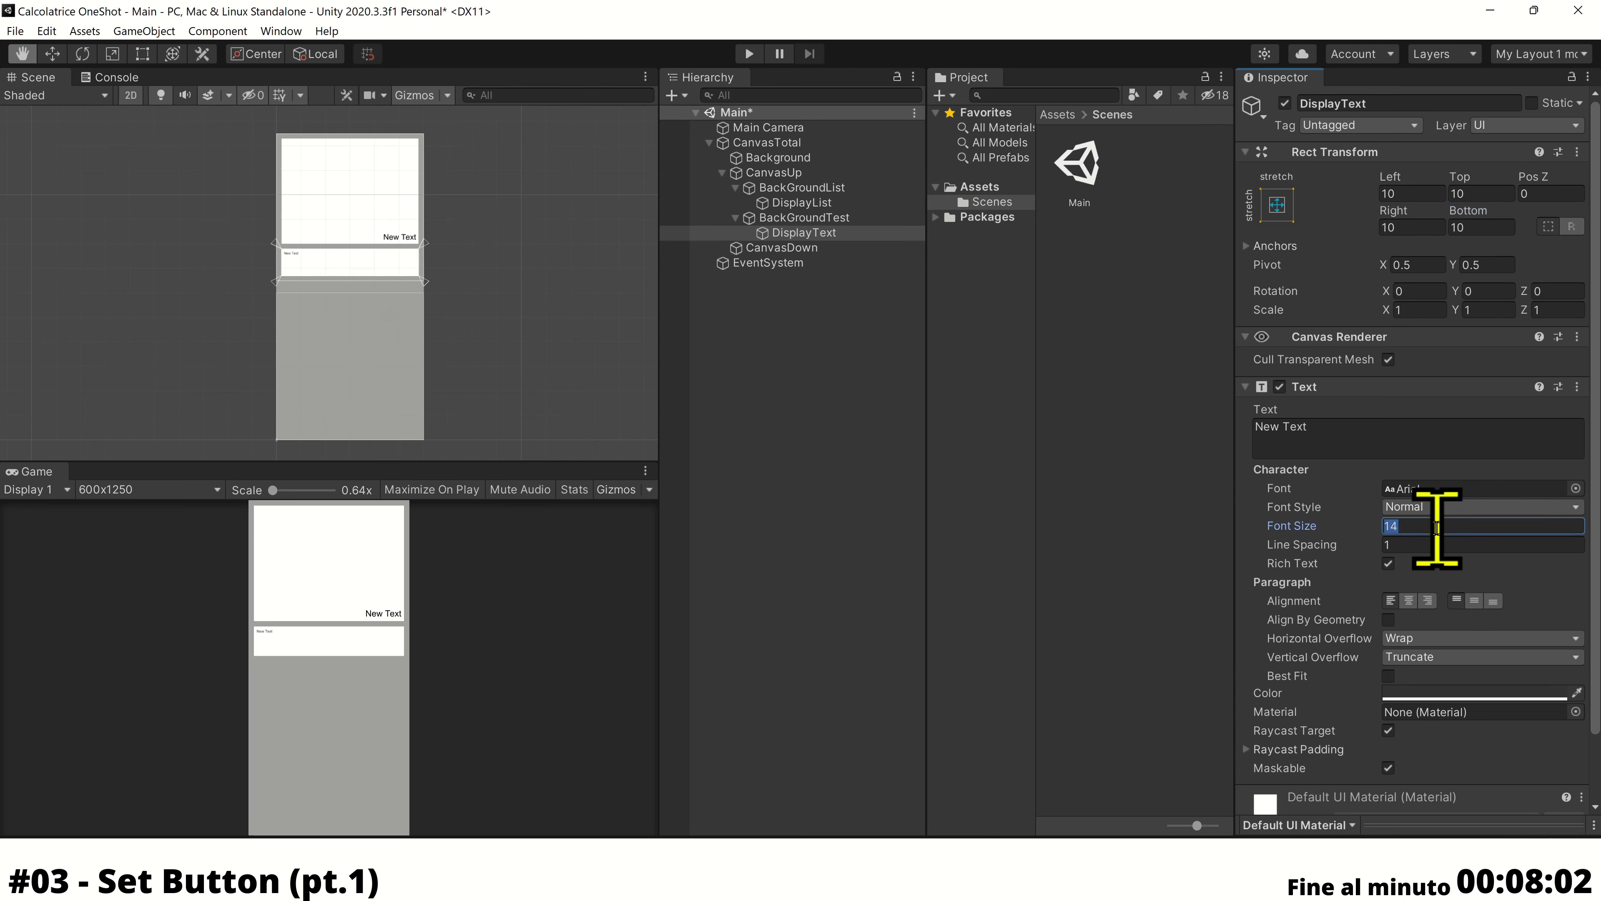
text(32)
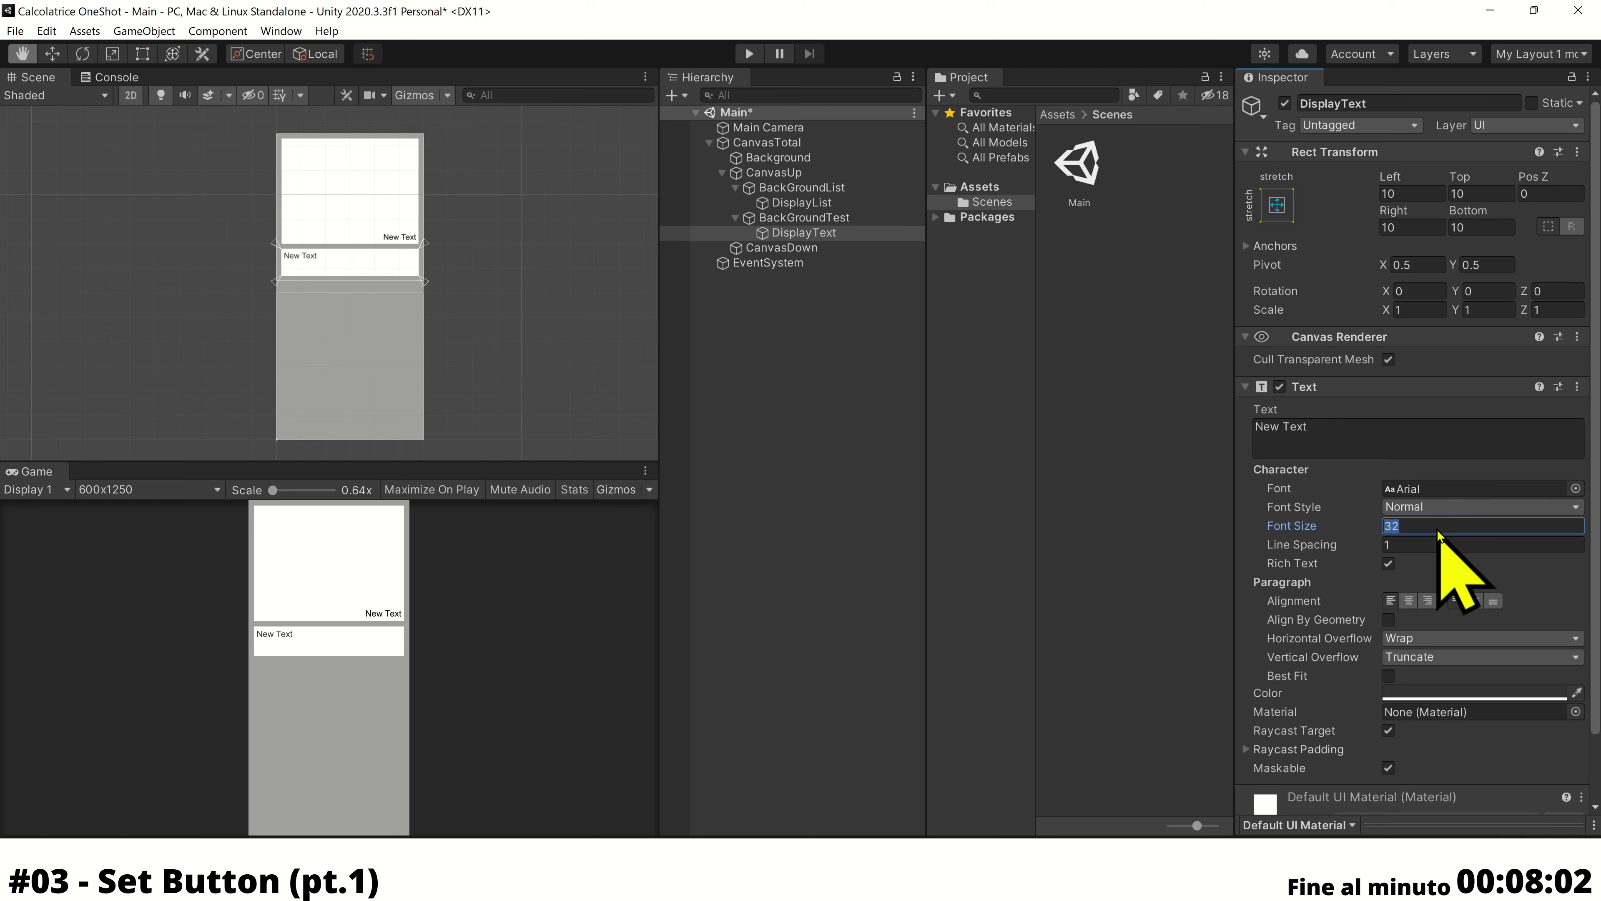
text(45)
click(1441, 508)
click(1443, 544)
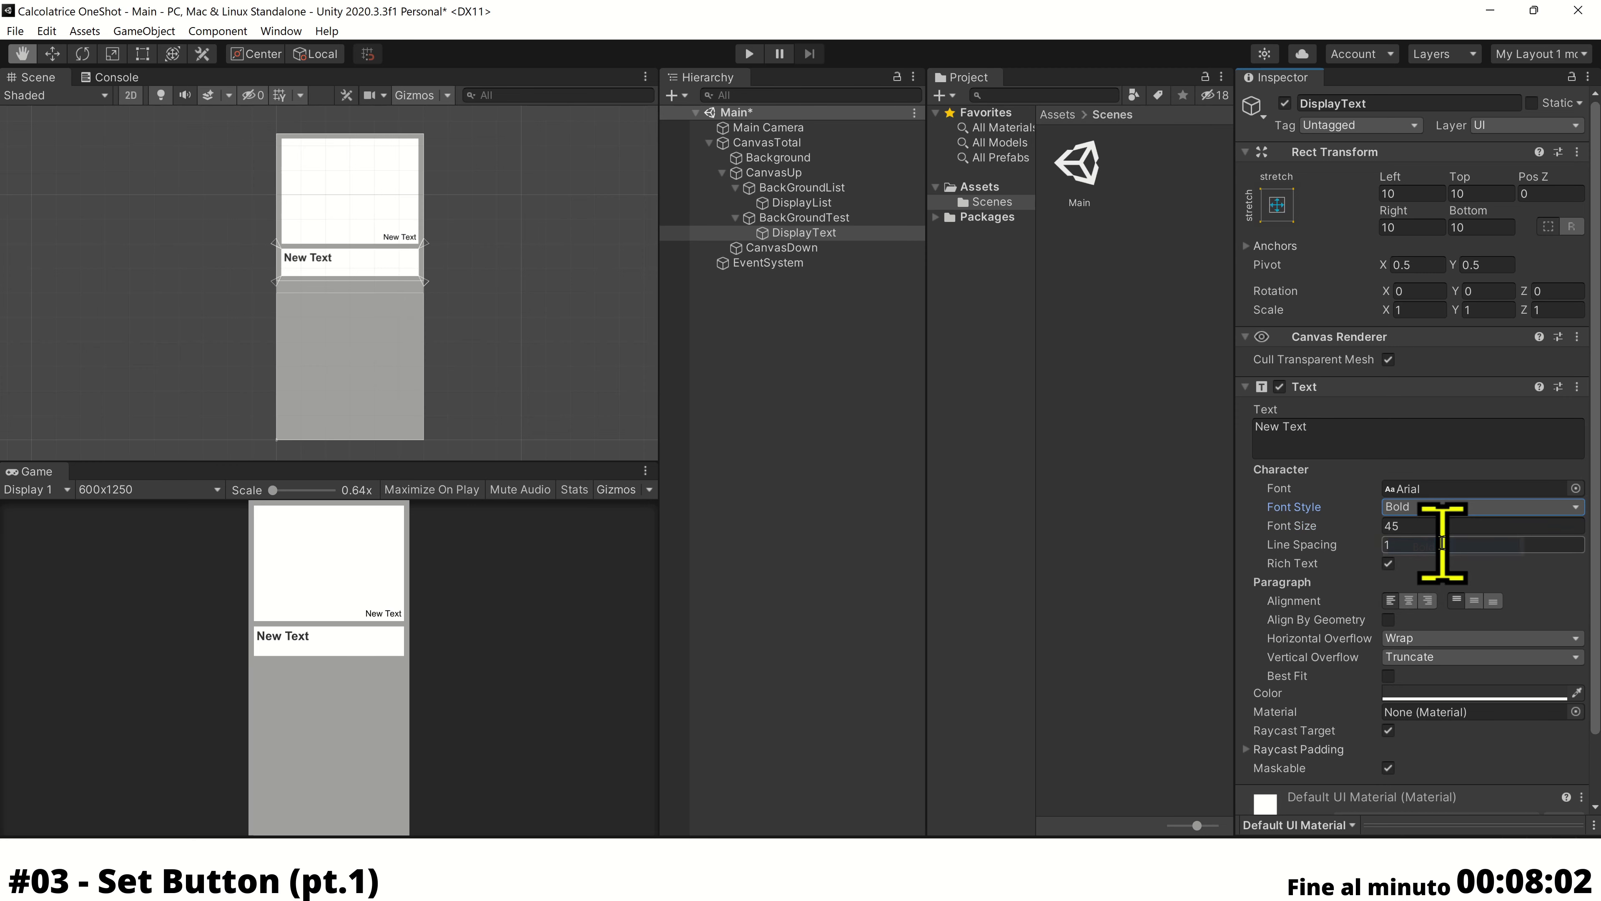
click(1428, 601)
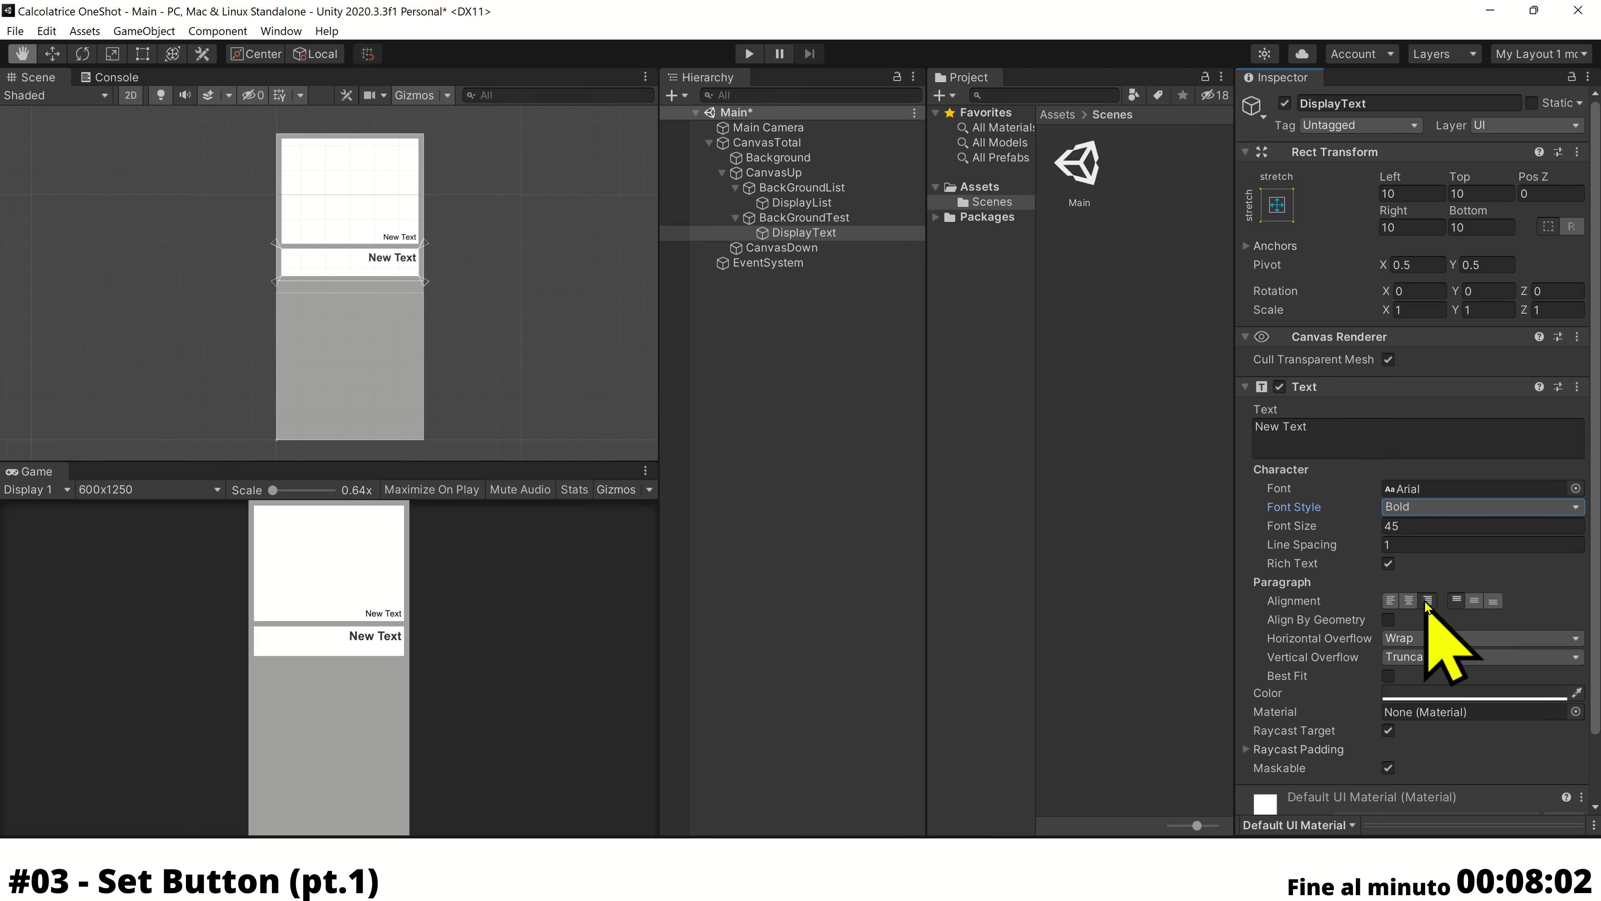
click(1475, 601)
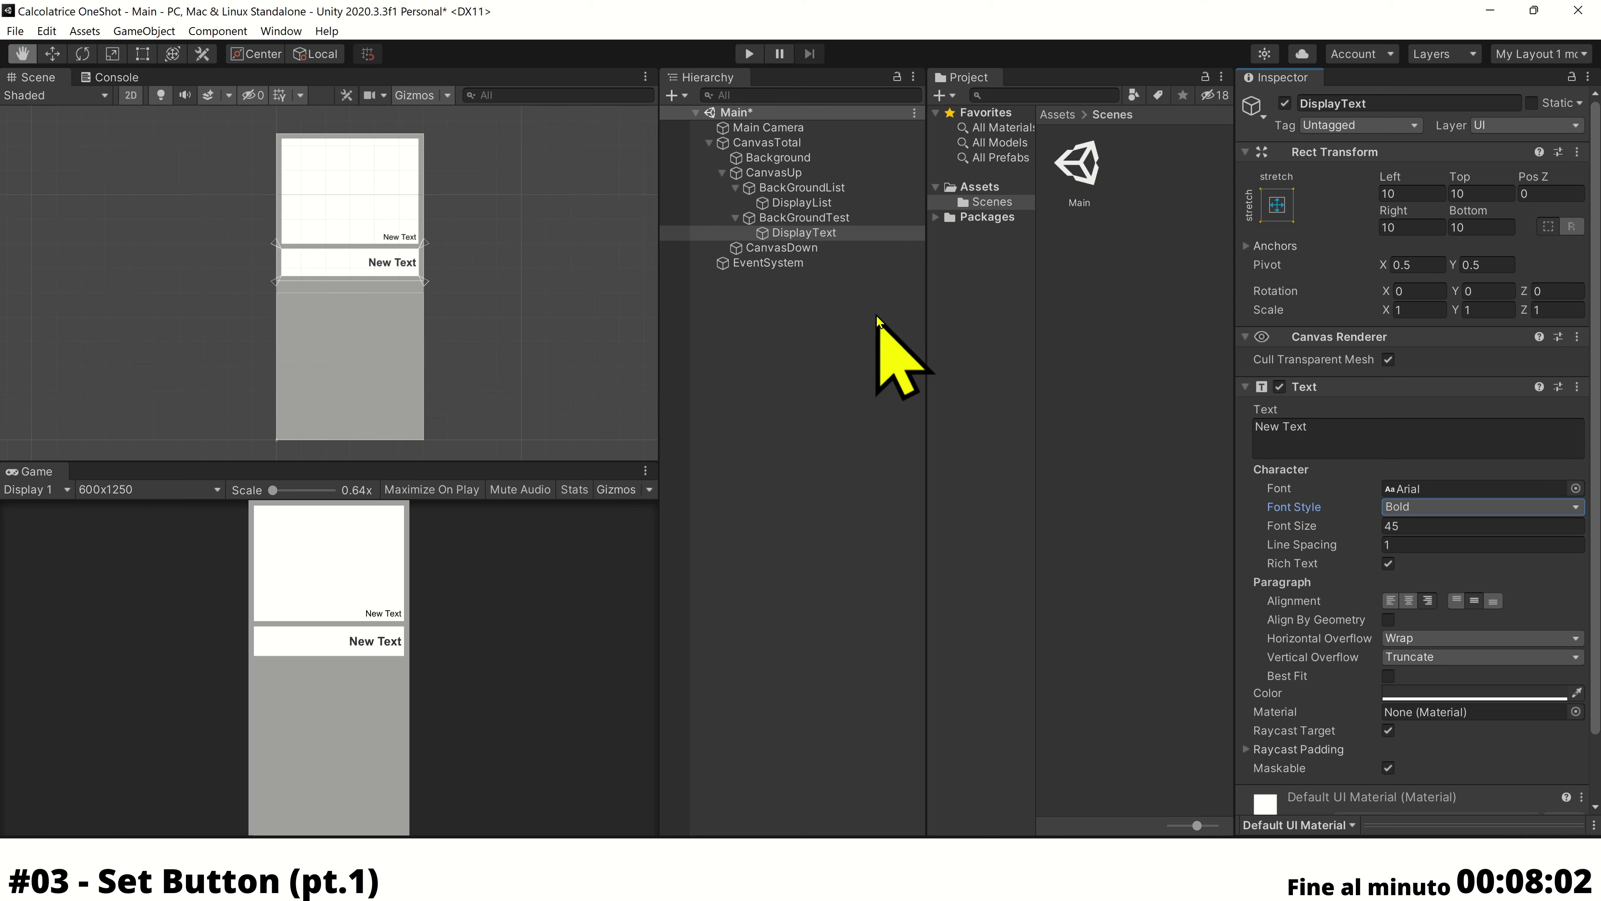
click(811, 247)
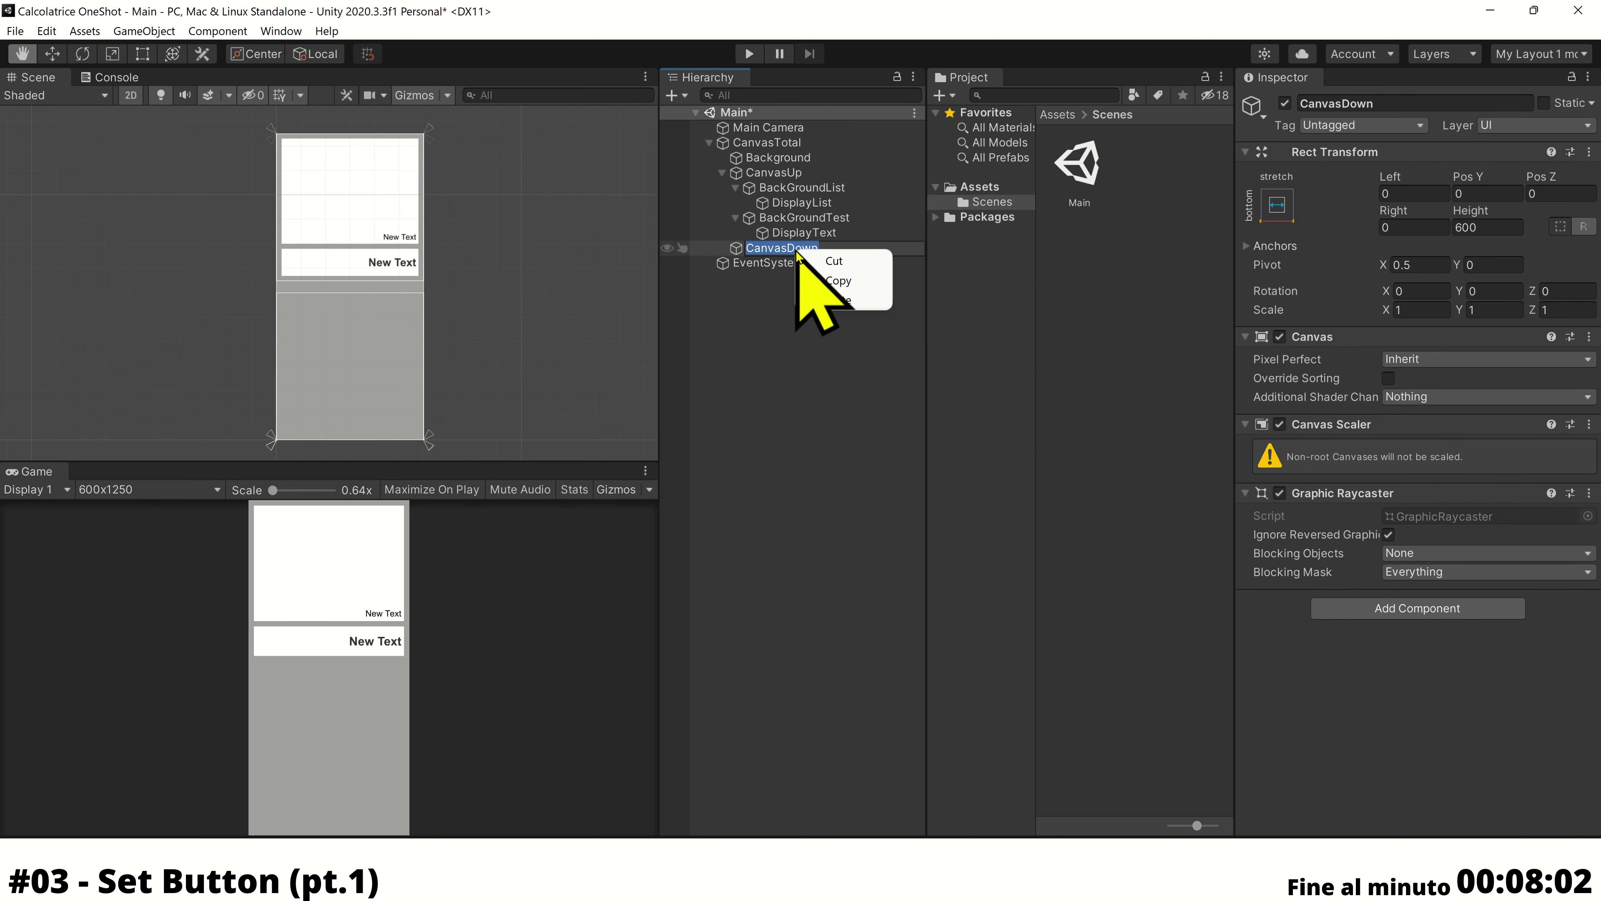
Add a Button inside CanvasDown and size it 100 by 100
click(770, 235)
right_click(767, 248)
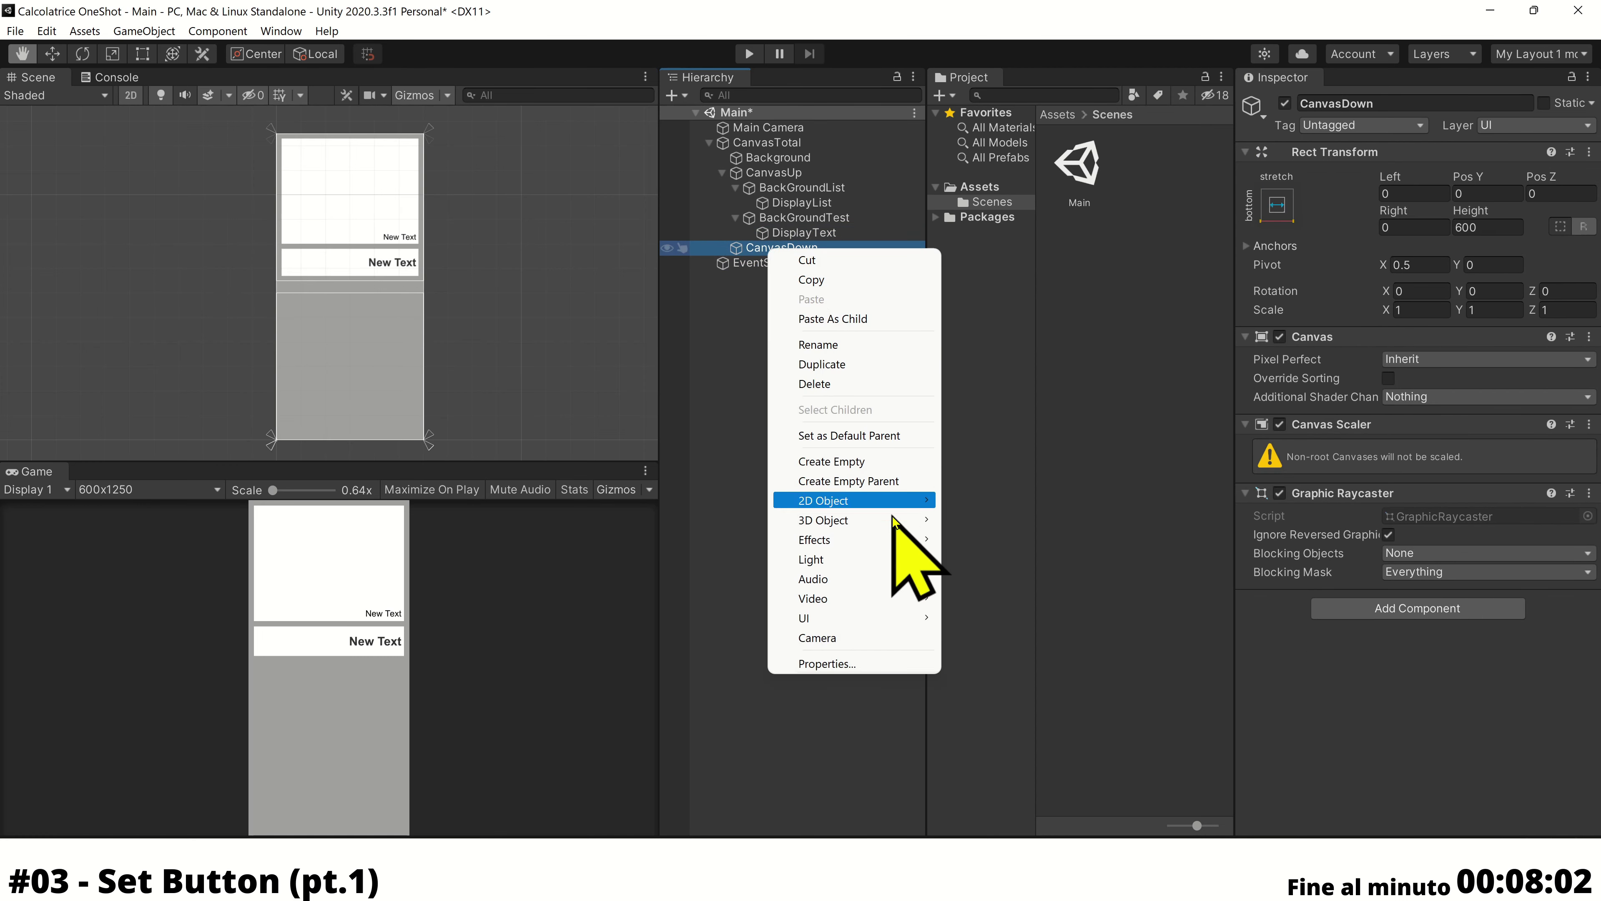
mouse_move(907, 618)
click(1032, 382)
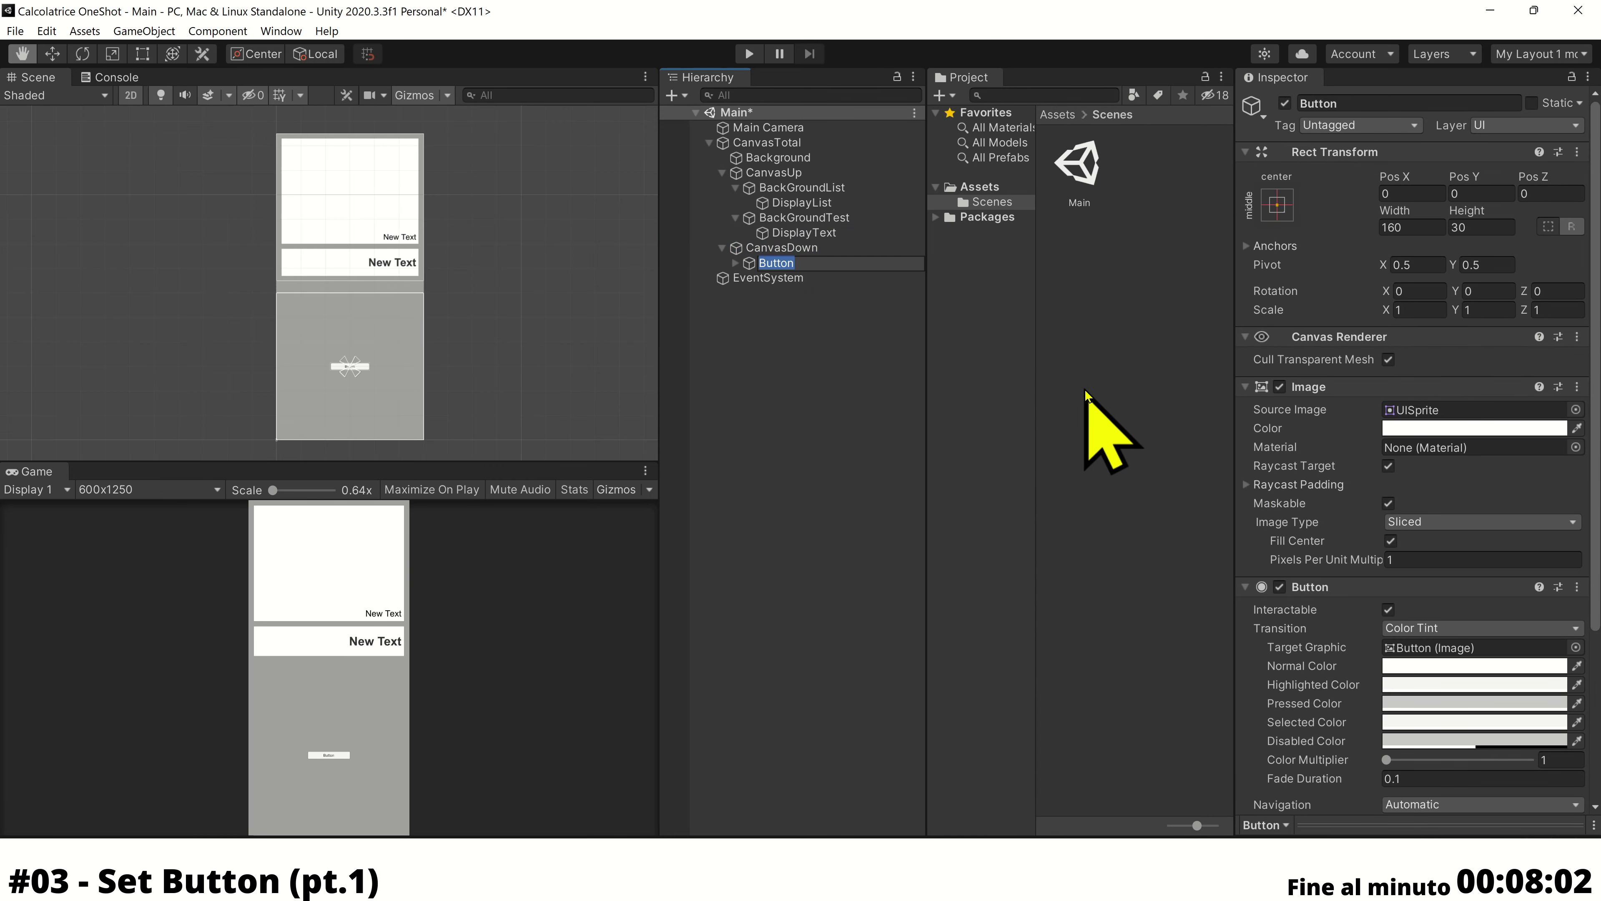
click(1403, 227)
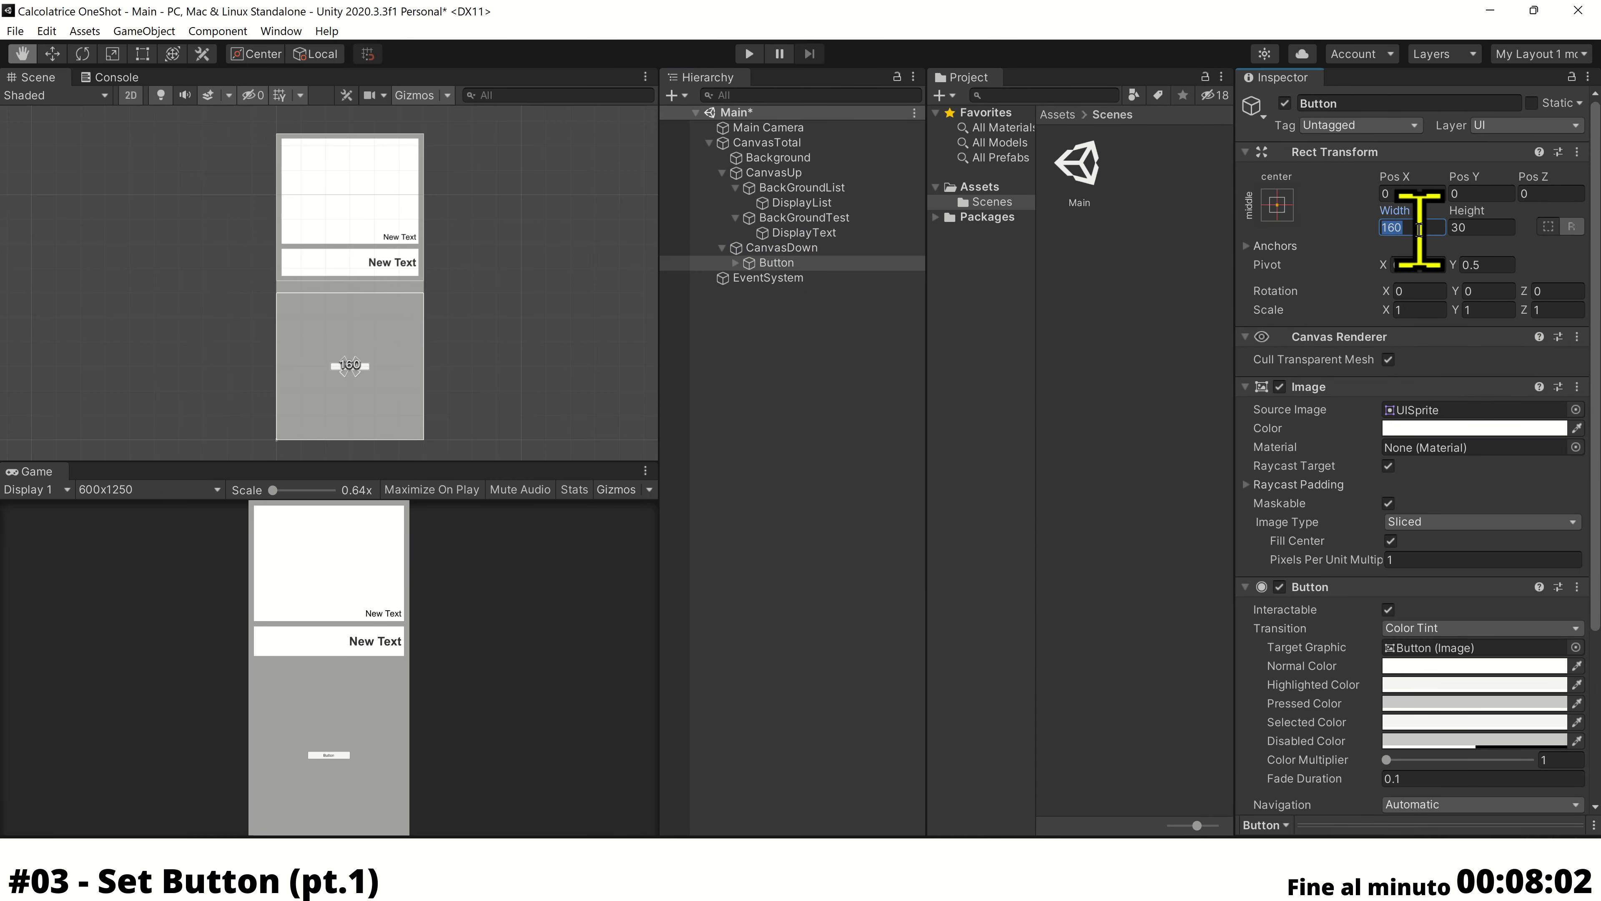
text(200)
click(1480, 227)
text(200)
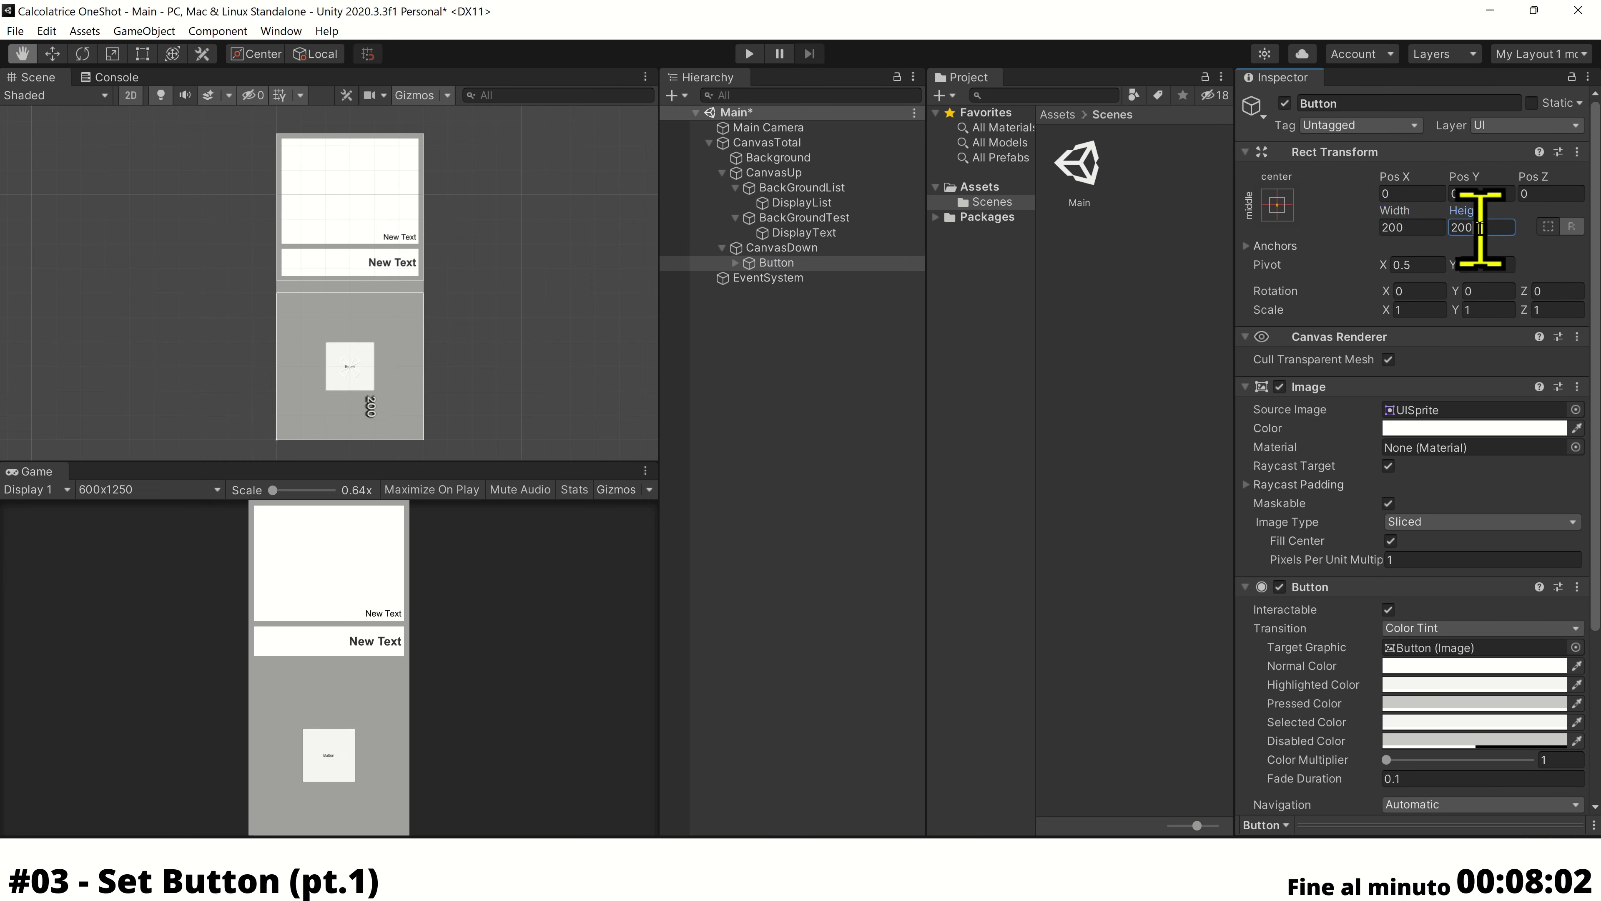
click(1422, 226)
text(50)
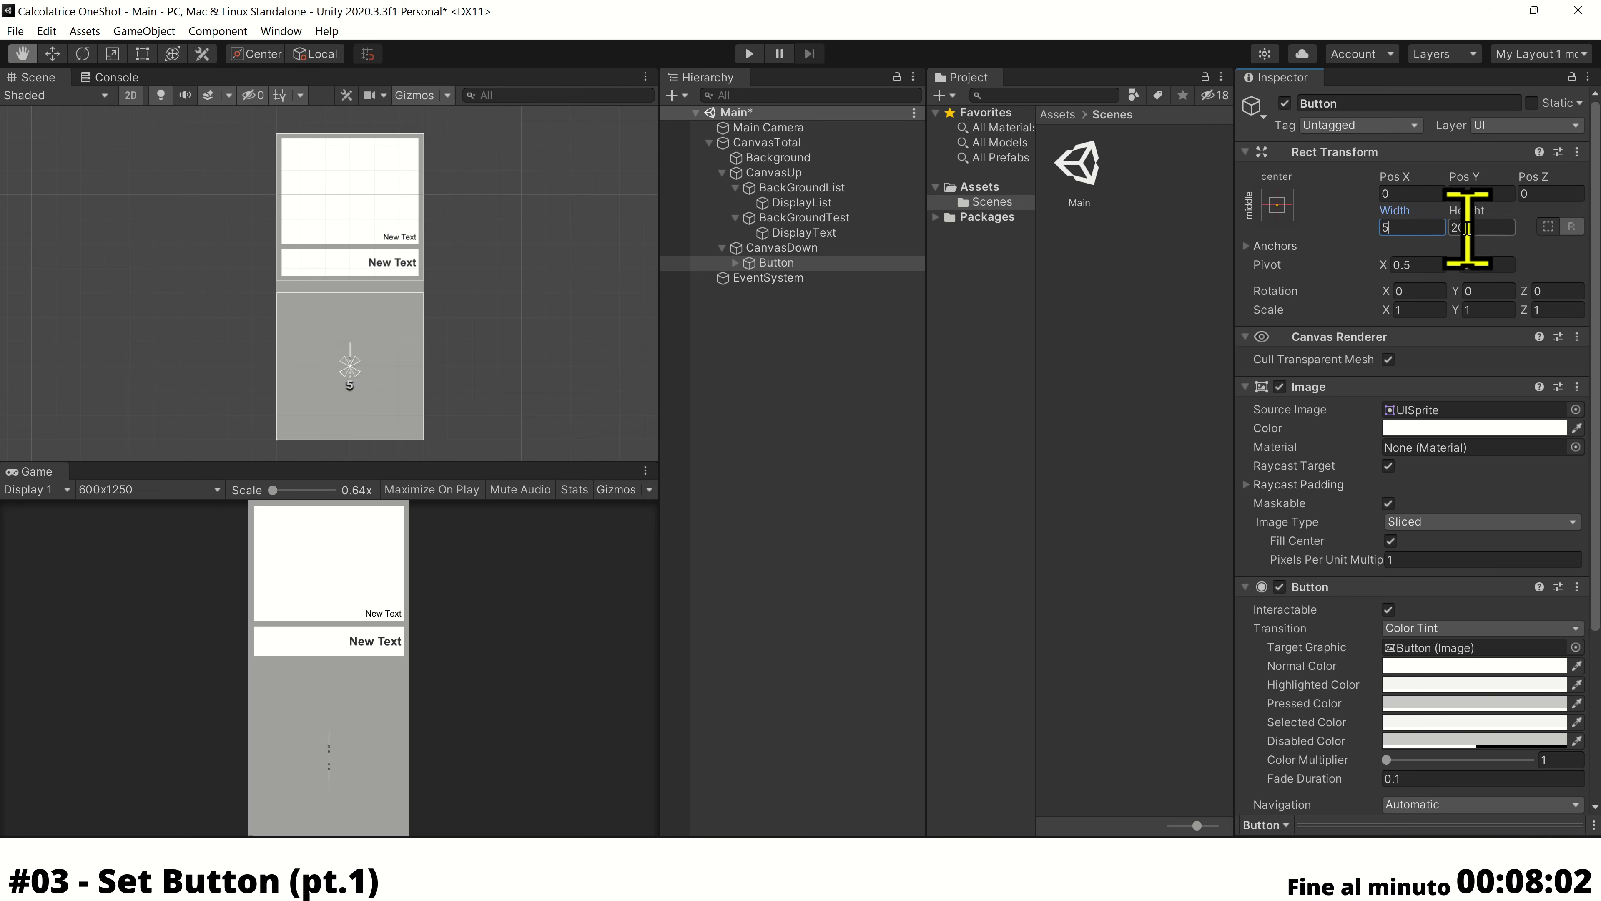
click(1481, 228)
text(50)
click(1425, 229)
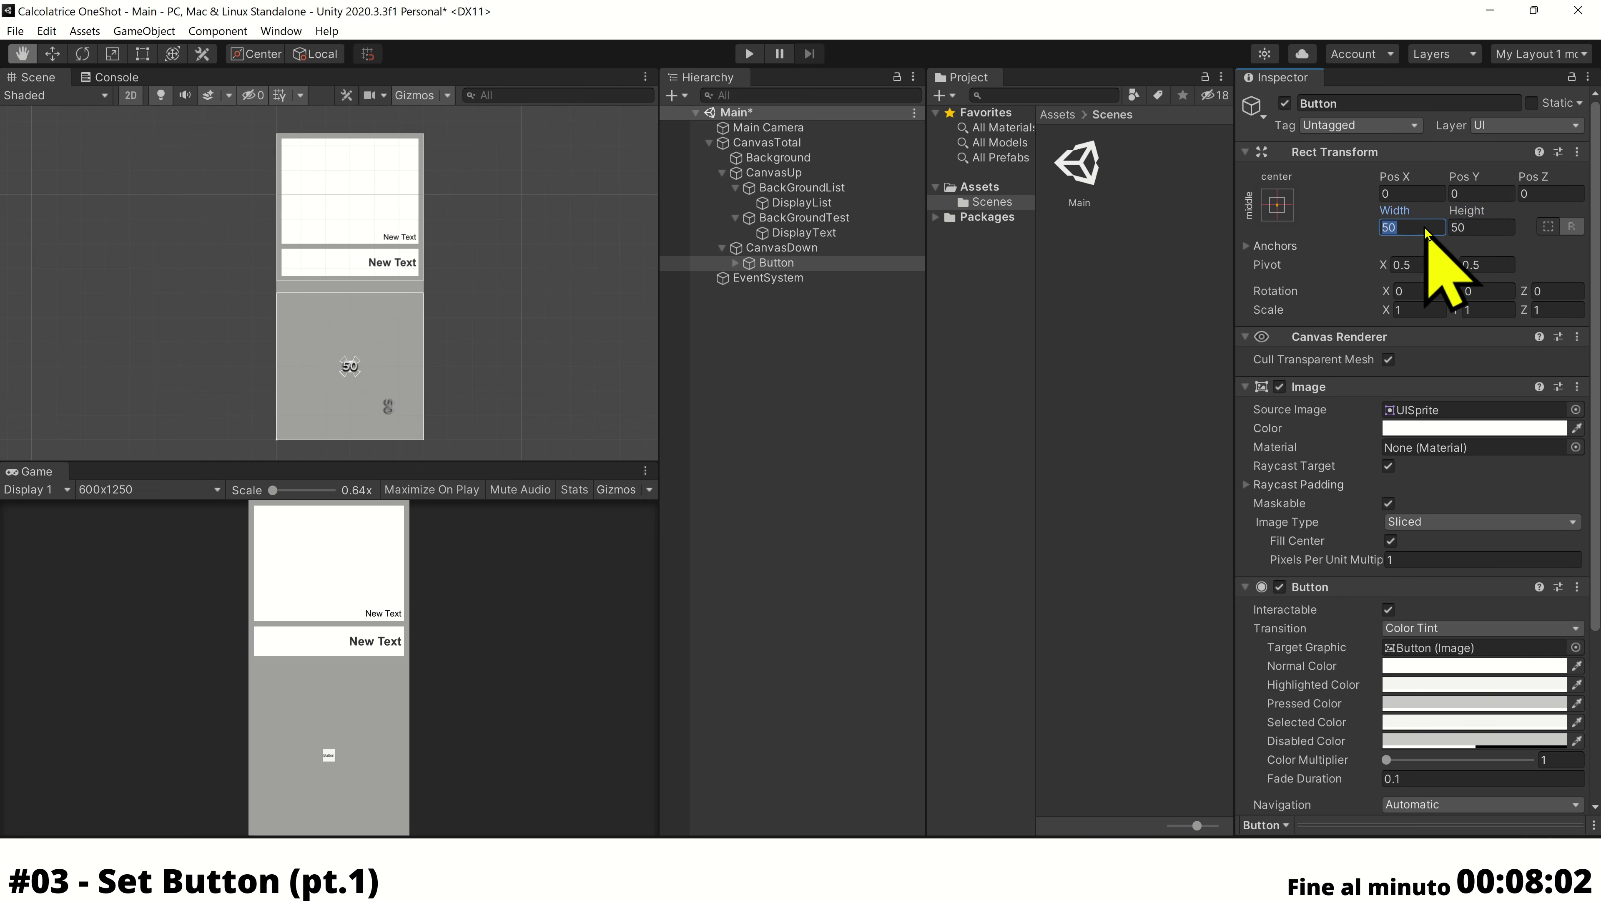
text(100)
click(1482, 228)
text(100)
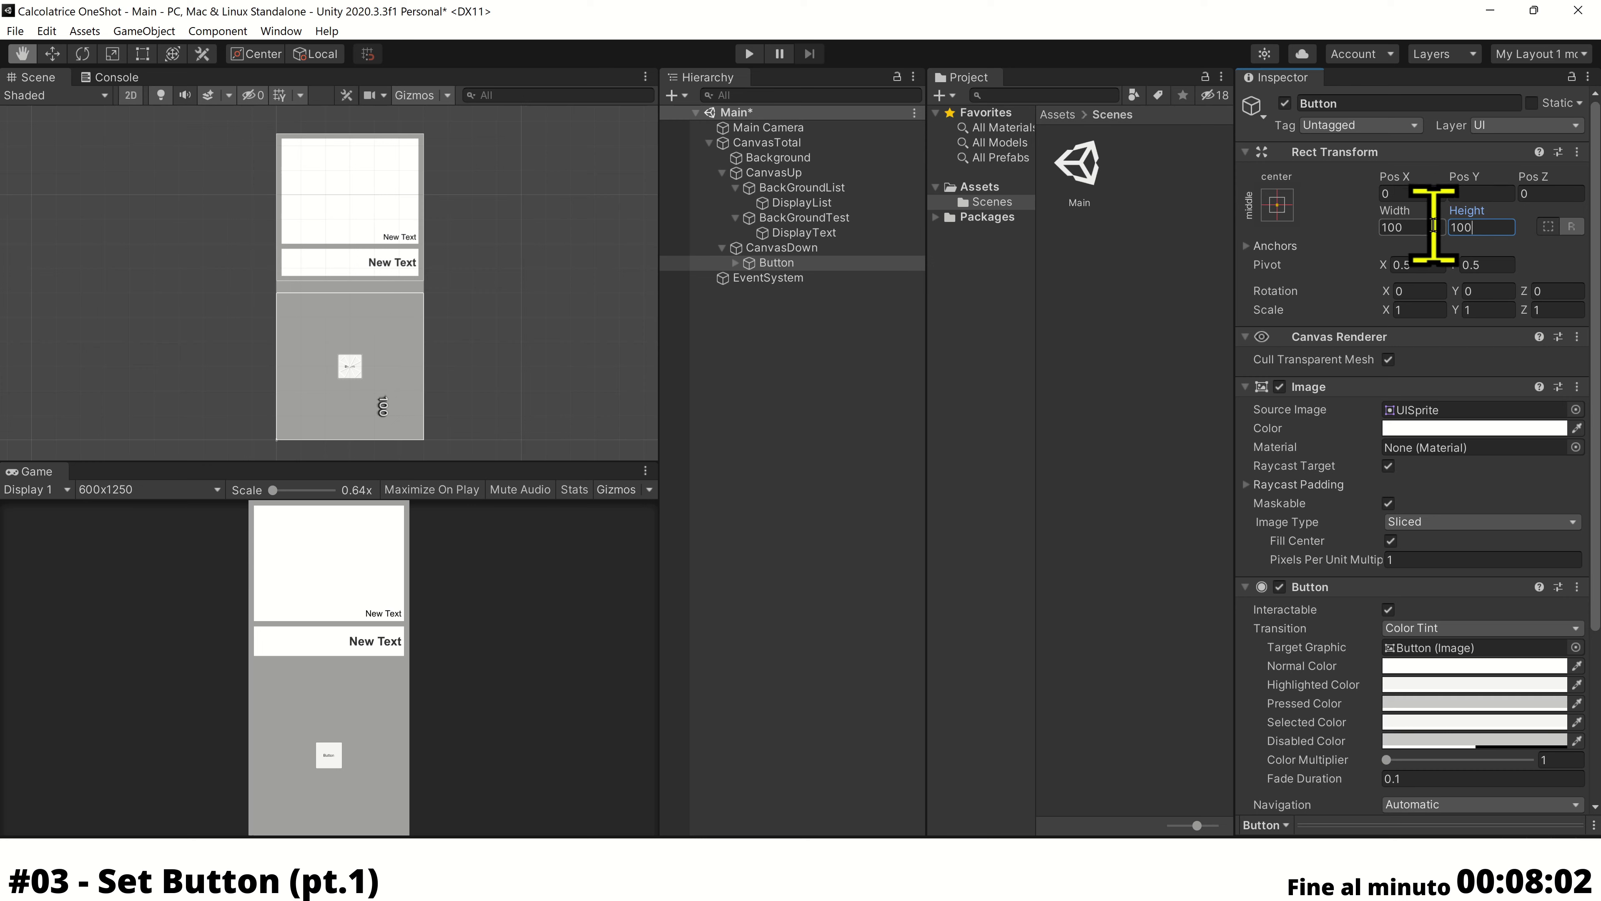
Anchor the Button to the bottom-left and bring its empty On Click () list into view
click(1277, 205)
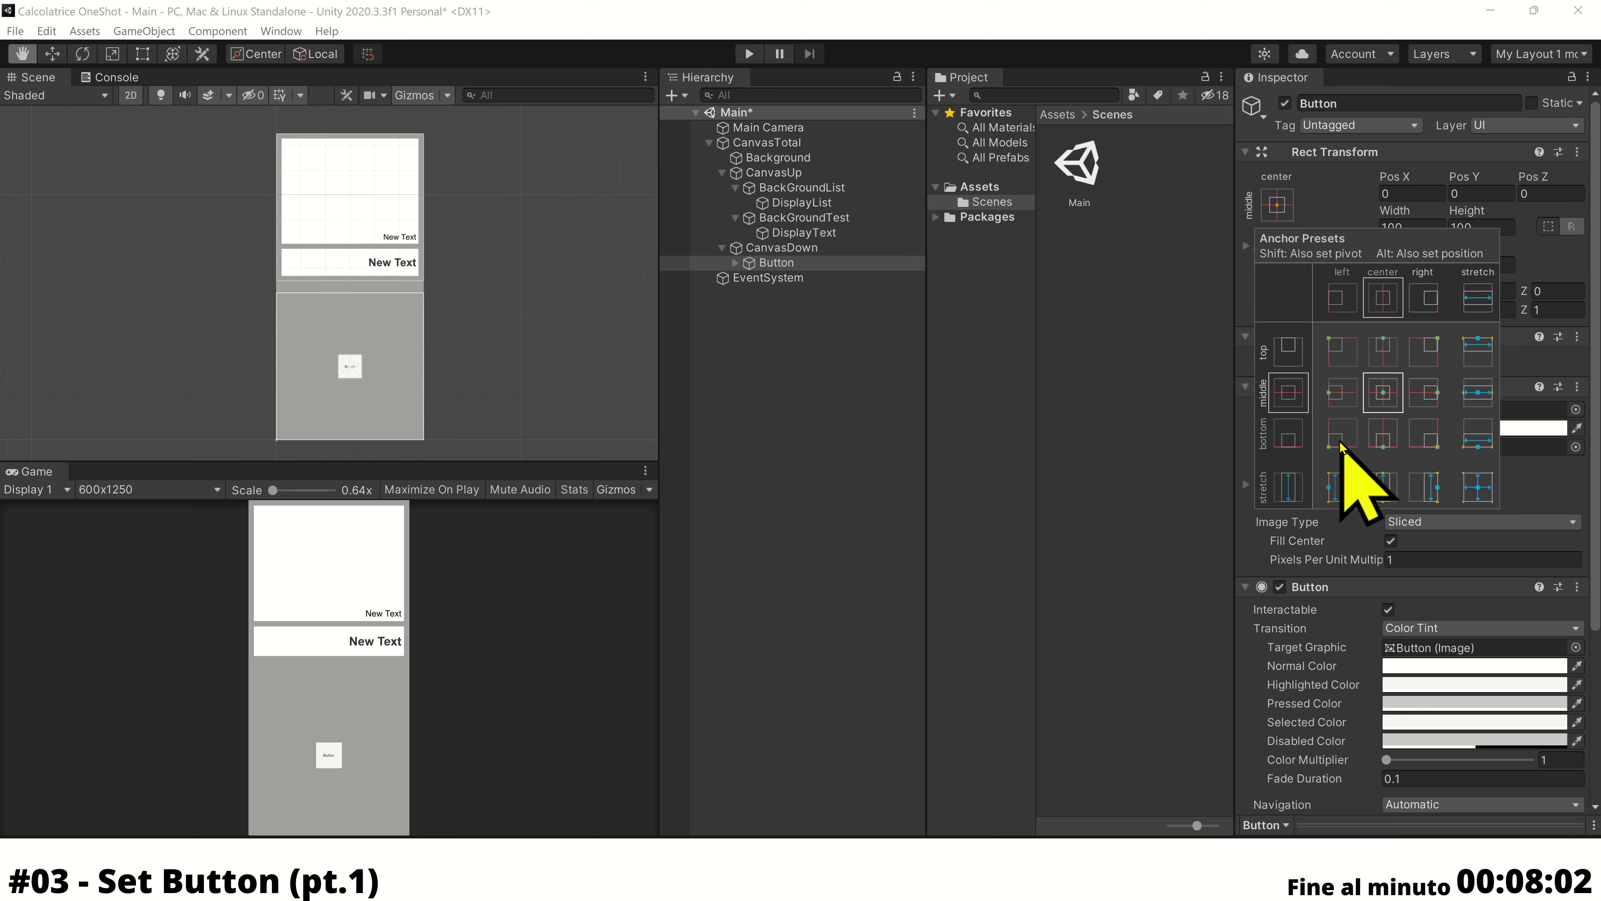
alt+shift+click(1341, 442)
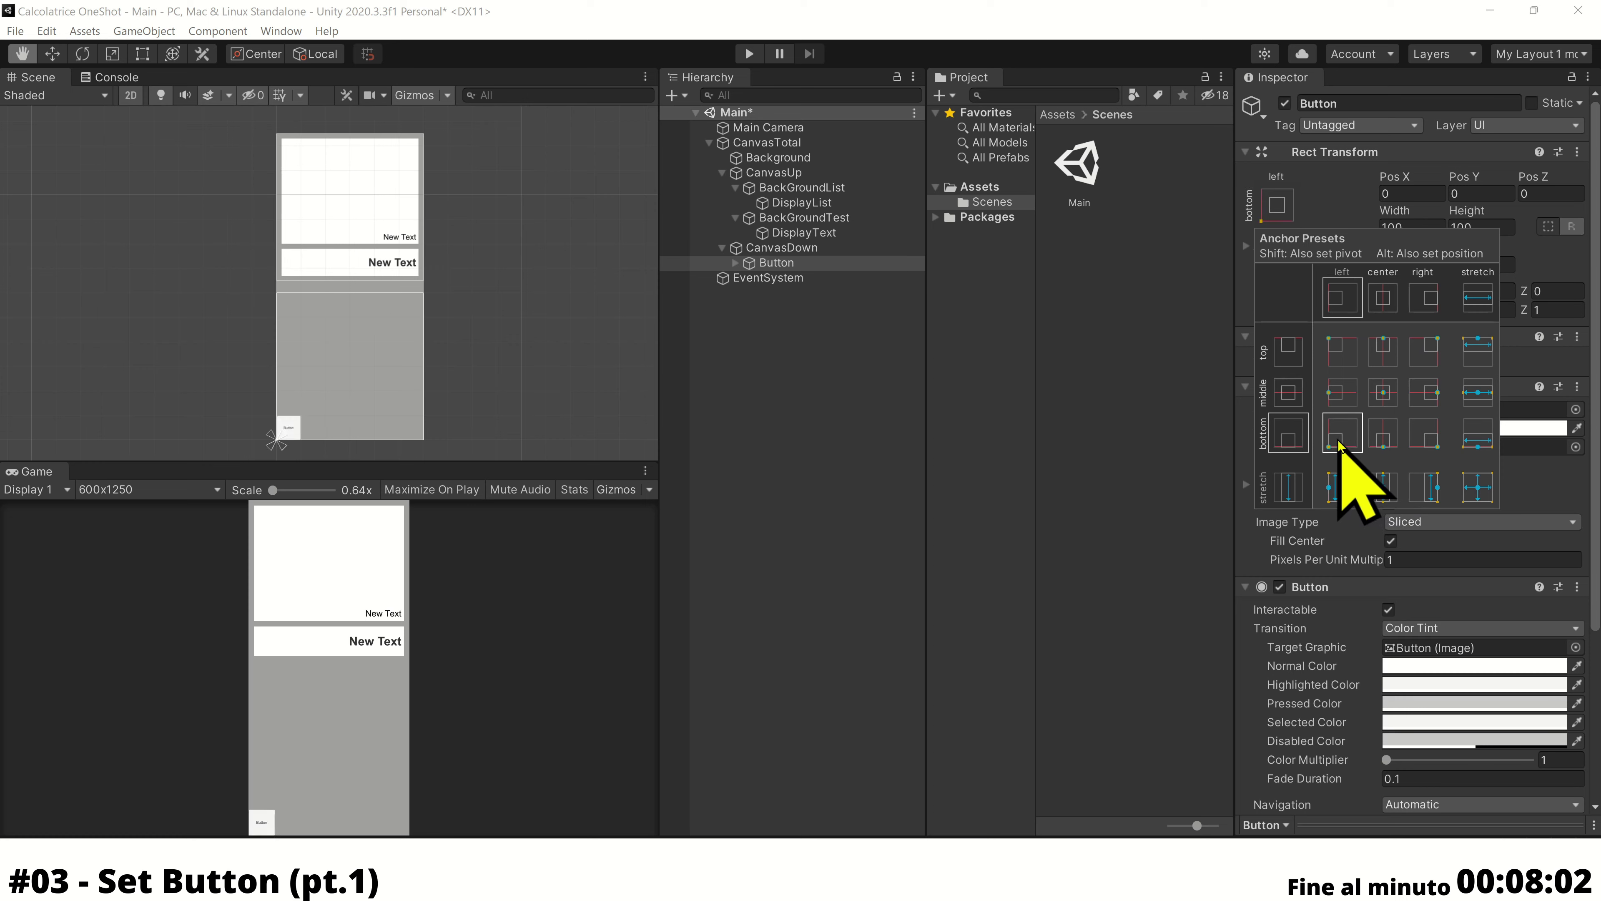
click(818, 268)
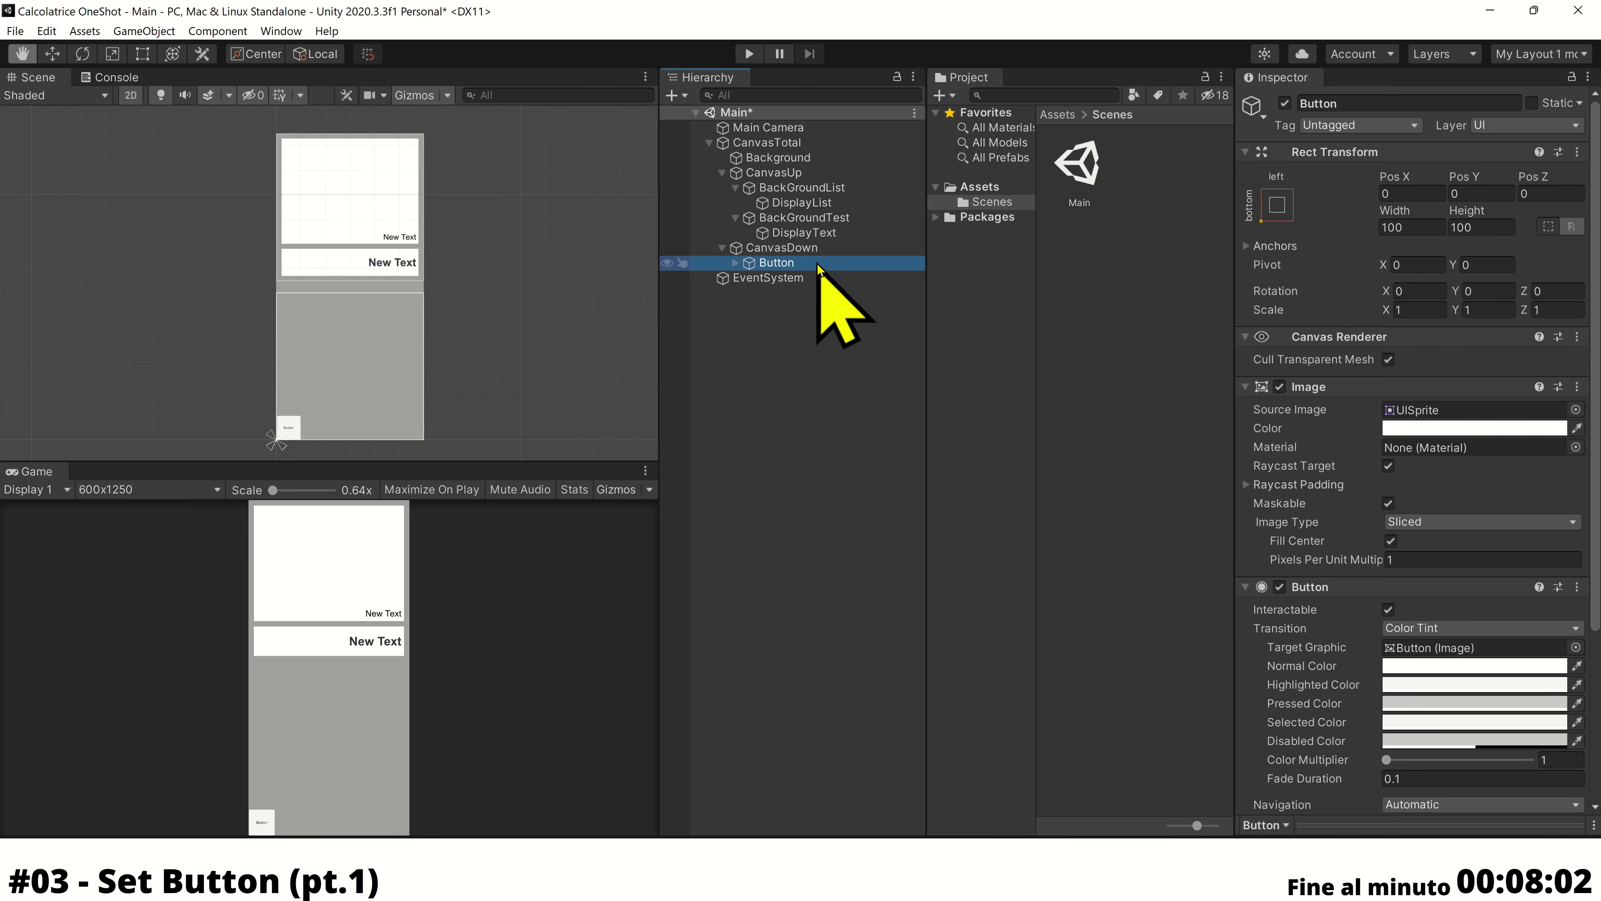
scroll(1526, 644, down, 5)
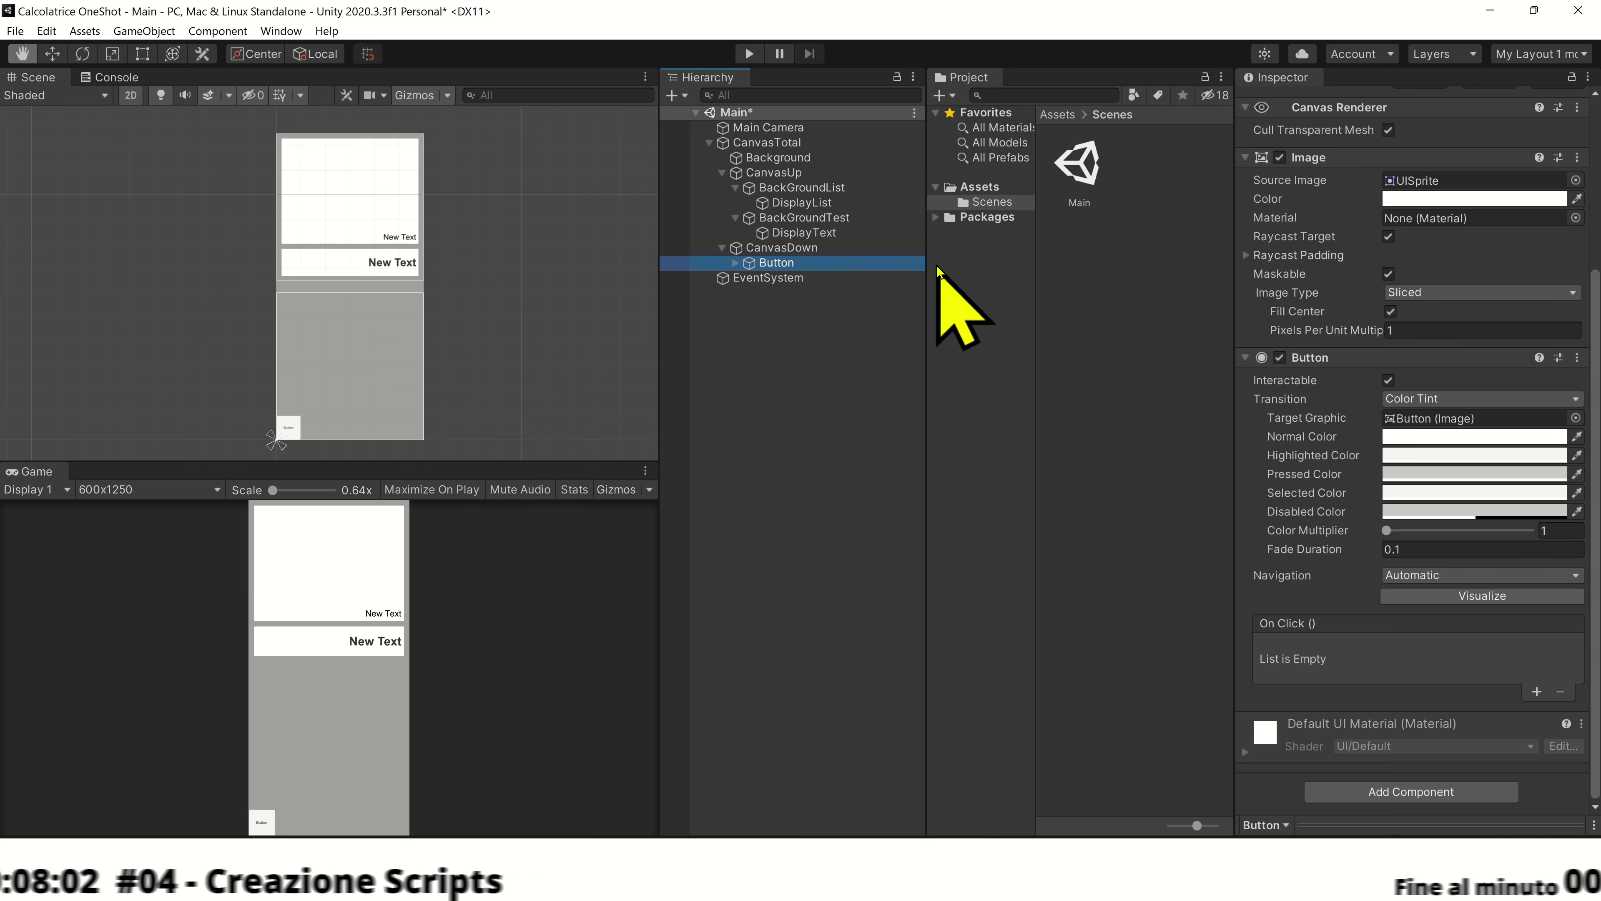
Create a new folder named Scripts in the Assets folder
click(970, 187)
right_click(1078, 246)
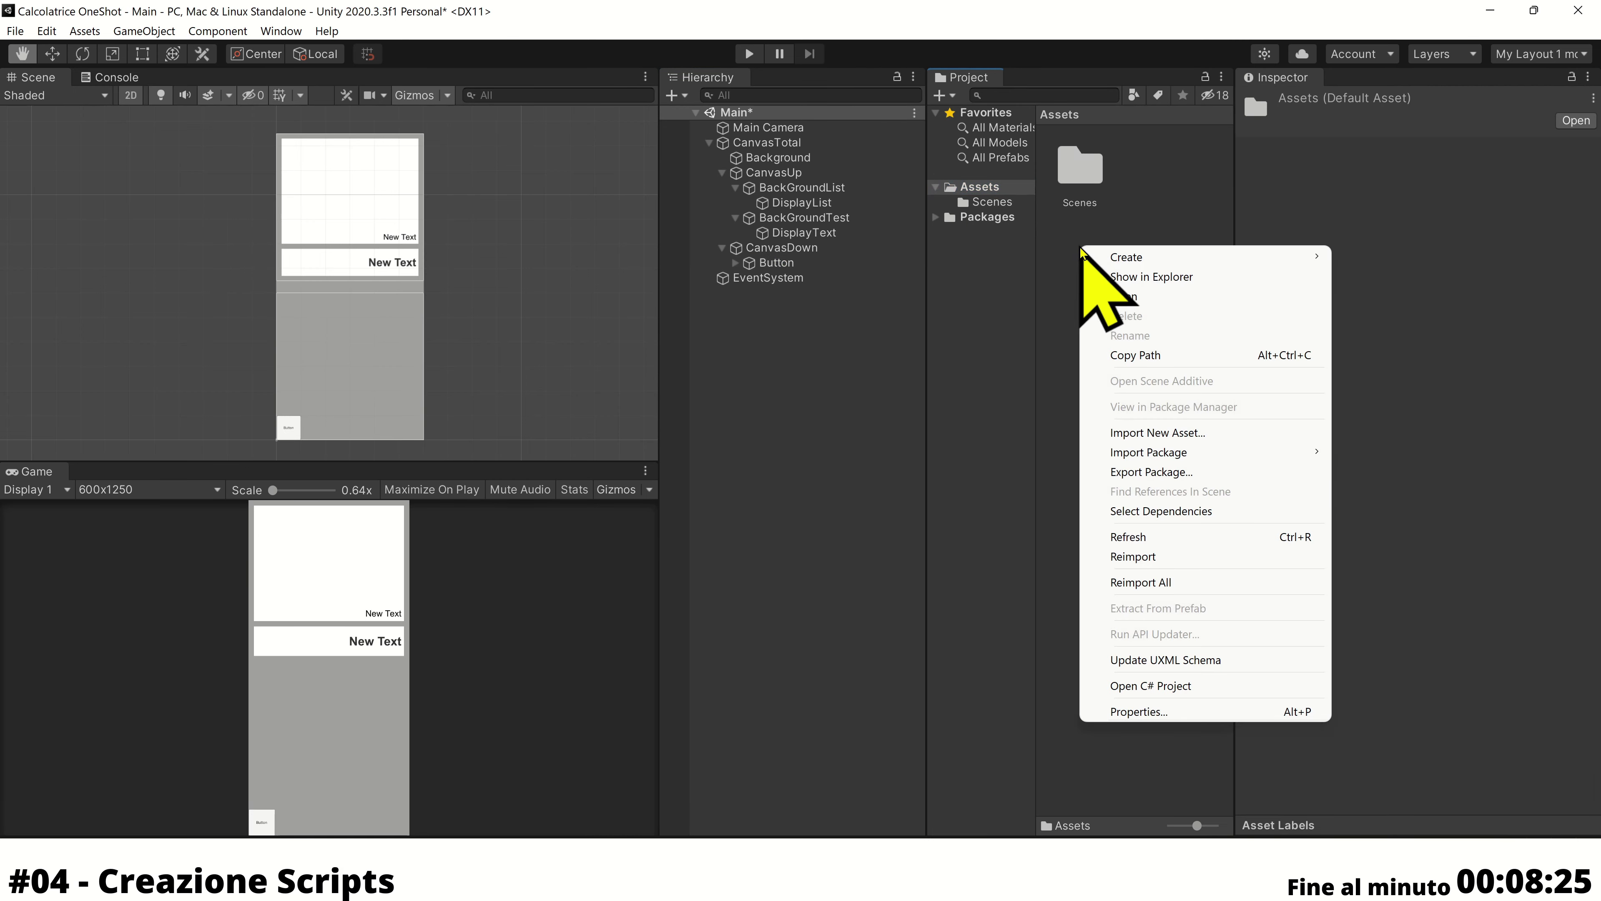
mouse_move(1198, 257)
click(1422, 183)
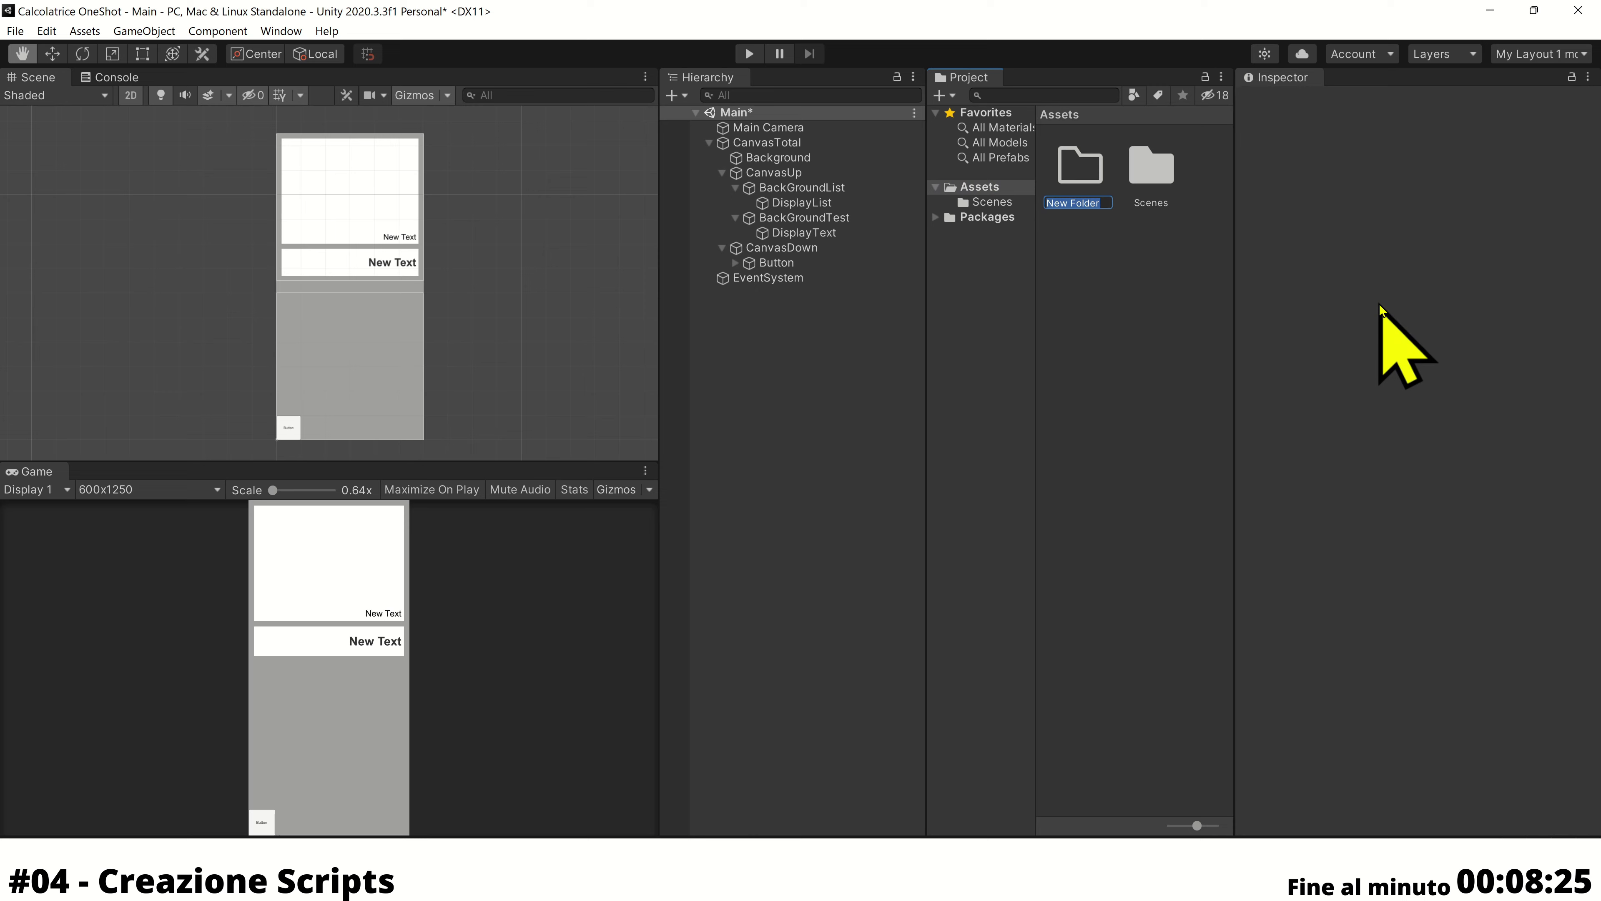
text(Scripts)
key(Return)
key(Return)
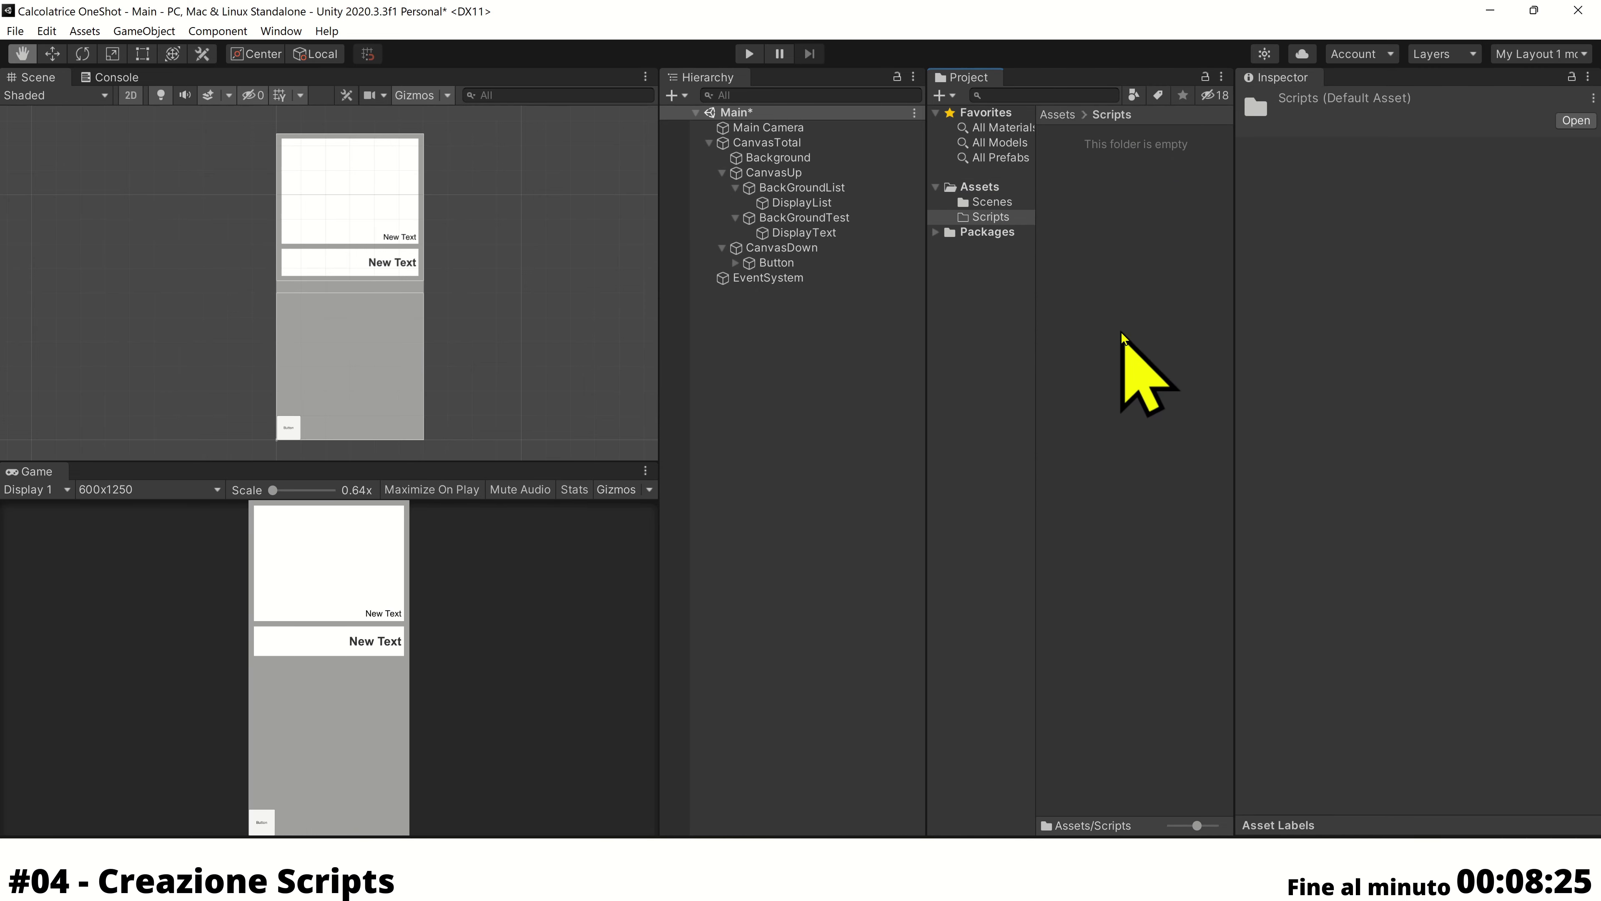
Create a C# script named Calculator inside the Scripts folder
right_click(1122, 335)
mouse_move(1167, 343)
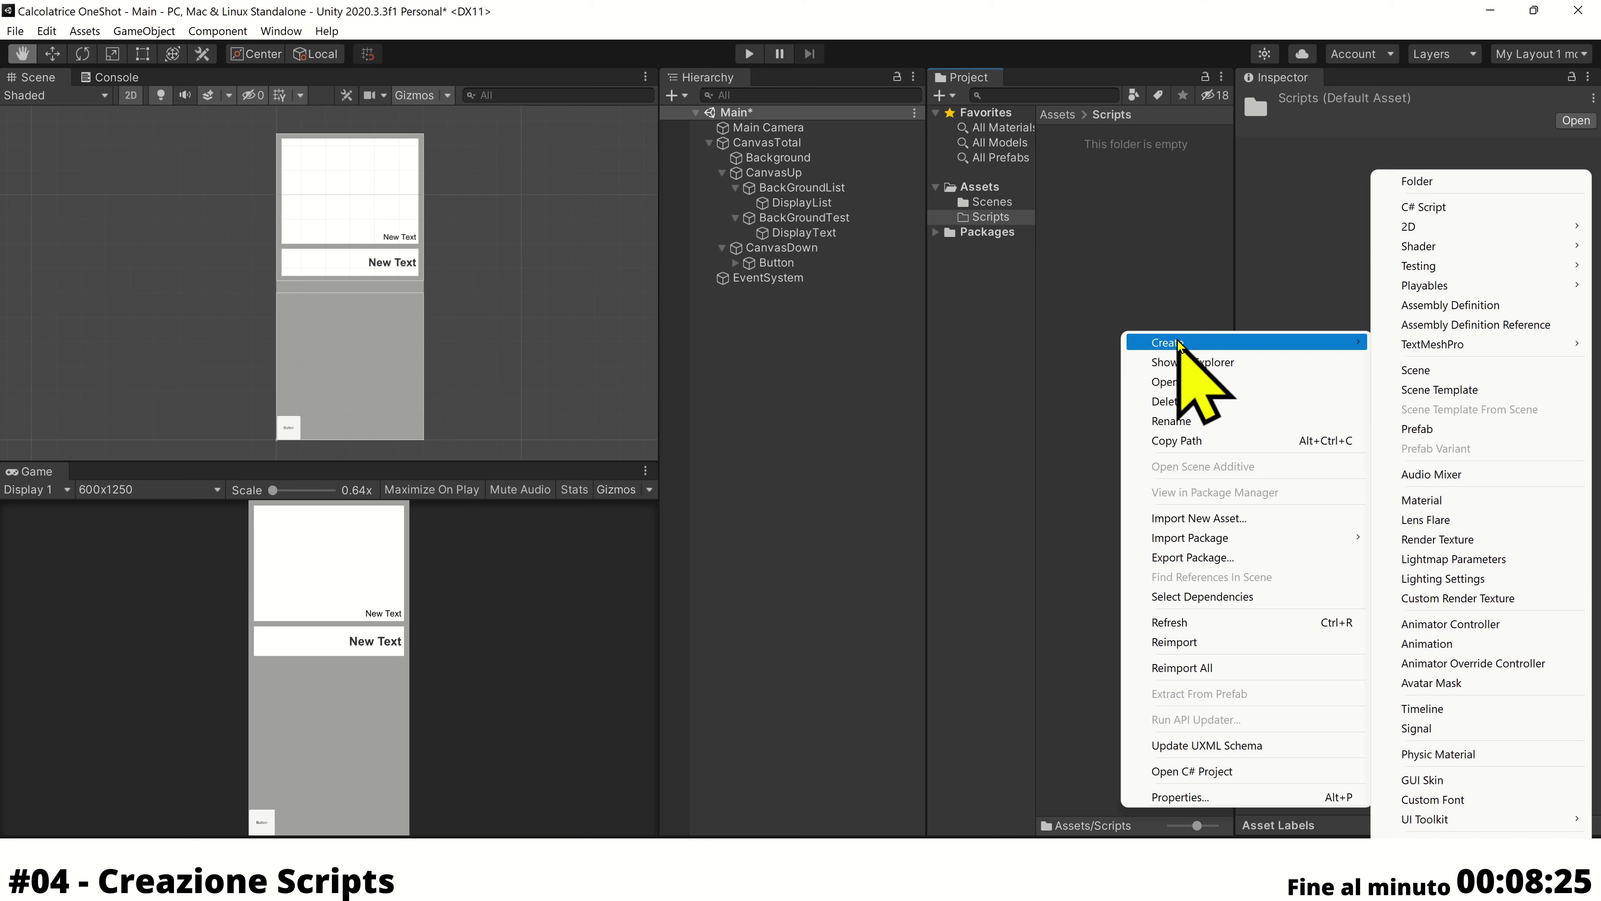
click(1454, 208)
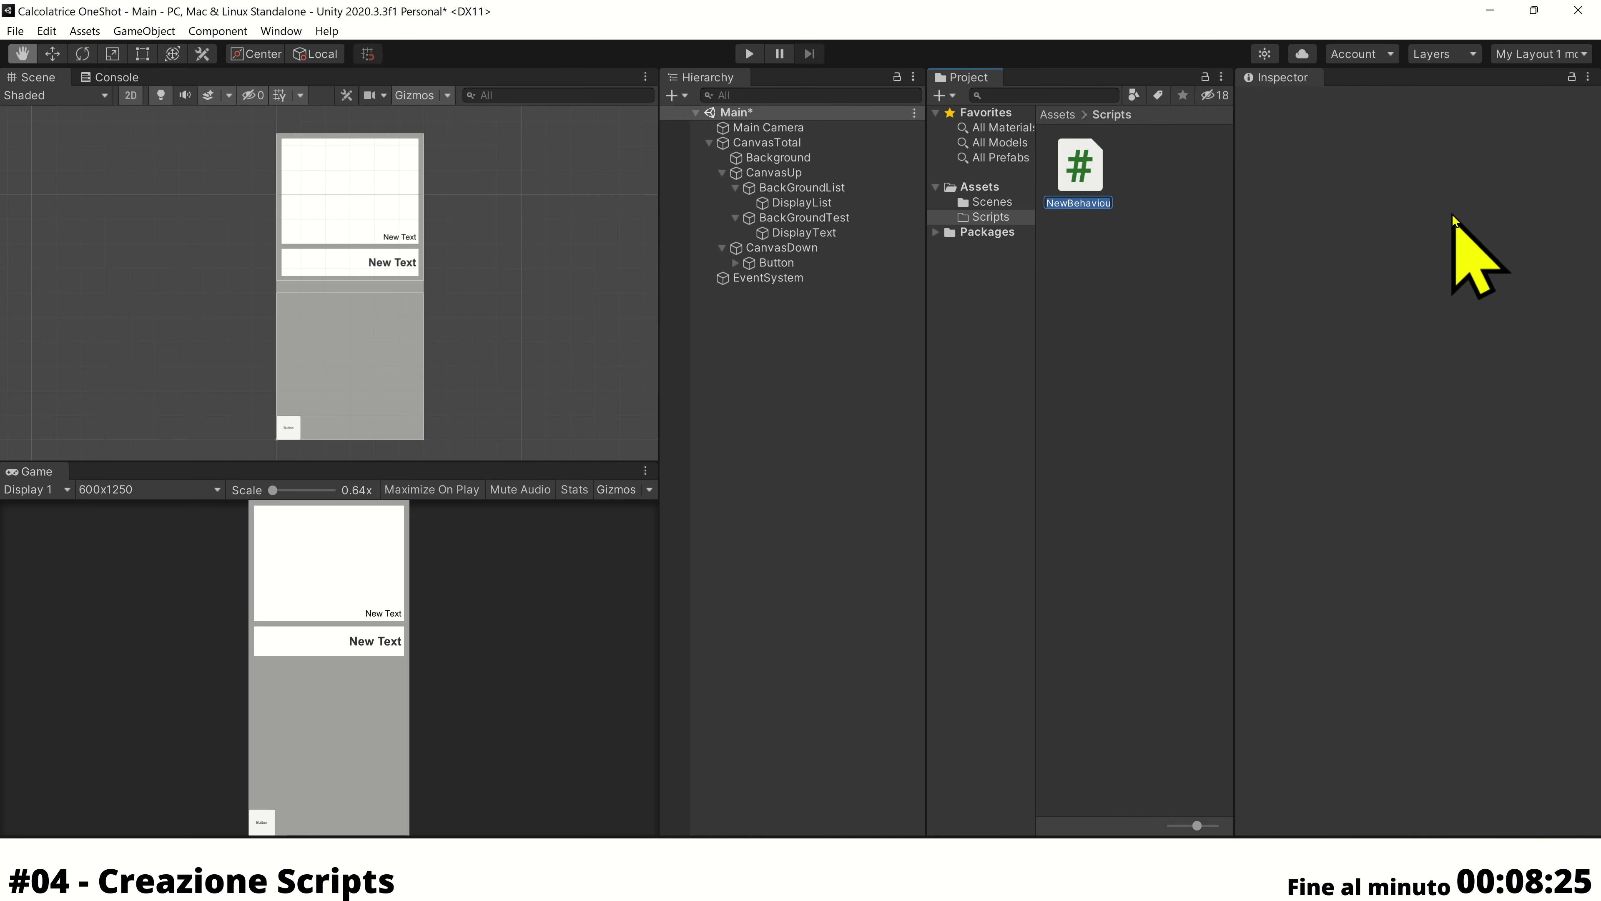
text(Calculator)
key(Return)
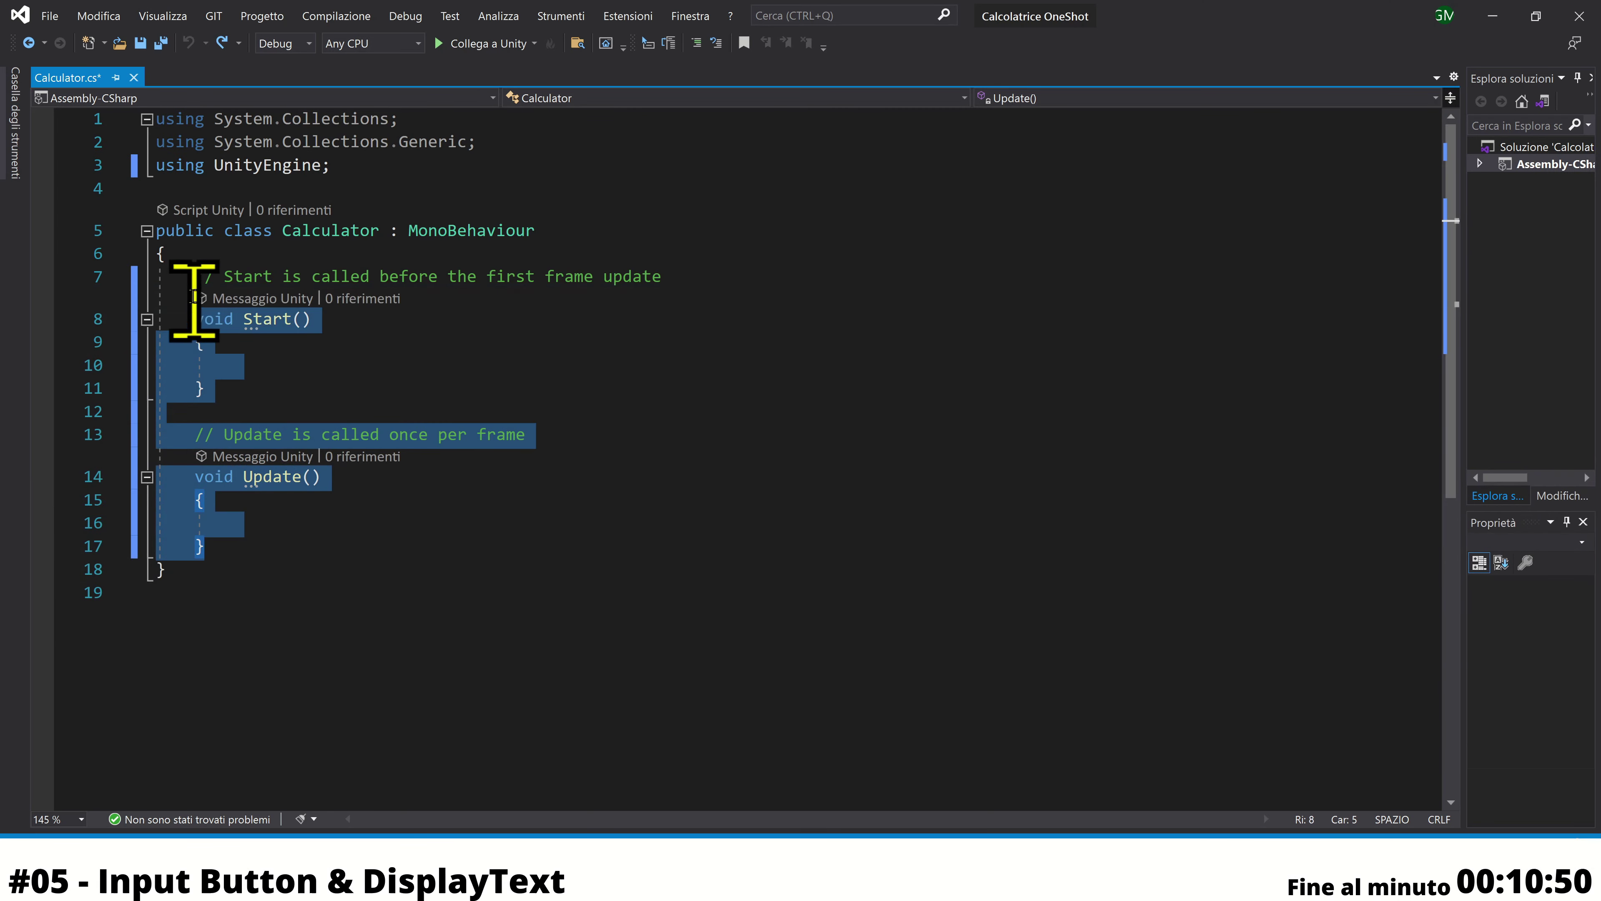
Delete the default Start and Update methods from the Calculator class
drag(194, 297, 186, 253)
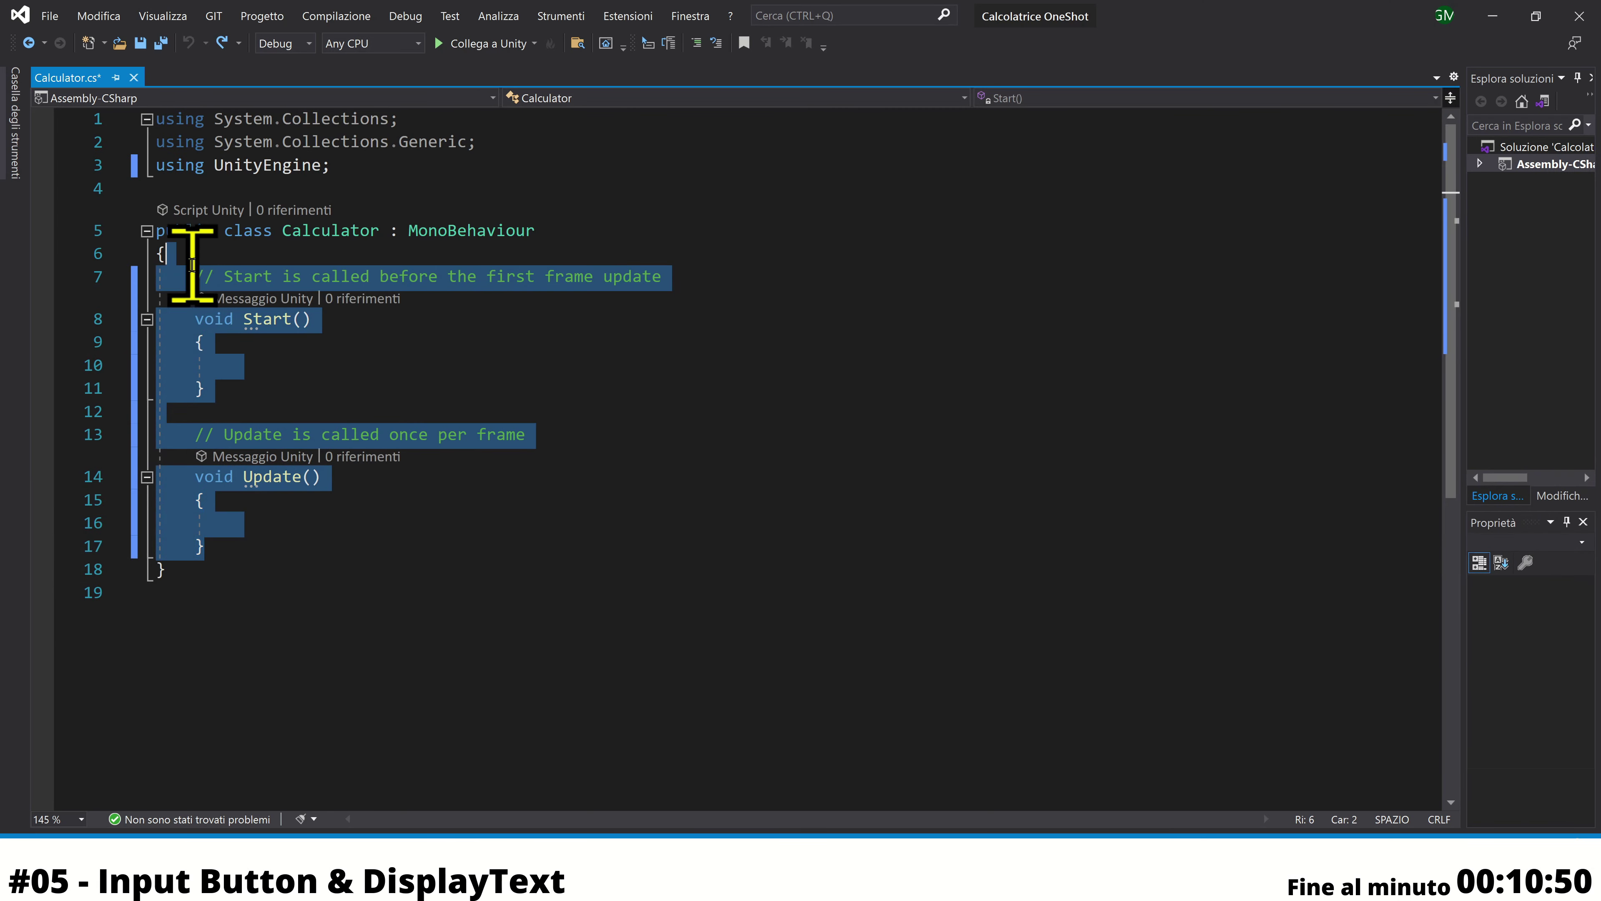
key(Delete)
key(Return)
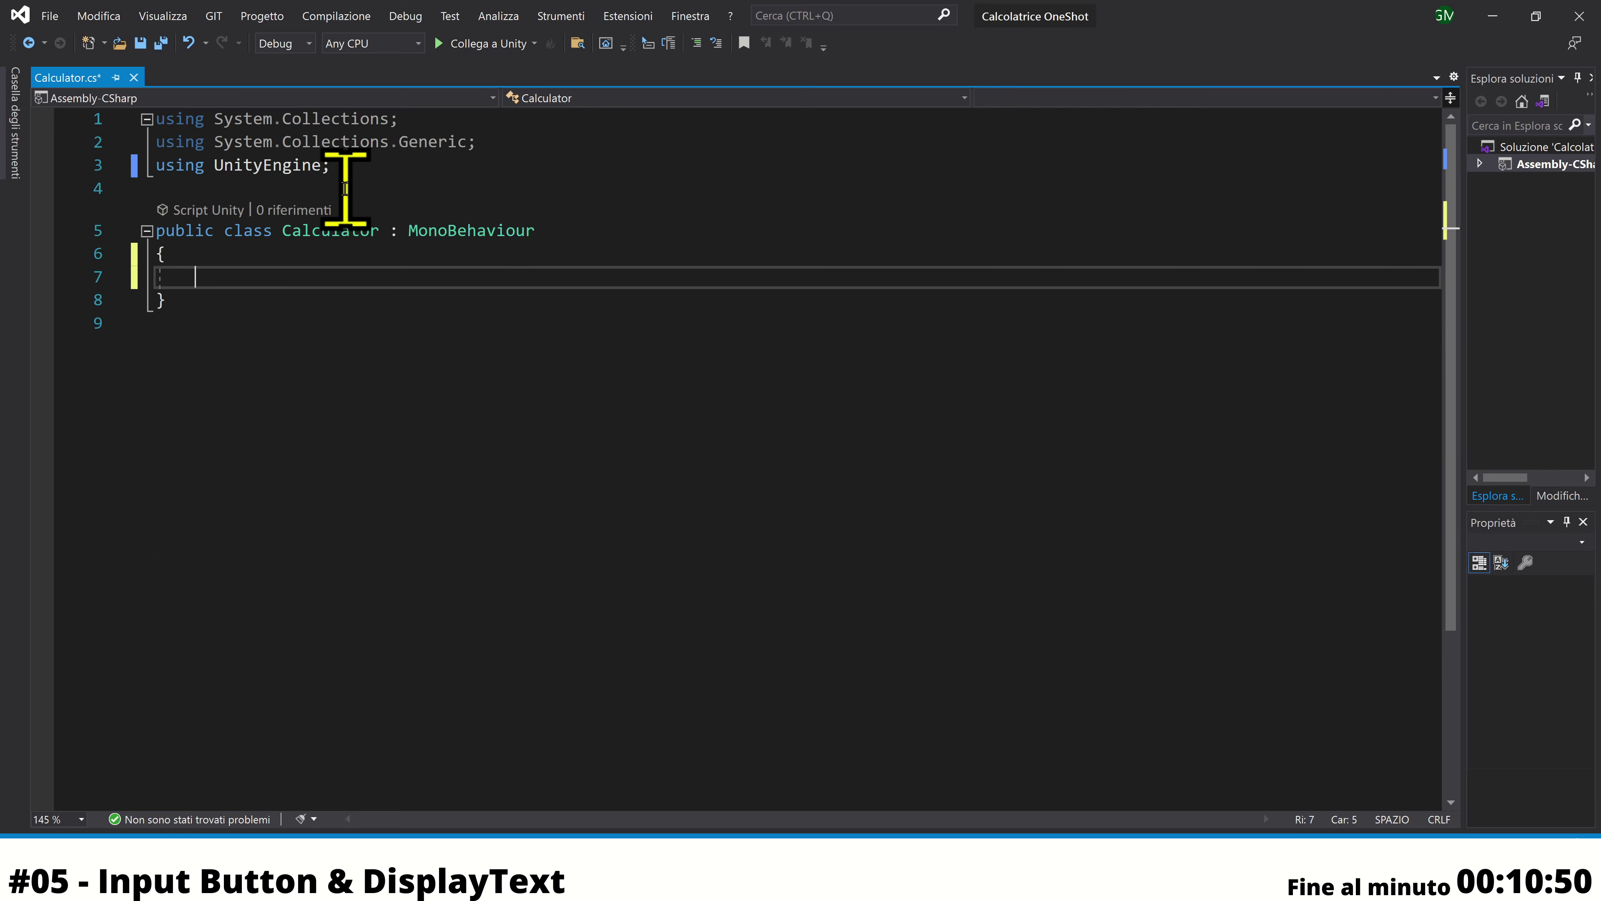
Add a 'using UnityEngine.UI;' directive below 'using UnityEngine'
drag(330, 165, 120, 166)
click(360, 164)
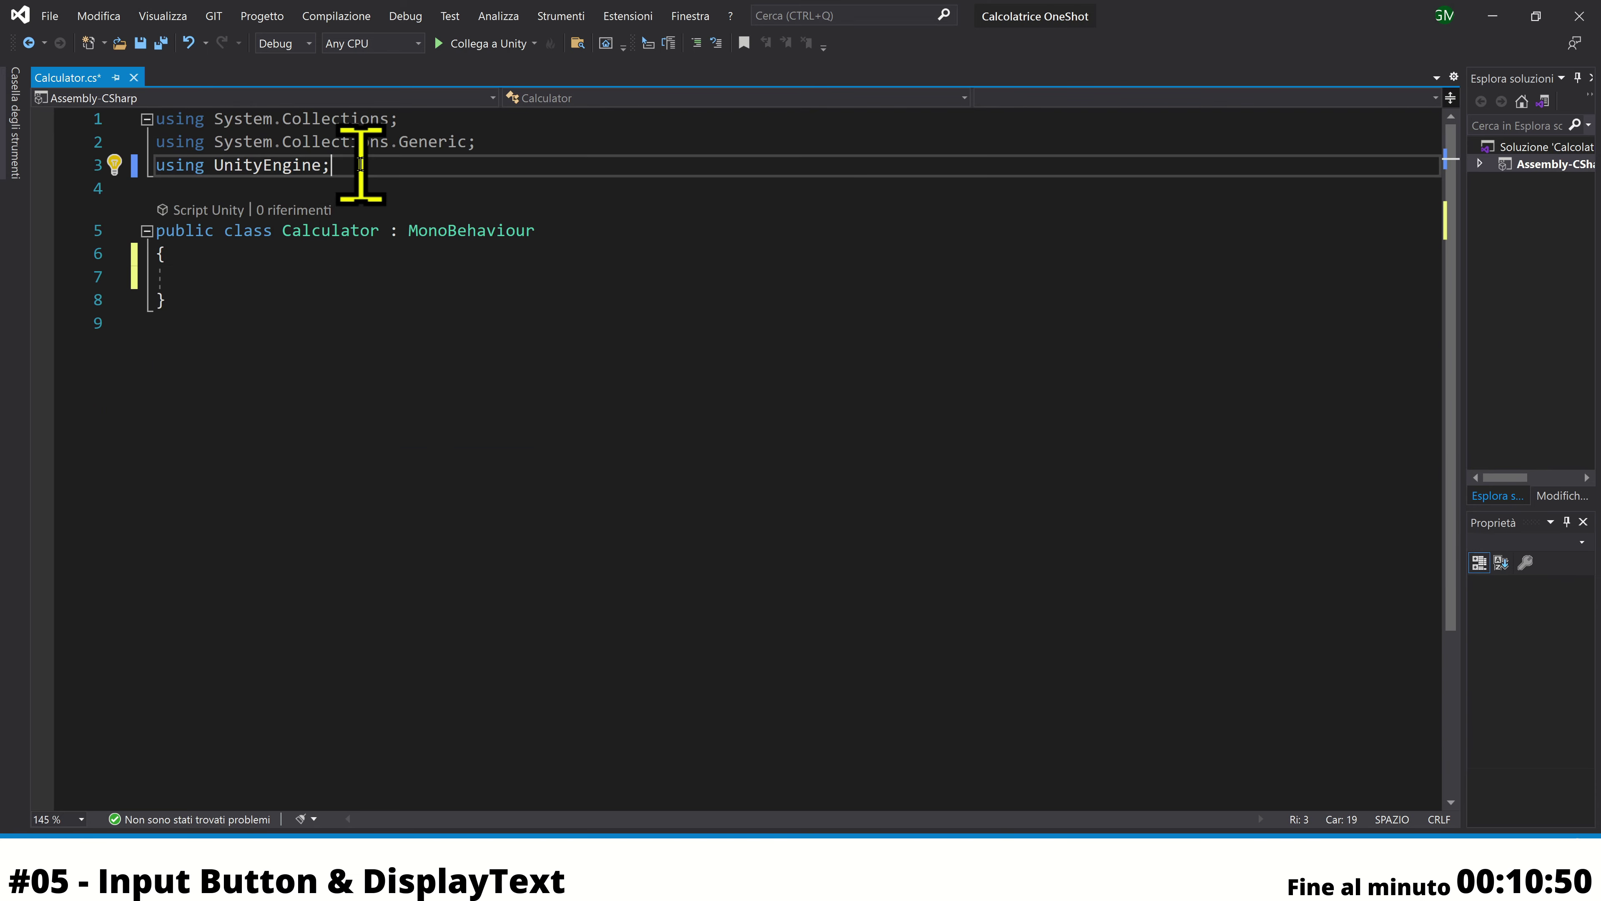
key(Return)
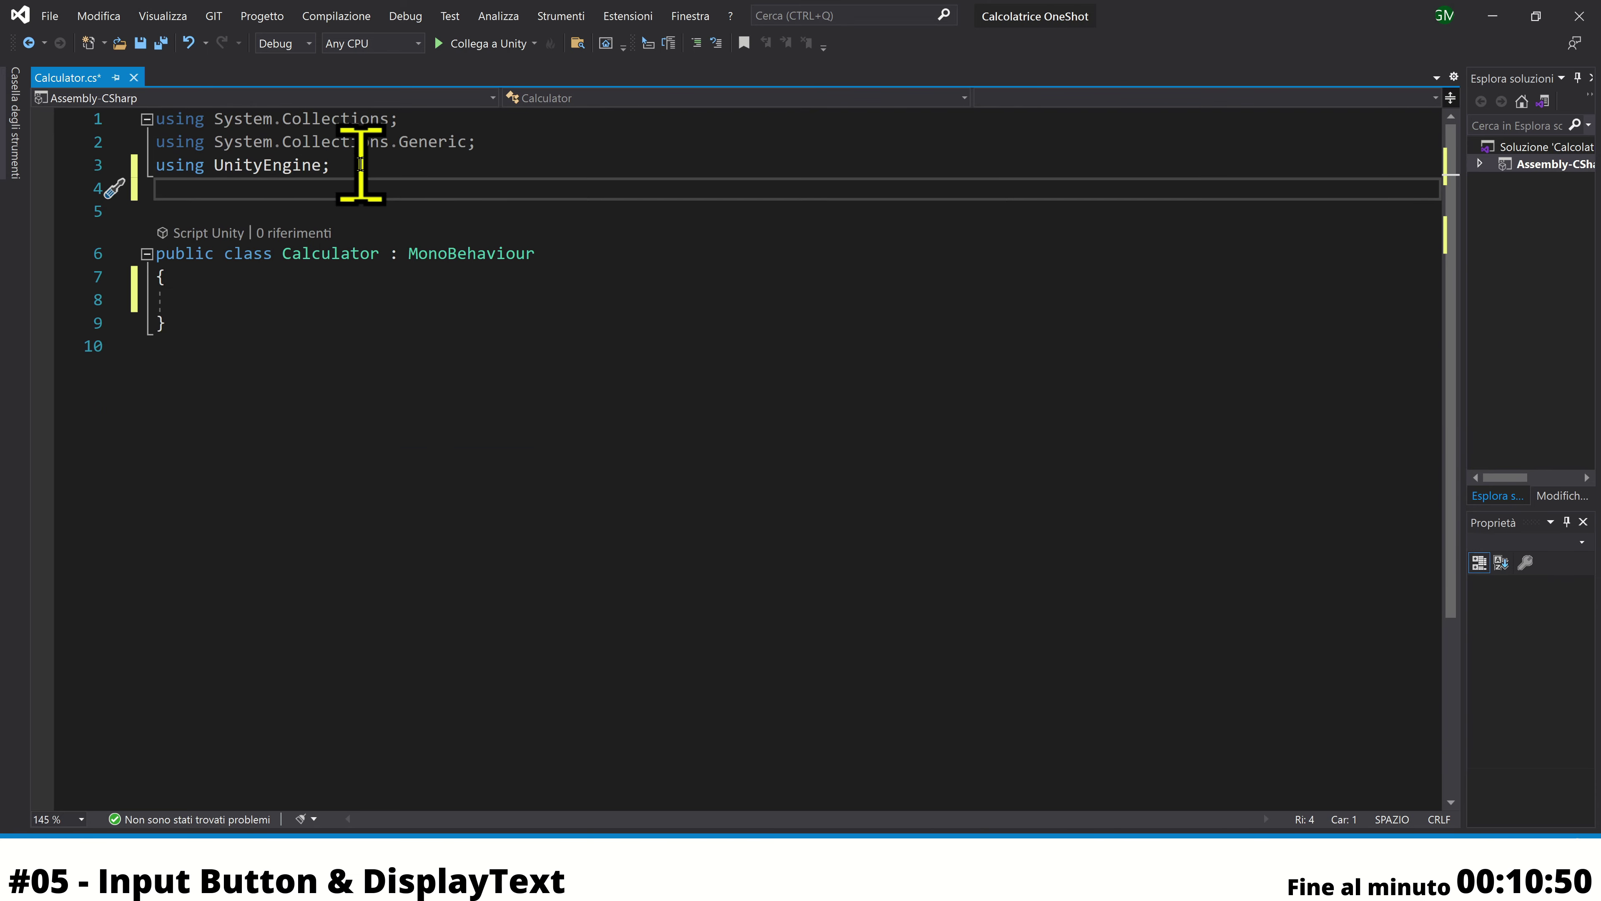
text(u)
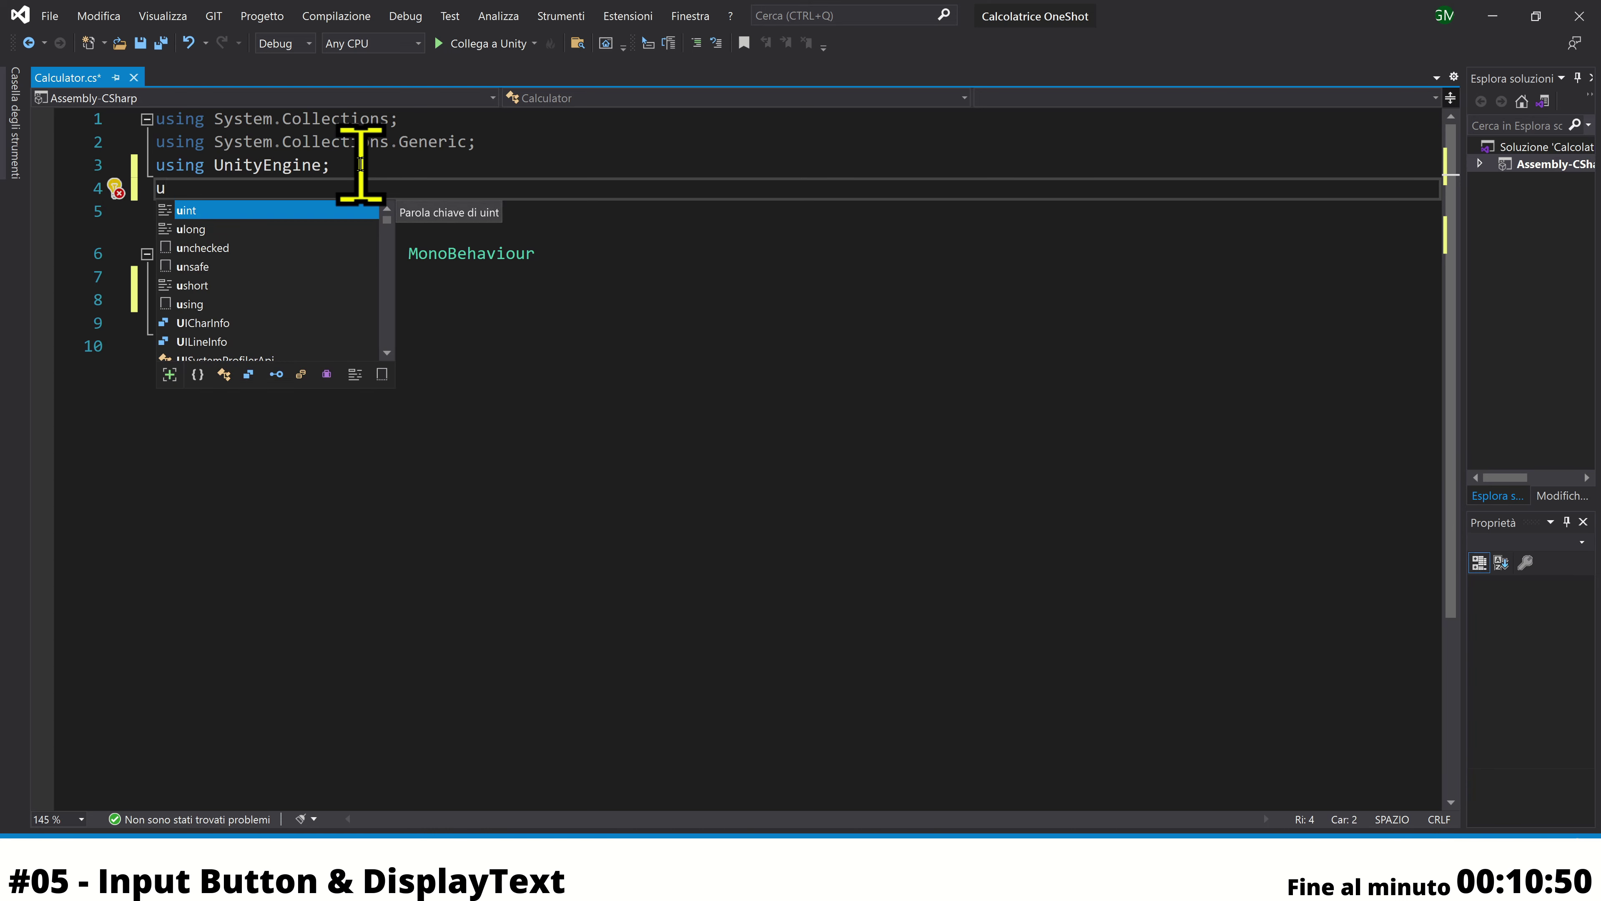
text(sing Un)
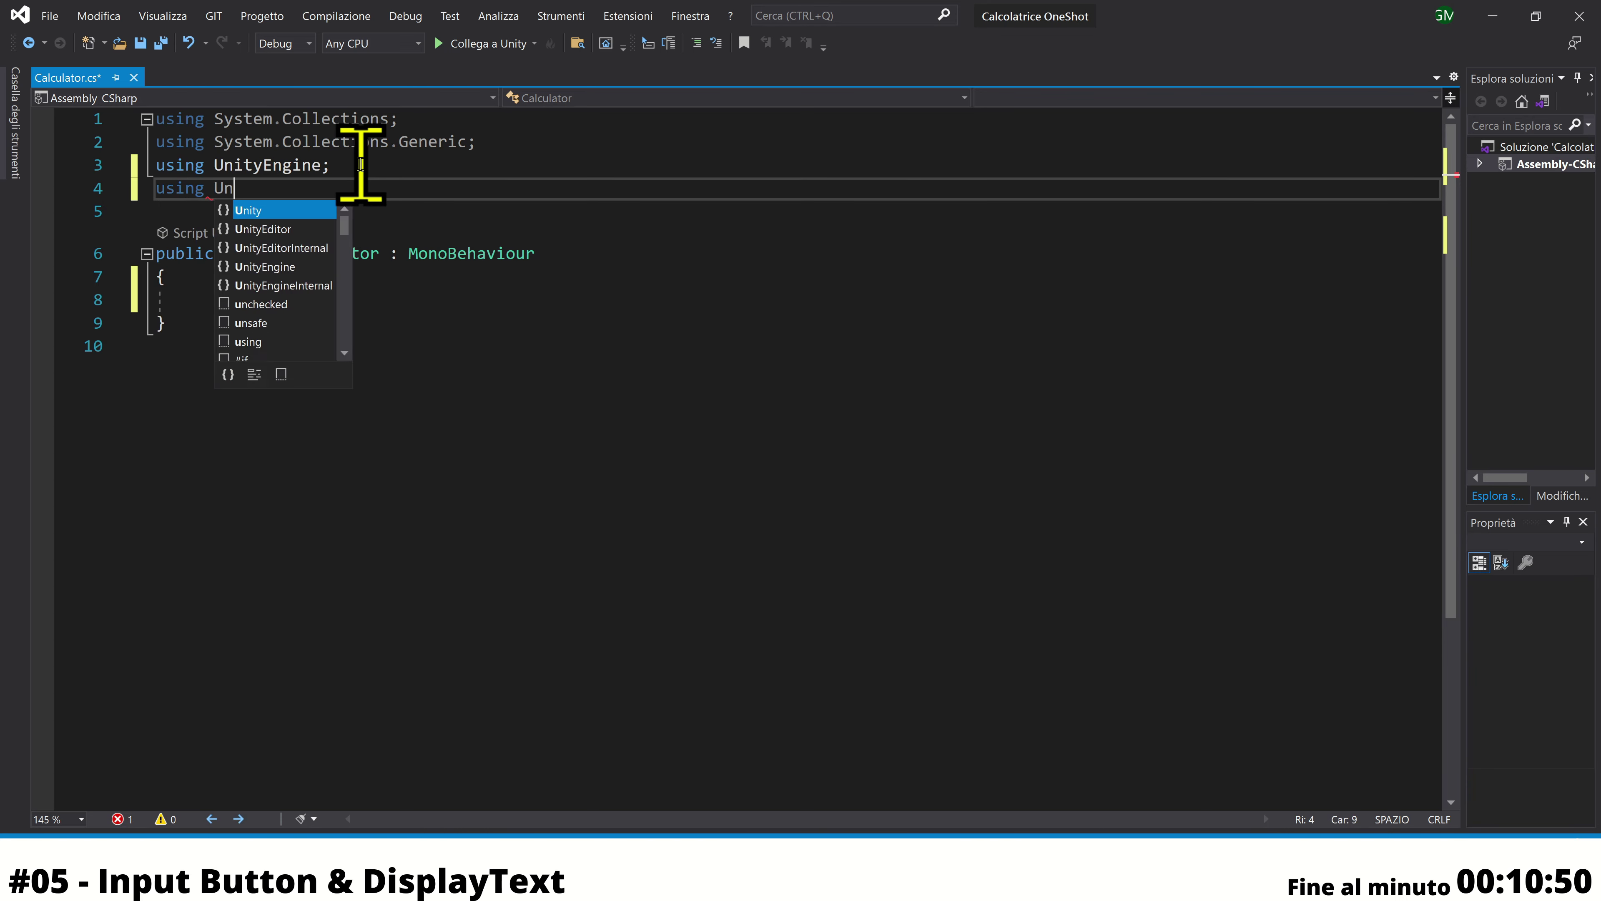
key(Down)
key(Down)
key(Down)
key(Tab)
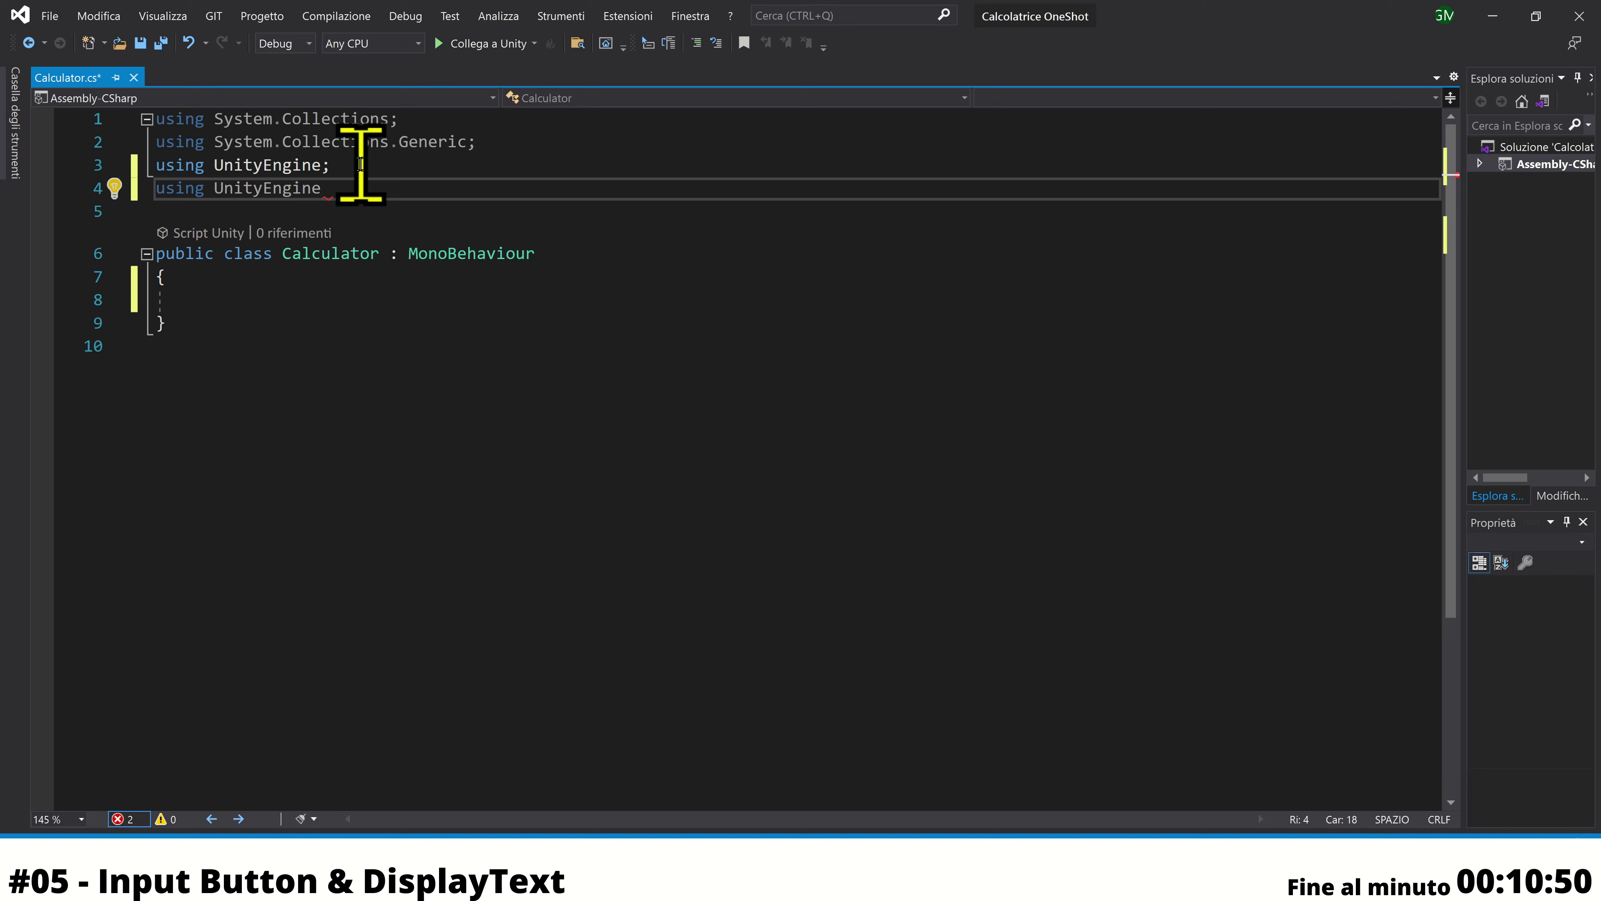
text(.UI)
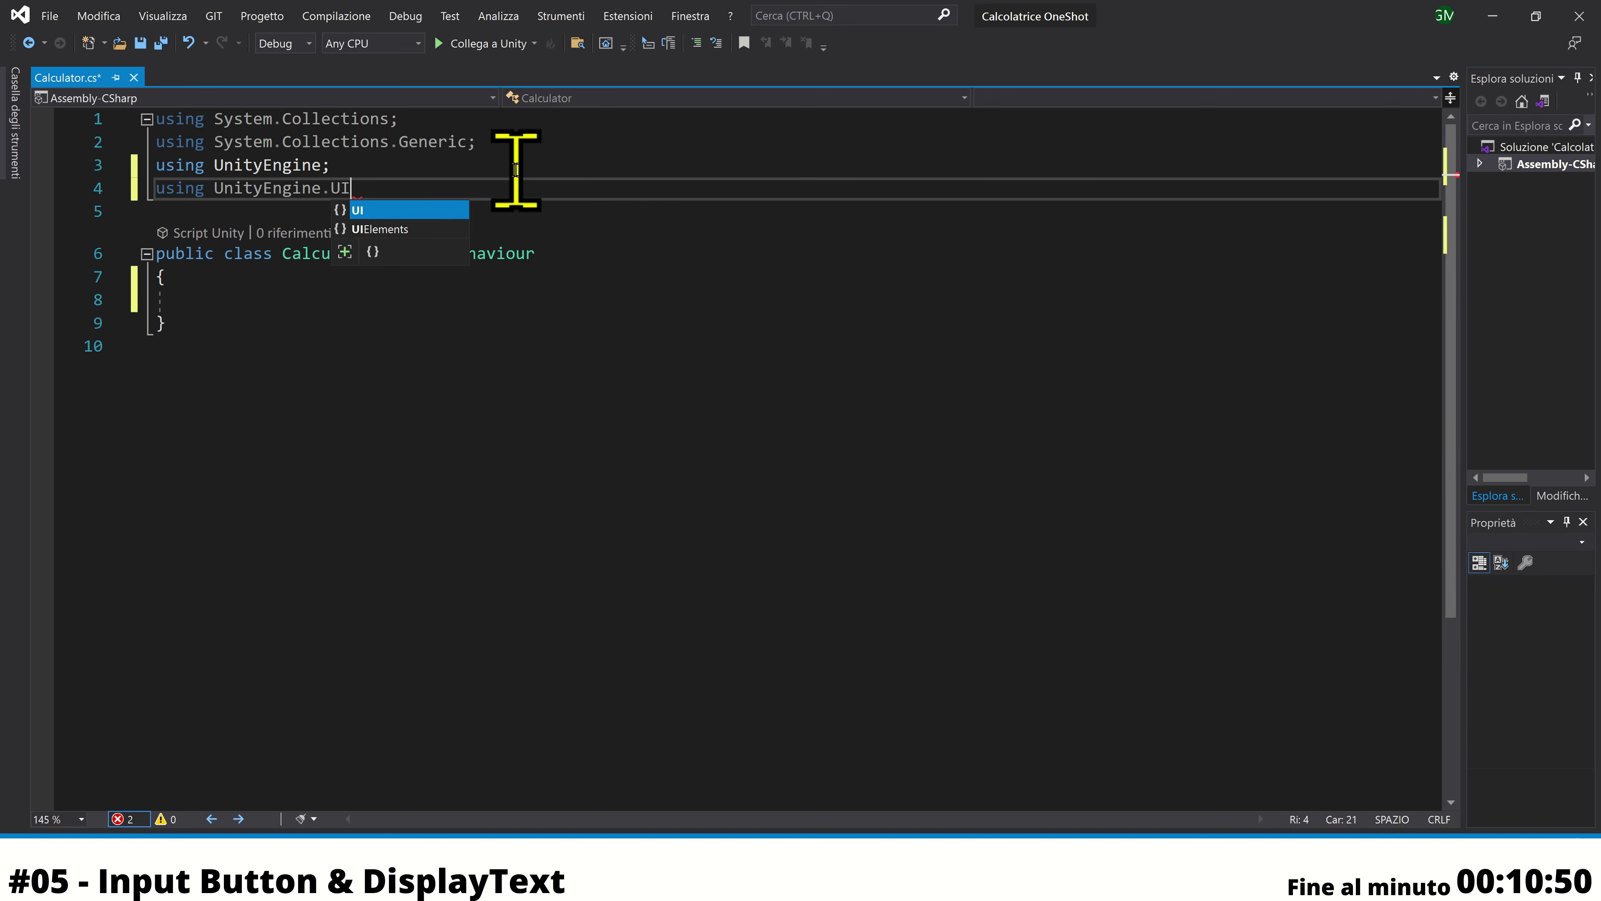
text(;)
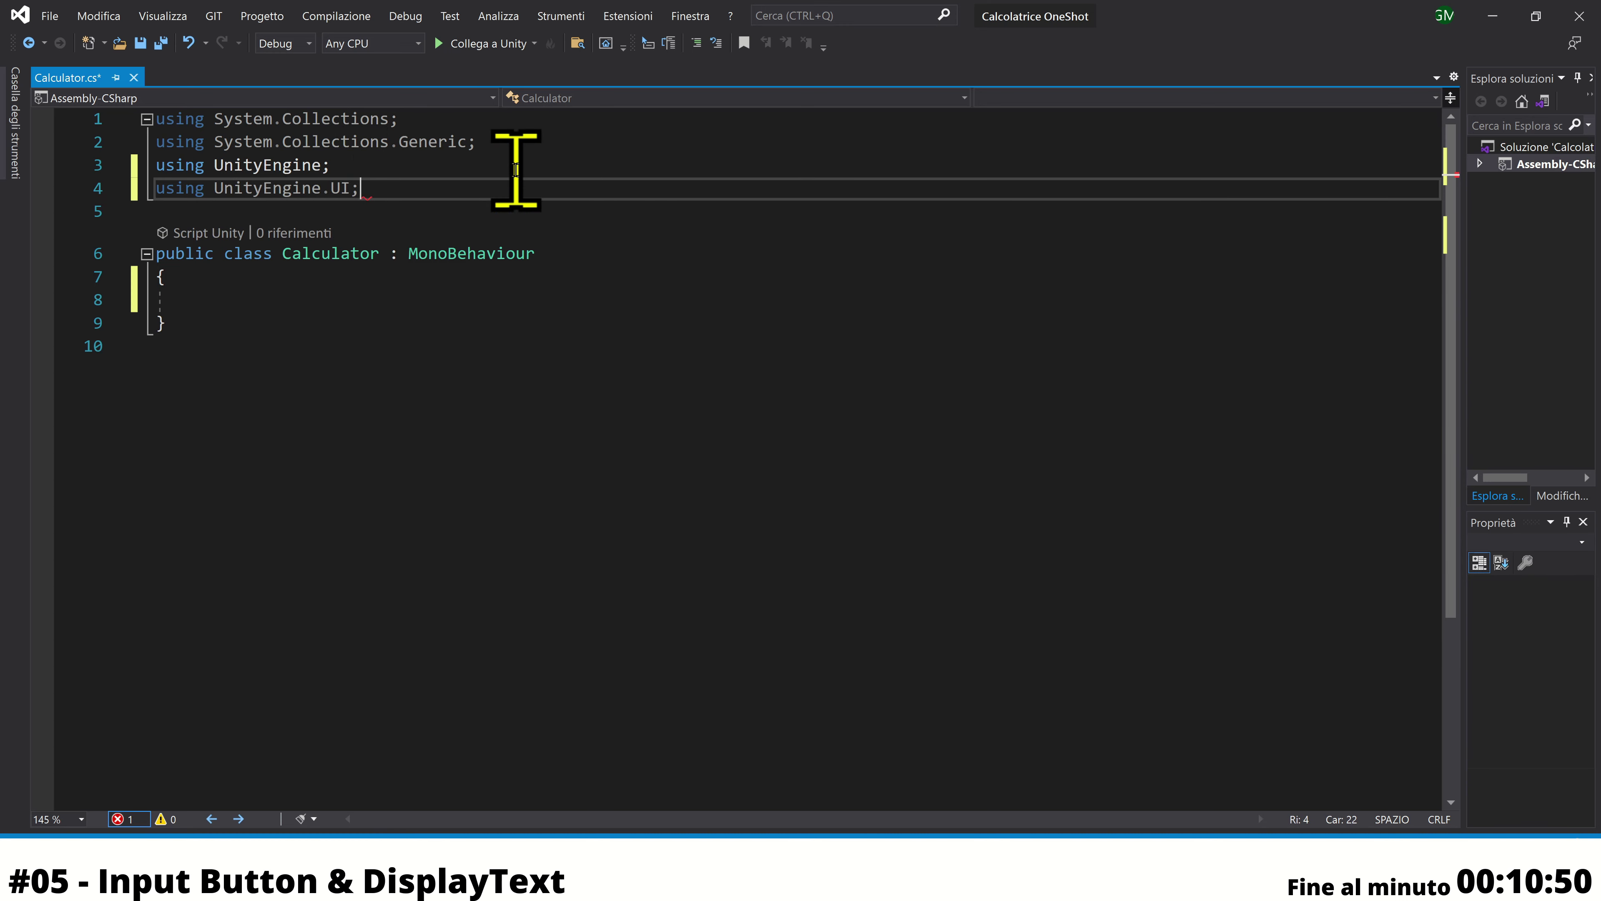
Declare 'public Text displayText;' in the class body, followed by a blank line
click(279, 311)
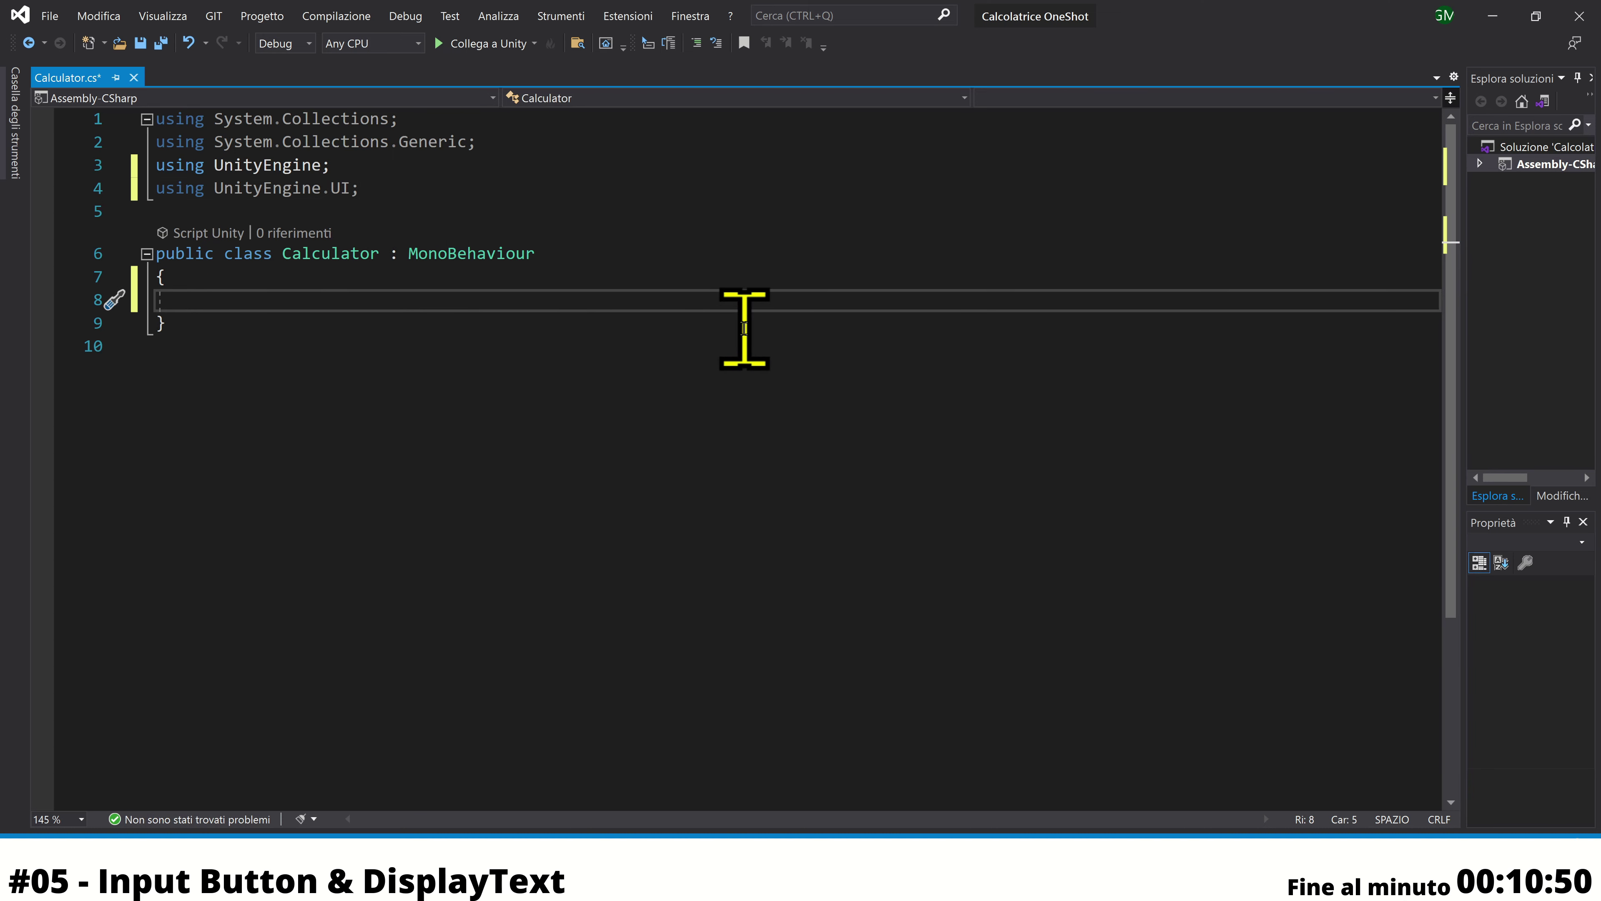
text(public )
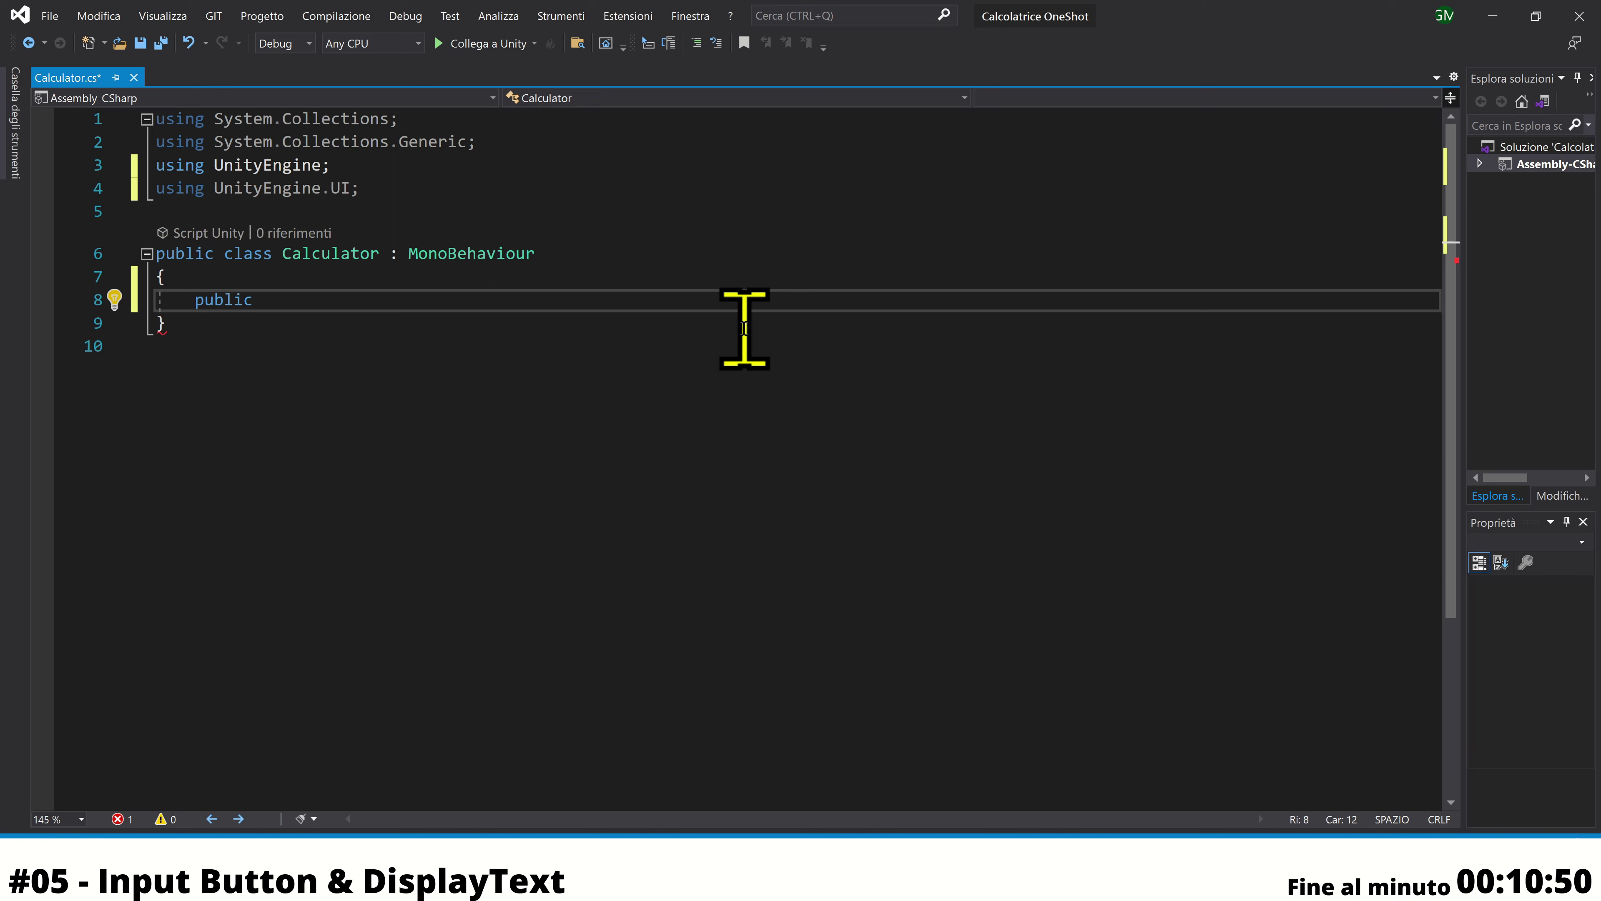
text(Text )
text(display)
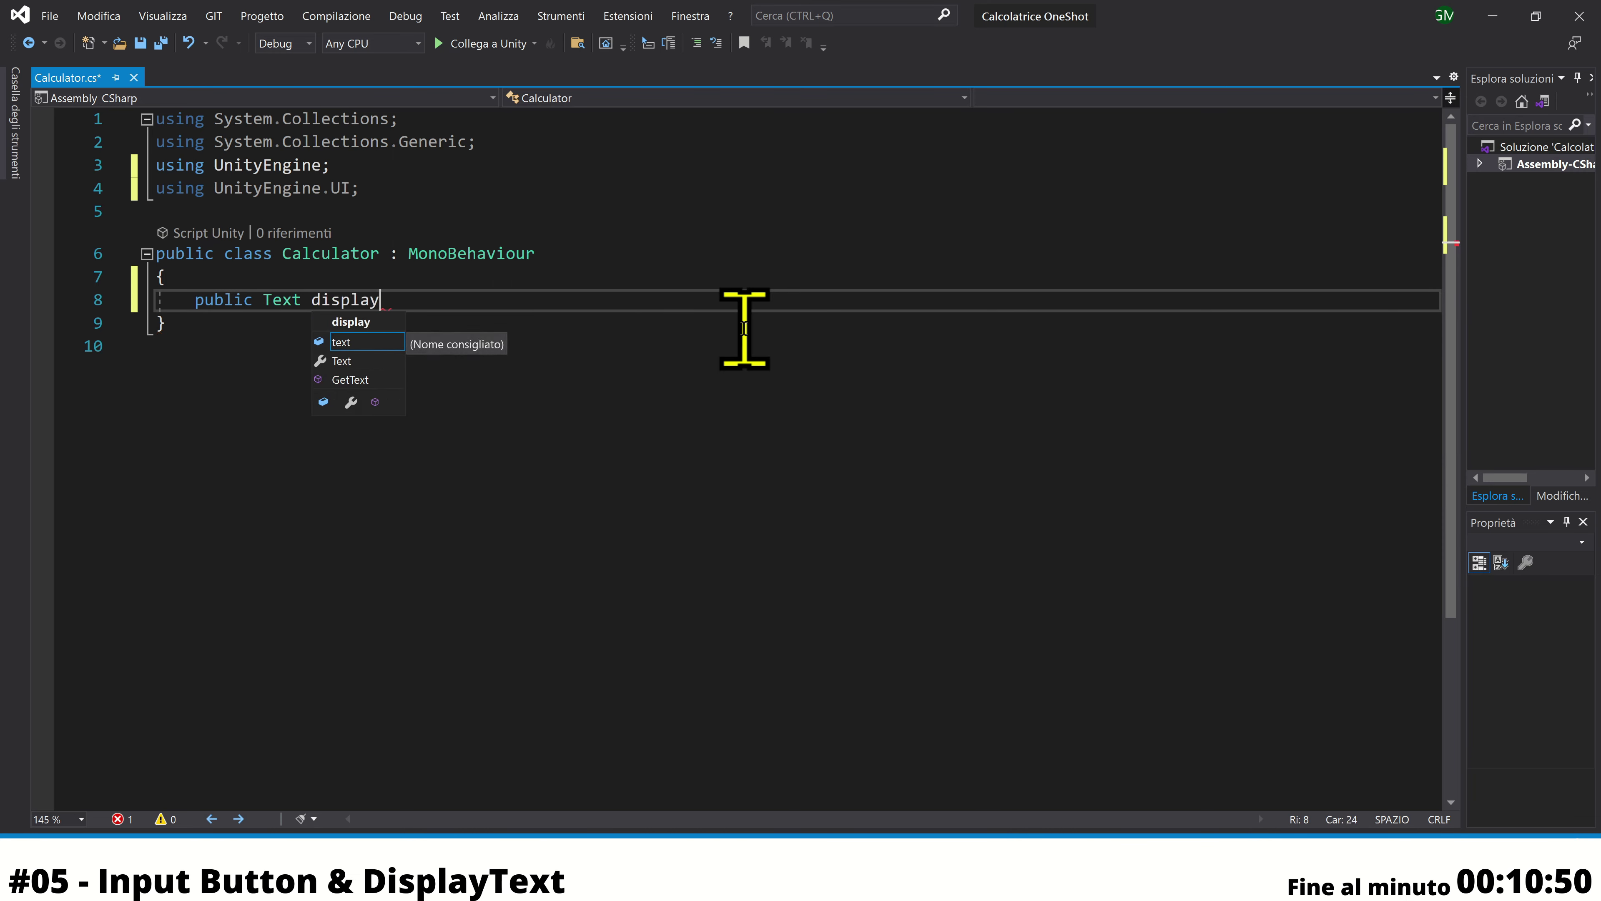
text(Text;)
key(Return)
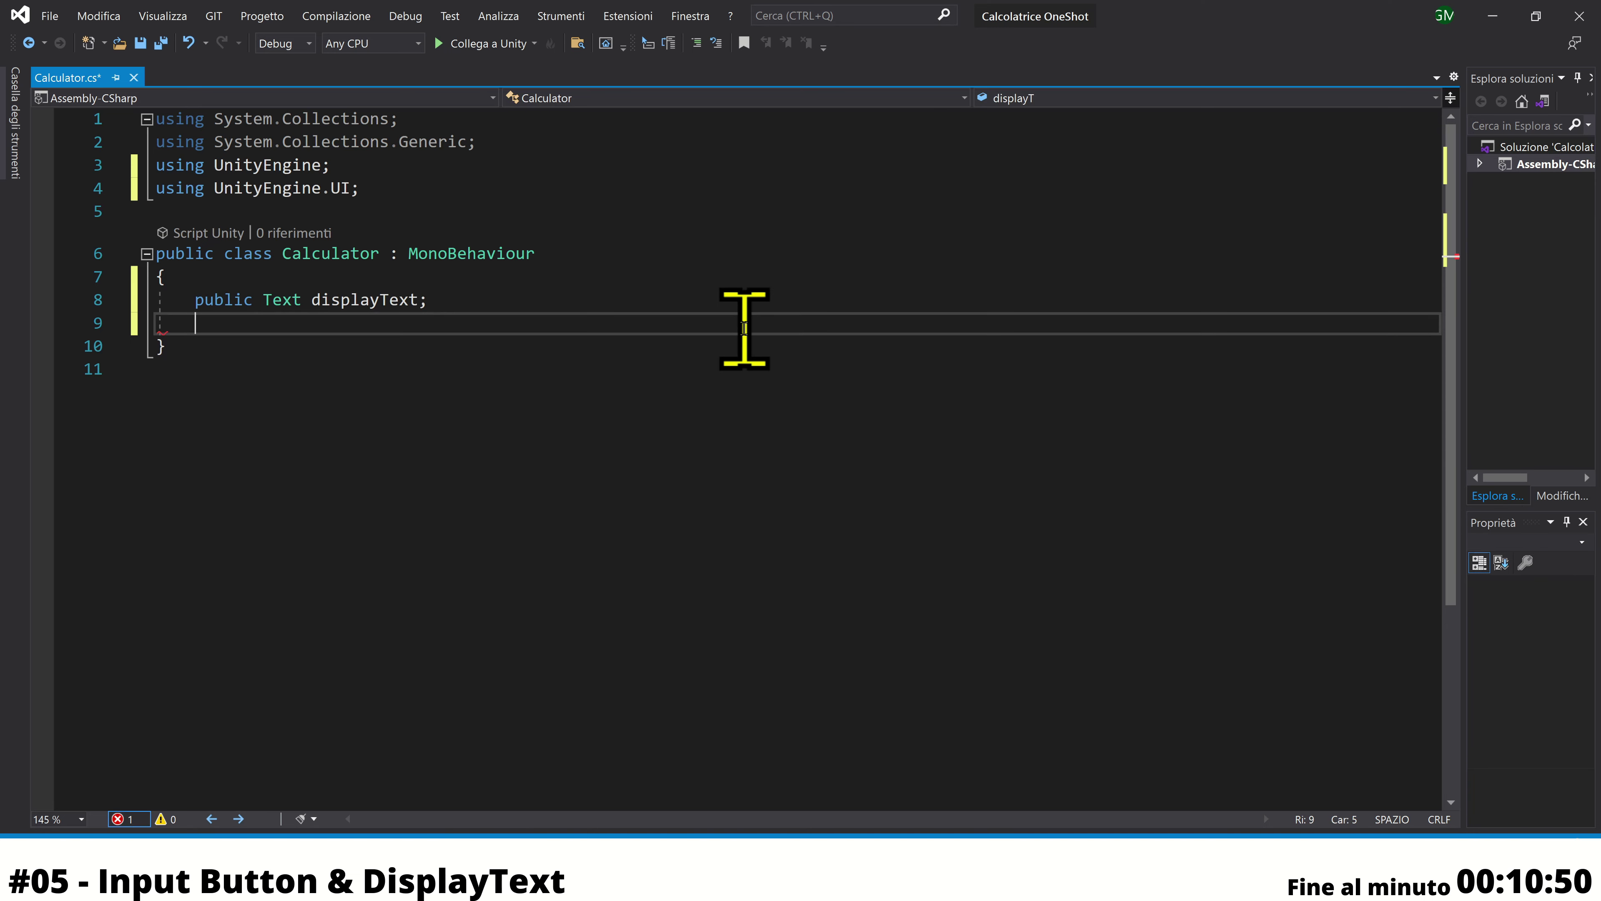
key(Return)
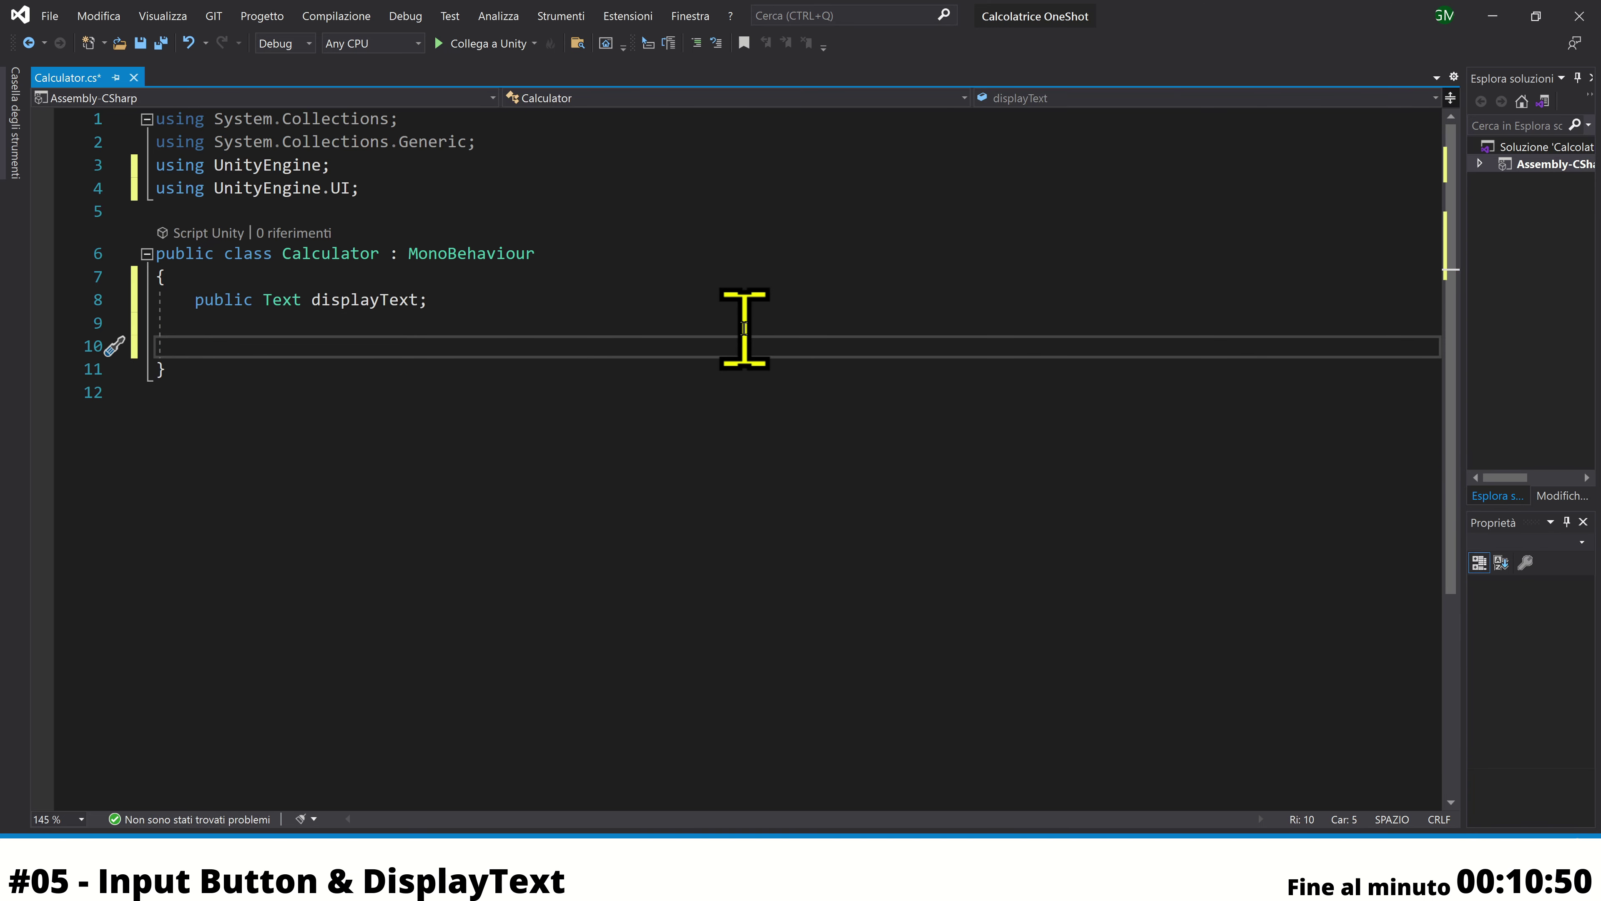
Declare 'public void SetNumber(string value)', replacing the float parameter
text(pu)
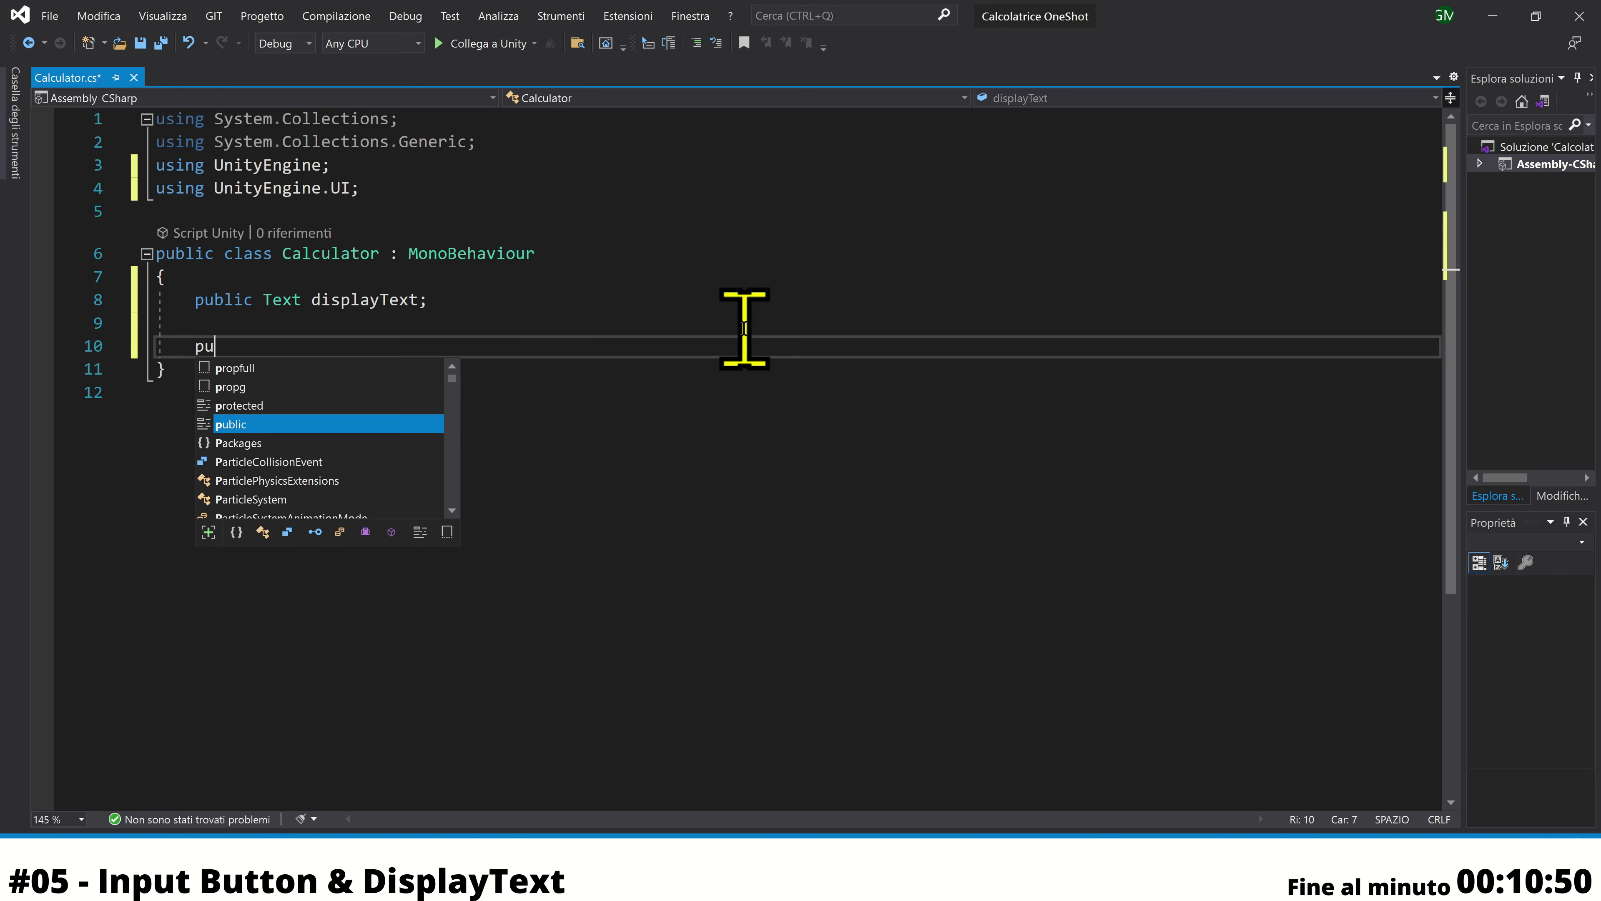
text(blic )
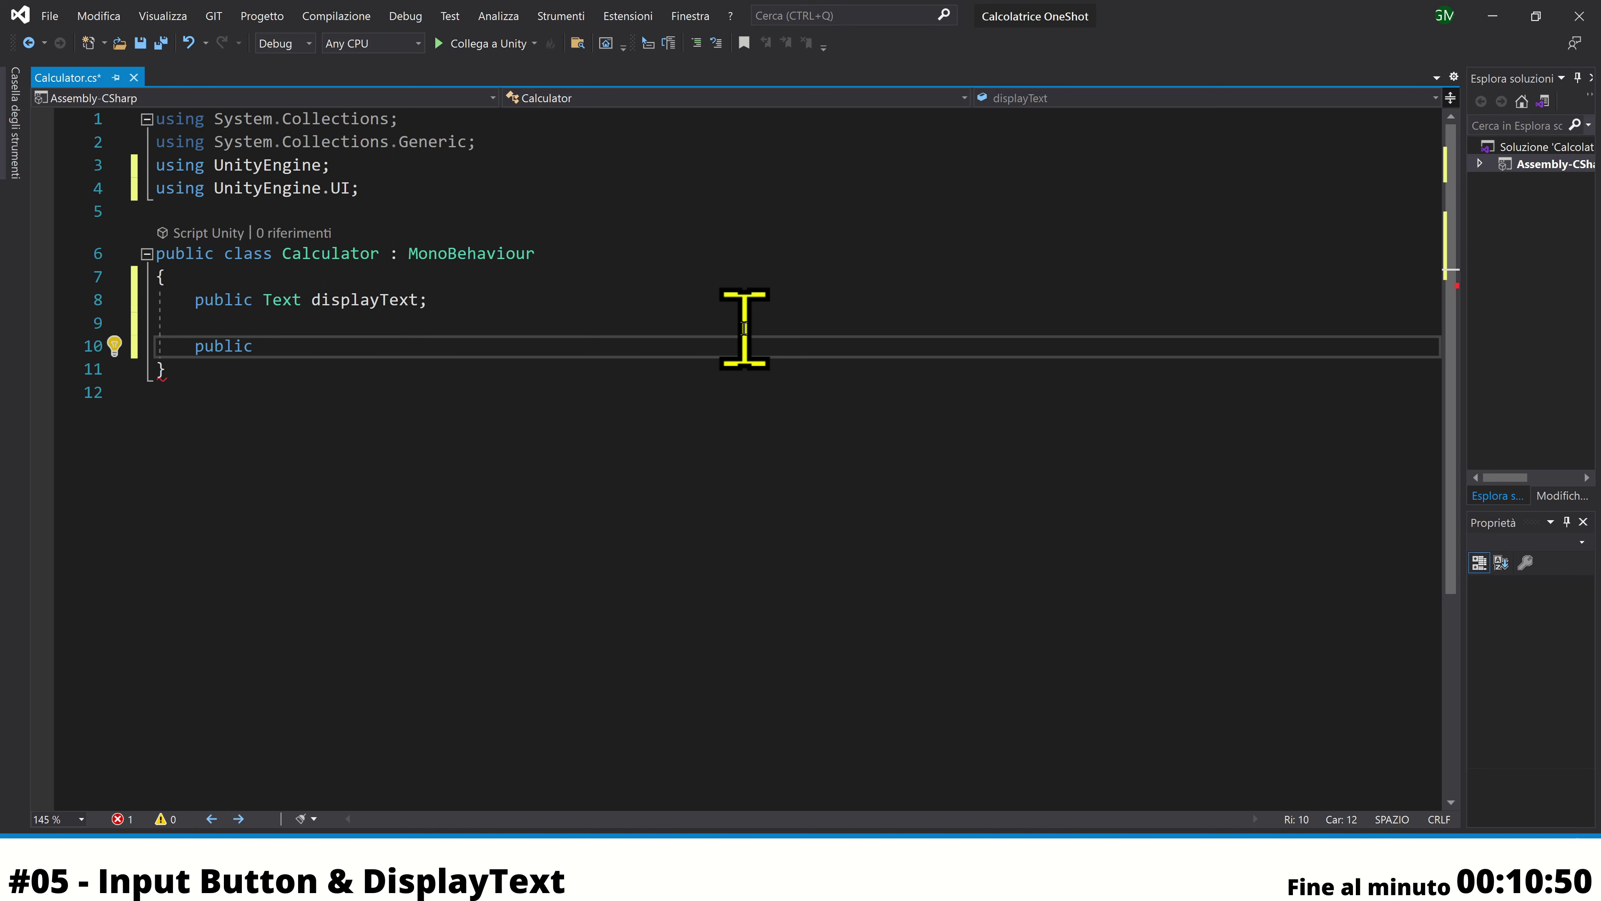
text(void )
text(SetNumb)
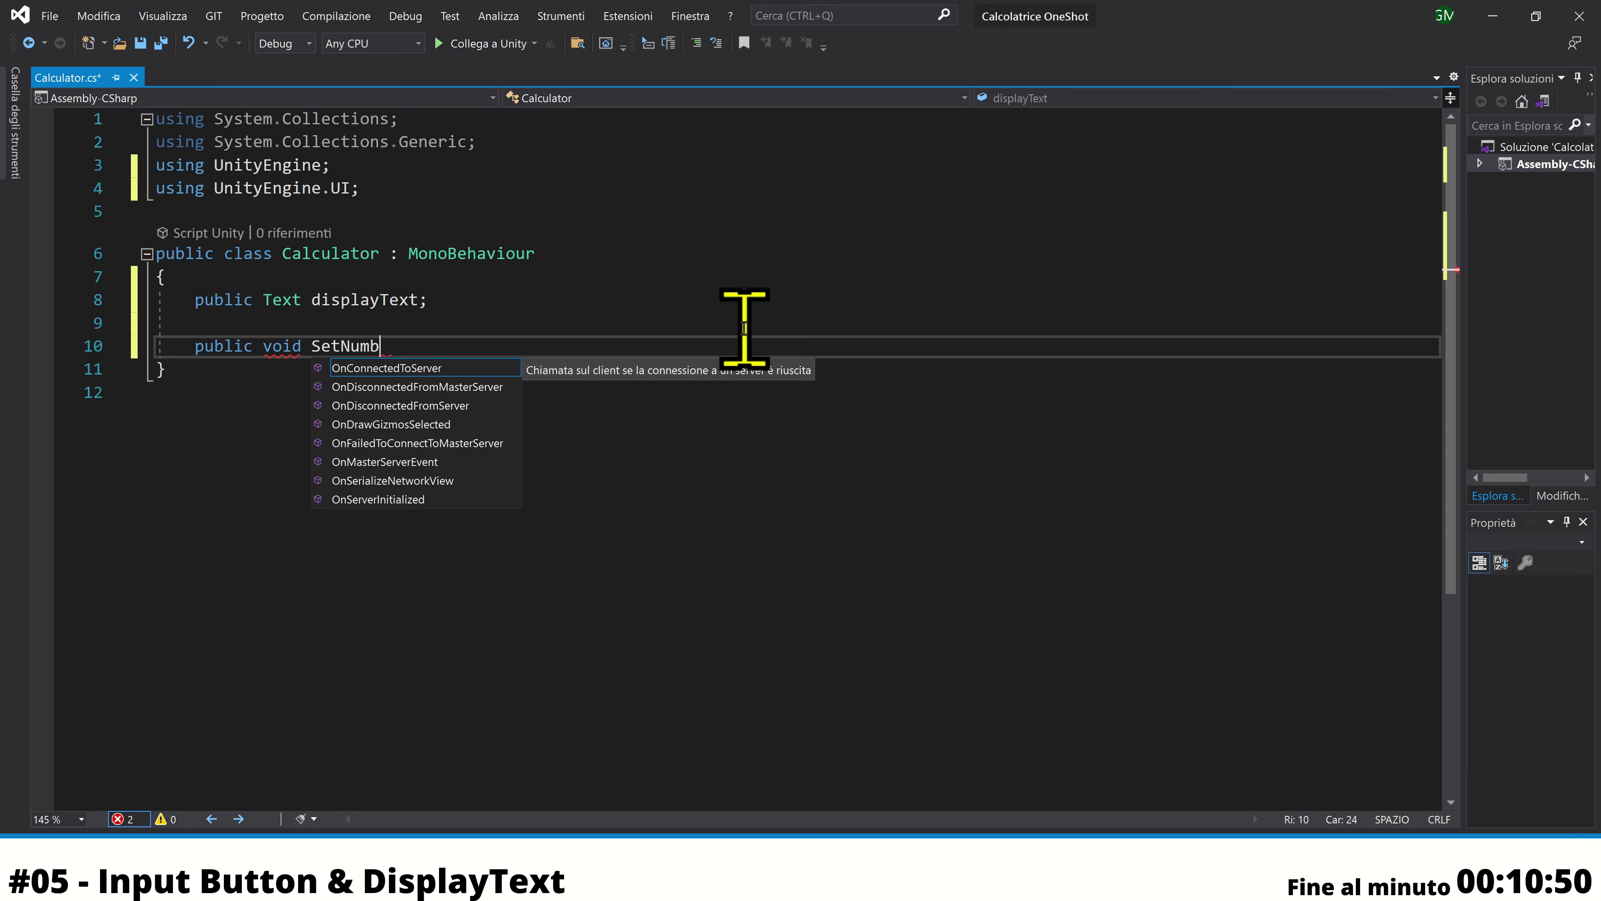
text(er)
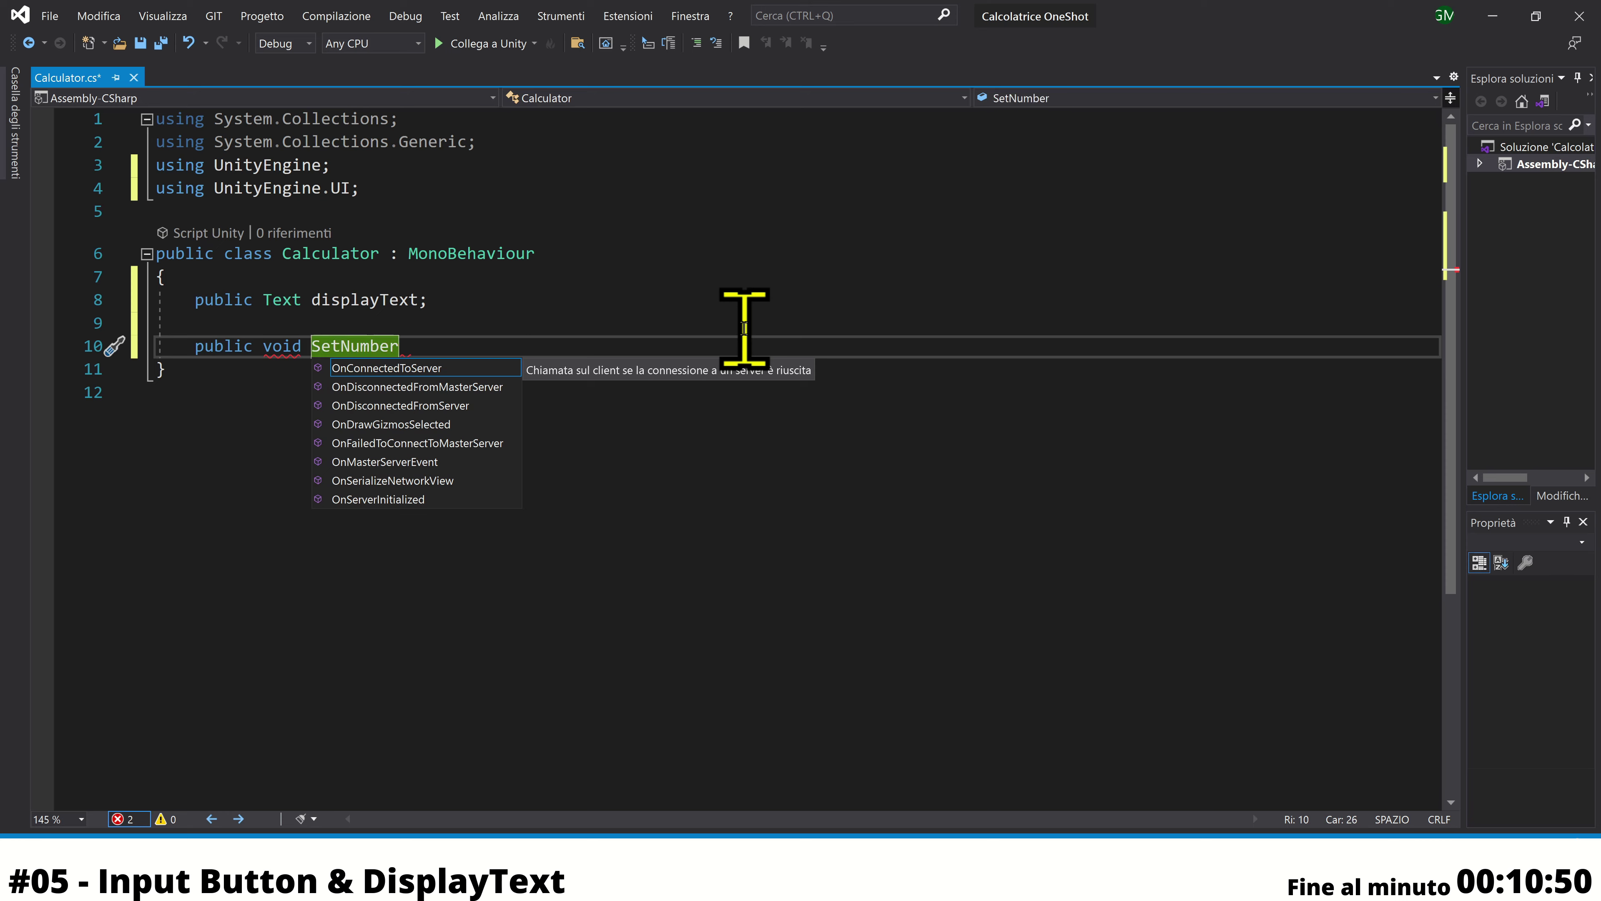
key(Escape)
text(()
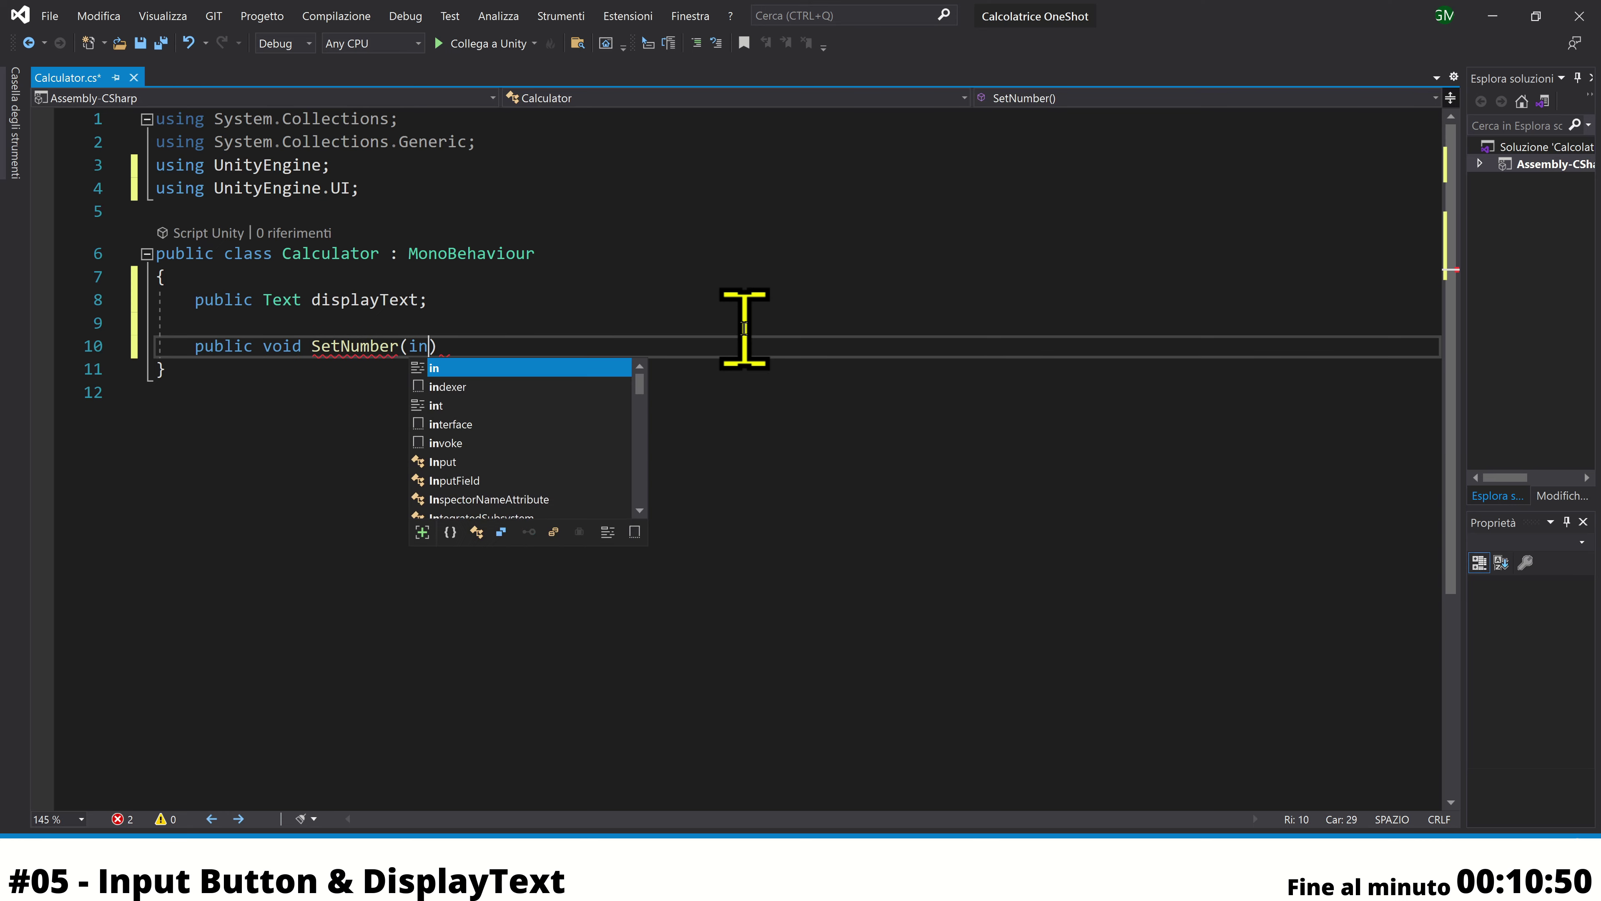
text(float )
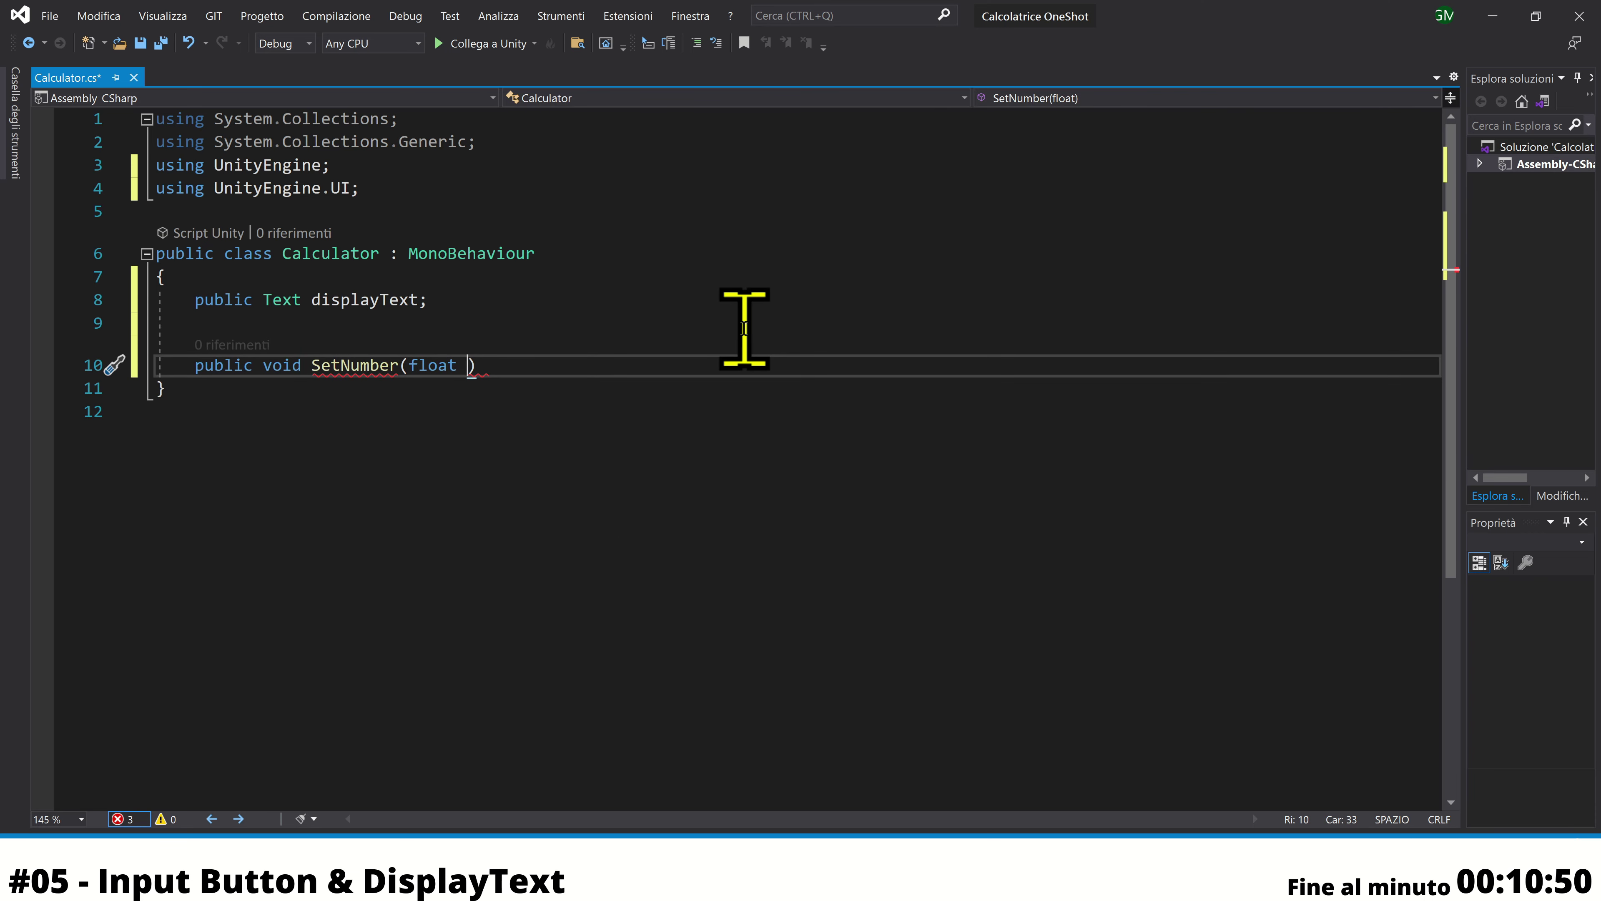
text(number)
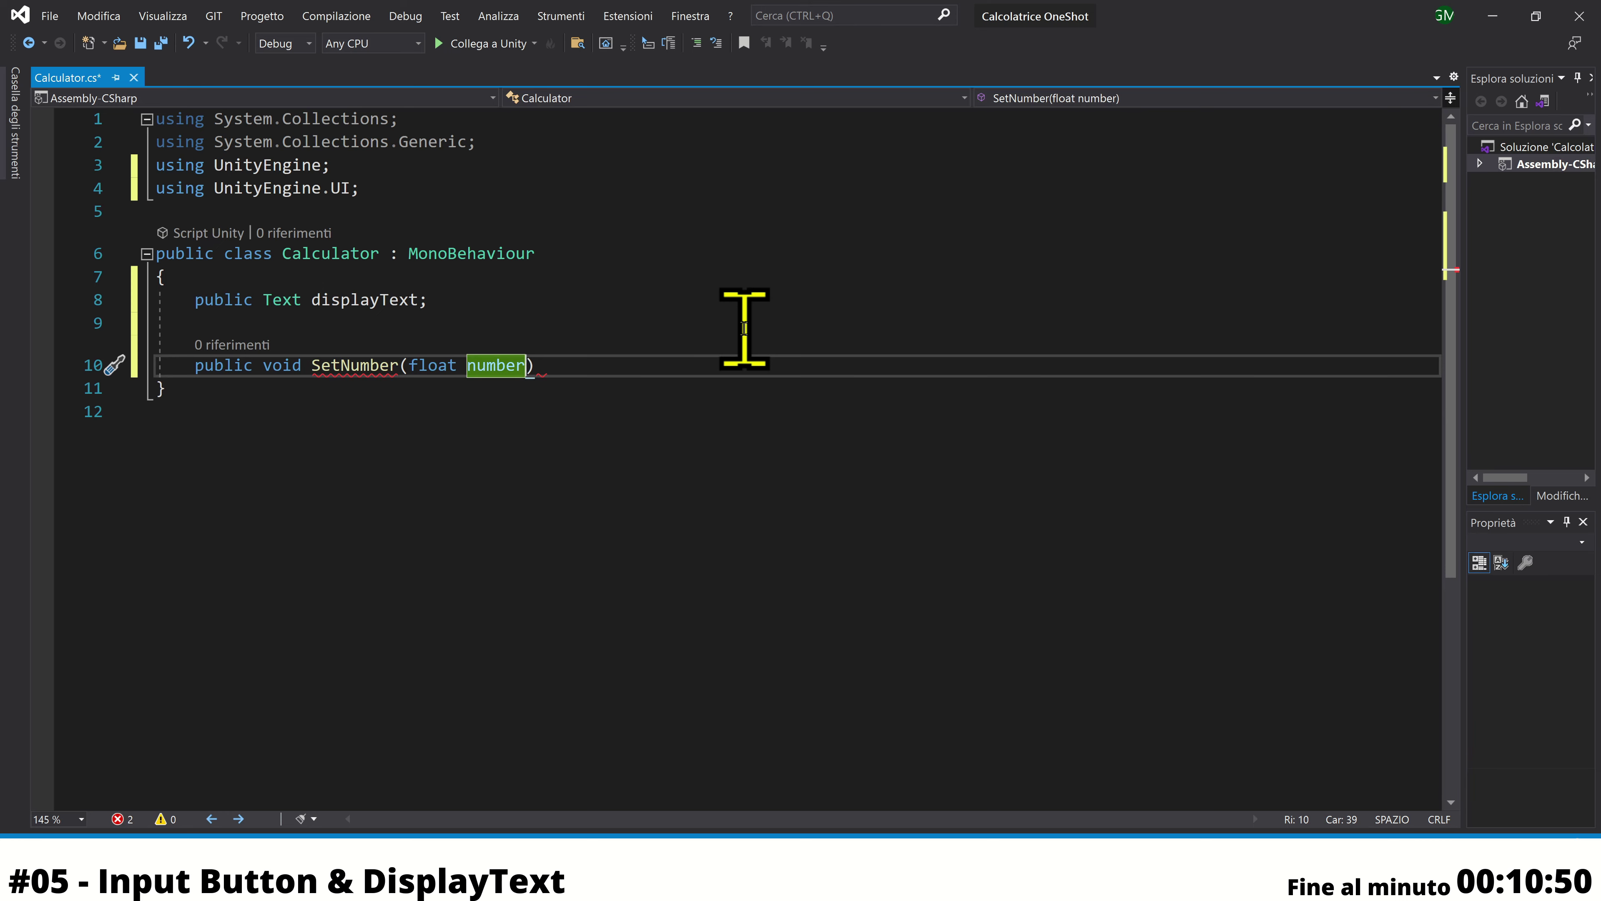
key(BackSpace)
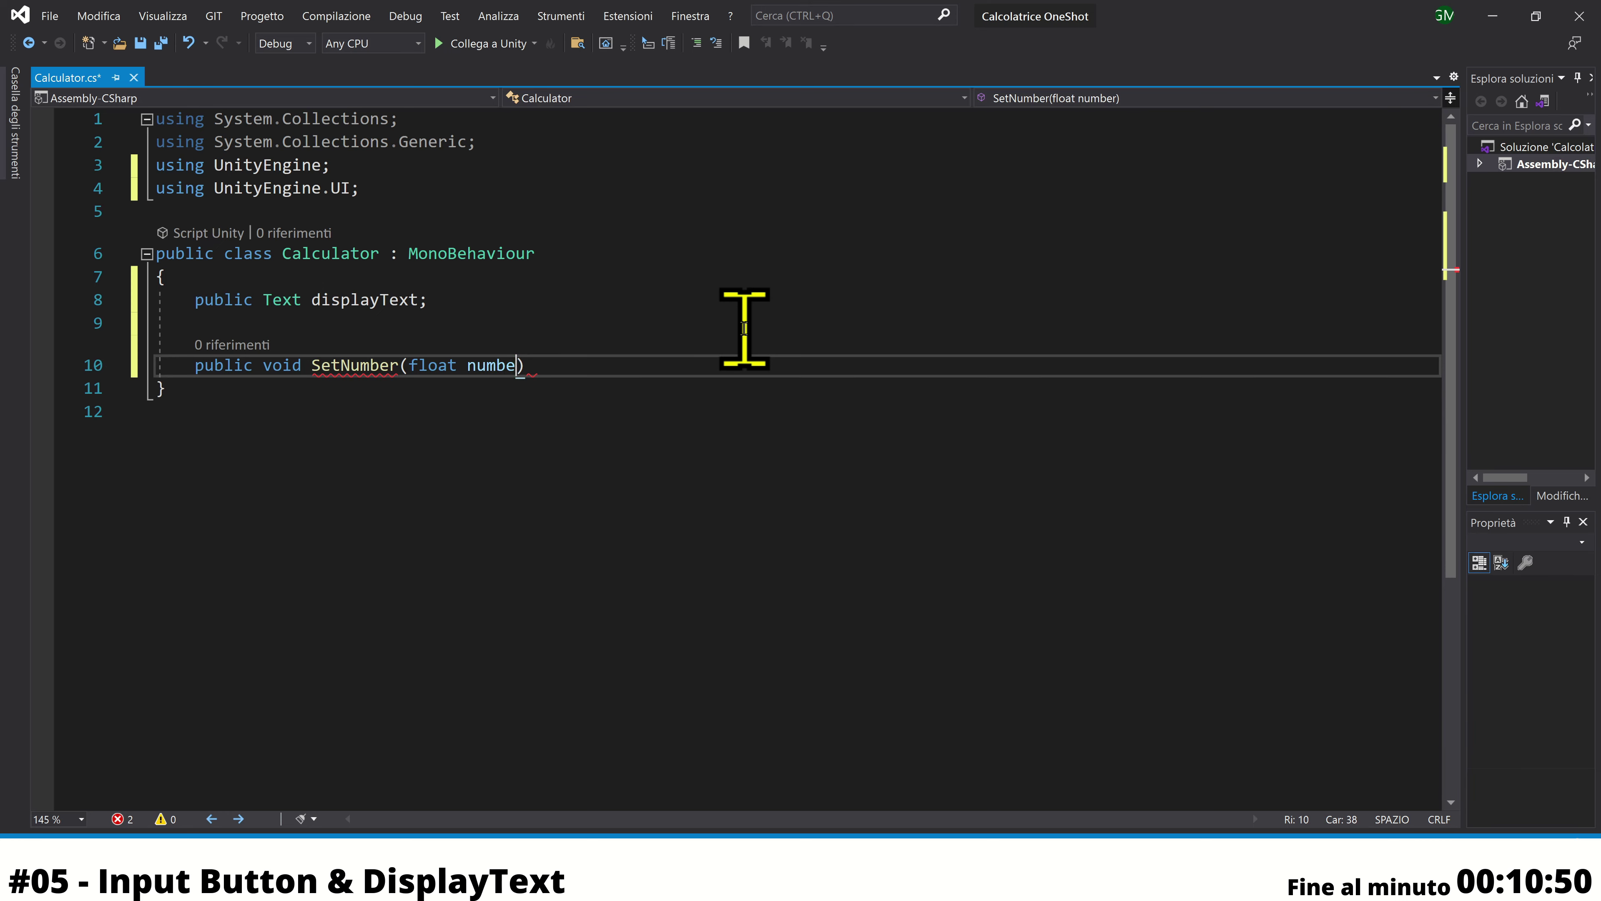
key(BackSpace)
key(BackSpace)
key(BackSpace)
key(BackSpace)
key(BackSpace)
key(BackSpace)
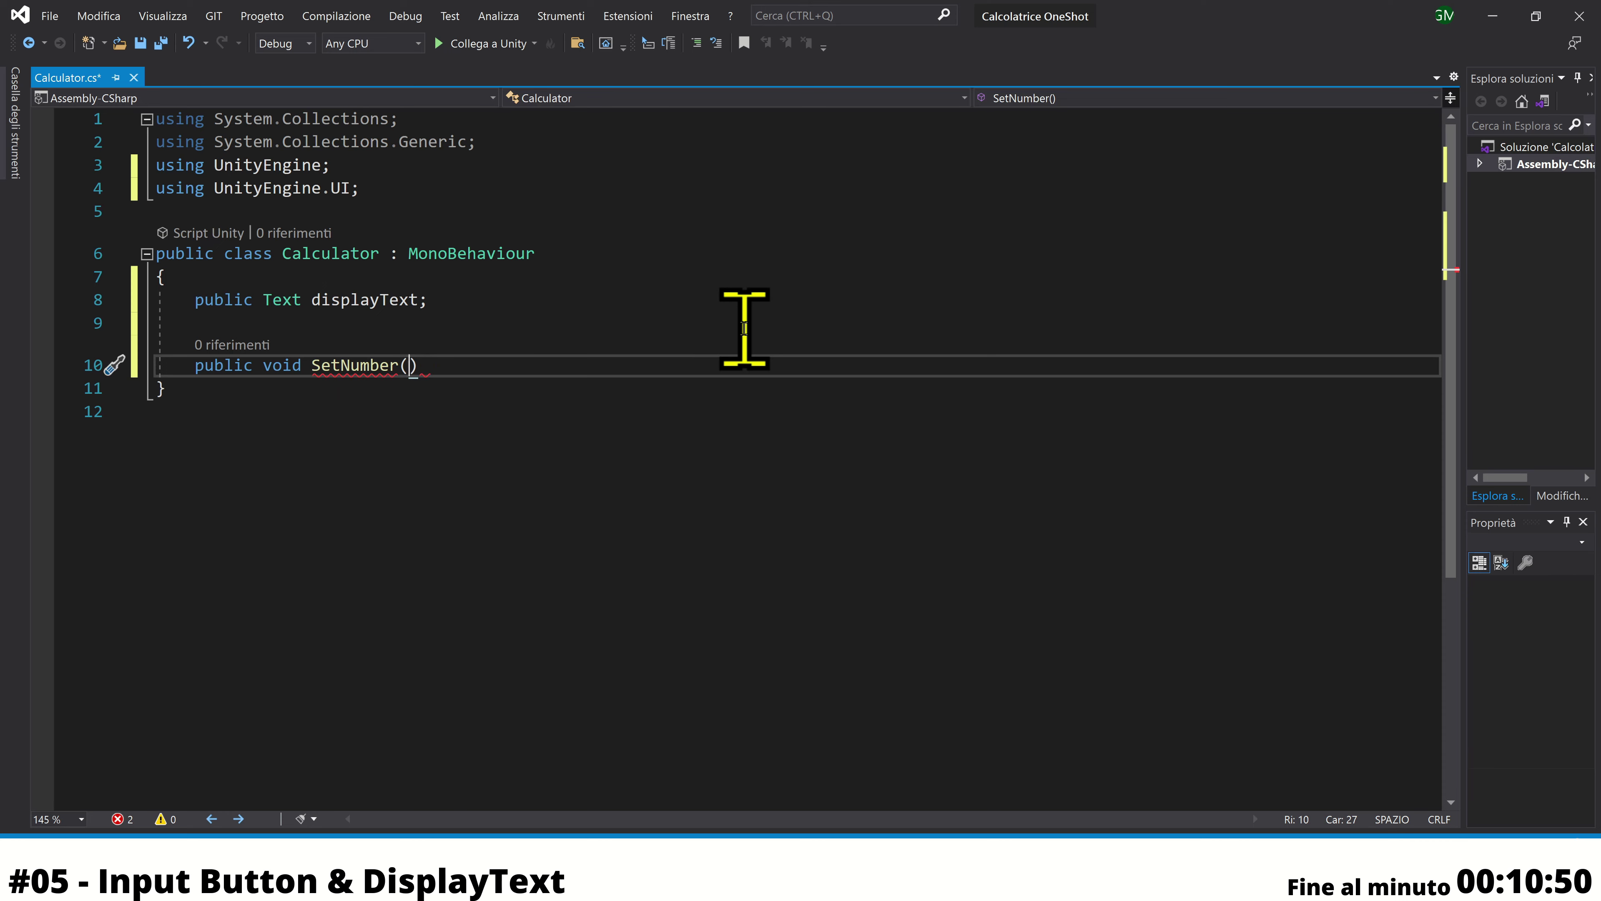
text(string )
text(value))
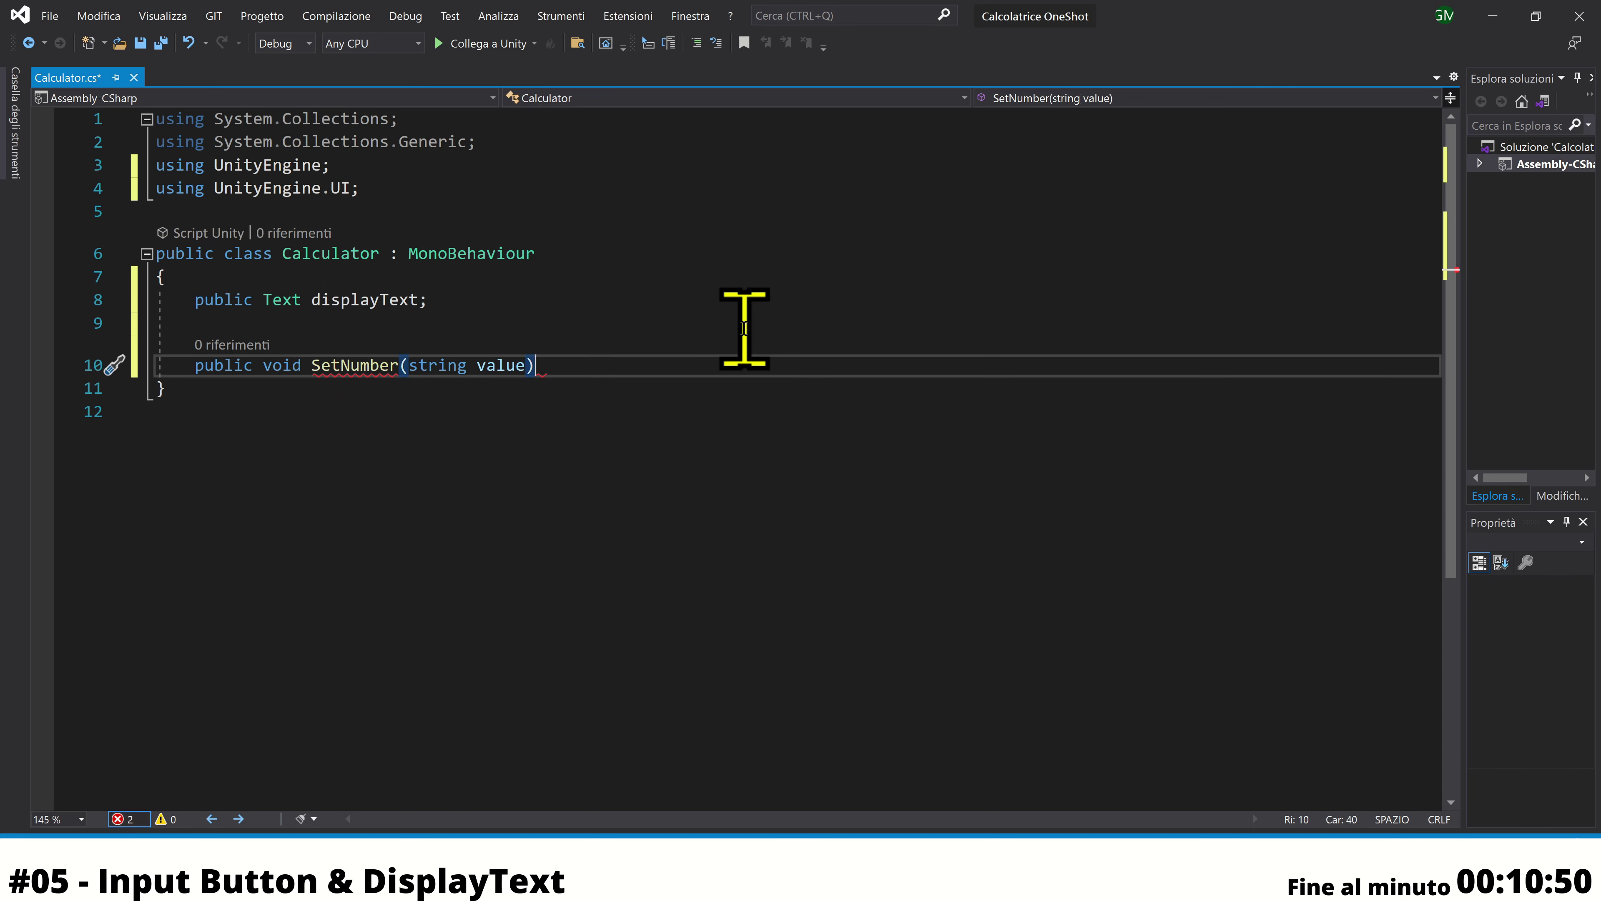
text({)
key(Return)
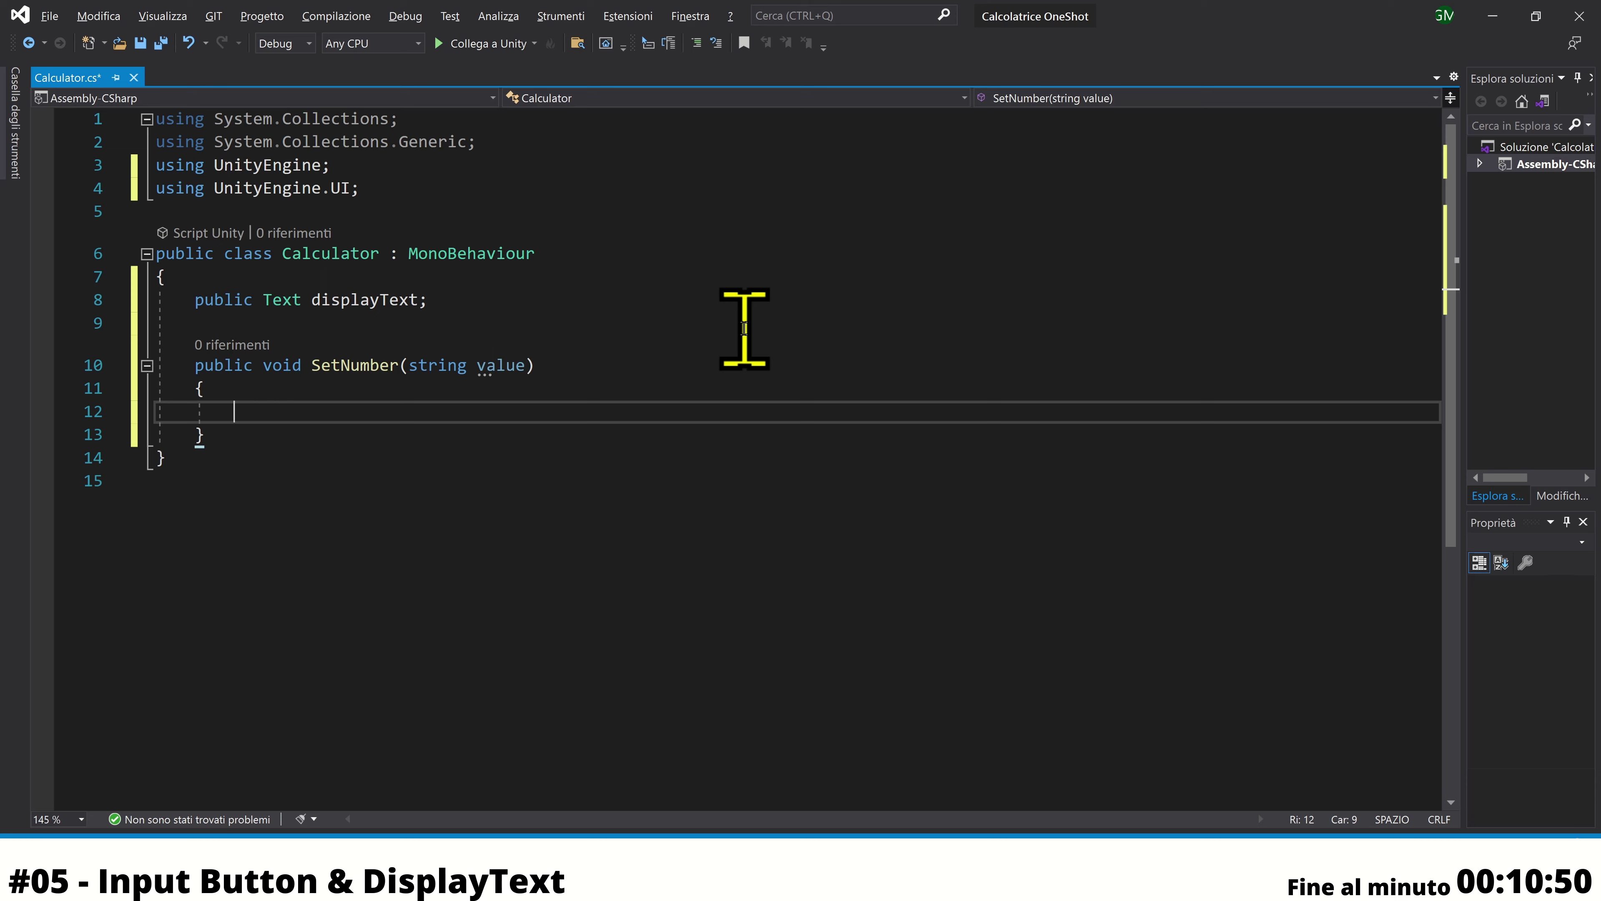
Give SetNumber the body 'displayText.text = displayText.text + value;' and save Calculator.cs
text(dis)
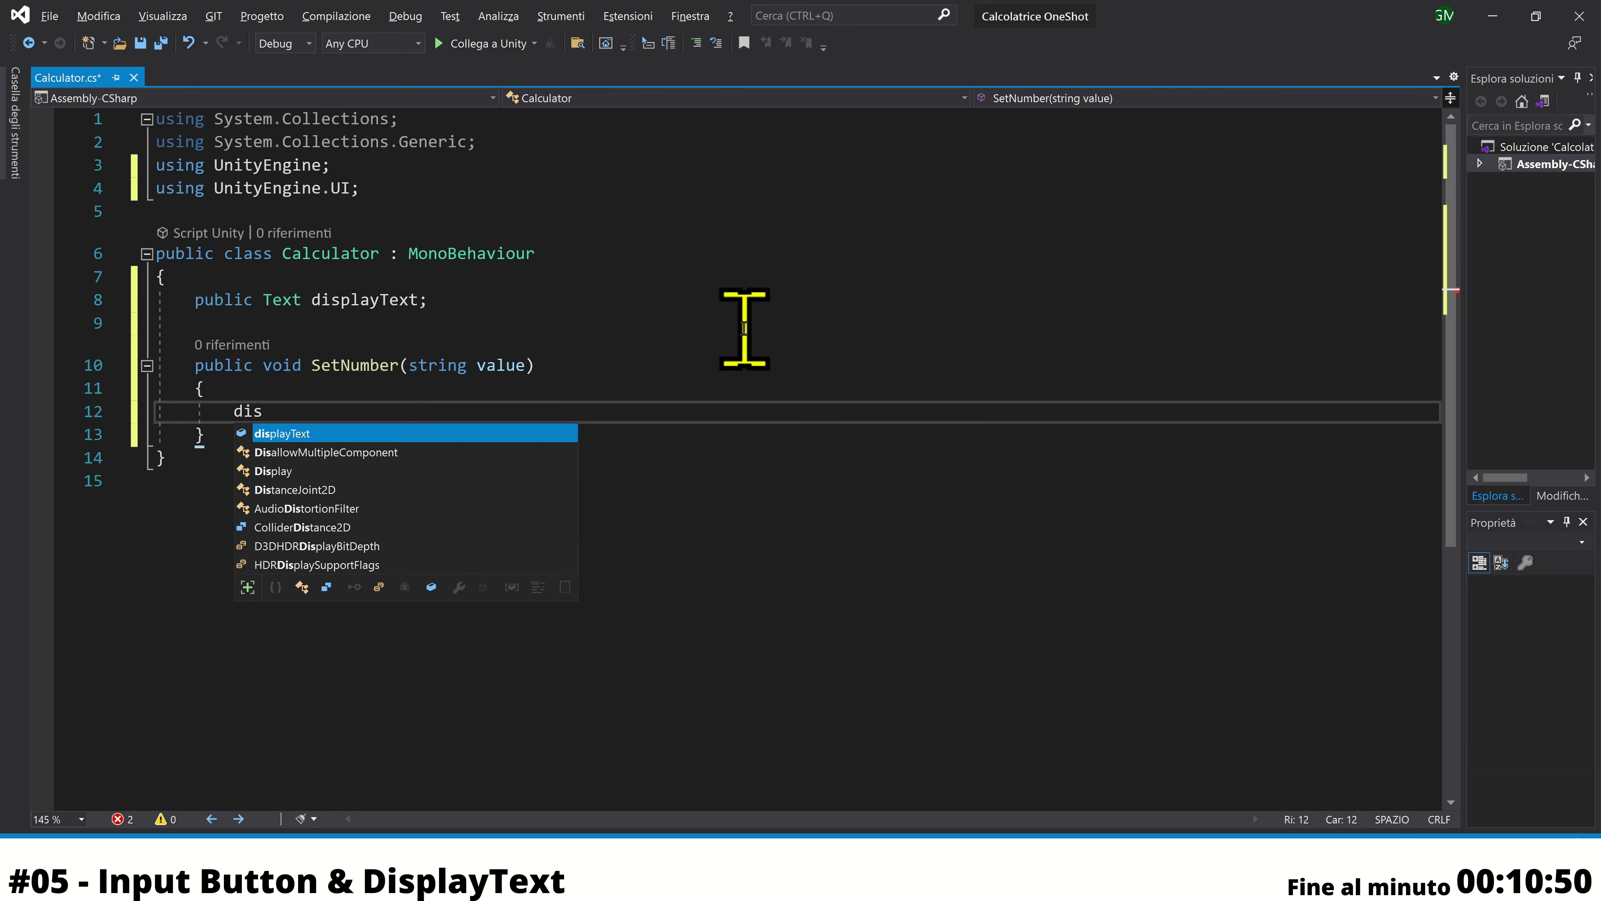
key(Tab)
text(.)
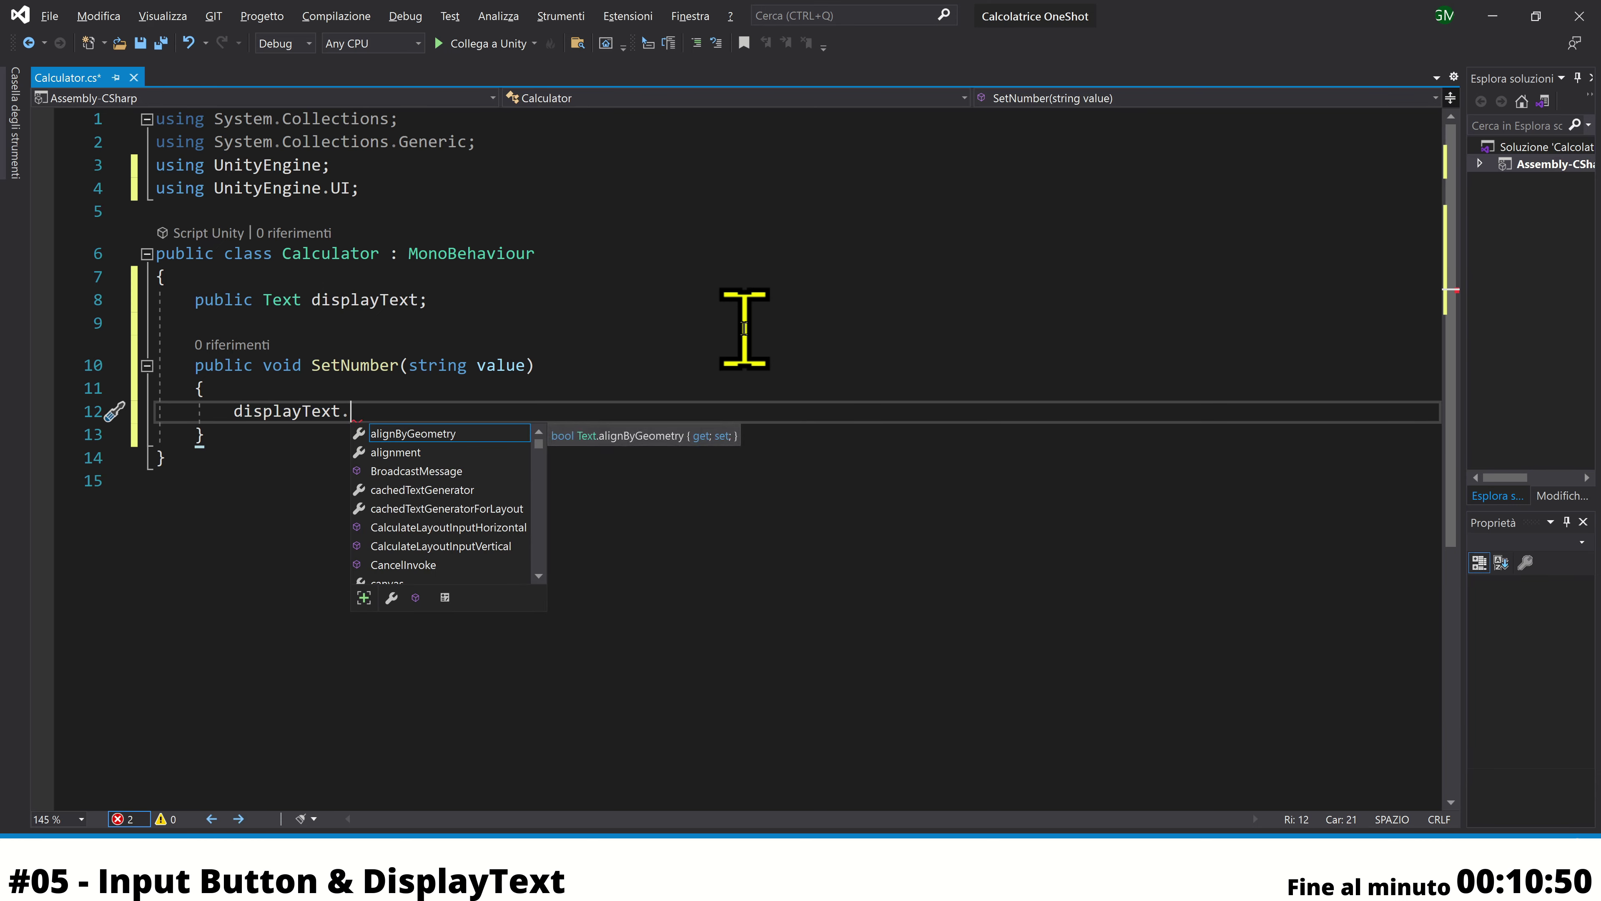
text(t)
key(Tab)
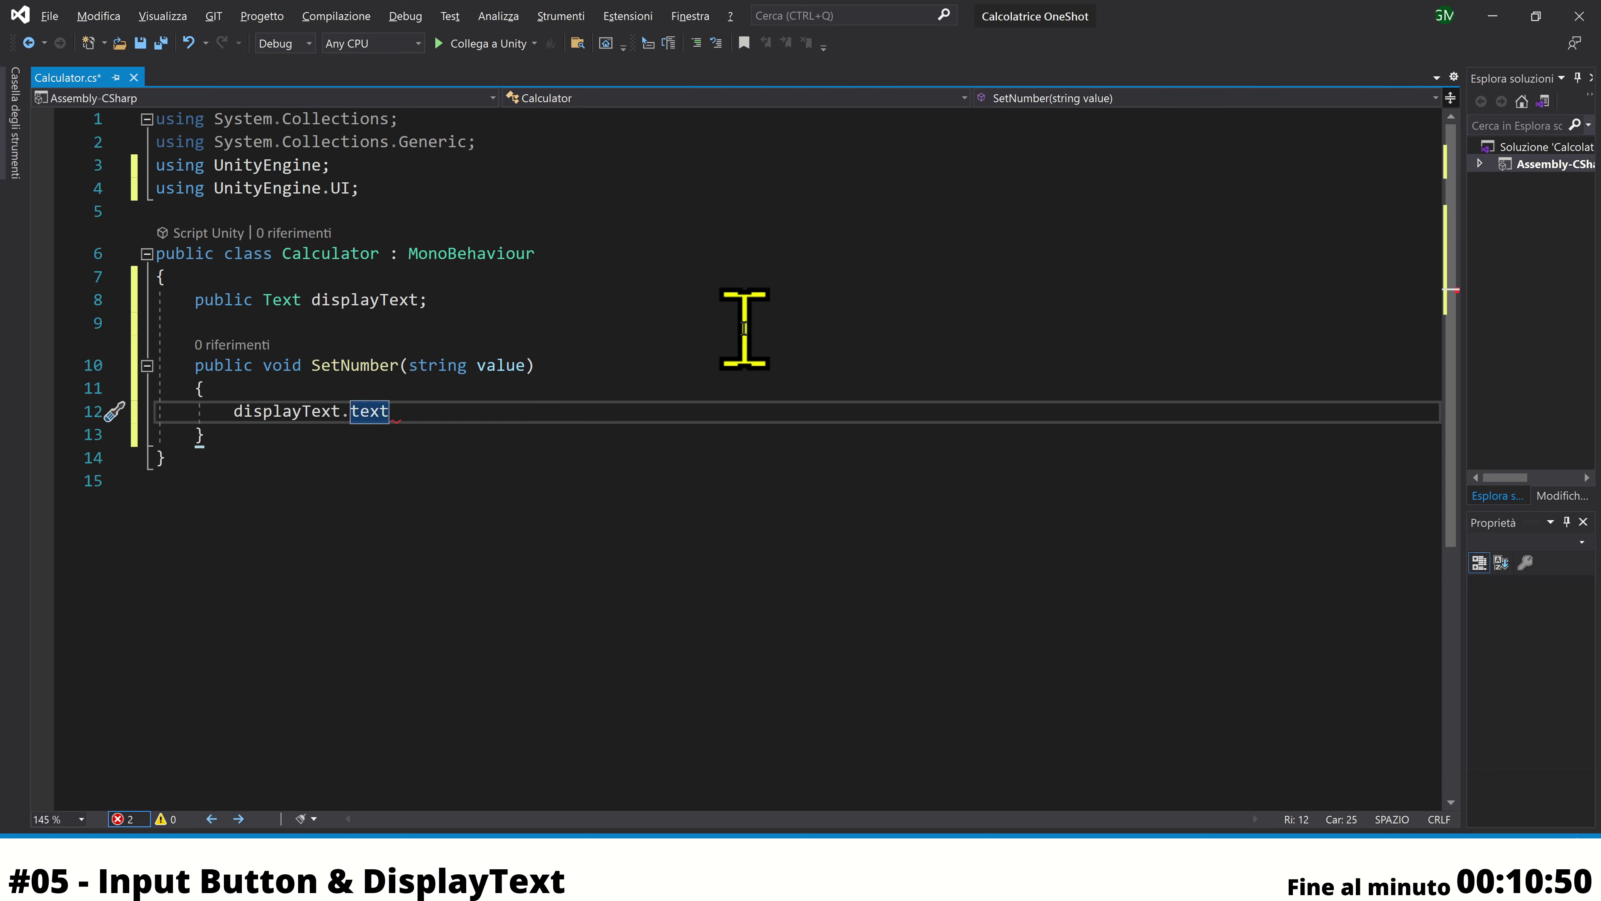
text(= d)
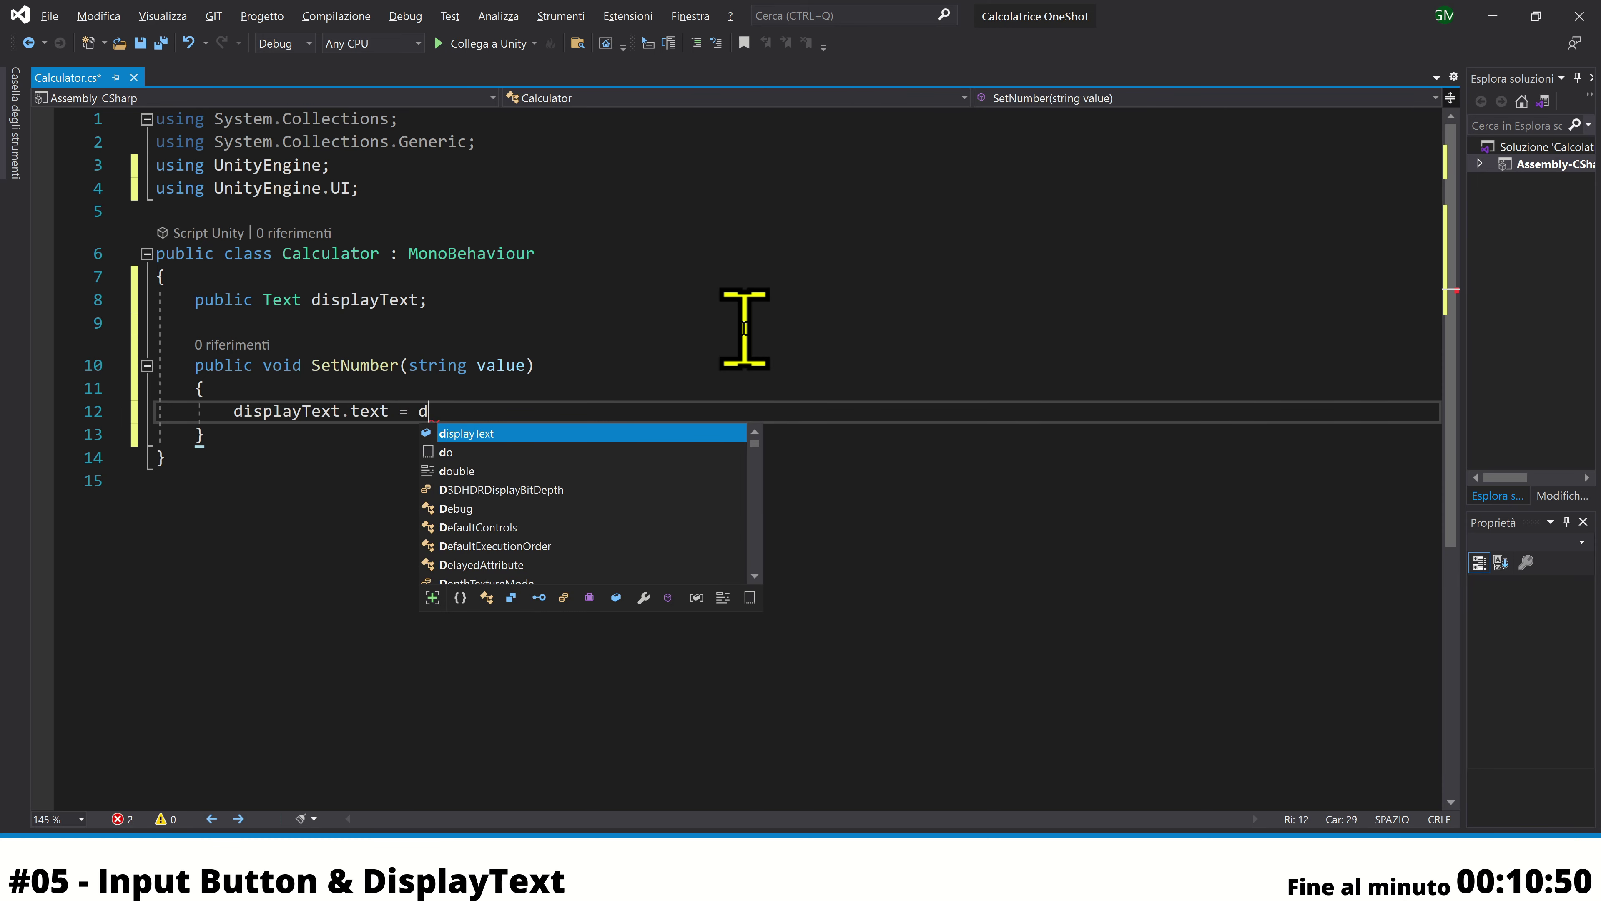
key(Tab)
text(.)
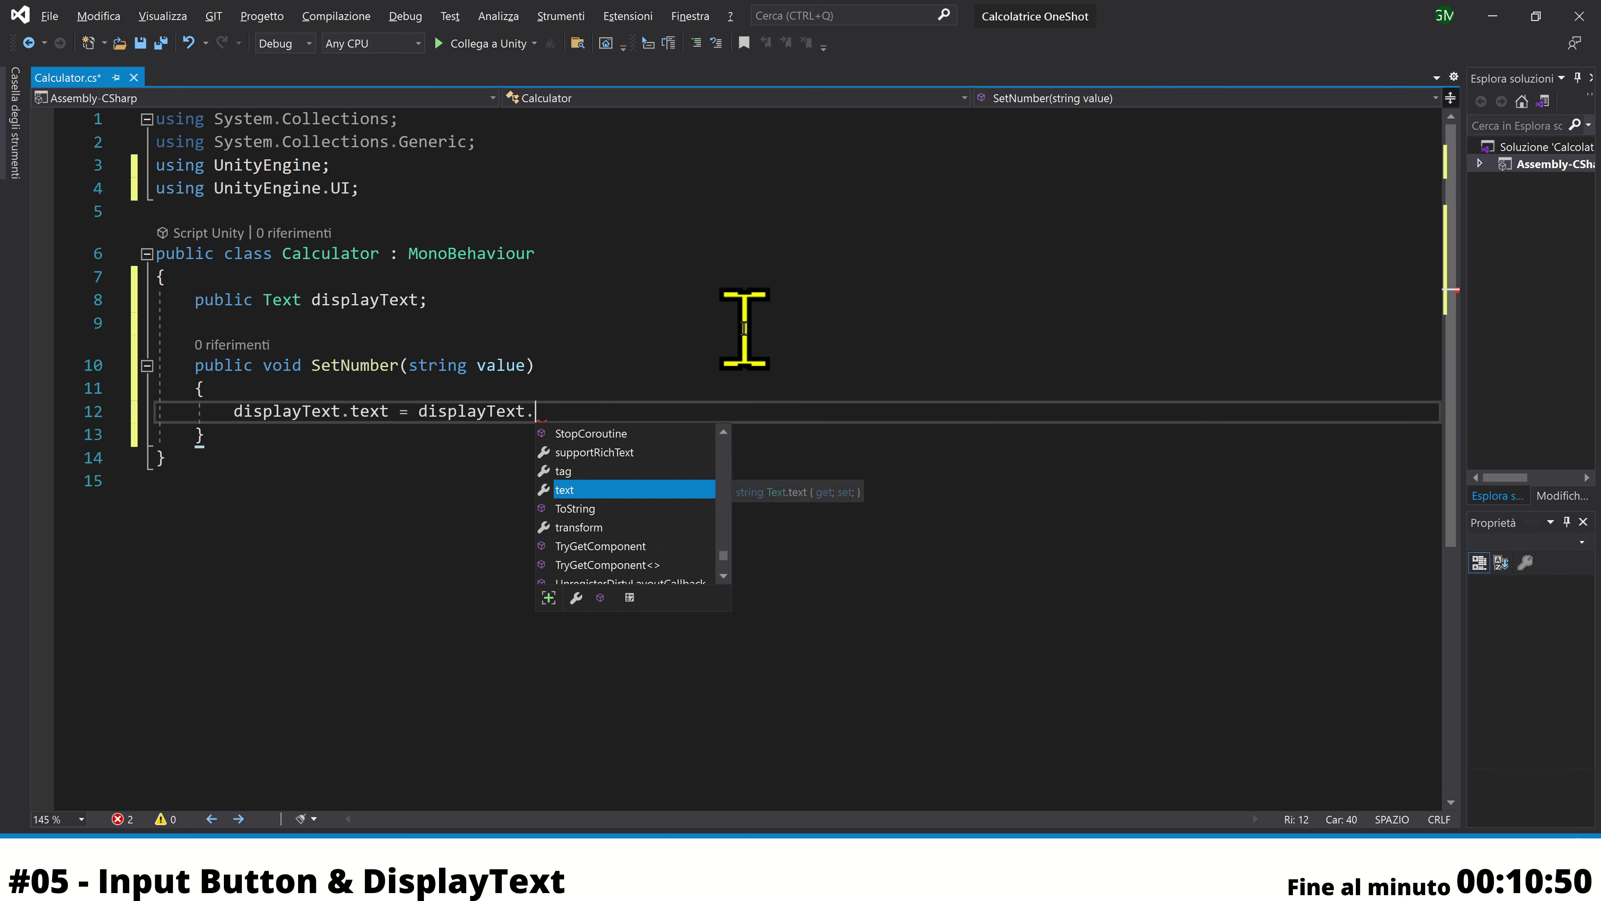
key(Up)
key(Tab)
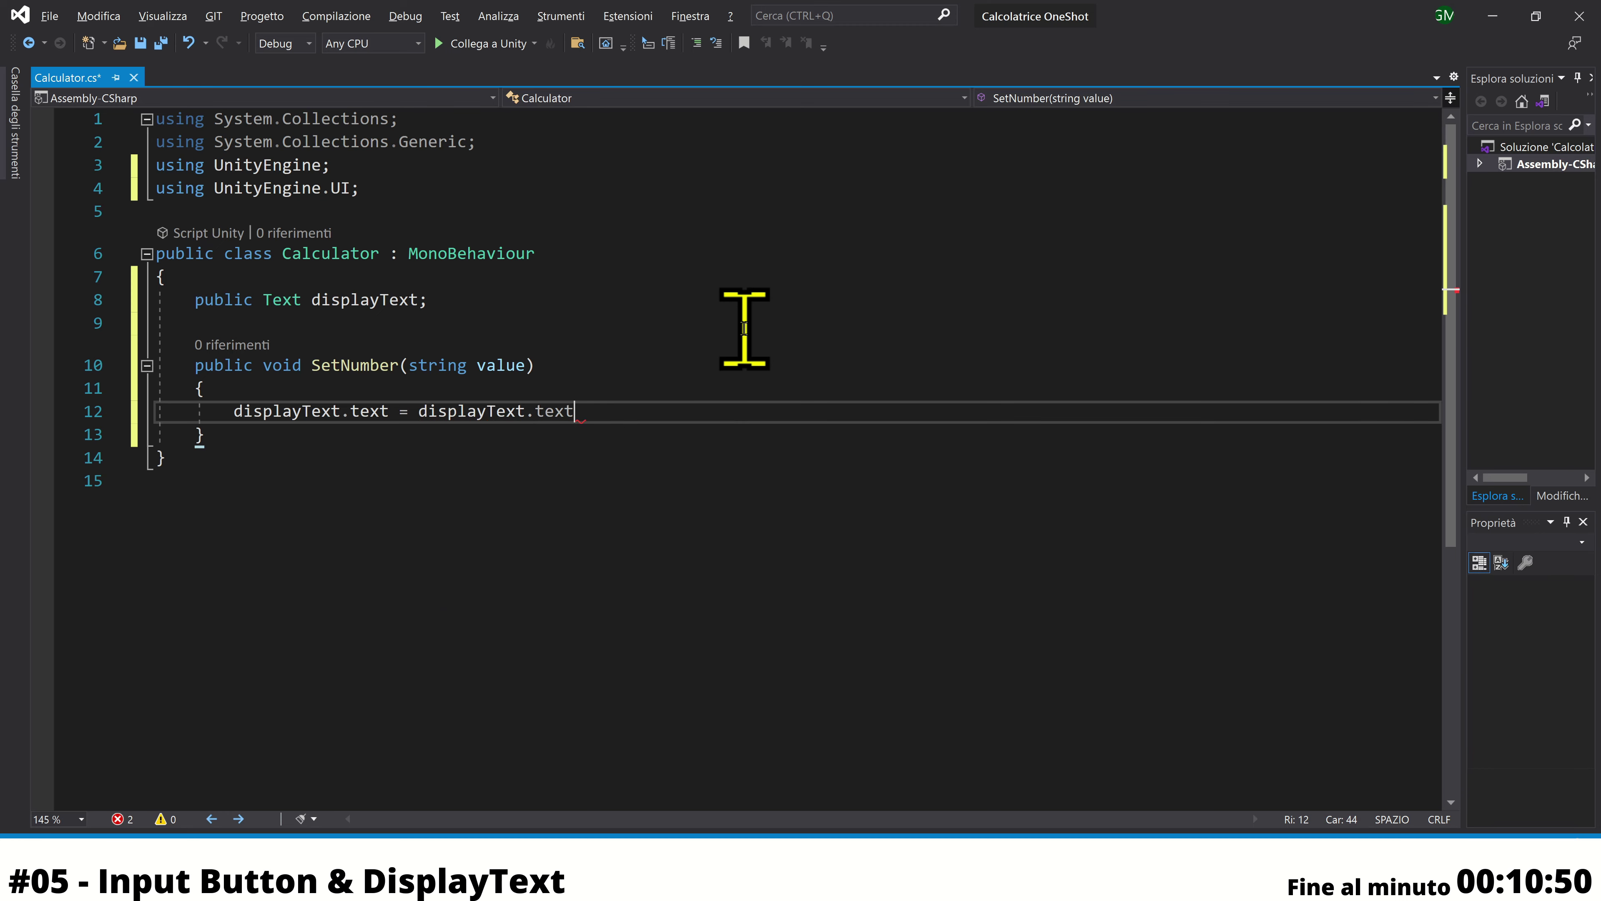
text(+ )
text(va)
key(Tab)
text(;)
key(ctrl+s)
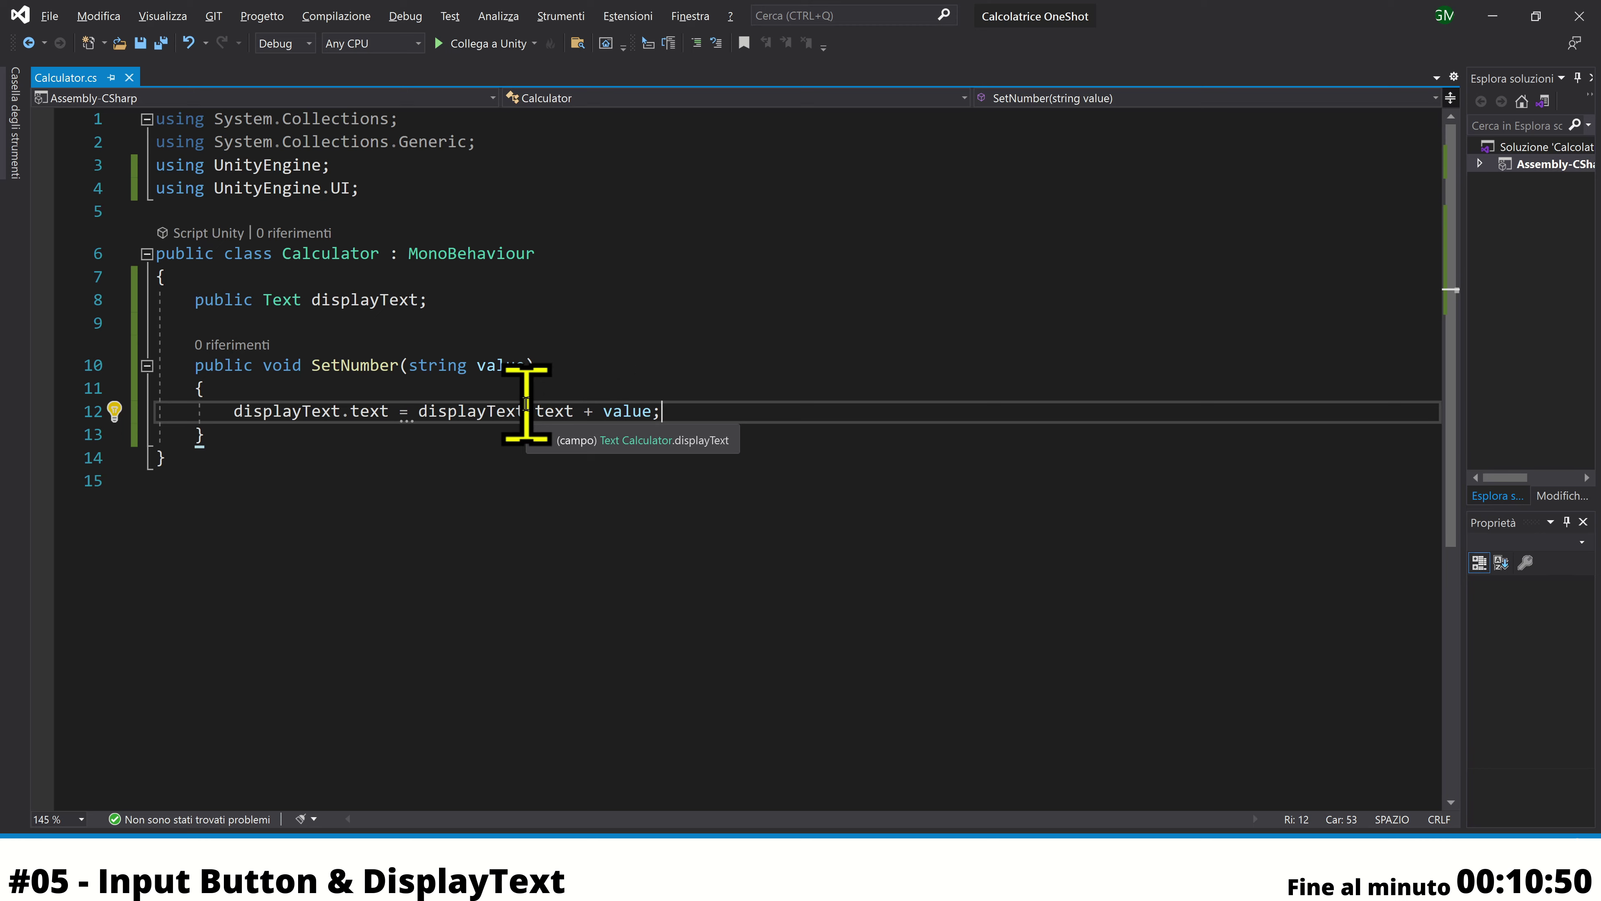
Highlight the assignment, displayText.text and the value parameter to explain the code
drag(410, 414, 726, 418)
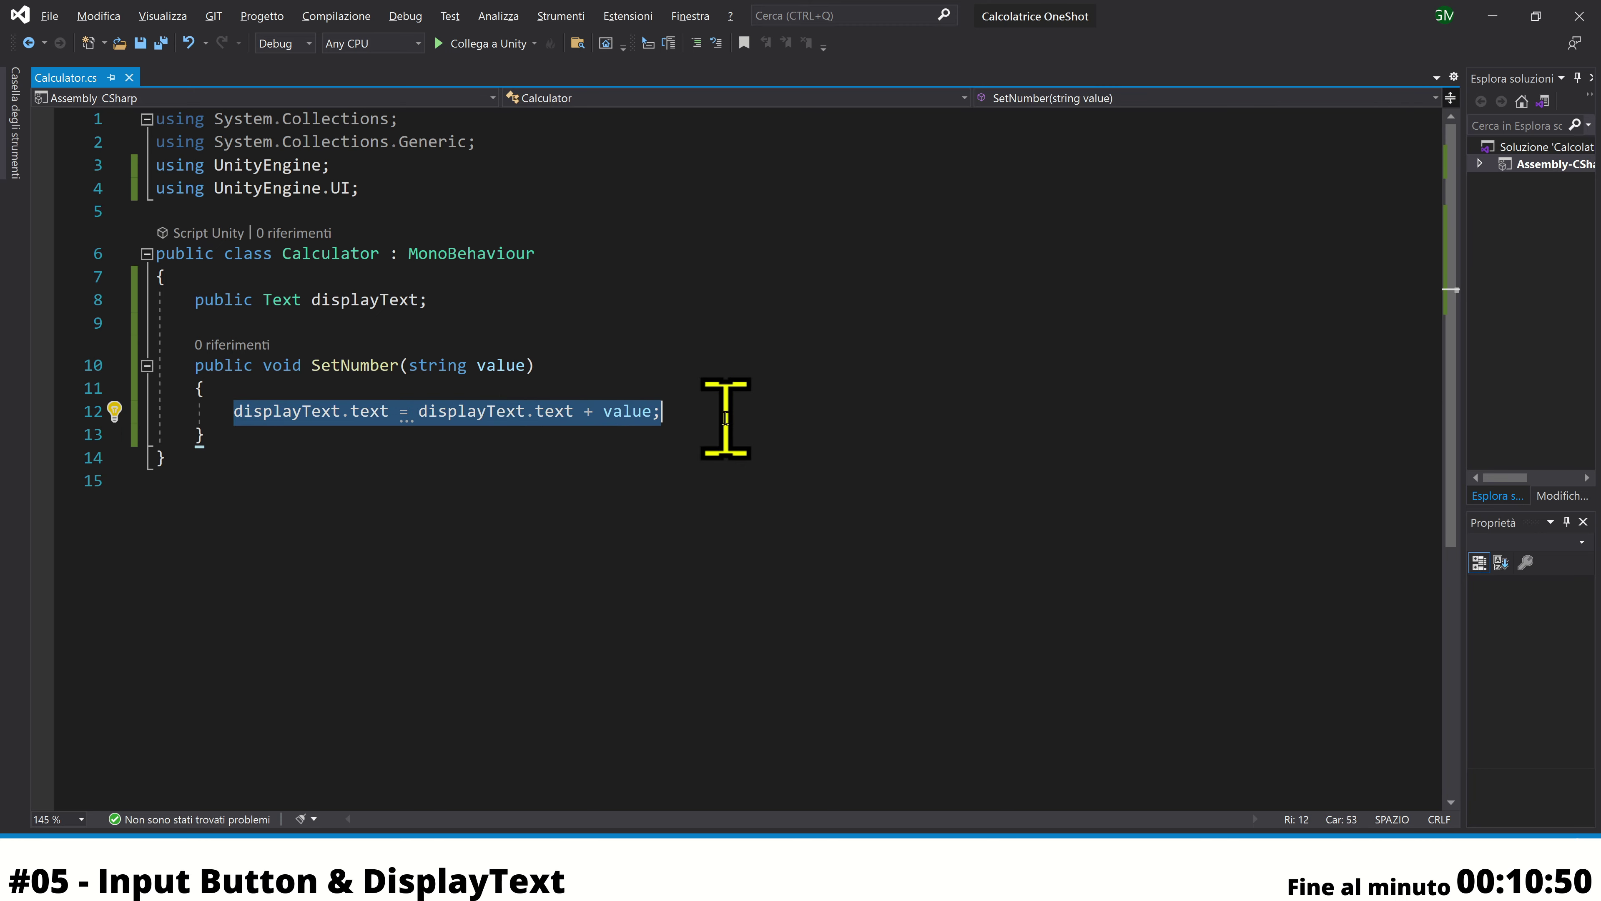
click(726, 418)
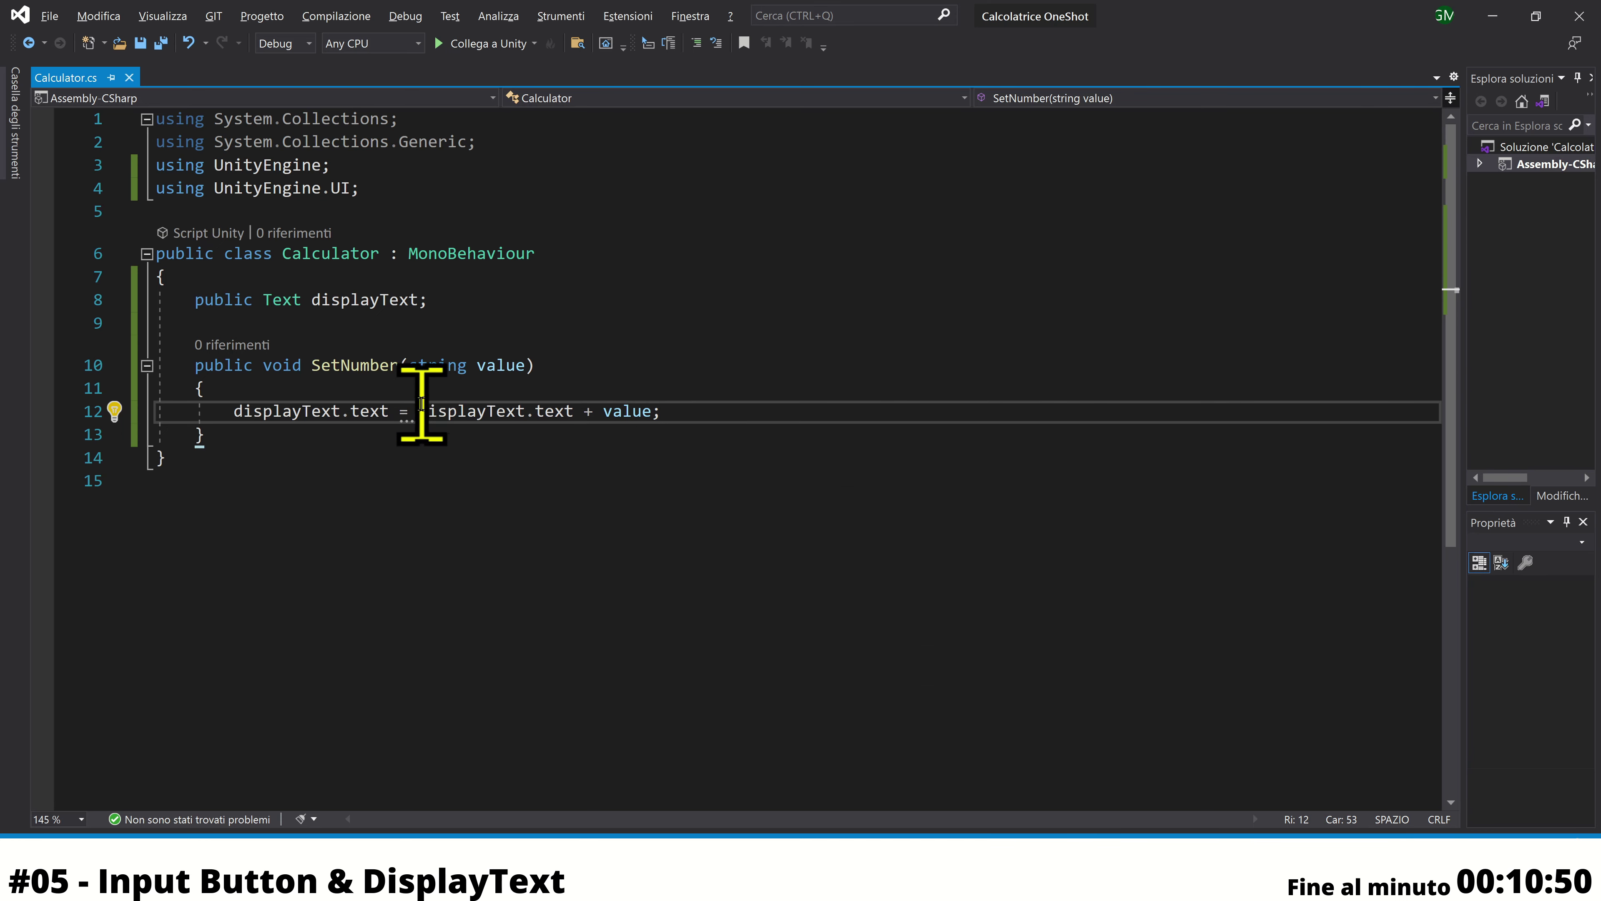
drag(418, 411, 581, 402)
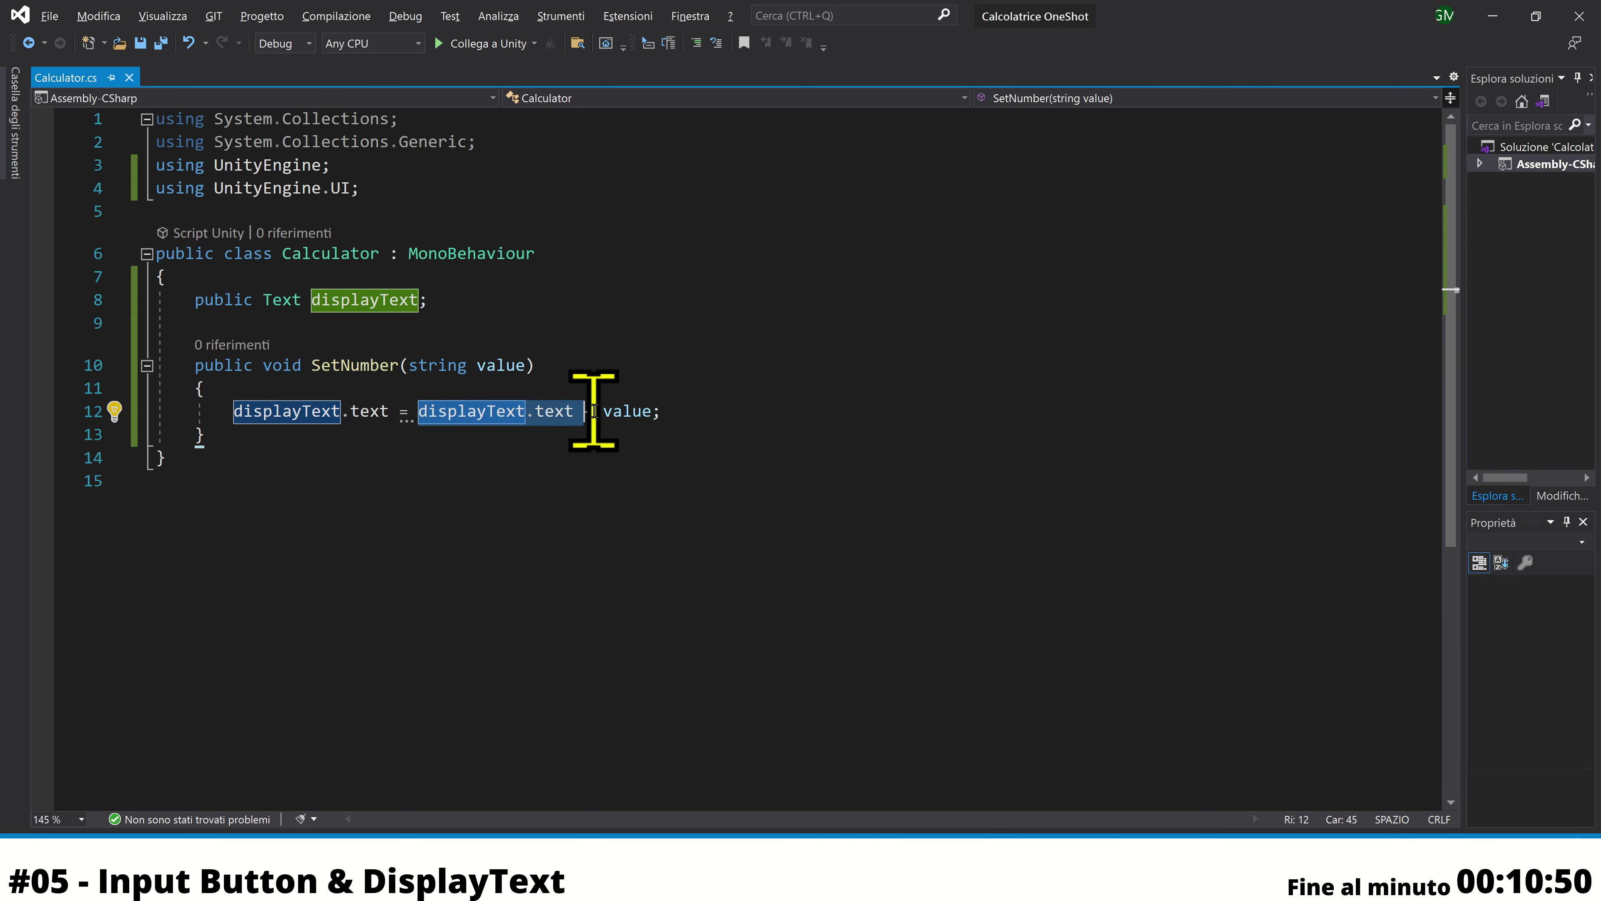
drag(401, 366, 636, 364)
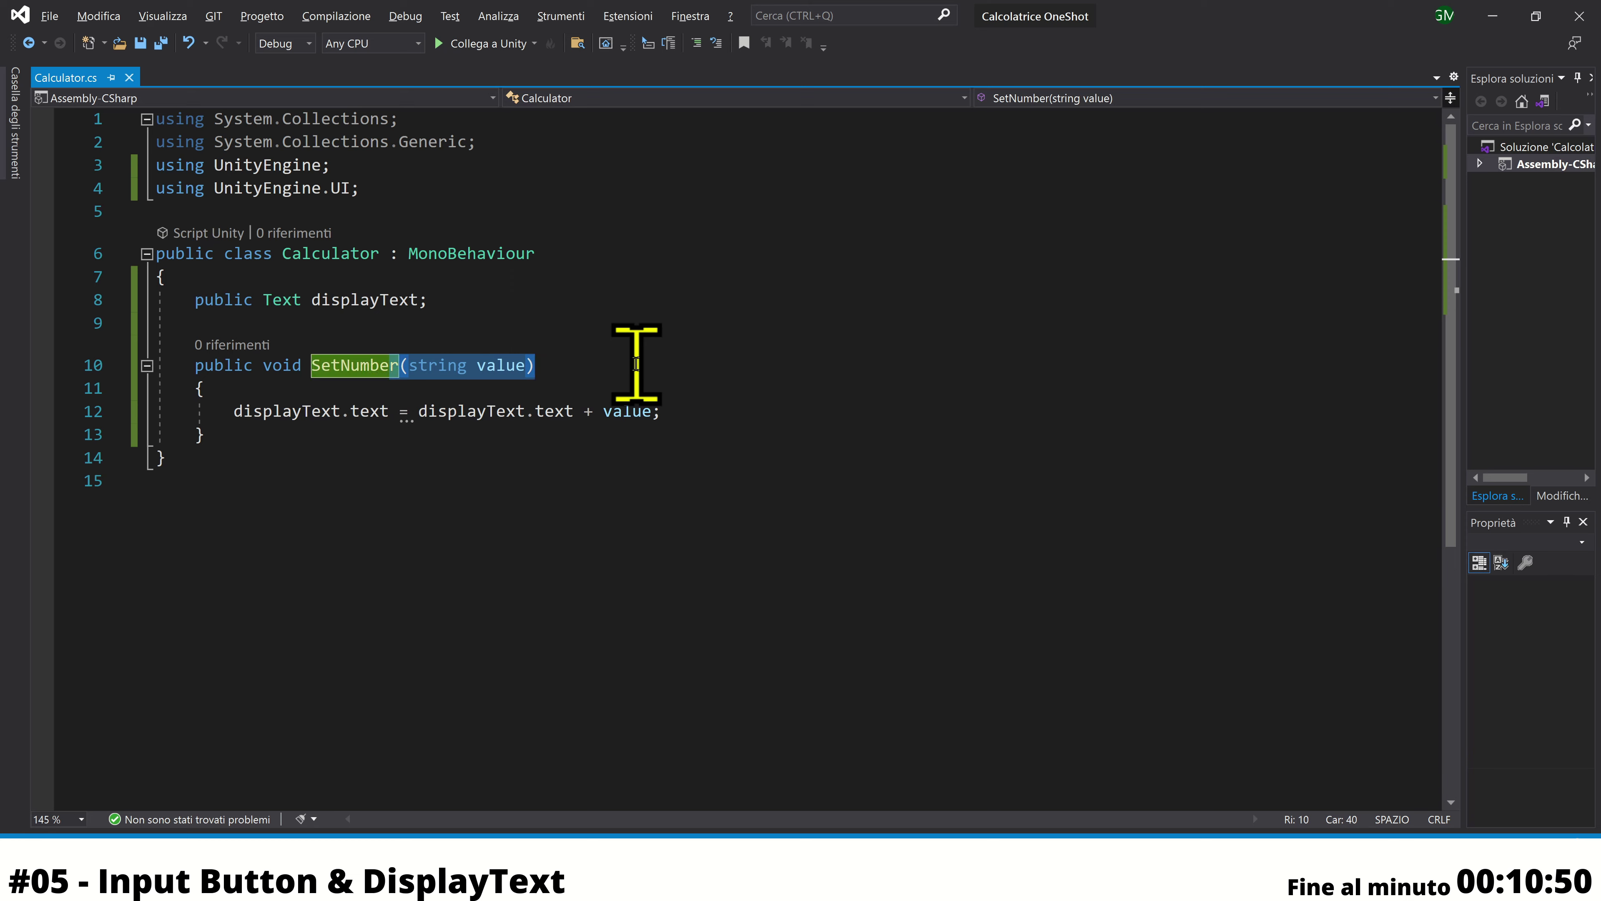
drag(694, 411, 413, 418)
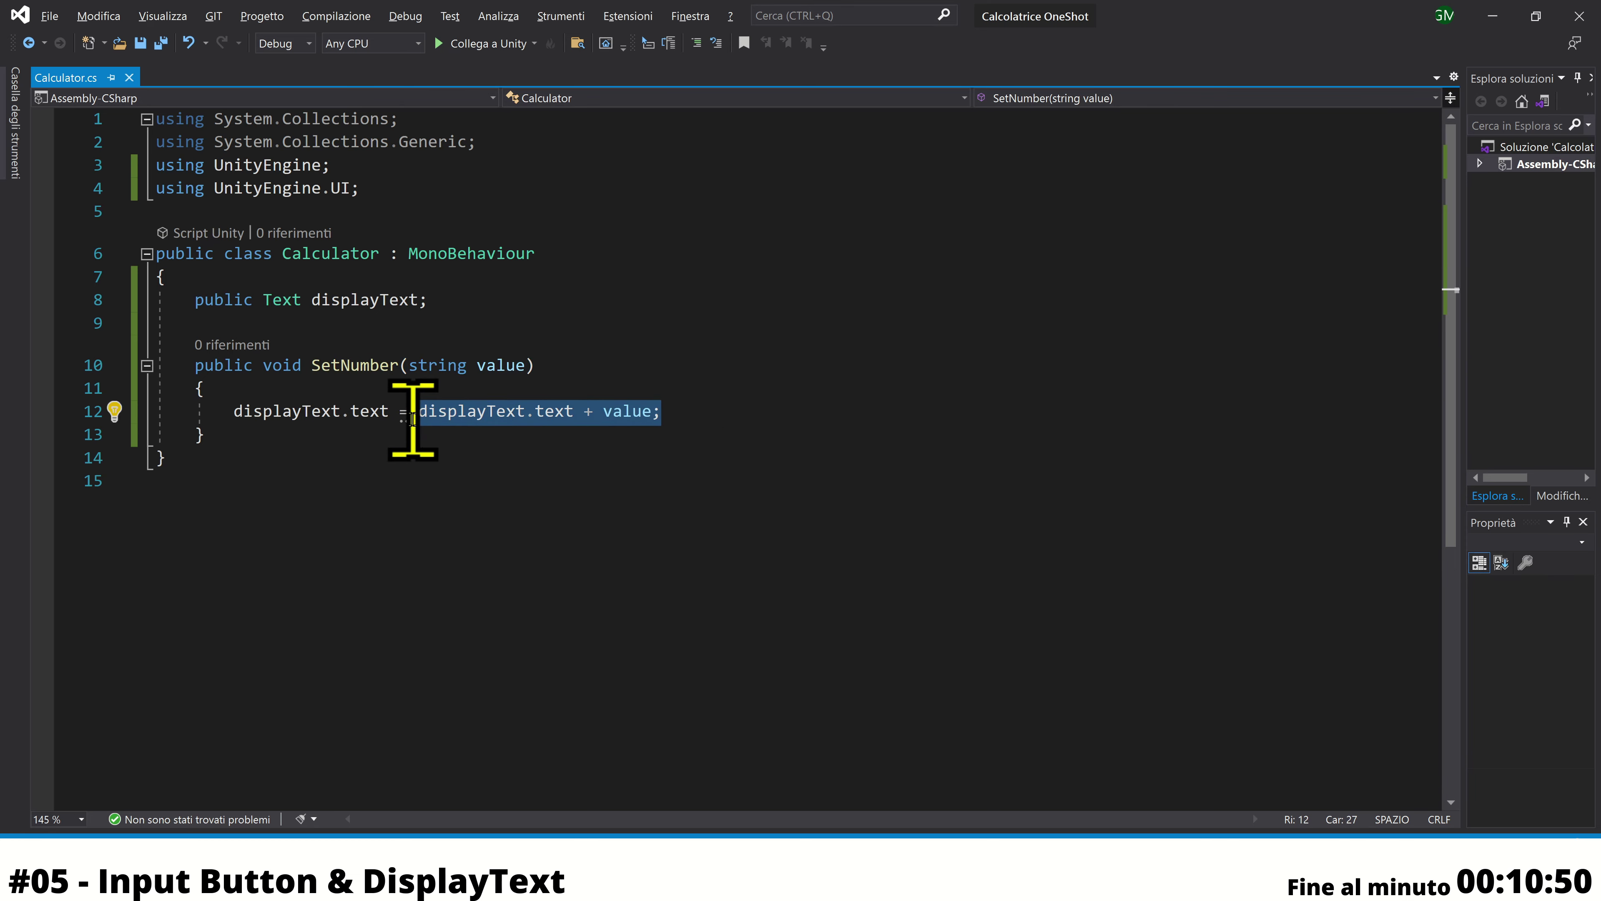
Attach Calculator to CanvasTotal and assign DisplayText to its Display Text field
click(967, 779)
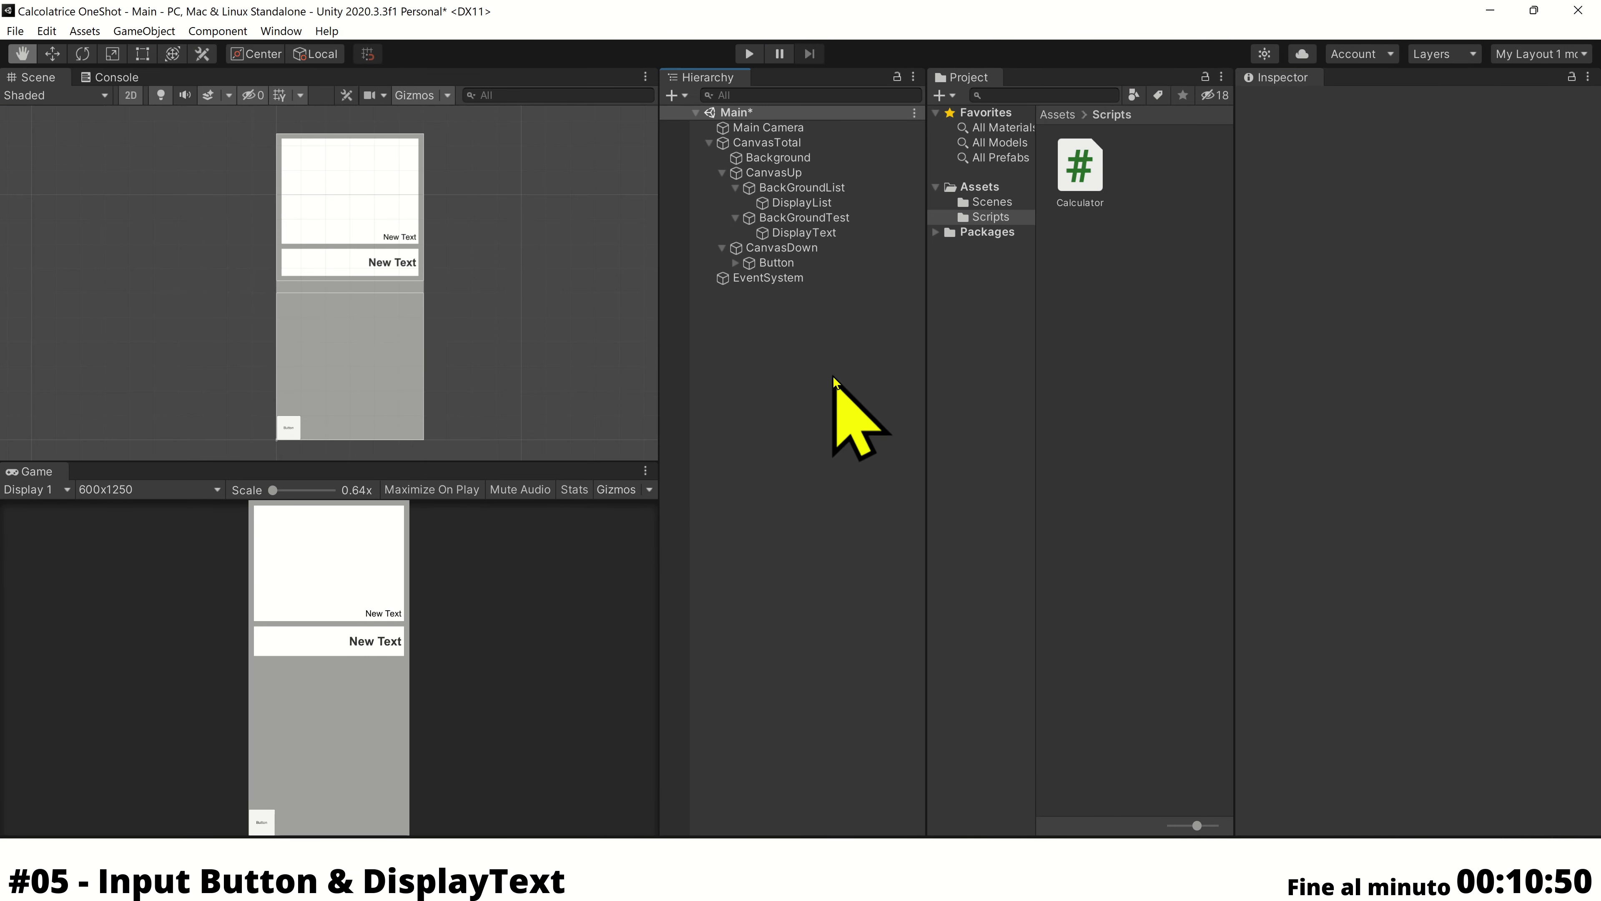
click(782, 142)
mouse_move(1080, 165)
mouse_down()
mouse_move(904, 164)
mouse_move(839, 144)
mouse_up()
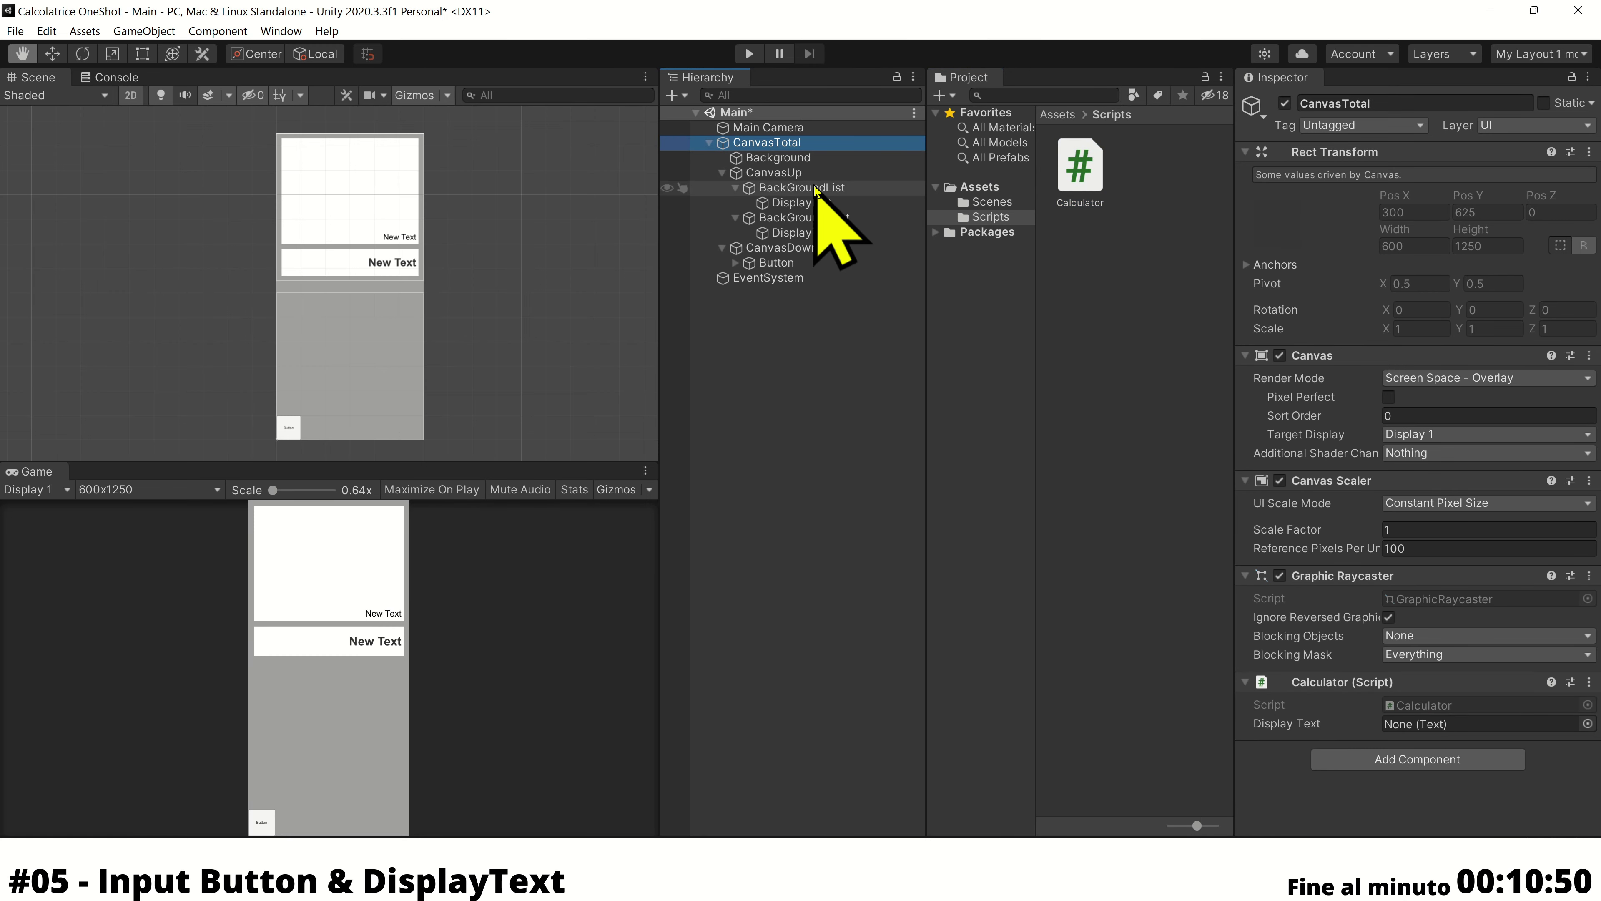
drag(804, 232, 1470, 723)
Make the Button's On Click call Calculator.SetNumber with 0 and enter Play mode
click(788, 263)
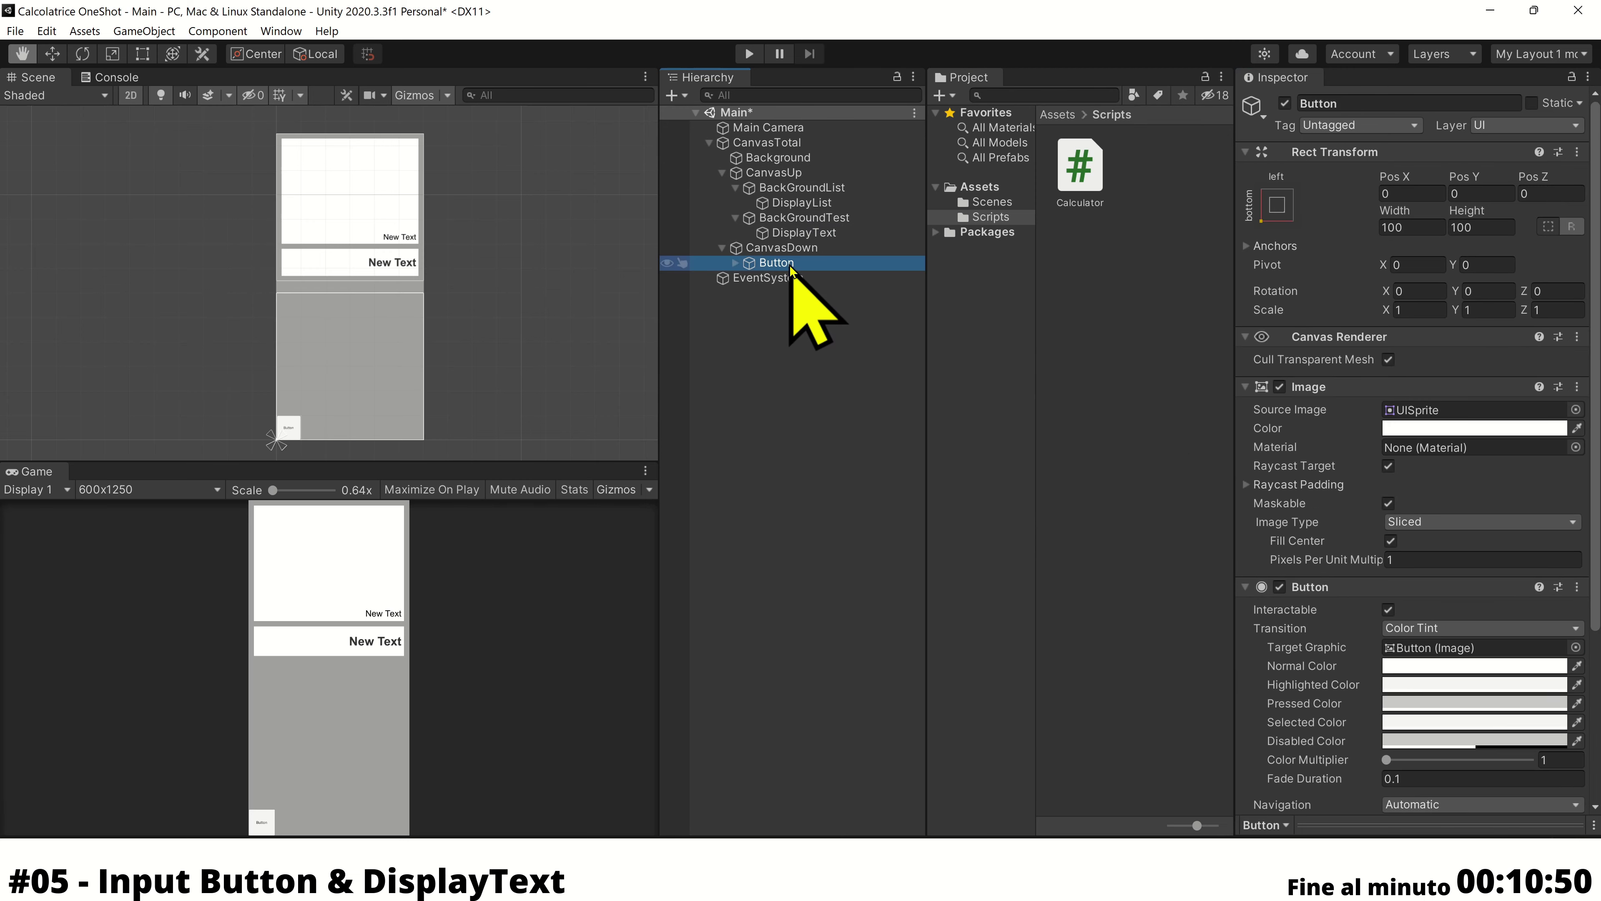
scroll(1522, 609, down, 5)
click(1536, 693)
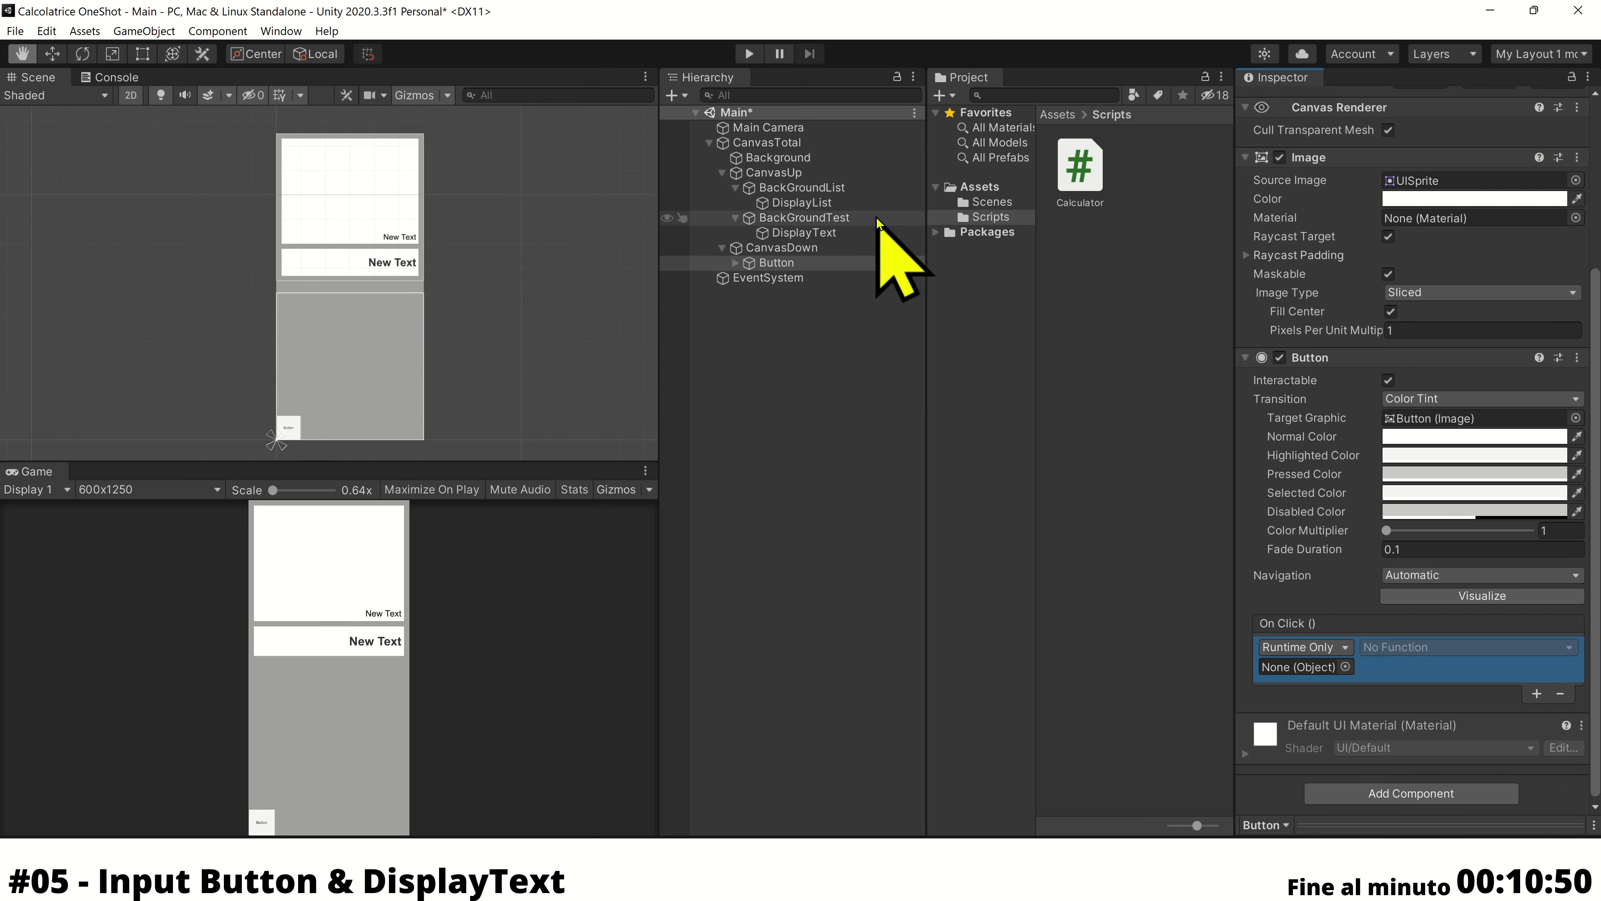
drag(814, 144, 1312, 667)
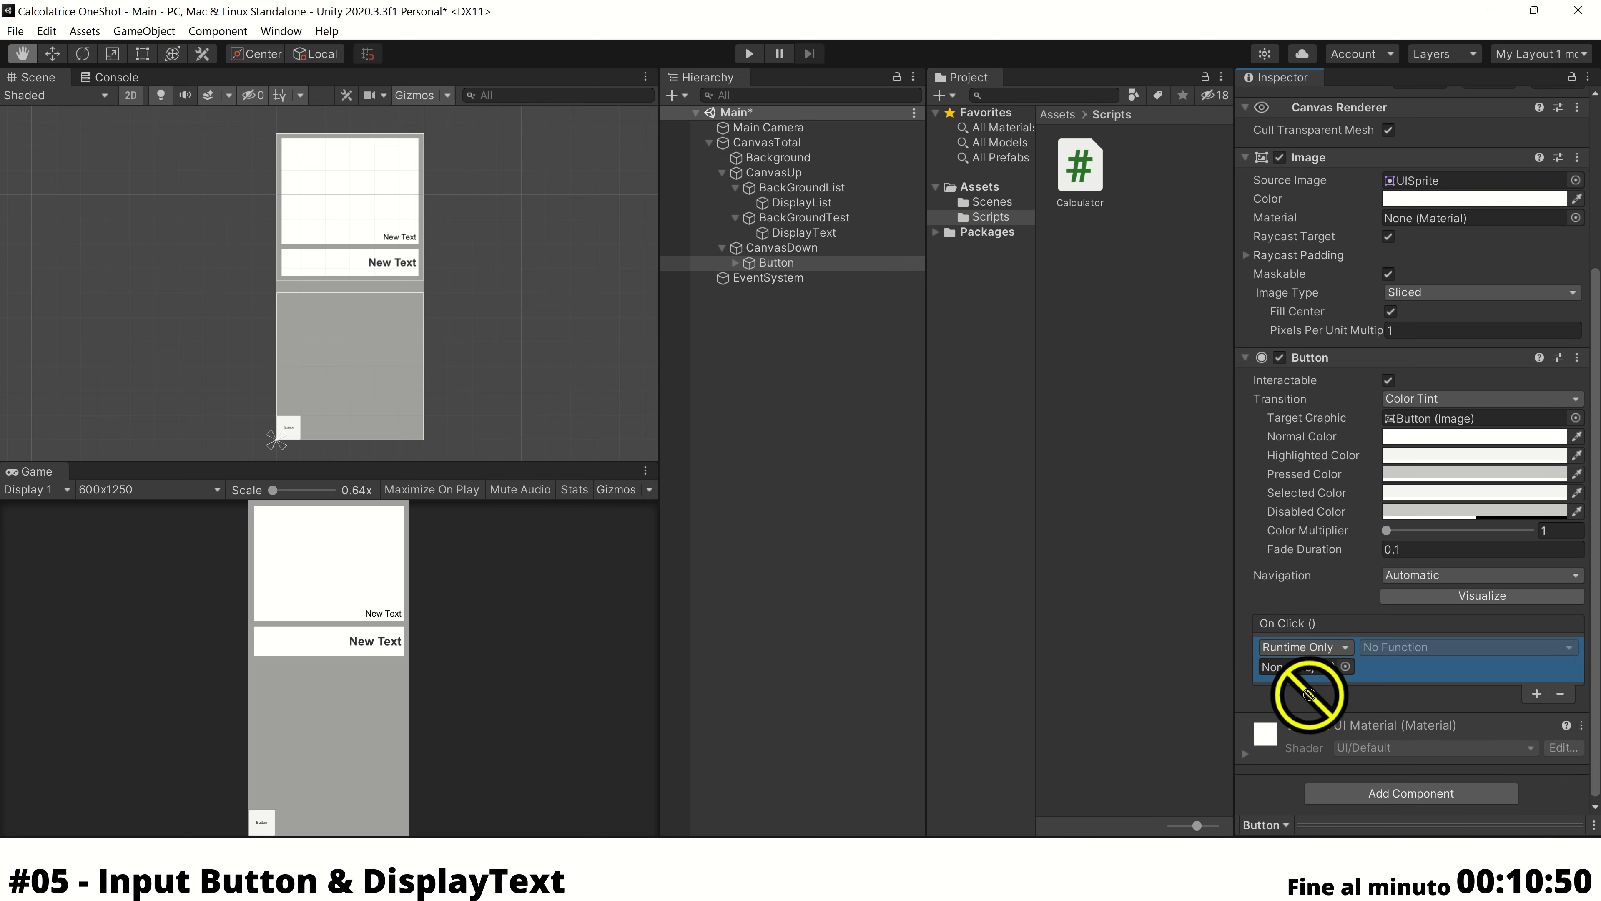
click(1423, 655)
mouse_move(1428, 793)
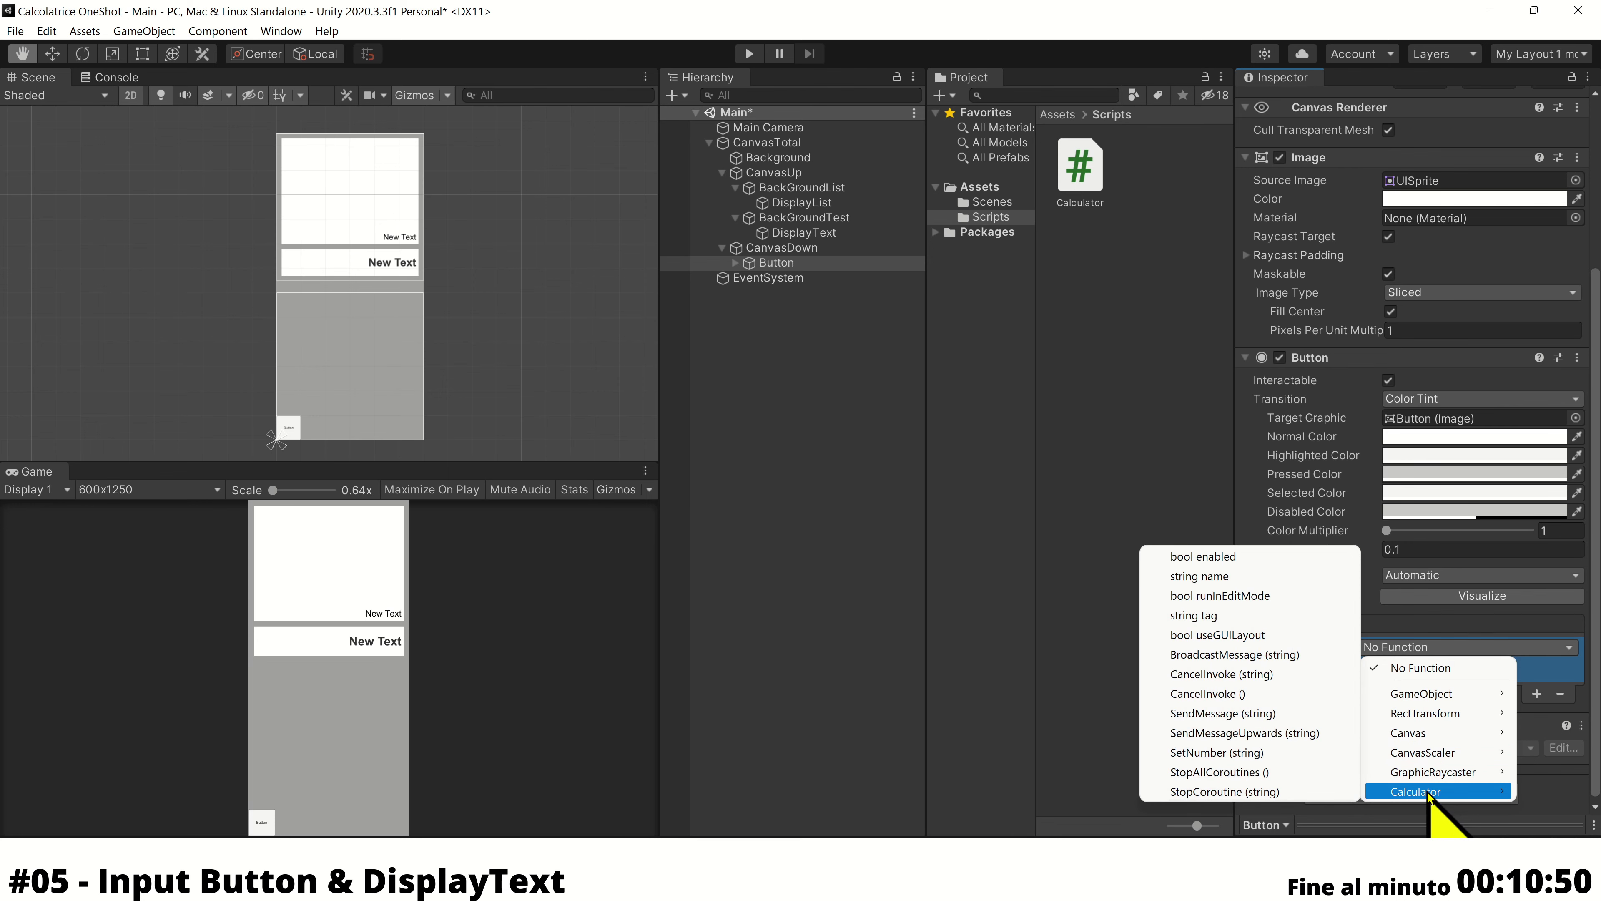
click(1217, 752)
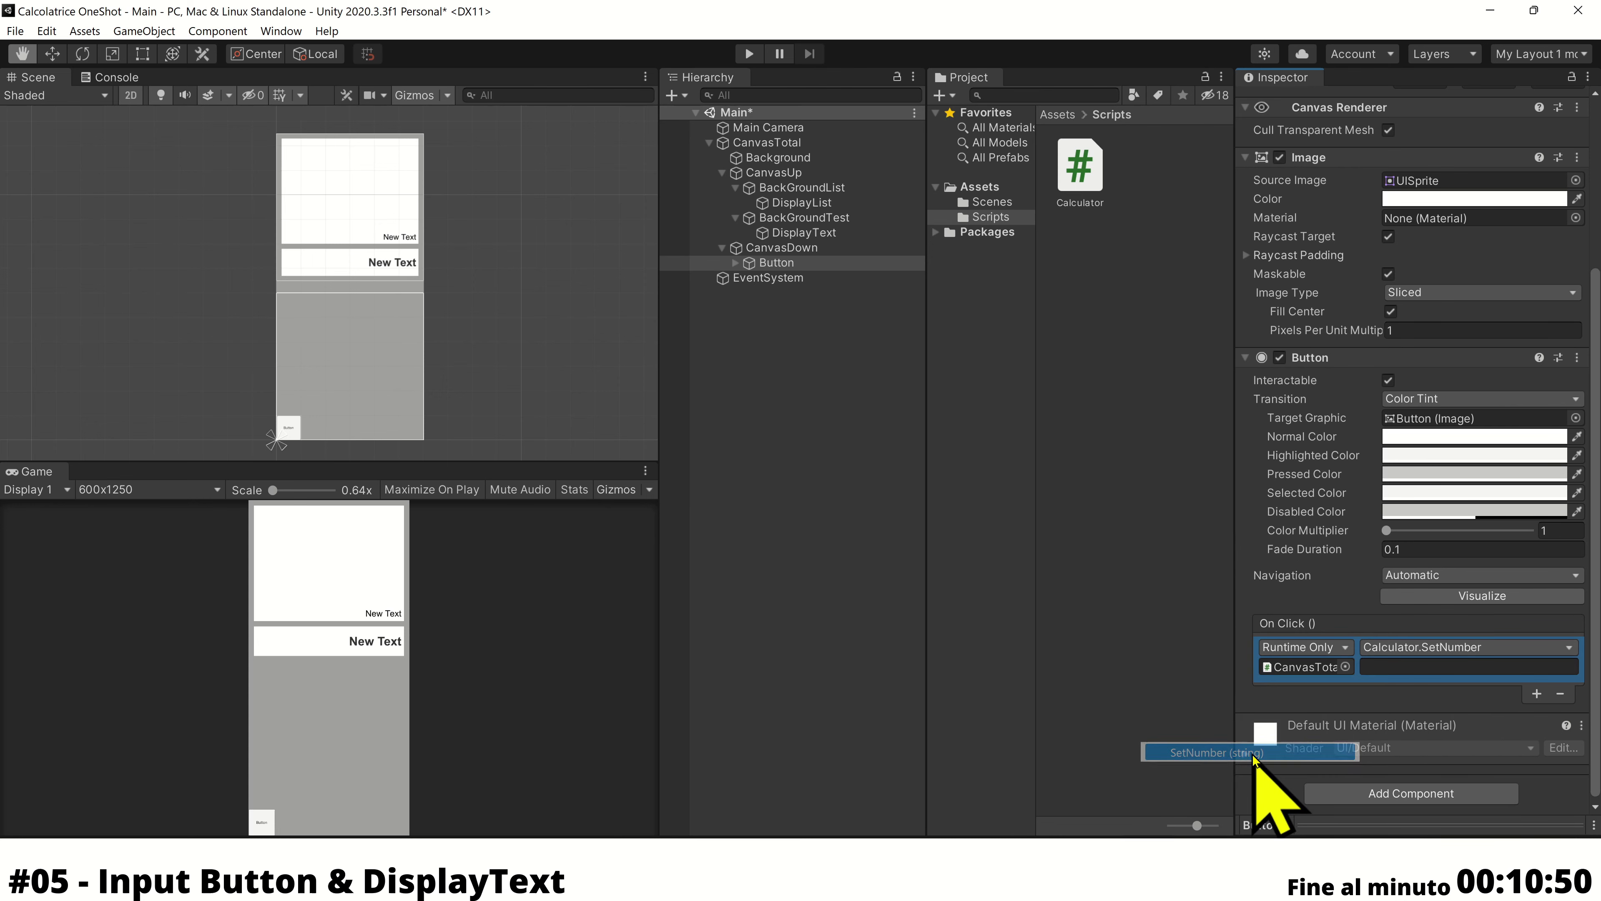
click(1414, 668)
text(0)
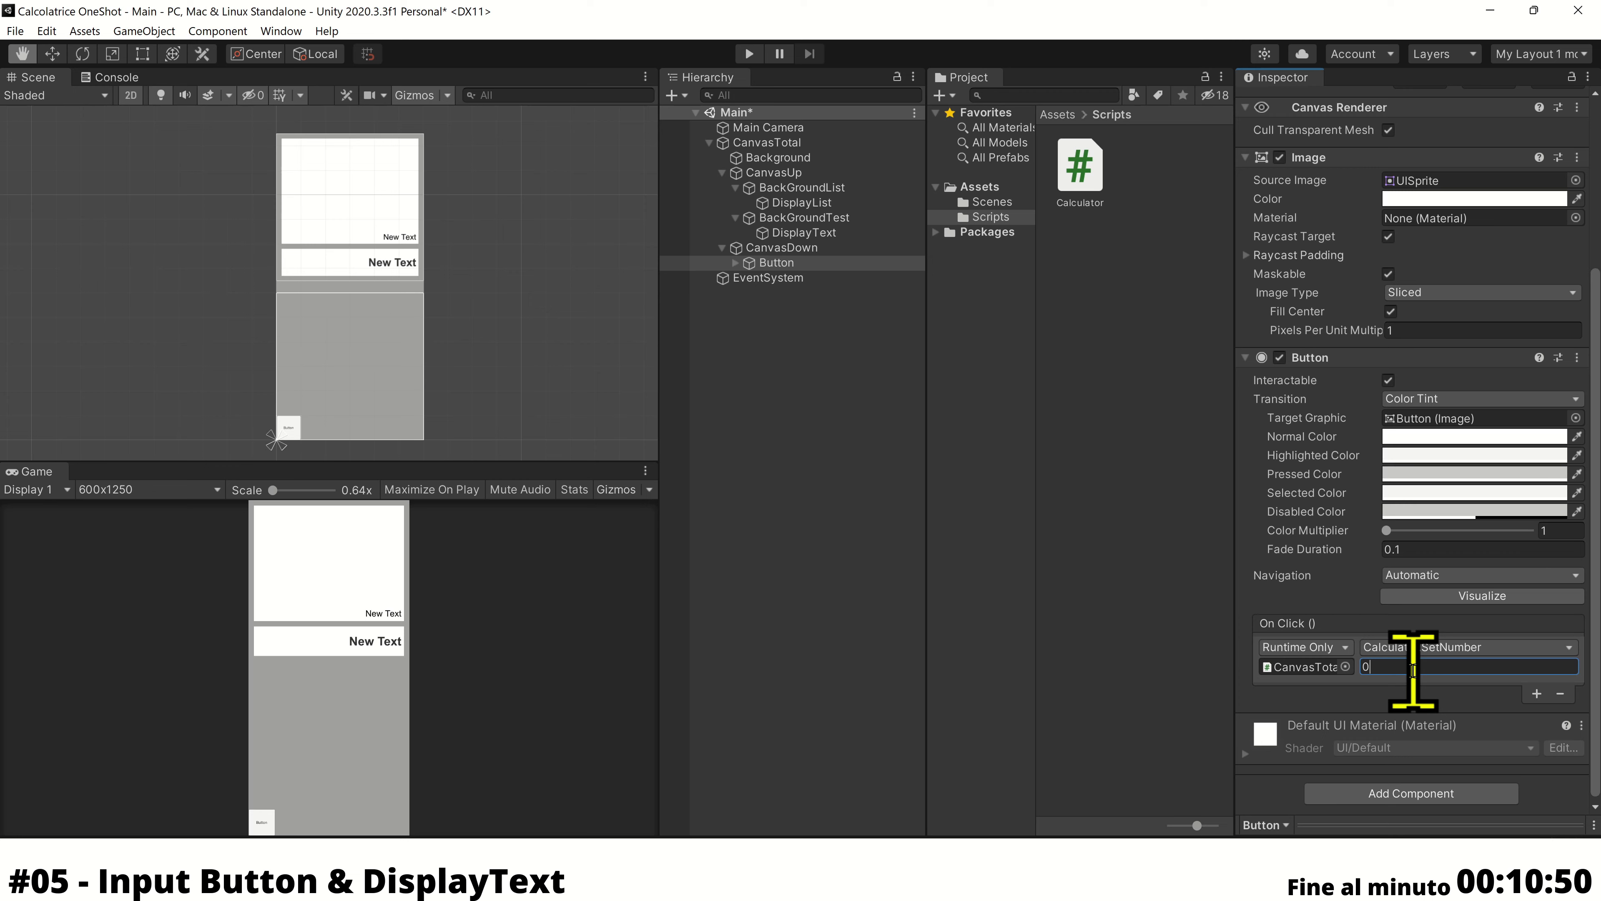
click(750, 53)
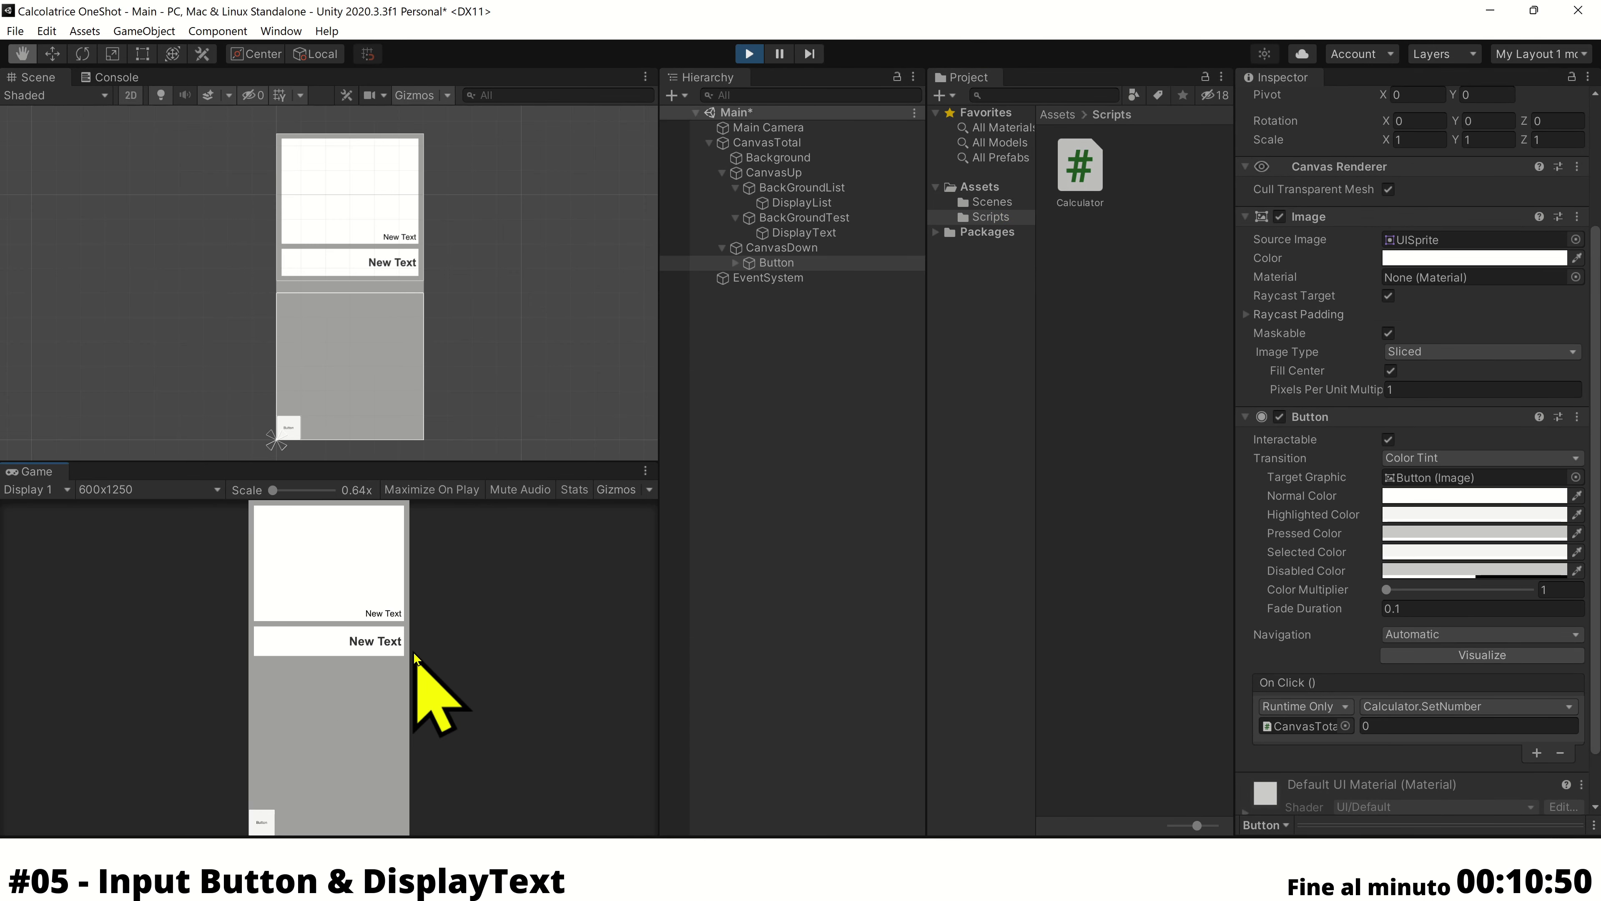
Click the game's Button several times to append zeros, then exit Play mode
triple_click(257, 824)
click(258, 824)
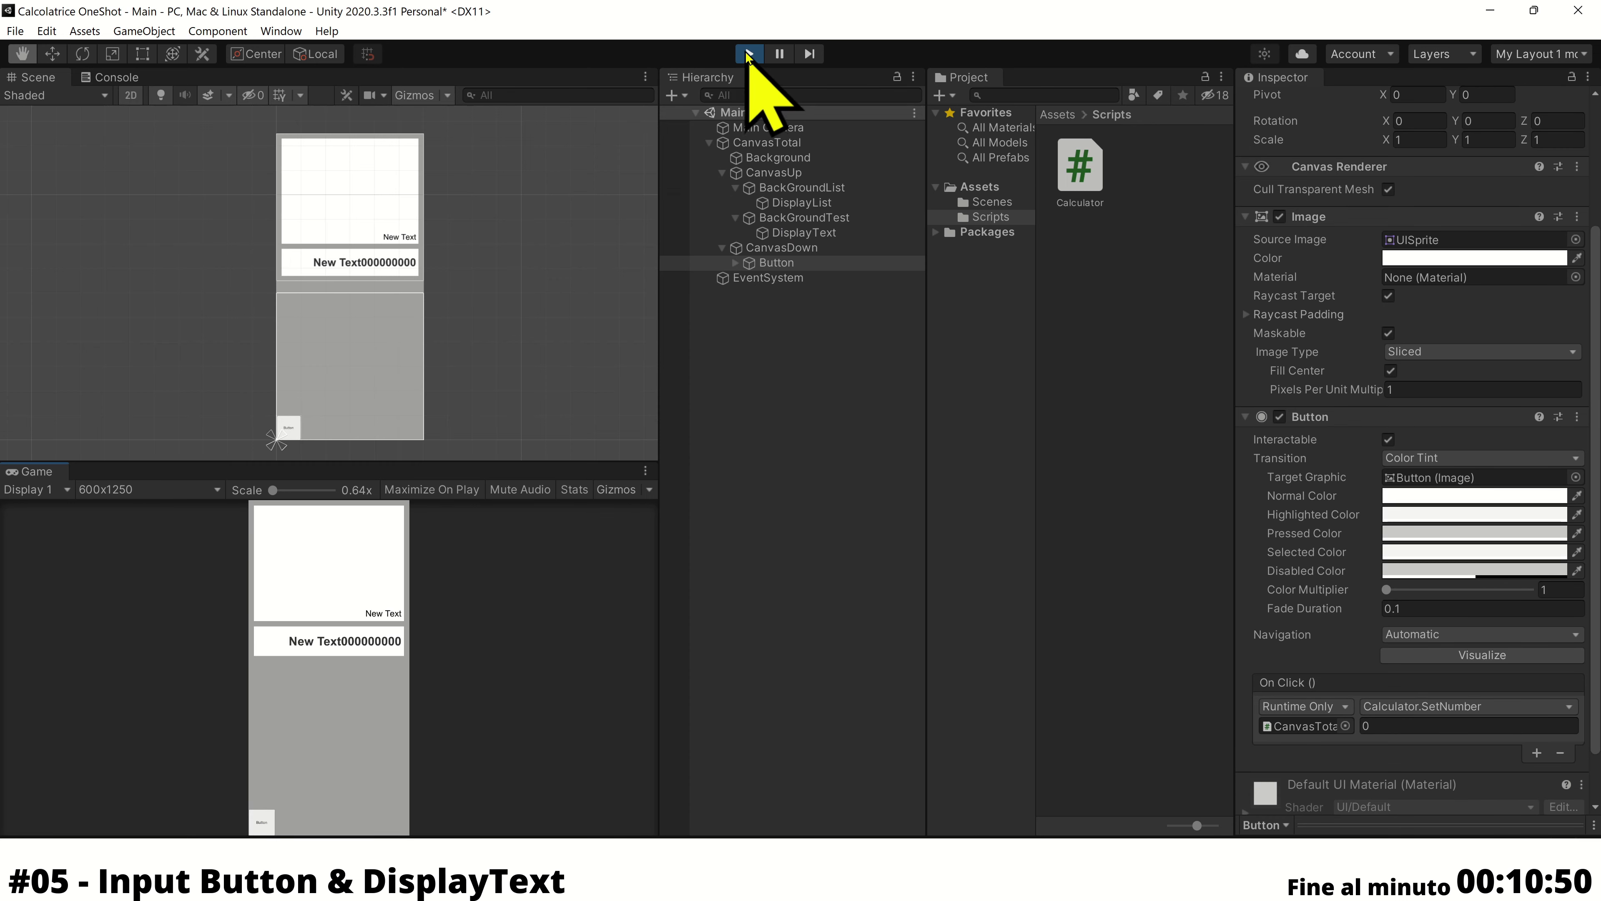
click(748, 55)
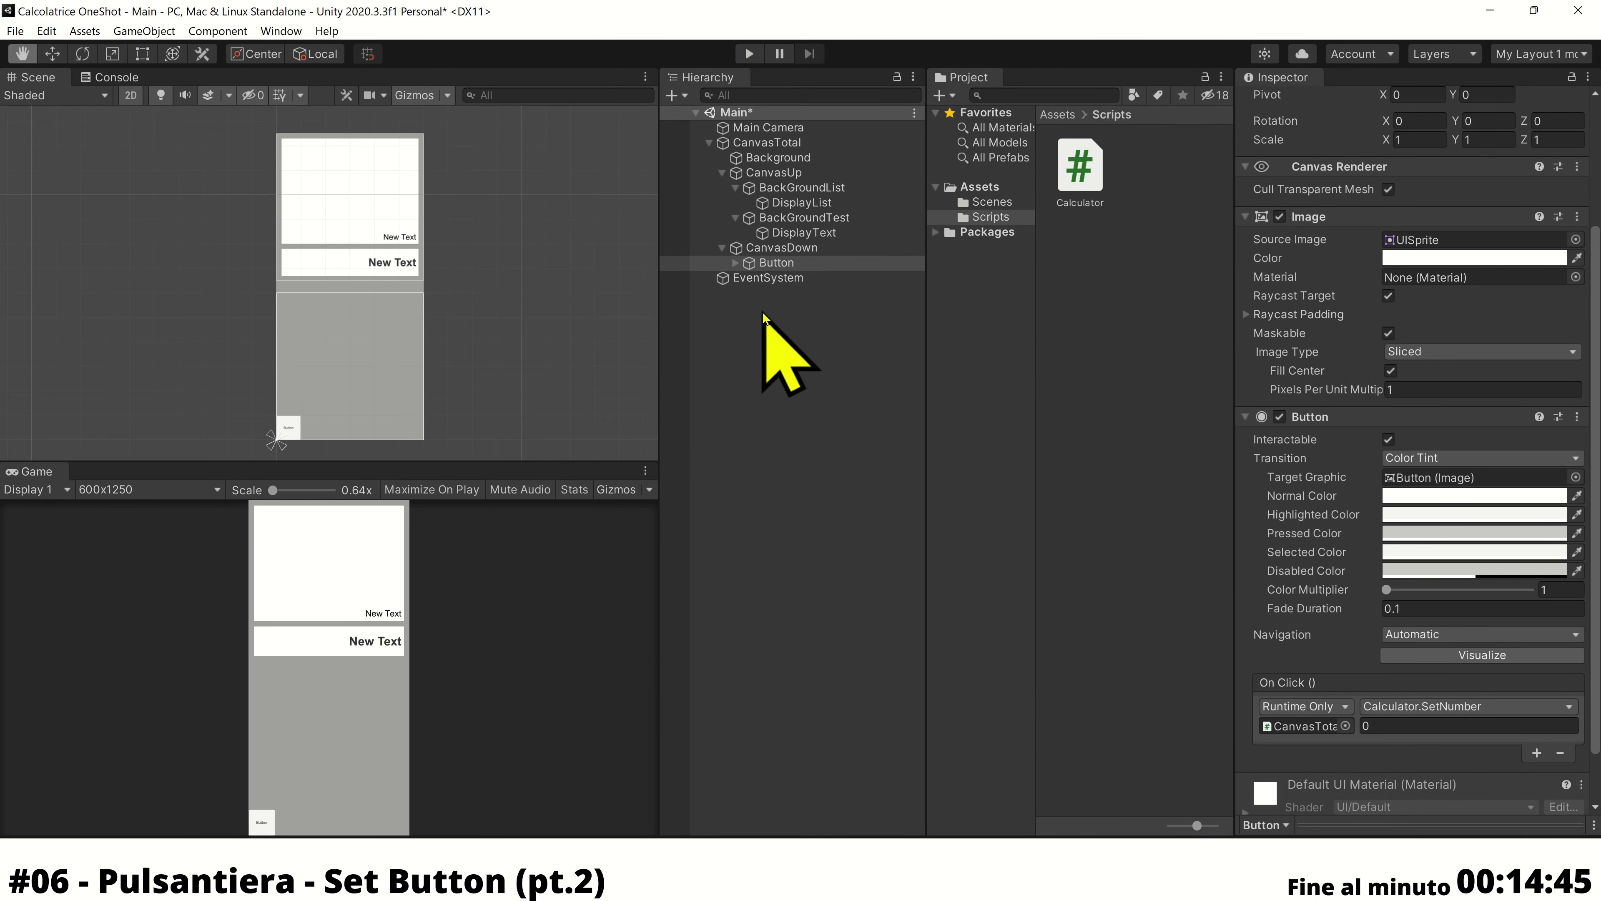
Set the Button's Text label to bold with font size 52, trying 32 first
click(735, 262)
click(760, 278)
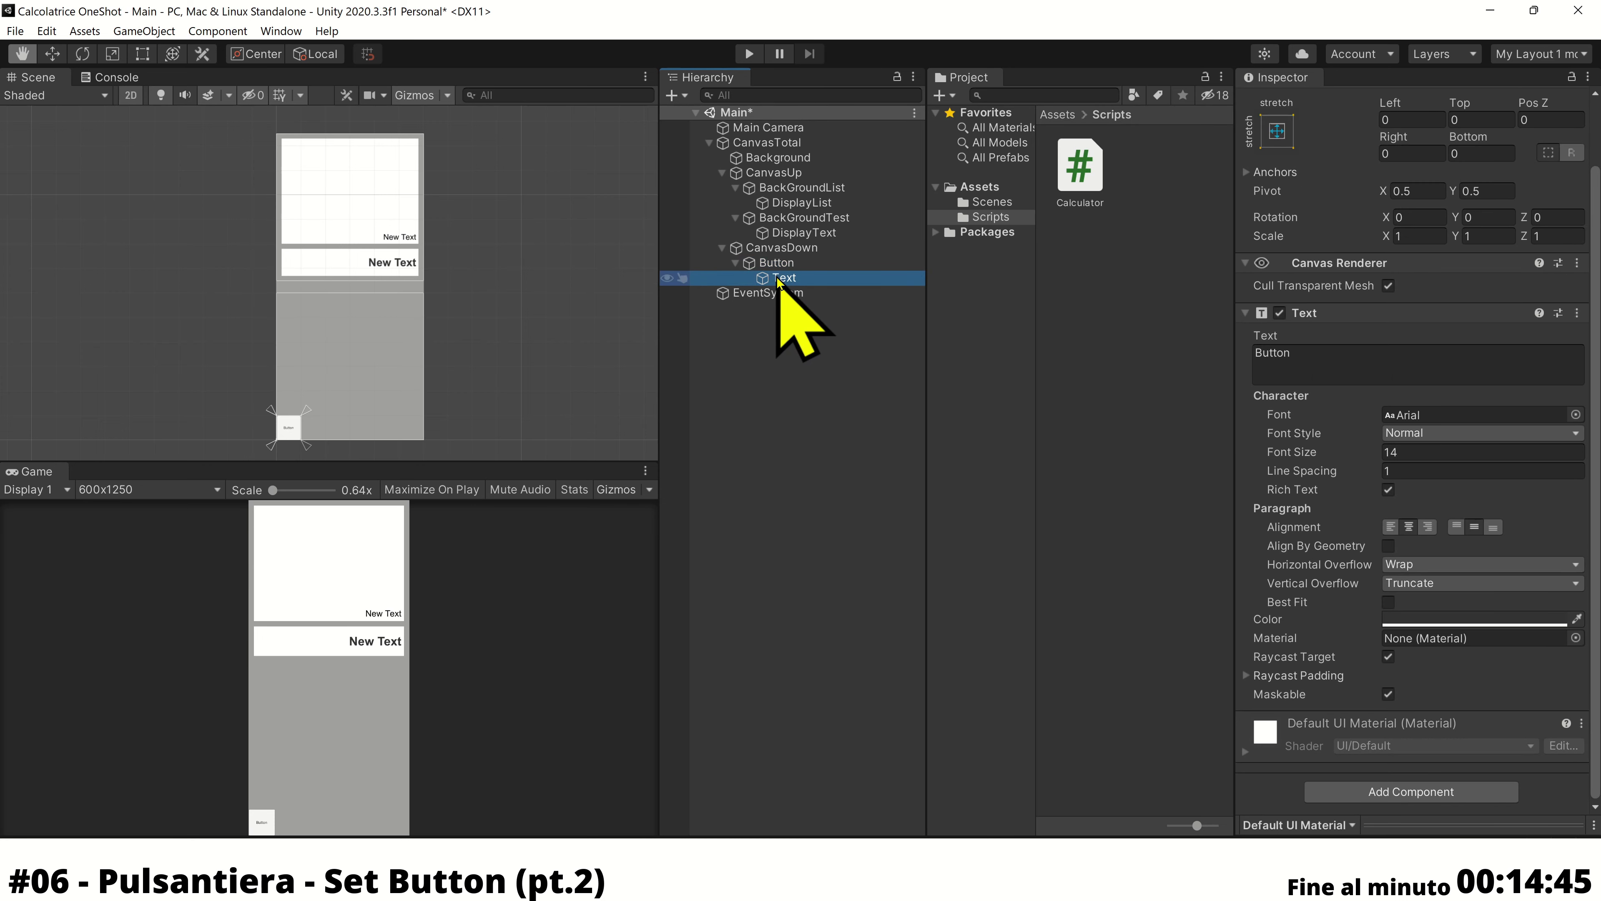
click(1418, 452)
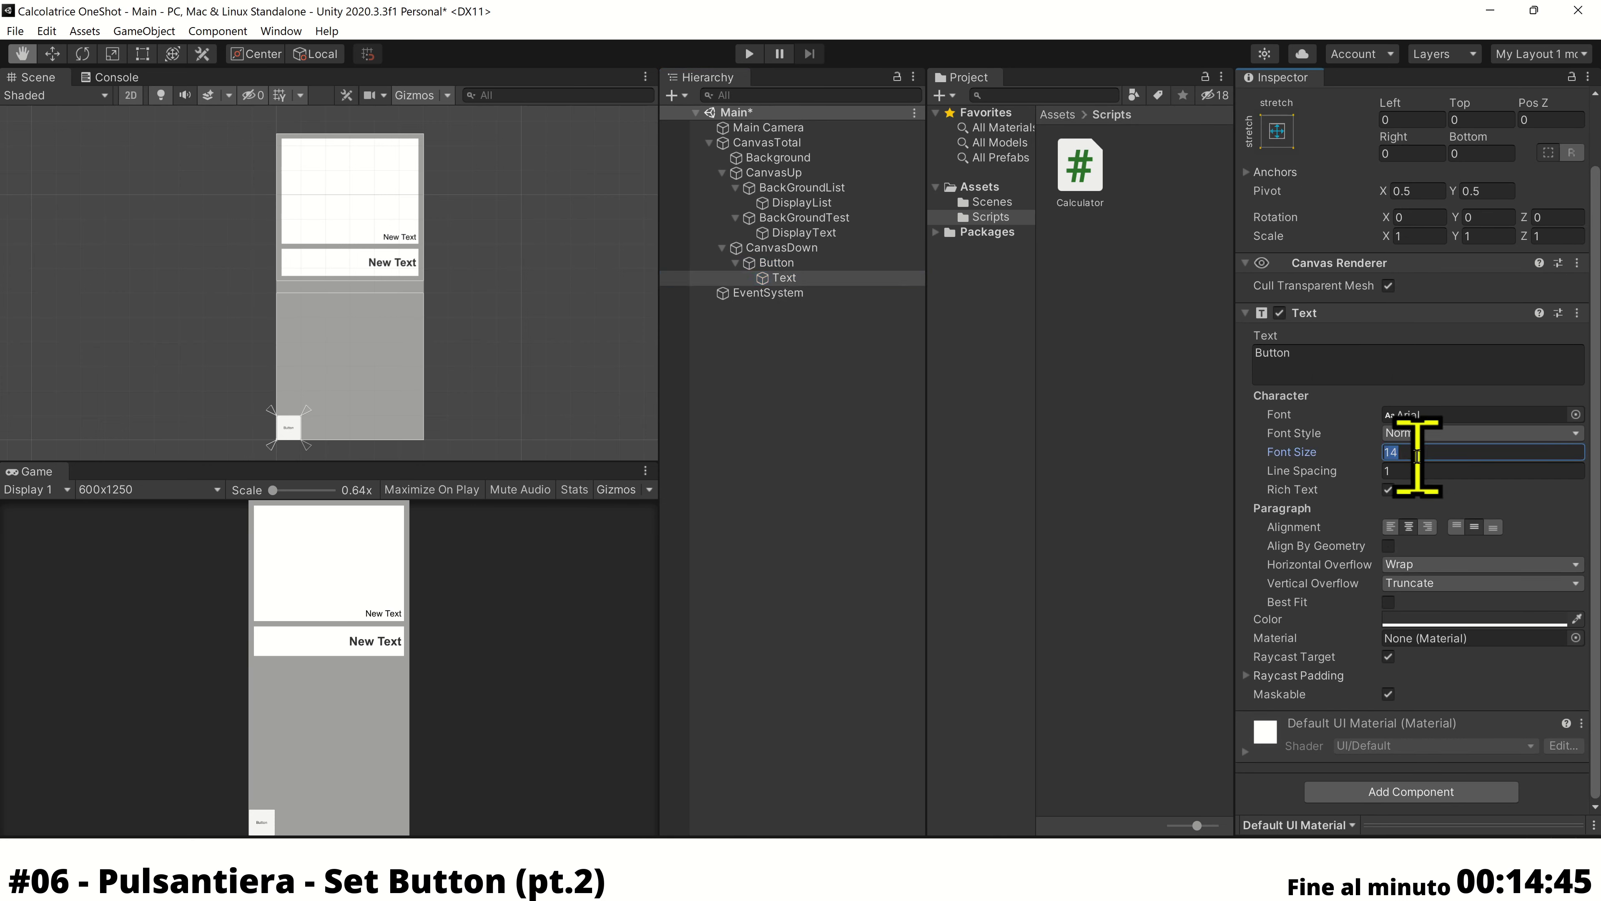
text(32)
click(1471, 433)
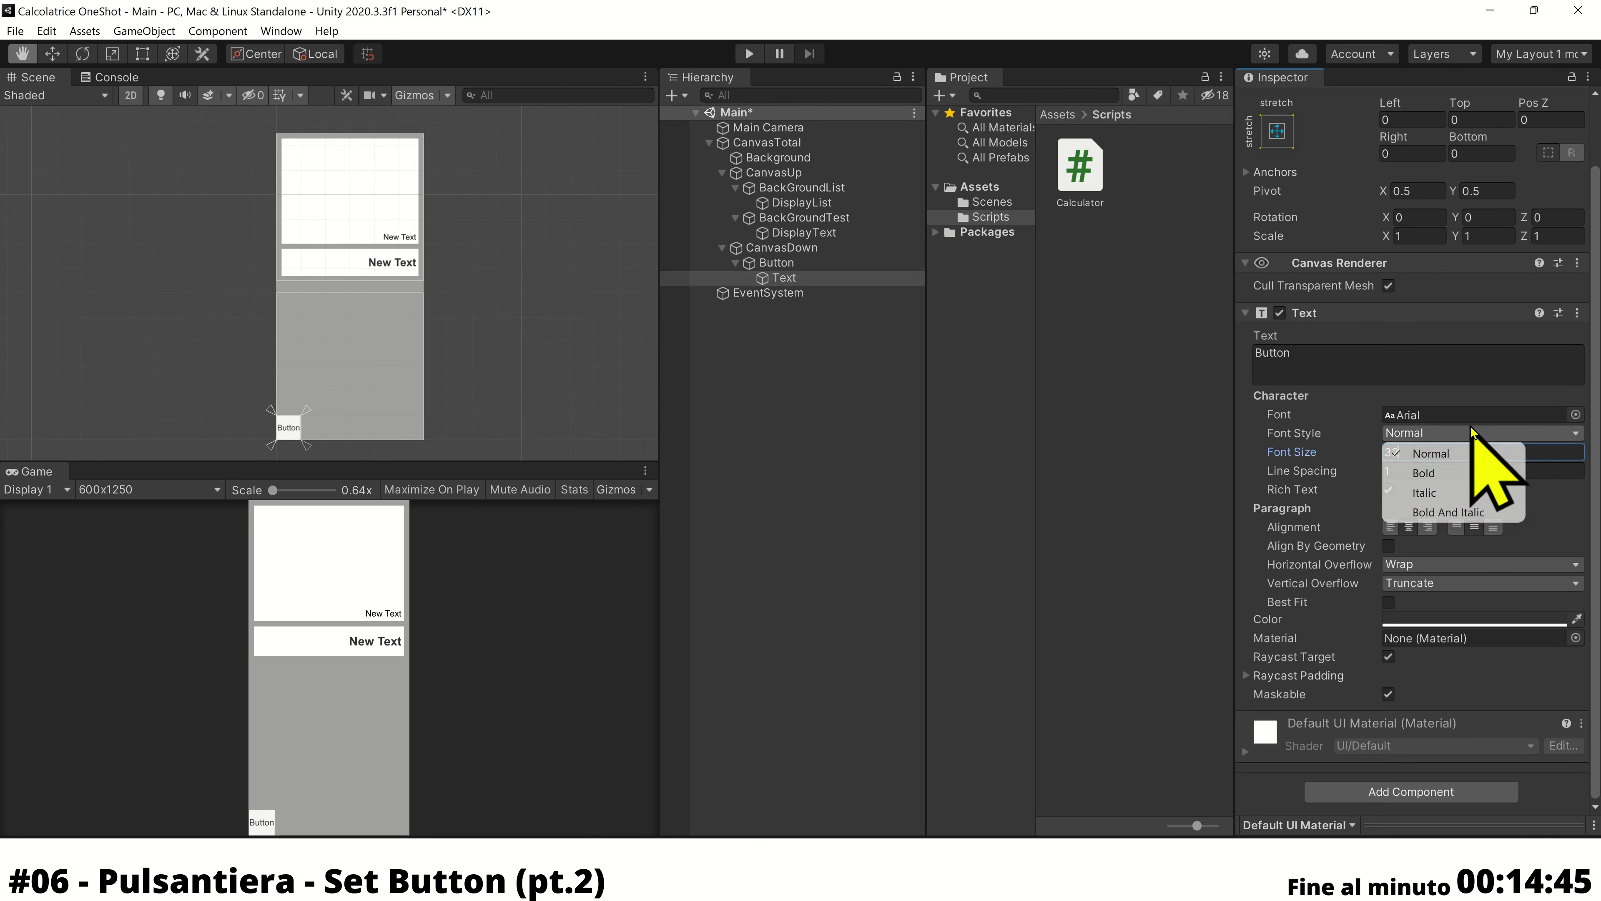
click(1464, 472)
text(0)
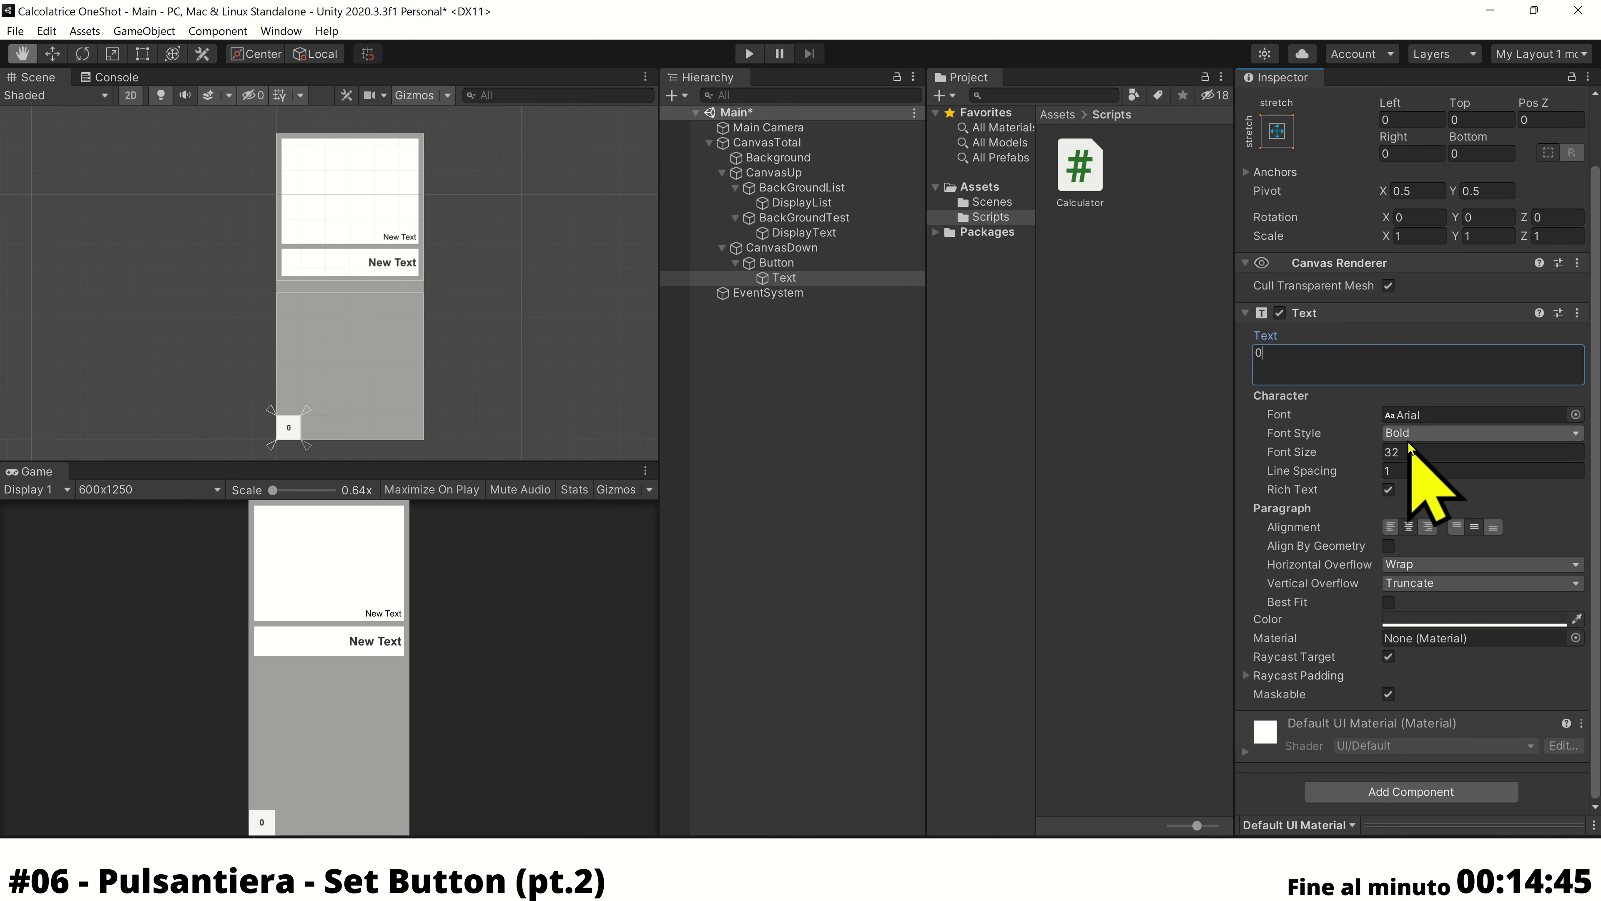
click(1415, 453)
text(52)
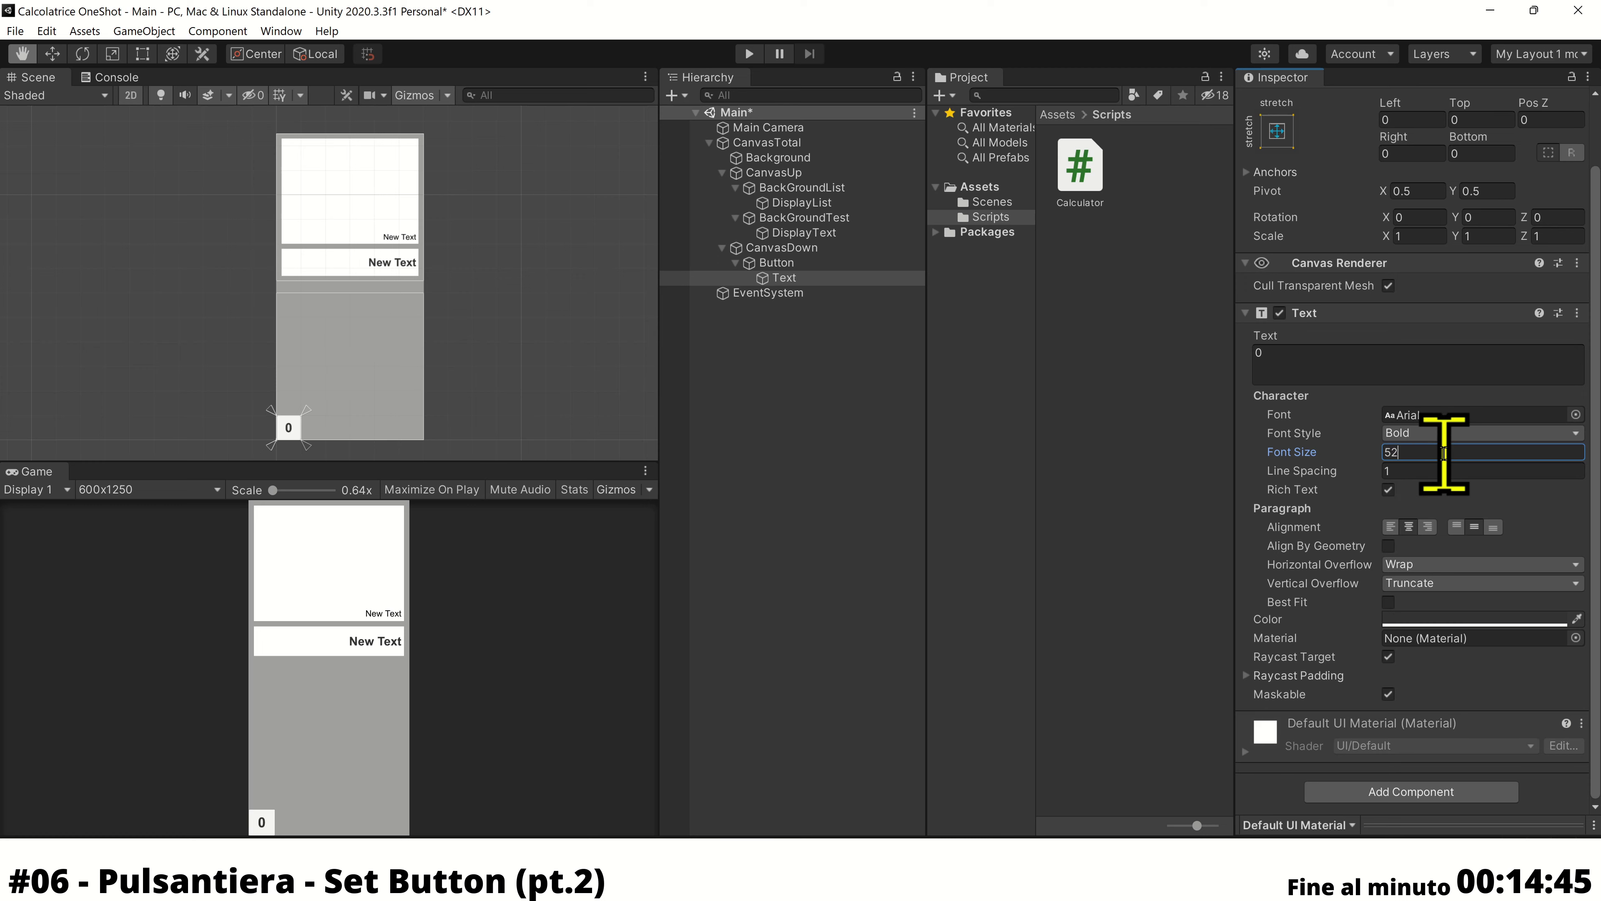
Collapse the Button in the Hierarchy and select it
click(781, 265)
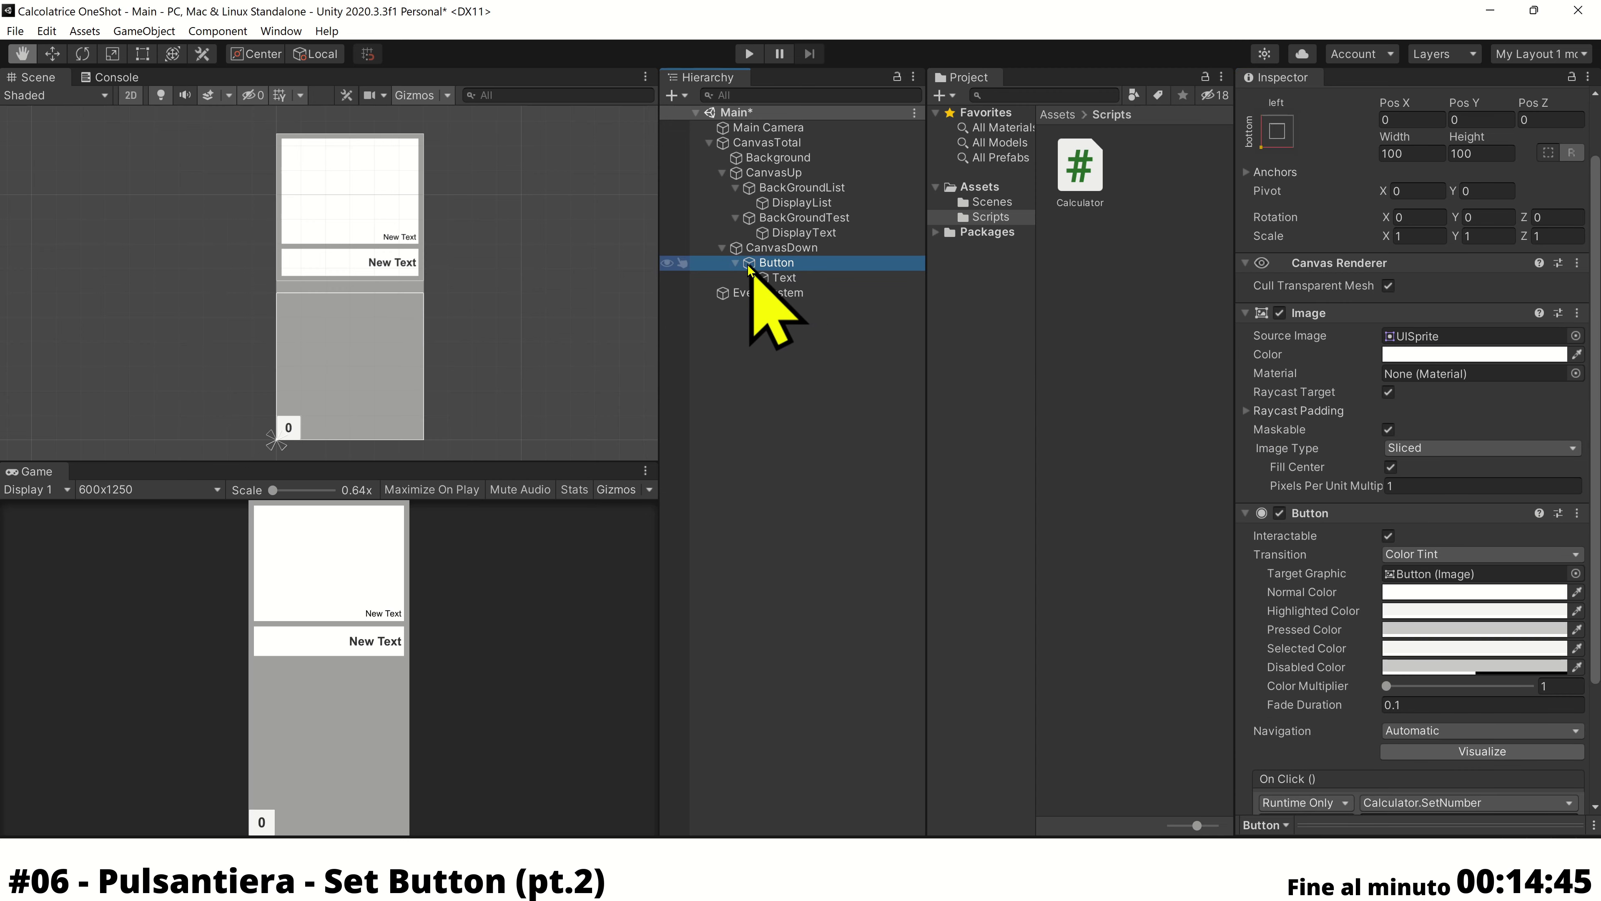
click(735, 263)
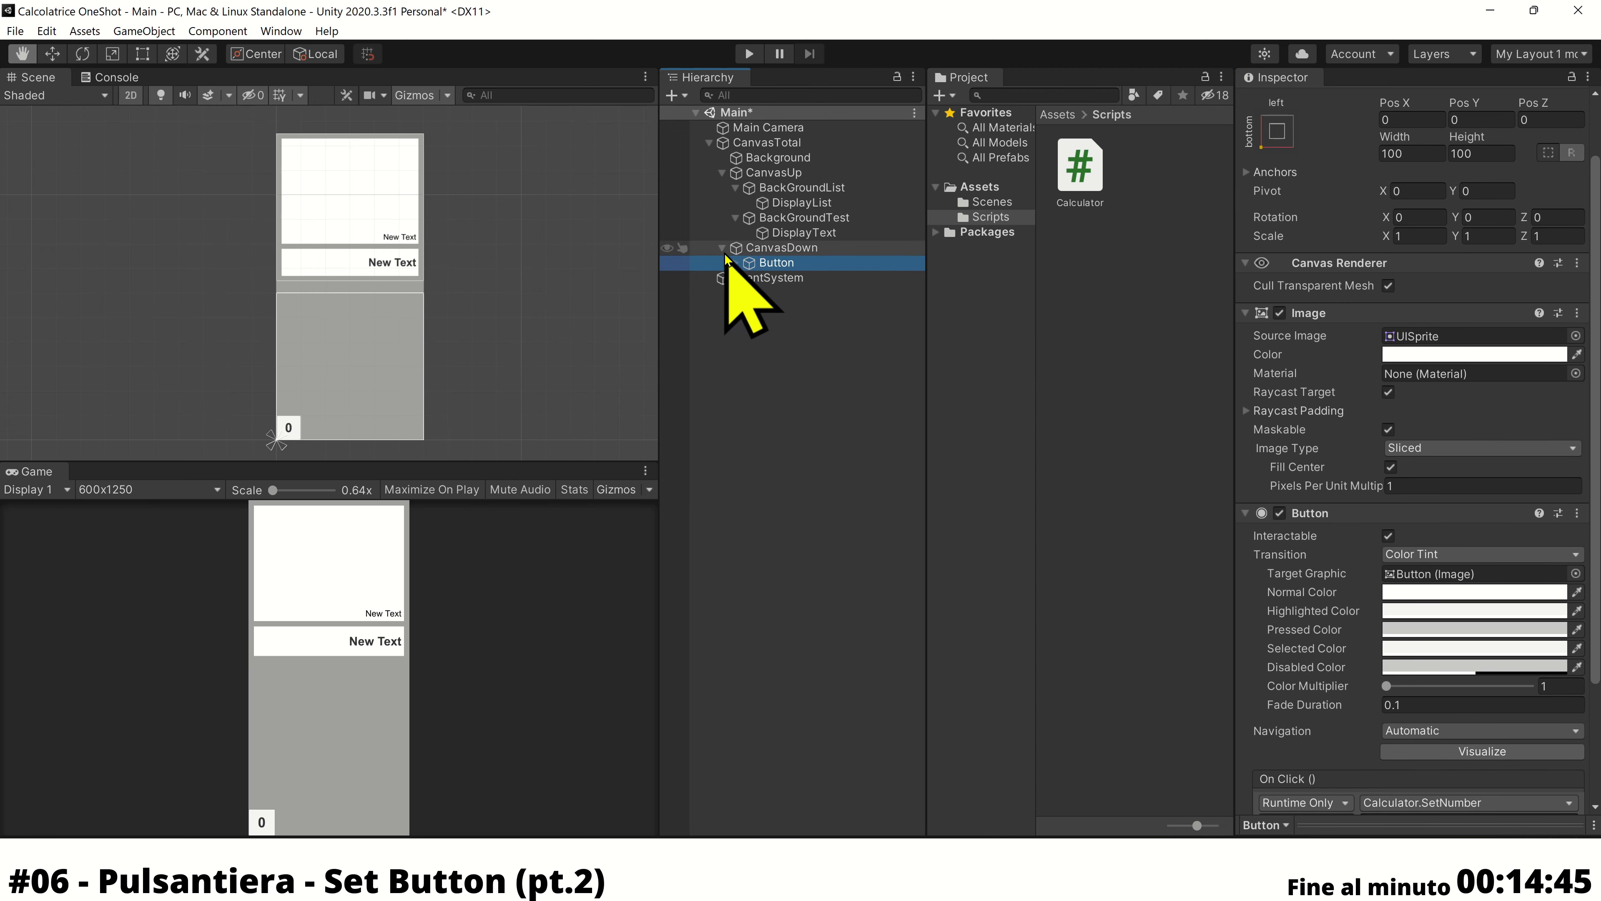
click(750, 249)
click(760, 263)
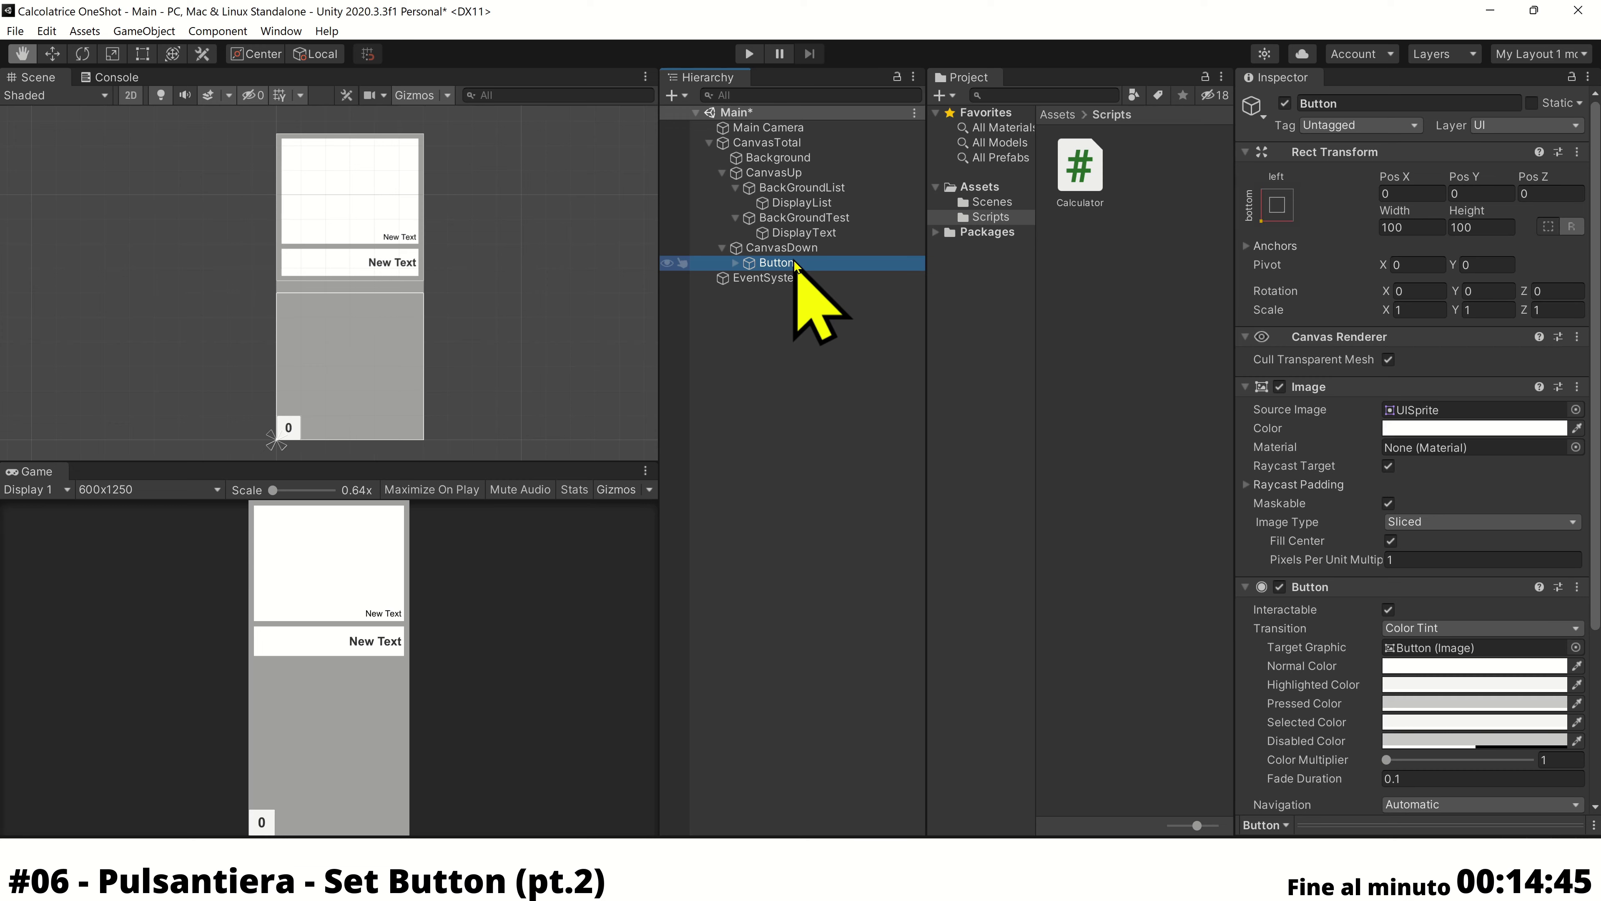
Duplicate the Button with Ctrl+D until Button (16) exists, then reselect the original
key(ctrl+d)
key(ctrl+d)
key(ctrl+d)
key(ctrl+d)
key(ctrl+d)
key(ctrl+d)
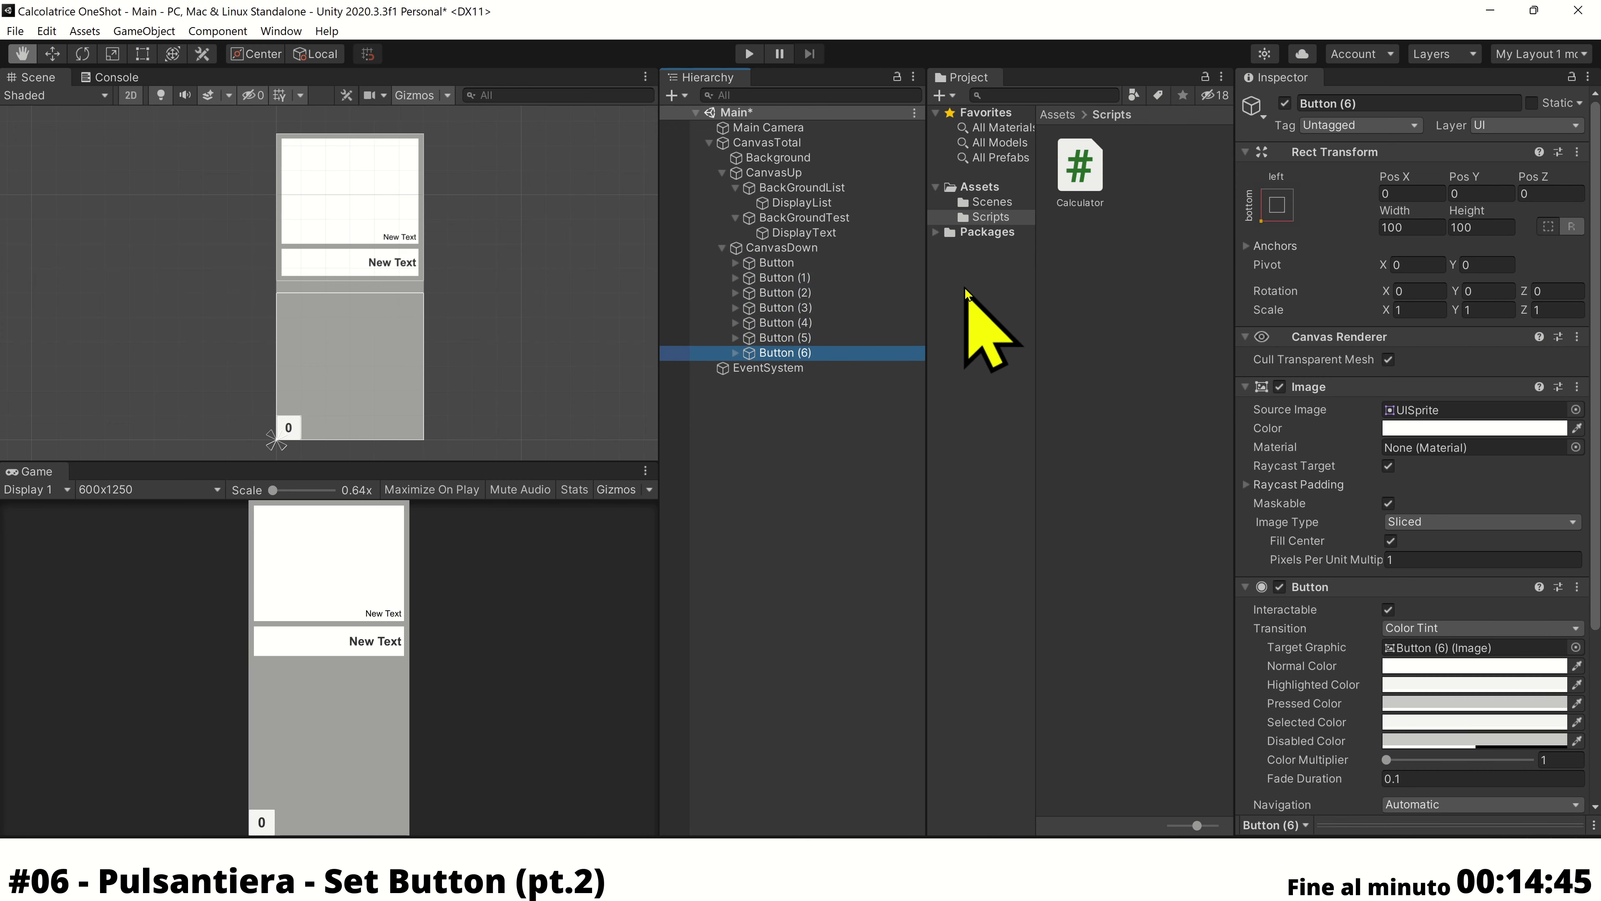
key(ctrl+d)
key(ctrl+d)
key(ctrl+d)
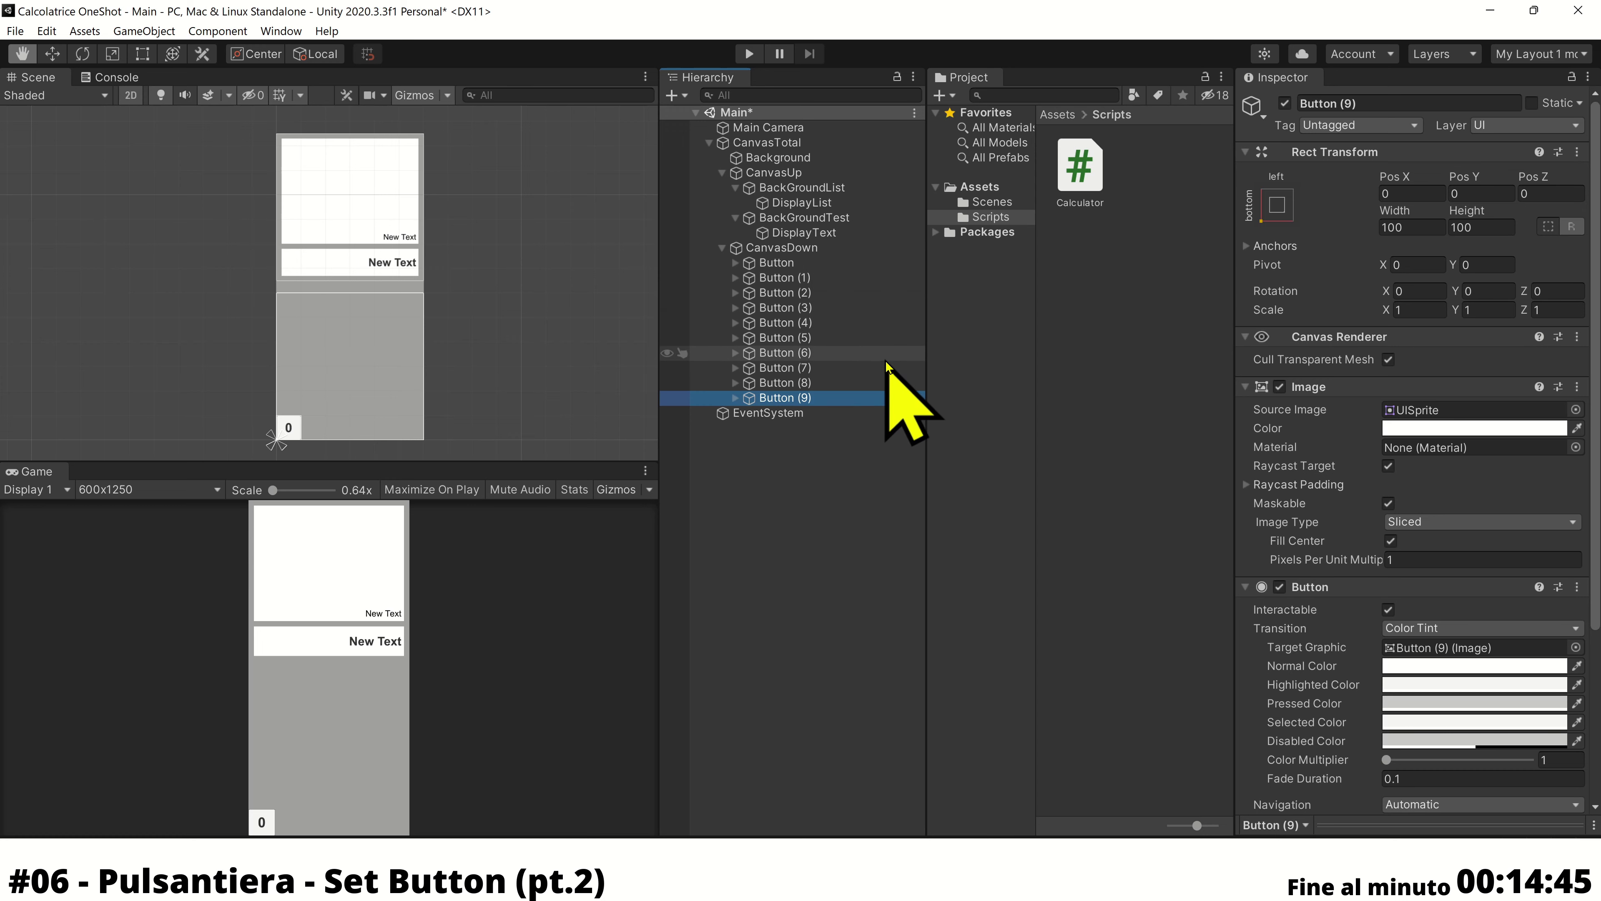
key(ctrl+d)
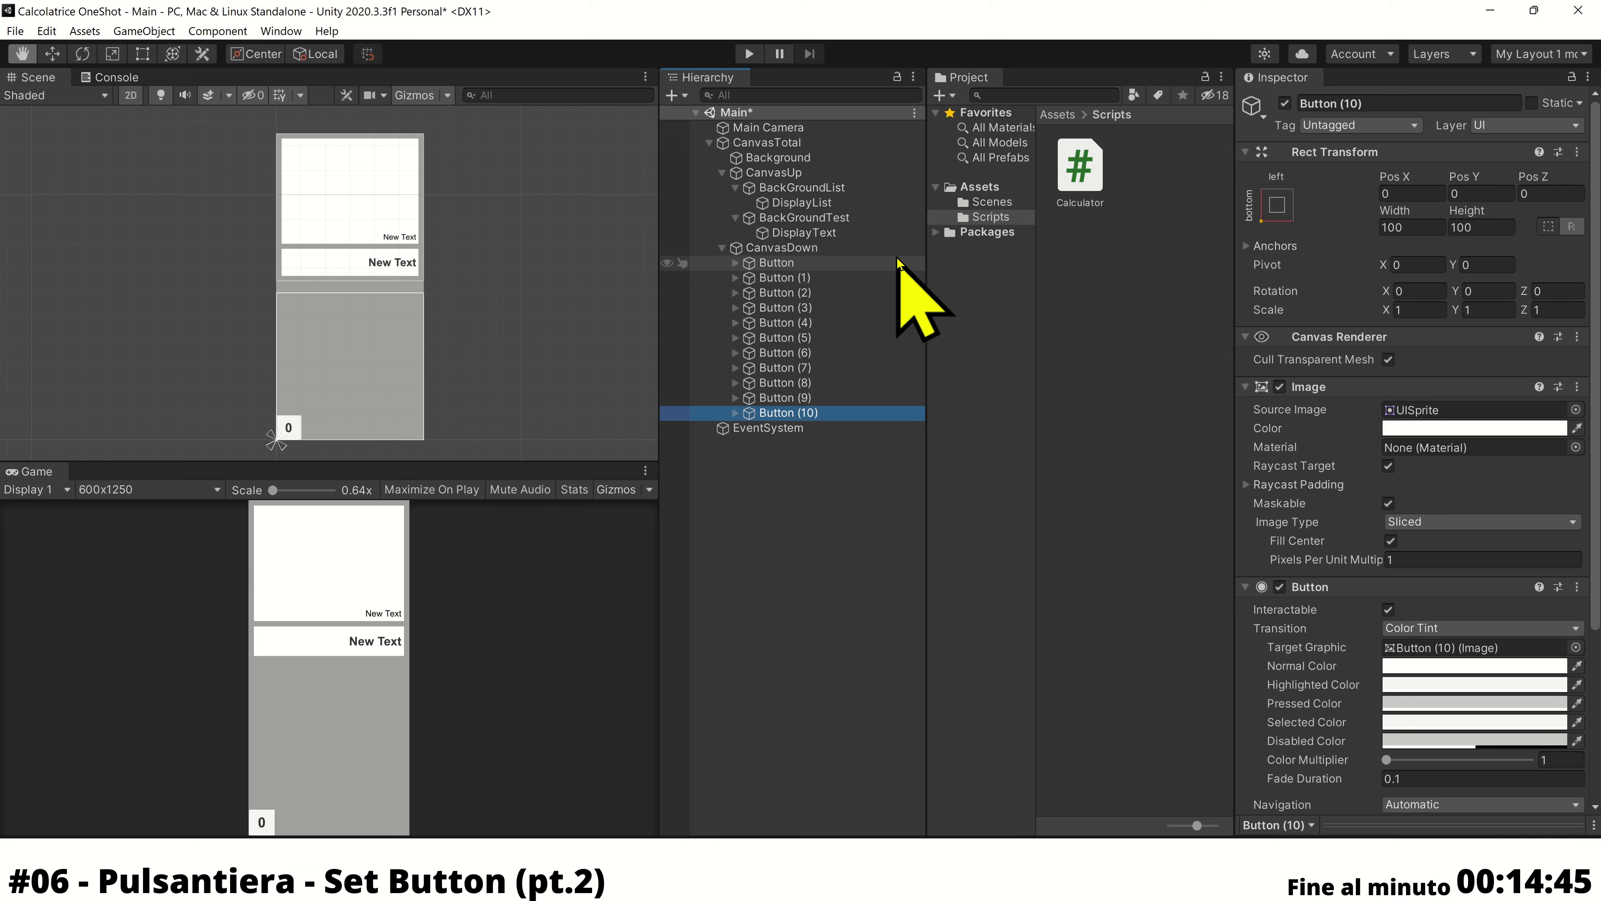
key(ctrl+d)
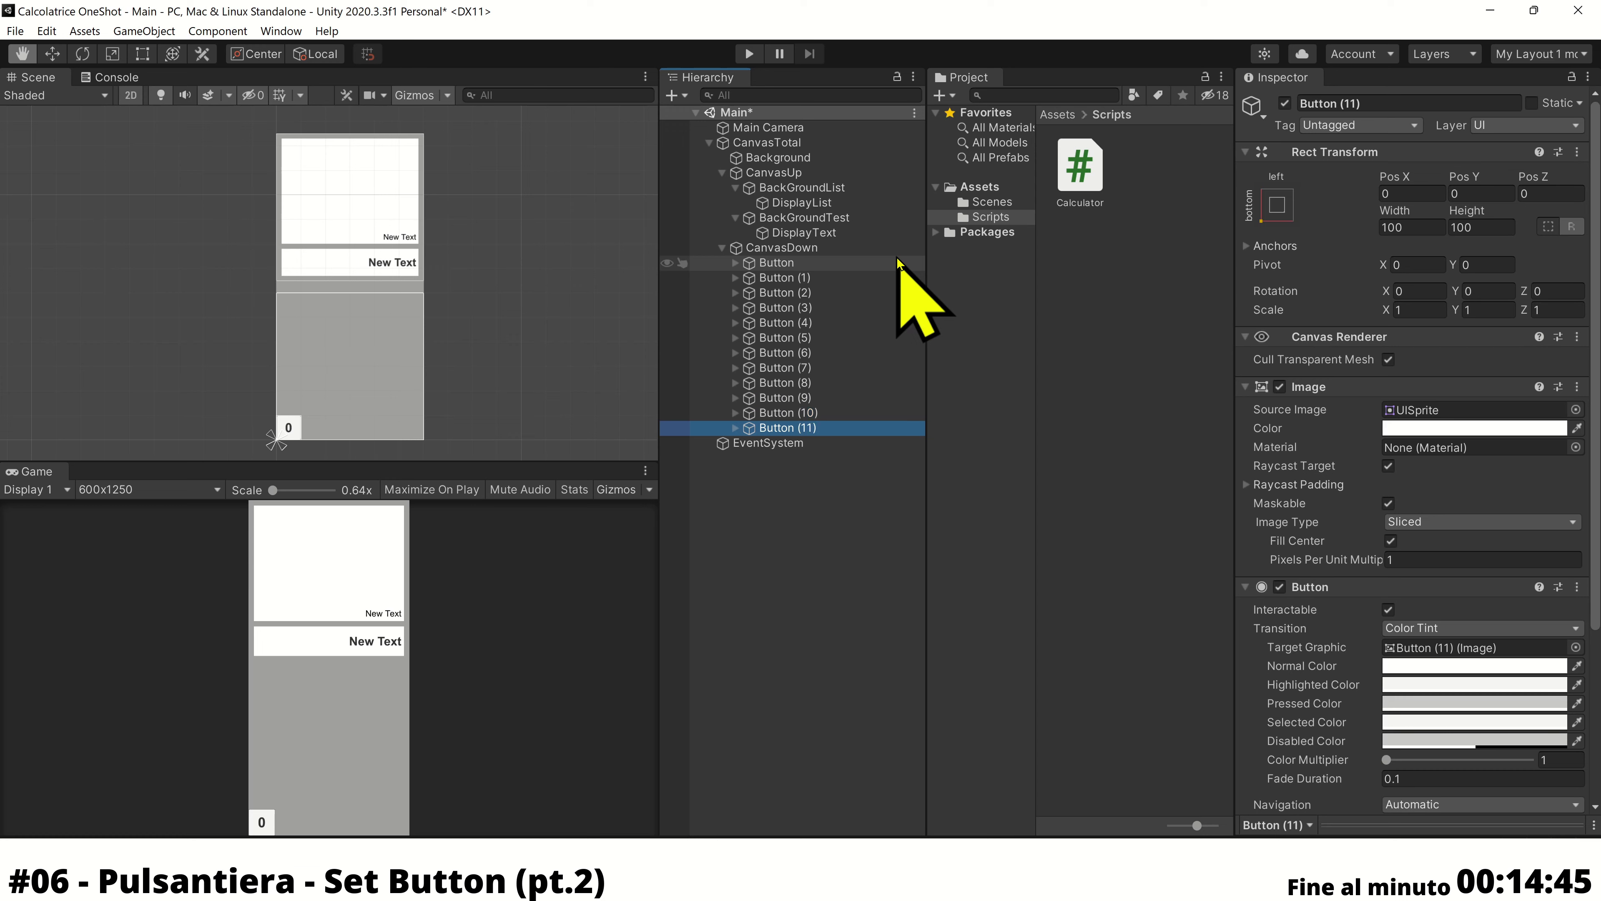
key(ctrl+d)
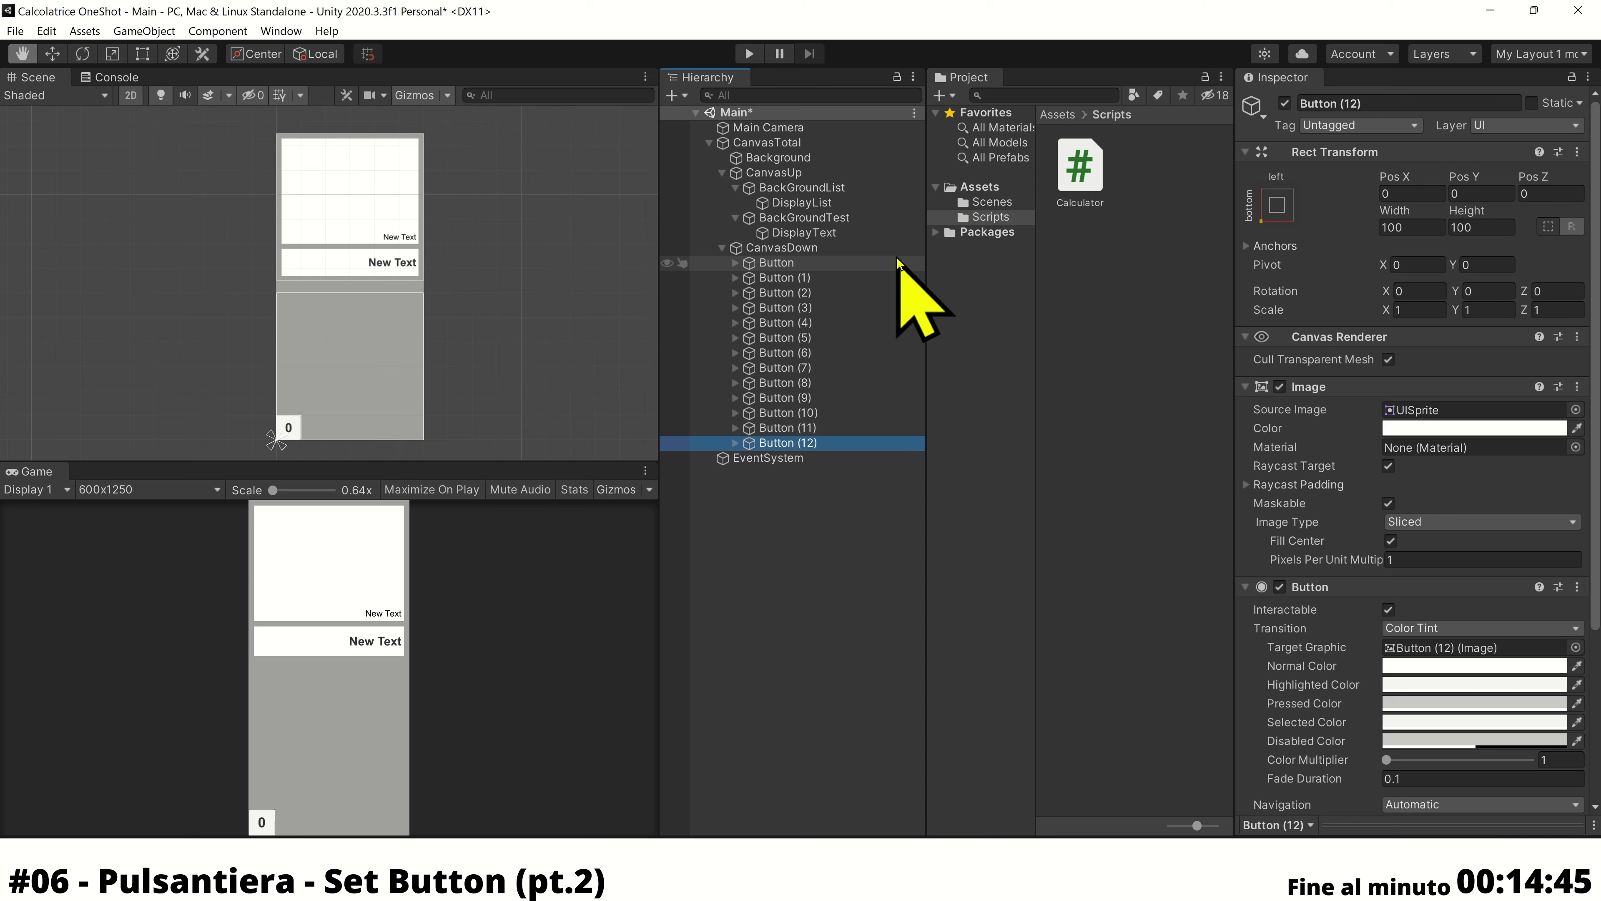
key(ctrl+d)
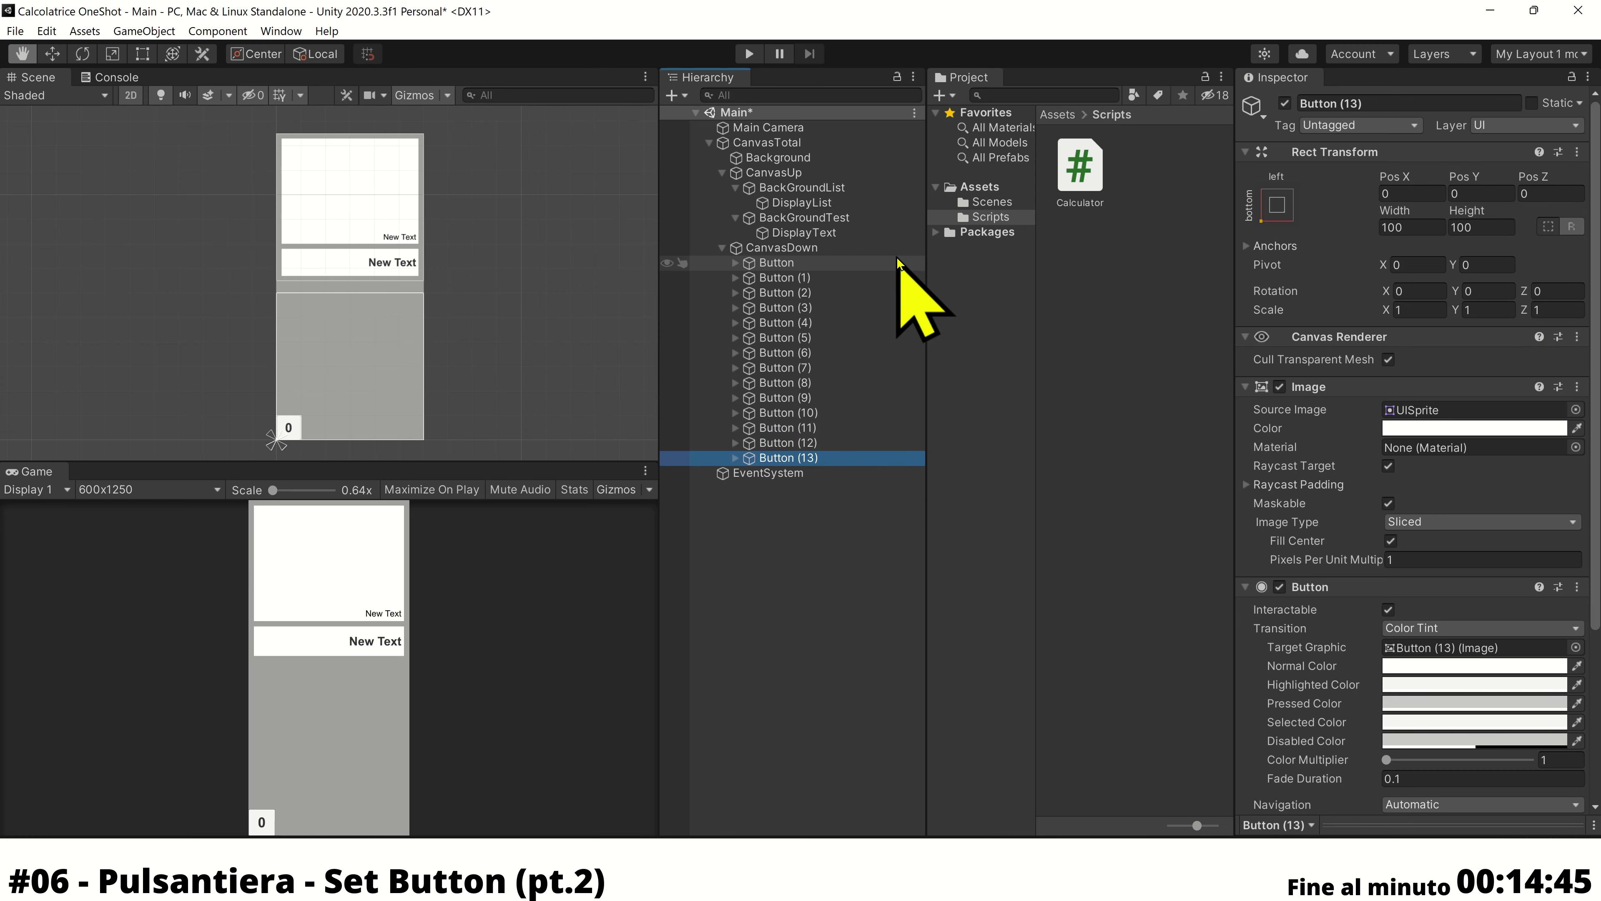
key(ctrl+d)
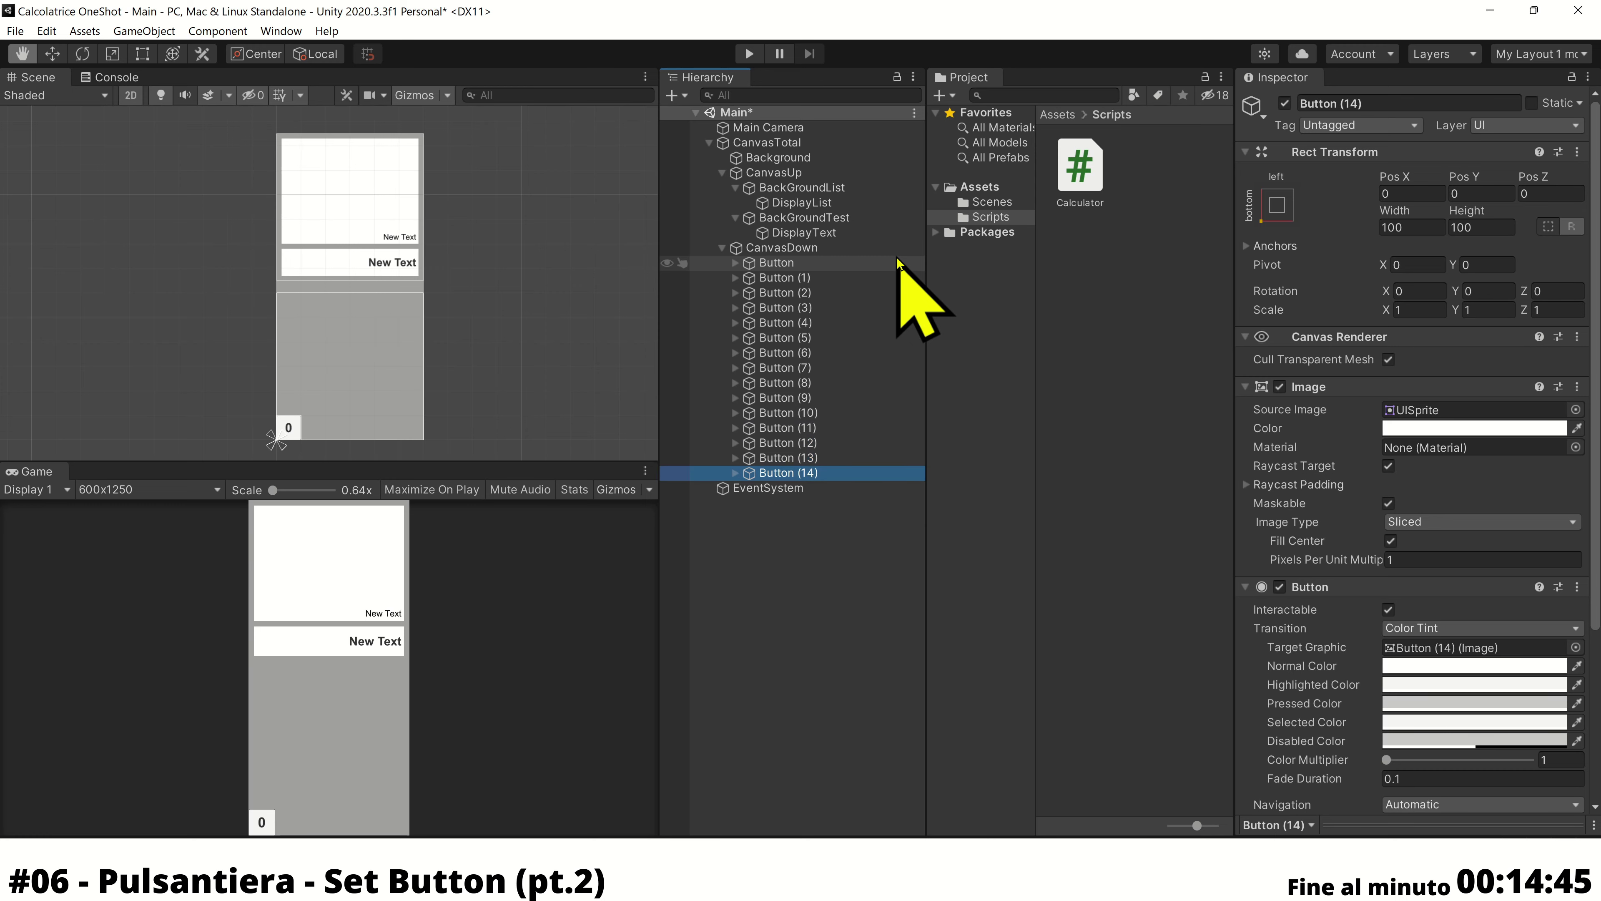
key(ctrl+d)
key(ctrl+d)
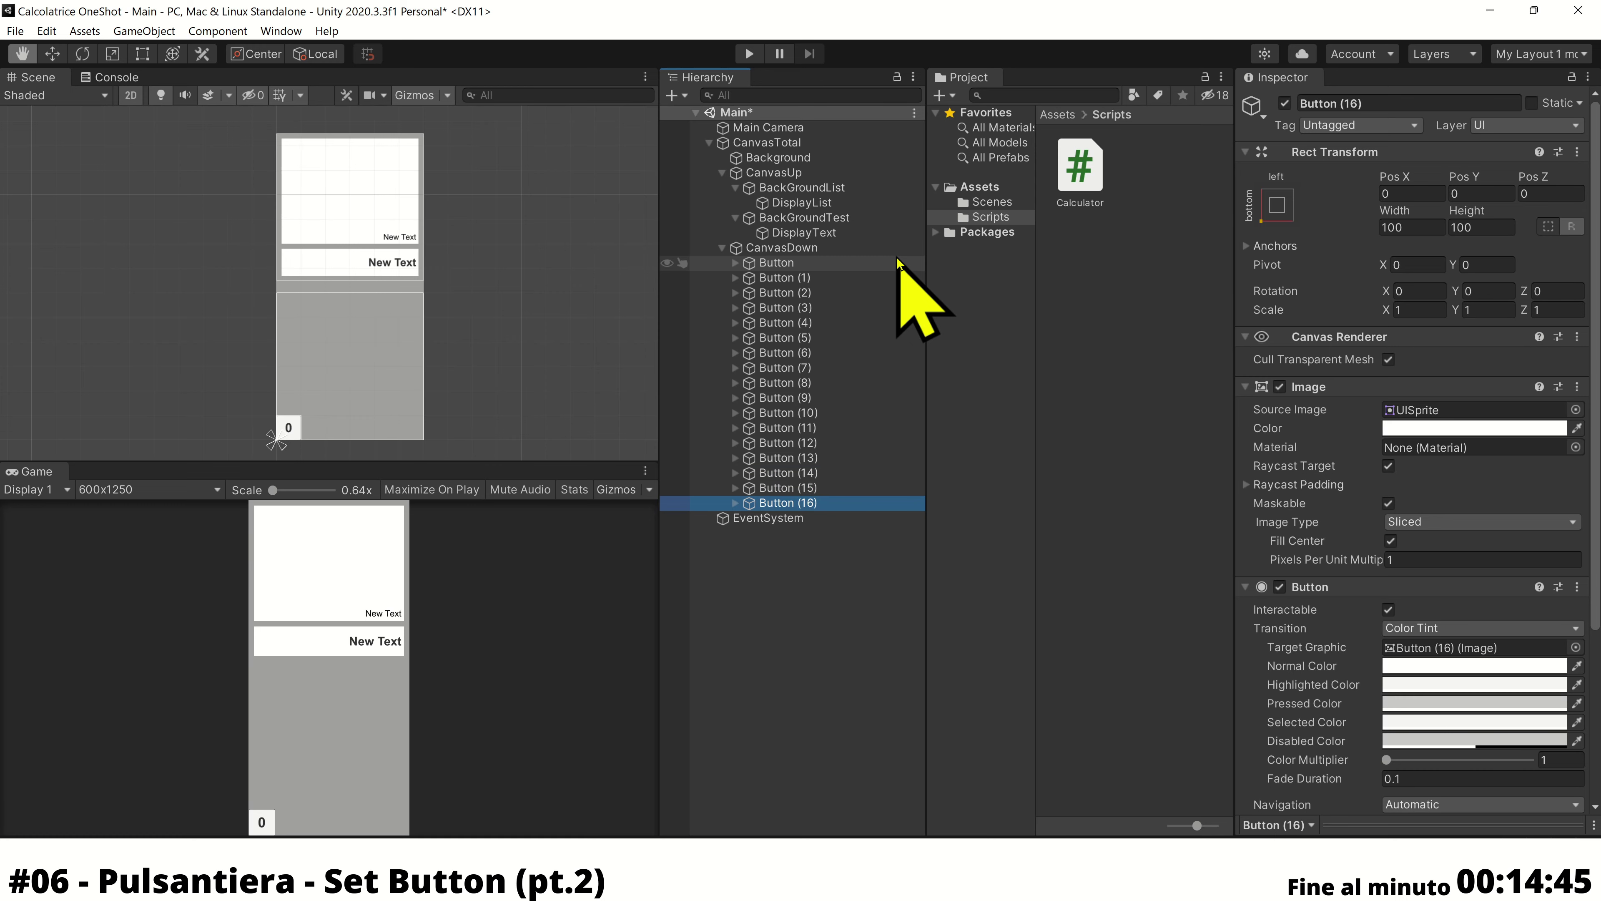
click(898, 262)
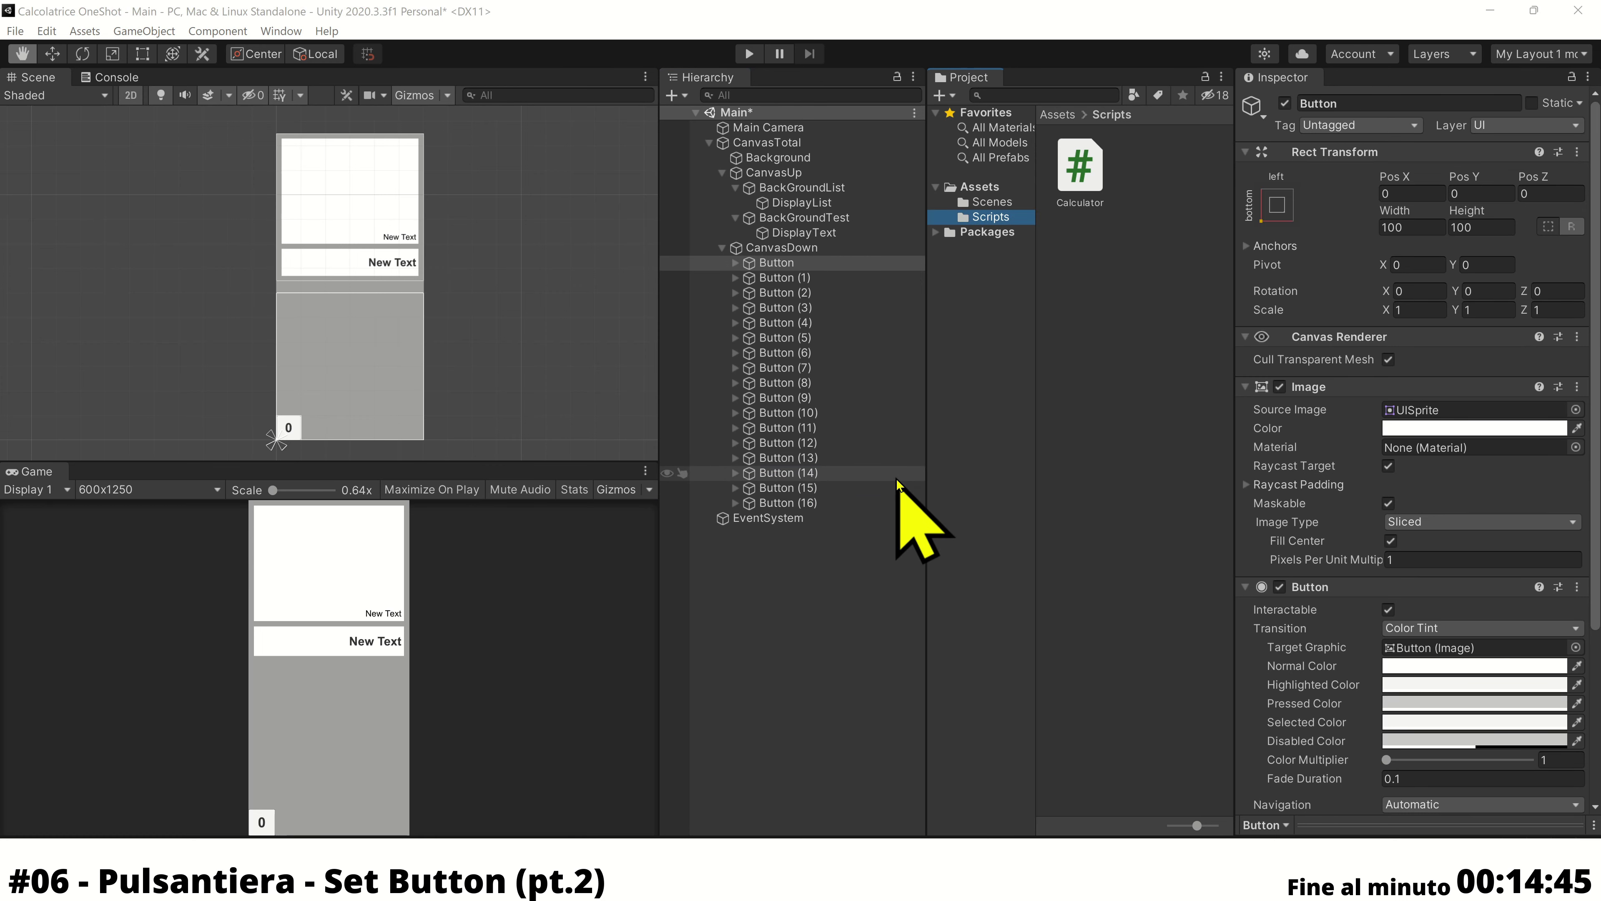
Rename the original Button to Button (0)
click(815, 263)
text((0)
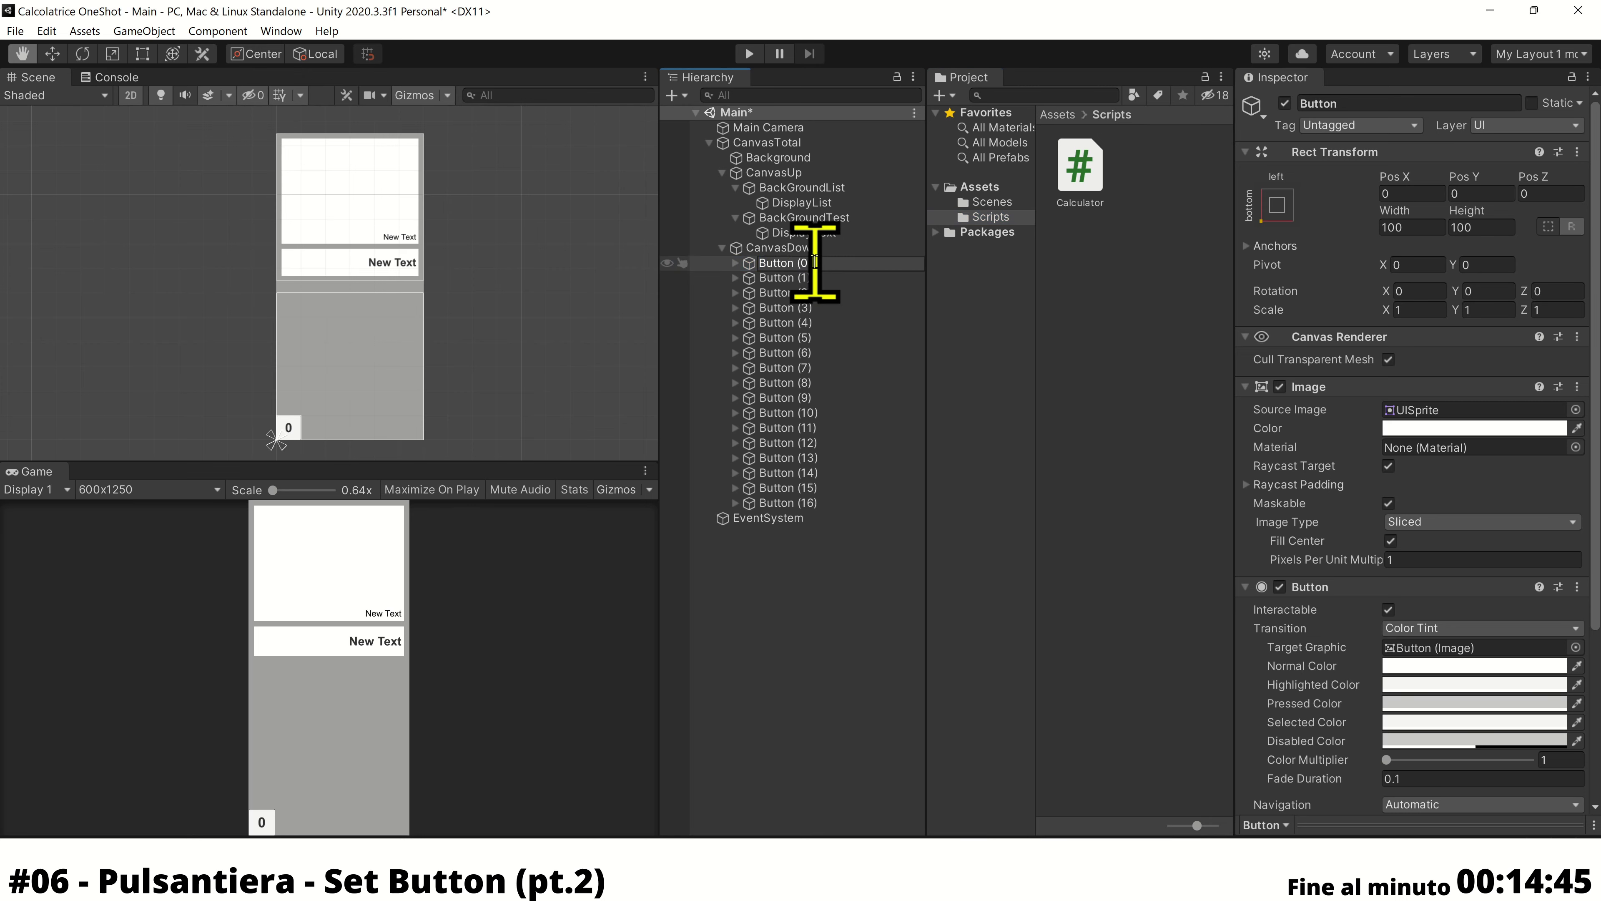
text())
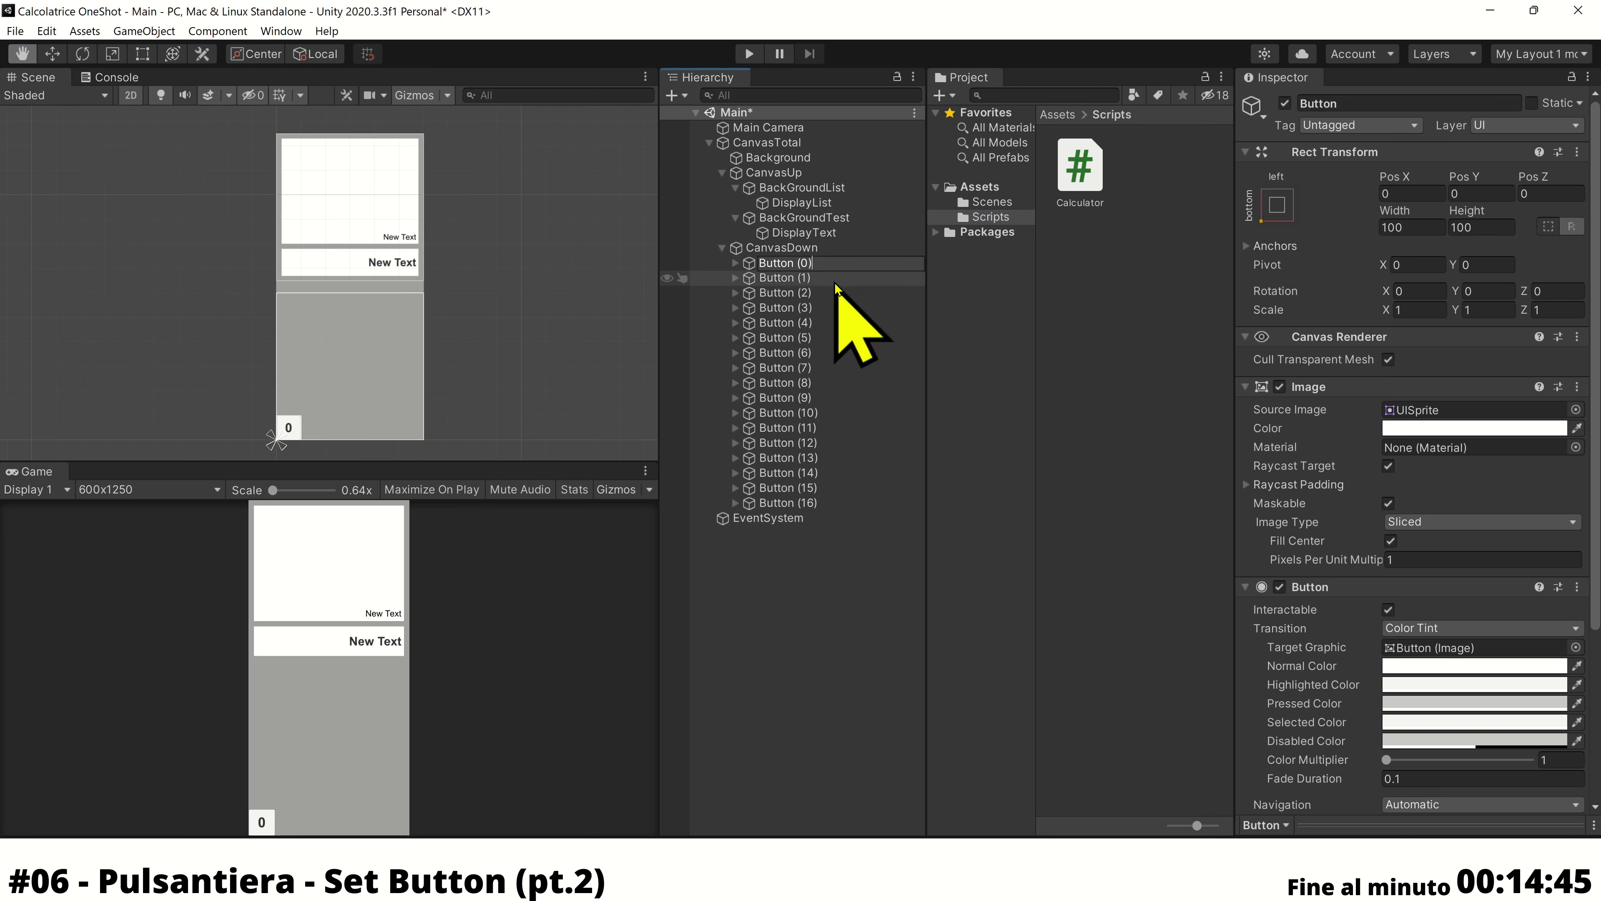
key(Return)
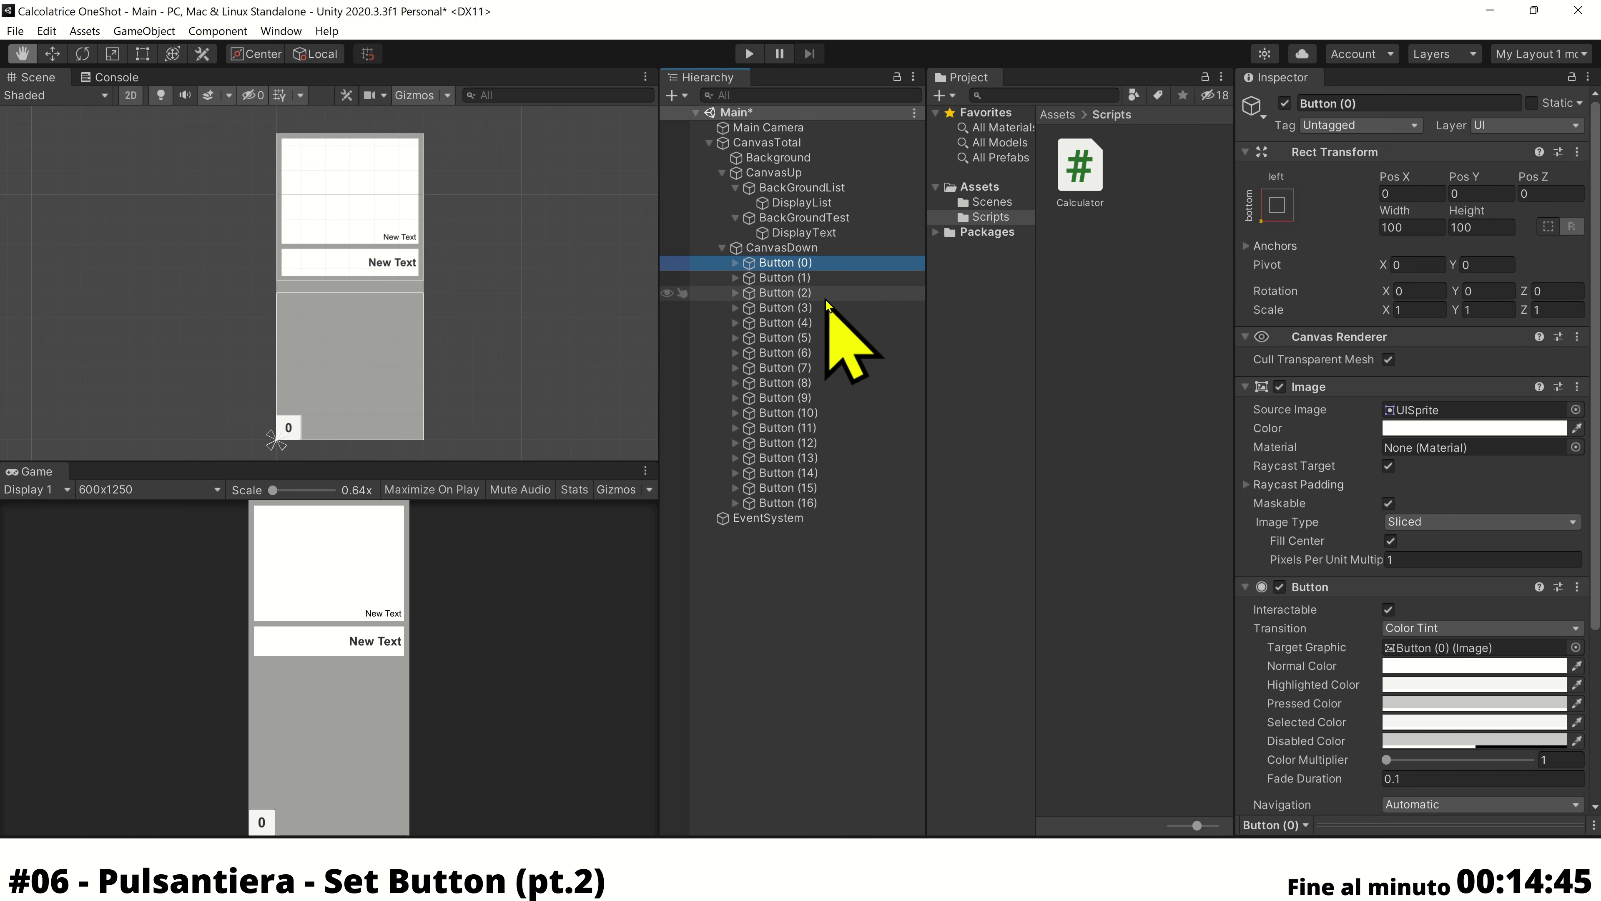
Rename Button (10) to Button = and set its Pos X to 20
click(819, 413)
click(819, 413)
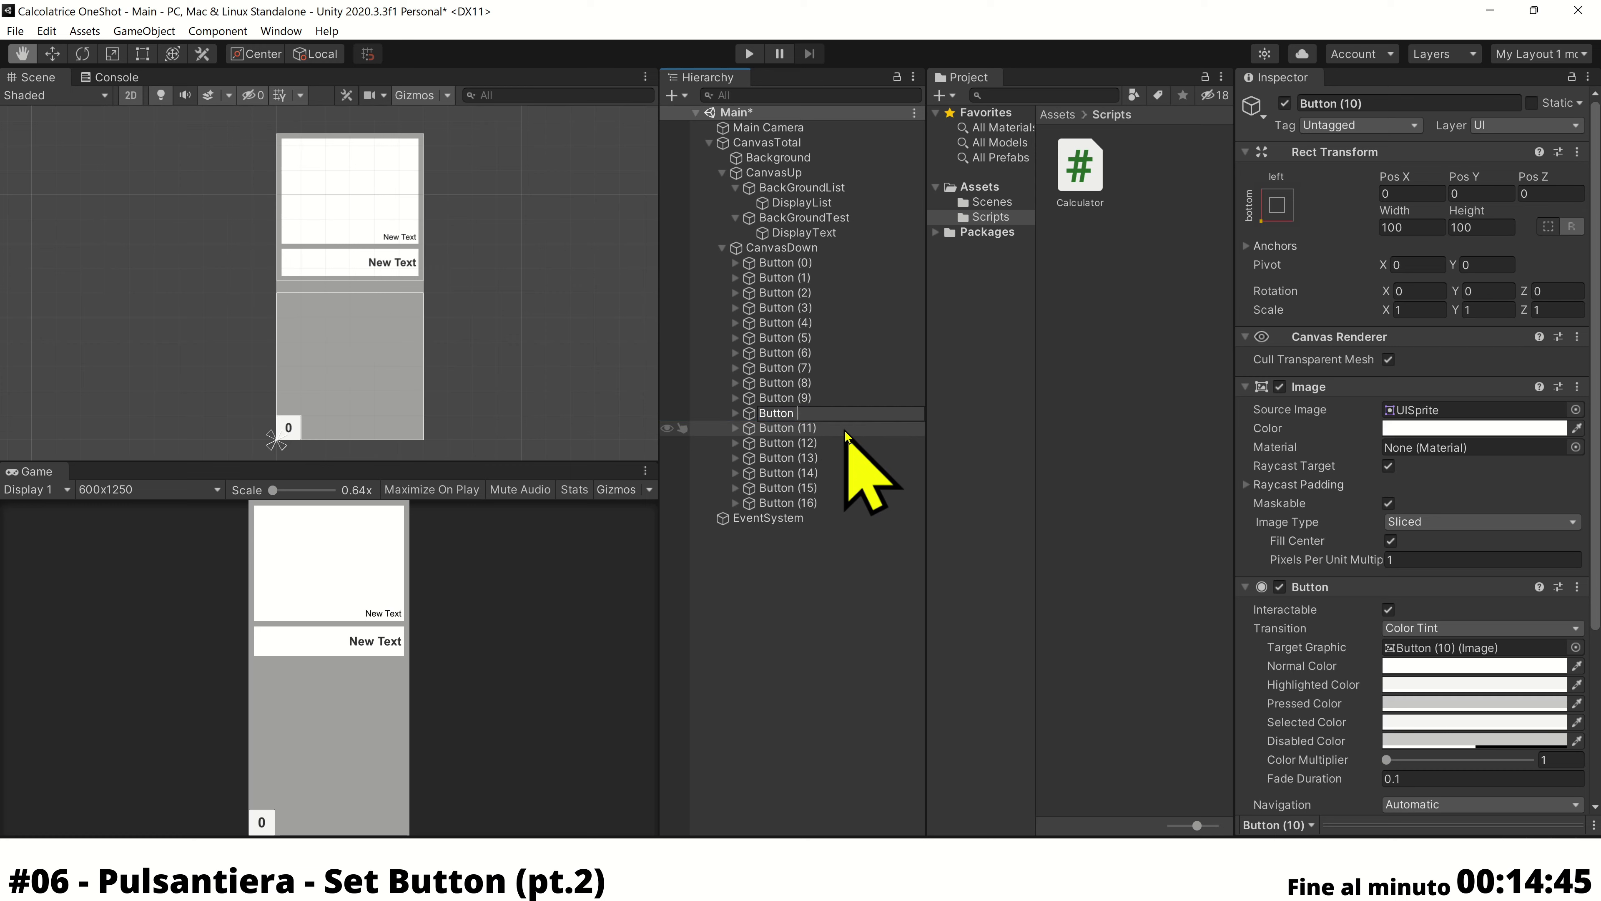
text(=)
key(Return)
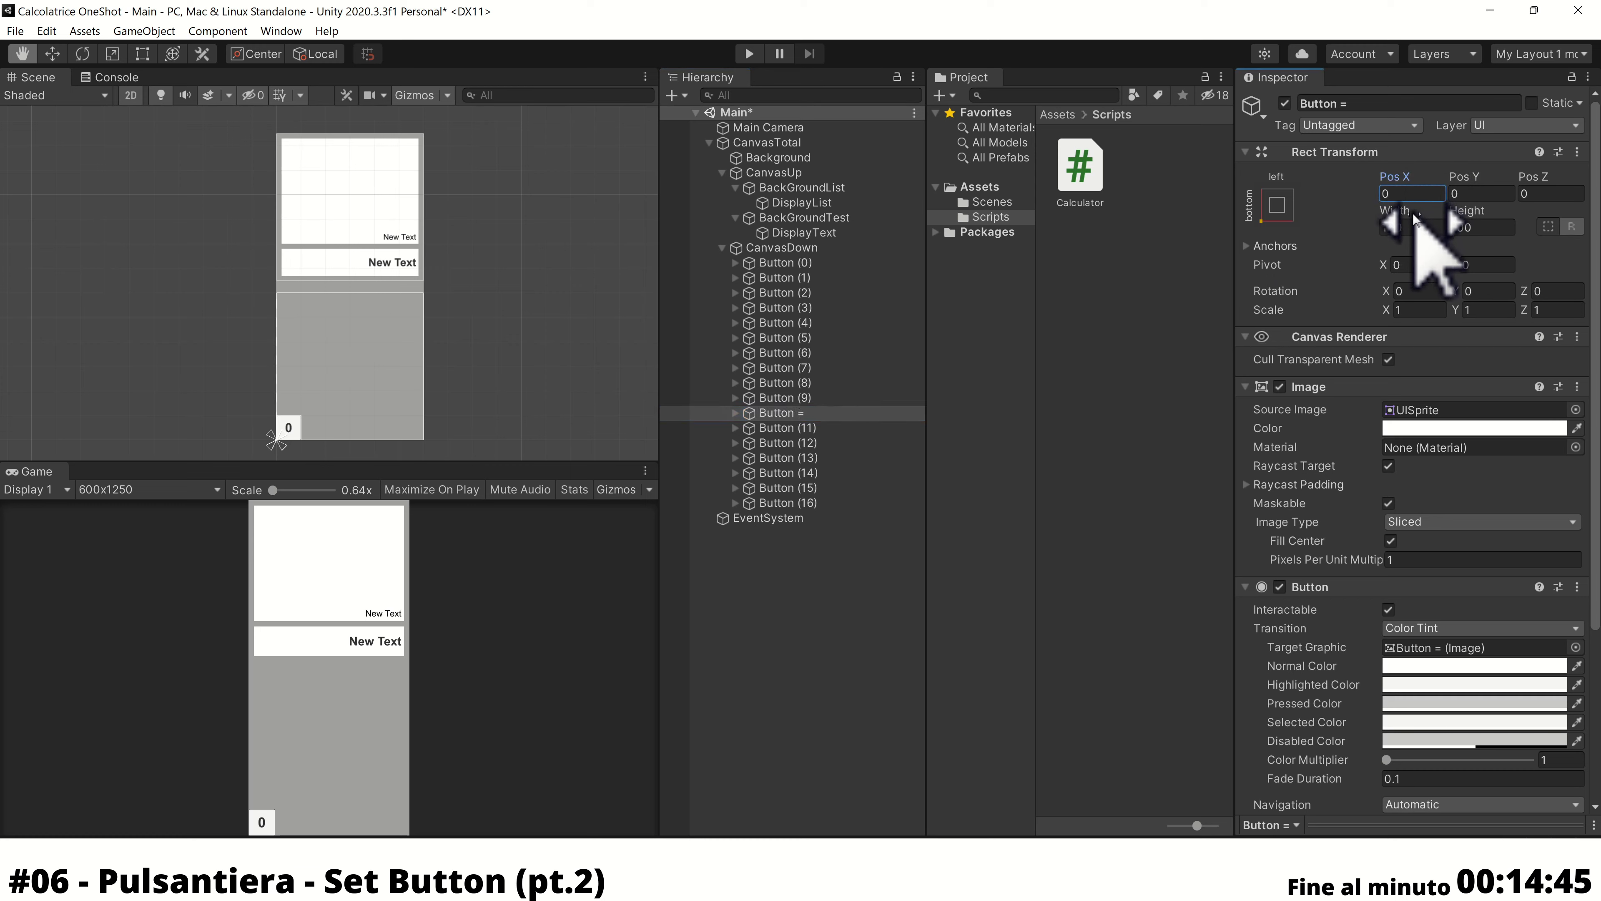
click(1405, 190)
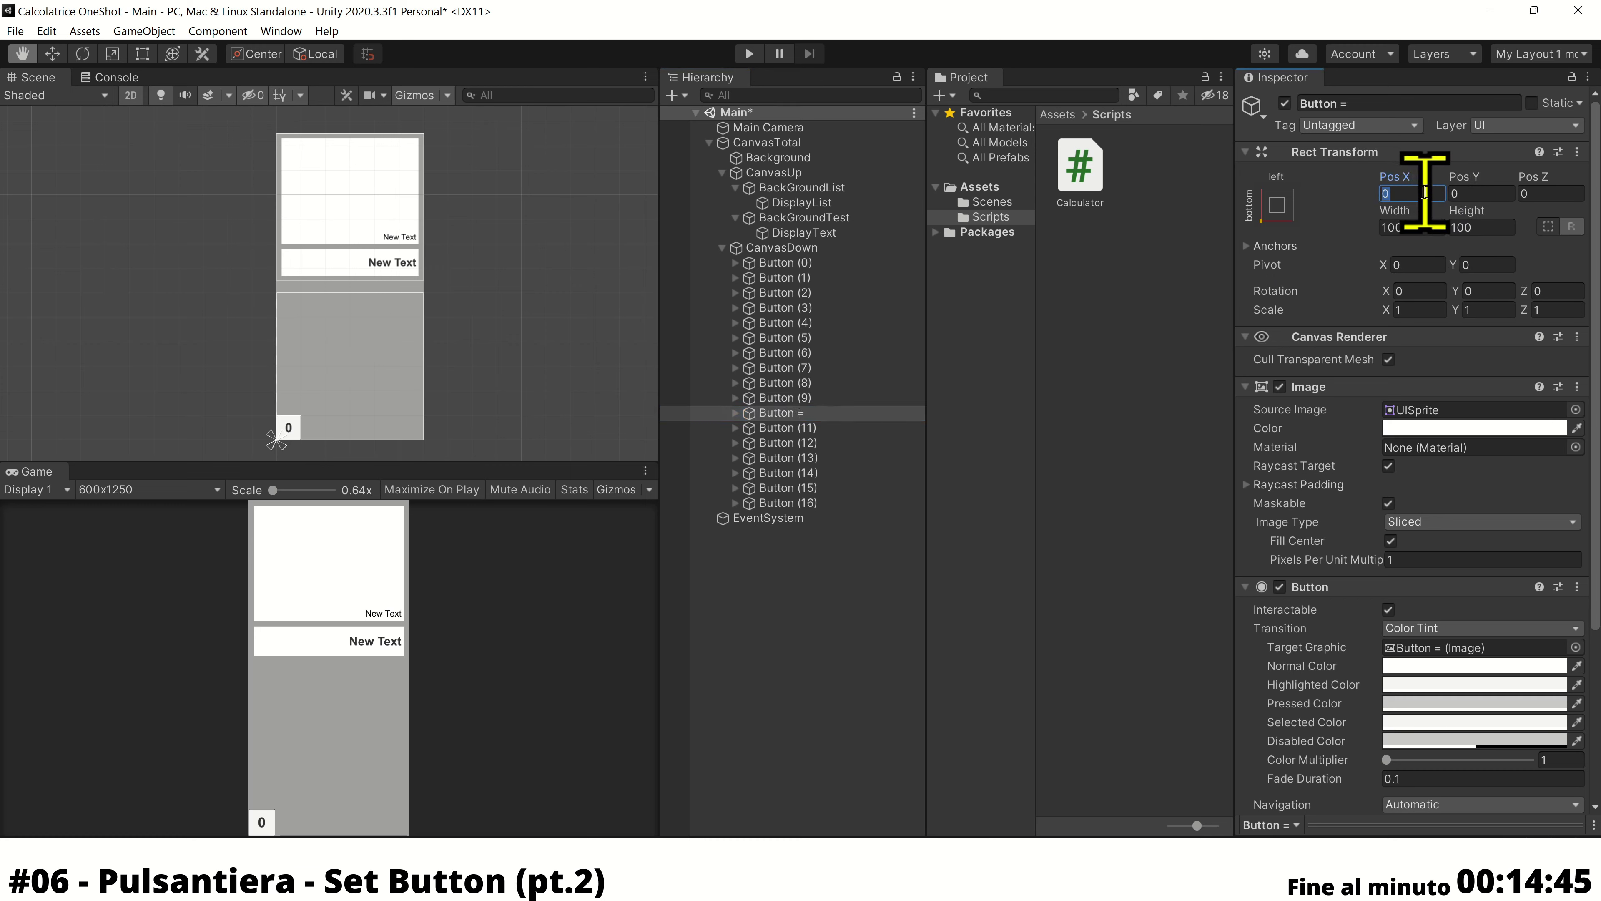
text(20)
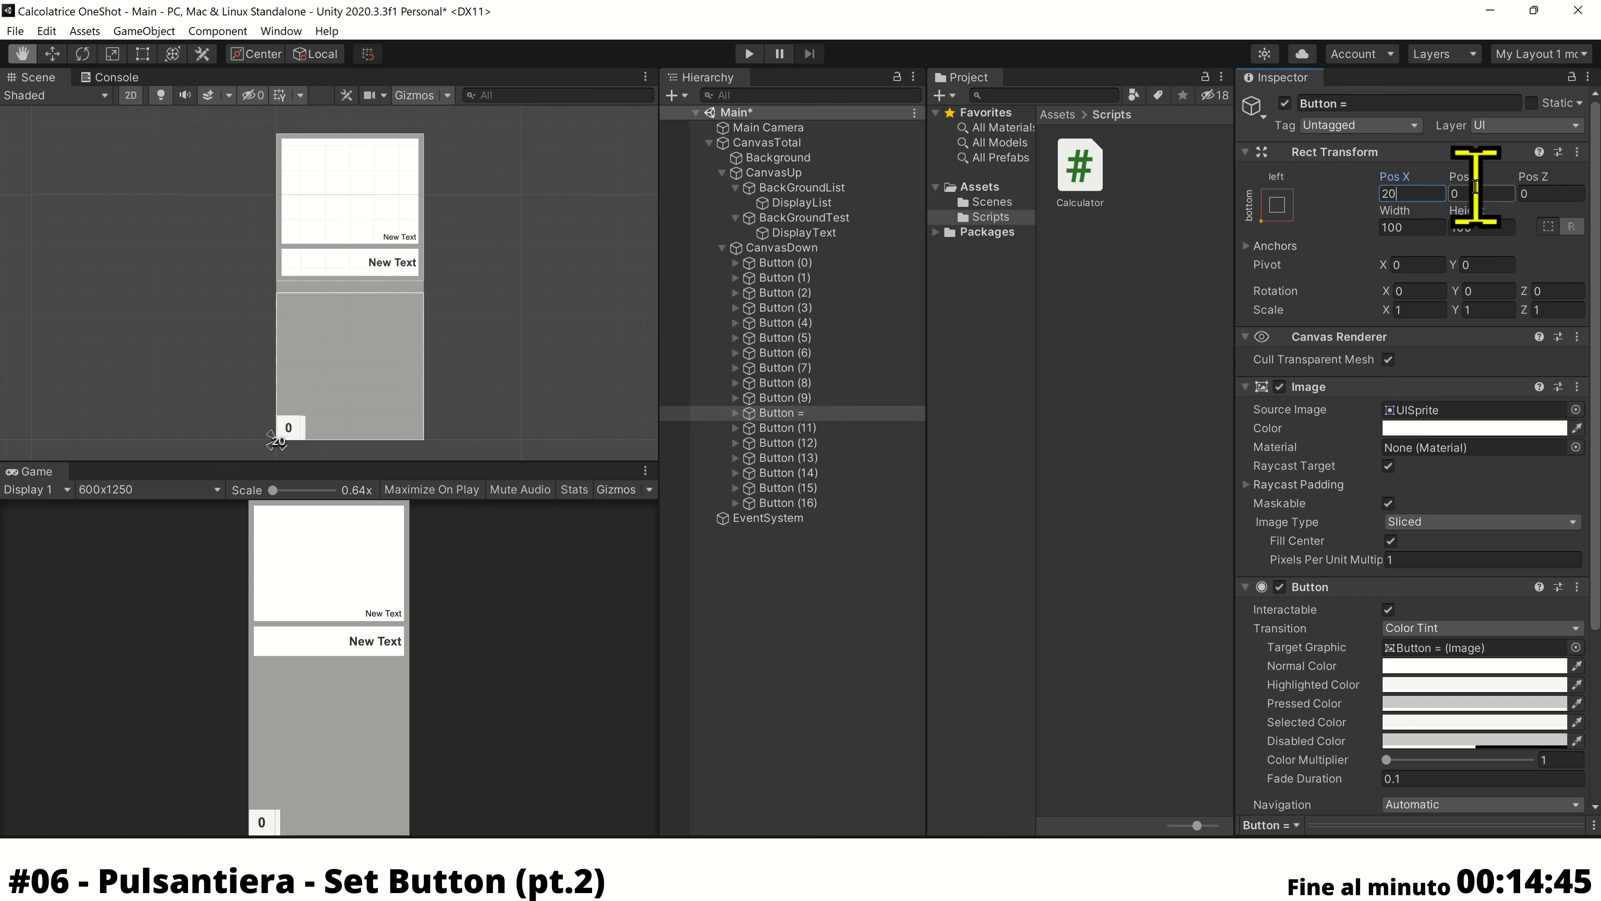
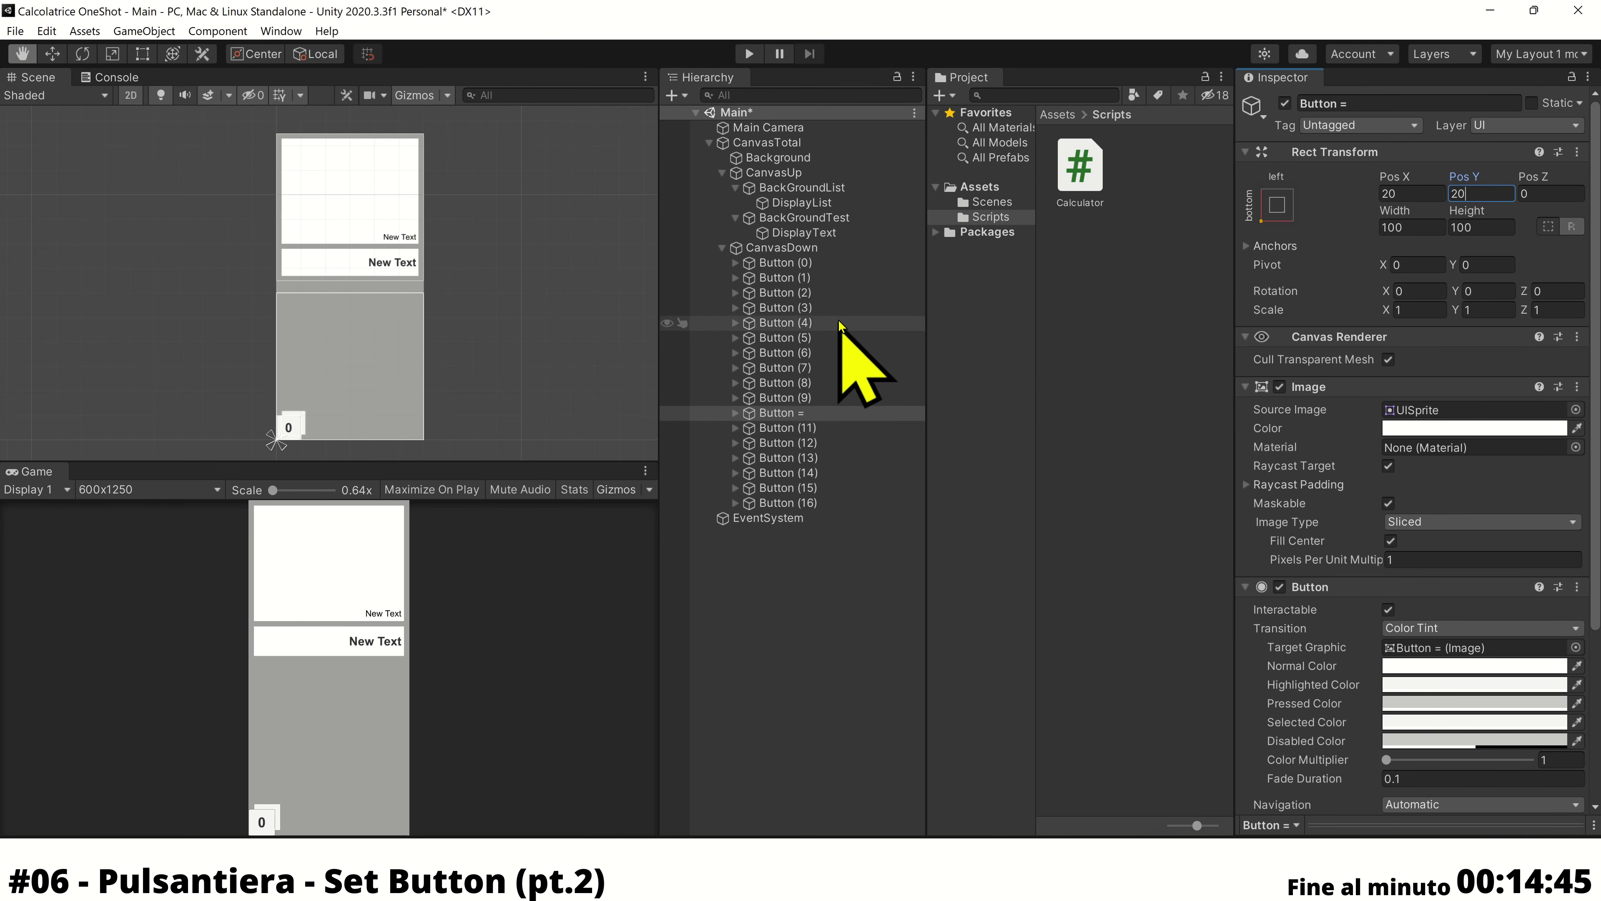
Reposition Button (0) by entering 2040 in its Rect Transform X field, then check Button (1)
click(833, 262)
click(1426, 192)
text(140)
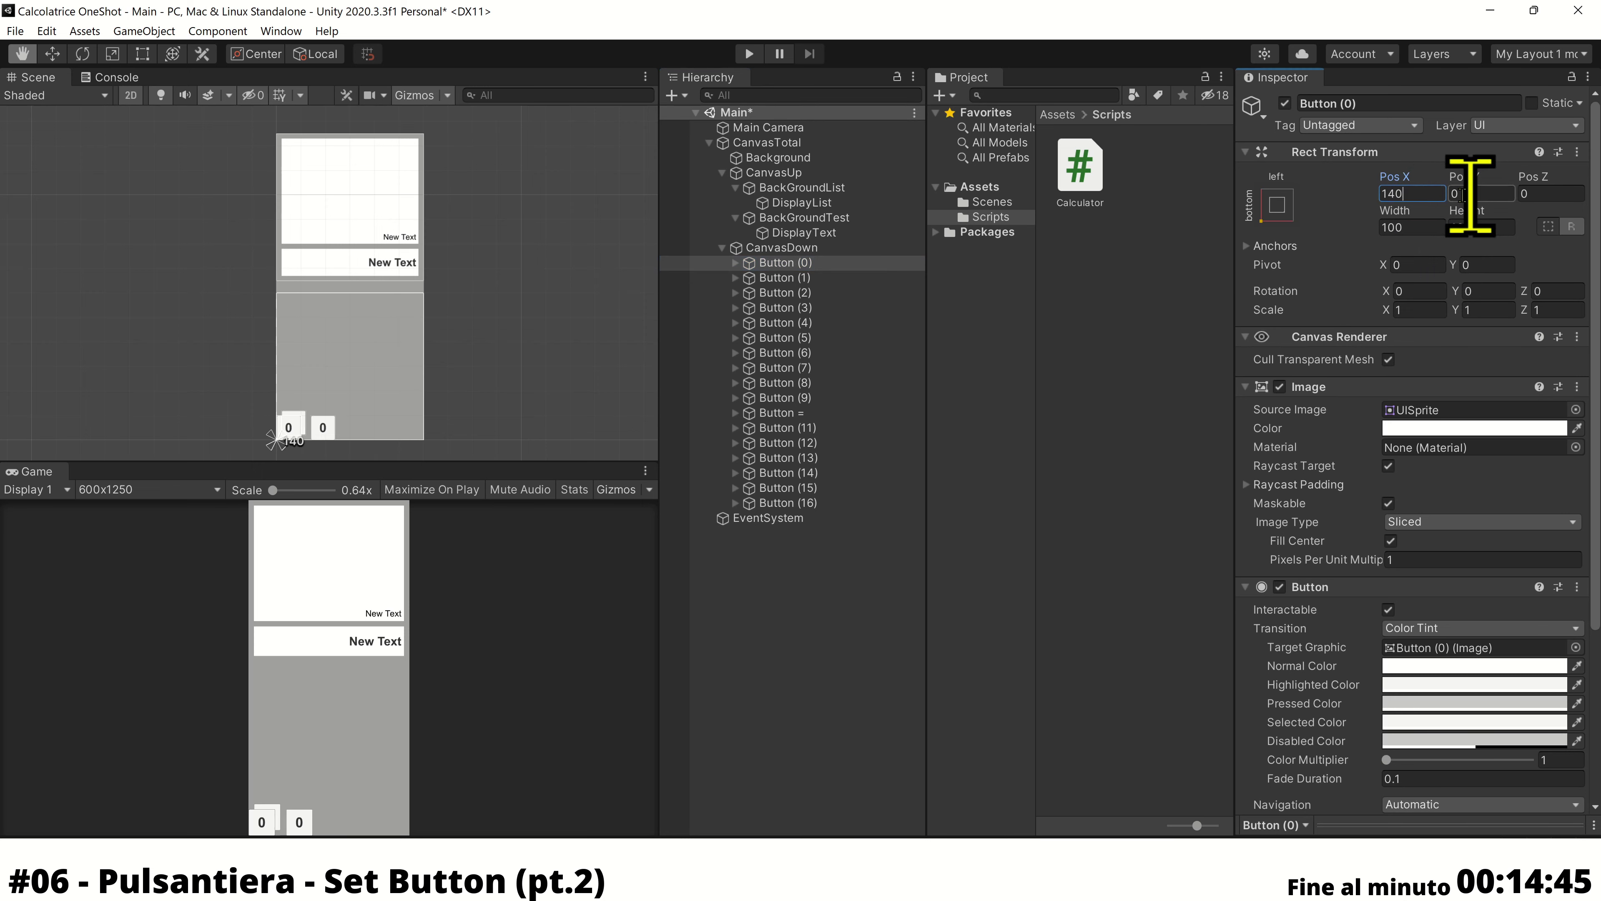
key(shift+Left)
key(shift+Left)
key(shift+Left)
text(20)
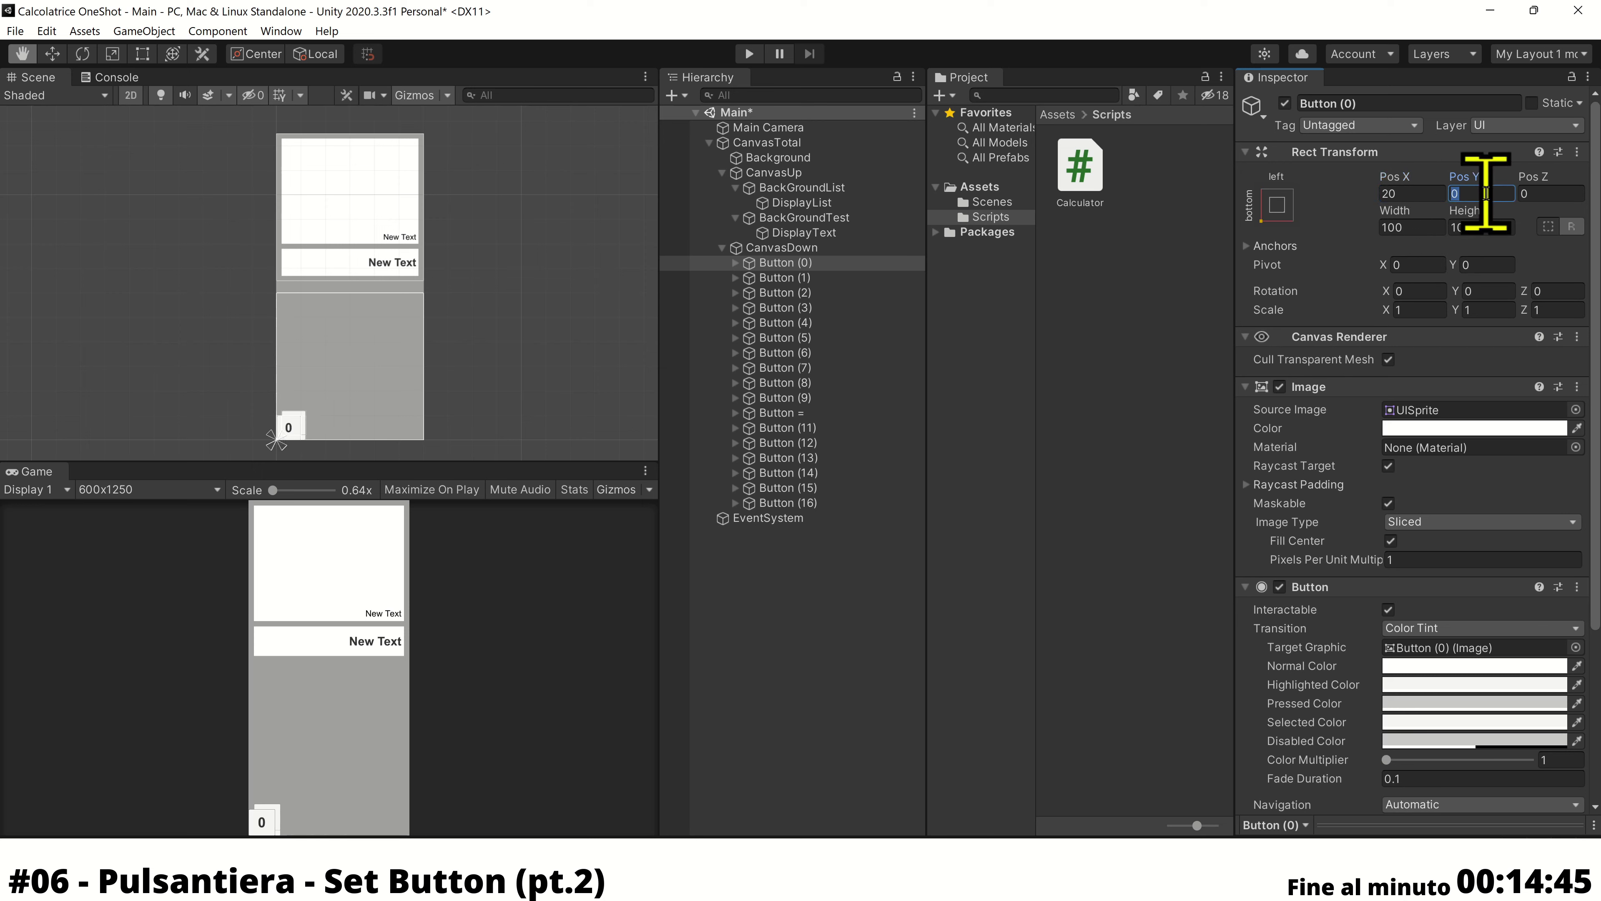
text(40)
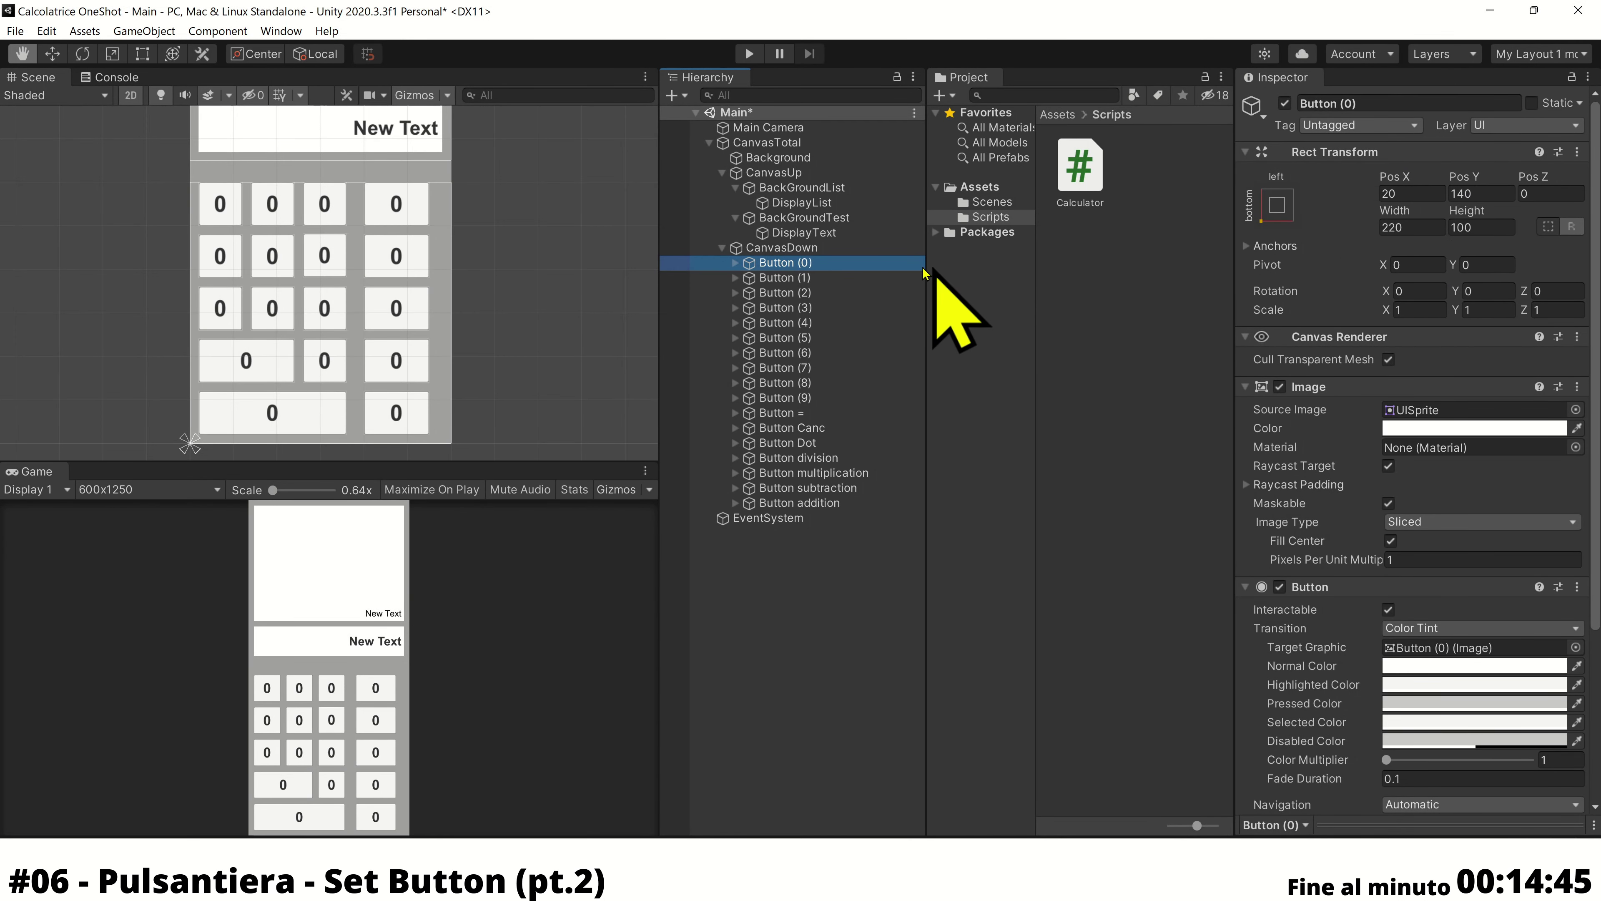
click(819, 277)
click(822, 294)
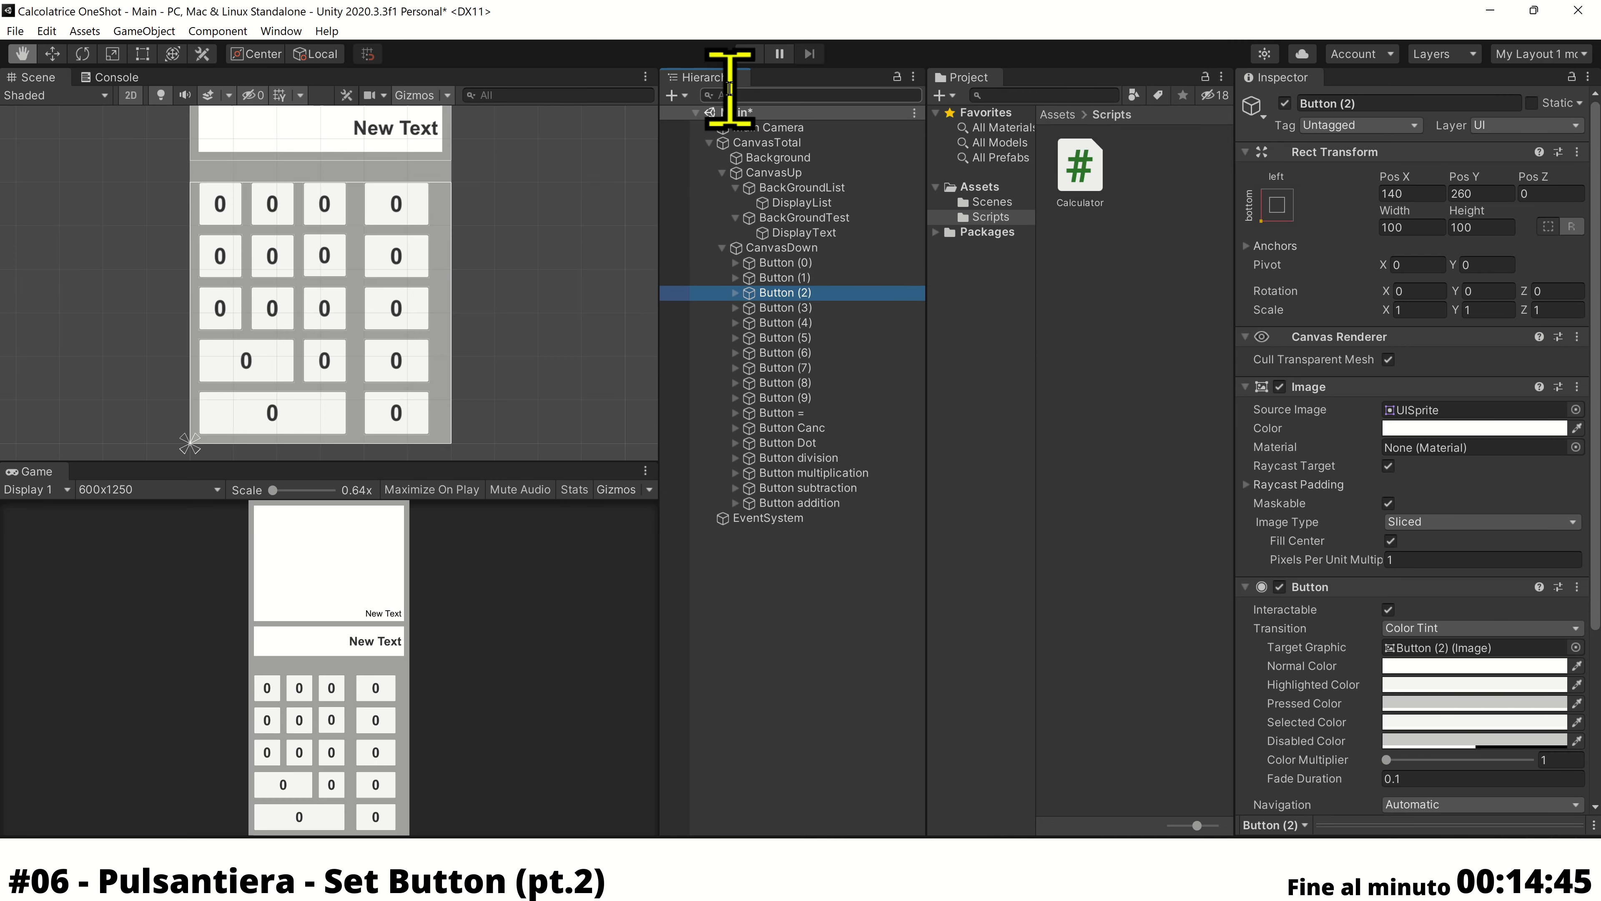
drag(709, 78, 1085, 164)
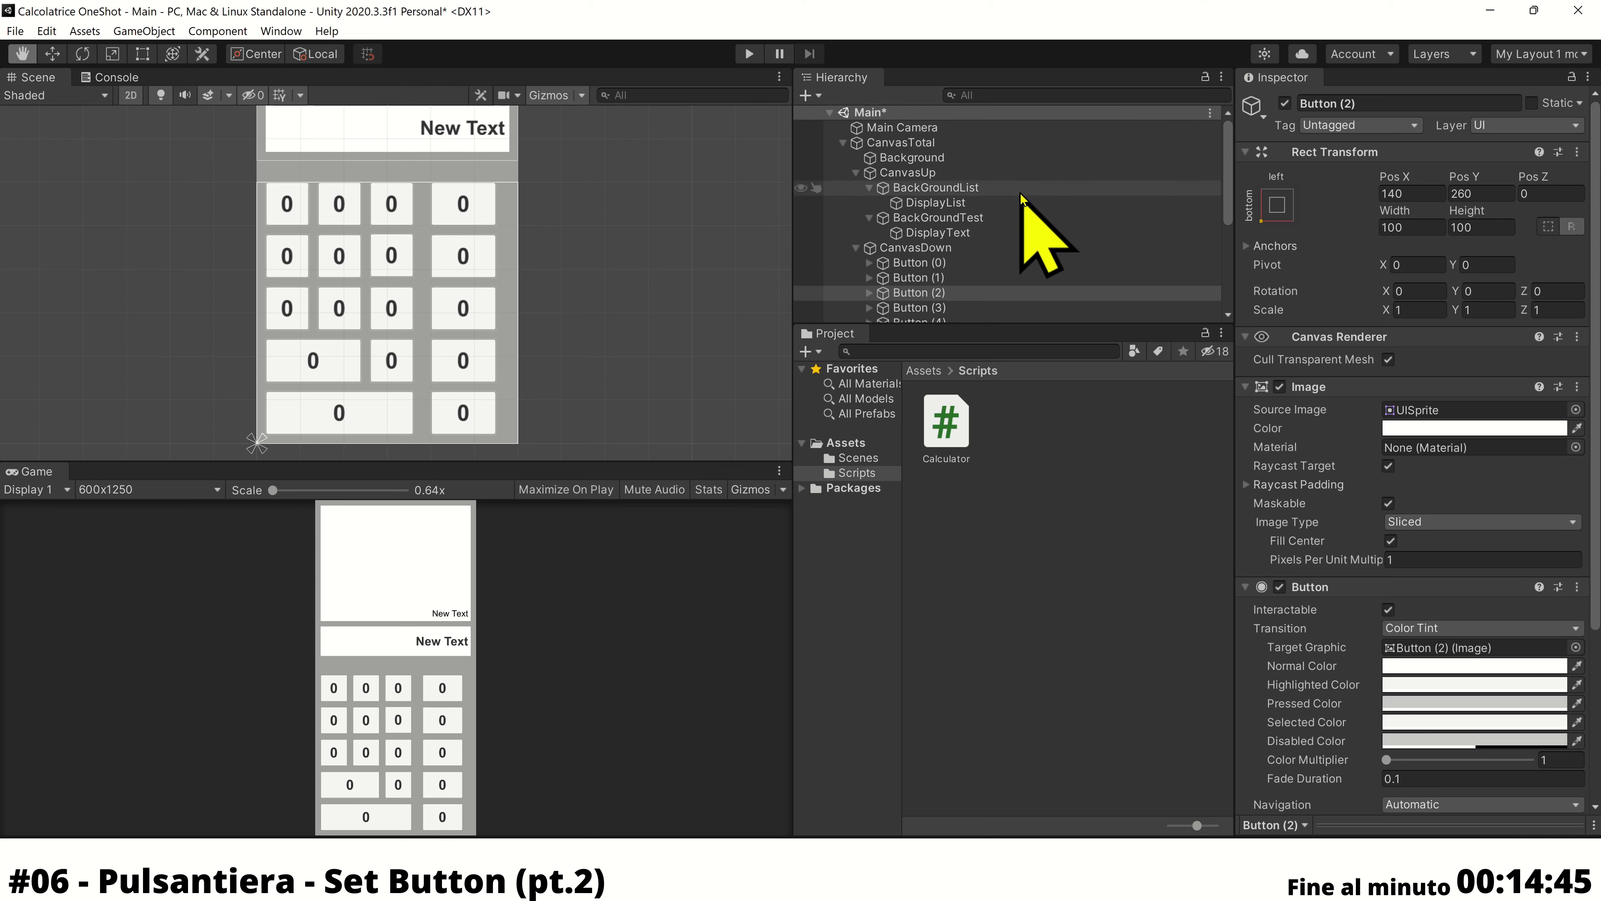
key(Up)
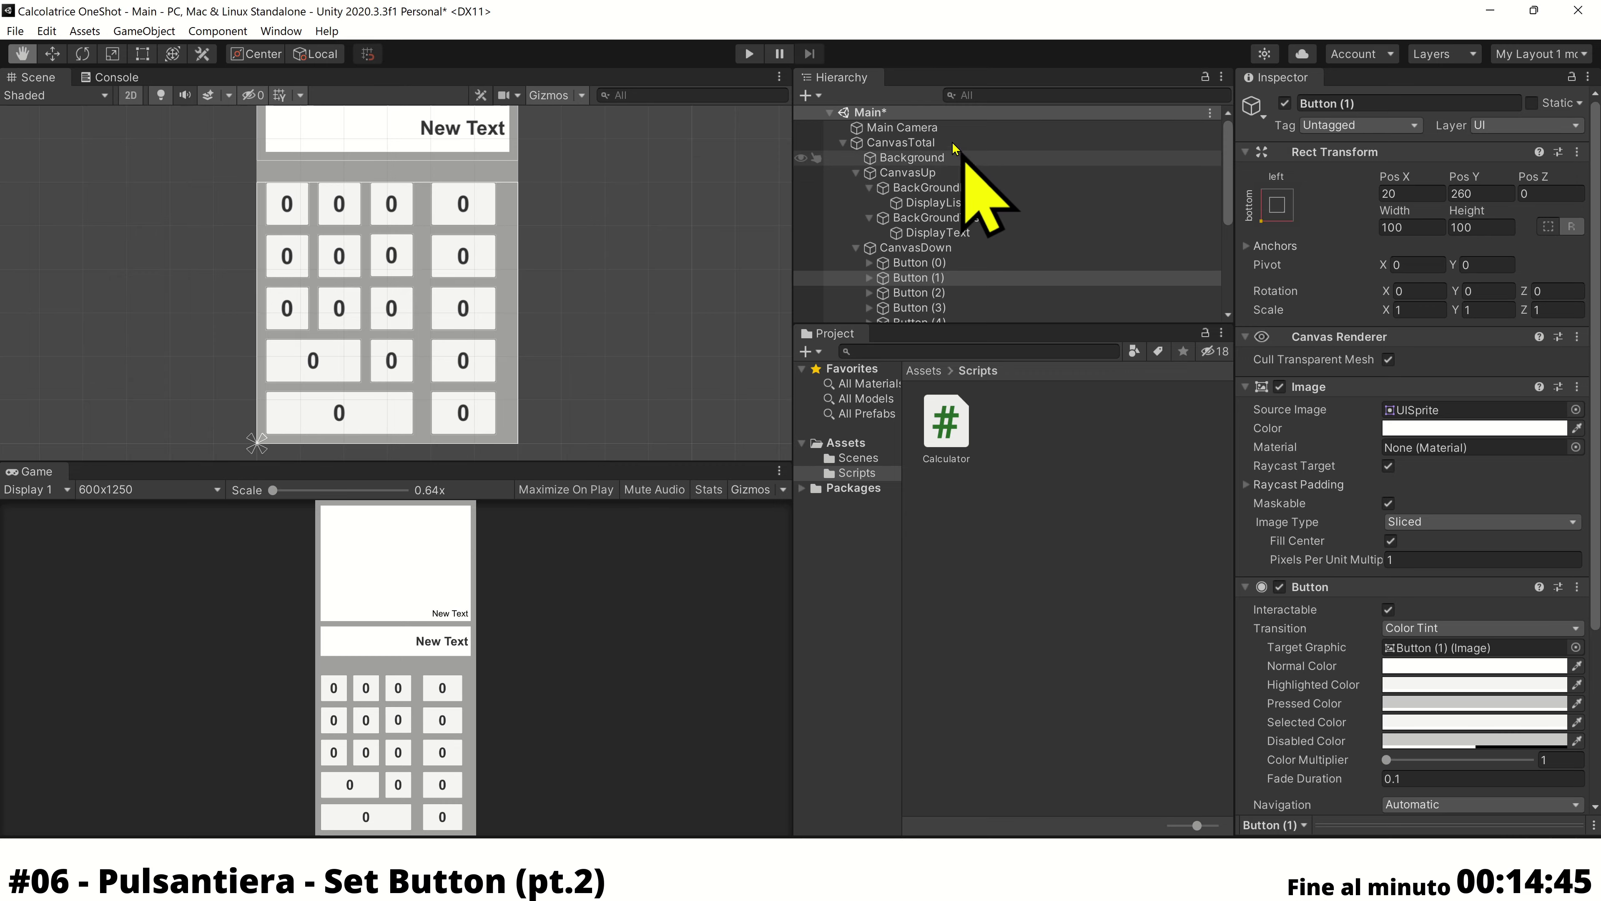
drag(1072, 325, 1074, 492)
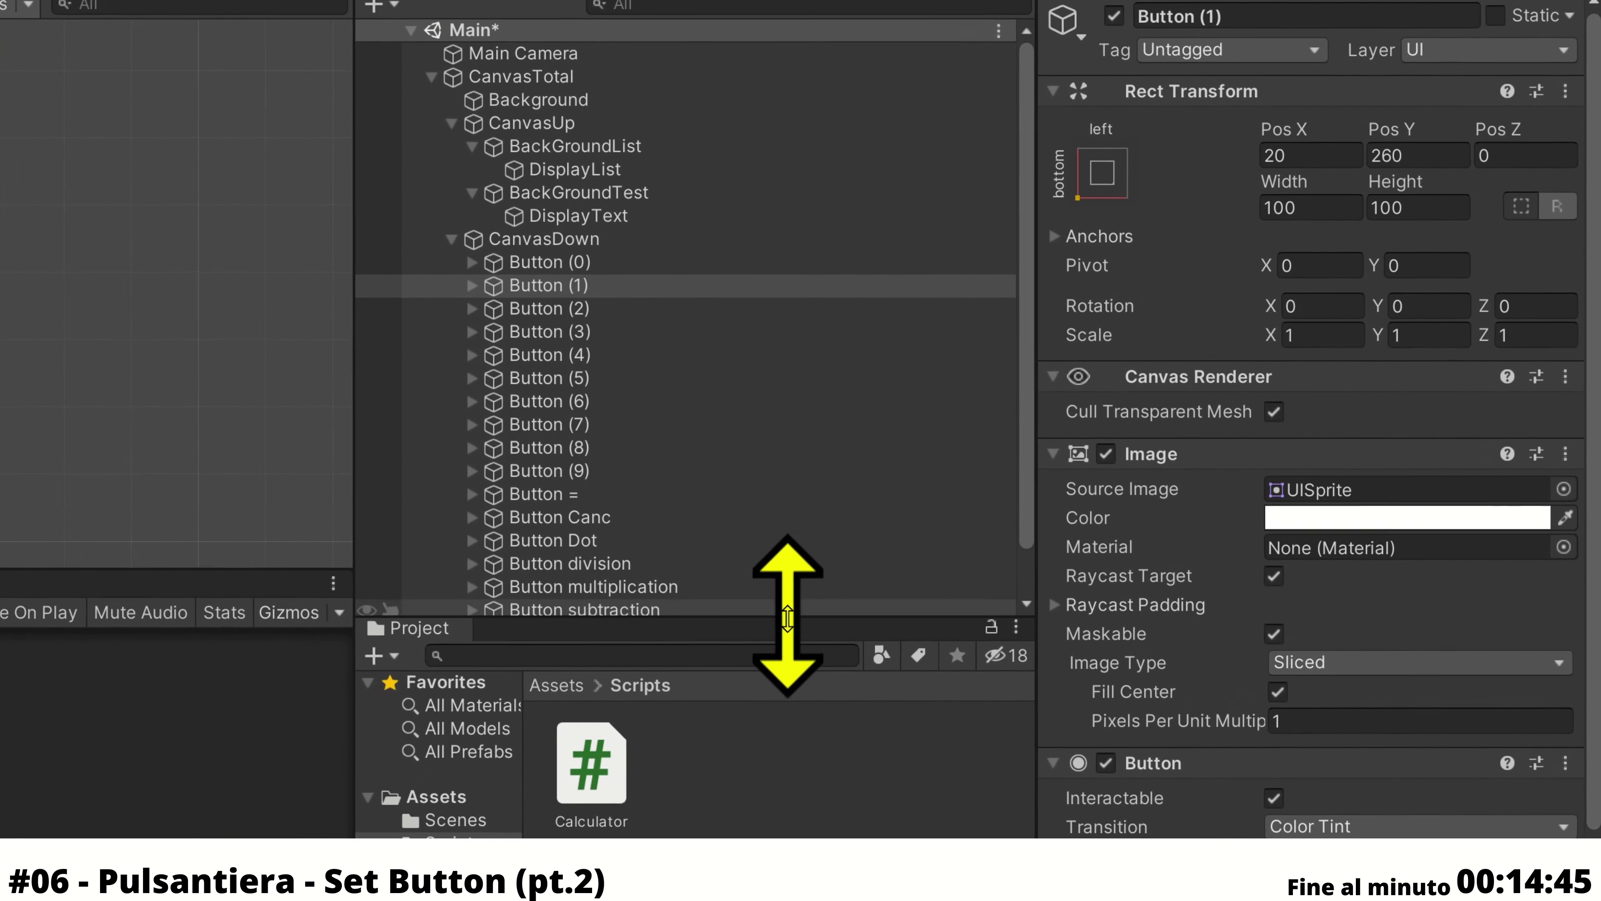
drag(788, 618, 810, 697)
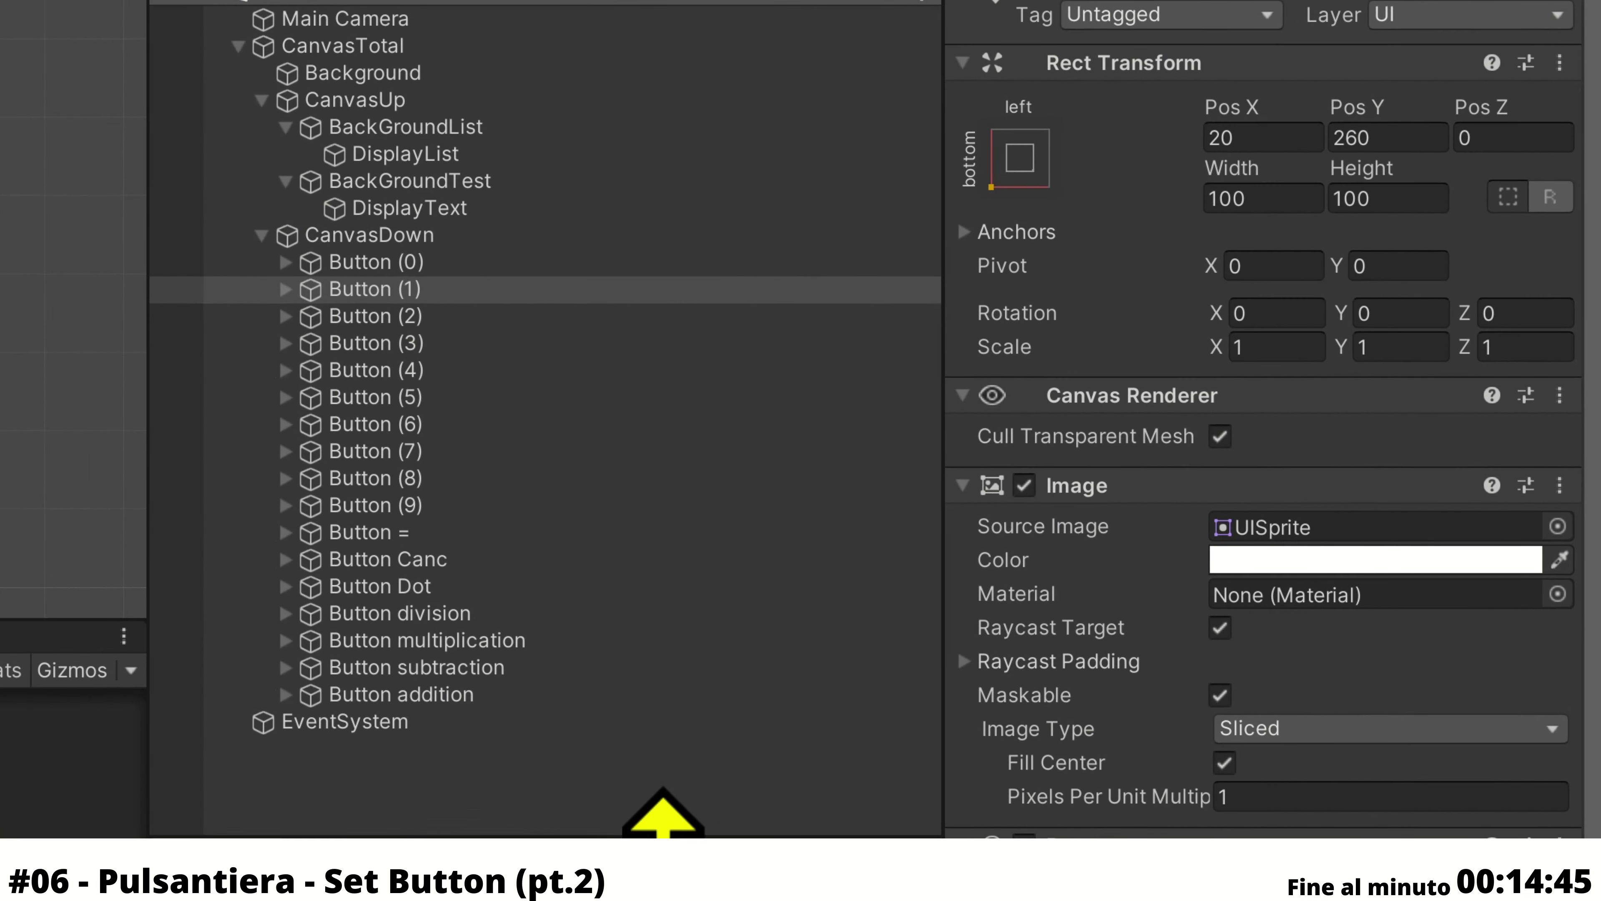
click(654, 268)
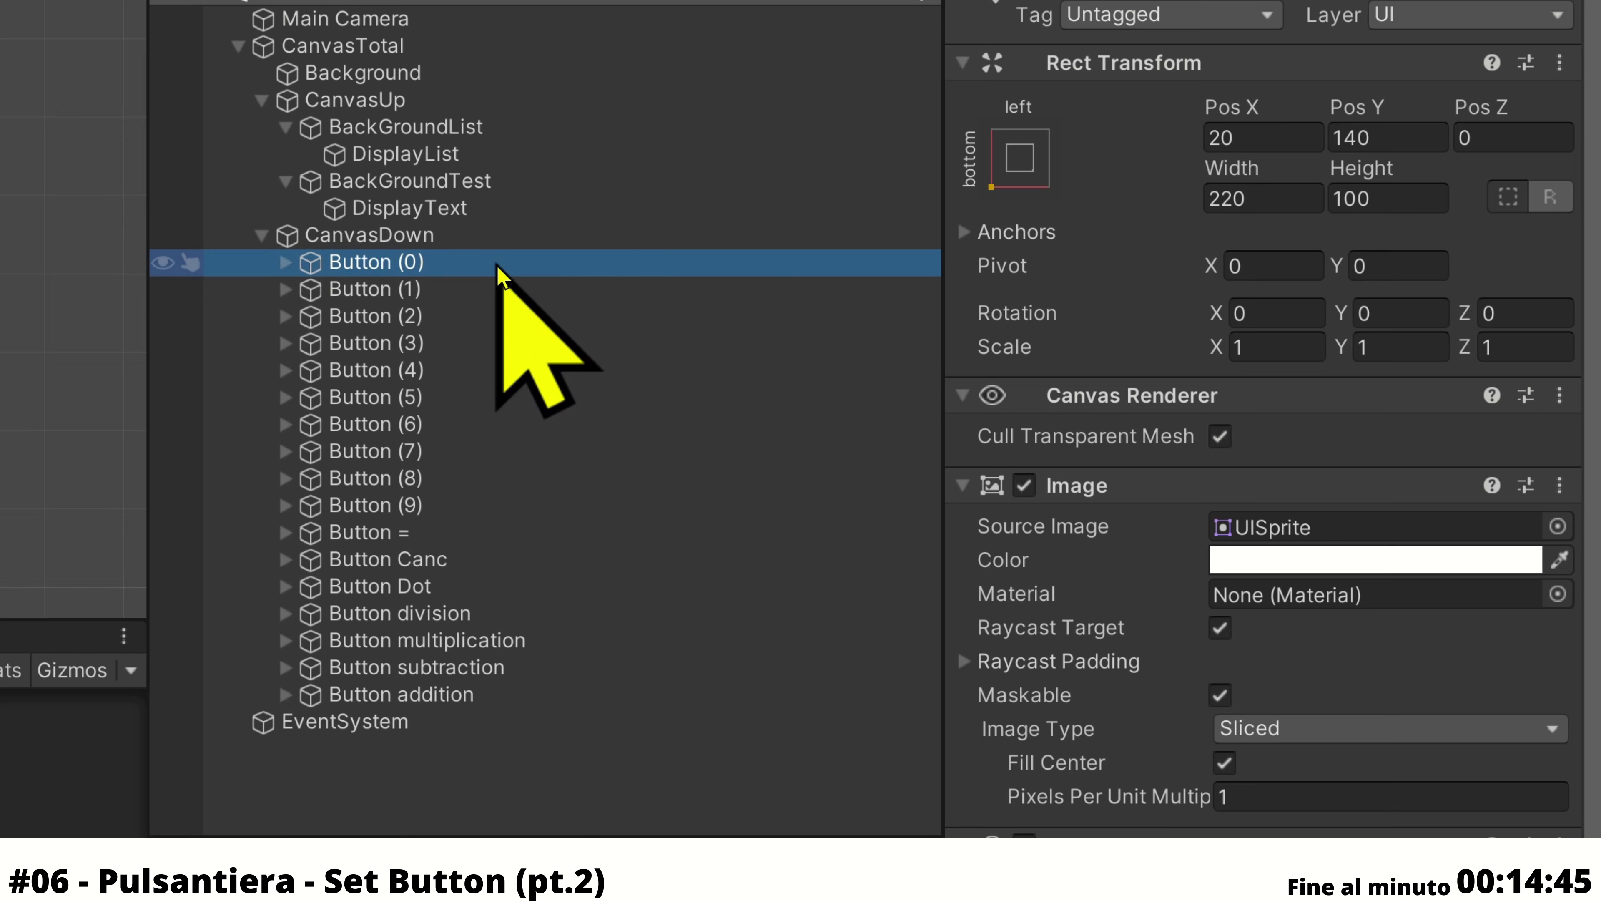
click(496, 292)
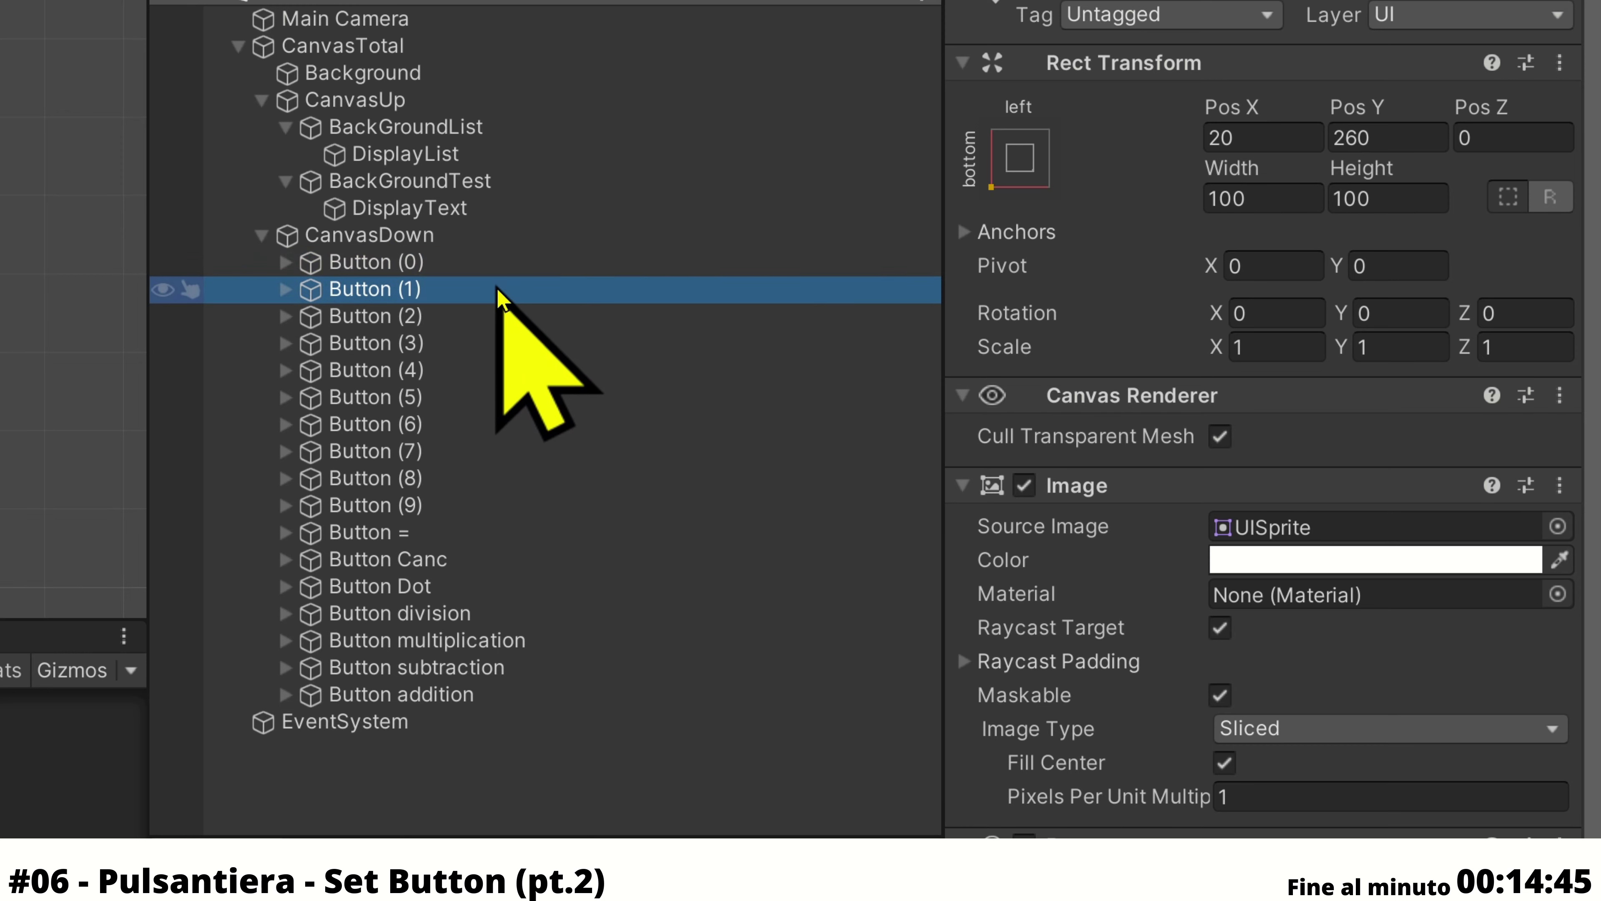
click(485, 316)
click(472, 345)
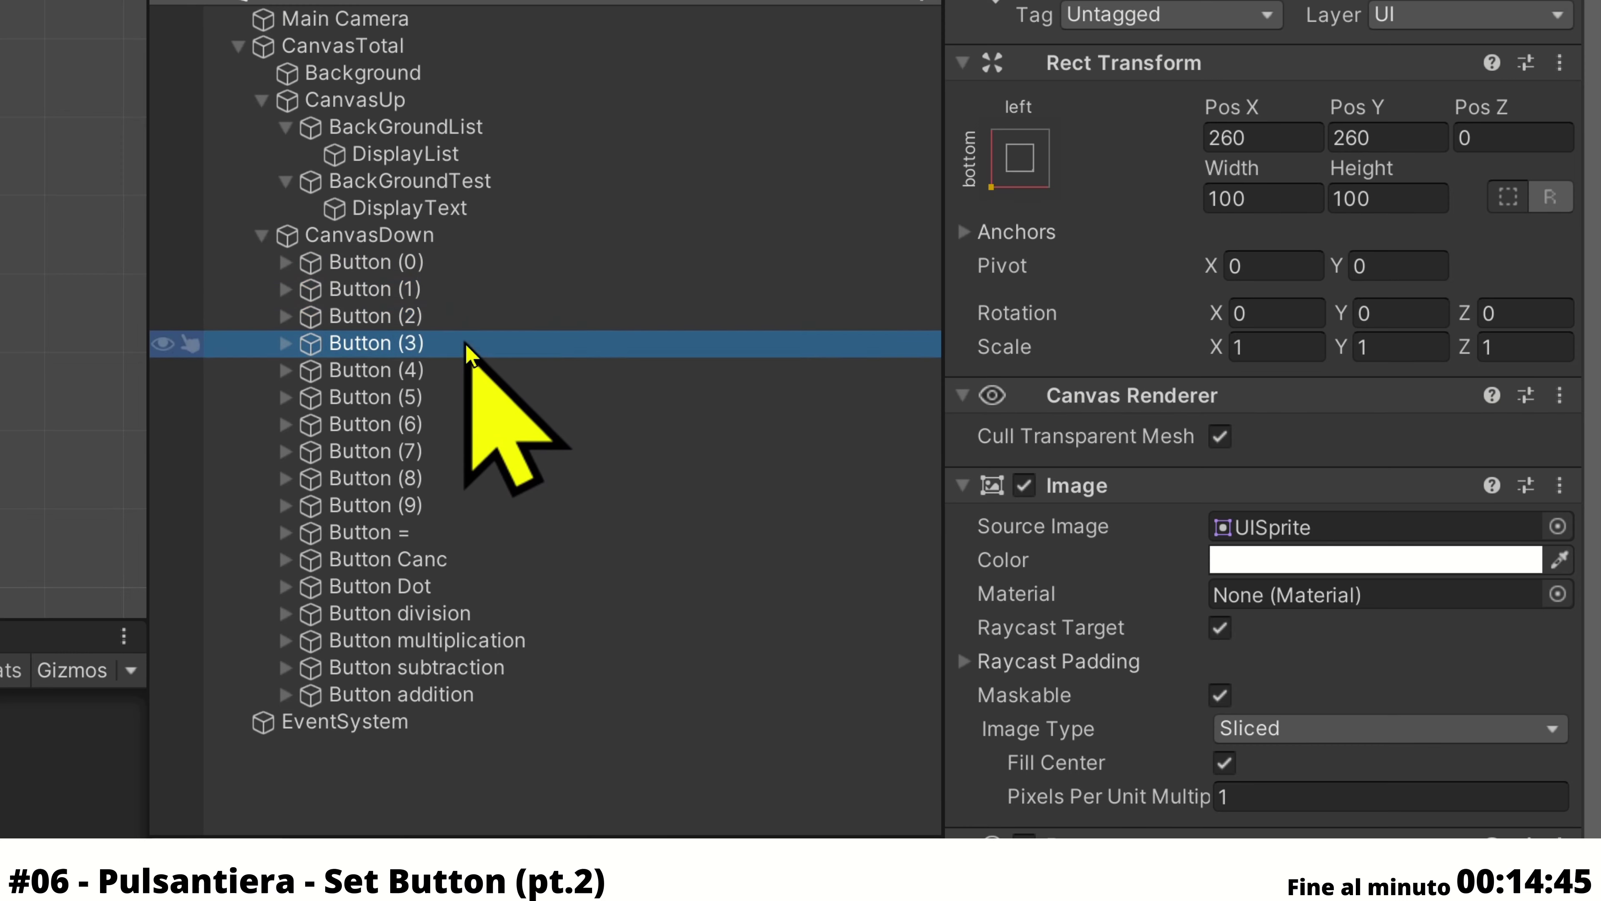
click(468, 367)
click(468, 396)
click(466, 422)
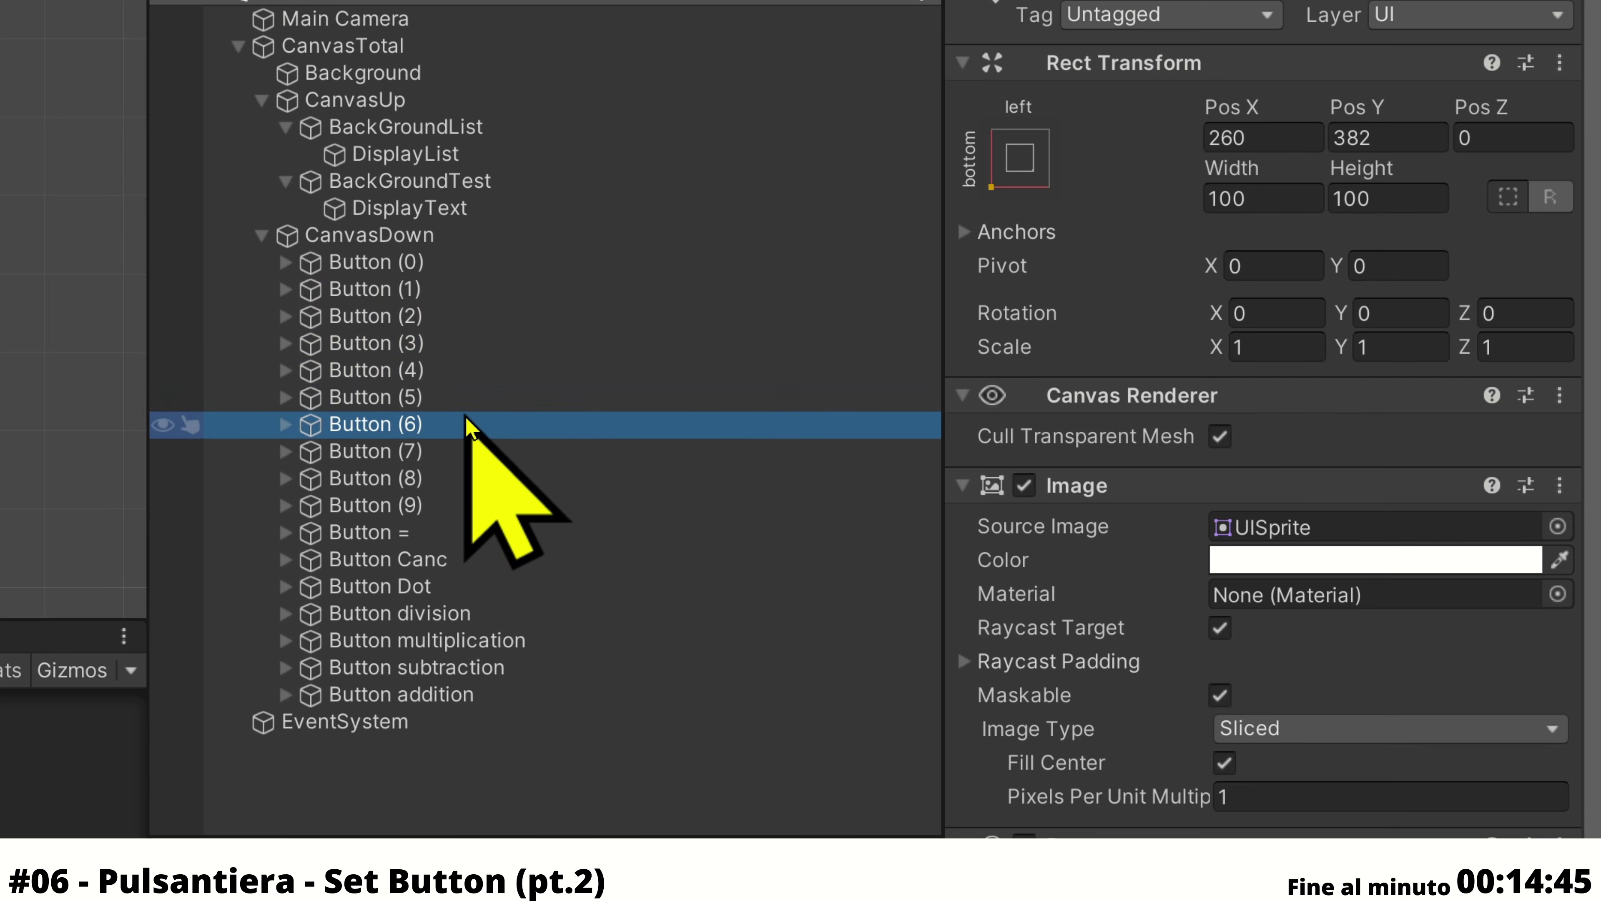
click(465, 451)
click(463, 478)
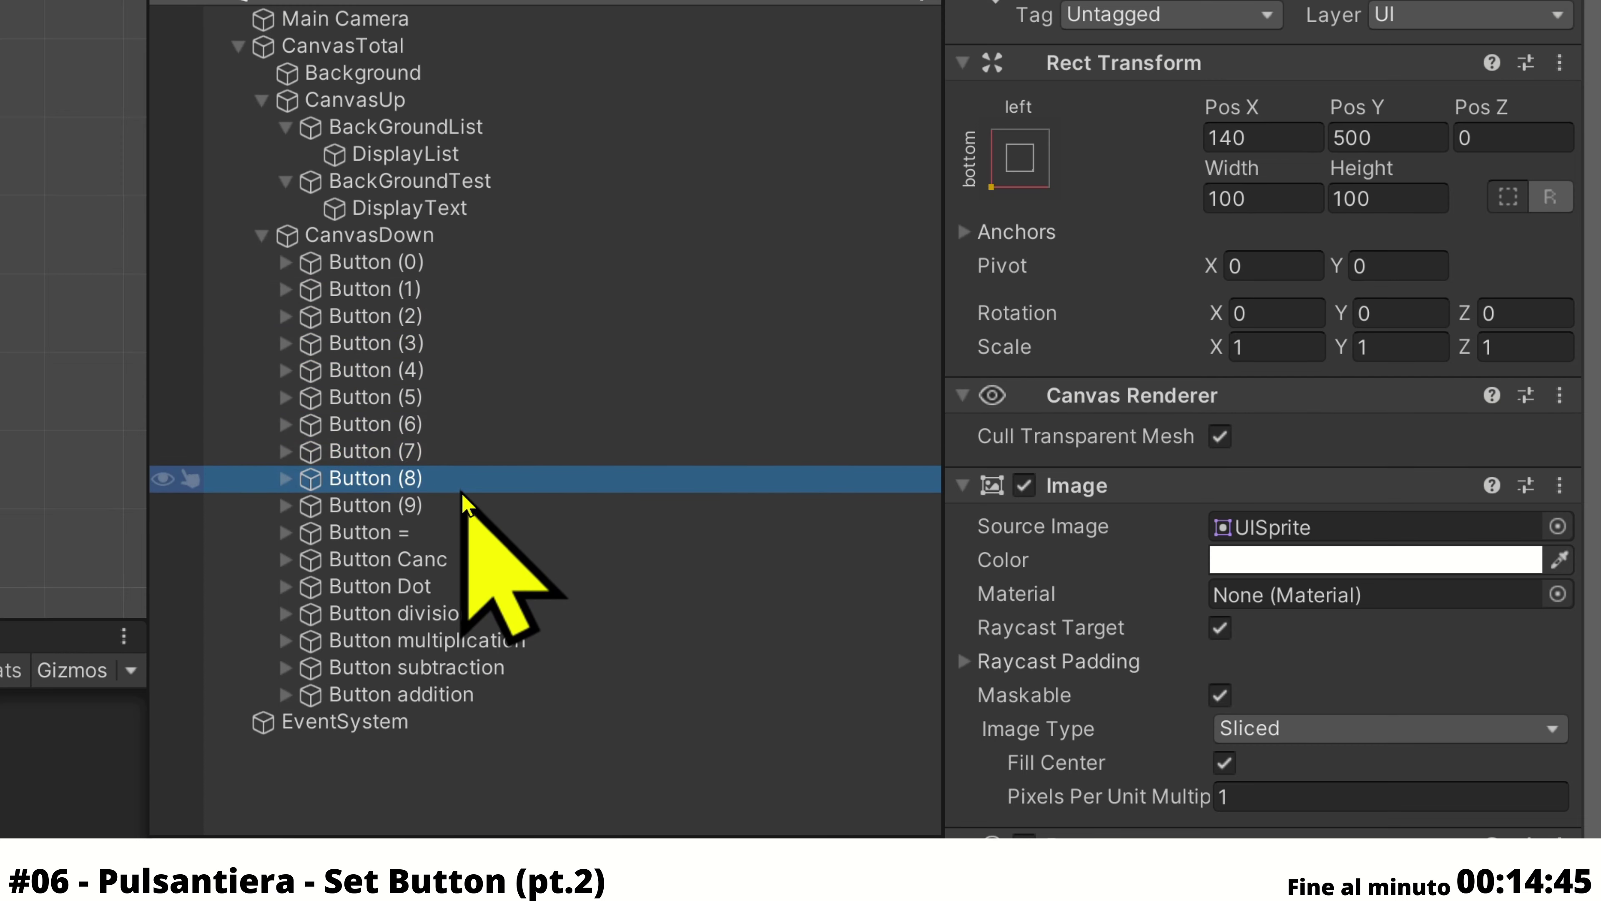
click(465, 506)
click(468, 532)
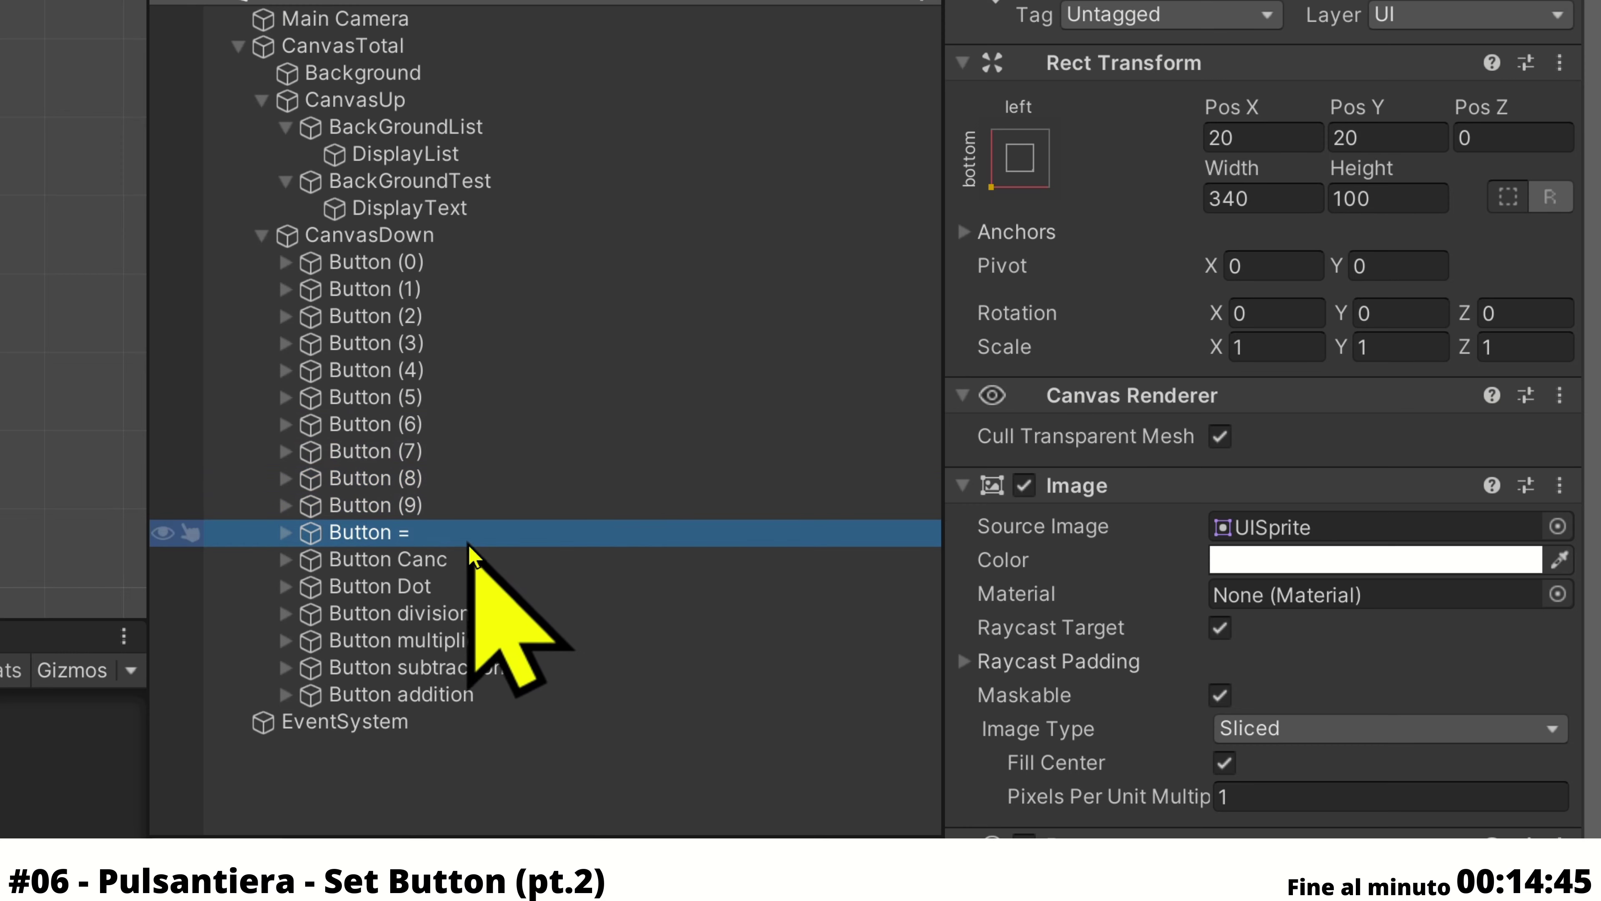
click(471, 560)
click(475, 587)
click(532, 614)
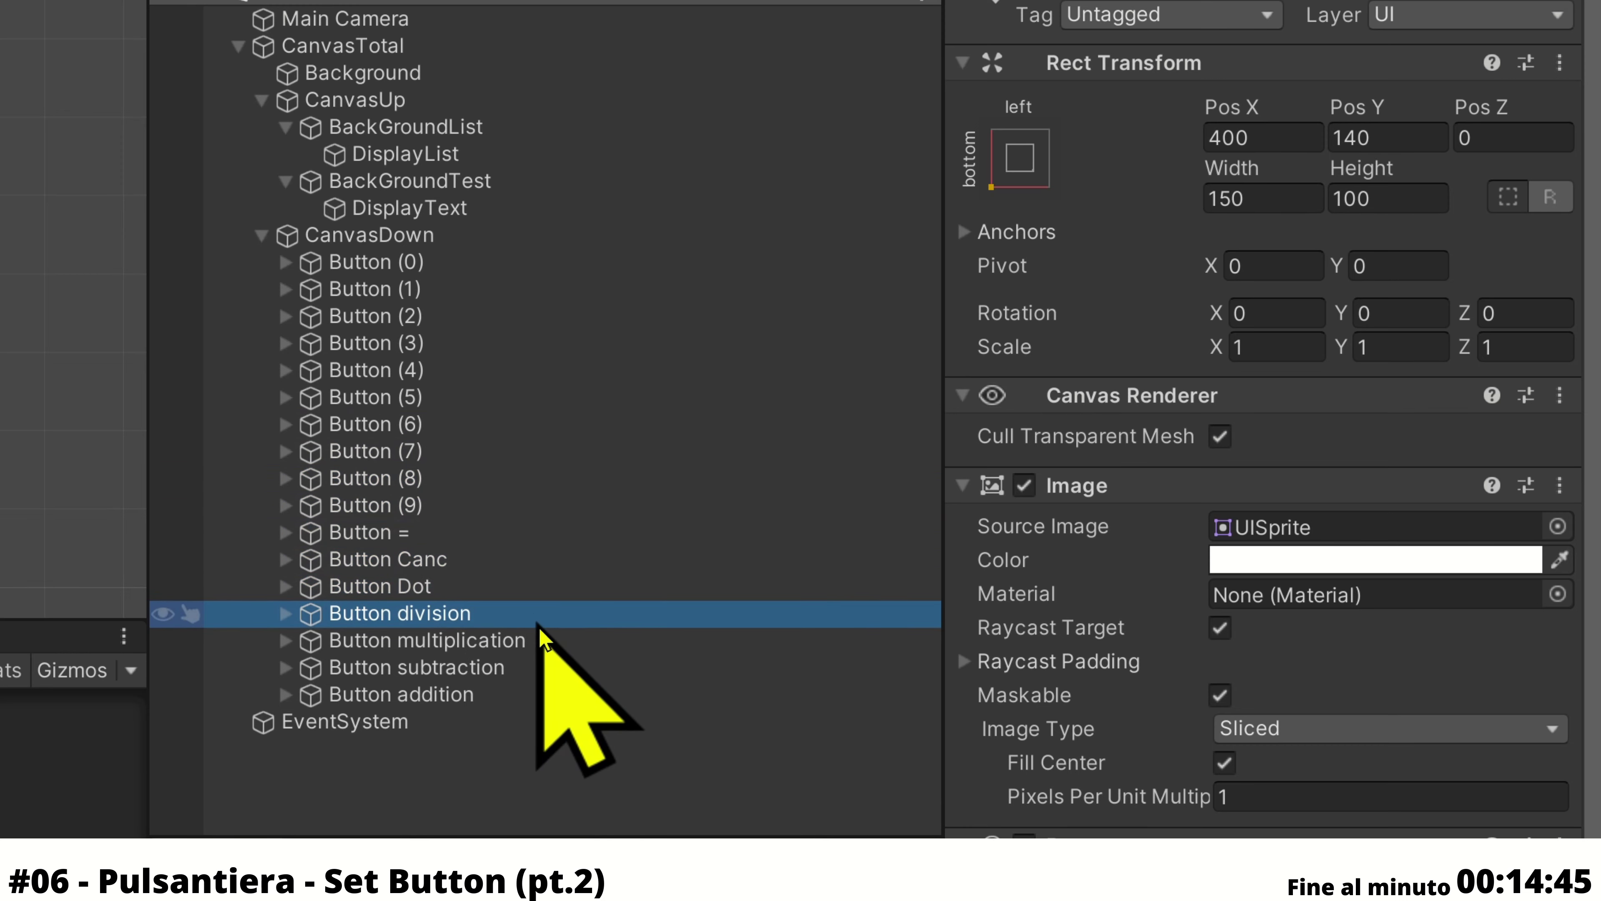
click(546, 642)
click(543, 663)
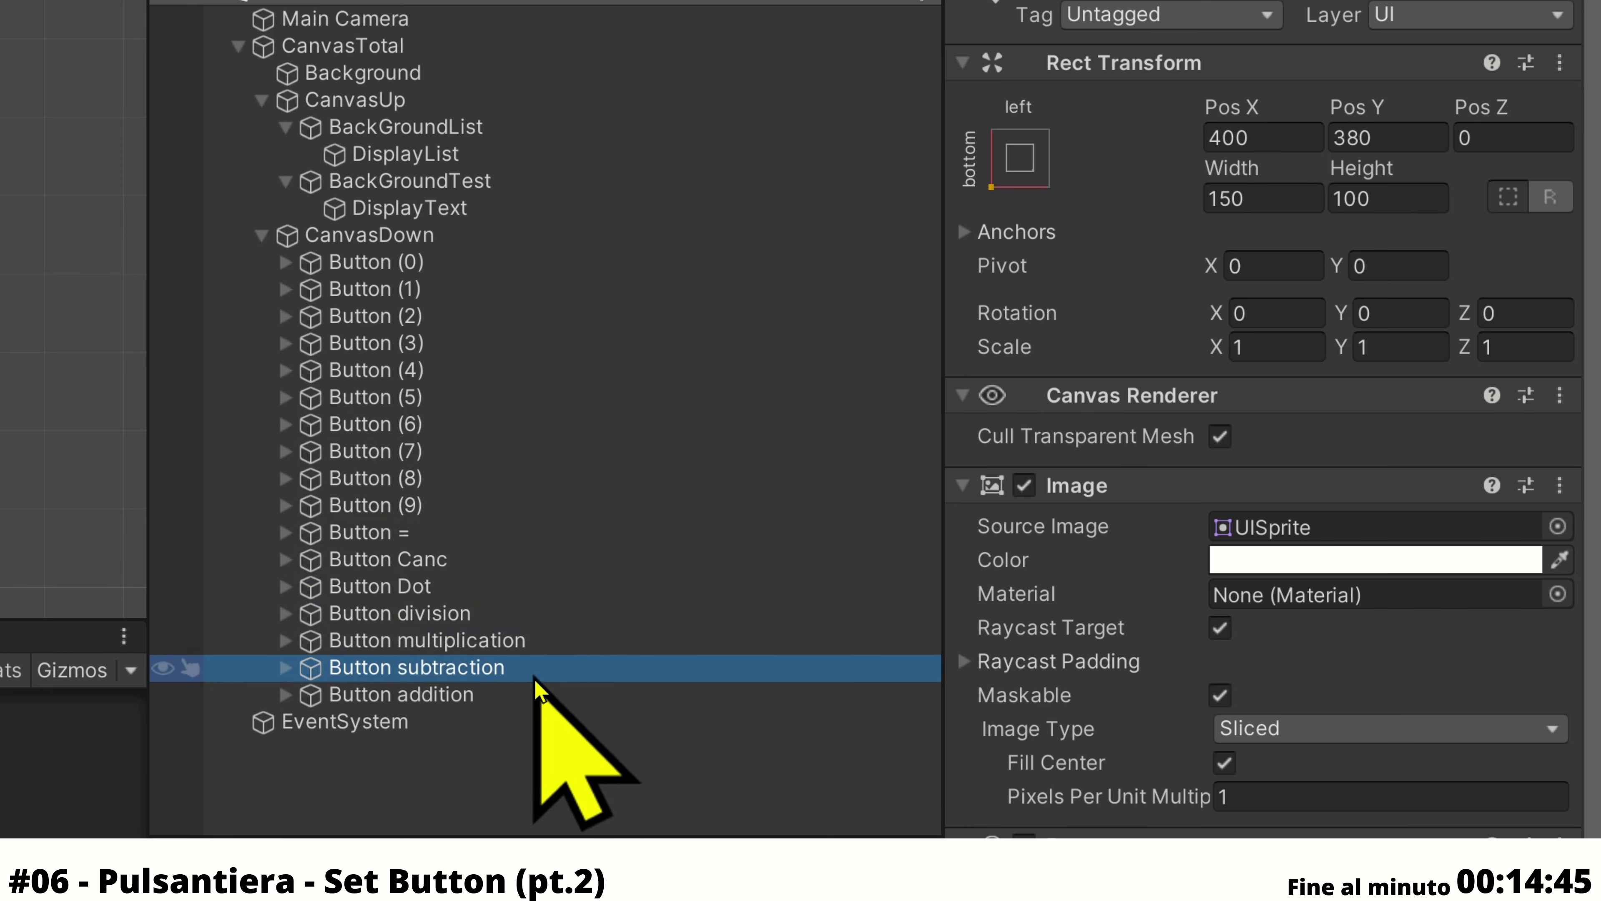
click(530, 693)
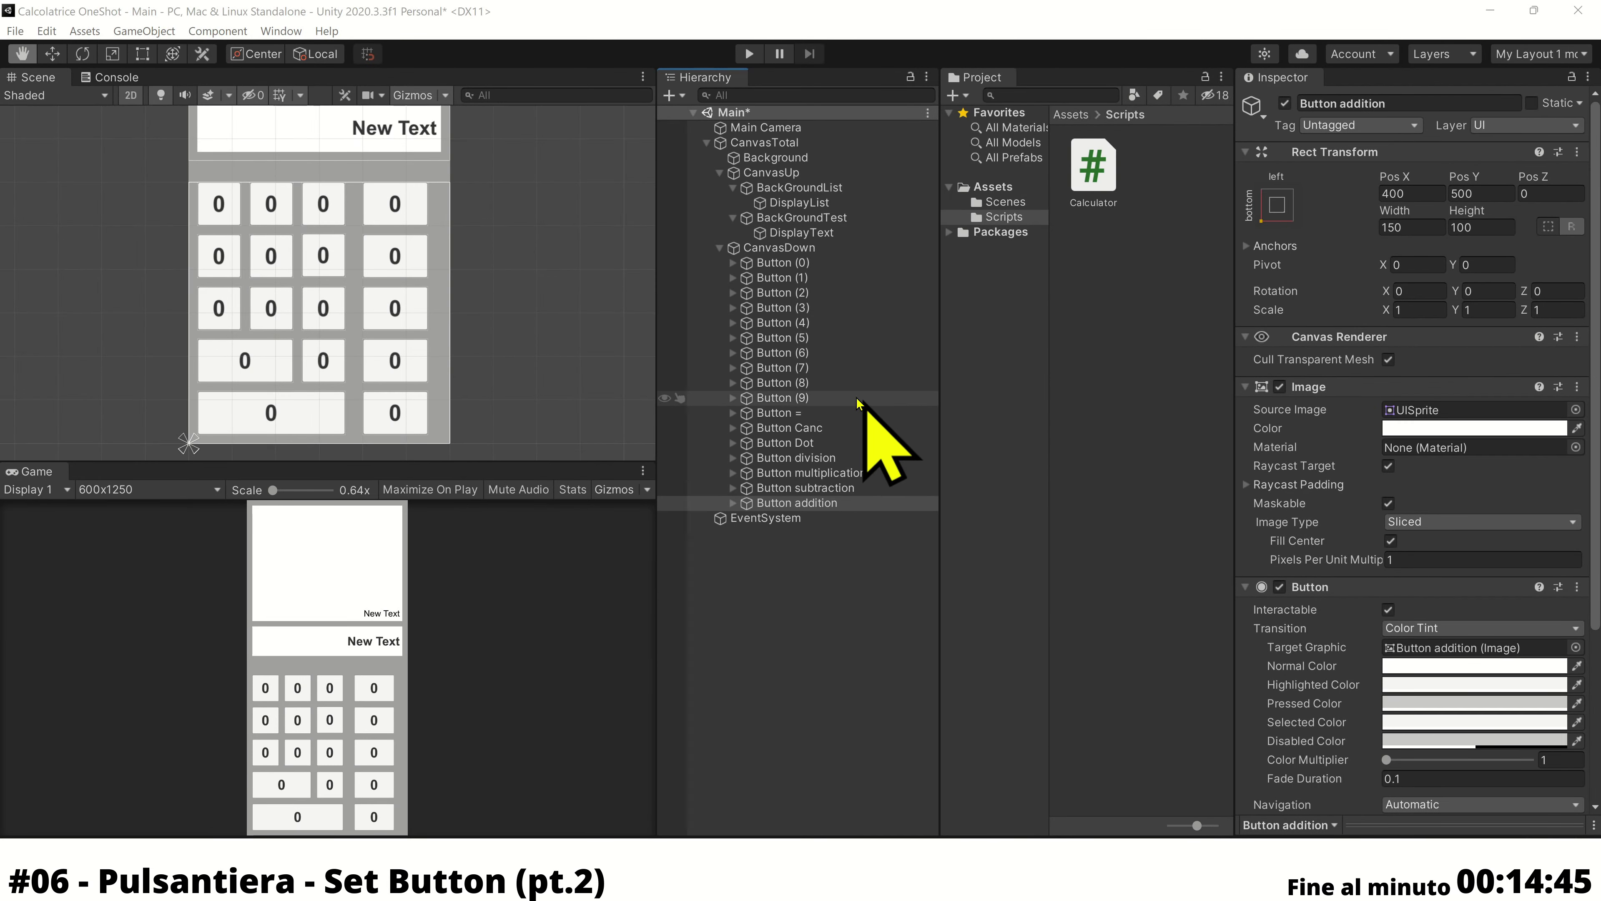
Make Button (1) send 1 to SetNumber and change its label text to 1
click(814, 264)
scroll(1434, 621, down, 5)
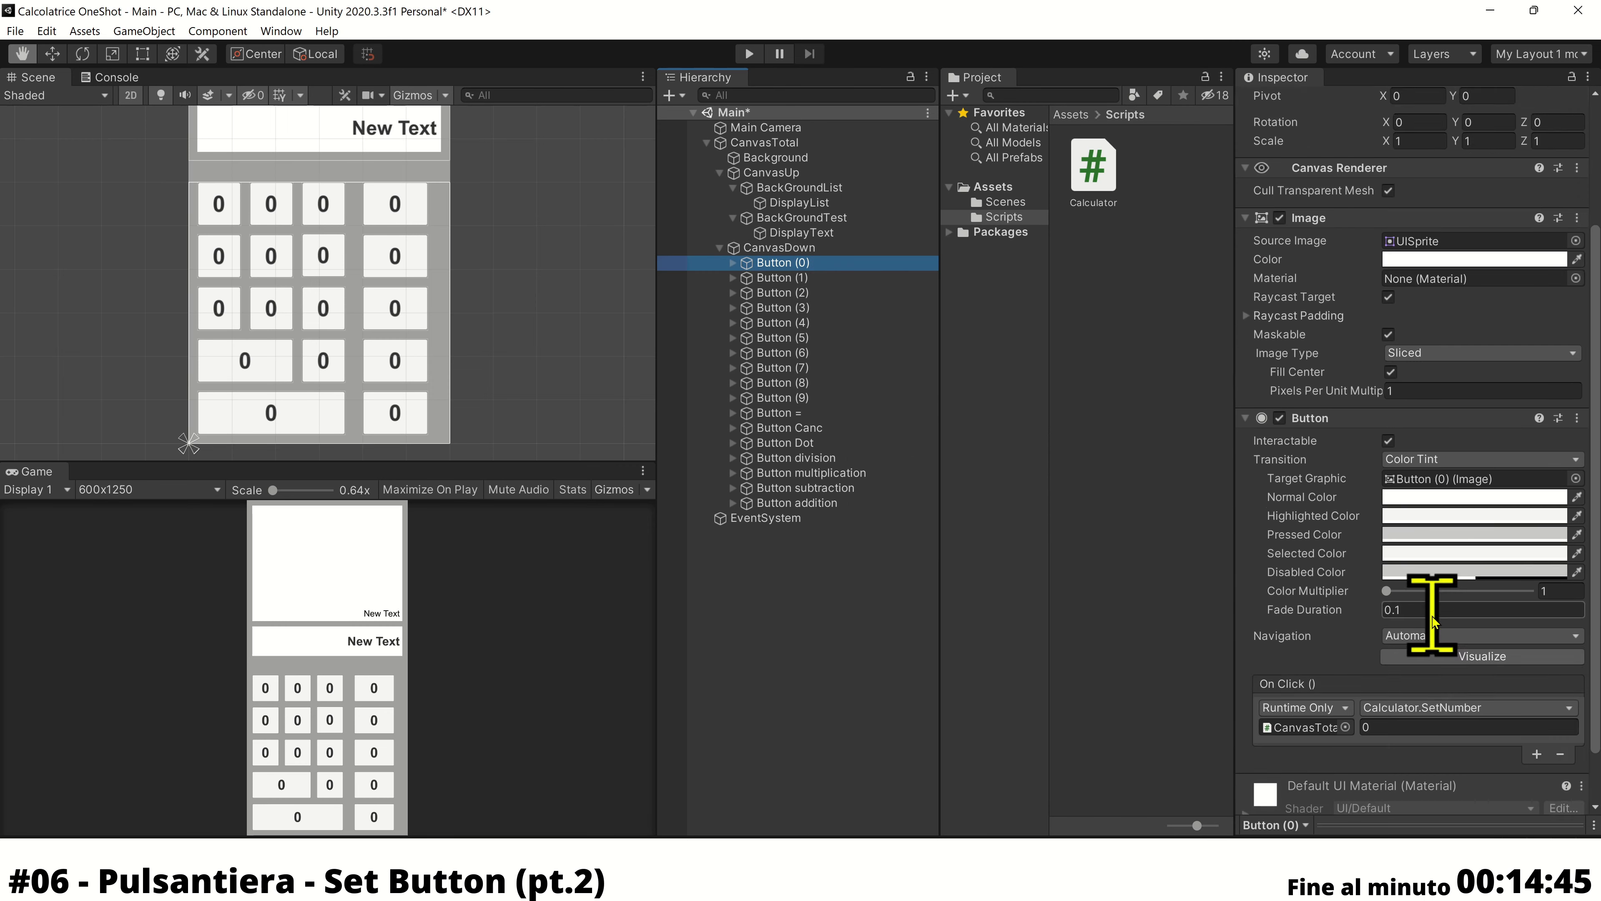
scroll(1434, 621, down, 2)
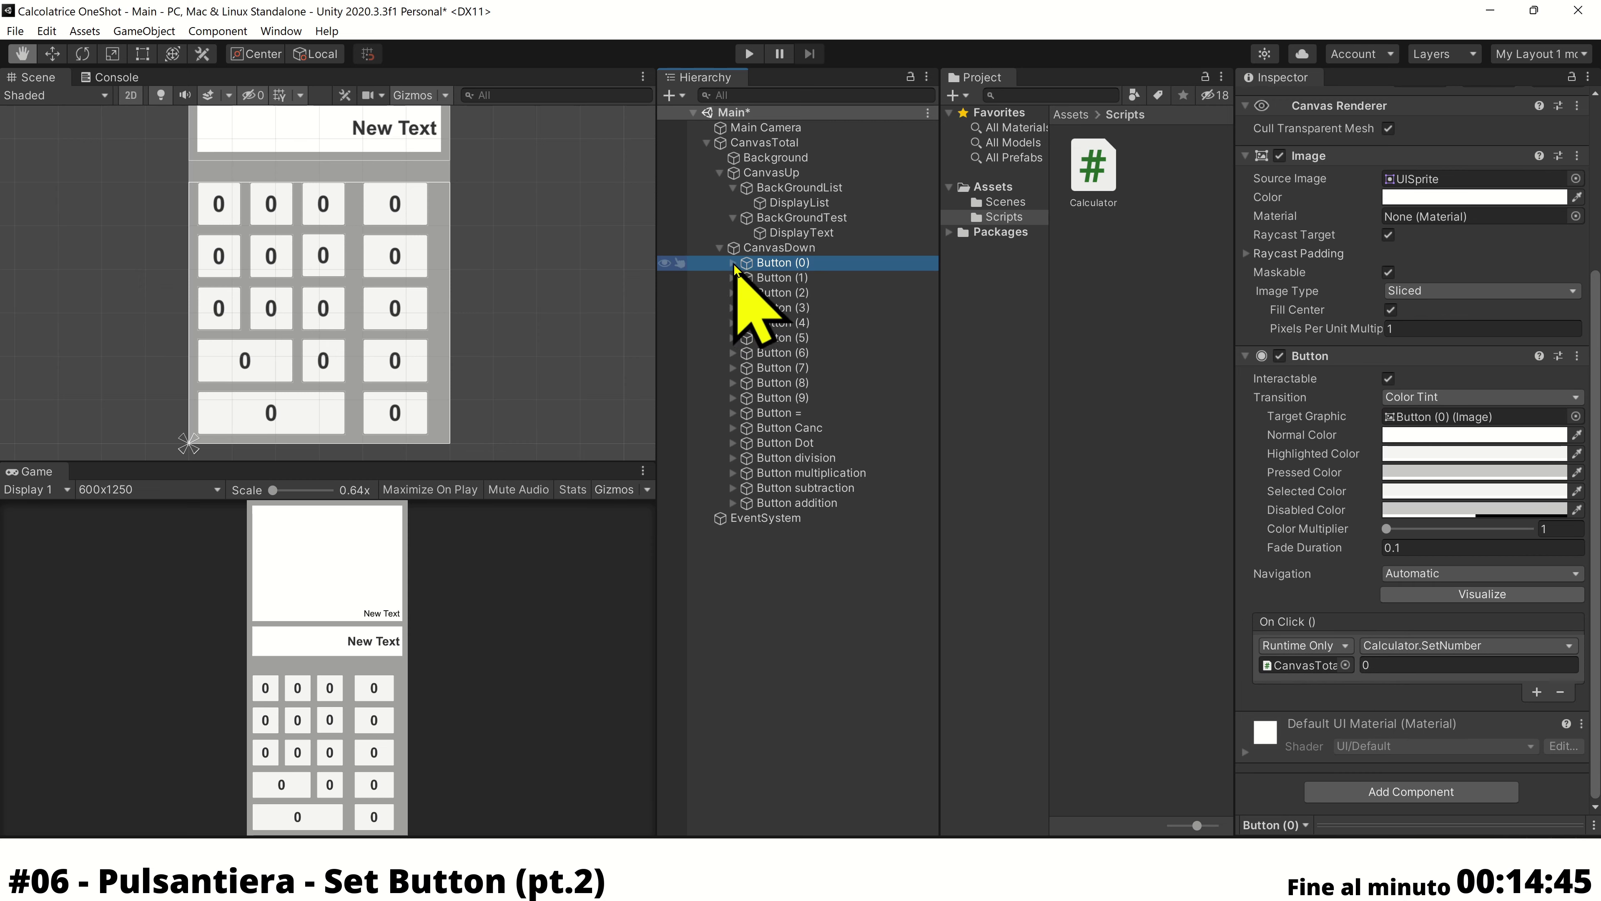
click(733, 262)
click(734, 293)
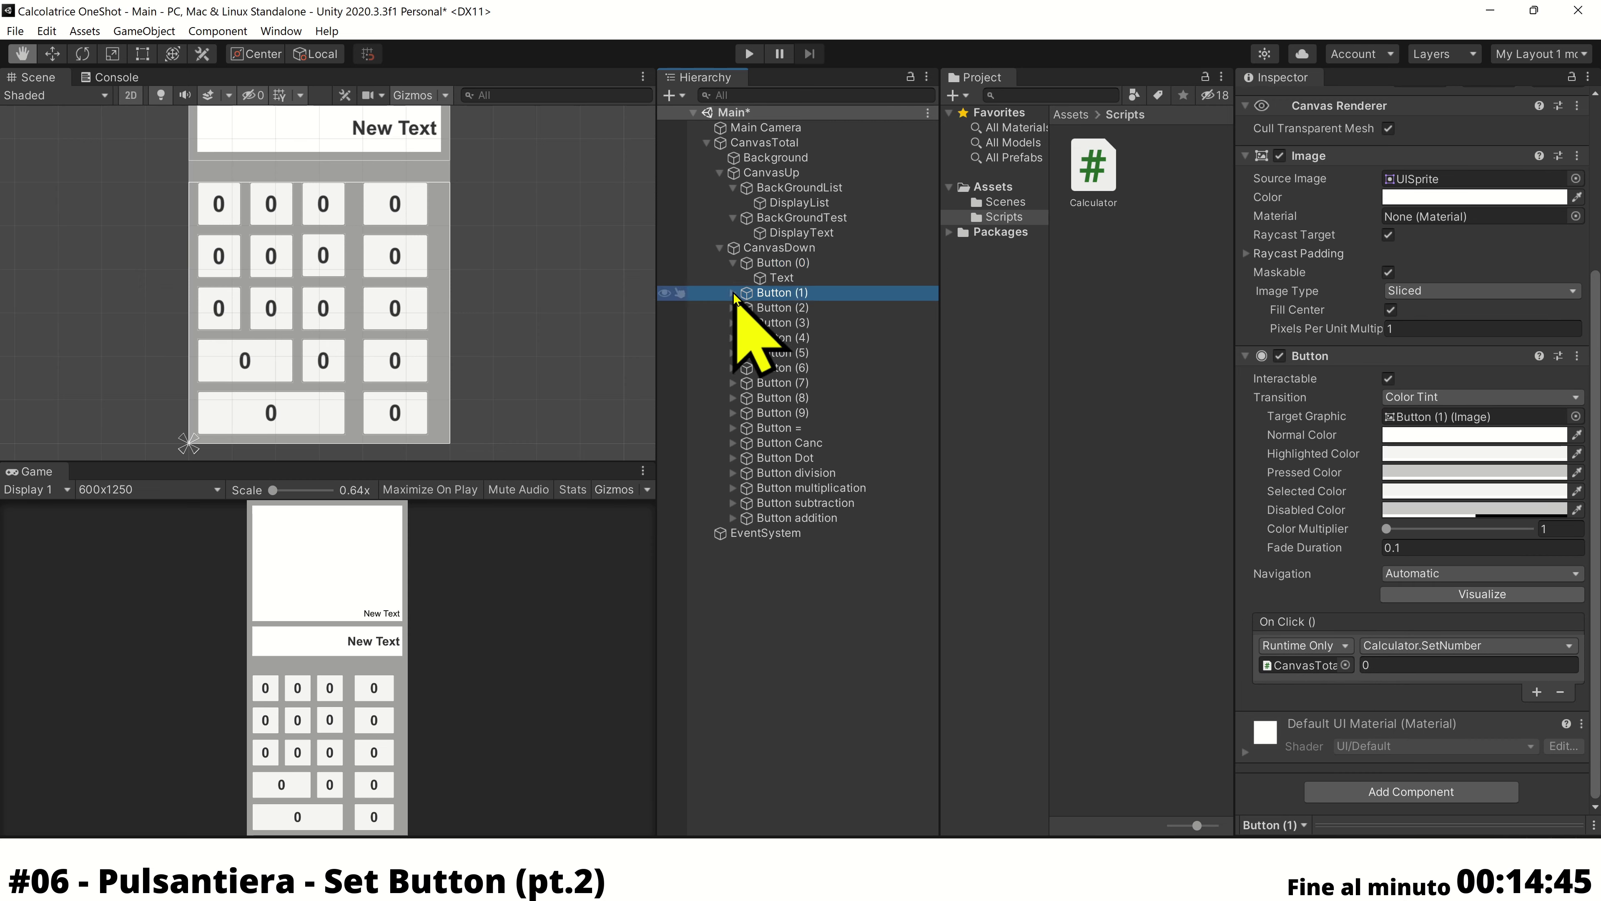
click(1416, 666)
text(1)
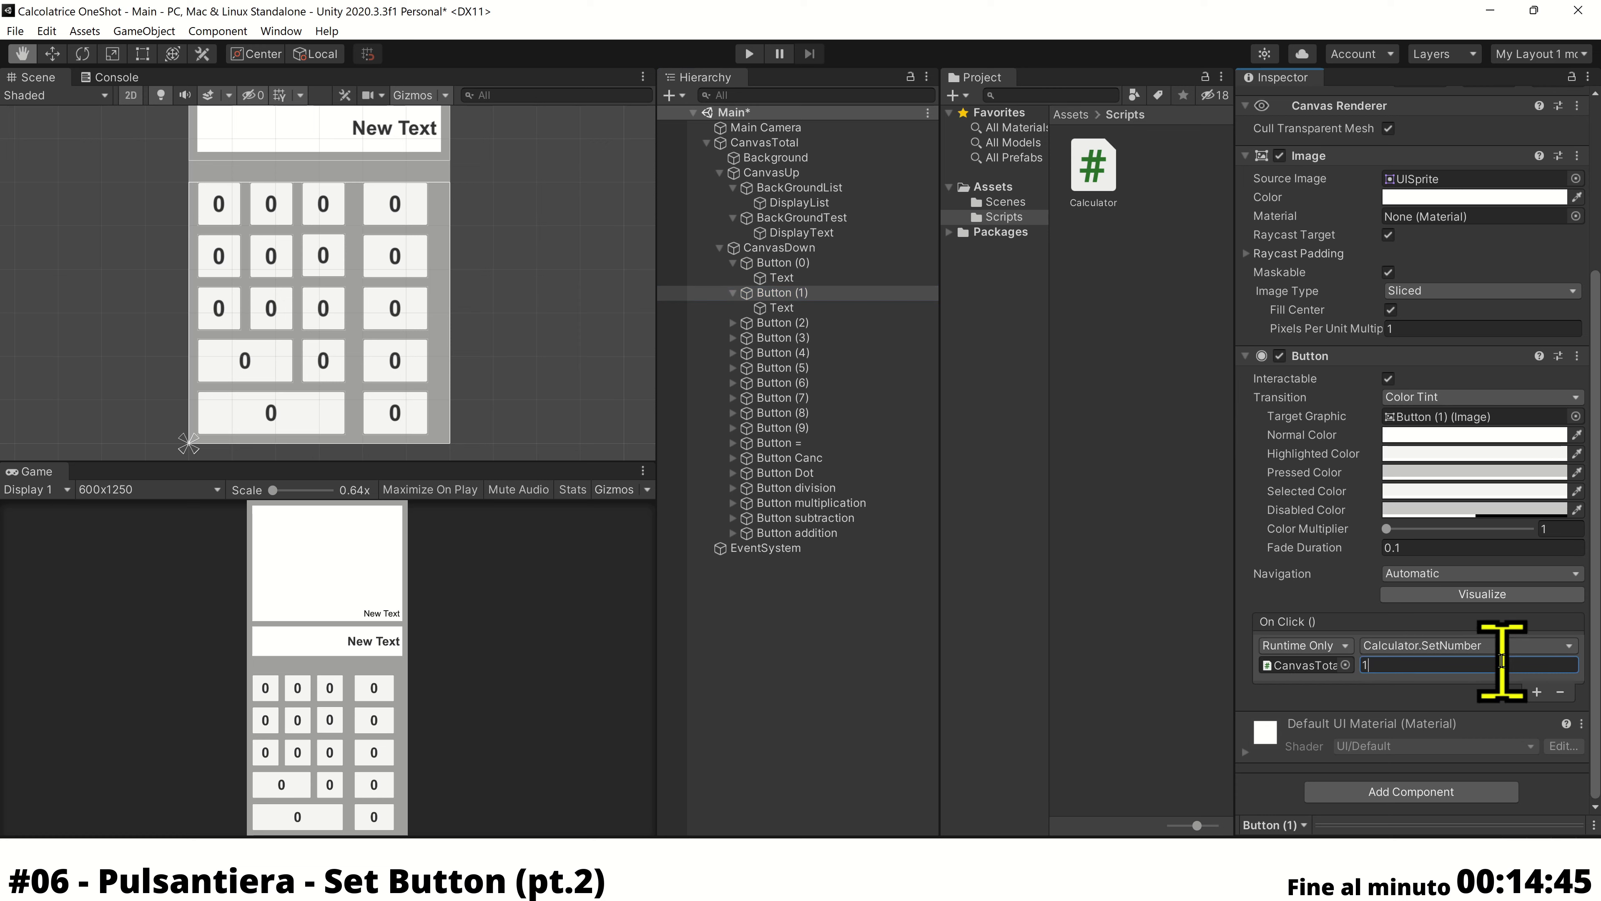
click(825, 310)
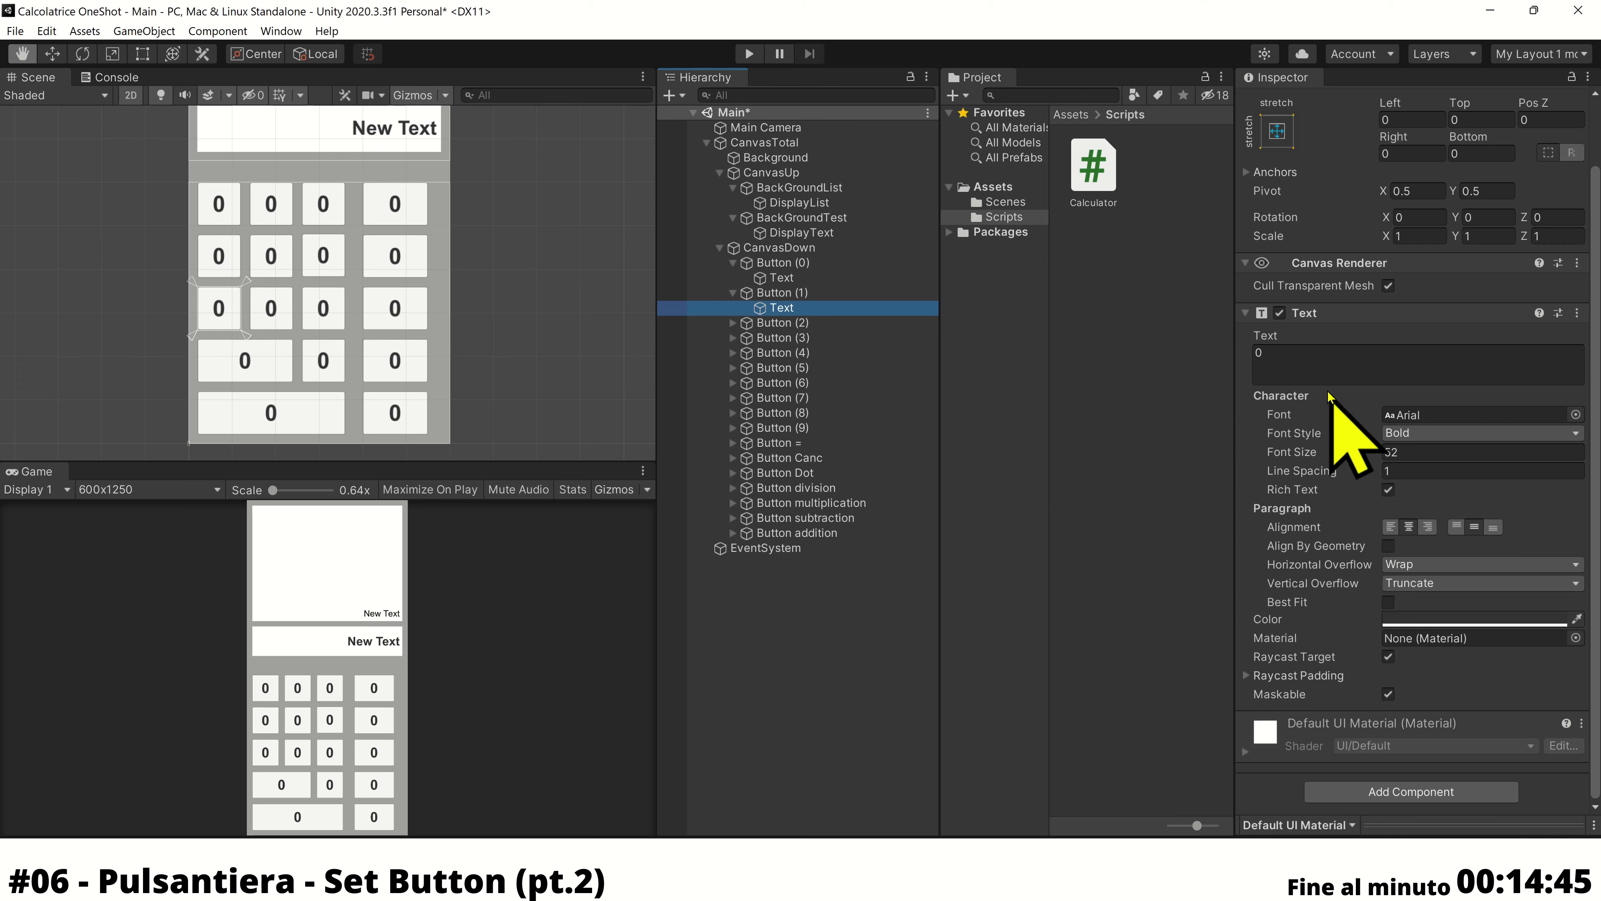
click(1312, 369)
text(1)
Set up Button (2) and its label text, then enter play mode
click(733, 322)
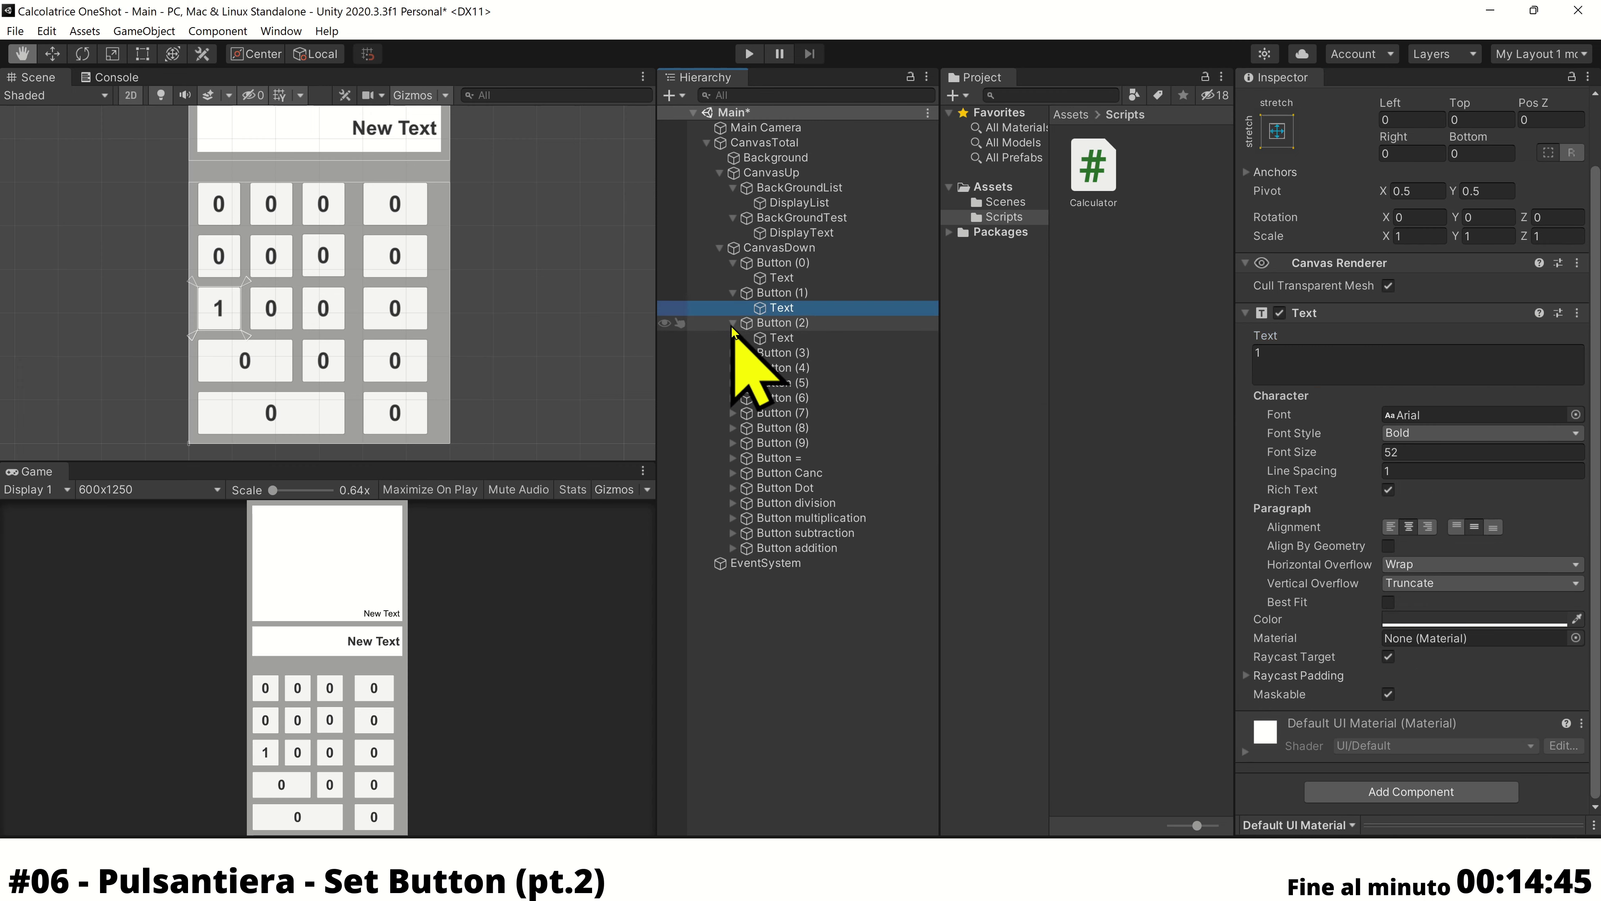
click(776, 325)
scroll(1419, 700, down, 5)
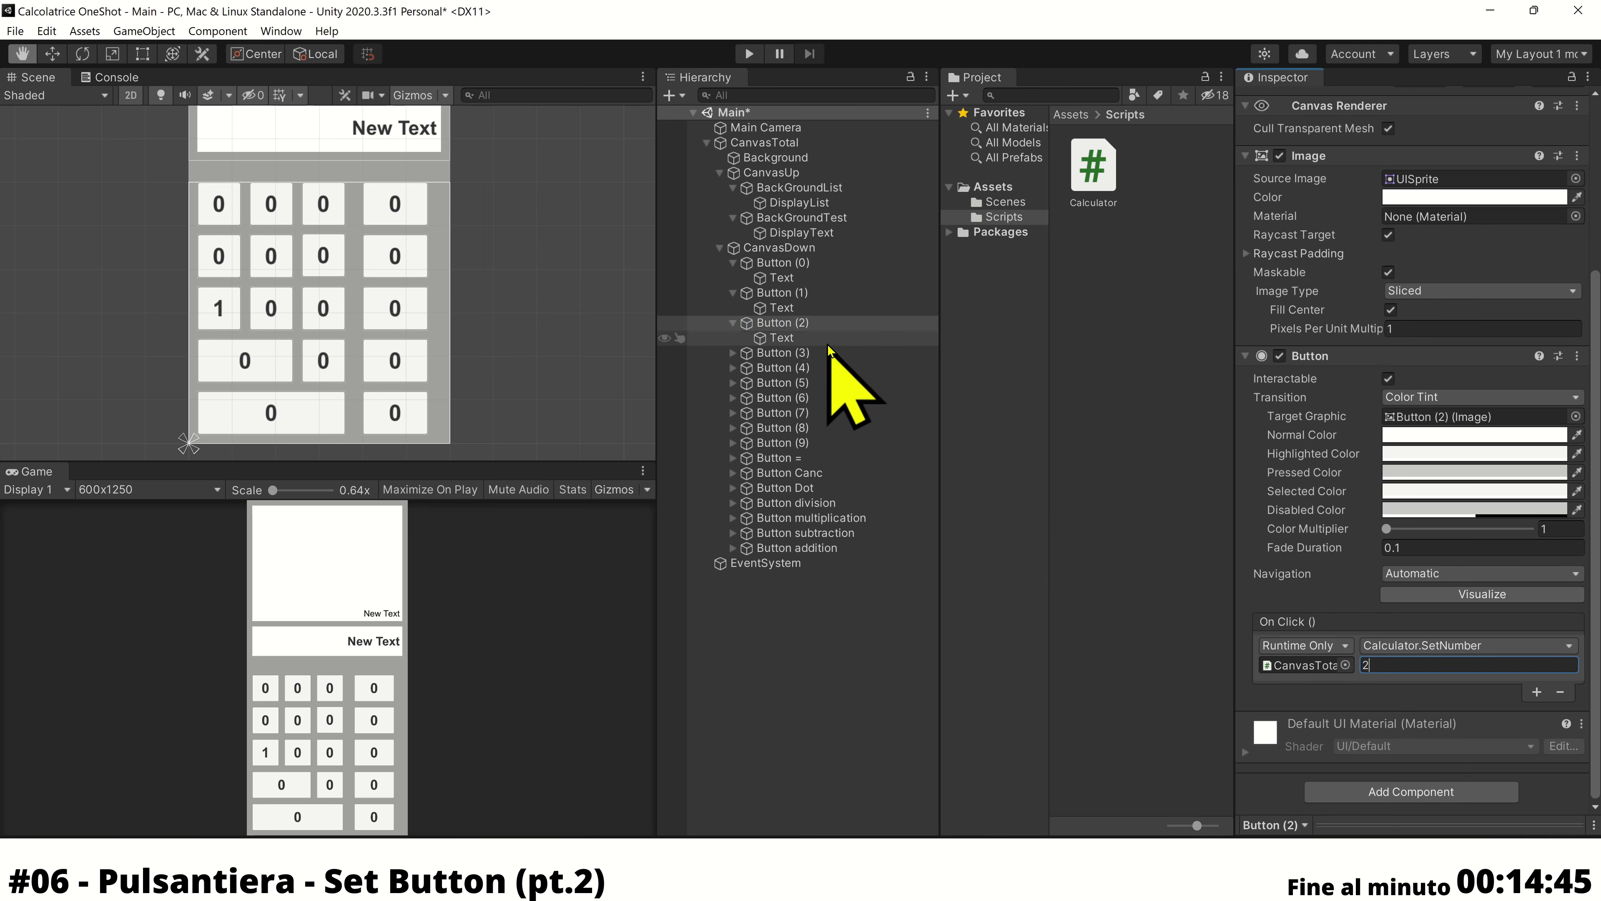
click(782, 337)
text(2)
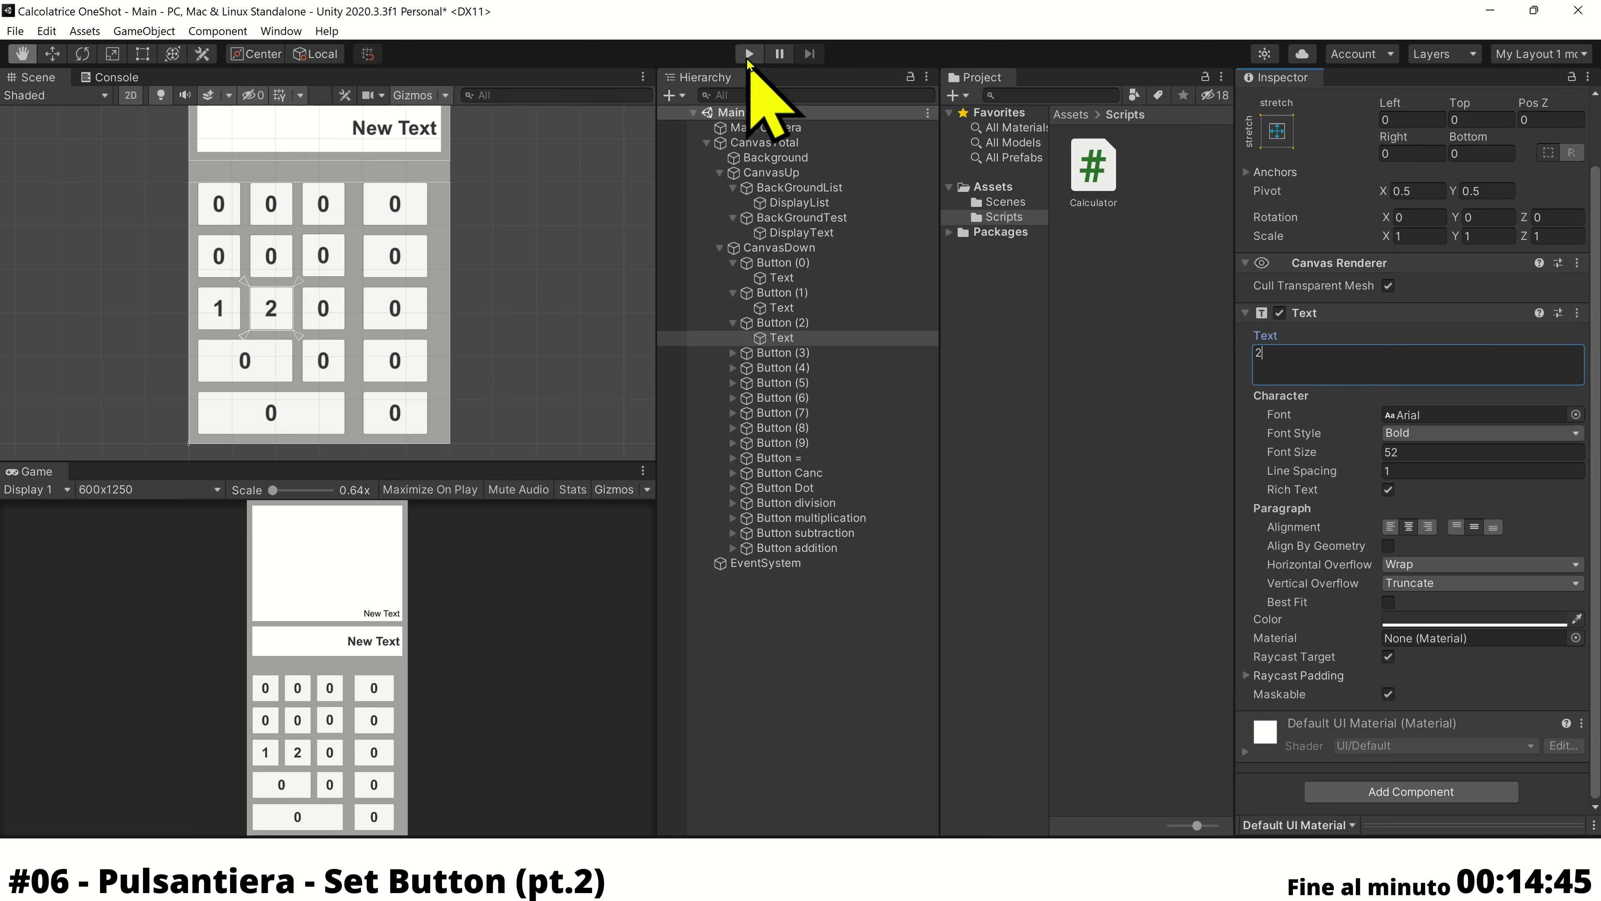
click(749, 56)
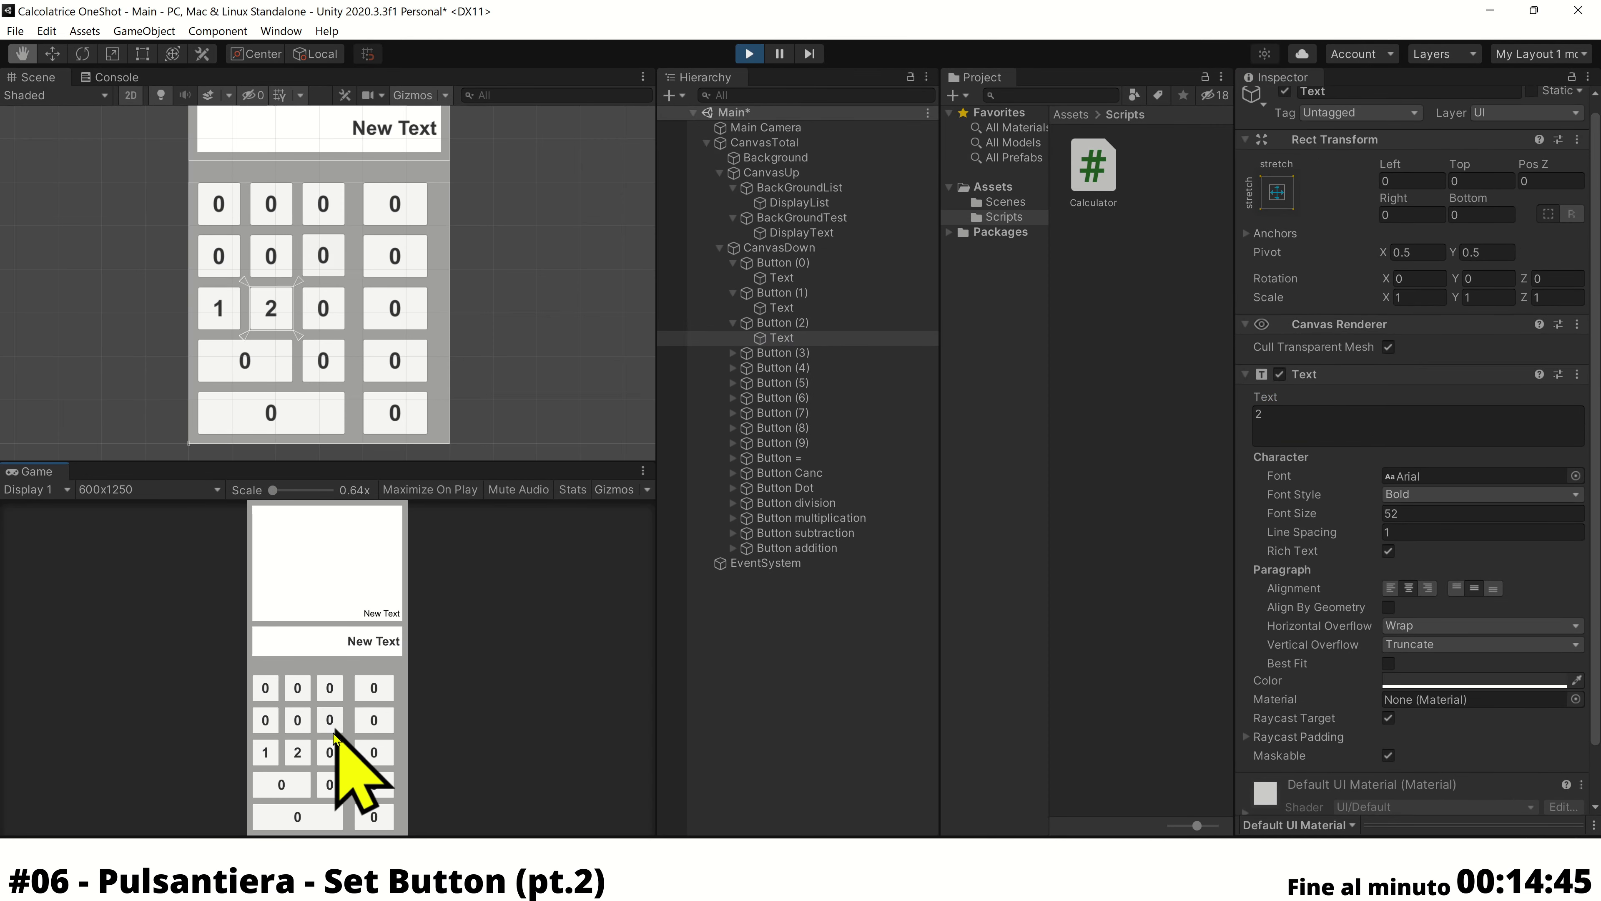
Tap the 0, 1, 2 and 0 keys in the Game view to check the display, then stop play mode
click(297, 784)
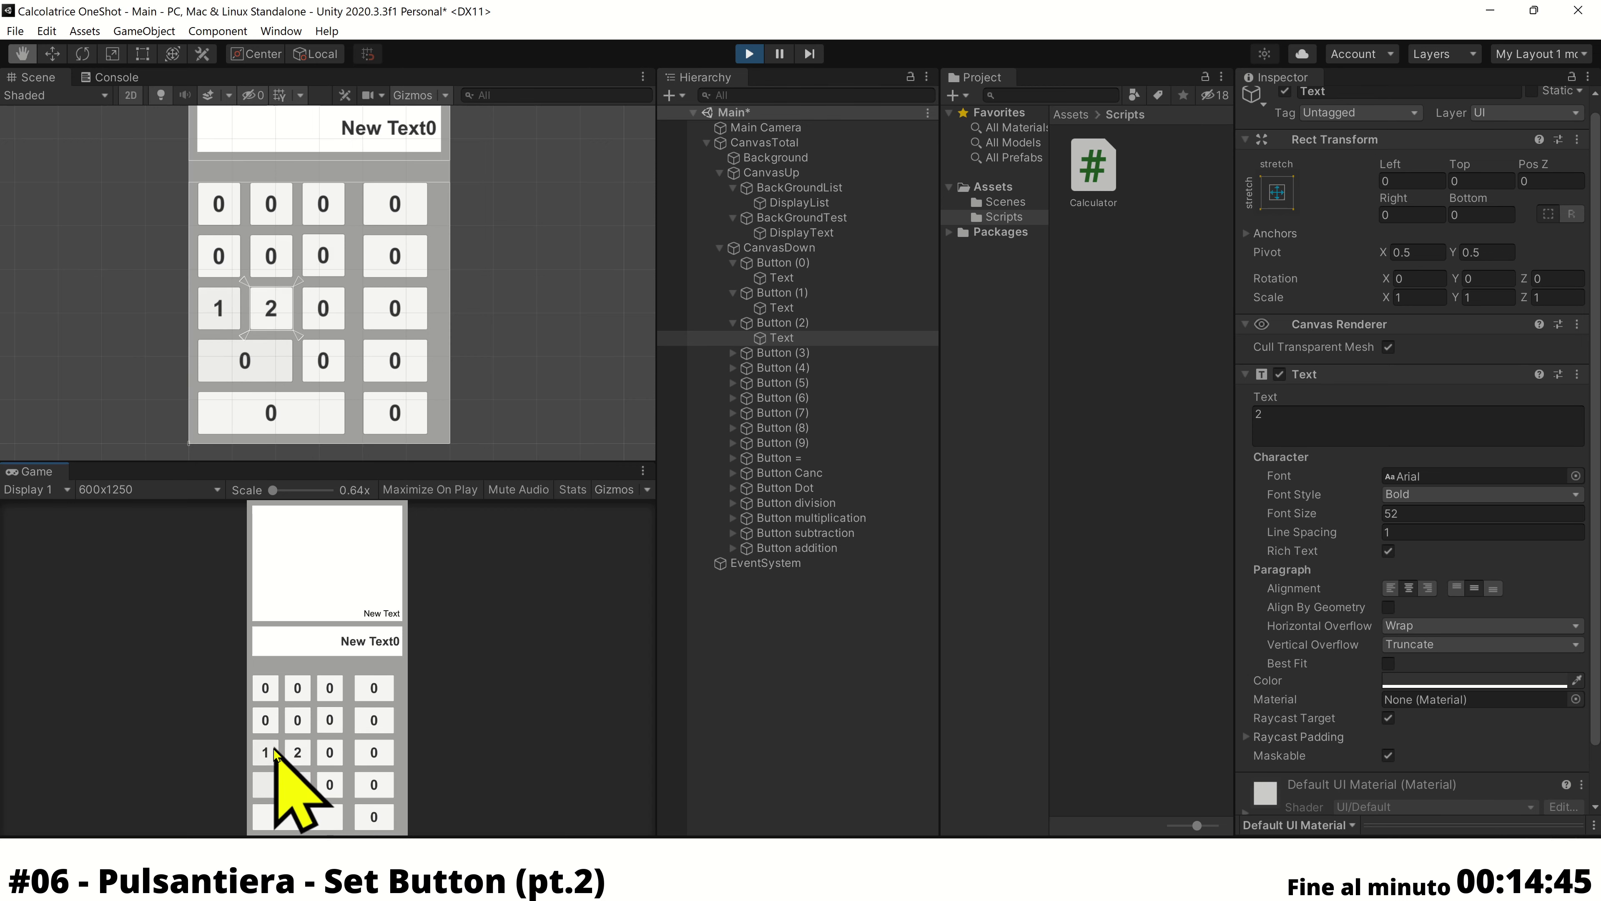
click(264, 752)
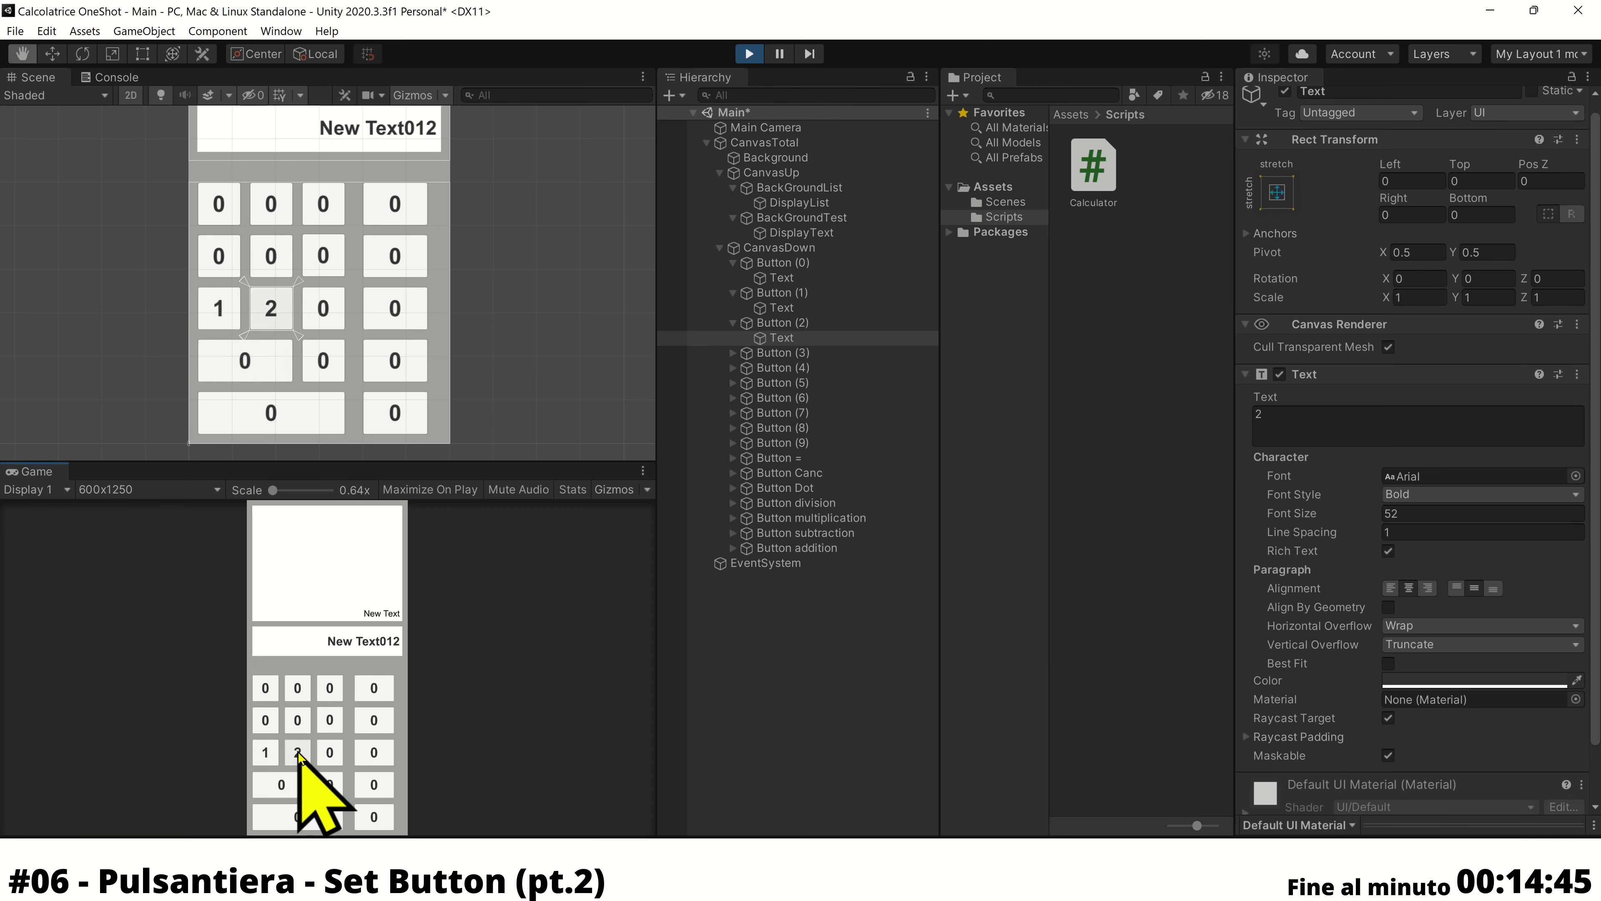
click(329, 752)
click(297, 719)
click(298, 719)
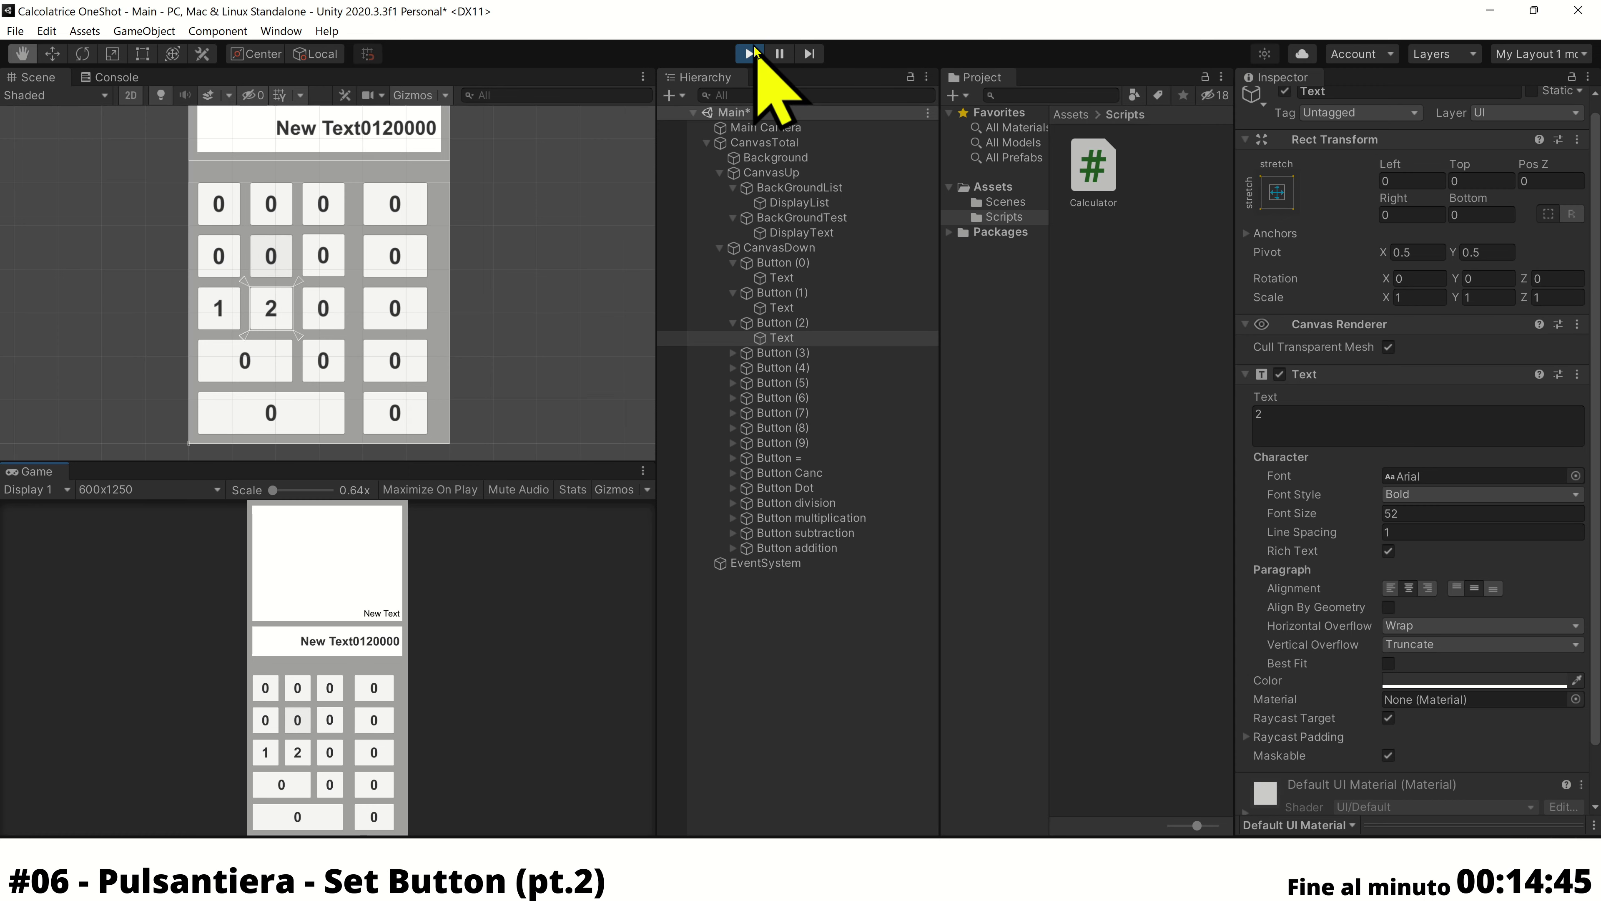
click(755, 53)
click(782, 367)
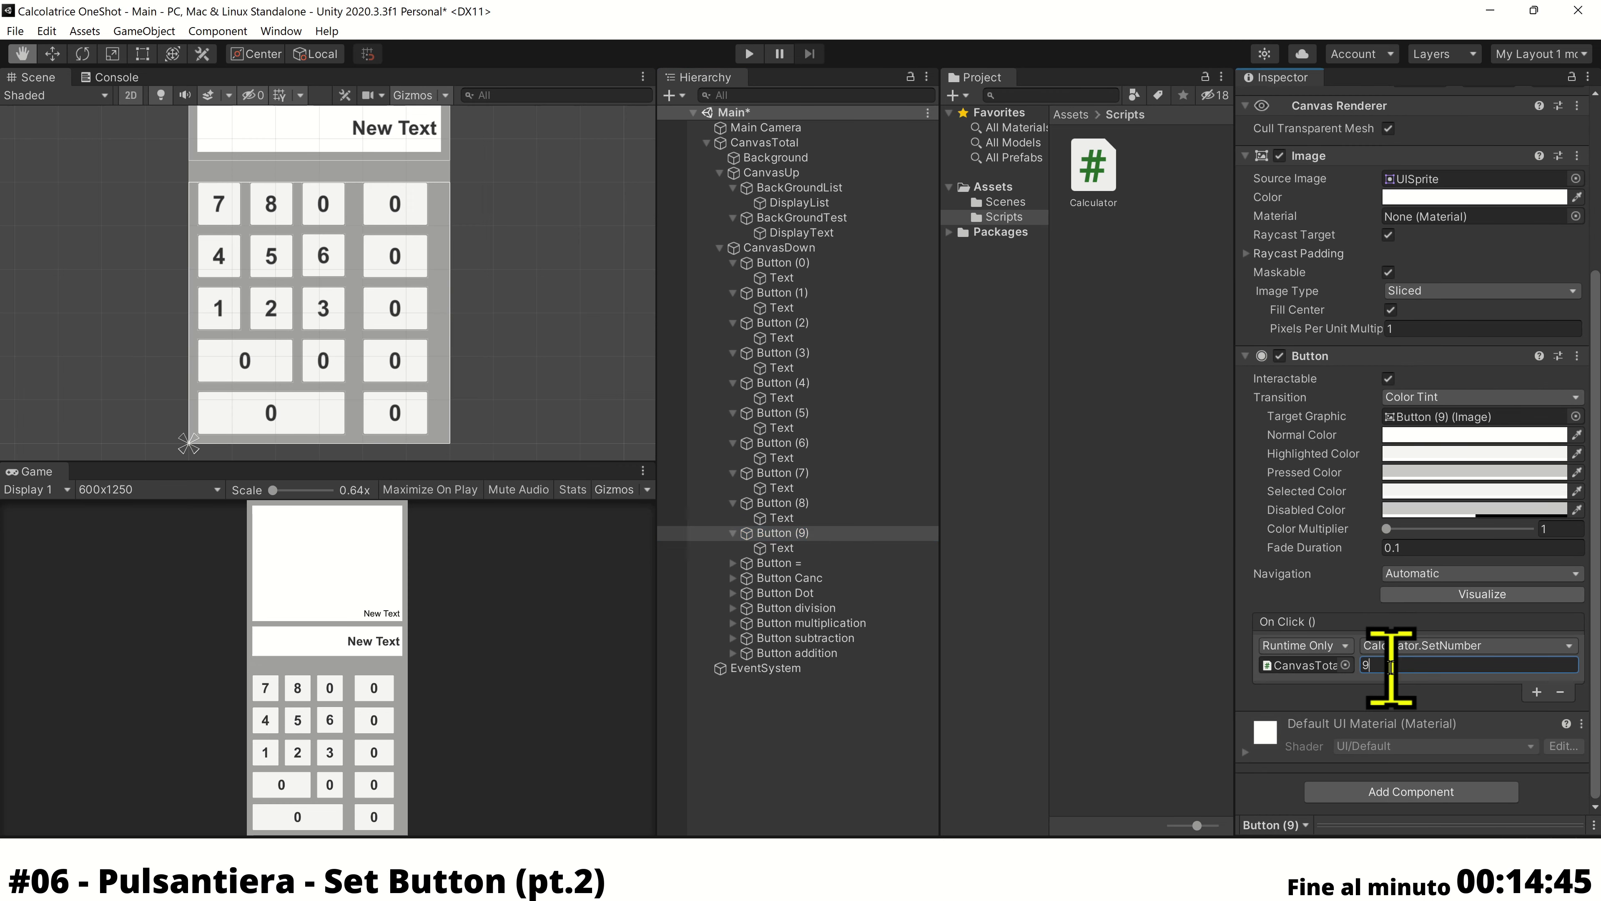
Change the label text of Button Dot's Text child to a comma
click(736, 596)
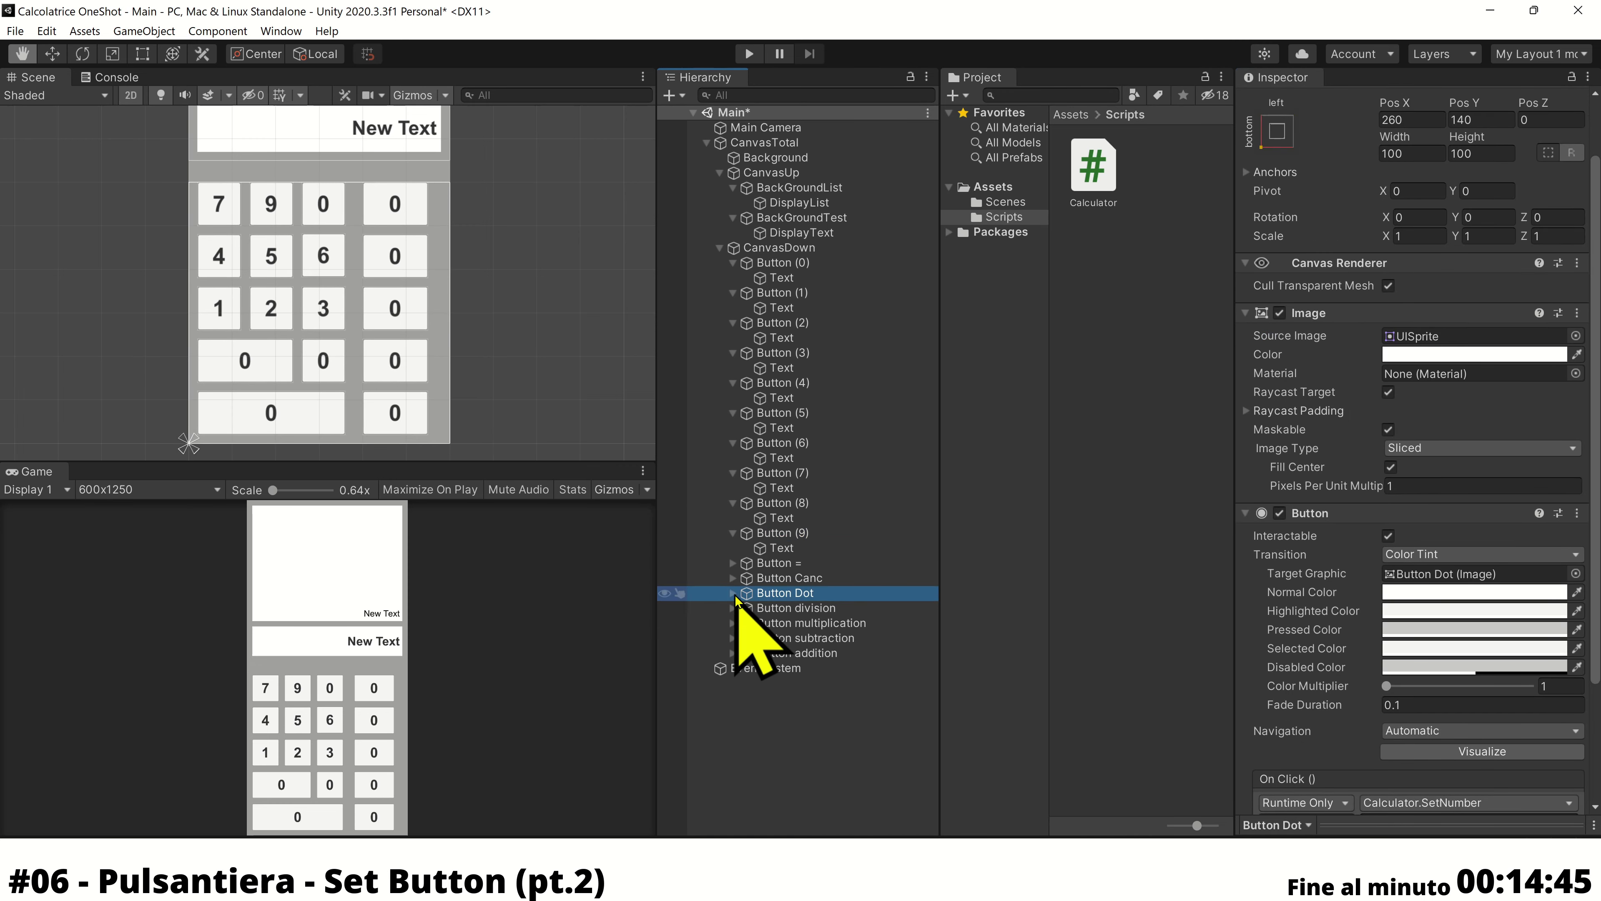
click(732, 594)
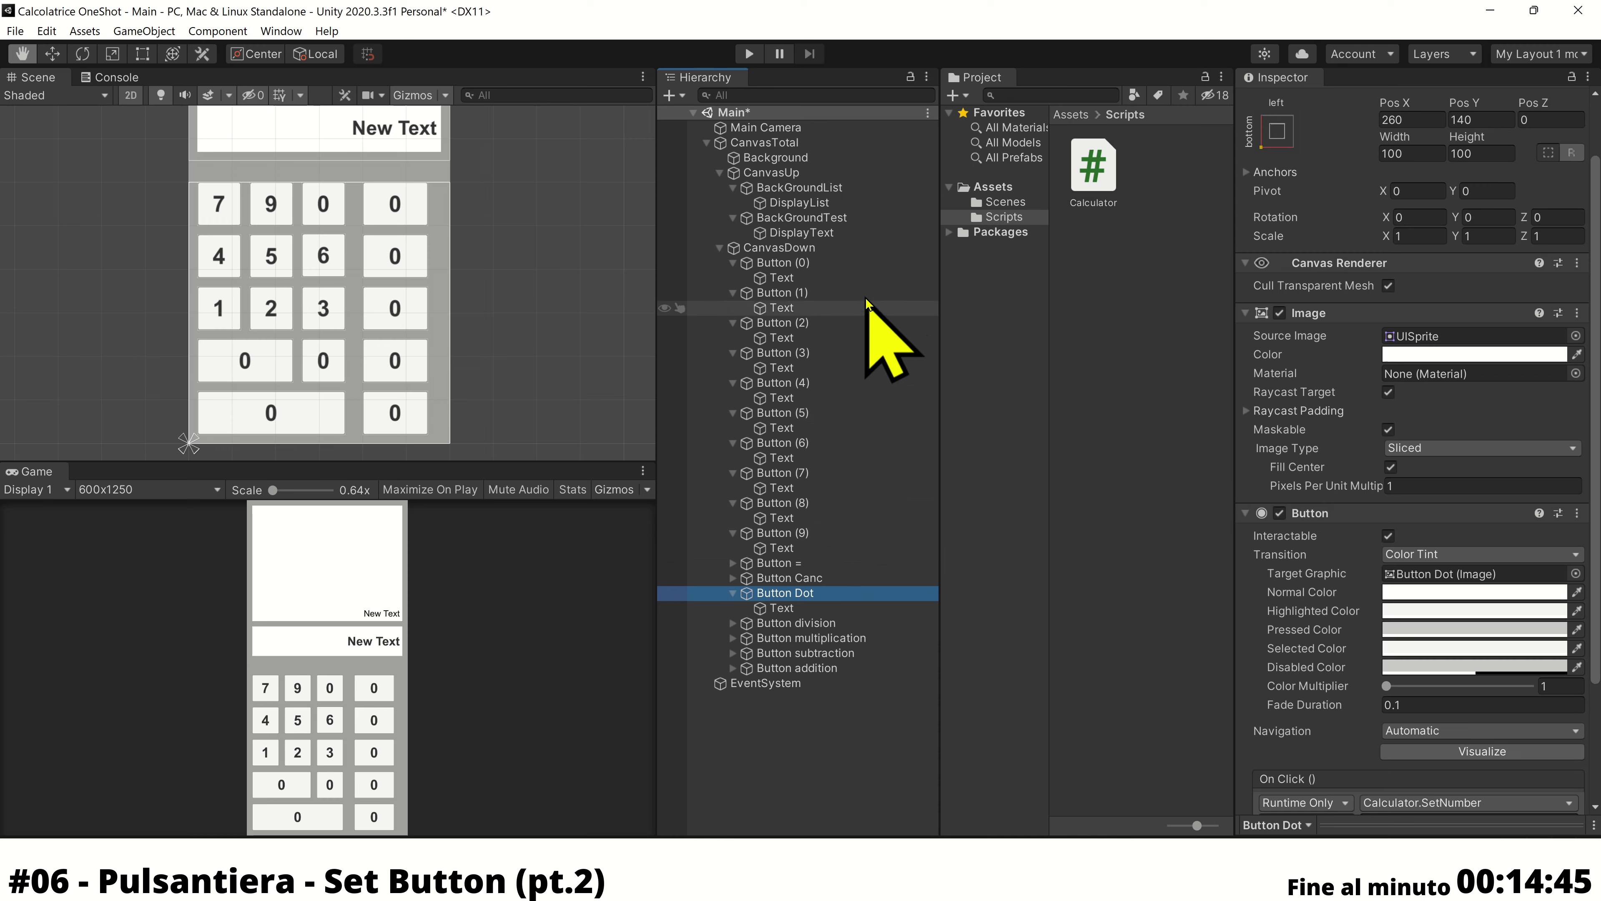
scroll(1330, 599, down, 3)
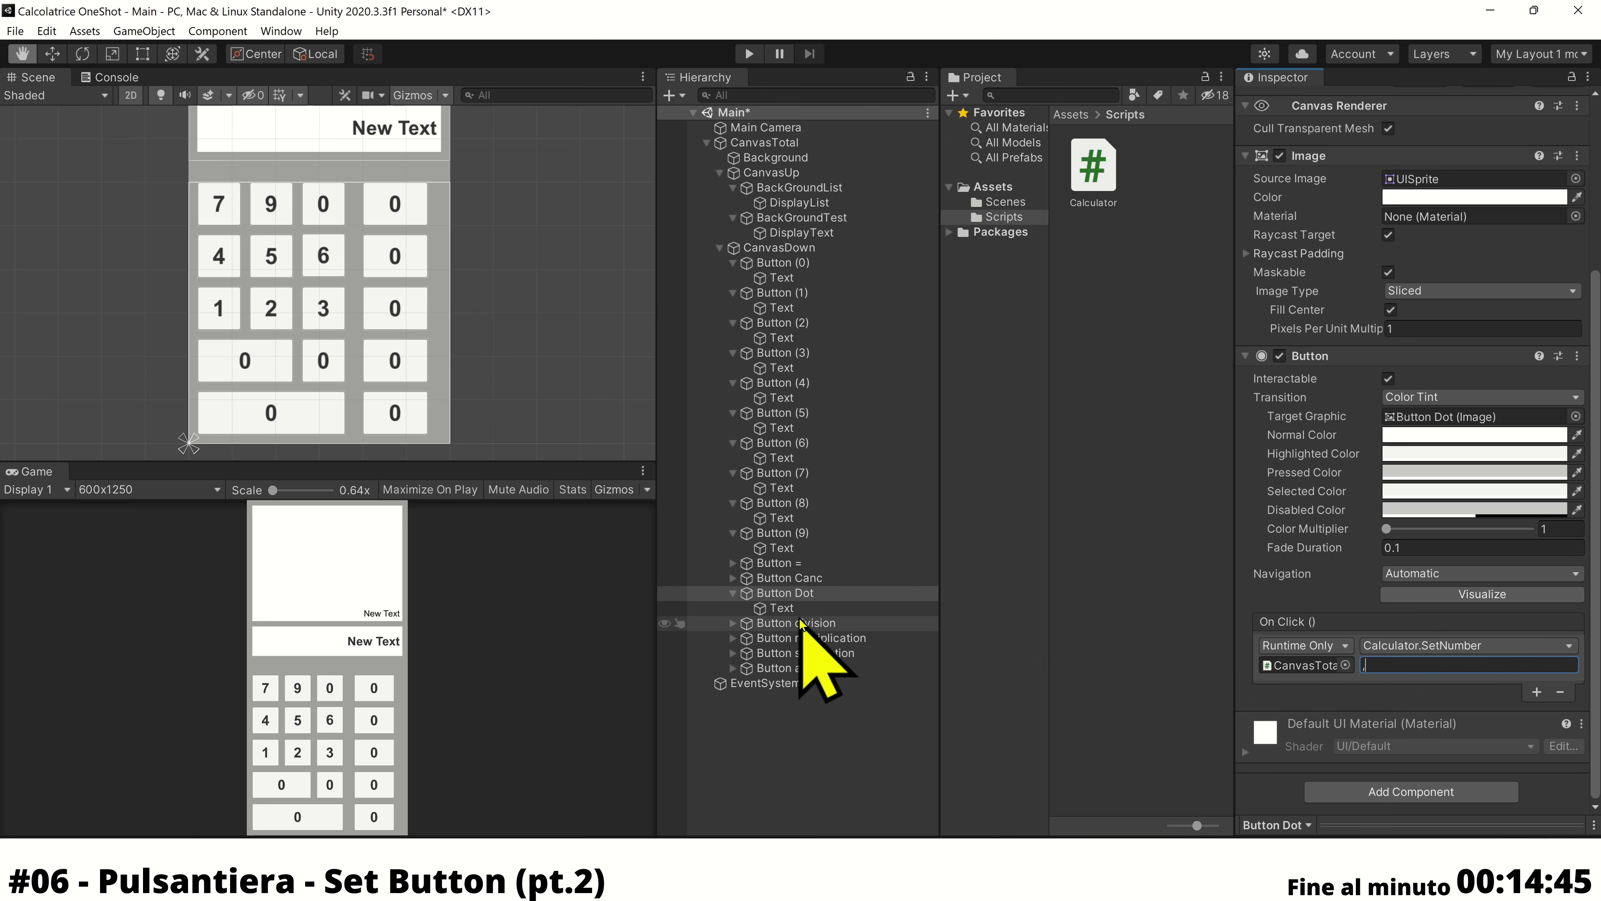
click(782, 608)
click(1305, 371)
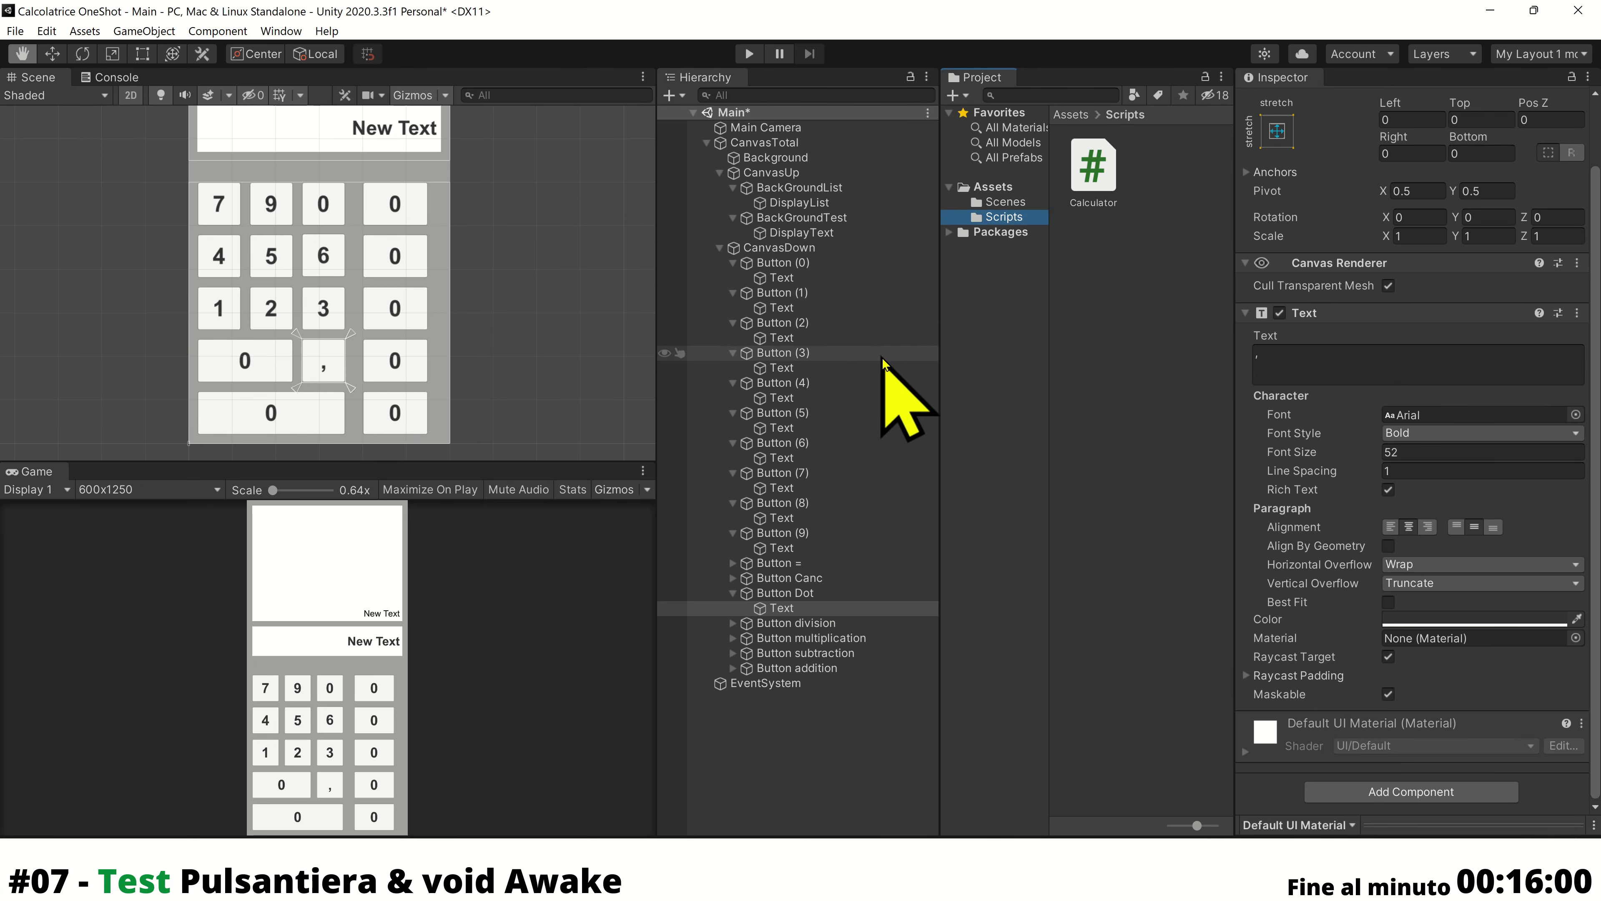
Add an Awake method below the displayText field that sets displayText.text to ""
mouse_move(862, 893)
click(782, 784)
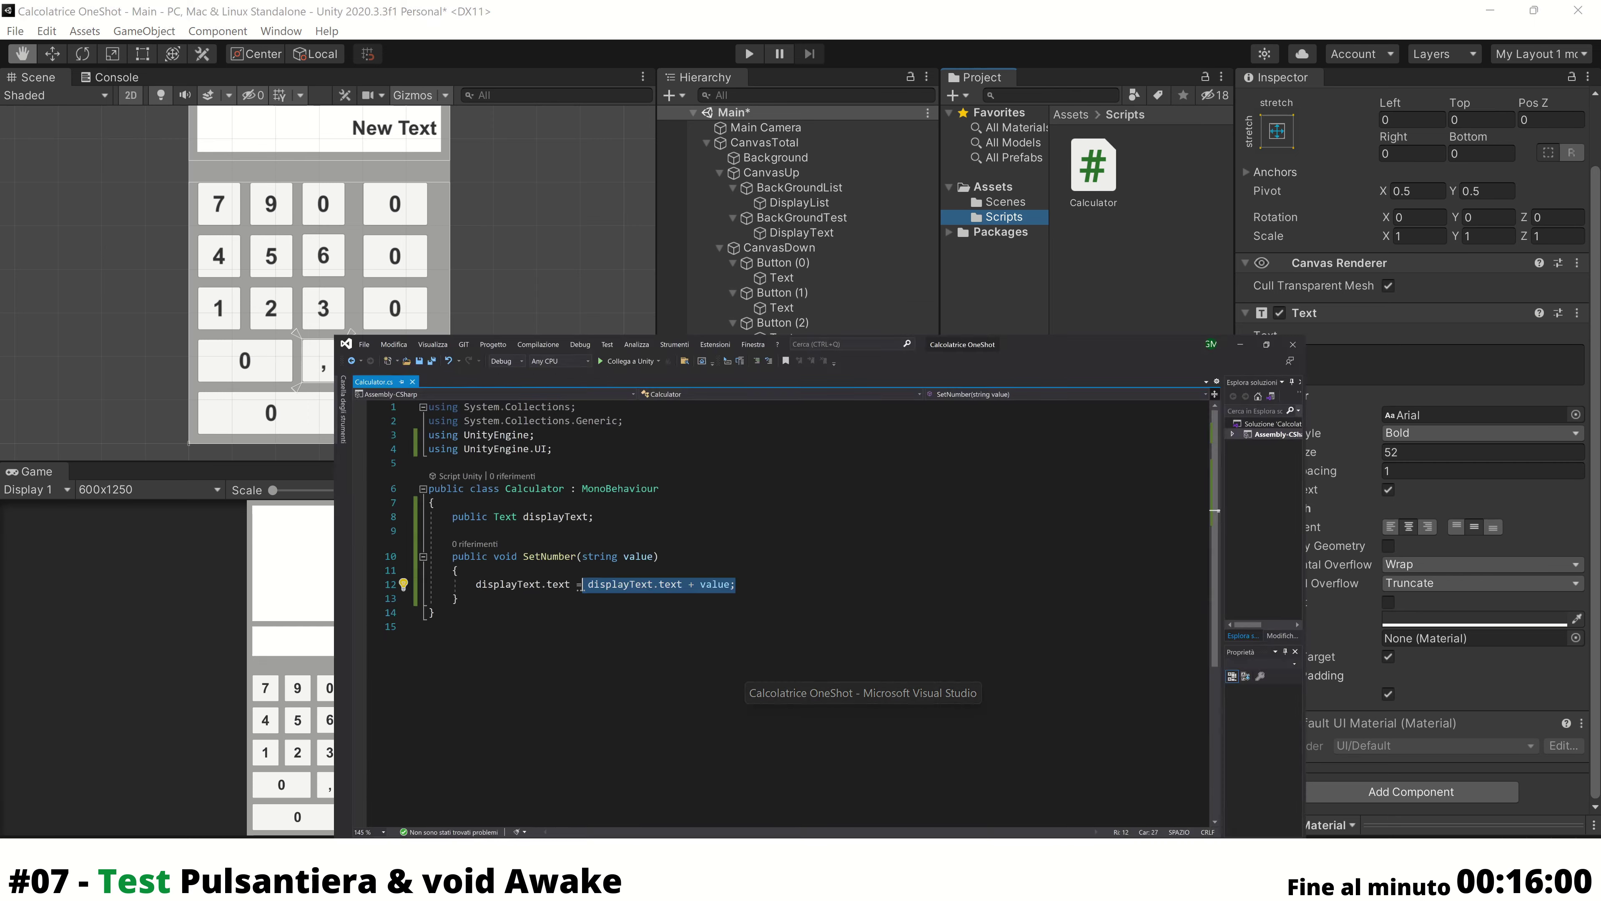
click(511, 301)
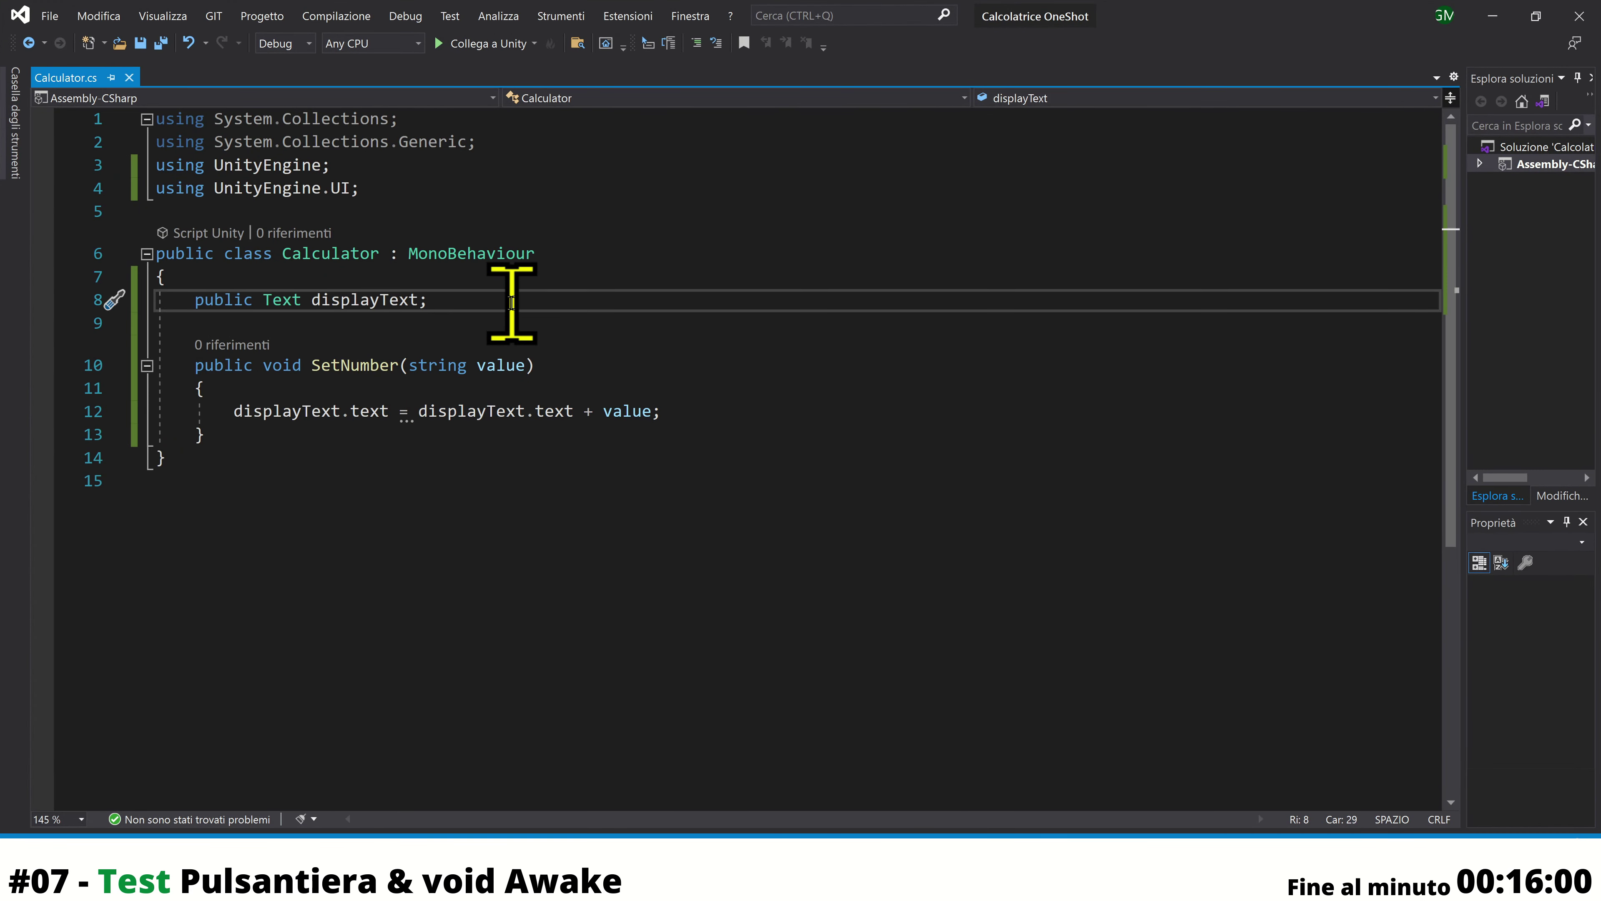
key(Return)
key(Return)
text(vo)
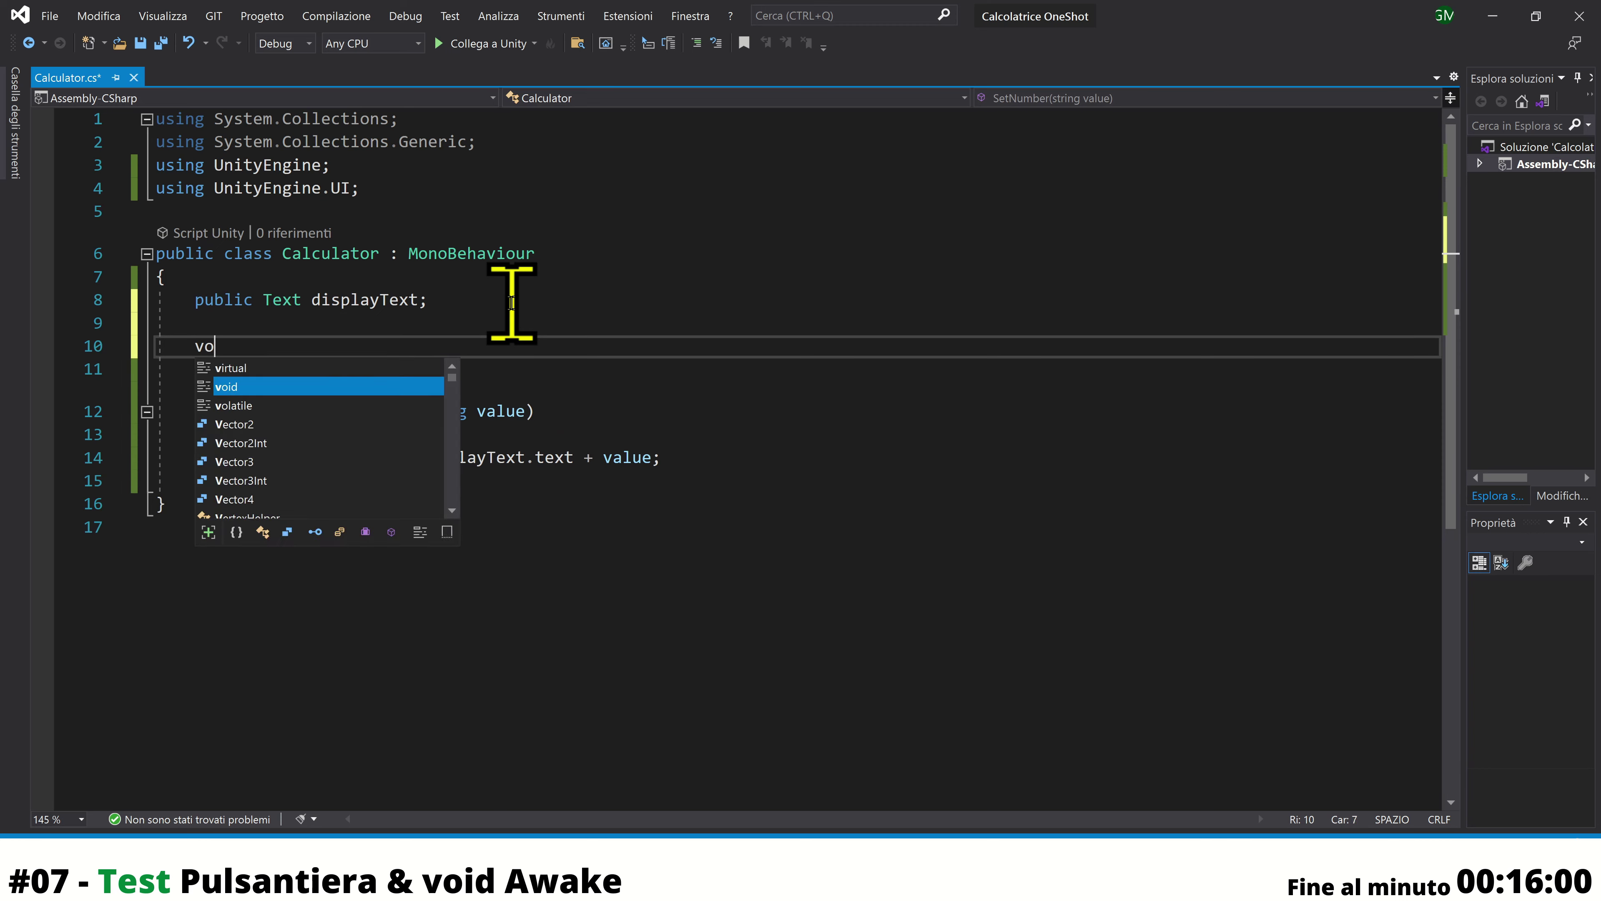
text(id A)
key(Tab)
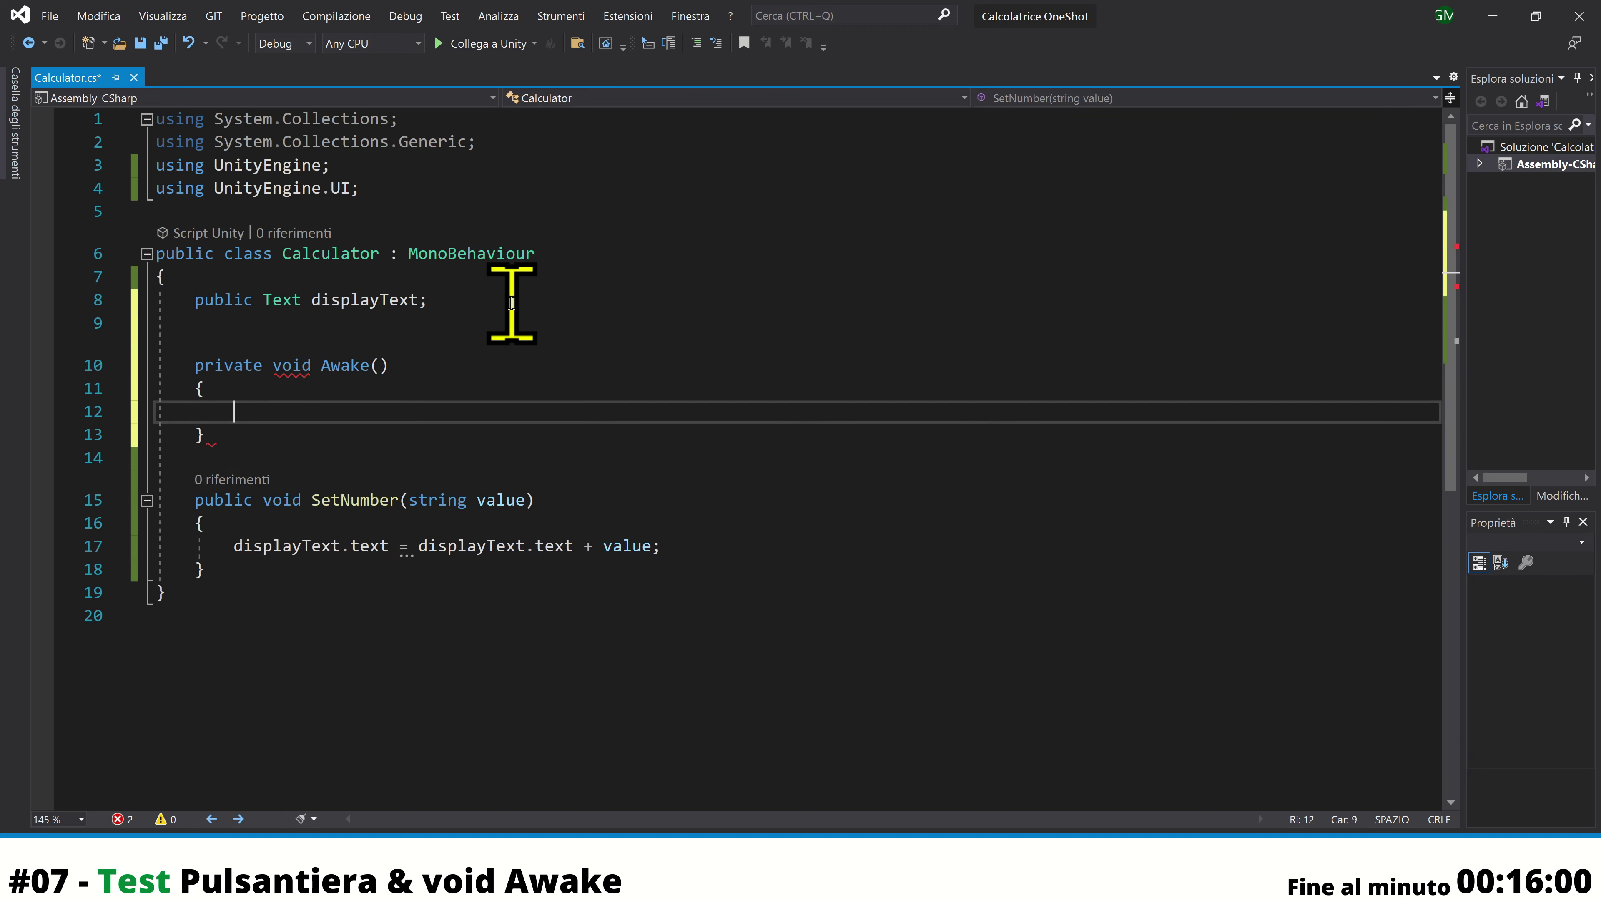
text(di)
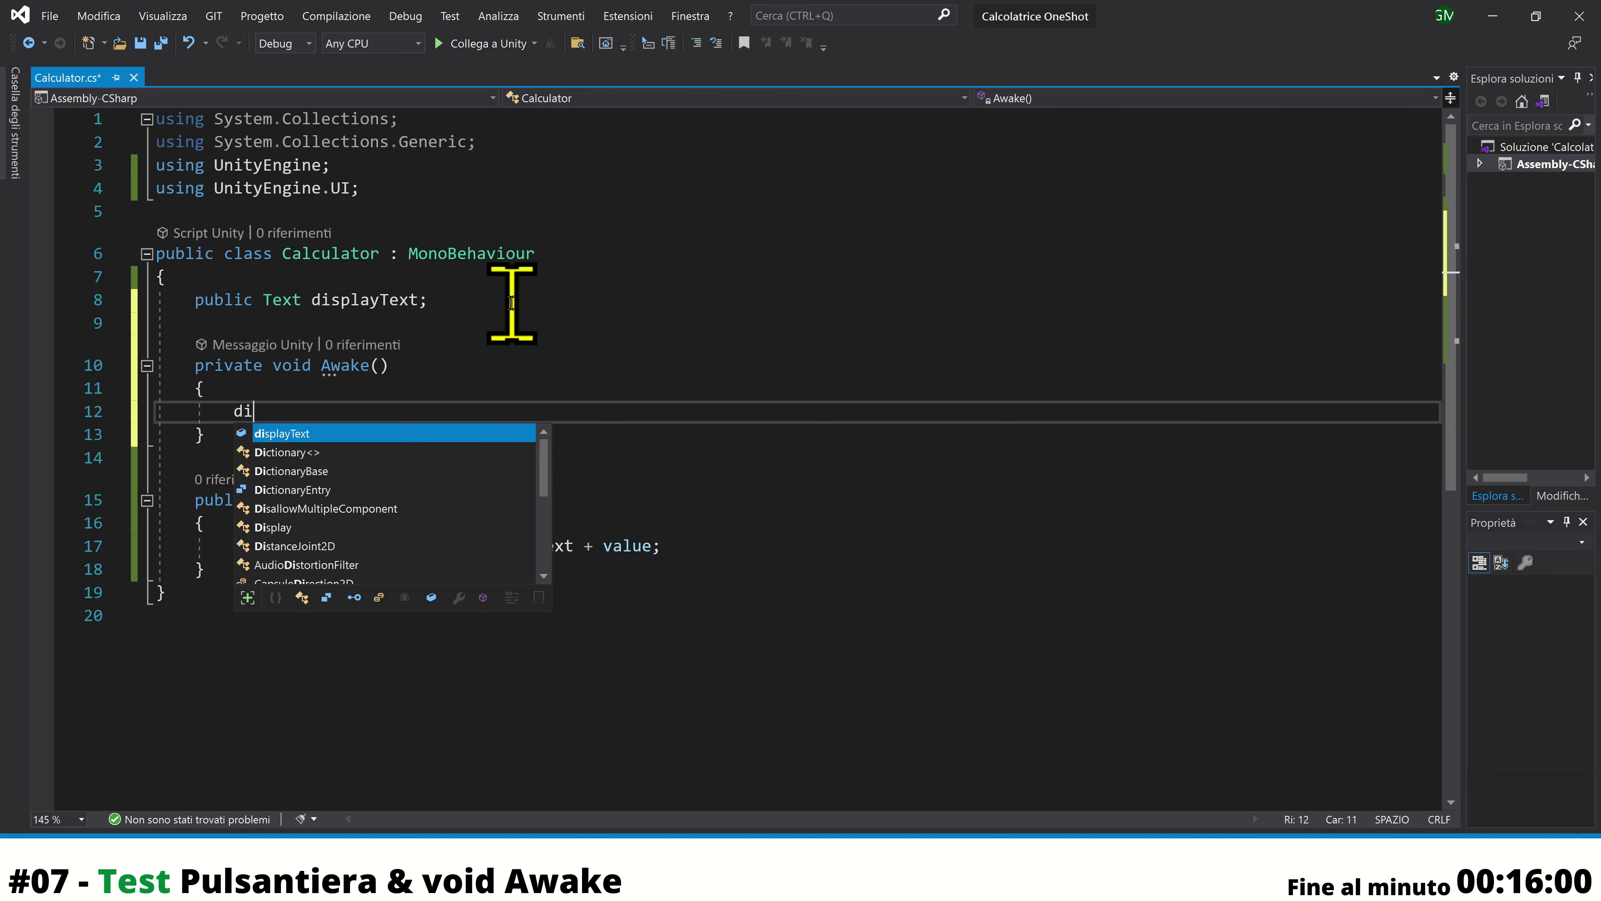
text(.)
key(Tab)
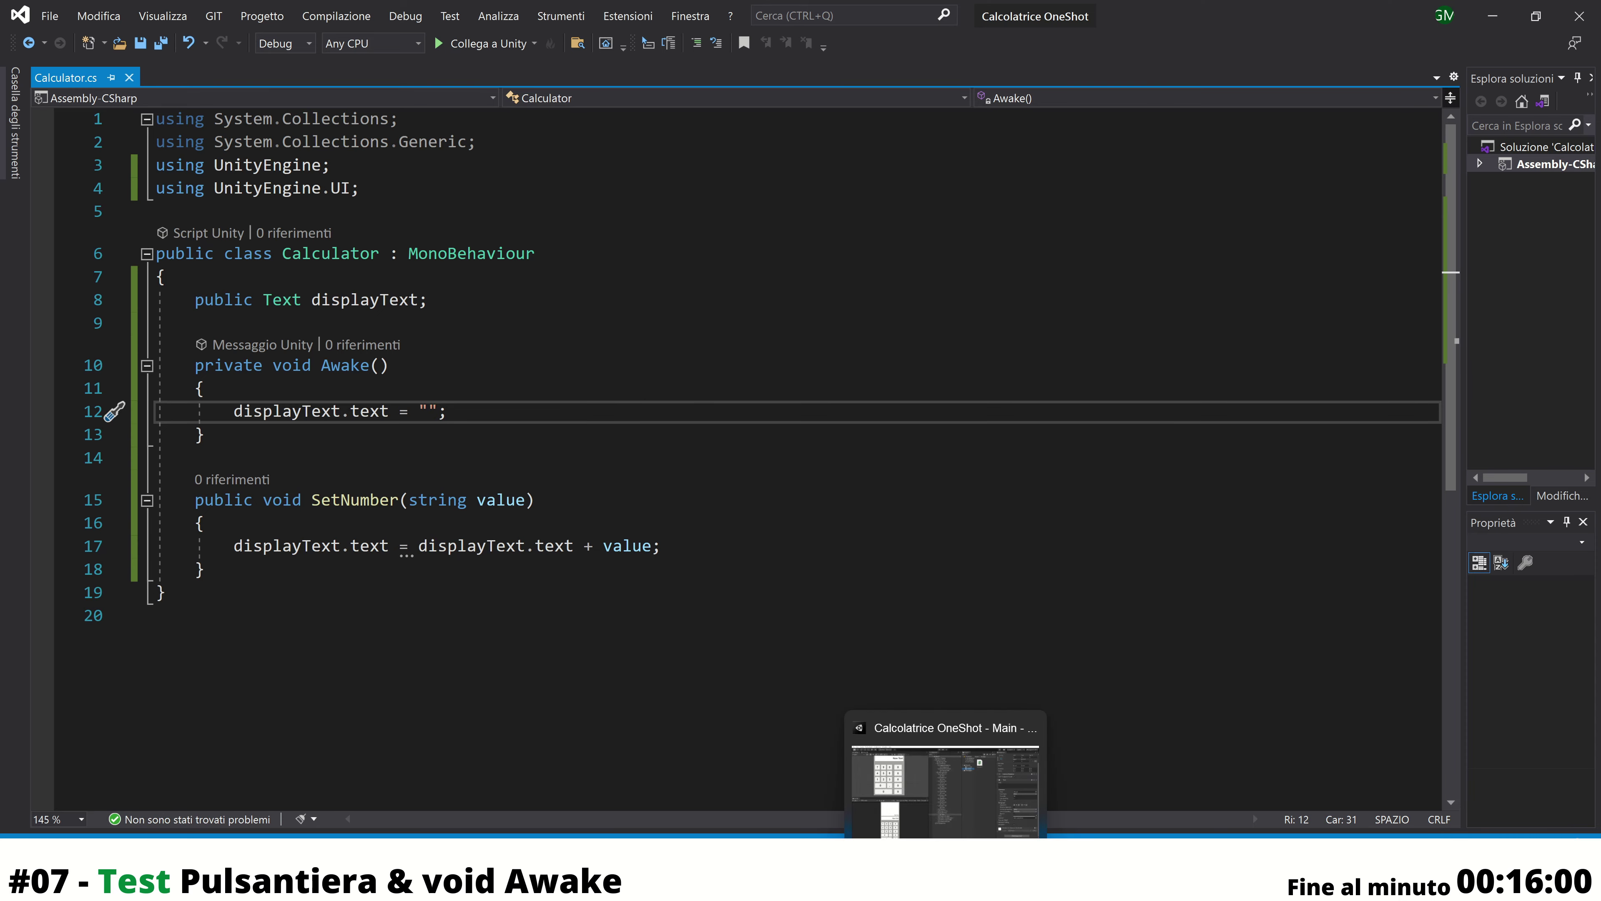
click(942, 782)
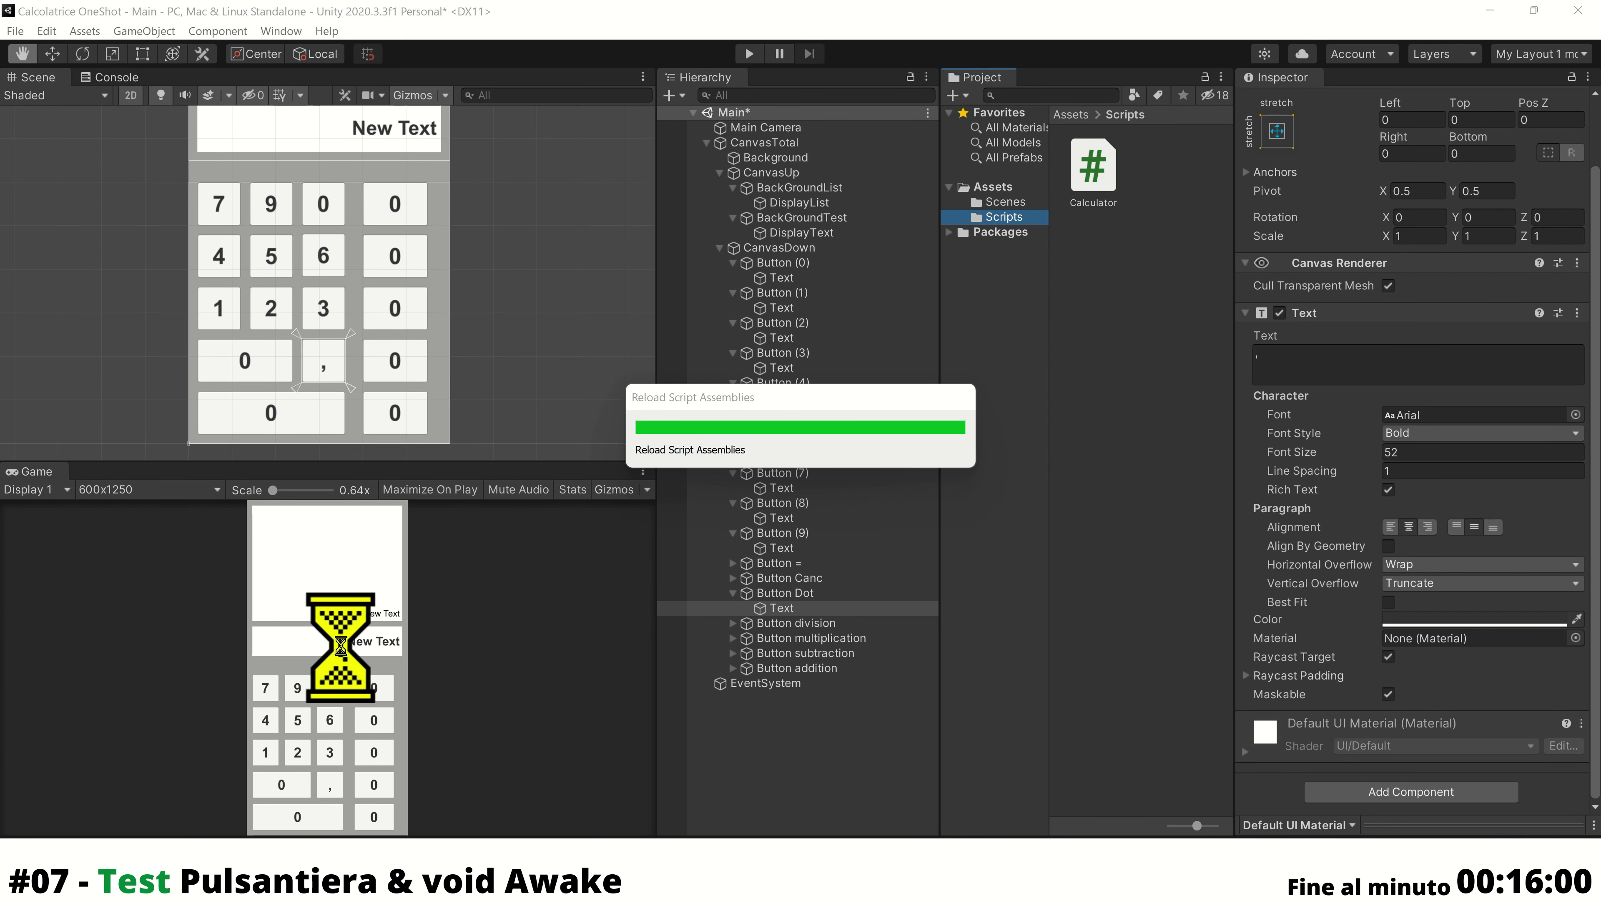
Run the game and tap keys 0 through 6, then the top-row key meant for 8
click(753, 55)
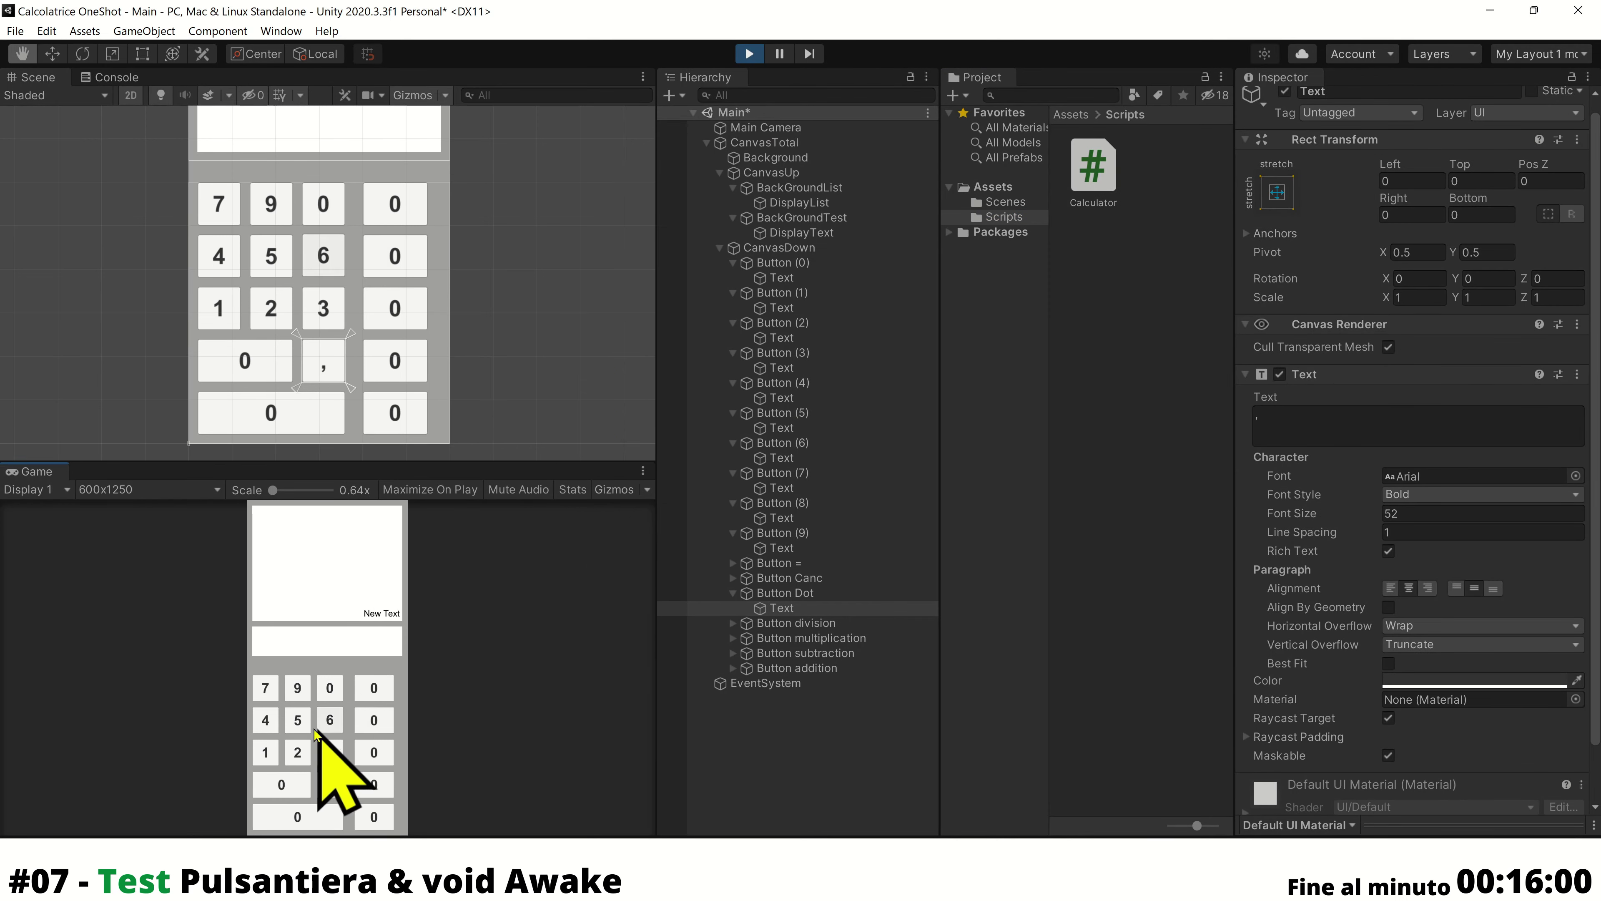
click(297, 792)
click(271, 754)
click(298, 752)
click(330, 752)
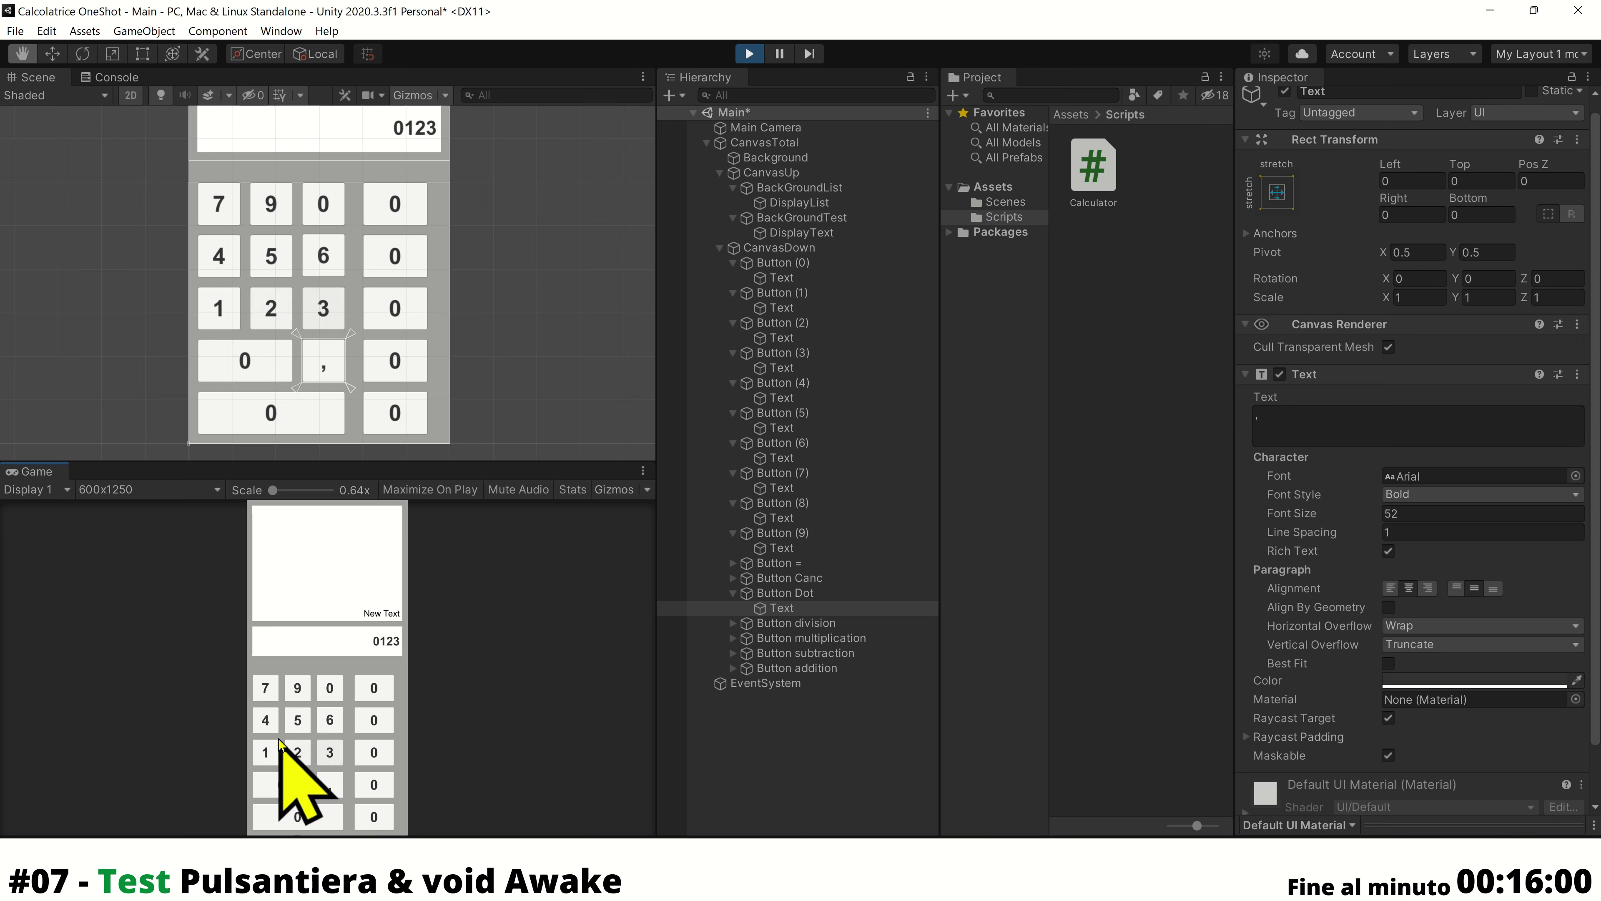
click(265, 720)
click(297, 720)
click(327, 723)
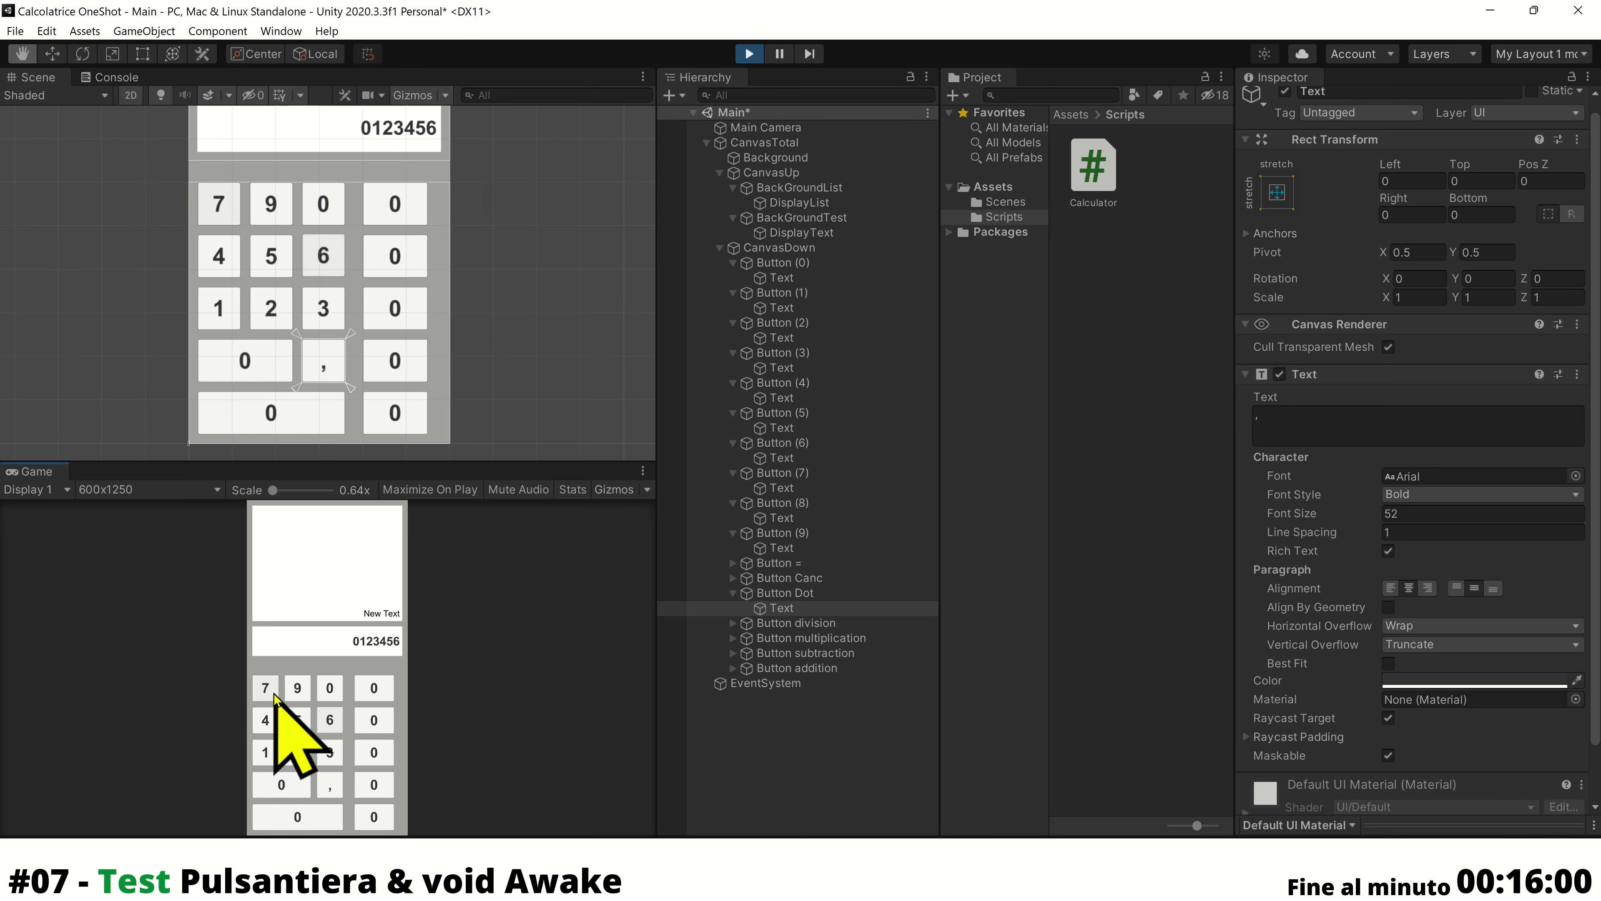
click(297, 694)
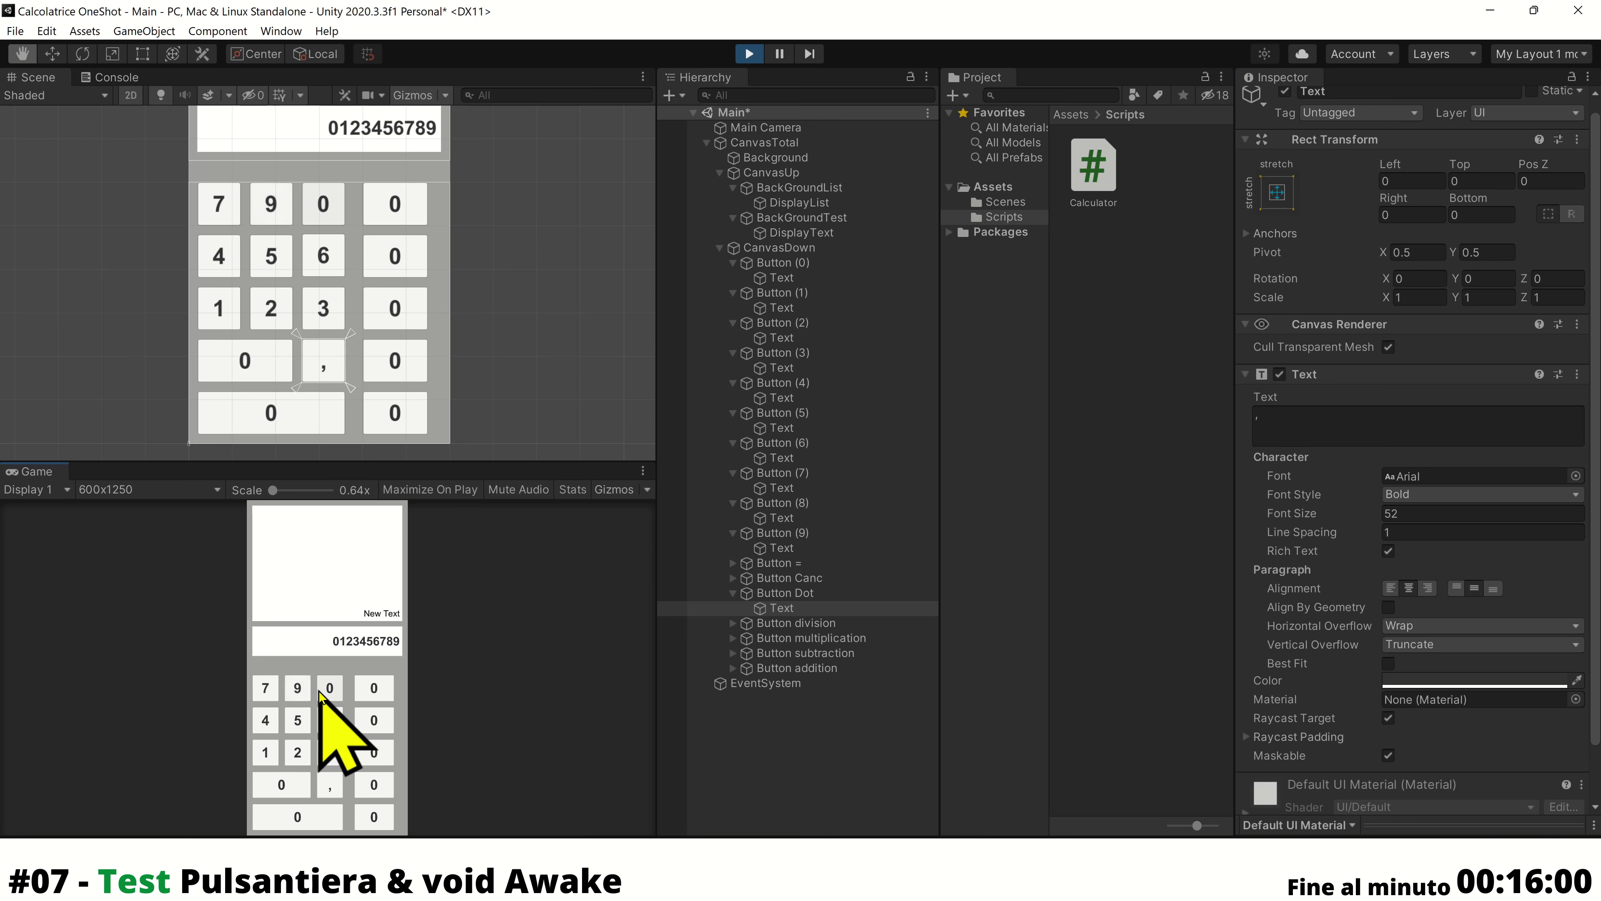
Edit the 8 and 9 key labels while the game is still running
click(822, 523)
click(1304, 417)
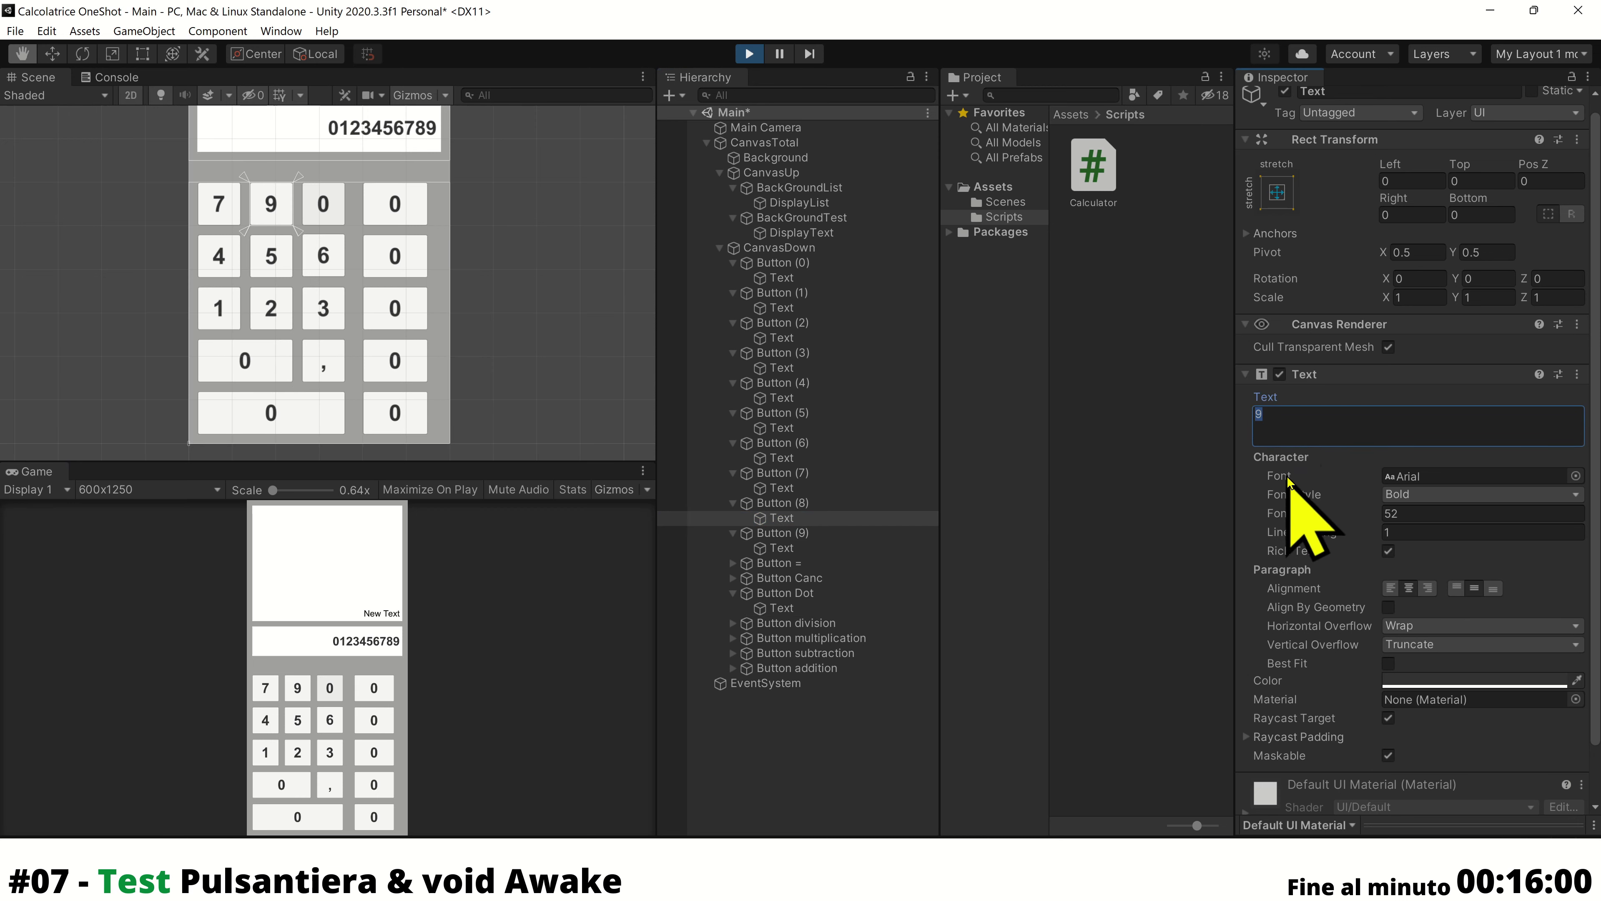
text(8)
click(782, 533)
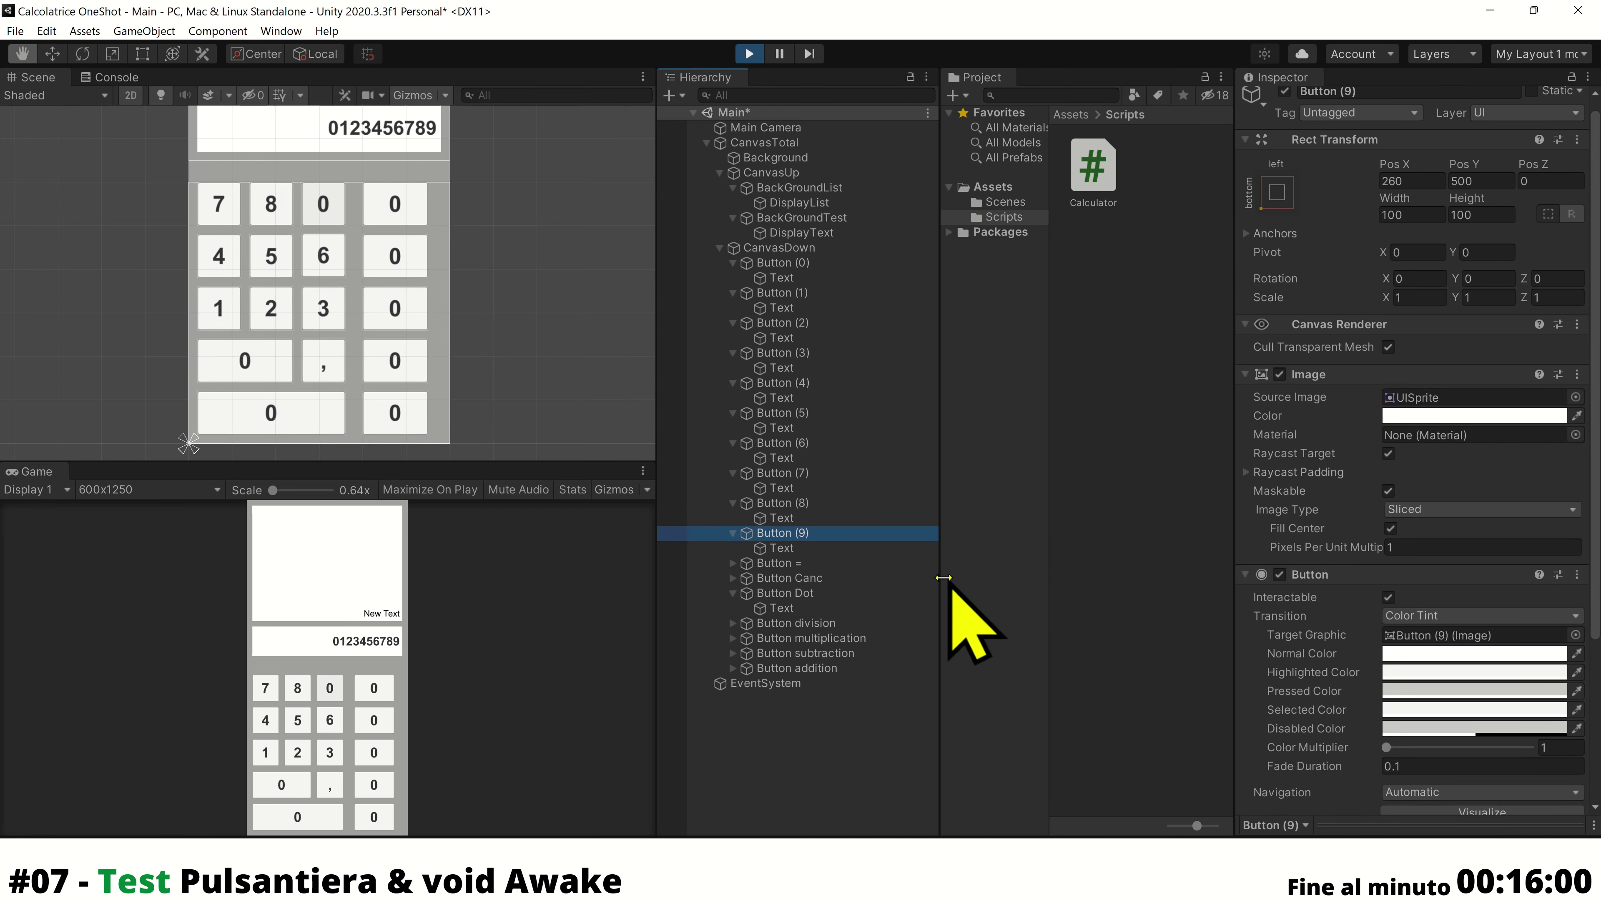
scroll(1388, 587, down, 5)
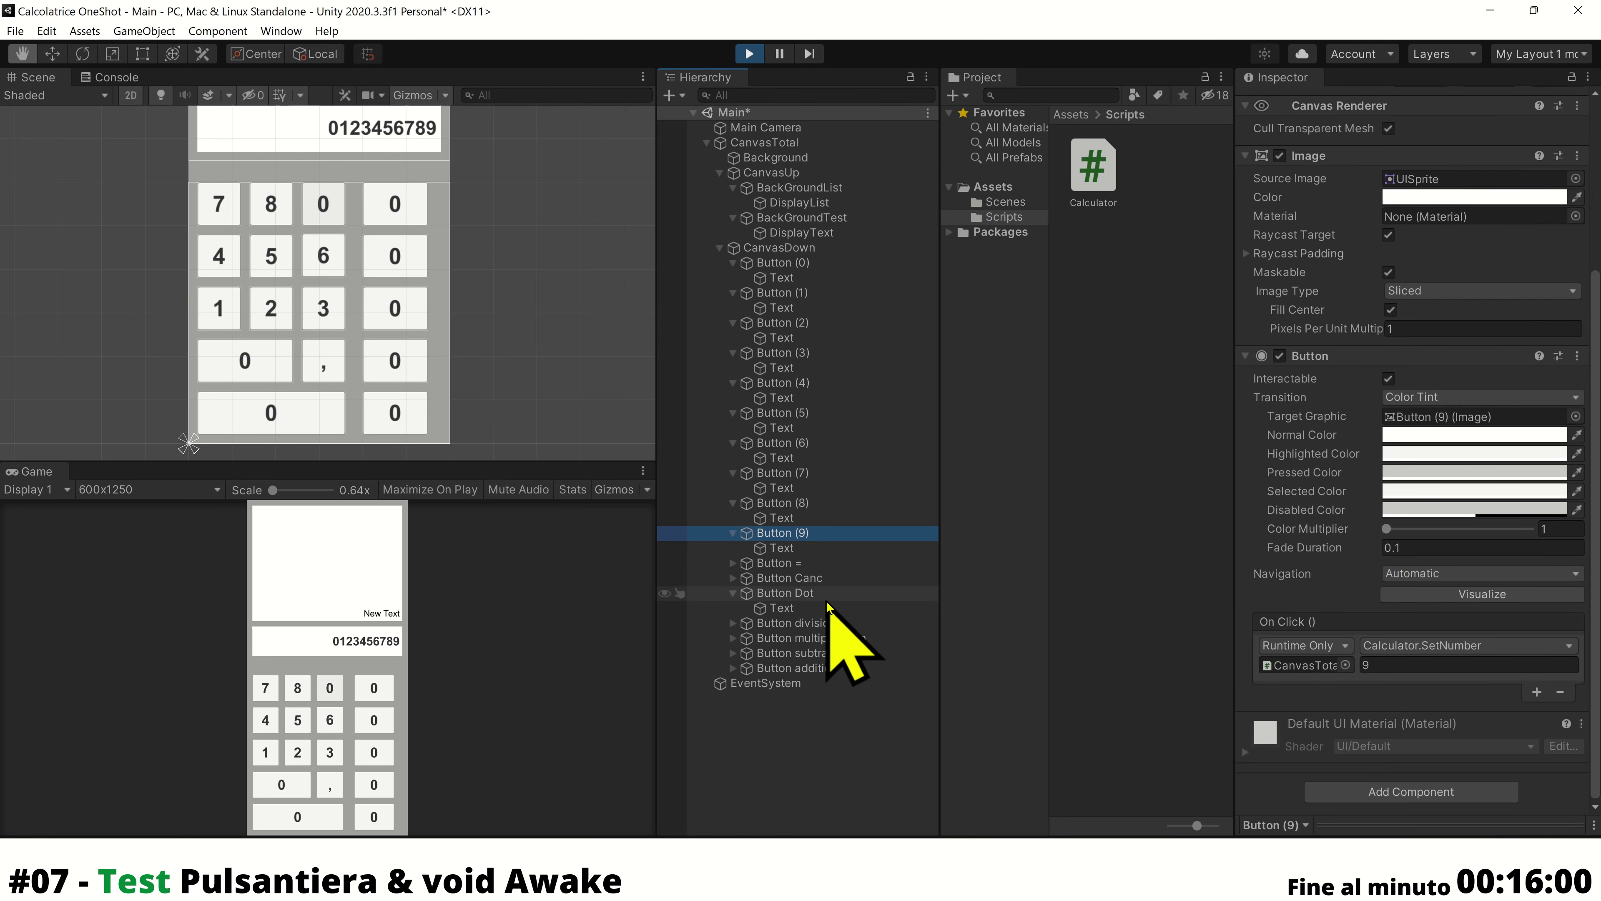
click(819, 548)
click(1318, 354)
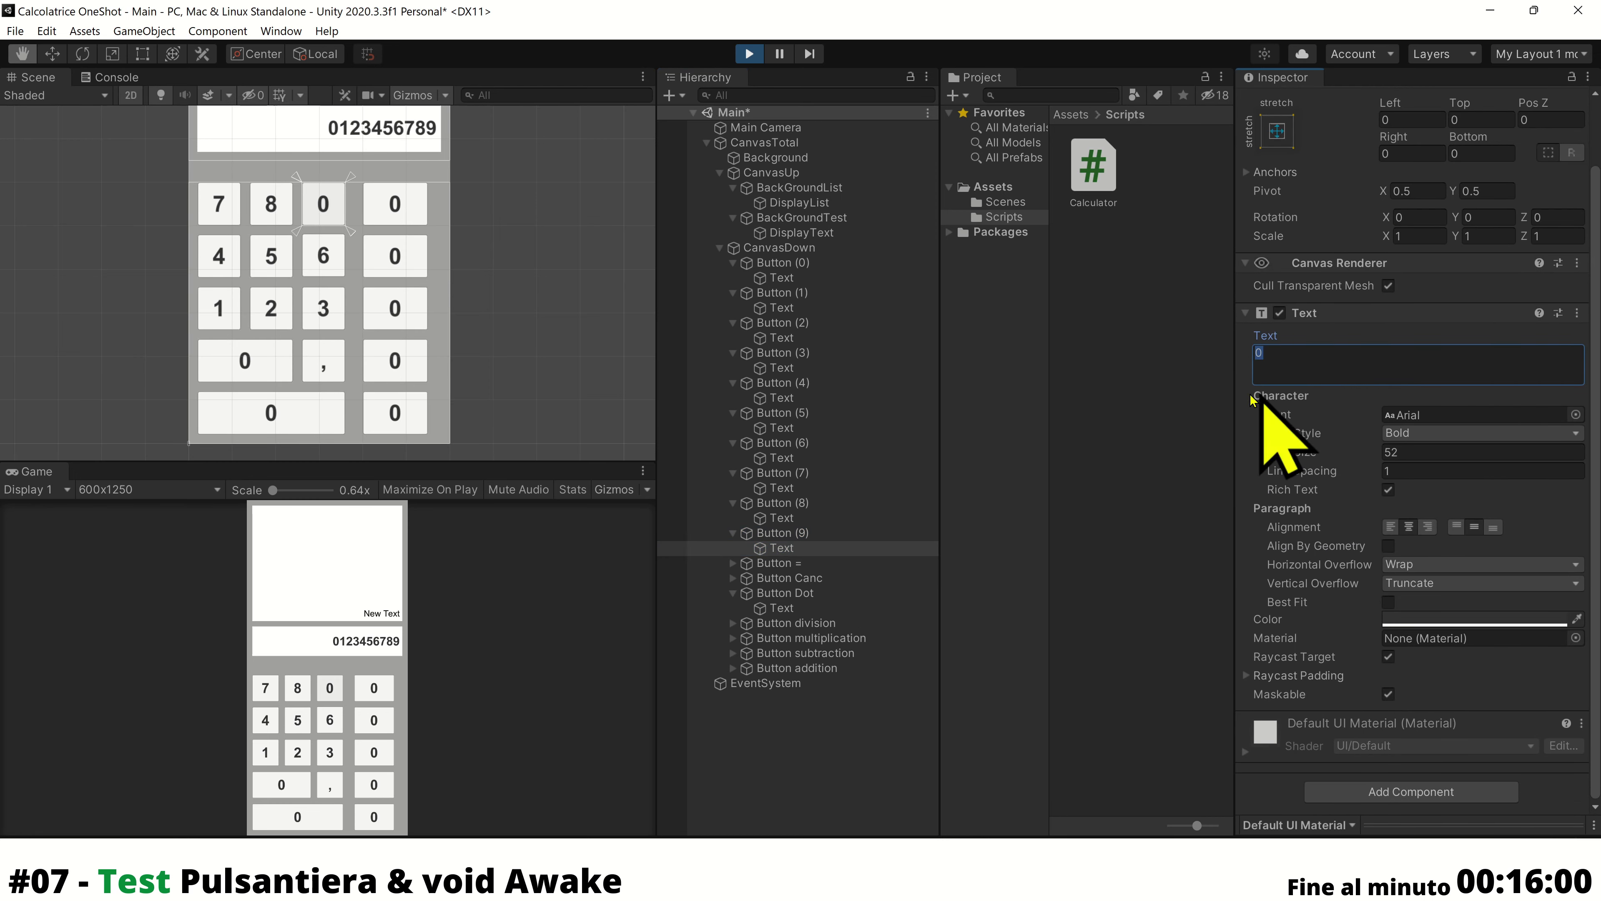
Stop play mode and set the Button (8) and Button (9) label texts to 8 and 9
click(749, 54)
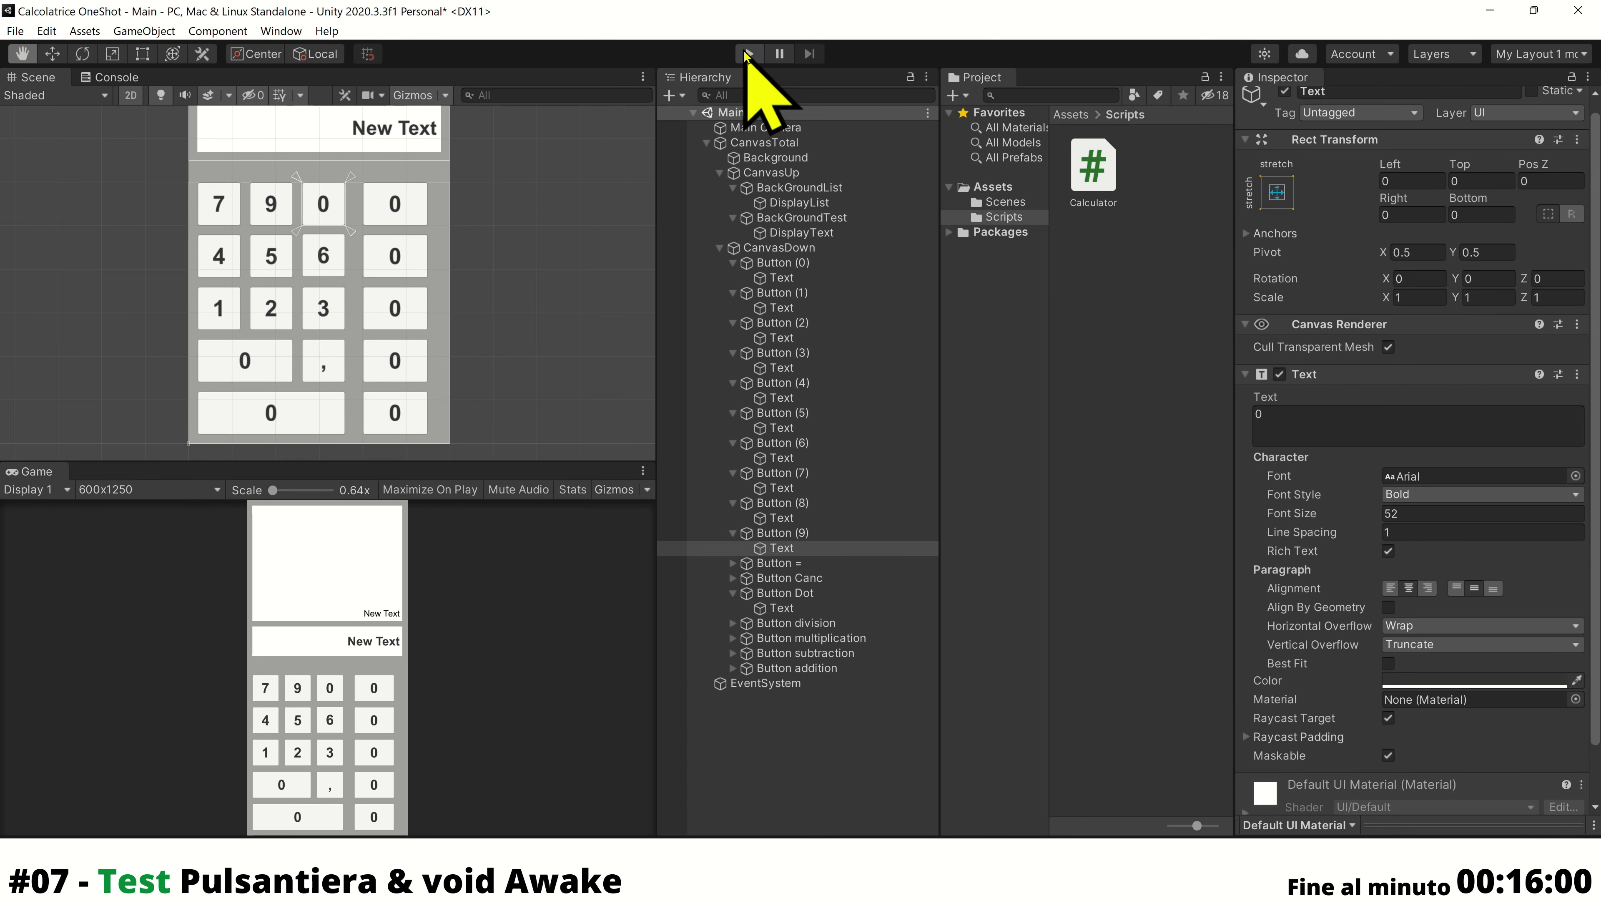
click(817, 517)
click(1329, 415)
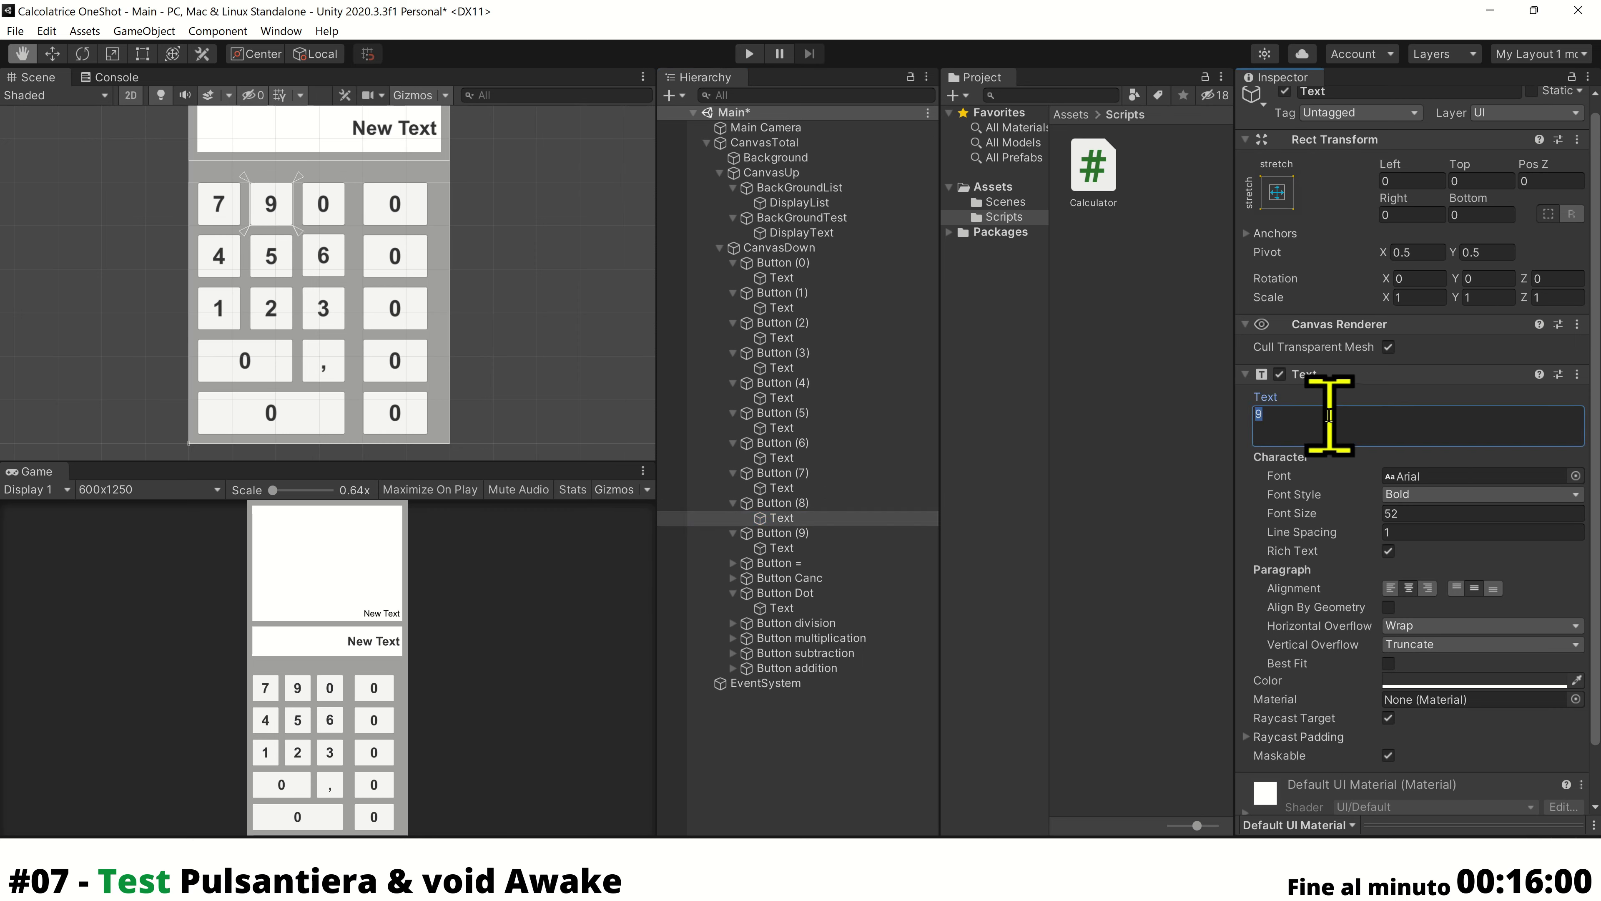
text(8)
click(839, 547)
click(1340, 427)
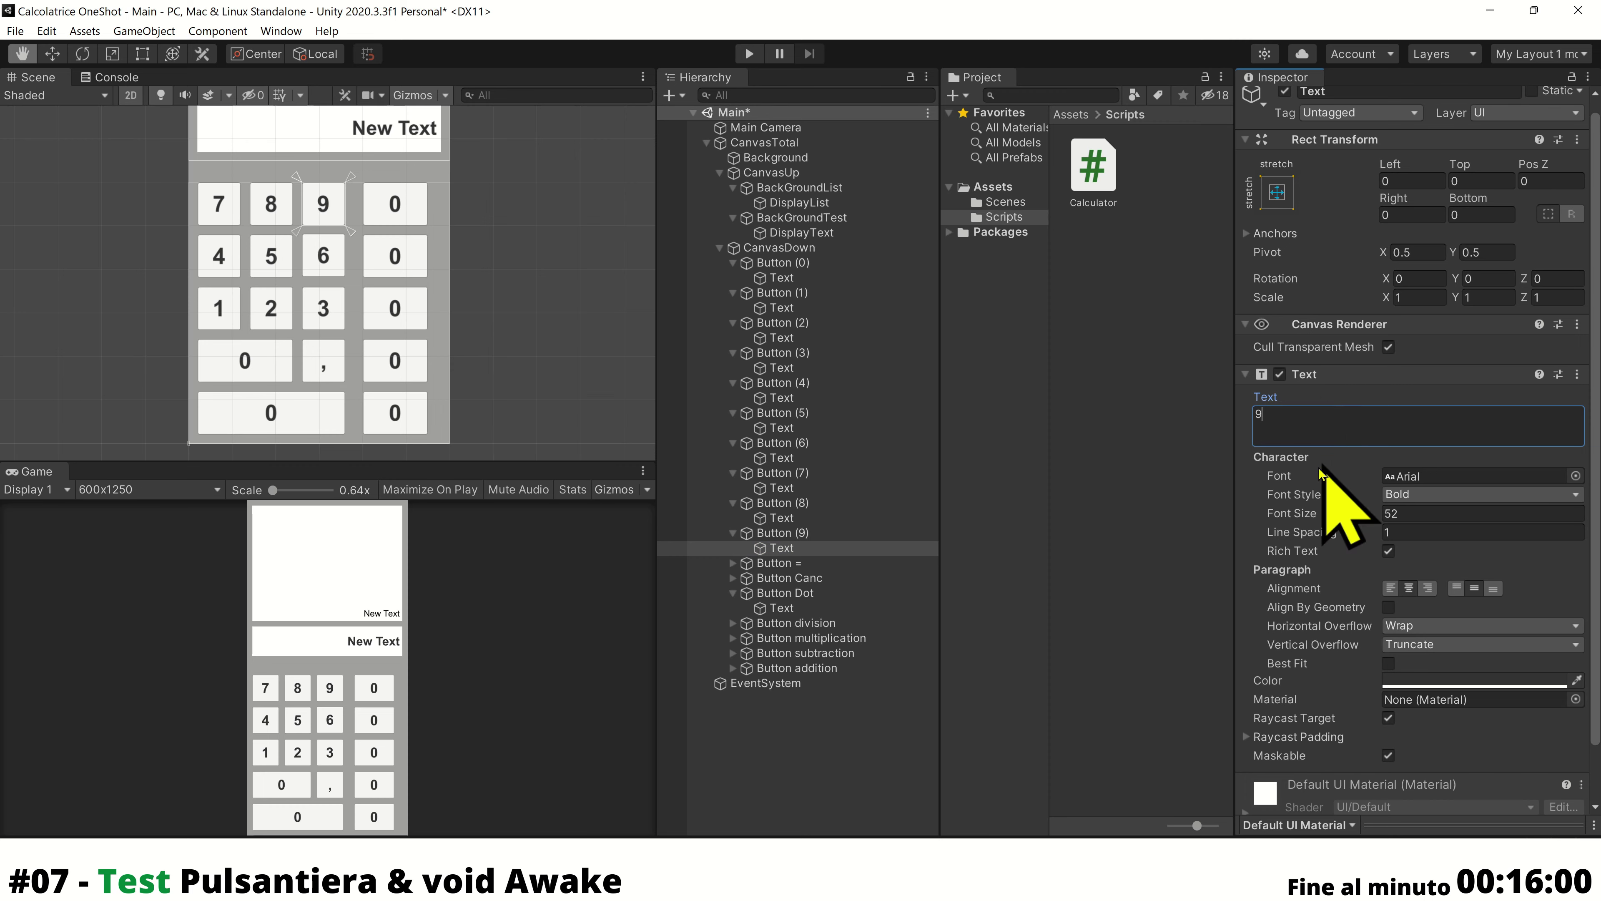
click(752, 54)
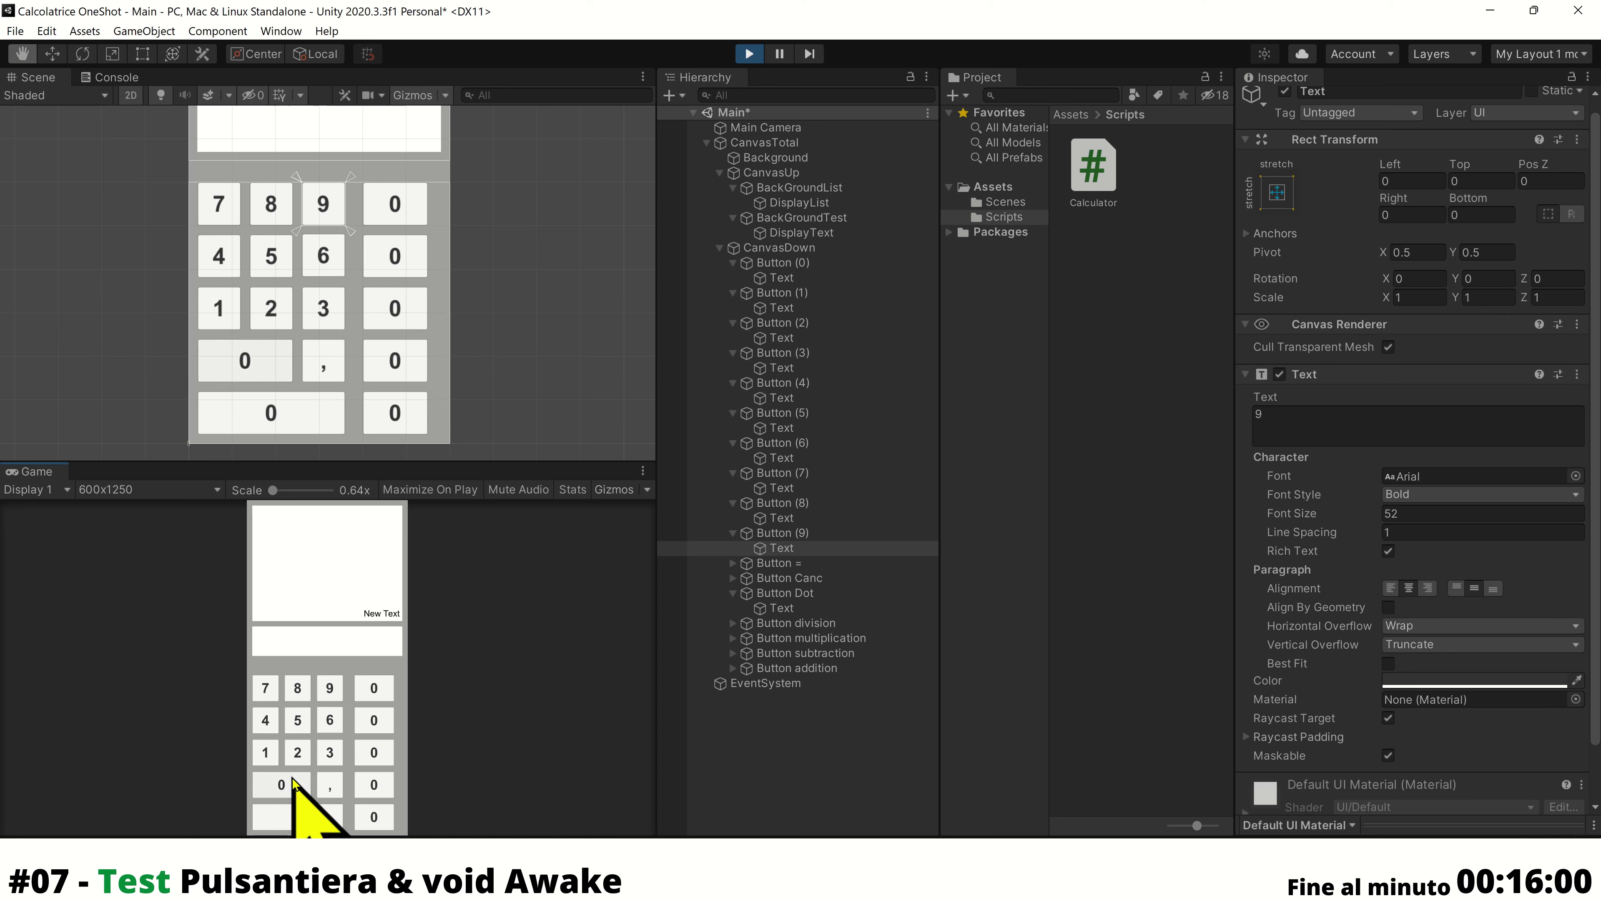
click(265, 752)
click(302, 754)
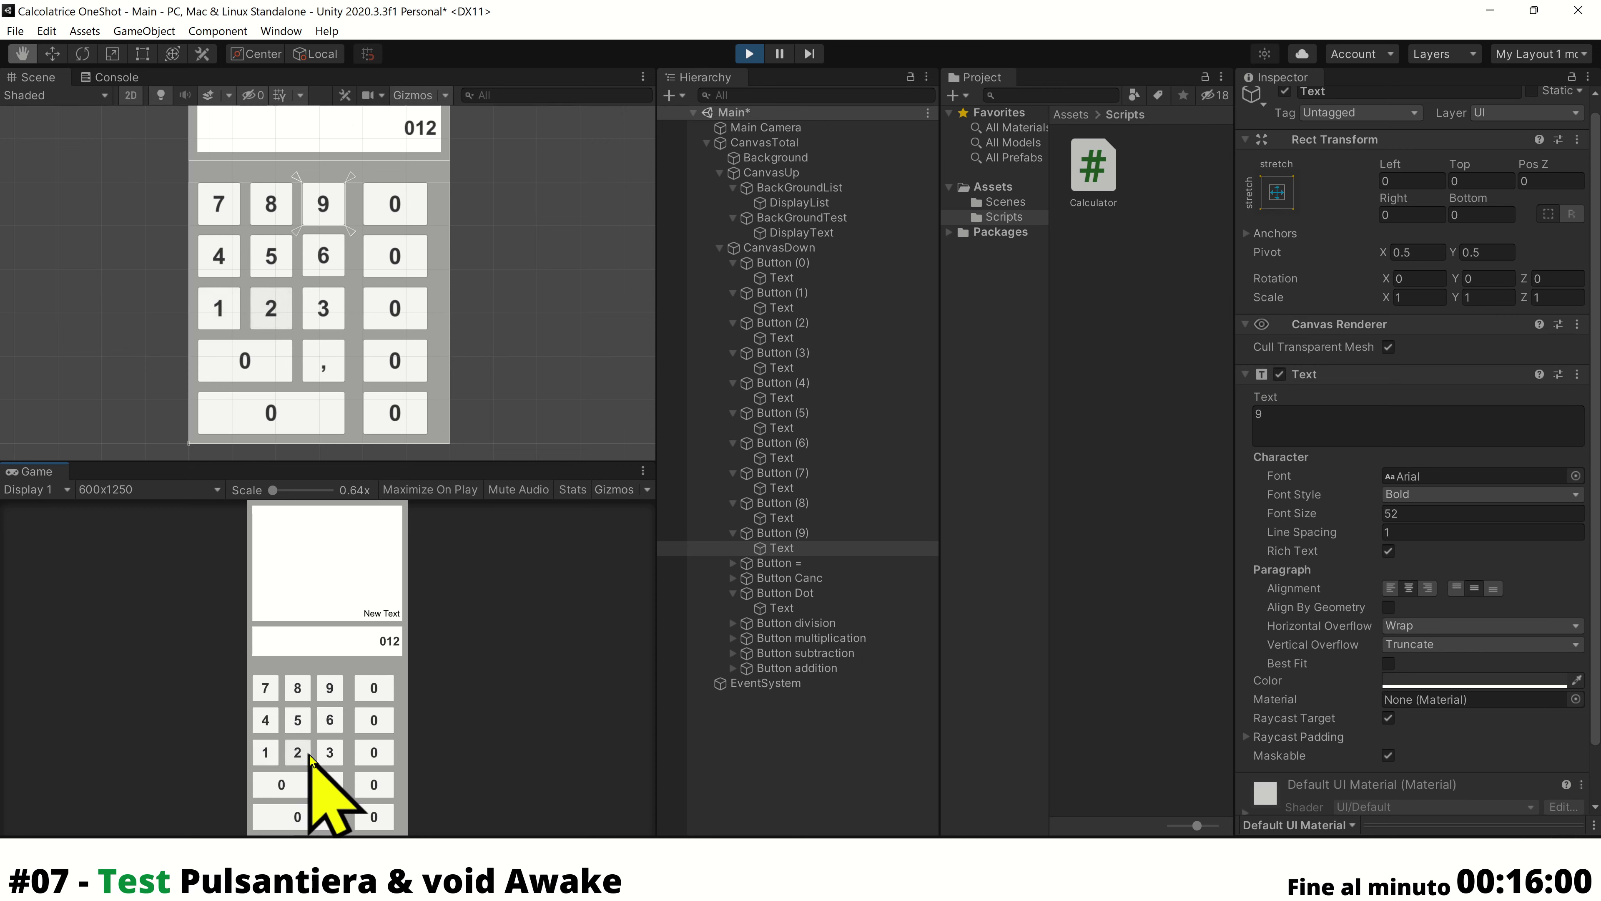
click(266, 720)
click(298, 720)
click(330, 720)
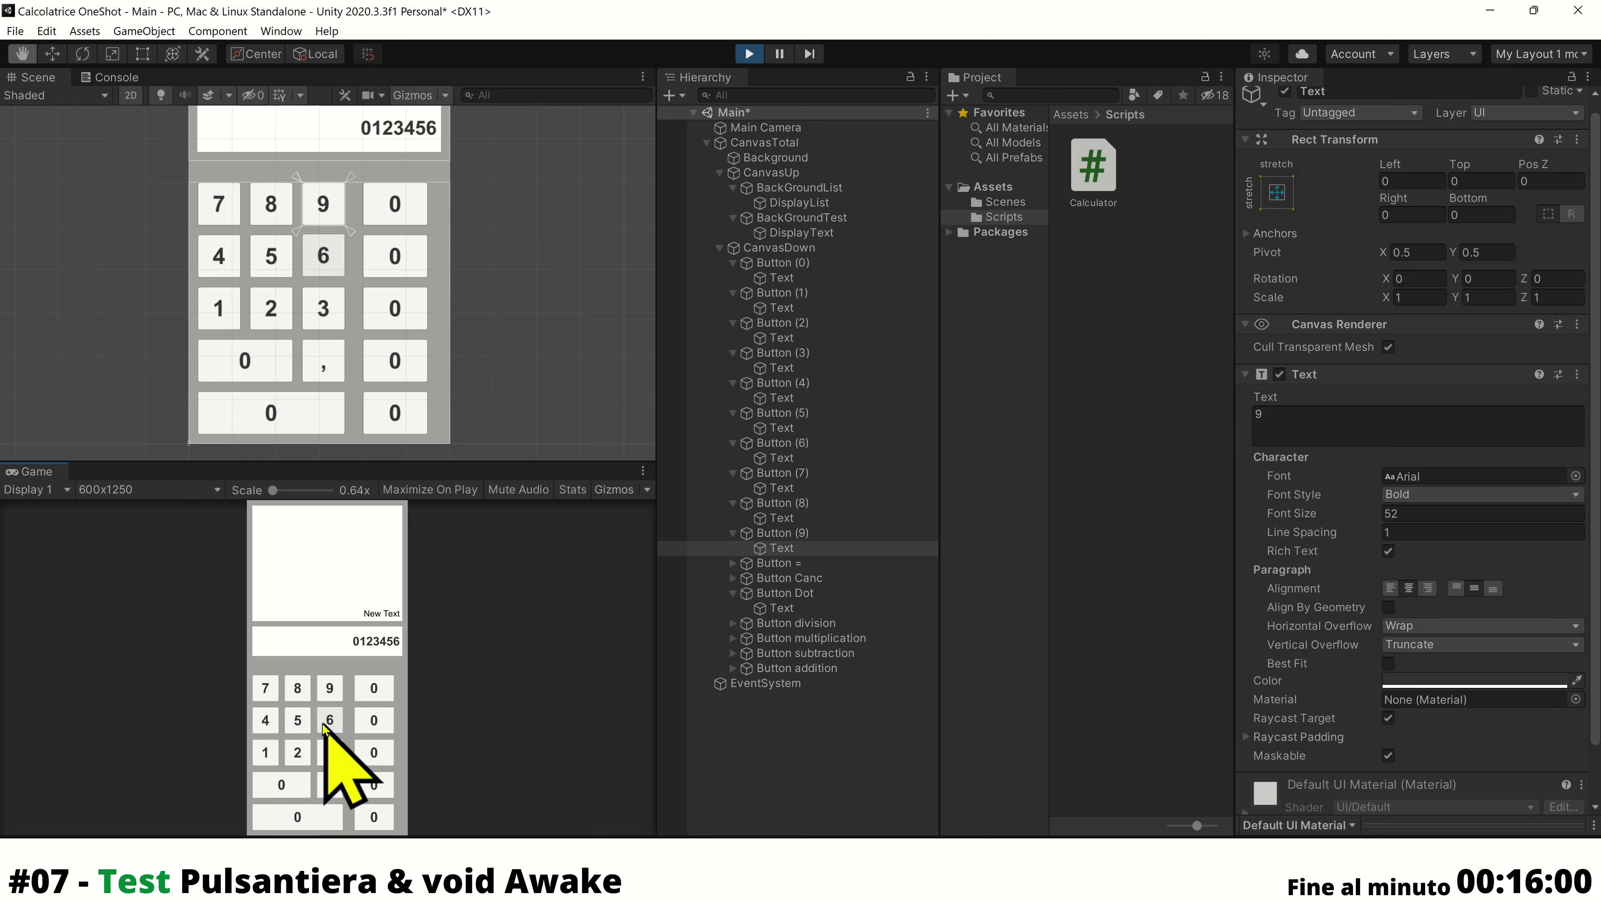
click(266, 692)
click(298, 692)
click(328, 693)
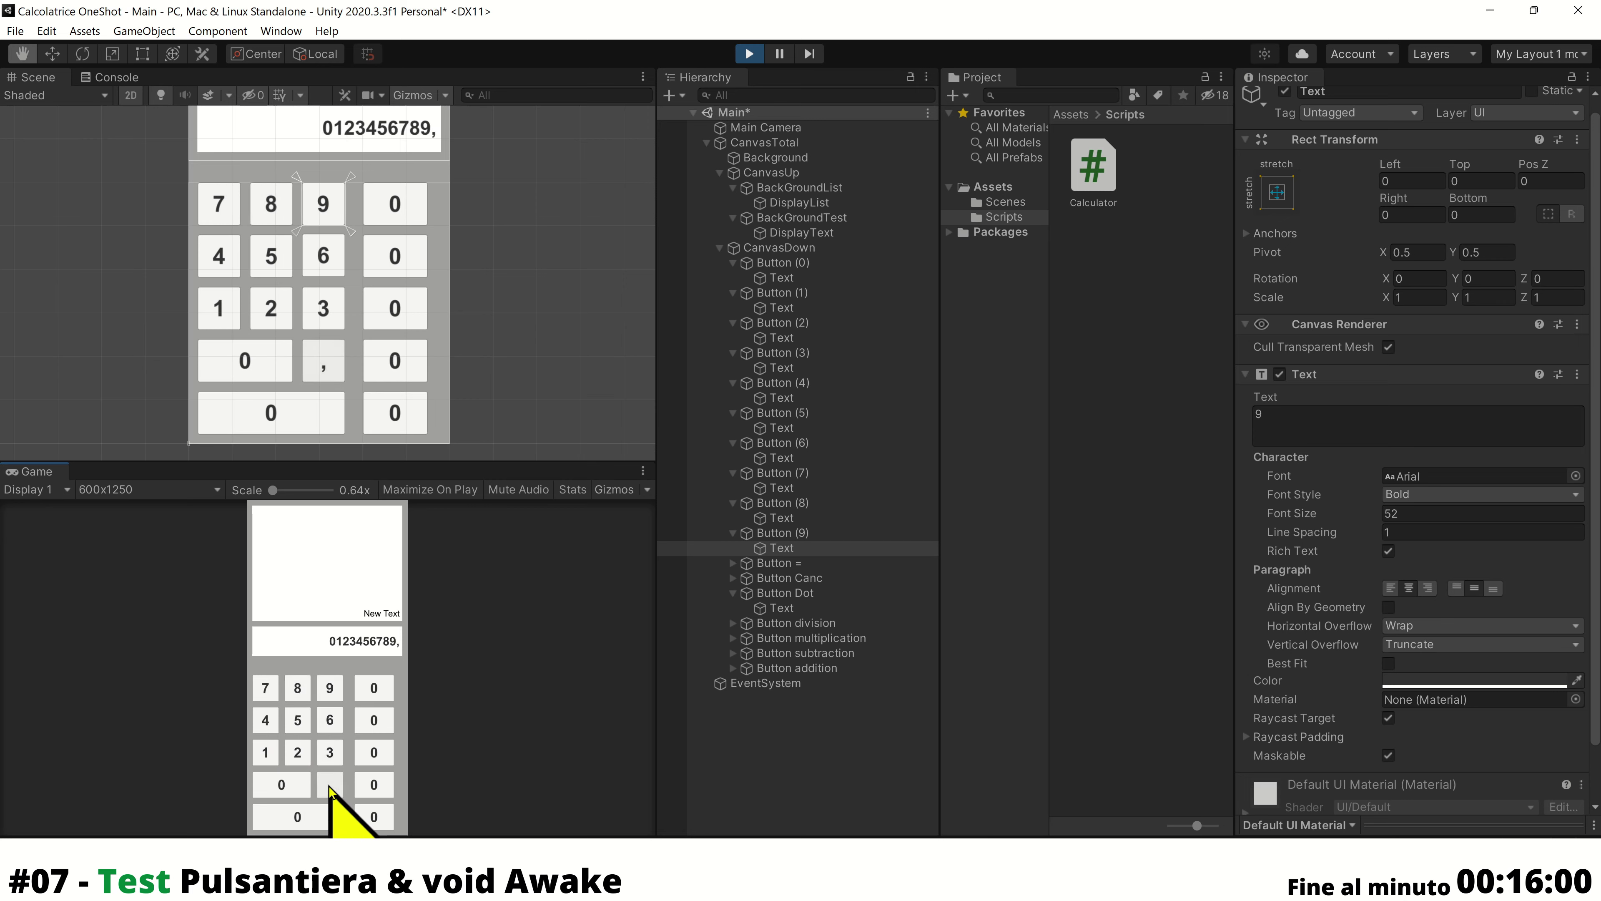
click(281, 784)
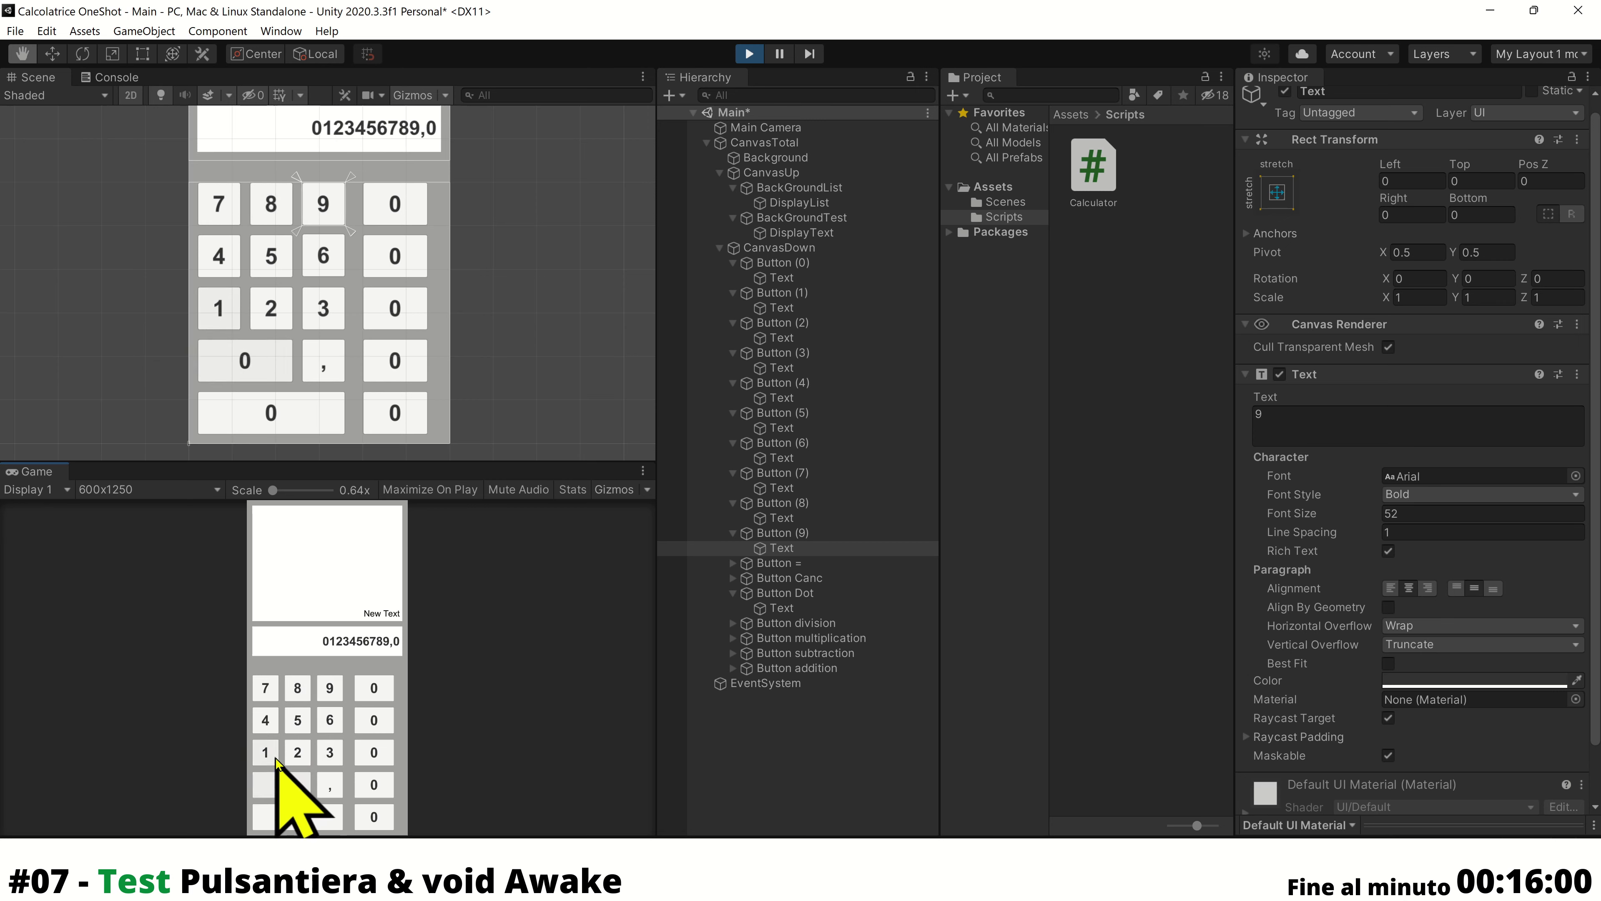
click(266, 752)
click(298, 752)
click(330, 752)
click(265, 720)
click(298, 720)
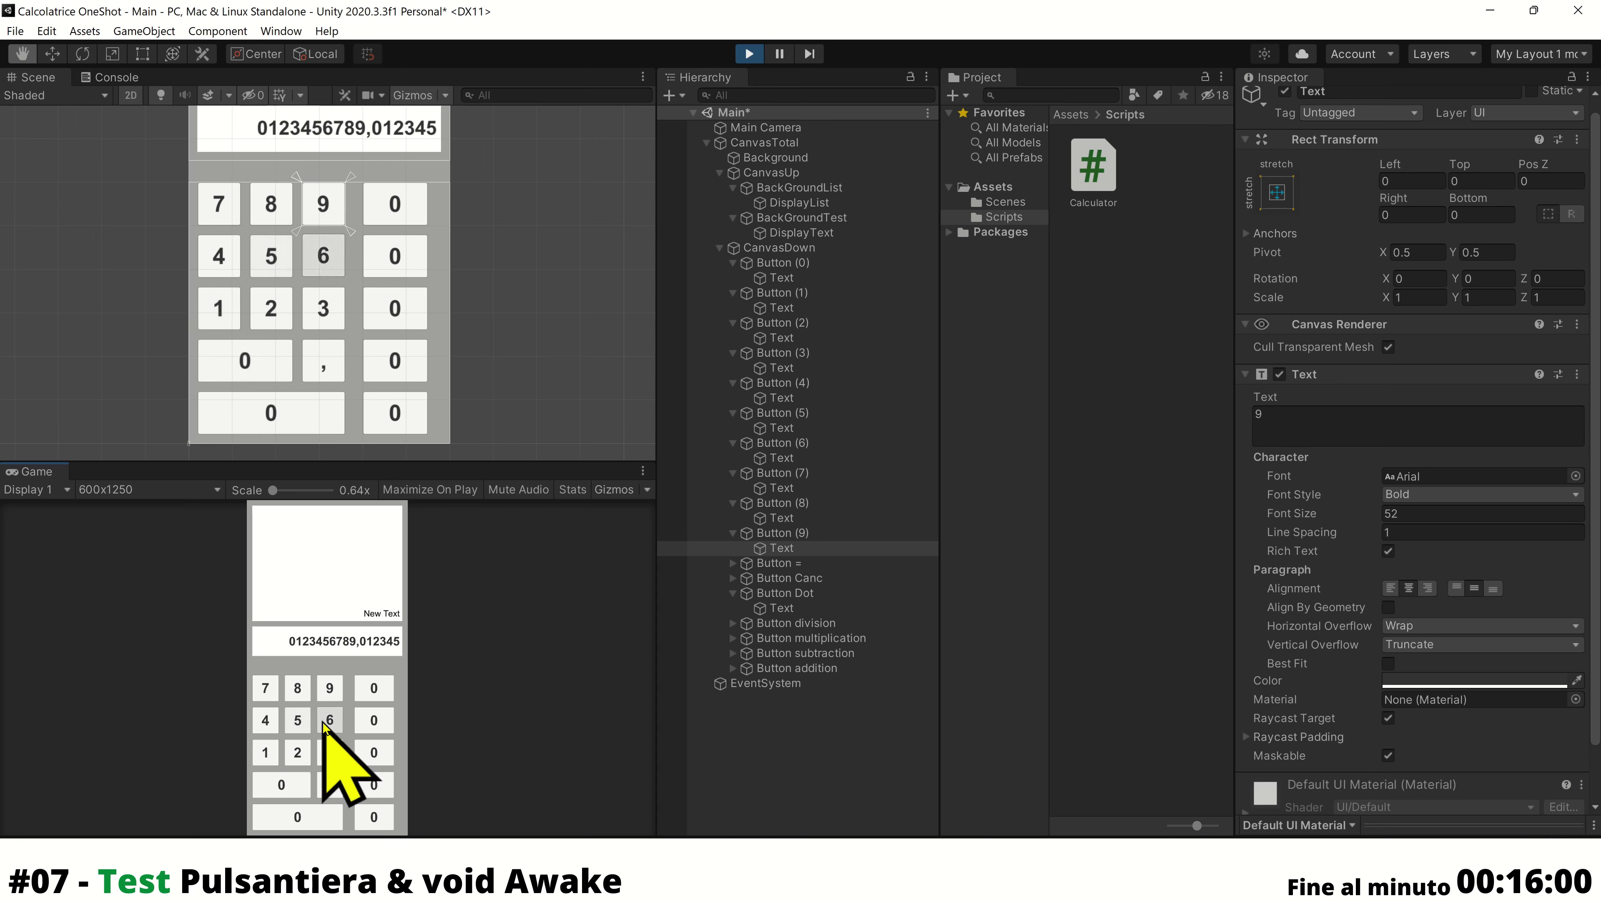
click(329, 720)
click(266, 689)
click(297, 688)
click(330, 687)
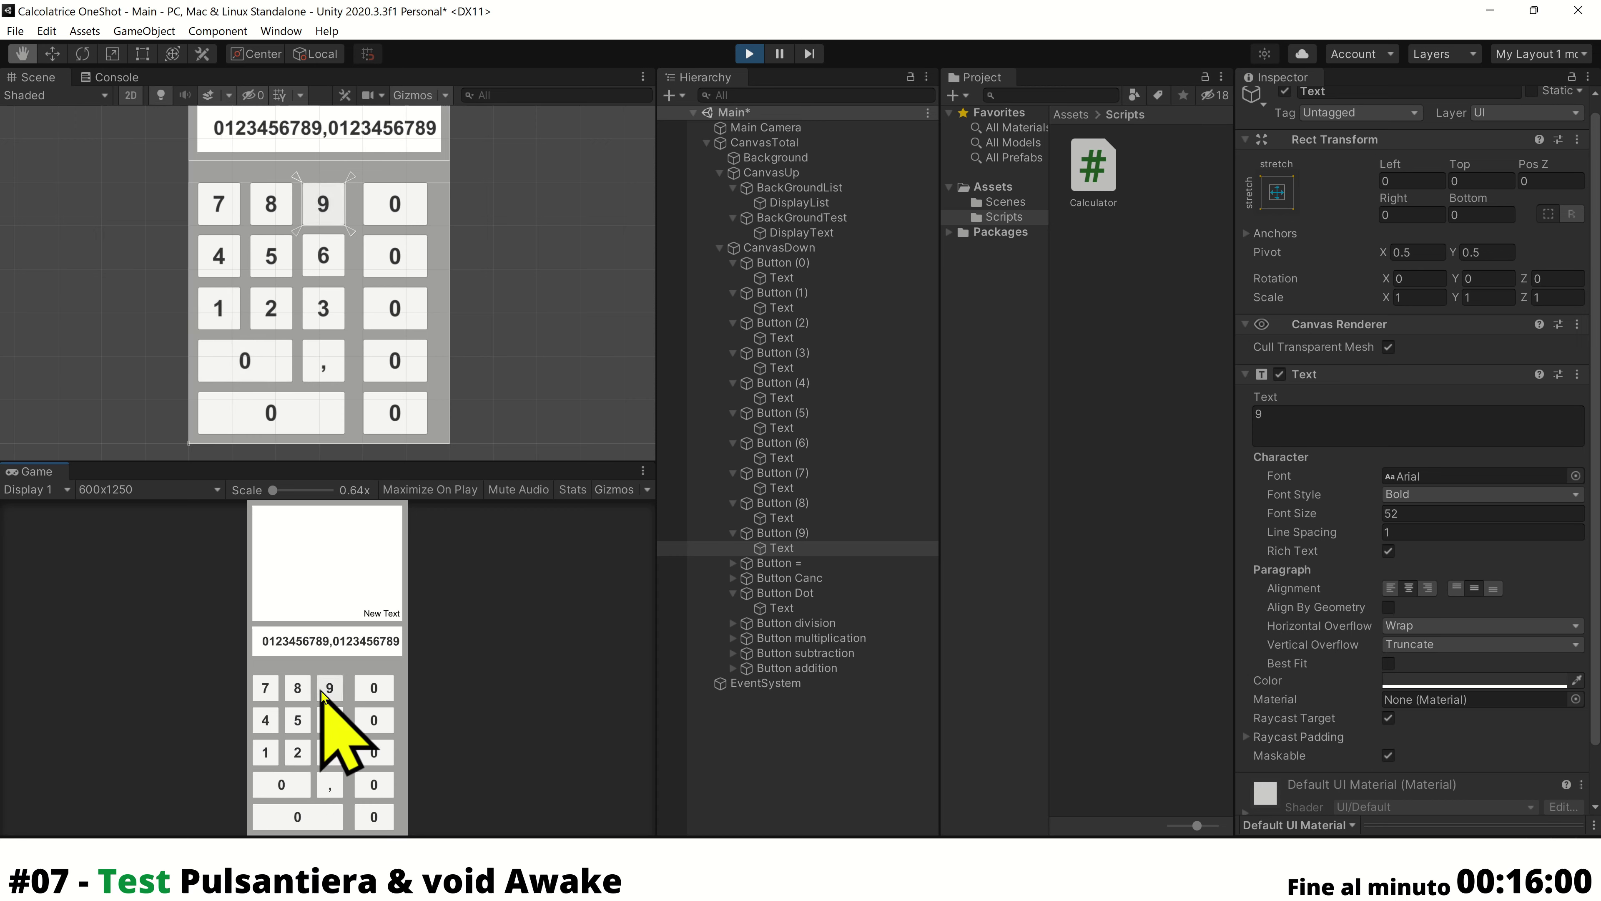
click(330, 784)
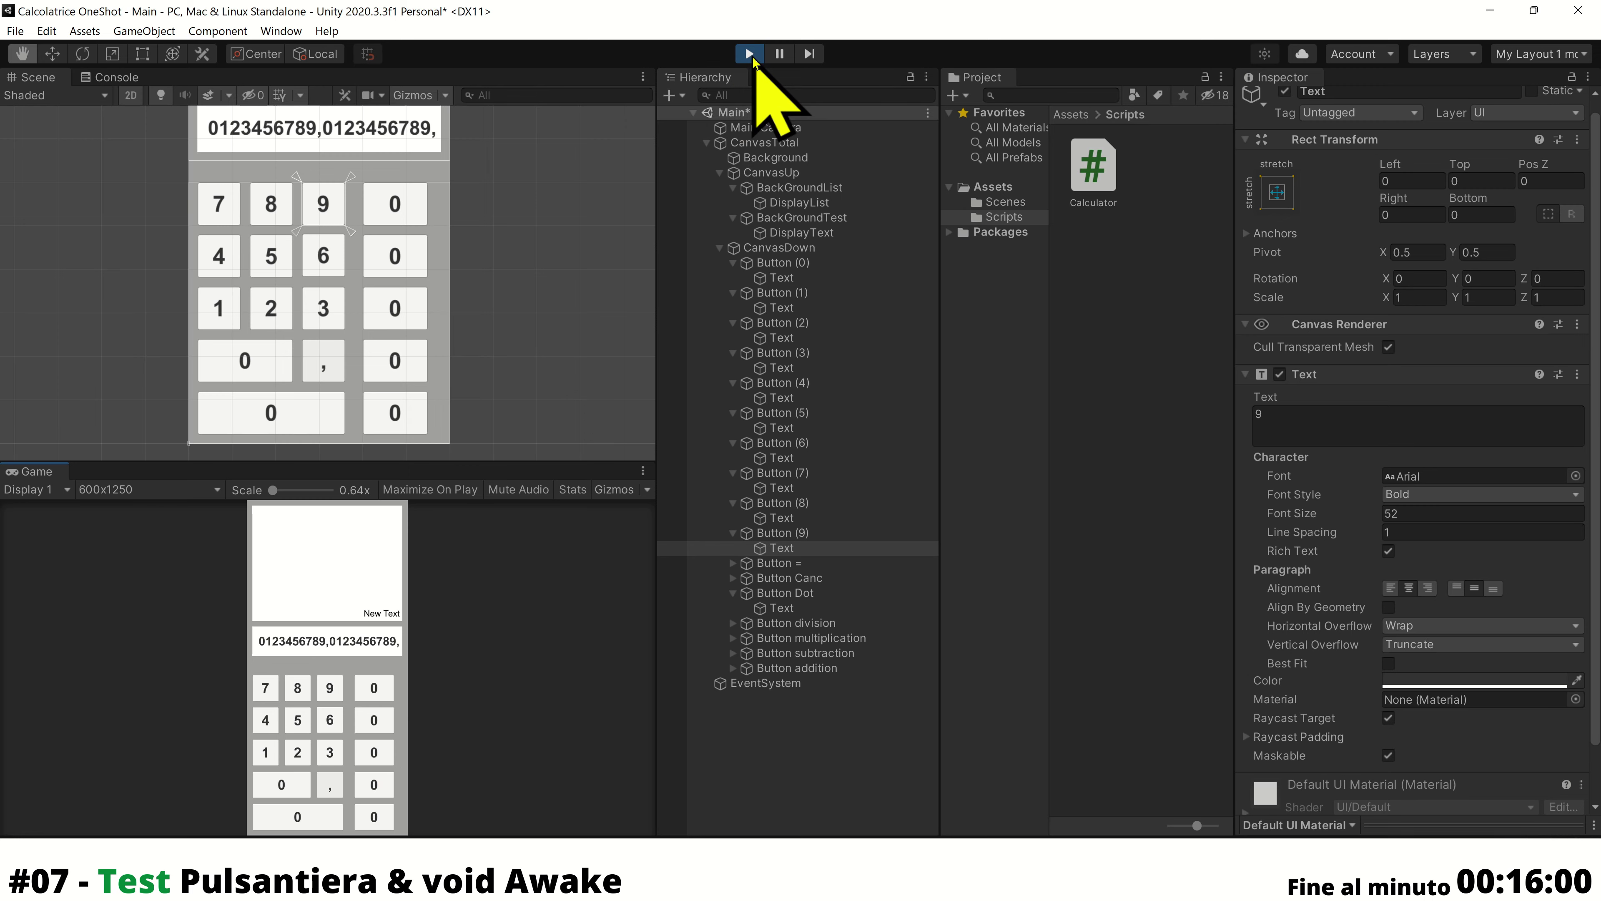
click(751, 56)
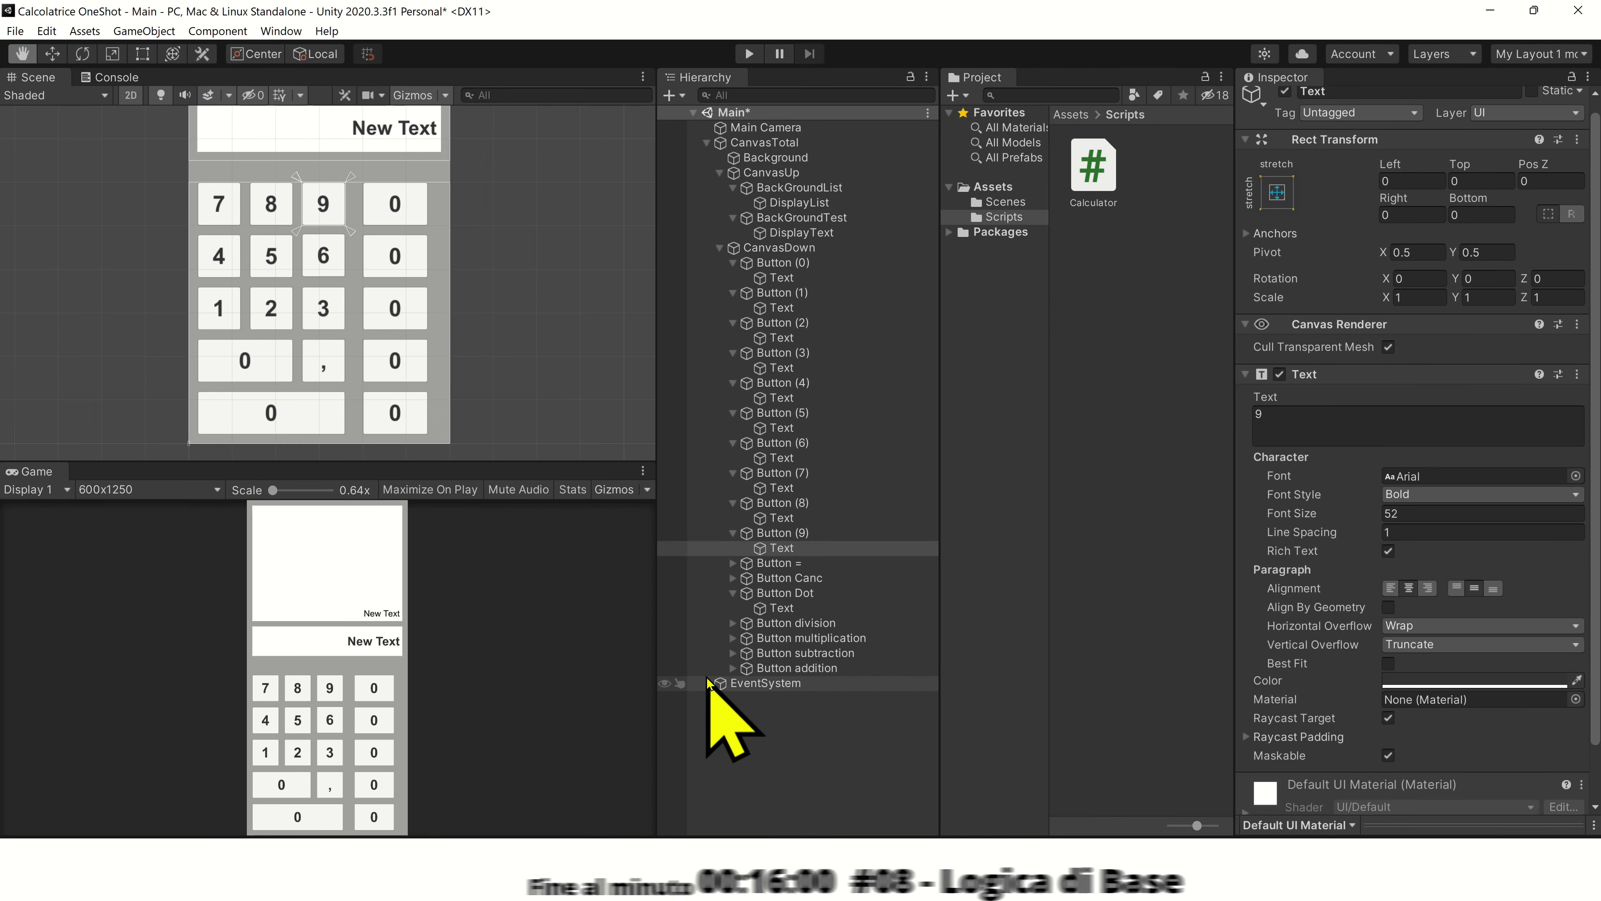
click(832, 671)
click(750, 54)
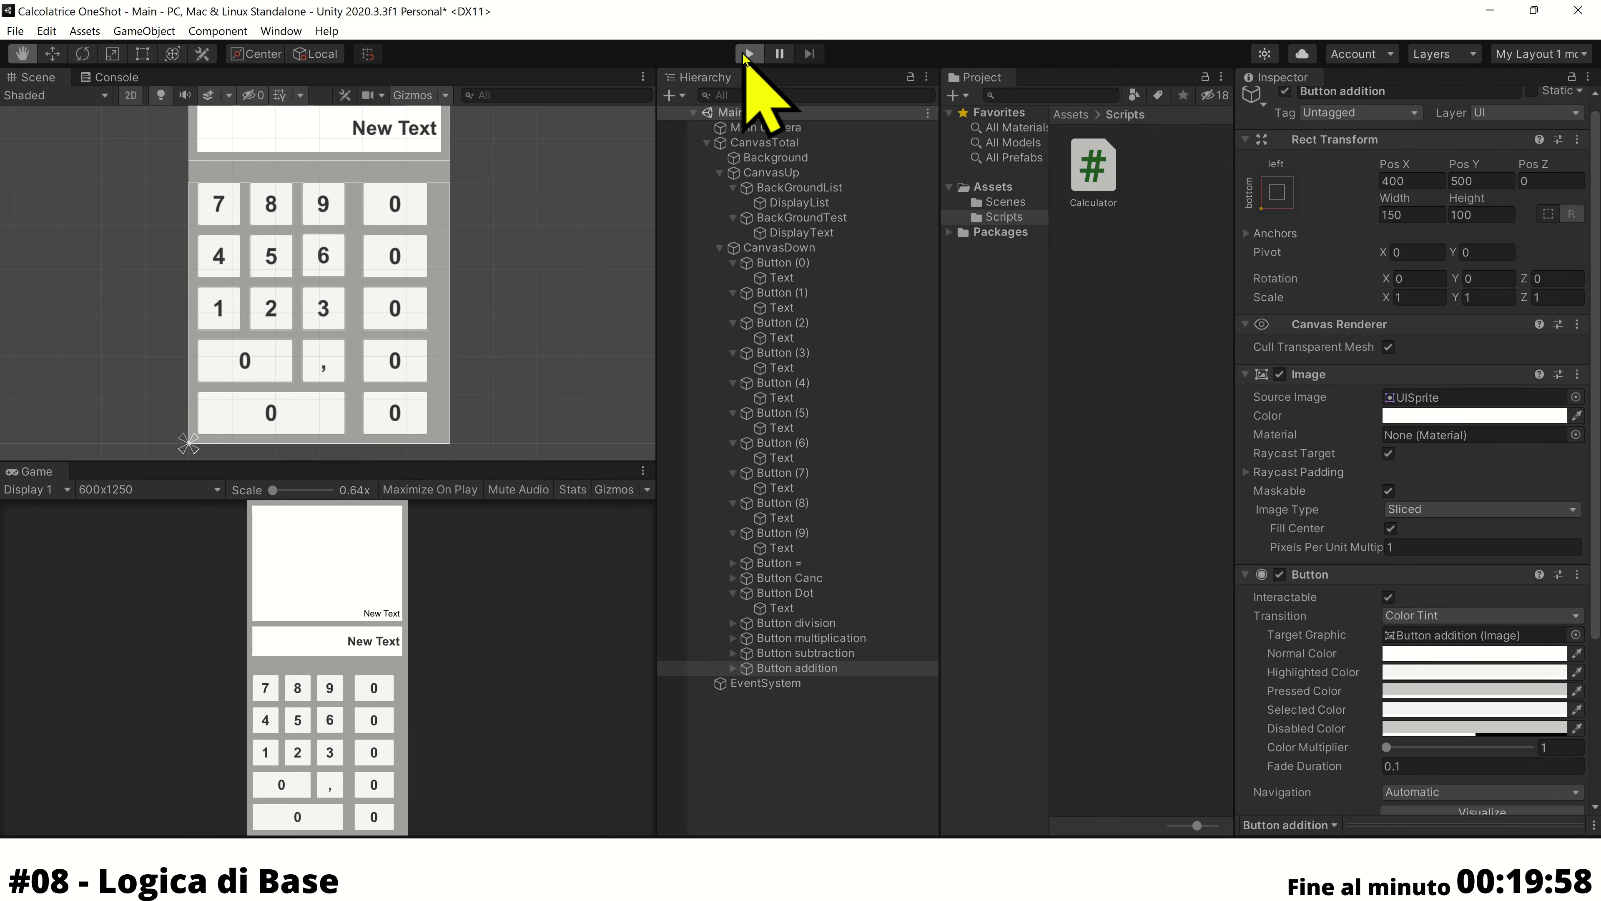
click(296, 722)
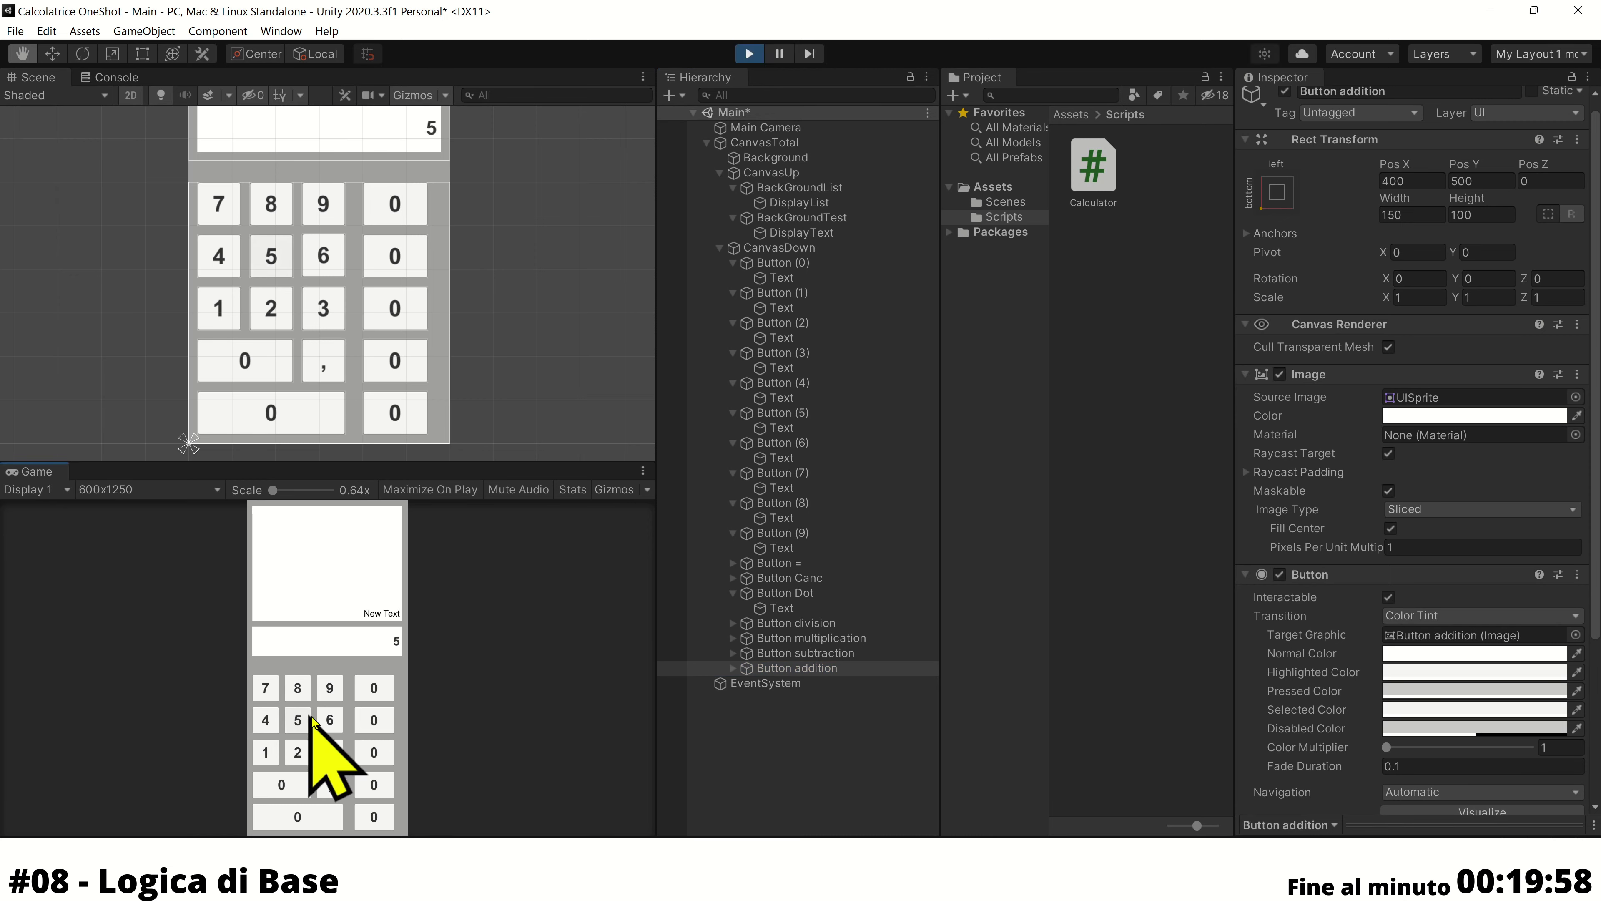
click(298, 720)
click(330, 719)
click(265, 719)
click(297, 688)
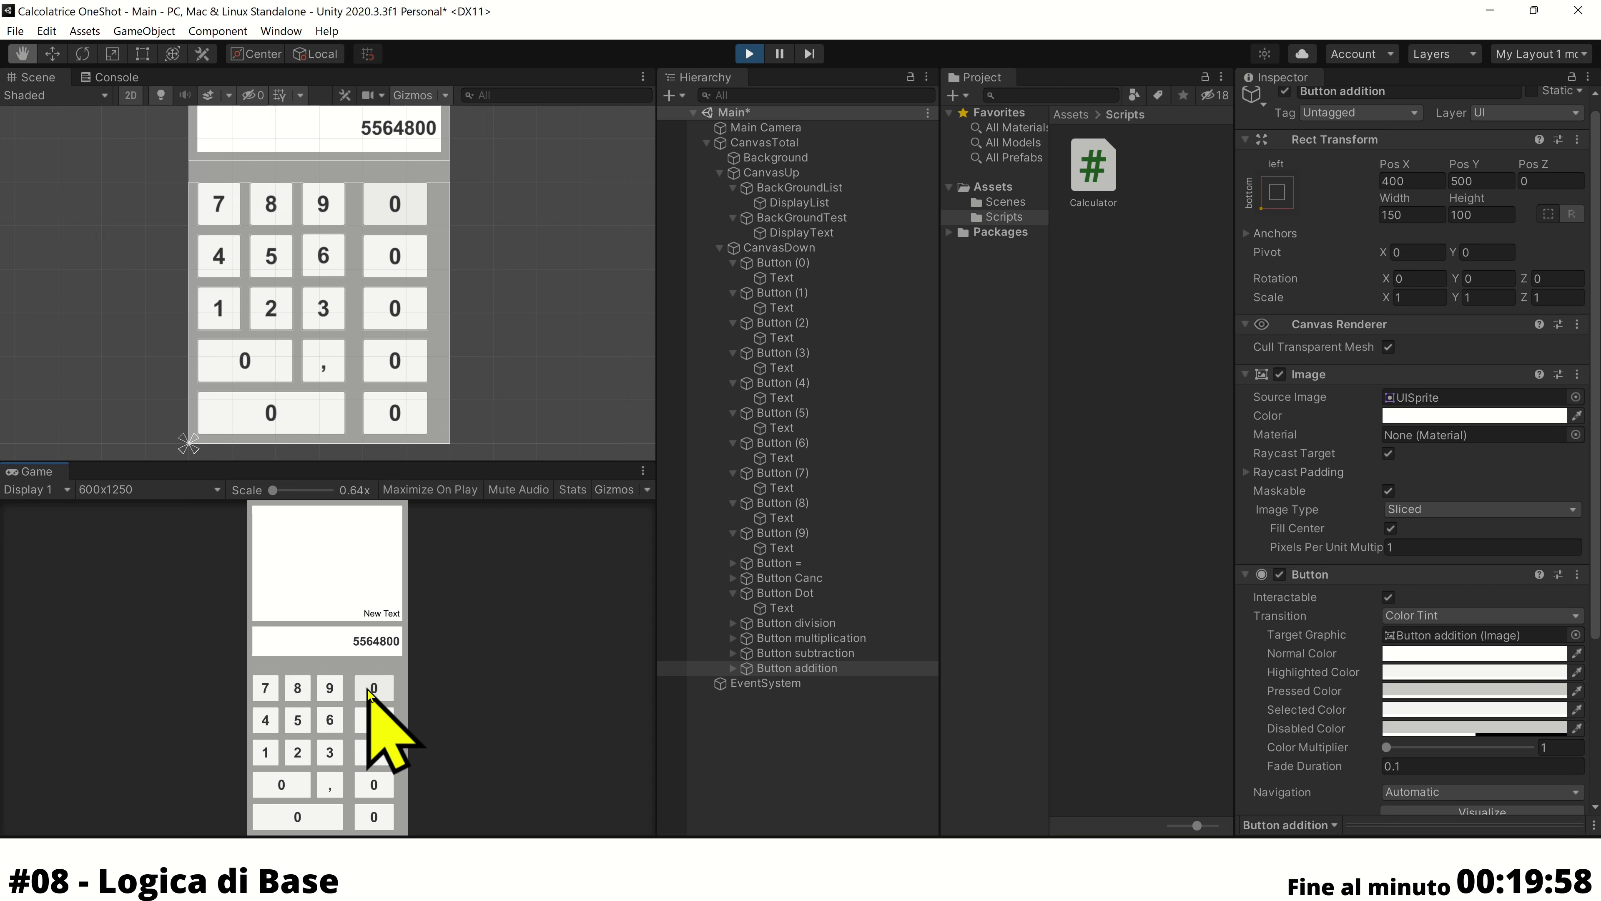
click(298, 722)
click(330, 720)
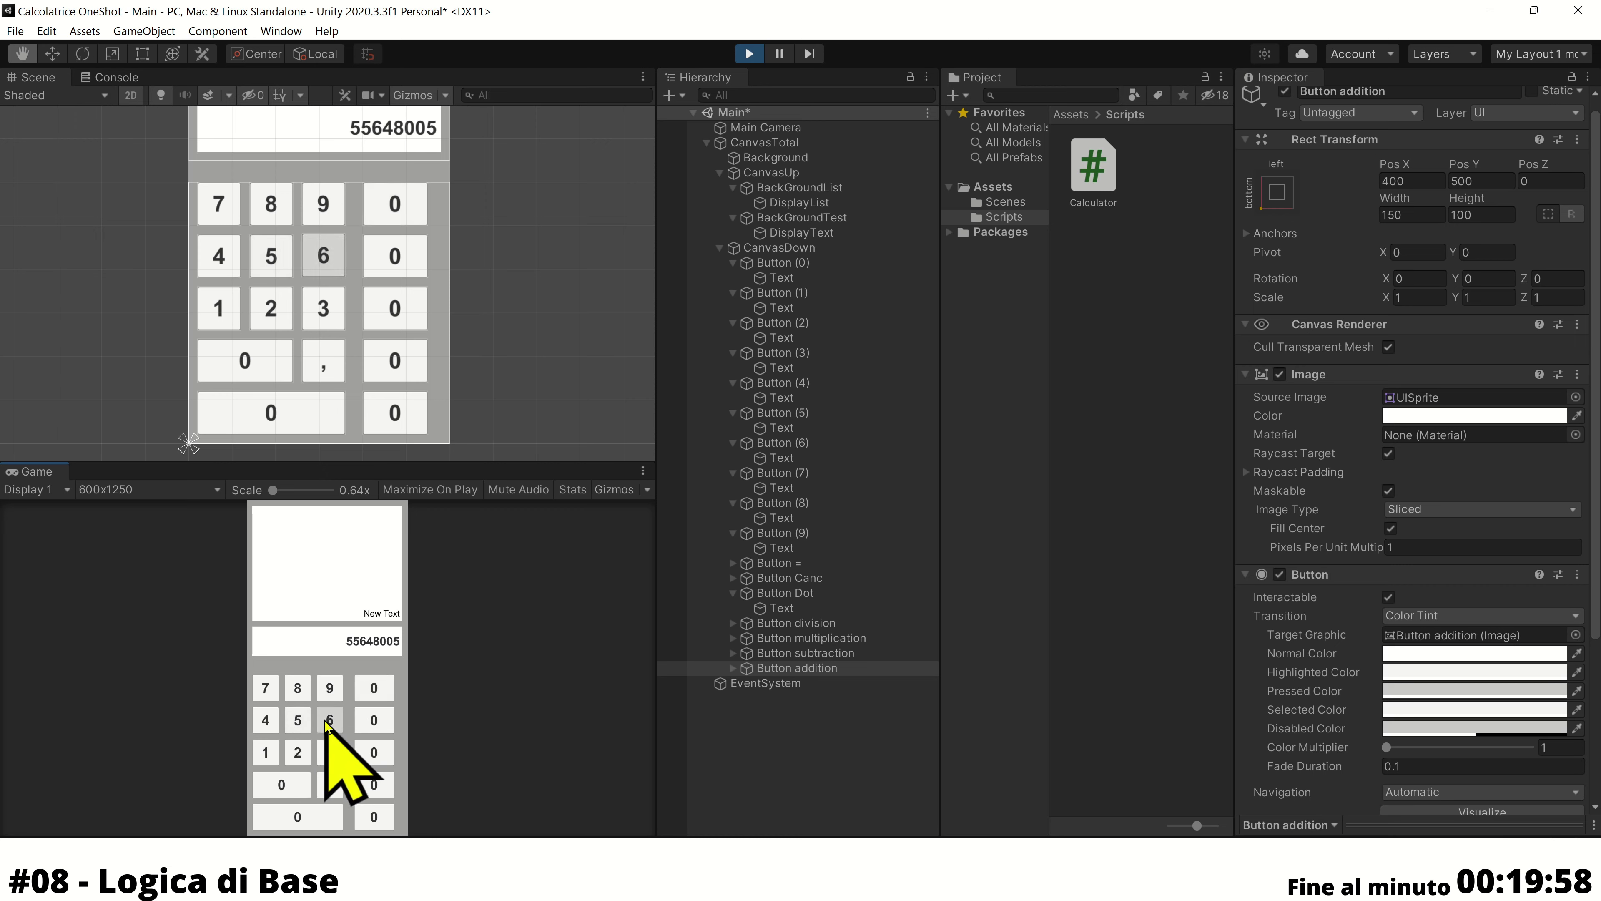
click(298, 688)
click(265, 752)
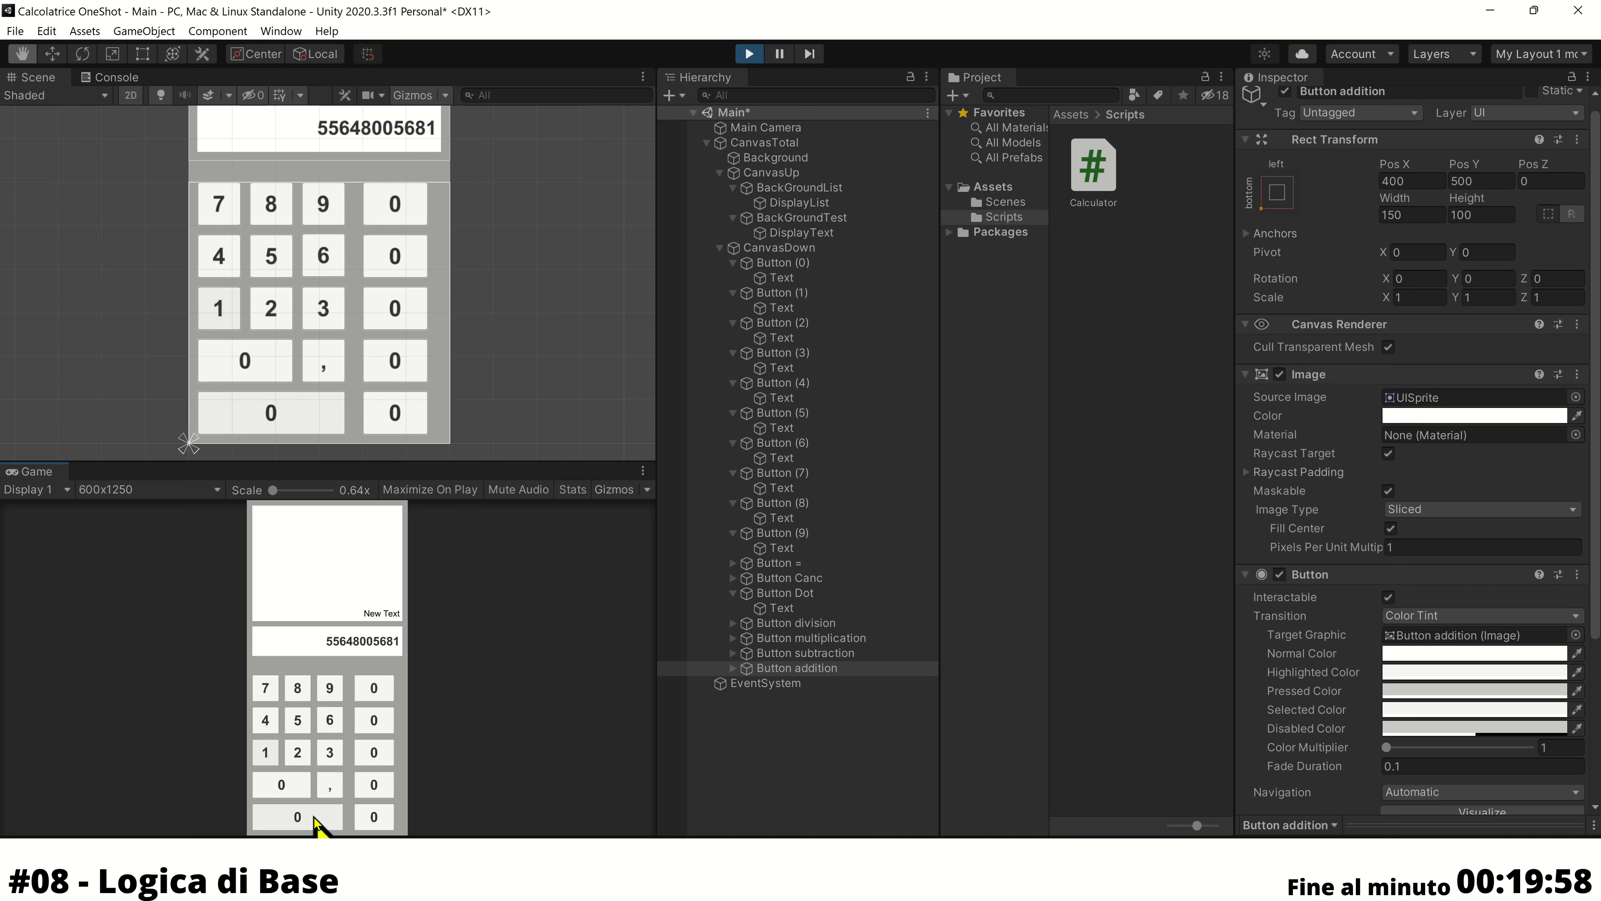
click(749, 53)
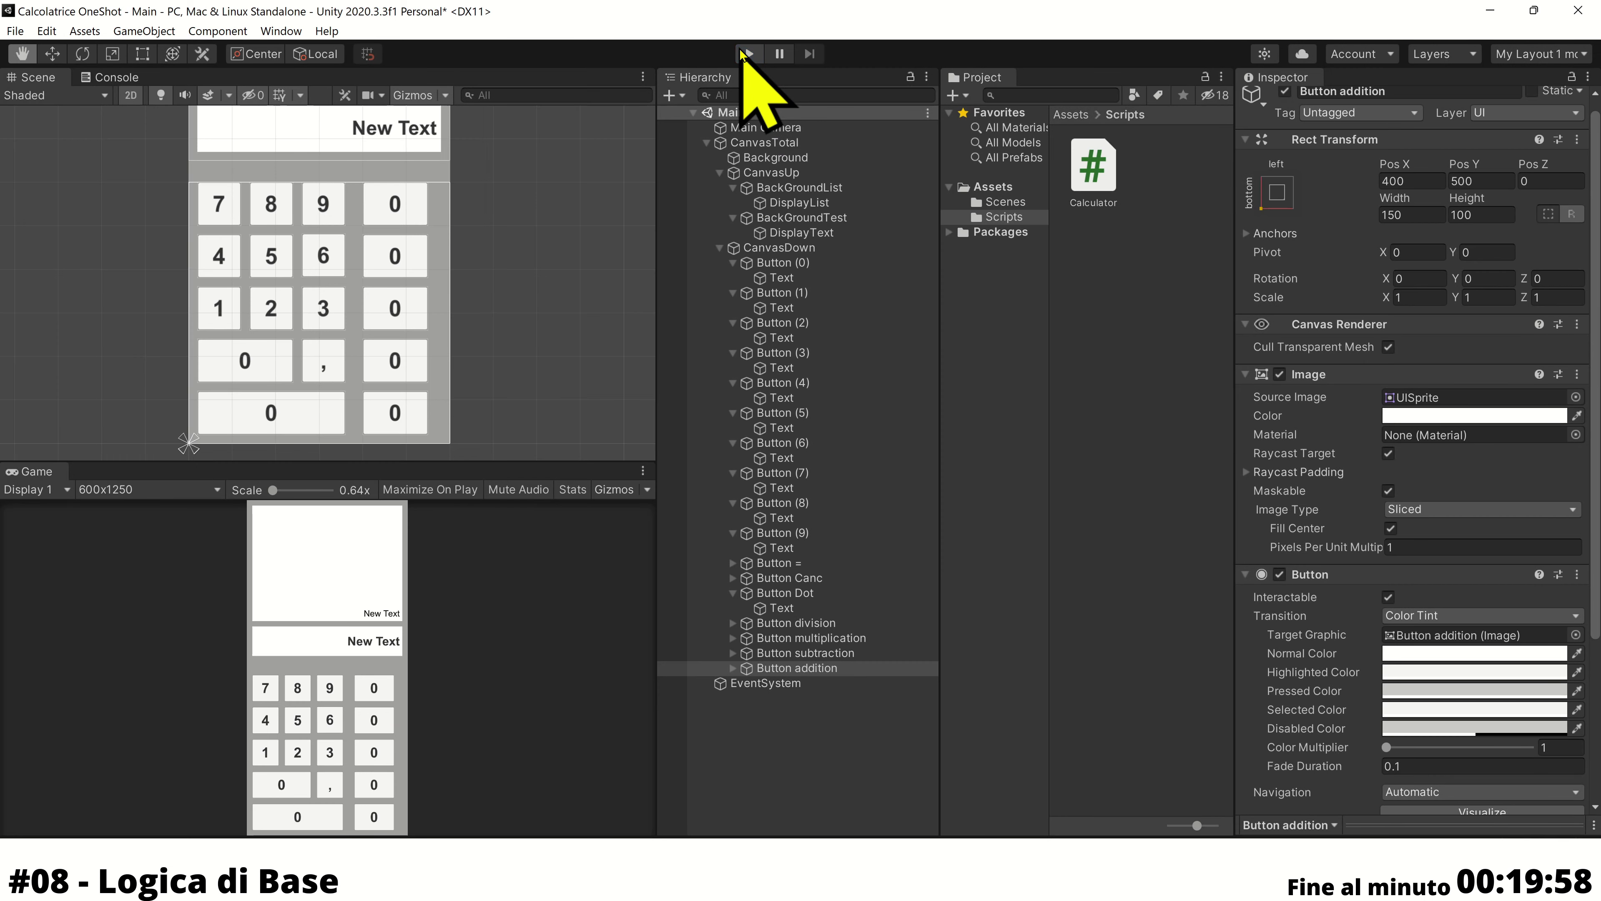
Remove Button addition's SetNumber click action and change its label from 0 to +
click(854, 624)
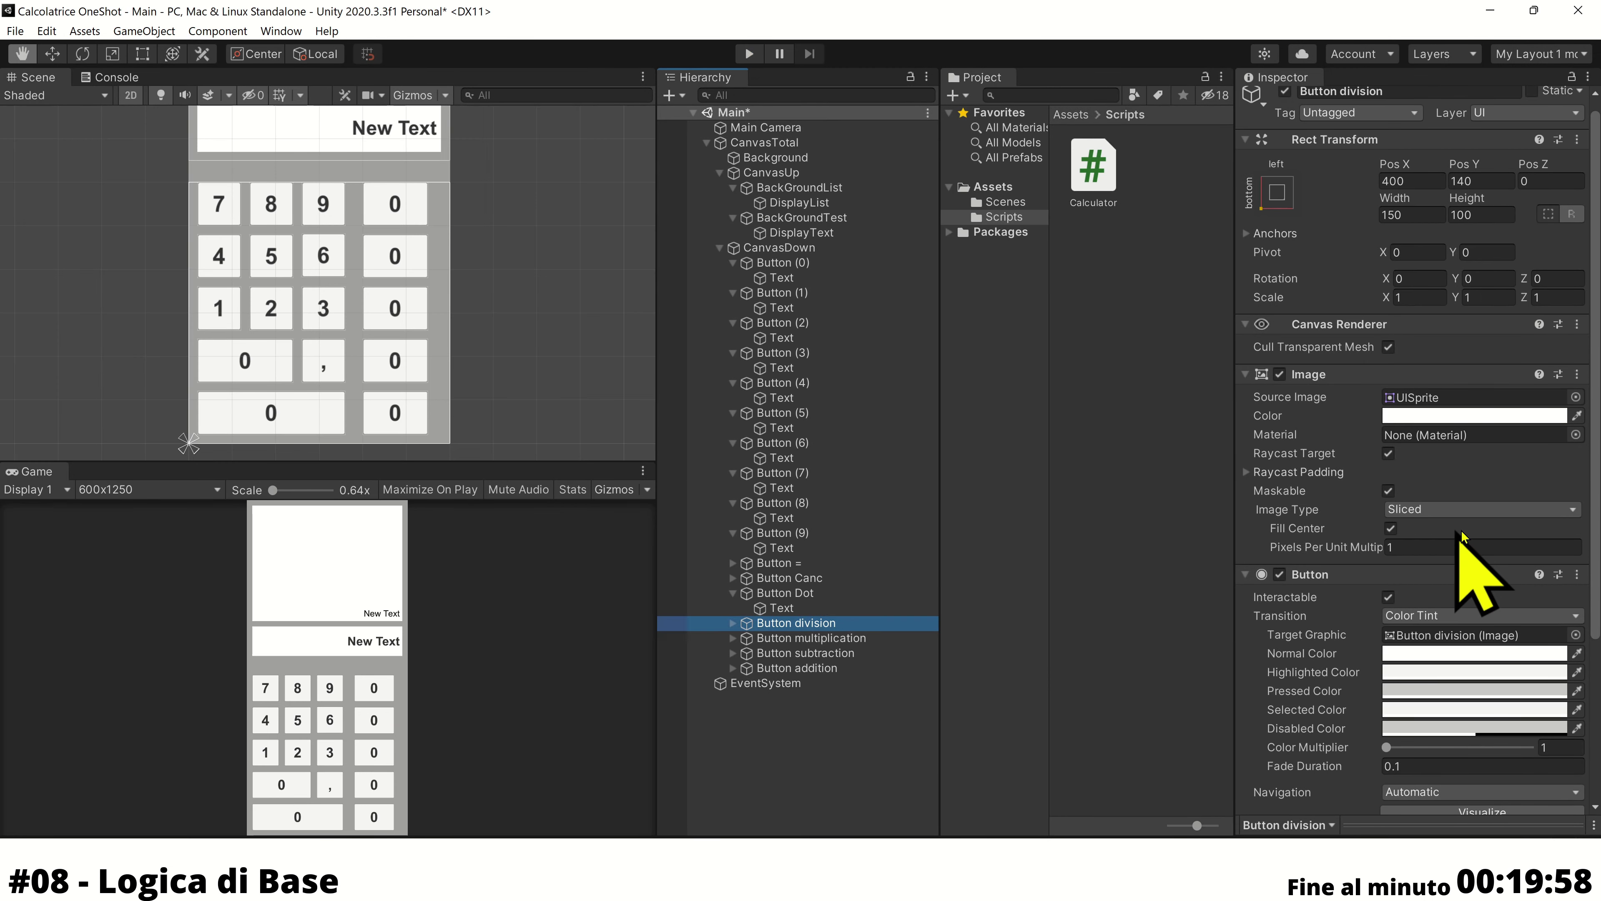
scroll(1562, 549, down, 5)
click(779, 668)
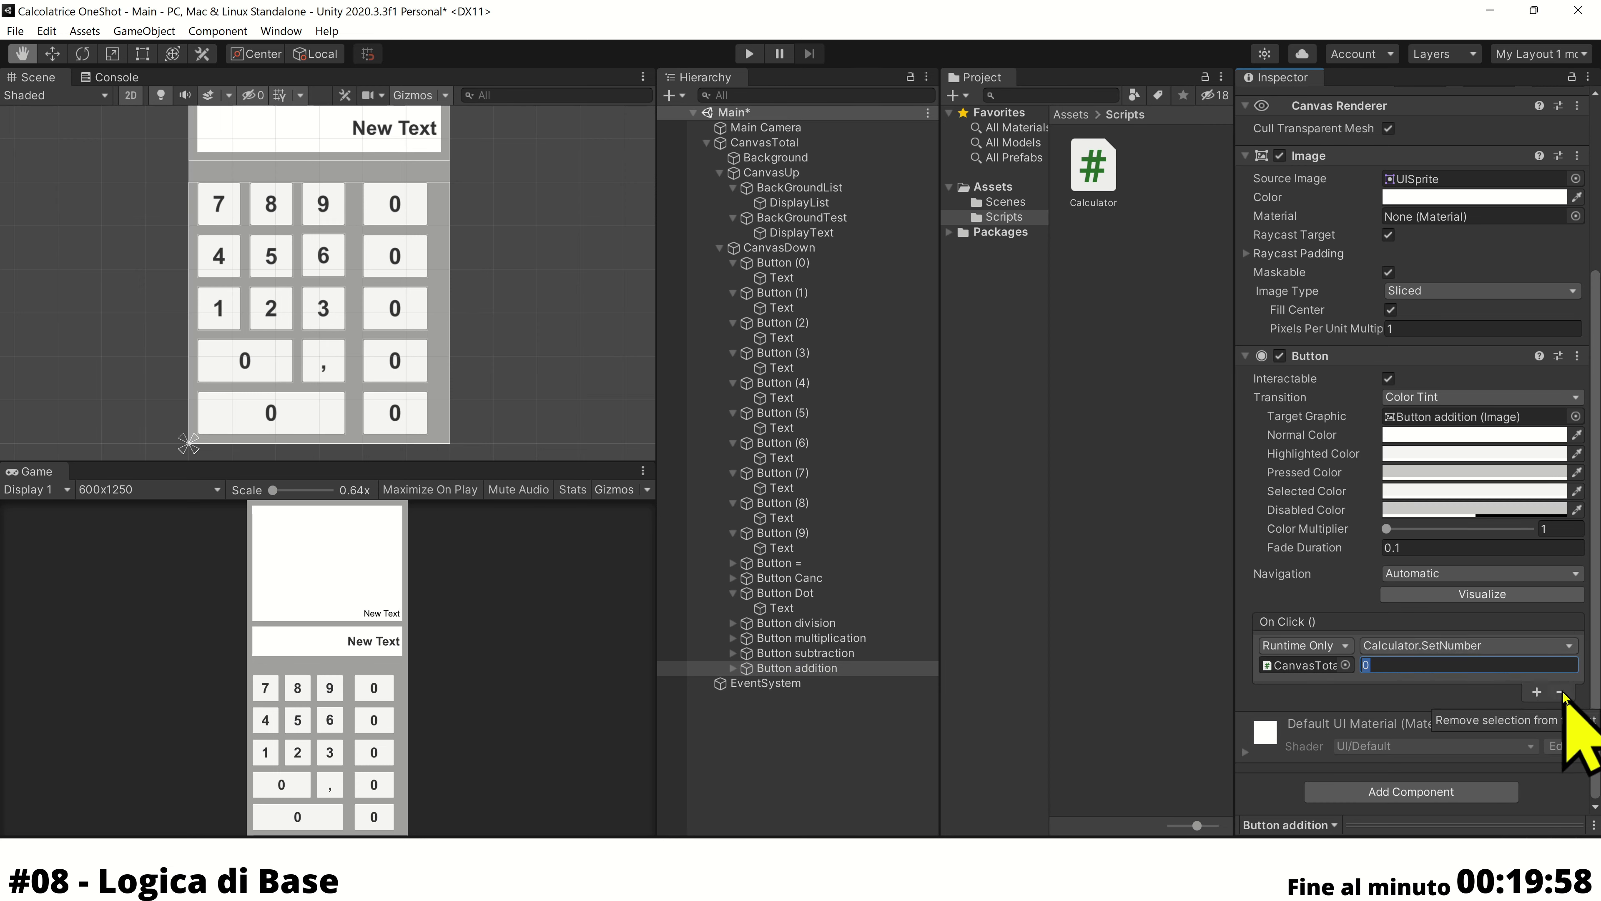
click(1561, 692)
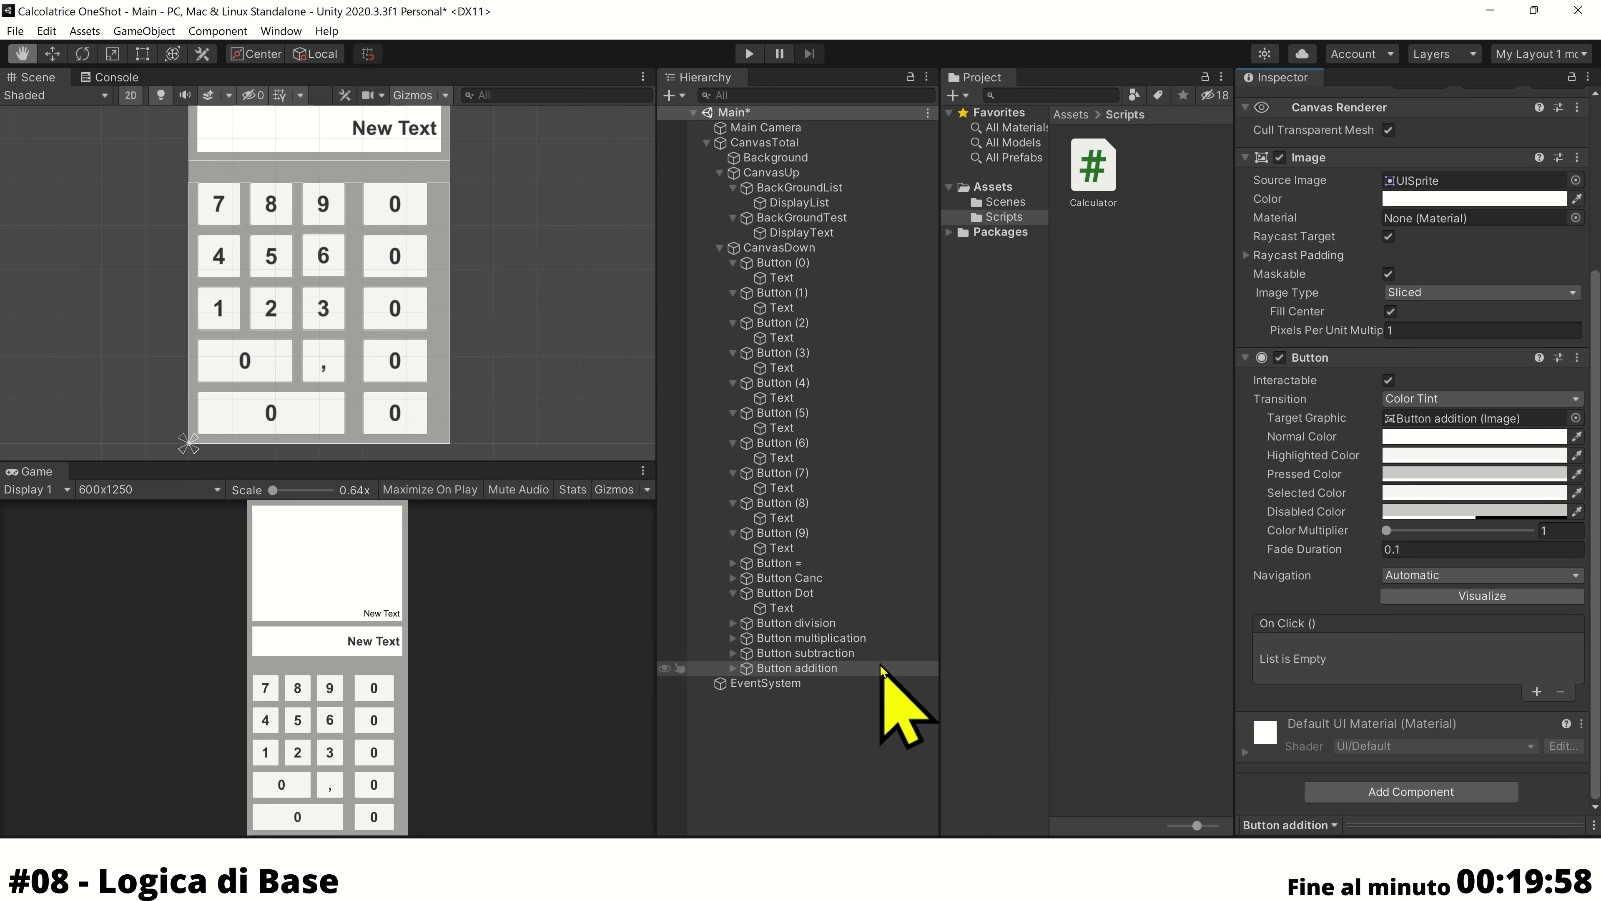
click(782, 682)
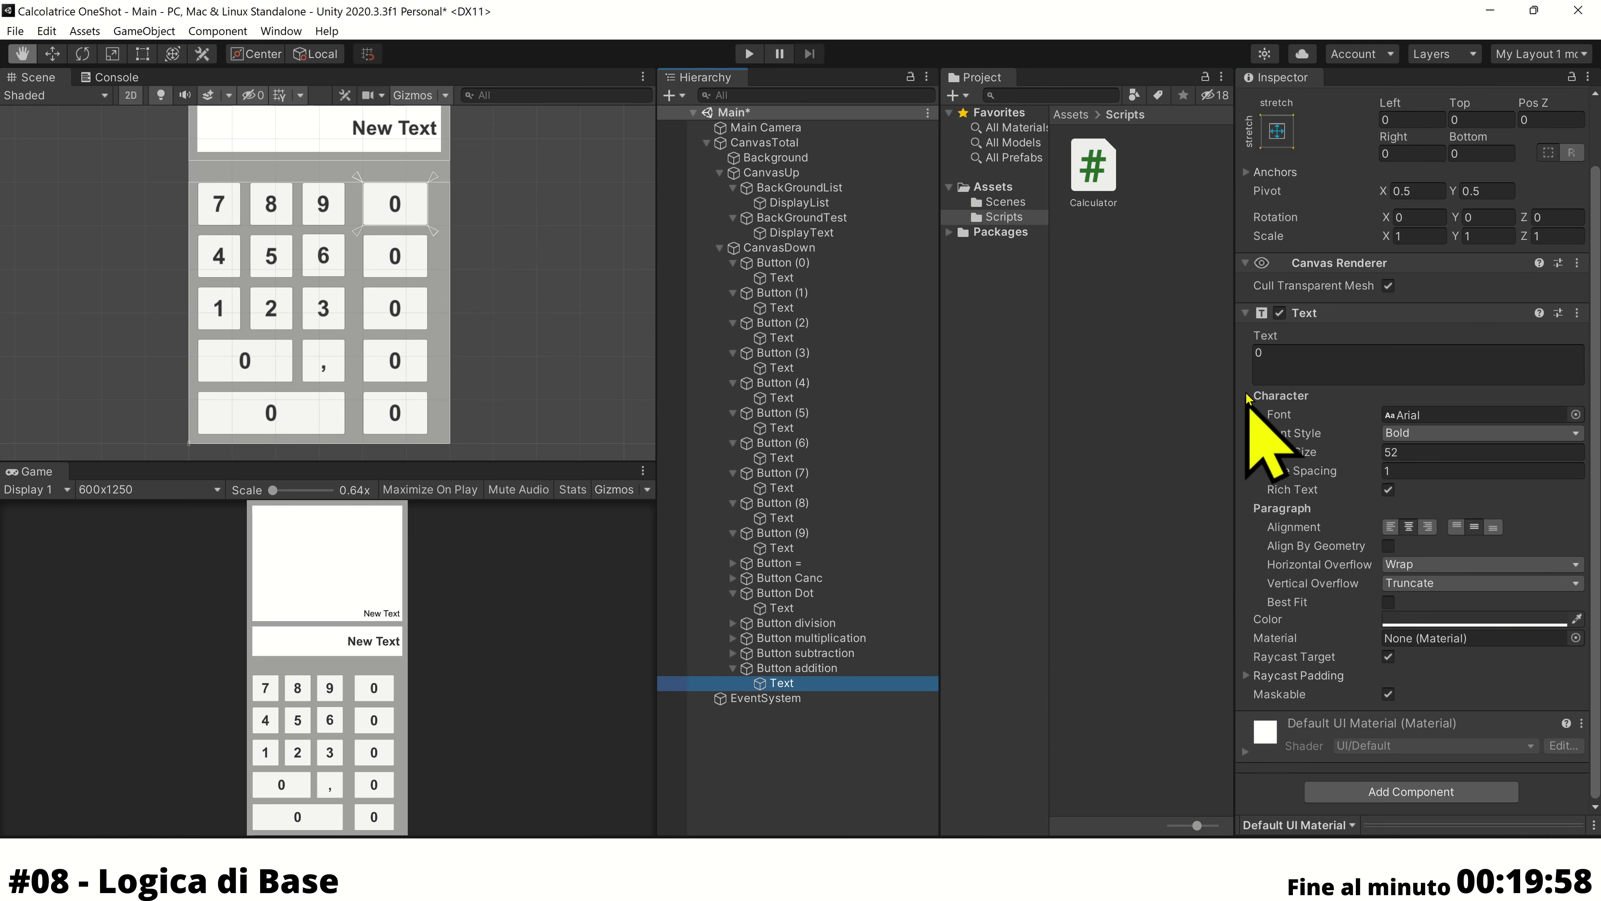
click(1296, 353)
text(+)
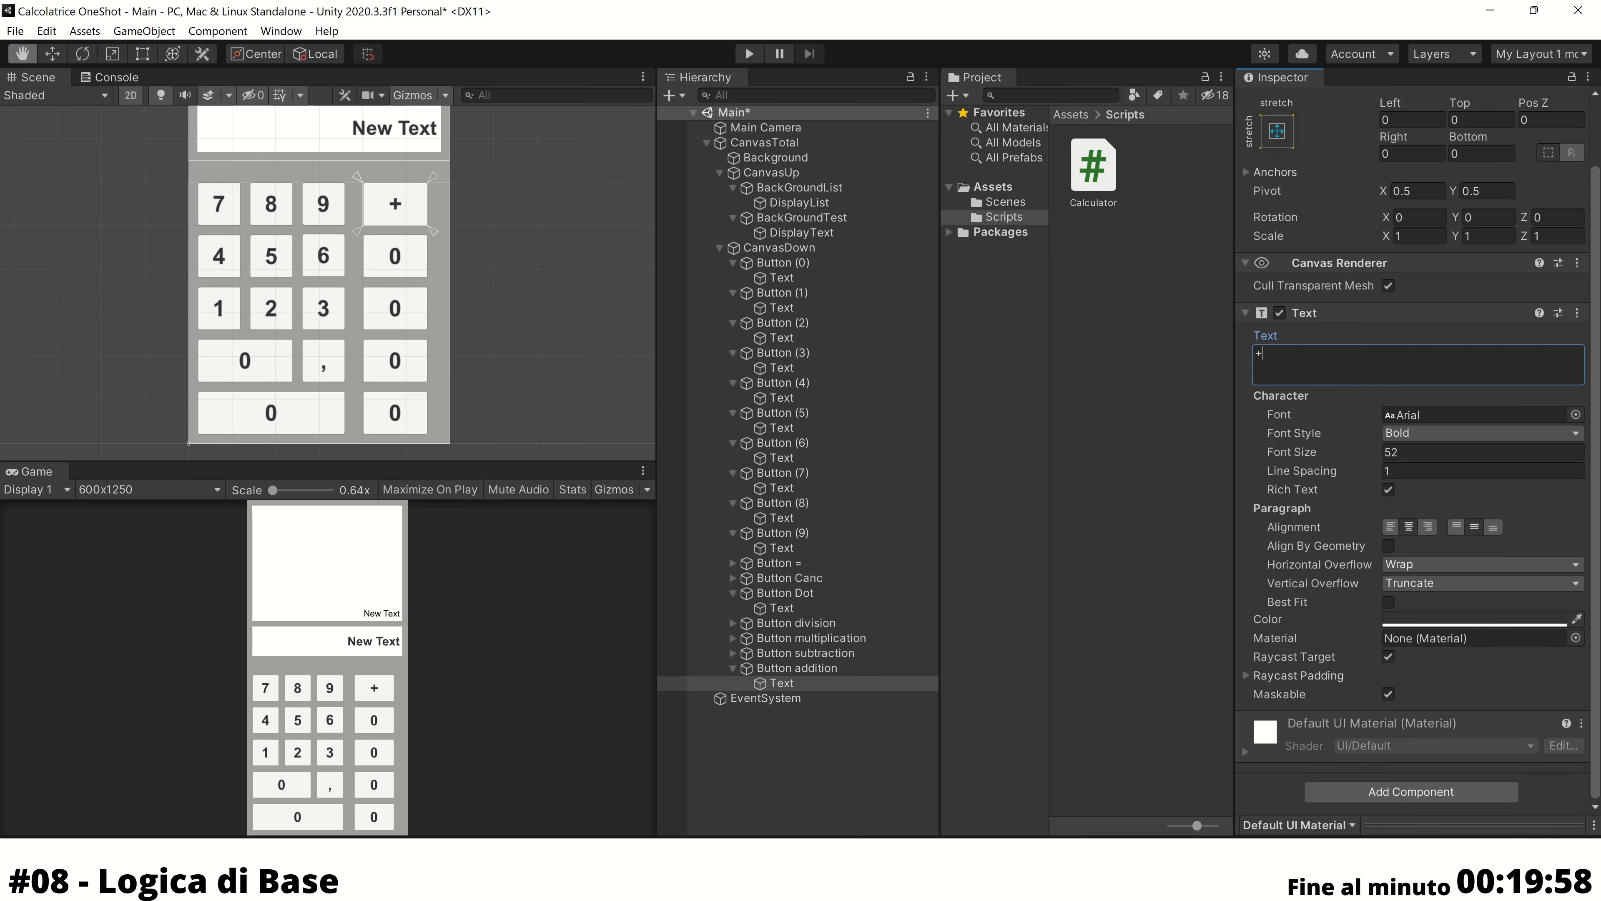
click(842, 782)
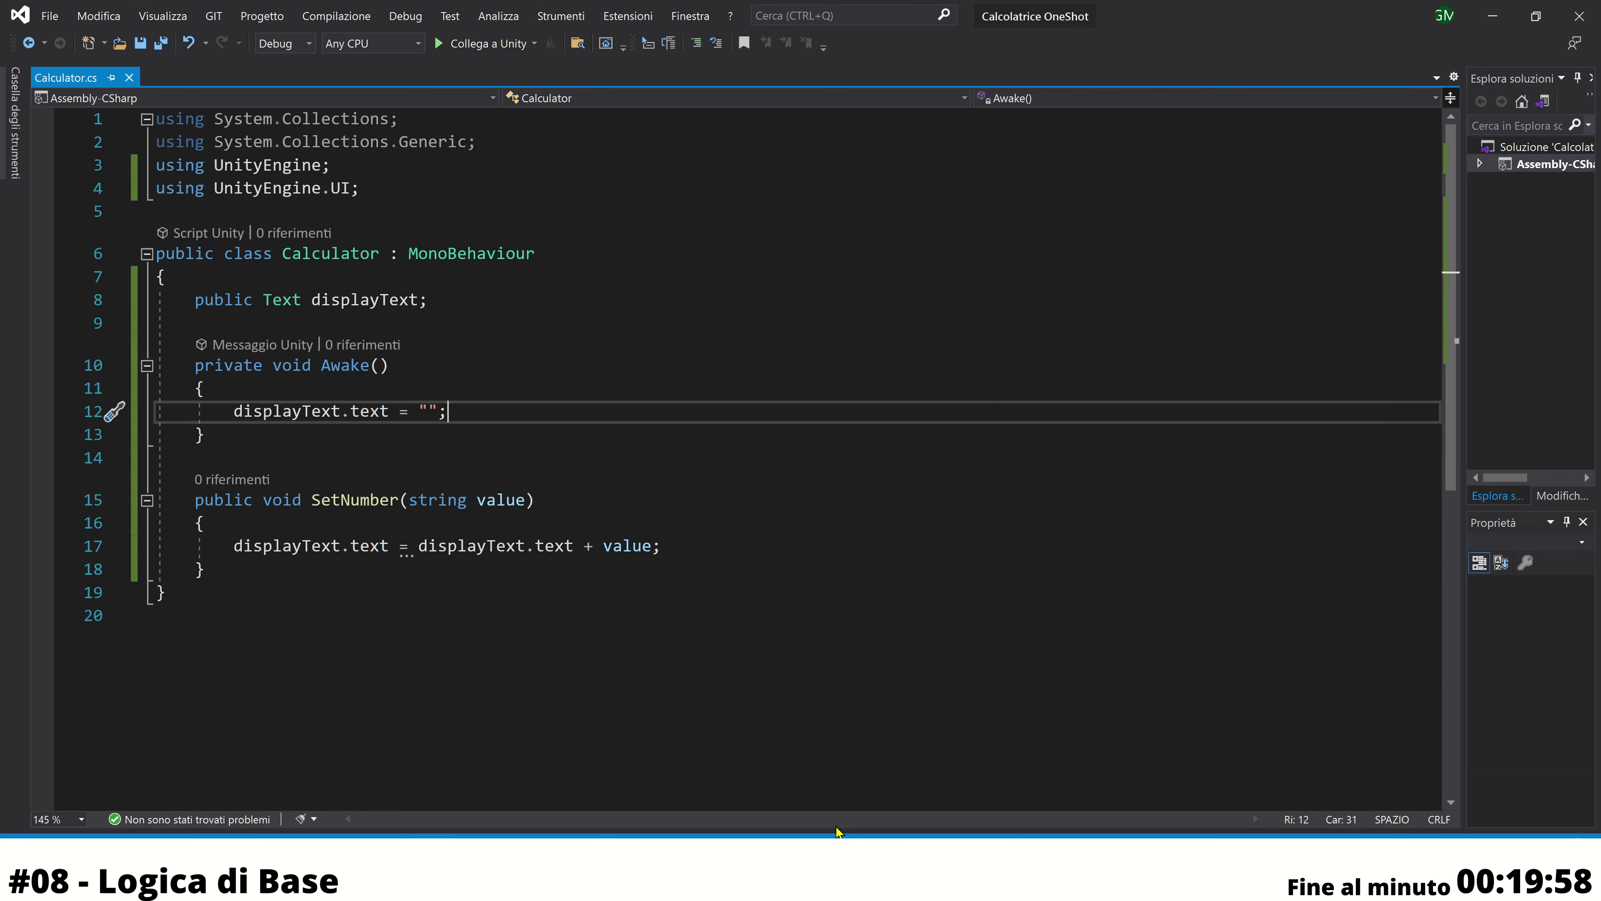
Declare float fields number1 and number2 below the displayText field
click(692, 544)
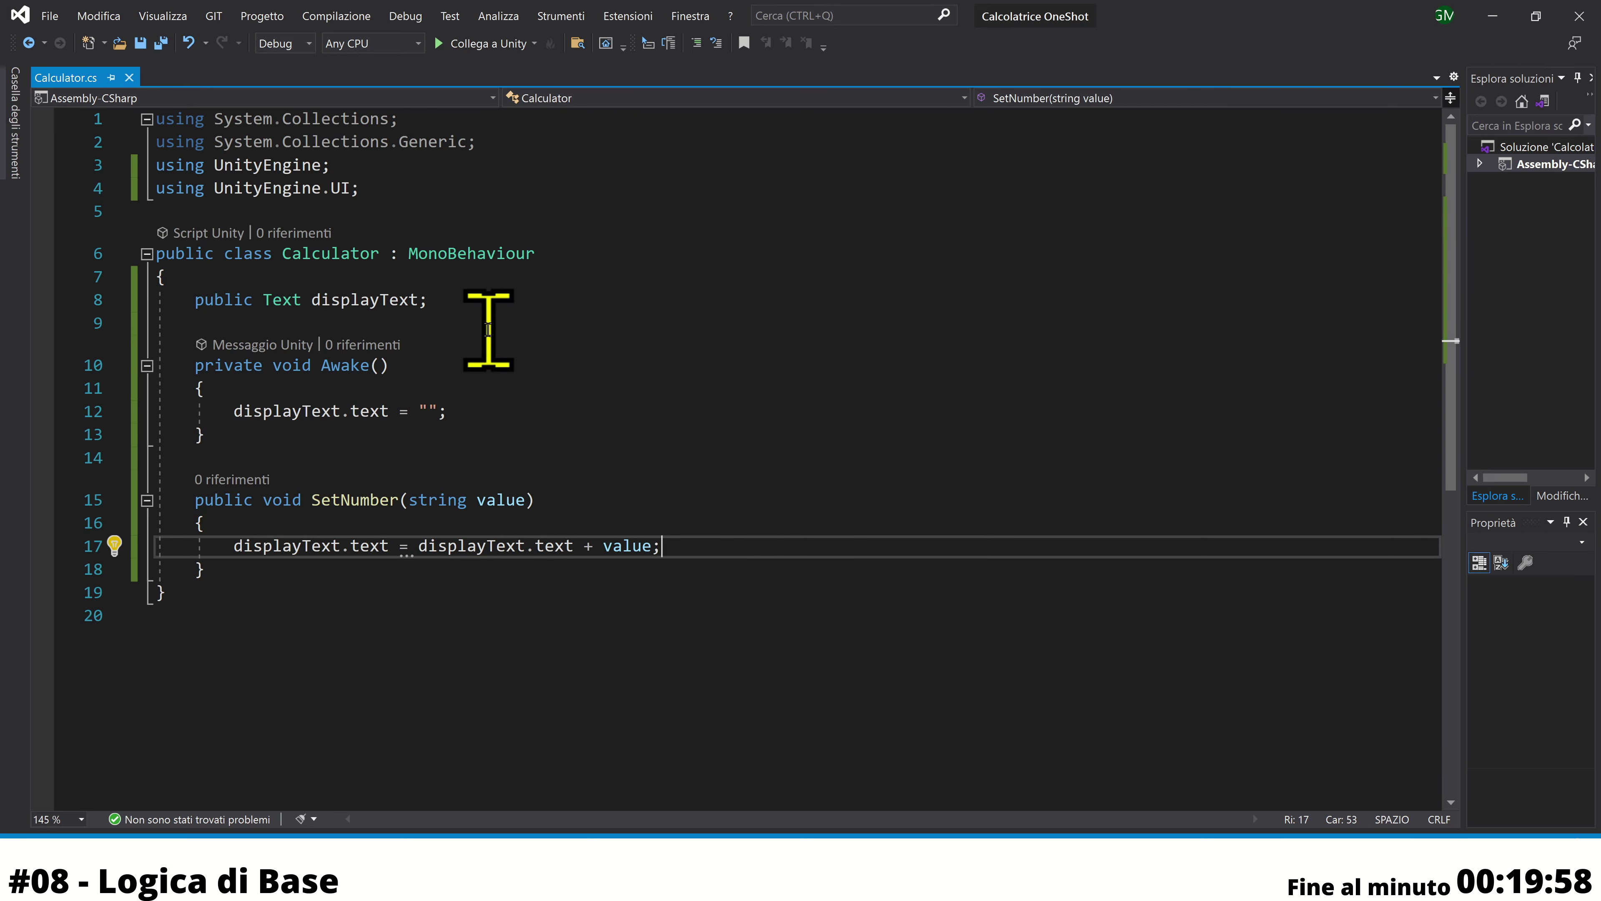
click(477, 303)
key(Return)
key(Return)
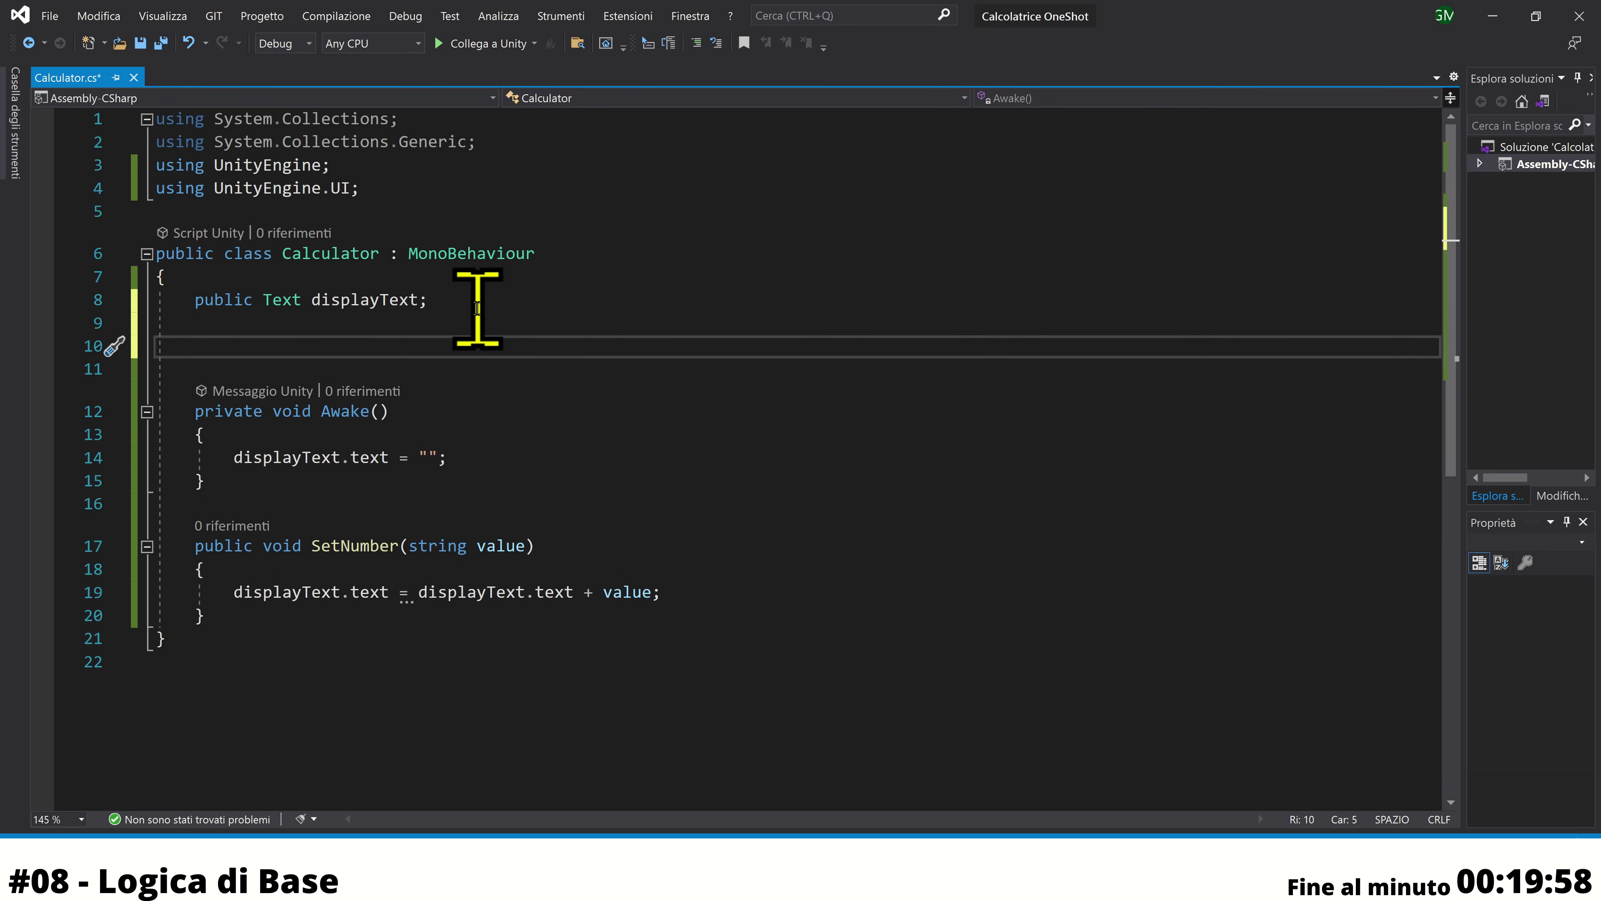
text(float)
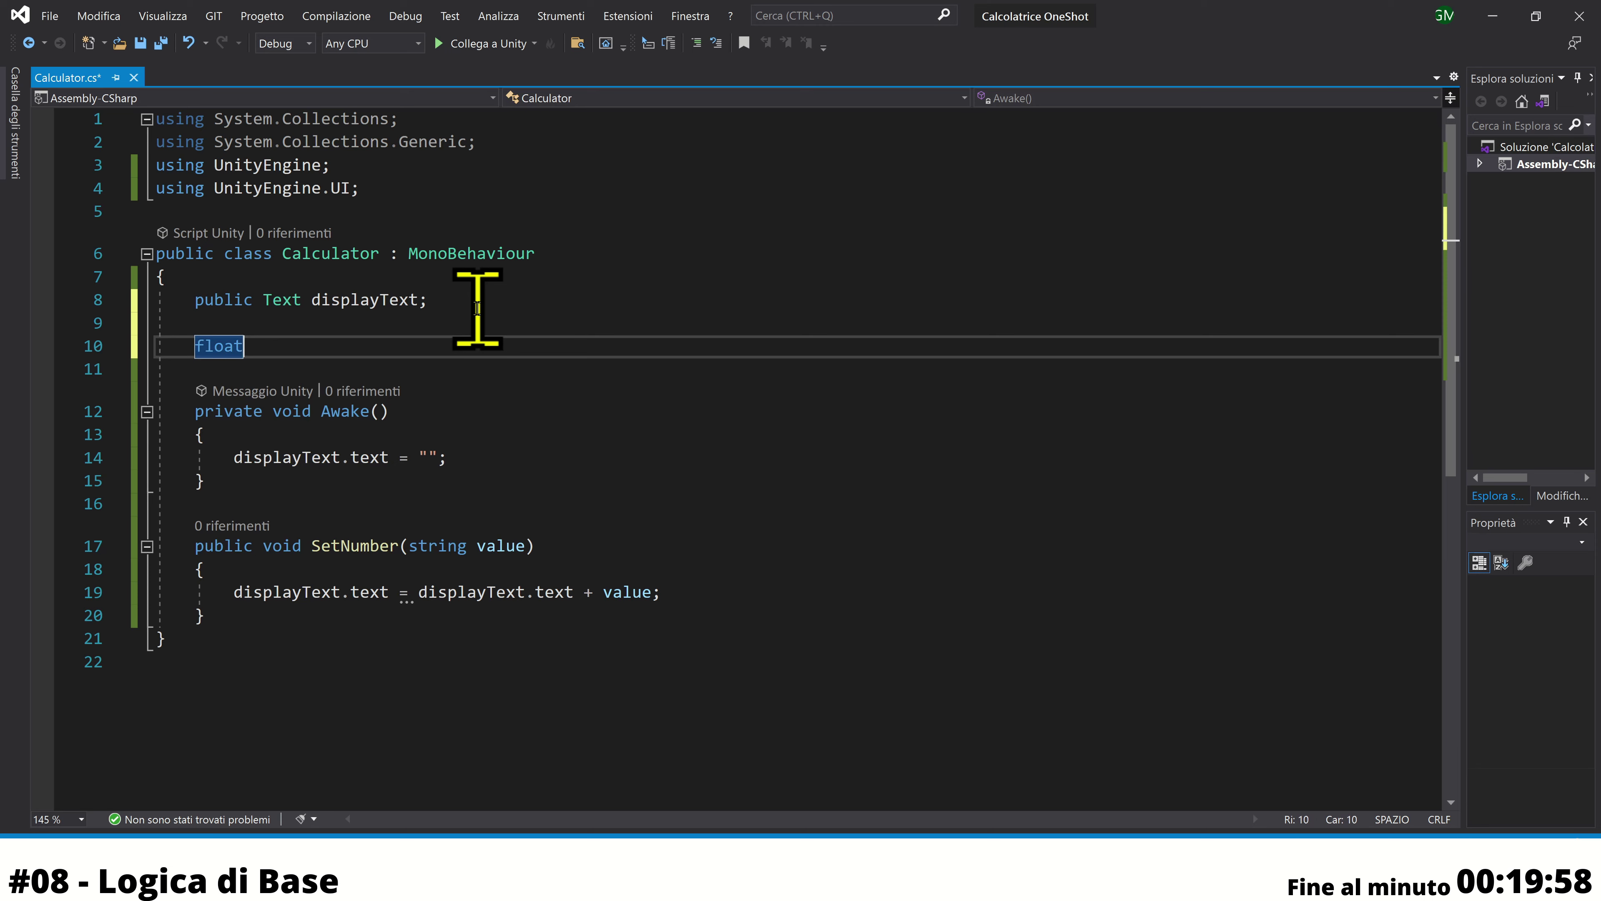
text( num)
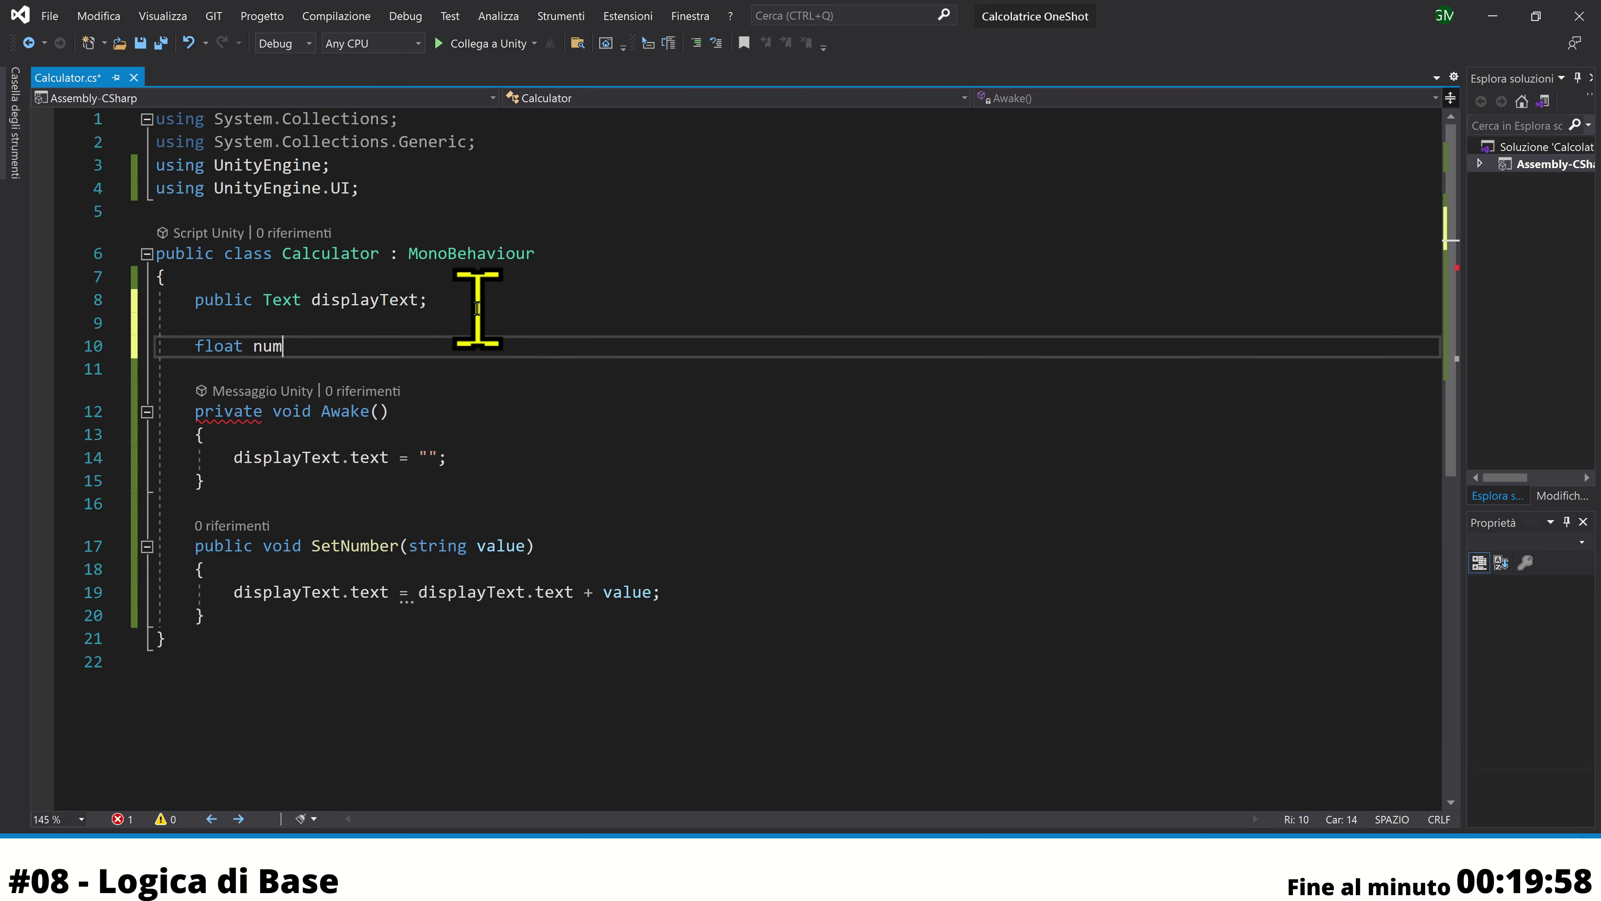
text(ber1)
text(;)
key(Return)
text(float )
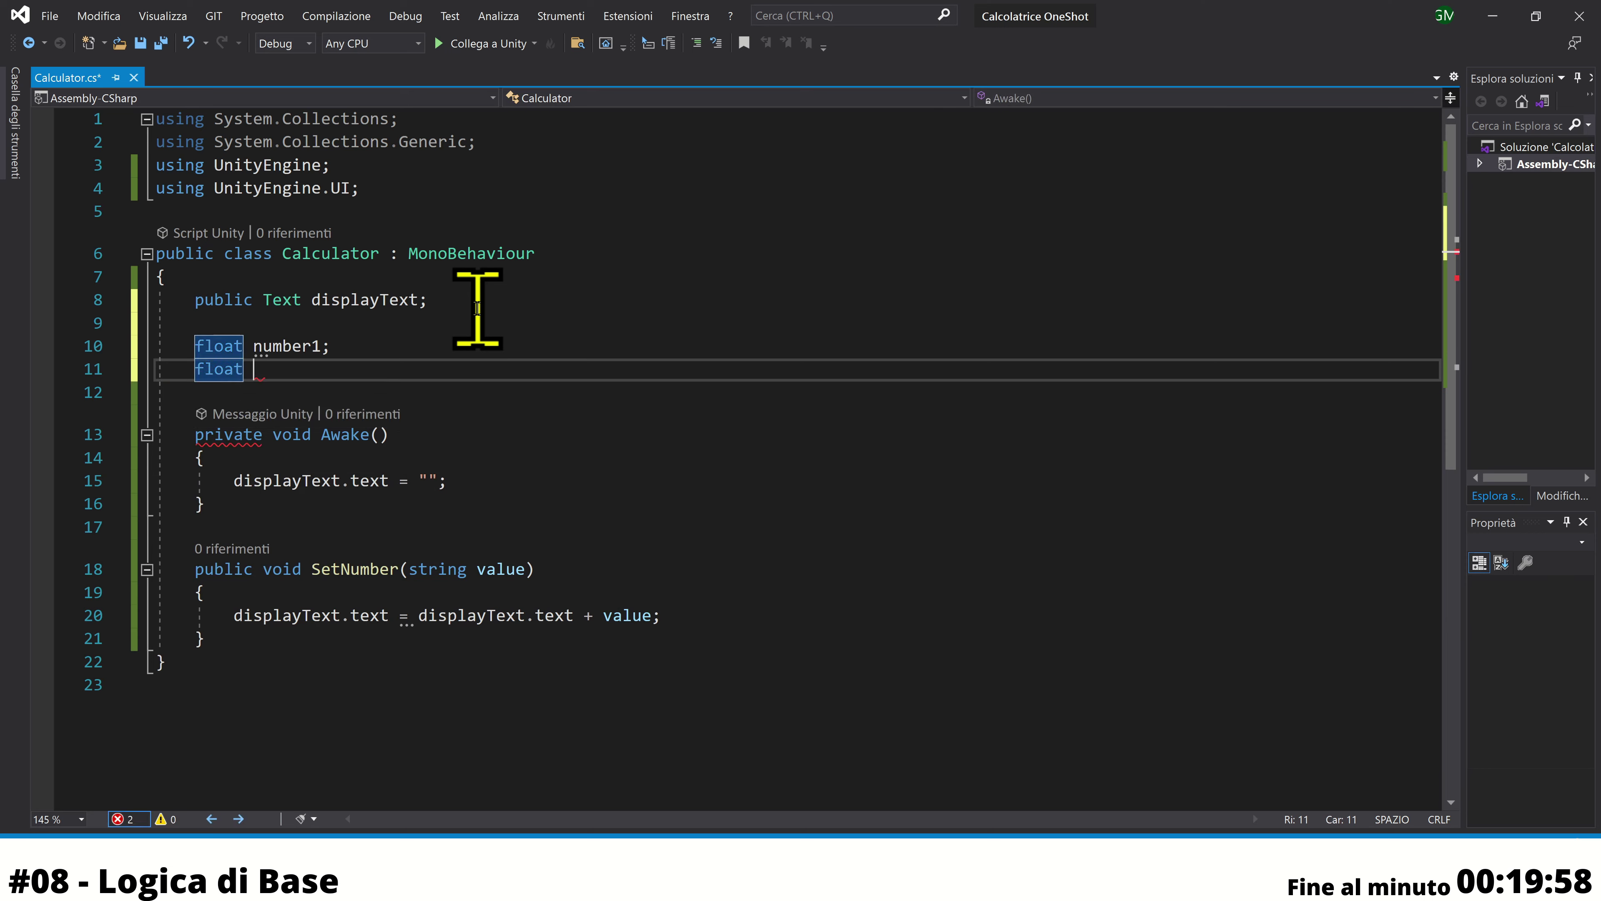
text(number2;)
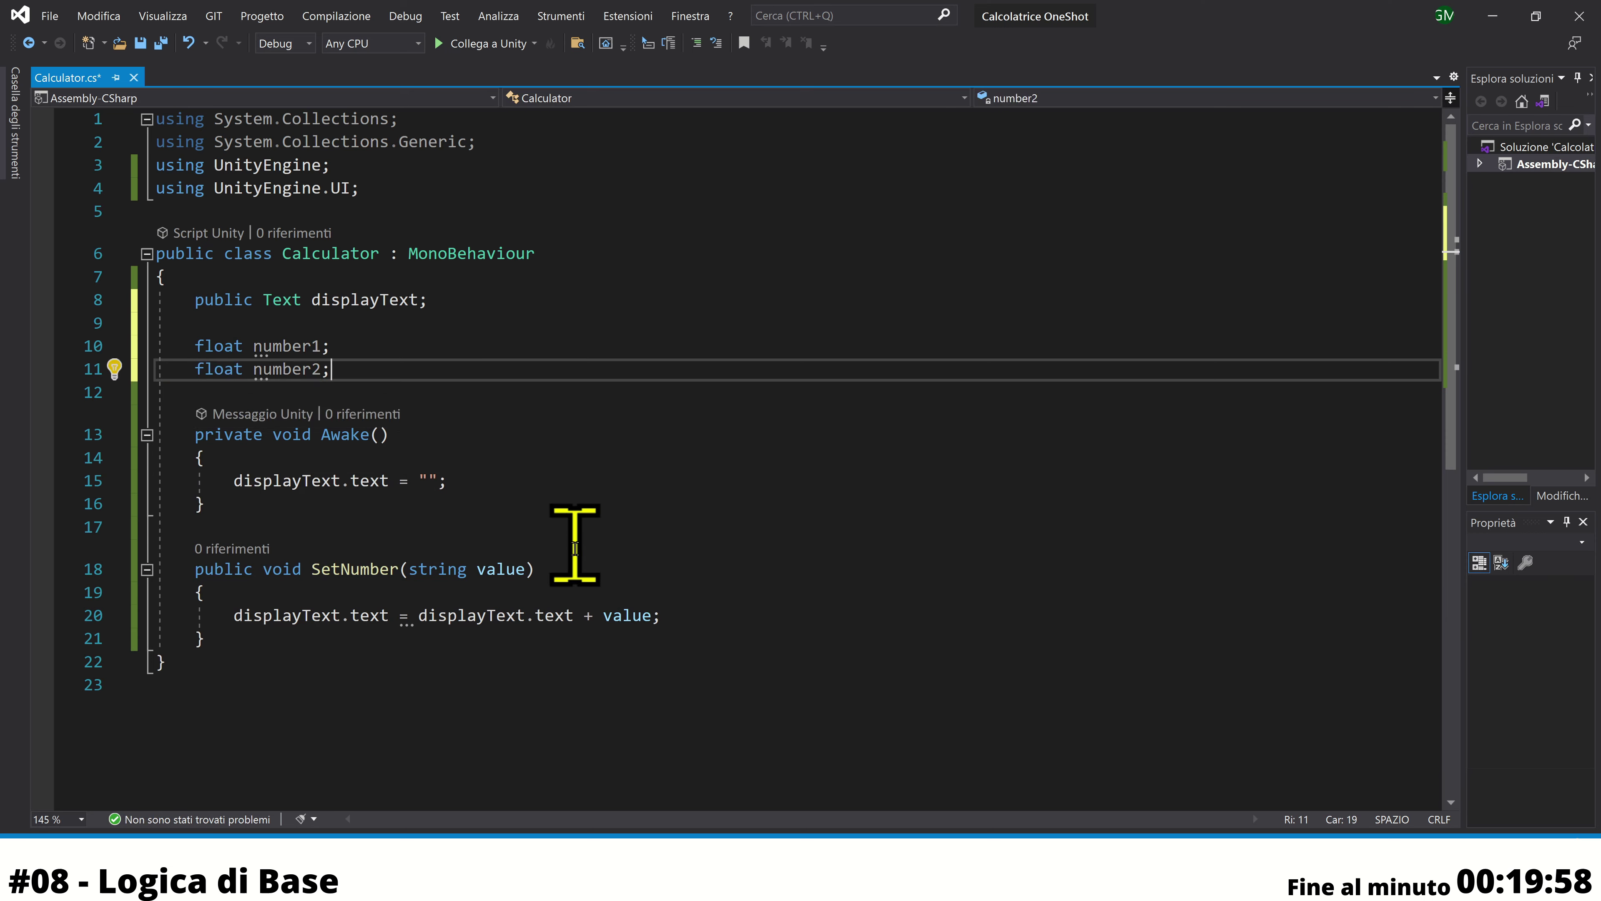
Add a public void MathOperation(string ButtonOperation) method below SetNumber
scroll(555, 568, down, 2)
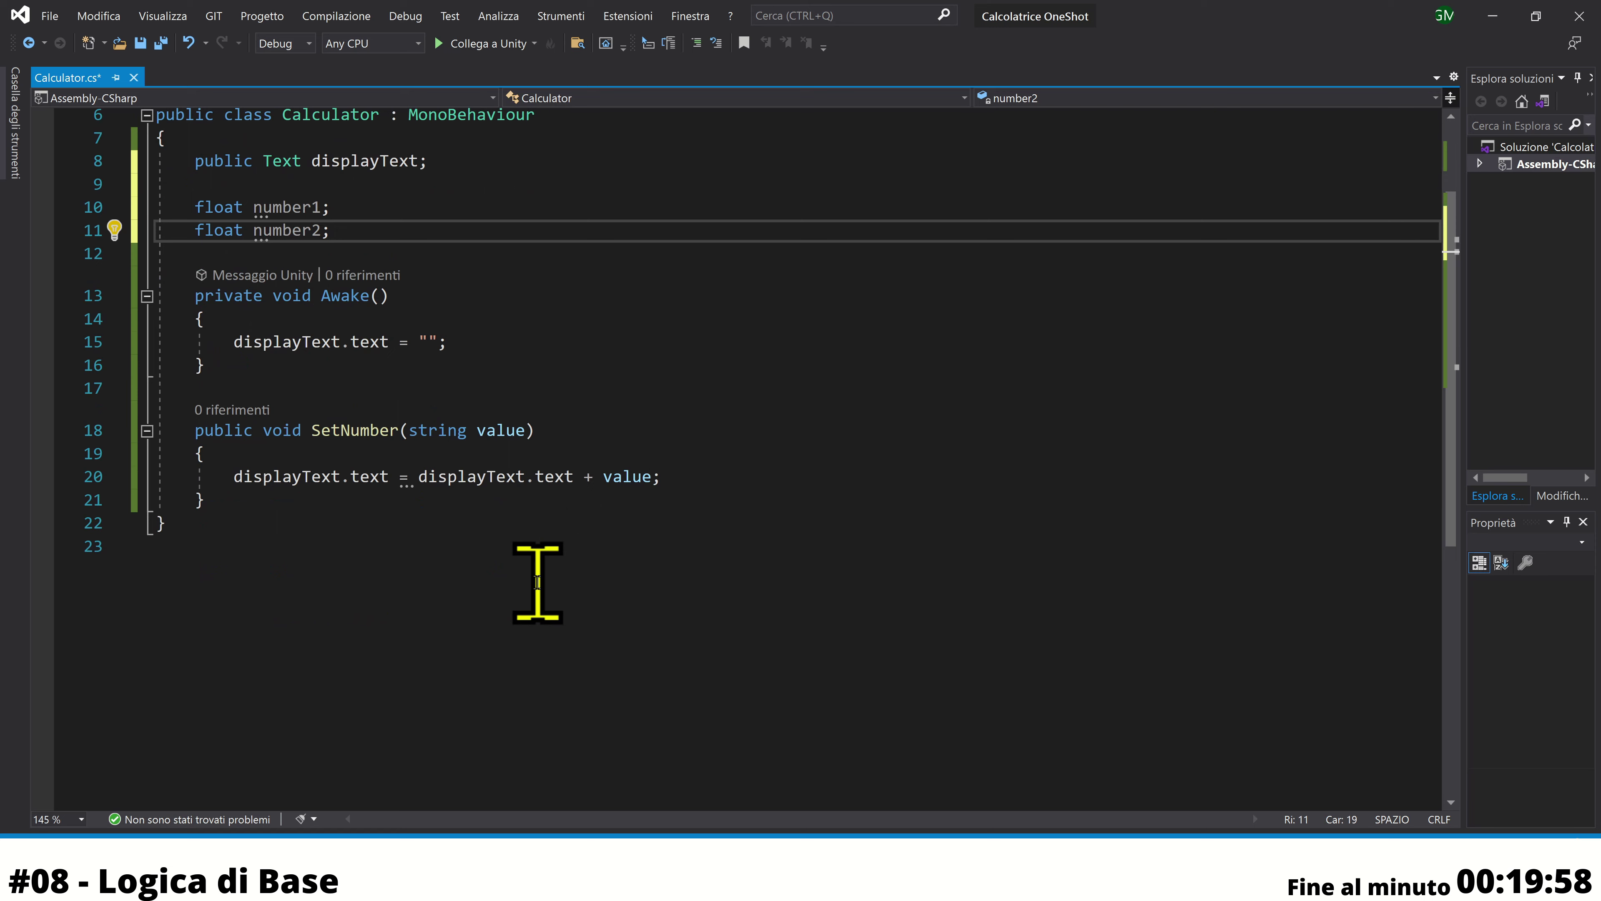
click(371, 510)
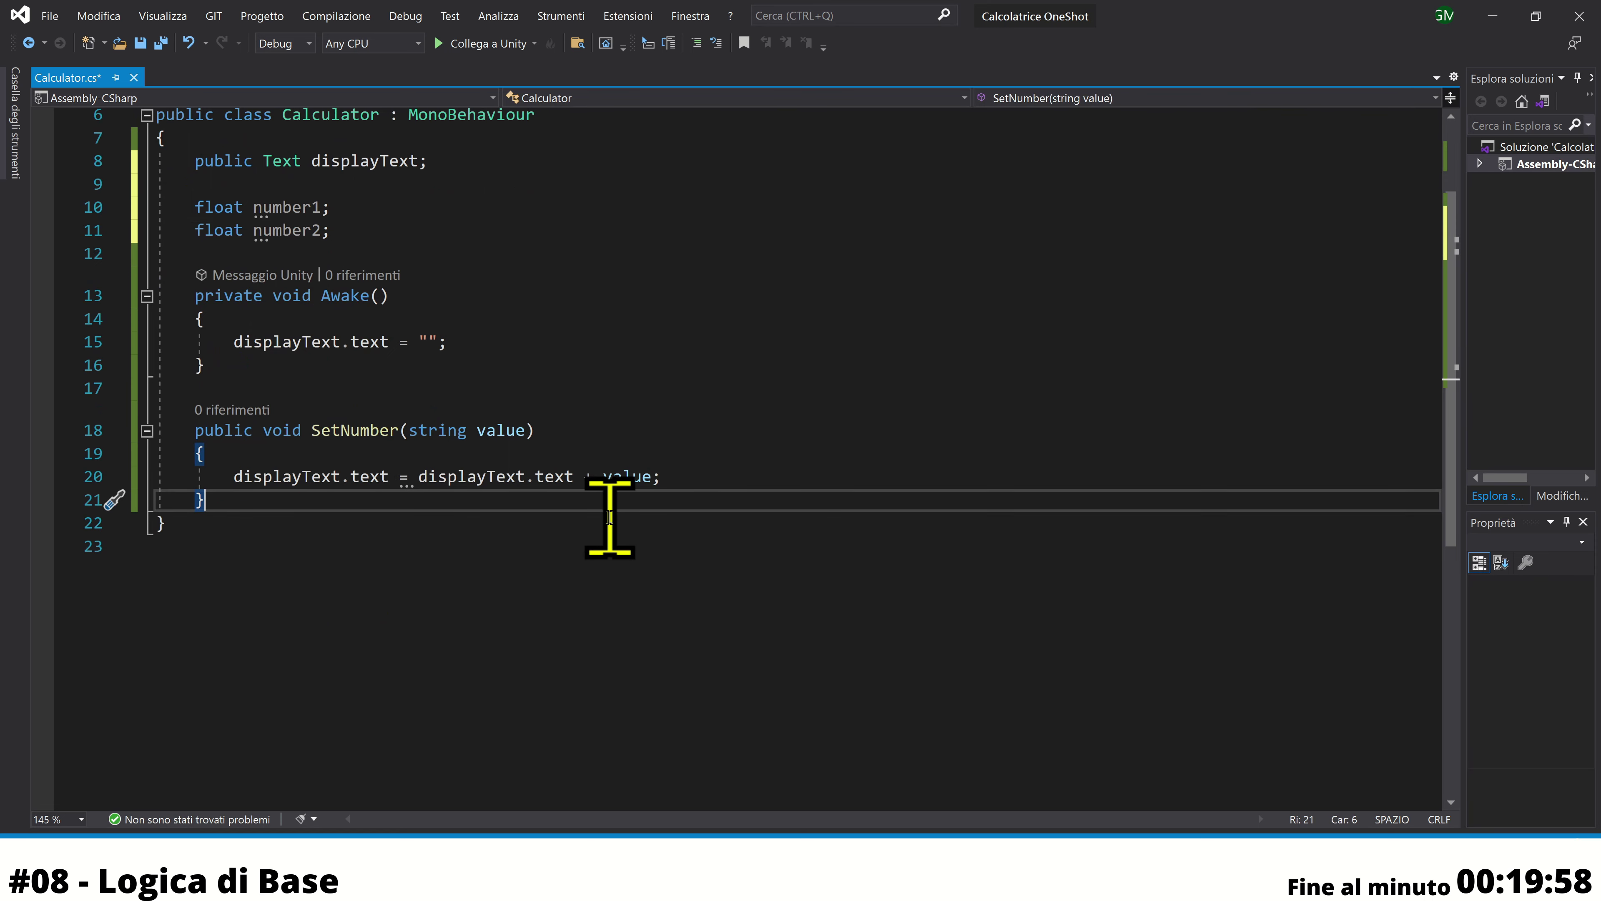
key(Return)
key(Return)
text(p)
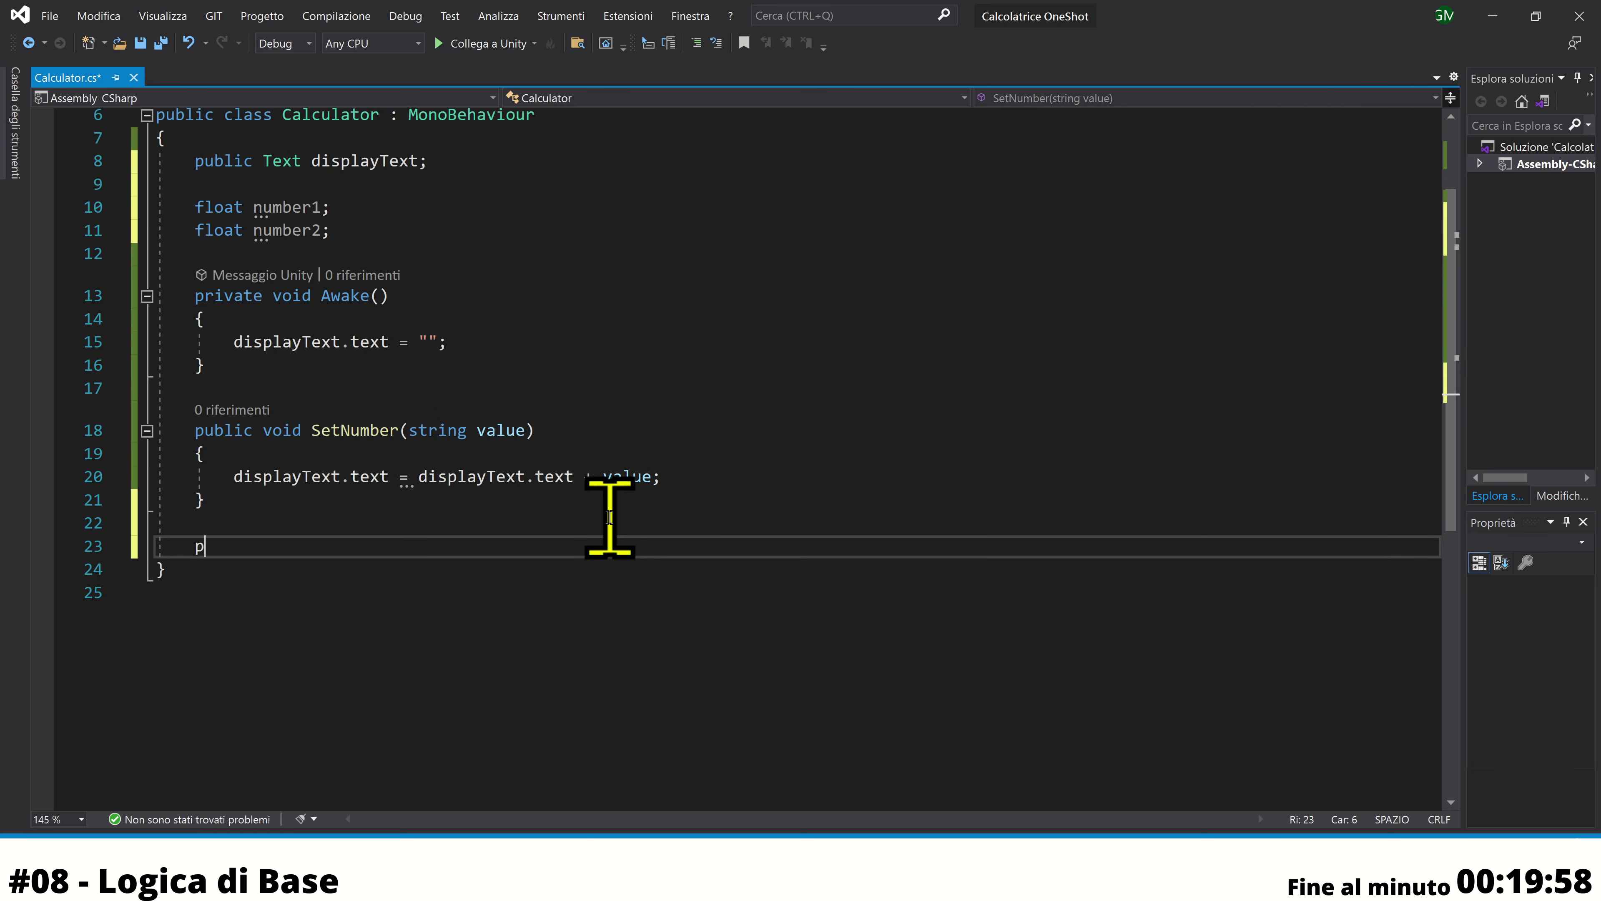
text(ublic voi)
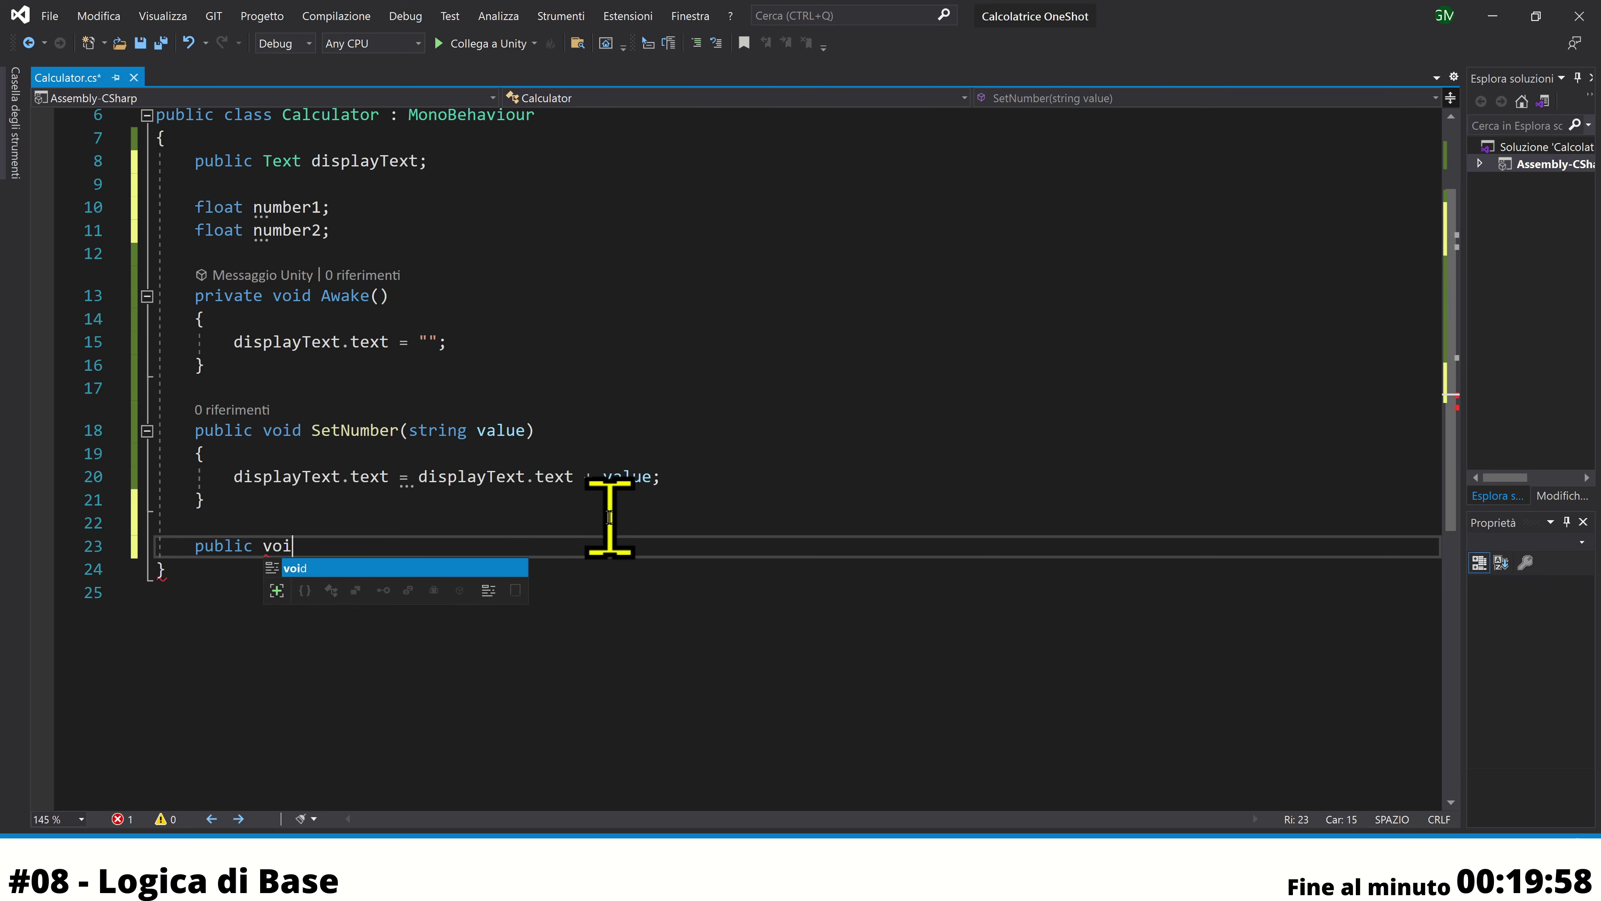
text(d)
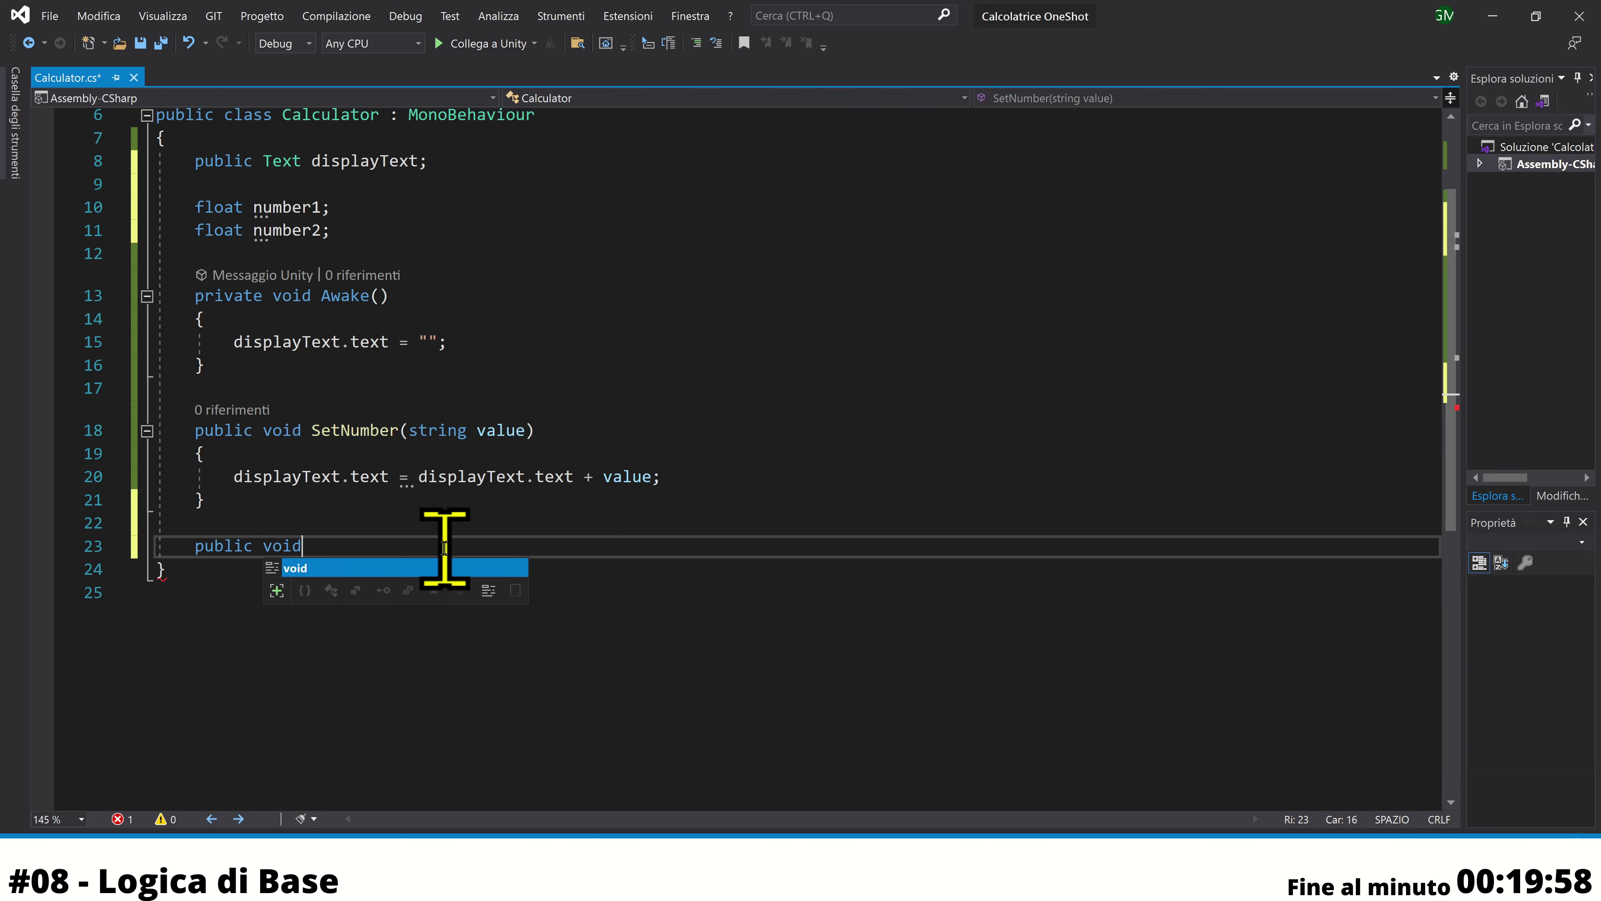
text( M)
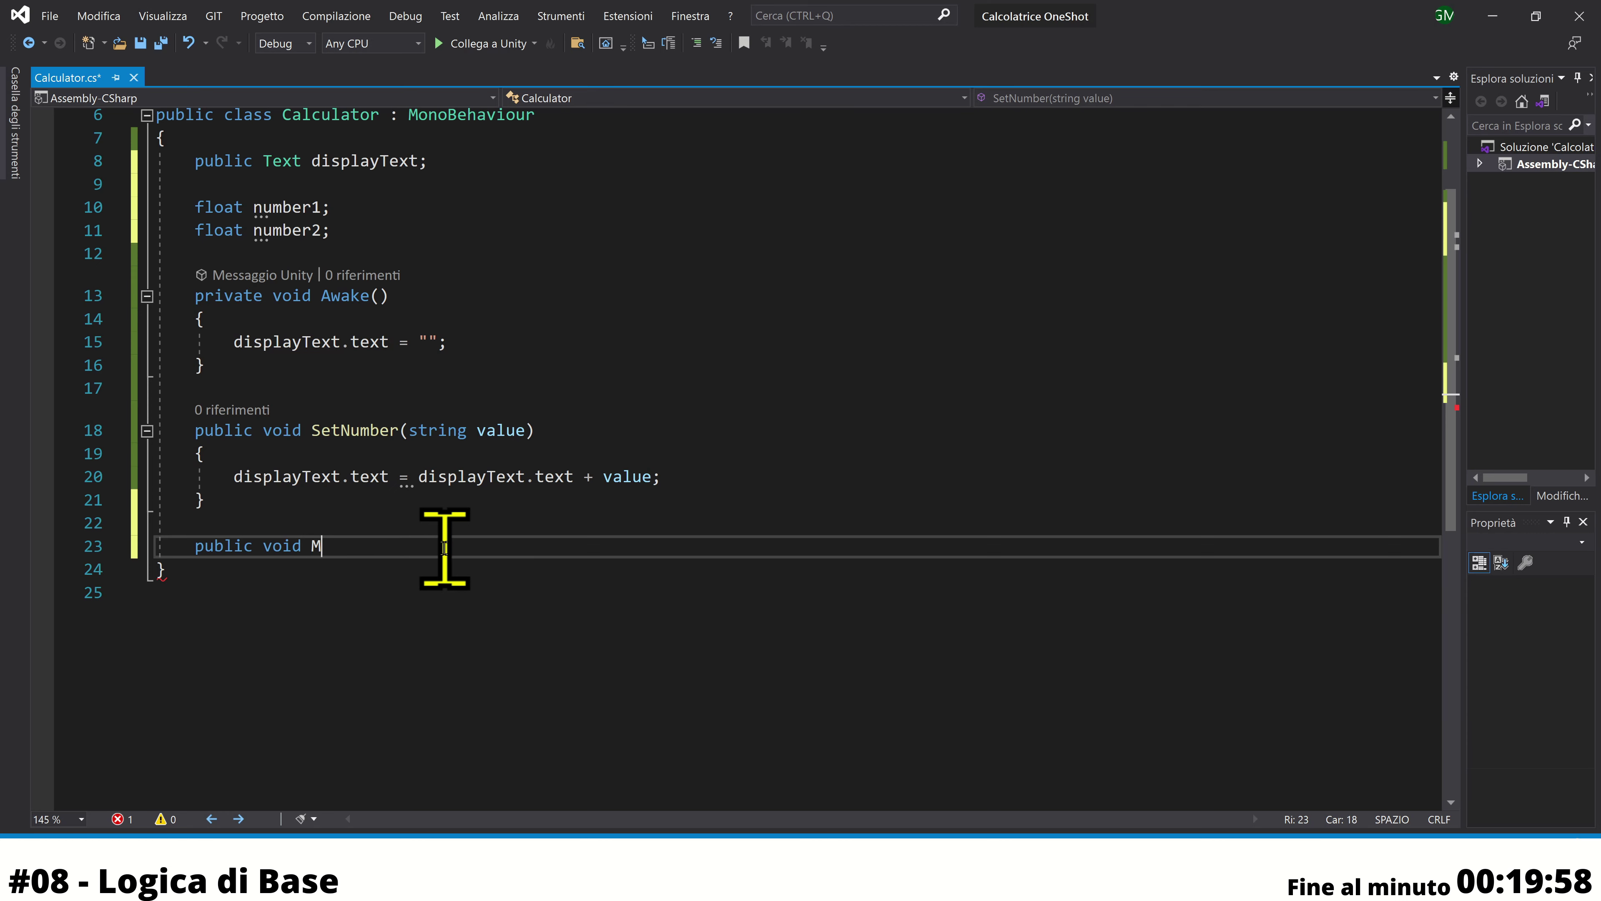
text(athO)
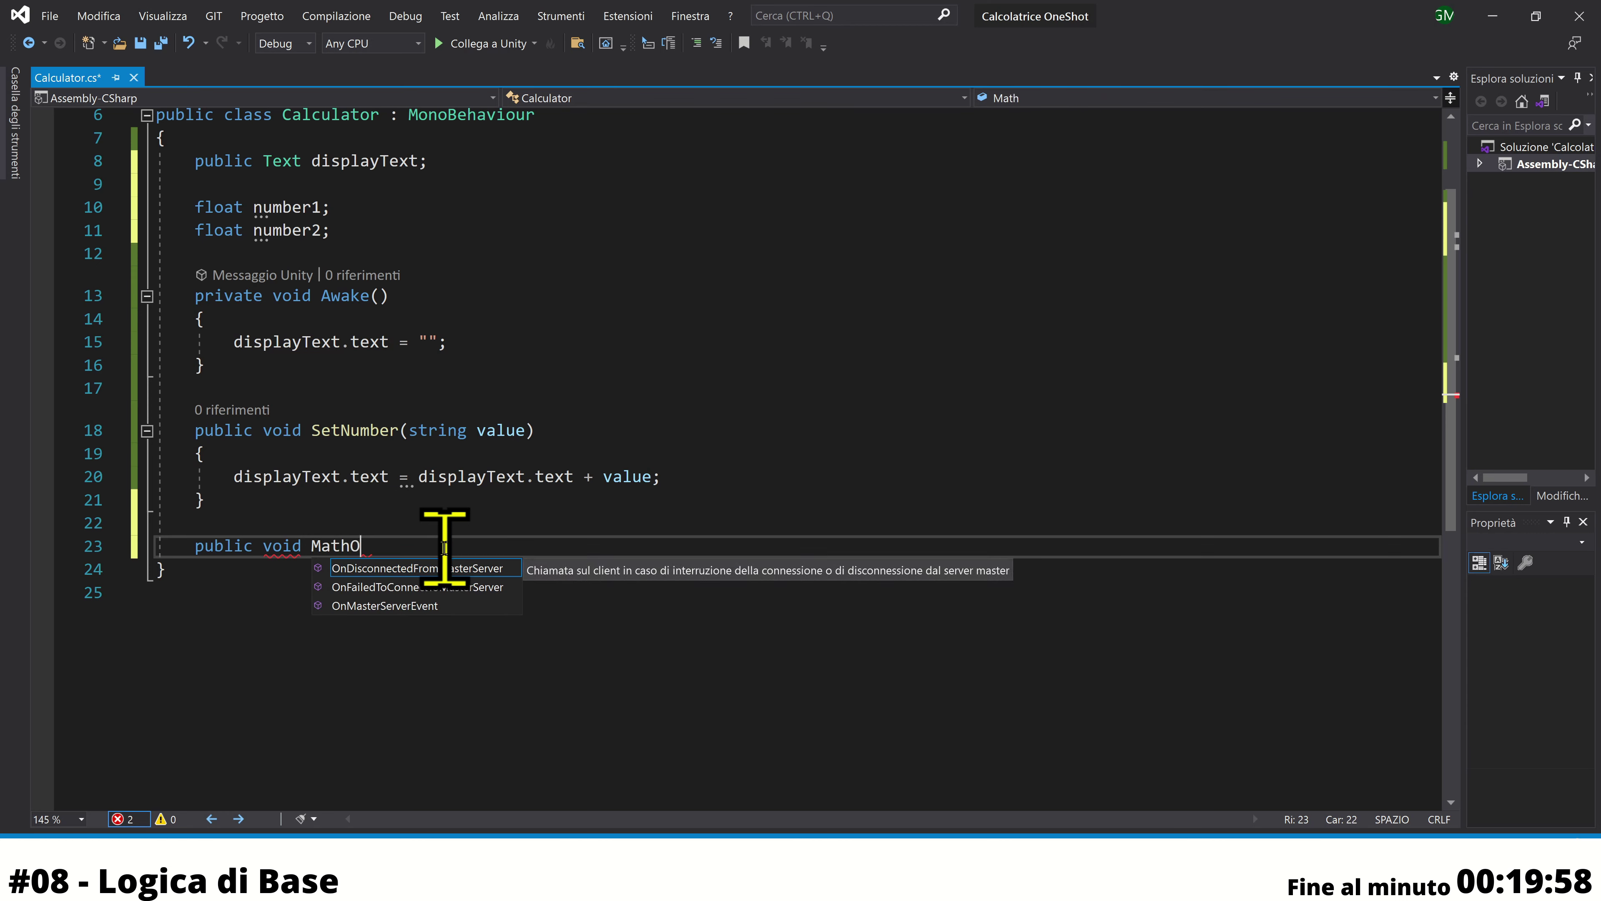
text(peration)
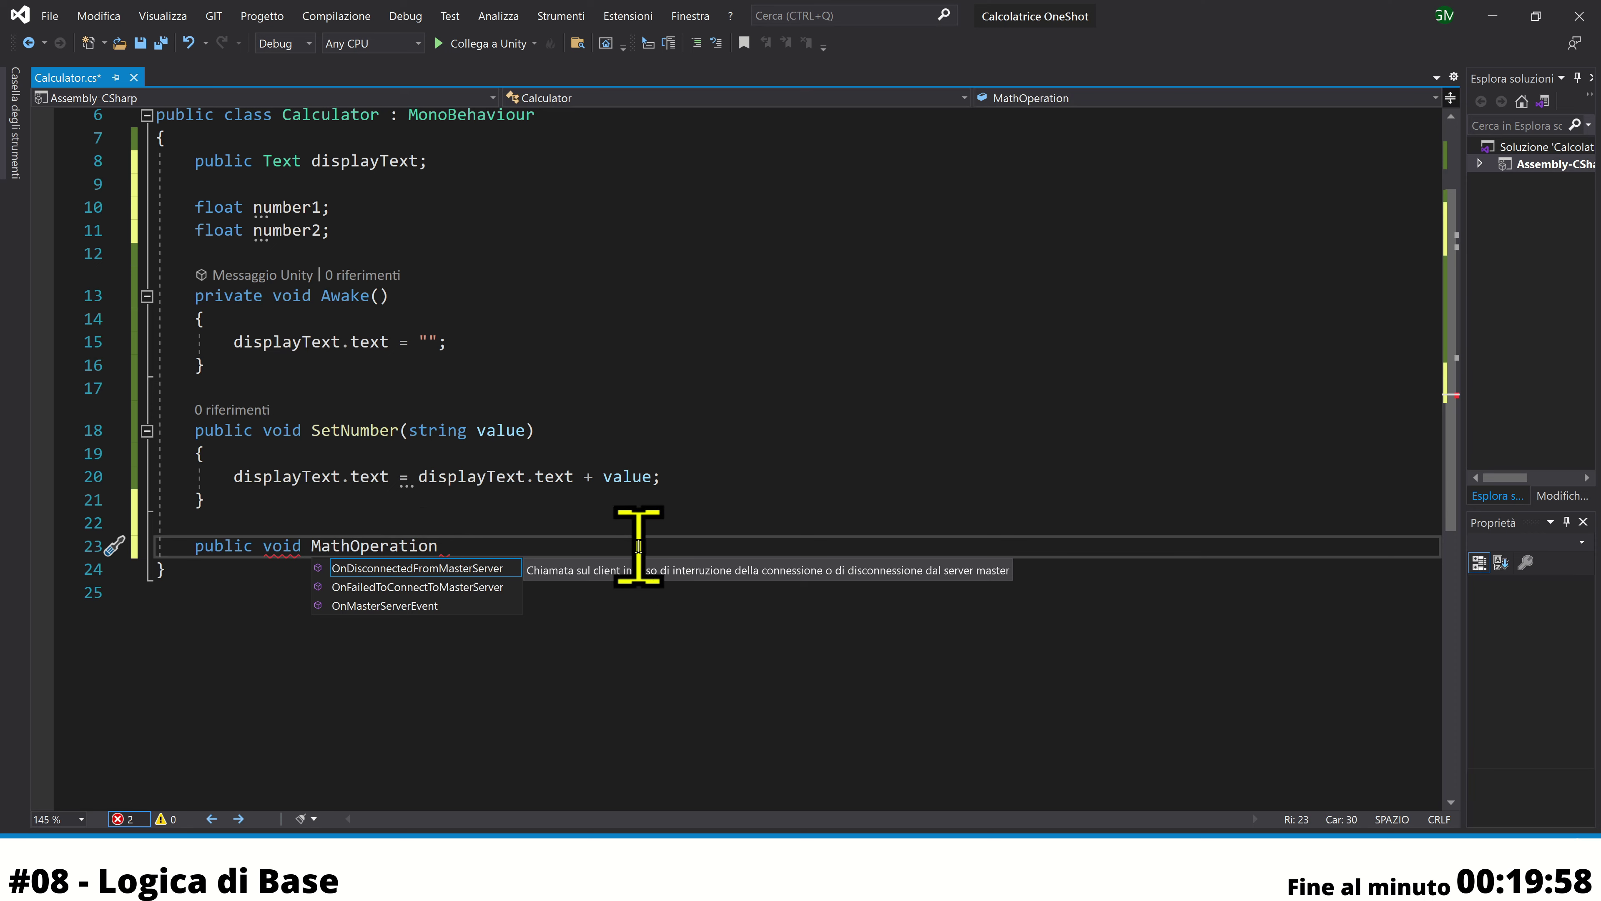
text(()
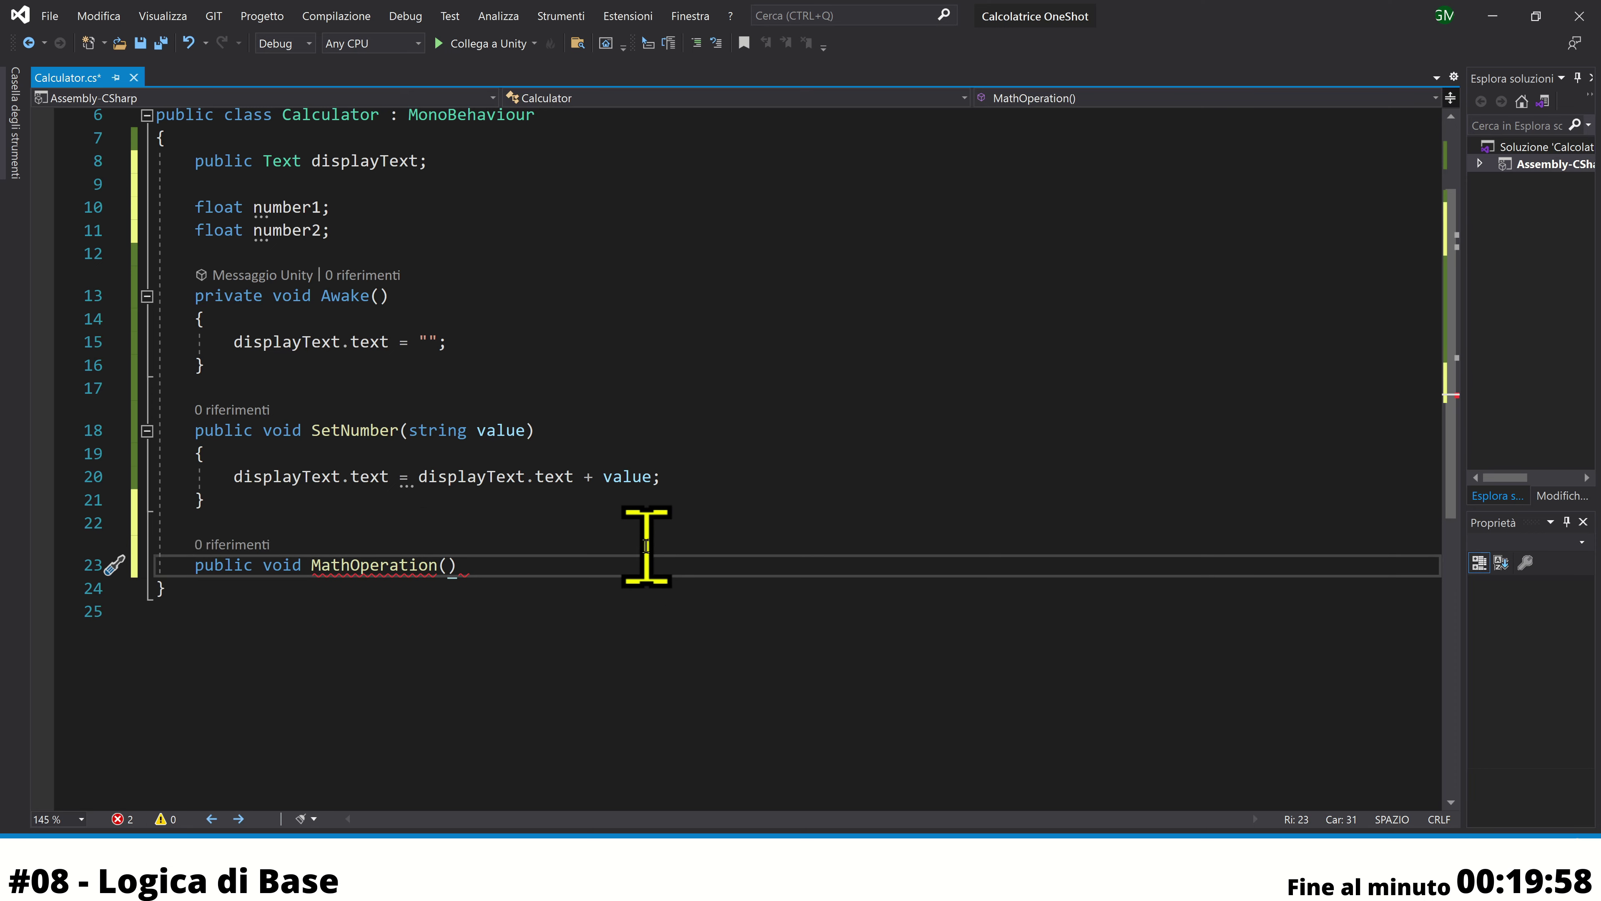
text(string)
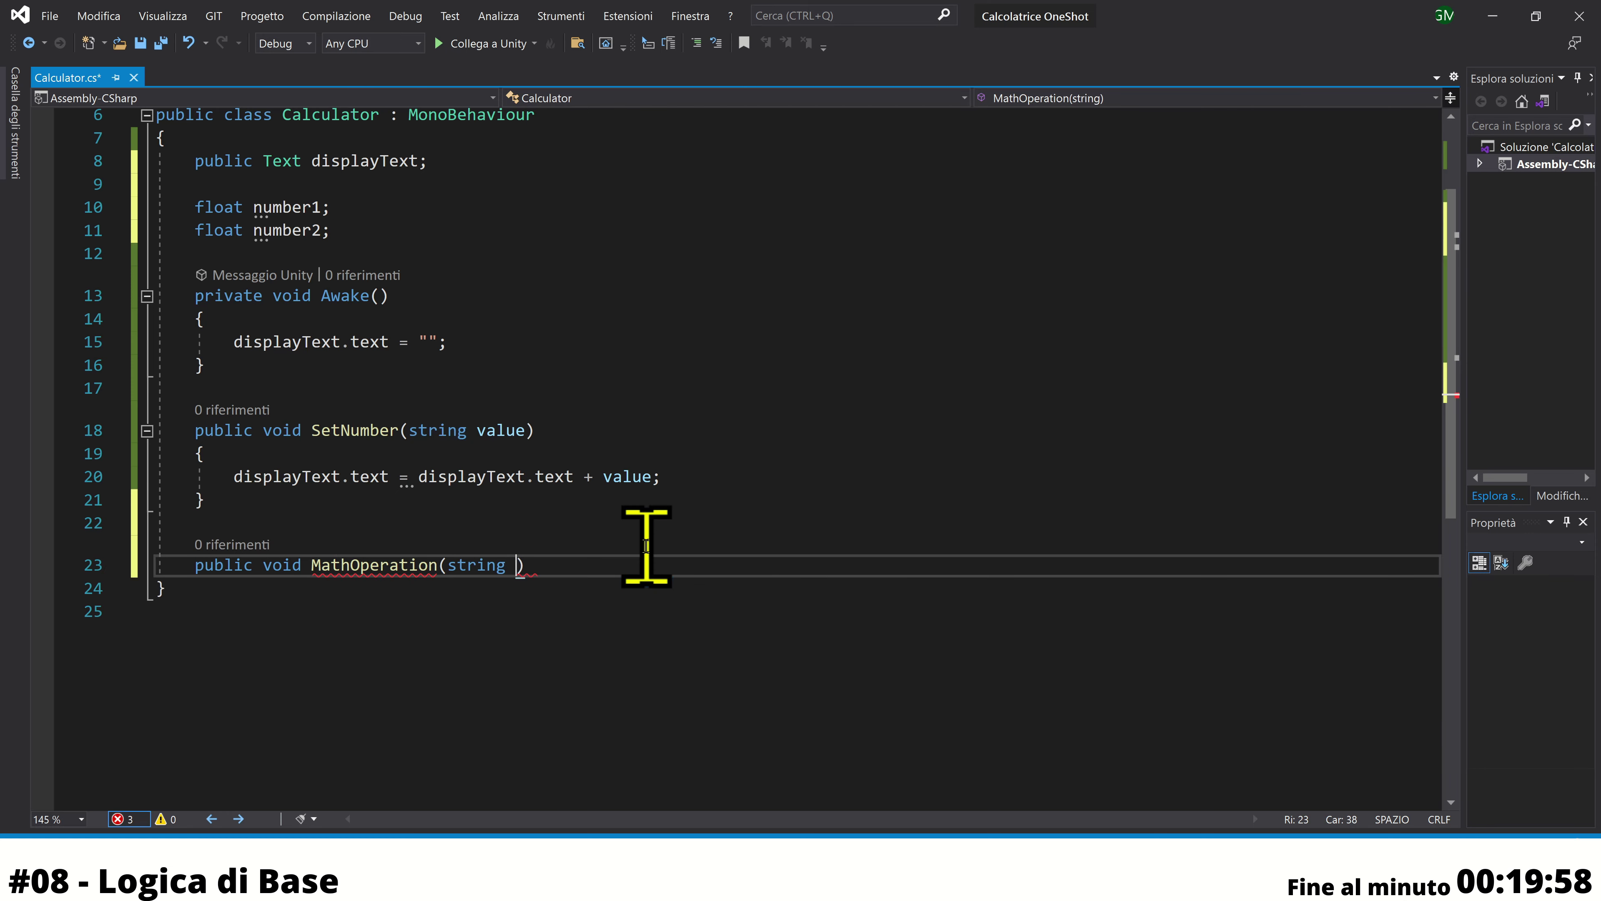
text( operation)
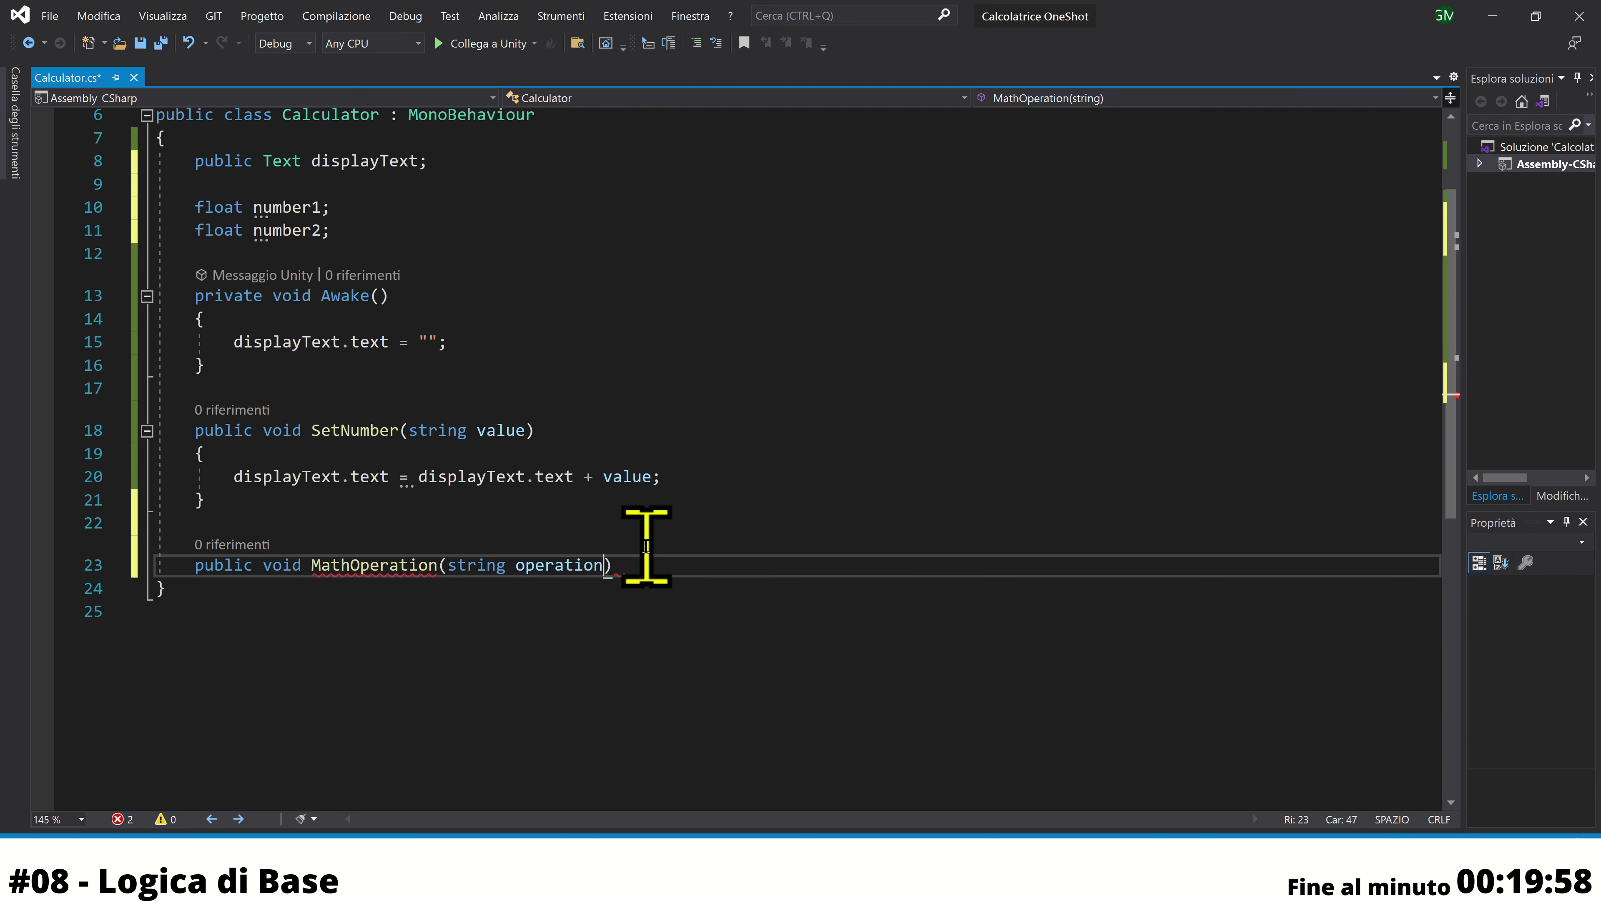
key(ctrl+z)
key(BackSpace)
key(BackSpace)
key(BackSpace)
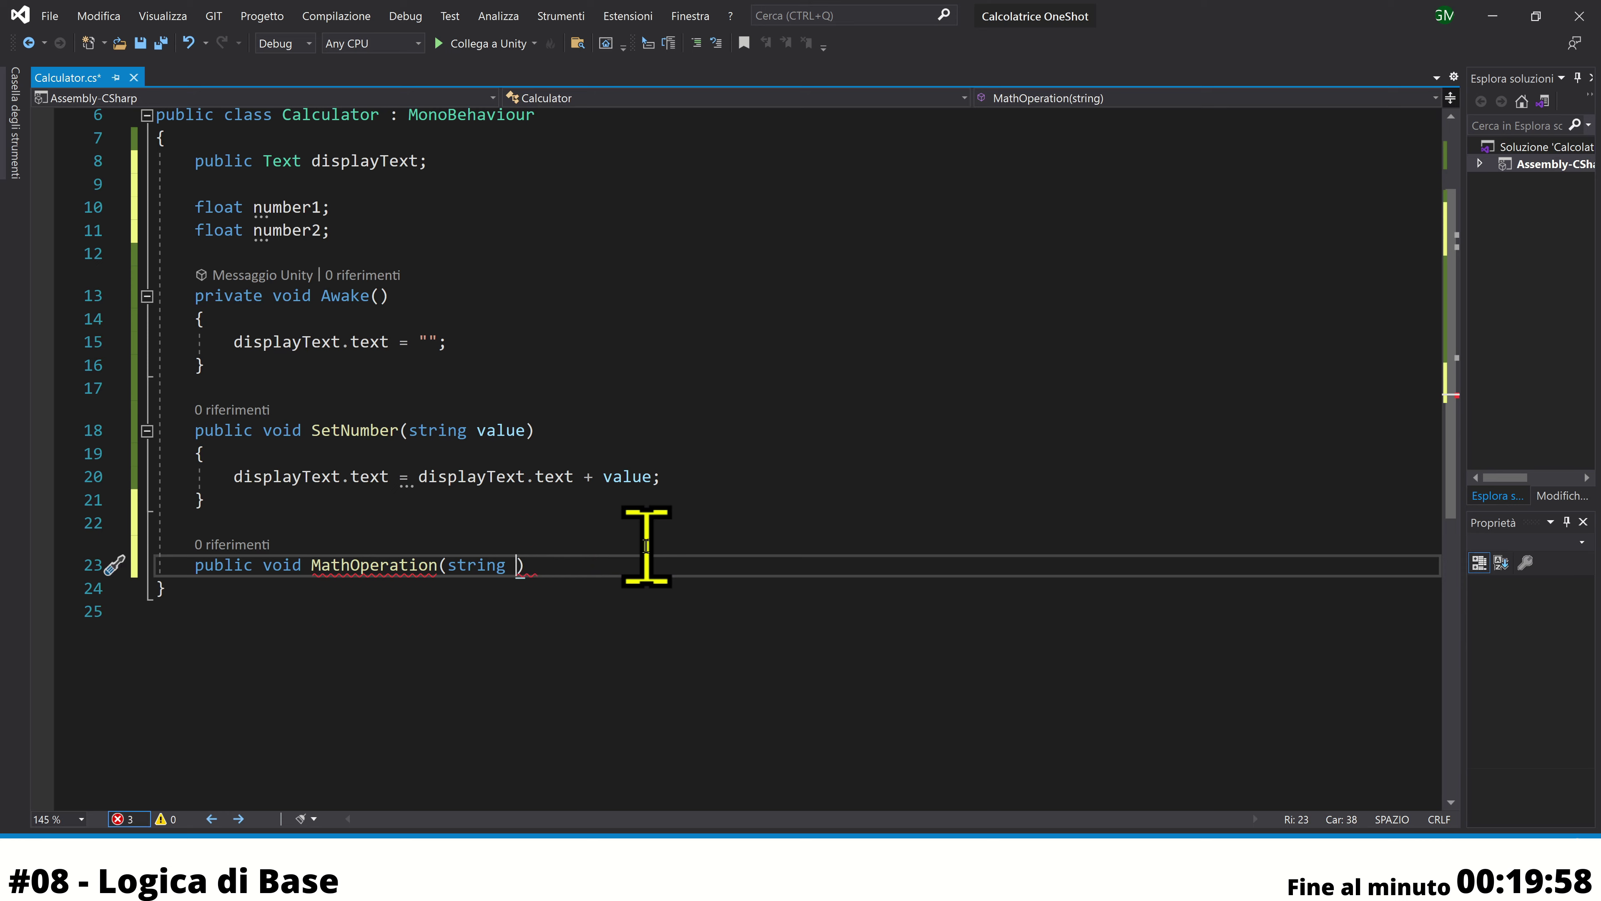
text(Button)
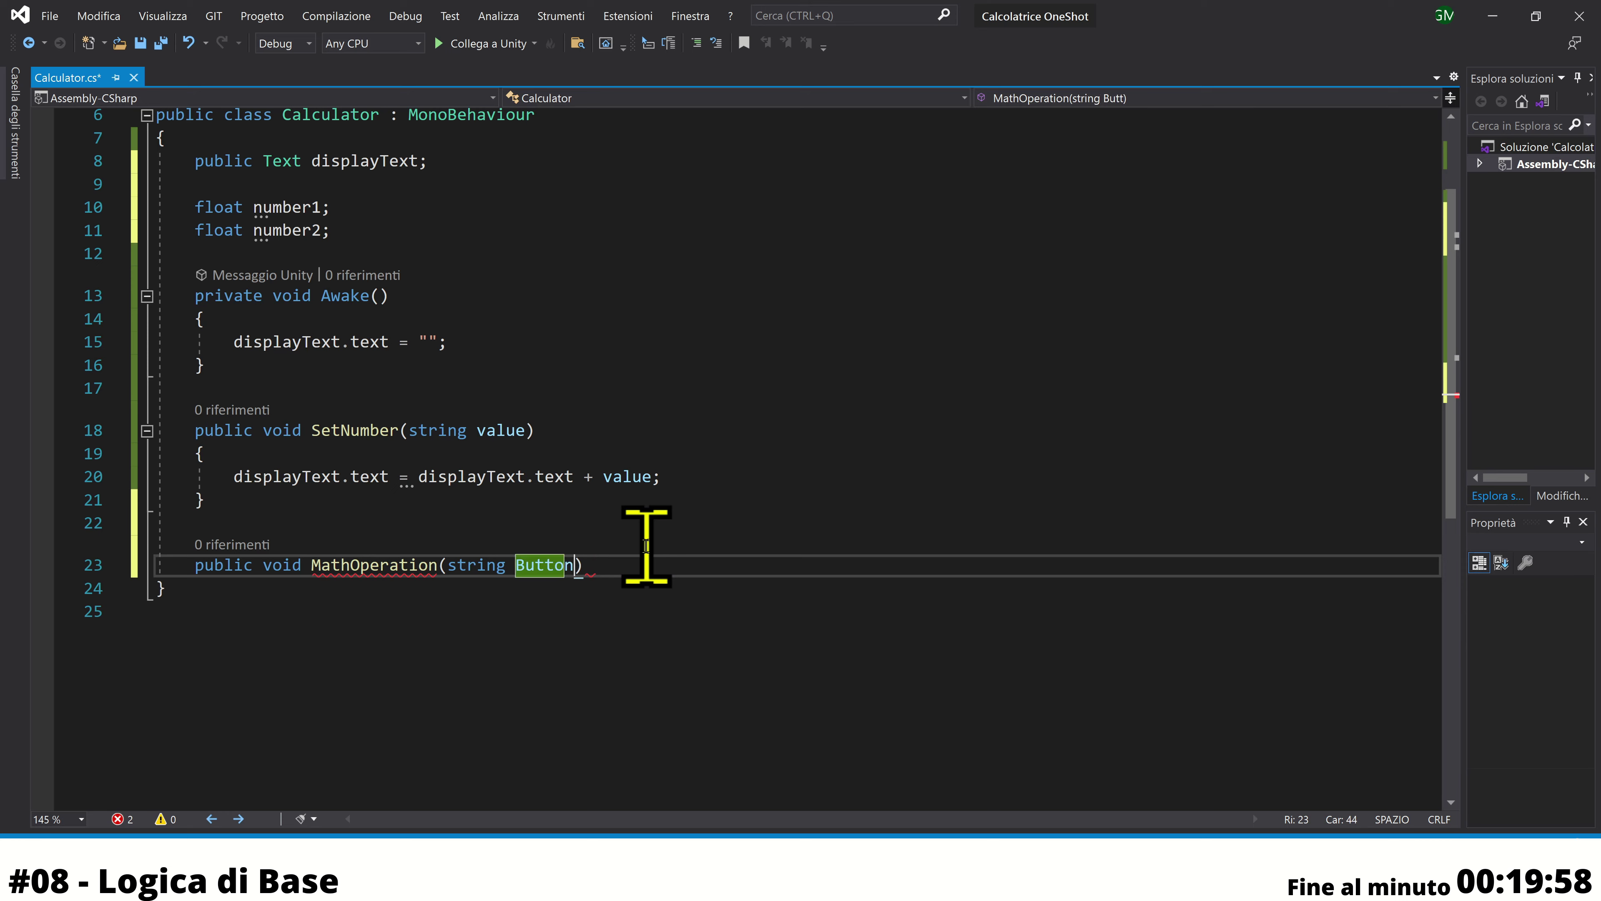
text(Operation)
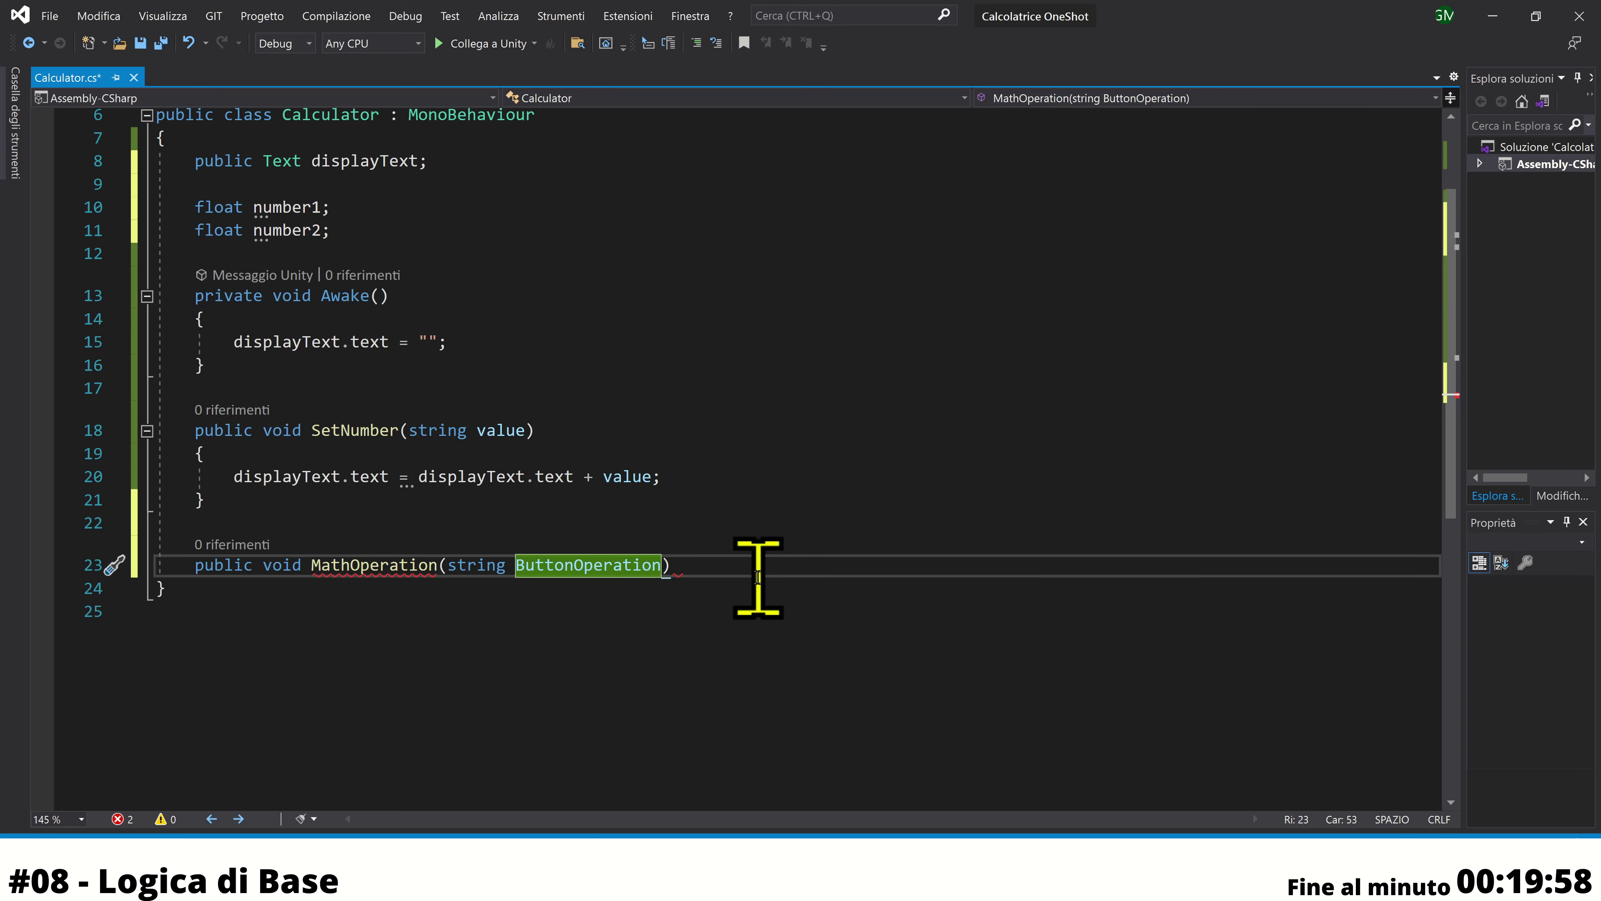
Add the comment //+ - * / to the signature and open an empty method body
key(End)
text(/)
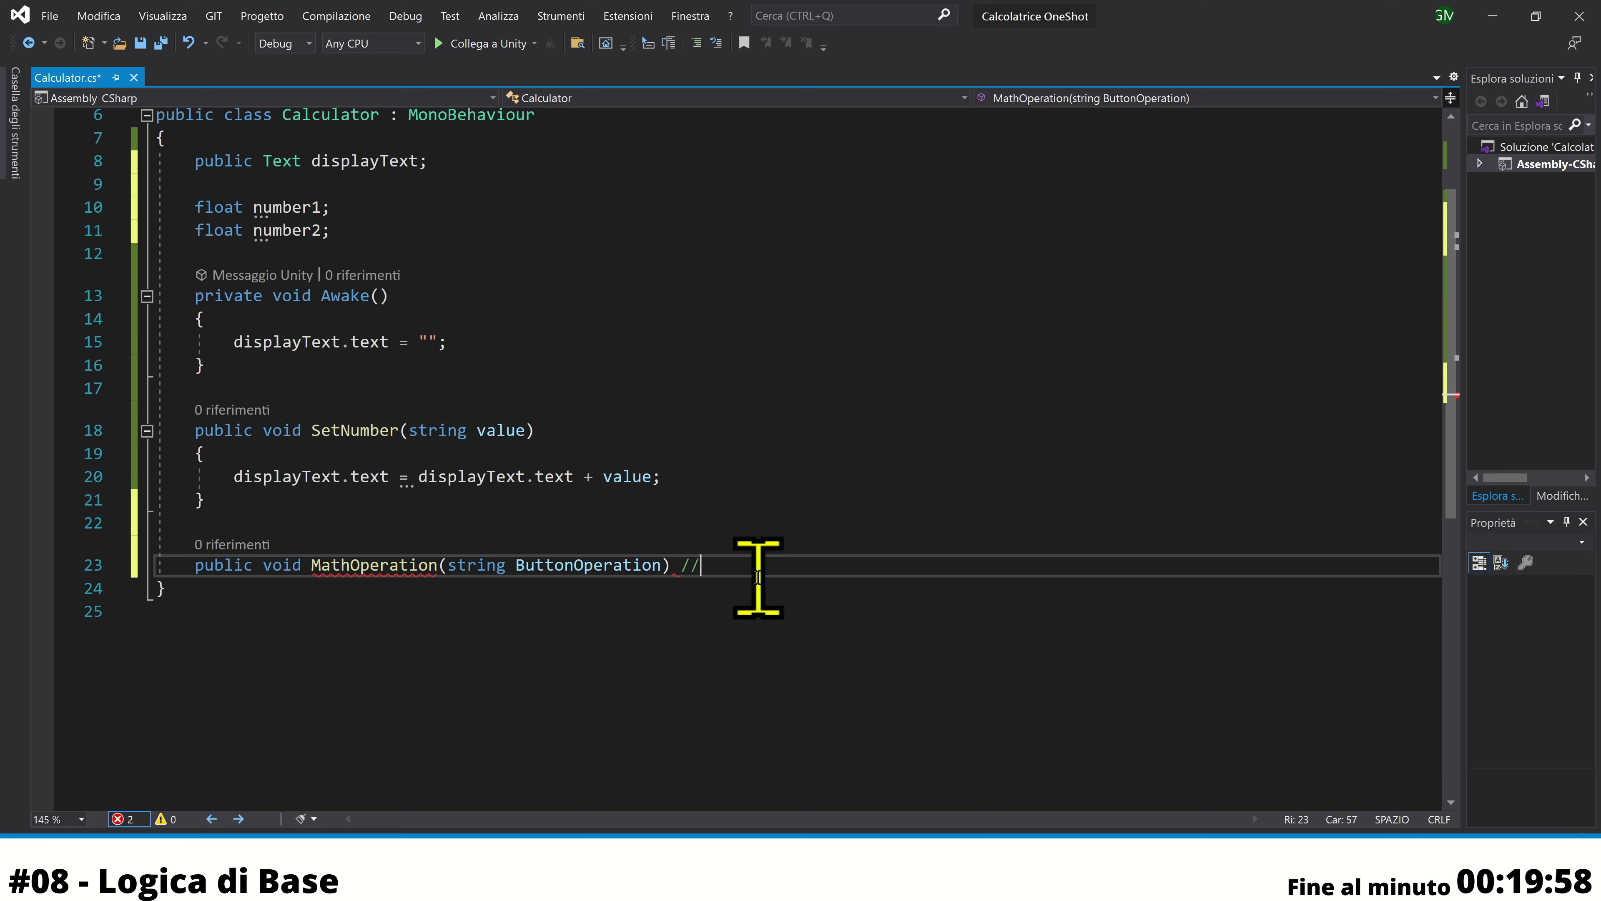
text(/+)
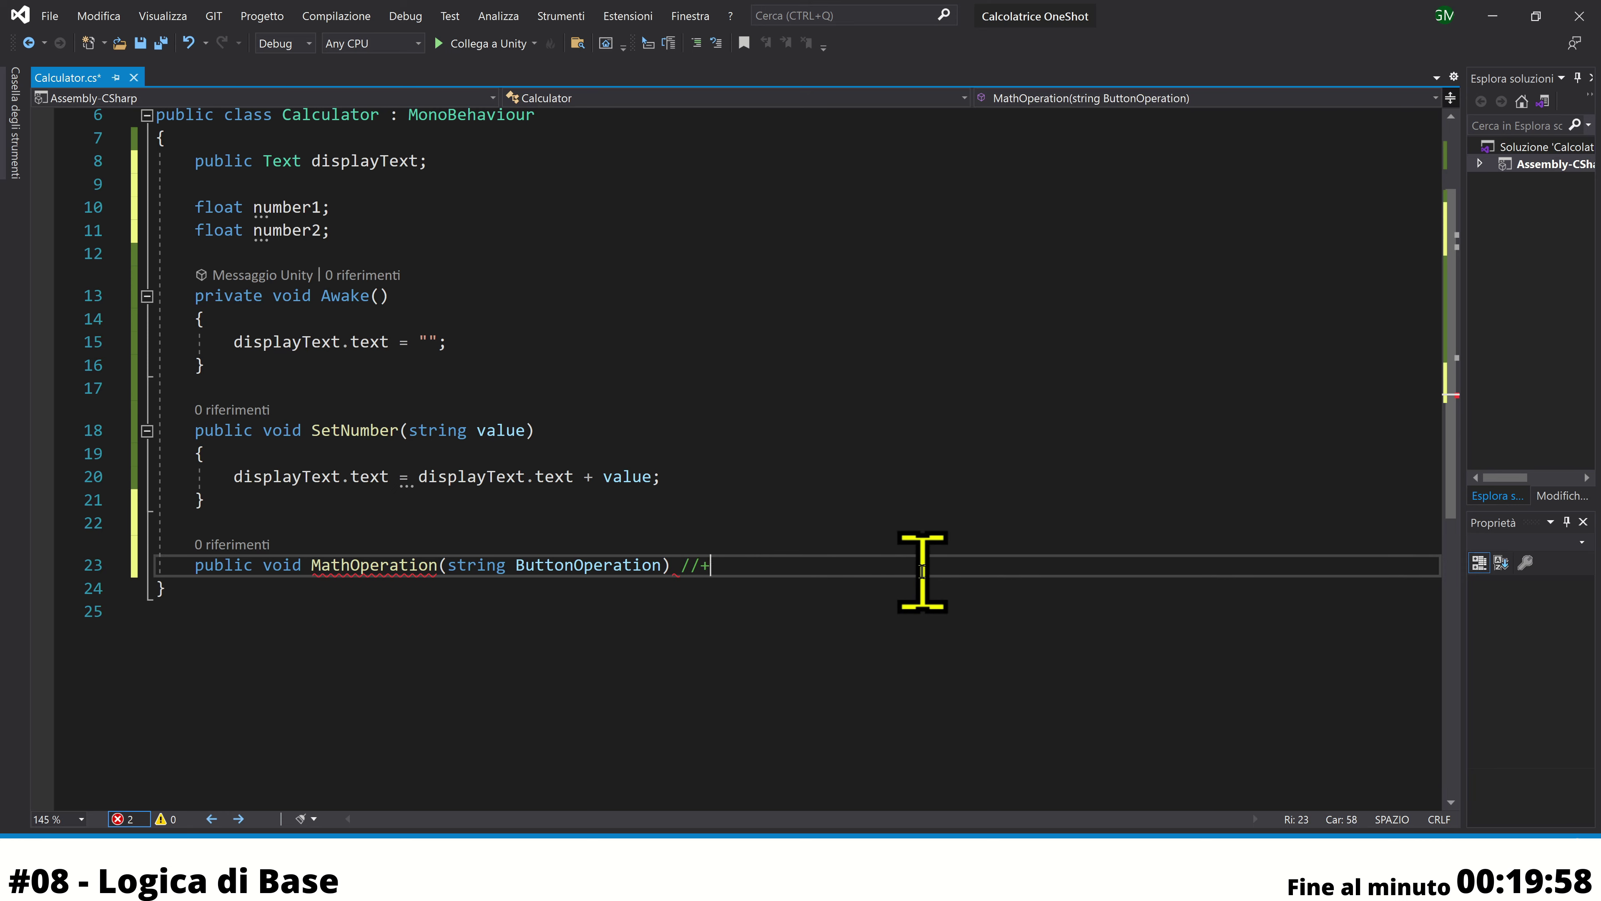
text( - / *)
text({)
key(Return)
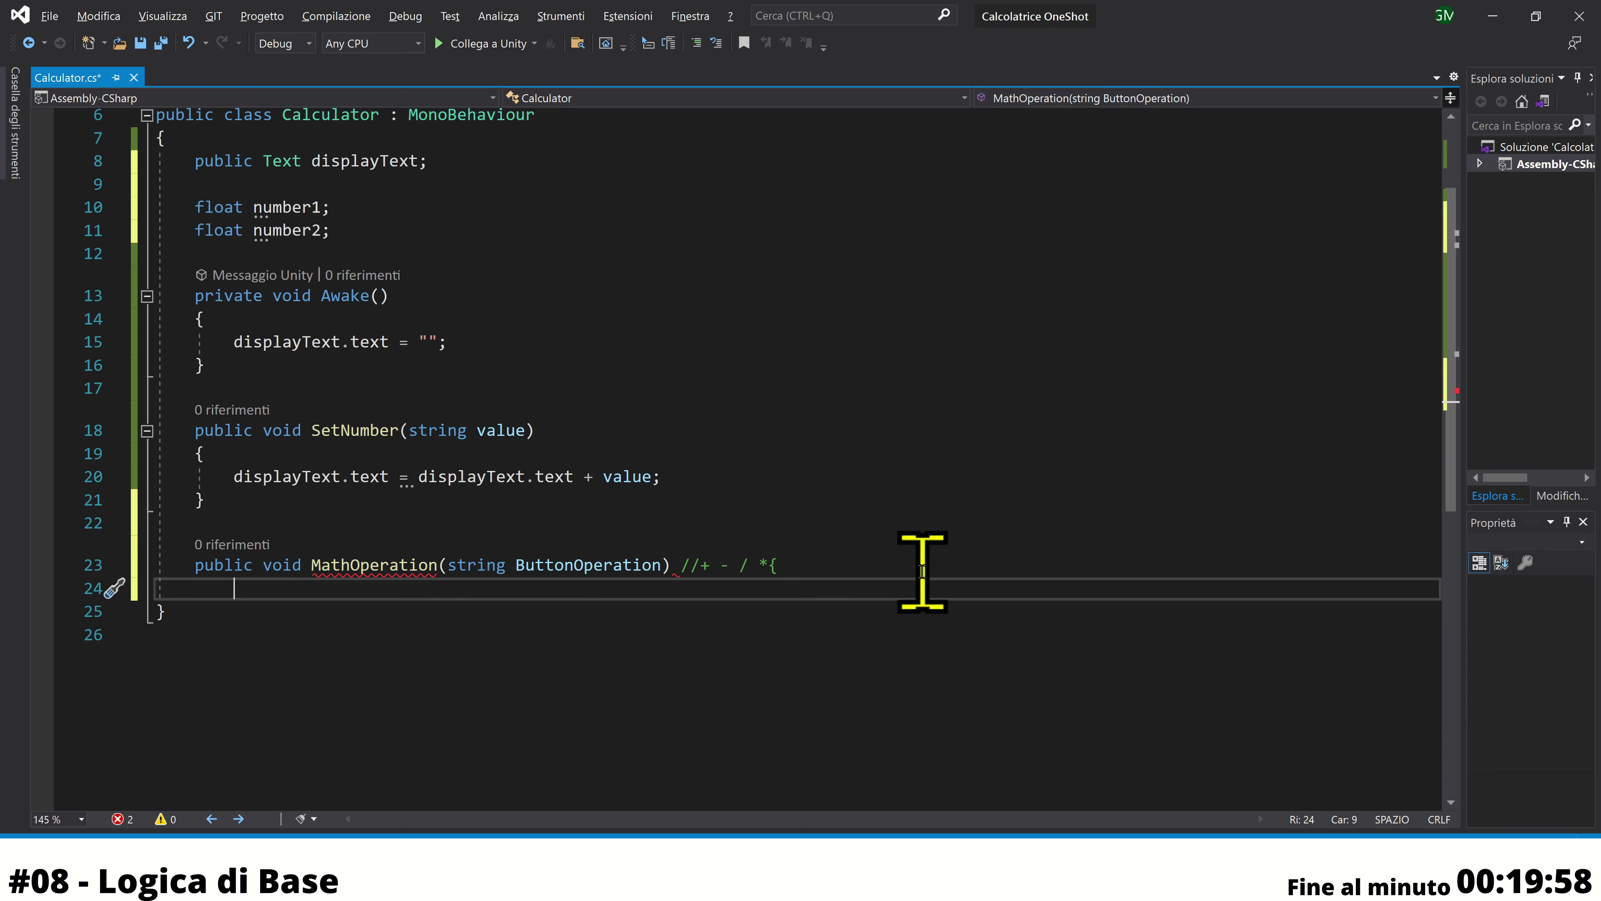
key(BackSpace)
key(BackSpace)
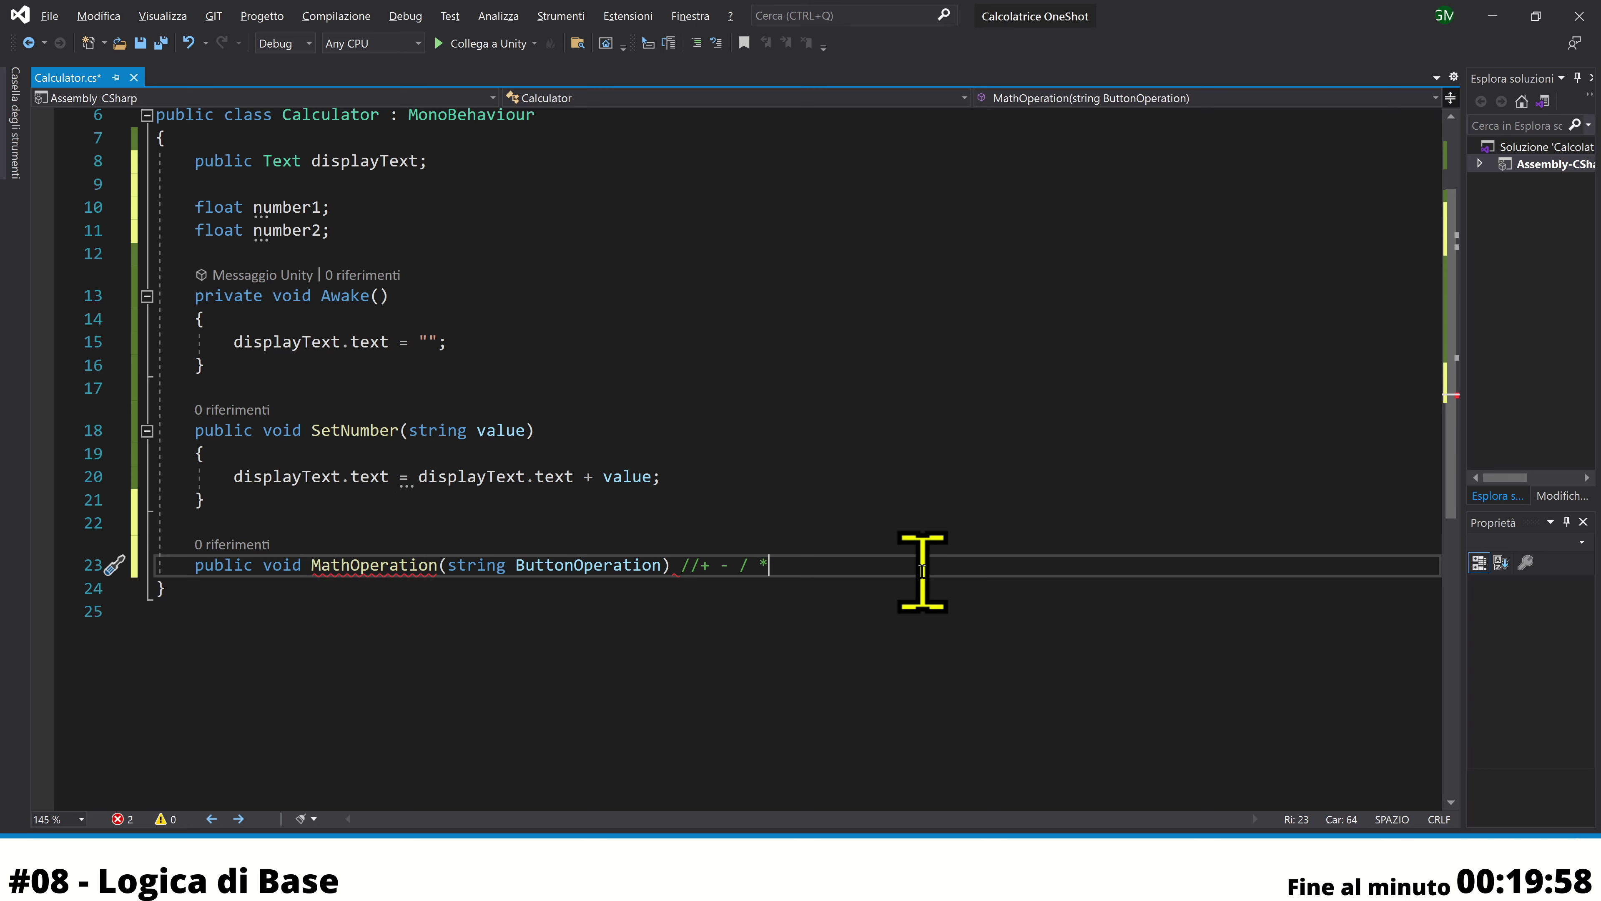
key(BackSpace)
key(BackSpace)
text(*)
key(Return)
text({)
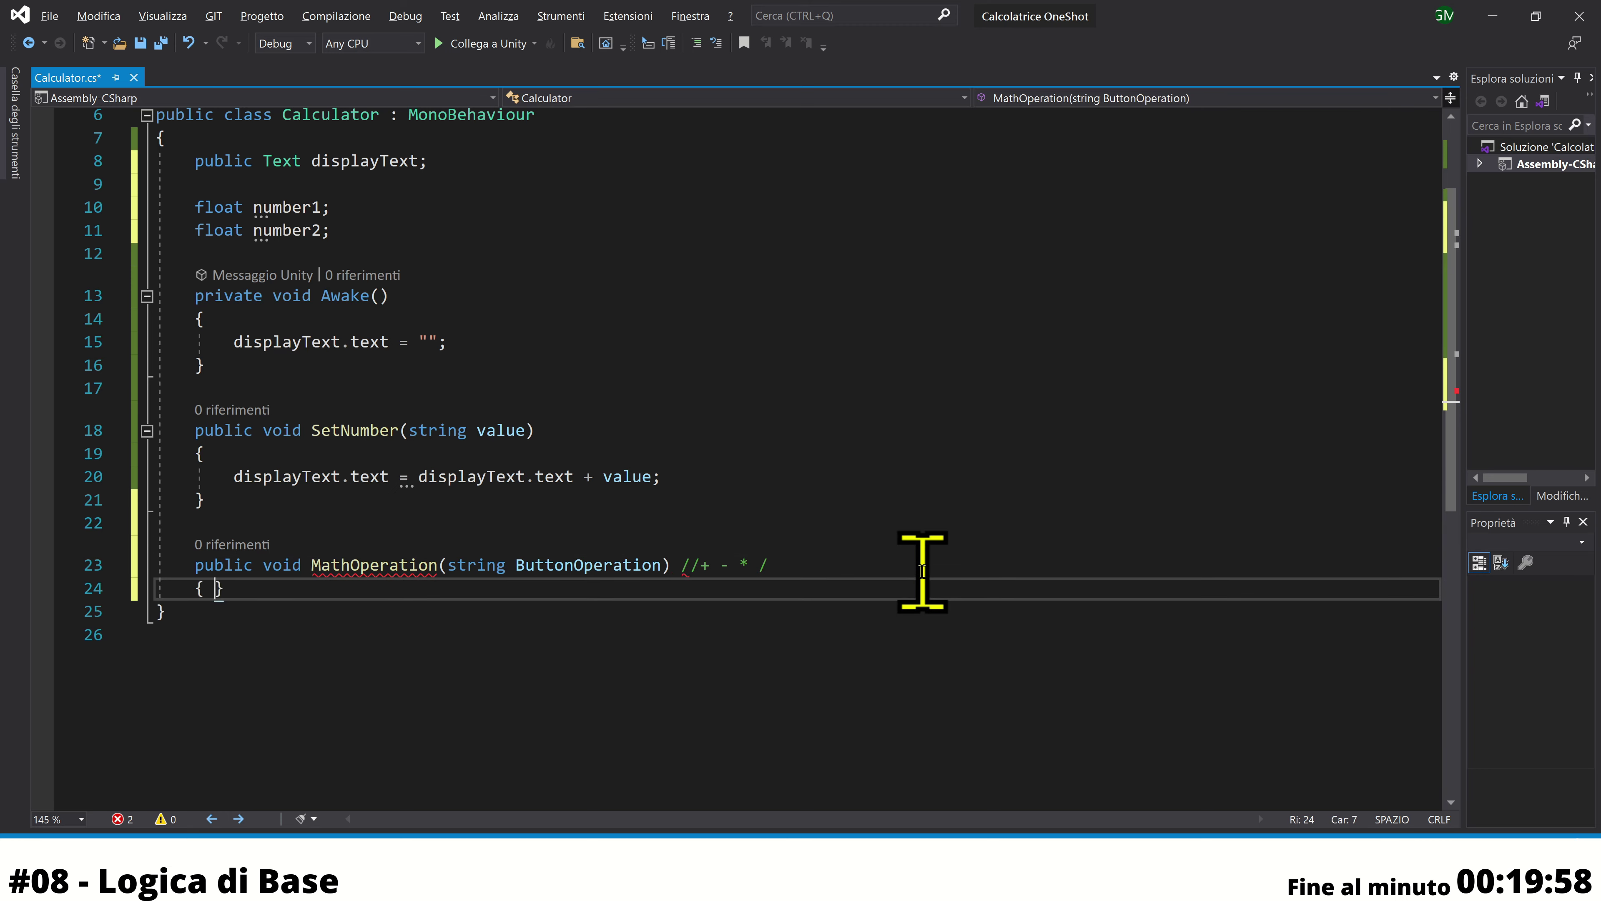
key(Return)
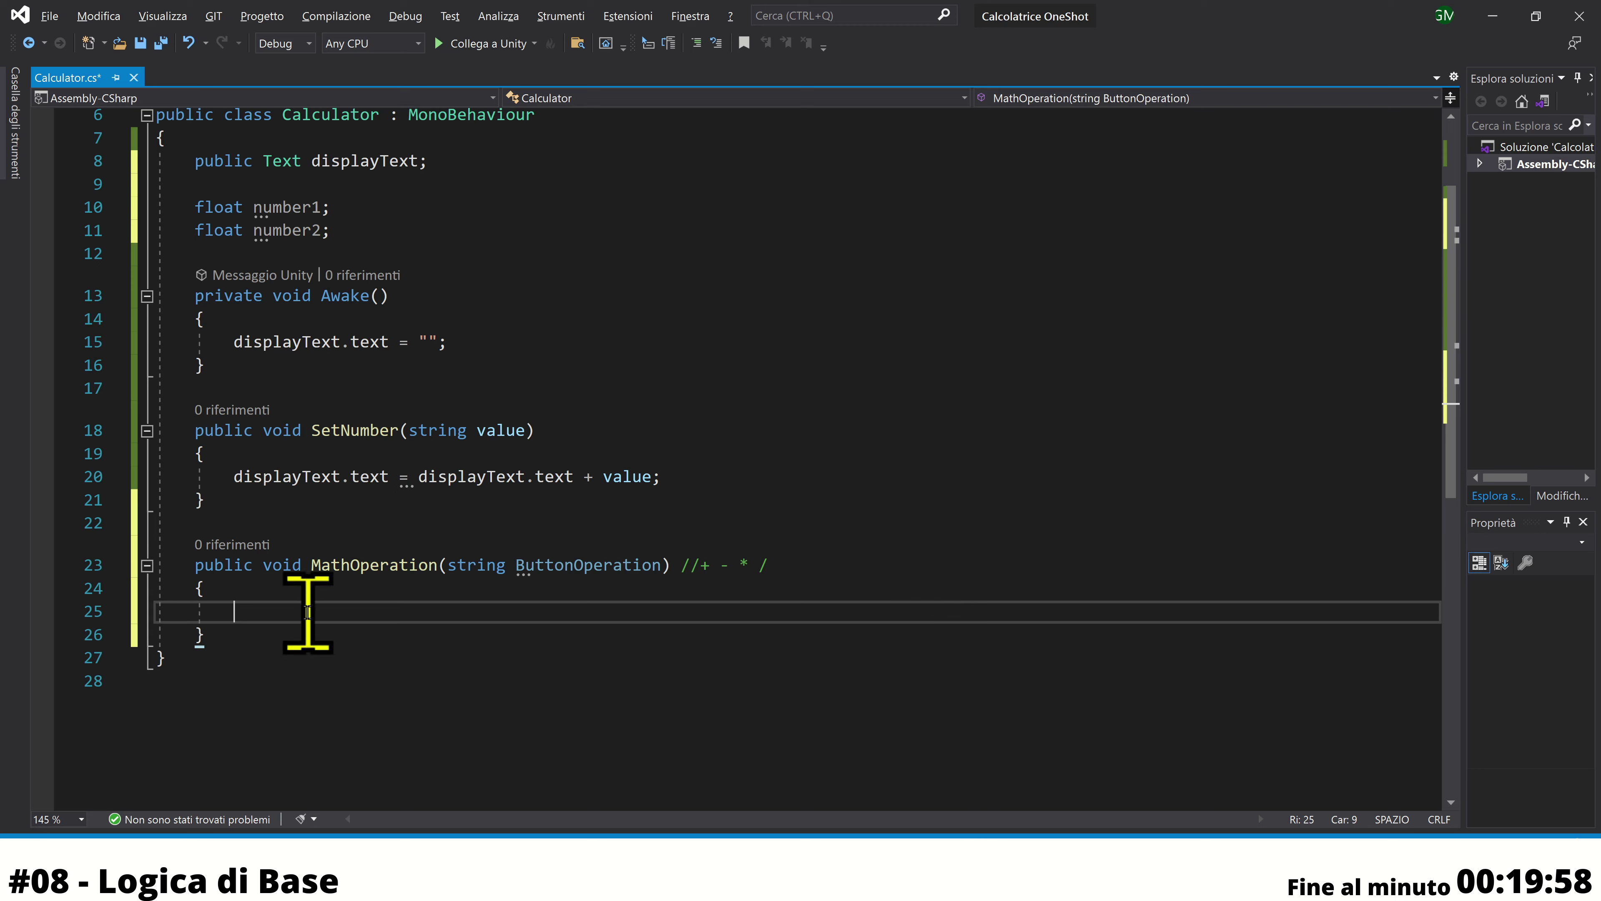
Highlight the Awake line, SetNumber and MathOperation code to review them, then enter the empty body
drag(234, 343, 523, 344)
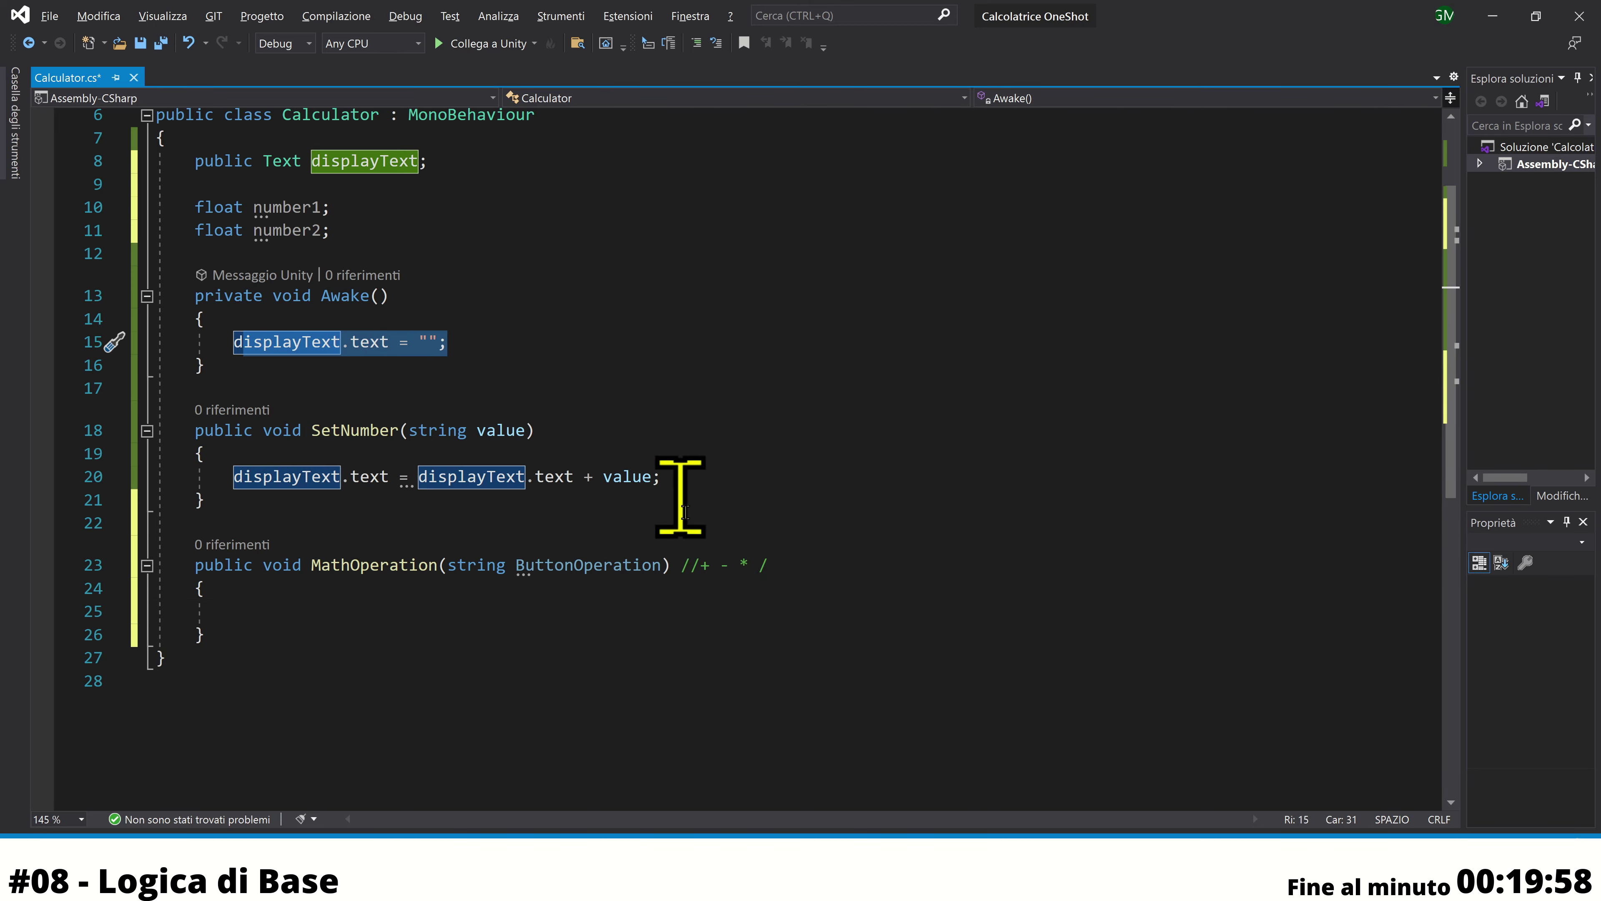
drag(235, 430, 715, 482)
drag(311, 565, 776, 564)
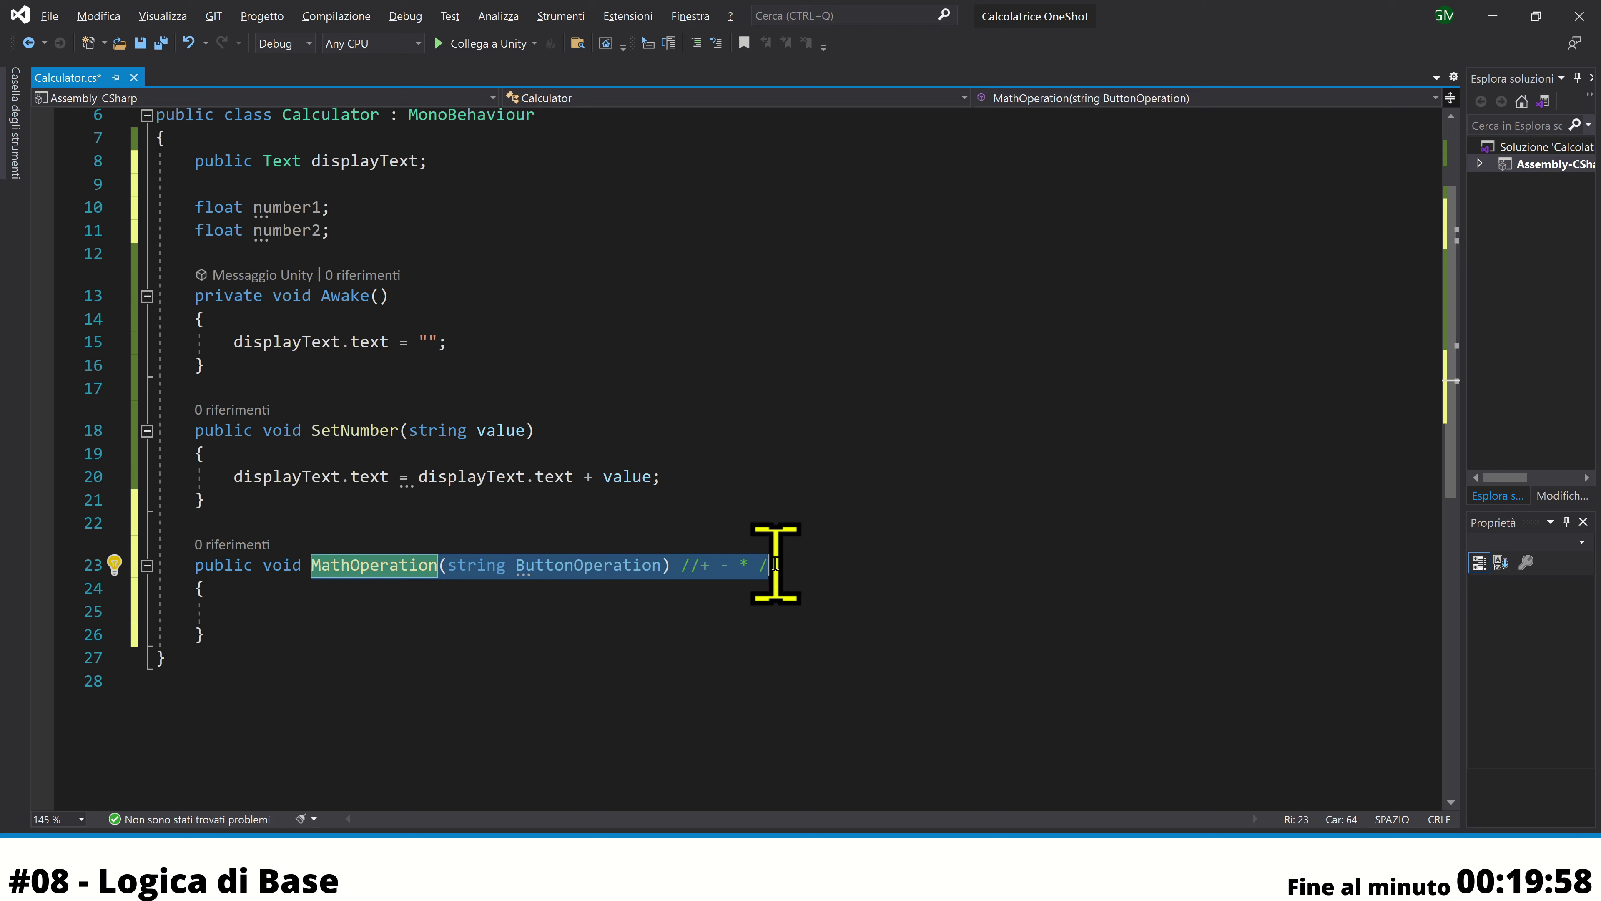
drag(264, 430, 590, 502)
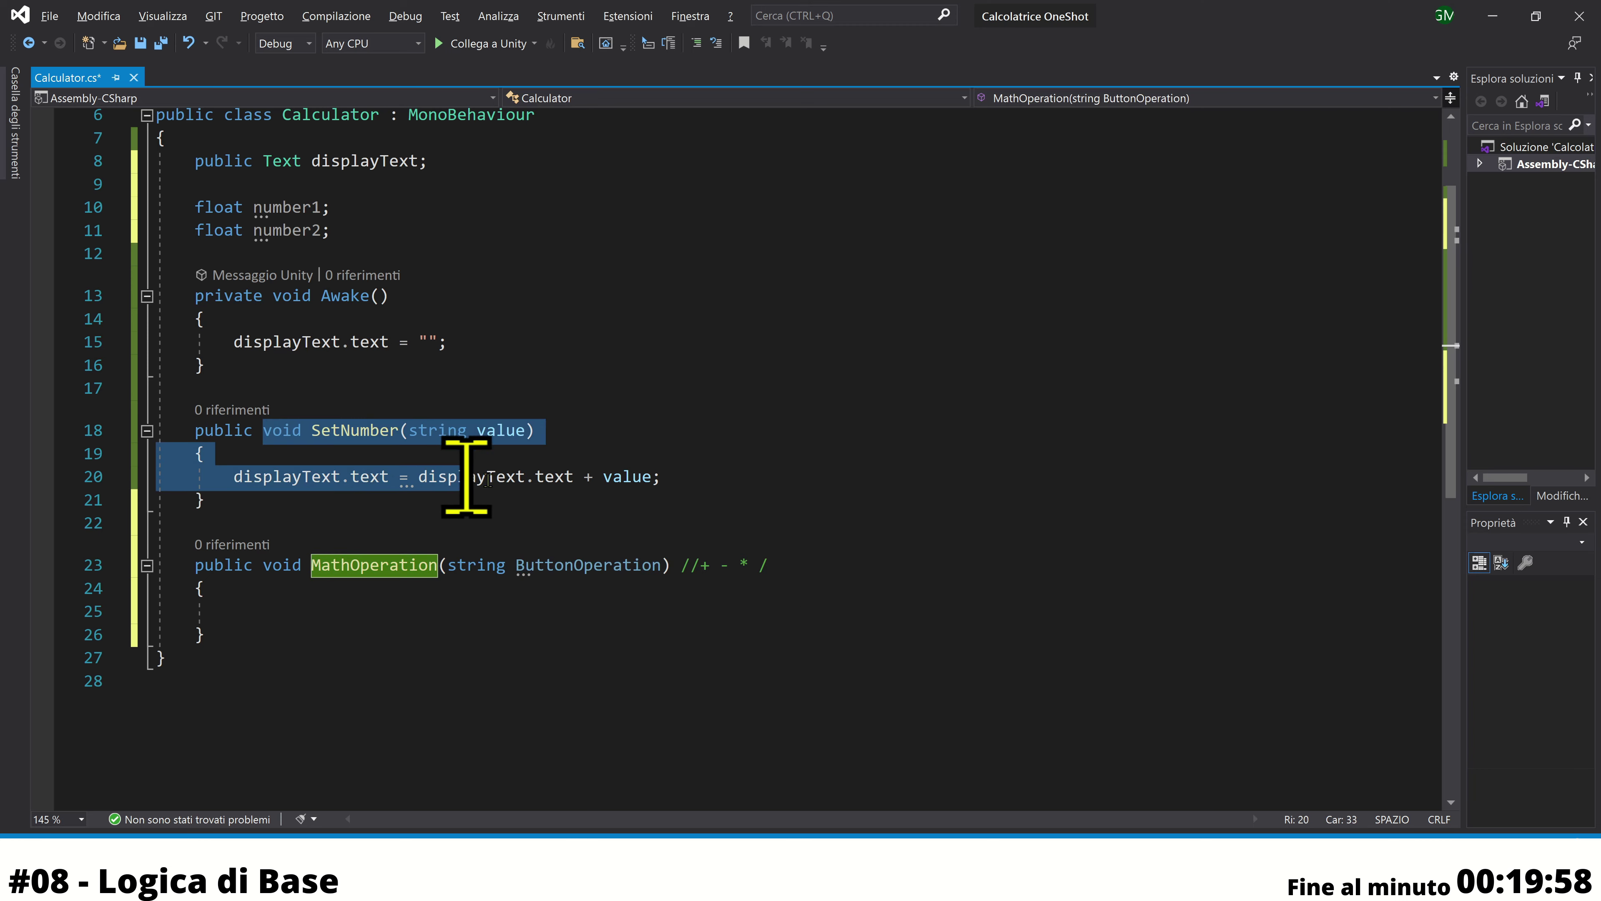
click(341, 615)
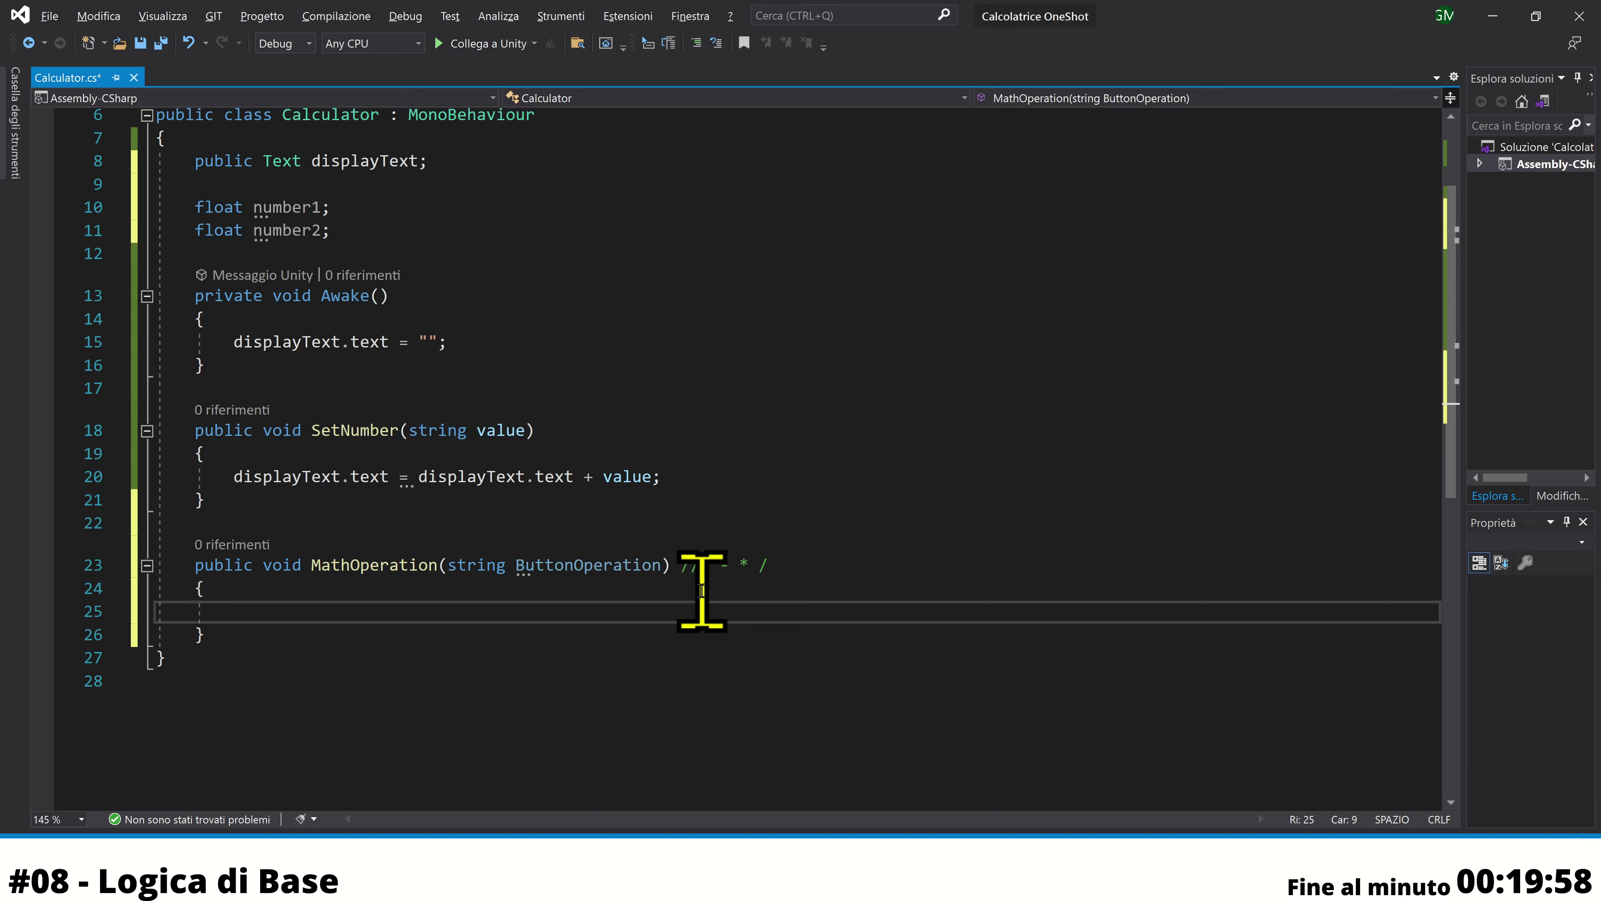
Write an if(number1 == 0) block assigning displayText.text to number1
text(if()
text(number1)
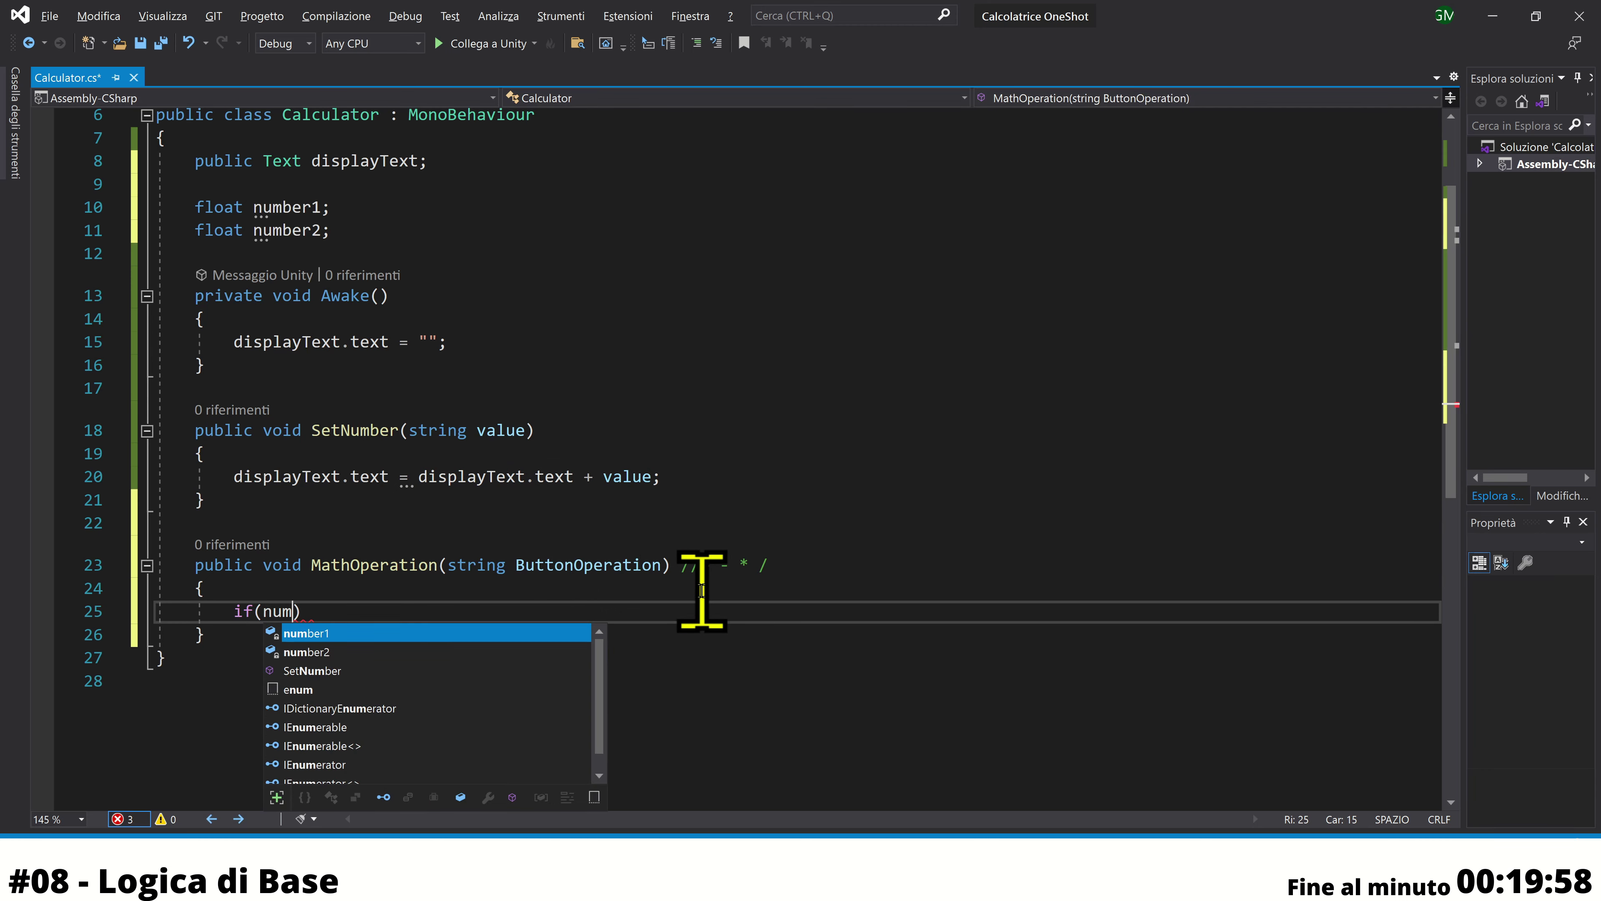
text( == 0)
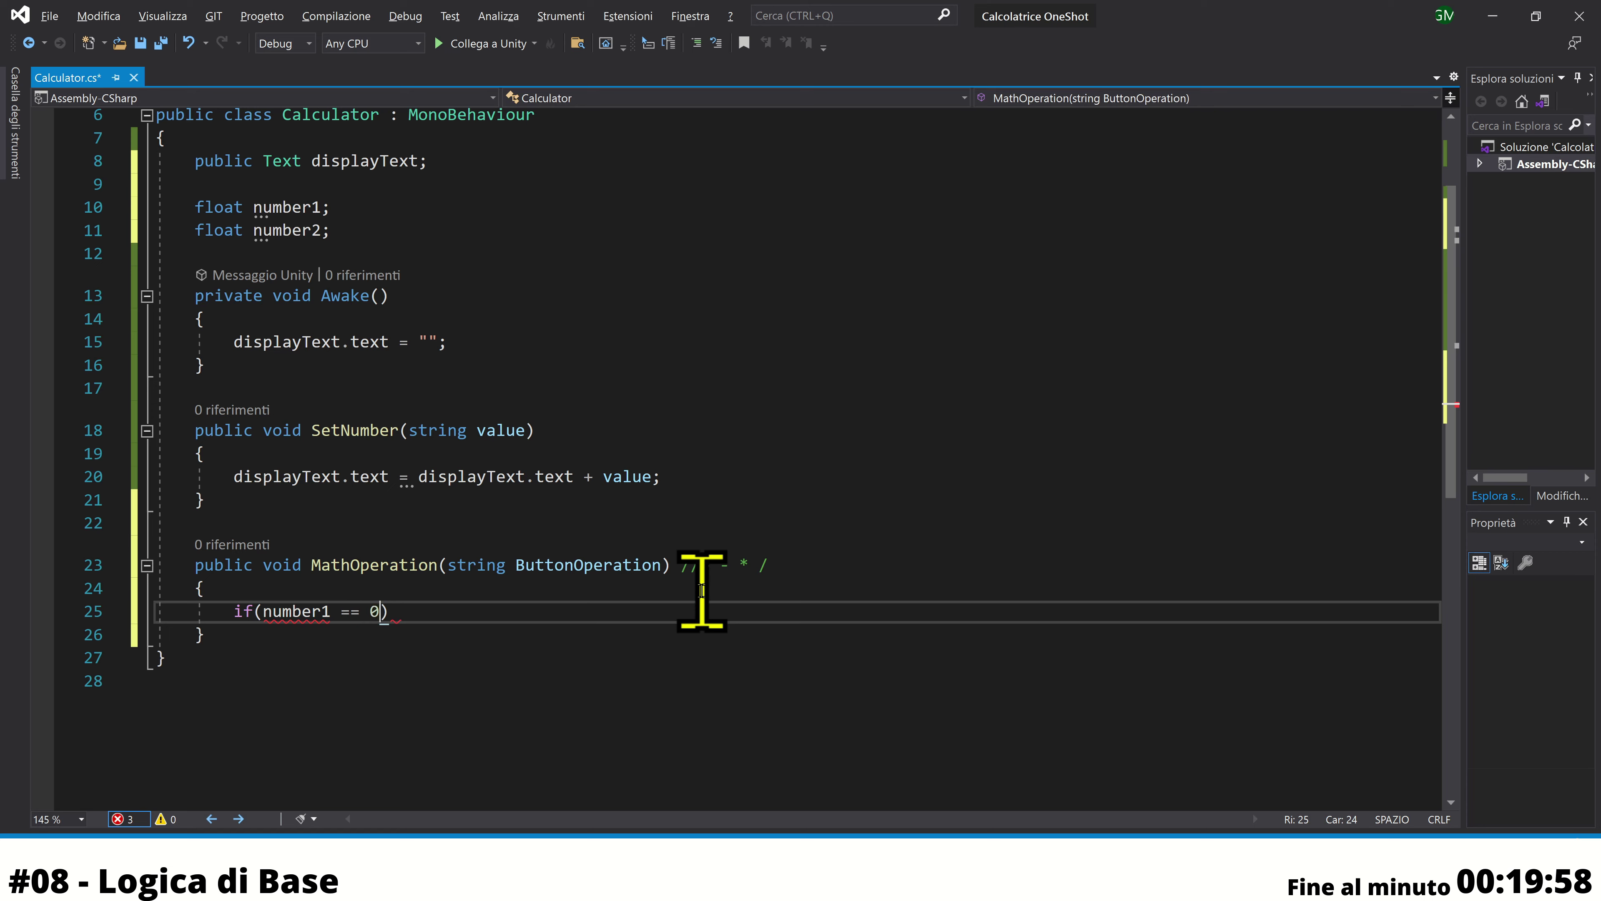
key(Right)
text({)
key(Return)
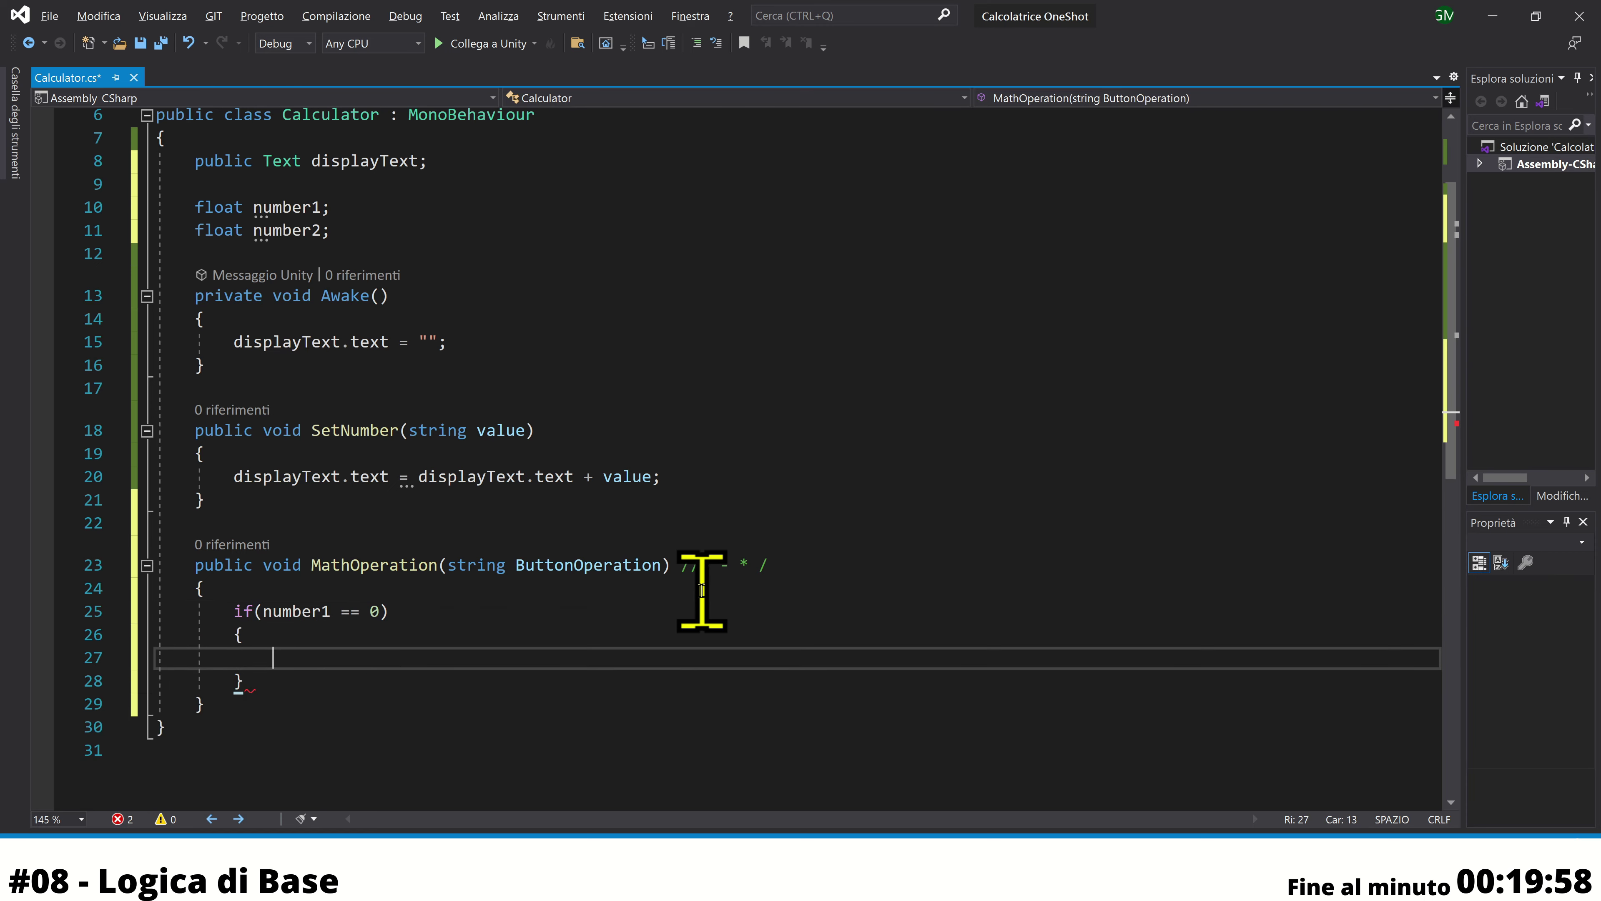
scroll(821, 639, down, 1)
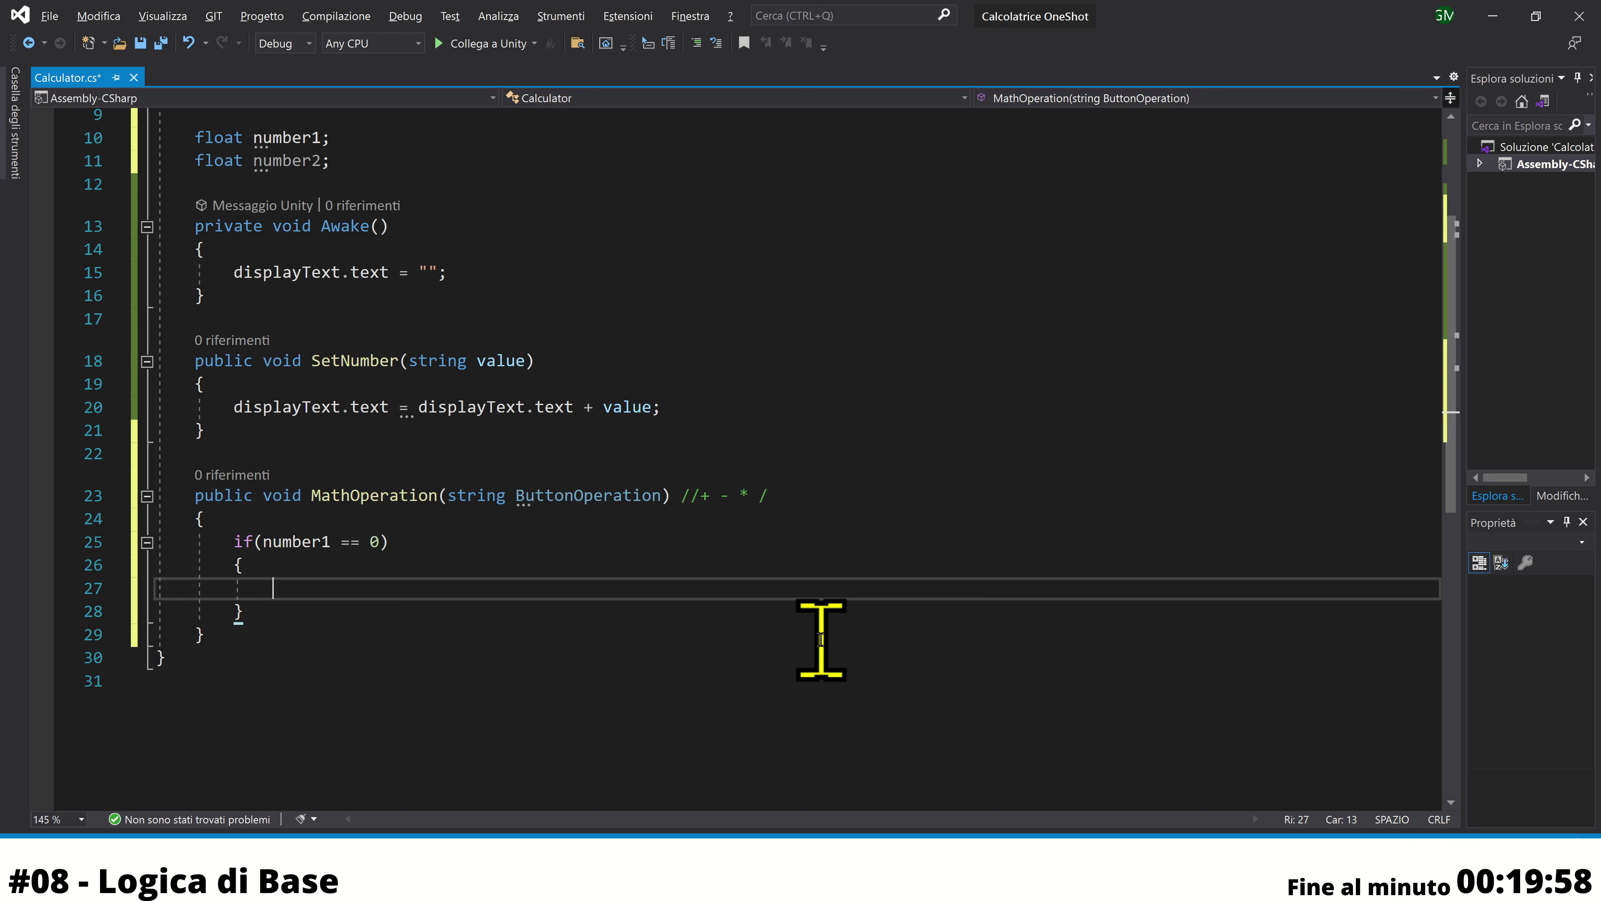
text(nu)
key(Tab)
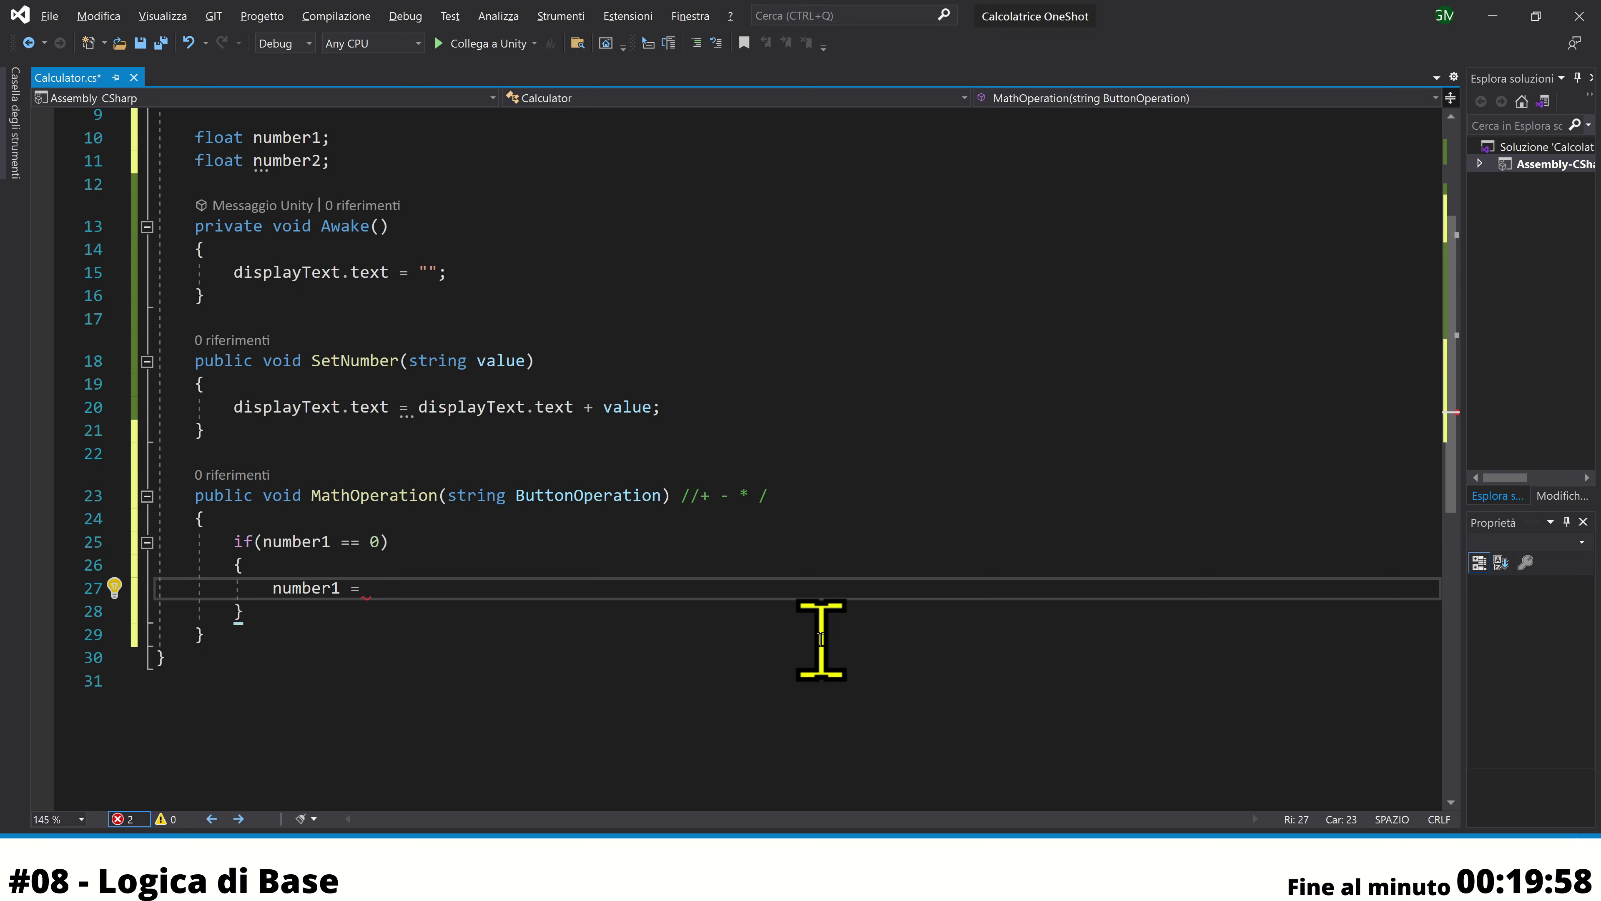
text(dis)
key(Tab)
text(.)
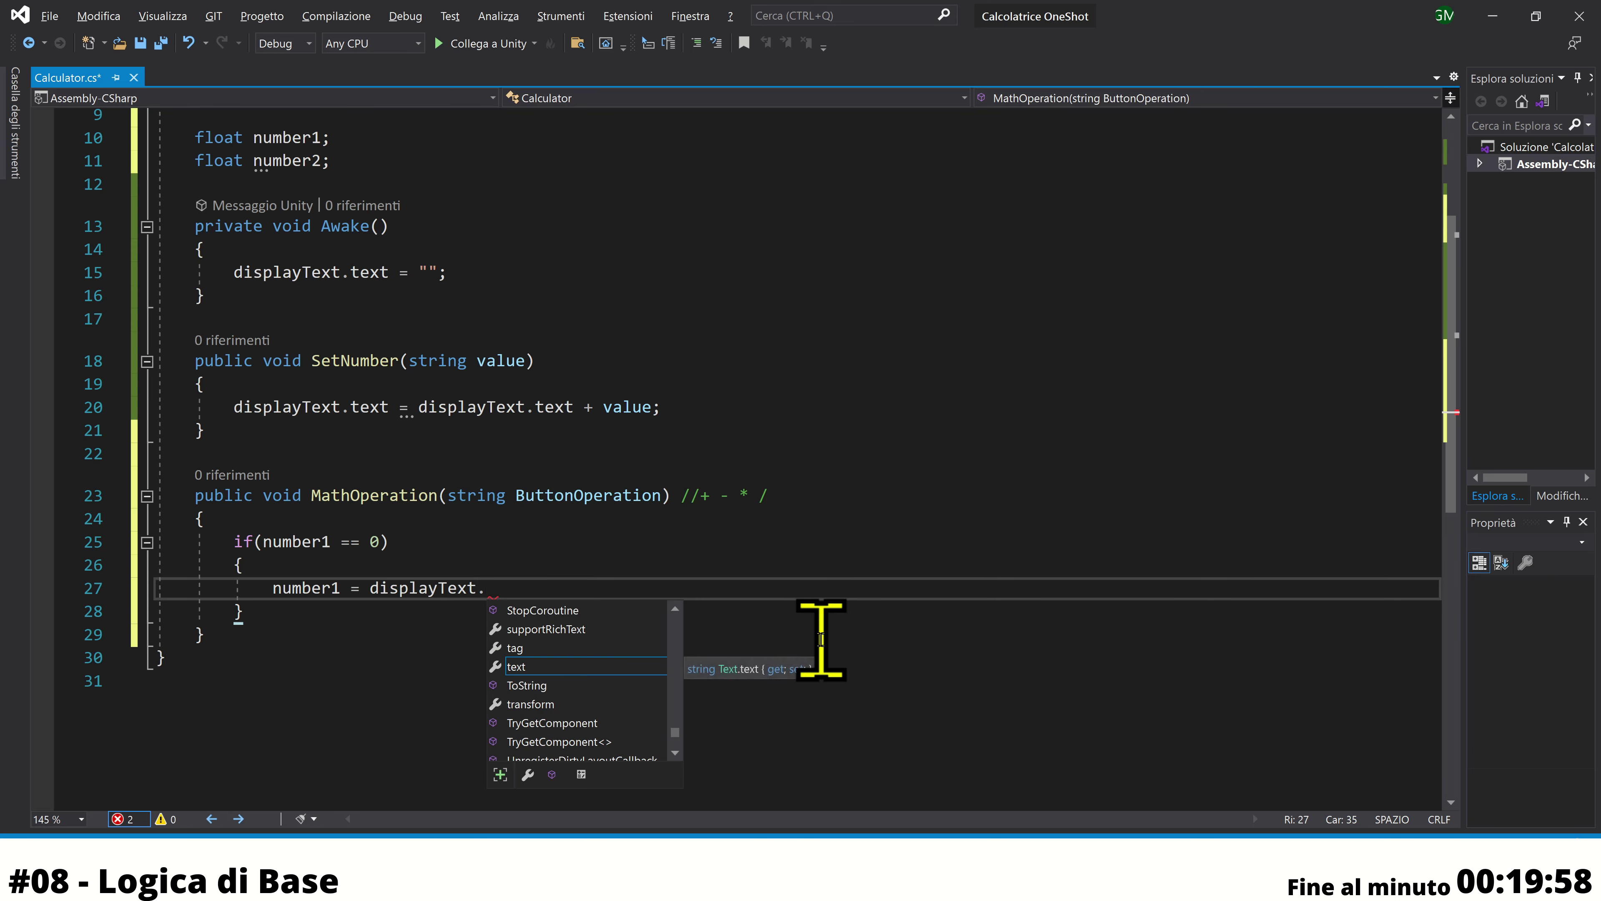
key(Tab)
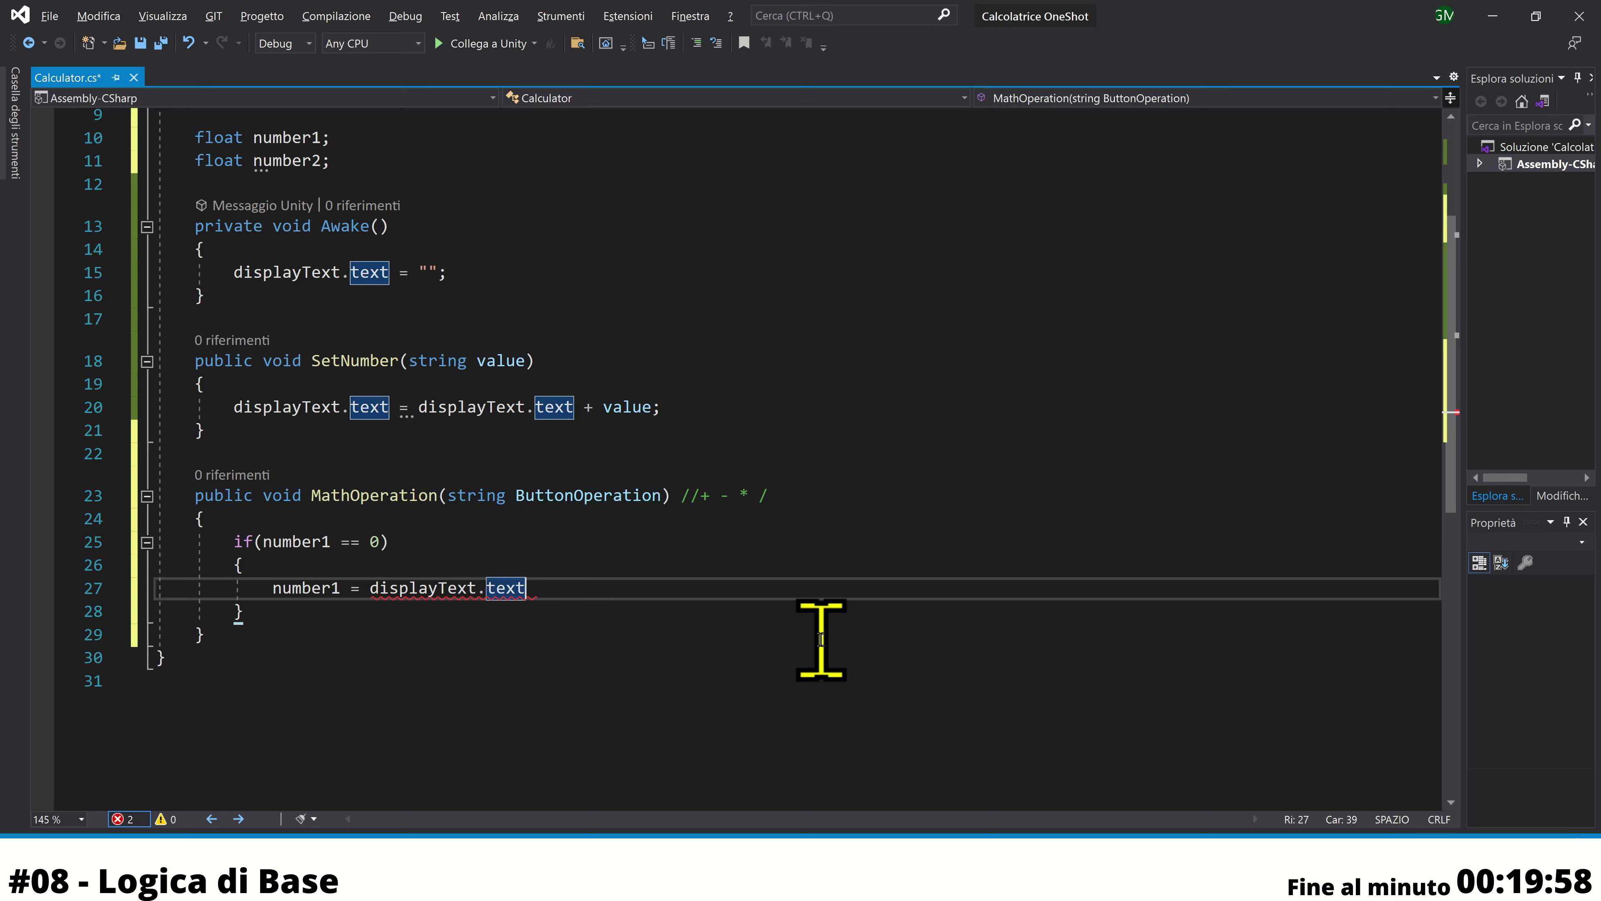
text(;)
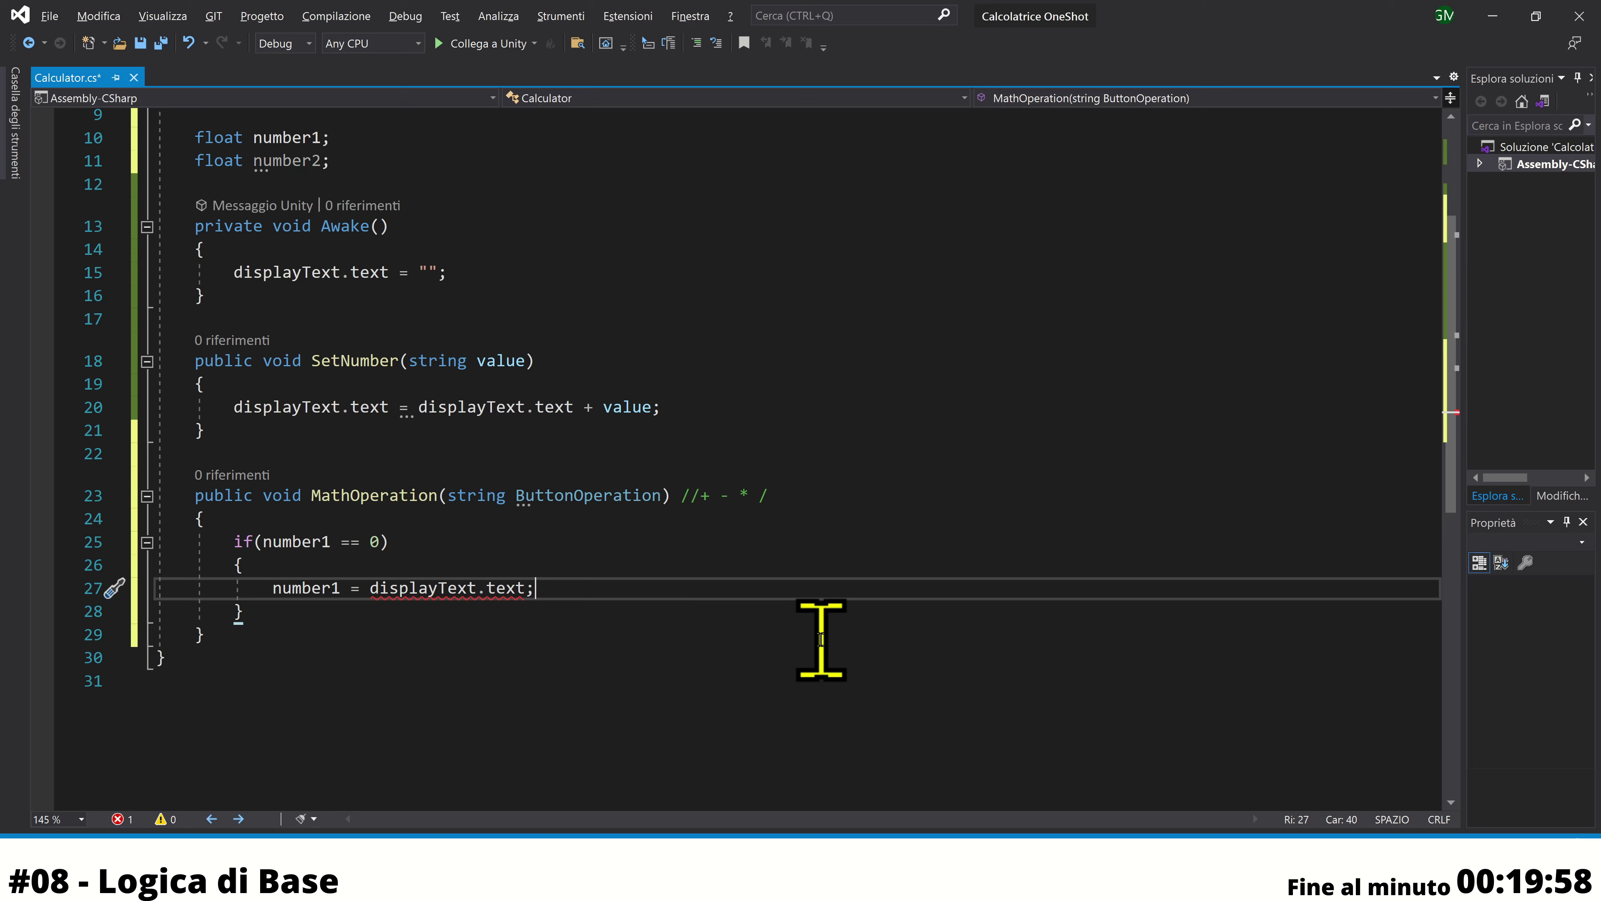
Wrap displayText.text in float.Parse() so number1 gets the parsed display value
click(379, 587)
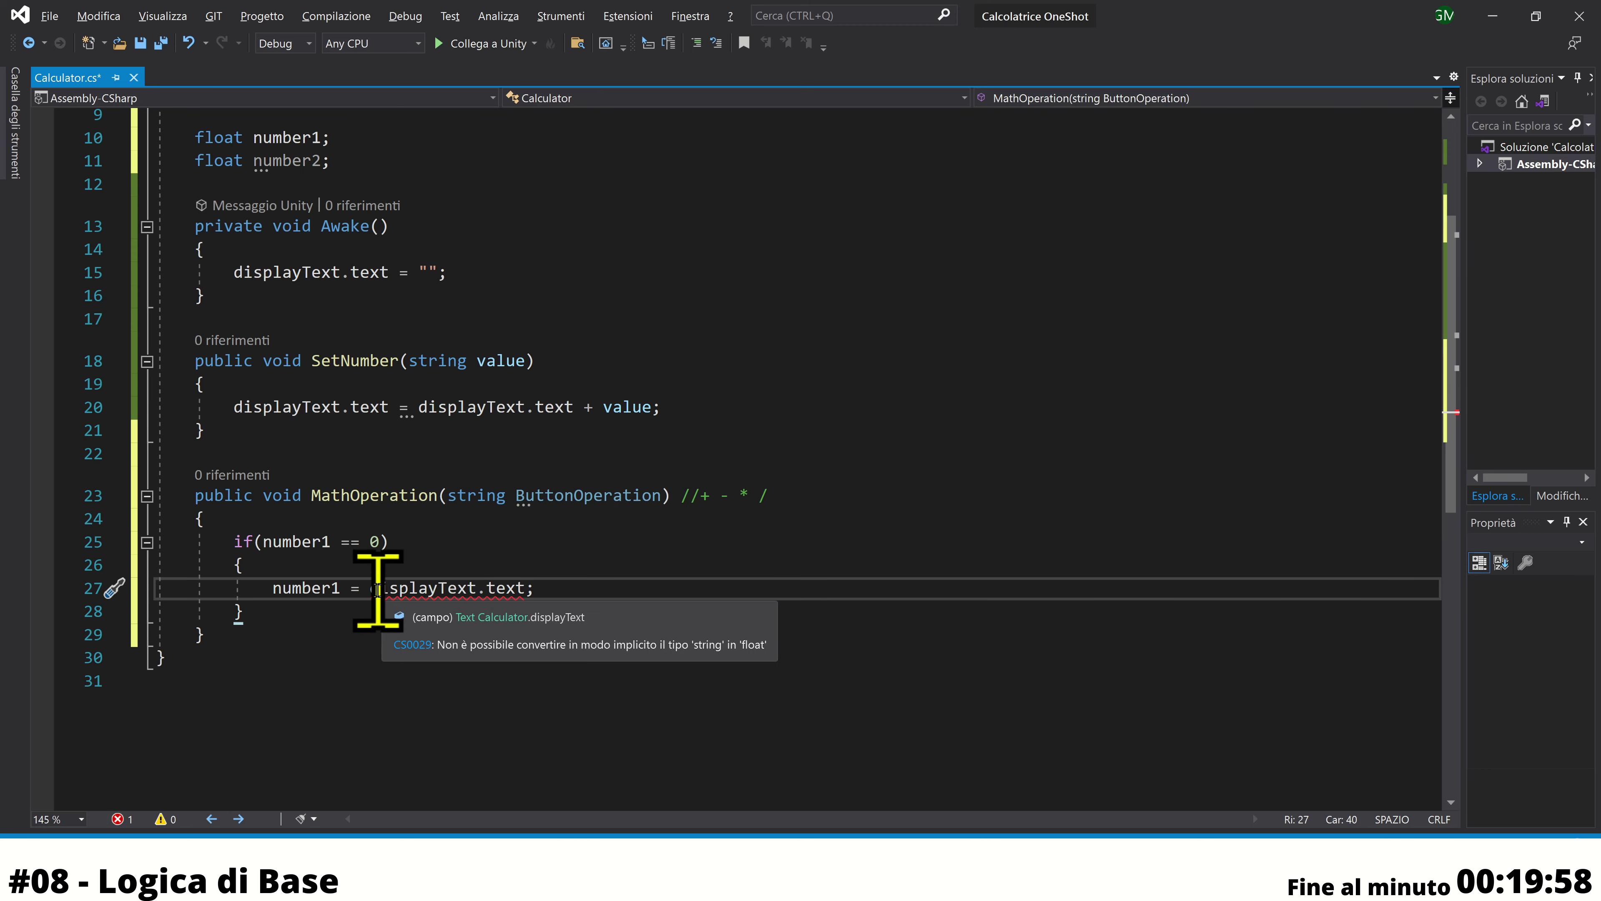
text(float)
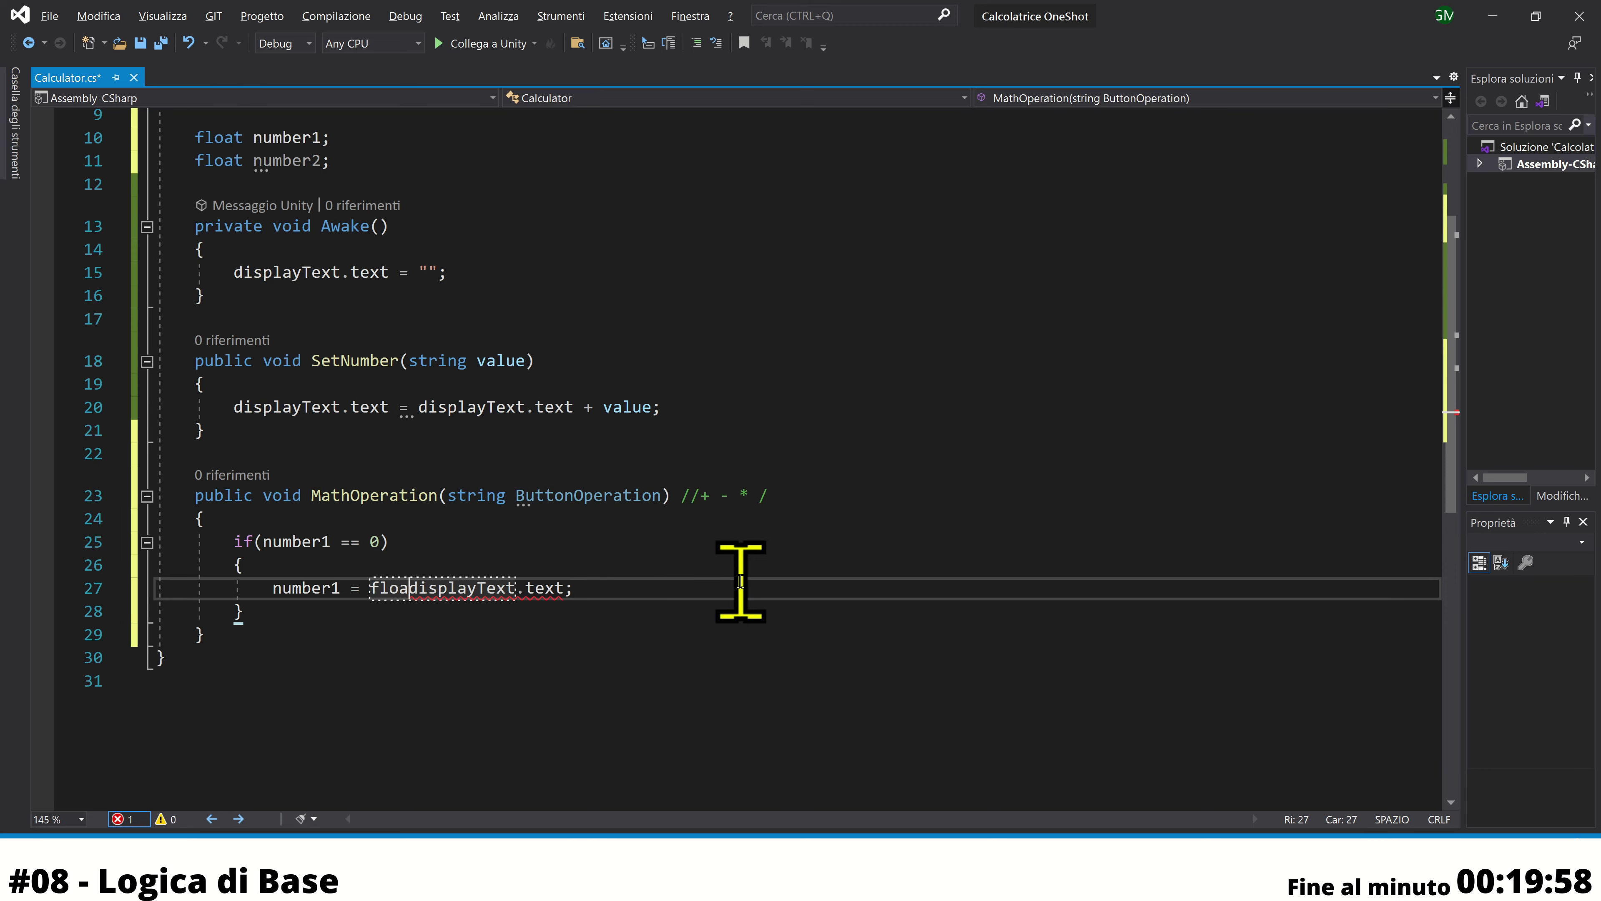
text(.Par)
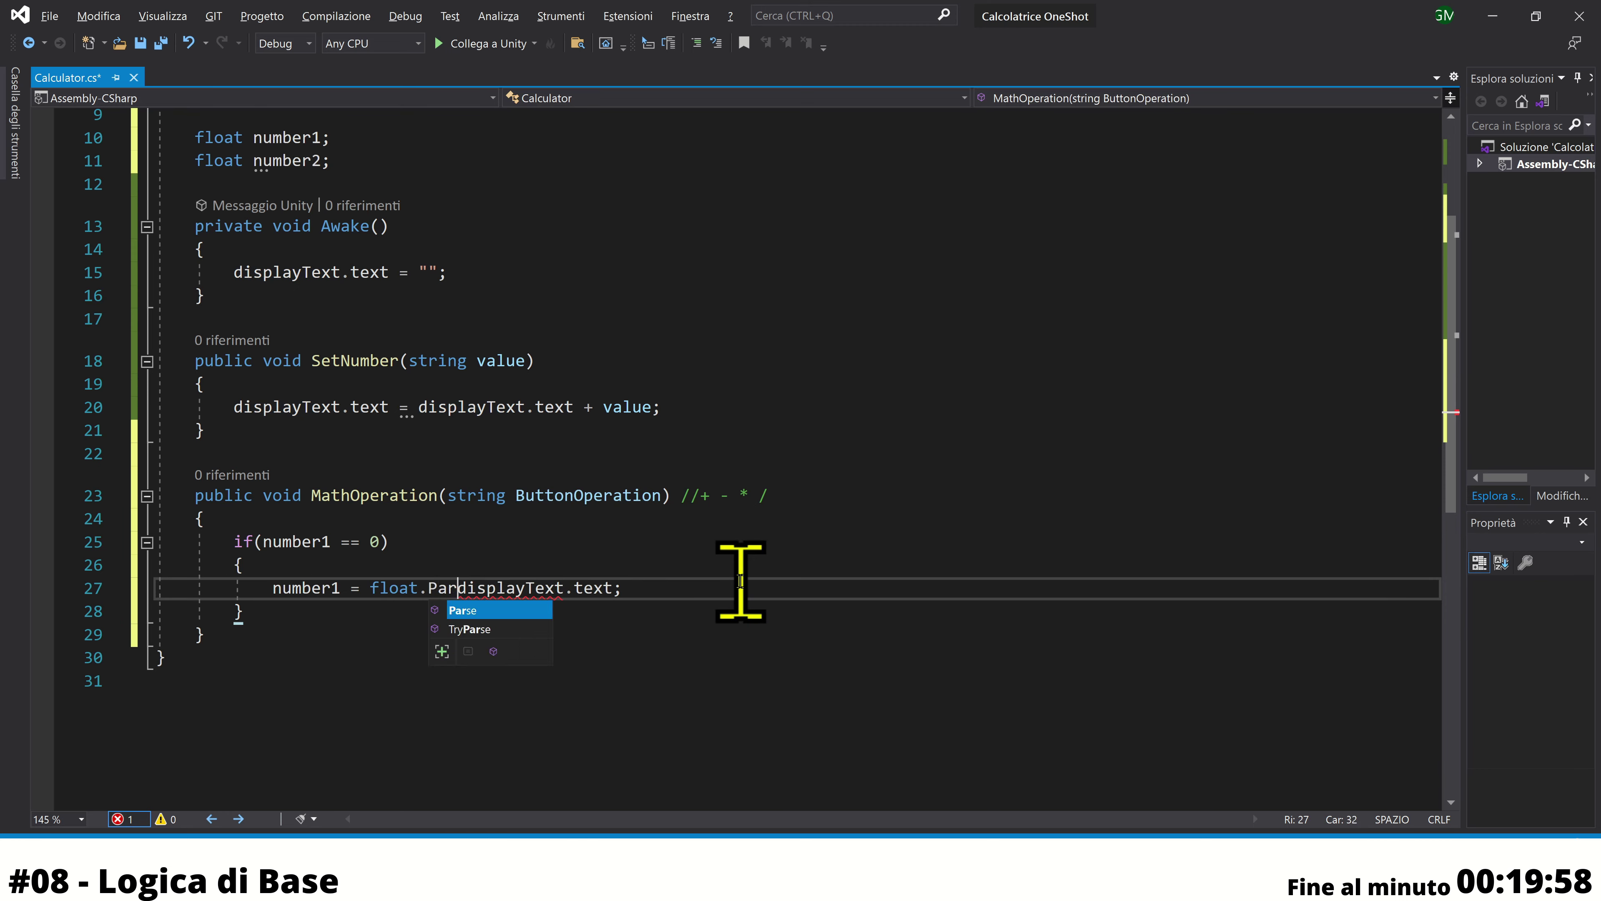
text(se()
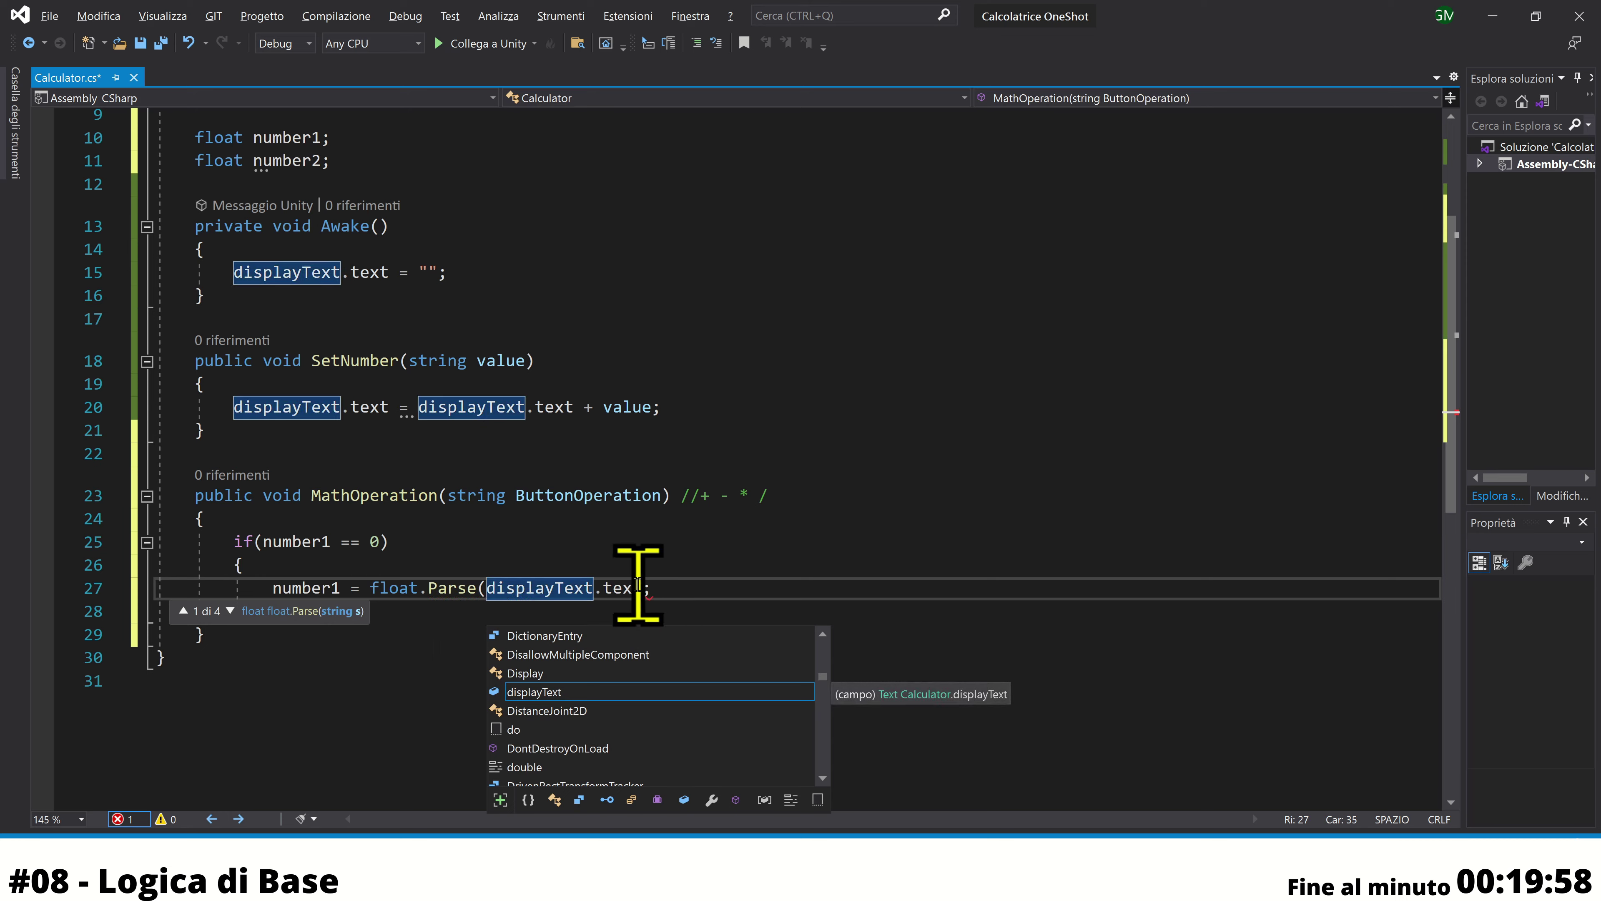
key(ctrl+Right)
key(ctrl+Right)
key(ctrl+Right)
text())
key(End)
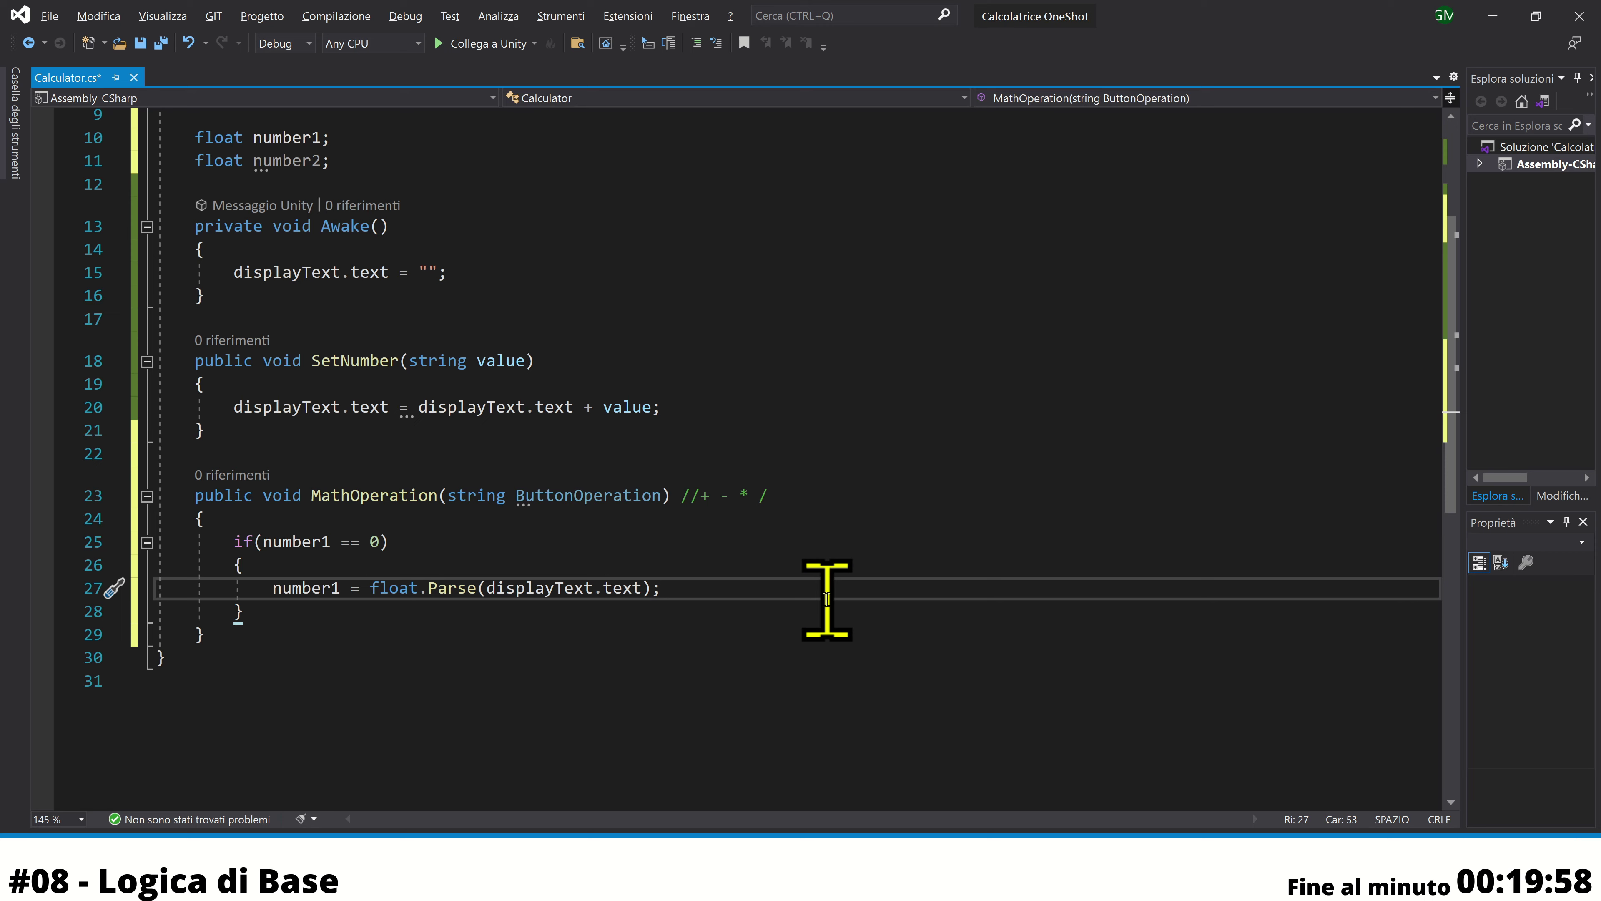
key(Down)
Add an else branch that sets number2 = float.Parse(displayText.text);
key(Return)
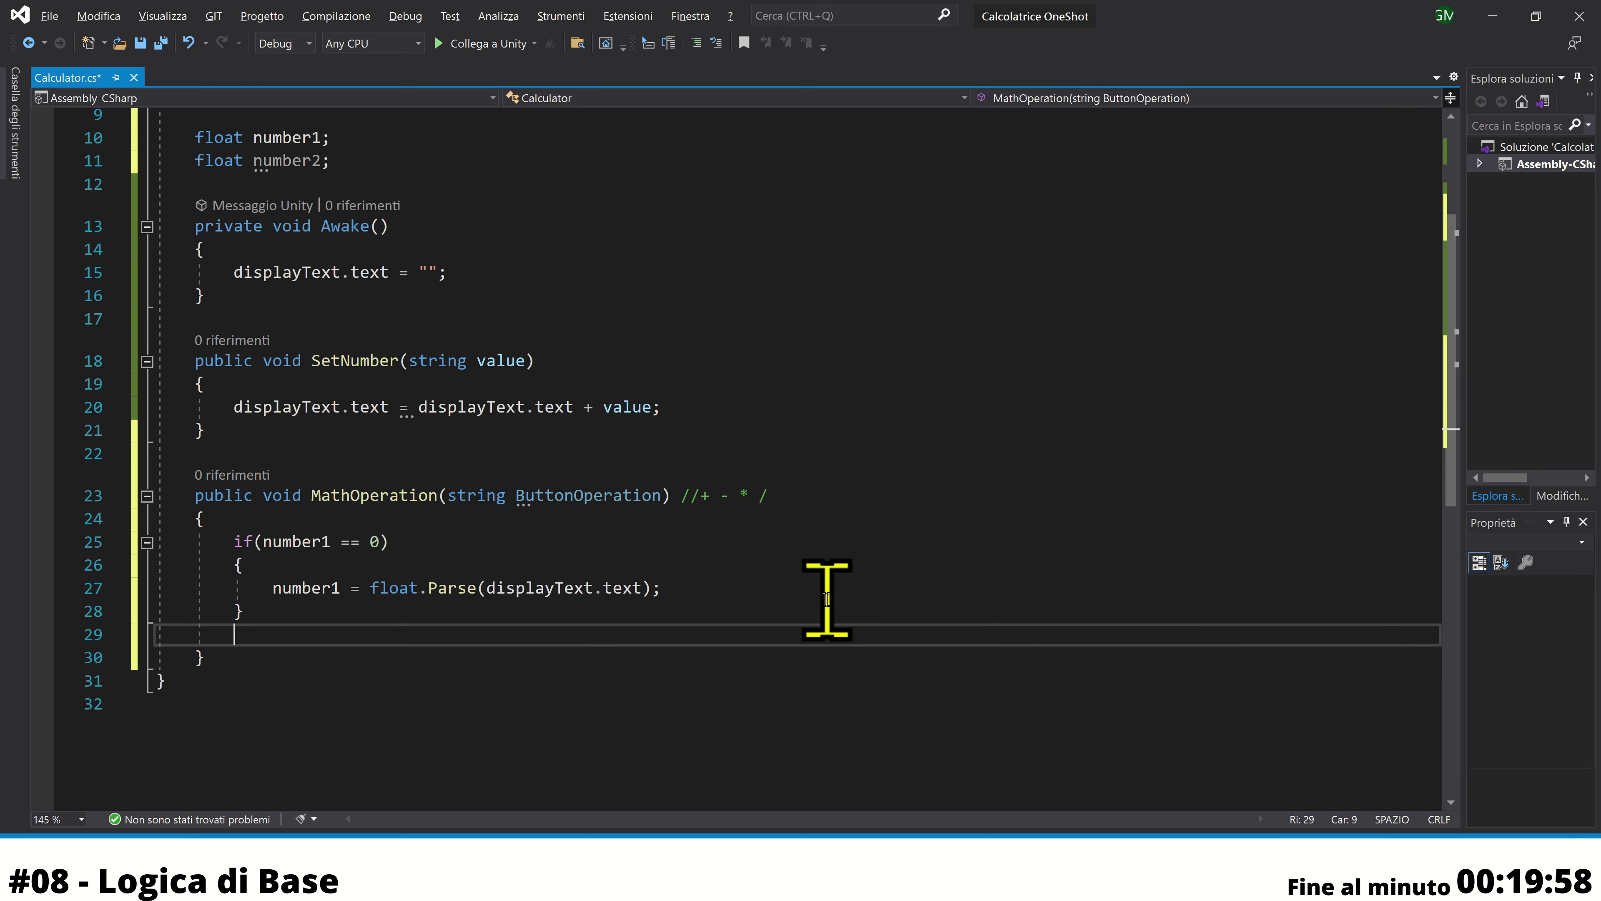
text(else)
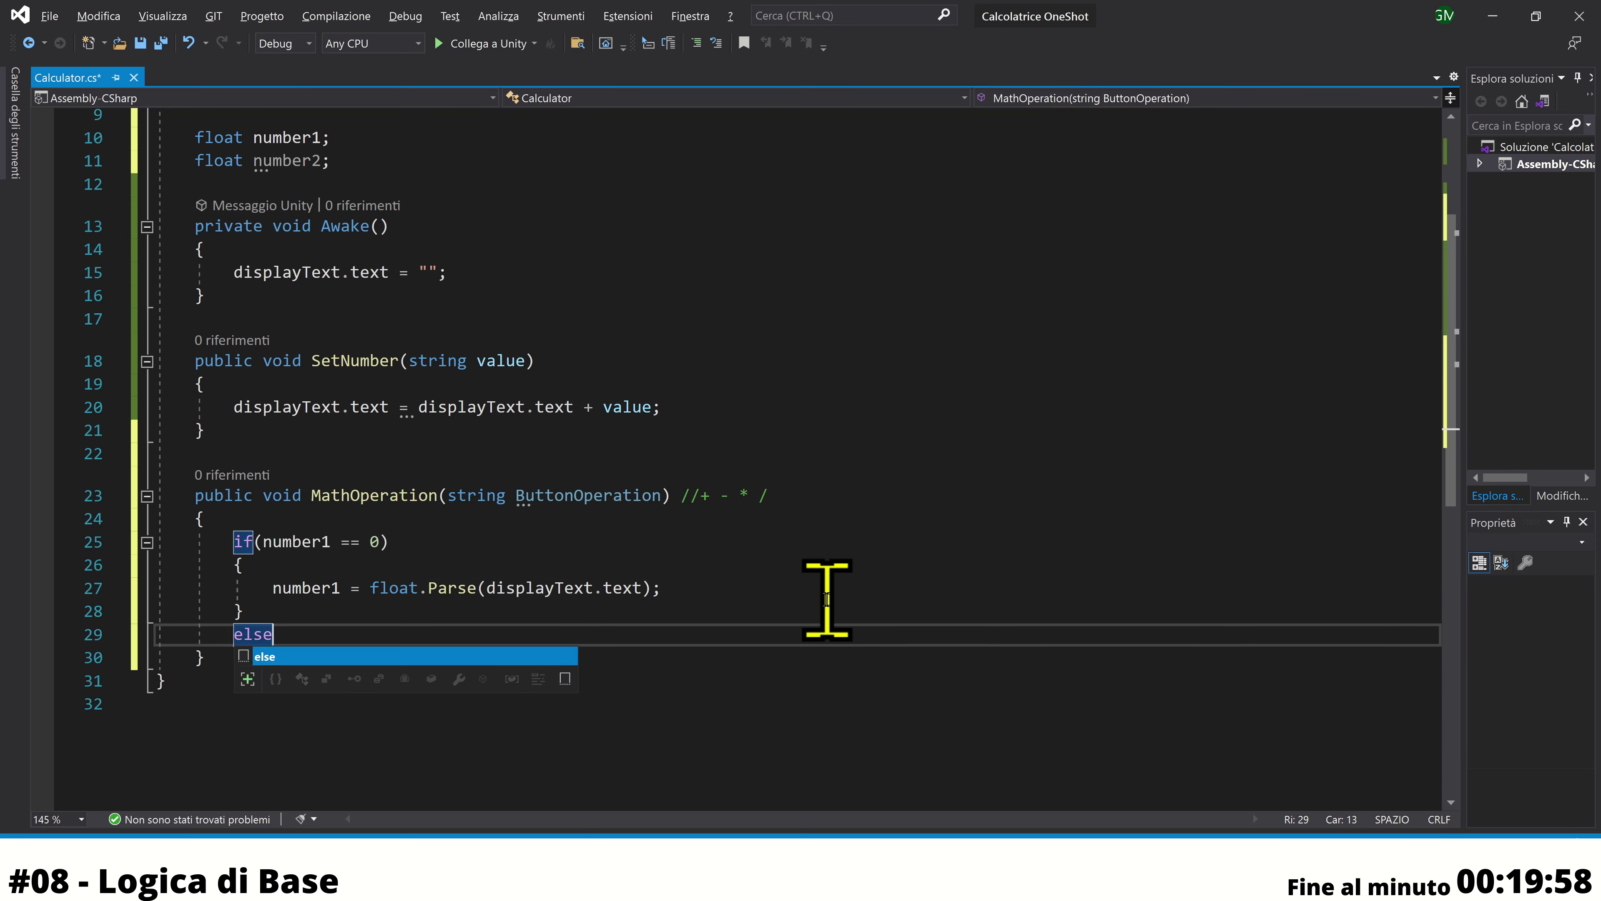
key(Escape)
text({)
key(Return)
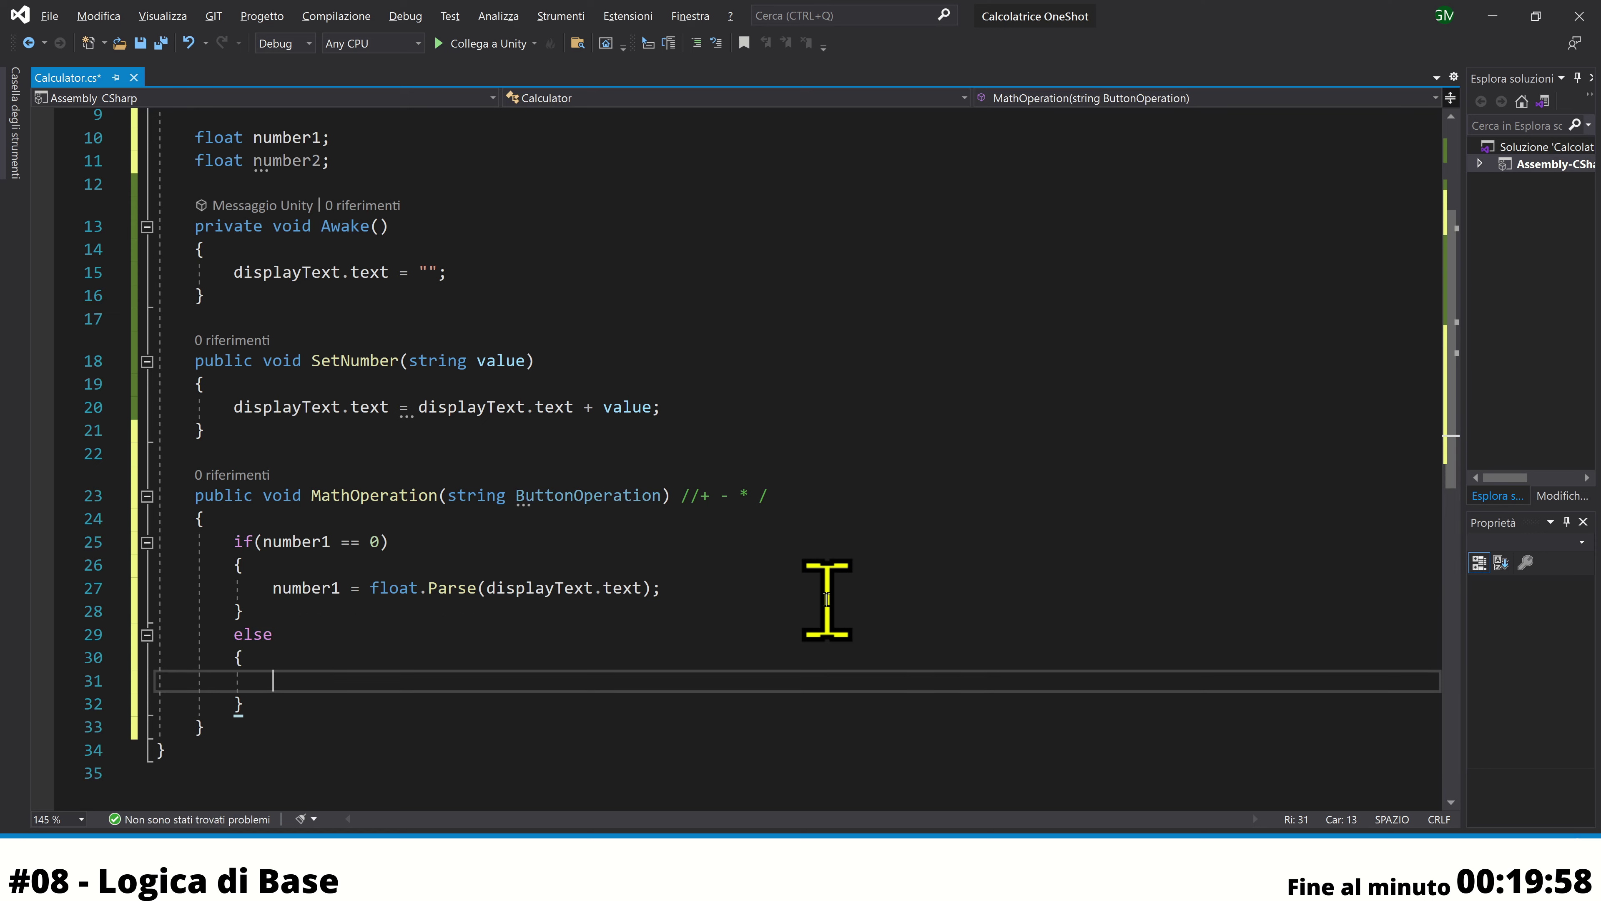
text(nu)
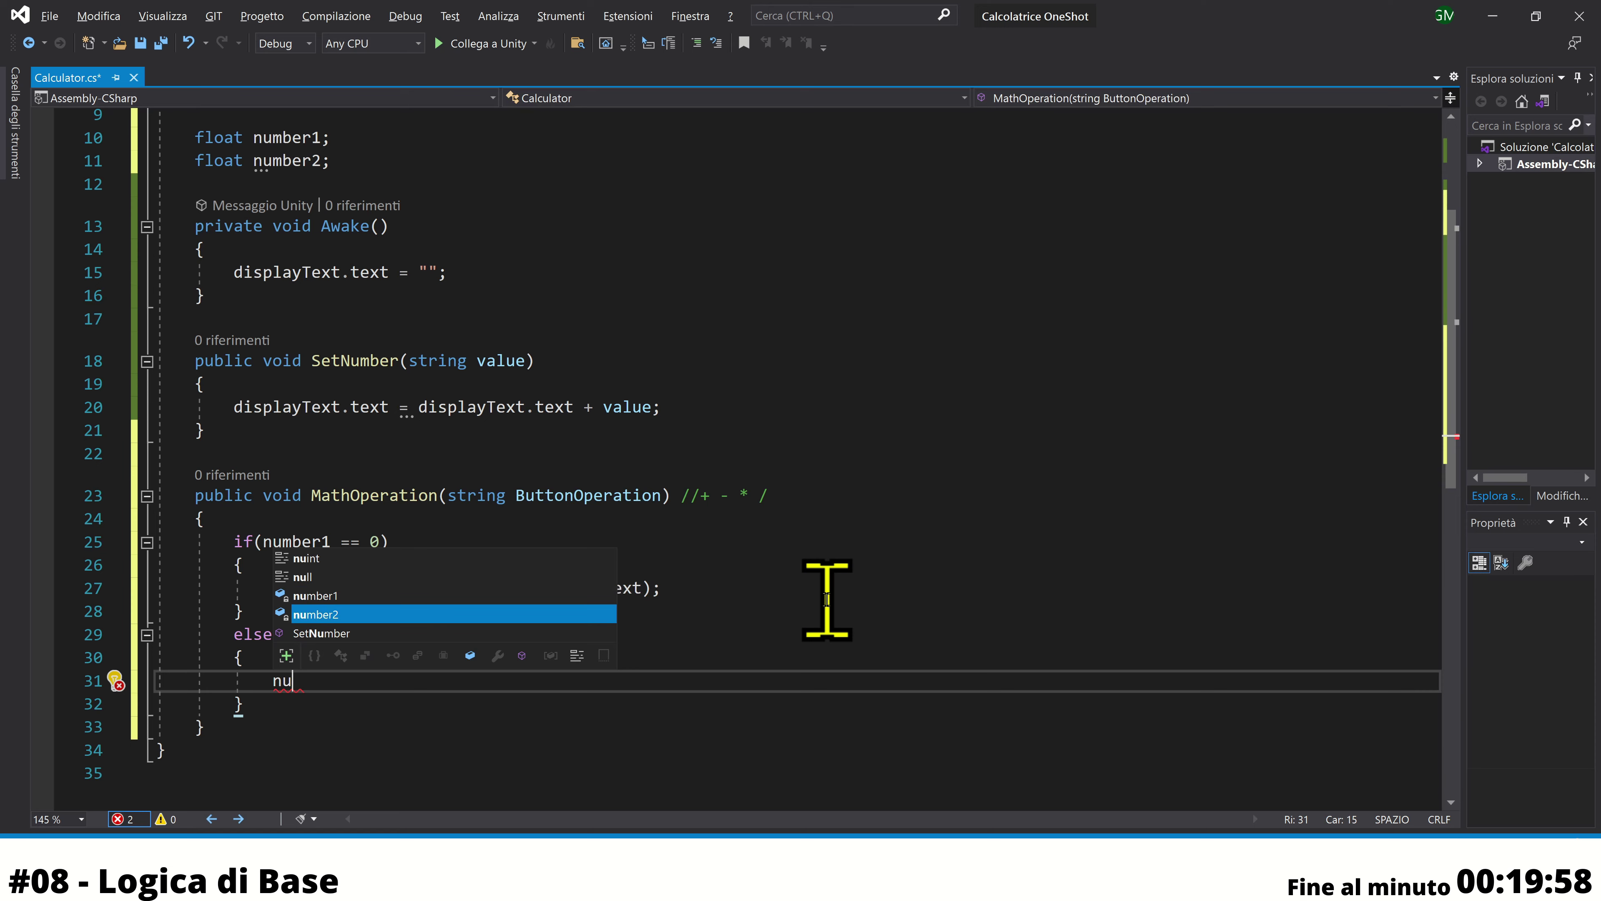
key(Tab)
text(= )
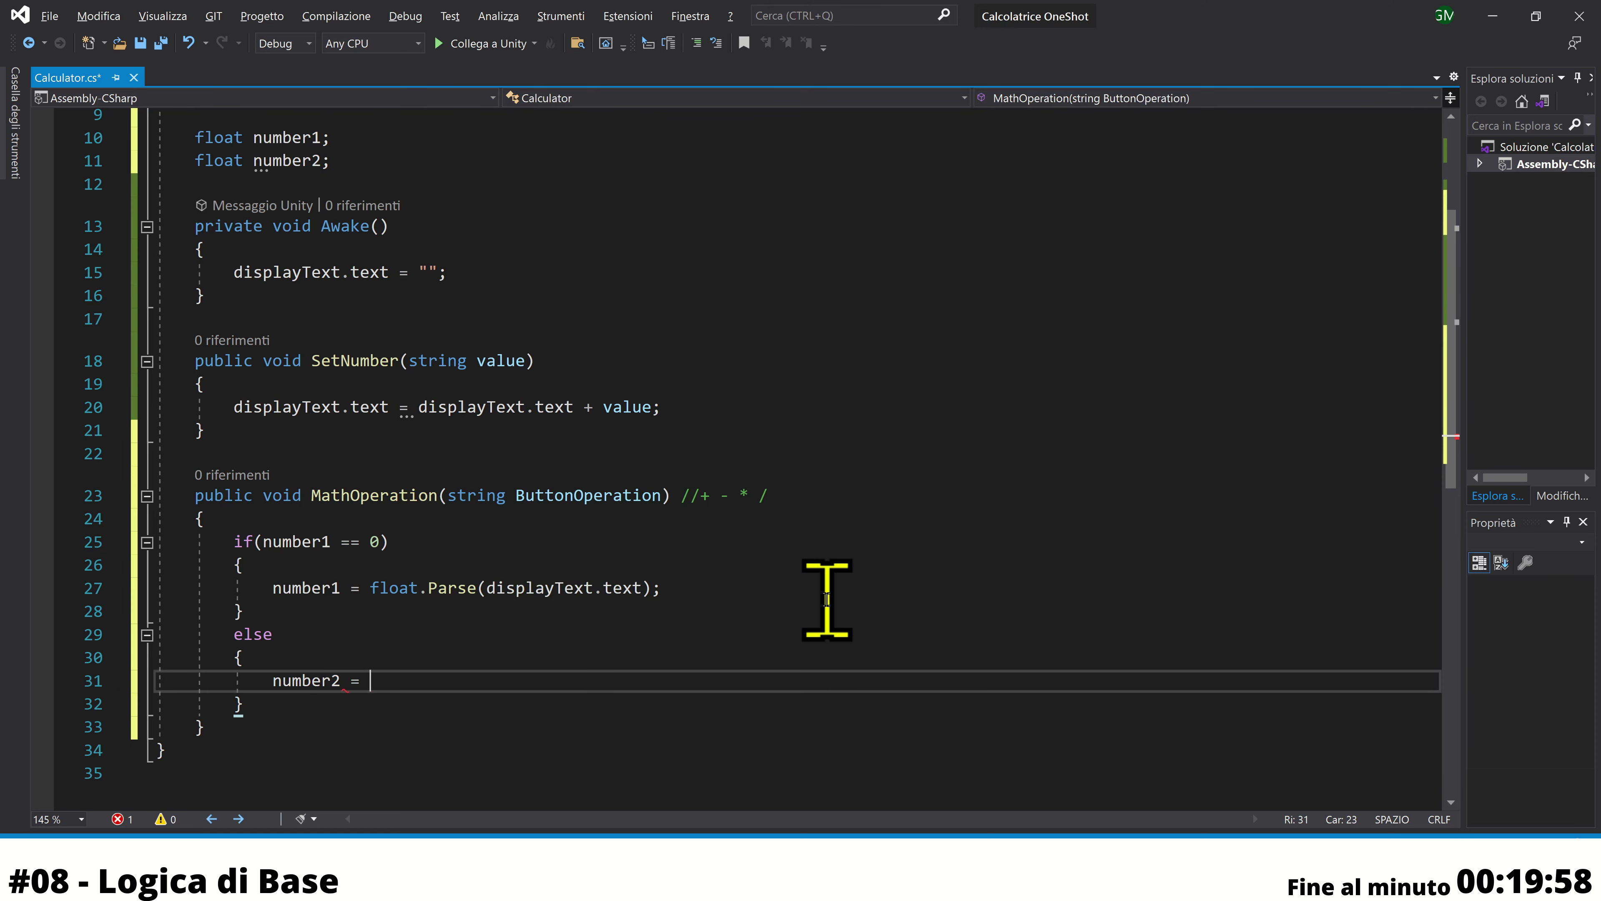
text(f)
key(Tab)
text(.P)
key(Tab)
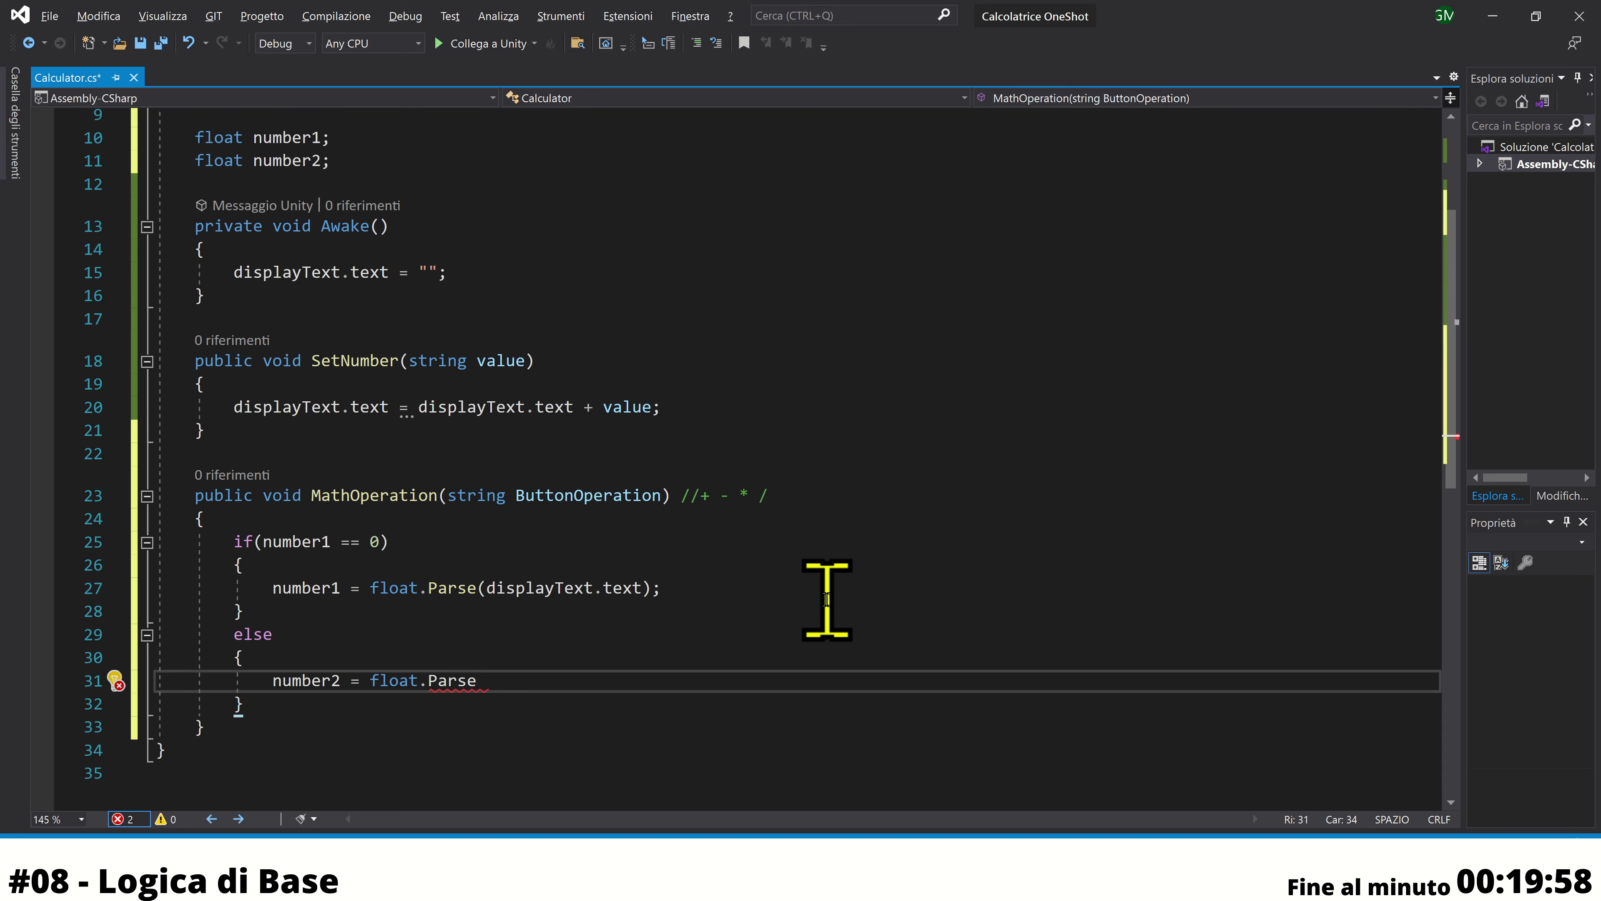
text((di)
key(Tab)
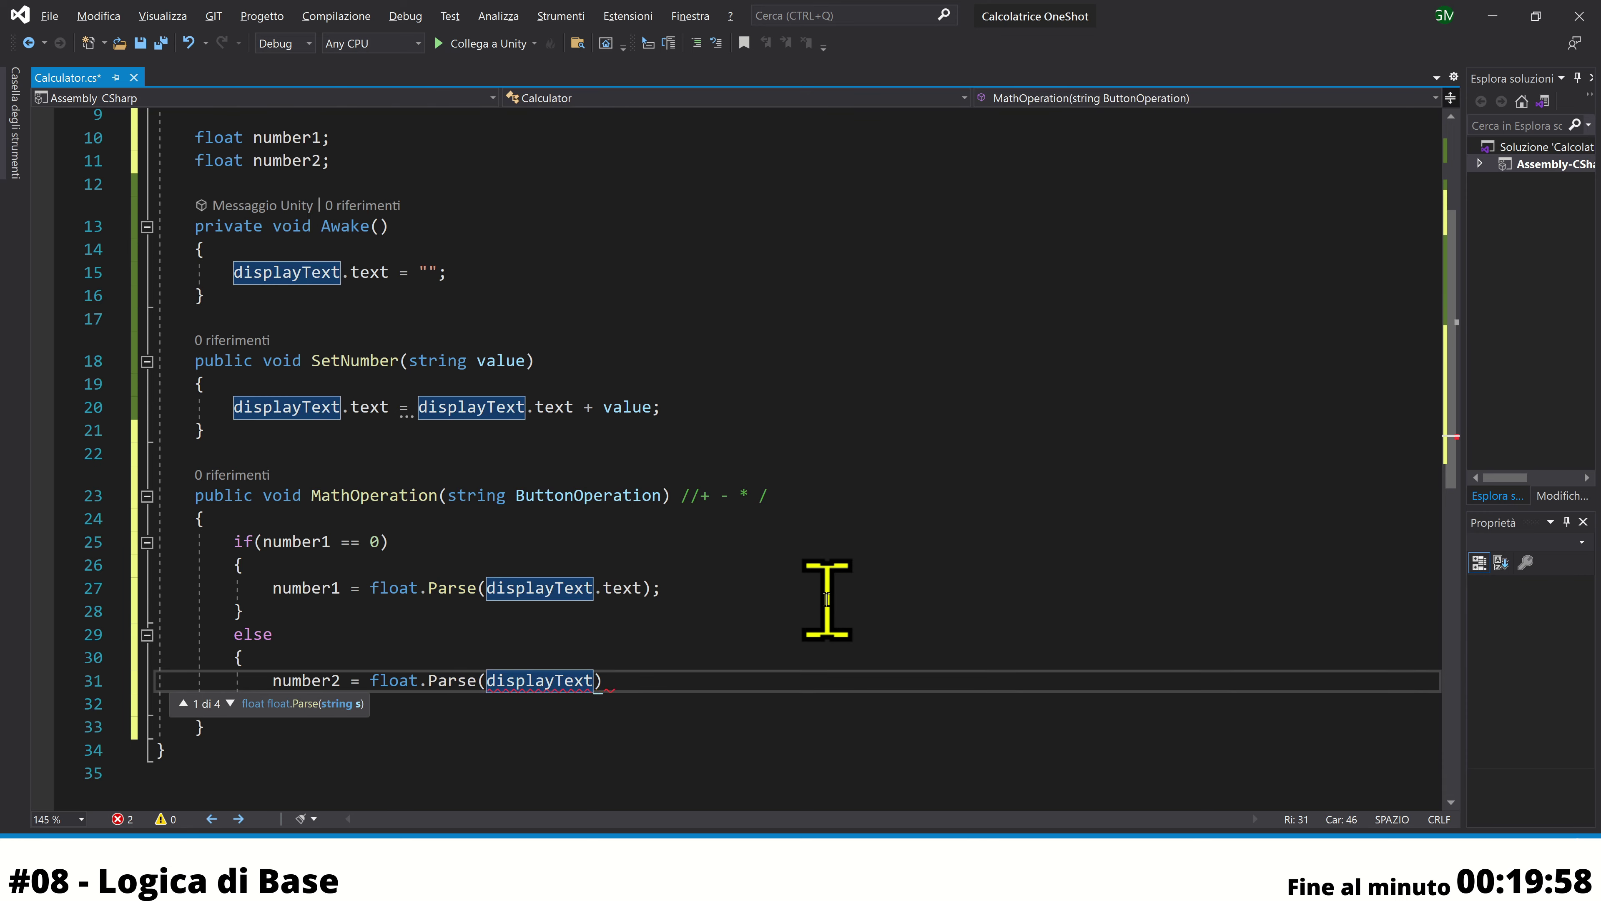
text(.t)
key(Tab)
key(Right)
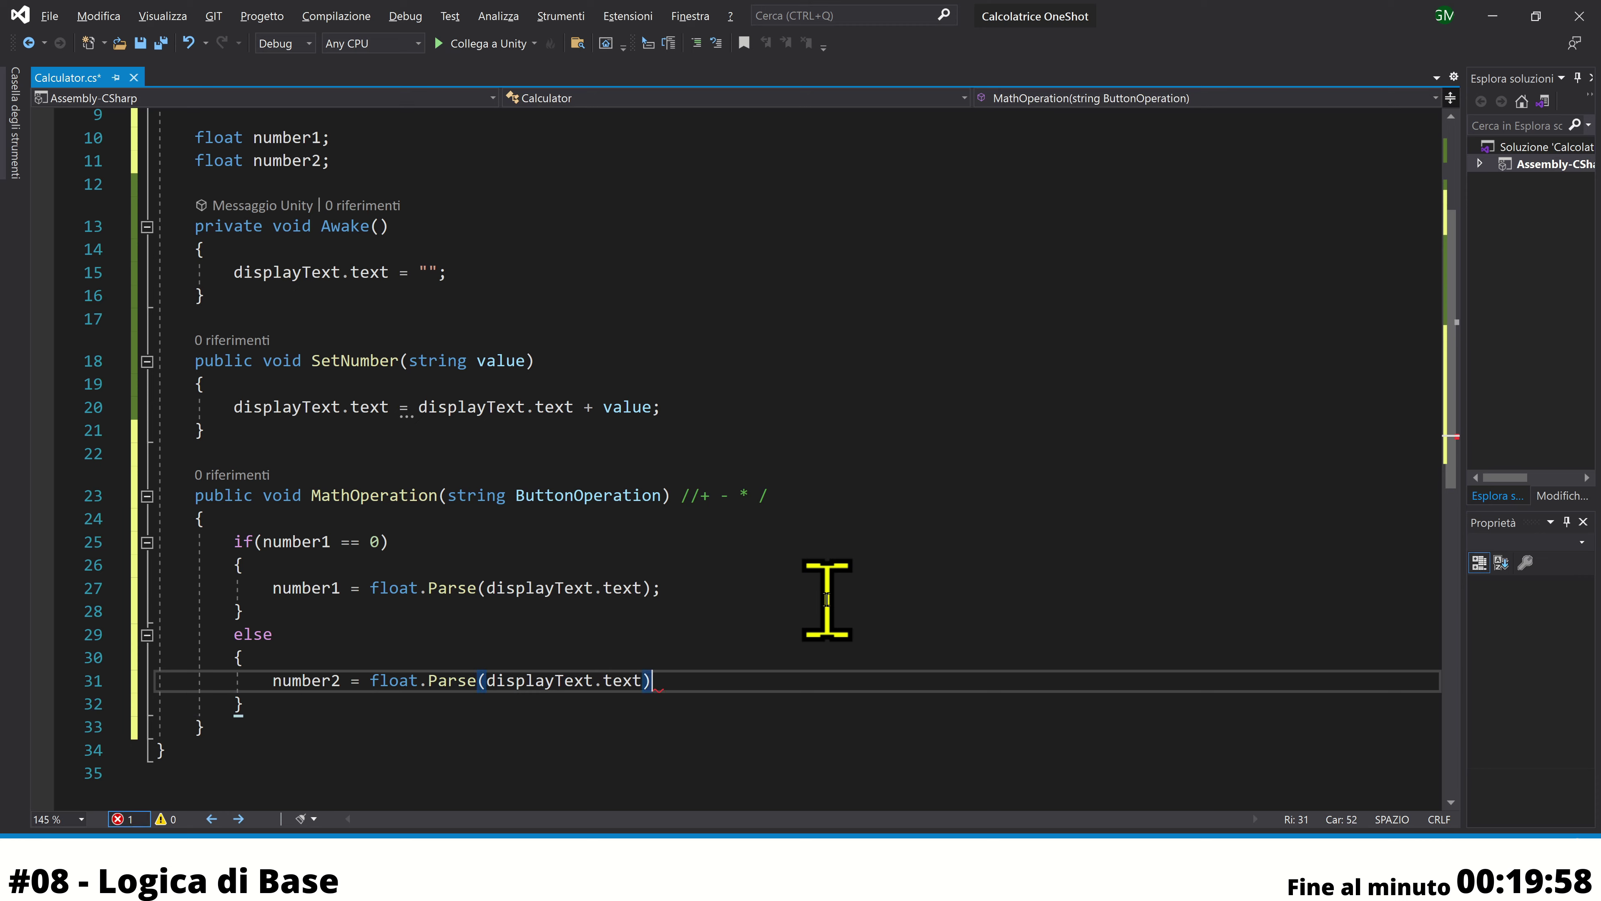
text(;)
Below the number2 line, add a //swich comment and number1 = number1 + number2;
scroll(718, 545, down, 2)
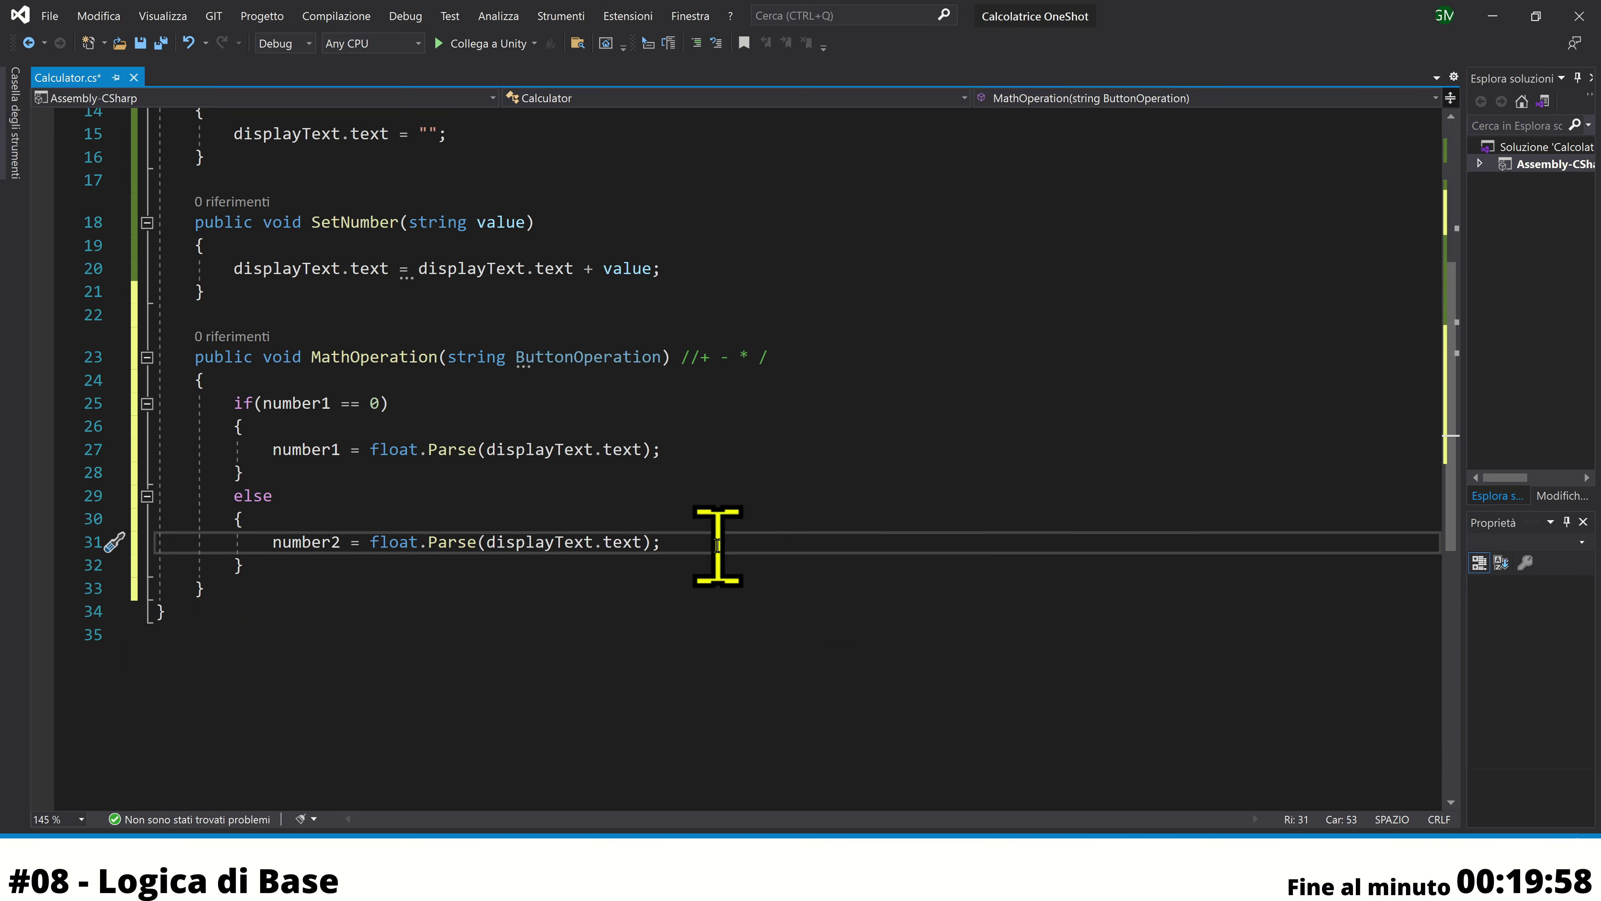
drag(233, 426, 358, 474)
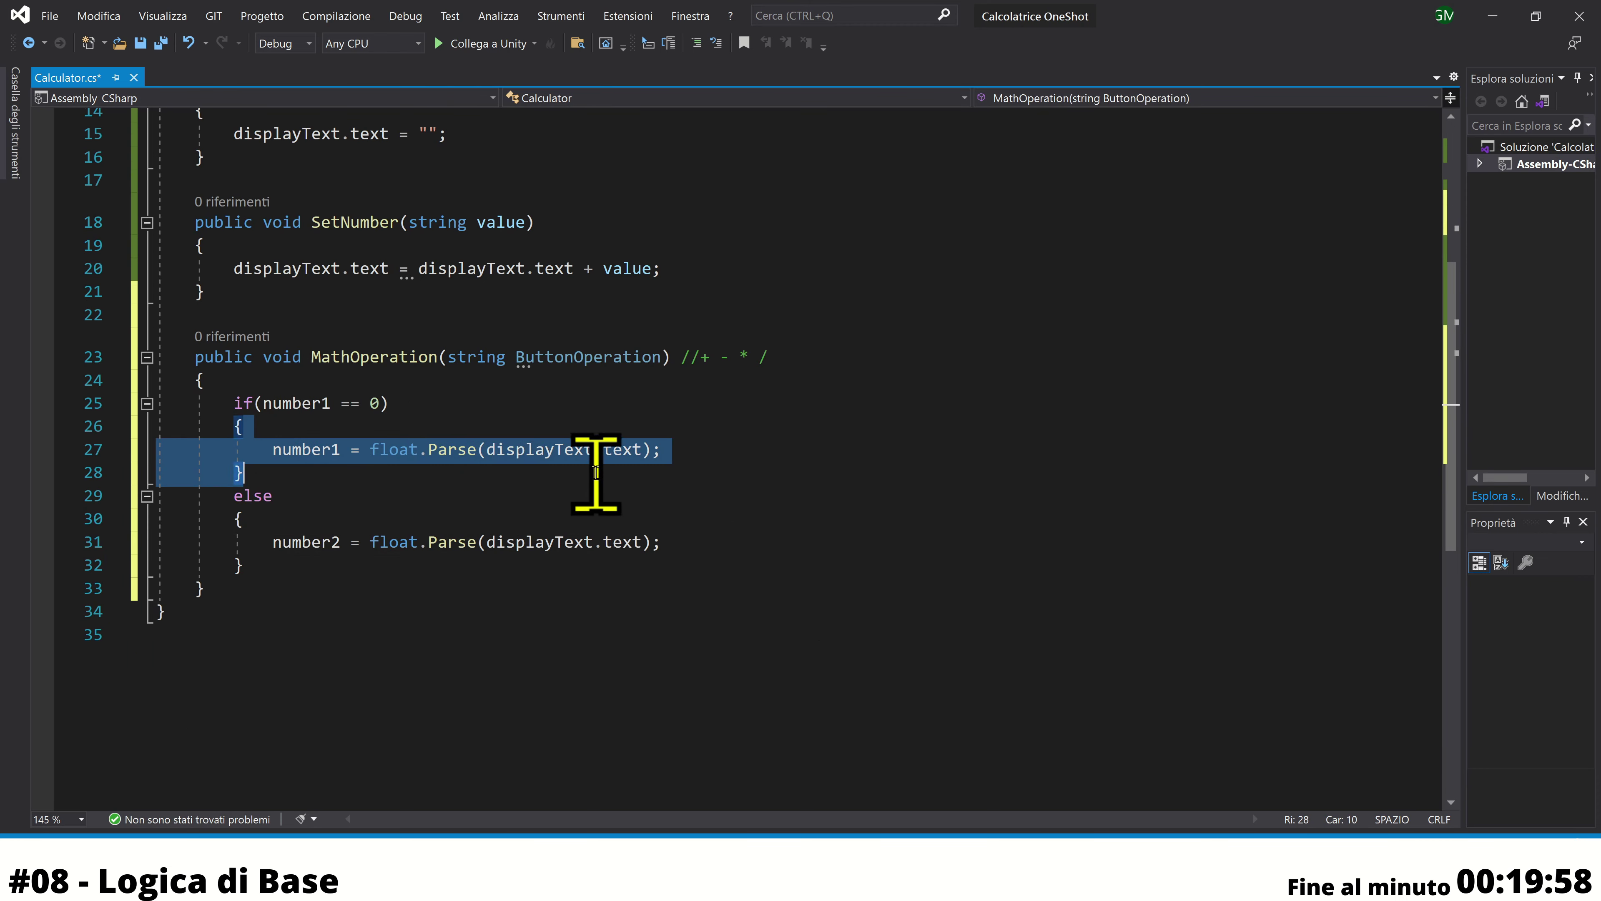
drag(235, 518, 482, 565)
click(735, 546)
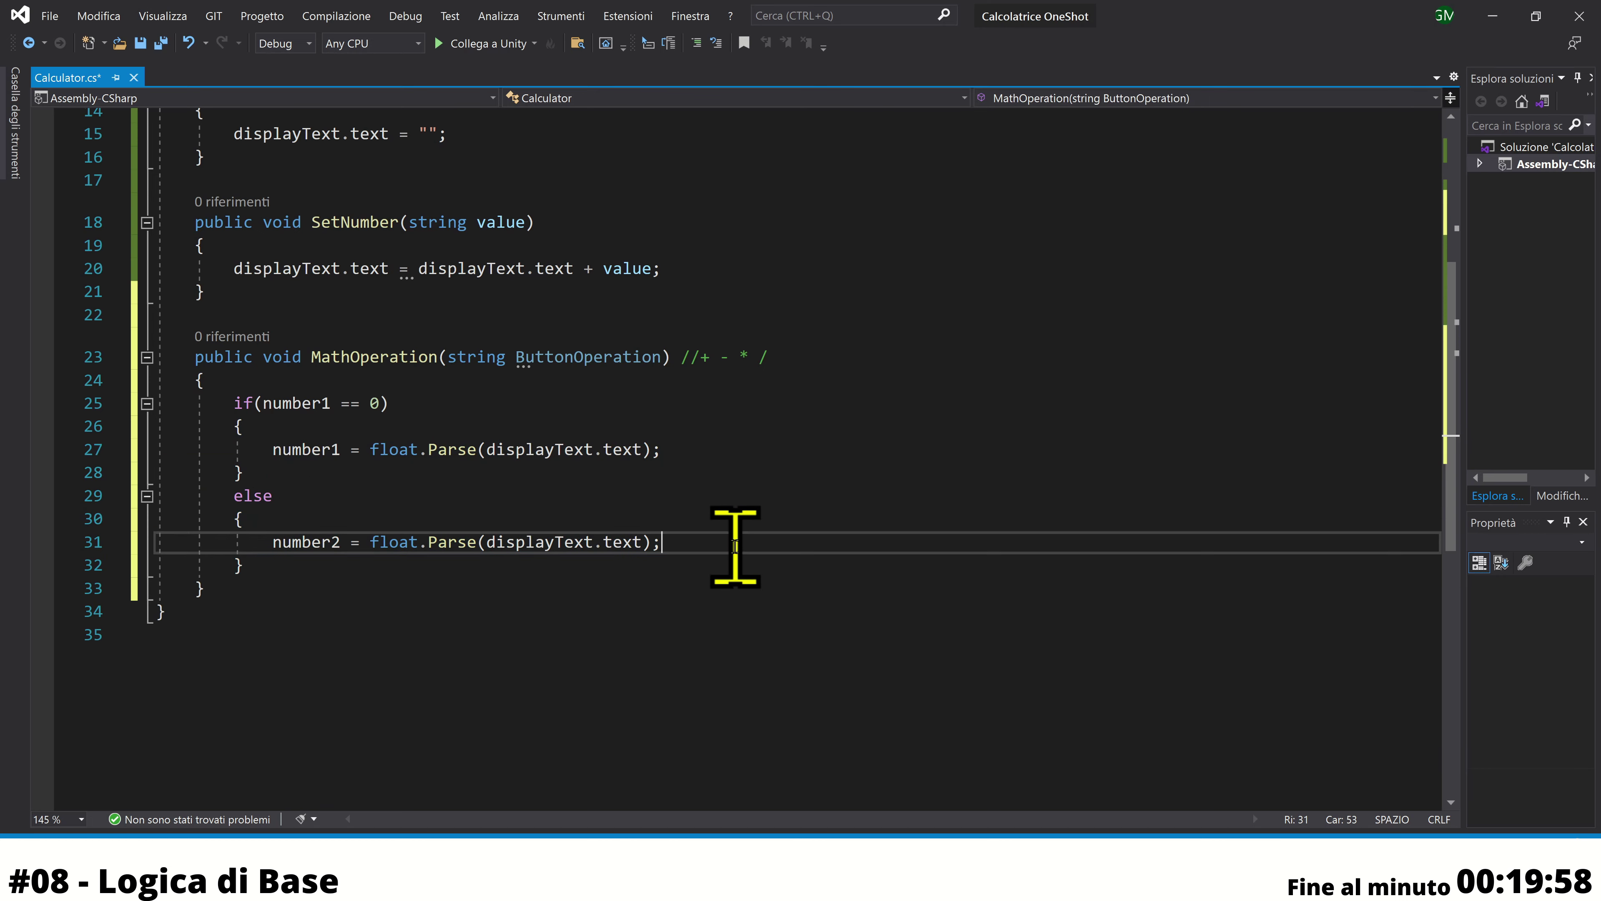
key(Return)
key(Return)
text(//)
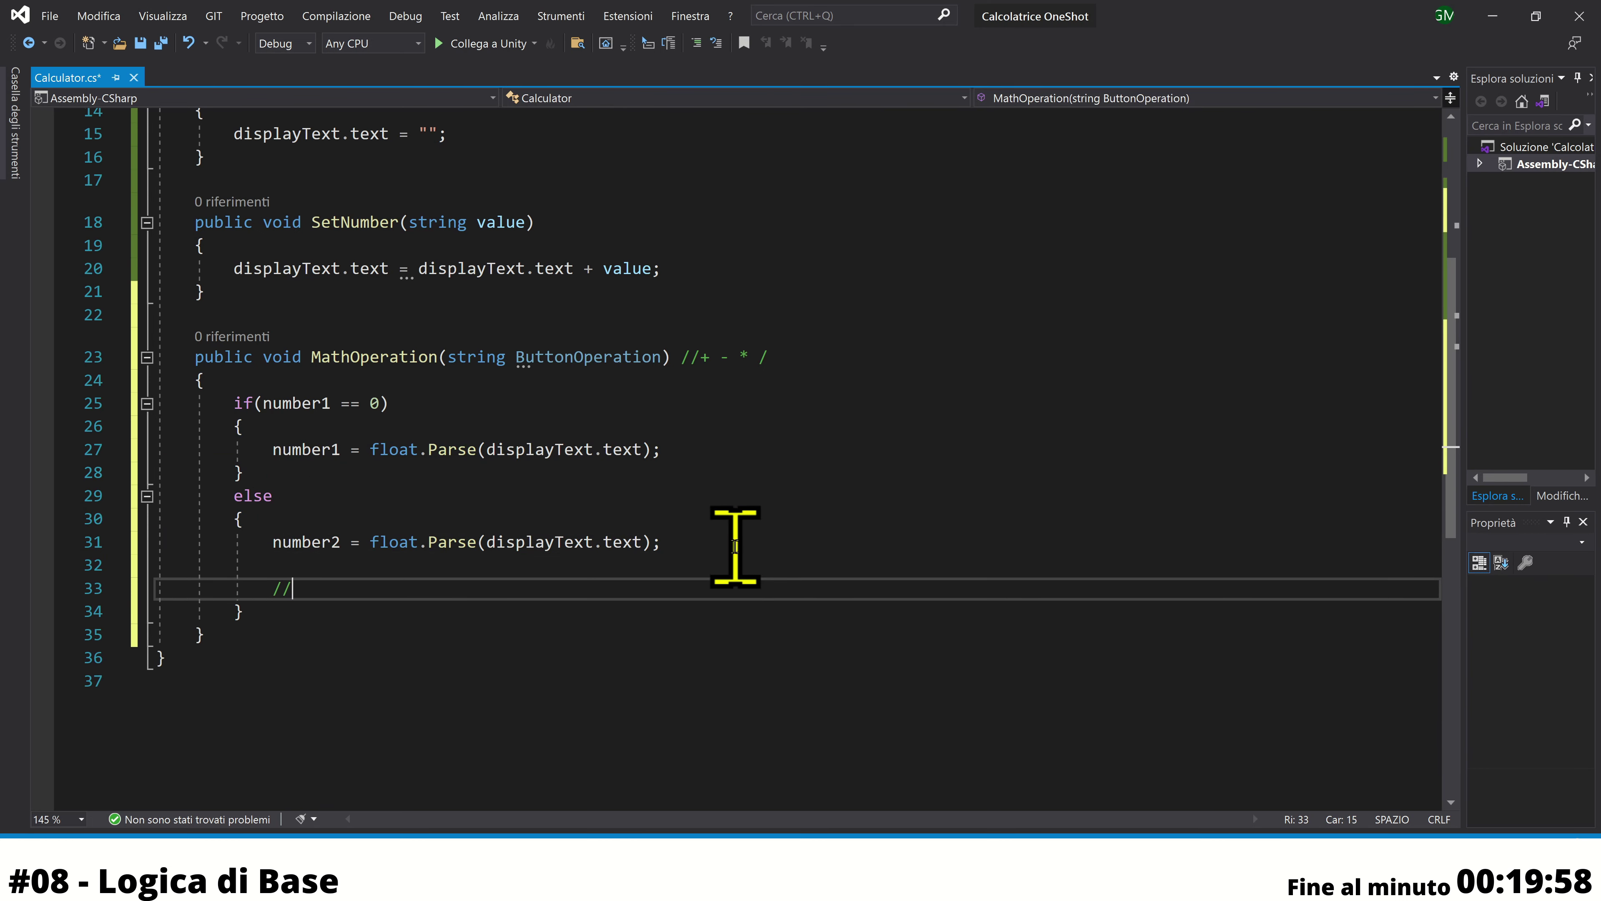
text(sw)
text(ich)
key(Return)
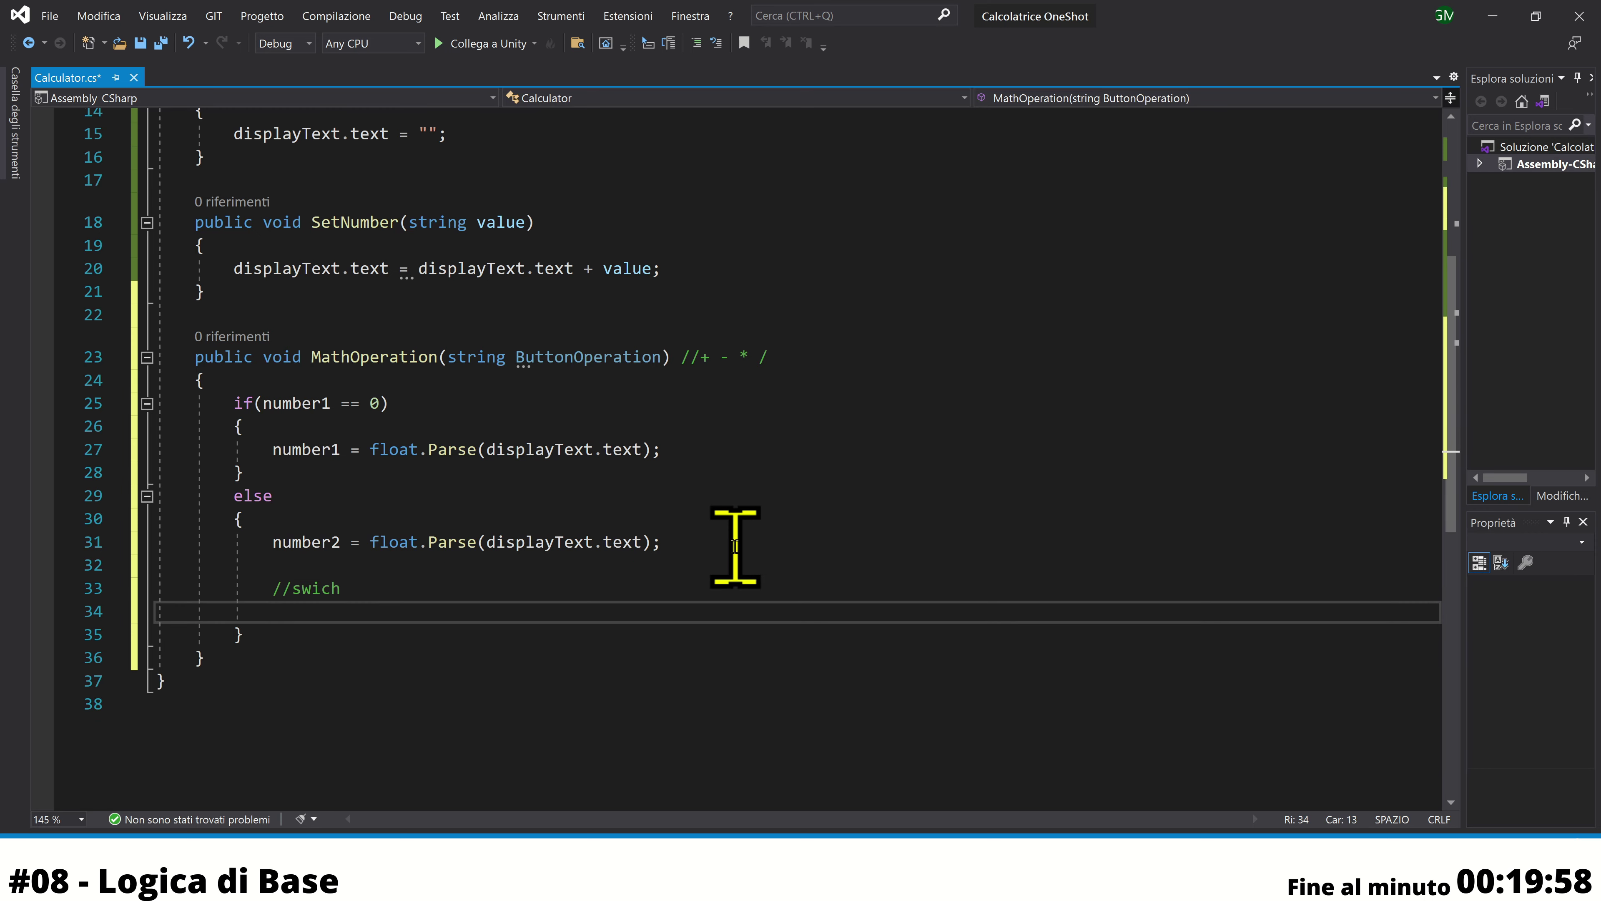
text(n)
text(u)
key(Escape)
text(mber1 )
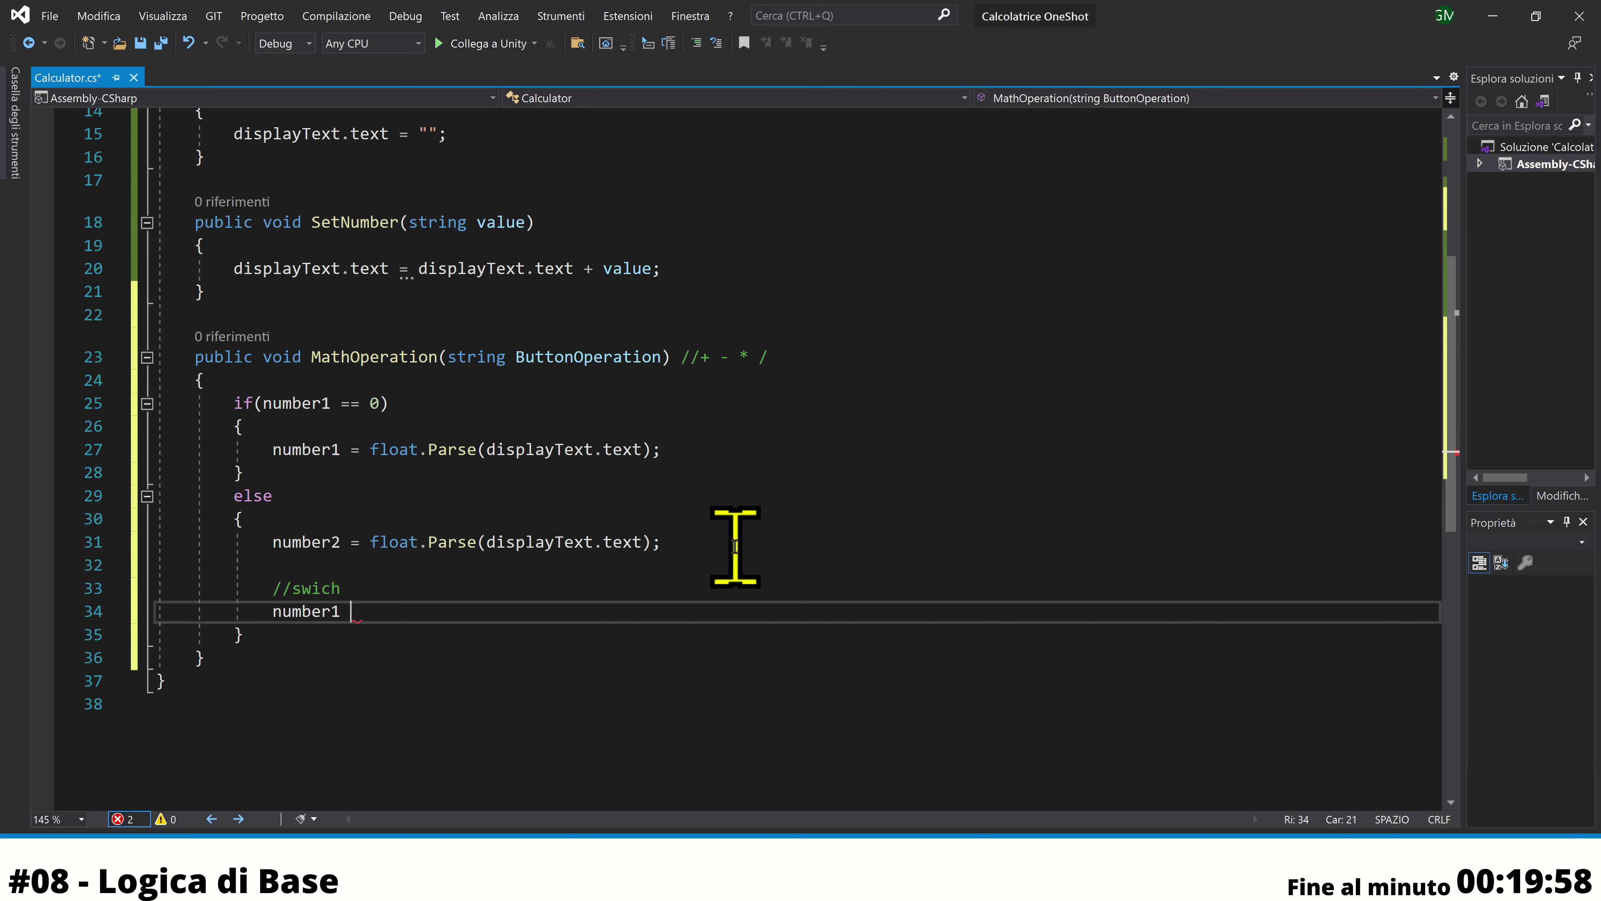
text(= )
text(number1)
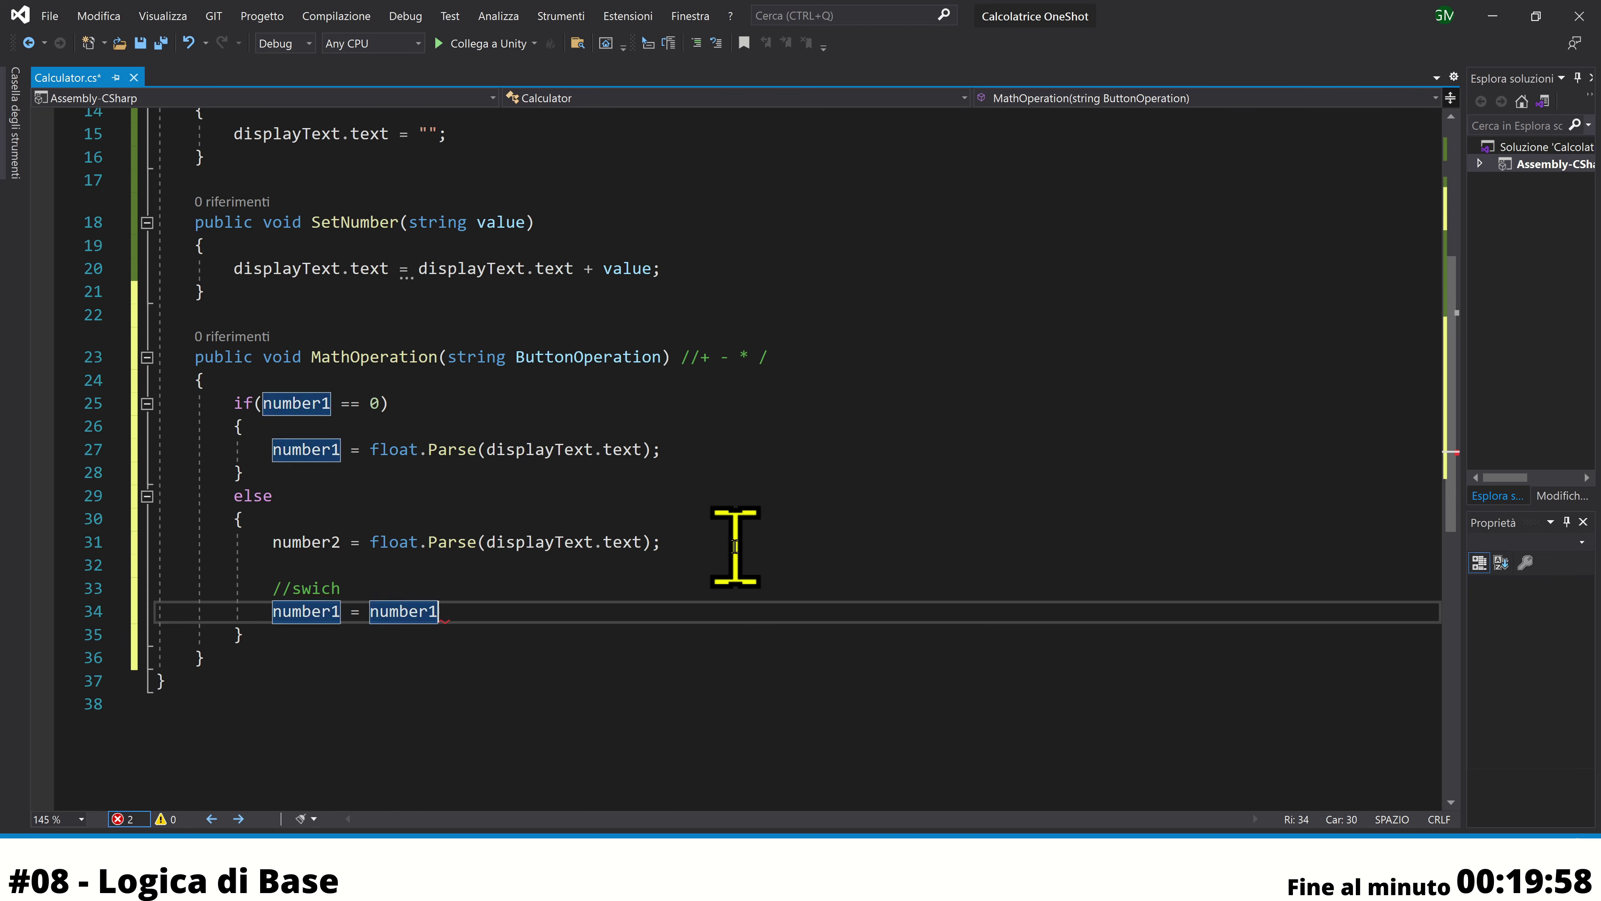
text( + num)
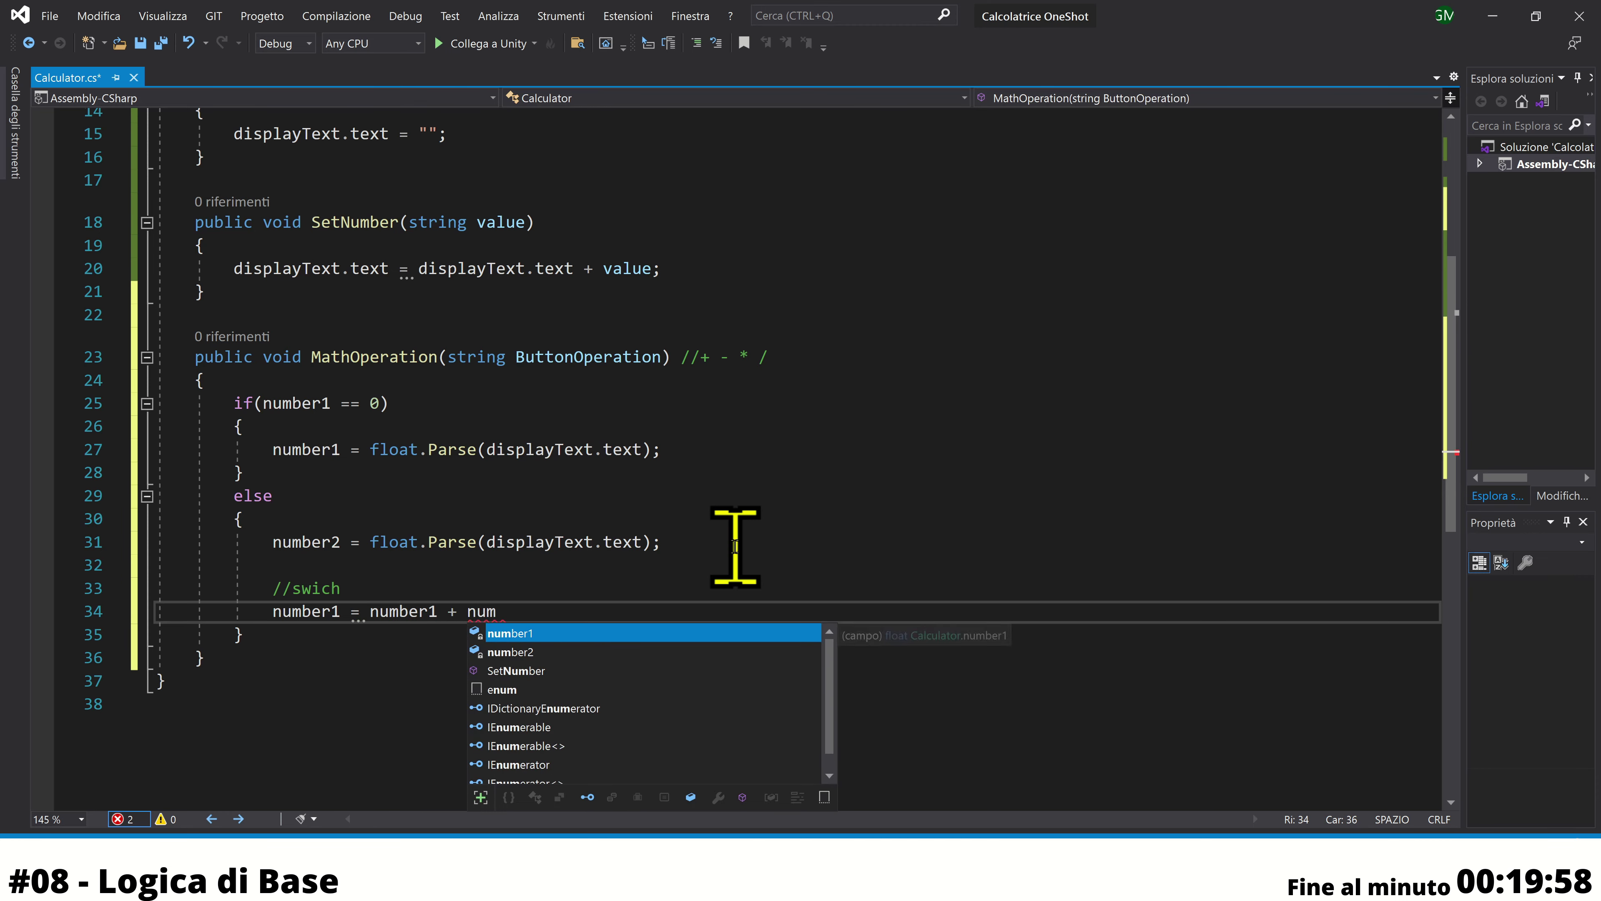
text(ber2;)
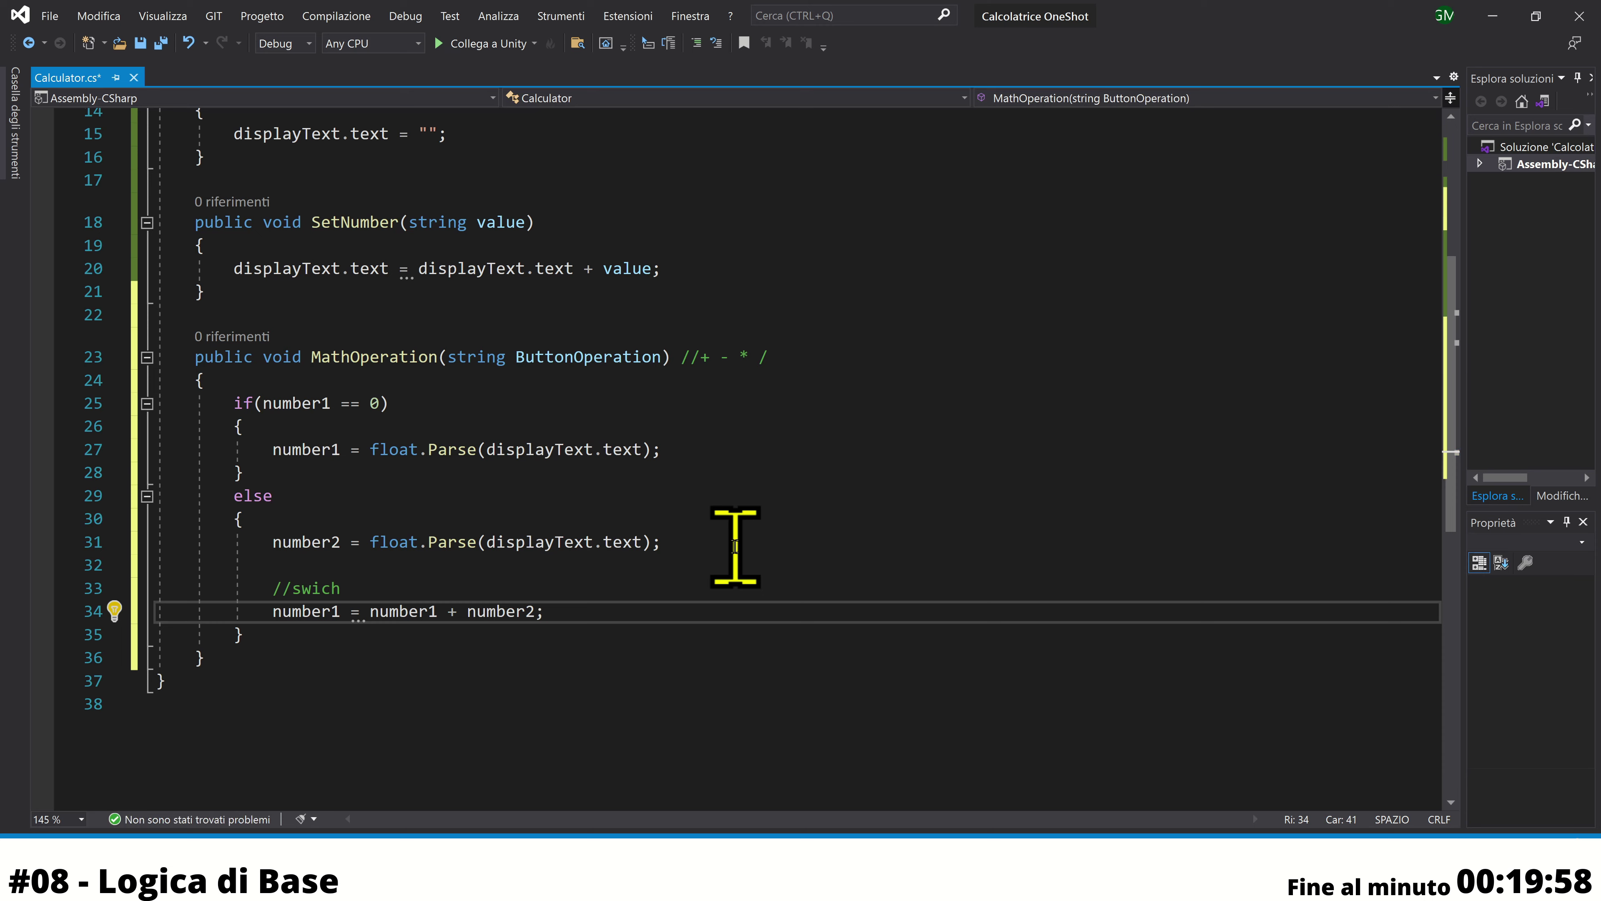
key(Return)
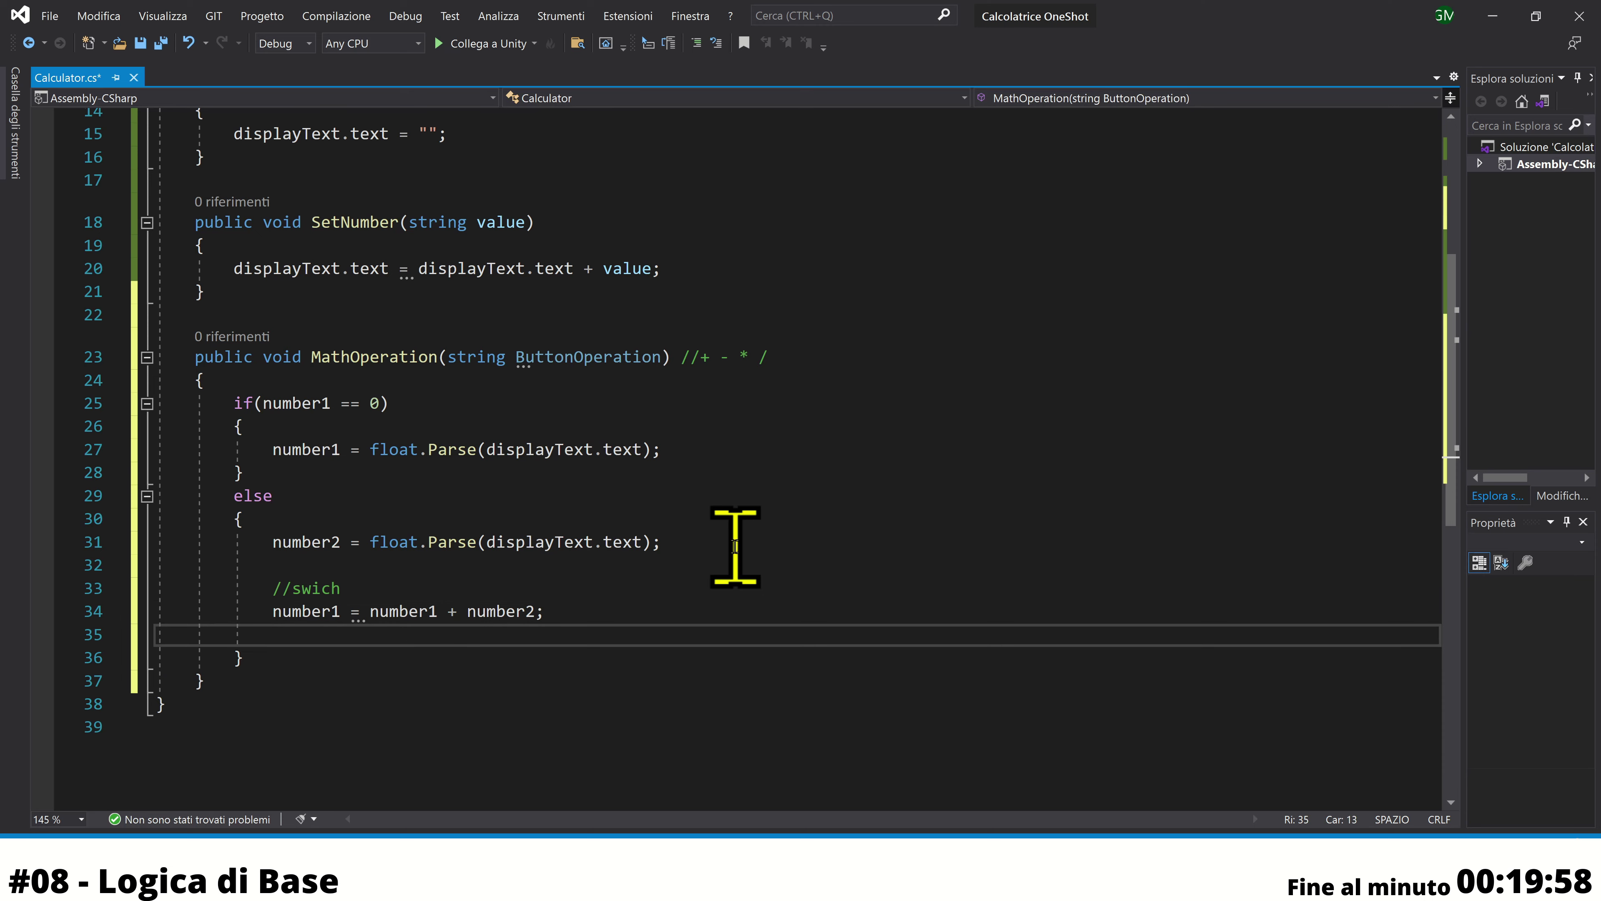
Write displayText.text = number1.ToString(); and save the Calculator script
text(di)
key(Tab)
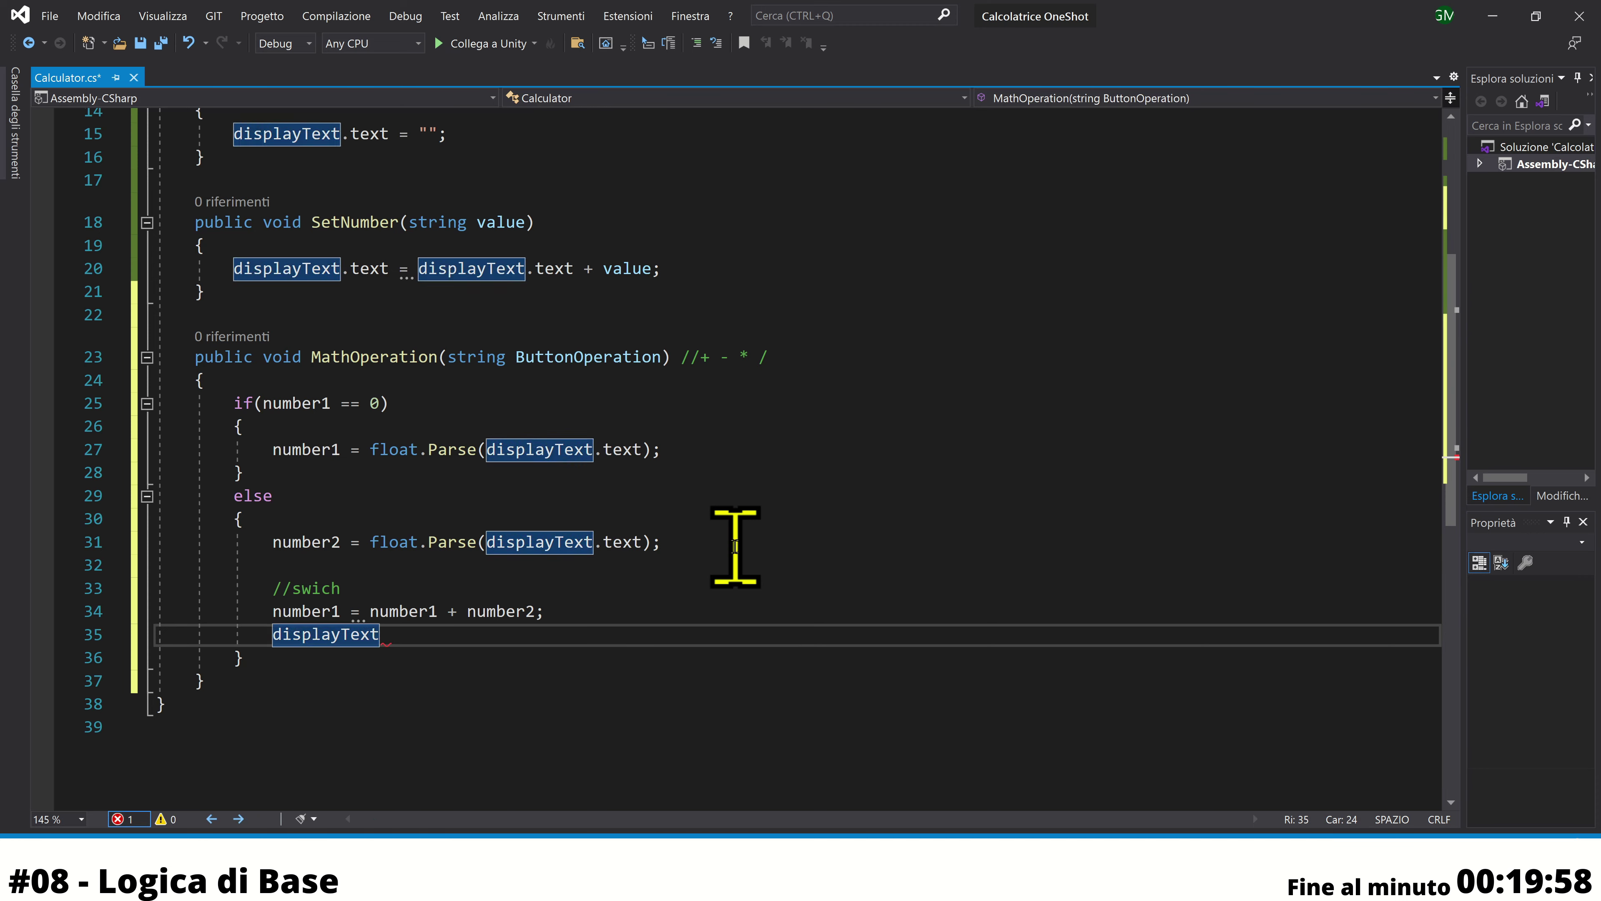
text(.t)
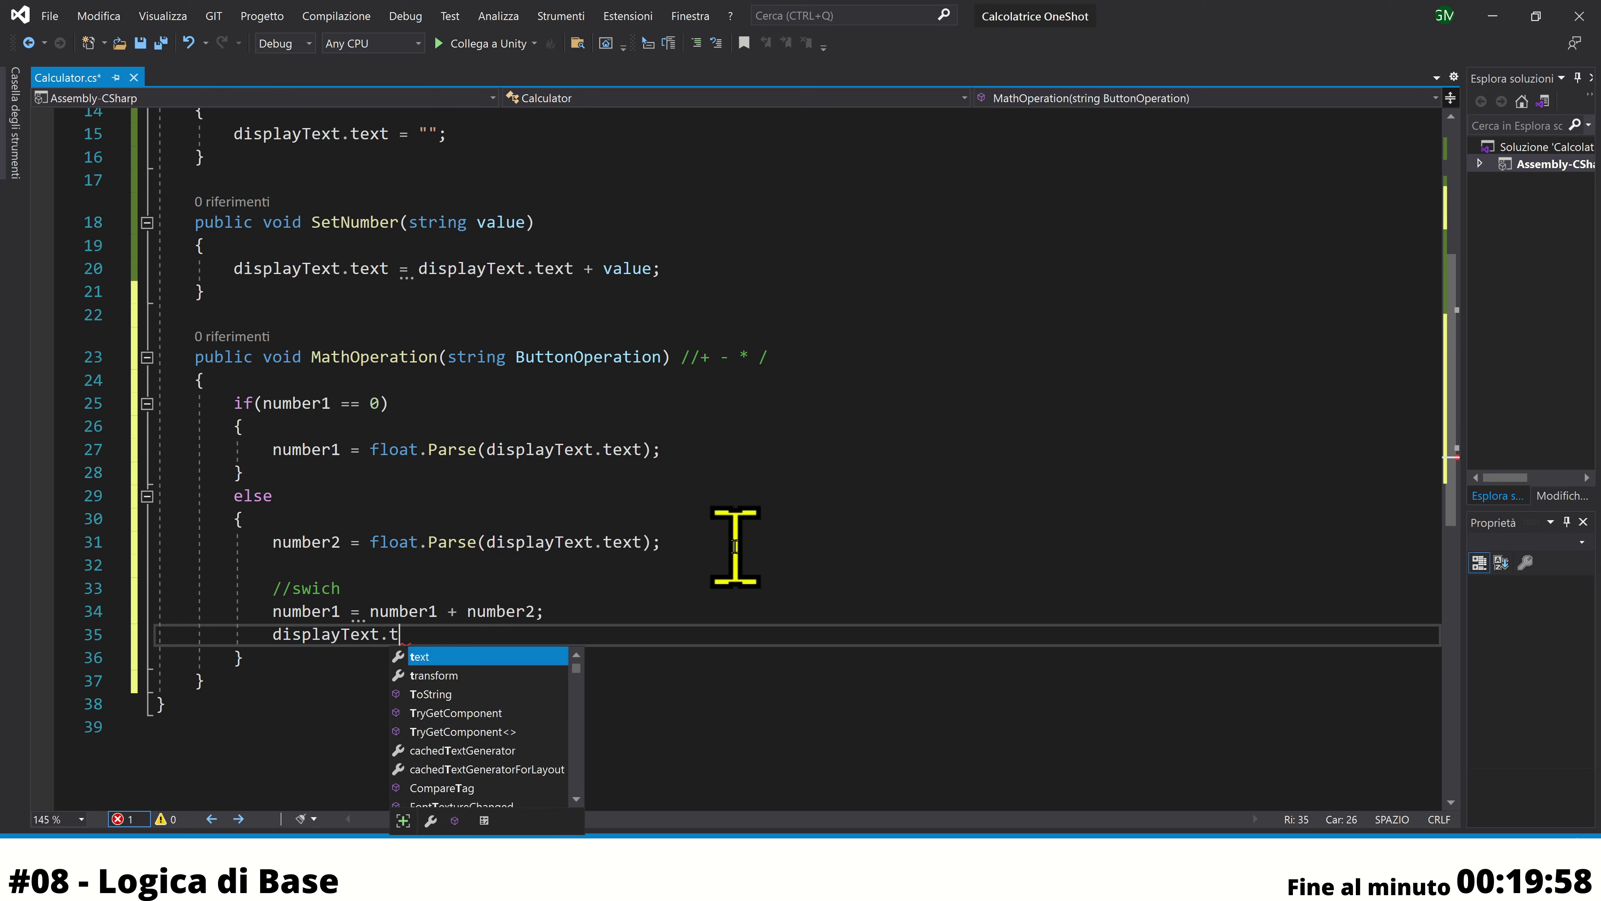
key(Tab)
text(= )
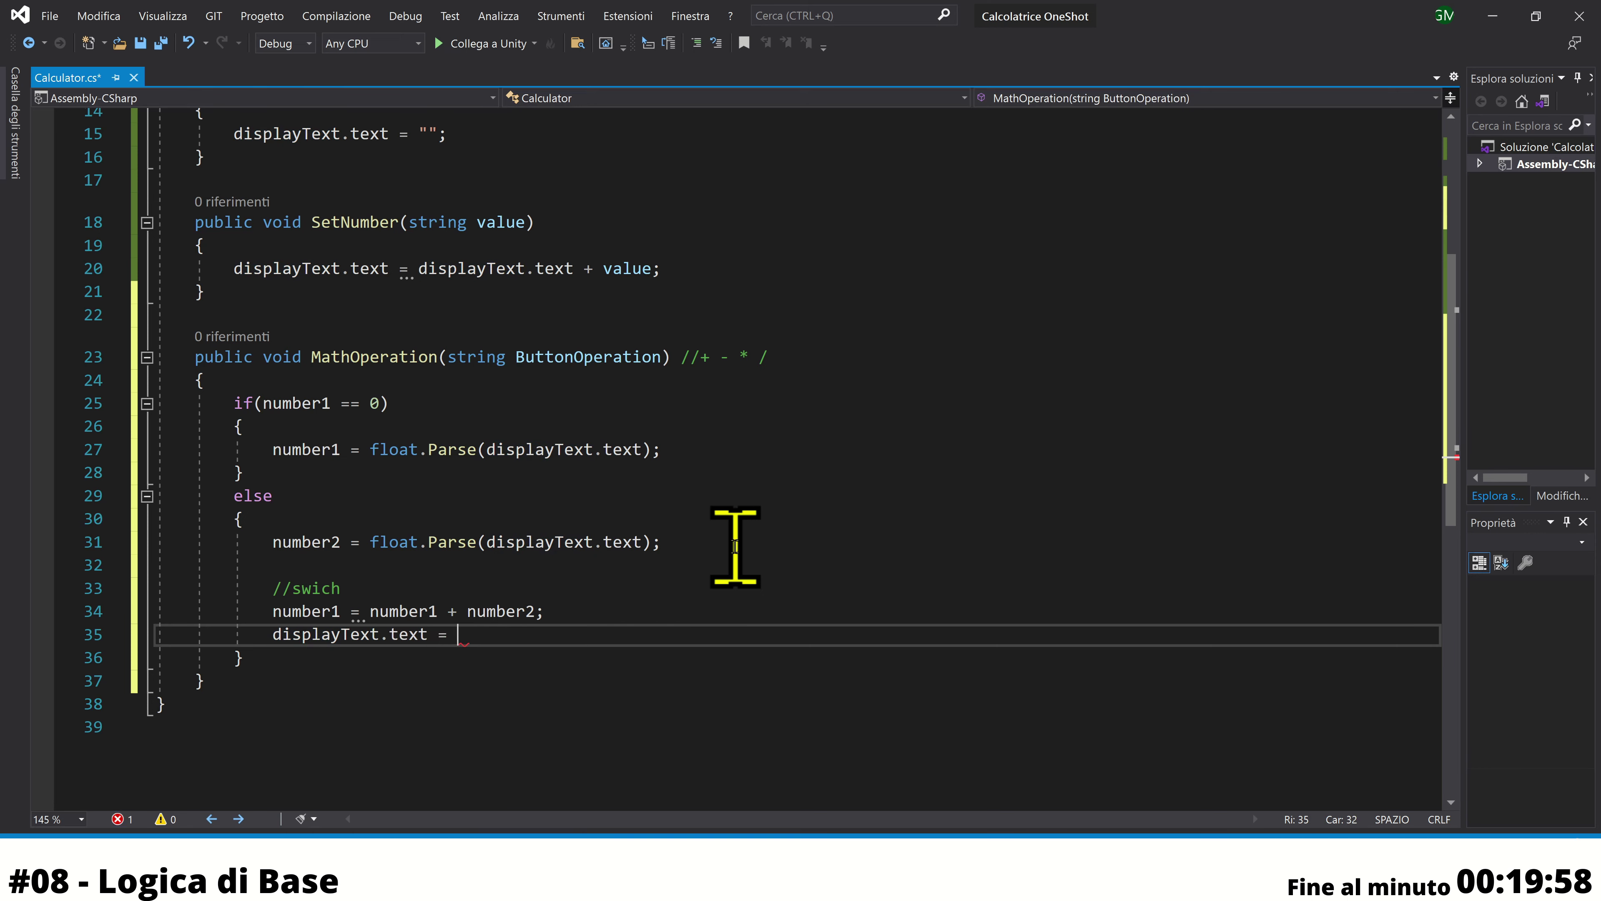
text(nu)
key(Up)
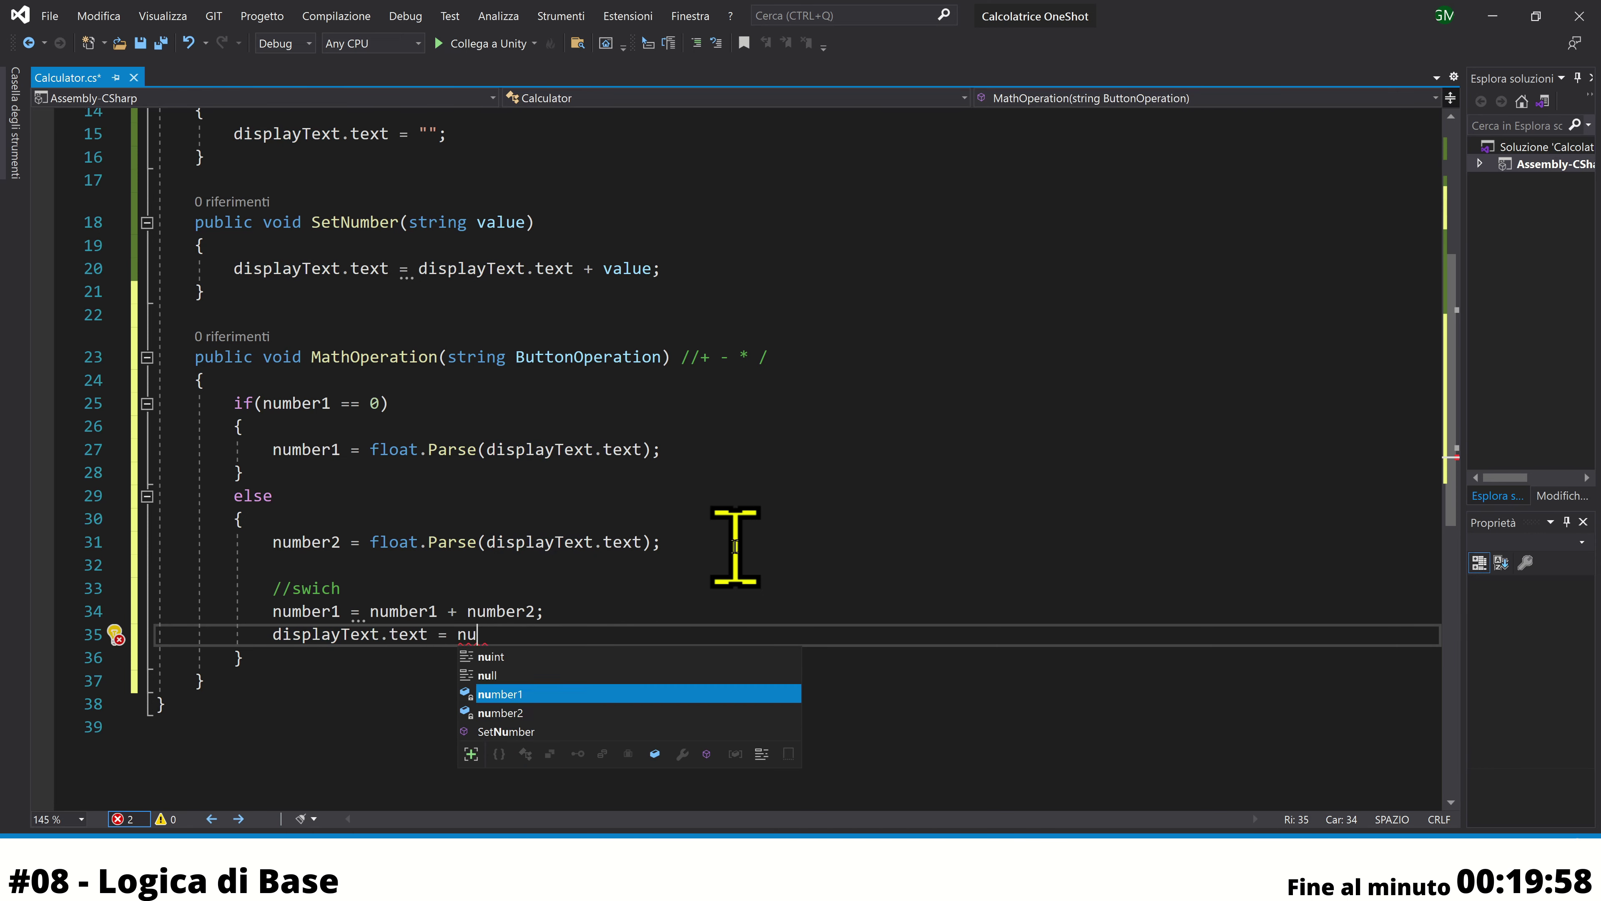
key(Tab)
text(.To)
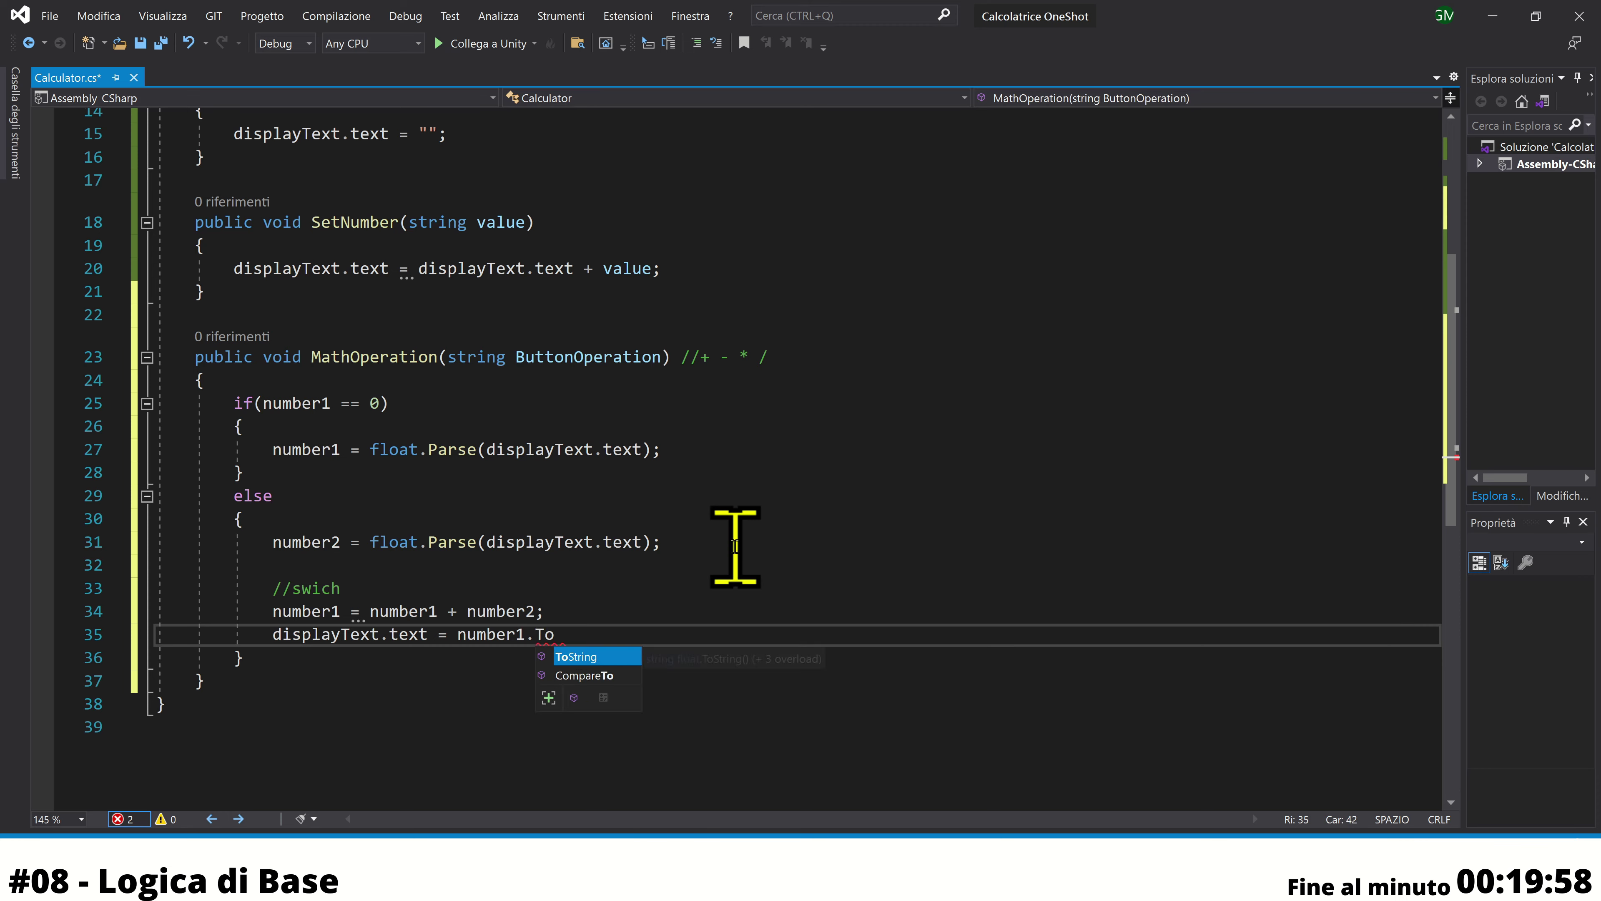
key(Tab)
text(();)
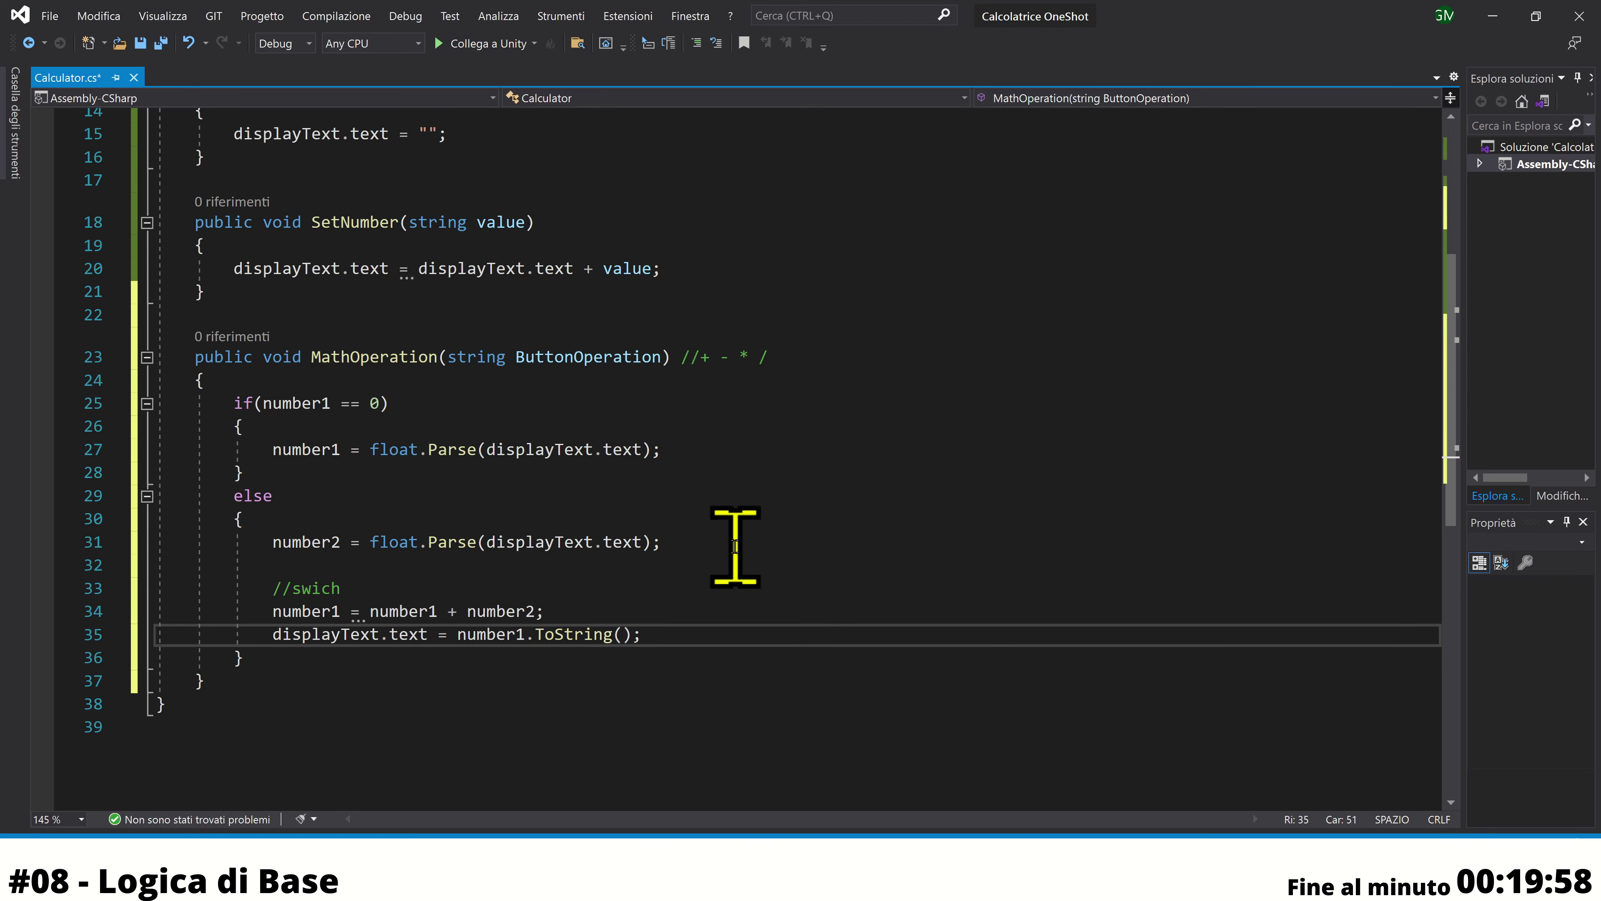
key(ctrl+s)
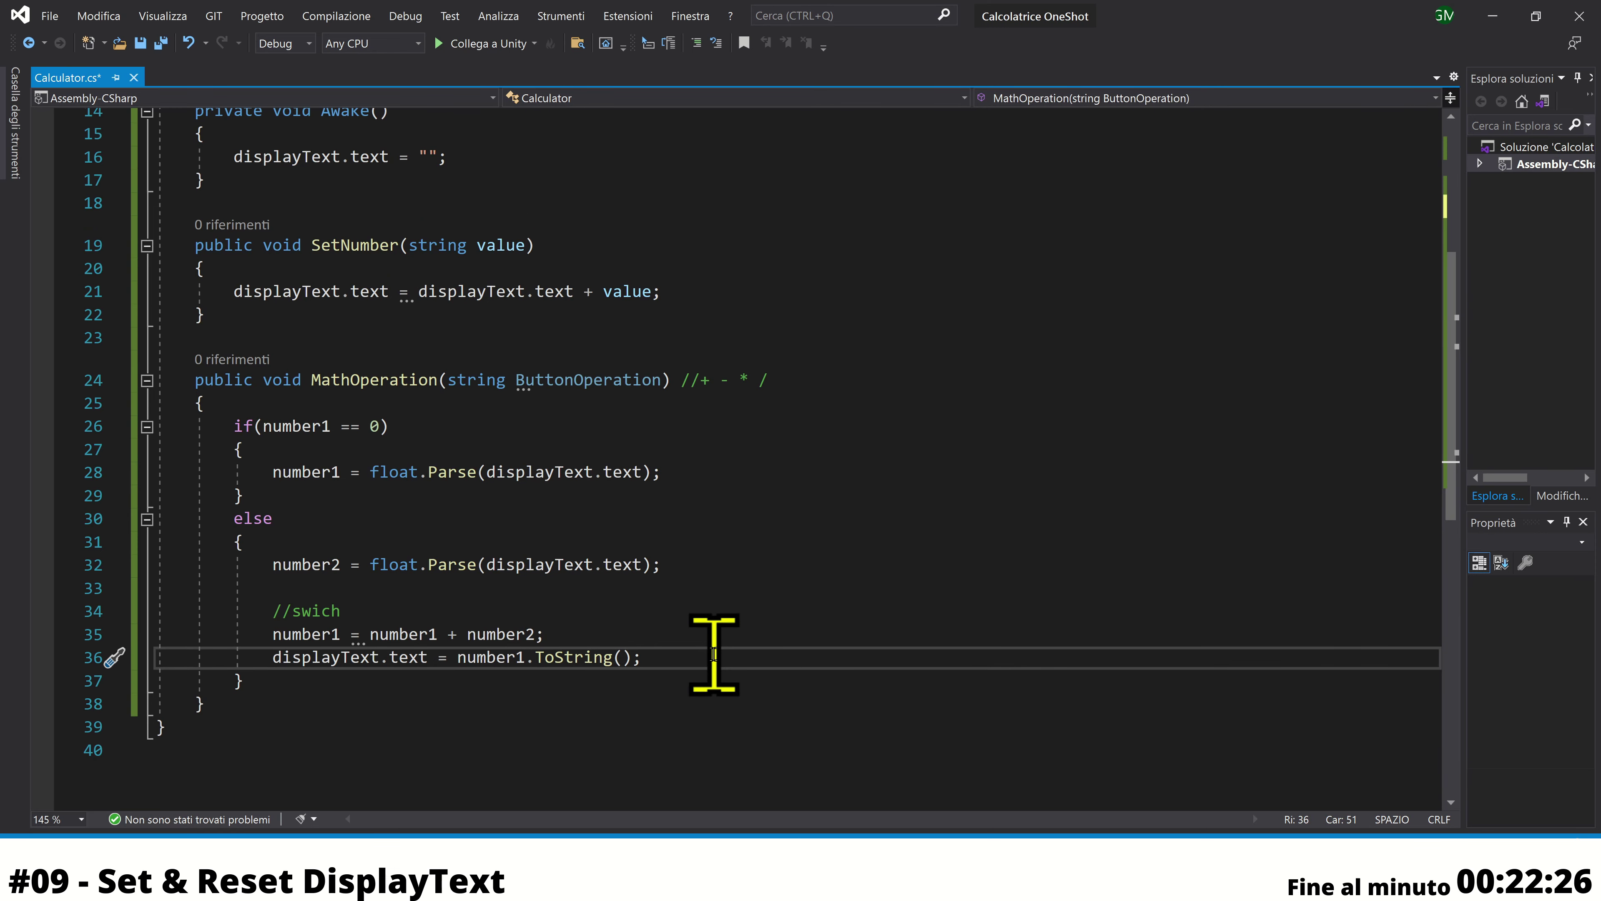
On the empty field line above number1 and number2, declare bool flagMath;
drag(234, 291, 206, 268)
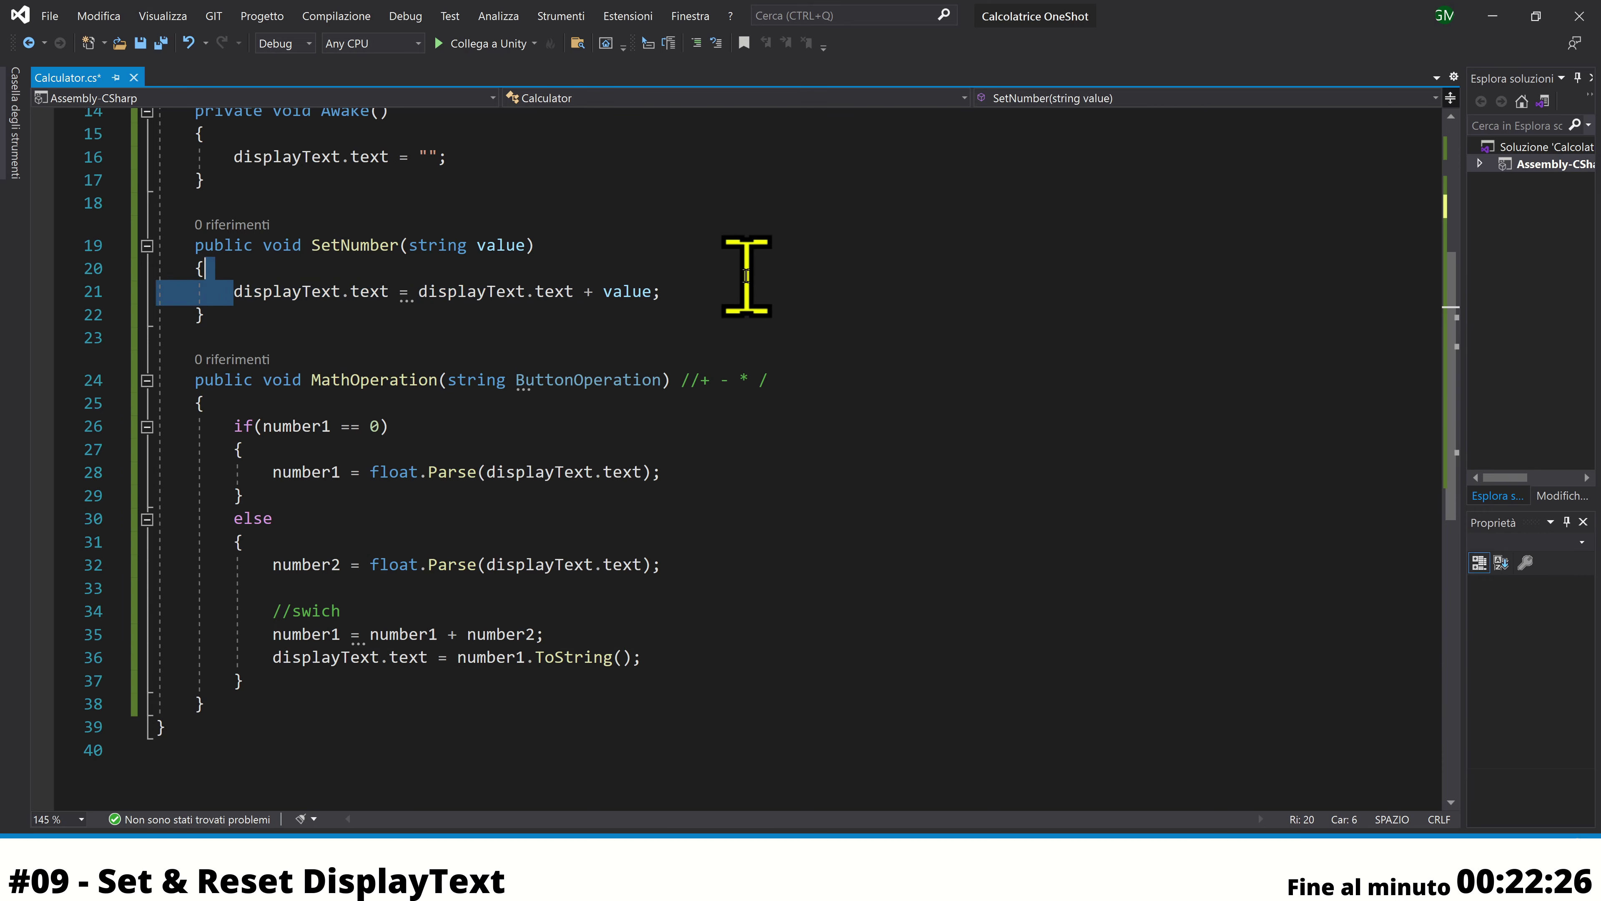
drag(745, 276, 761, 287)
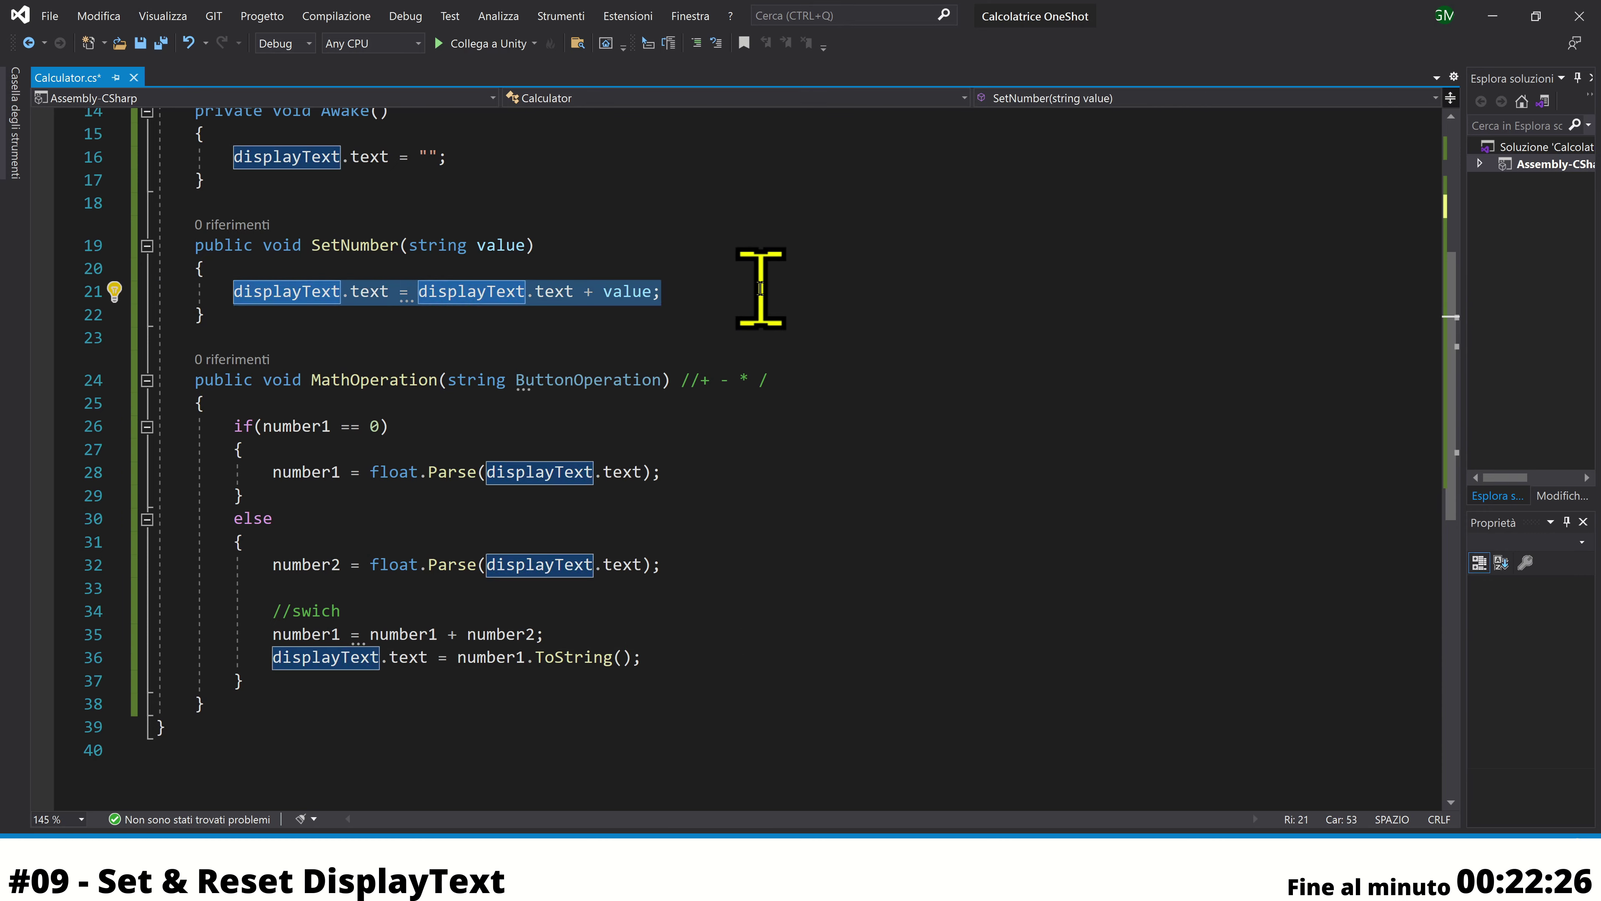
drag(304, 381, 443, 384)
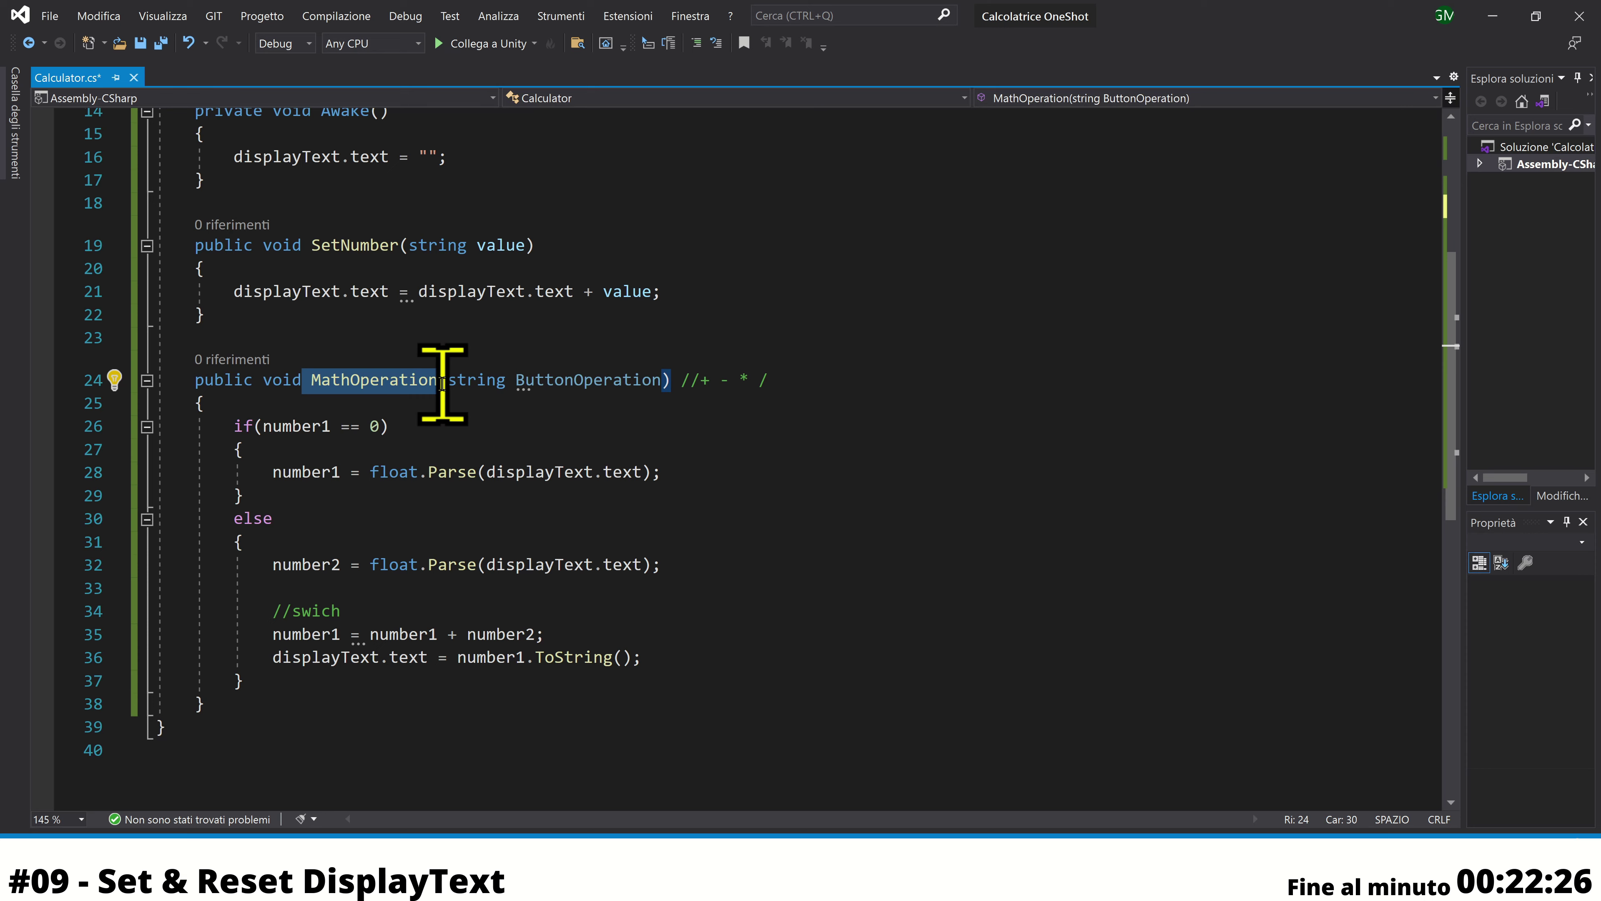
scroll(679, 590, up, 4)
click(334, 284)
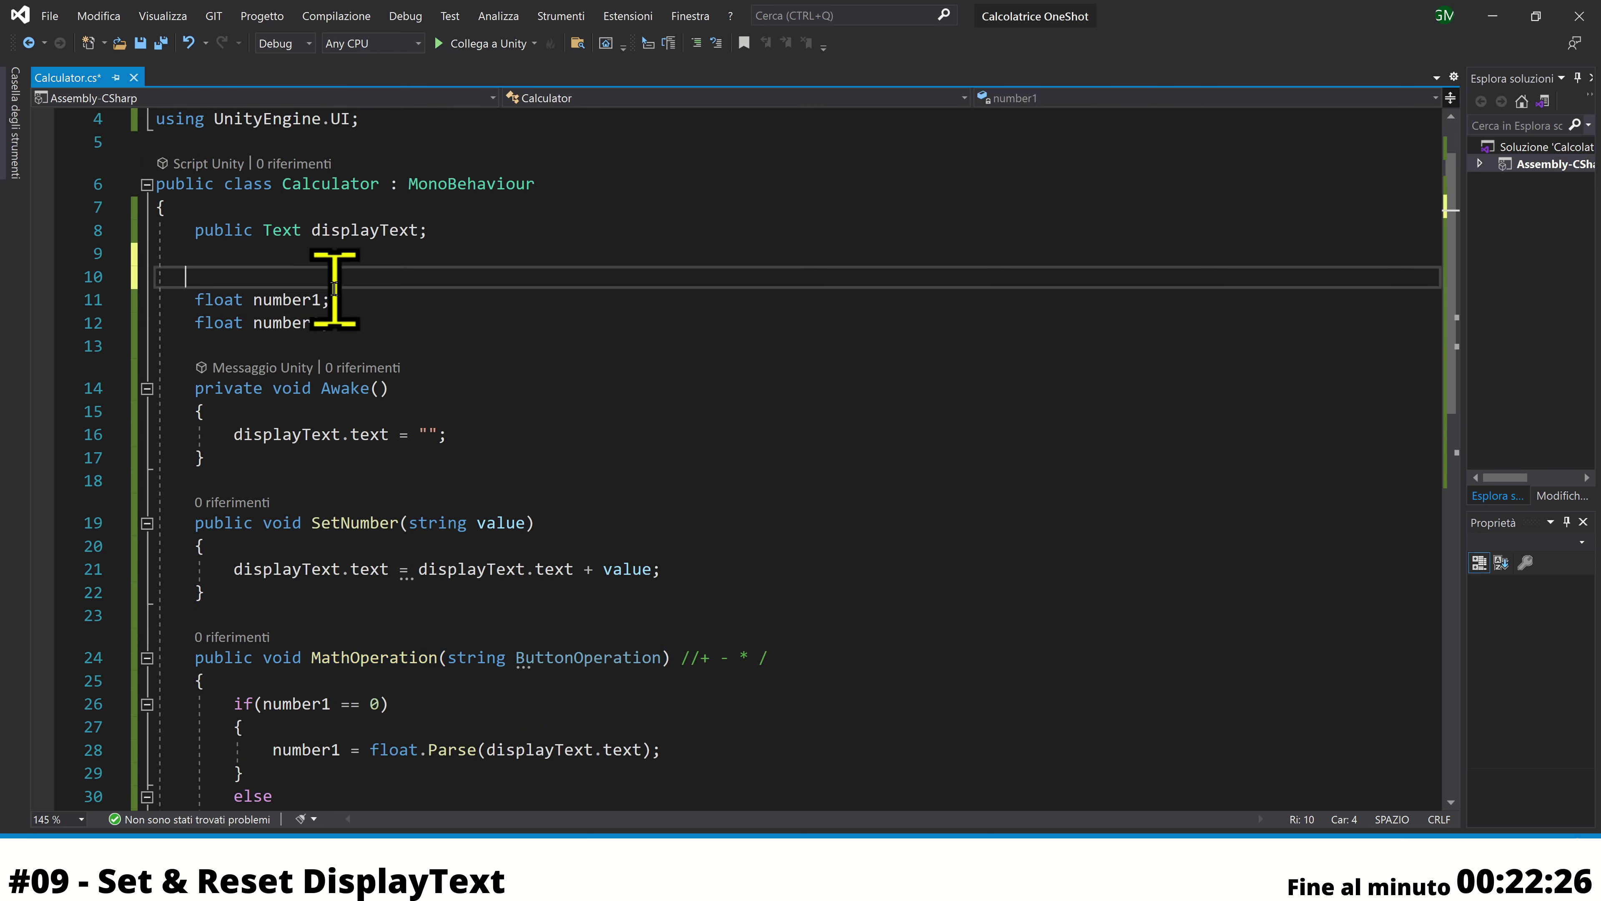
drag(235, 570, 663, 570)
click(323, 288)
text(b)
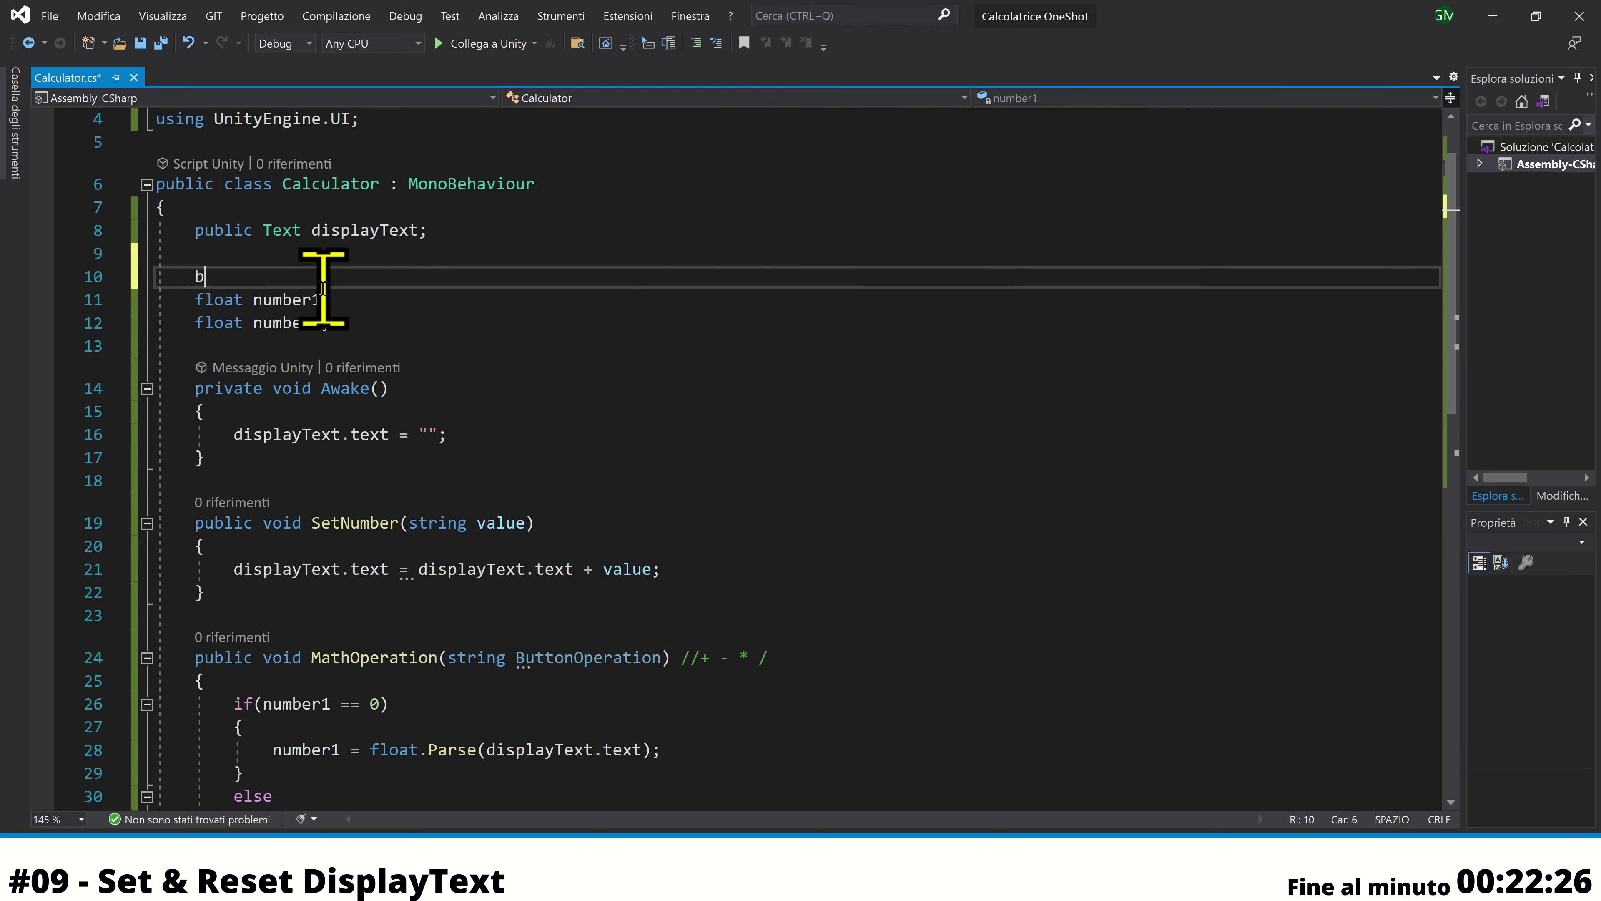
text(o)
key(Tab)
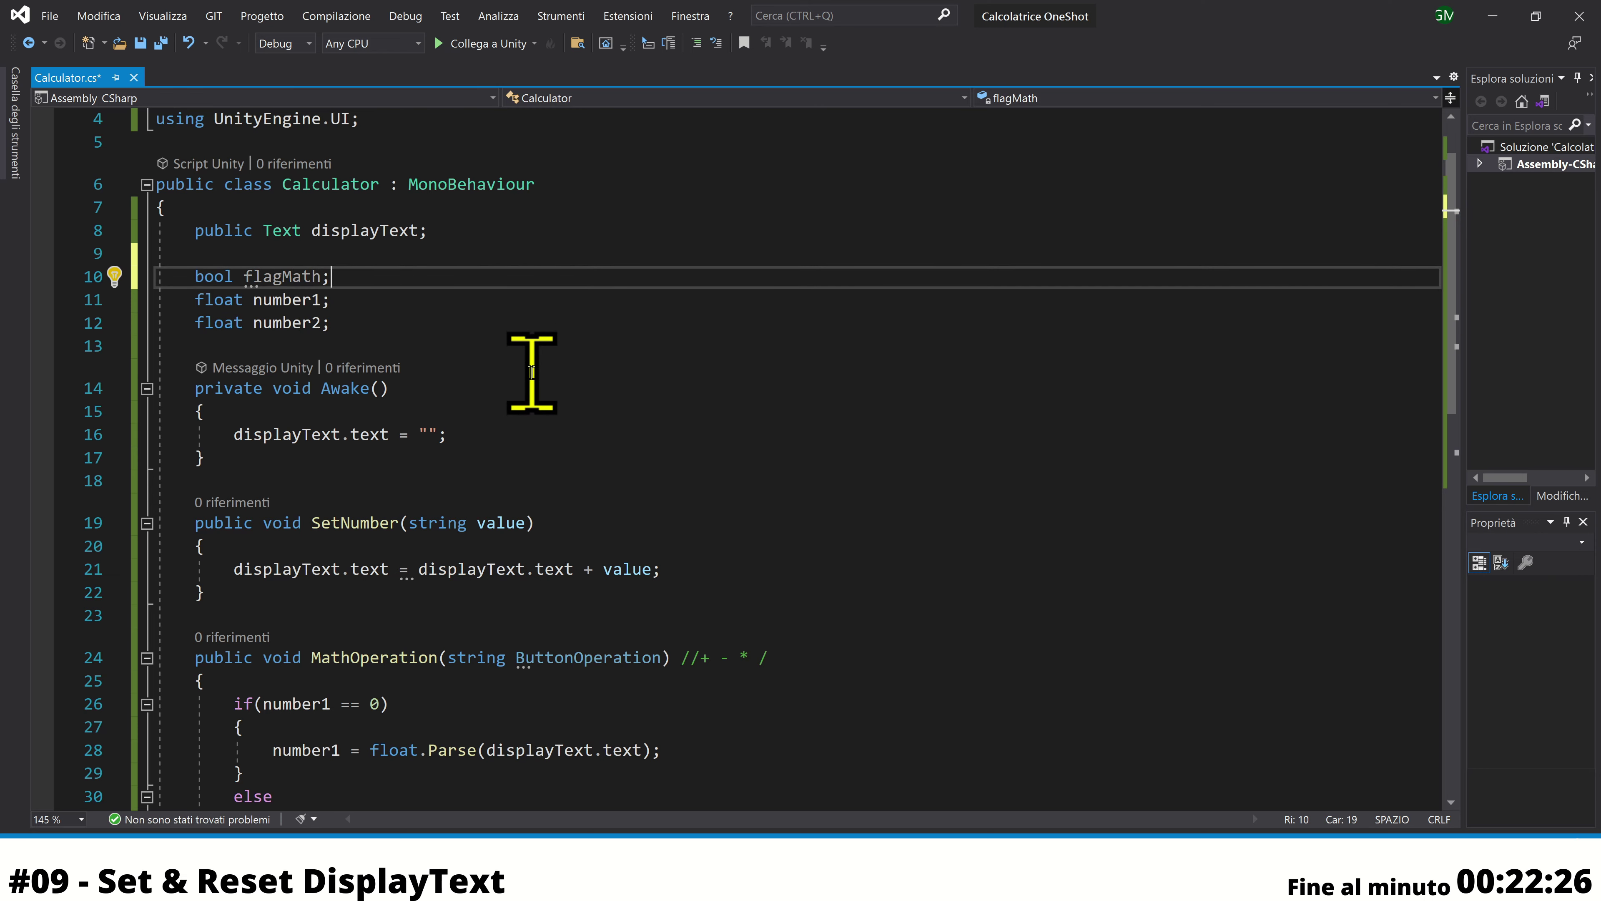
Start SetNumber's body with the condition if(flagMath == true)
scroll(531, 372, down, 1)
click(554, 474)
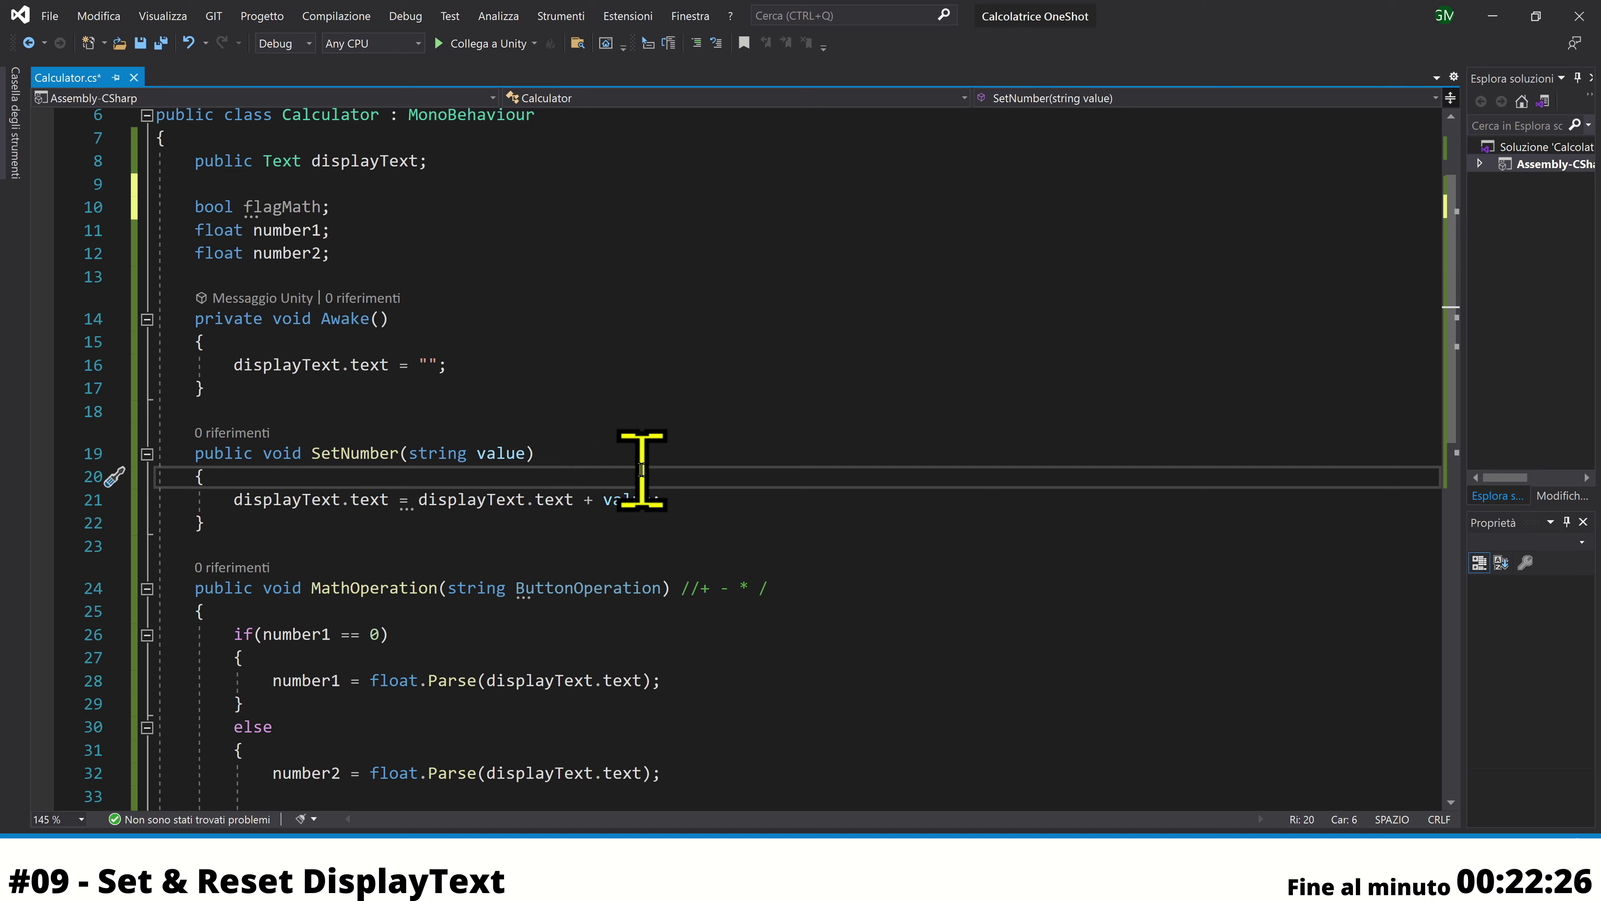
key(Return)
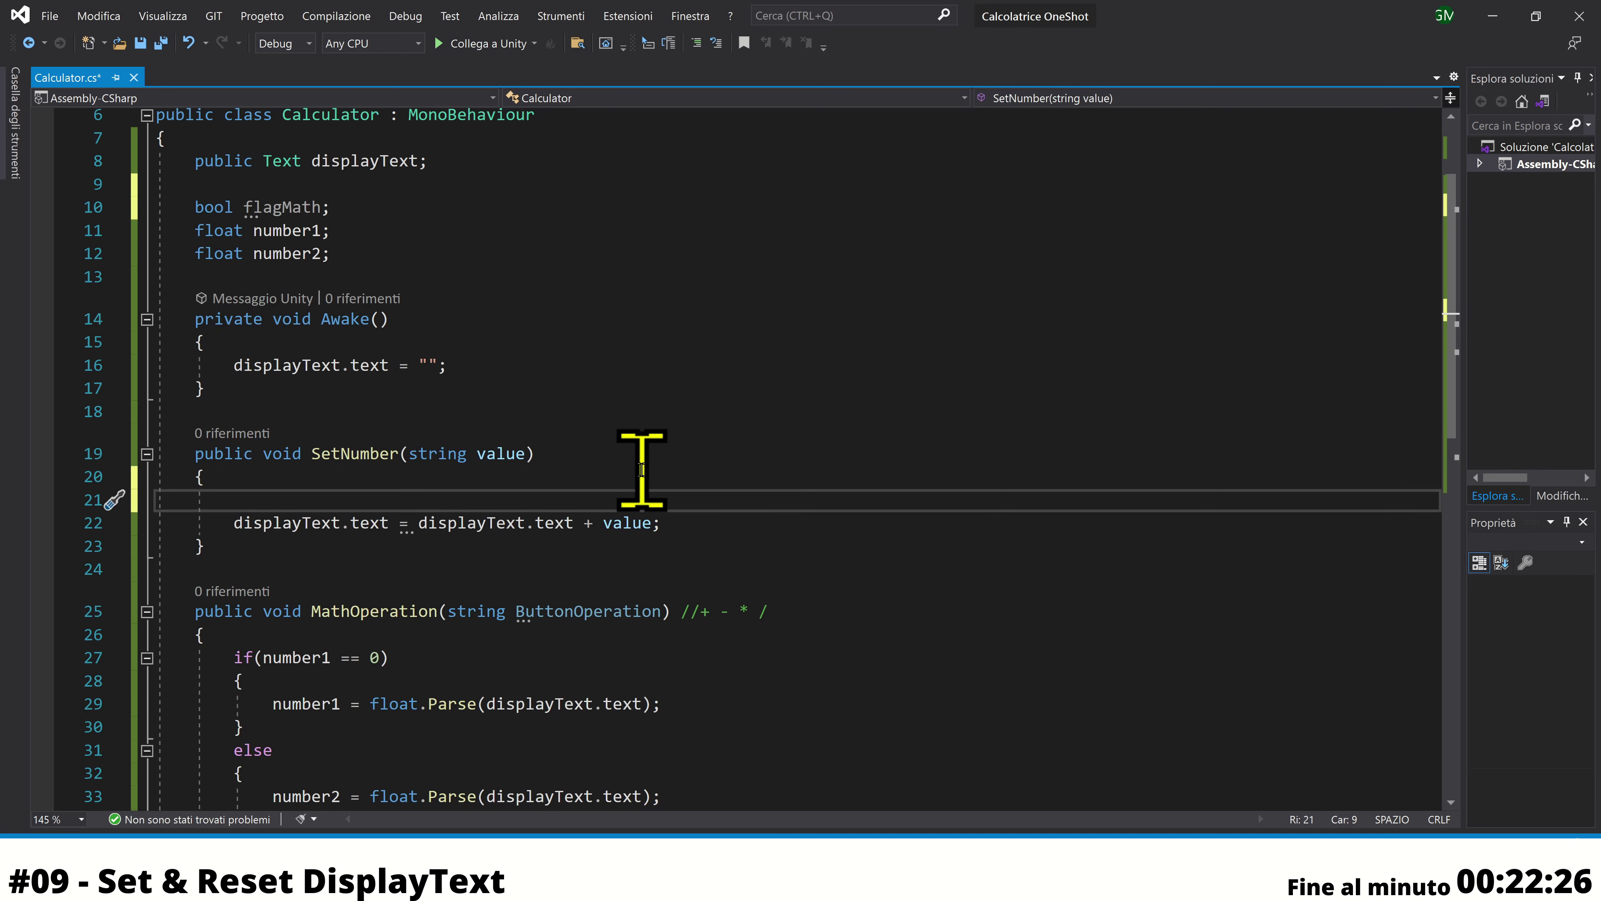
text(if(f)
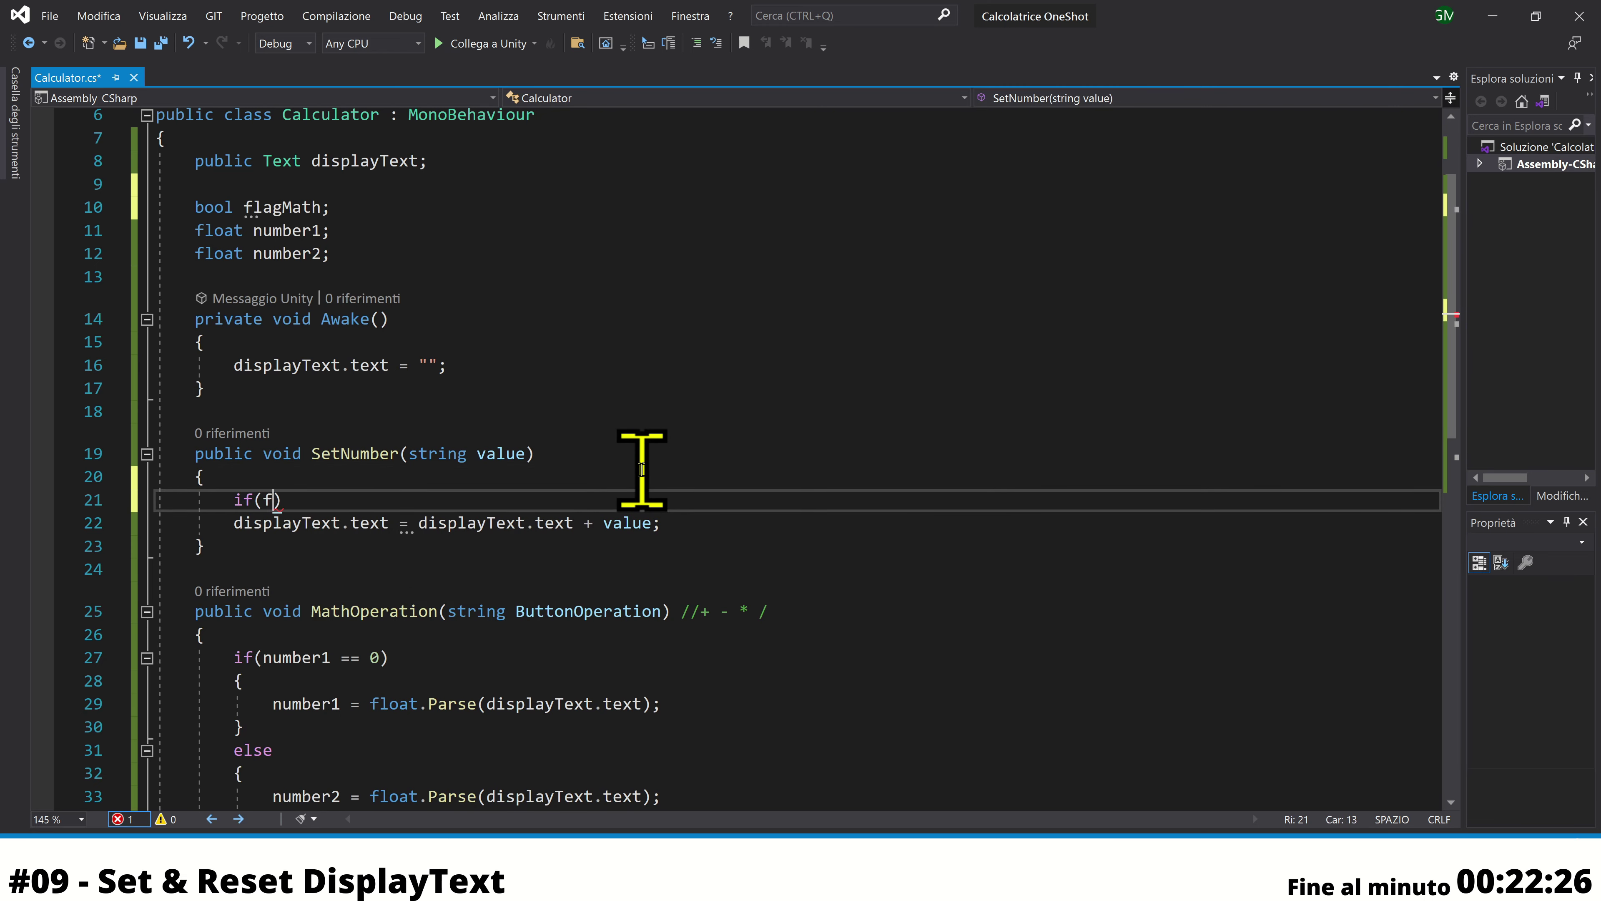
text(l)
key(Tab)
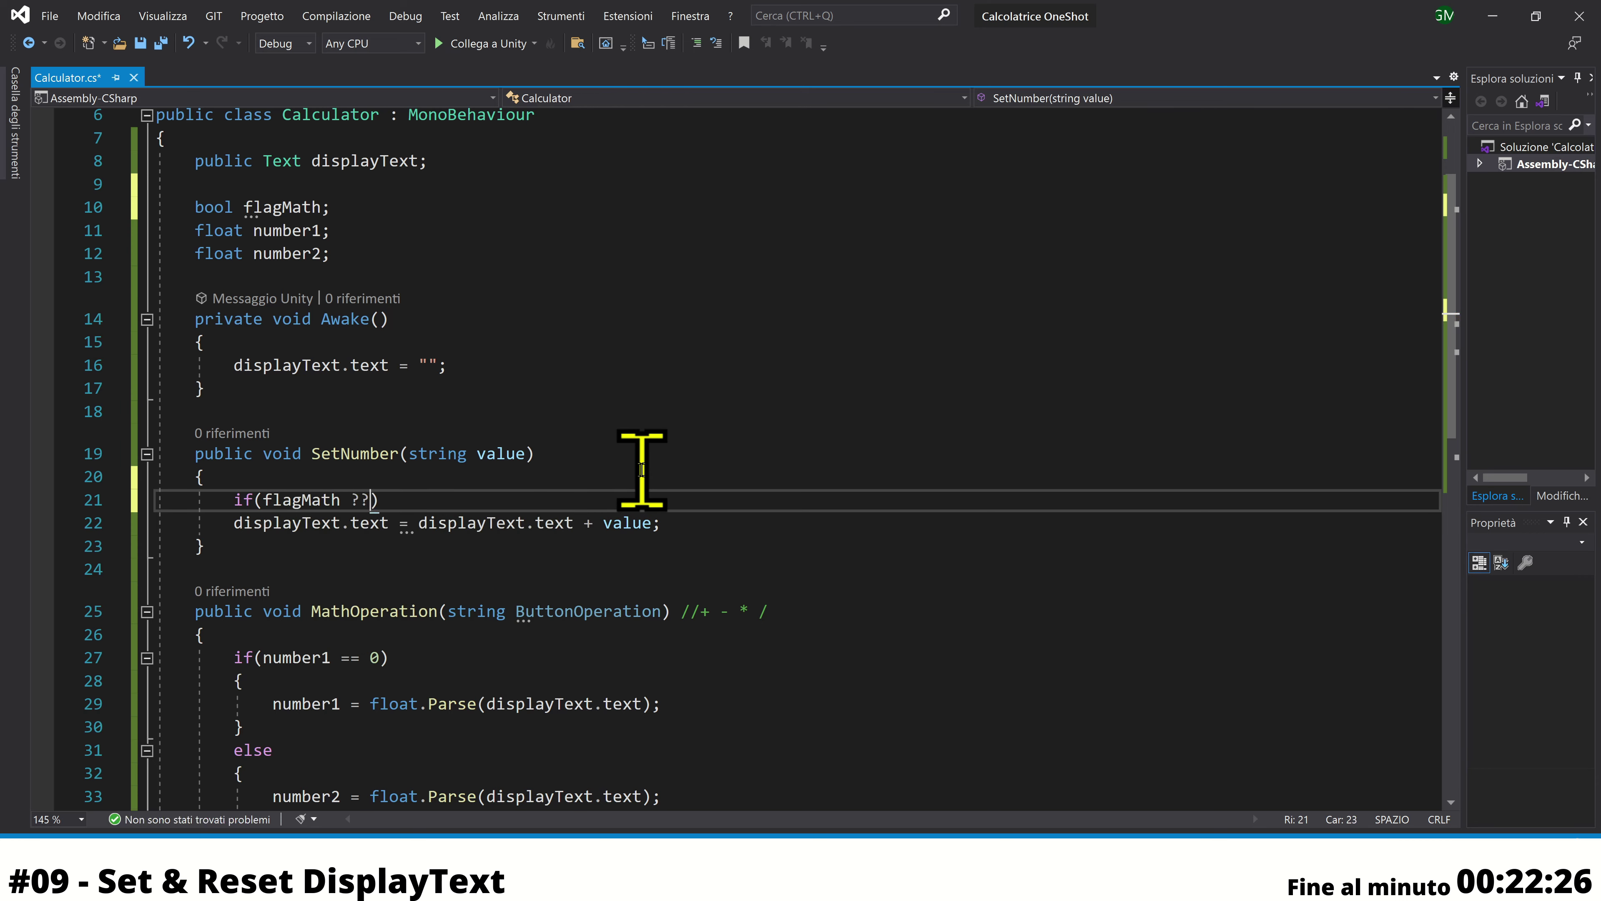
key(BackSpace)
key(BackSpace)
text(= )
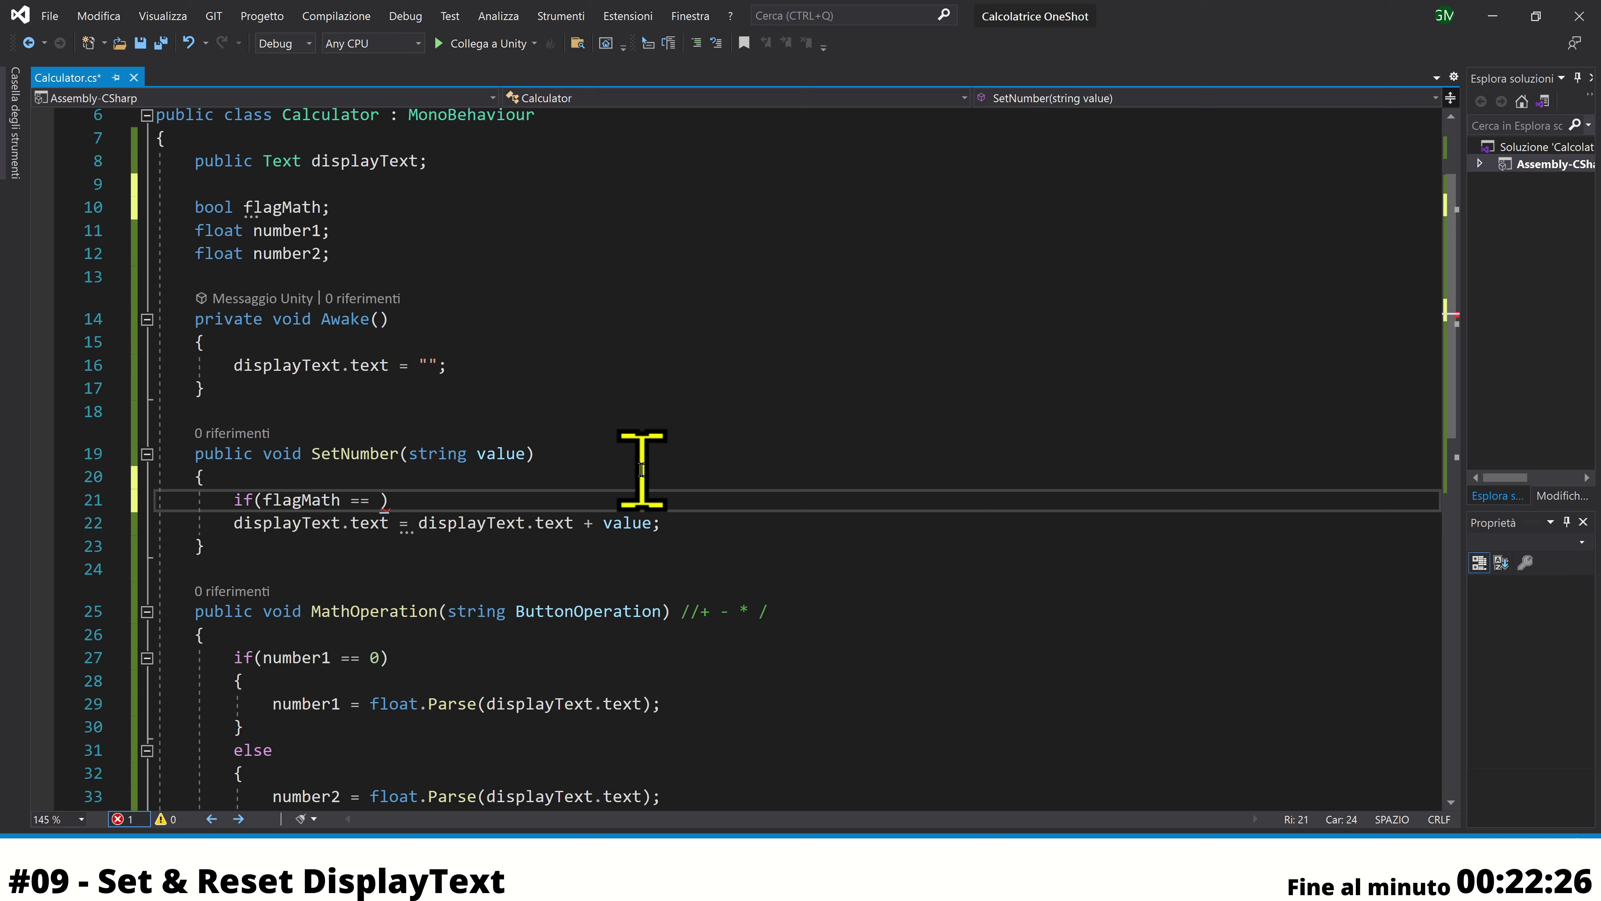
text(true)
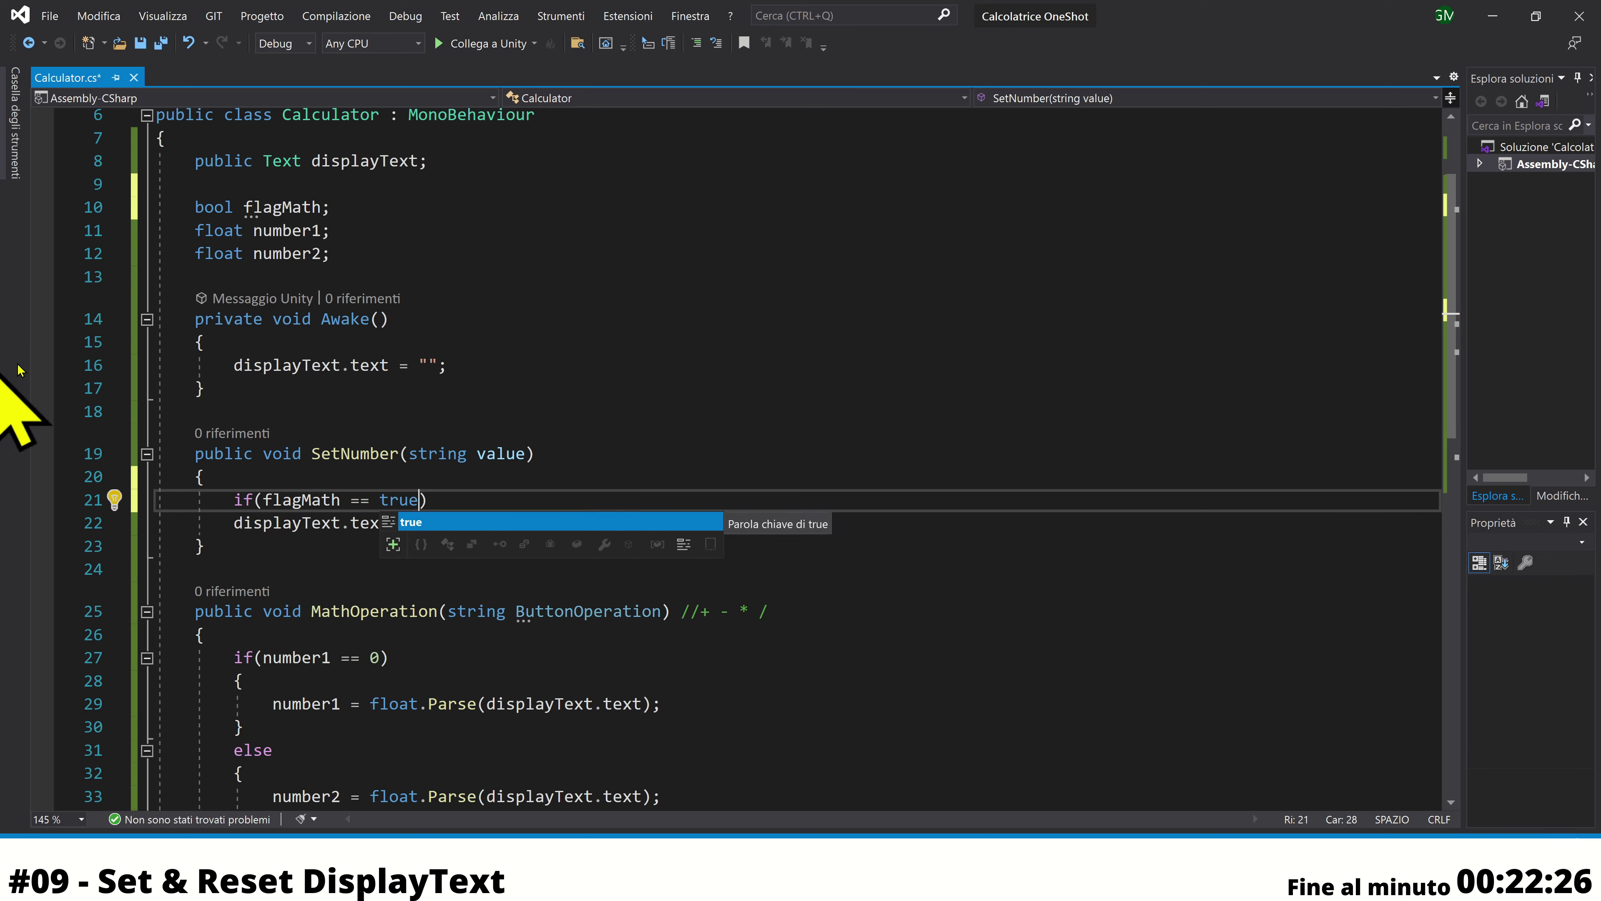
Change the field declaration to bool flagMath = false;
click(347, 205)
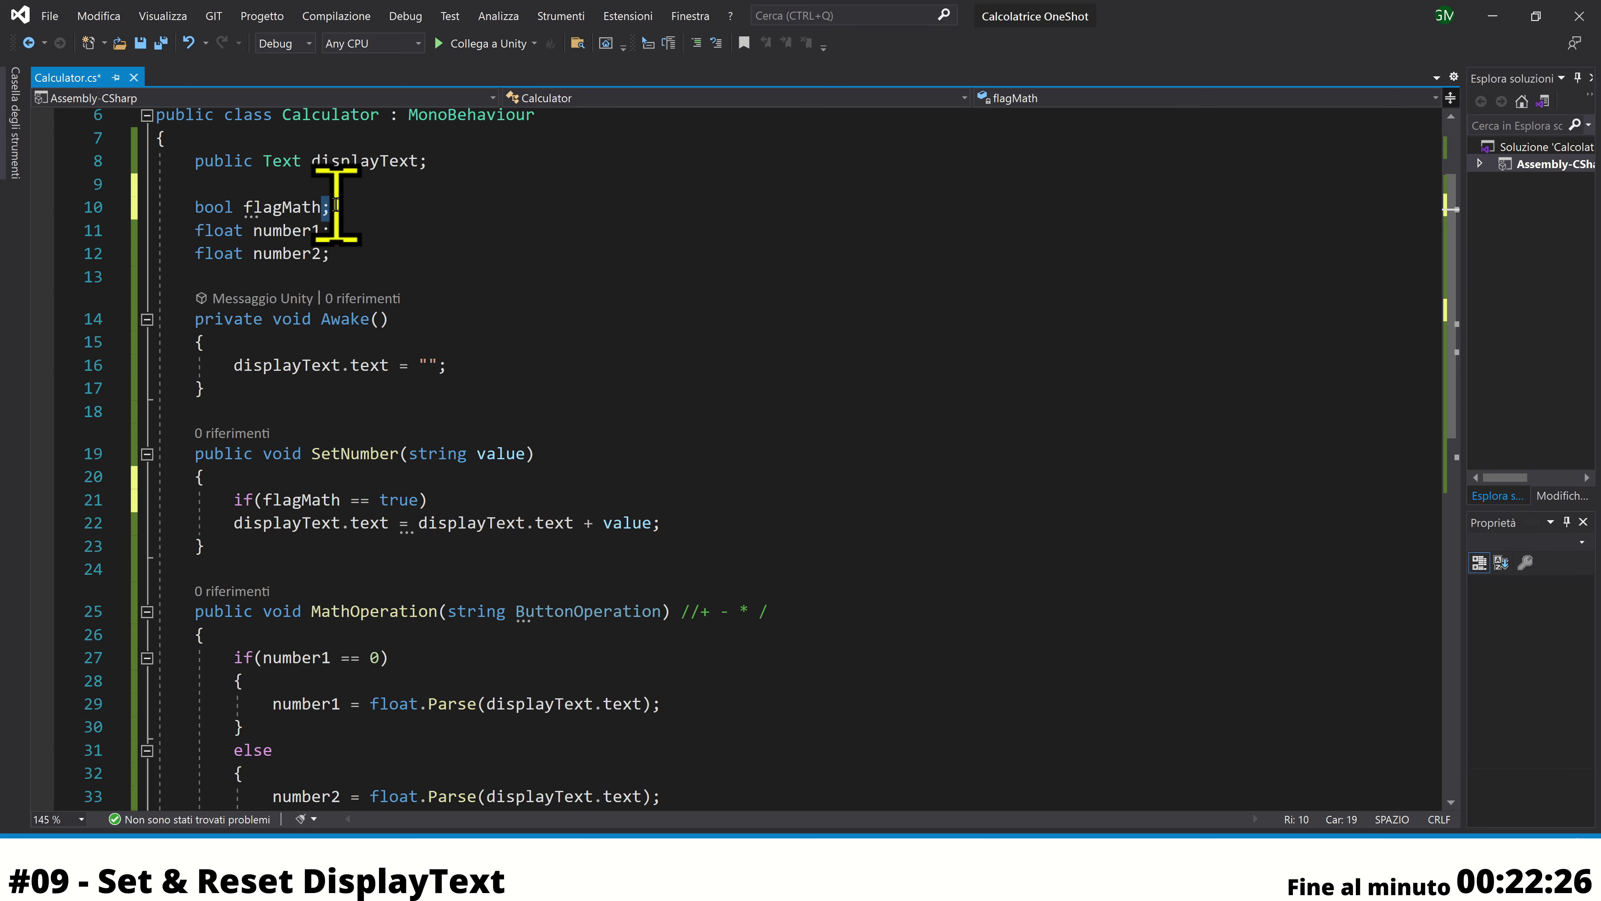
key(BackSpace)
text(= fal)
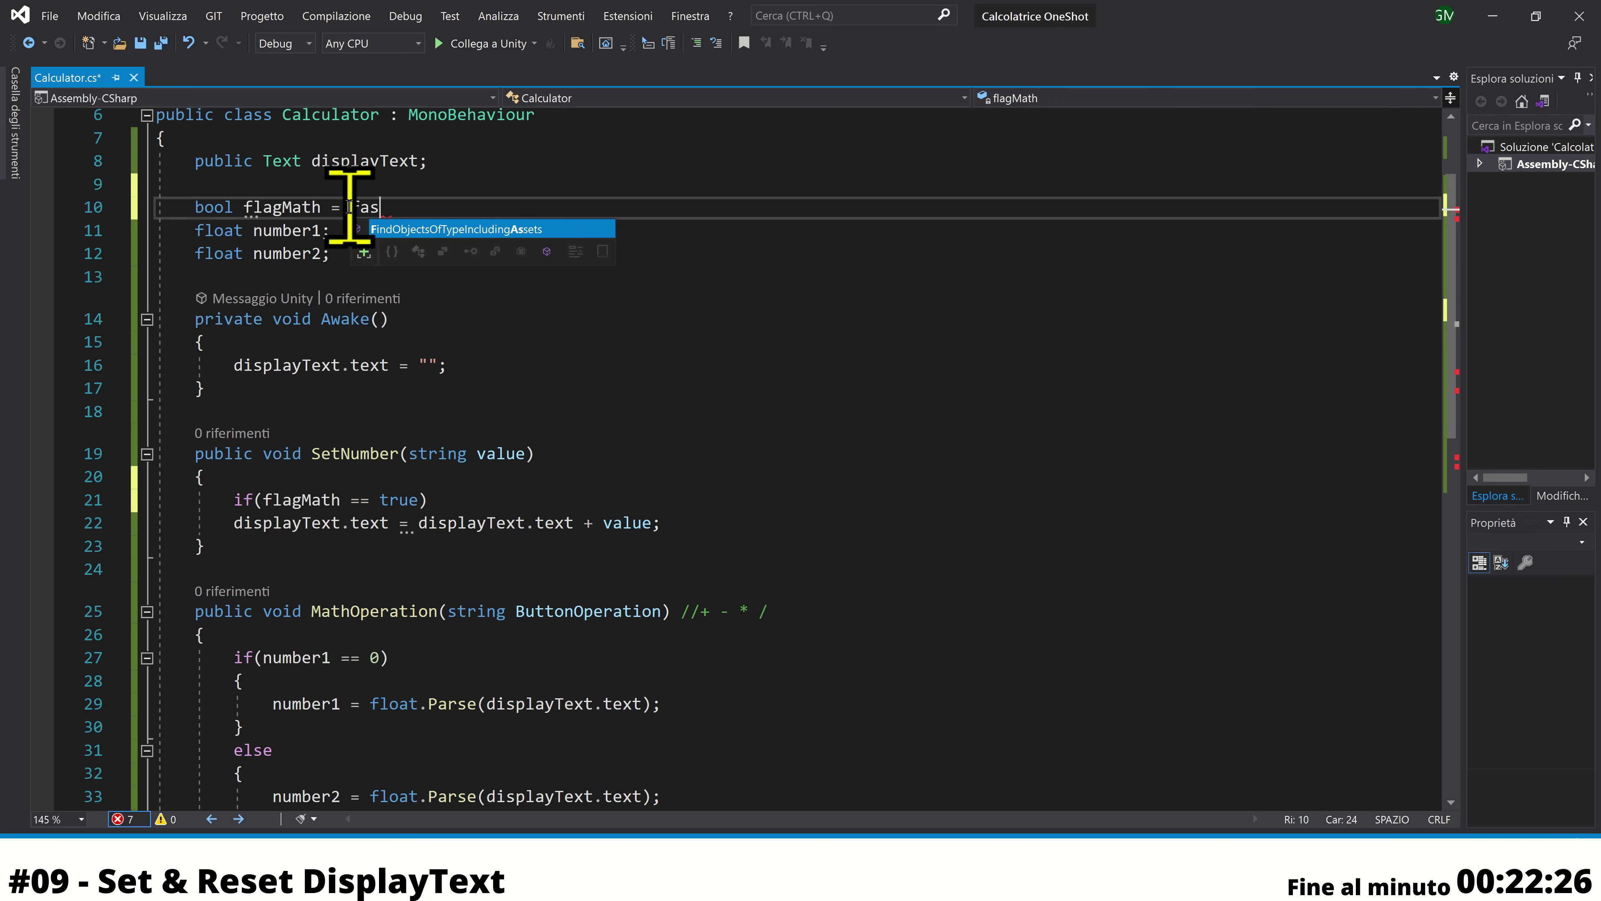
key(BackSpace)
key(Tab)
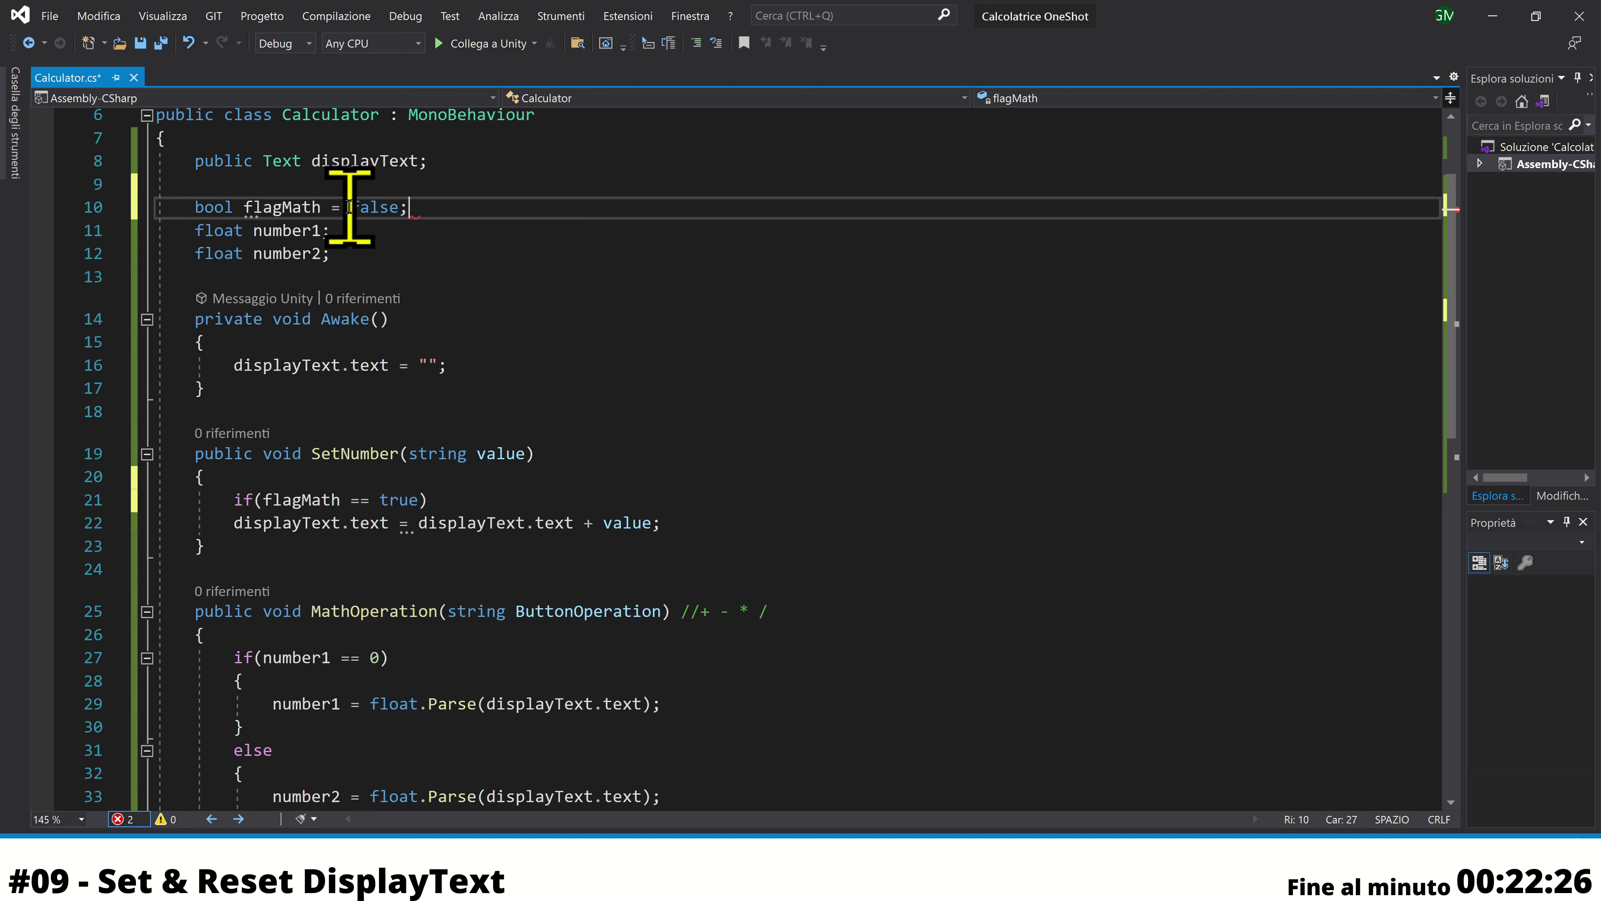
drag(444, 185, 268, 211)
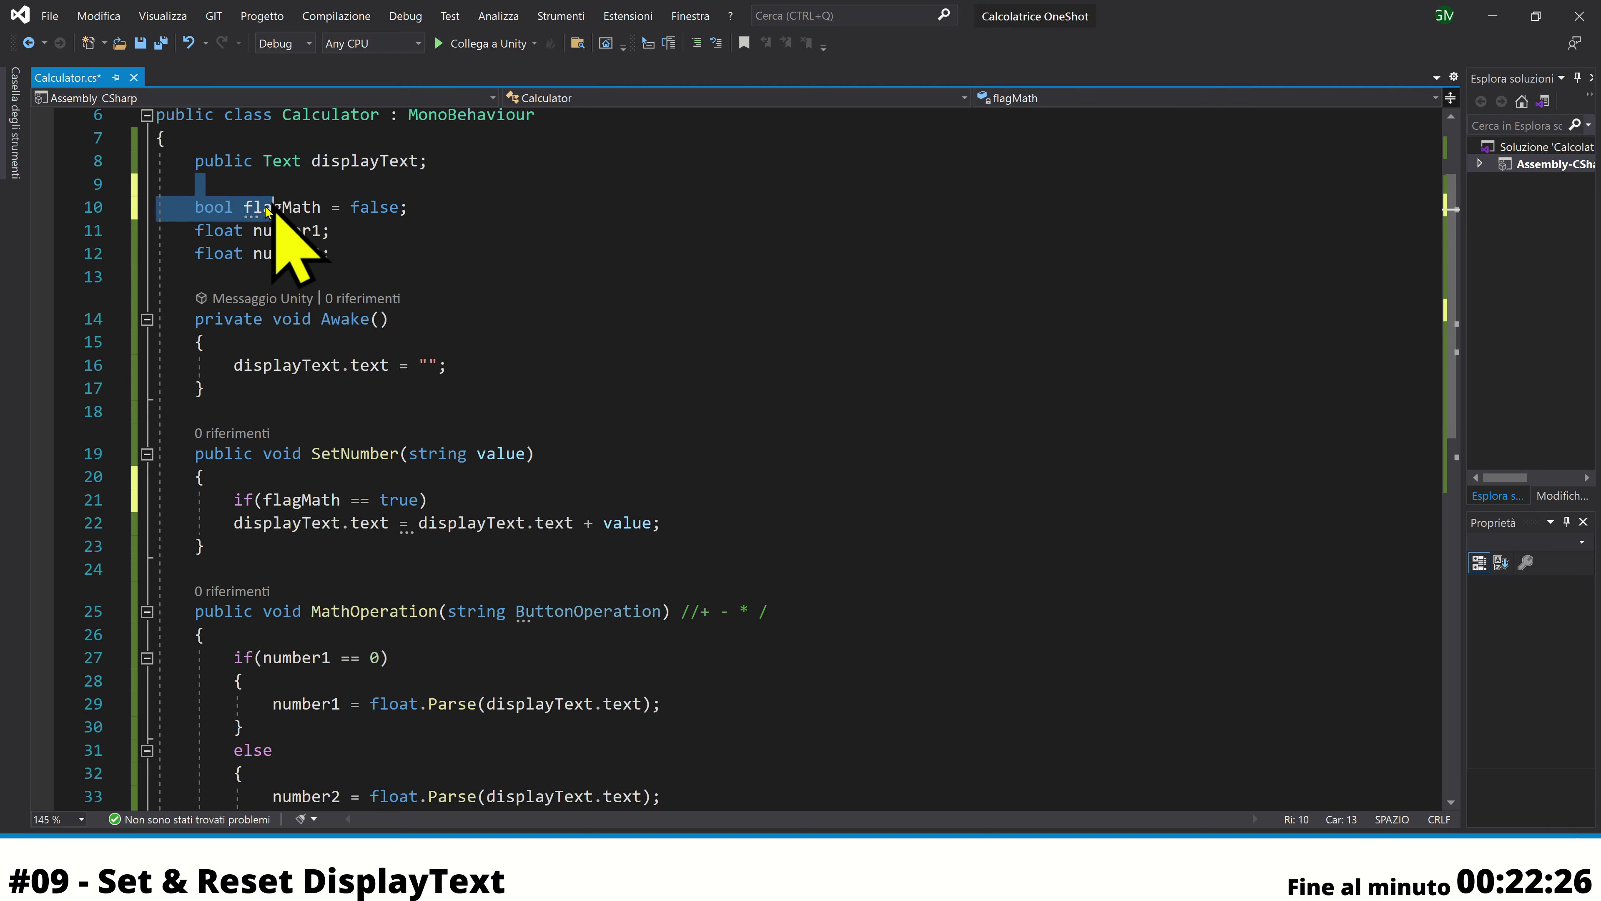
click(441, 500)
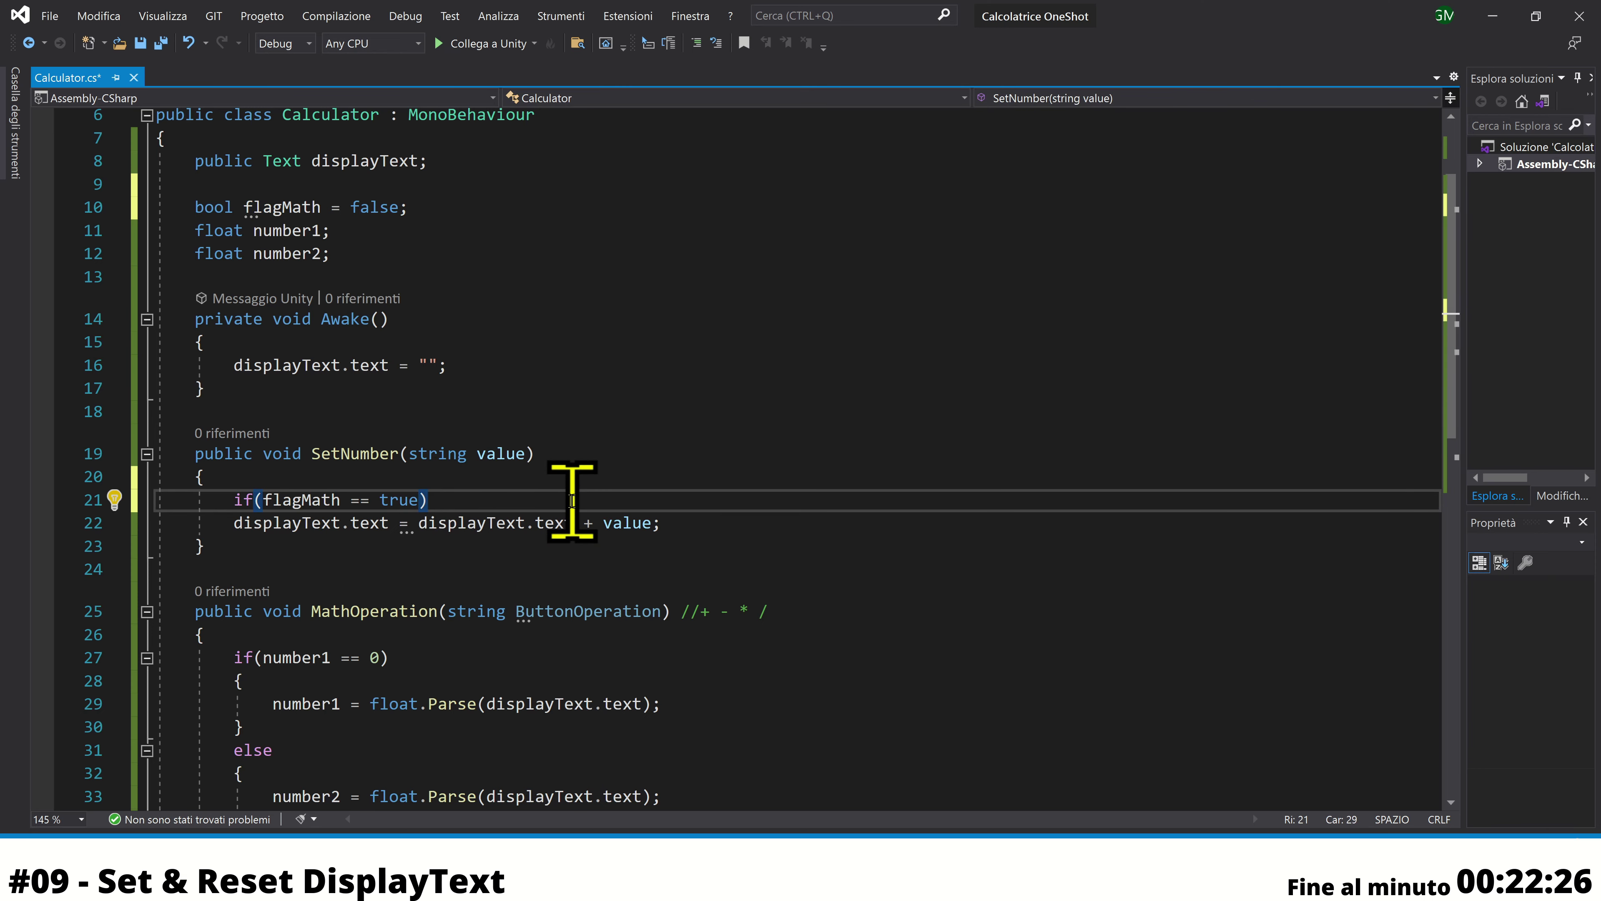
text({ })
In the if block, replace the display with displayText.text = "" + value;
key(Return)
text({)
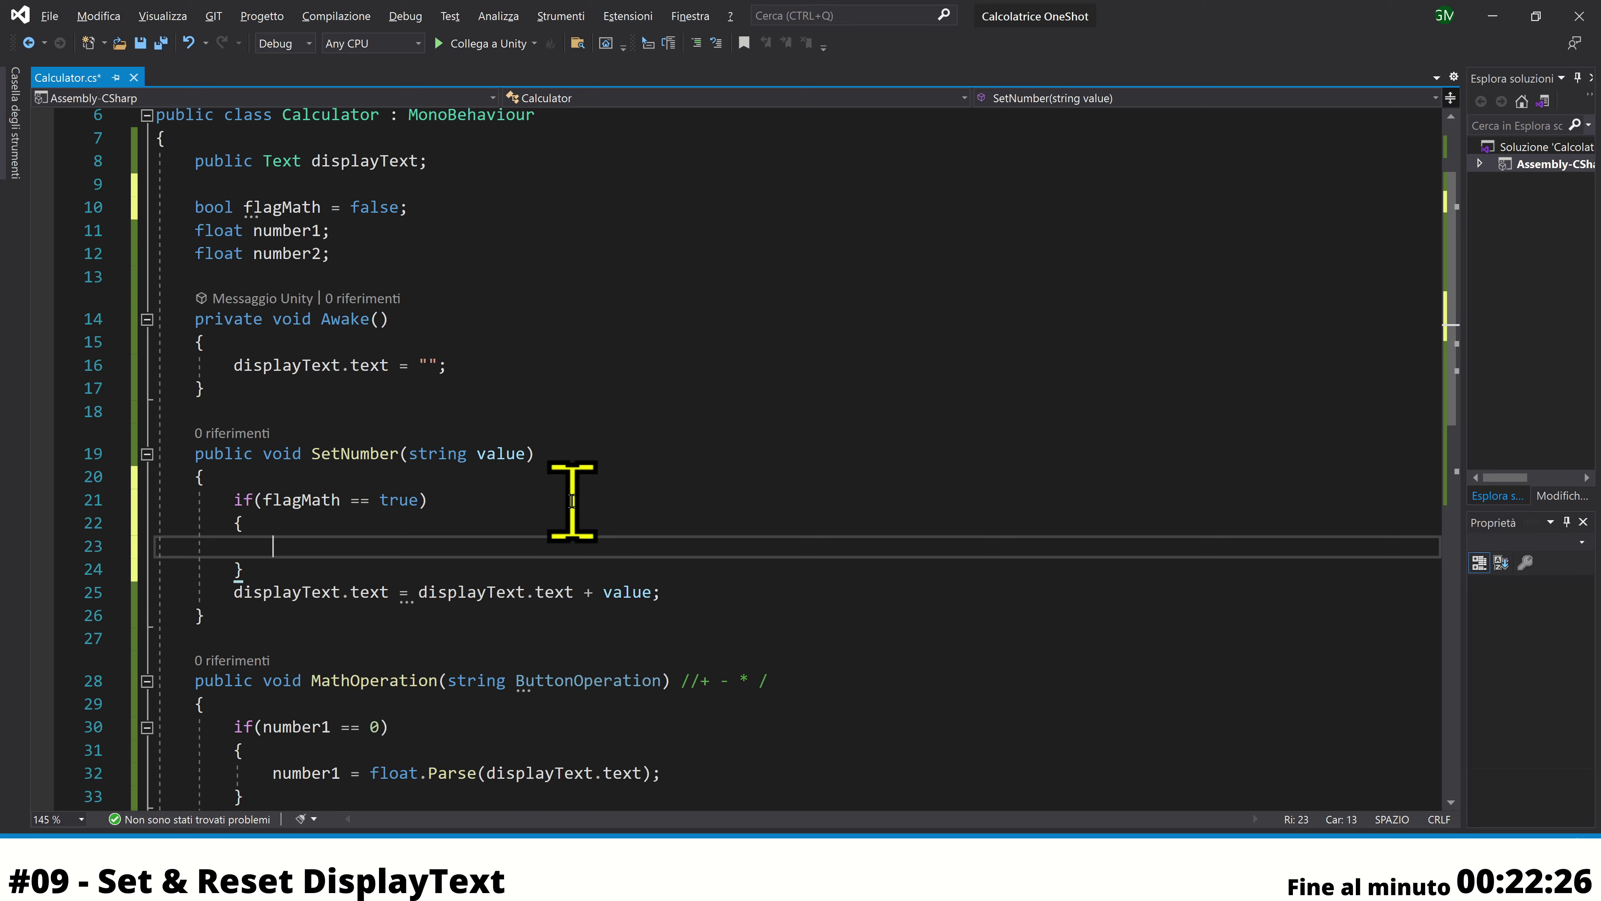
text(dis)
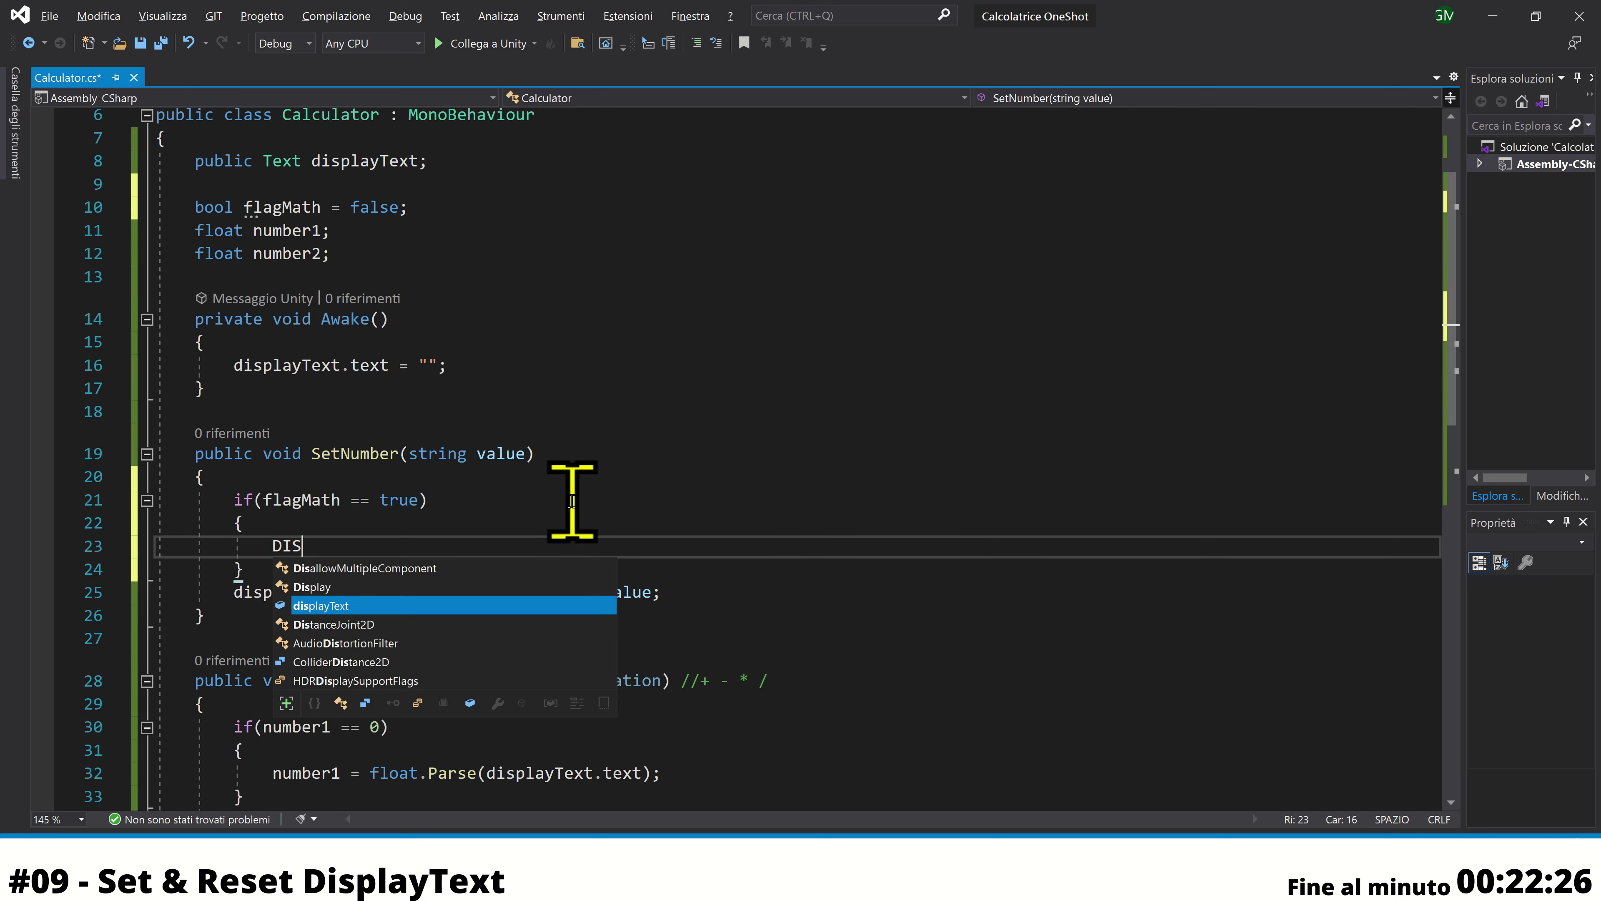
text(.)
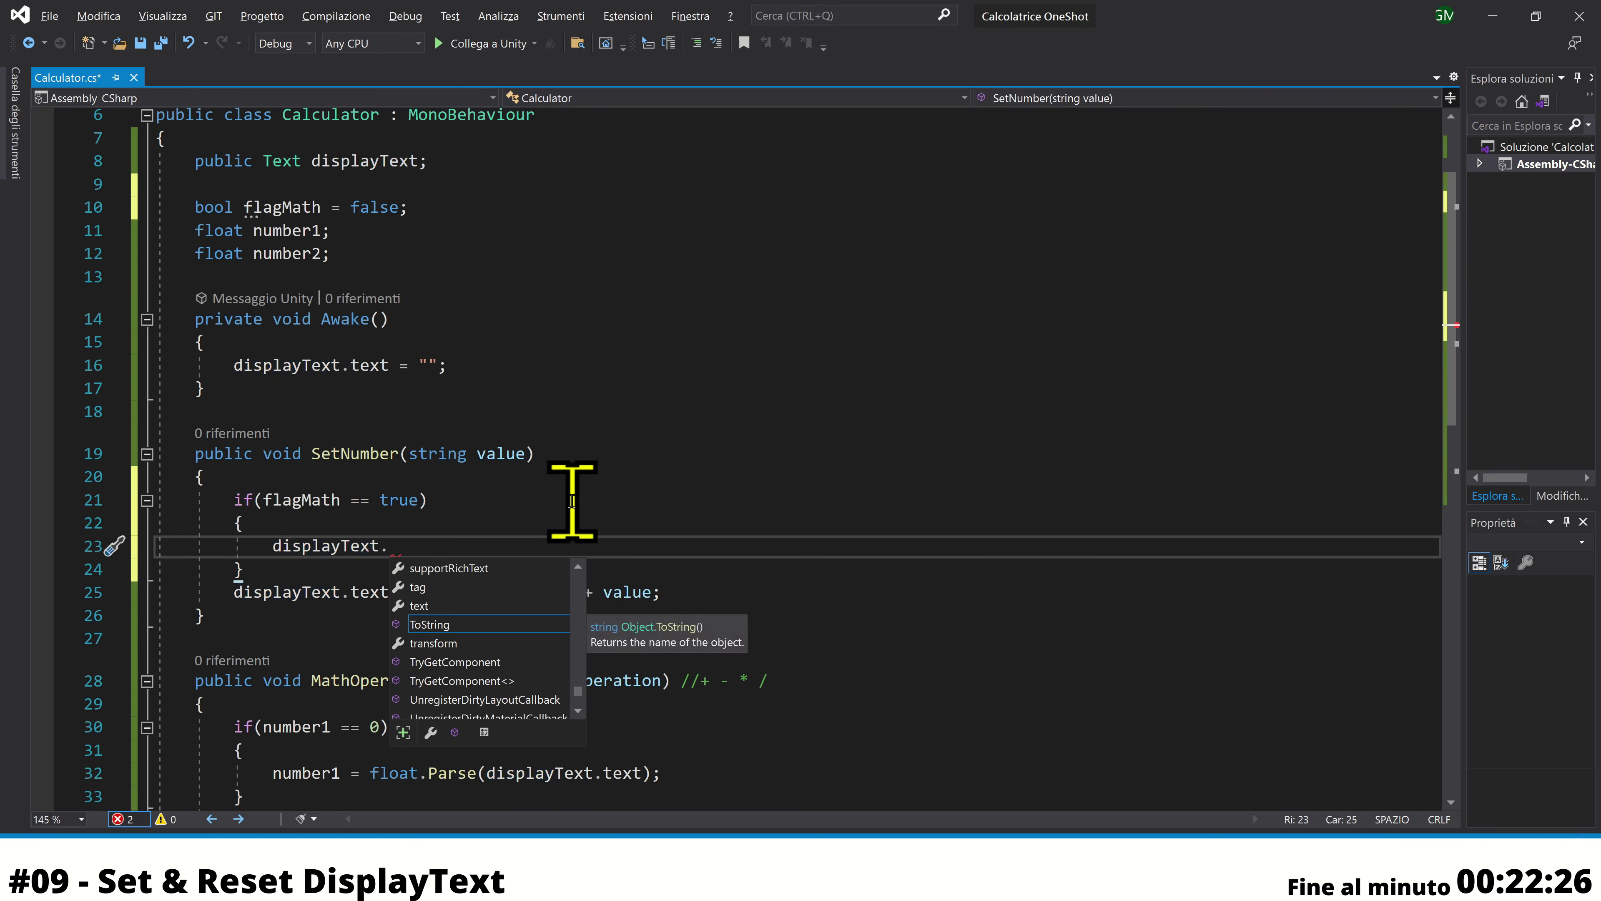
key(Up)
key(Tab)
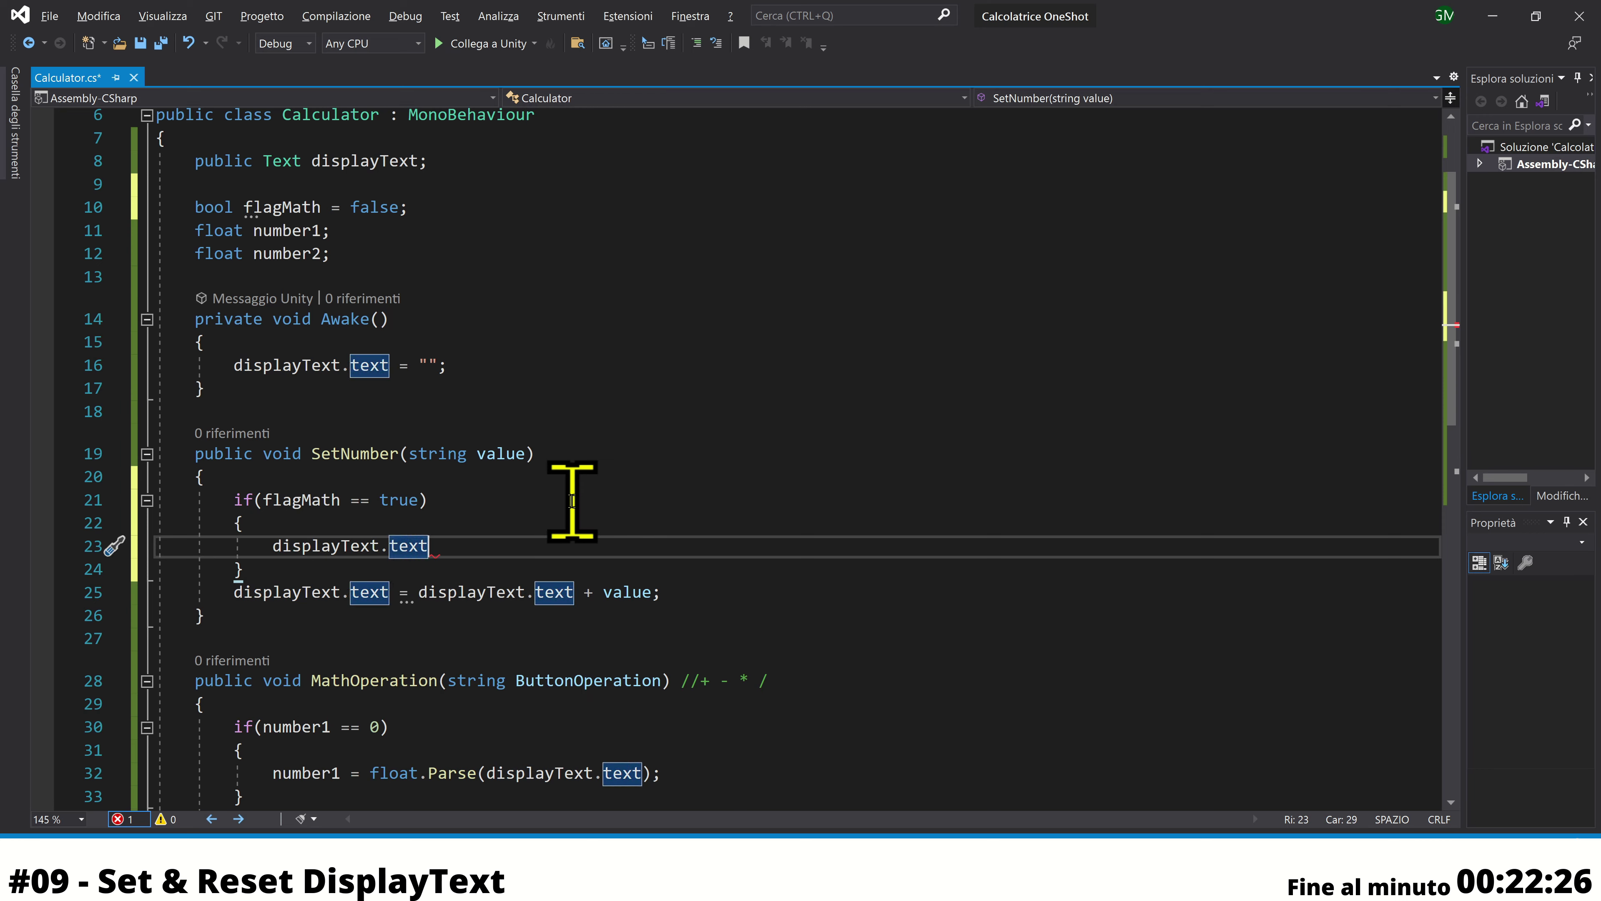
text(= ""+)
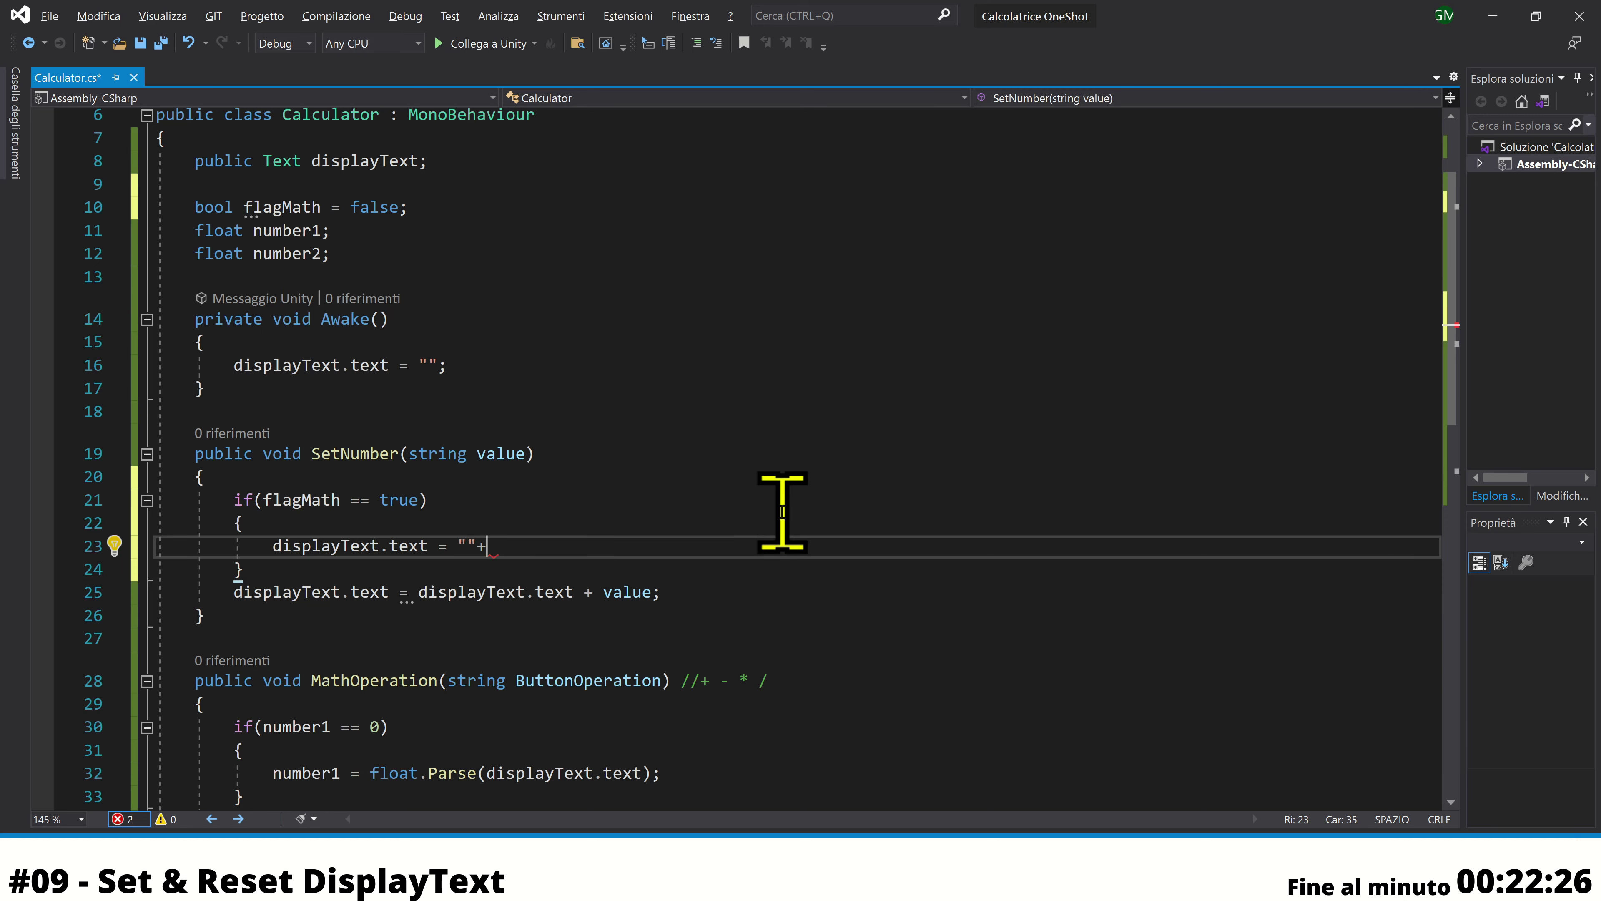
text( V)
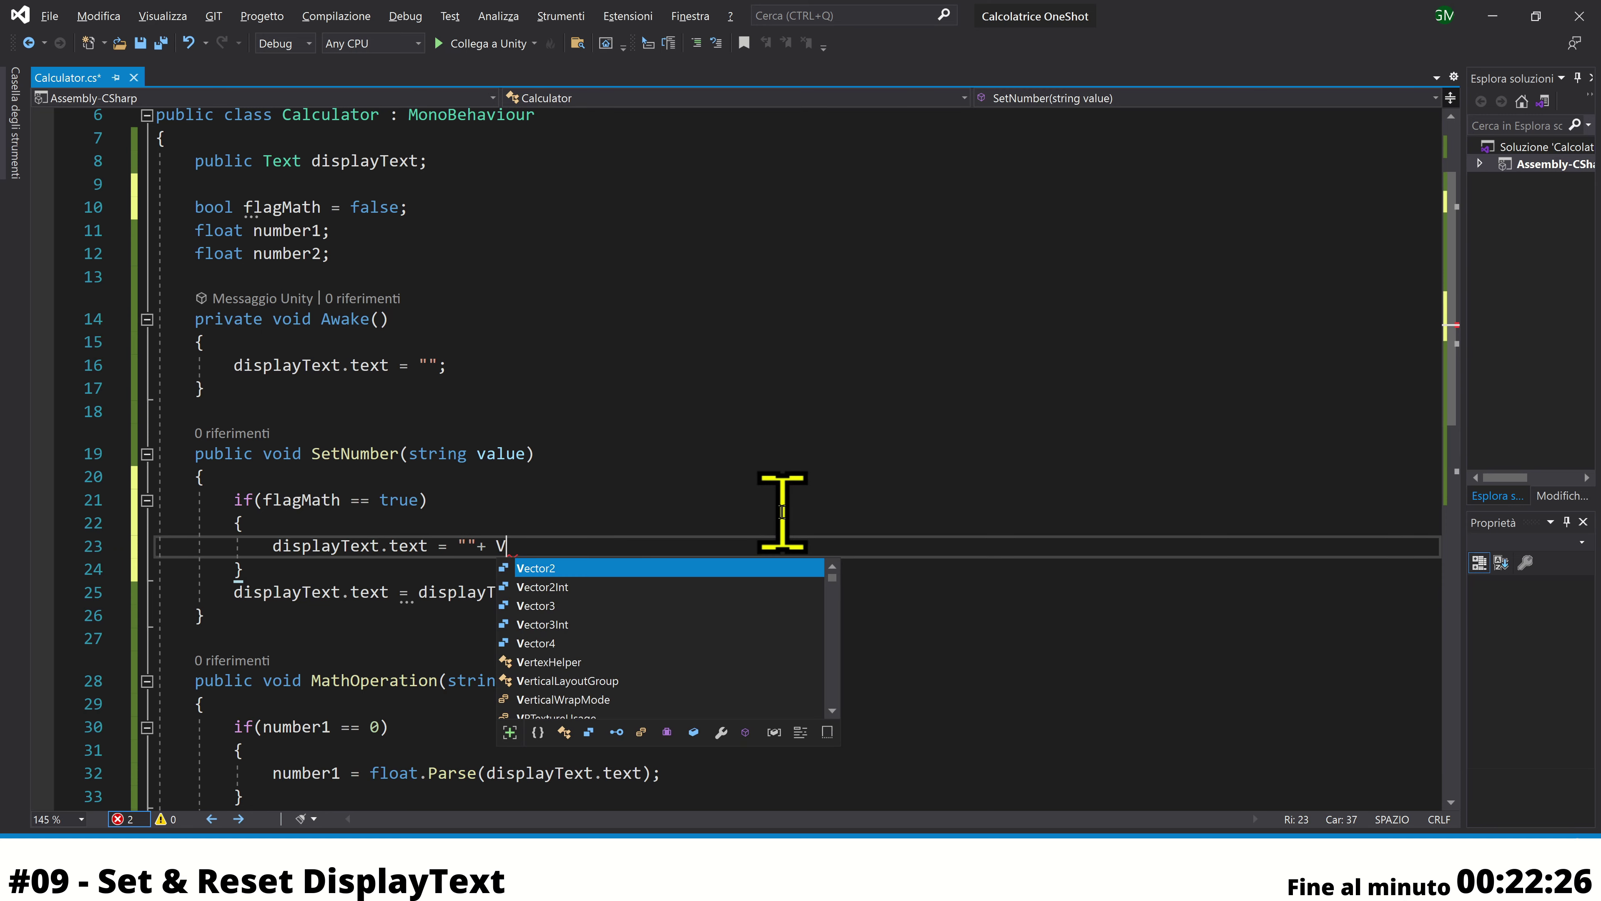
text(A)
key(Tab)
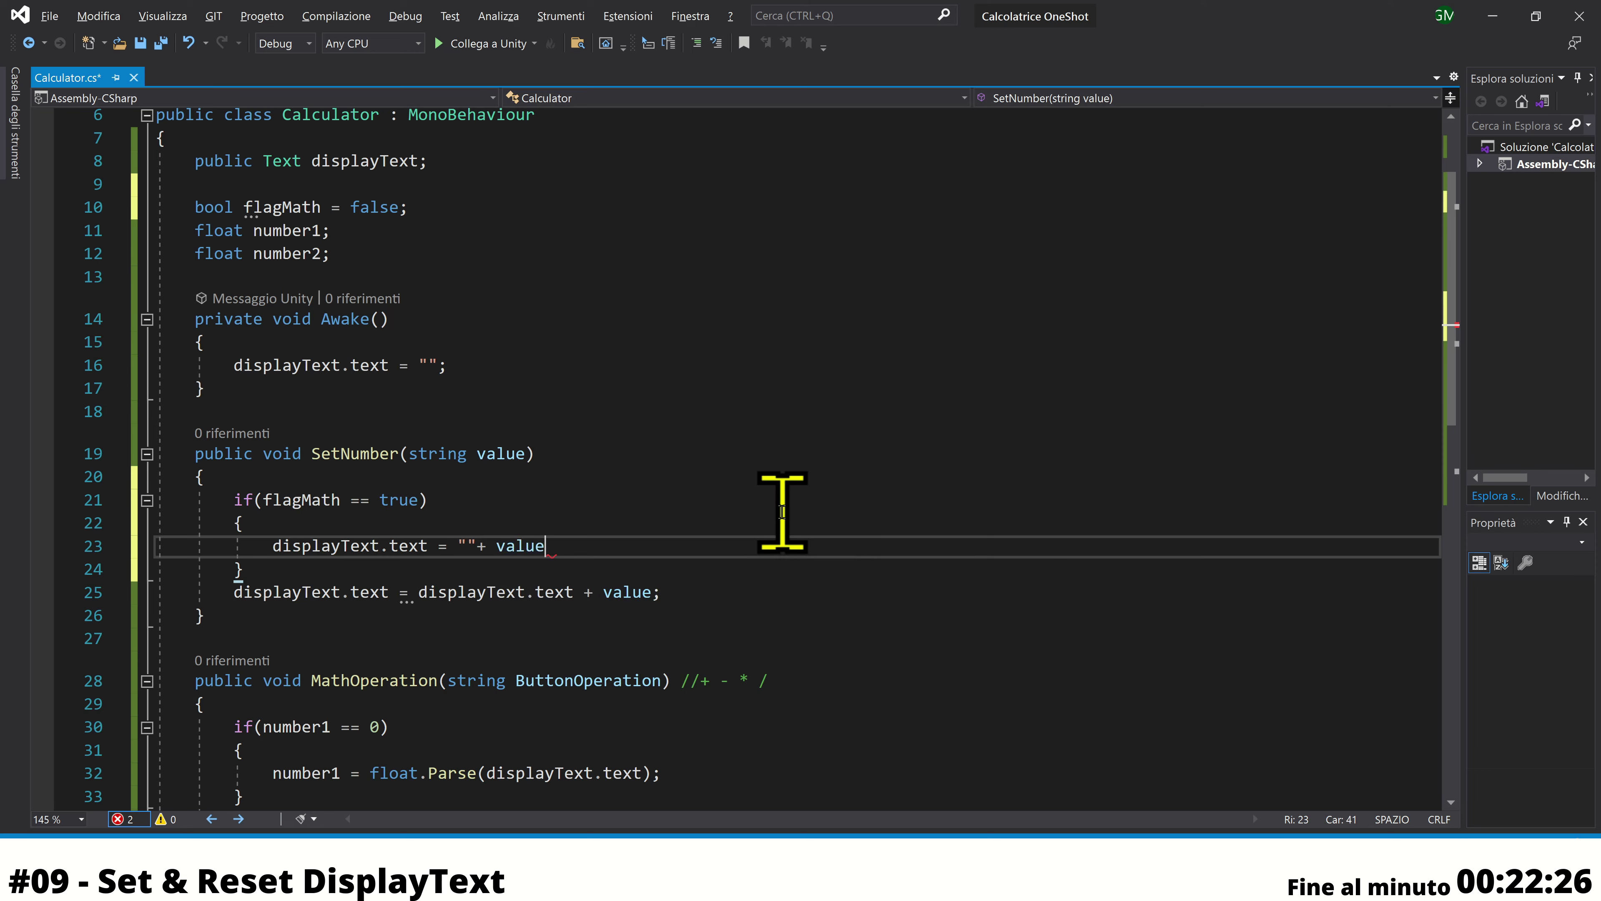
text(;)
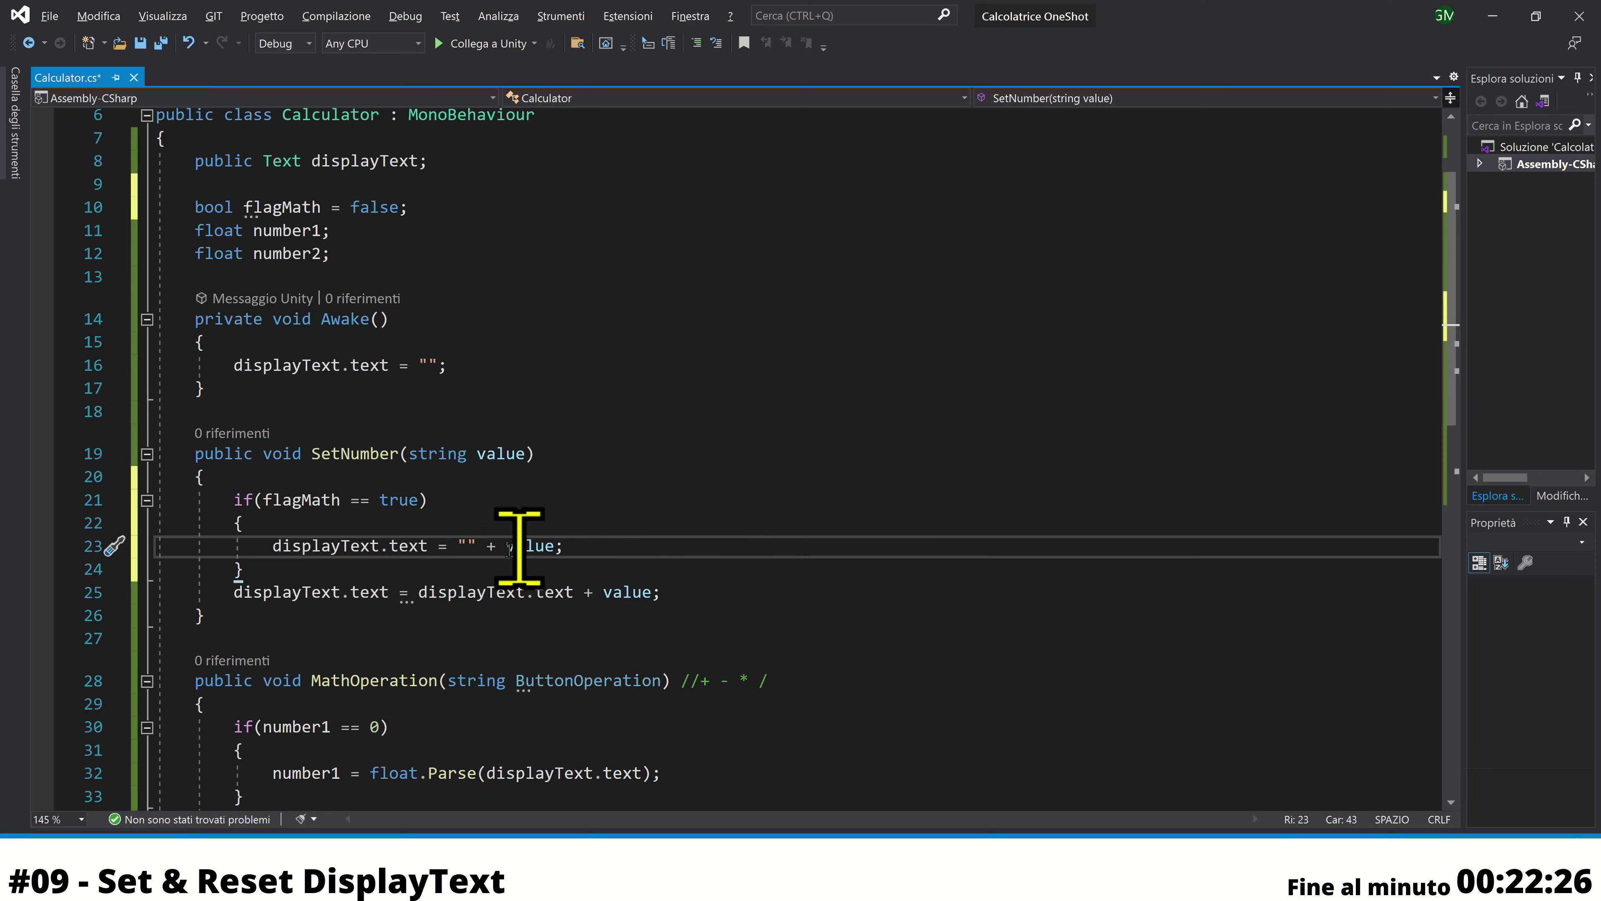
Add an else block and move the old display-append line into it
click(440, 567)
key(Return)
text(els)
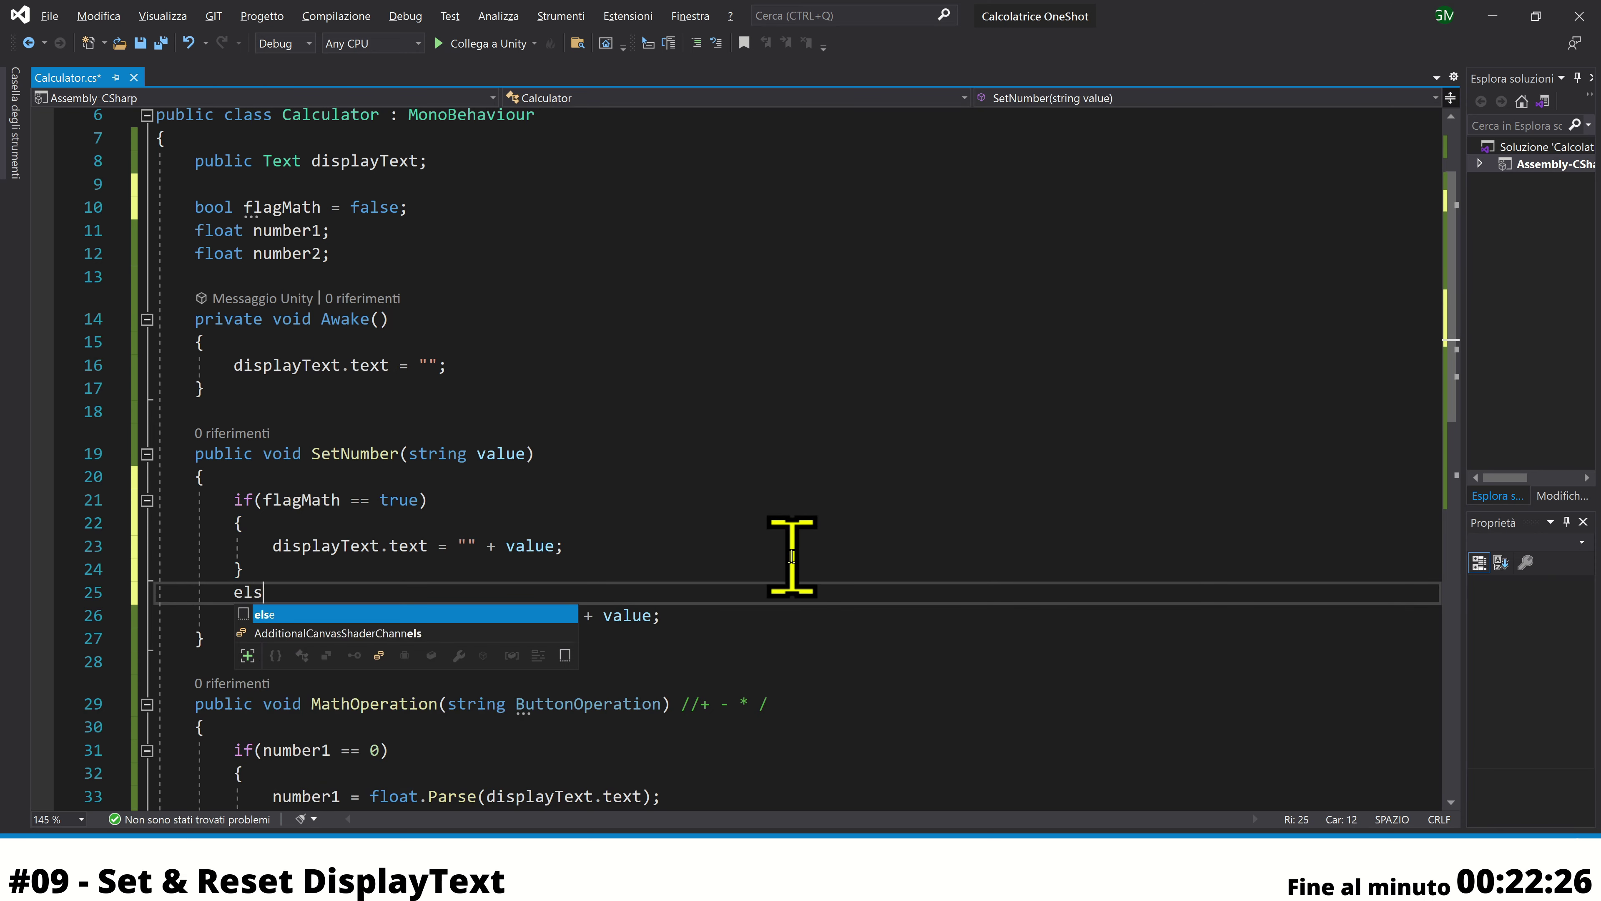
text(e {)
key(Return)
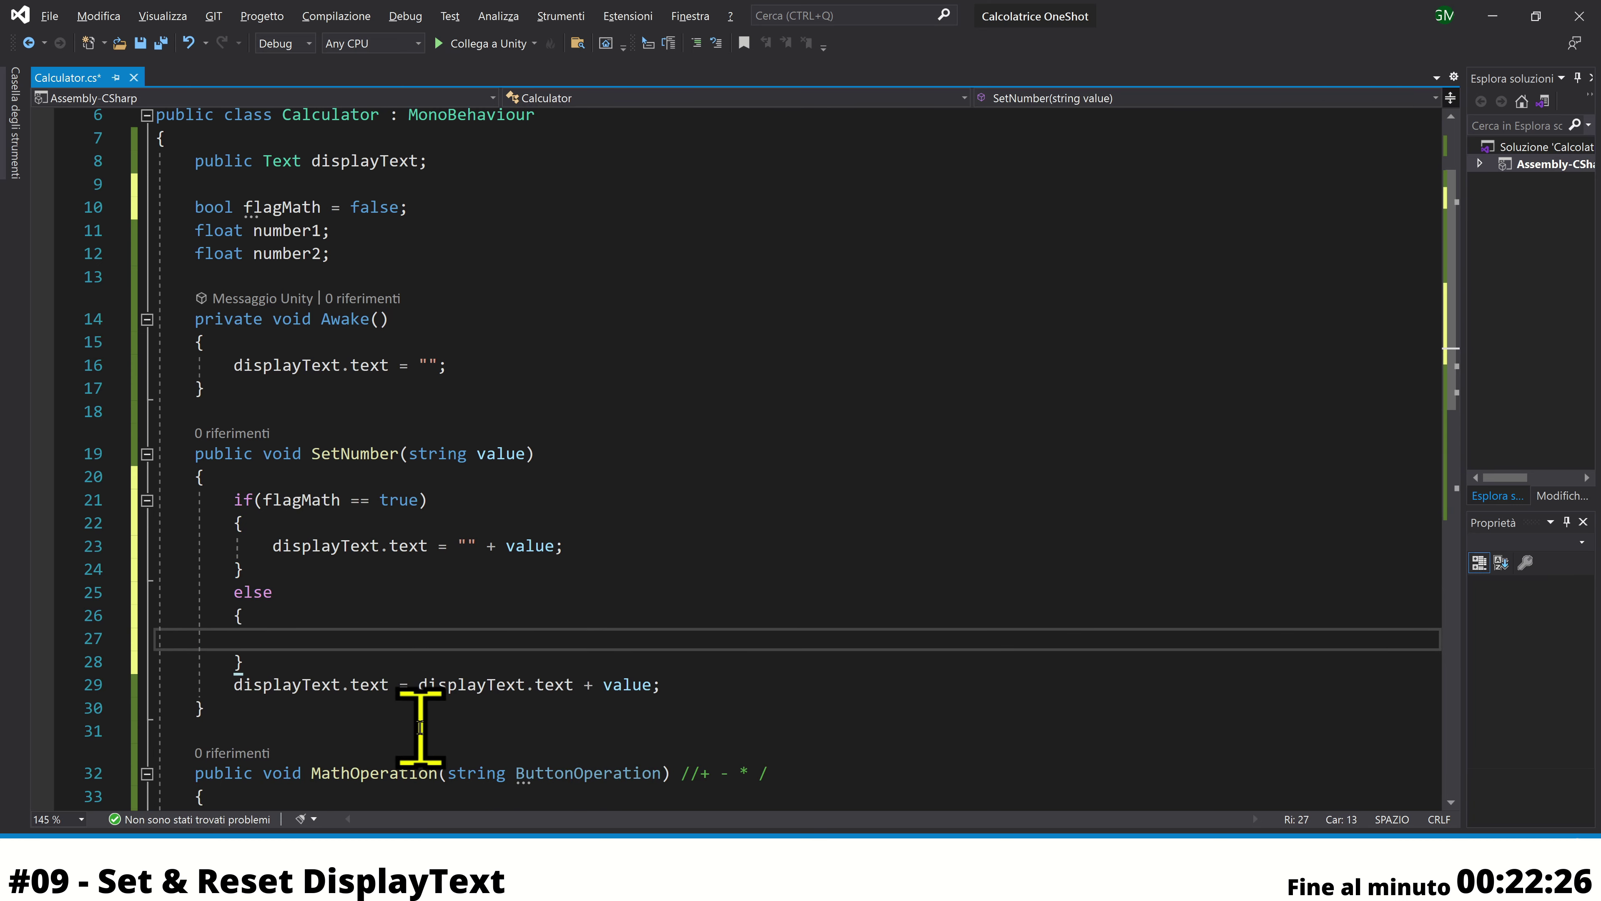
drag(232, 685, 731, 704)
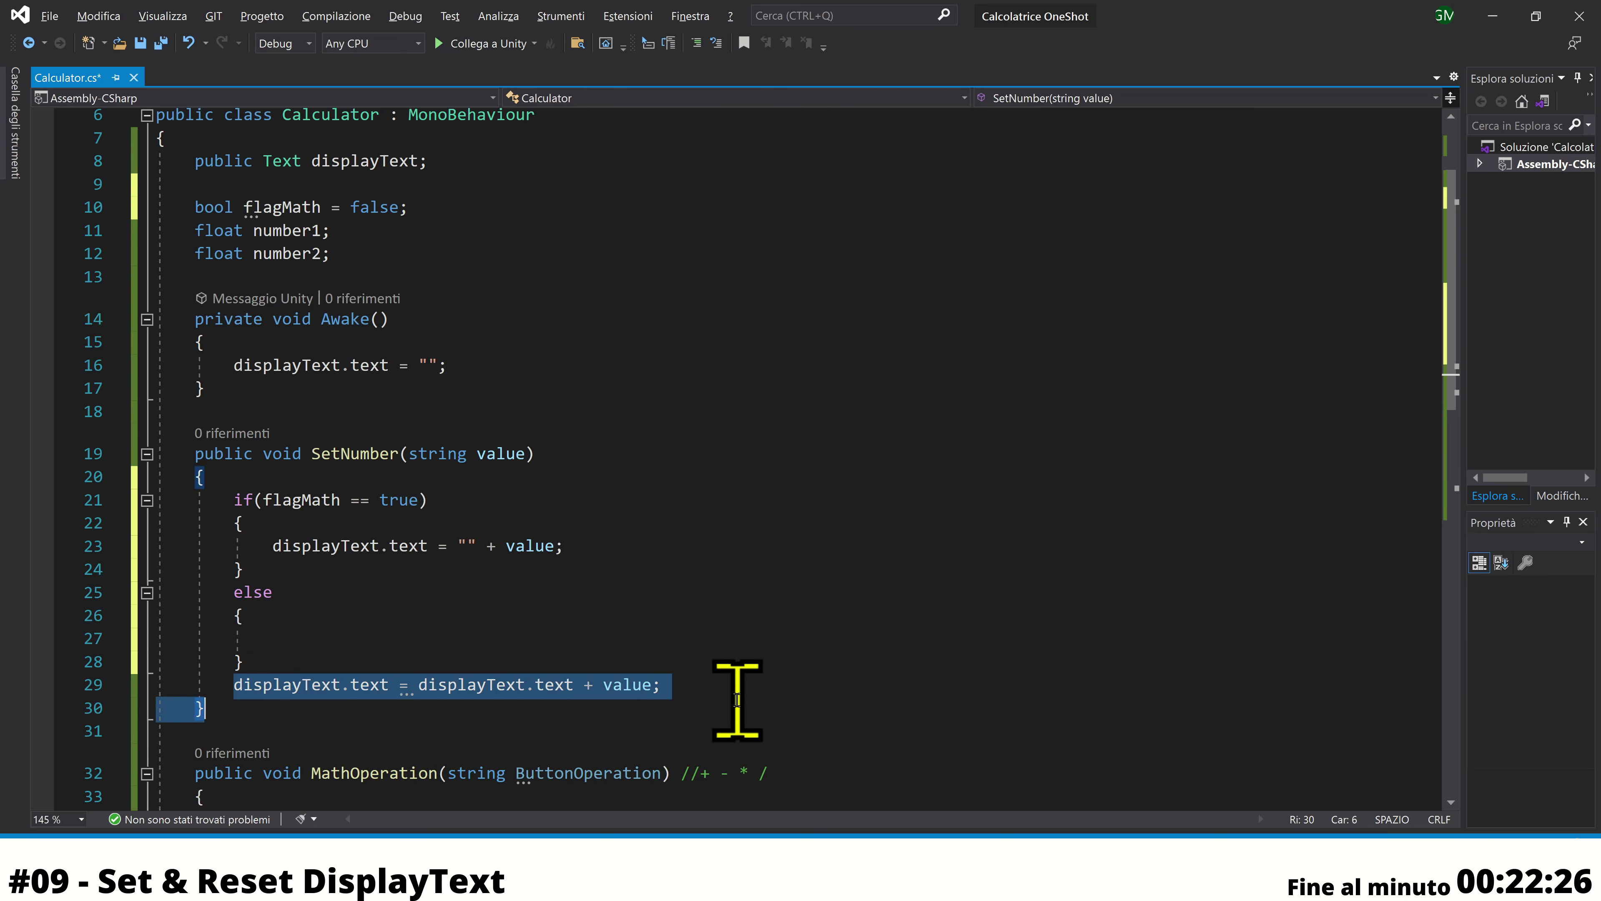
key(ctrl+x)
click(333, 638)
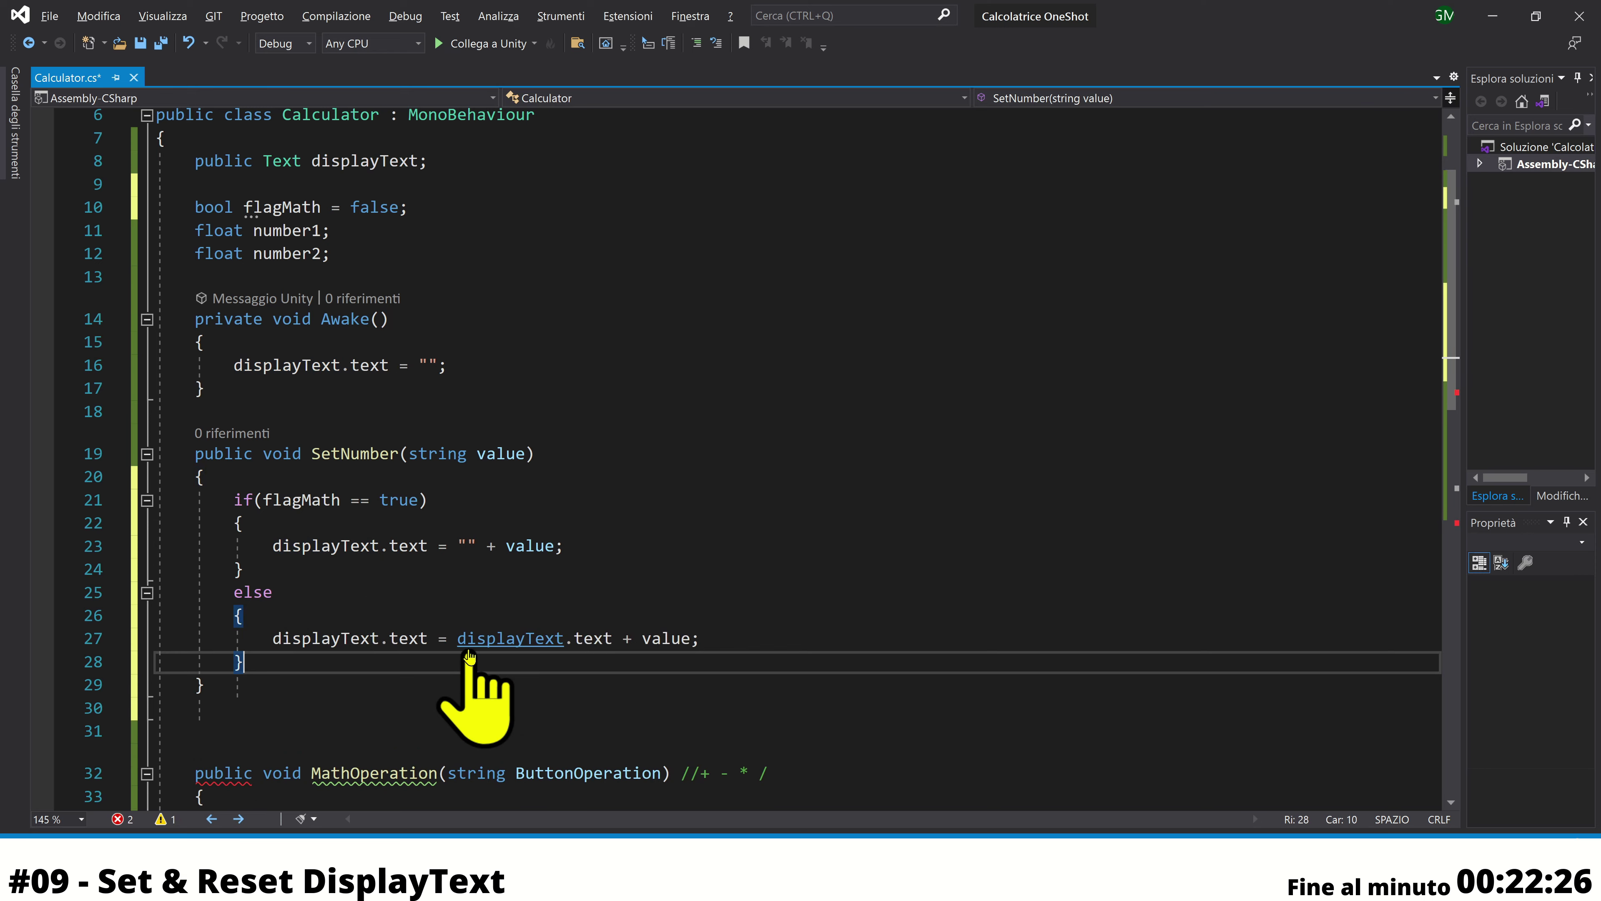
key(ctrl+v)
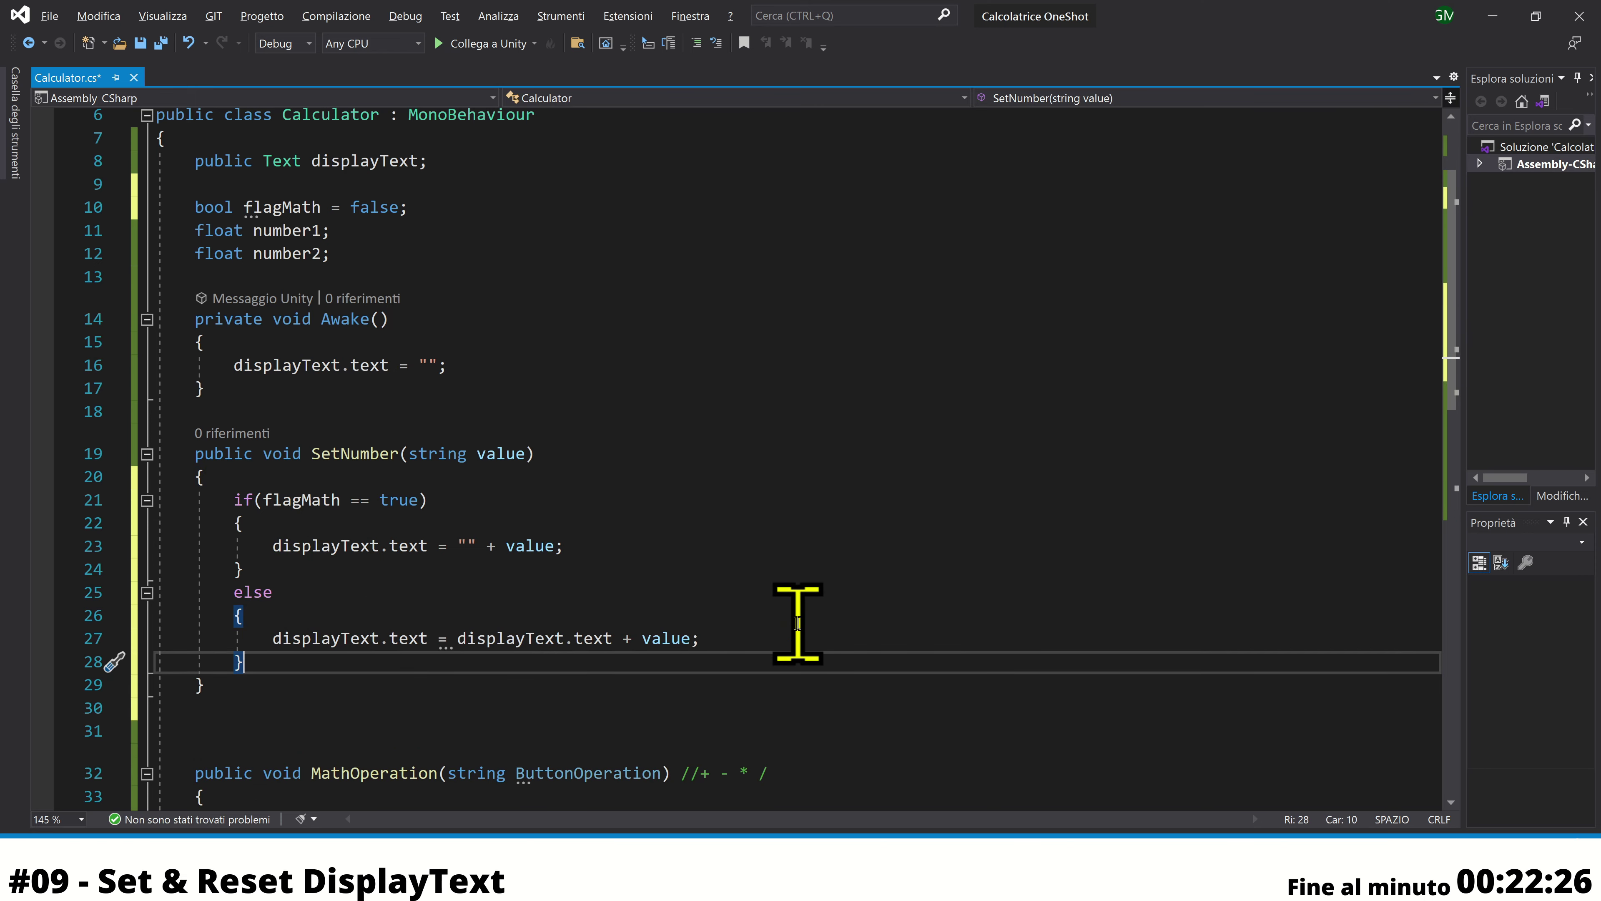
scroll(795, 625, down, 1)
scroll(798, 623, down, 1)
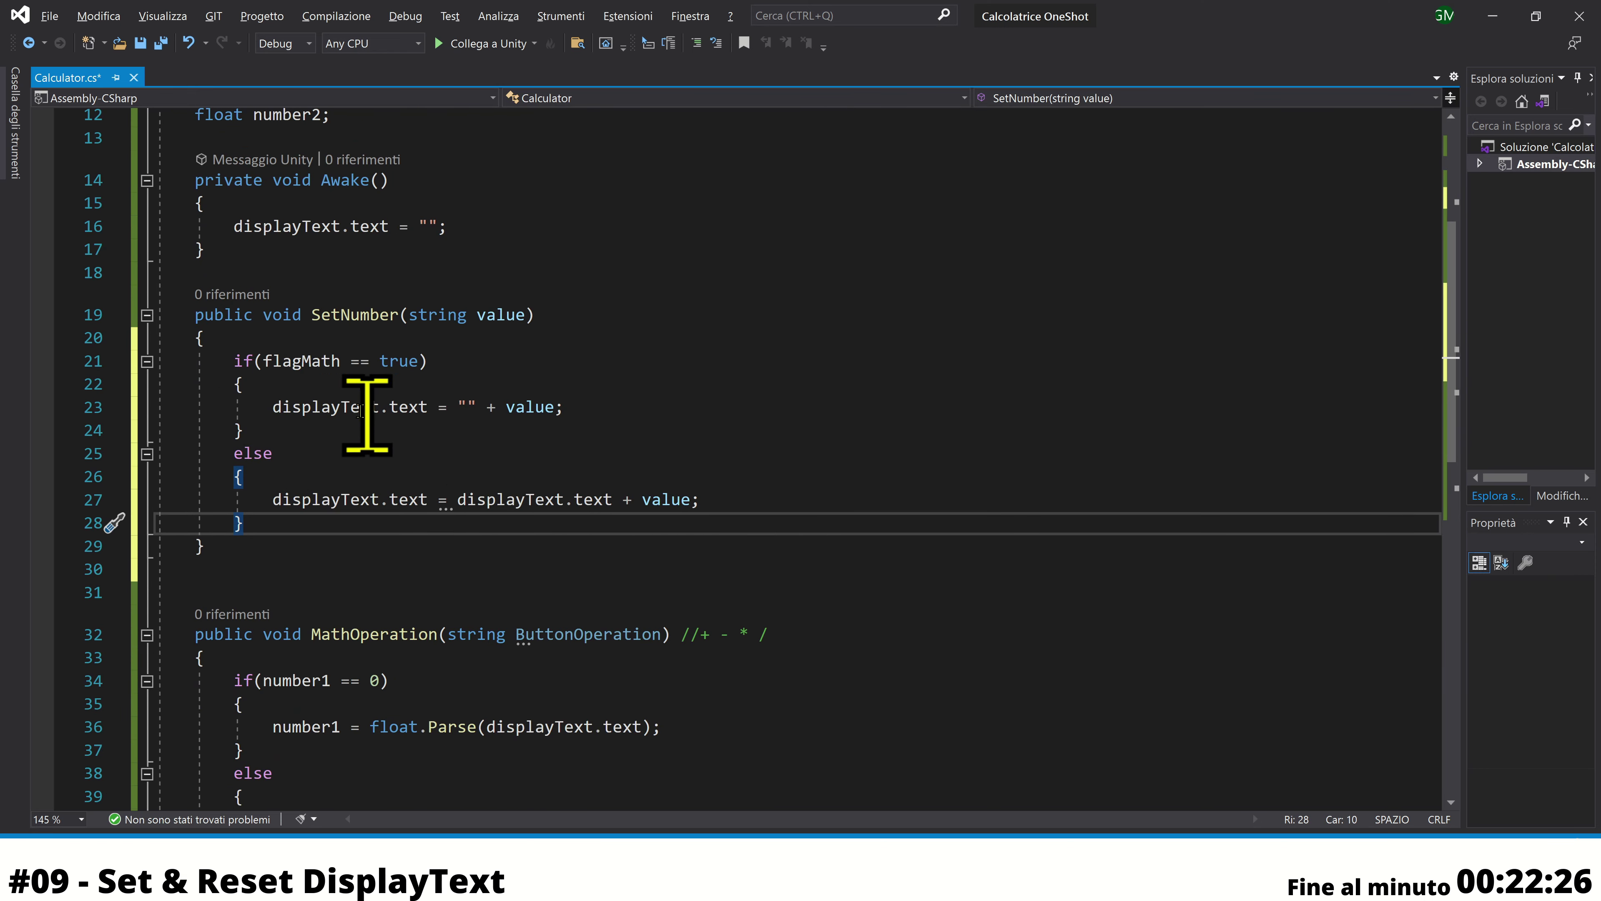
Add flagMath = false below the display replacement line and save Calculator.cs
drag(331, 360, 493, 364)
scroll(491, 363, down, 2)
scroll(491, 365, down, 1)
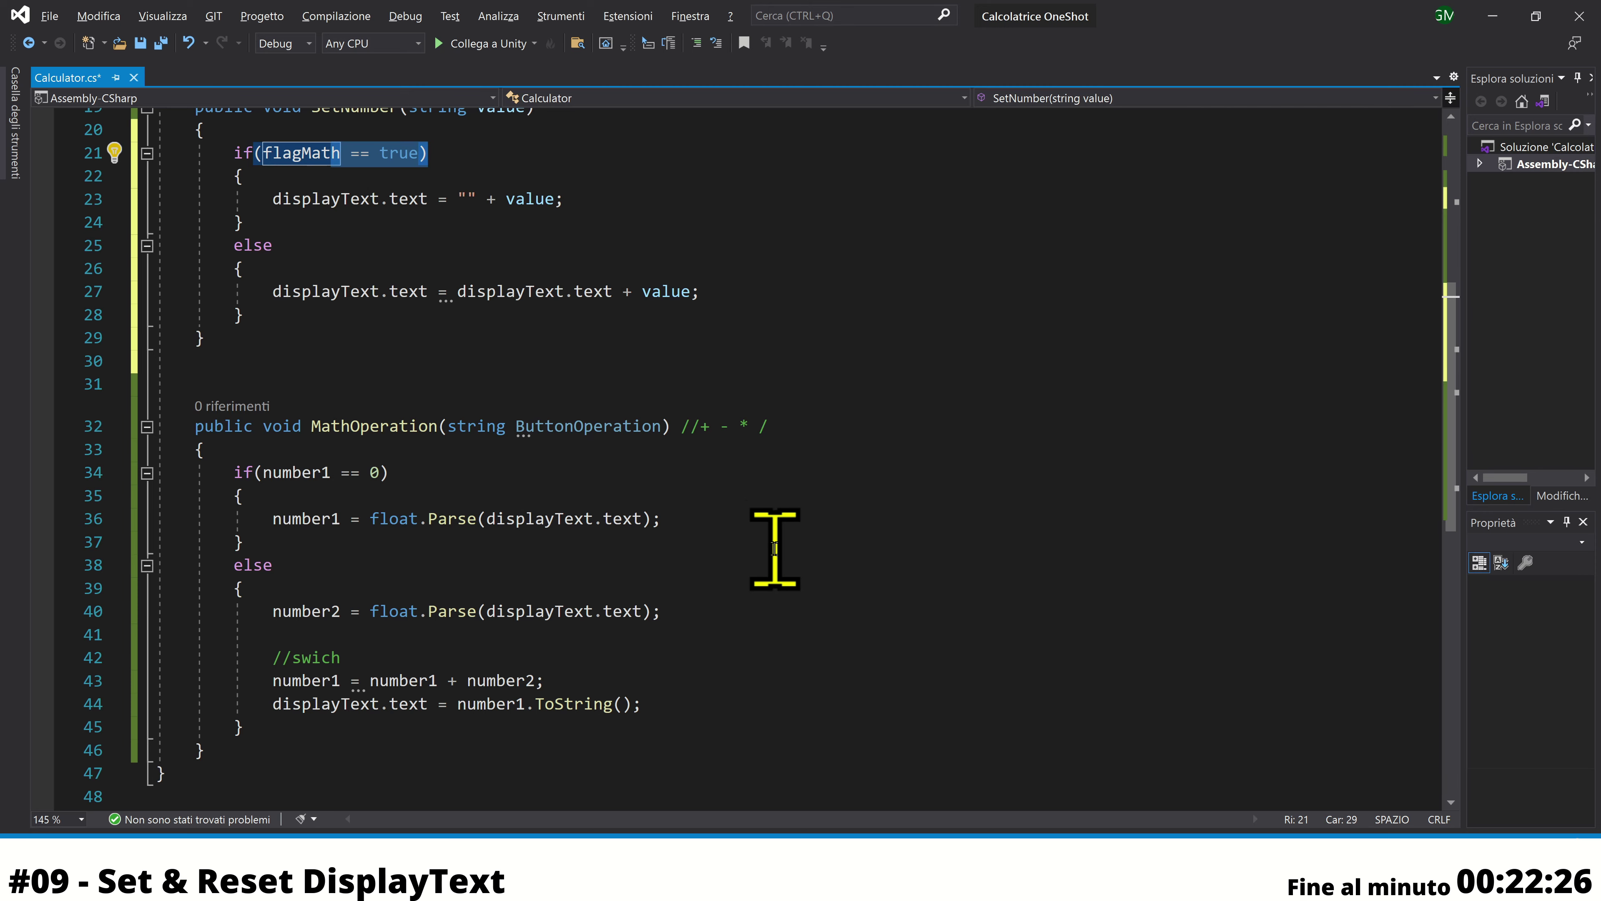
click(703, 532)
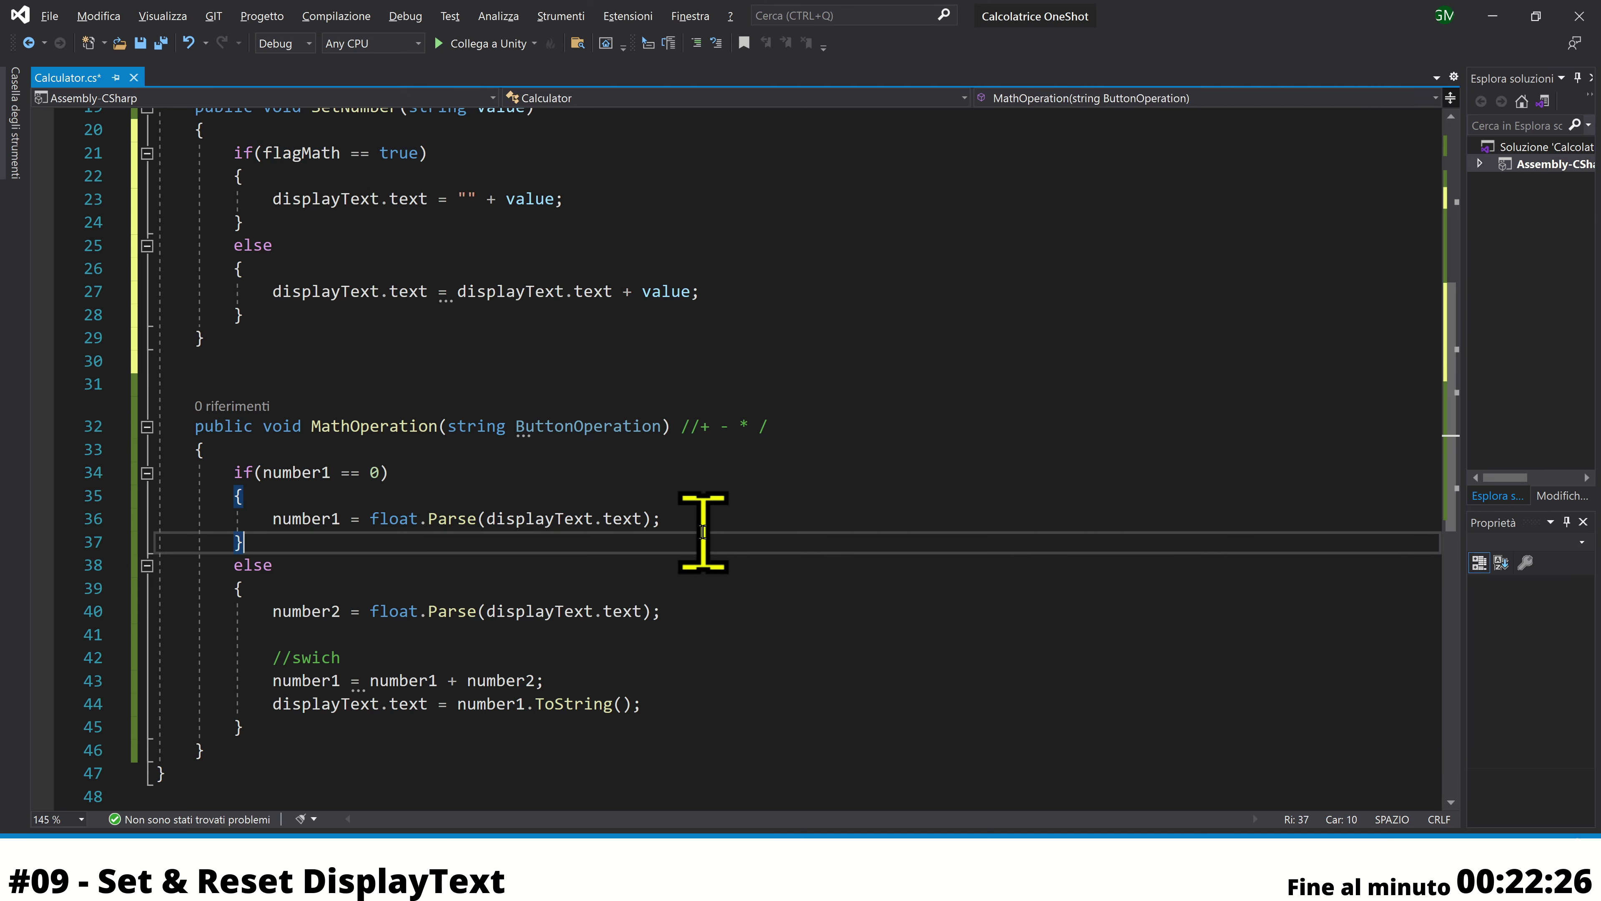
scroll(704, 532, up, 1)
scroll(703, 532, up, 2)
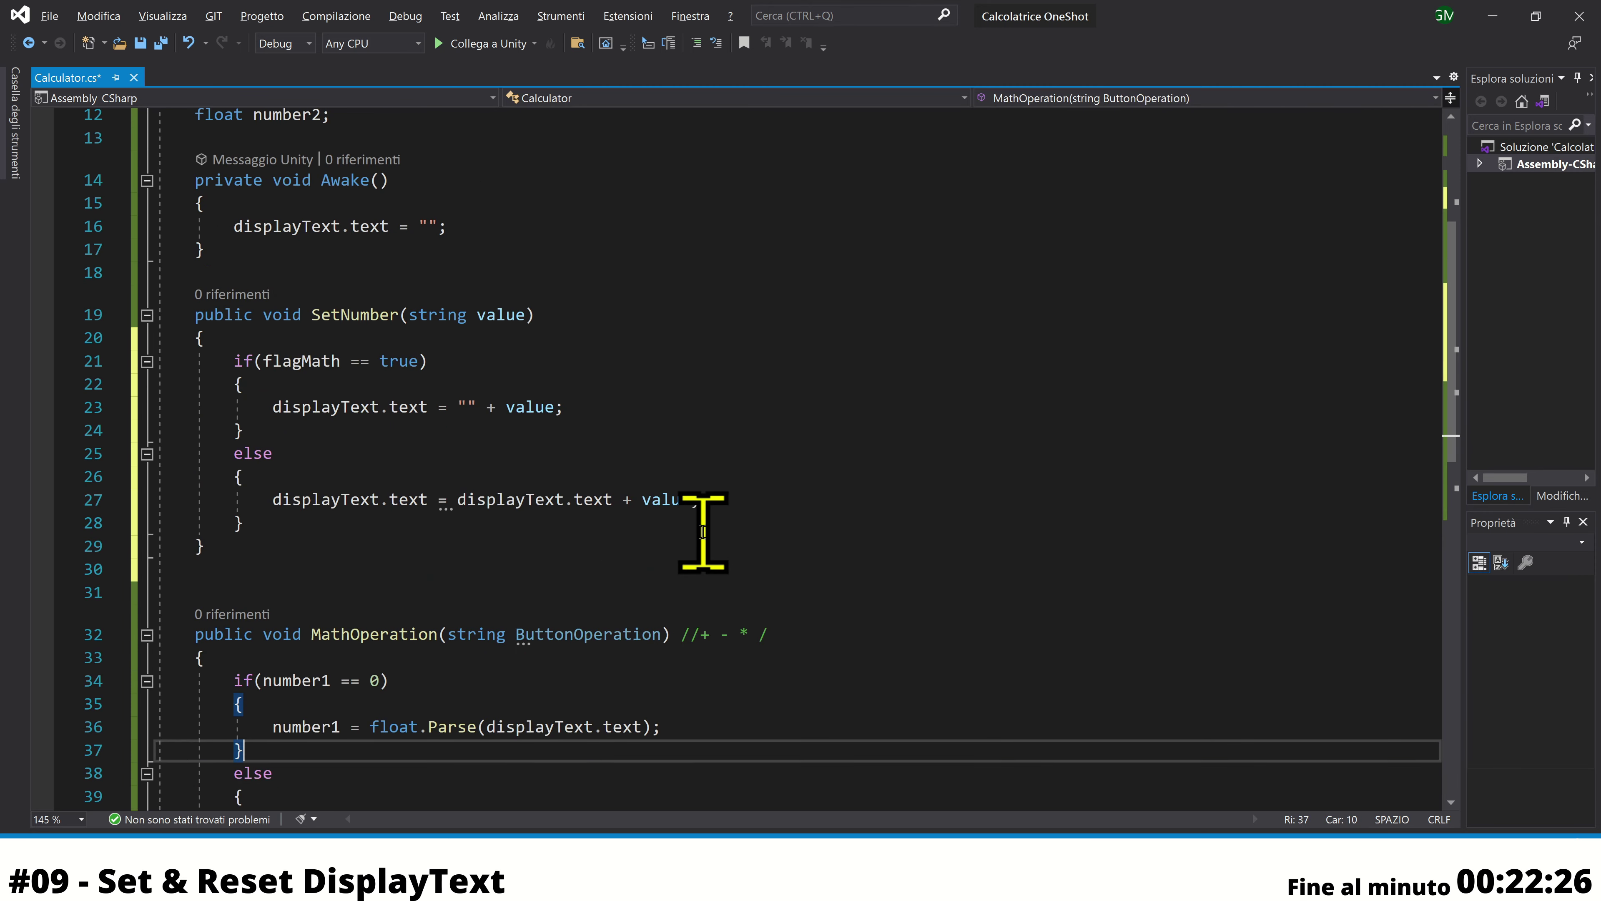
drag(269, 407, 592, 407)
click(592, 409)
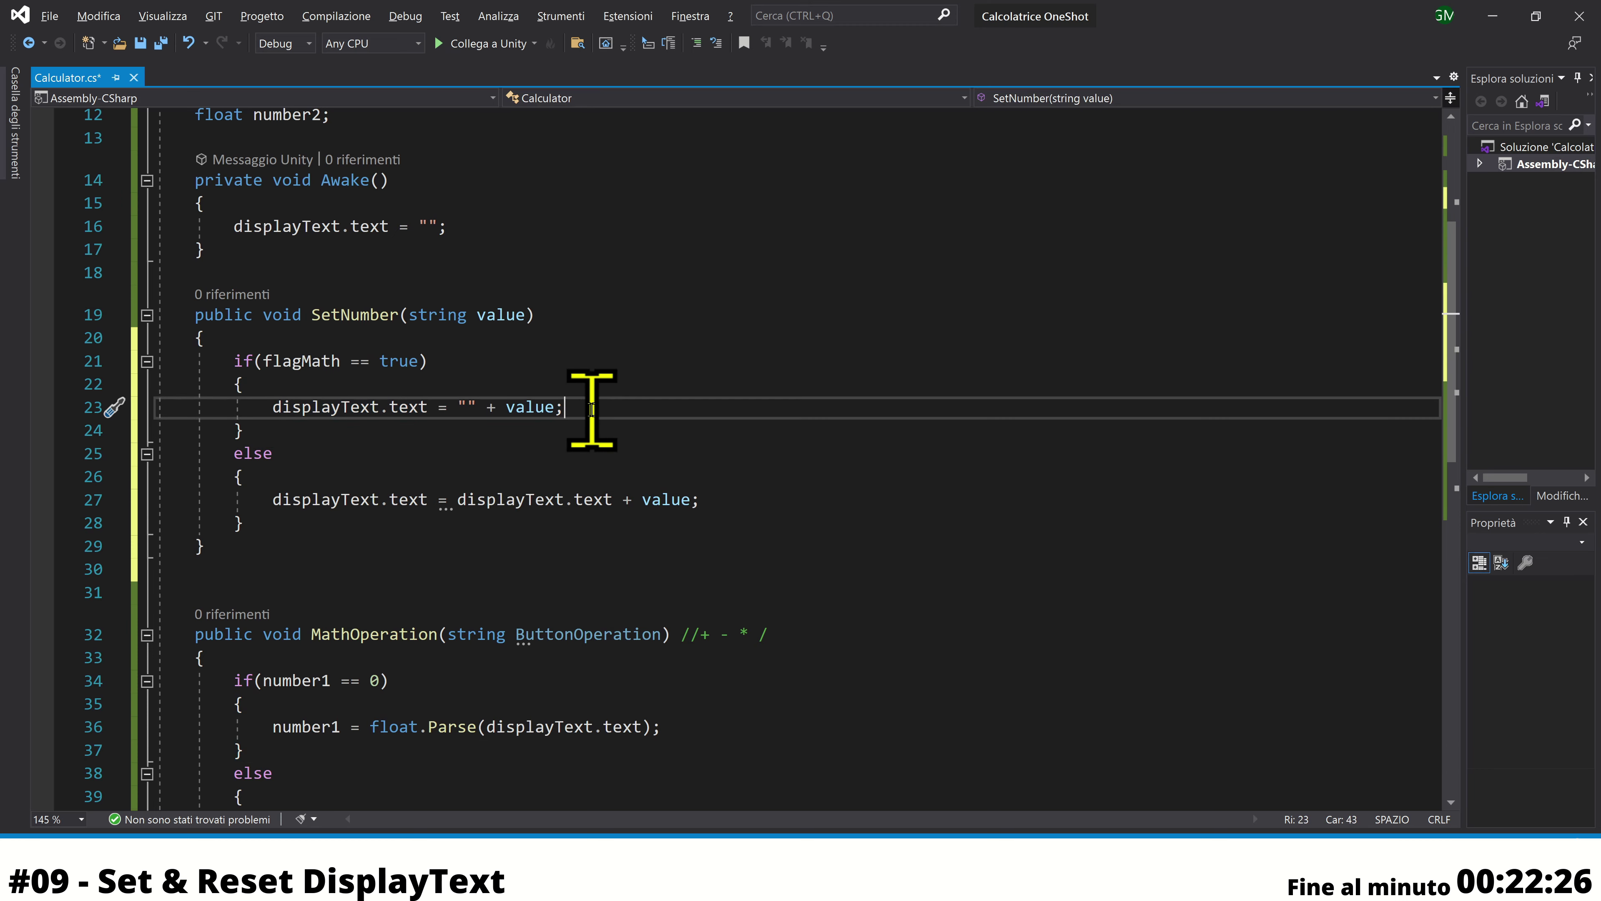
key(Return)
text(flagMath)
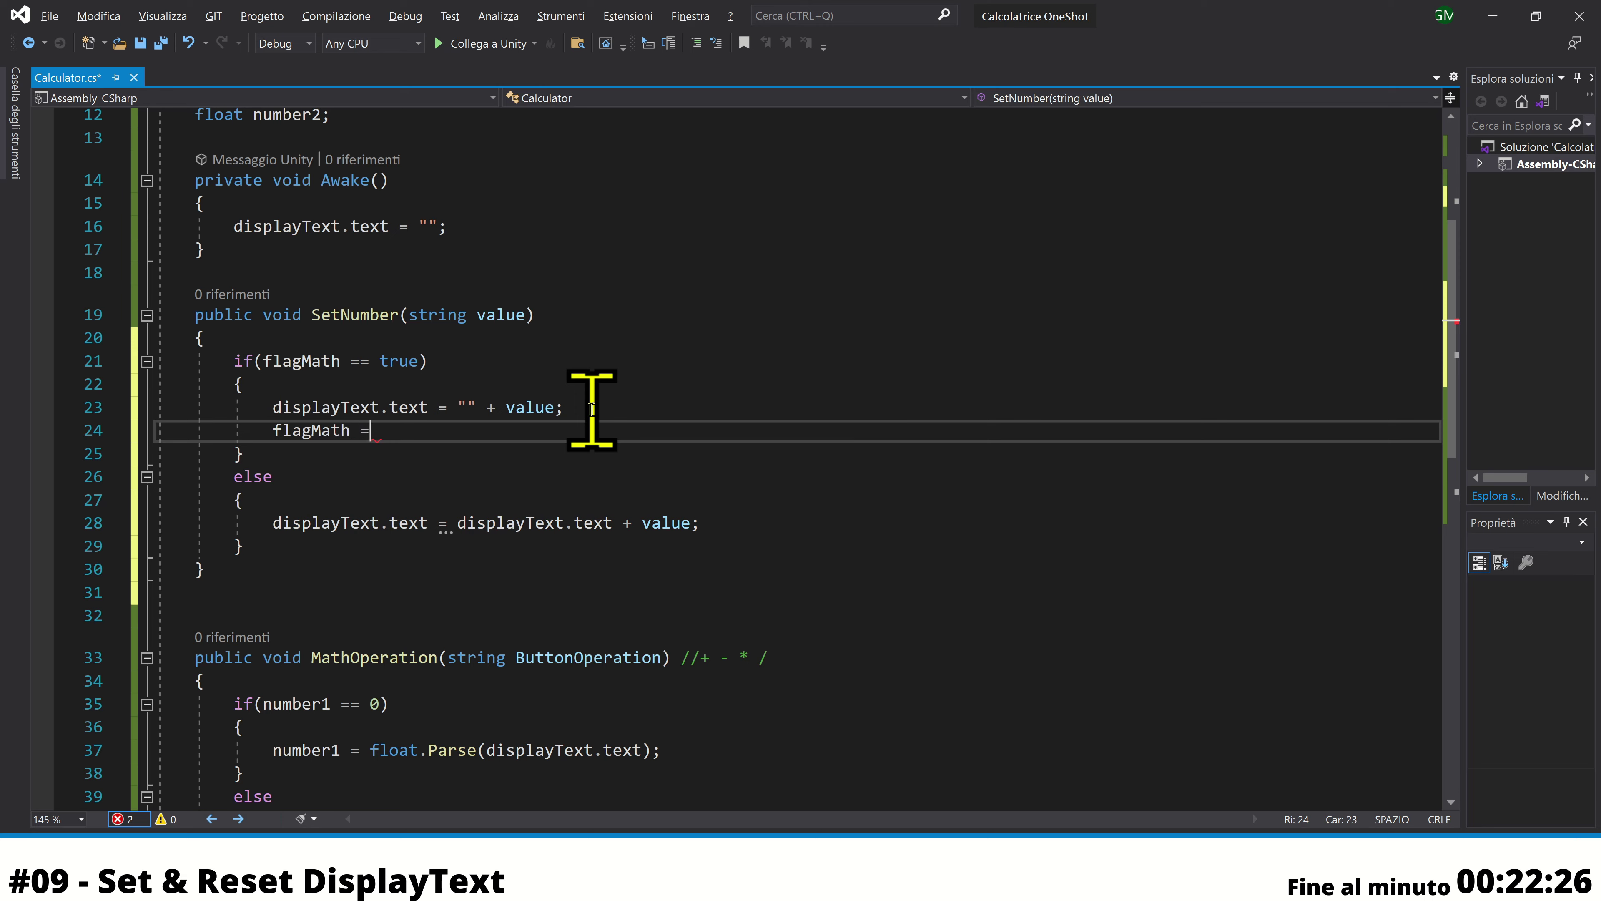
text( = false;)
key(ctrl+s)
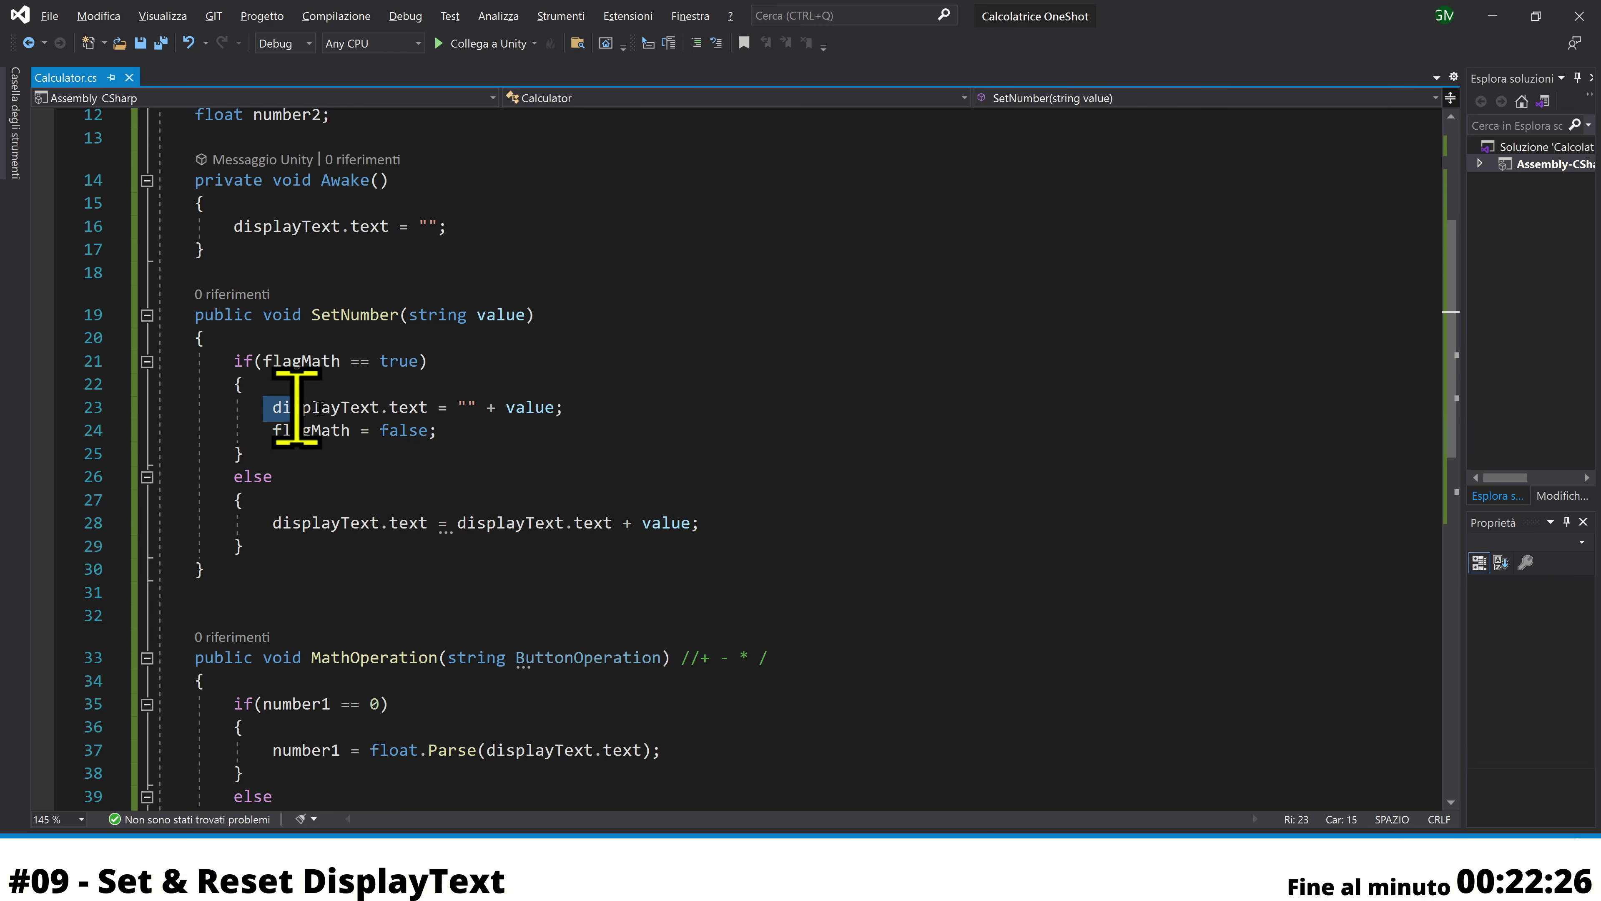
Highlight the if block's two lines, its flagMath == true condition and the else append line
drag(263, 407, 601, 421)
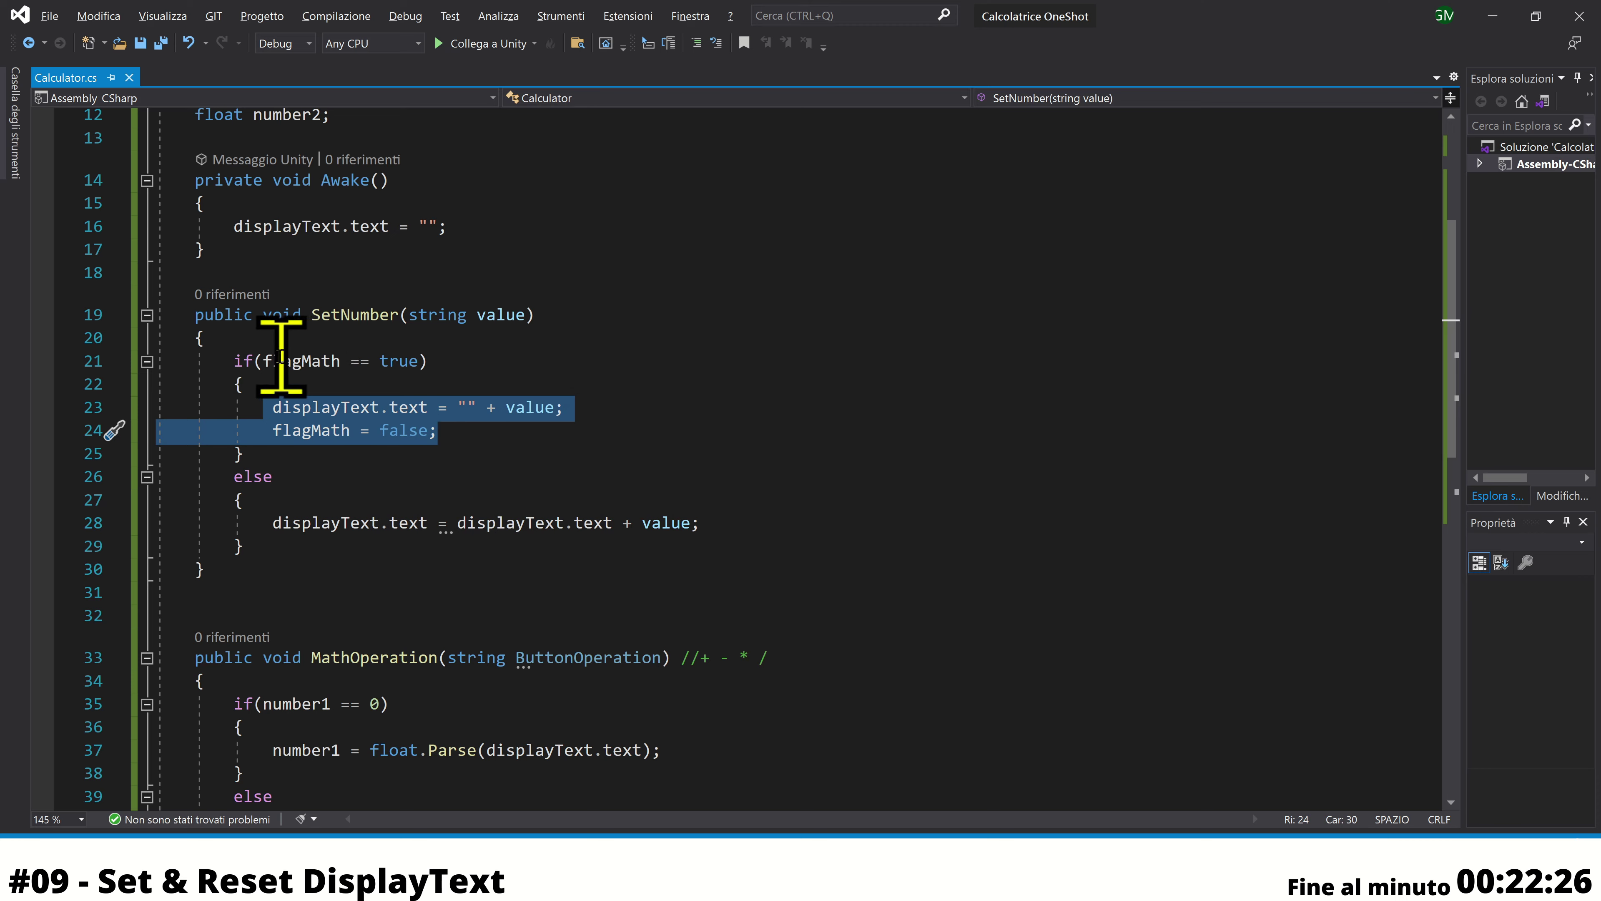
drag(255, 360, 477, 360)
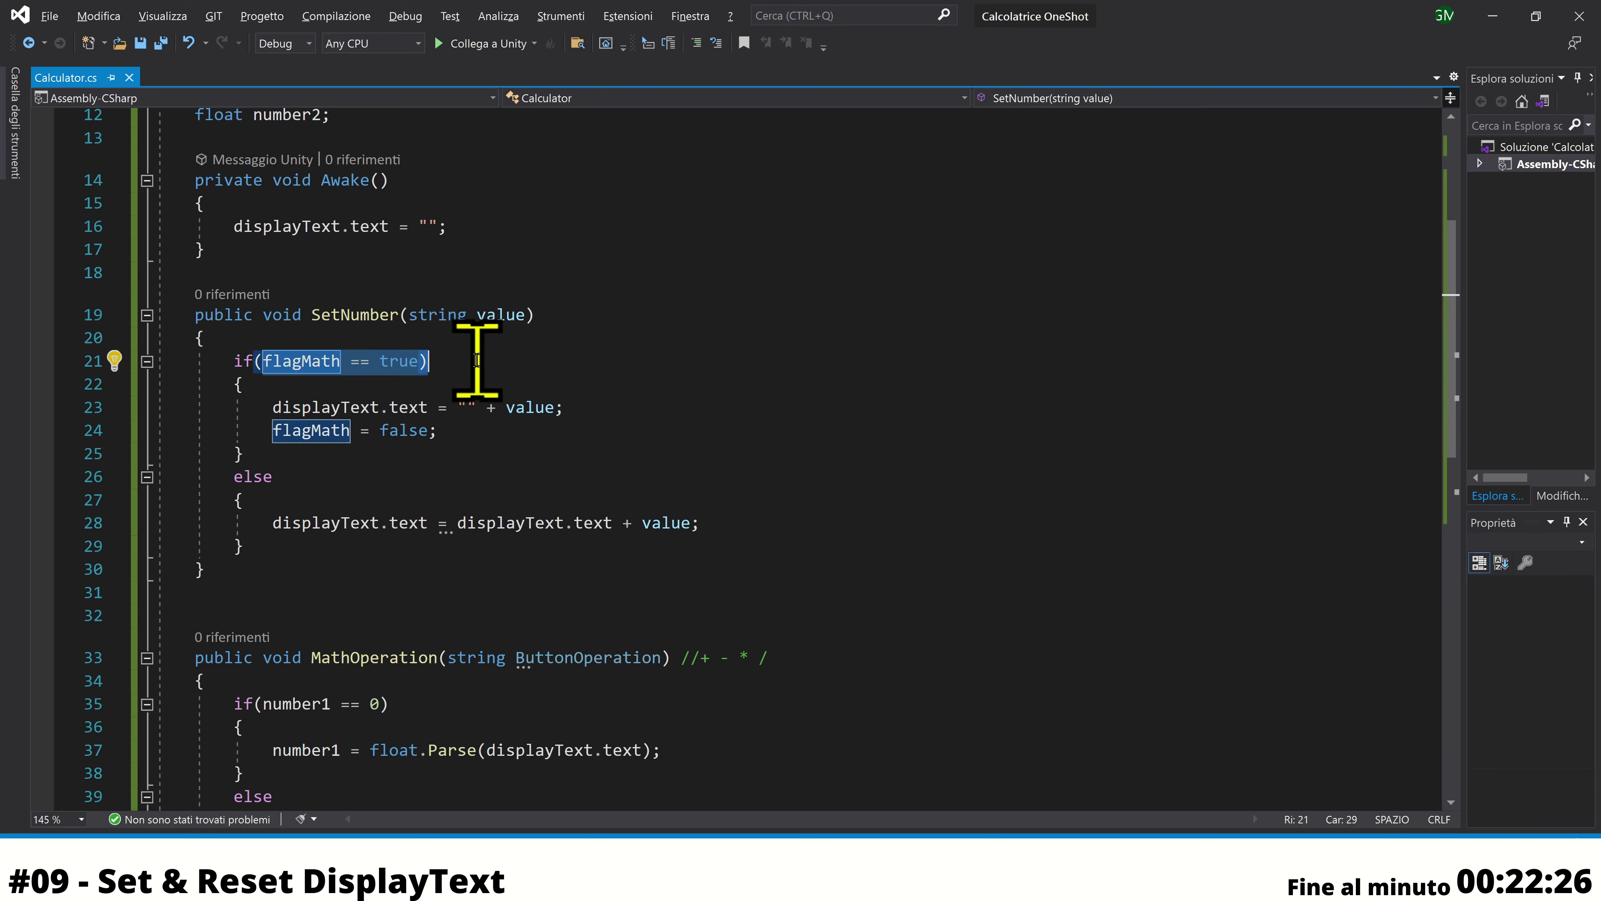
click(476, 360)
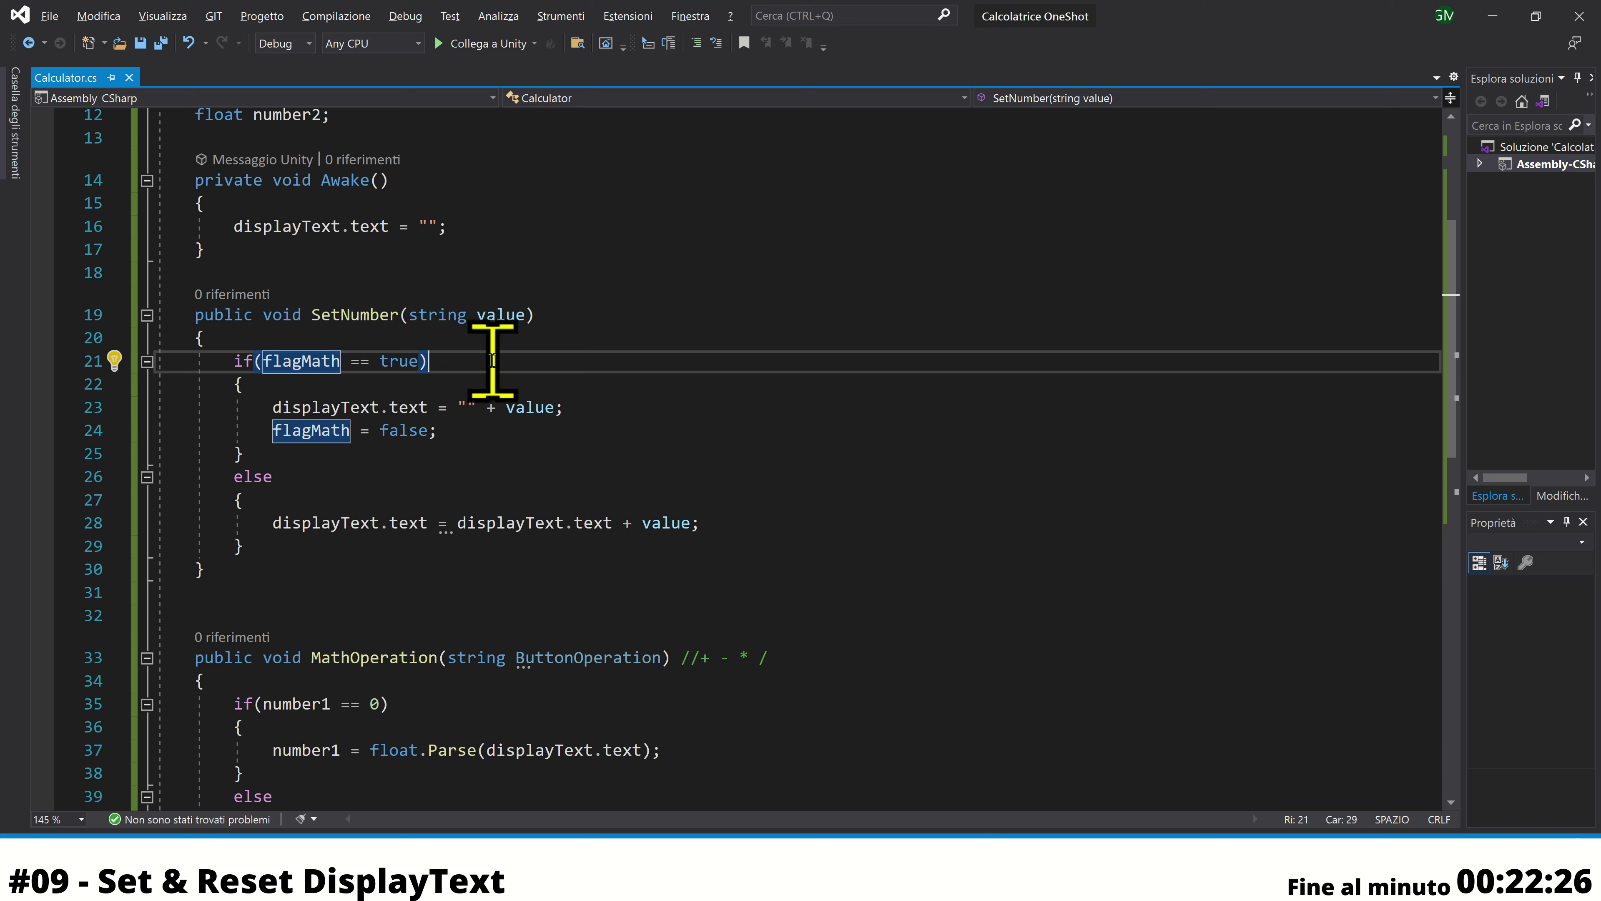
click(475, 422)
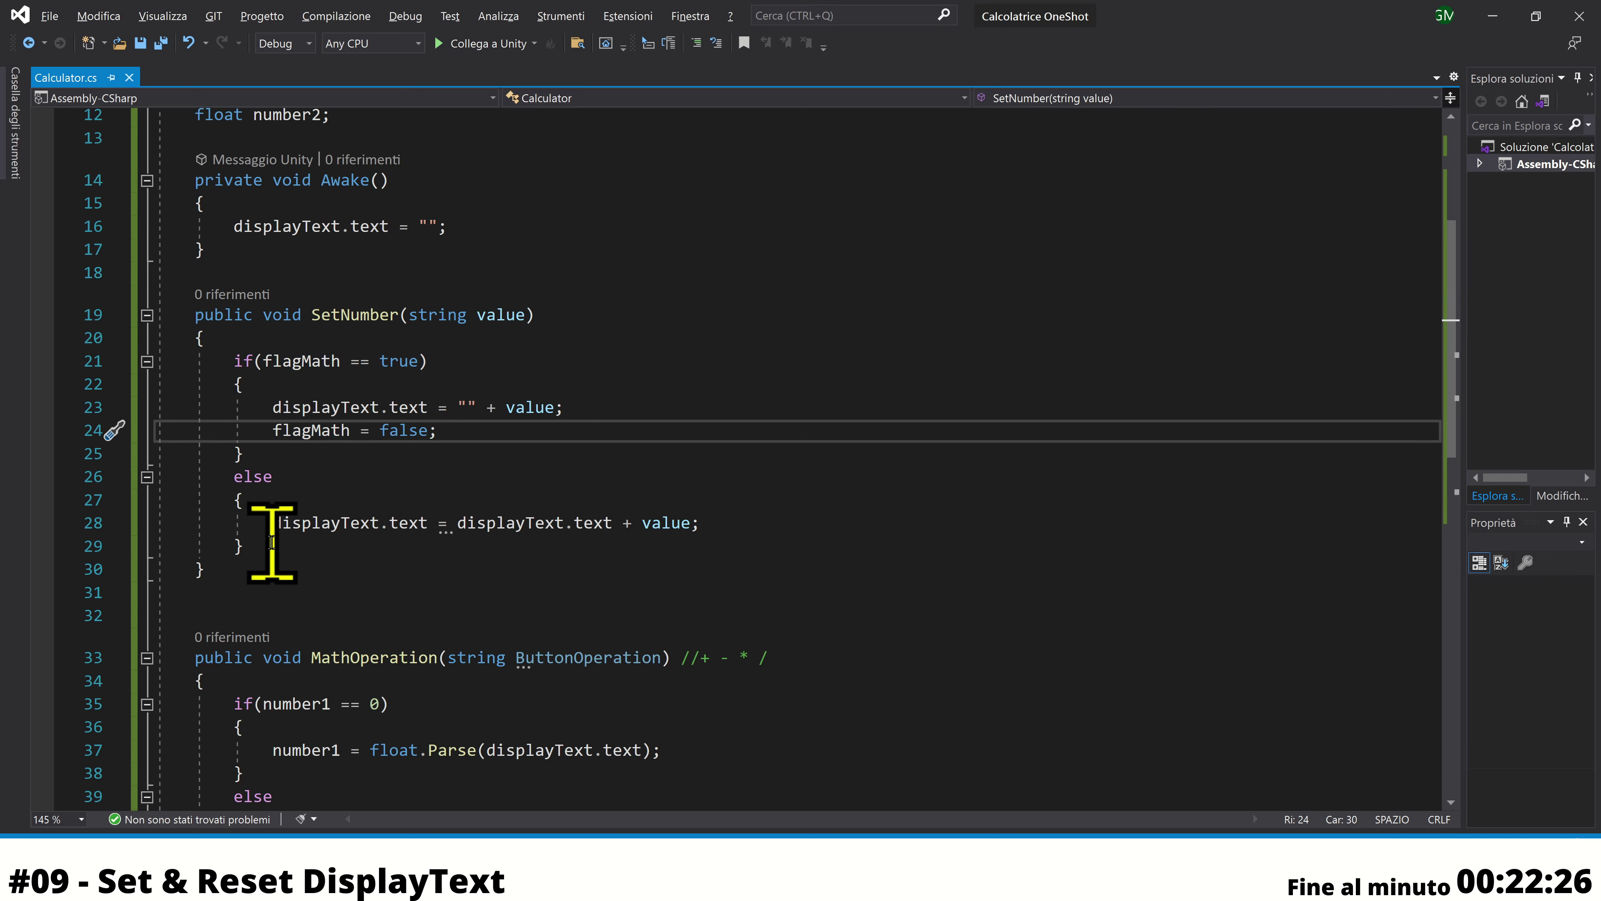
drag(269, 524, 725, 525)
click(667, 456)
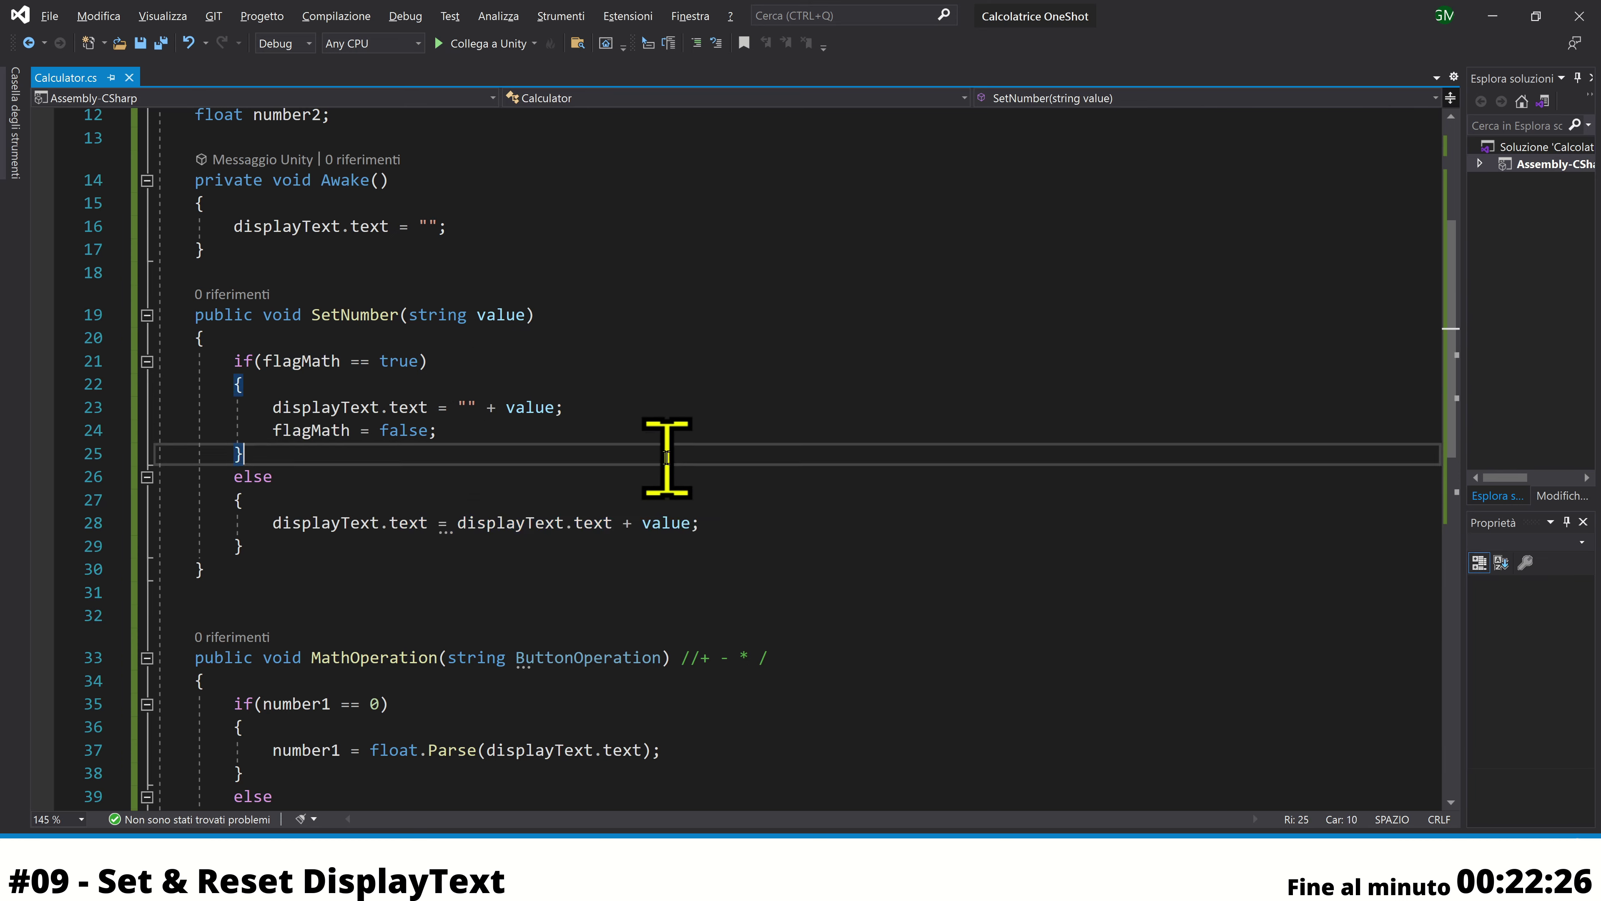
scroll(666, 456, down, 5)
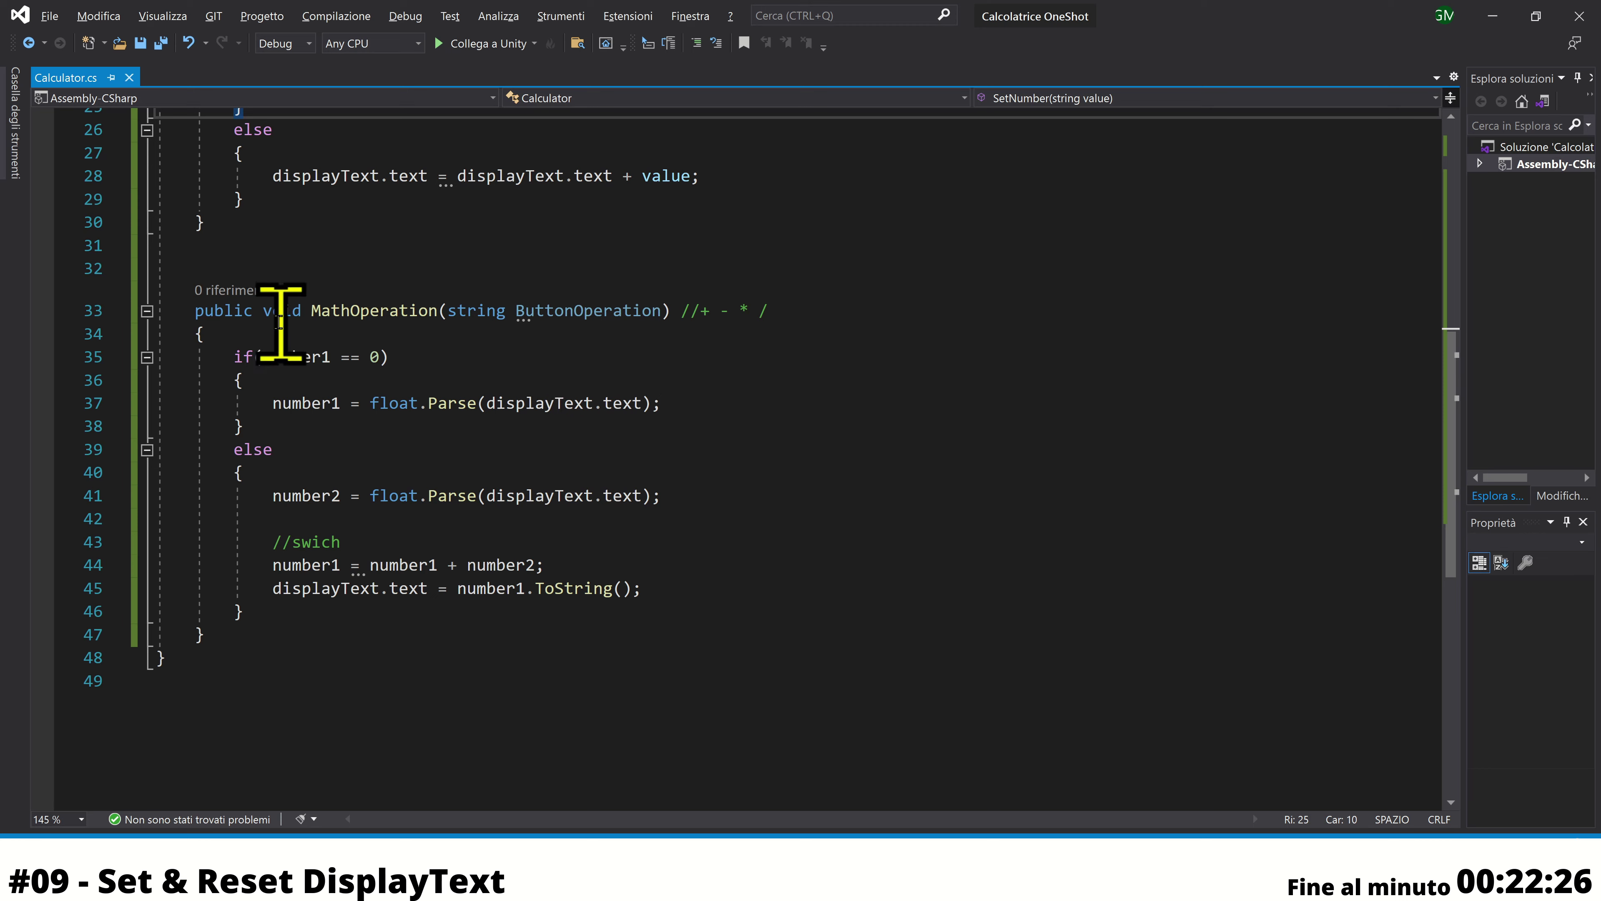
Highlight MathOperation's body, its number1 if block and the adding else block
drag(282, 311, 714, 582)
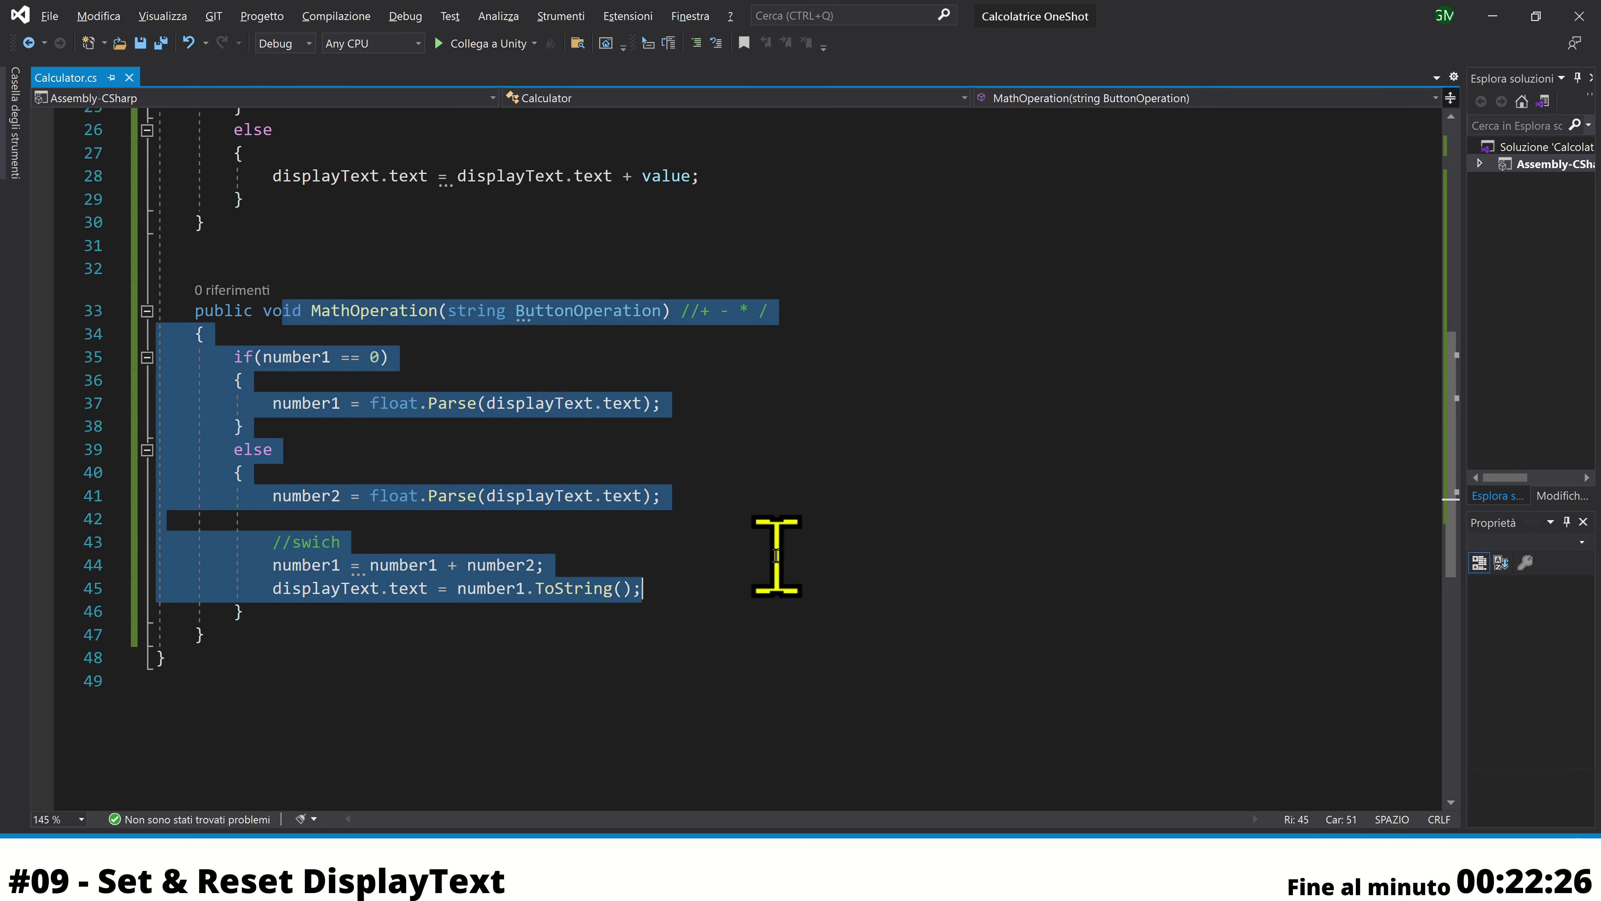
click(776, 558)
drag(234, 357, 346, 428)
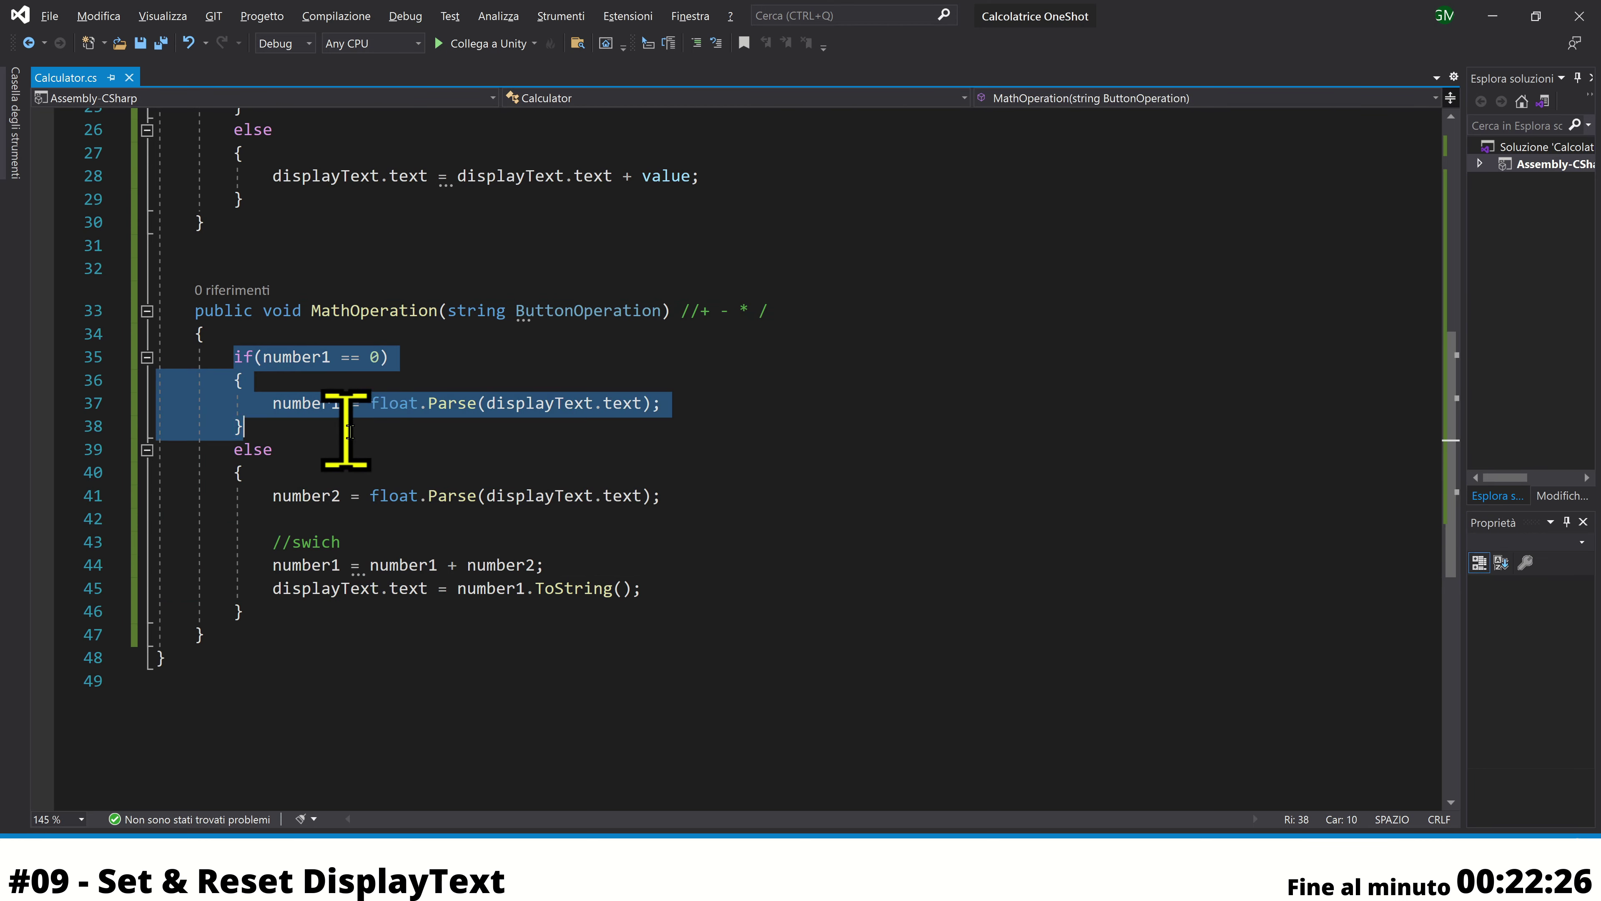
drag(158, 450, 365, 616)
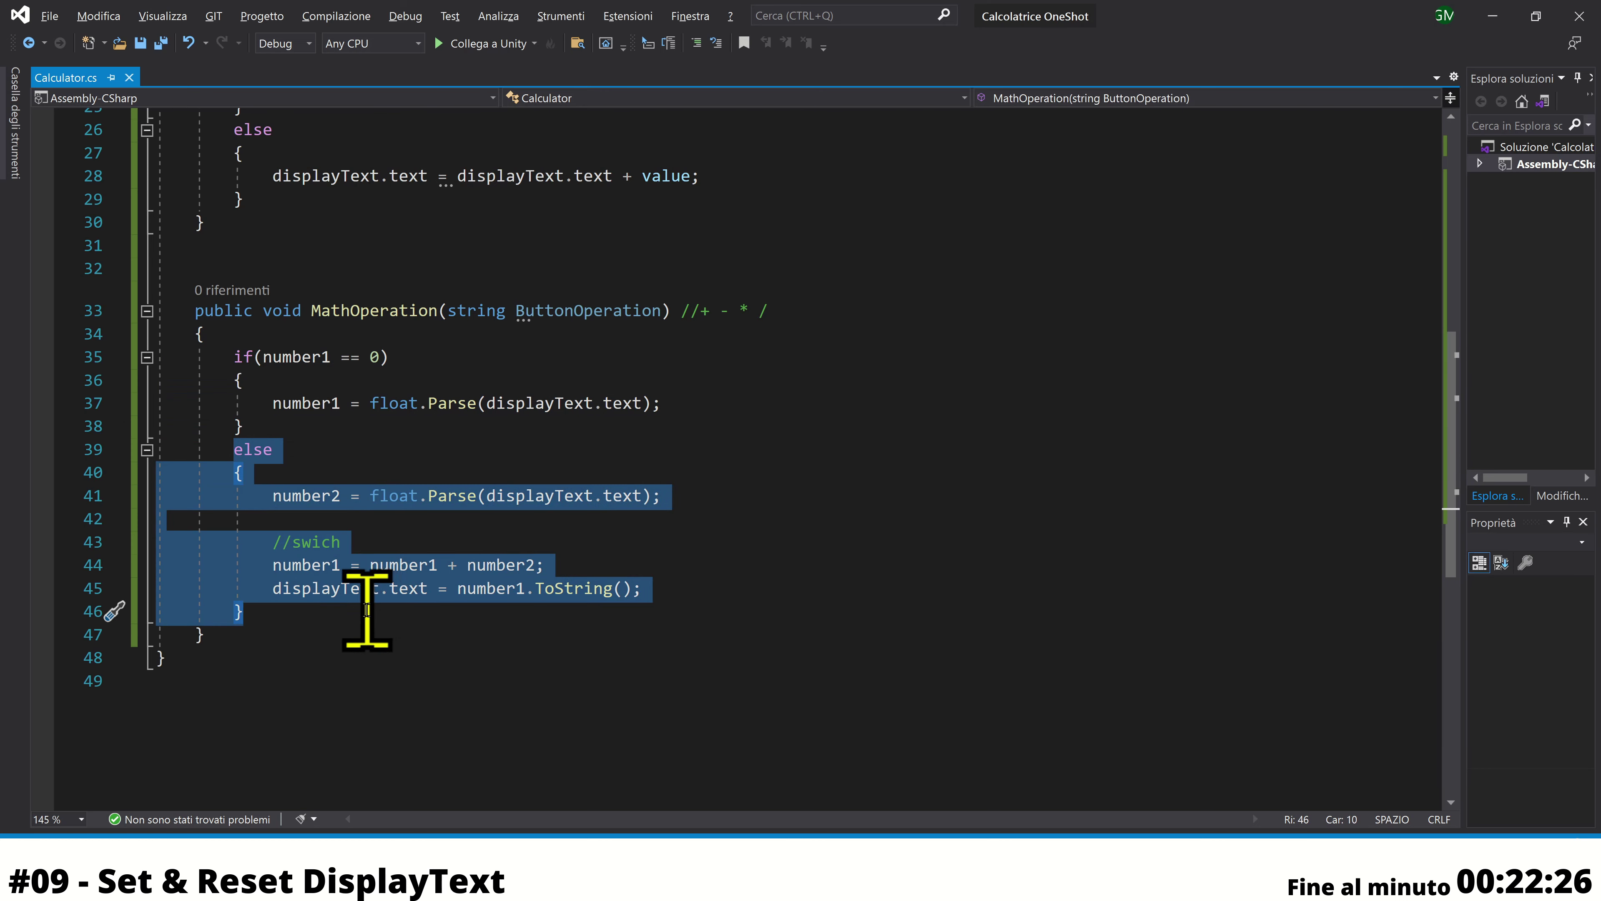
Append flagMath = true; after MathOperation's else block and save Calculator.cs
click(314, 615)
key(Return)
key(Return)
key(Up)
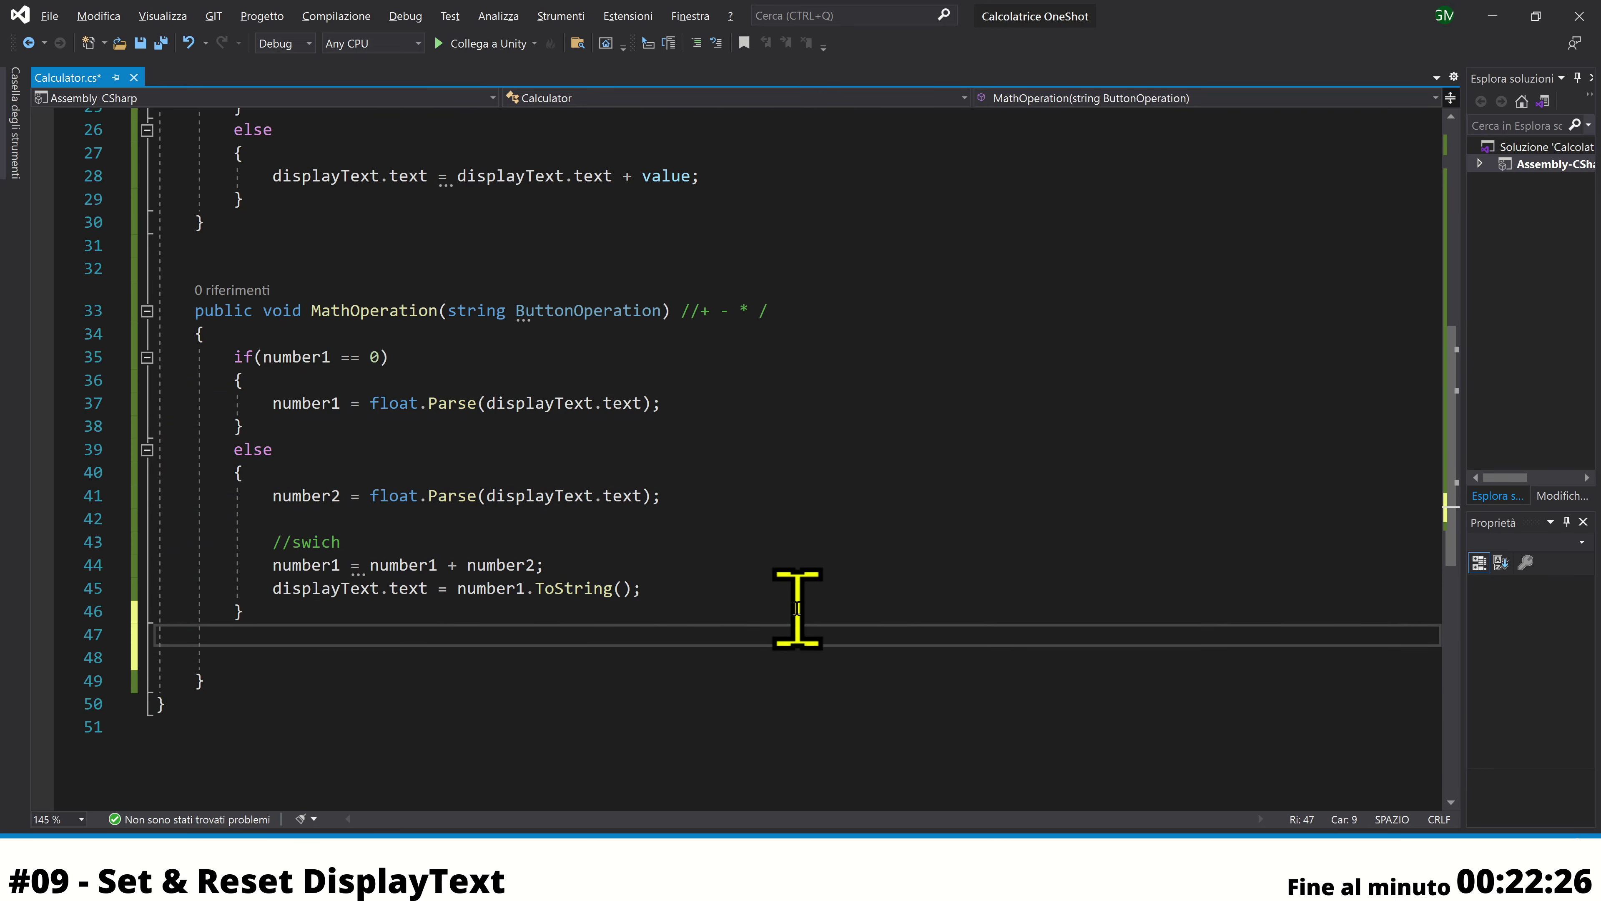
text(fl)
key(space)
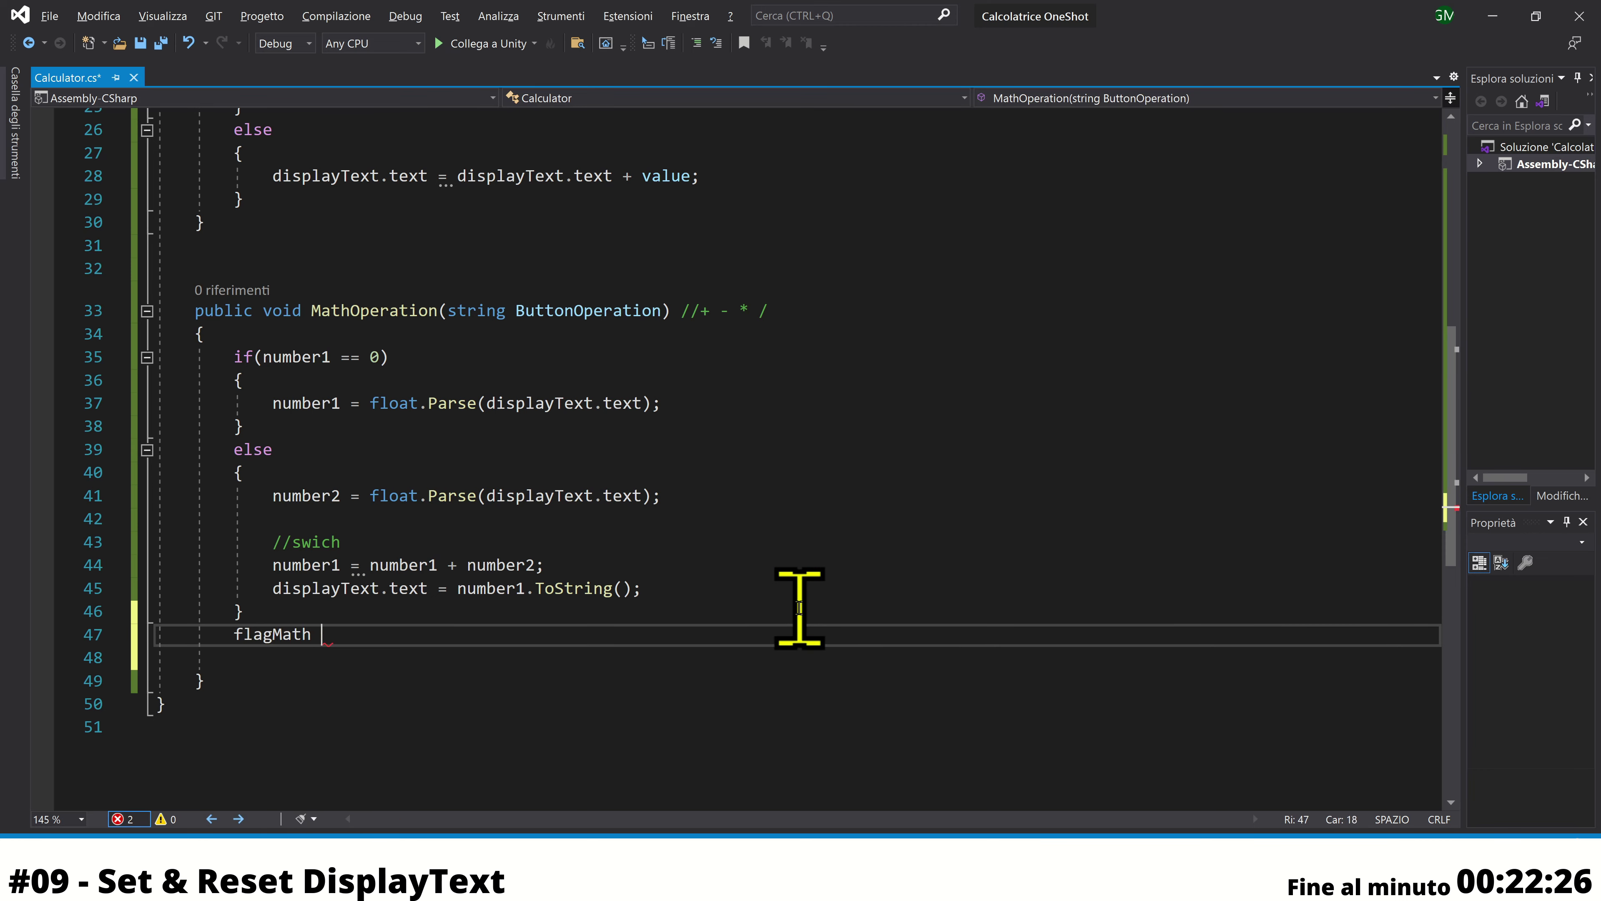
text(true;)
key(ctrl+s)
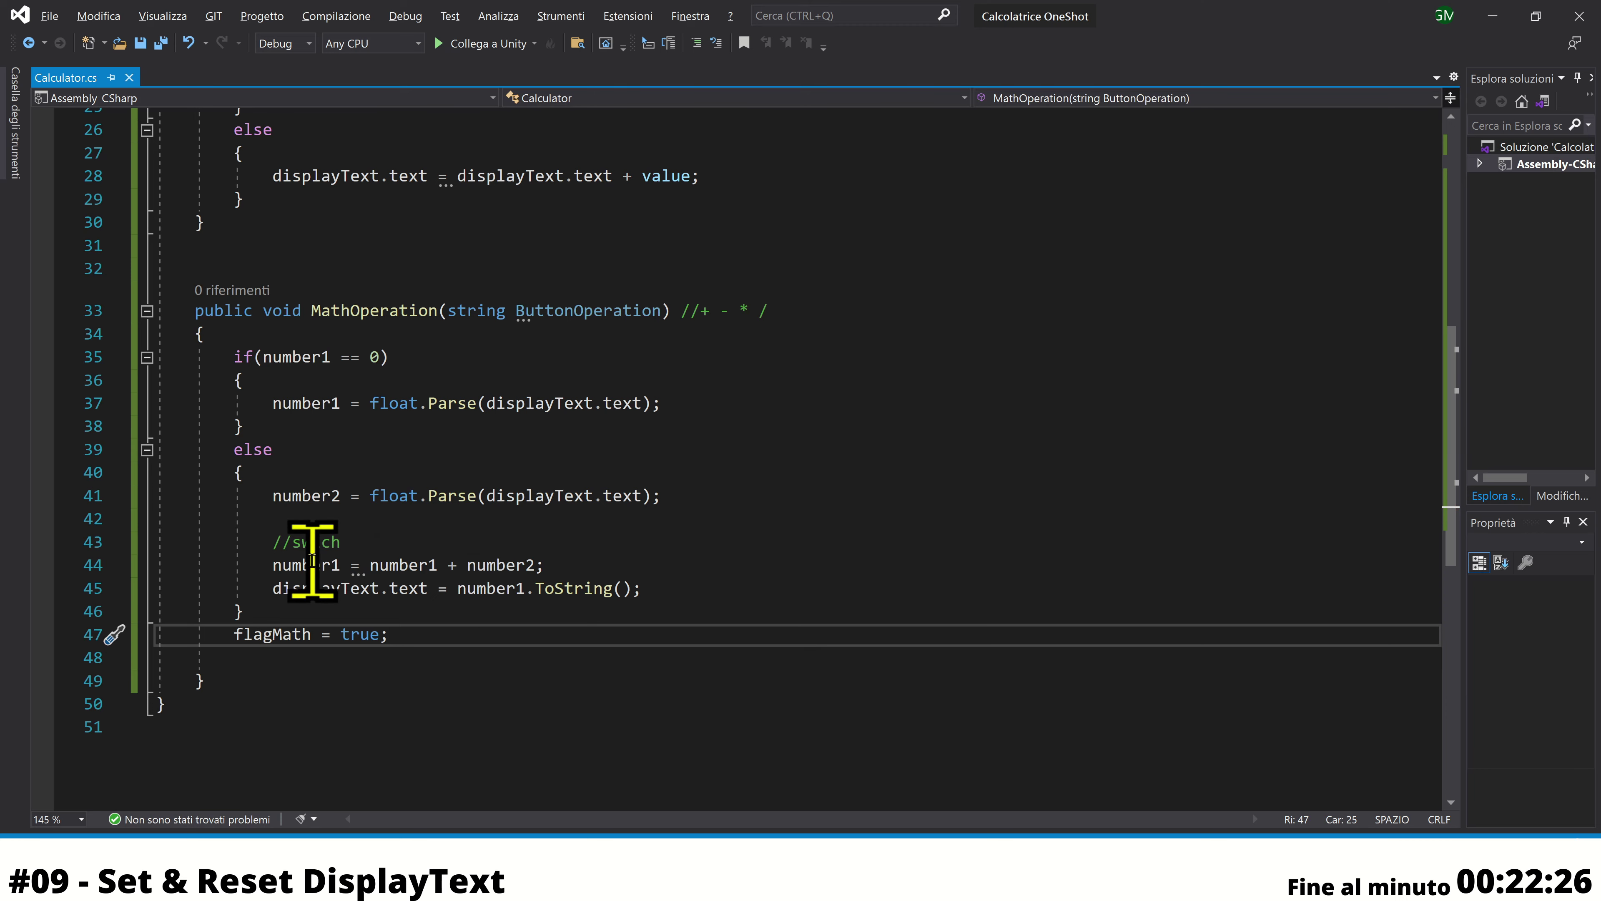
drag(282, 311, 607, 309)
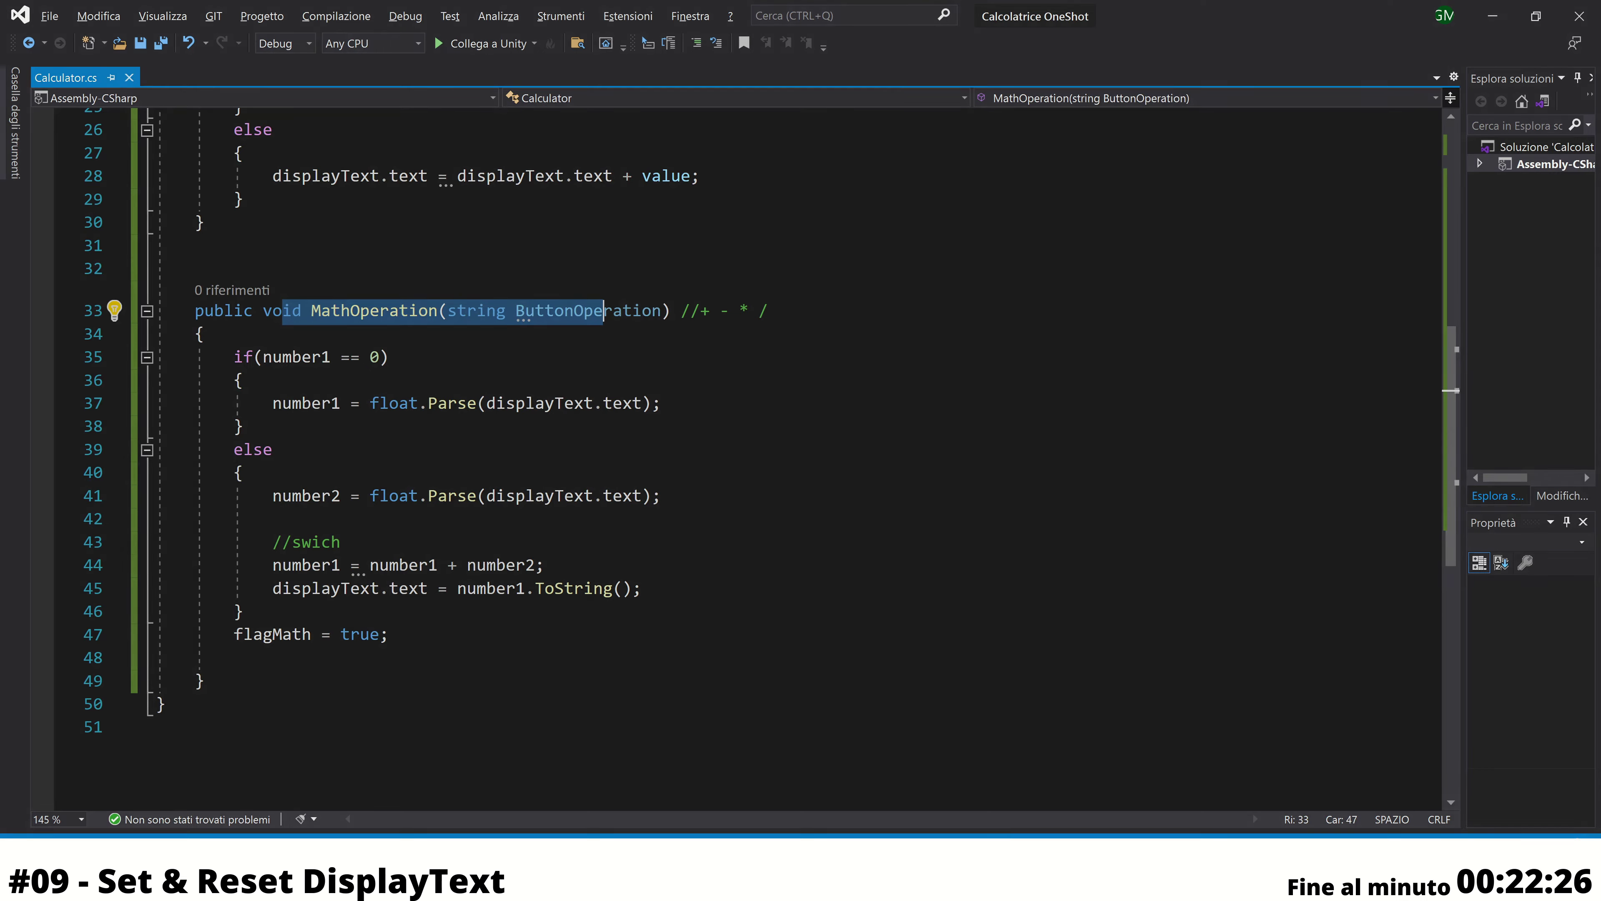
mouse_move(932, 886)
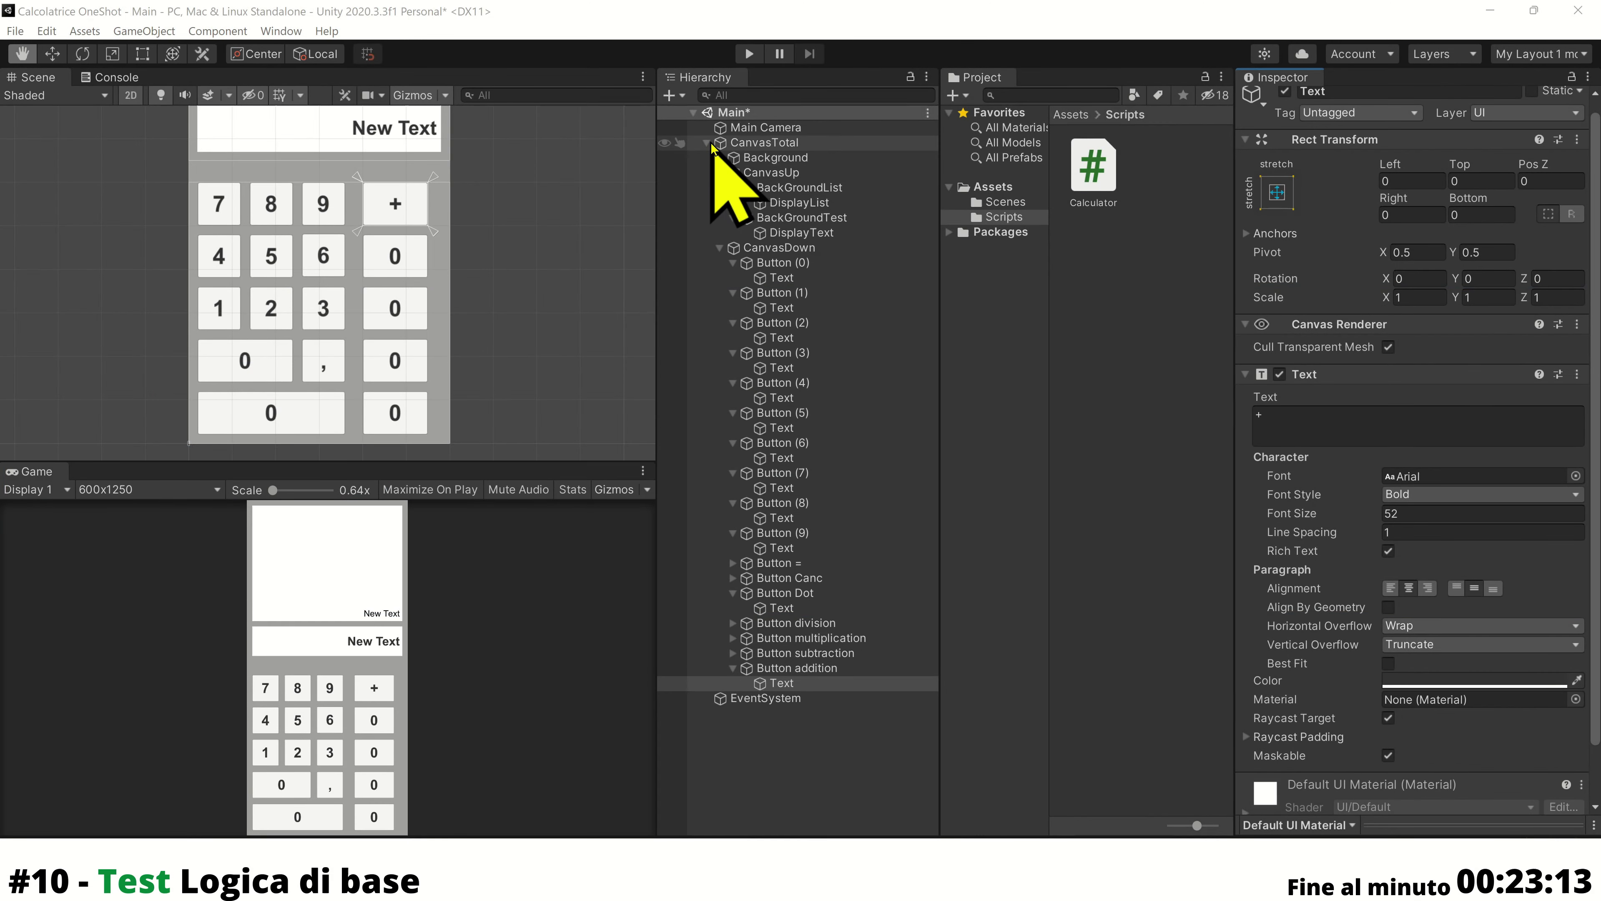
Select the Button addition object under CanvasTotal in the Hierarchy
click(707, 143)
click(707, 144)
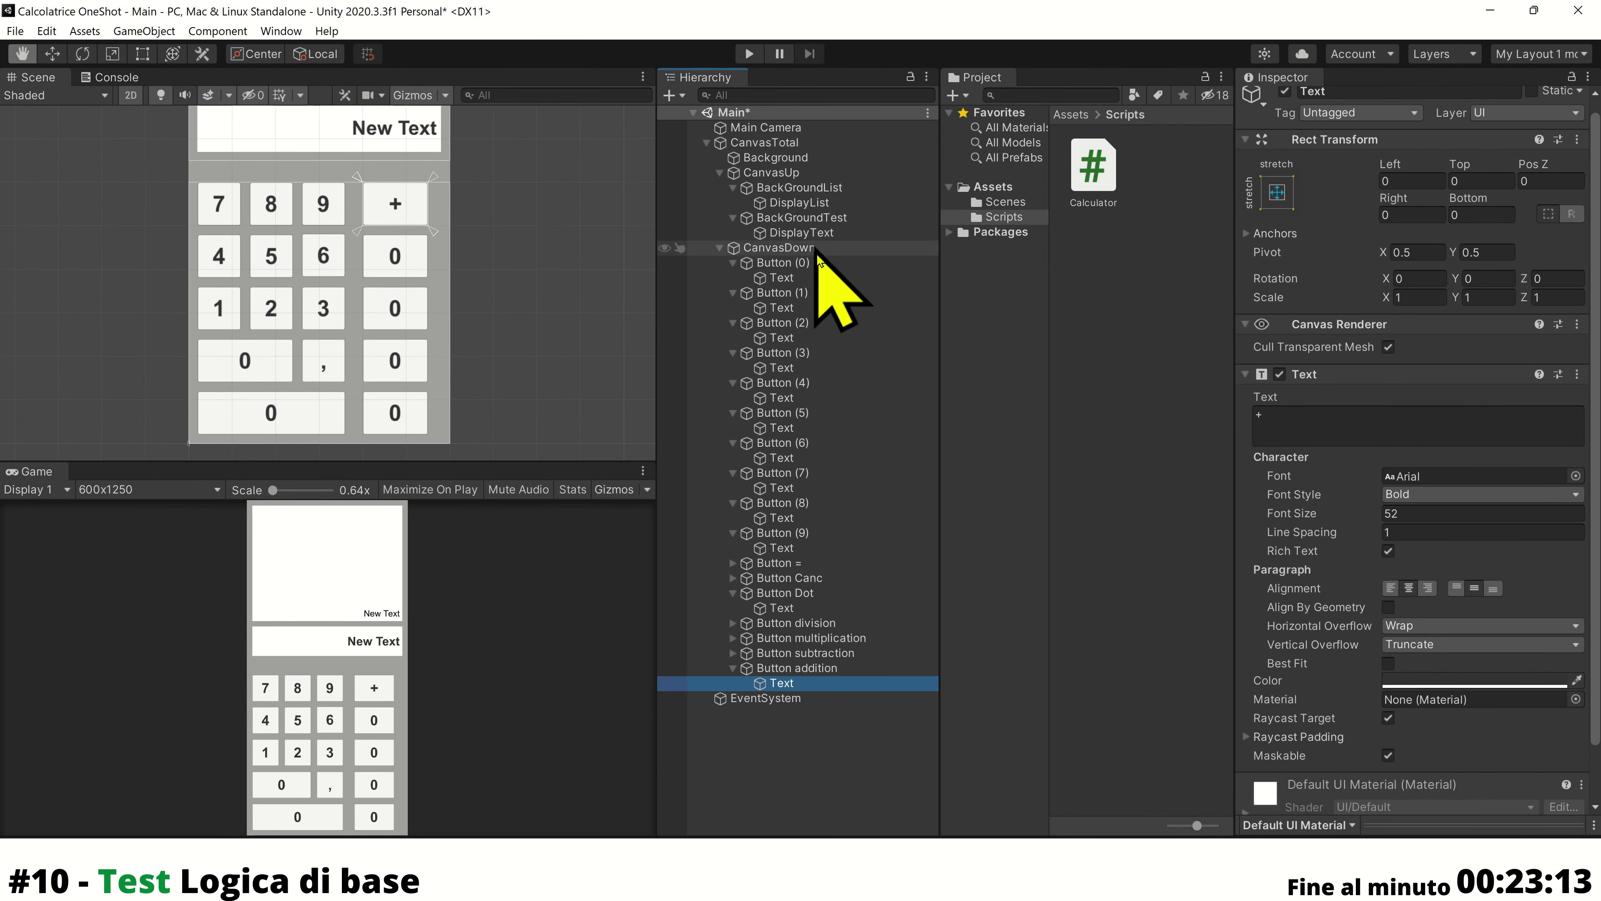
click(813, 624)
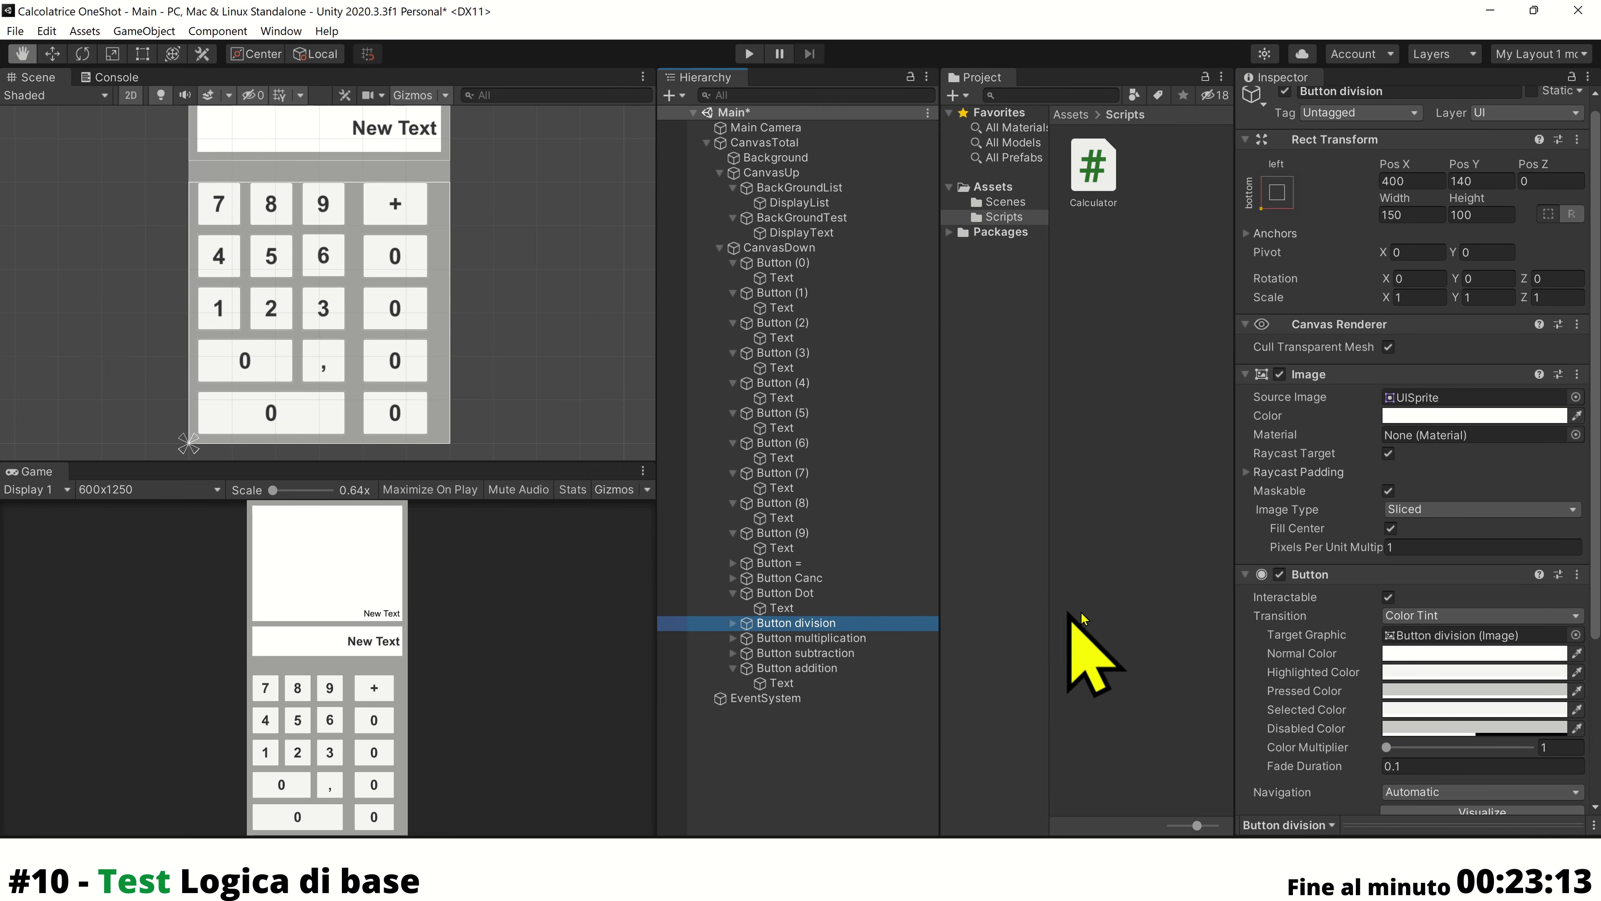
click(869, 654)
click(870, 668)
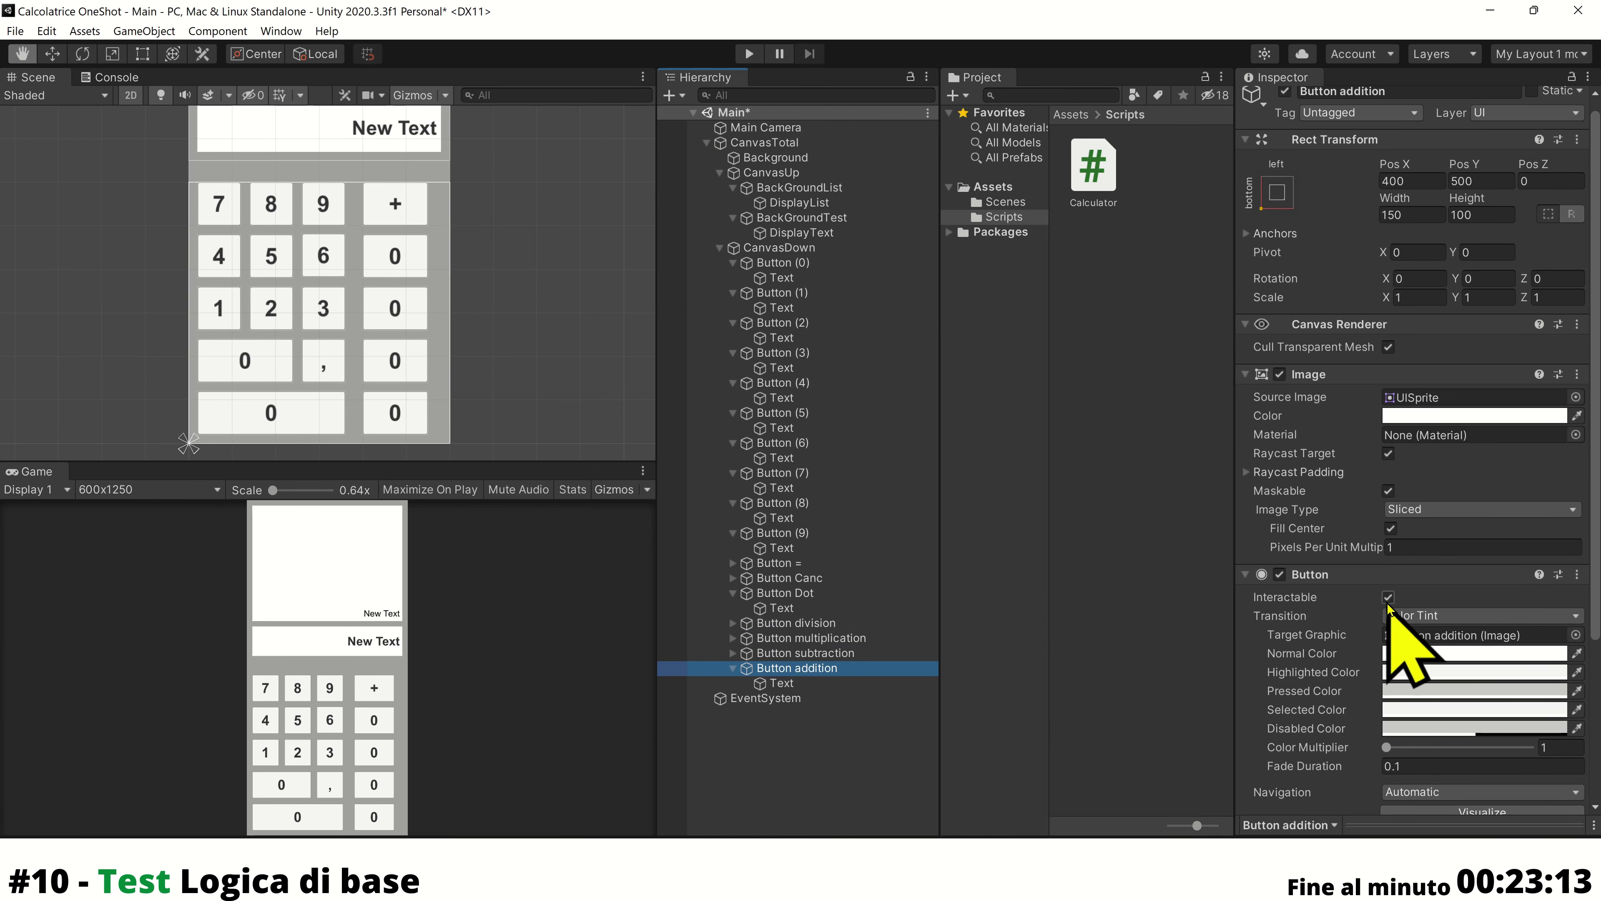
scroll(1389, 606, down, 3)
Add an On Click entry targeting CanvasTotal that calls Calculator.MathOperation, then enter Play mode
click(1537, 692)
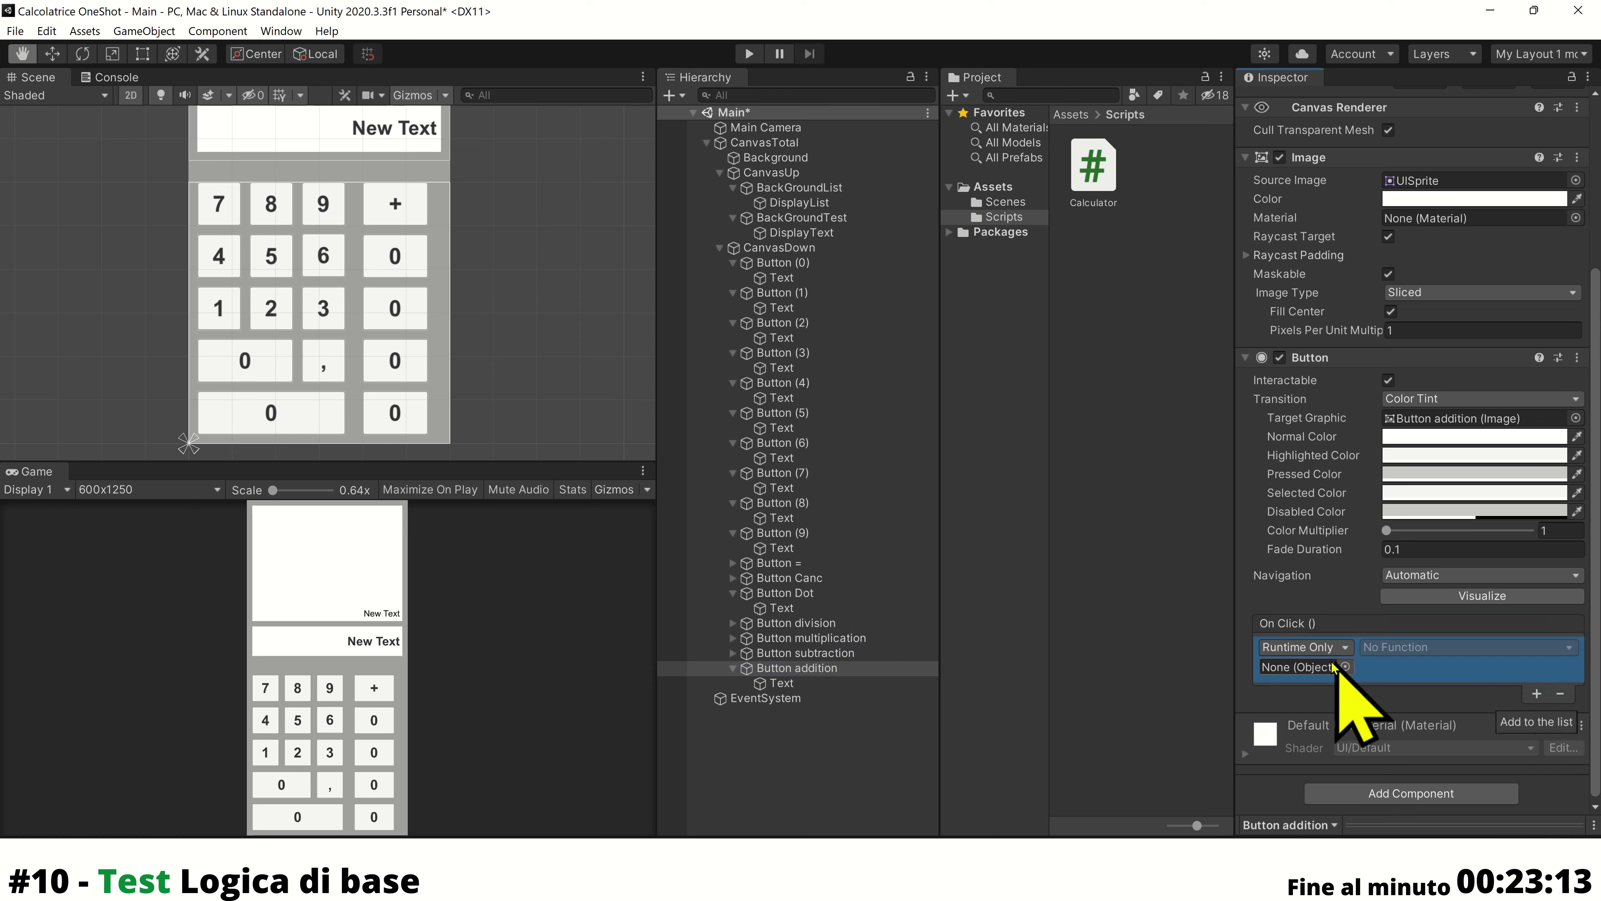
drag(764, 143, 1271, 675)
click(1435, 650)
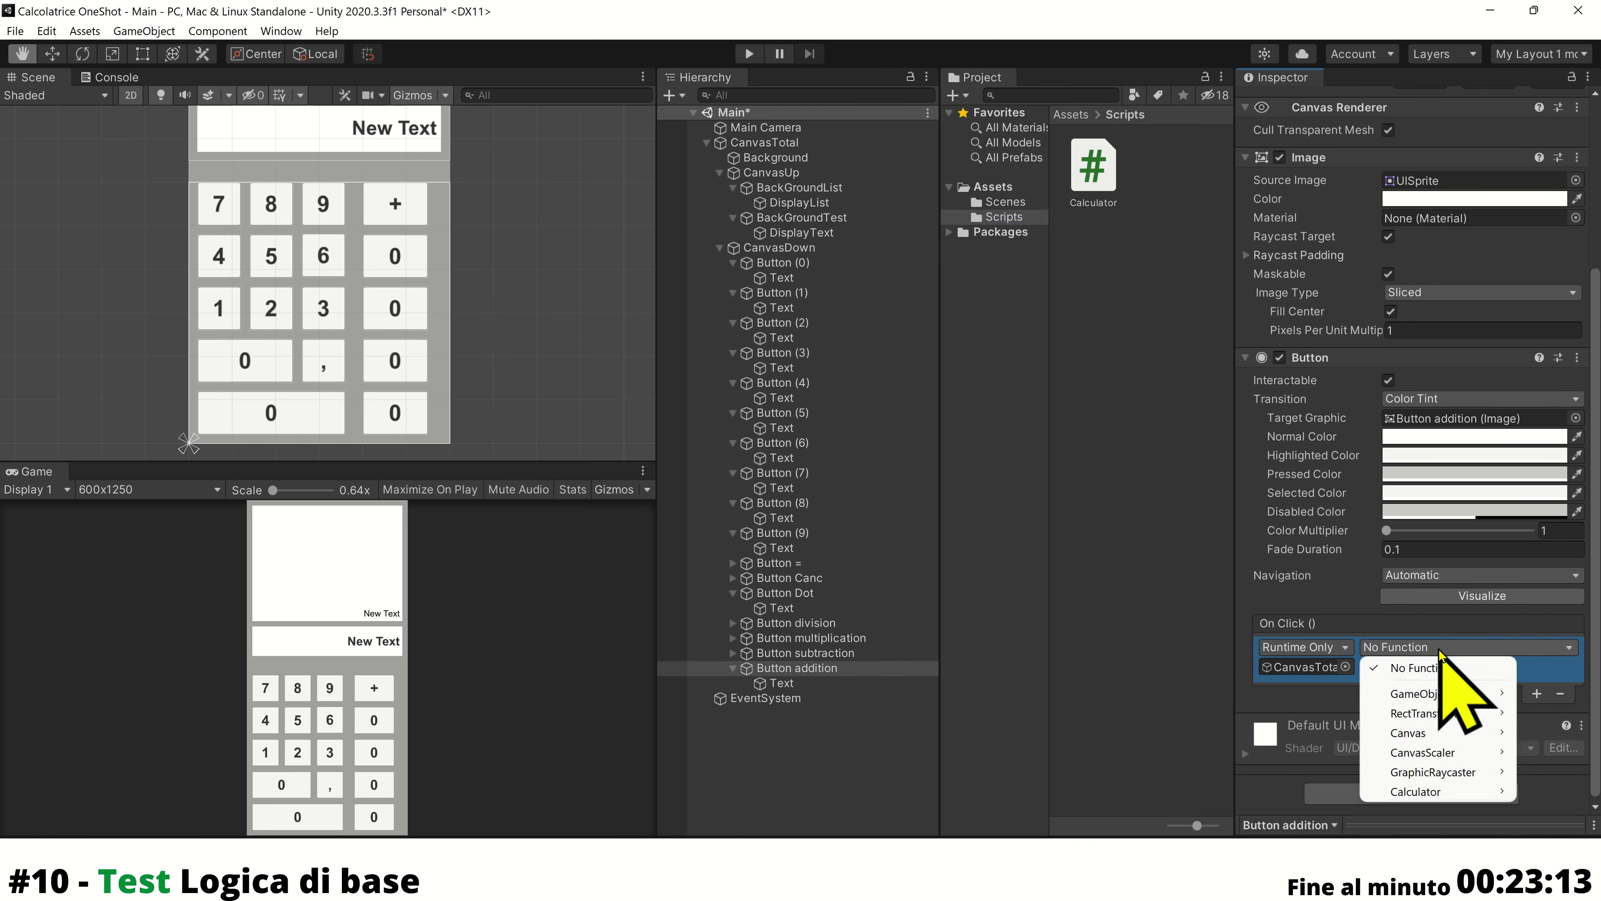
mouse_move(1444, 793)
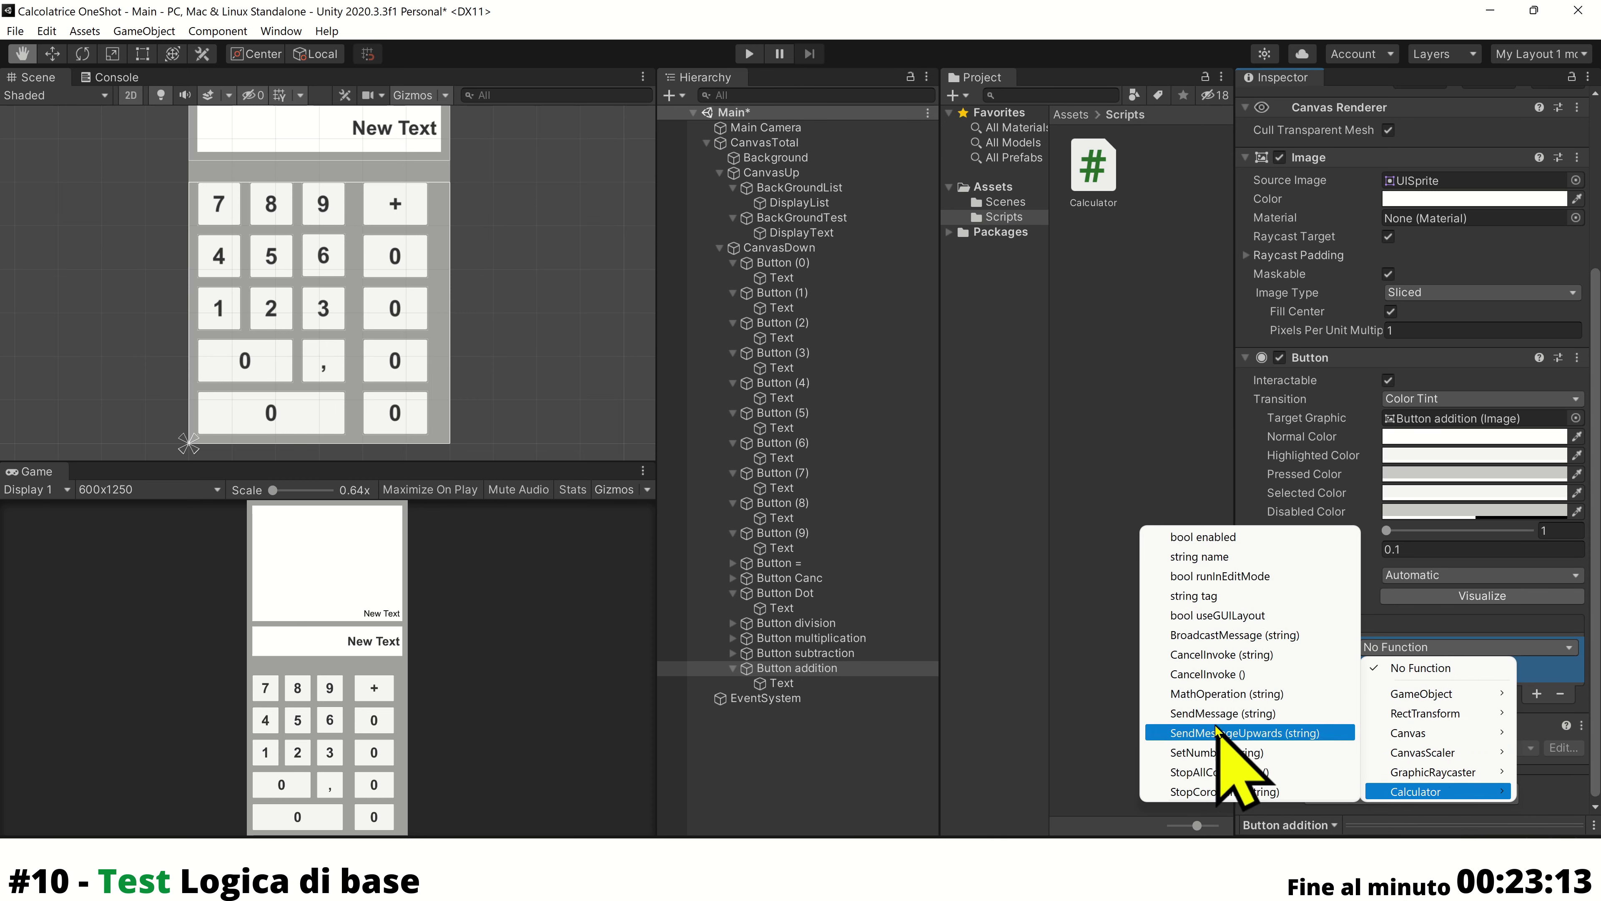
click(1197, 697)
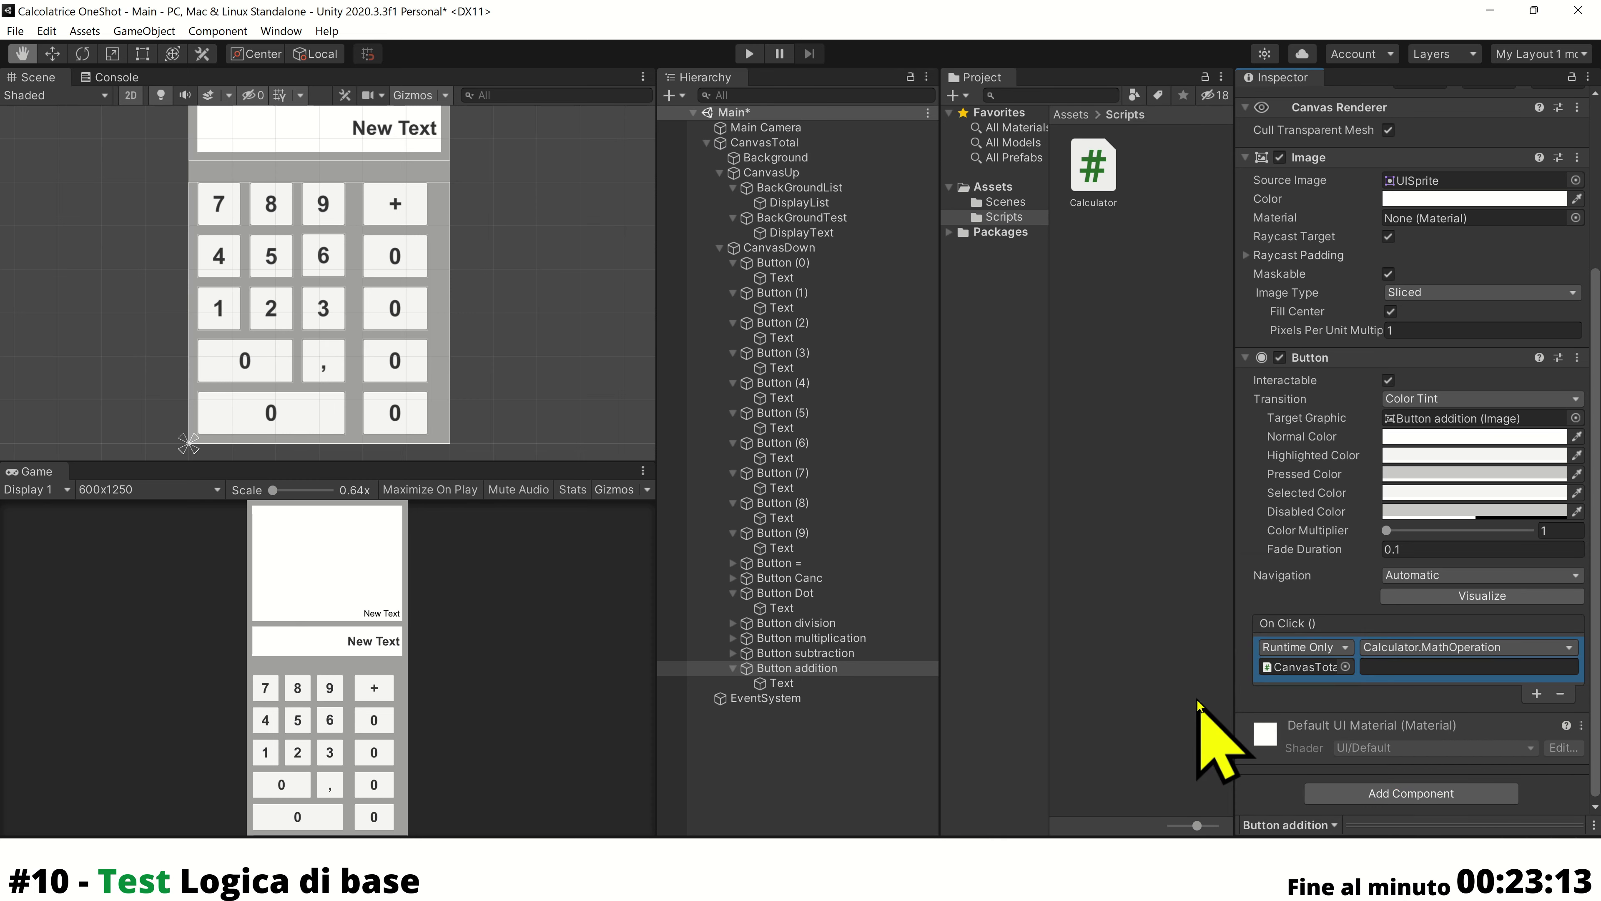
click(1401, 667)
text(null)
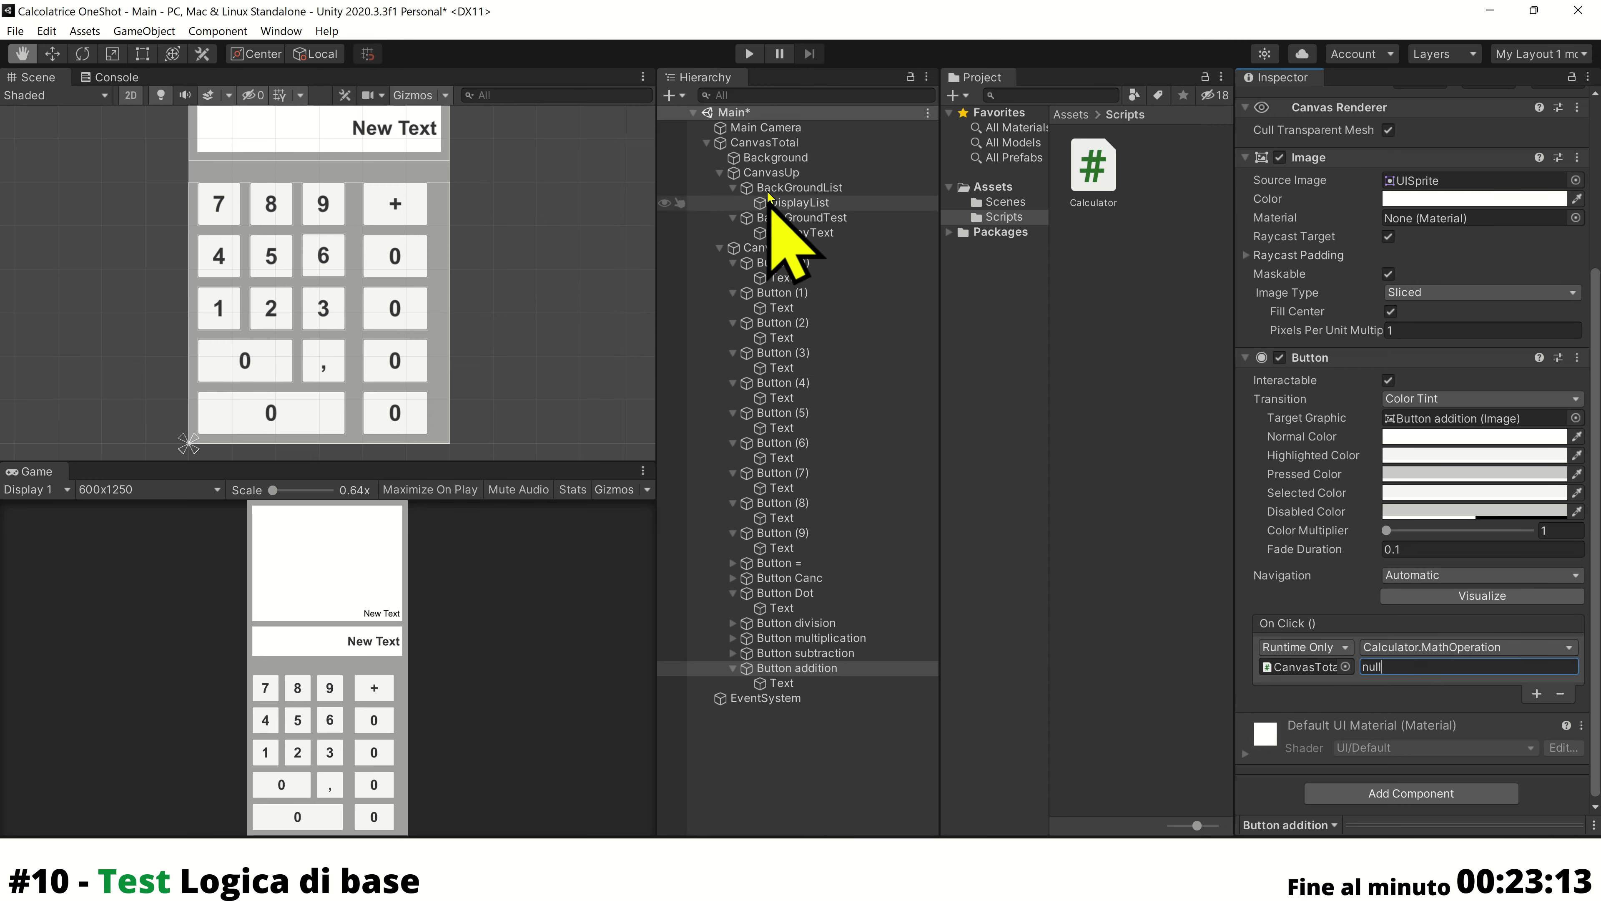
click(748, 55)
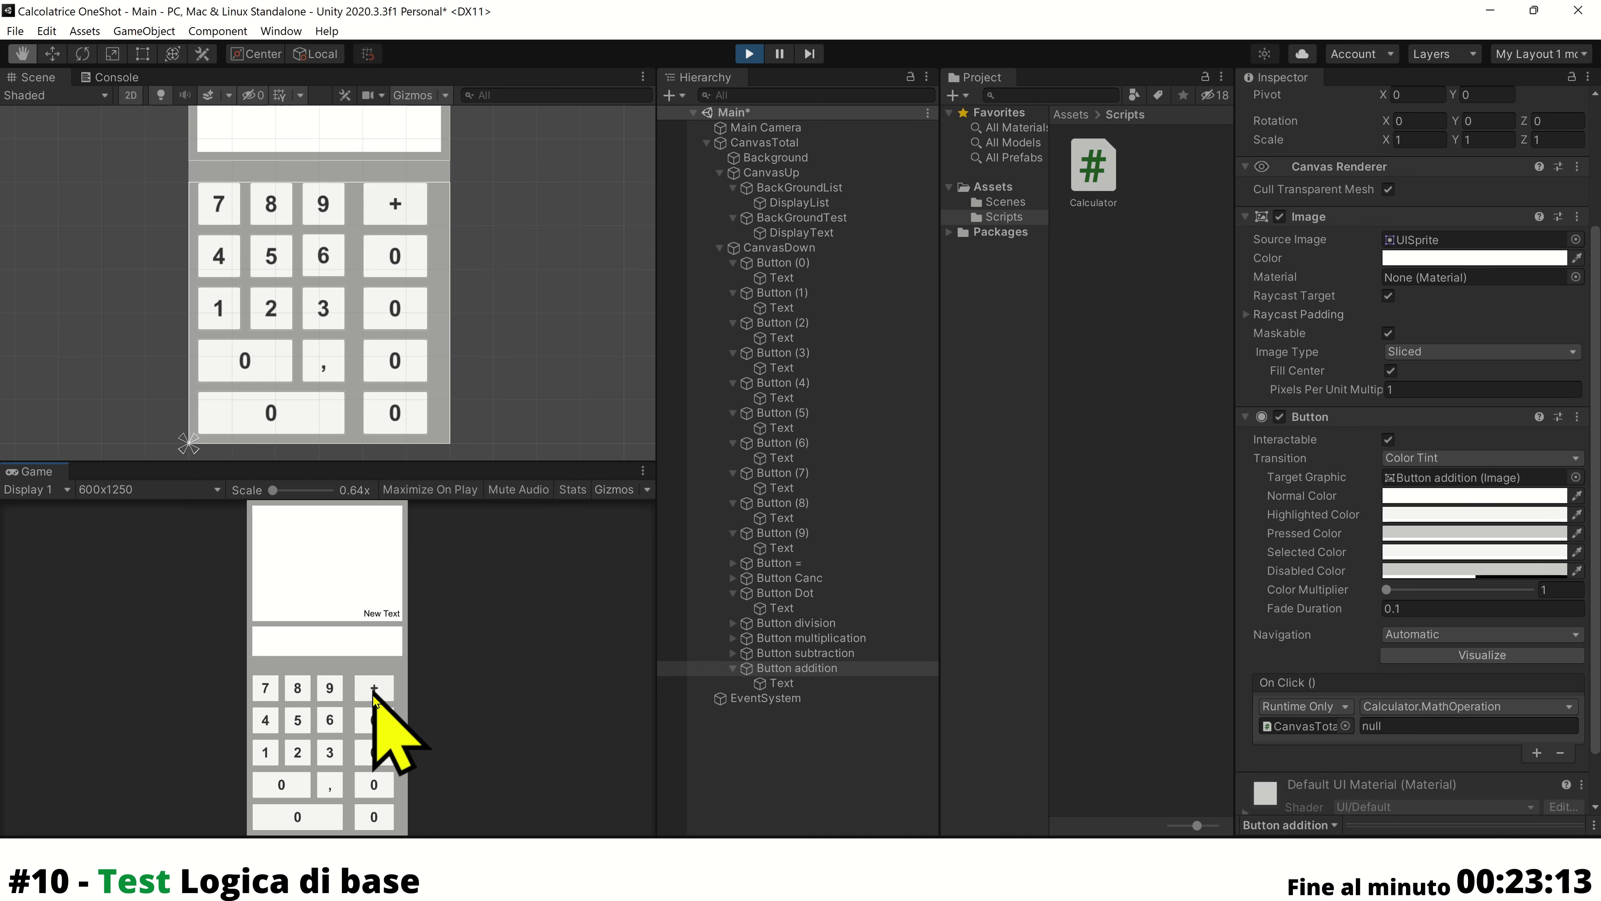
Press 1, +, 1, then + repeatedly so the display doubles up to 2816, then stop playing
click(267, 755)
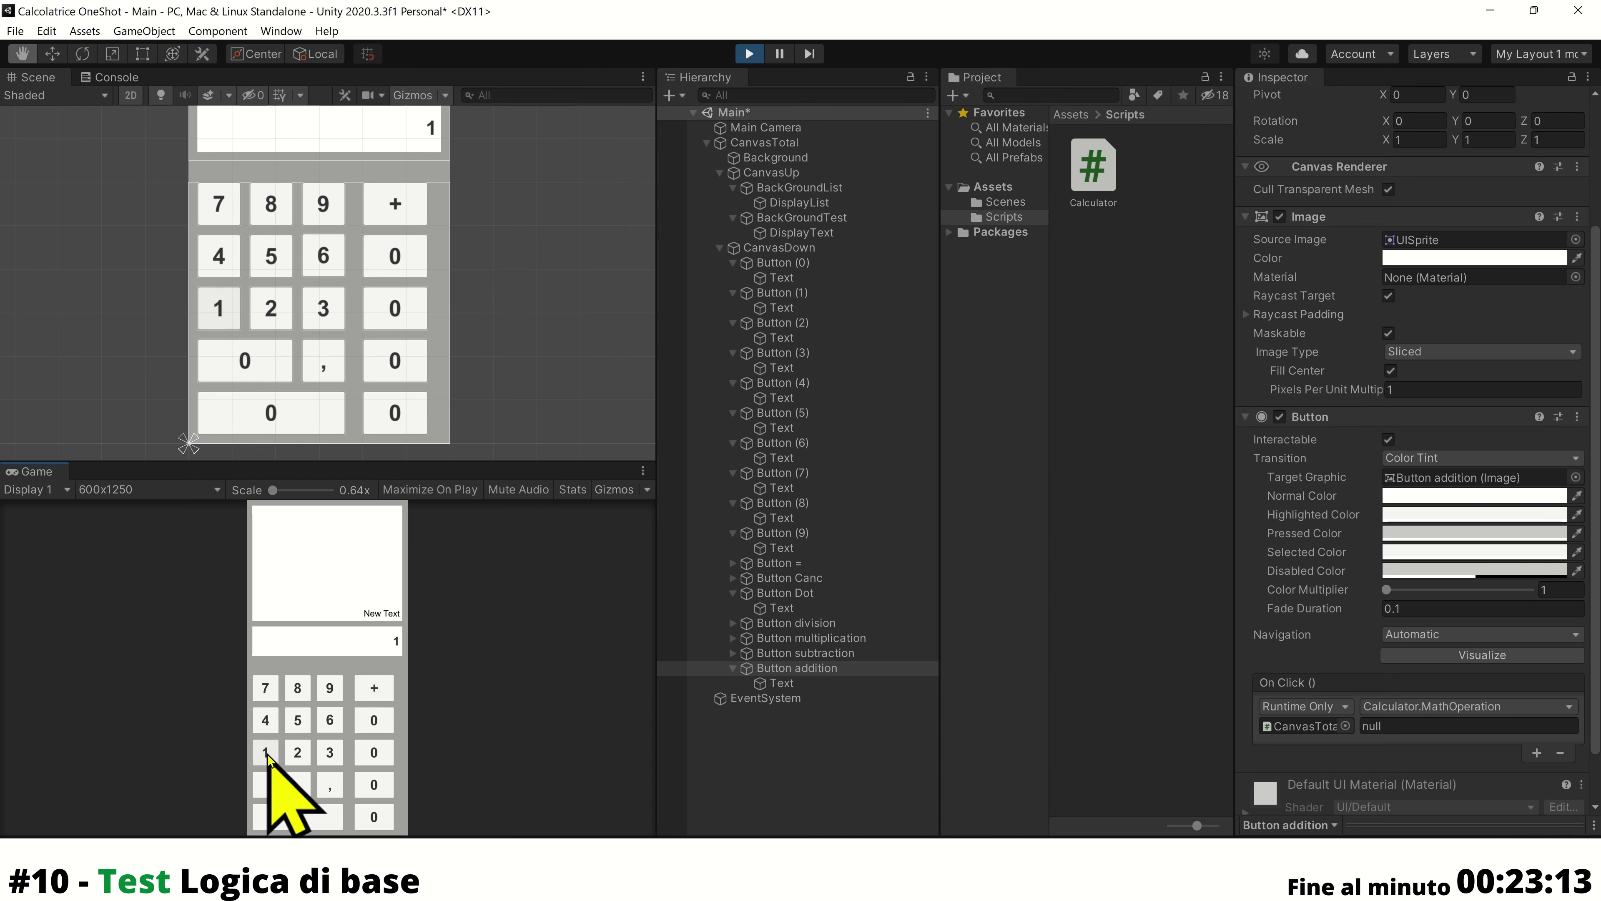
click(374, 688)
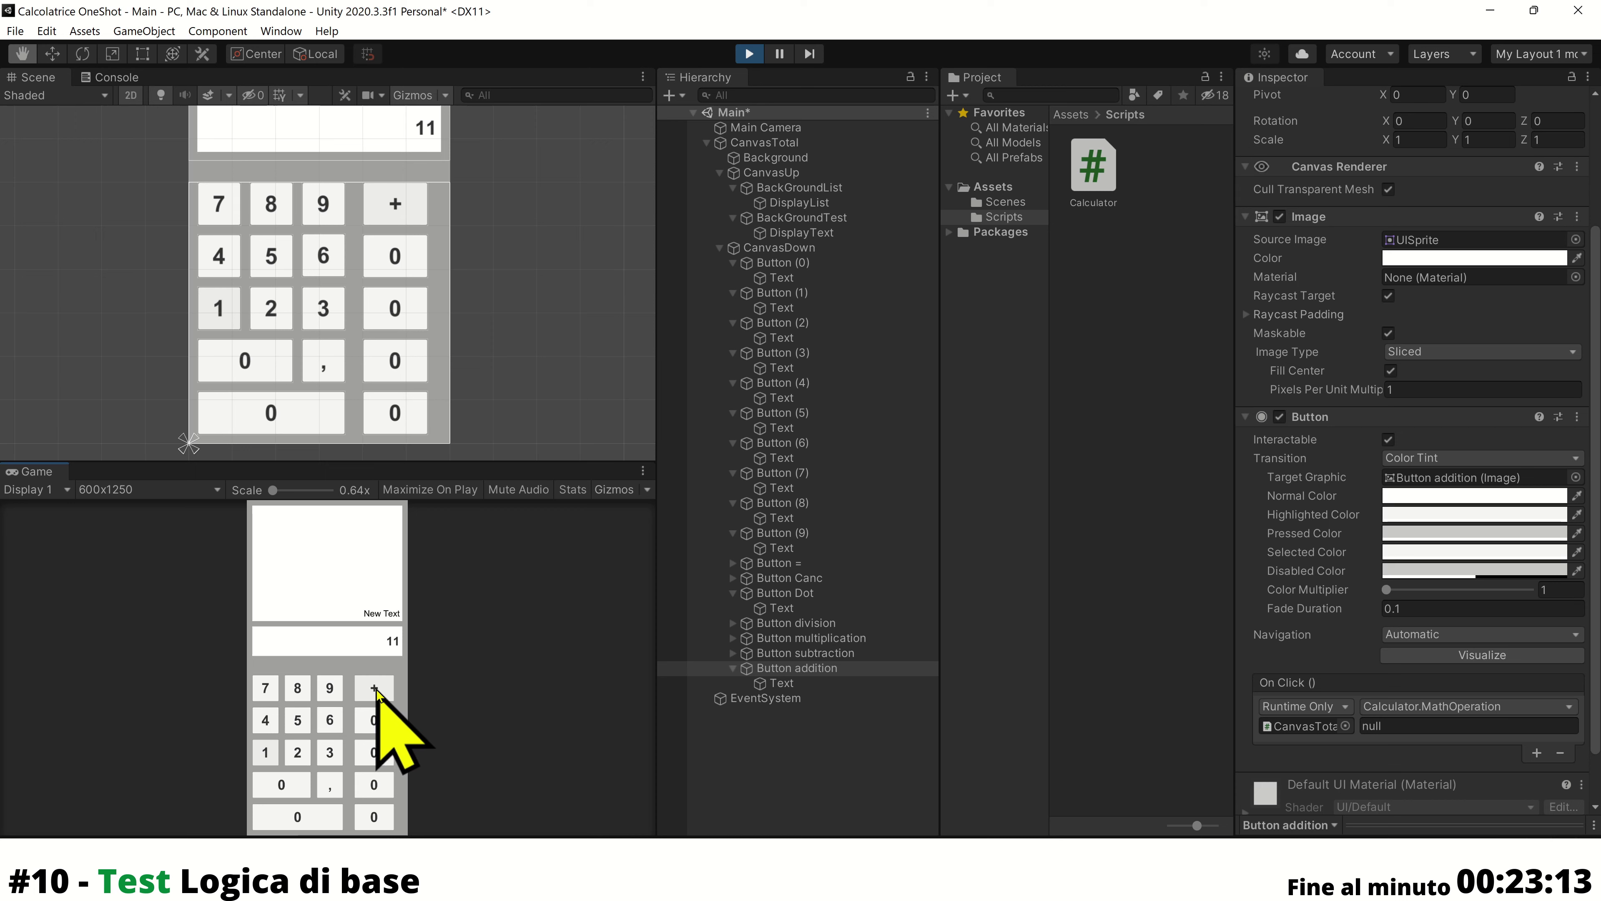
click(268, 752)
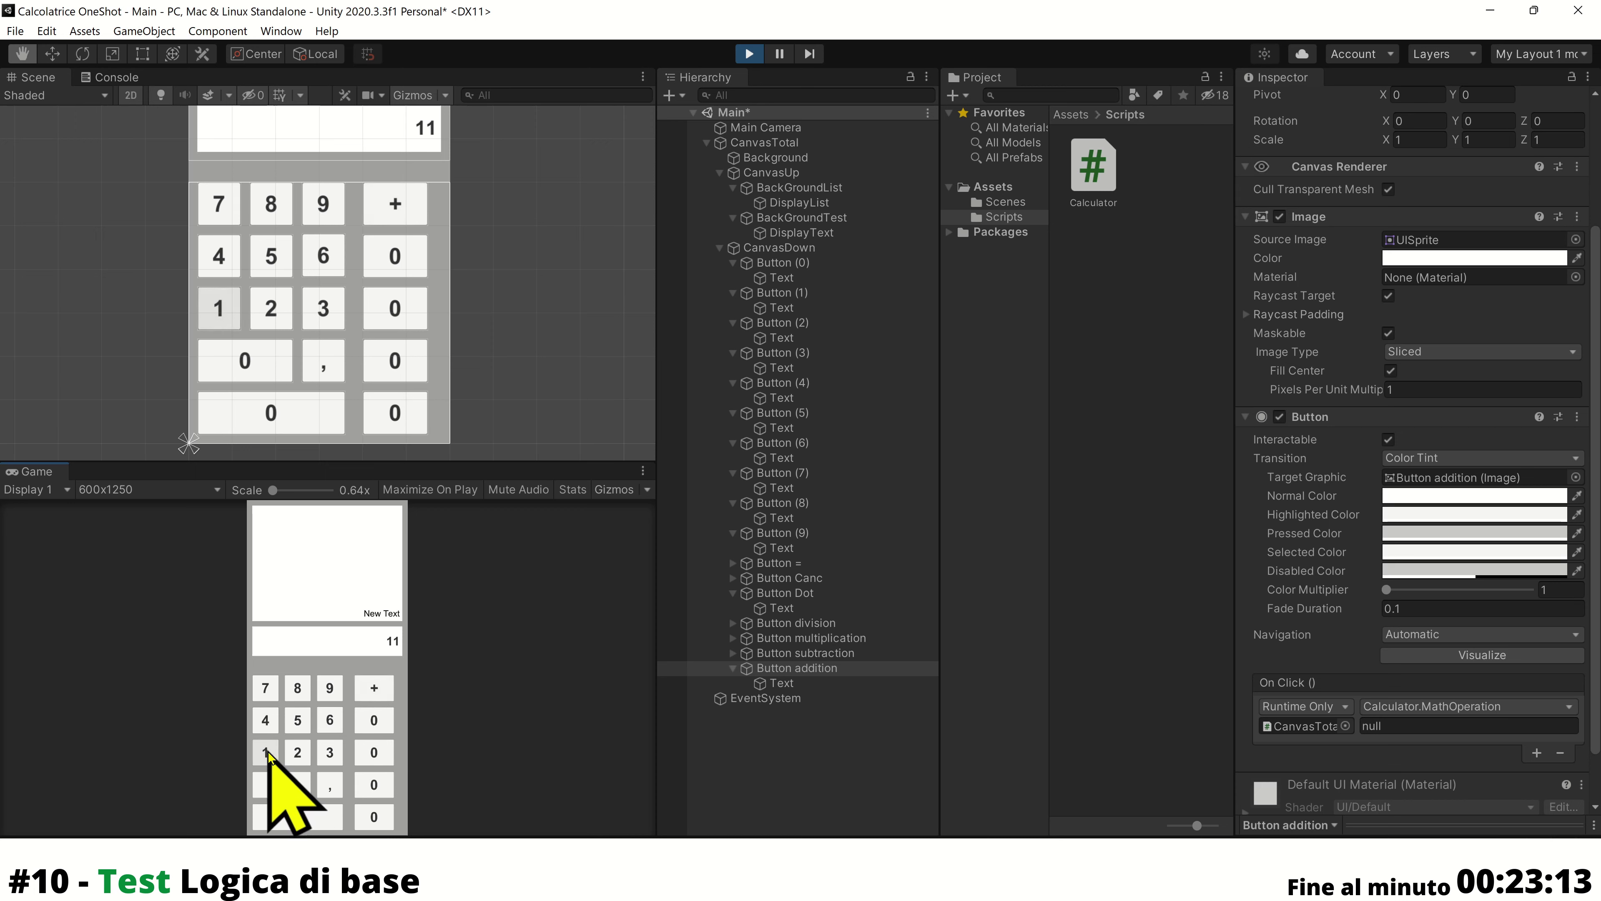
click(375, 692)
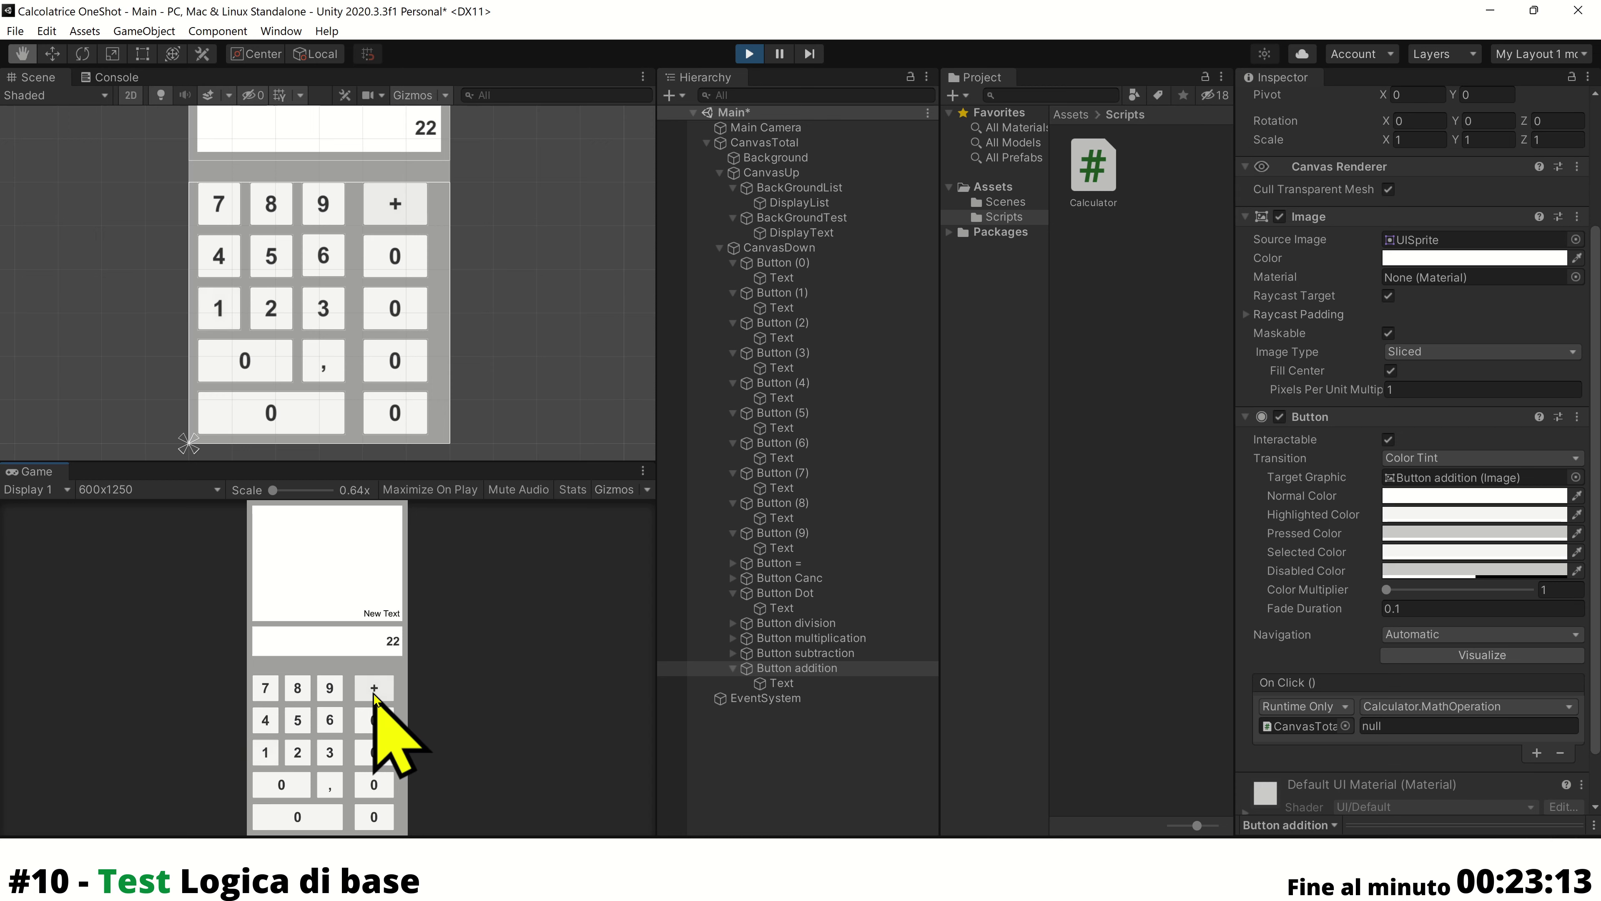
click(374, 693)
click(374, 692)
click(374, 693)
click(374, 693)
click(750, 54)
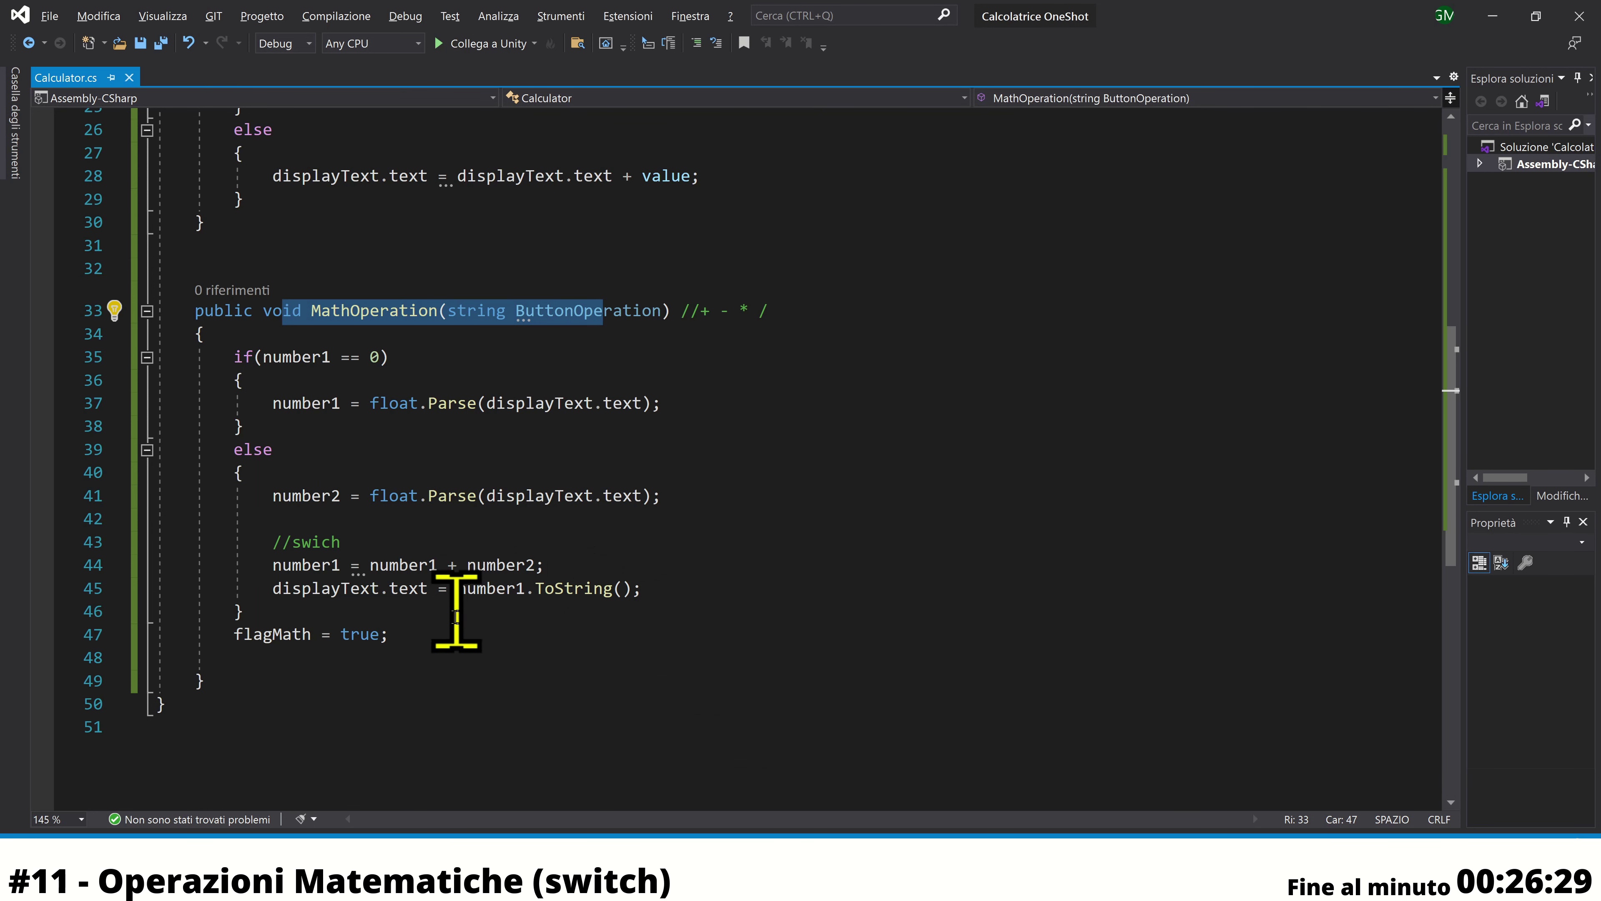
In Calculator.cs, review MathOperation's if/else blocks, the addition and display-update lines, and flagMath = true
click(455, 633)
drag(268, 541, 738, 589)
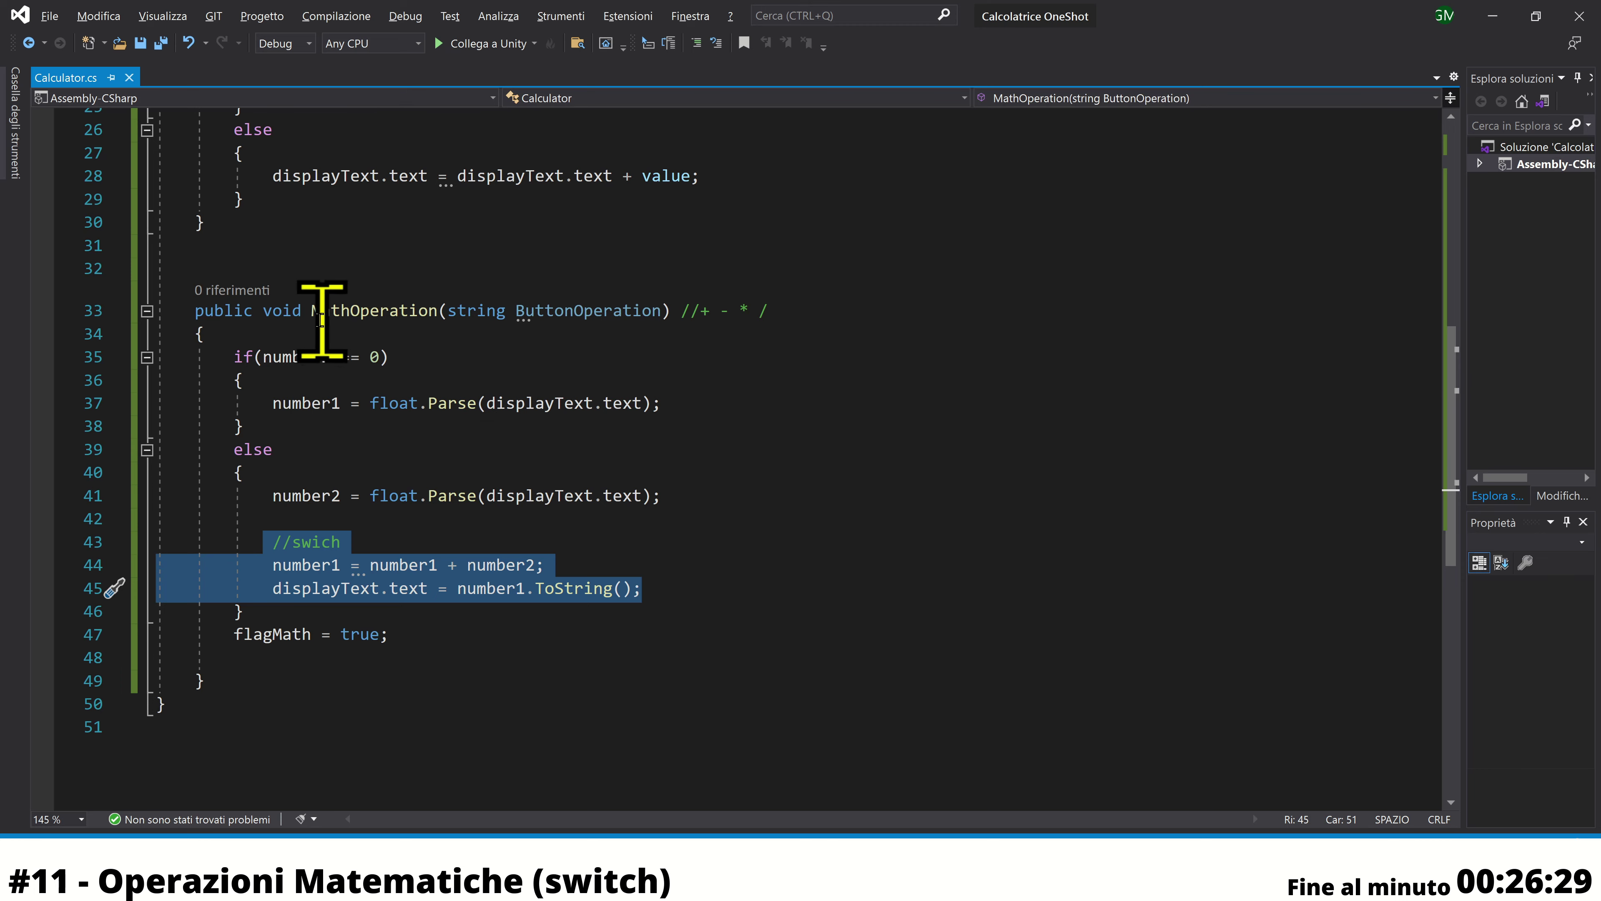
drag(302, 310, 949, 652)
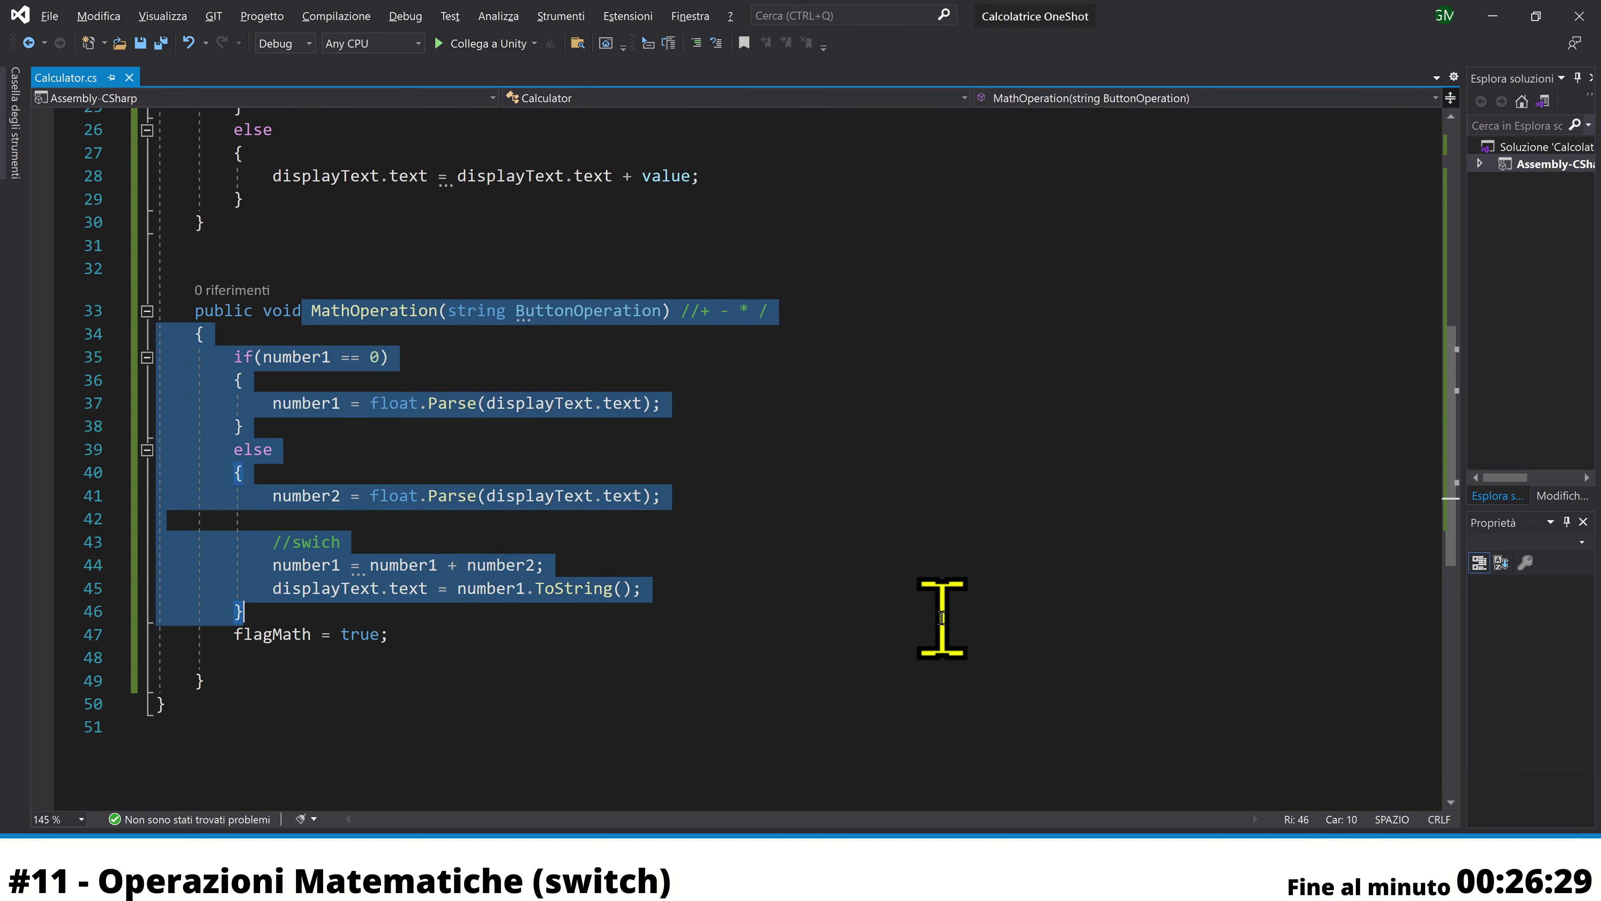
click(781, 610)
drag(220, 312, 923, 615)
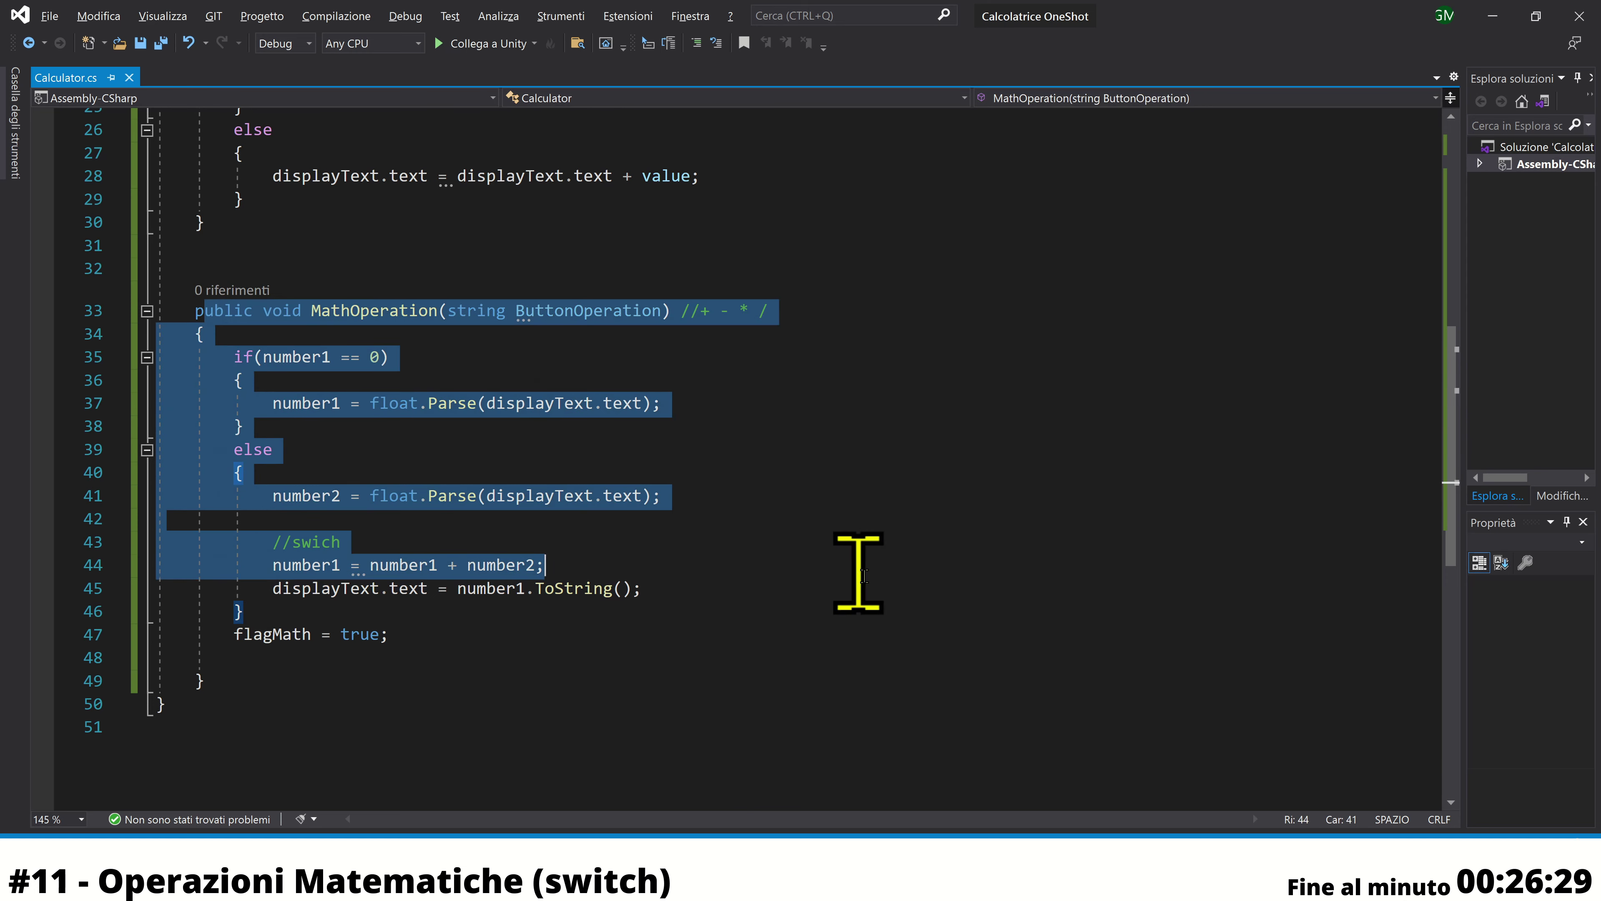
click(525, 634)
drag(277, 556, 530, 623)
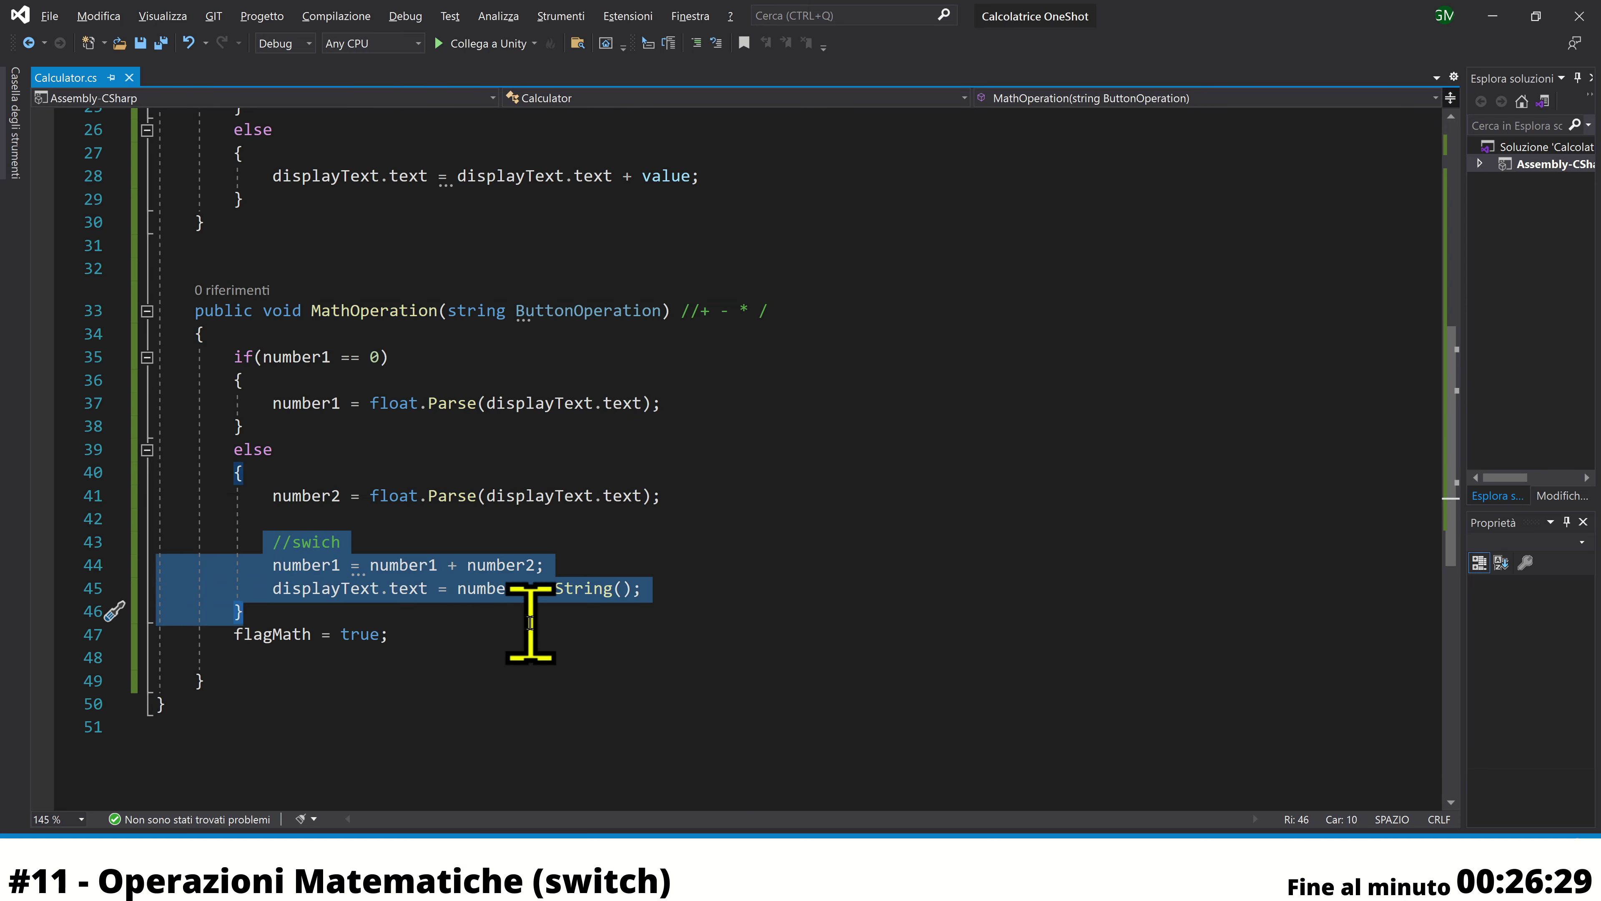
click(522, 612)
click(555, 642)
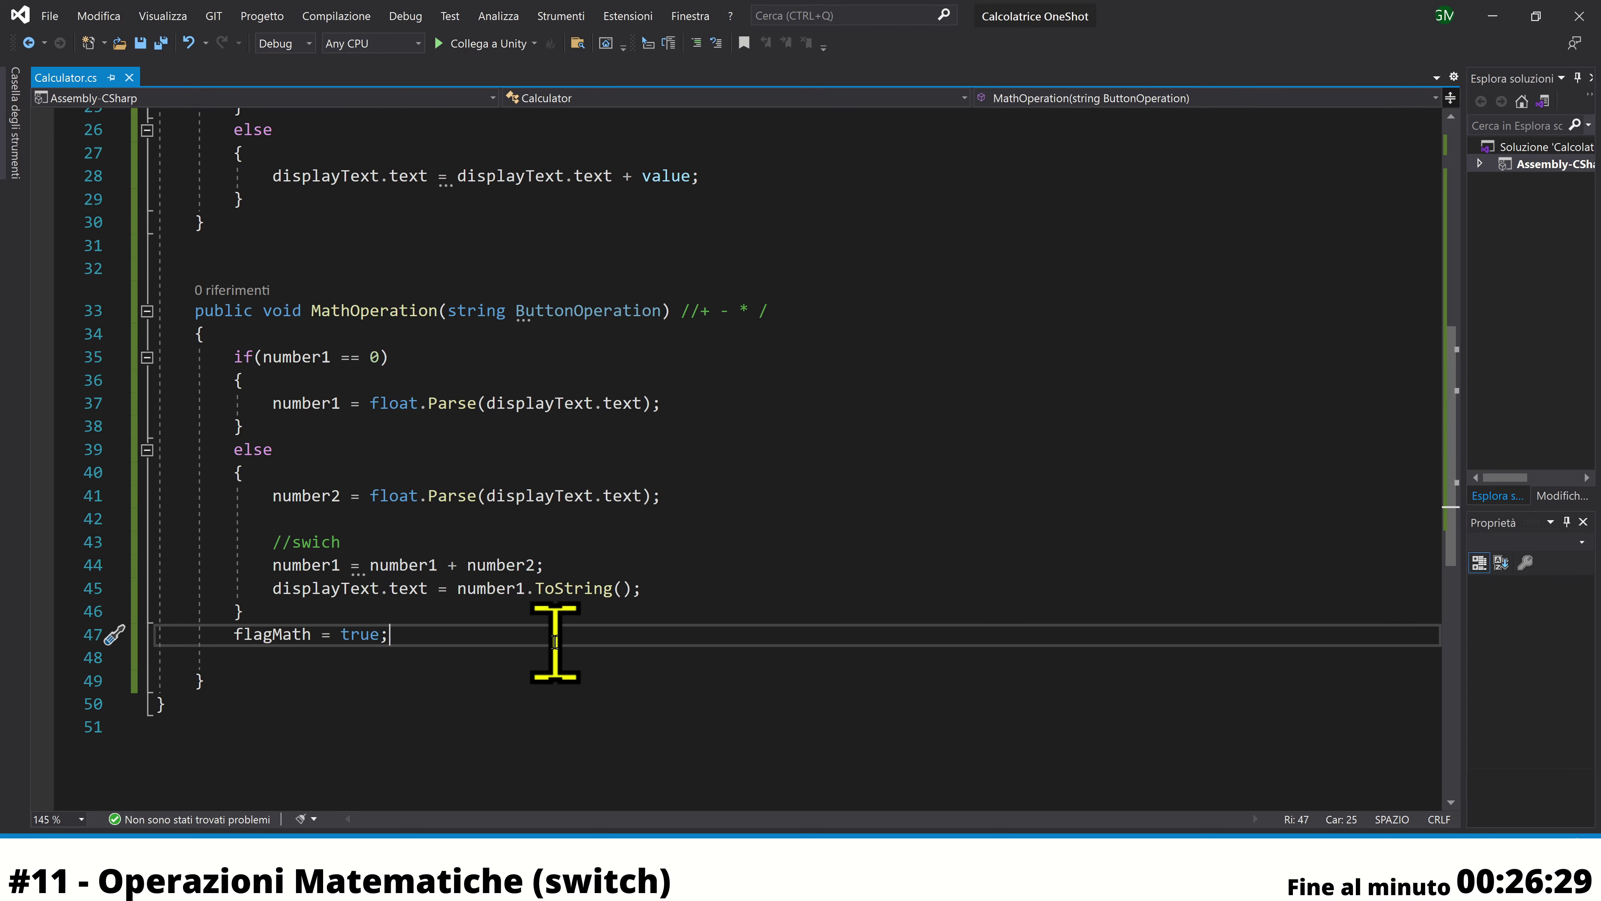
click(287, 681)
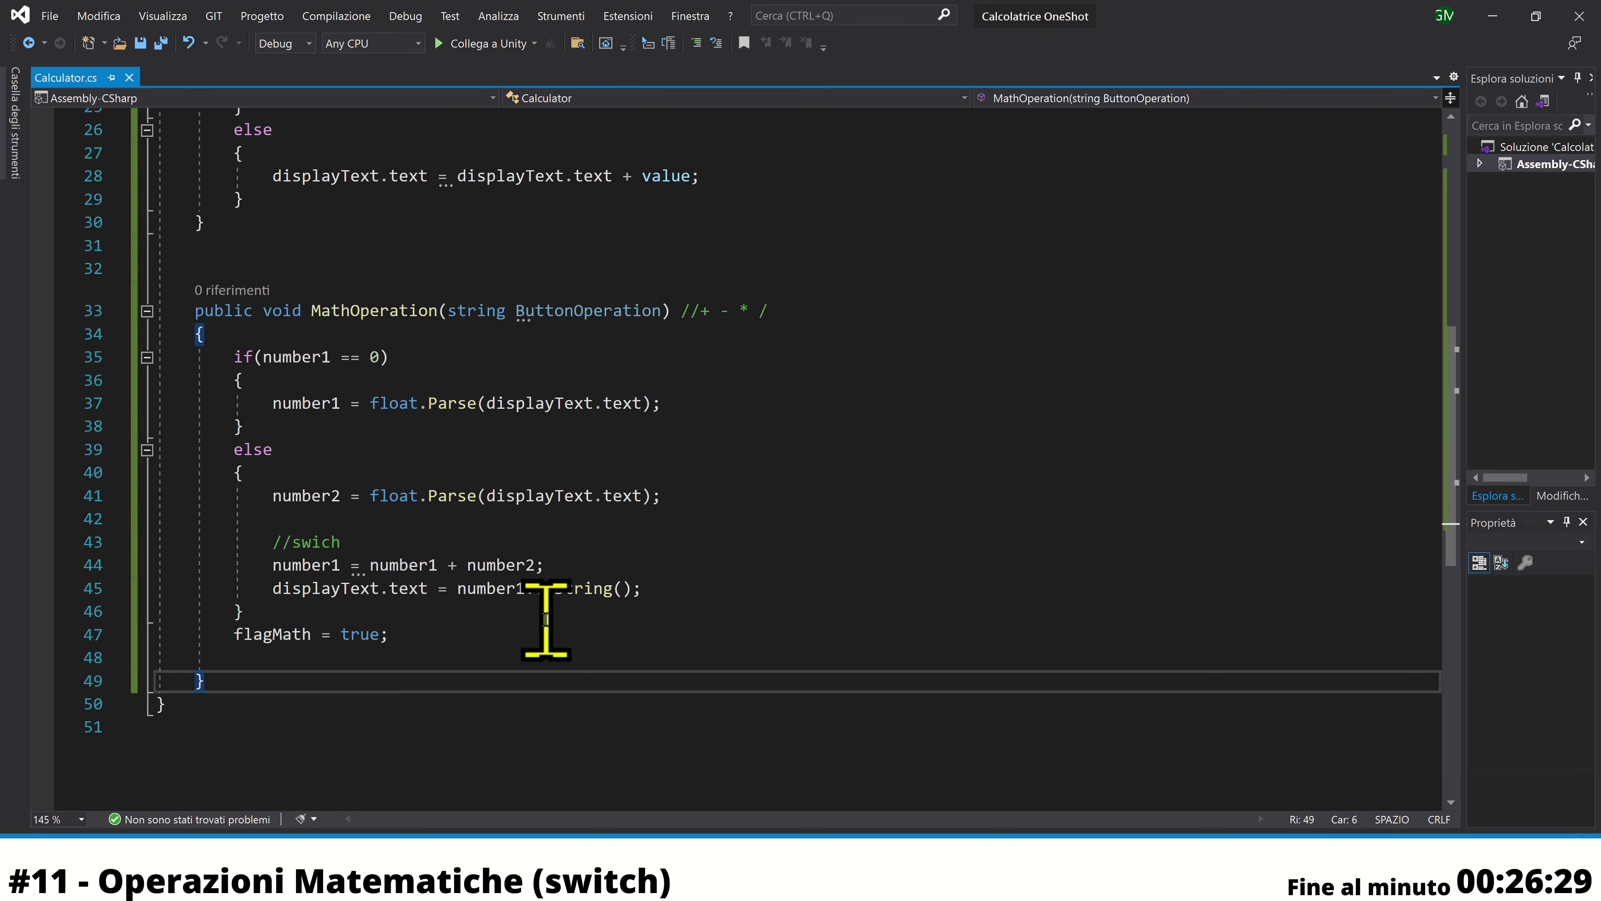
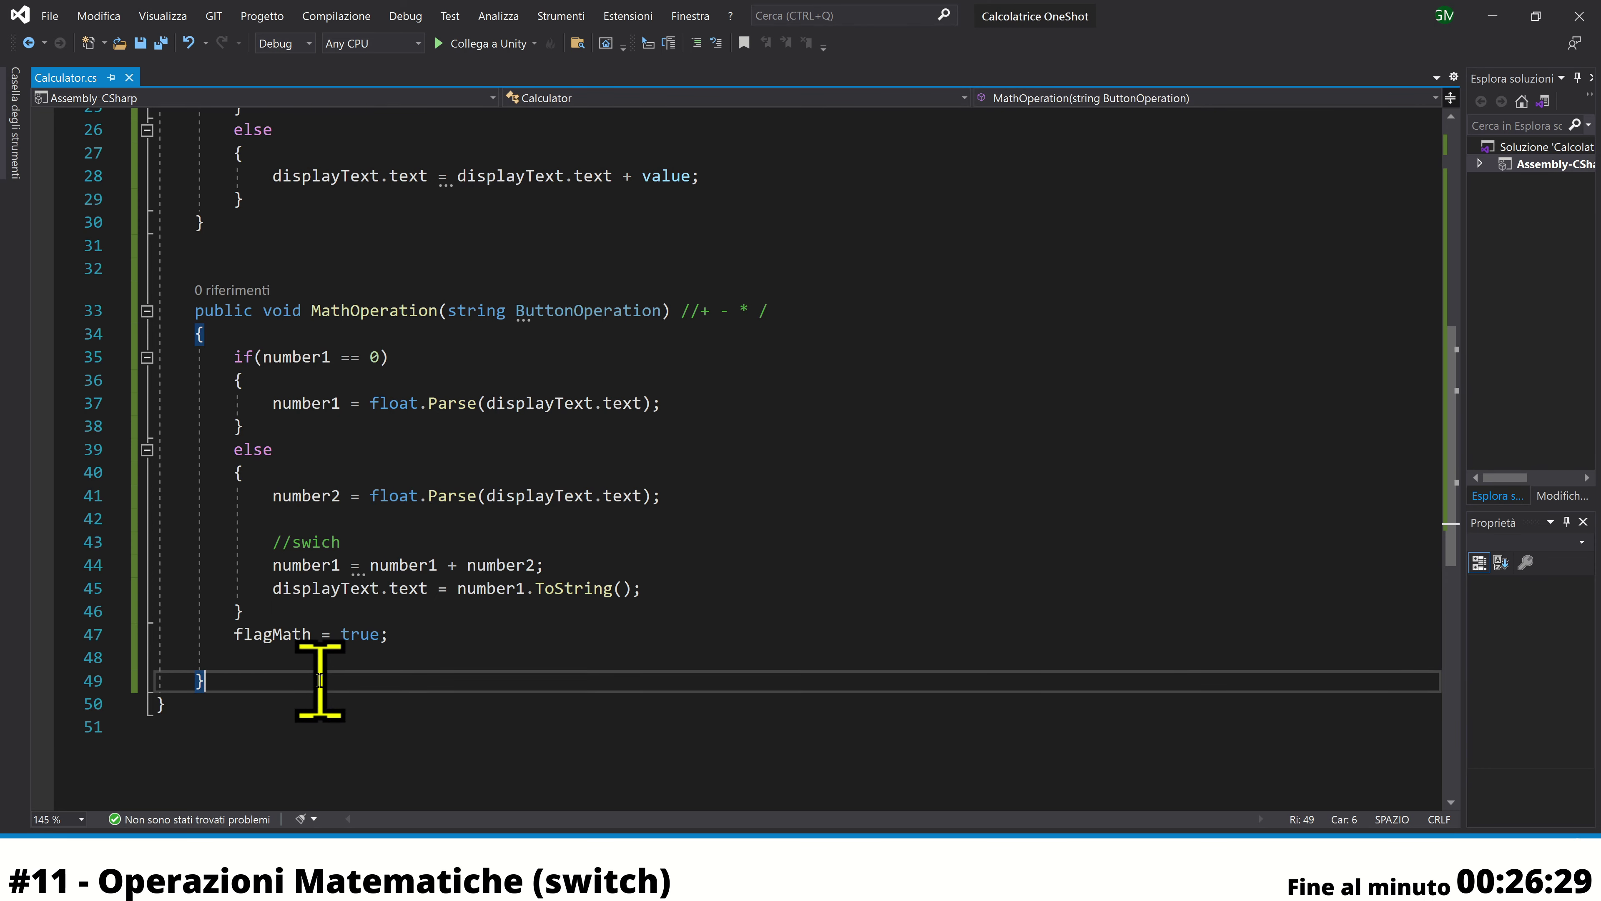
Declare float OperationMath(string goOperation) with an empty body under MathOperation
key(Return)
key(Return)
scroll(504, 670, down, 1)
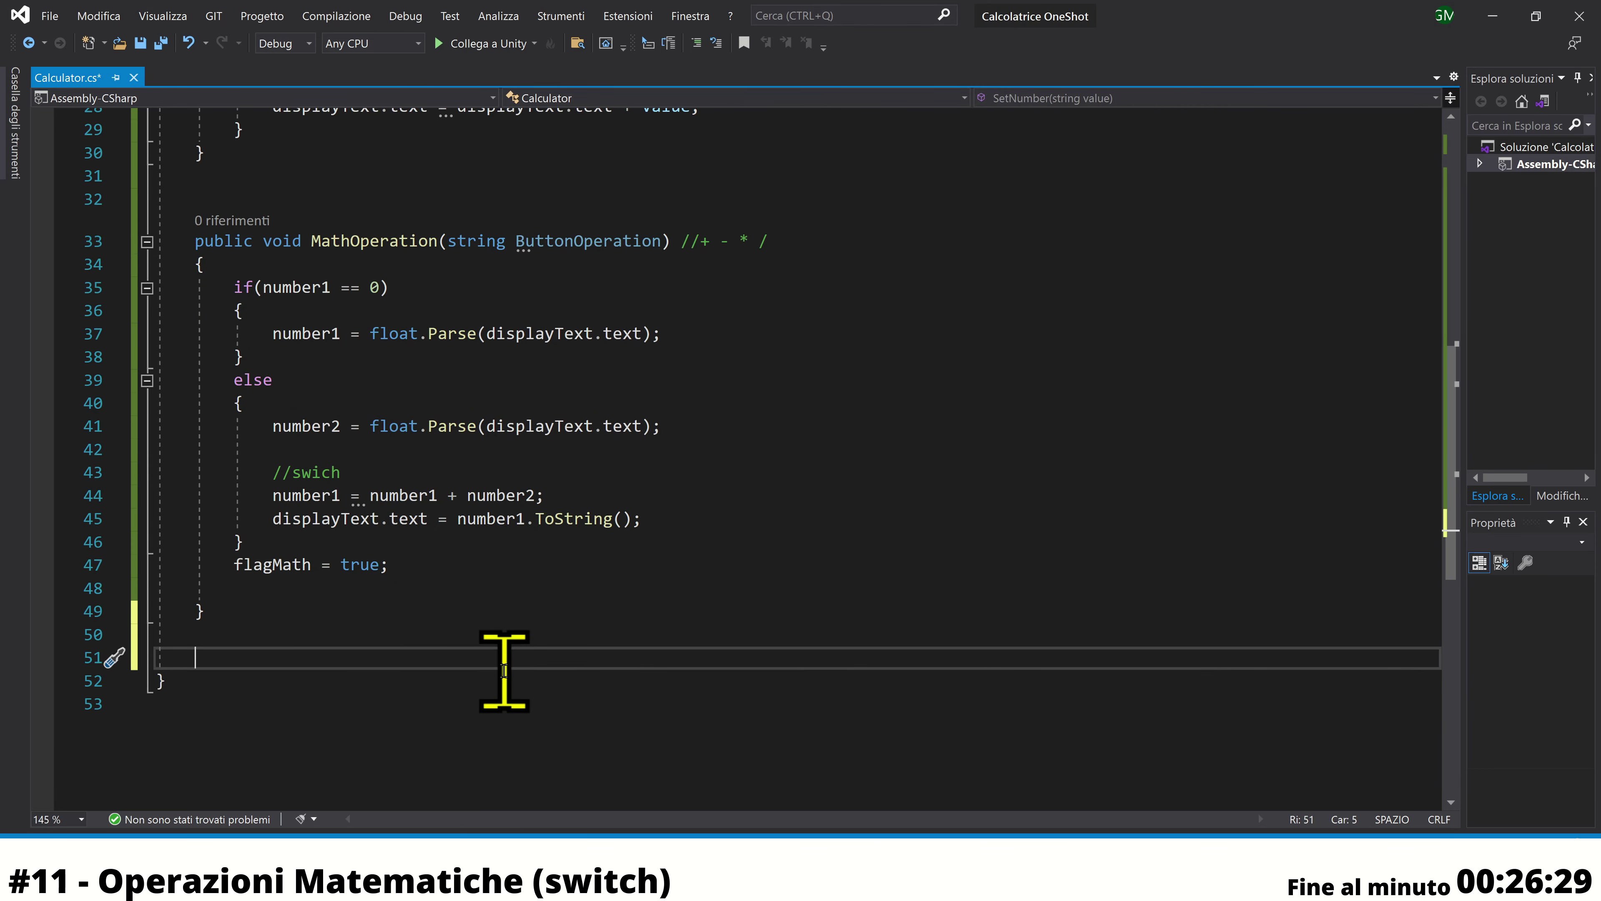
text(fl)
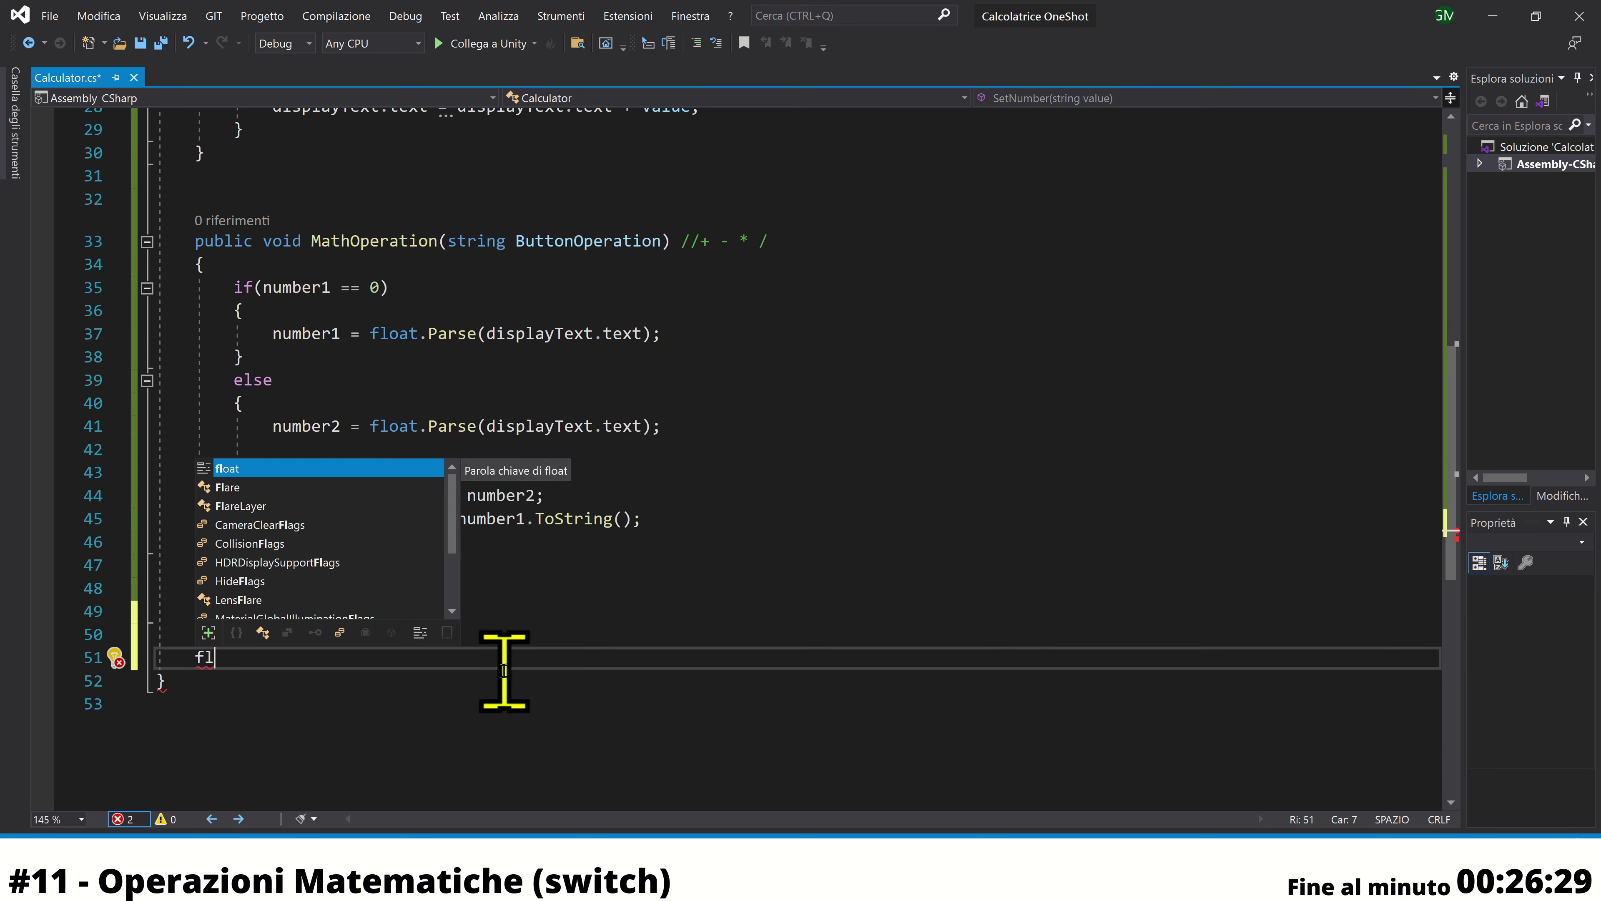
key(Tab)
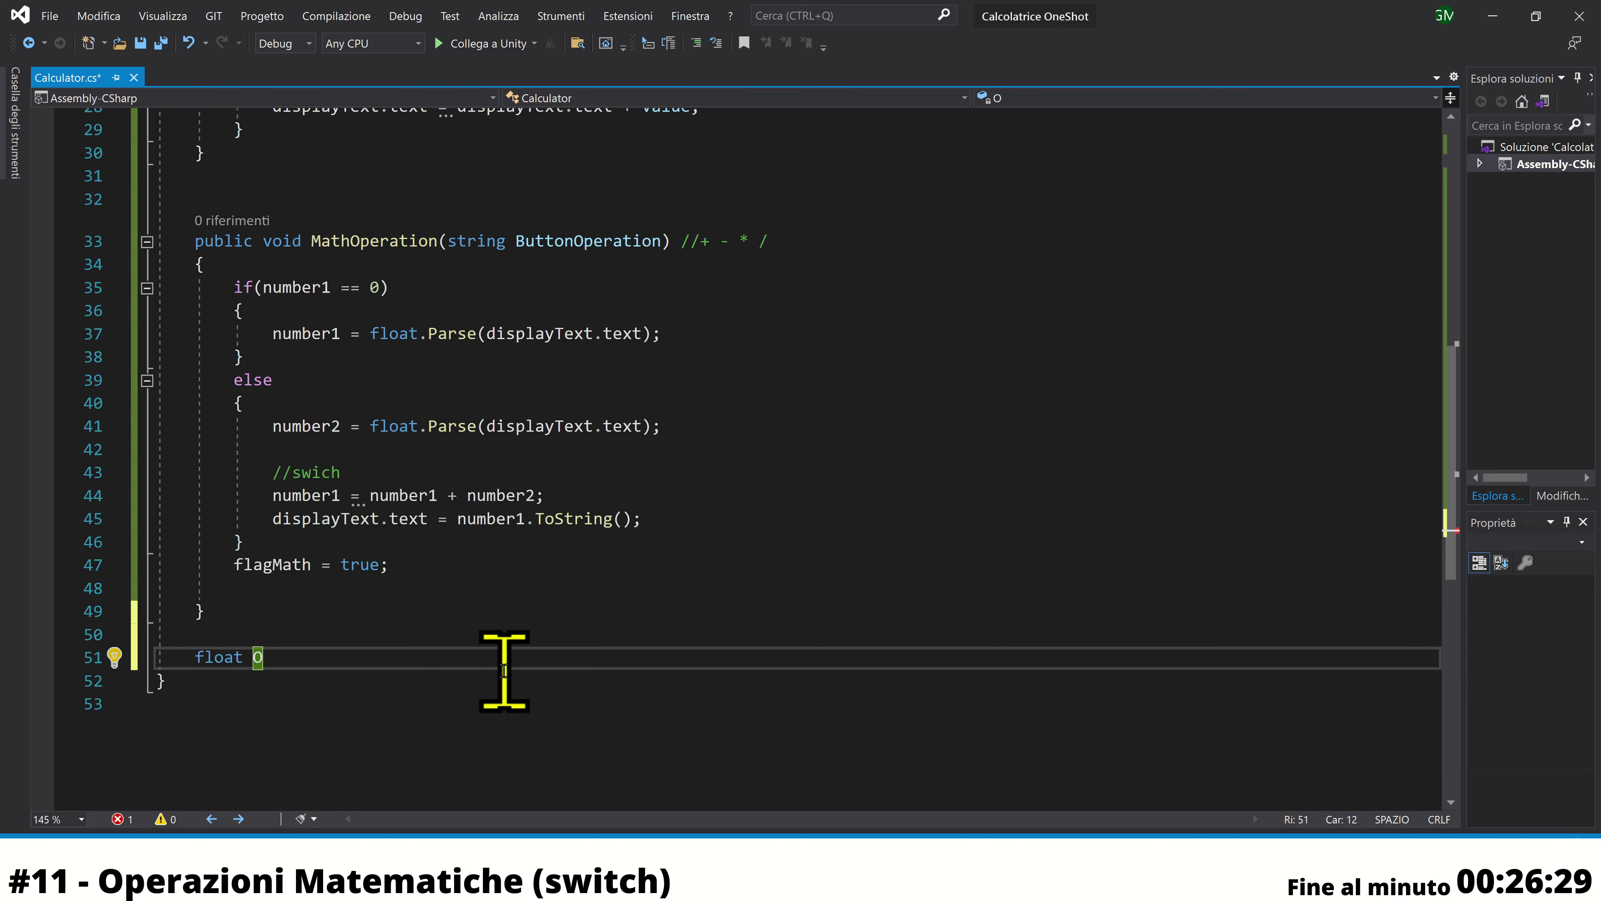
text(pe)
text(()
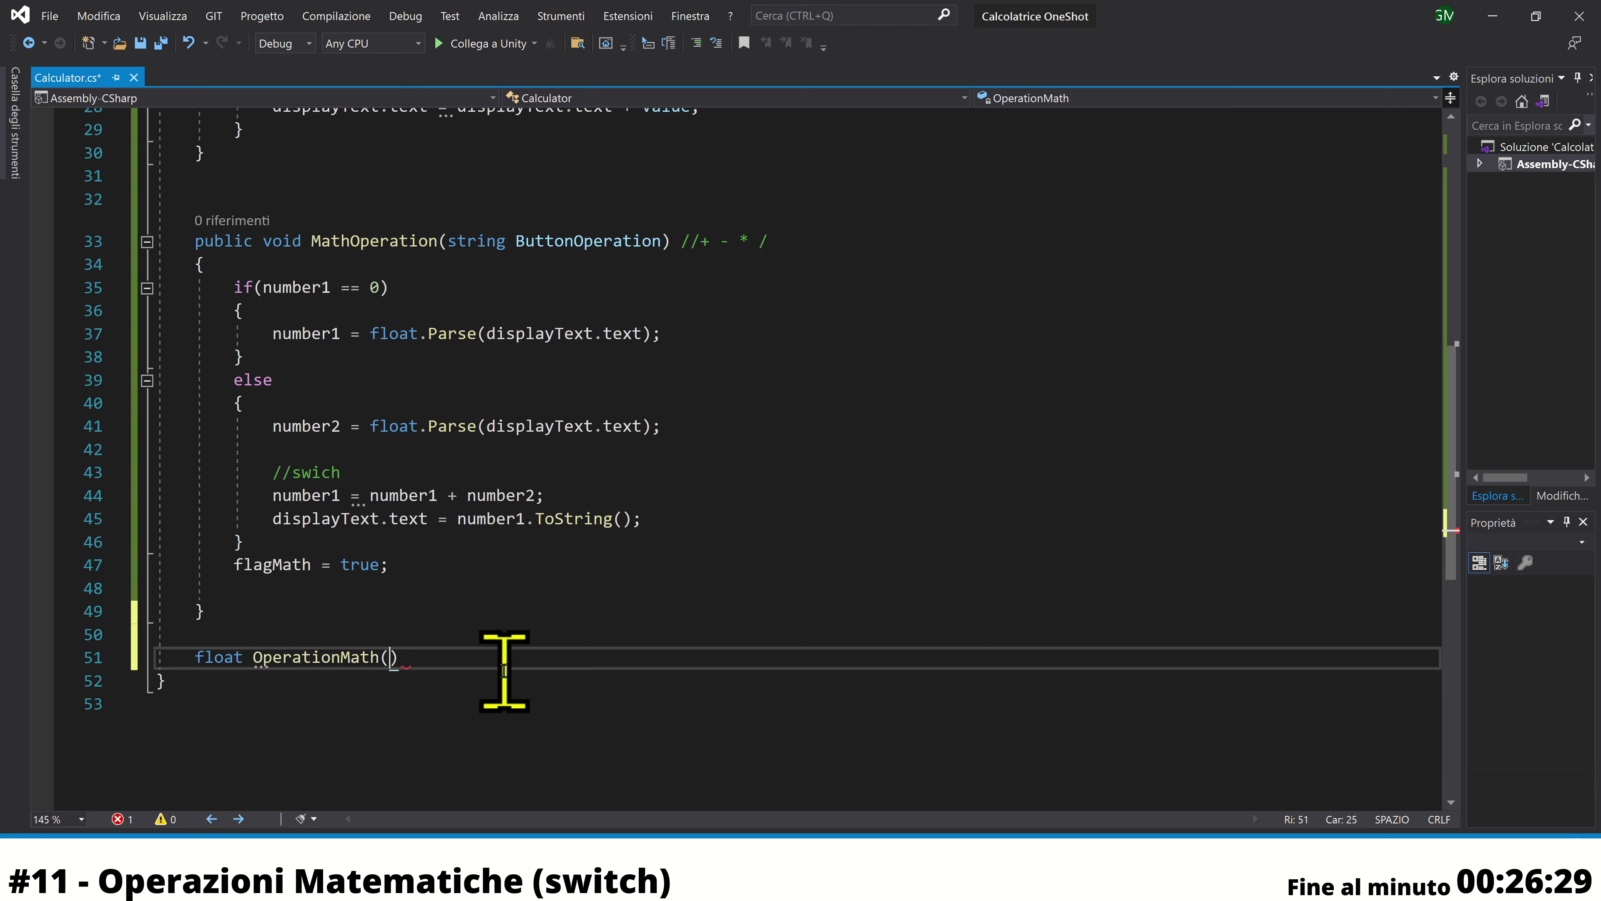
text(str)
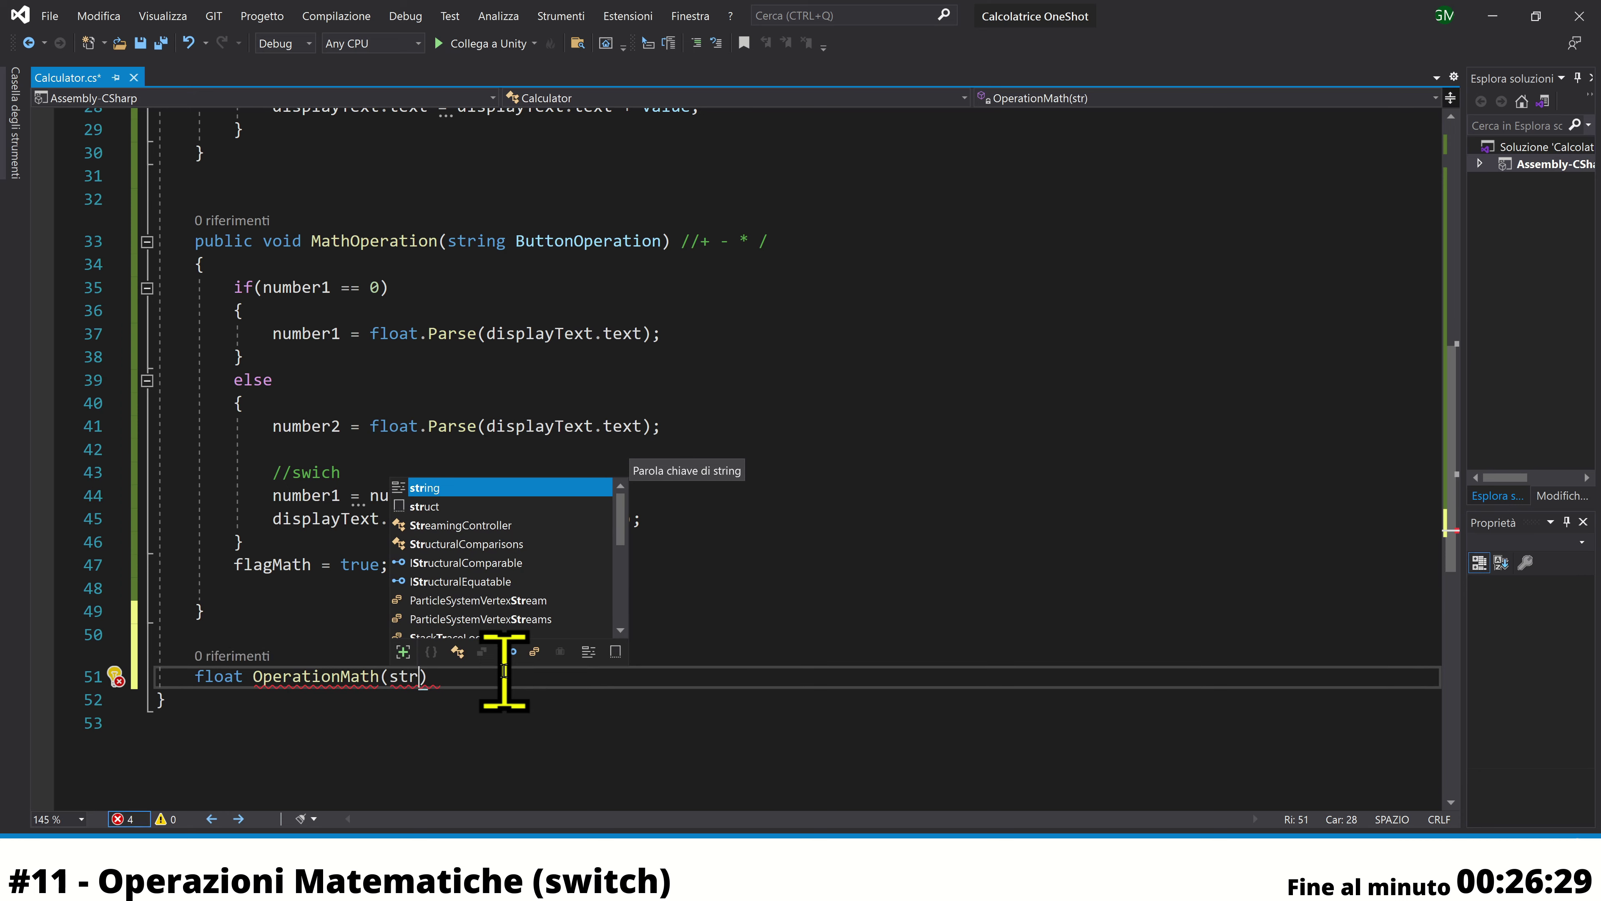
key(space)
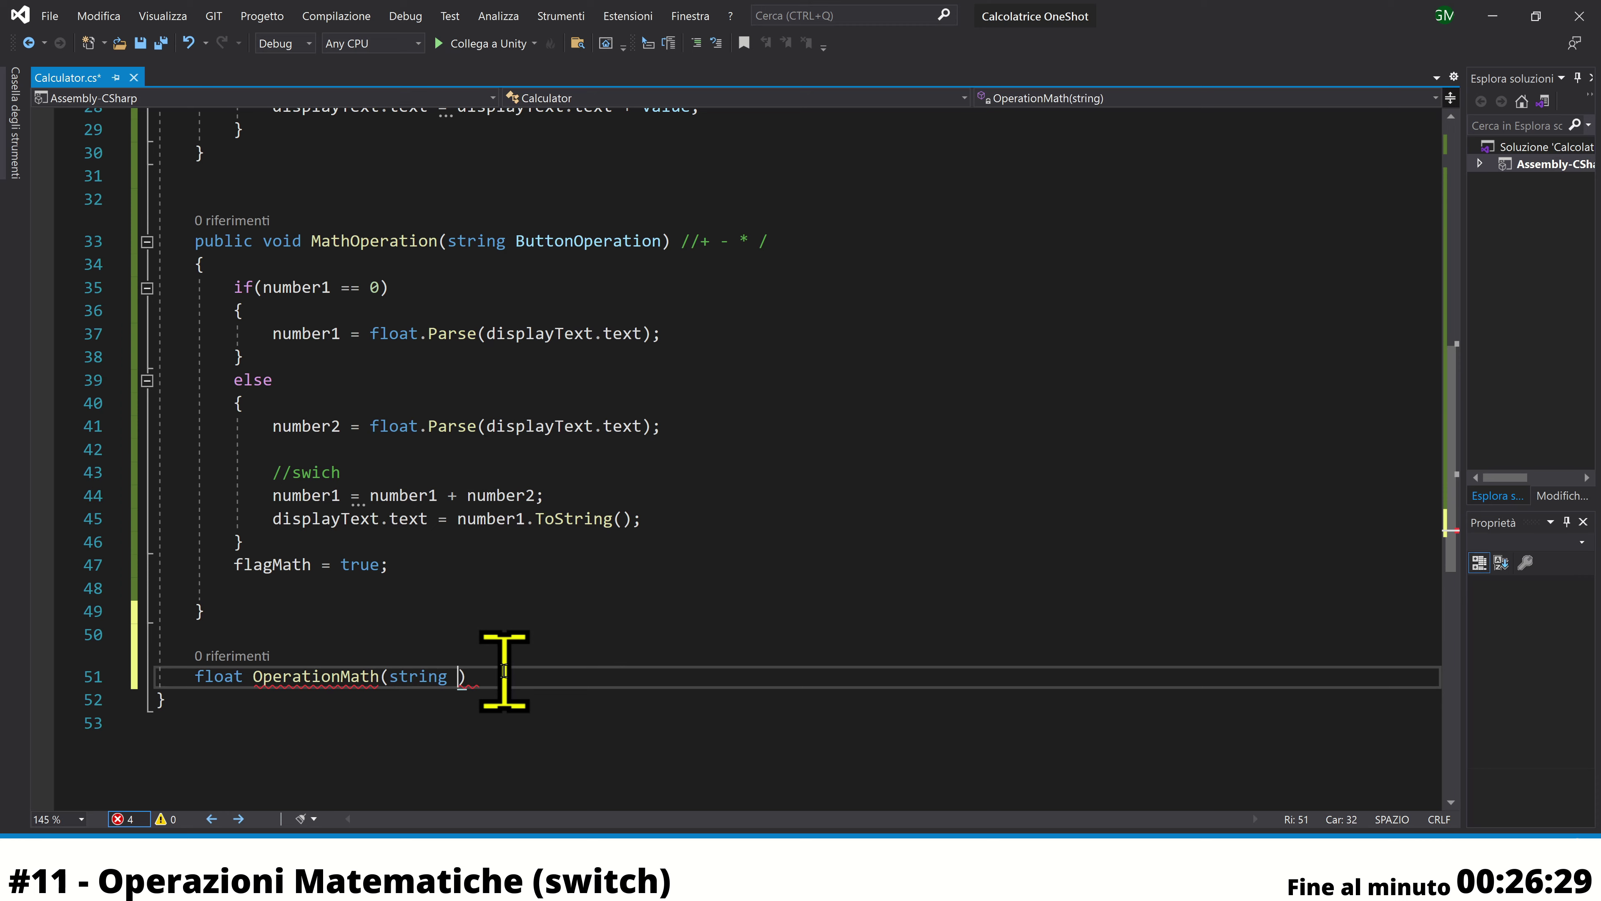
text(G)
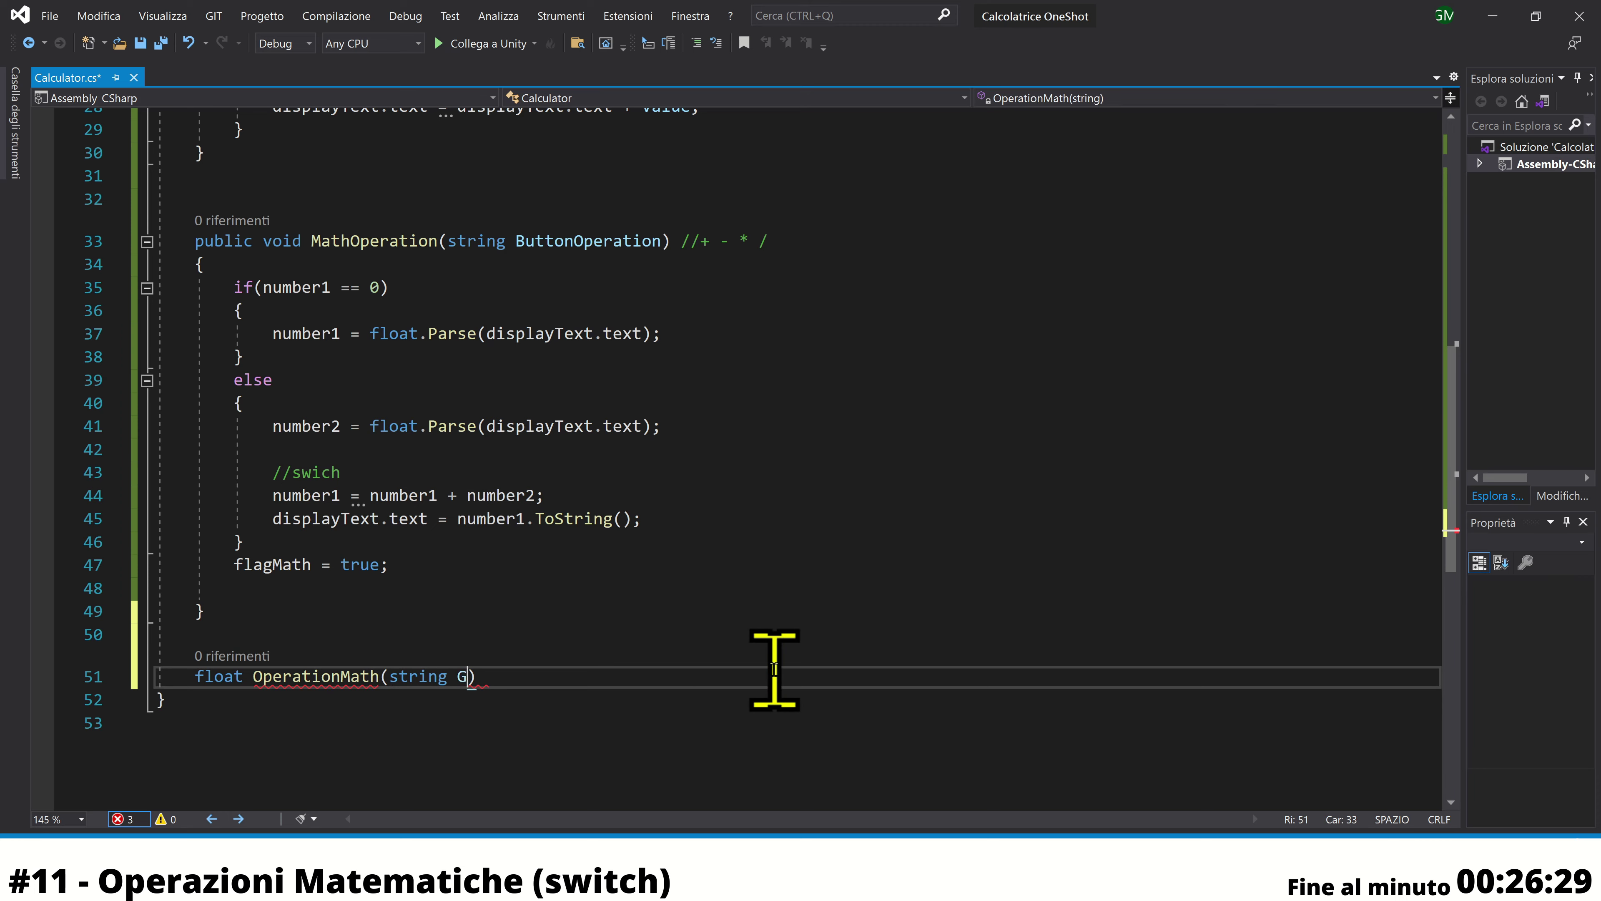
text(o)
key(BackSpace)
text(oOperation)
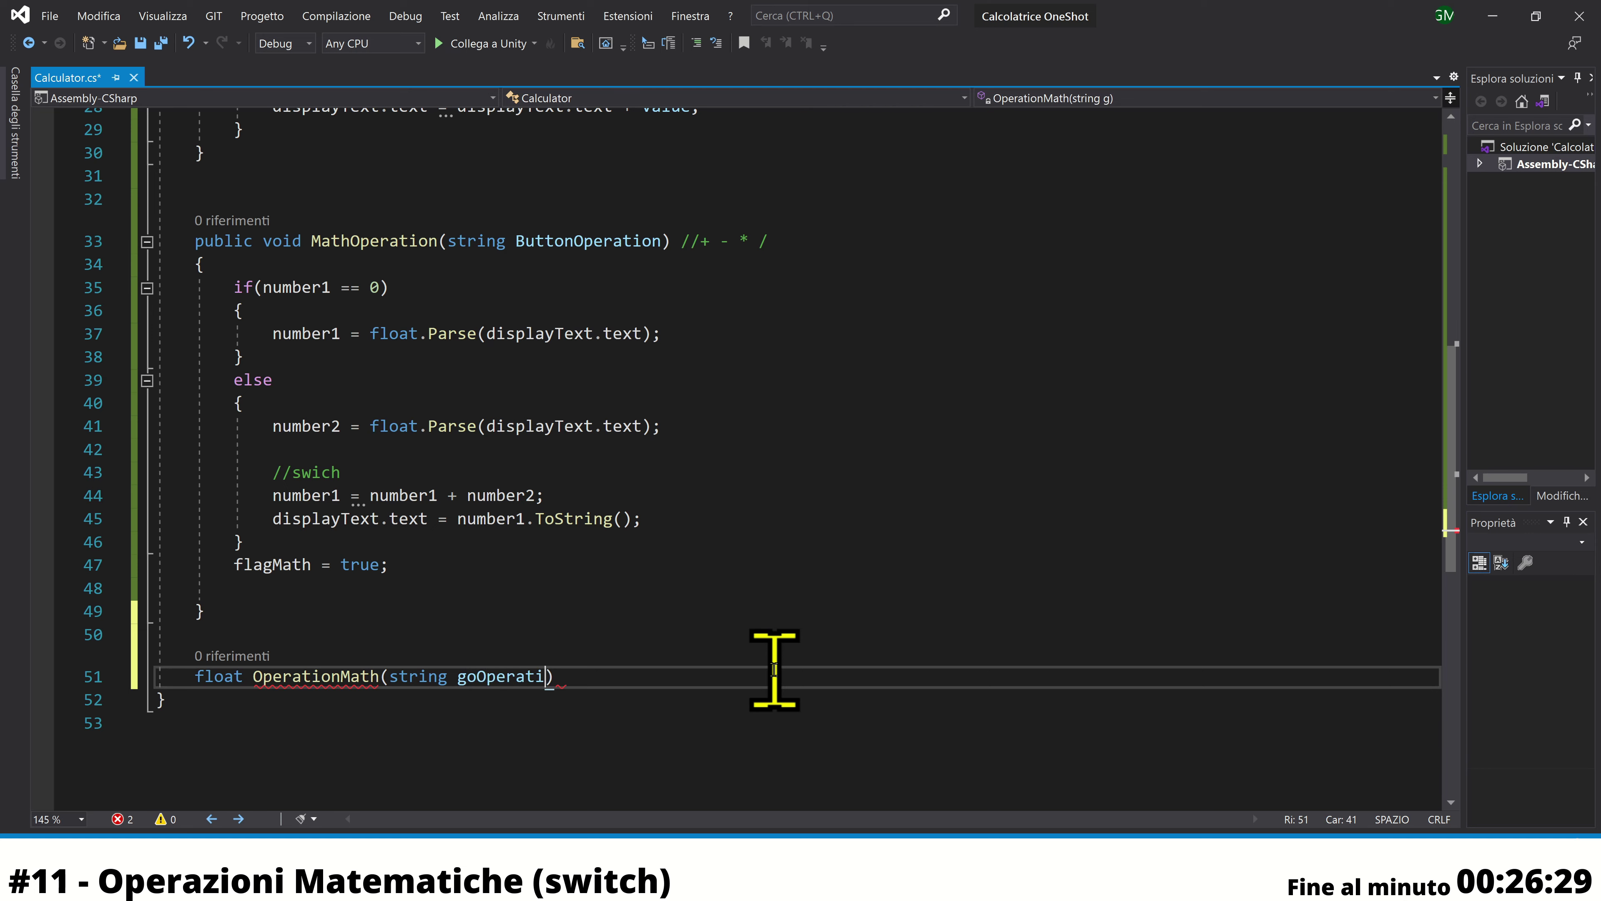
text(){)
key(Return)
scroll(758, 626, down, 2)
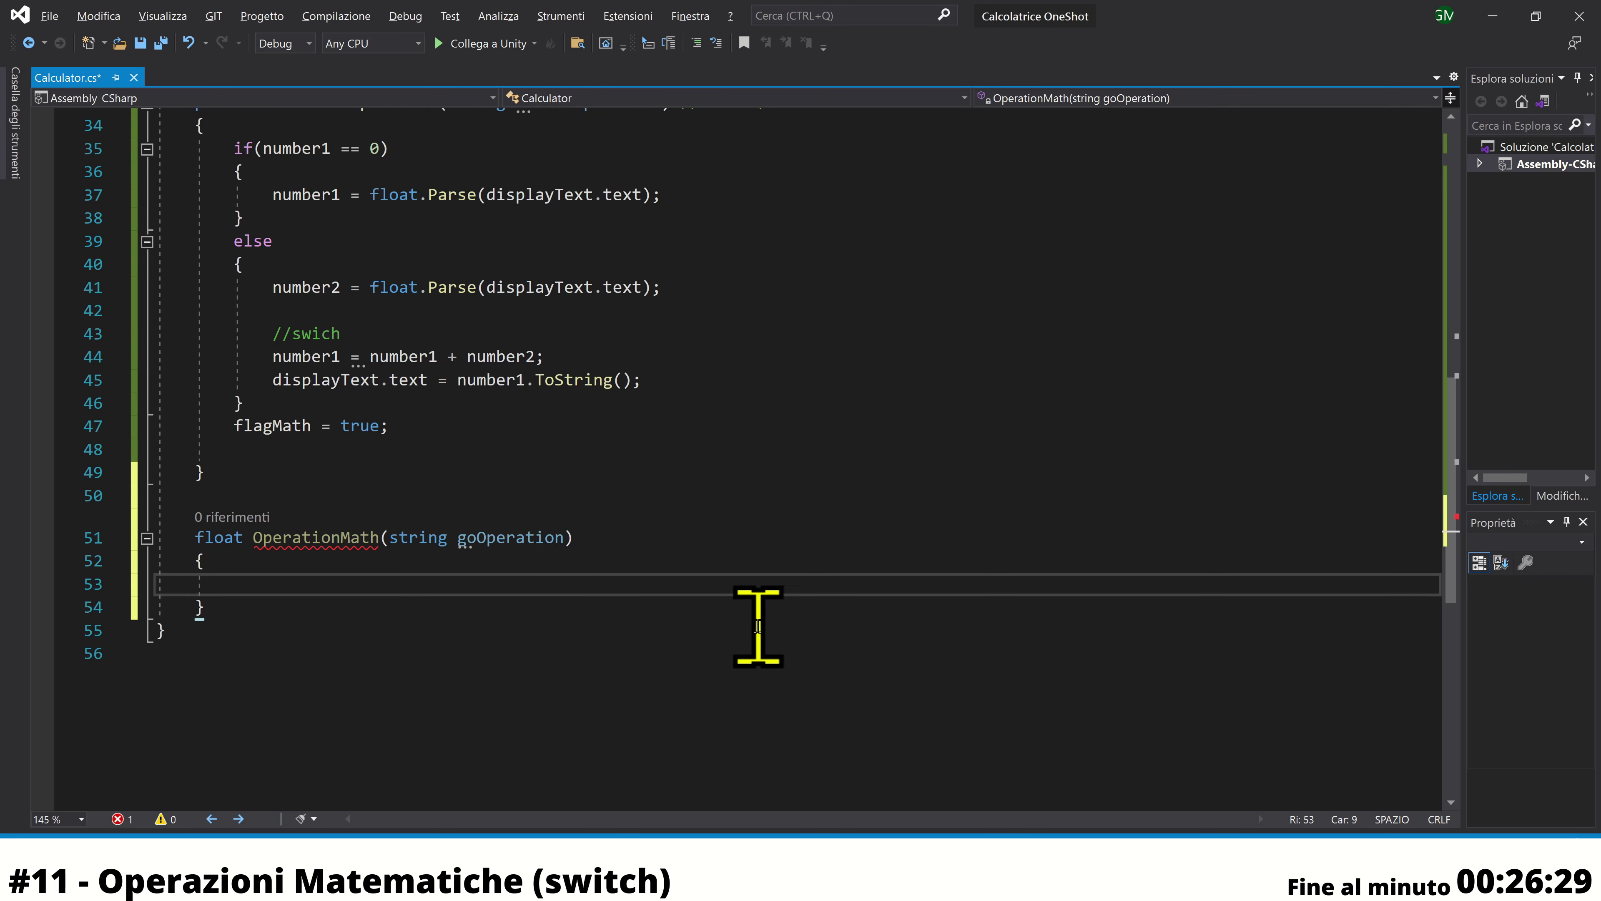
Open a switch (goOperation) block inside OperationMath
text(sw)
key(Tab)
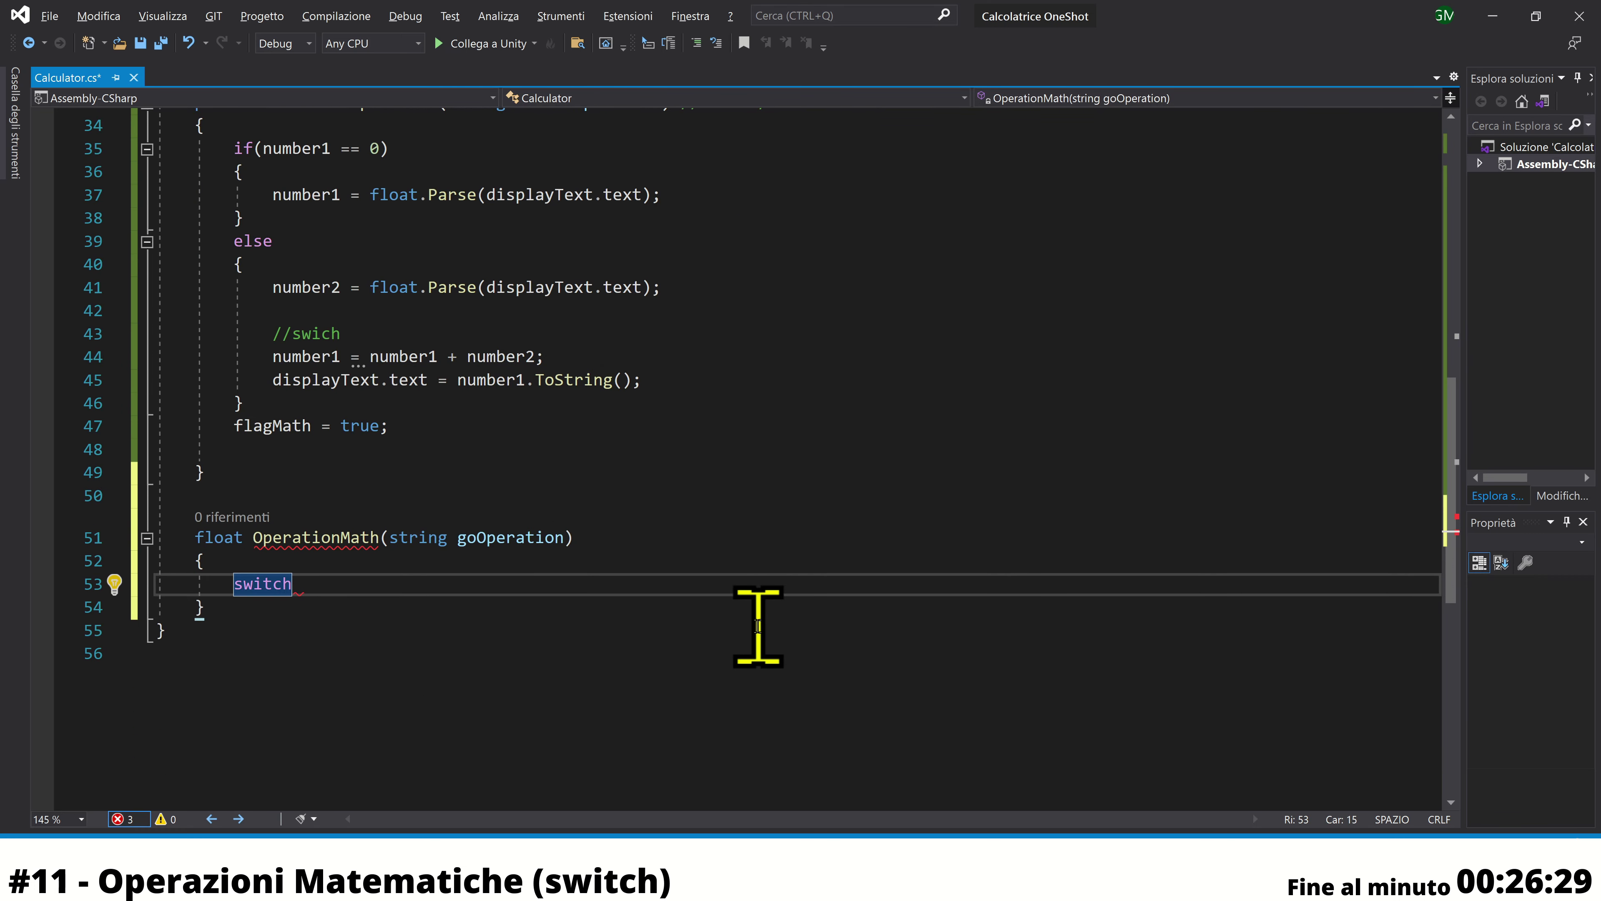
text(()
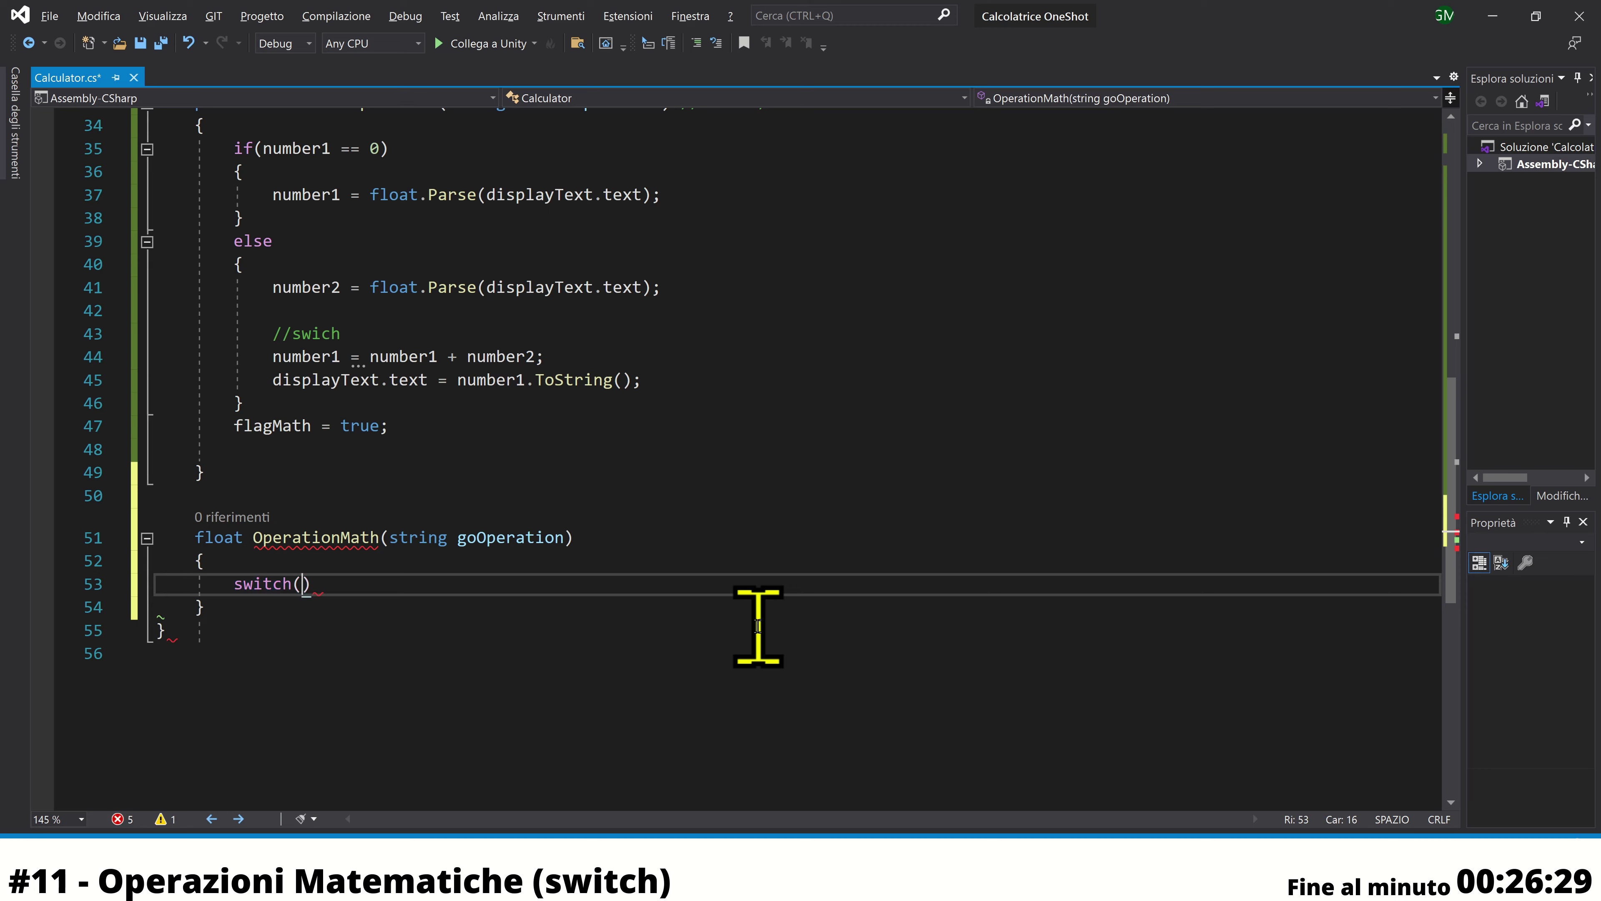
text(go)
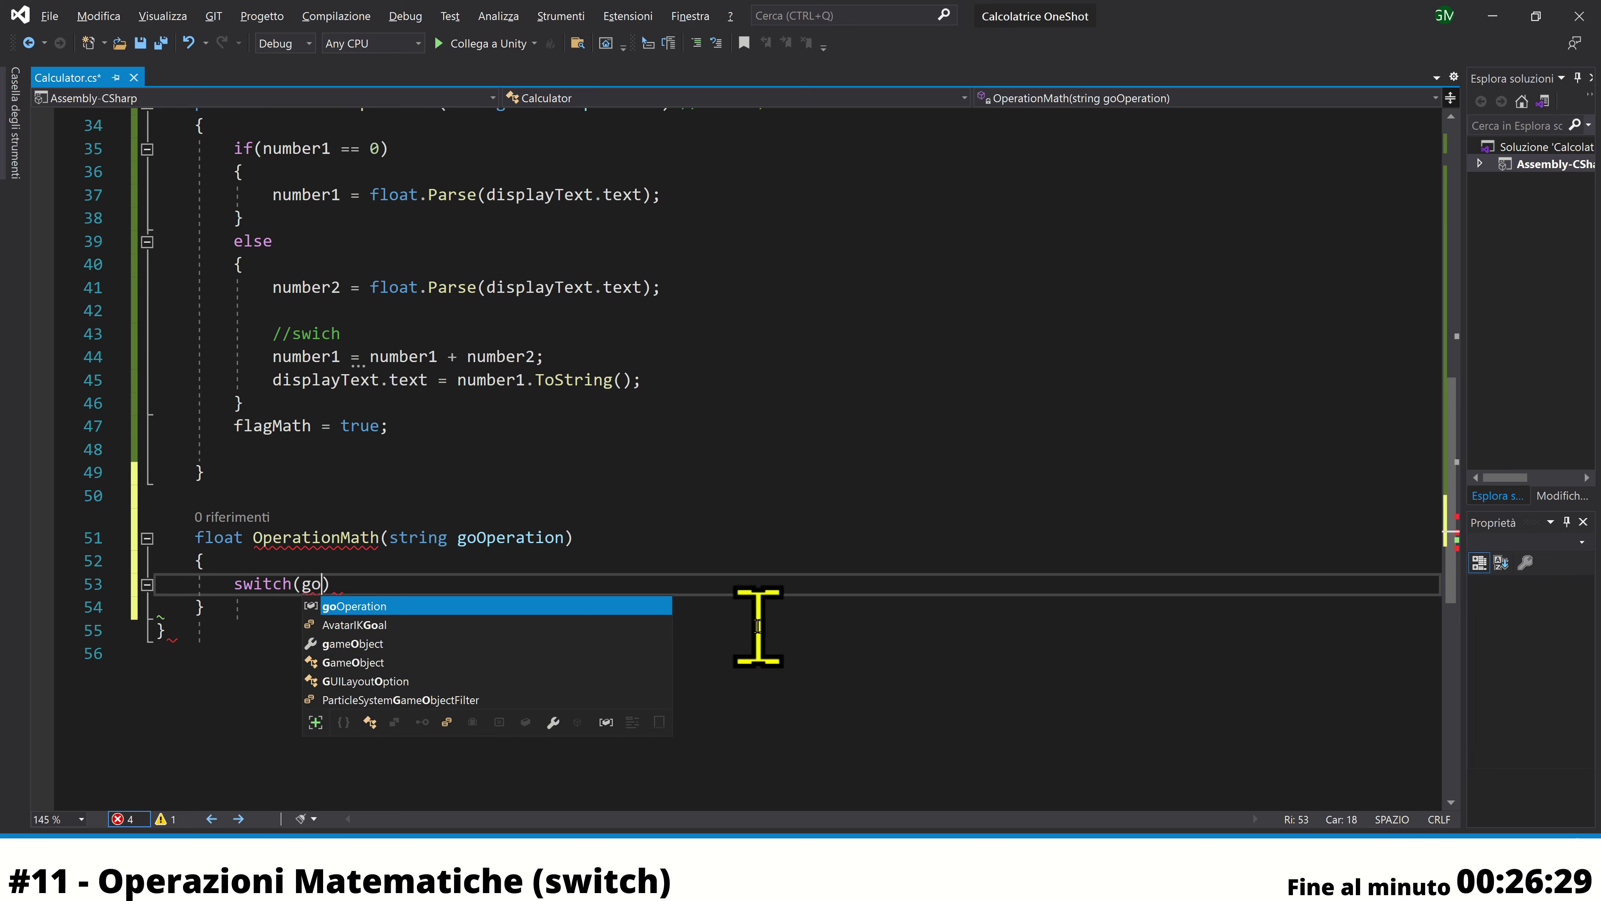
key(Tab)
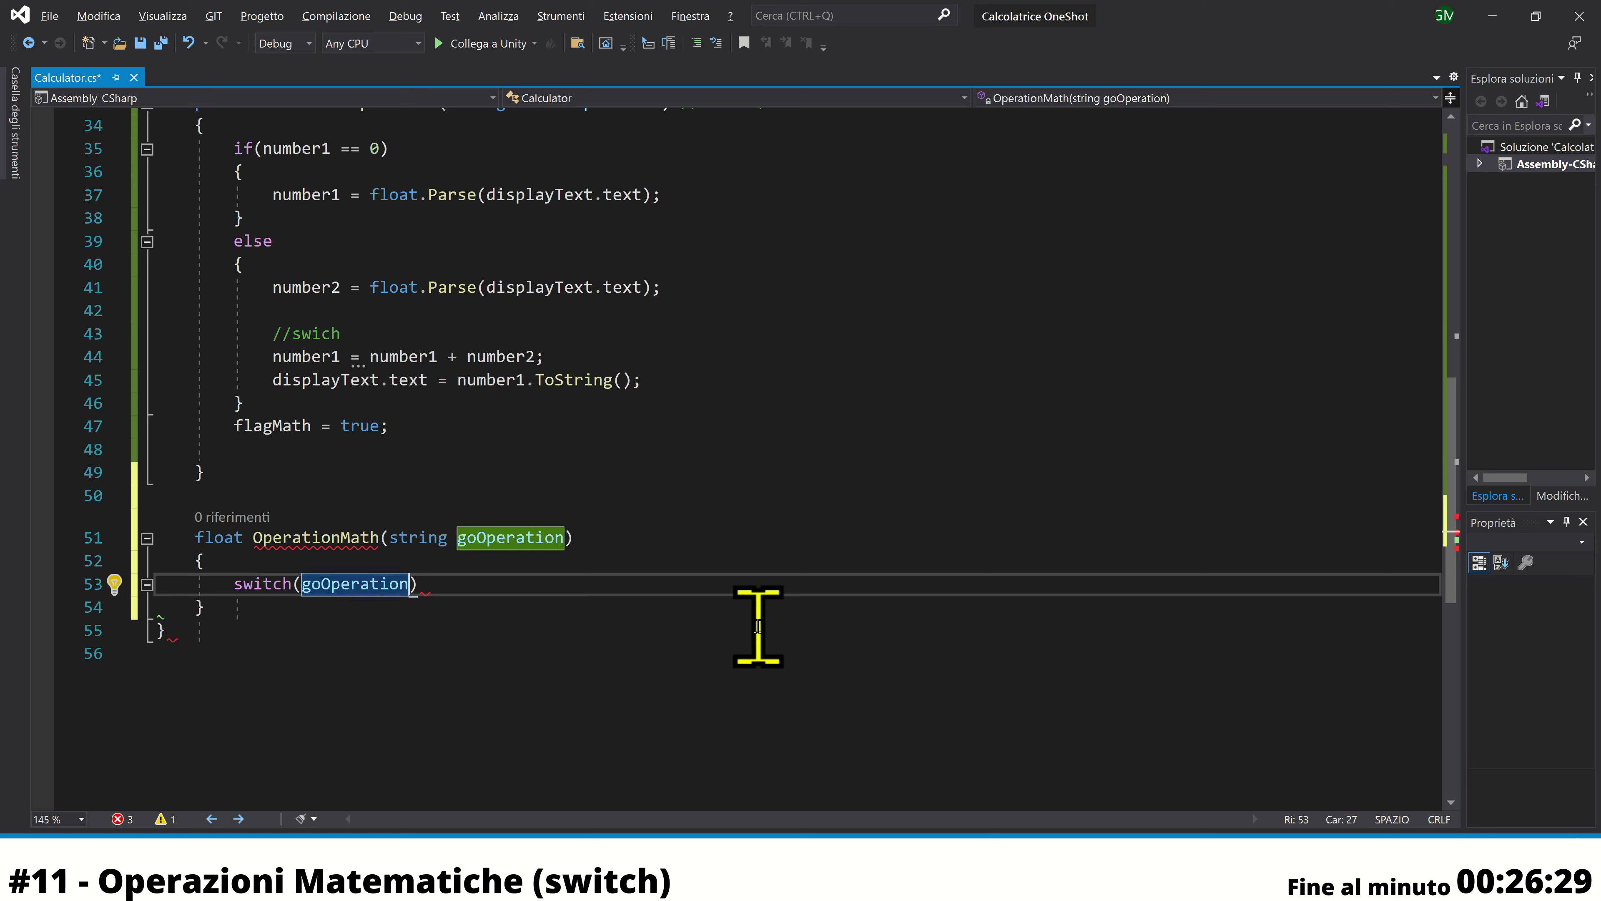
key(Right)
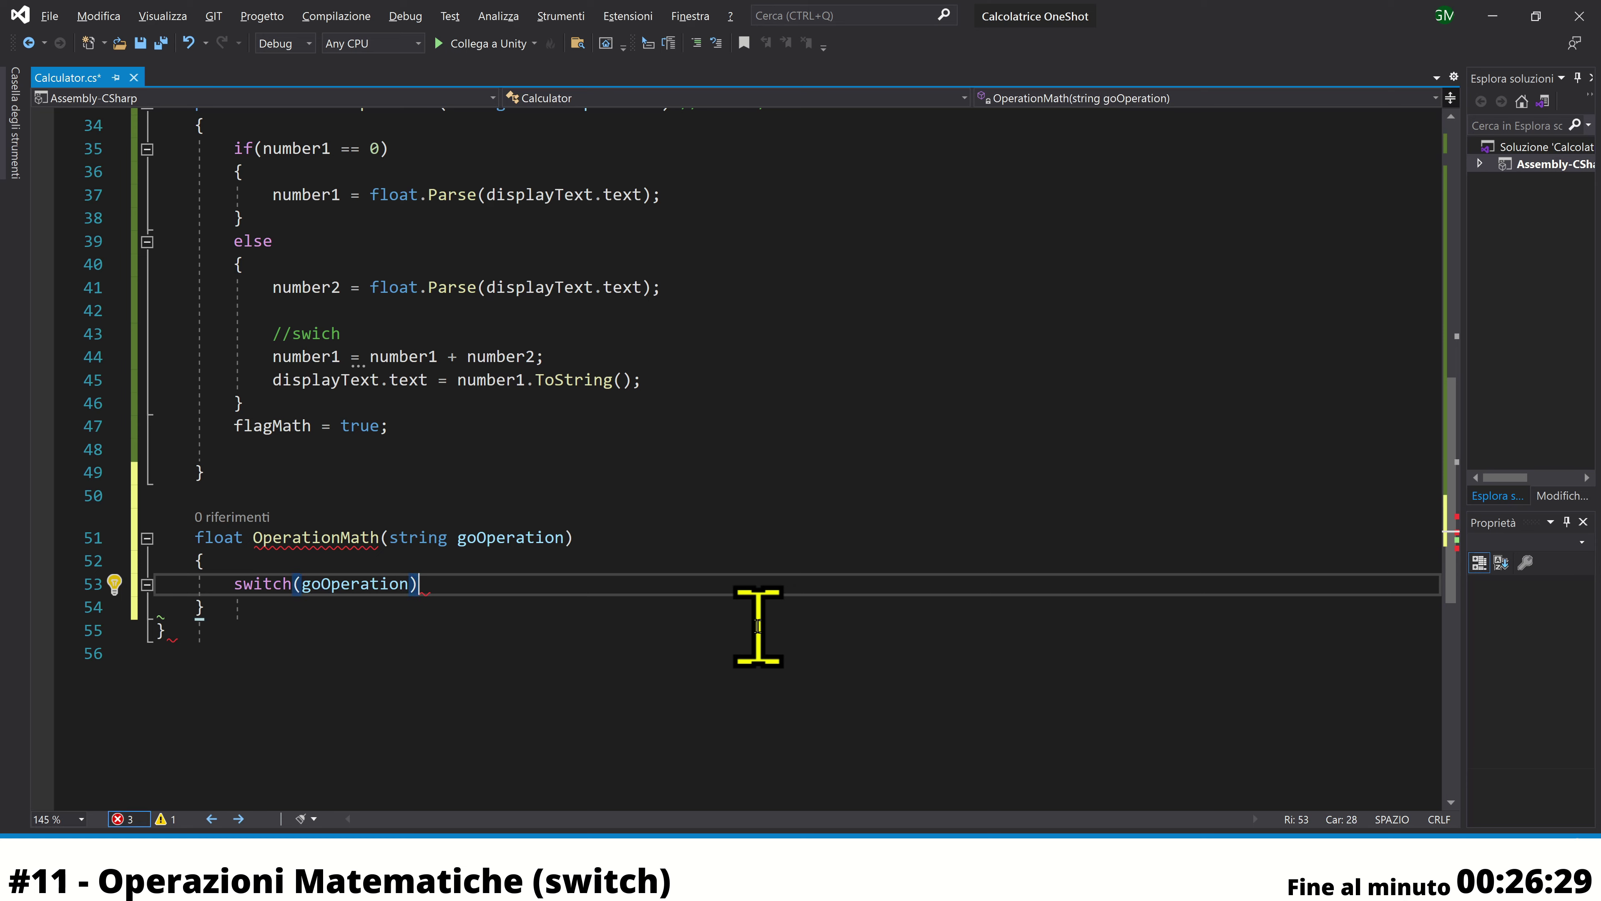
text({)
key(Return)
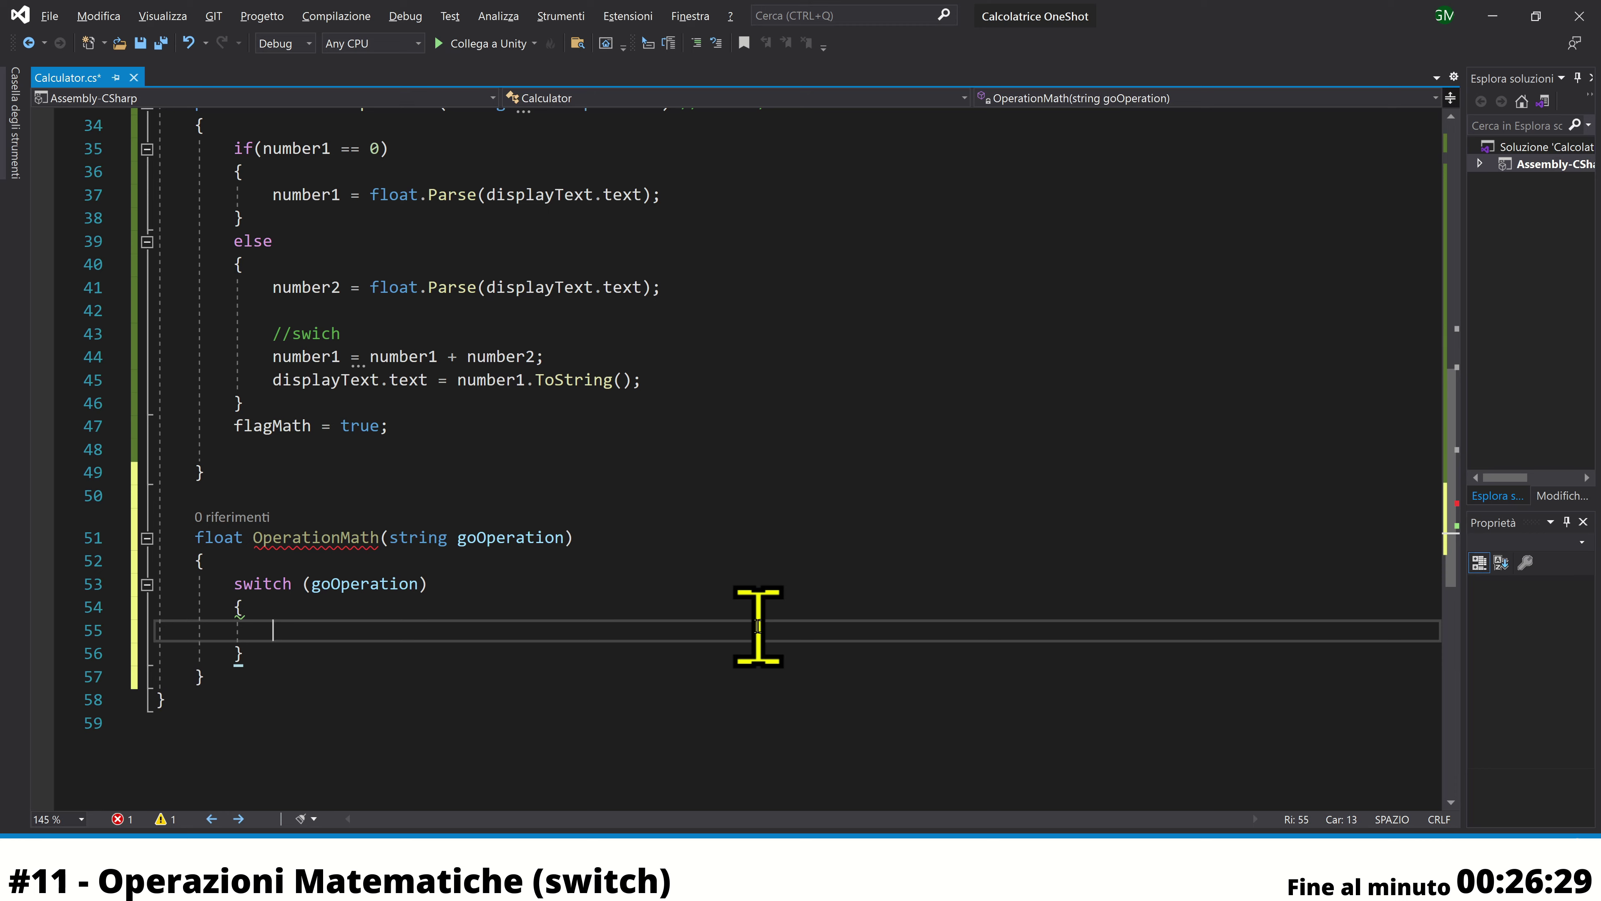
Add case "add": number1 = number1 + number2; break; to the switch
text(case)
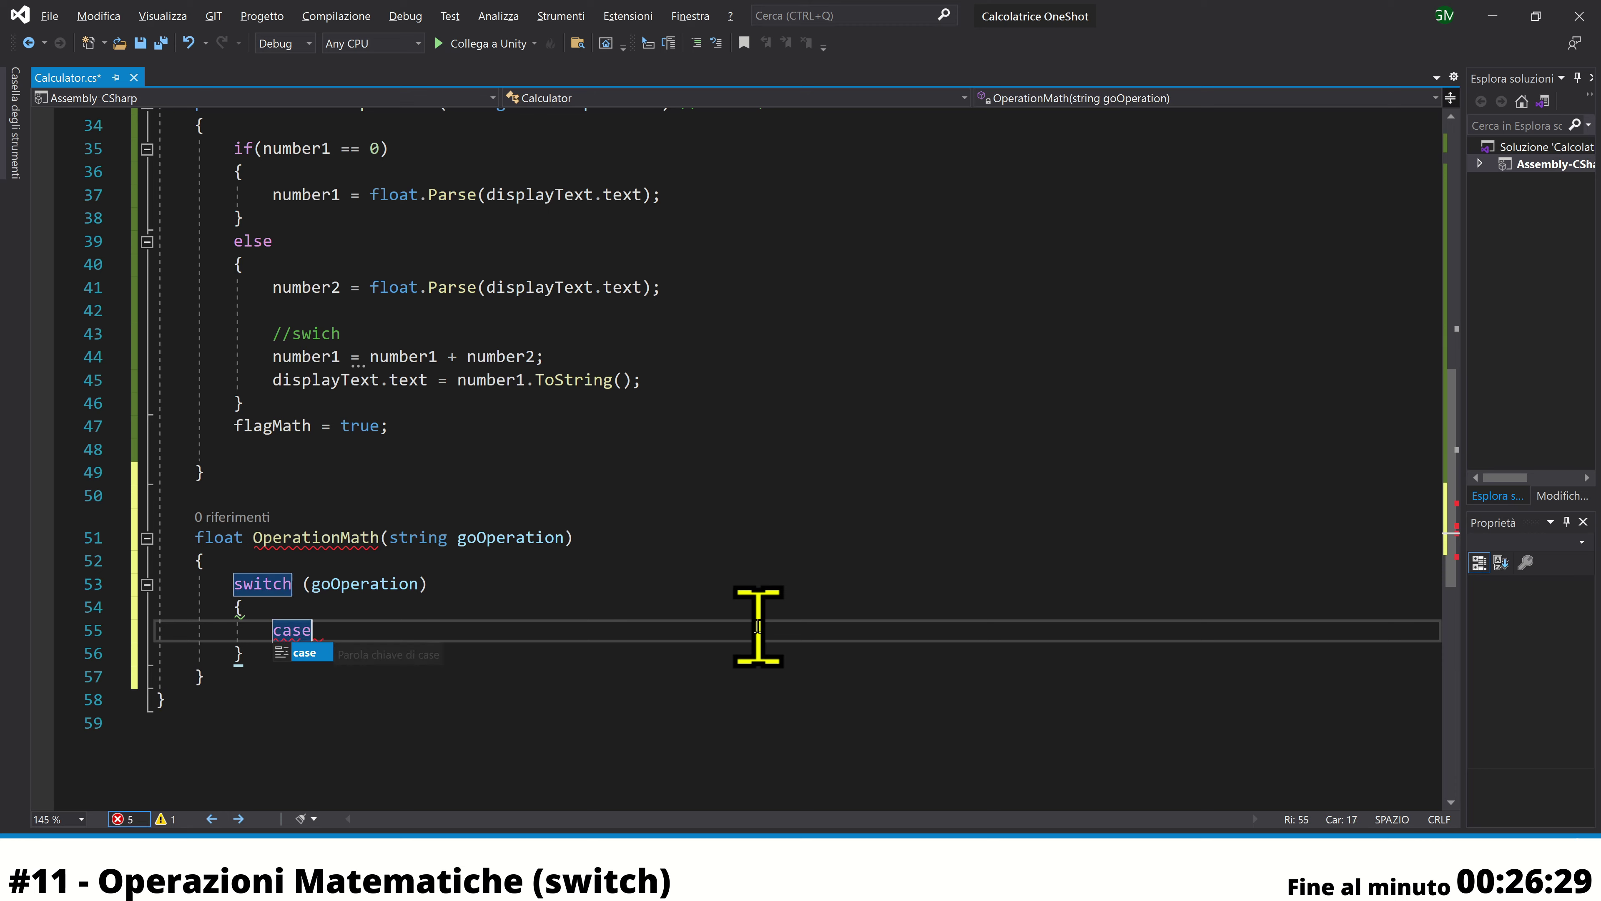
text(:)
text( ")
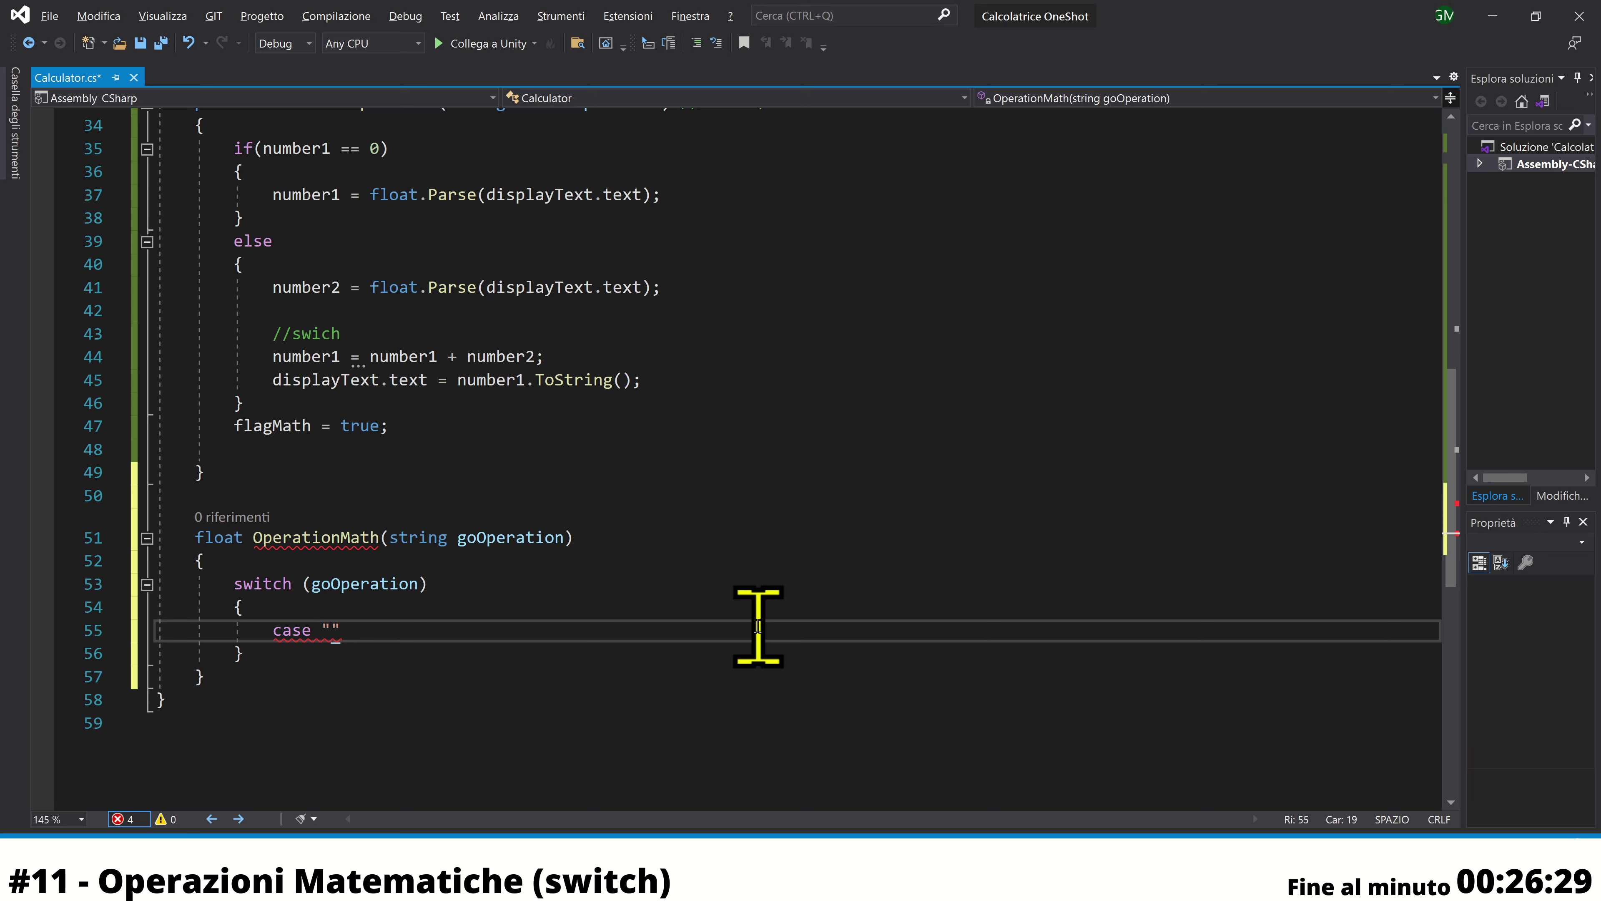
text(")
text(: )
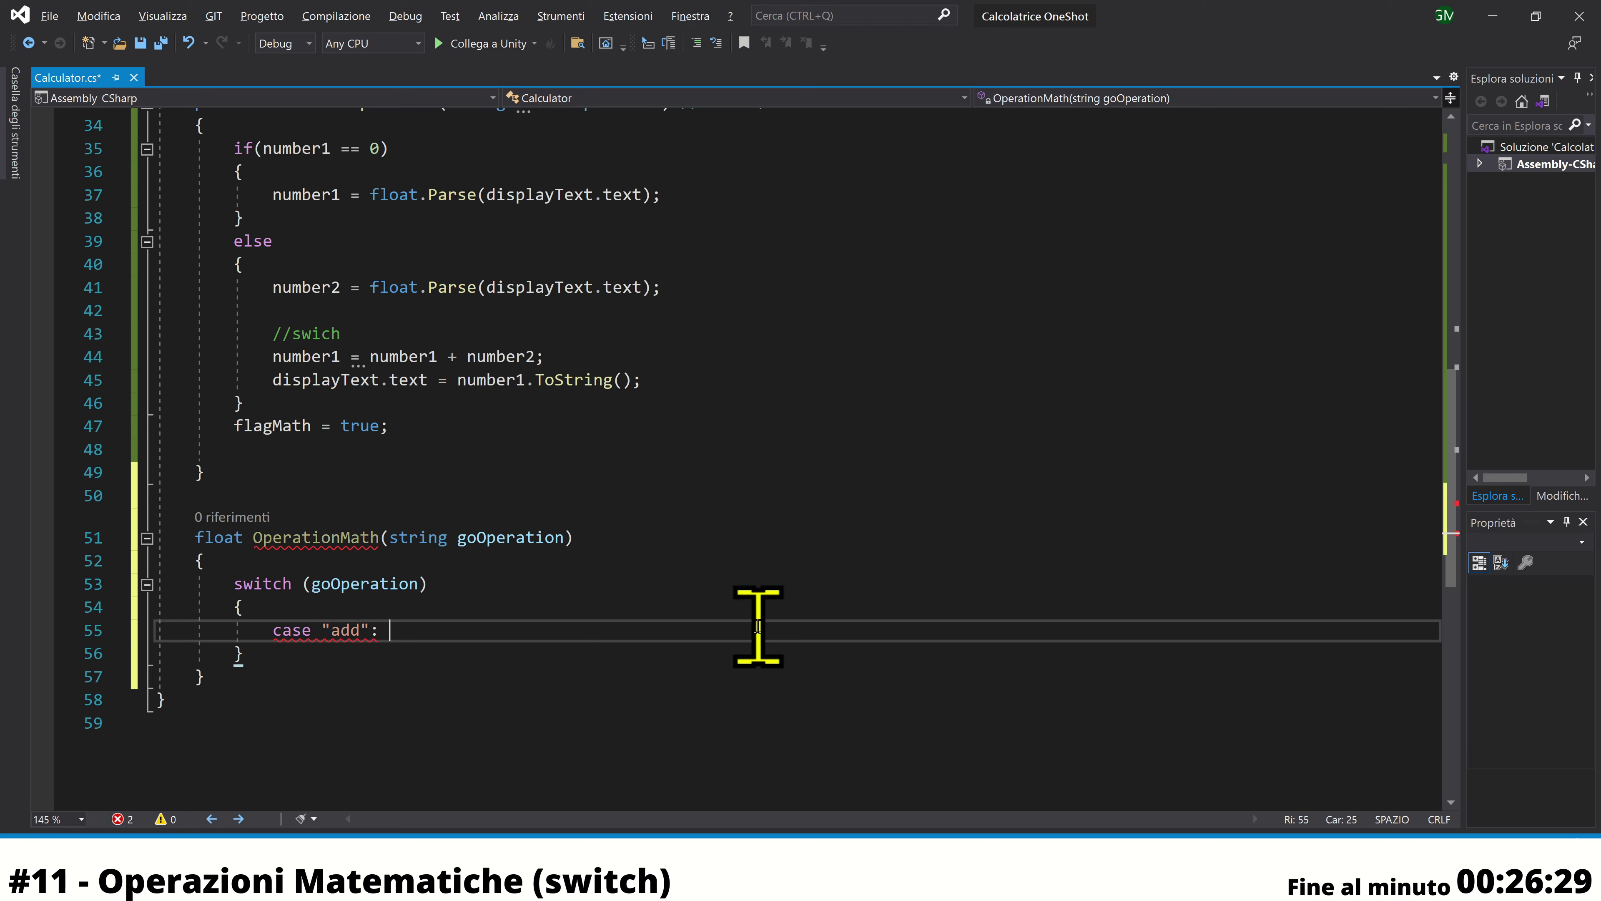
text(num)
key(Tab)
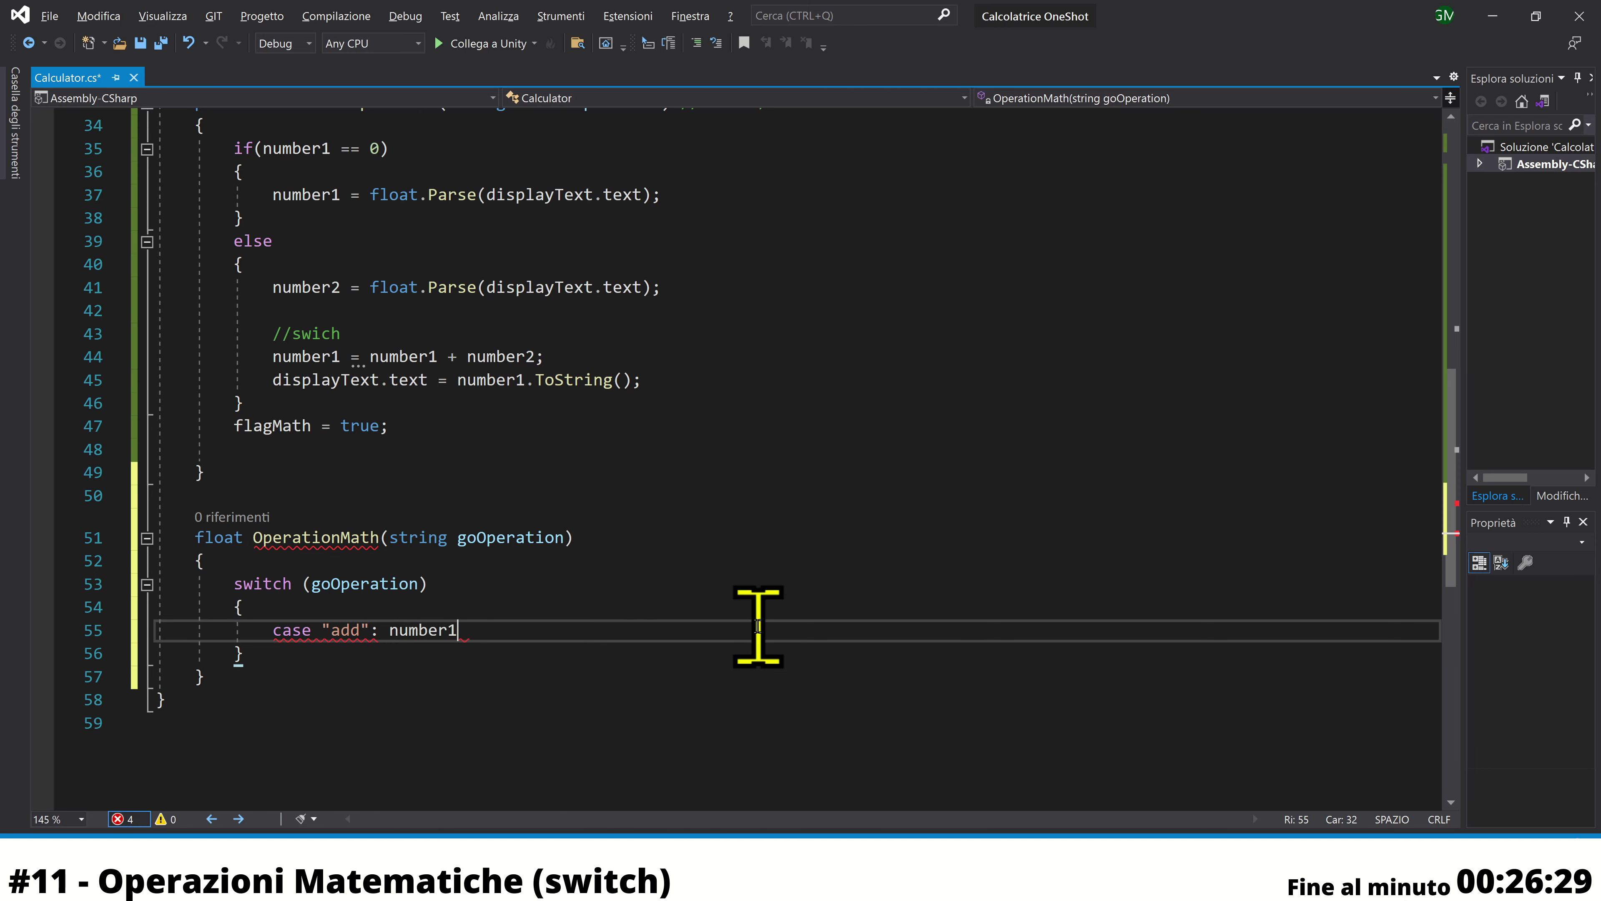
text( = nu)
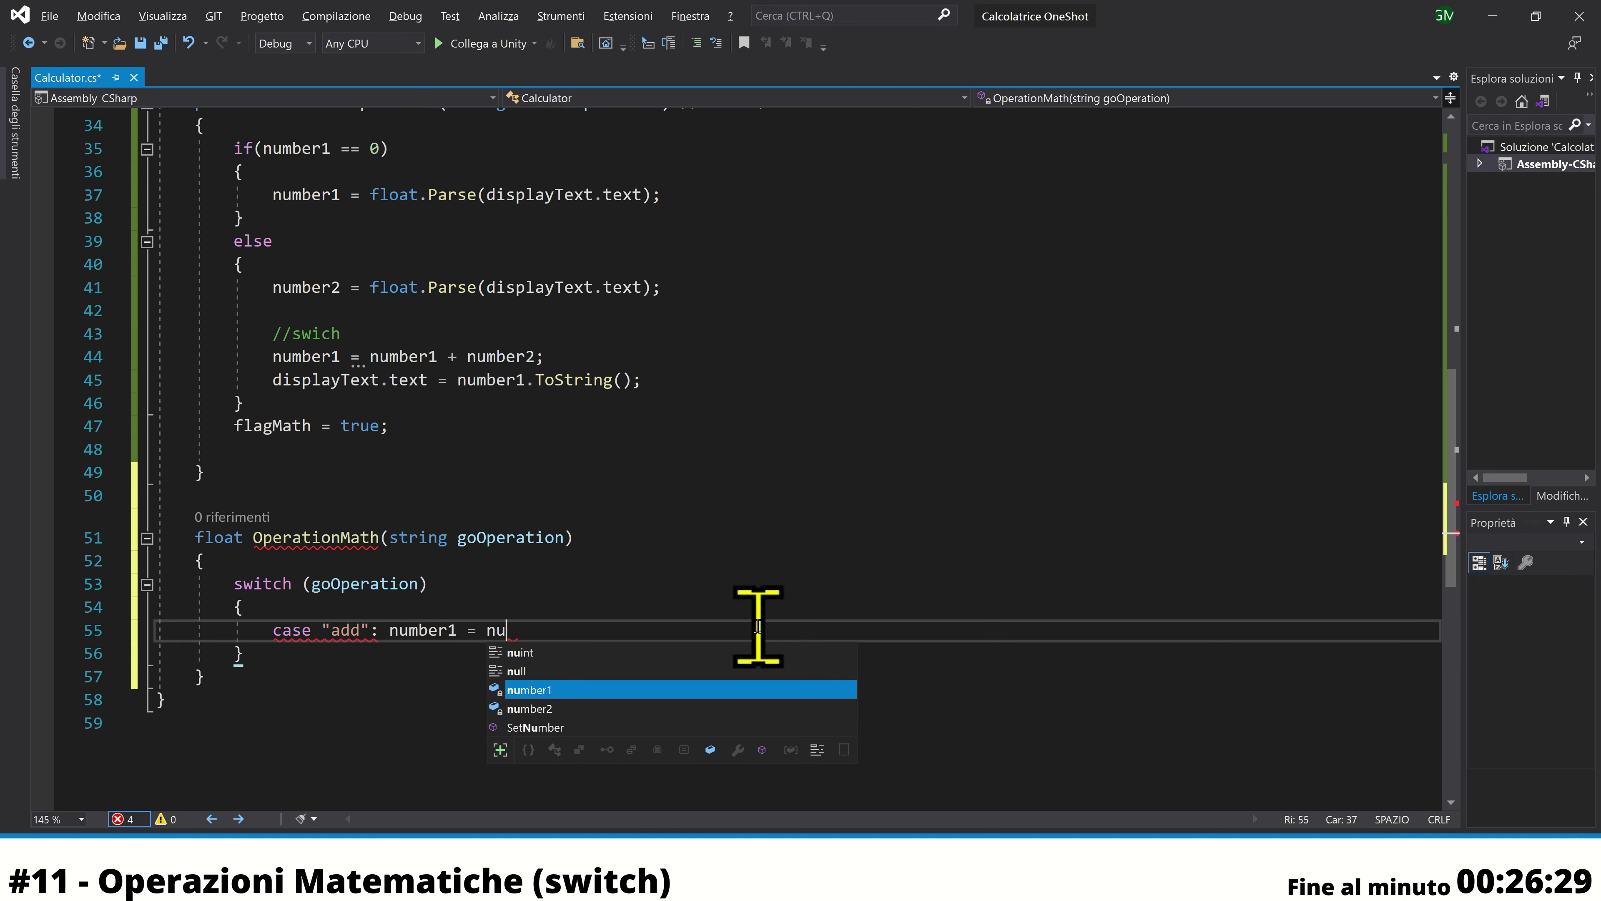
text(m)
key(Tab)
text(+ n)
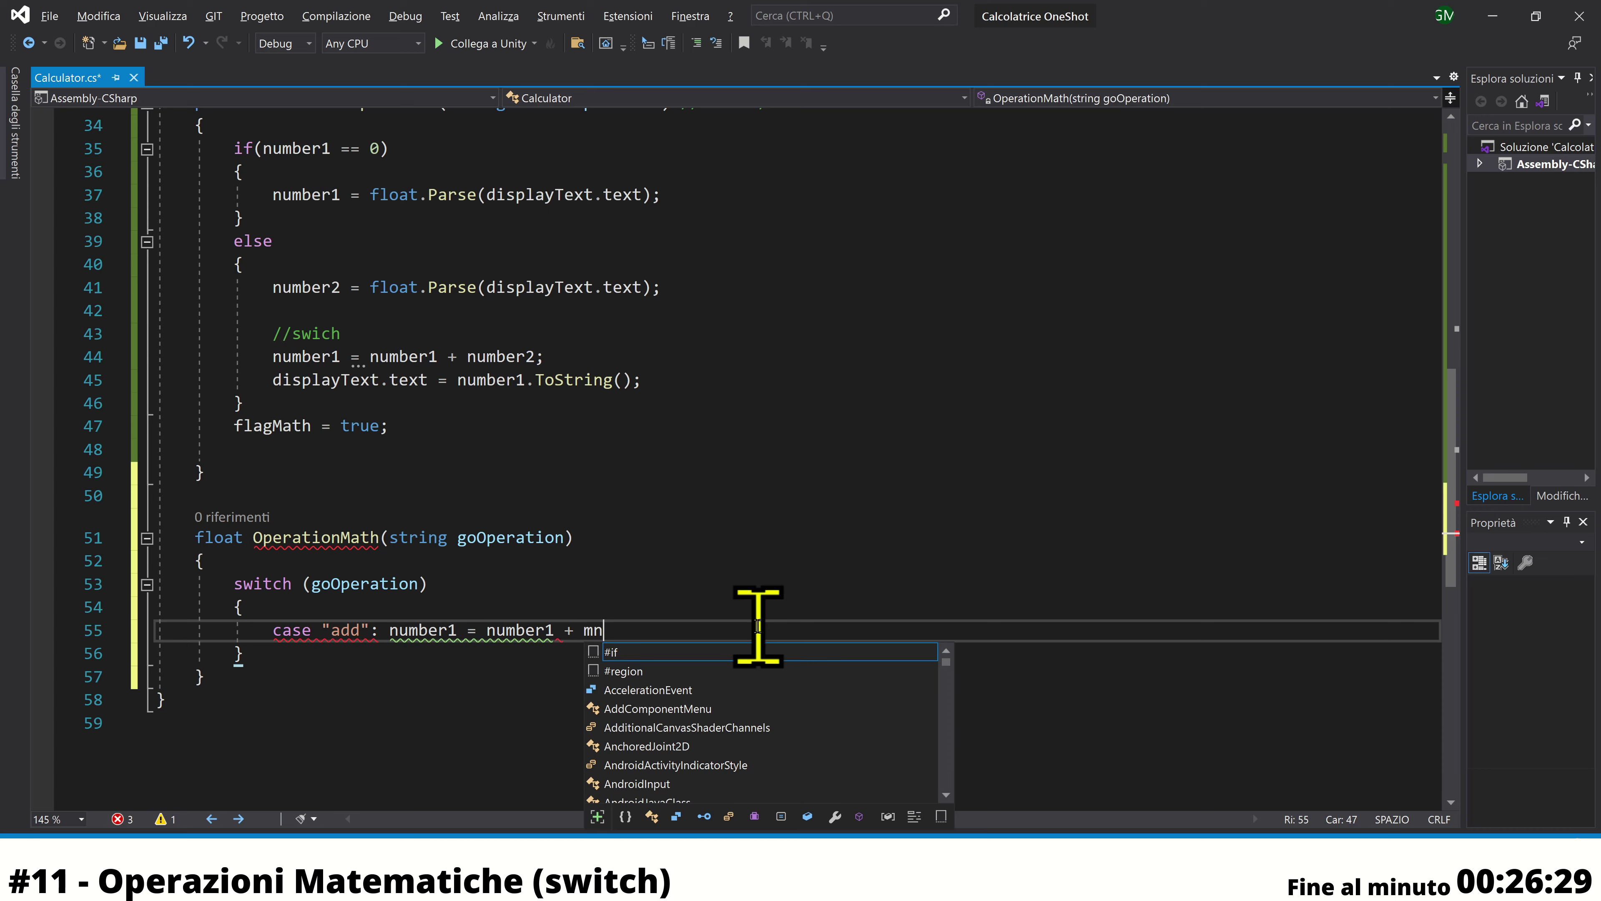
text(u)
key(Down)
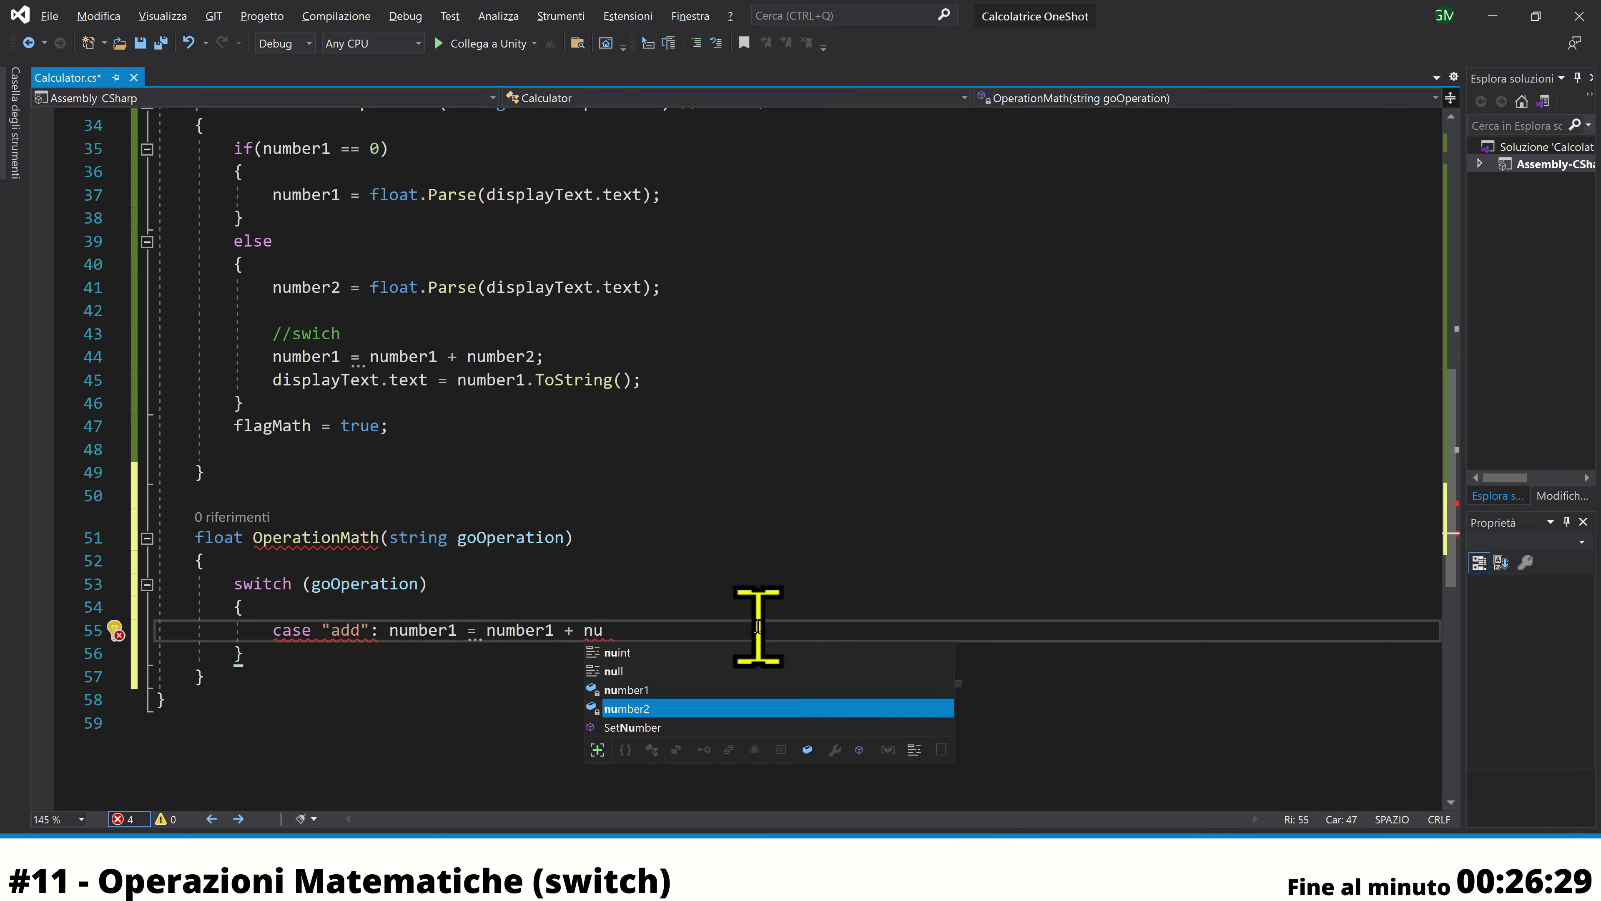
key(Tab)
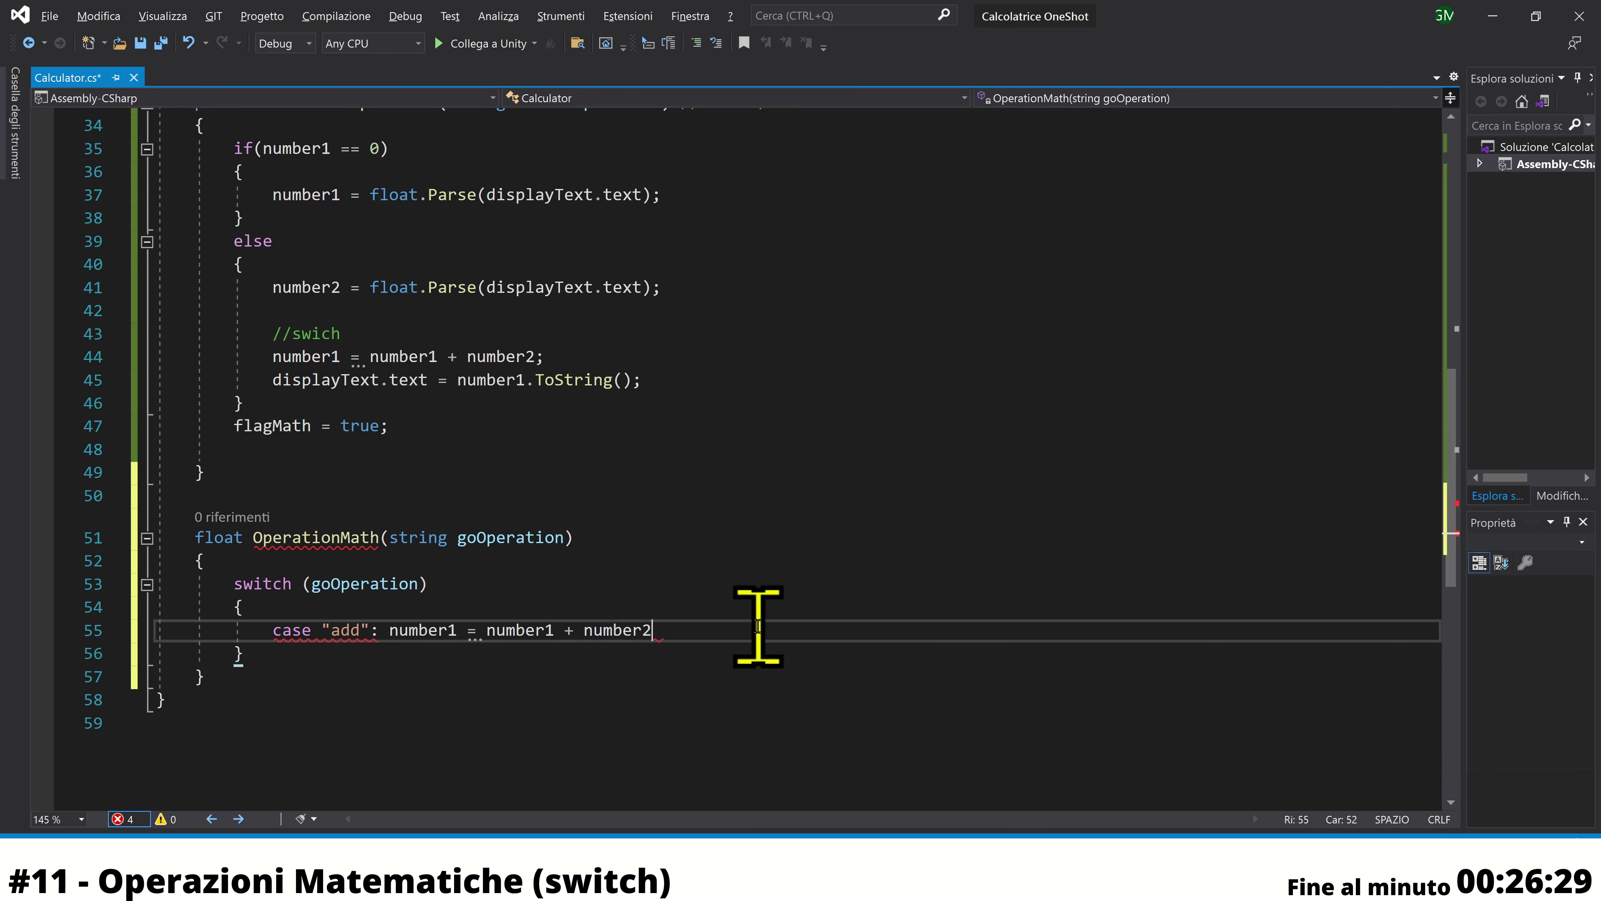
text(;)
text( br)
key(Tab)
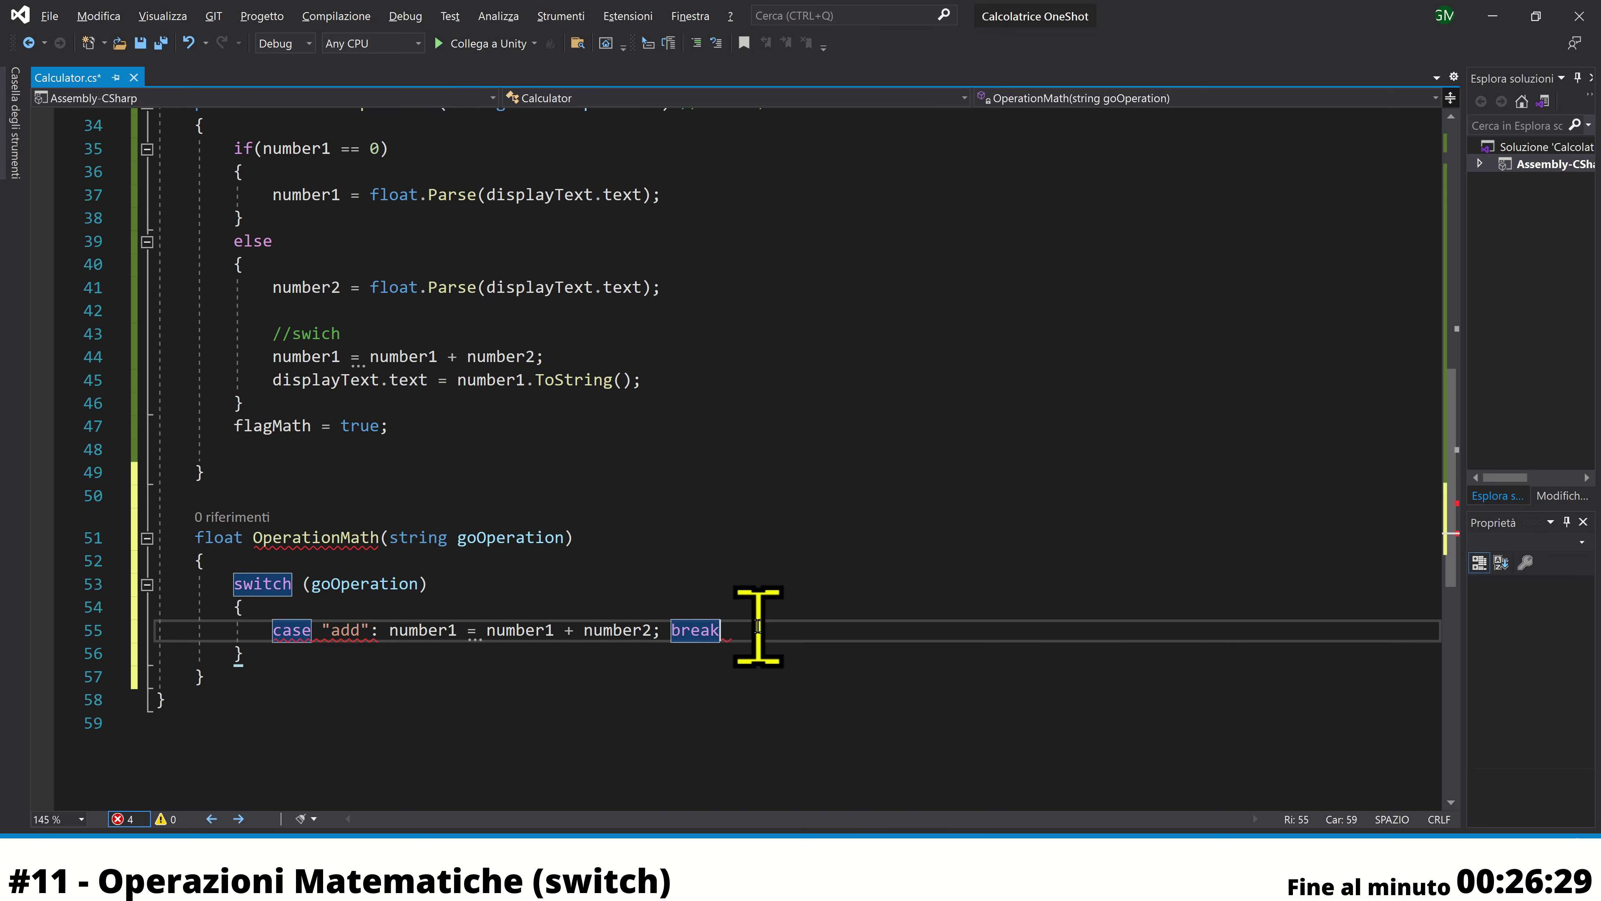
text(;)
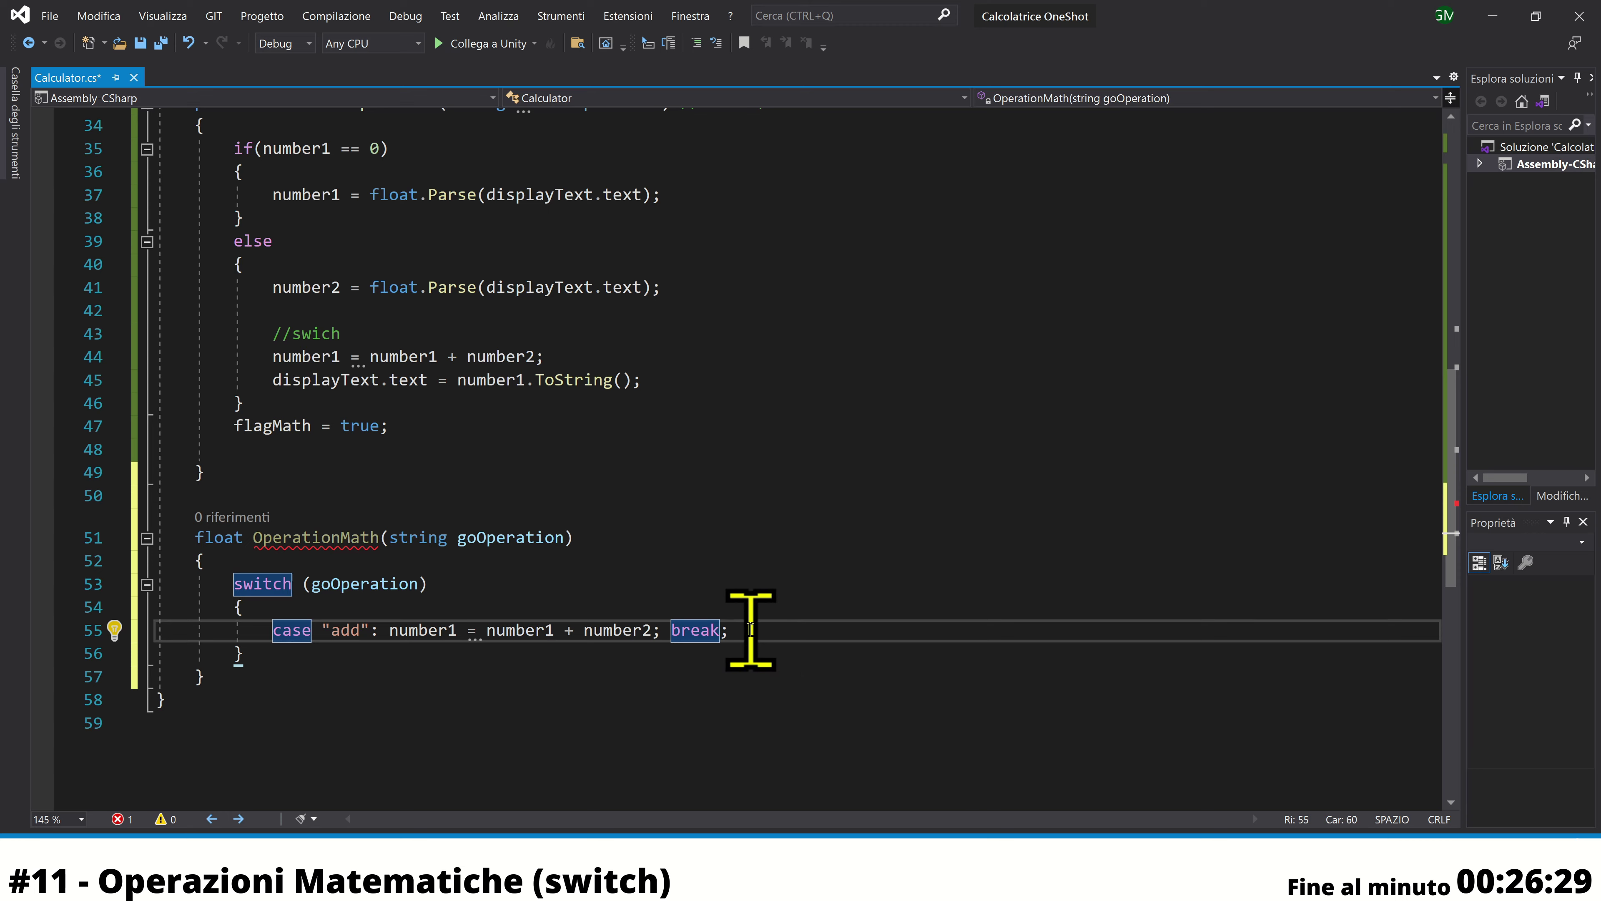
Copy the add statement and create a "sub" case using number1 - number2
drag(734, 631, 388, 633)
key(ctrl+c)
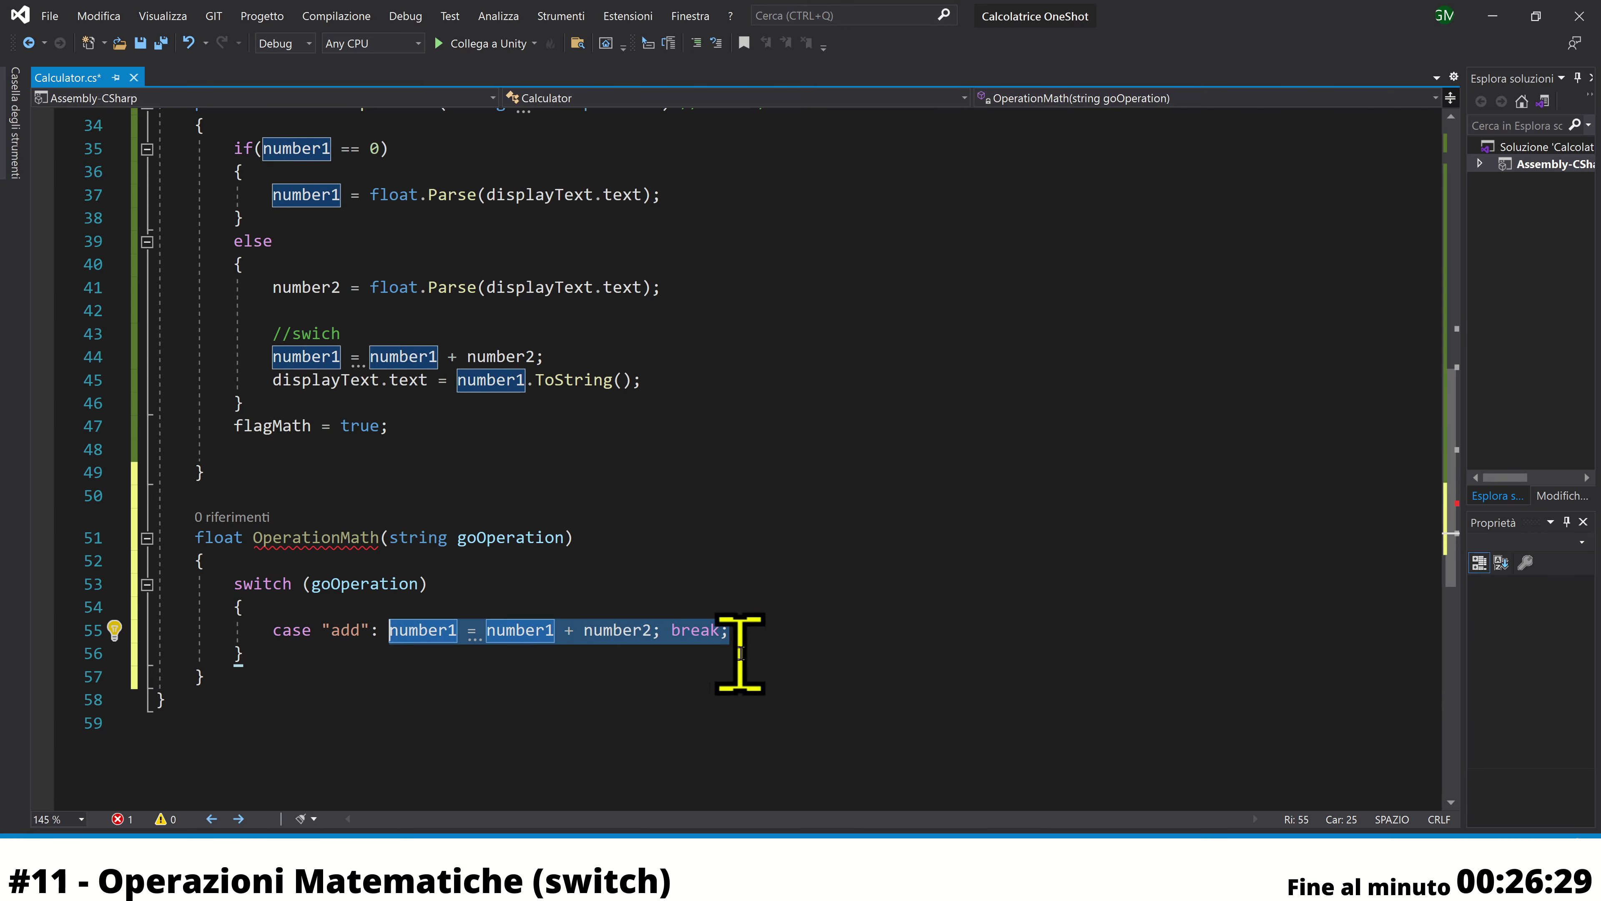
click(771, 639)
key(Return)
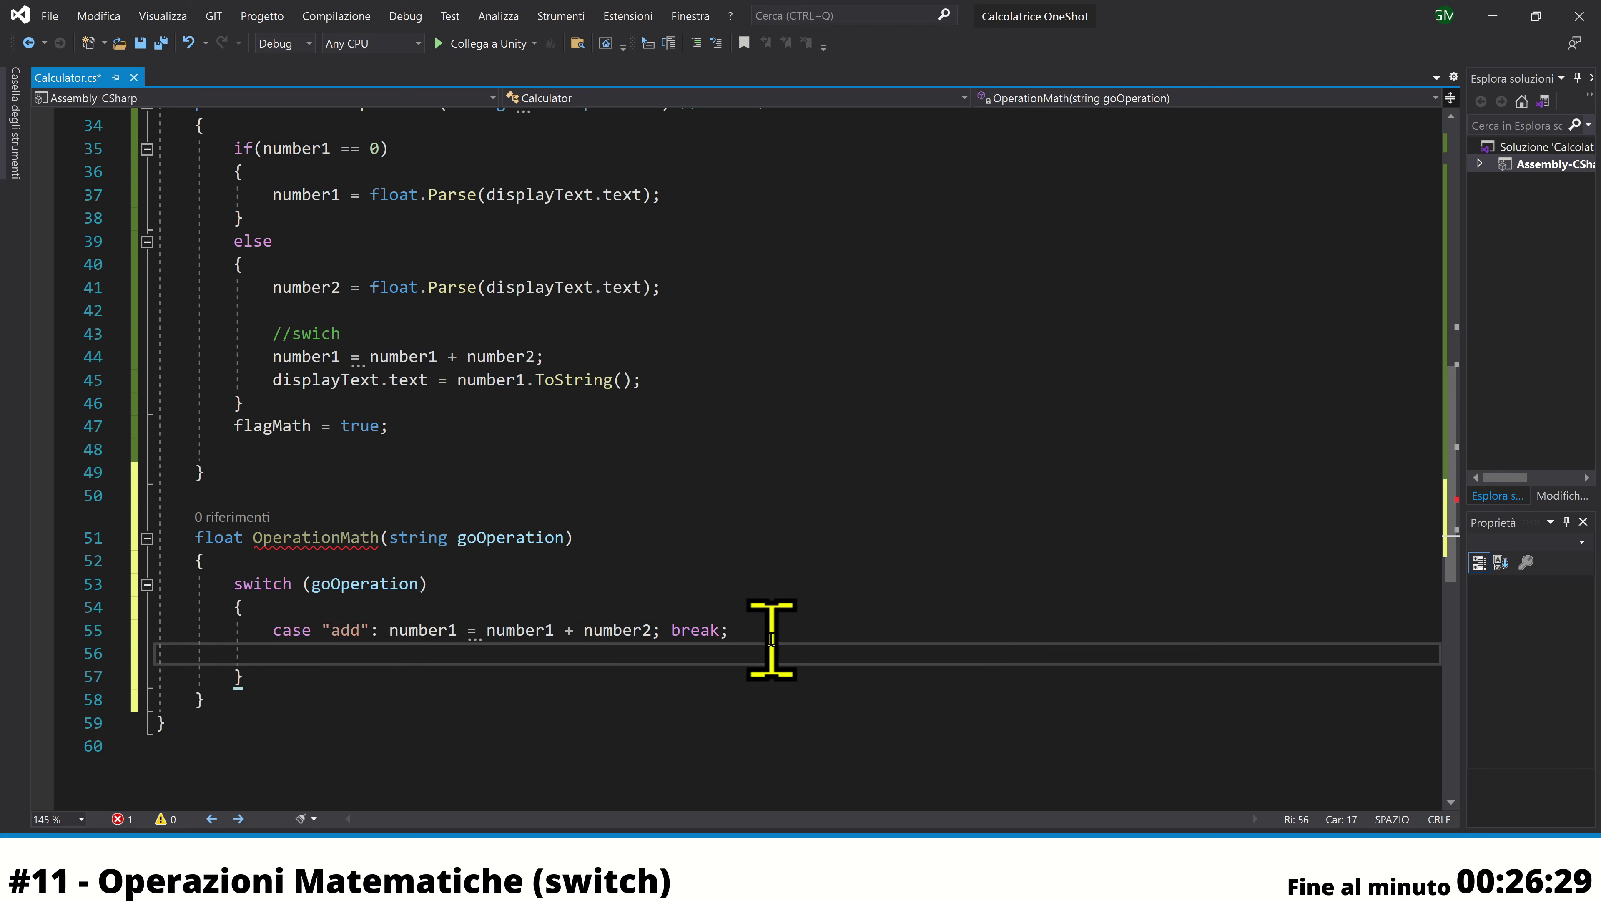
text(case ")
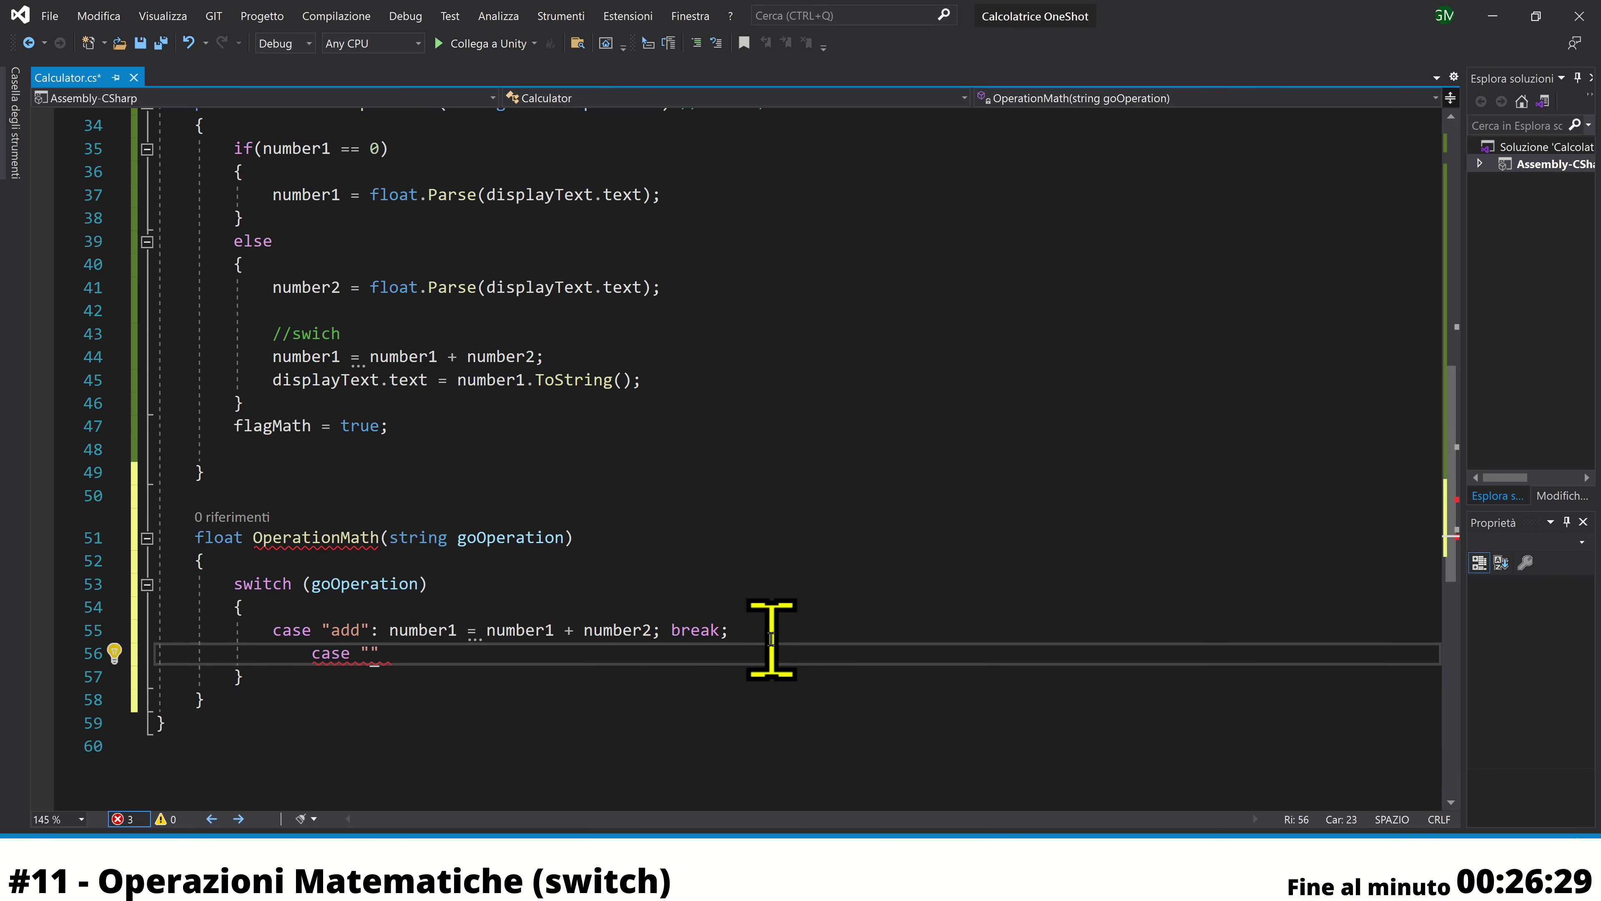
text(sub")
text(:)
key(ctrl+v)
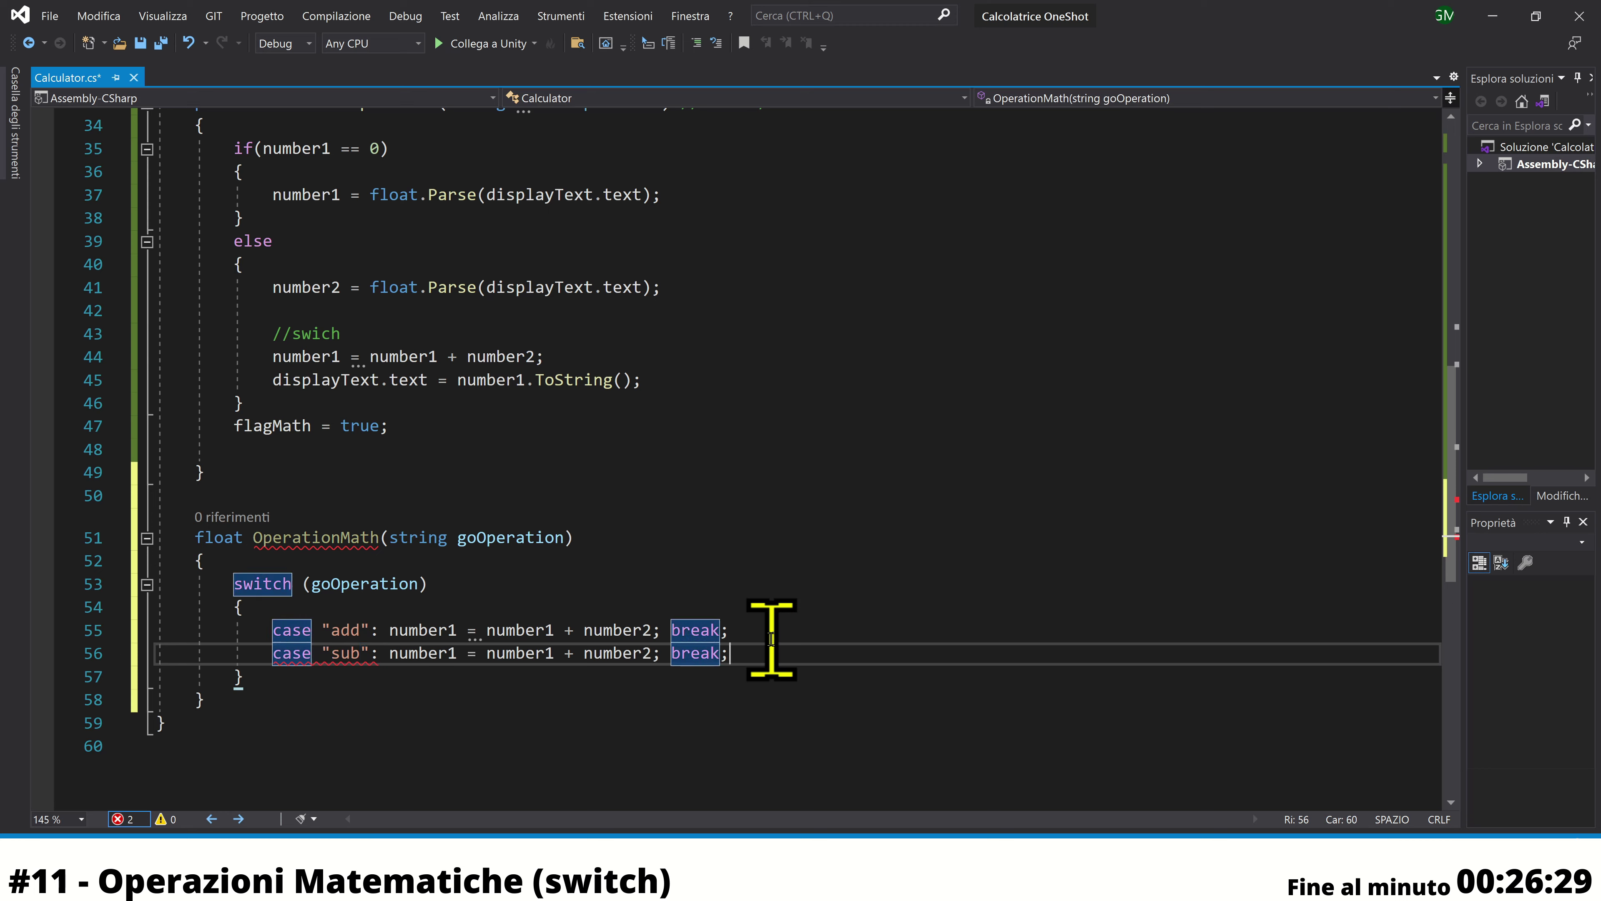
double_click(570, 653)
text(-)
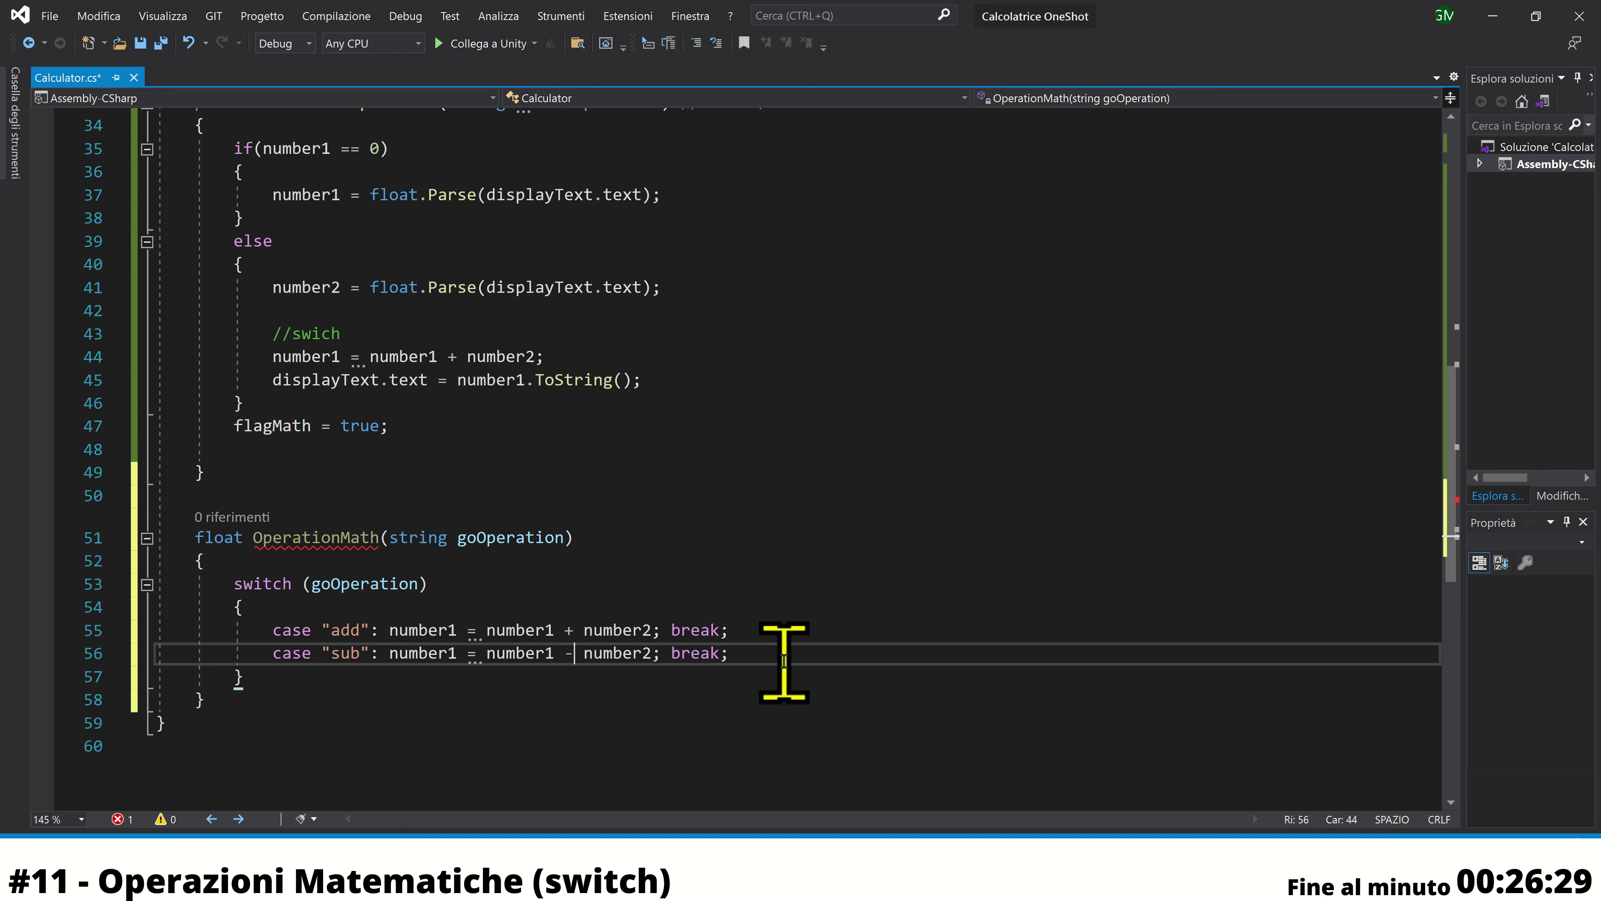
click(786, 654)
Add a "div" case that sets number1 to number1 / number2
key(Return)
text(cas)
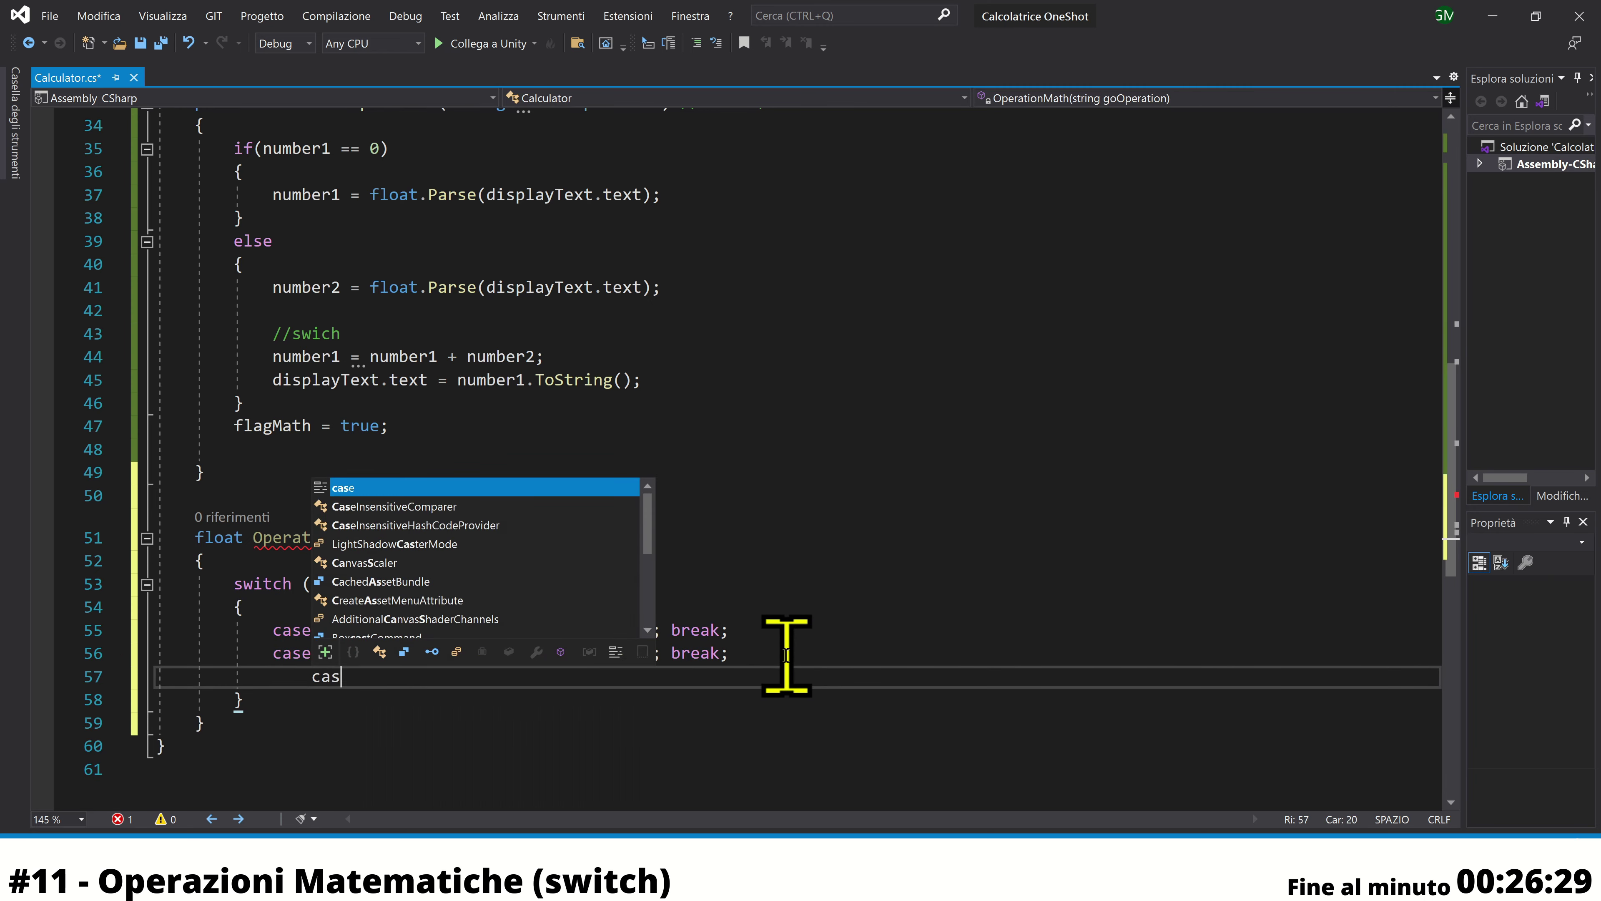
text(e ")
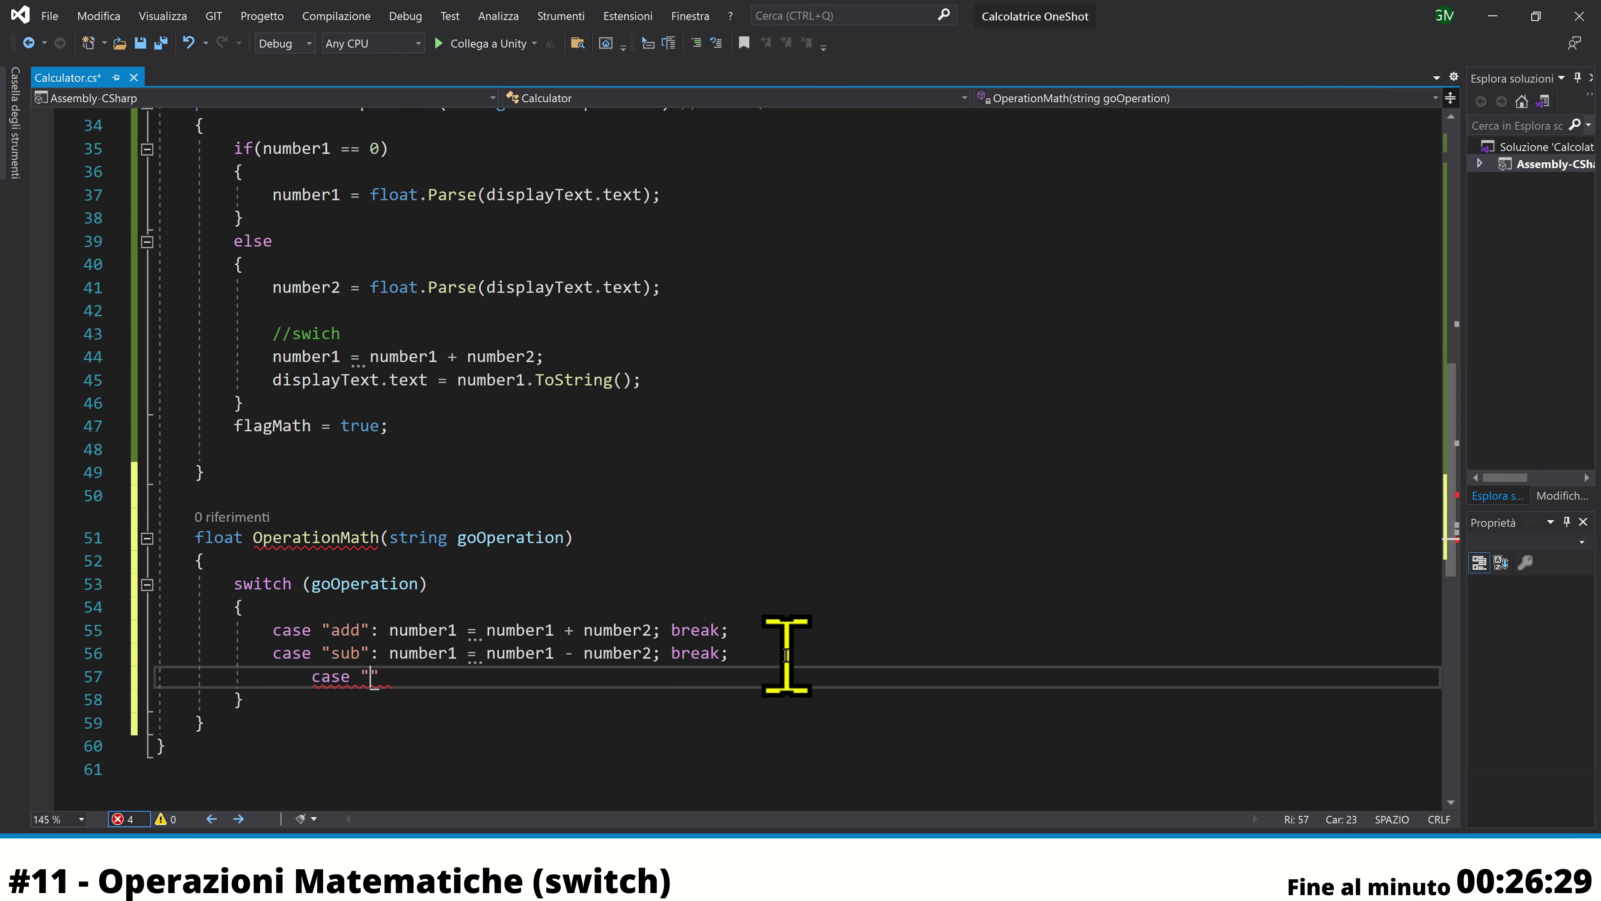
text(div")
text(:)
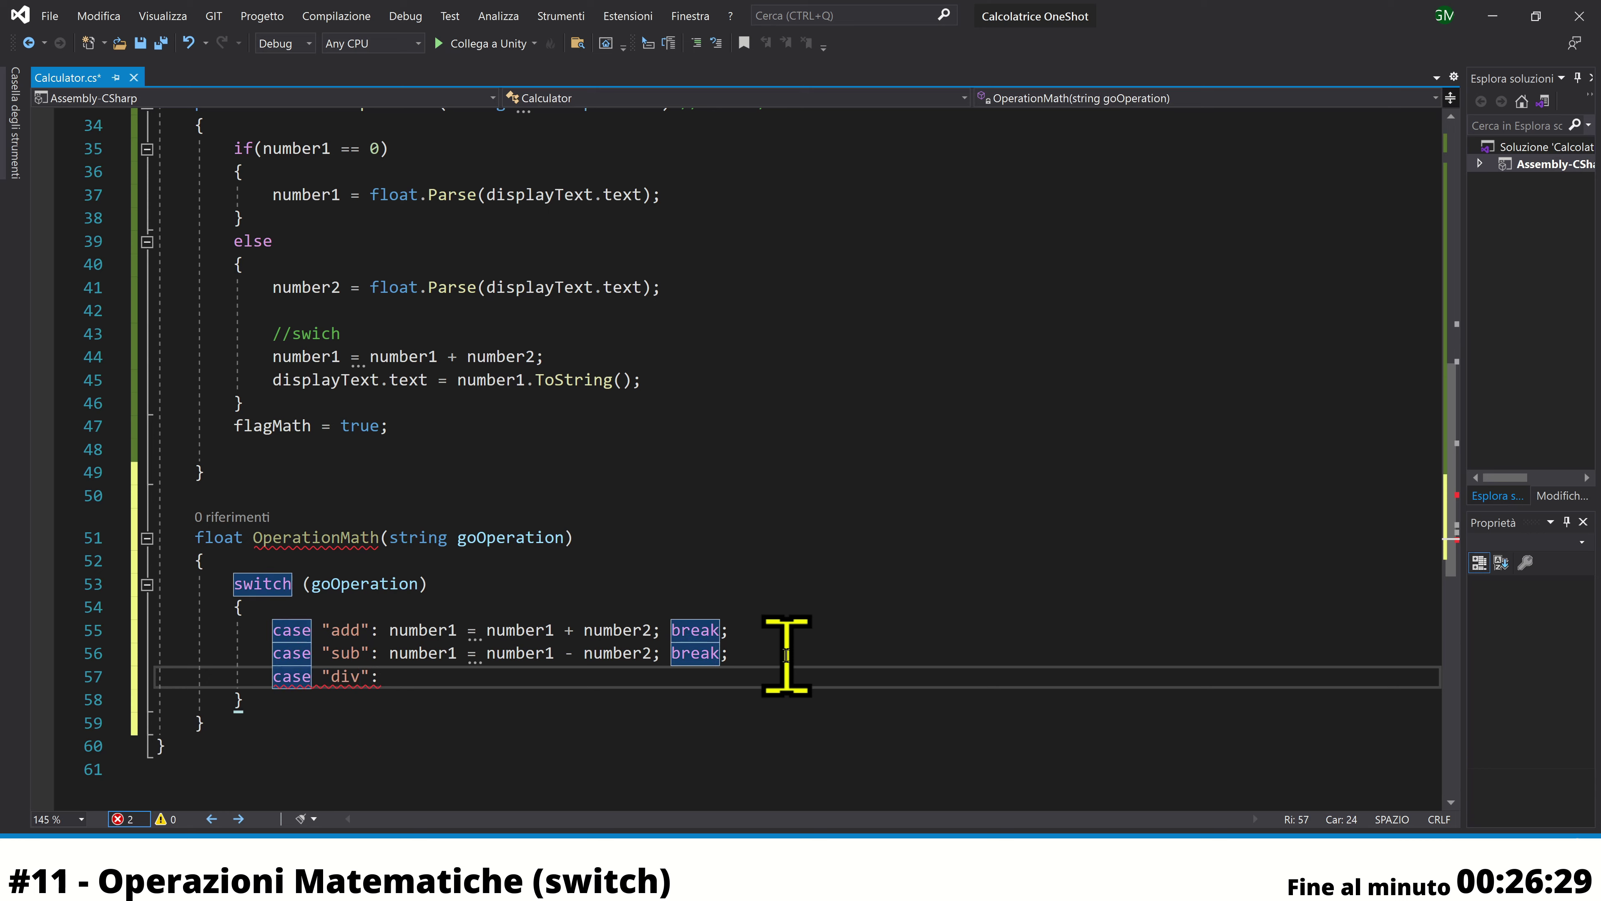
text(number1 = number1 + number2; break;)
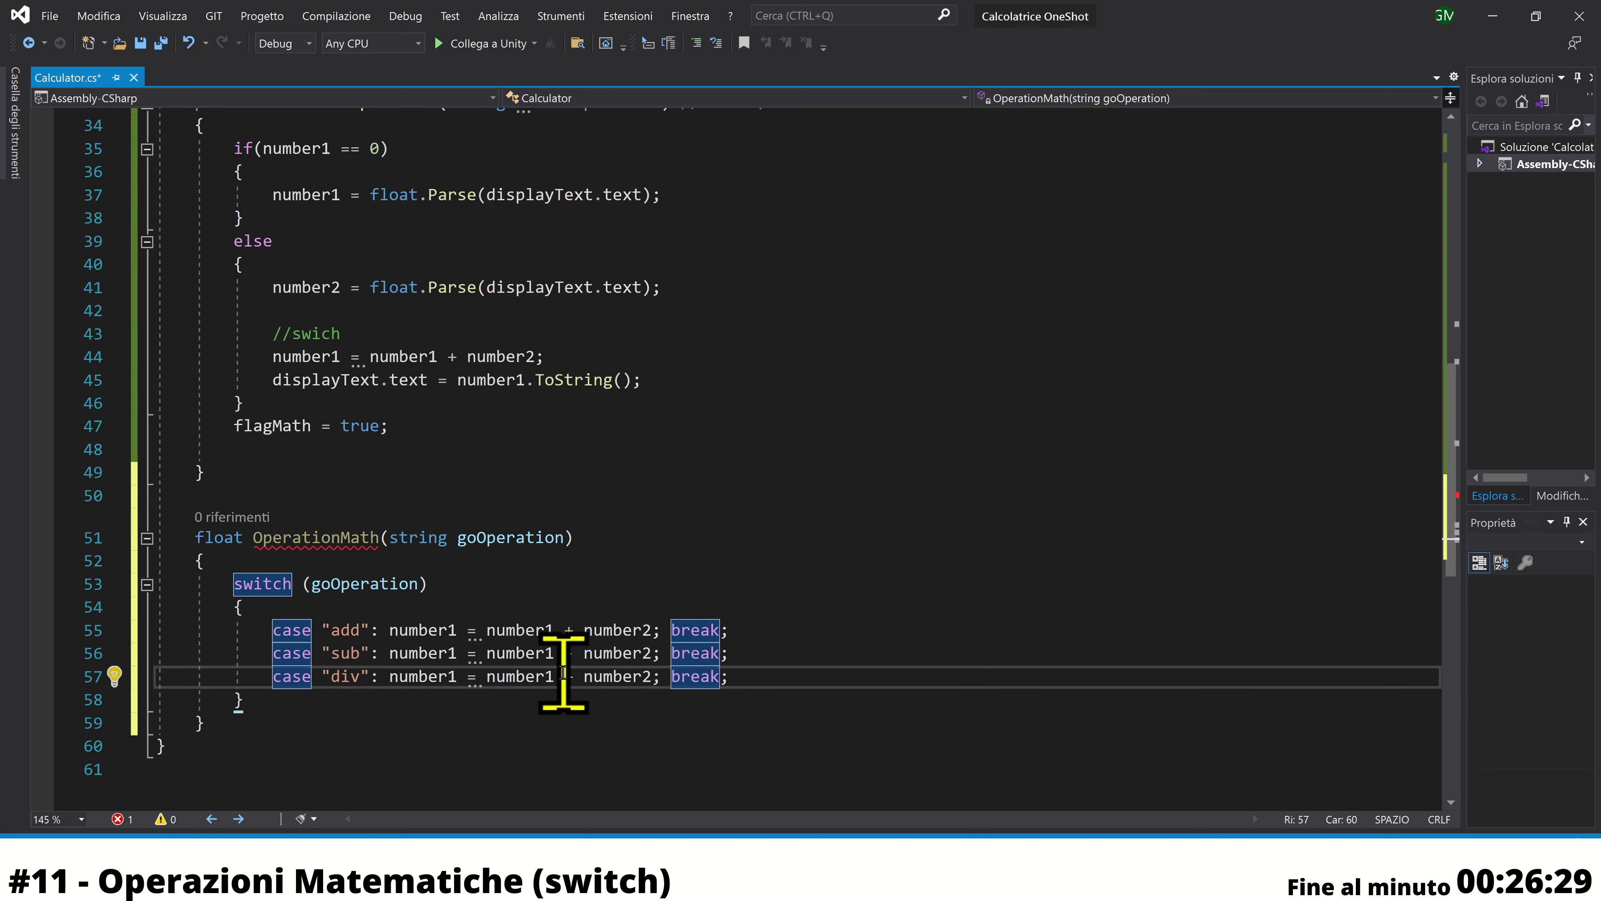
double_click(569, 676)
text(/)
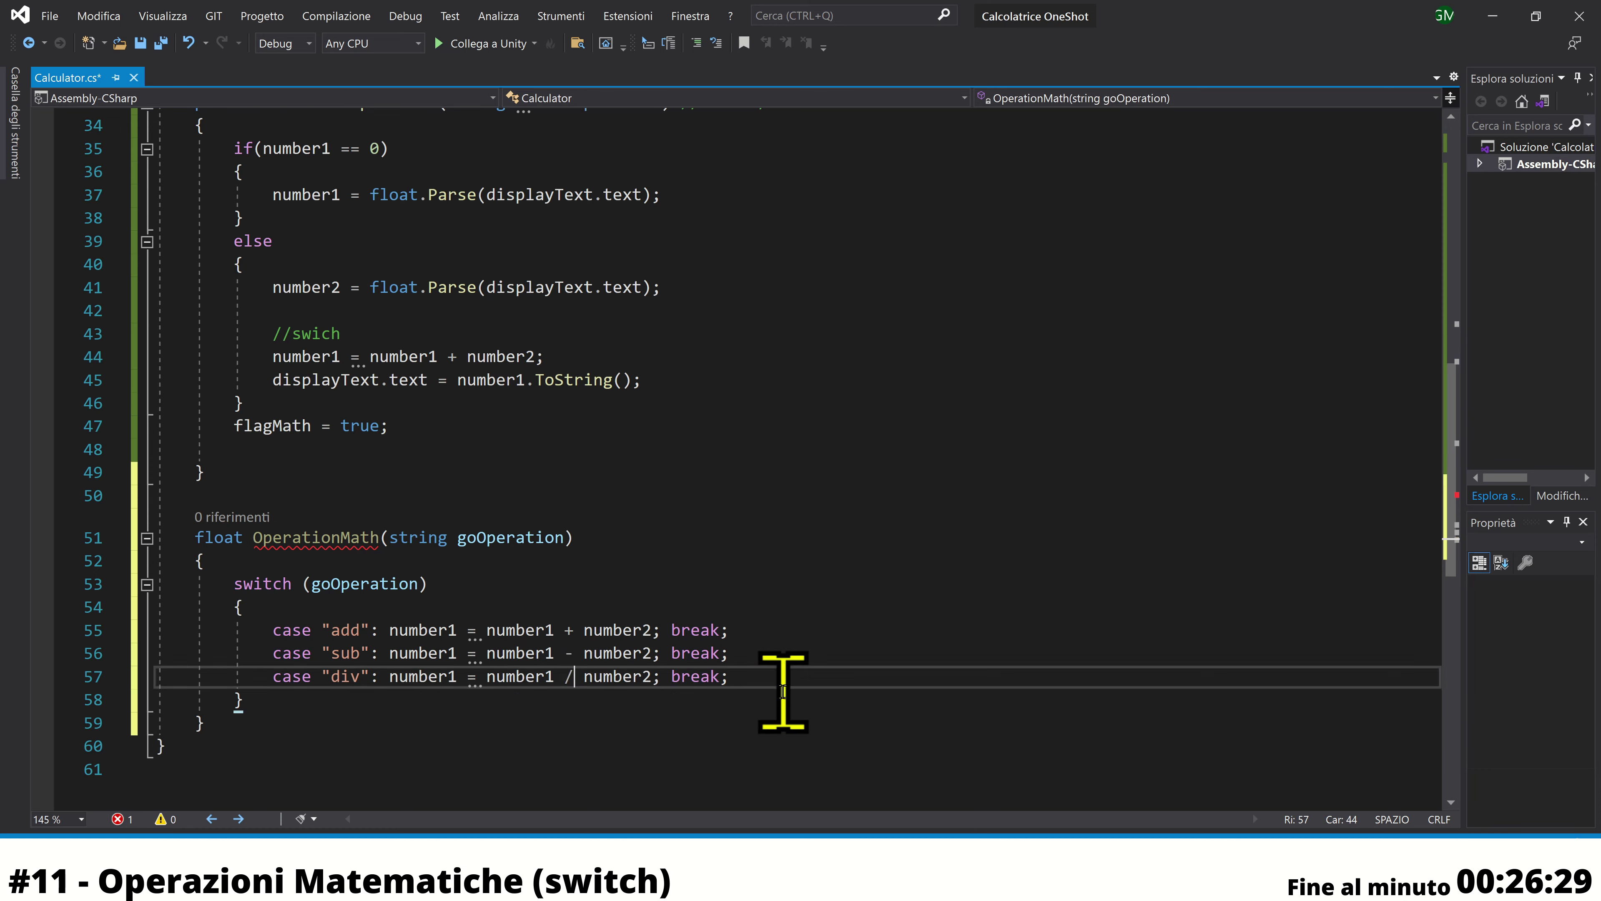
click(782, 680)
Add a "mul" case with the pasted statement and open a line after the switch
key(Return)
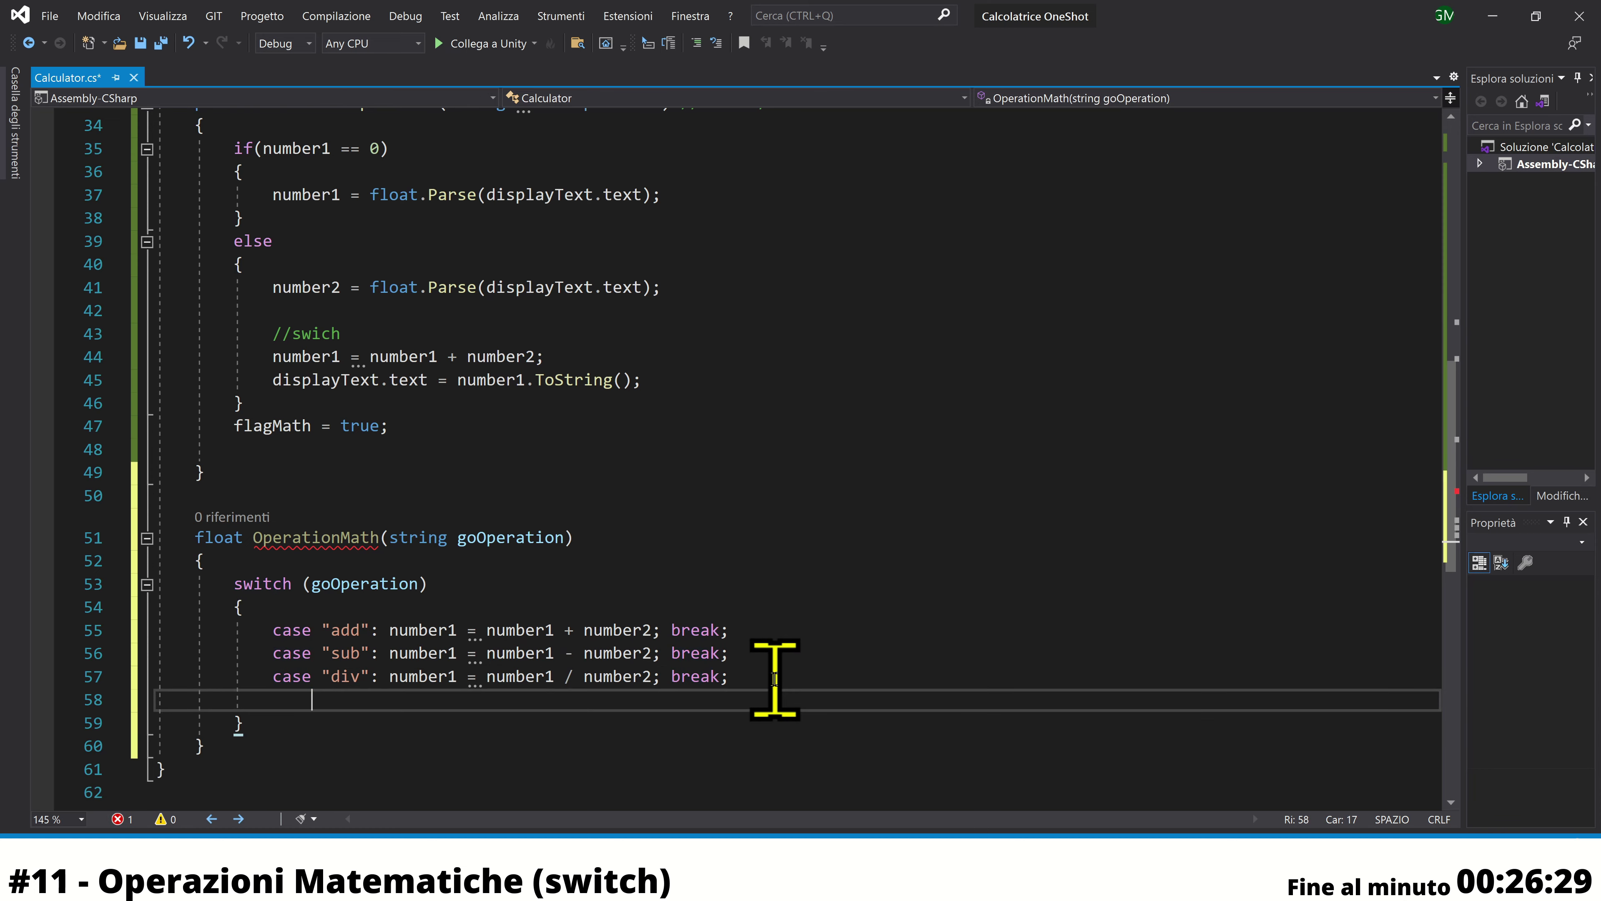
key(ctrl+v)
key(shift+Home)
key(ctrl+c)
key(BackSpace)
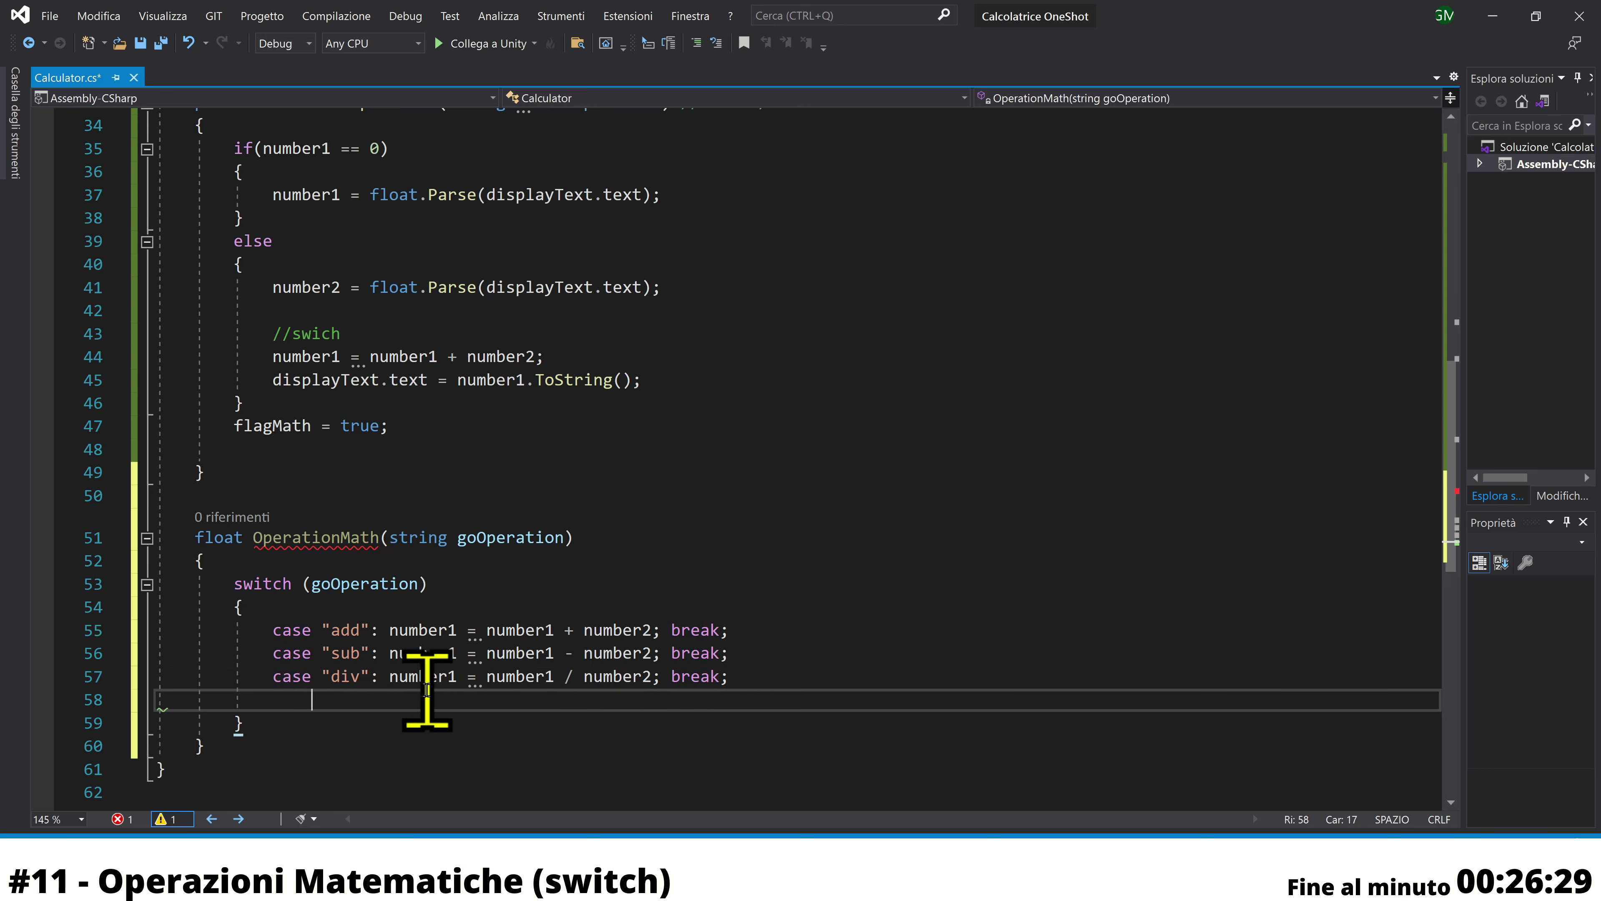
text(case)
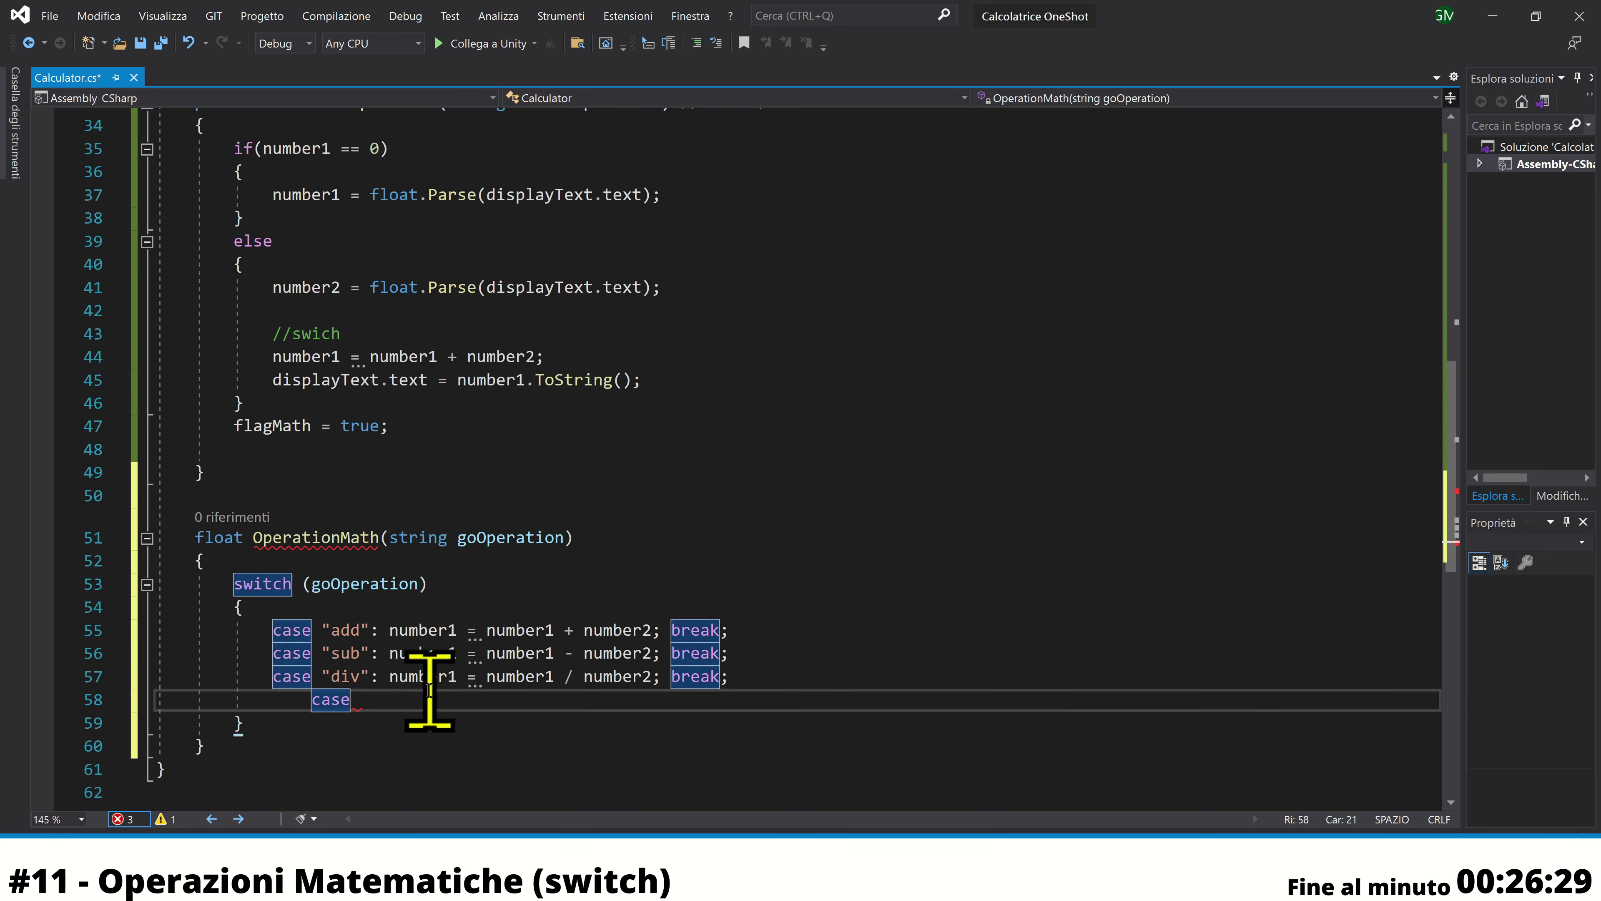
key(BackSpace)
key(BackSpace)
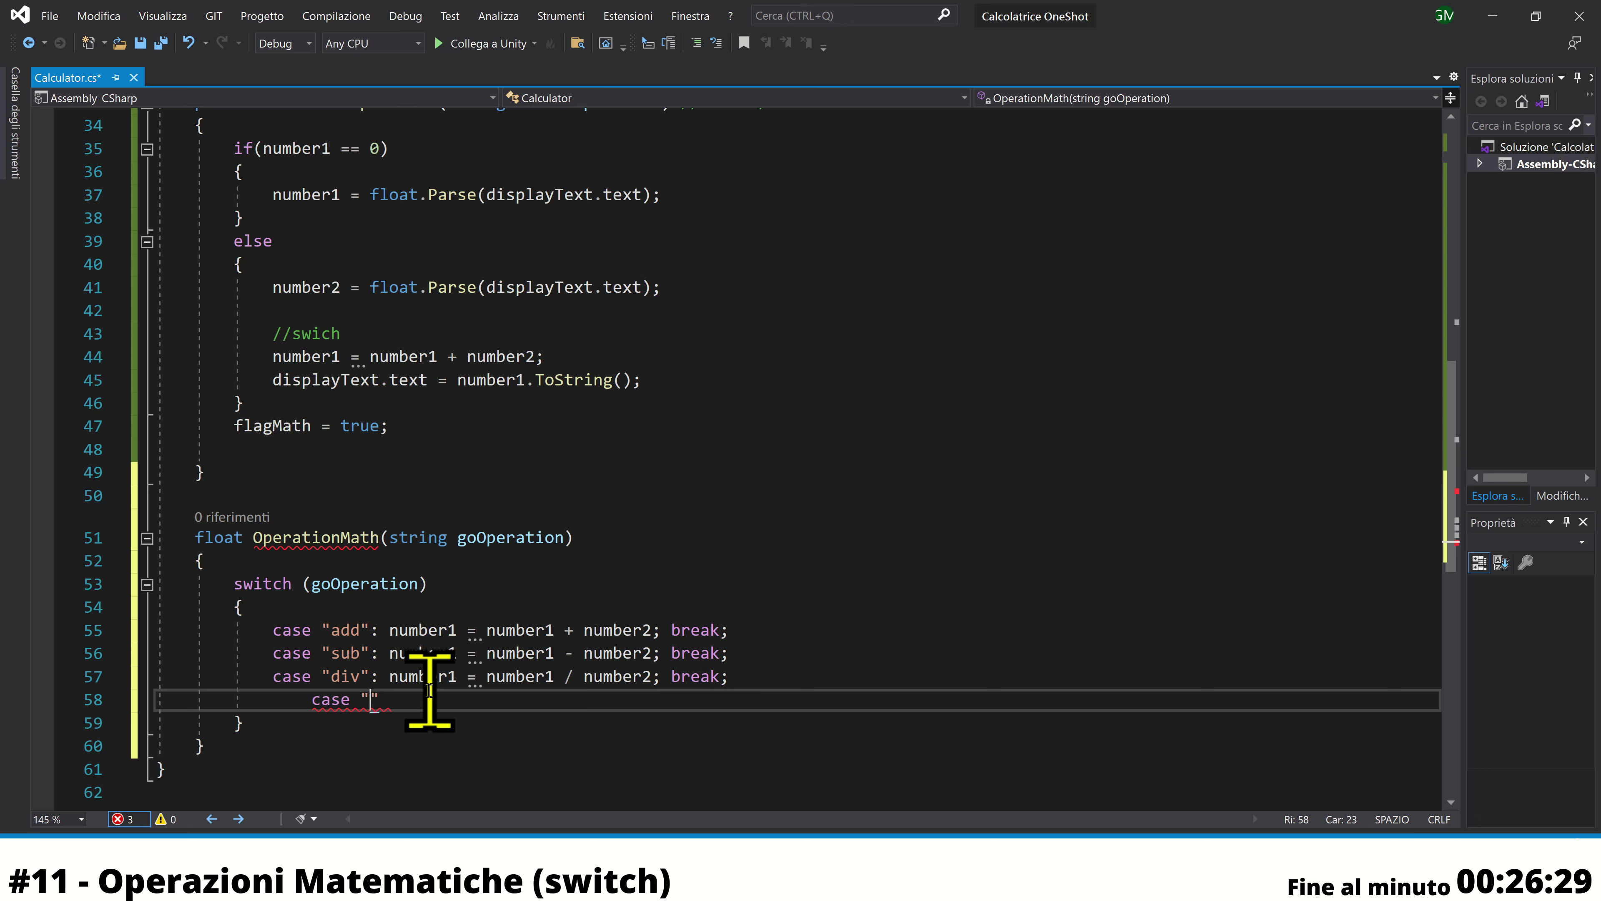
text(m)
text(ul":)
key(ctrl+v)
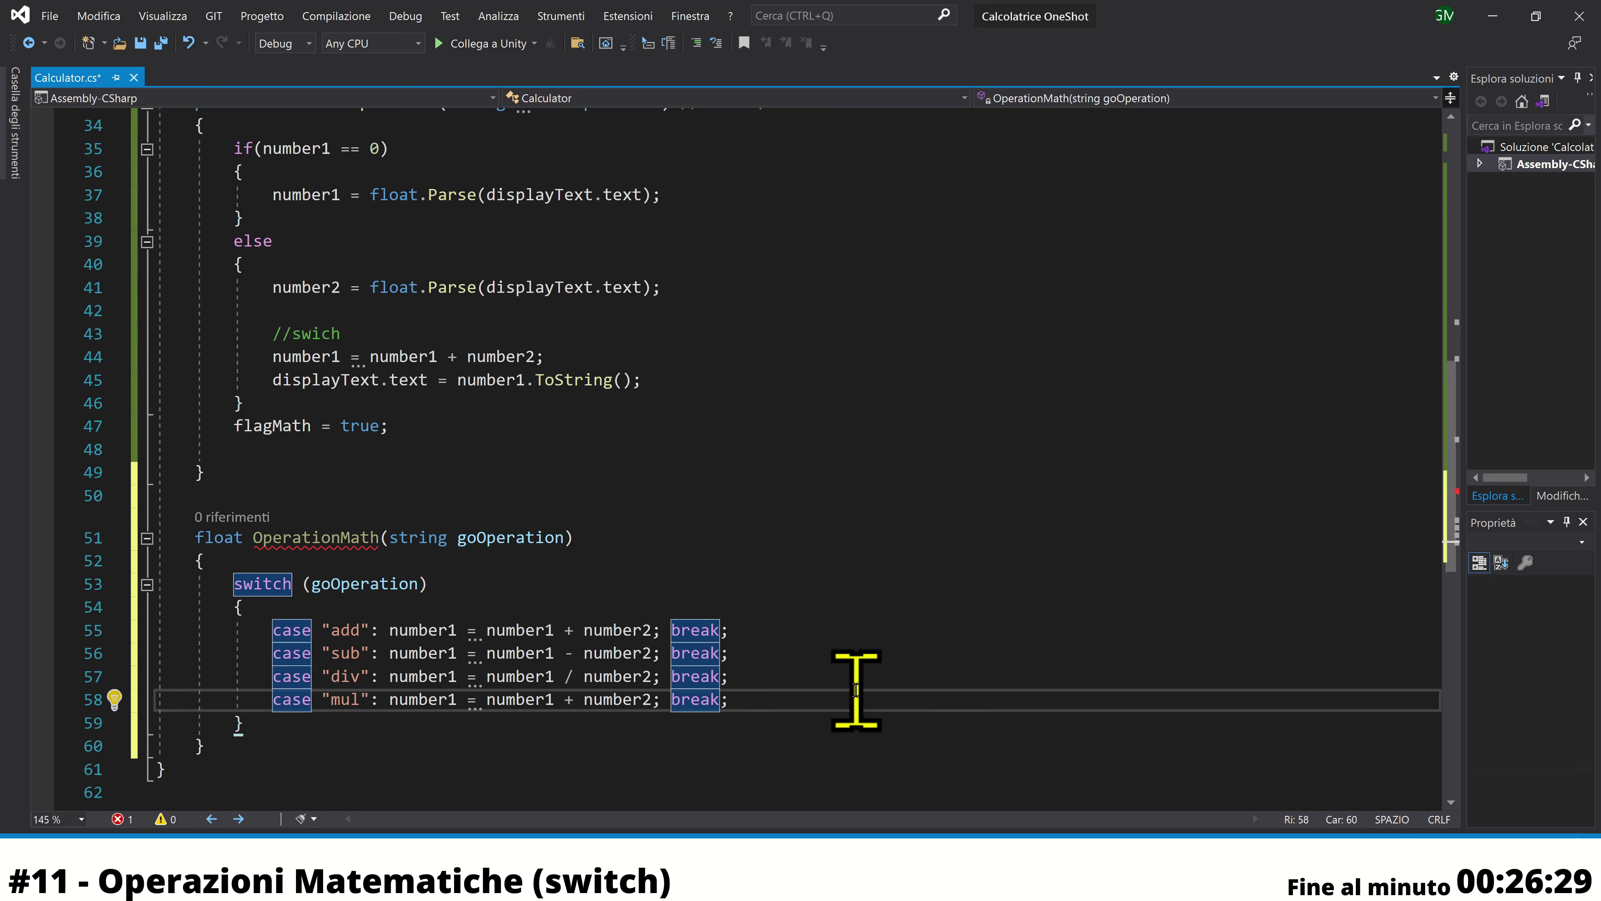
scroll(854, 688, down, 1)
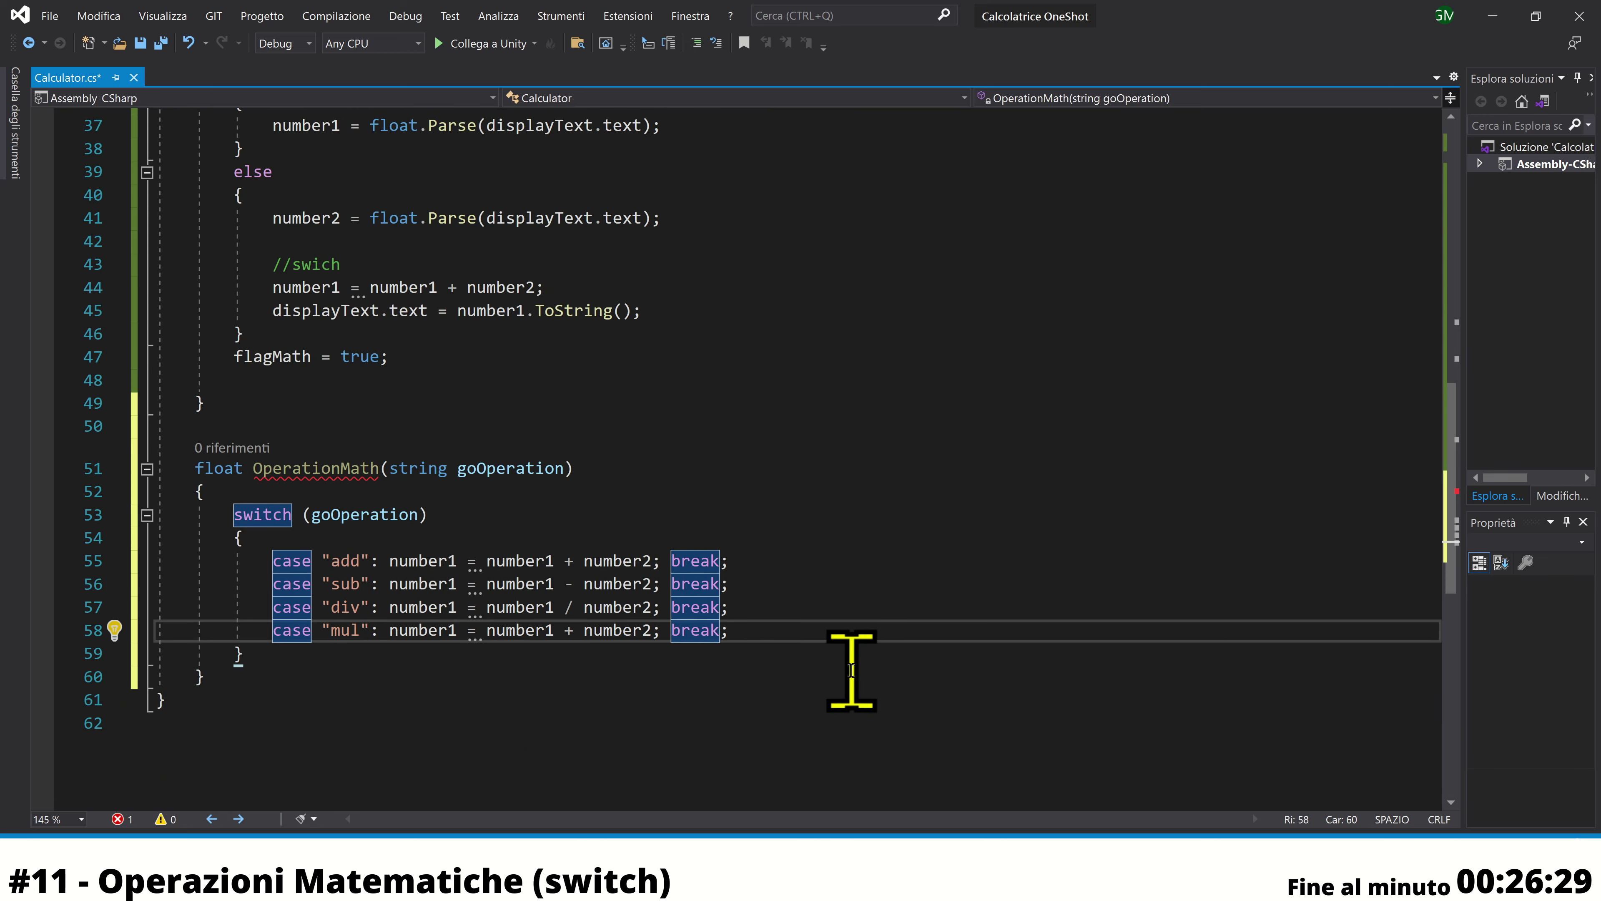
click(361, 653)
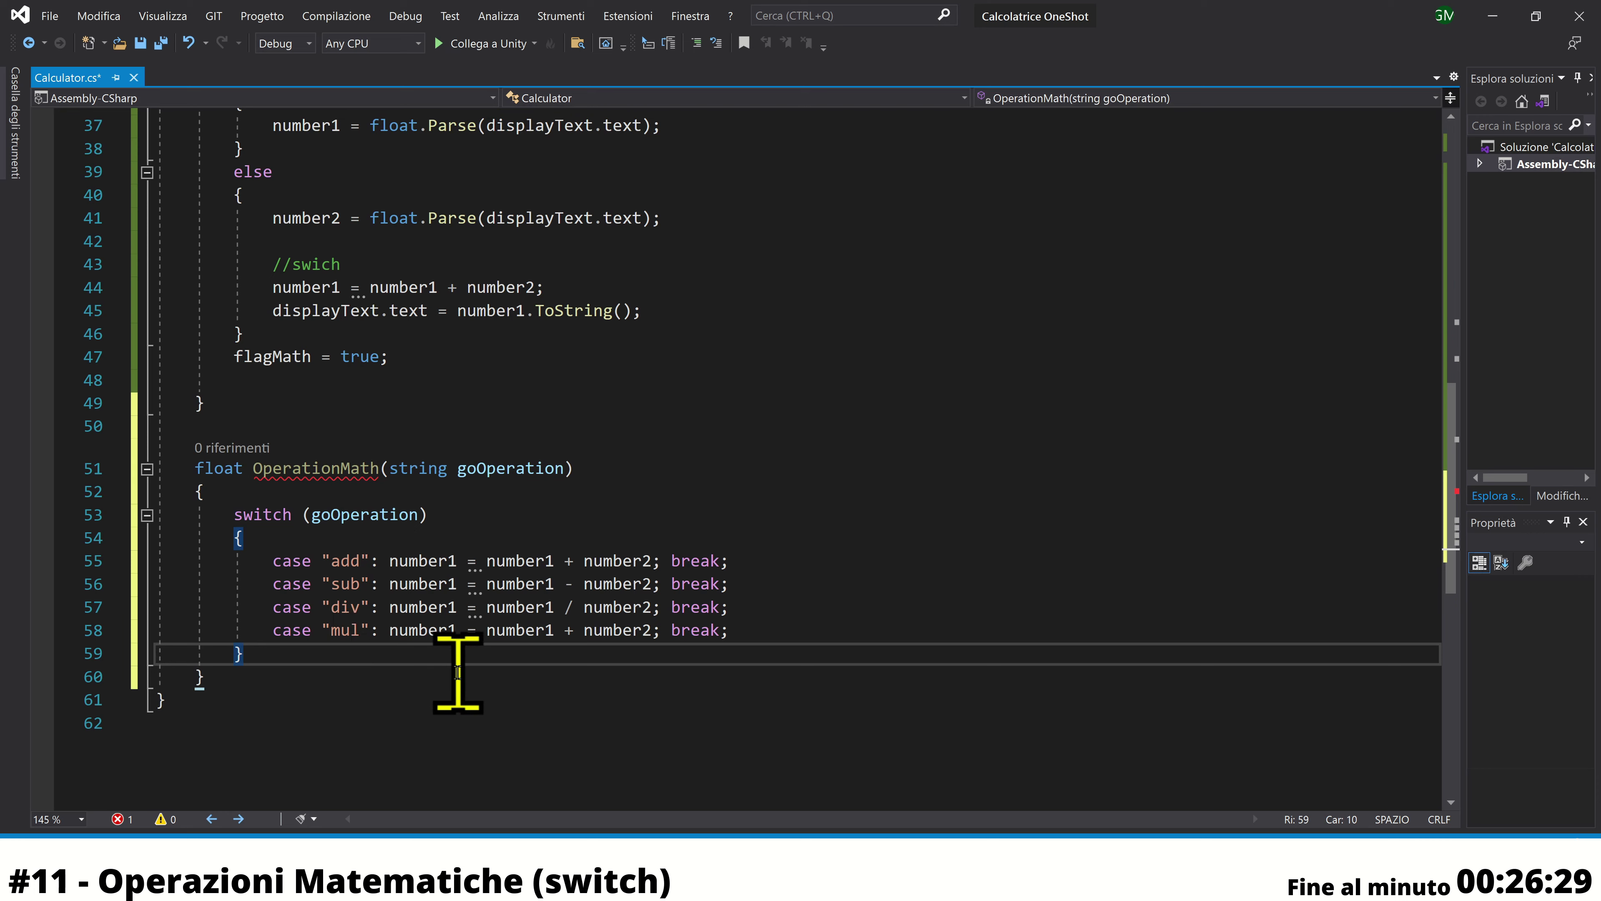
key(Return)
key(Return)
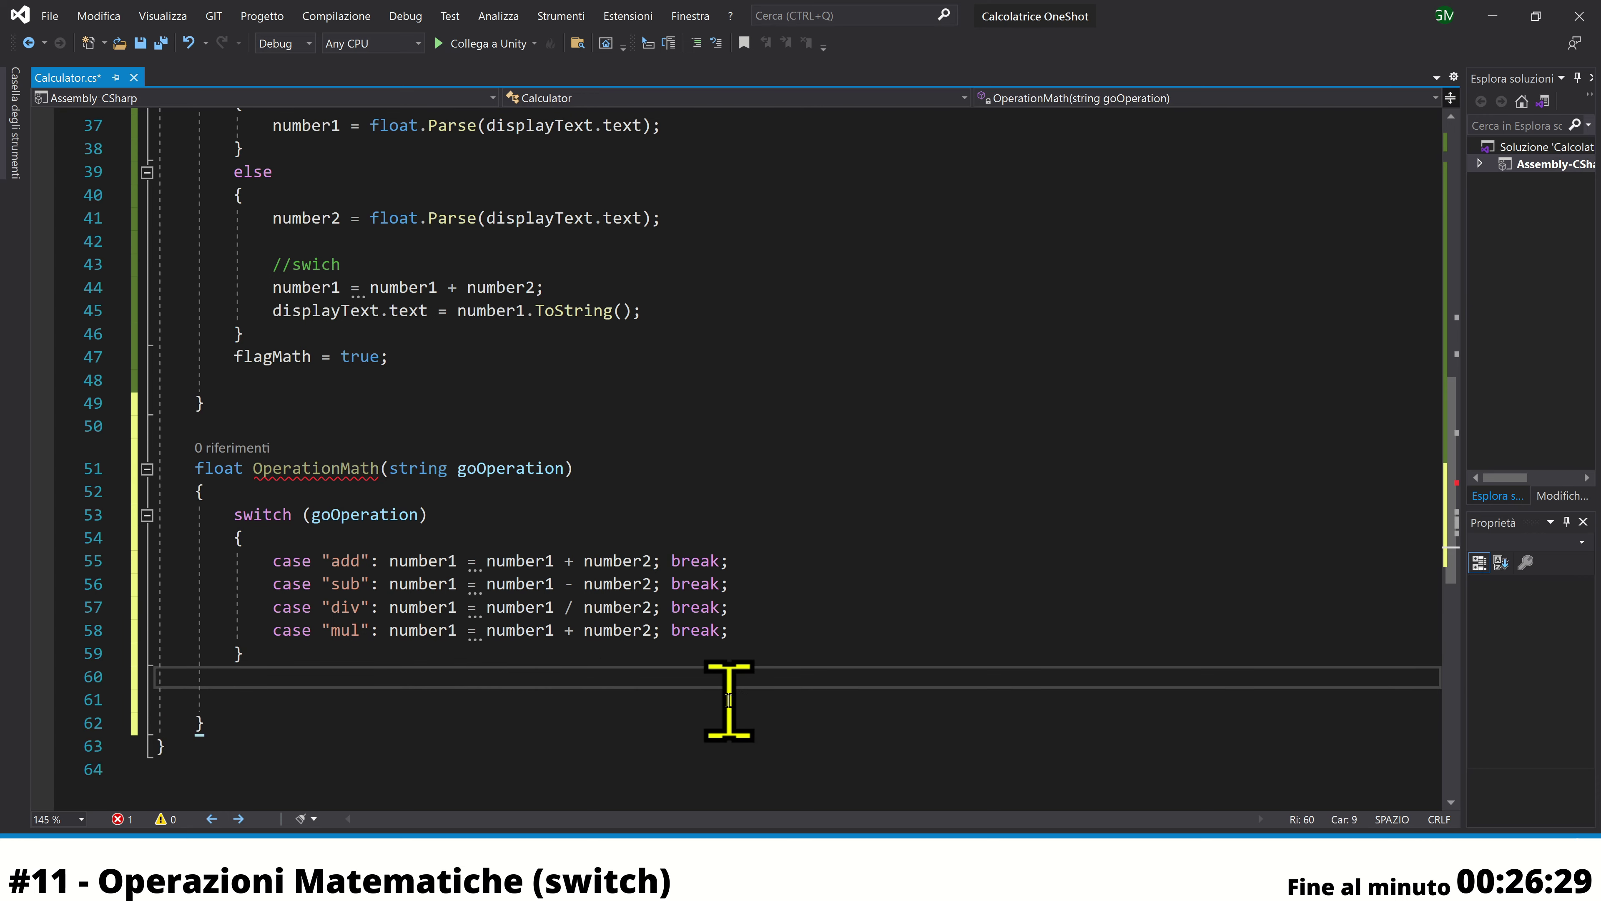
Finish OperationMath with 'return number1;' after the switch and save Calculator.cs
text(re)
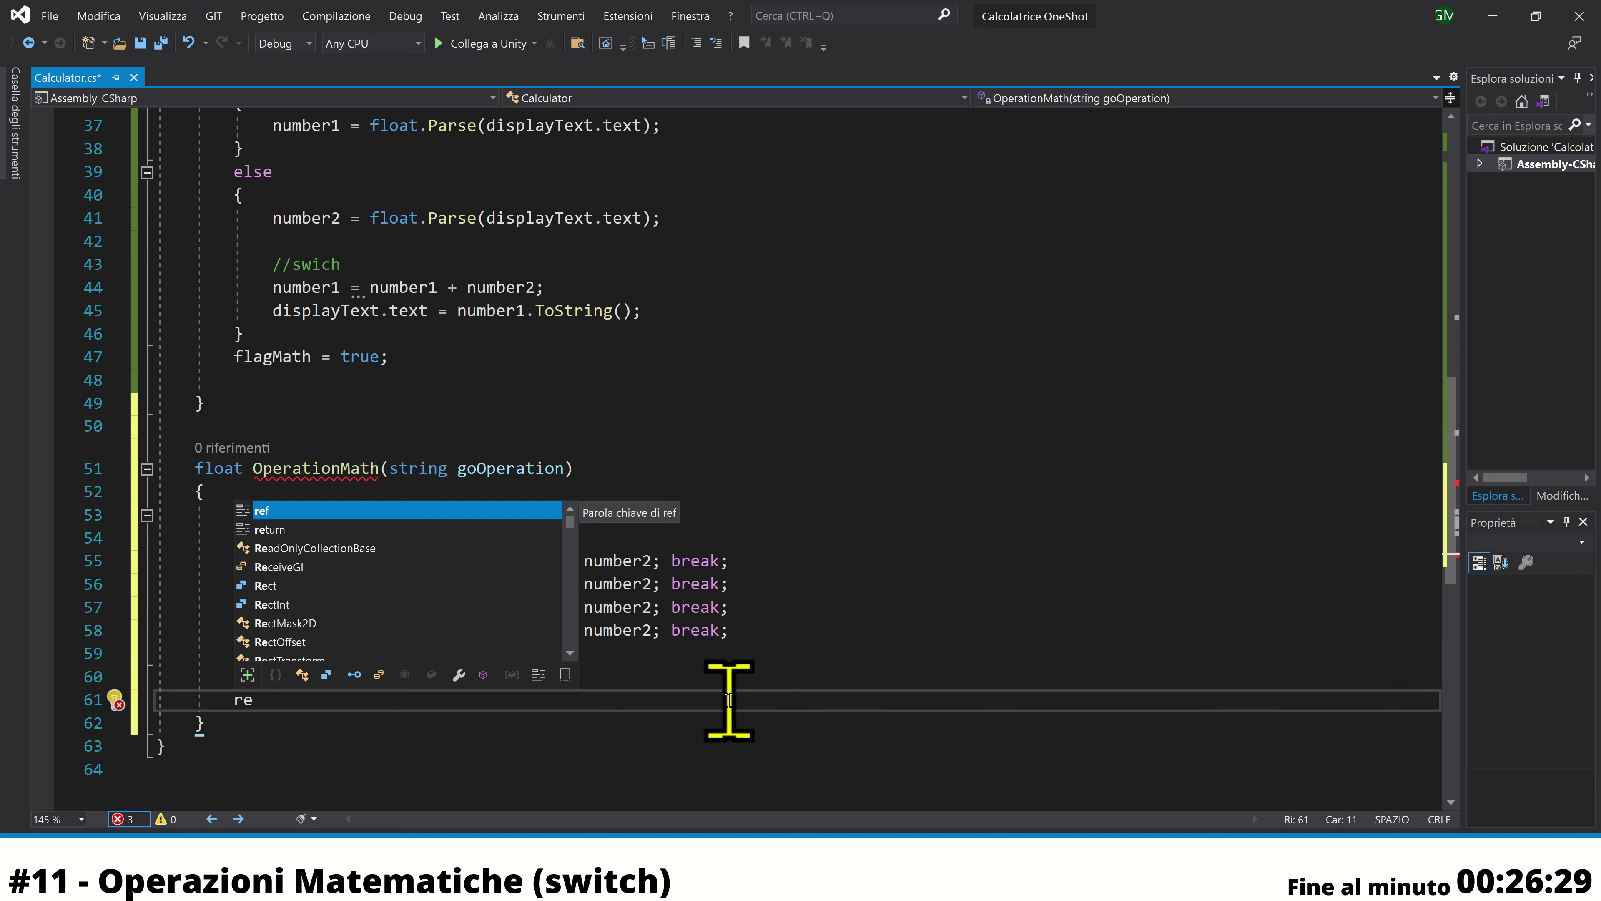
text(t)
key(Tab)
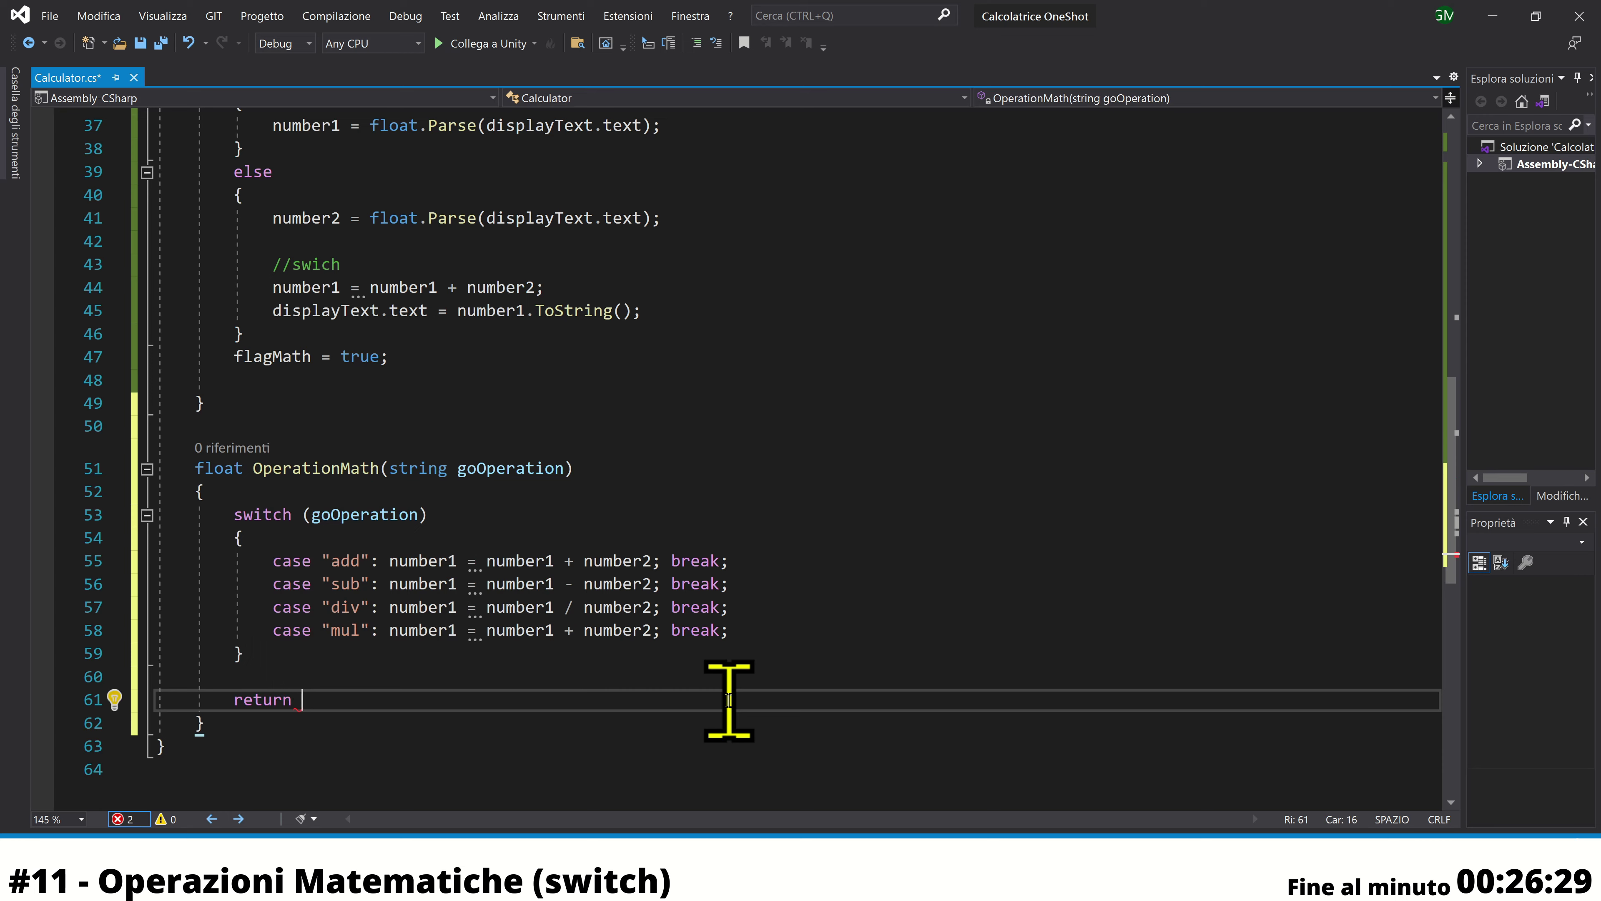
text(nu)
key(Up)
key(Tab)
text(;)
key(ctrl+s)
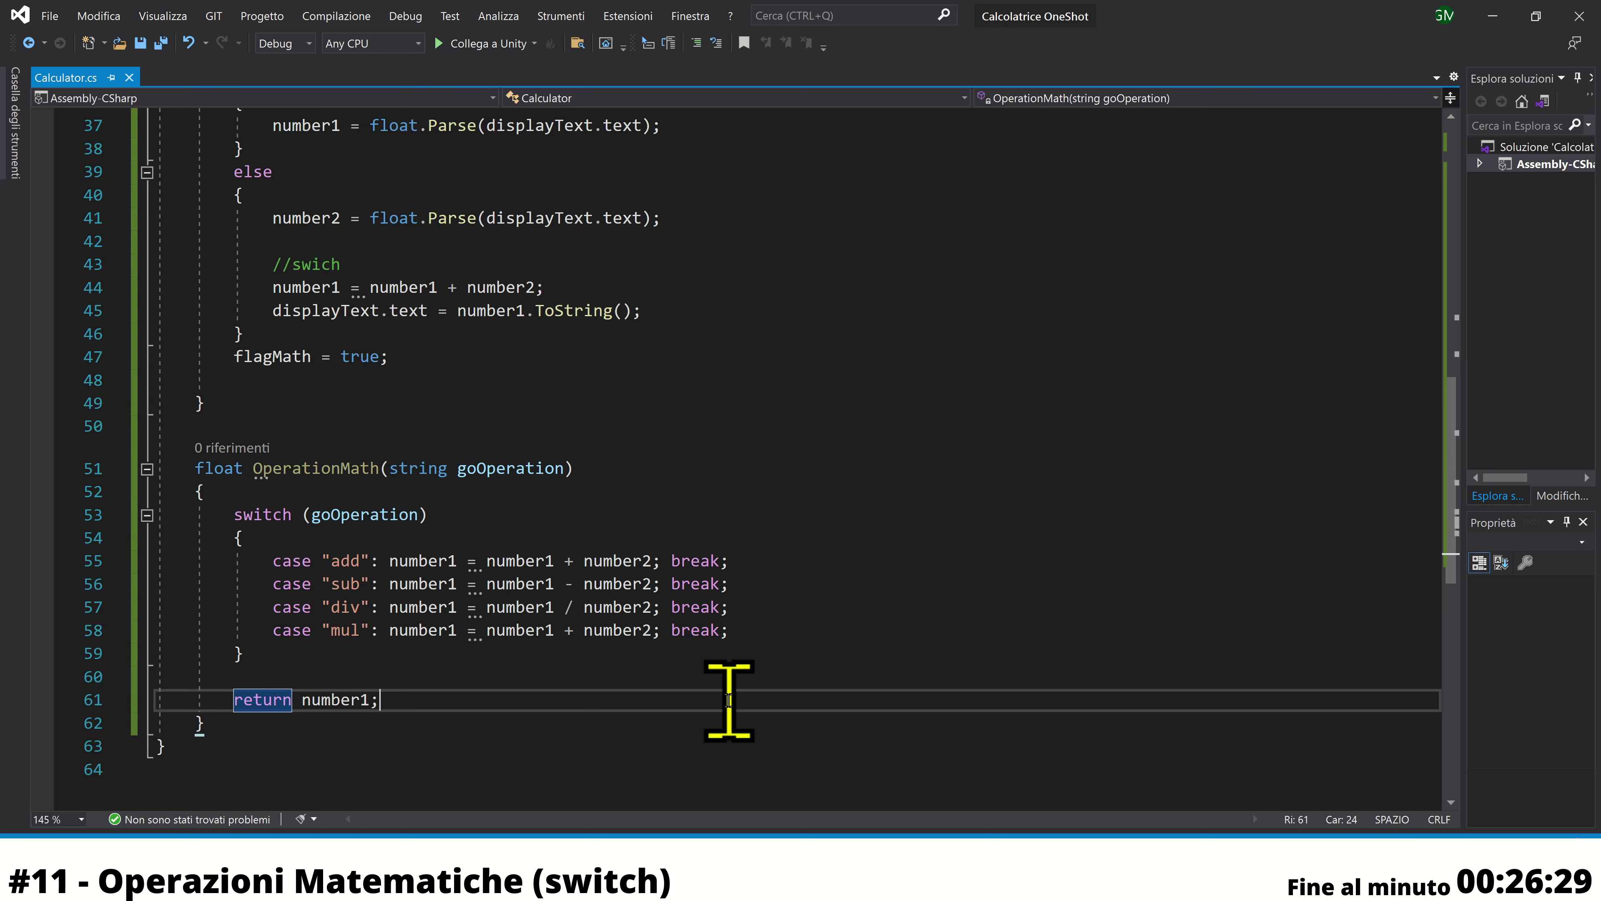
scroll(729, 700, down, 1)
Delete the inline number1 = number1 + number2 line and rename ButtonOperation to buttonOperation
drag(417, 653, 195, 398)
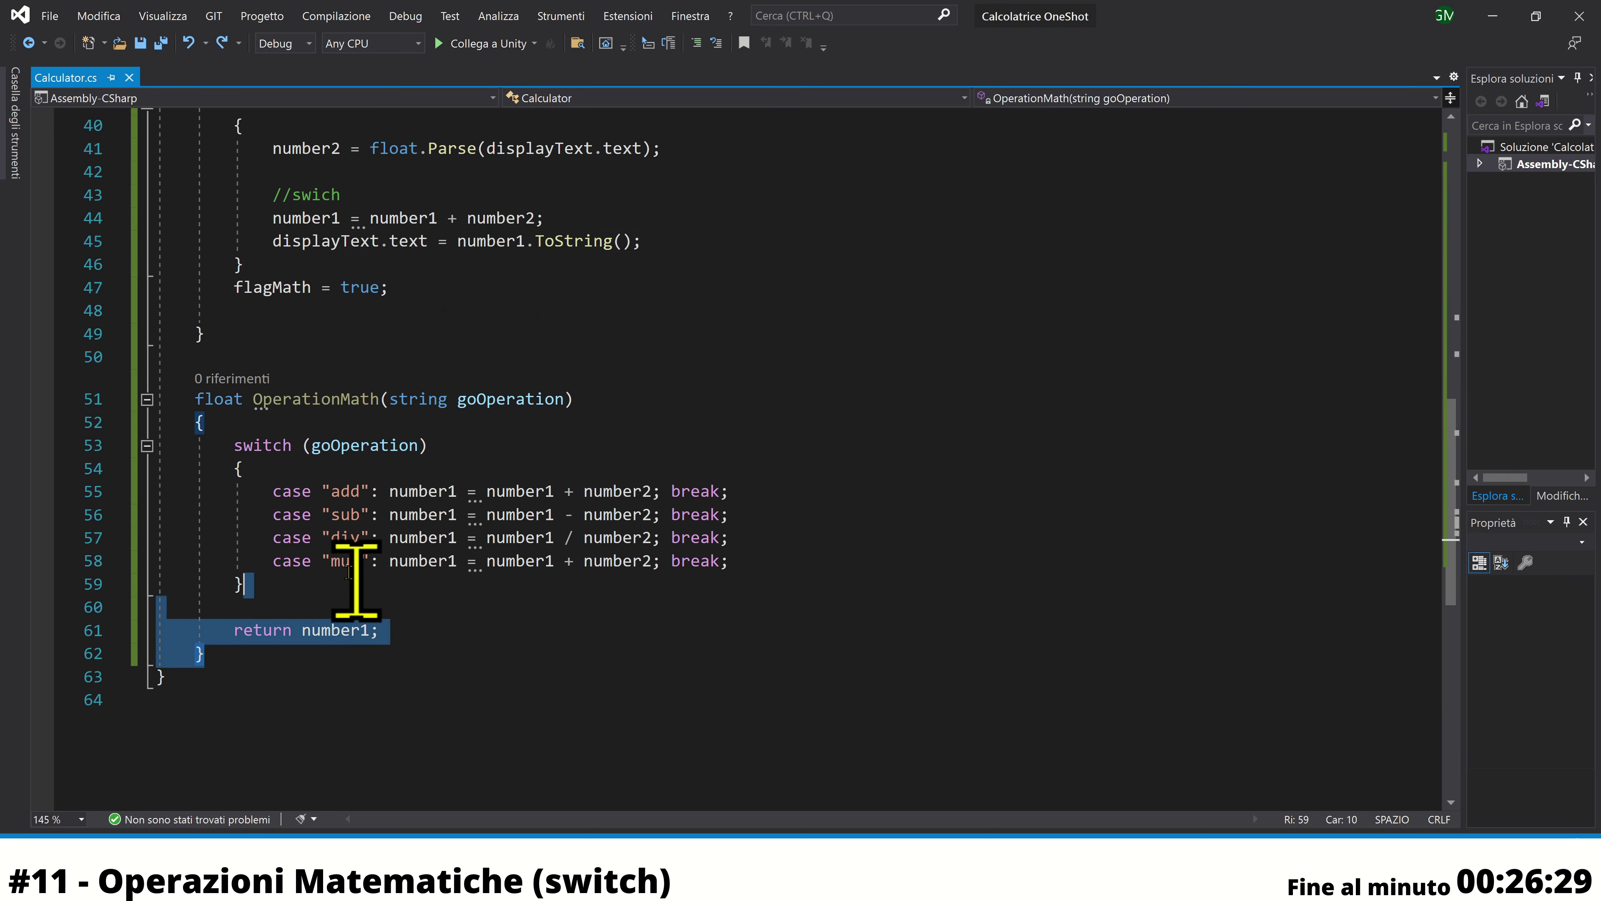
scroll(458, 615, up, 4)
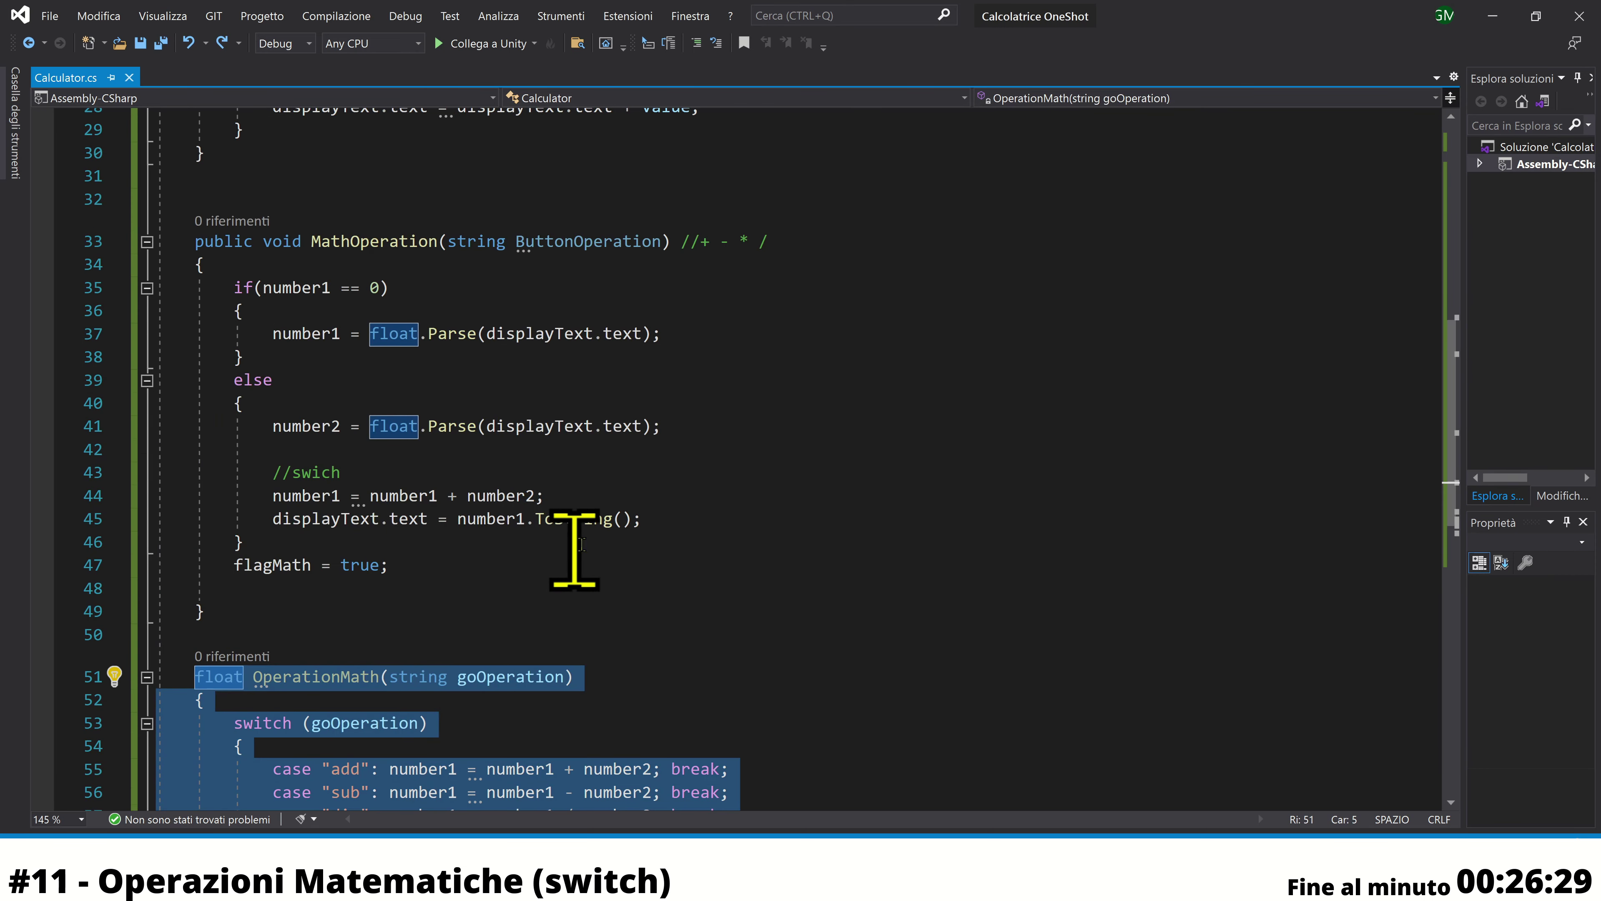
click(589, 494)
drag(590, 493, 252, 497)
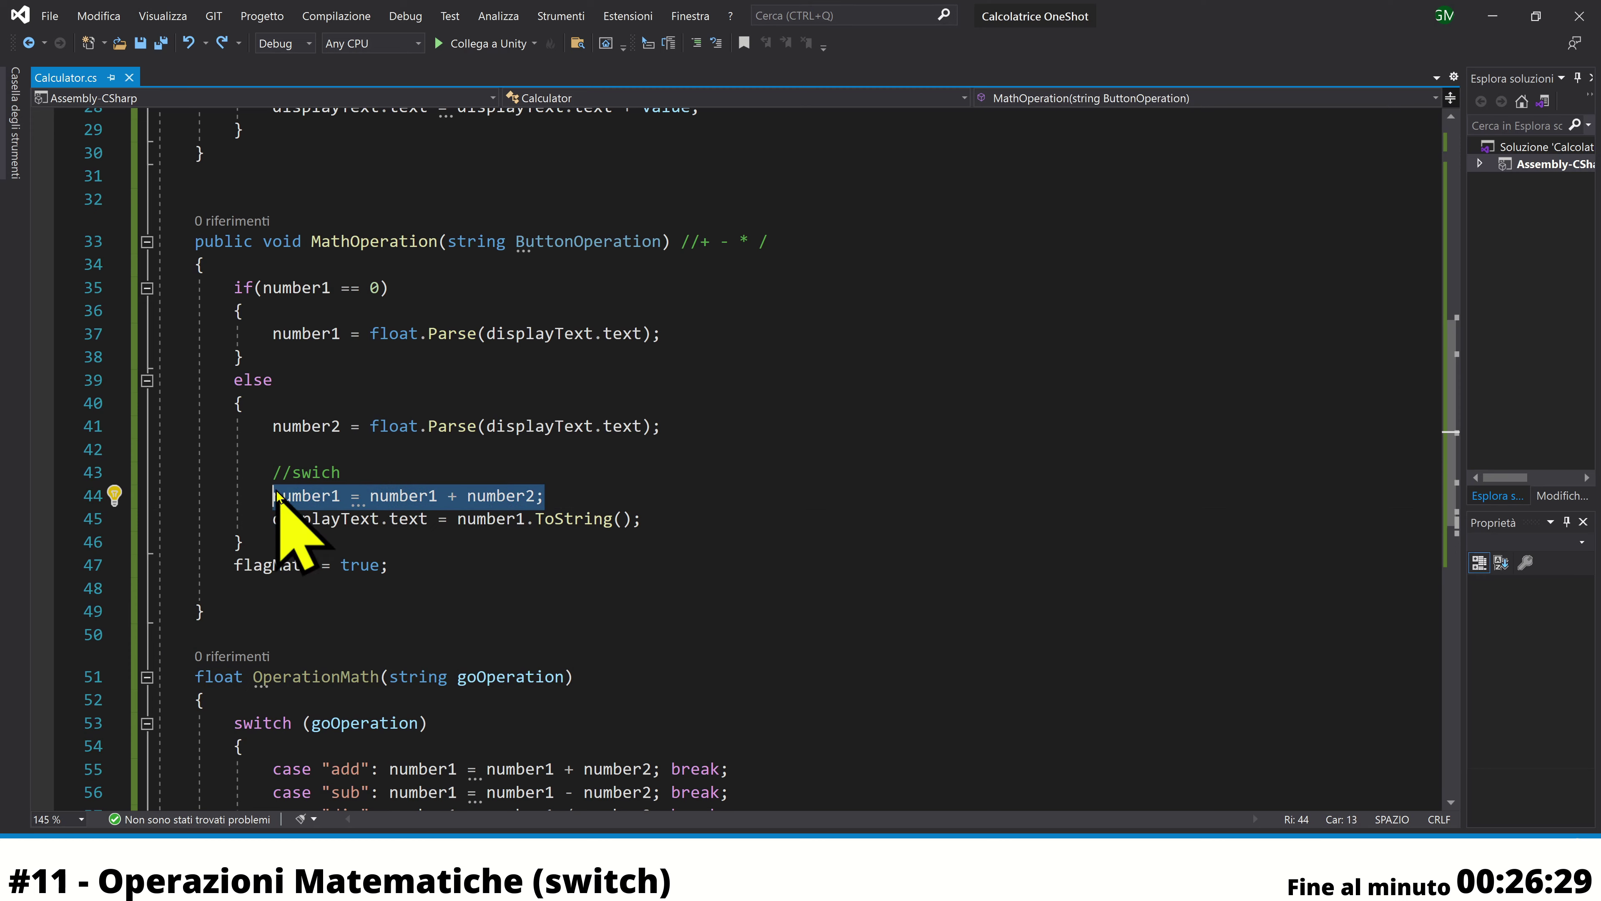
key(BackSpace)
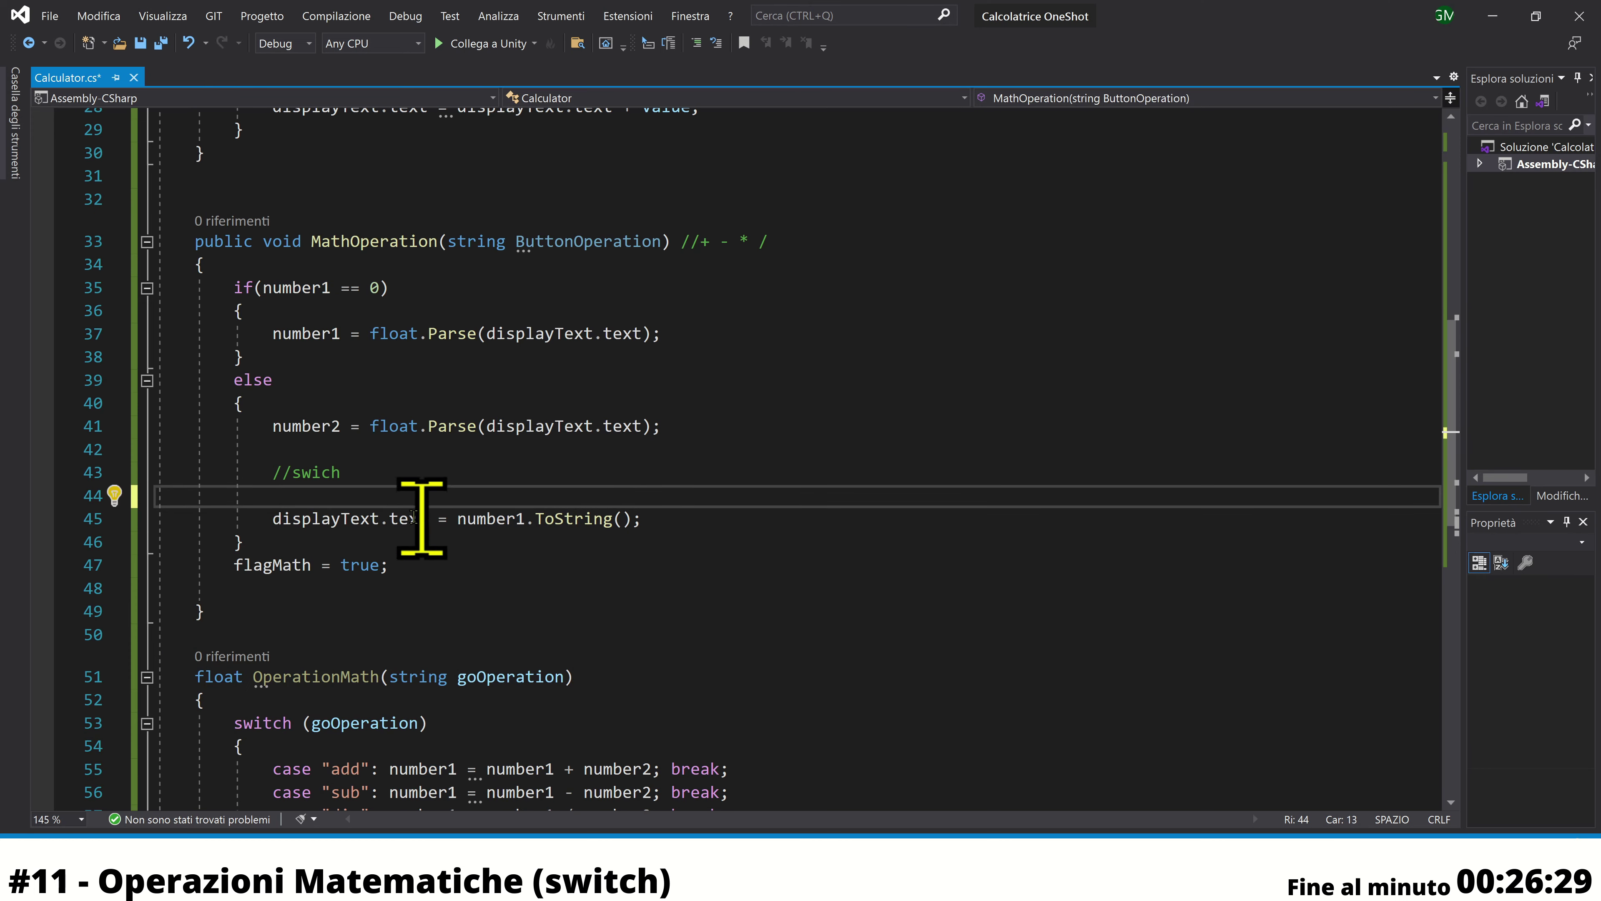
drag(277, 525, 648, 519)
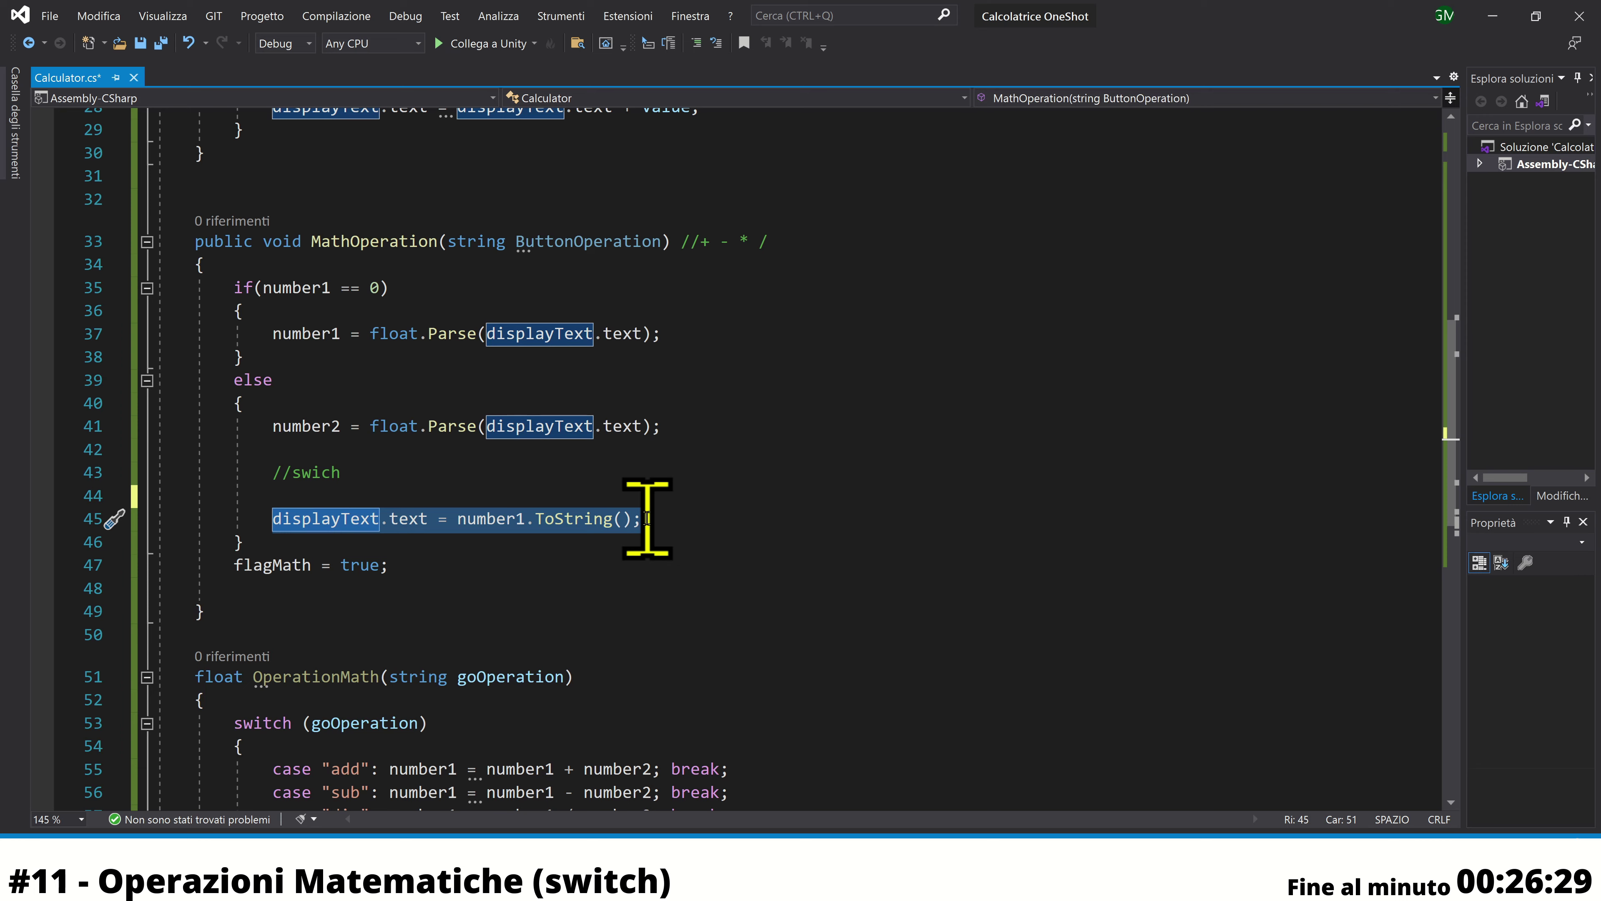
click(380, 518)
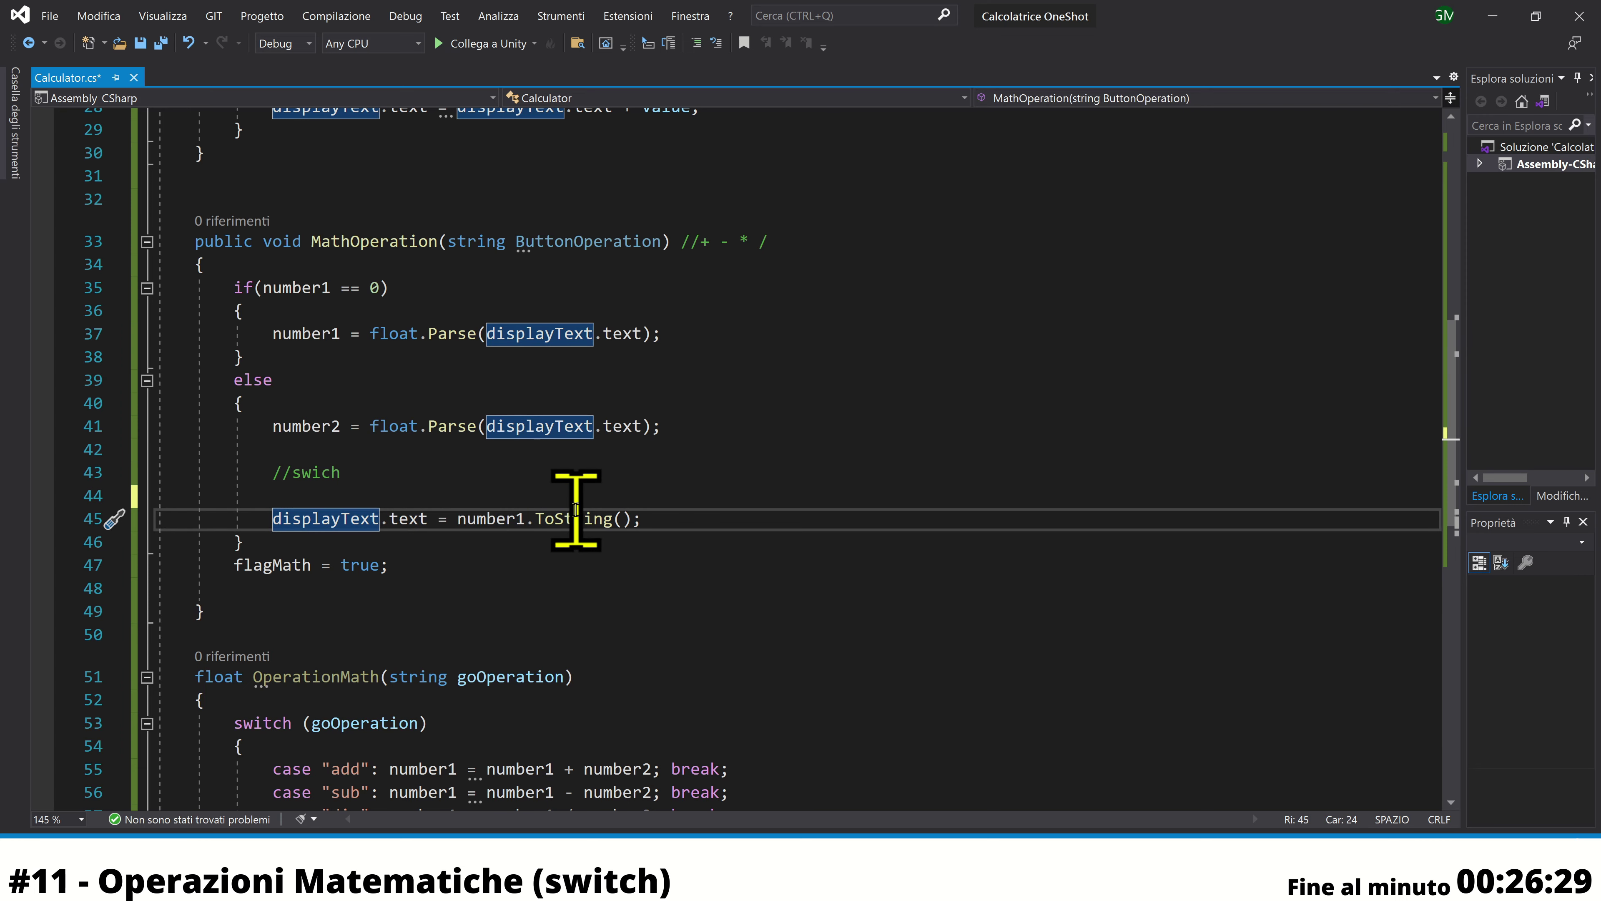
click(526, 242)
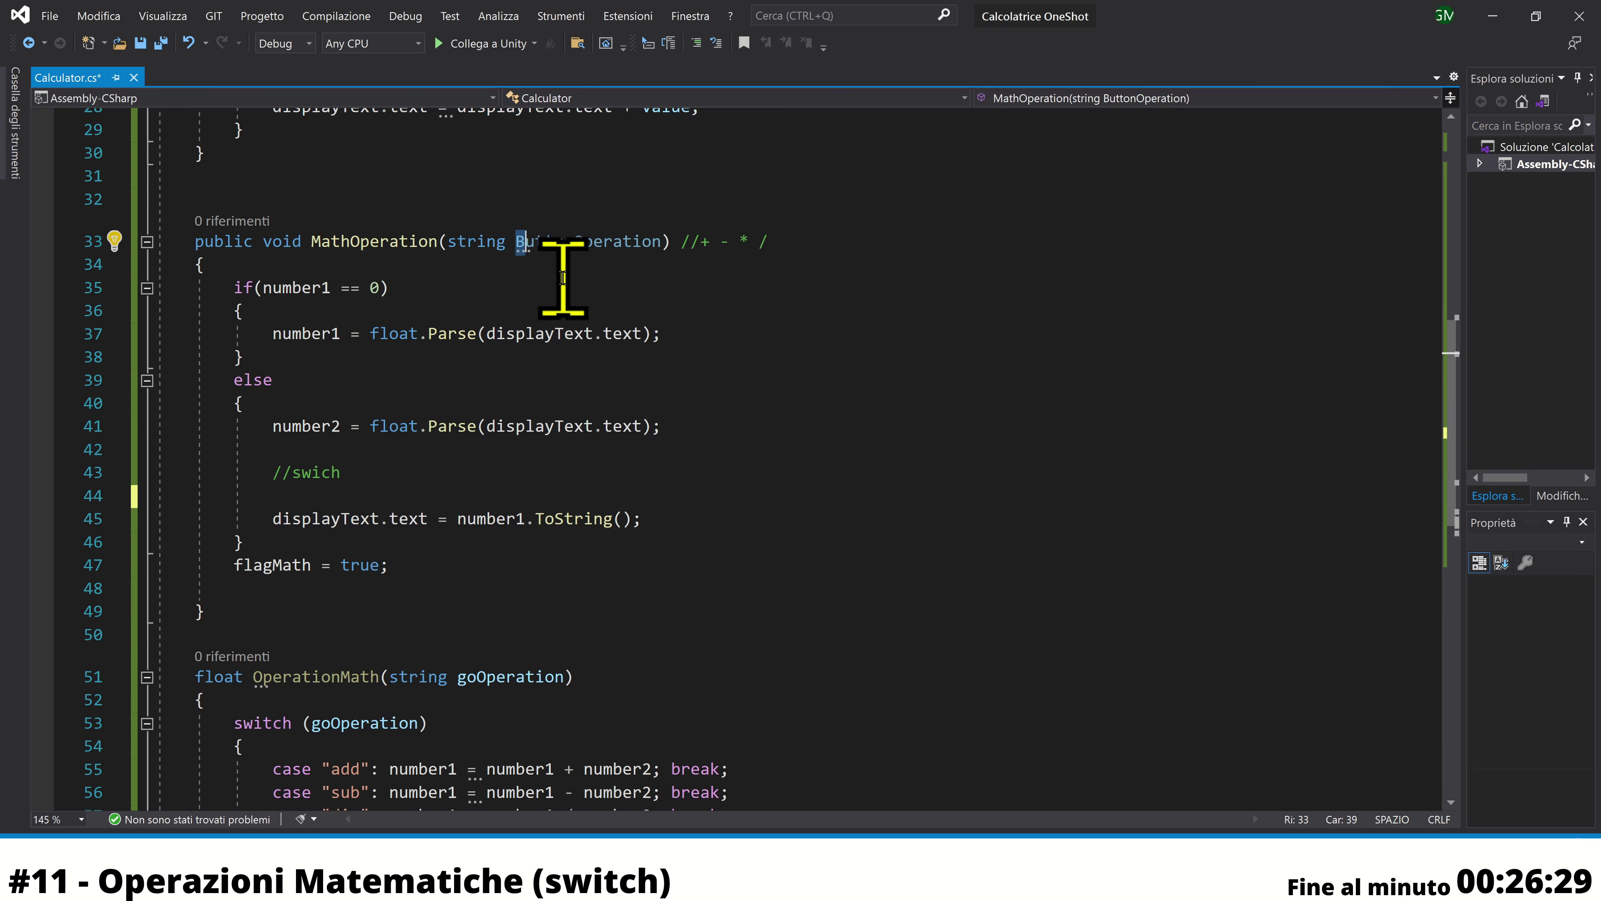
key(BackSpace)
text(b)
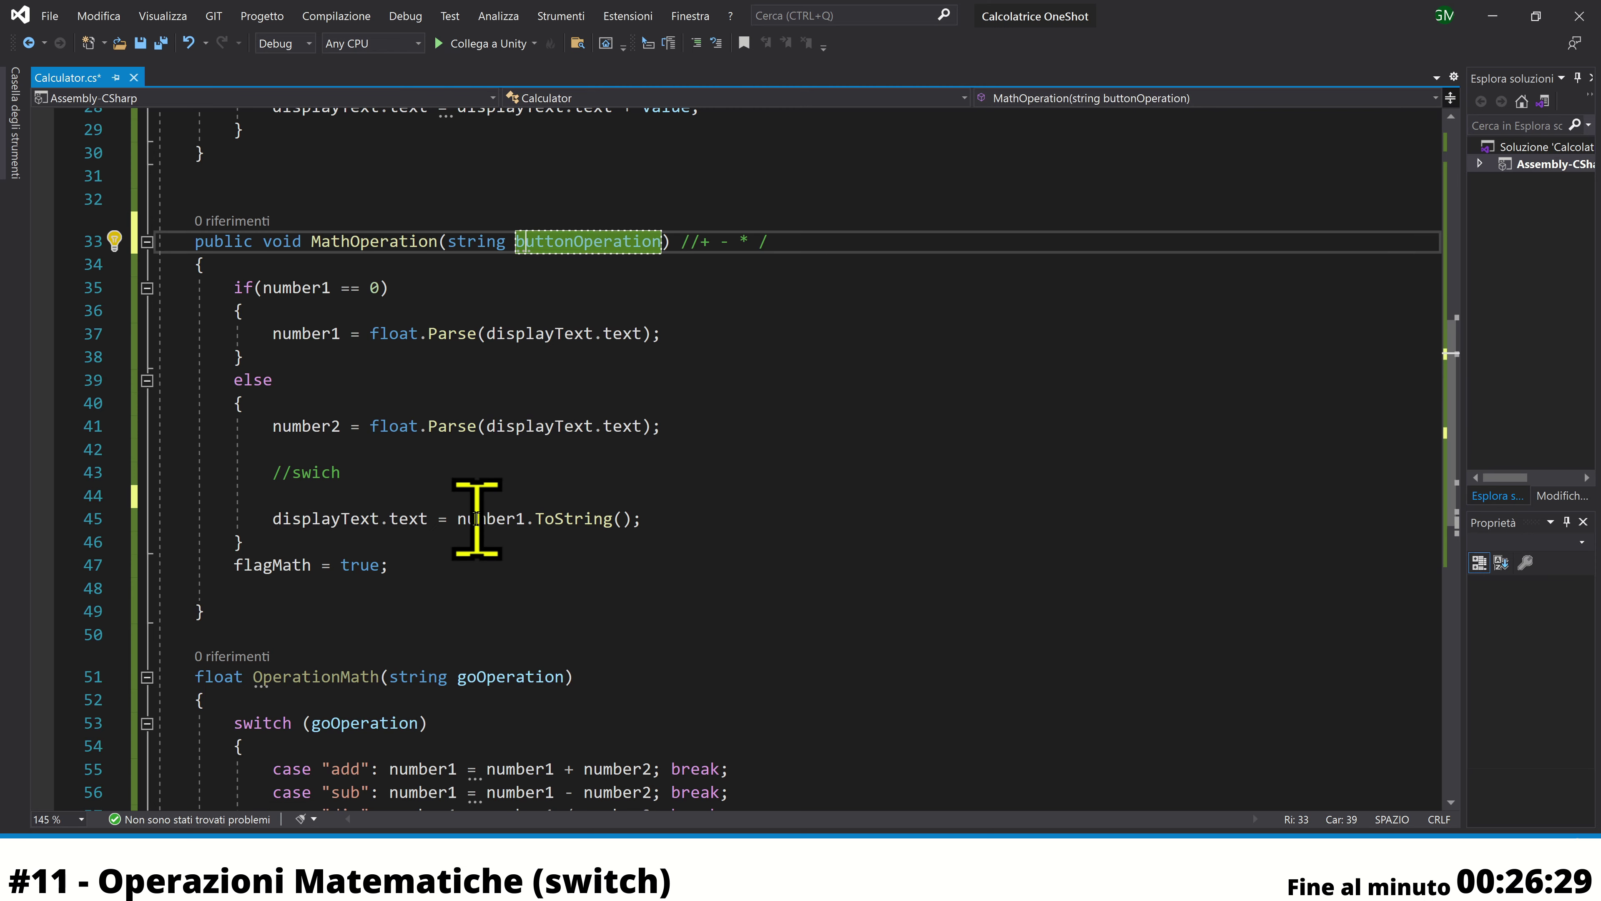
Change the display line to displayText.text = OperationMath(buttonOperation).ToString(); and save
drag(466, 519, 640, 519)
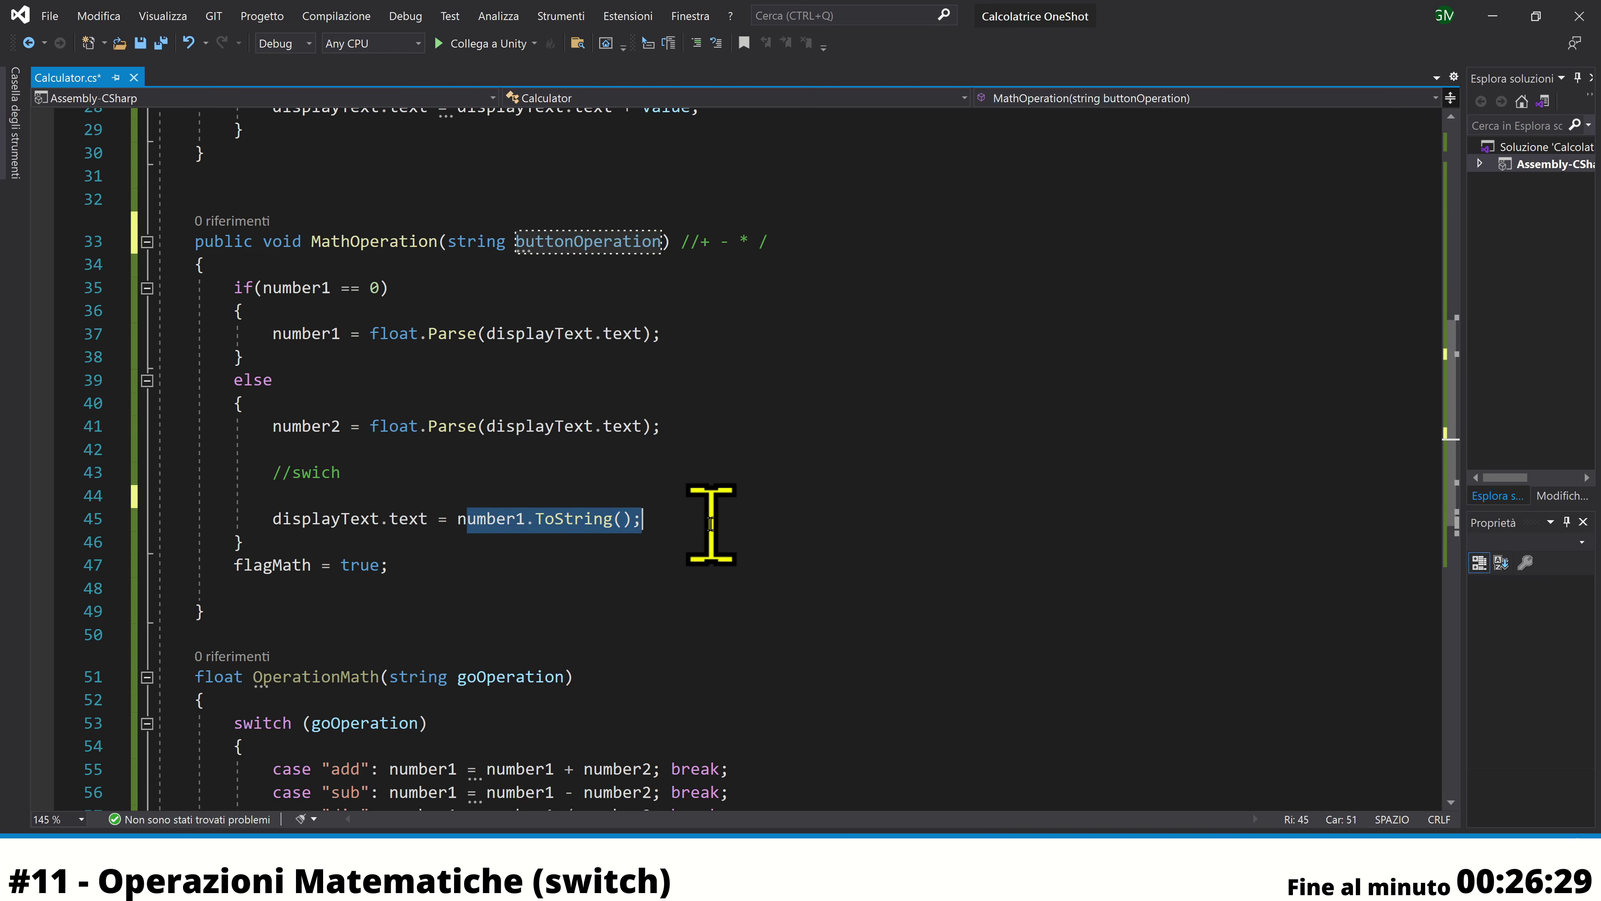
key(BackSpace)
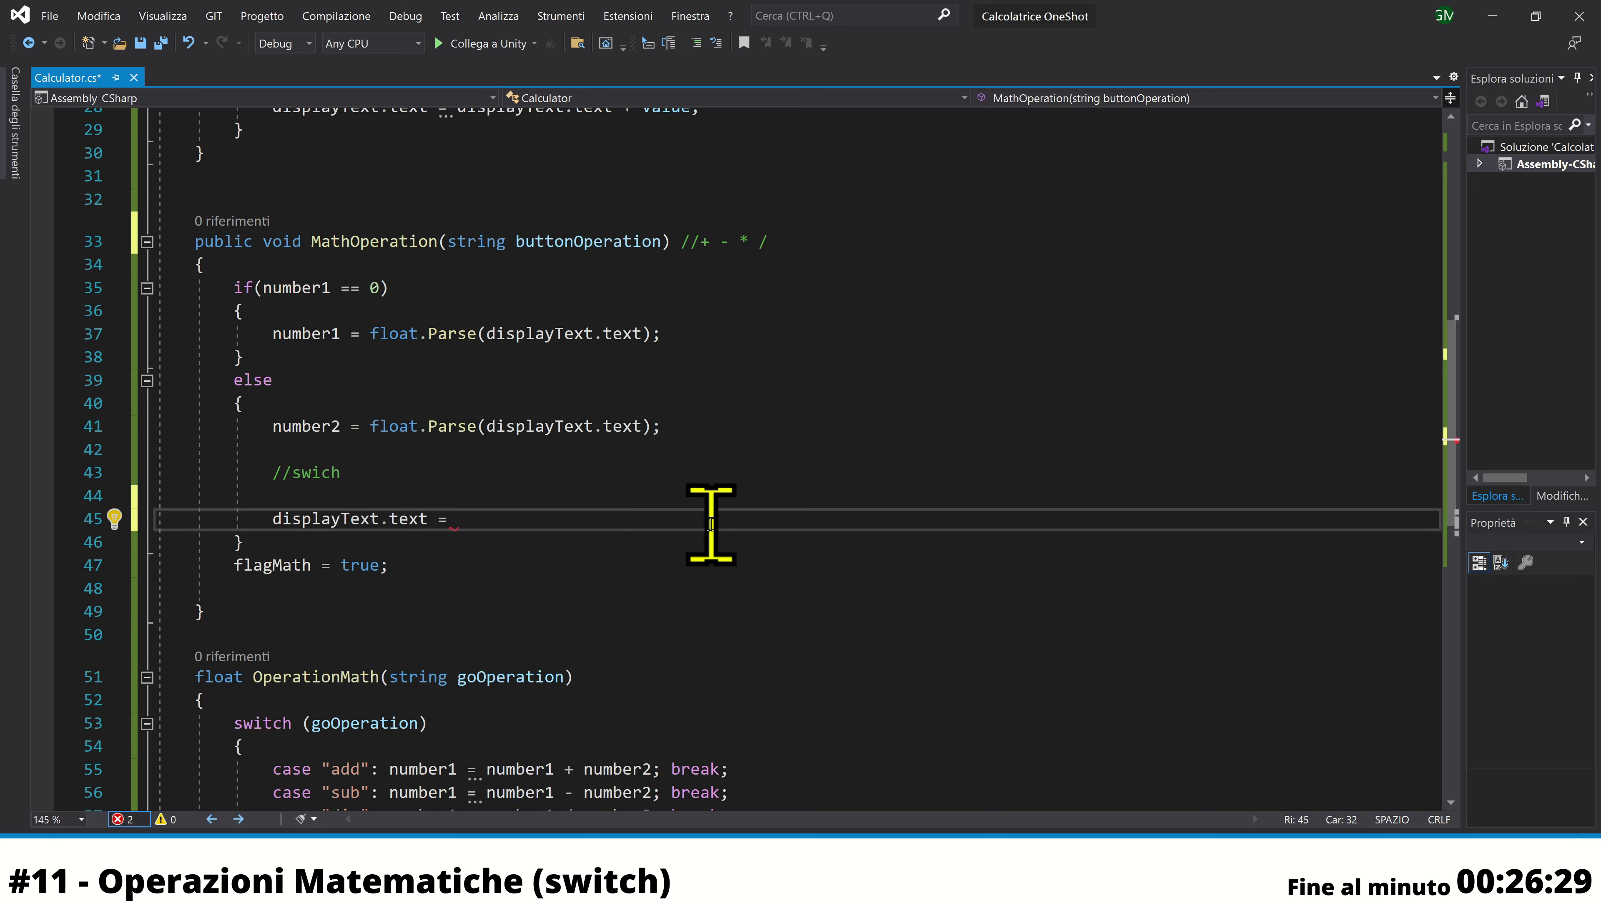
text(O)
text(p)
key(Tab)
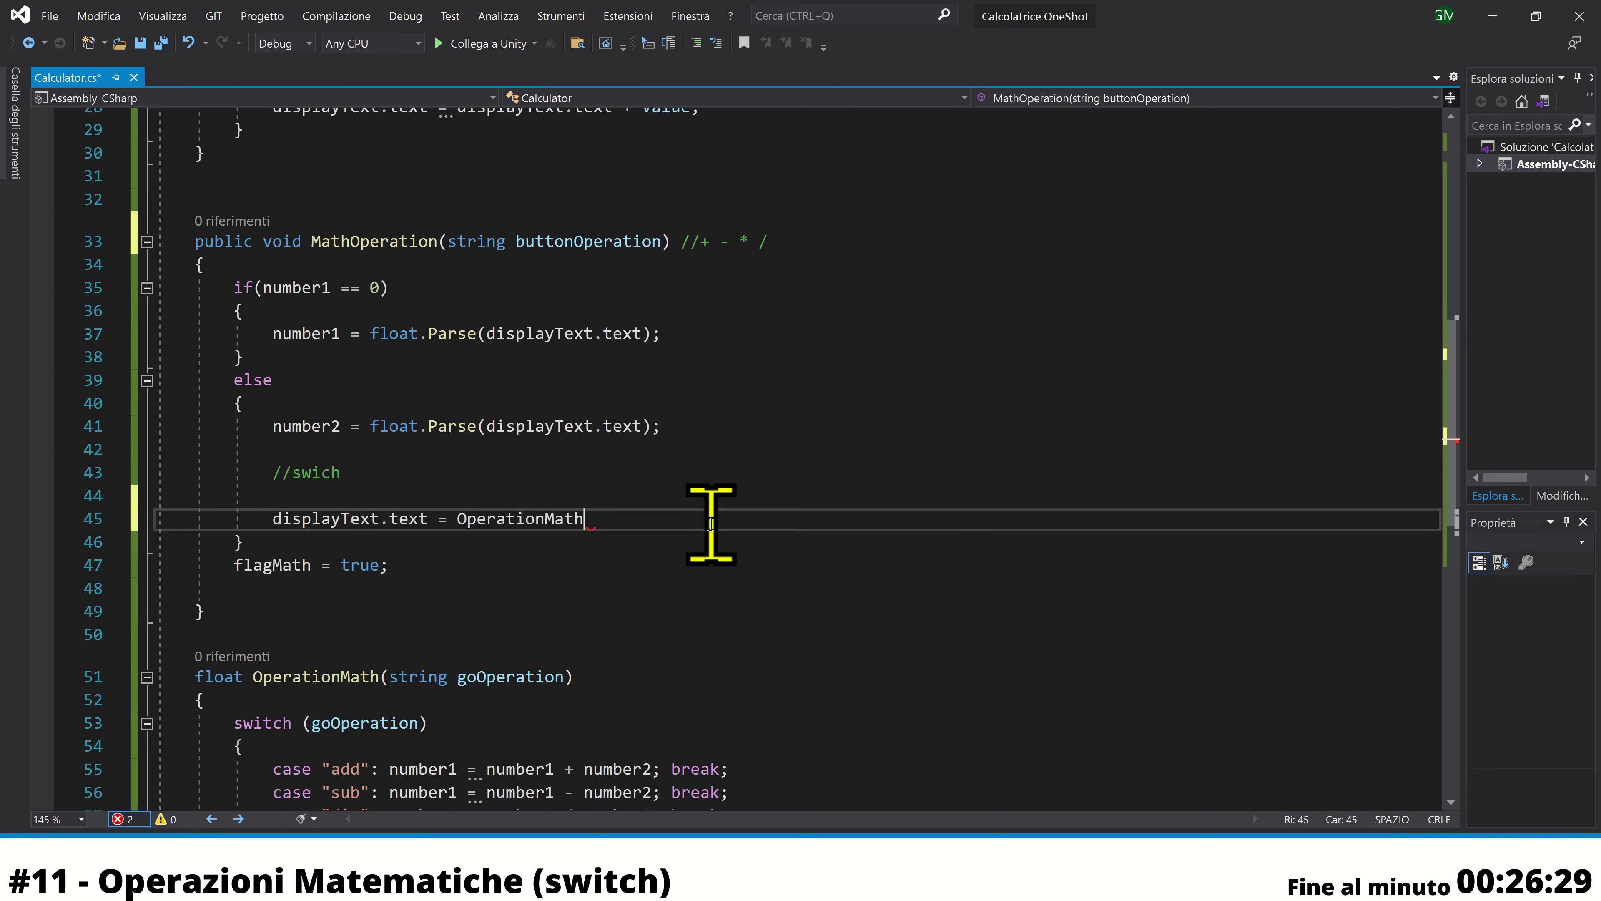
text(()
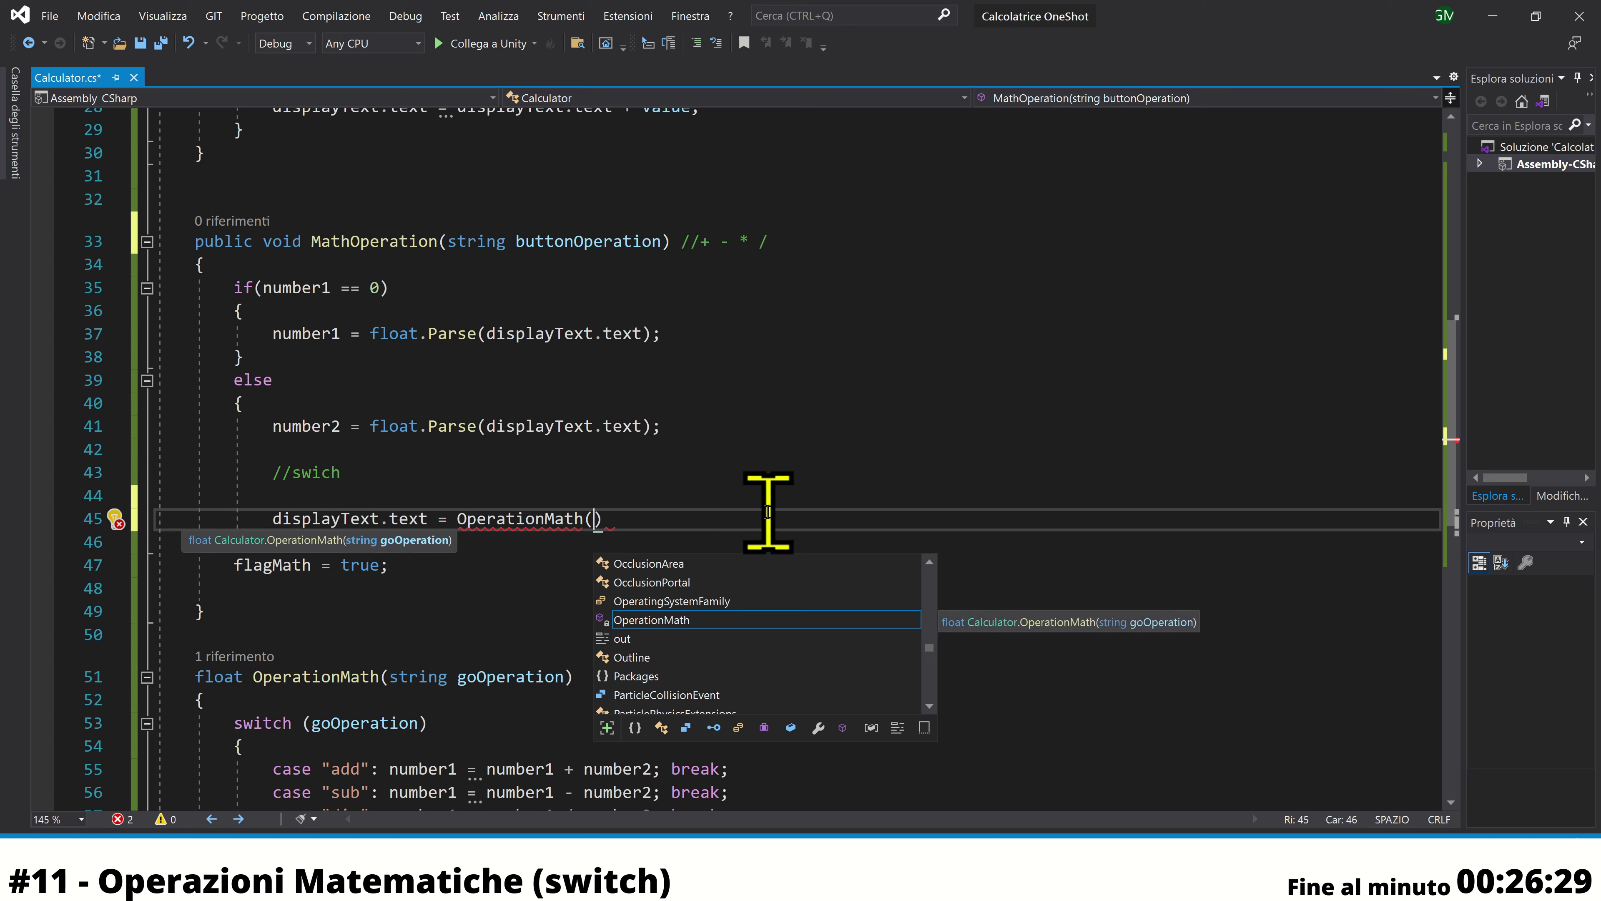
text(bu)
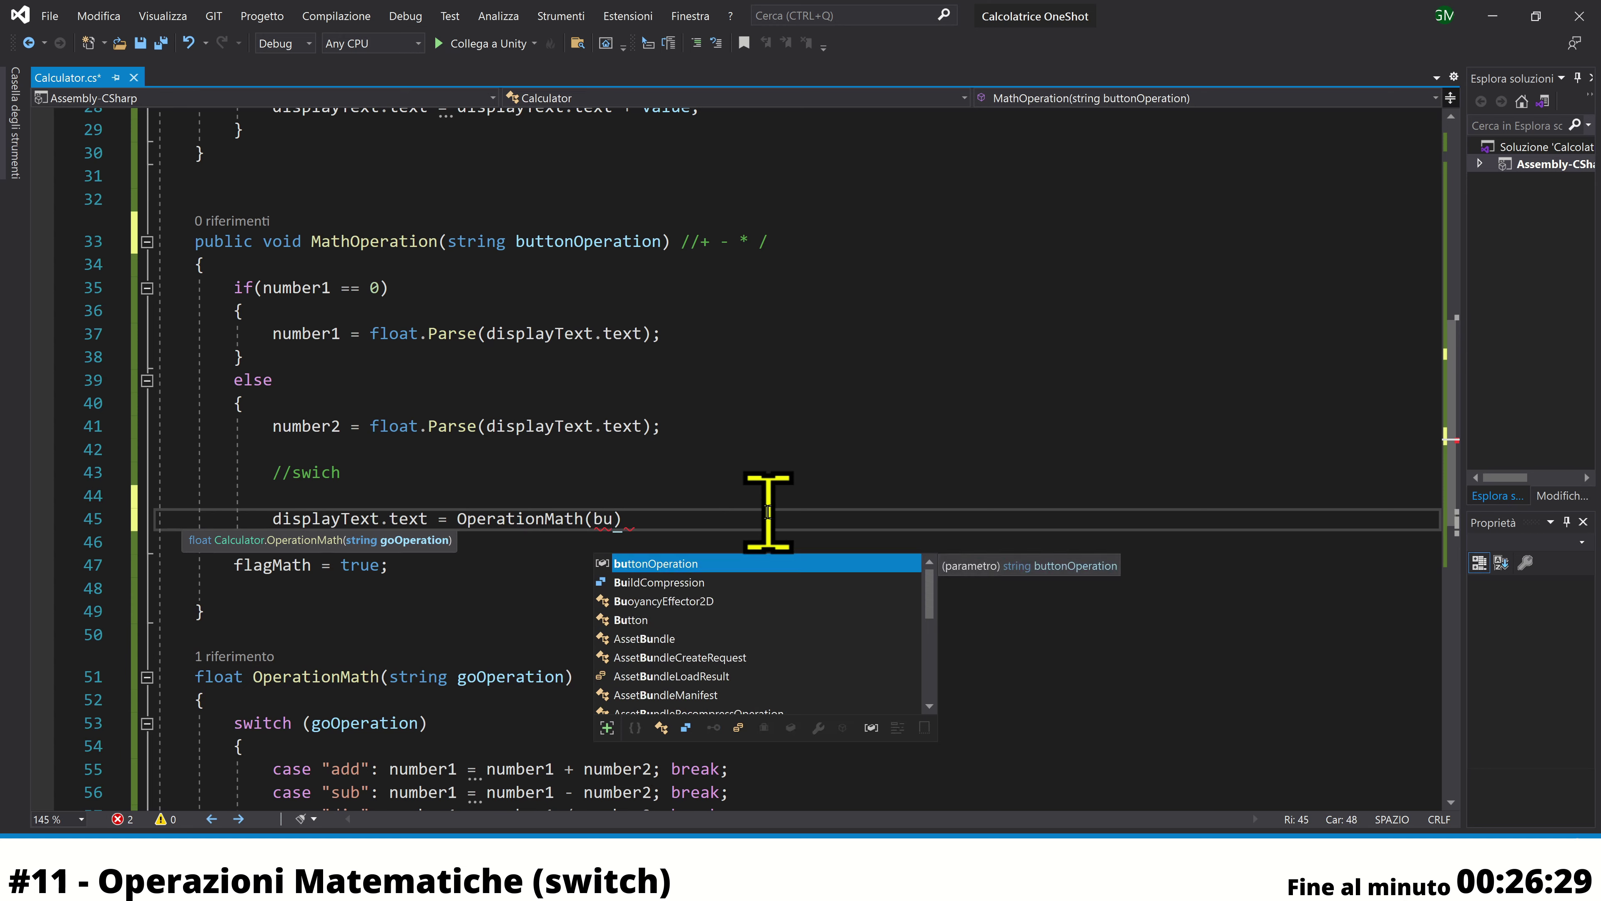
key(Tab)
text())
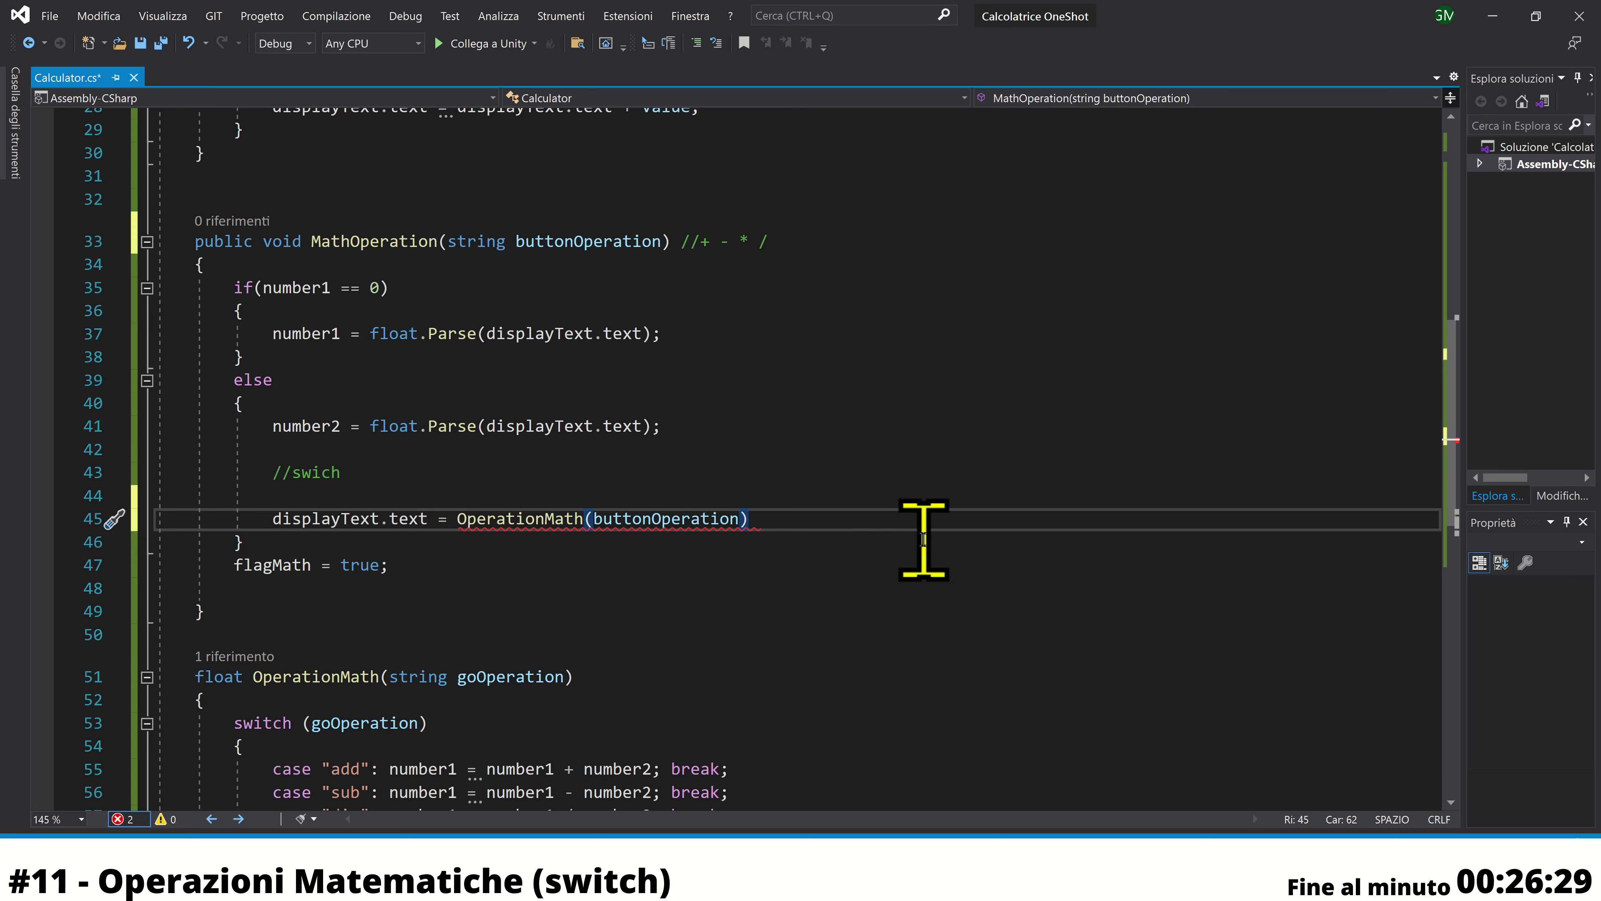
text(.T)
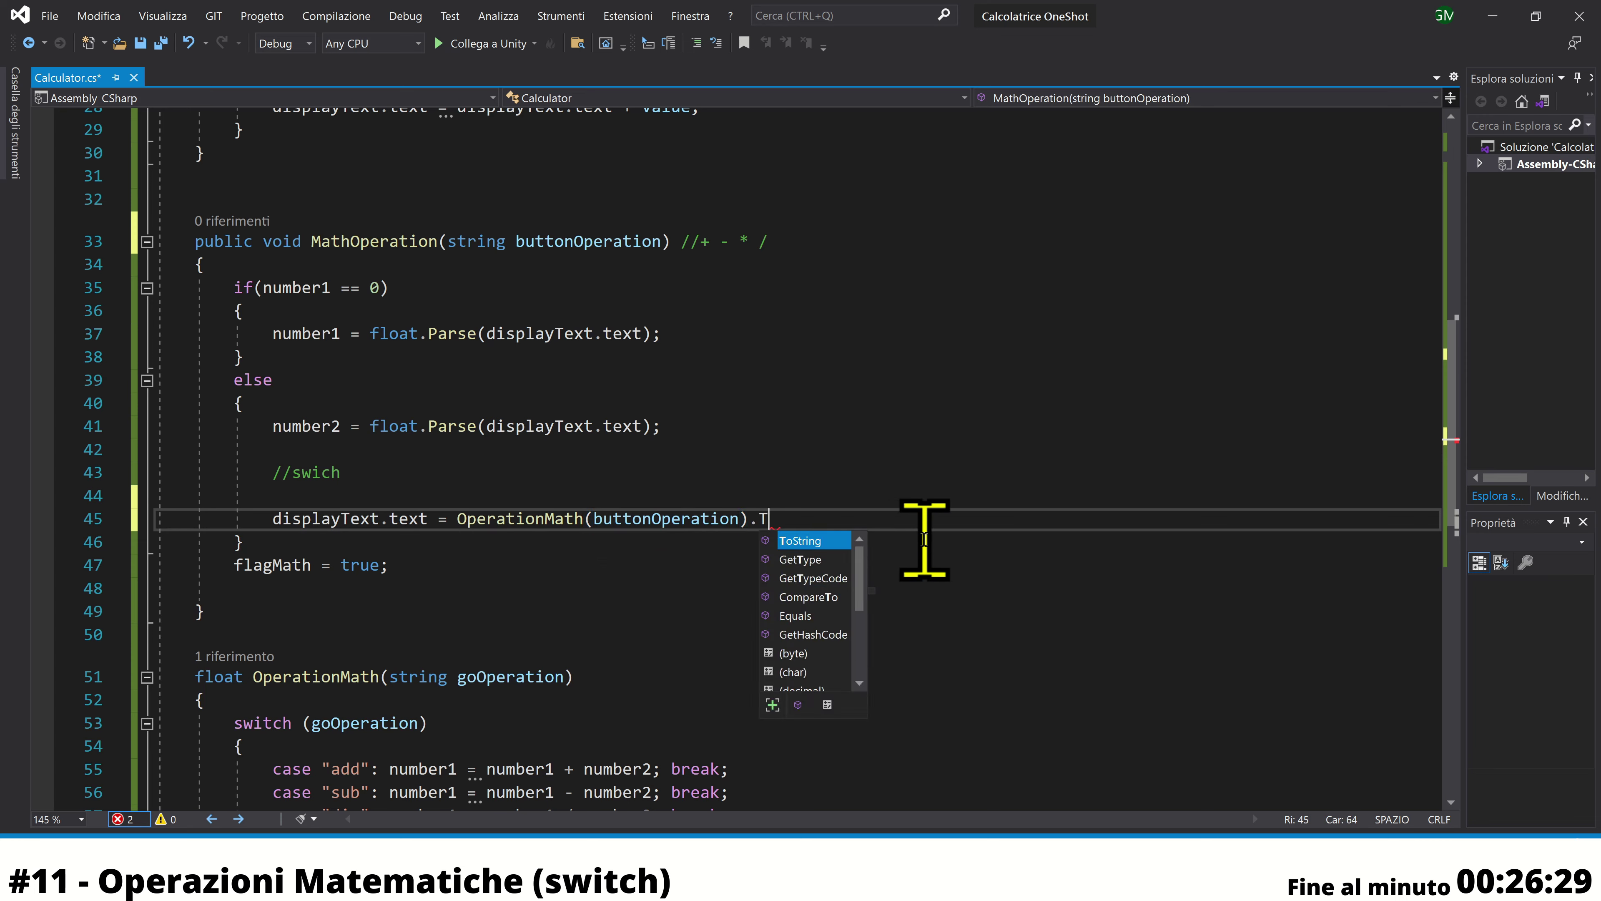
text(o)
key(Tab)
text(())
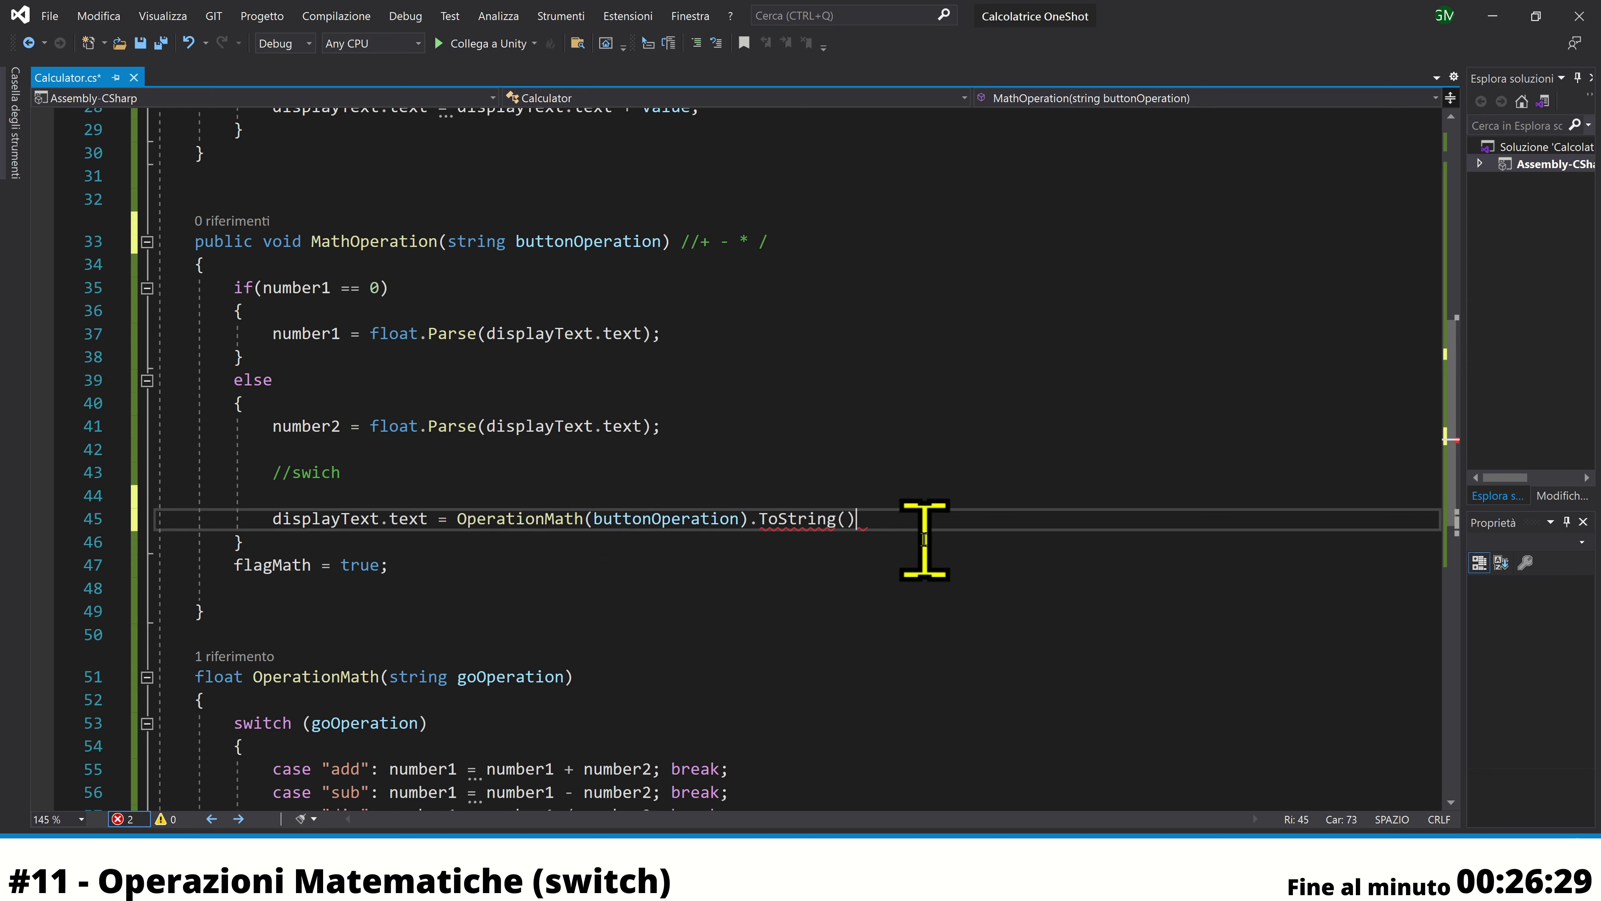
text(;)
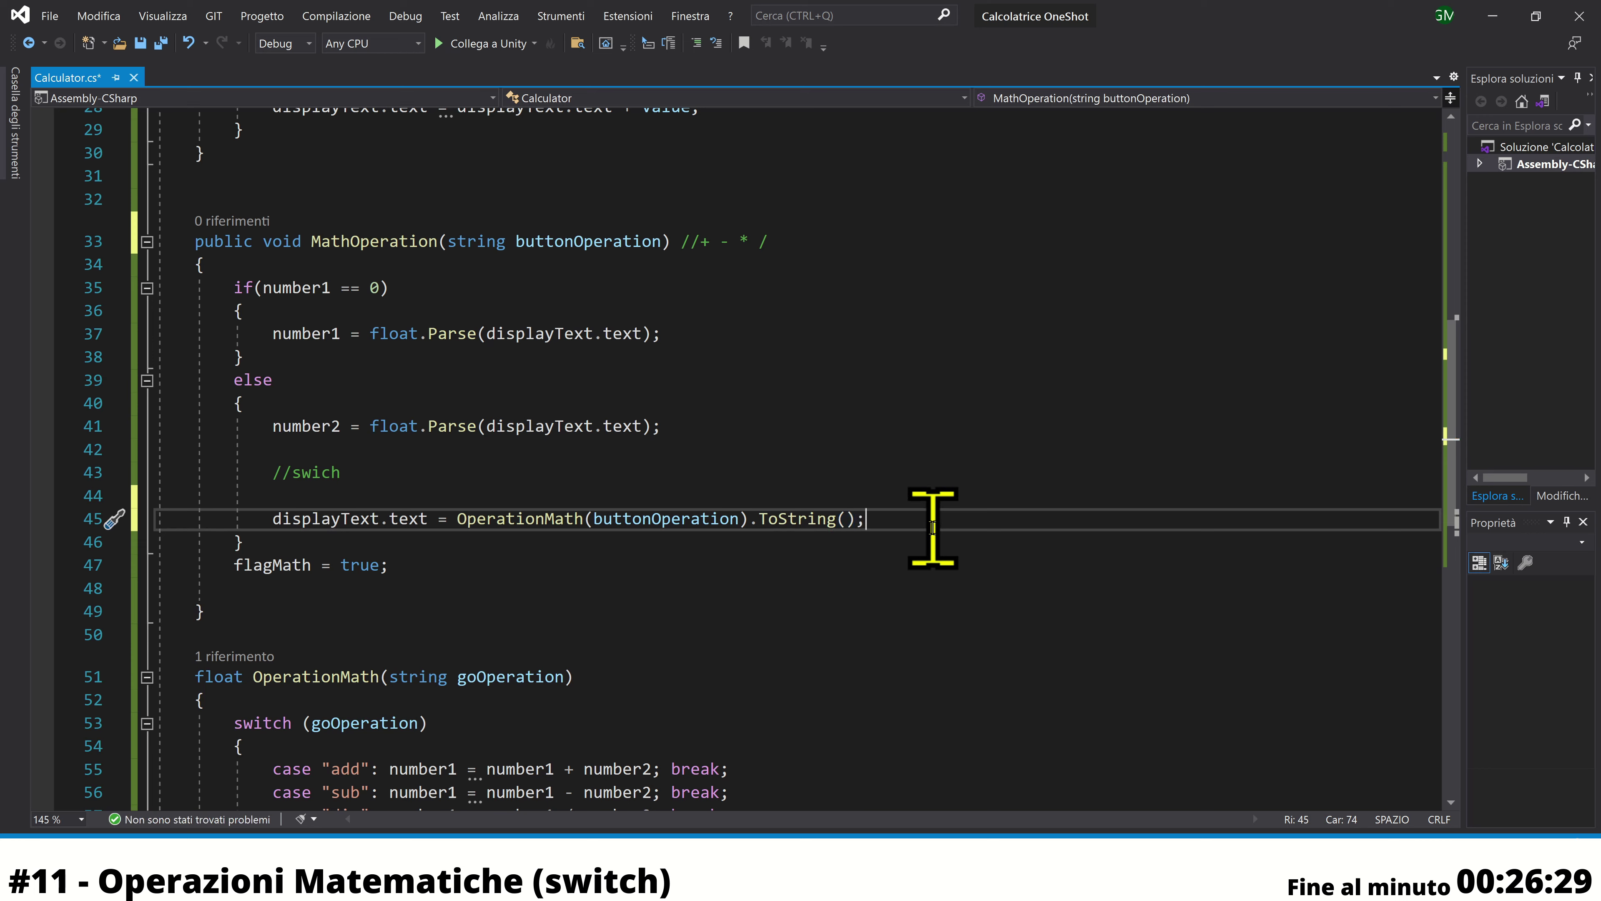
key(ctrl+s)
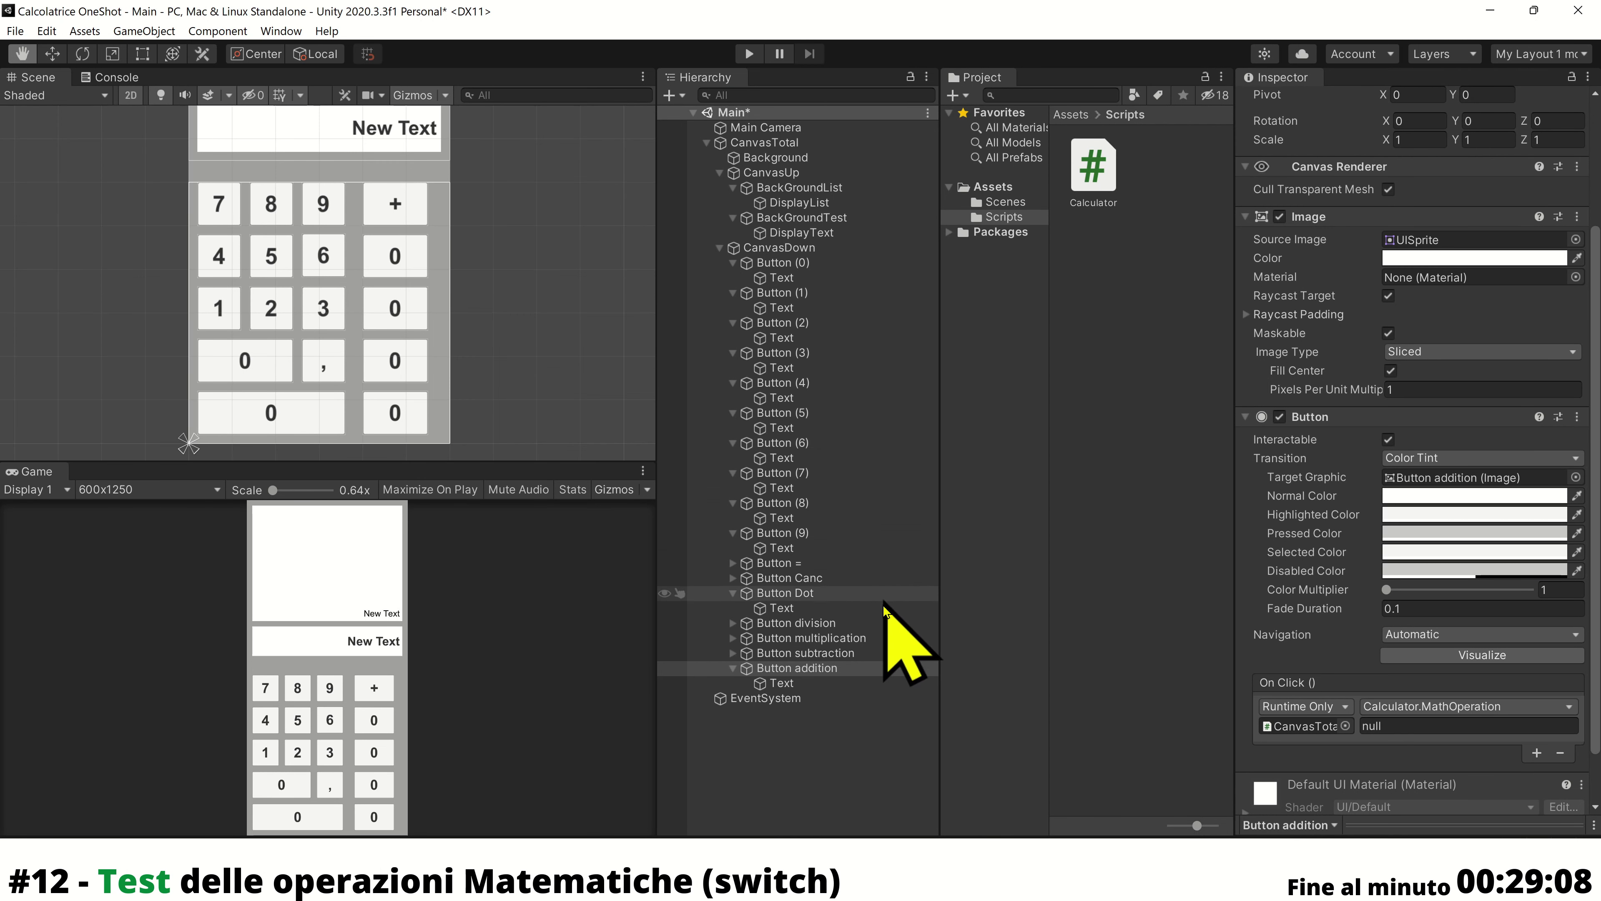
Set the subtraction button's On Click to Calculator.MathOperation with argument "sub"
click(1410, 727)
double_click(1410, 726)
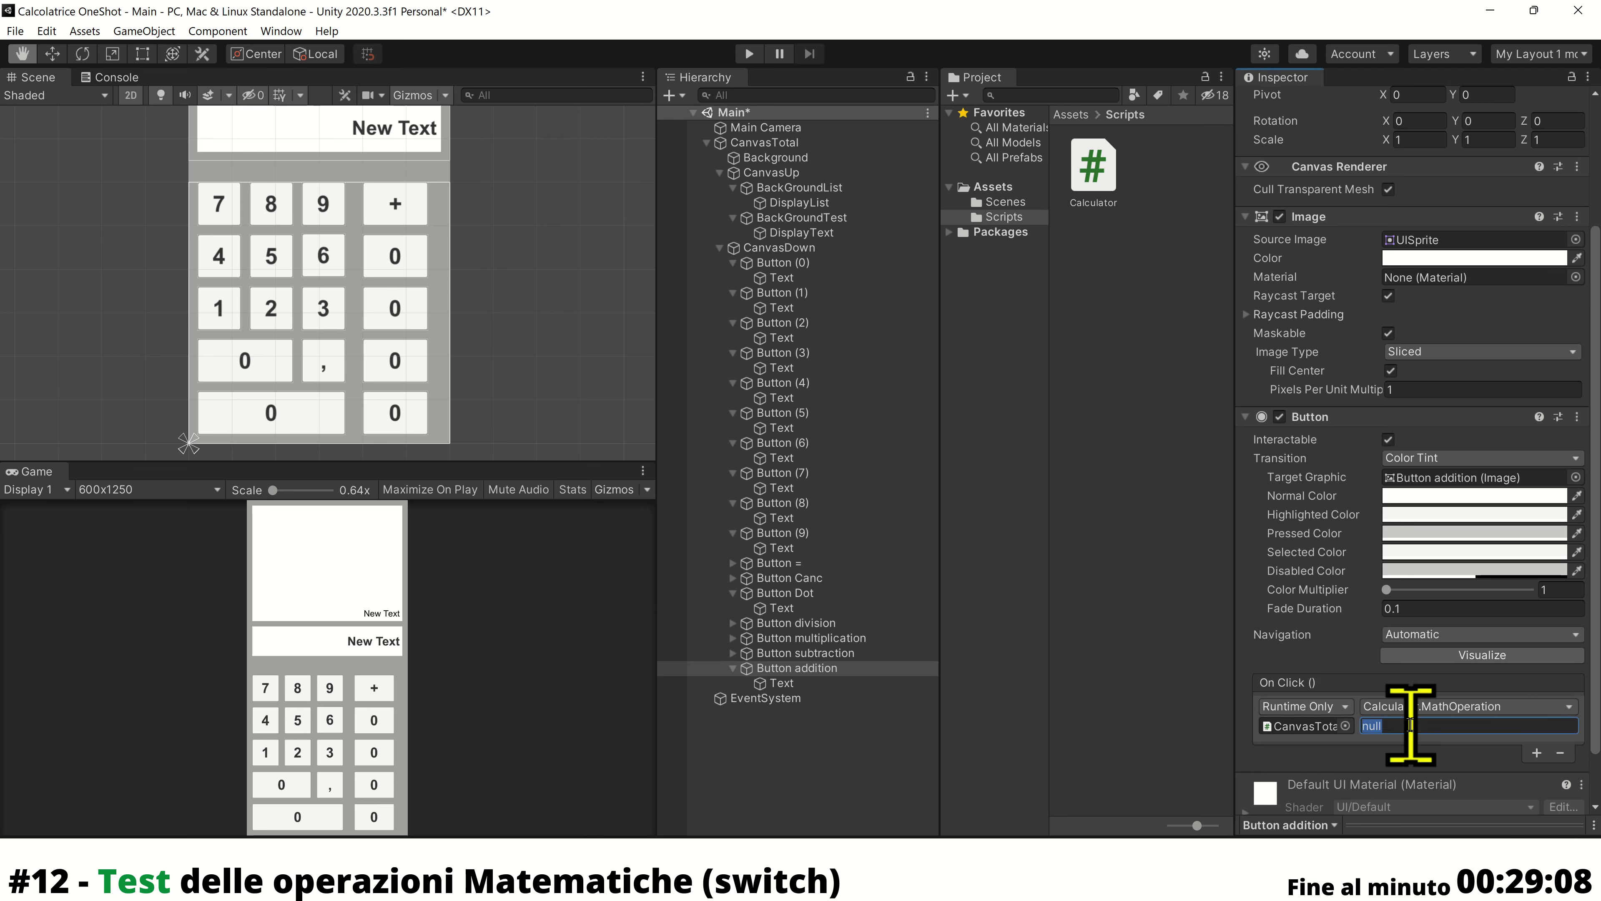
text(add)
click(863, 653)
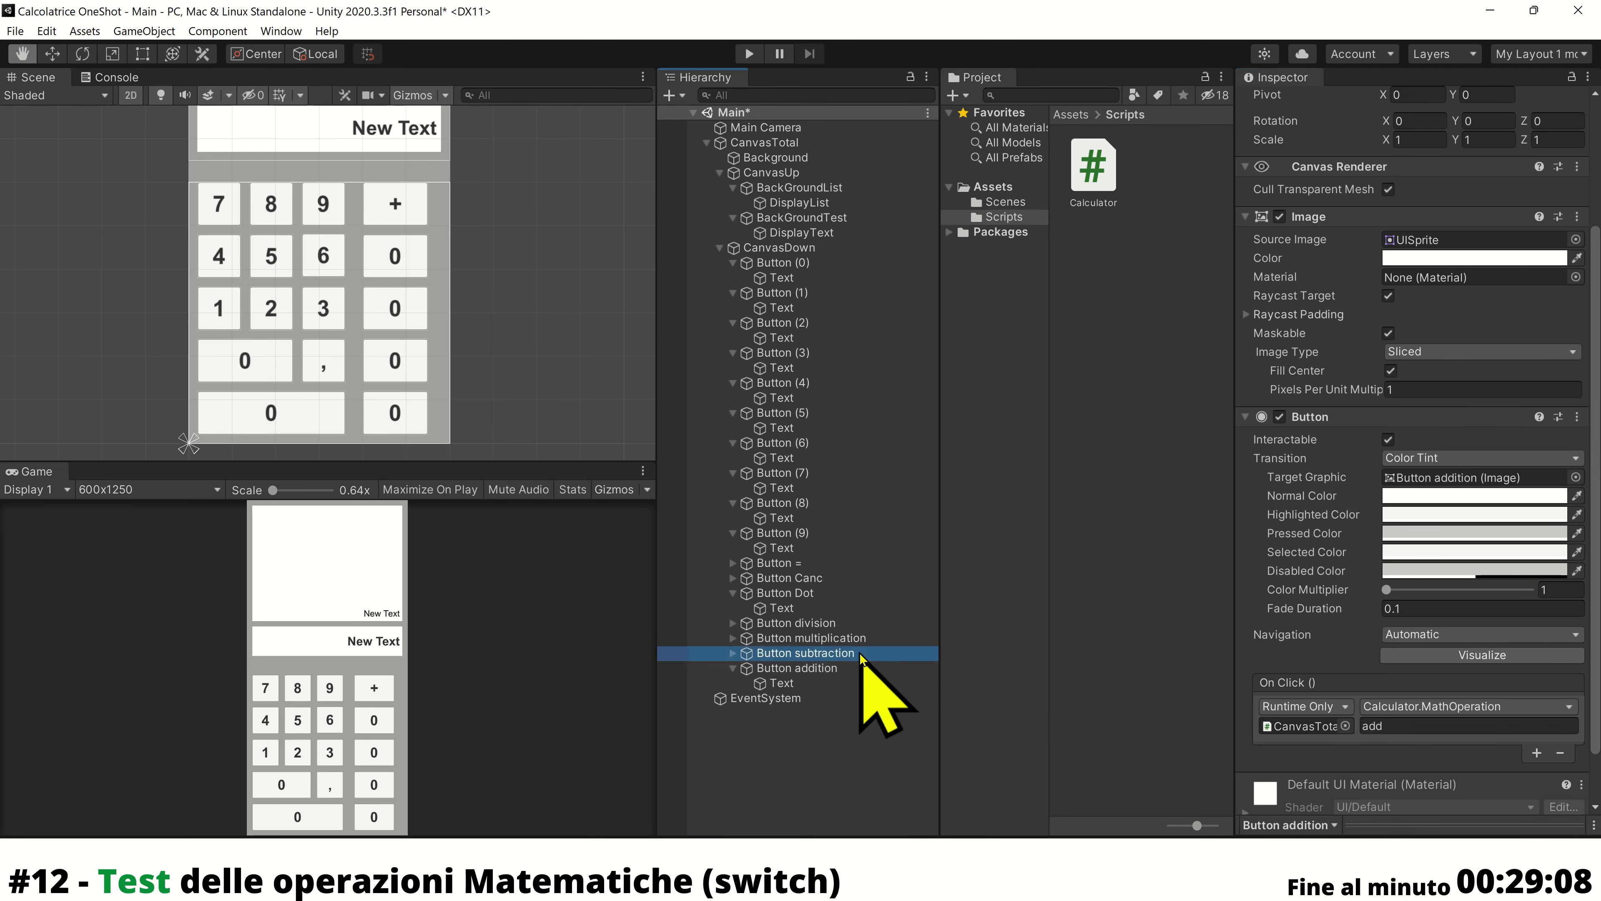
click(1393, 726)
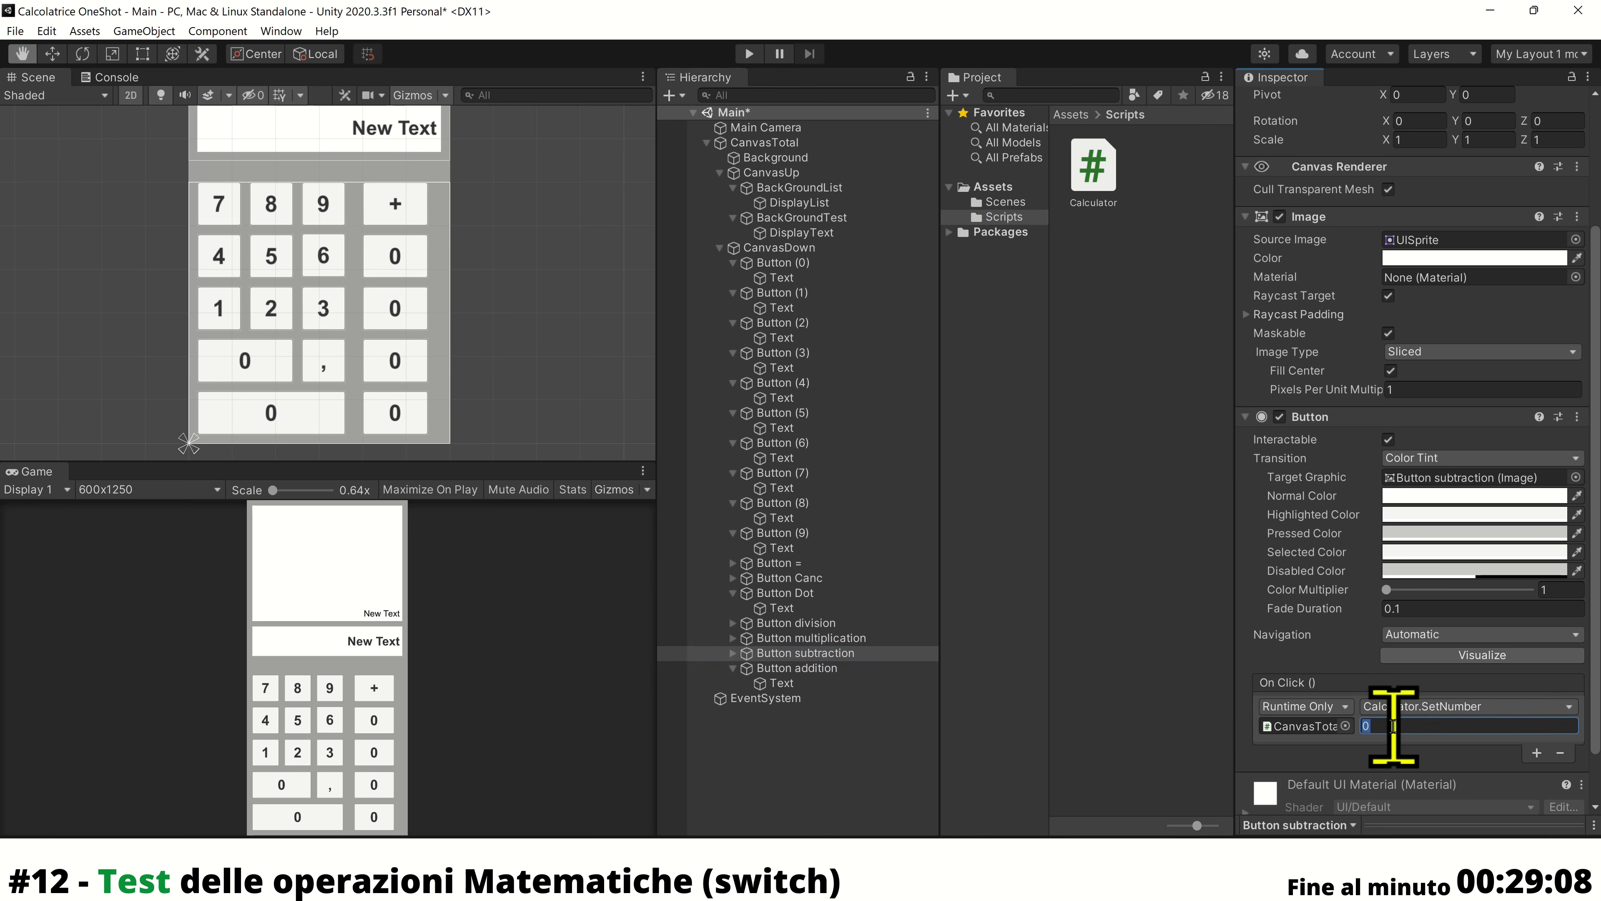
text(sub)
click(1492, 714)
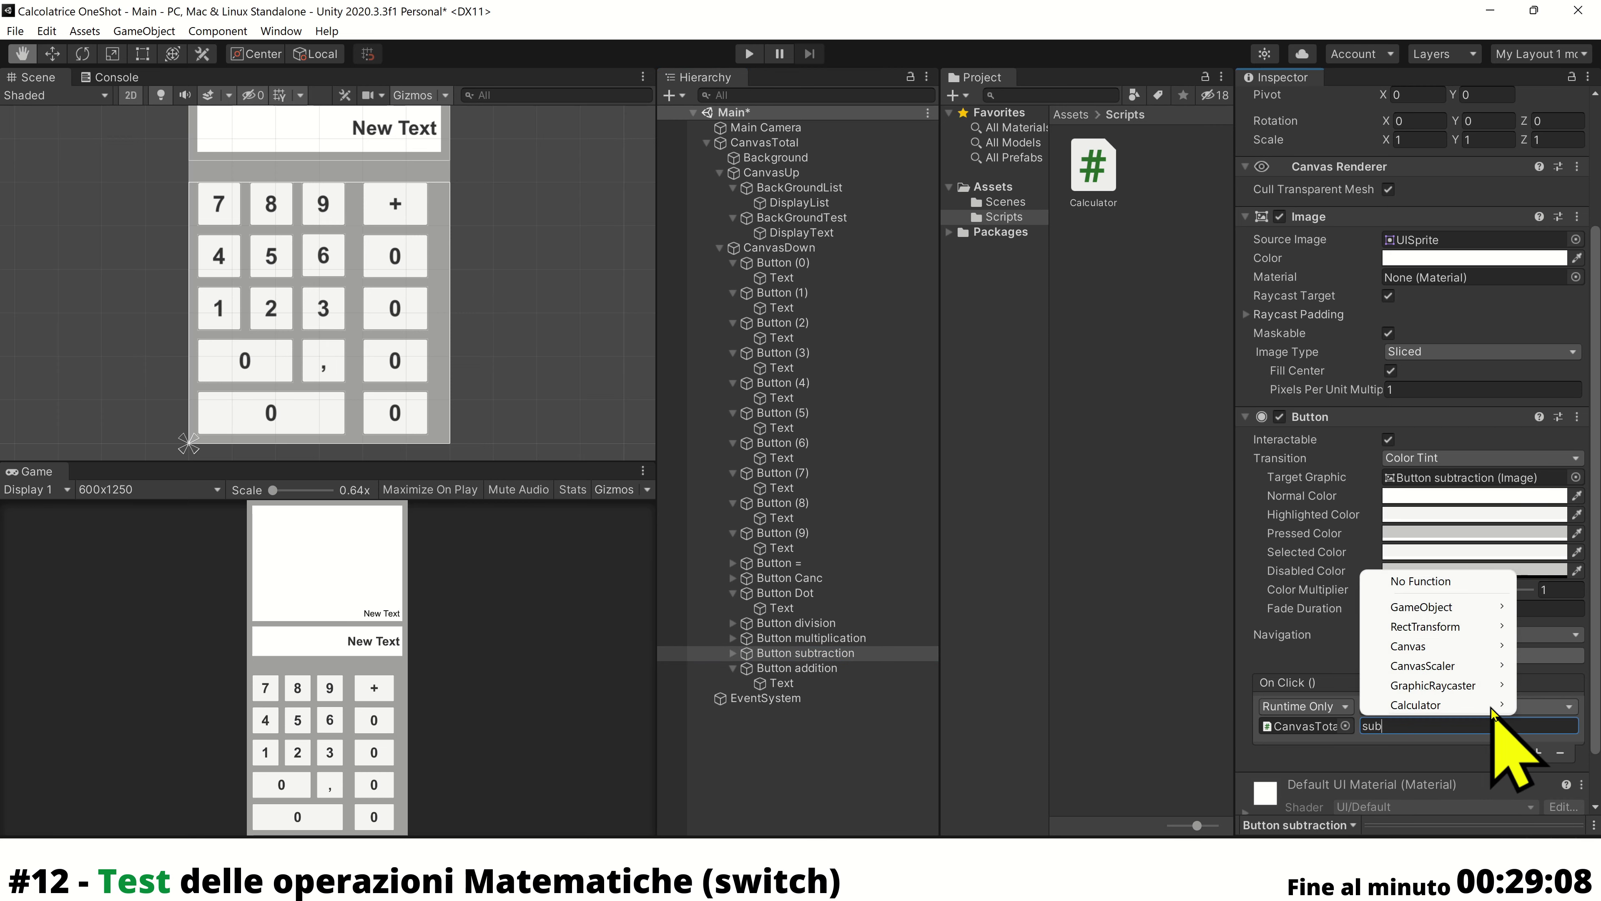
mouse_move(1494, 705)
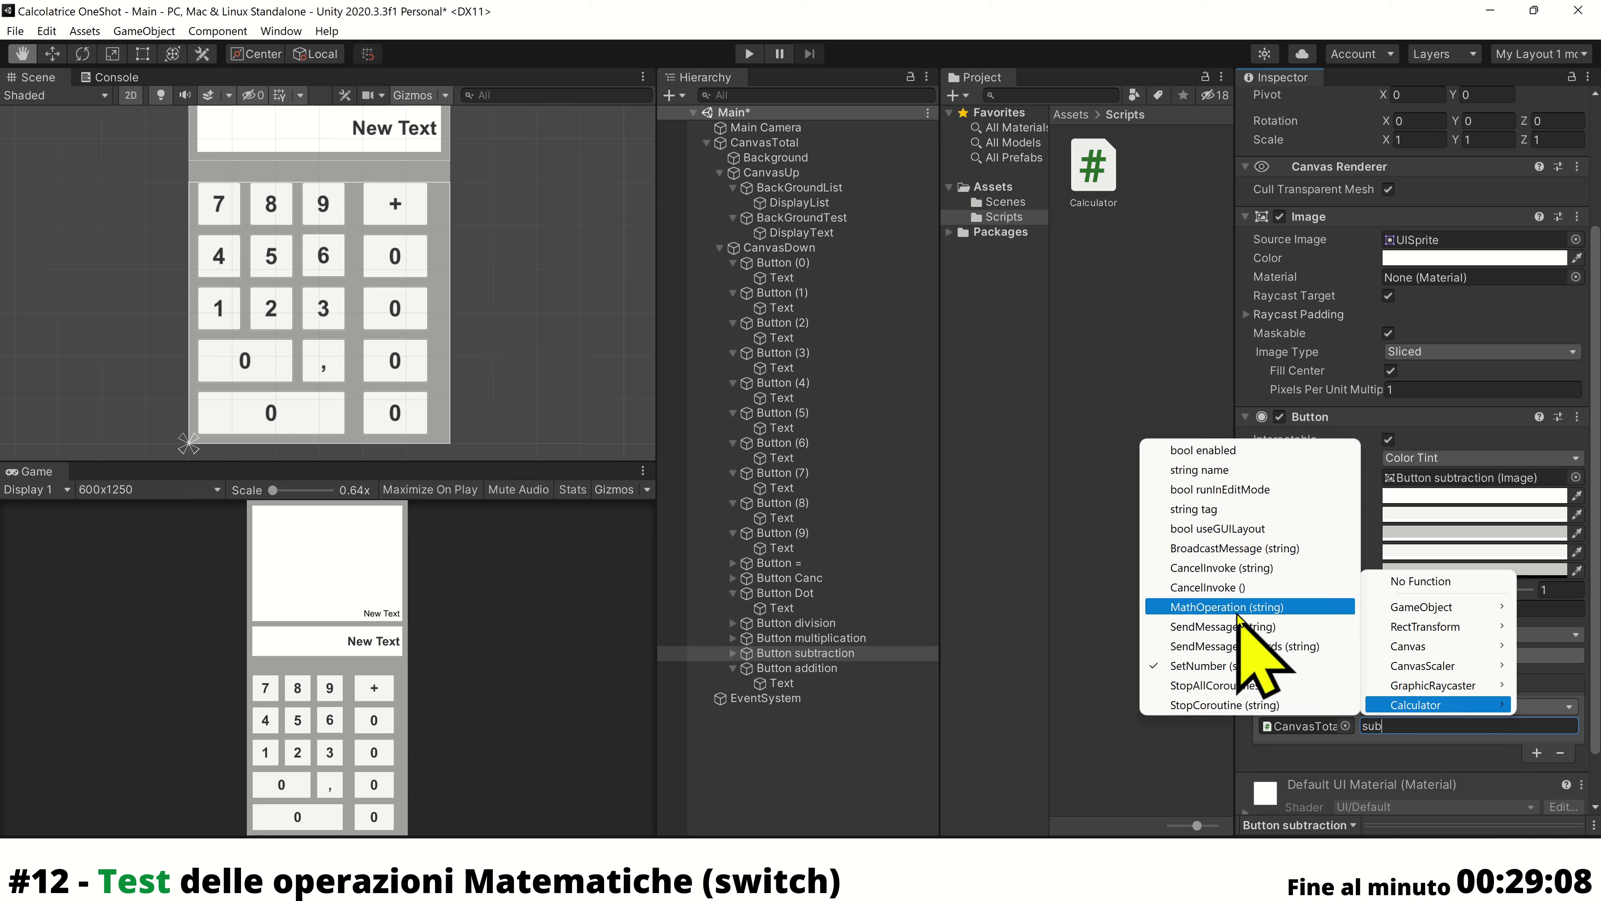
click(1219, 607)
Point the multiplication button's On Click at Calculator.MathOperation
click(860, 667)
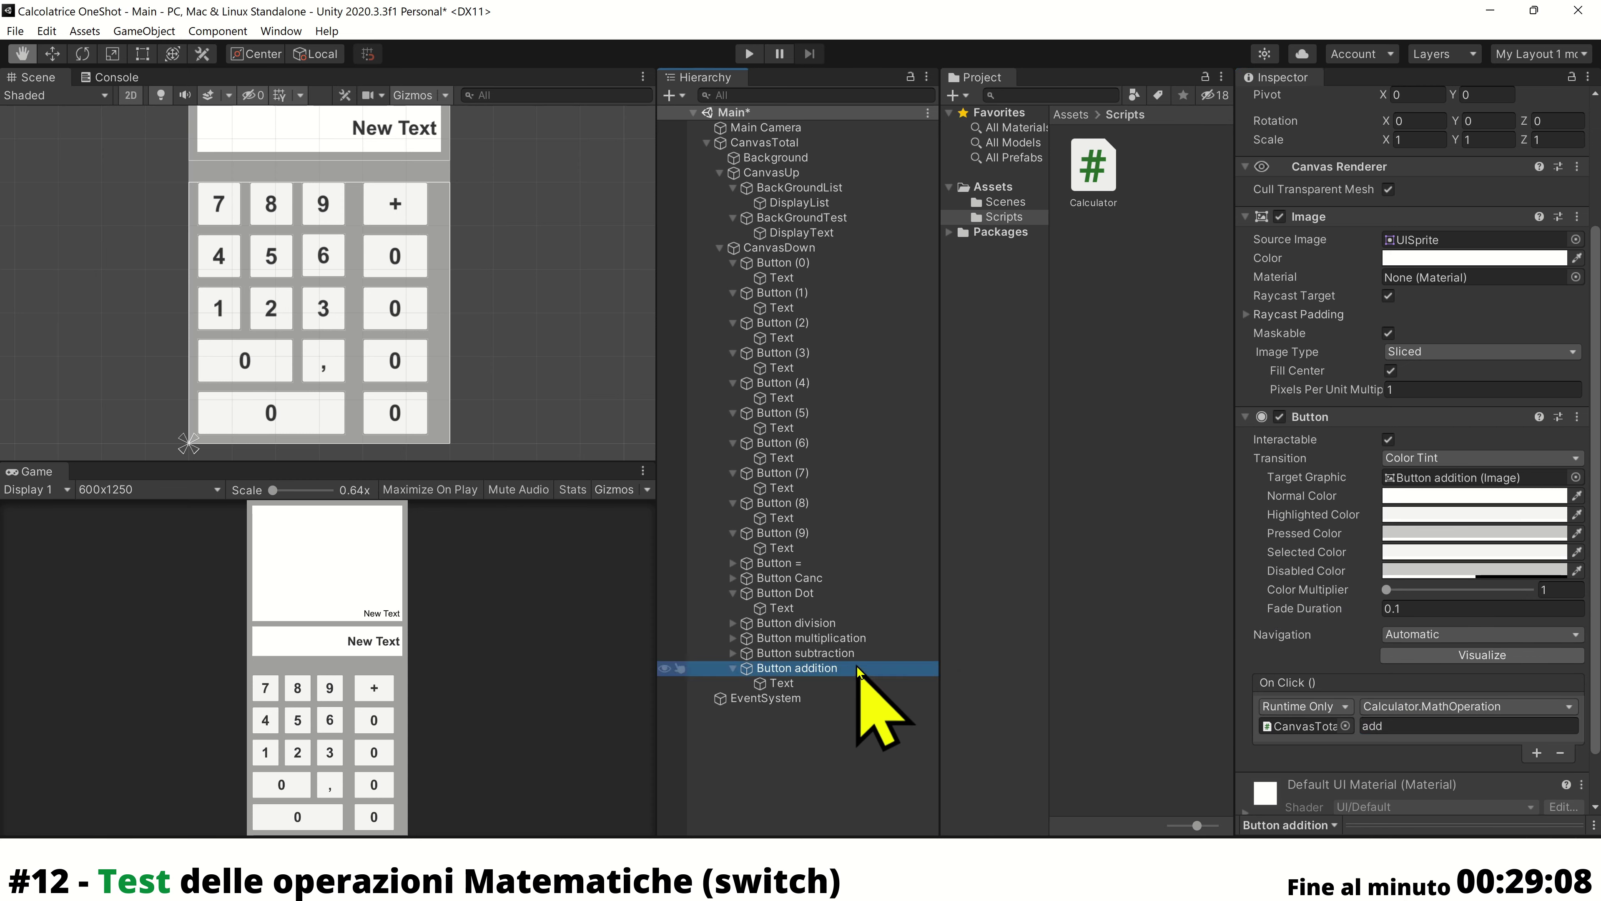
click(864, 652)
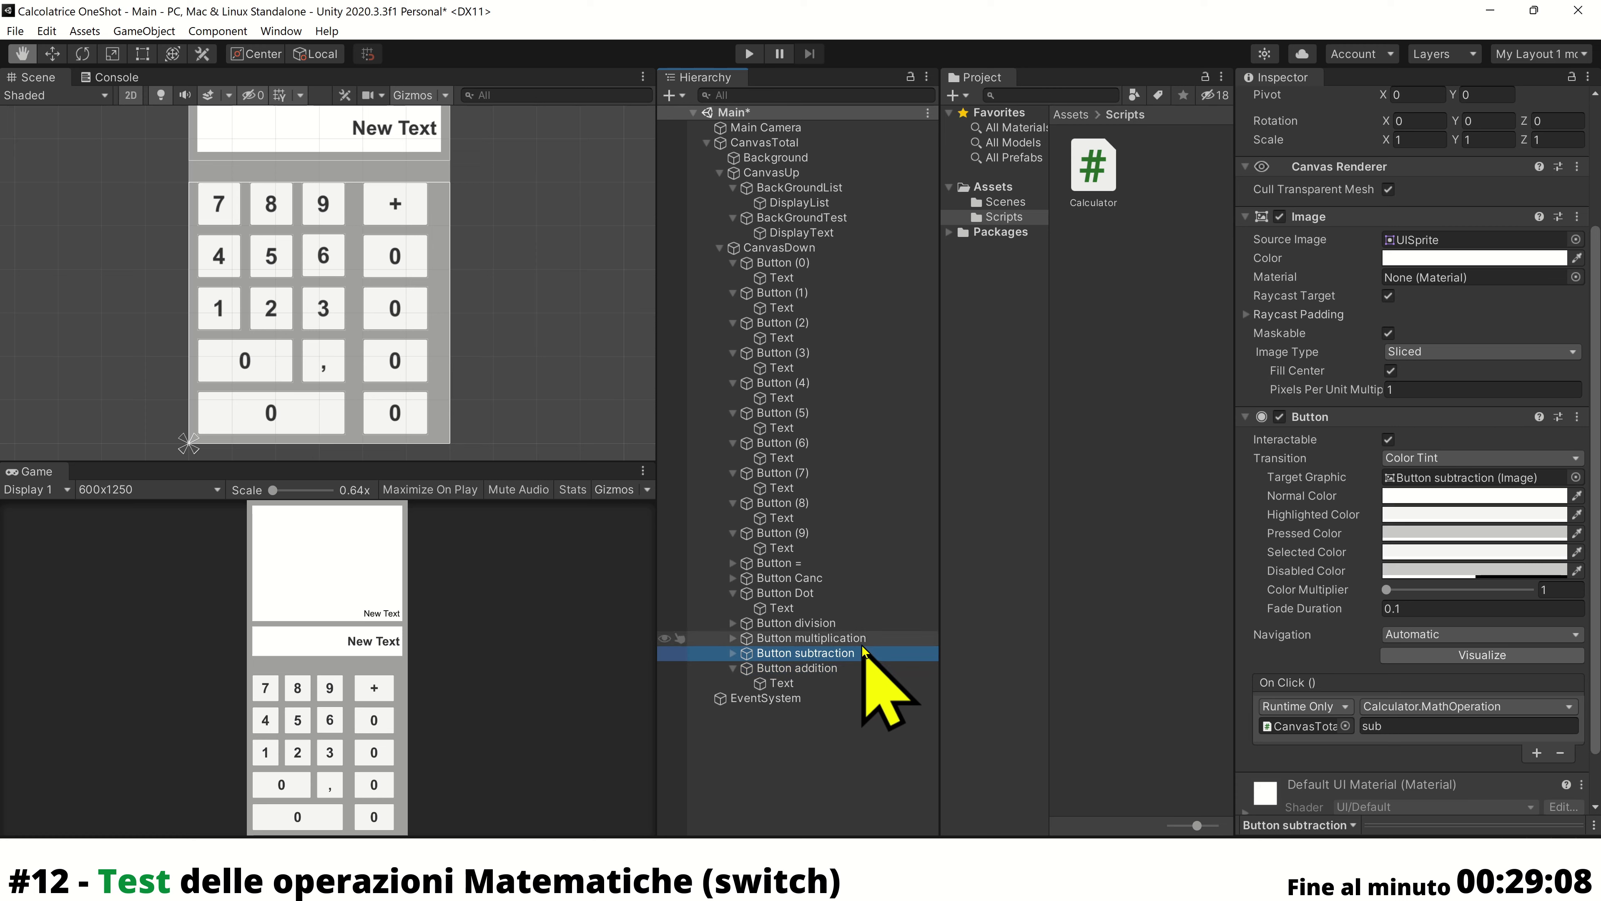
click(859, 639)
click(1442, 711)
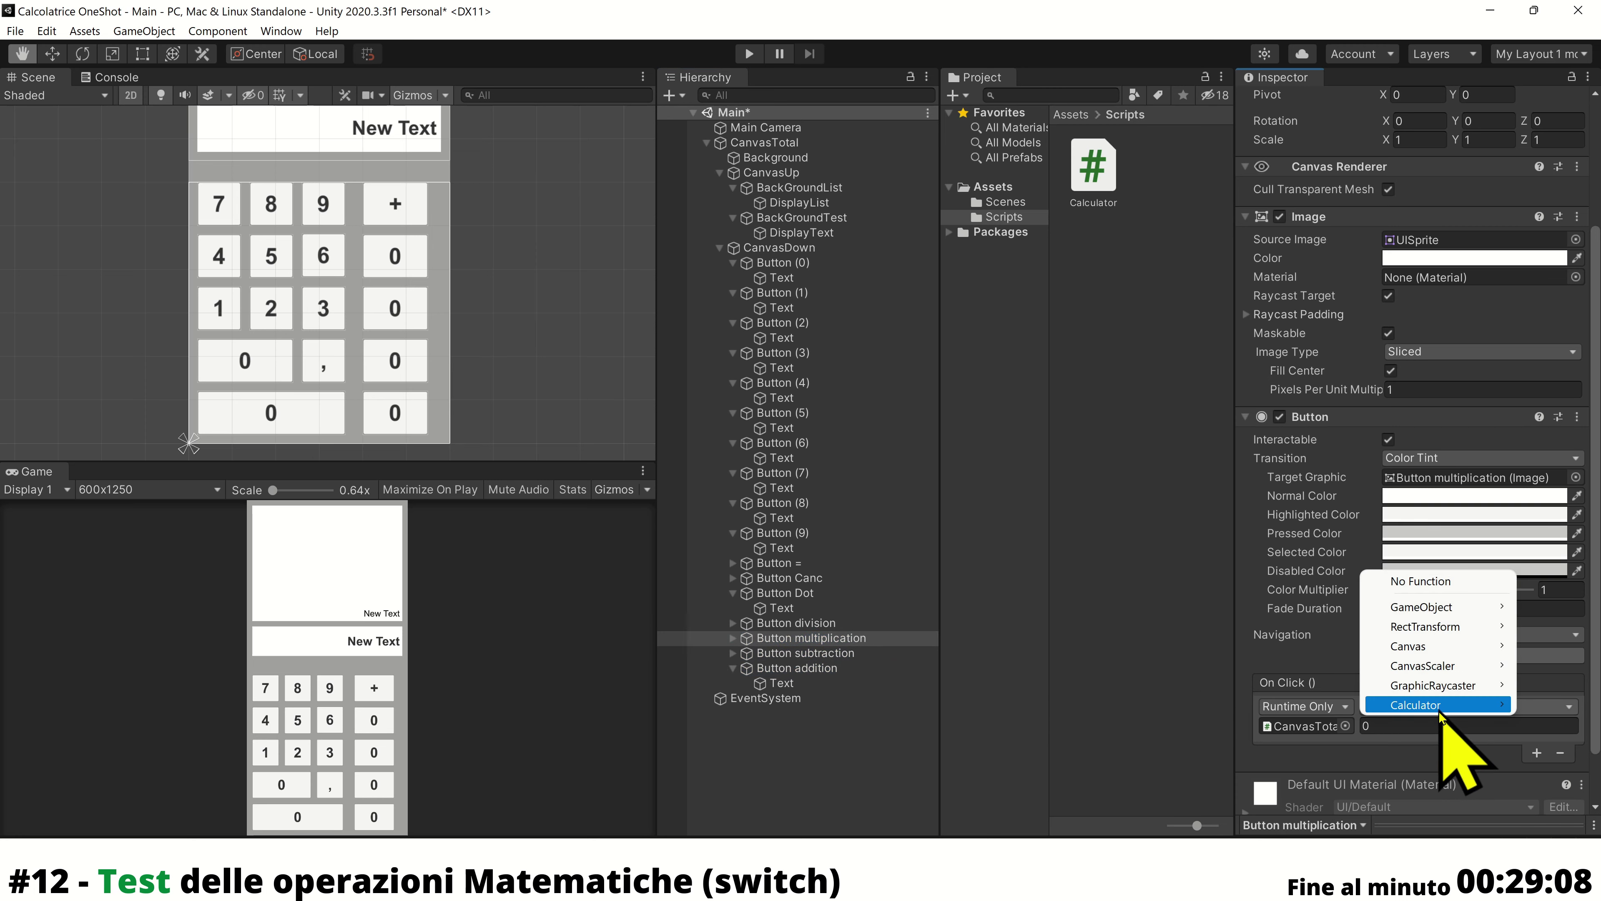
mouse_move(1435, 705)
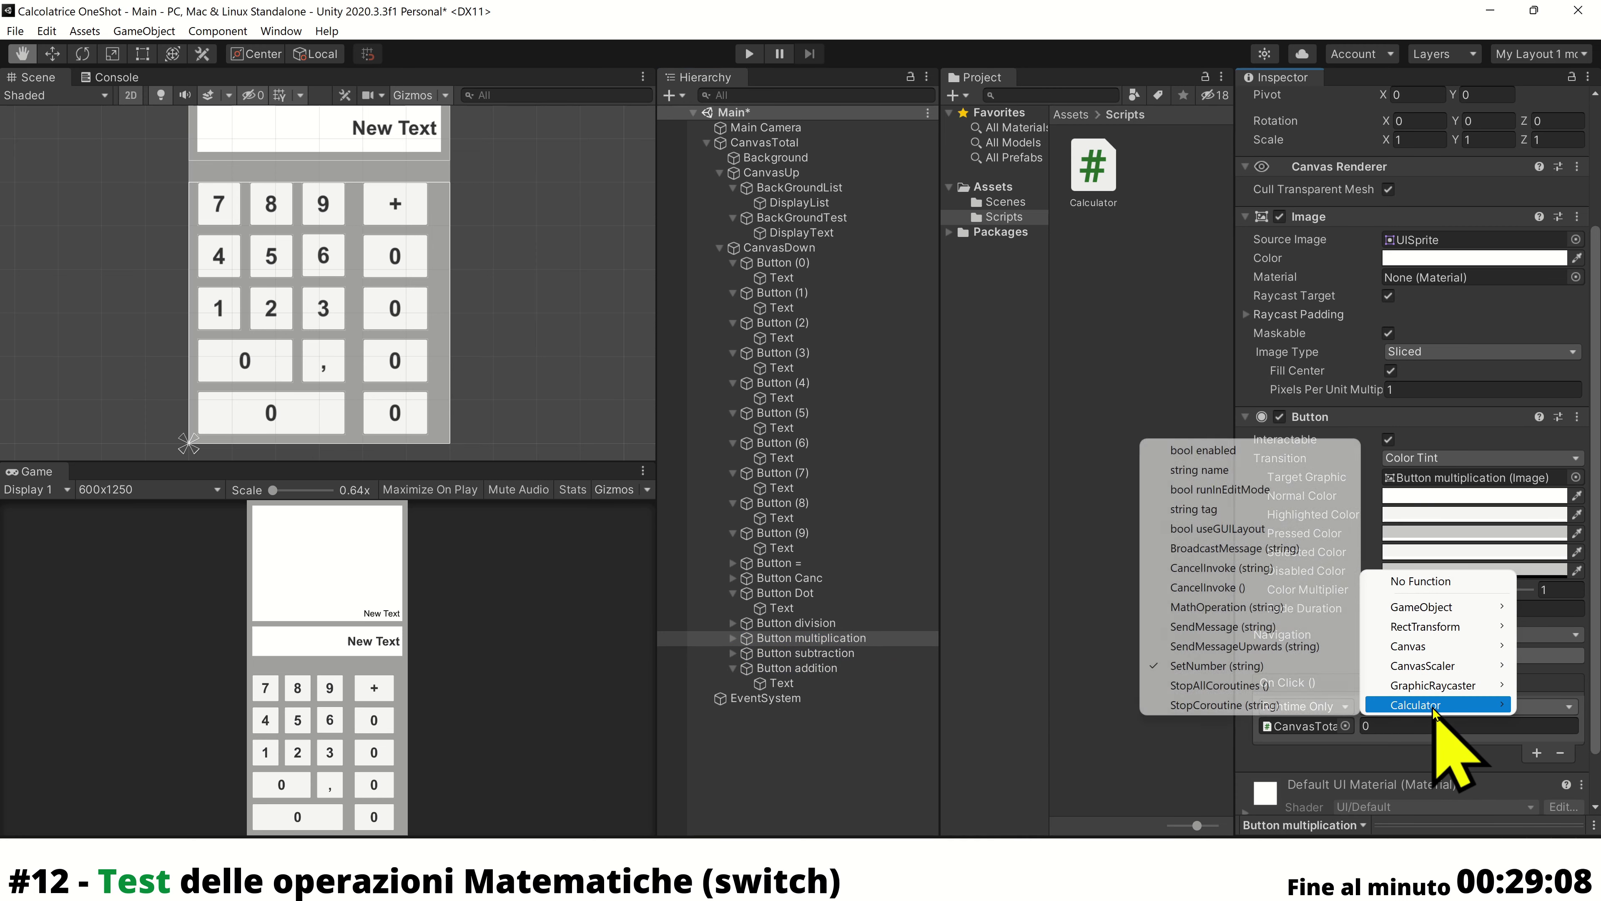
click(1226, 607)
click(1368, 725)
text(mul)
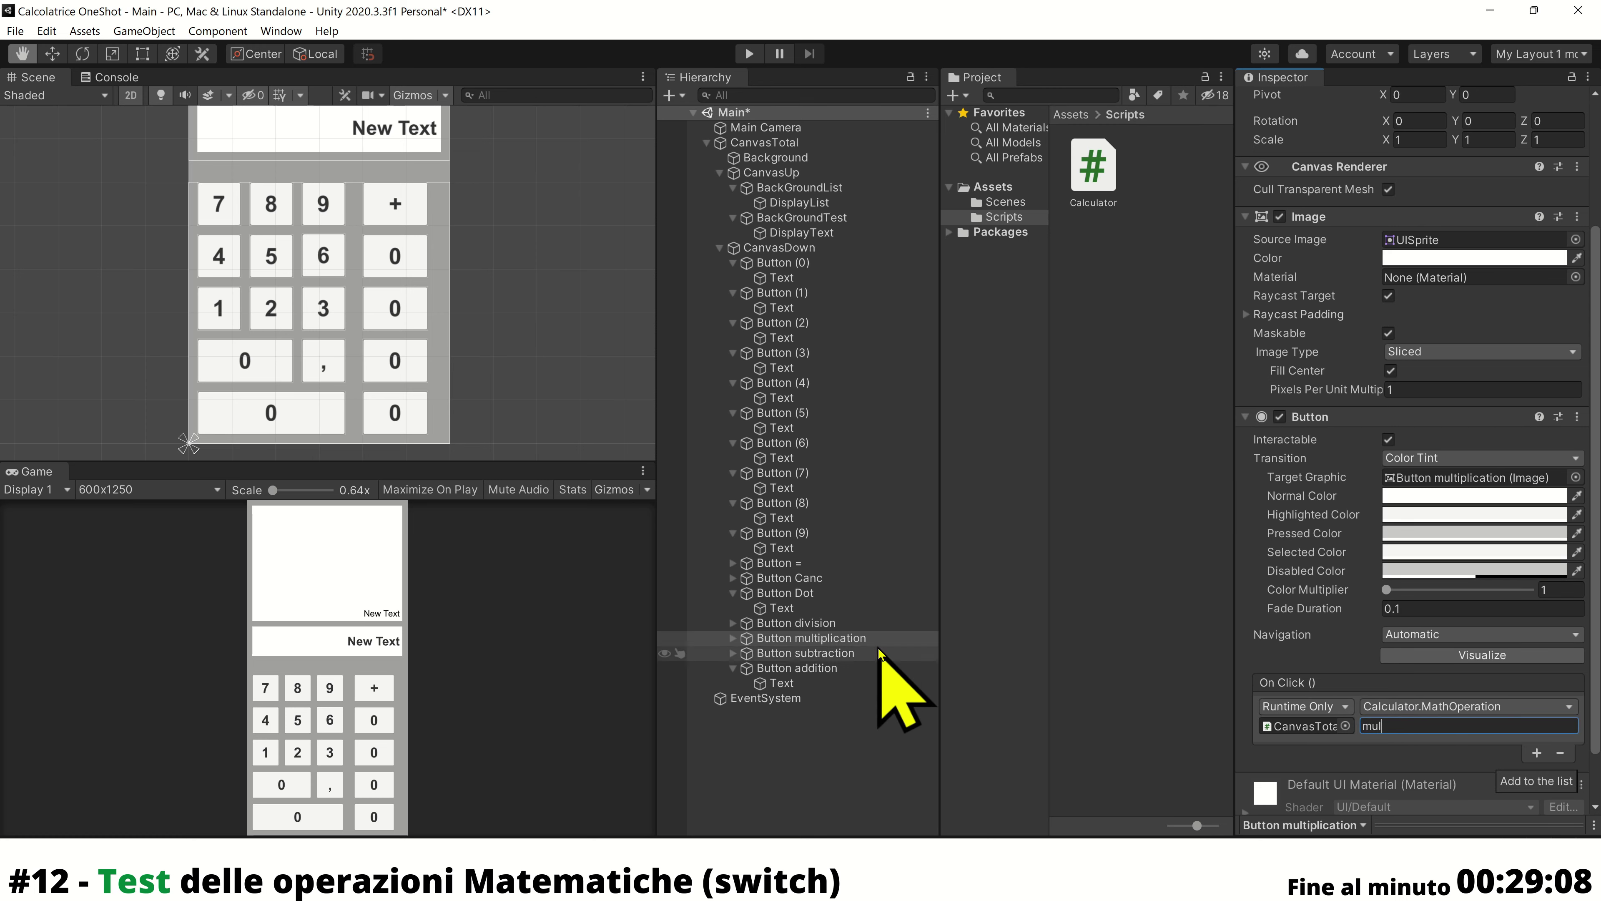
Point the division button's On Click at Calculator.MathOperation and review the add and sub arguments
click(805, 623)
click(1422, 706)
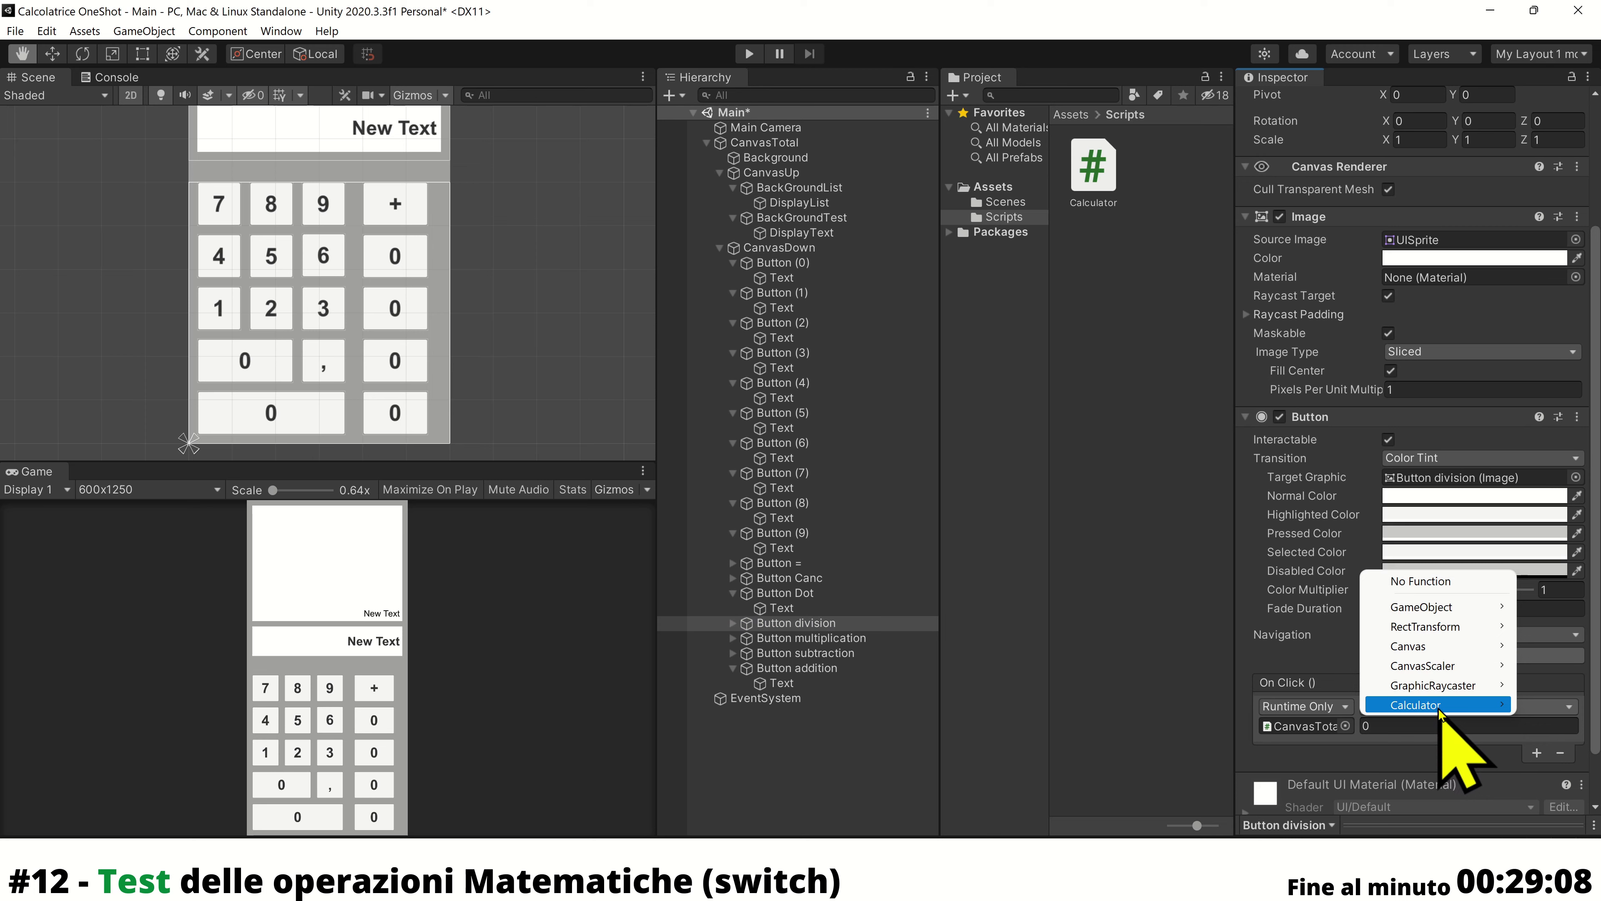
mouse_move(1435, 706)
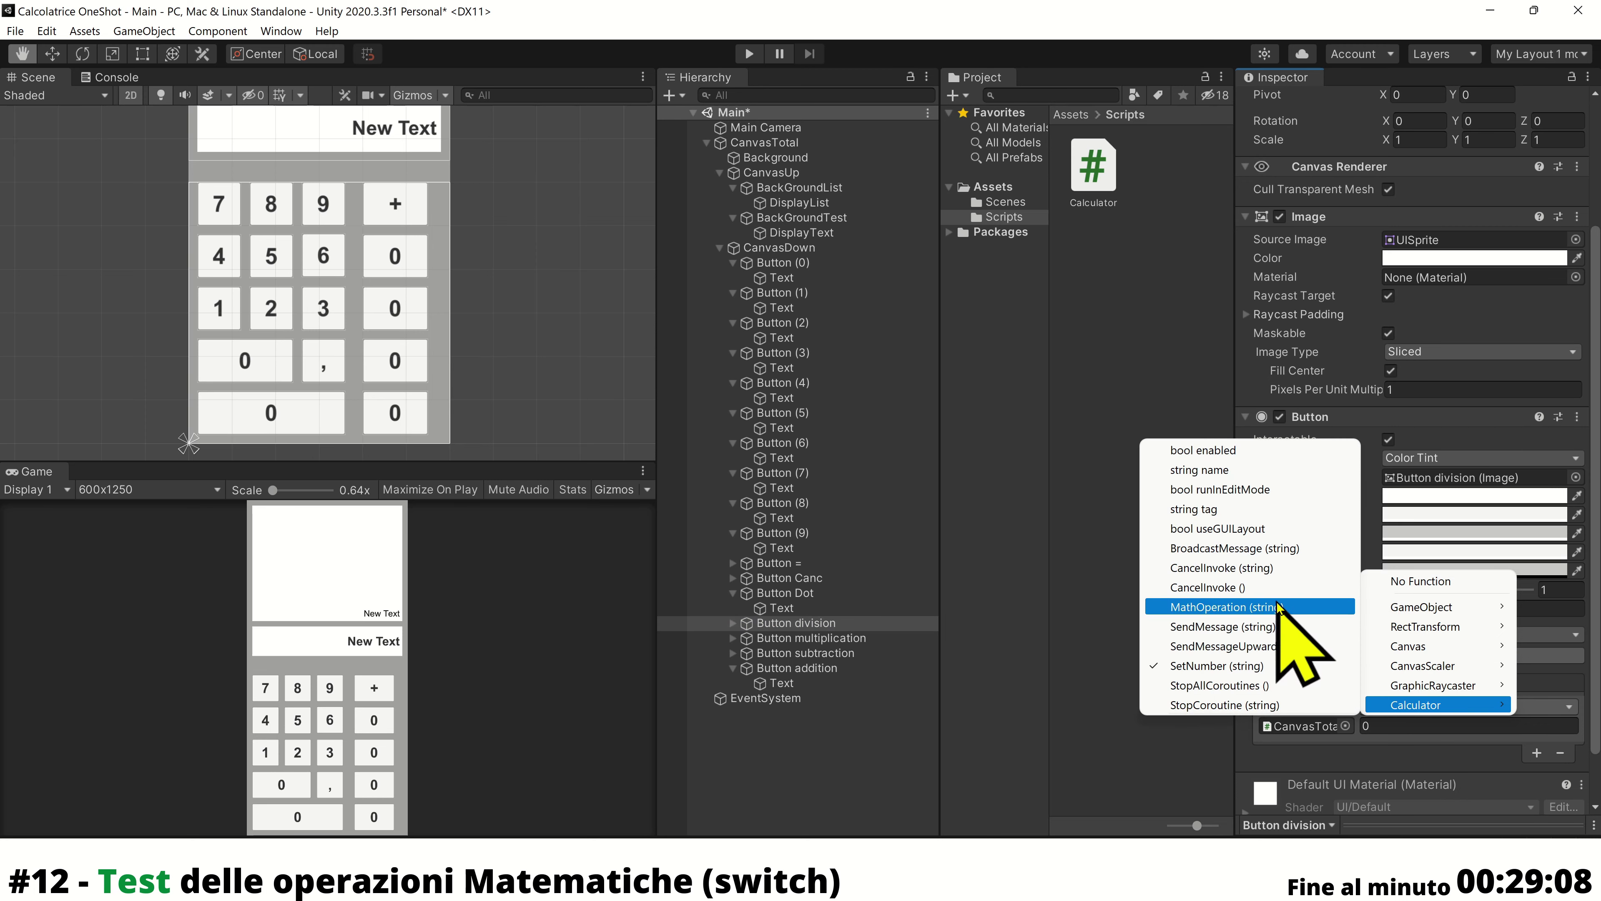
click(1262, 610)
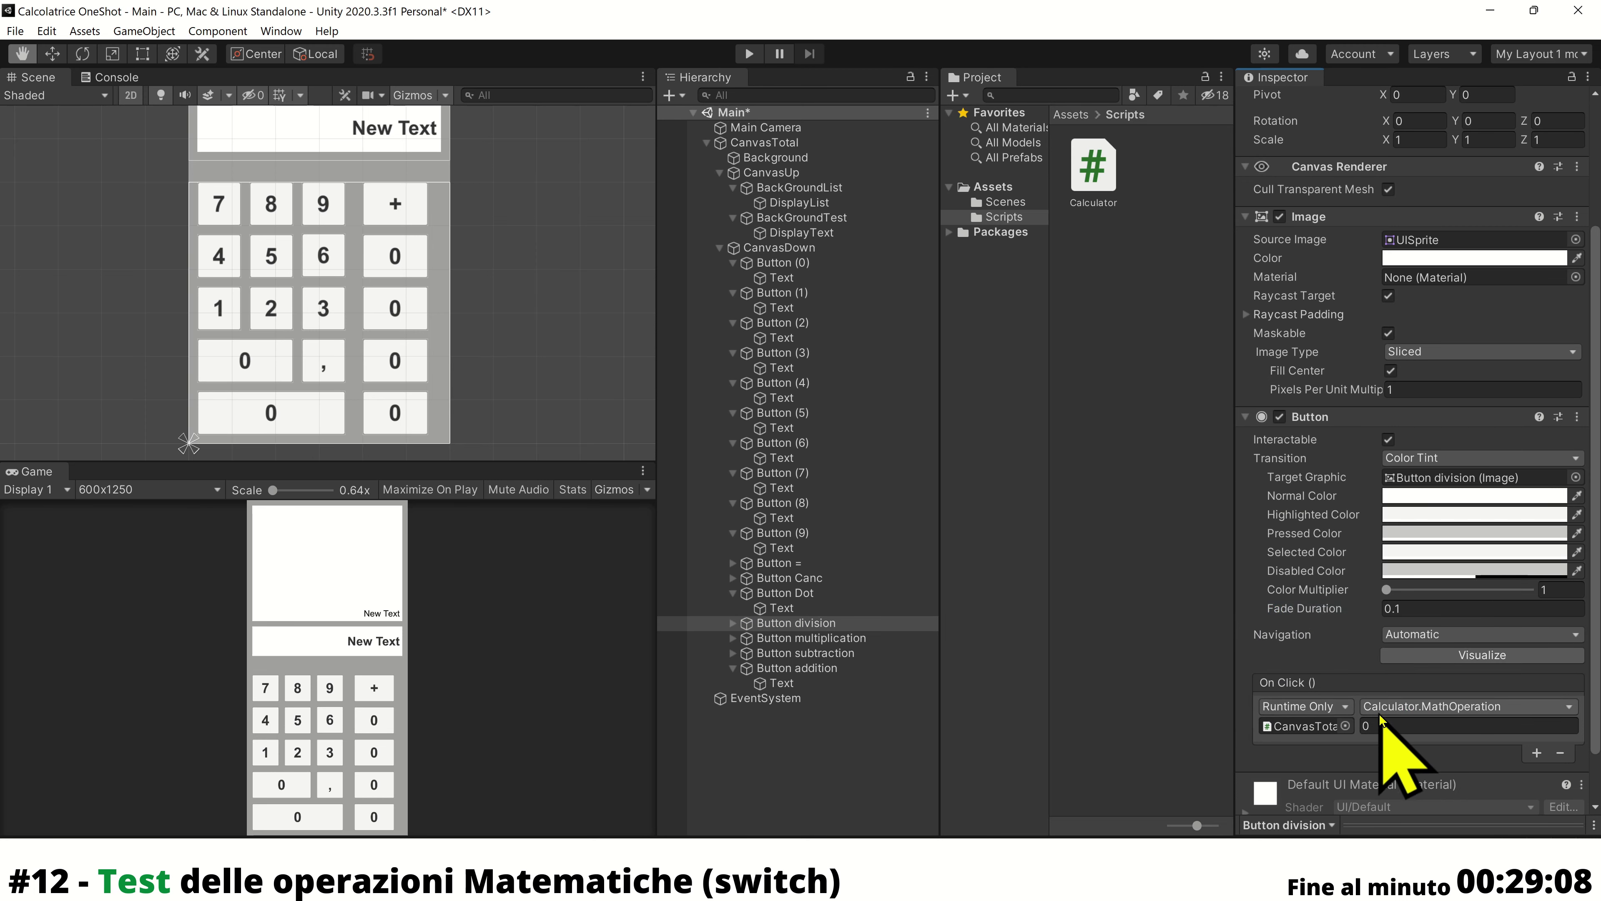
click(1412, 725)
text(div)
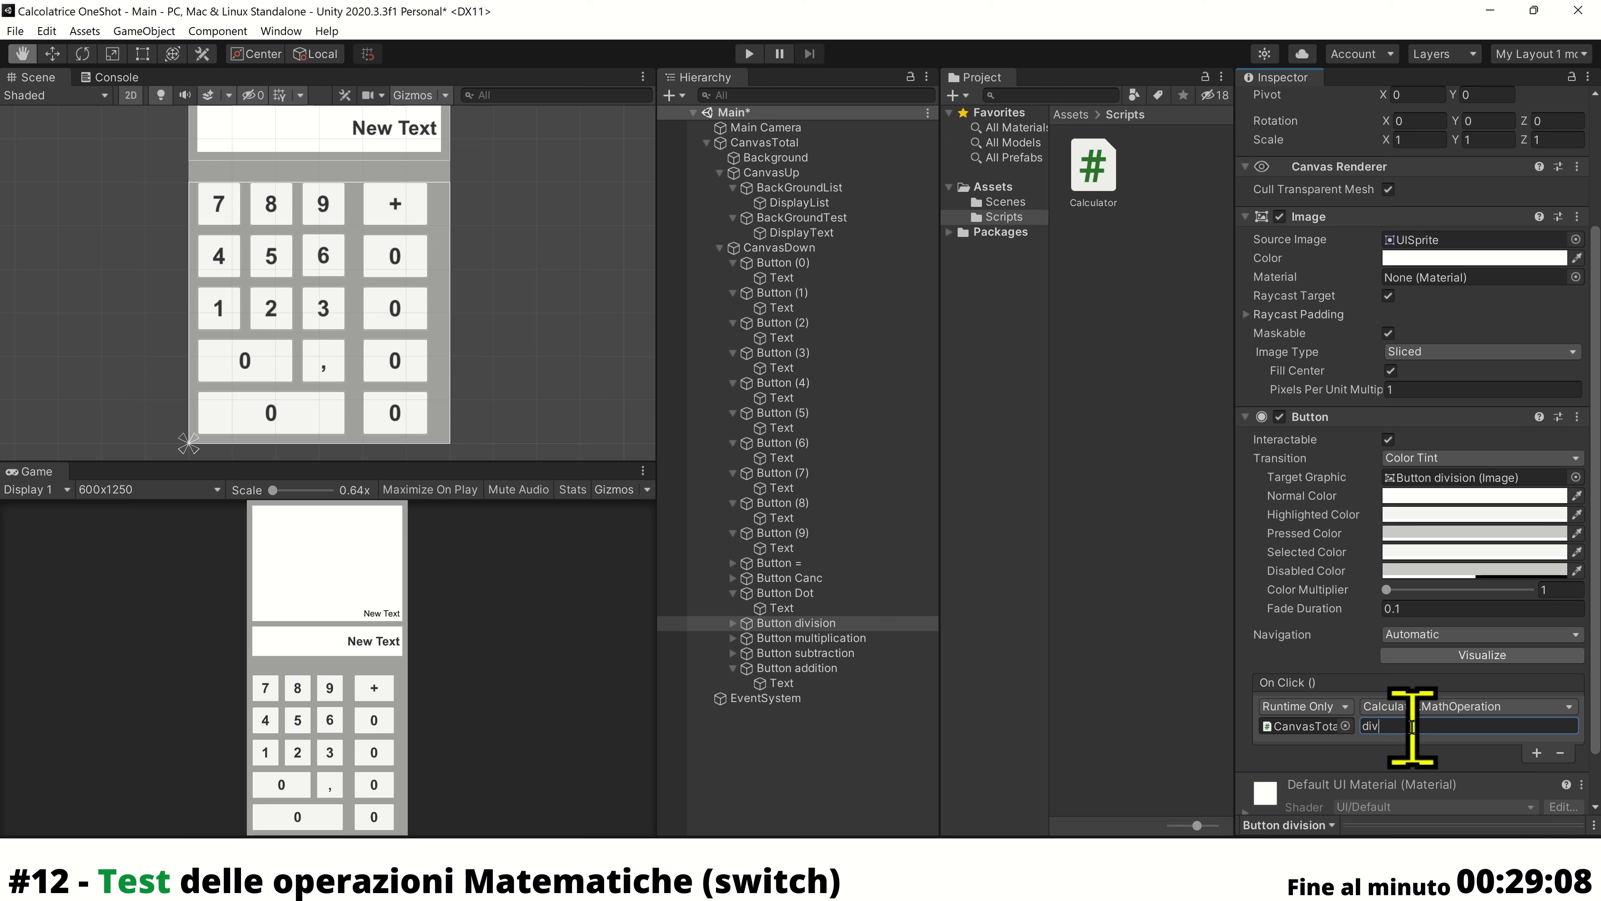
click(824, 654)
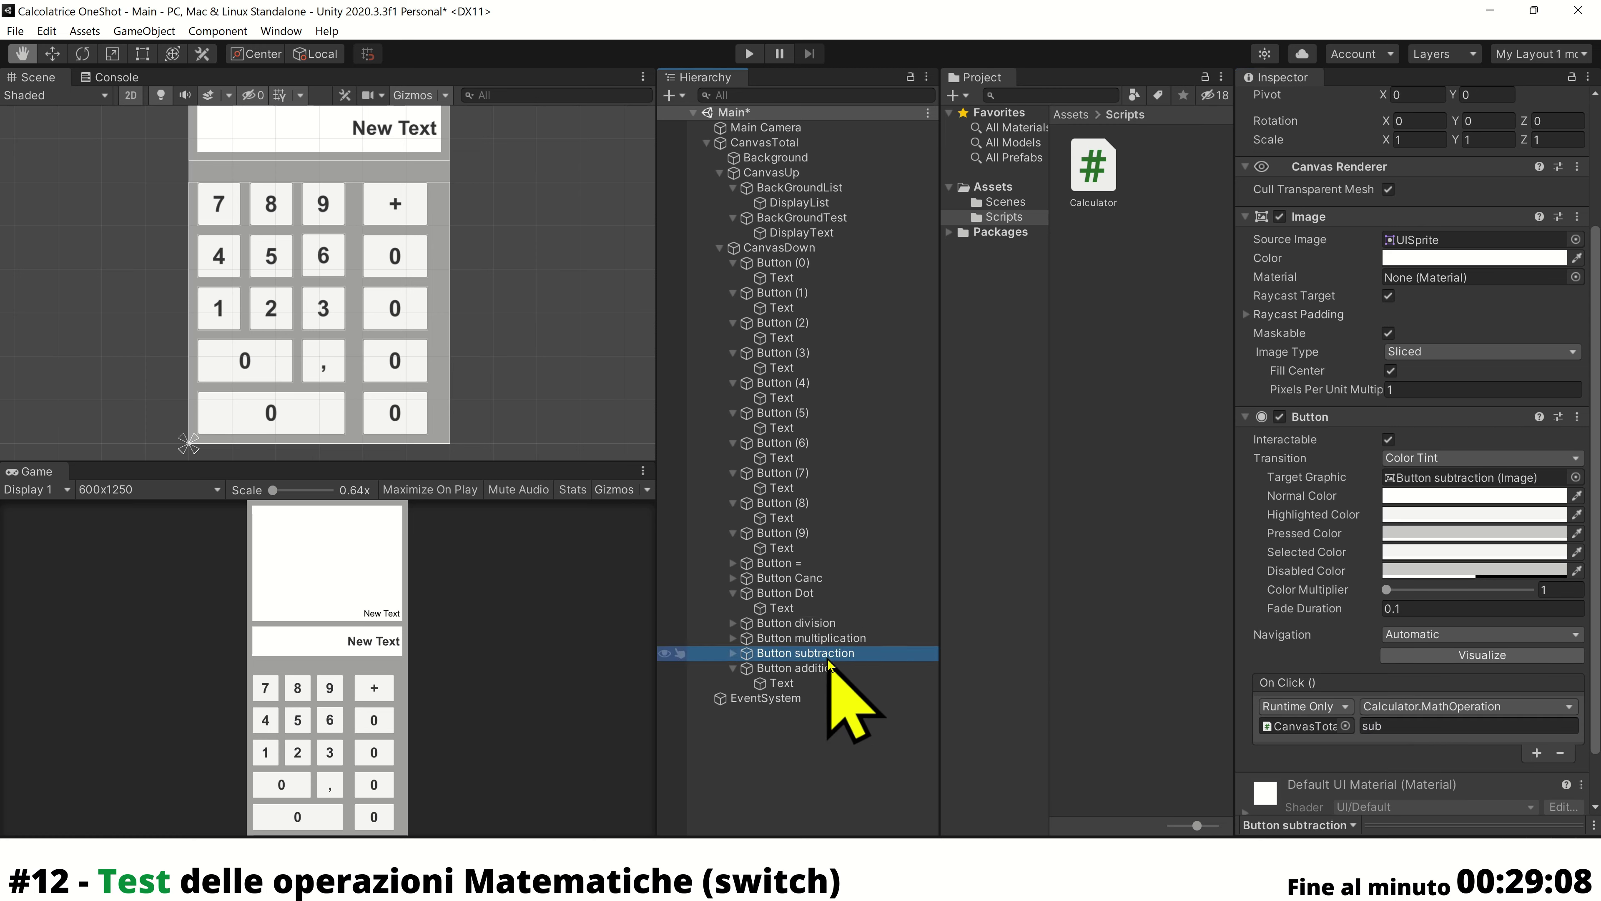
click(830, 668)
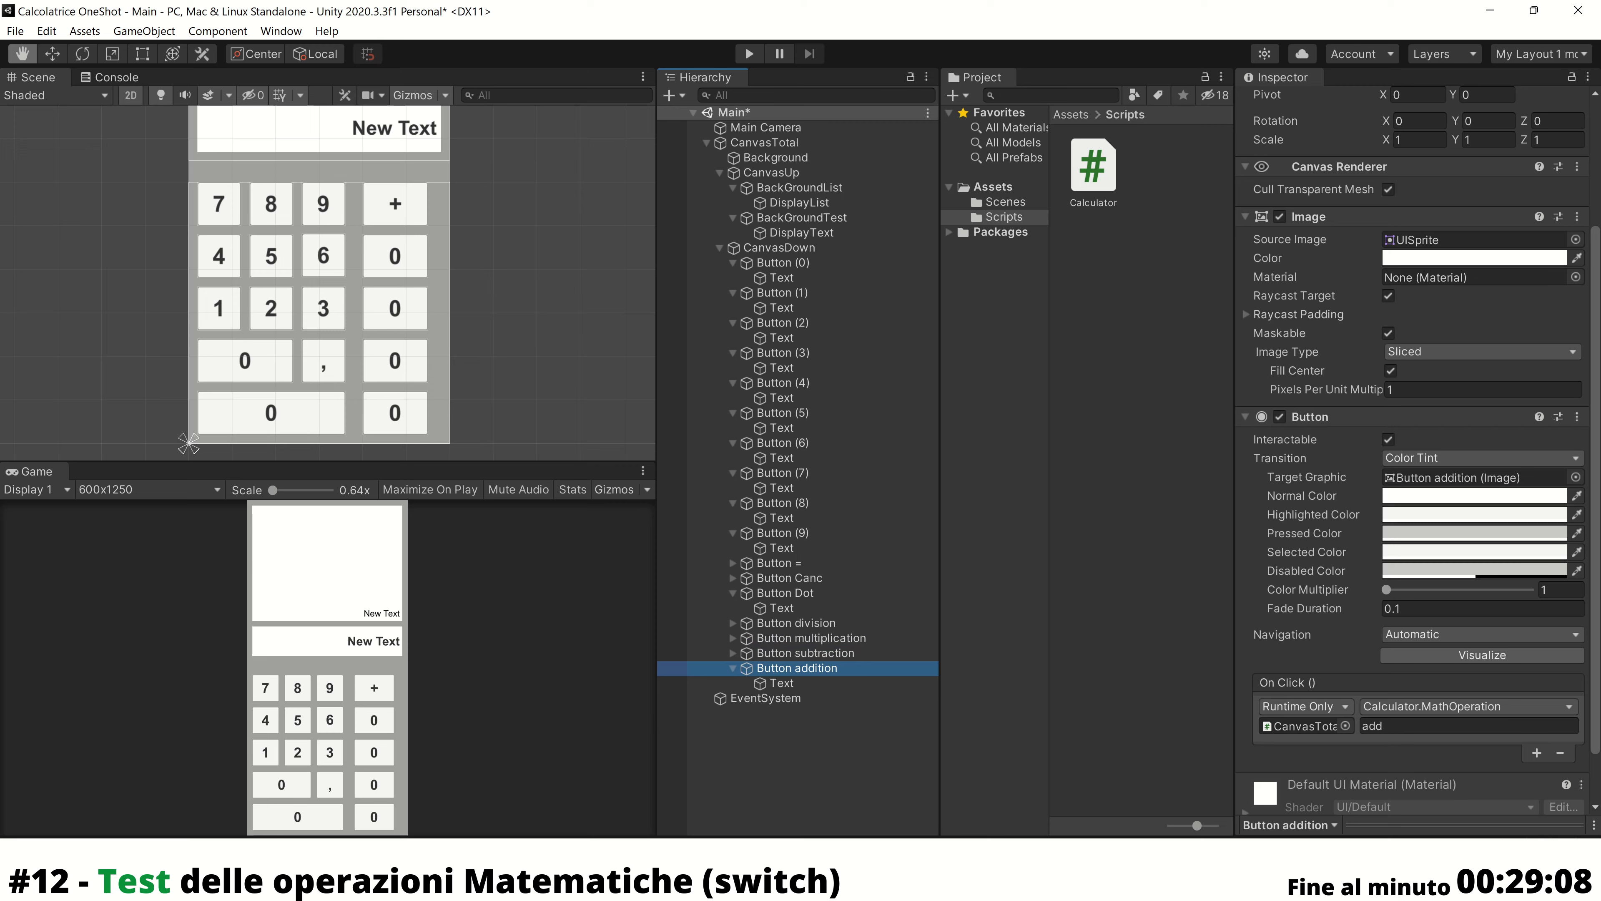
Look over Calculator.cs in Visual Studio, then return to Unity
key(alt+Tab)
scroll(876, 651, down, 1)
scroll(876, 651, down, 3)
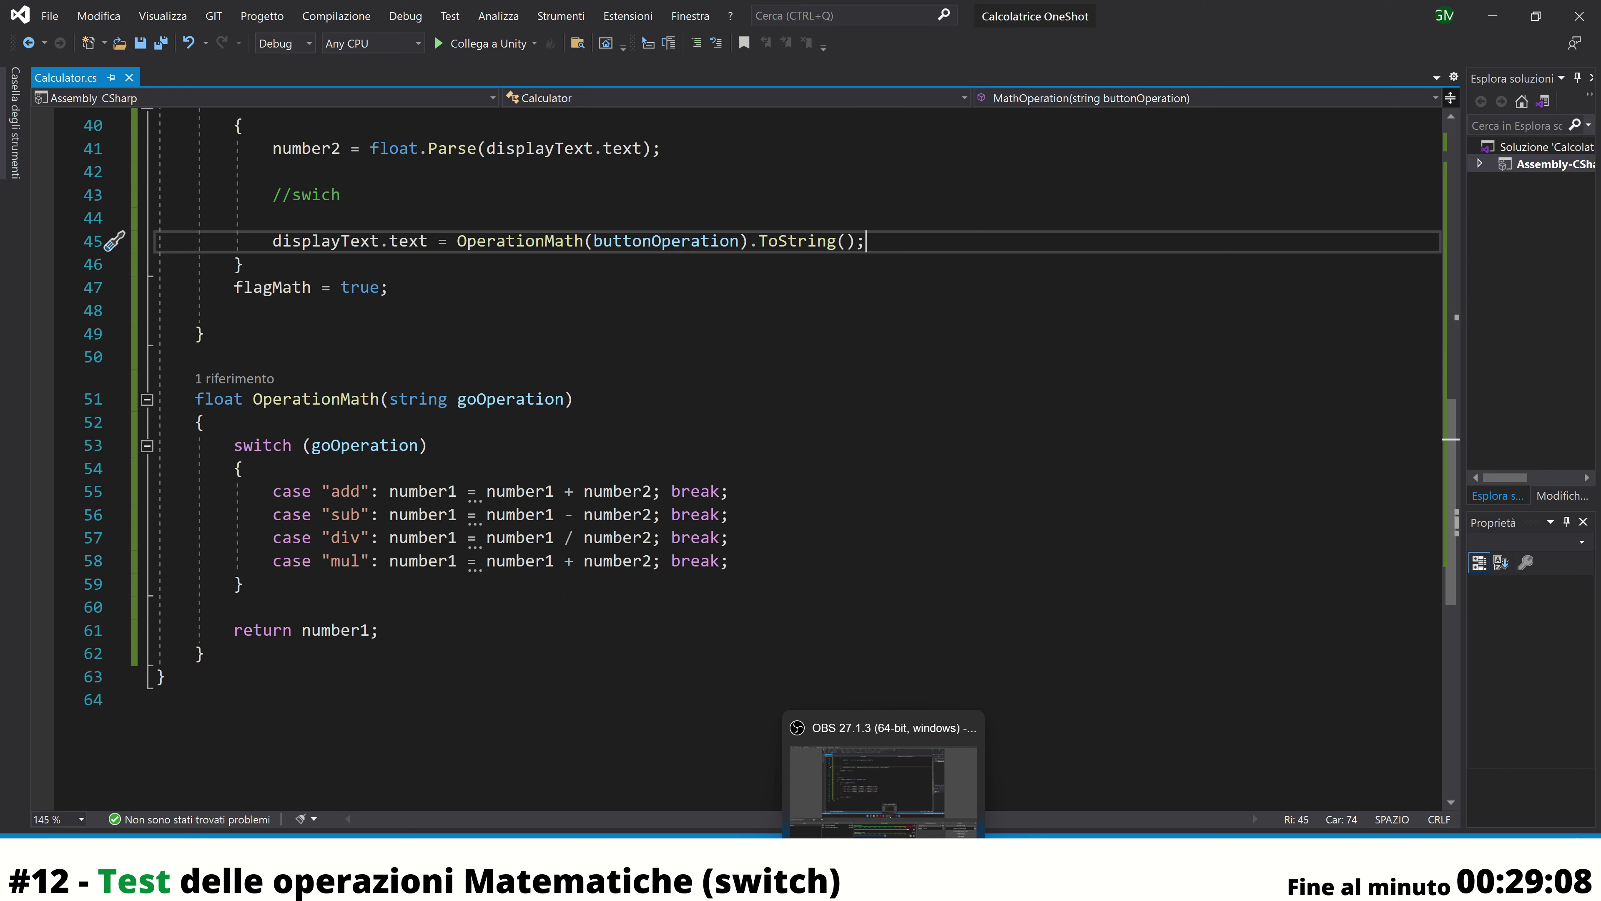
key(alt+Tab)
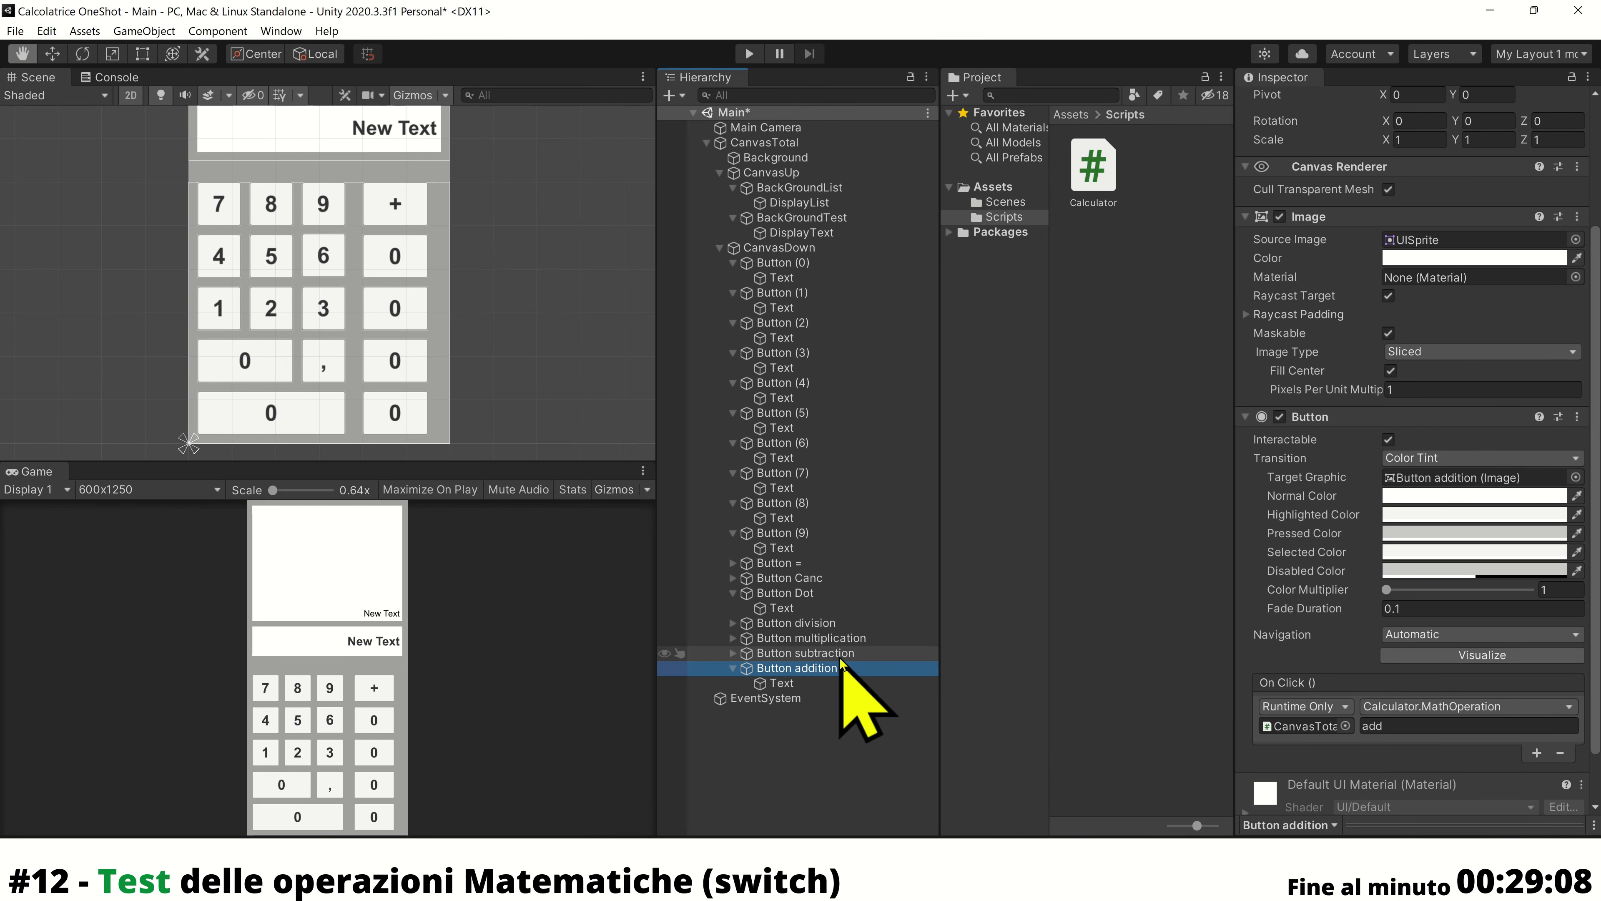
Change the division button's label text from 0 to "/"
click(831, 624)
click(733, 623)
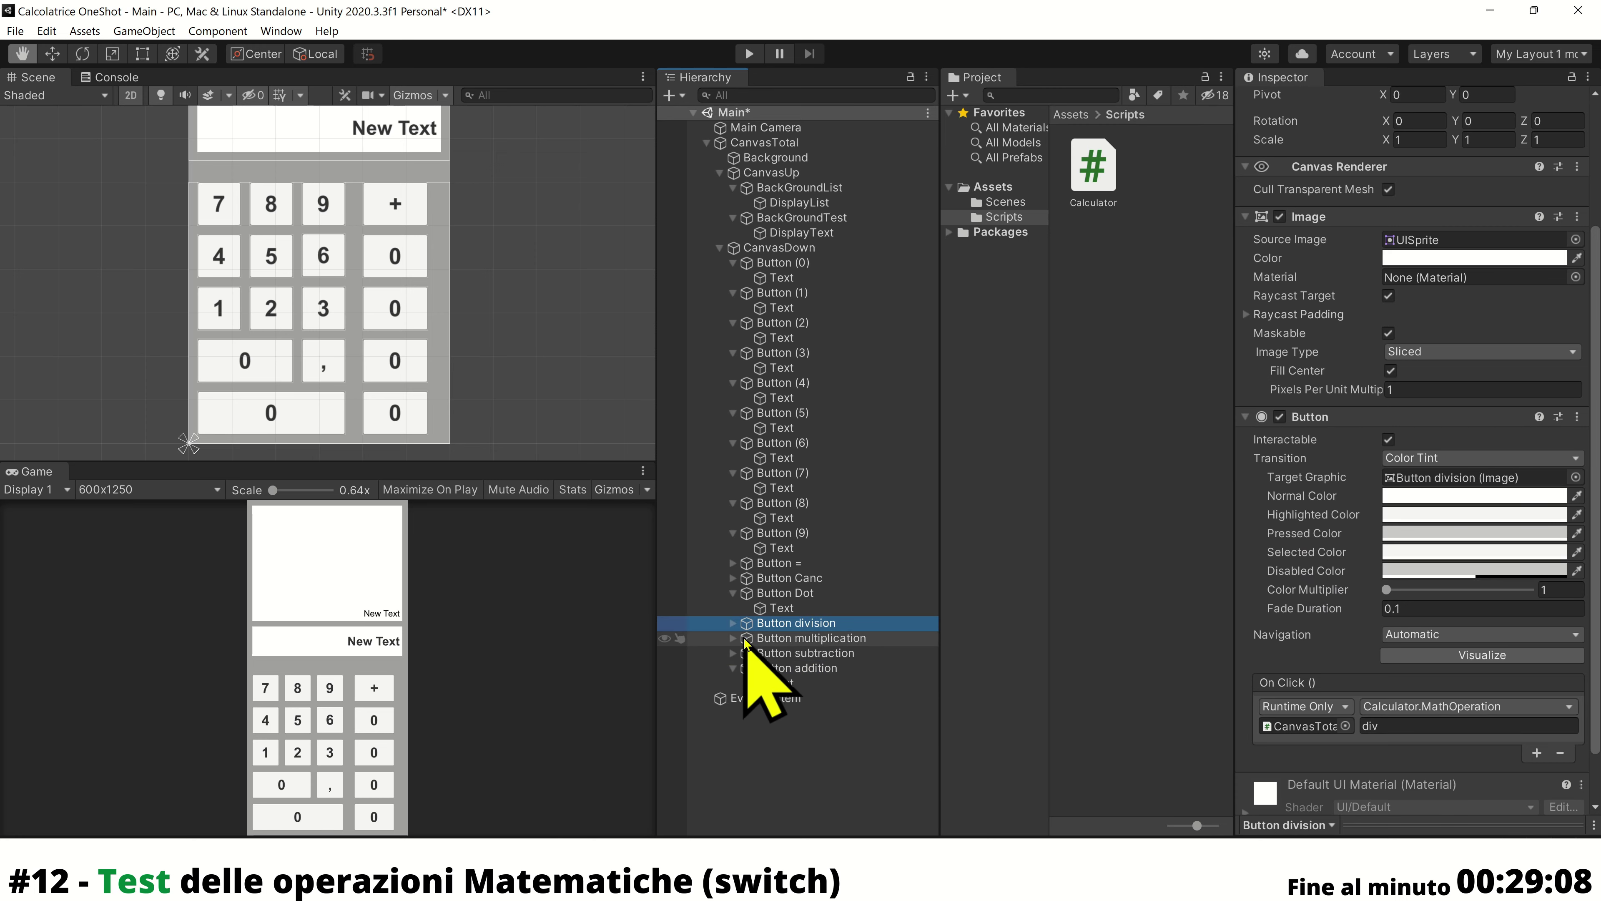
click(766, 637)
click(1304, 361)
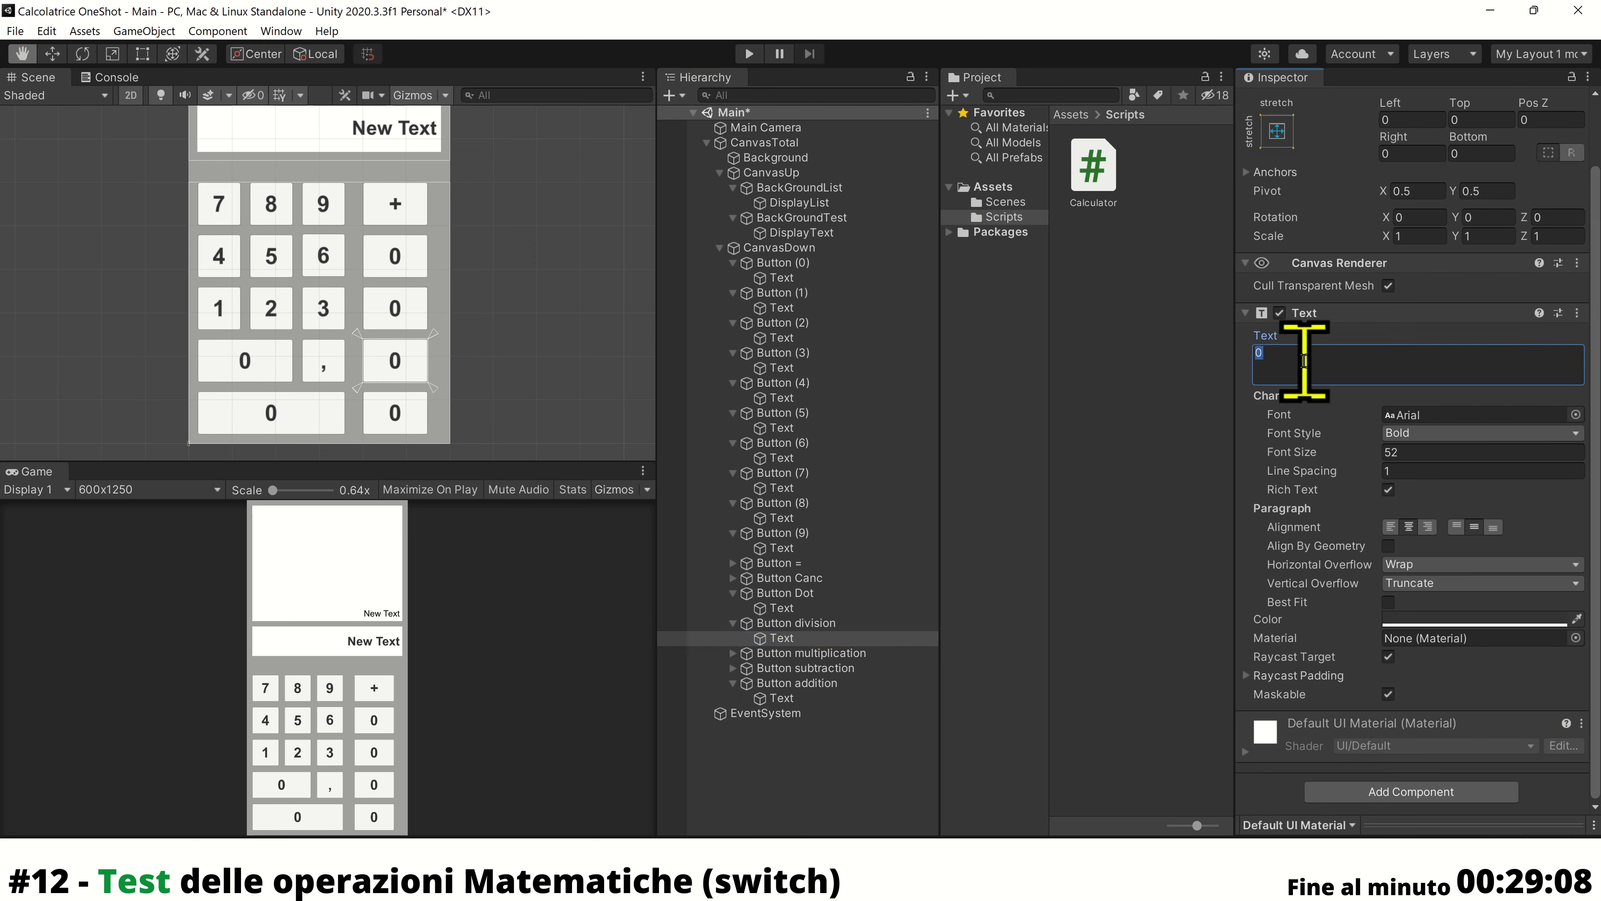
text(/)
Relabel the multiplication and subtraction keys "X" and "-", then check the "+" key
click(890, 653)
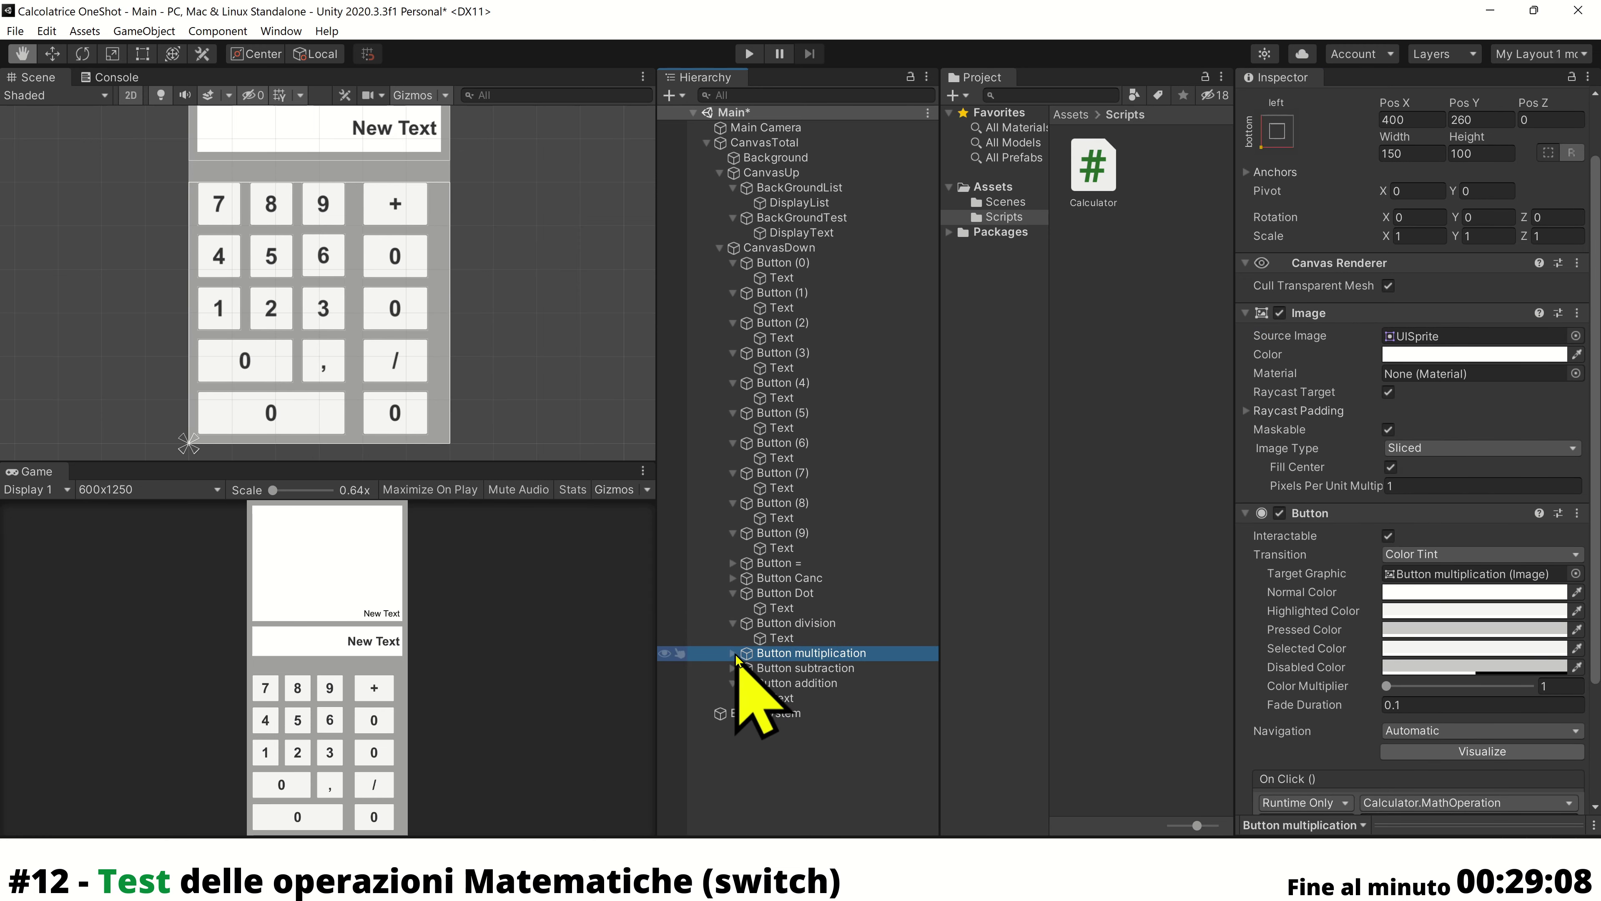
click(732, 654)
click(763, 669)
click(1337, 352)
text(X)
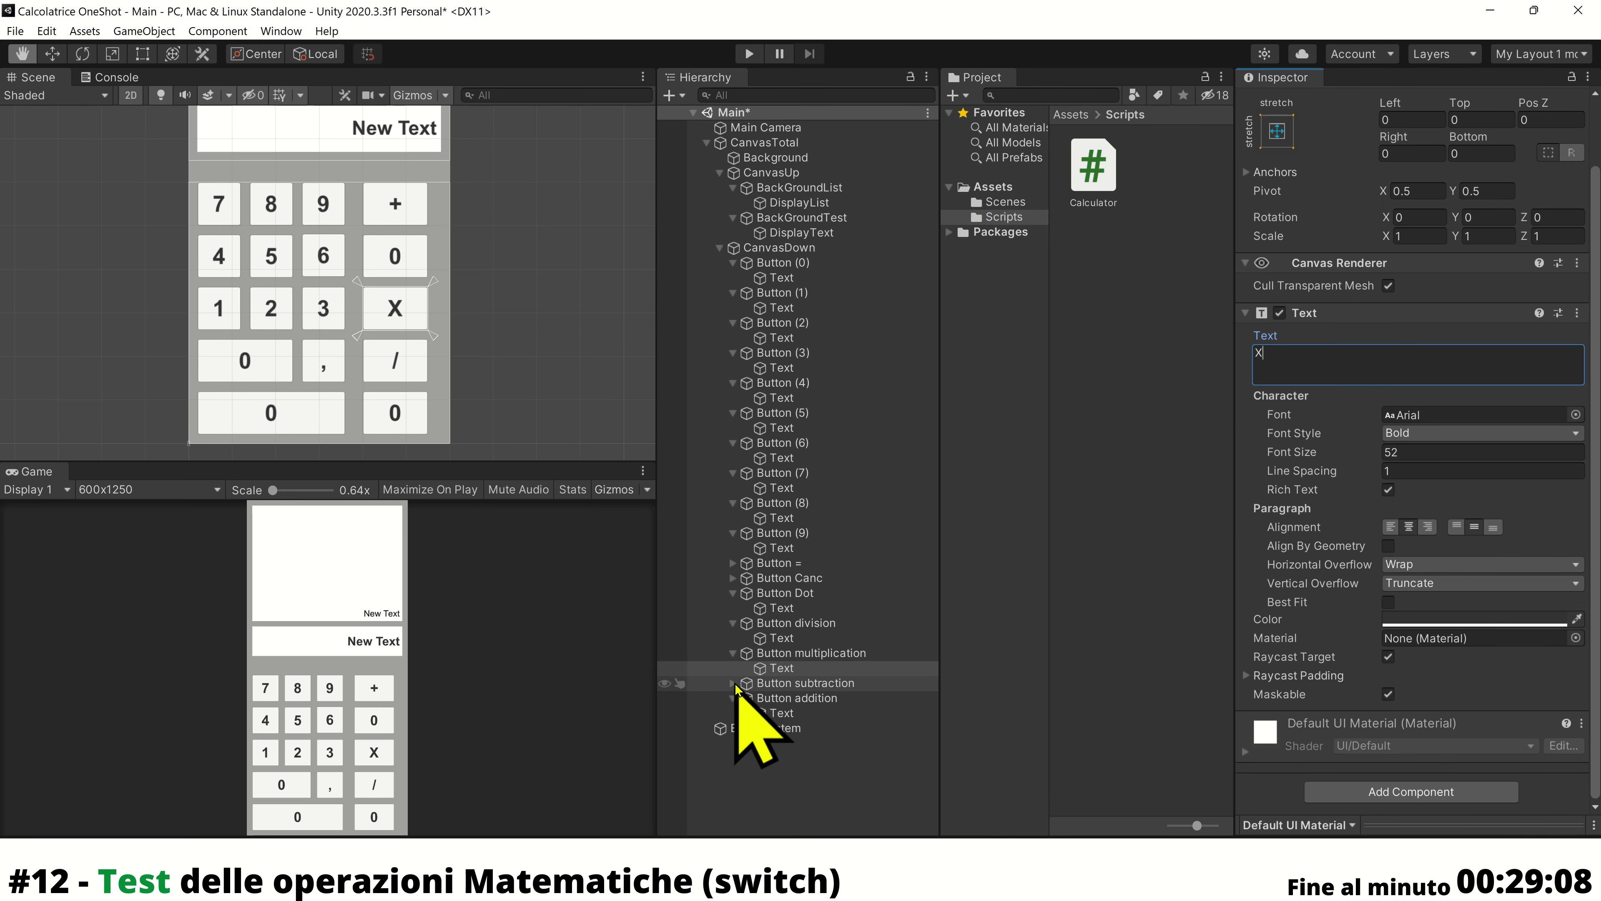
click(733, 684)
click(787, 702)
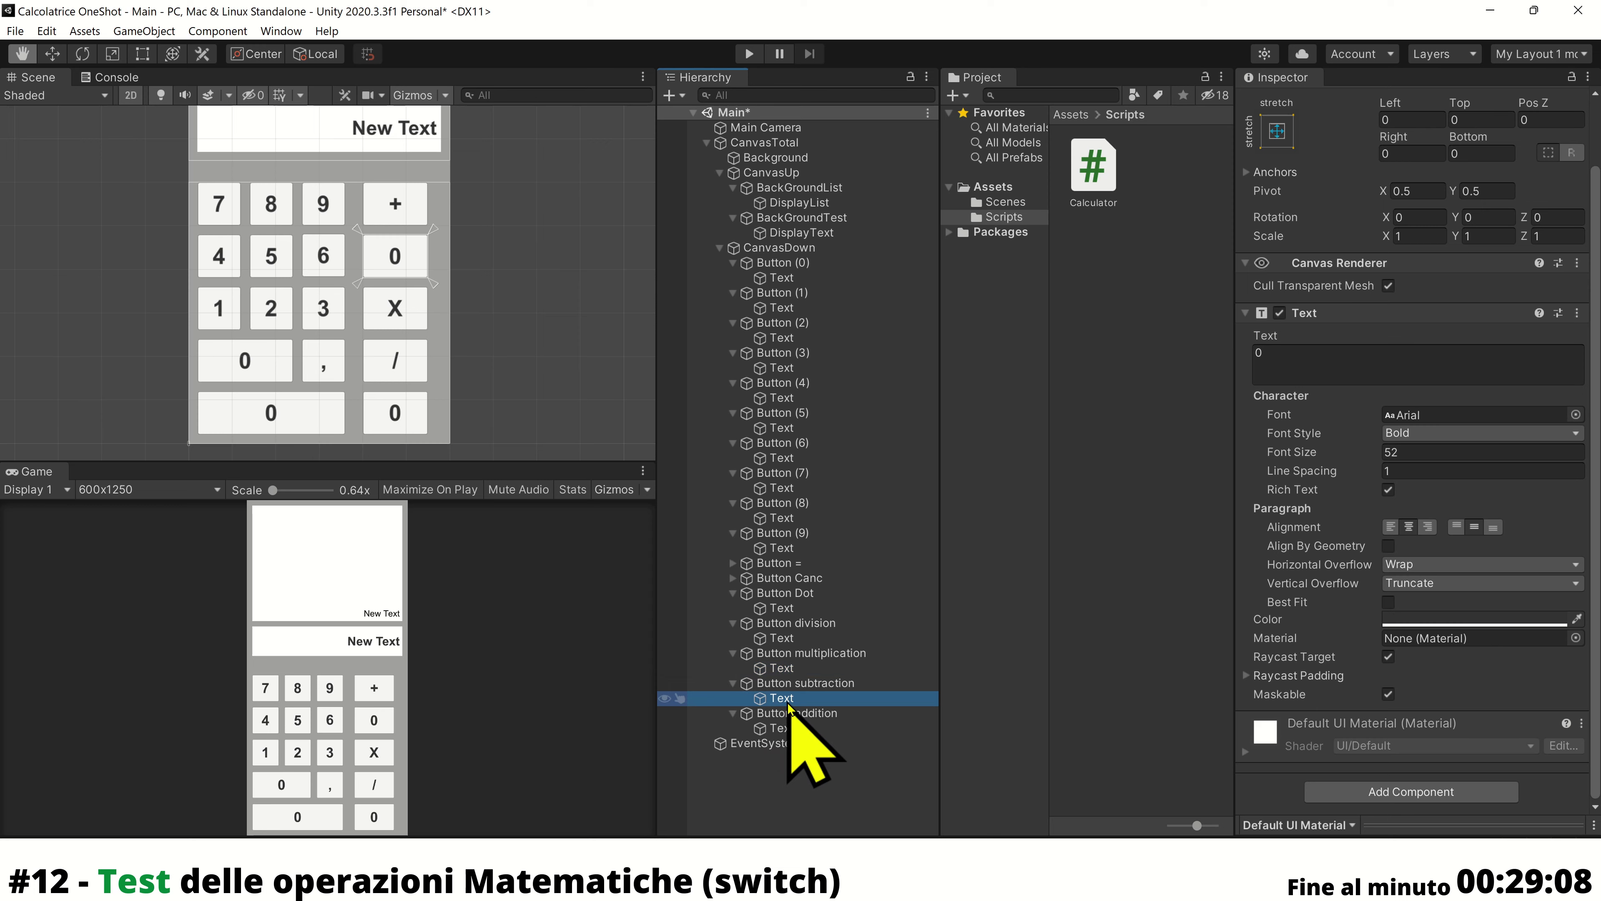
click(1317, 353)
text(-)
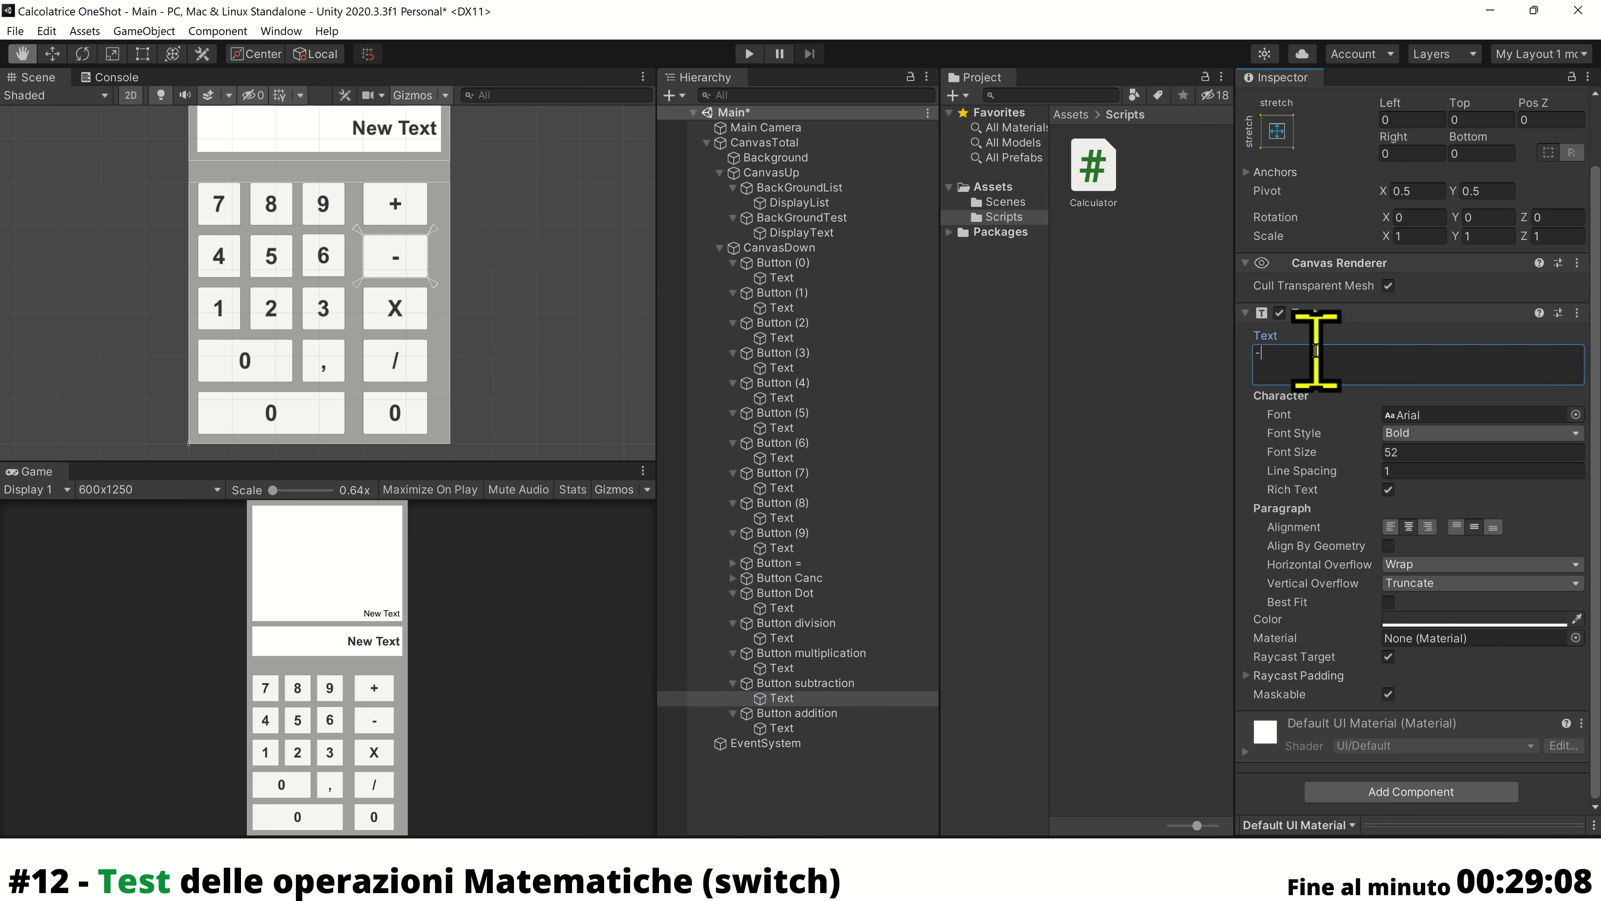
click(800, 728)
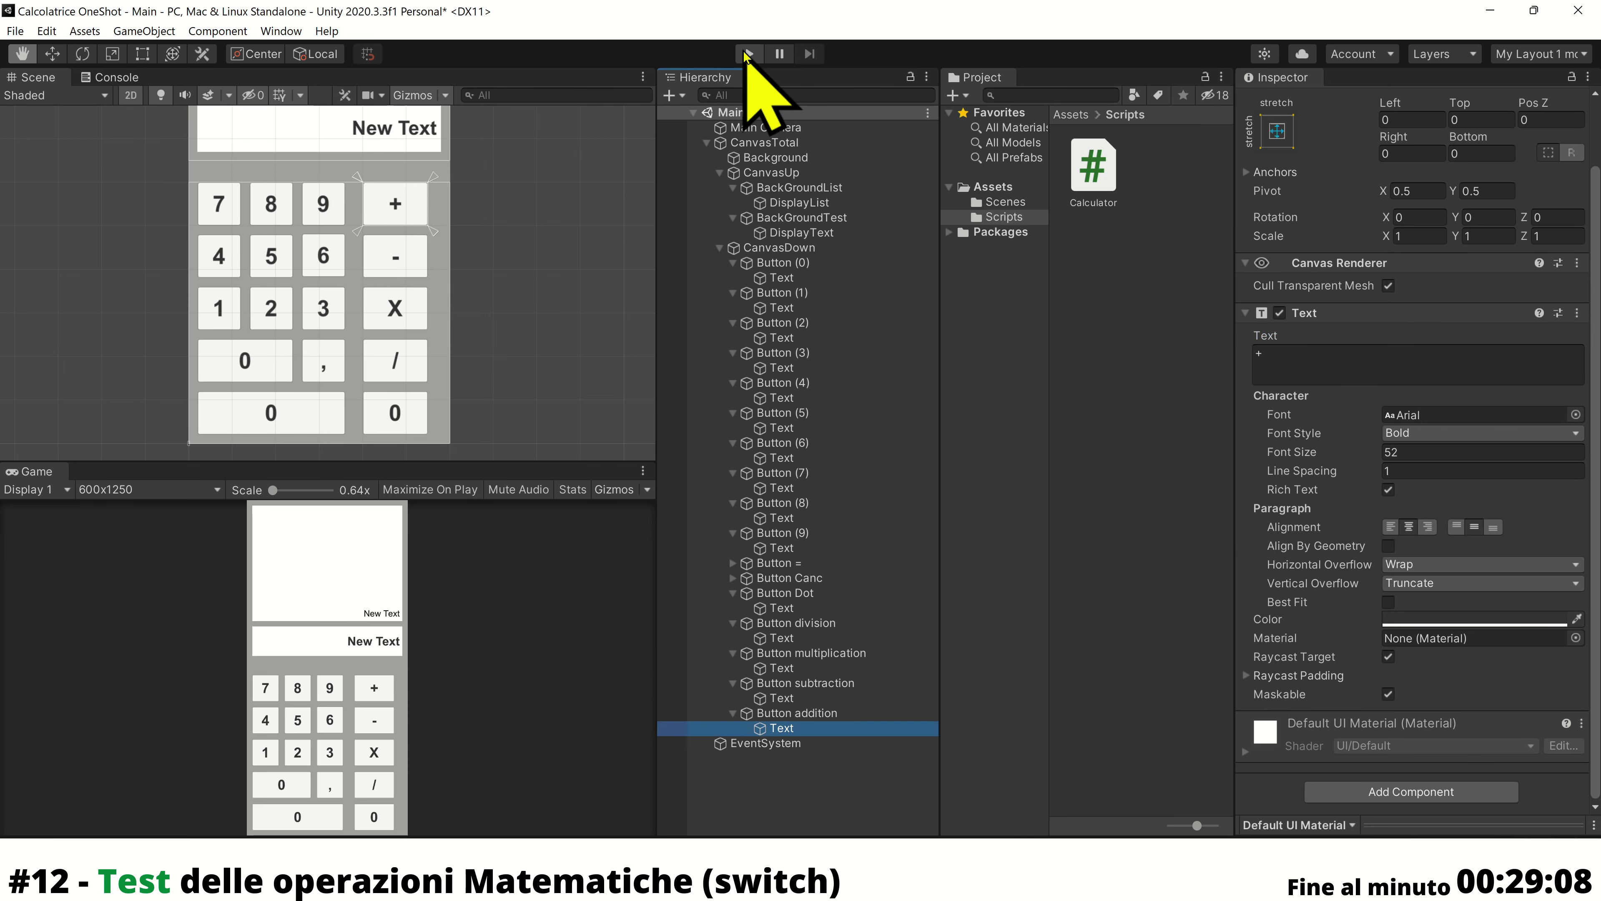
Run a first Play-mode trial pressing the plus and number keys, then stop
click(747, 54)
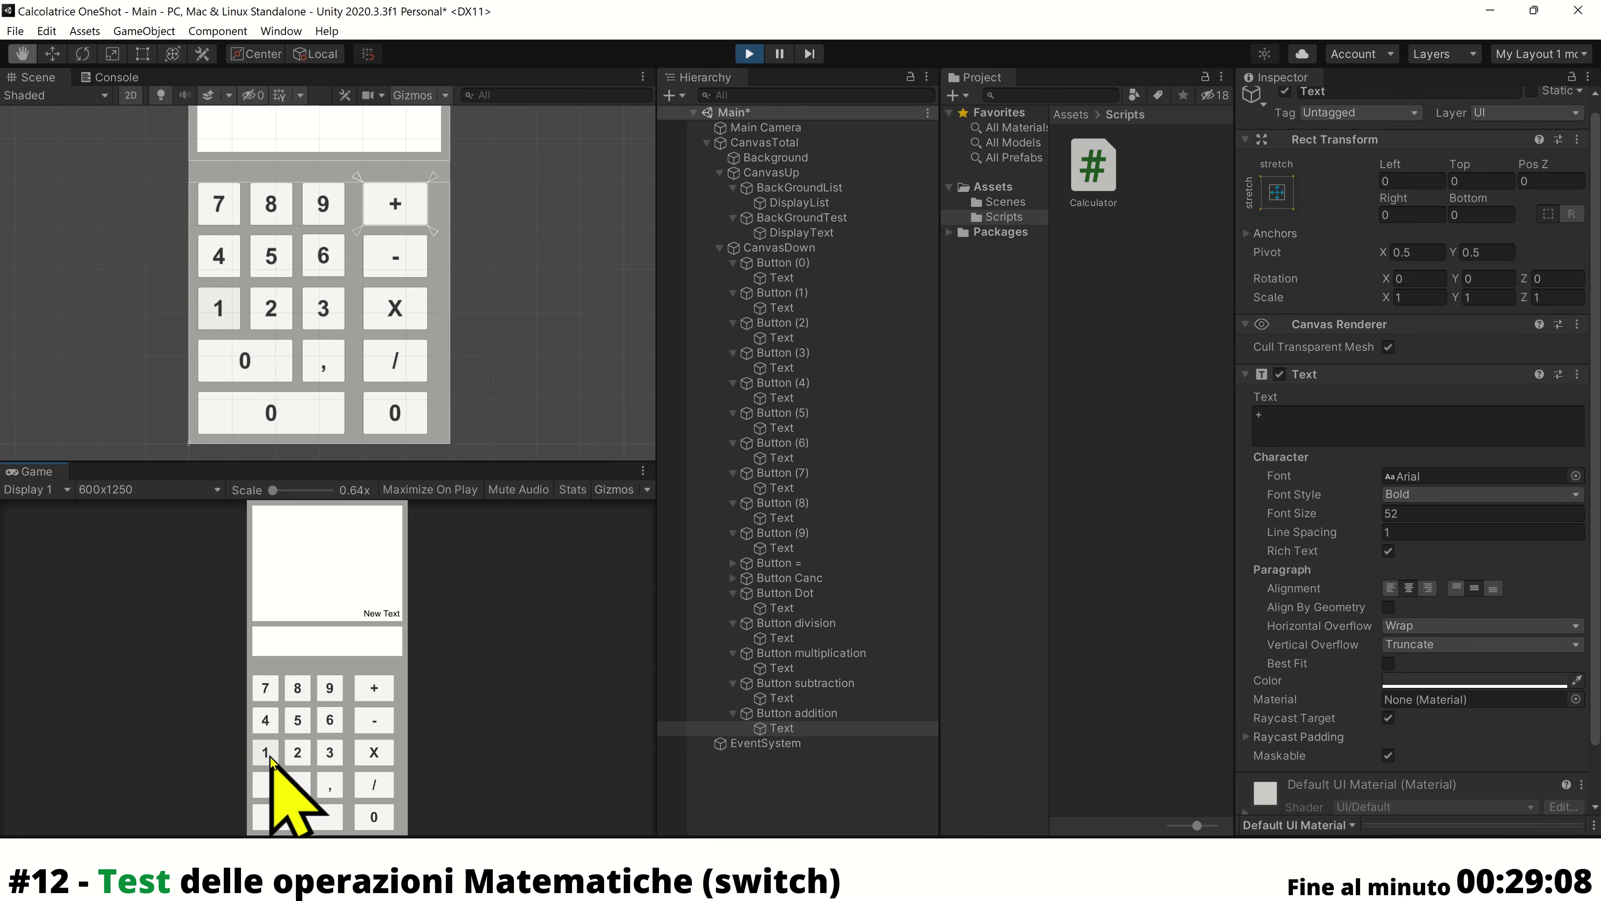
click(374, 689)
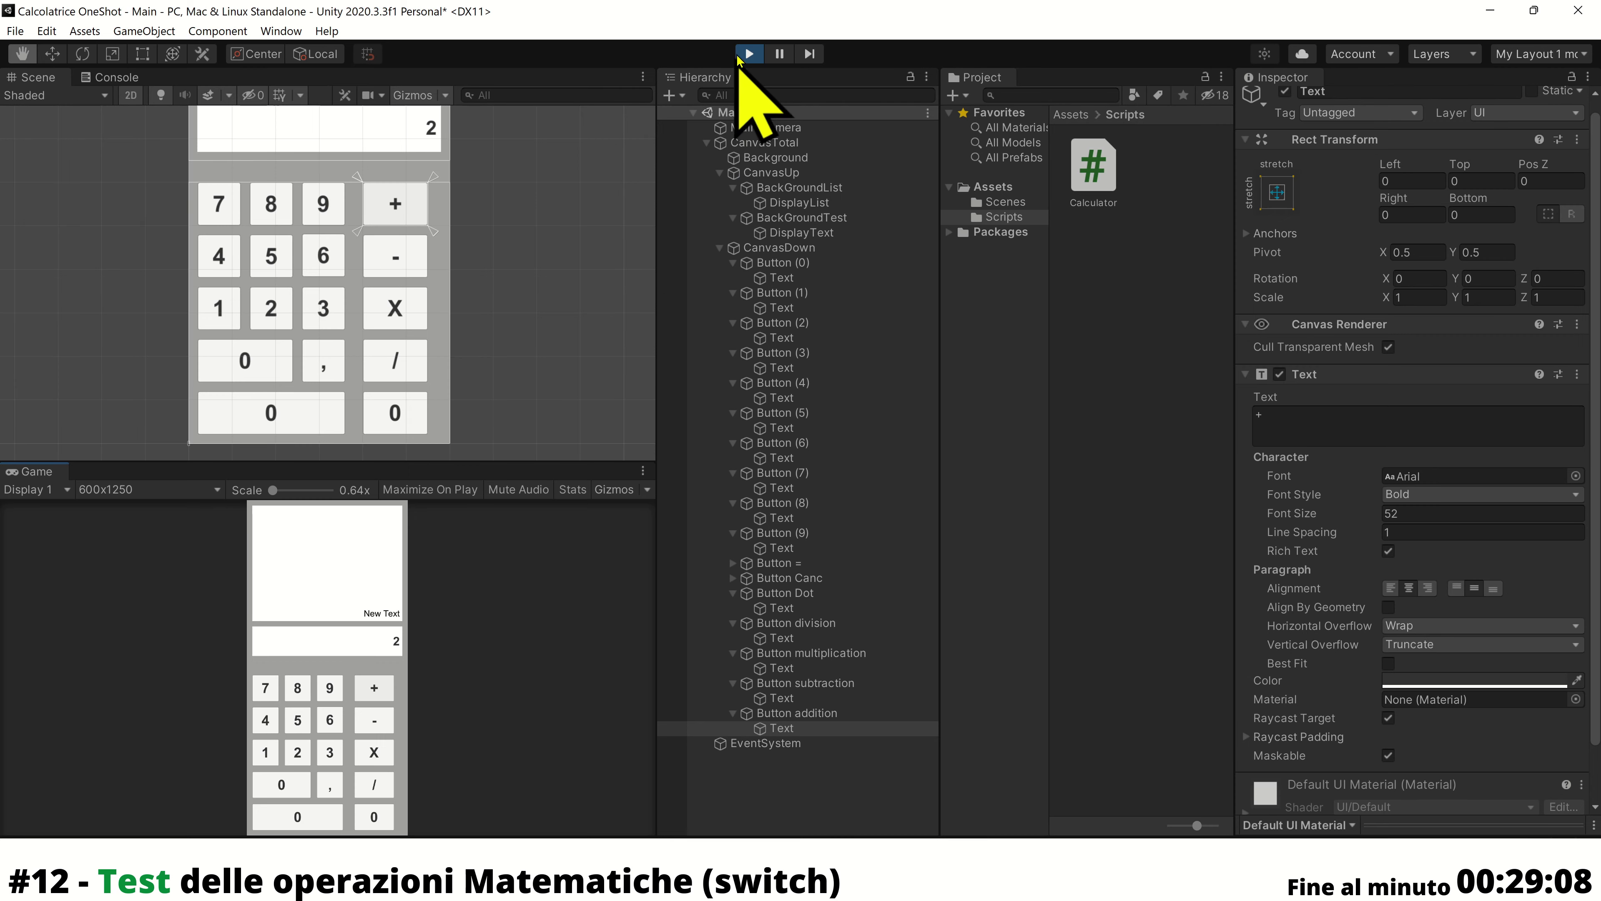
click(750, 55)
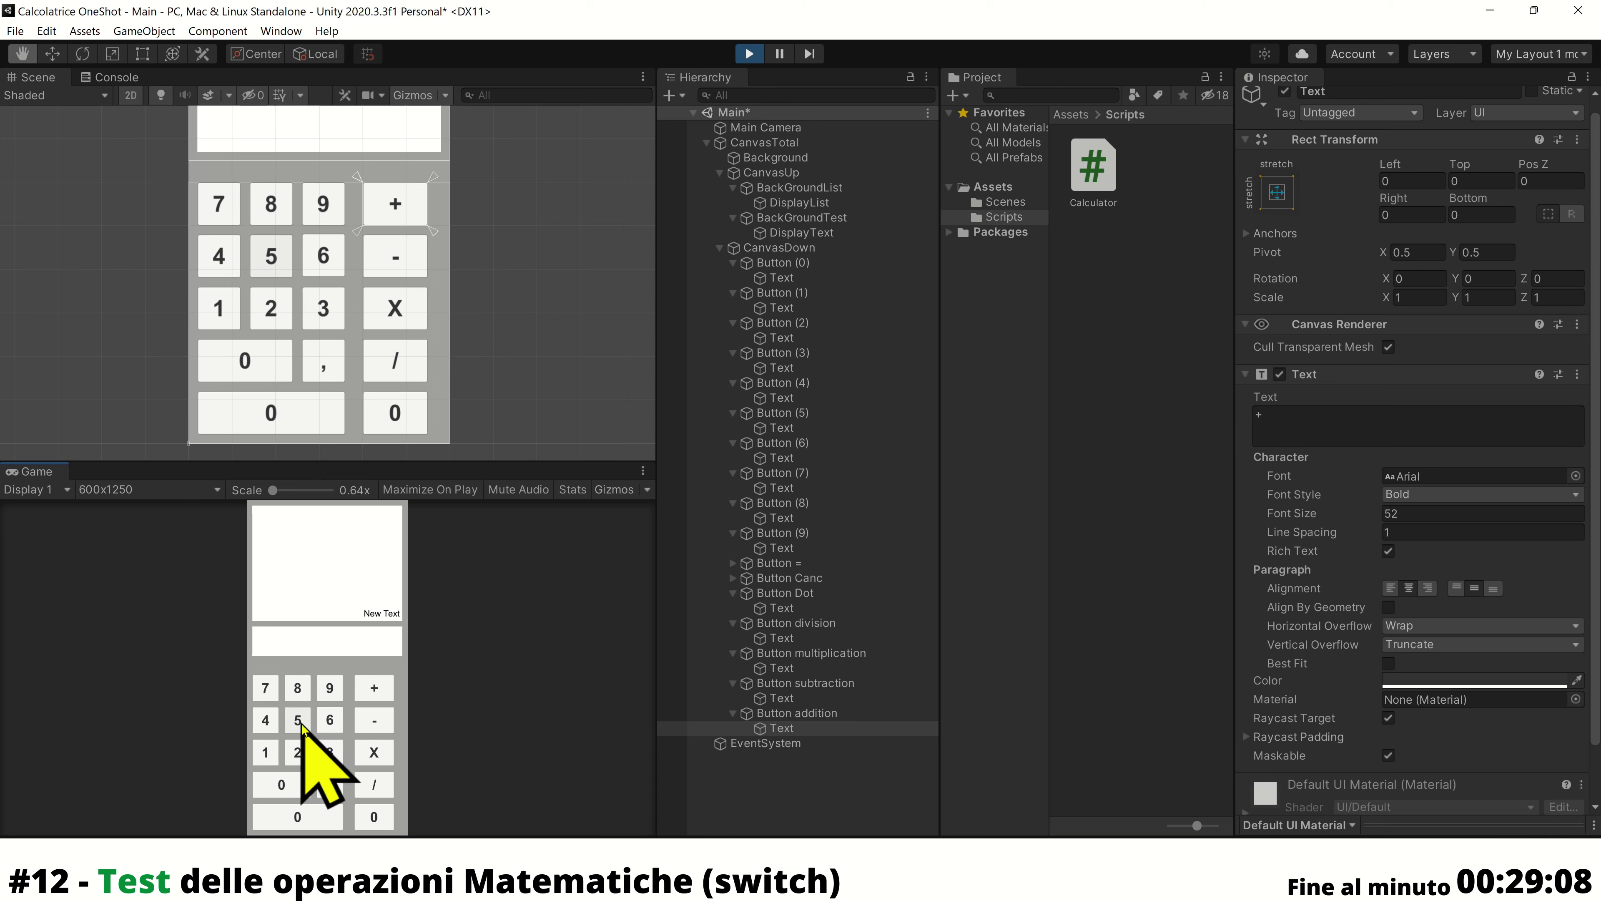
click(265, 752)
click(281, 784)
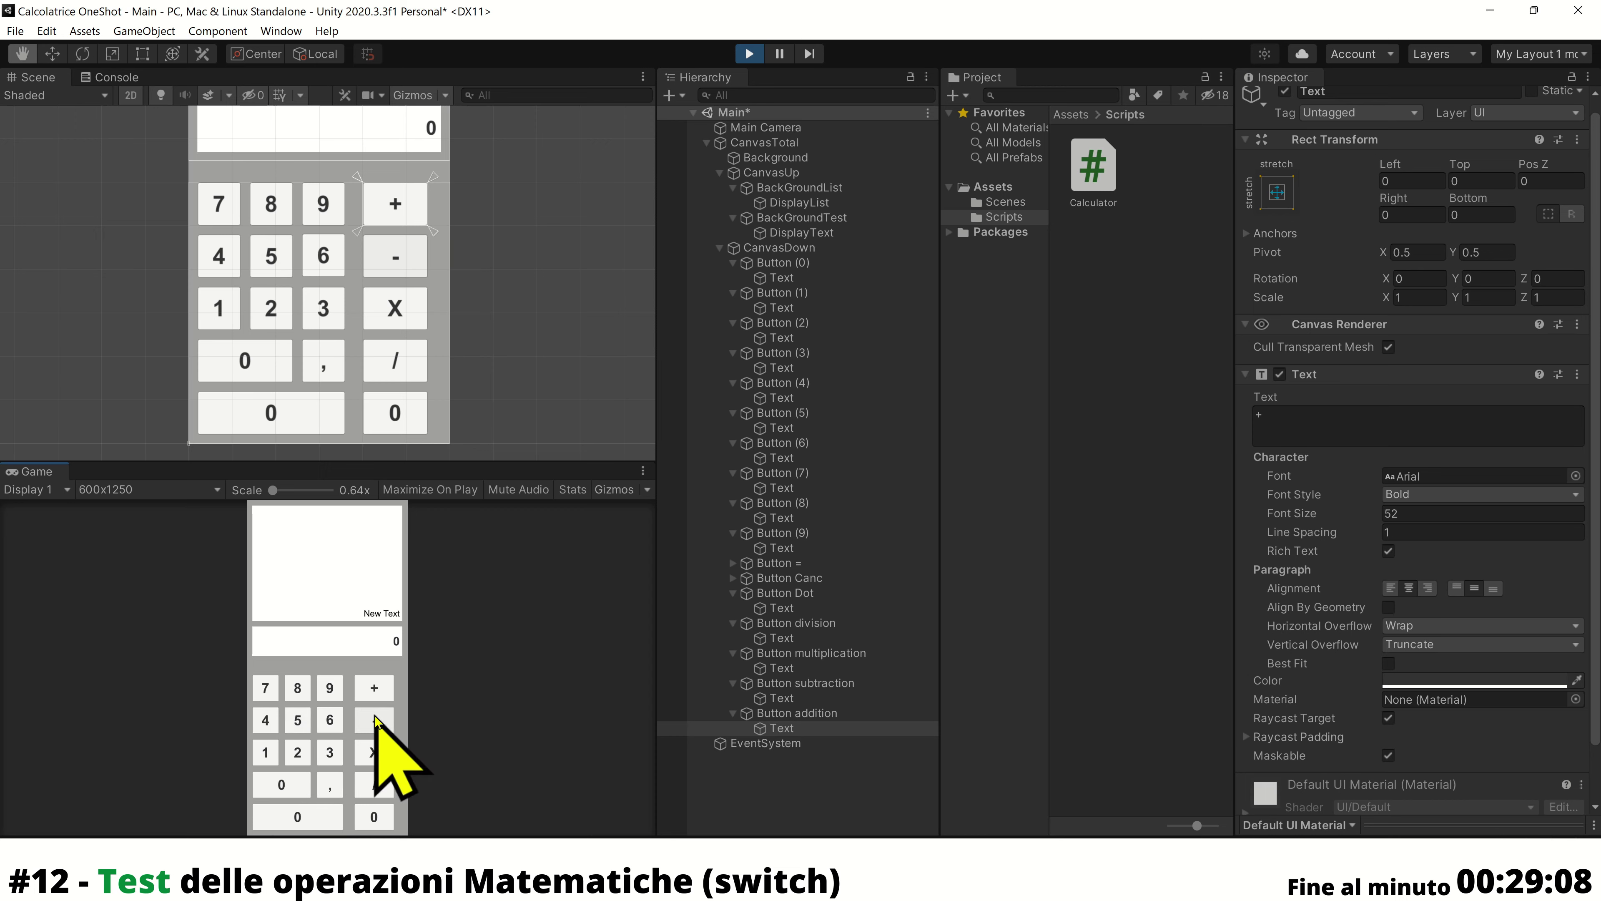
click(751, 54)
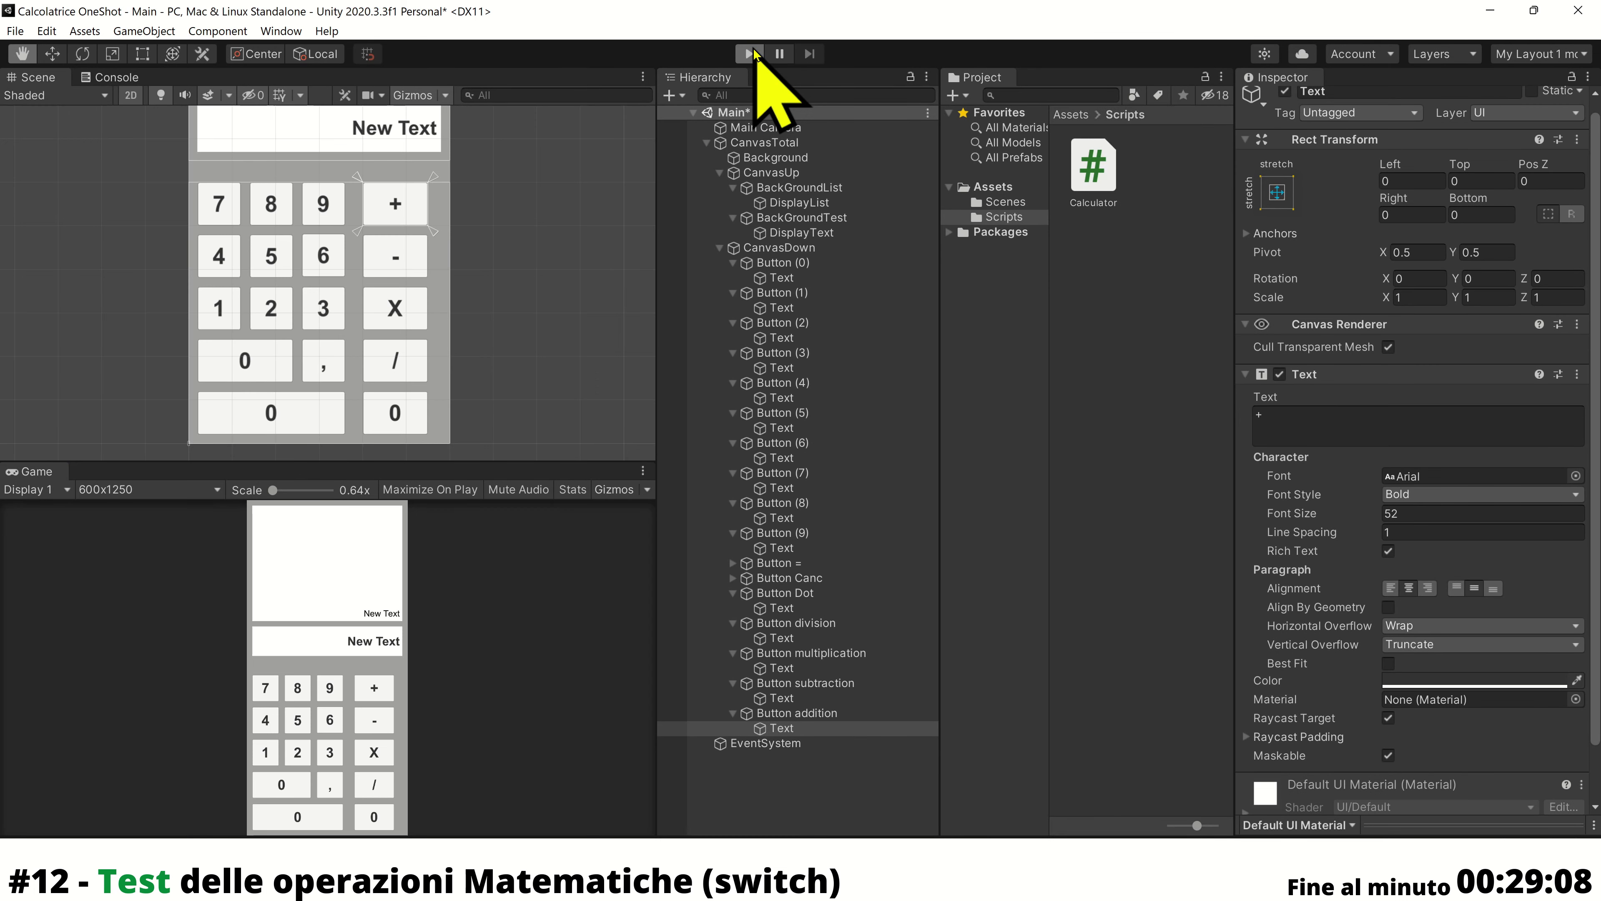
Replay and enter 9 X 9 =, showing the wrong result 18, then stop
click(752, 54)
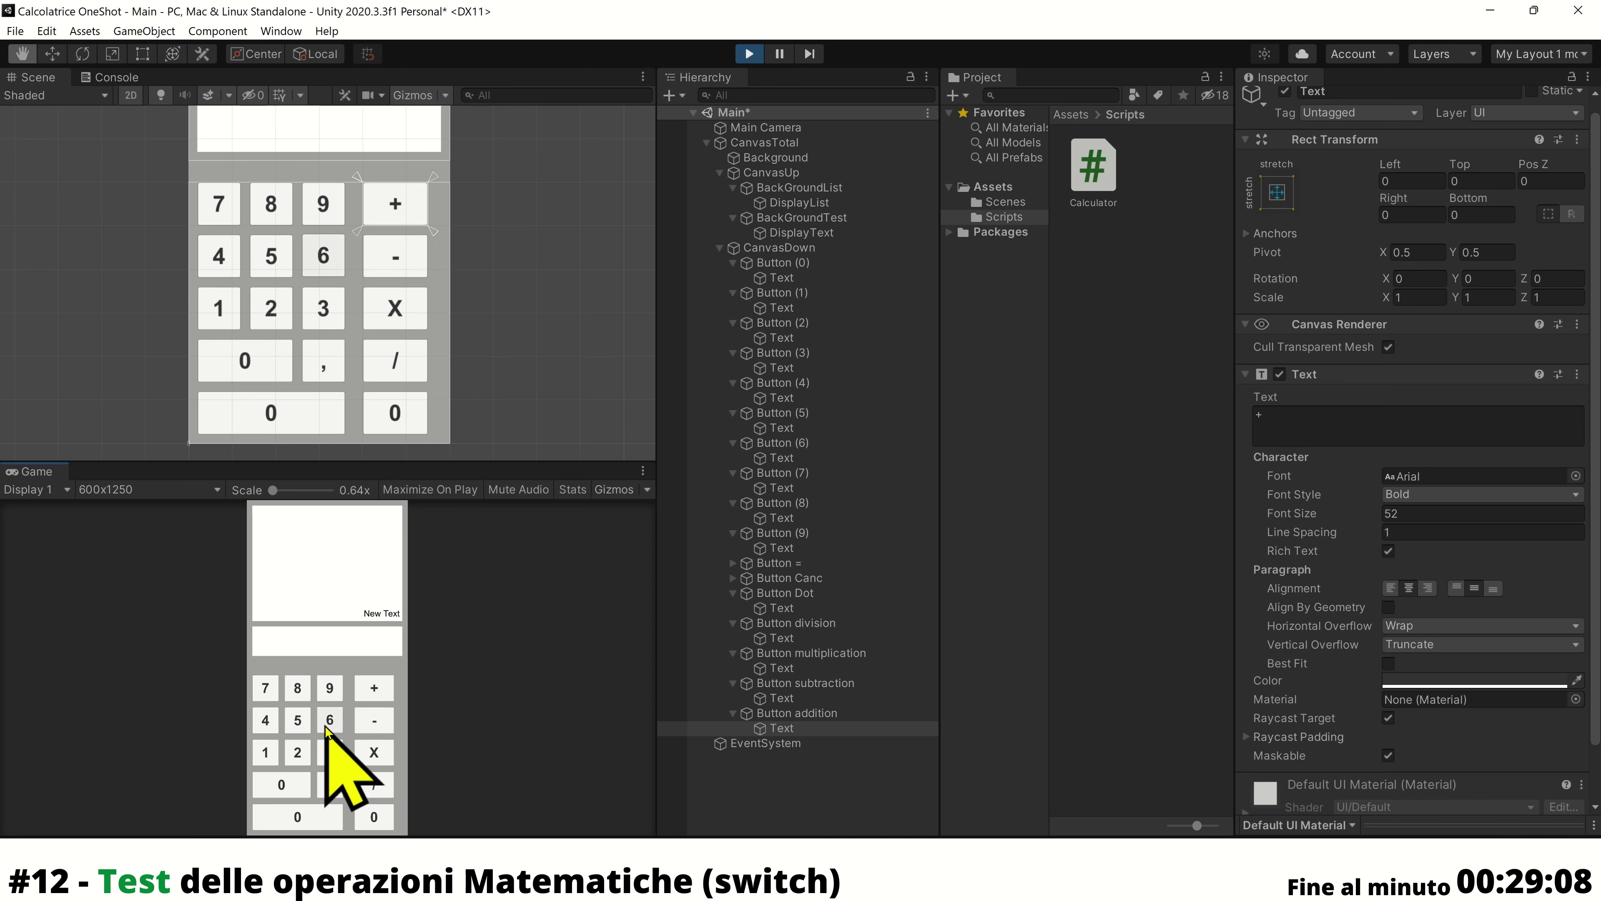
click(331, 689)
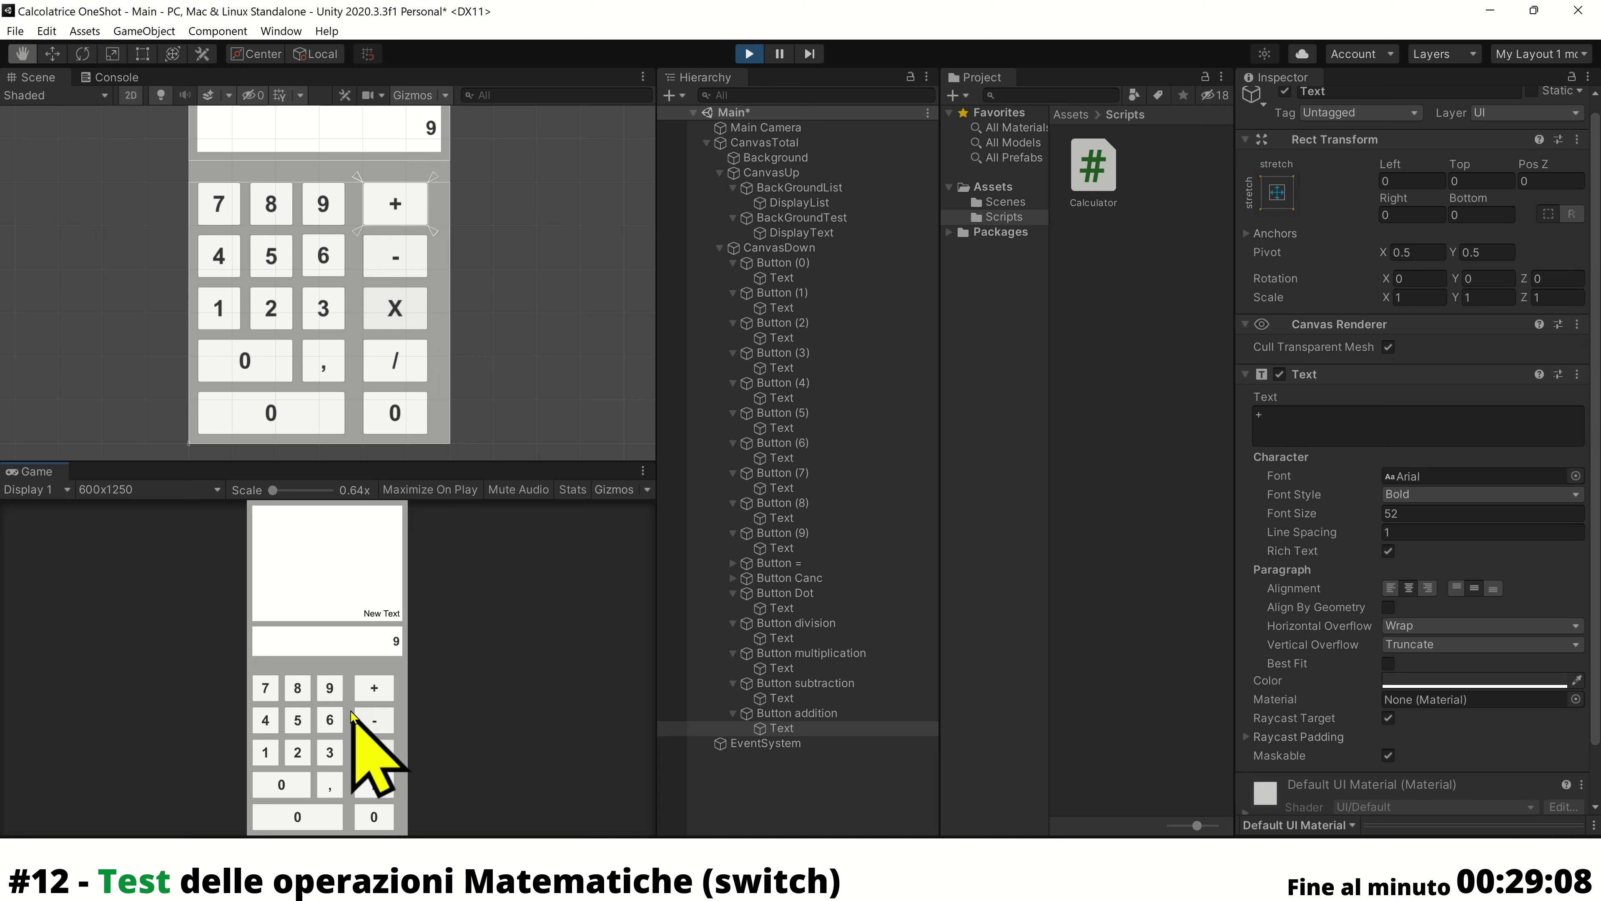
click(374, 752)
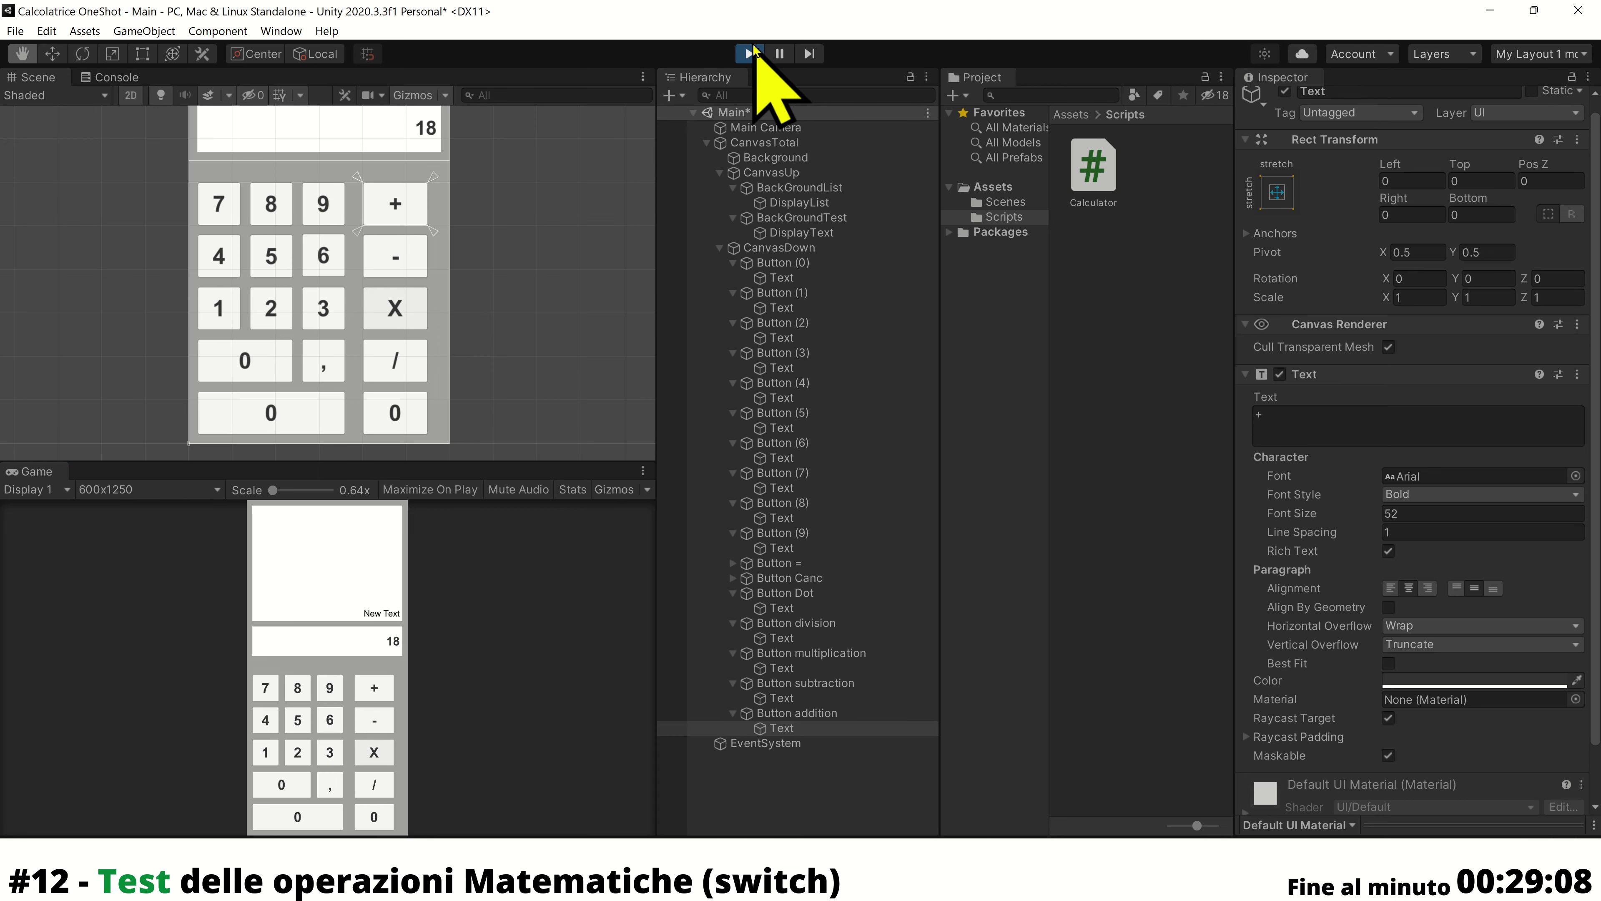
click(750, 54)
click(750, 54)
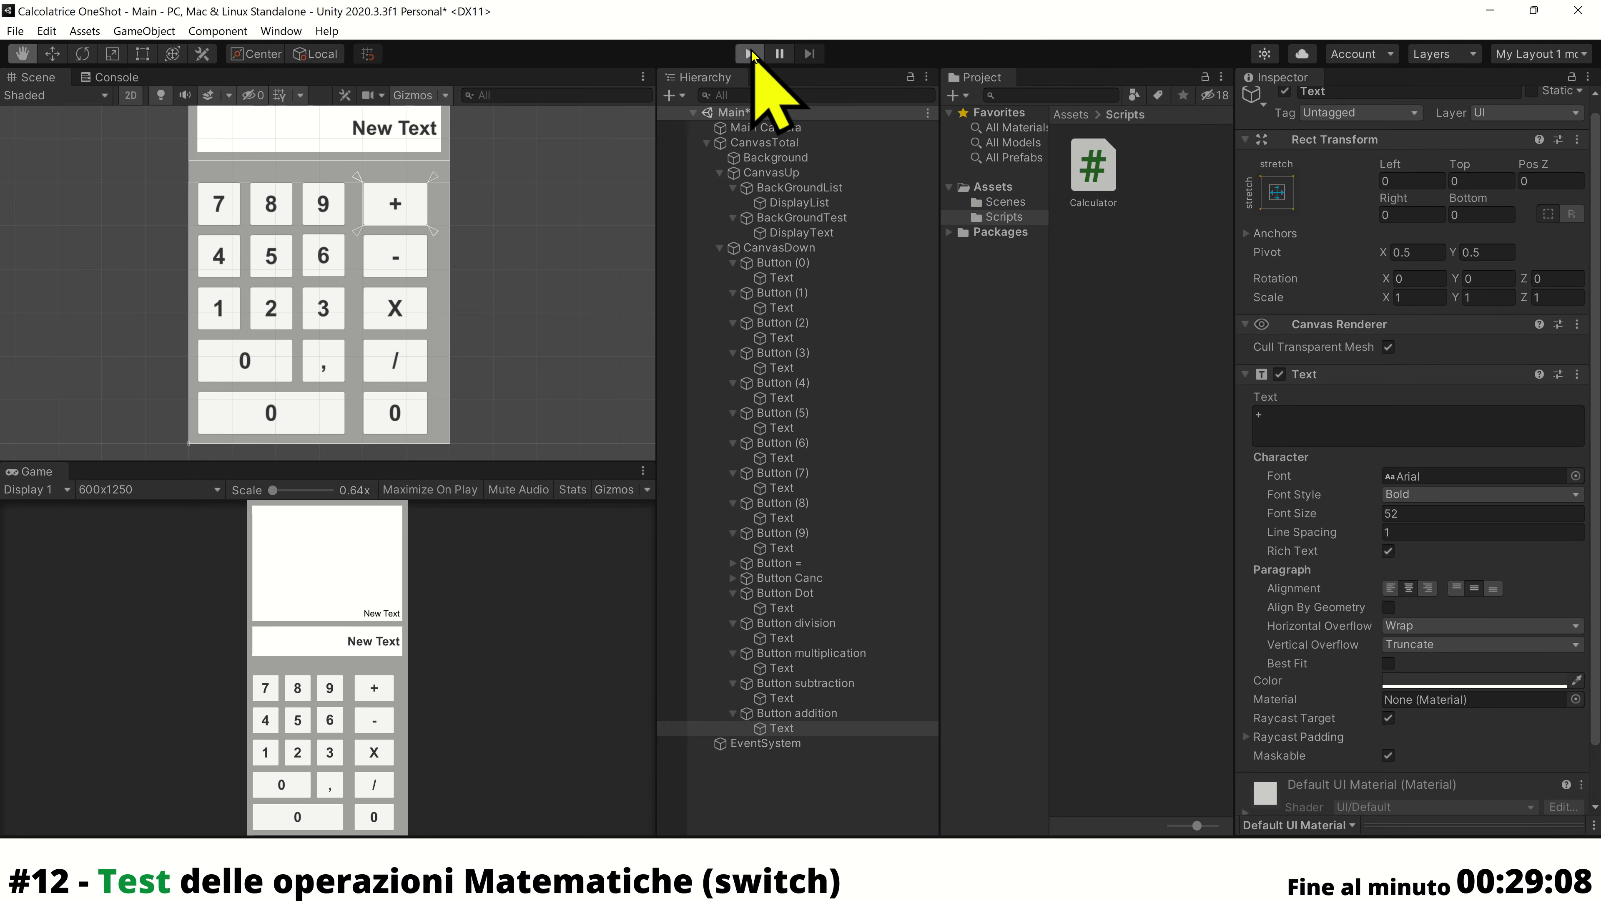
click(329, 687)
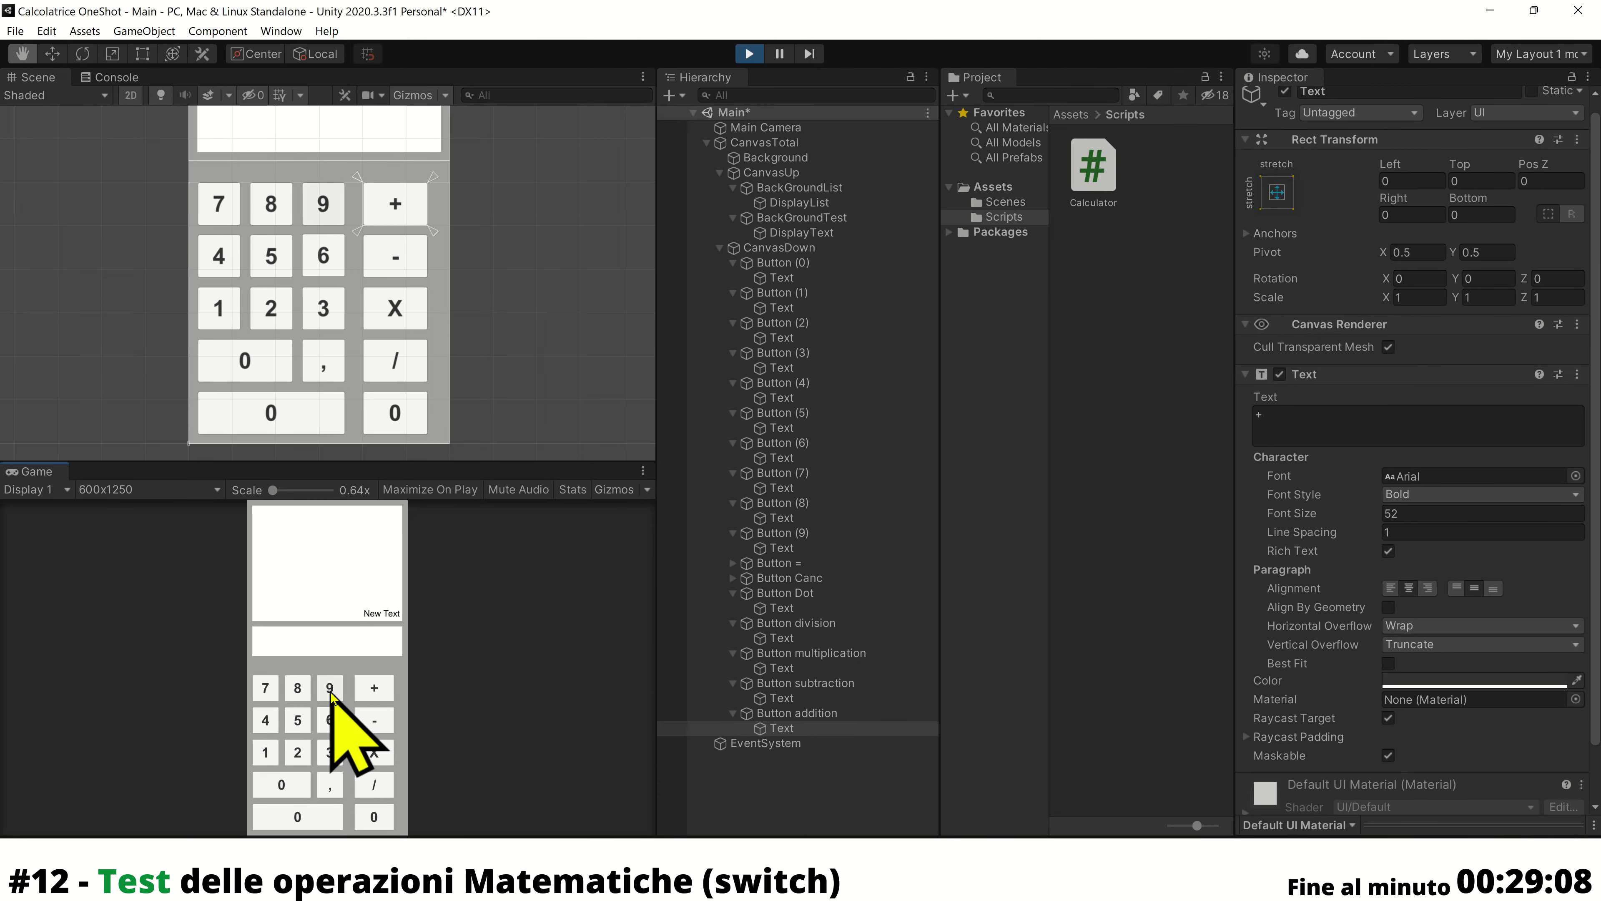
click(376, 751)
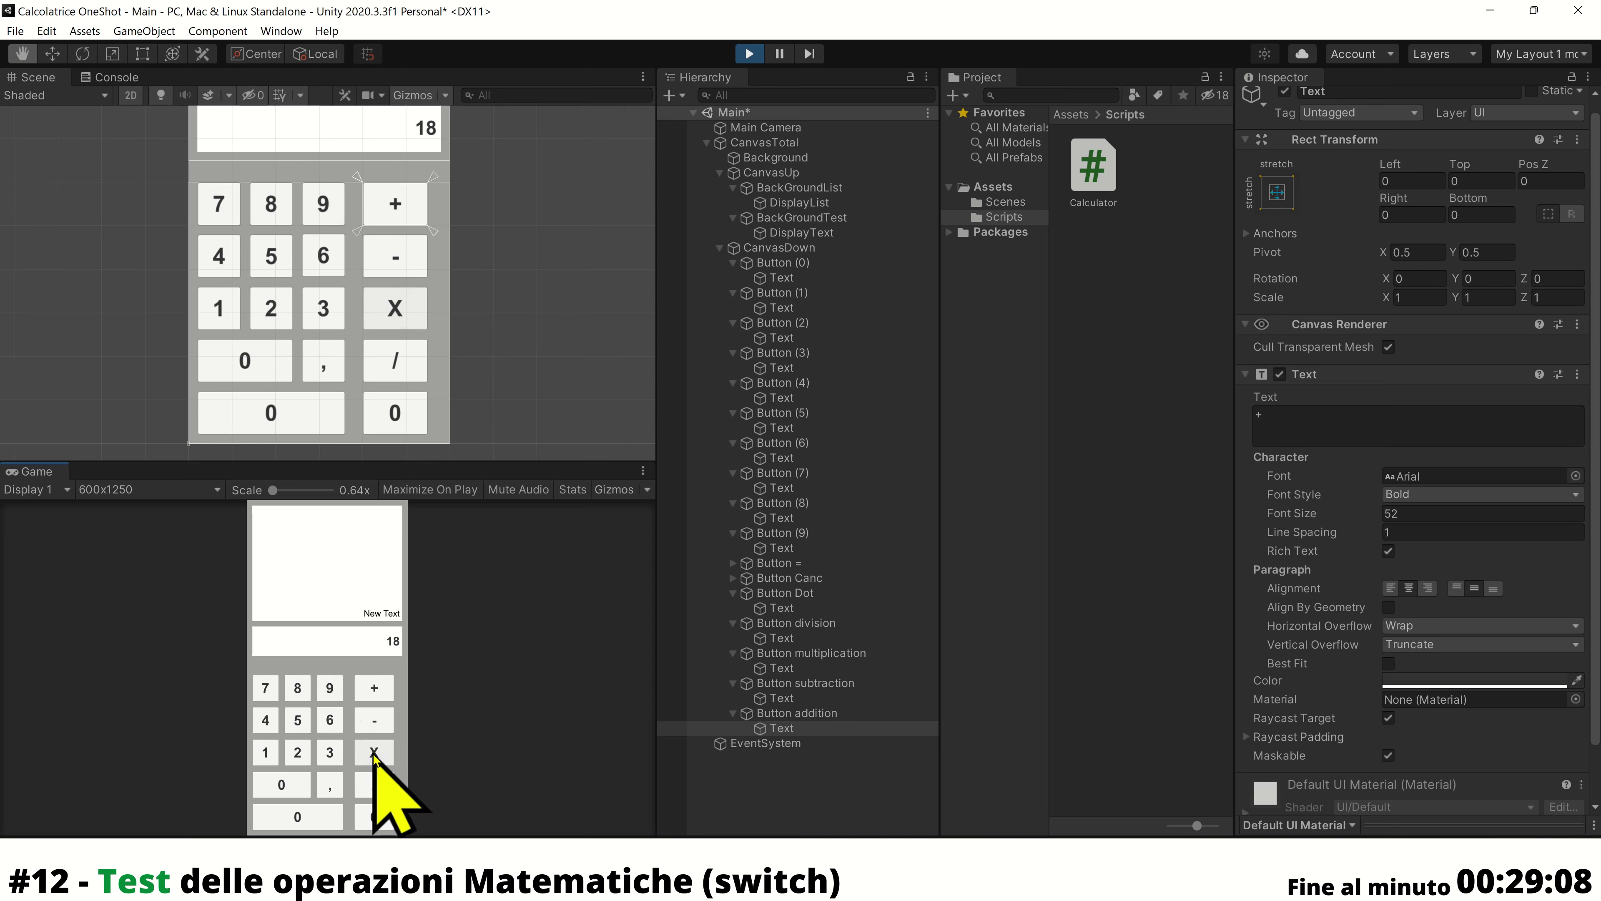
click(749, 54)
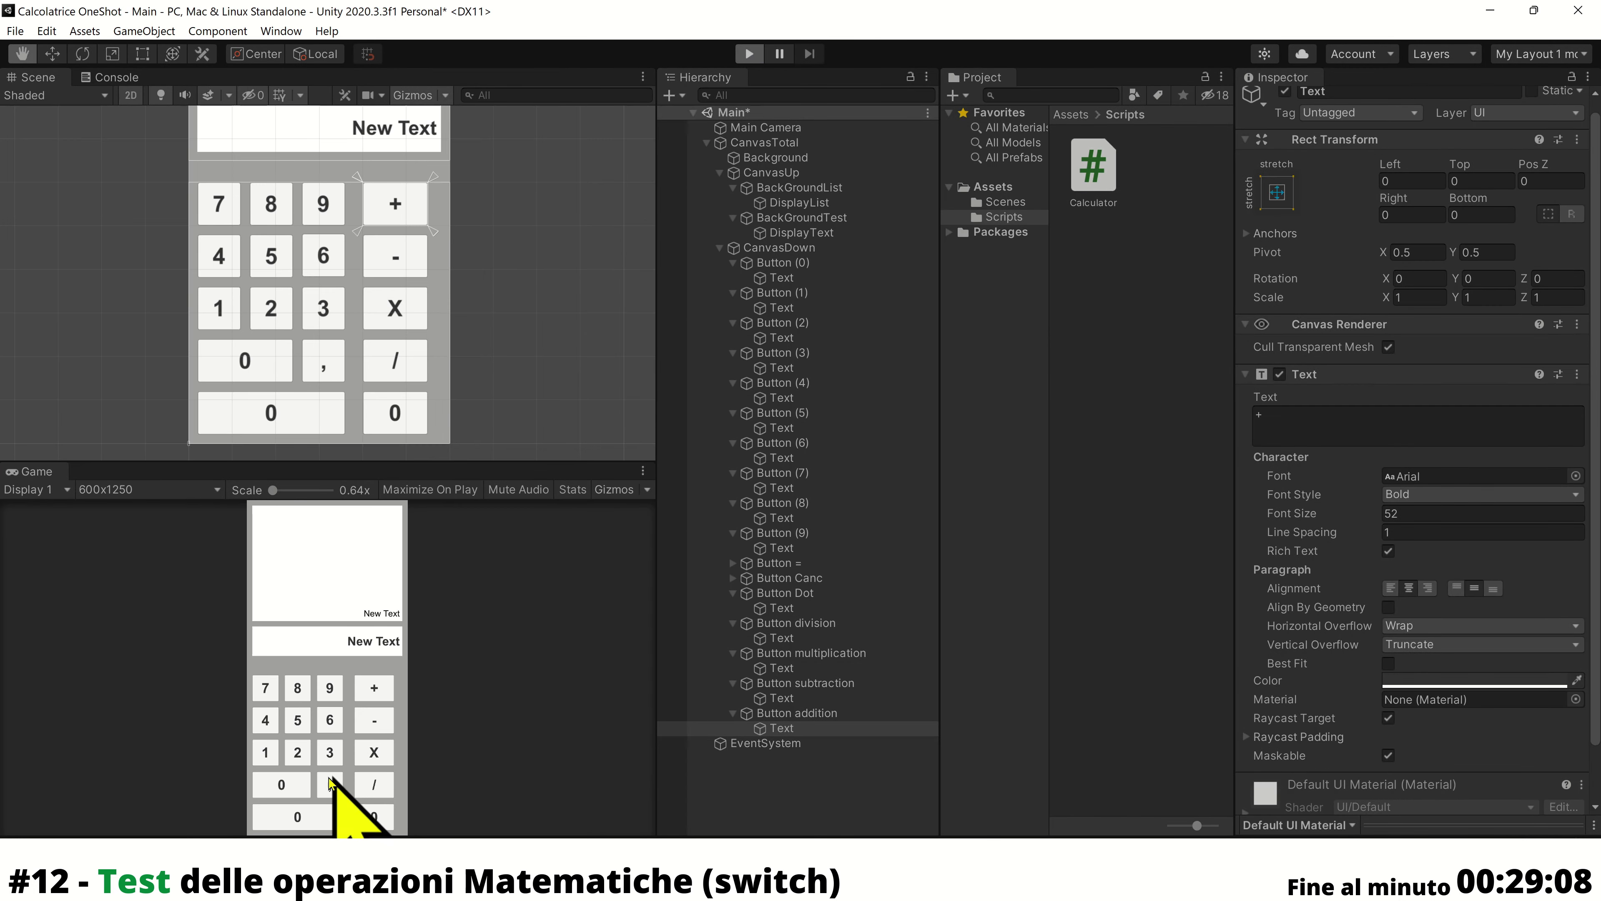
Check the multiplication button's setup, then change the mul case from number1 + number2 to number1 * number2
click(813, 653)
scroll(1366, 644, down, 5)
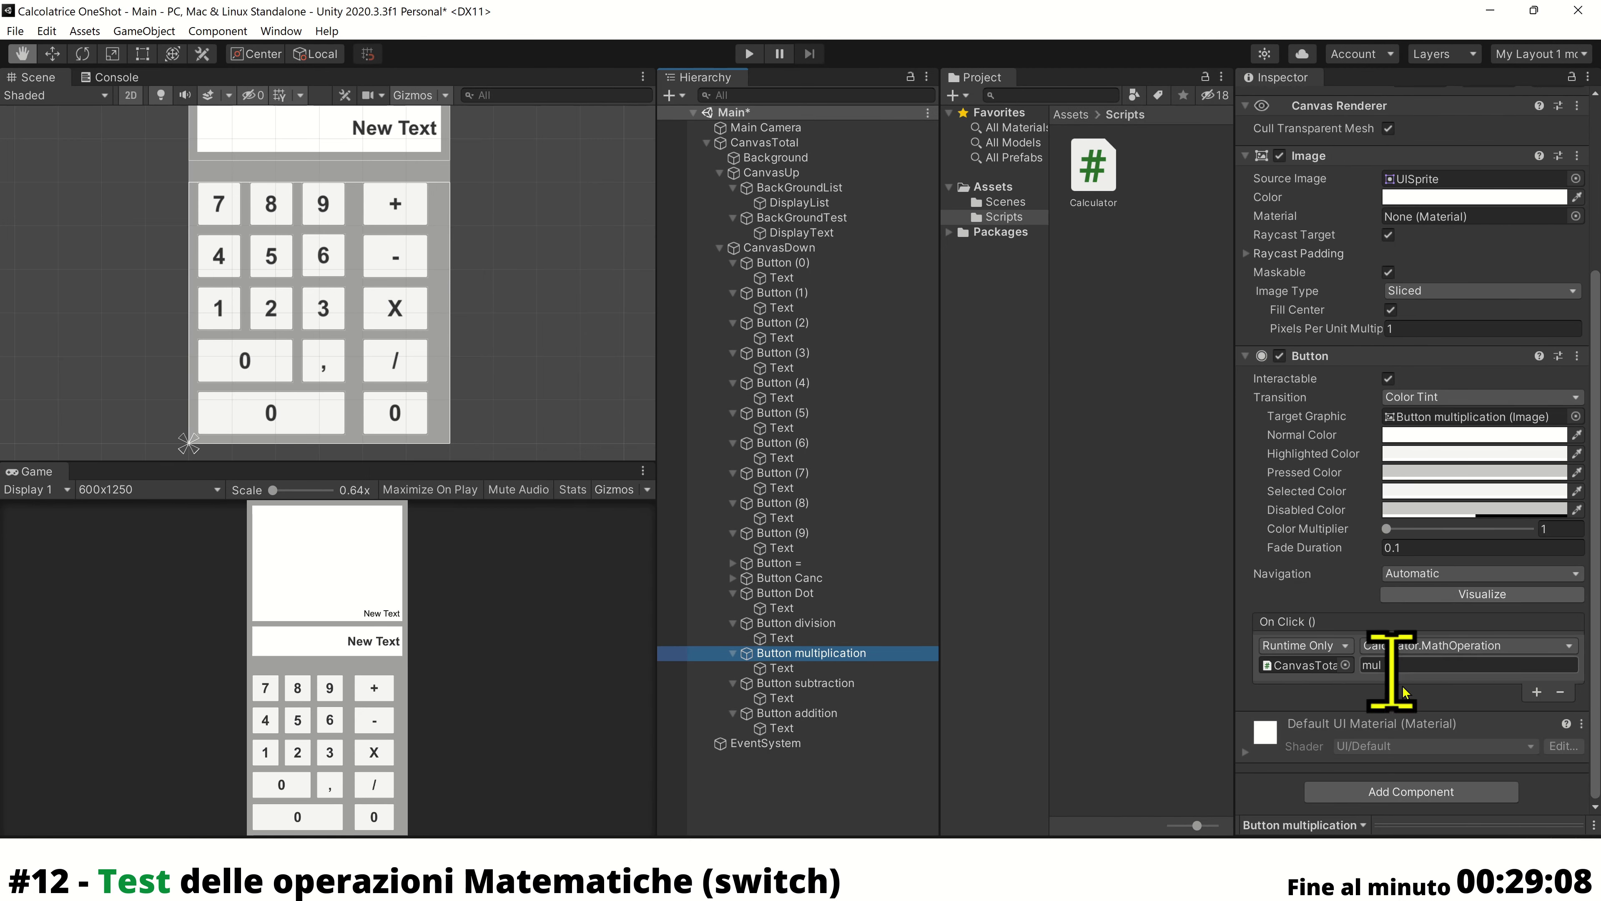
key(alt+Tab)
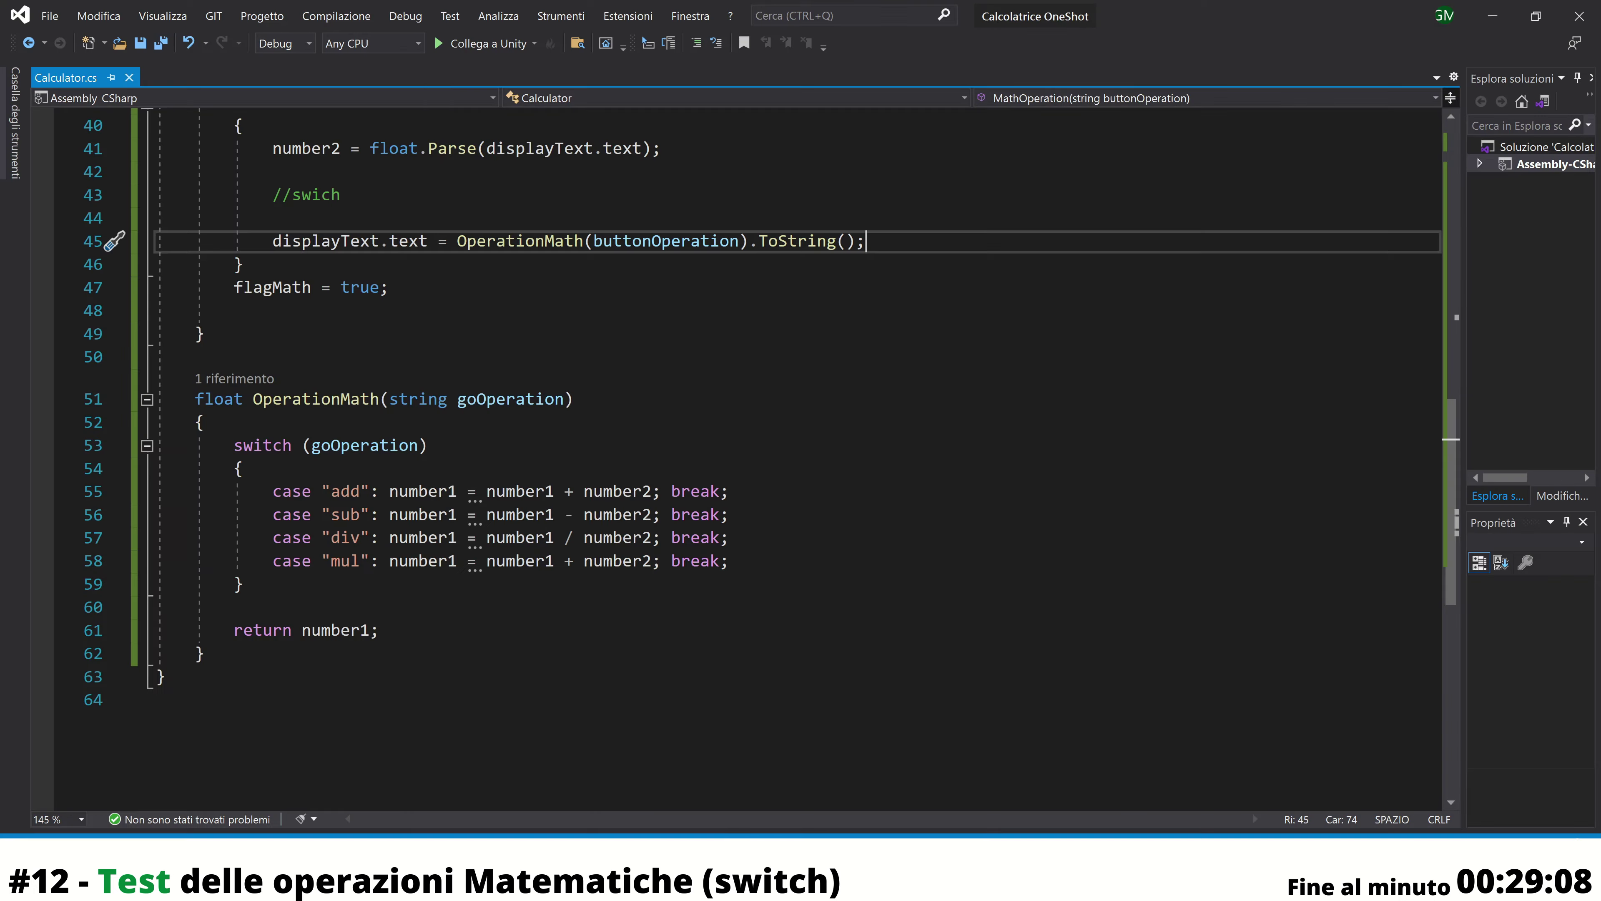
click(570, 556)
key(shift+Left)
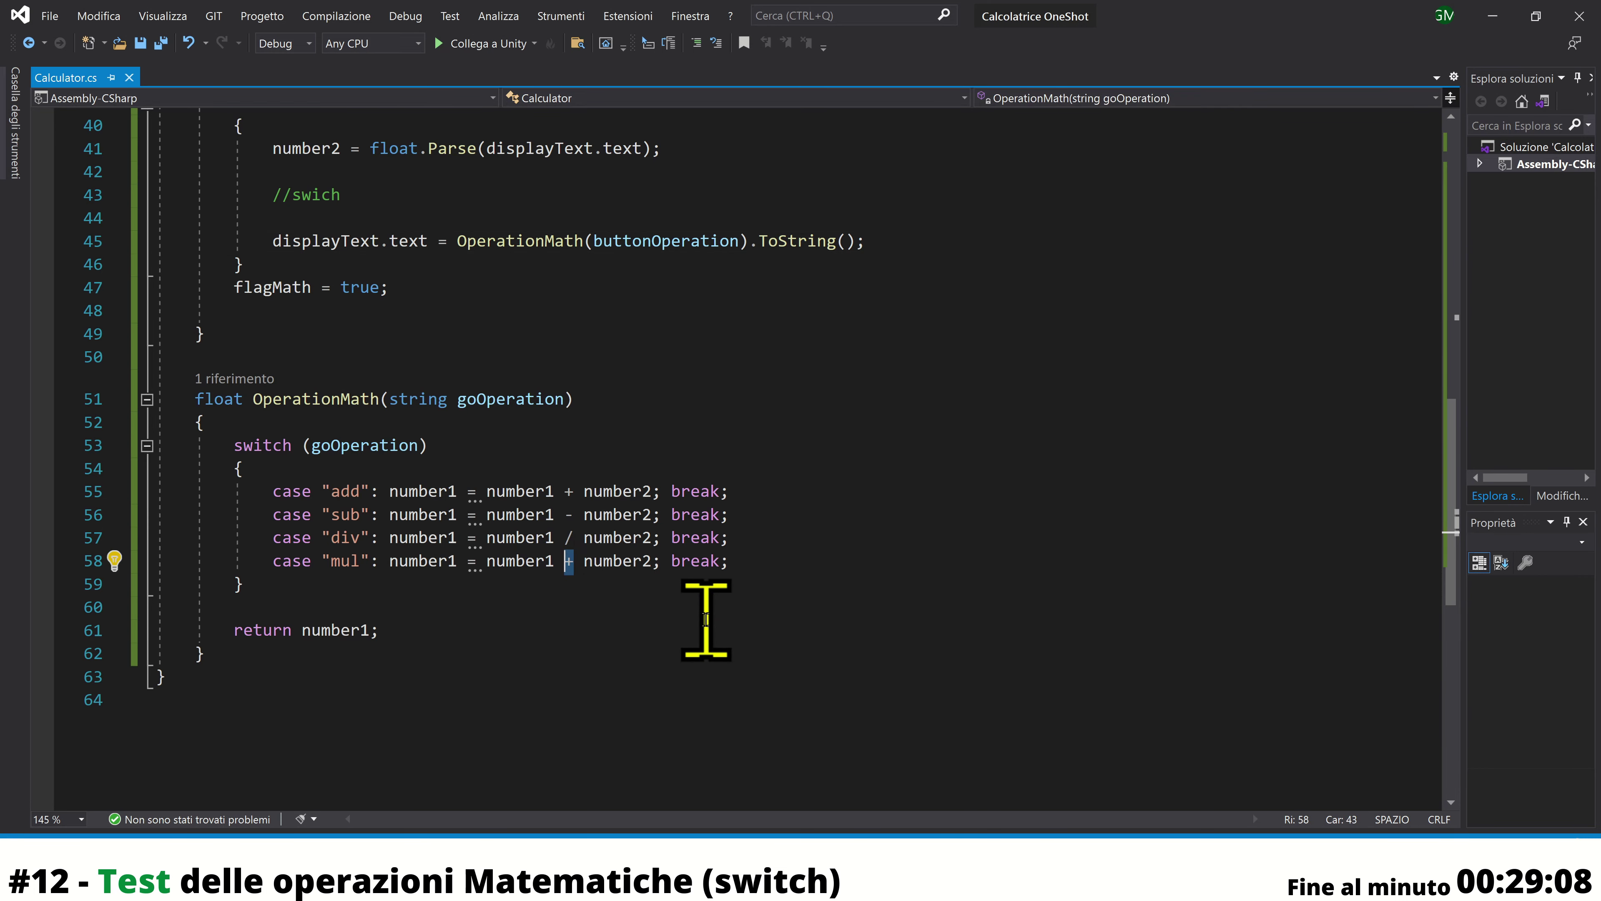
text(+)
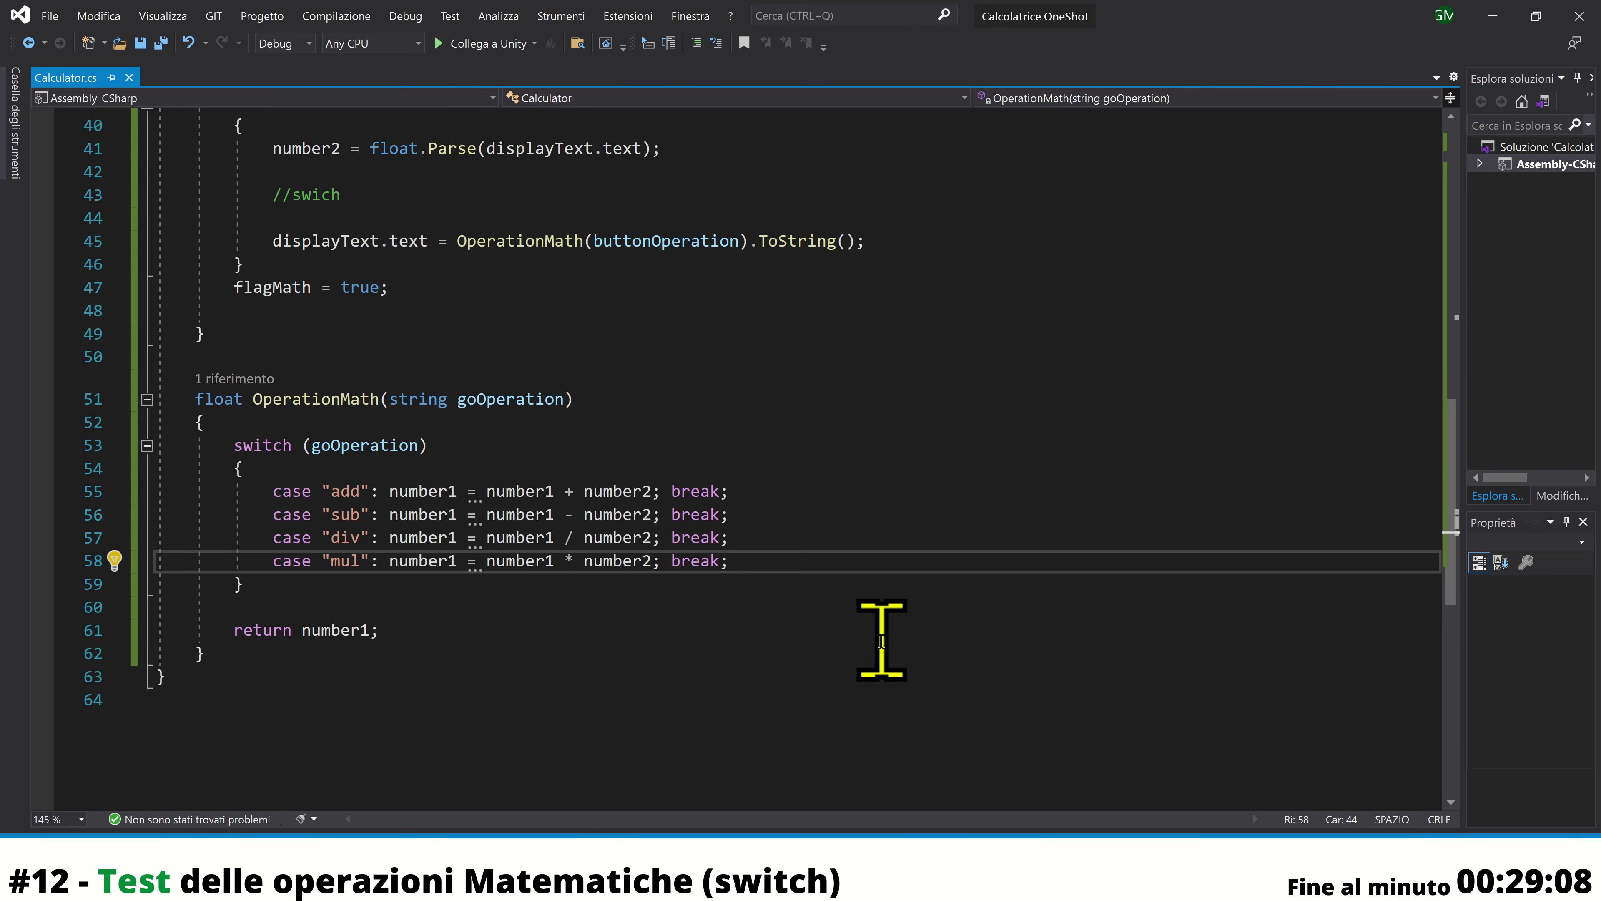
key(alt+Tab)
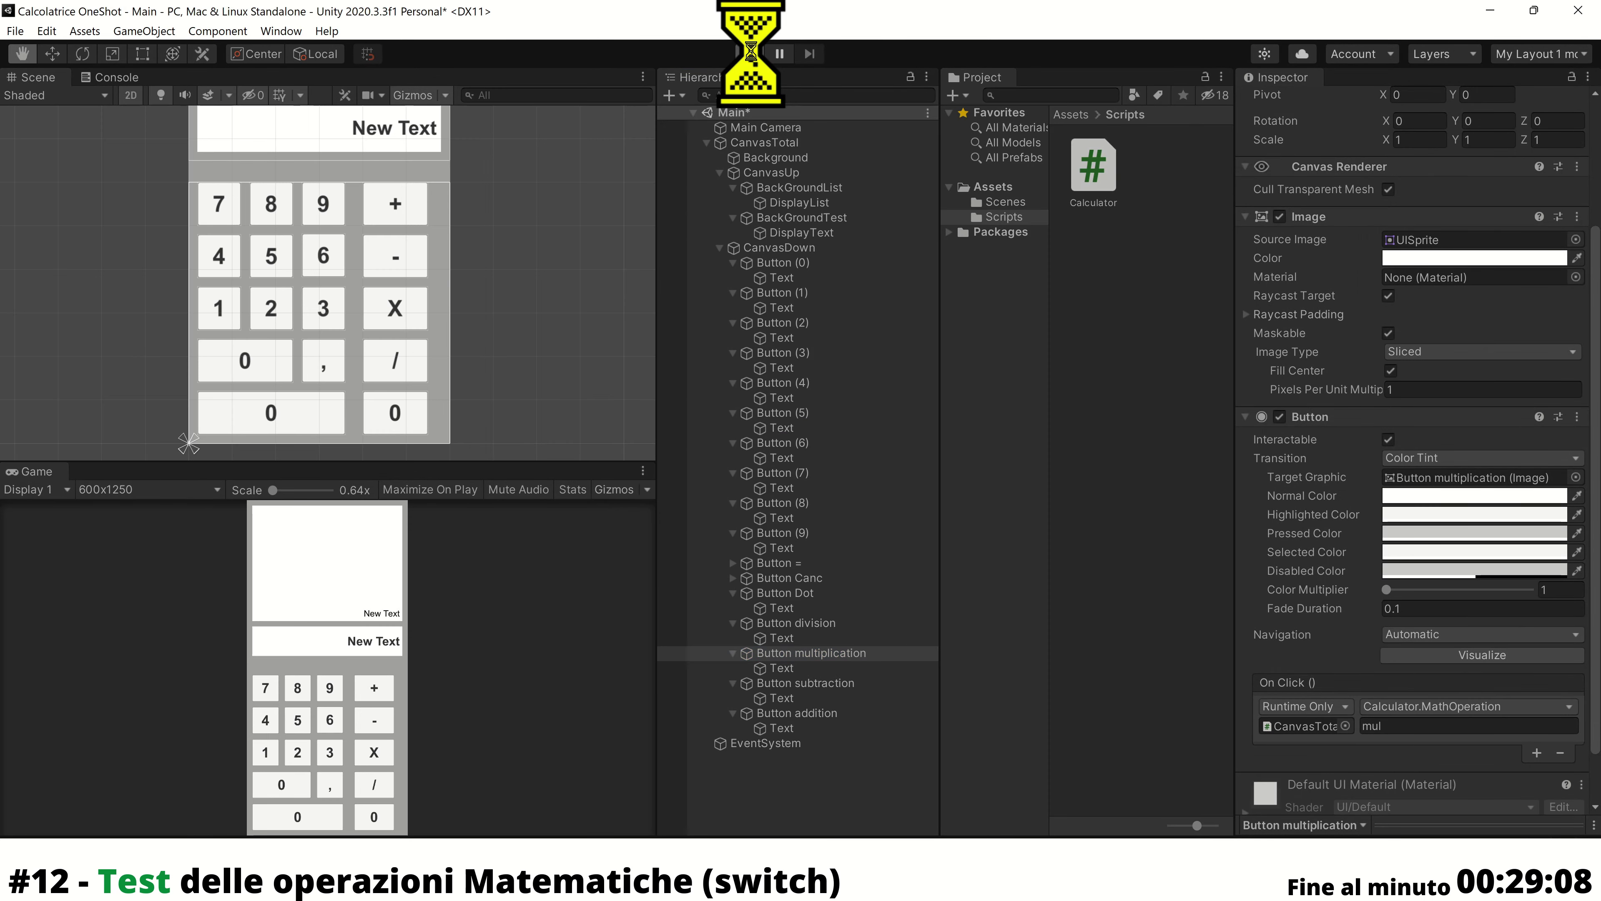
Play-test the calculator: 9 × 9 gives 81 and 5 / 2 gives 2,5
click(750, 53)
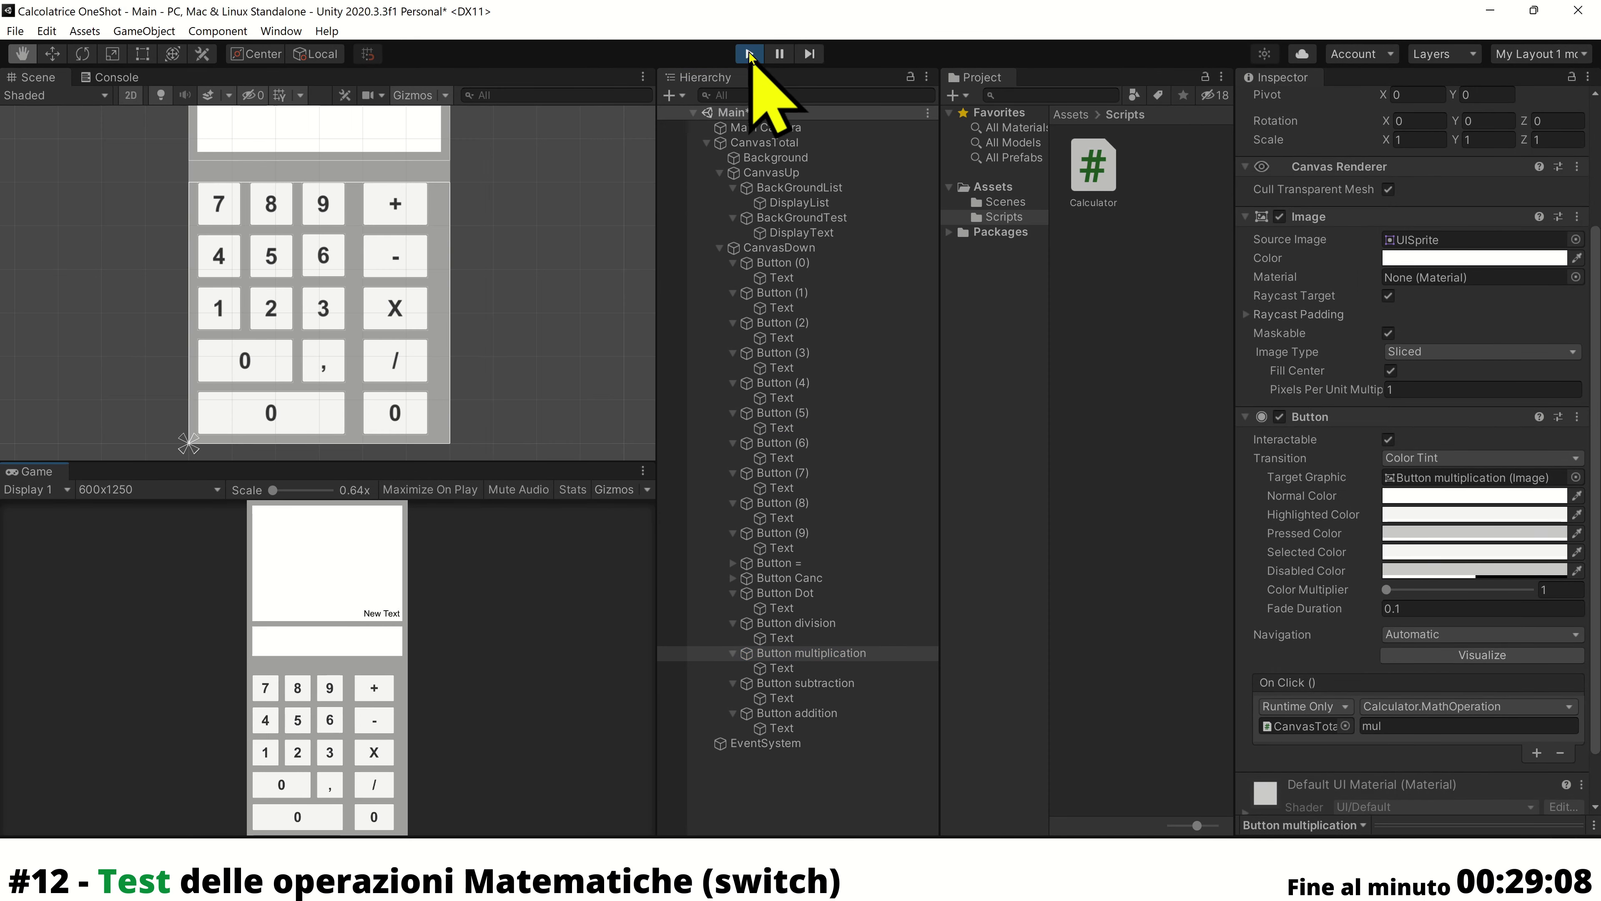
click(329, 688)
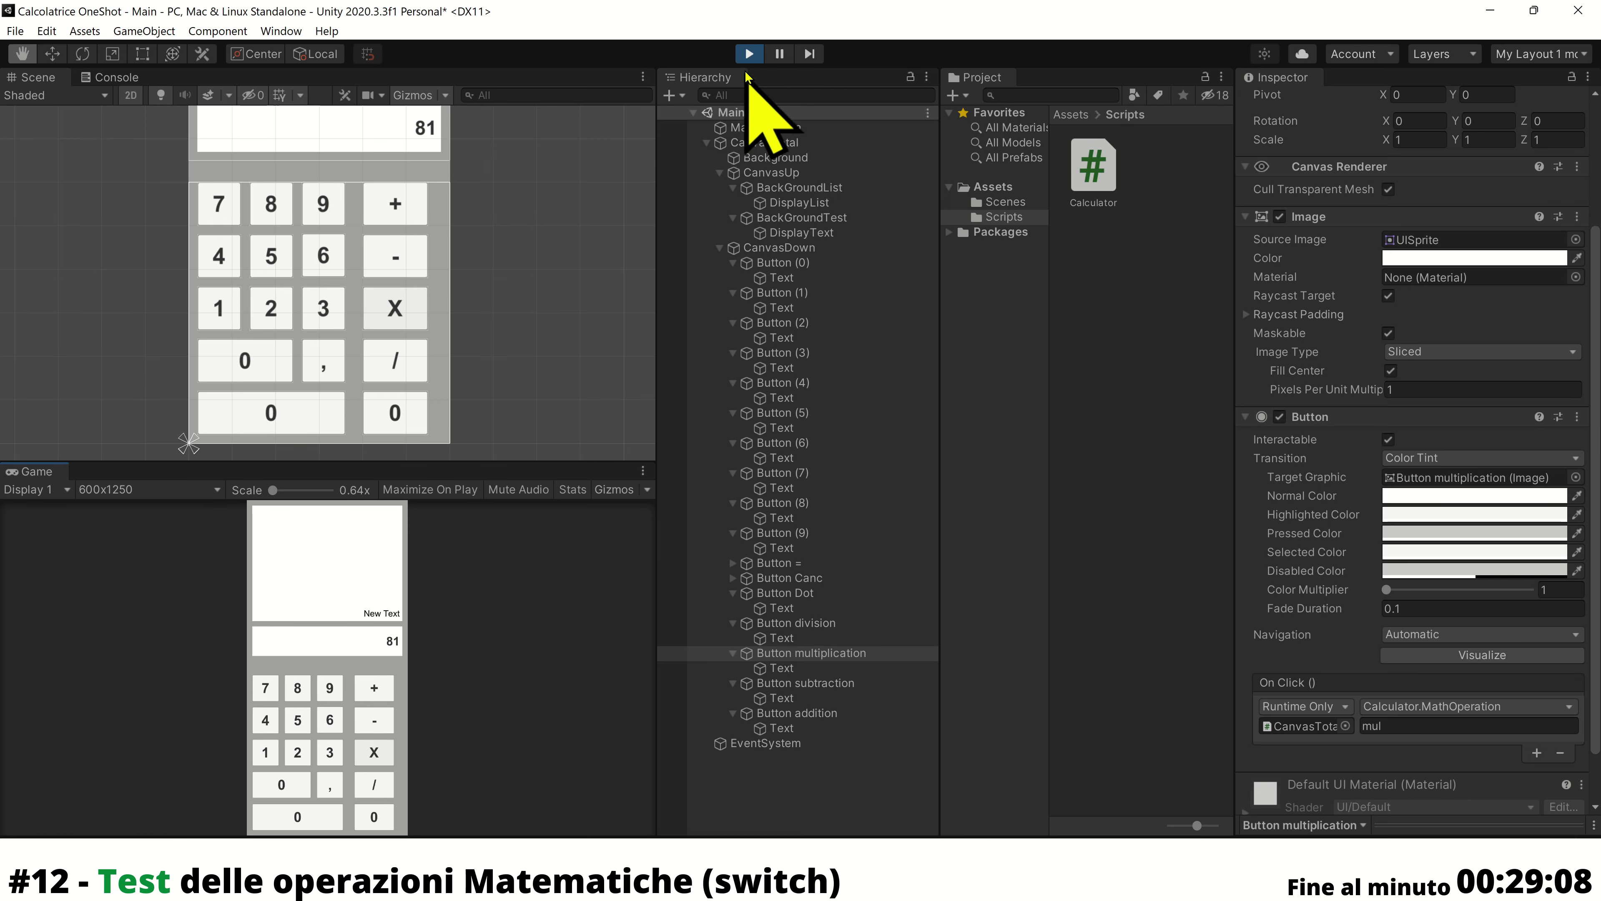
click(749, 54)
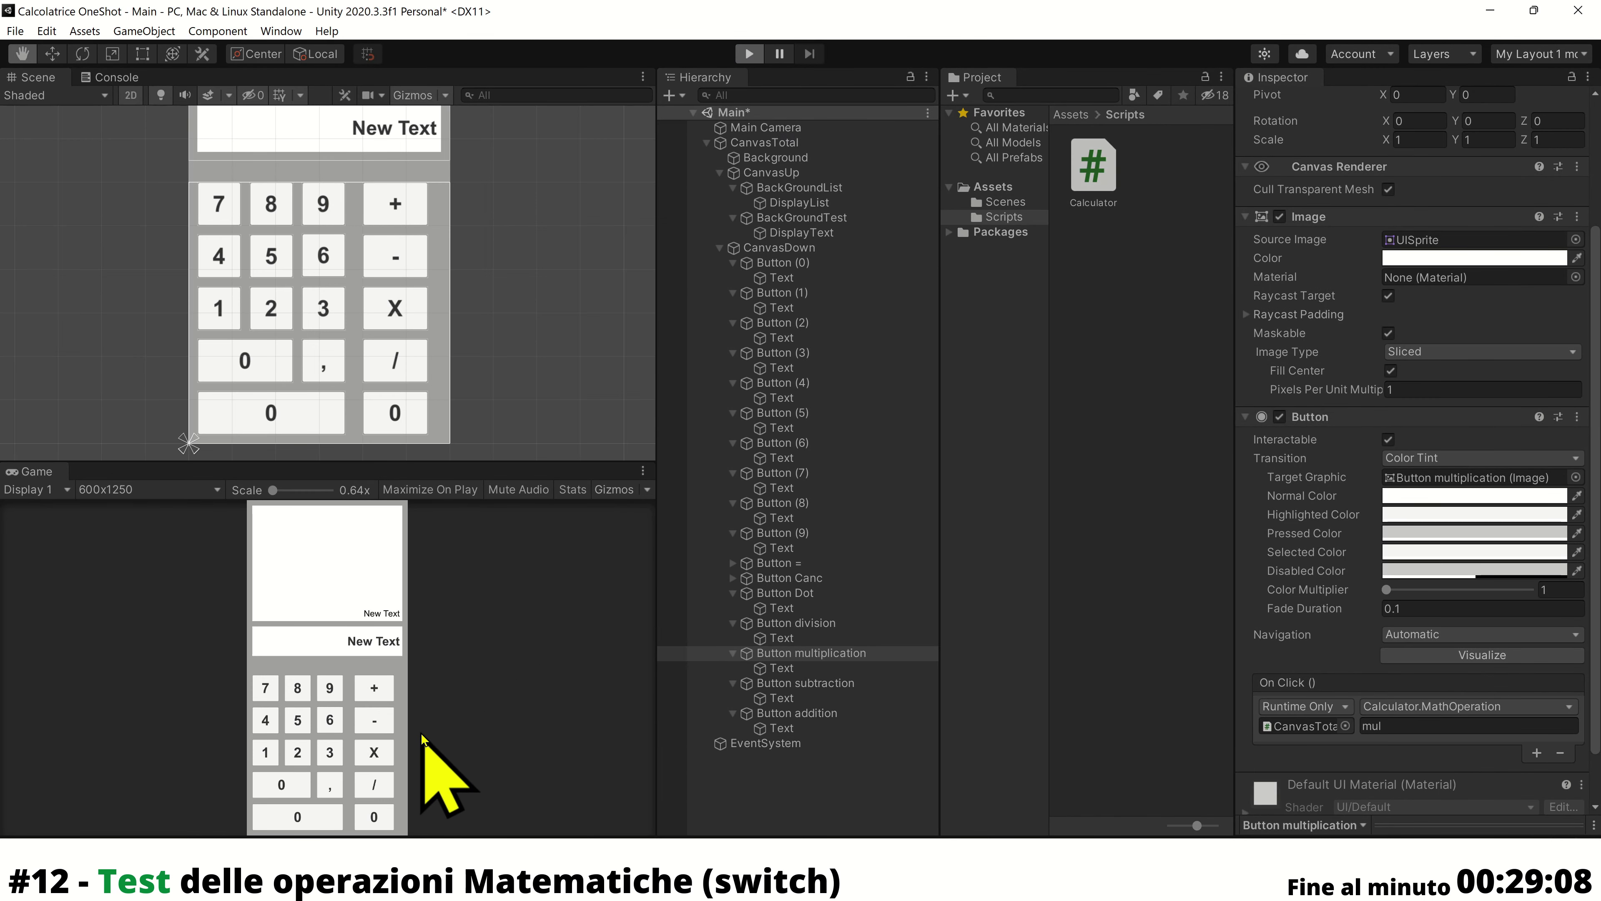
key(ctrl+p)
click(298, 720)
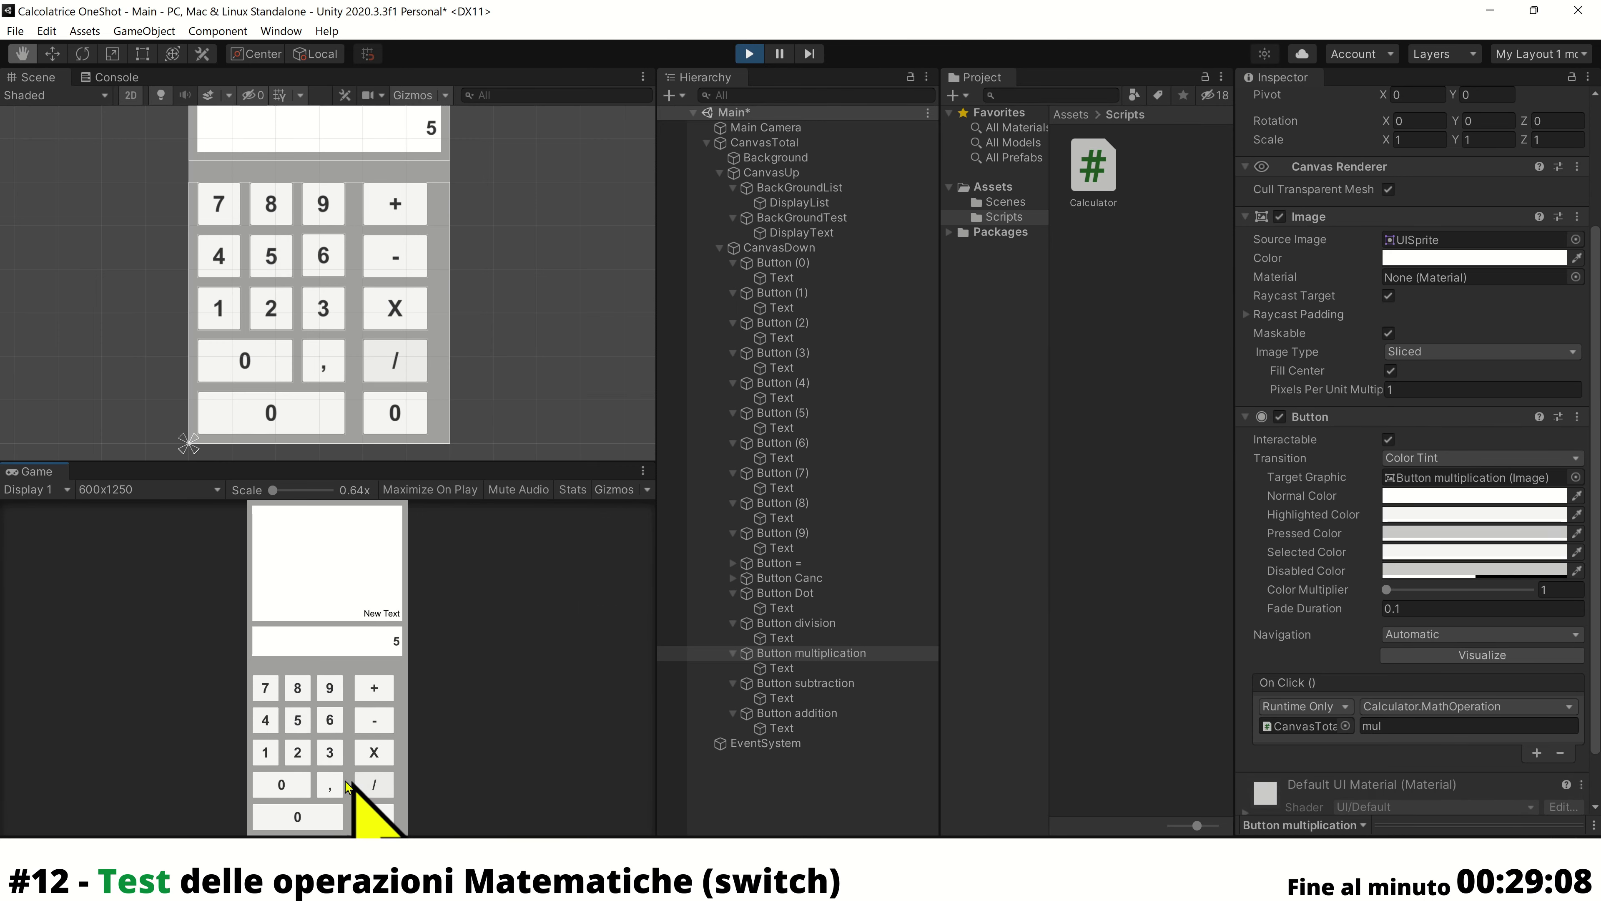
click(298, 752)
click(373, 816)
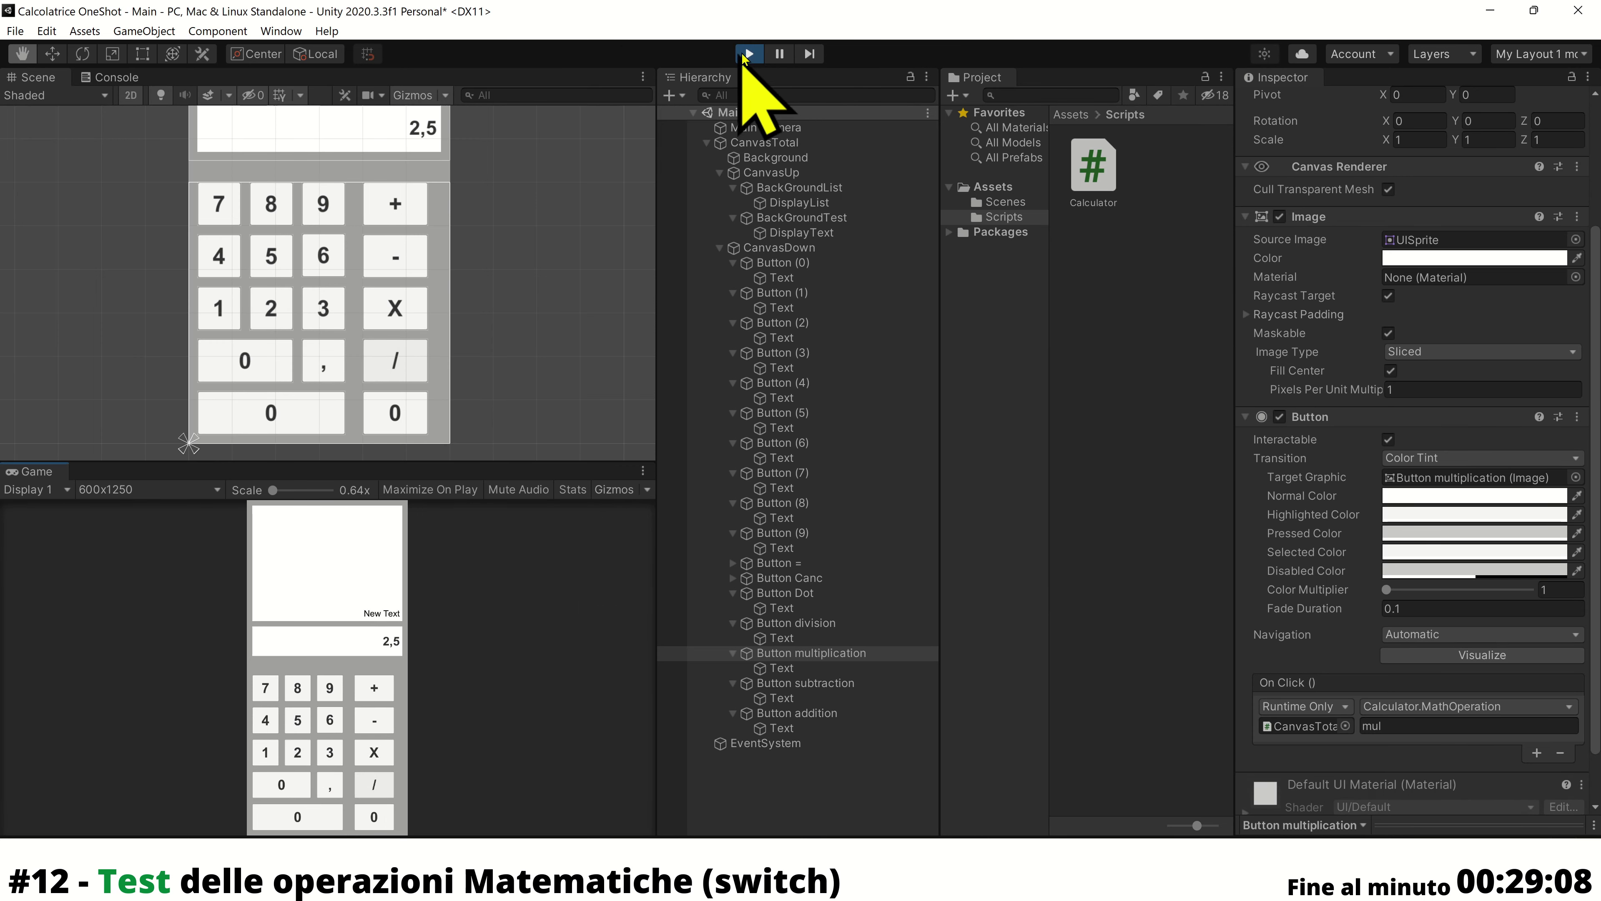
click(748, 54)
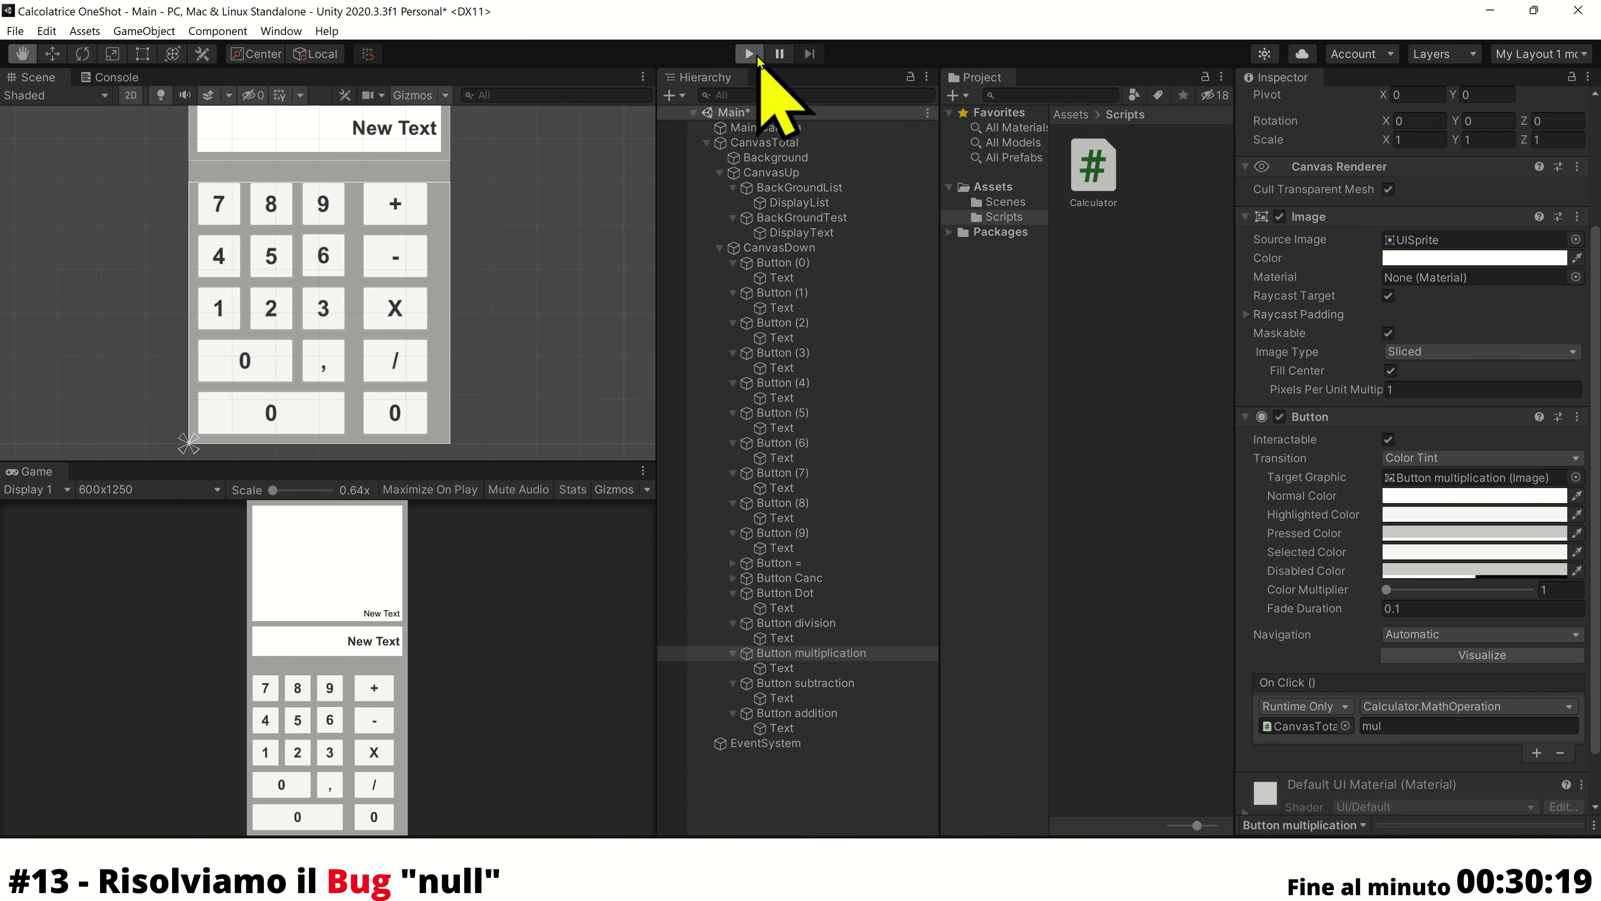
Run again and open the FormatException entry in the Console to read its stack trace
click(749, 54)
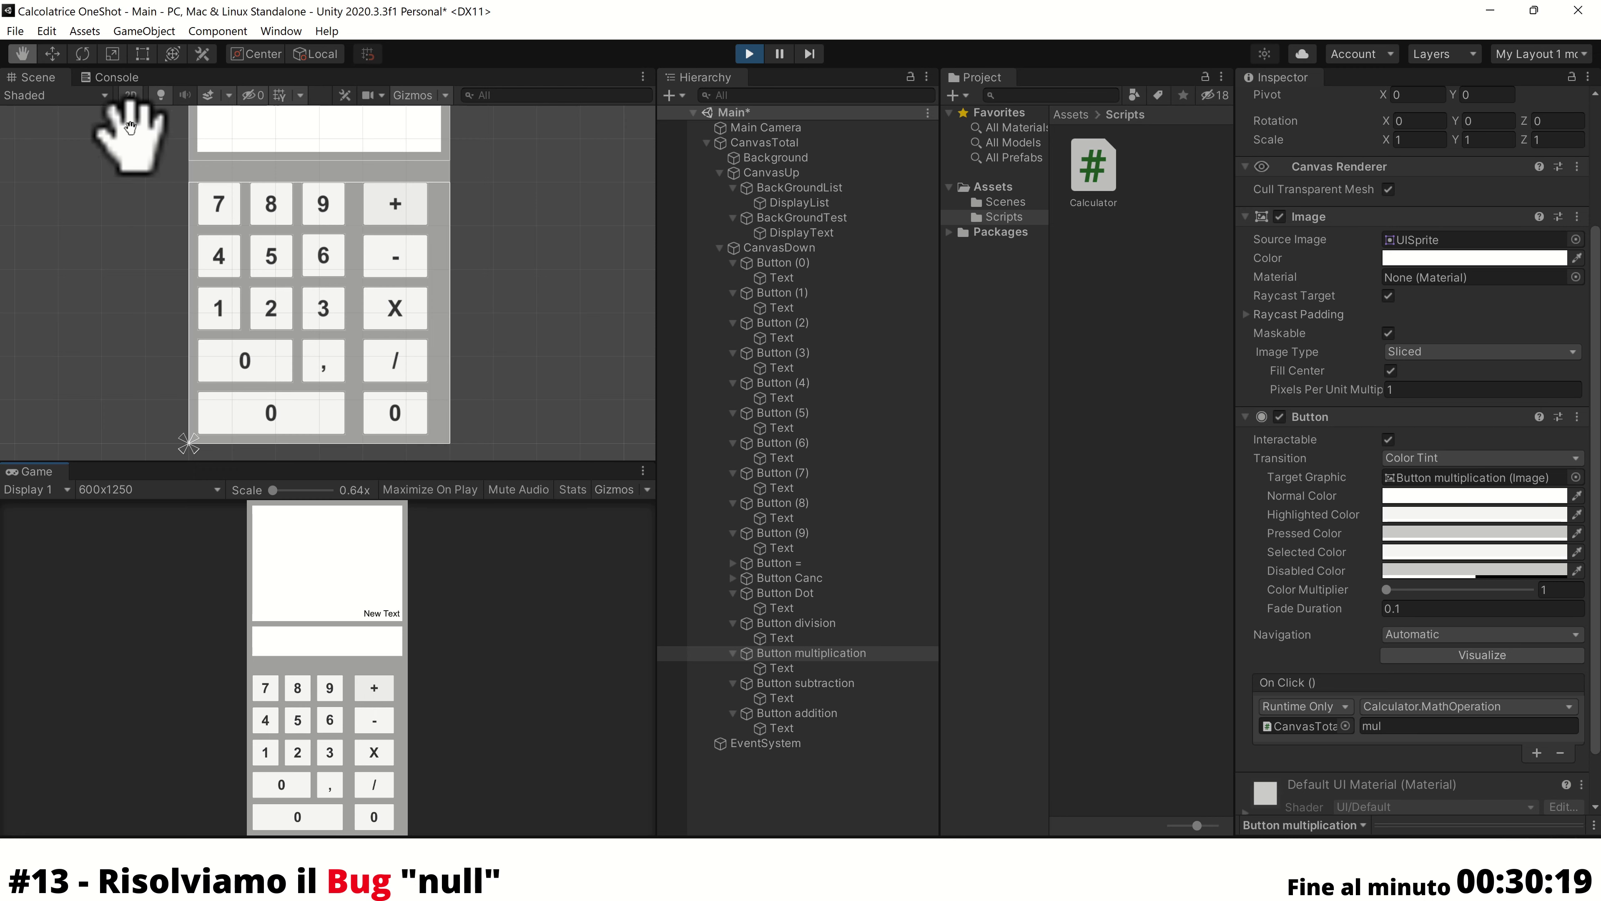
click(115, 77)
click(353, 116)
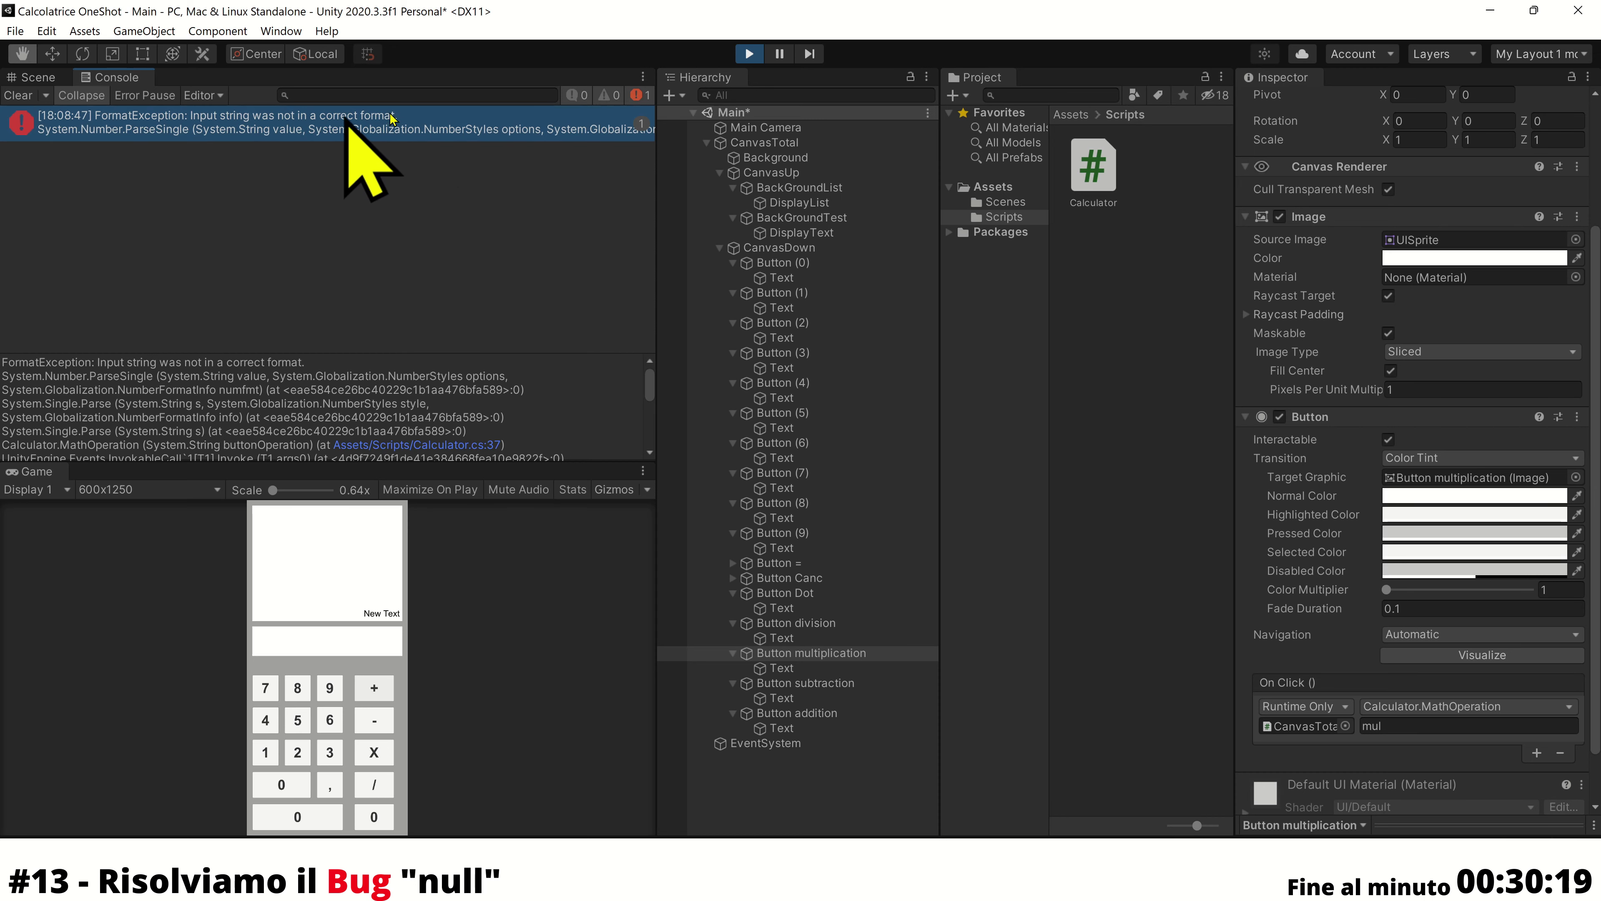
click(749, 54)
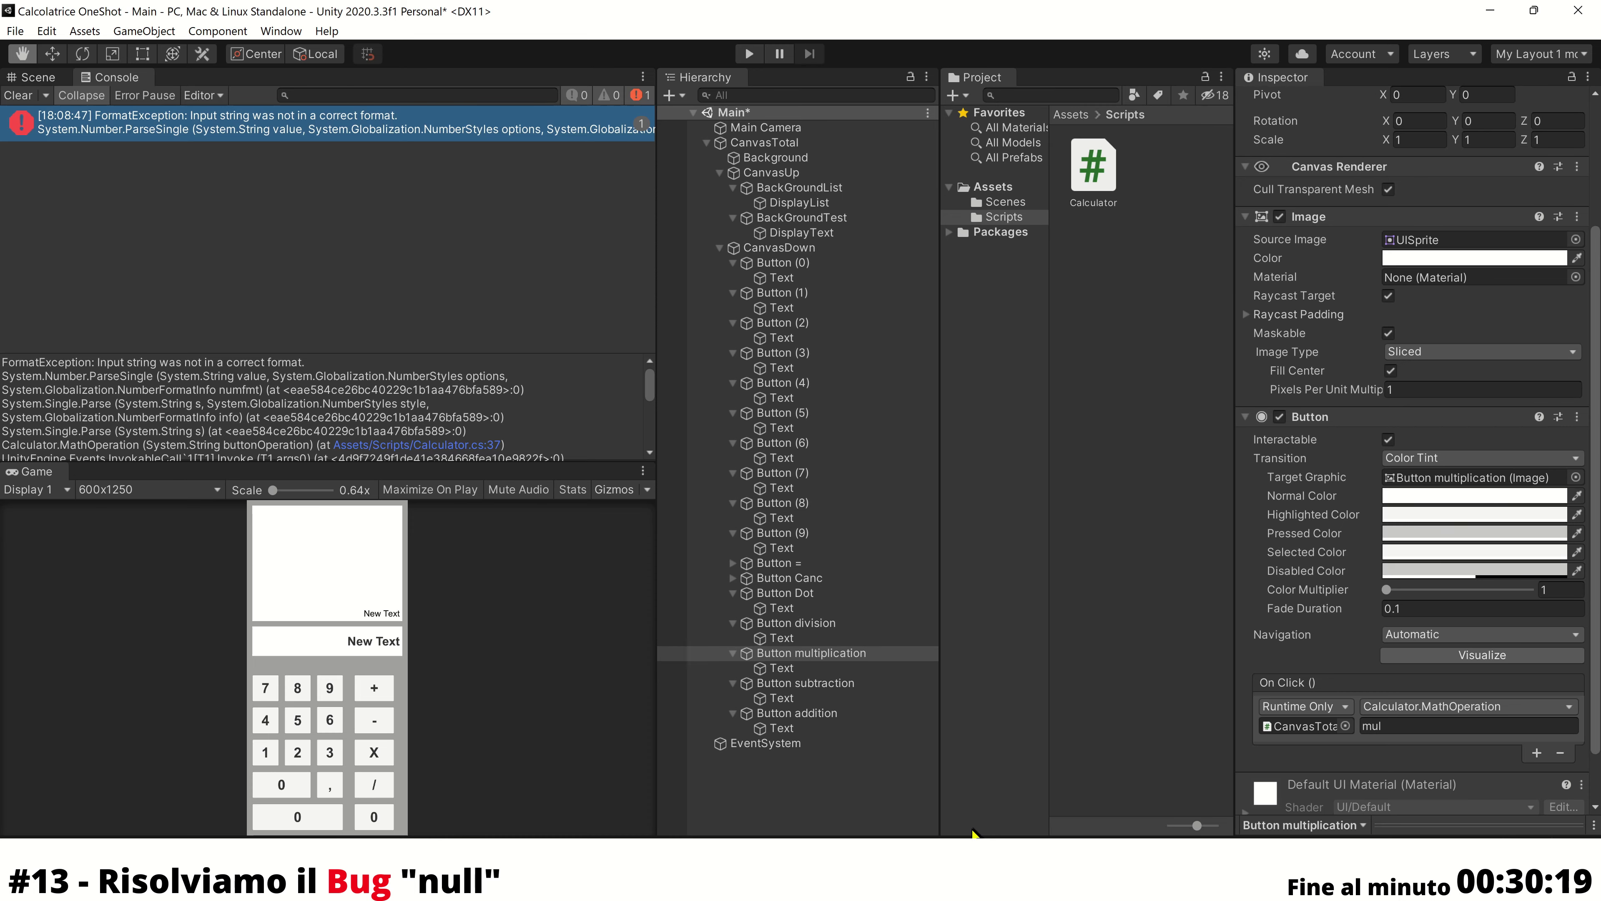
Open Calculator.cs and add blank lines inside the number1 check in MathOperation
double_click(1093, 168)
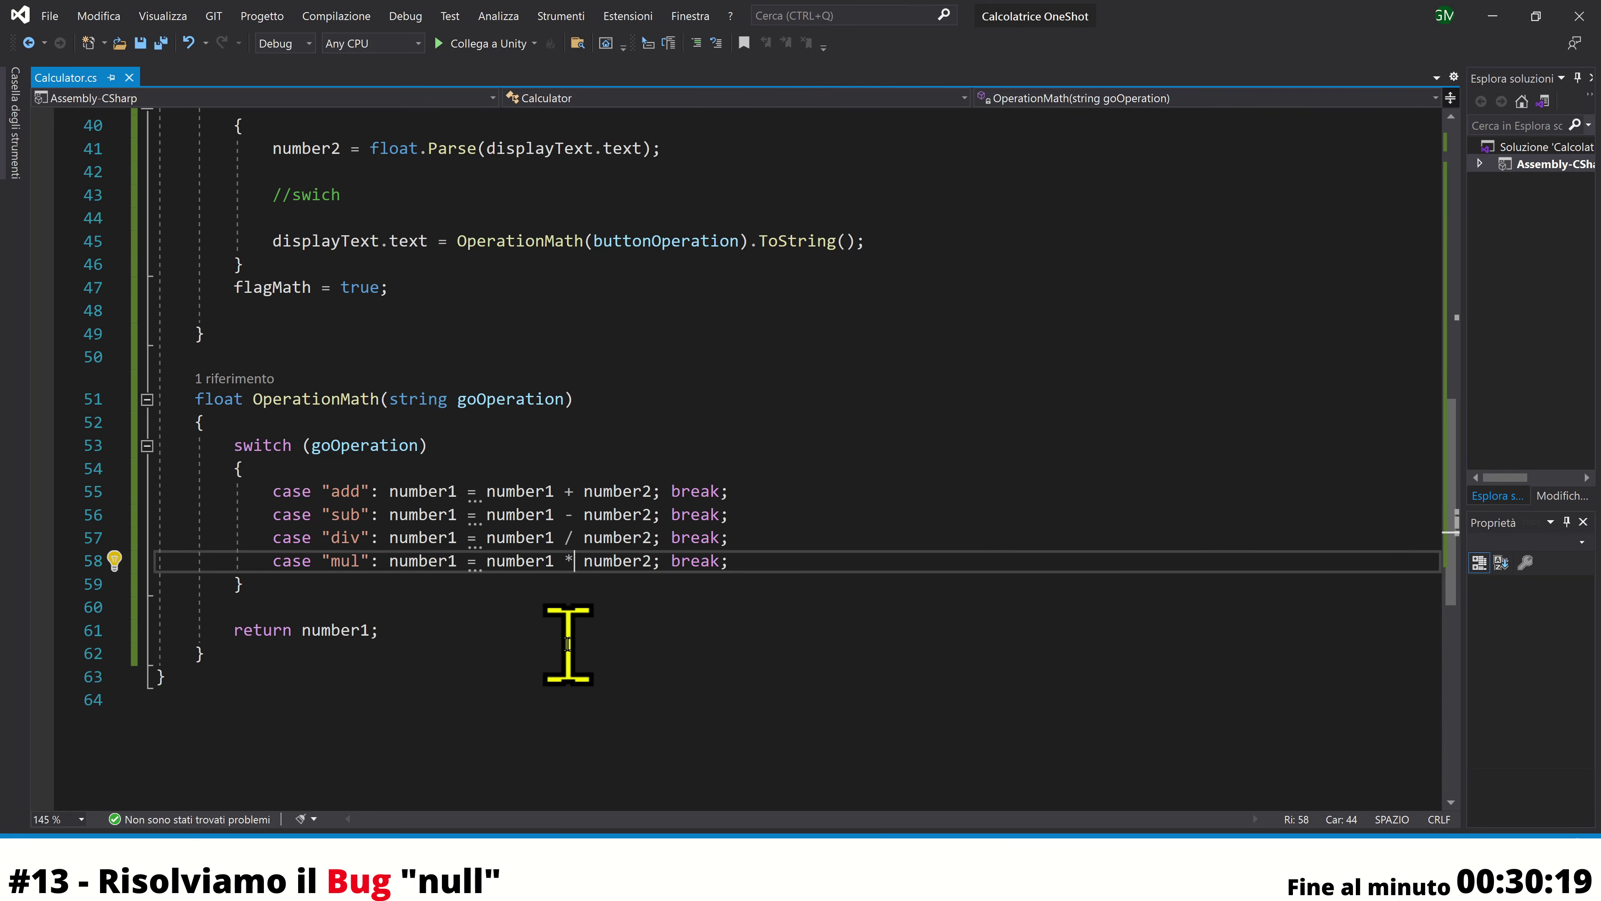
scroll(568, 643, up, 5)
scroll(568, 643, up, 1)
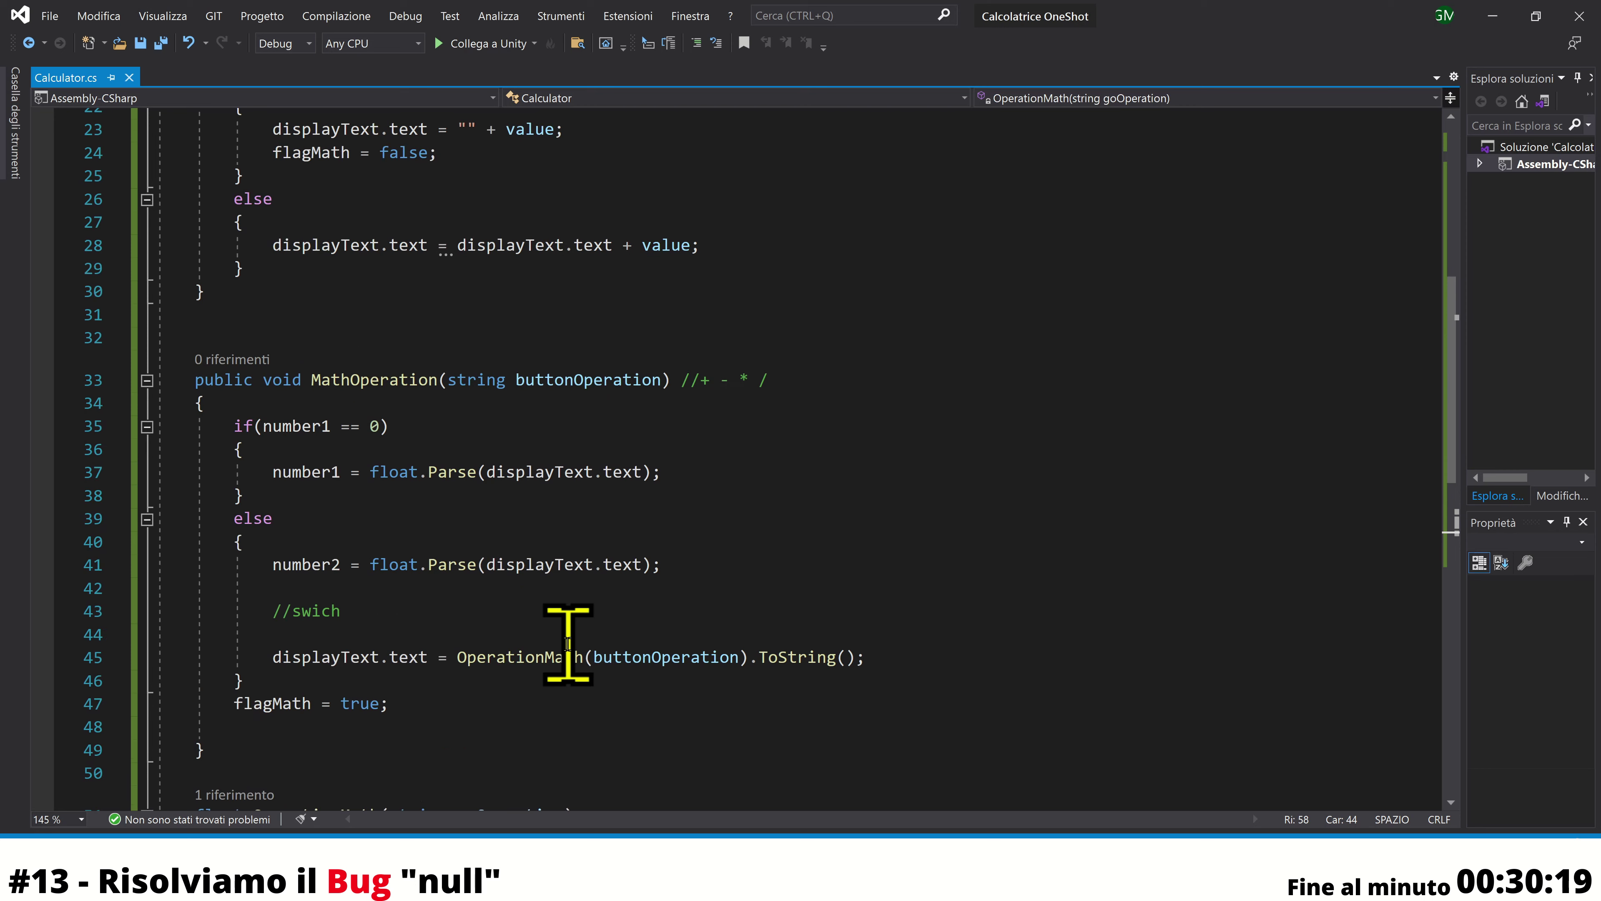
scroll(568, 643, up, 1)
scroll(568, 643, down, 2)
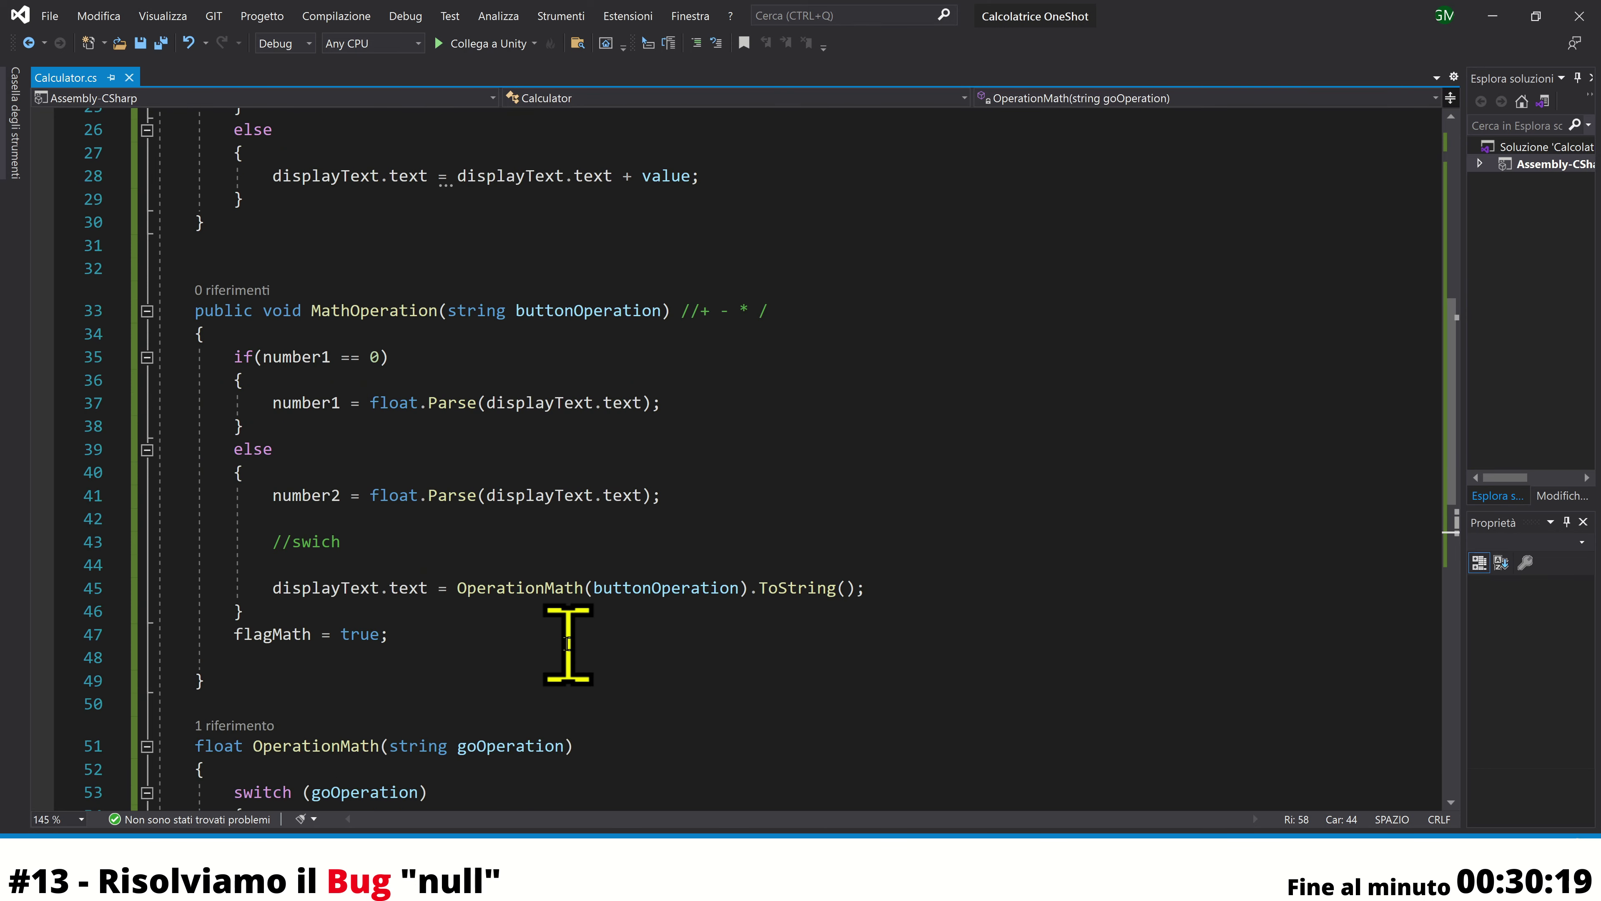
click(419, 357)
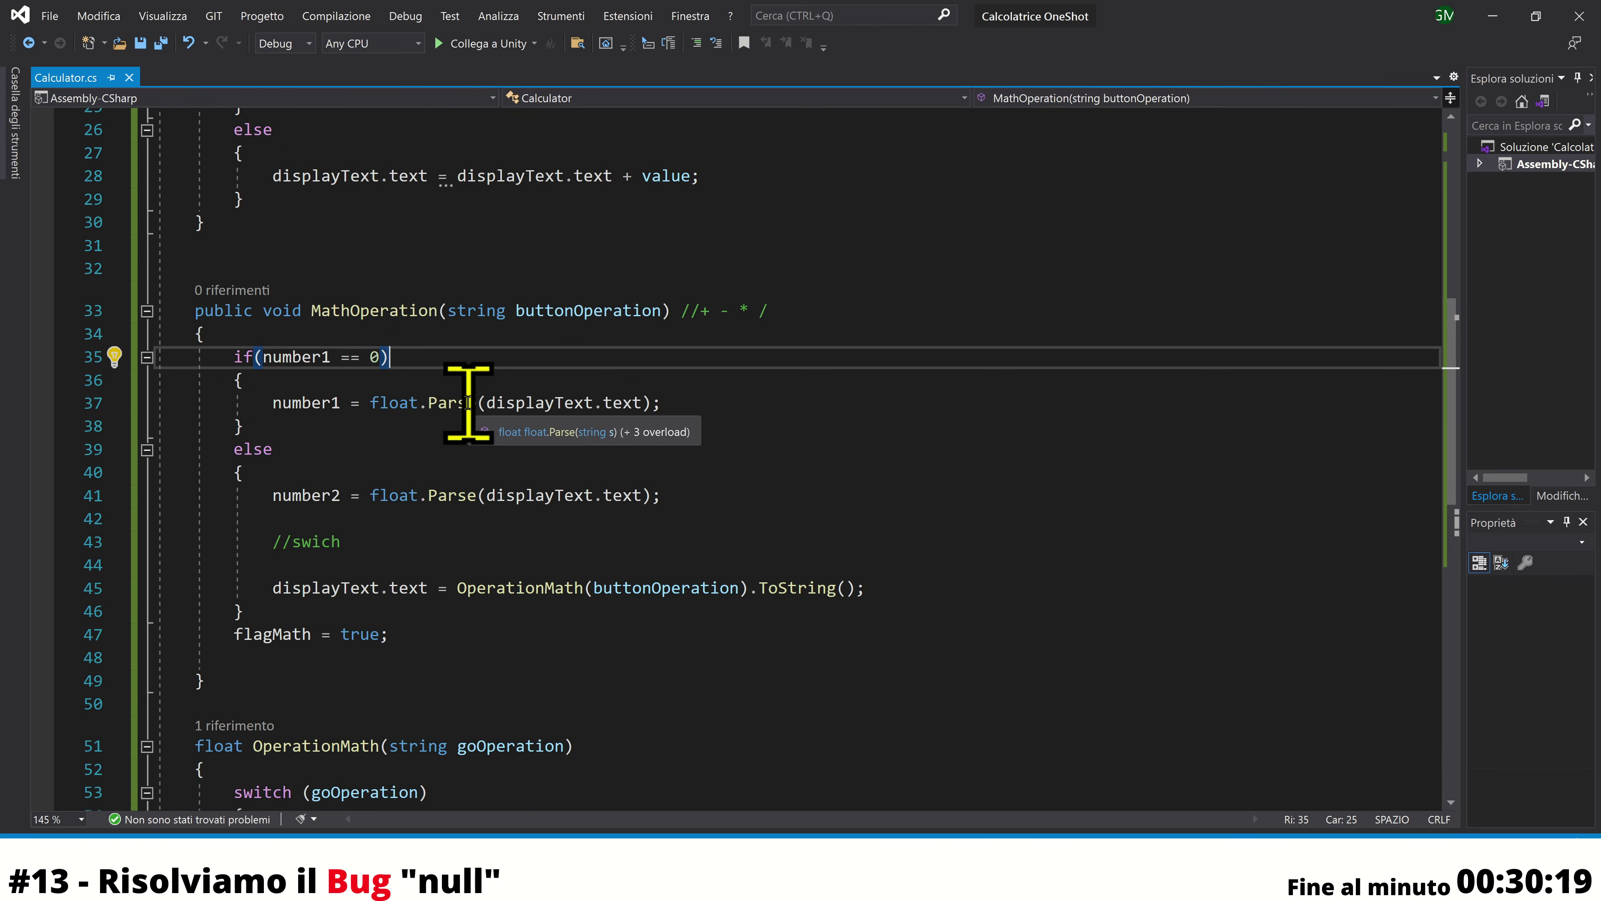
key(Return)
key(Return)
key(ctrl+z)
key(ctrl+z)
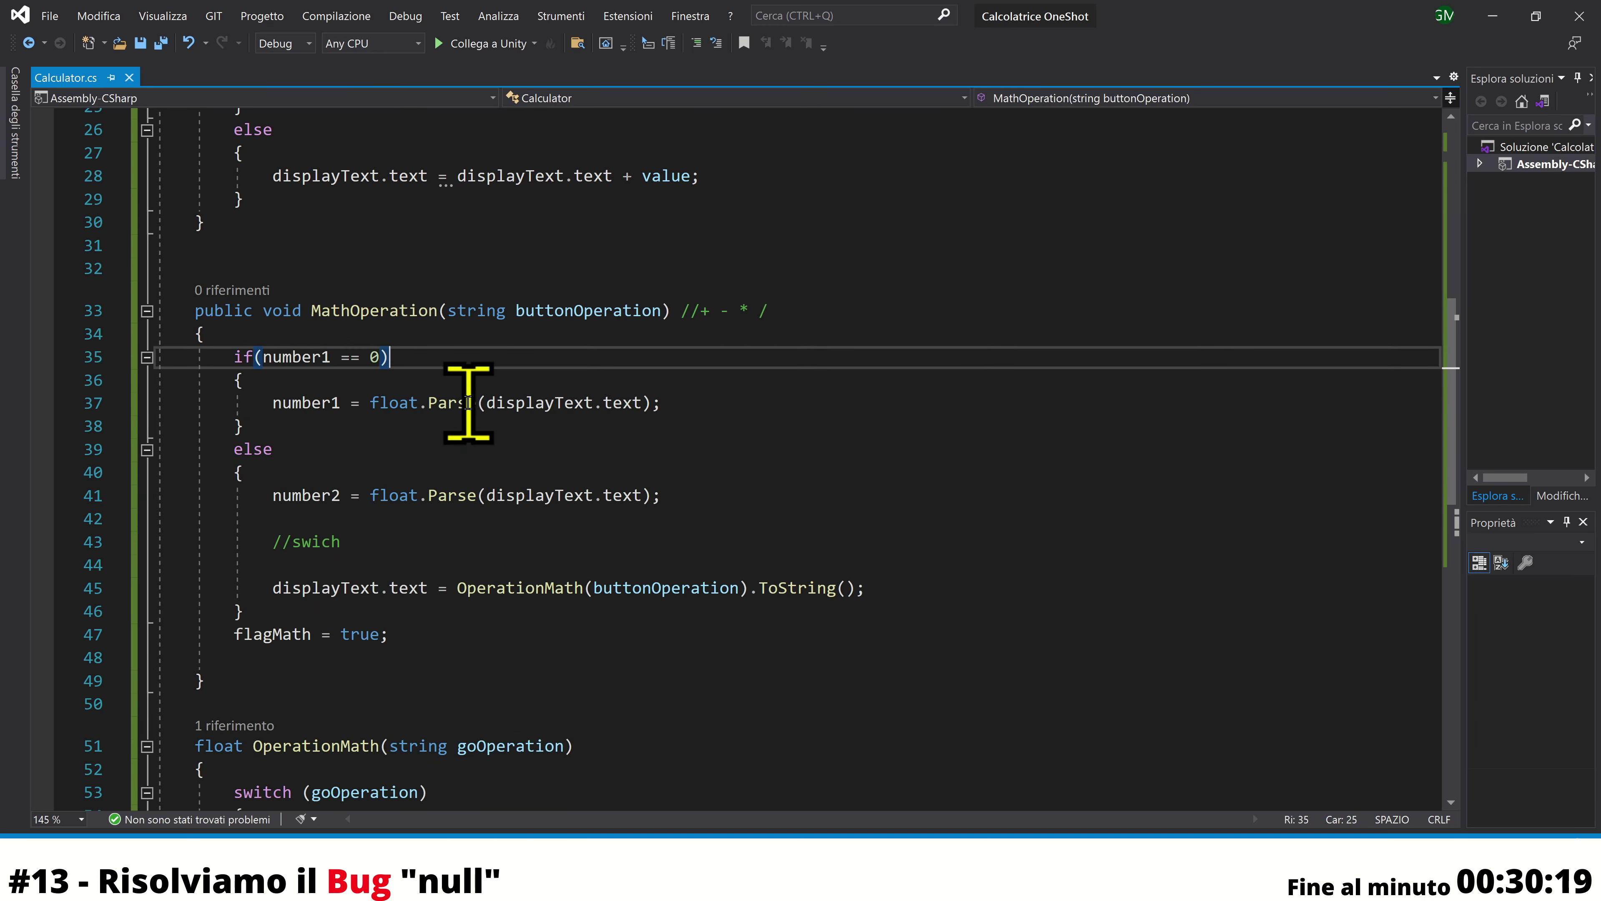
key(Down)
key(End)
key(Return)
key(Return)
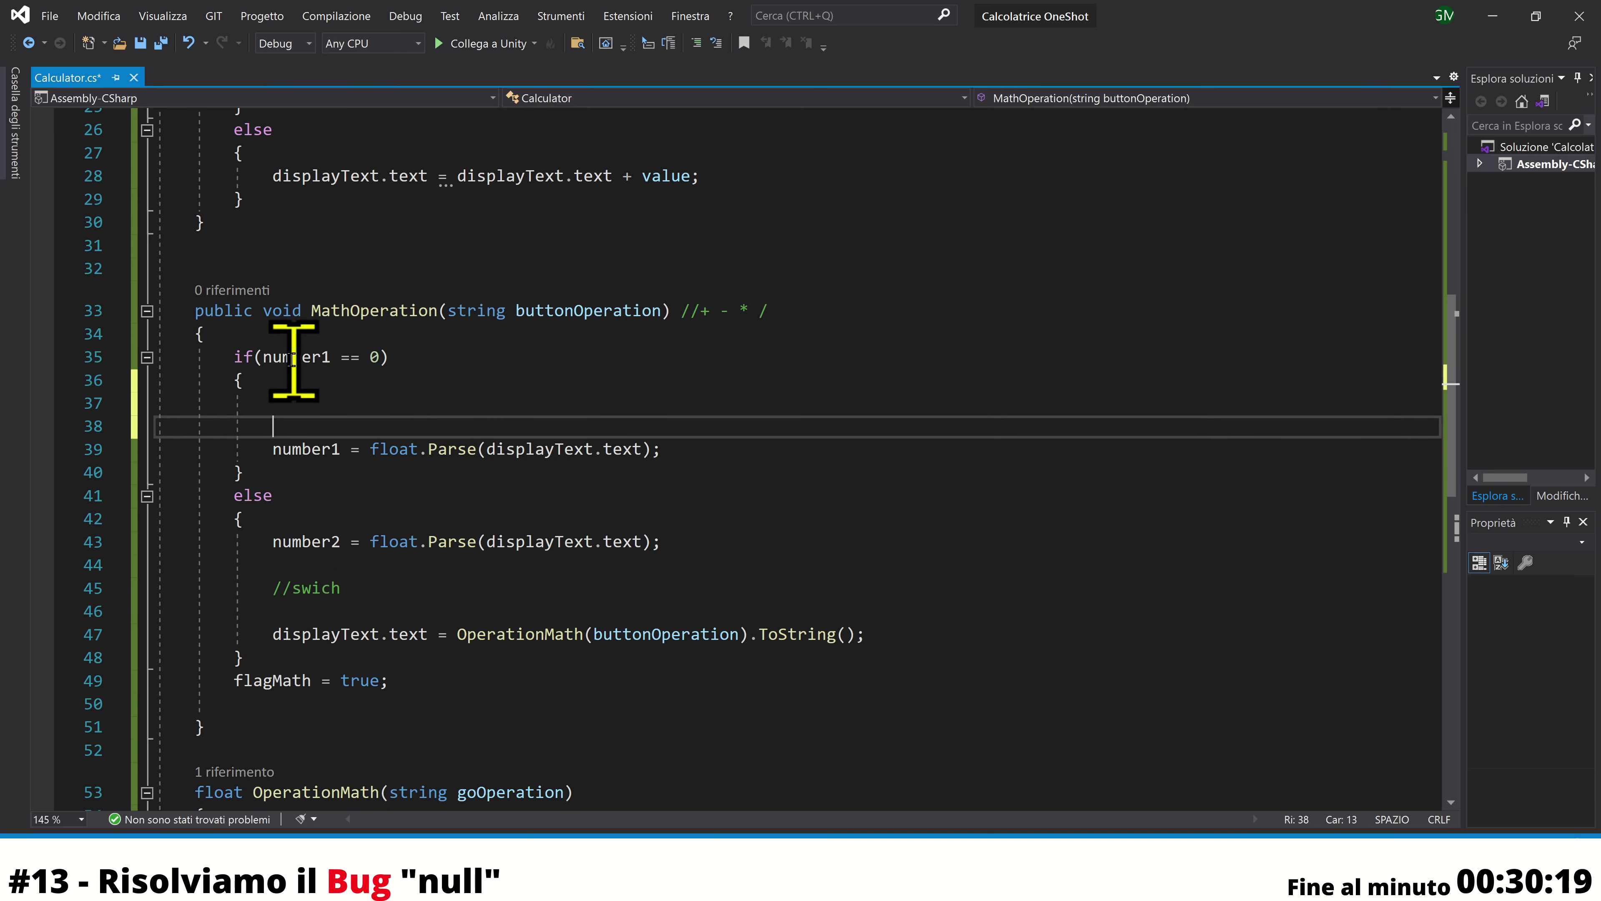
Add an if (displayText.text) check that sets the display to "0" when it is empty, then save
click(287, 402)
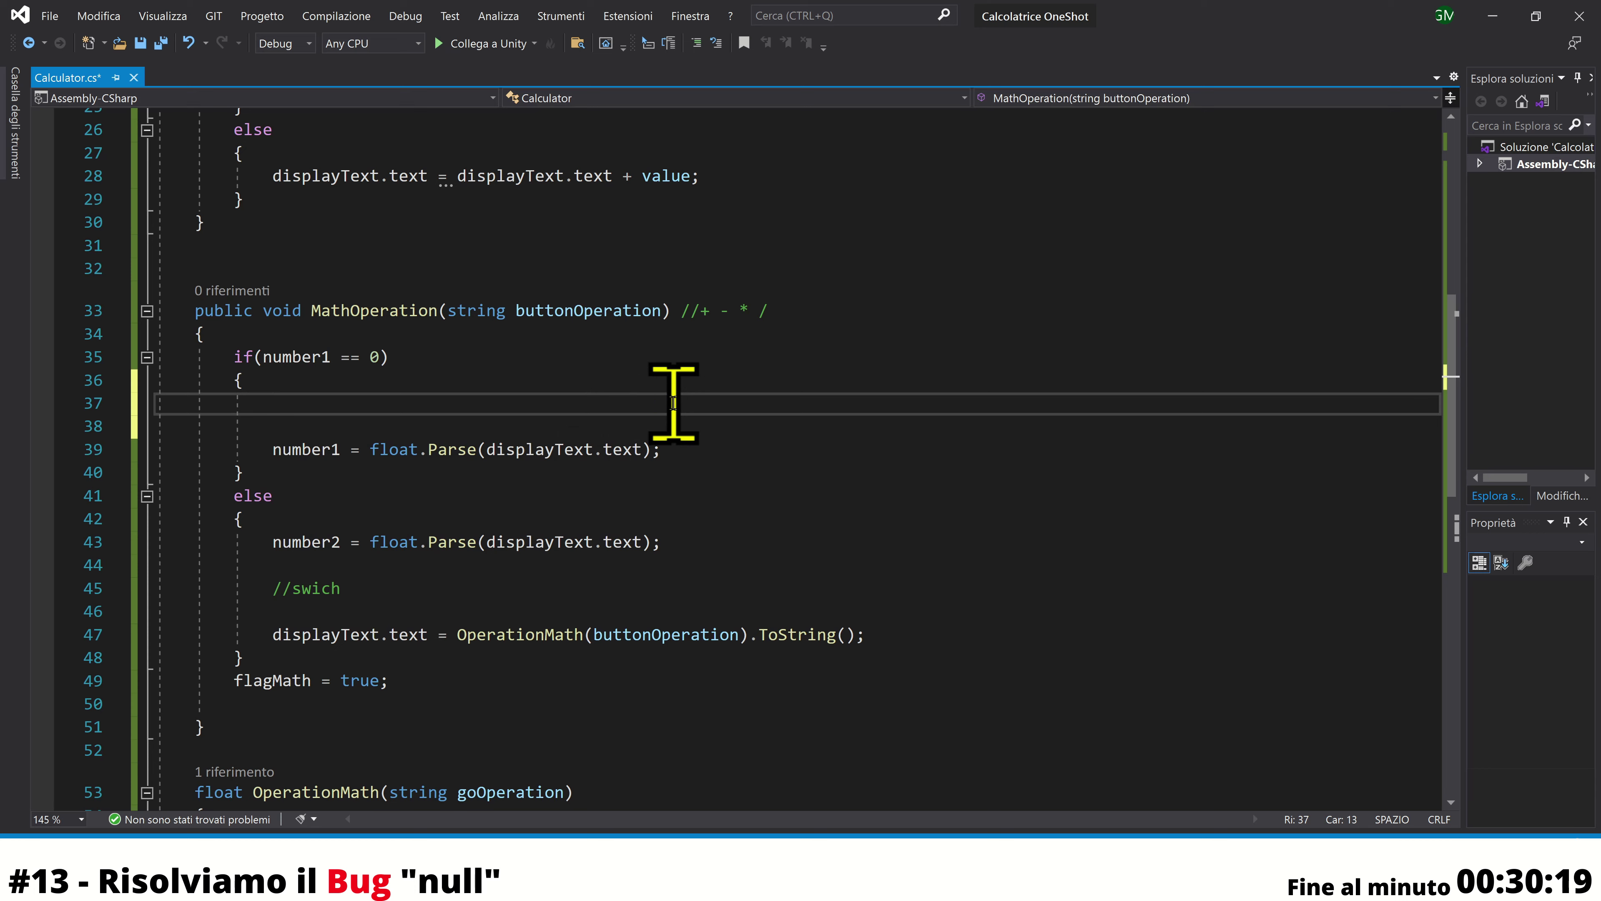
key(ctrl+space)
text(i)
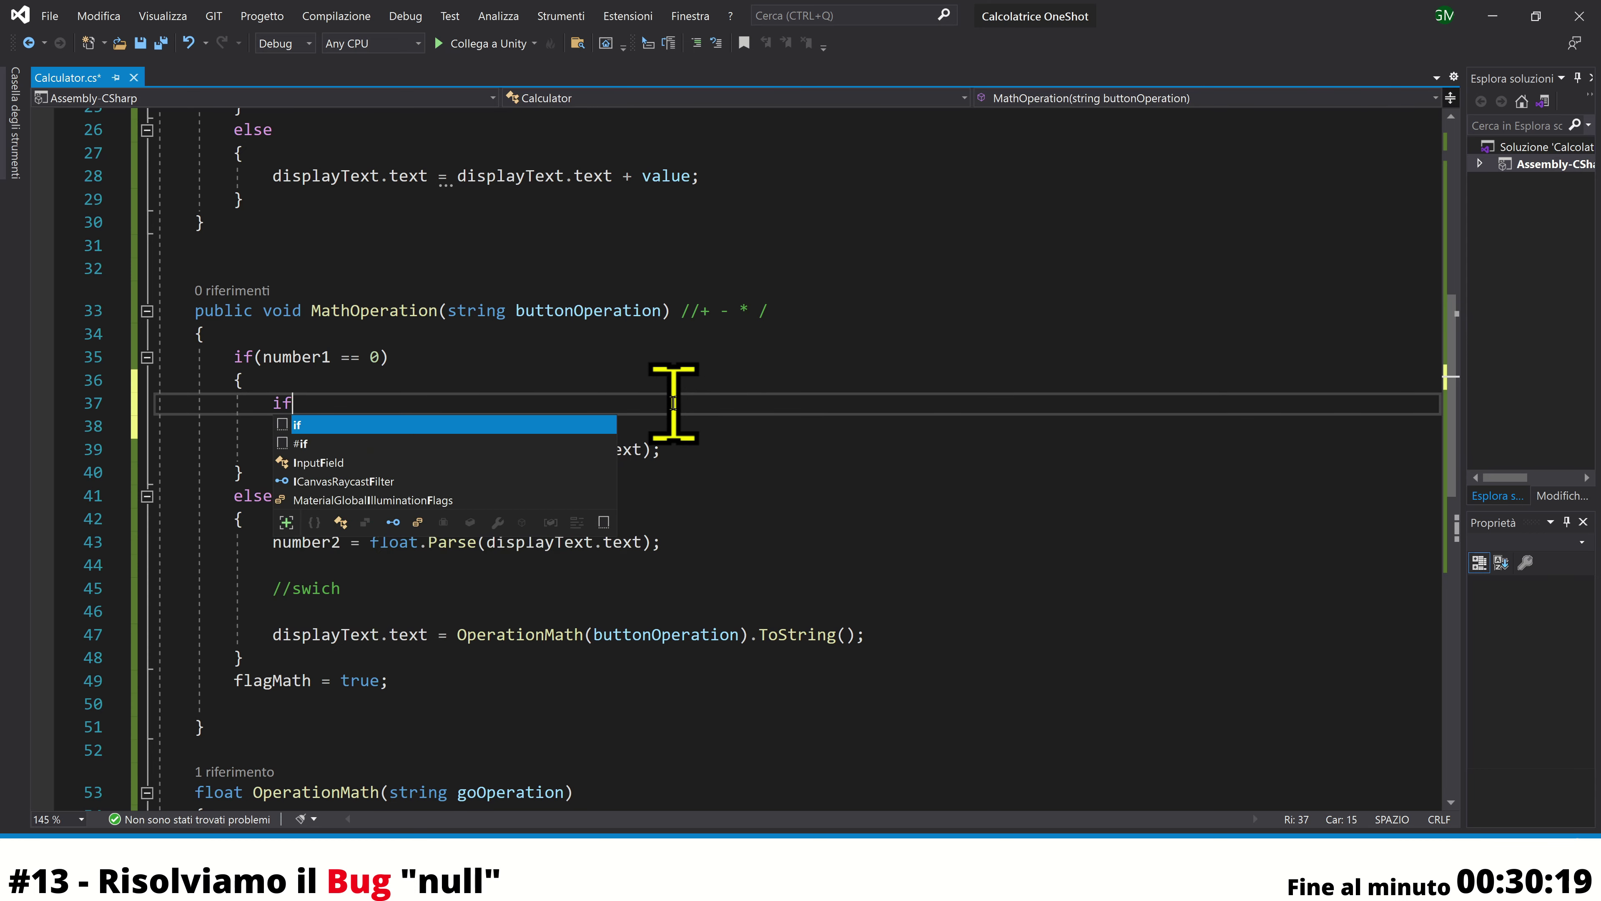
text(f()
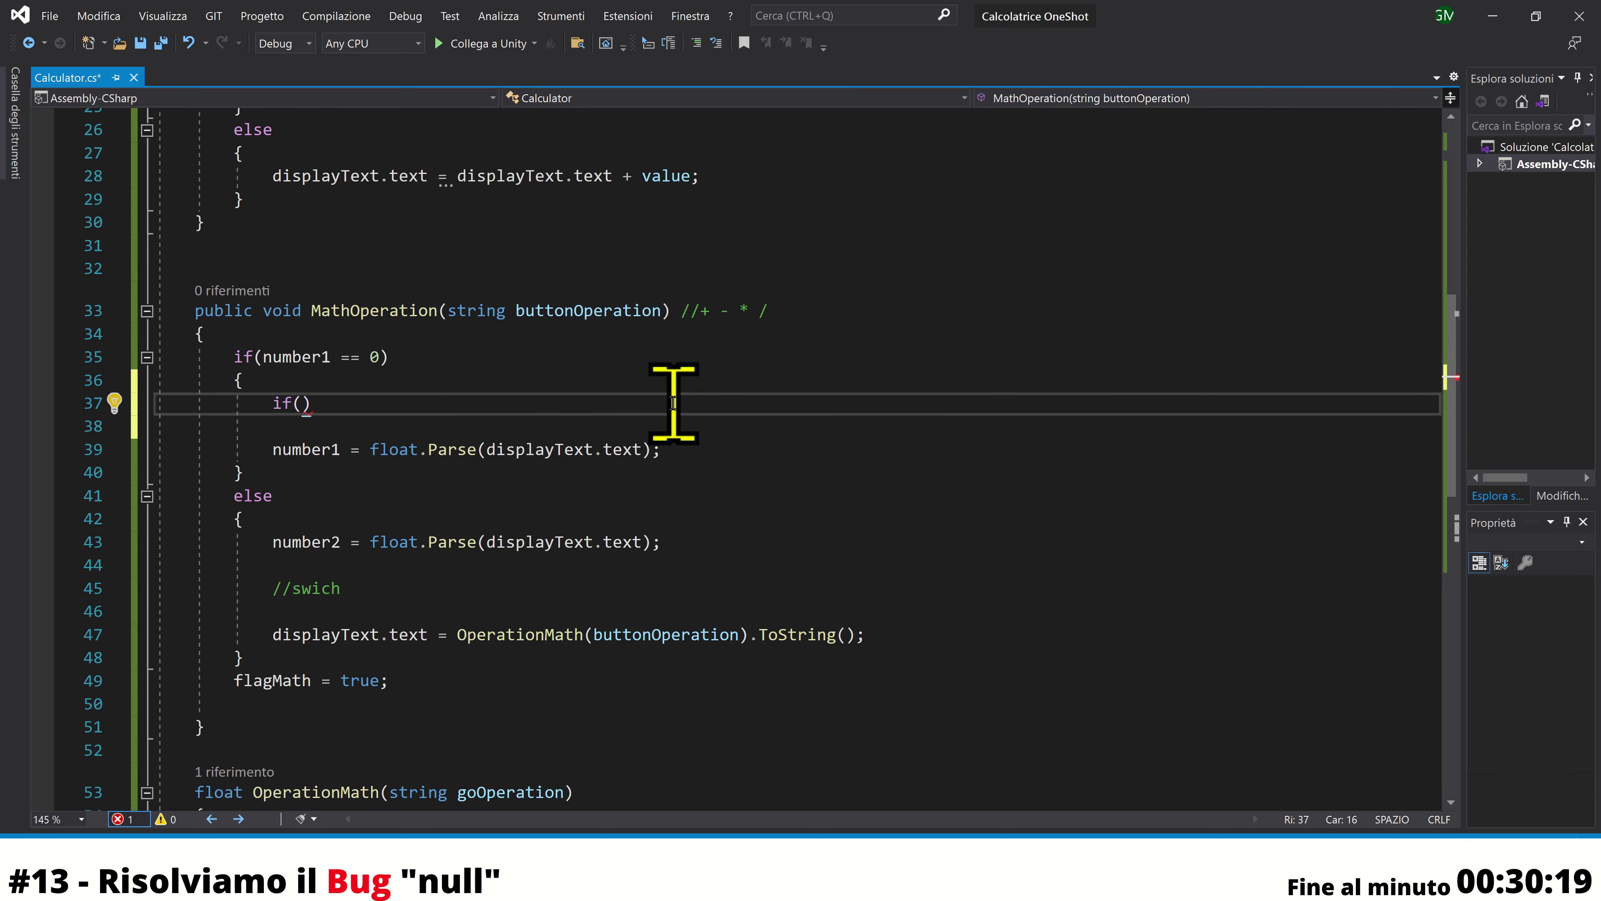
text(dis)
key(Tab)
text(.)
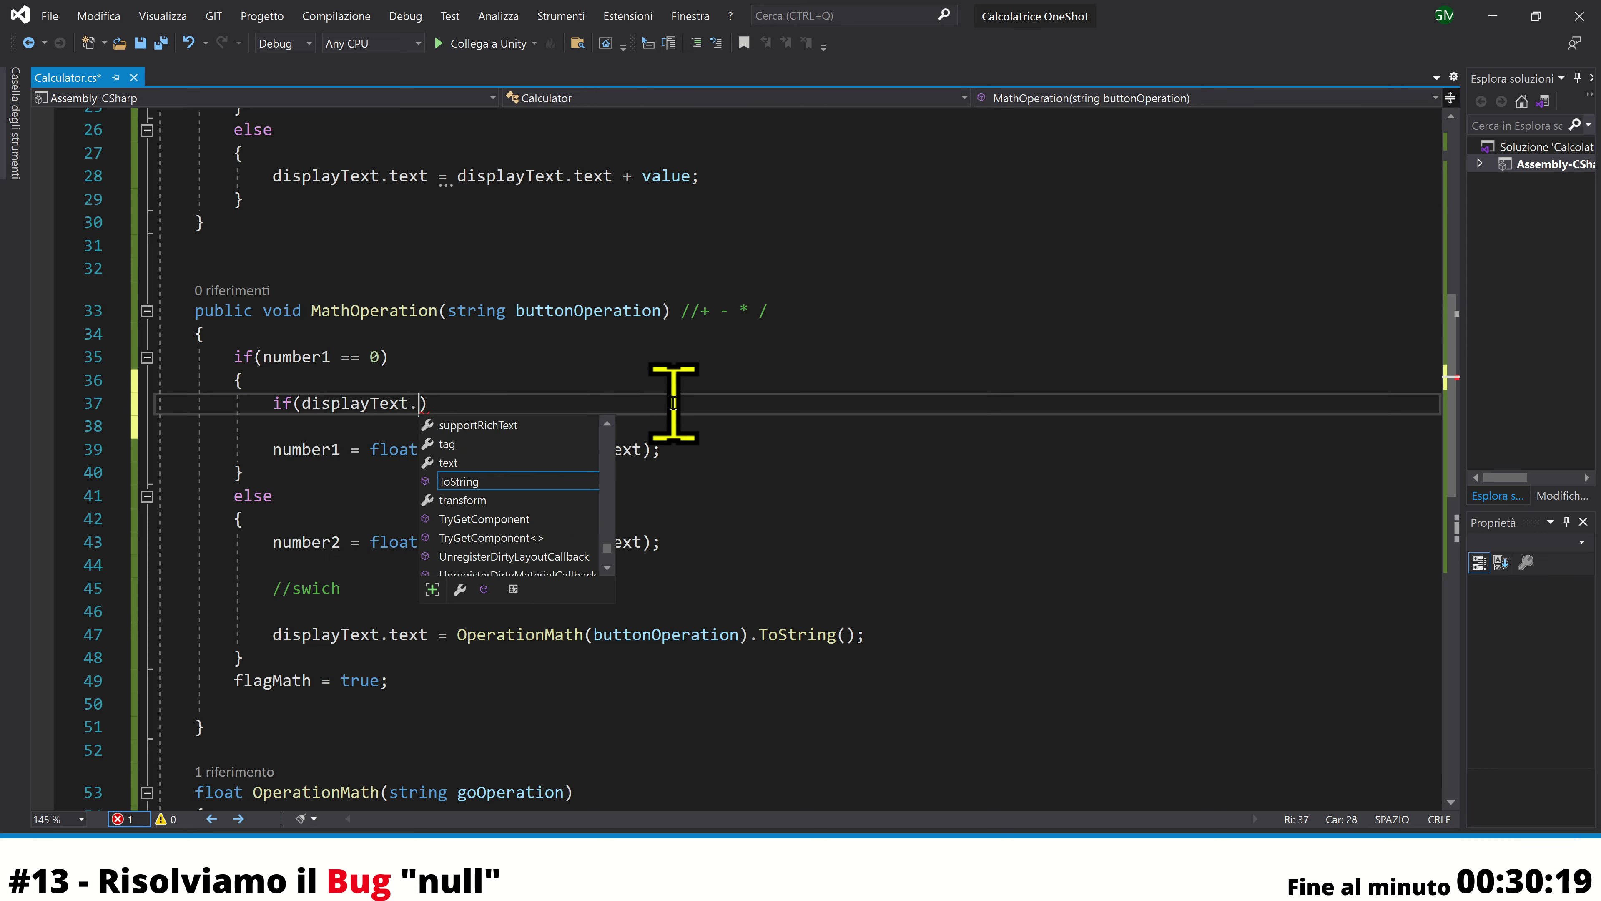
text(te)
key(Tab)
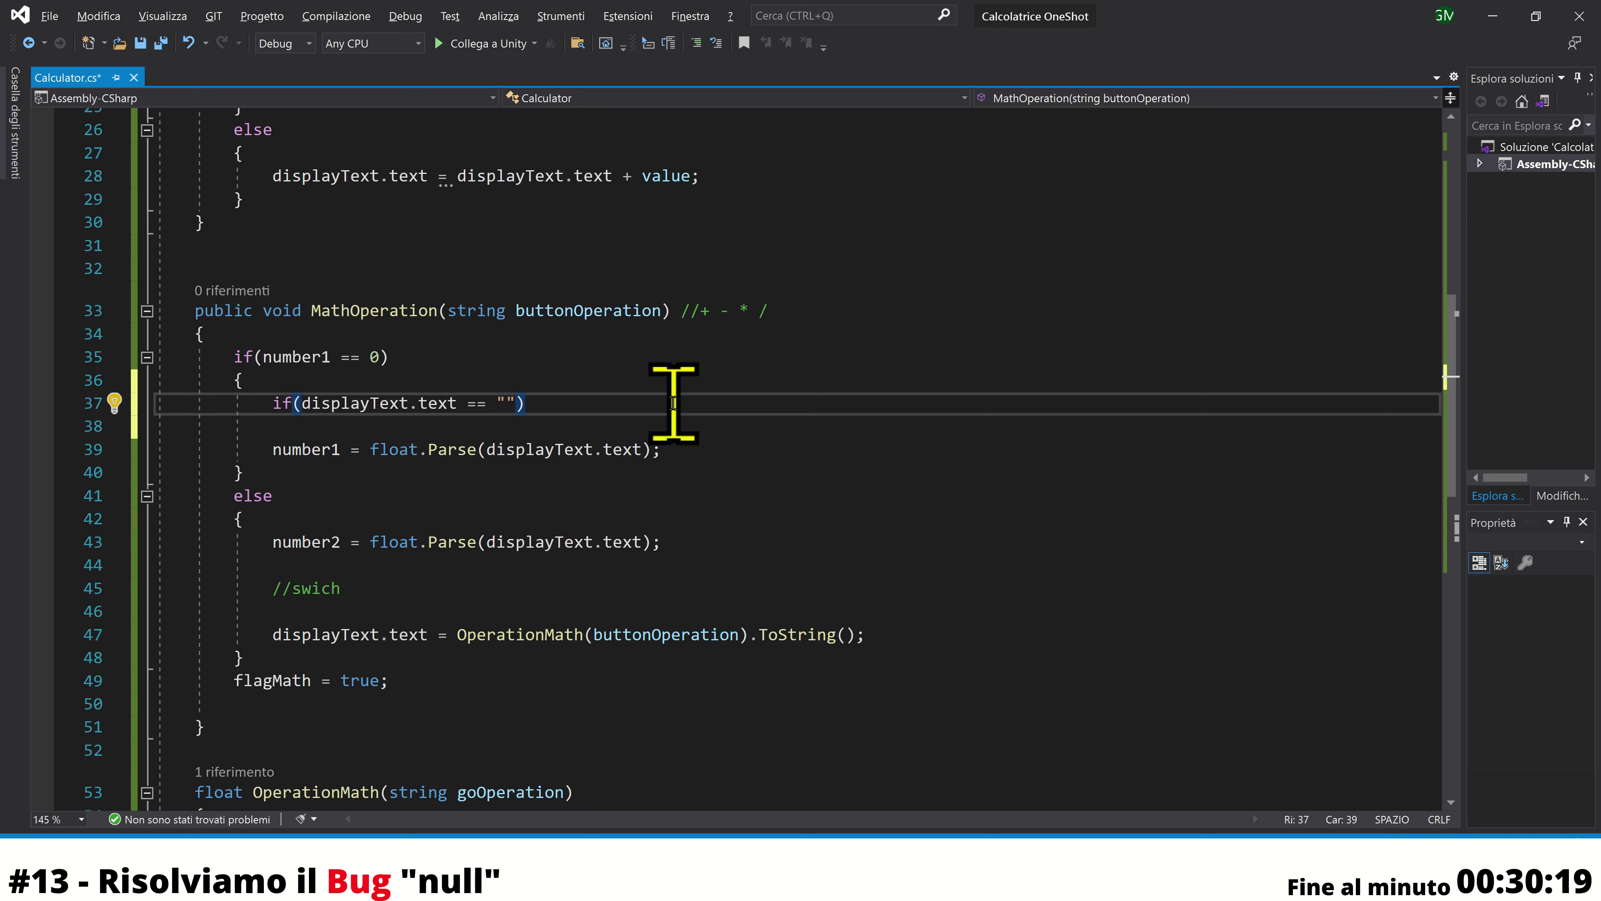
key(Return)
text(isp)
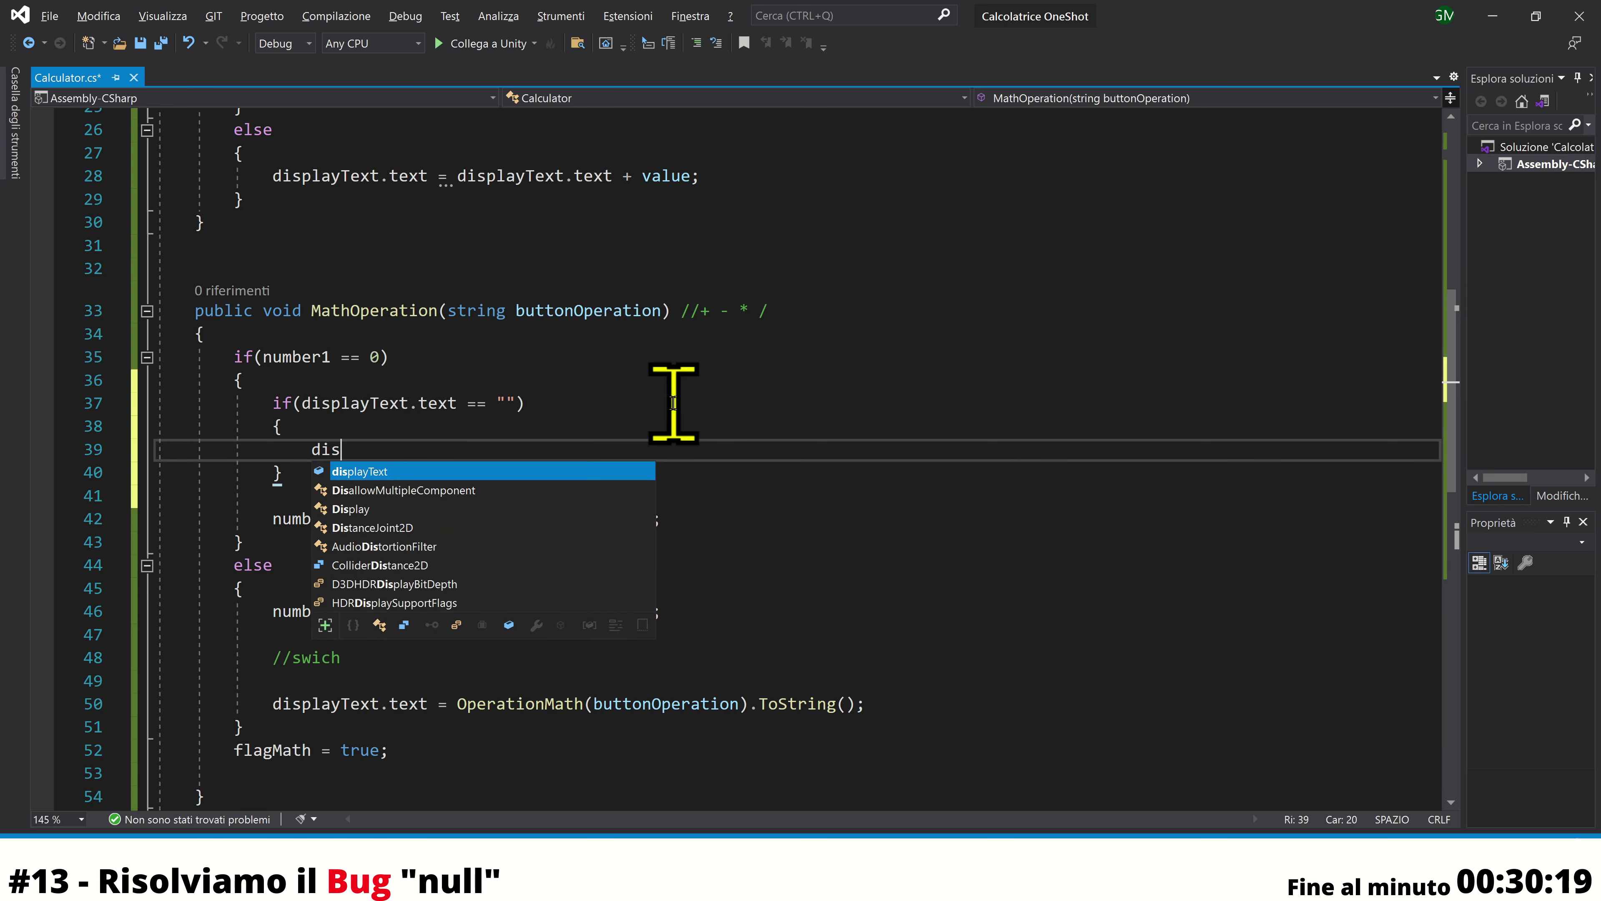
key(Tab)
text(.)
text(t)
key(Tab)
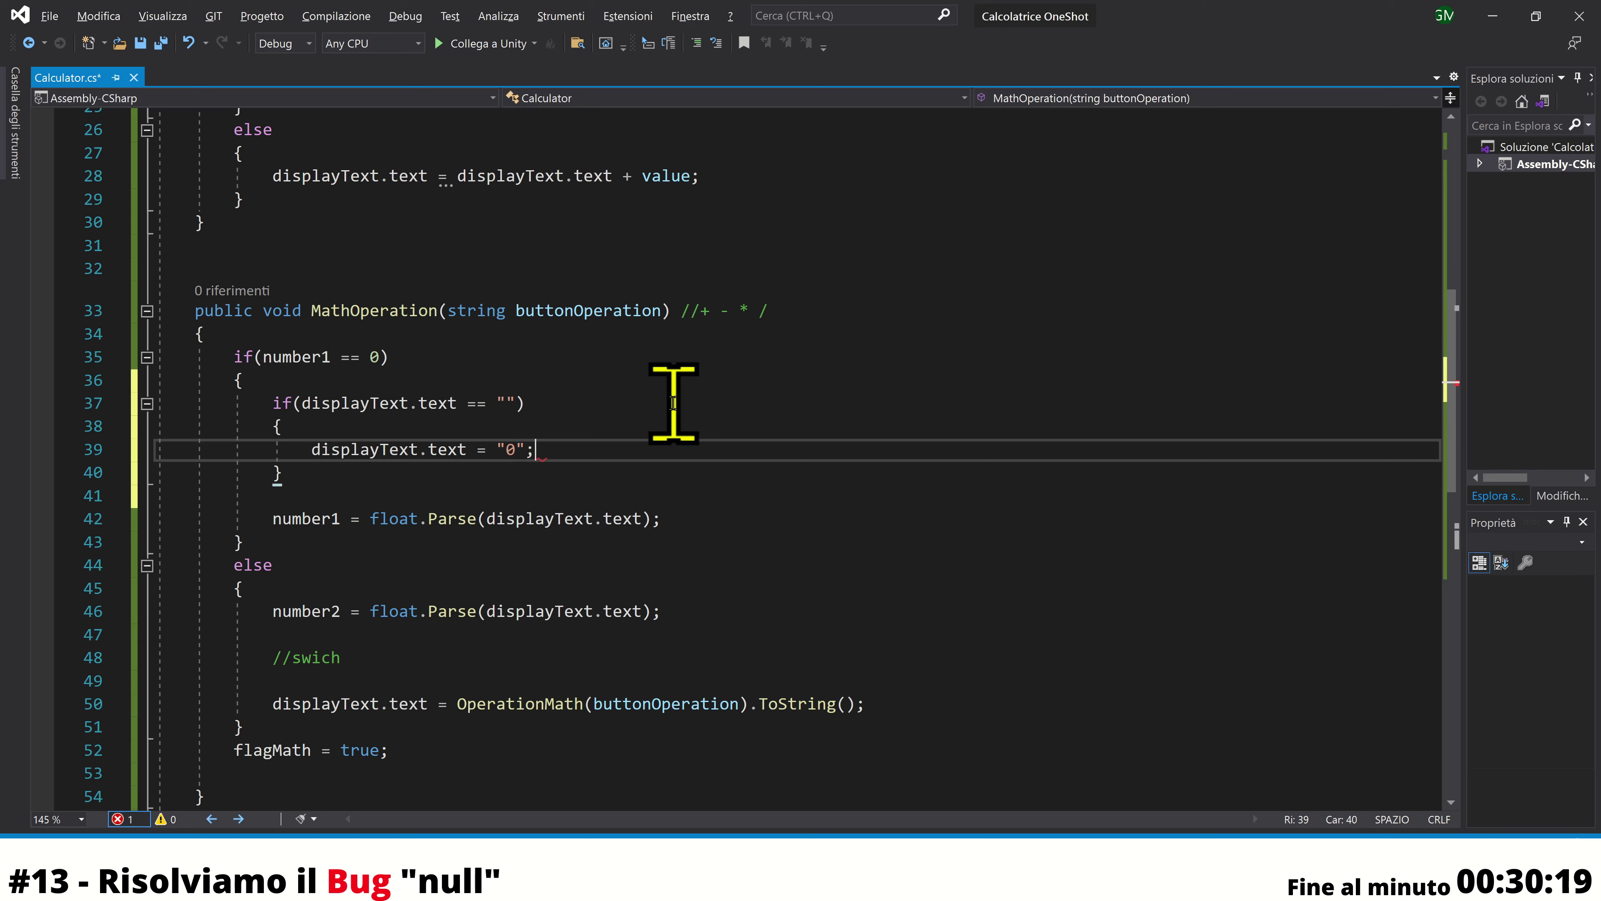
key(ctrl+s)
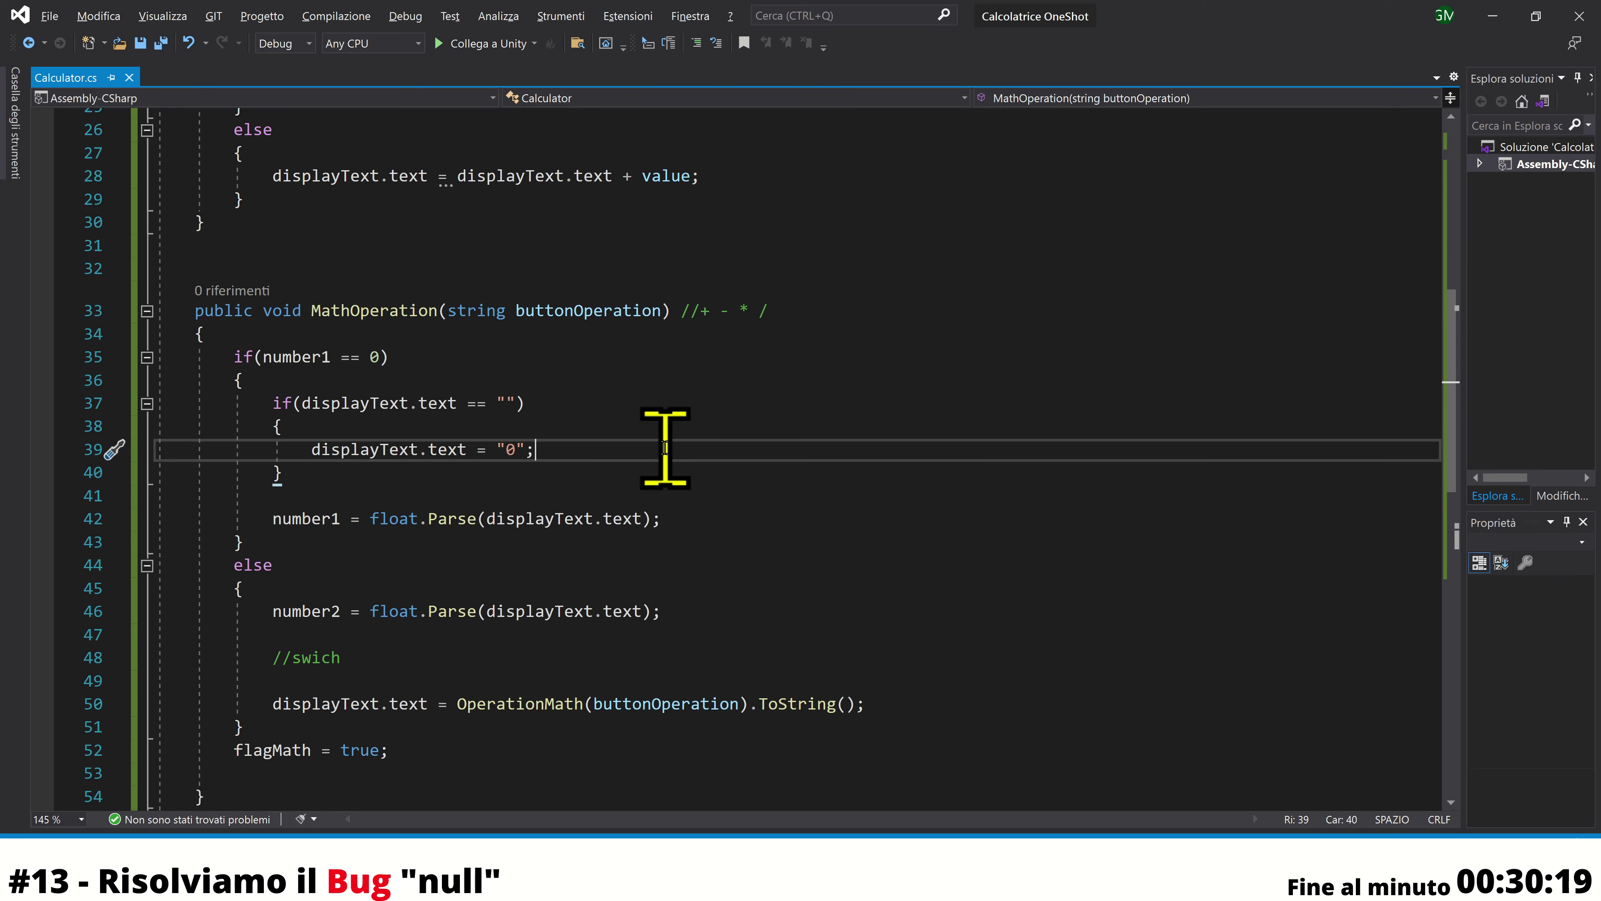
key(alt+Tab)
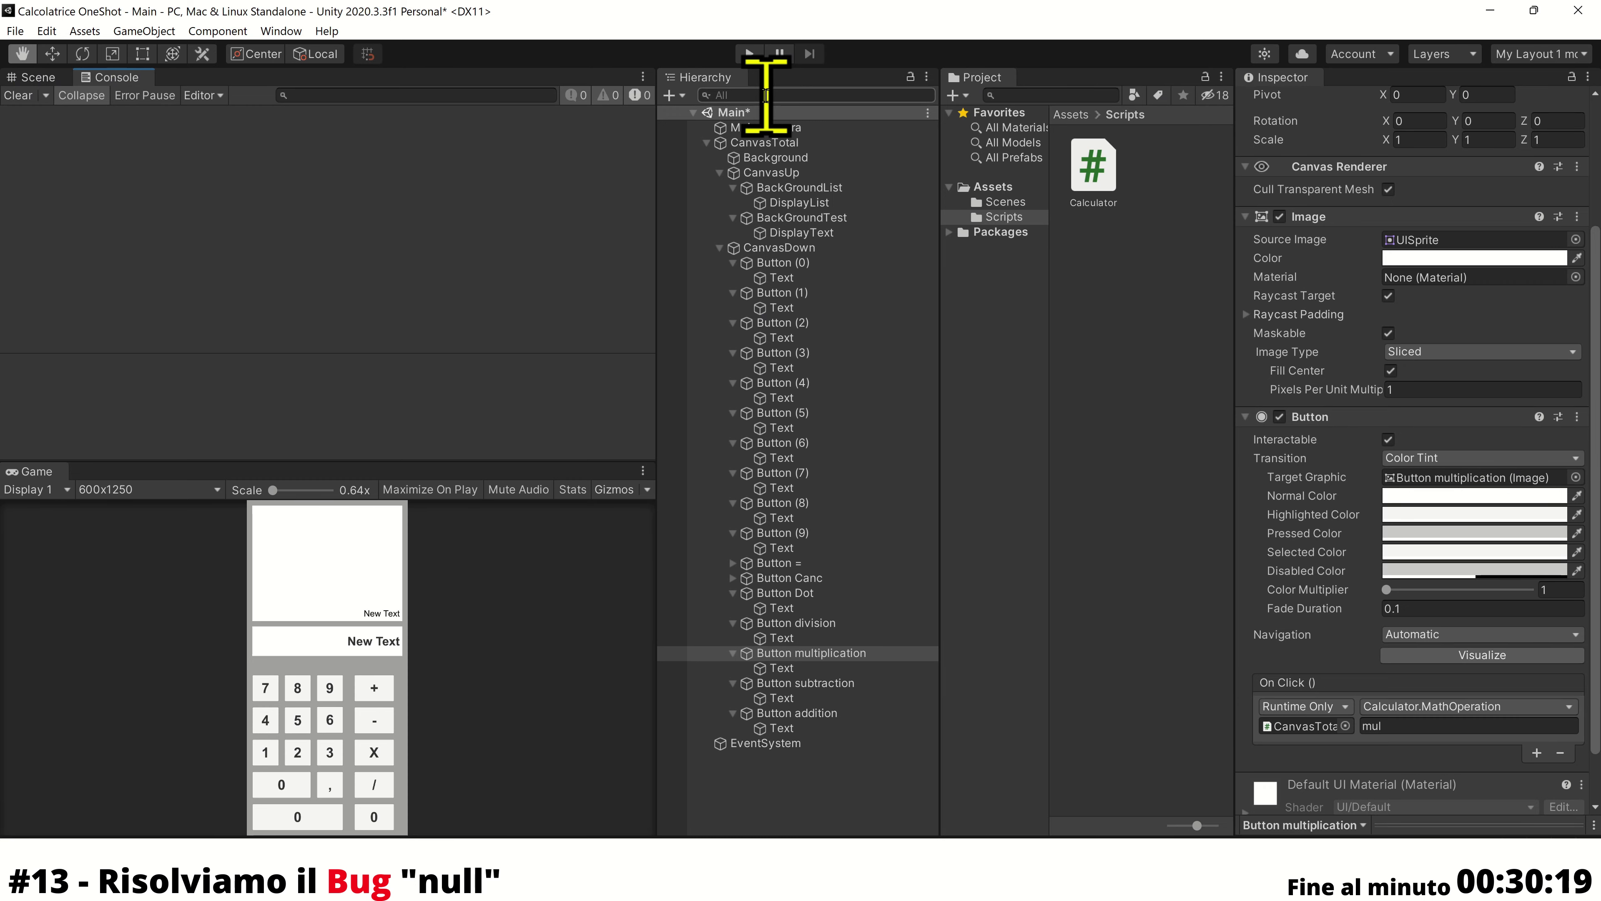
click(749, 54)
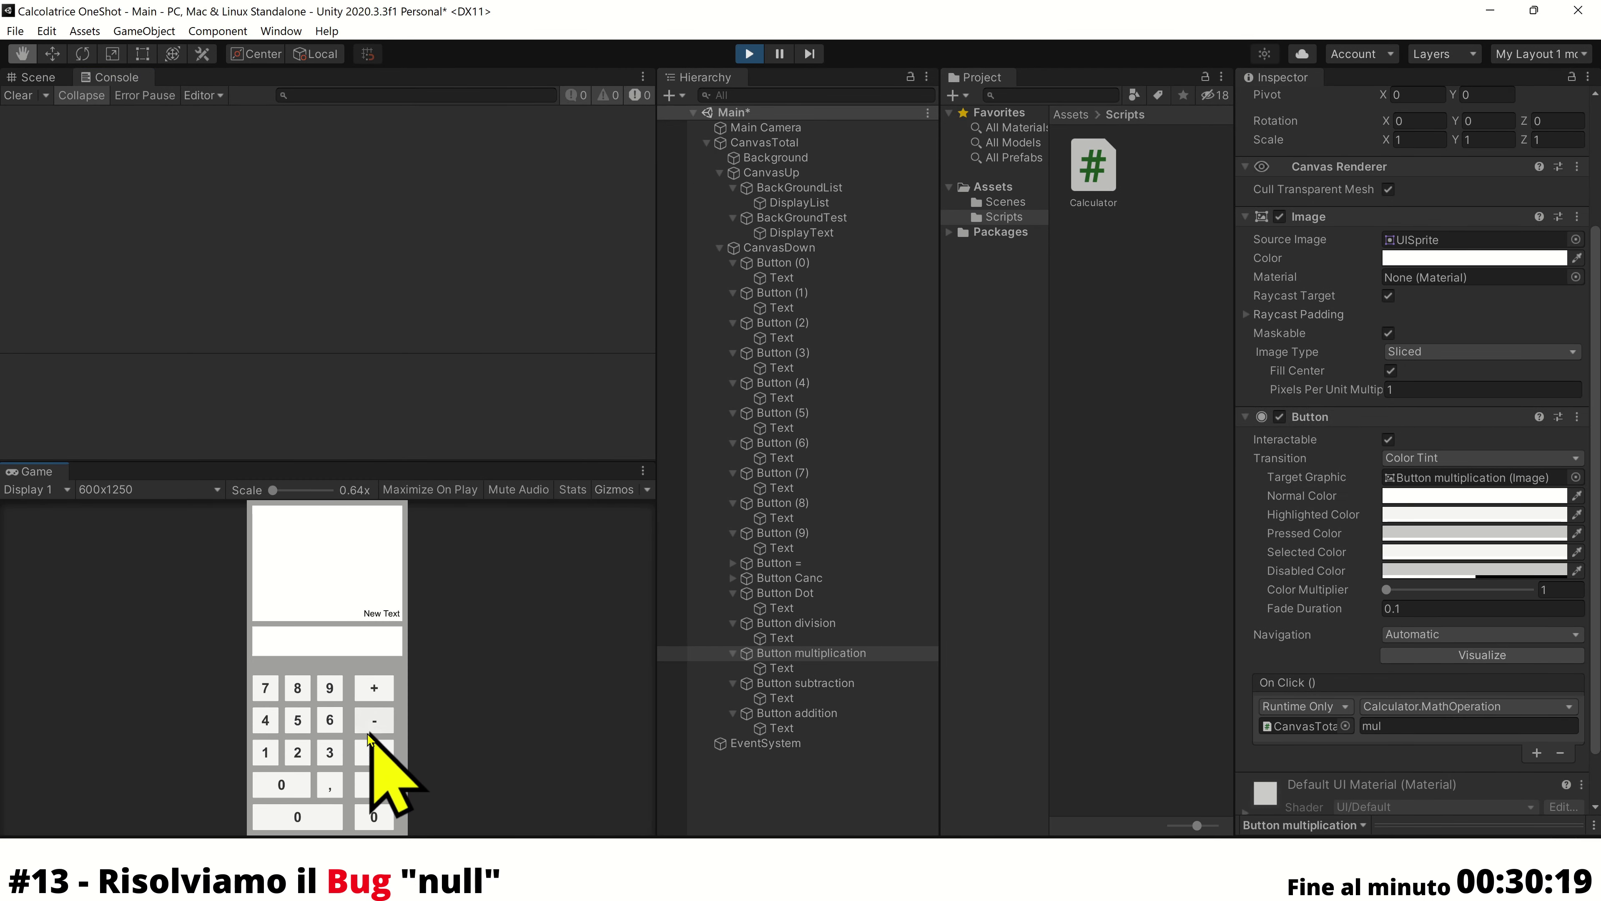
click(369, 695)
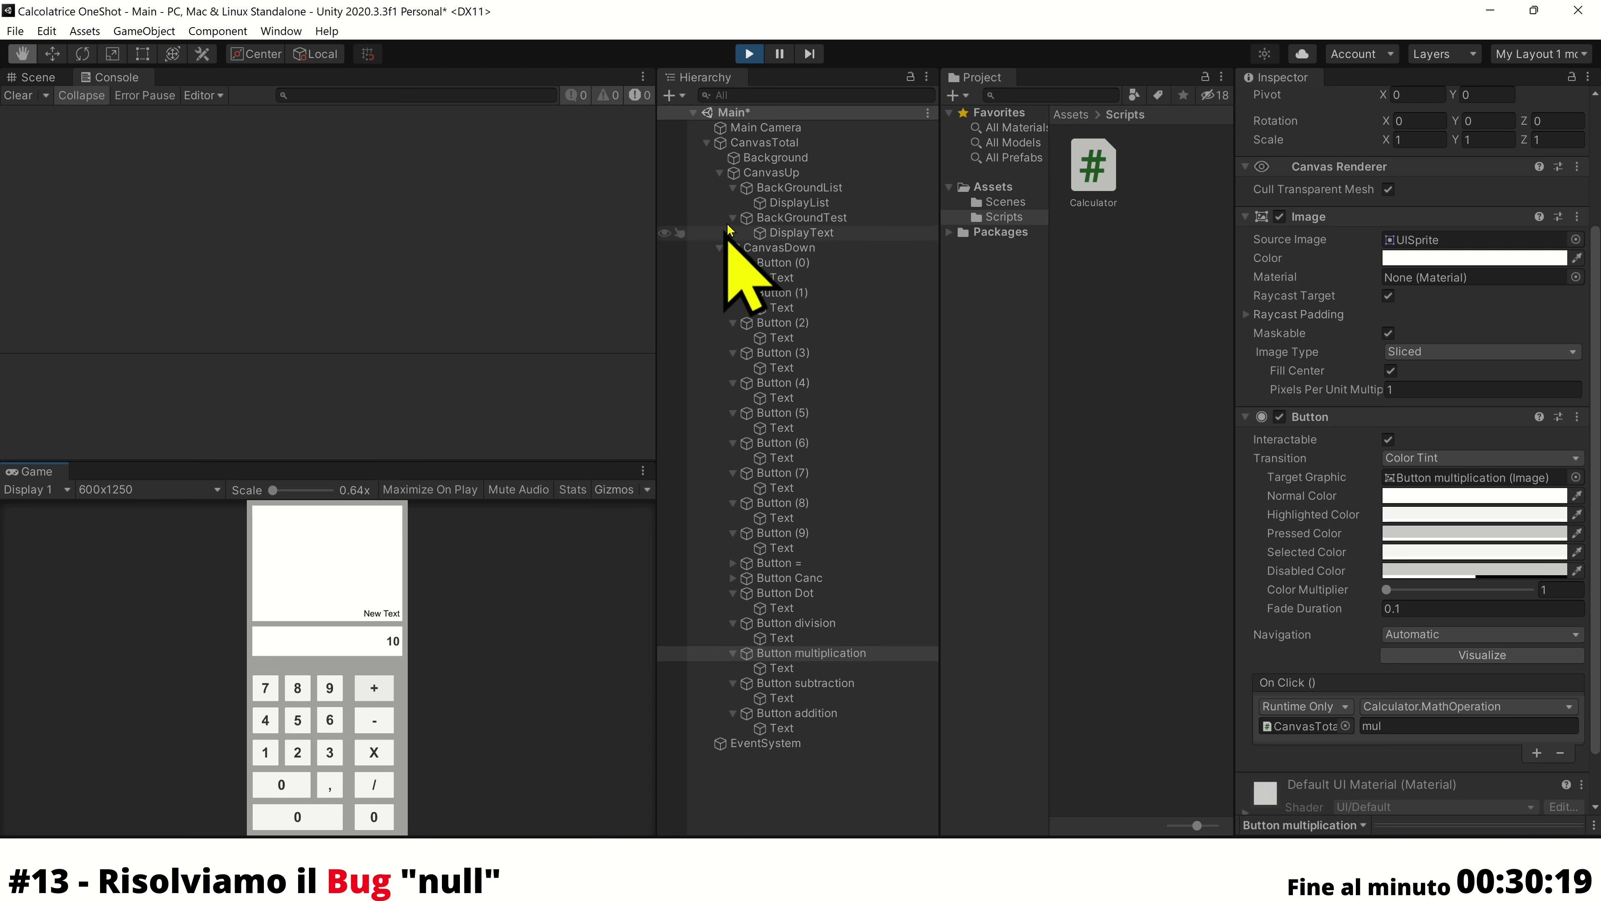
click(749, 53)
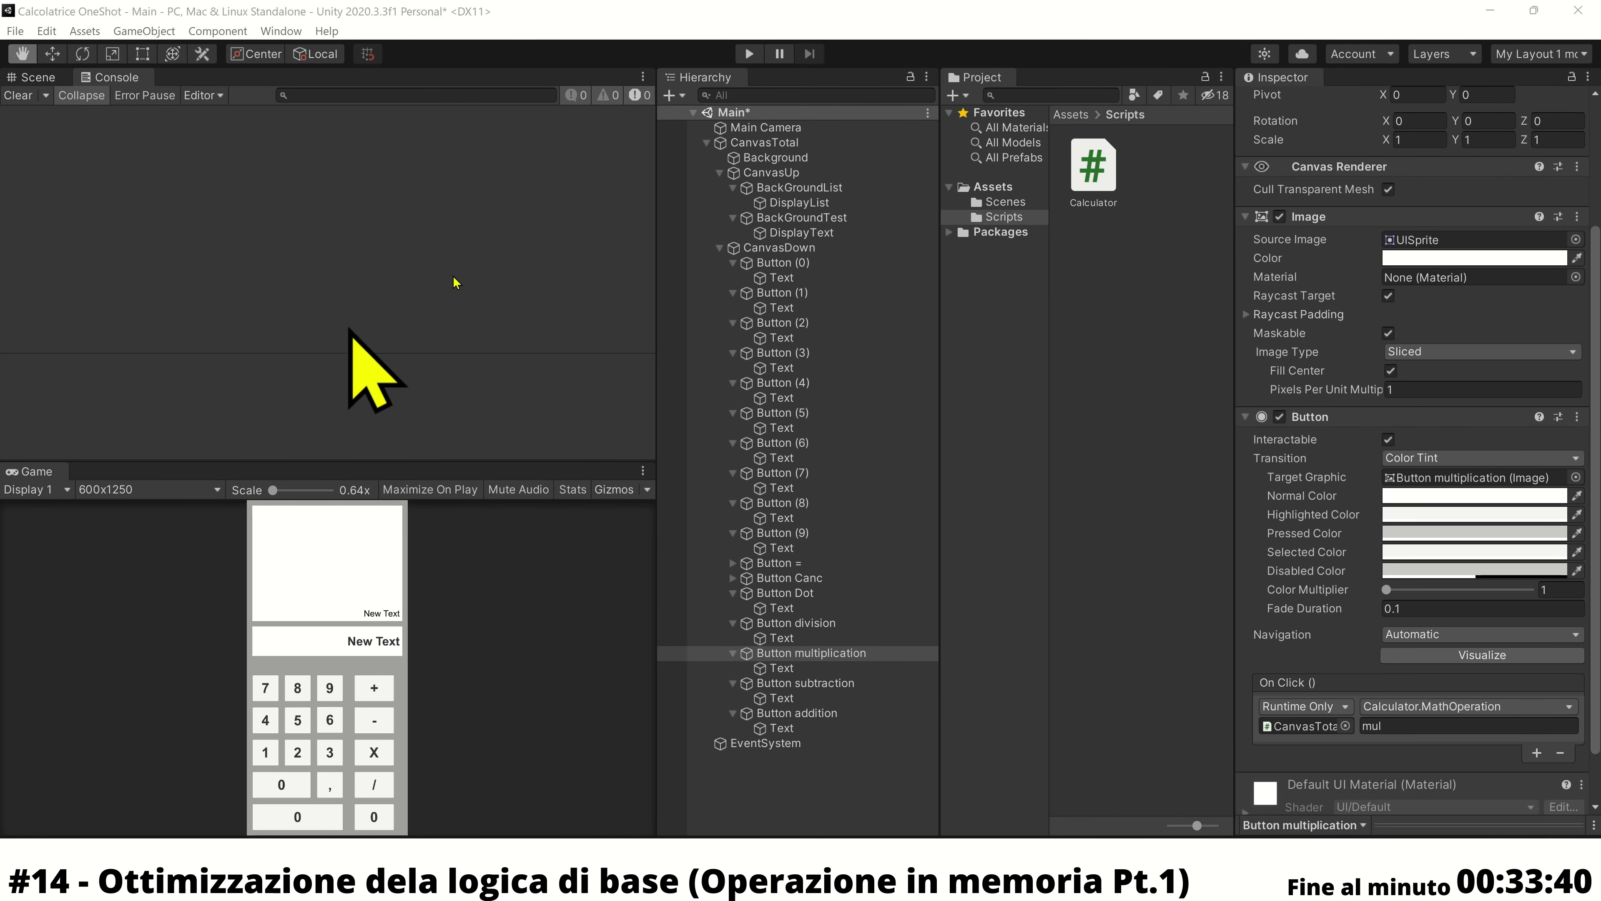
click(749, 53)
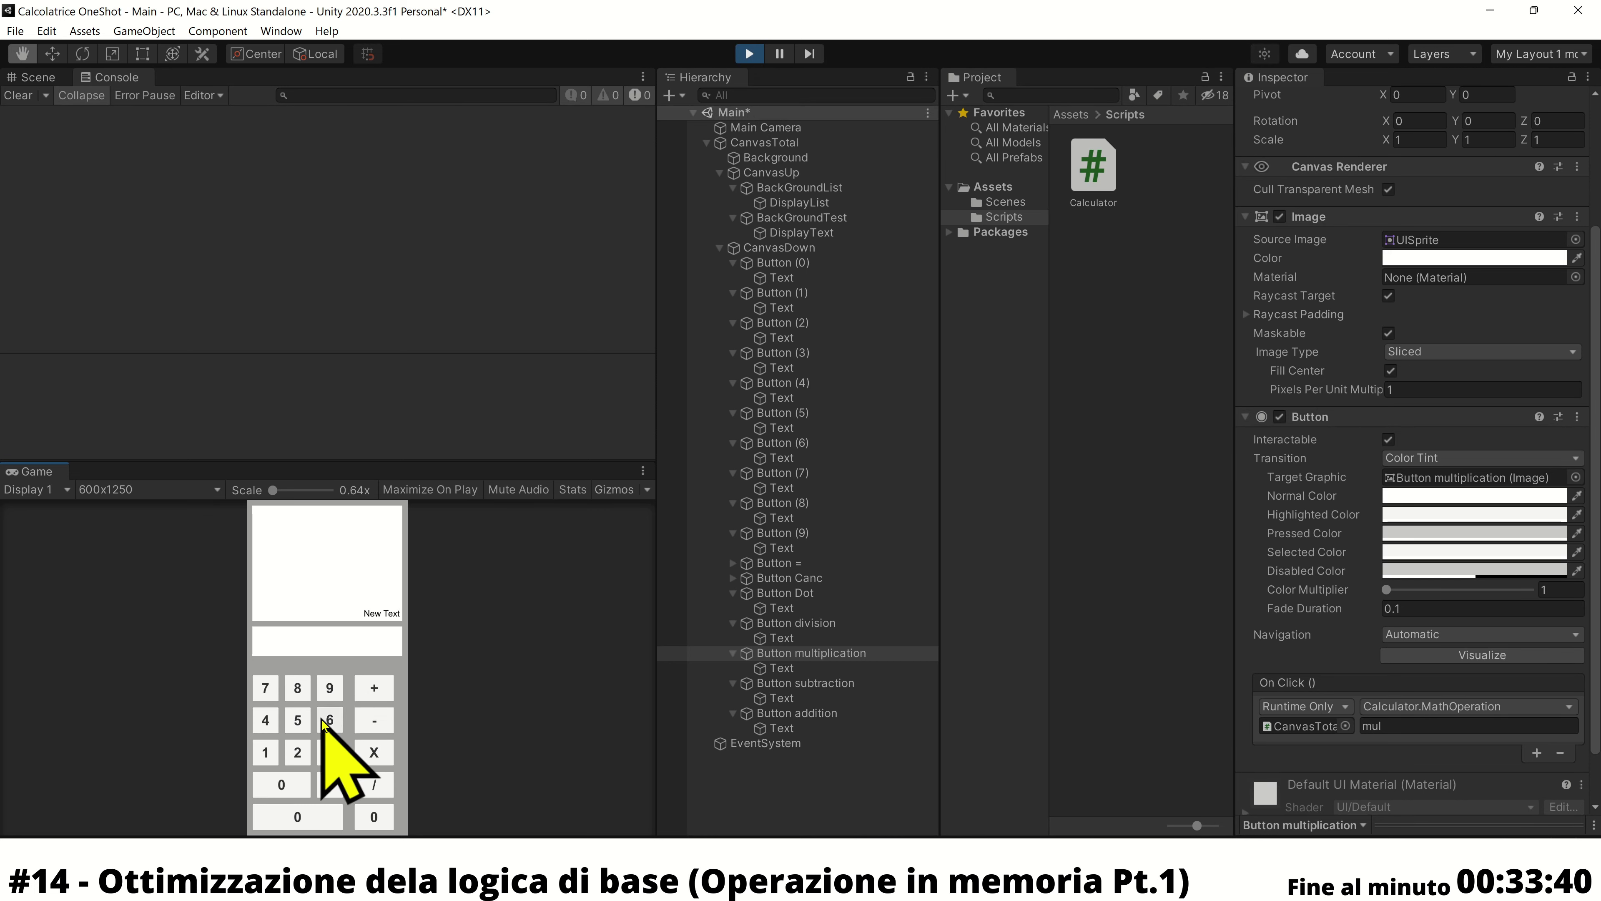
click(299, 789)
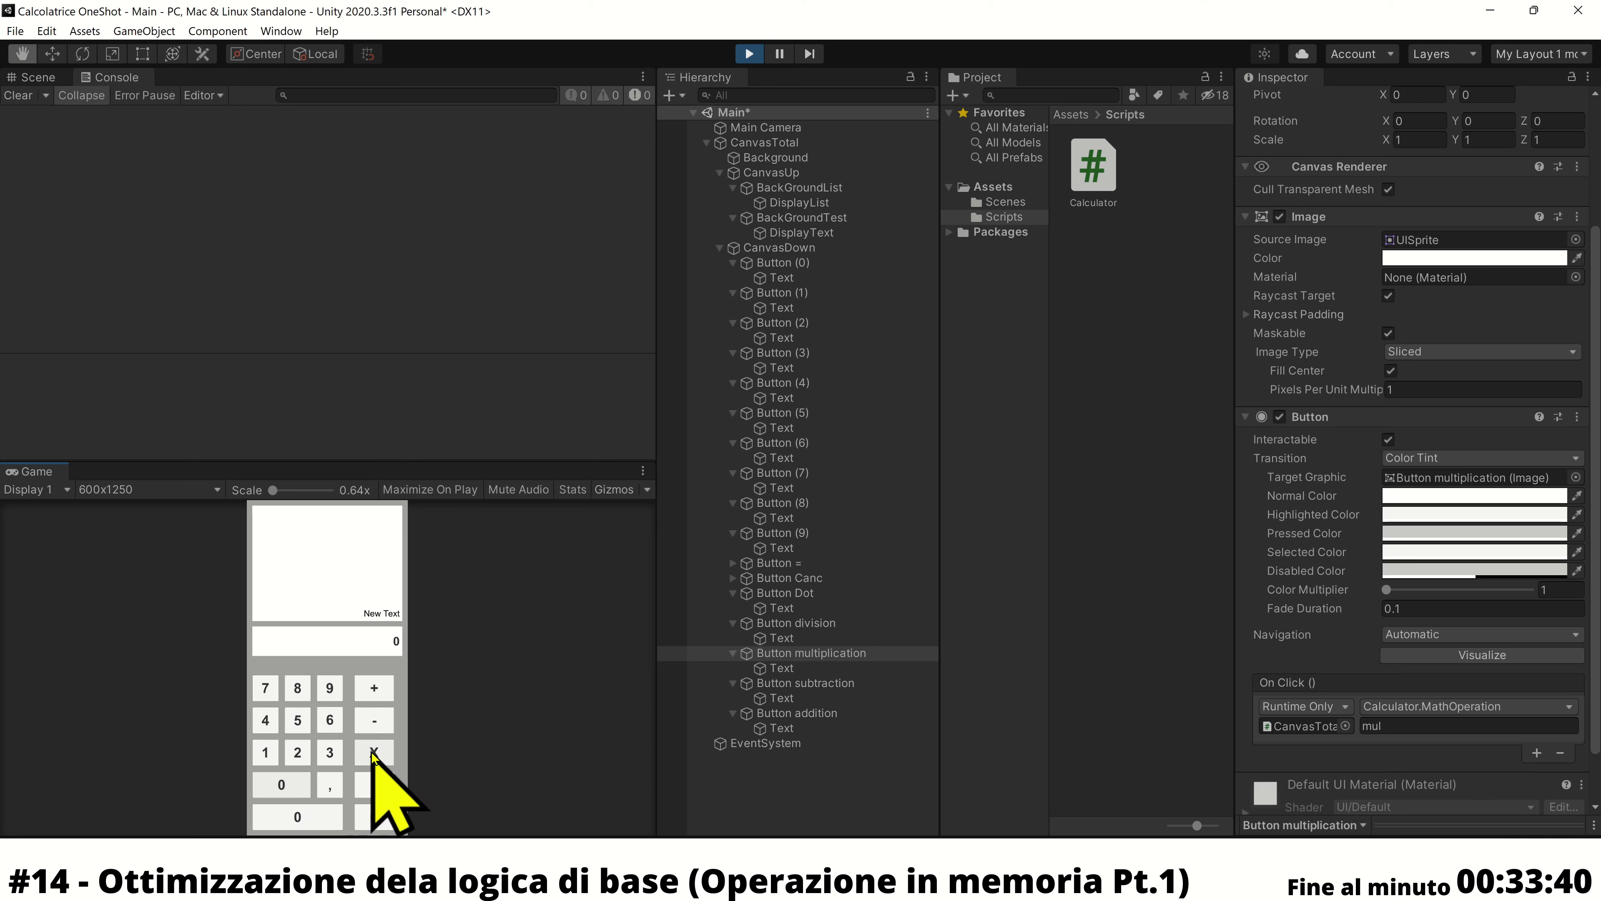
click(329, 688)
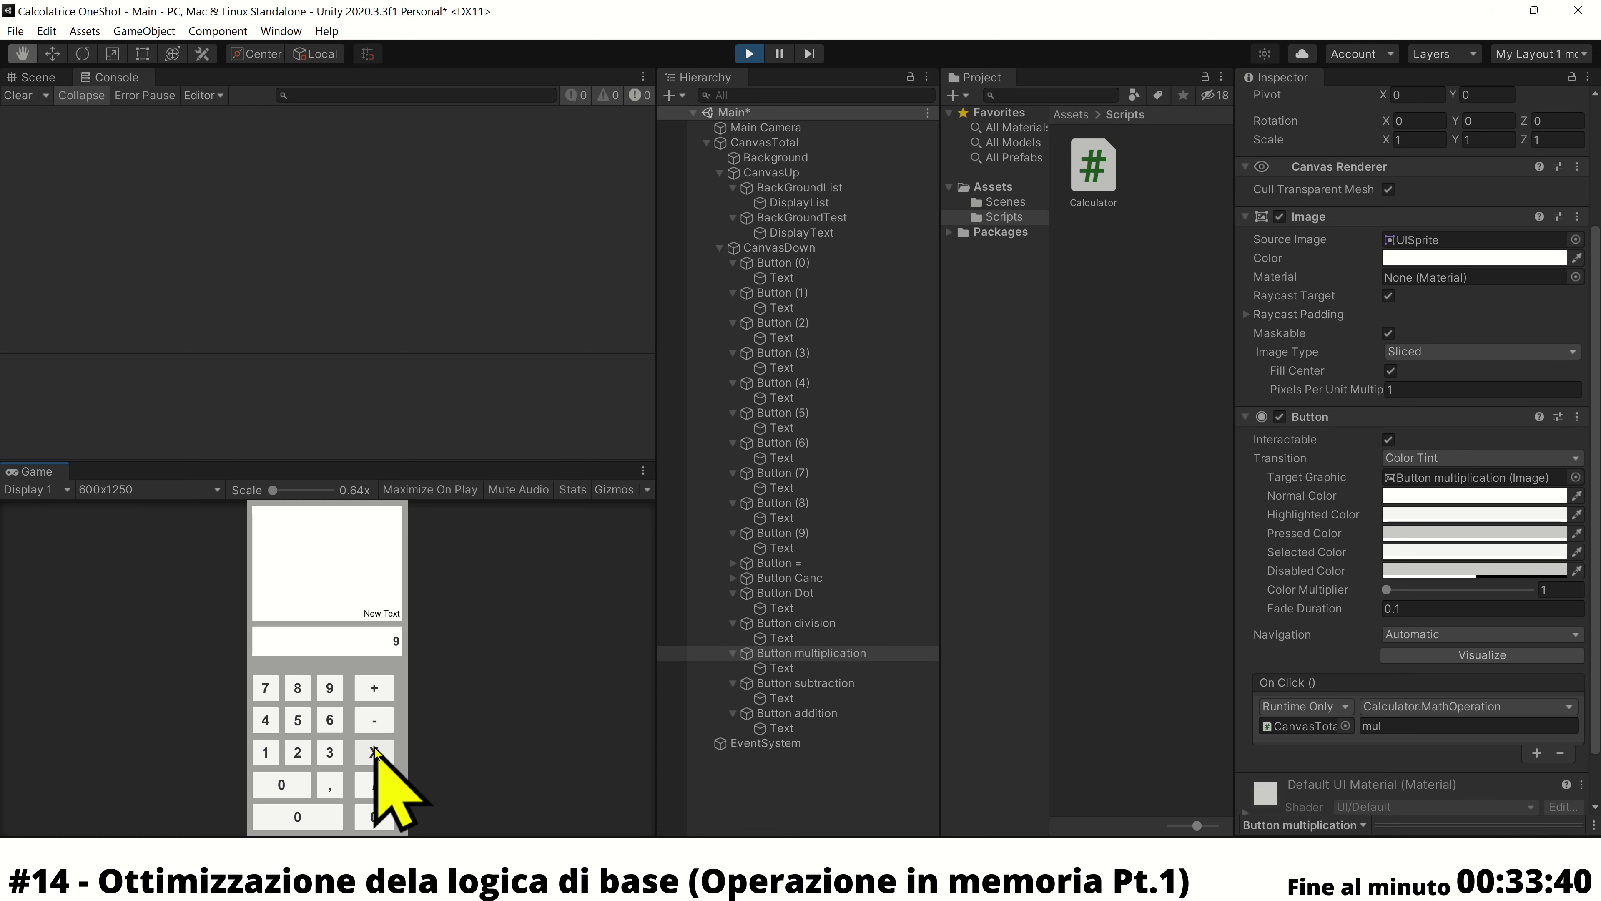
click(751, 55)
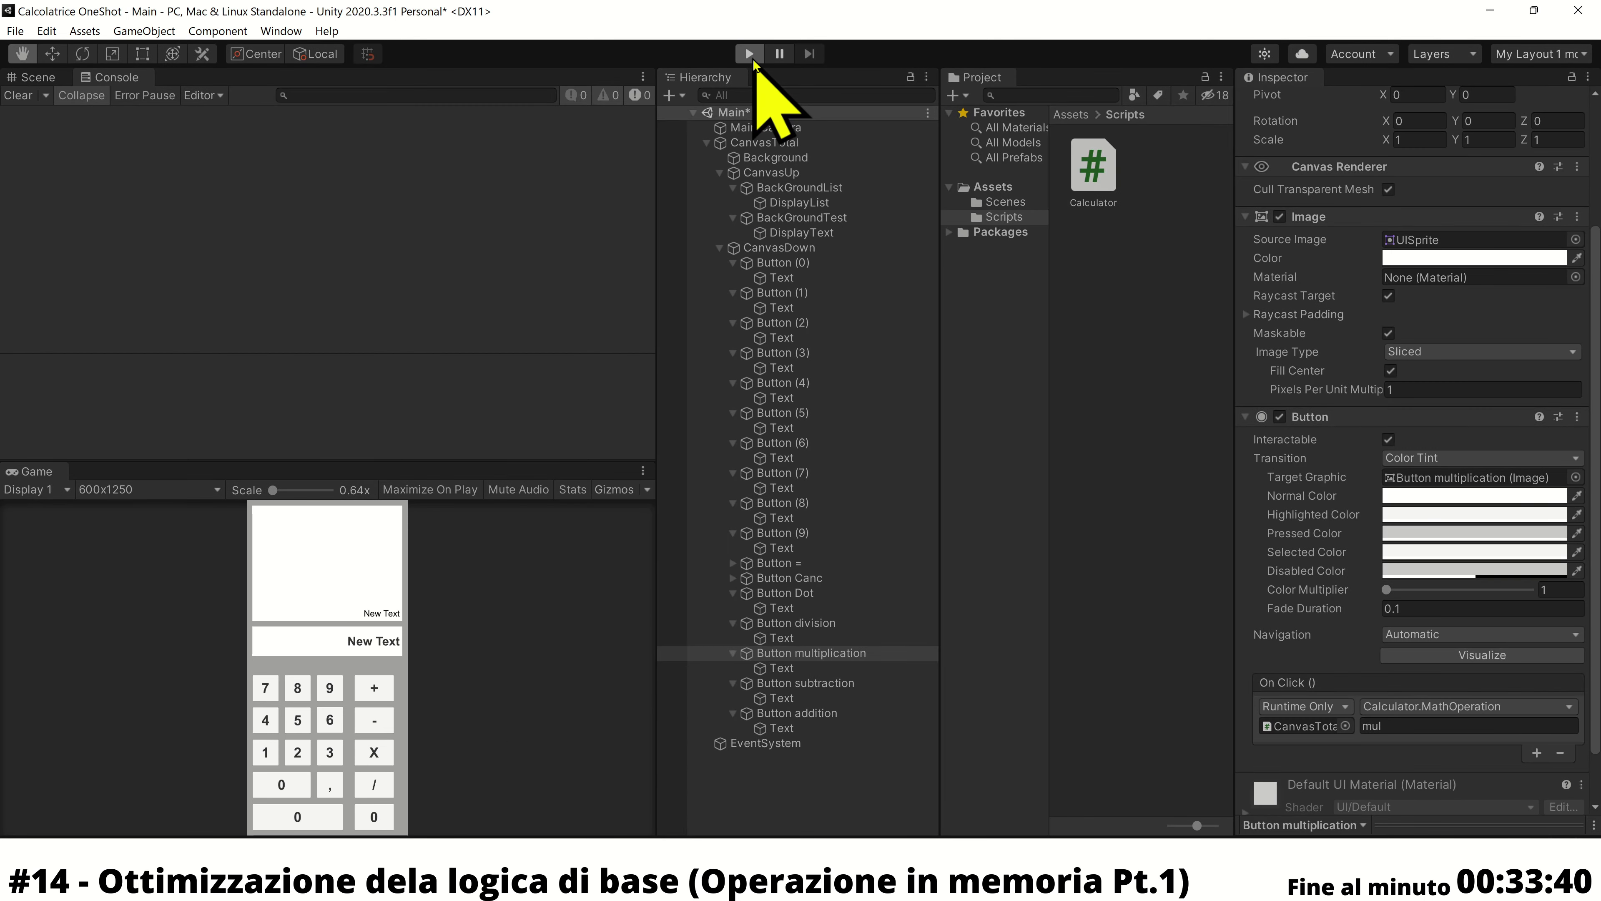
click(751, 56)
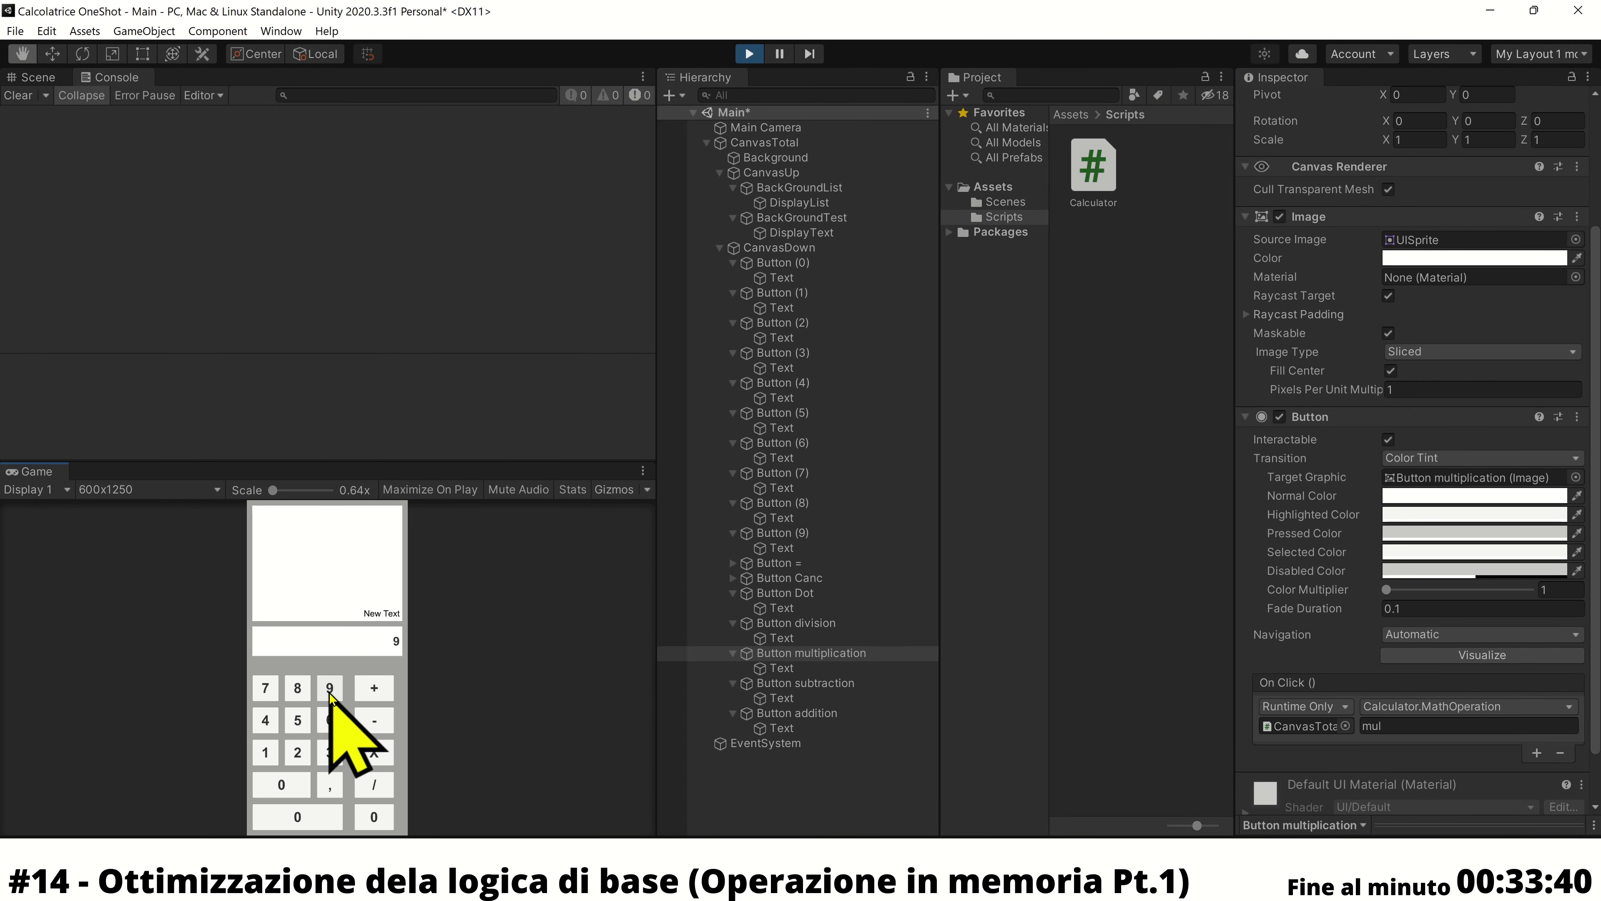
click(365, 752)
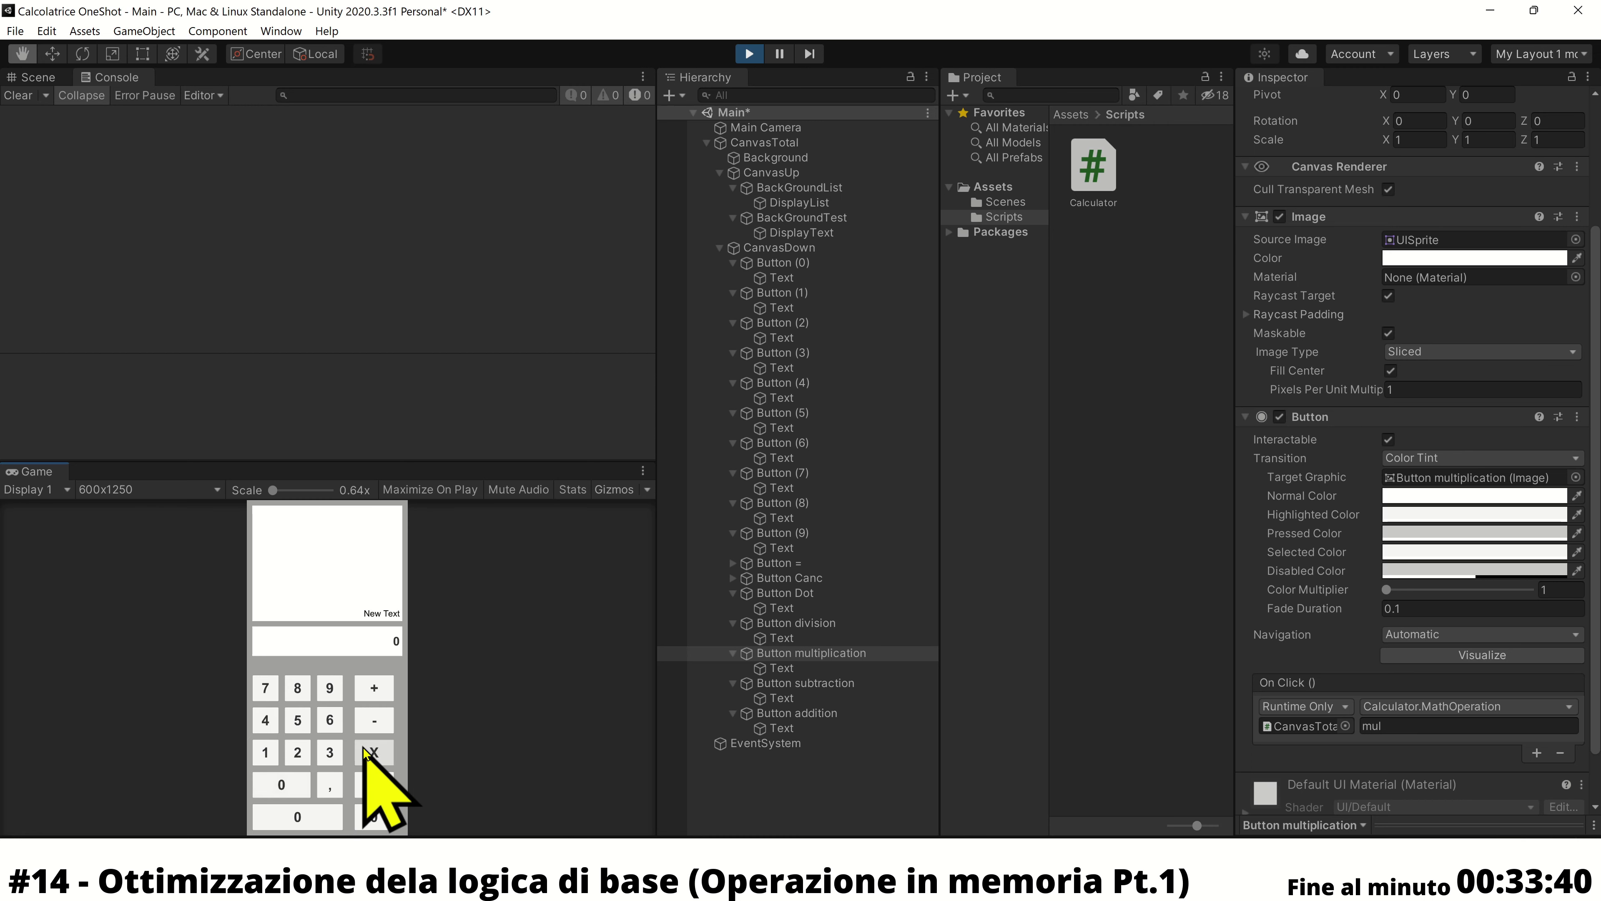
click(752, 57)
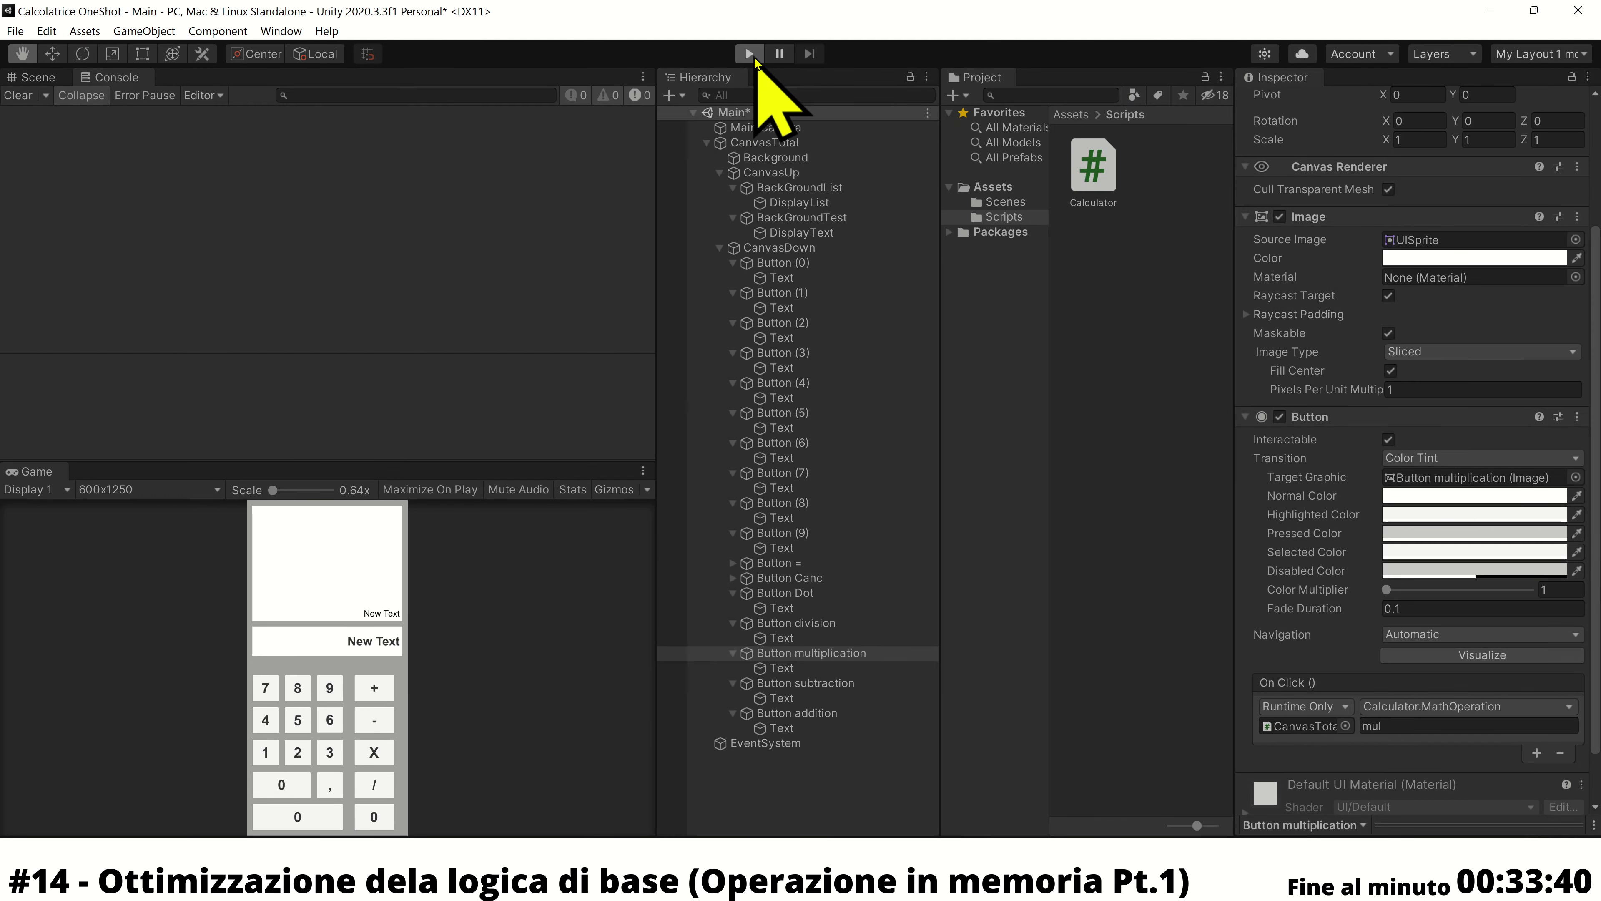
click(752, 56)
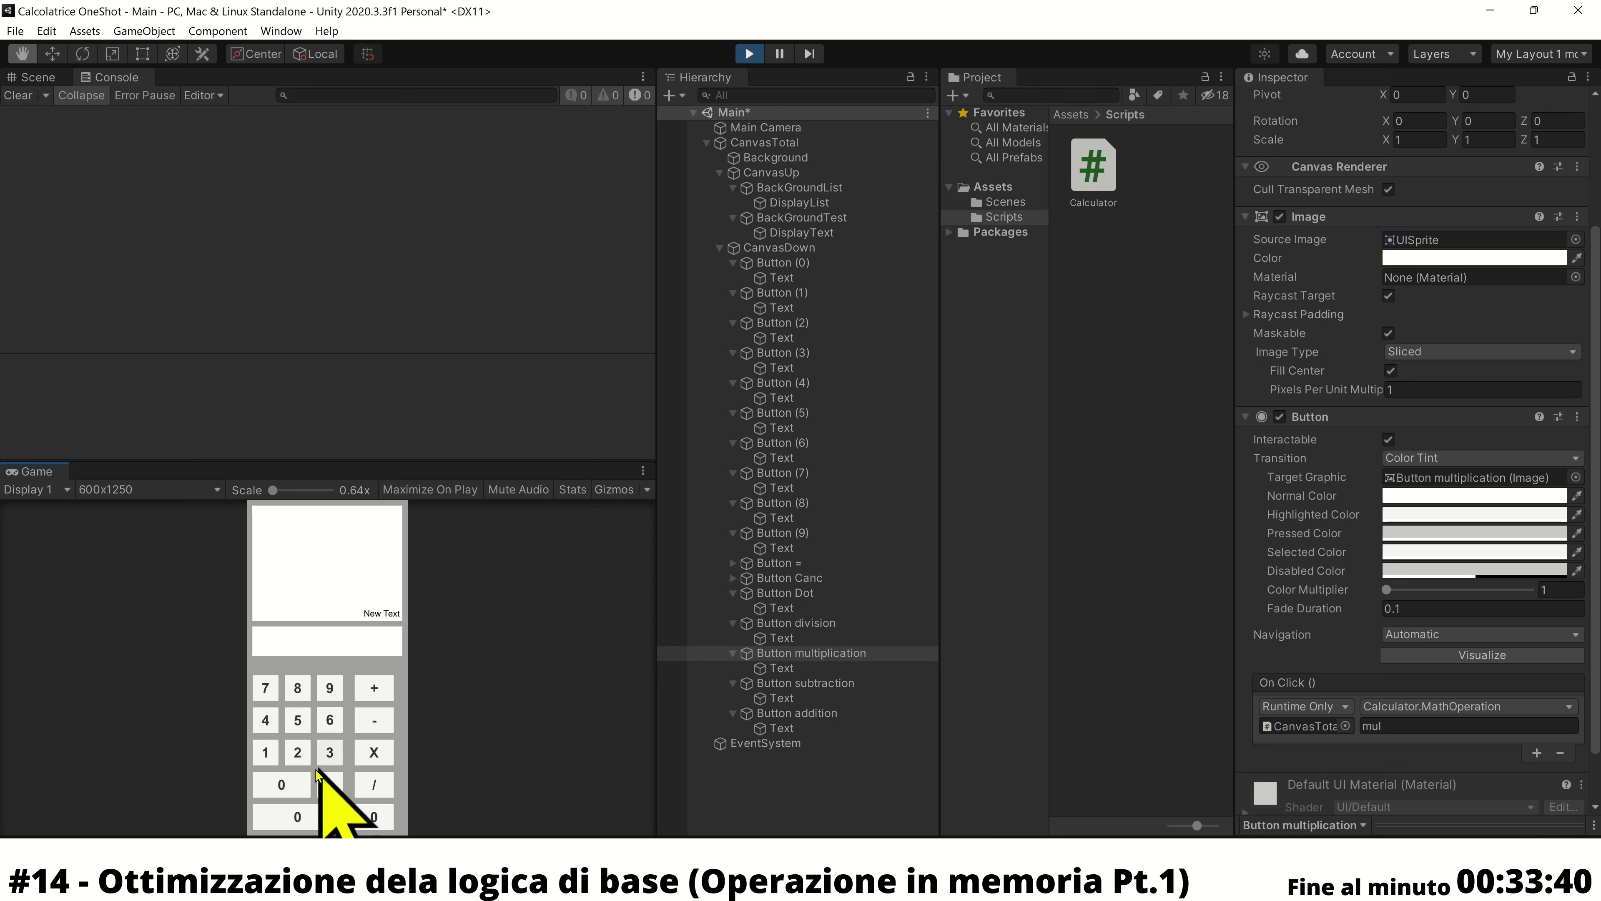
click(372, 688)
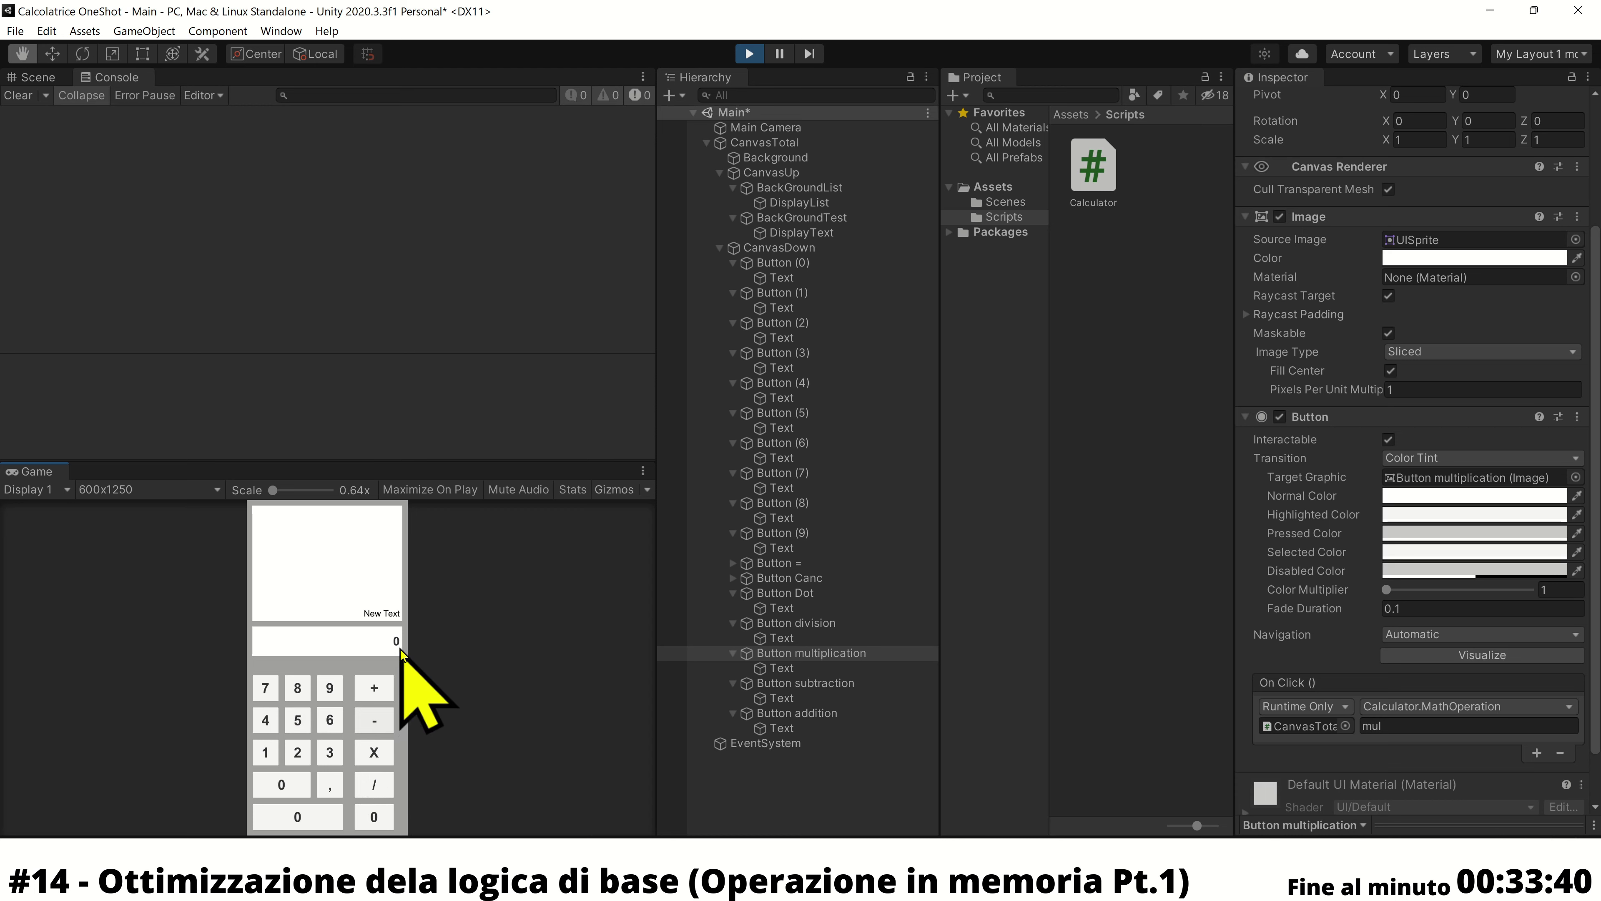
click(749, 54)
click(749, 54)
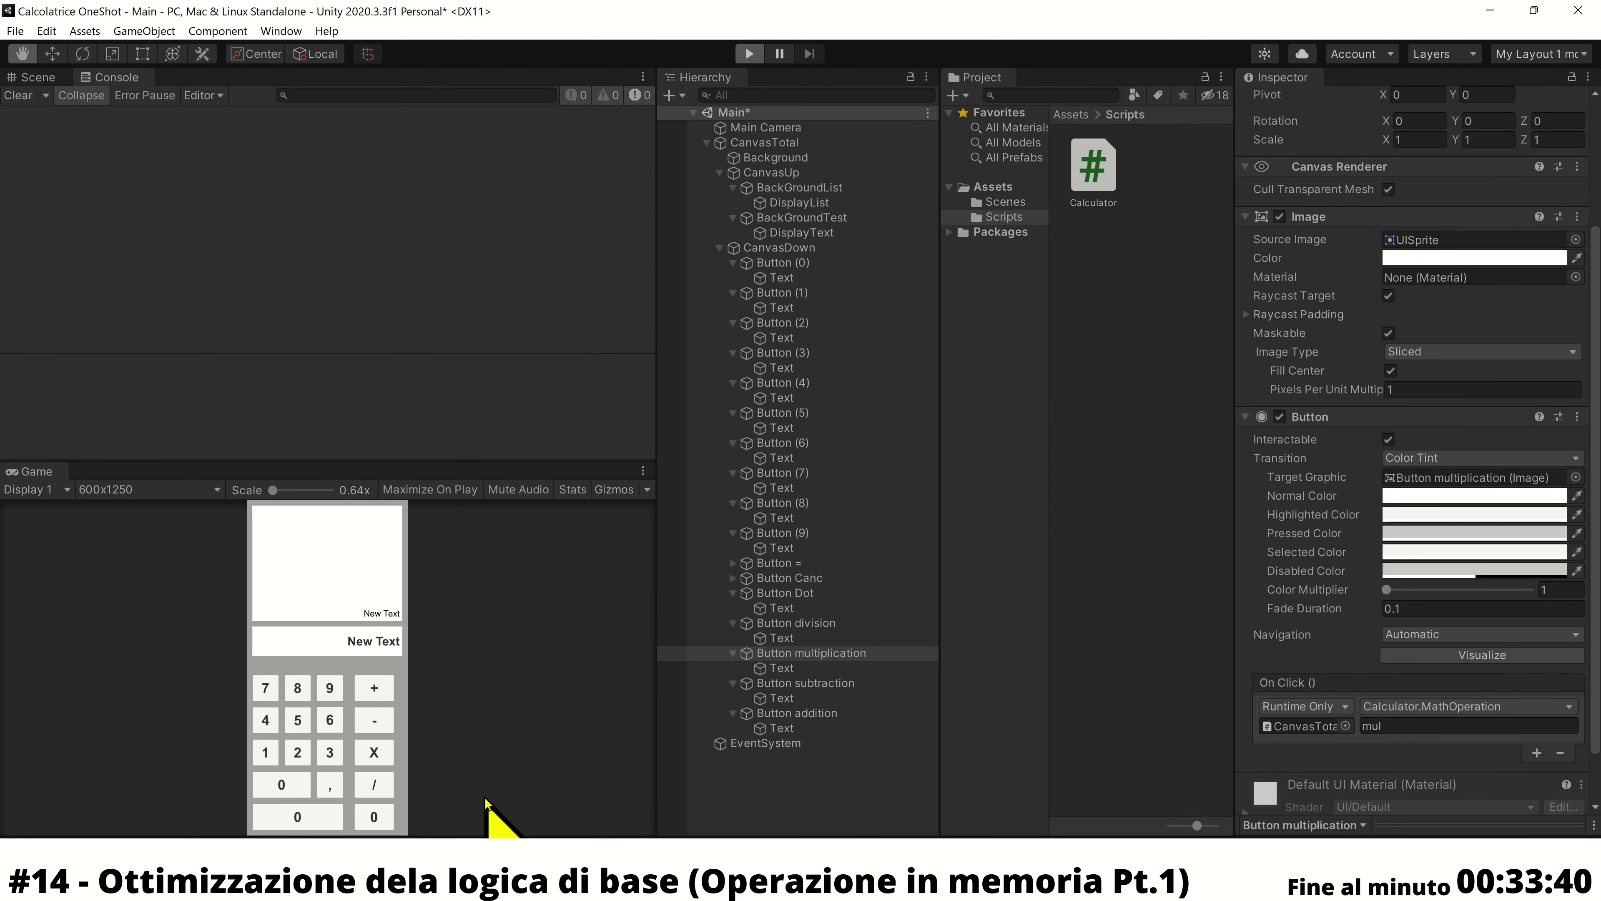
click(304, 728)
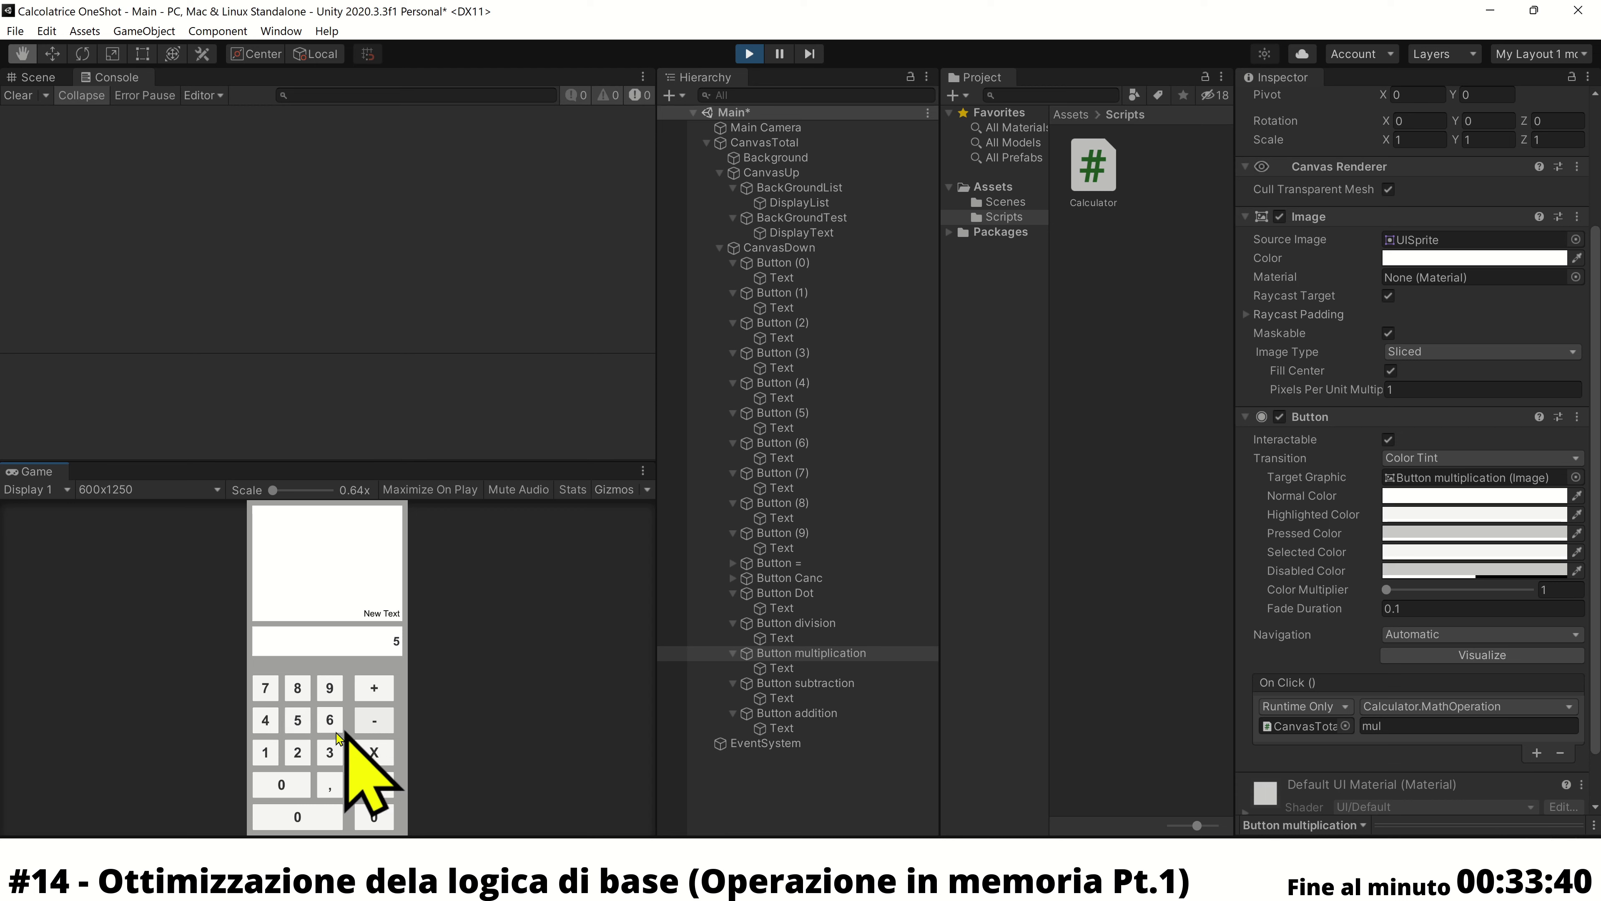
click(265, 752)
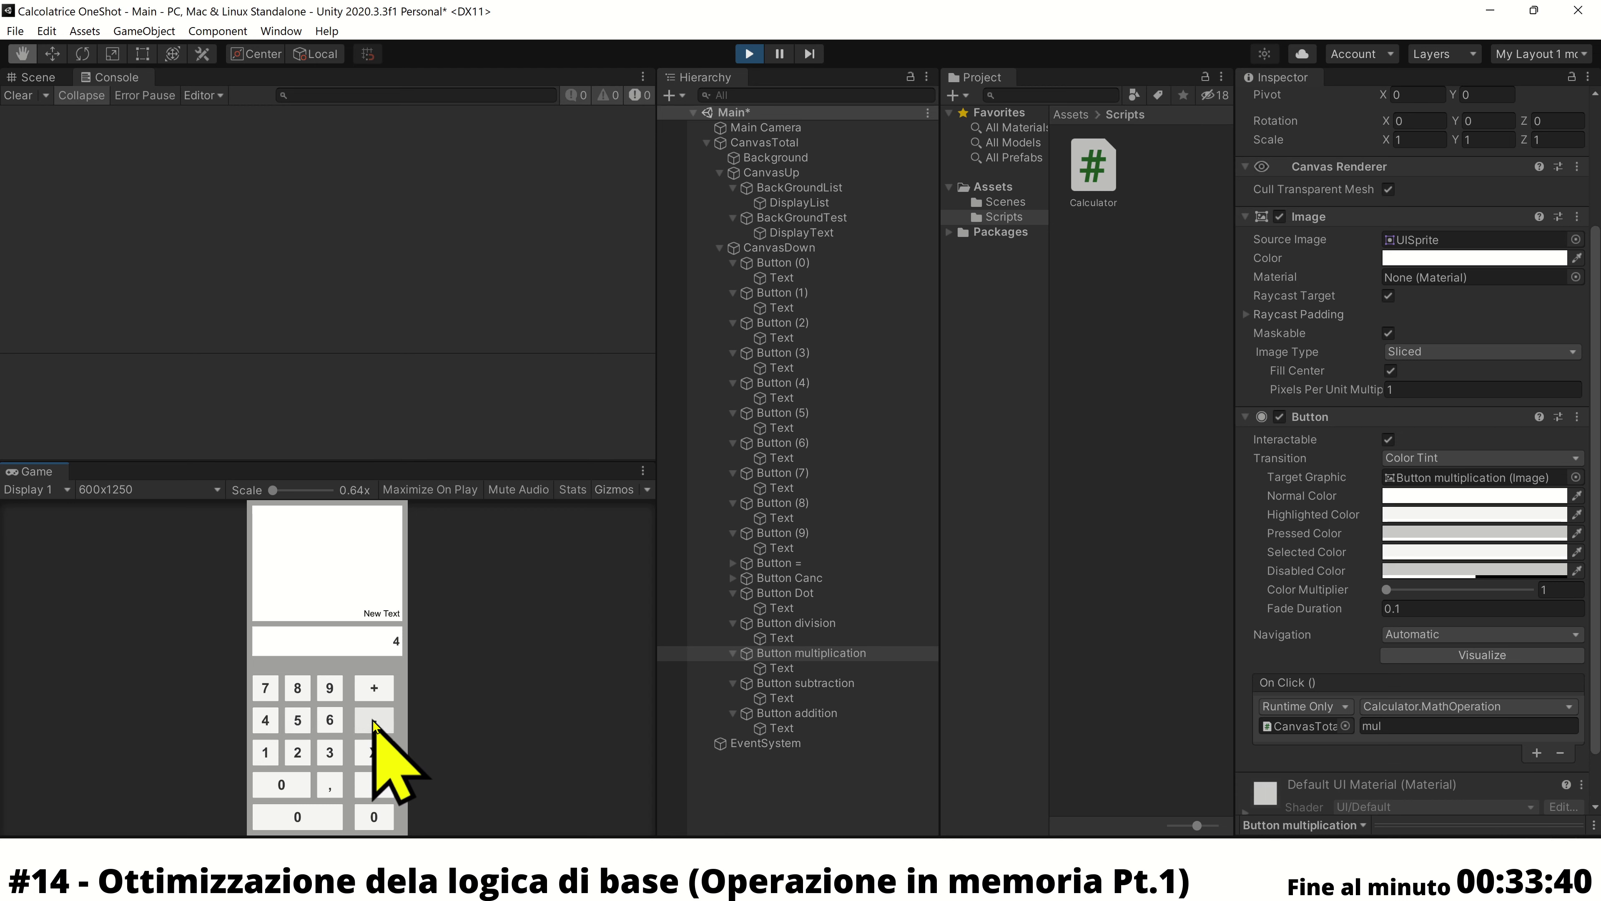
click(750, 54)
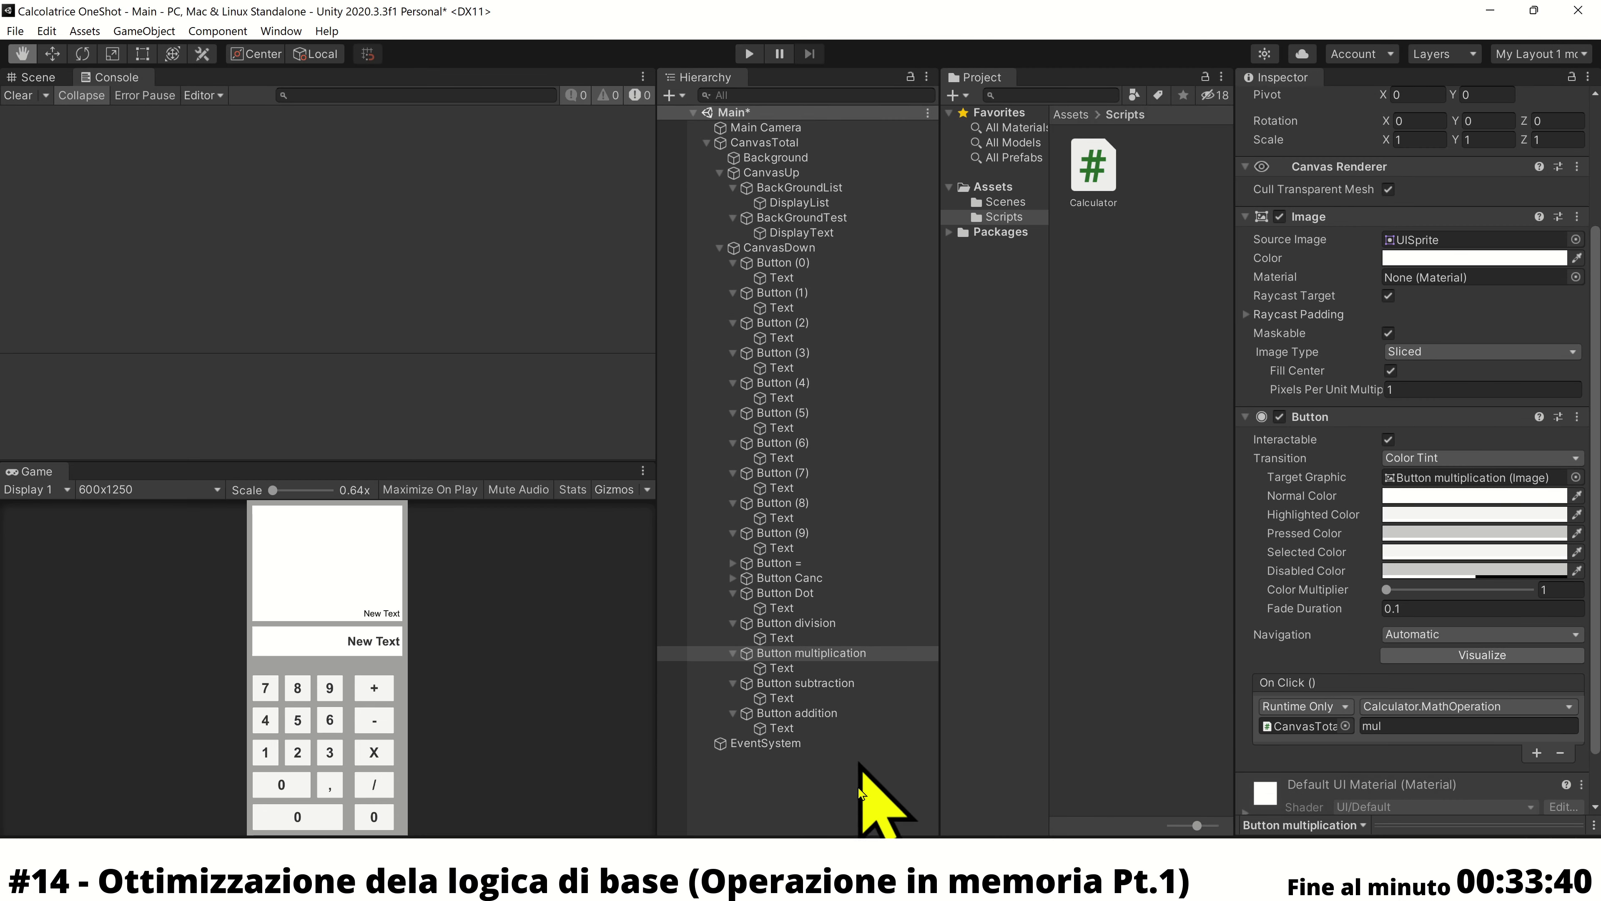
mouse_move(904, 889)
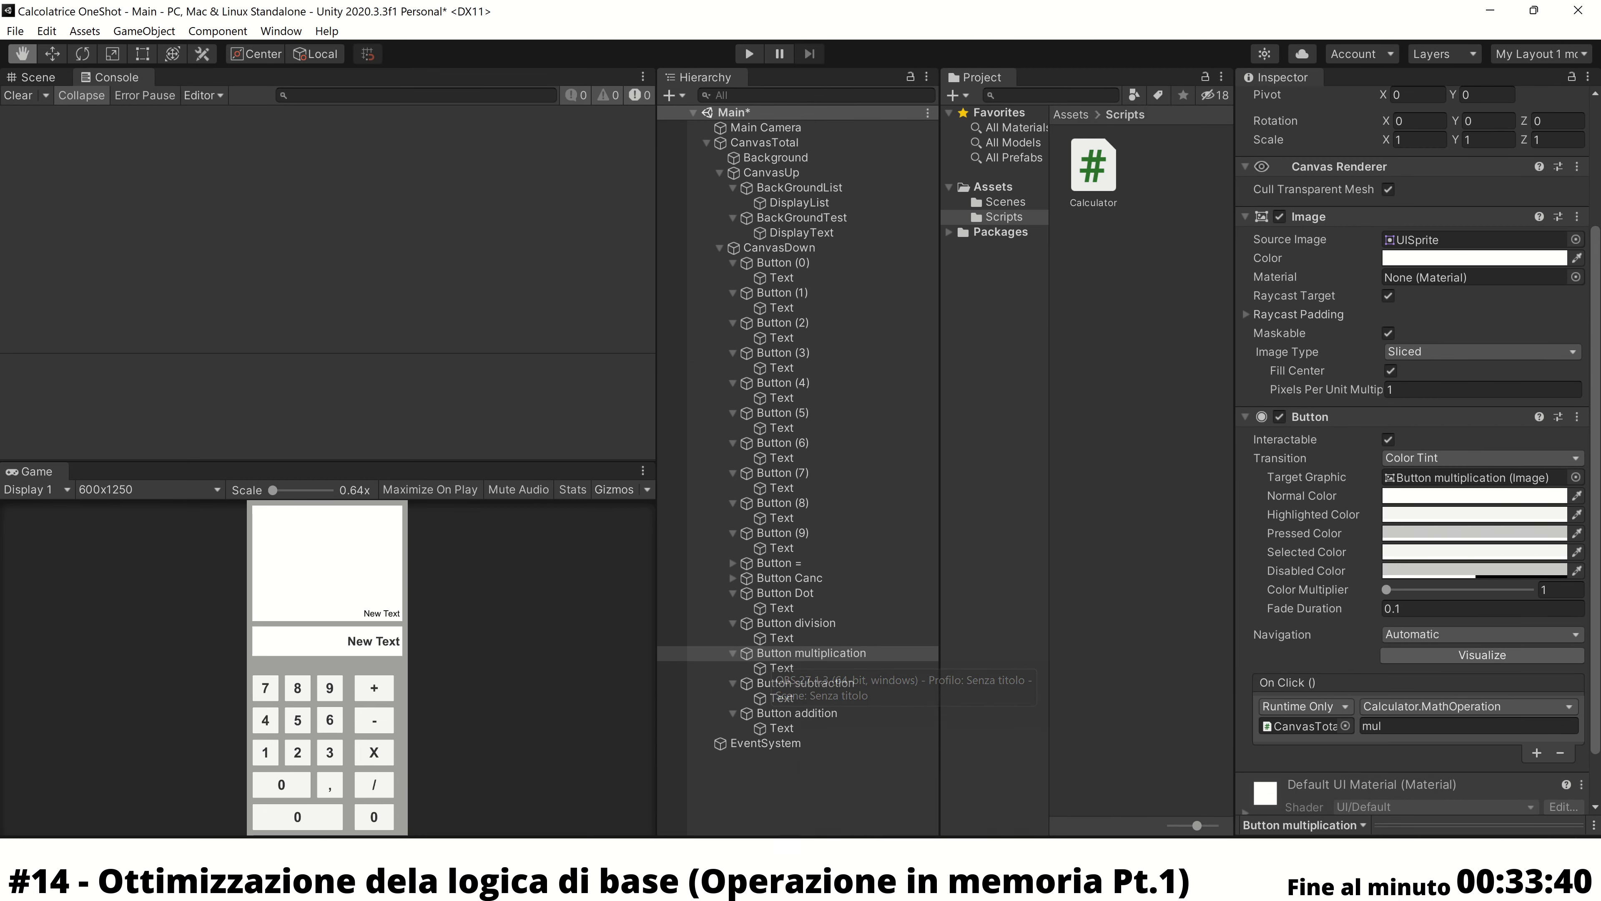
Review MathOperation's number1 parsing, the number1 == 0 branch and the result branch
click(987, 890)
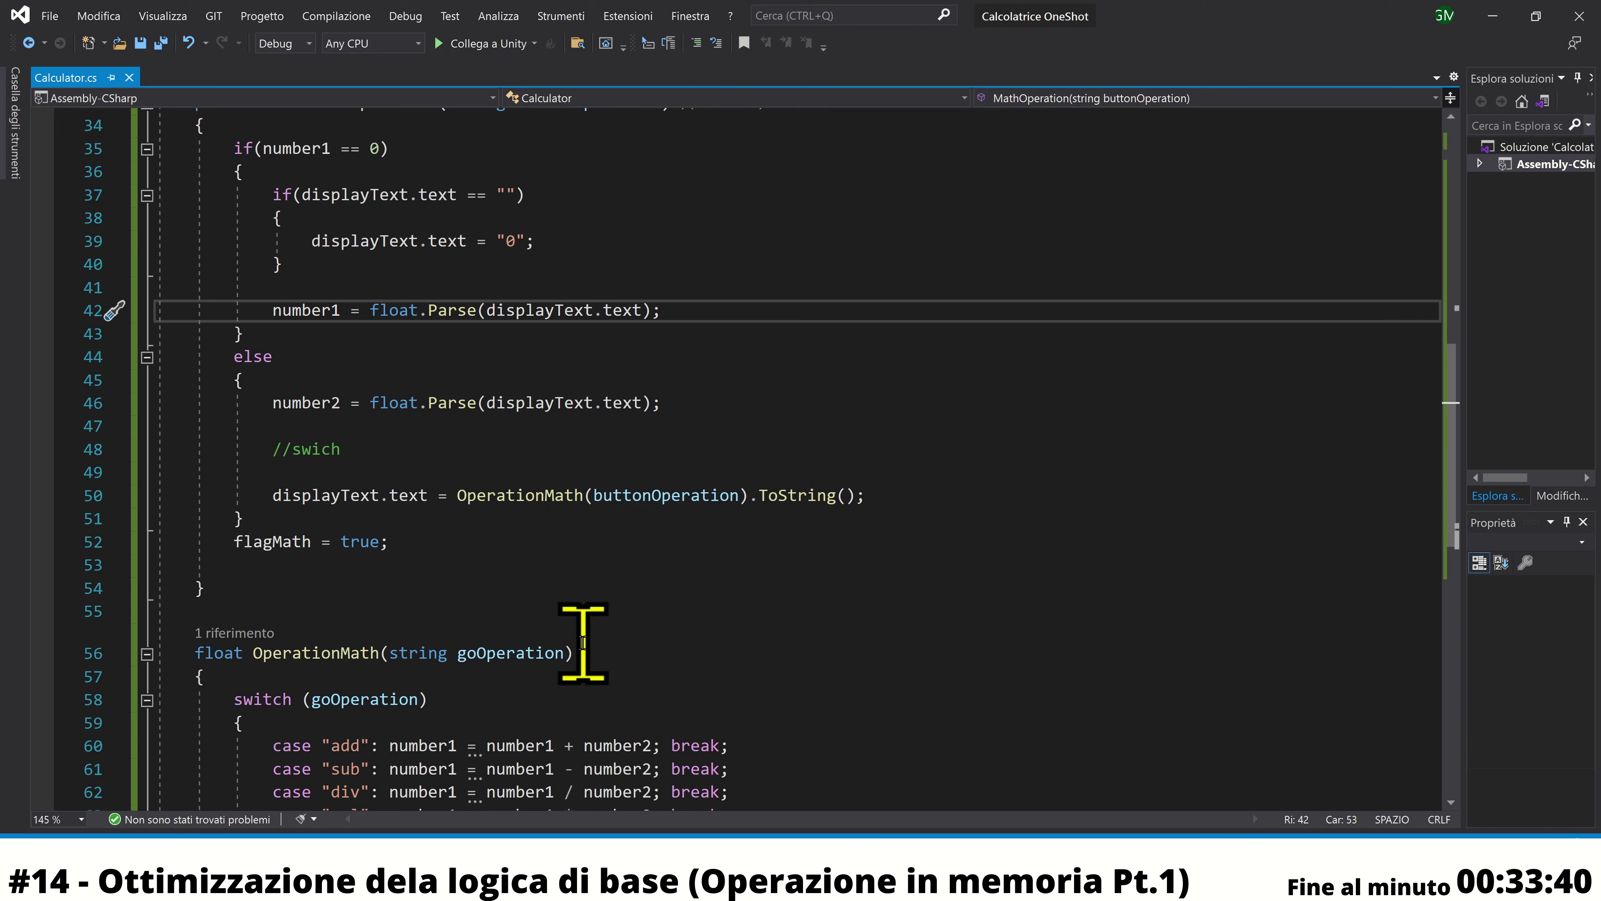
scroll(570, 656, down, 1)
scroll(555, 680, up, 2)
scroll(554, 675, down, 1)
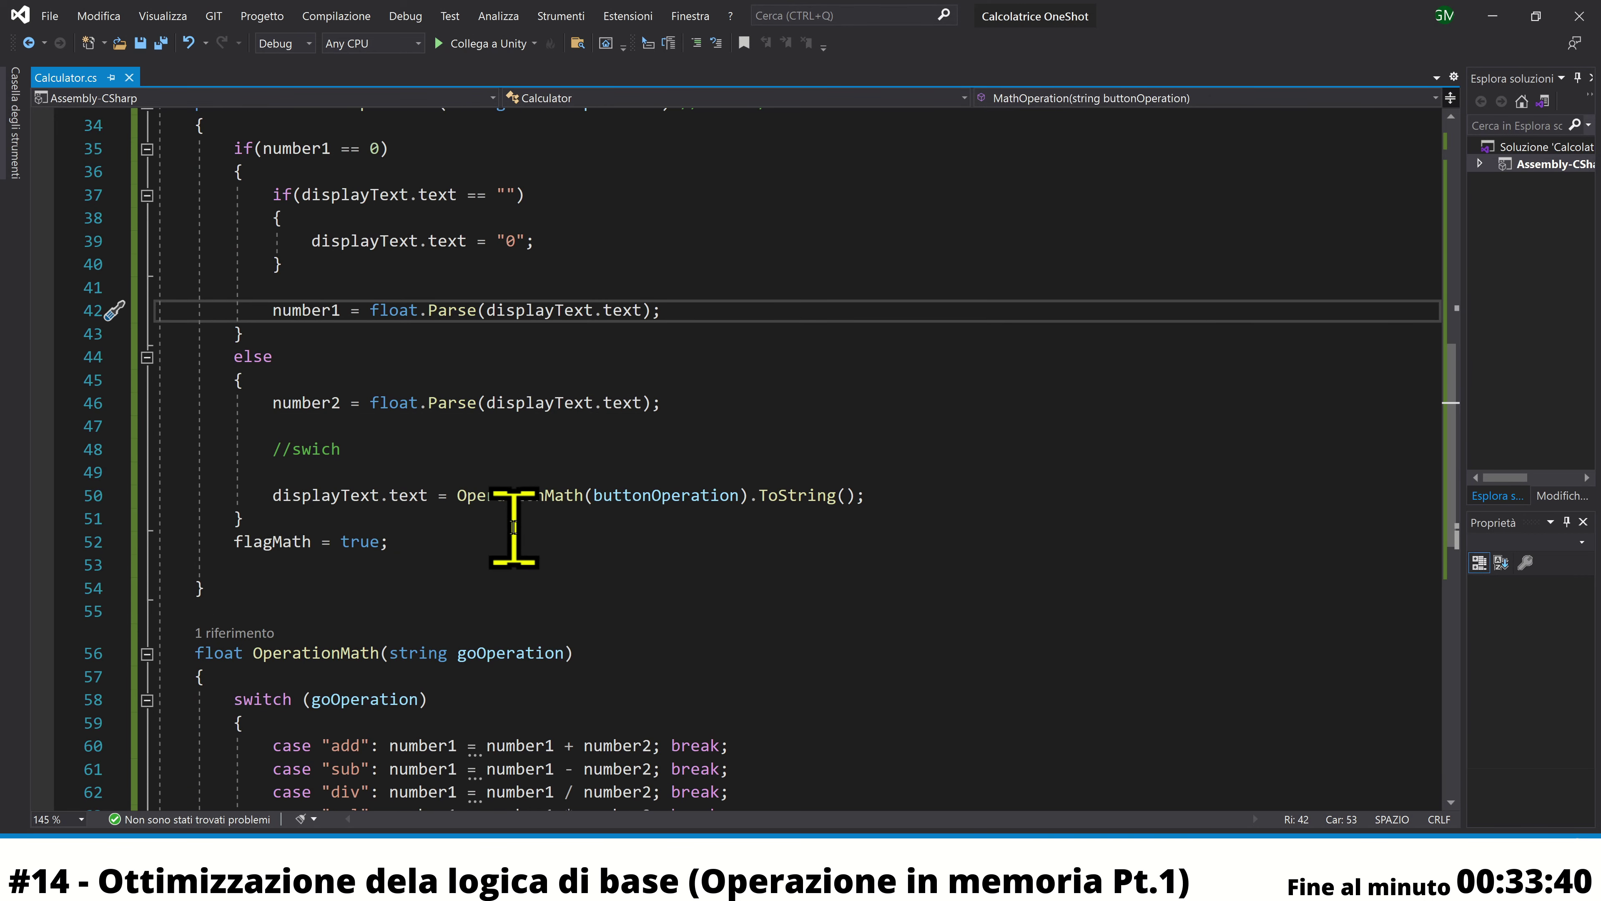
scroll(361, 397, up, 1)
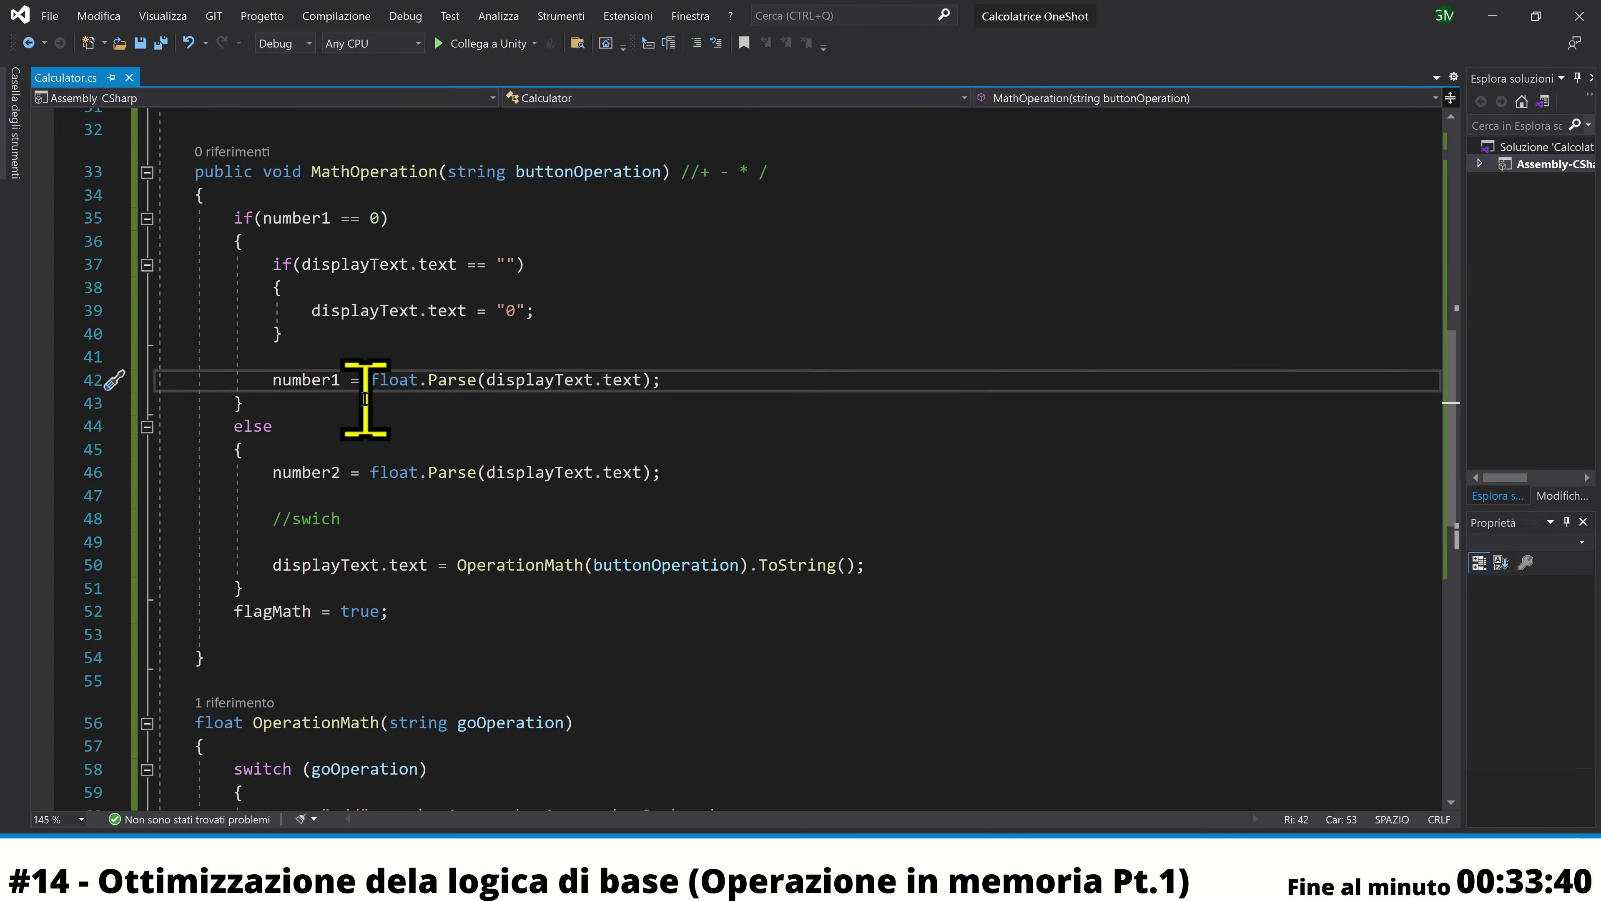
mouse_move(193, 171)
mouse_down()
mouse_move(588, 317)
mouse_move(787, 413)
mouse_up()
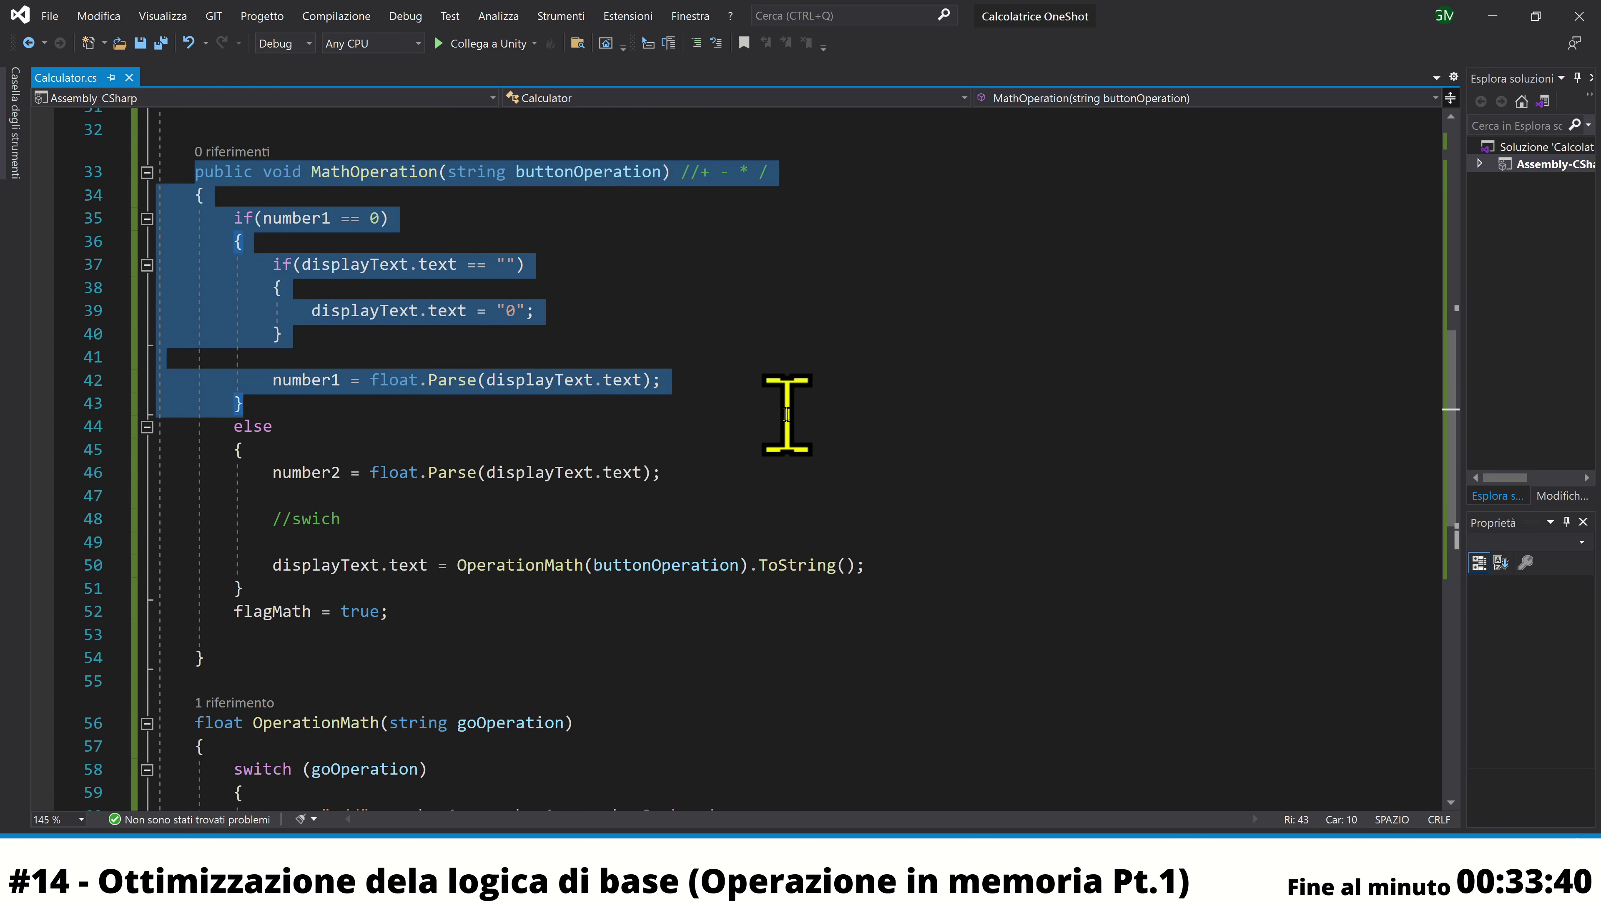
drag(787, 413, 763, 384)
click(763, 384)
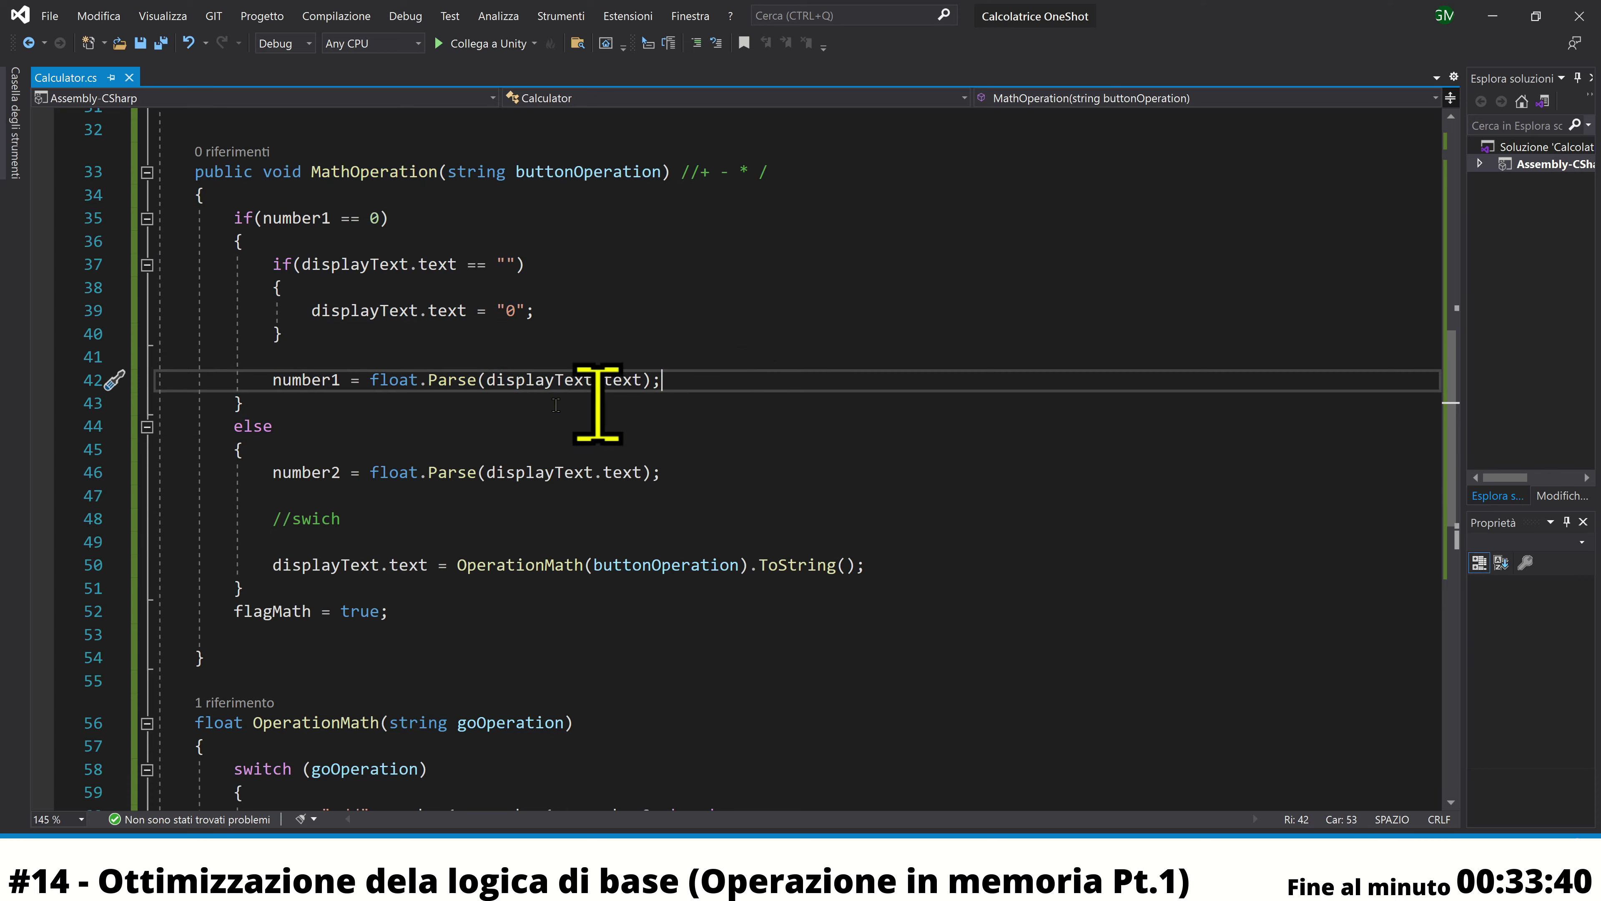
drag(230, 379, 775, 384)
click(260, 478)
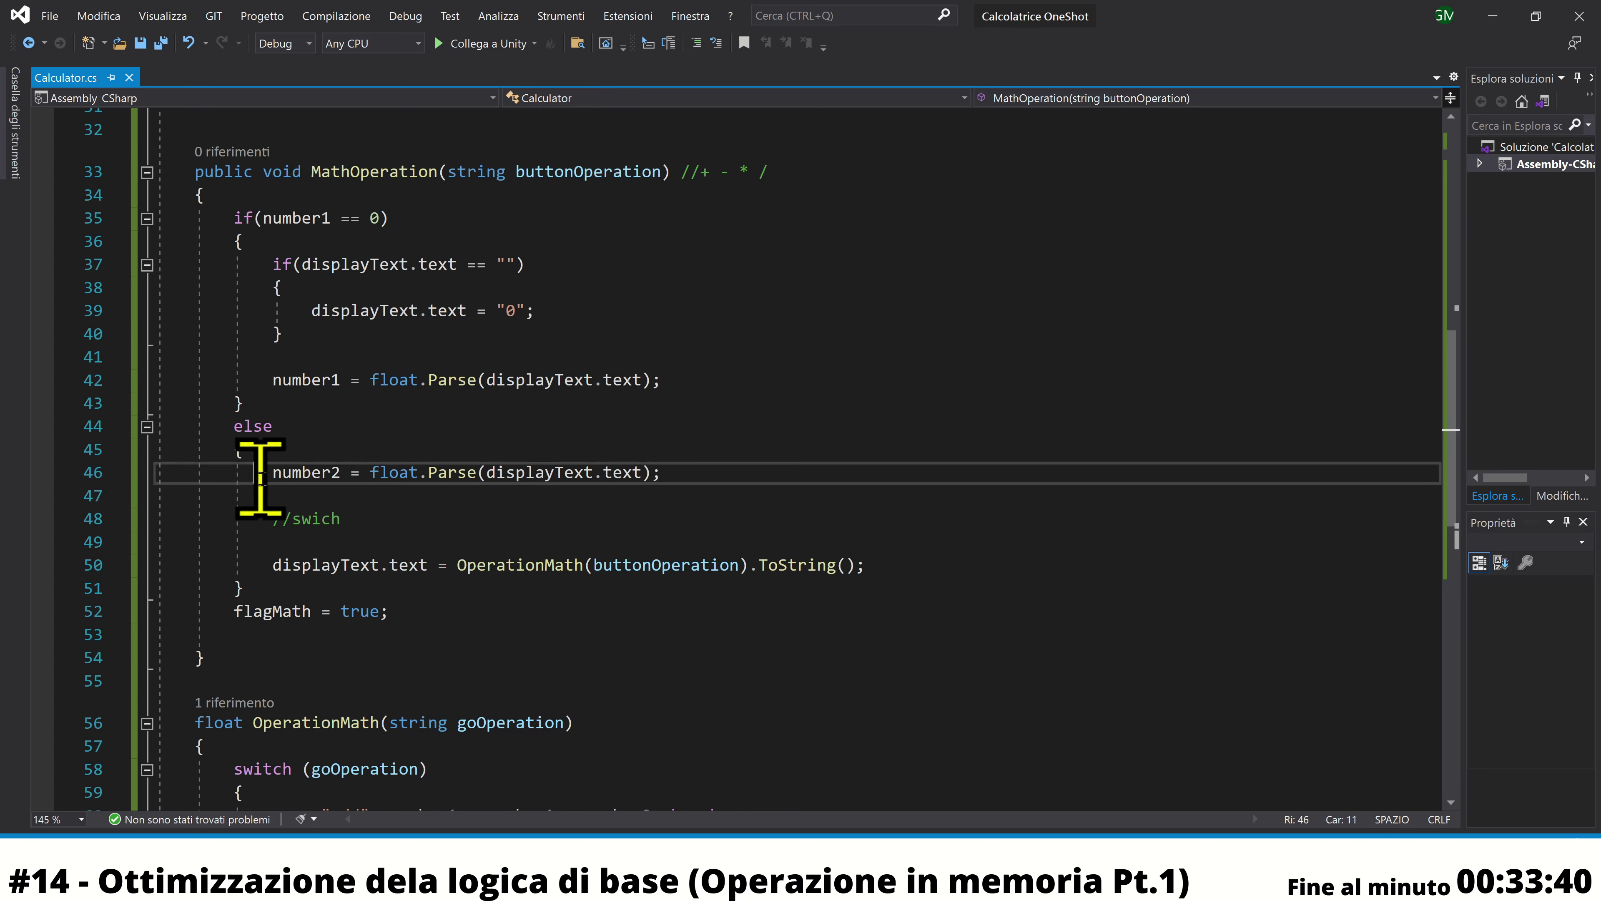
drag(261, 478, 903, 560)
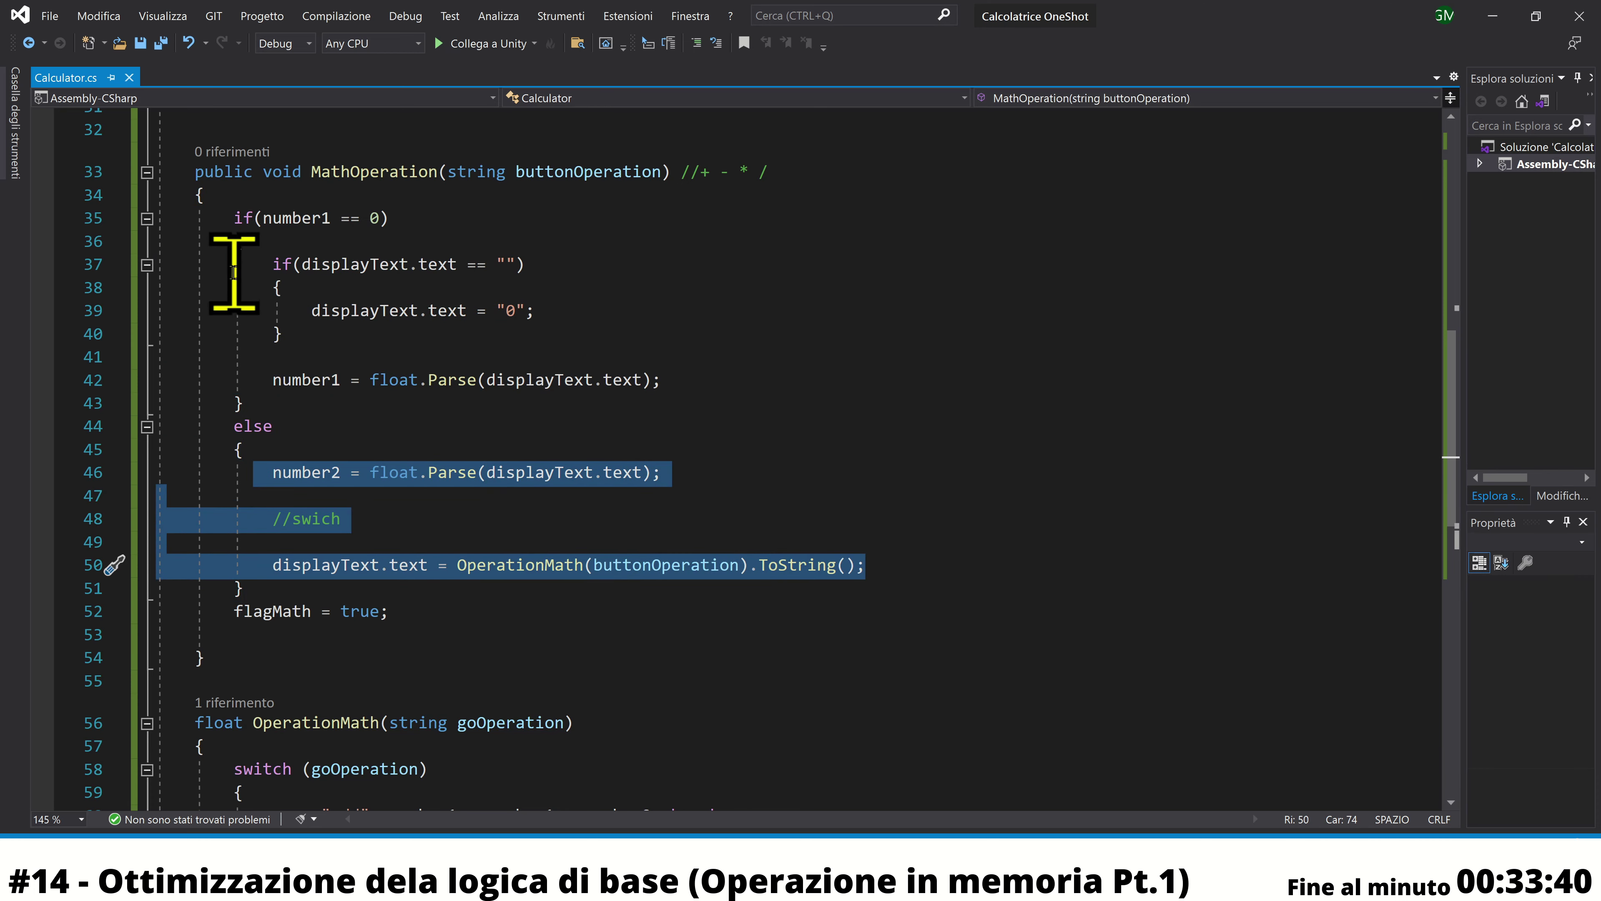
drag(226, 240, 777, 388)
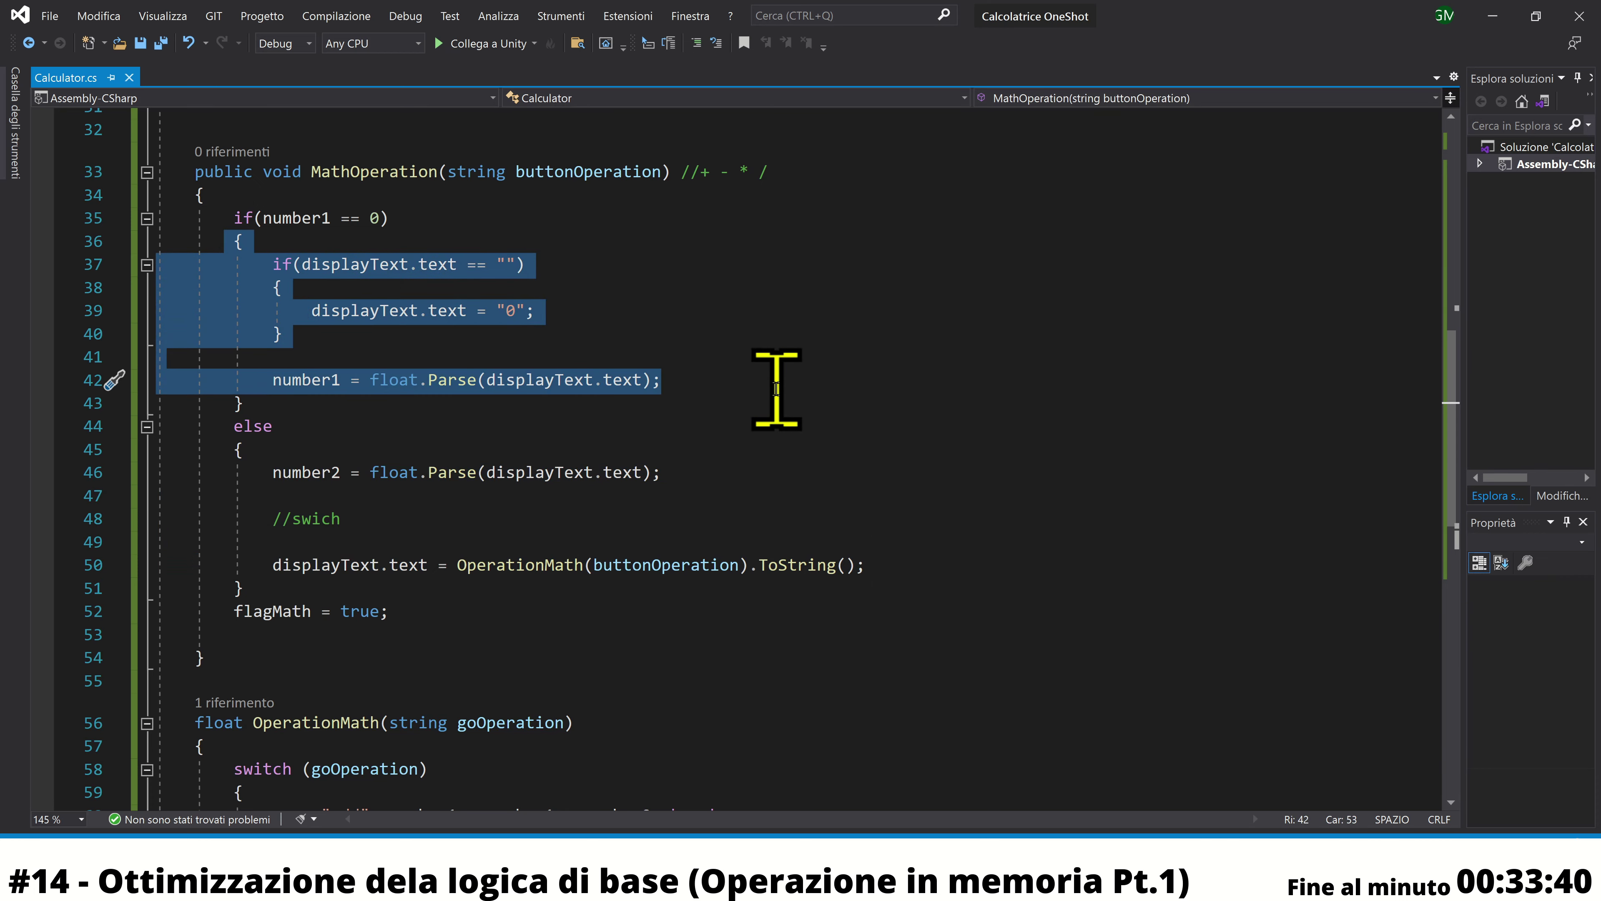
Scroll to the top of Calculator and place the caret below the float number2 field
key(alt+Tab)
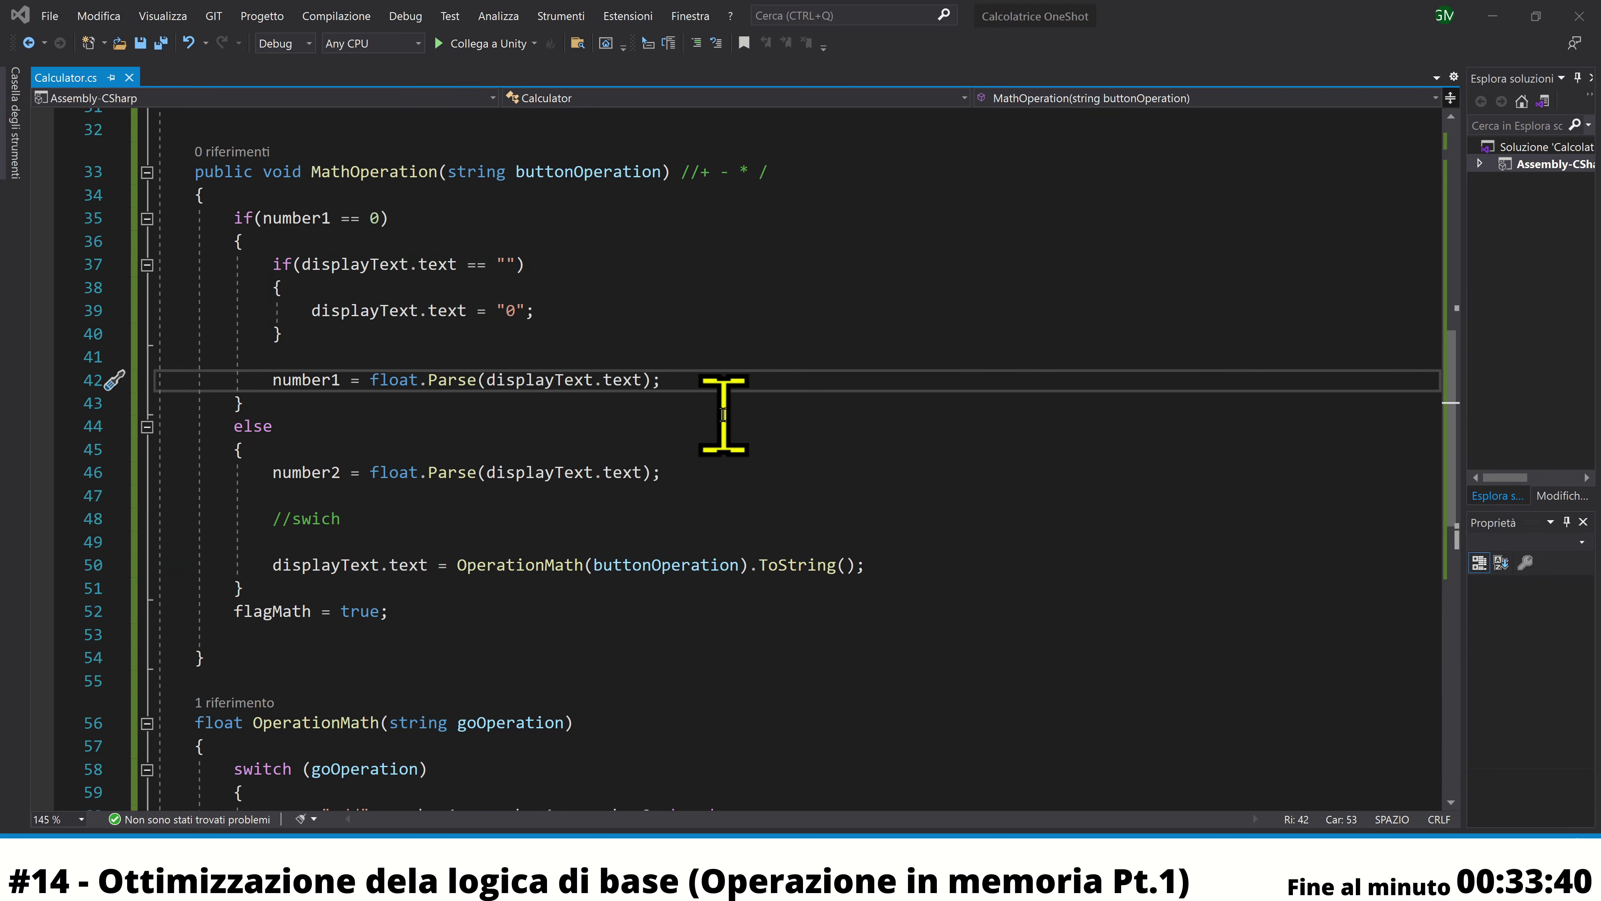
scroll(669, 410, up, 2)
scroll(668, 410, up, 4)
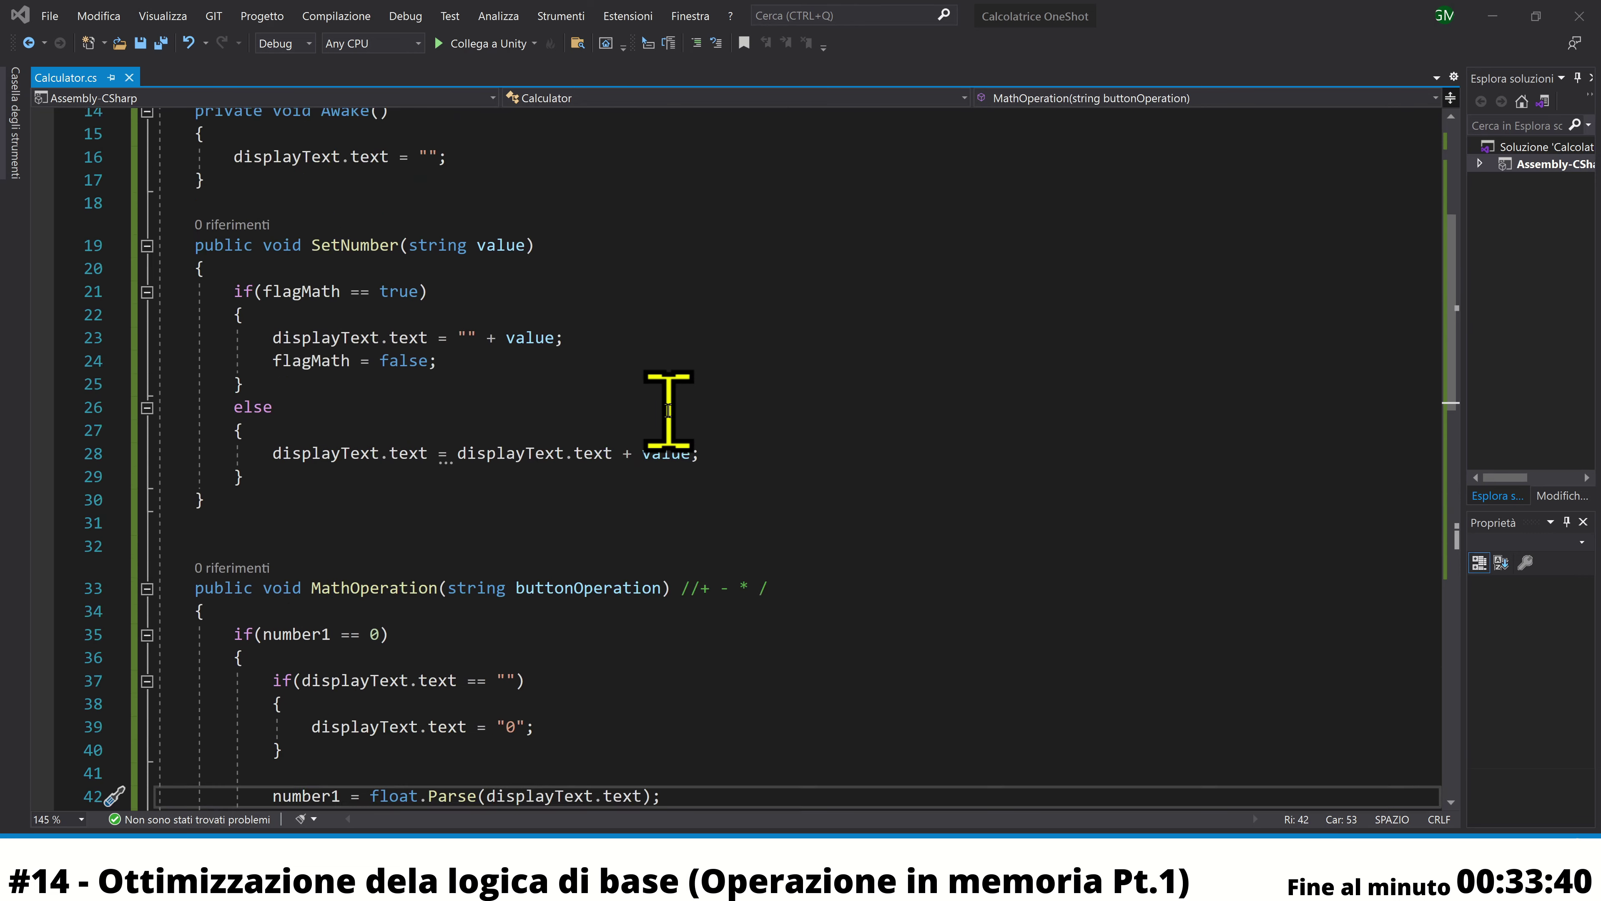
scroll(668, 410, up, 2)
scroll(669, 410, up, 3)
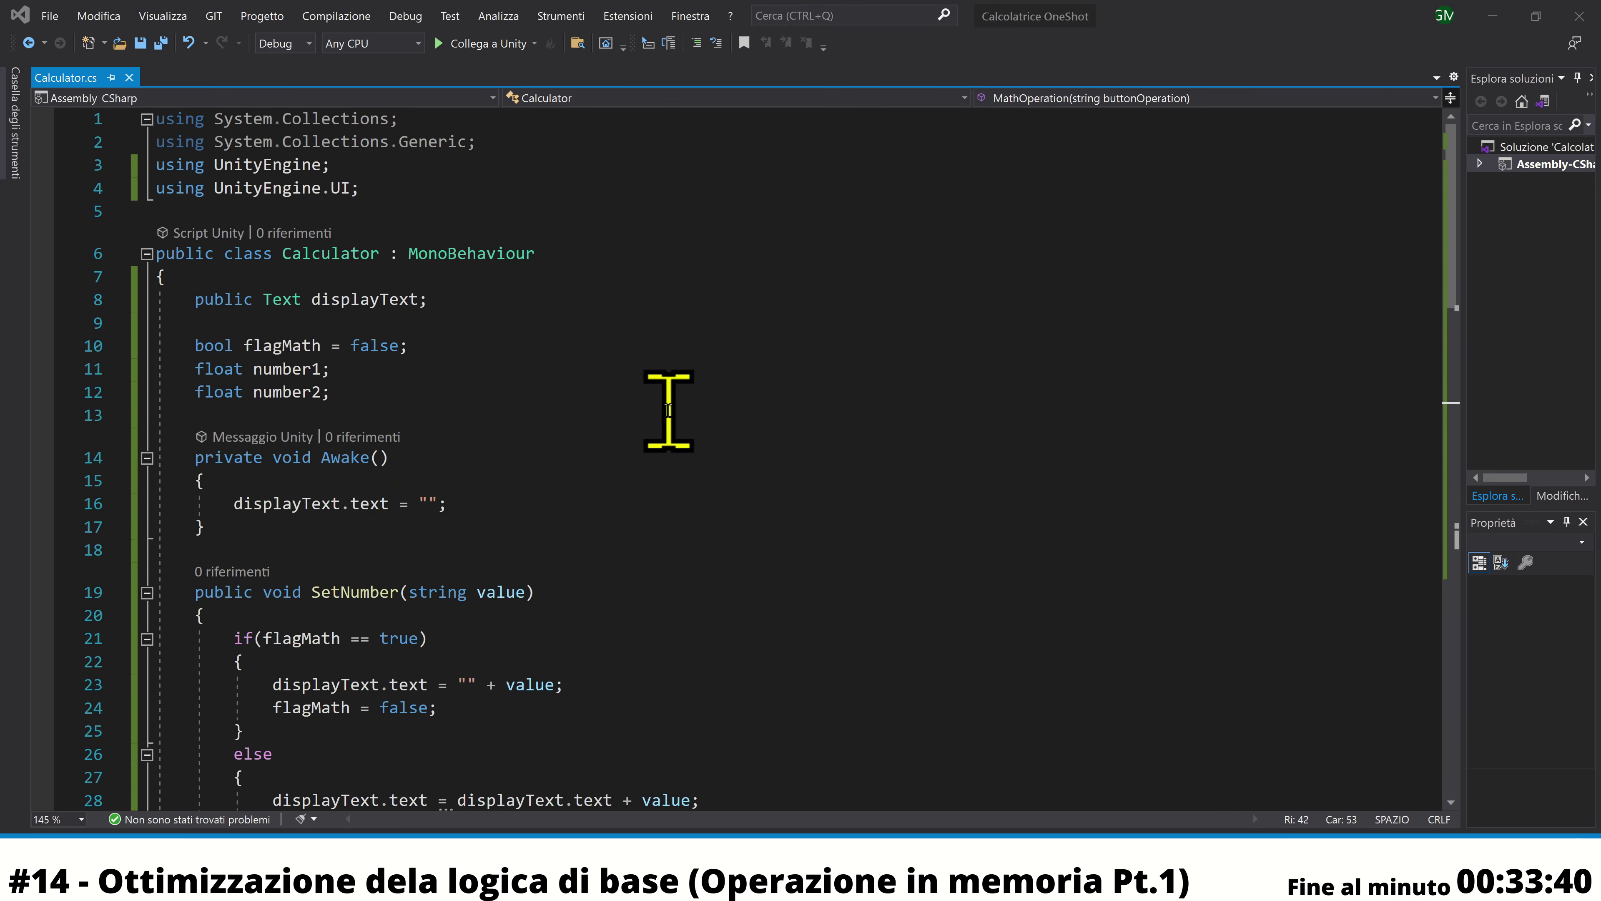
click(463, 345)
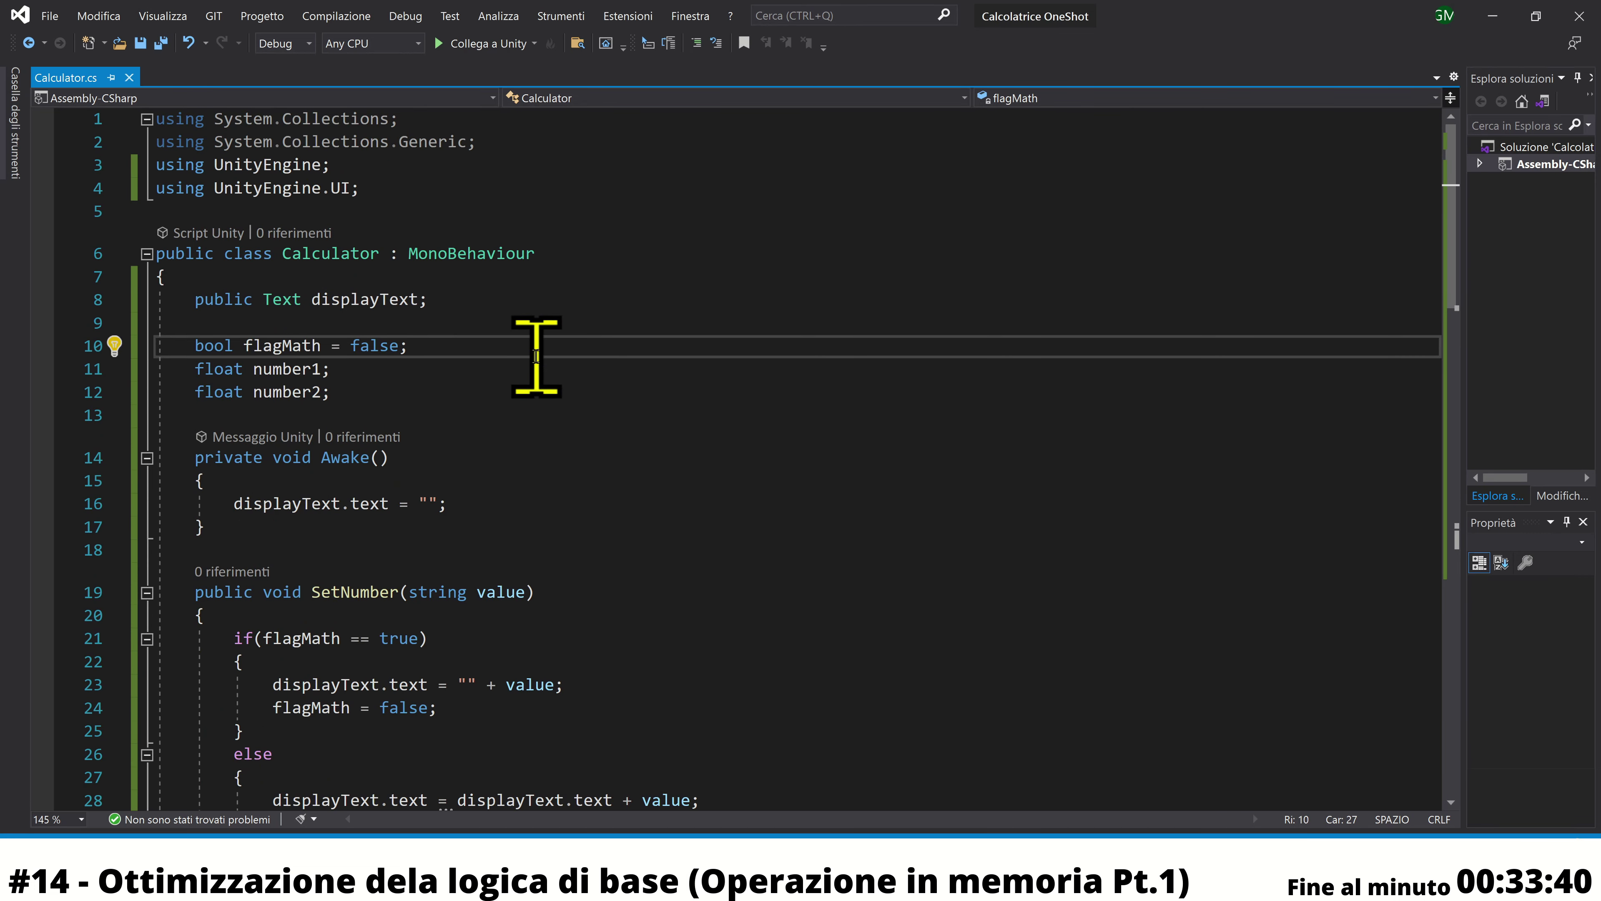
key(Down)
key(Down)
Declare a string memoryMath field below number2 and save
key(Return)
text(s)
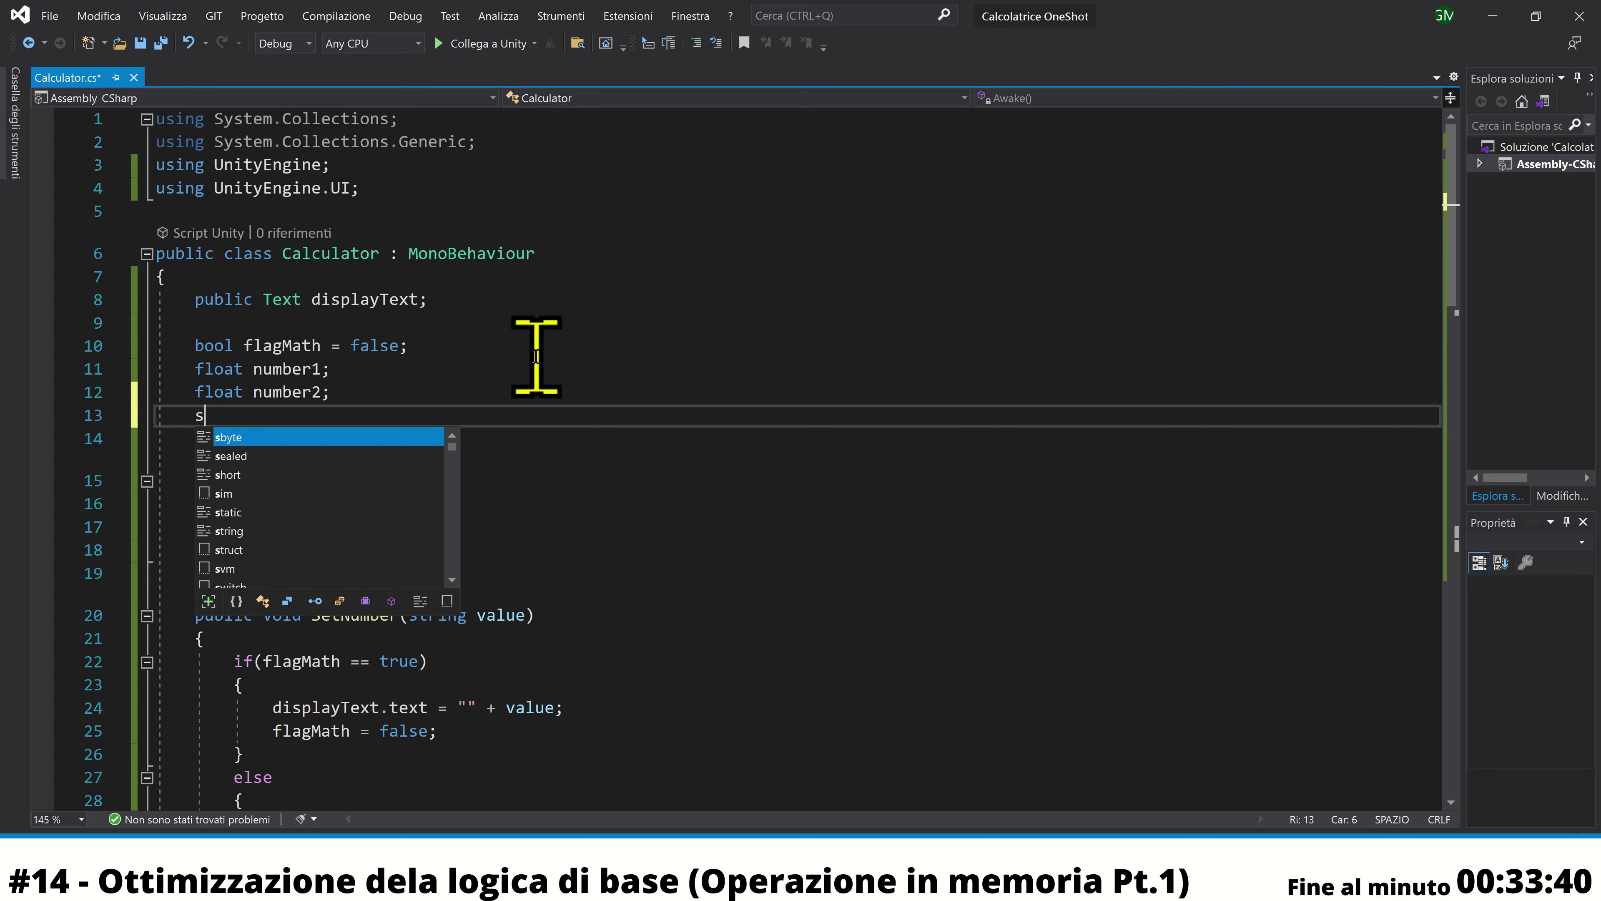
text(tring memoryMath;)
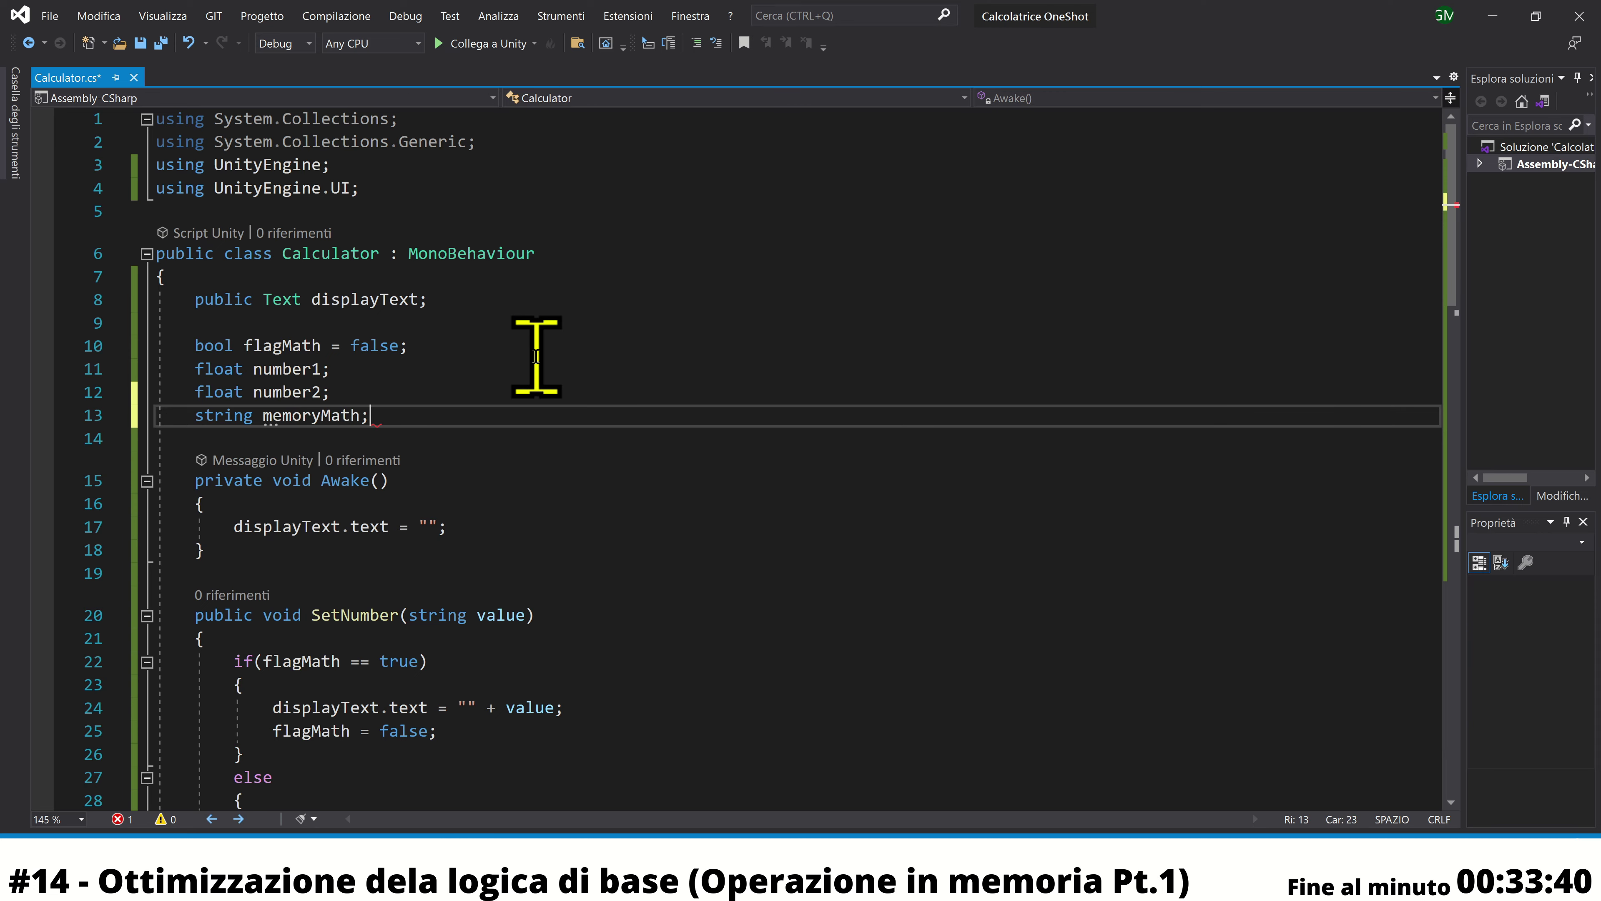
key(ctrl+s)
Remove the blank line in MathOperation and add memoryMath = buttonOperation; after number1 is parsed
scroll(519, 447, down, 4)
scroll(516, 449, down, 2)
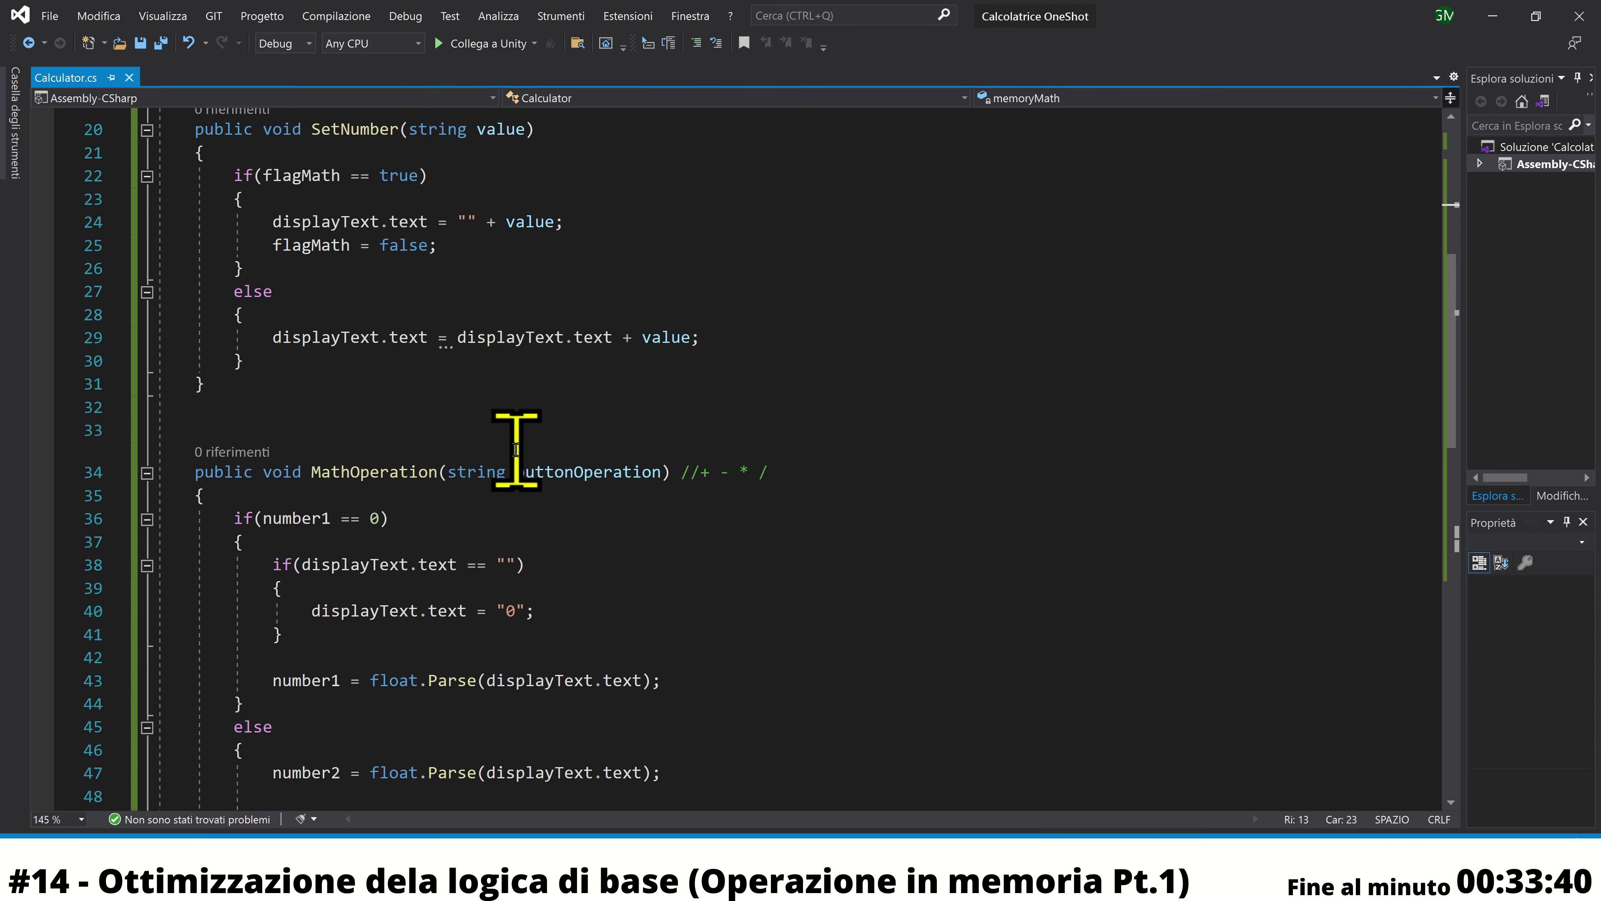
scroll(516, 450, down, 2)
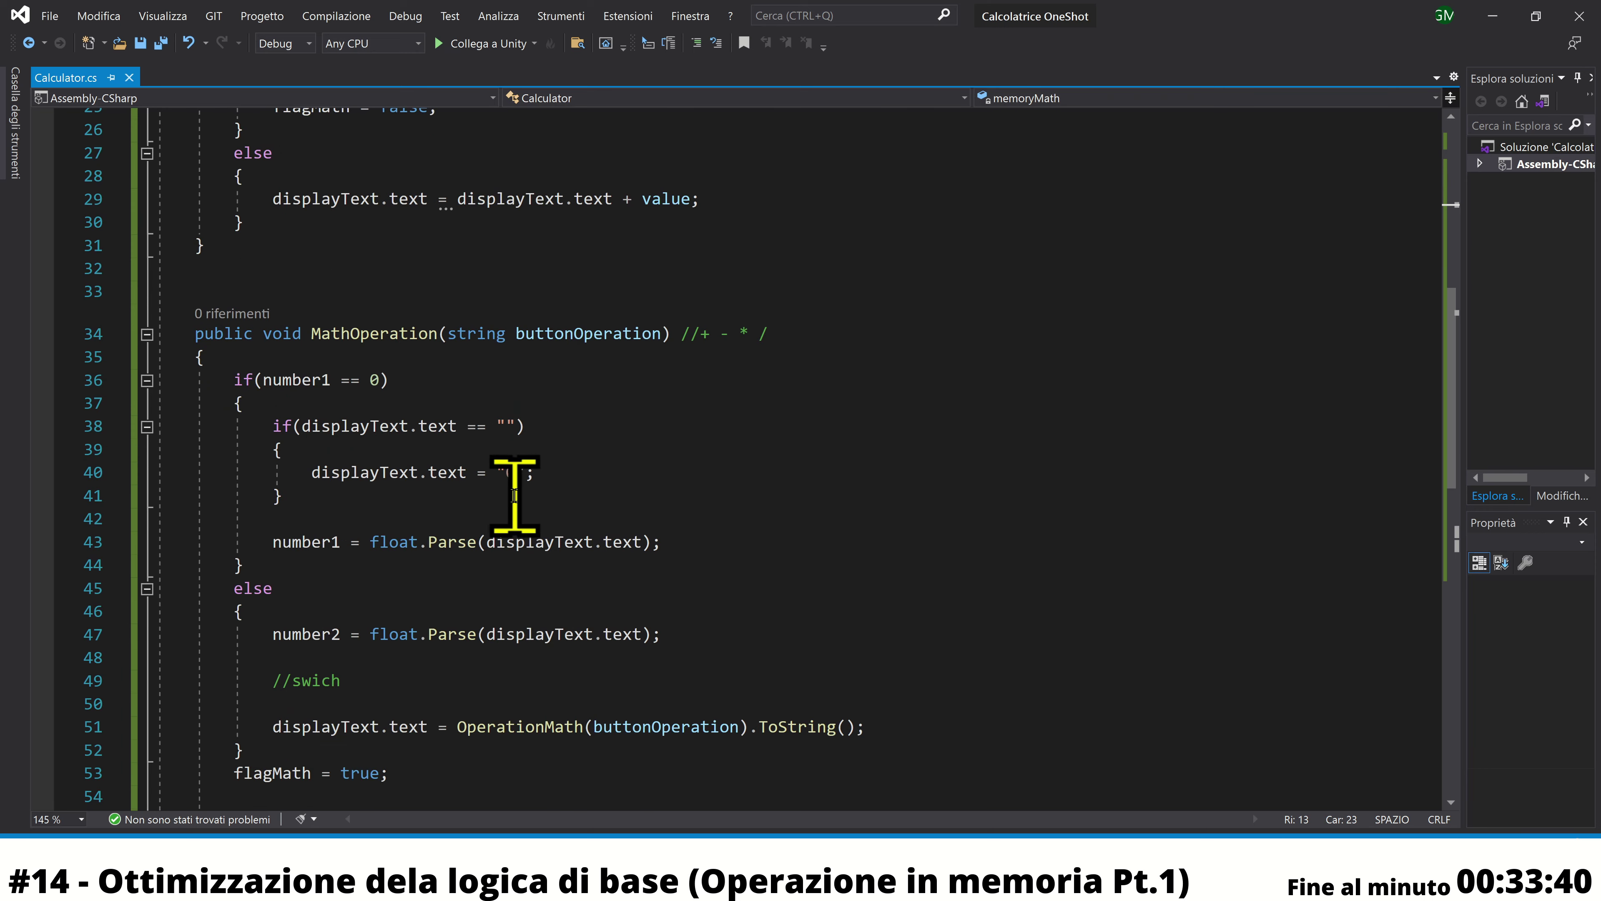
click(378, 520)
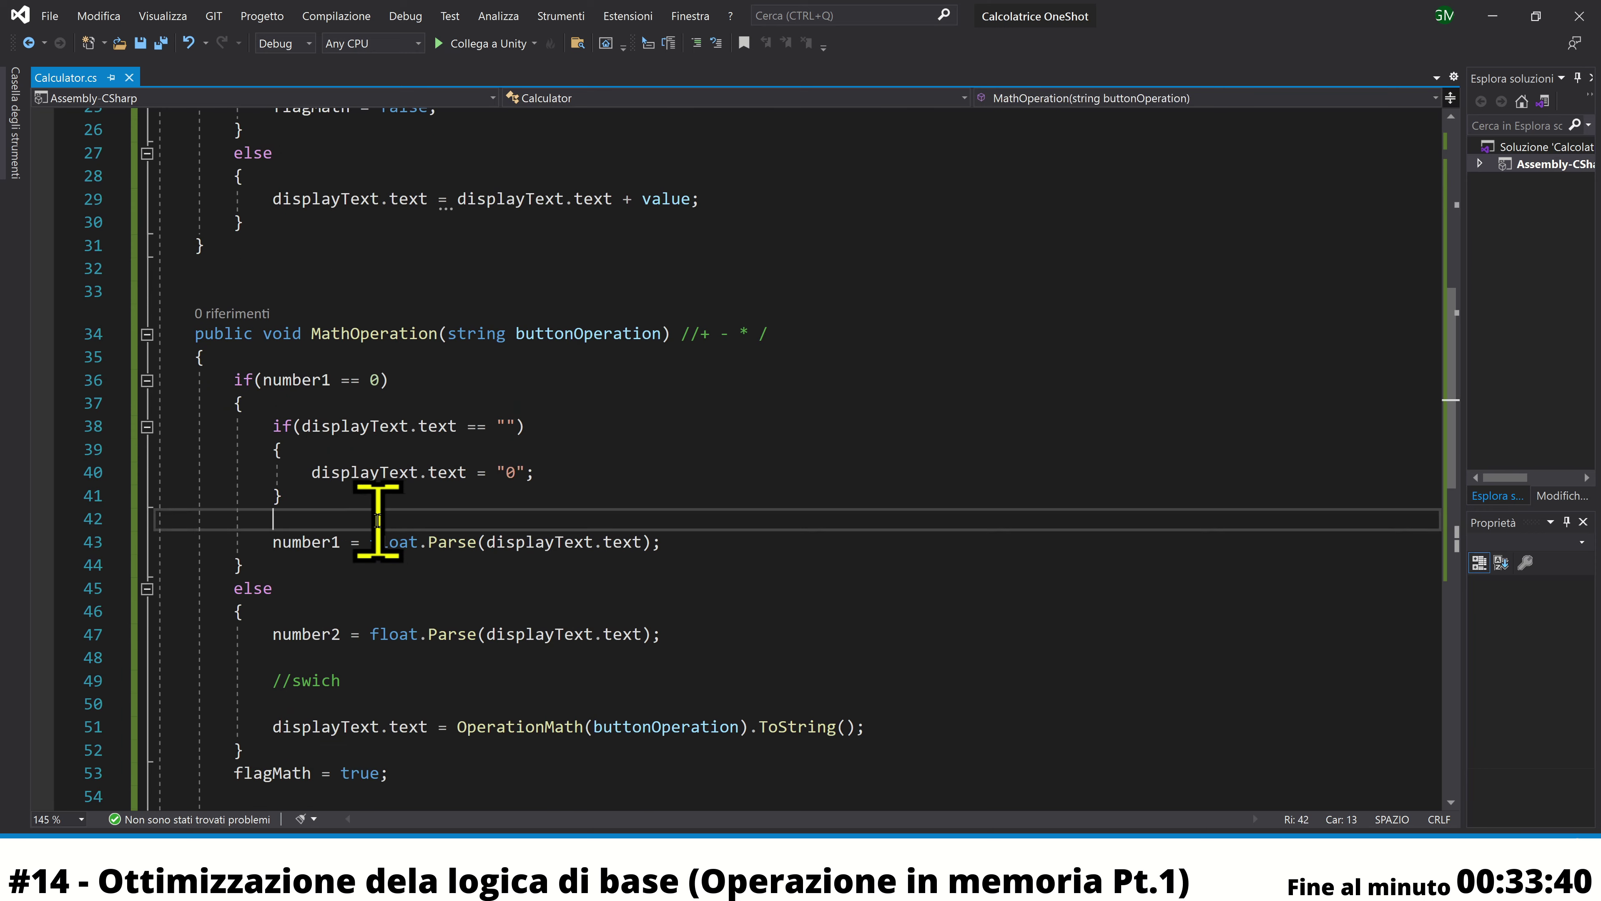
key(alt+Down)
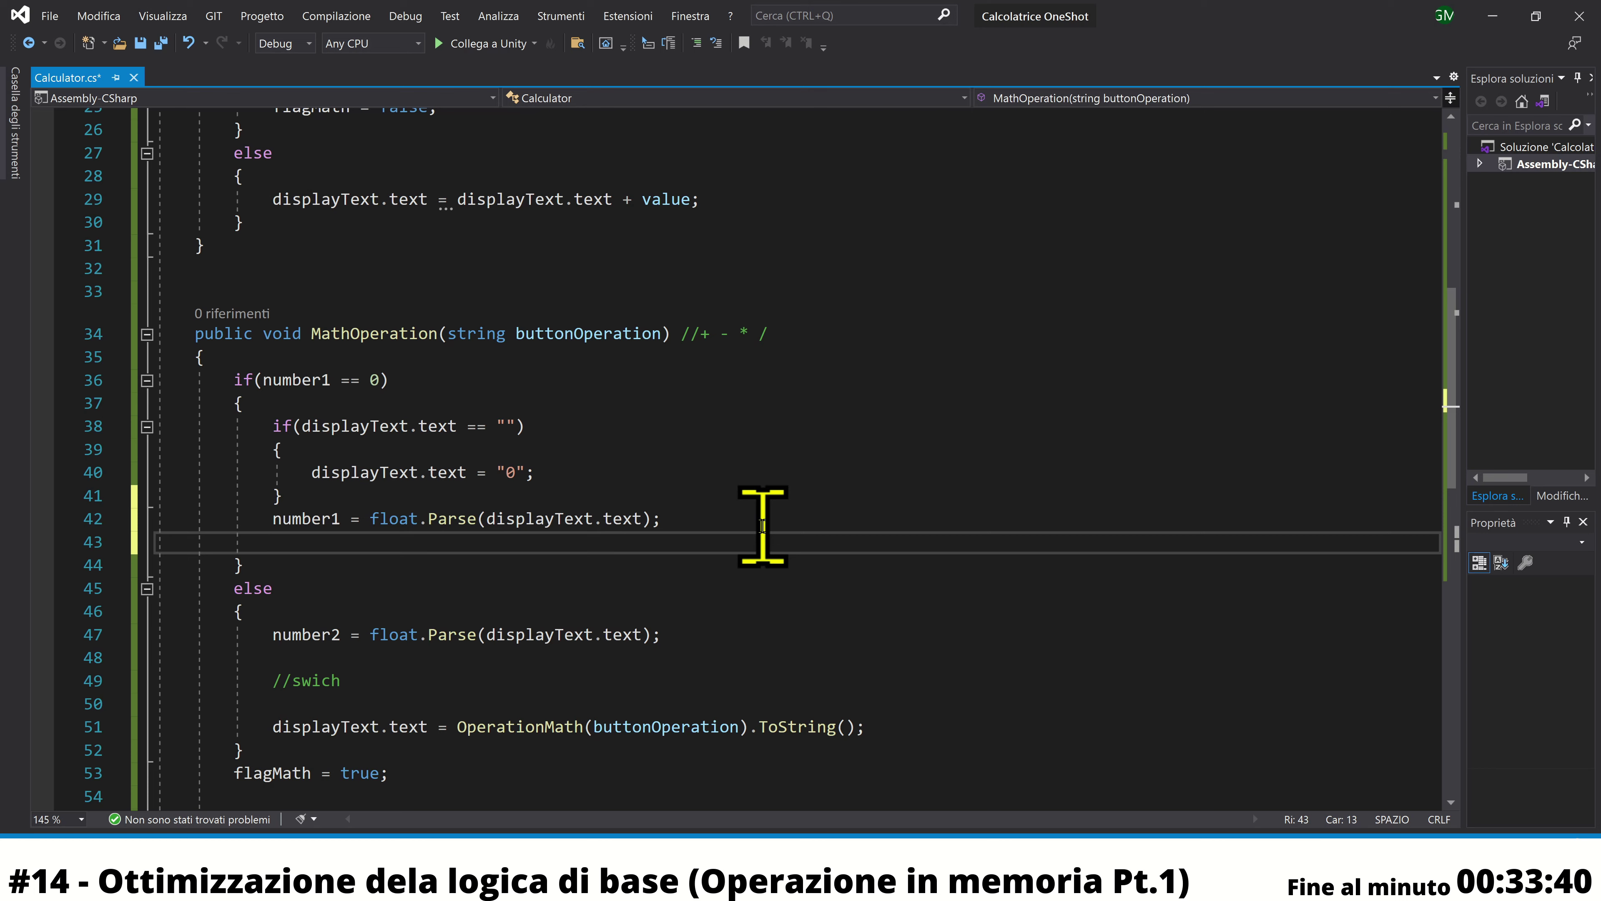
text(me)
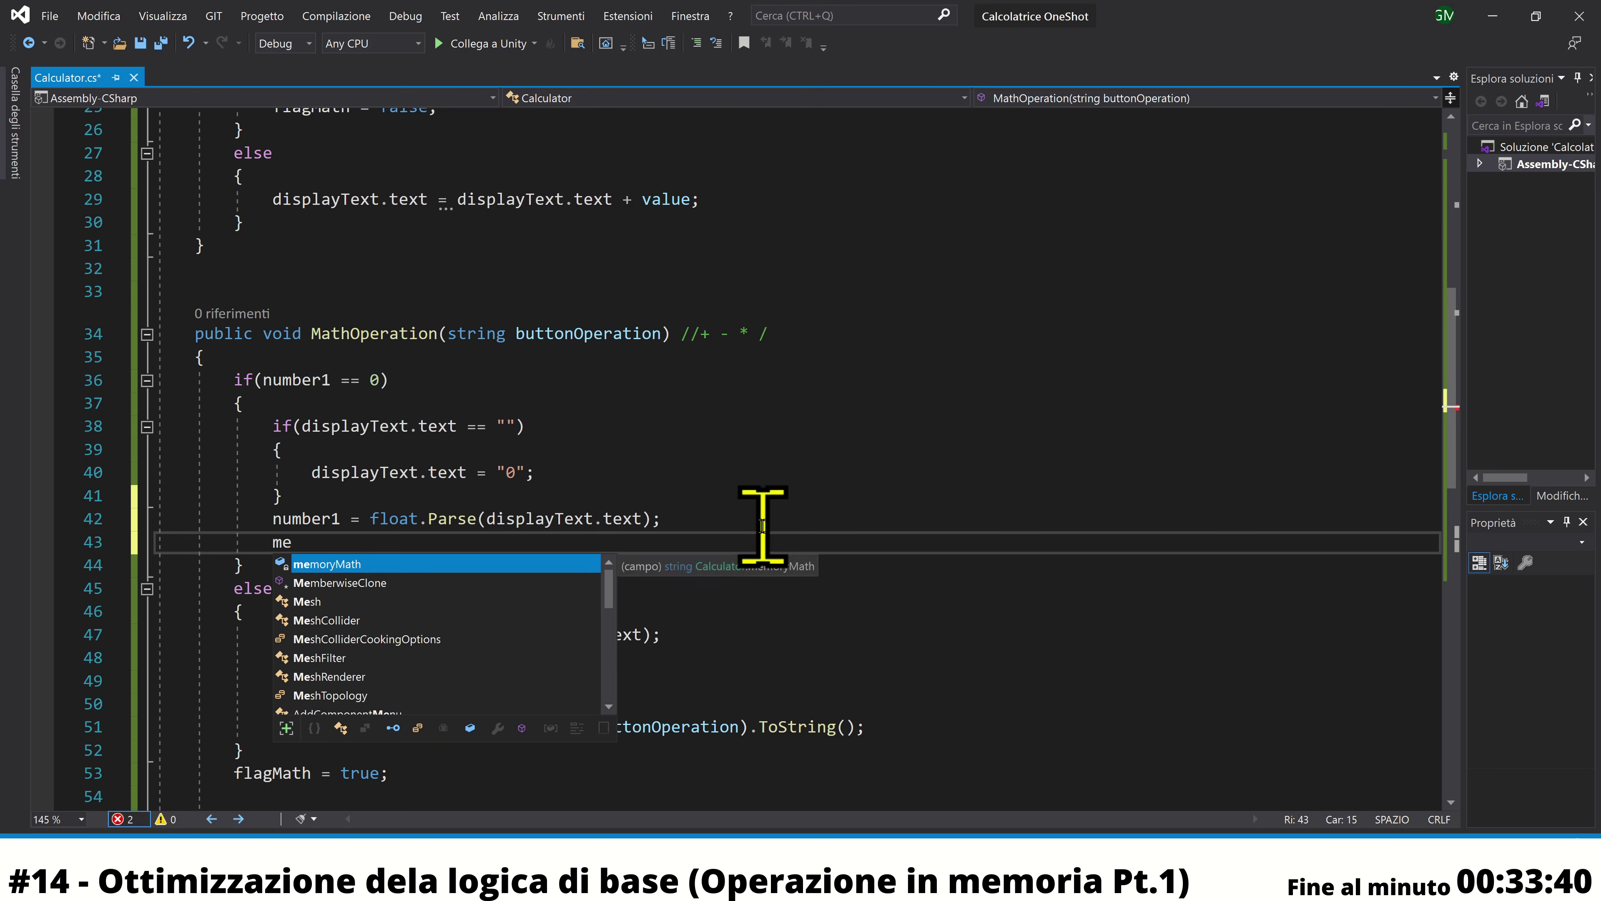
text(moryMath = )
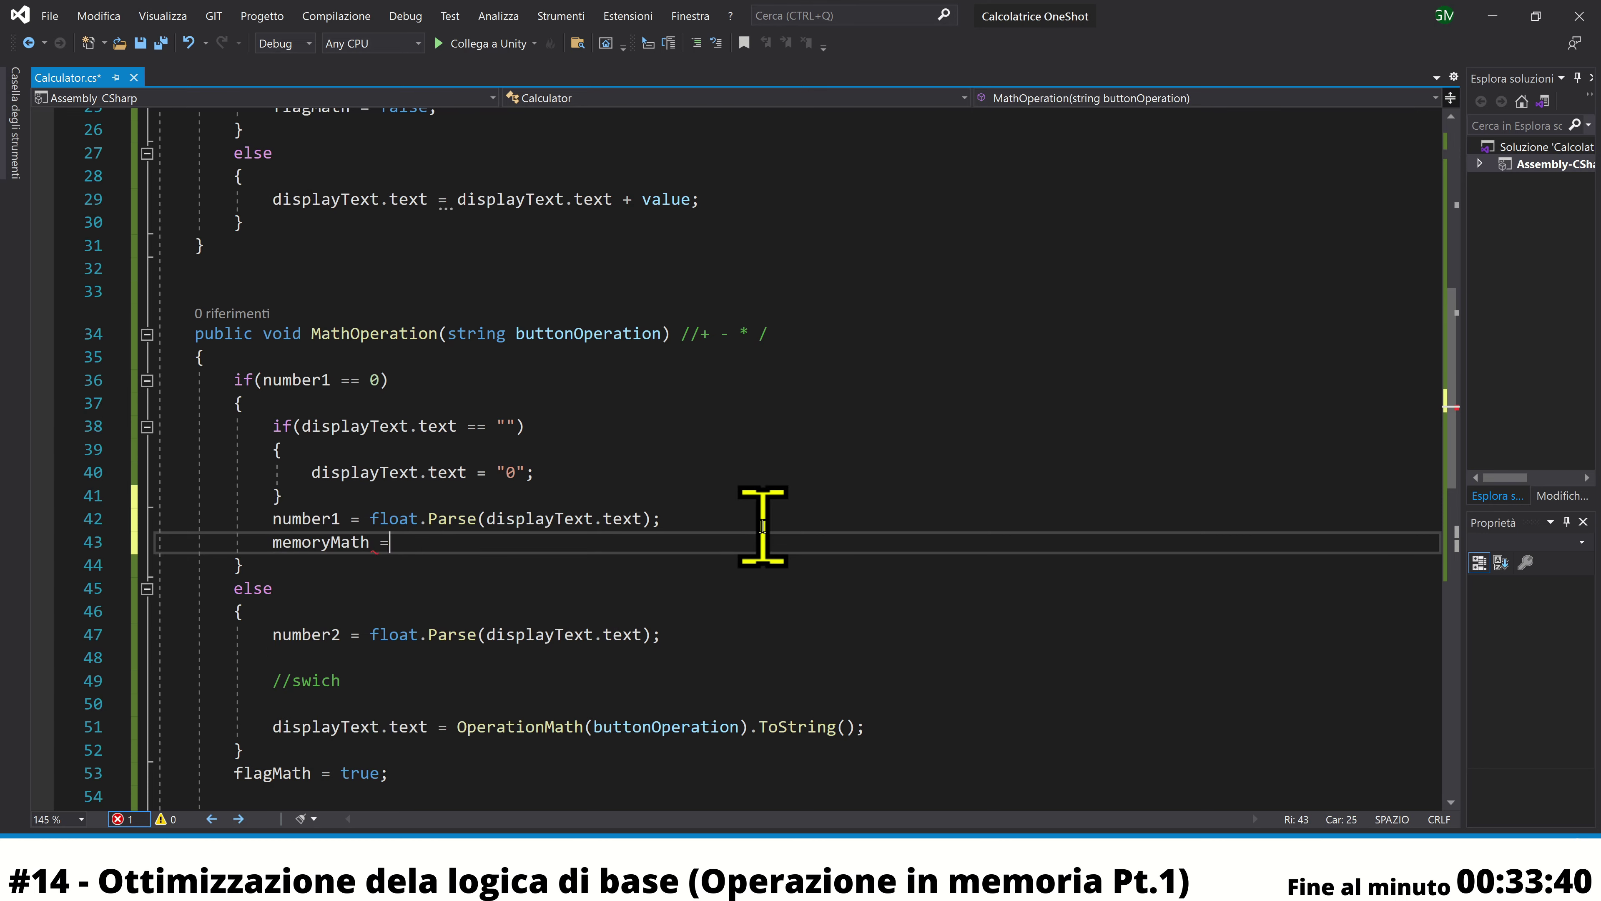
text(bu)
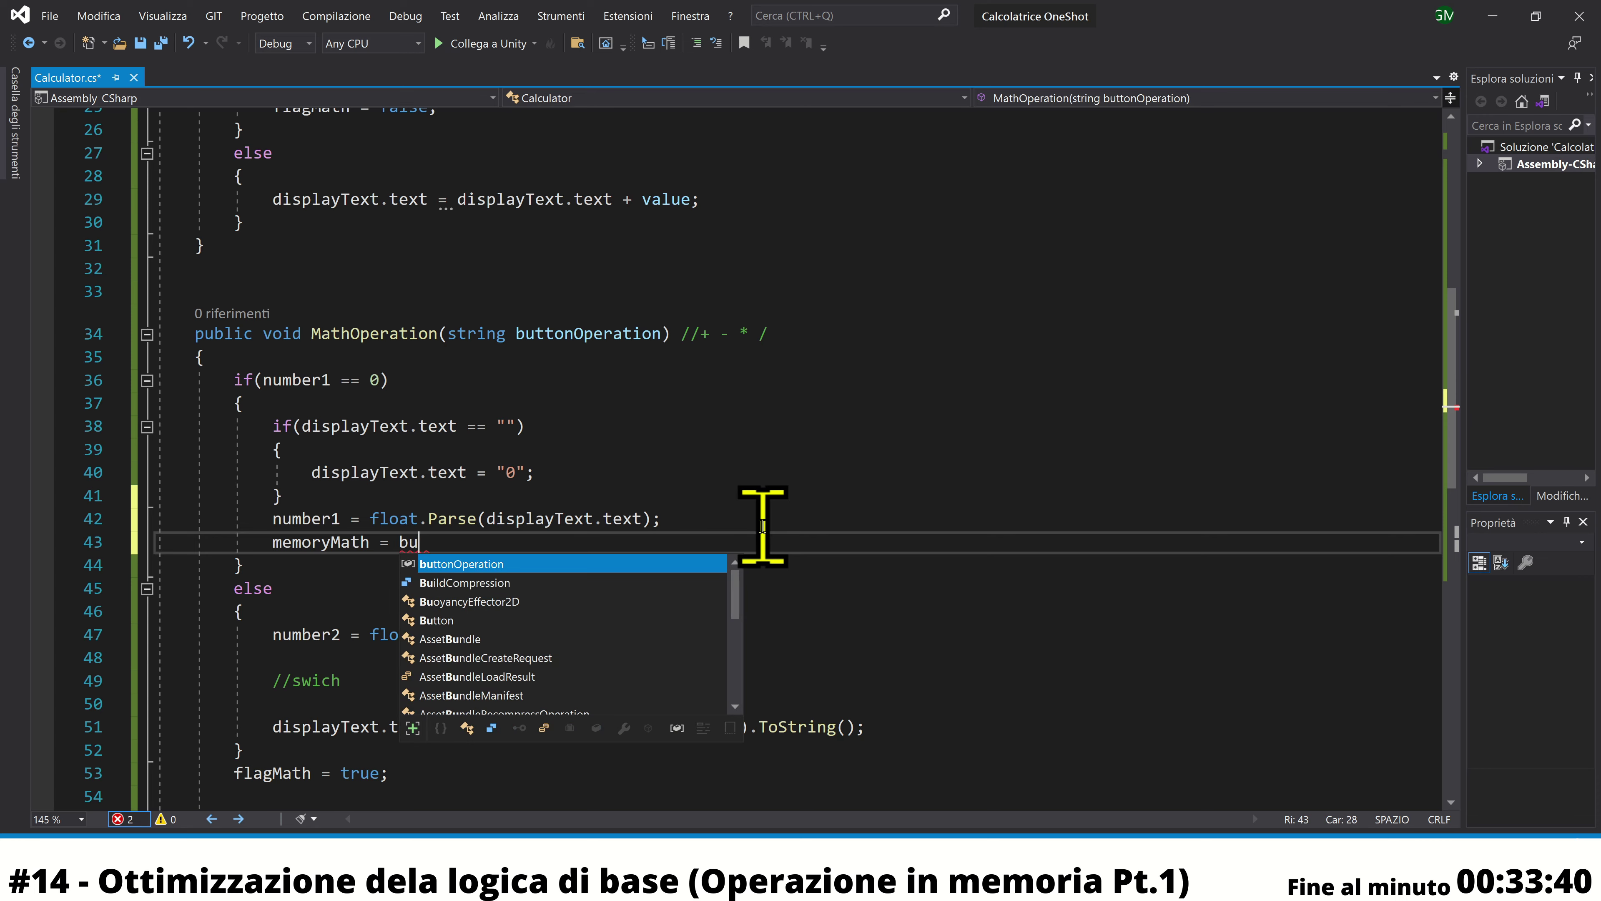
key(Tab)
text(;)
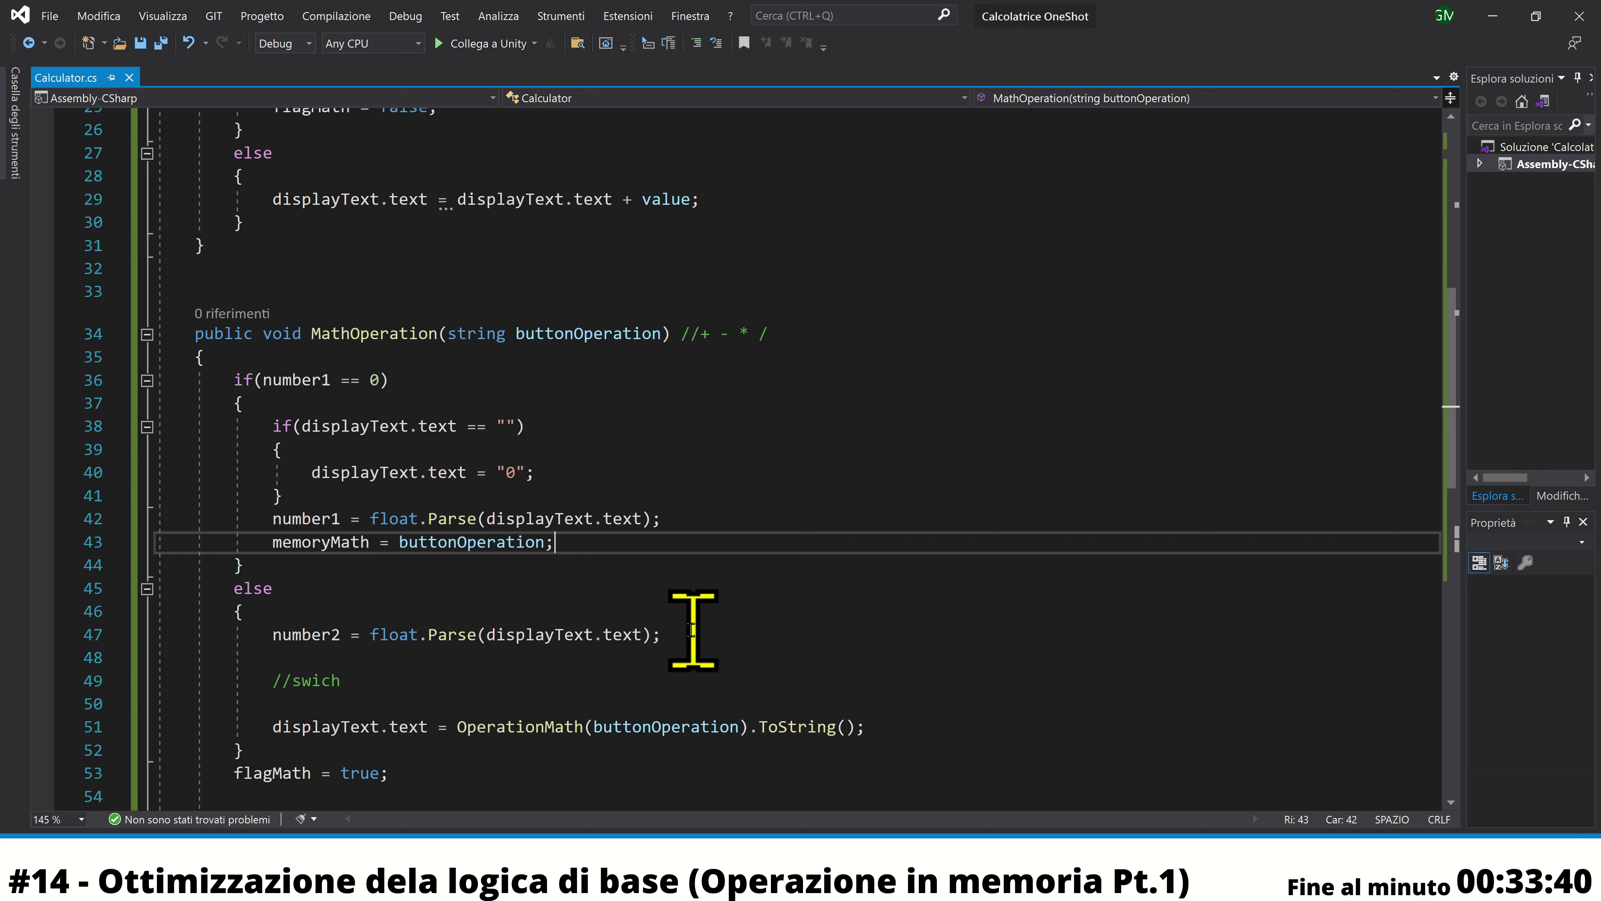
Review the buttonOperation argument in the OperationMath call and the result display lines
scroll(682, 628, down, 1)
double_click(673, 657)
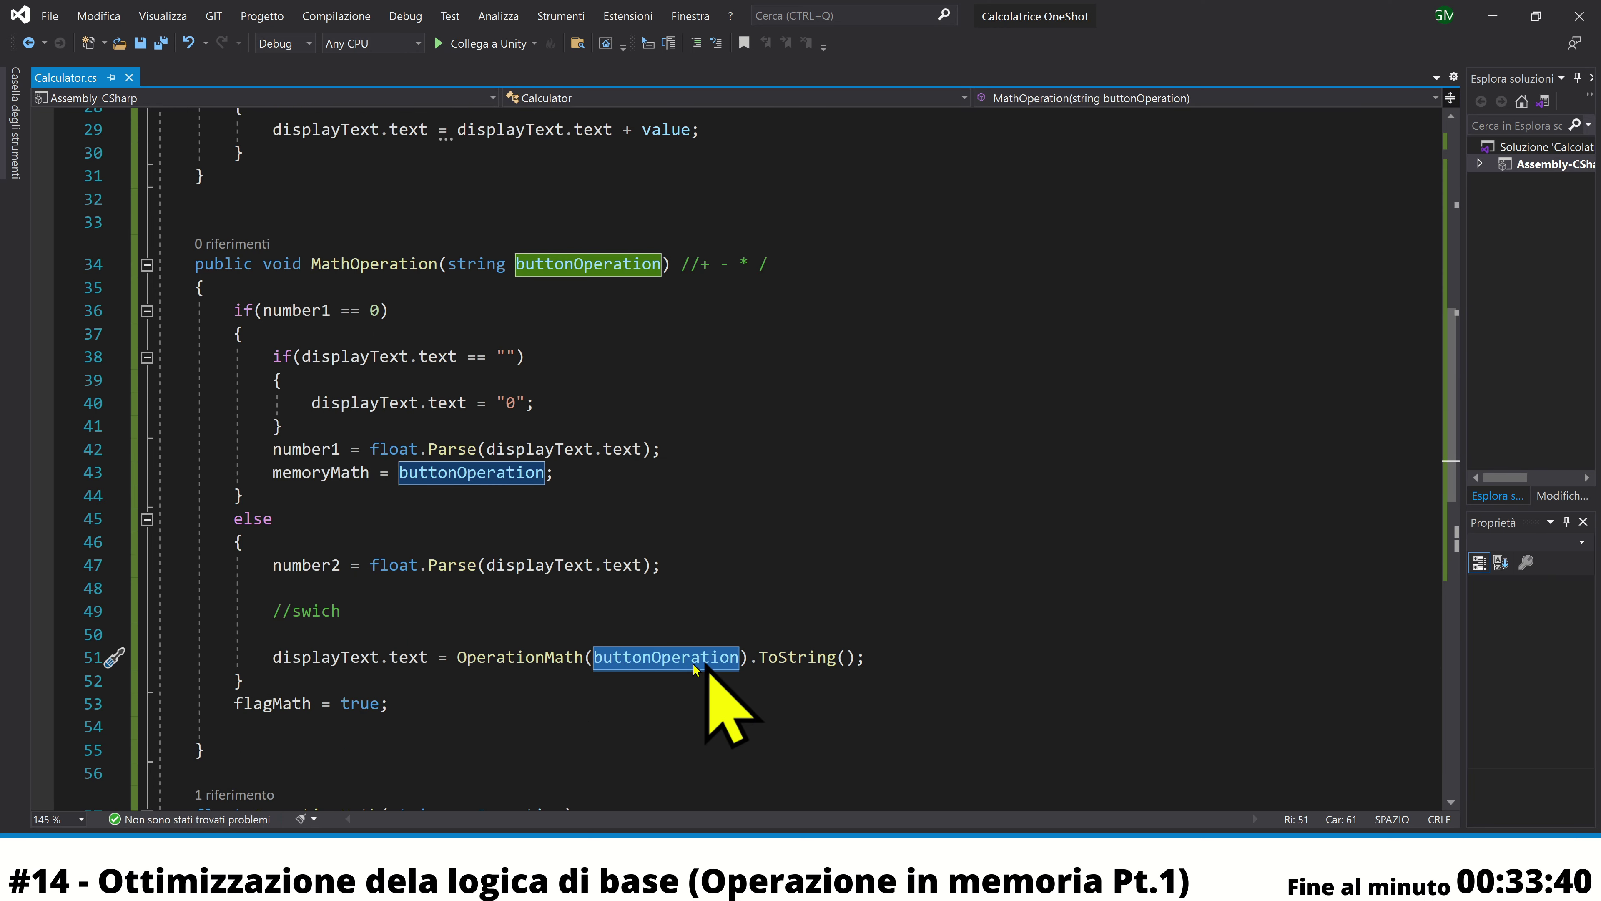
click(275, 635)
drag(965, 632, 971, 650)
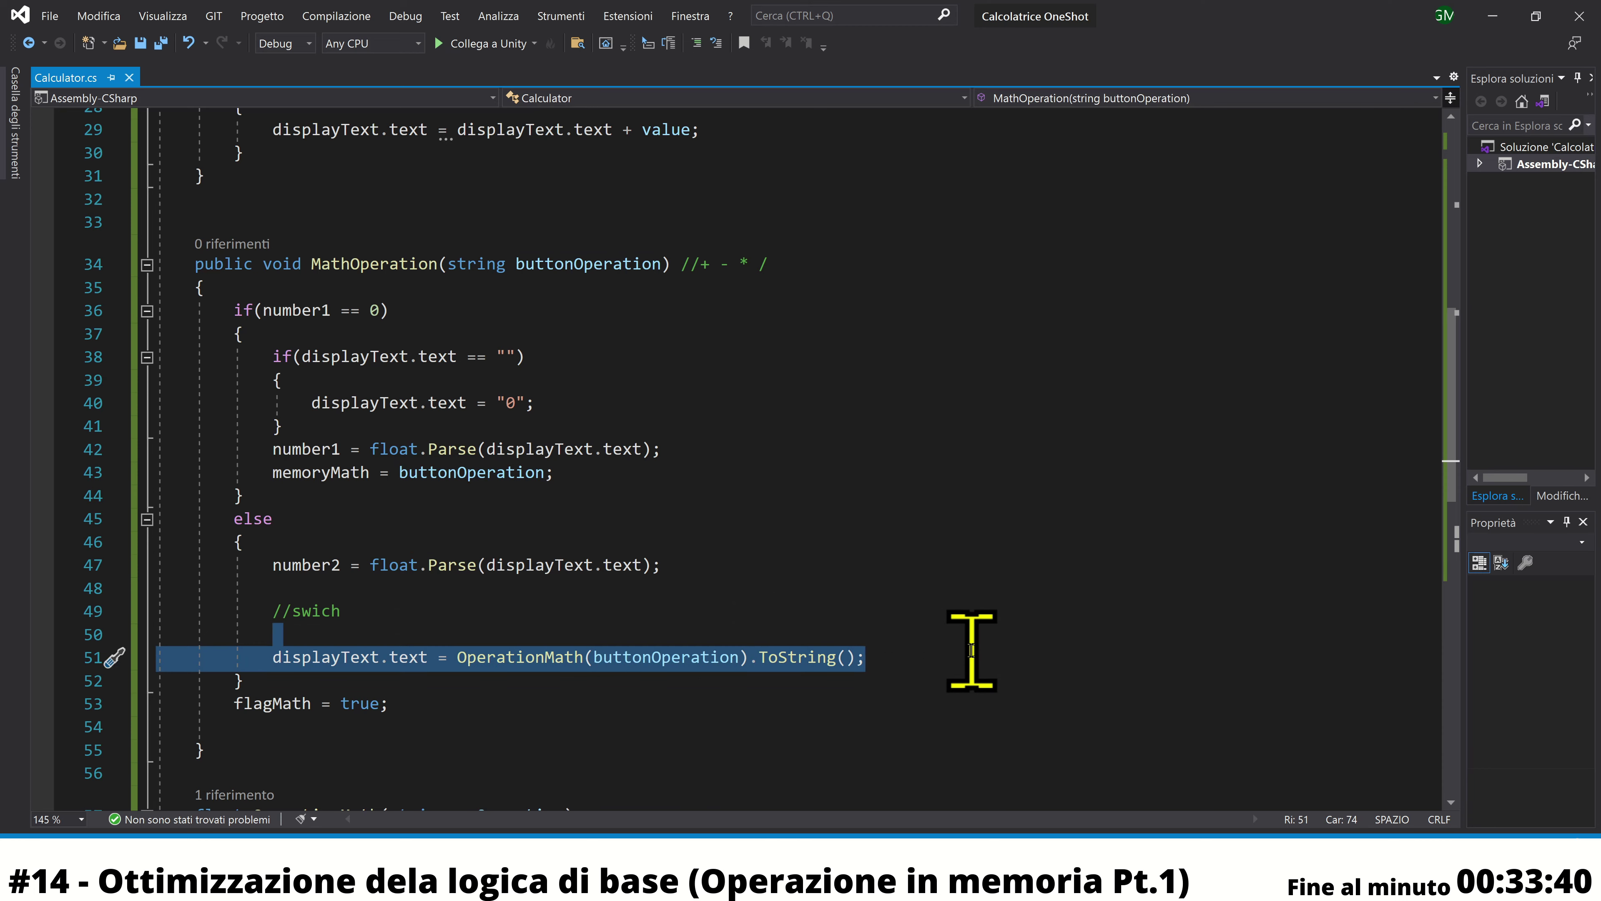
click(972, 651)
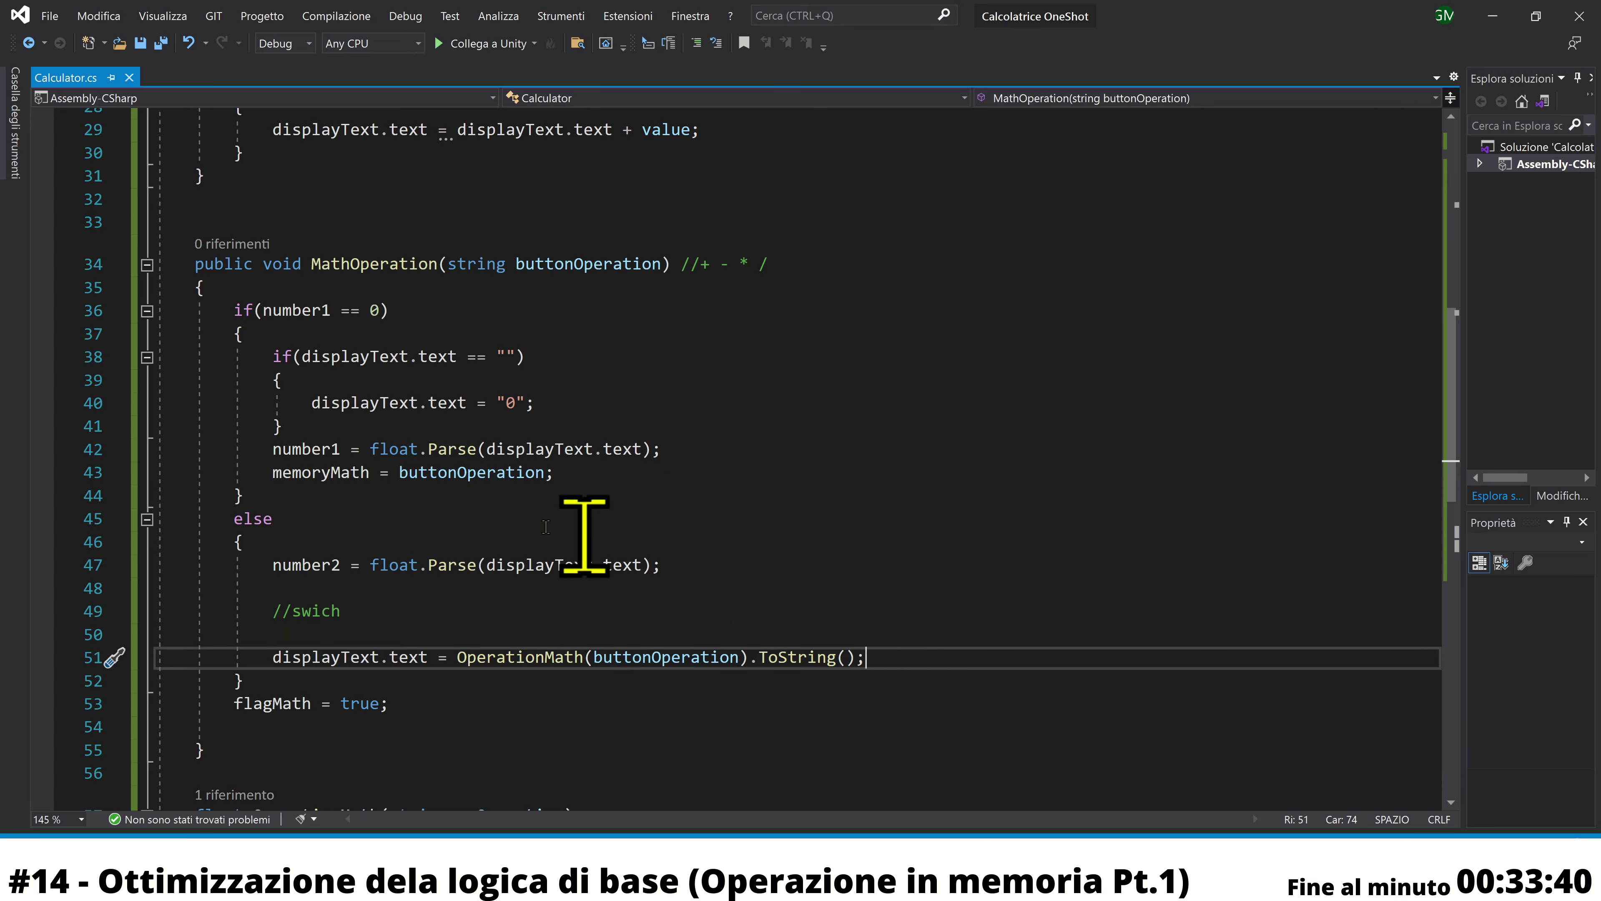
Change the OperationMath call to OperationMath(memoryMath) instead of buttonOperation
click(382, 480)
drag(381, 483, 572, 478)
double_click(655, 659)
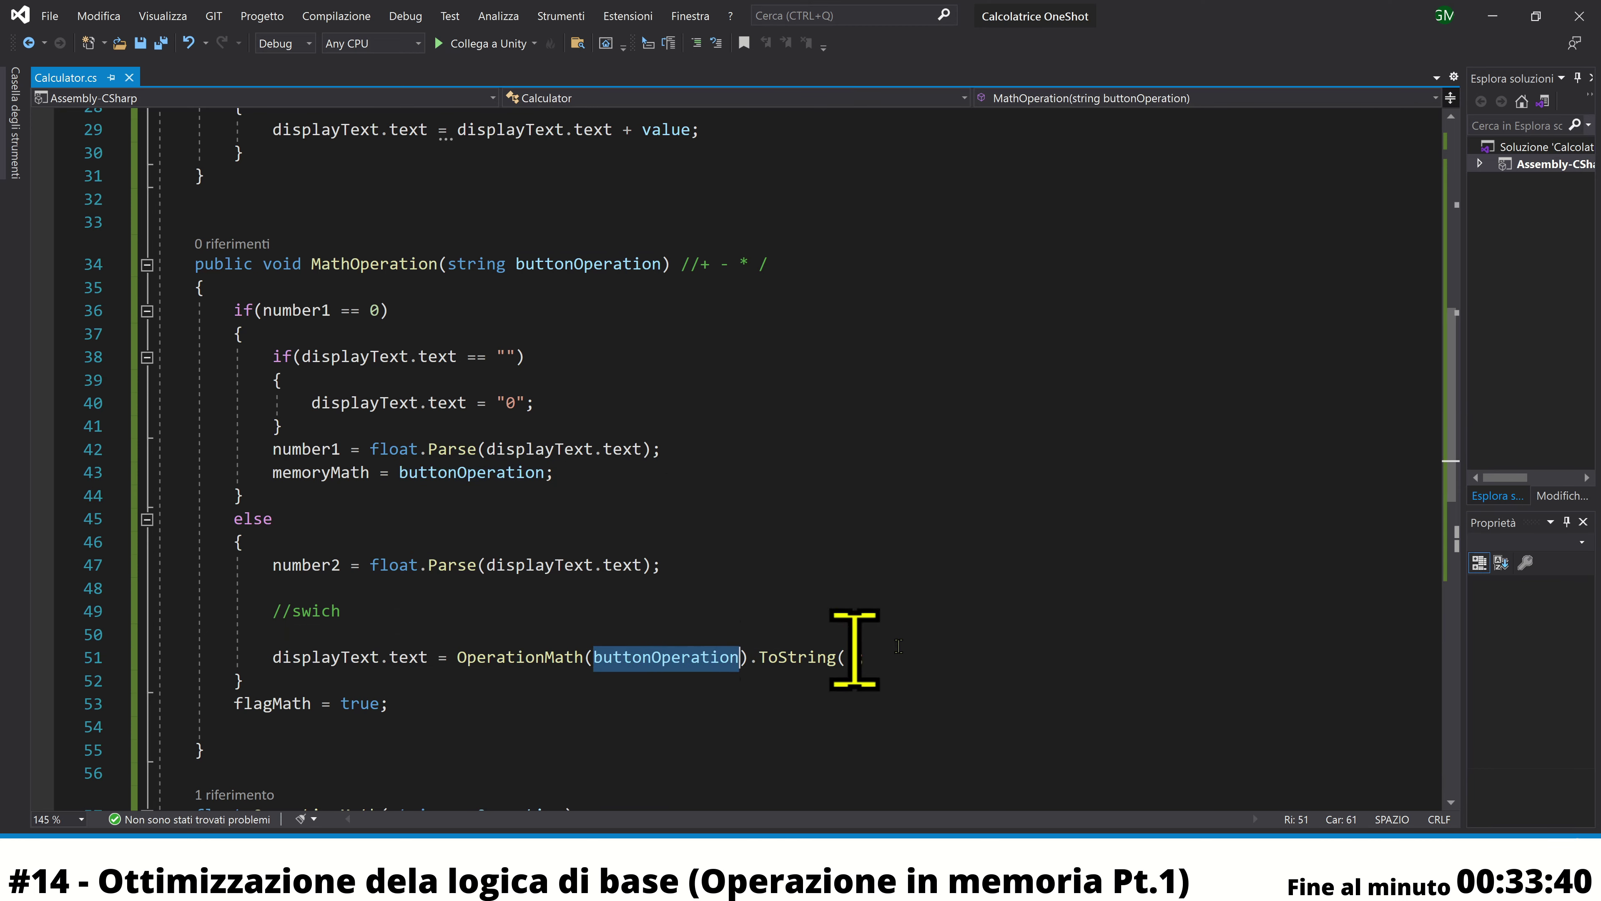
scroll(977, 637, down, 1)
scroll(977, 637, down, 1)
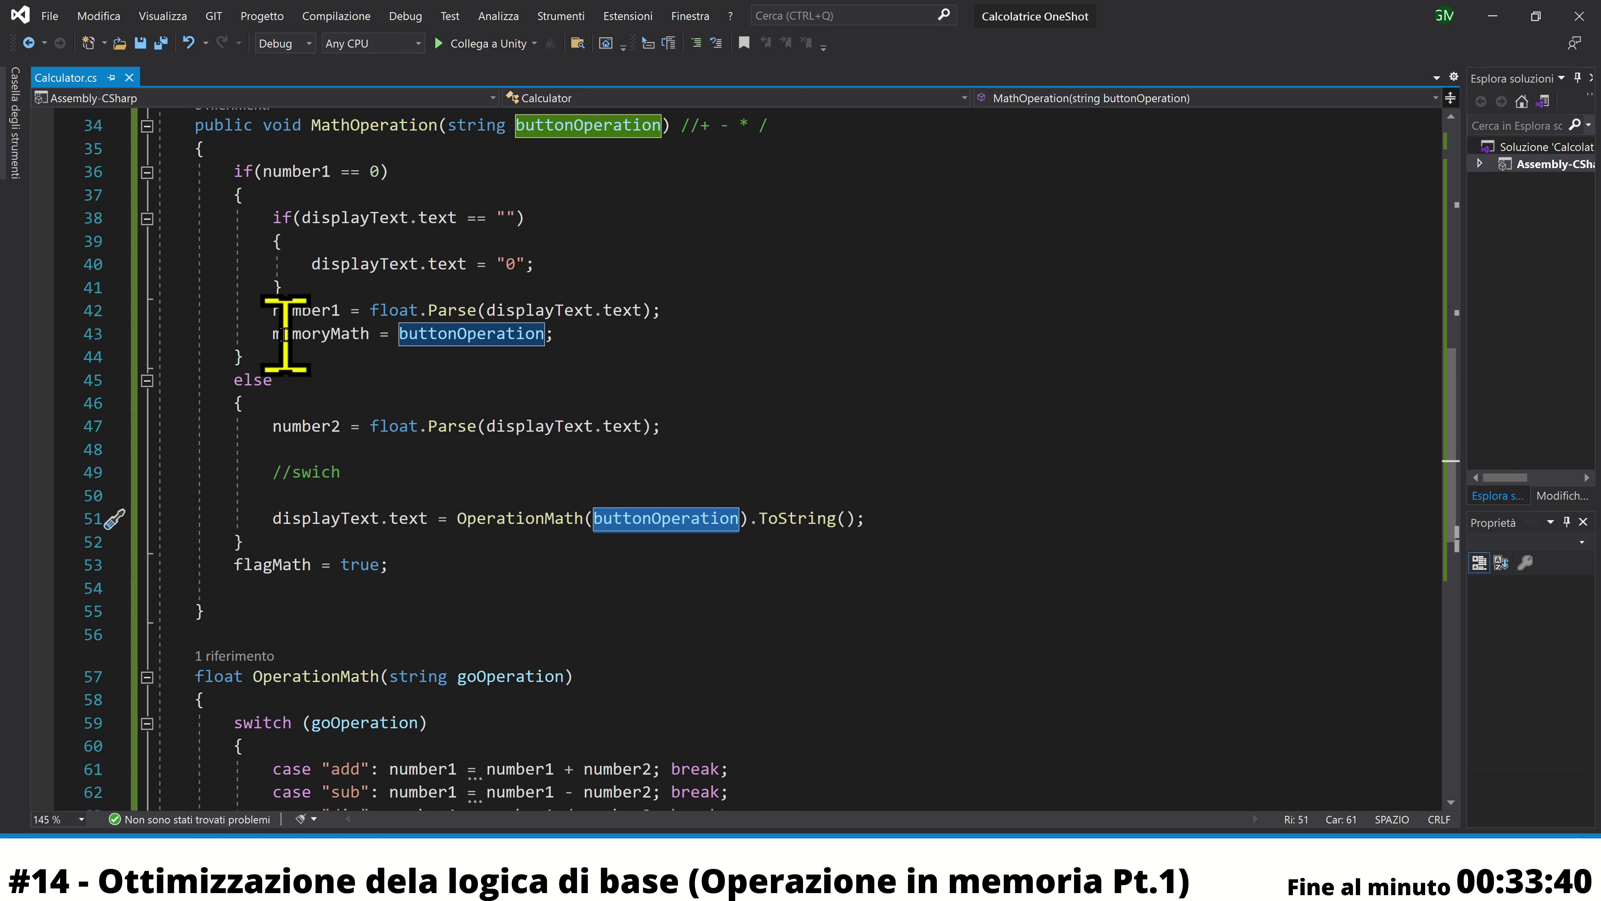
drag(286, 335, 626, 338)
double_click(631, 518)
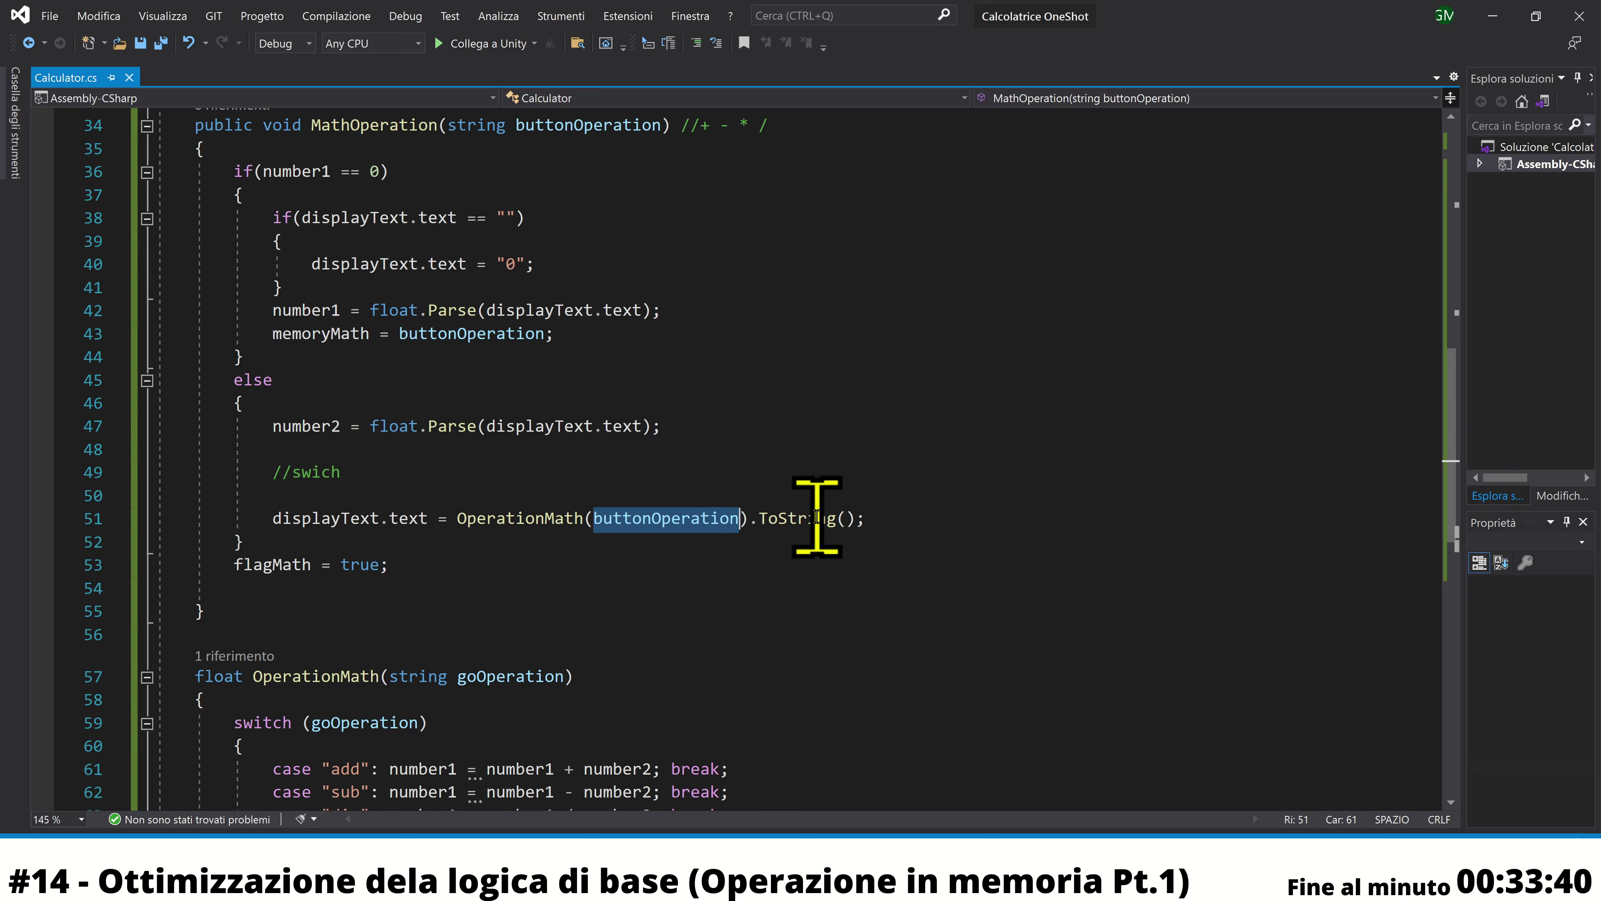
text(me)
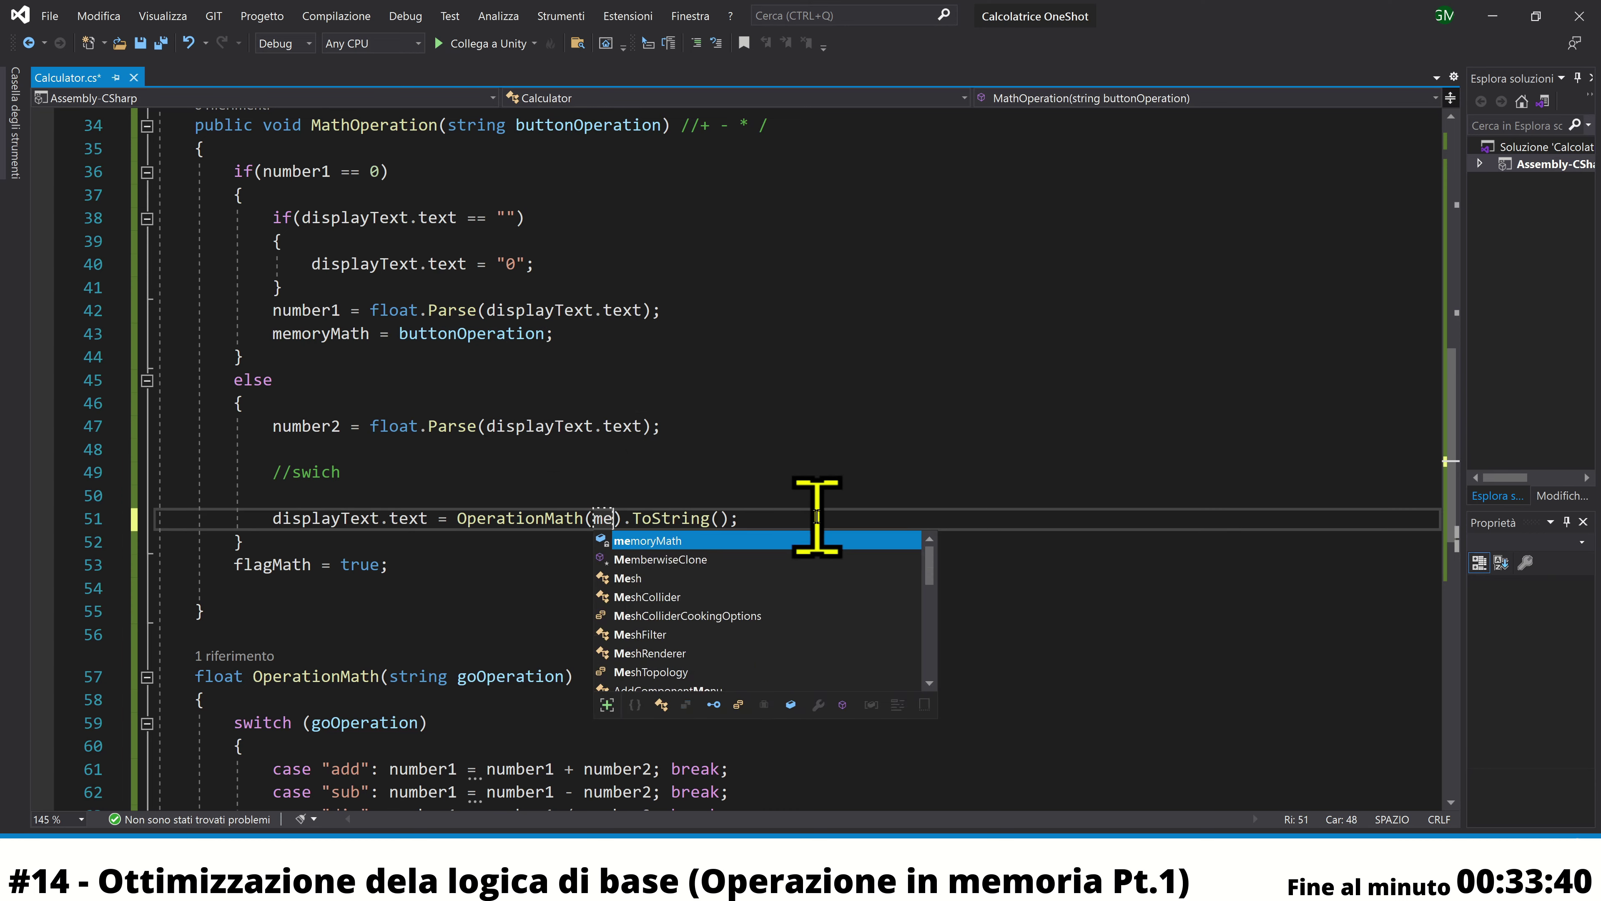
key(Tab)
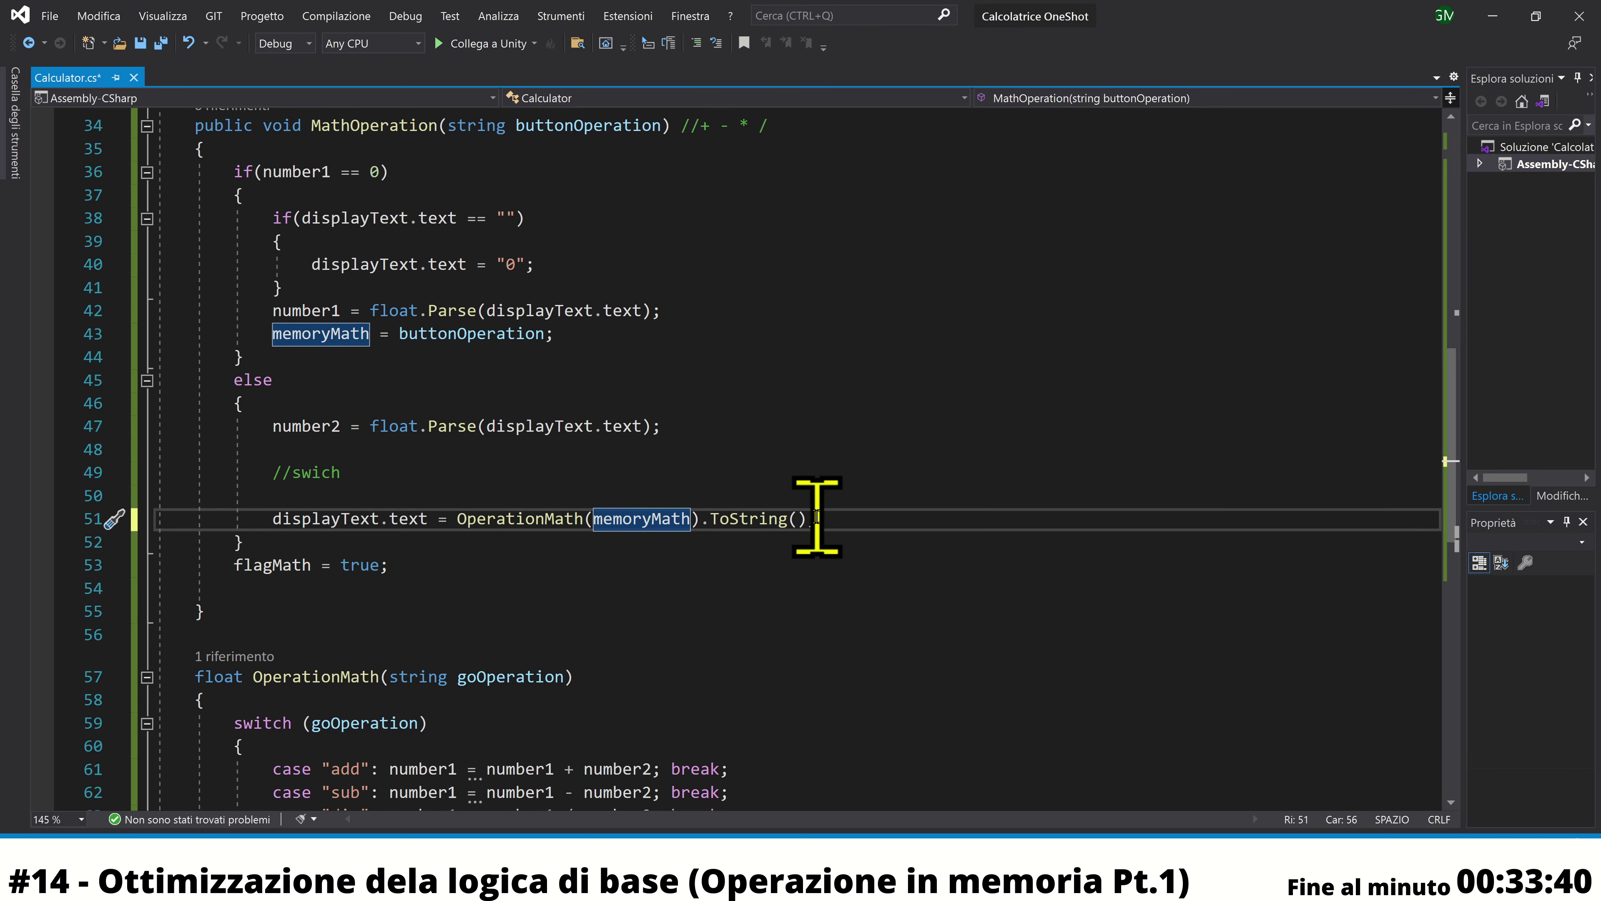
Add memoryMath = buttonOperation; on a new line after the OperationMath call
click(817, 517)
text(;)
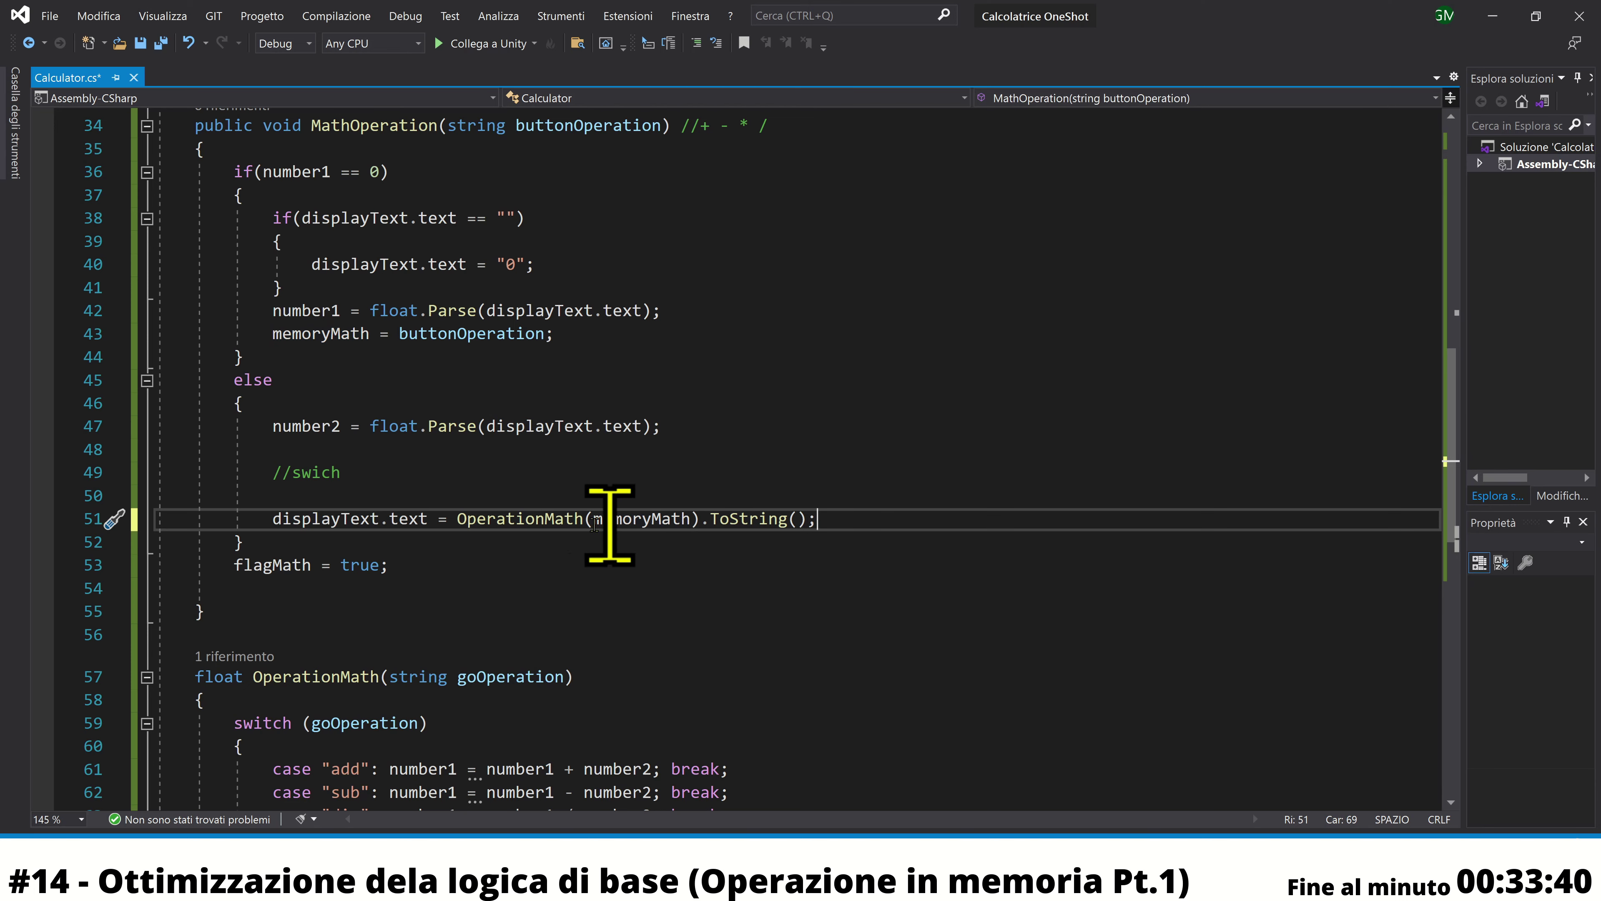
drag(446, 518, 848, 517)
click(850, 517)
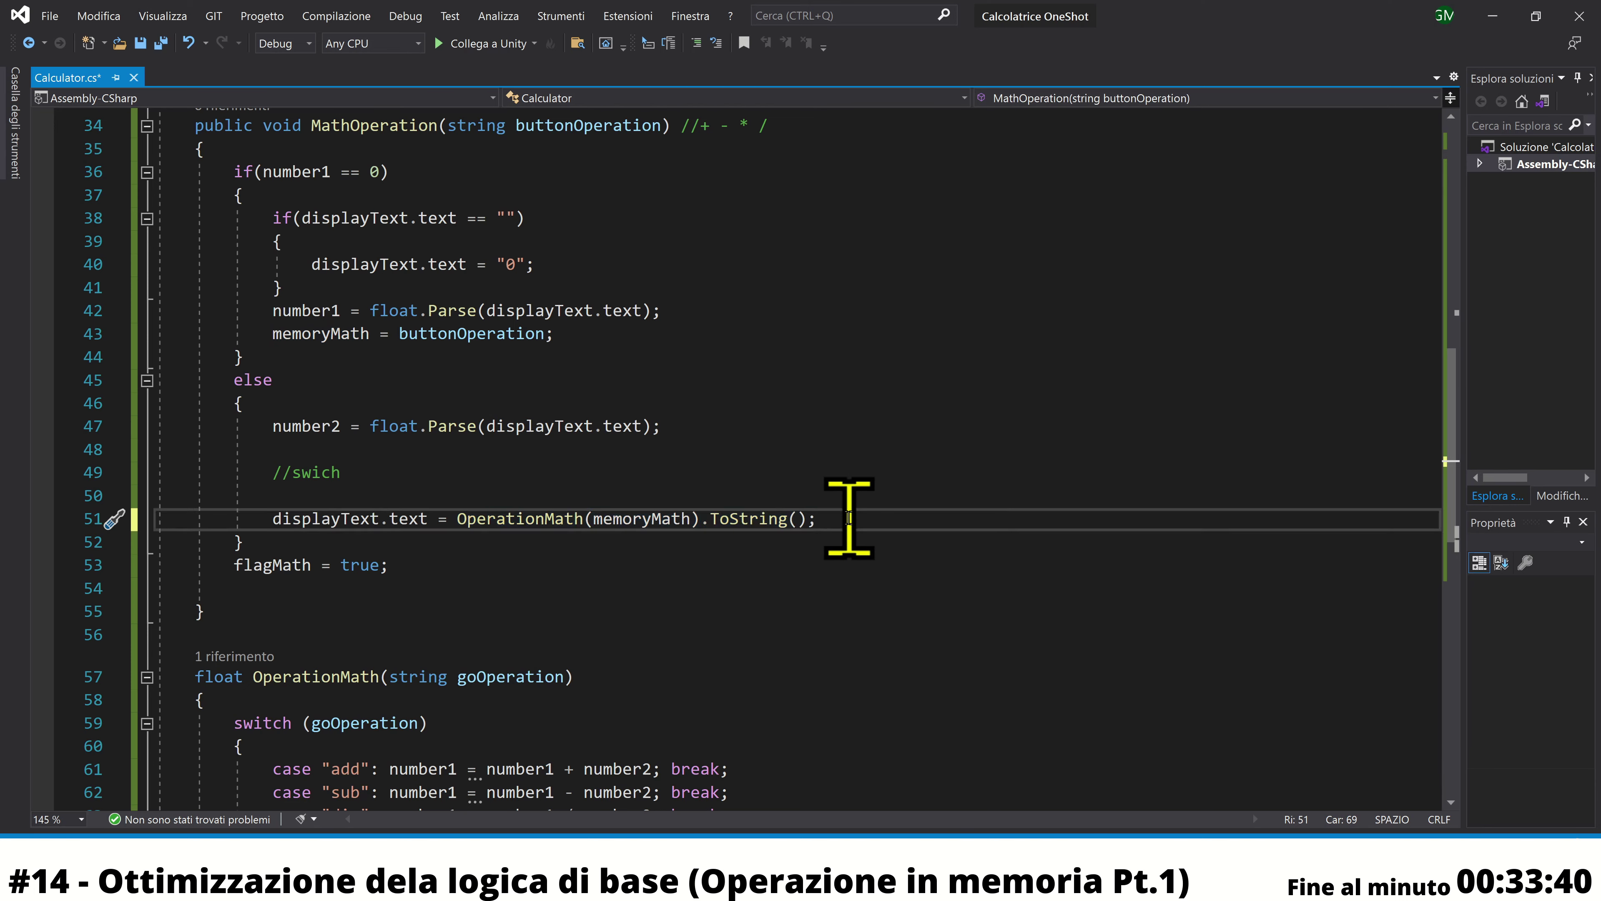
key(Return)
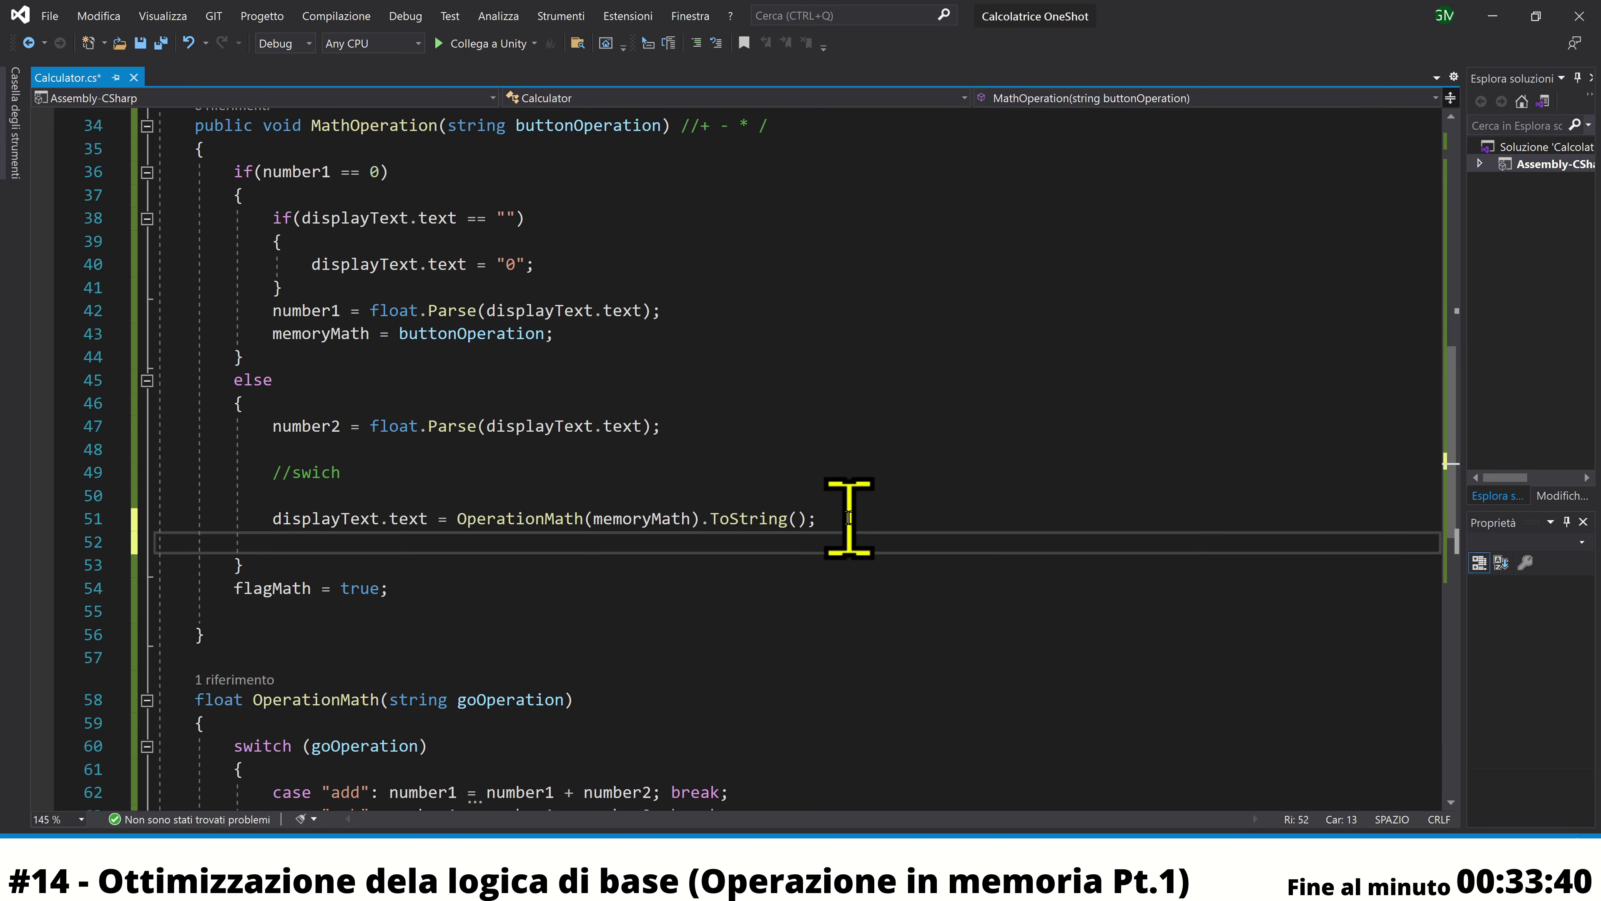
text(mem)
key(Tab)
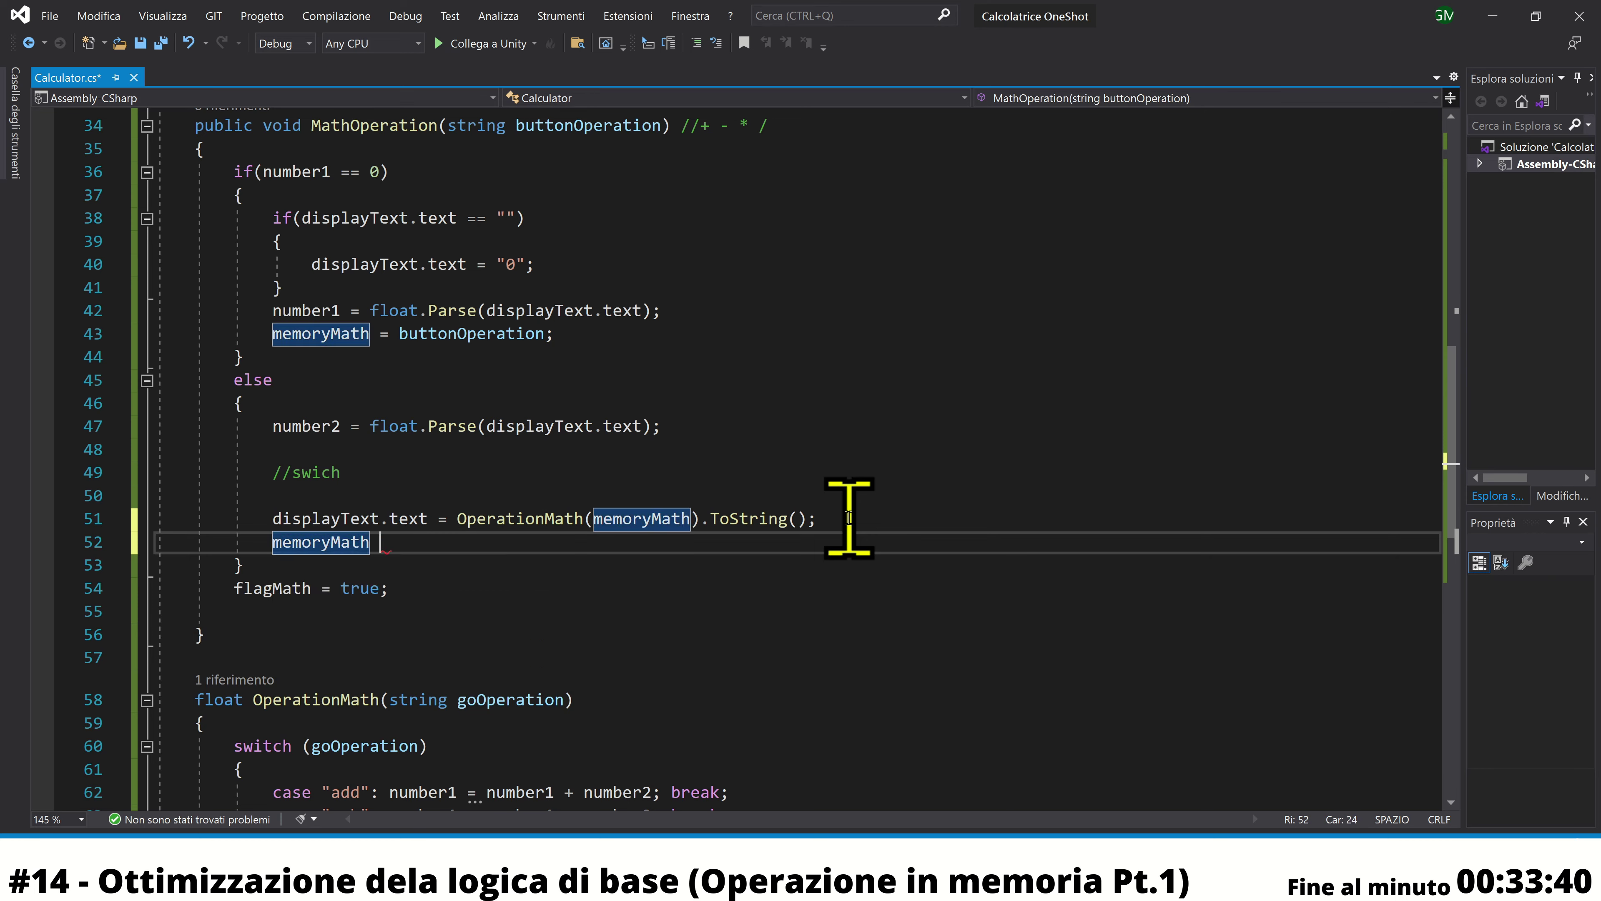
text(= )
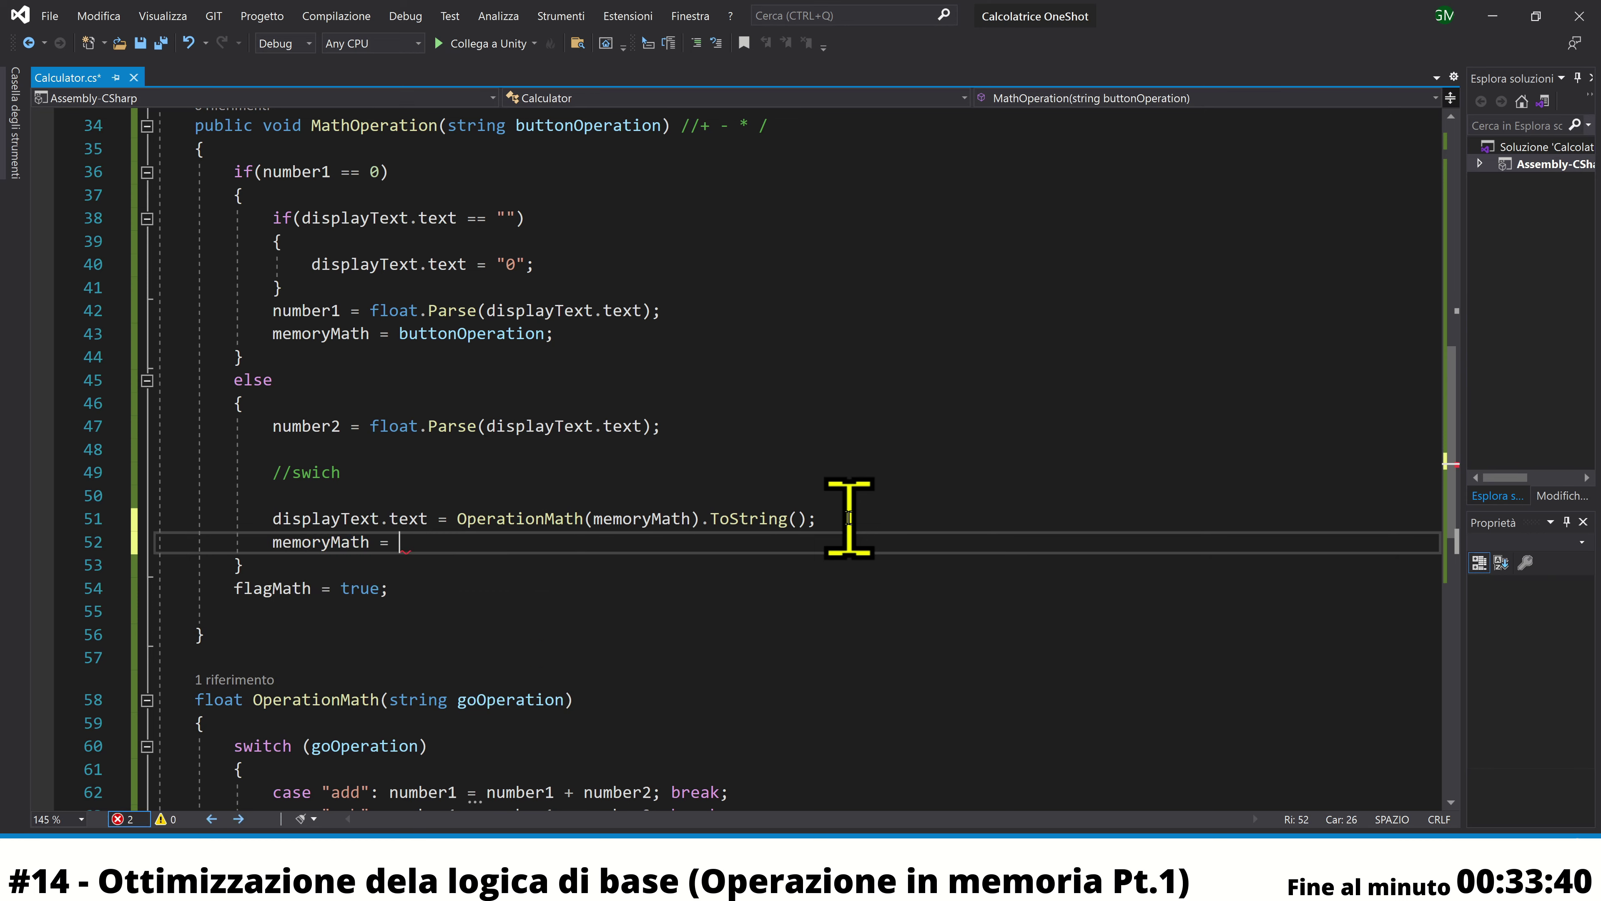
text(b)
key(Tab)
scroll(825, 554, up, 1)
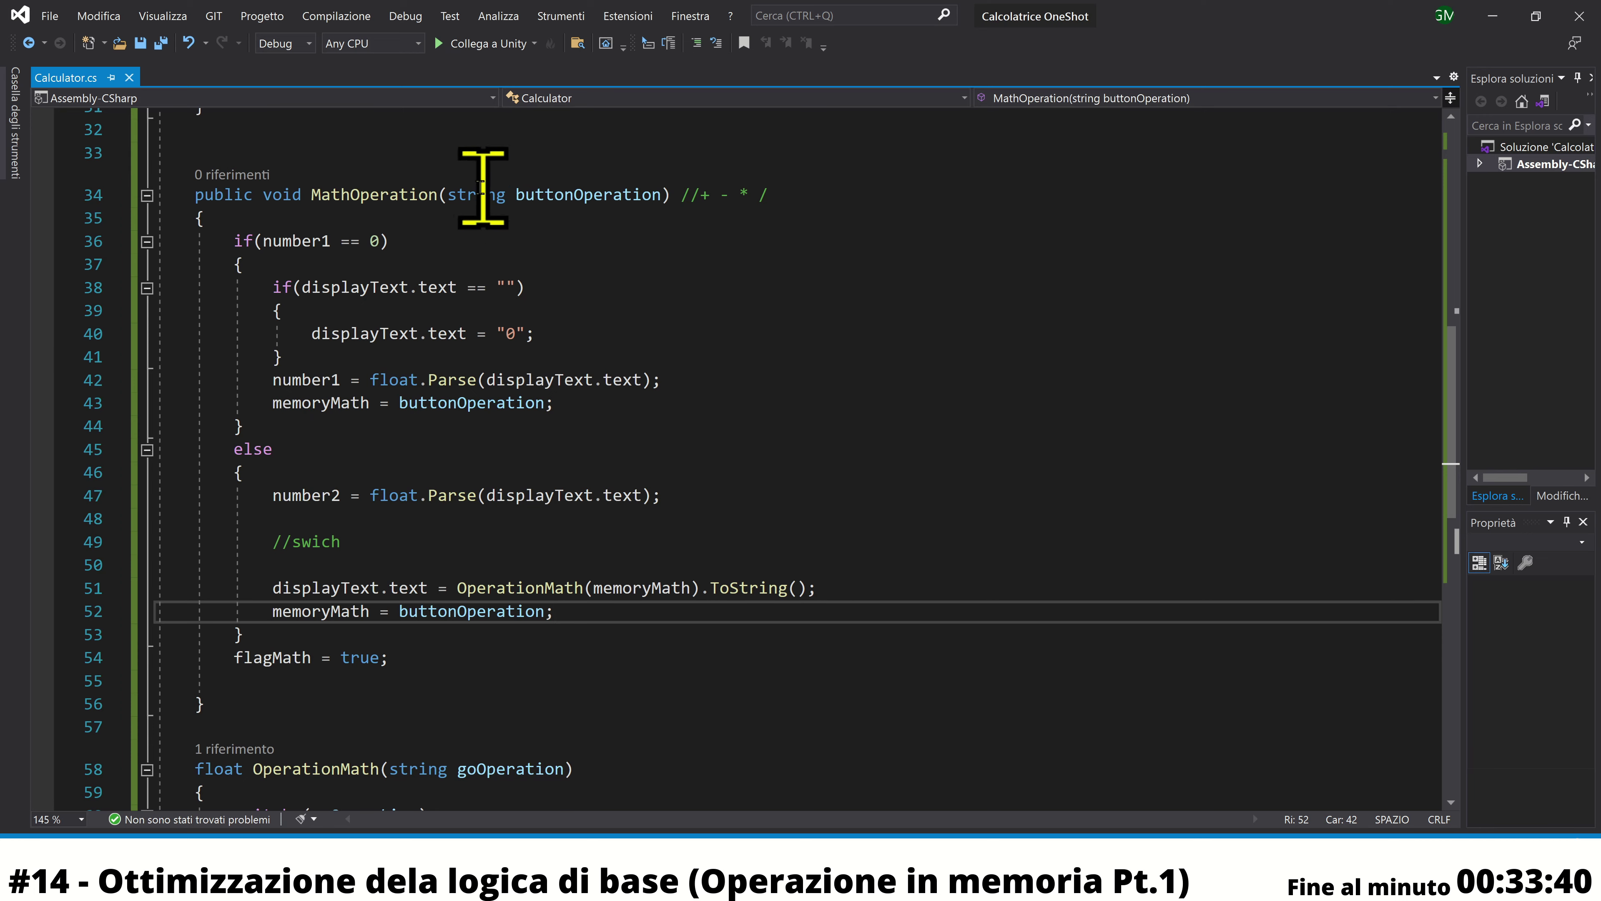
Review the buttonOperation parameter and the memoryMath assignment in the first-number branch
click(459, 195)
mouse_move(460, 195)
mouse_down()
mouse_move(670, 202)
mouse_move(726, 279)
mouse_up()
click(669, 333)
mouse_move(211, 217)
mouse_down()
mouse_move(798, 480)
mouse_move(743, 422)
mouse_up()
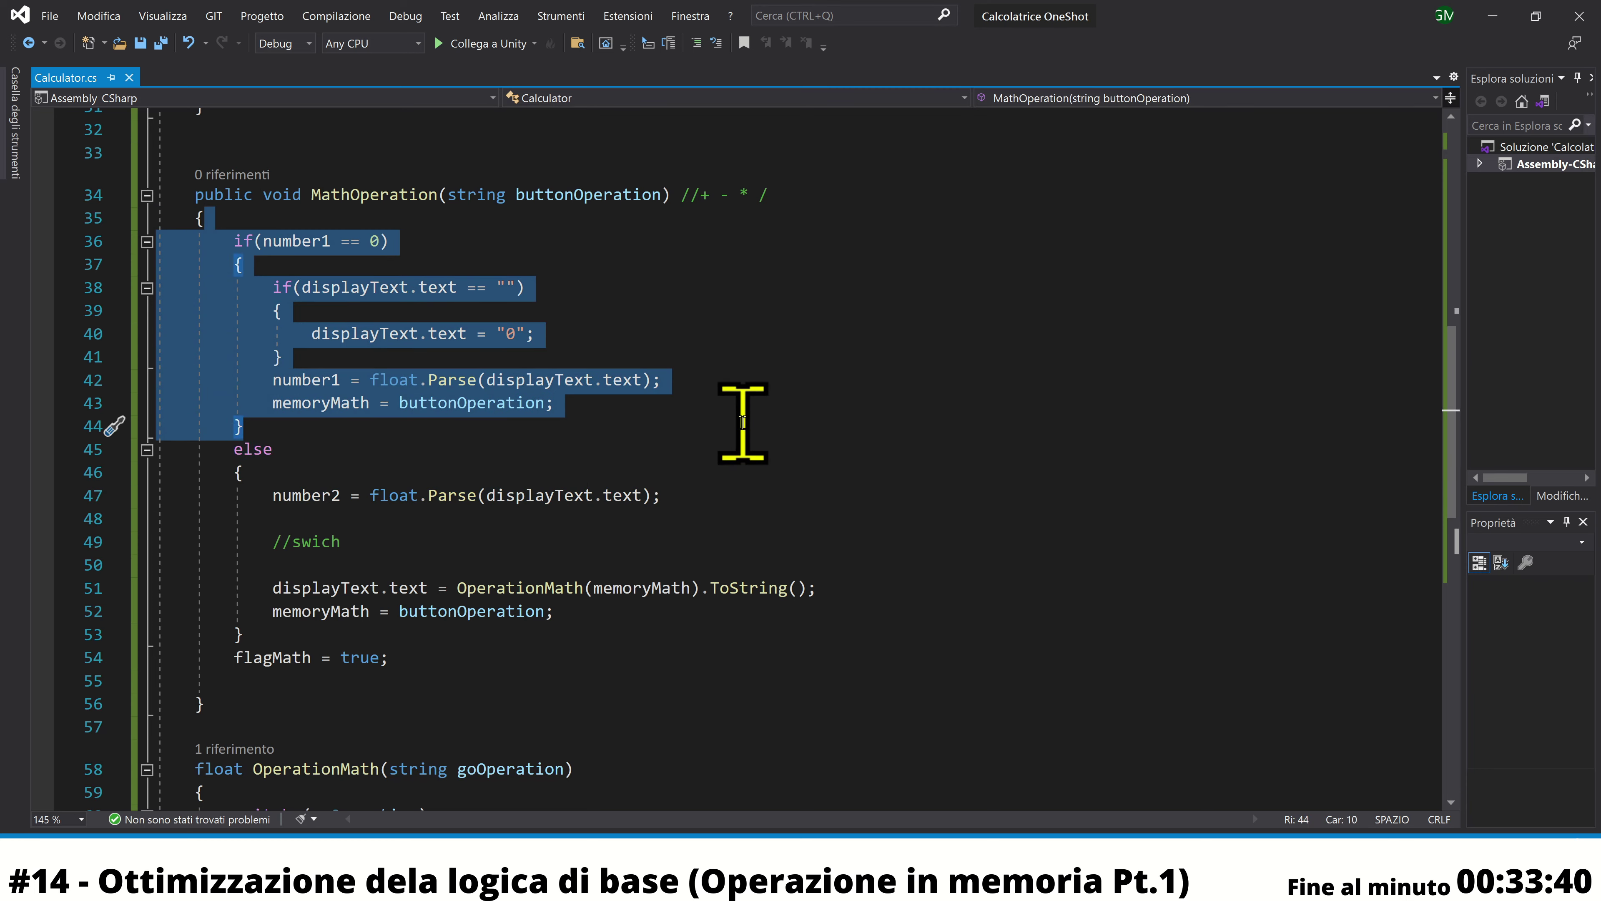
click(743, 422)
click(561, 404)
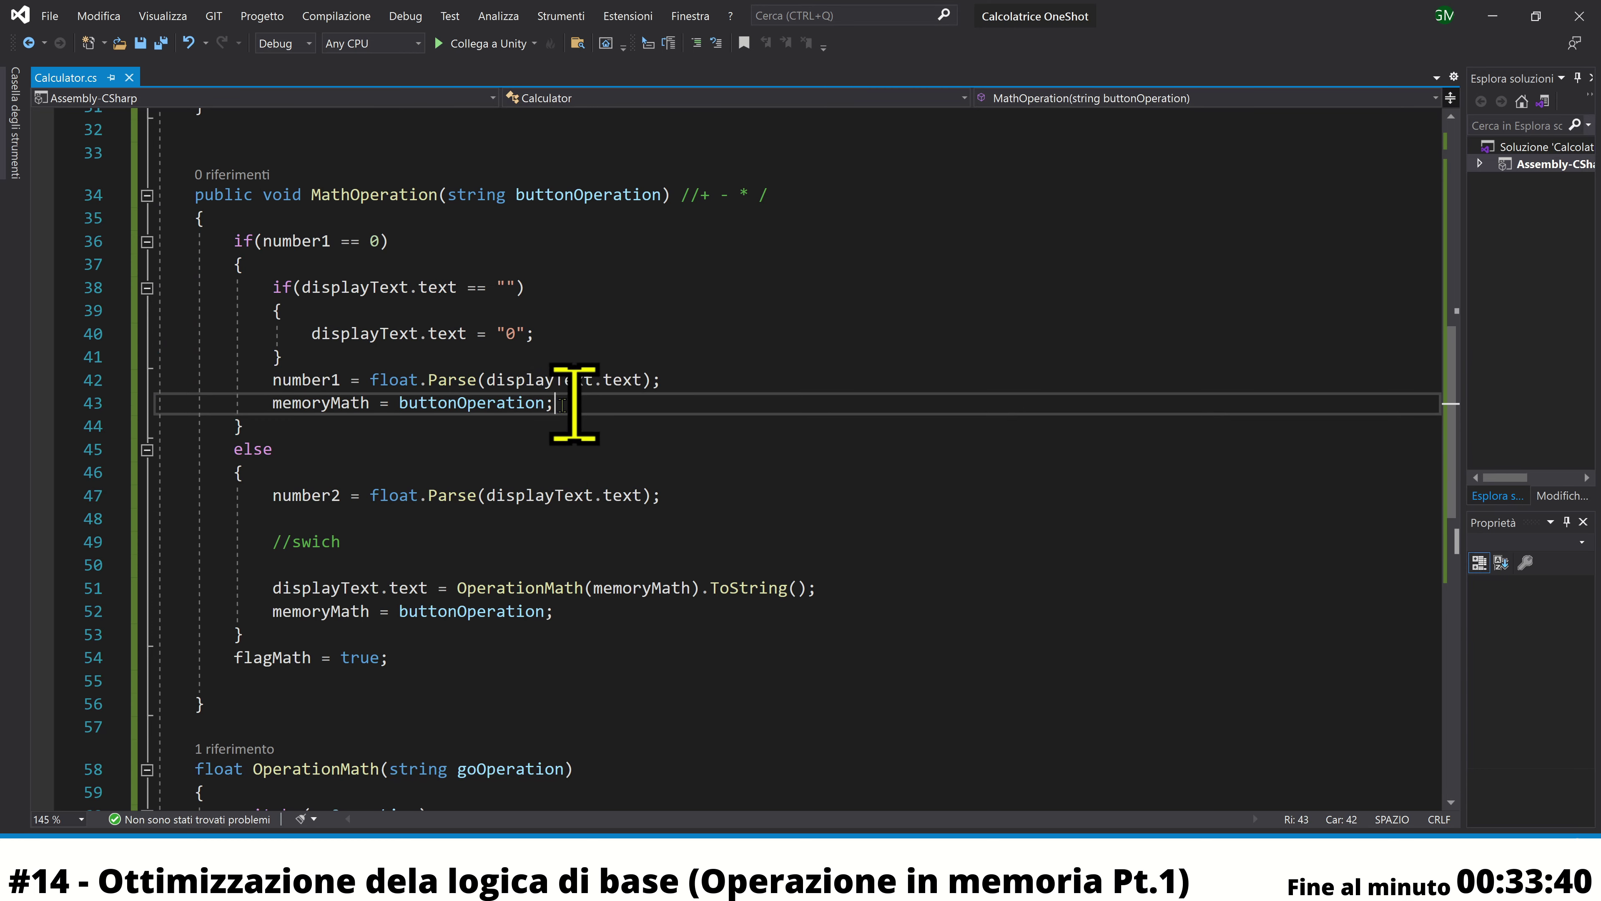
drag(263, 403, 553, 399)
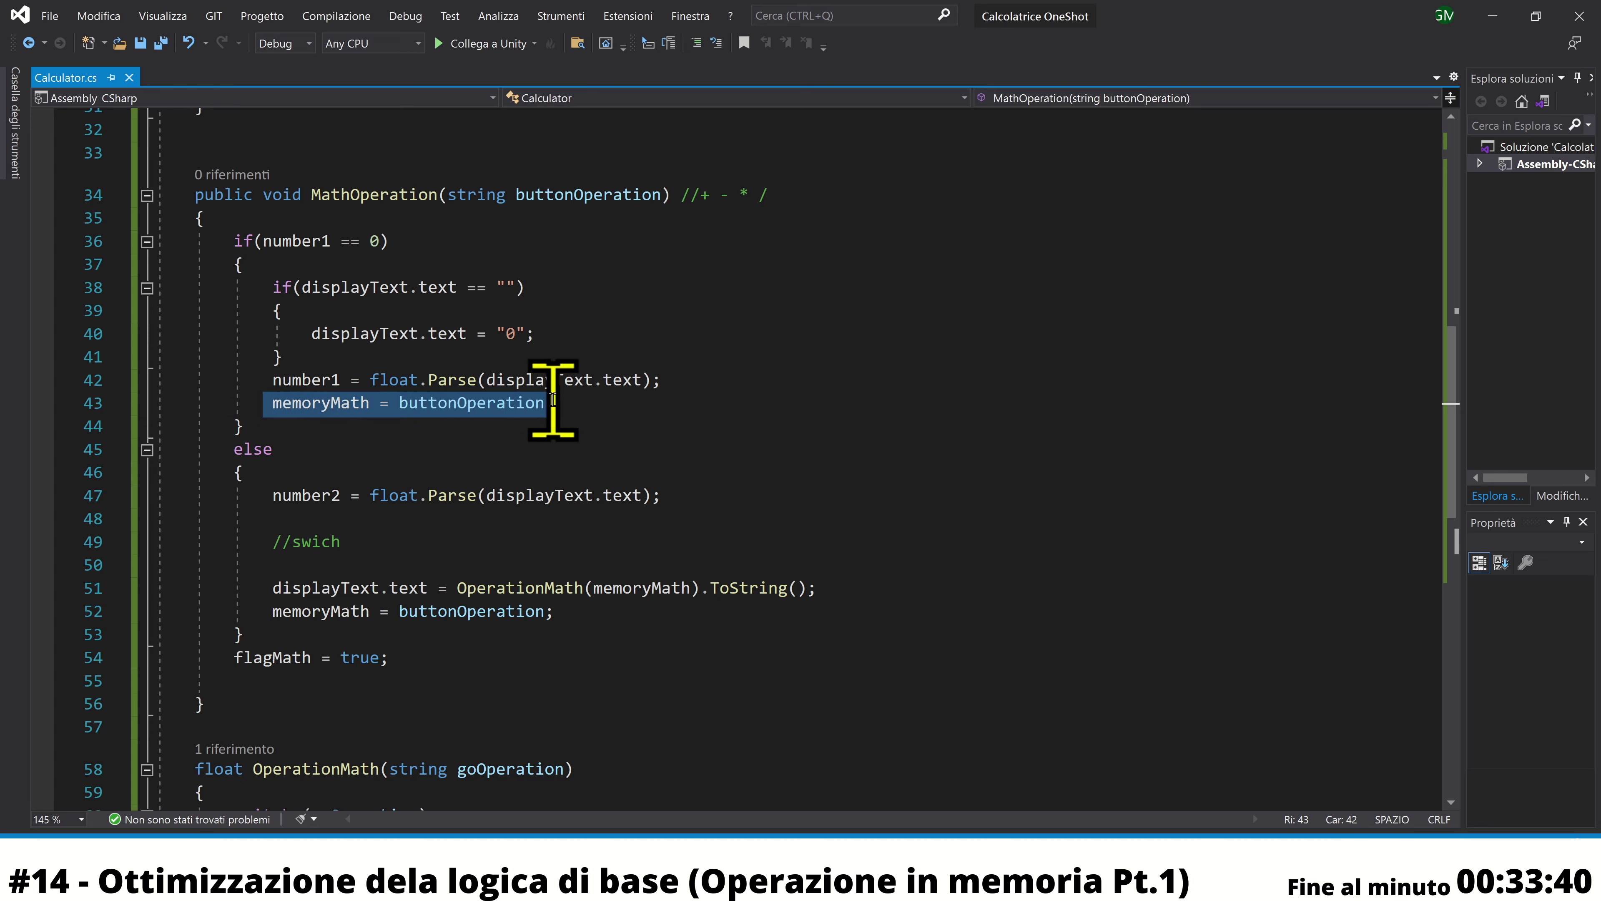
drag(553, 399, 559, 402)
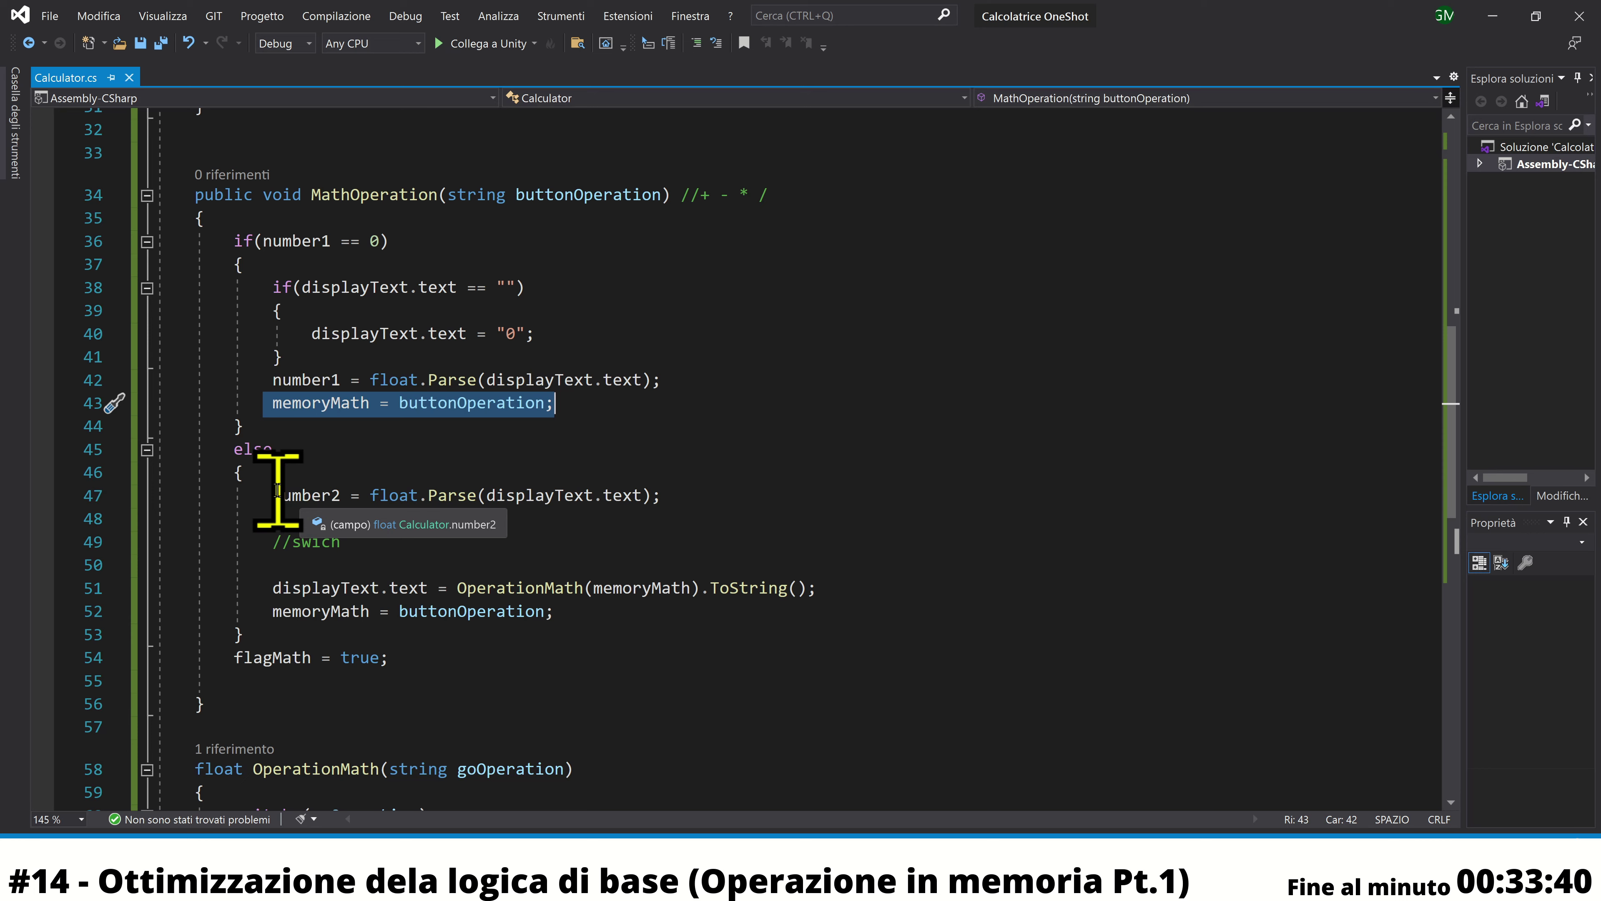
Review the OperationMath(memoryMath) call and memoryMath update on lines 51–52, then go back to Unity
drag(275, 495, 817, 588)
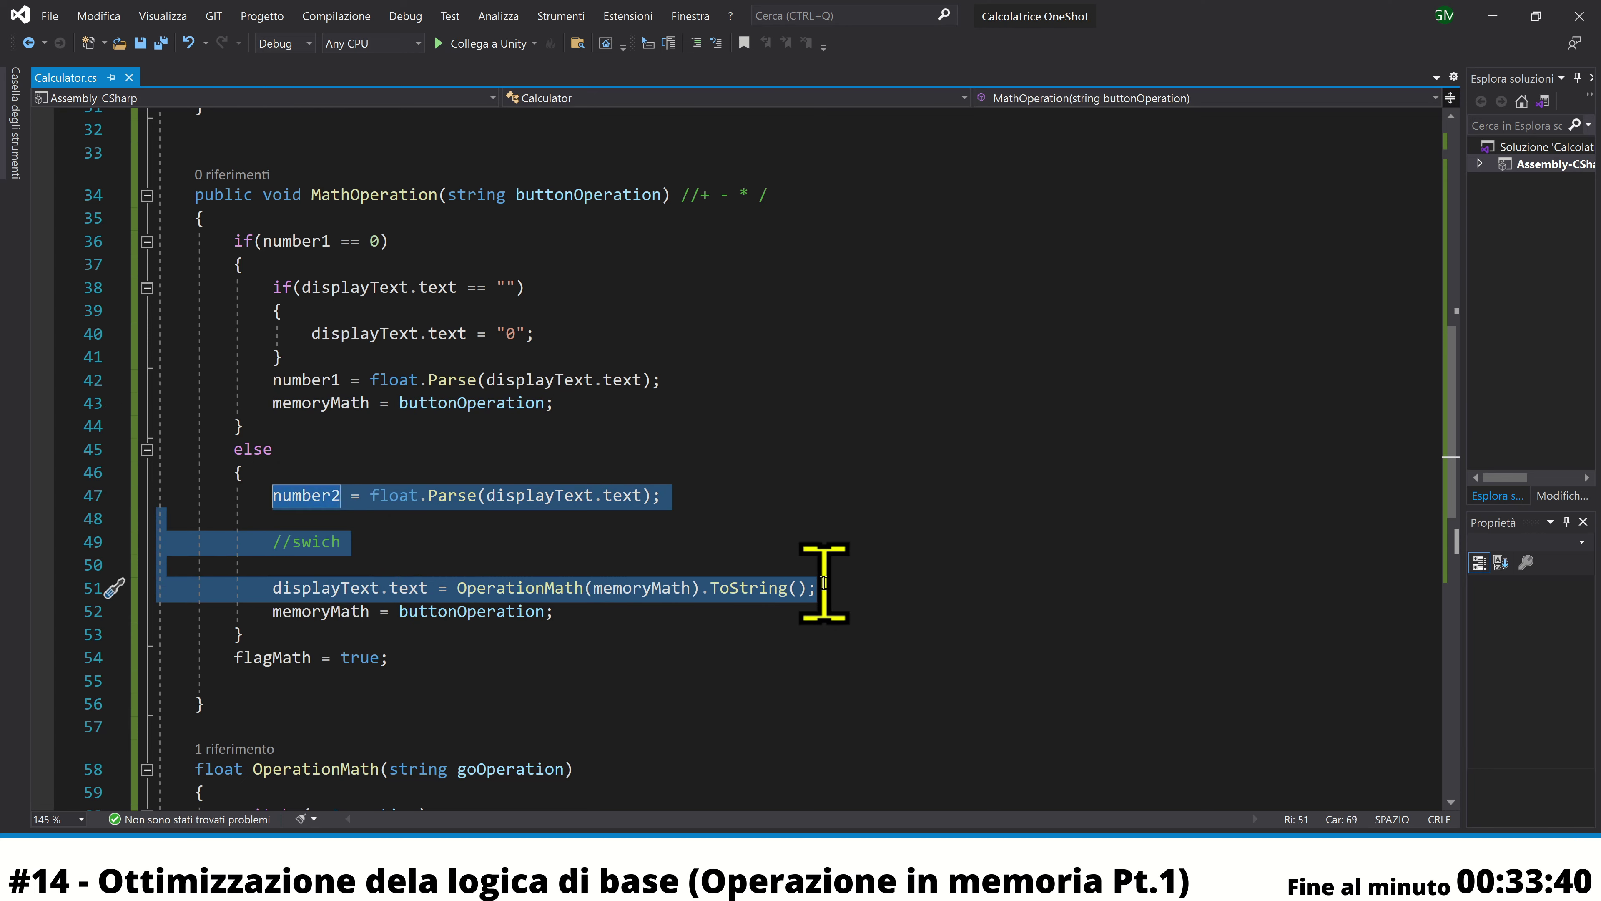
drag(438, 588, 830, 587)
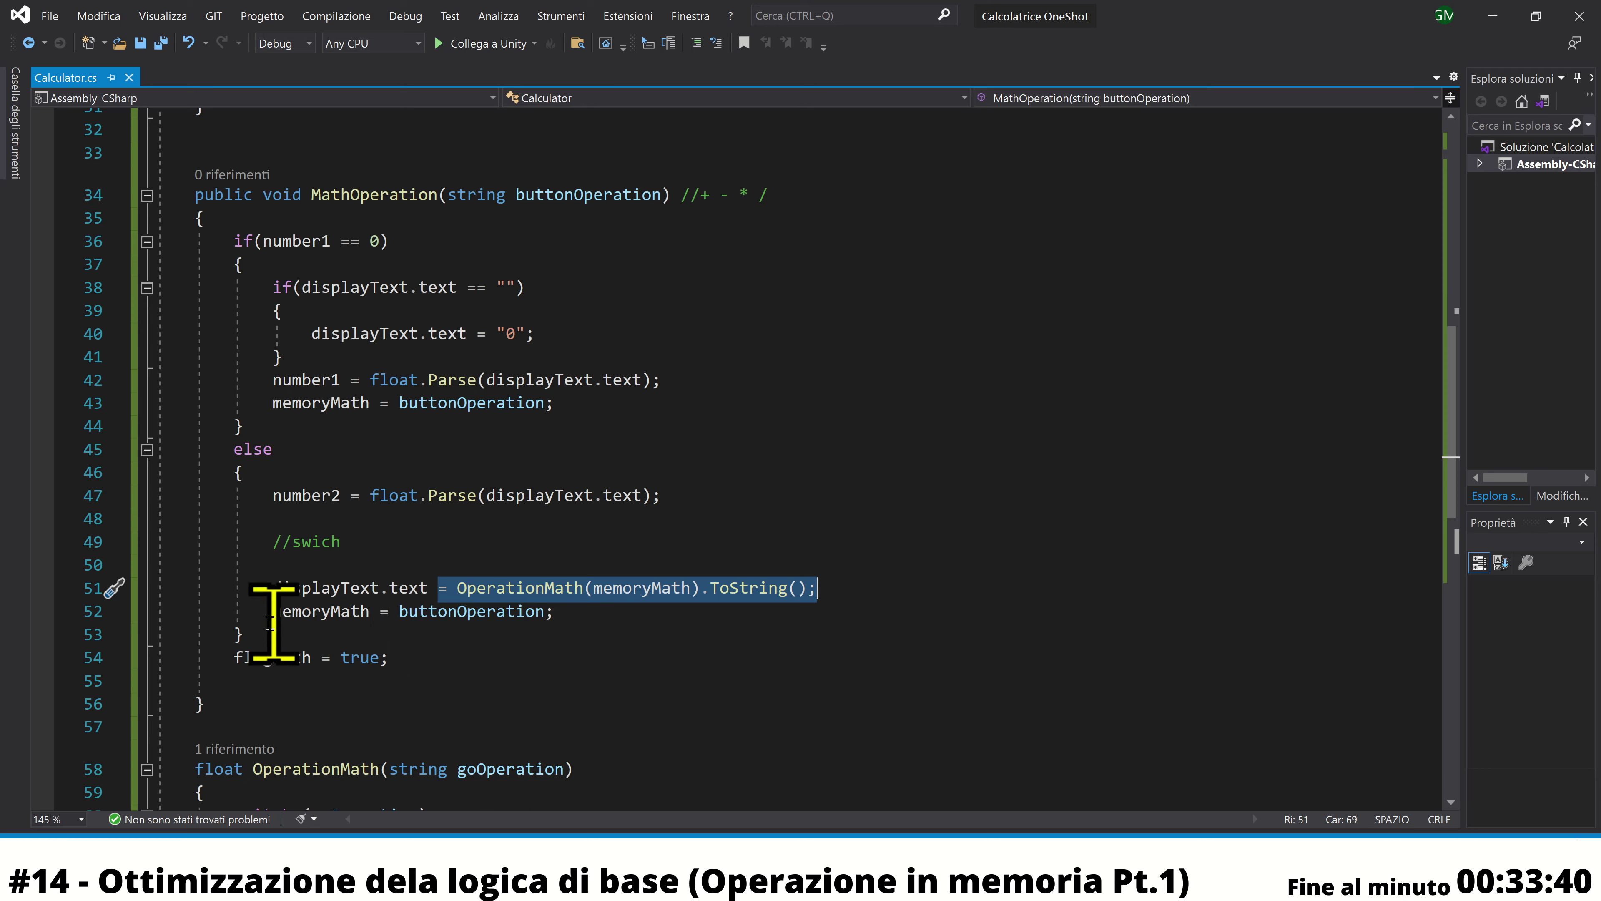
drag(254, 611, 536, 615)
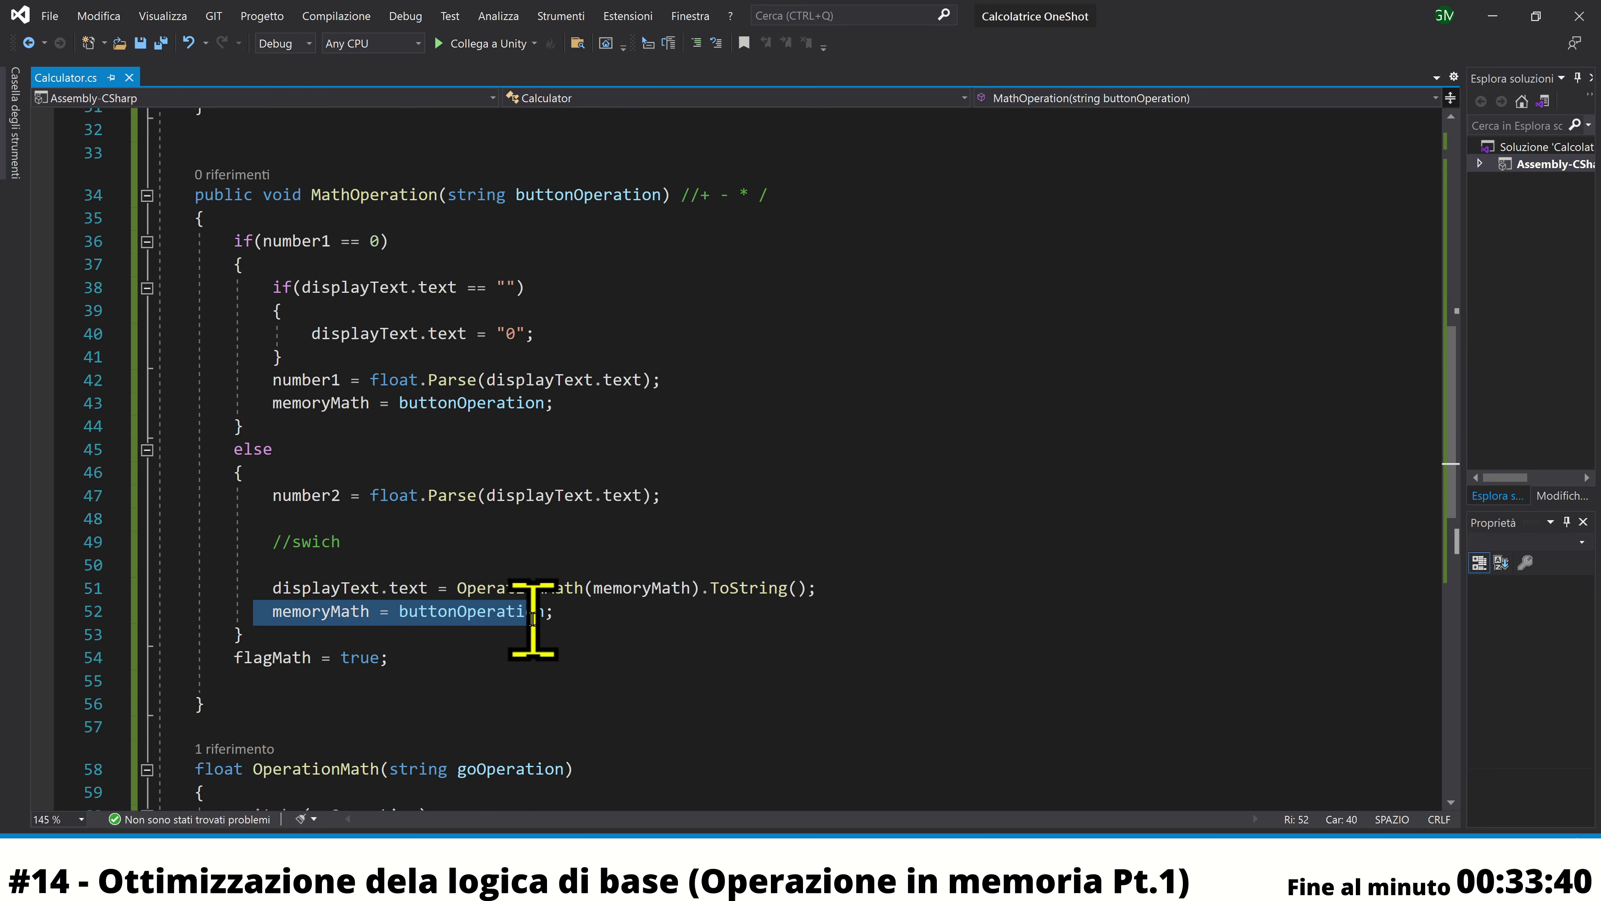
click(464, 615)
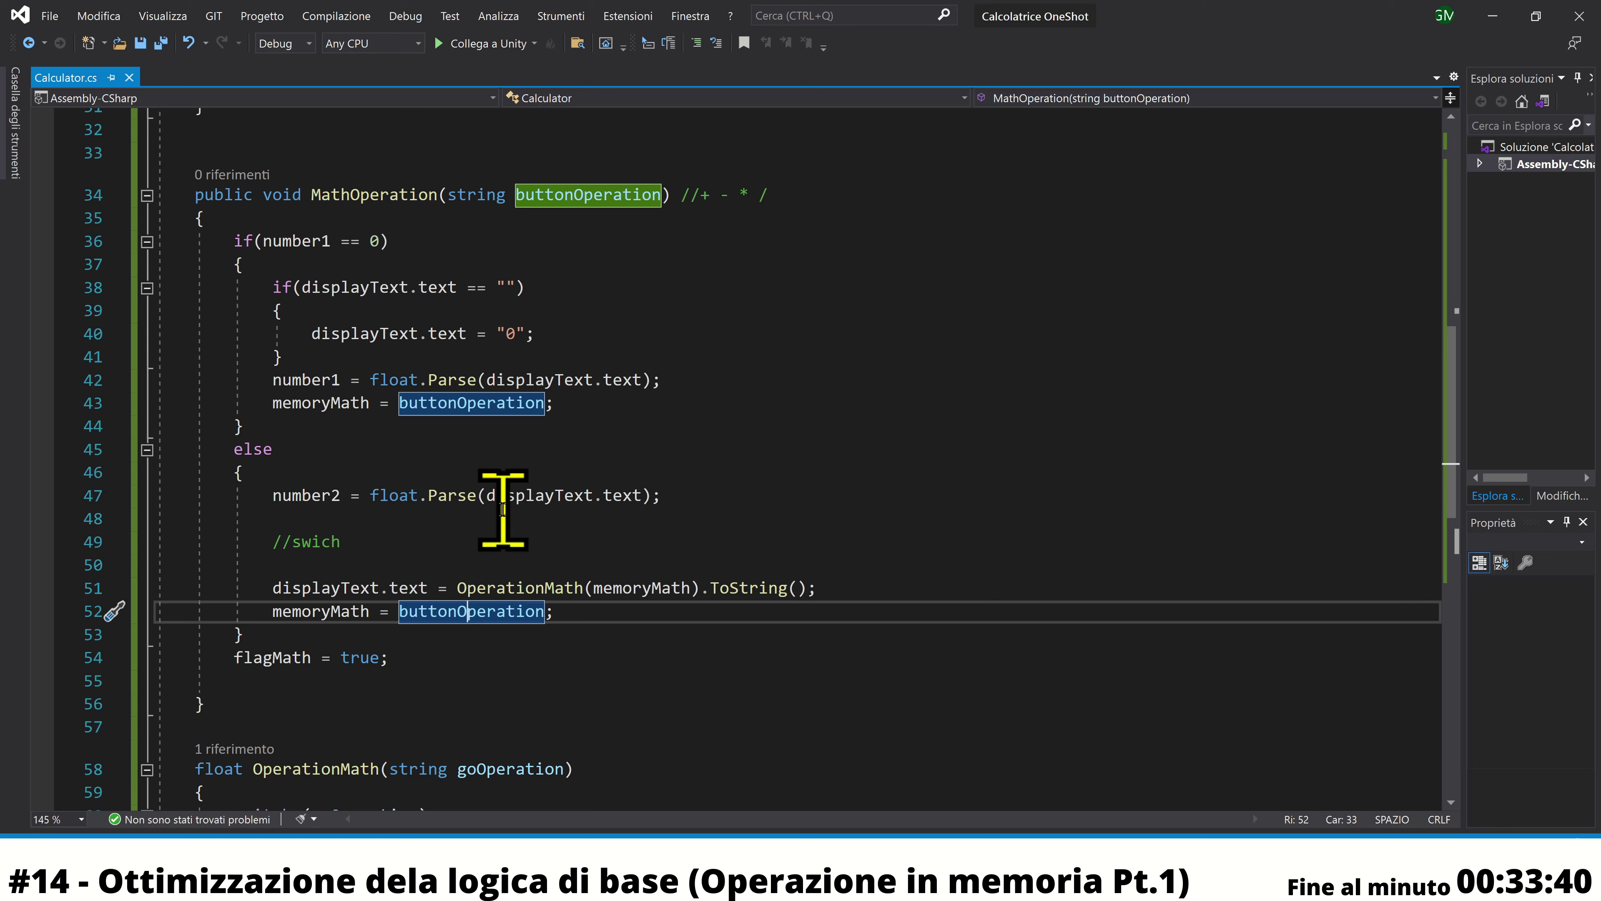
click(568, 615)
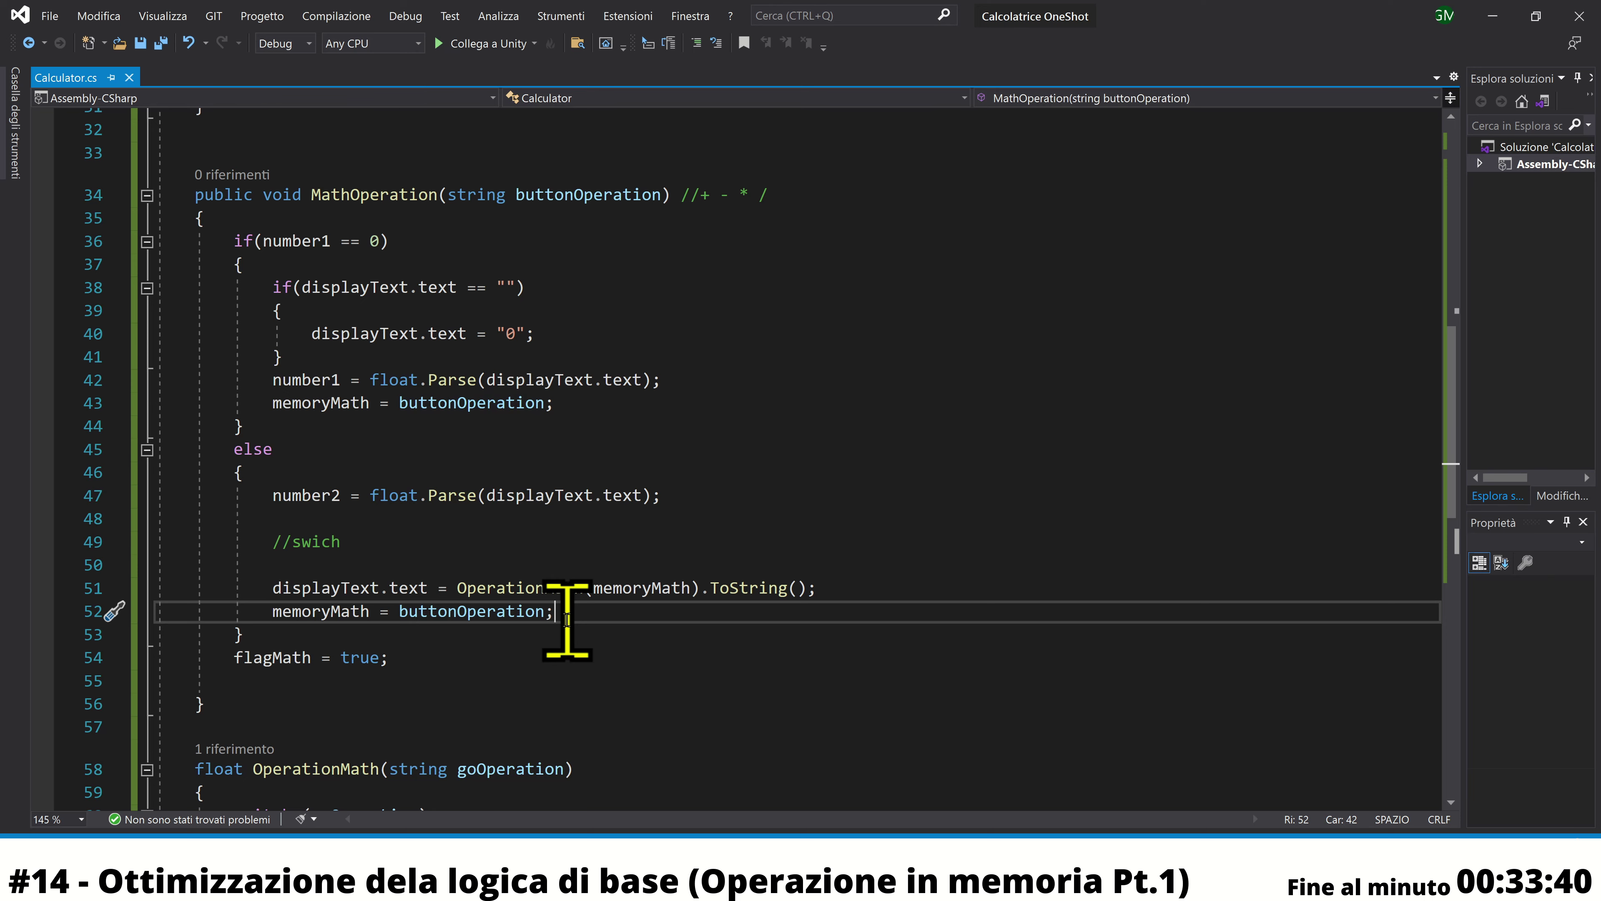
scroll(623, 611, down, 2)
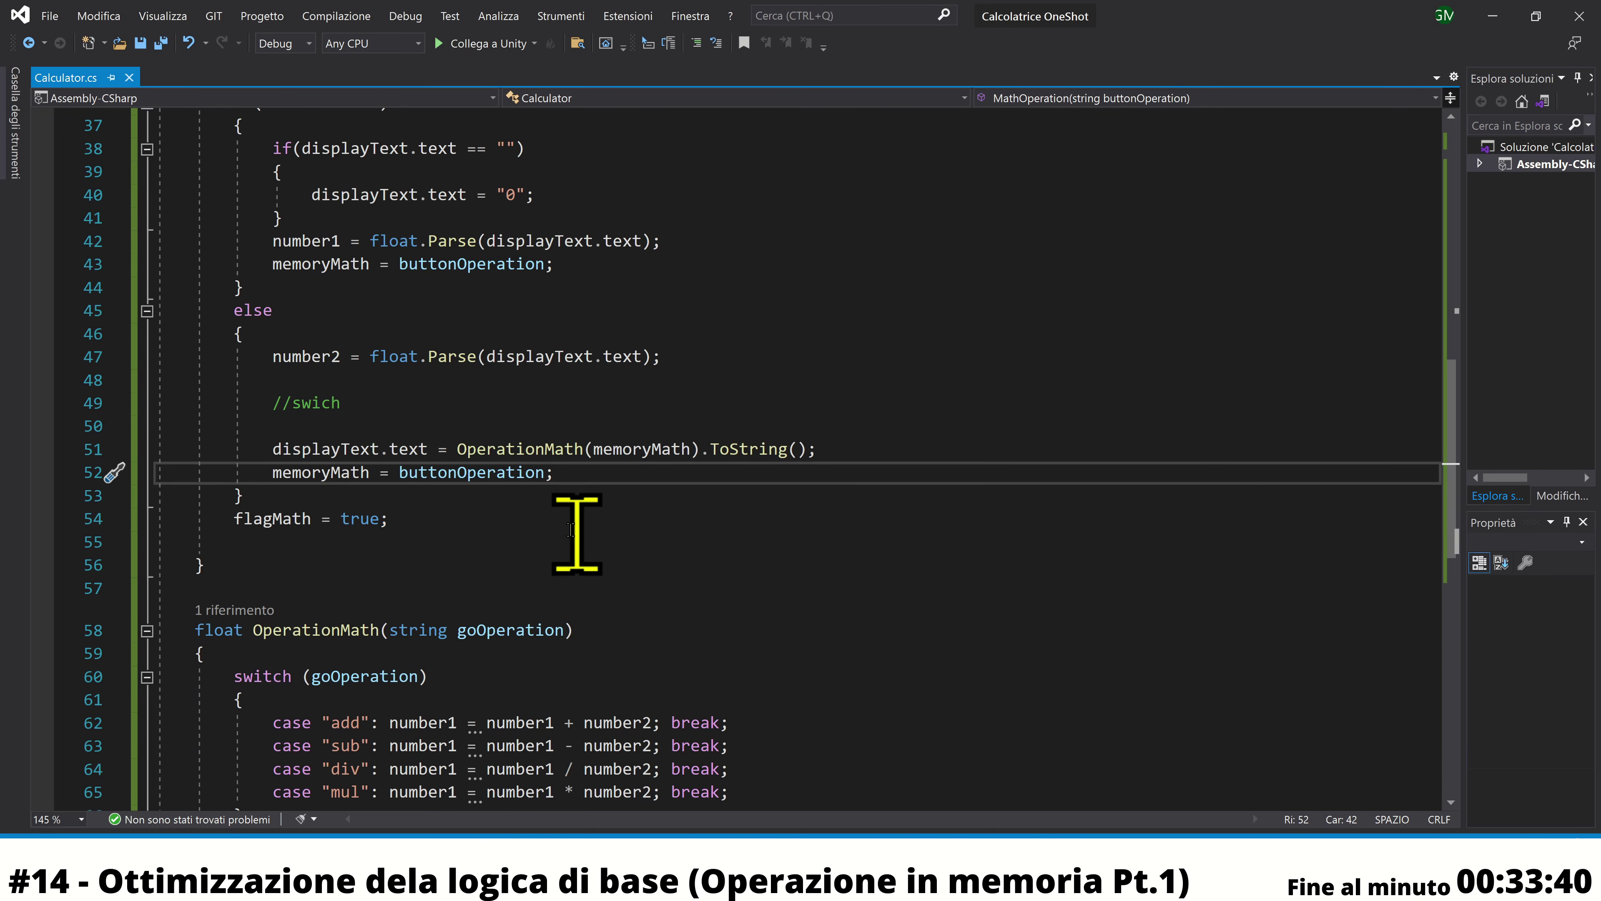
click(509, 449)
scroll(529, 577, down, 3)
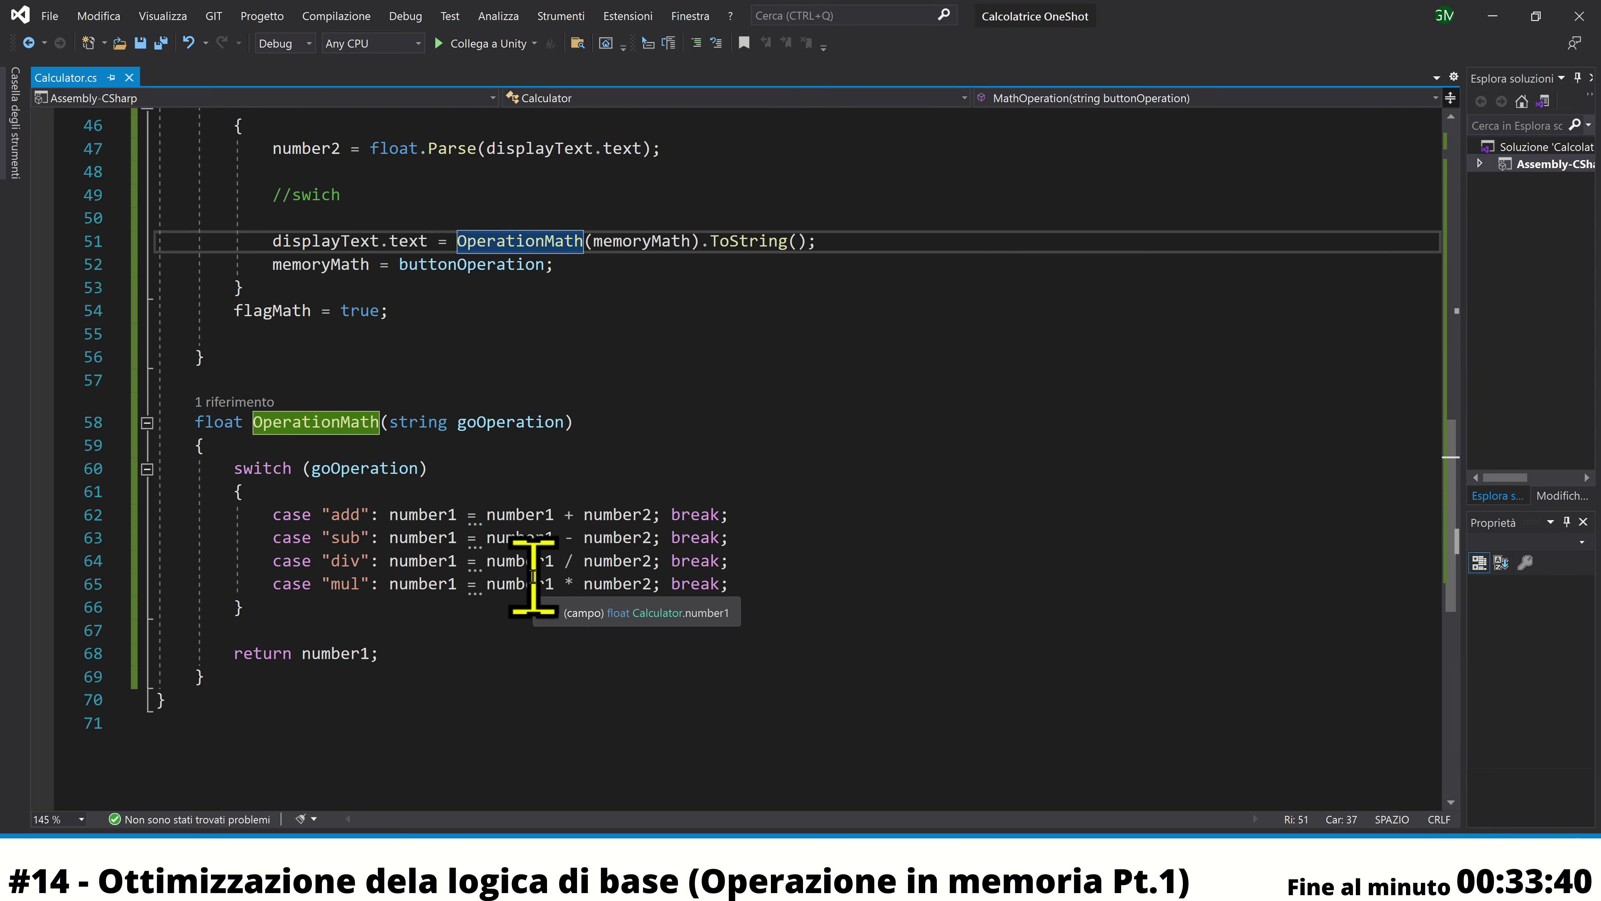
scroll(534, 577, up, 3)
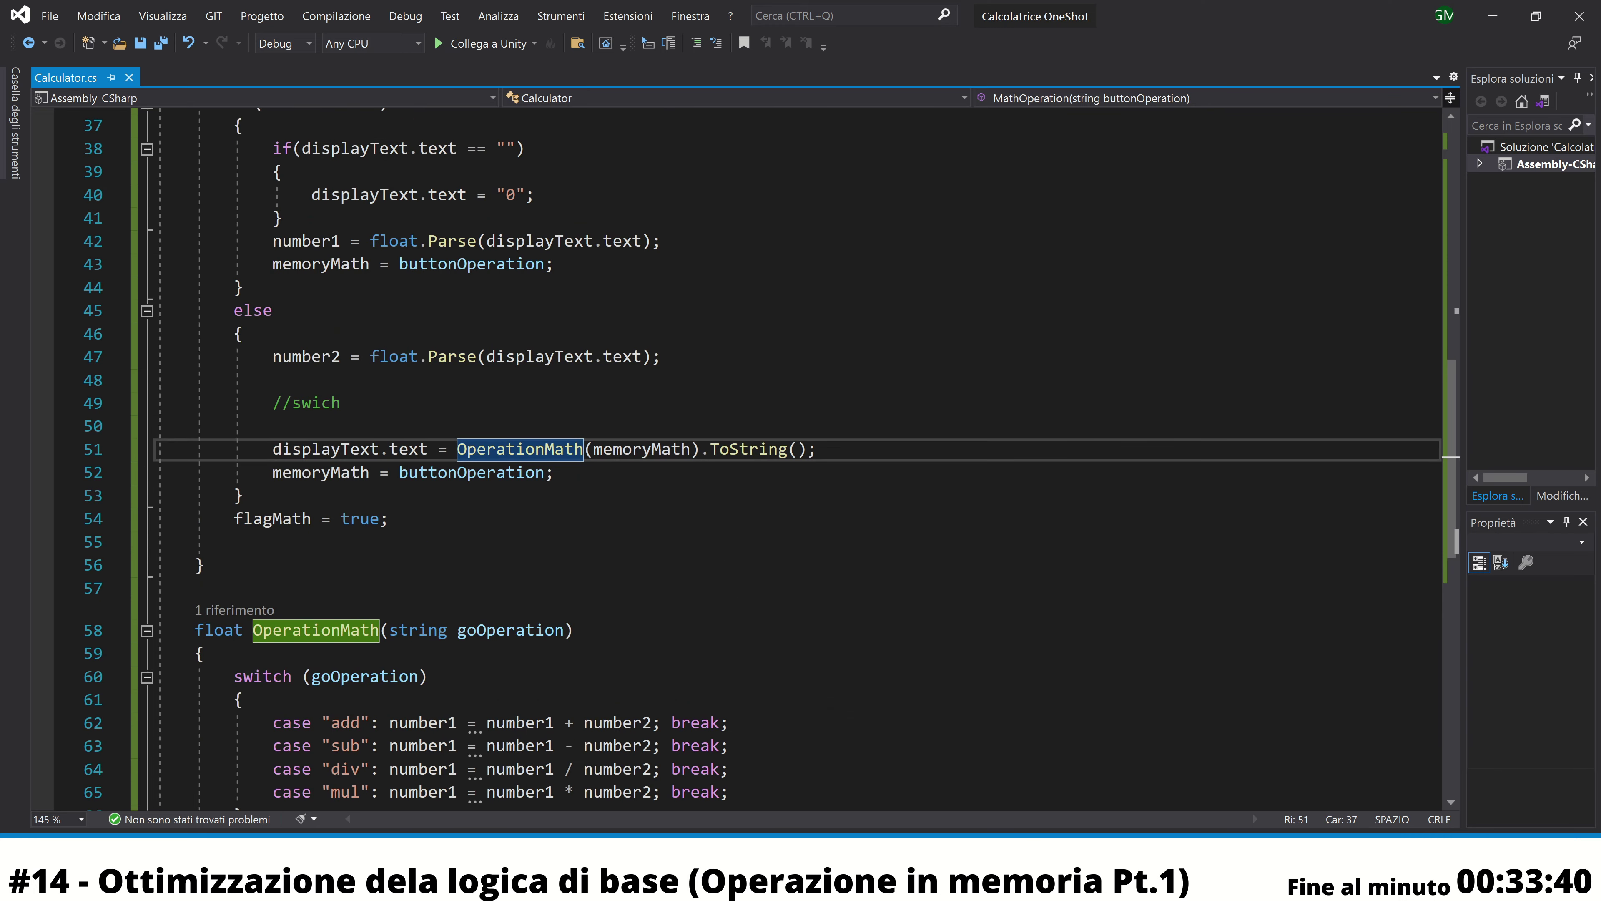
key(alt+Tab)
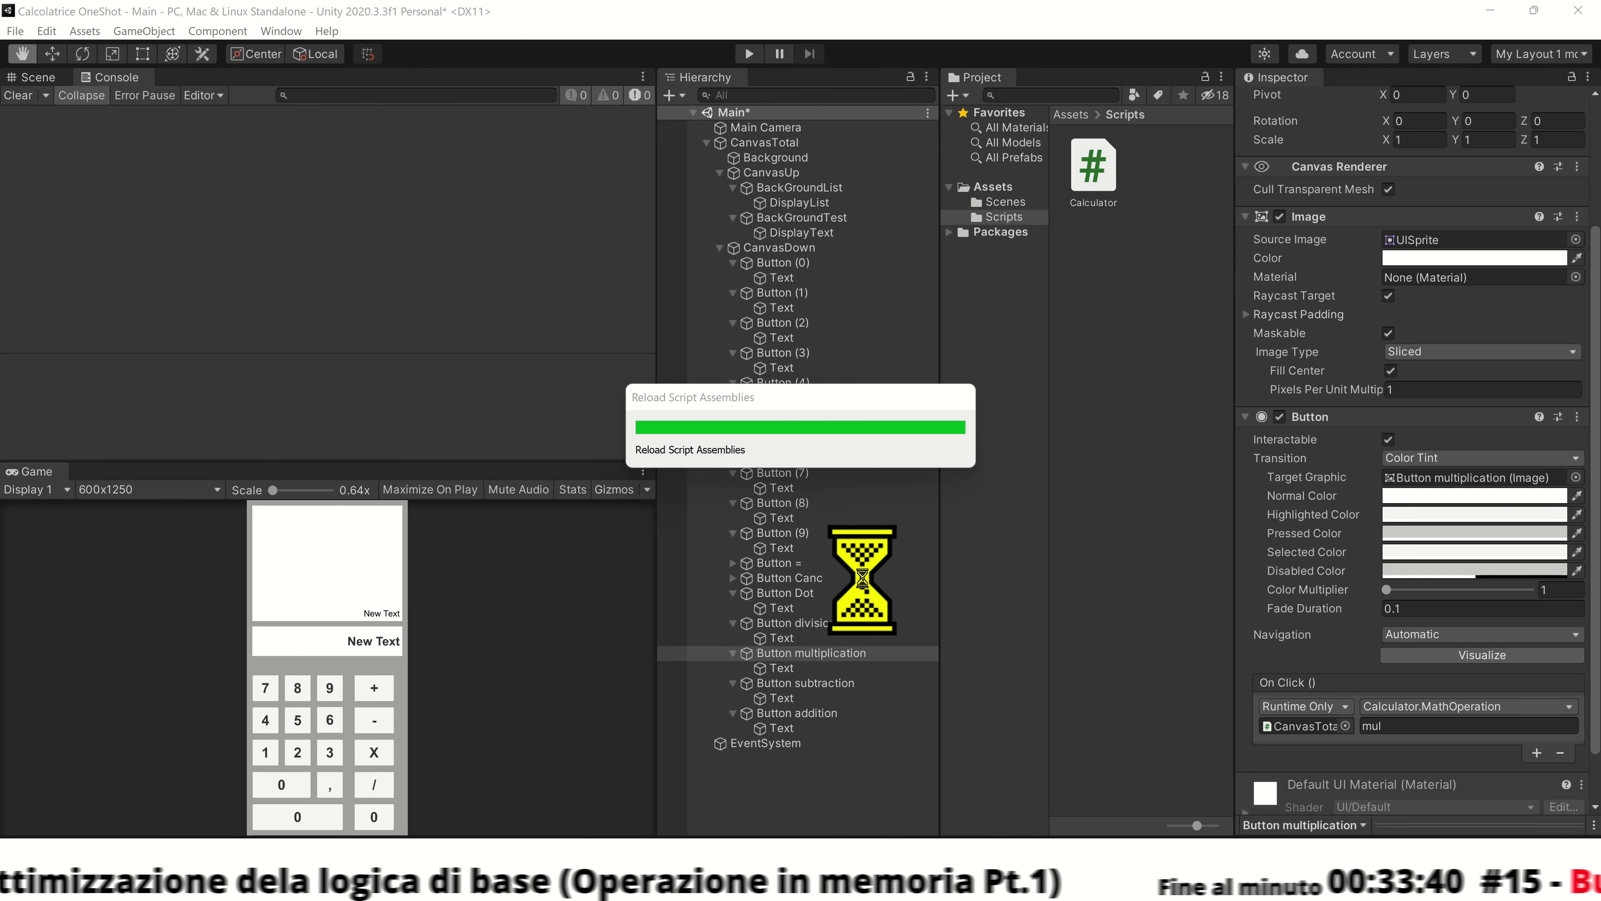
Play-test the chain 0 × 9, then 1 −, with the display reaching 10, and stop
click(719, 248)
click(719, 248)
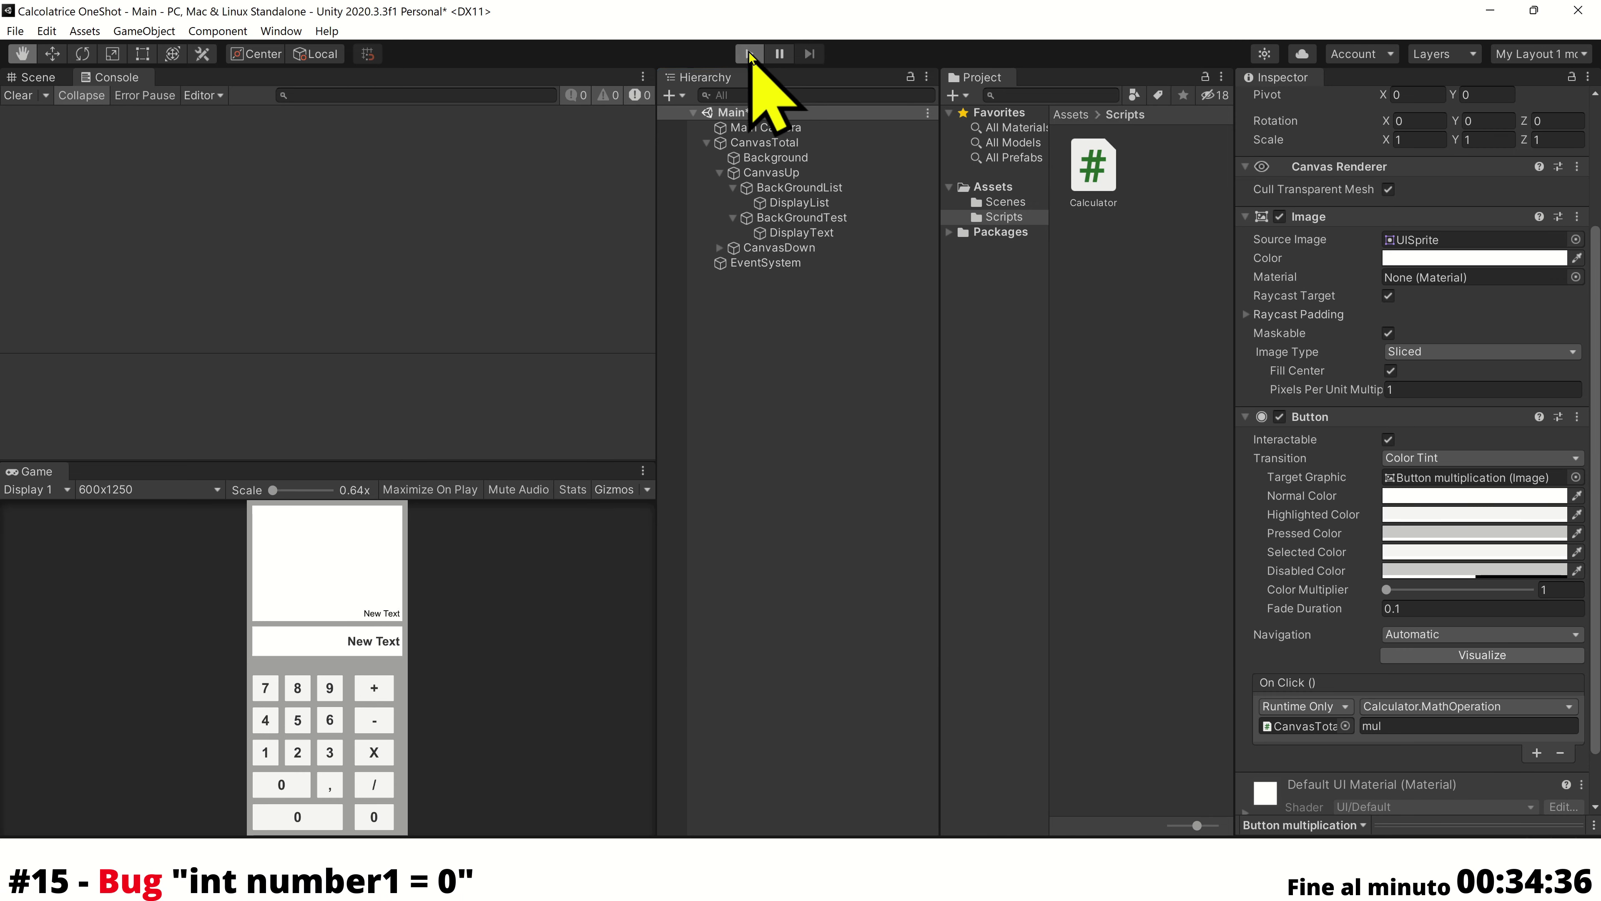
click(750, 55)
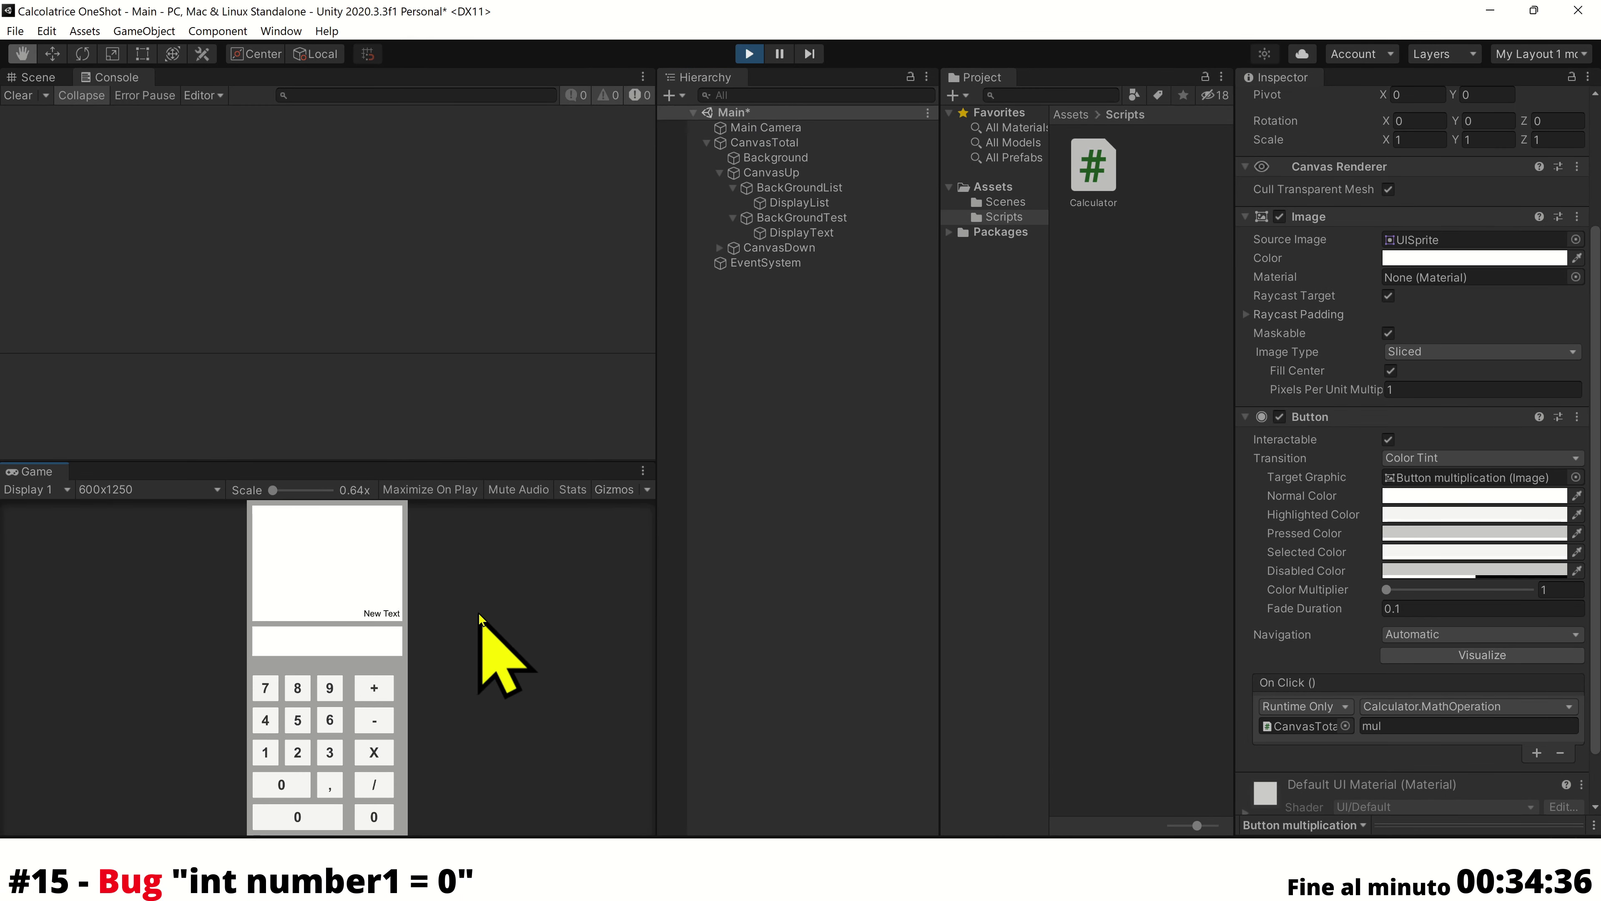
click(290, 784)
click(372, 754)
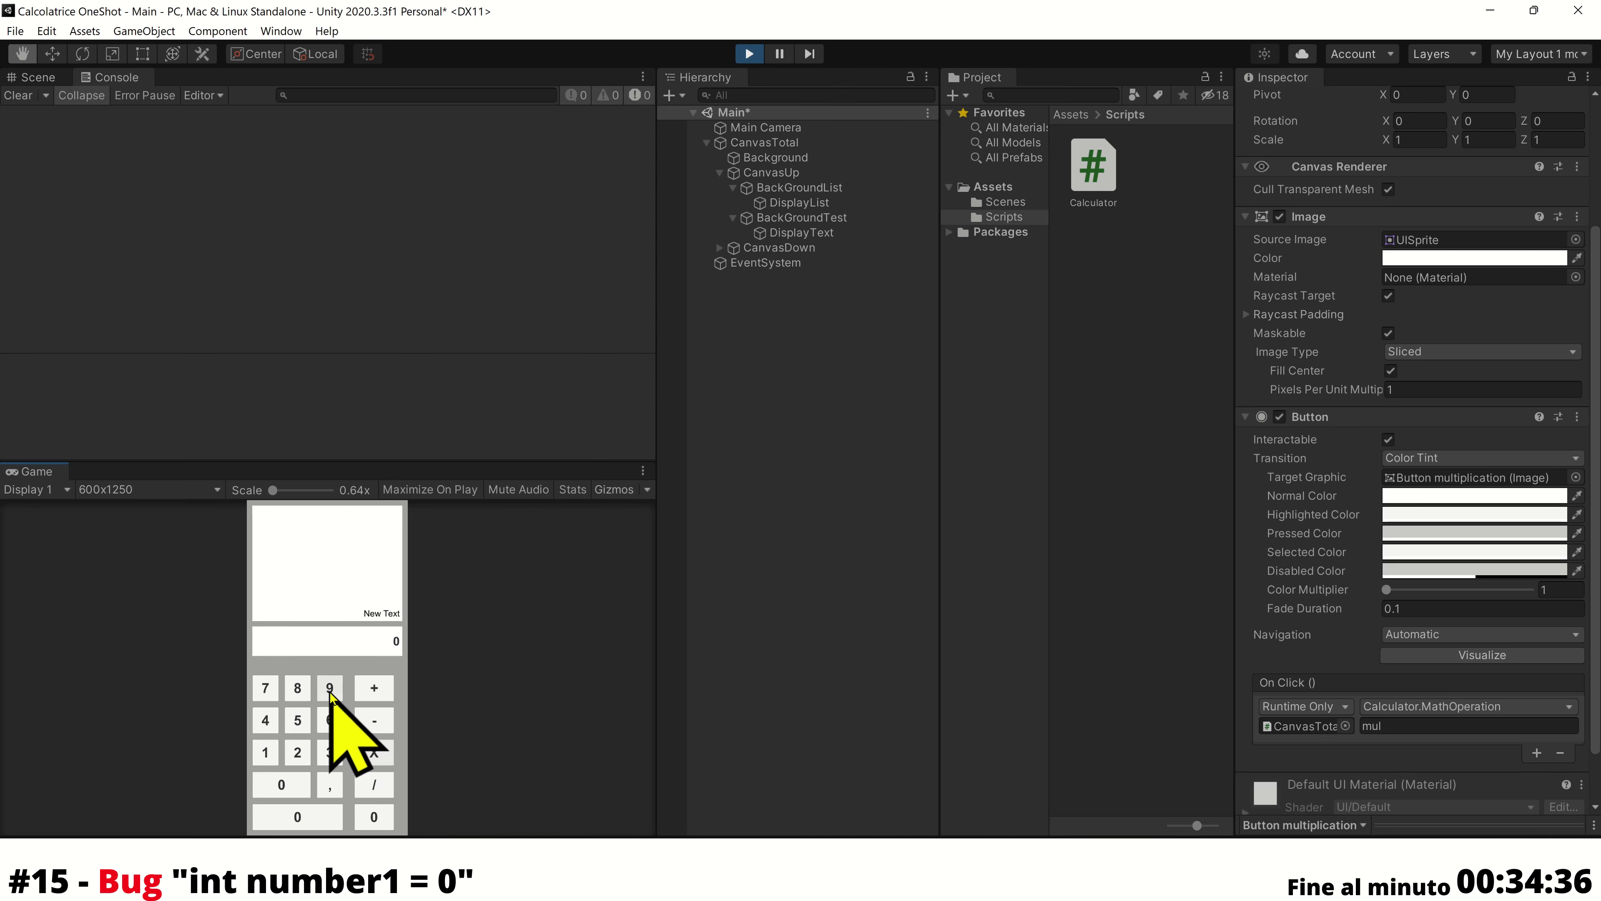
click(375, 690)
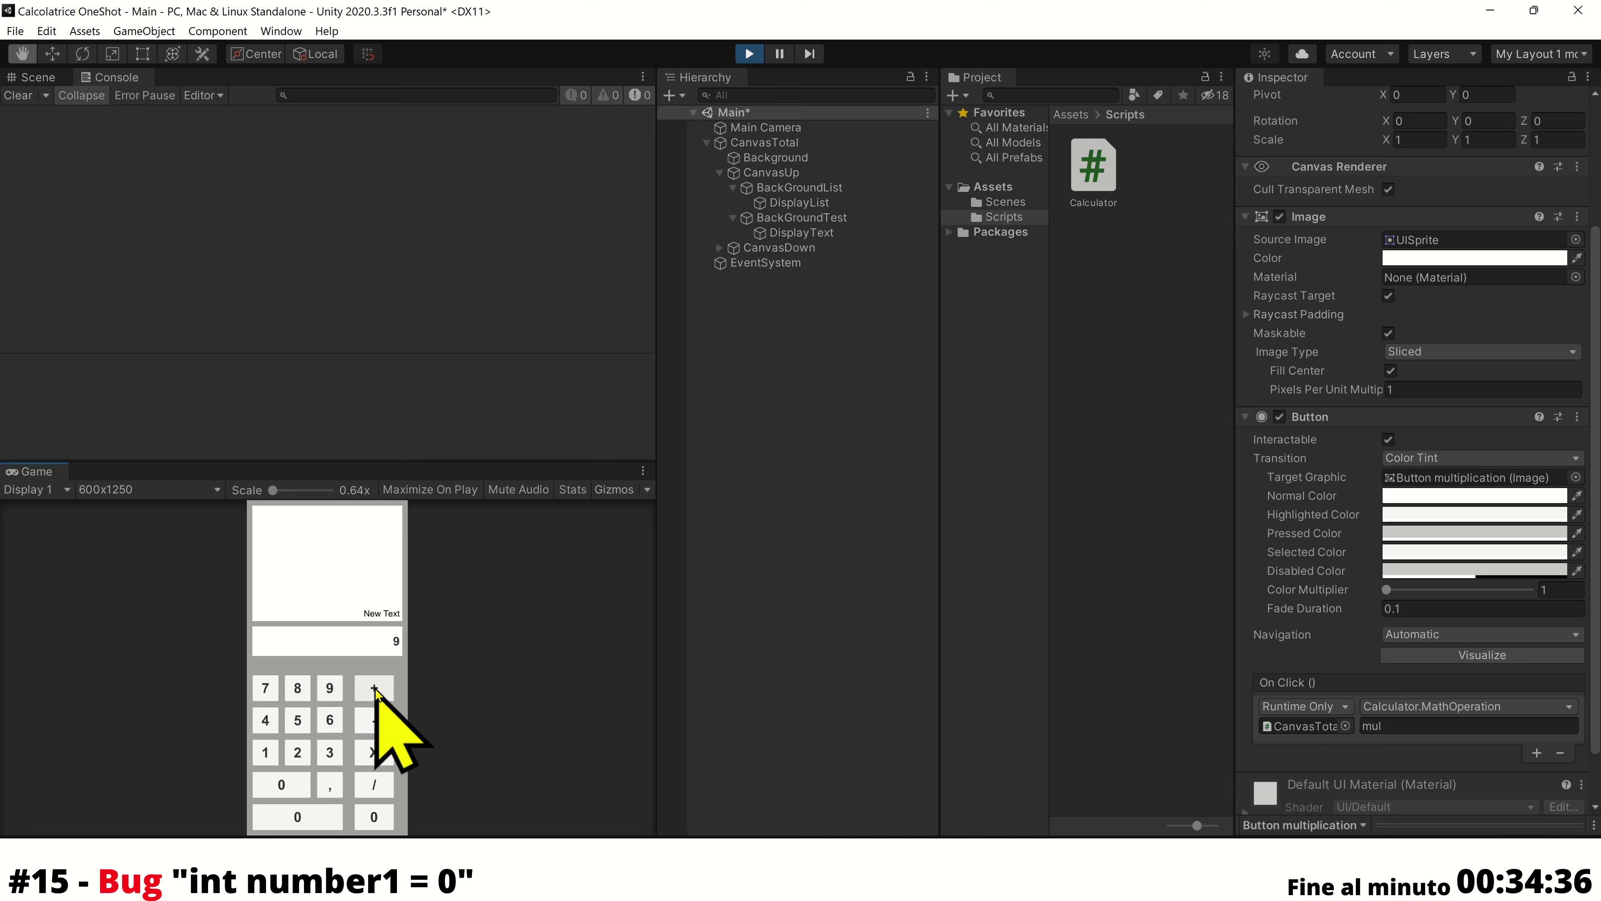
click(265, 752)
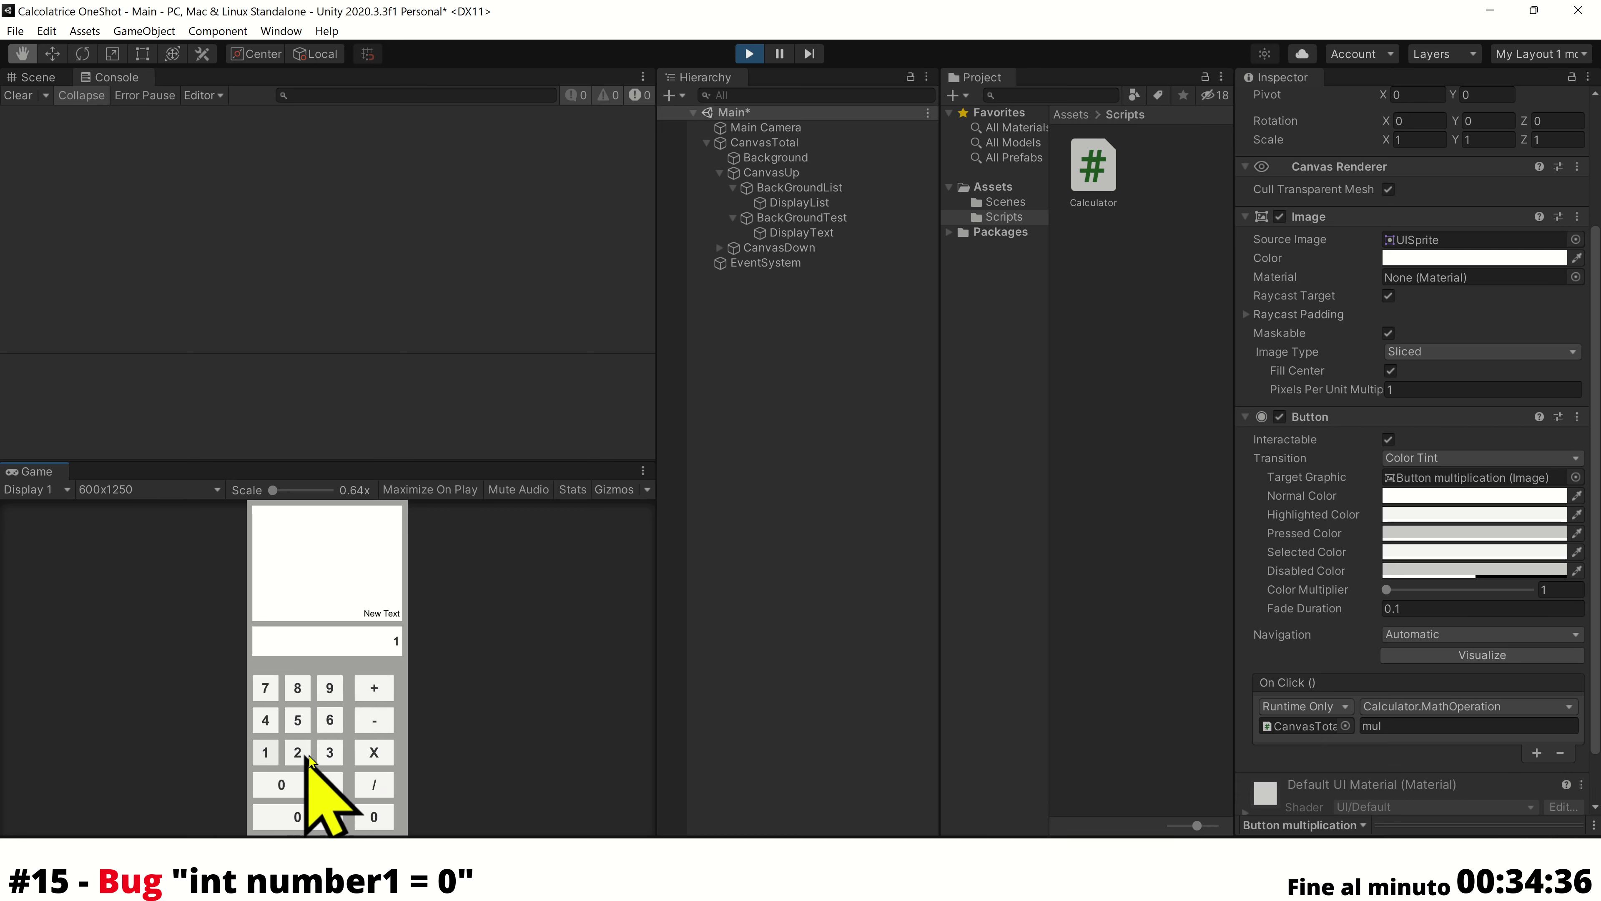
click(369, 726)
click(374, 694)
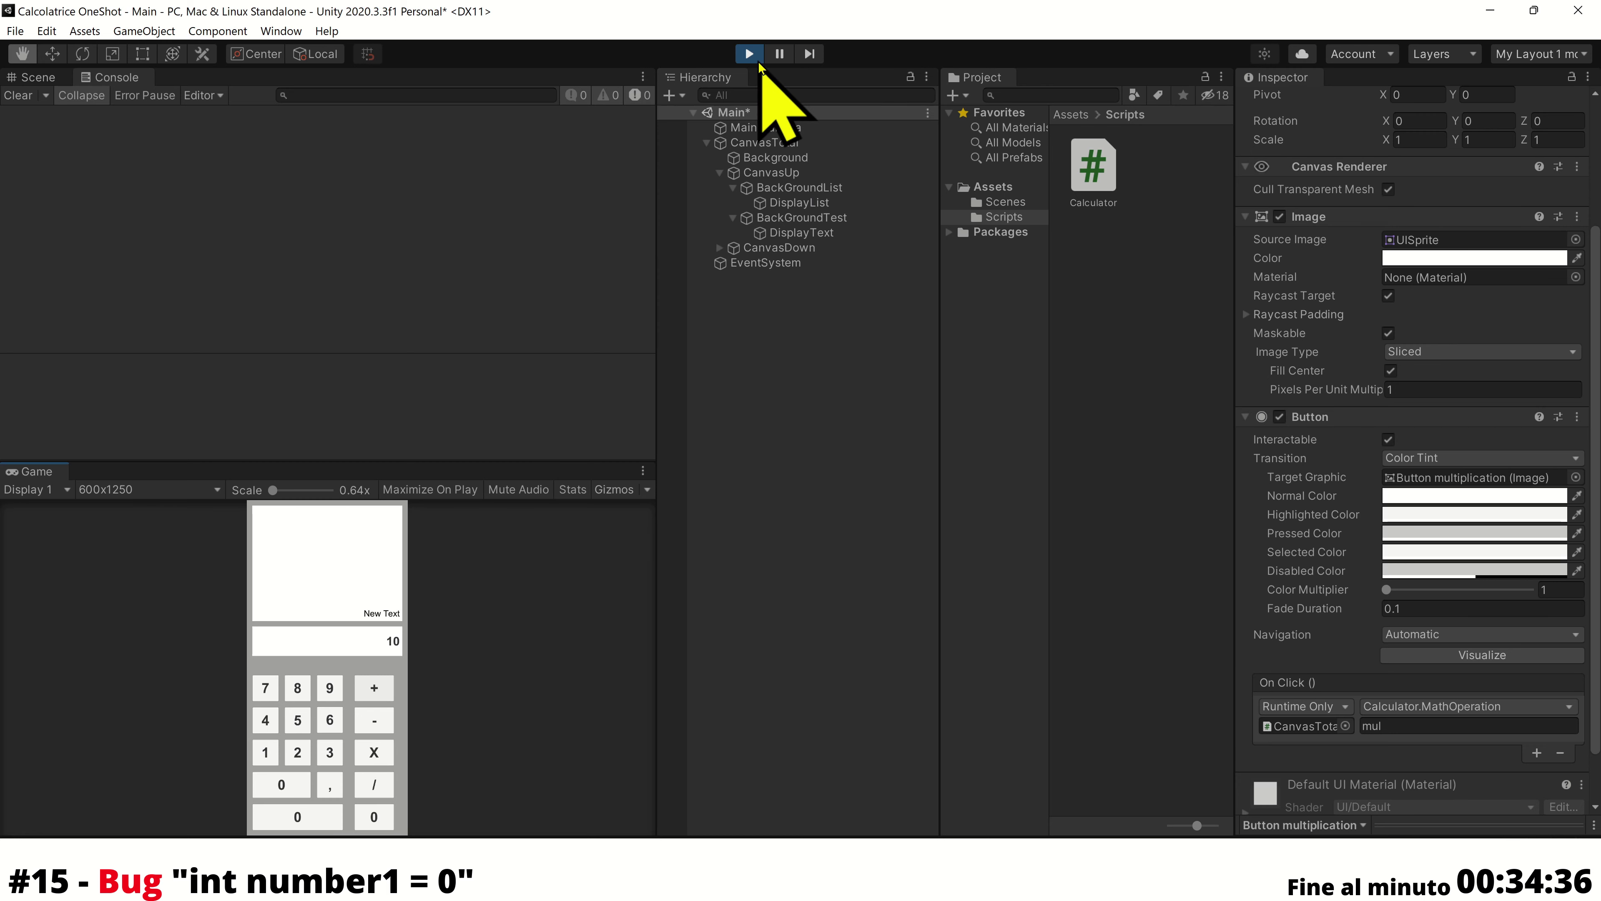
click(749, 54)
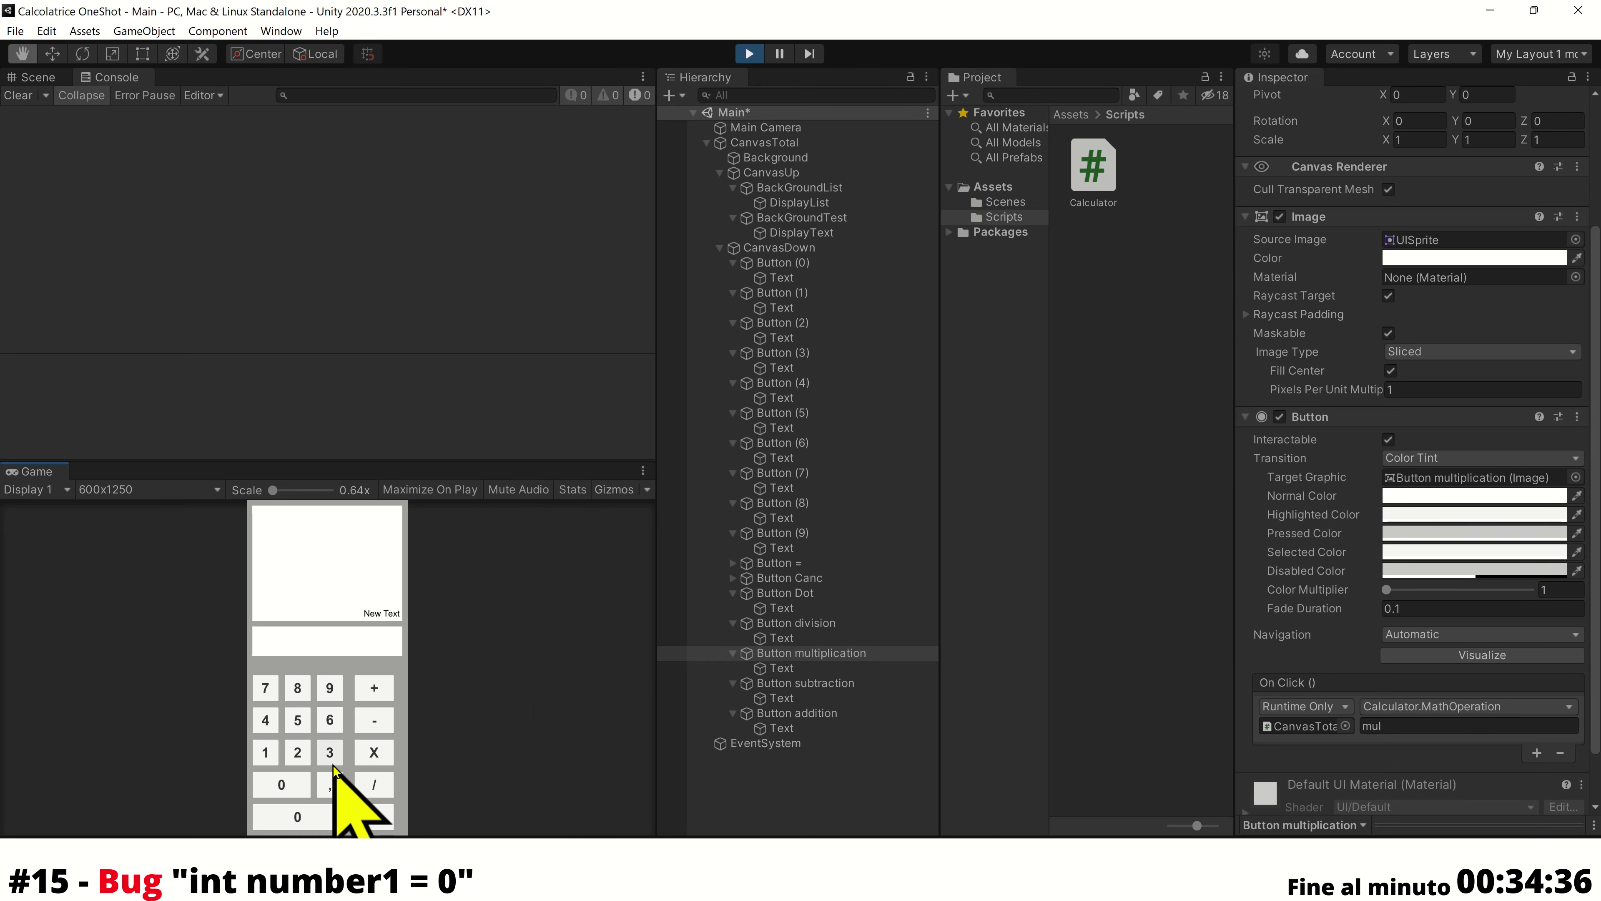
In a new run, enter 0 and multiply, which jumps the display to 6561, then stop
click(285, 784)
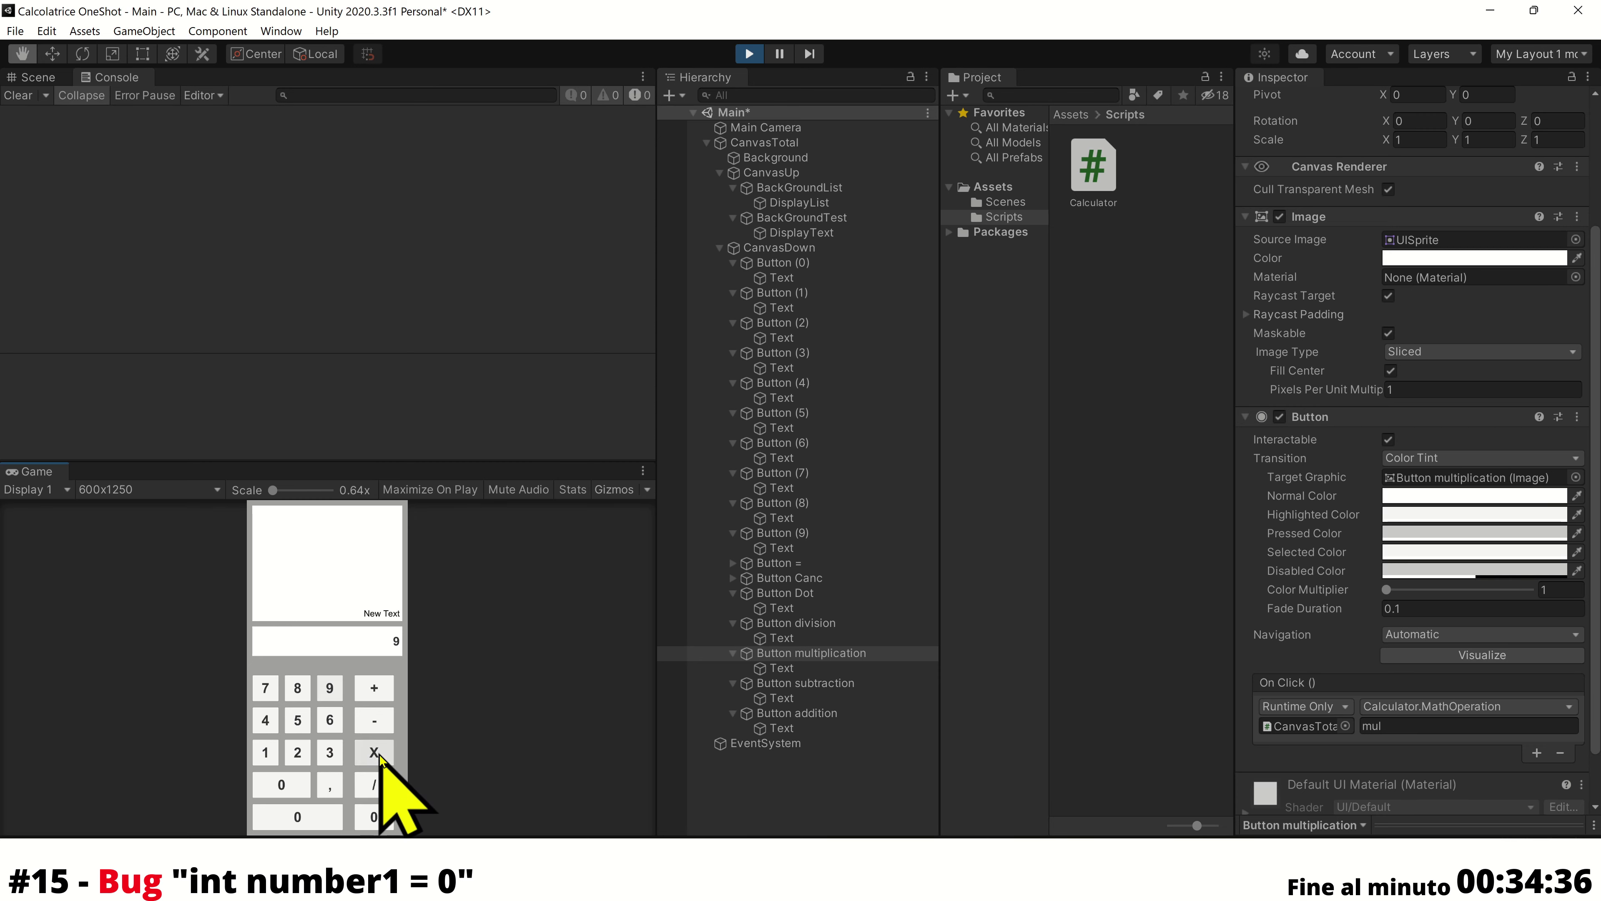
click(374, 752)
click(749, 54)
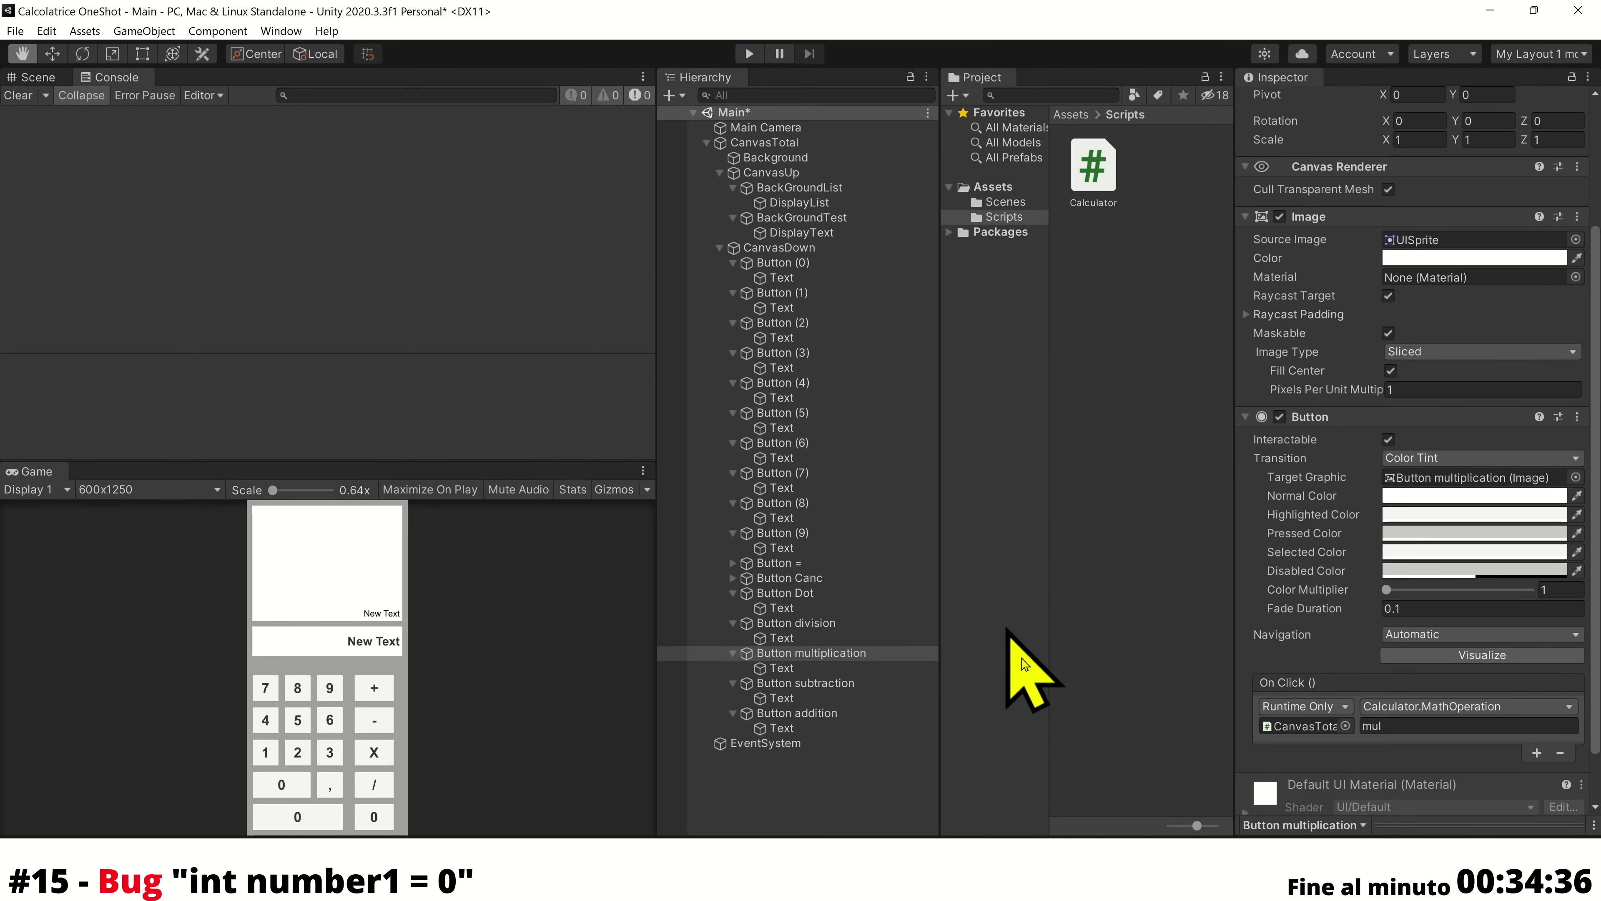
Review the number1 == 0 check that opens the first-number branch of the calculation code
key(alt+Tab)
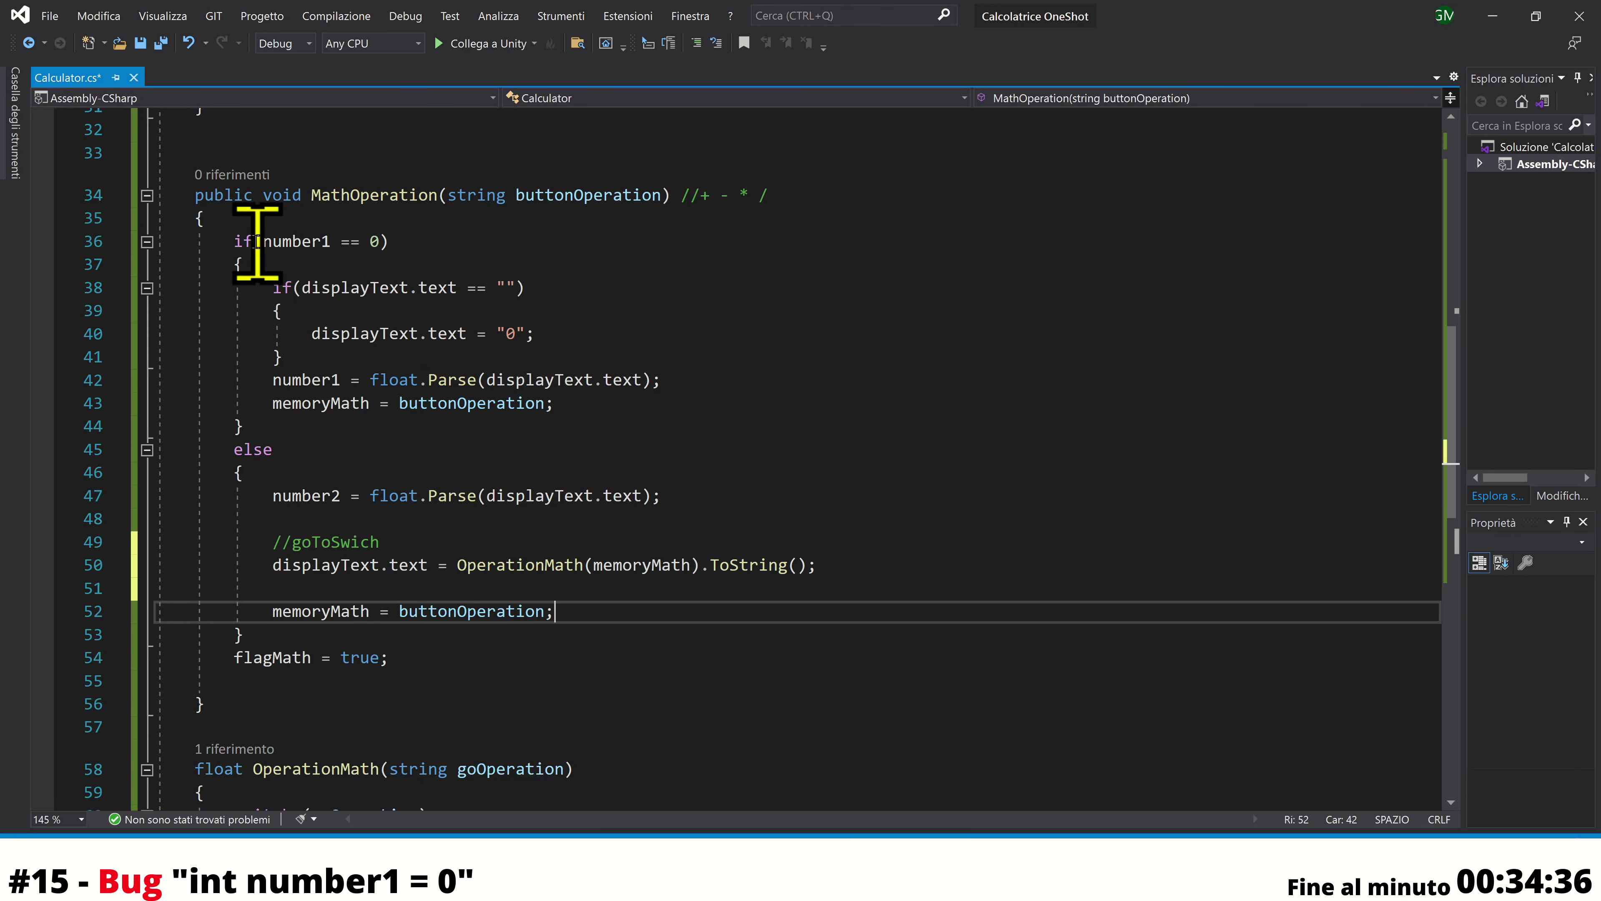
mouse_move(243, 241)
mouse_down()
mouse_move(553, 287)
mouse_move(554, 240)
mouse_up()
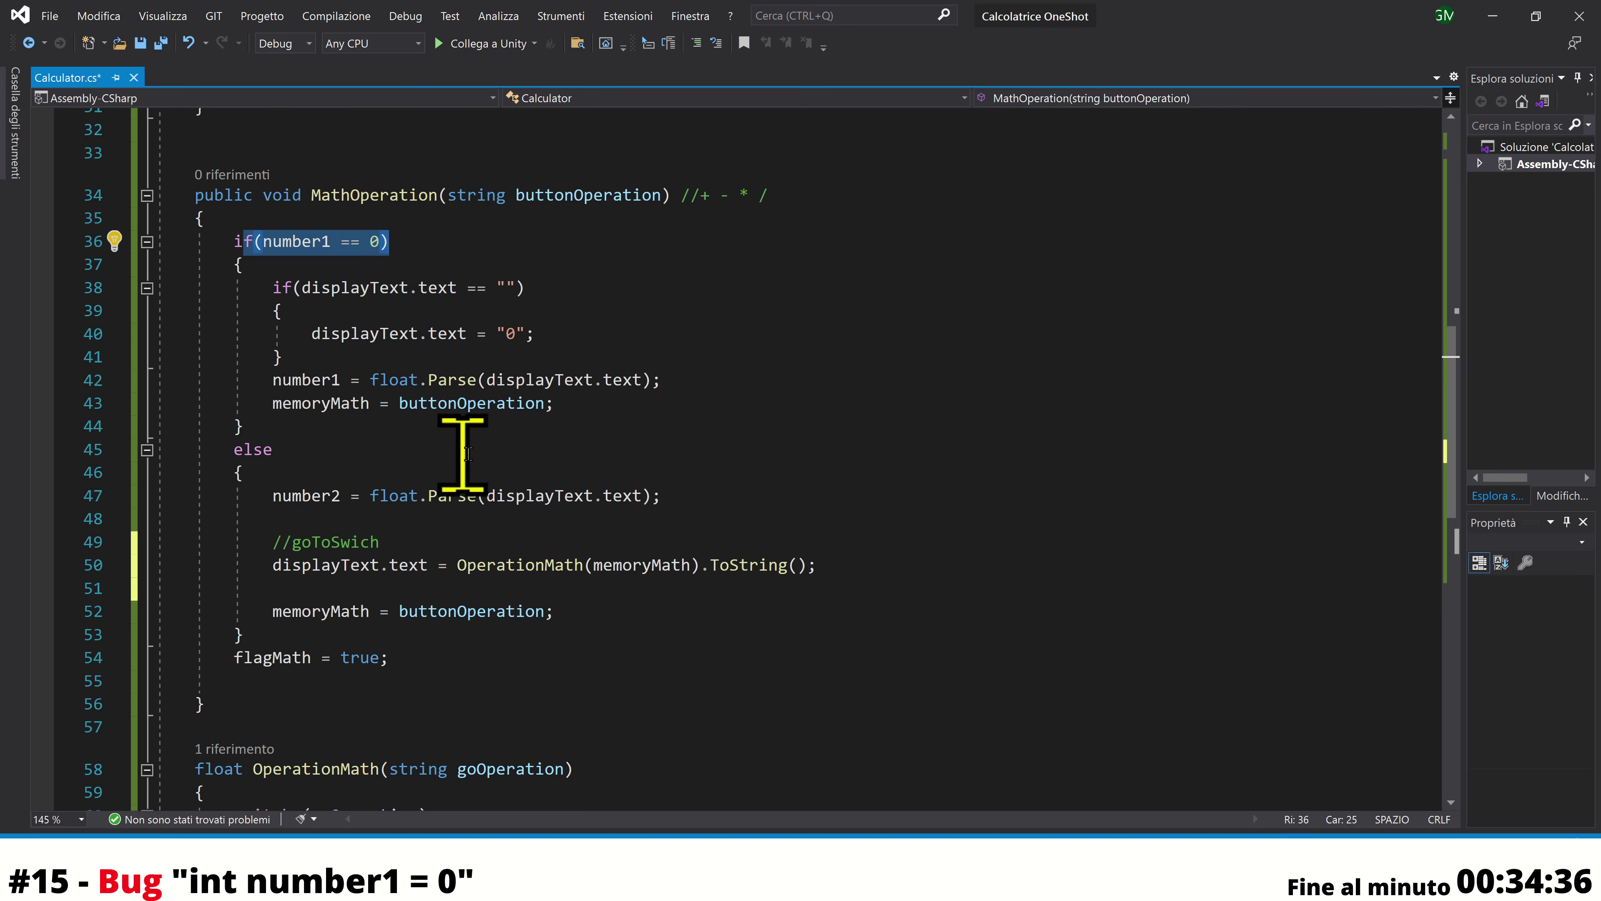
drag(714, 403, 211, 231)
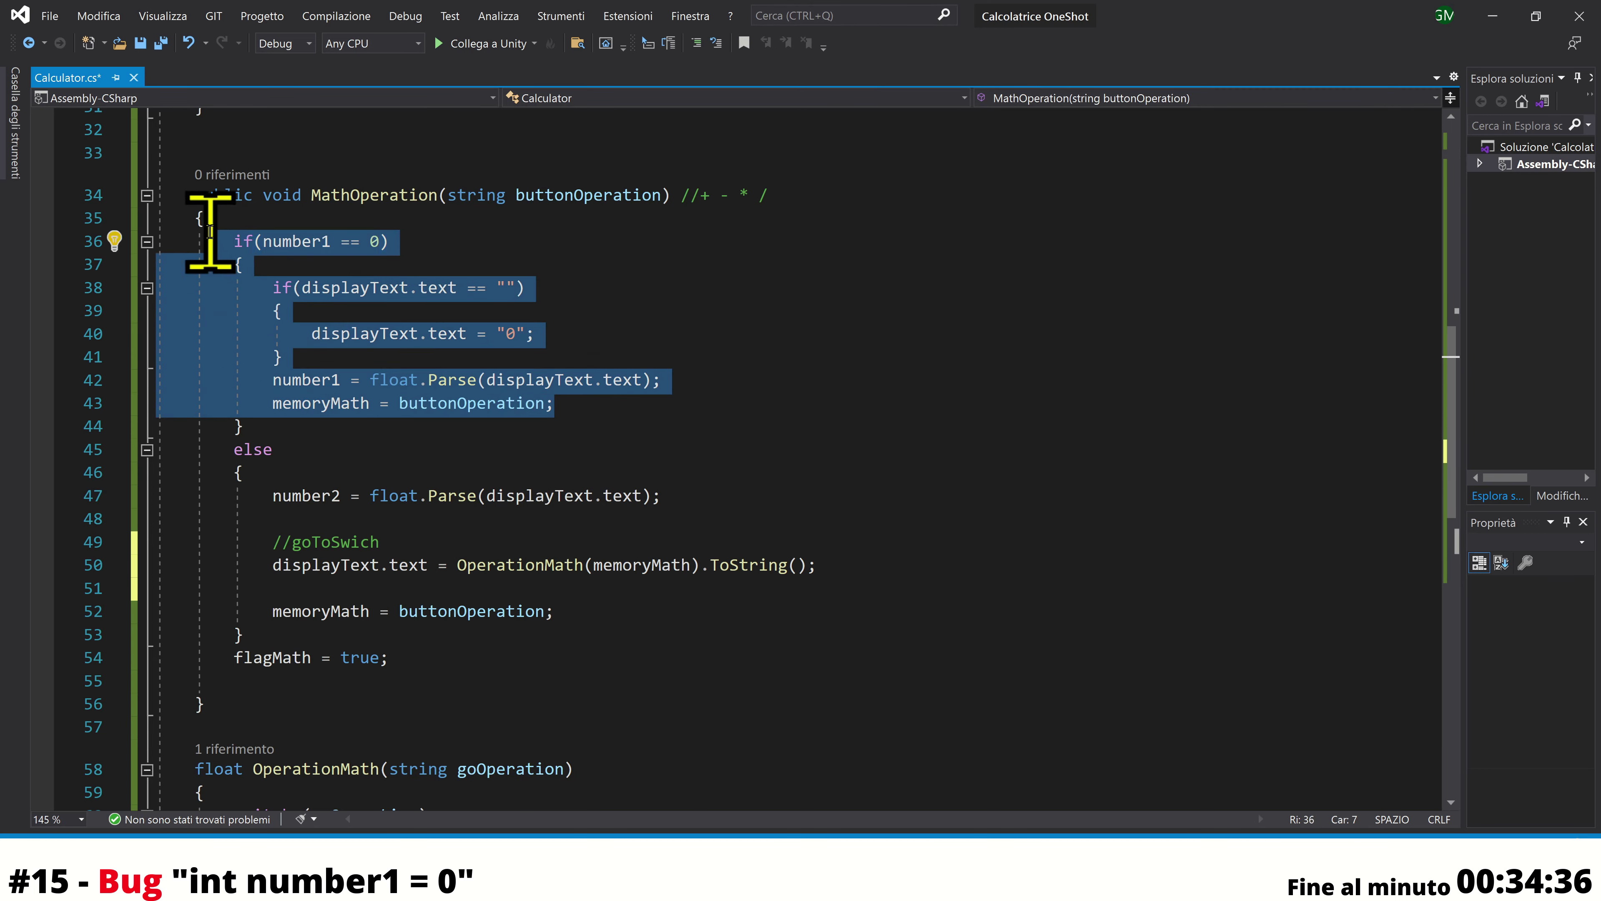
click(493, 263)
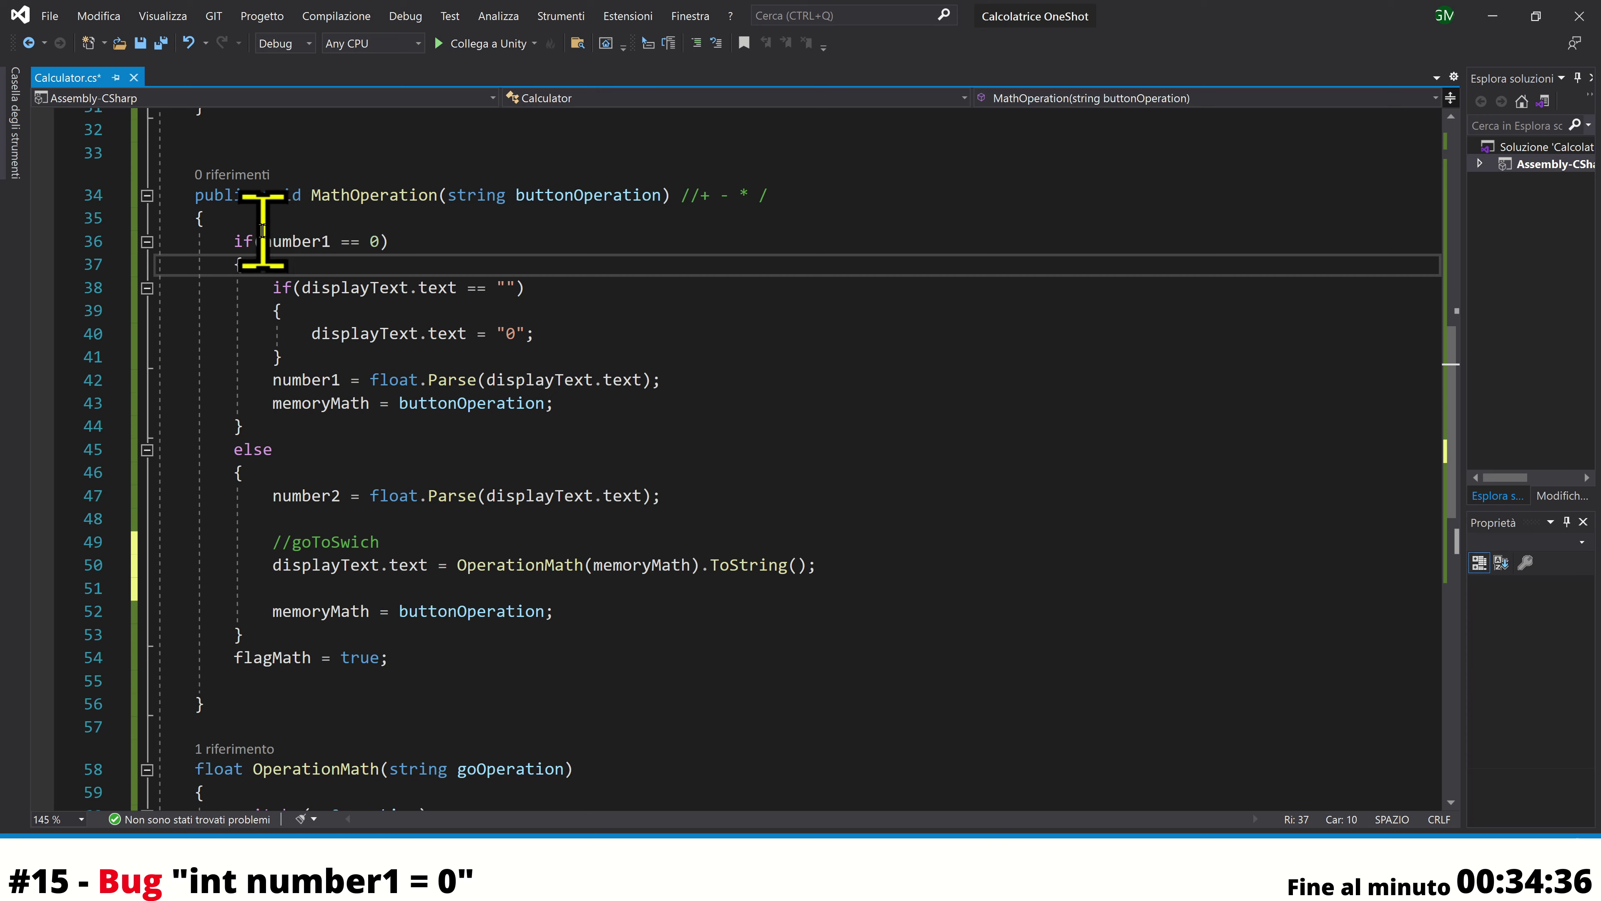
drag(263, 231, 389, 228)
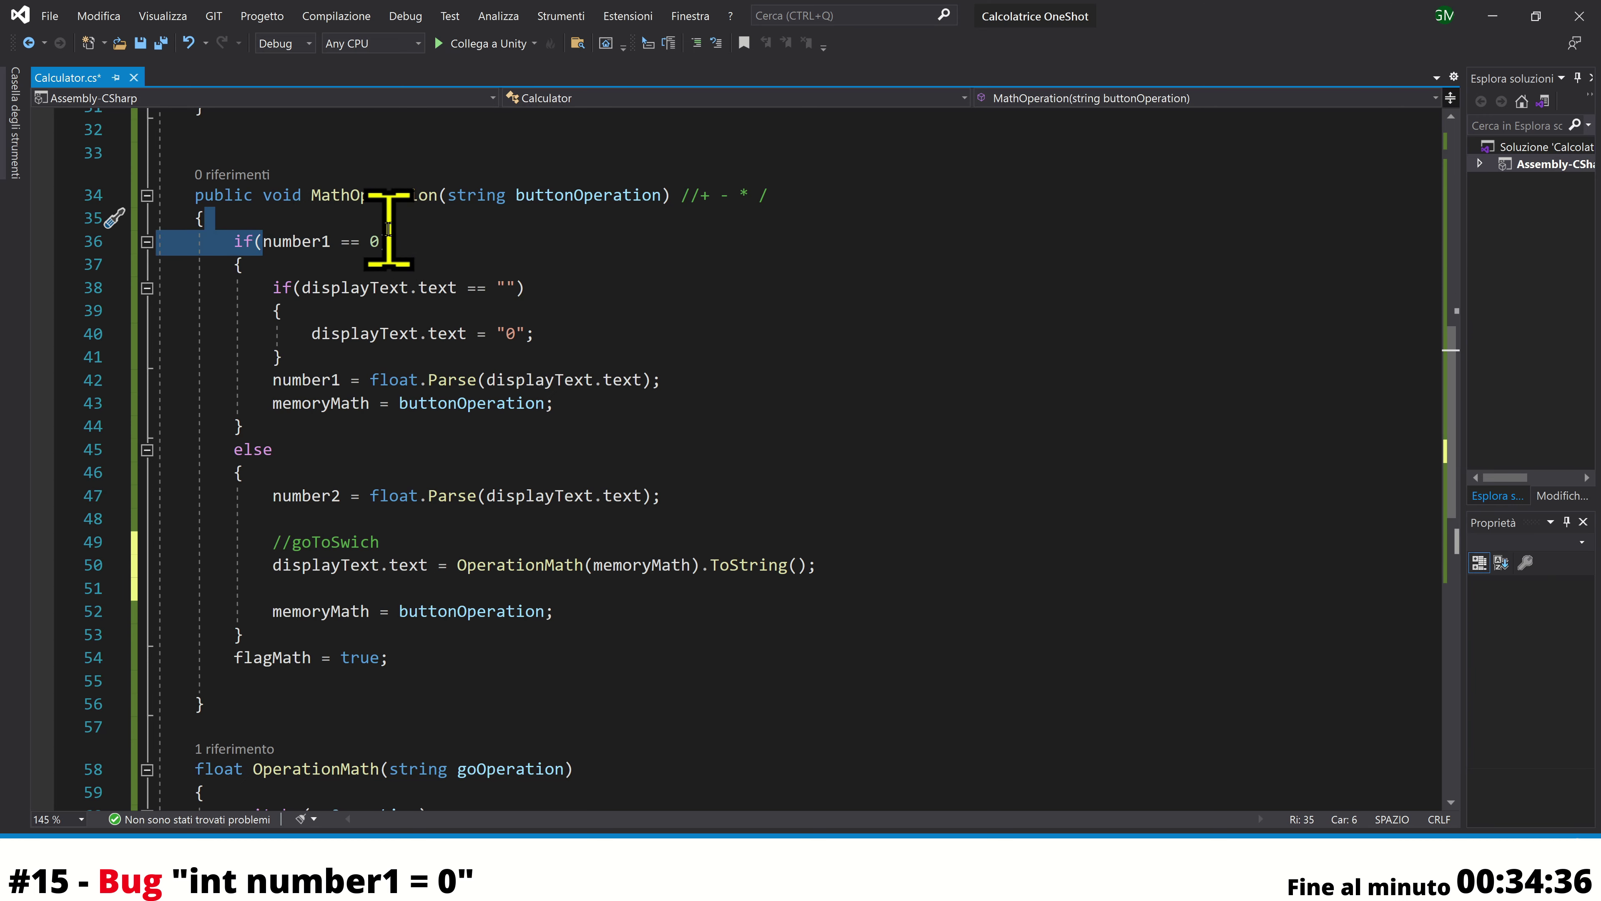
drag(389, 228, 394, 235)
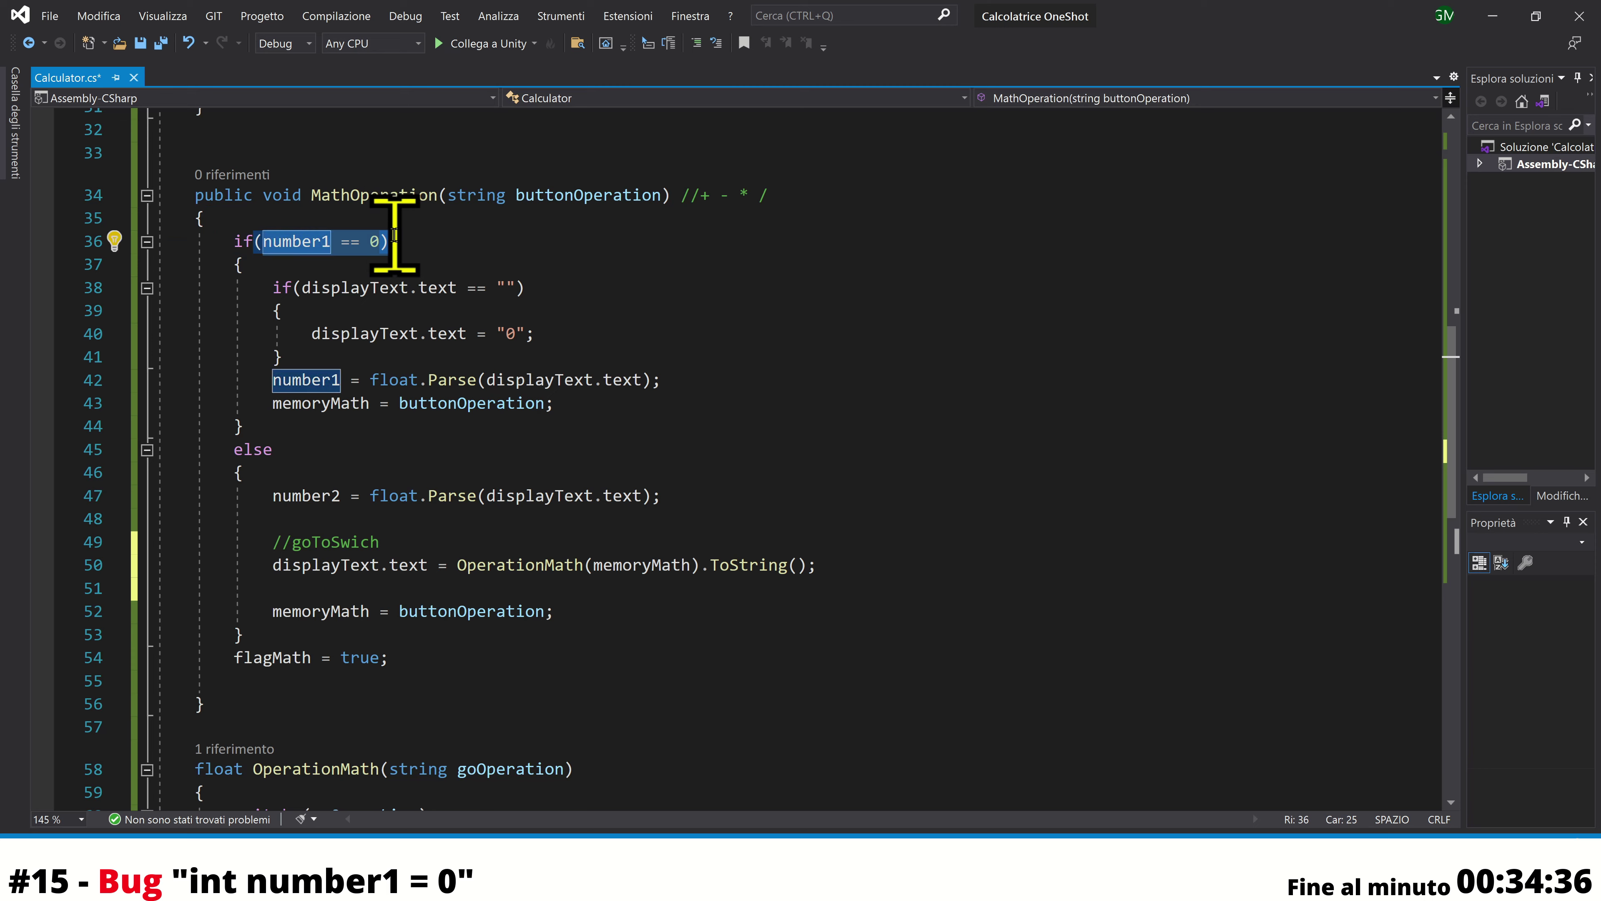
scroll(430, 314, up, 1)
click(431, 314)
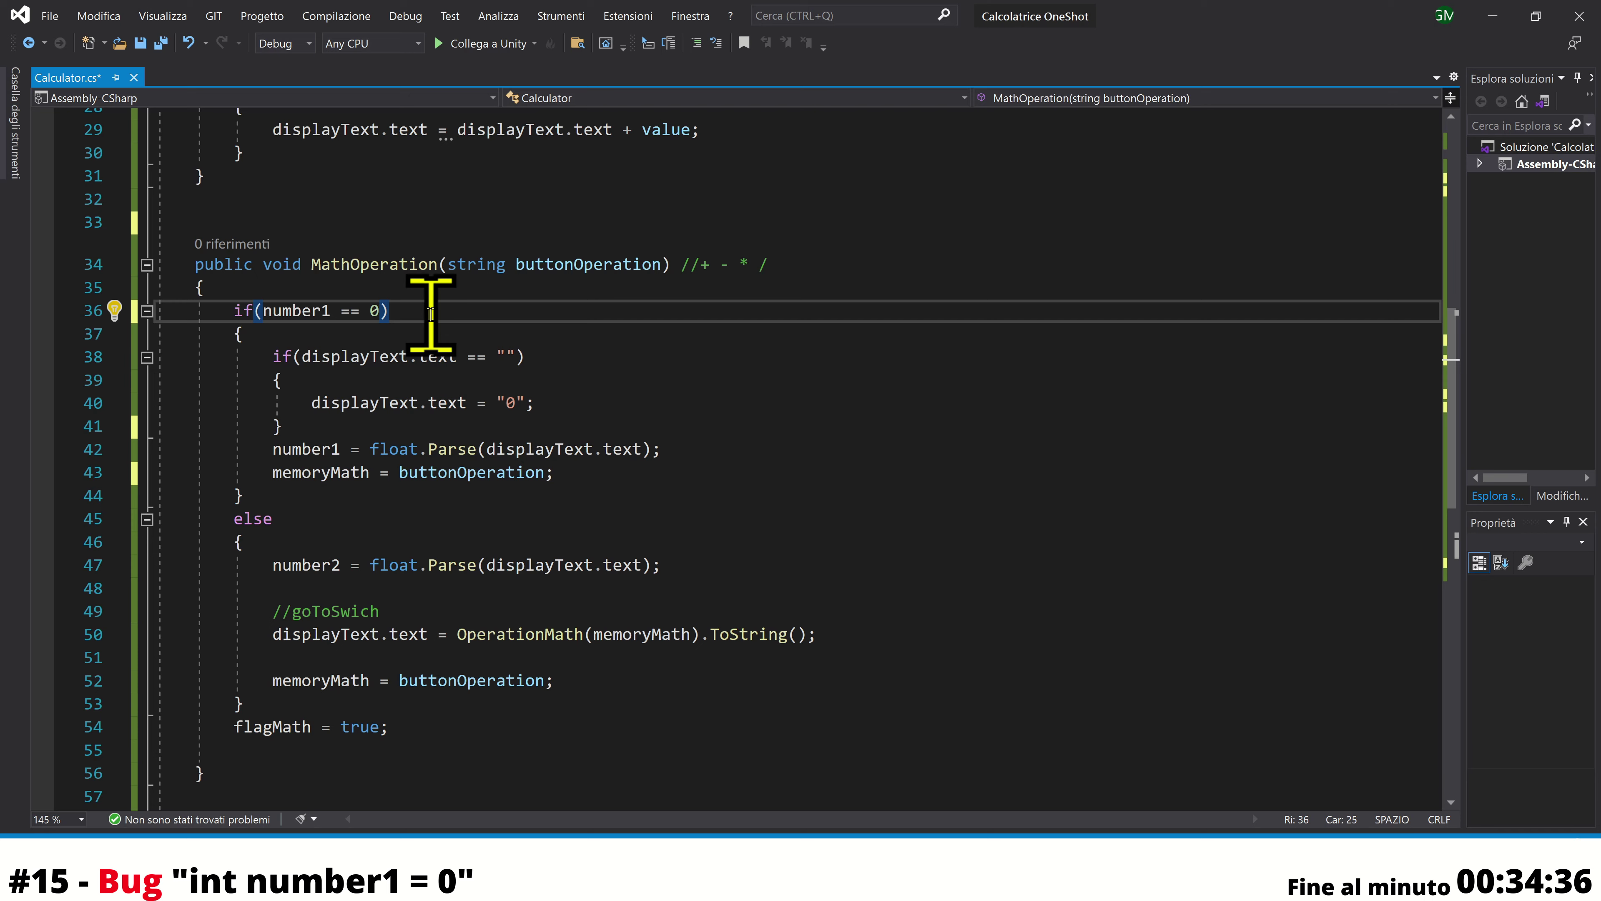
Begin declaring a 'bool takeN1 = false' field on a new line above flagMath
scroll(567, 564, up, 2)
scroll(567, 563, up, 4)
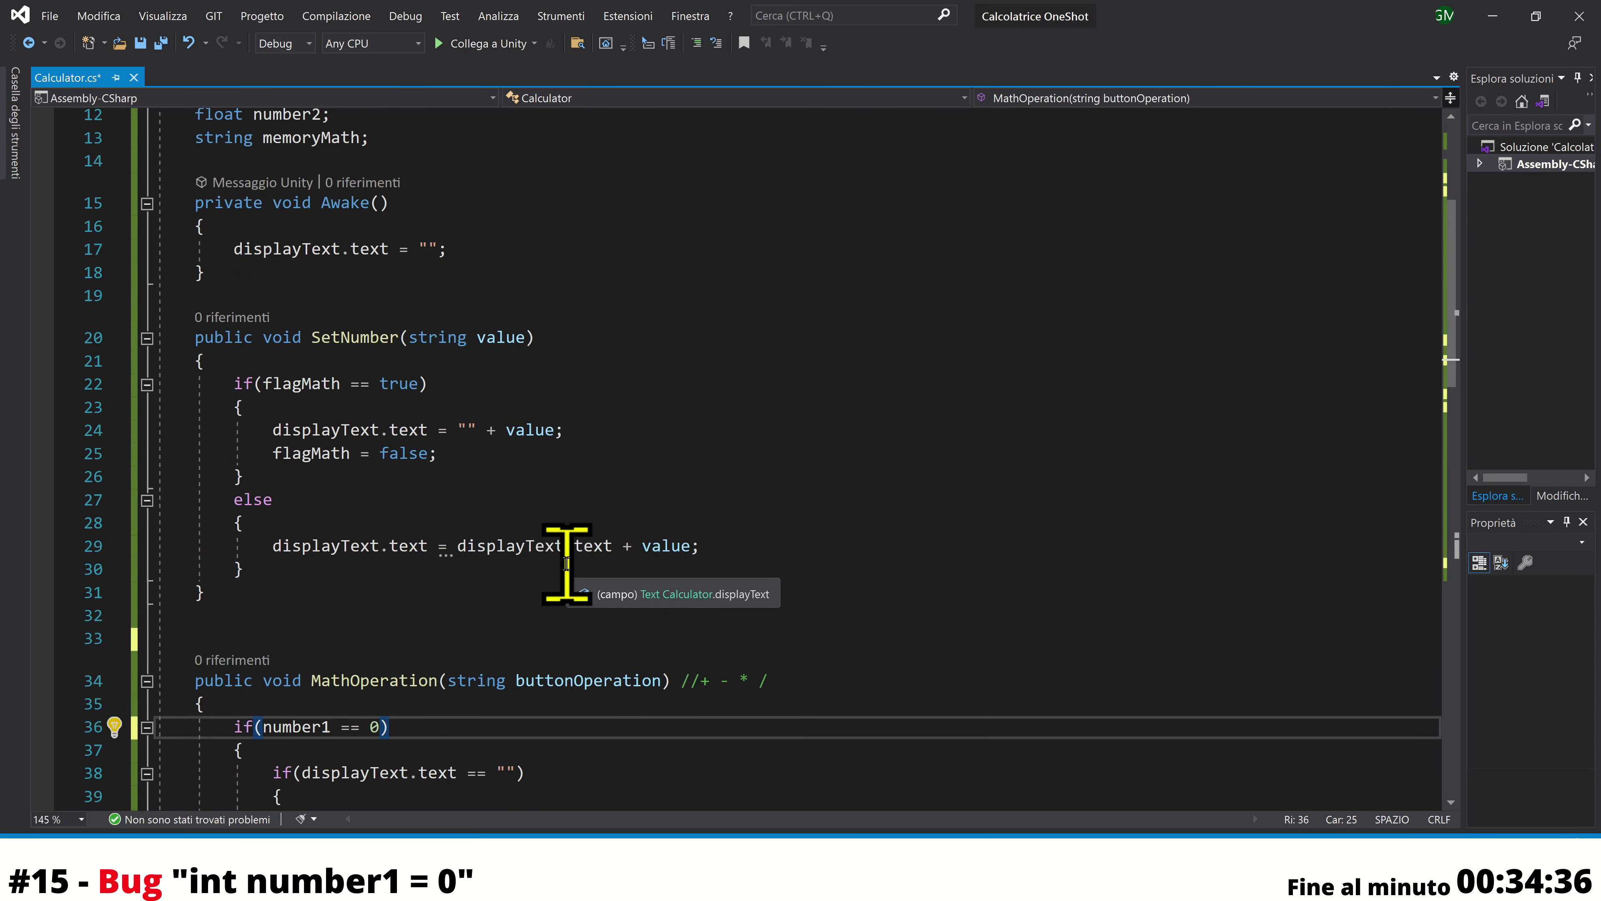
scroll(567, 564, up, 3)
click(471, 265)
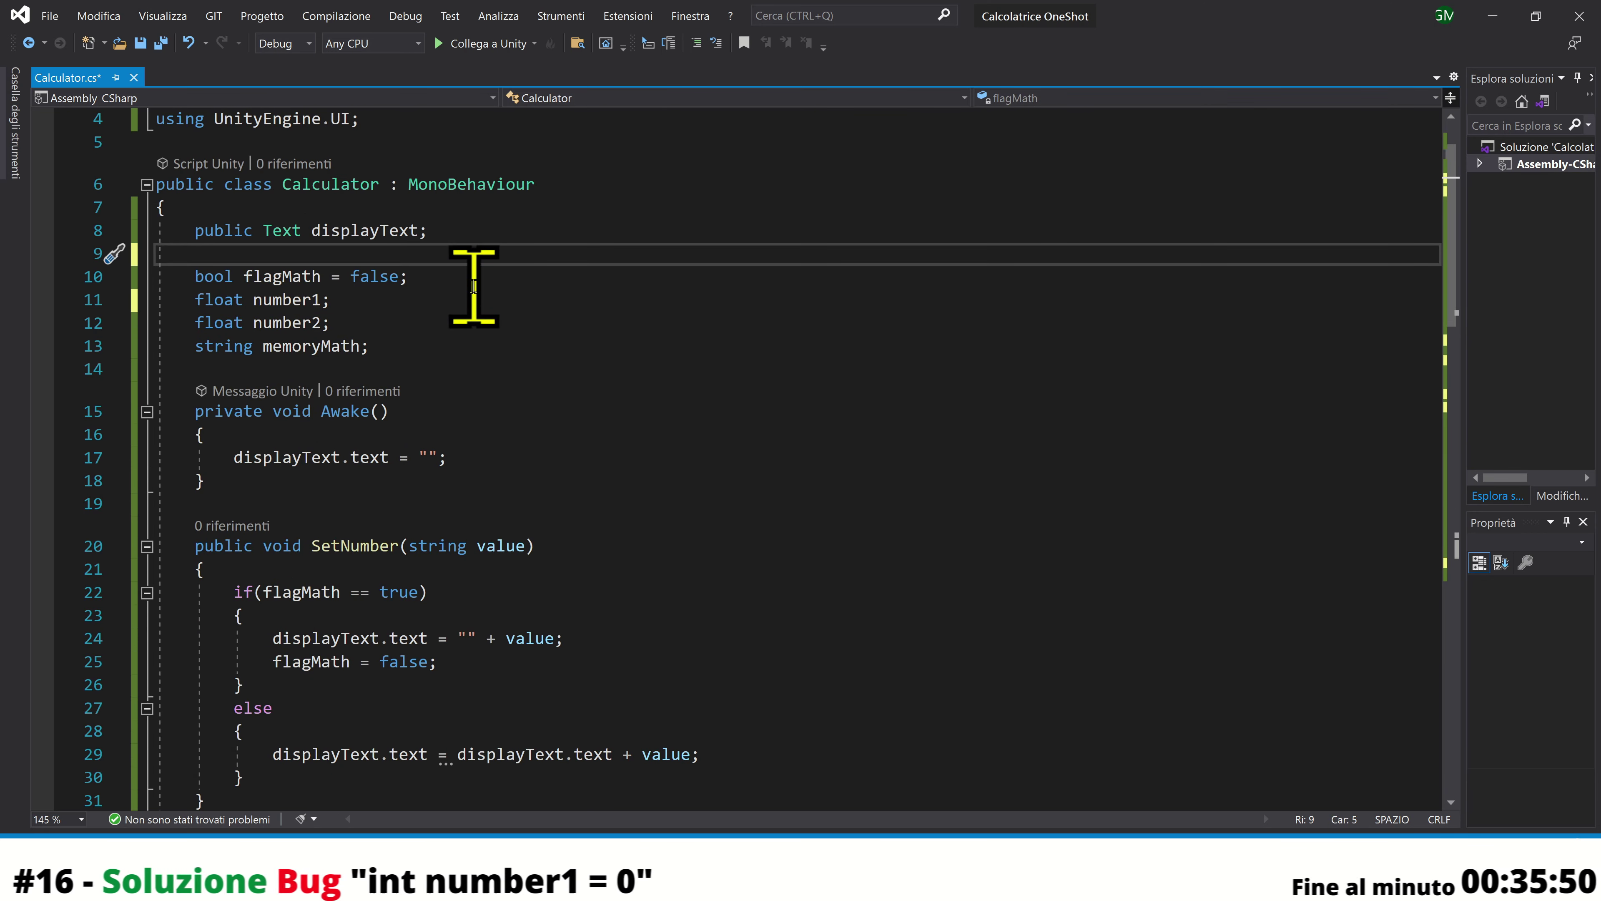
key(Return)
text(bool)
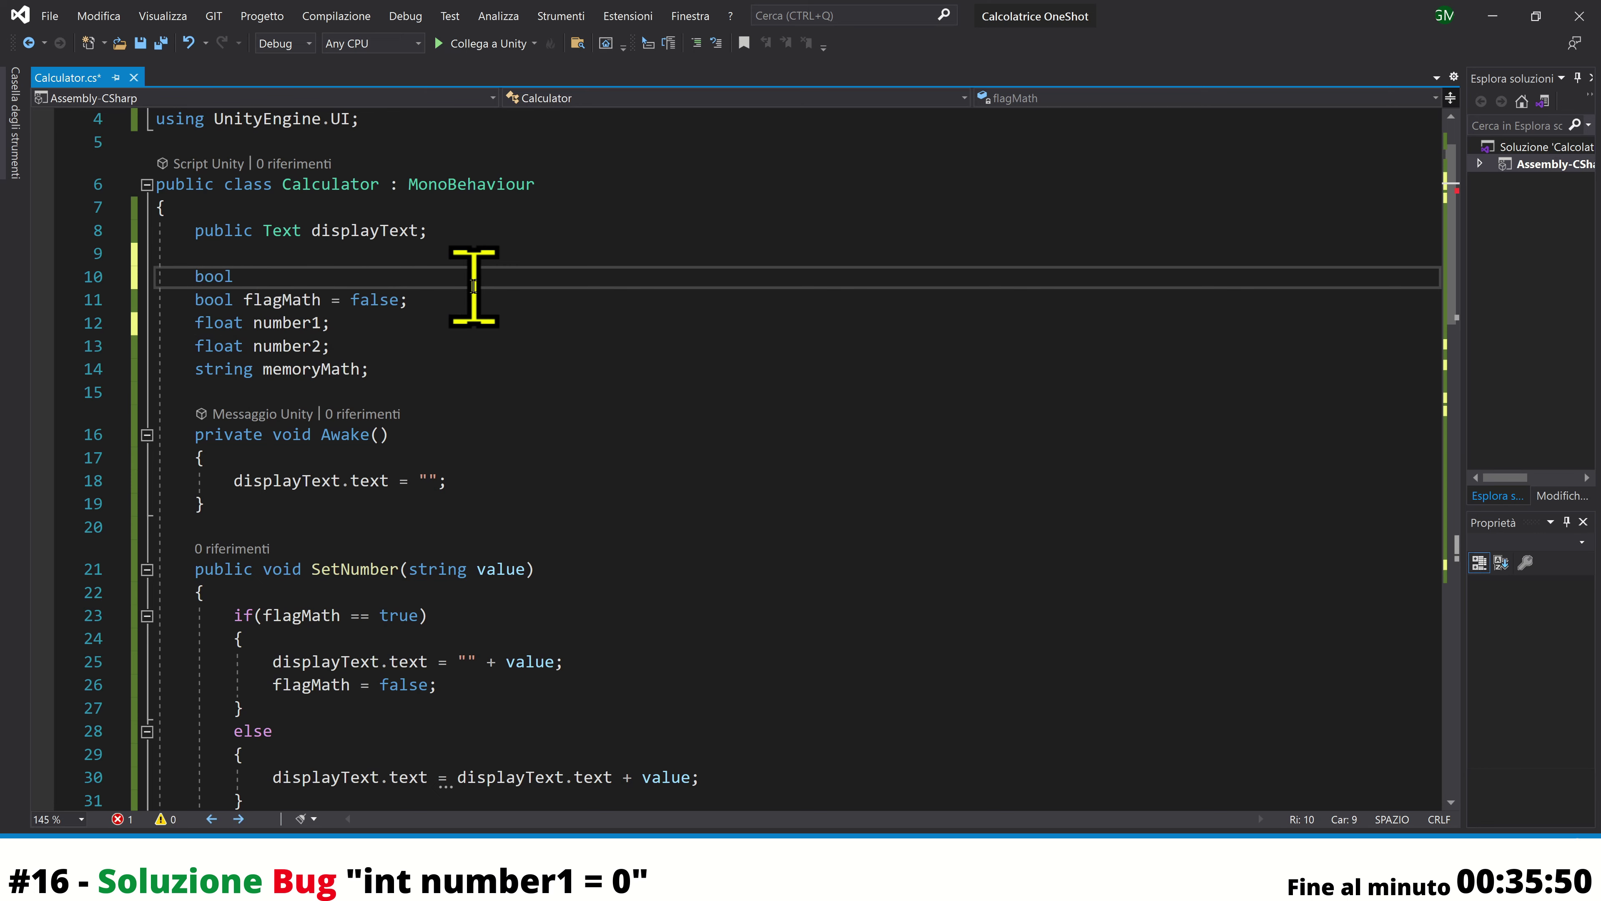
text( takeN)
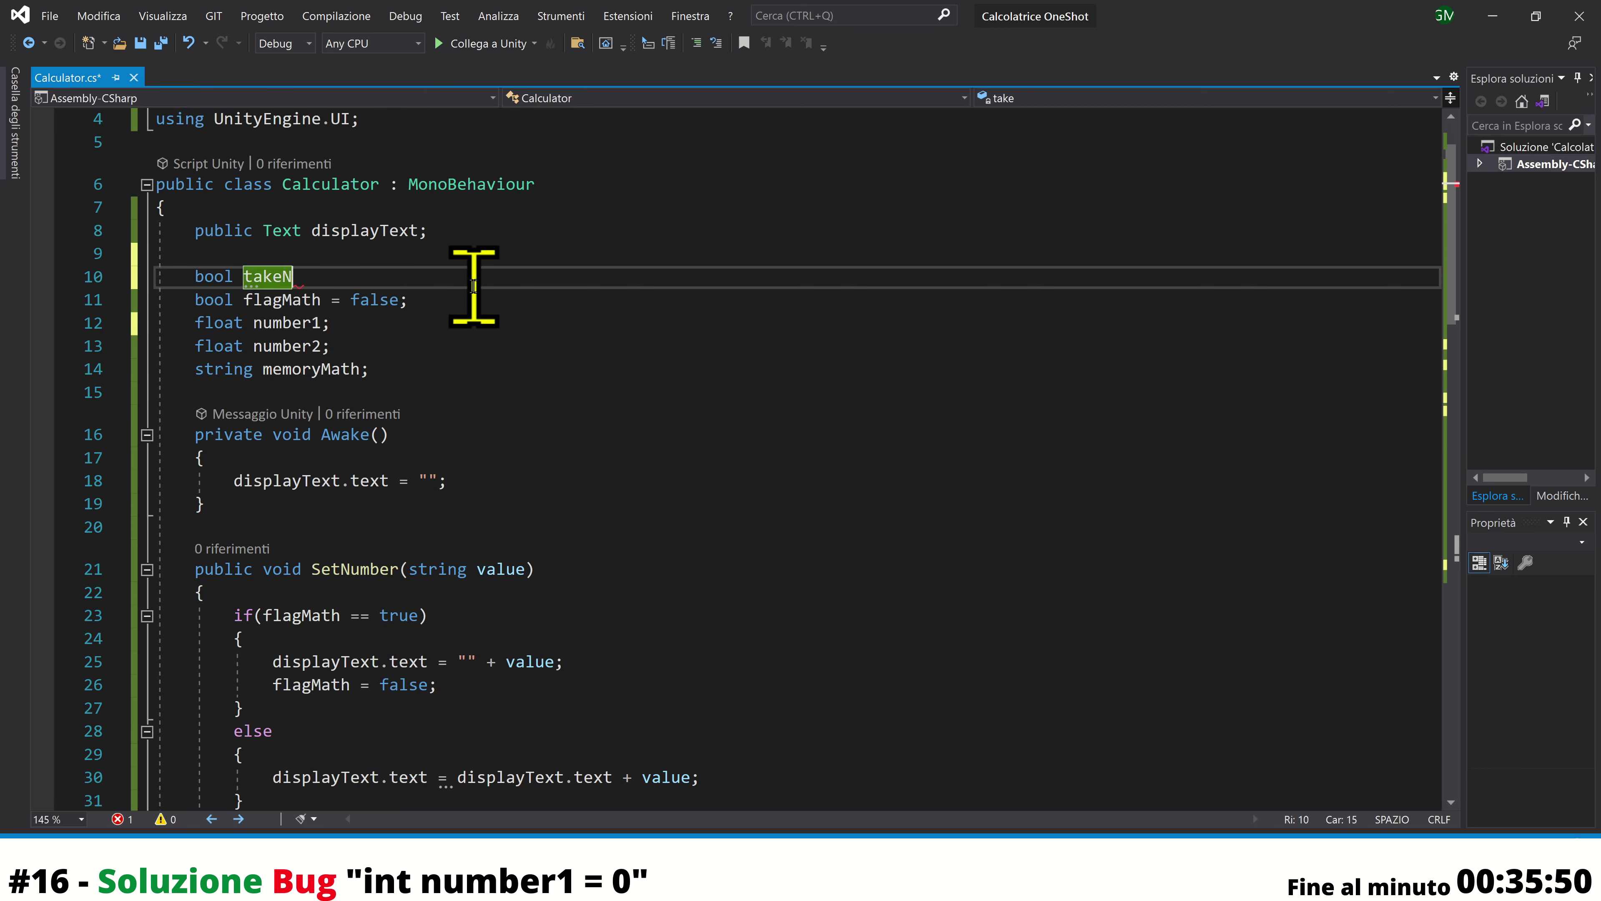
text(1 )
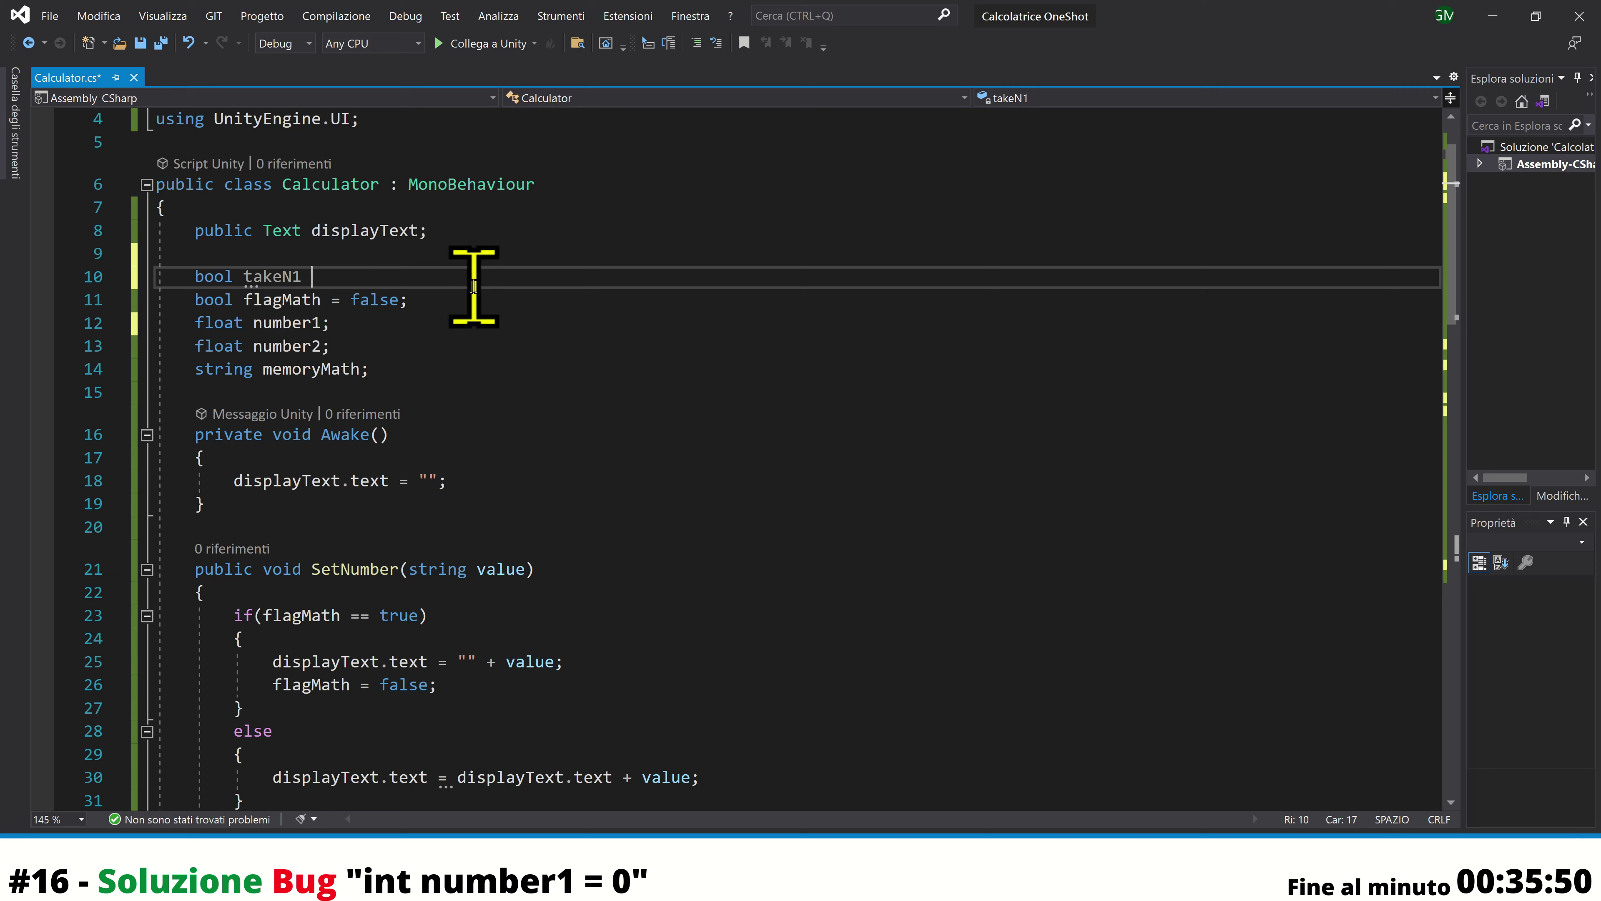
text(= )
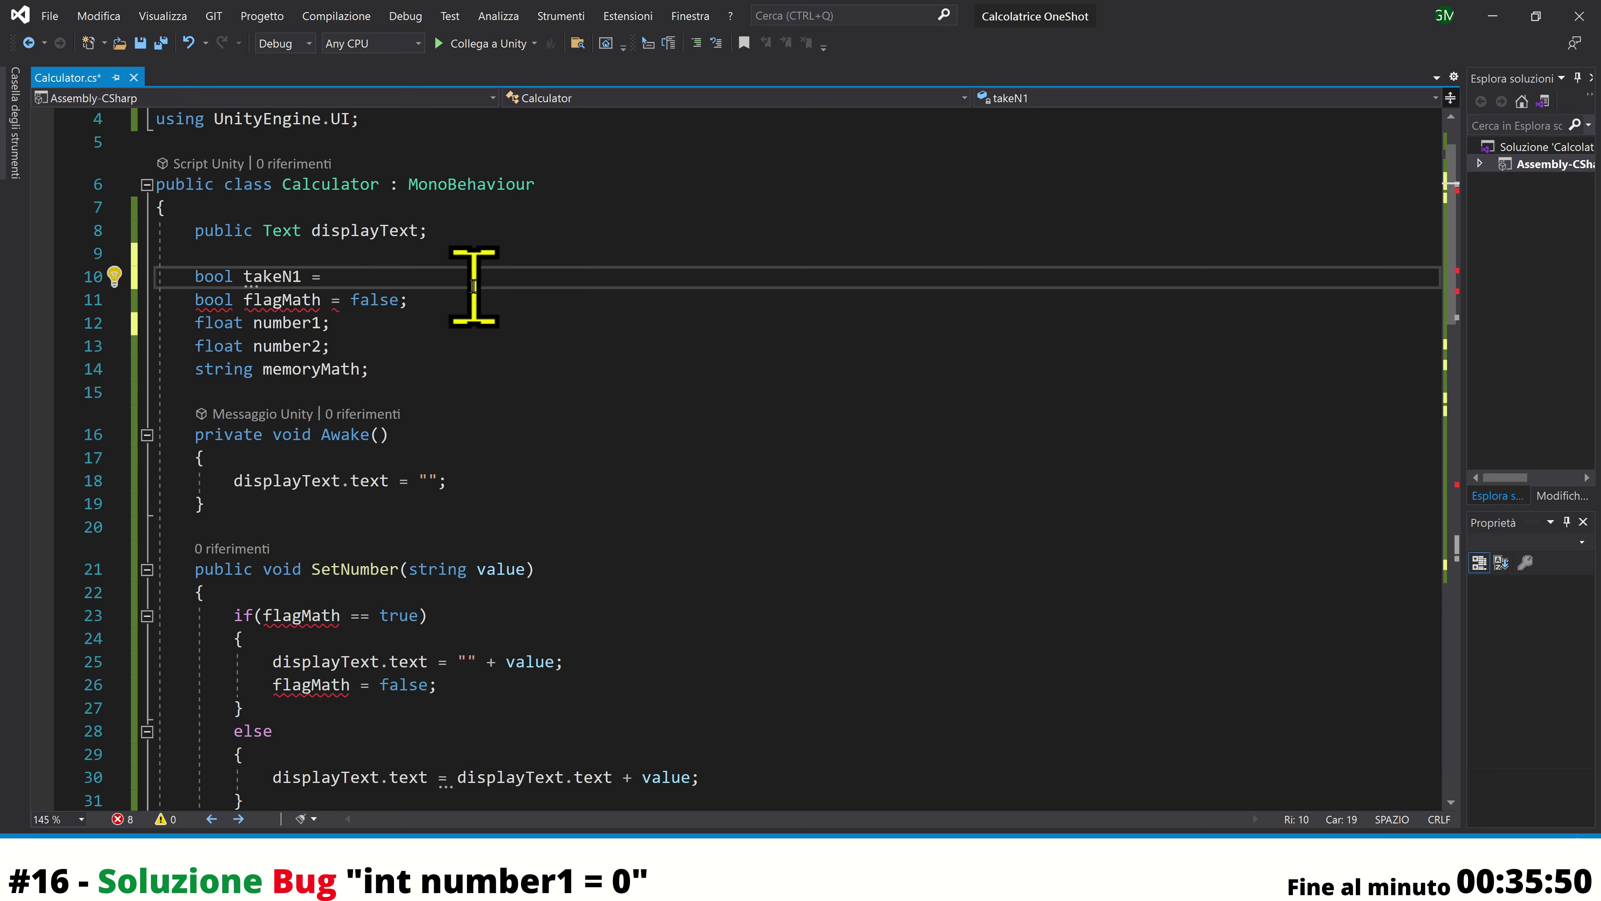
text(false;)
Save, then replace the branch condition number1 == 0 with takeN1 == false
key(ctrl+s)
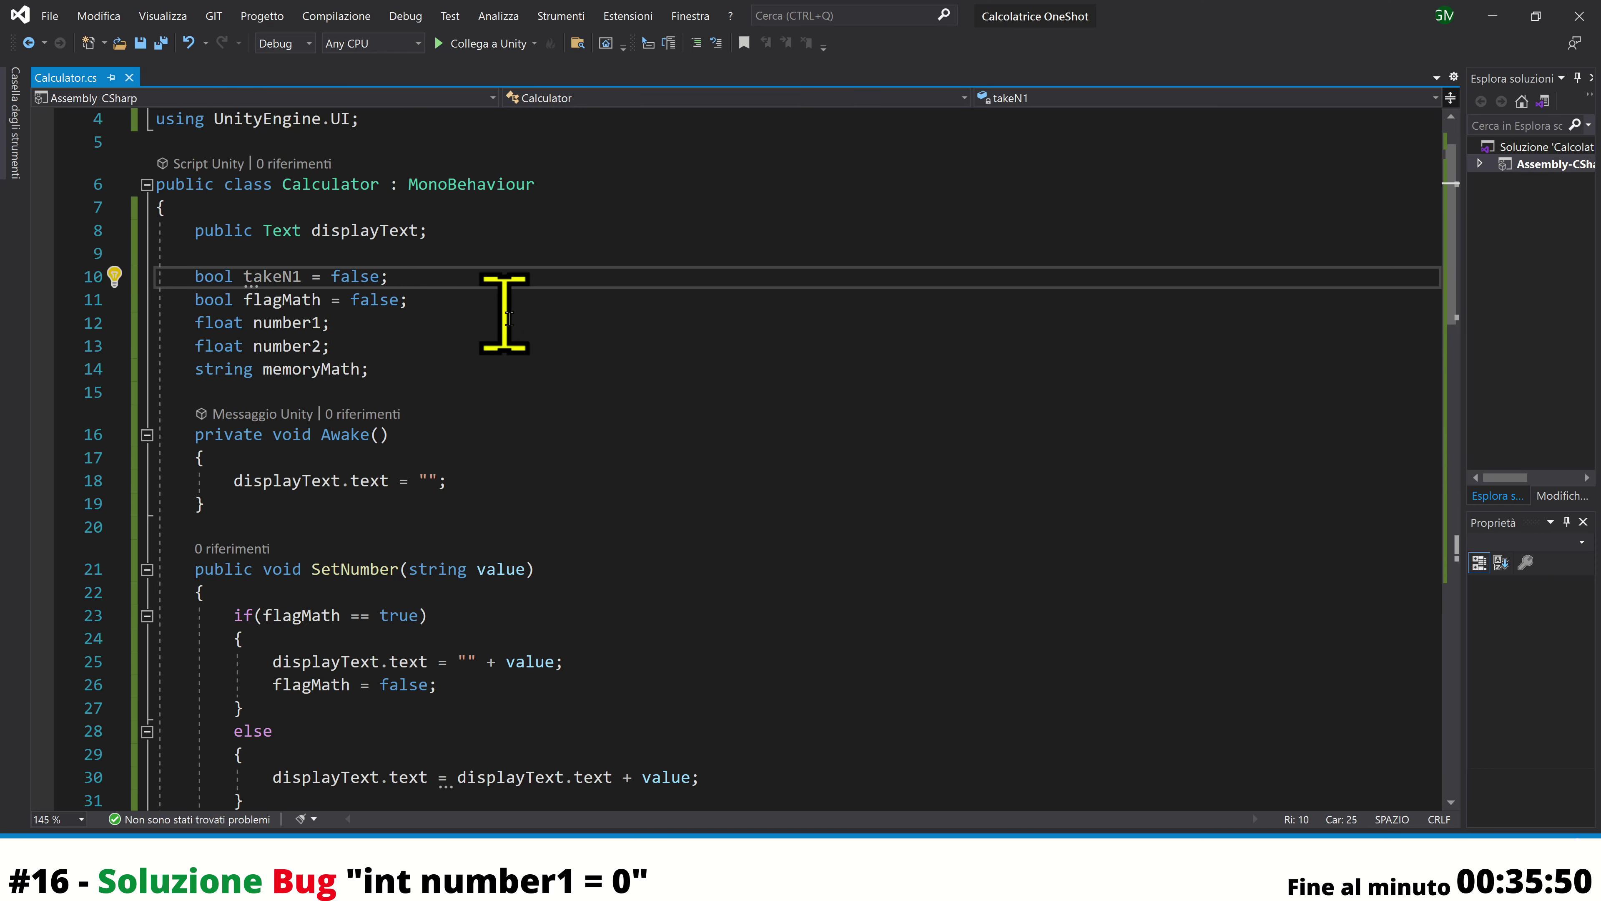
scroll(585, 543, down, 3)
scroll(585, 542, down, 4)
scroll(586, 543, down, 2)
scroll(585, 542, down, 1)
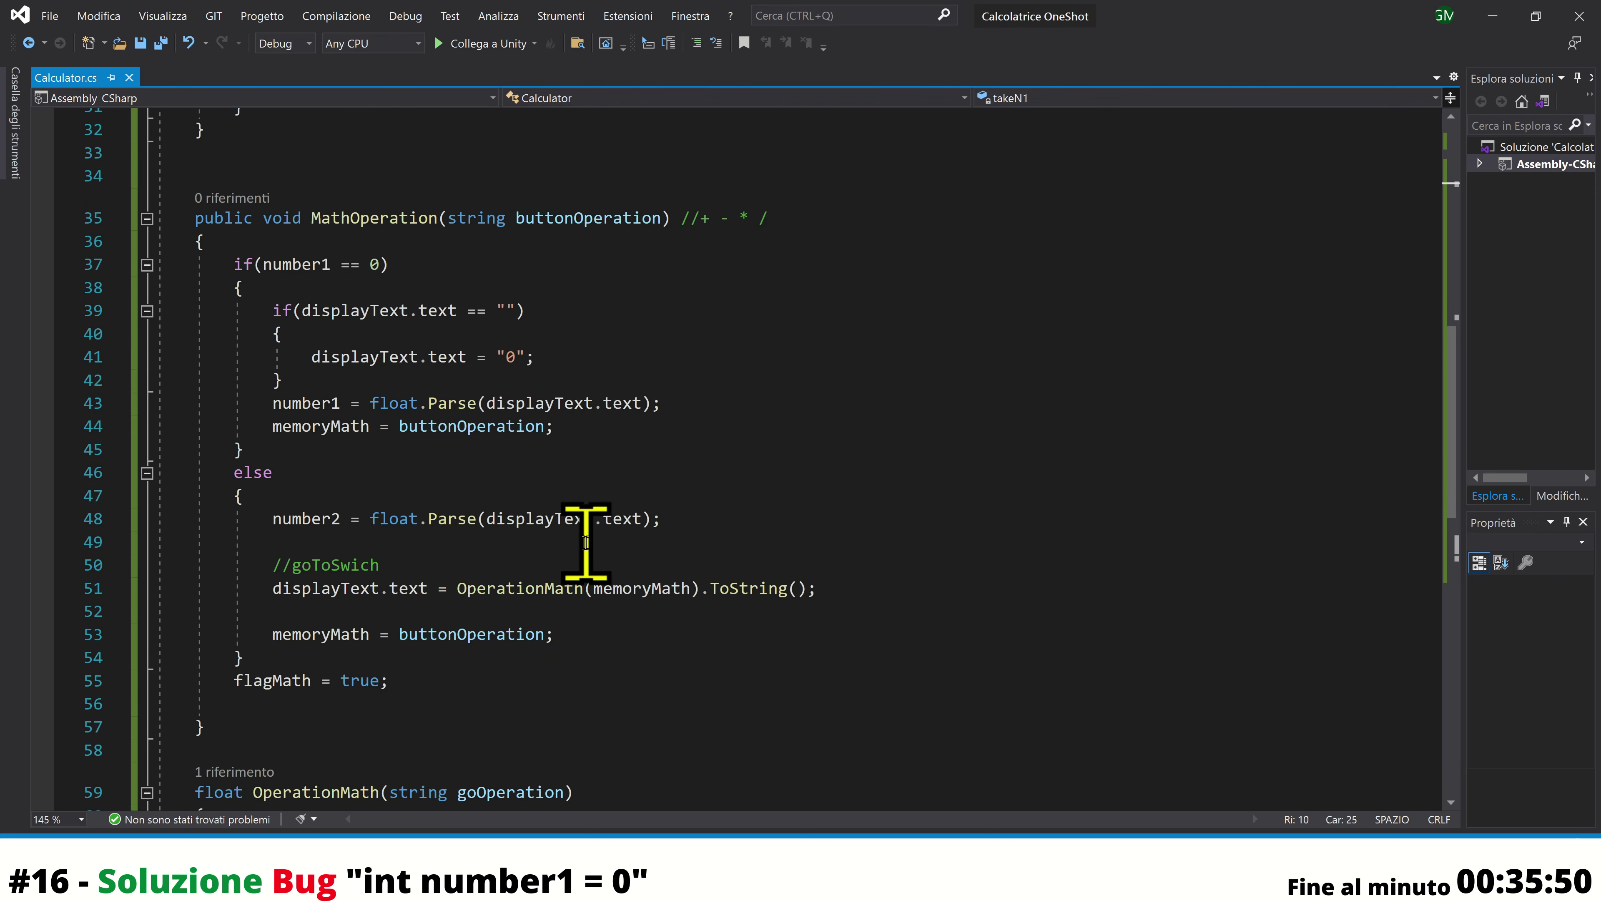
double_click(297, 266)
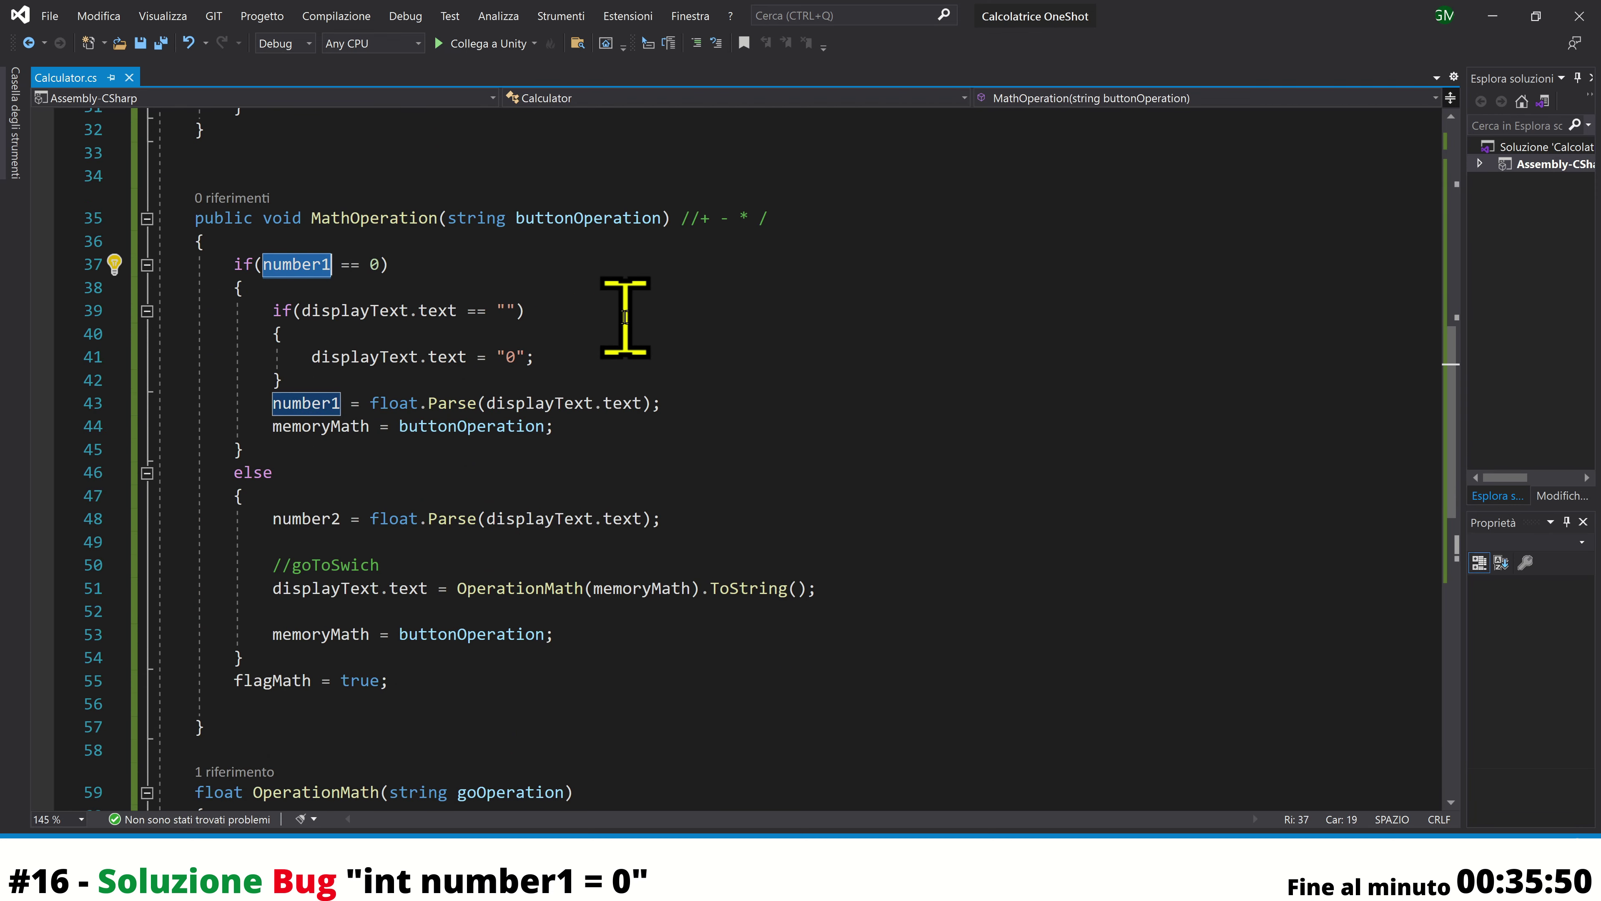
text(takeN1 == )
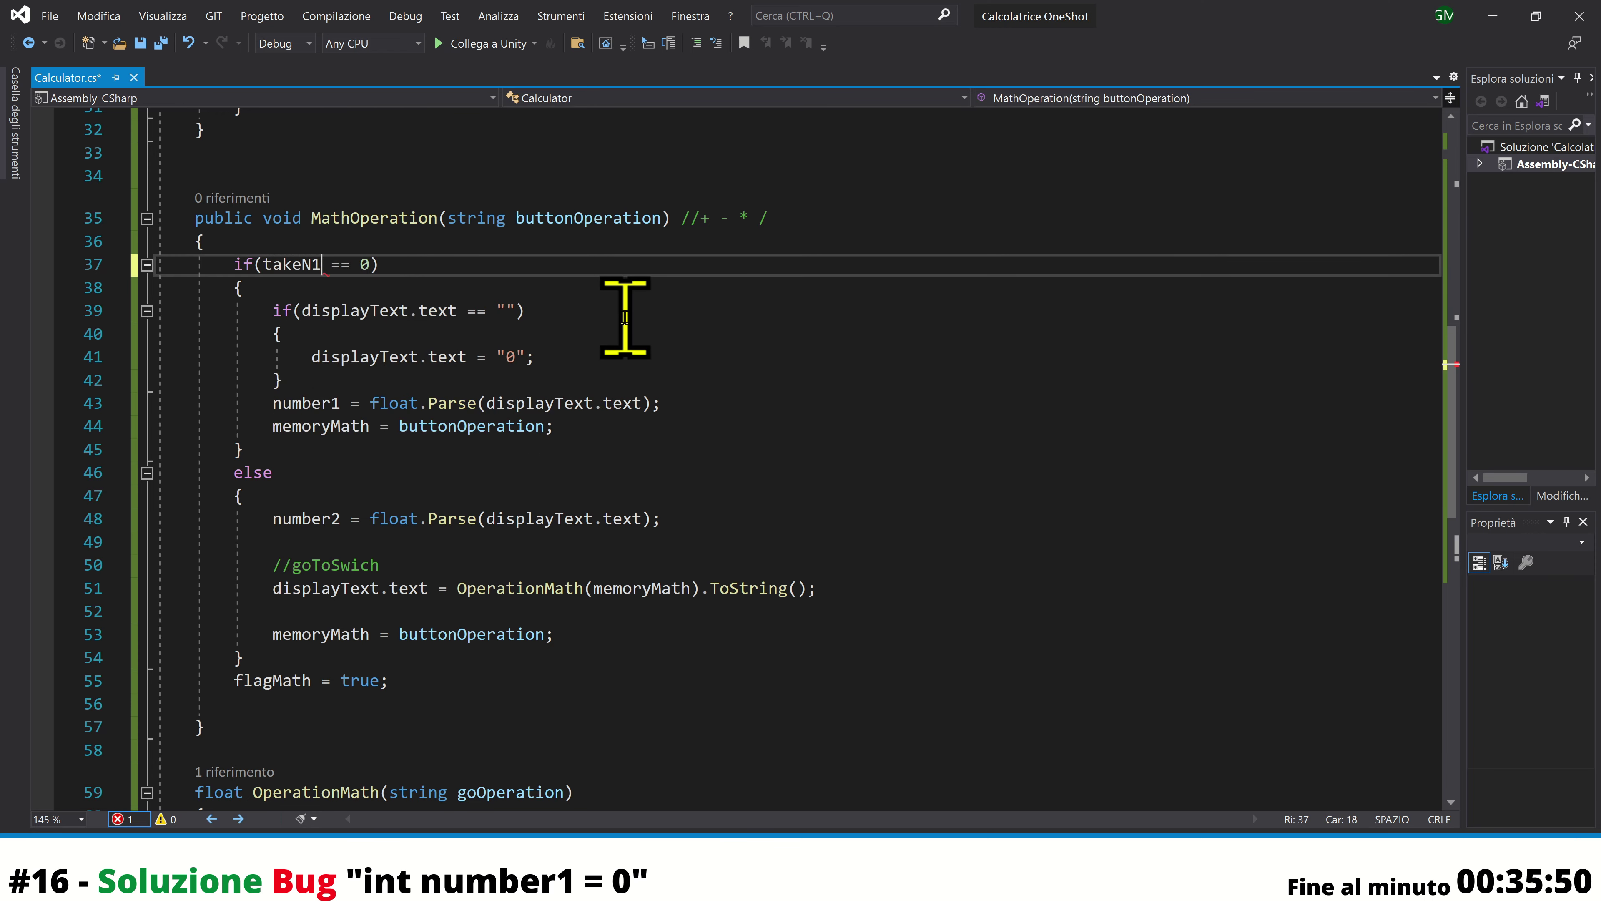
text(fals)
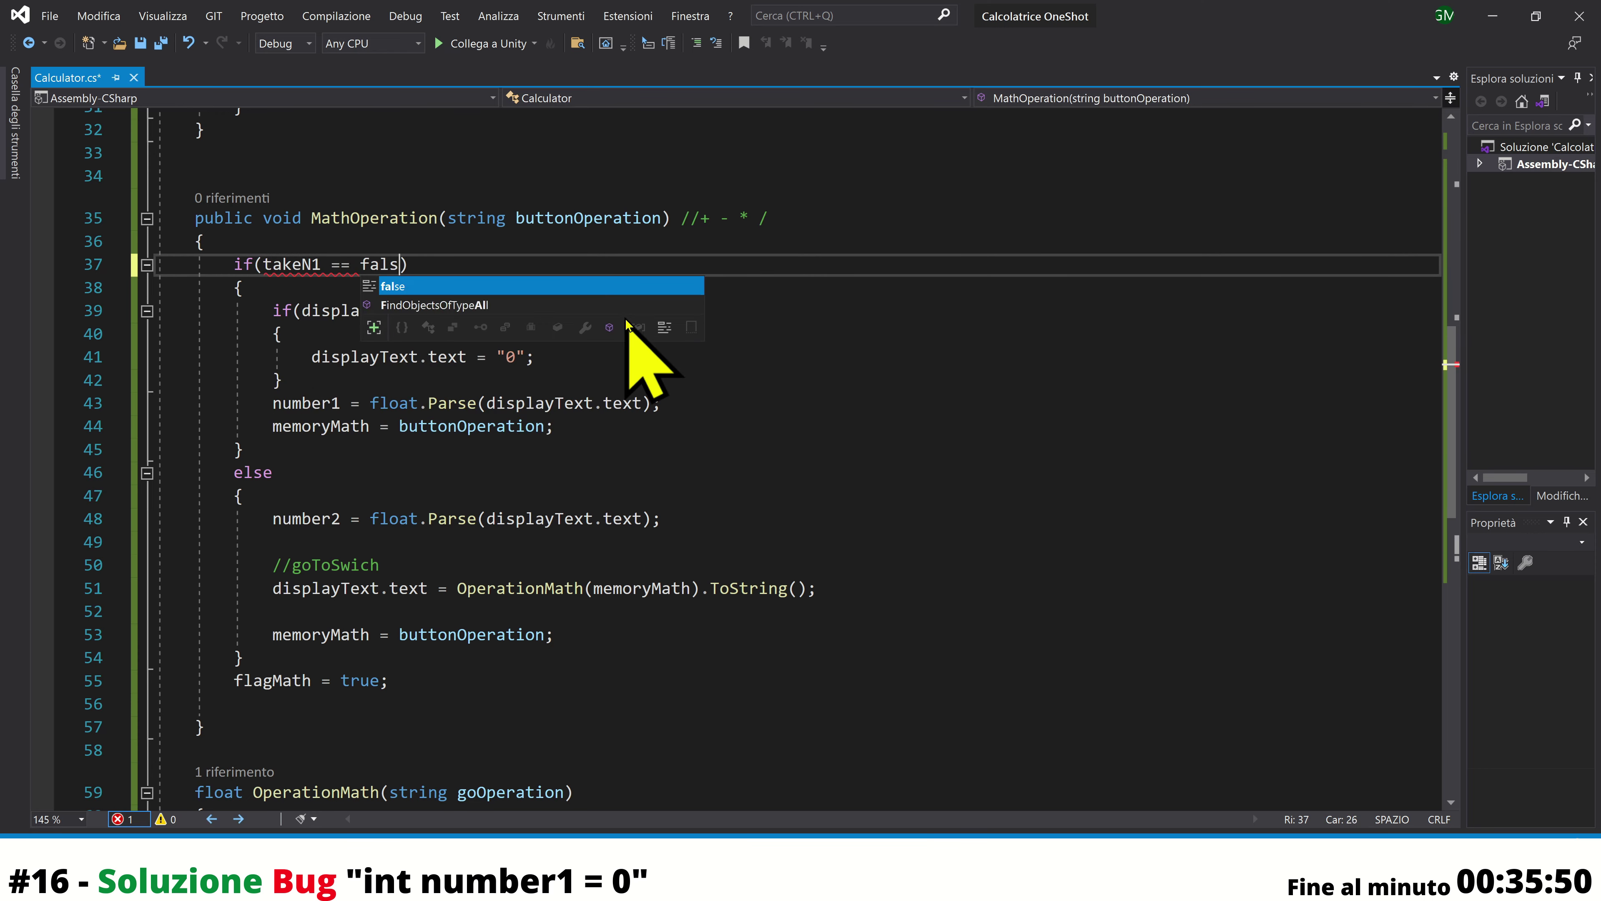
text(e)
Add 'takeN1 = true;' below the memoryMath assignment and save Calculator.cs
click(600, 440)
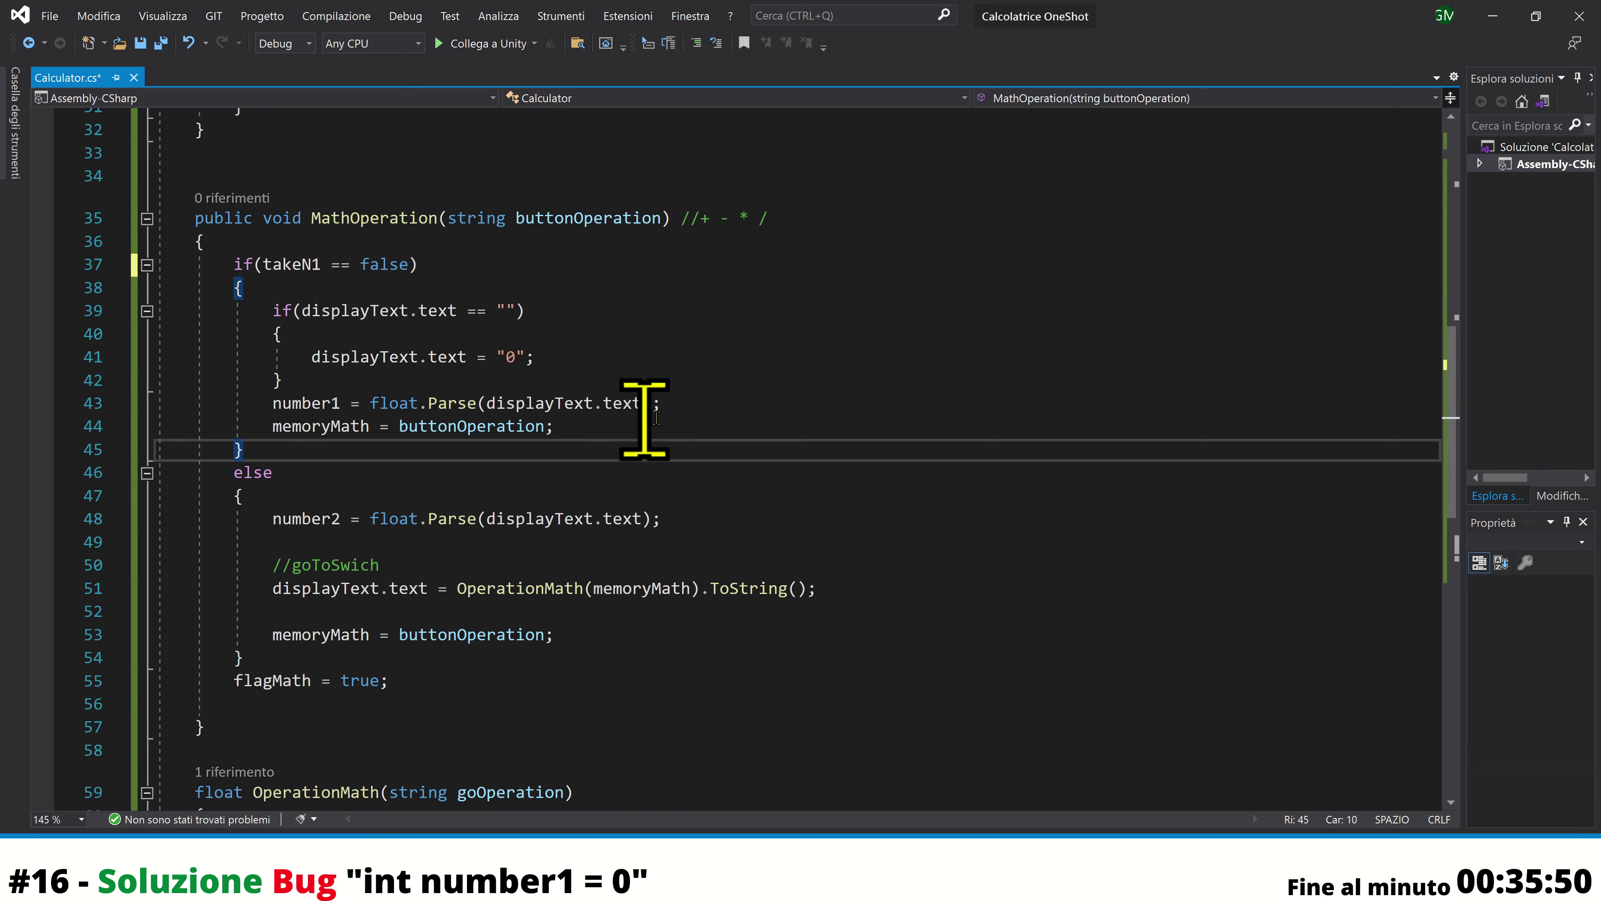
click(656, 402)
click(643, 379)
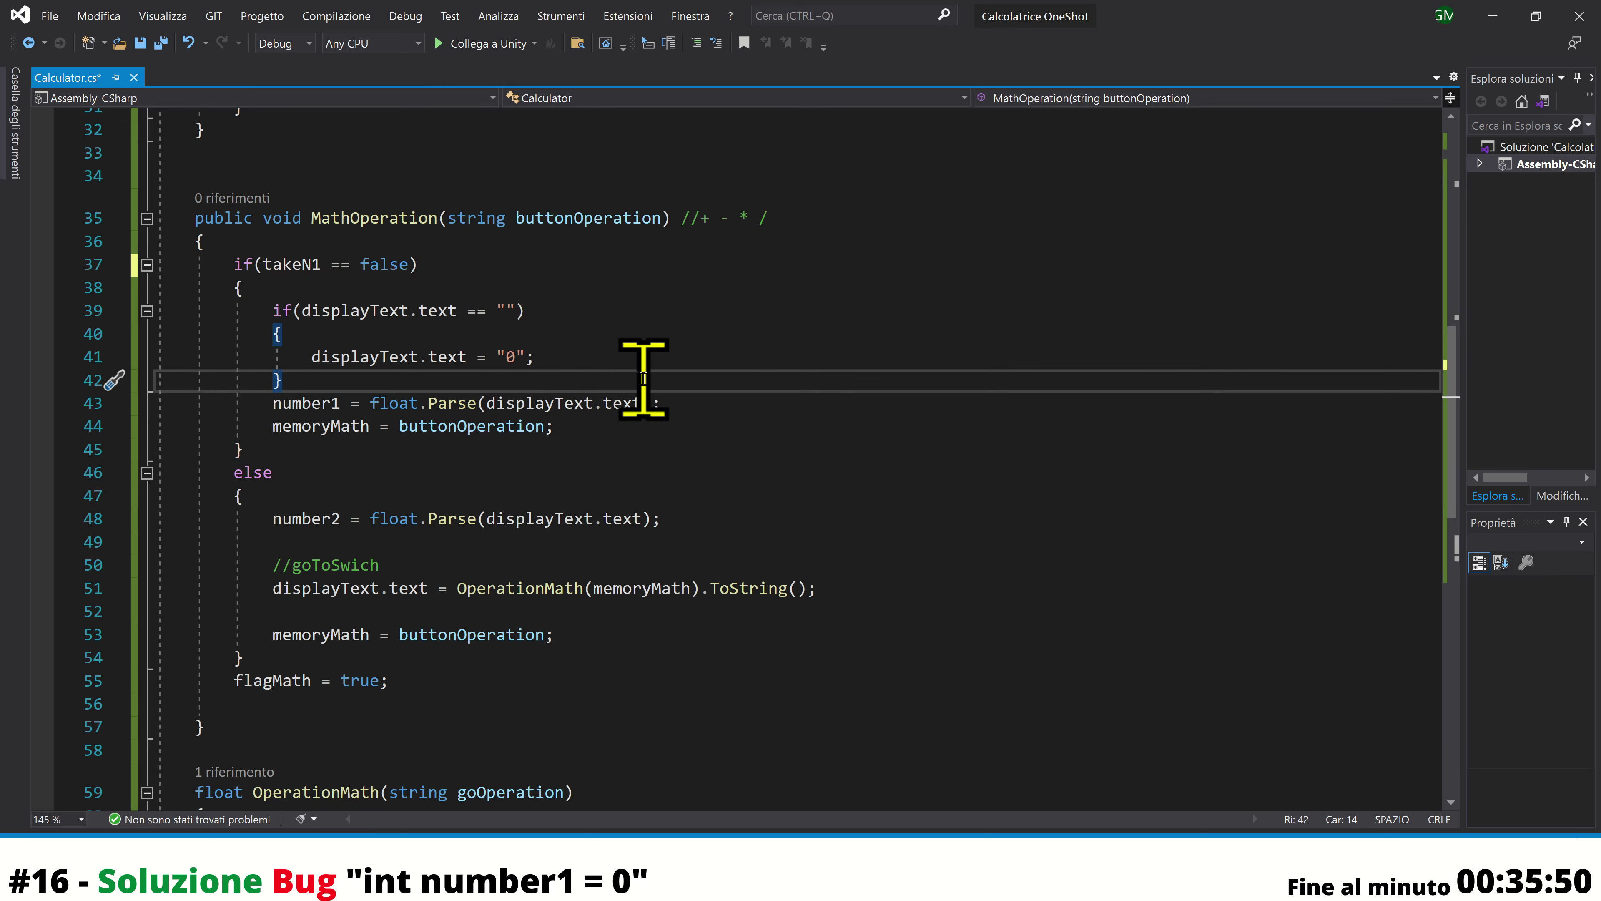
click(643, 424)
key(Return)
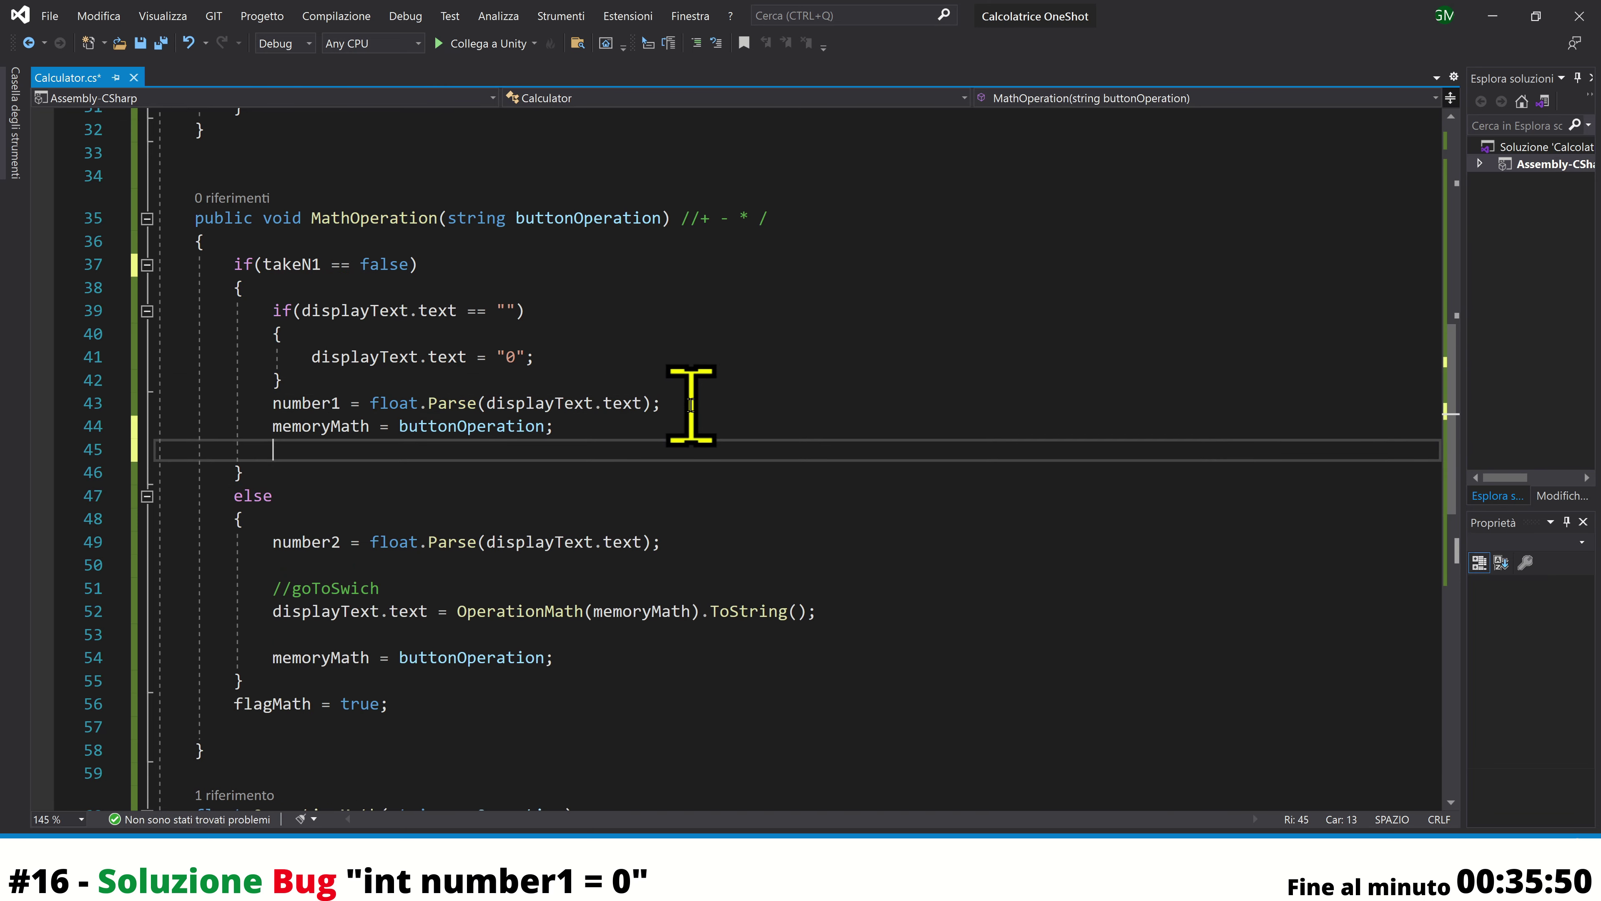
text(t)
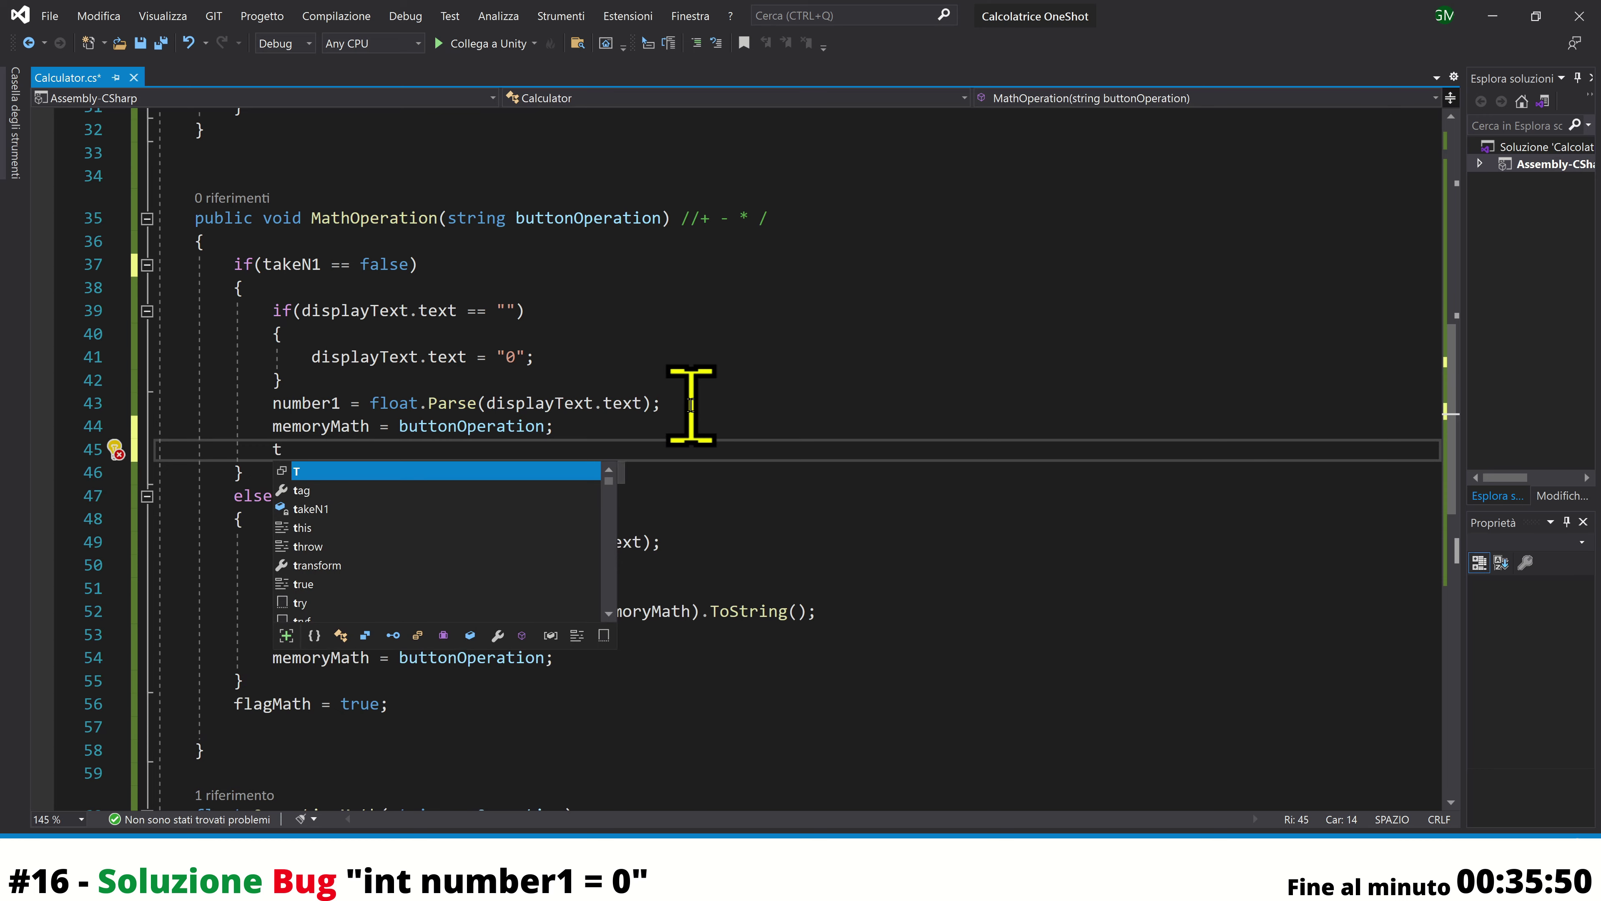
key(Down)
key(Down)
key(Tab)
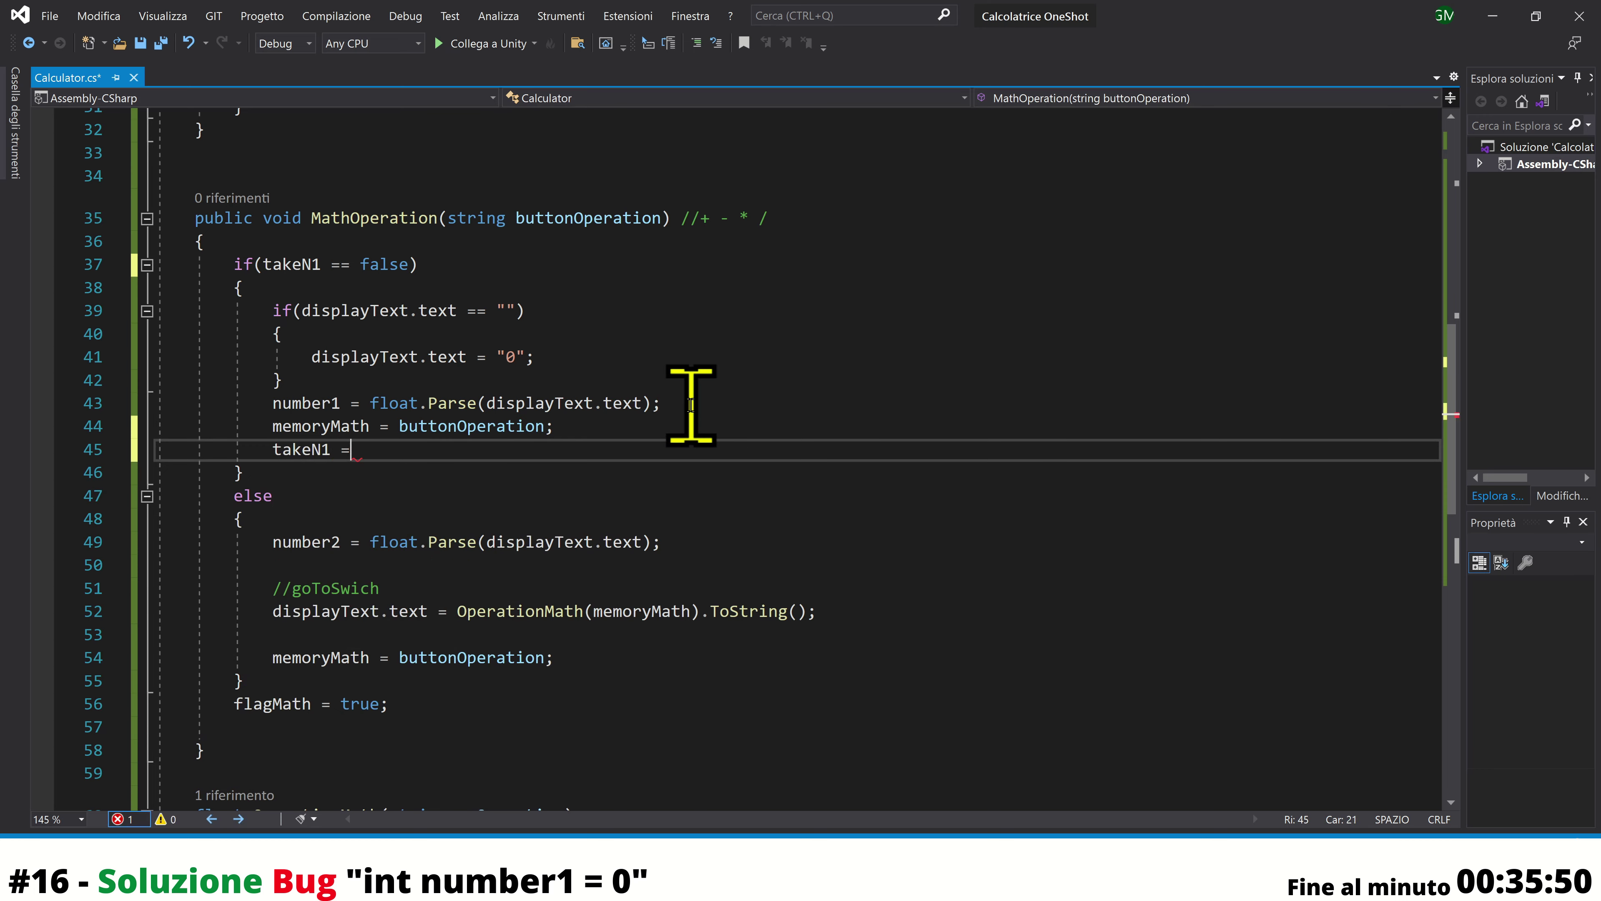
text( tr)
key(Tab)
key(ctrl+s)
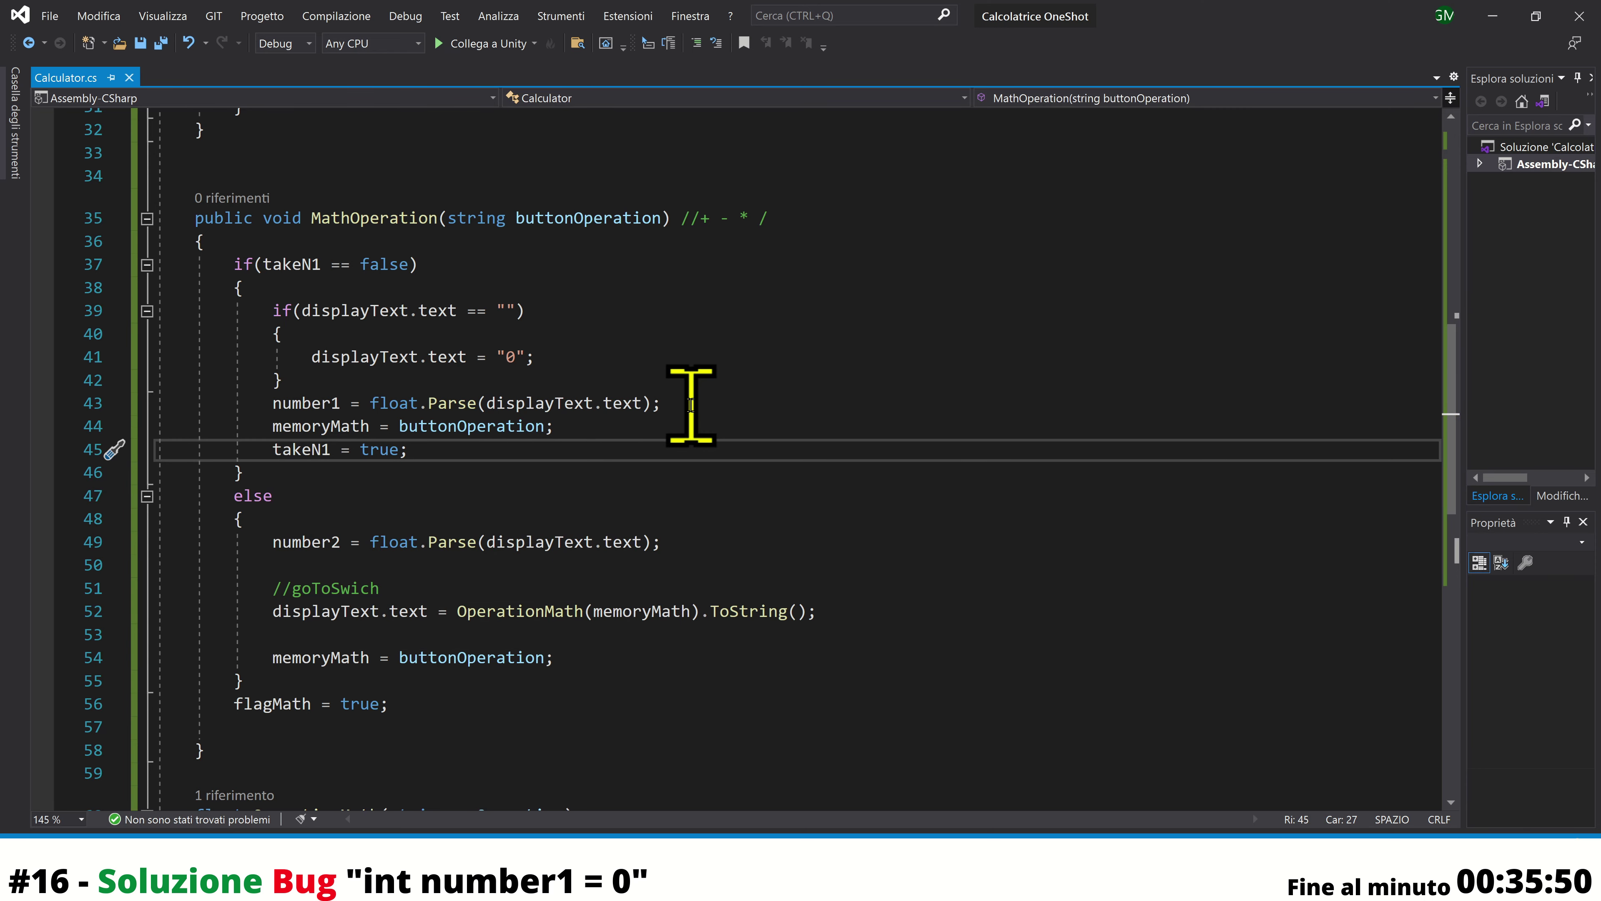
Replace memoryMath with buttonOperation as the argument of the OperationMath call
click(619, 422)
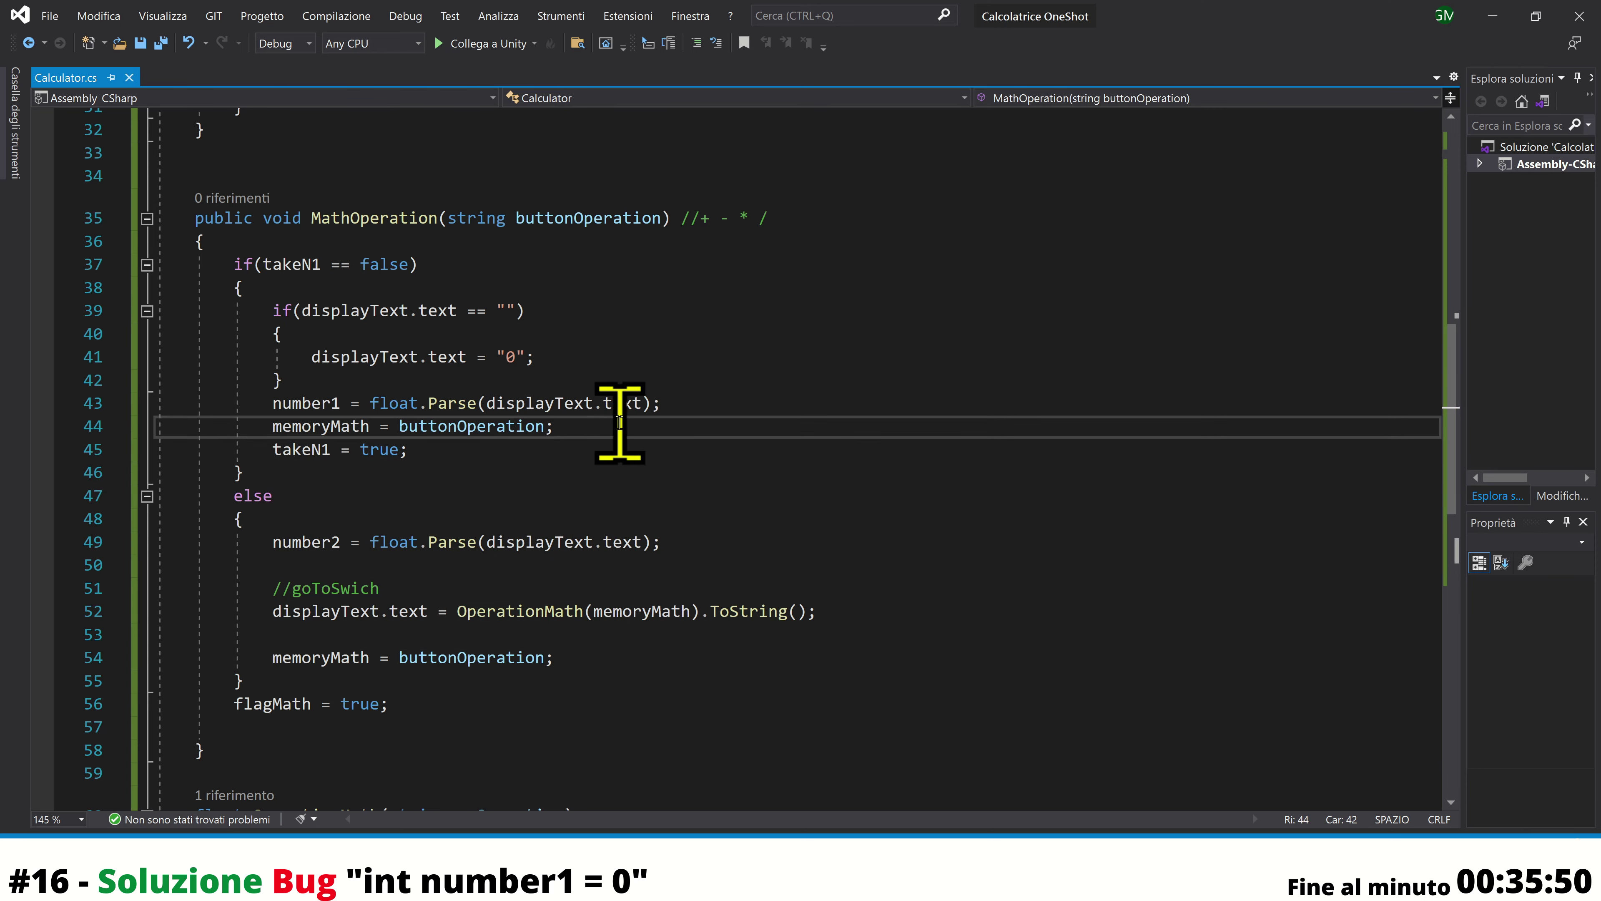
key(Return)
drag(252, 425, 686, 434)
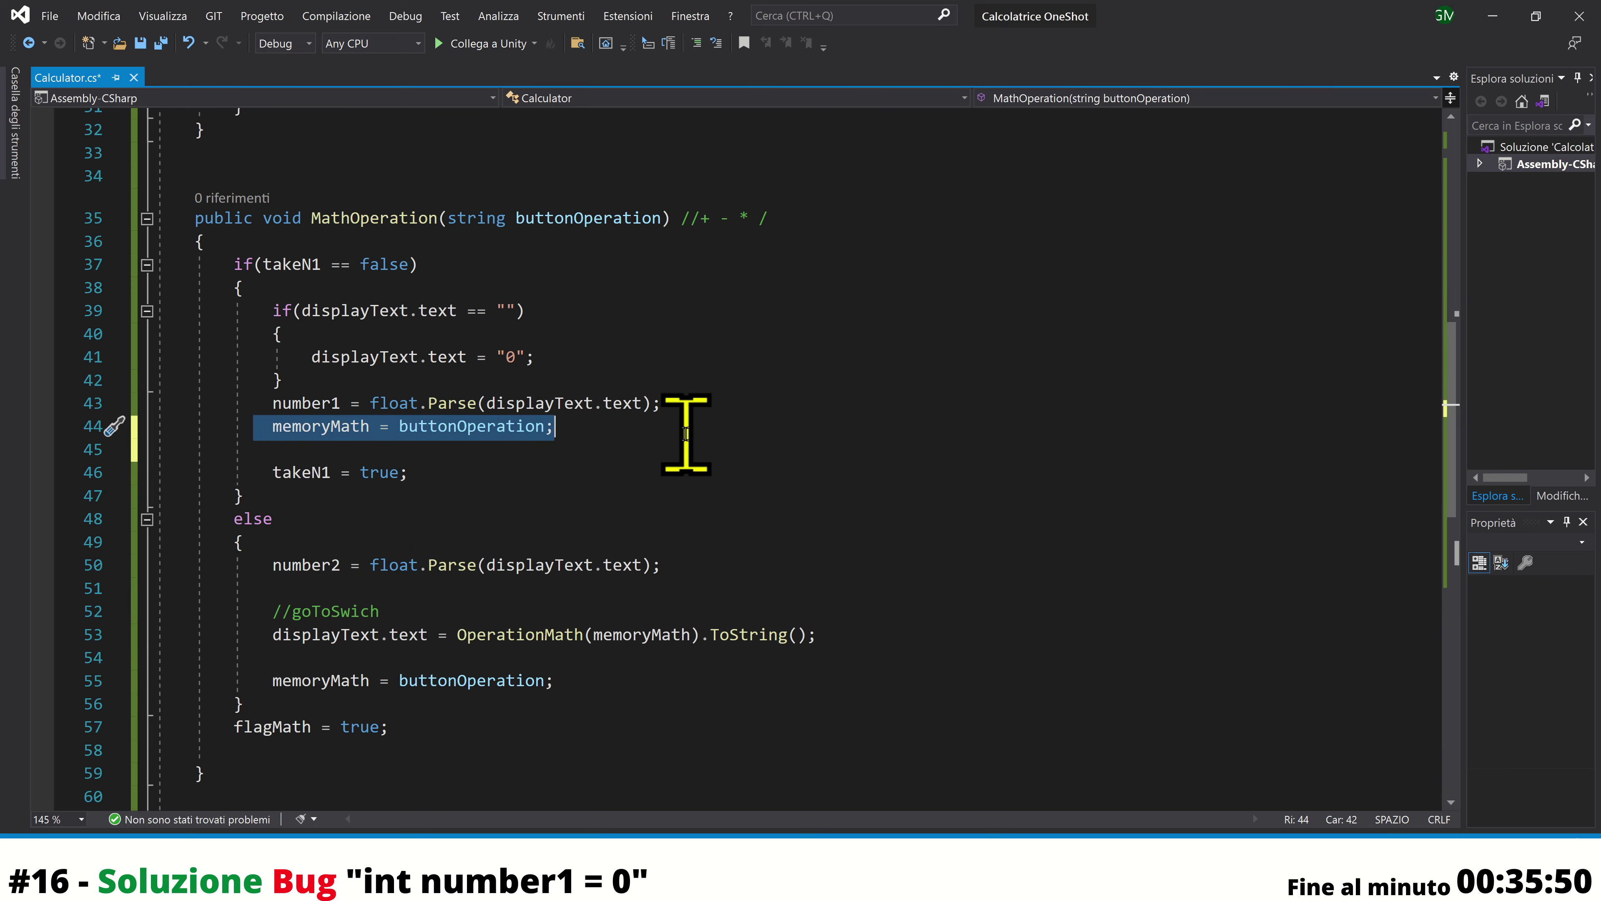
click(686, 434)
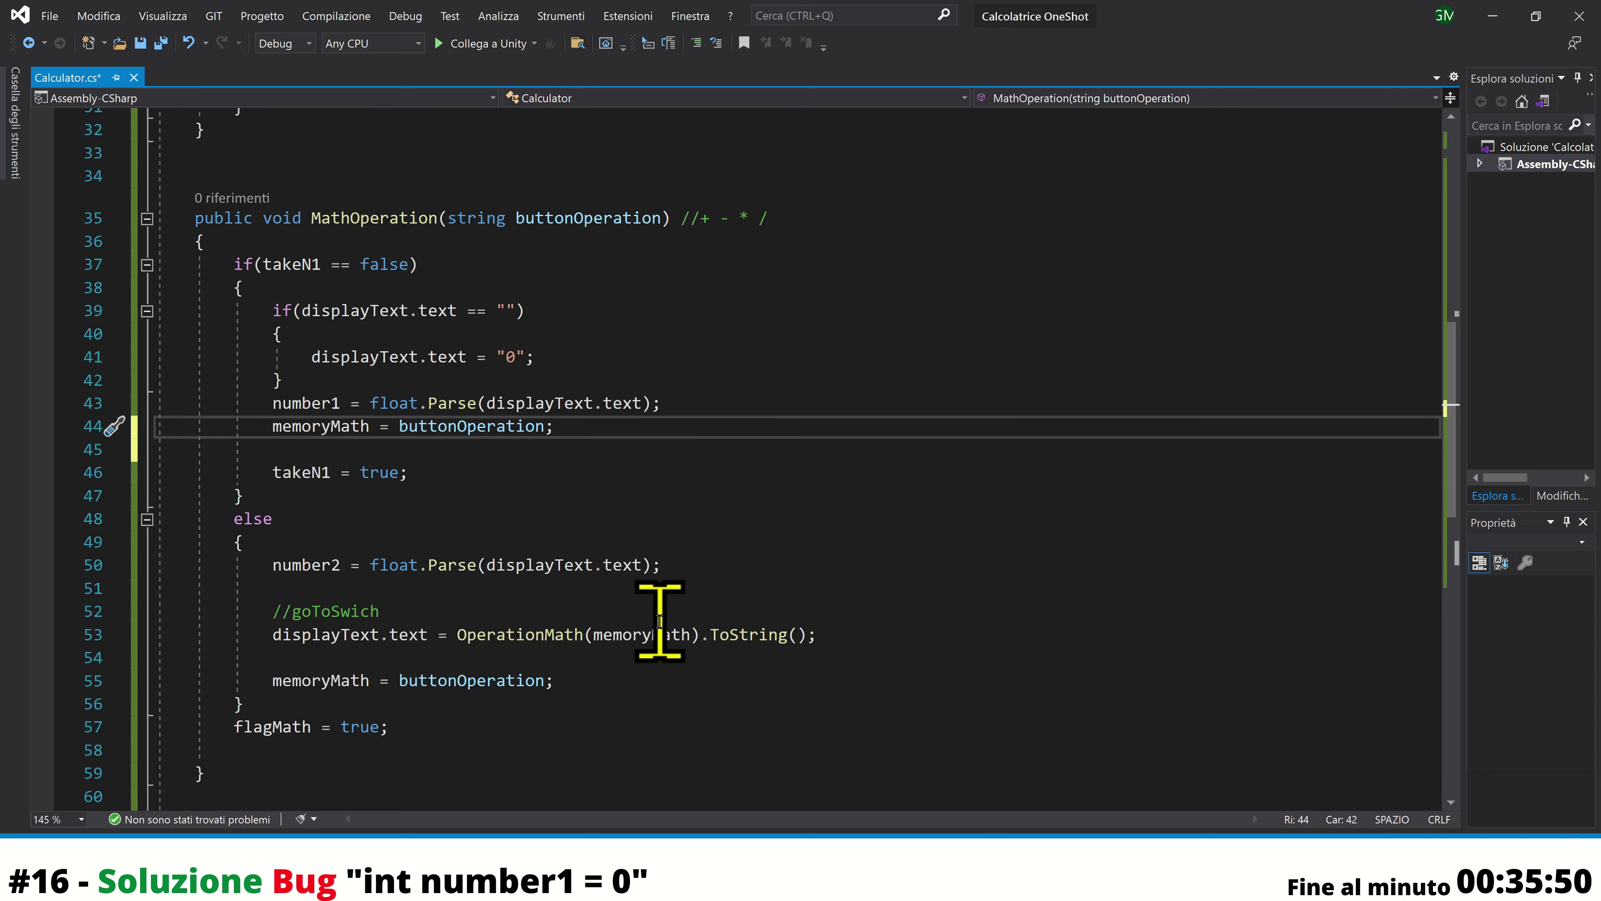
double_click(589, 218)
key(ctrl+c)
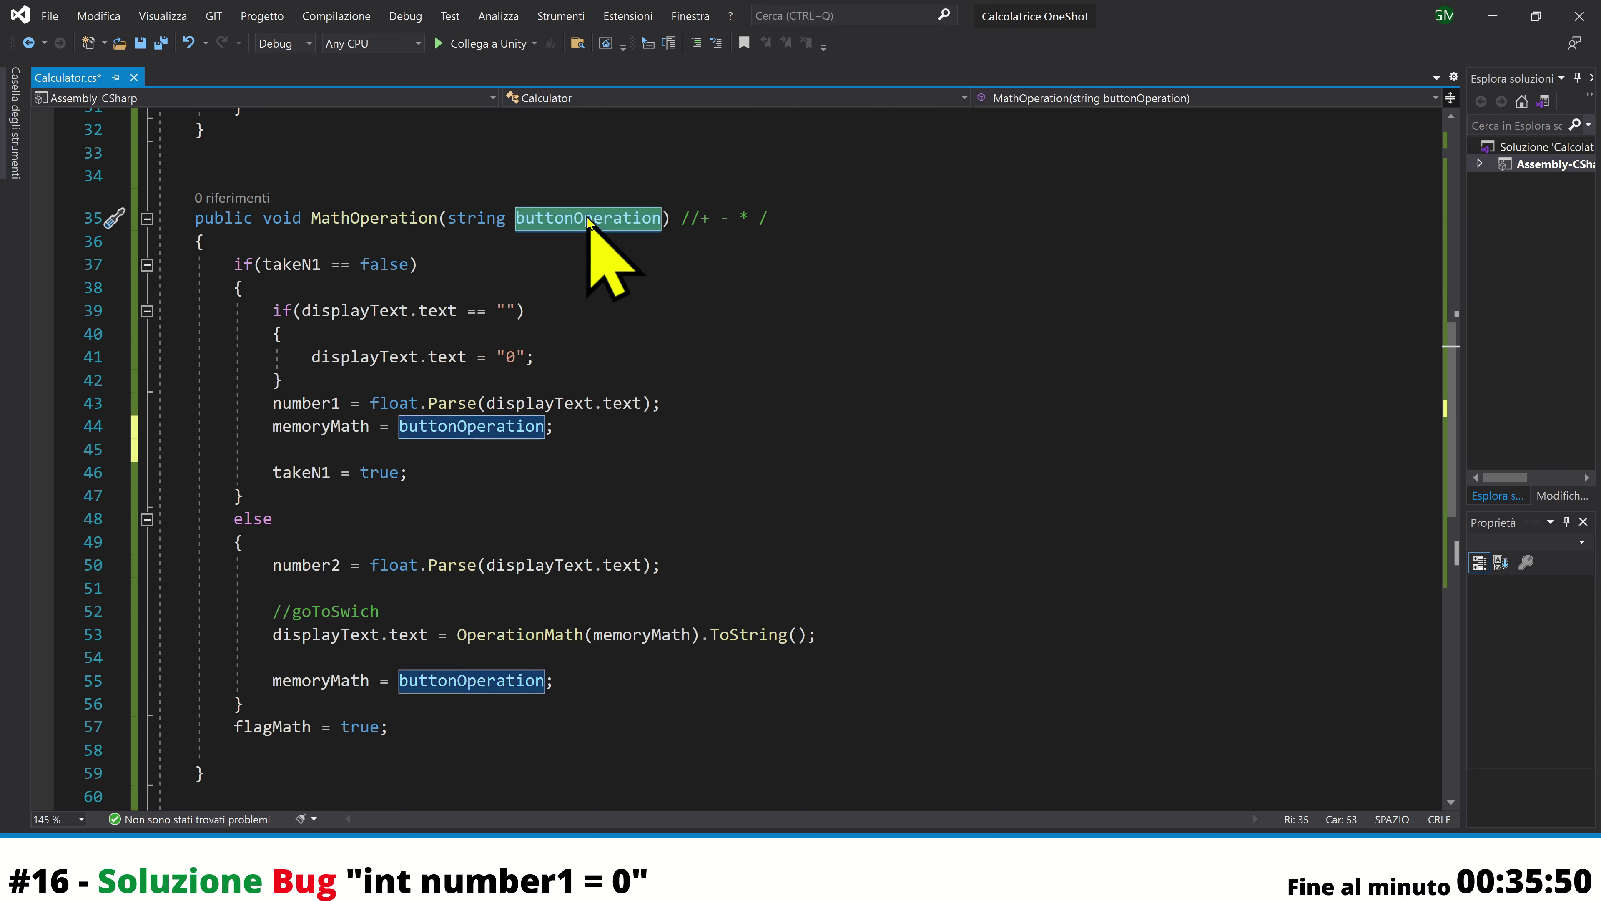
double_click(634, 632)
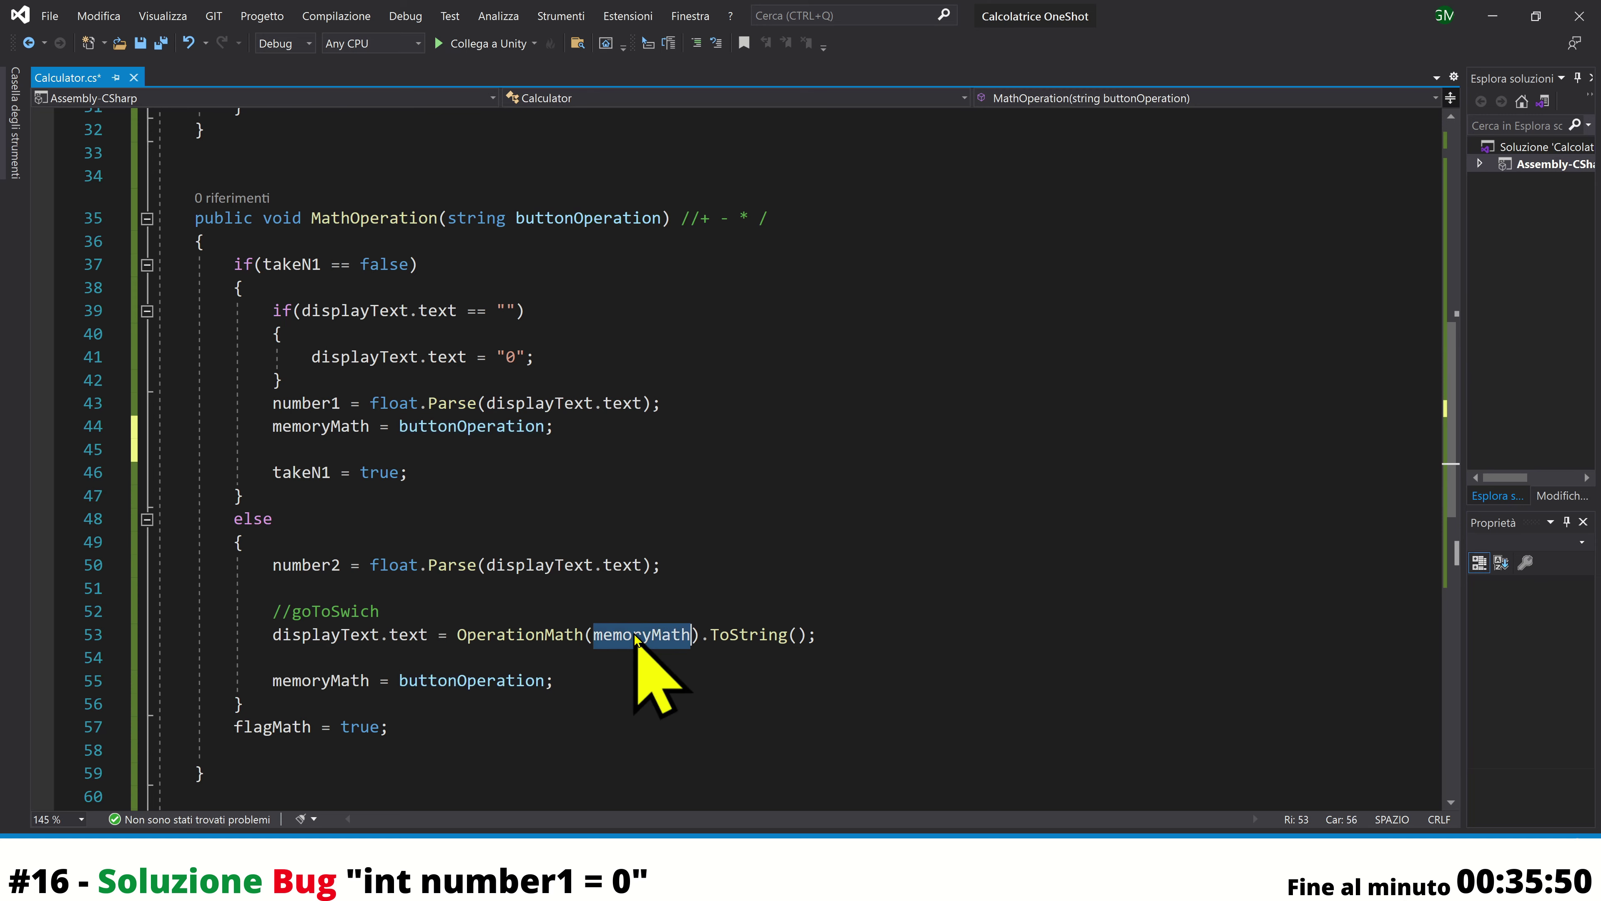
key(ctrl+v)
Comment out both 'memoryMath = buttonOperation;' lines, save Calculator.cs, and return to Unity
click(263, 680)
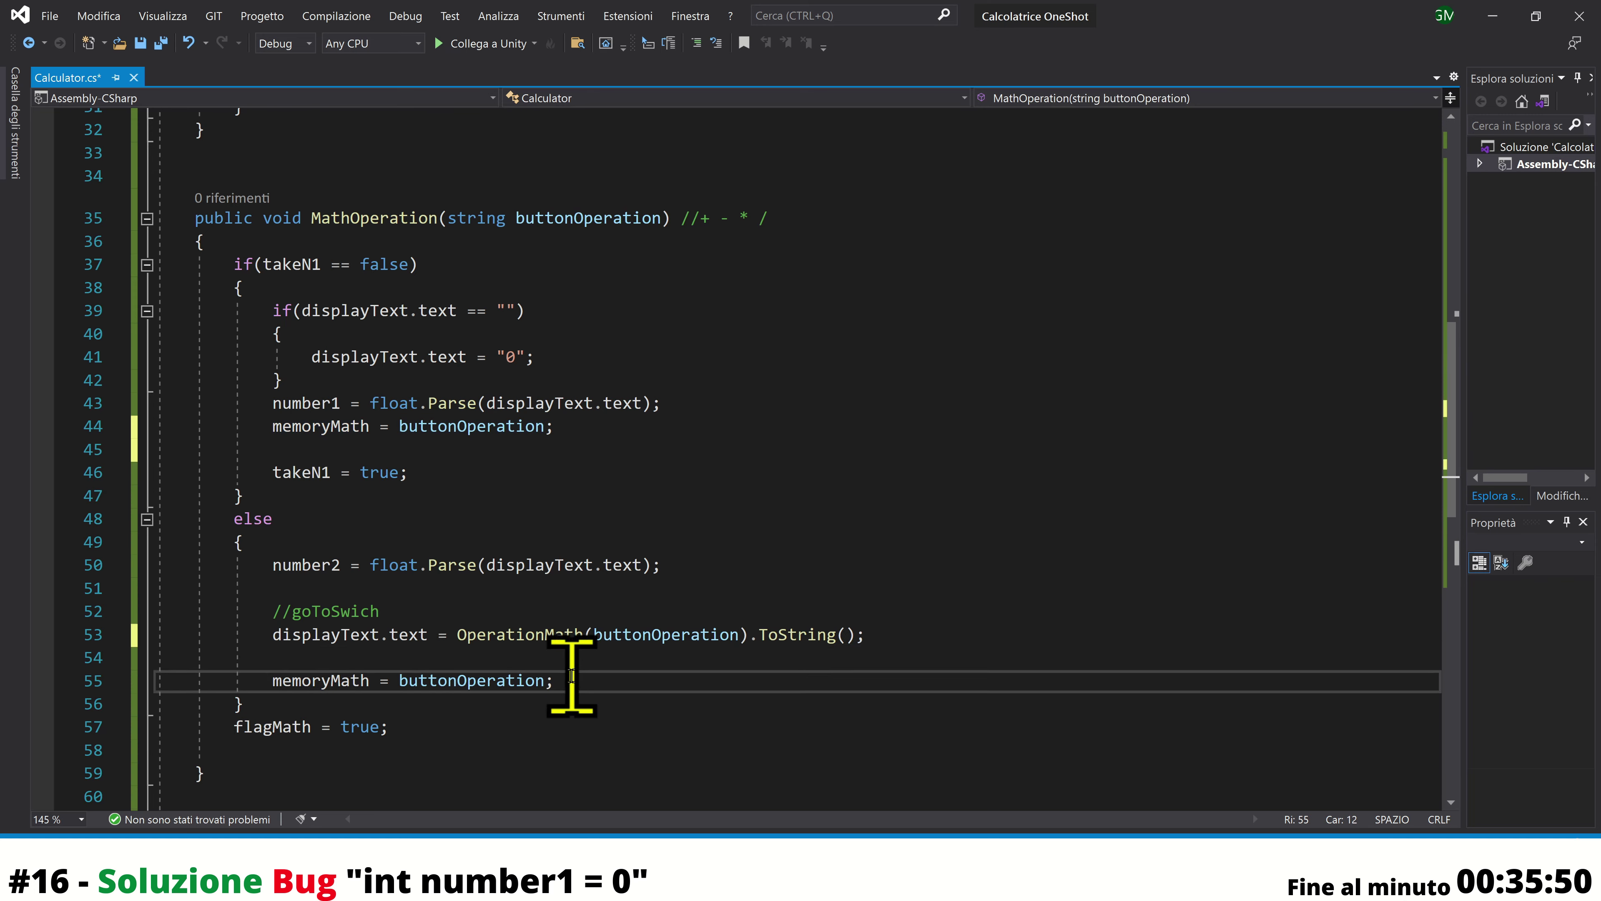
text(//)
click(275, 426)
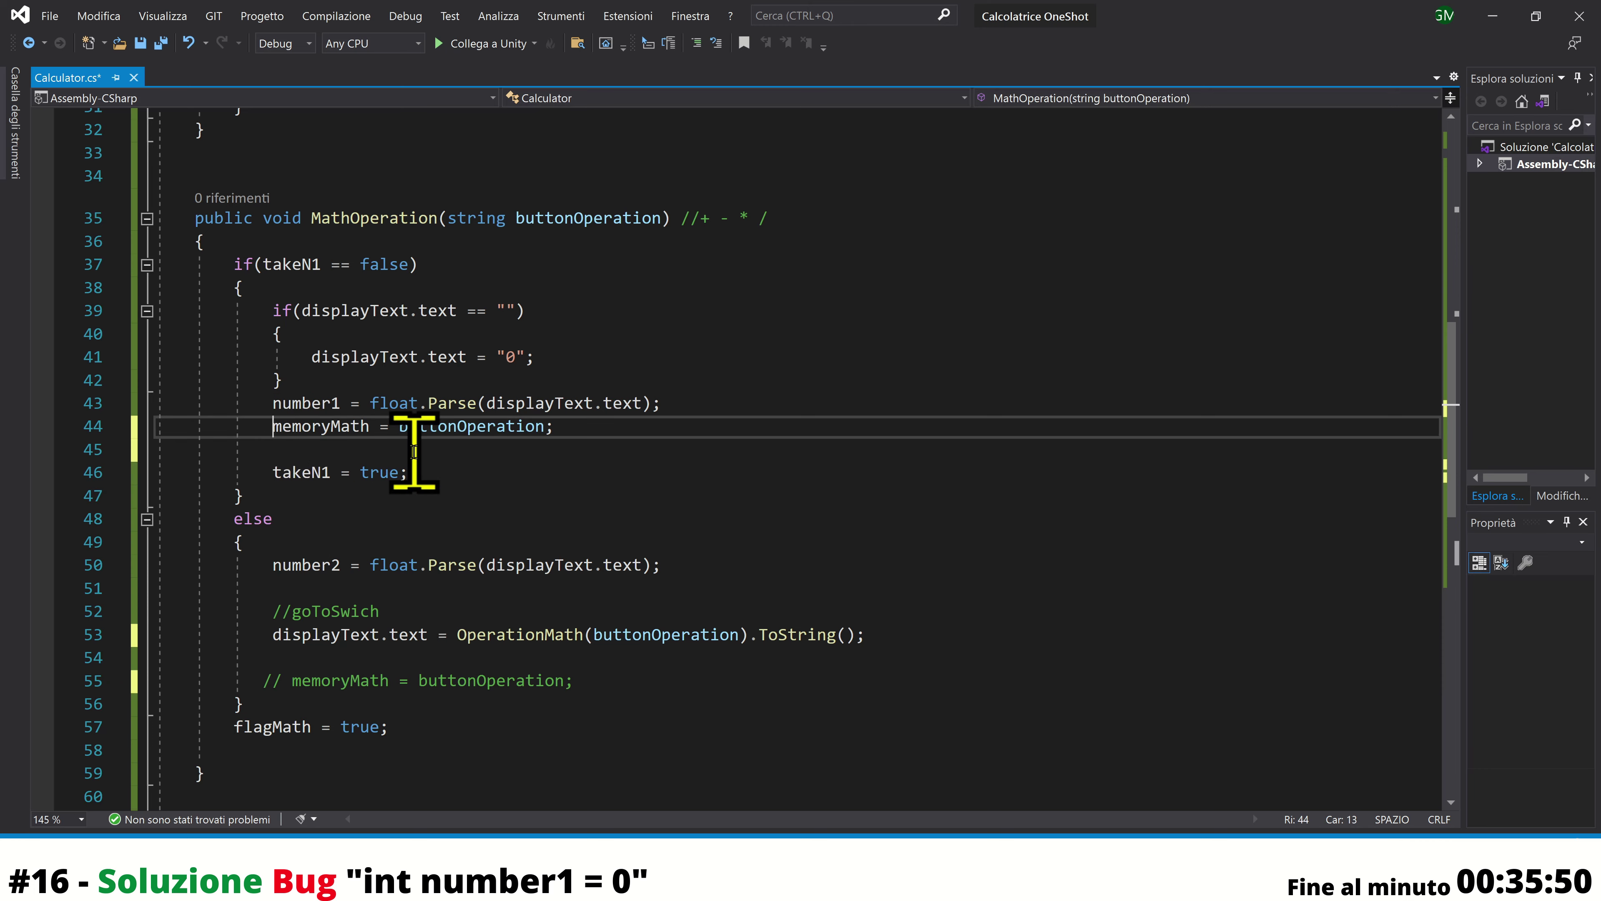
text(//)
key(ctrl+s)
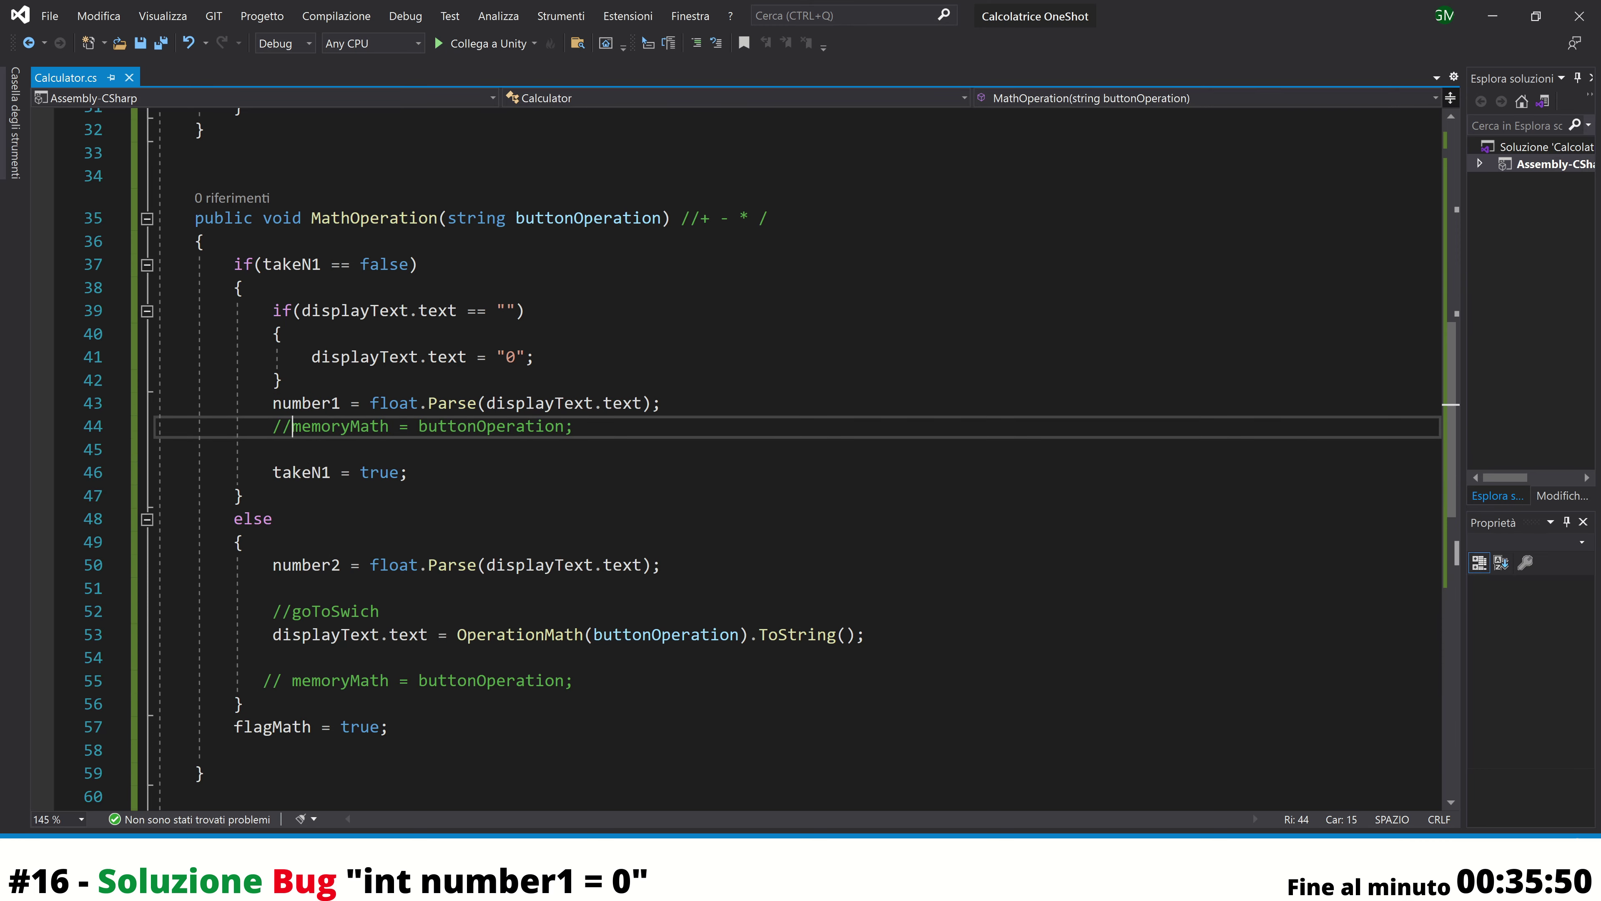
mouse_move(904, 883)
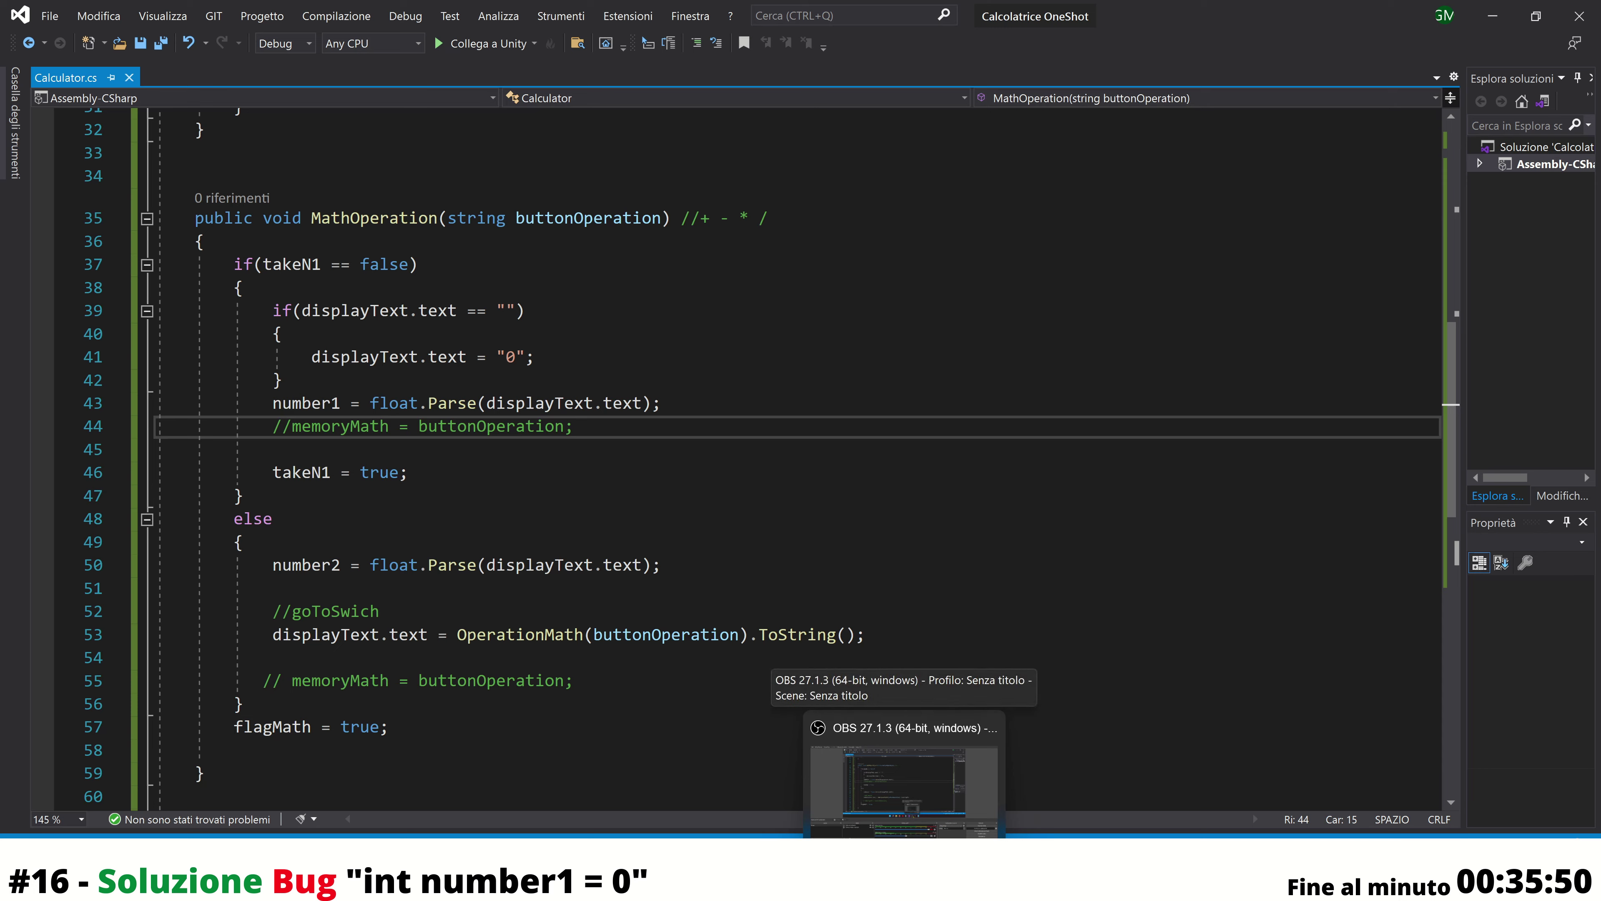
key(alt+Tab)
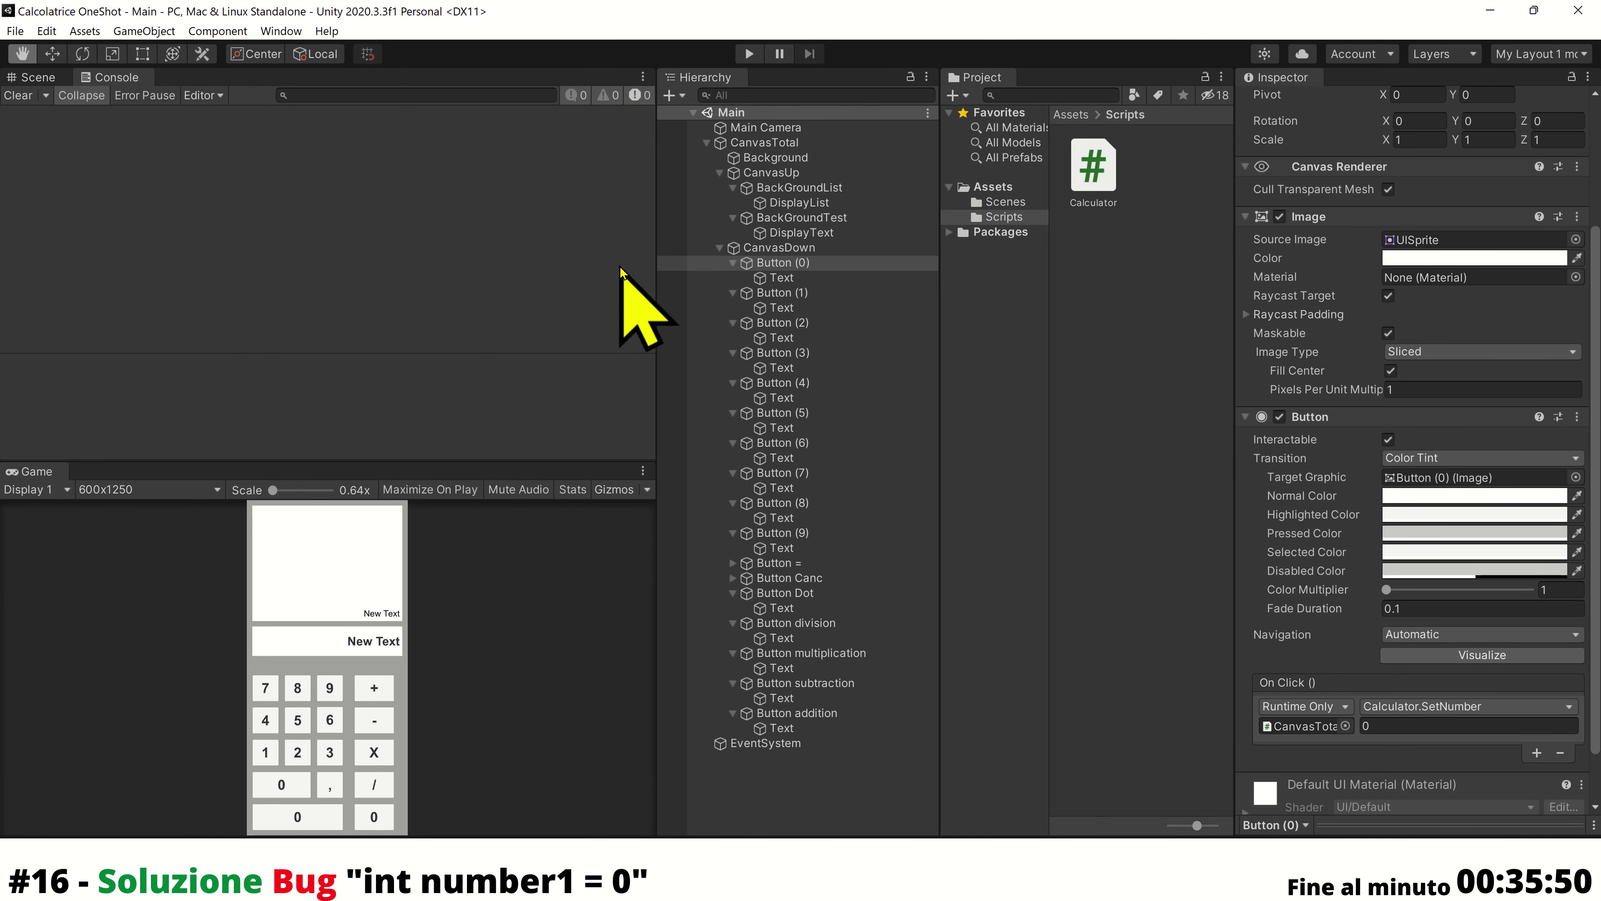
click(751, 54)
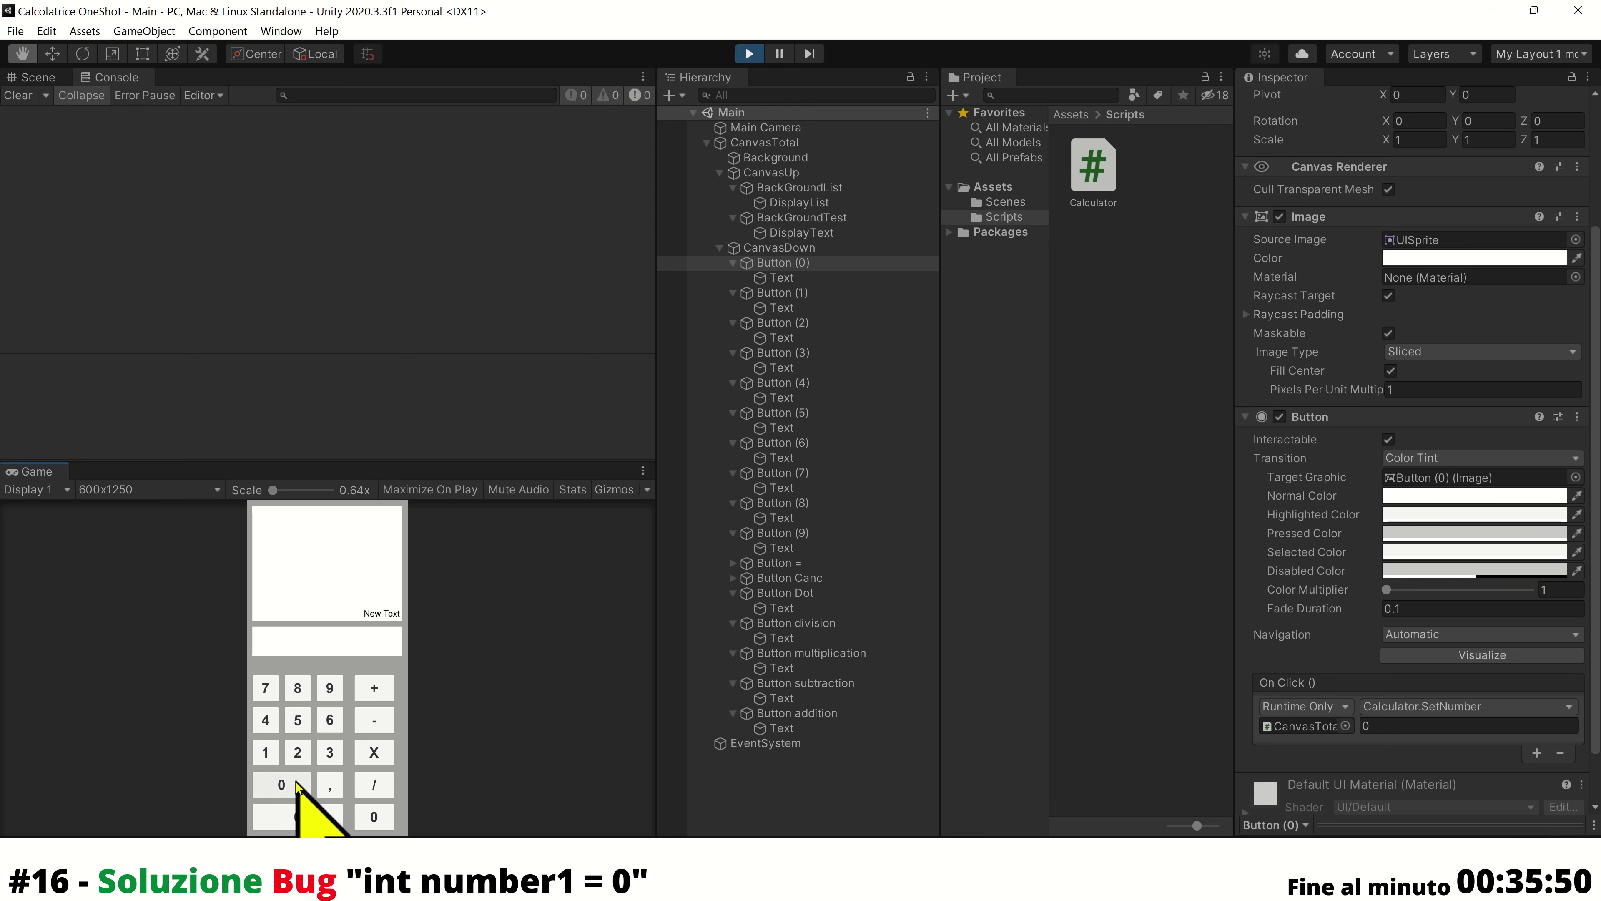
click(297, 813)
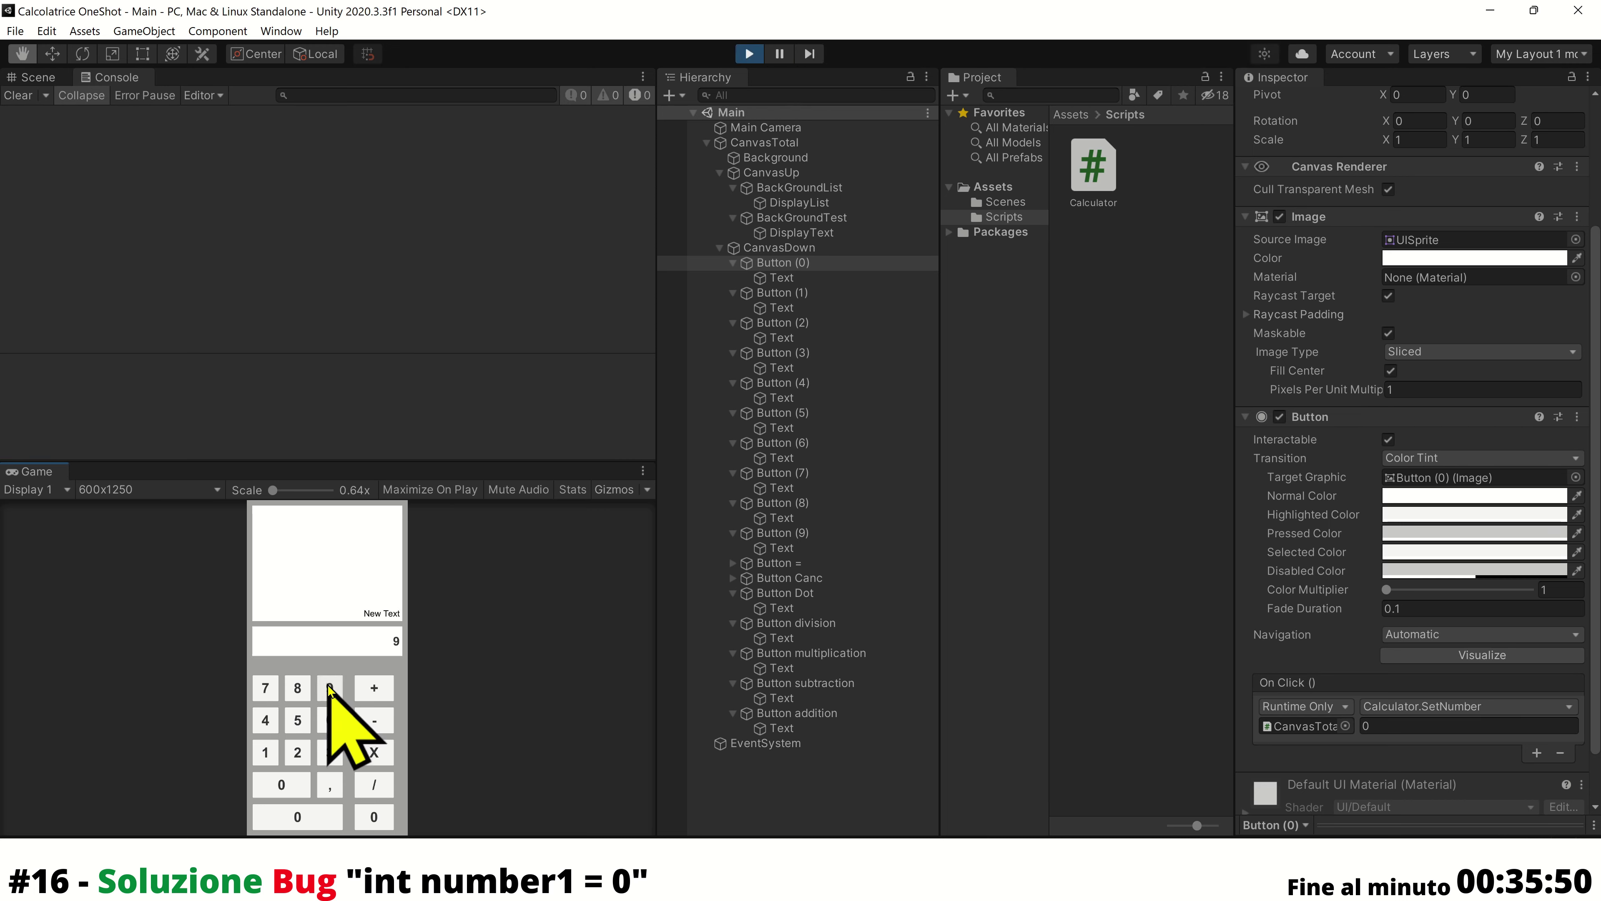
click(373, 752)
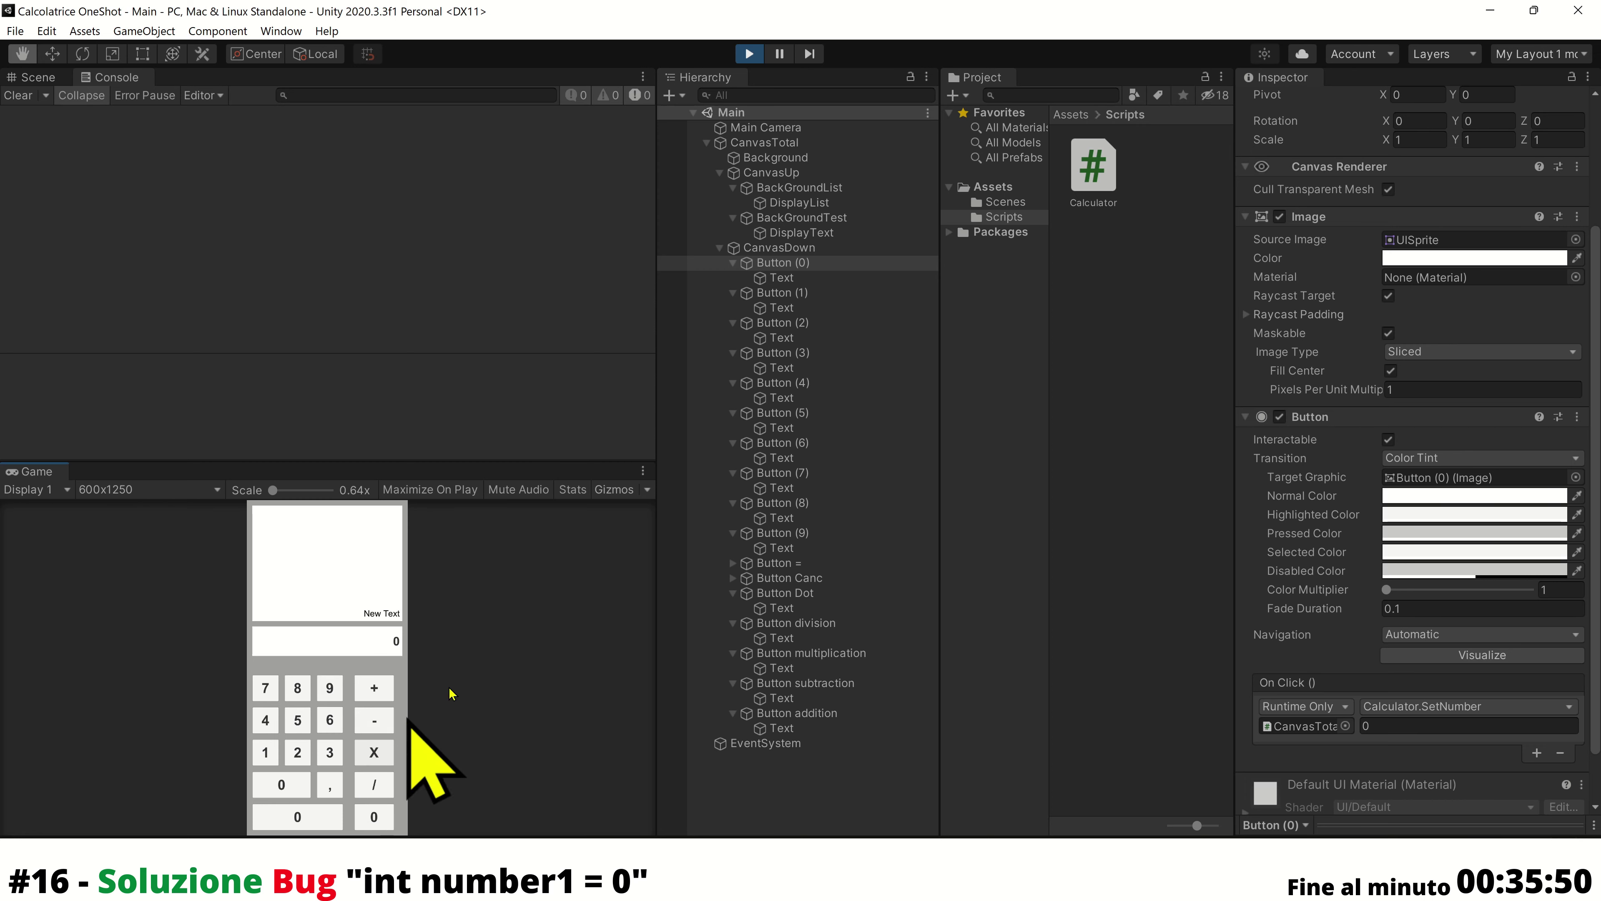
click(749, 54)
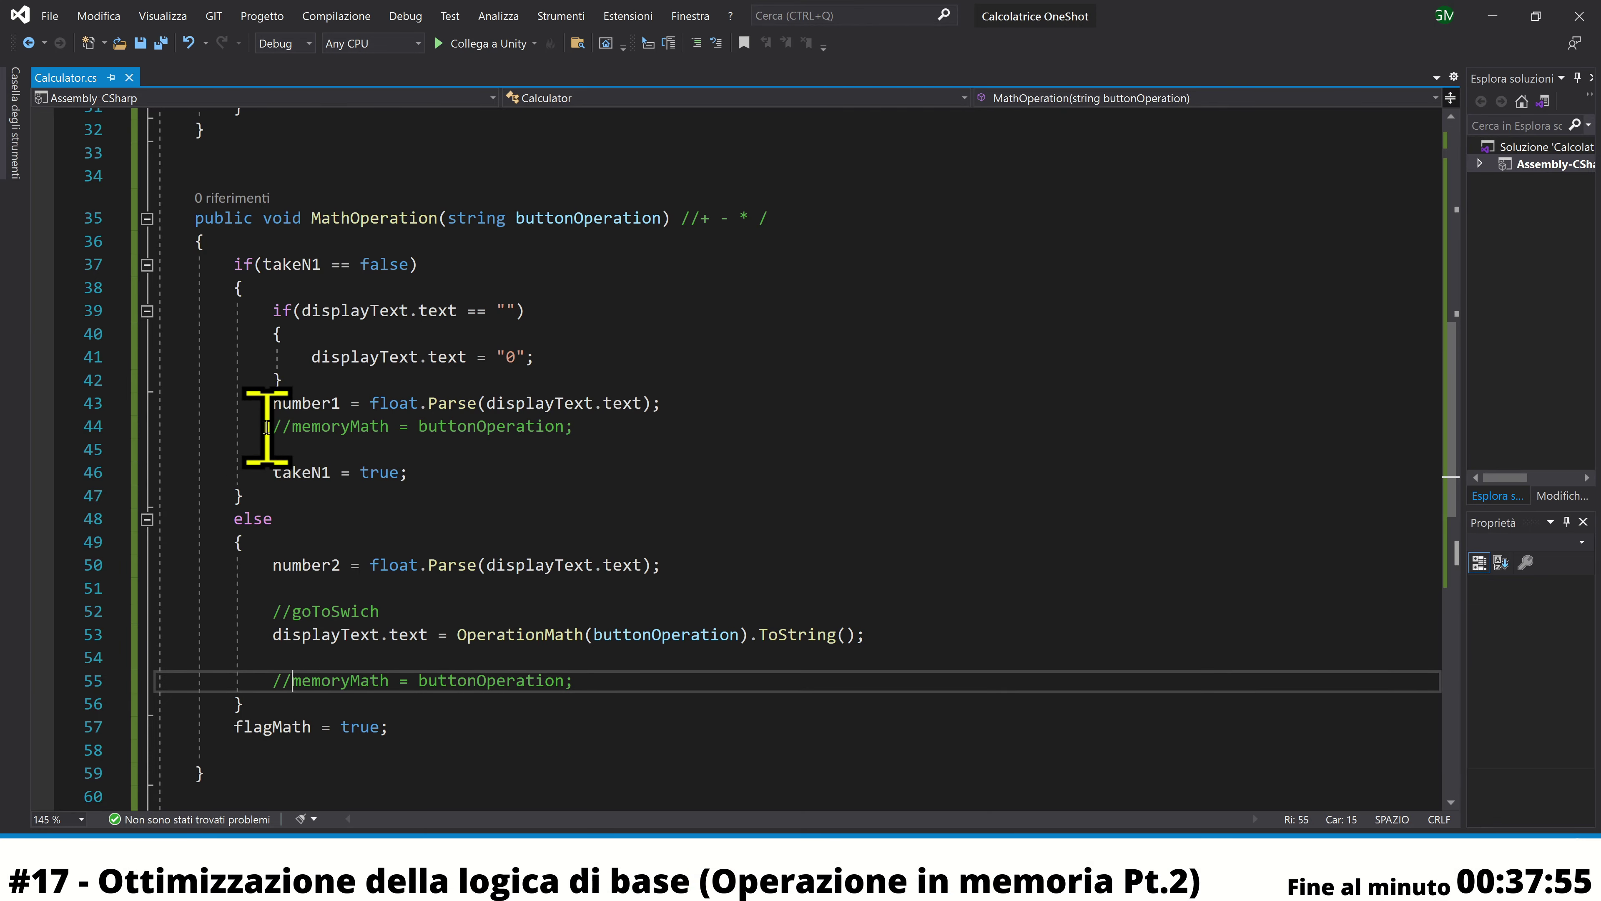
Play-test a chained sum: a number plus 5, minus 1, leaving 4 displayed, then stop
drag(263, 426, 575, 425)
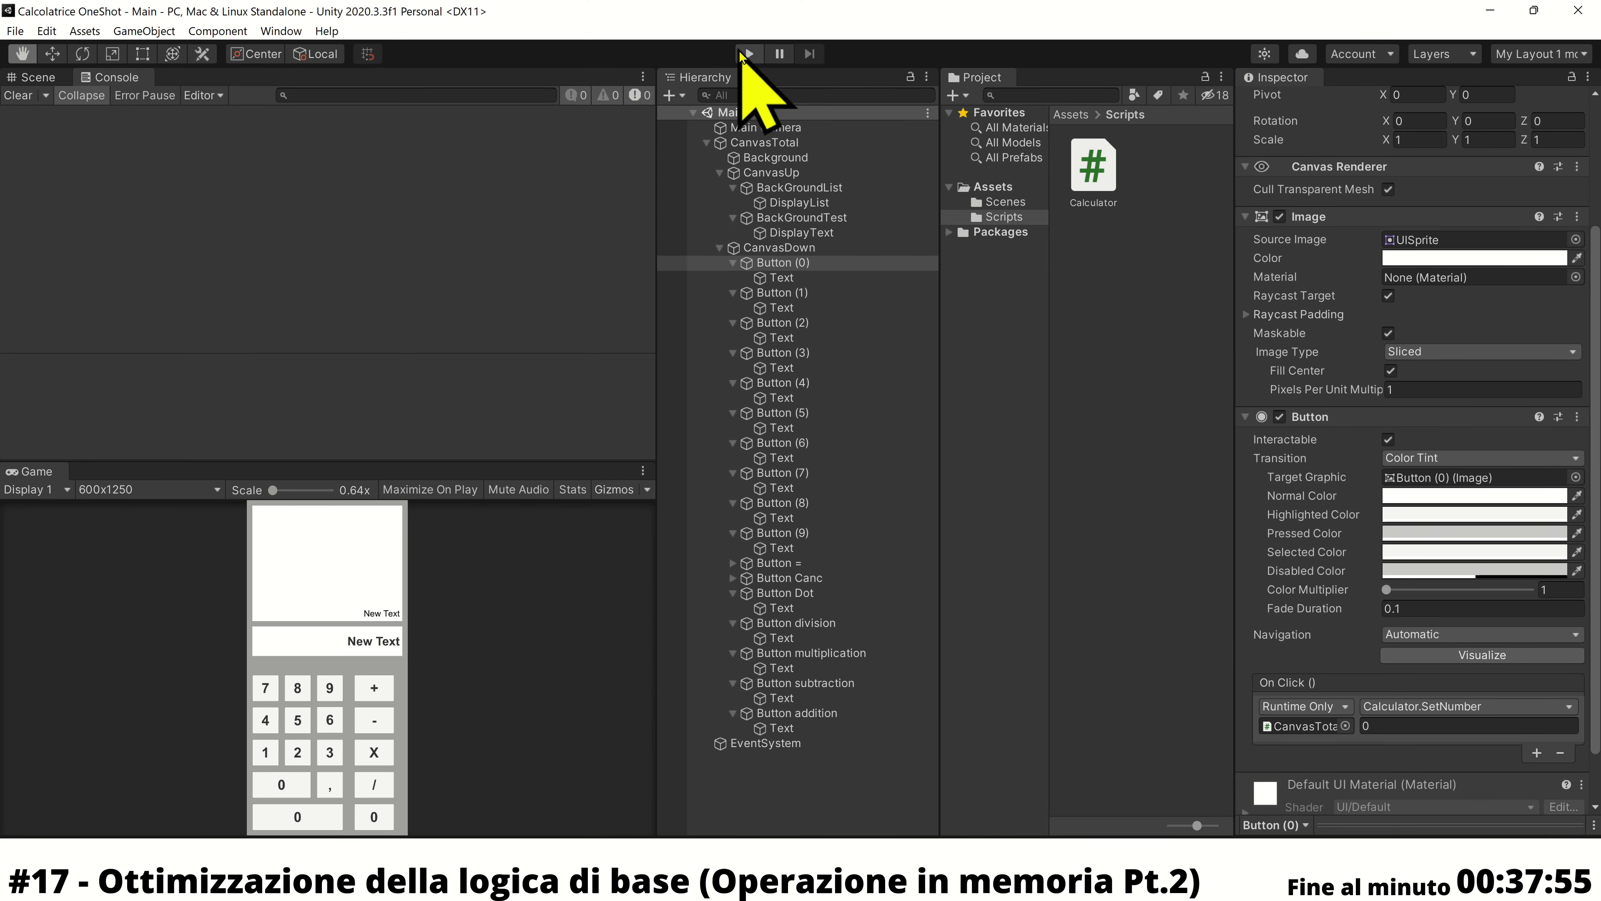
click(746, 55)
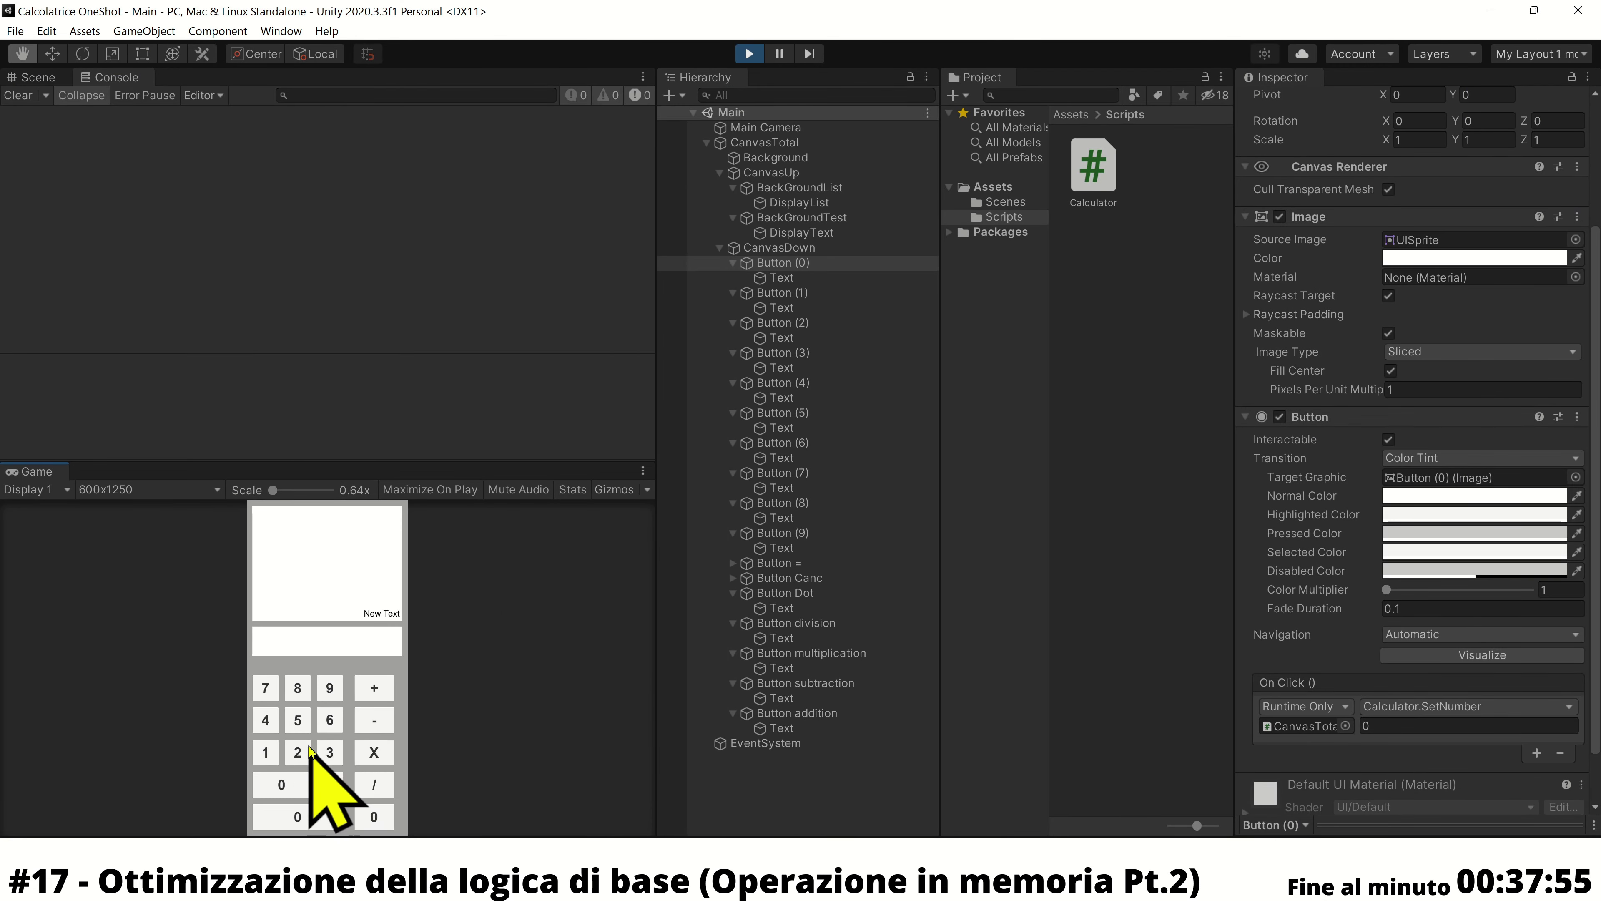
click(296, 721)
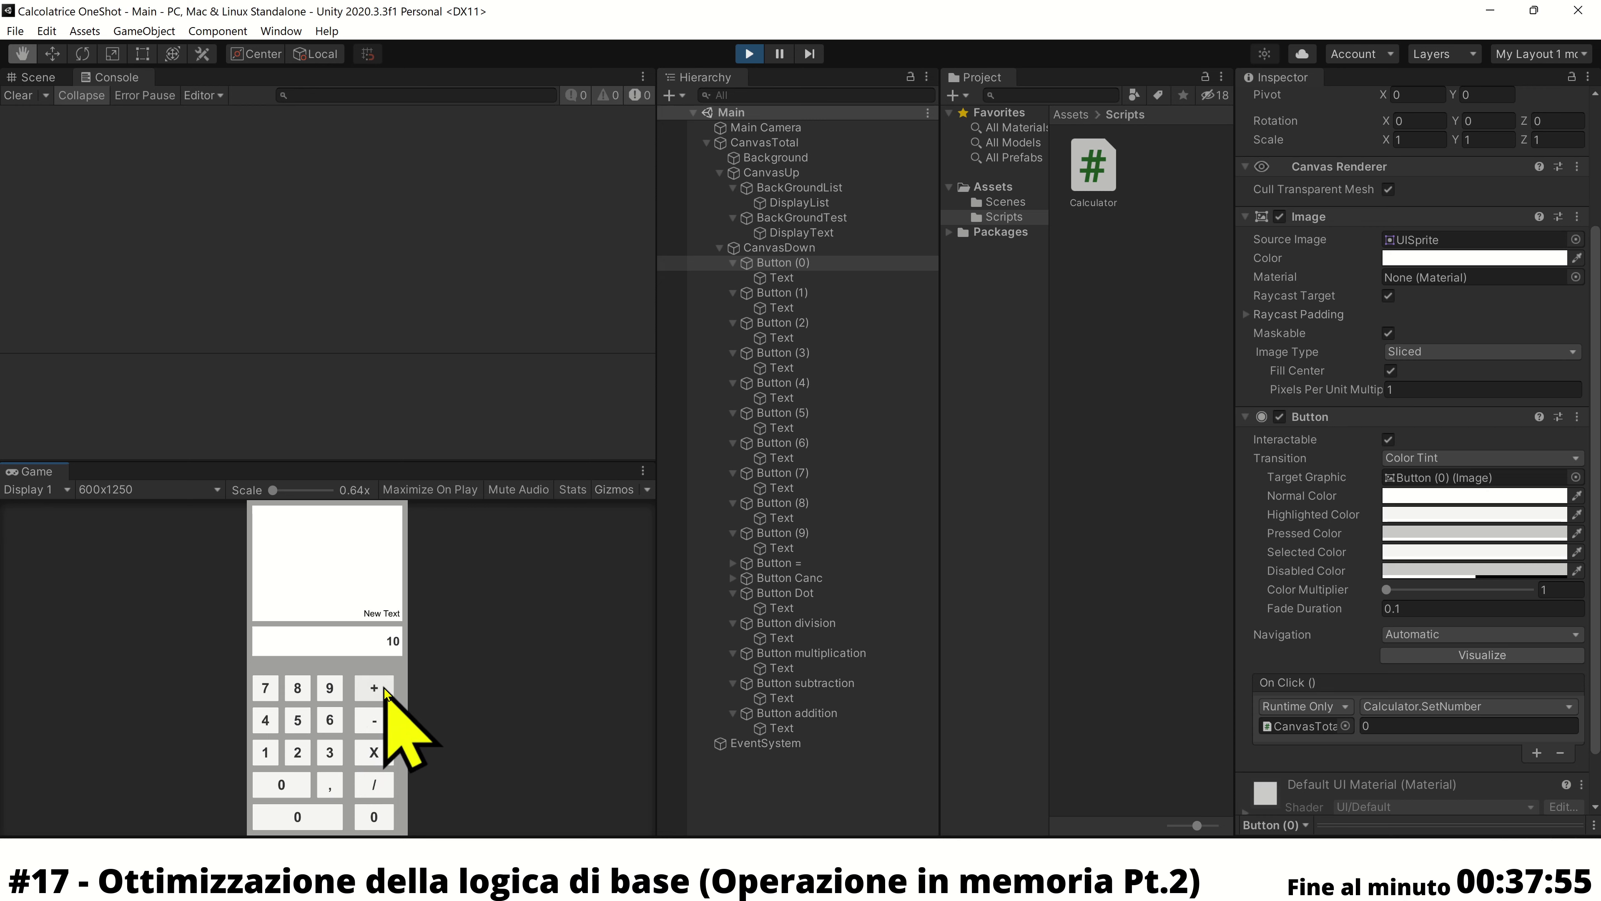
click(293, 726)
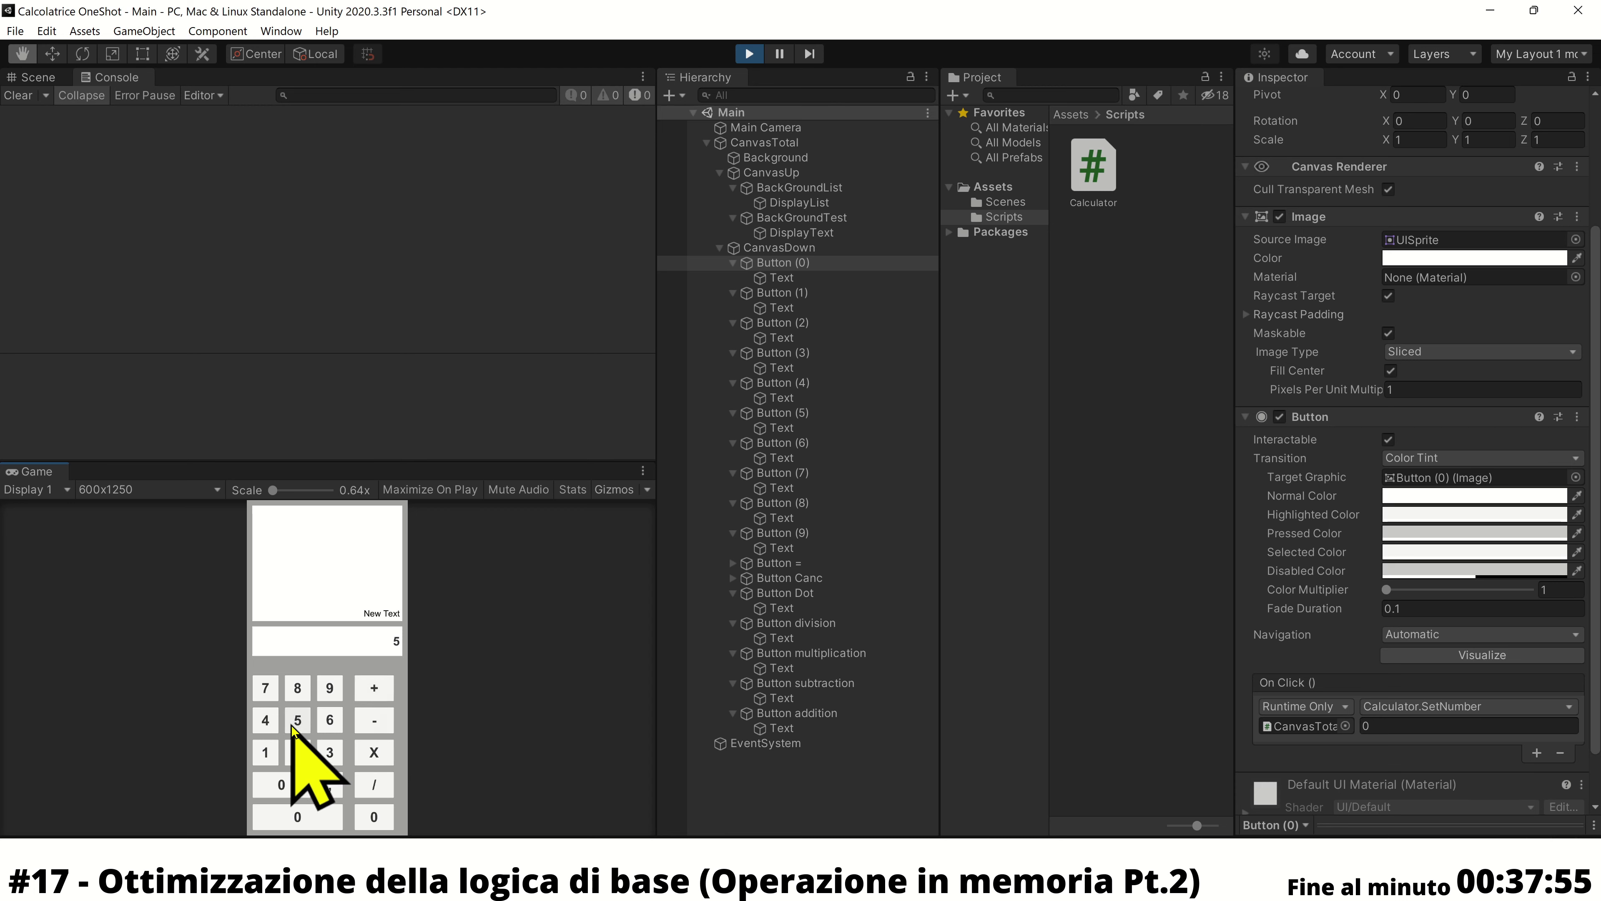
click(375, 721)
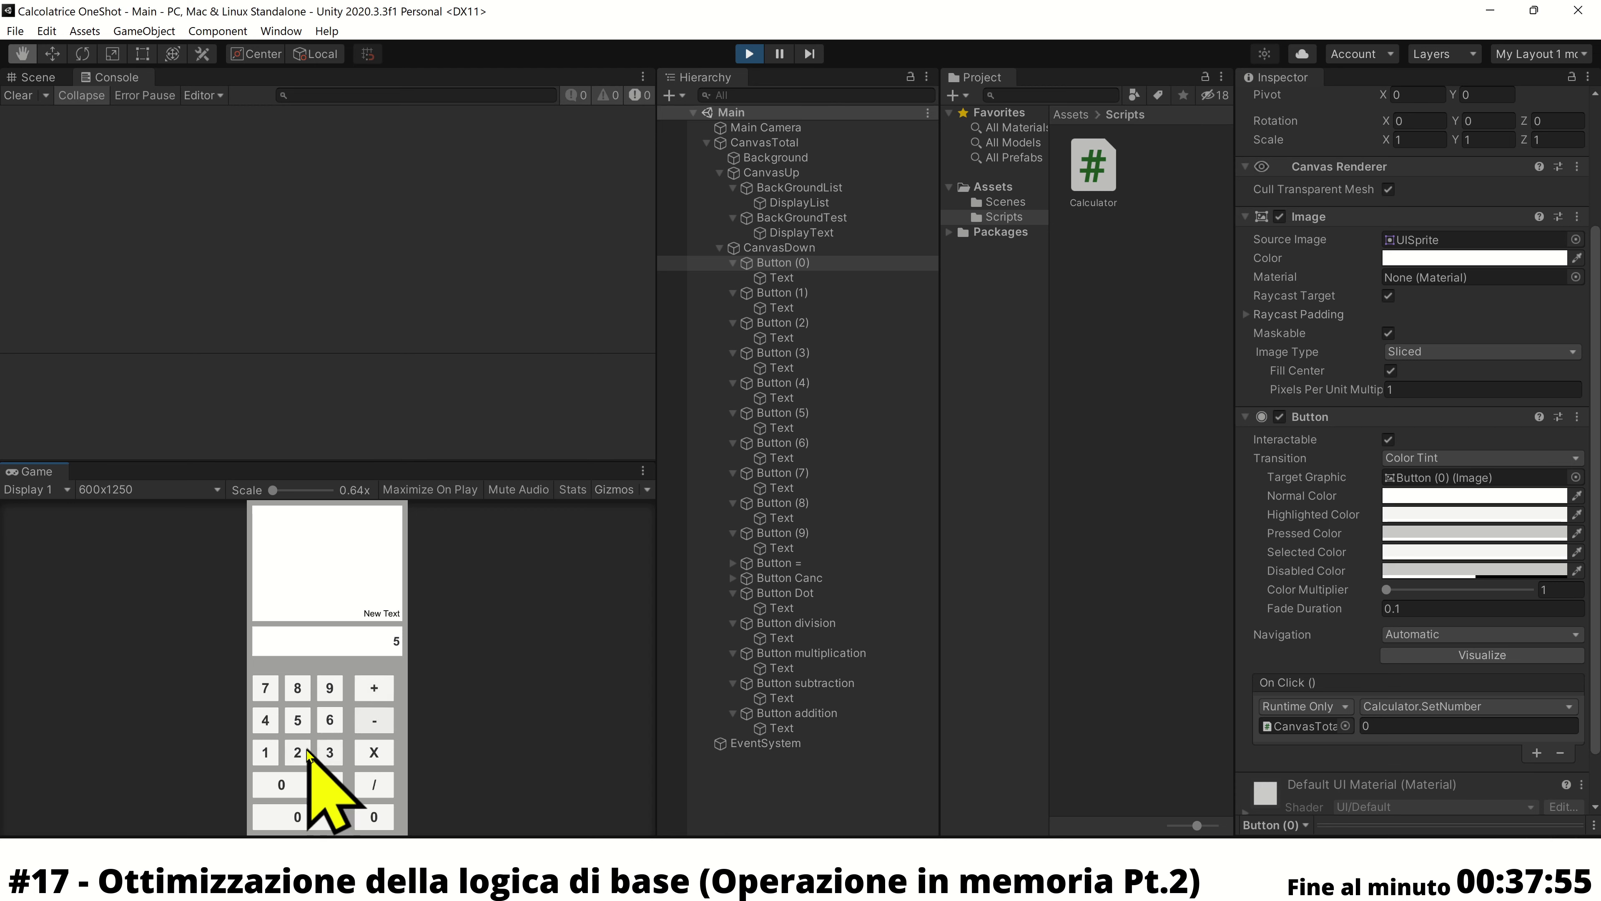
click(270, 751)
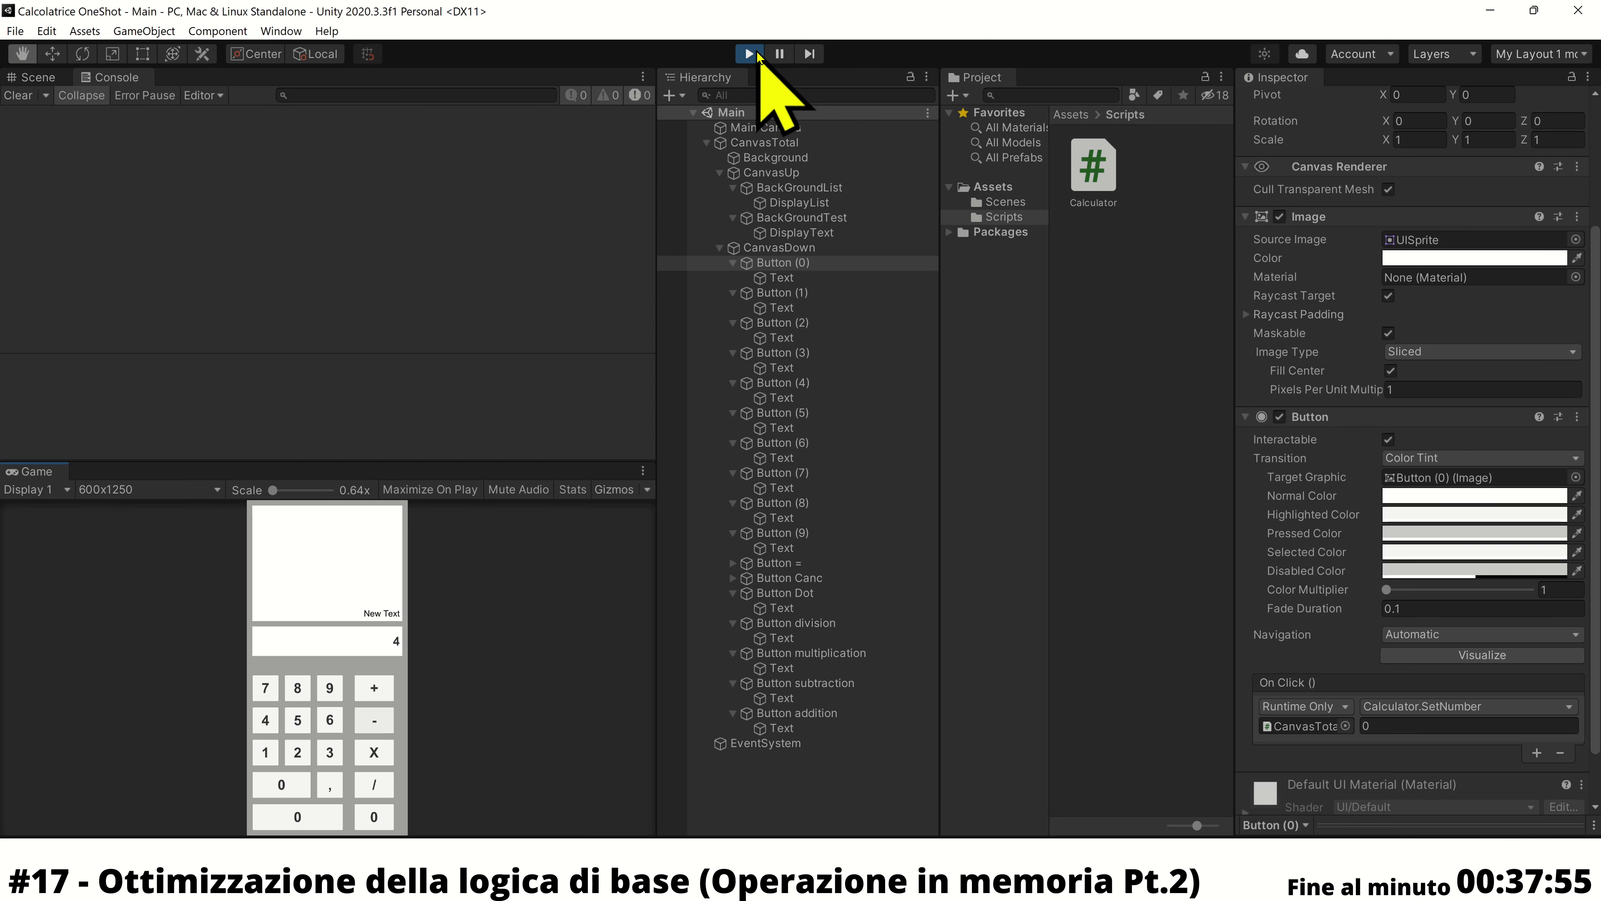
click(756, 54)
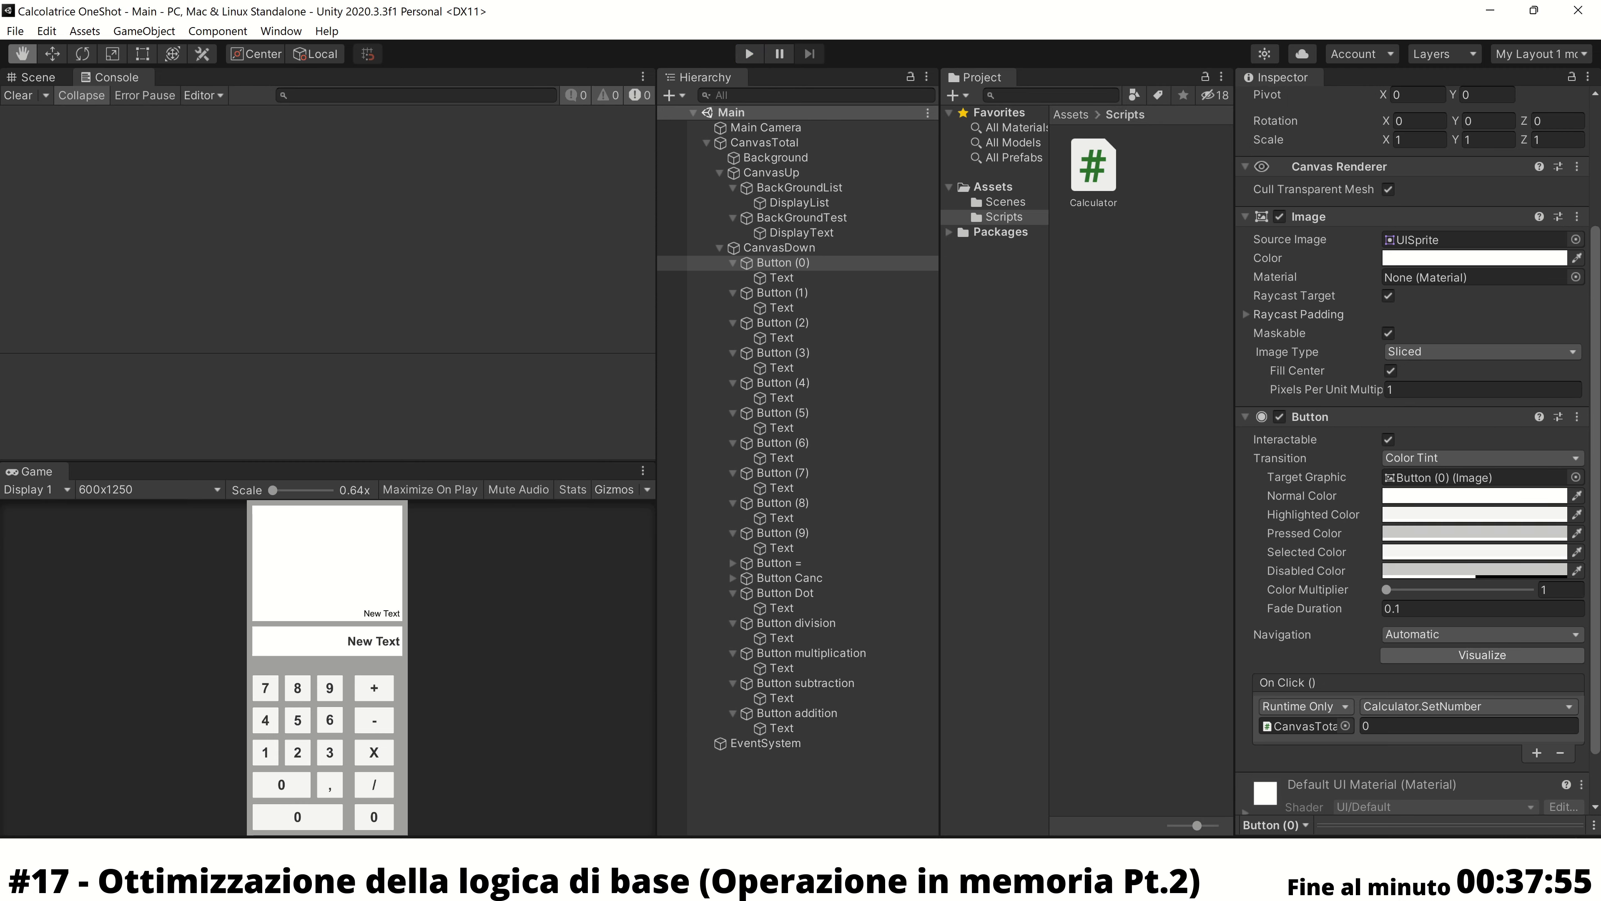
key(alt+Tab)
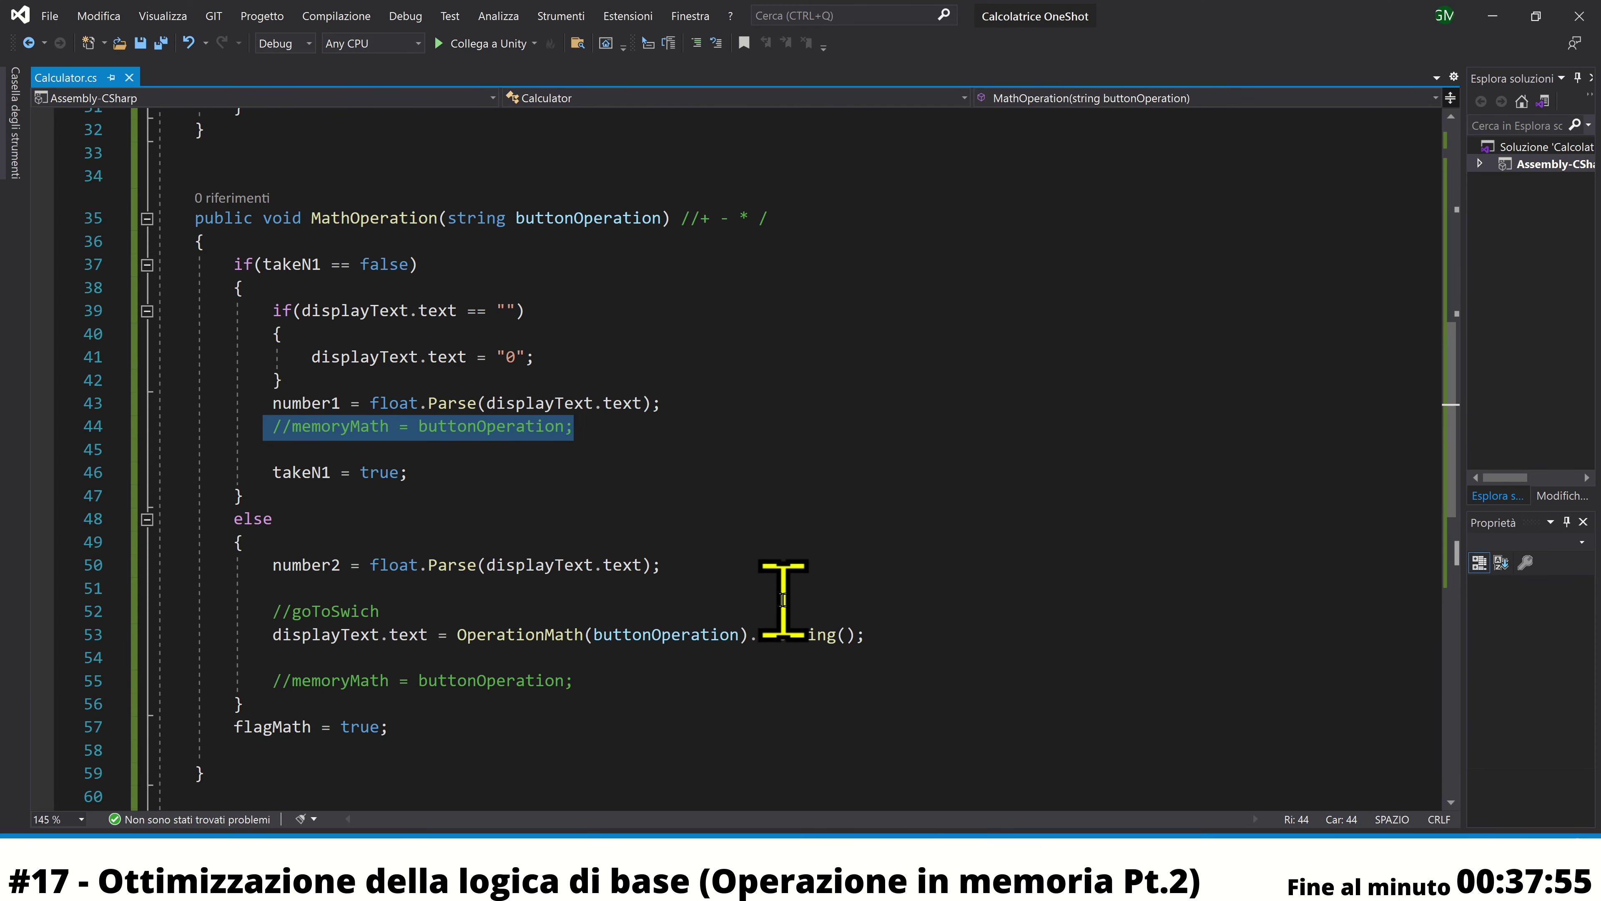
Deselect line 44 and start a new line below the commented-out memoryMath assignment
key(Right)
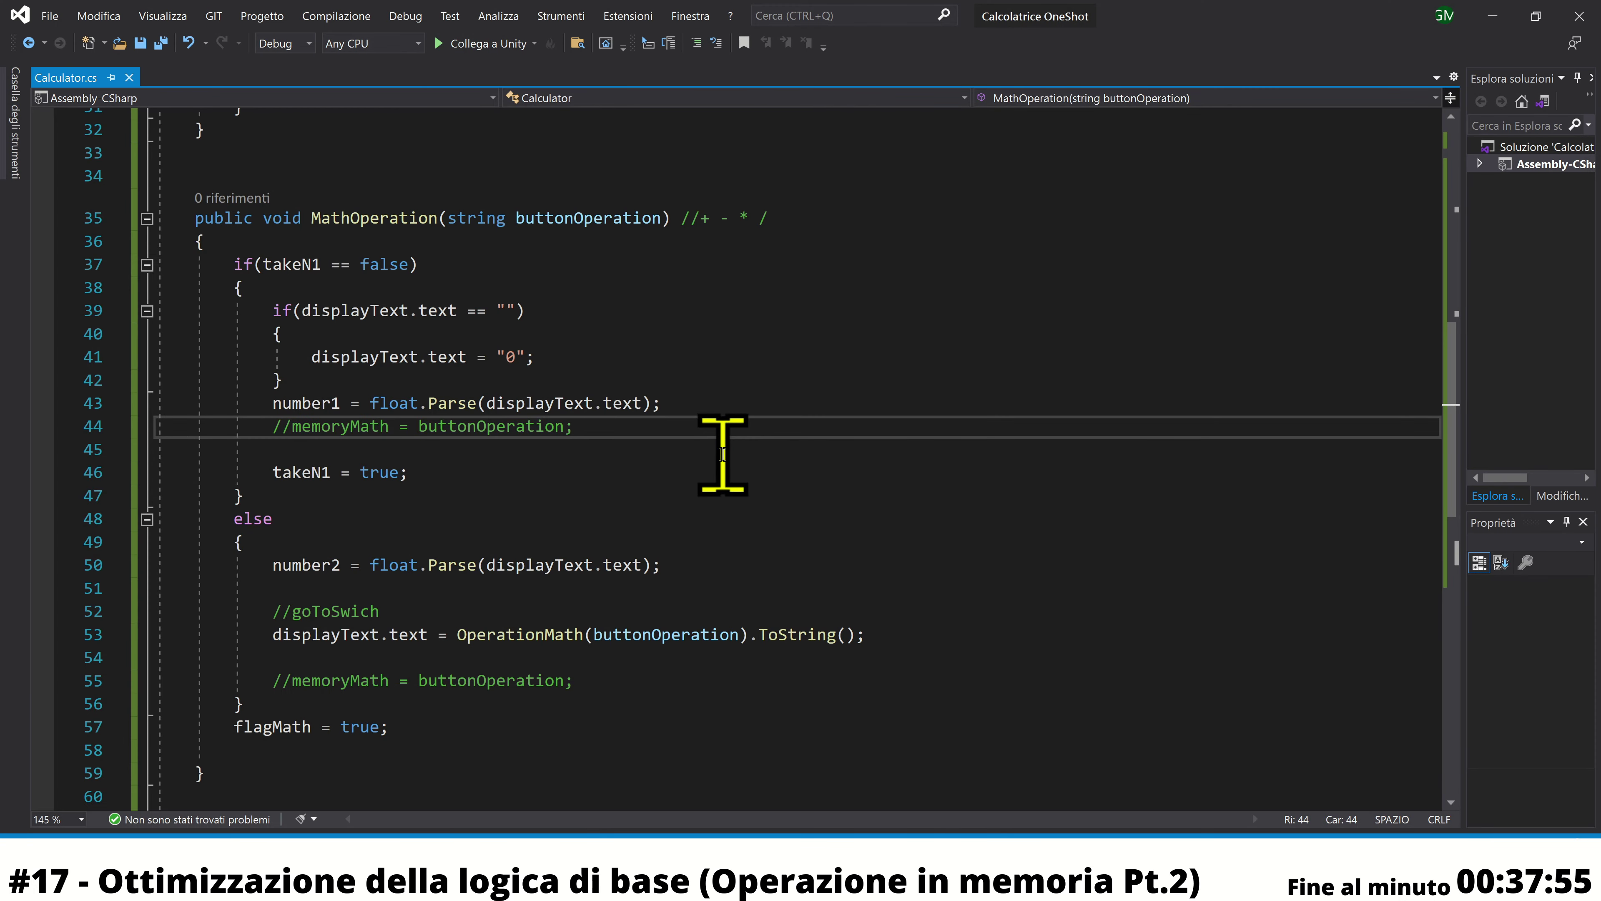
key(Return)
key(Return)
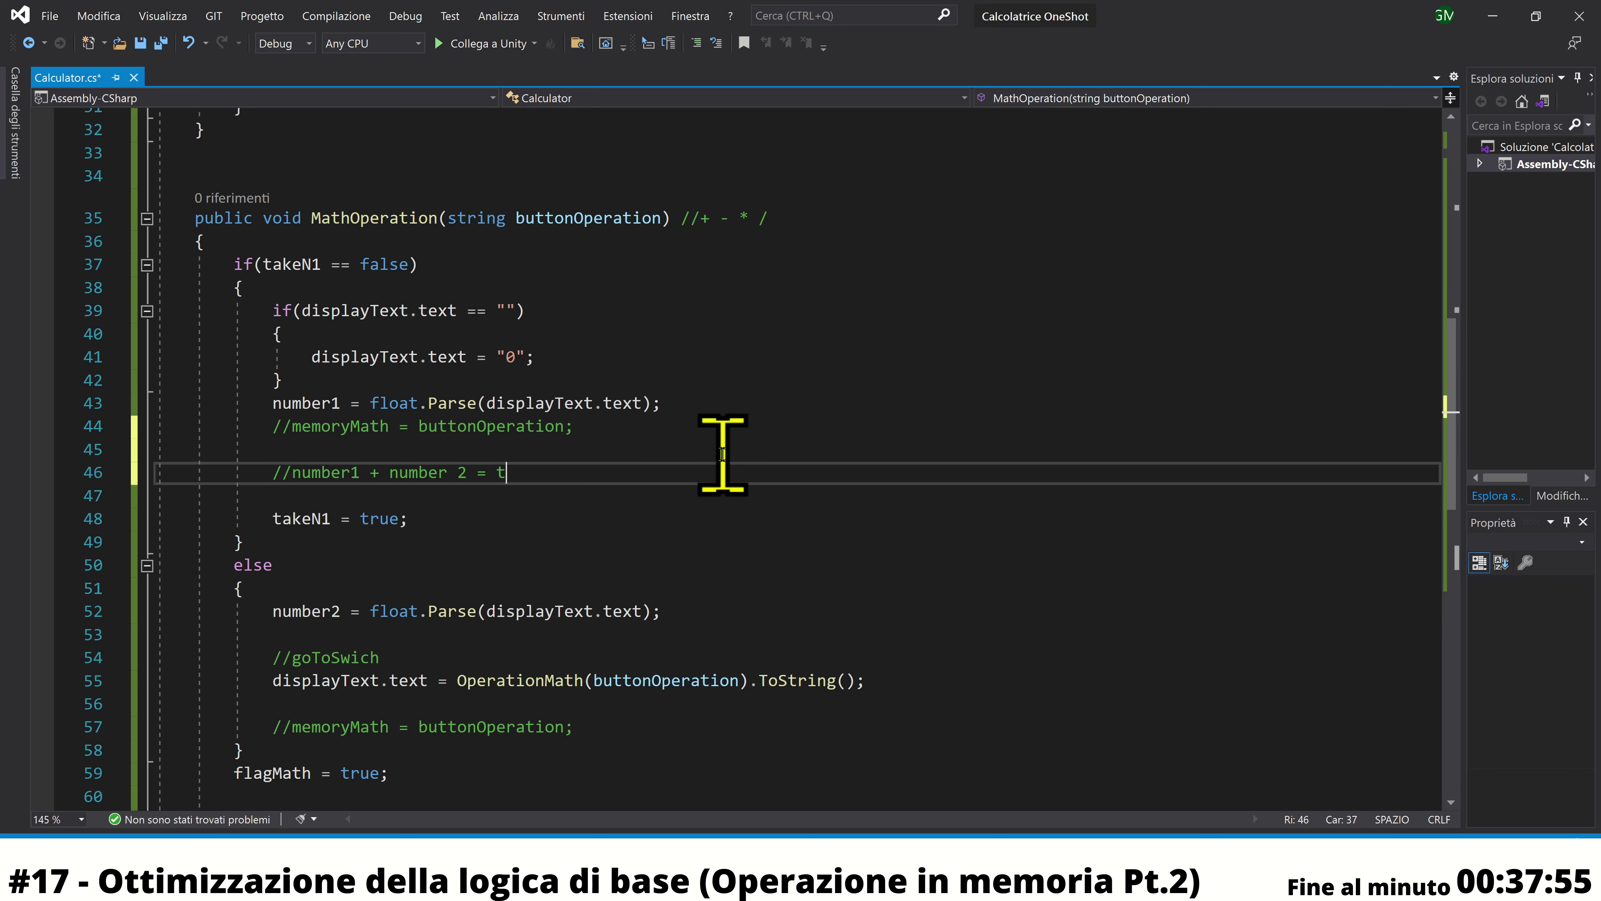
Finish the scratch comments on lines 46–47 noting number1 + number2 = total
text(otal)
key(Return)
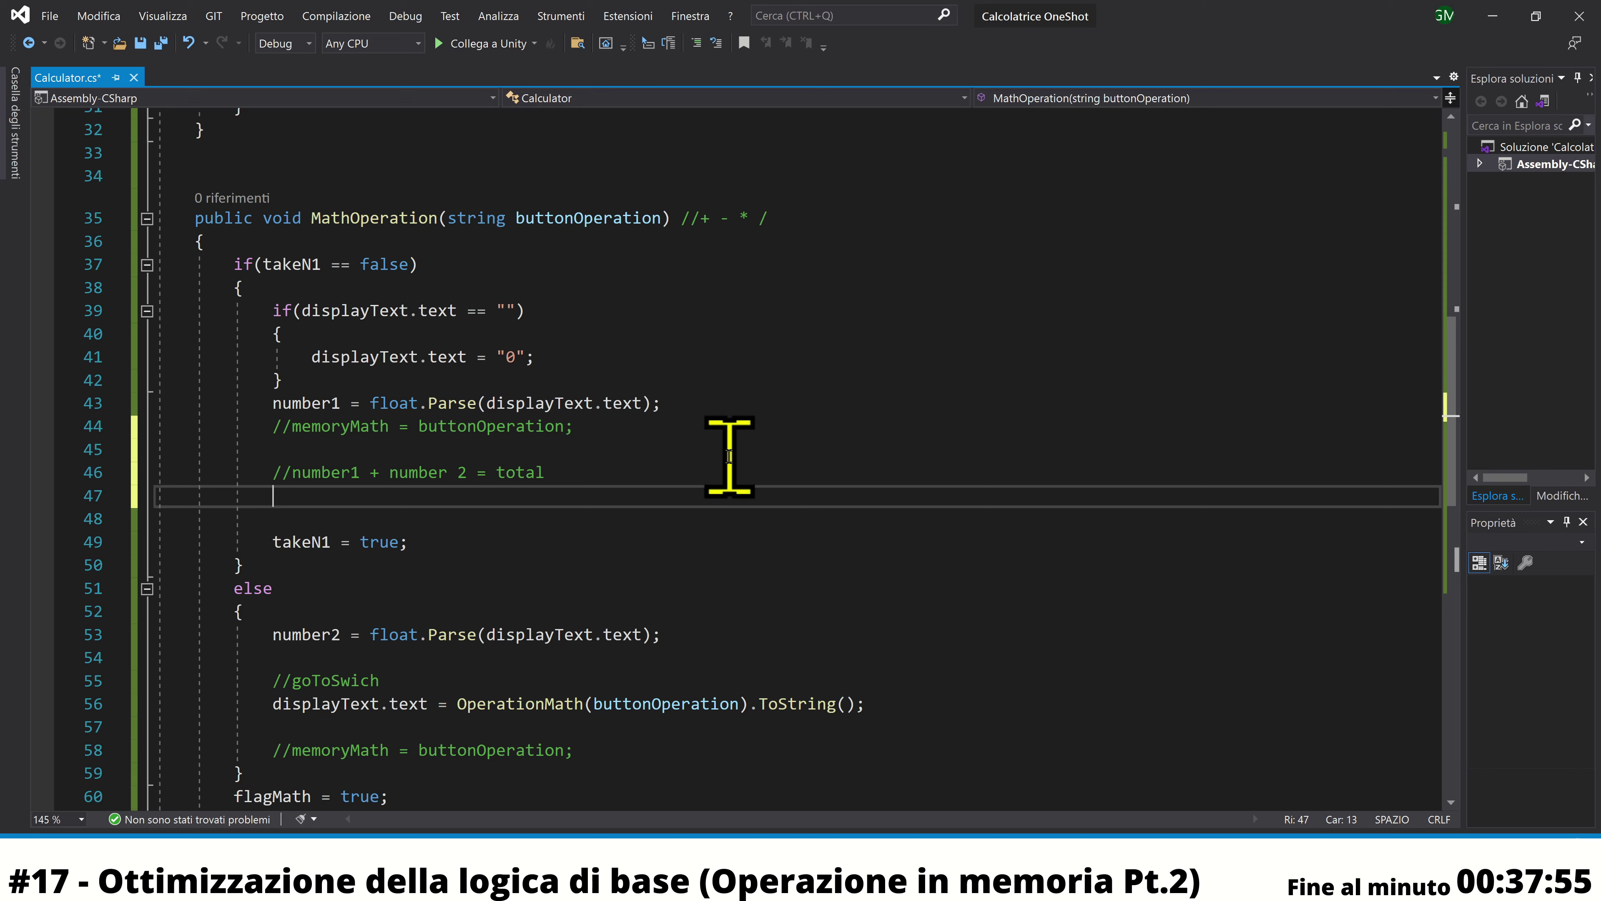
drag(272, 427, 507, 429)
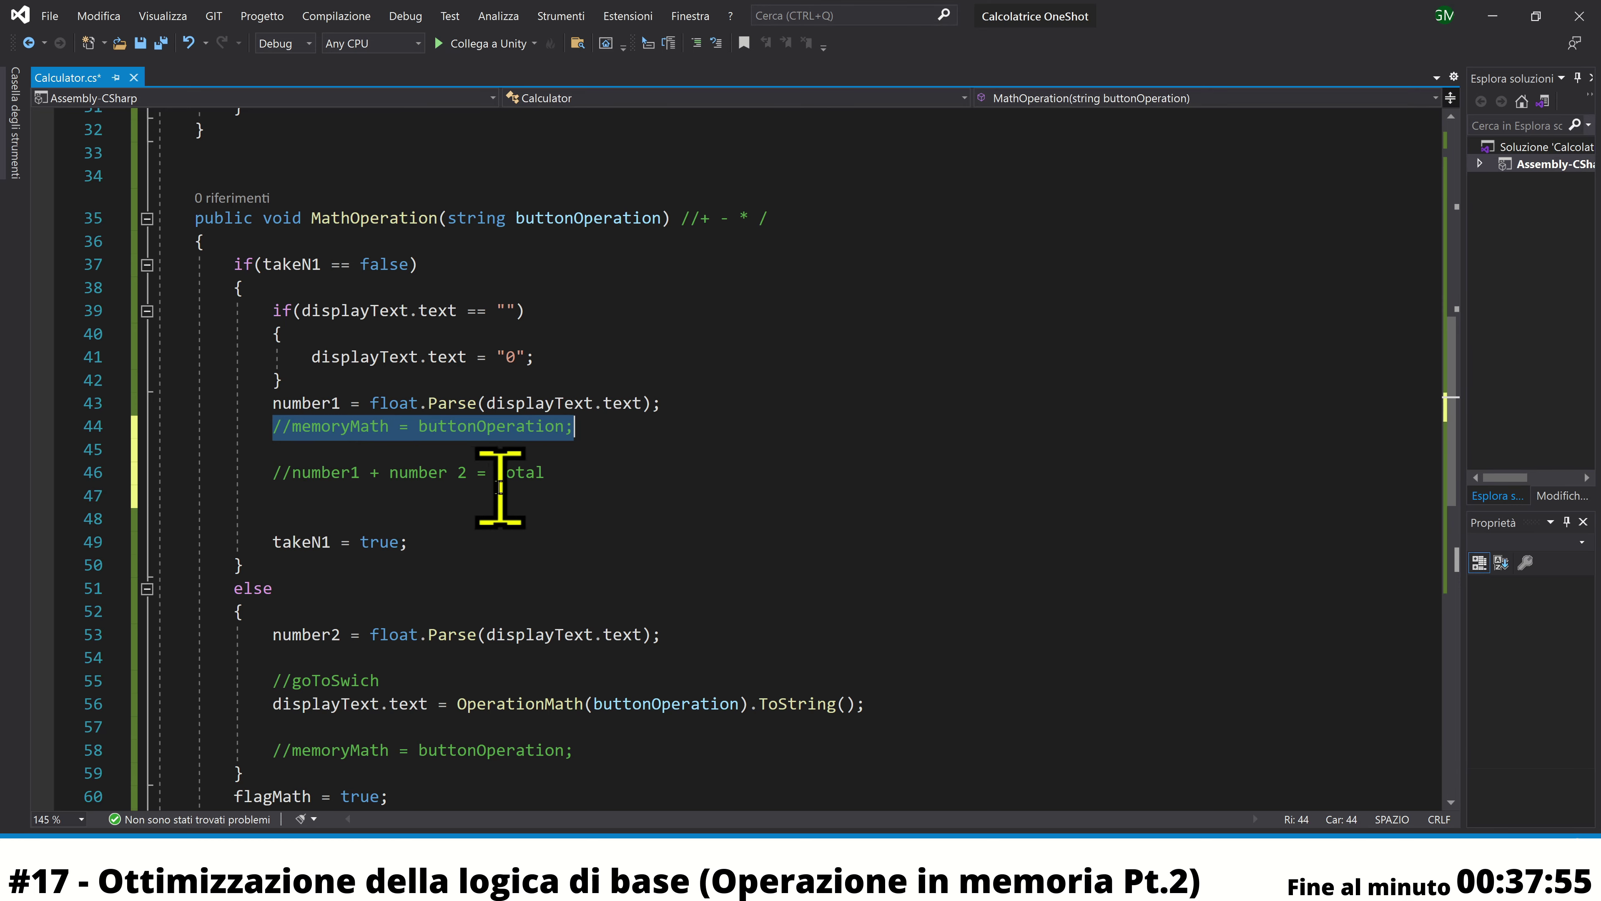
click(460, 502)
text(// )
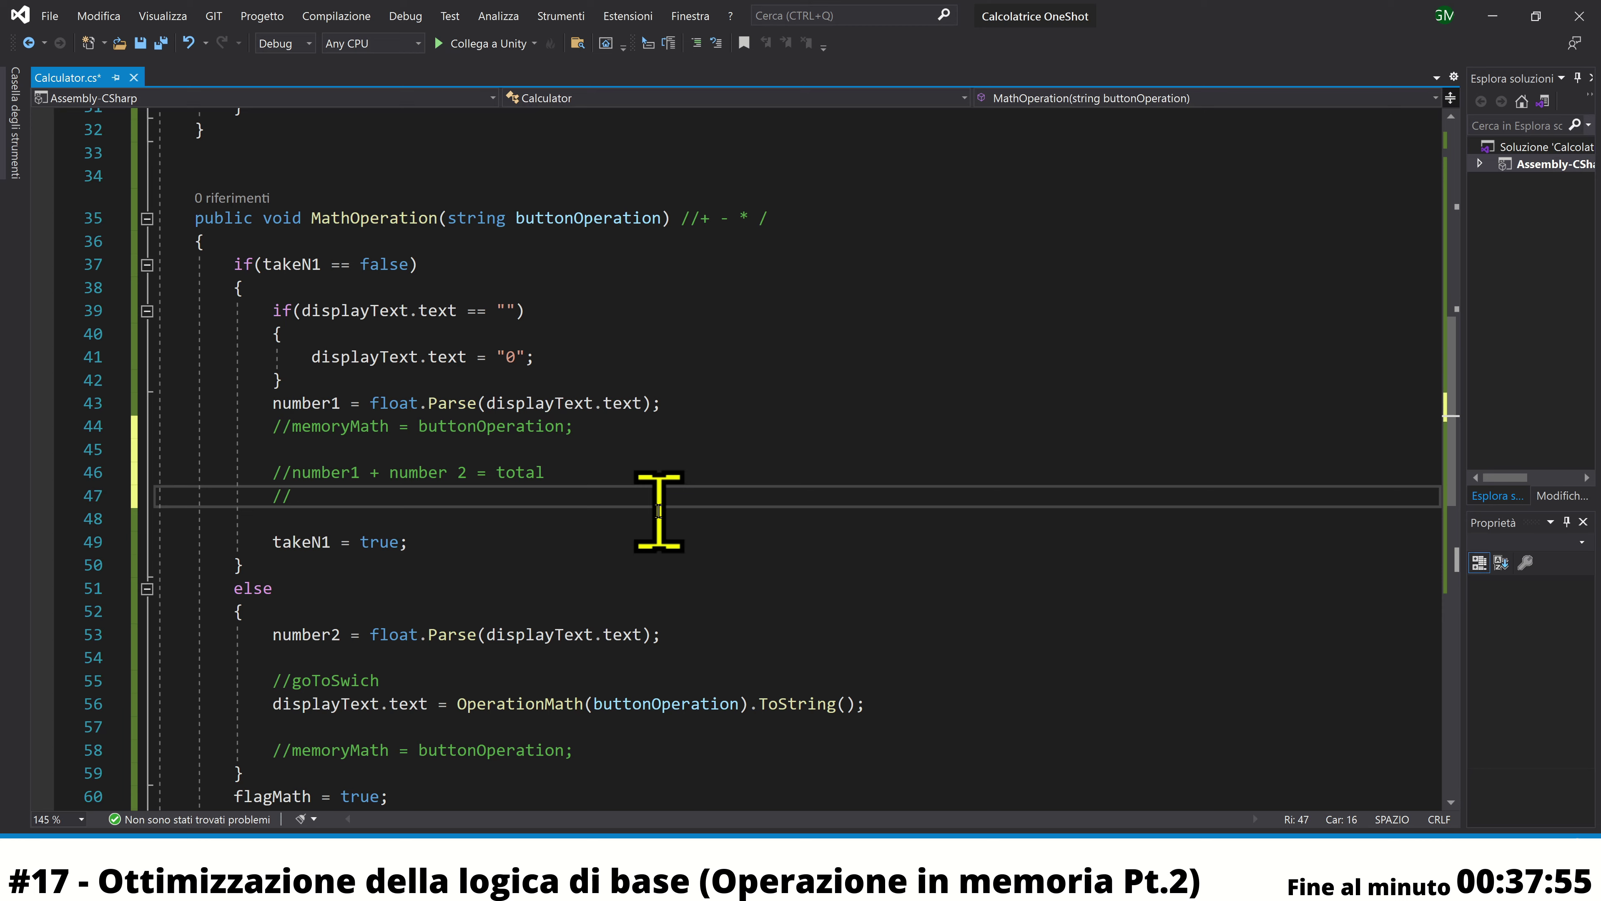
text(number)
text(1 num)
text(bert)
key(BackSpace)
key(BackSpace)
text(2 + numb)
text(er 2)
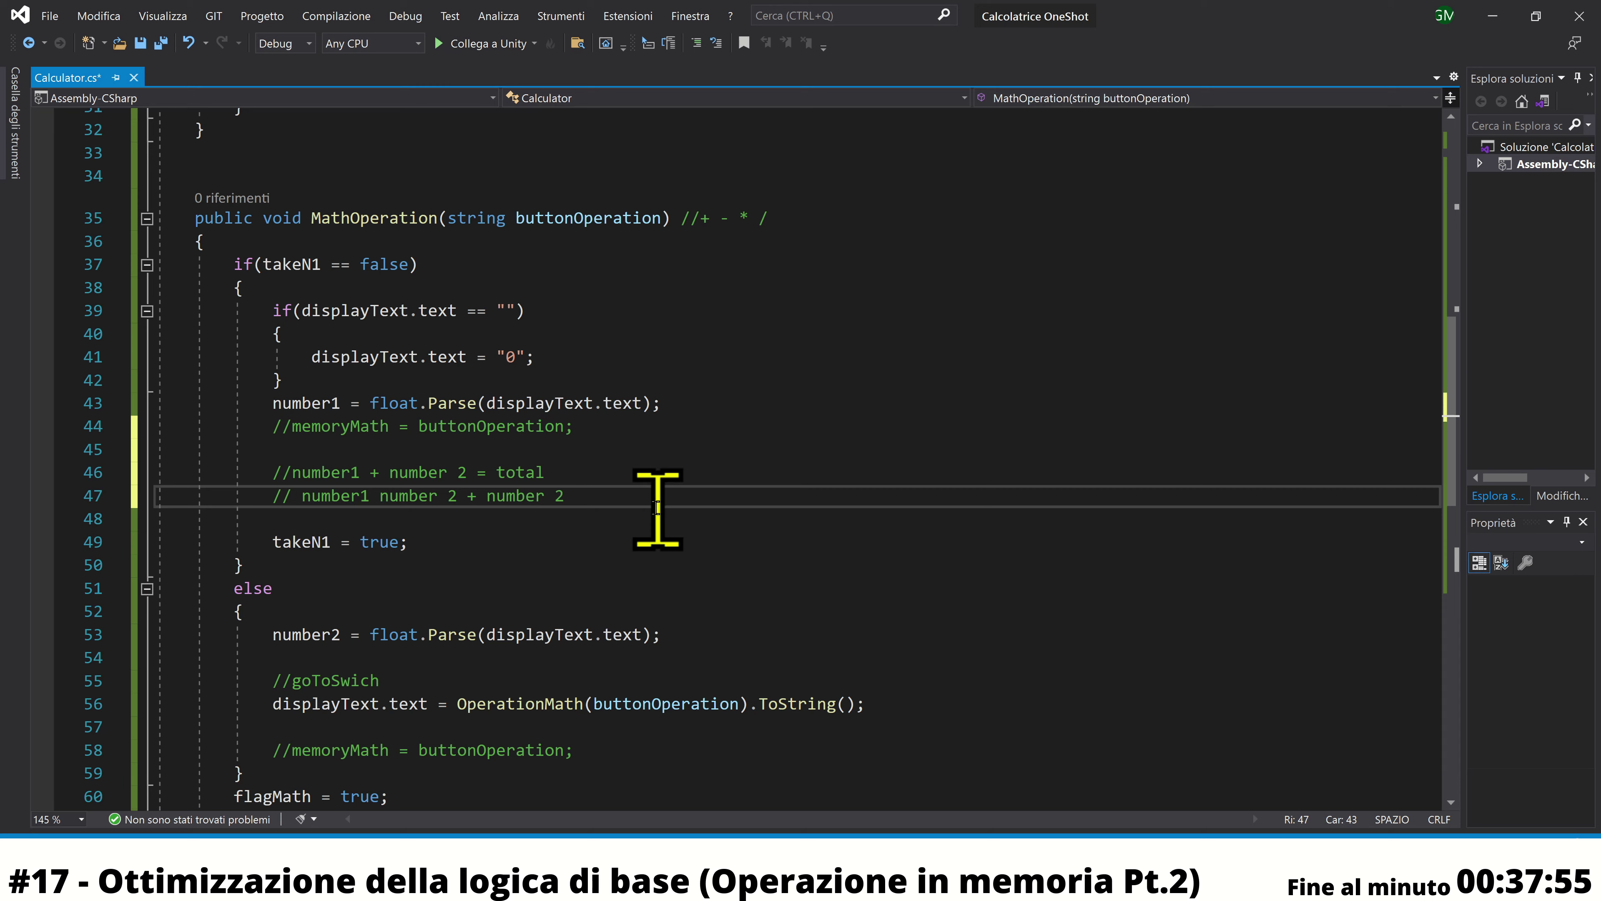
Delete the scratch comment lines 45–47
drag(554, 496, 287, 433)
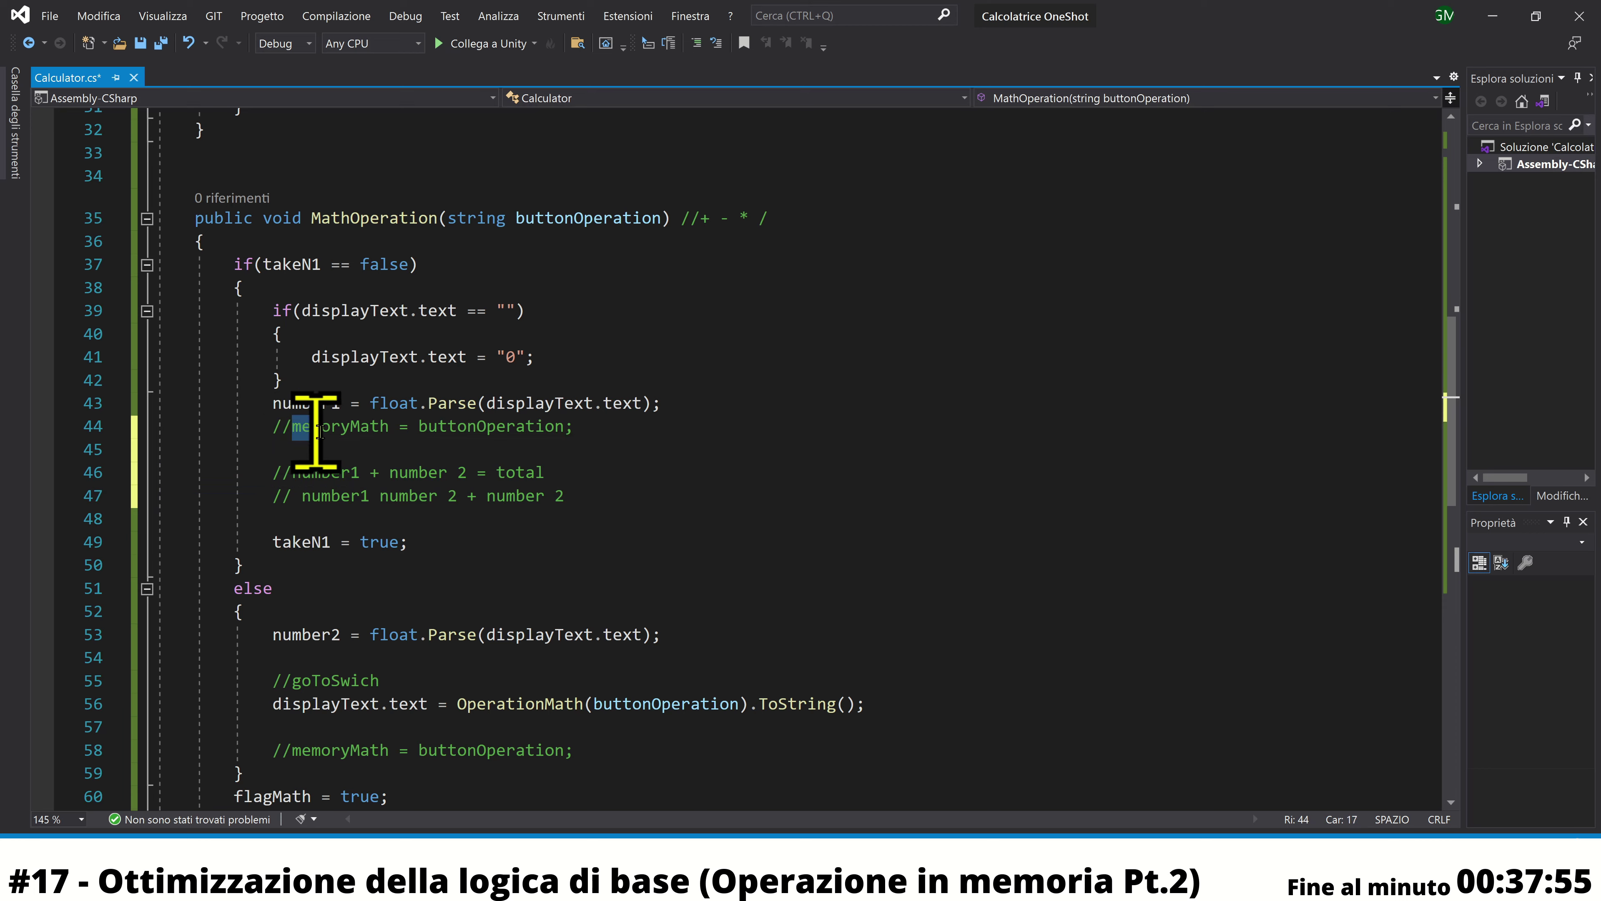
click(618, 448)
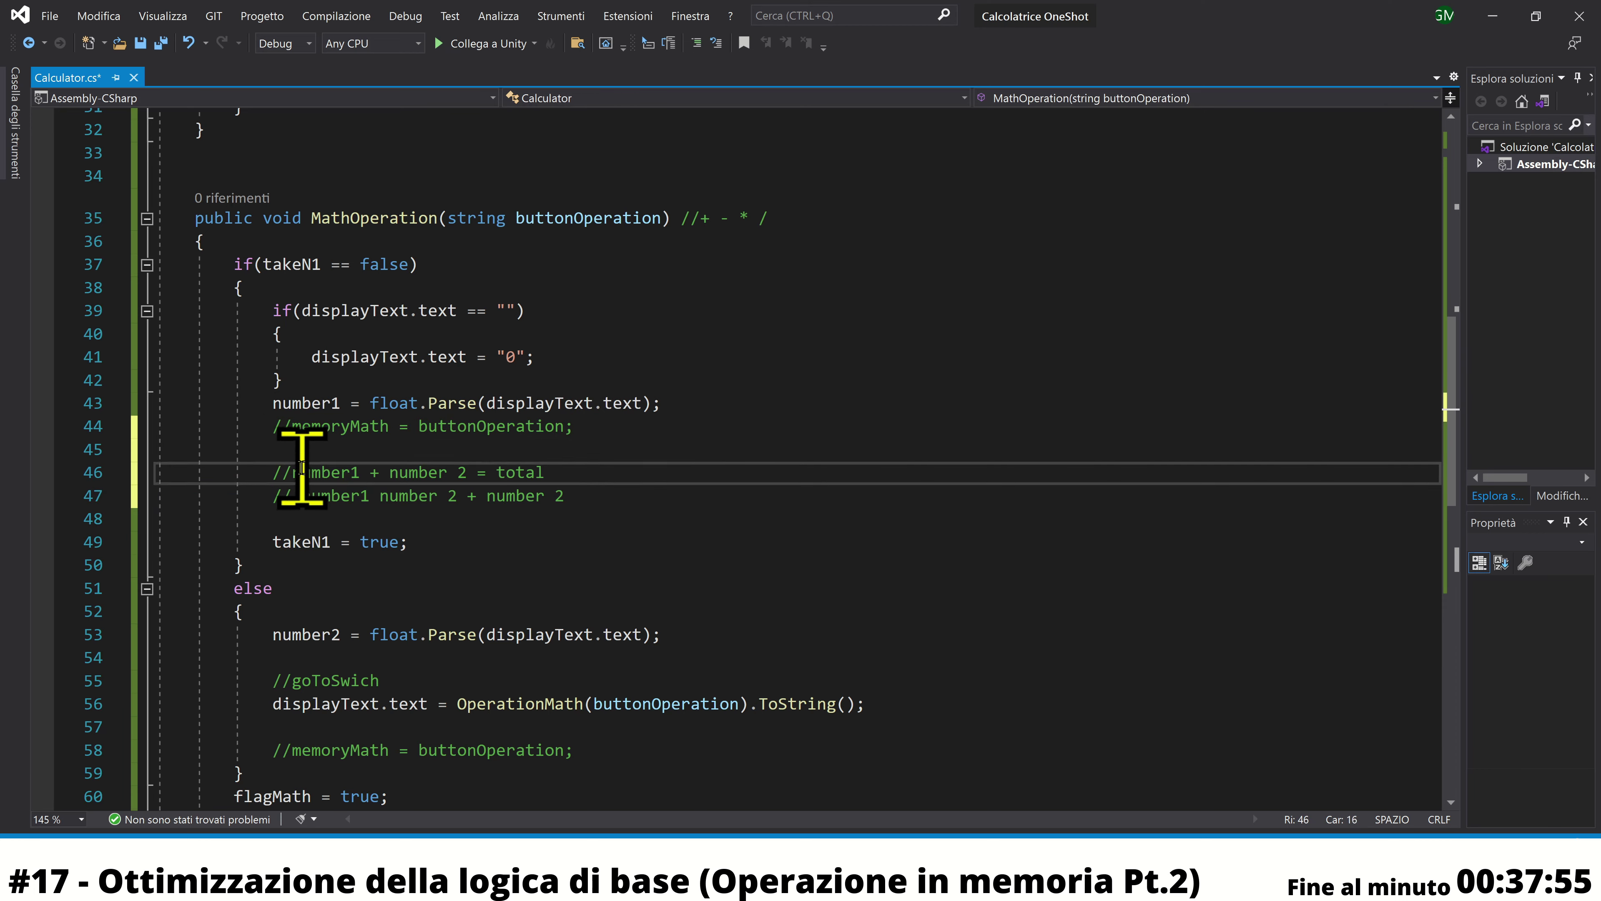
double_click(332, 471)
double_click(377, 472)
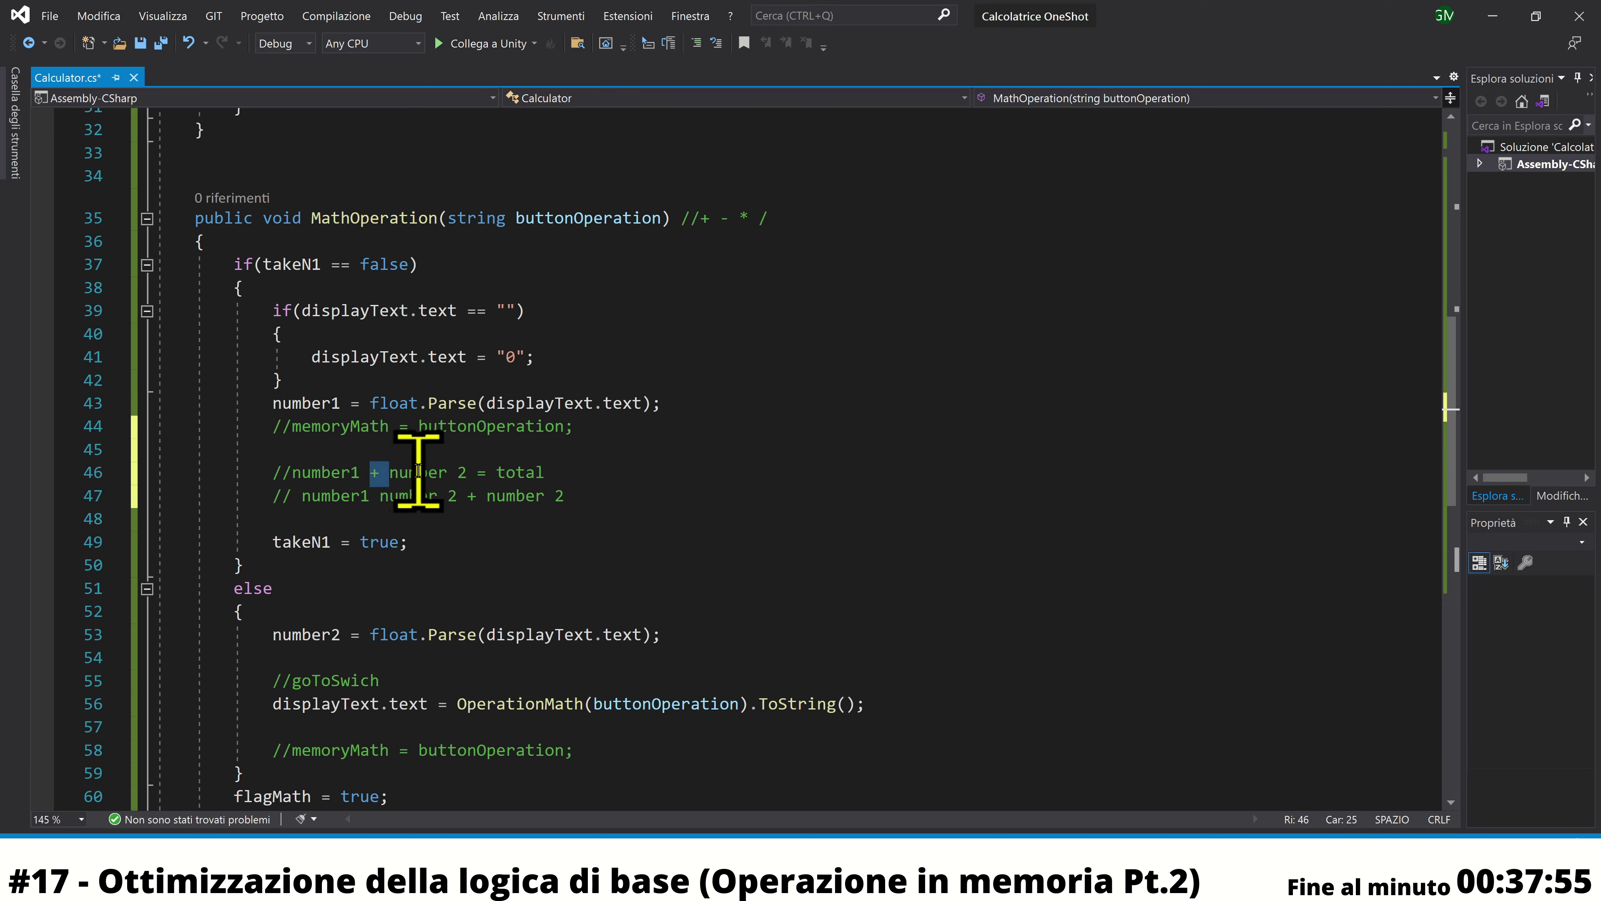
drag(269, 450, 640, 495)
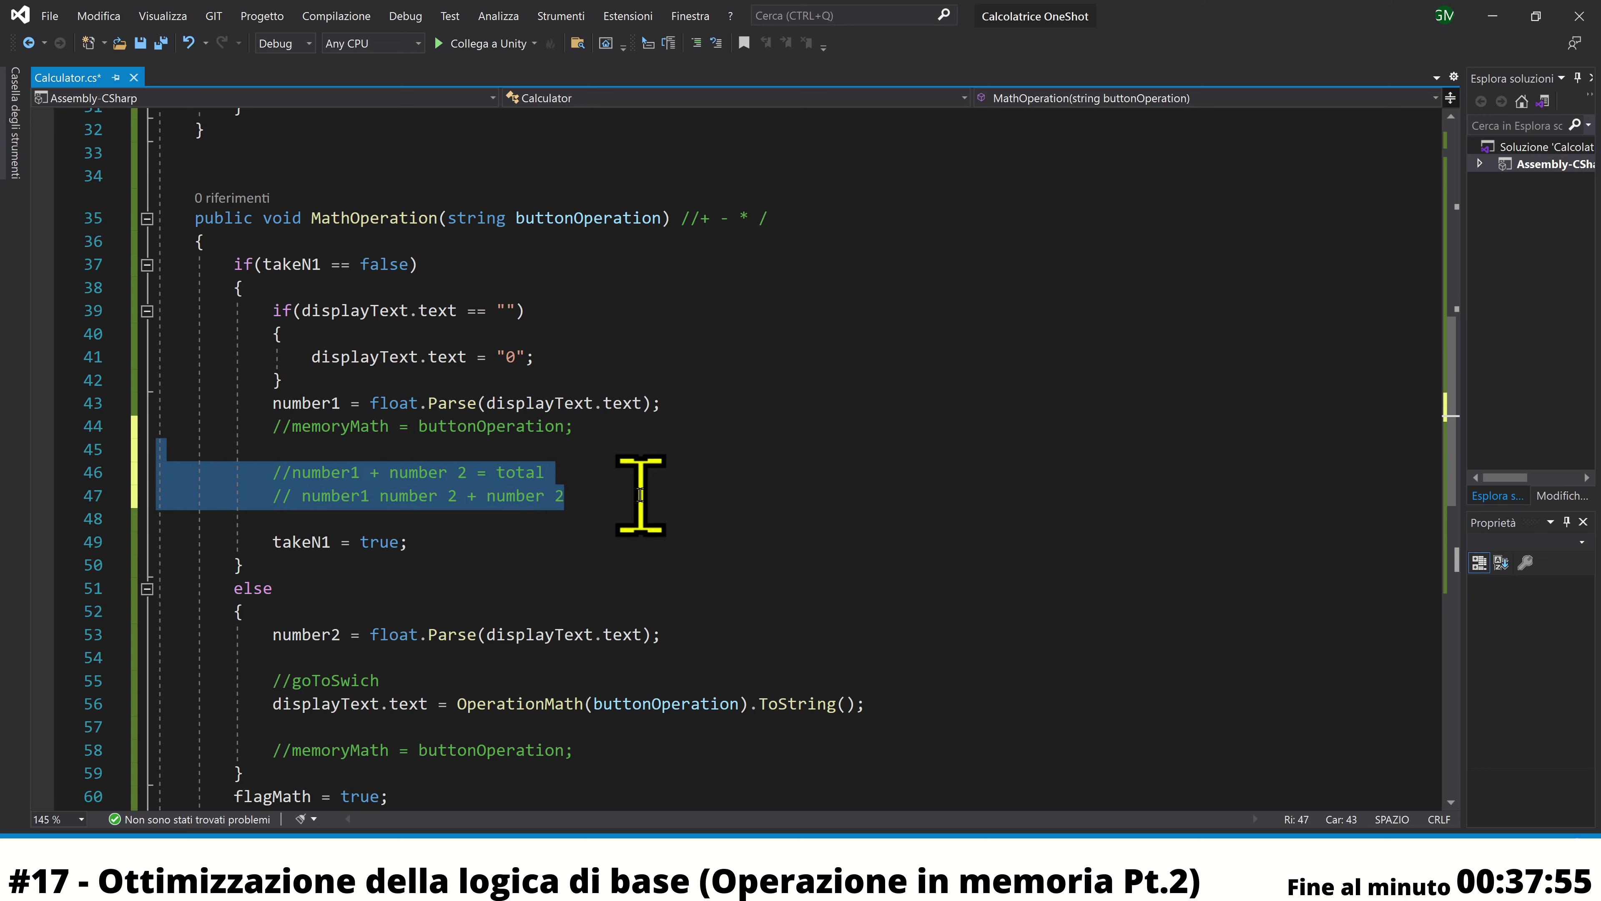
key(Delete)
Uncomment memoryMath = buttonOperation; in both branches and remove the blank line before it
click(292, 427)
key(BackSpace)
key(BackSpace)
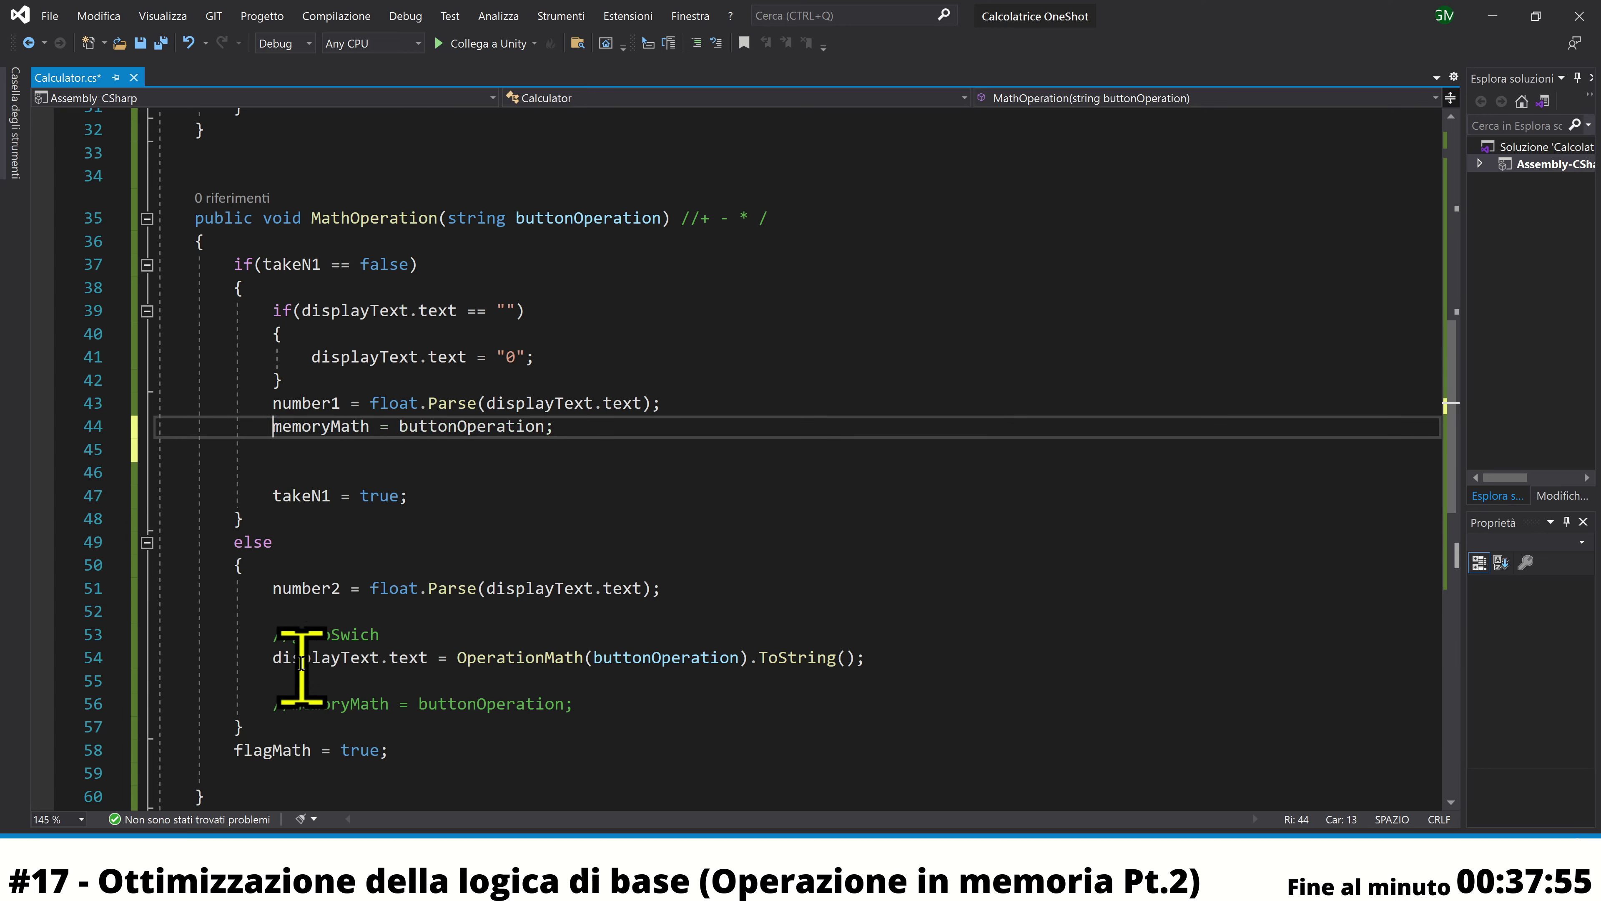
click(293, 704)
key(BackSpace)
key(BackSpace)
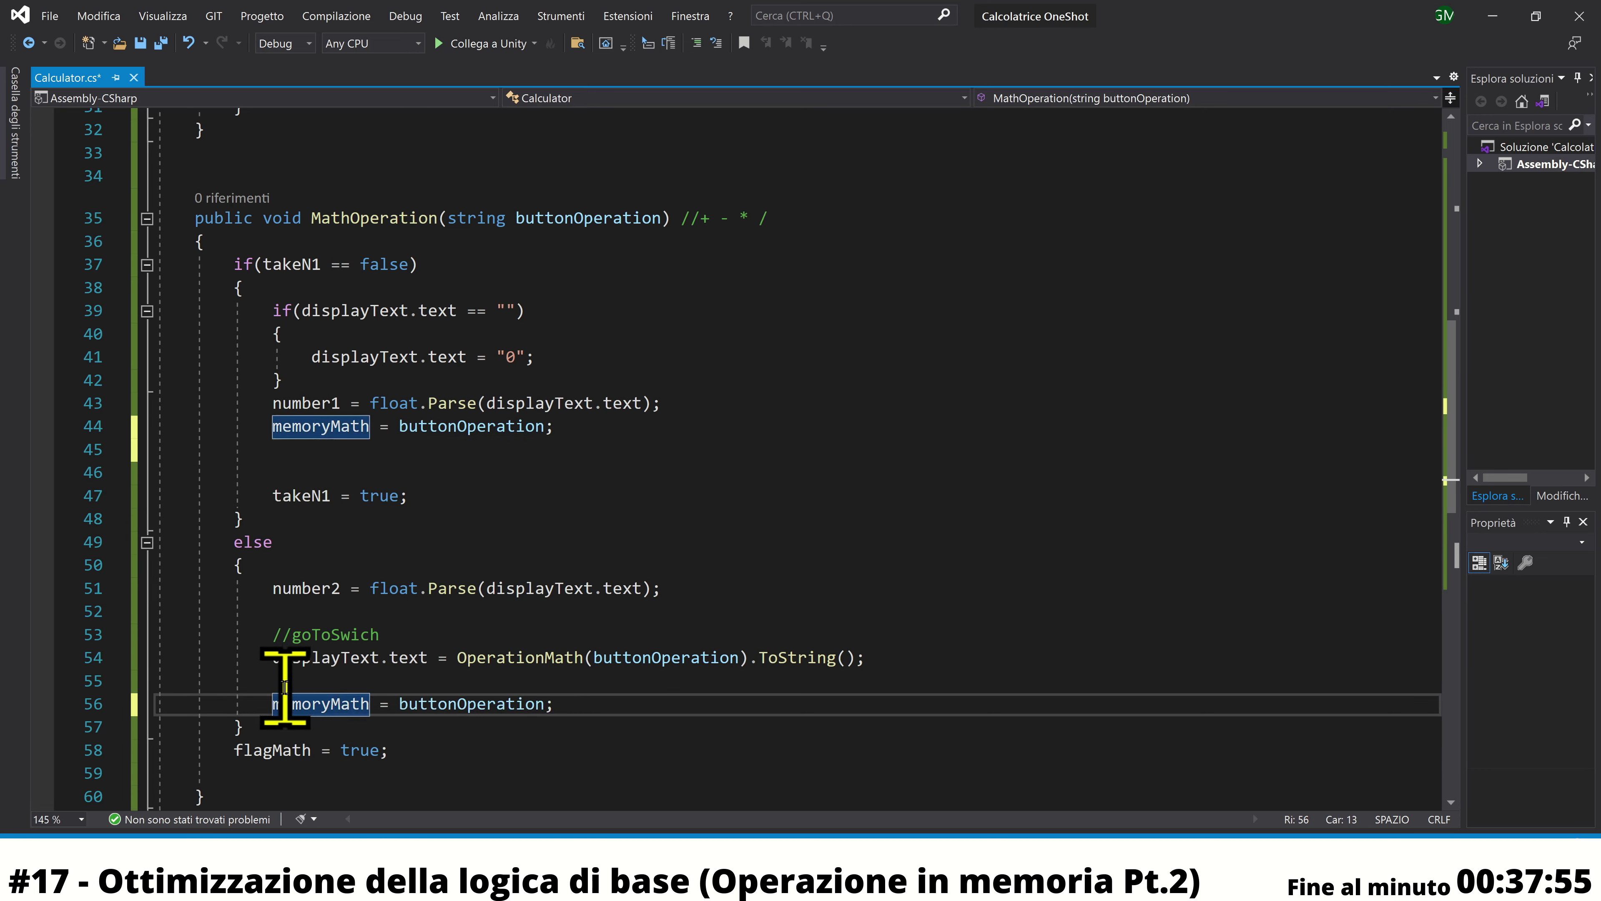
click(389, 634)
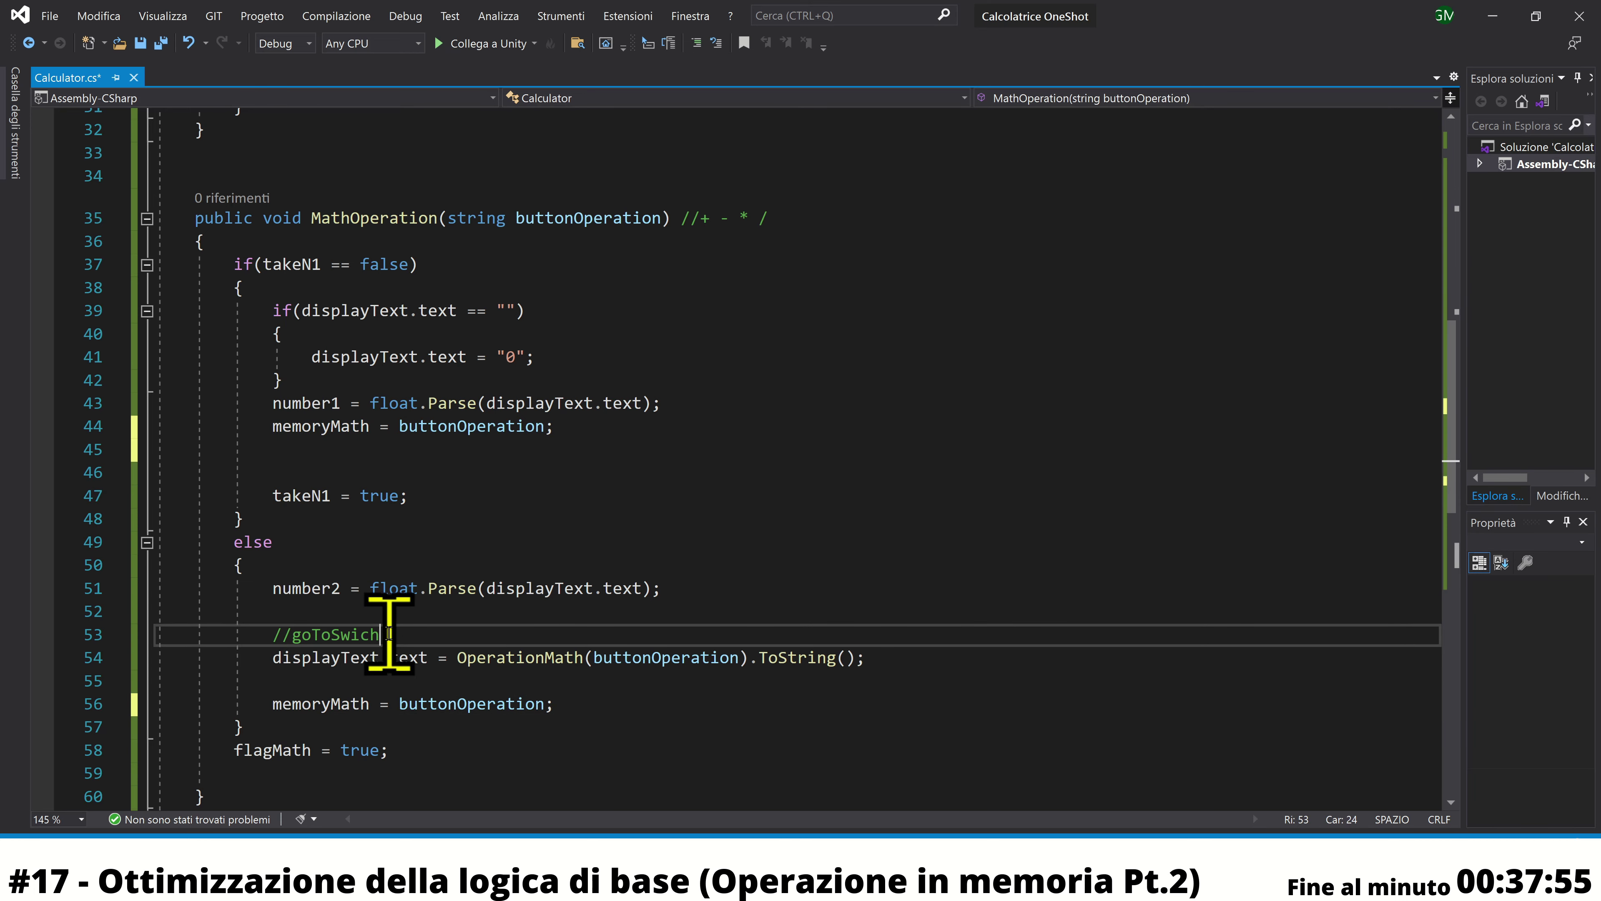
click(342, 681)
key(shift+Home)
key(BackSpace)
key(BackSpace)
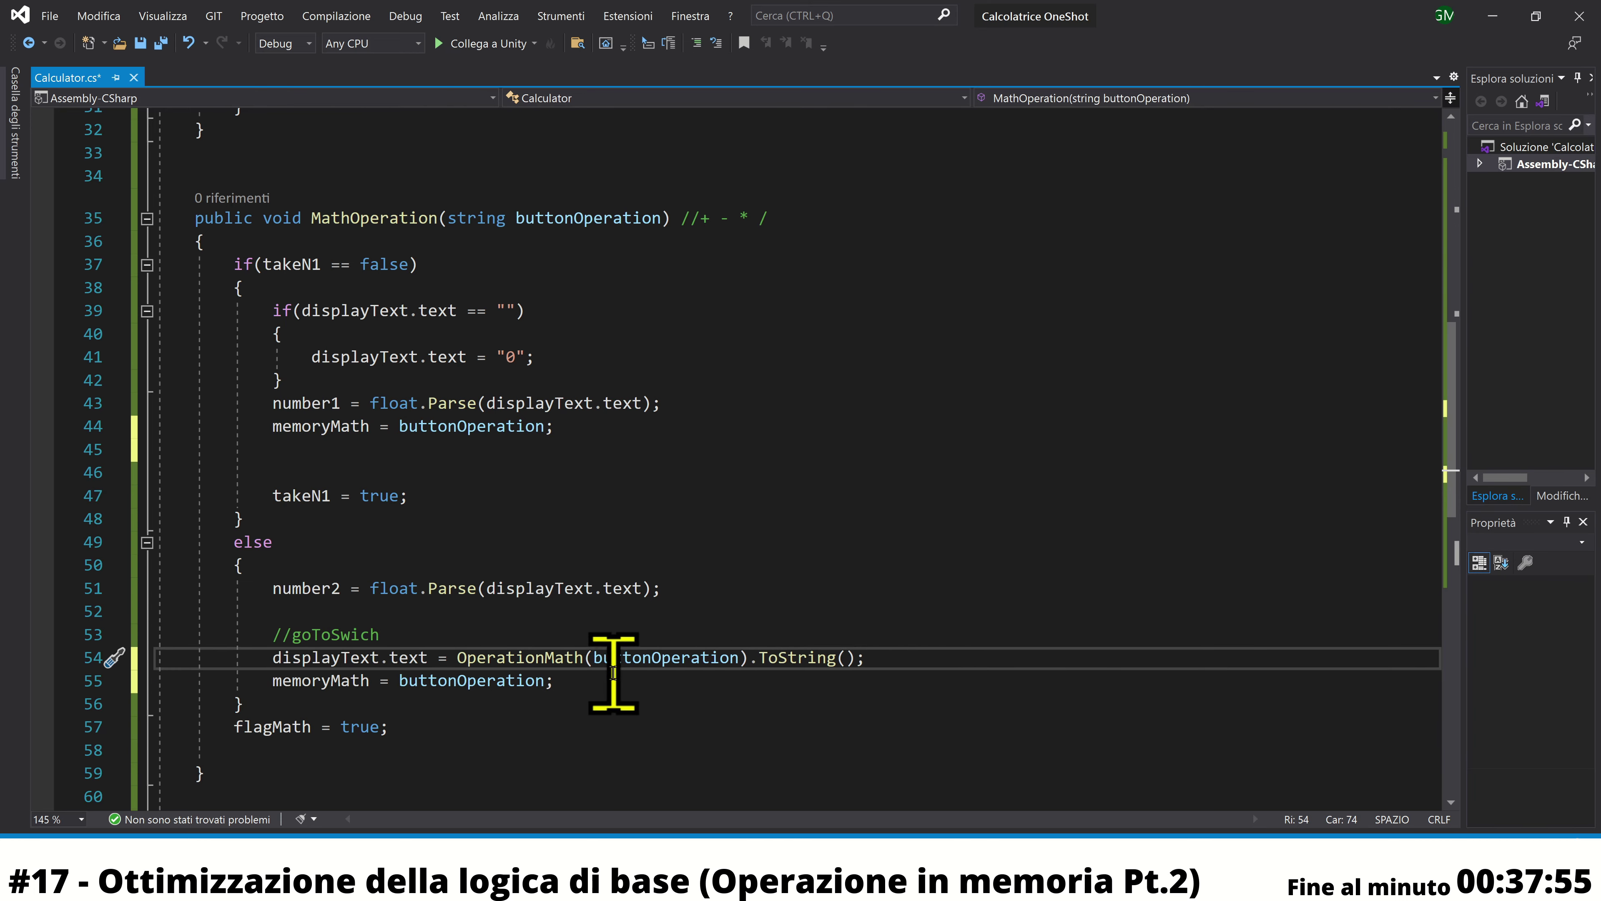
Pass memoryMath instead of buttonOperation to OperationMath, save Calculator.cs and return to Unity
double_click(637, 659)
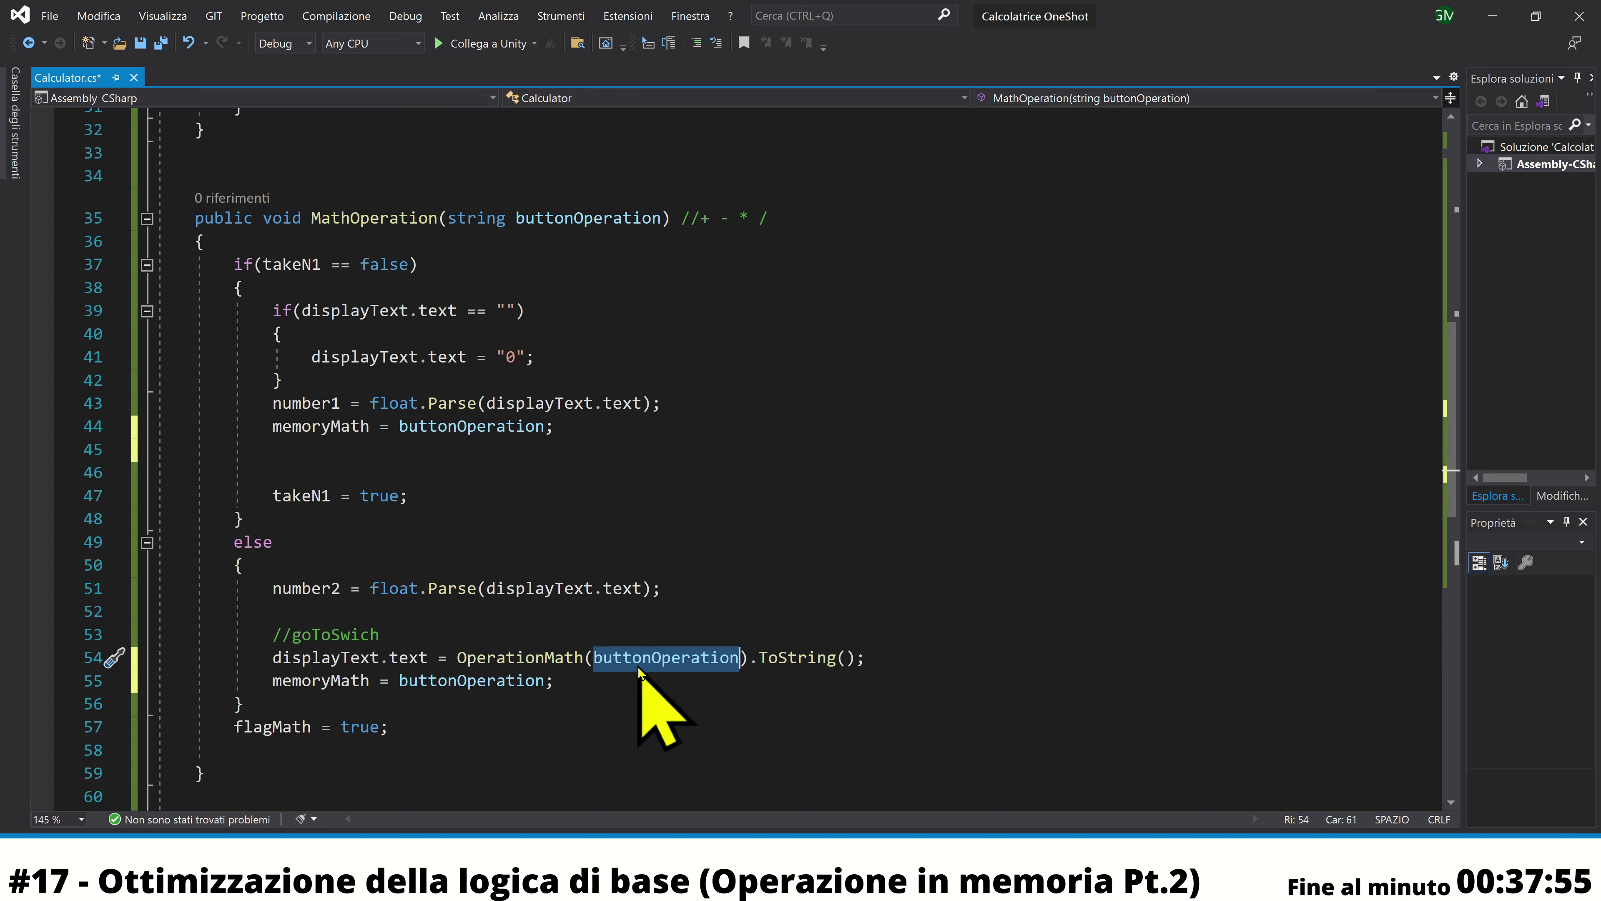
click(313, 429)
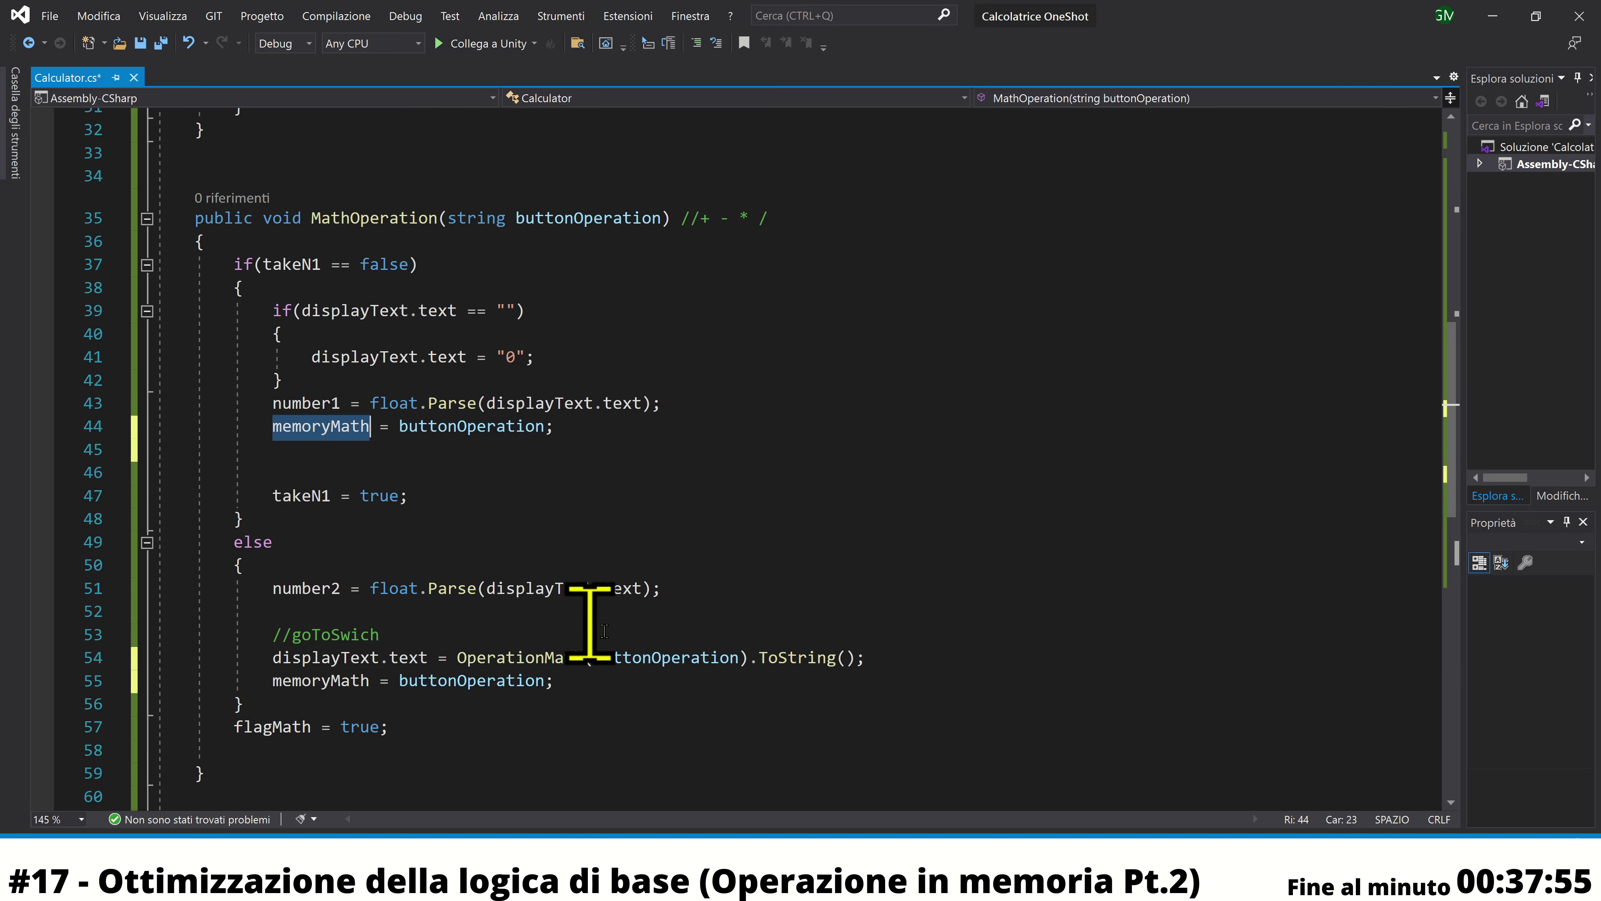
click(631, 655)
double_click(631, 655)
text(memoryMath)
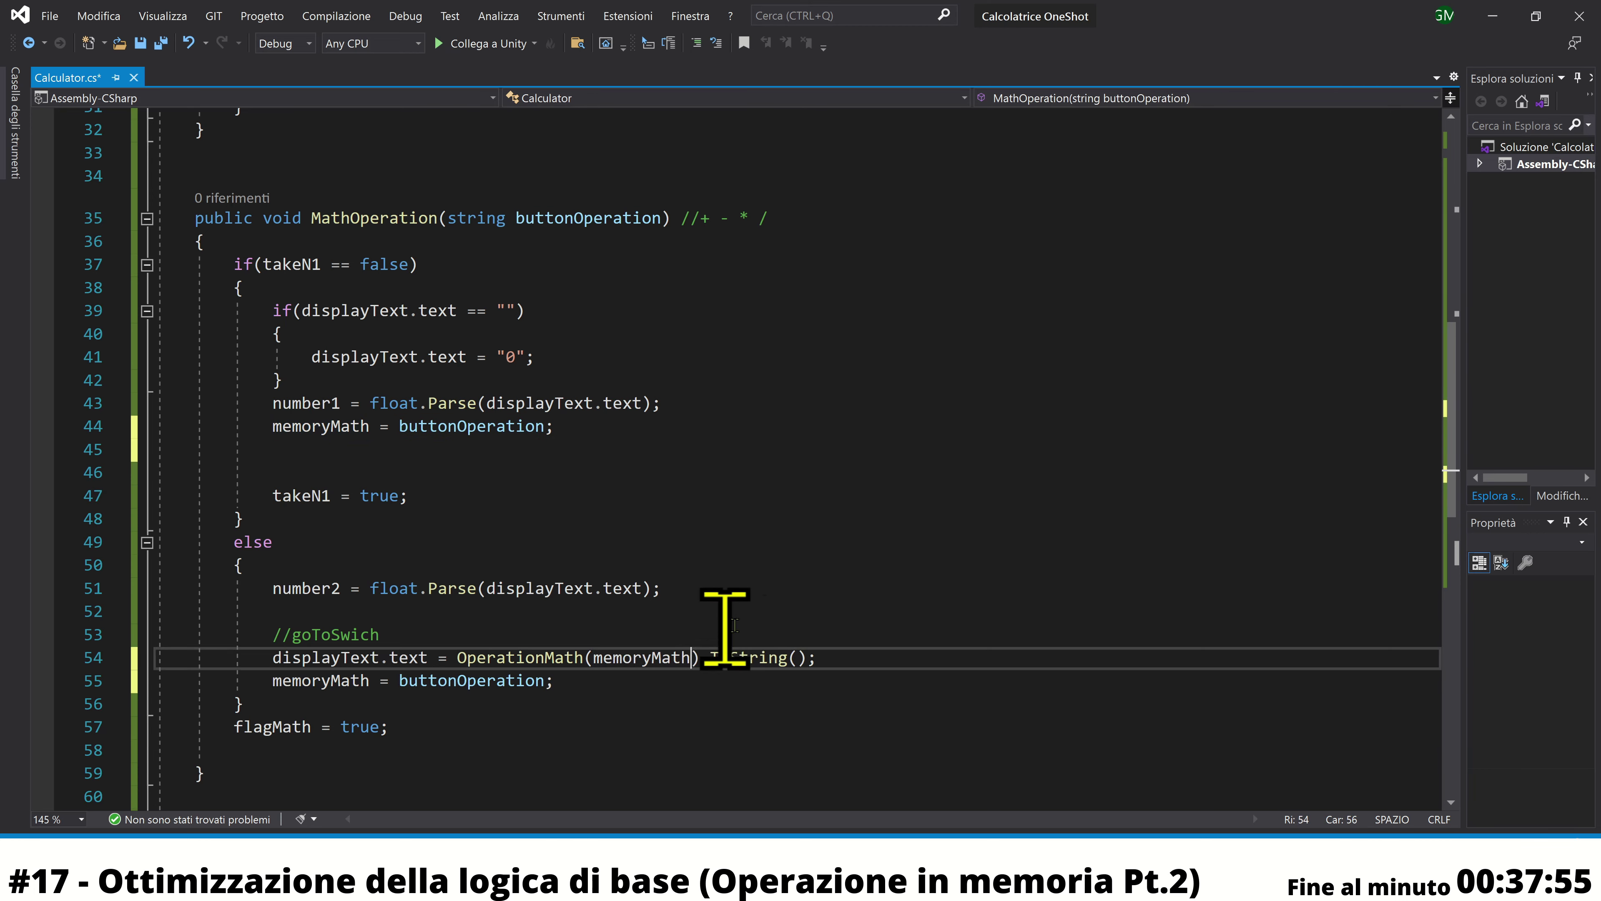
key(ctrl+s)
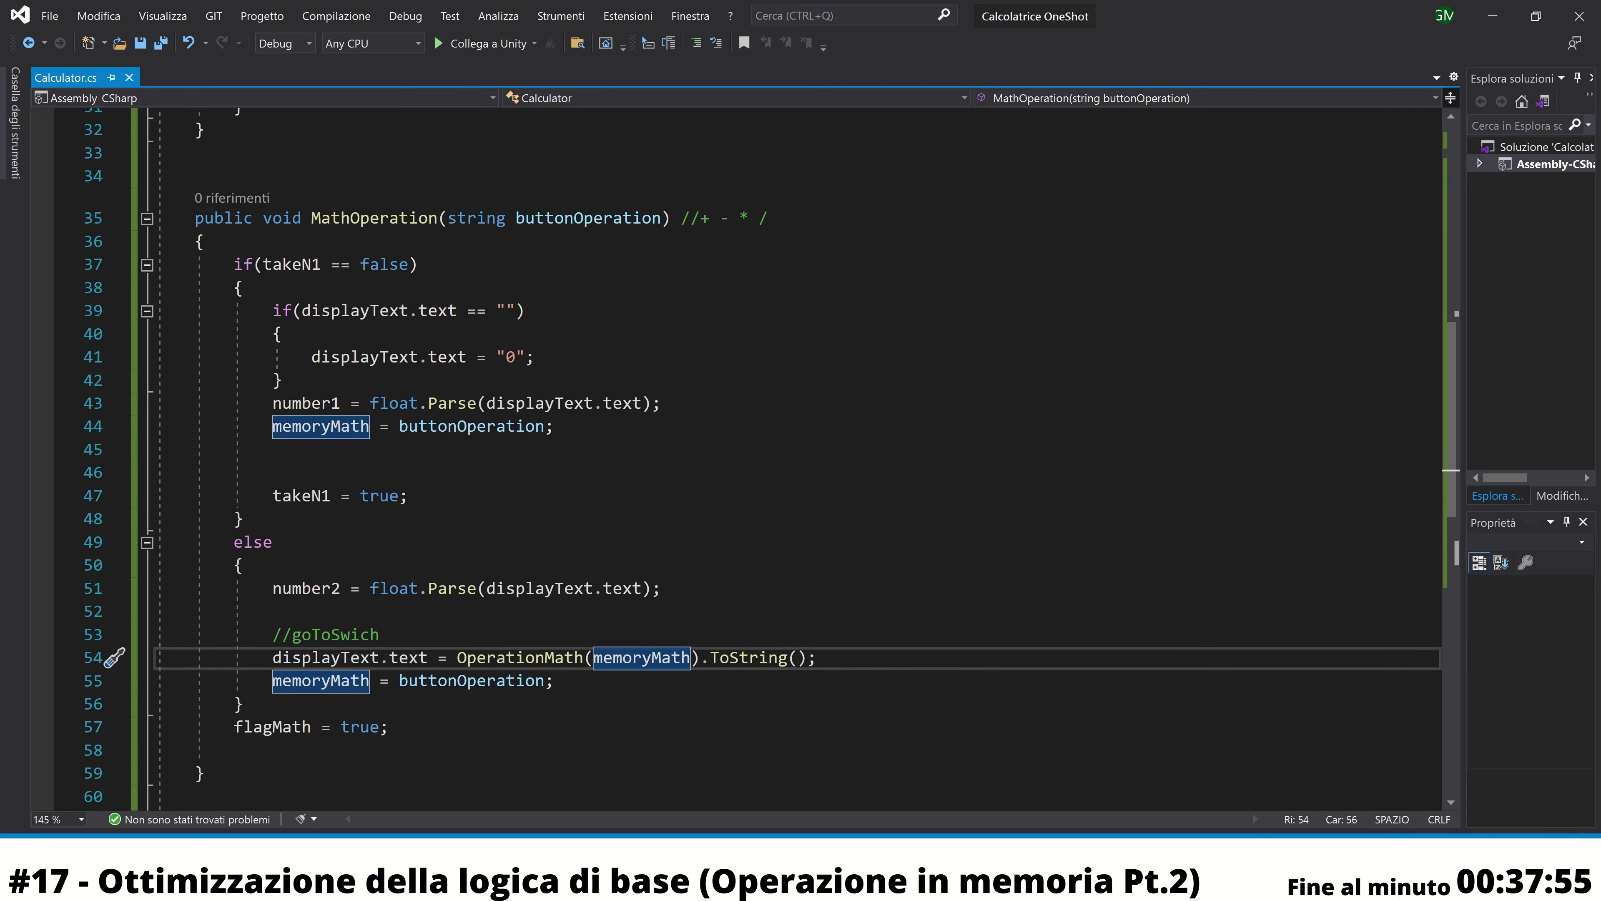
key(alt+Tab)
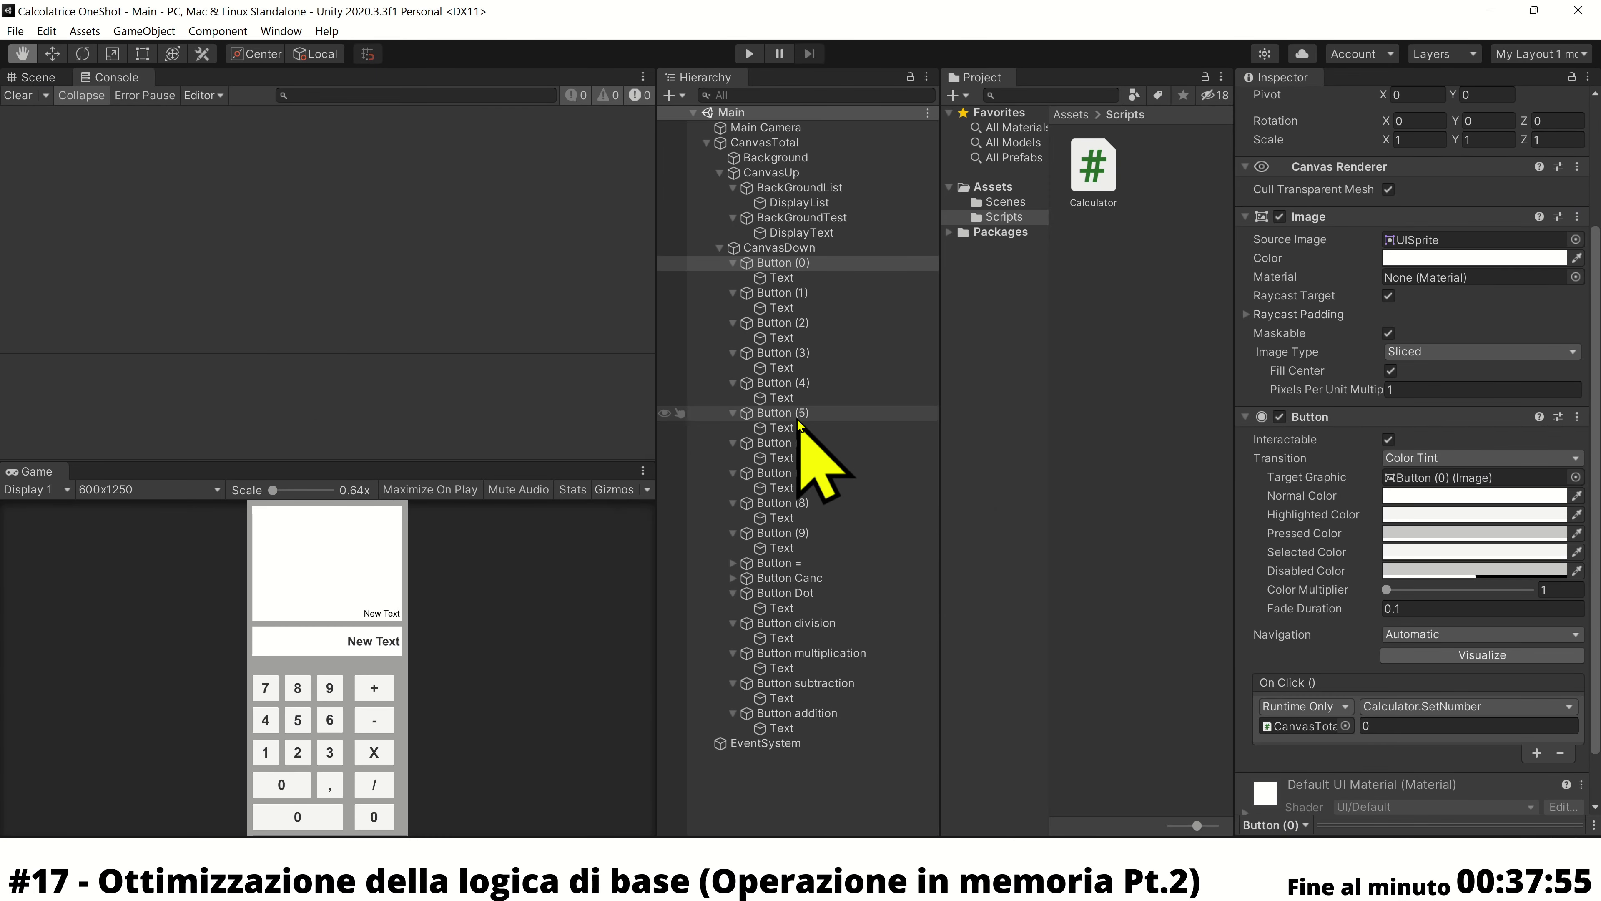
In Play mode enter 5 + 5 1 × on the calculator, with the display reaching 15 then 14, then stop
click(746, 55)
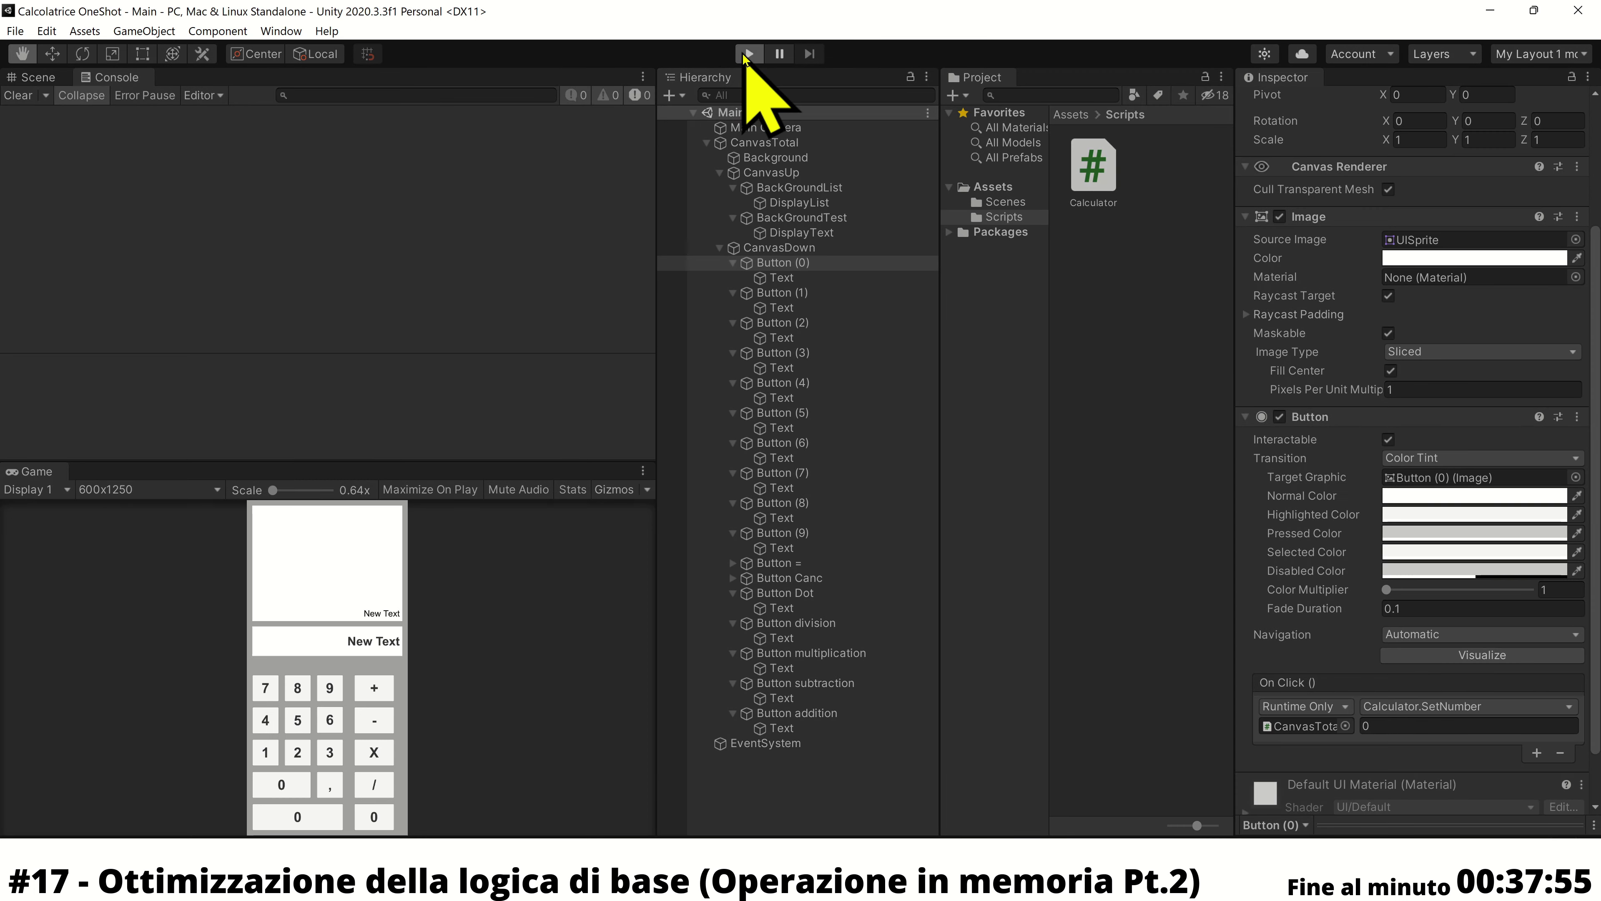
click(306, 720)
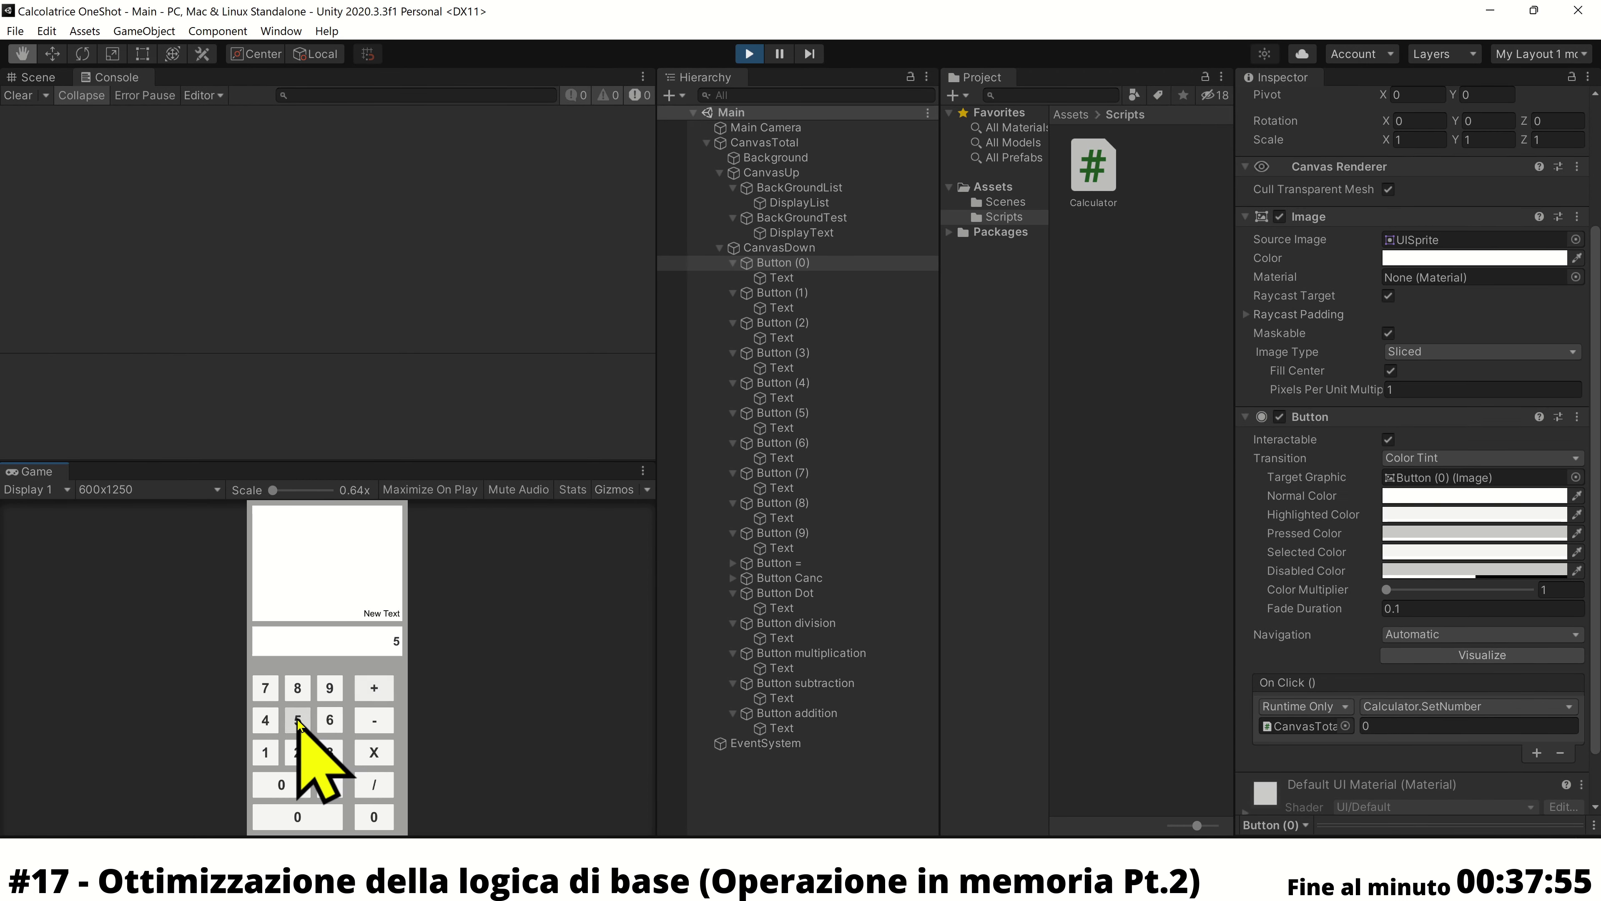
click(374, 687)
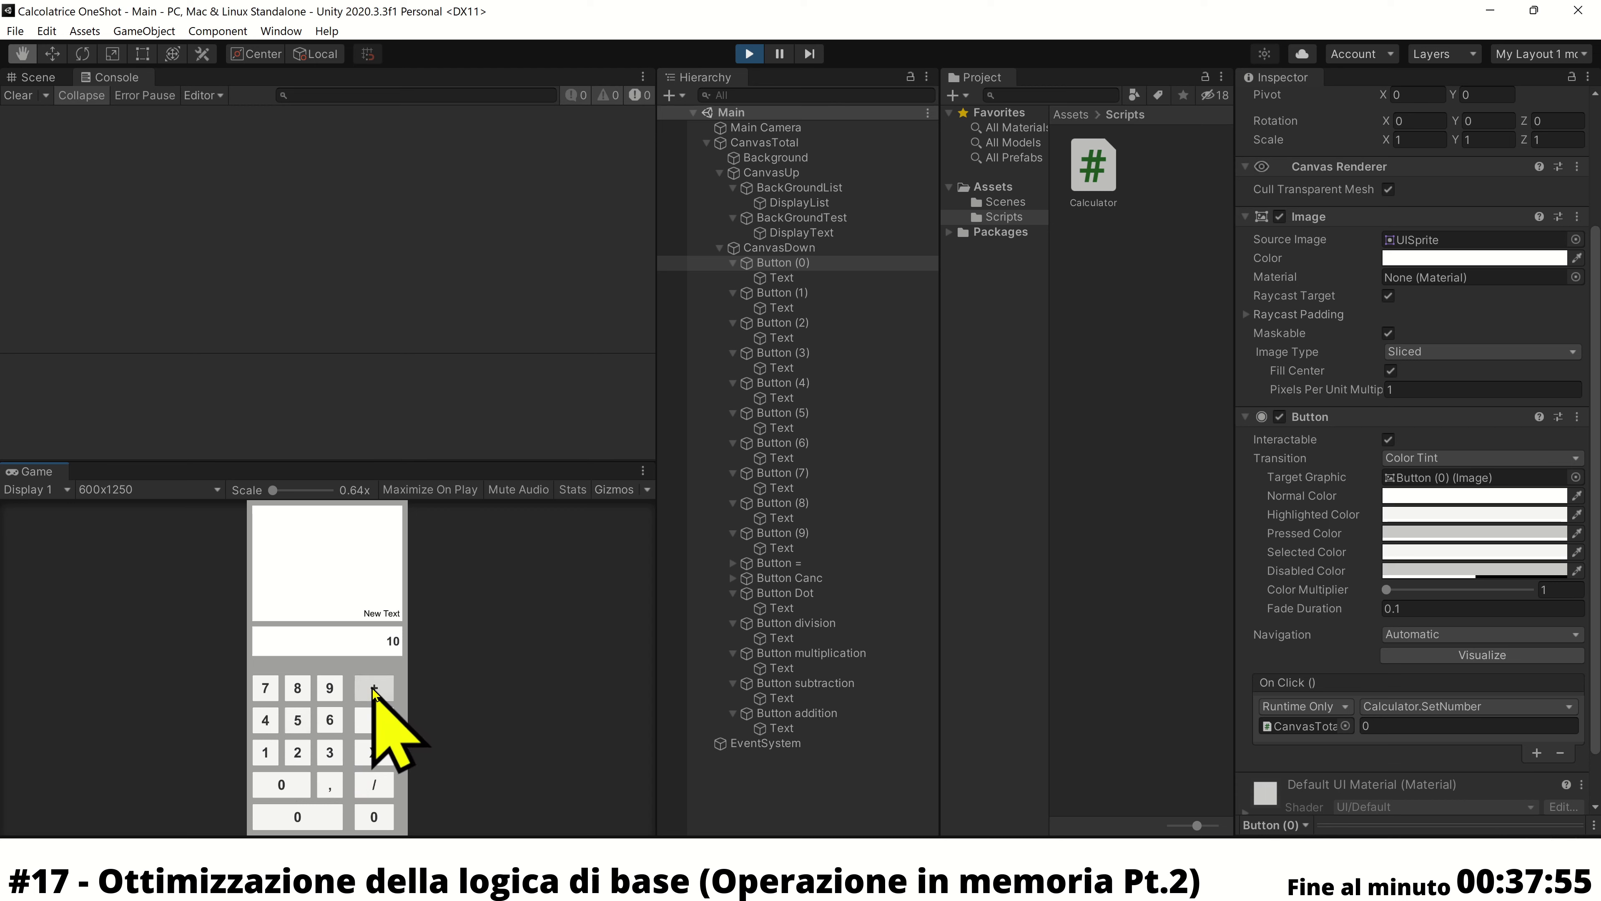
click(300, 722)
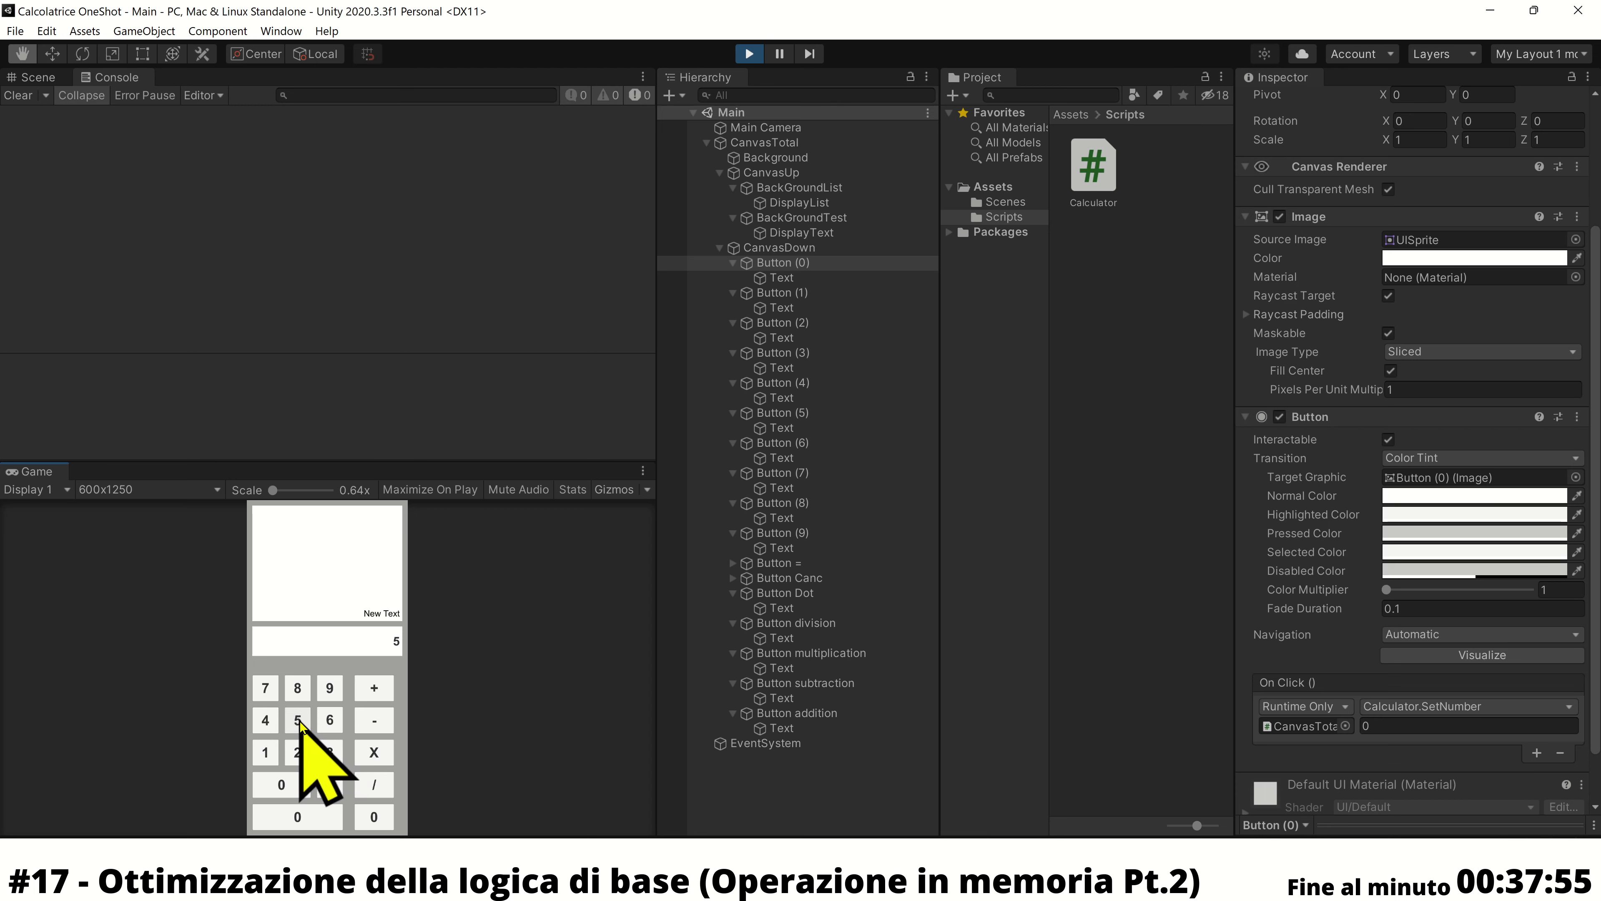
click(266, 752)
click(375, 752)
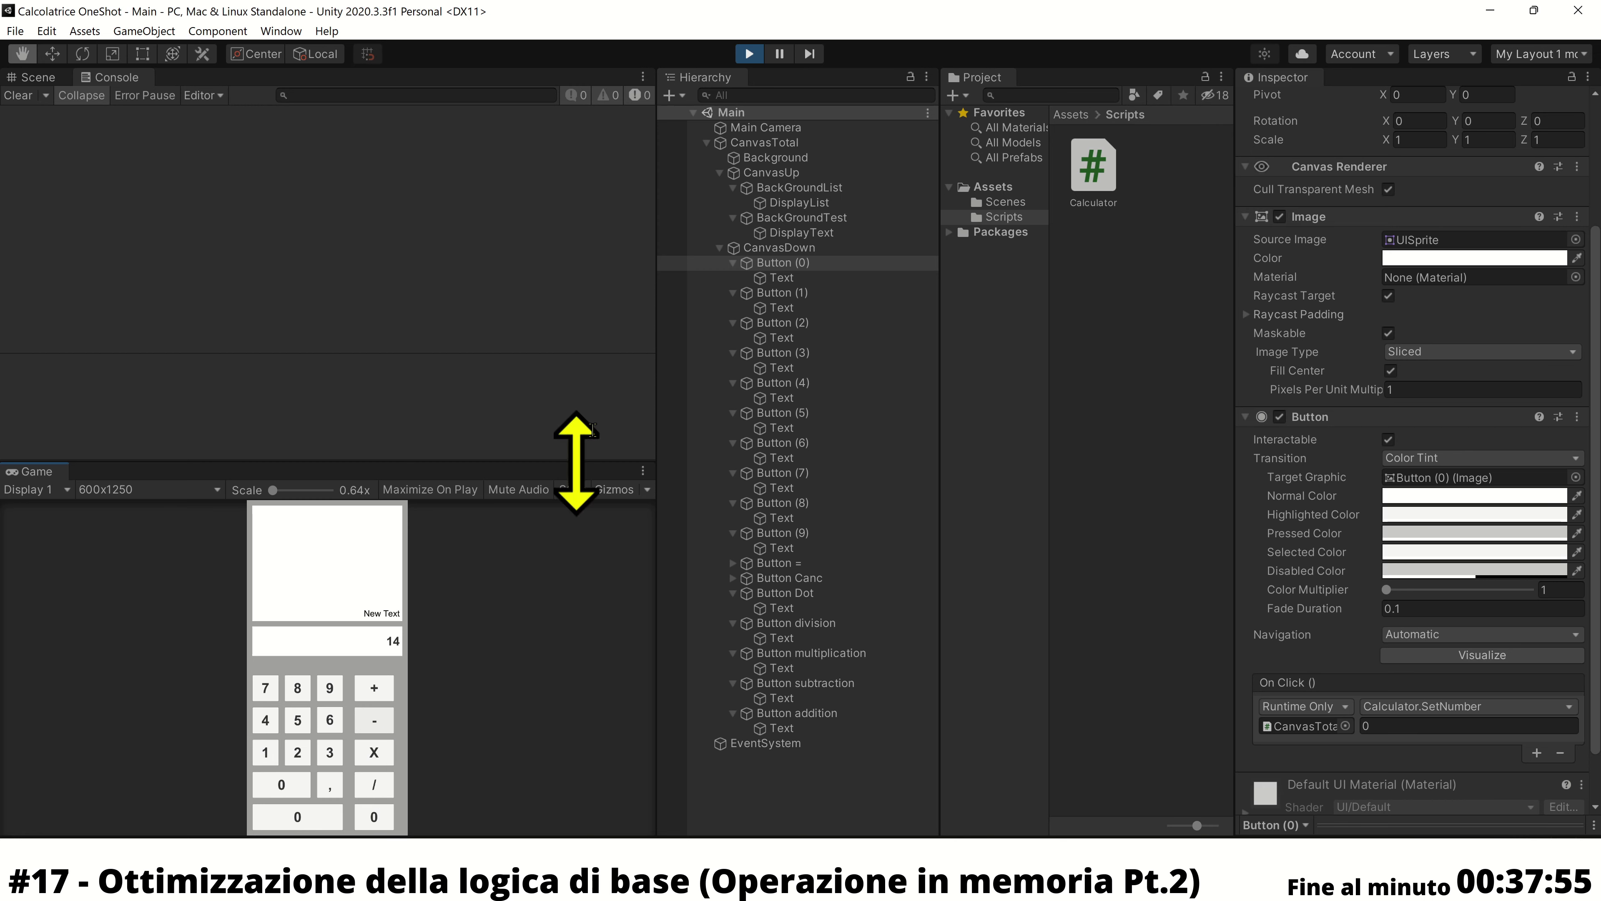
click(750, 55)
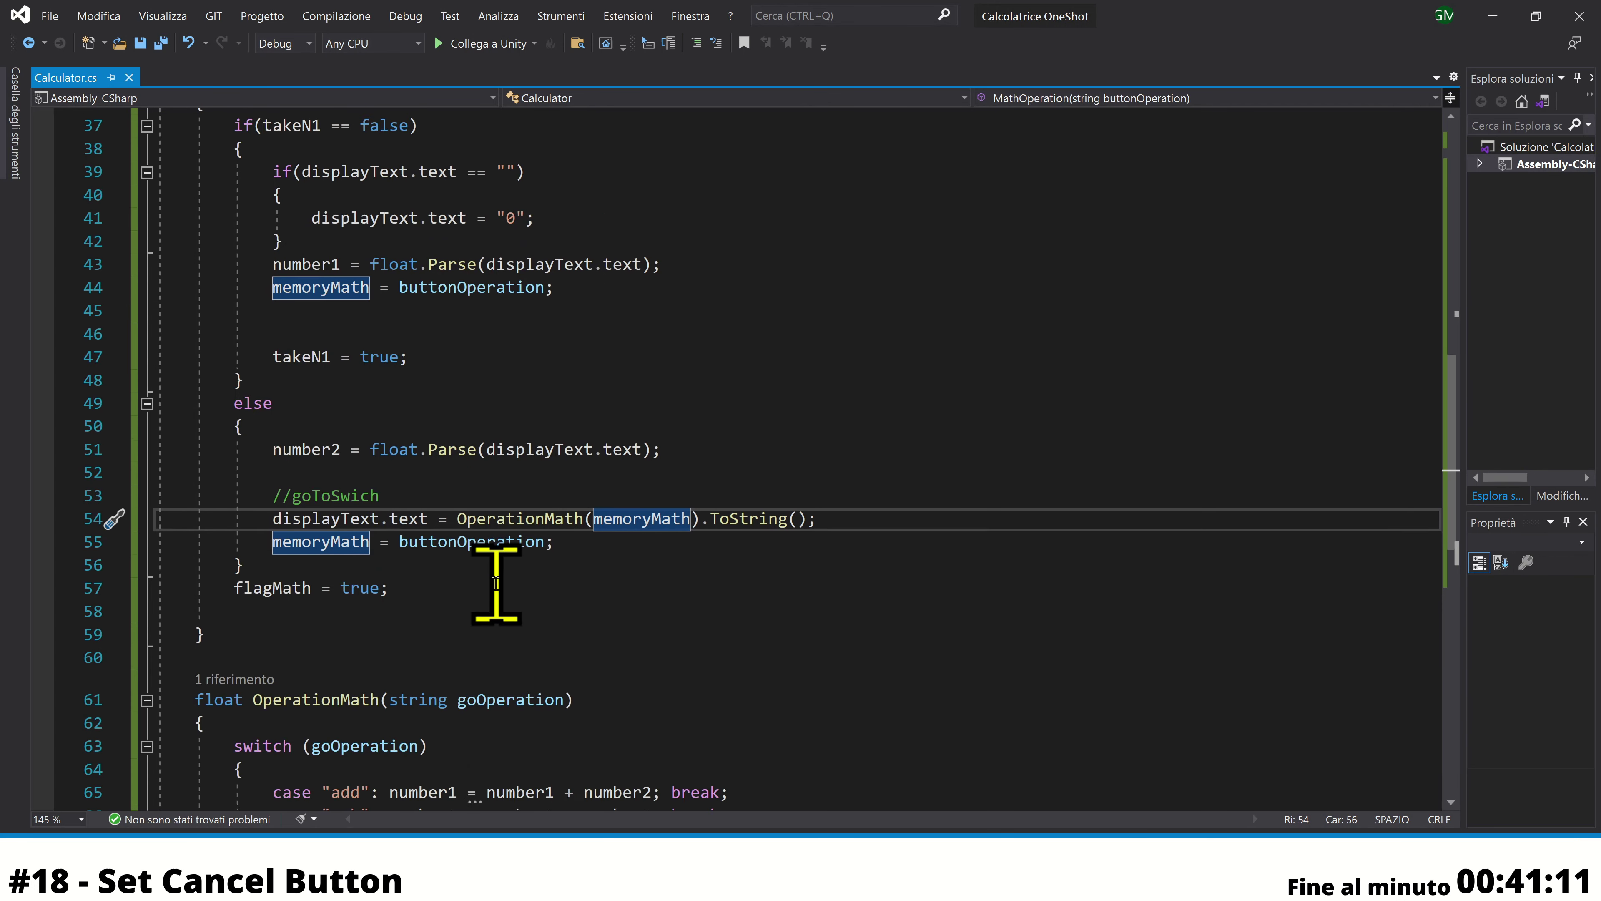
Declare an empty public void CancelButton() method below OperationMath
scroll(497, 583, down, 6)
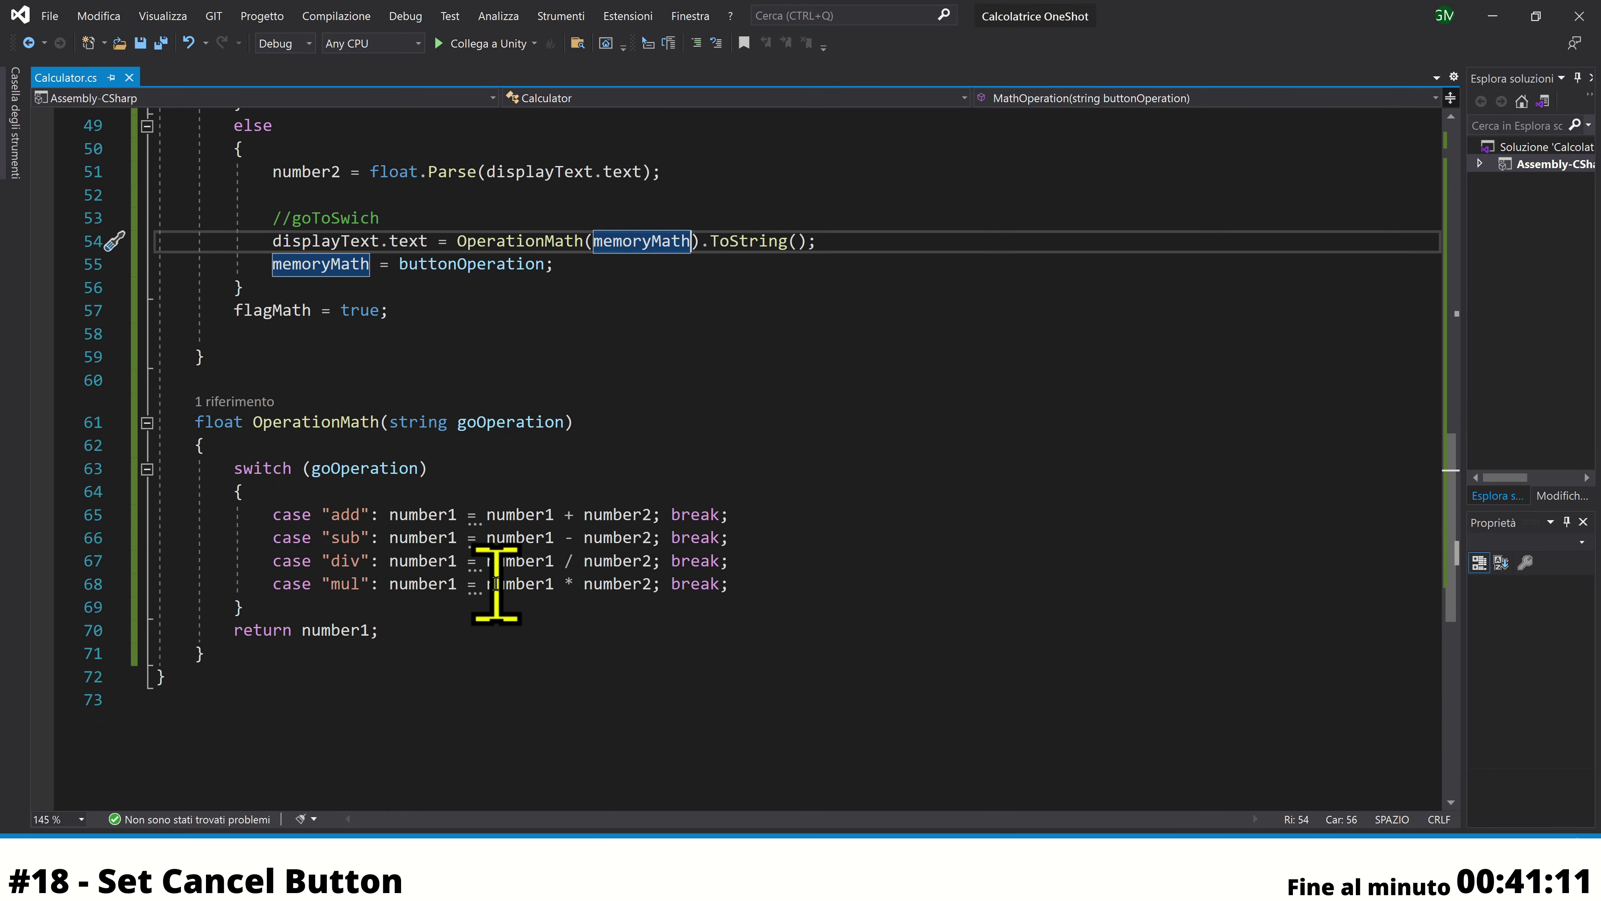
click(291, 521)
key(Return)
key(Return)
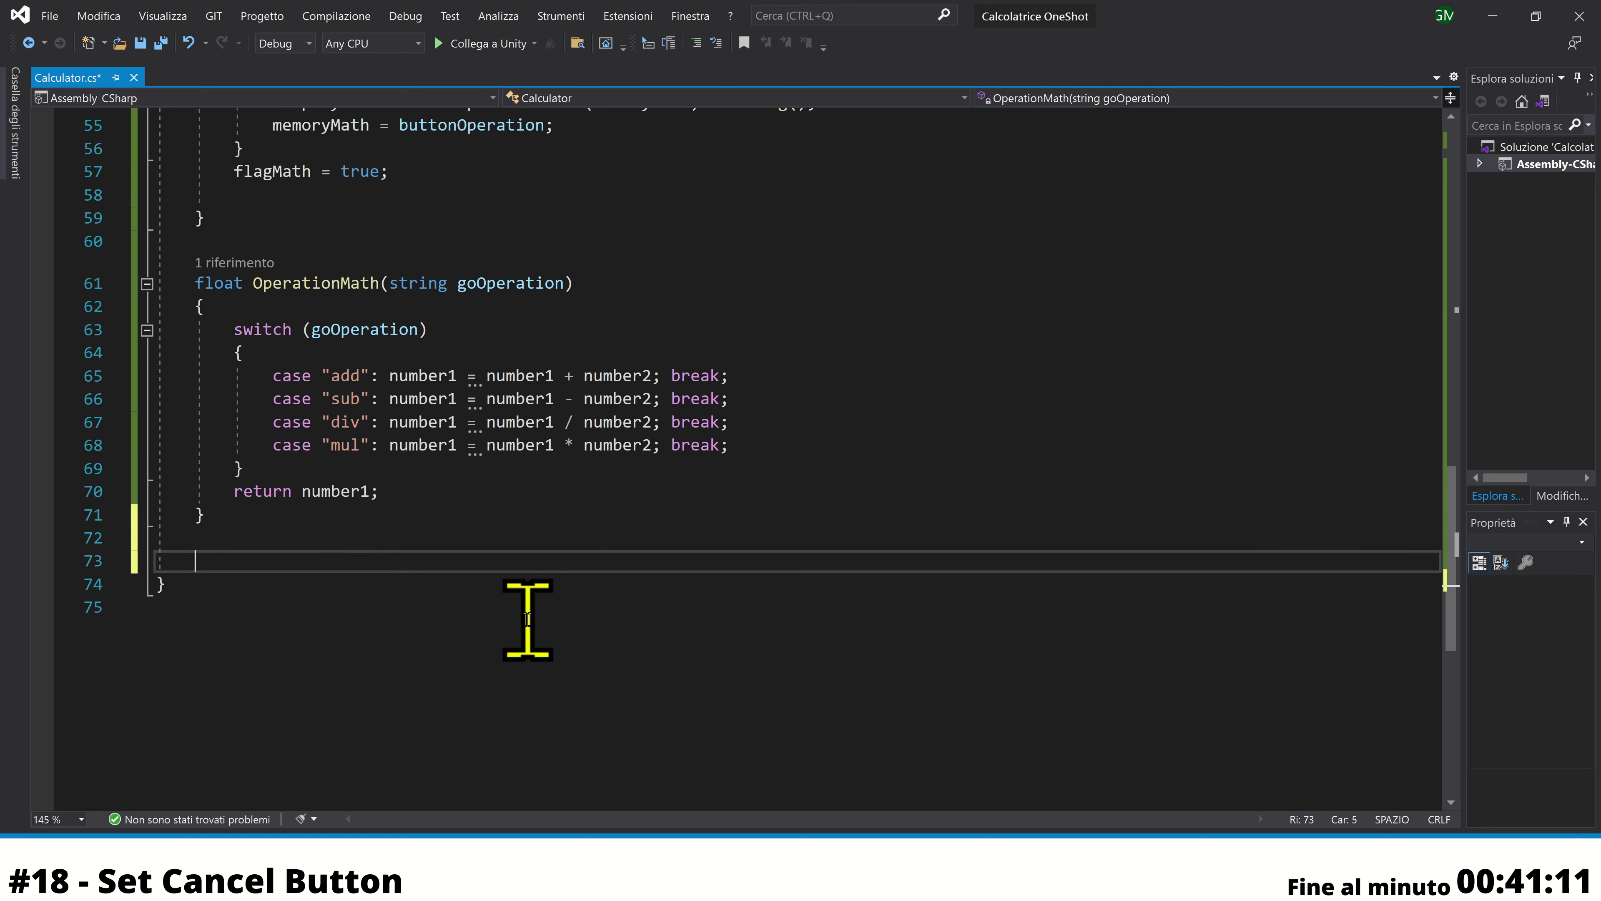
key(Return)
key(Return)
key(Up)
key(Up)
text(pri)
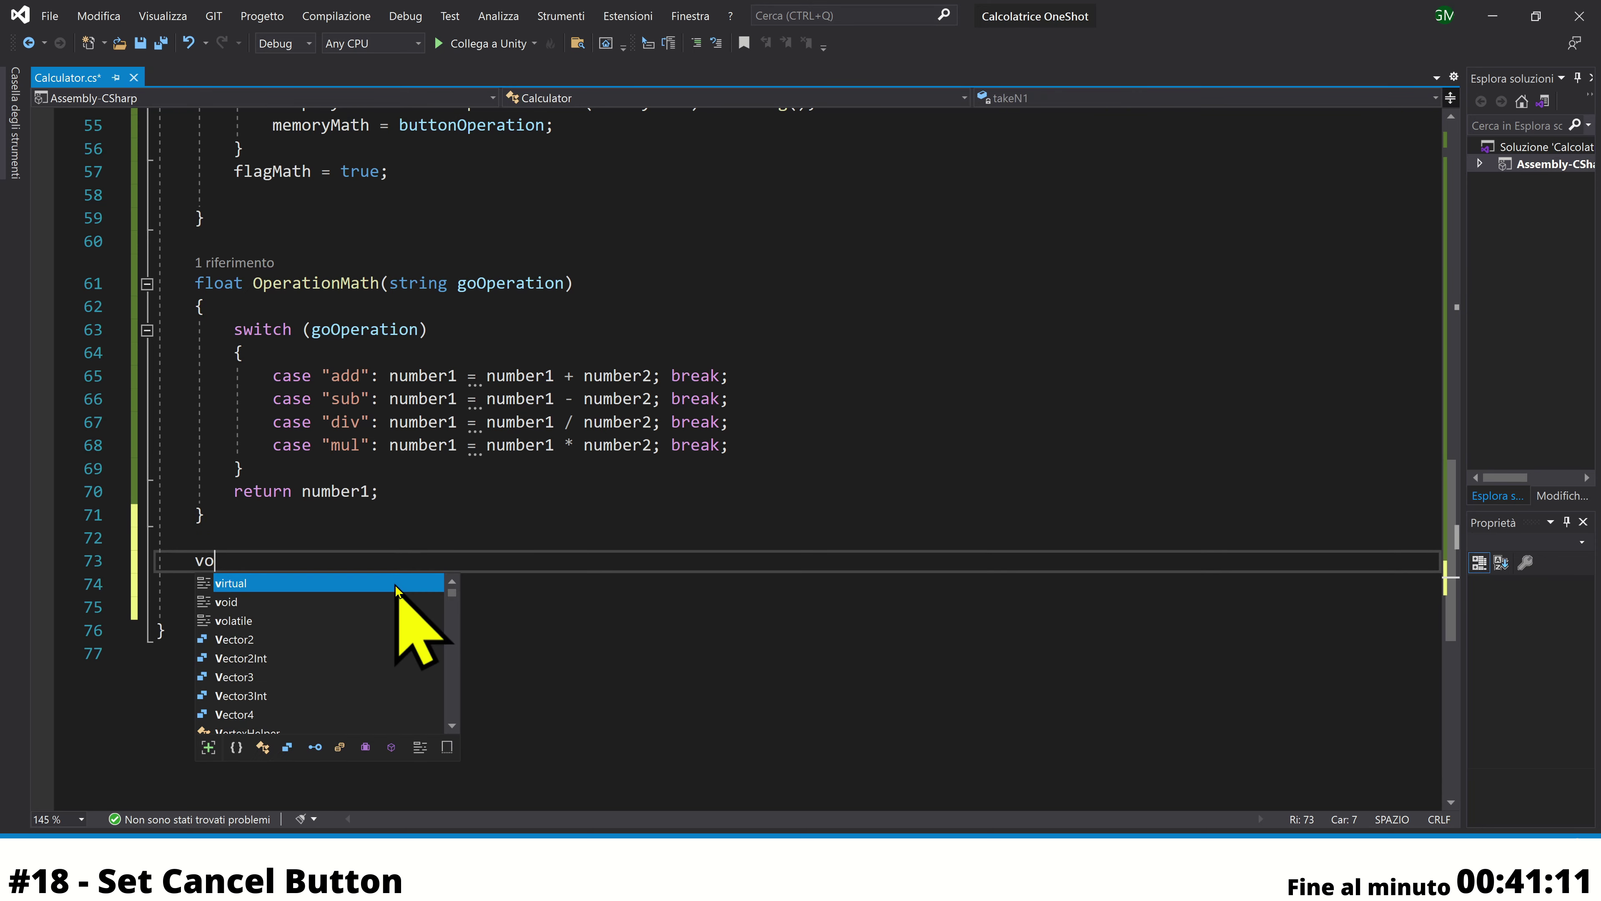
key(BackSpace)
key(BackSpace)
text(u)
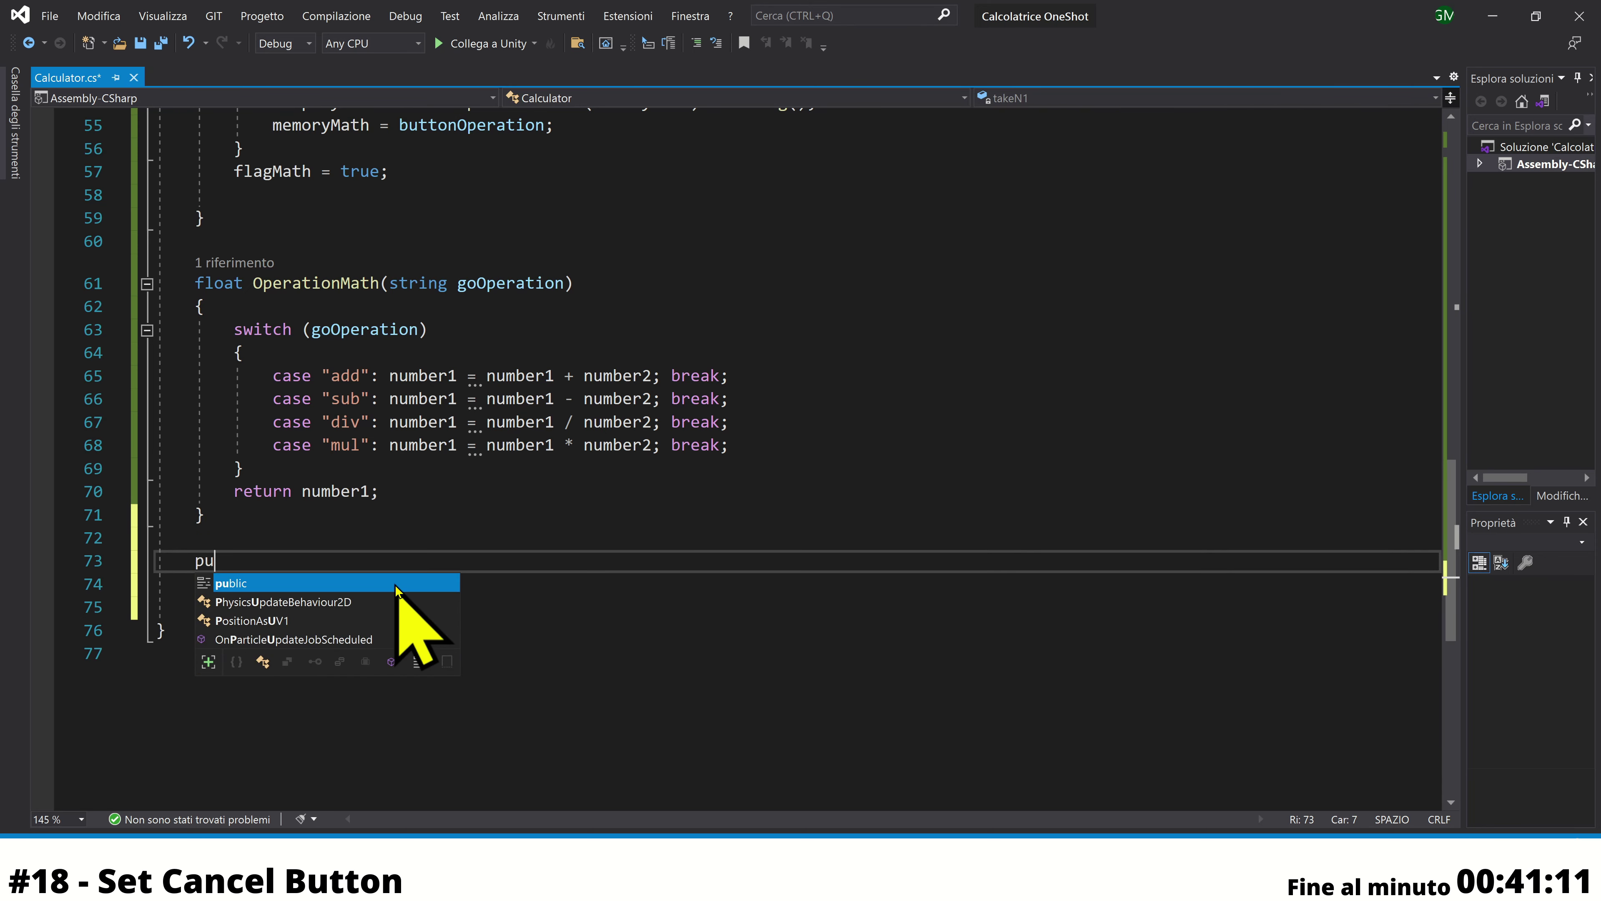
text(blic )
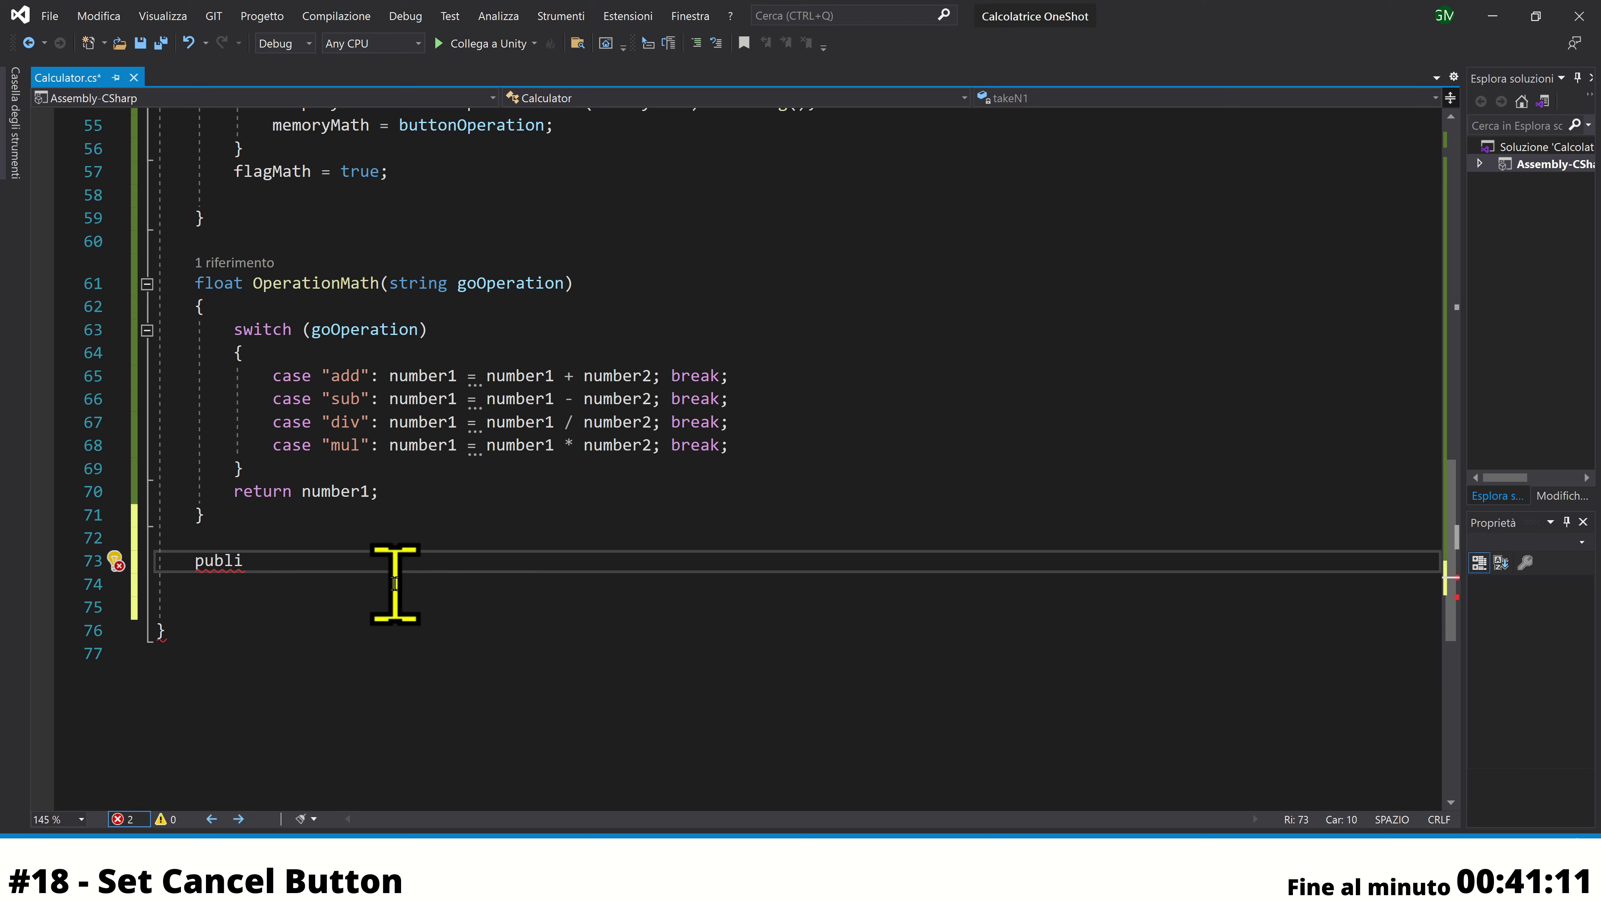
text(vo)
key(Tab)
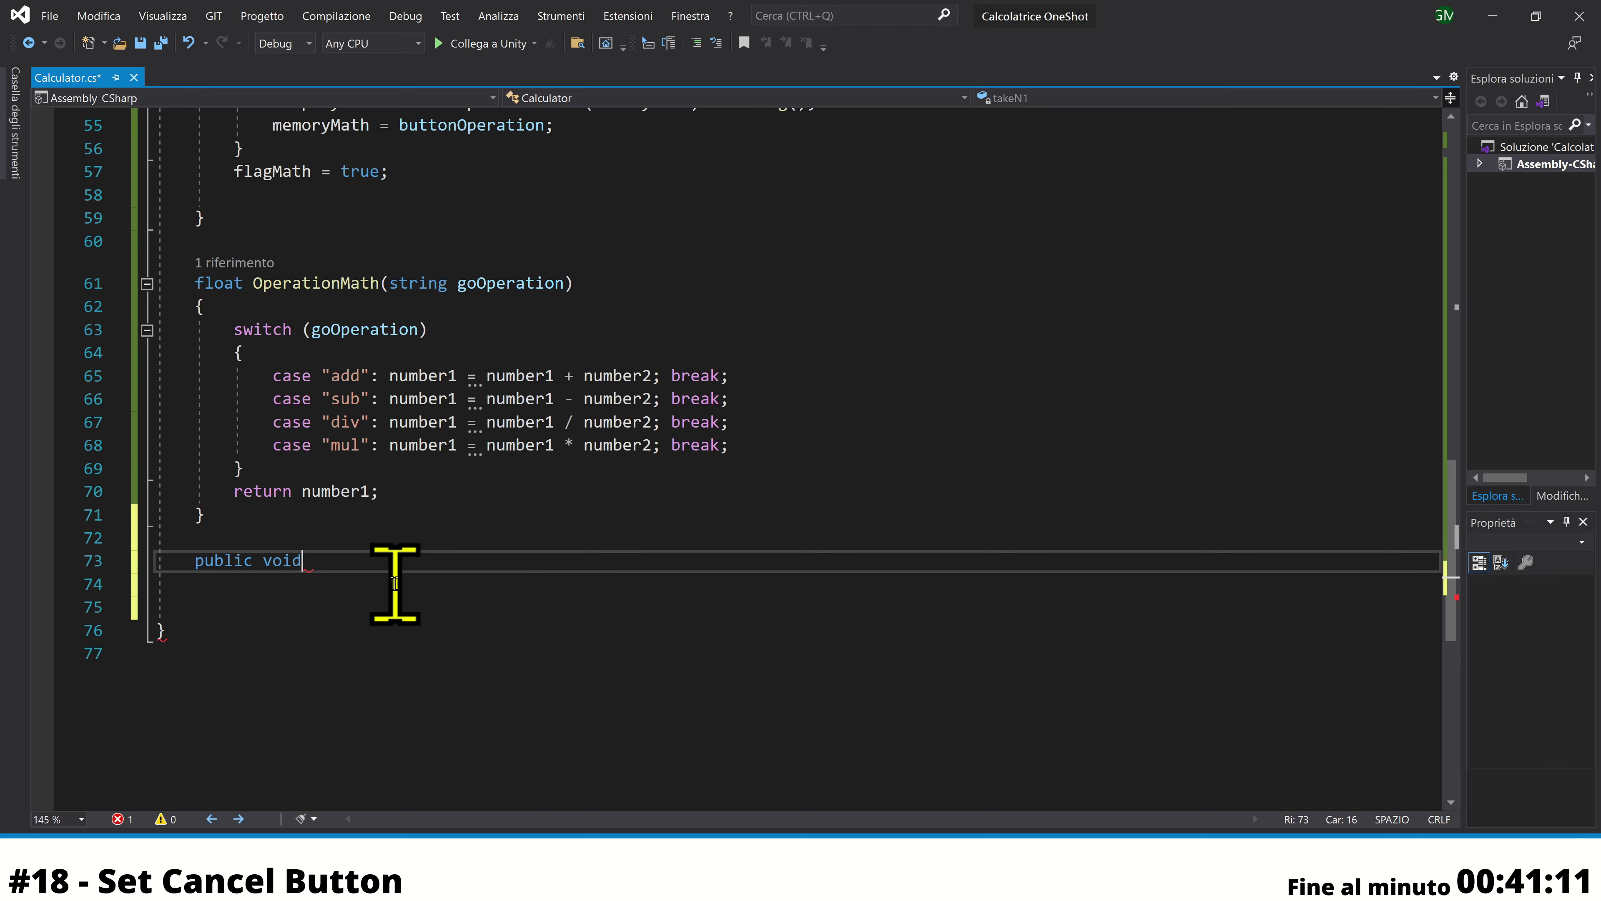
text( Cance)
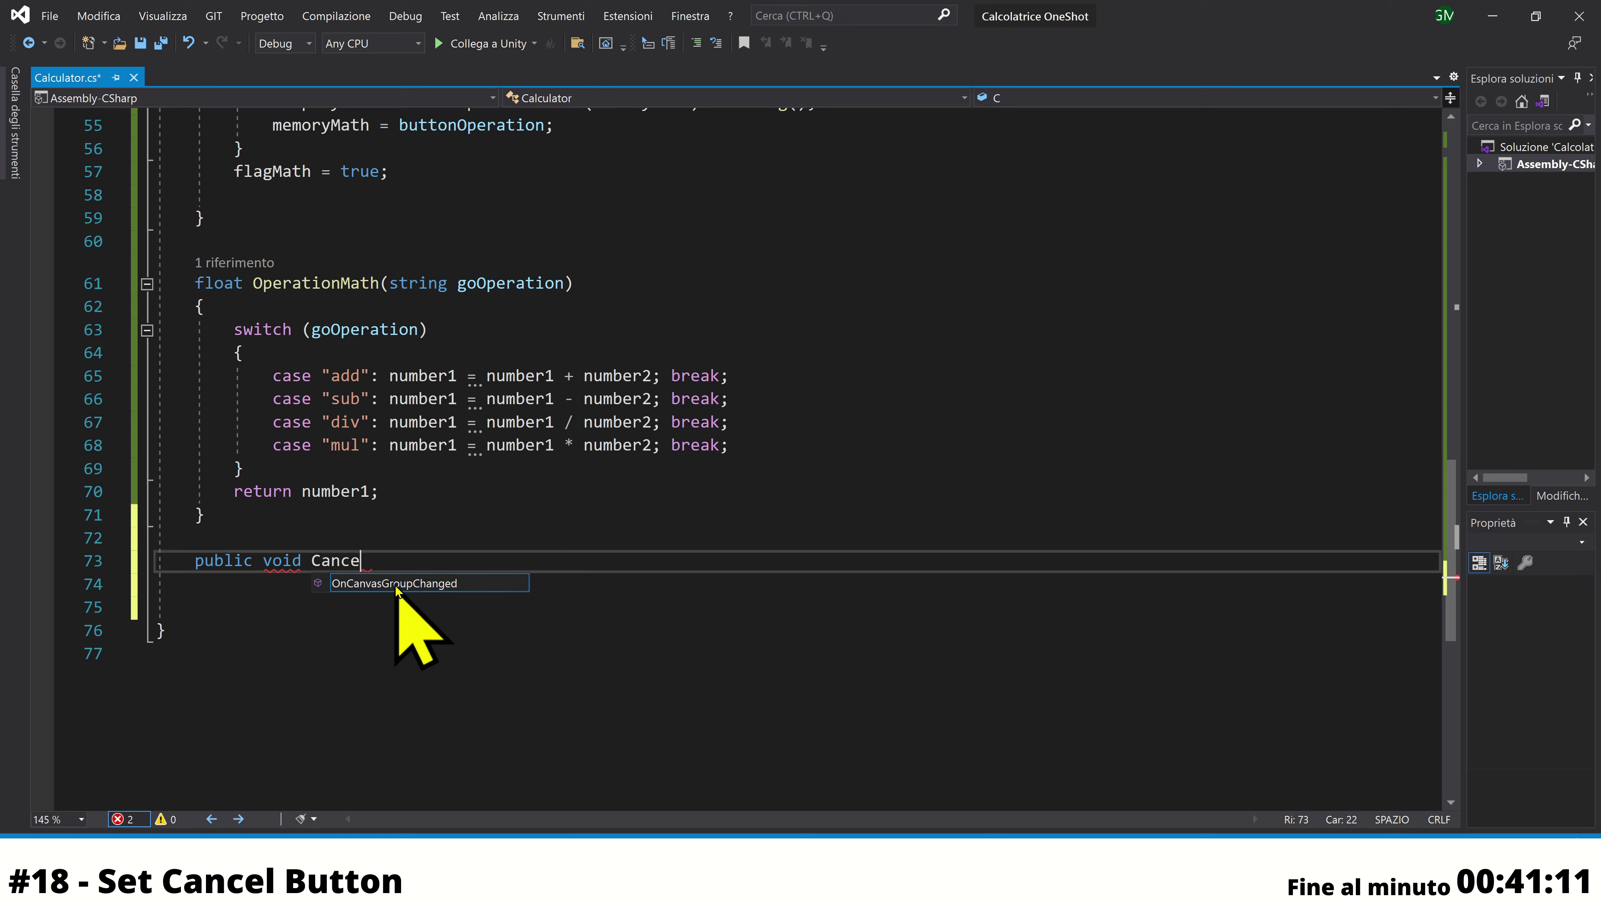
text(lButto)
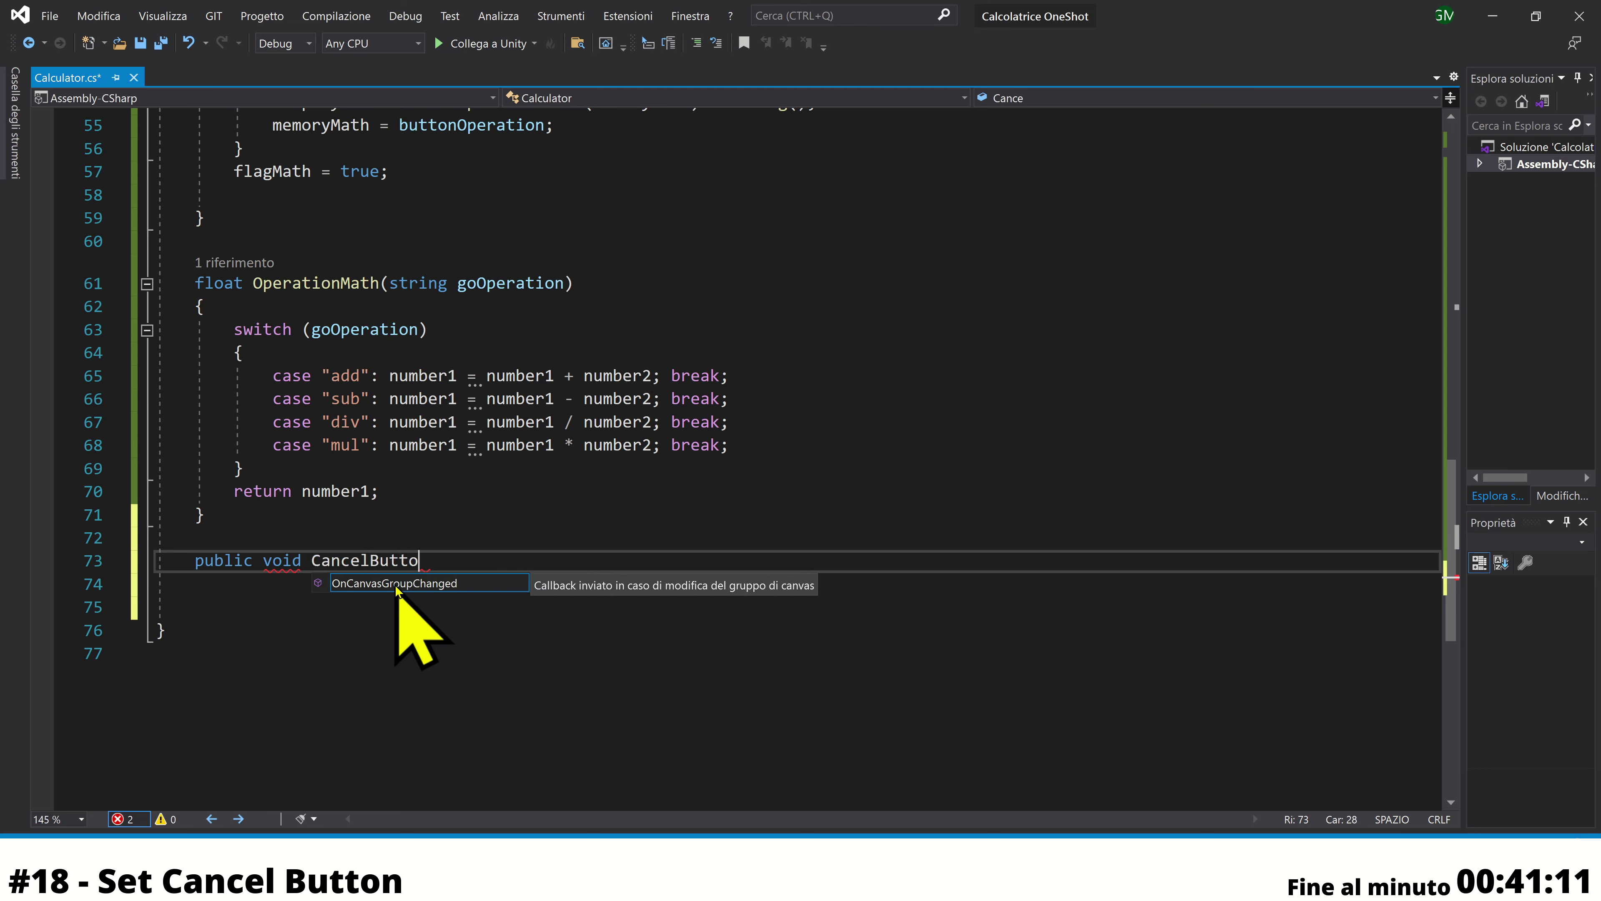
text(() {)
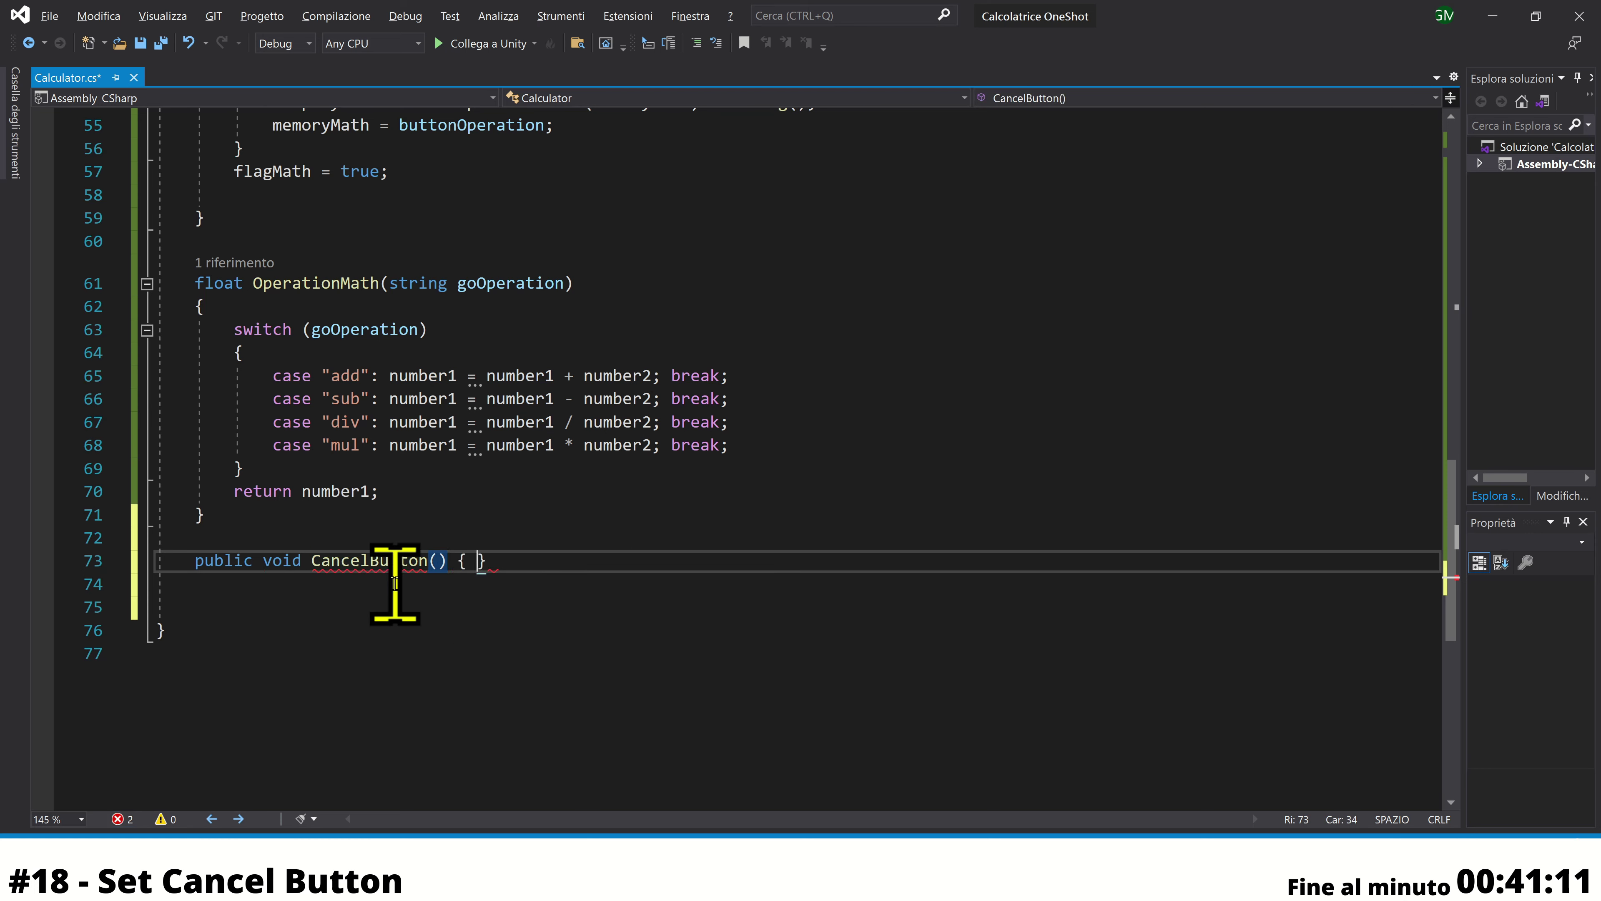
key(Return)
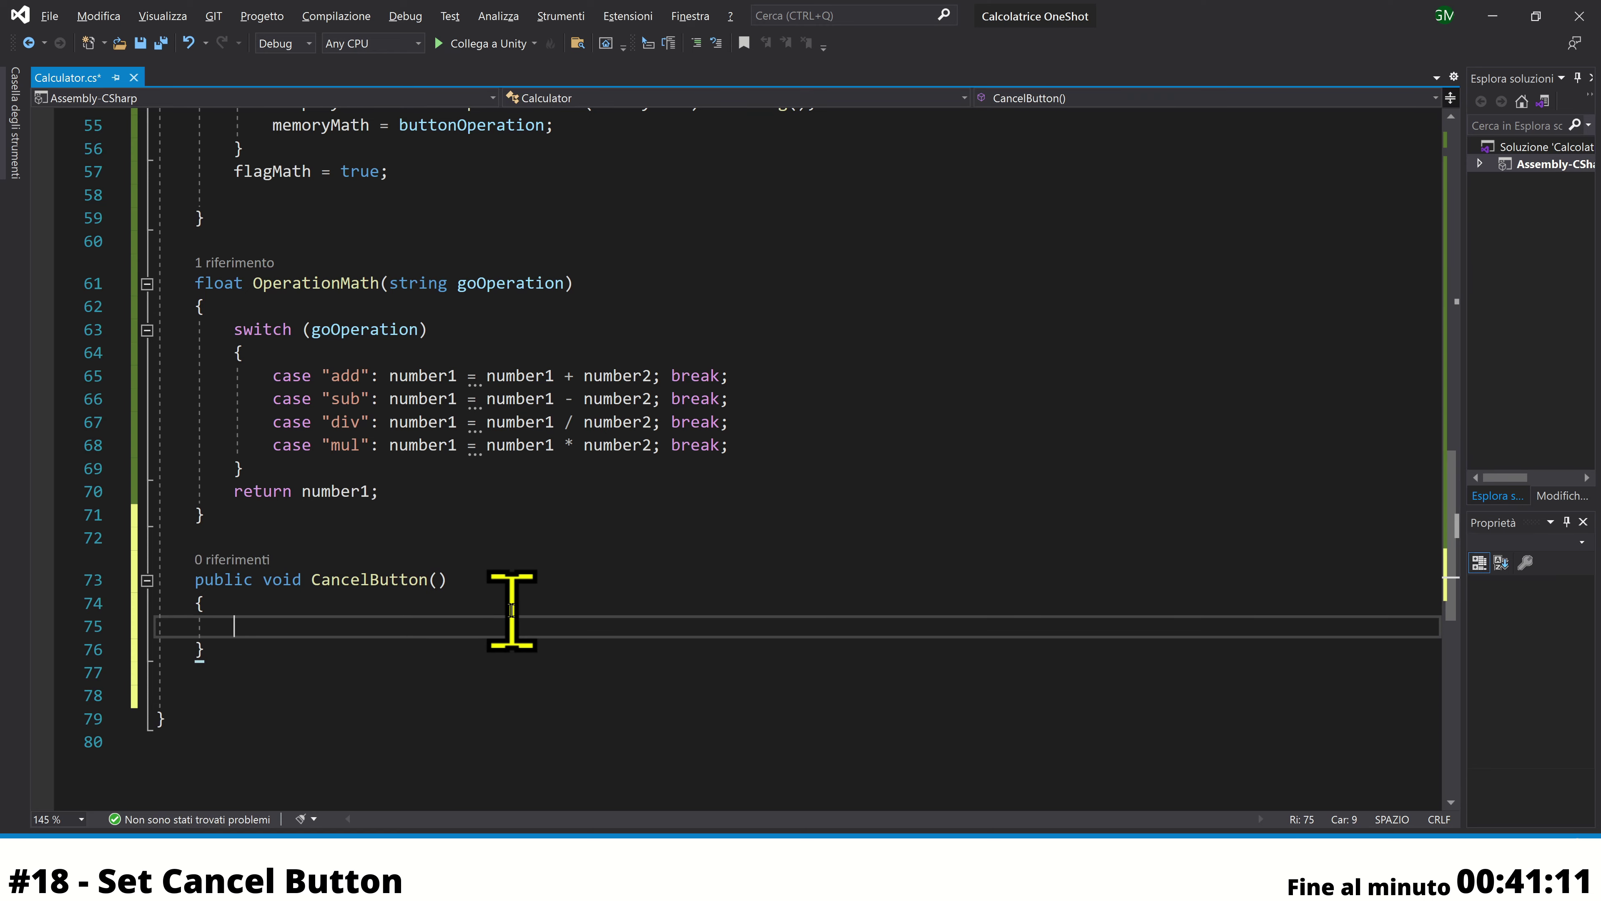
Add number1 = 0; and number2 = 0; to the CancelButton body
scroll(511, 610, up, 5)
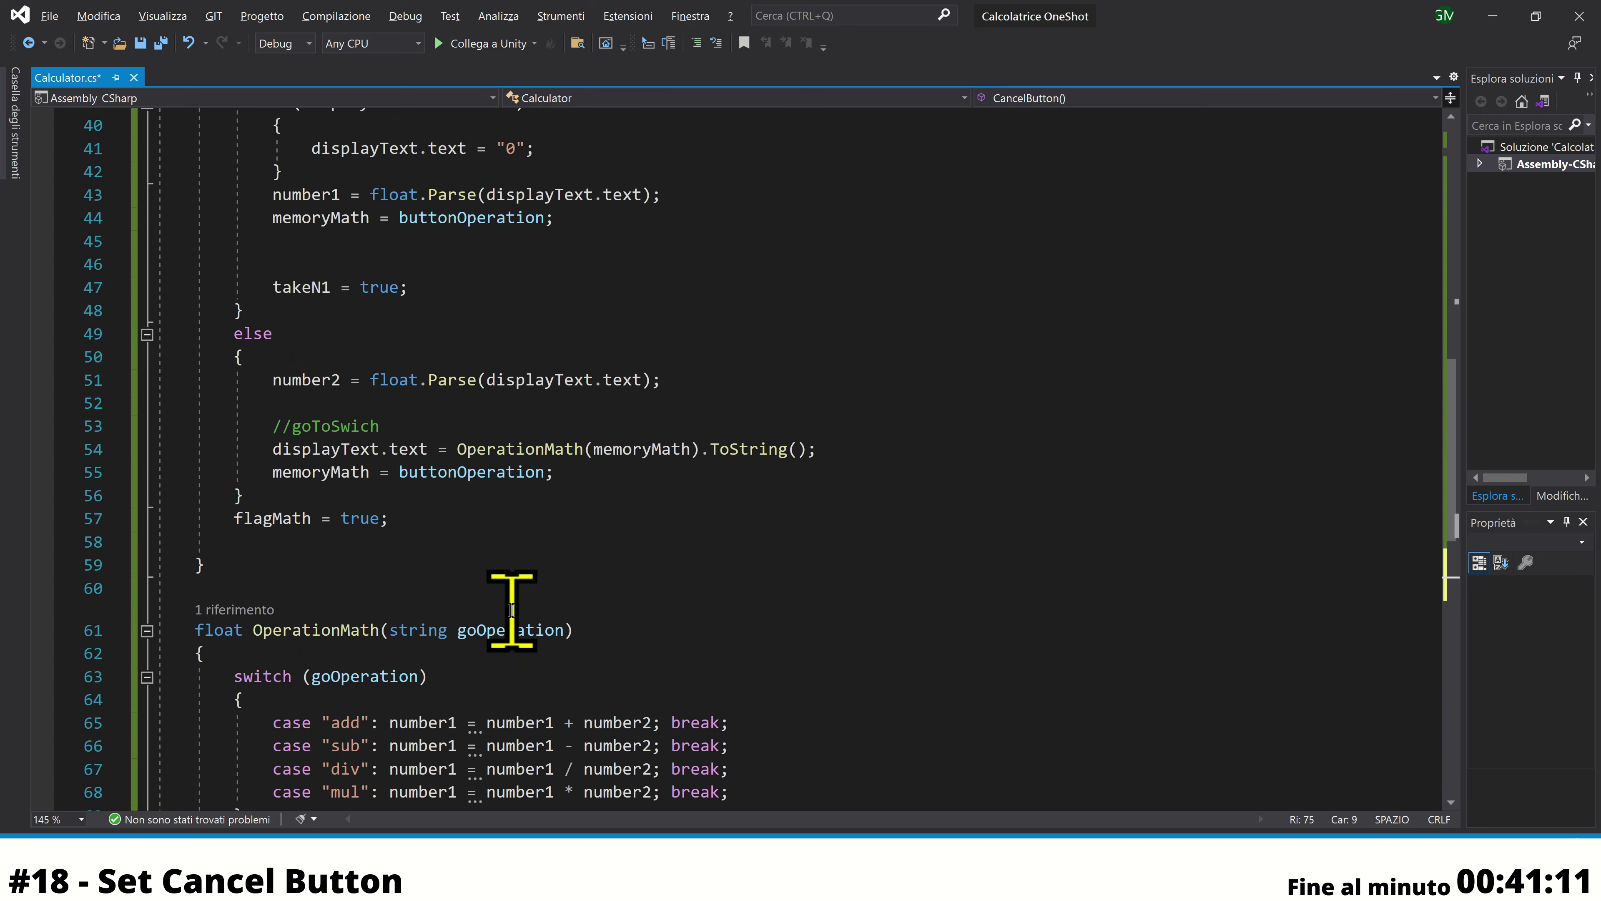
scroll(512, 610, up, 3)
scroll(511, 610, down, 5)
scroll(512, 610, down, 4)
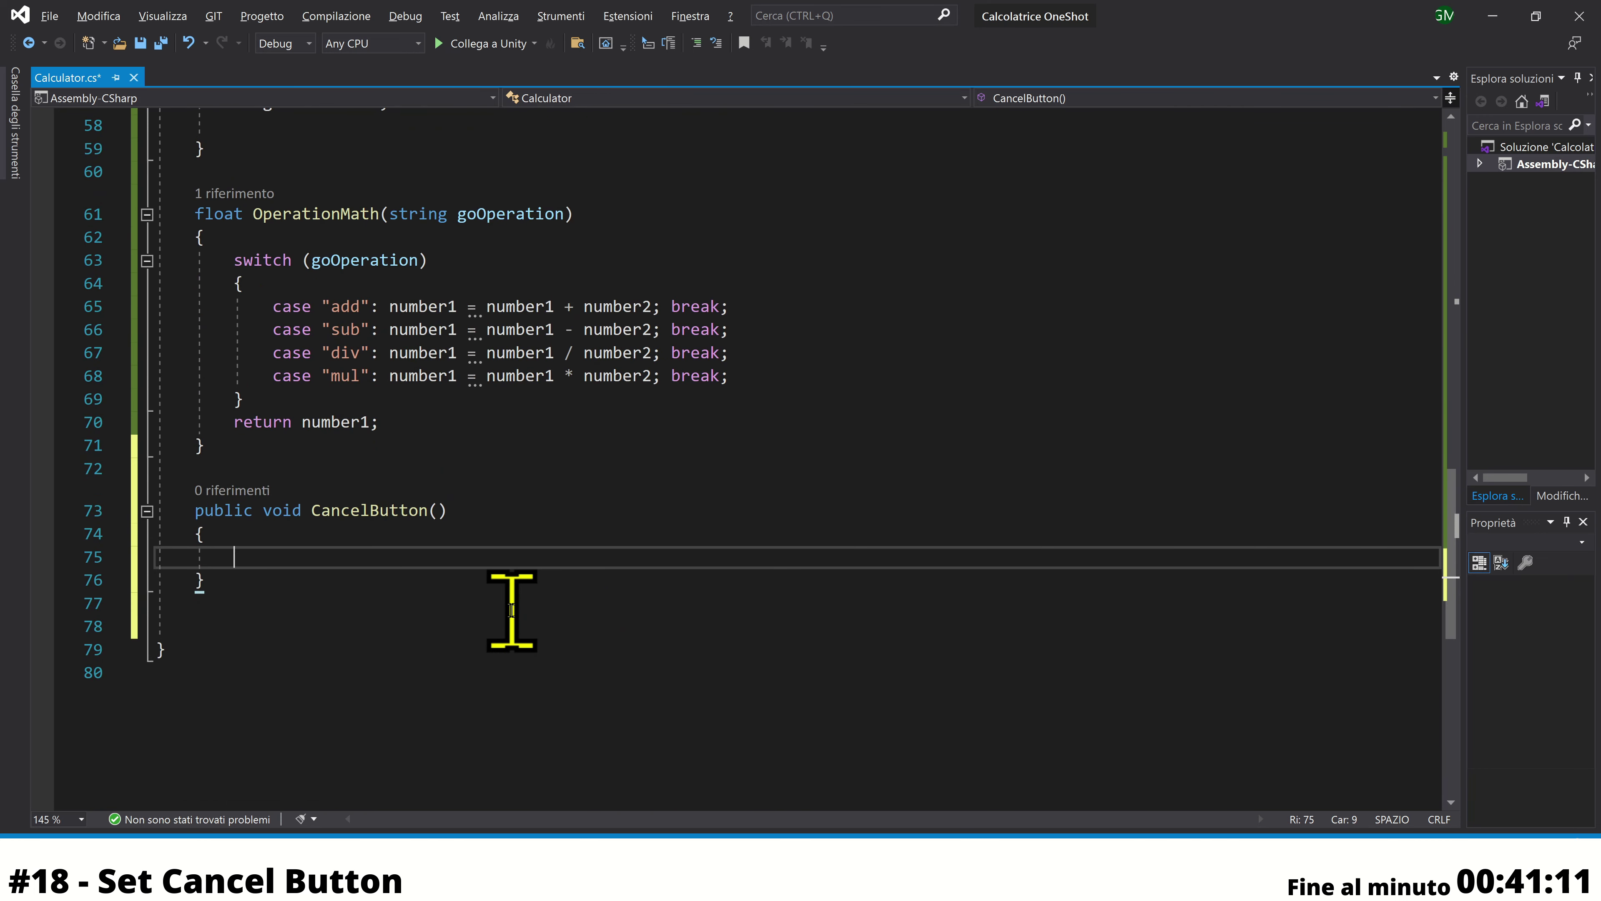
text(number1 )
text(= 0;)
key(Return)
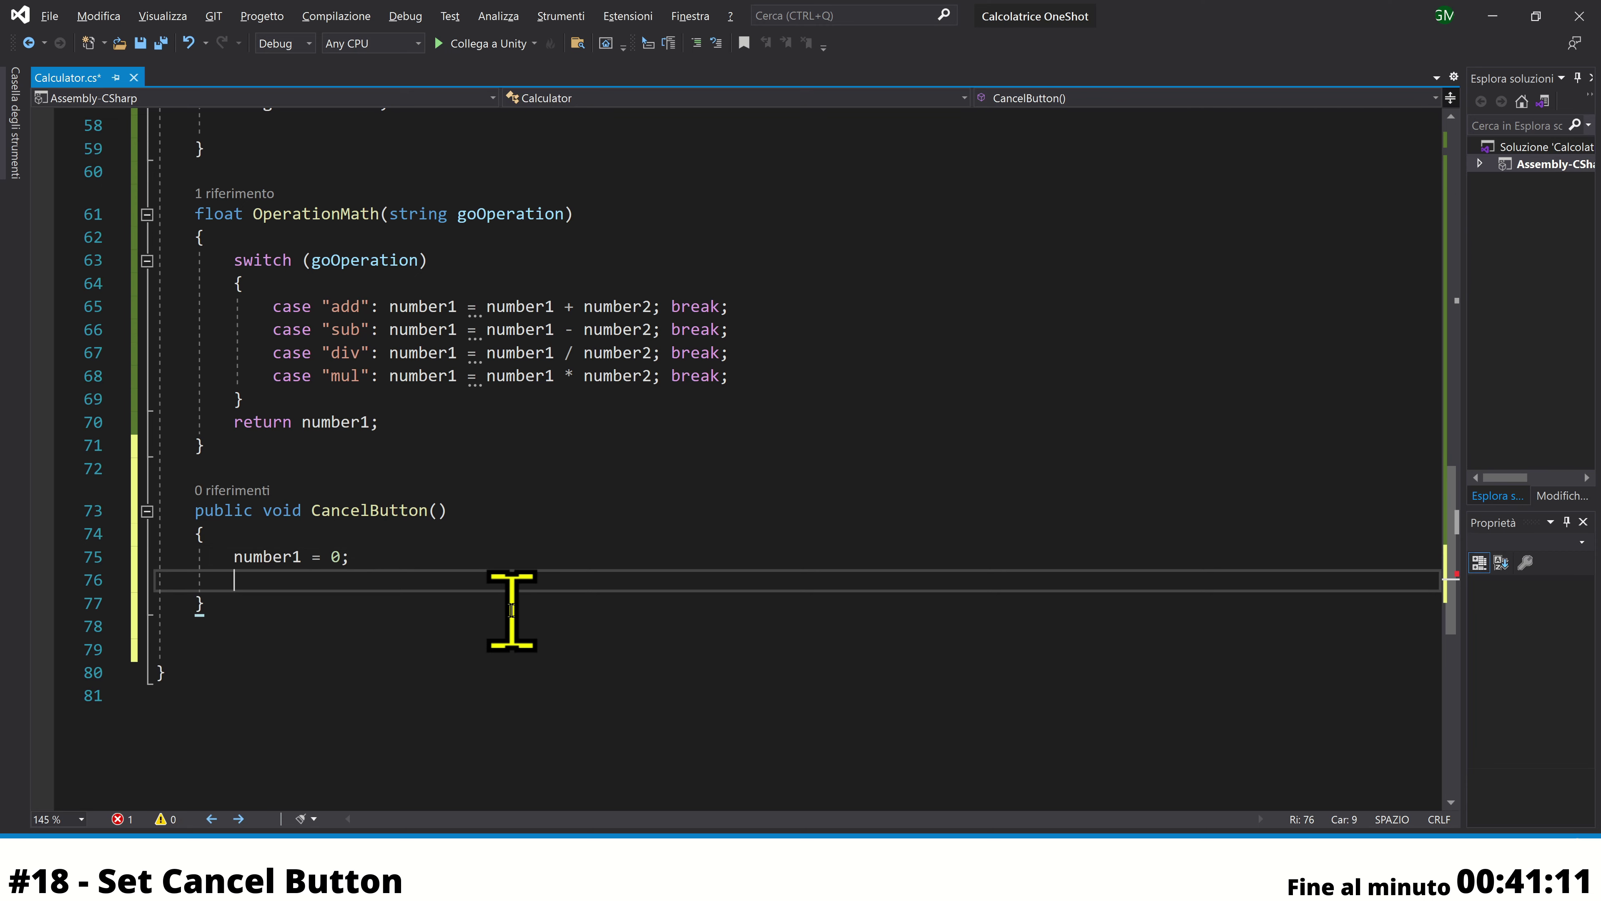
text(nu)
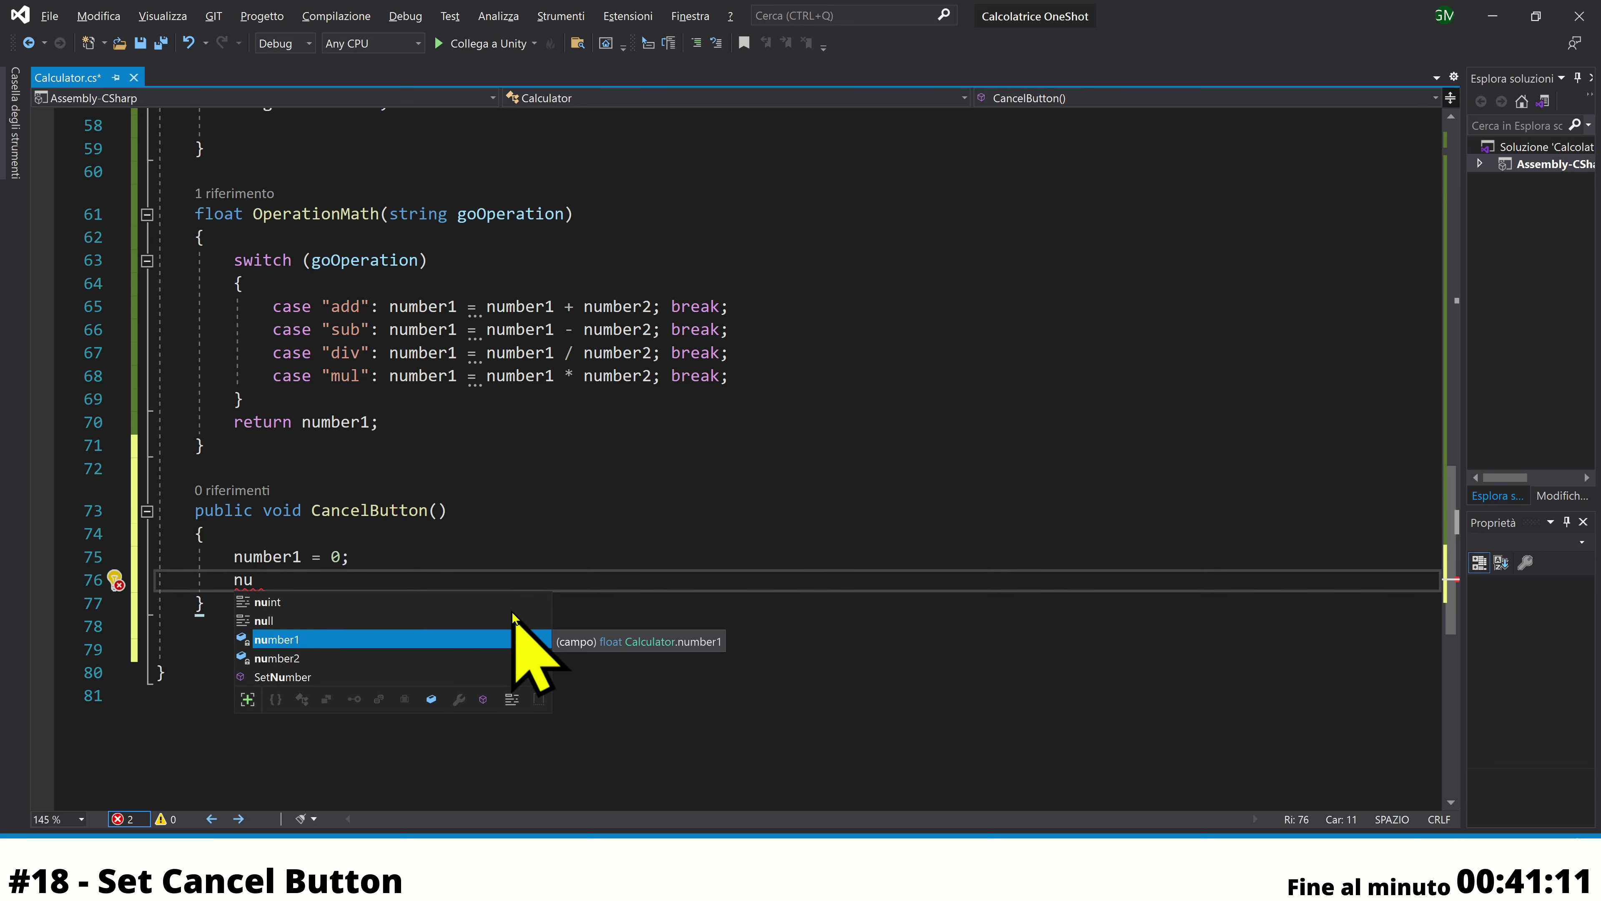
key(Down)
key(Tab)
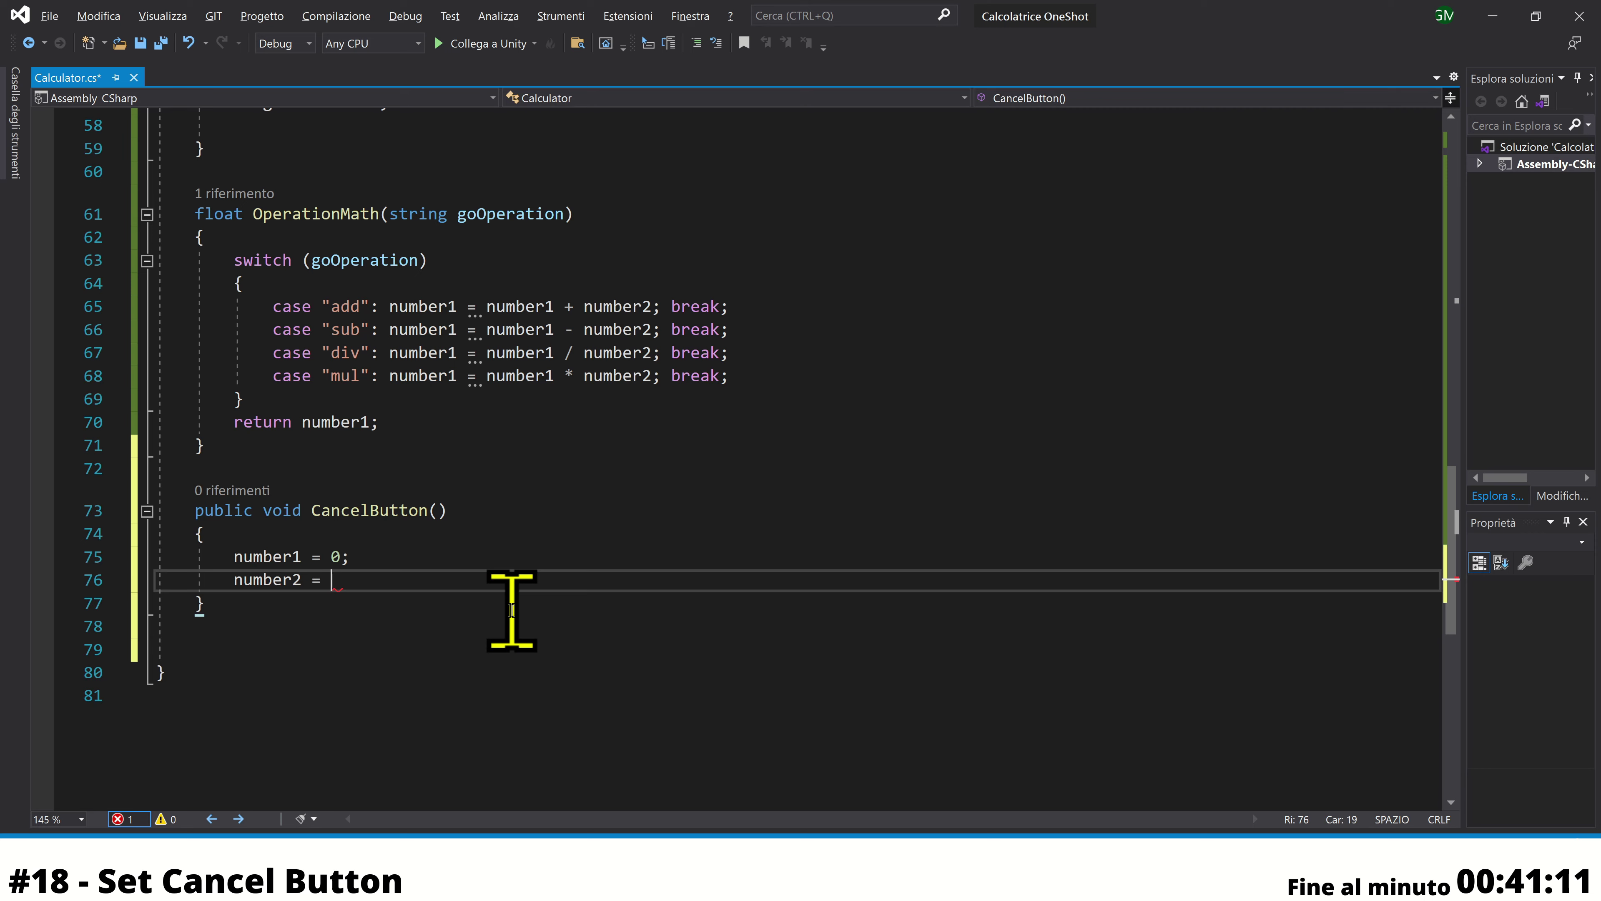
text(0;)
key(Return)
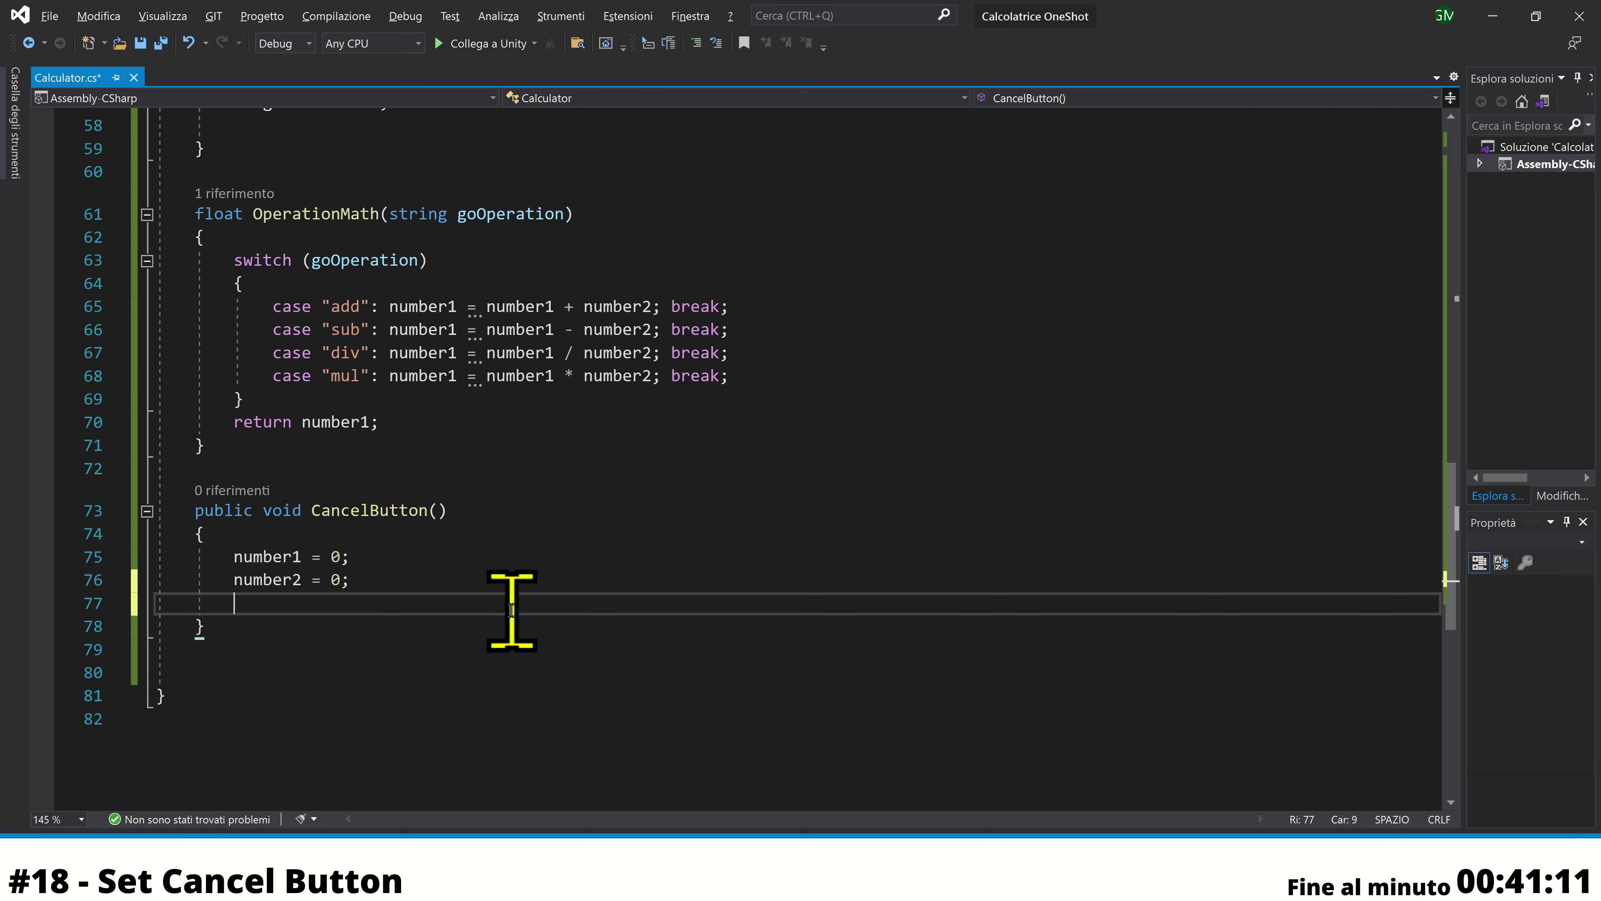
Add takeN1 = false; to CancelButton
scroll(457, 615, up, 5)
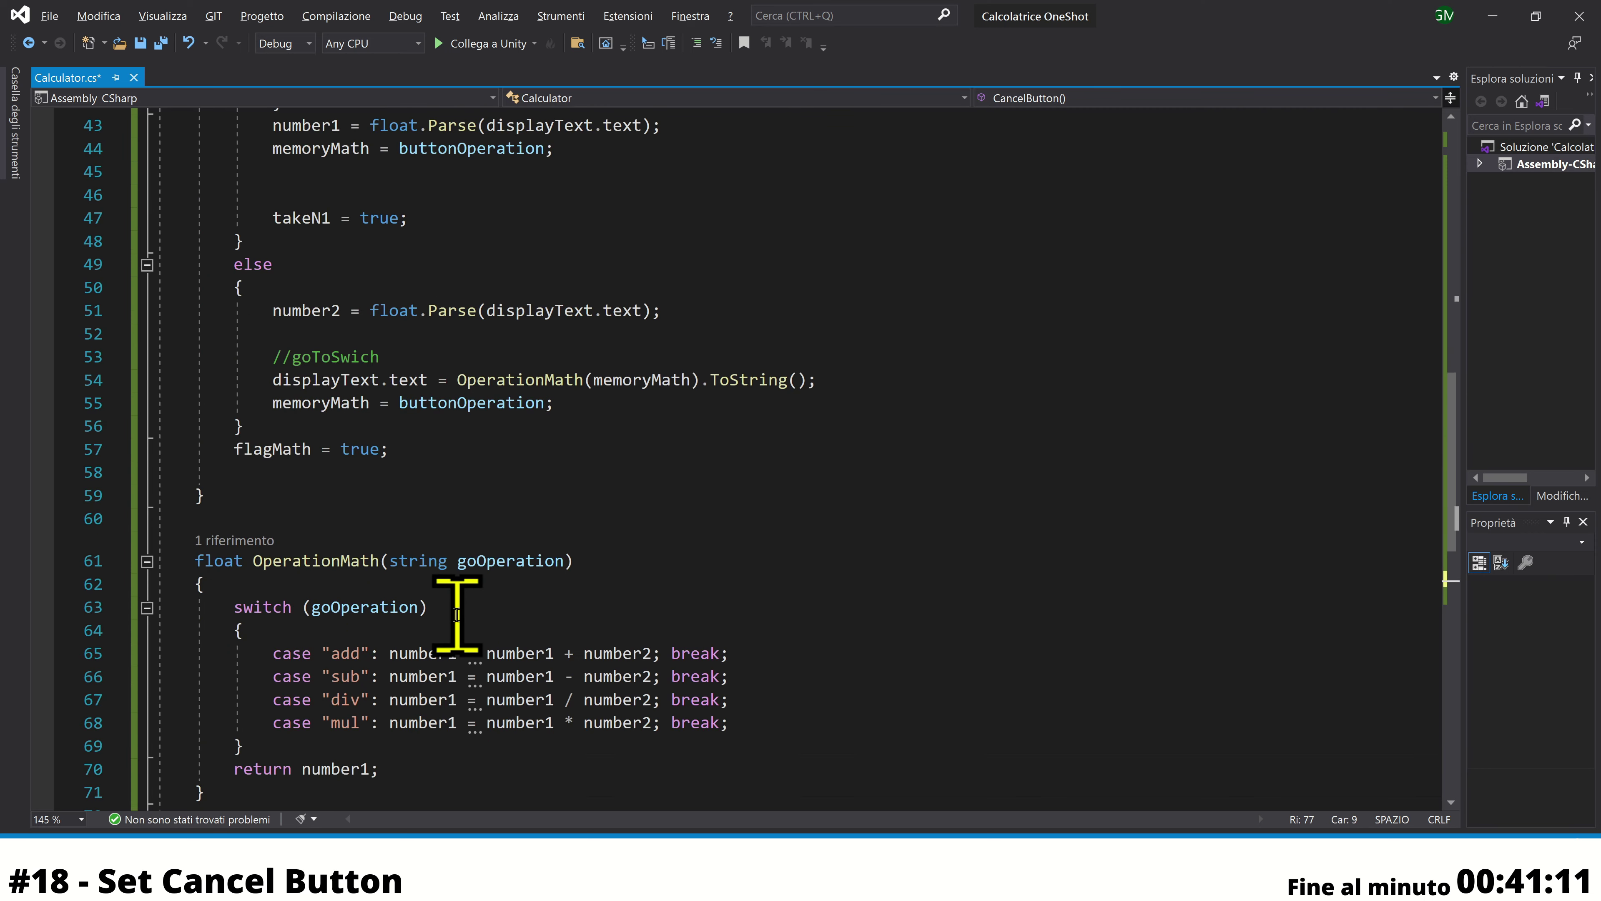
scroll(457, 615, up, 3)
scroll(447, 608, up, 2)
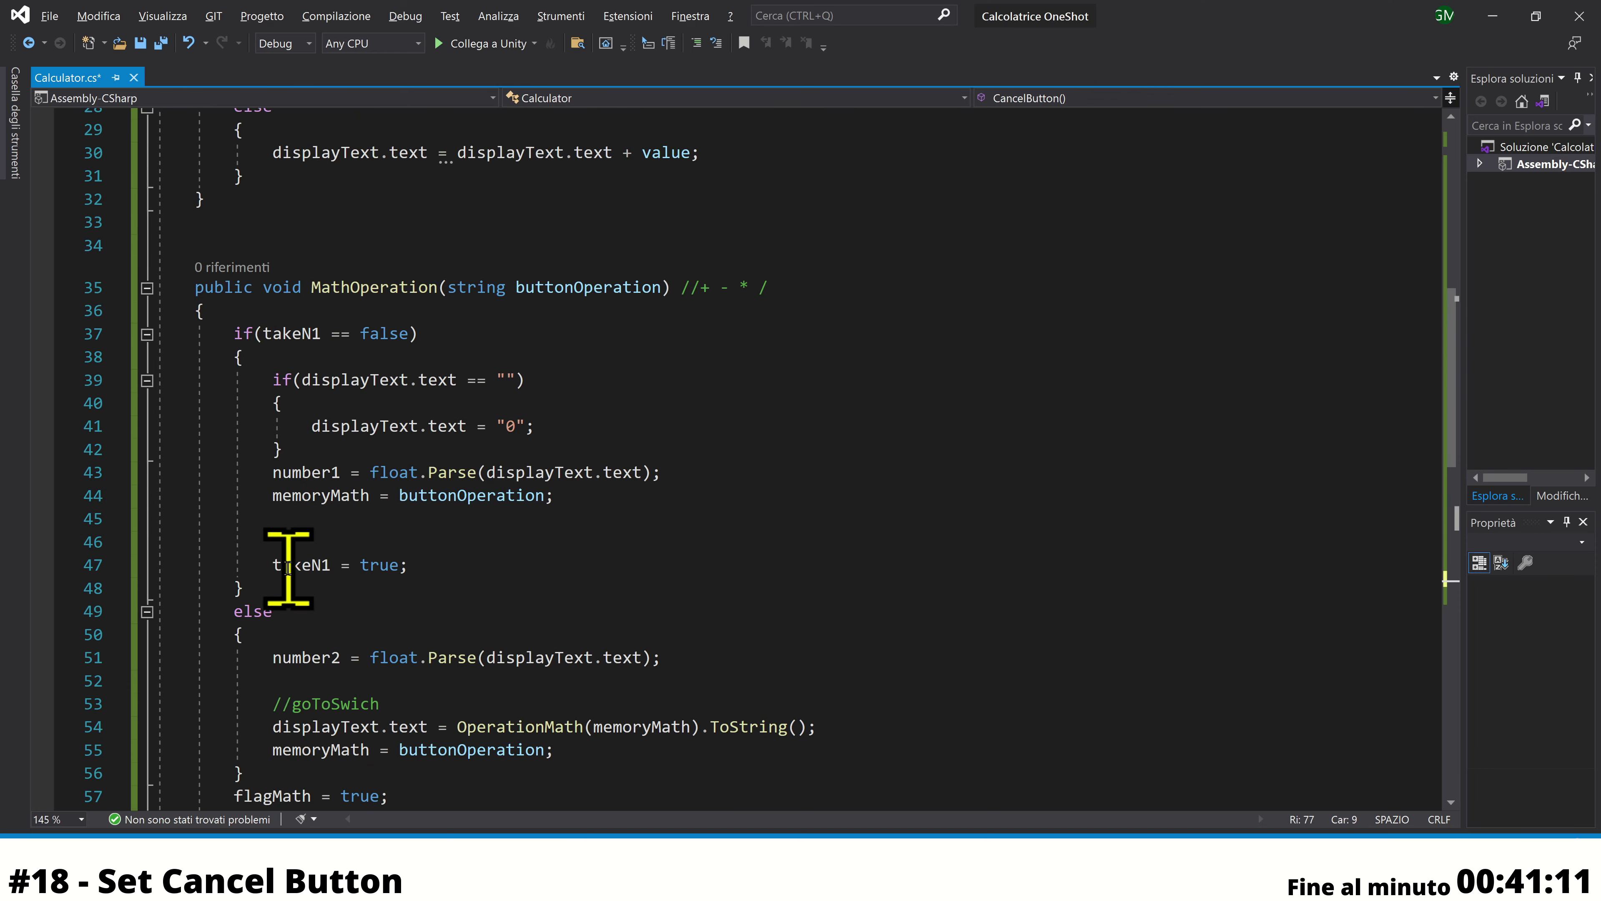
drag(273, 564, 433, 564)
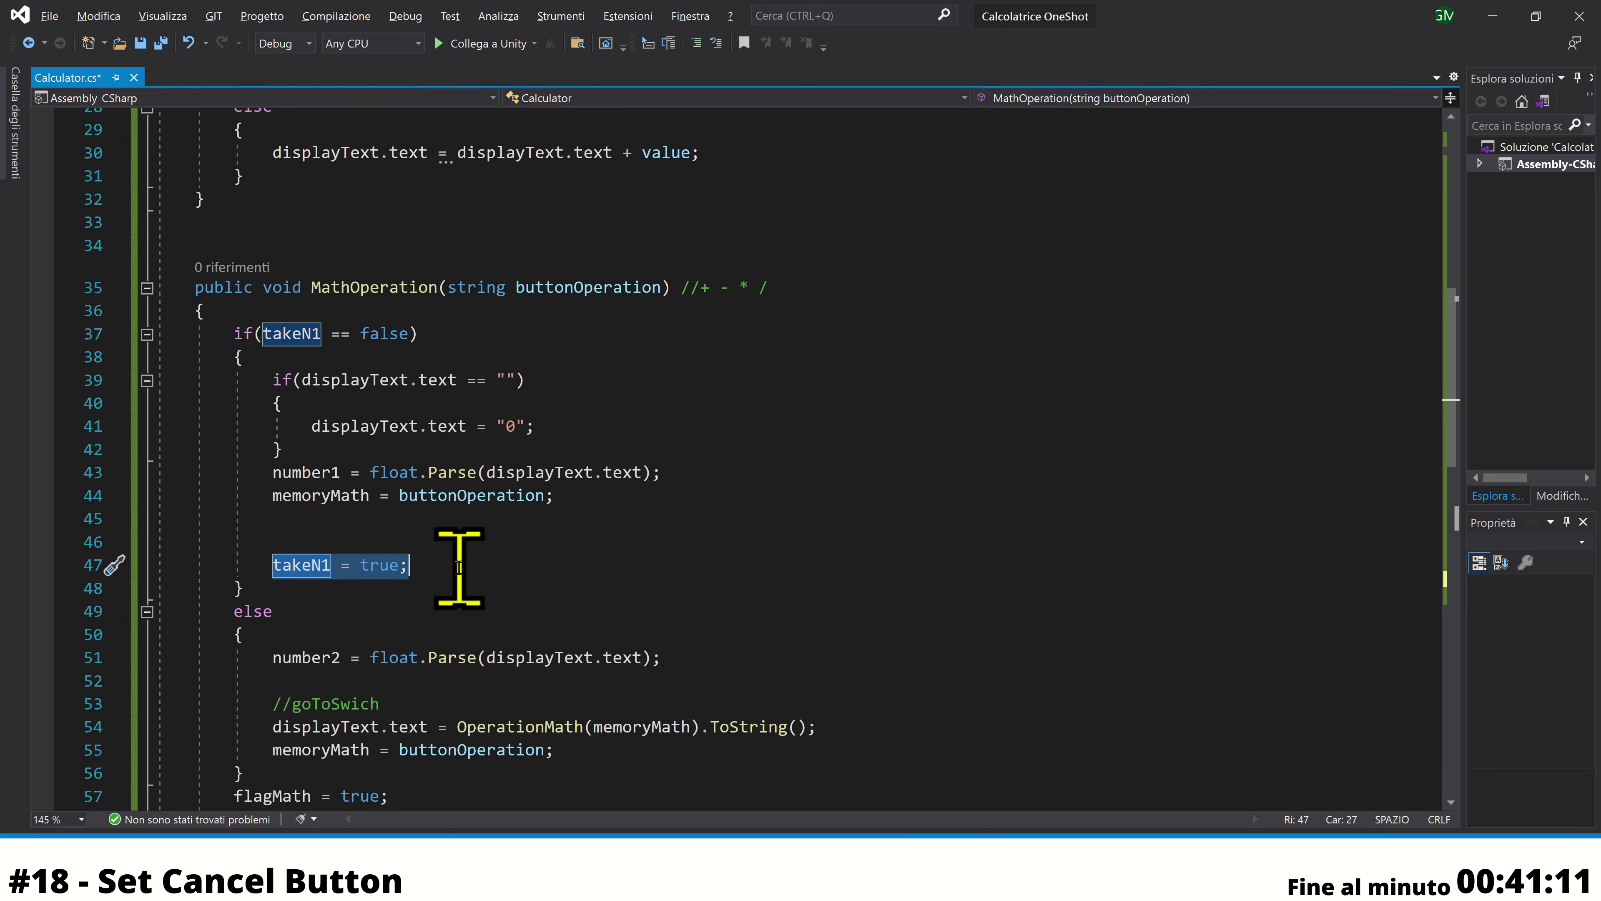
scroll(459, 566, down, 6)
scroll(456, 565, down, 5)
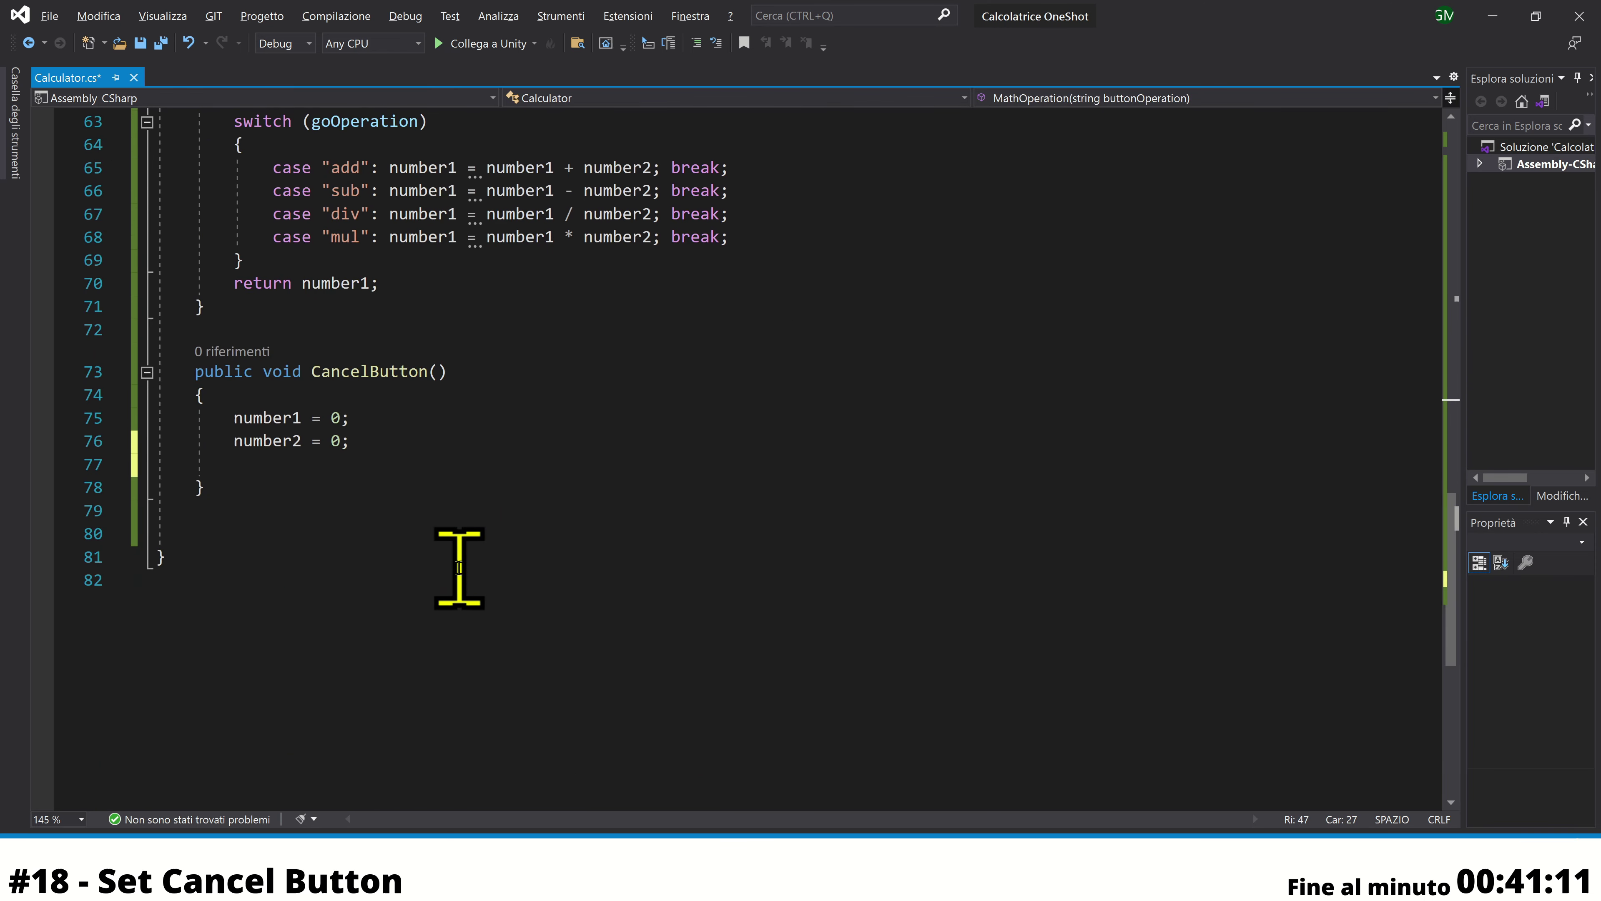
click(344, 465)
text(ta)
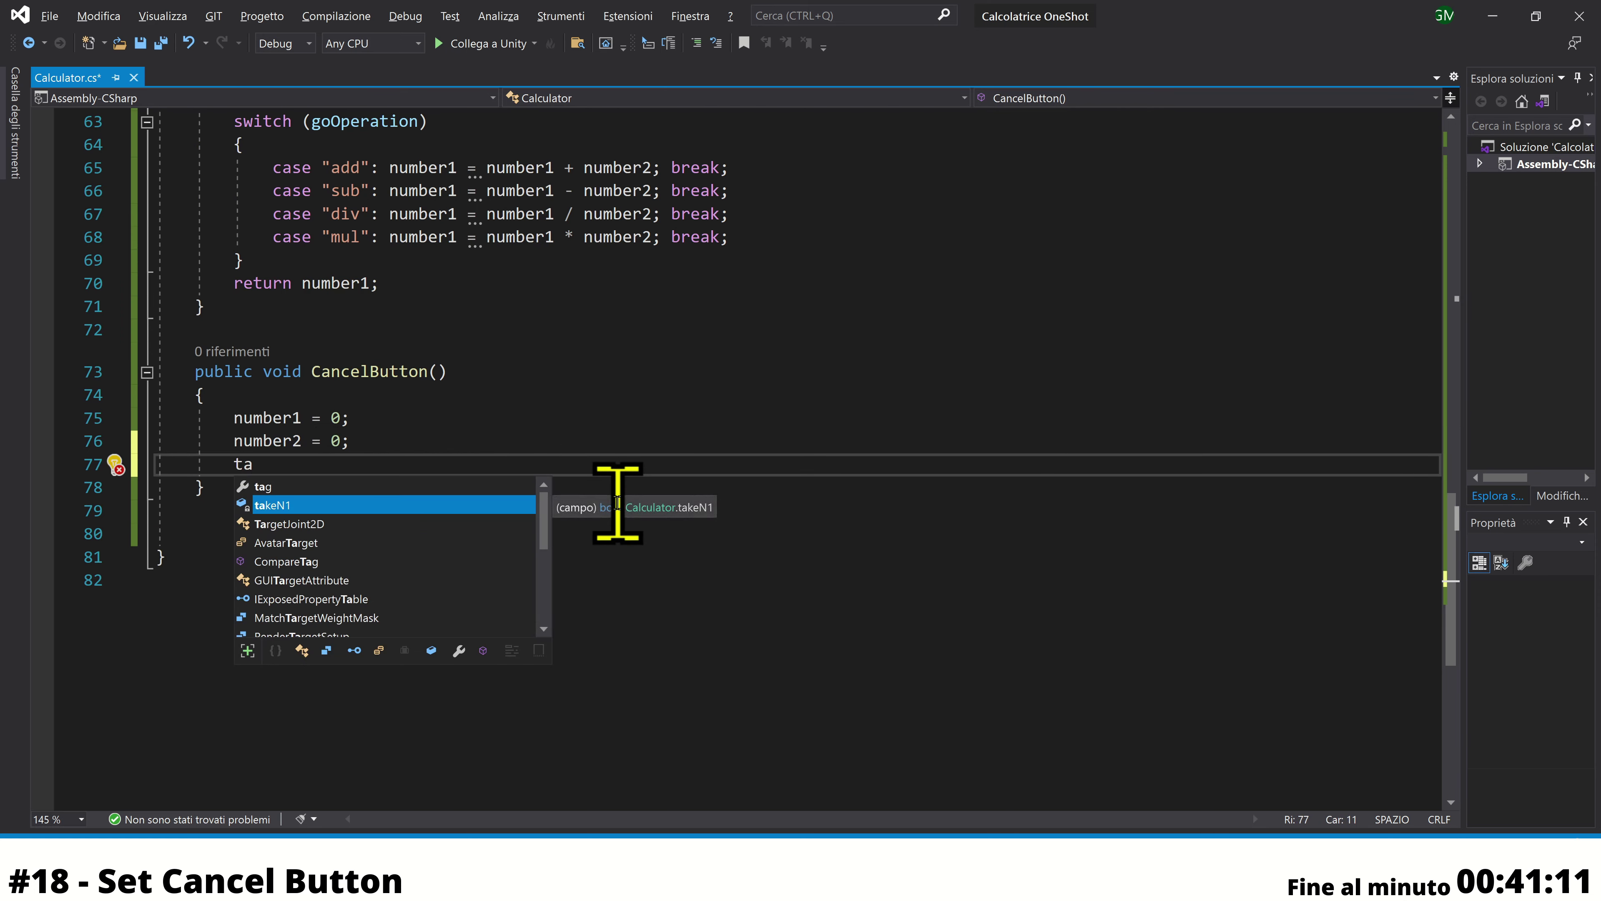
key(Tab)
text(= f)
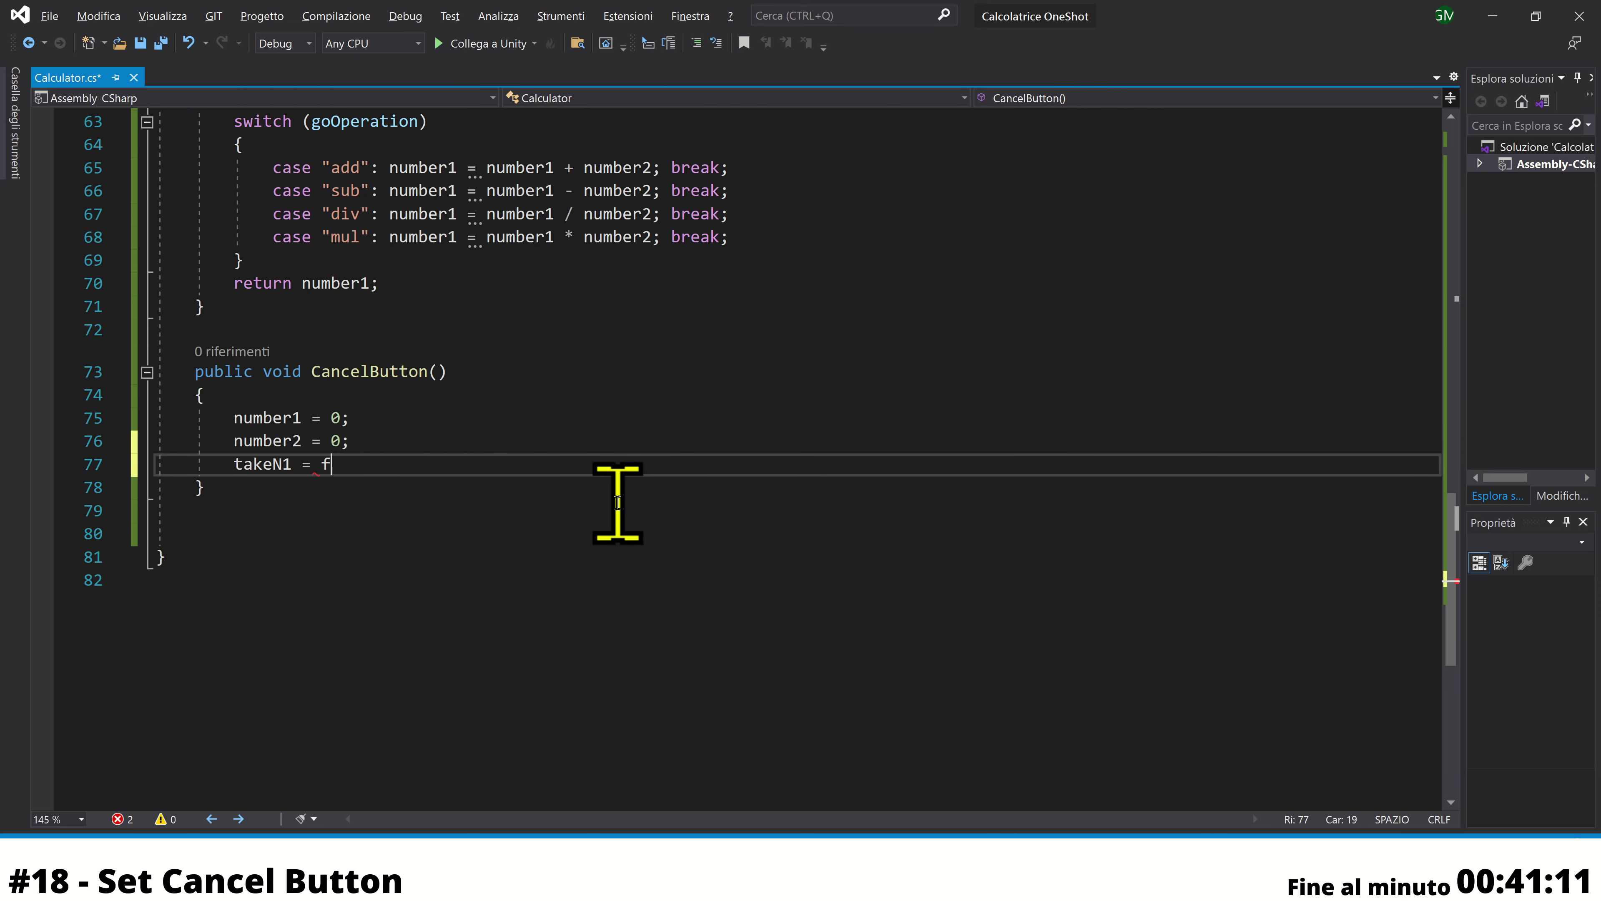
text(a)
key(Tab)
text(;)
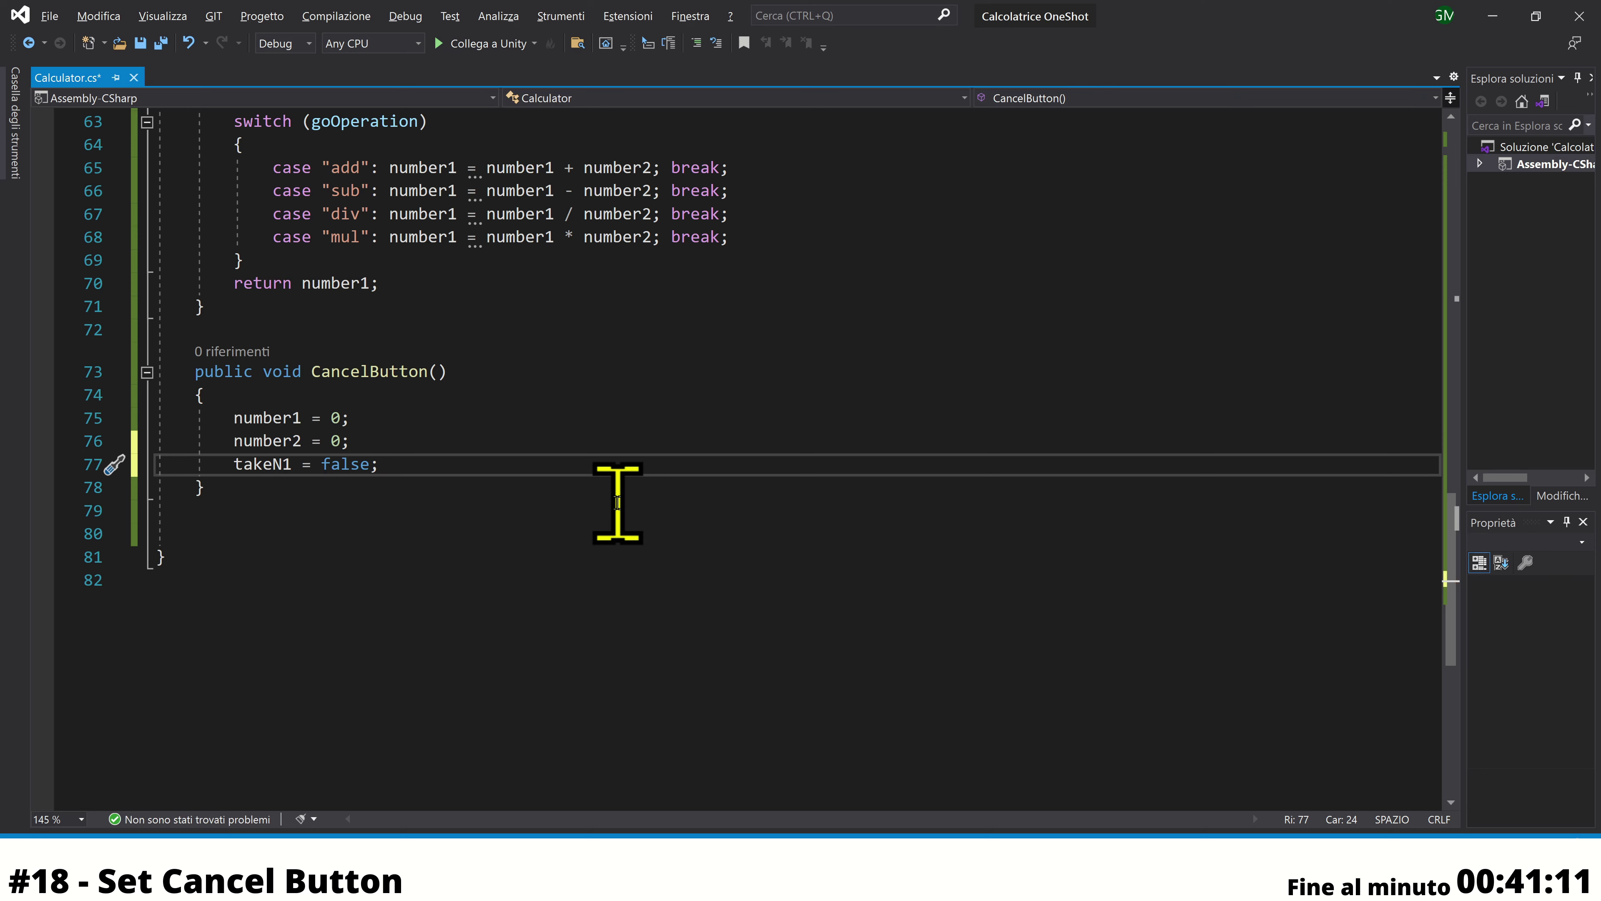
key(Return)
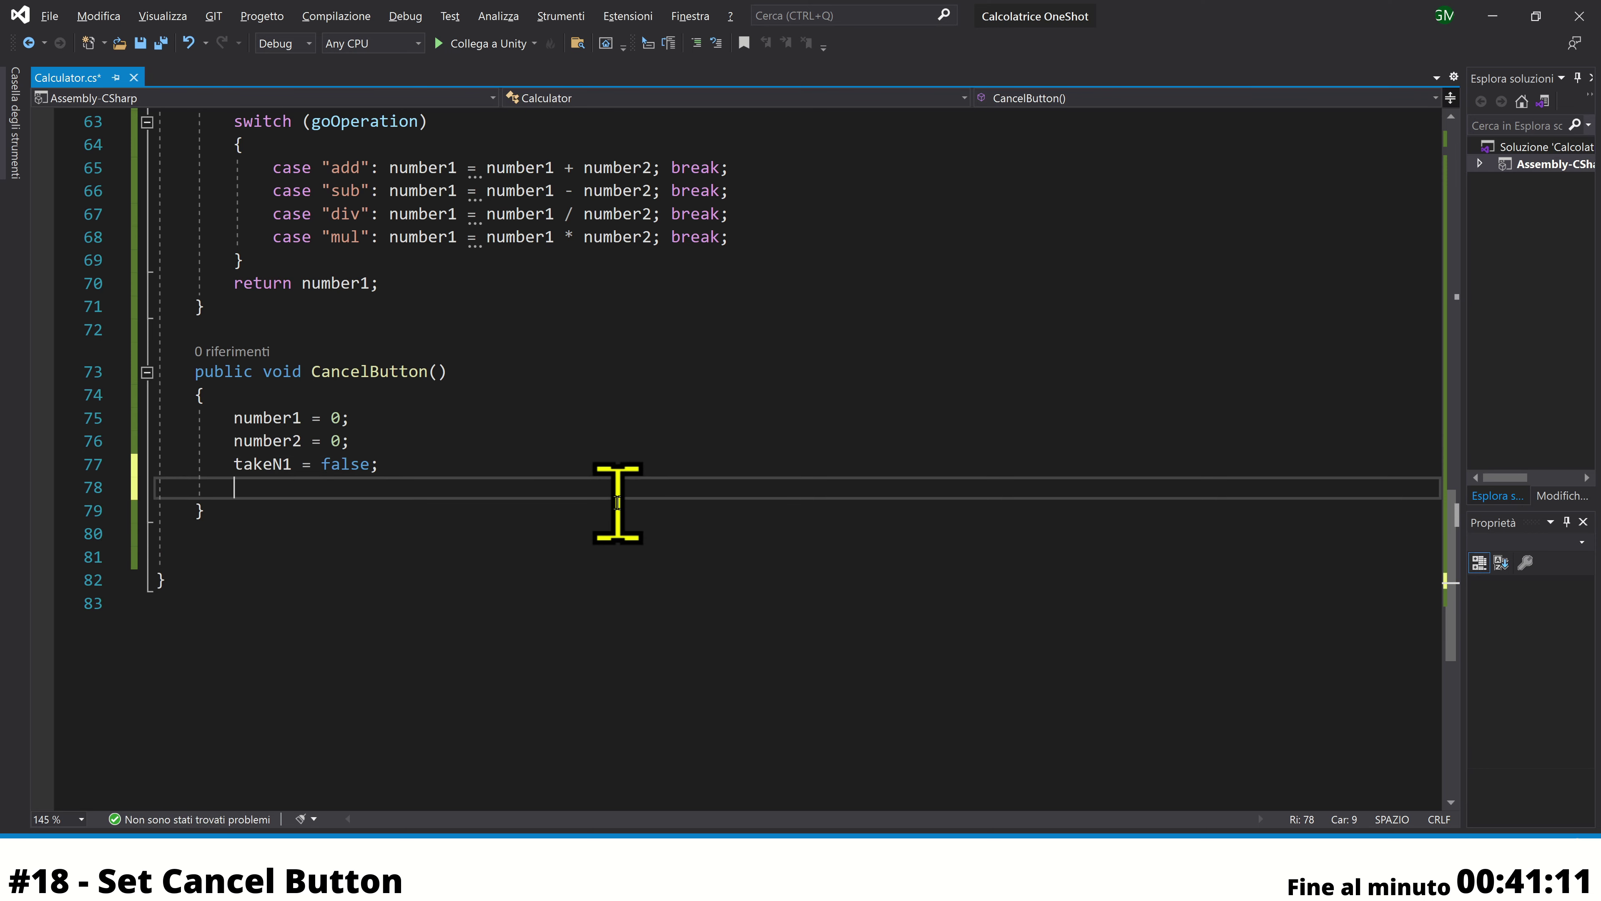
Add memoryMath = ""; to CancelButton and save Calculator.cs
scroll(601, 508, up, 3)
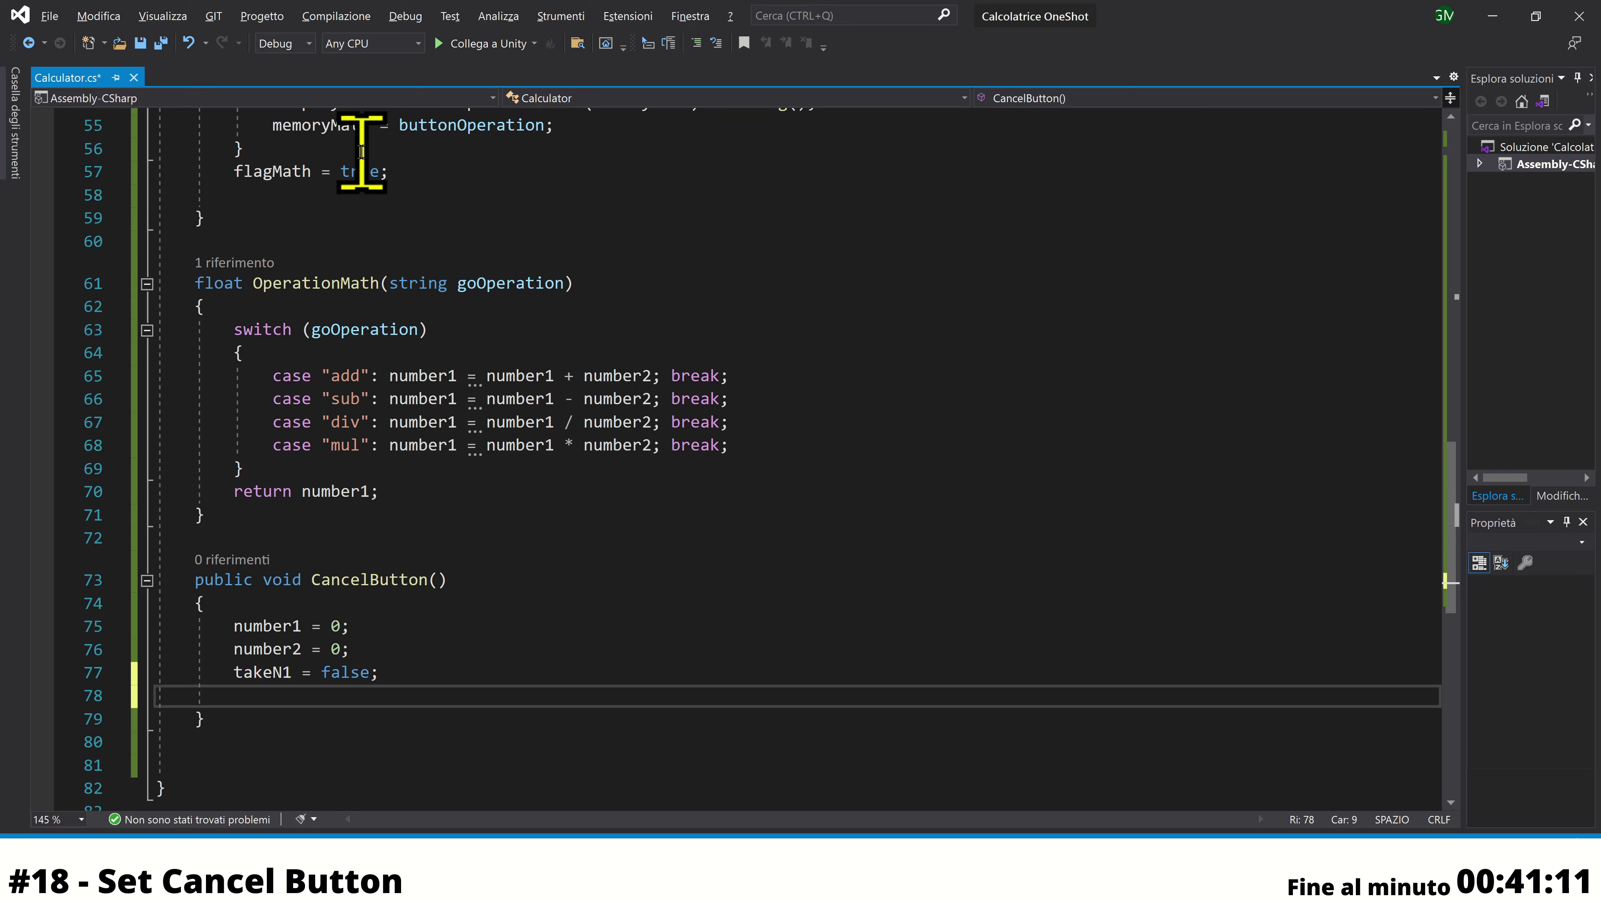
text(me)
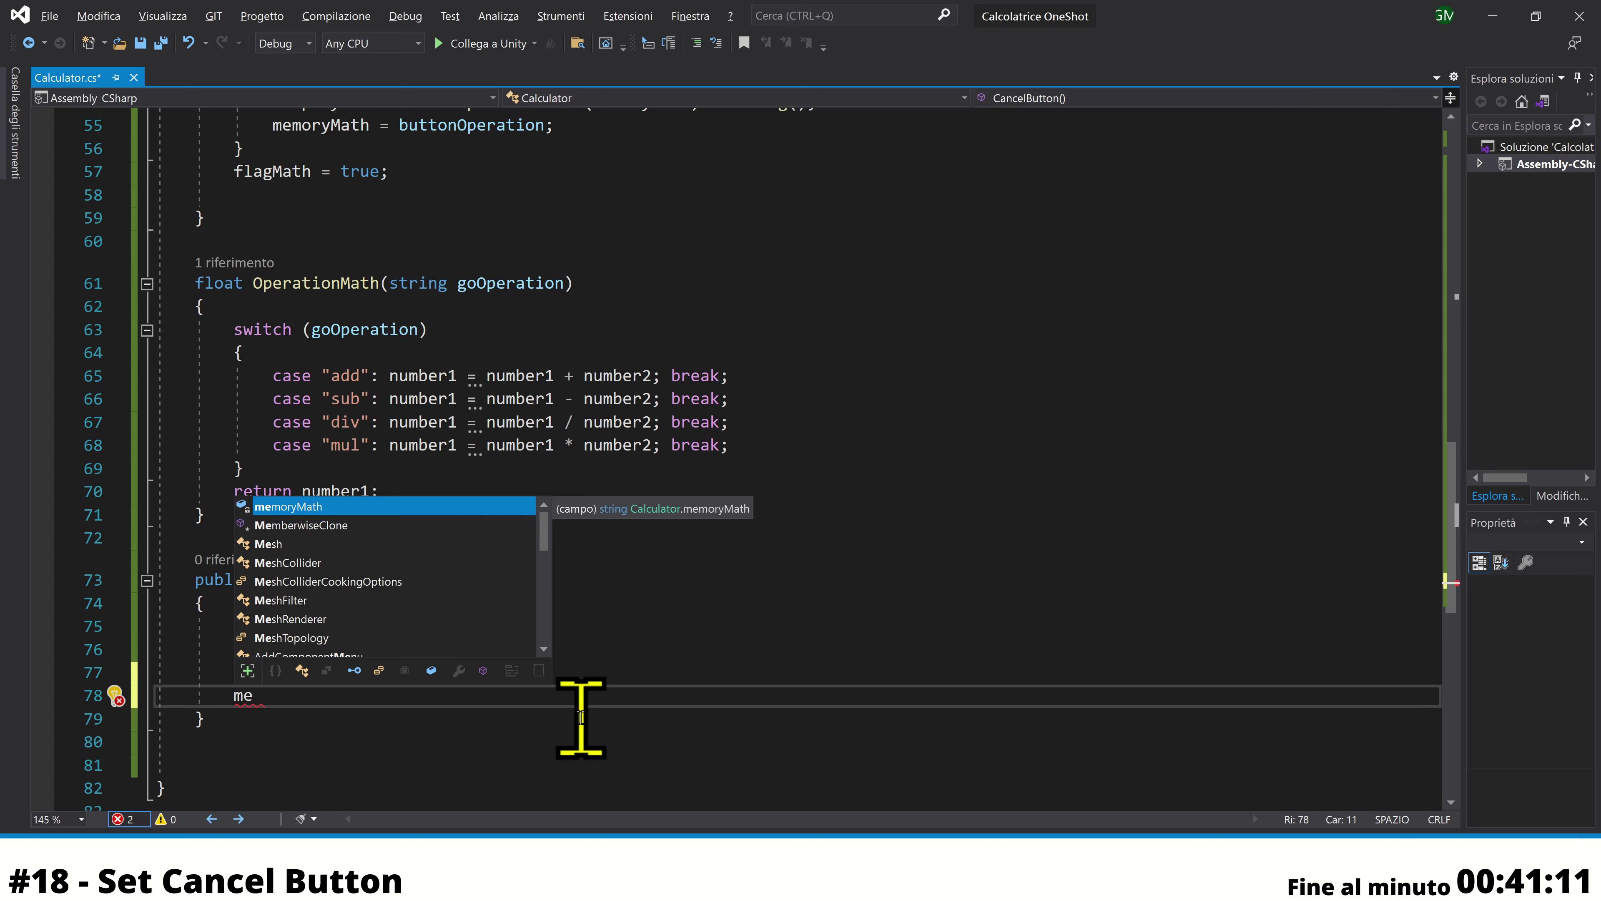
key(Tab)
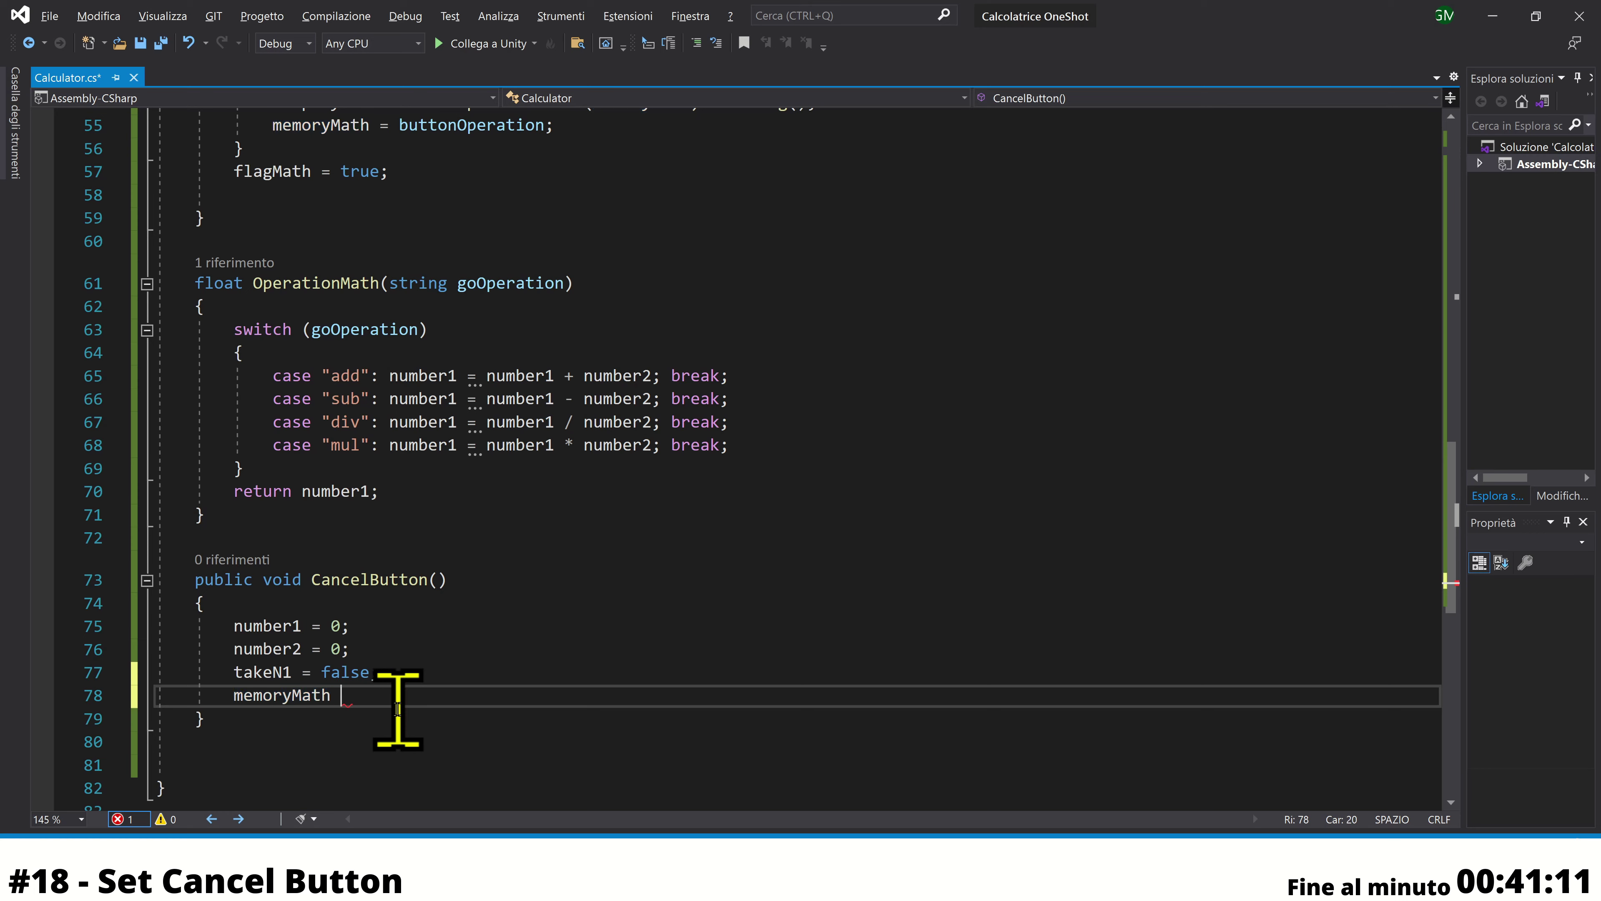
text("")
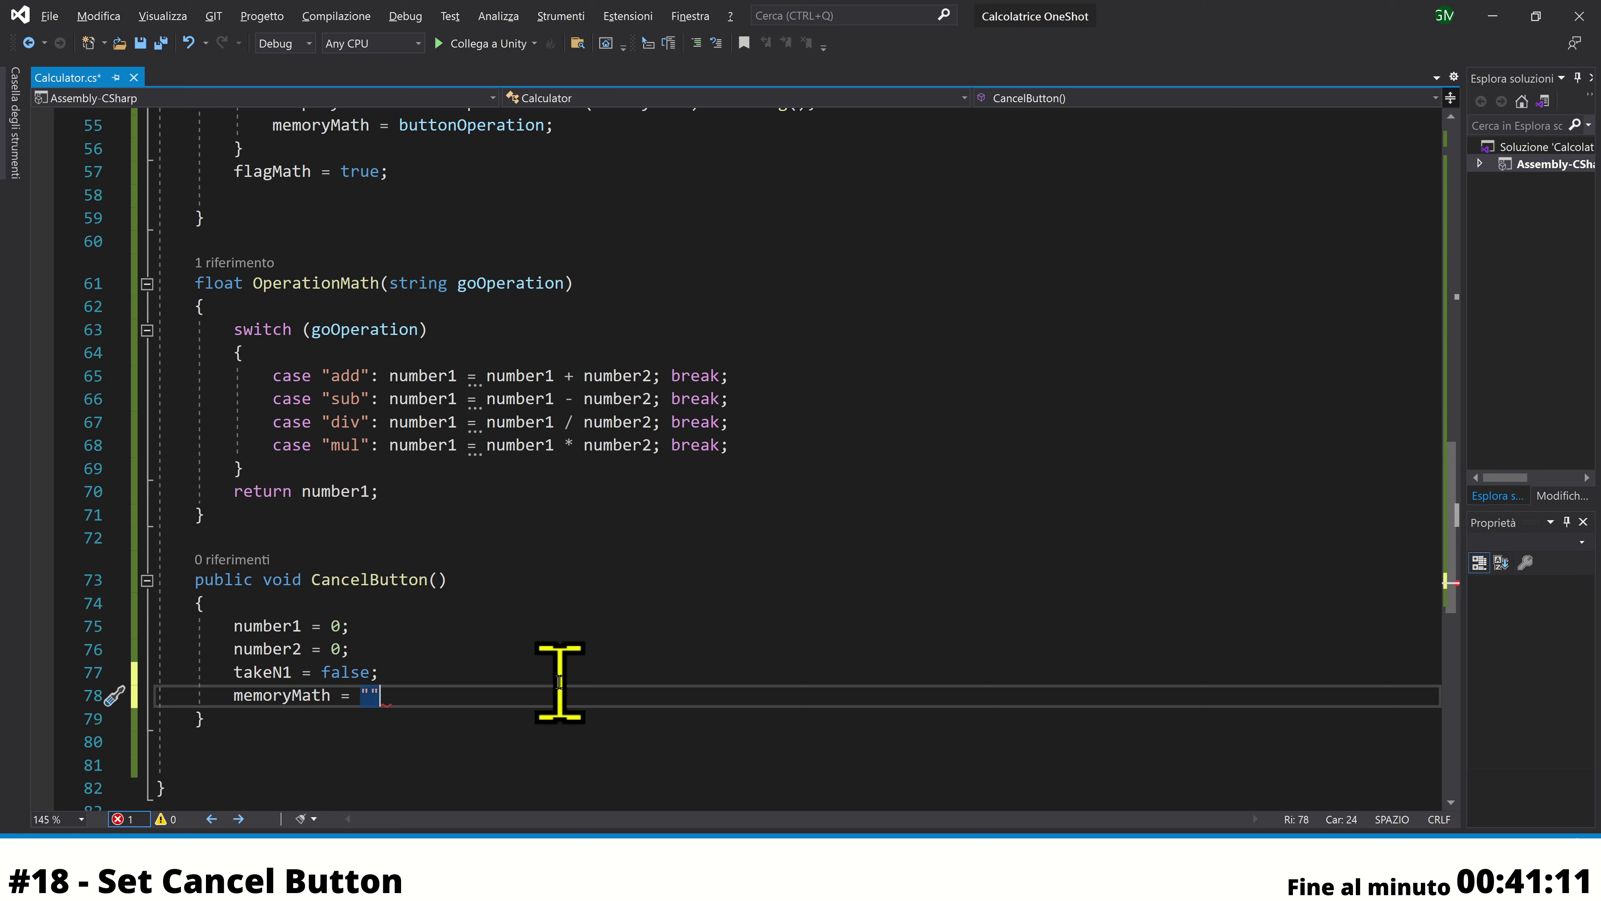
text(;)
key(ctrl+s)
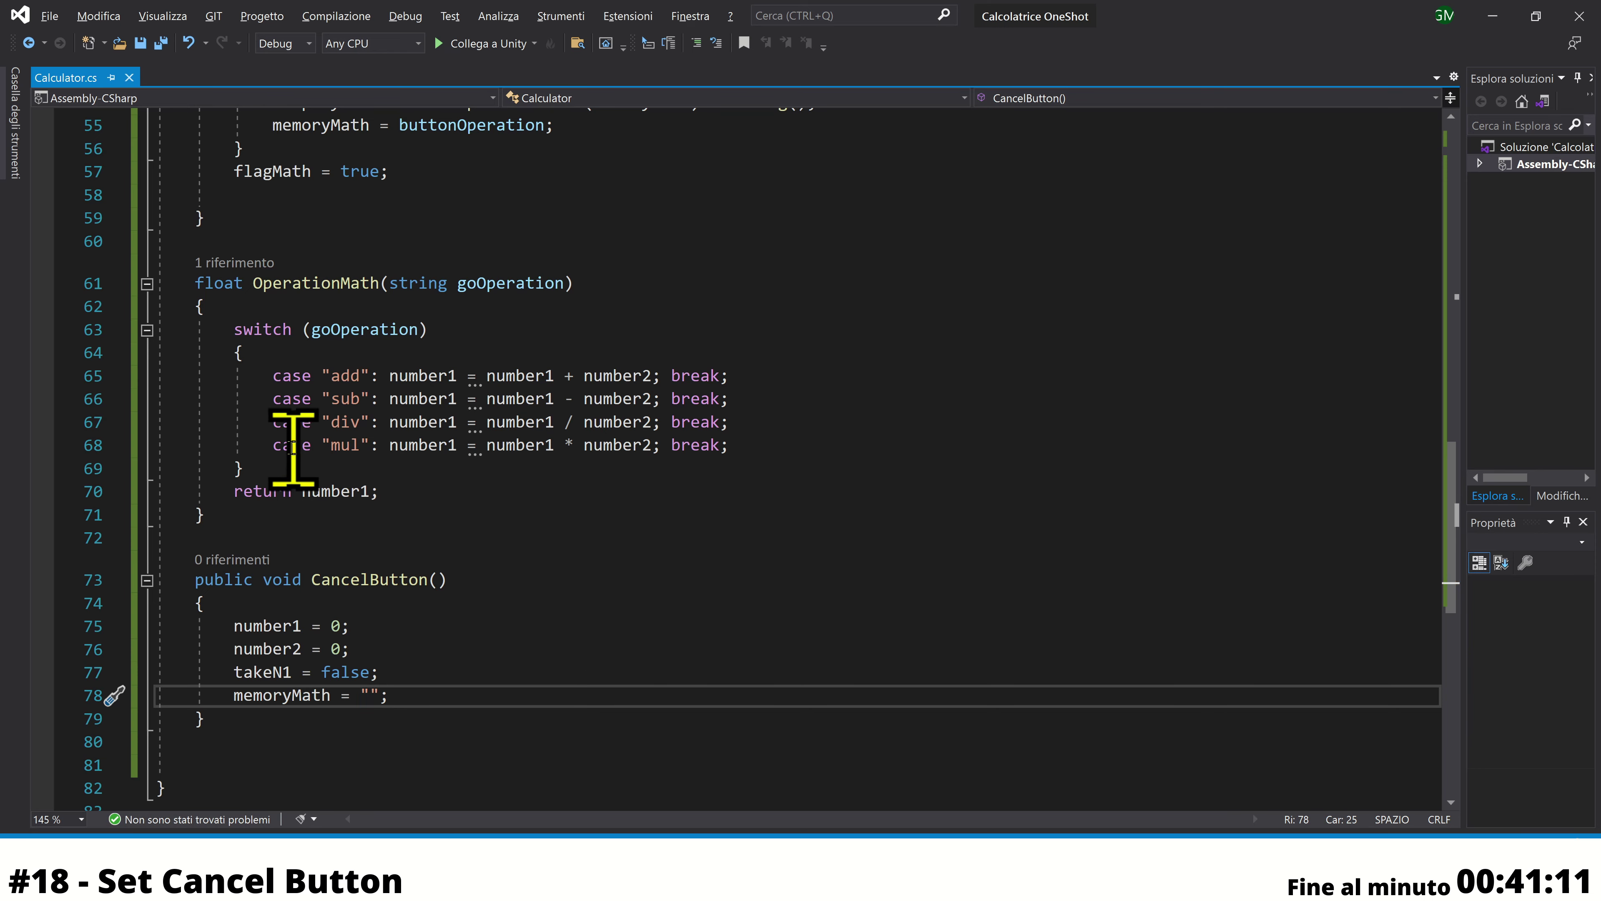
Insert an empty line below the mul case in the switch
drag(272, 445, 764, 445)
click(764, 445)
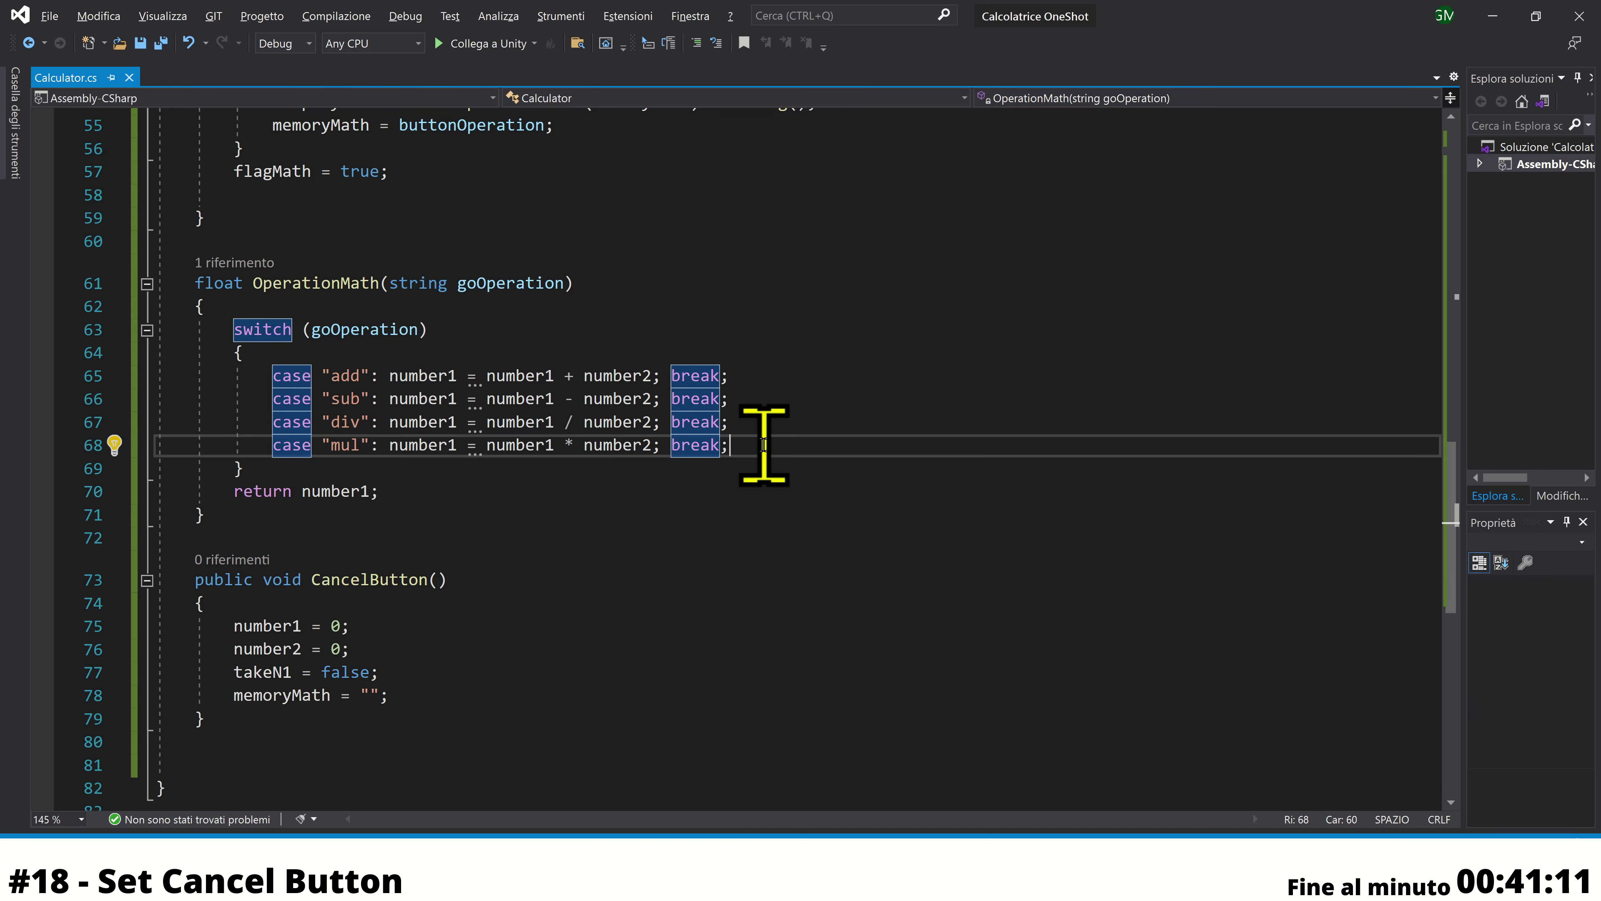
key(Return)
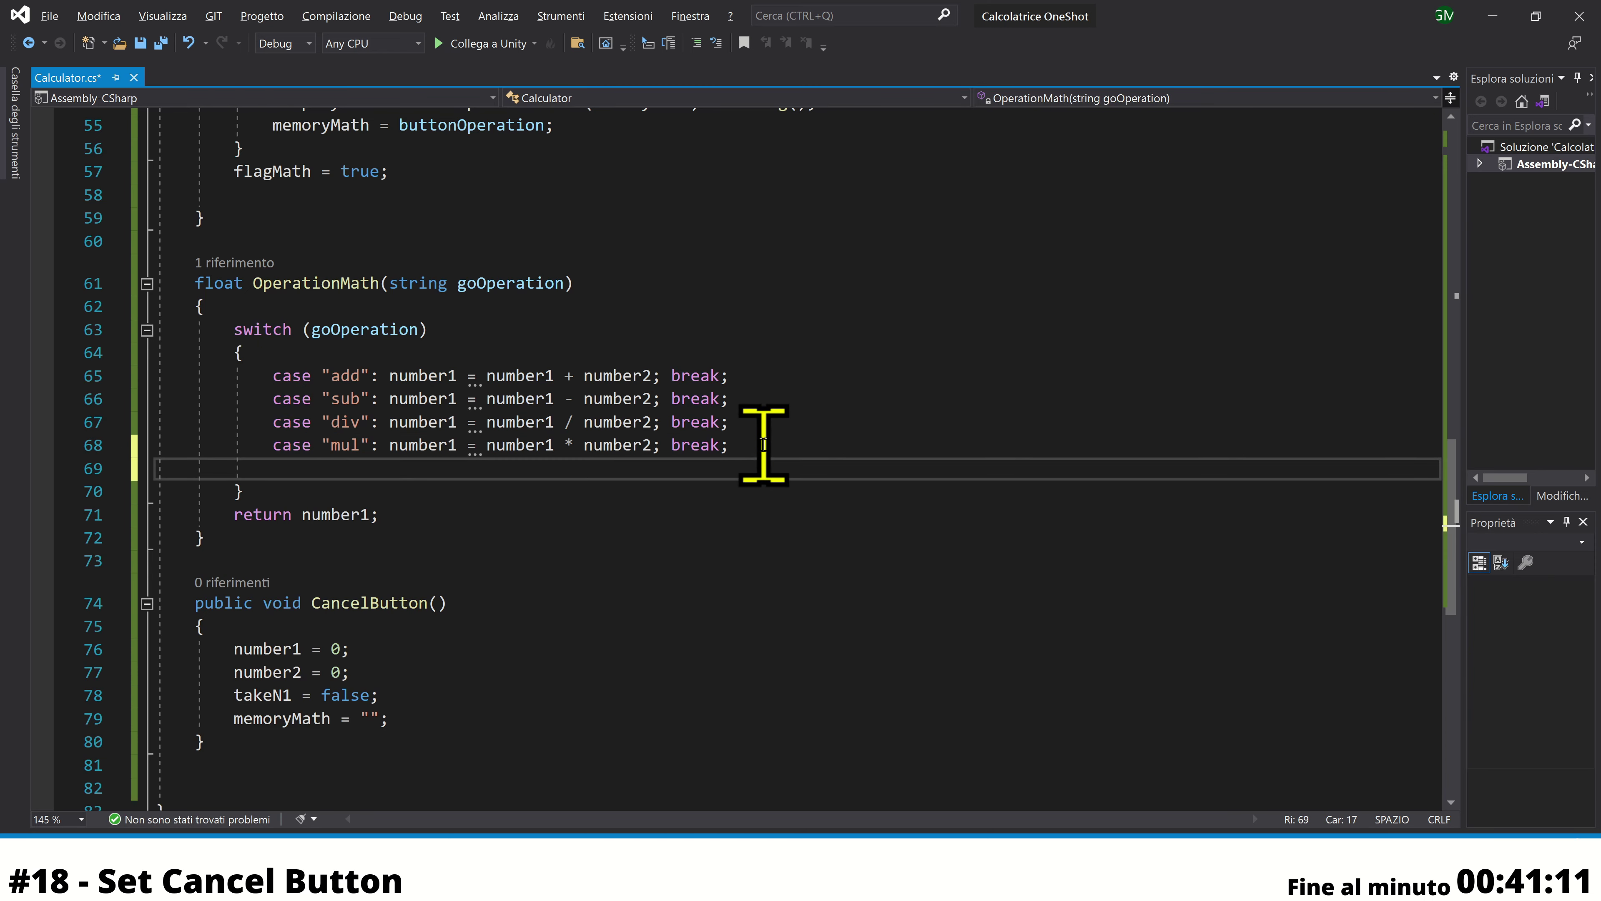
Write case "": displayText.text = "Error"; CancelButton(); break; and save the script
text(case)
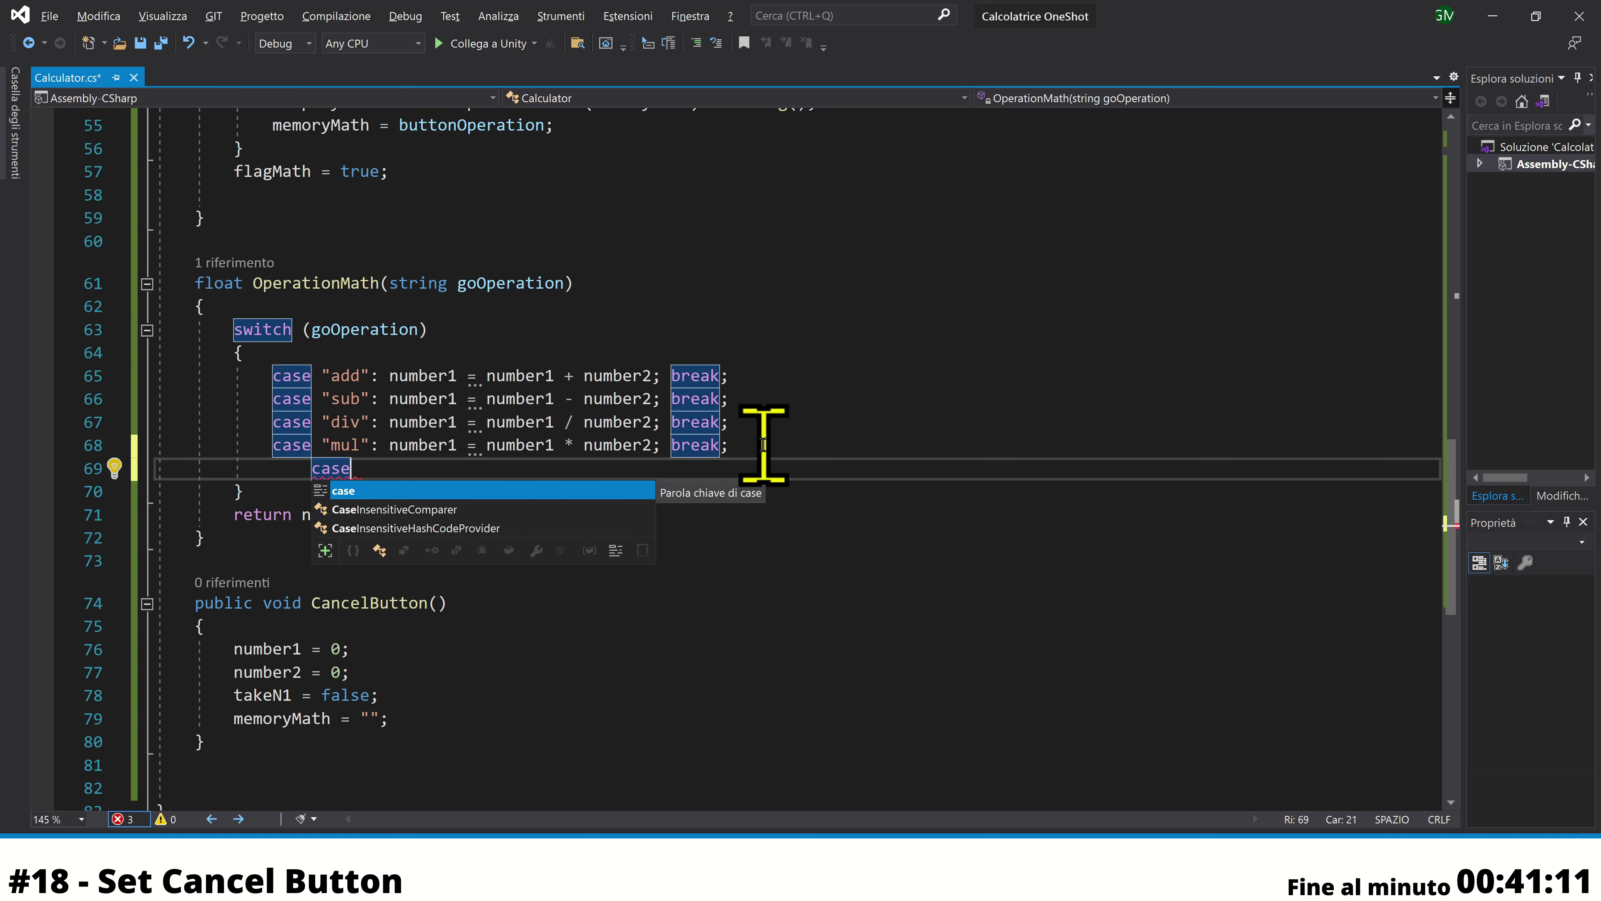
text(:)
key(BackSpace)
text(")
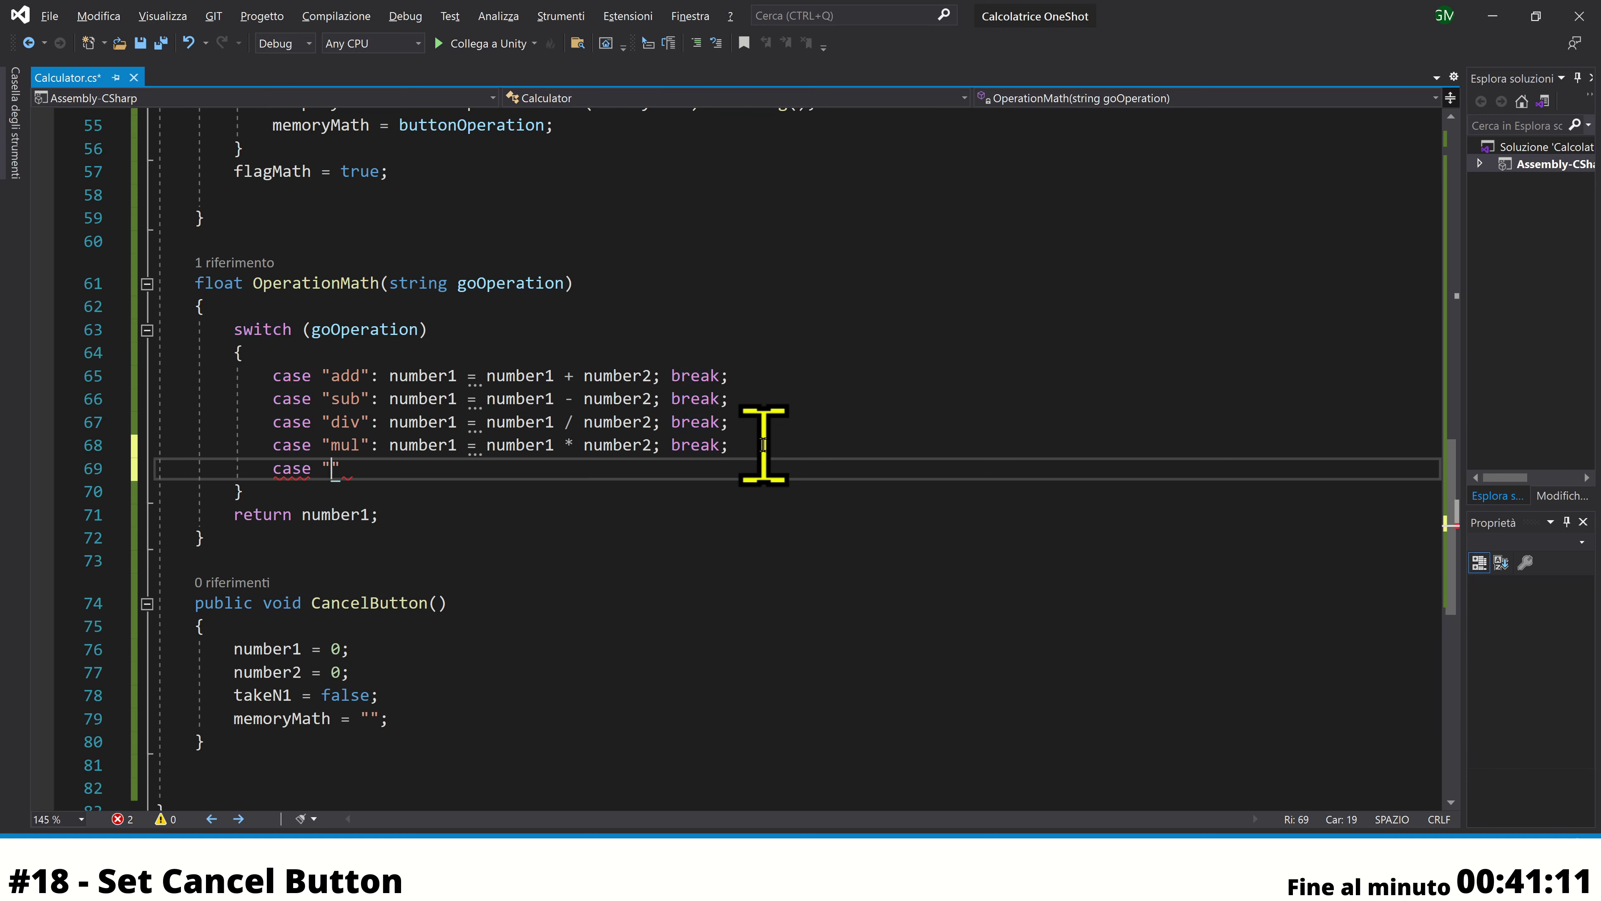
text(")
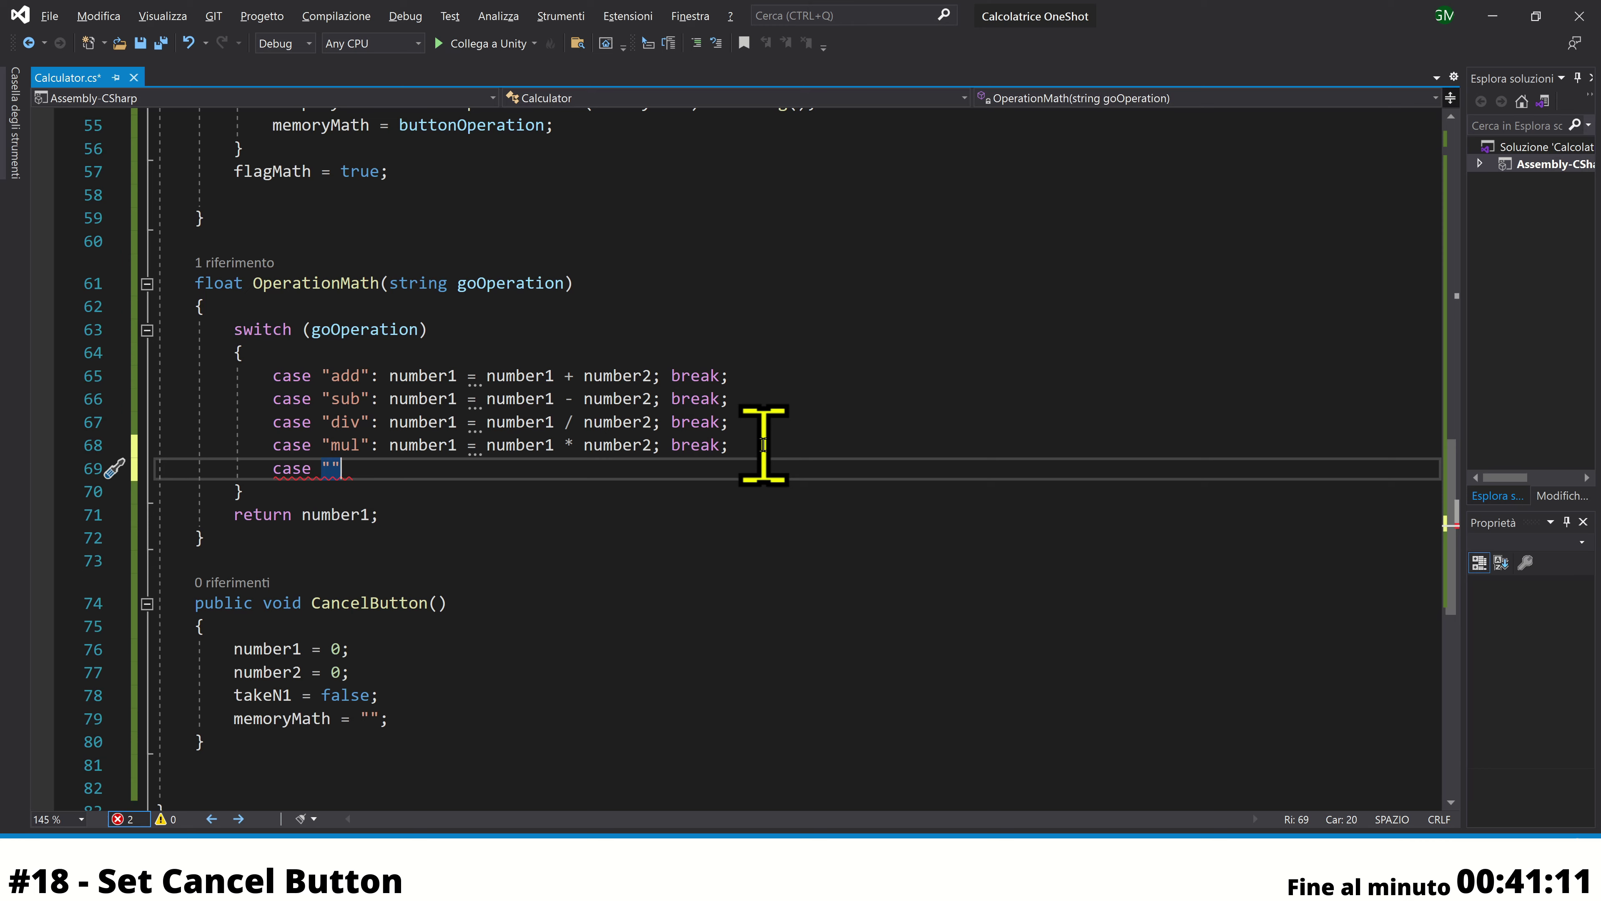
text(:)
text(dis)
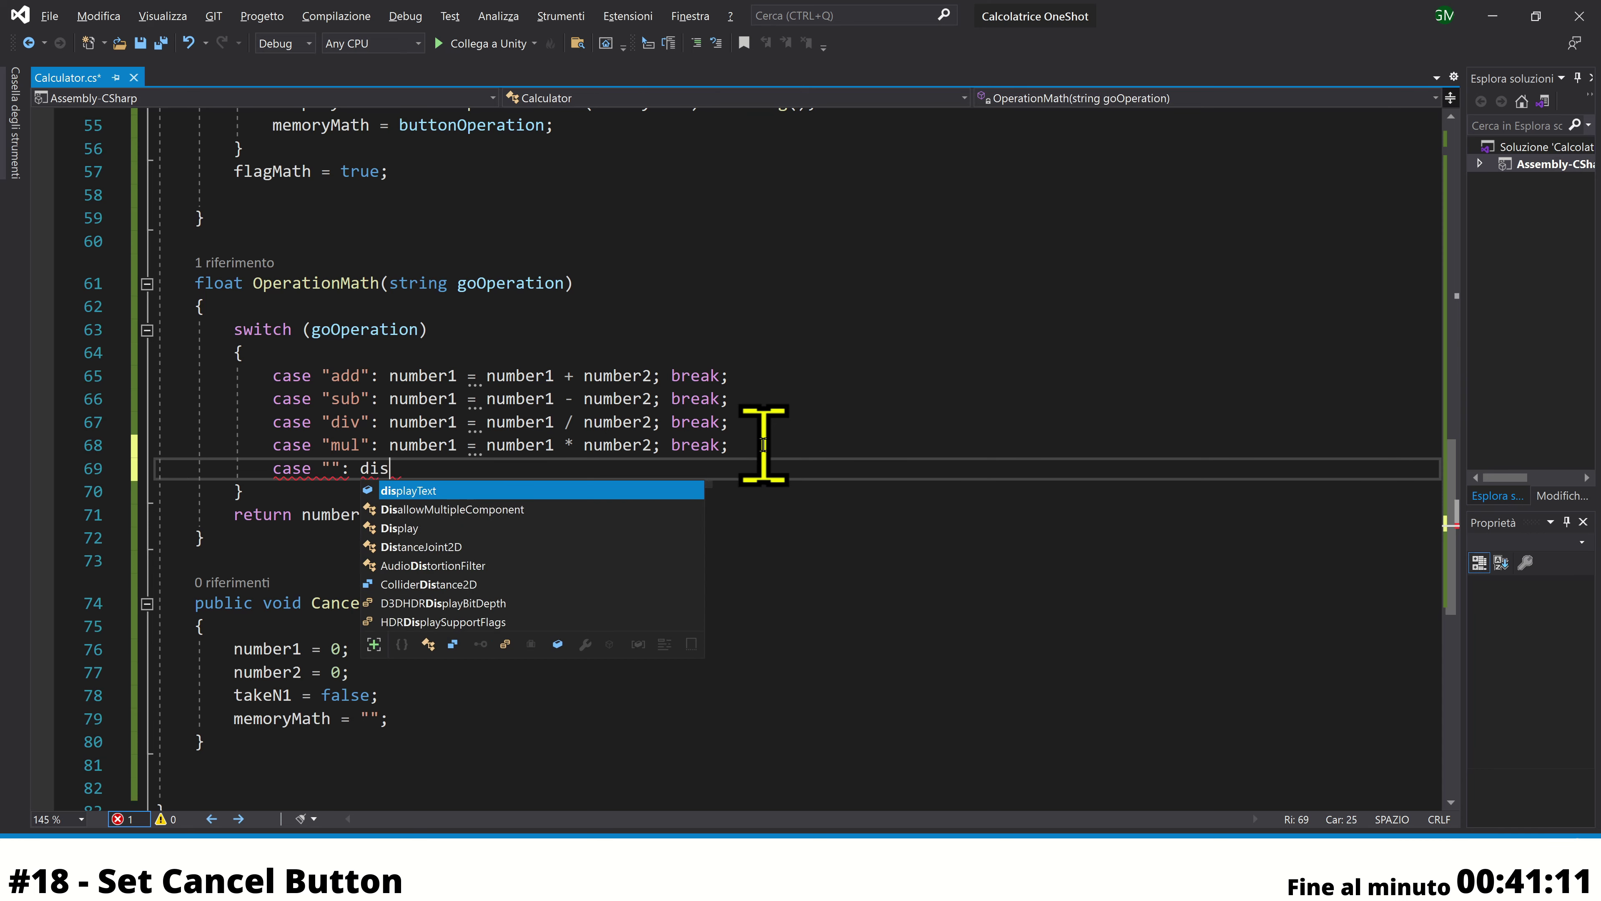
key(Tab)
text(.t)
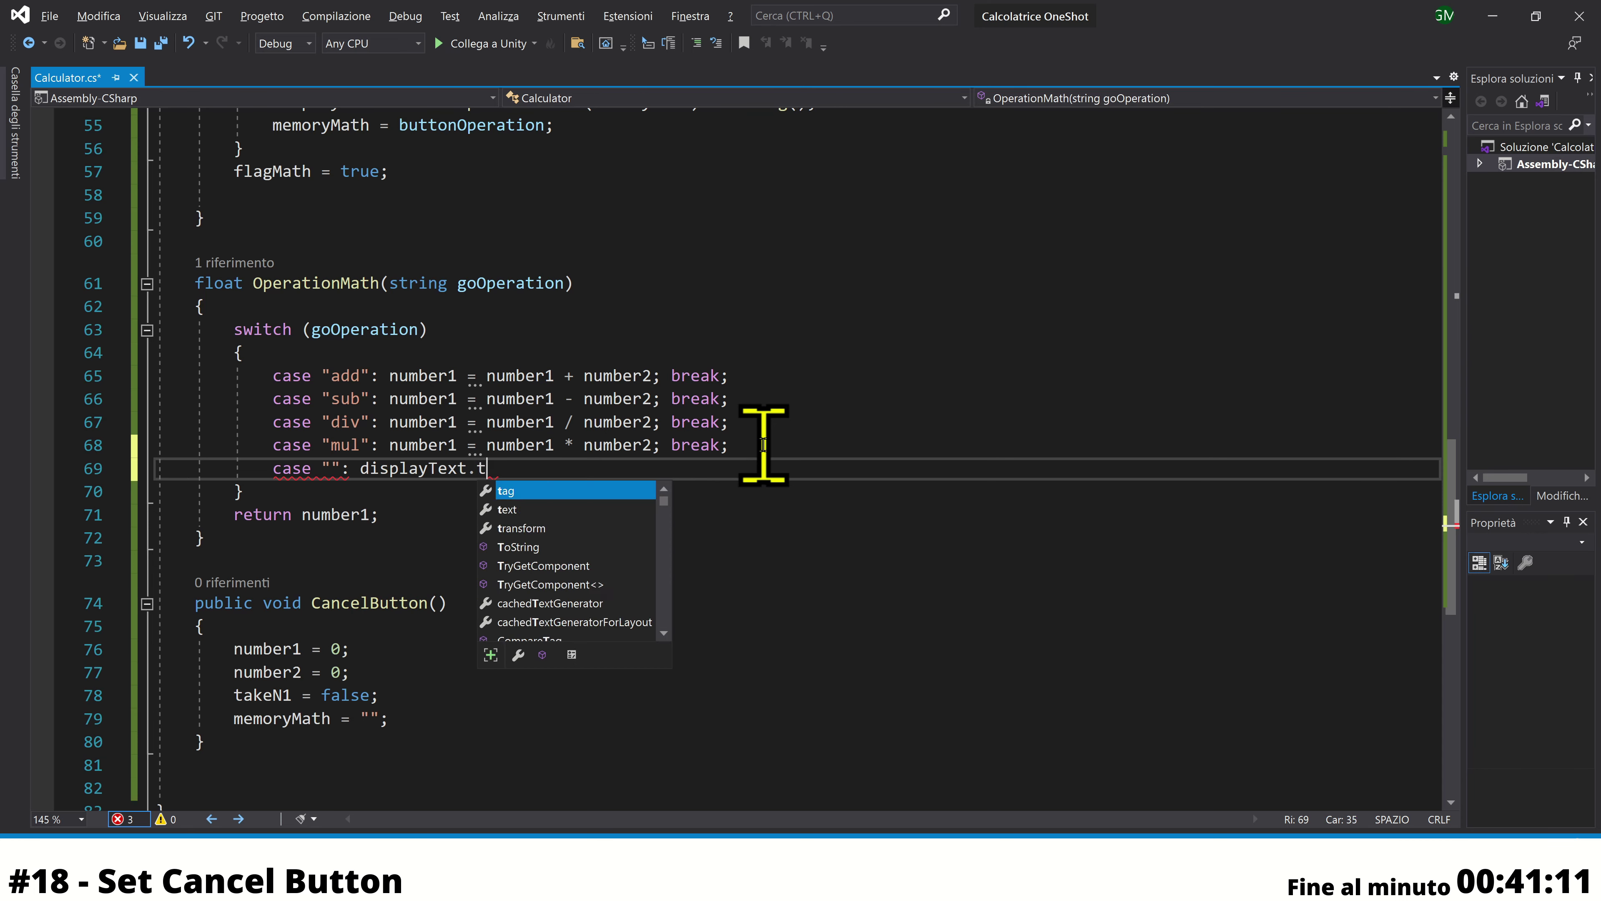
key(Down)
key(Tab)
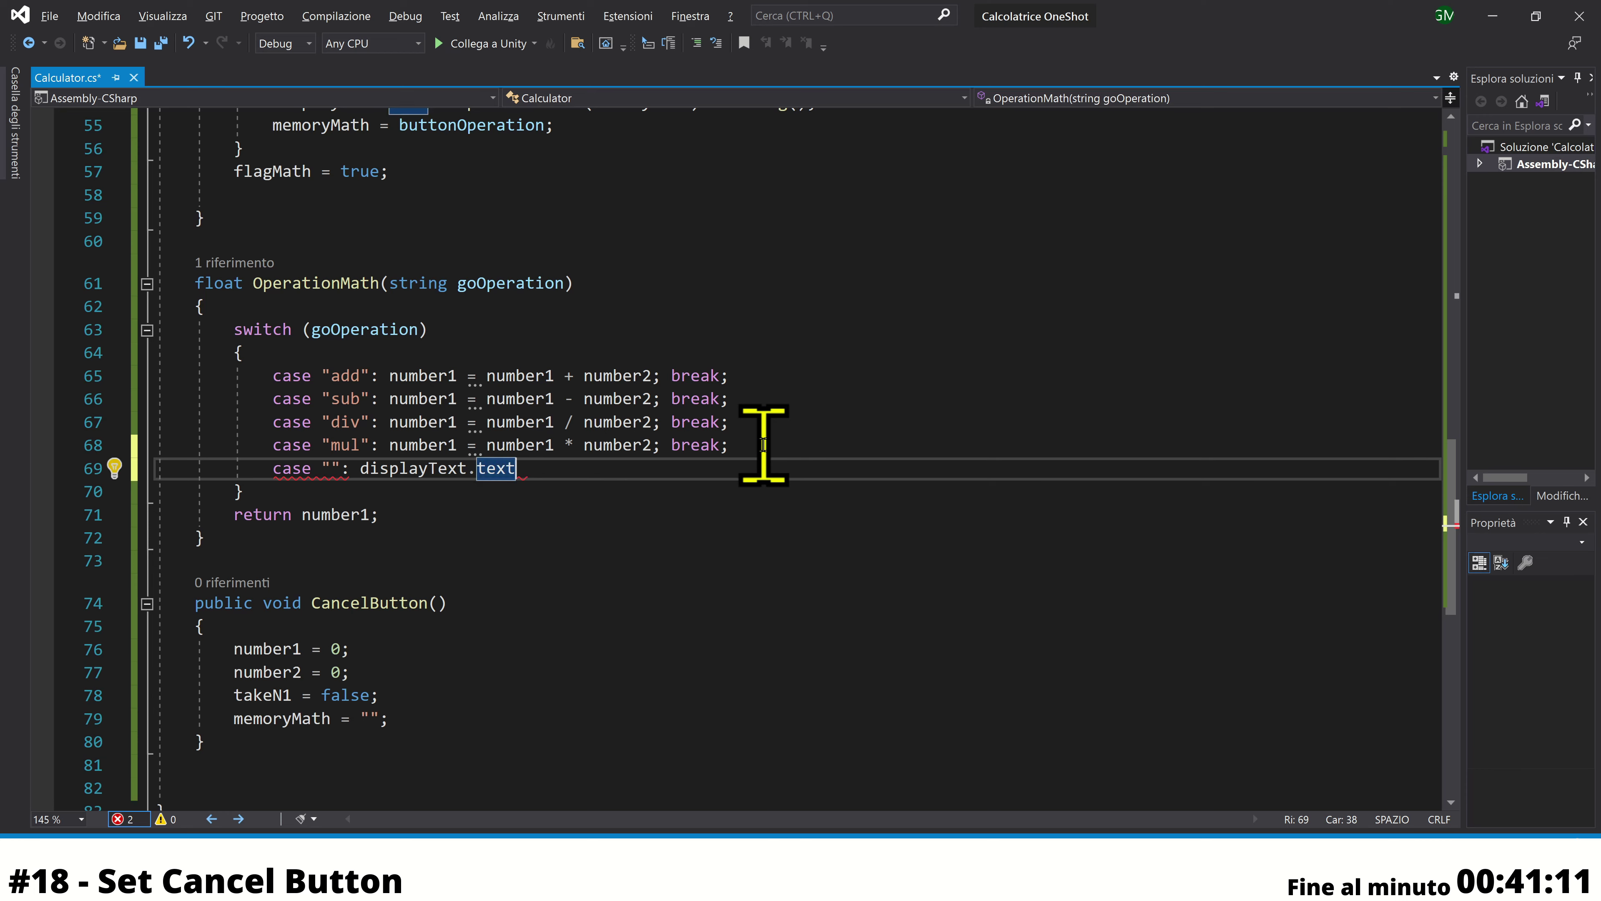
text( = ")
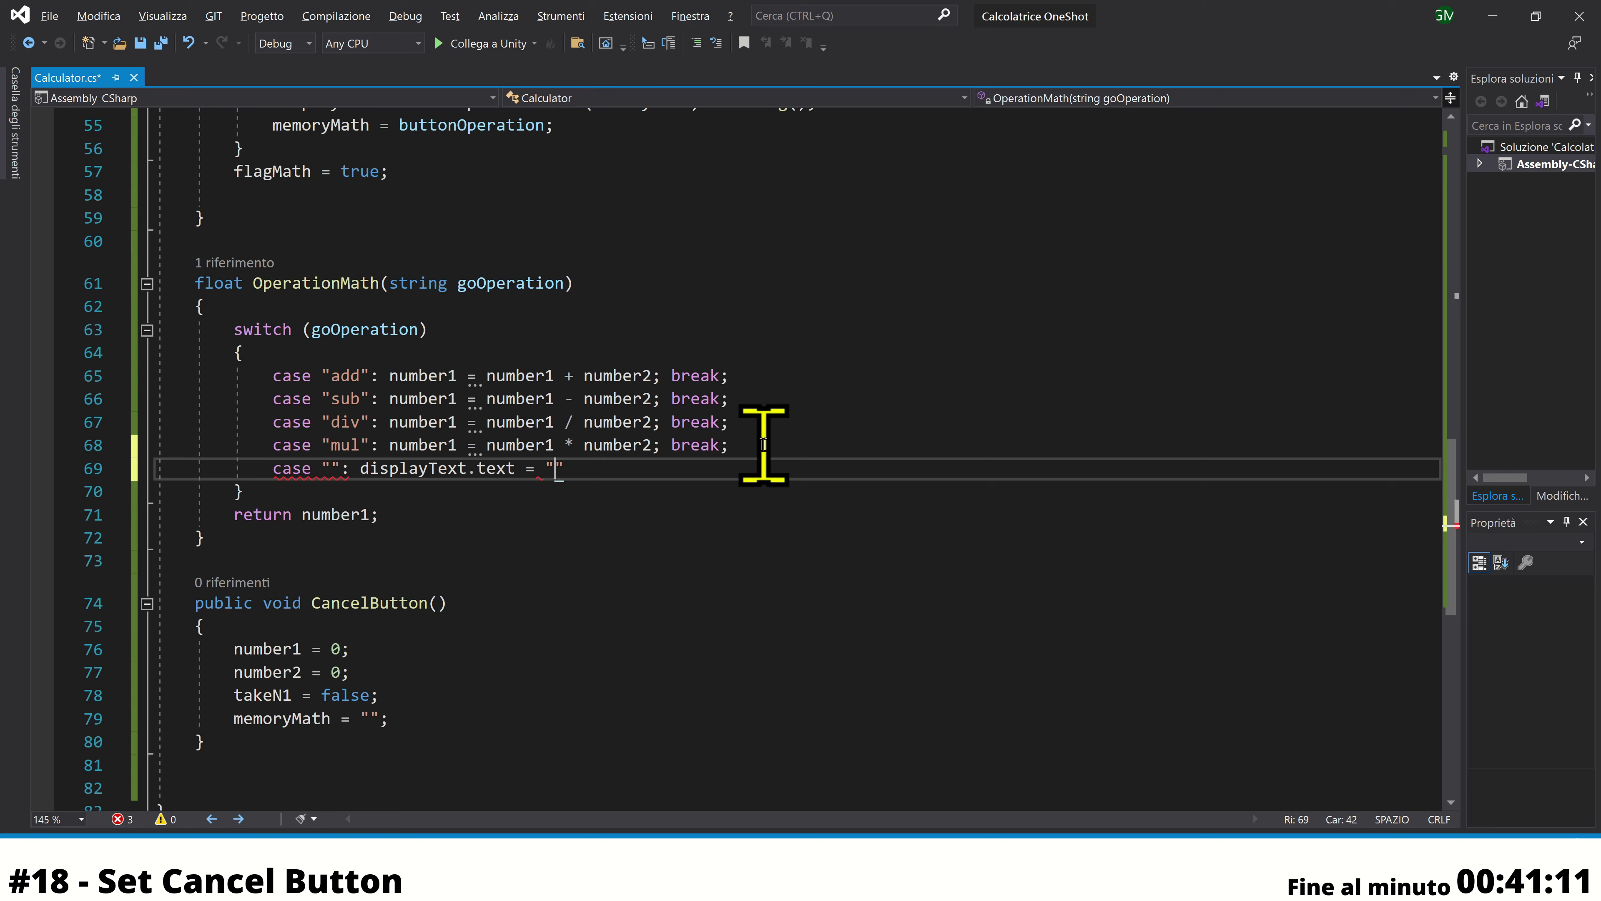
text(Error)
text("; )
text(C)
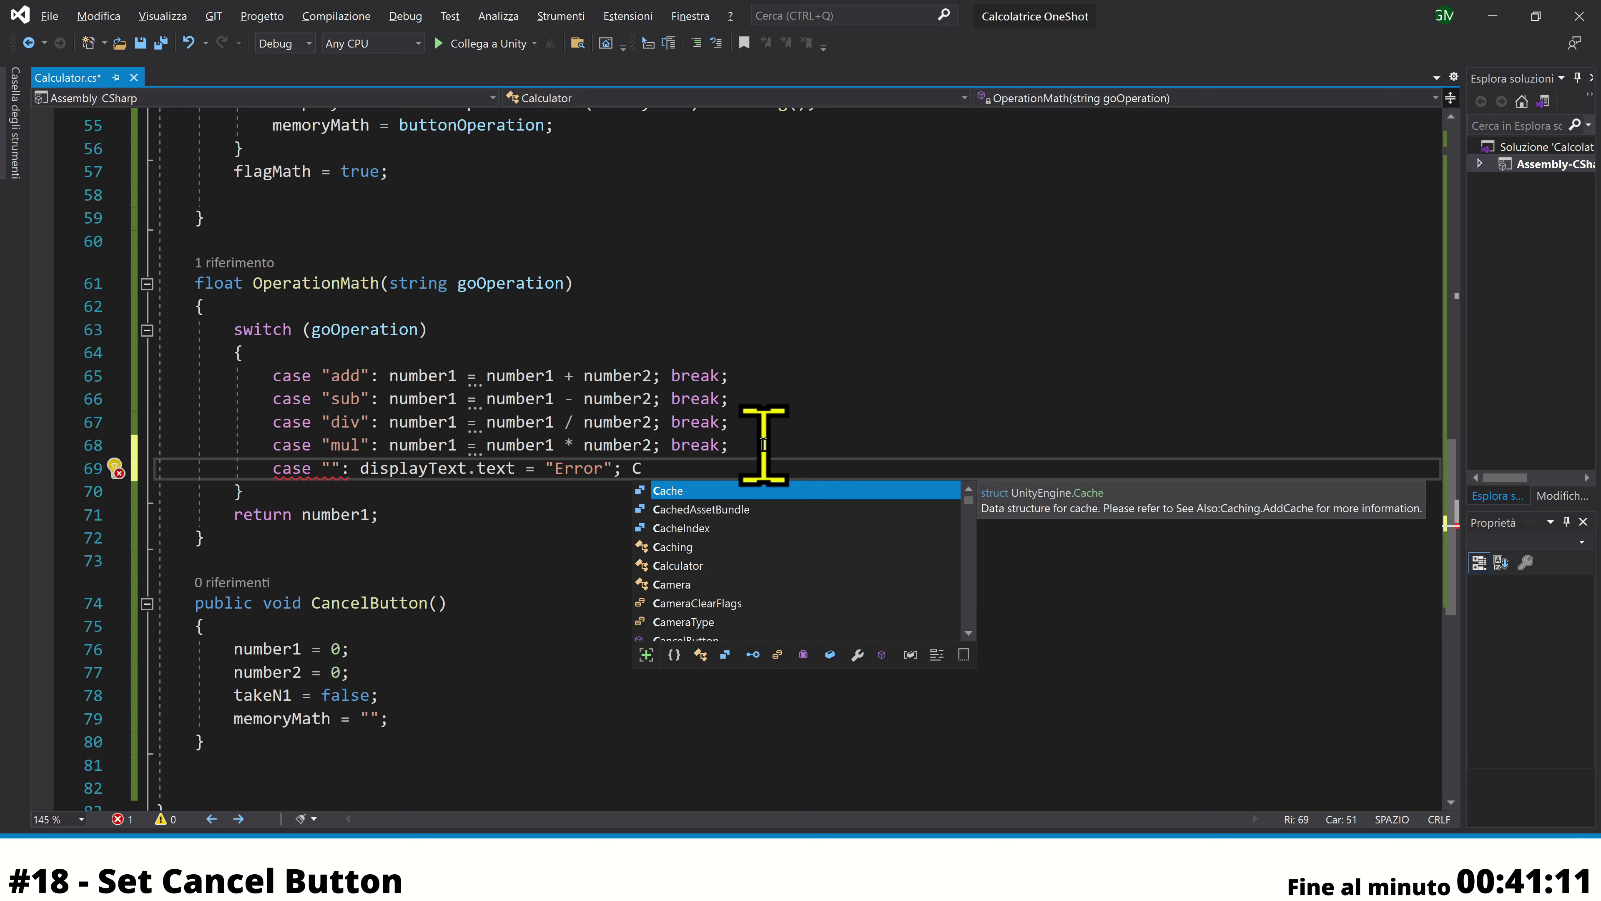
text(an)
key(Tab)
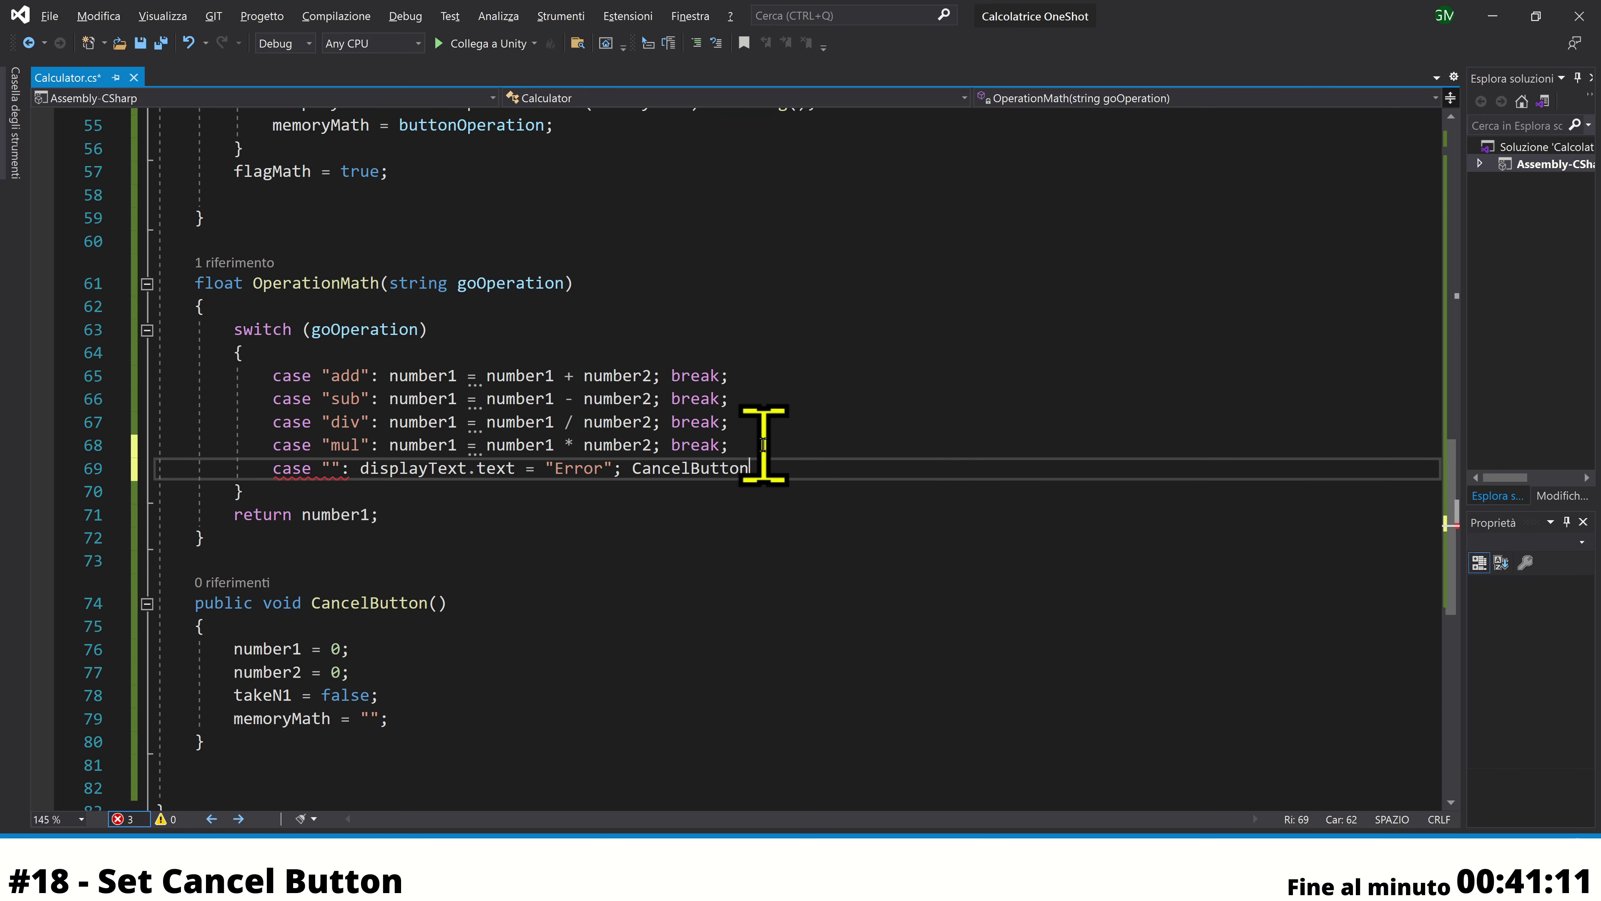
text(())
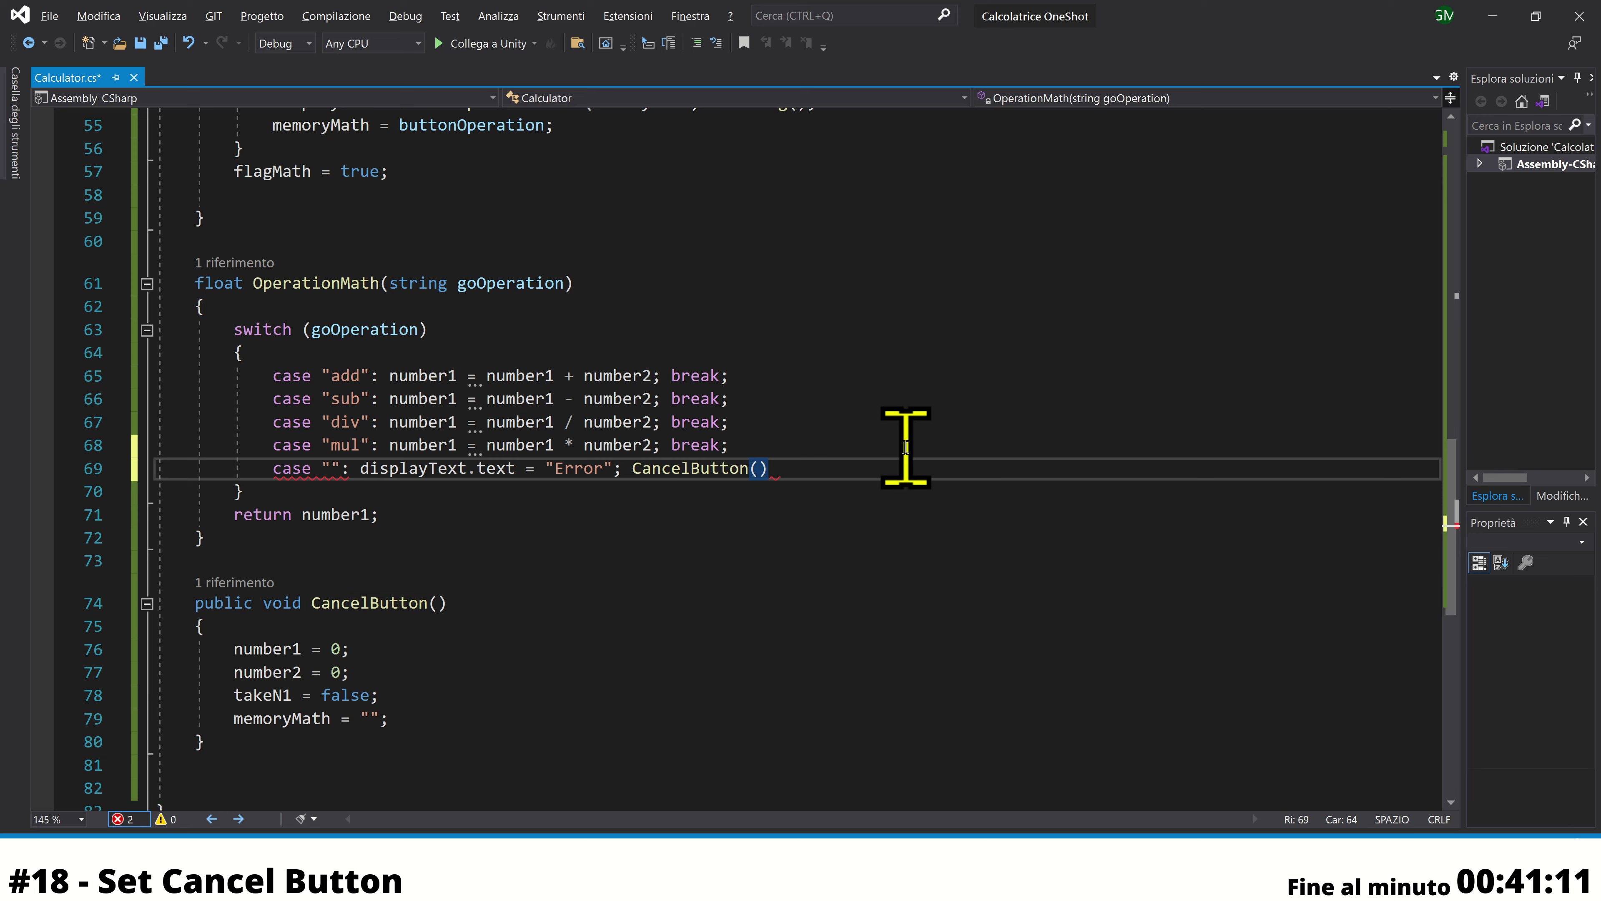
text(;)
text( break;)
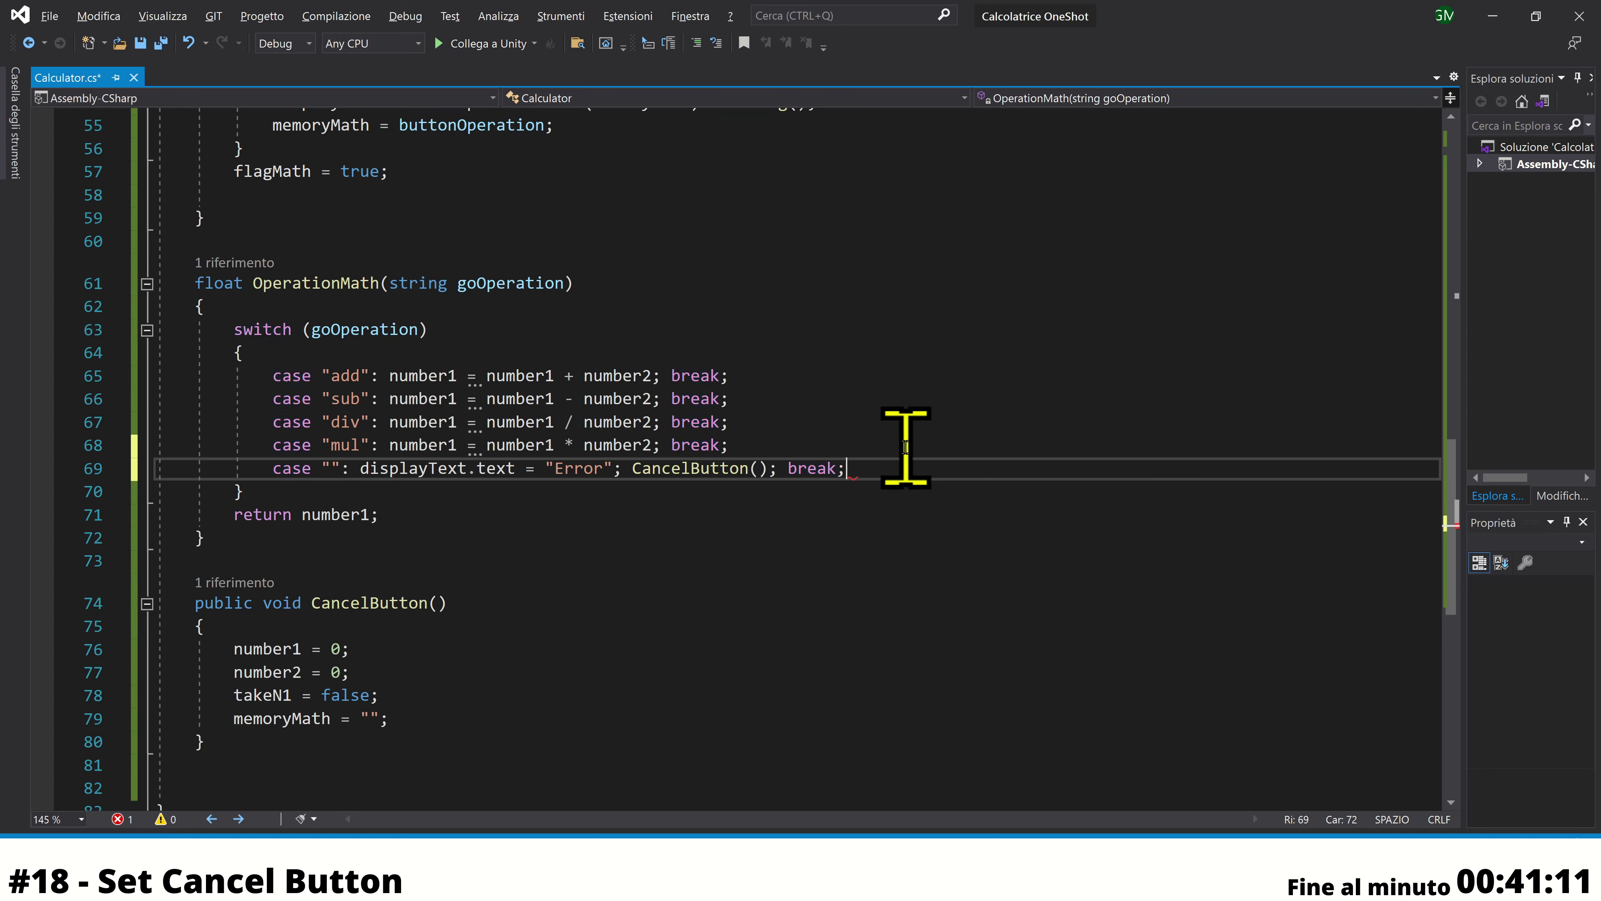
key(ctrl+s)
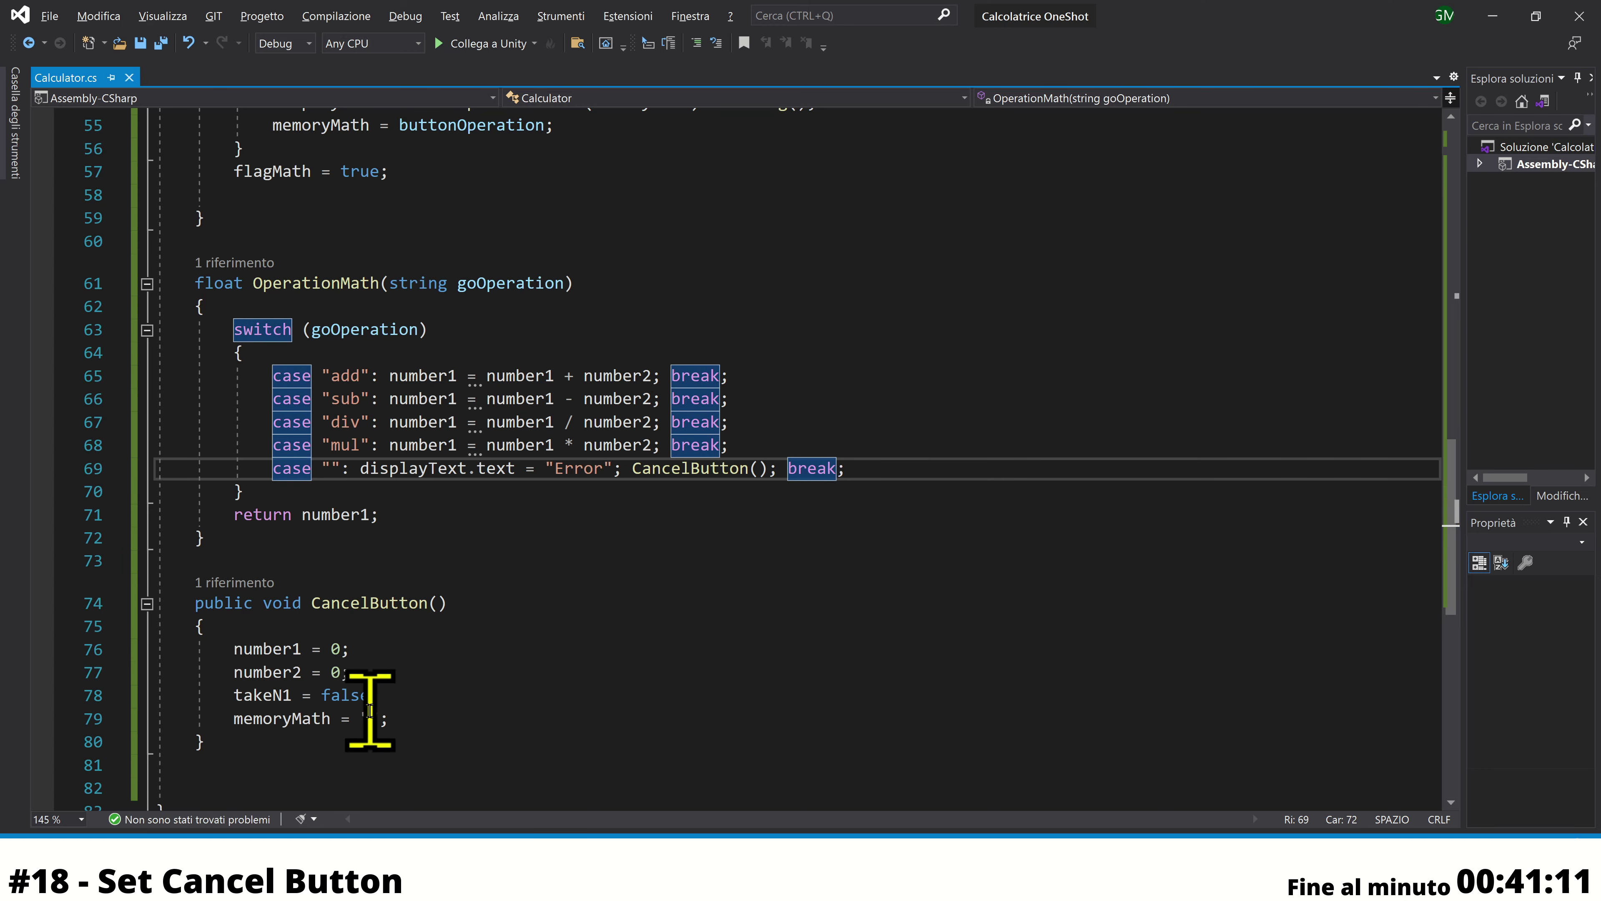
drag(282, 468, 583, 472)
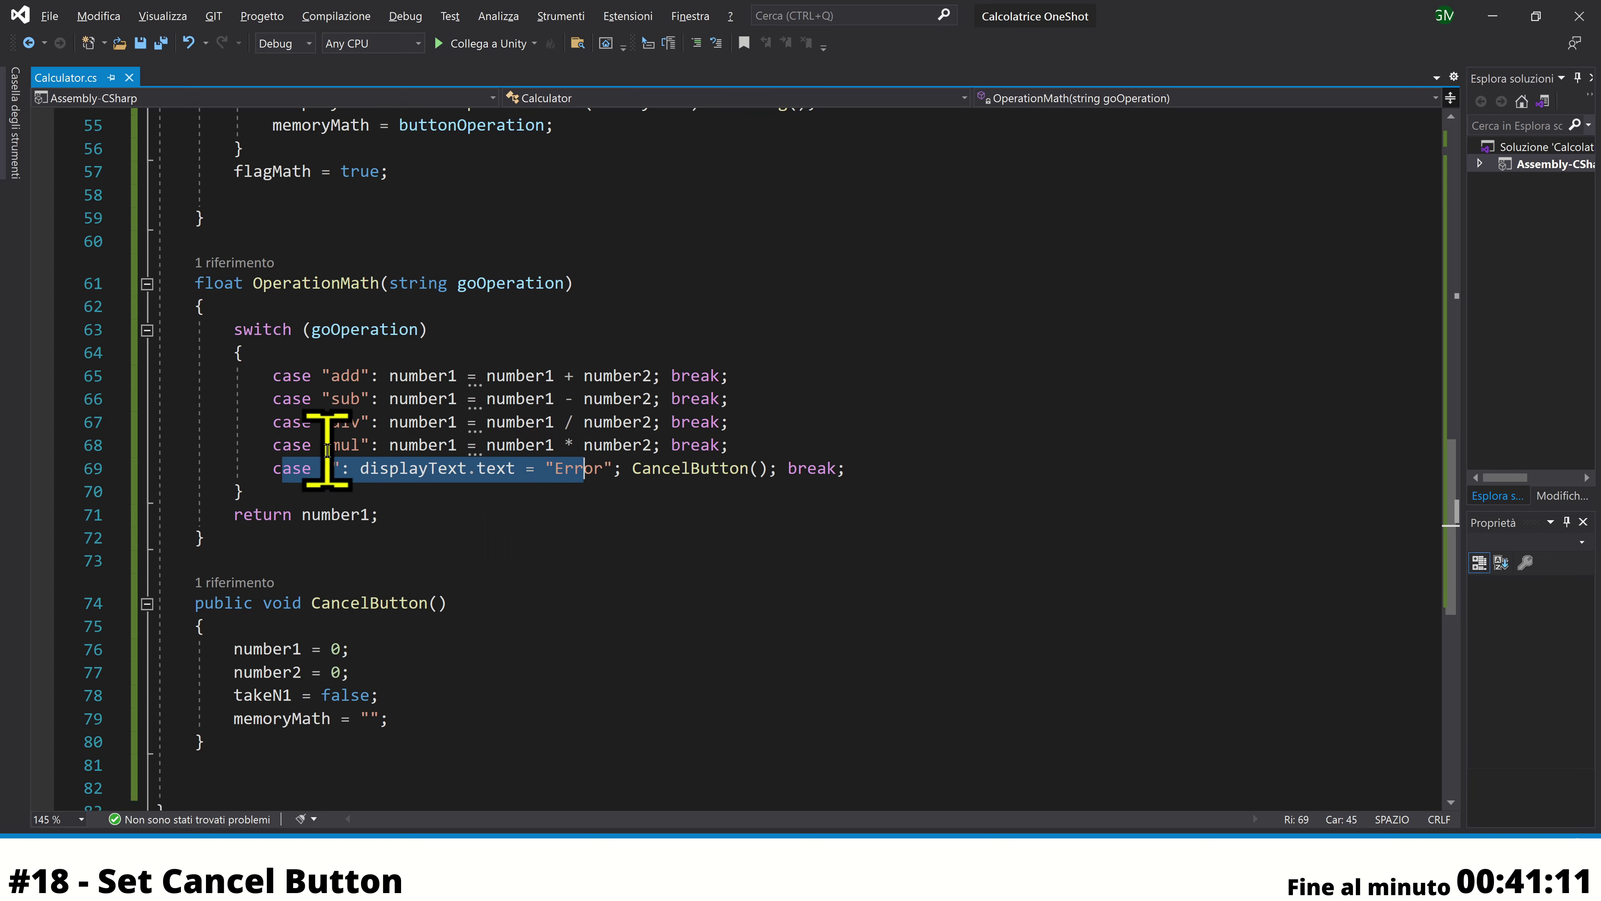
click(331, 467)
drag(773, 478, 873, 478)
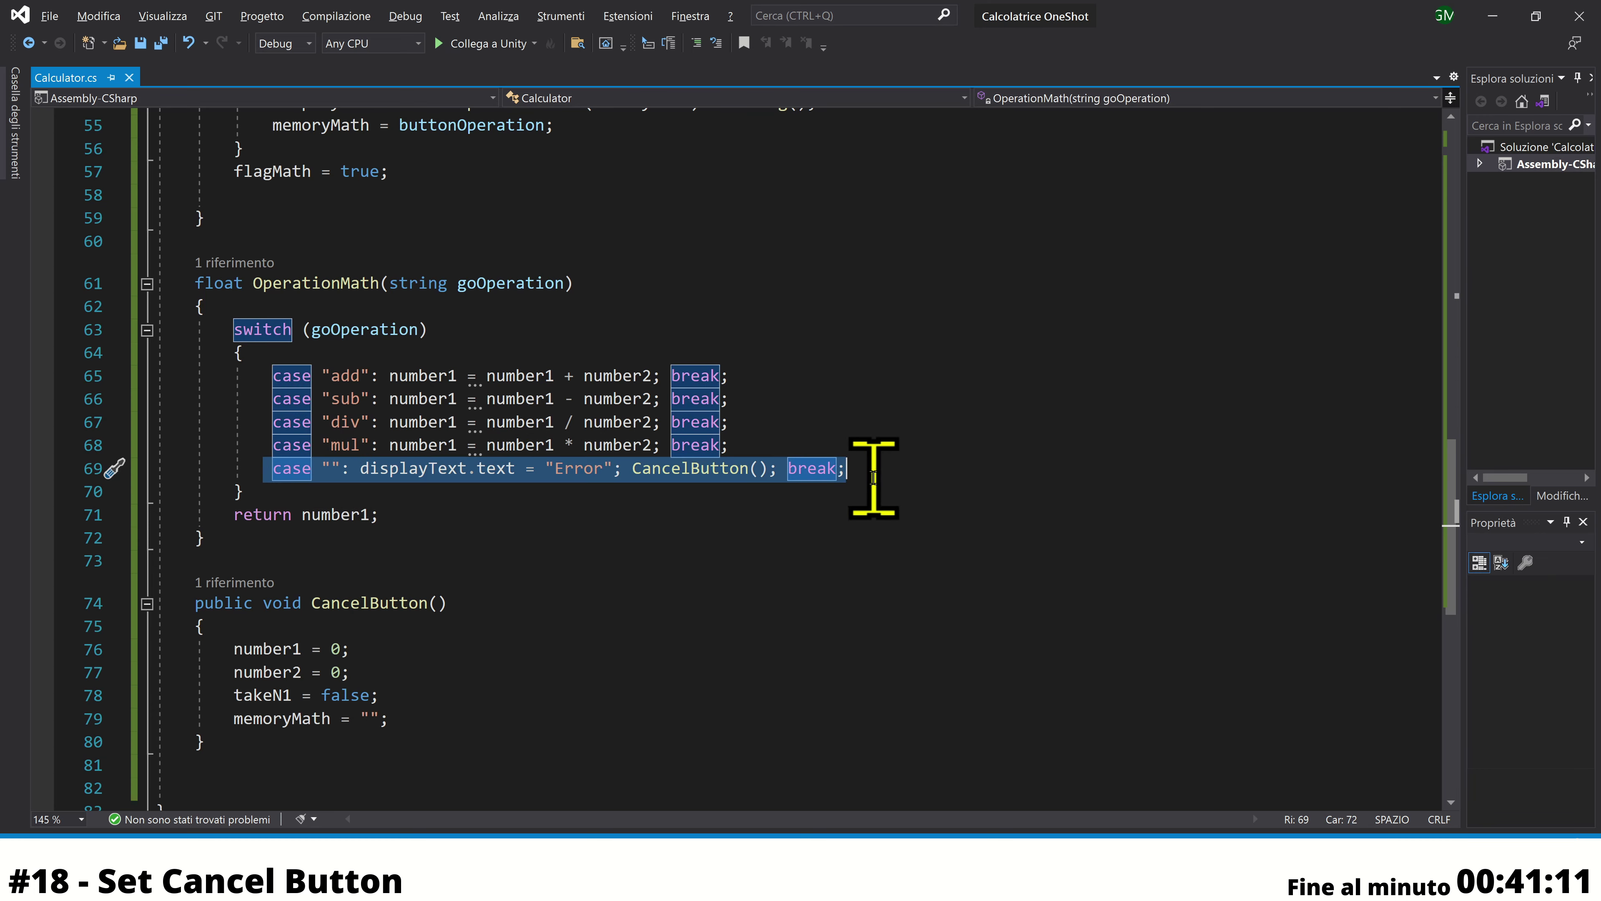
click(882, 465)
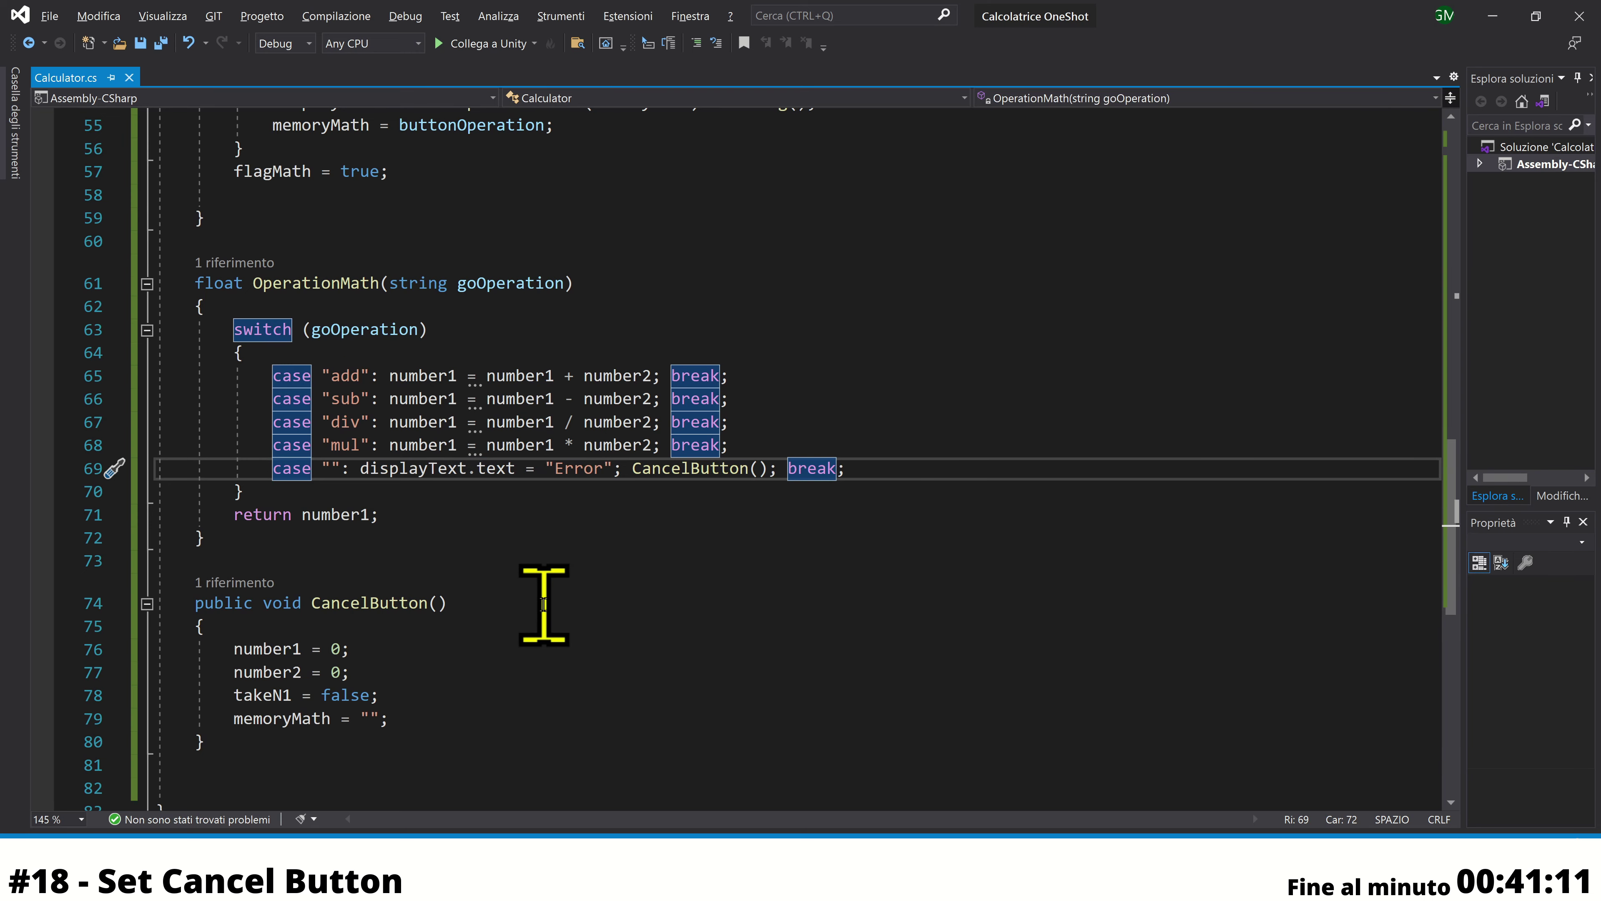
scroll(543, 603, up, 5)
click(273, 518)
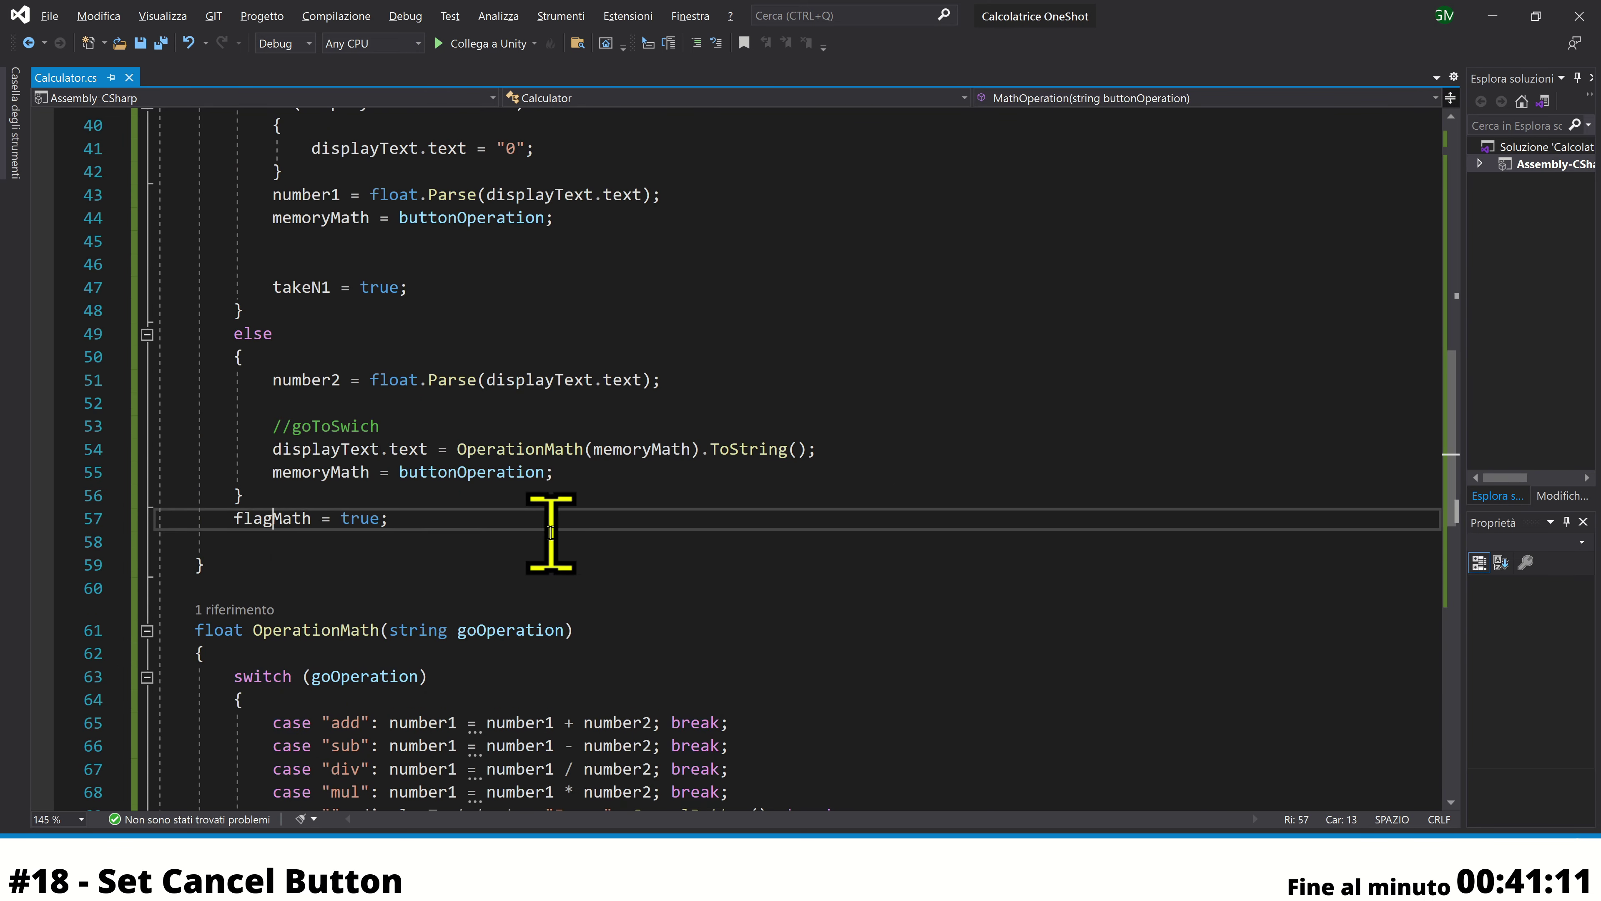
scroll(551, 533, up, 3)
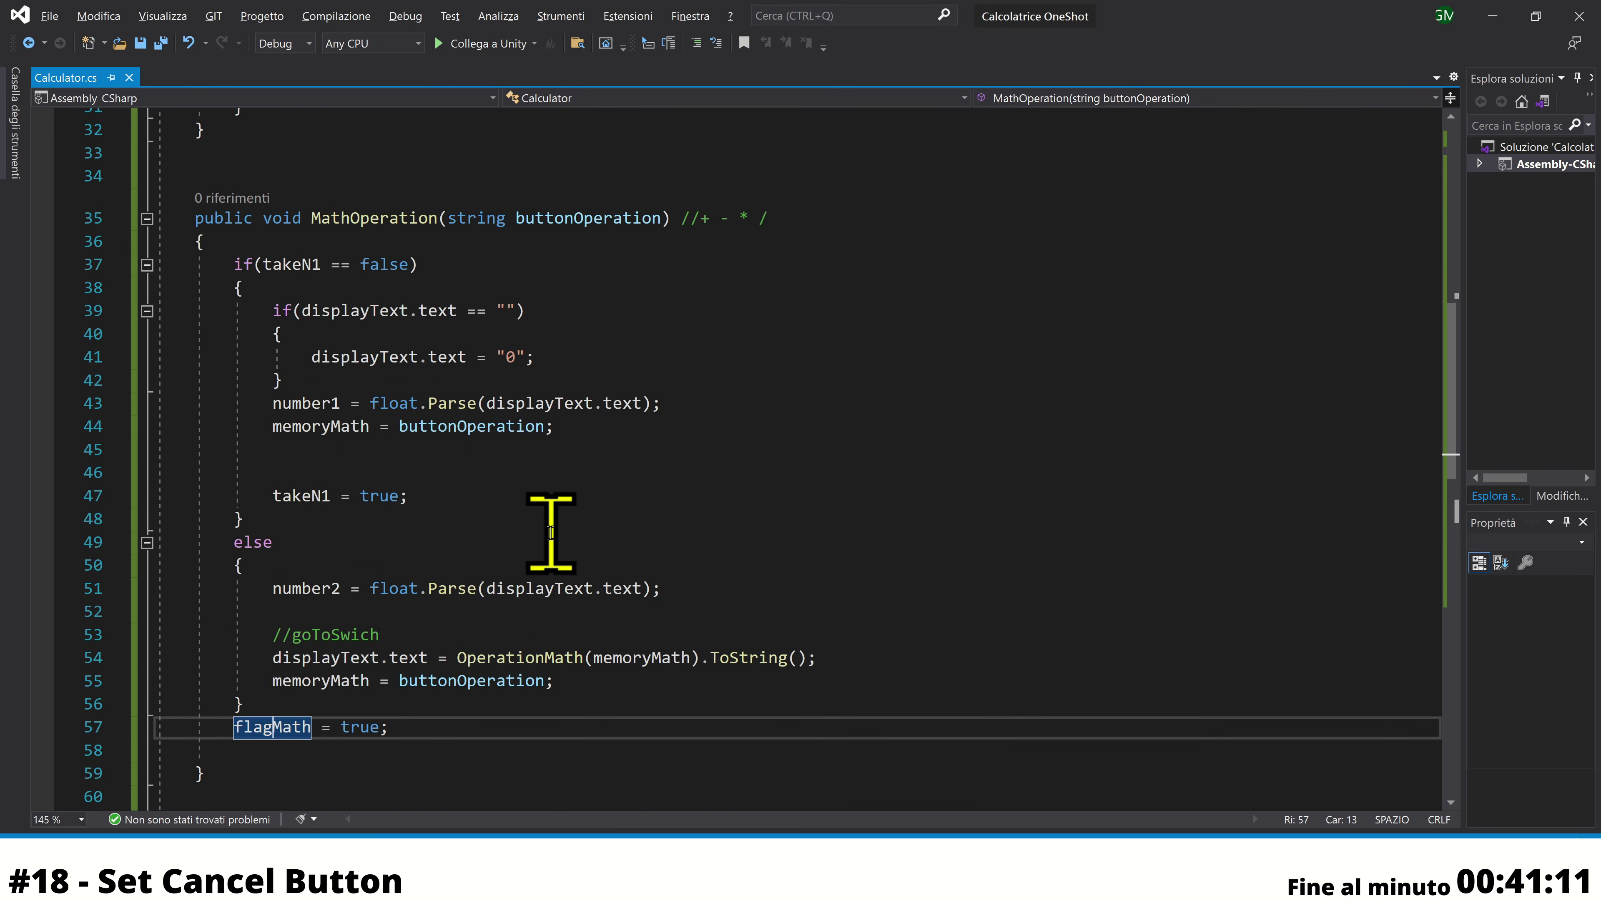
scroll(551, 533, up, 2)
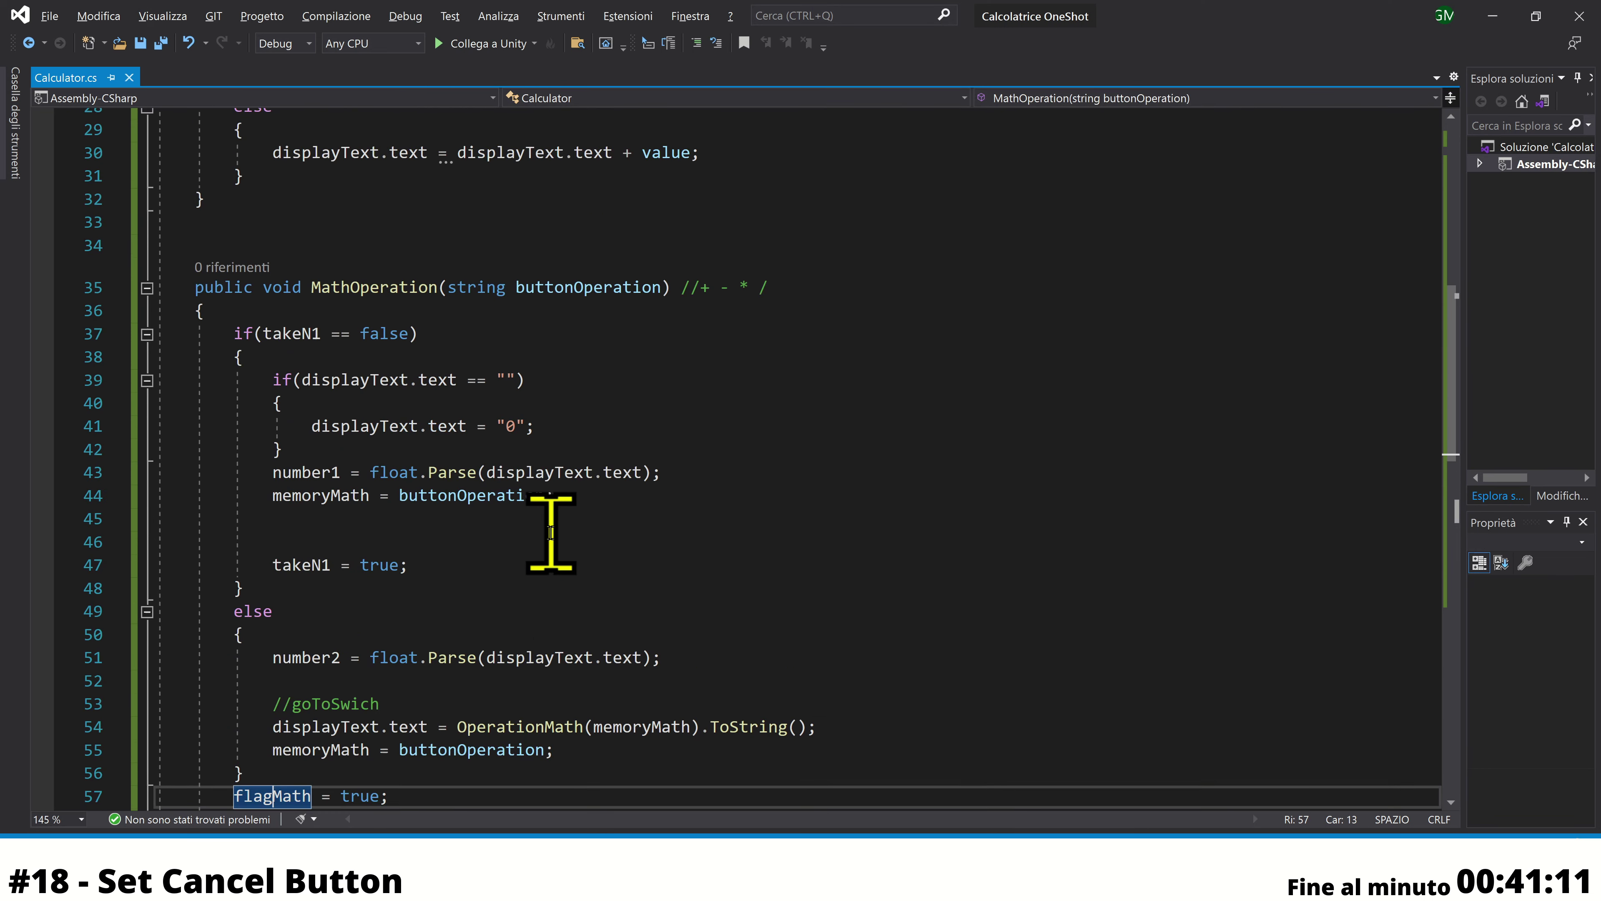
scroll(550, 533, up, 3)
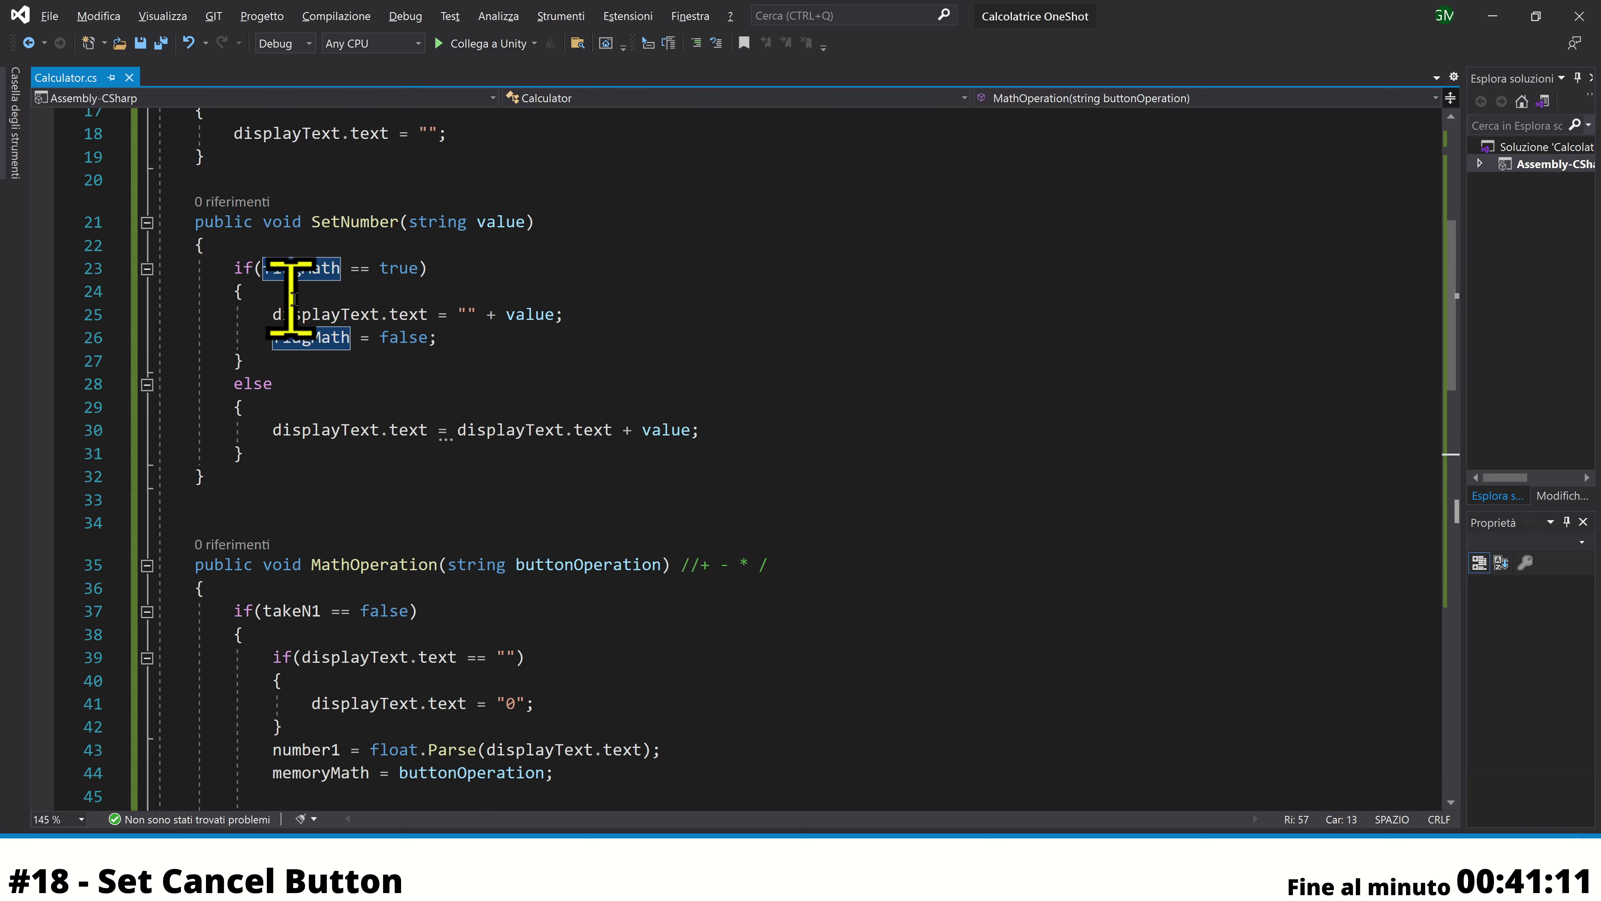
drag(264, 268, 487, 347)
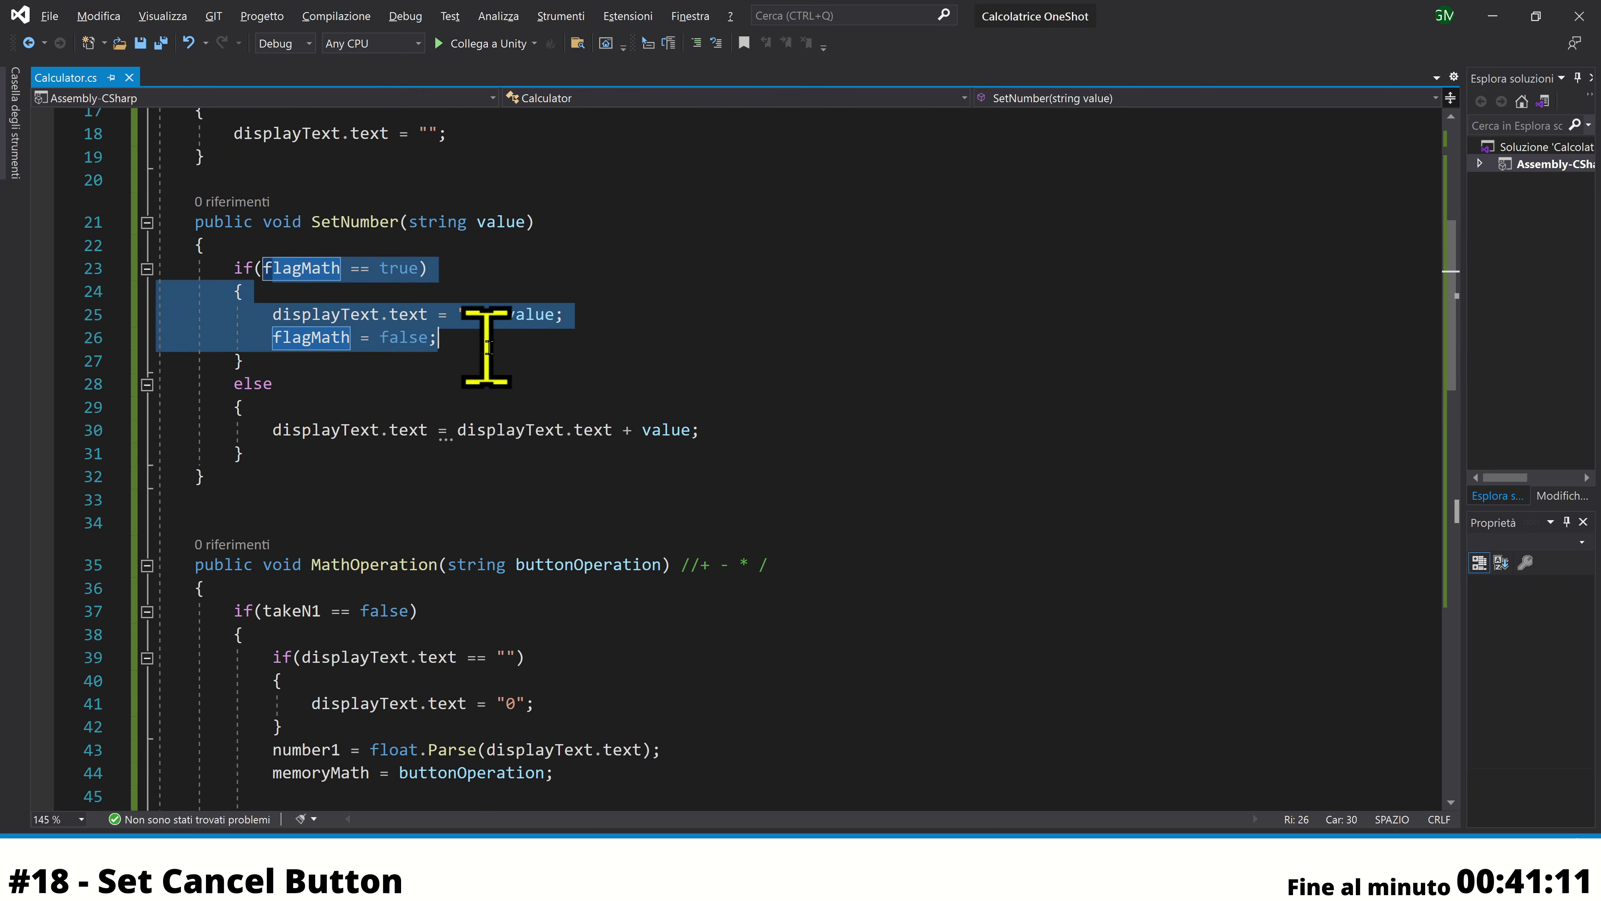
click(510, 348)
scroll(507, 349, down, 5)
scroll(508, 348, down, 3)
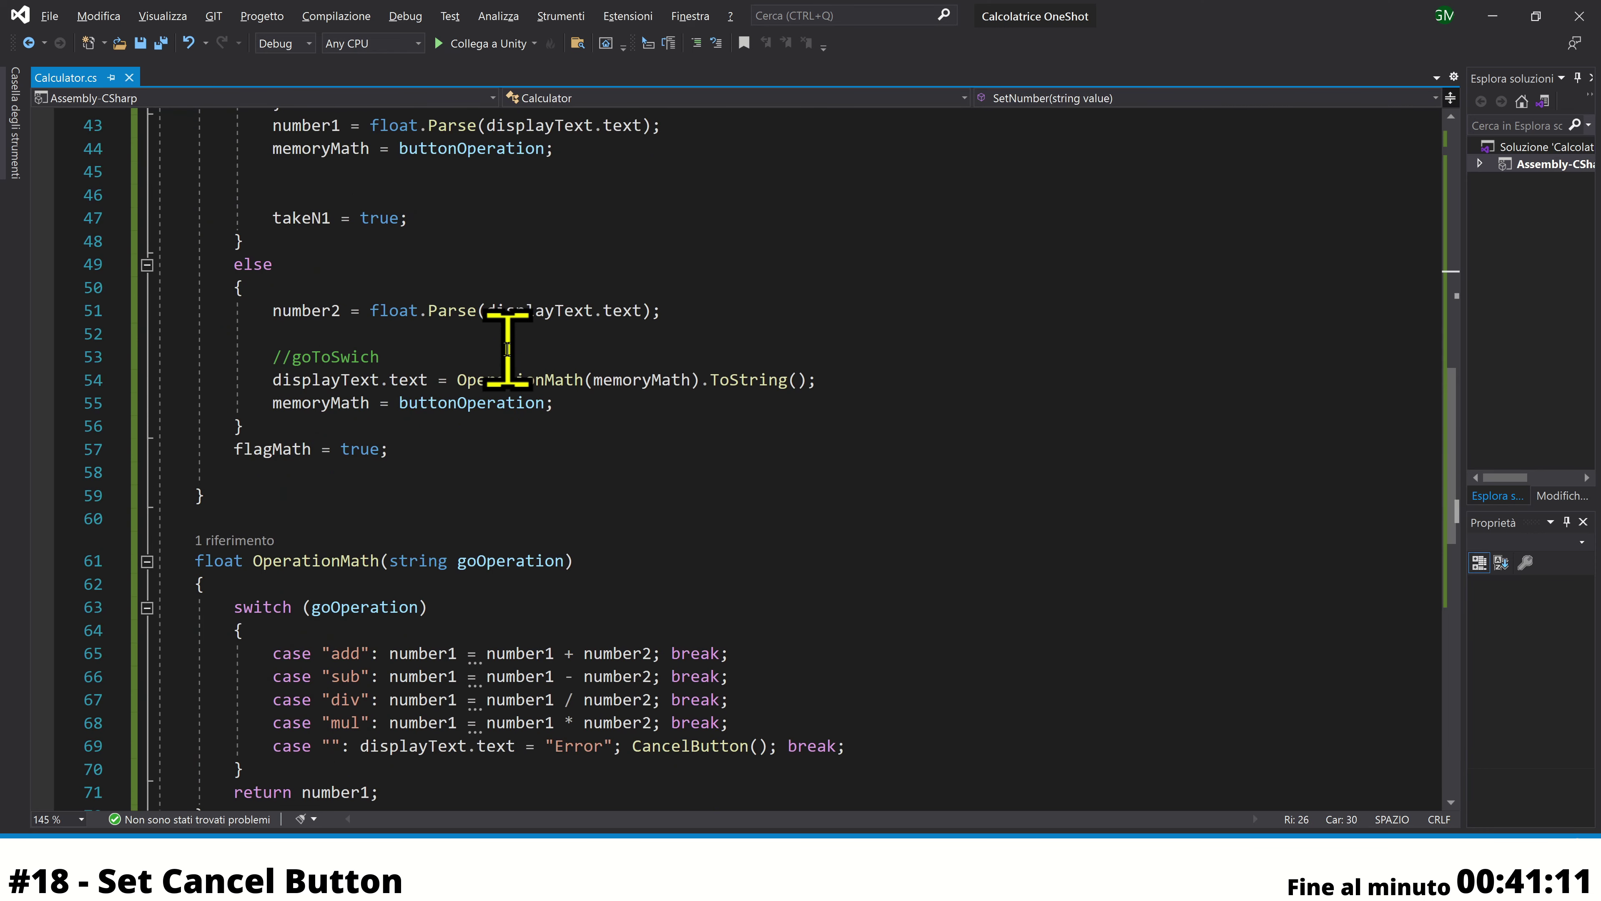
scroll(508, 349, down, 2)
scroll(508, 348, down, 3)
scroll(507, 349, down, 1)
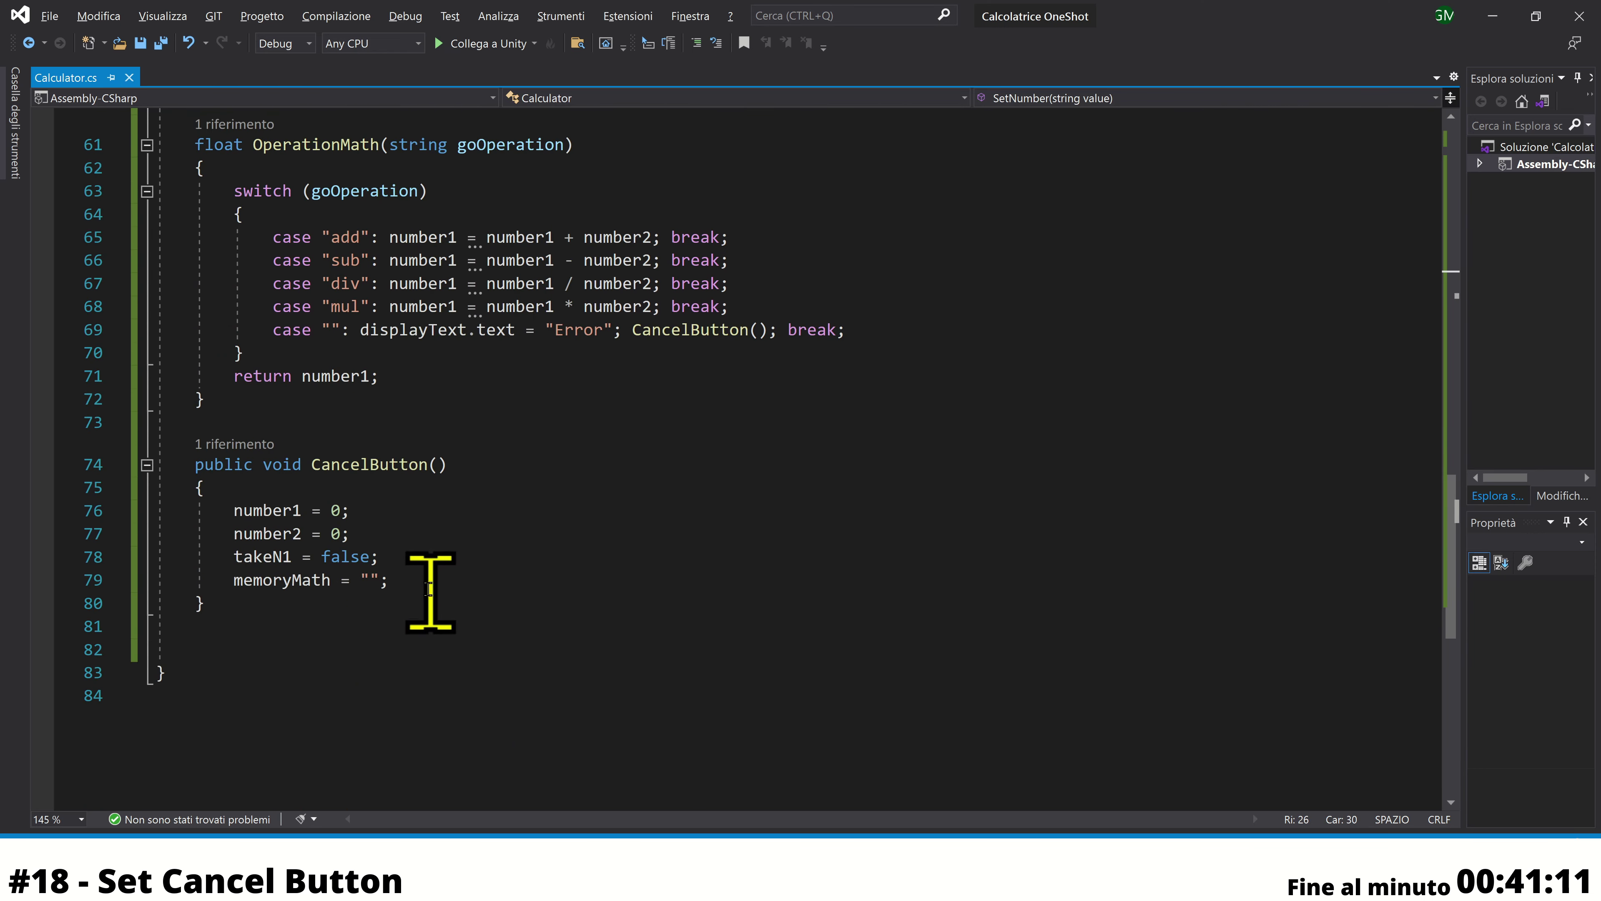
Add flagMath = false; to CancelButton and save
click(404, 558)
key(Return)
text(f)
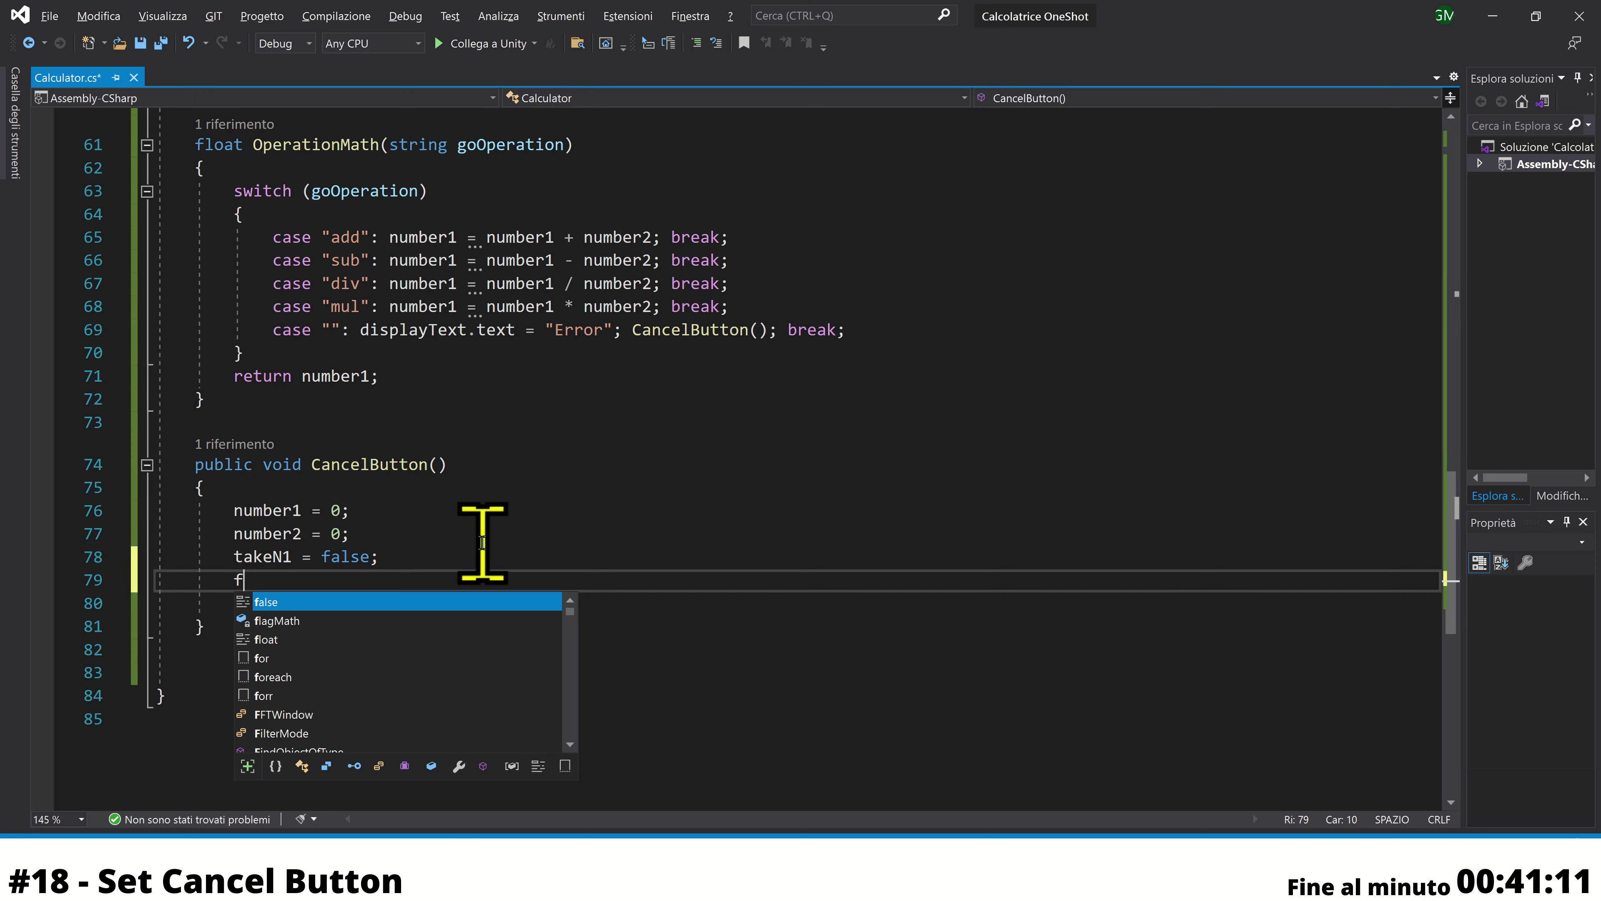
text(lagMath = f)
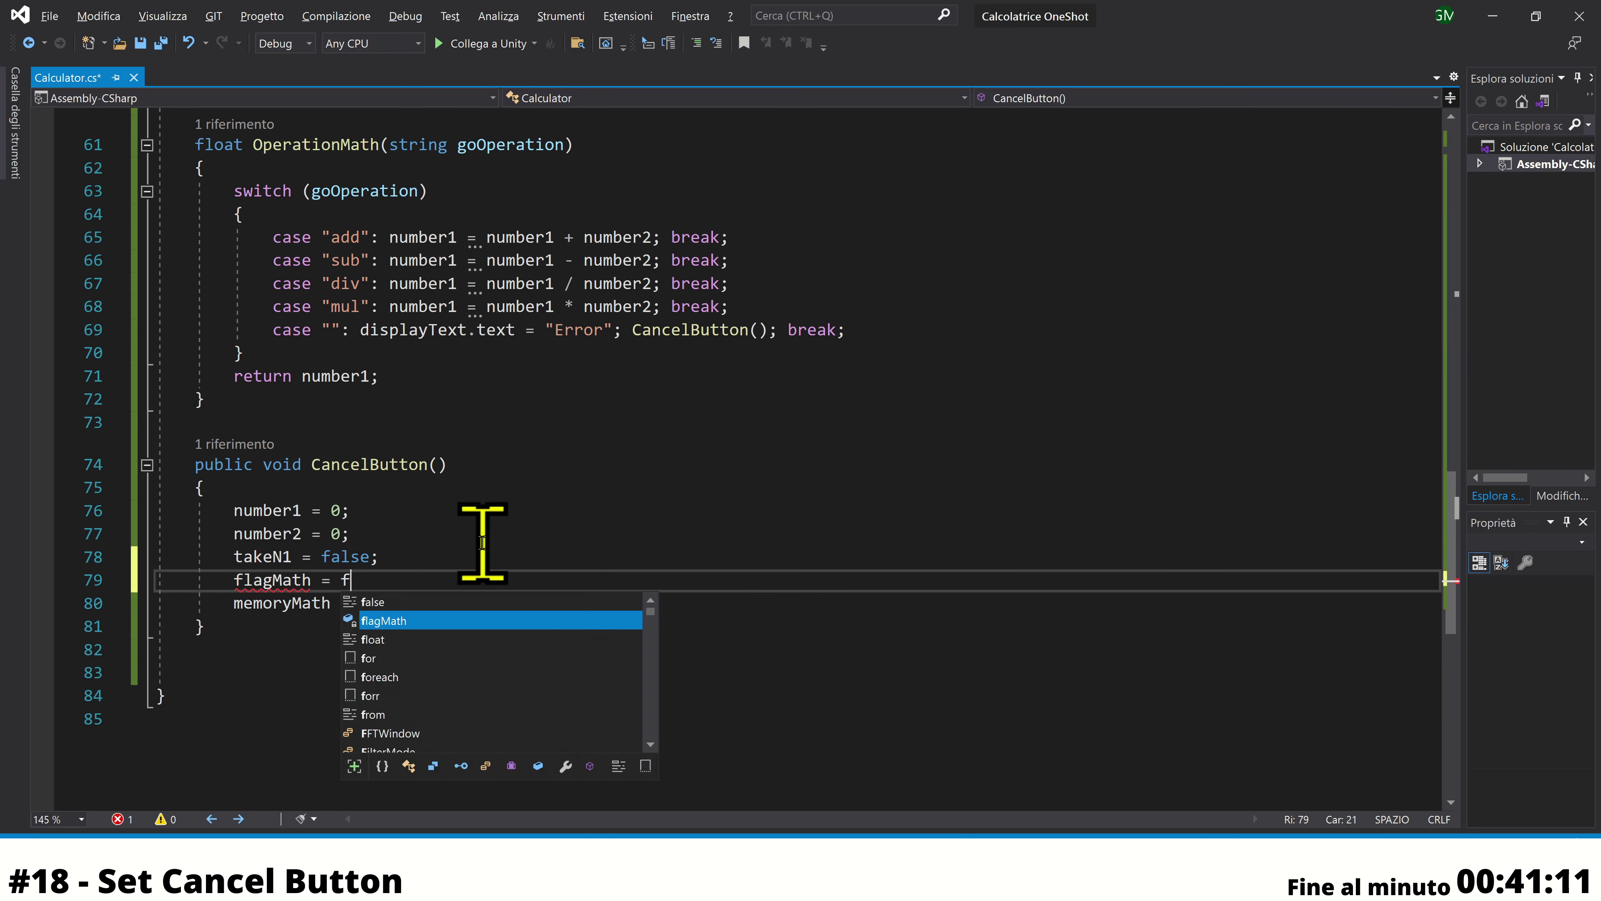
text(alse;)
key(ctrl+s)
Add a displayText.text reset that clears the display, save, and return to Unity
scroll(483, 543, up, 1)
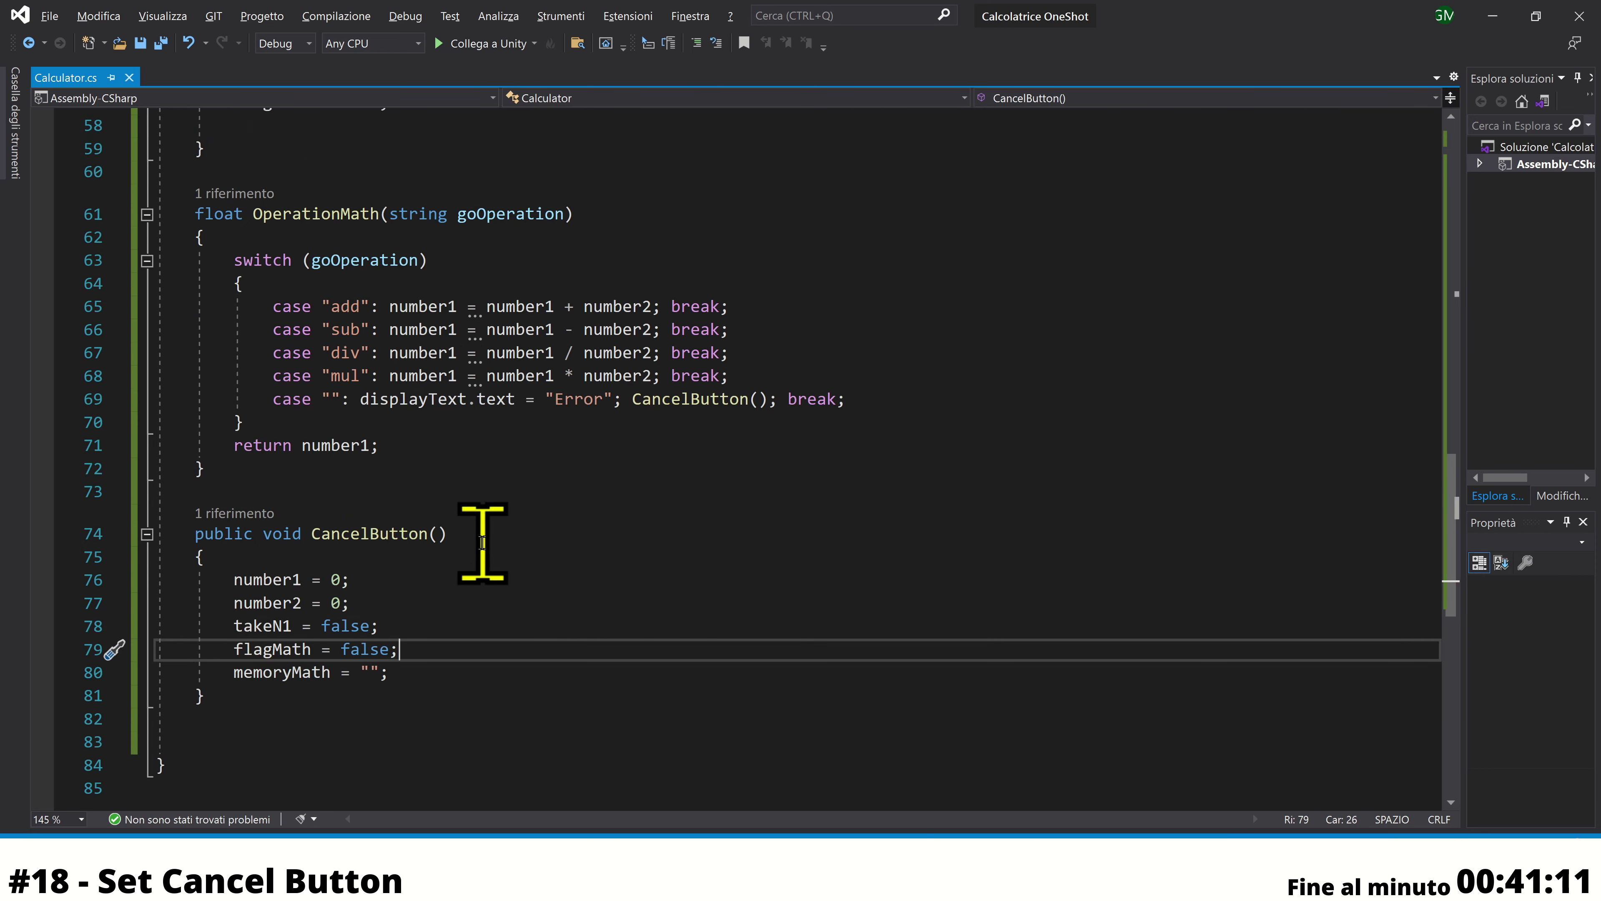
scroll(483, 543, up, 5)
scroll(482, 542, up, 4)
scroll(483, 543, up, 5)
scroll(483, 543, up, 1)
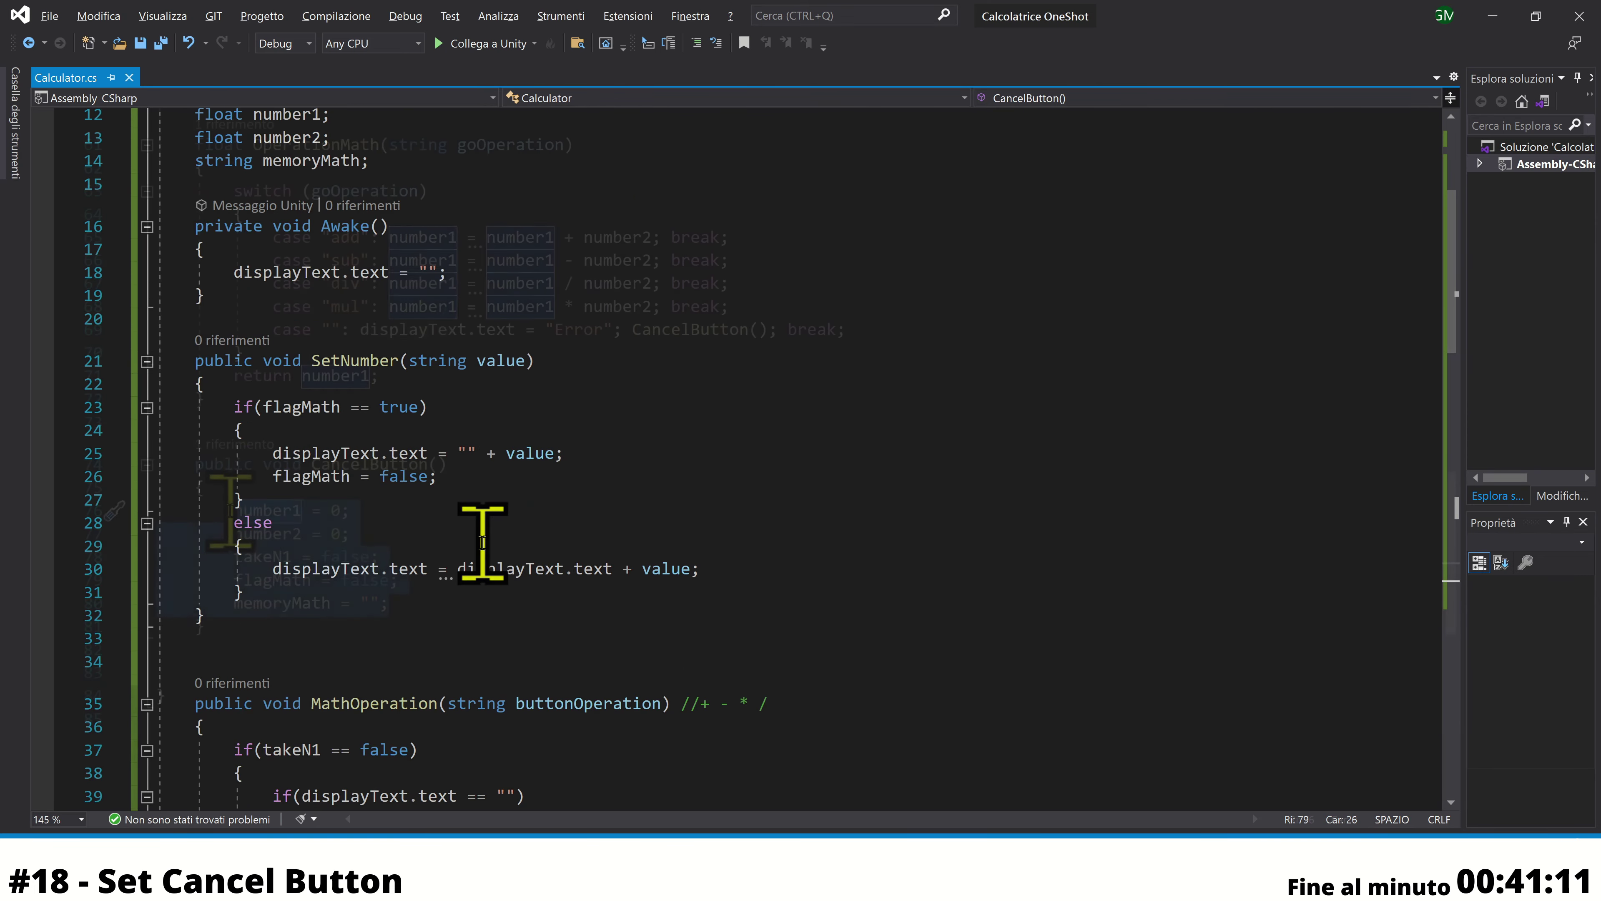
scroll(483, 543, up, 2)
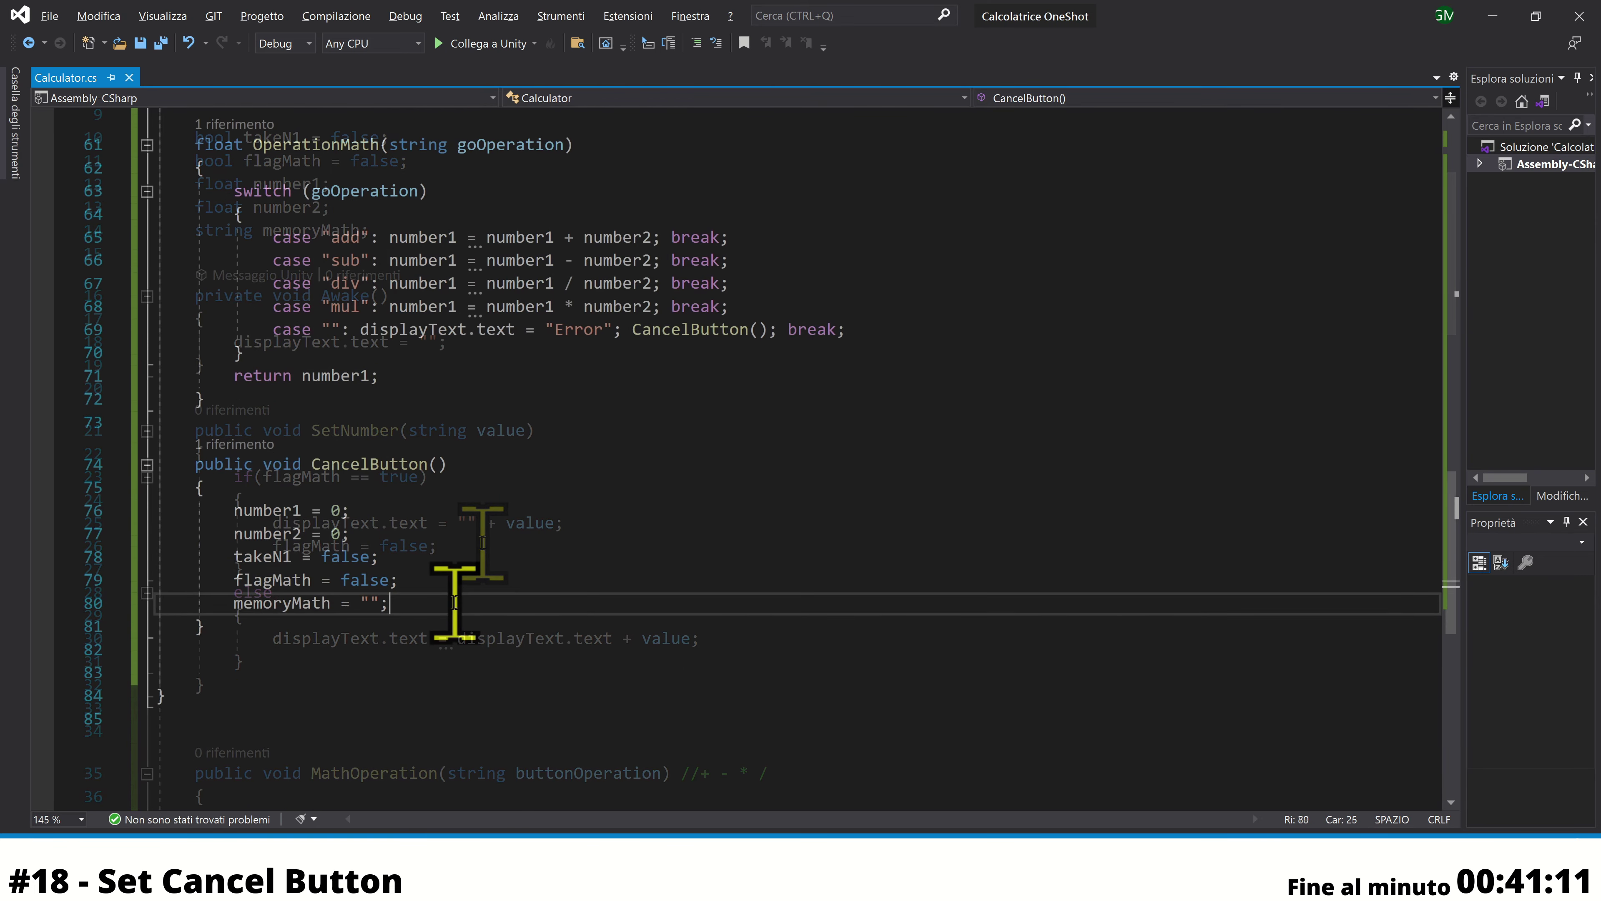
key(Return)
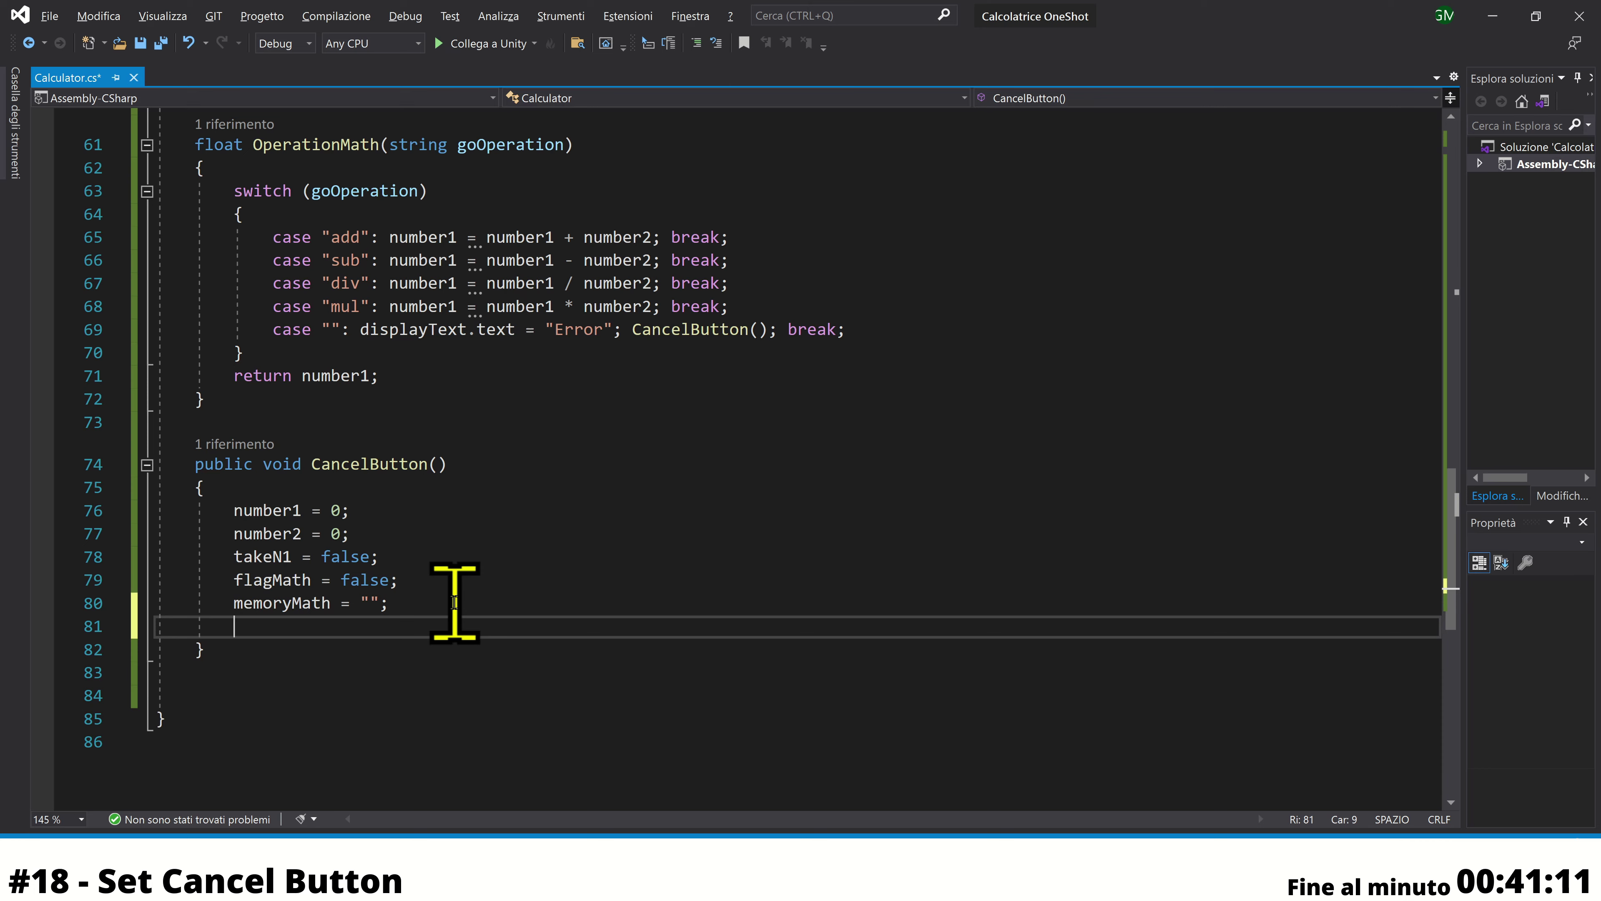
text(displayText.)
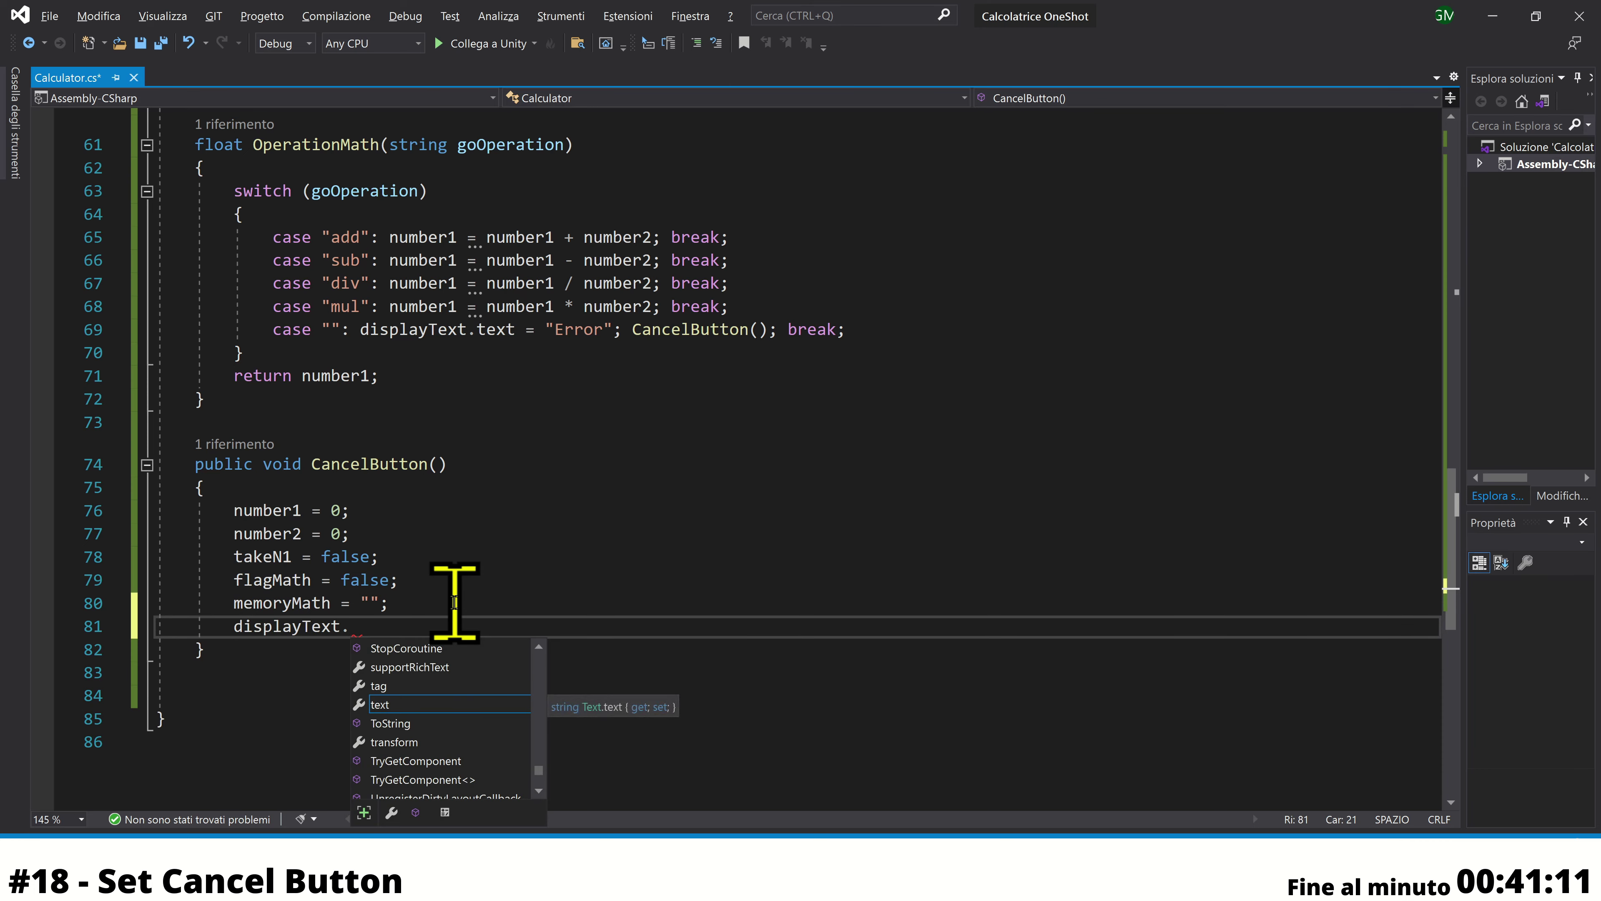
key(Tab)
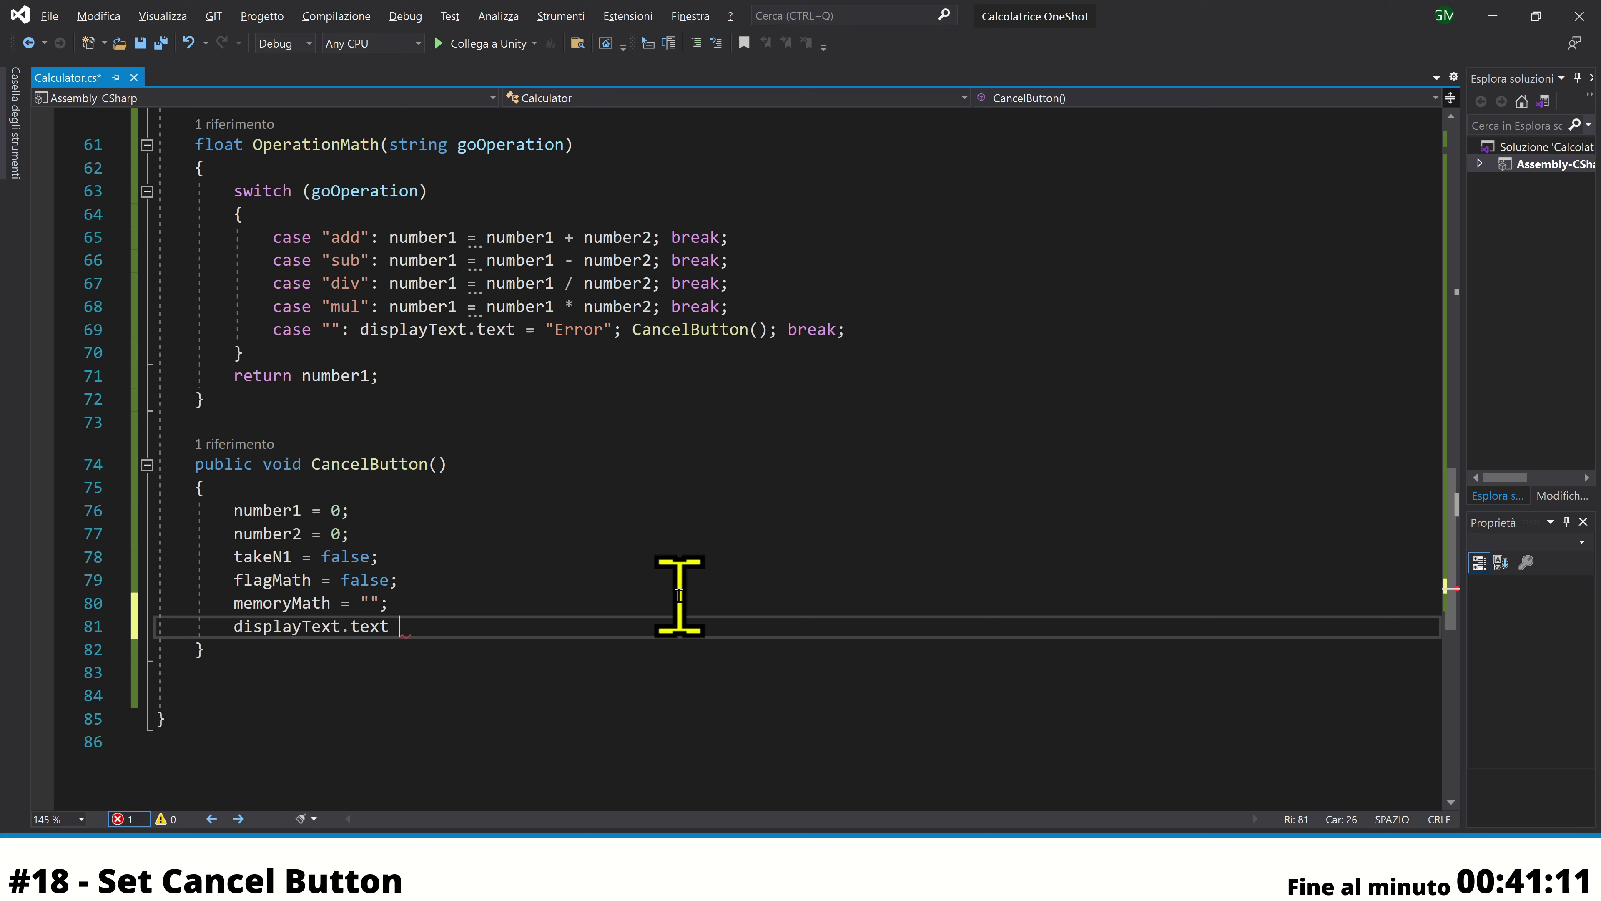
text(= "";)
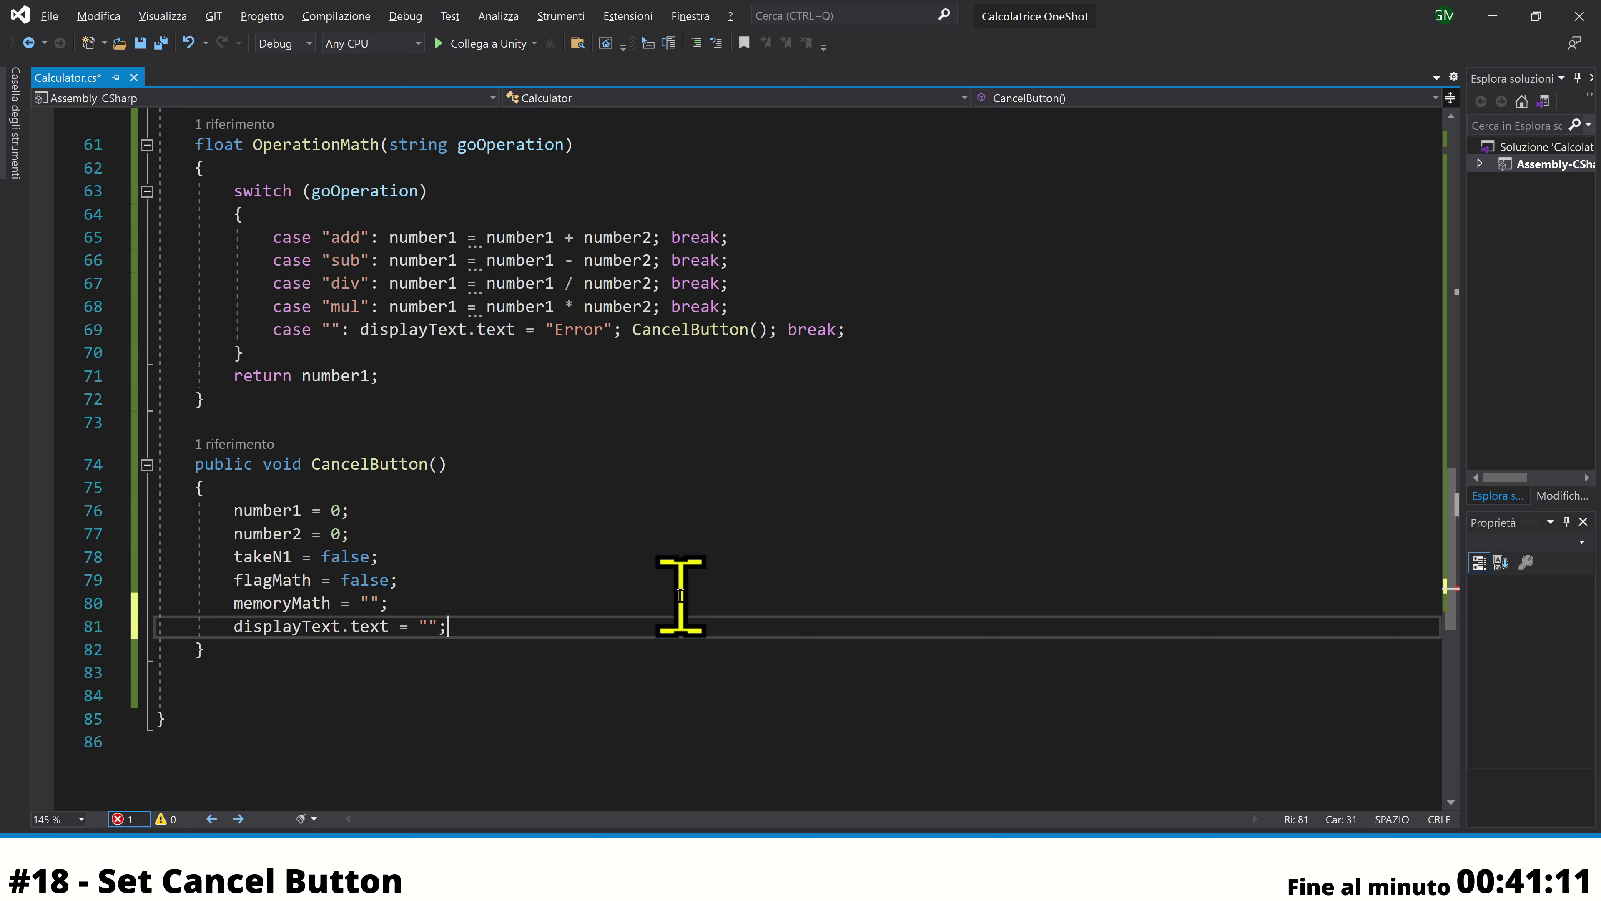
key(ctrl+s)
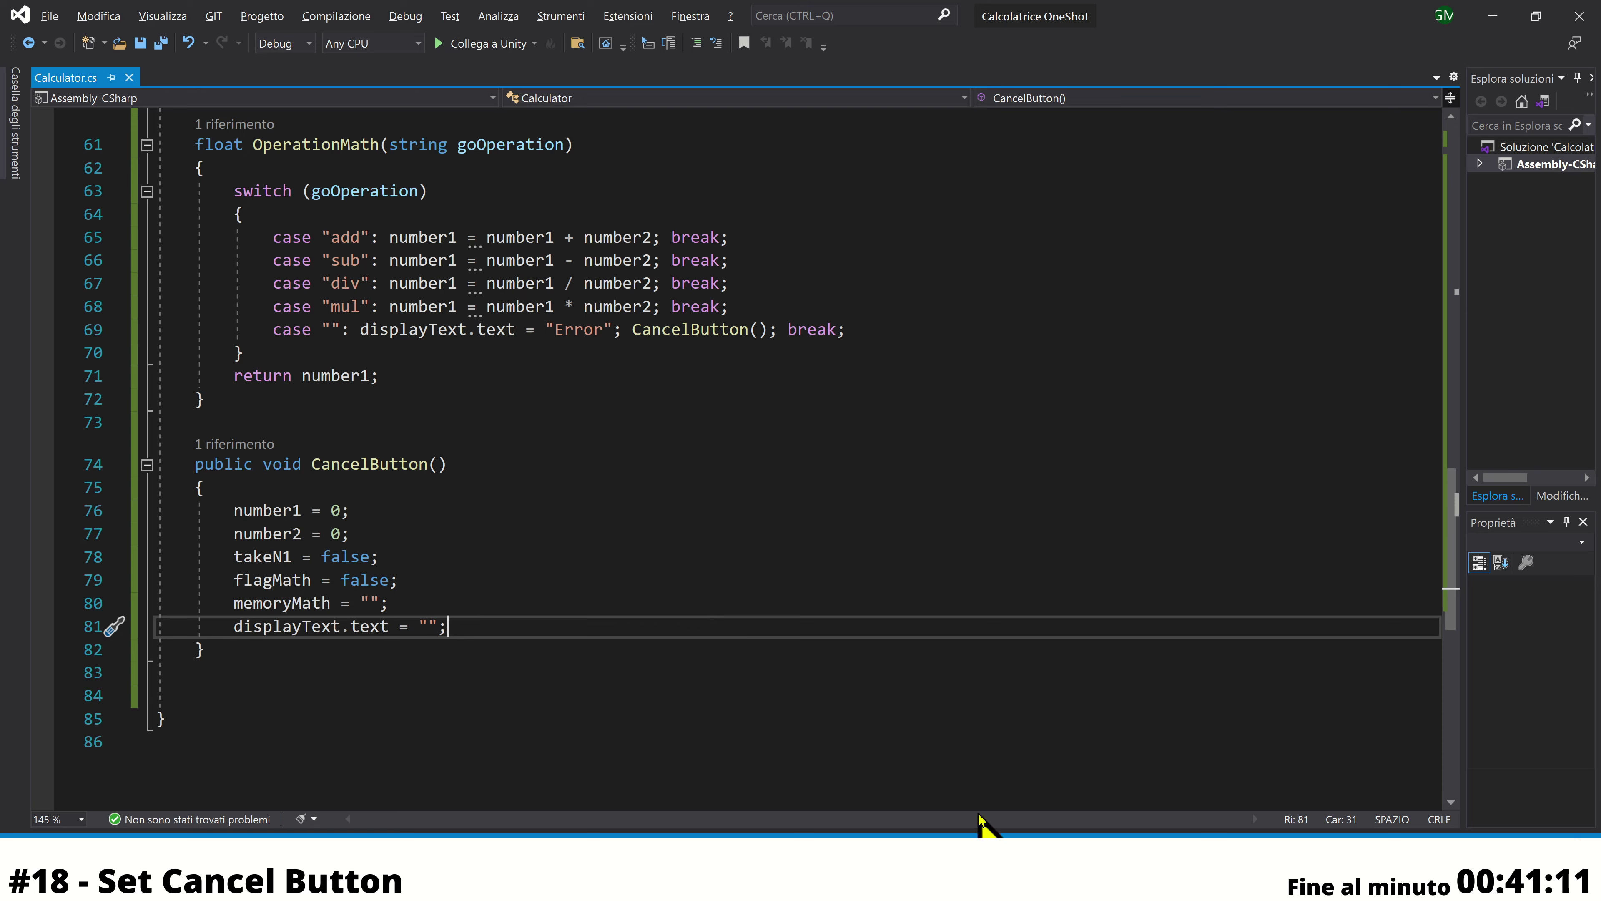
key(alt+Tab)
Set Button Canc's On Click to Calculator.CancelButton() and change its label text to 'Canc'
click(844, 579)
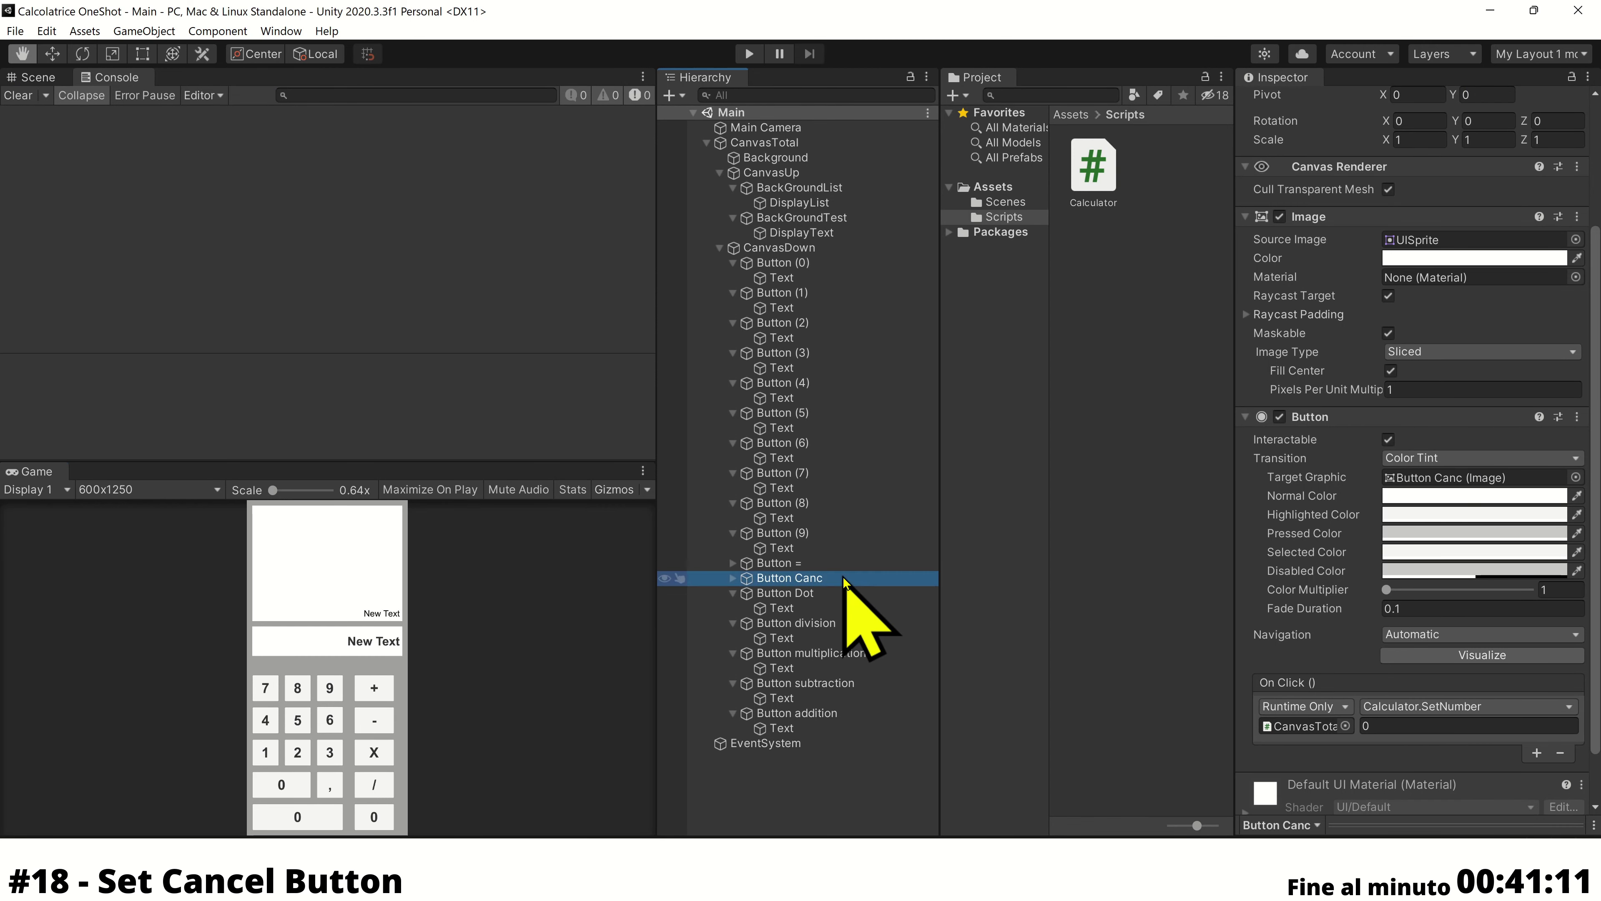
click(733, 578)
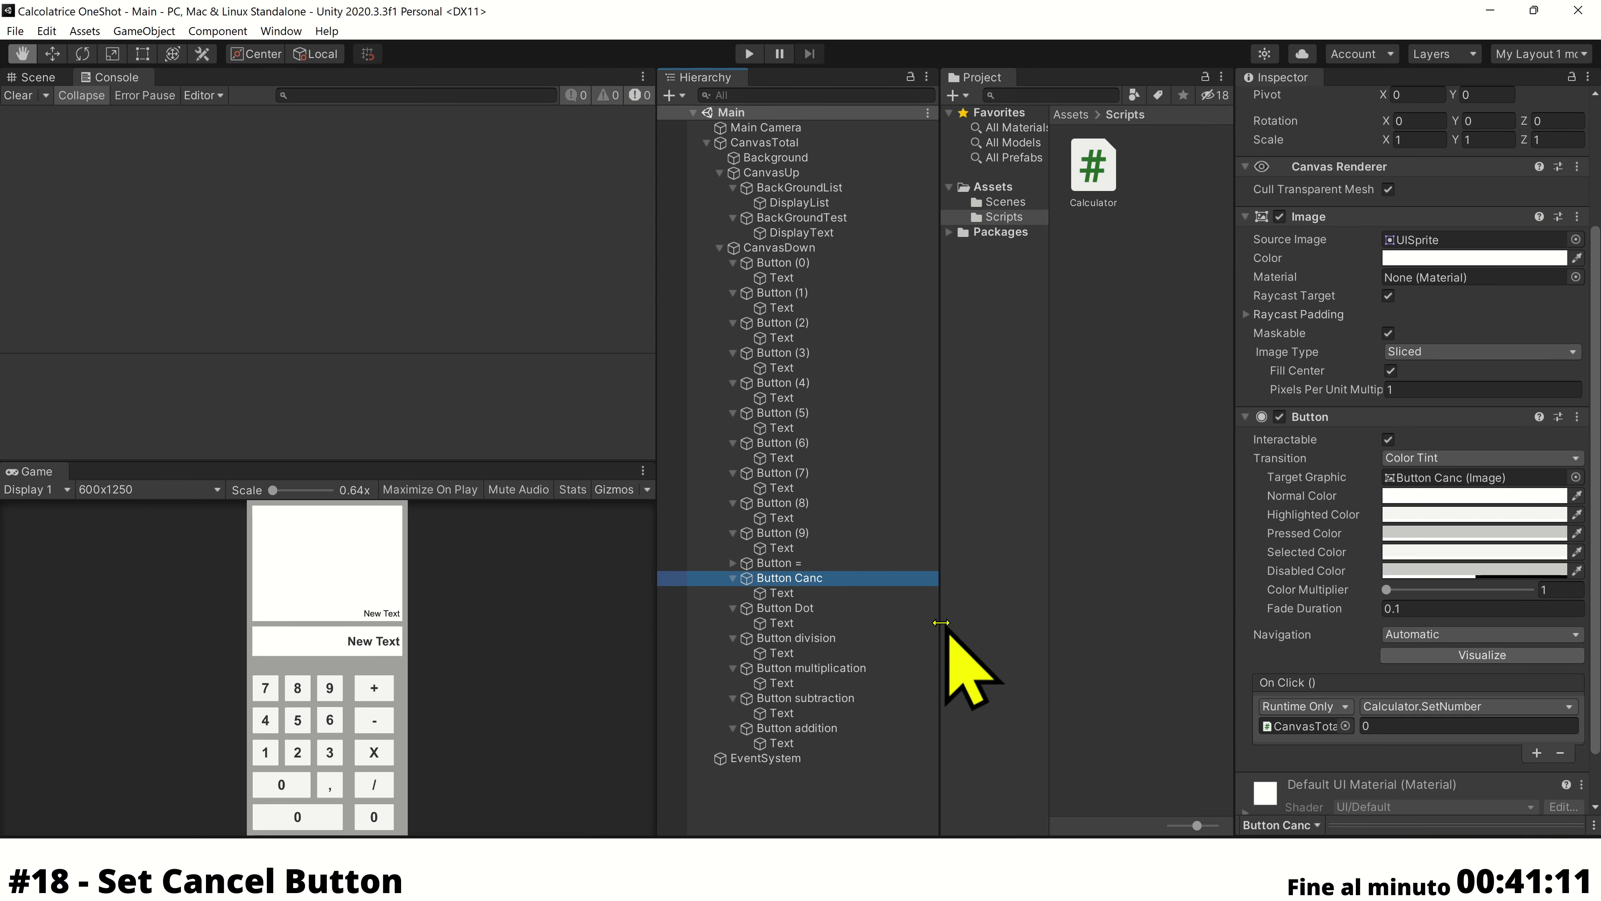
click(1386, 729)
double_click(1386, 727)
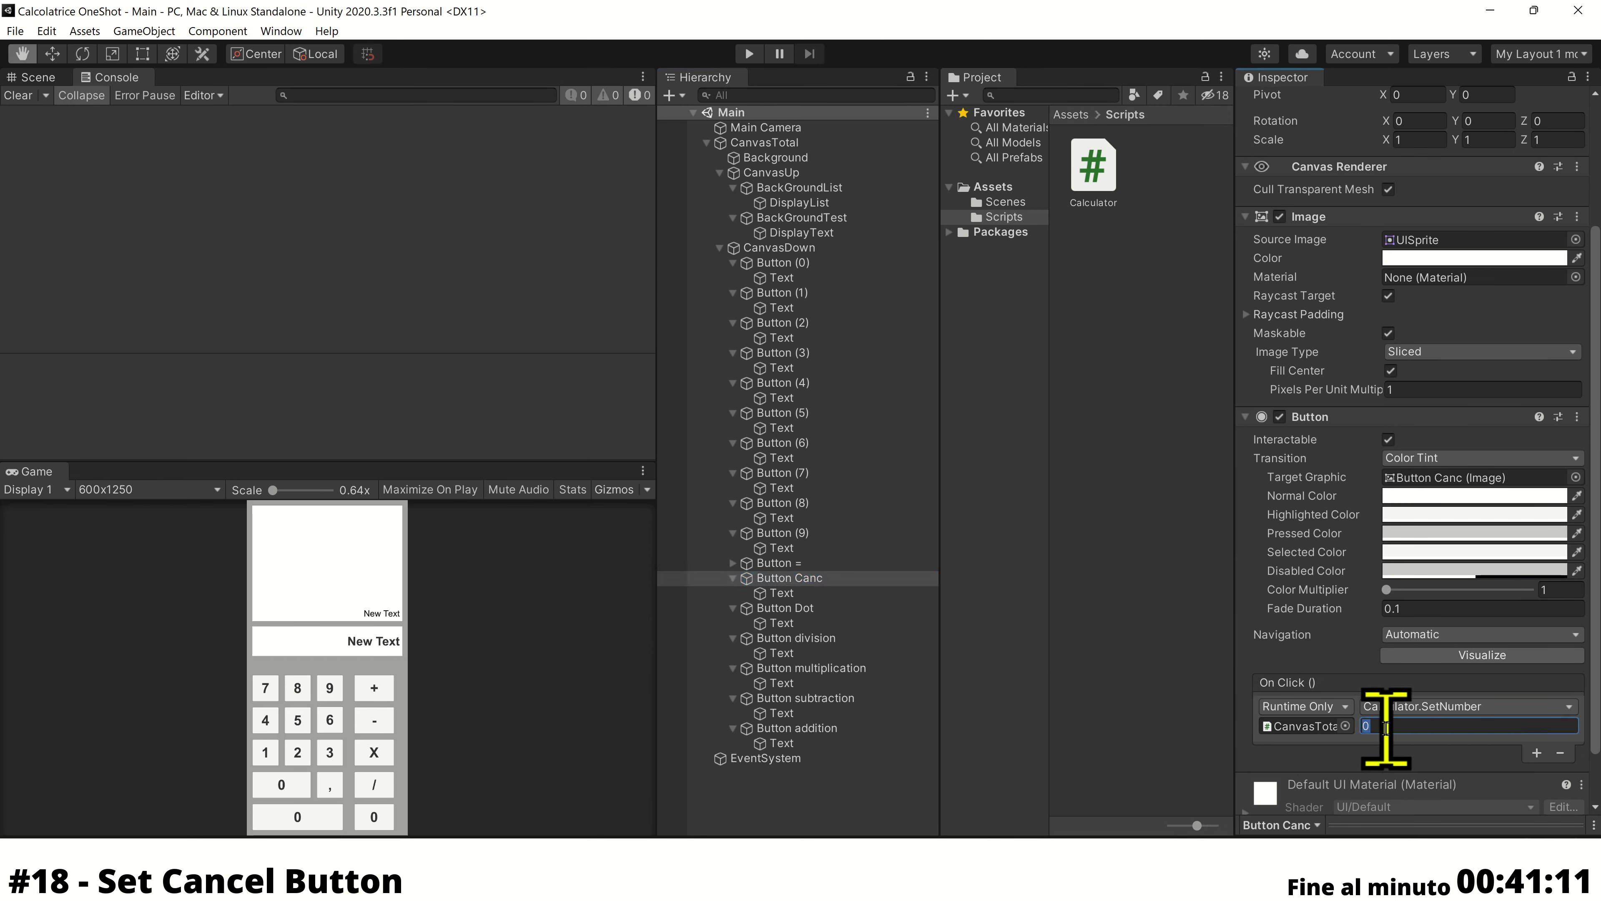
text(canc)
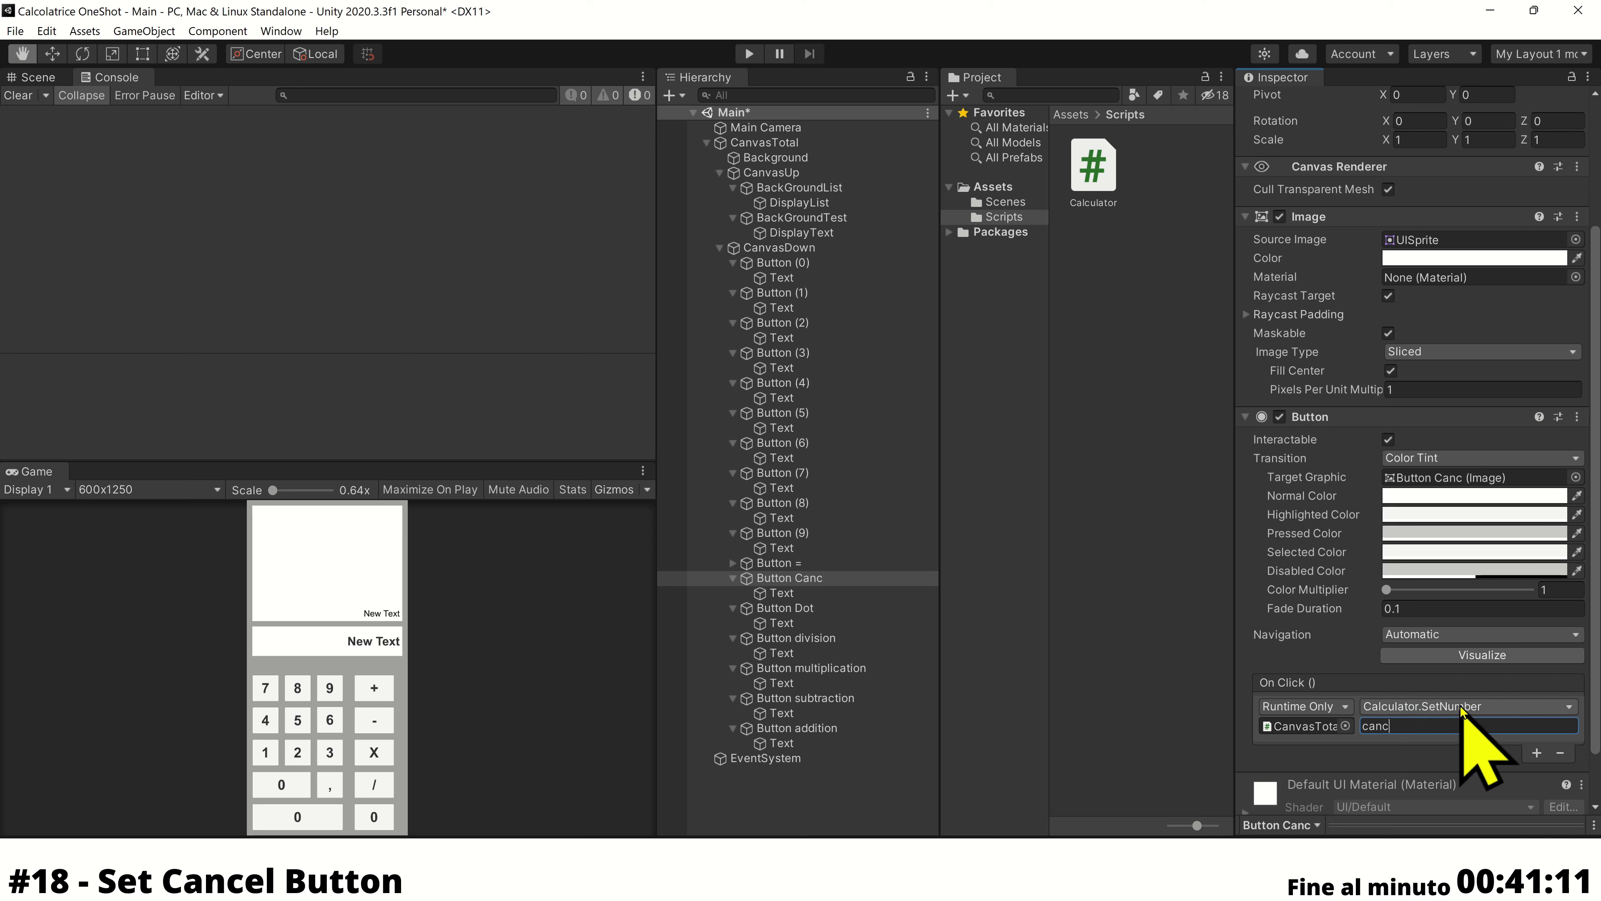
click(1447, 707)
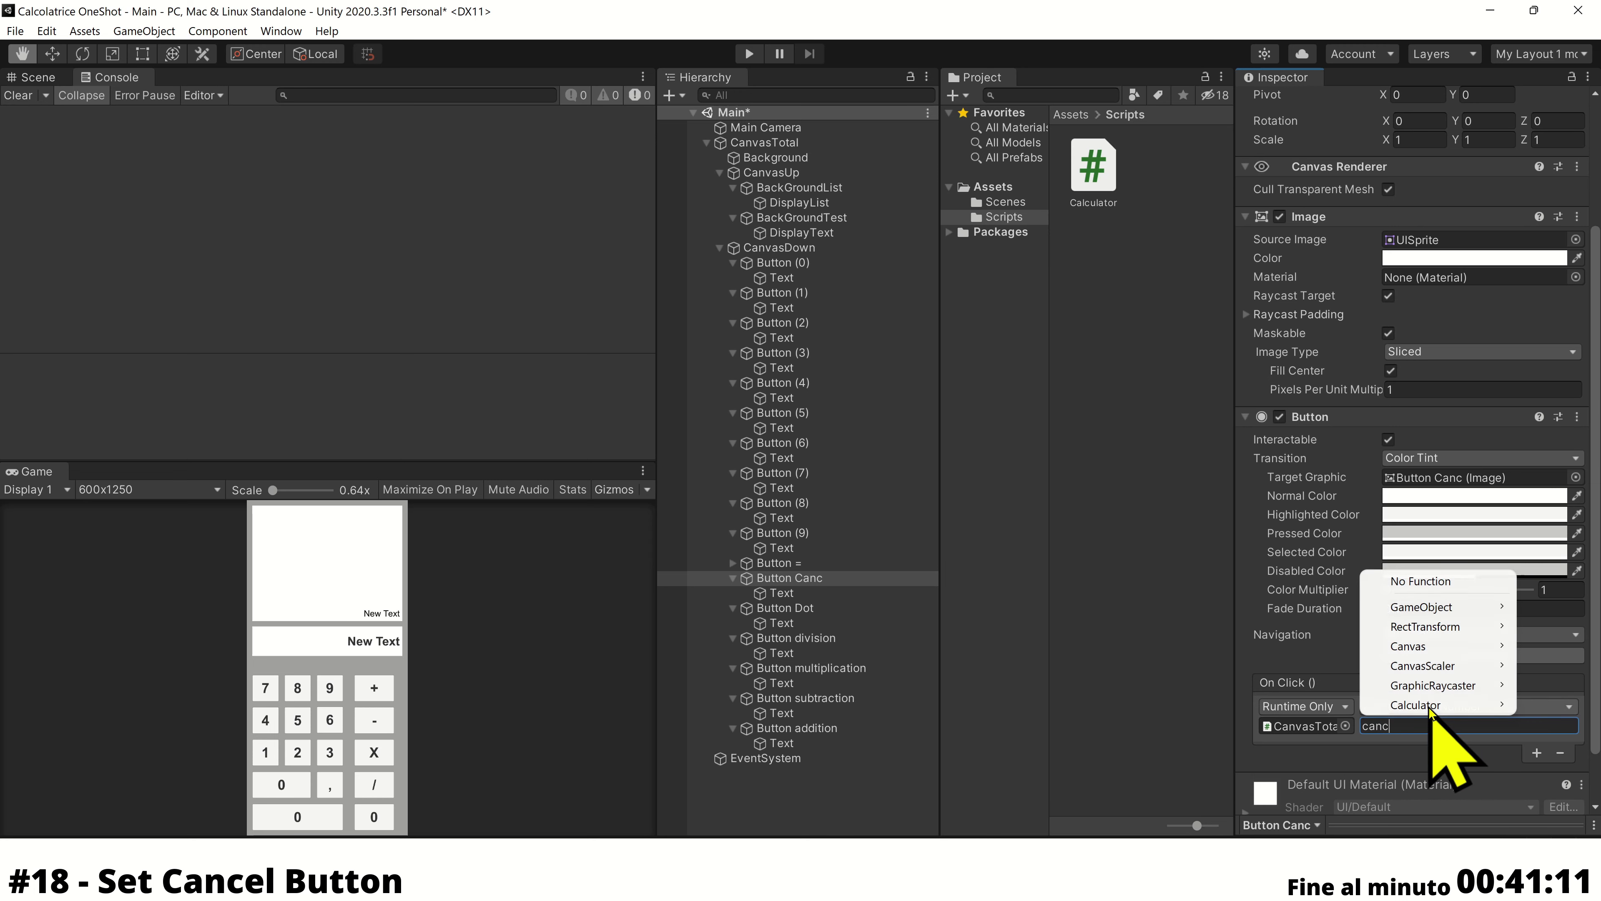
mouse_move(1434, 706)
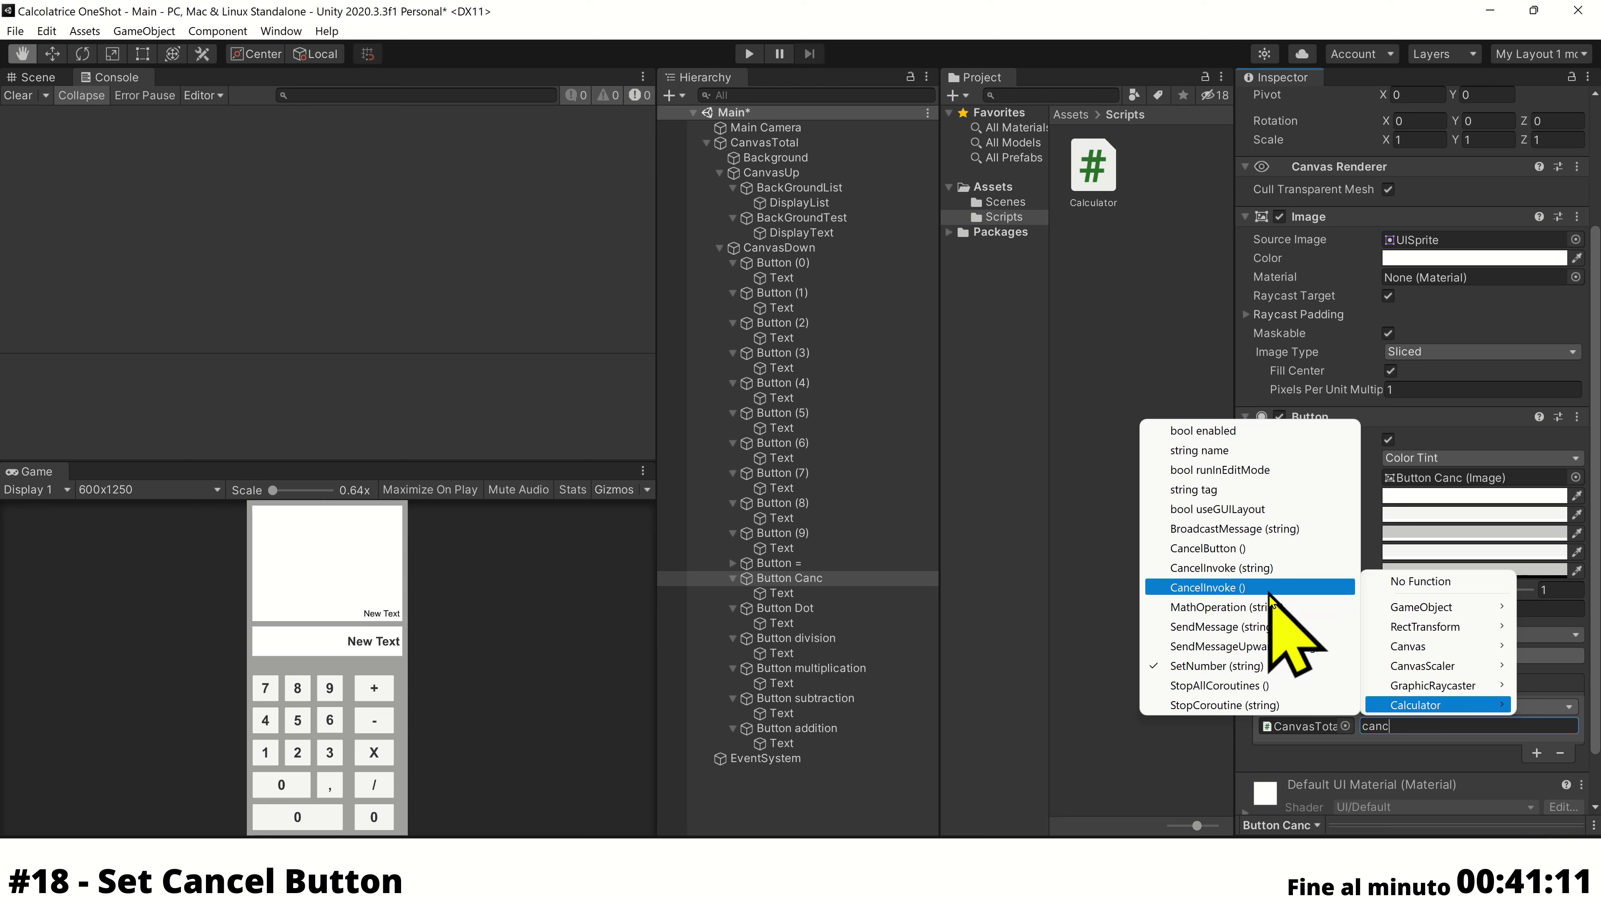
click(1269, 550)
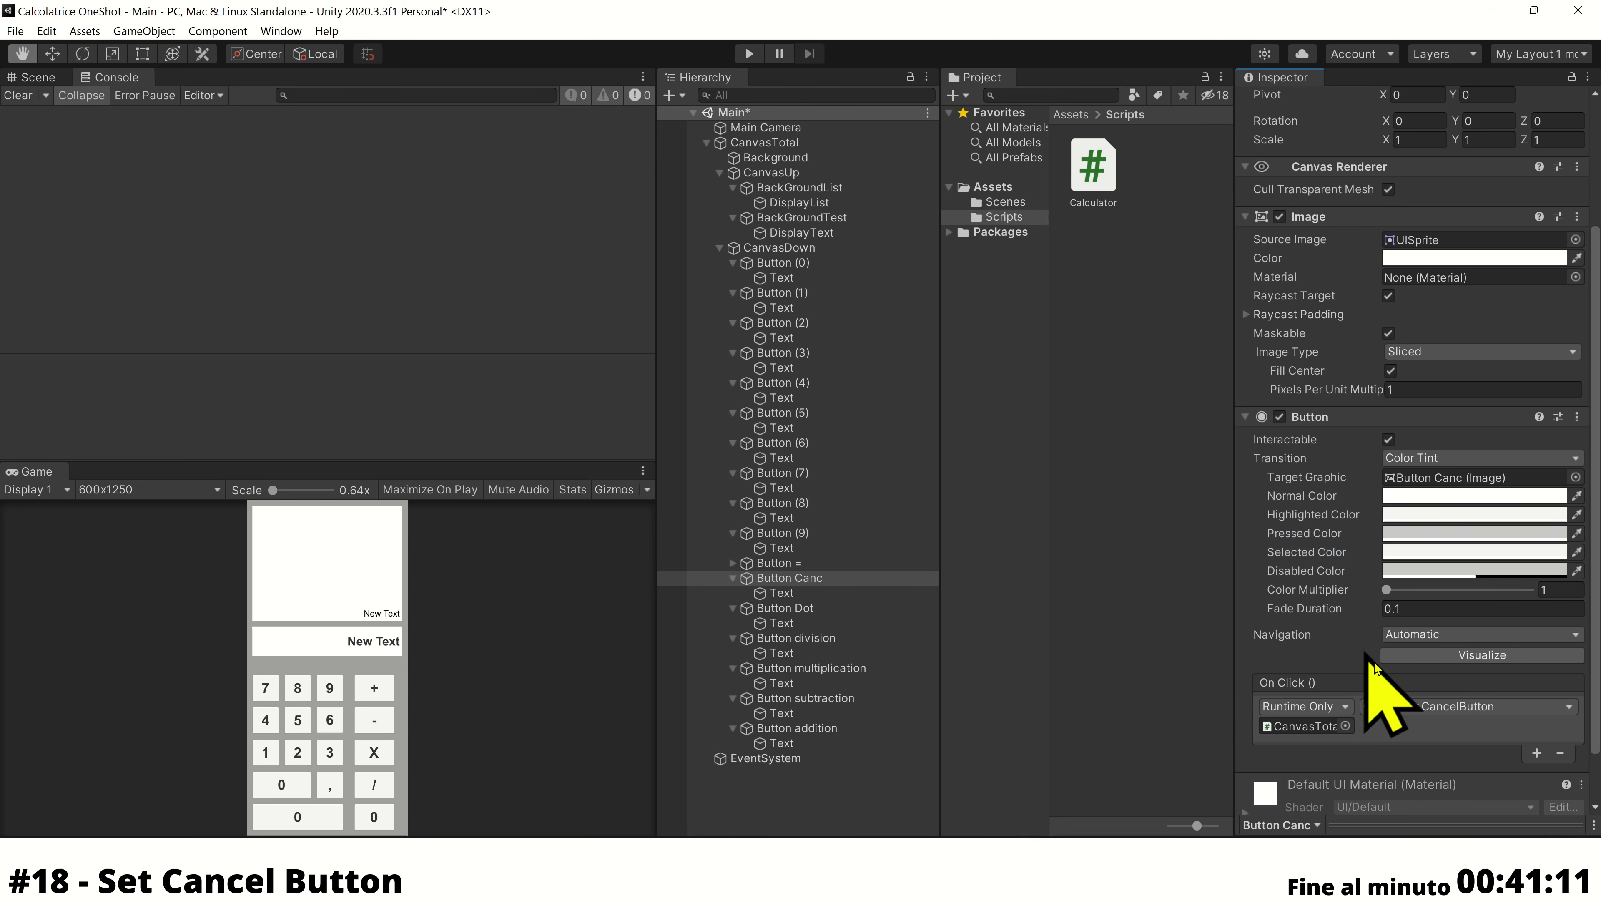
click(820, 595)
click(1309, 365)
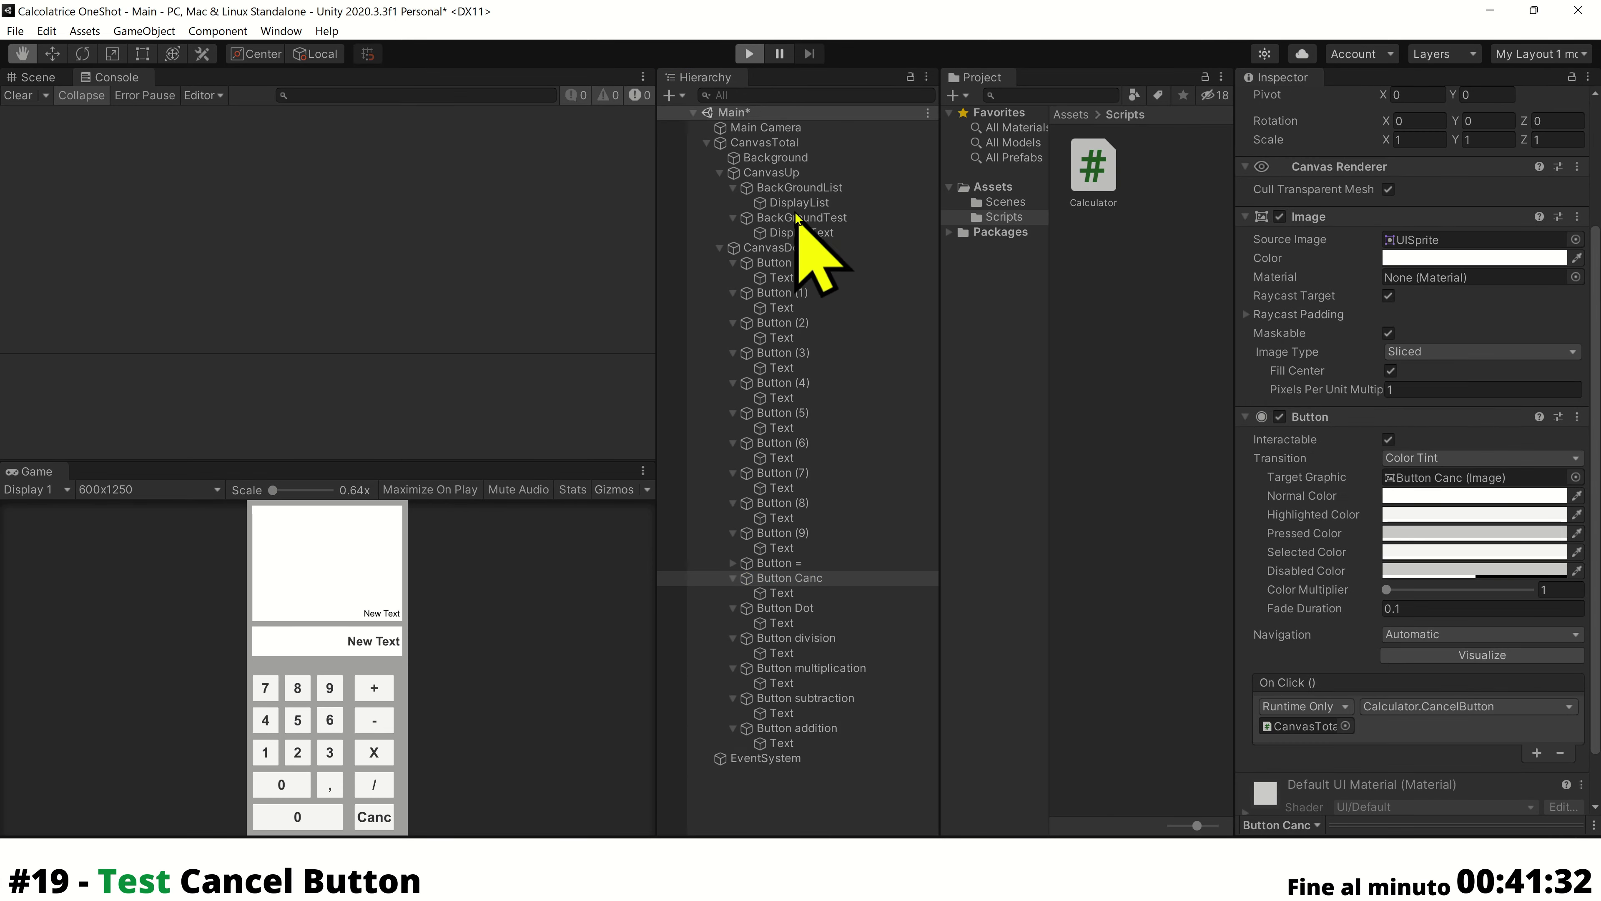
In Play mode enter 555 and press Canc, then enter 1, 2, 9 and press Canc again
key(ctrl+p)
triple_click(298, 720)
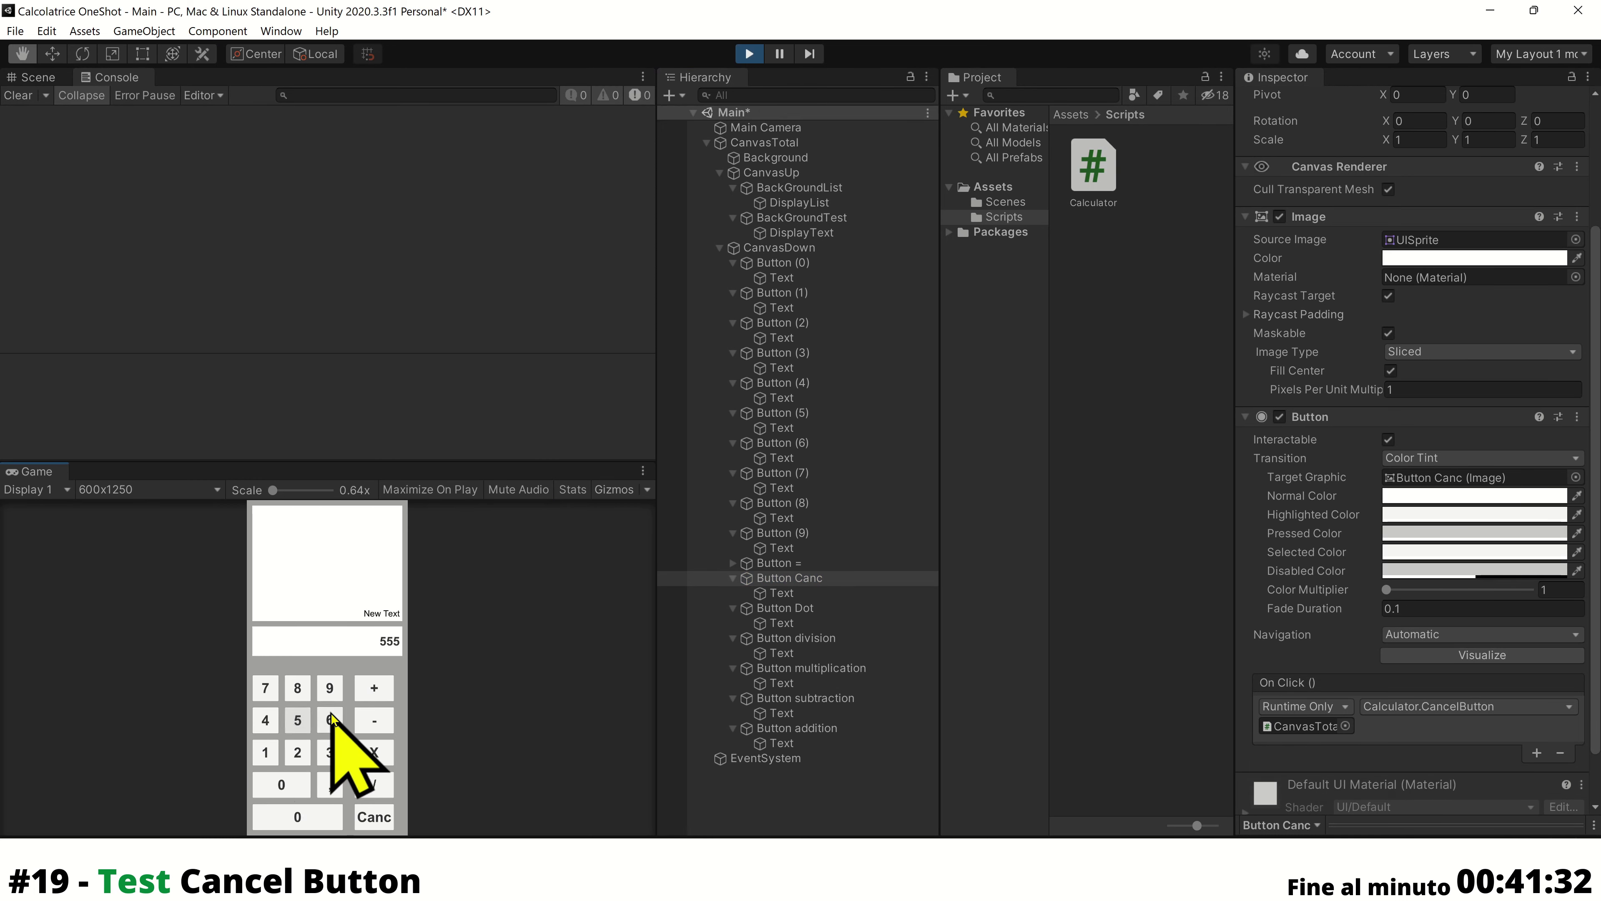
click(363, 684)
click(290, 712)
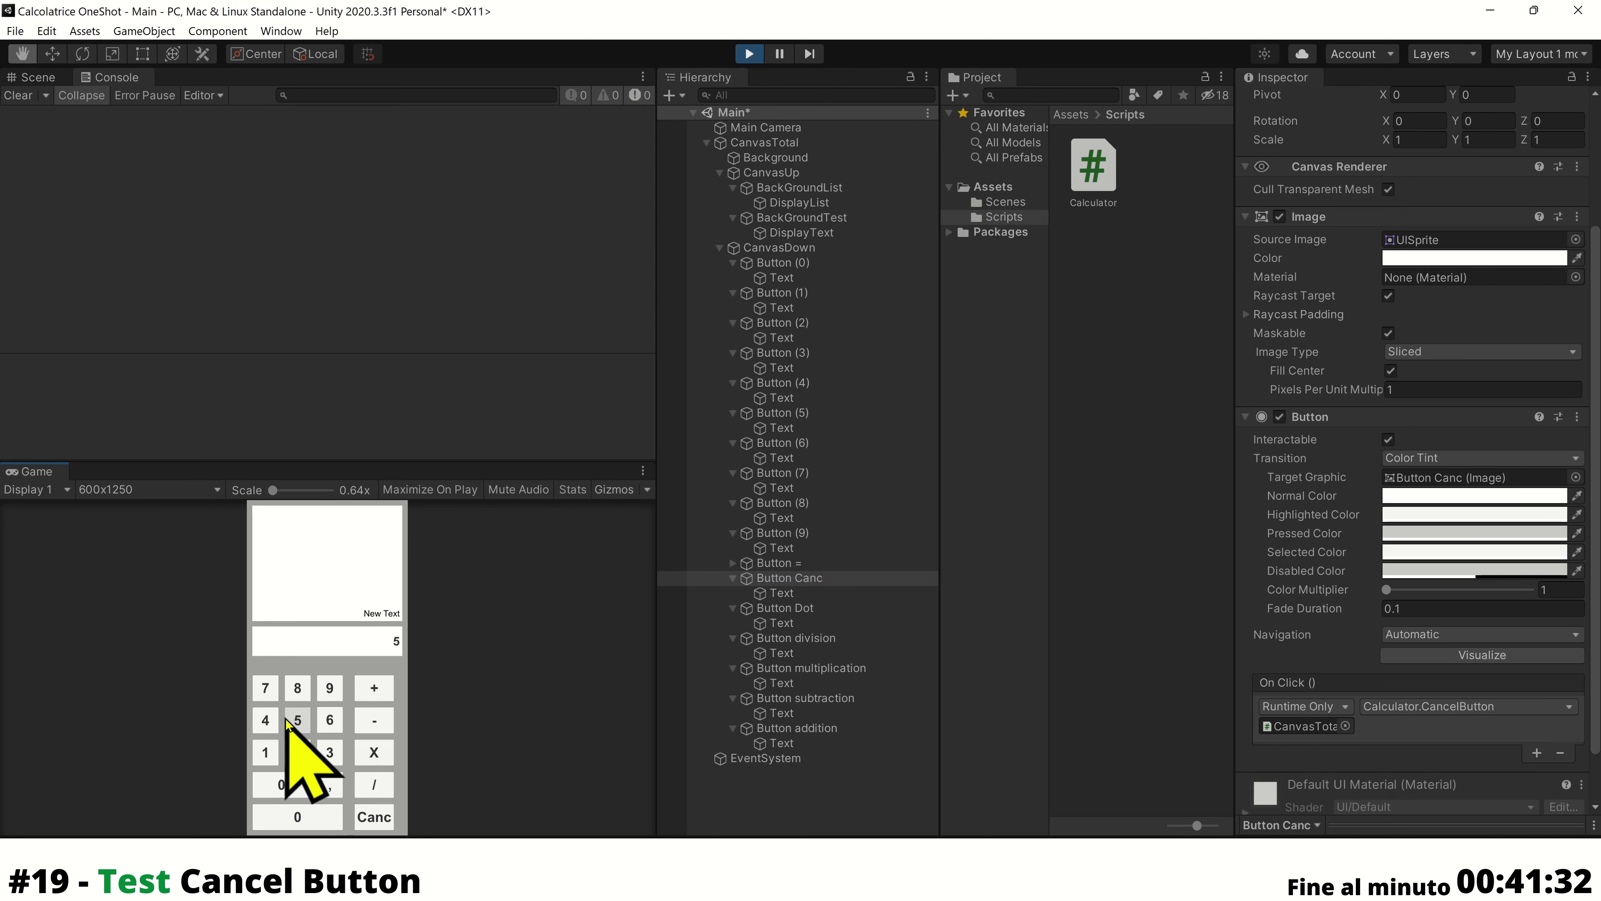
click(288, 720)
click(372, 829)
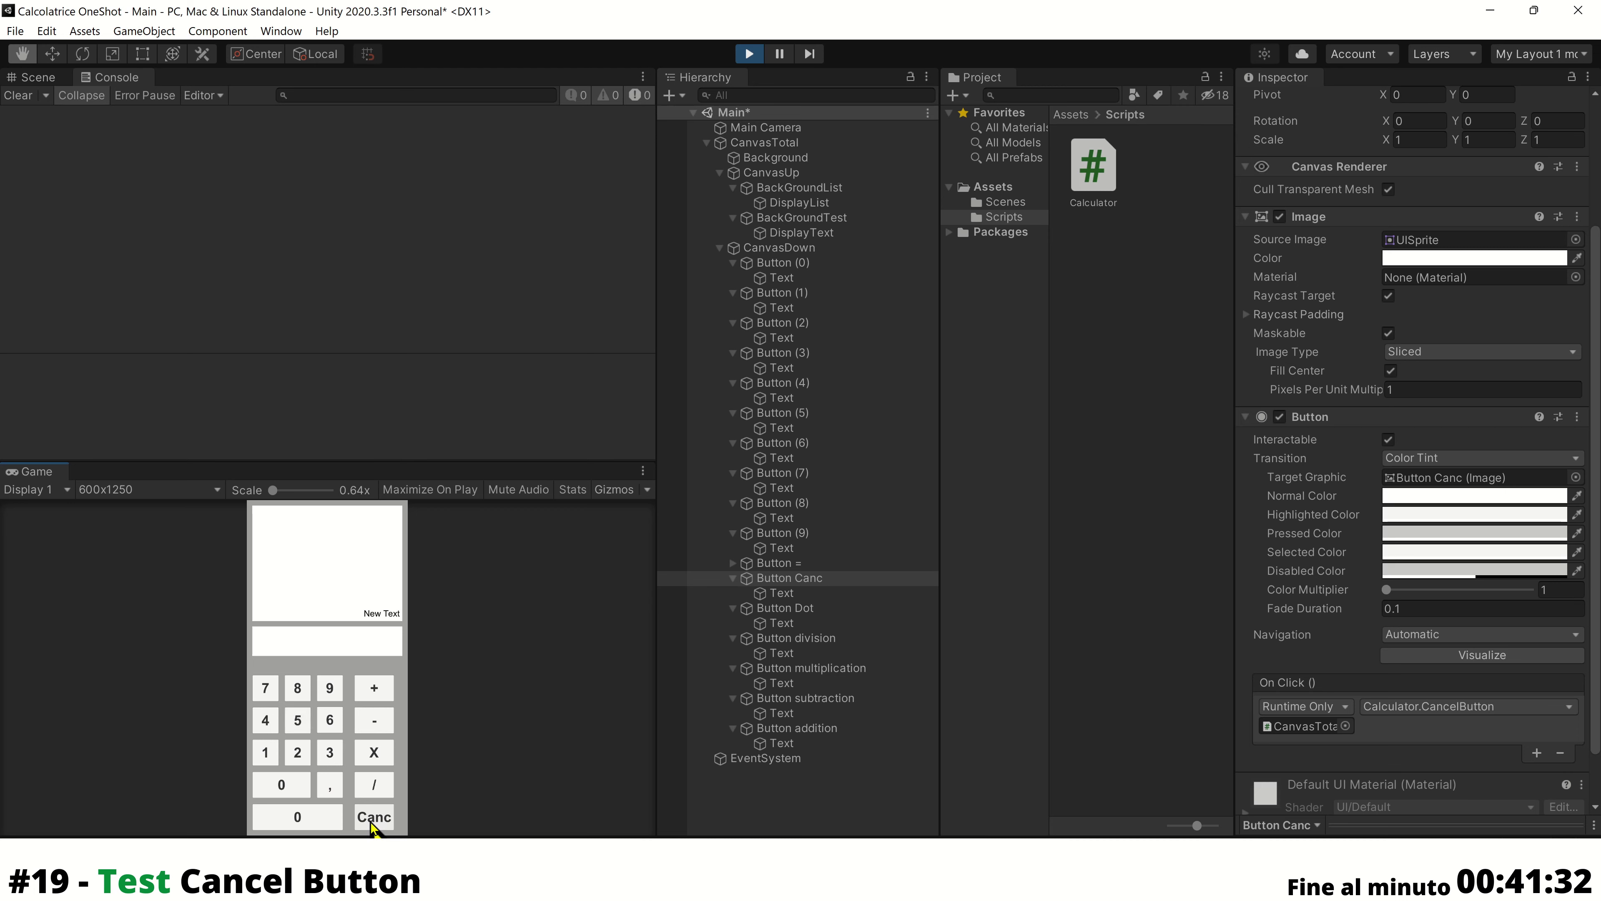
click(265, 752)
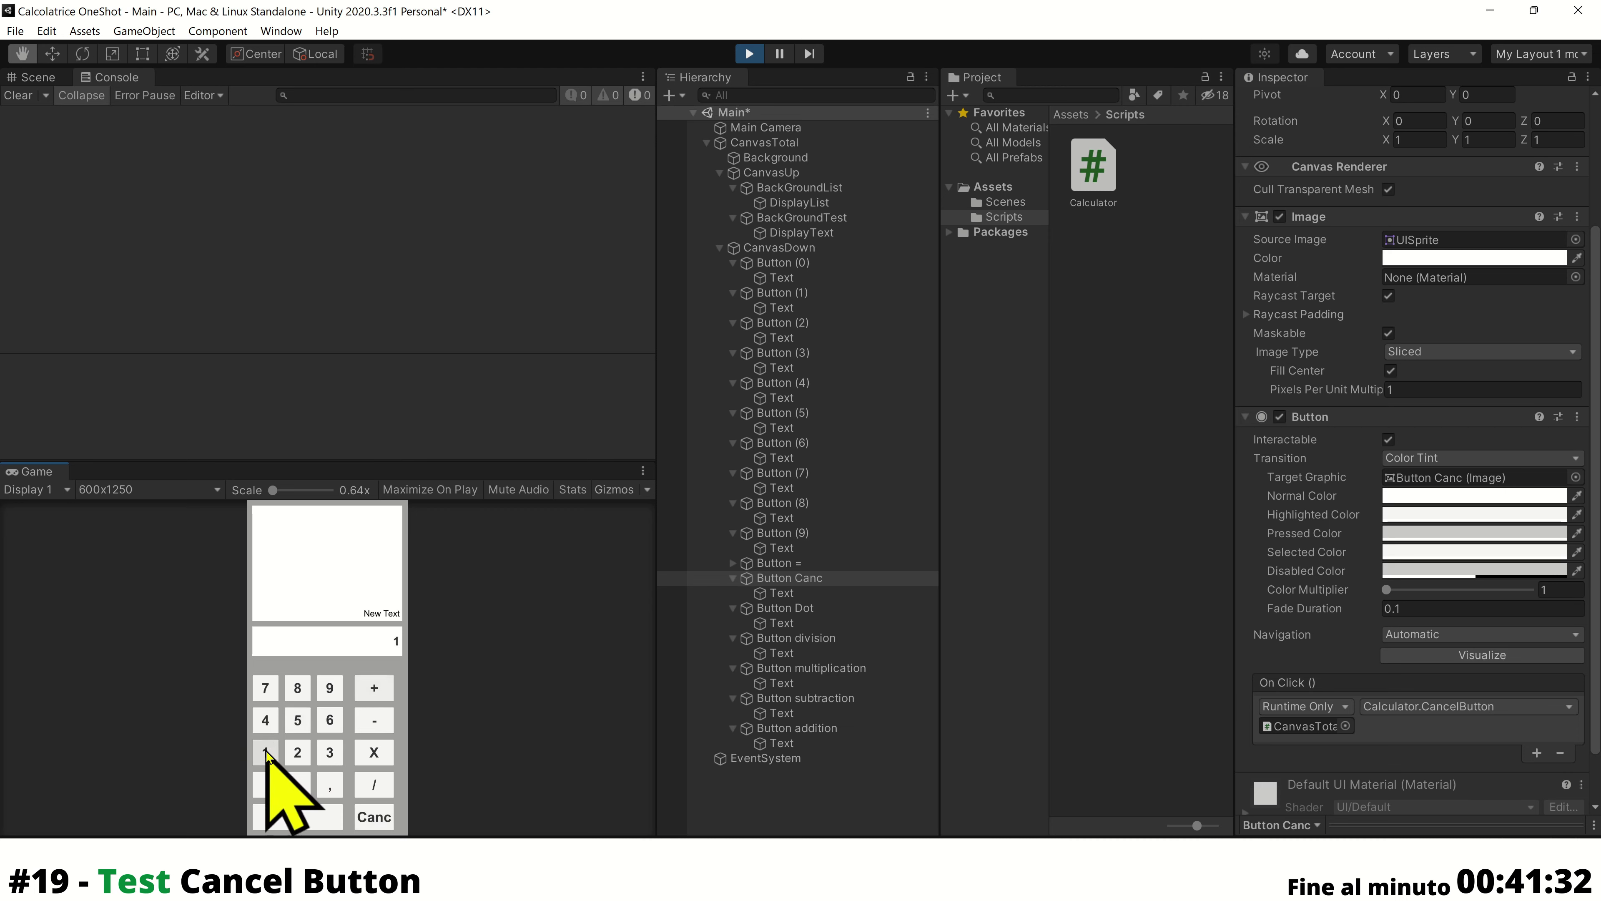
click(374, 688)
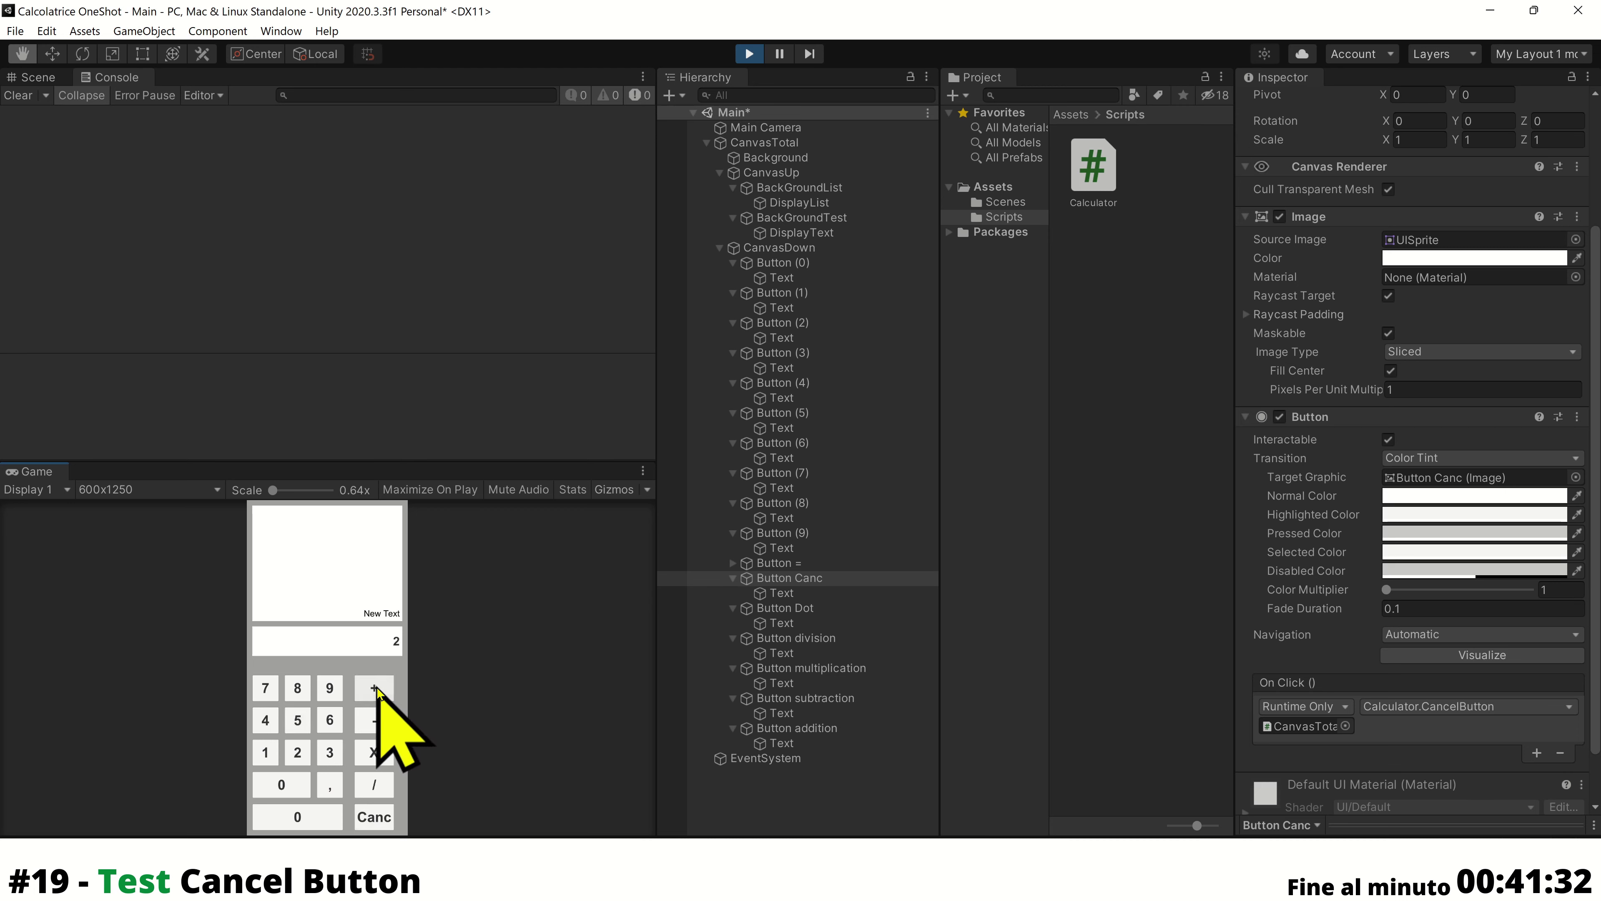
click(375, 820)
click(329, 688)
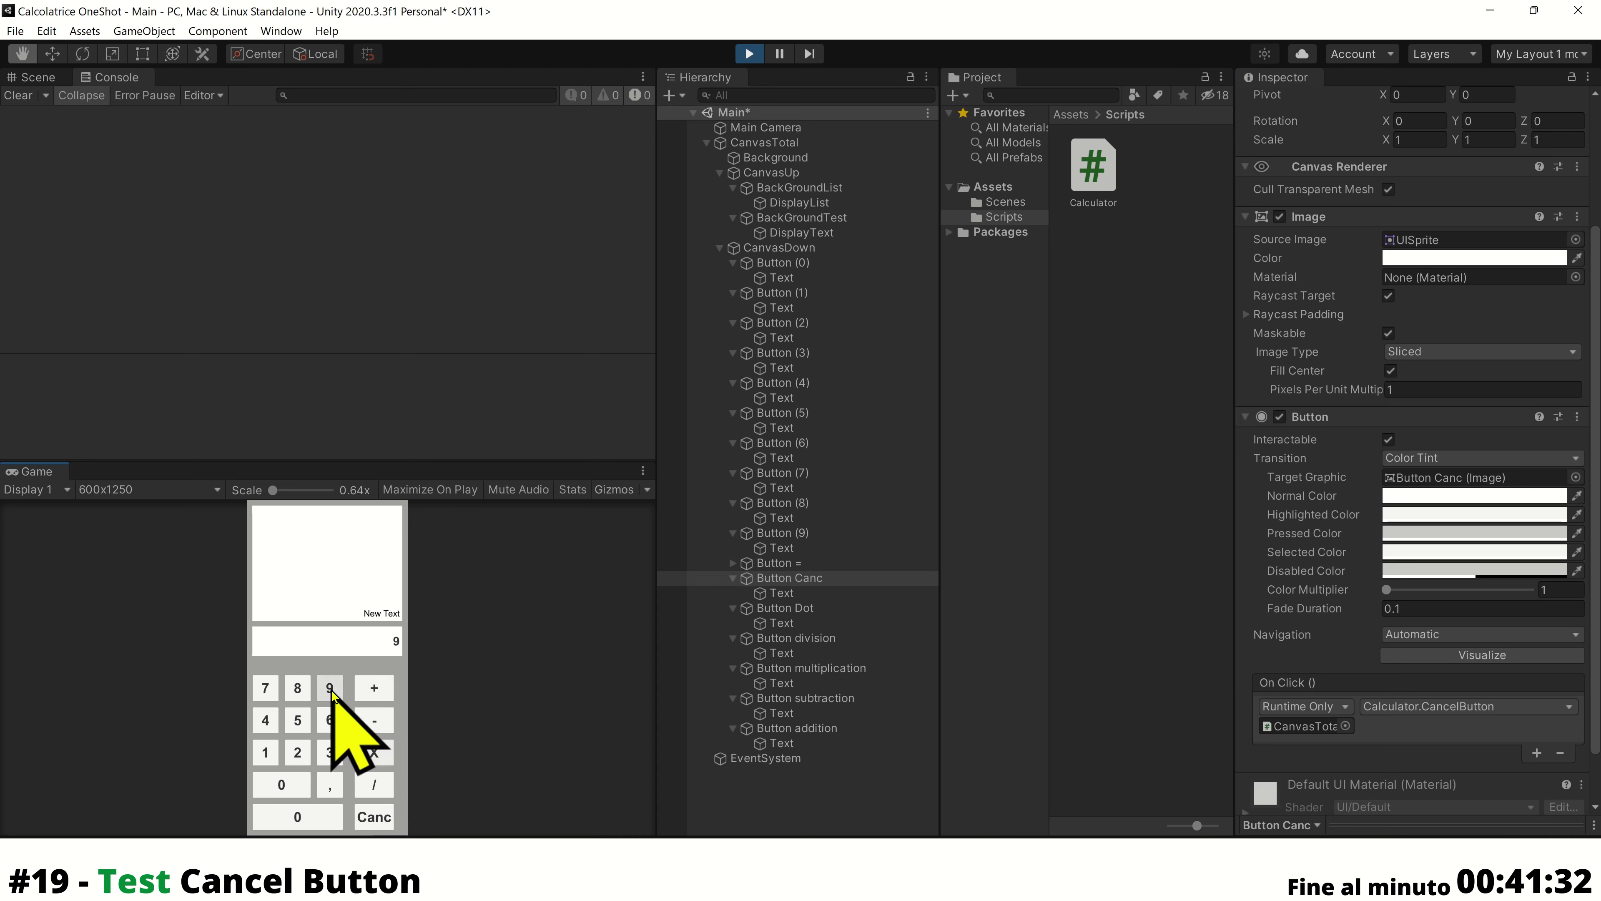
click(375, 817)
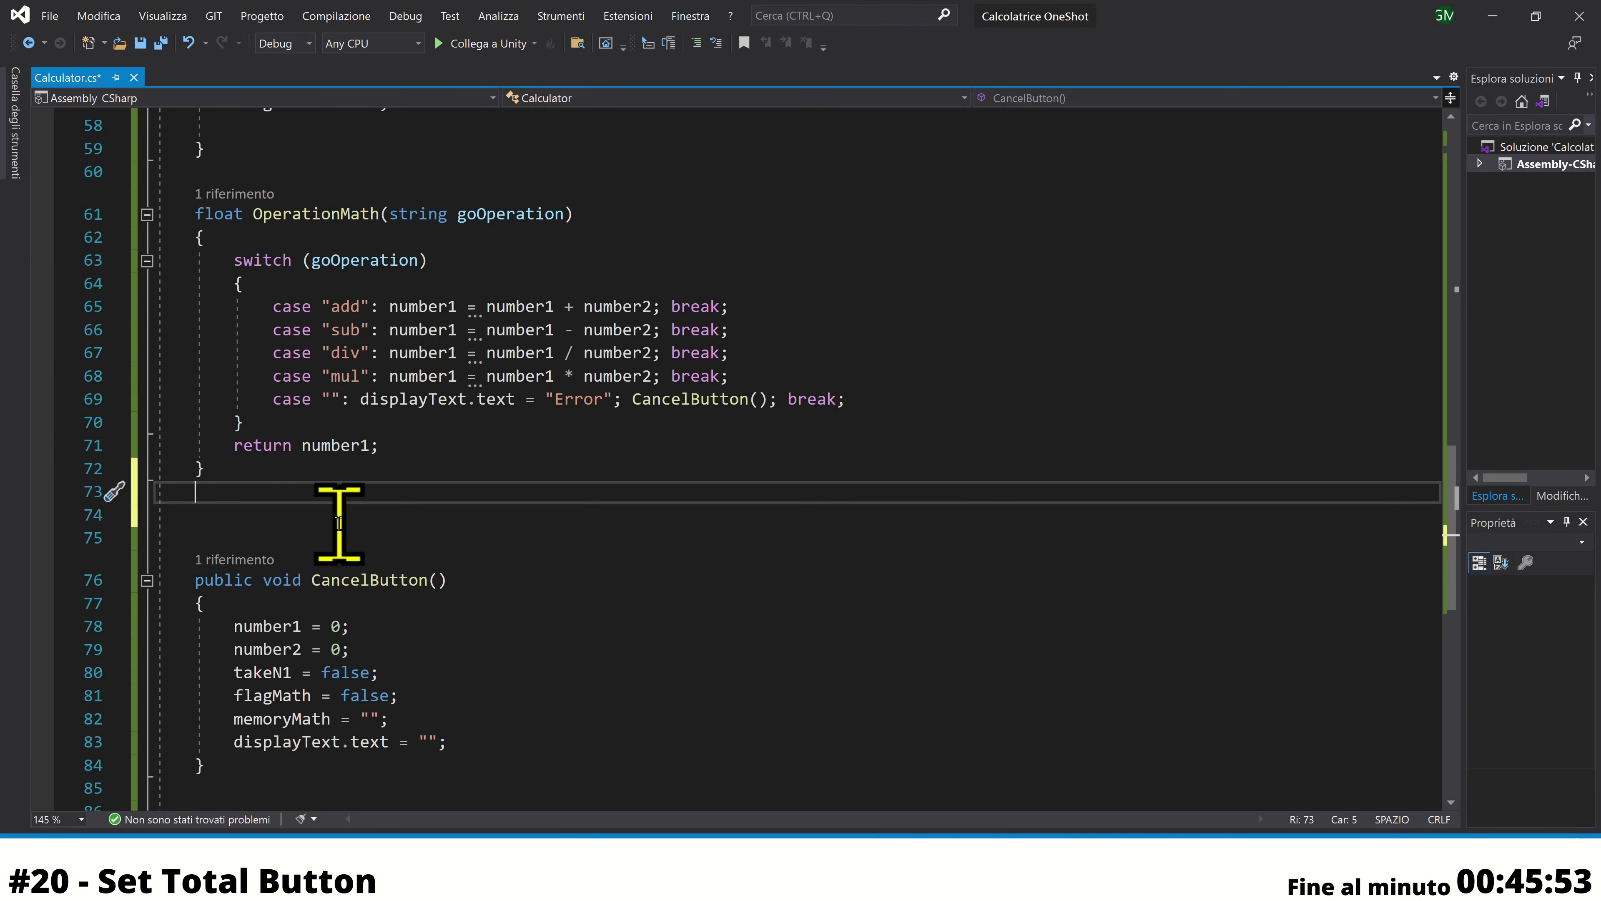
click(332, 516)
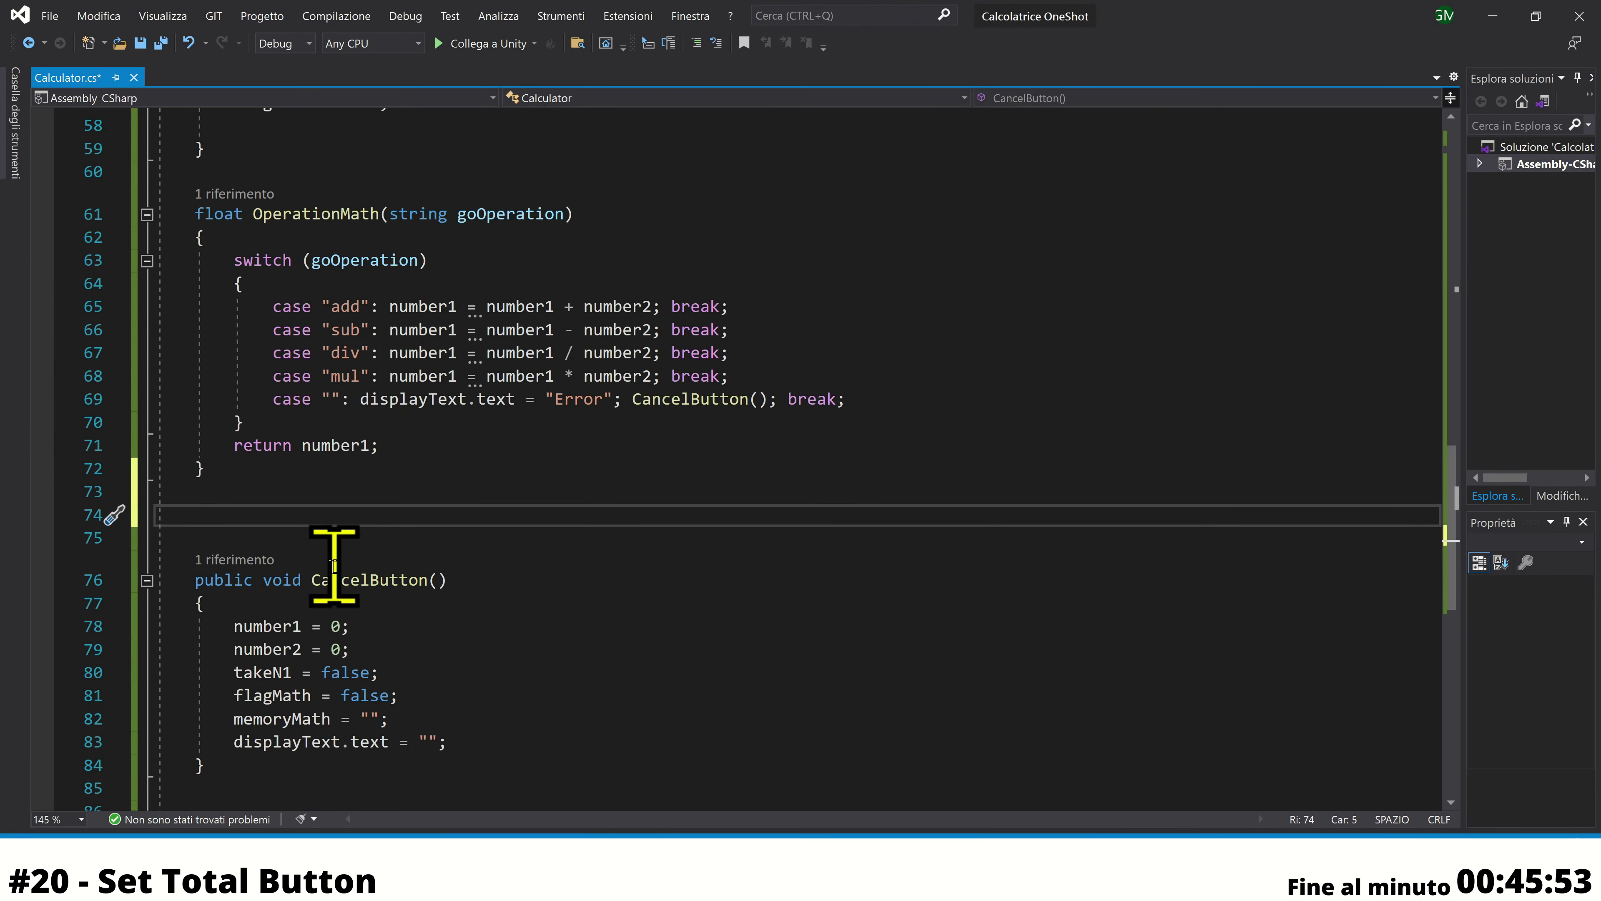
scroll(414, 525, up, 1)
scroll(414, 525, up, 3)
scroll(414, 526, up, 4)
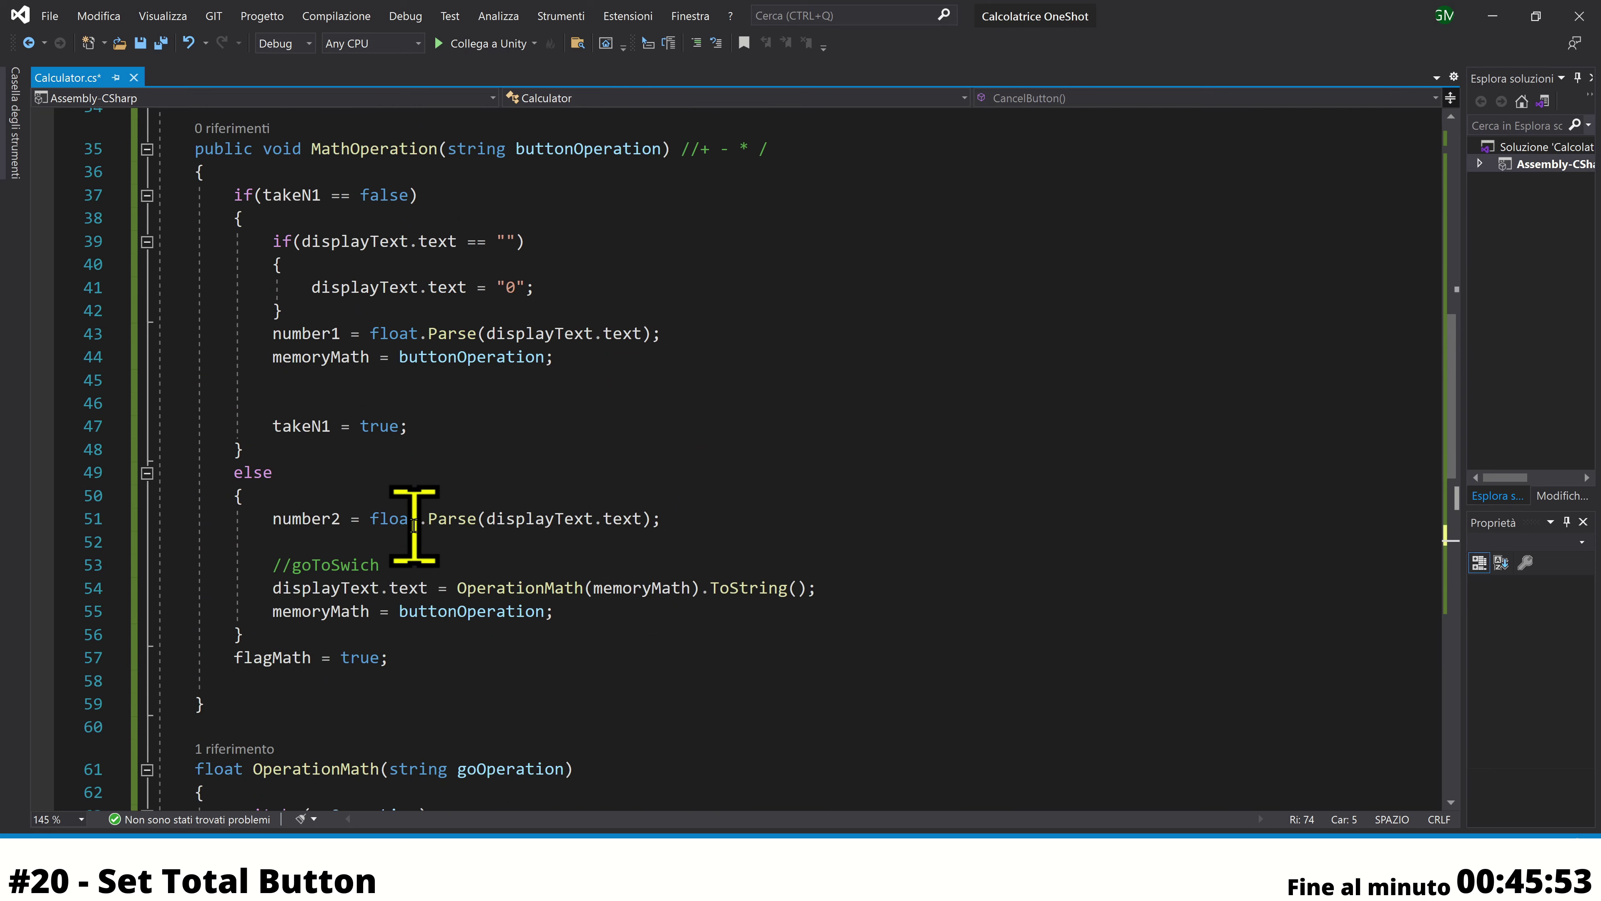
scroll(414, 525, down, 1)
scroll(414, 526, up, 1)
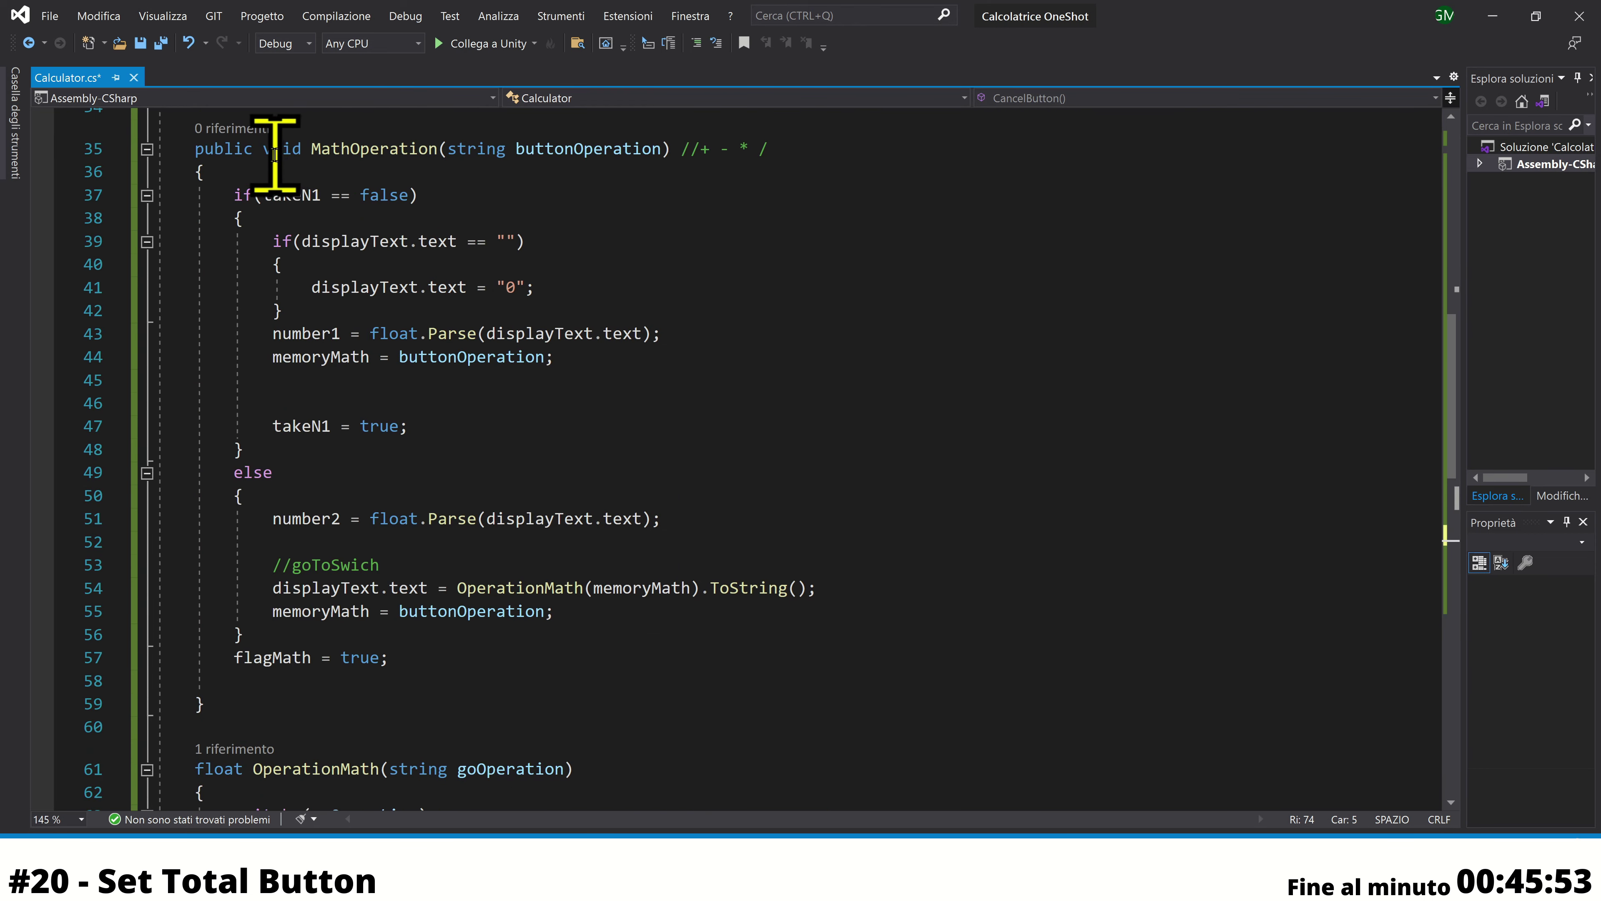
drag(271, 149, 656, 161)
mouse_move(235, 496)
mouse_down()
mouse_move(461, 661)
mouse_move(444, 632)
mouse_up()
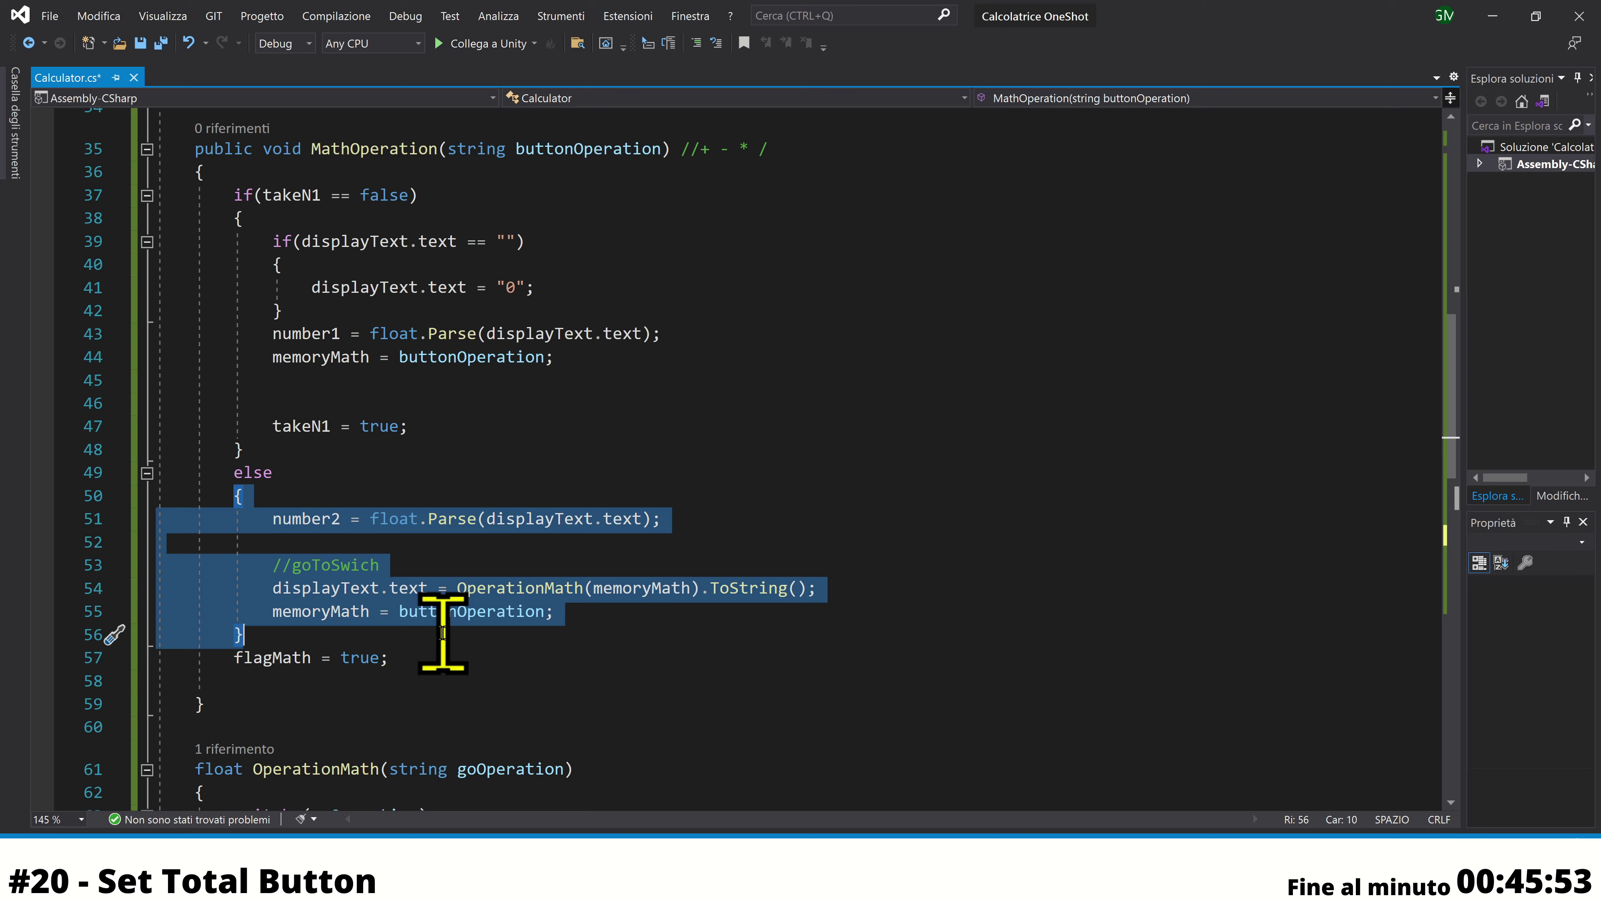
click(624, 633)
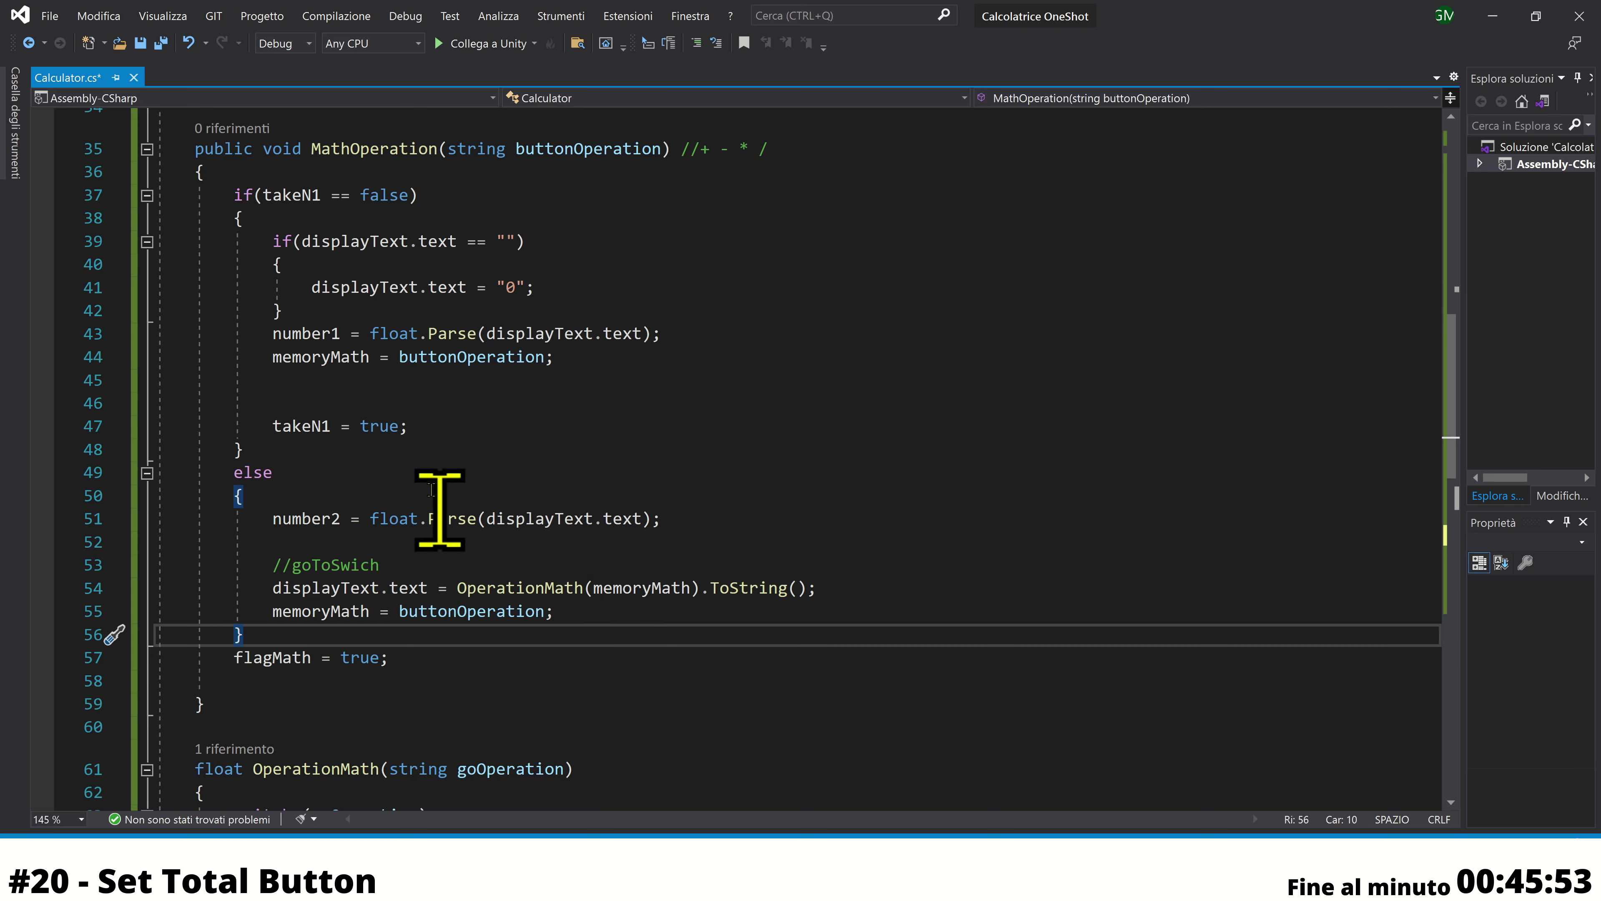
click(323, 357)
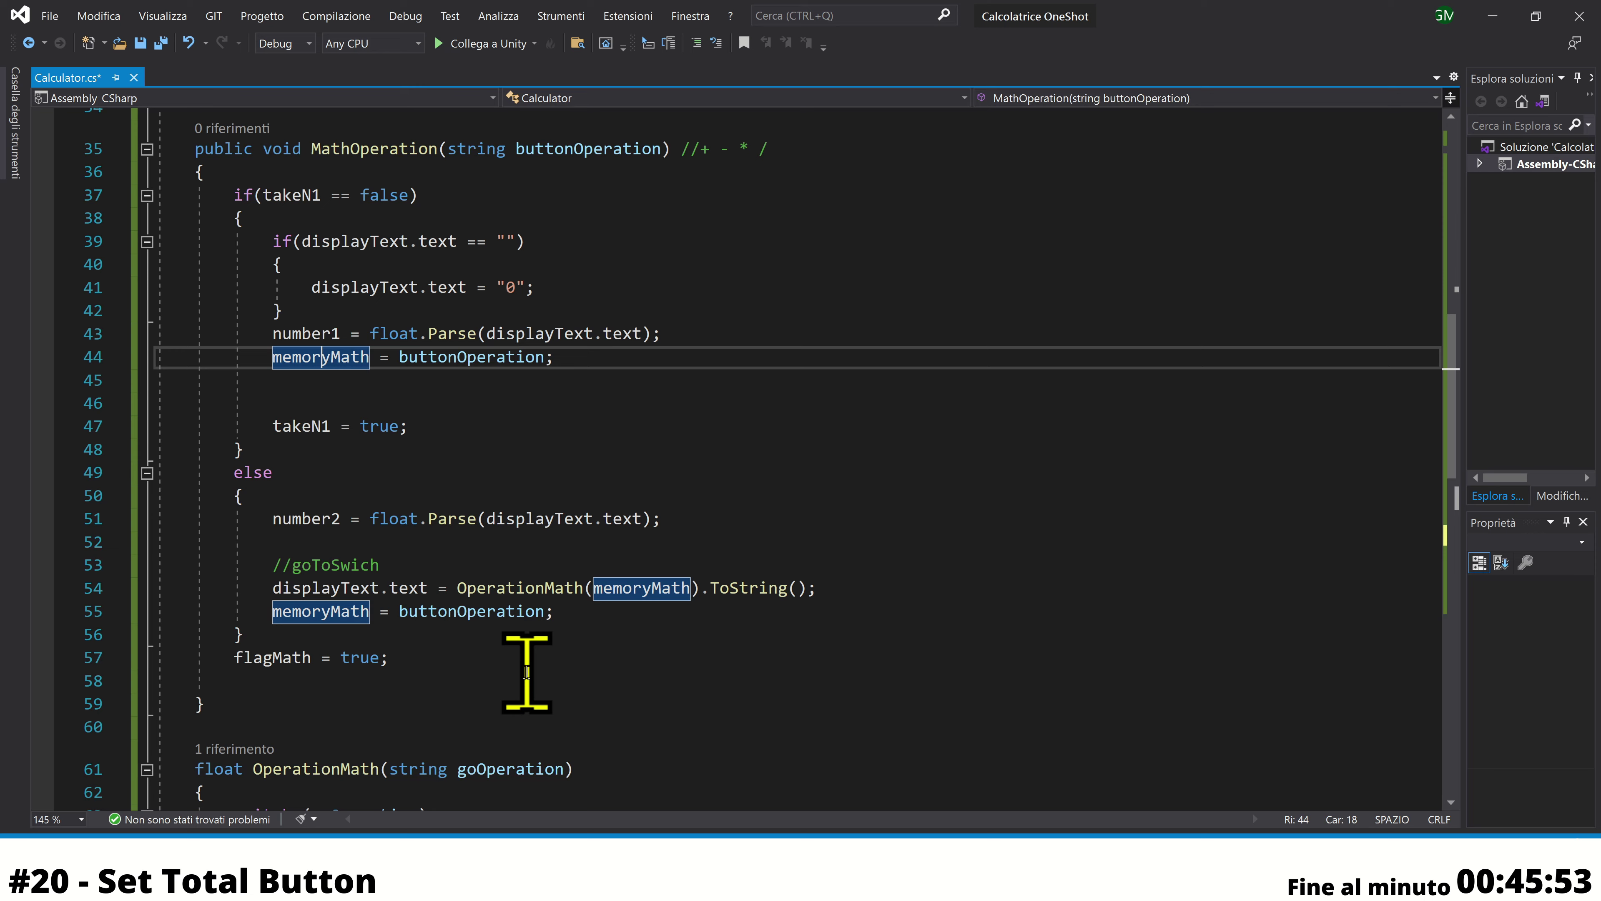
scroll(527, 672, down, 4)
scroll(527, 672, down, 3)
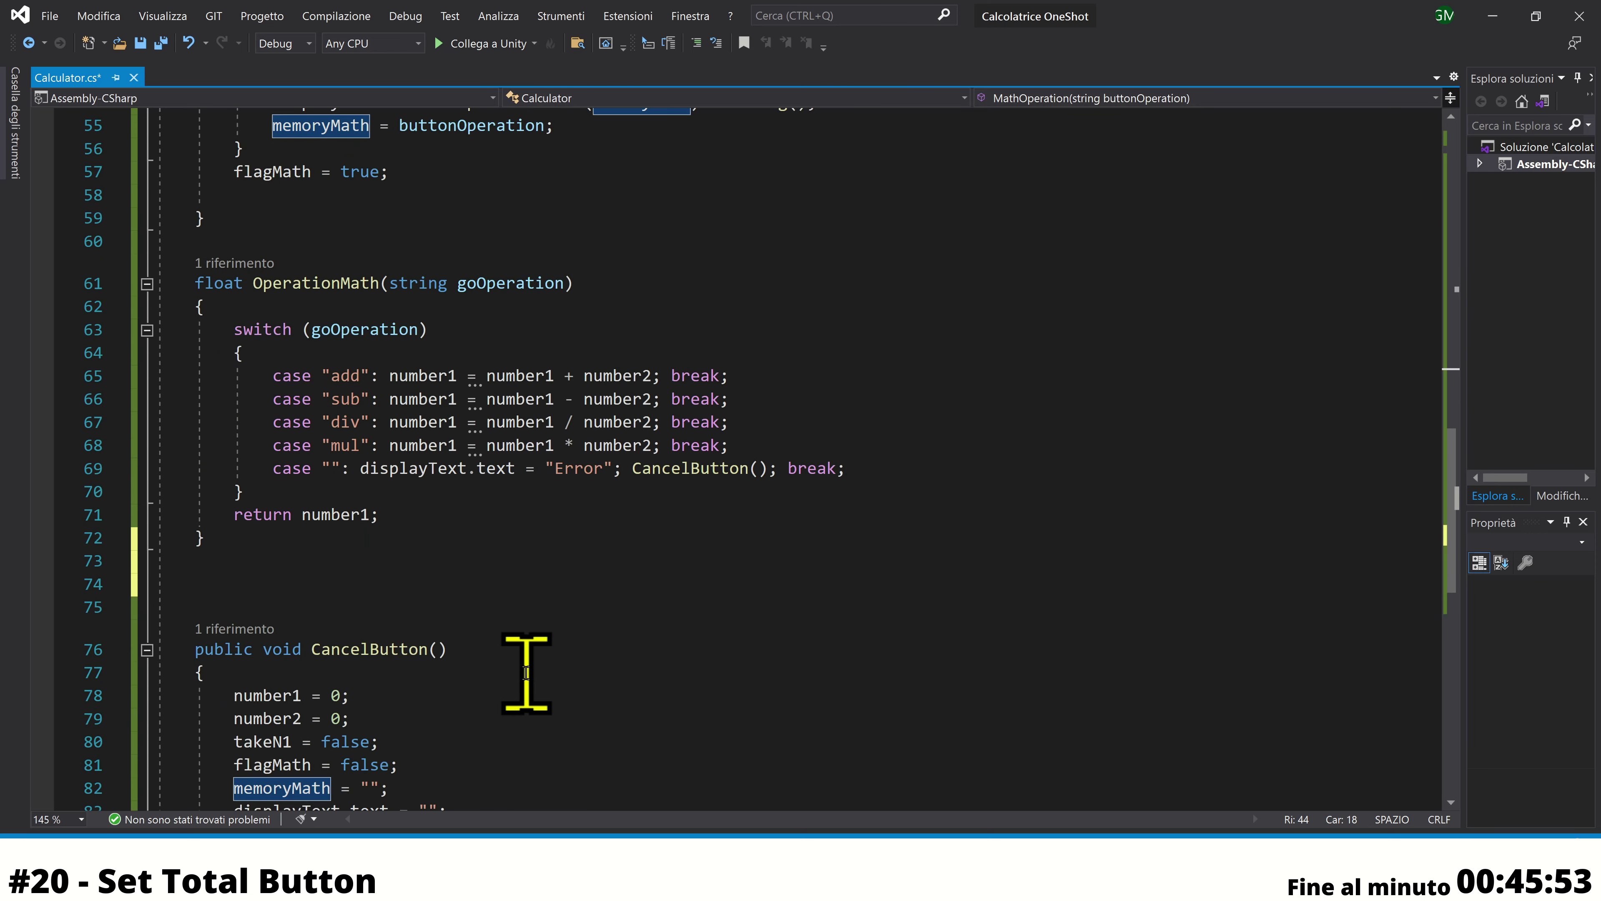
Declare public void TotalButton(string total) with empty braces on line 74 above CancelButton
click(274, 585)
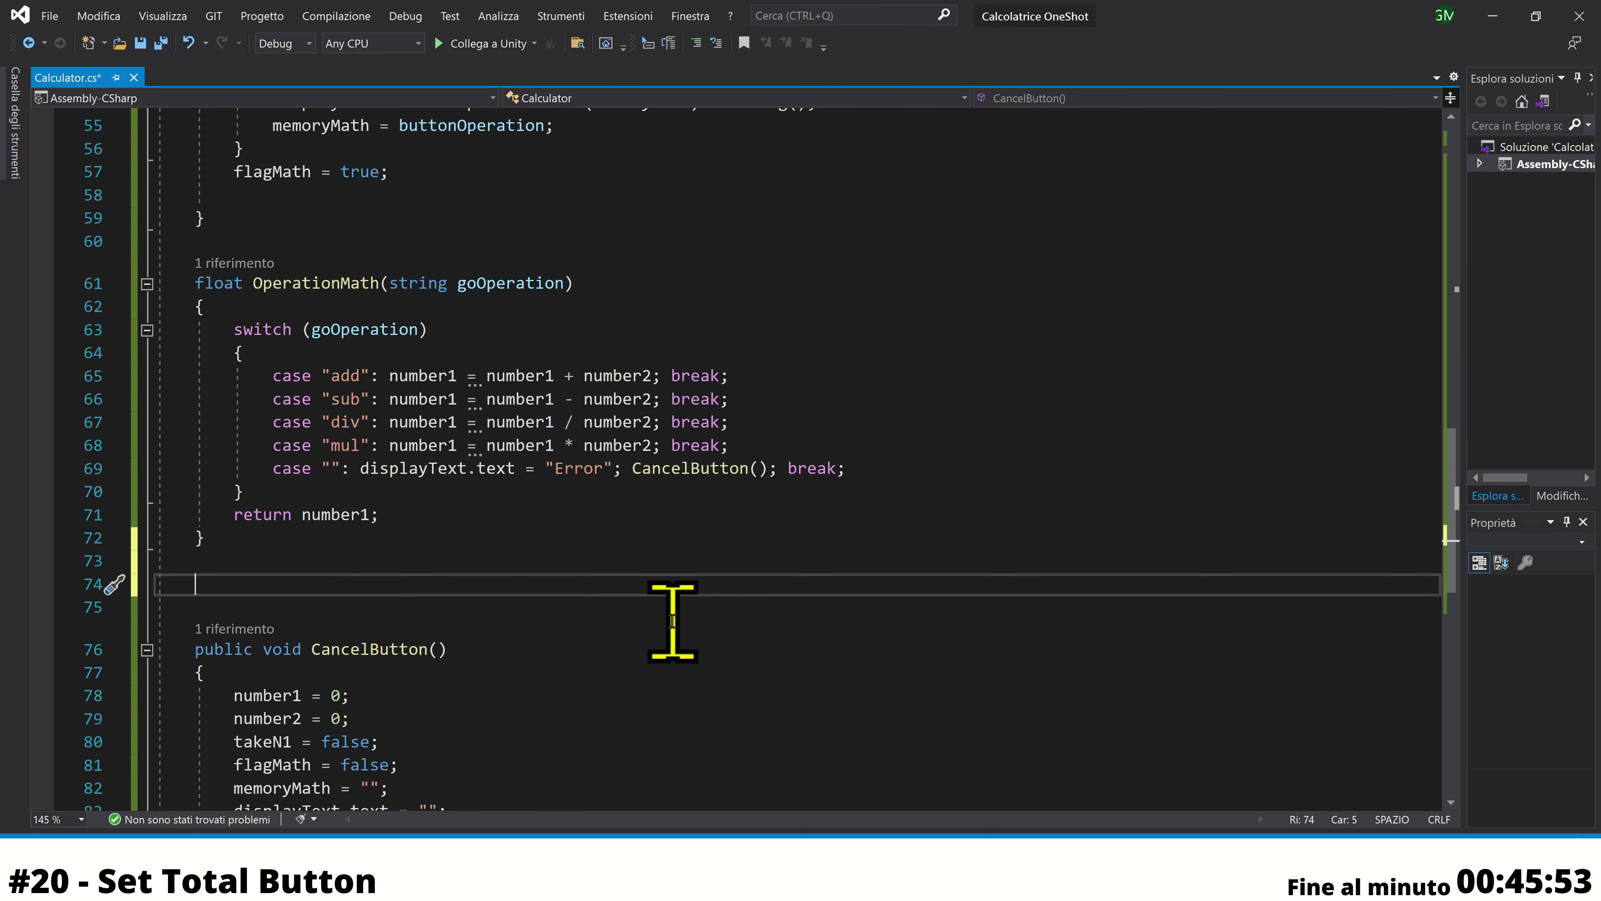
text(public v)
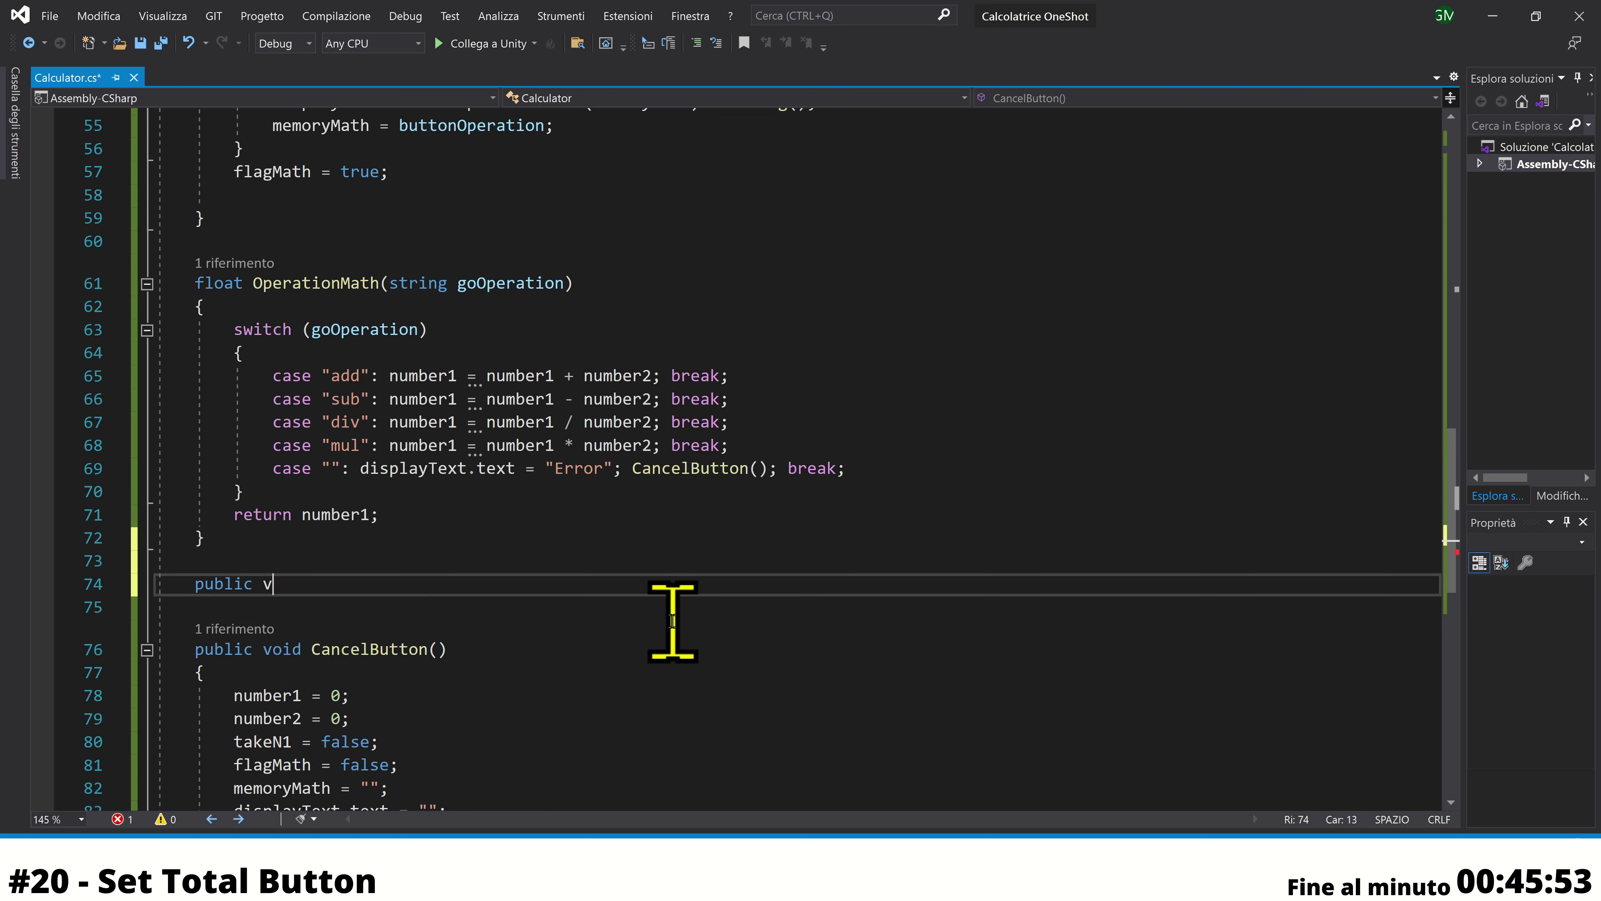
text(oi)
key(Tab)
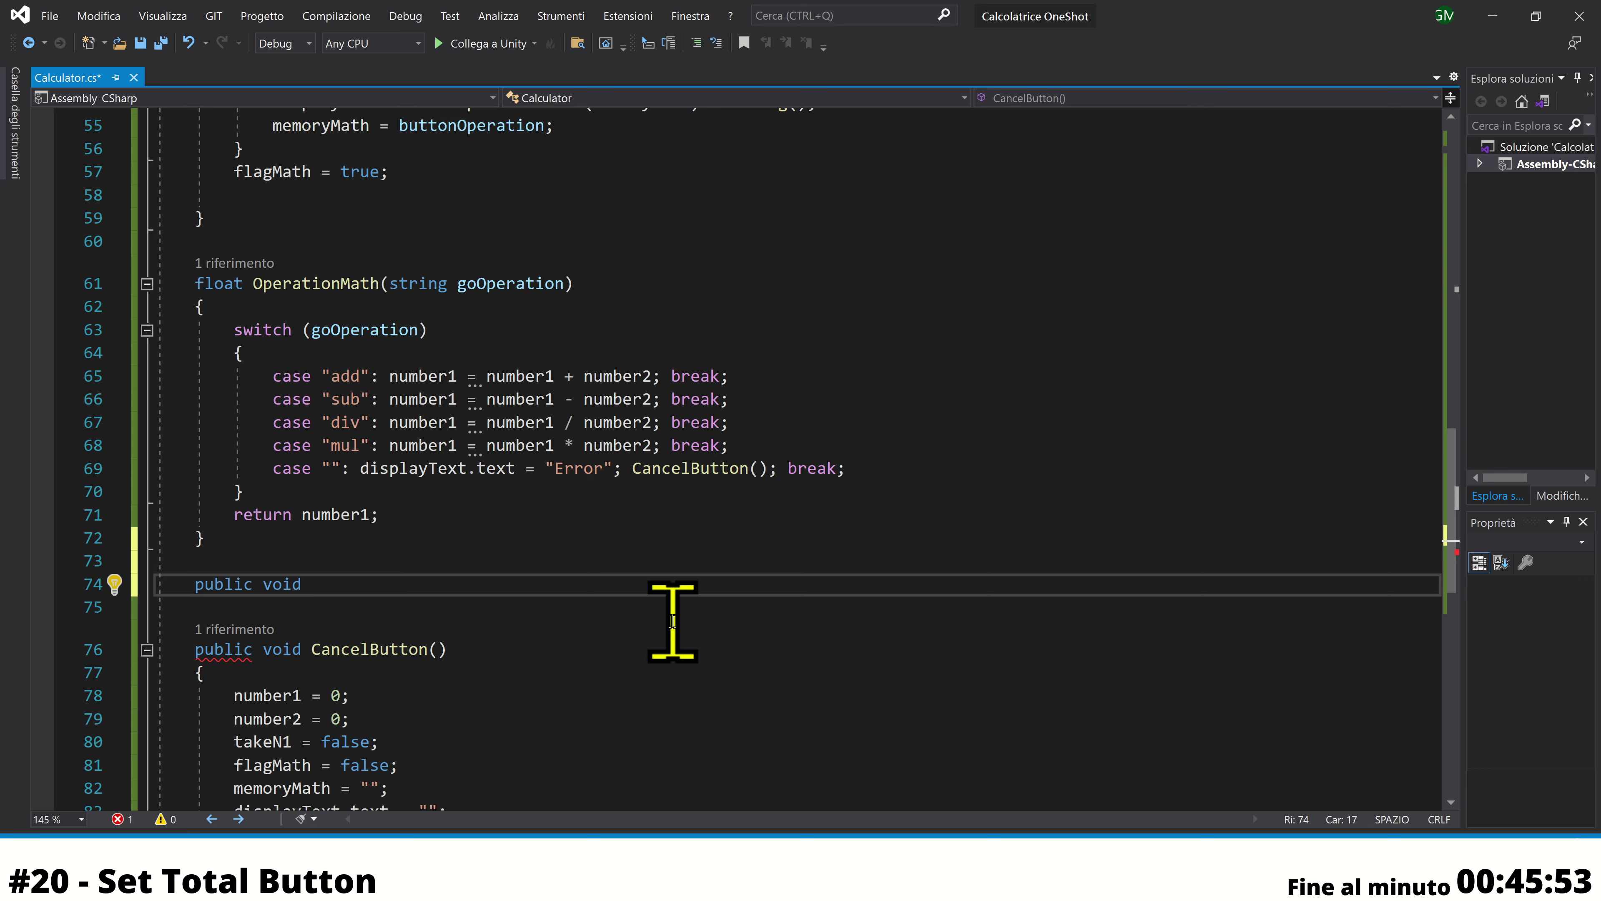
text(TotalButto)
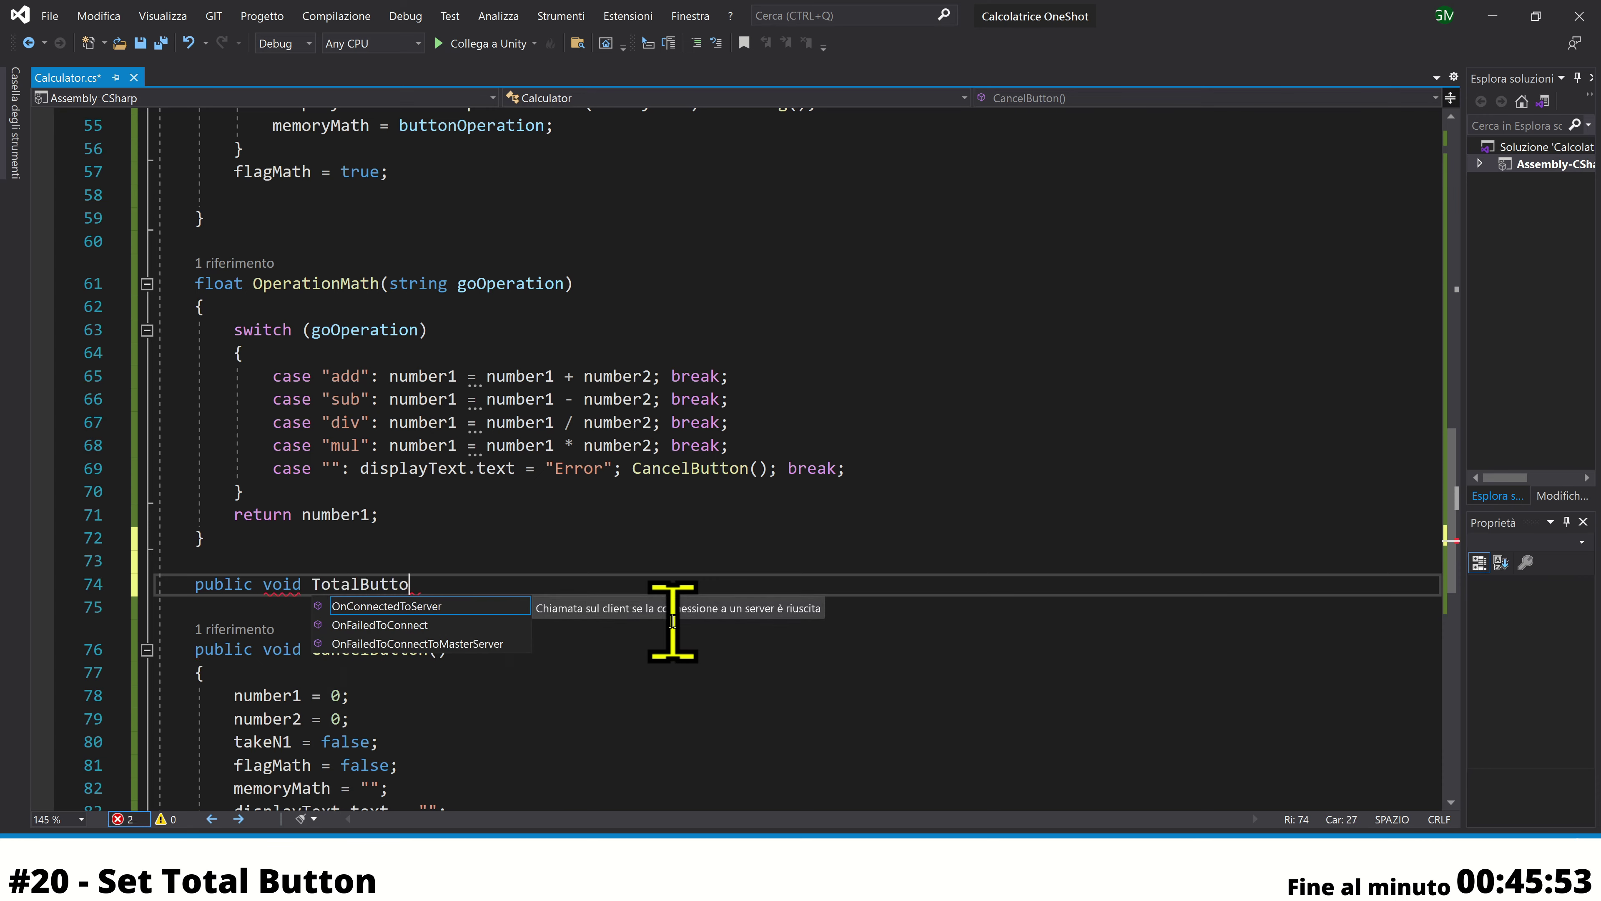
text(n()
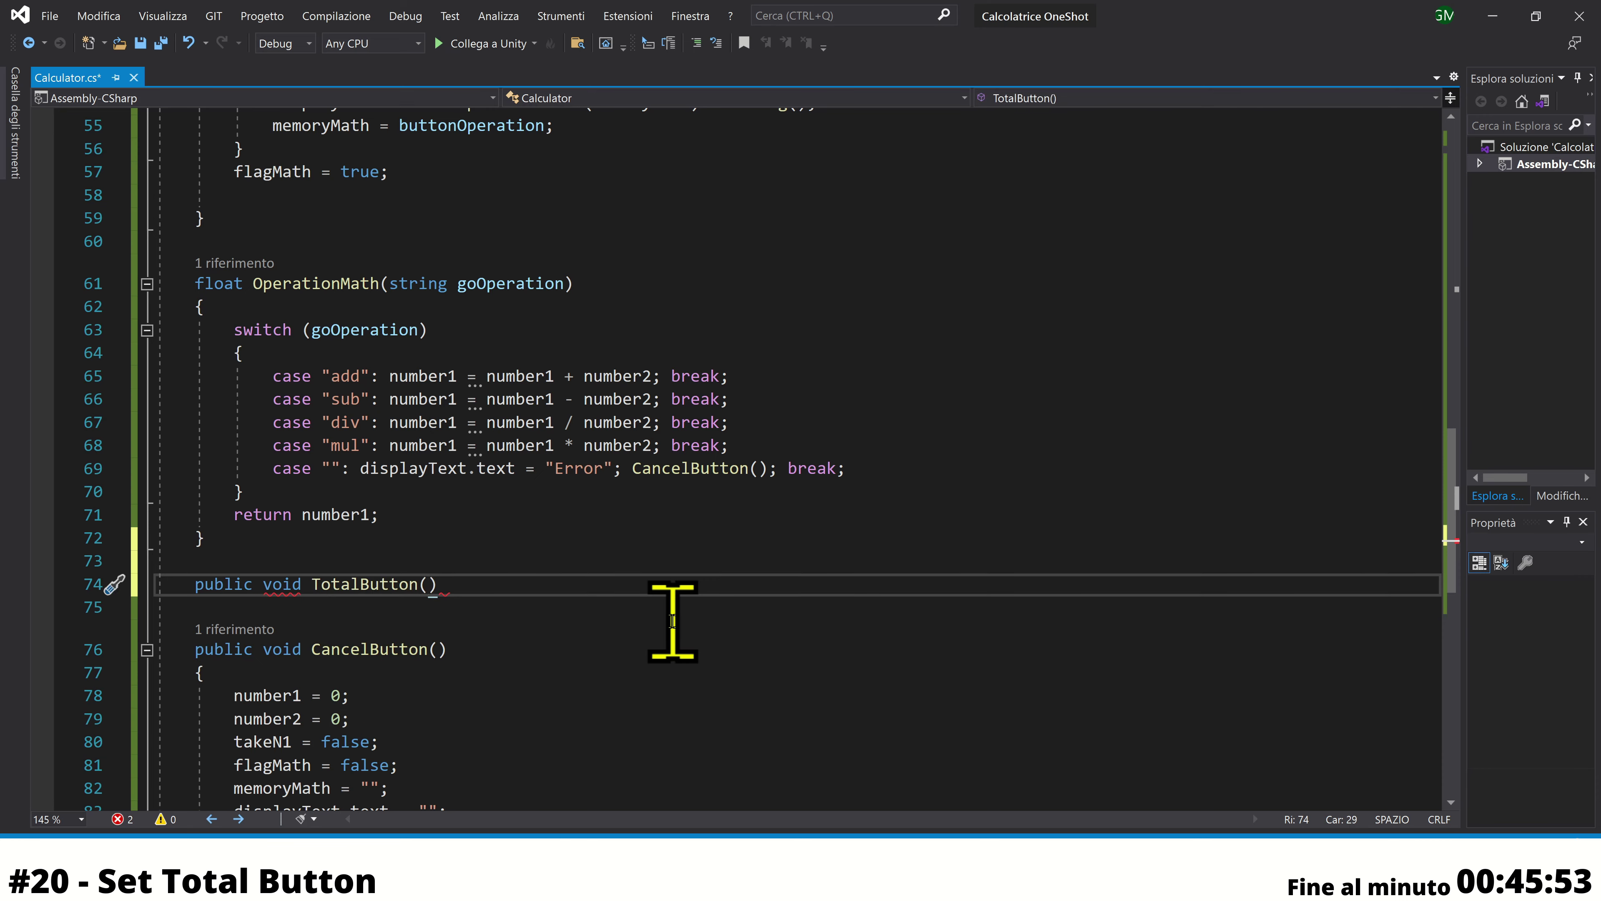
text(string total)
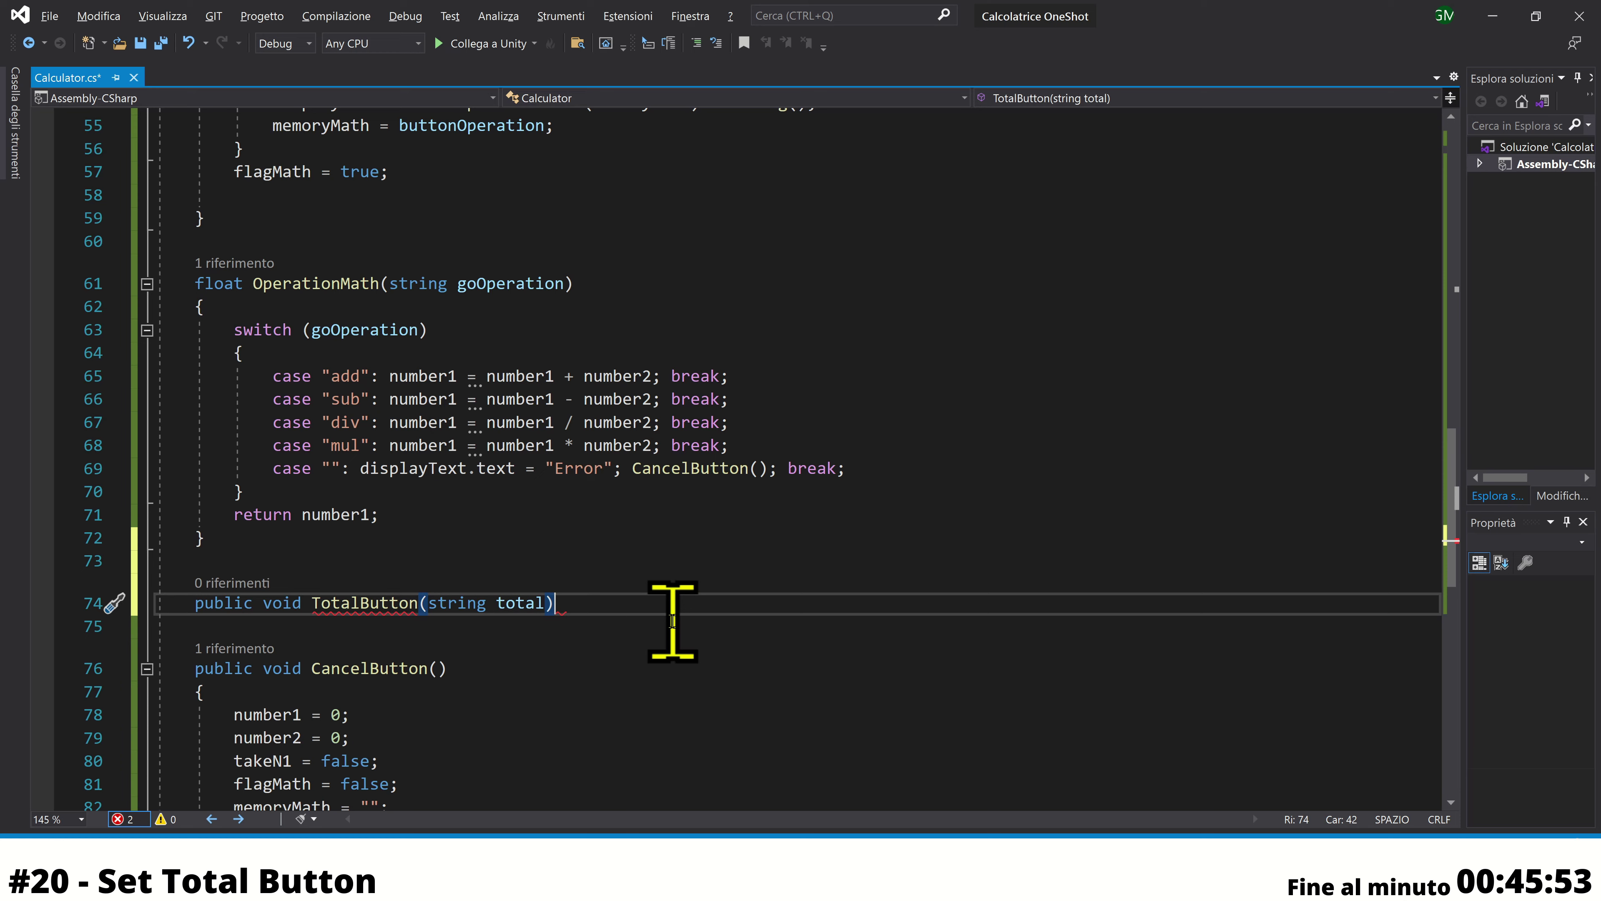
key(Return)
text({)
key(Return)
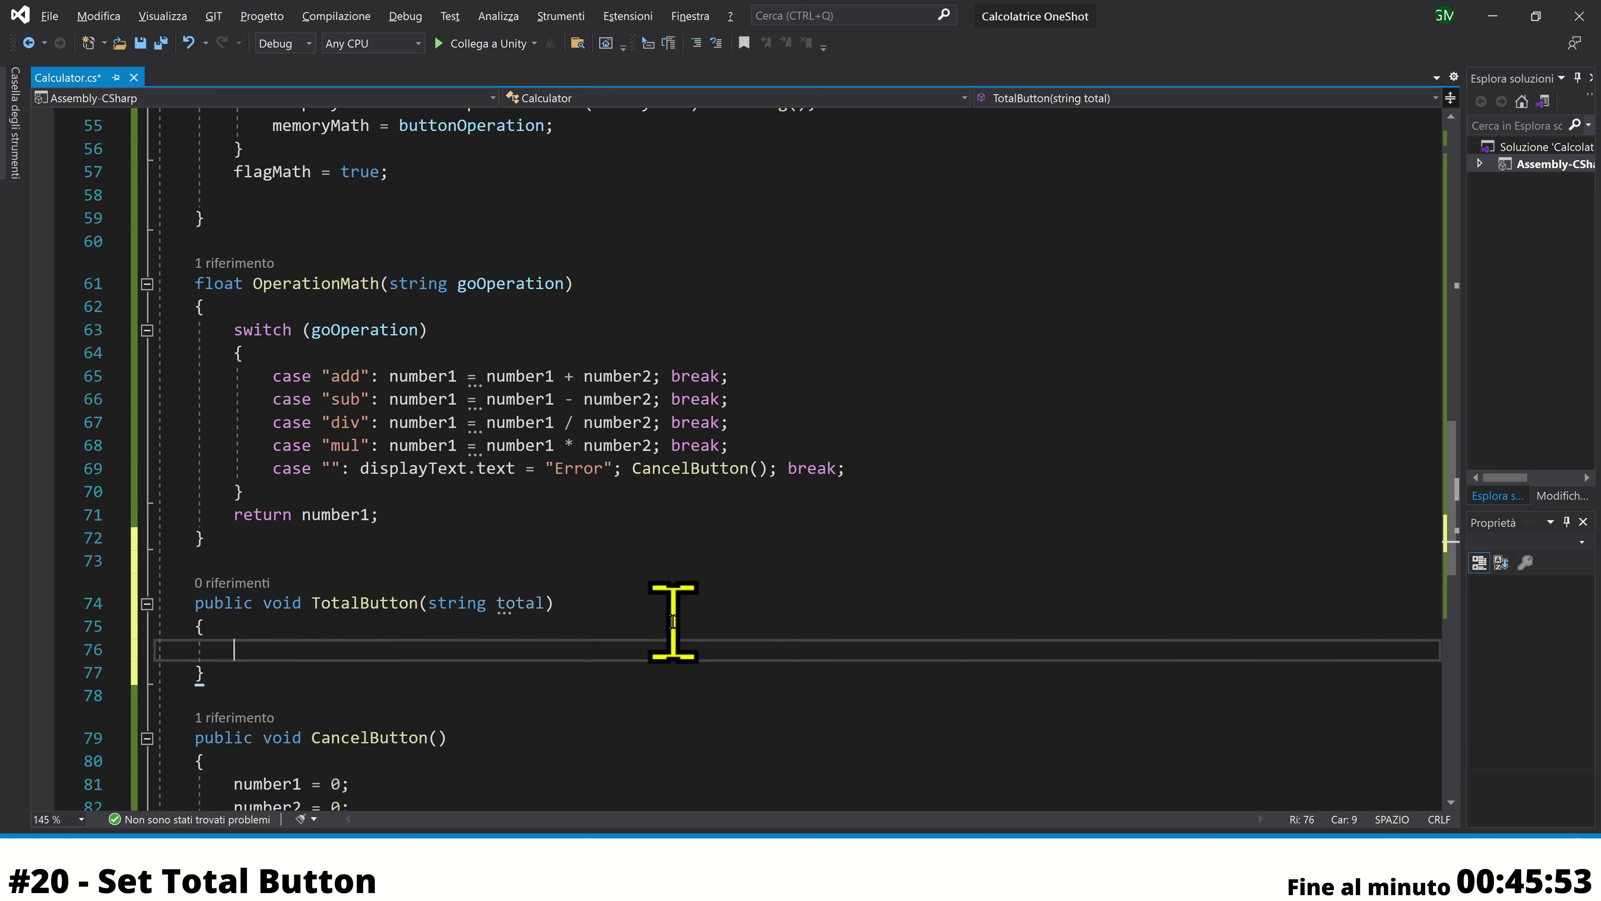
scroll(674, 622, up, 4)
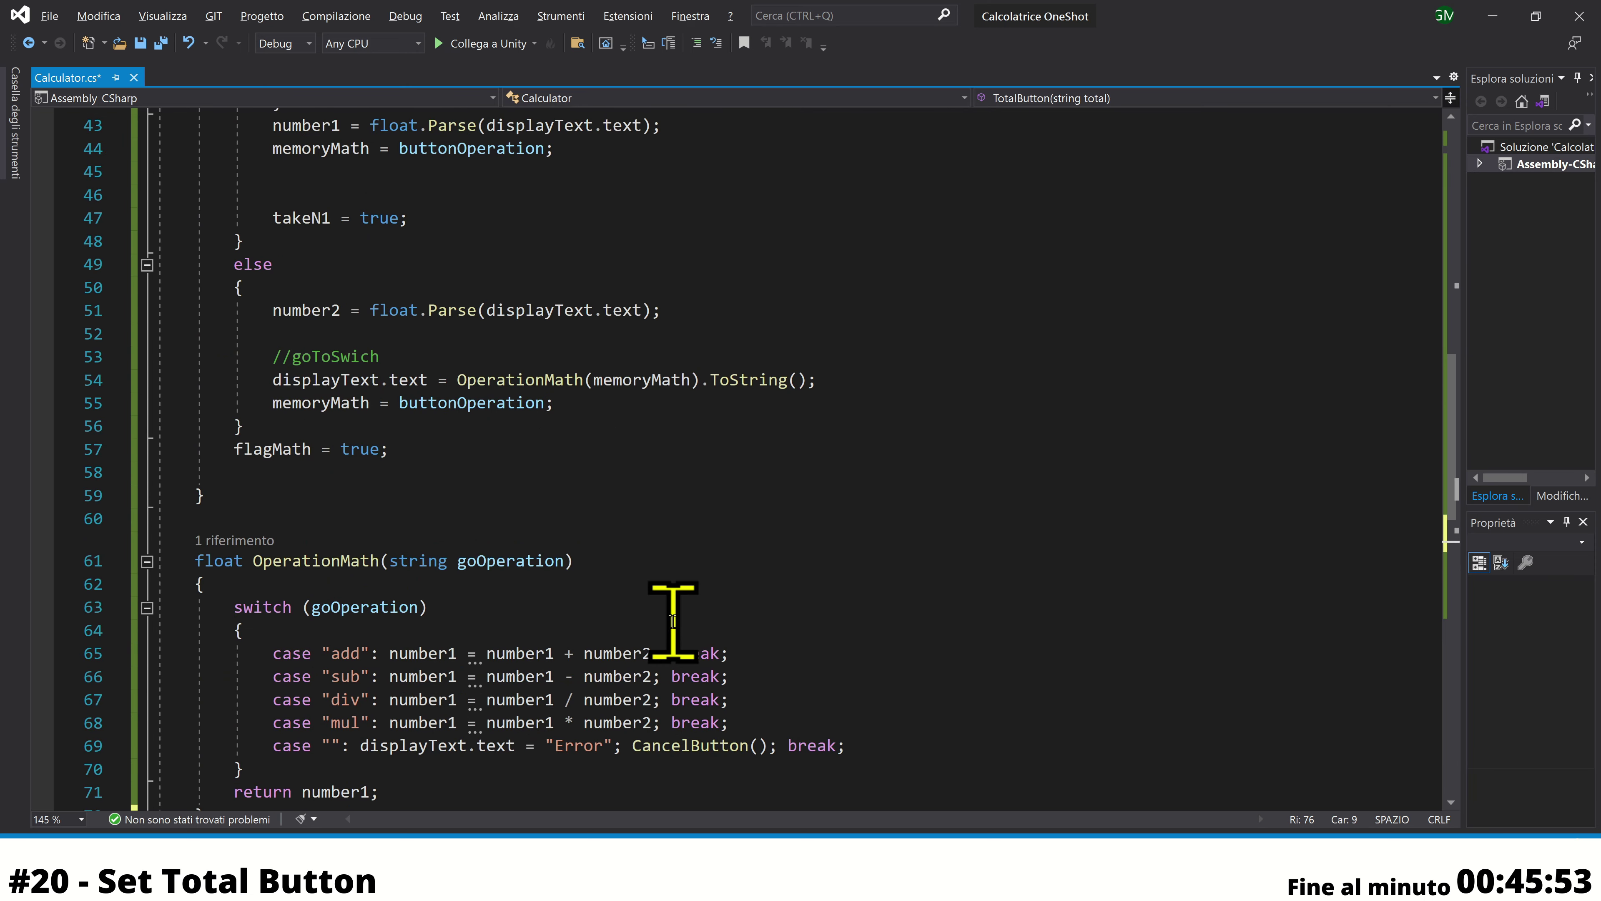
scroll(673, 622, up, 1)
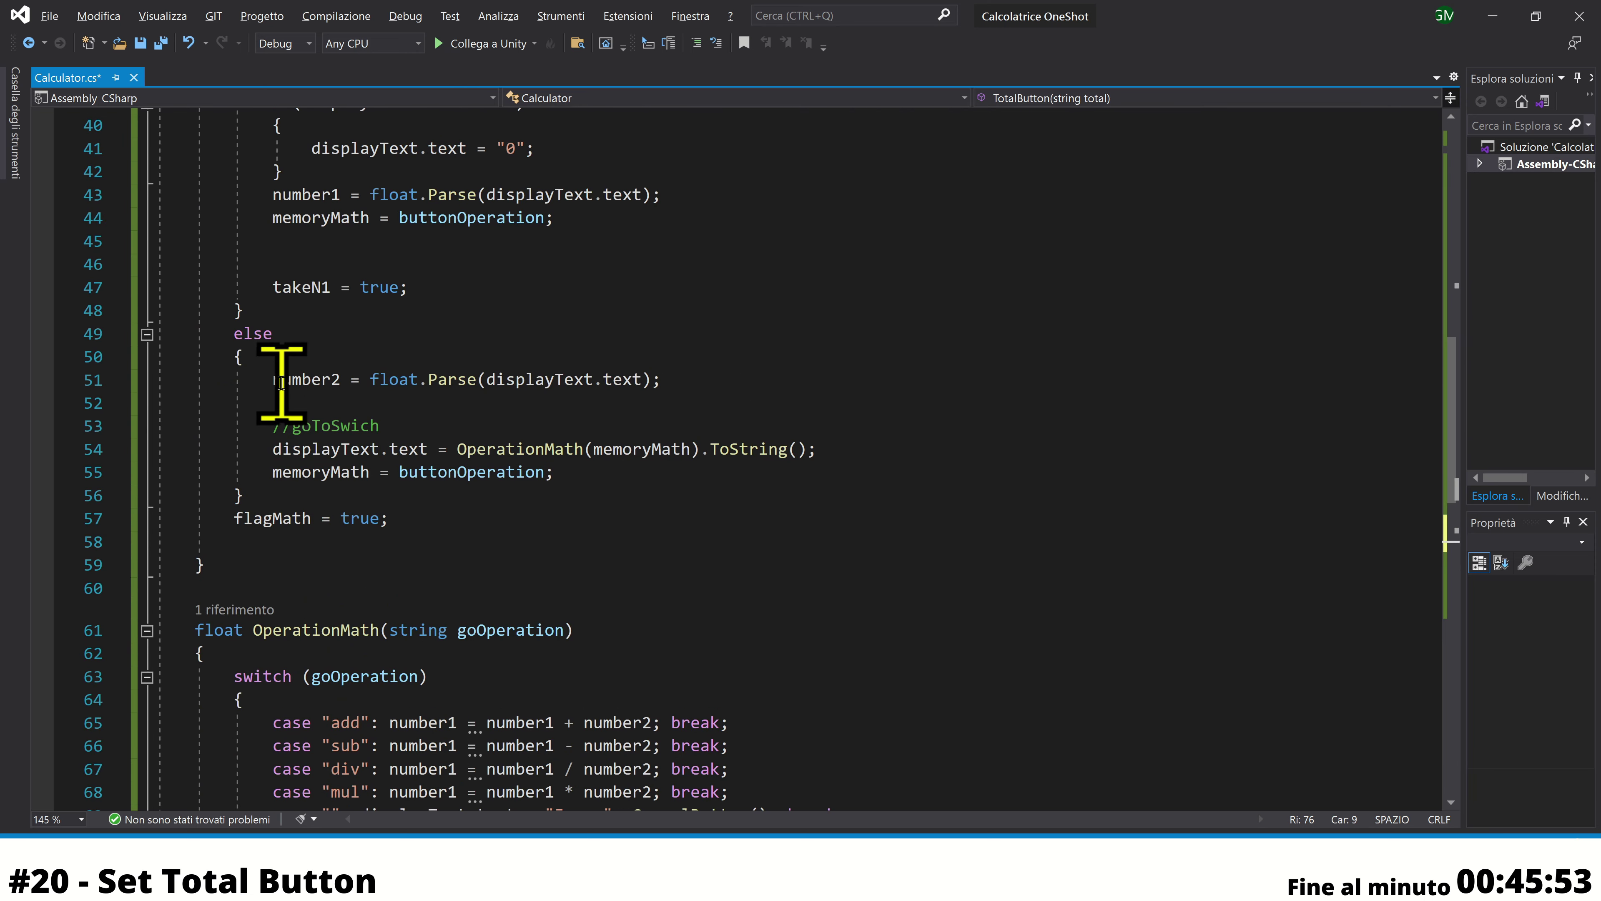
mouse_move(273, 379)
mouse_down()
mouse_move(567, 399)
mouse_move(715, 470)
mouse_up()
scroll(676, 647, down, 4)
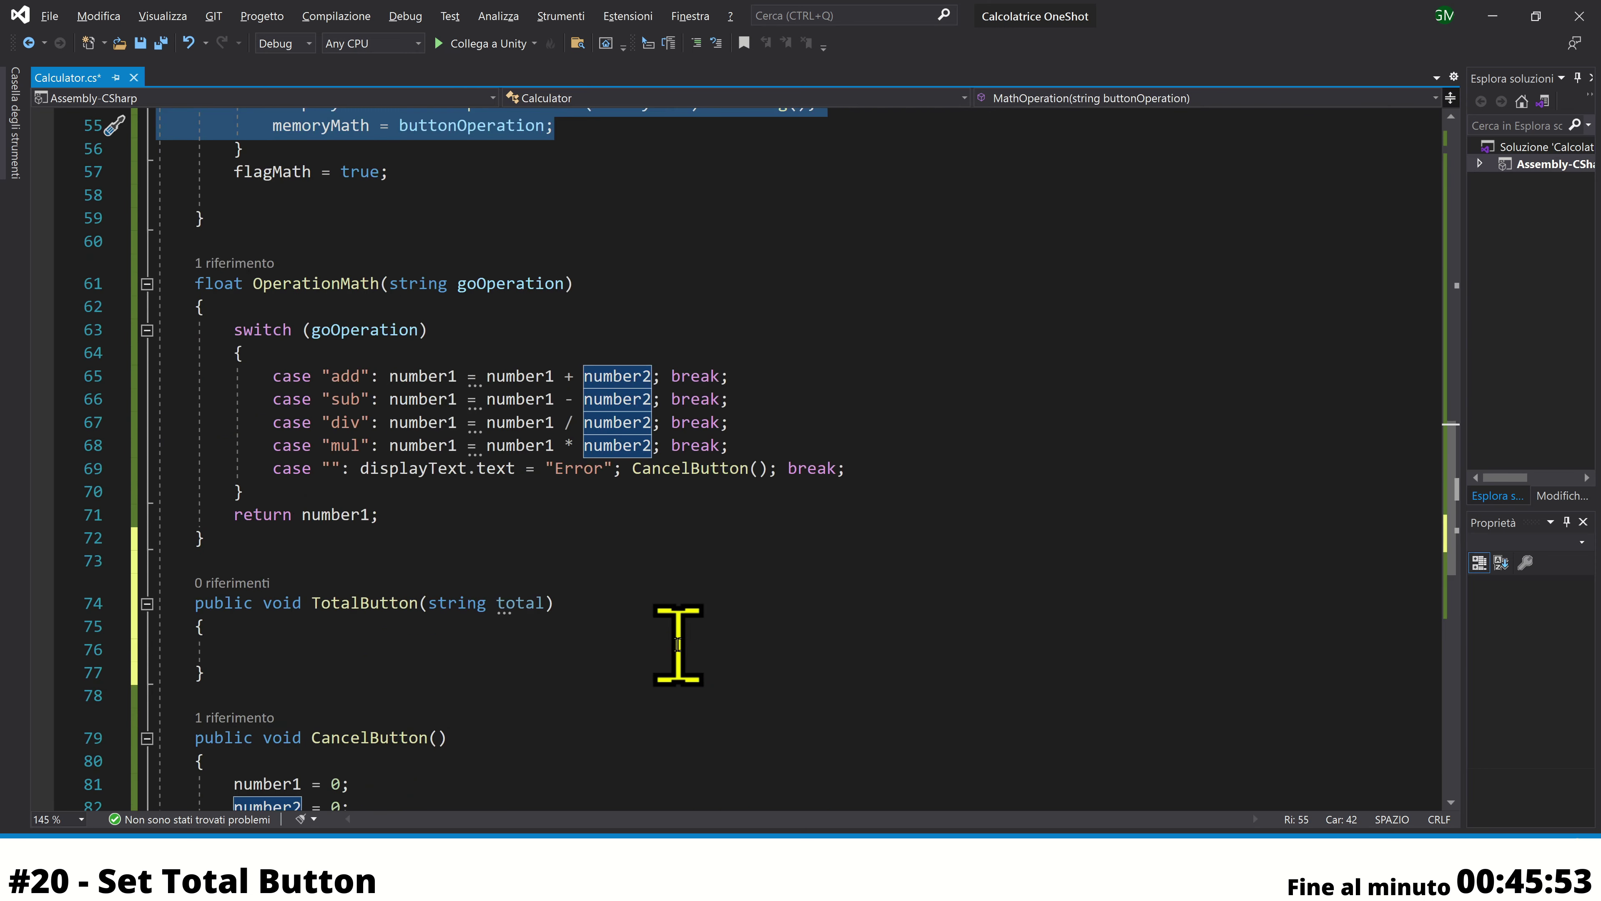
scroll(577, 593, down, 3)
In TotalButton, write number2 = float.Parse(displayText.text) and save the script
click(357, 443)
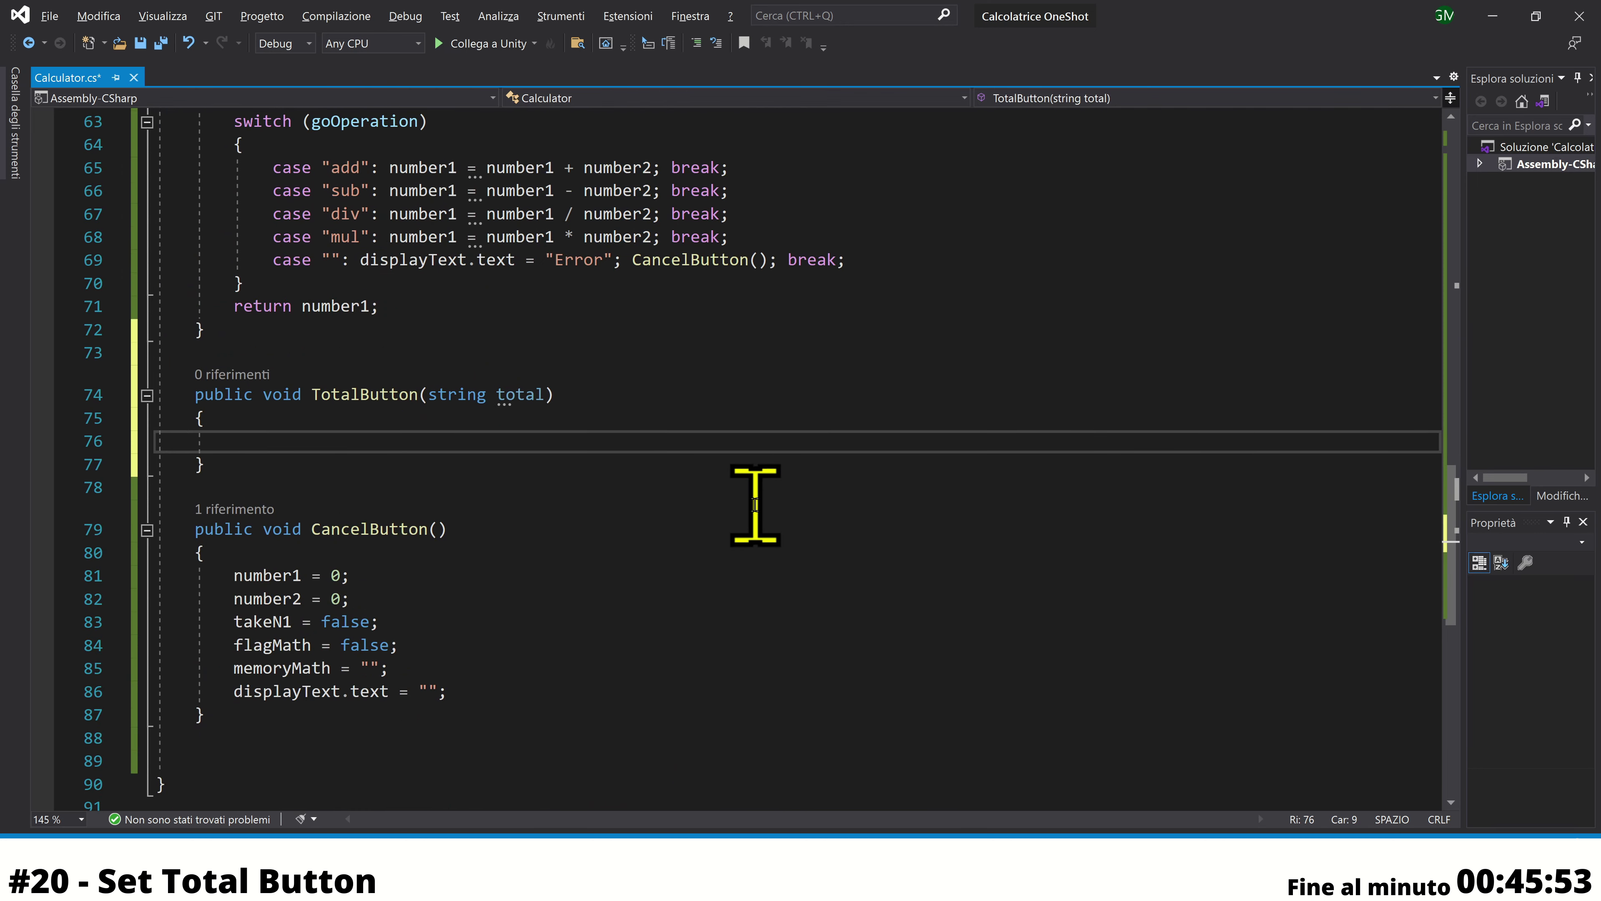
text(number2 = )
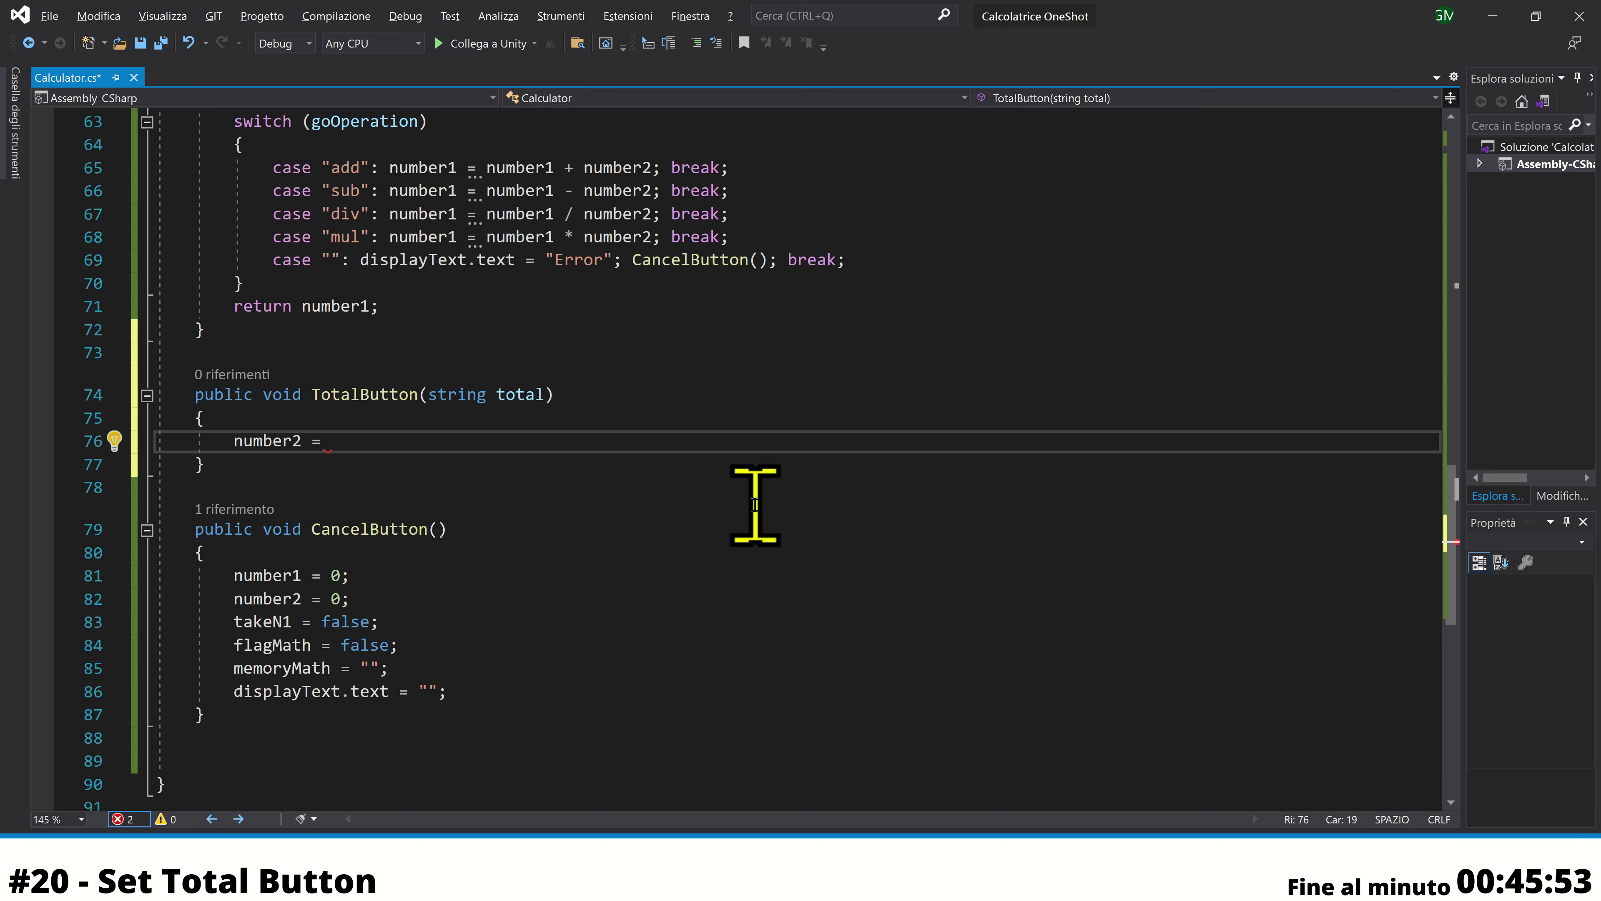
text(f)
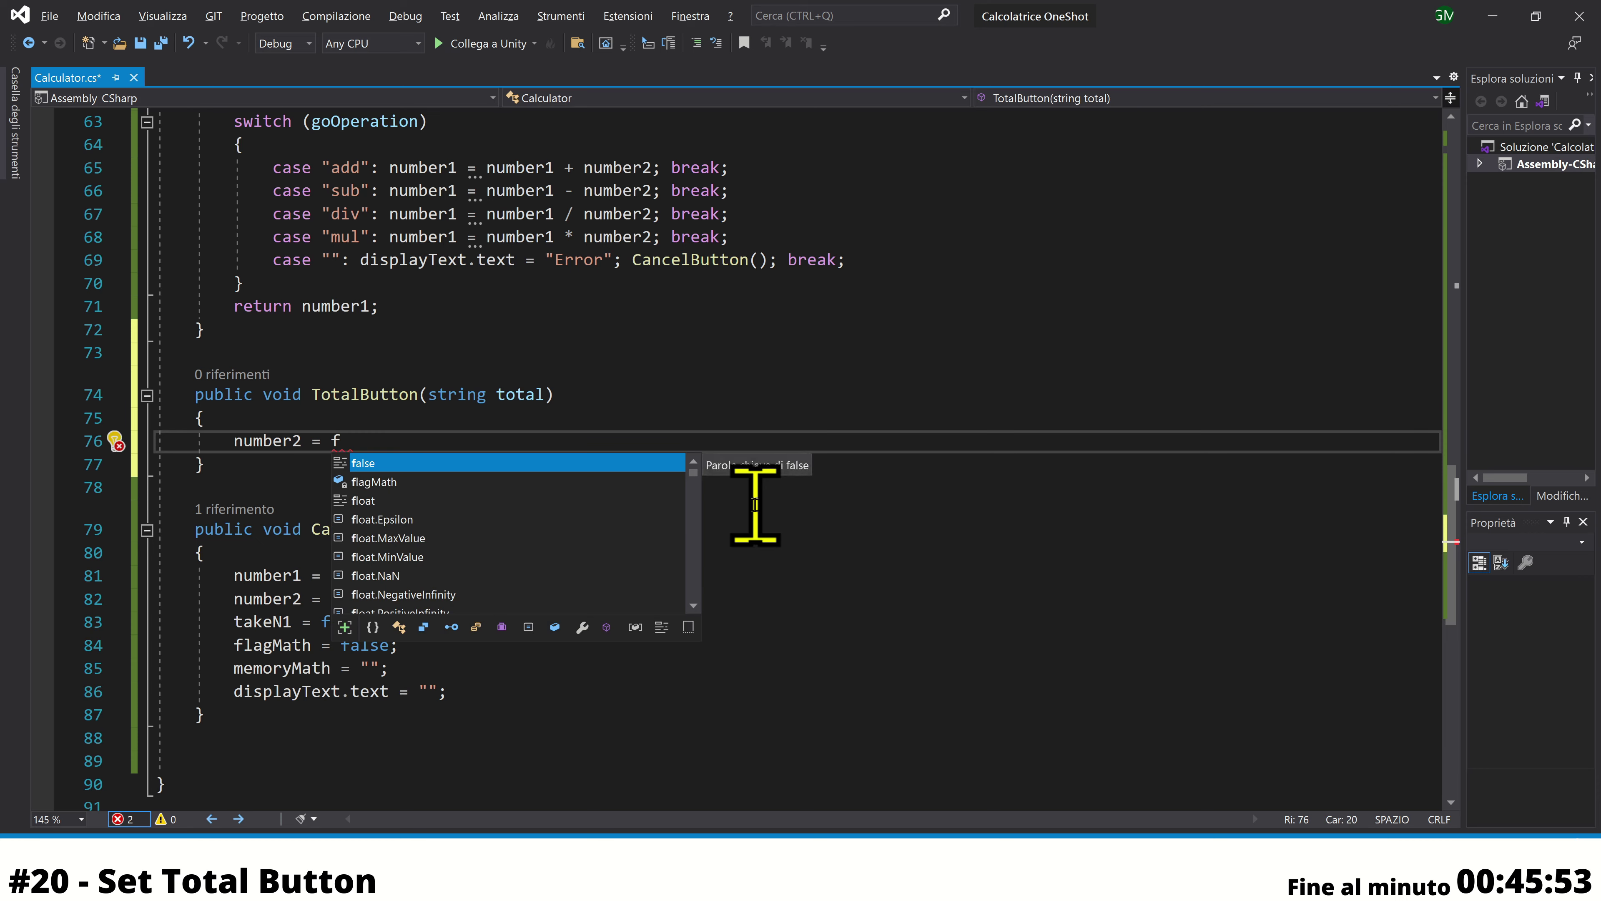
text(loat)
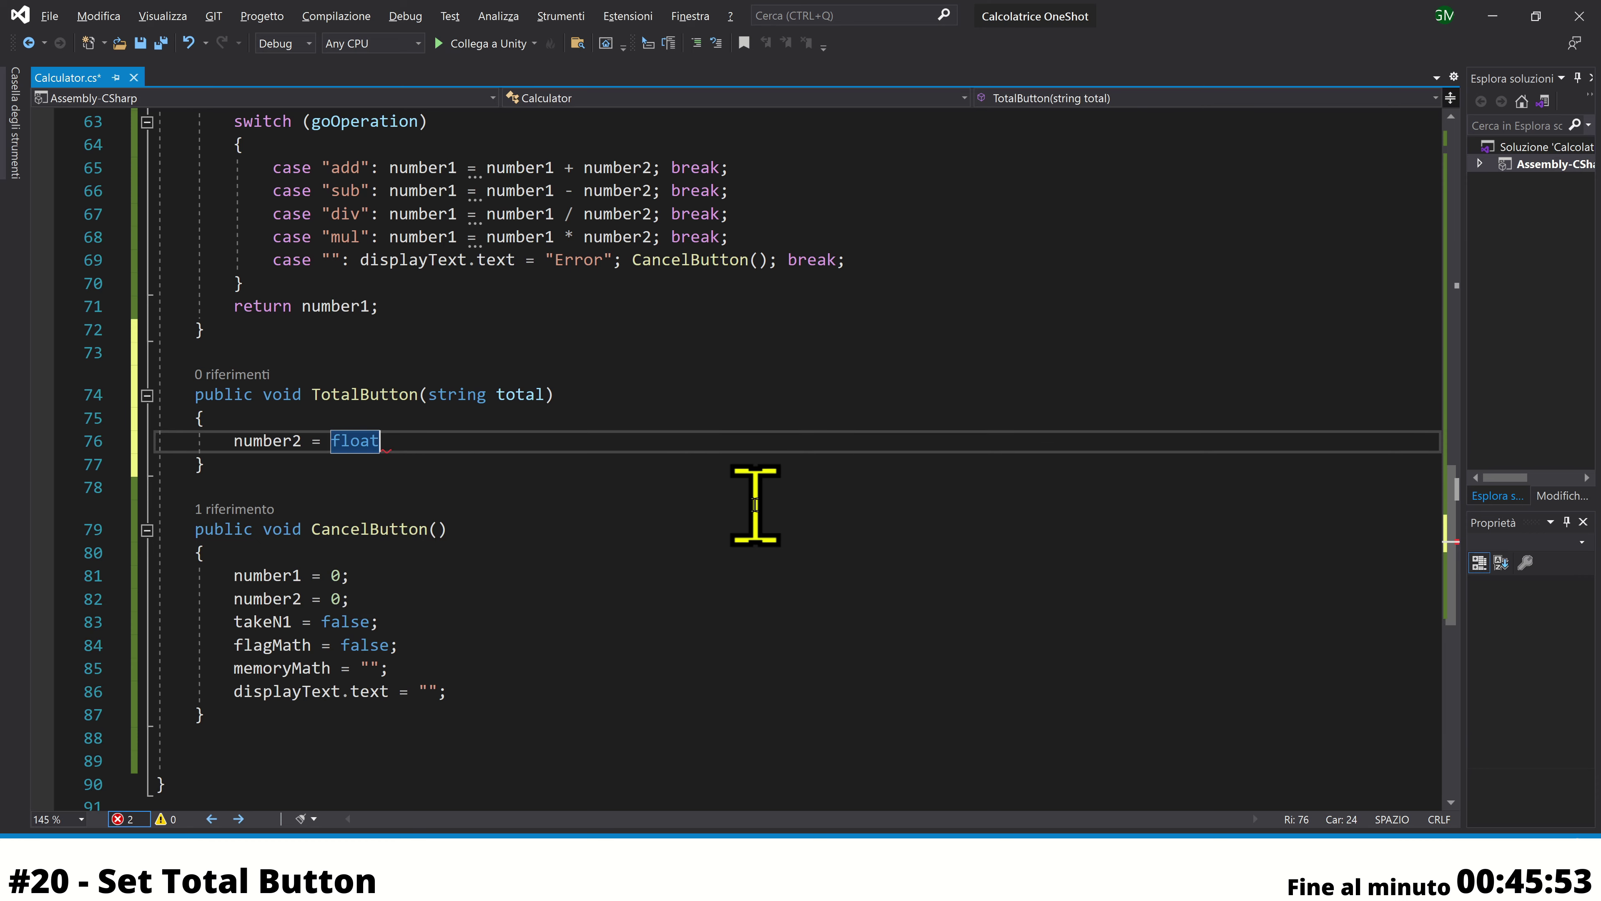
text(.)
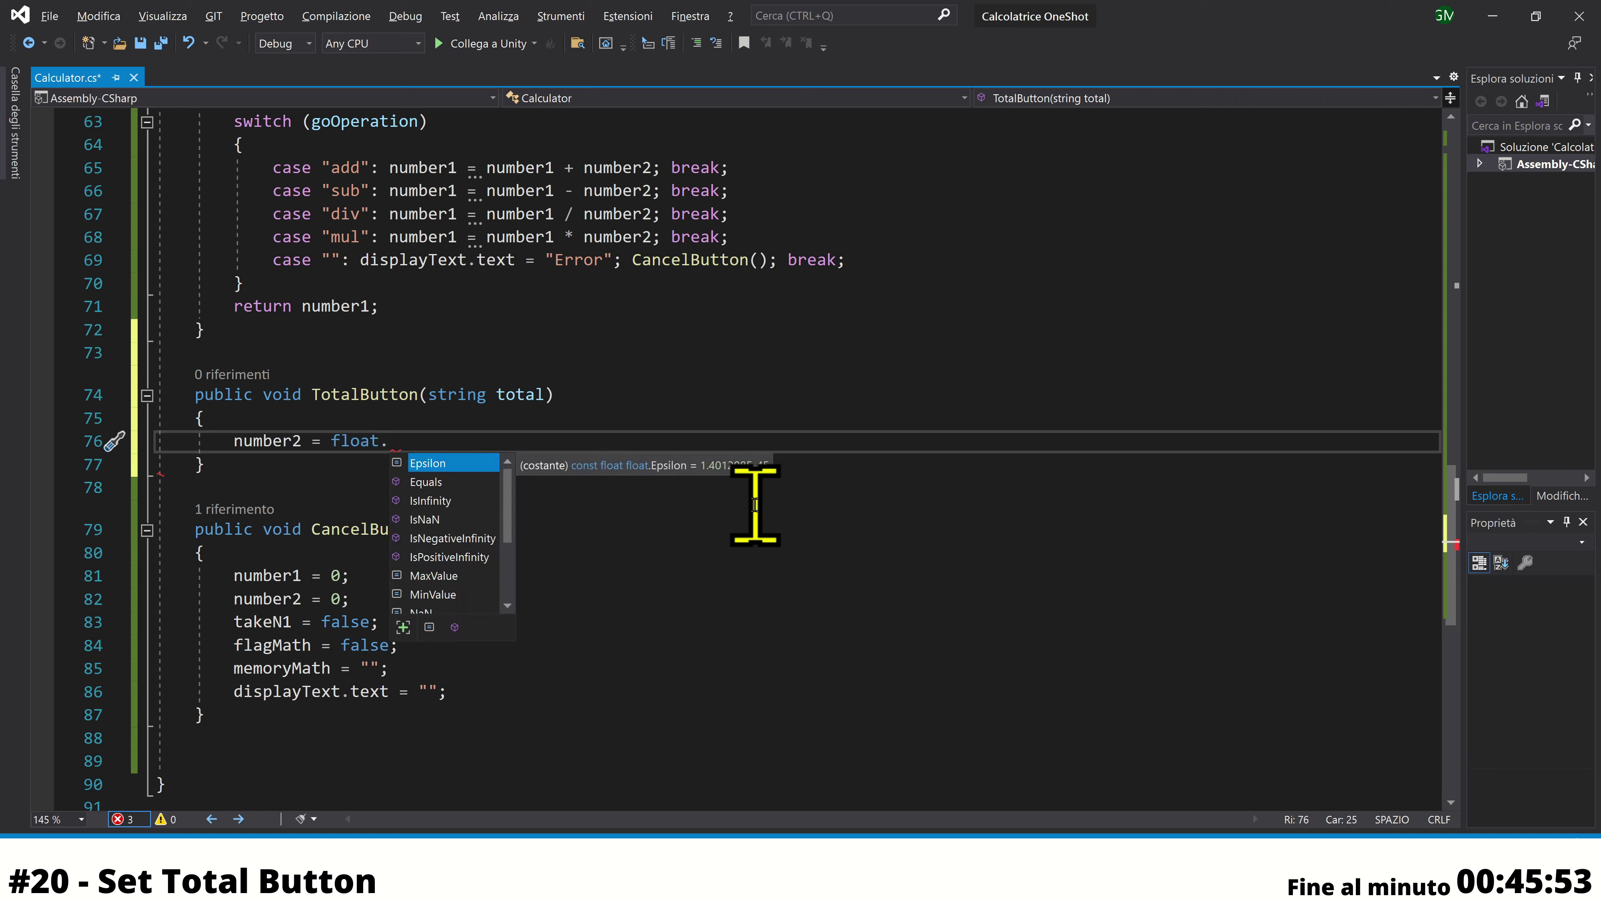
text(P)
key(Tab)
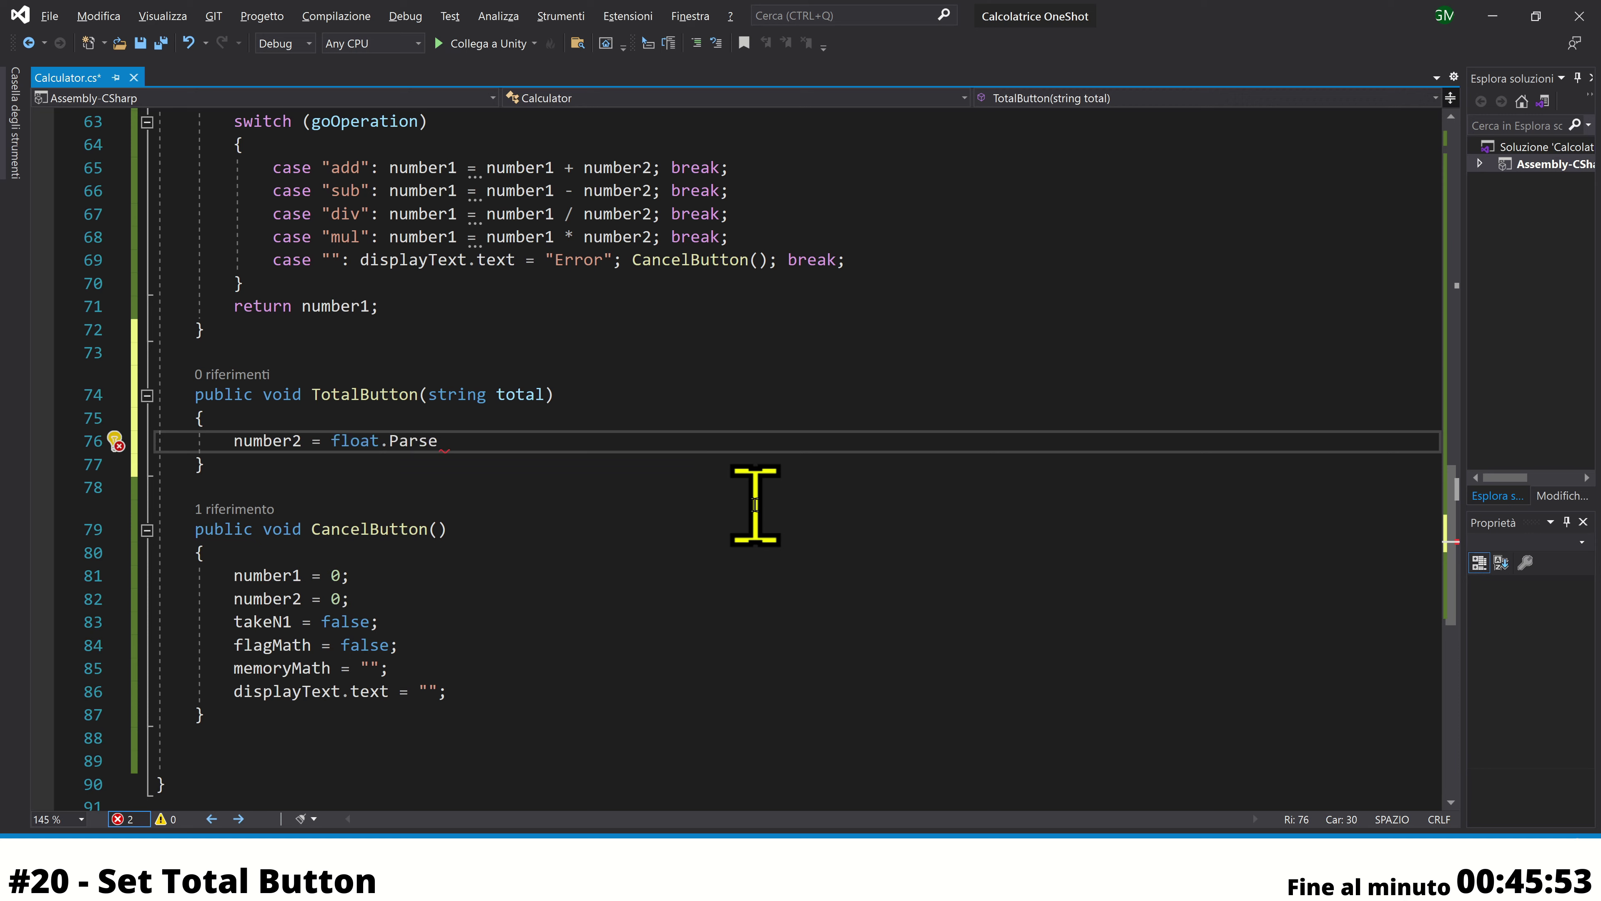
text(()
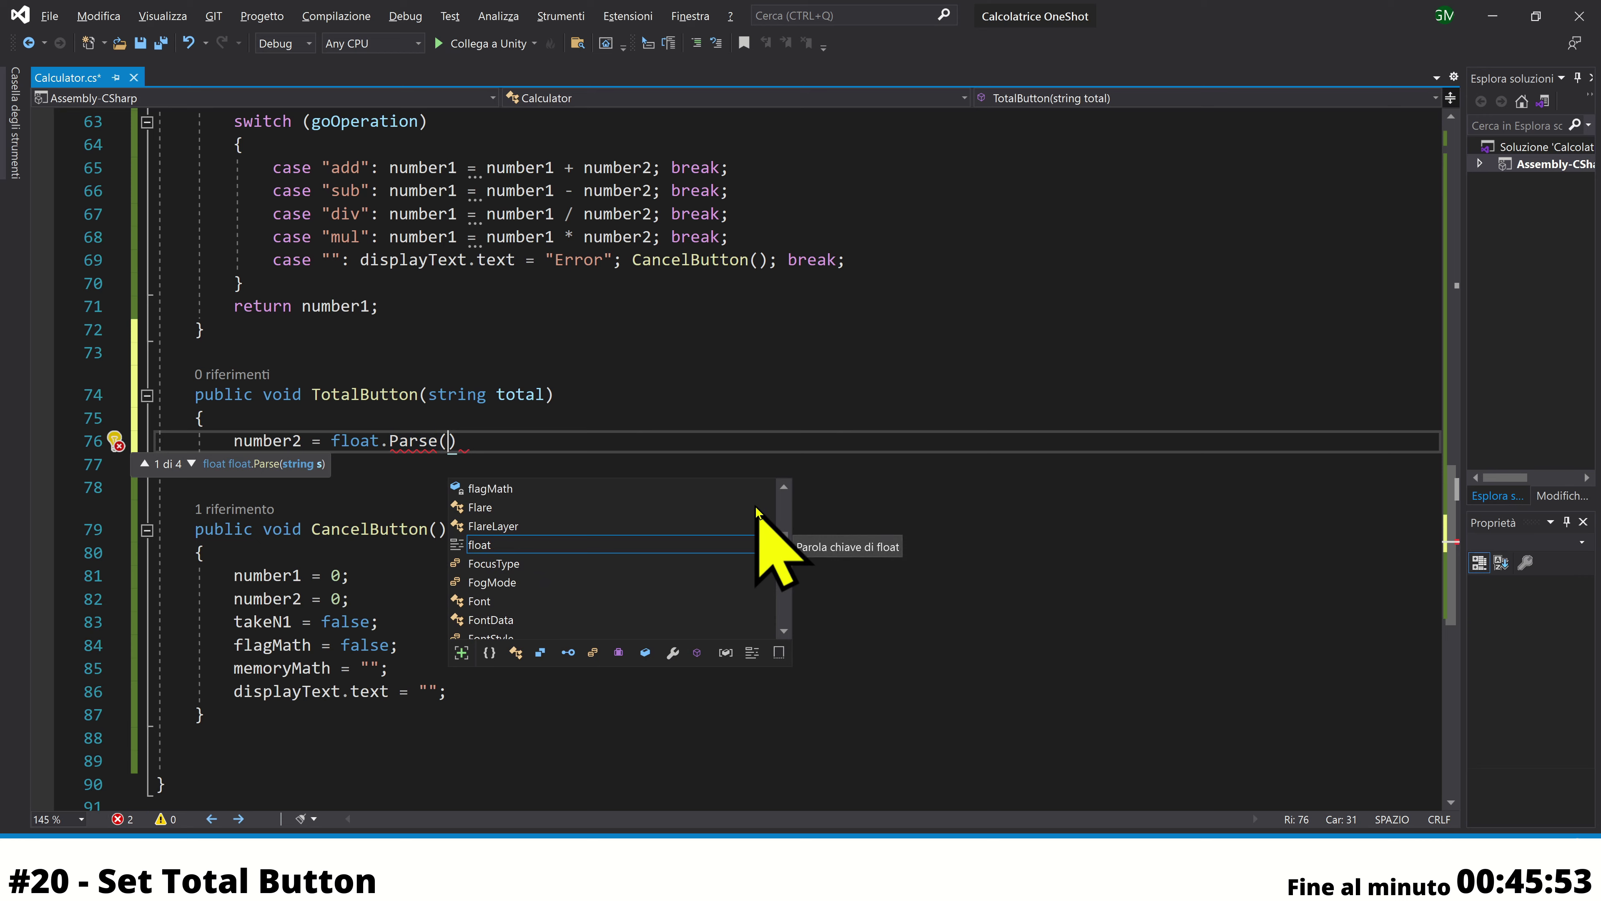
text(di)
key(Tab)
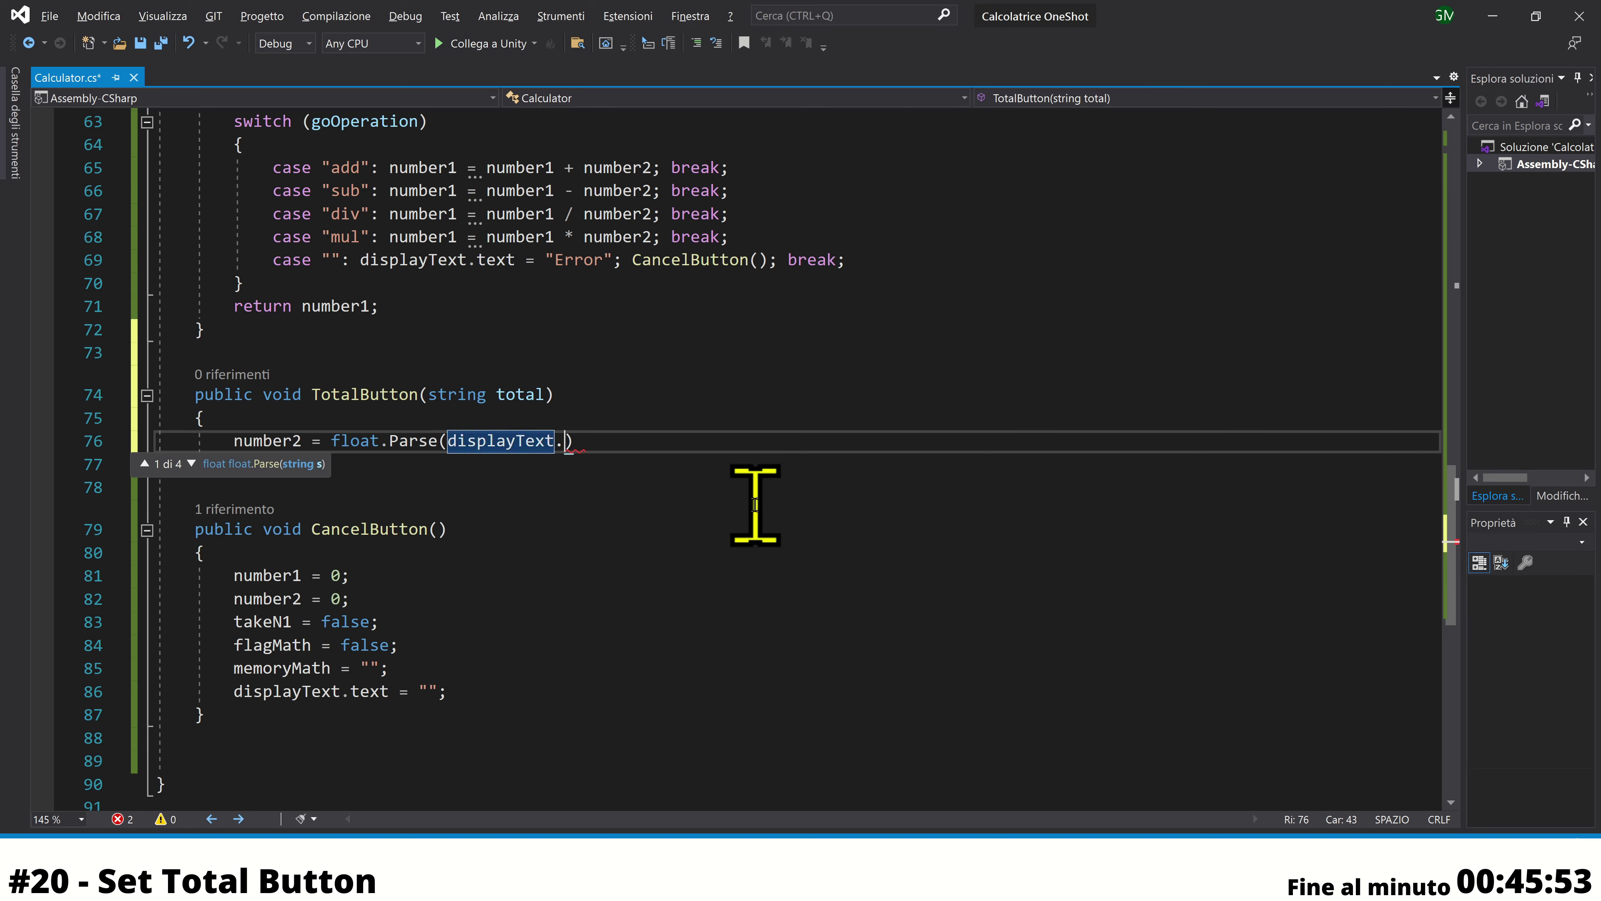
text(.)
key(Tab)
text())
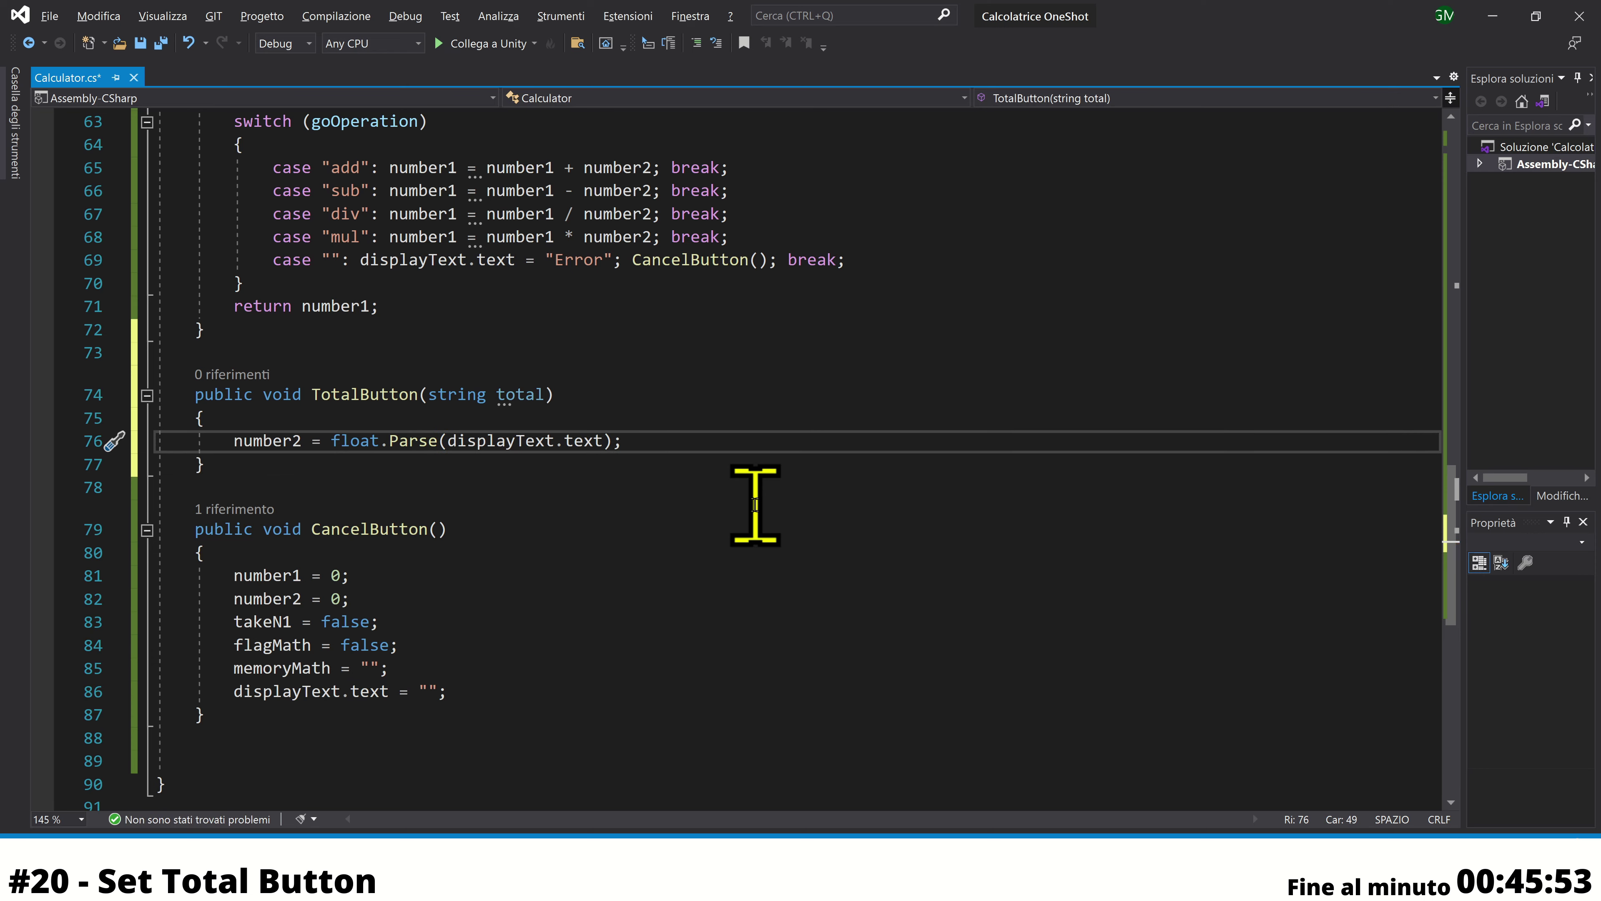
key(ctrl+s)
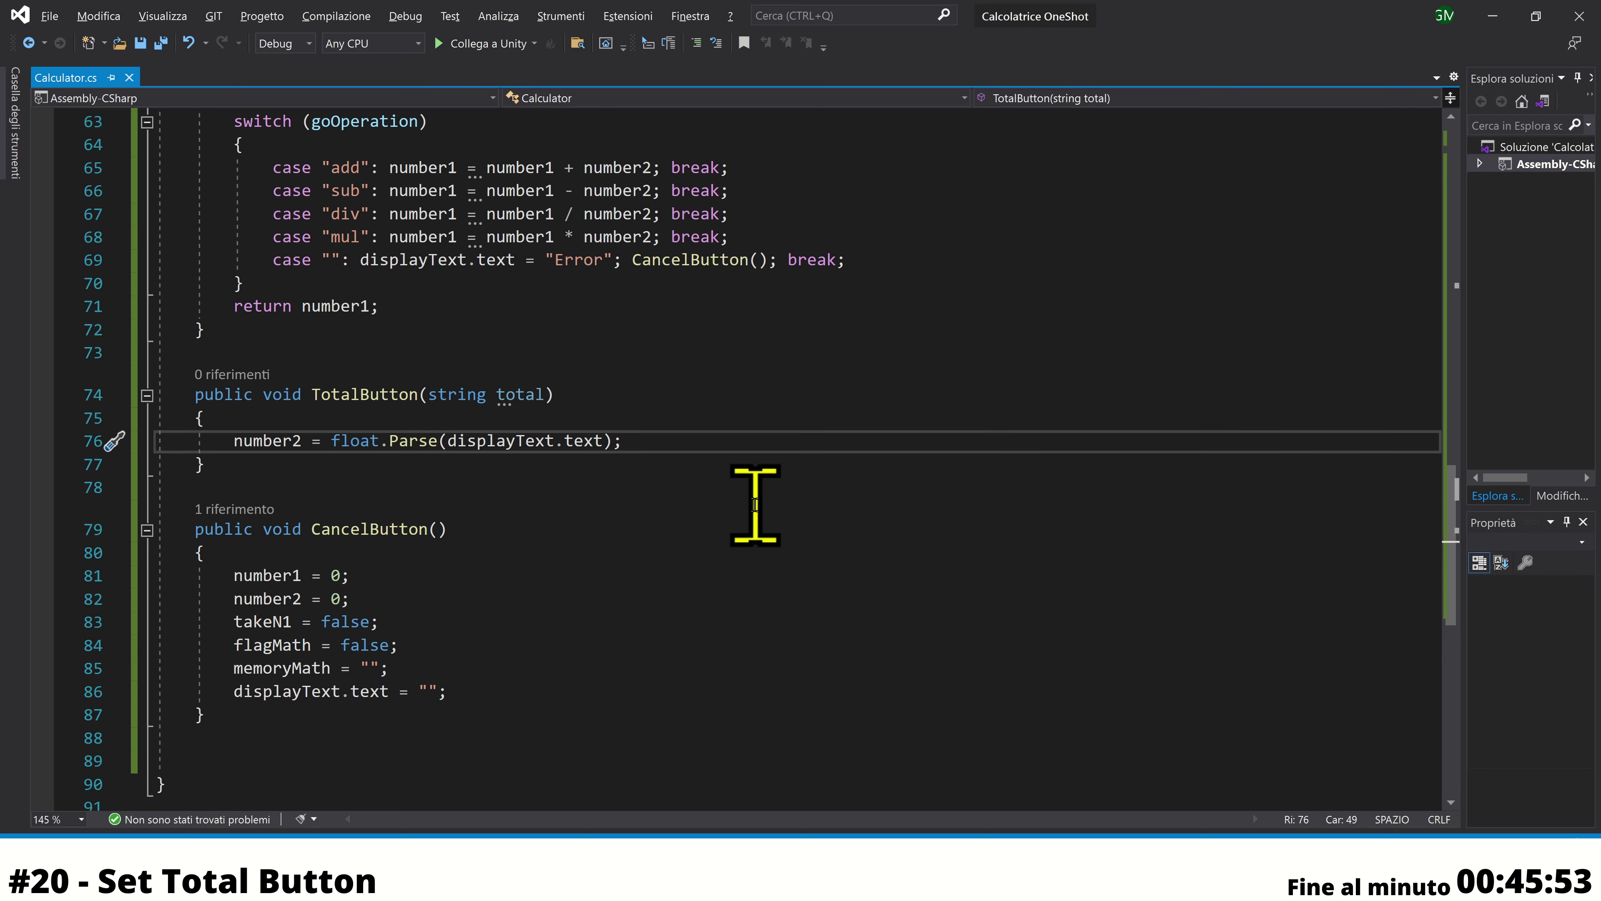
Add the line displayText.text = OperationMath(memoryMath).ToString() to TotalButton and save
key(Return)
scroll(756, 505, up, 3)
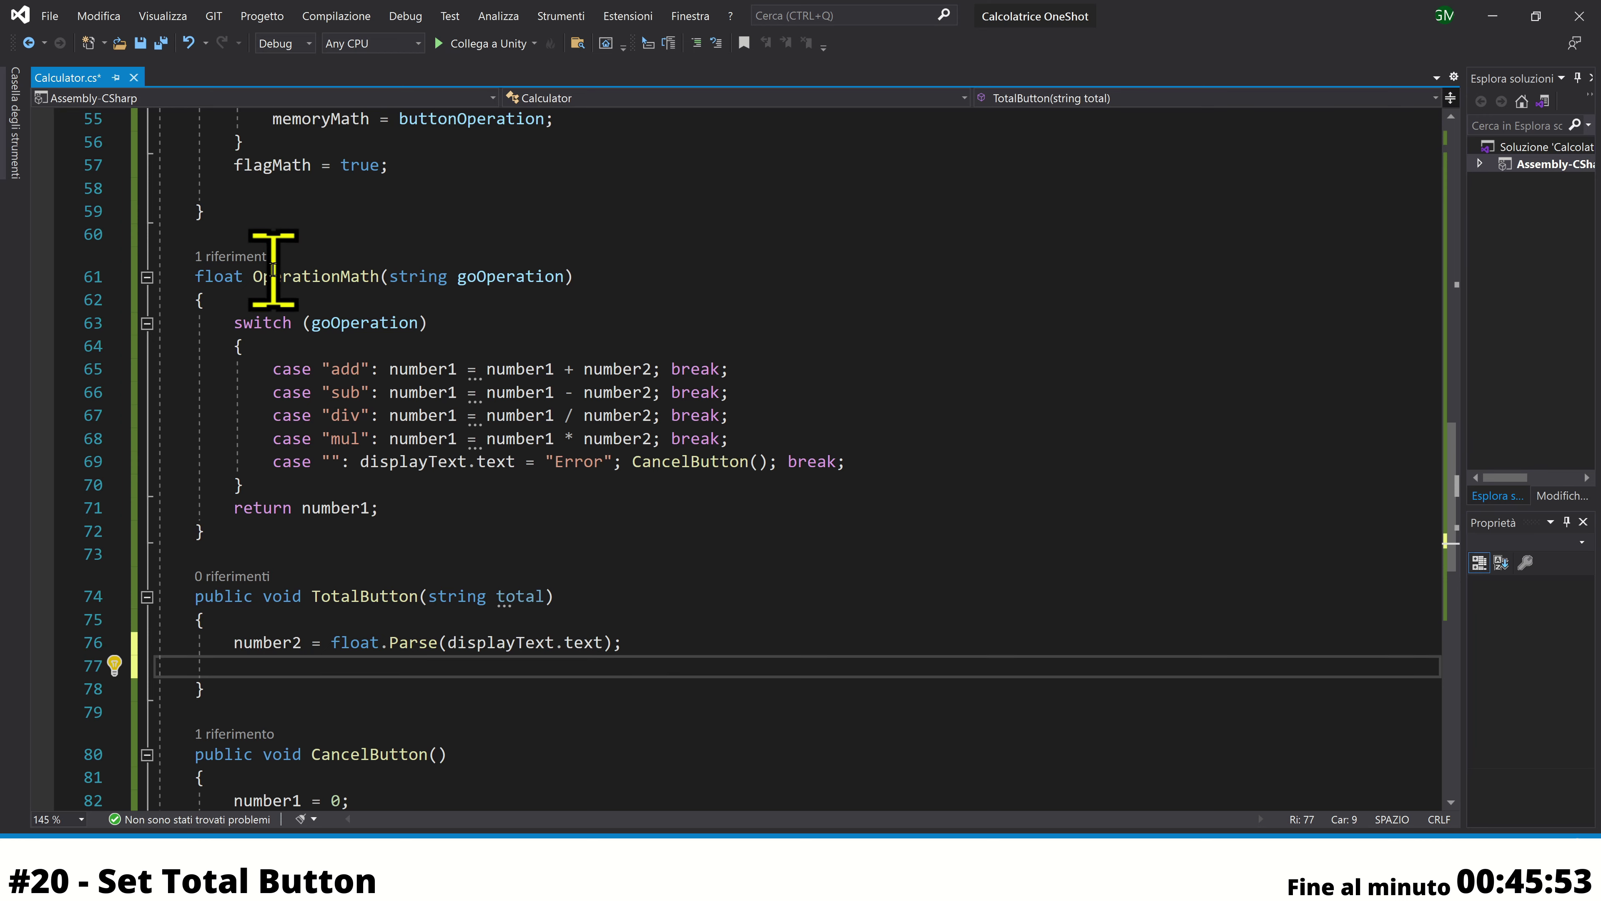
click(757, 298)
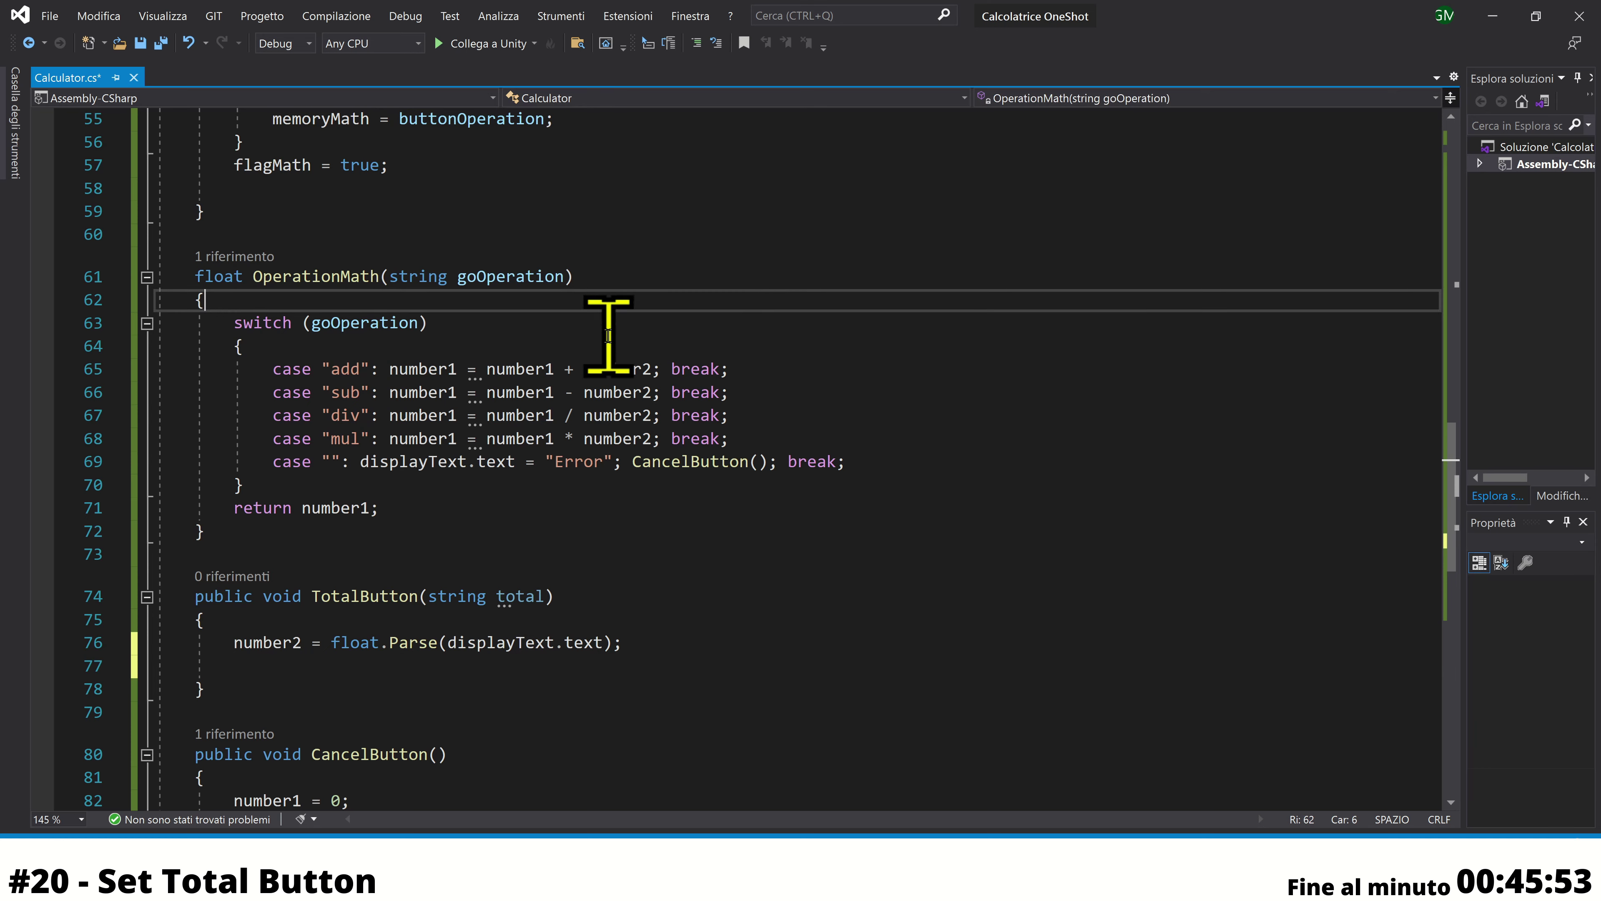
click(386, 667)
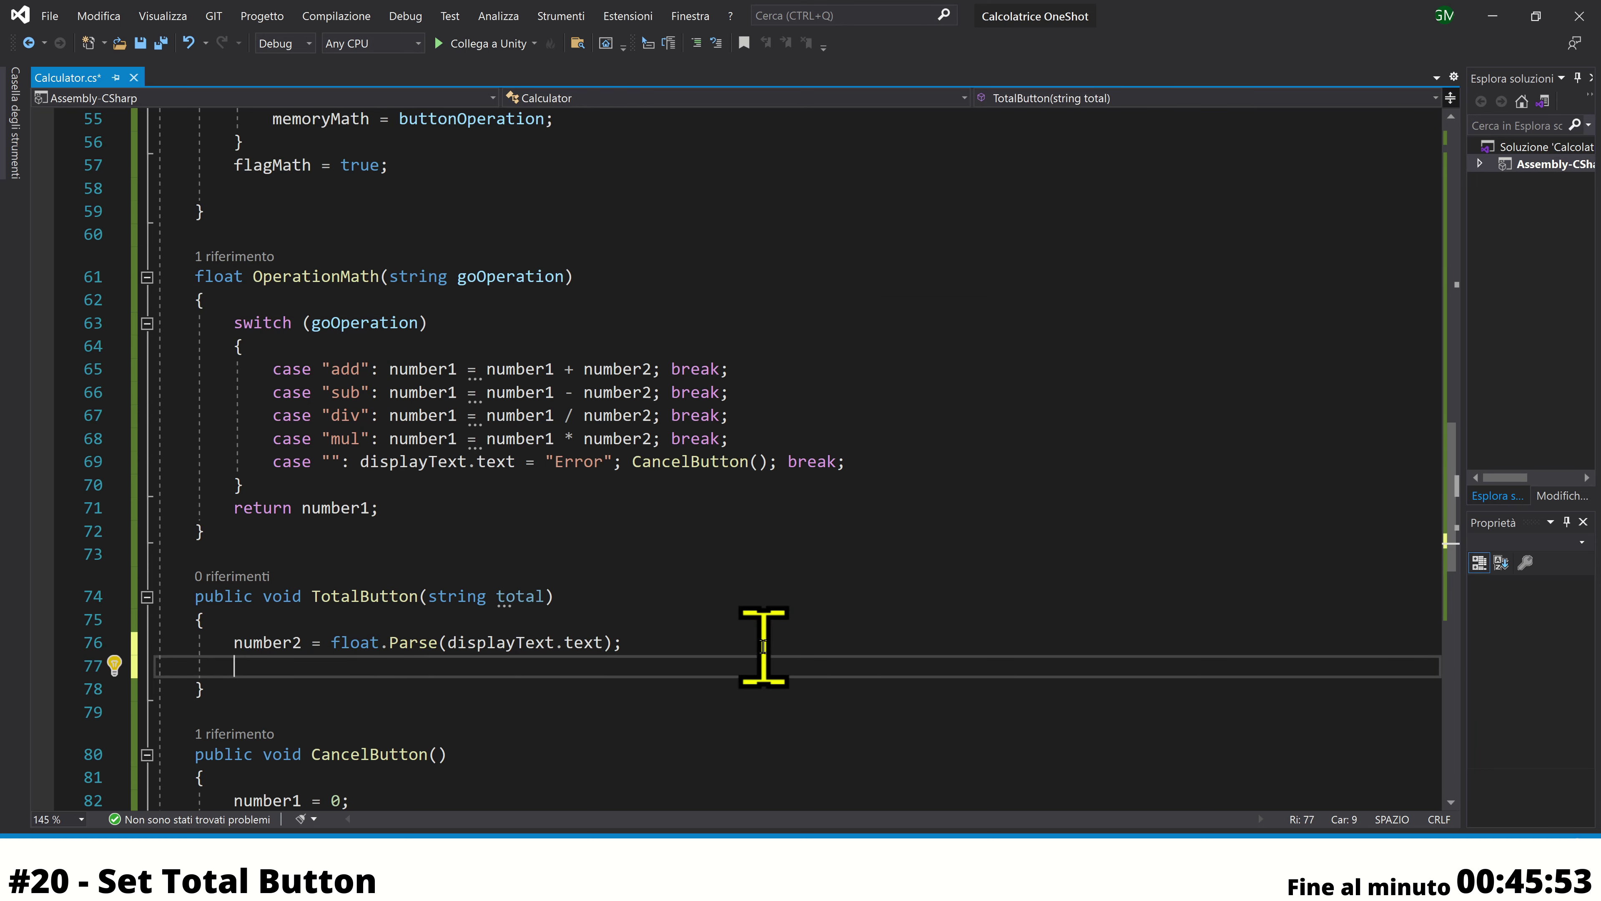
text(t)
key(BackSpace)
text(d)
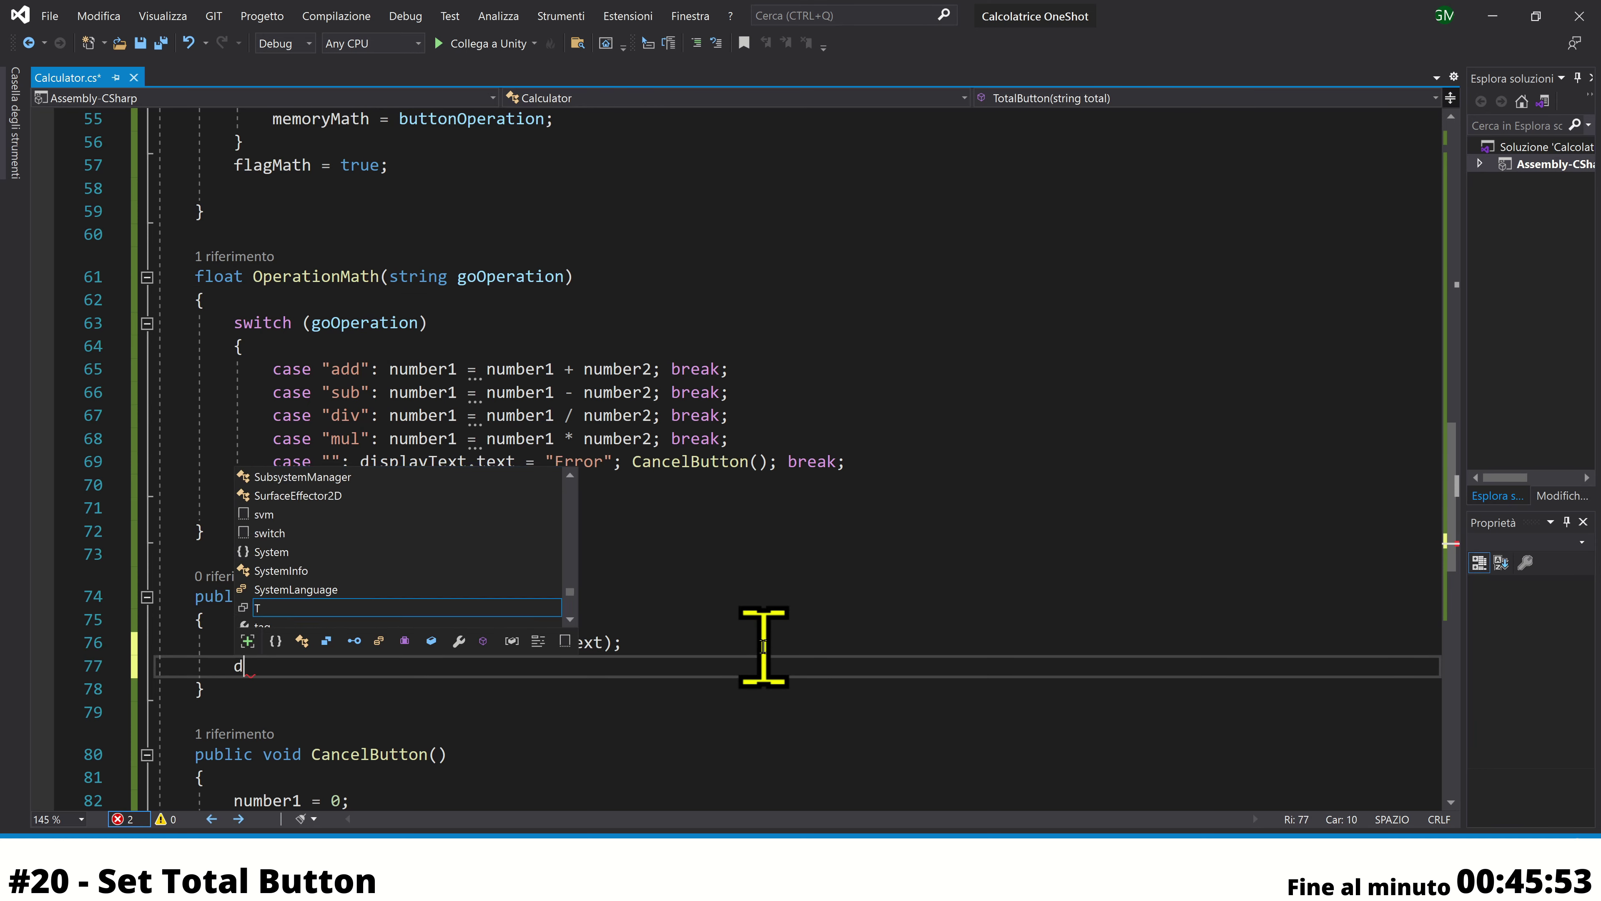
text(isp)
key(Tab)
text(.t)
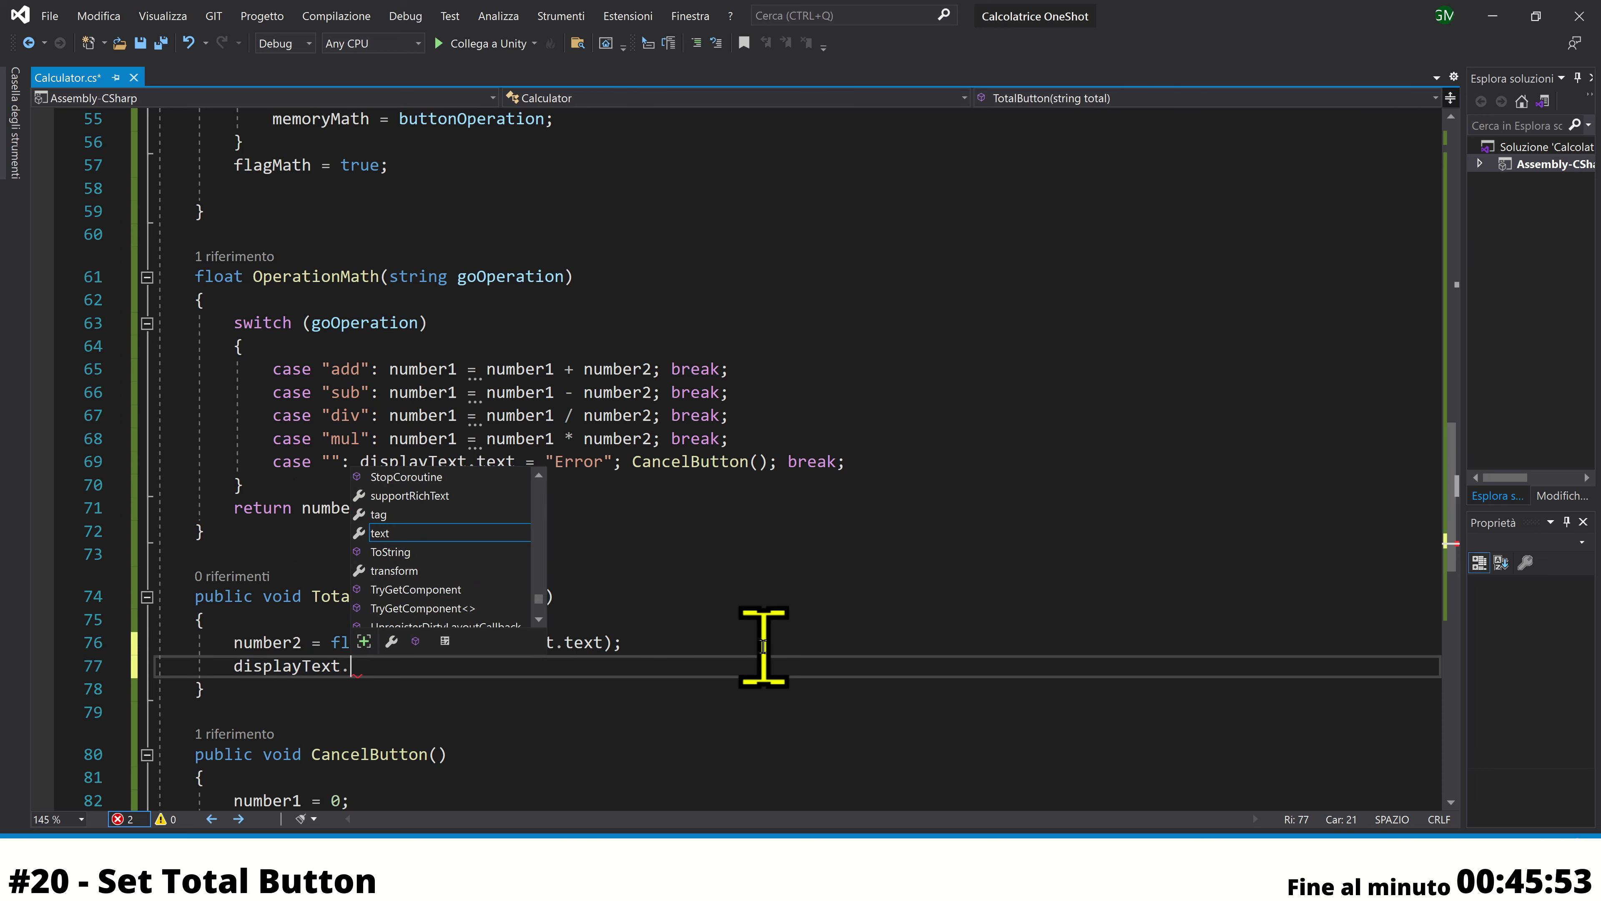
key(Tab)
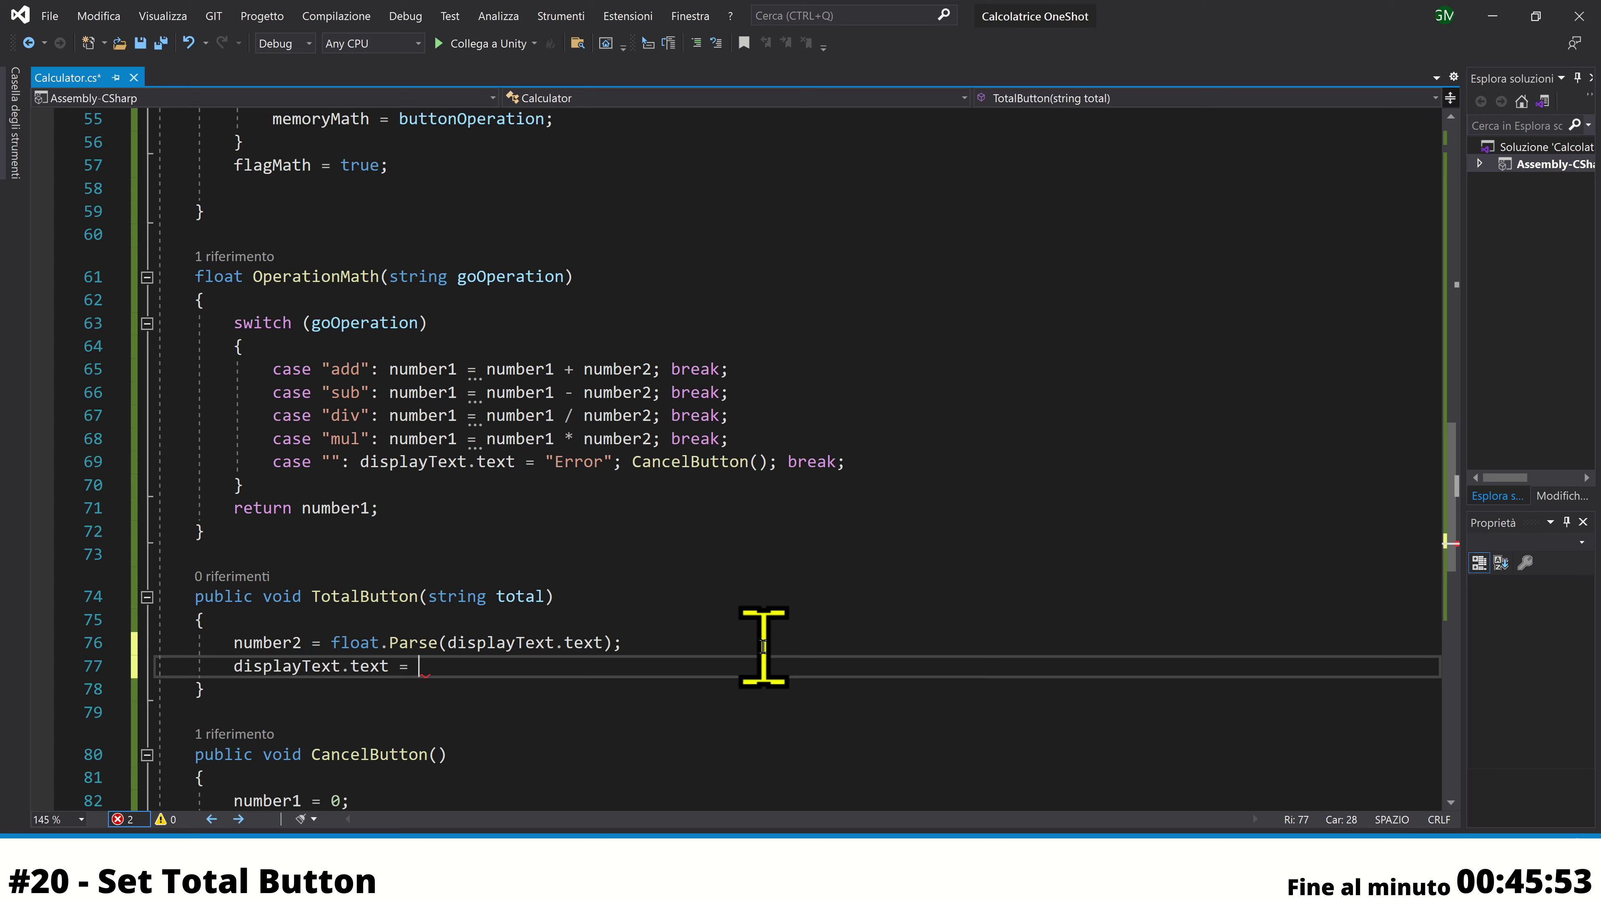
text(O)
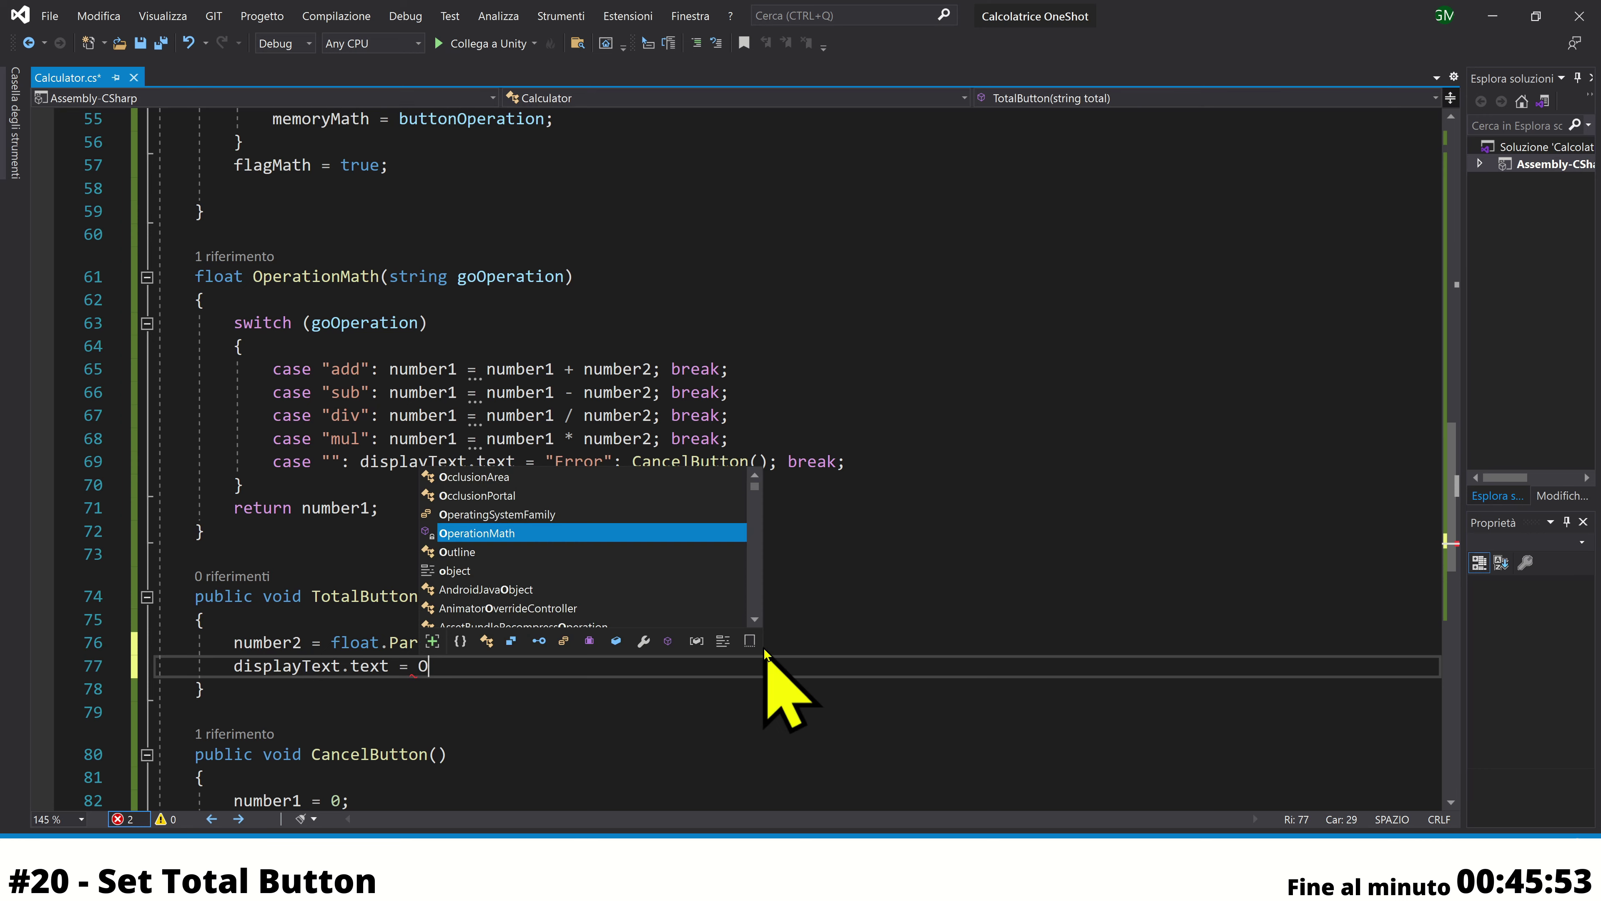
key(Tab)
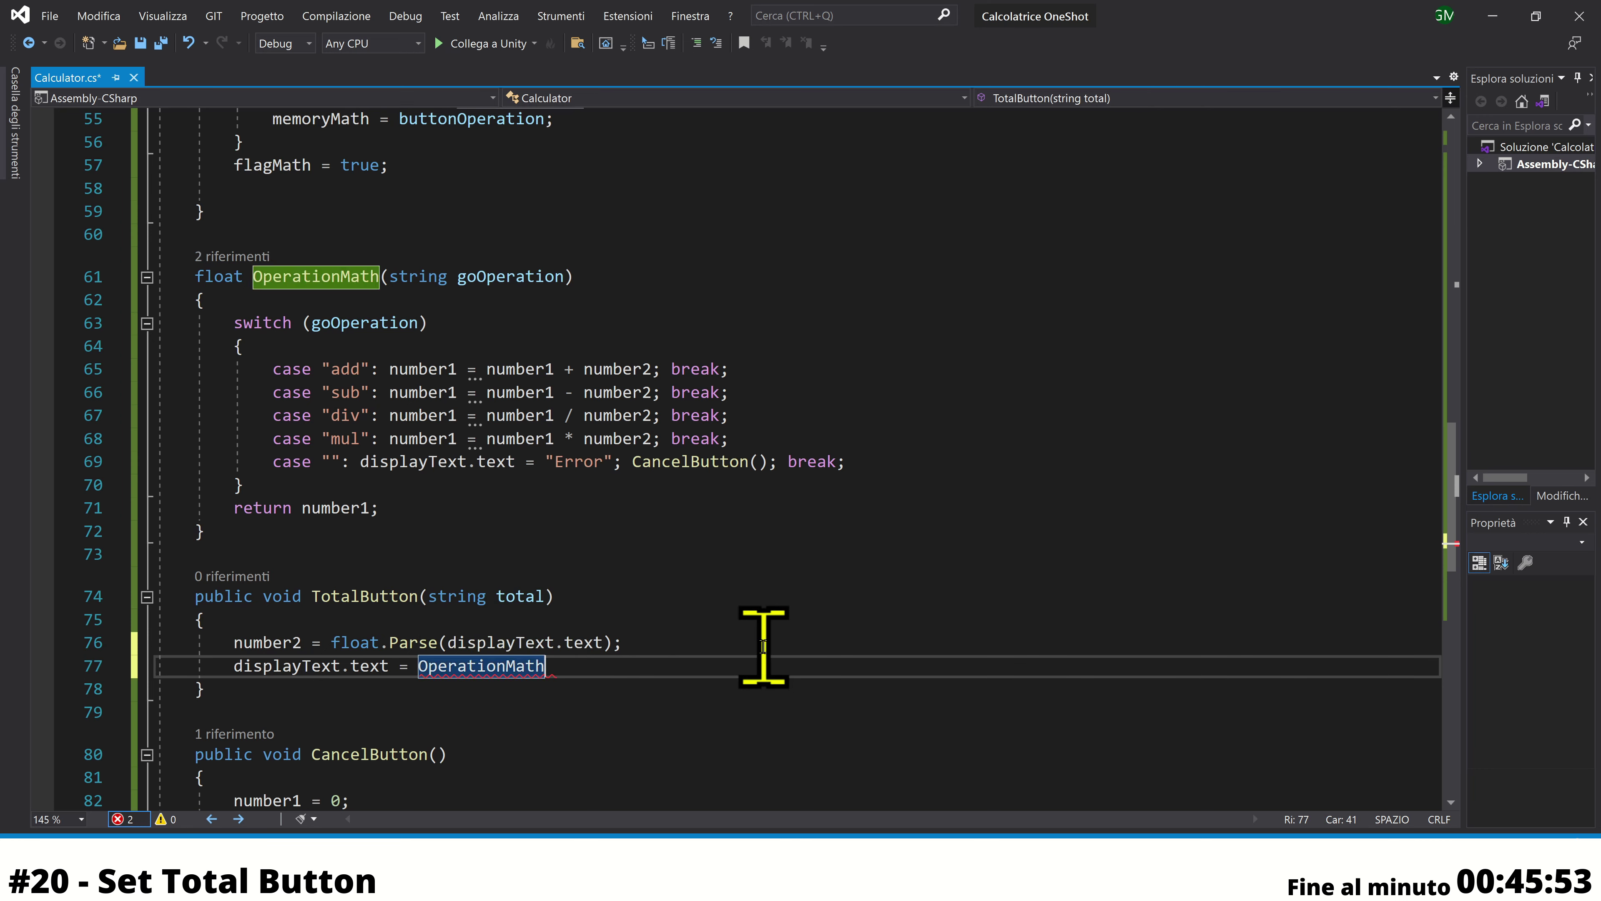
text(()
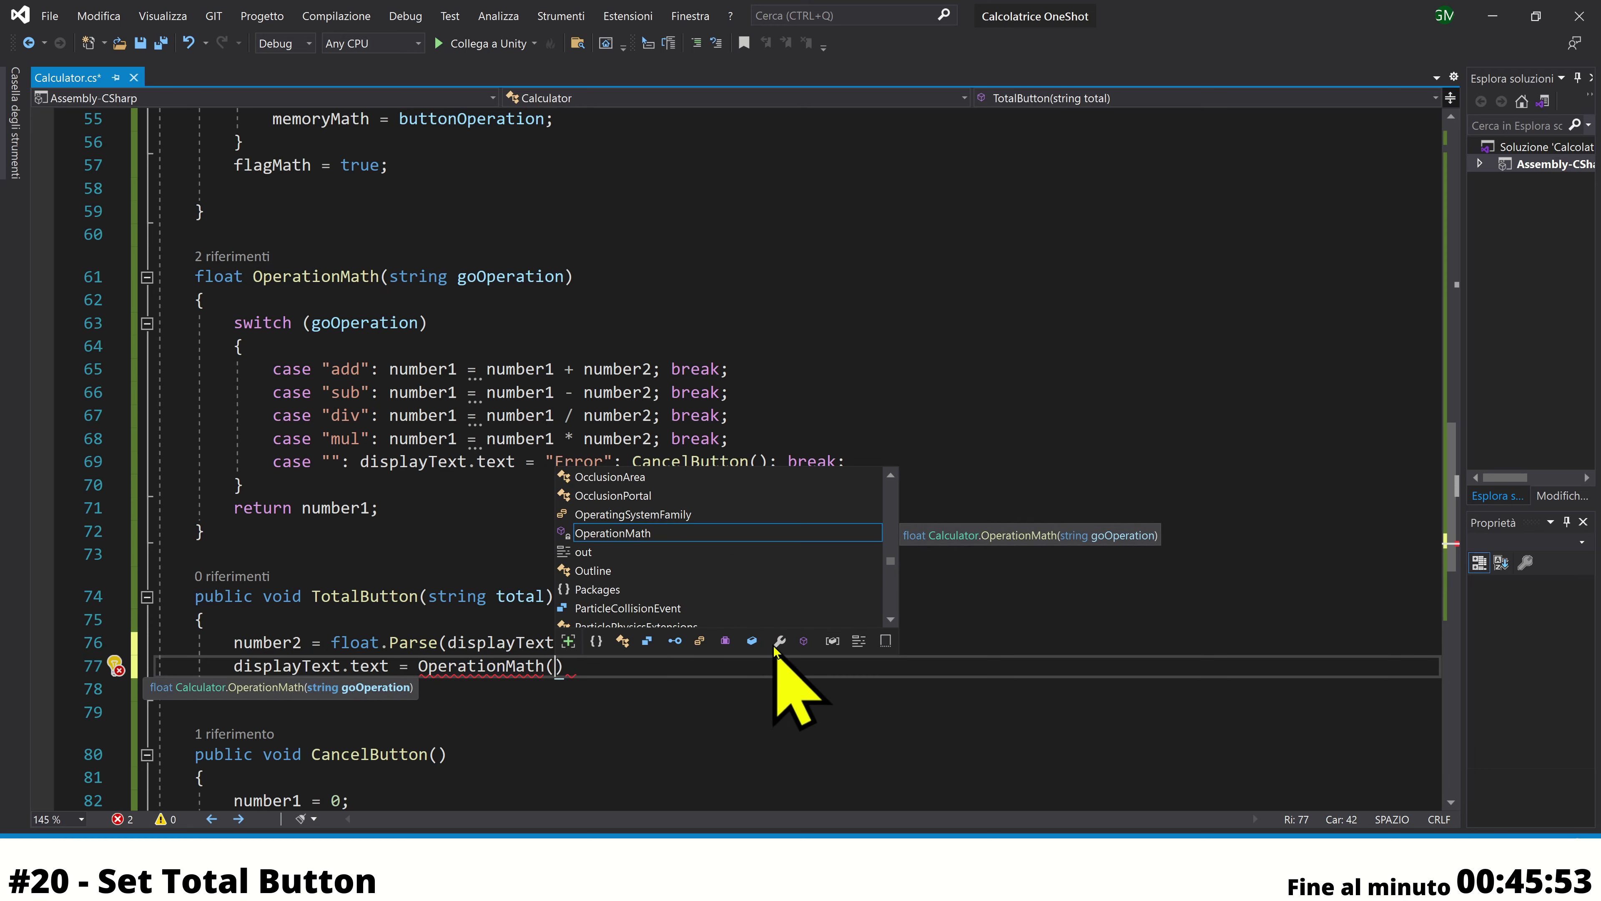
text(e)
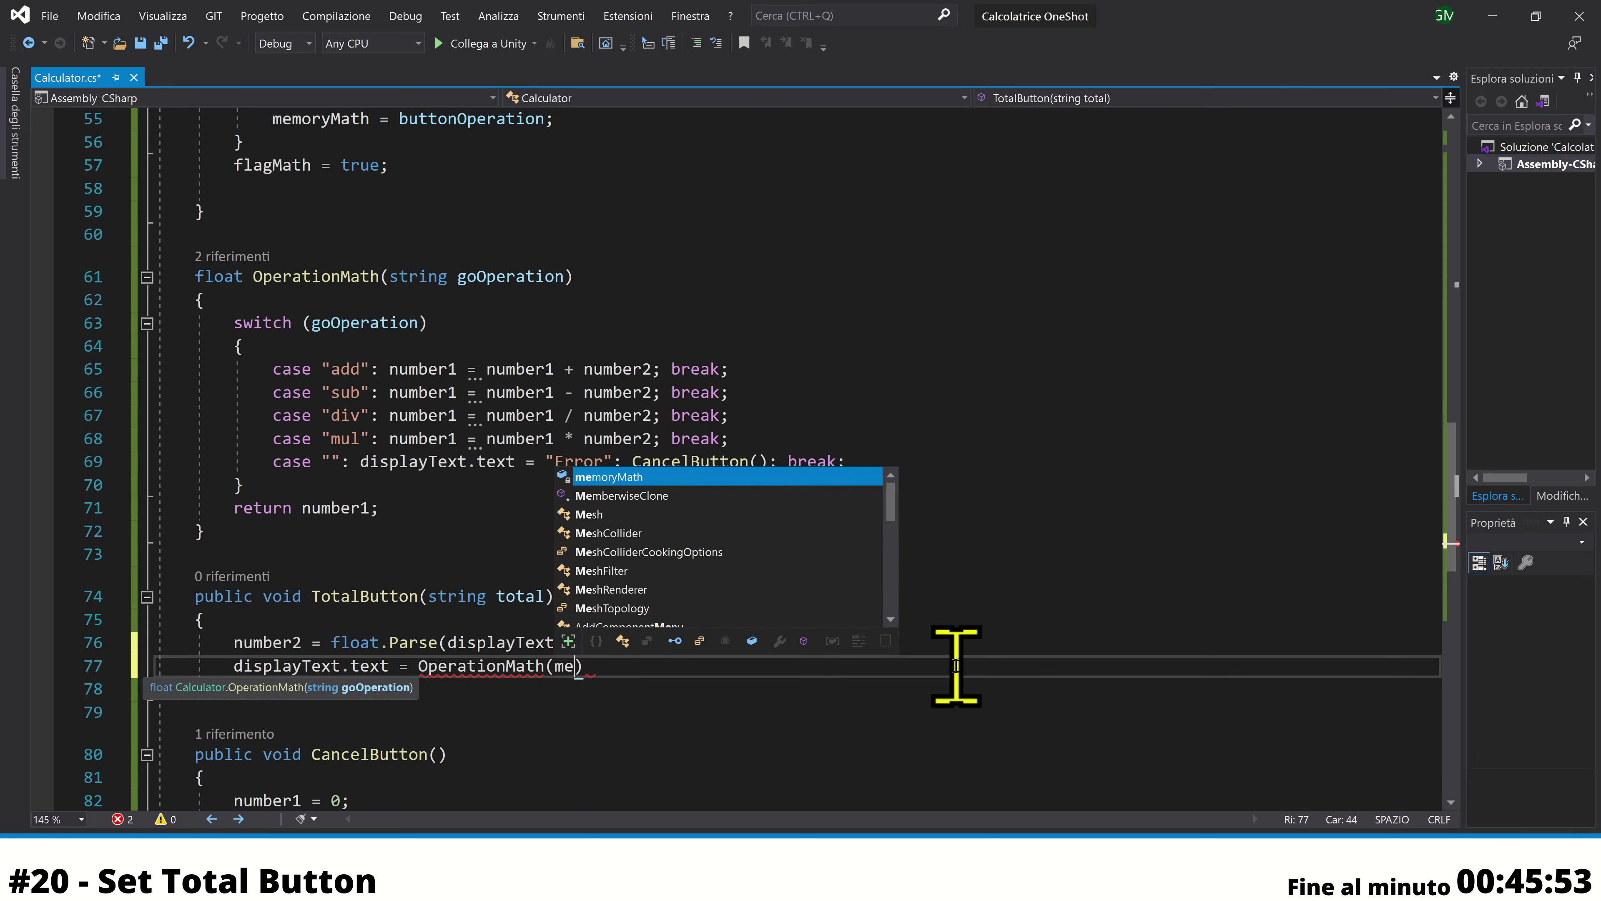
key(Tab)
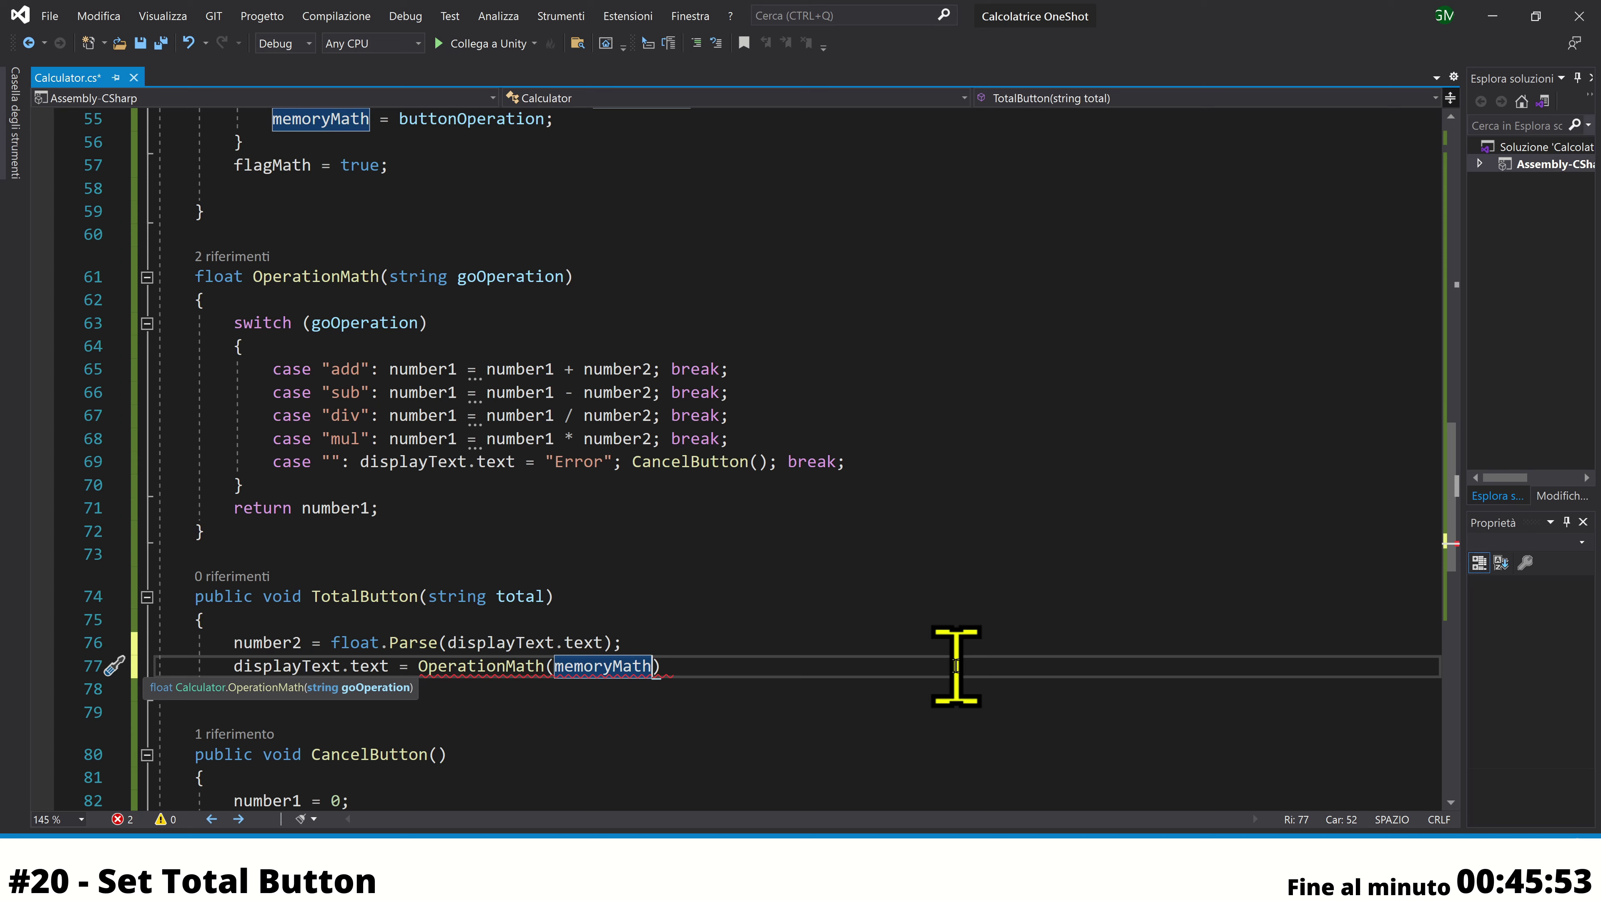
key(End)
text(.To)
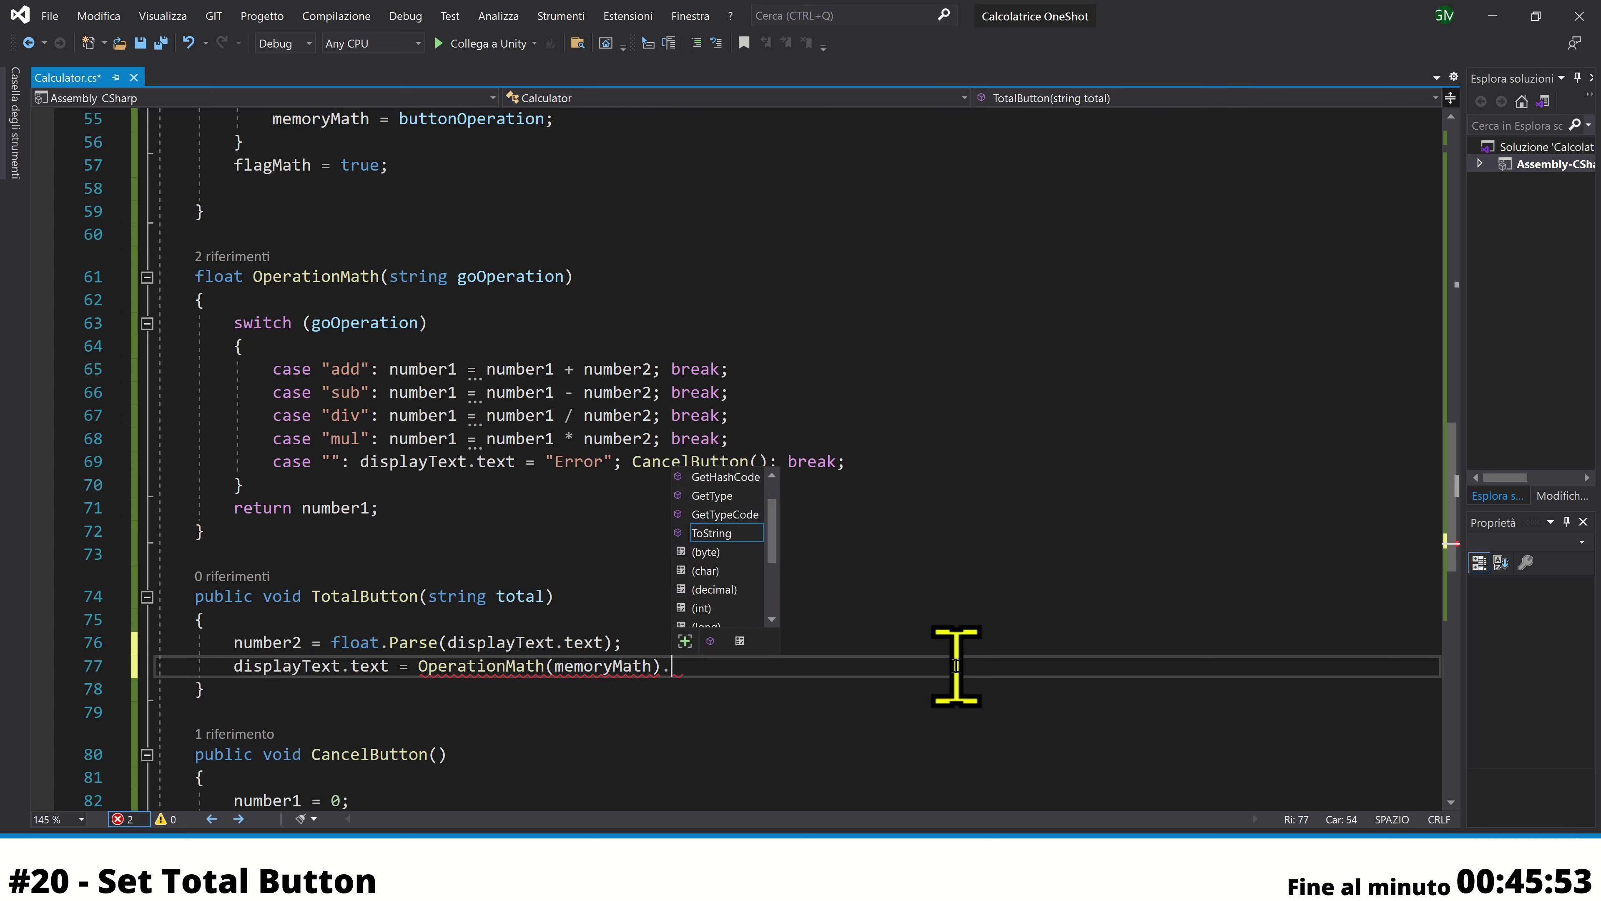
key(Tab)
text(()
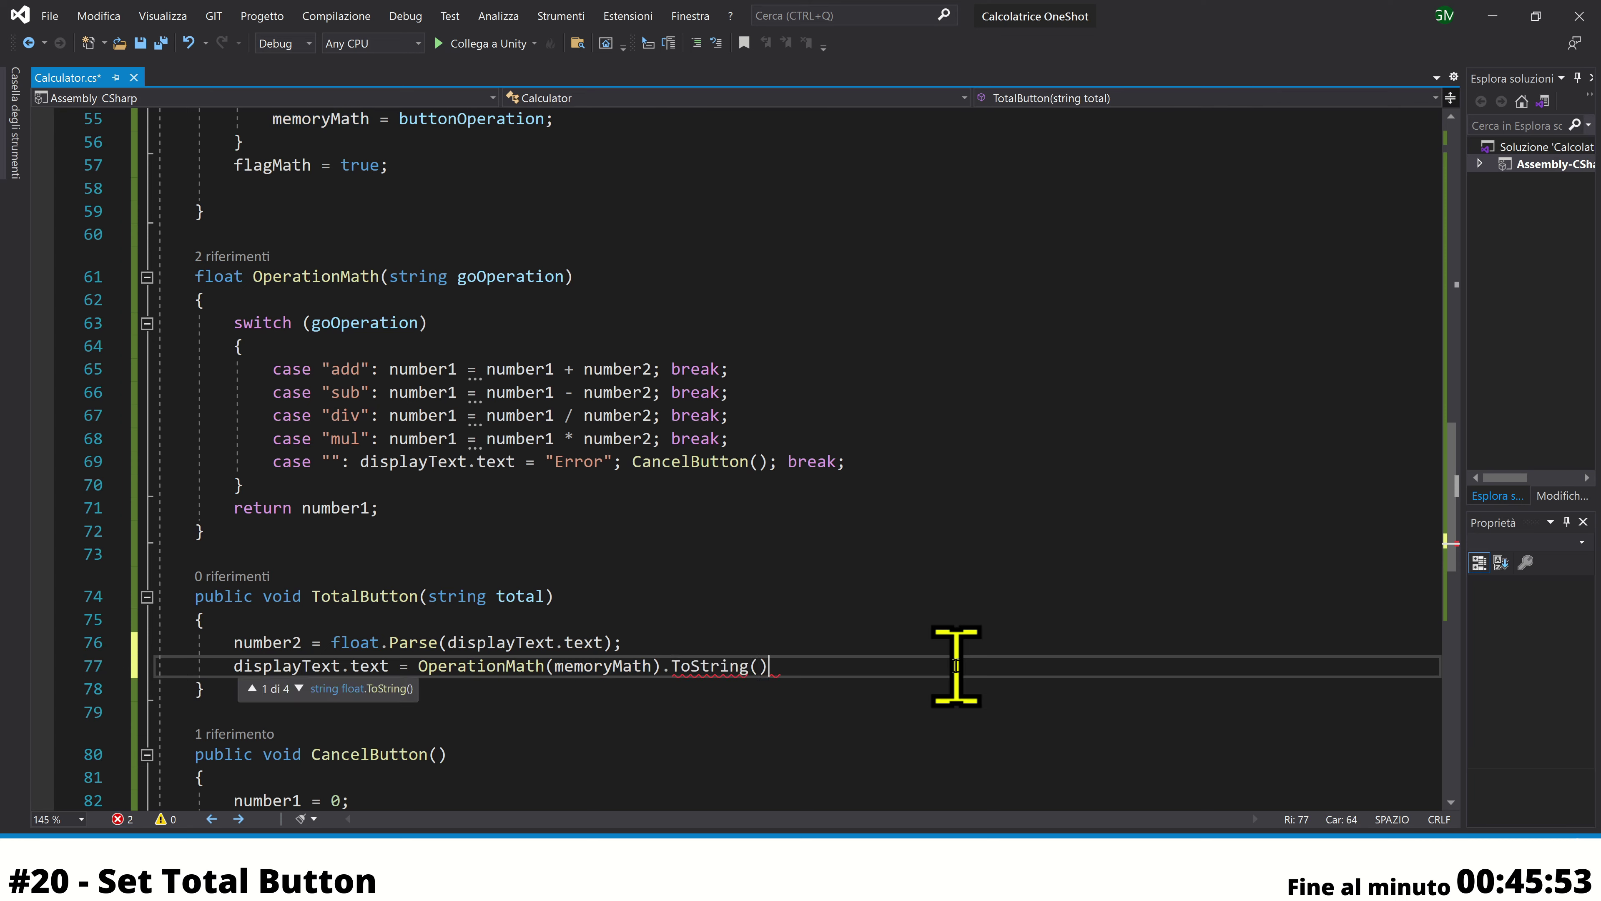
text())
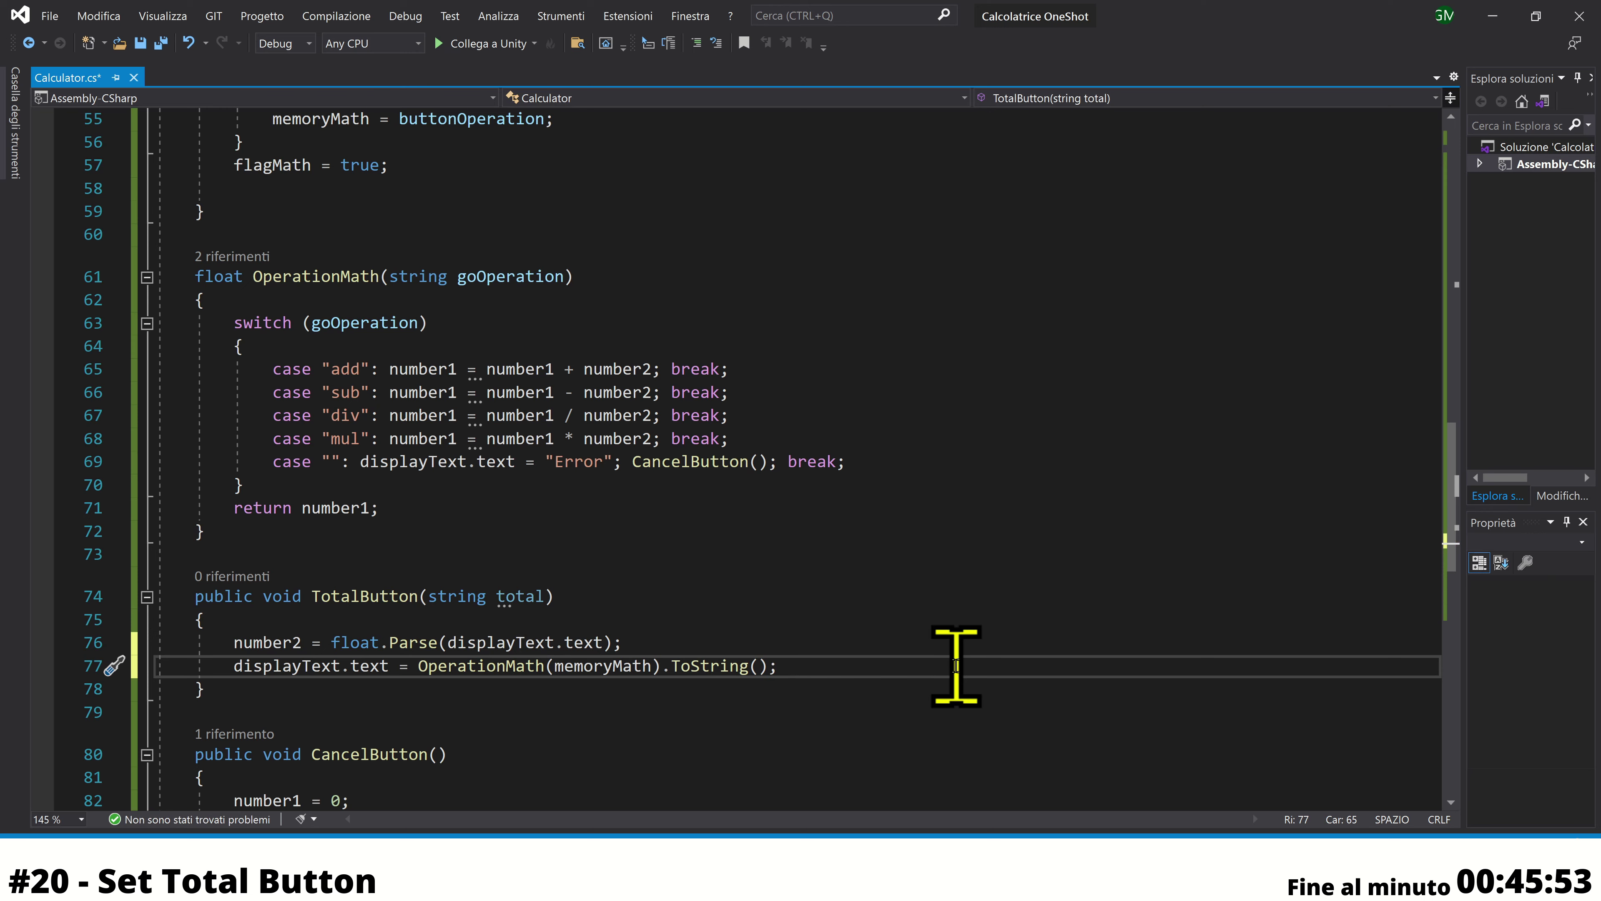
key(ctrl+s)
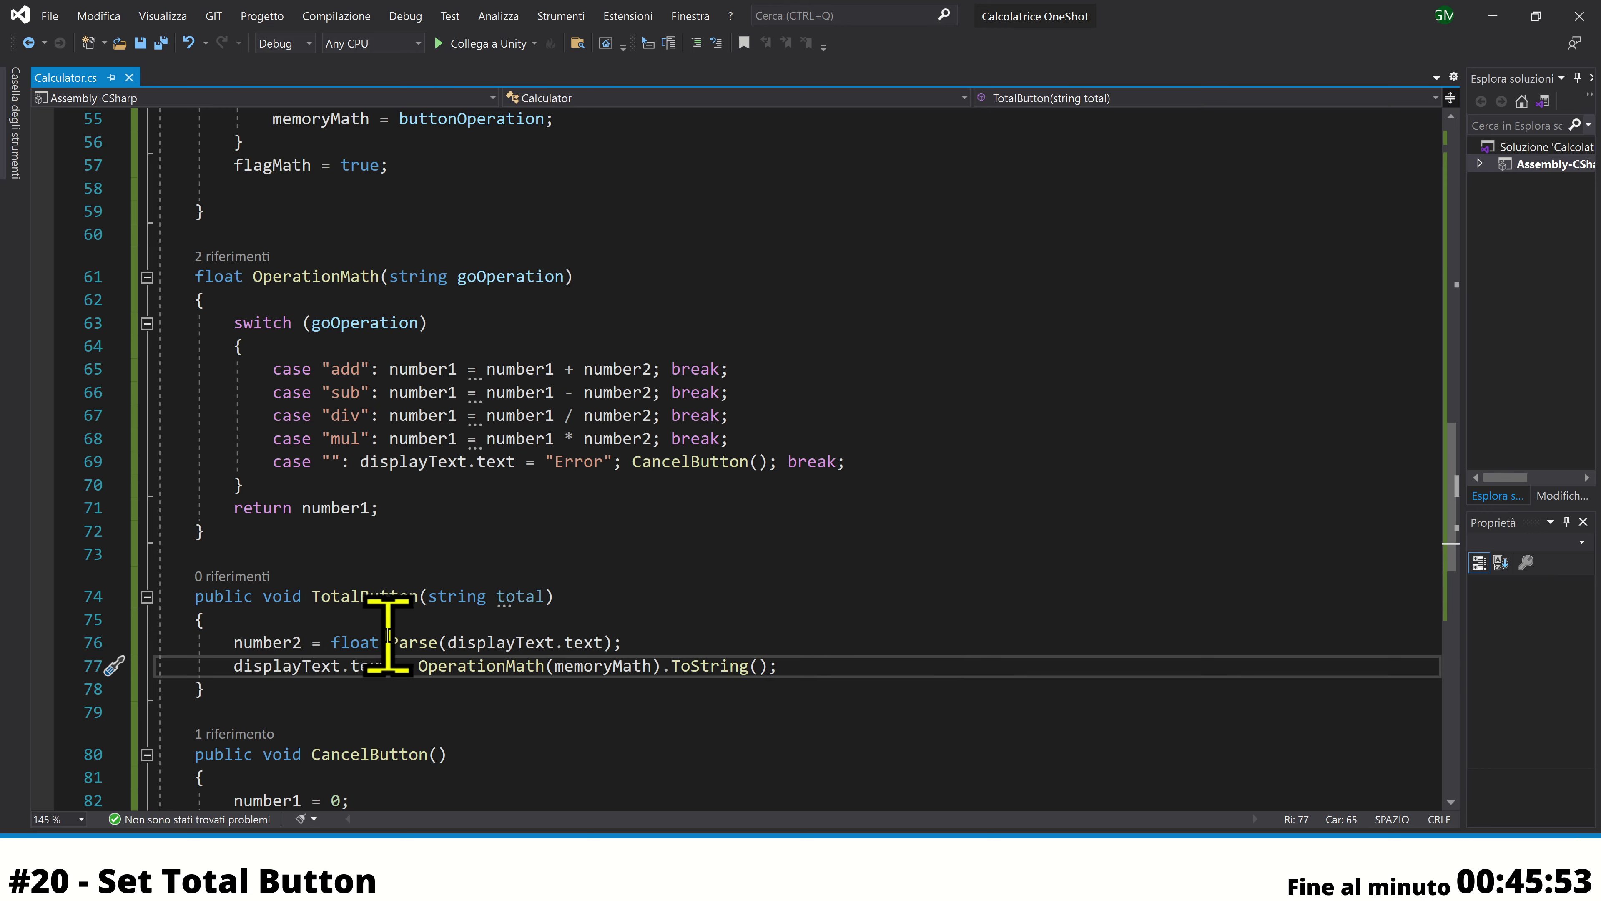
Delete the blank line and //goToSwich comment, then review the assignment lines
scroll(376, 644, up, 3)
scroll(379, 636, up, 1)
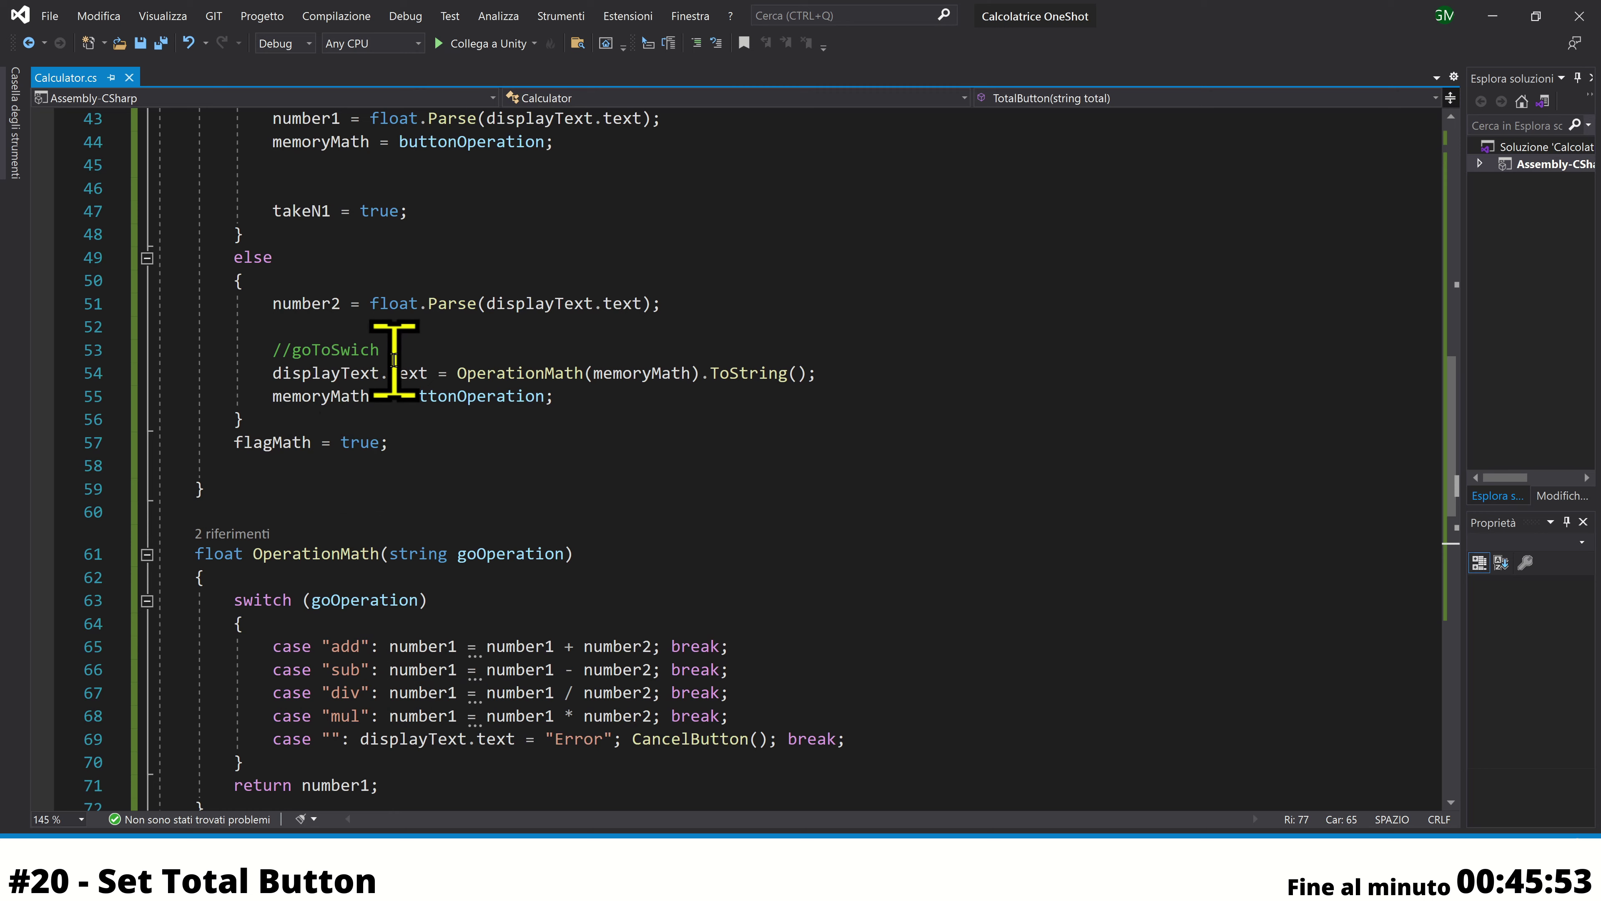
drag(388, 351, 783, 304)
key(Delete)
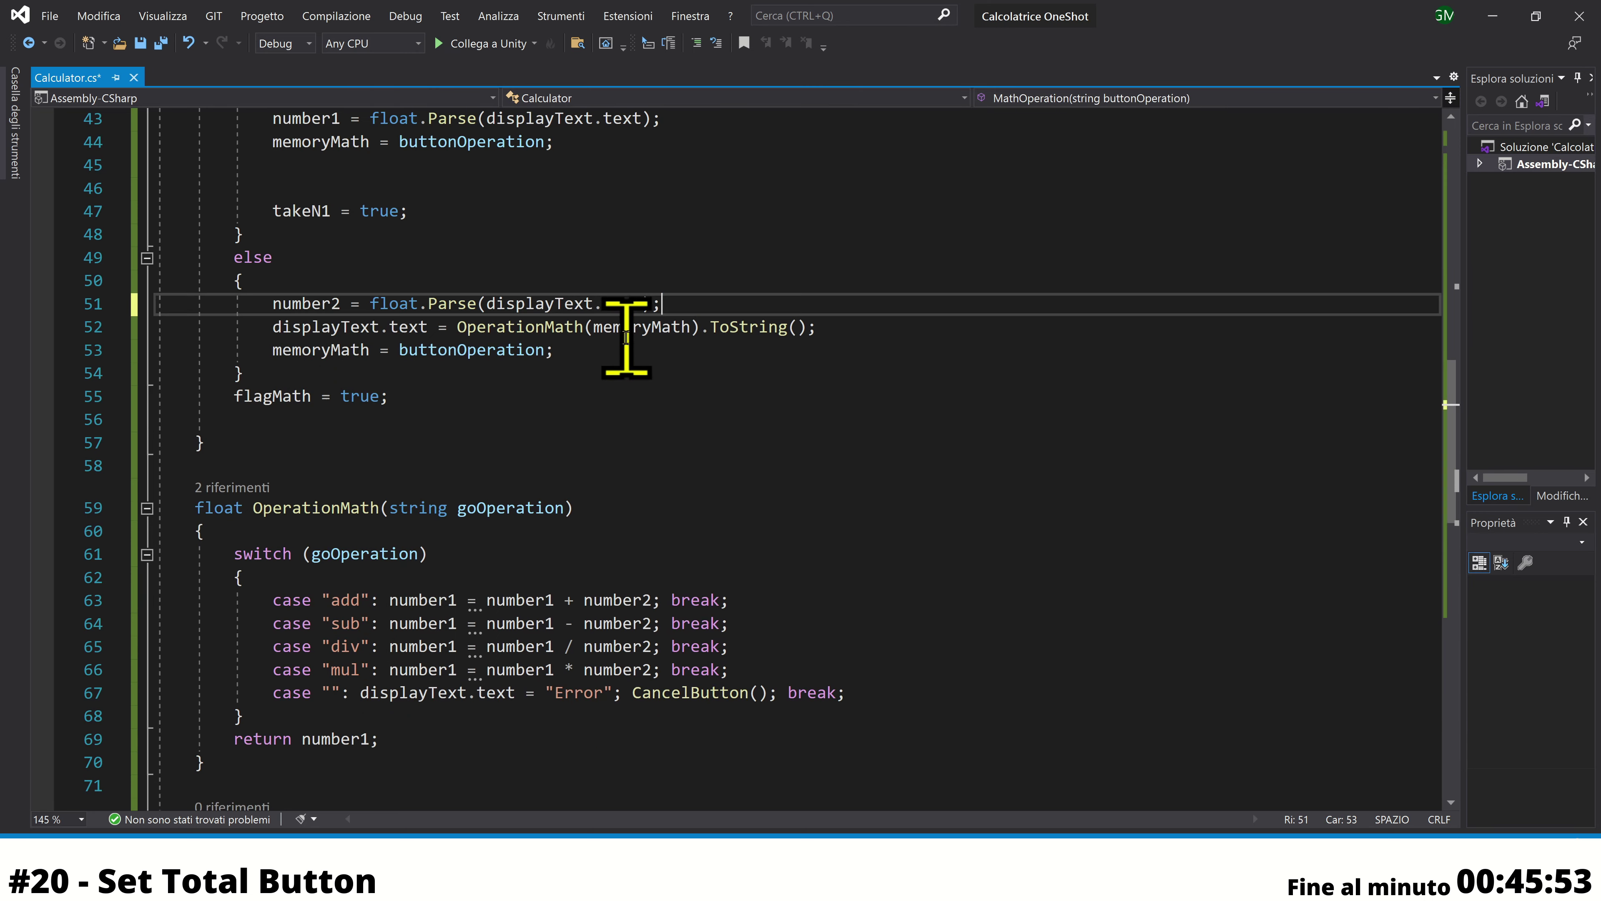
click(285, 301)
drag(273, 303, 906, 323)
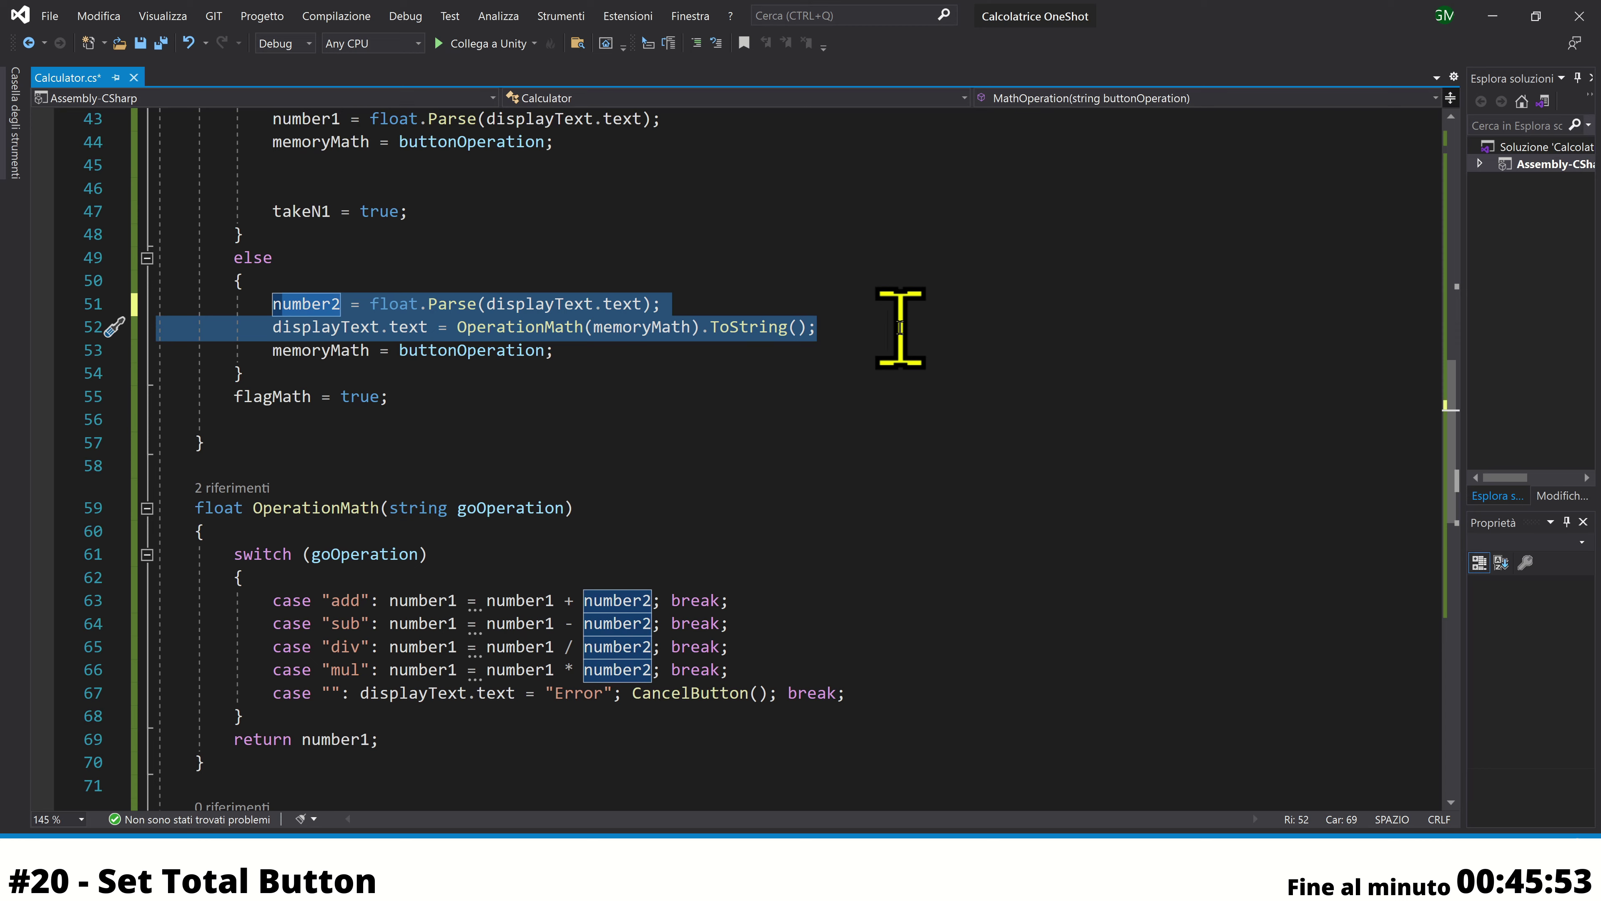
drag(274, 350, 578, 348)
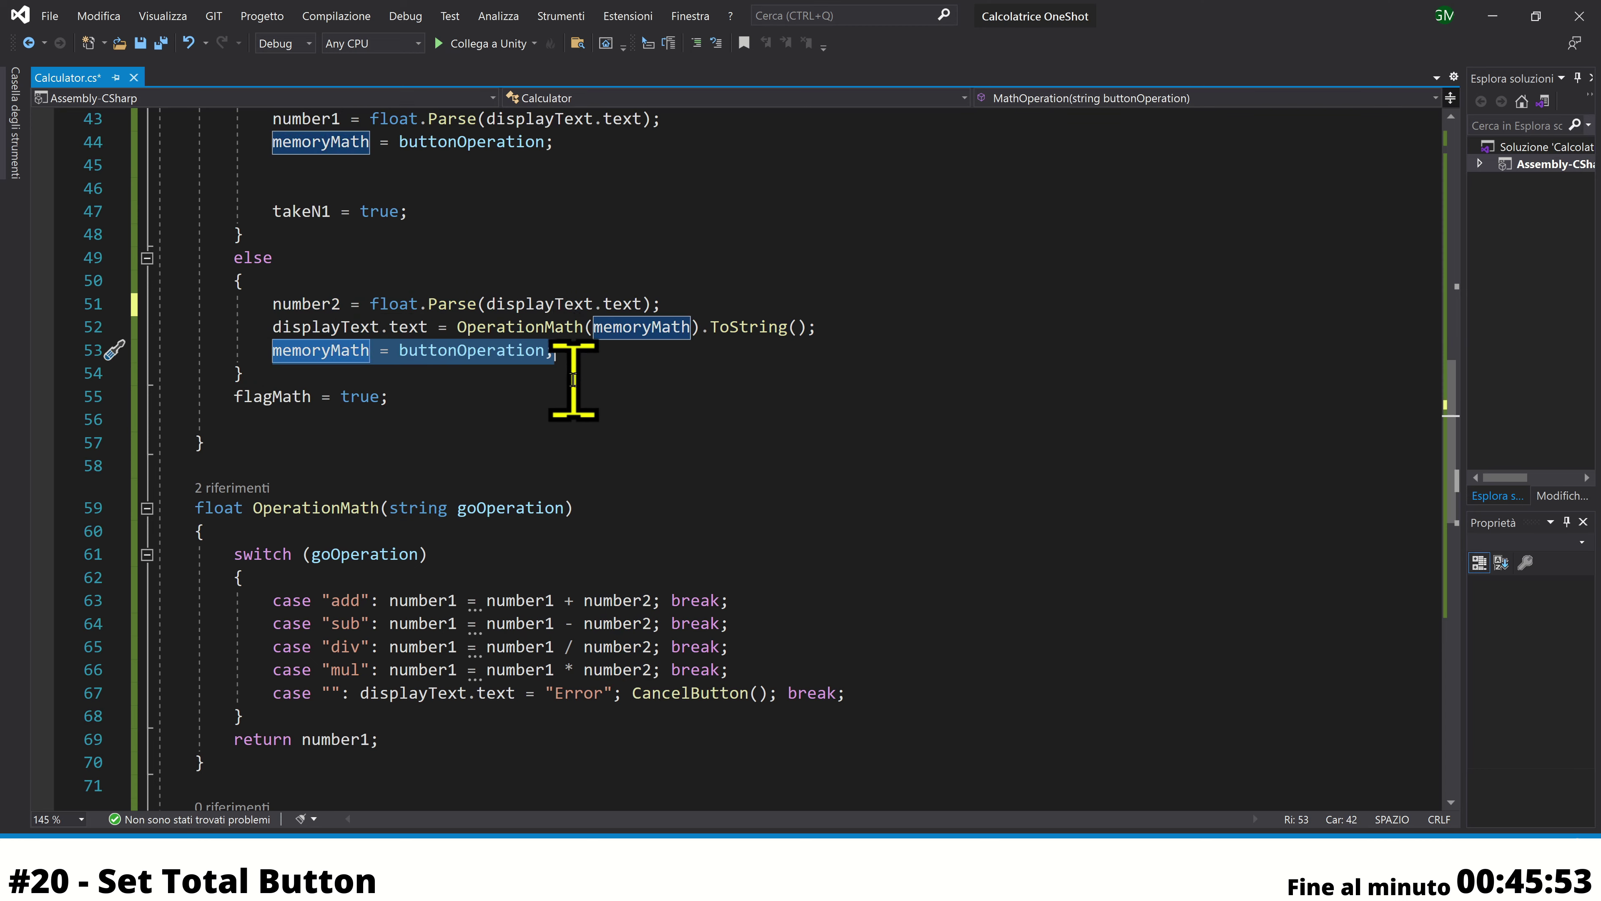
drag(226, 396, 434, 396)
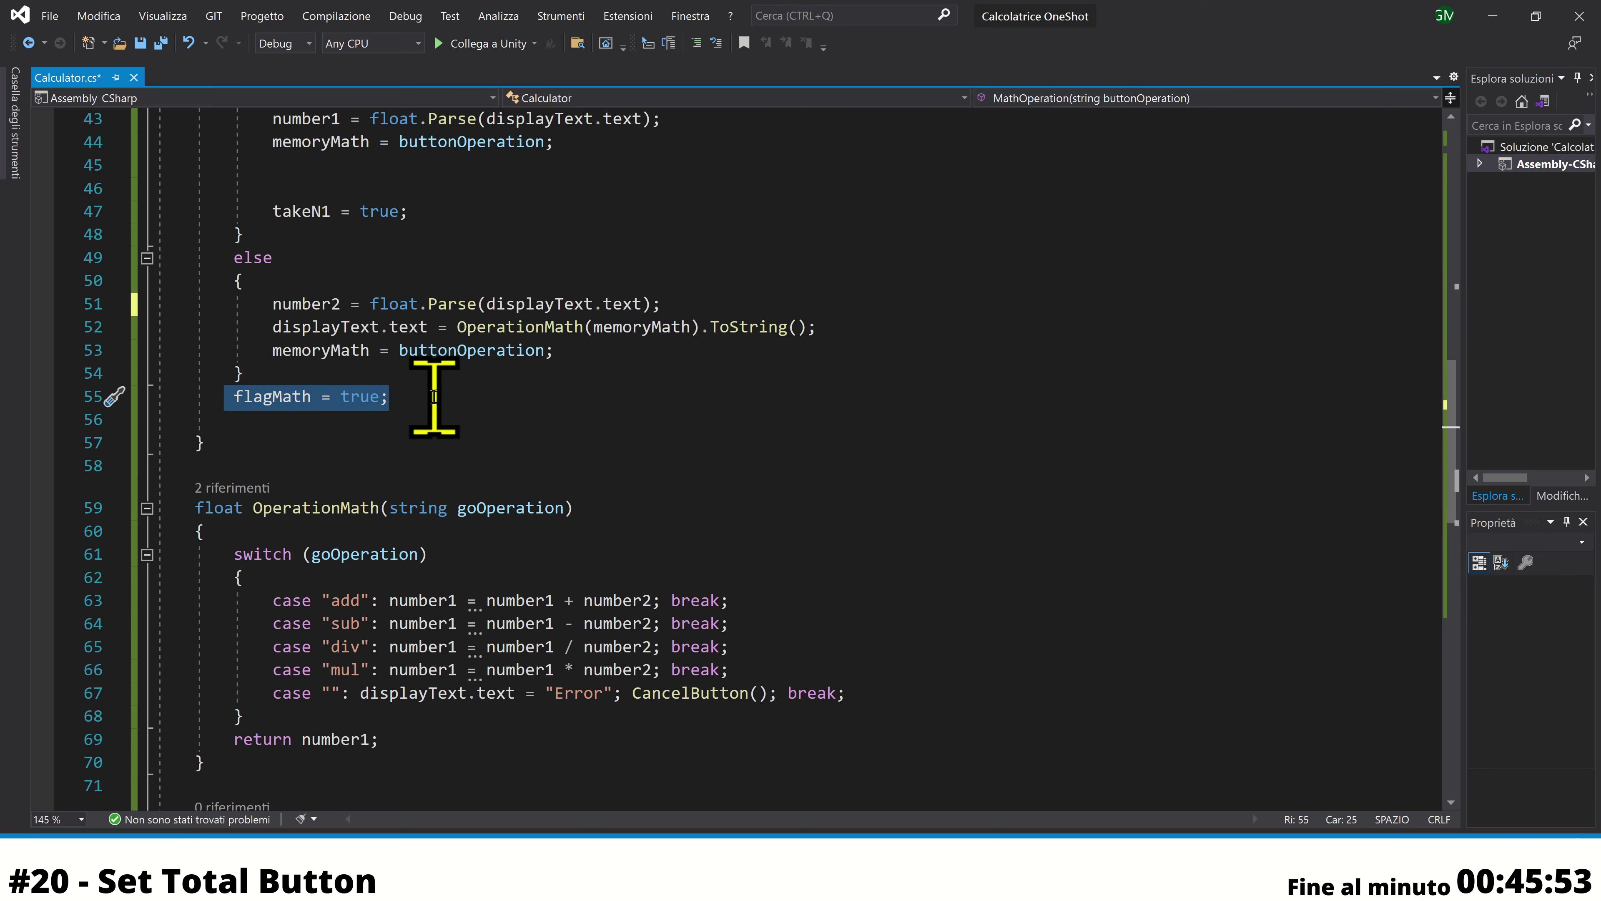
scroll(434, 396, down, 1)
scroll(434, 396, down, 2)
scroll(435, 396, down, 2)
scroll(435, 396, down, 2)
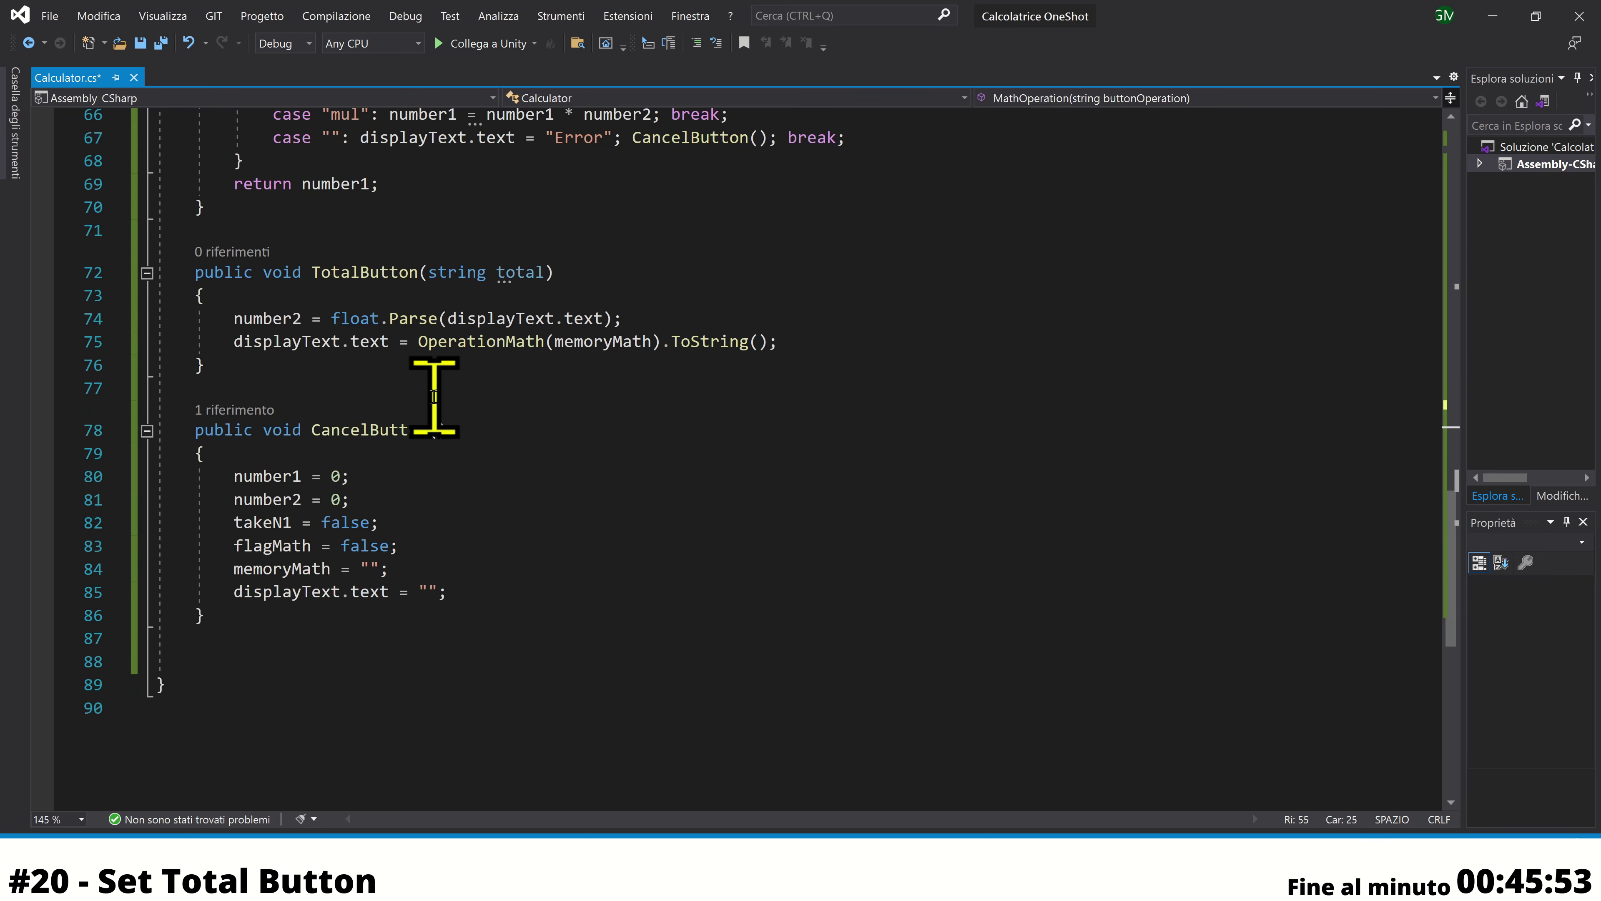
Below the result line in TotalButton, add number1 = 0; and number2 = 0;
click(801, 358)
click(797, 342)
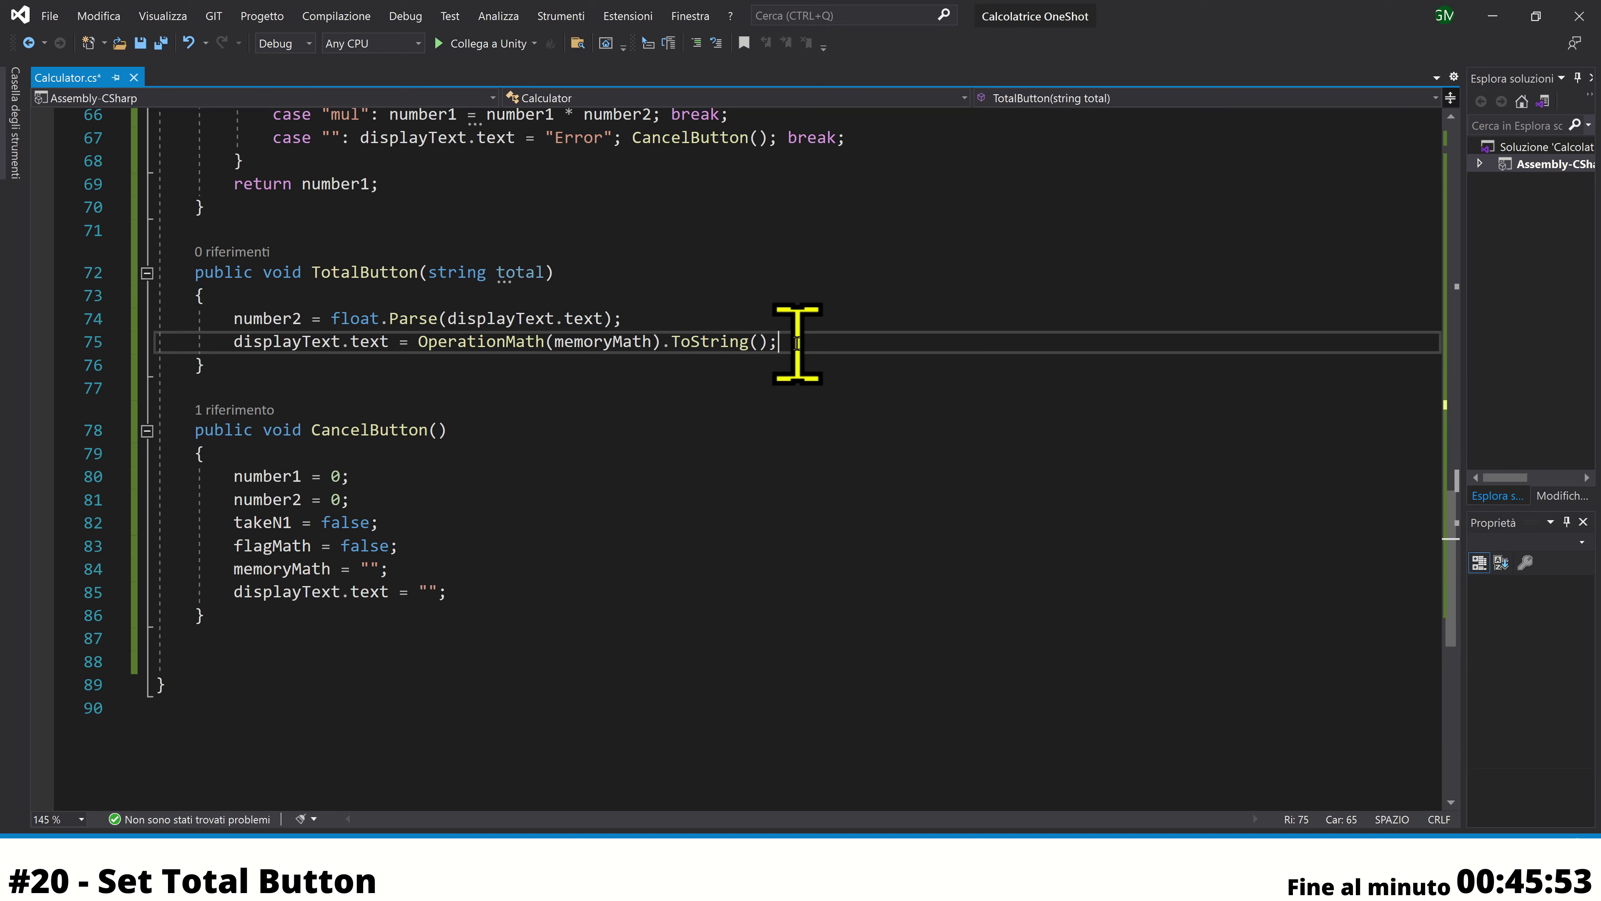
key(Return)
text(n)
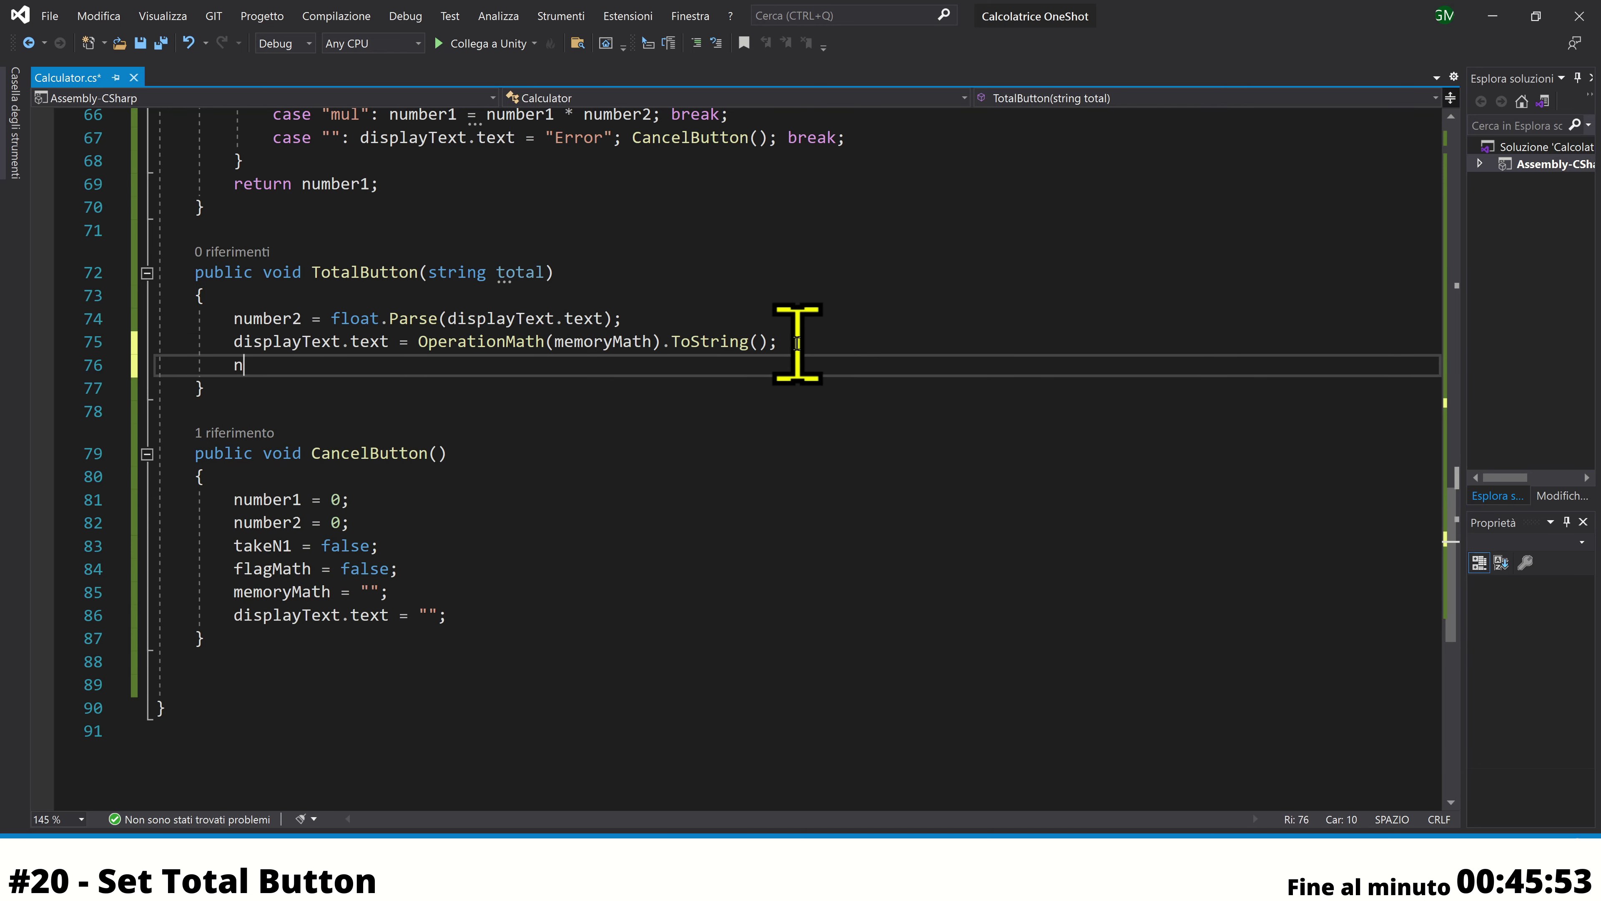
key(Up)
key(Tab)
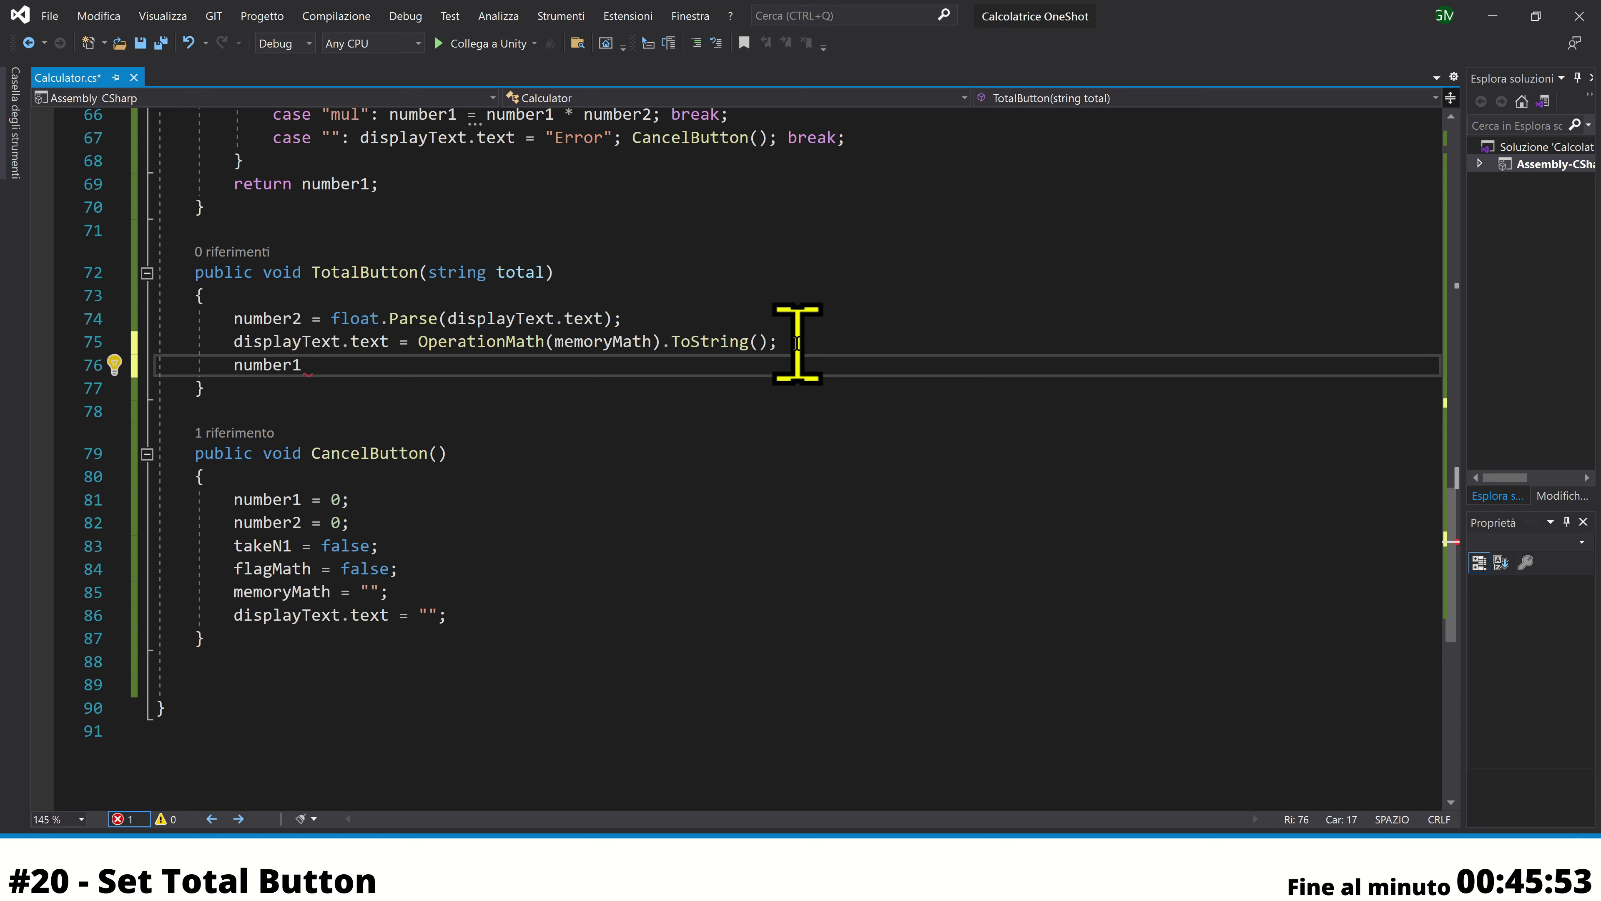
text( = 0;)
key(Return)
text(nu)
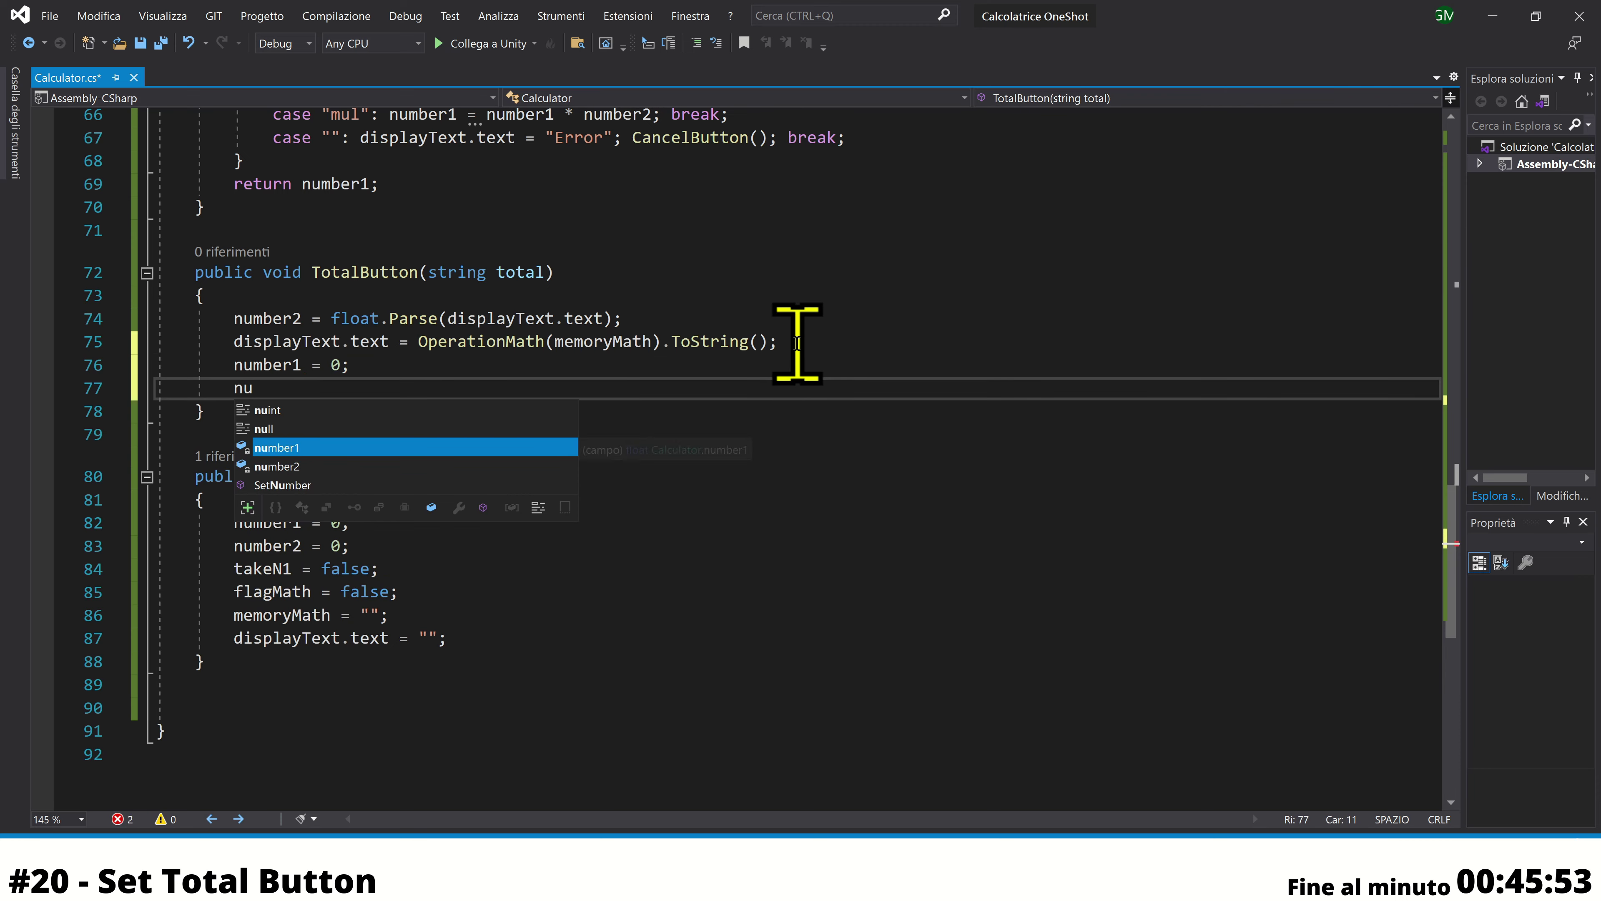
key(Down)
key(Tab)
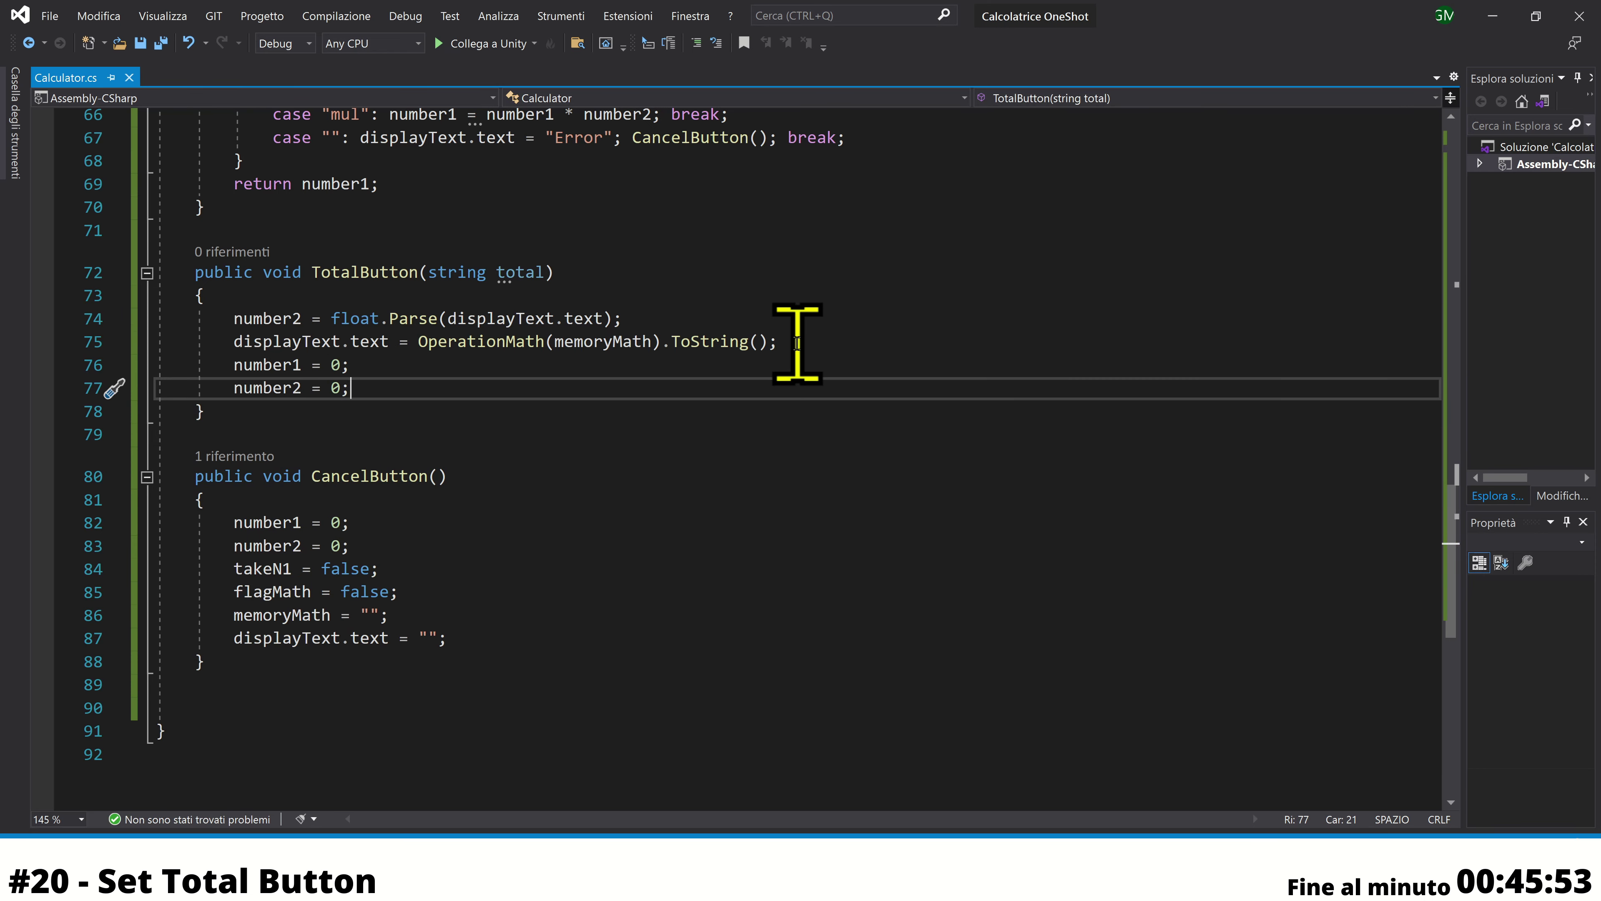
key(Return)
Add memoryMath = total; and flagMath = true; to TotalButton, saving Calculator.cs
scroll(410, 547, up, 2)
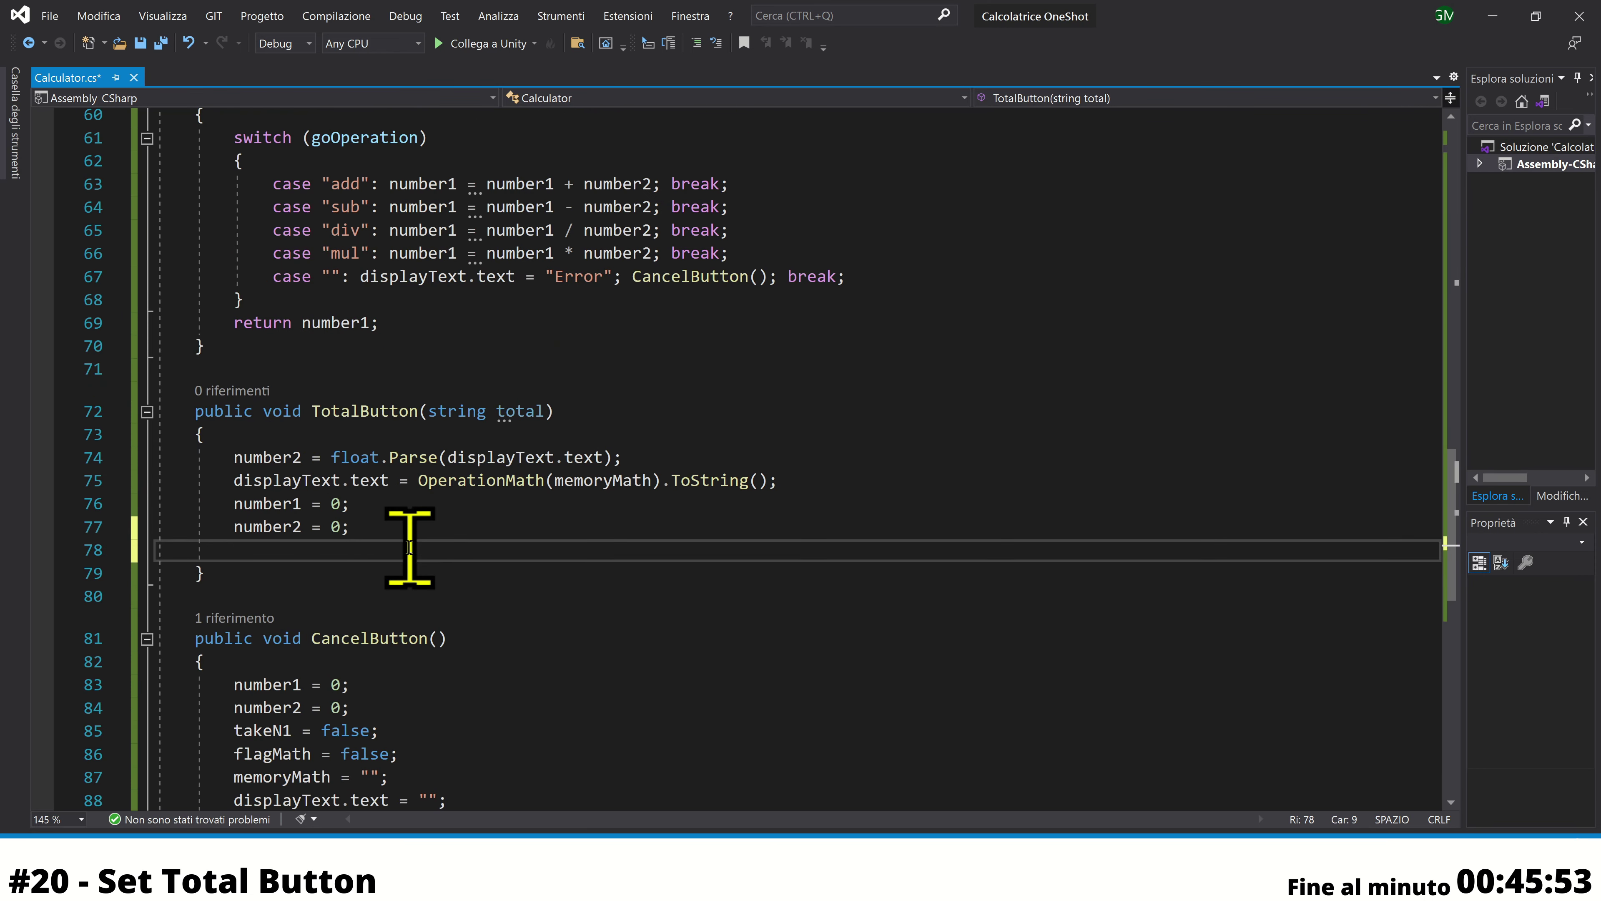
text(m)
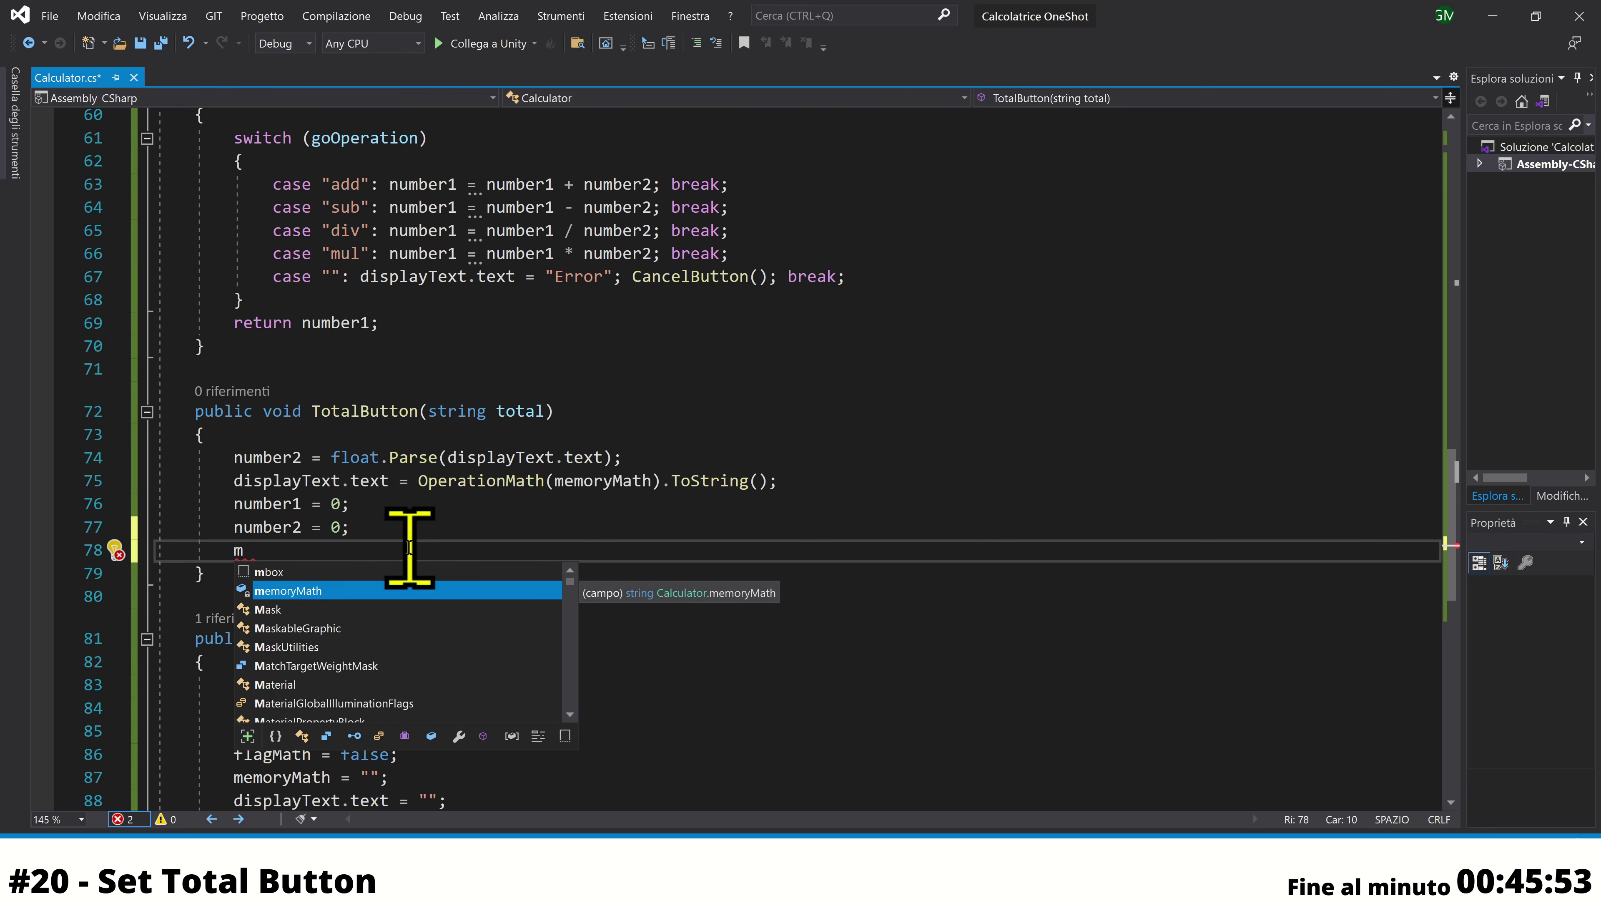
key(Tab)
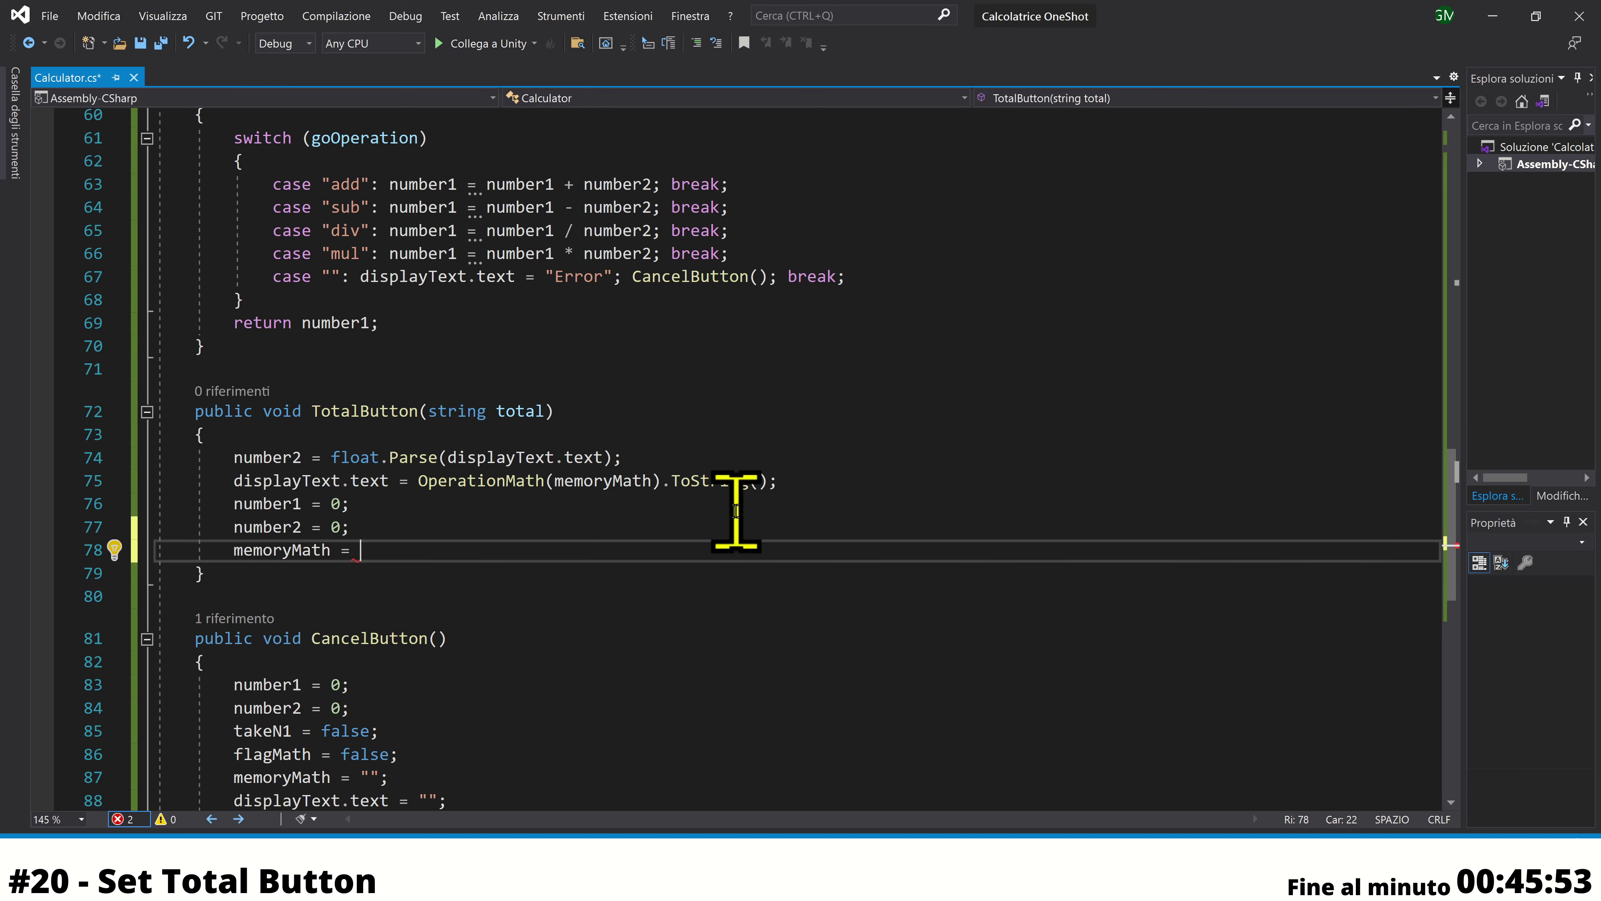
text(to)
key(Tab)
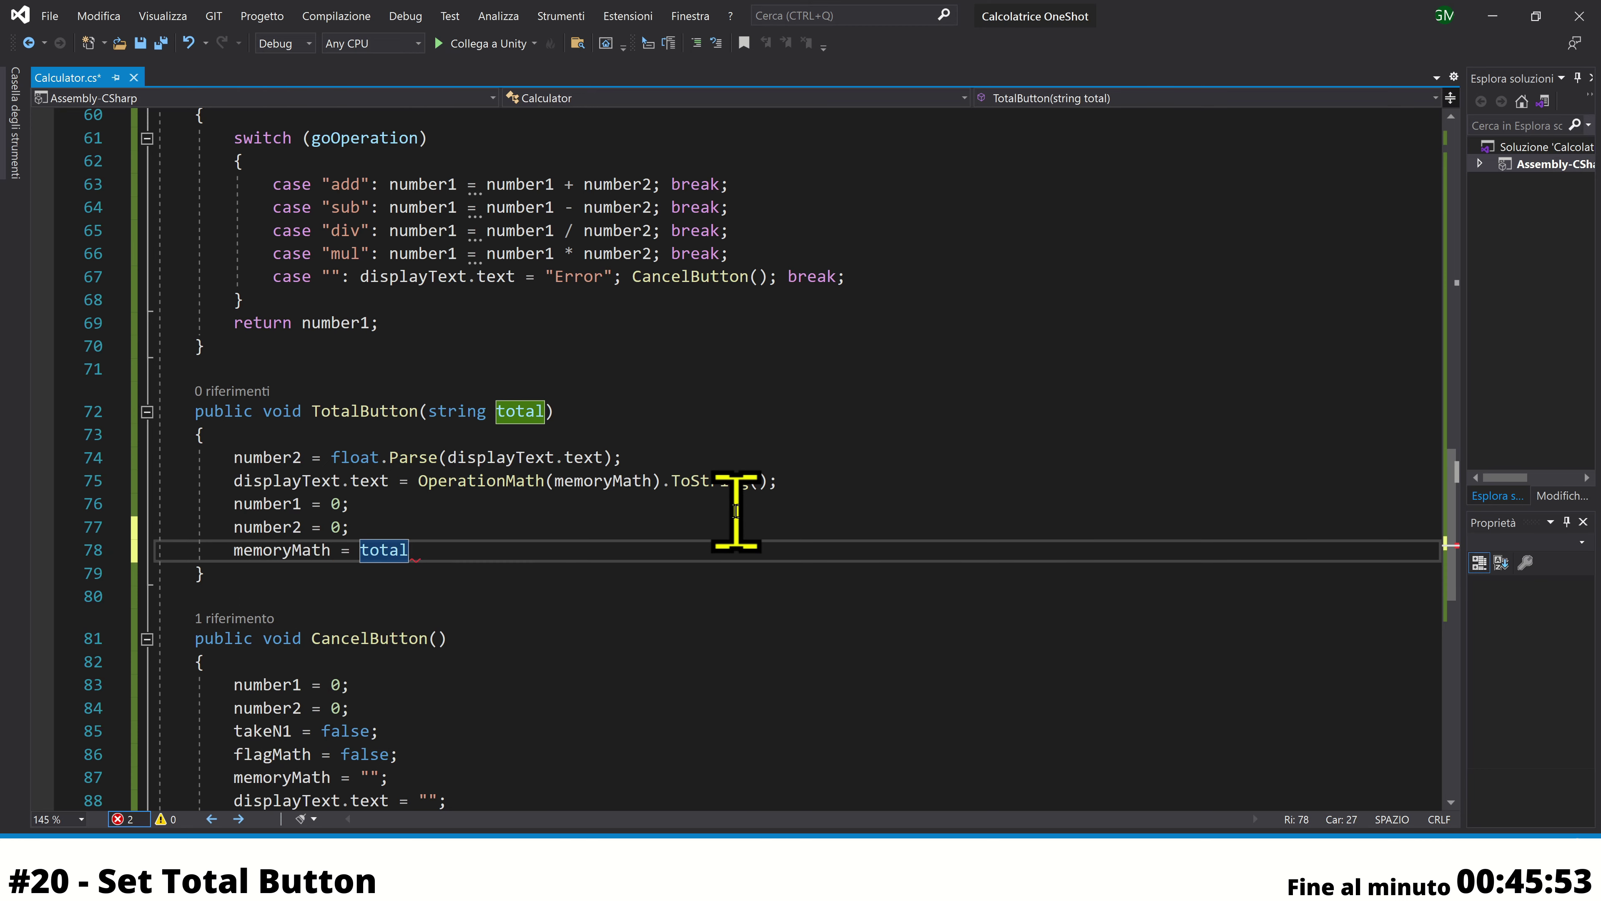
text(;)
key(ctrl+s)
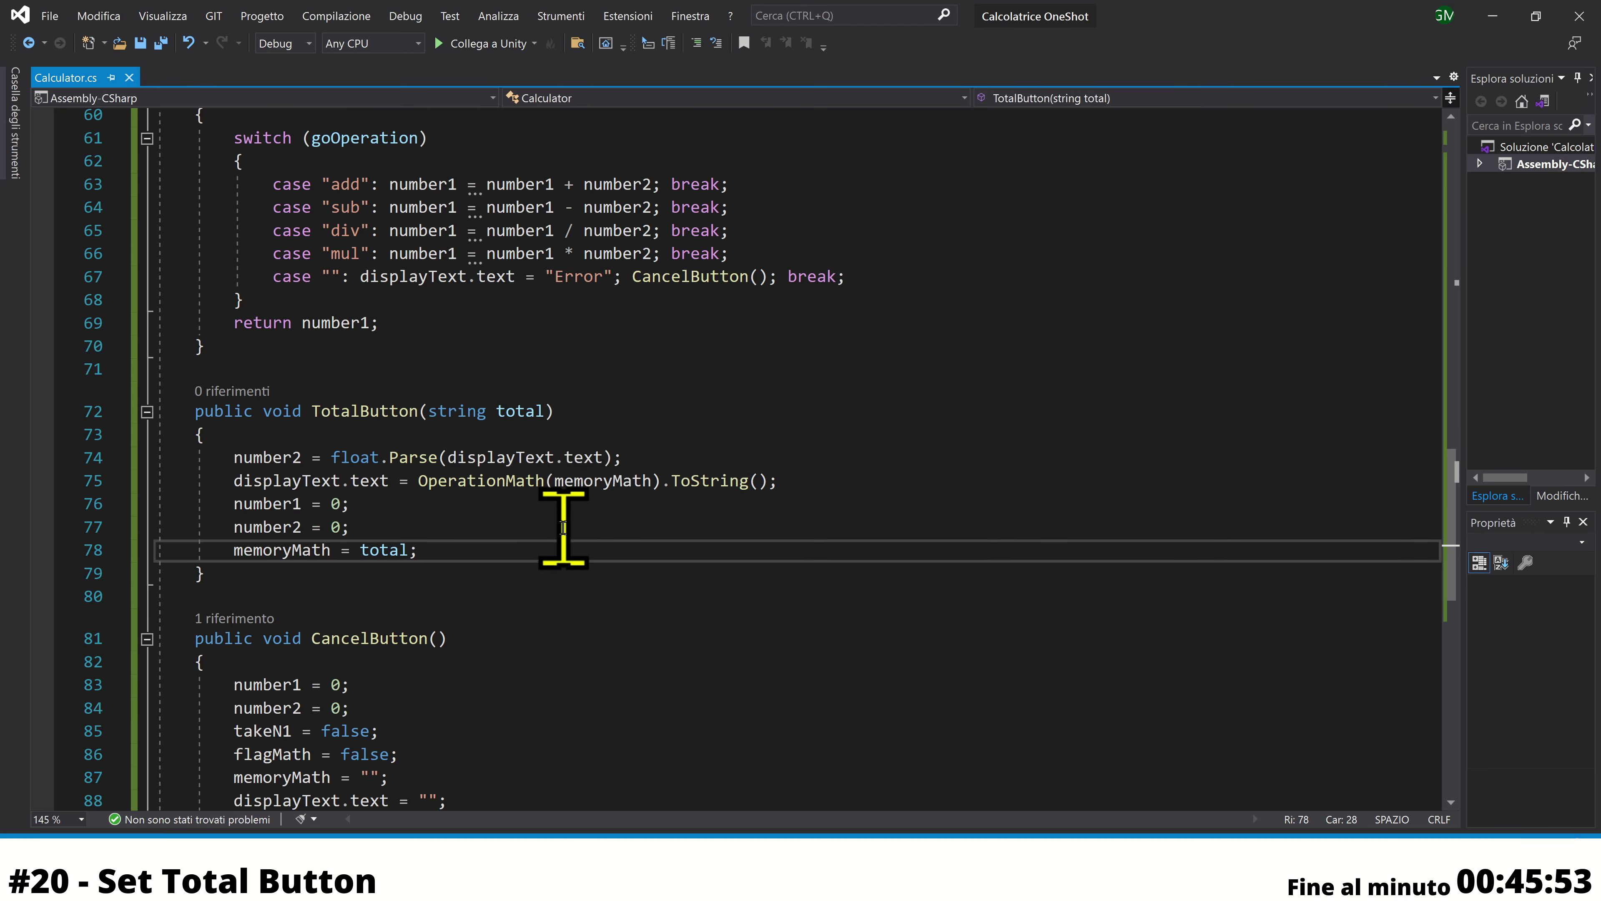
key(Return)
text(fl)
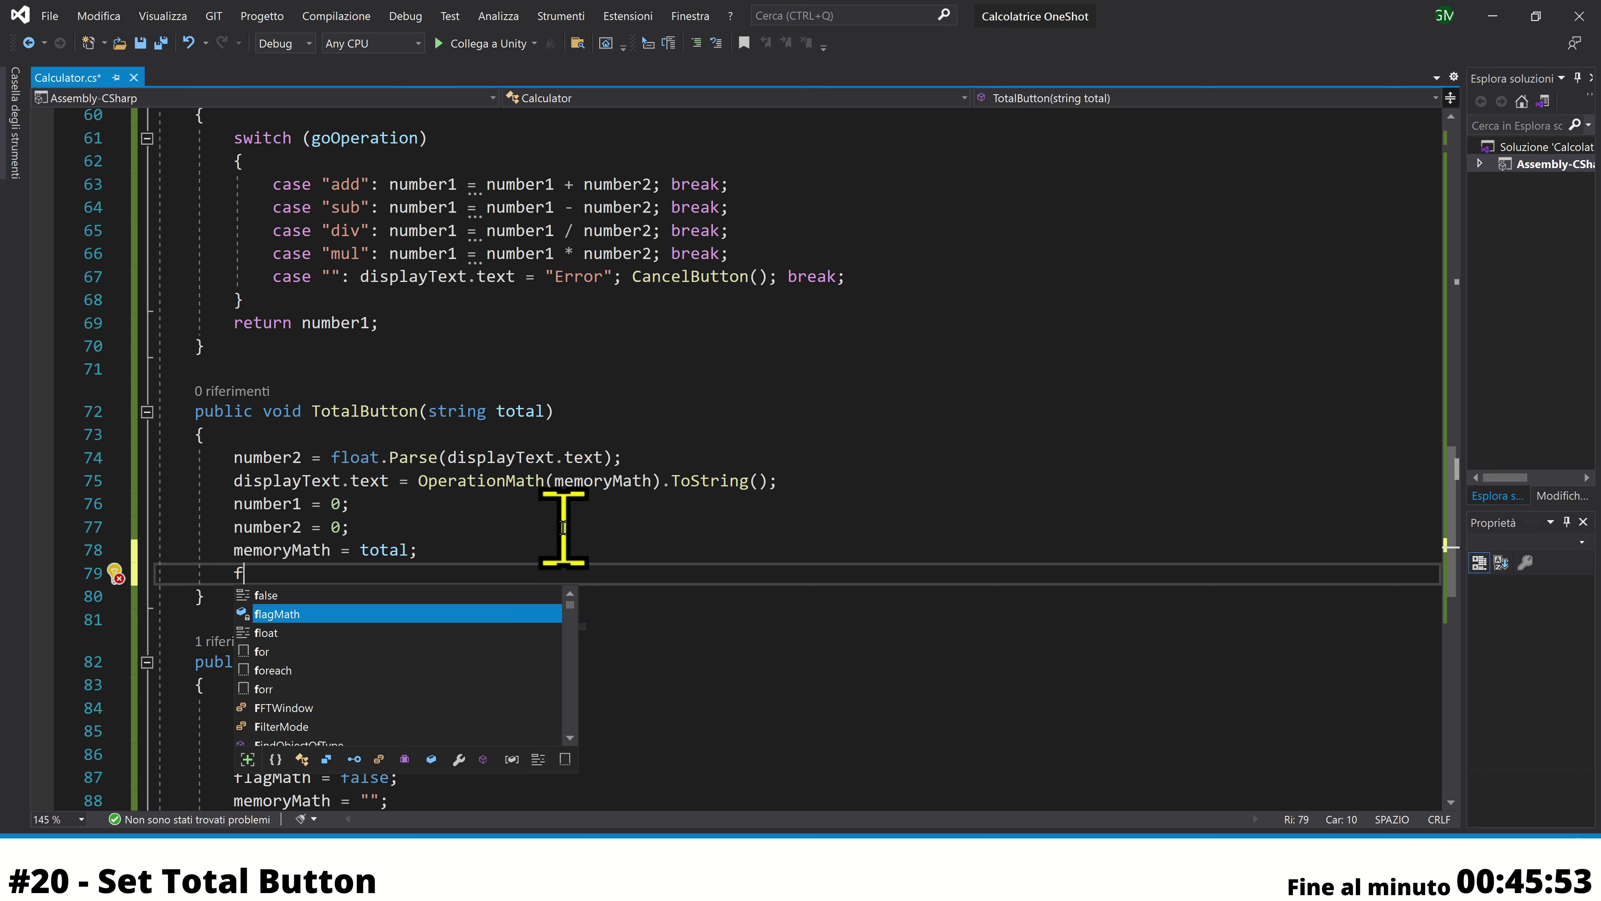
key(Tab)
text(t)
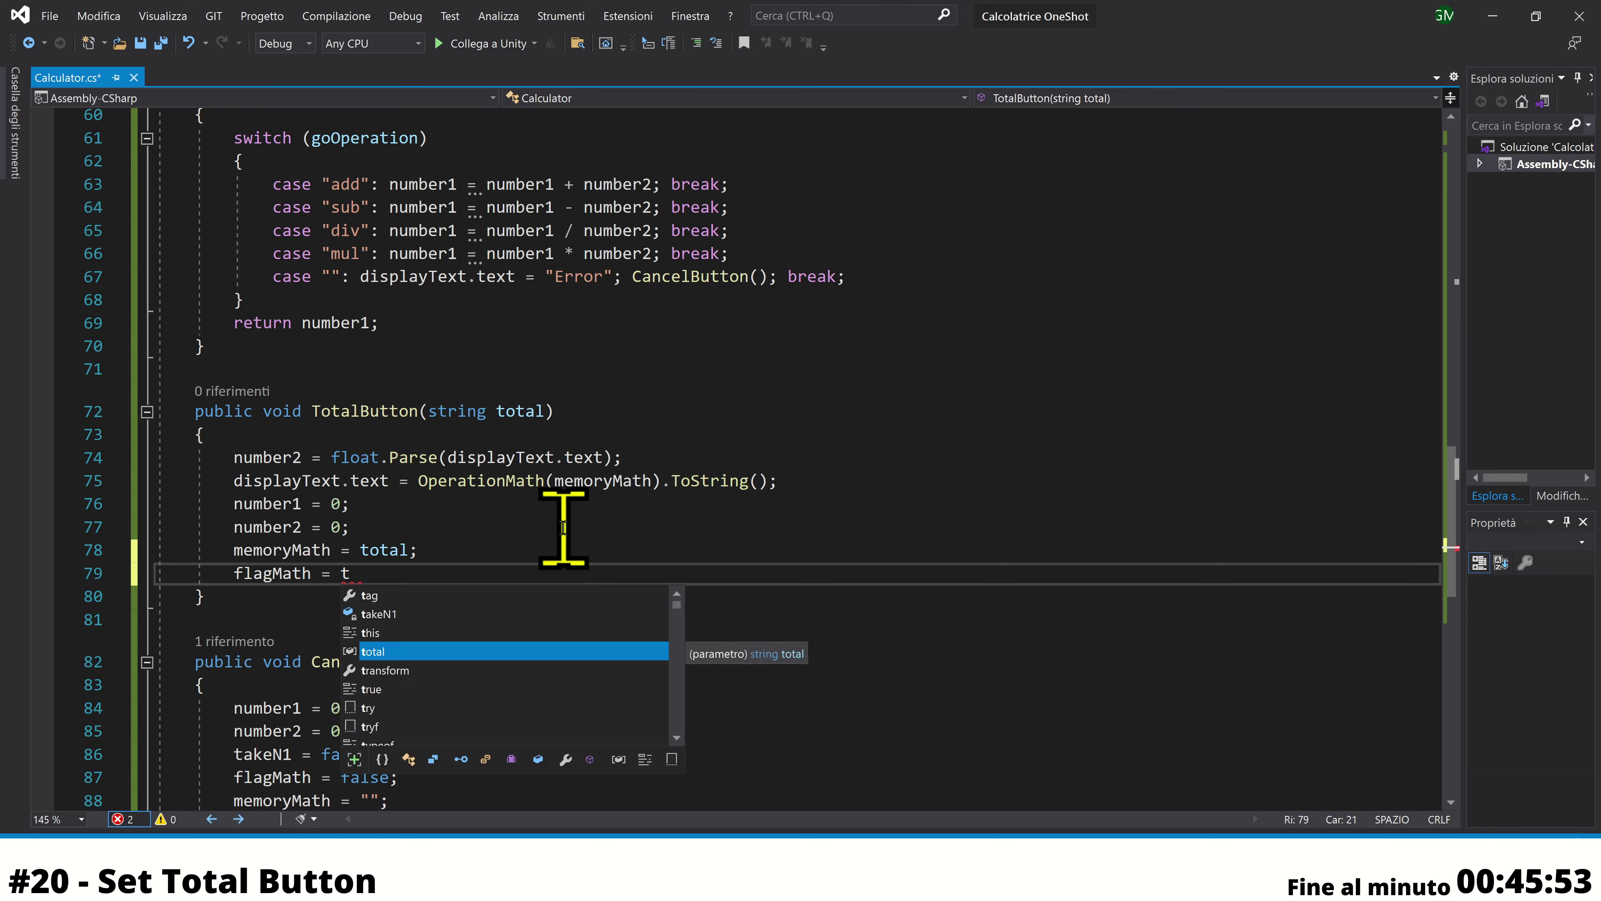
text(r)
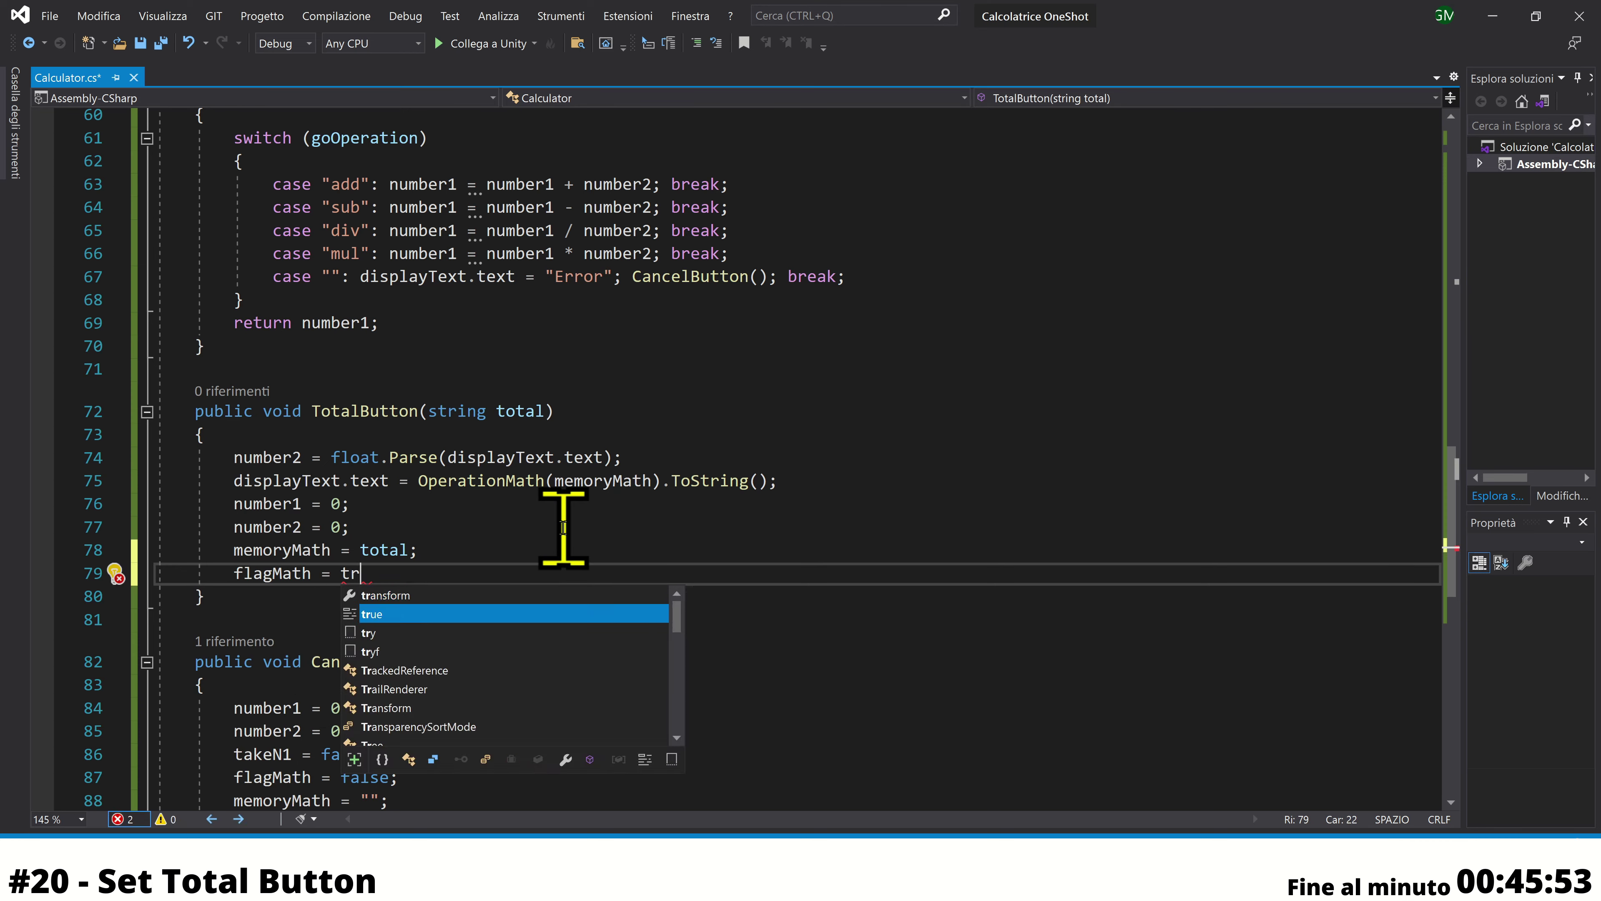
key(Tab)
key(ctrl+s)
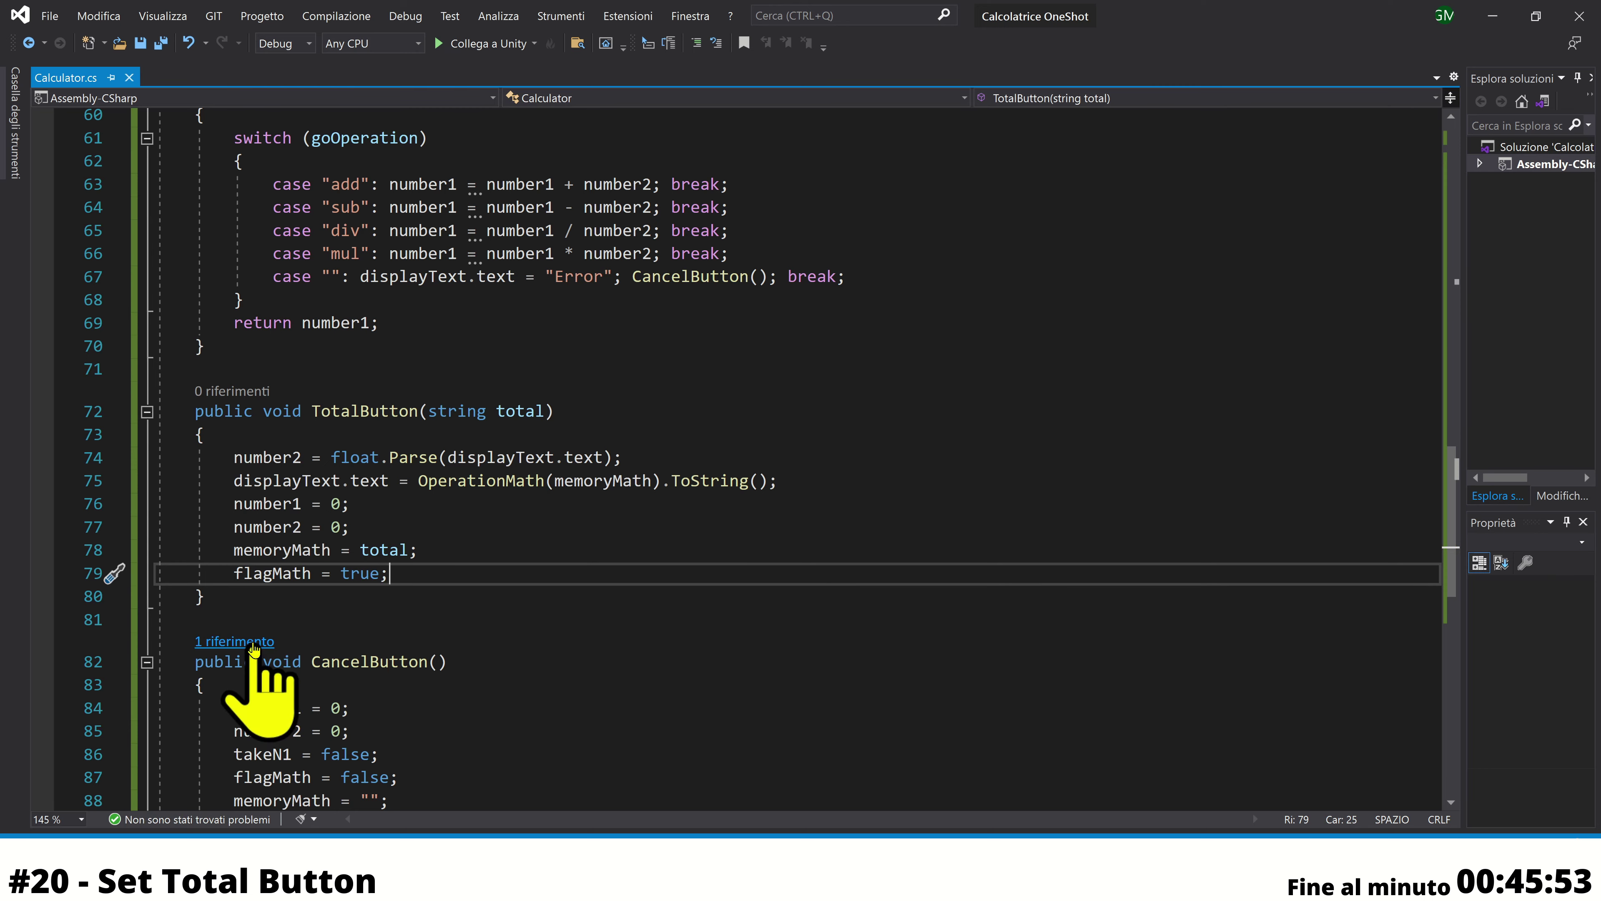
drag(228, 575, 489, 582)
scroll(489, 582, up, 6)
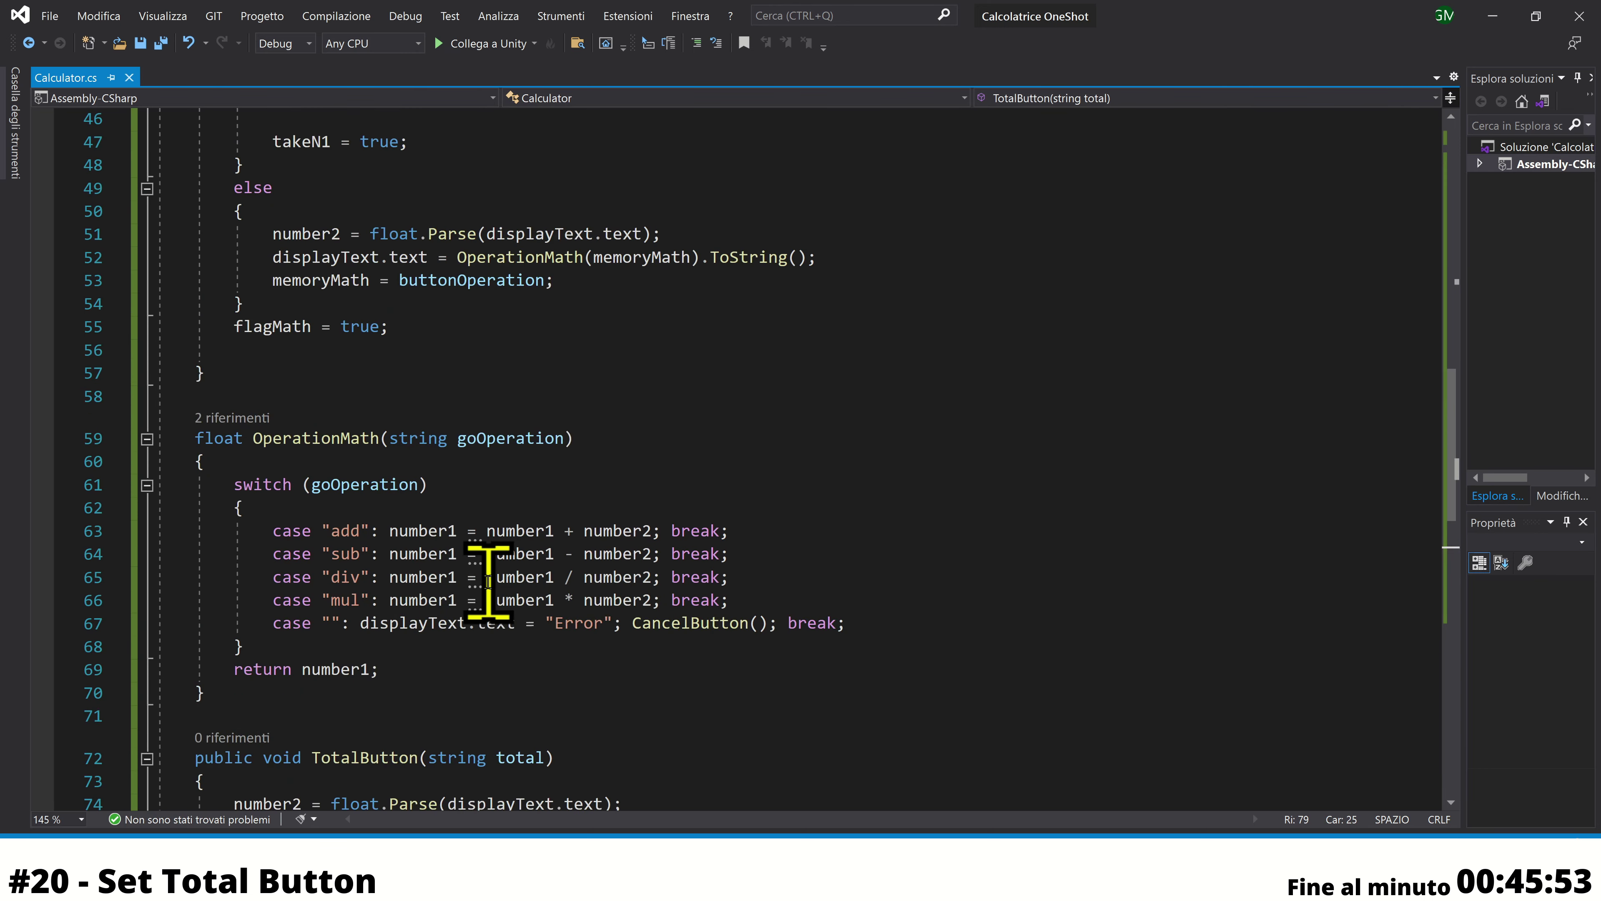
click(283, 396)
scroll(460, 456, up, 4)
scroll(519, 511, up, 2)
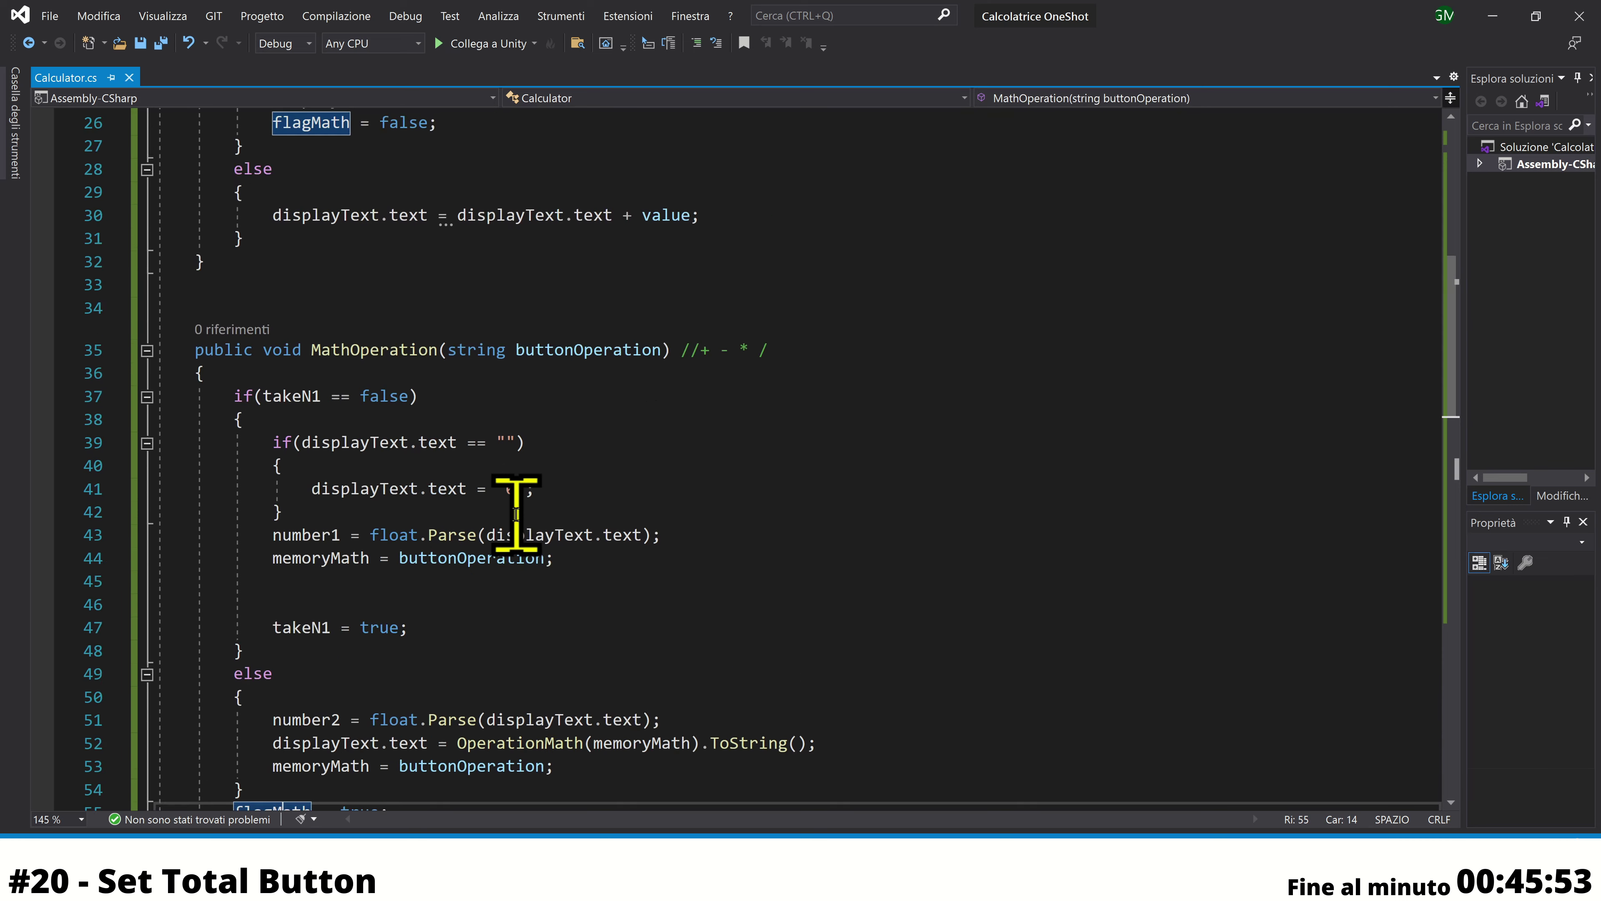
scroll(518, 512, up, 3)
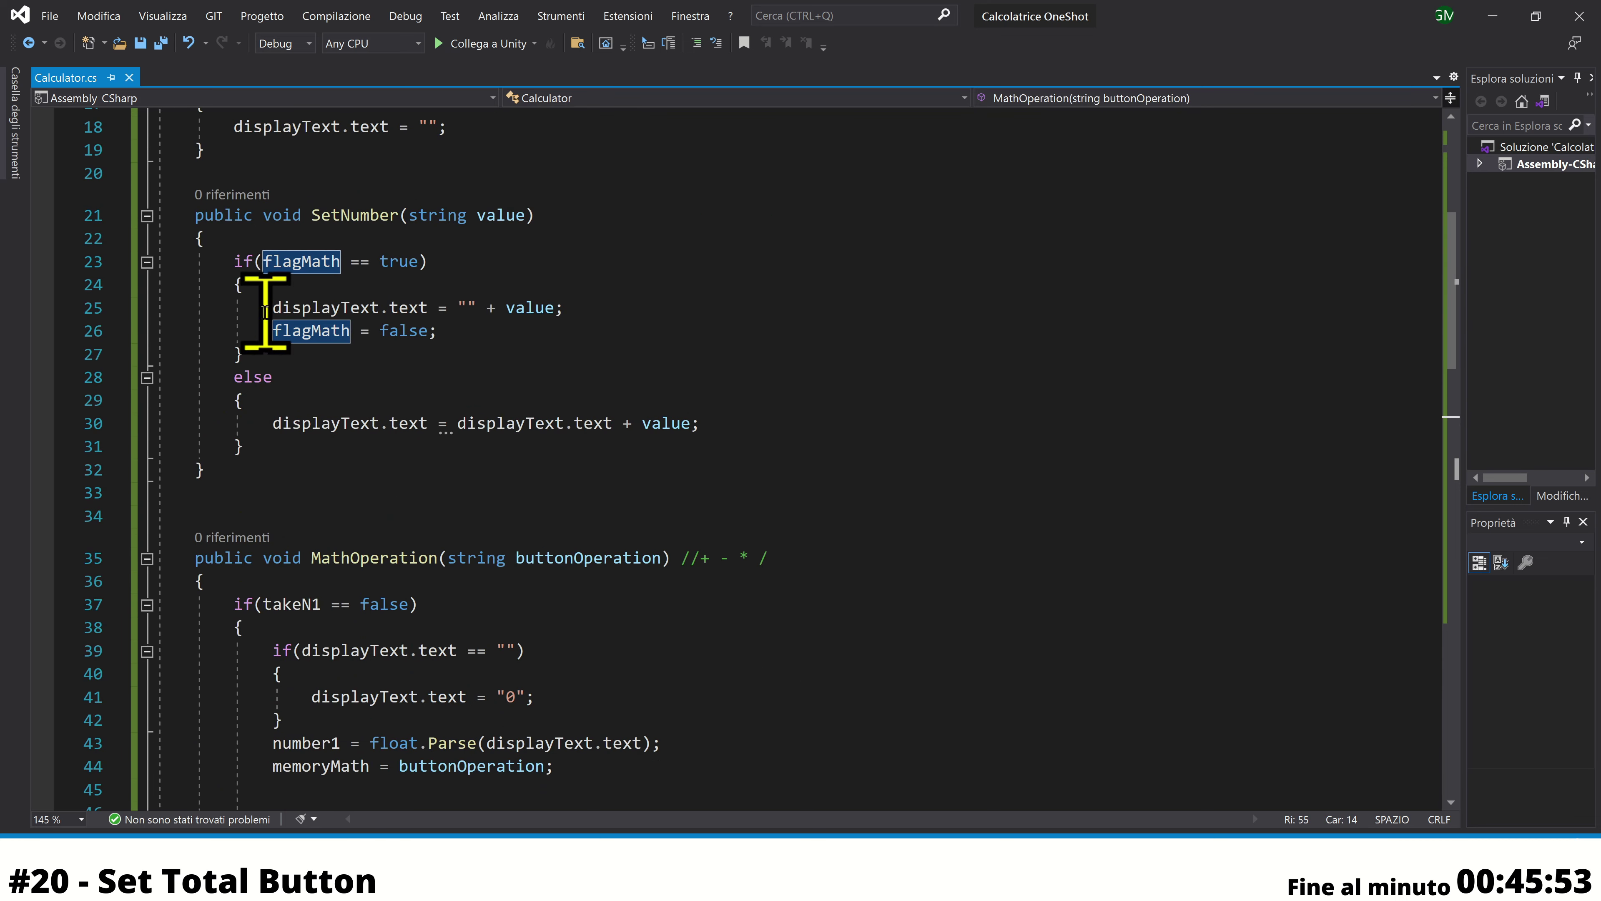
scroll(571, 511, down, 3)
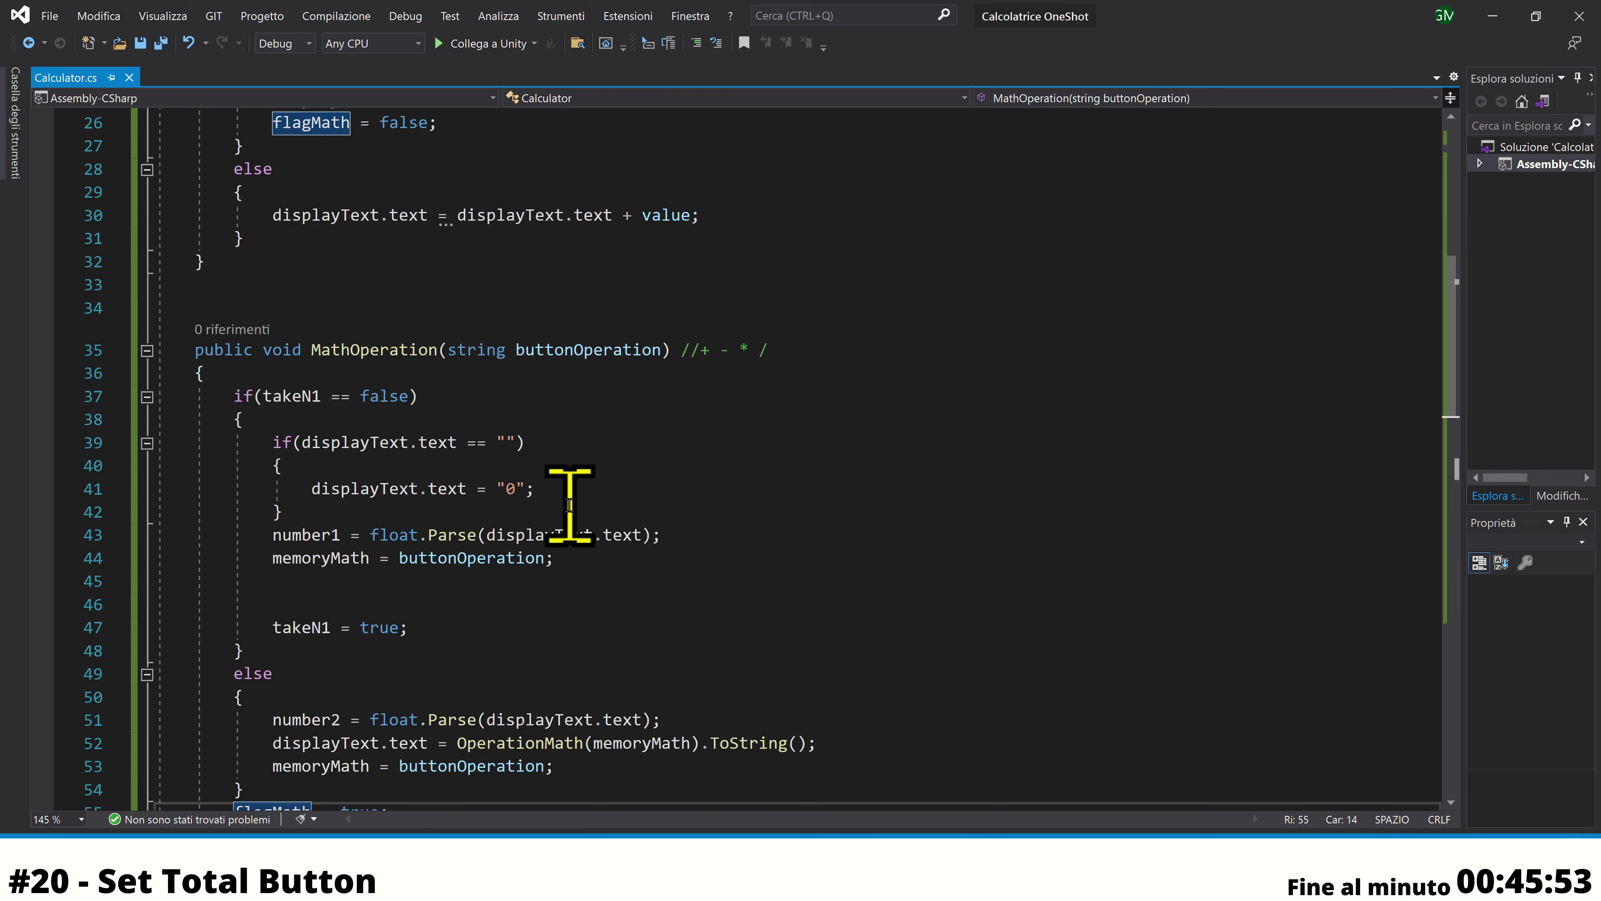
scroll(570, 501, down, 4)
scroll(569, 504, down, 3)
scroll(570, 505, up, 9)
scroll(565, 511, up, 2)
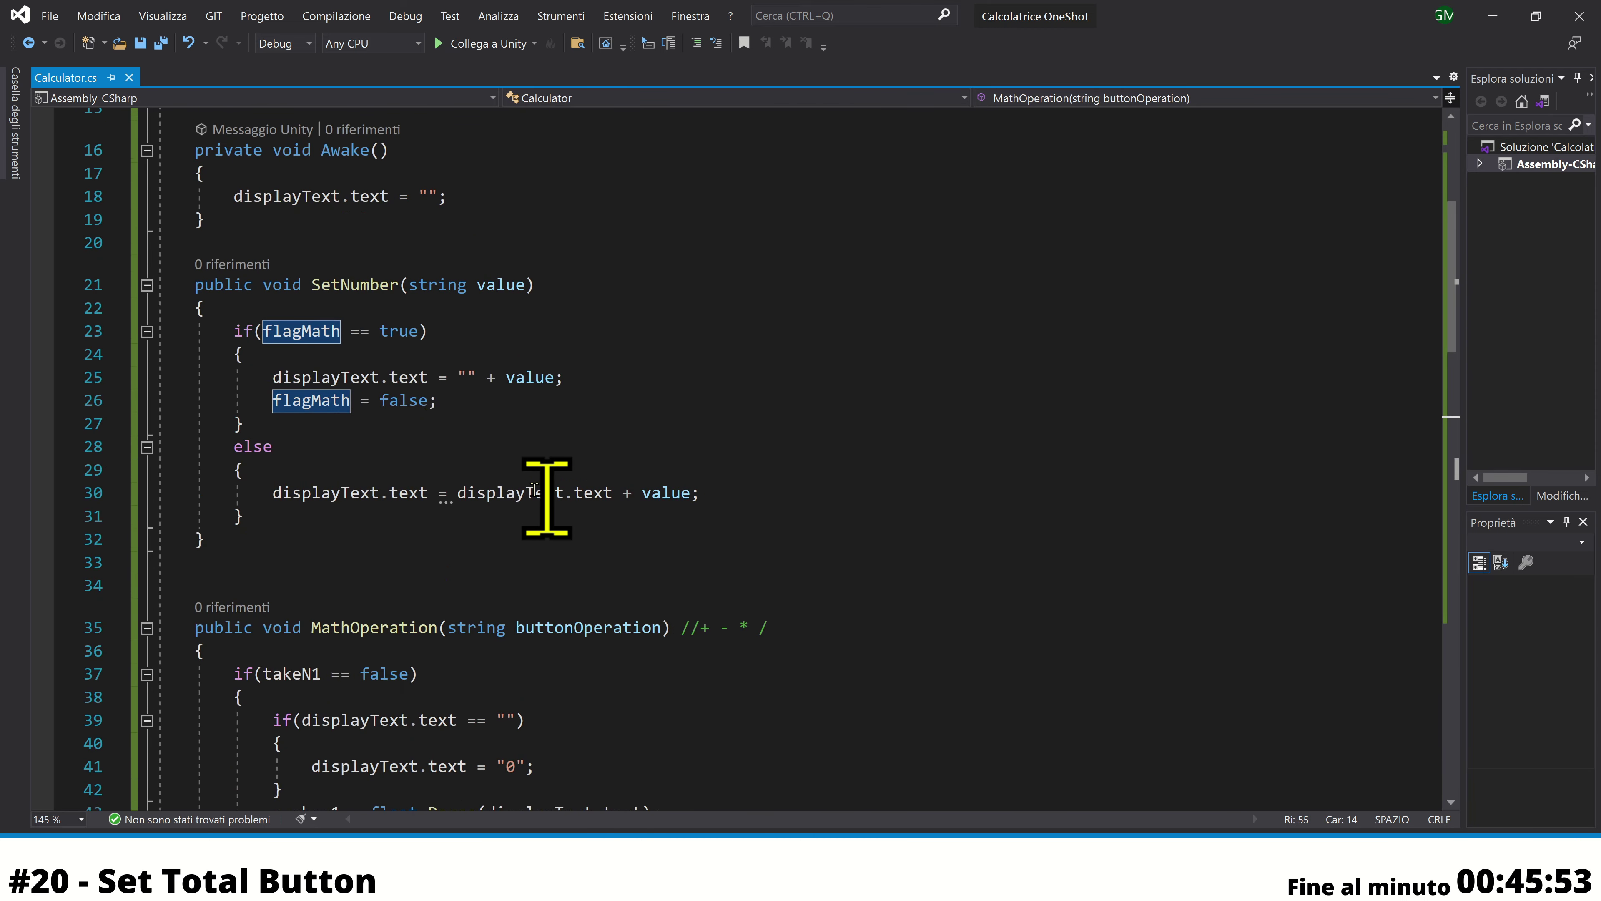
drag(313, 284, 579, 327)
scroll(615, 397, down, 5)
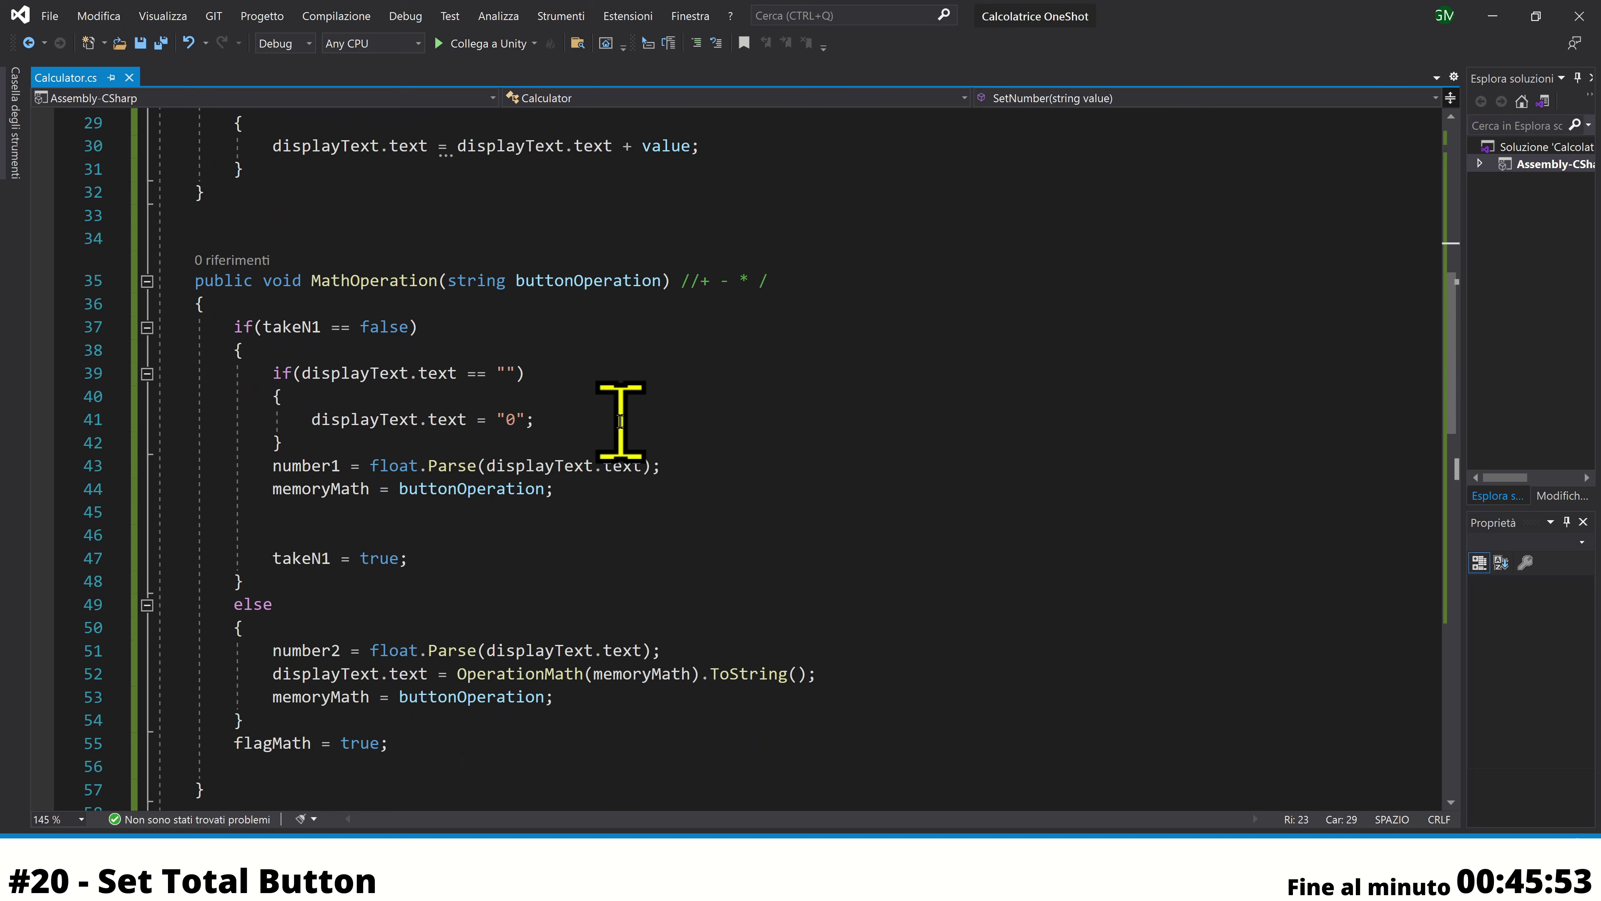
scroll(622, 418, down, 7)
scroll(621, 426, down, 5)
scroll(617, 454, down, 4)
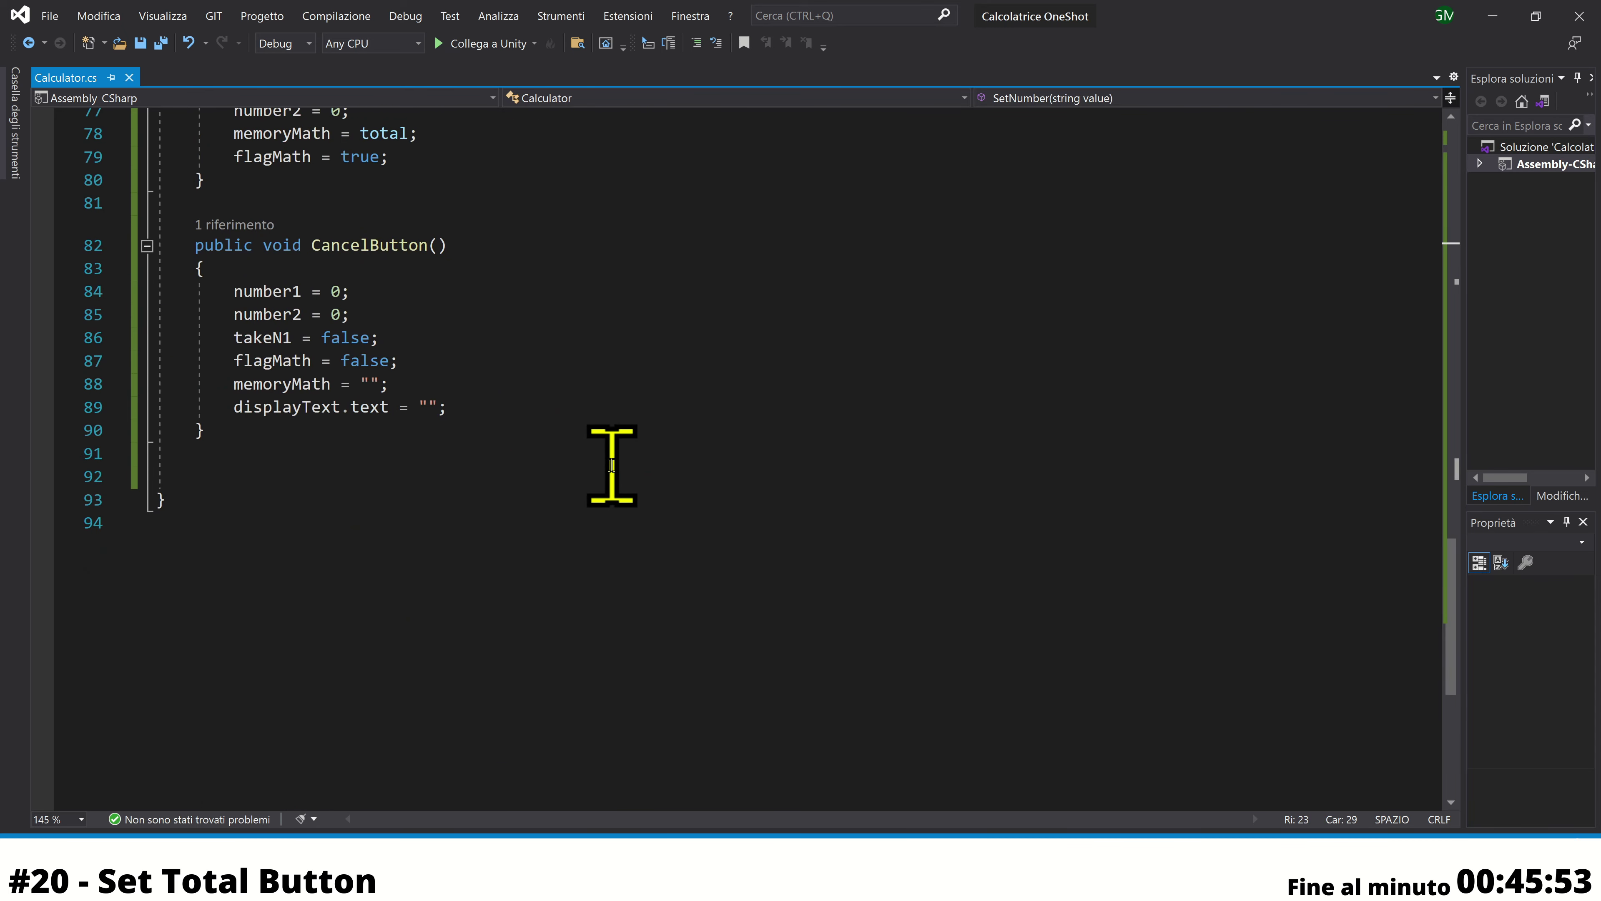
scroll(614, 465, up, 2)
scroll(613, 465, up, 4)
scroll(612, 465, up, 1)
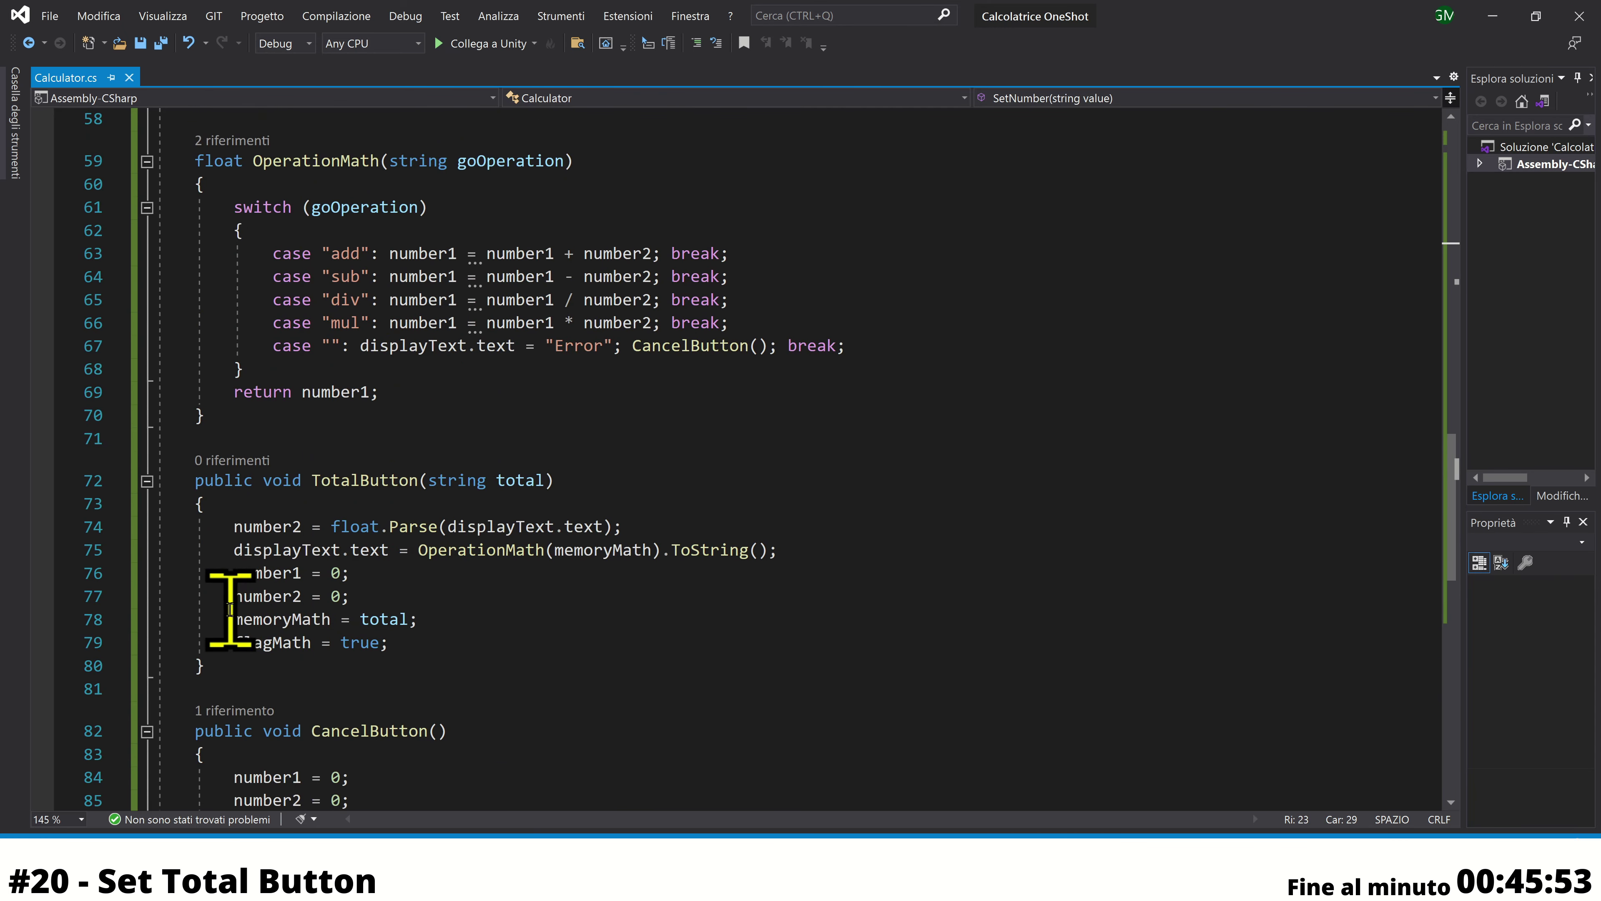
drag(233, 619, 471, 616)
click(472, 619)
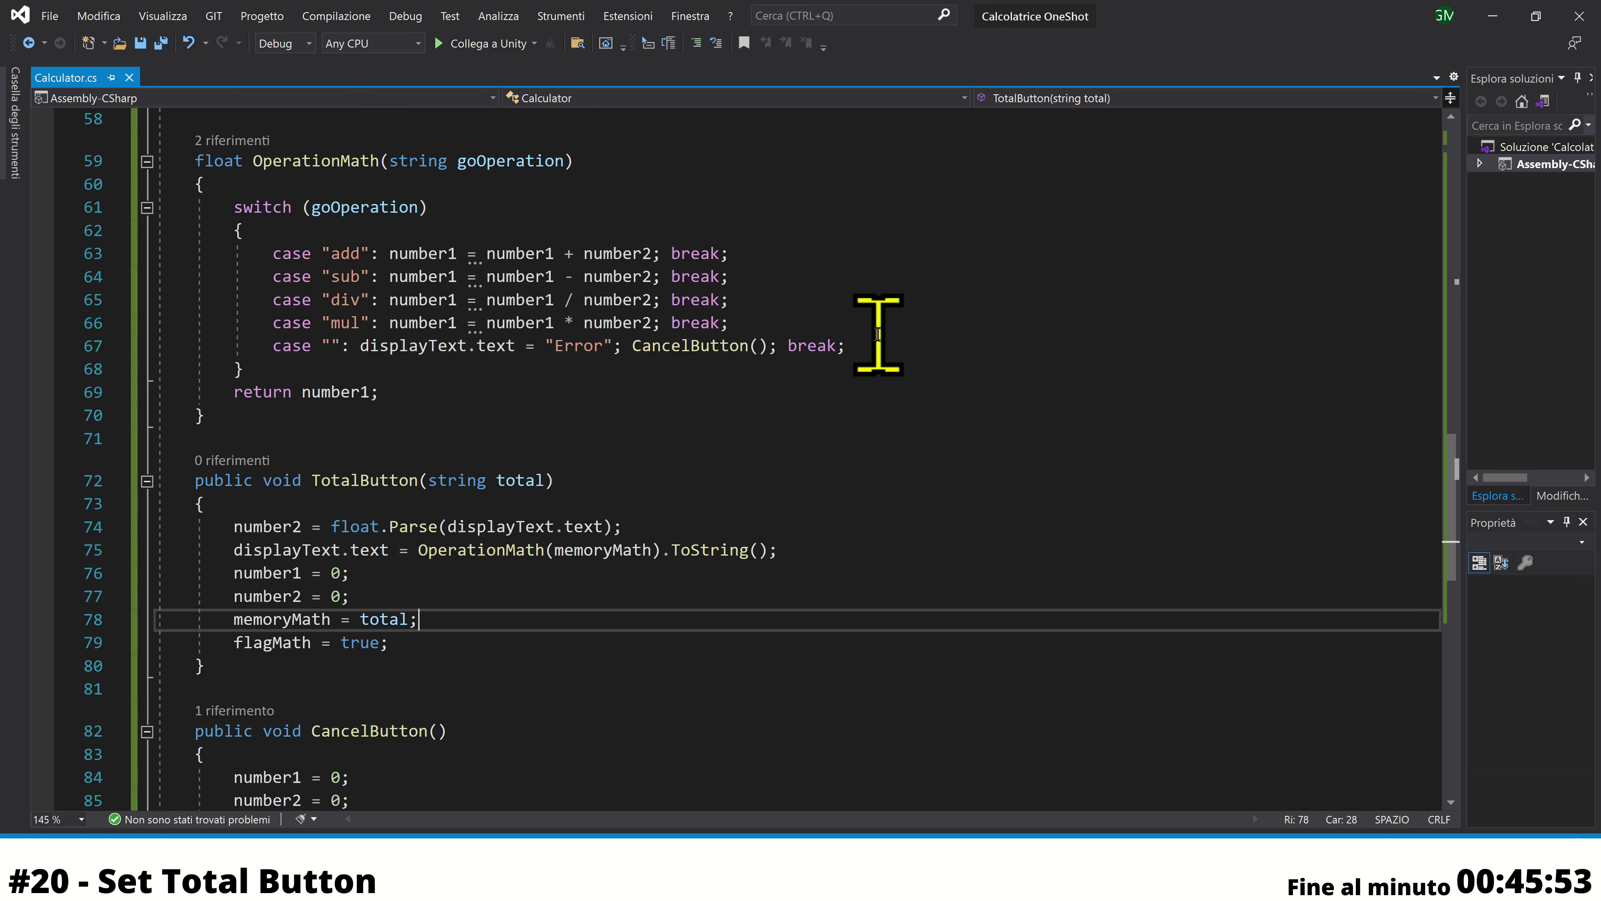
click(867, 355)
drag(233, 527, 779, 548)
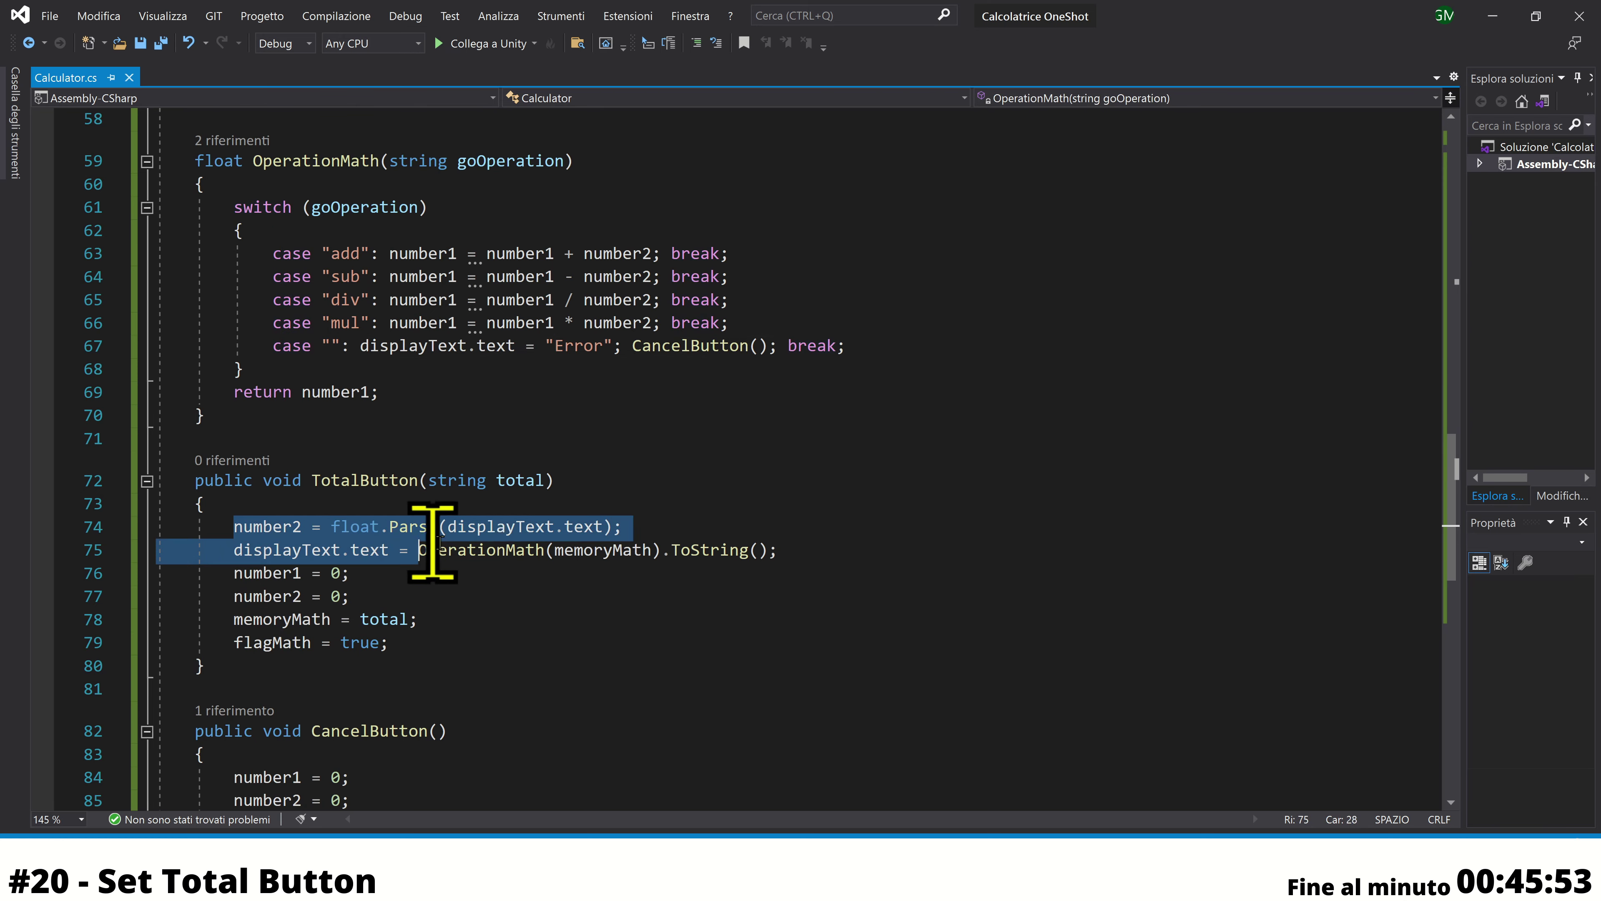
drag(233, 549, 831, 551)
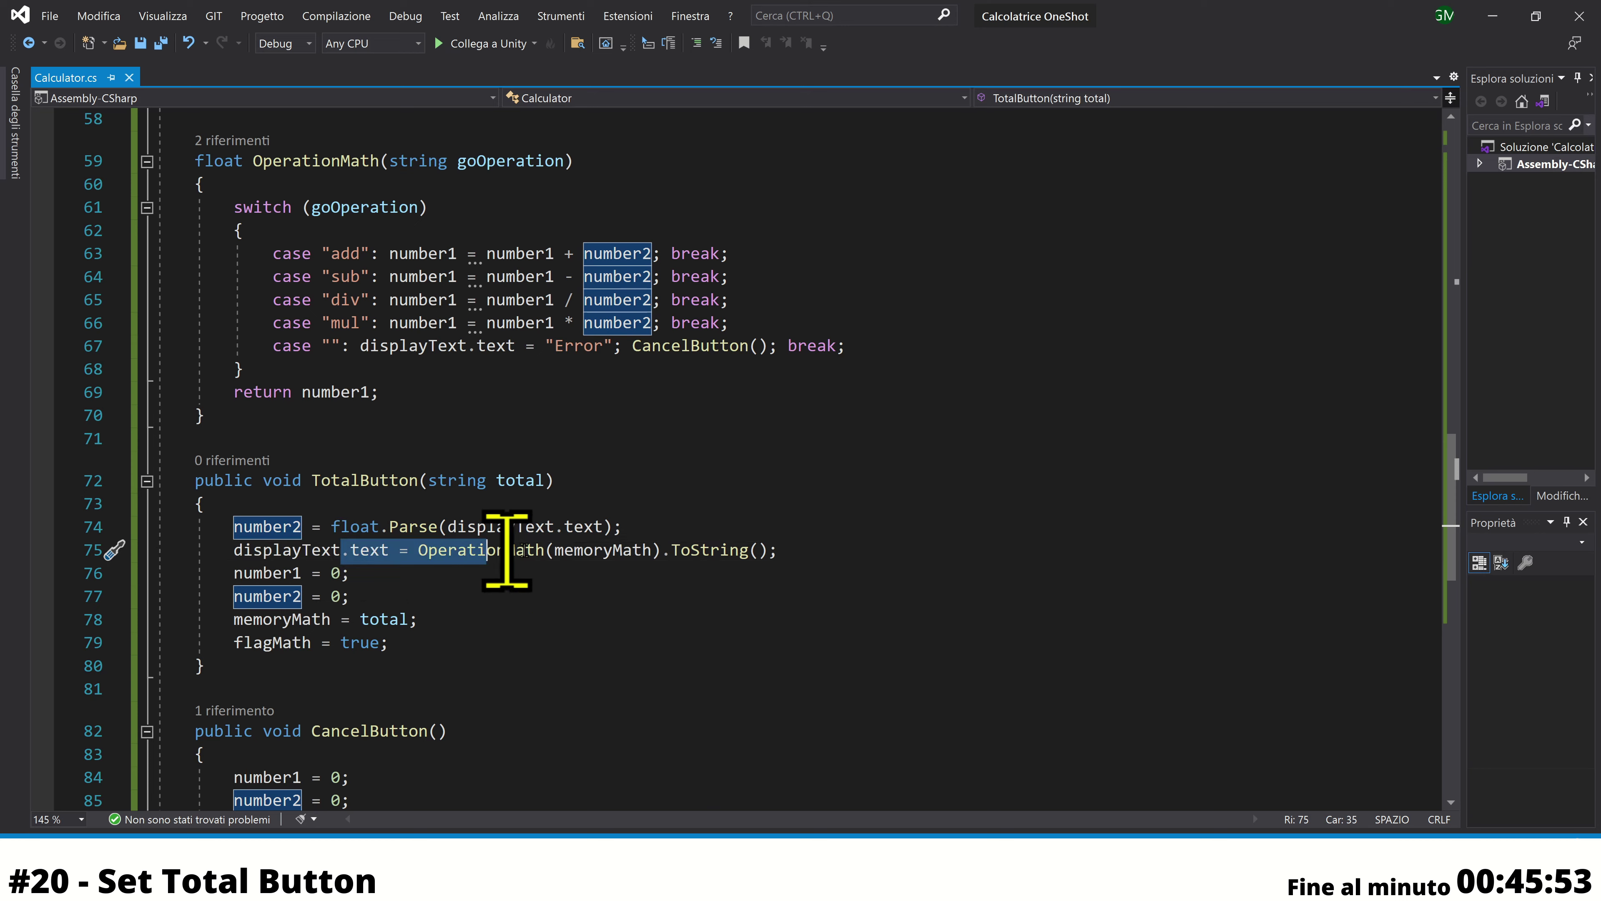
drag(233, 618, 535, 618)
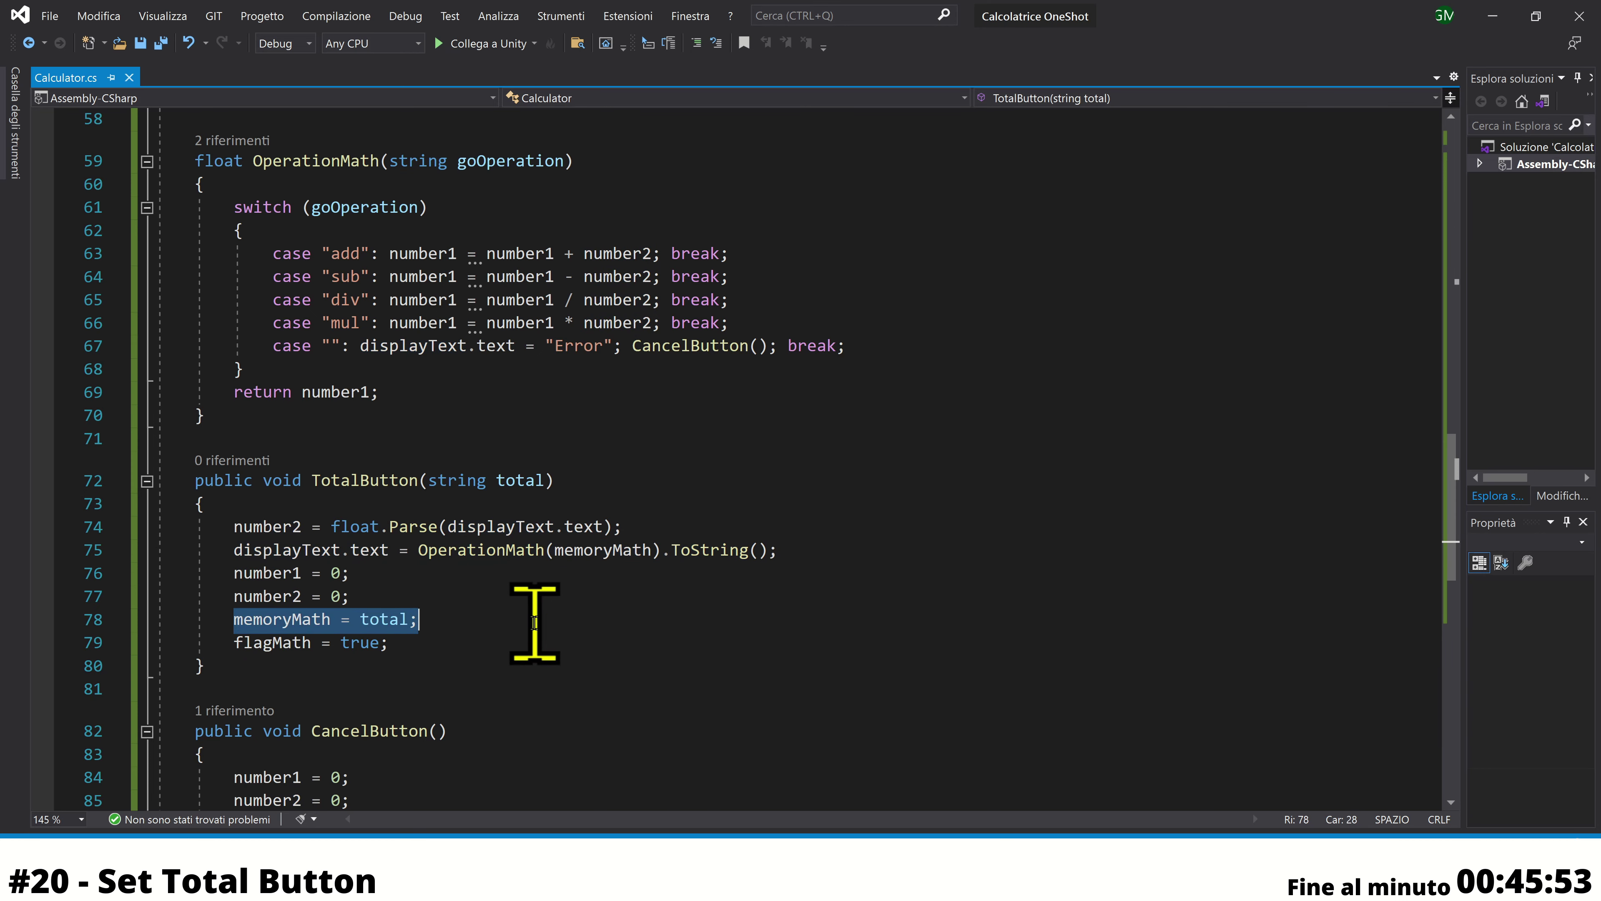
After the mul case, add case "total": number1 = float.Parse(displayText.text); break; and save Calculator.cs
click(839, 316)
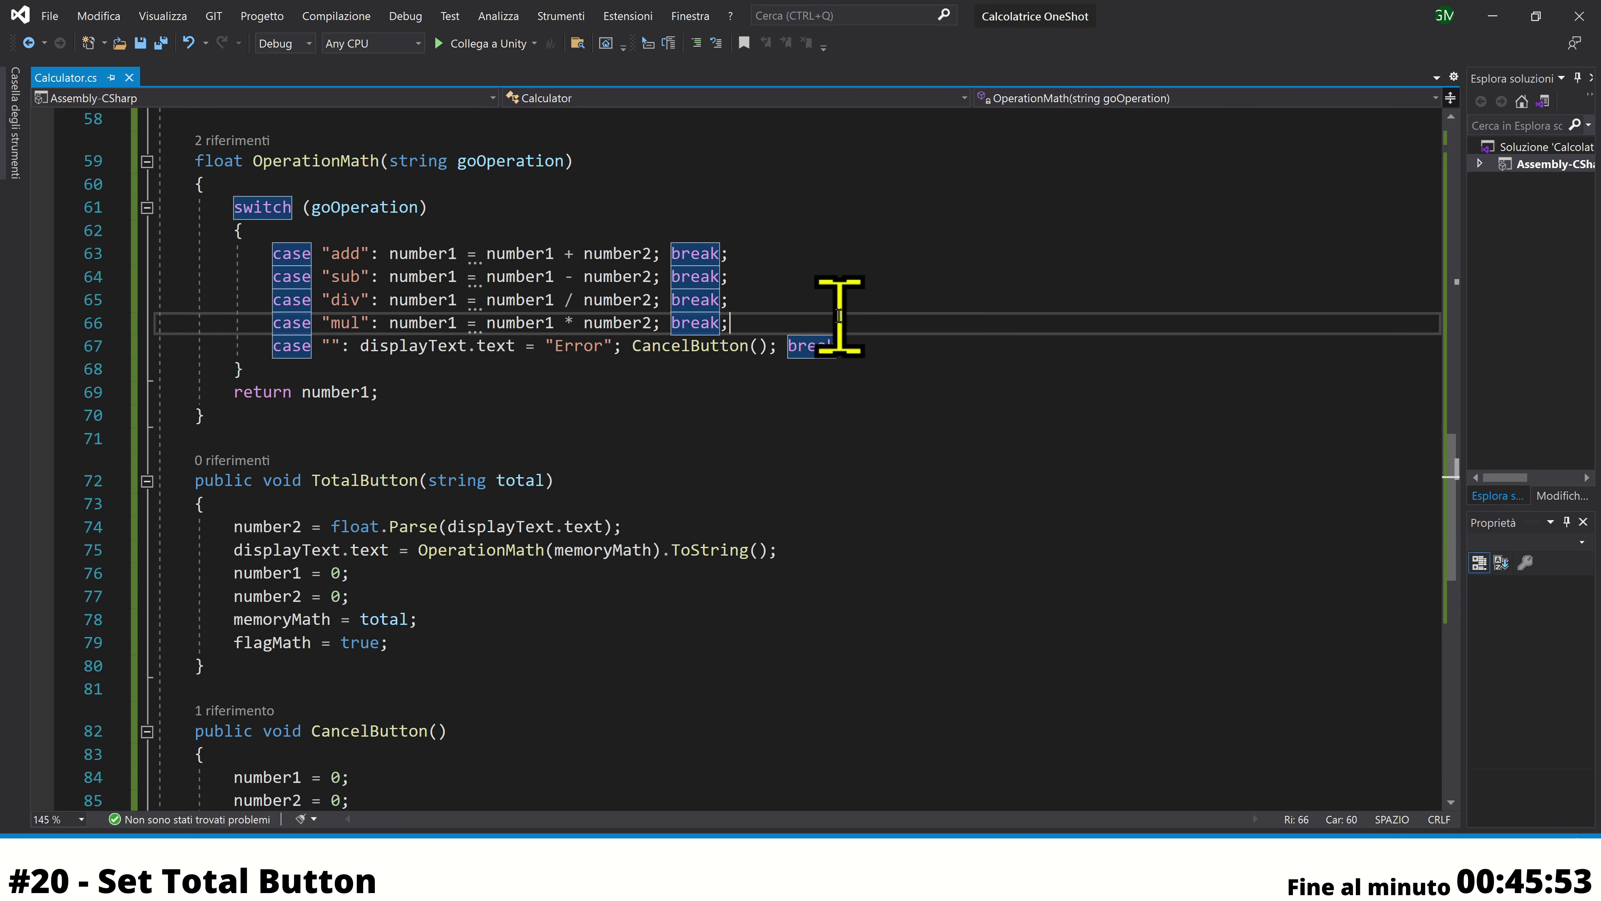
key(Return)
text(case "total)
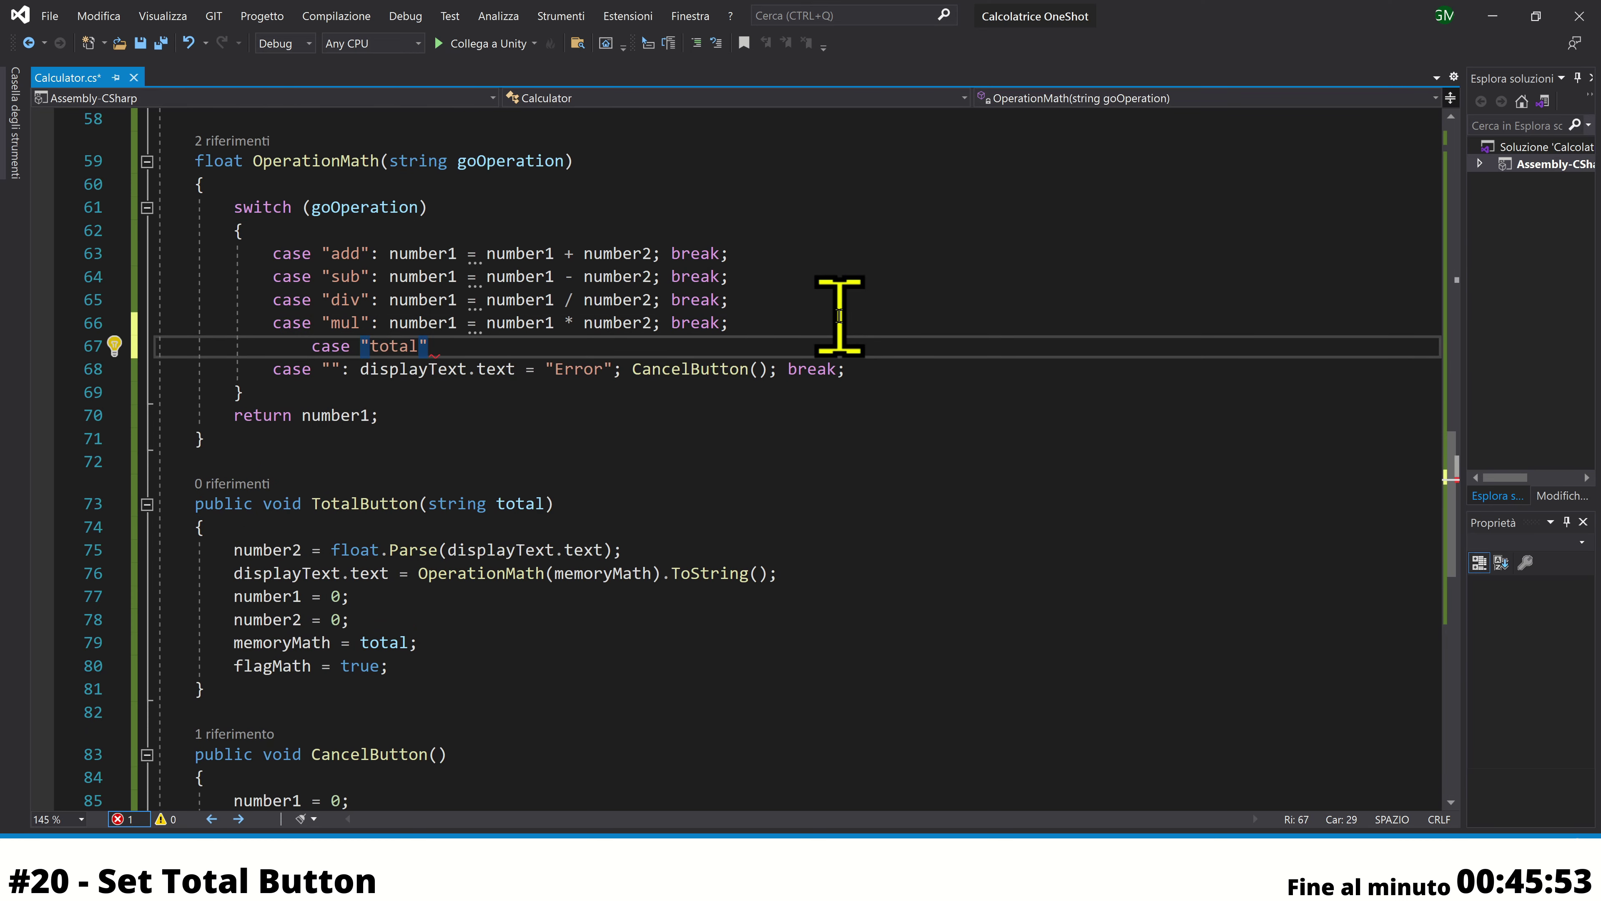
text( : )
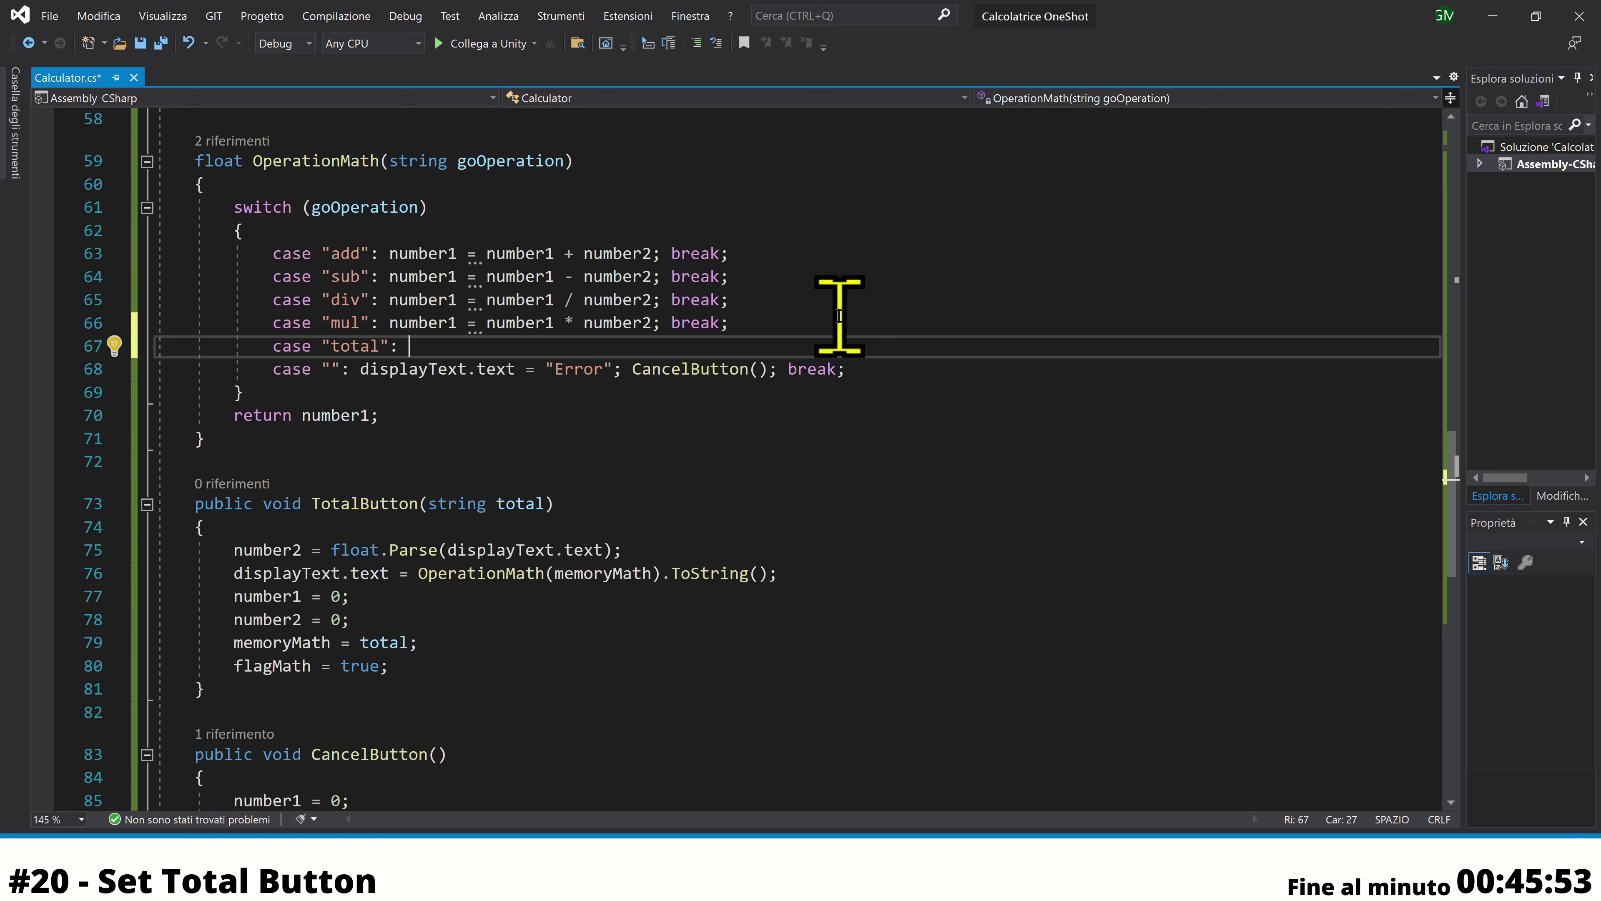
text(number1 =)
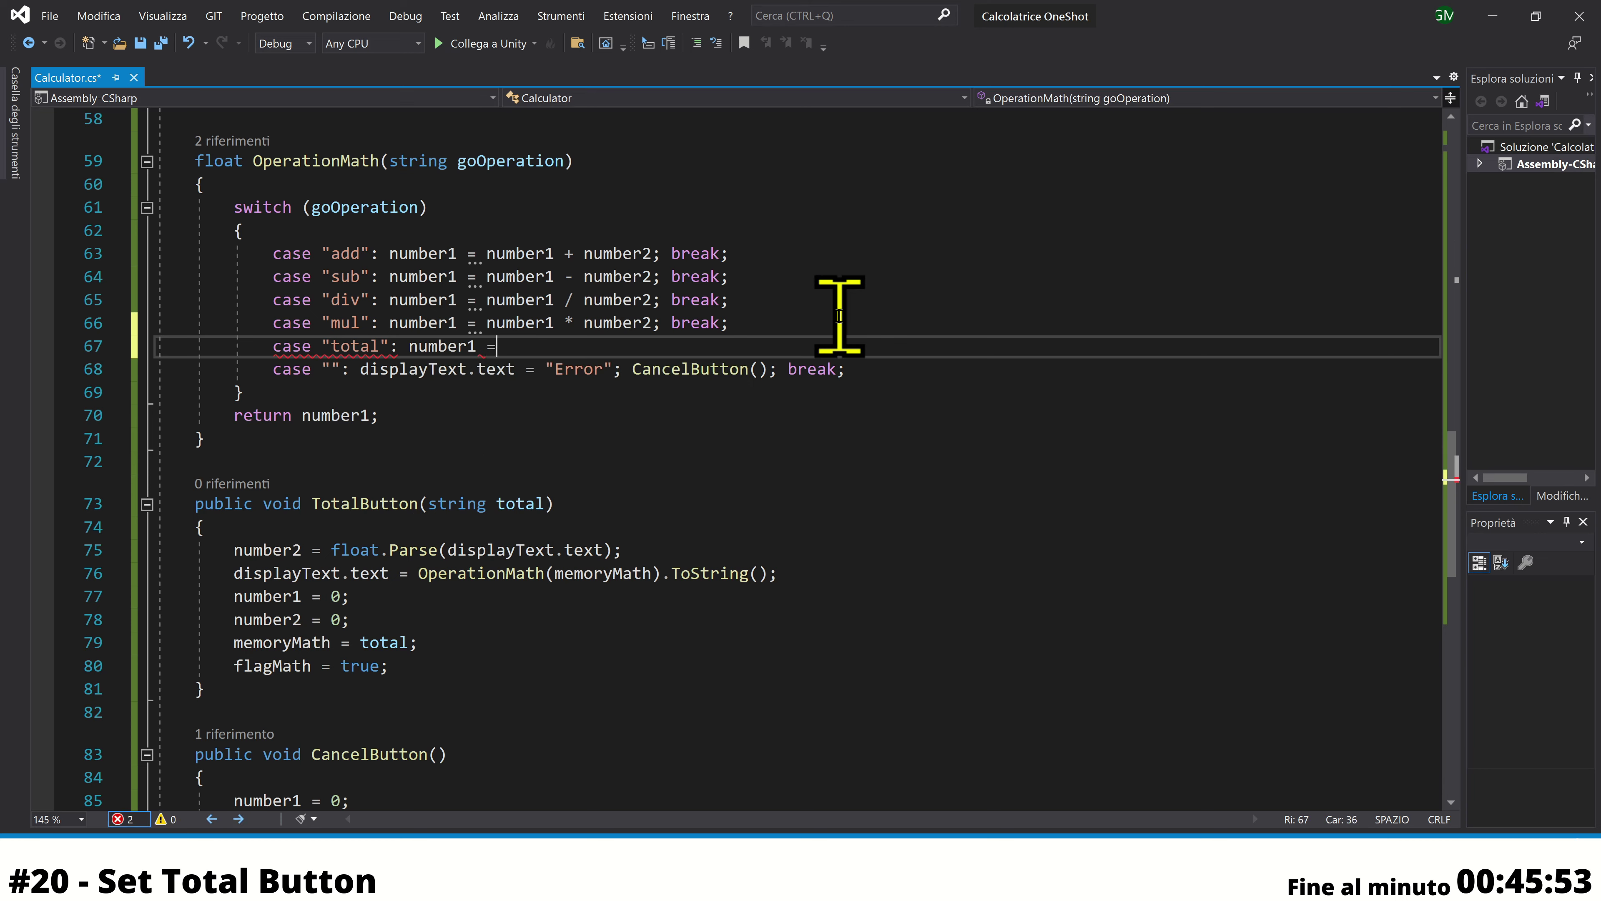
text( fl)
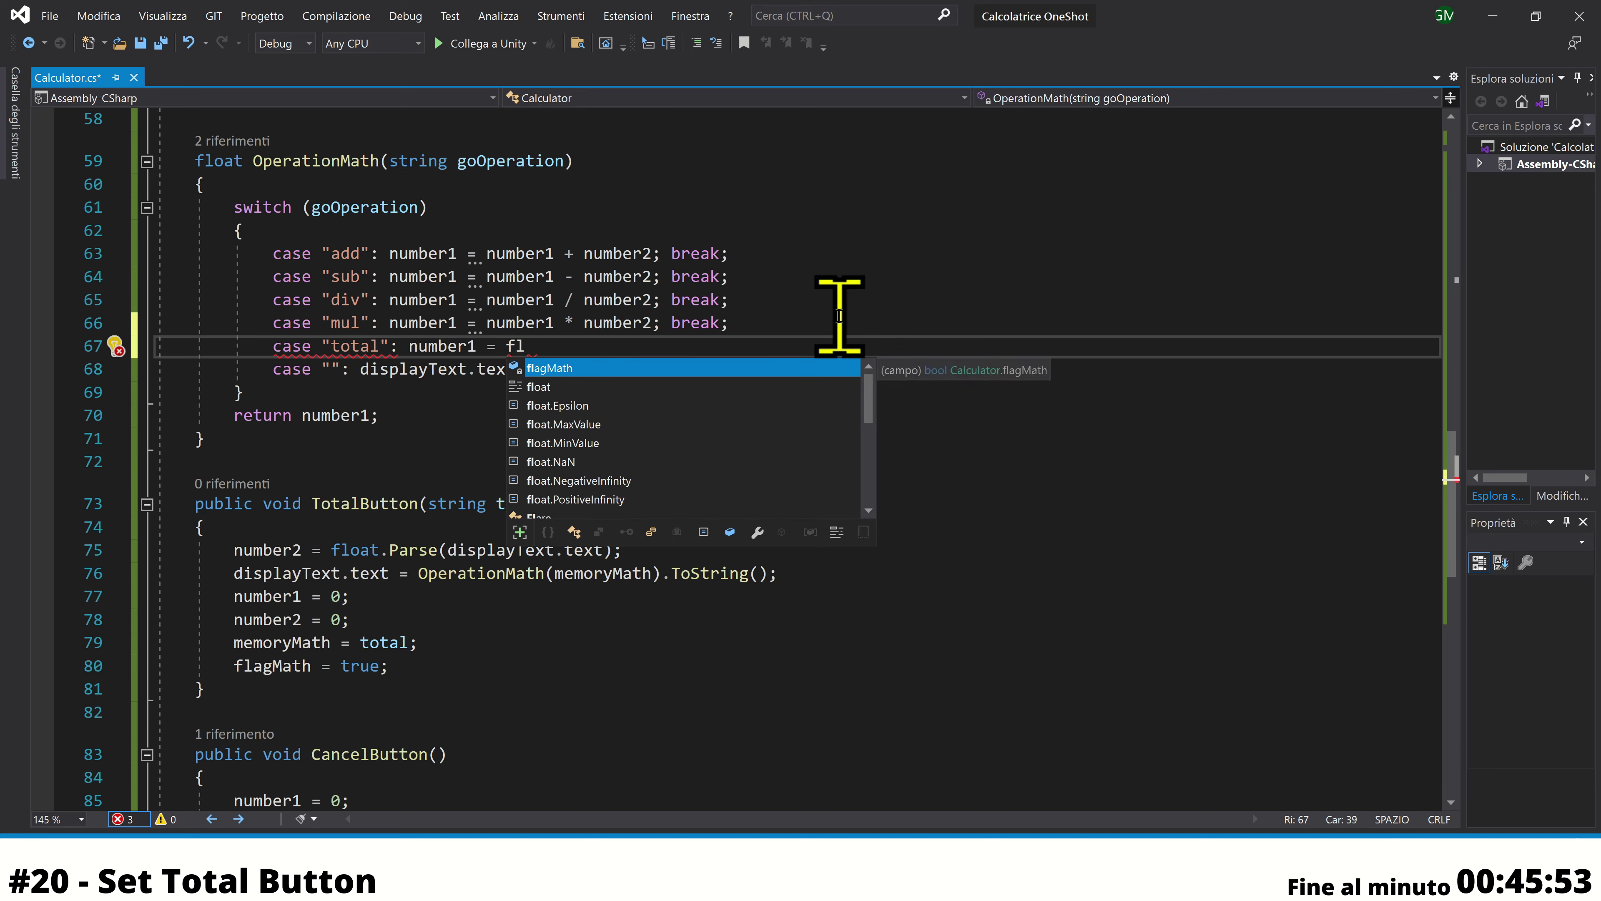
key(Down)
key(Tab)
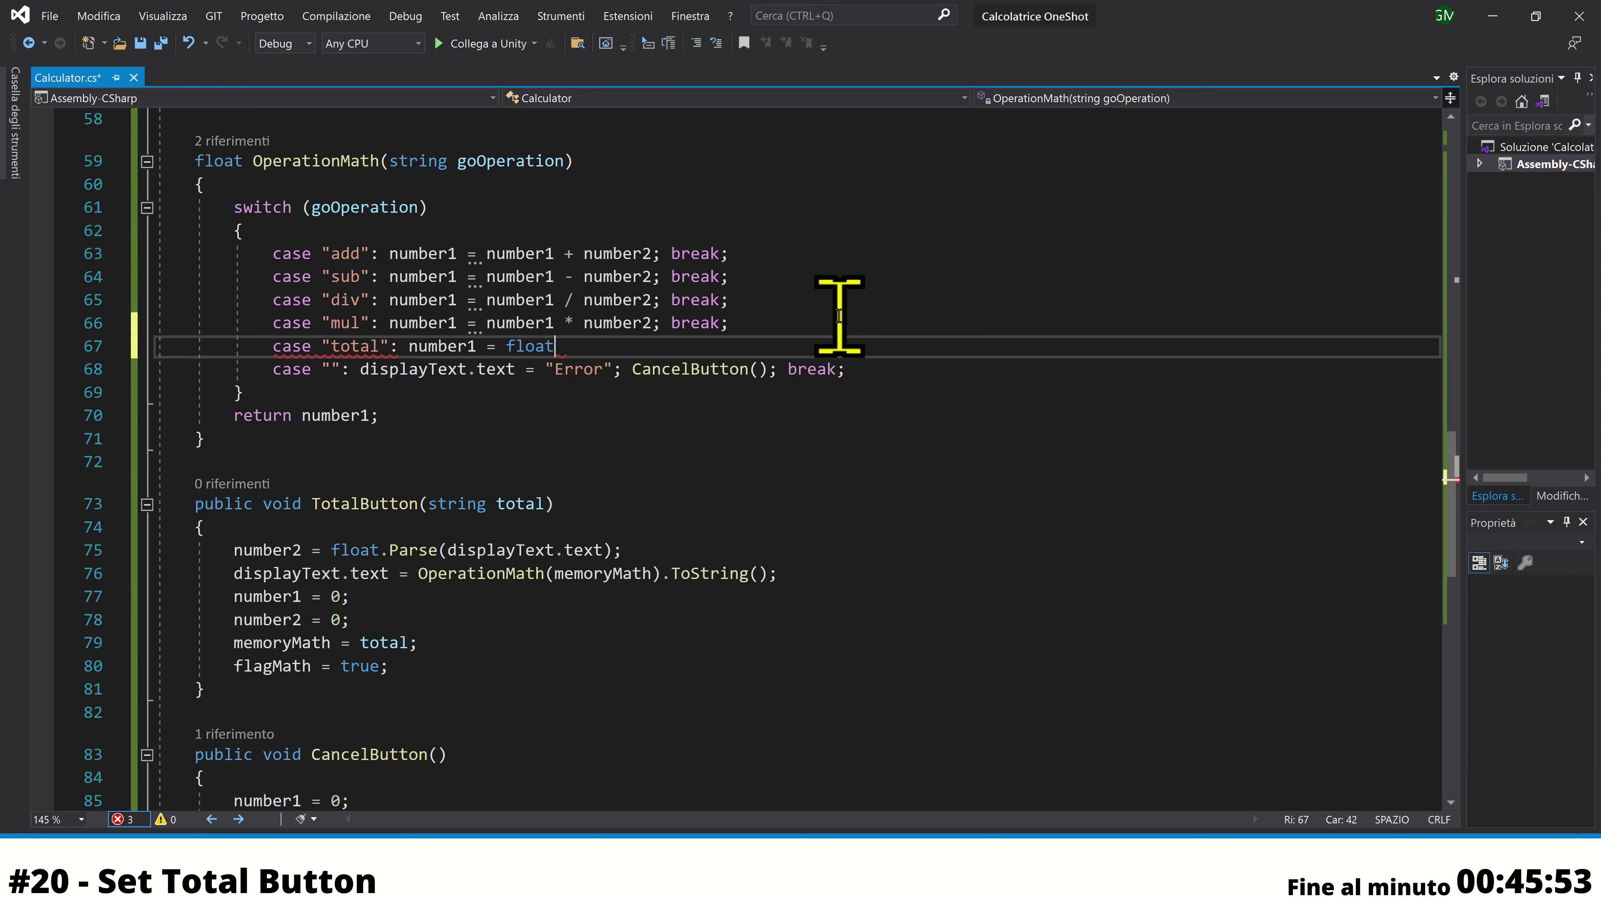
text(.P)
key(Up)
key(Tab)
text((dis)
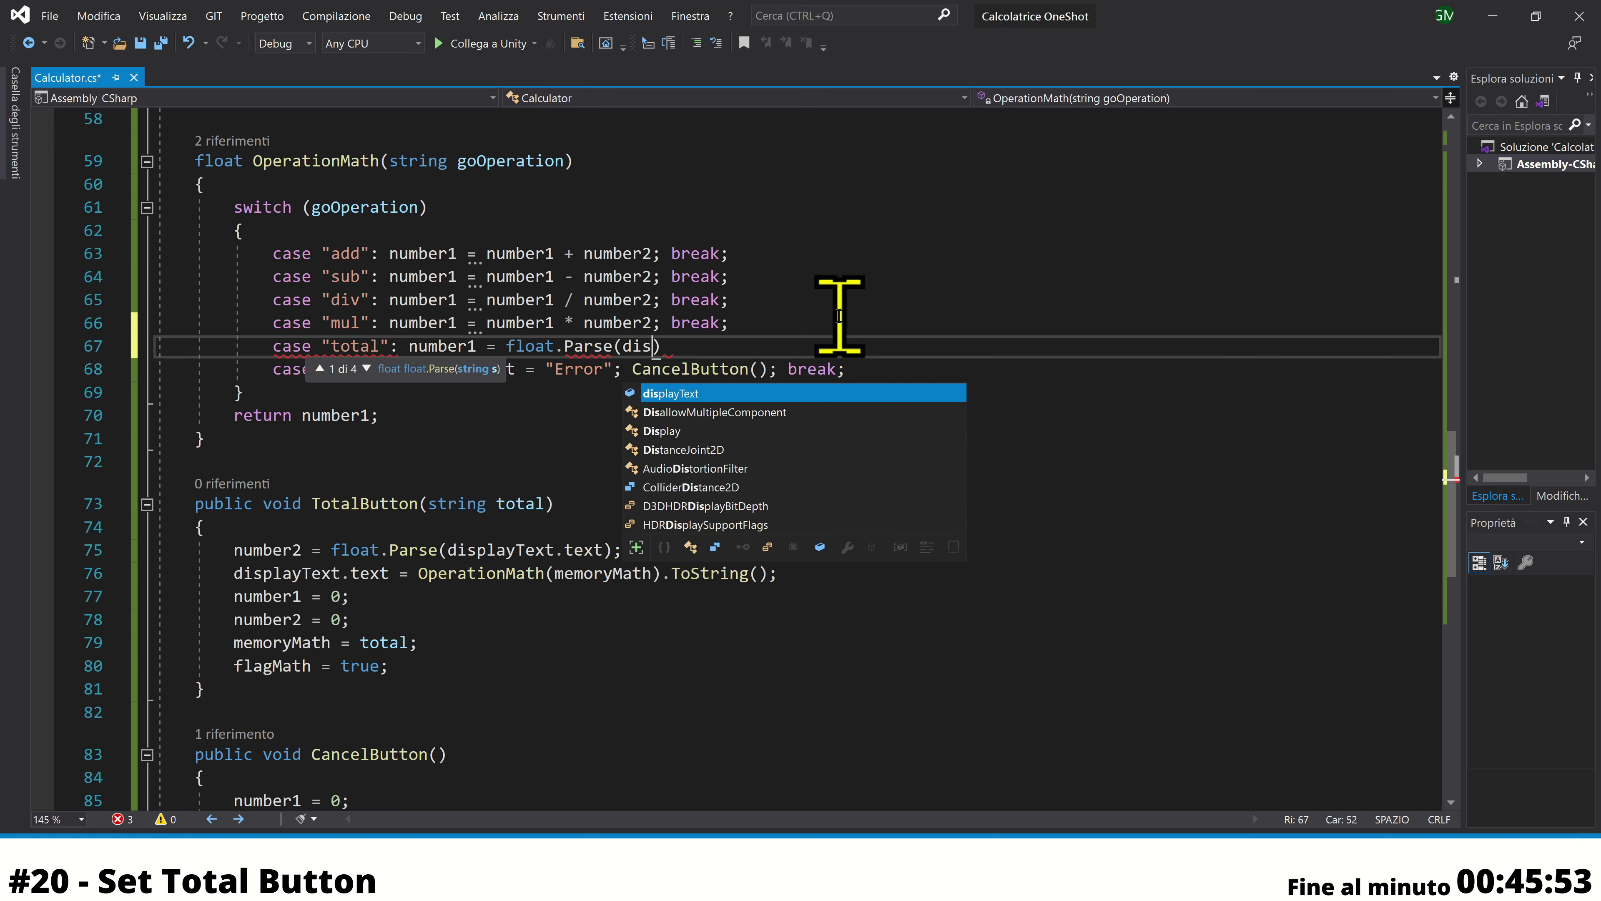
key(Tab)
text(.)
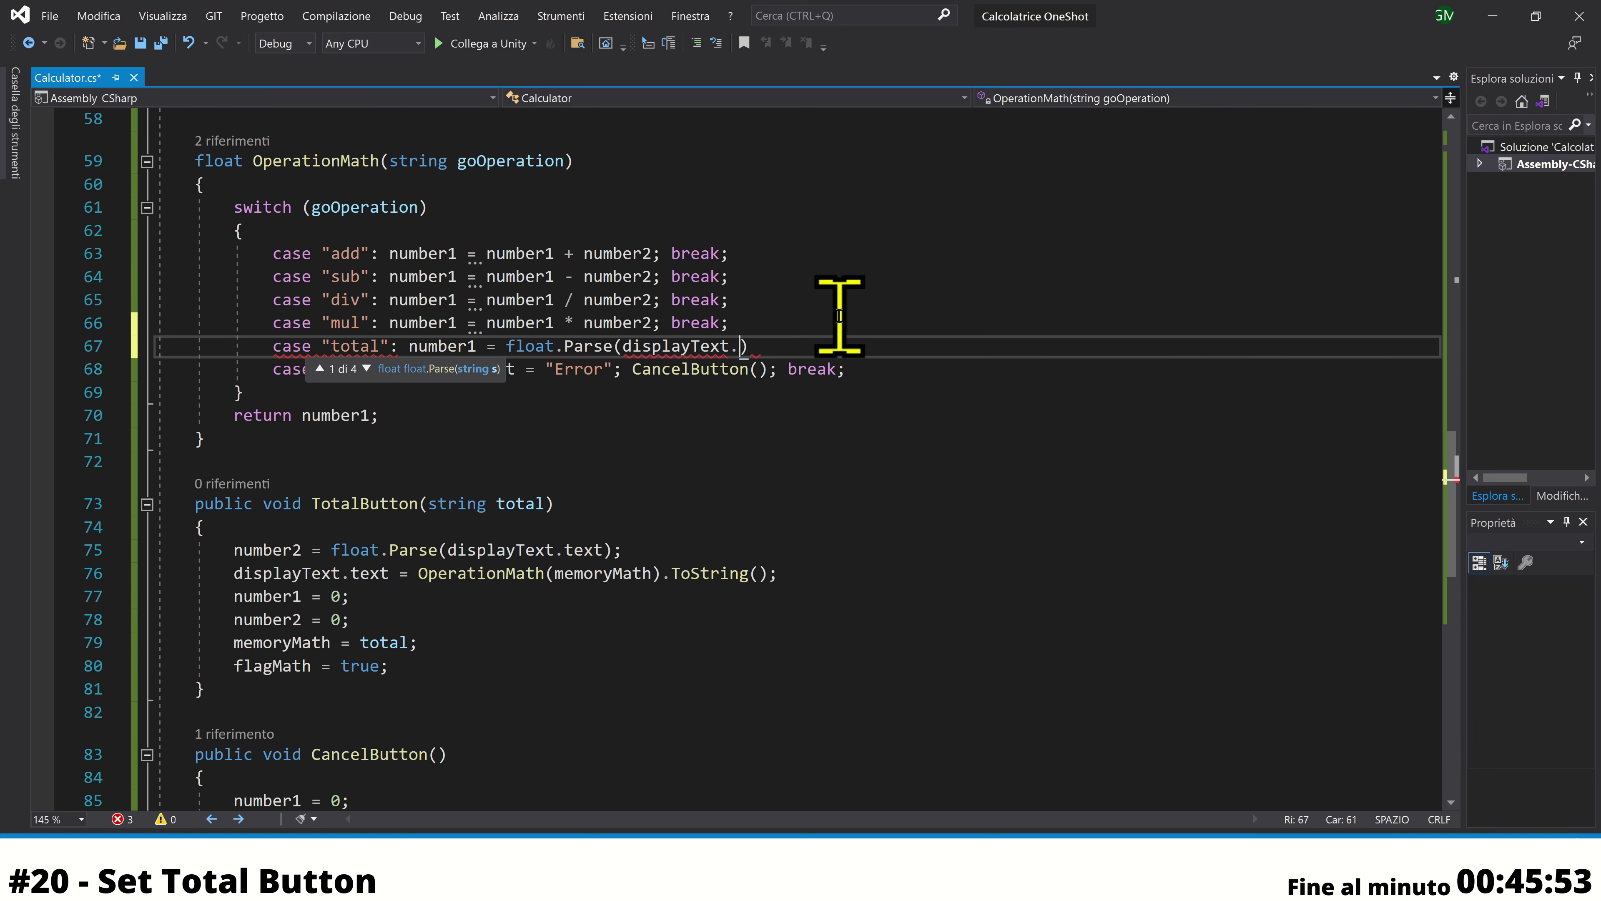
text(t)
key(Tab)
text())
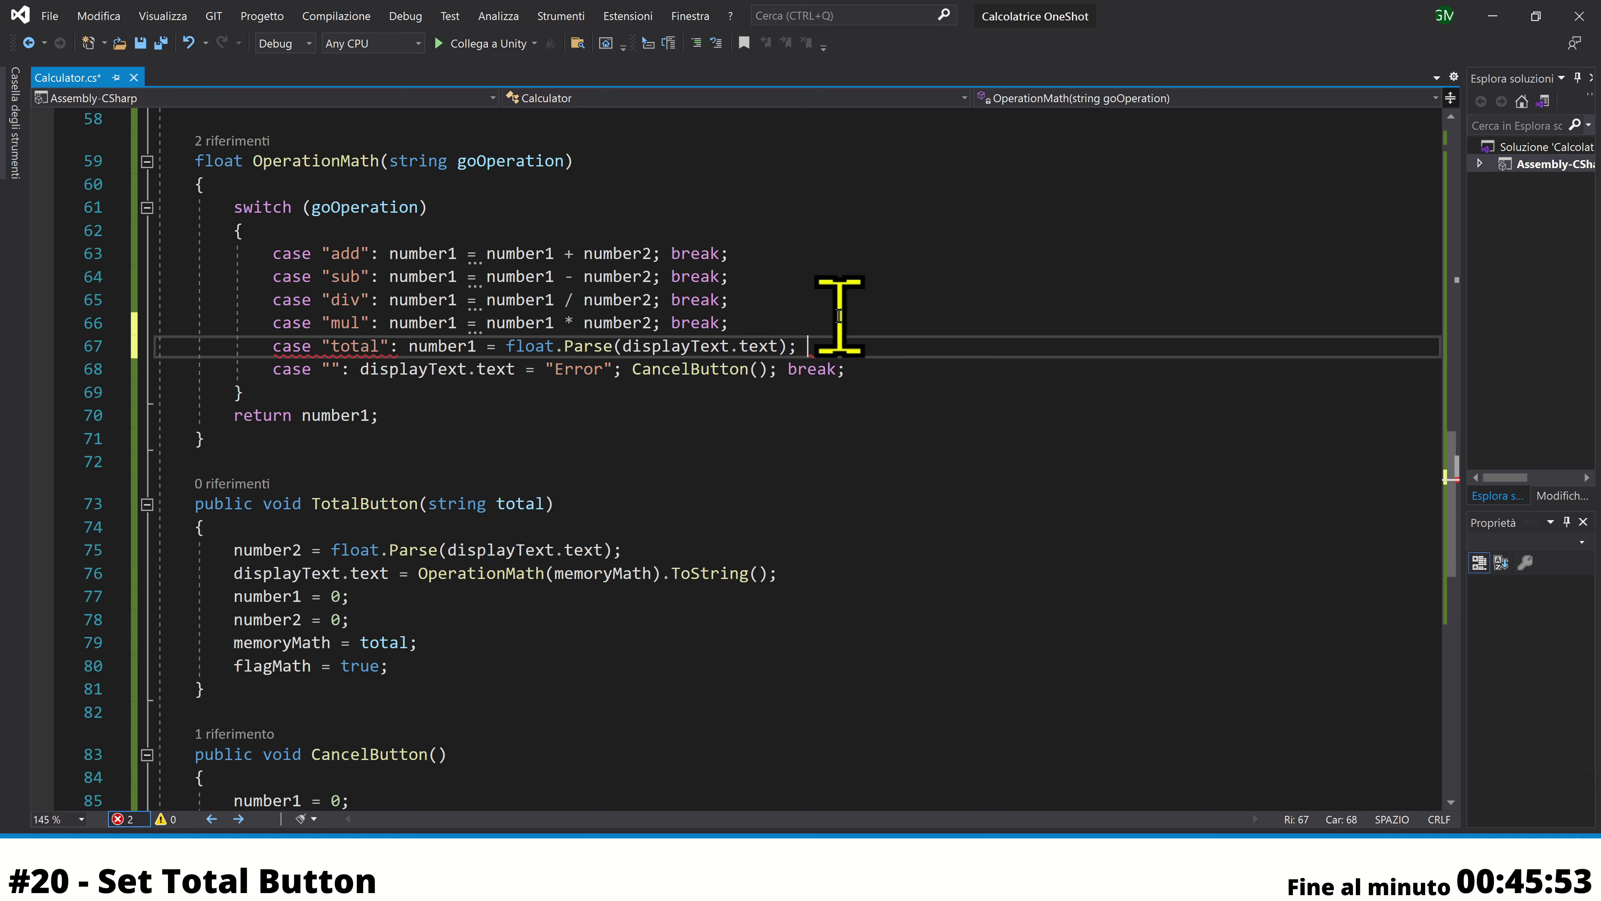
key(Tab)
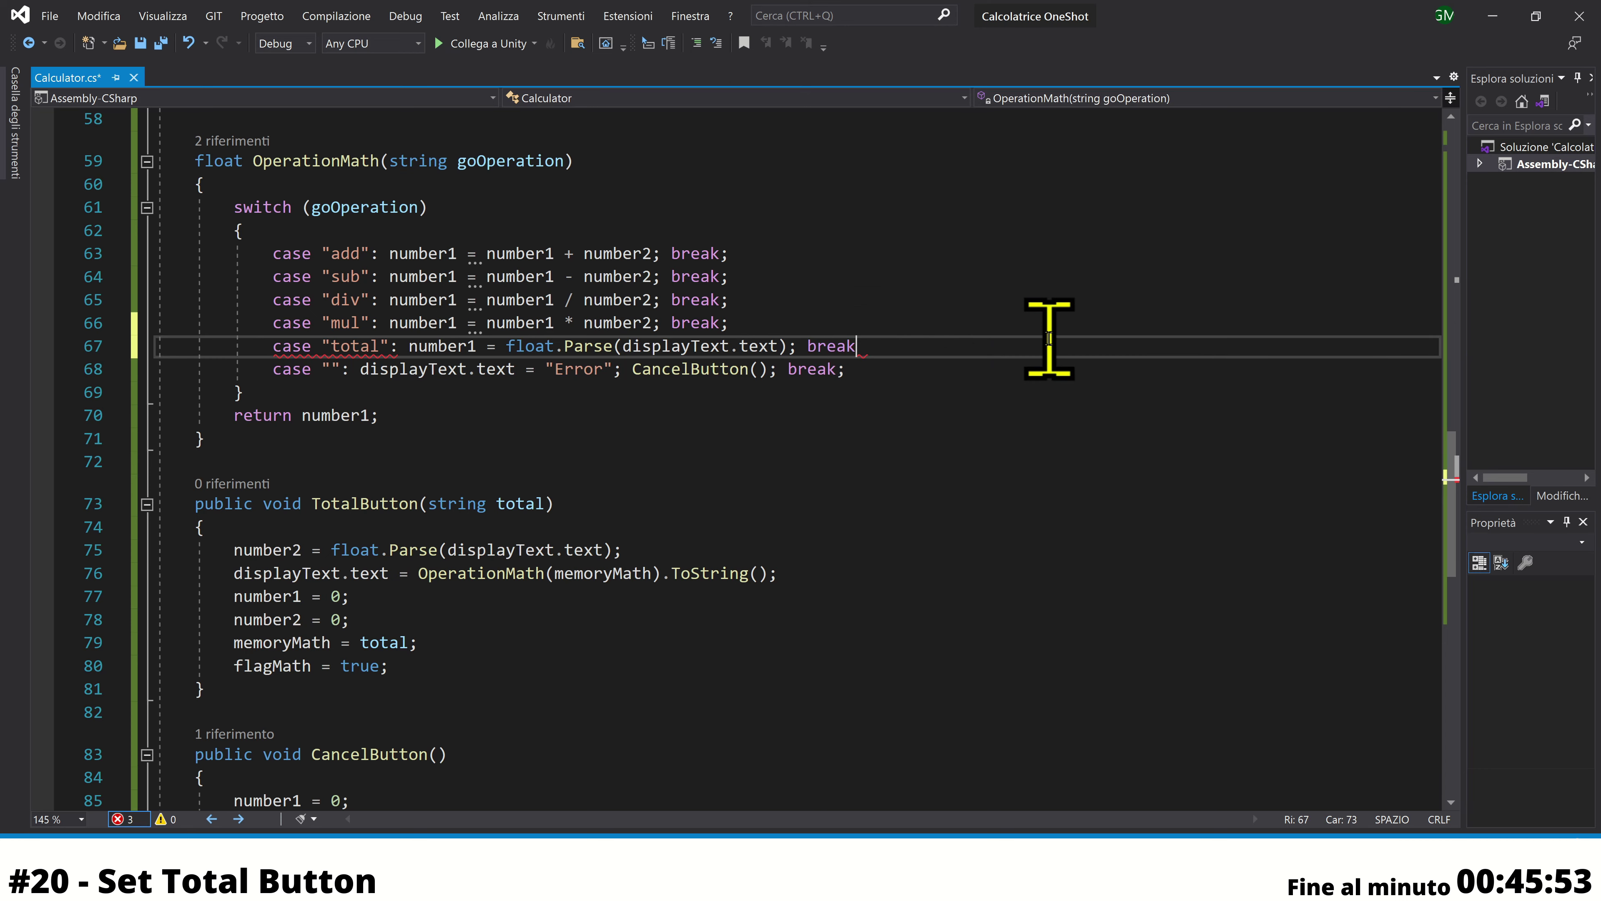
text(;)
key(ctrl+s)
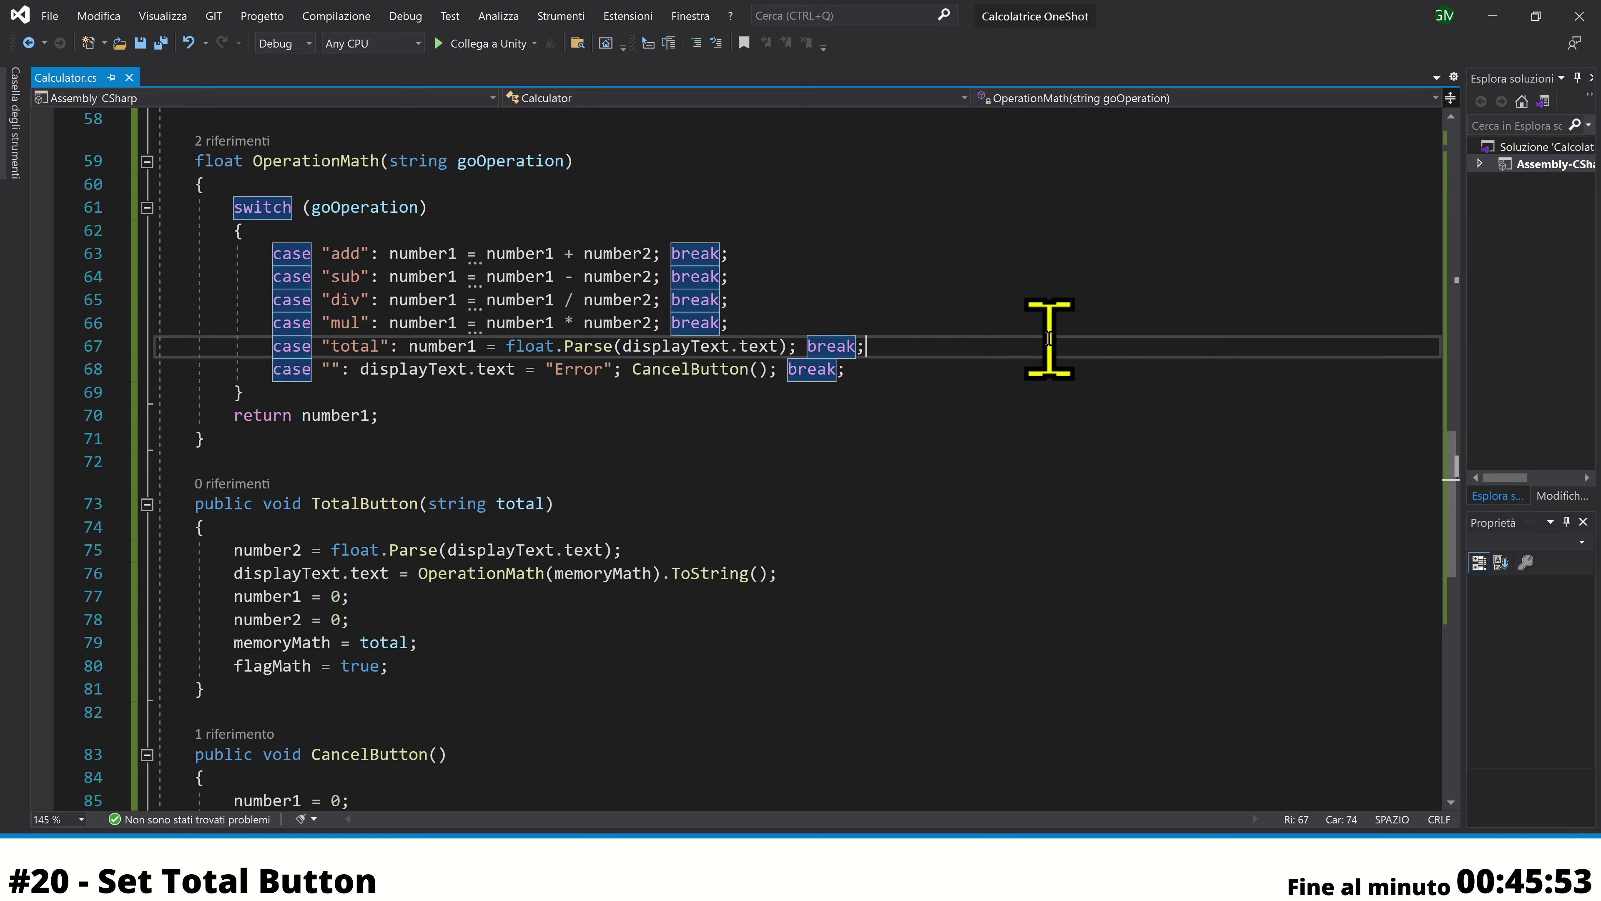
key(alt+Tab)
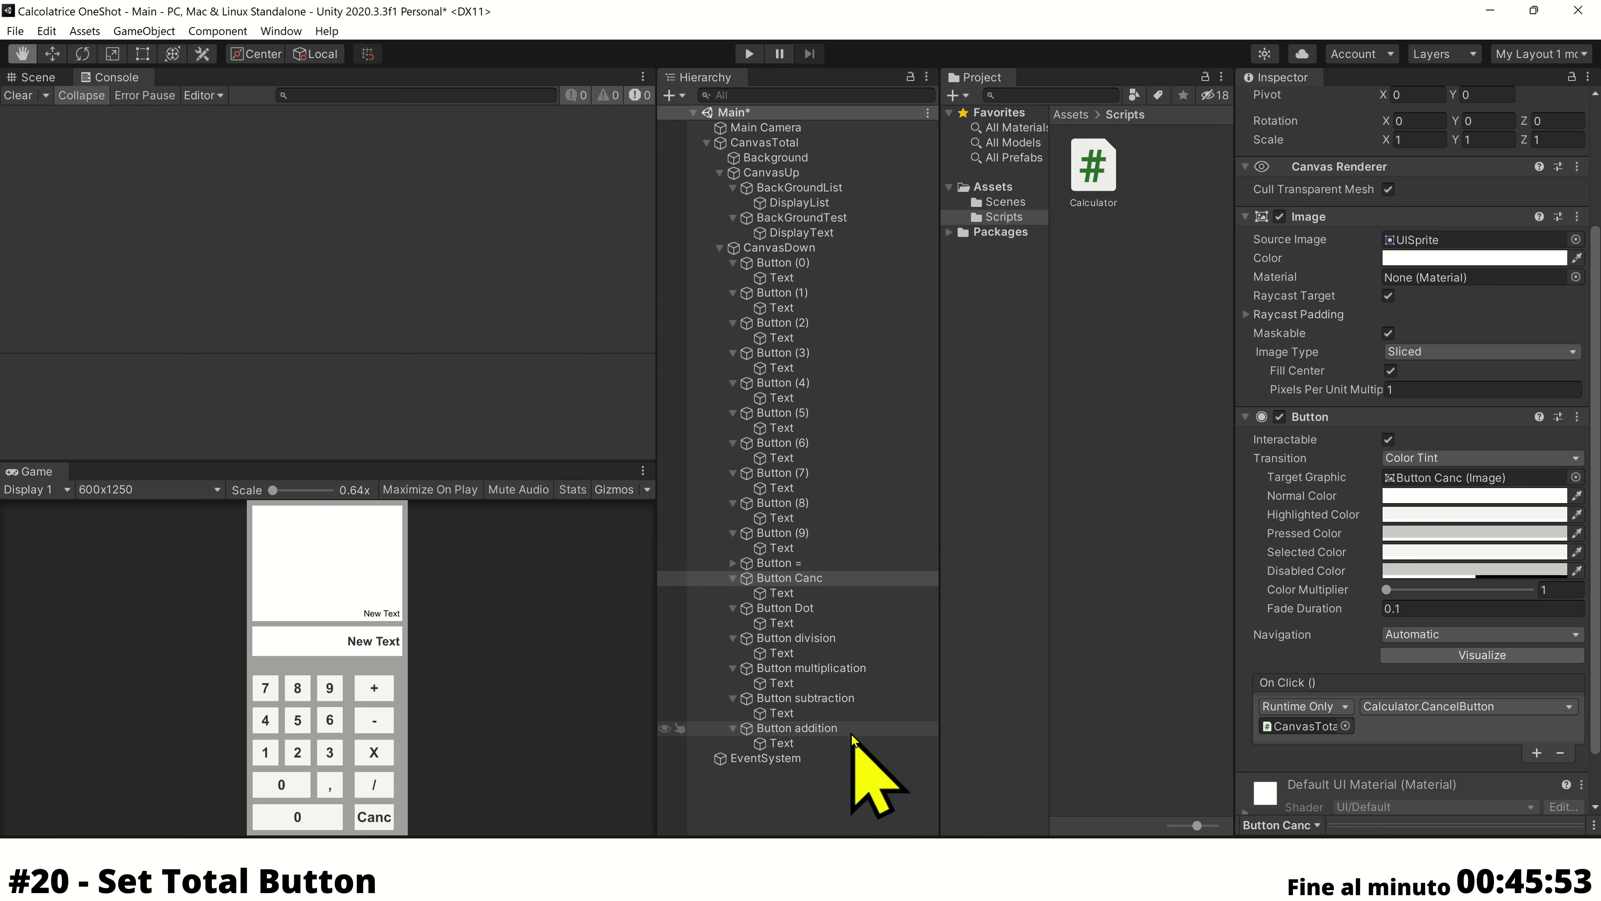
Change the label on Button ='s Text child from 0 to =
click(772, 563)
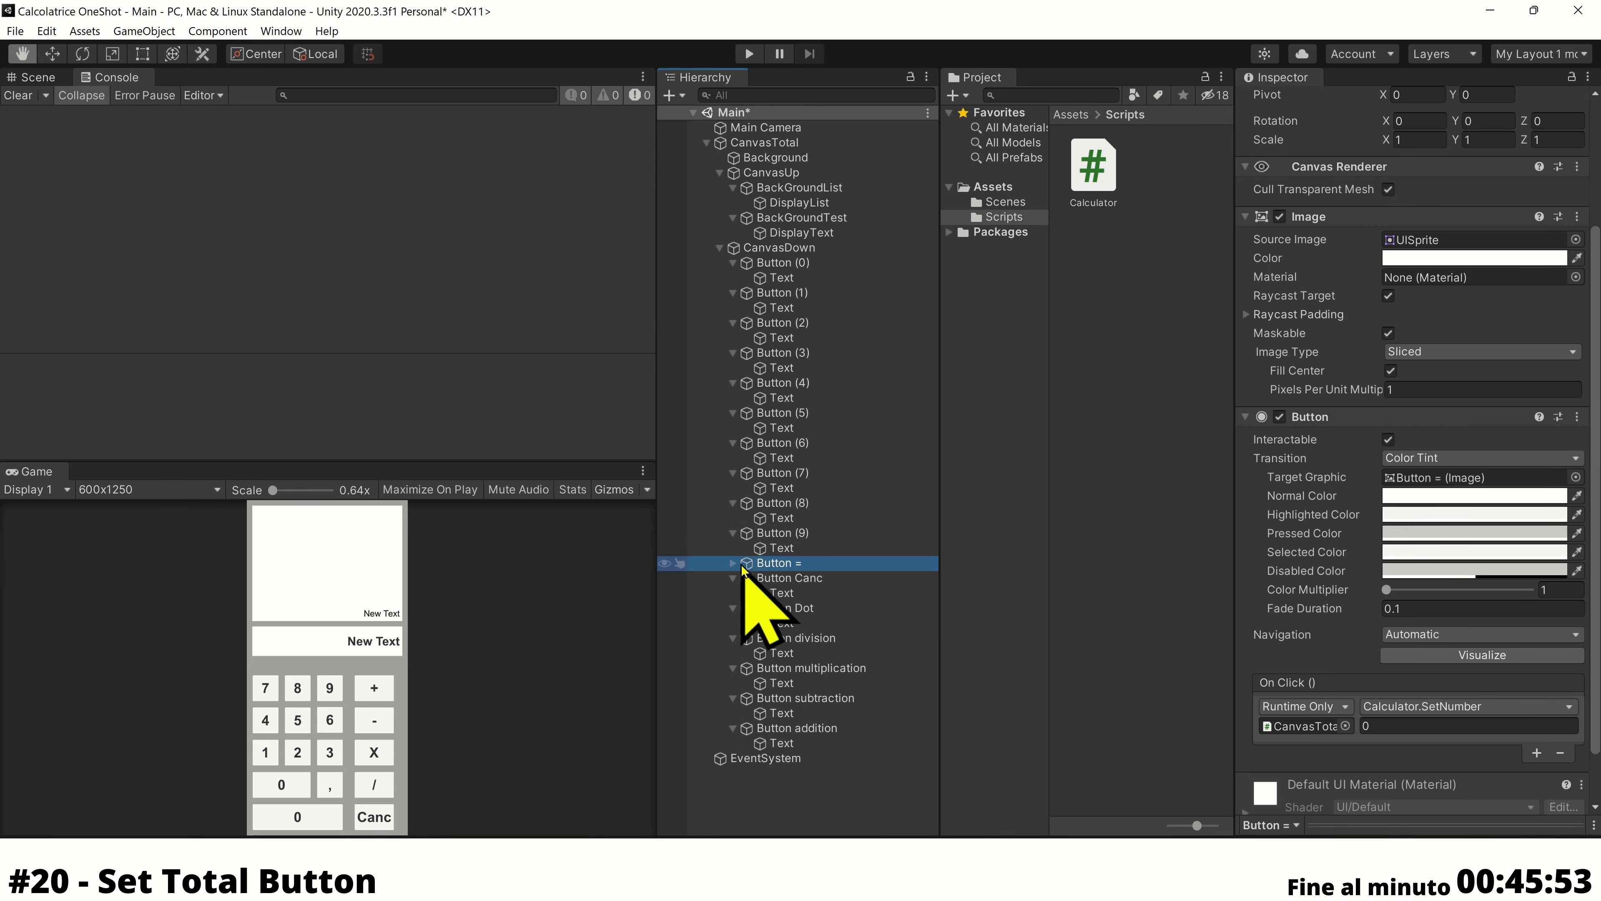
click(734, 564)
click(781, 578)
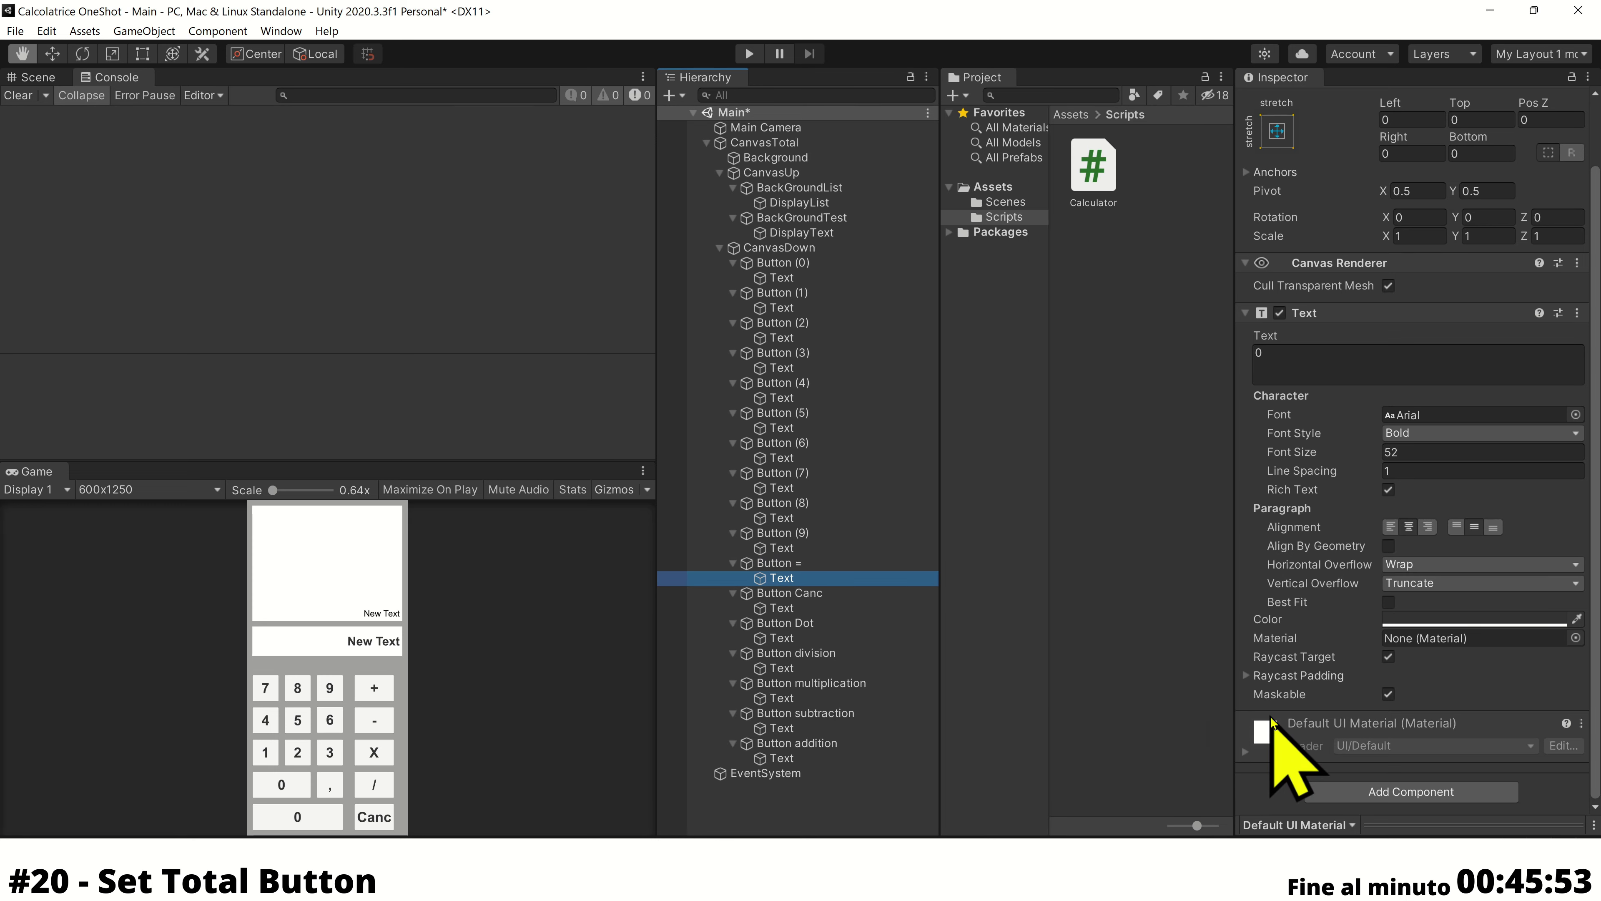
click(1304, 371)
text(=)
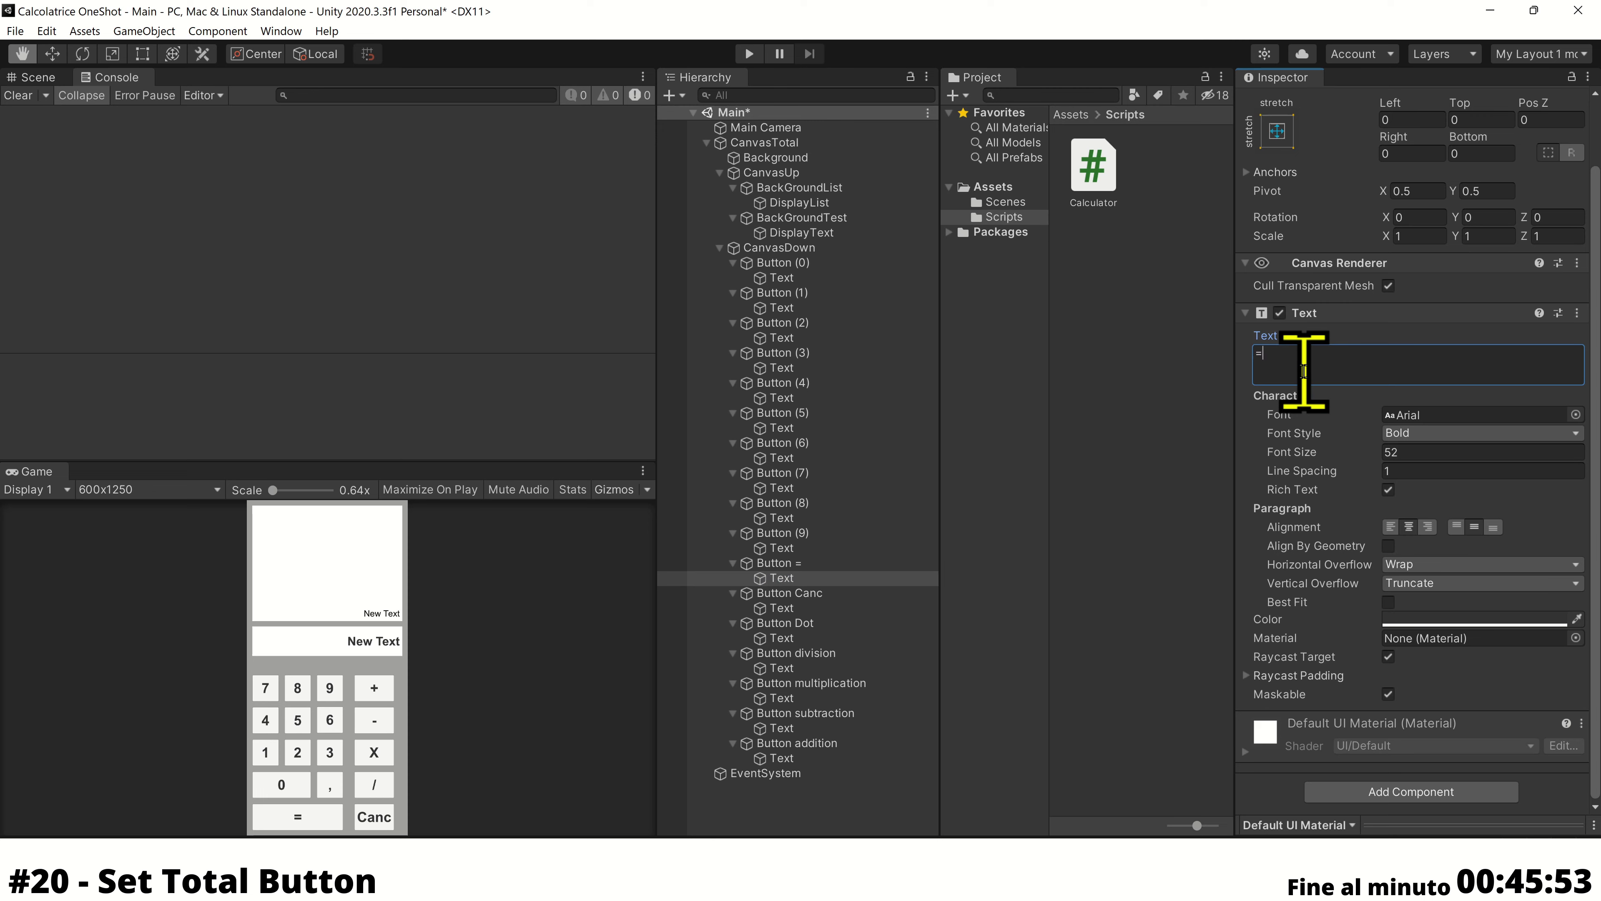
click(814, 563)
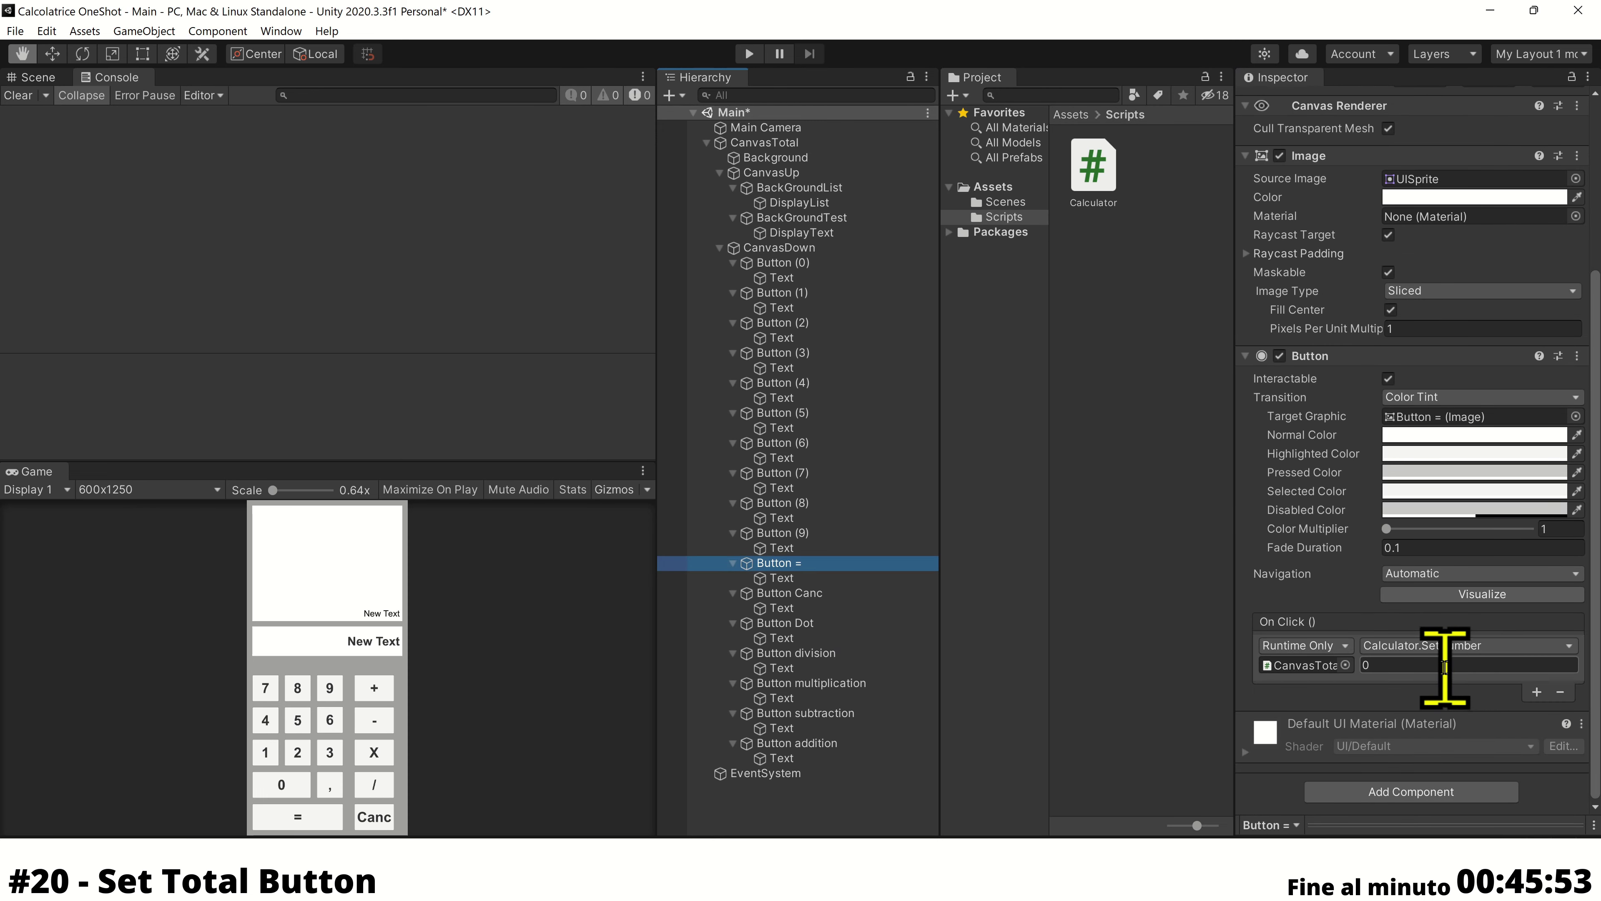
click(1443, 645)
mouse_move(1419, 789)
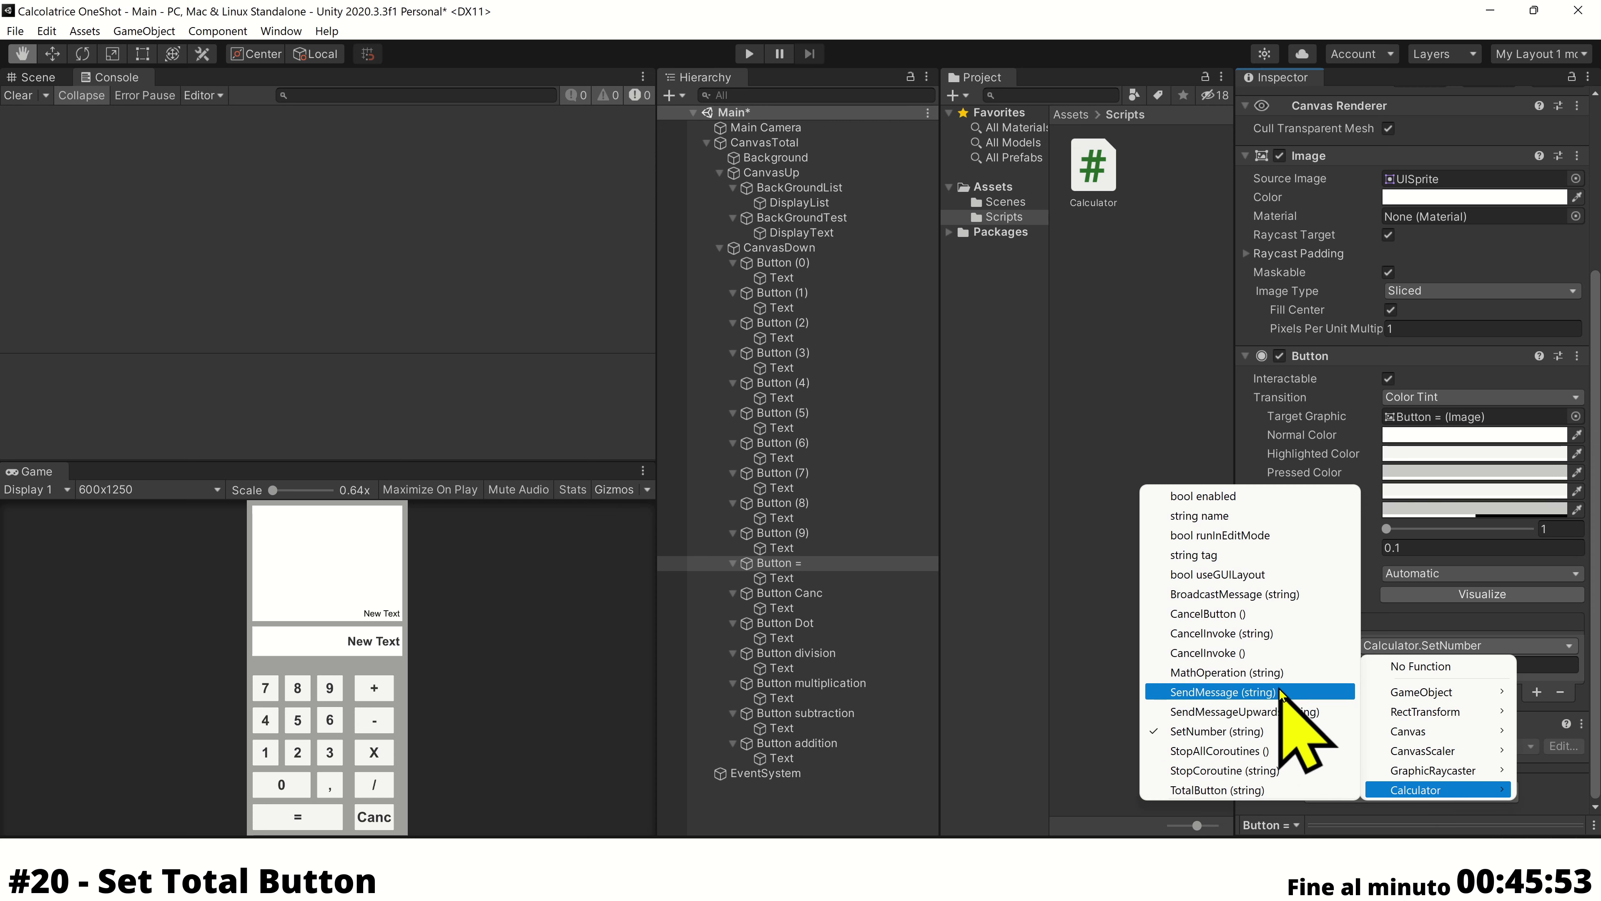
Set Button = On Click to Calculator.TotalButton with argument 'total' and enter Play mode
click(1269, 790)
click(1384, 666)
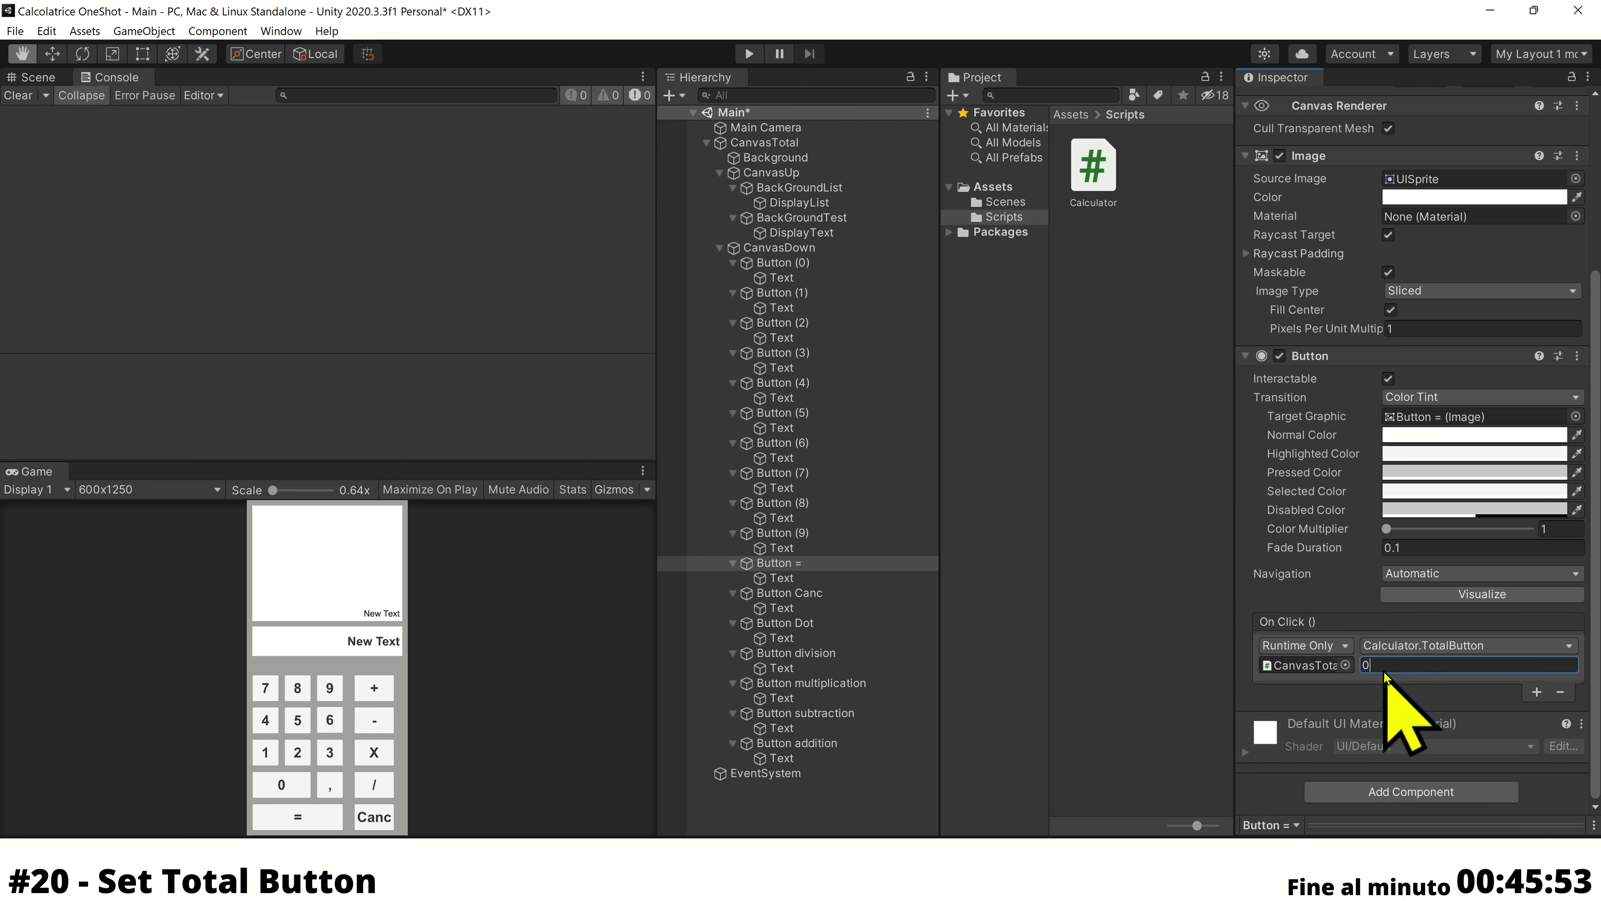
text(otal)
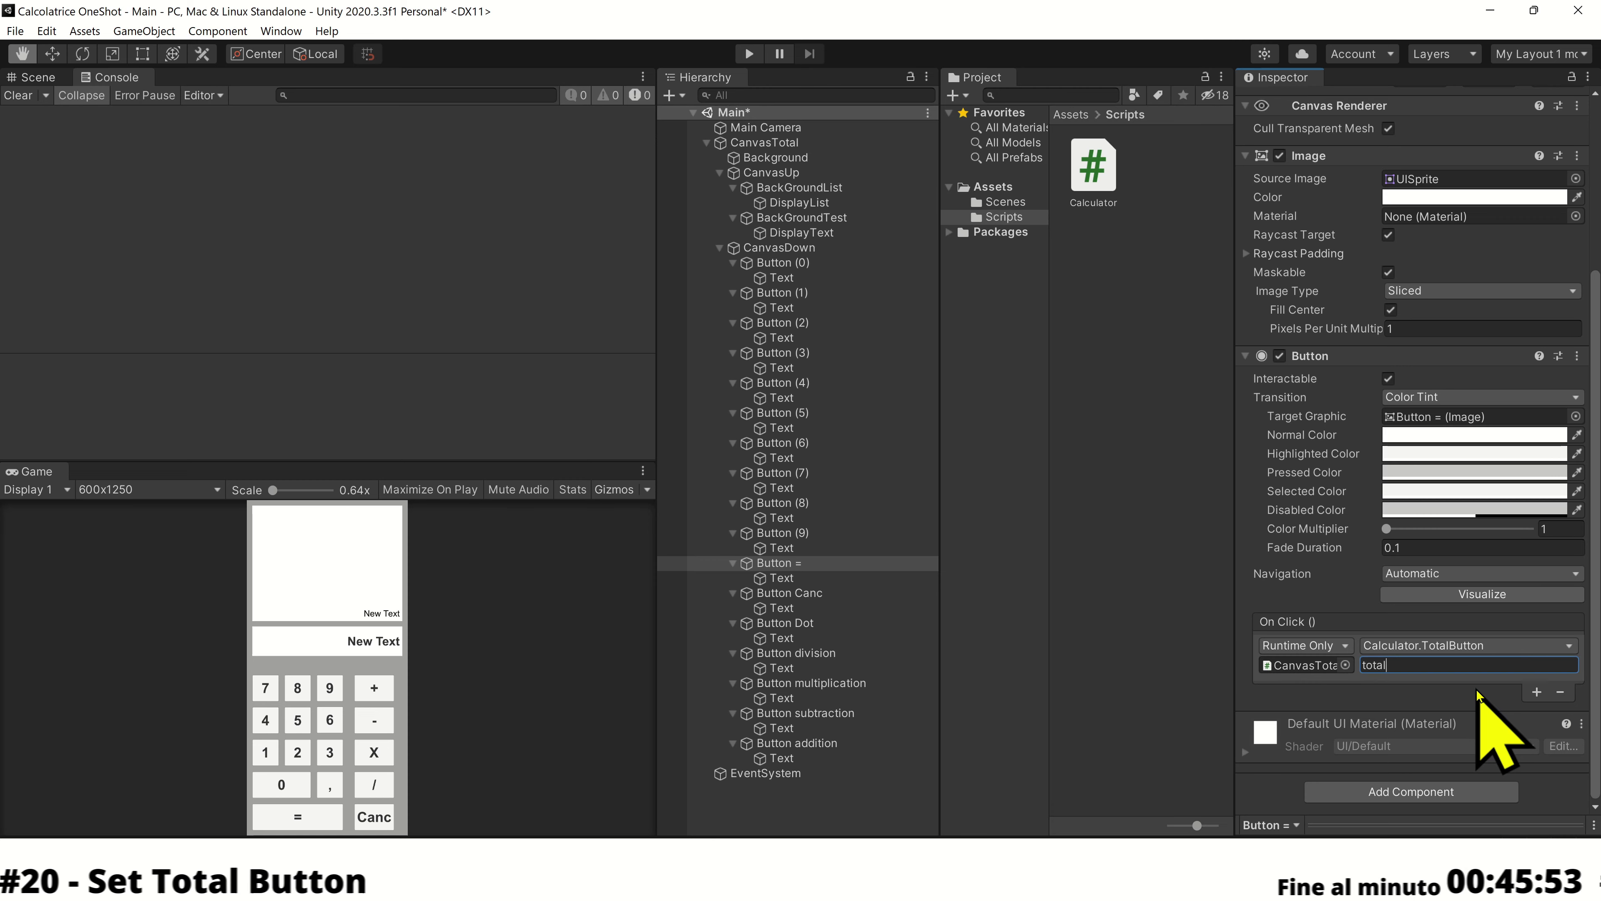
click(750, 54)
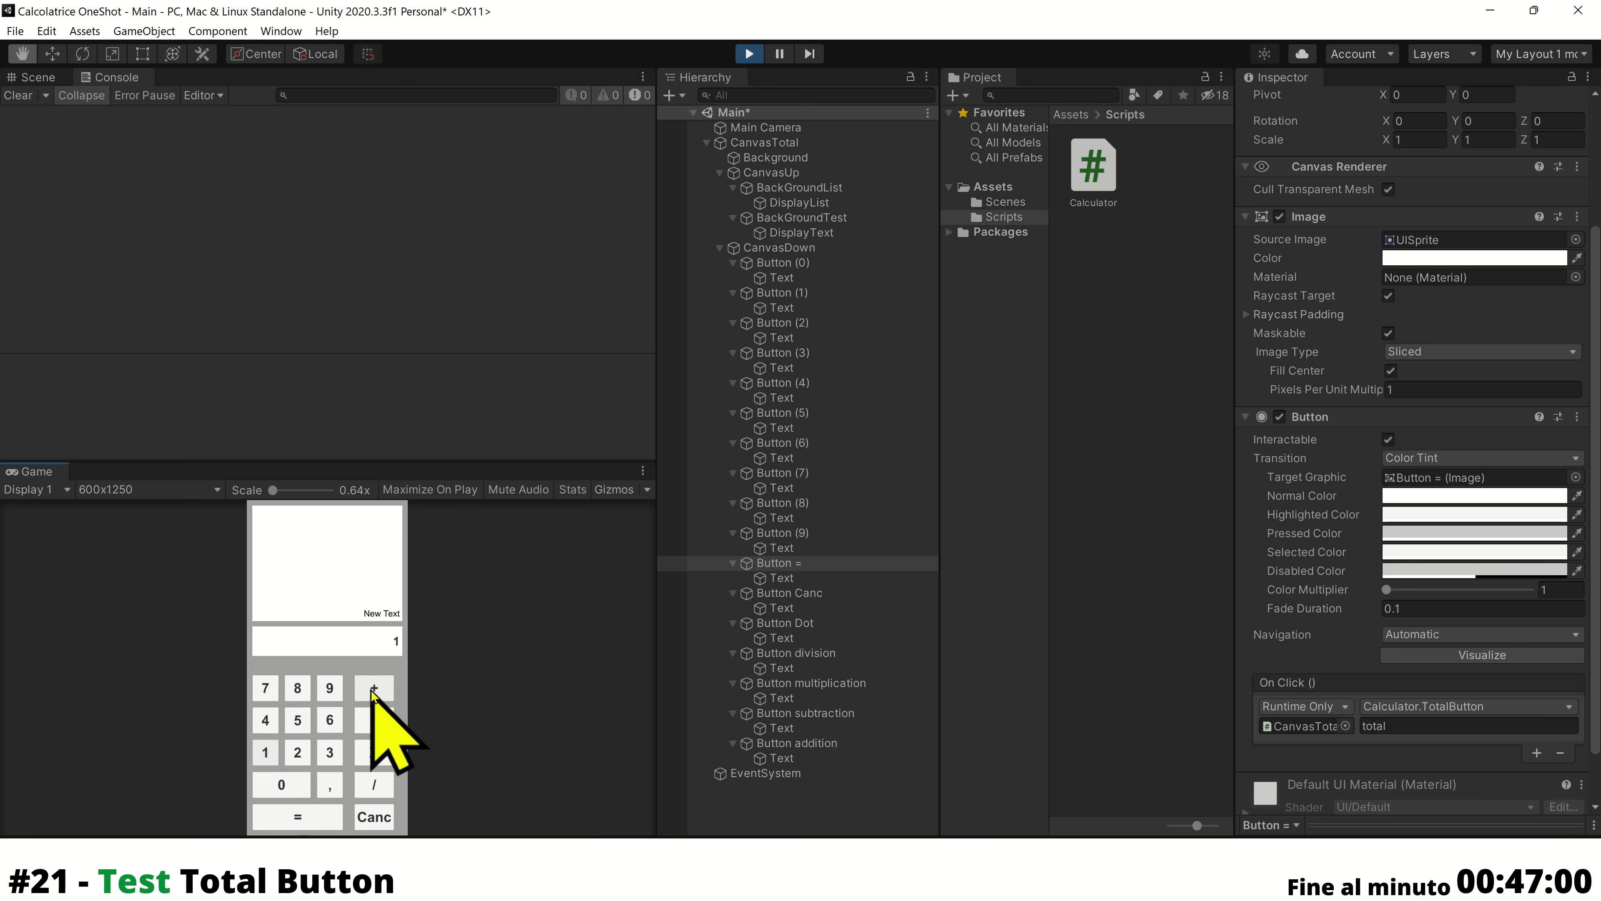
Test 1 with repeated equals, then 5 + 5 = 10 and 9 = 81
click(265, 754)
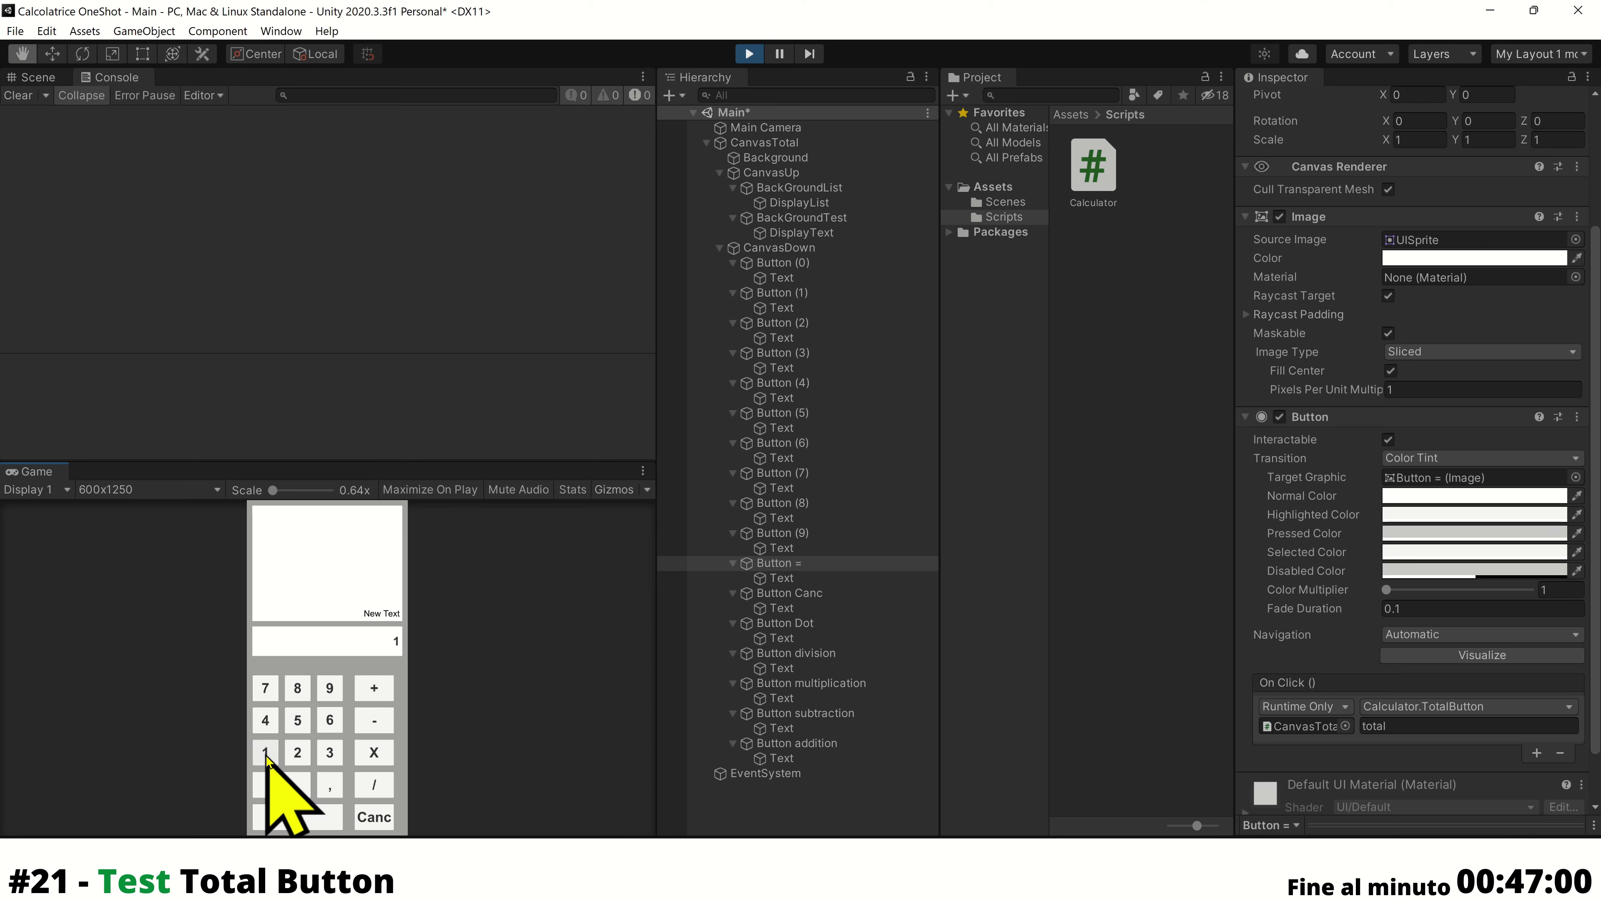
click(309, 820)
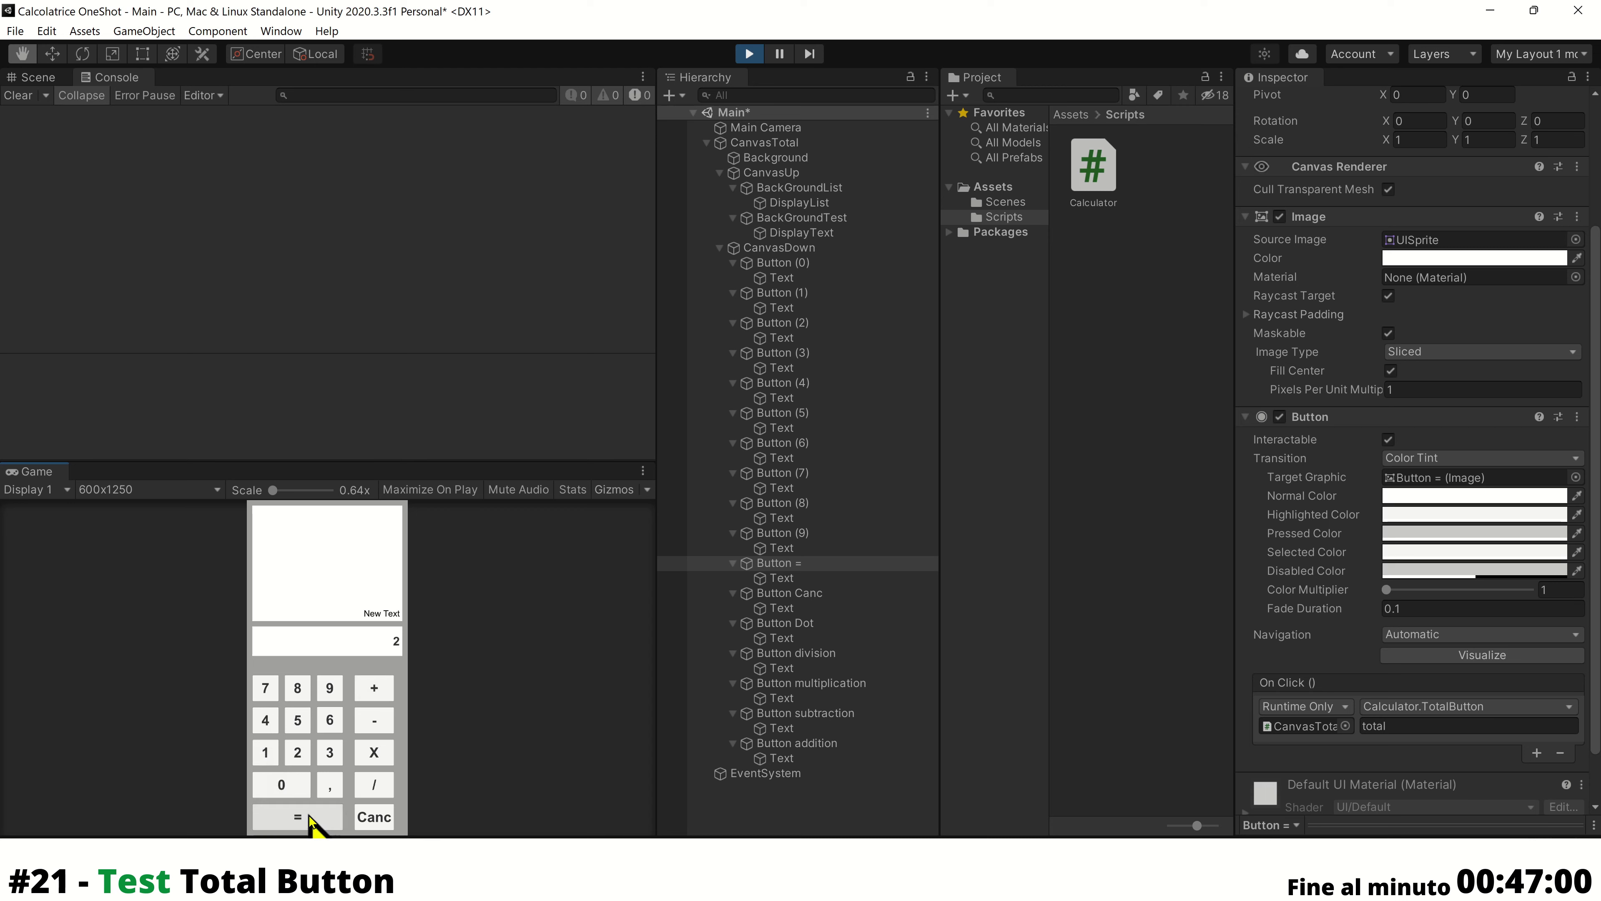
click(309, 820)
click(309, 820)
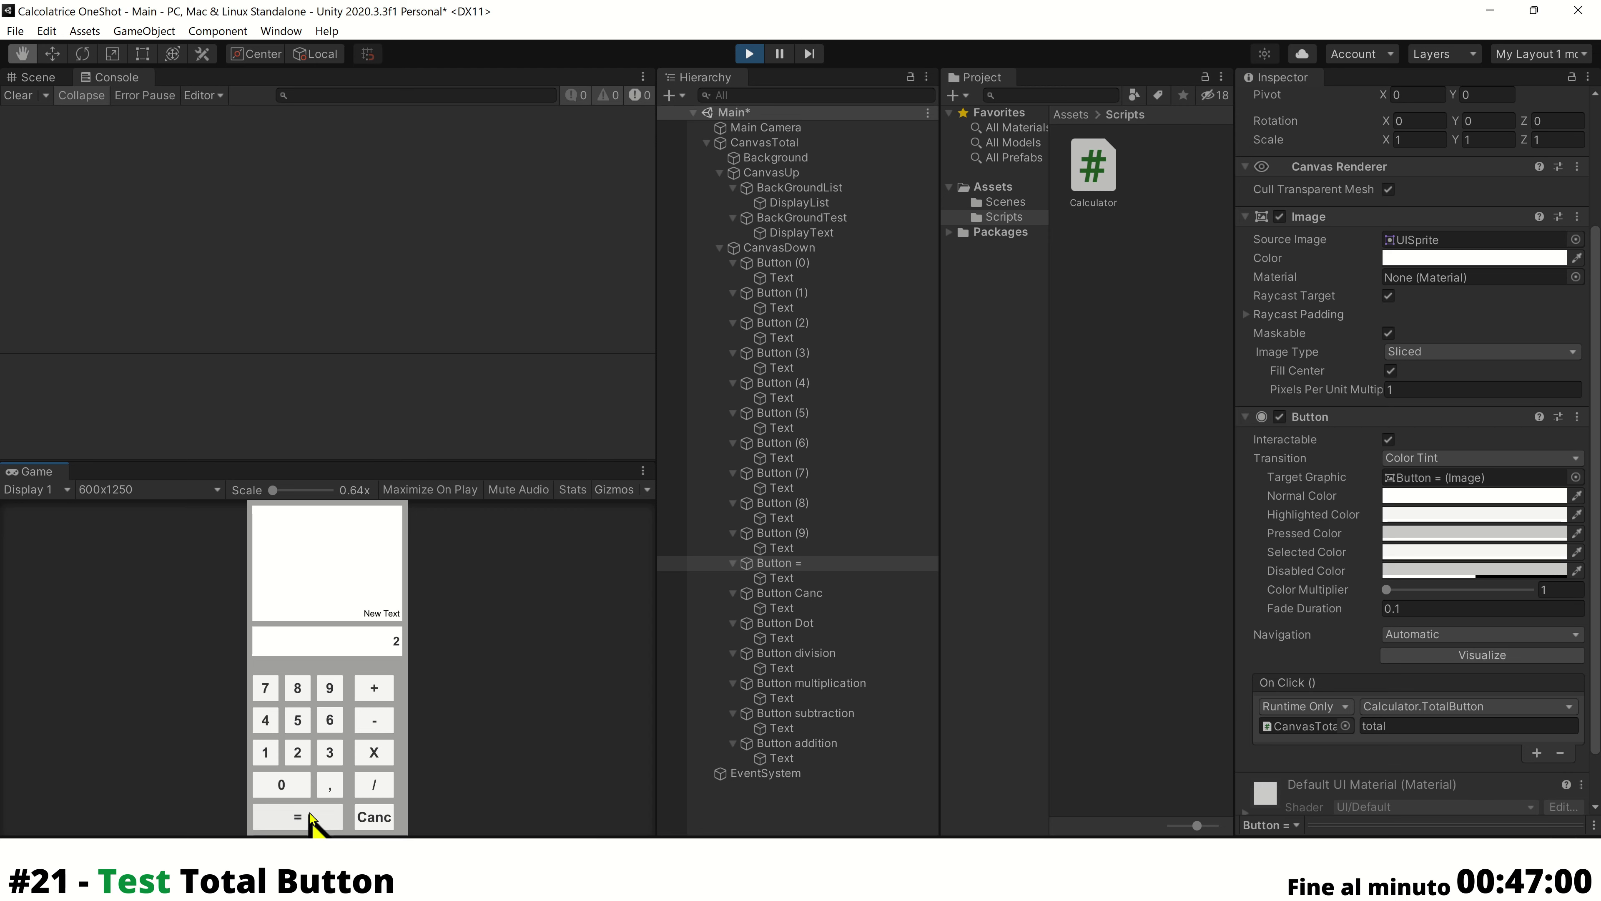
click(298, 721)
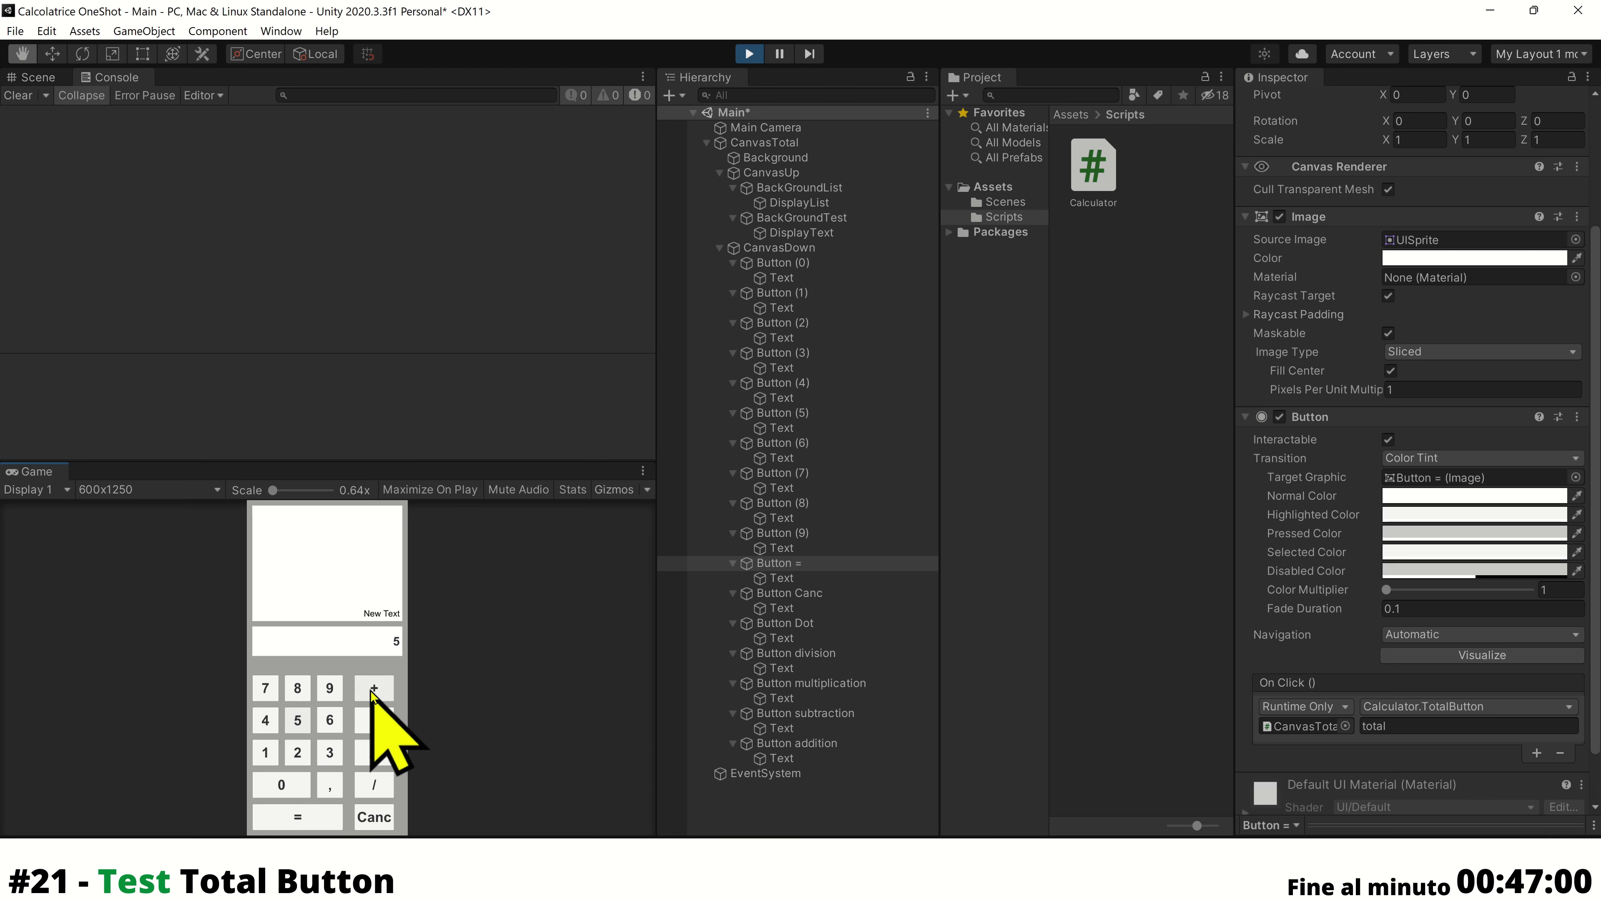
click(372, 689)
click(298, 720)
click(301, 818)
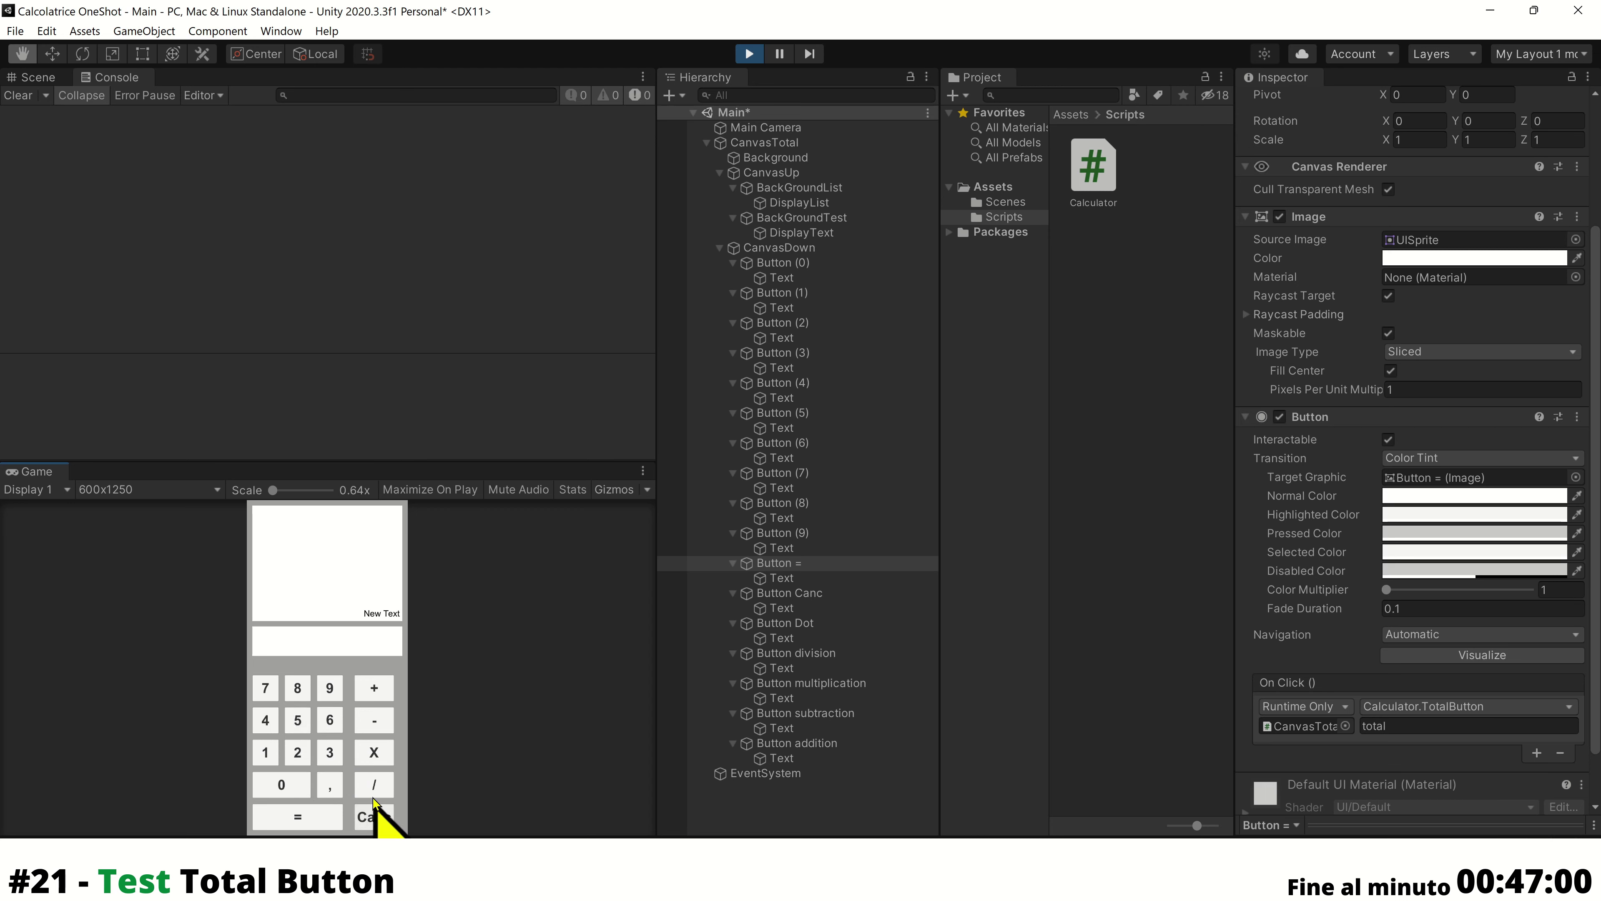
click(329, 687)
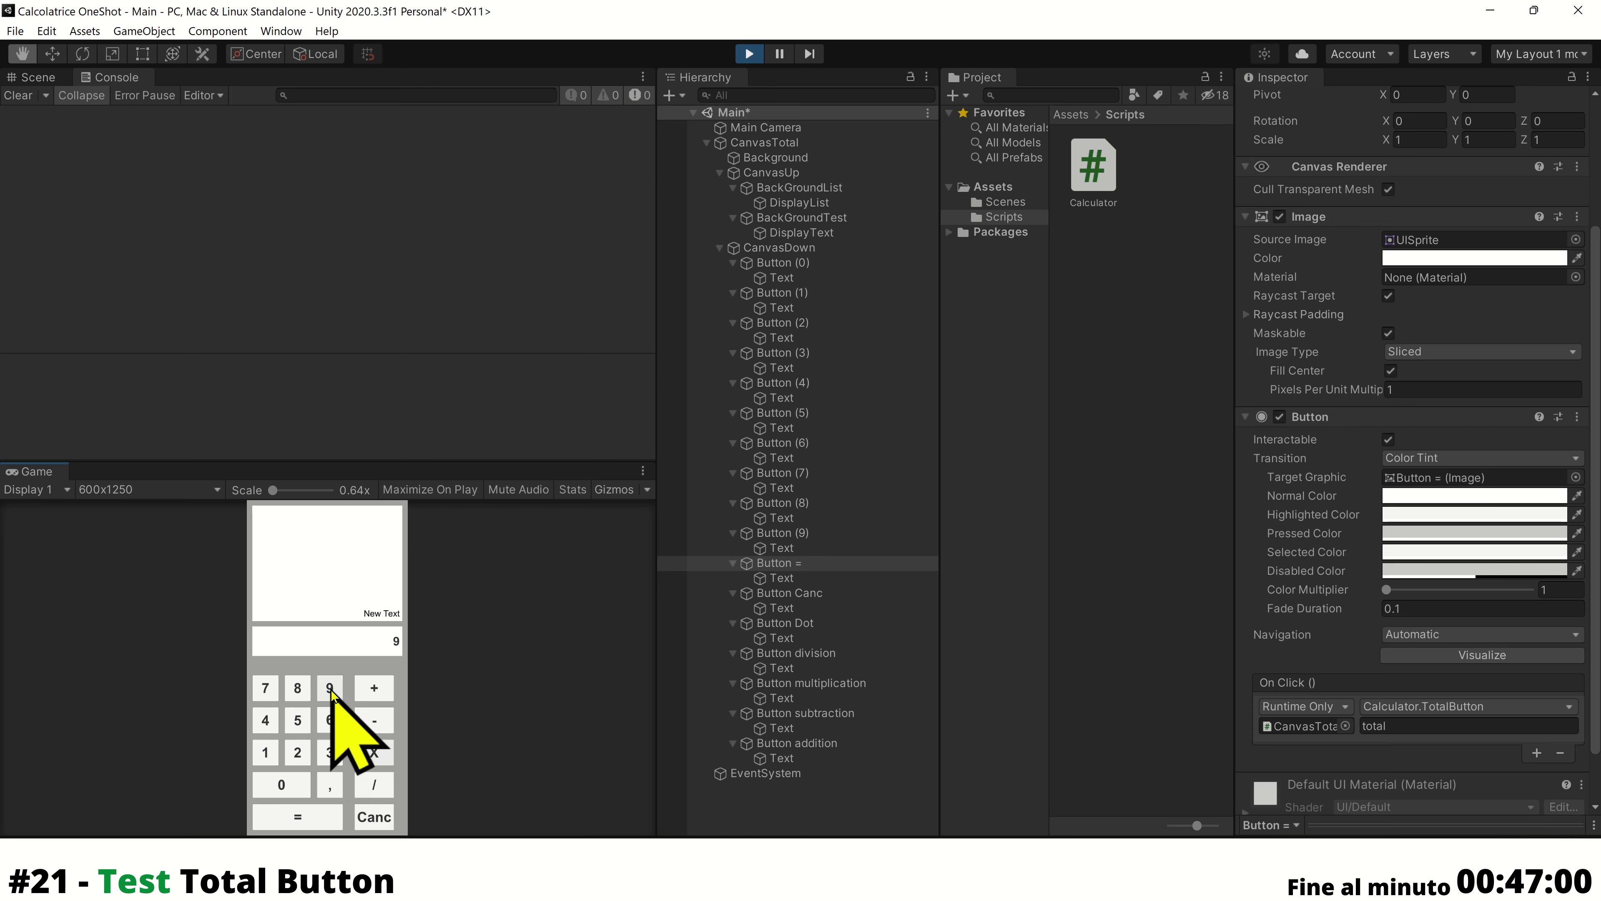
click(318, 820)
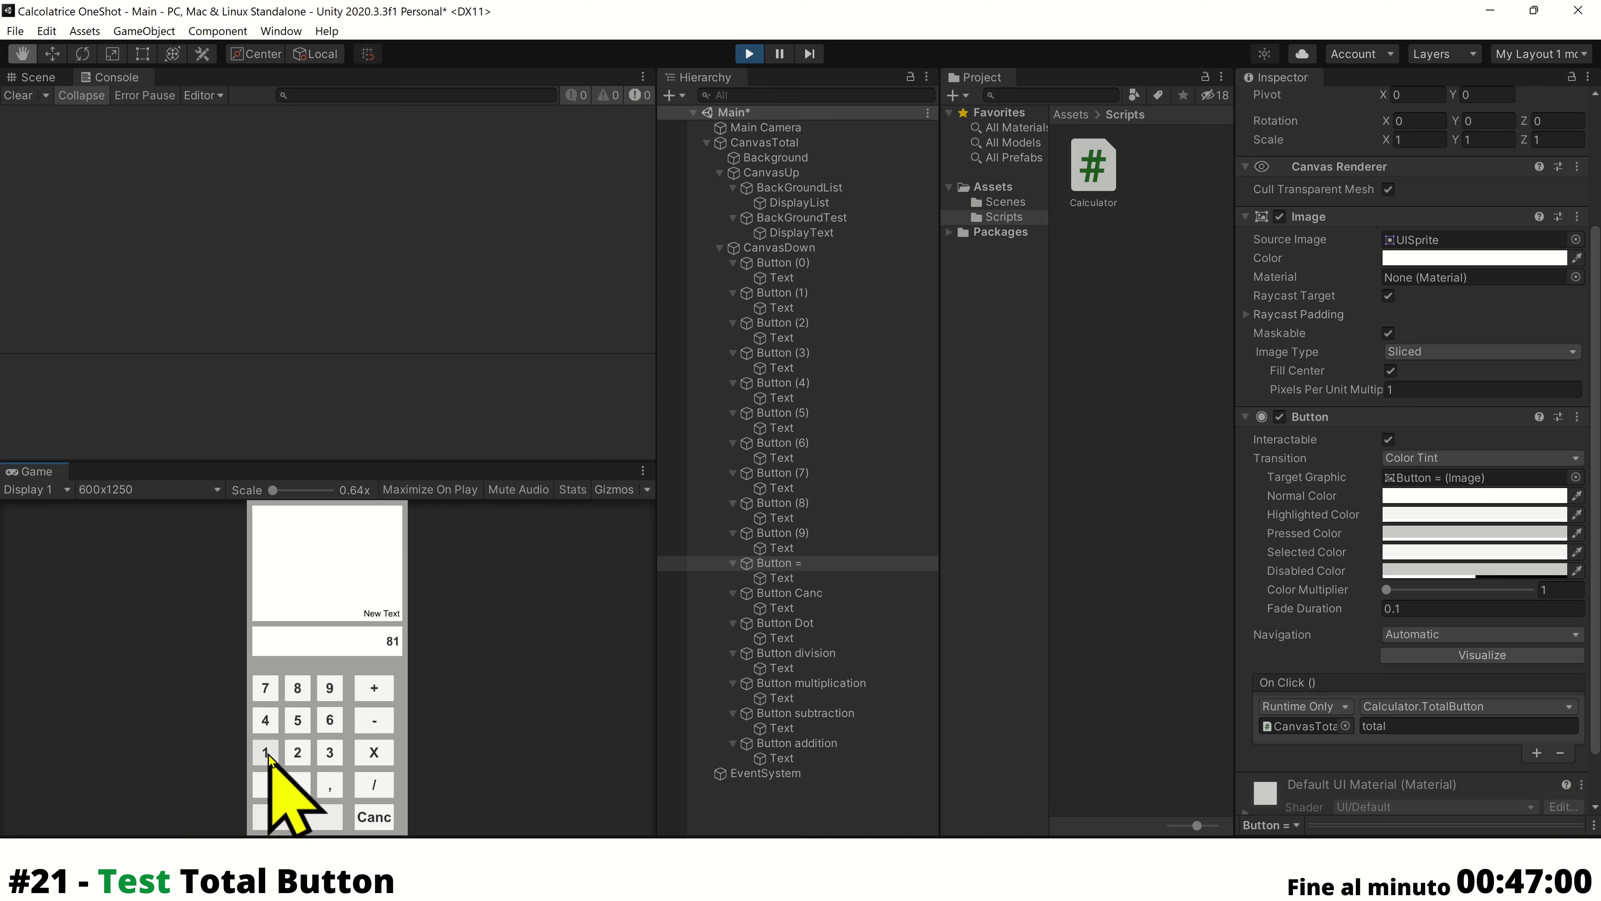
Test 11,11 + = giving 22,22, then 10 =, and clear the display
click(298, 720)
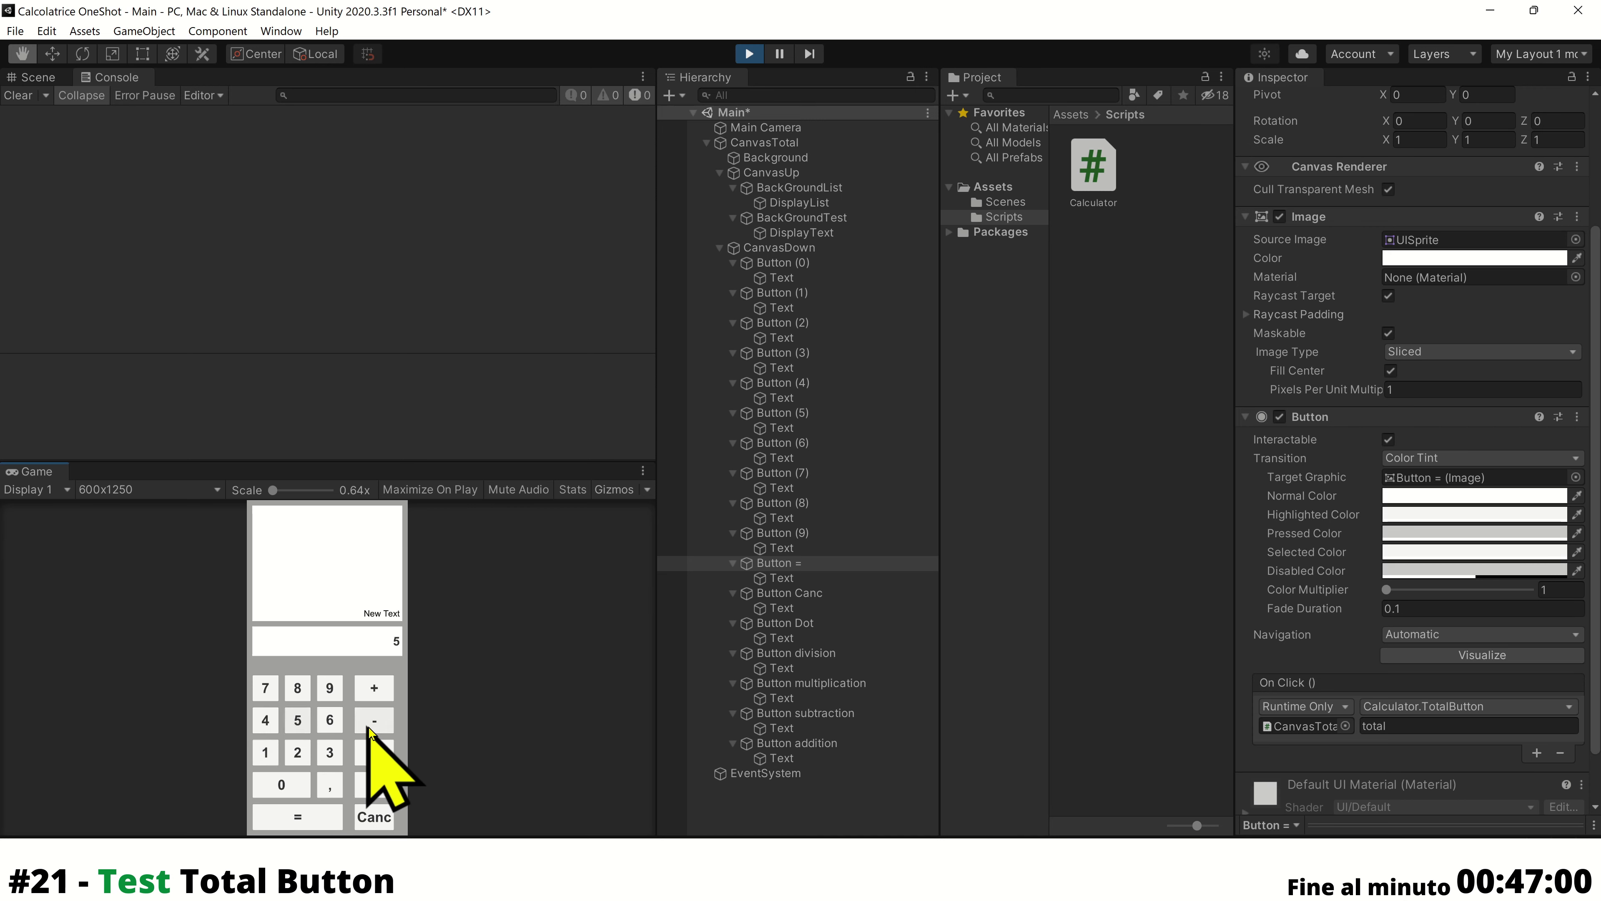
click(329, 750)
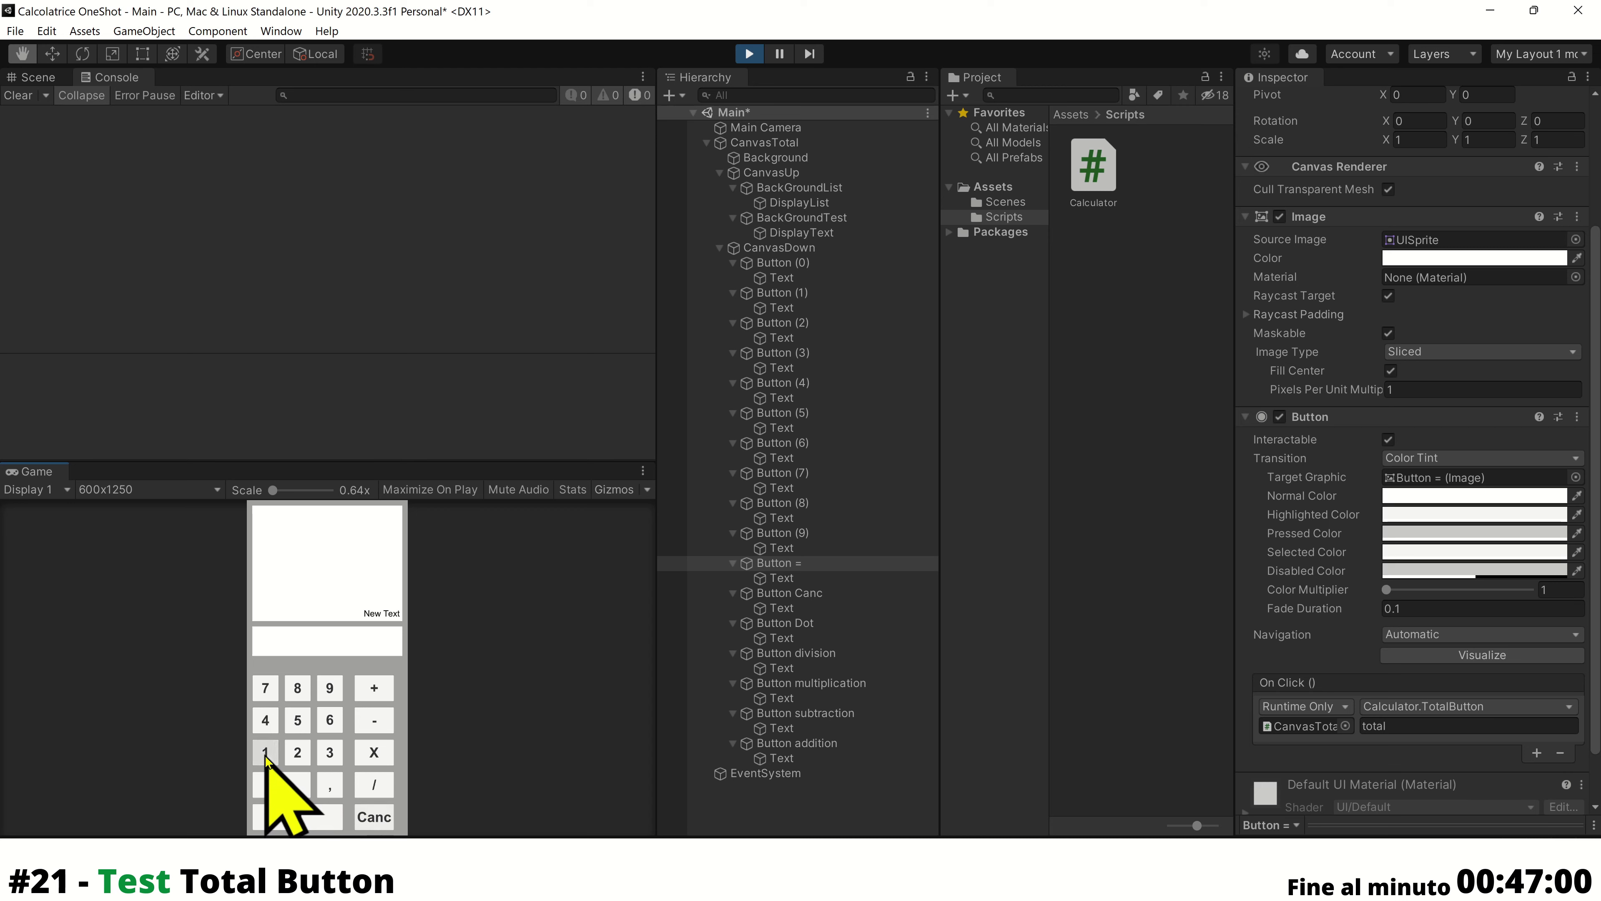
click(330, 784)
double_click(265, 752)
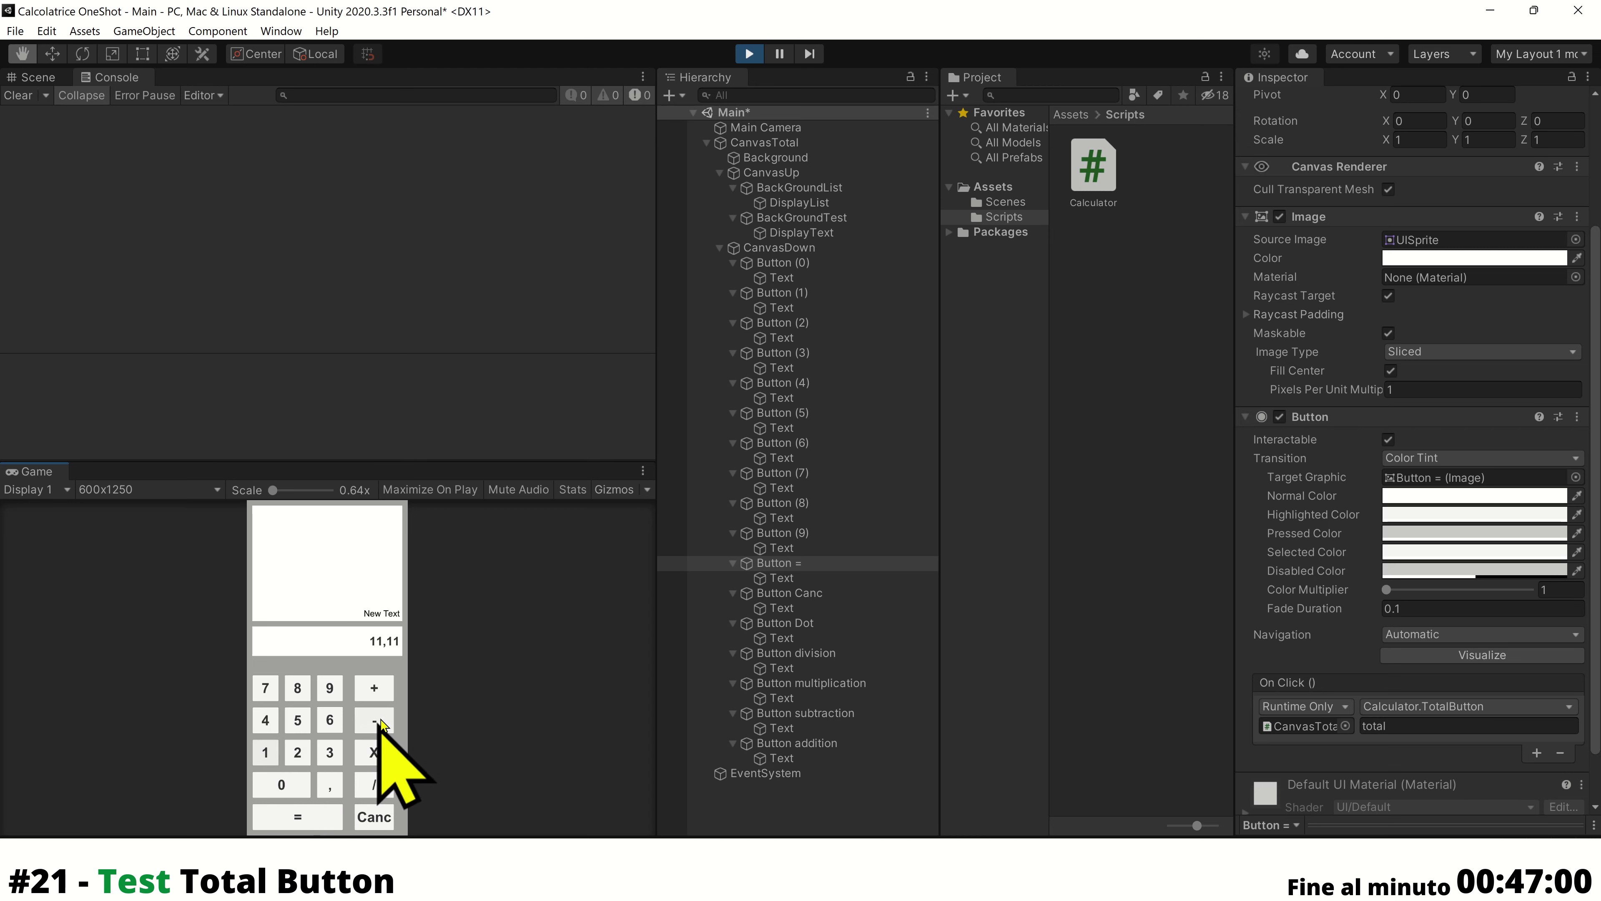
click(372, 689)
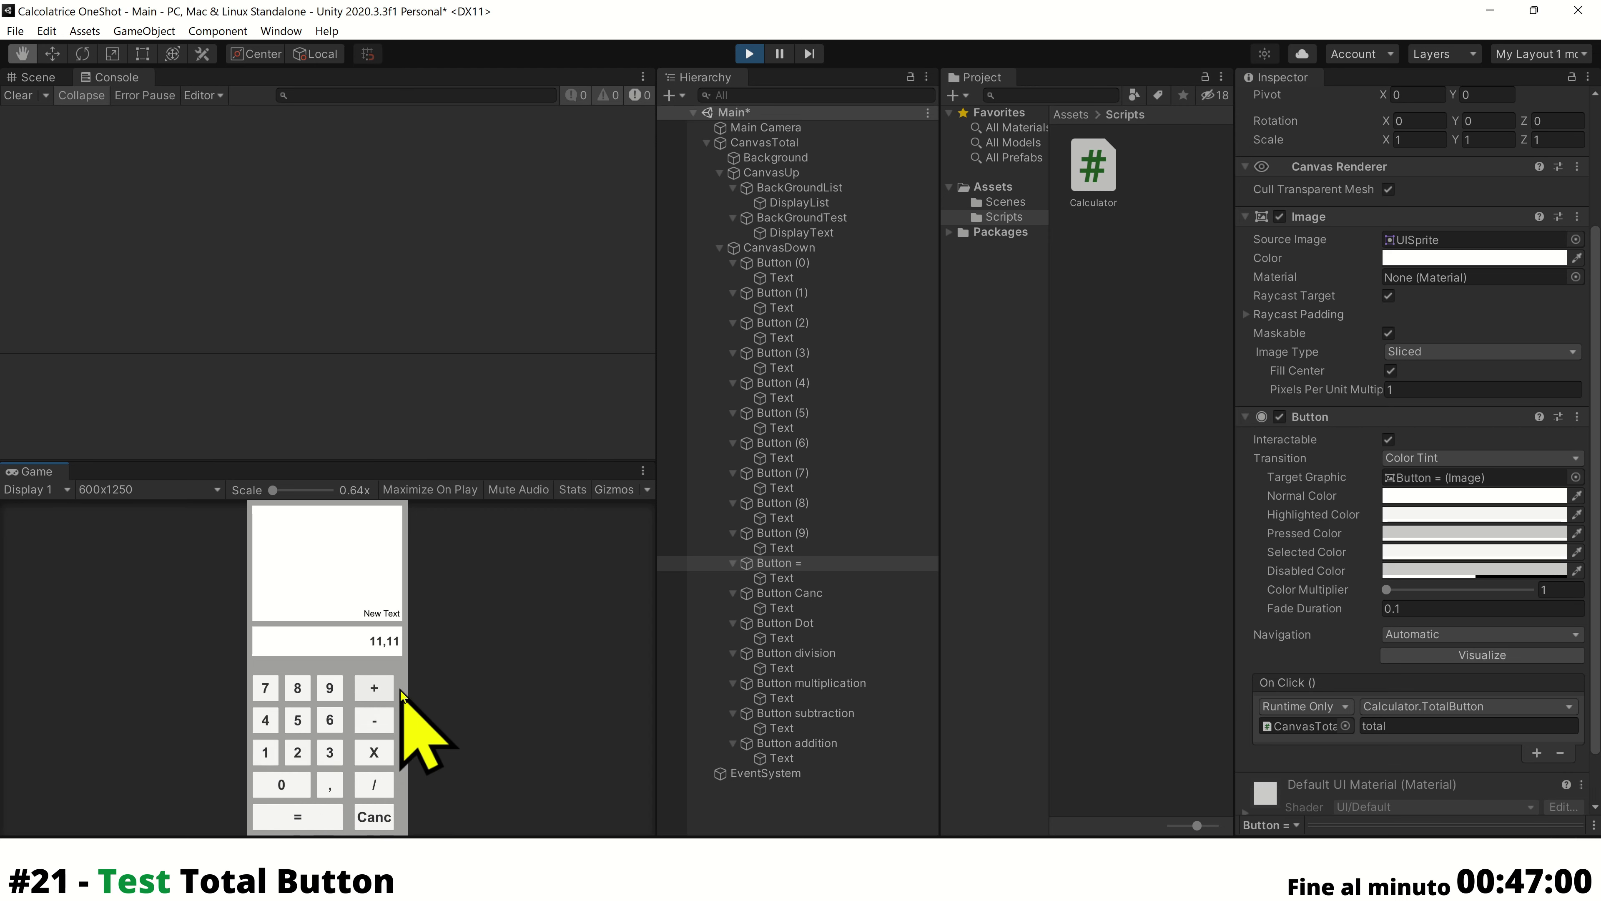
click(319, 822)
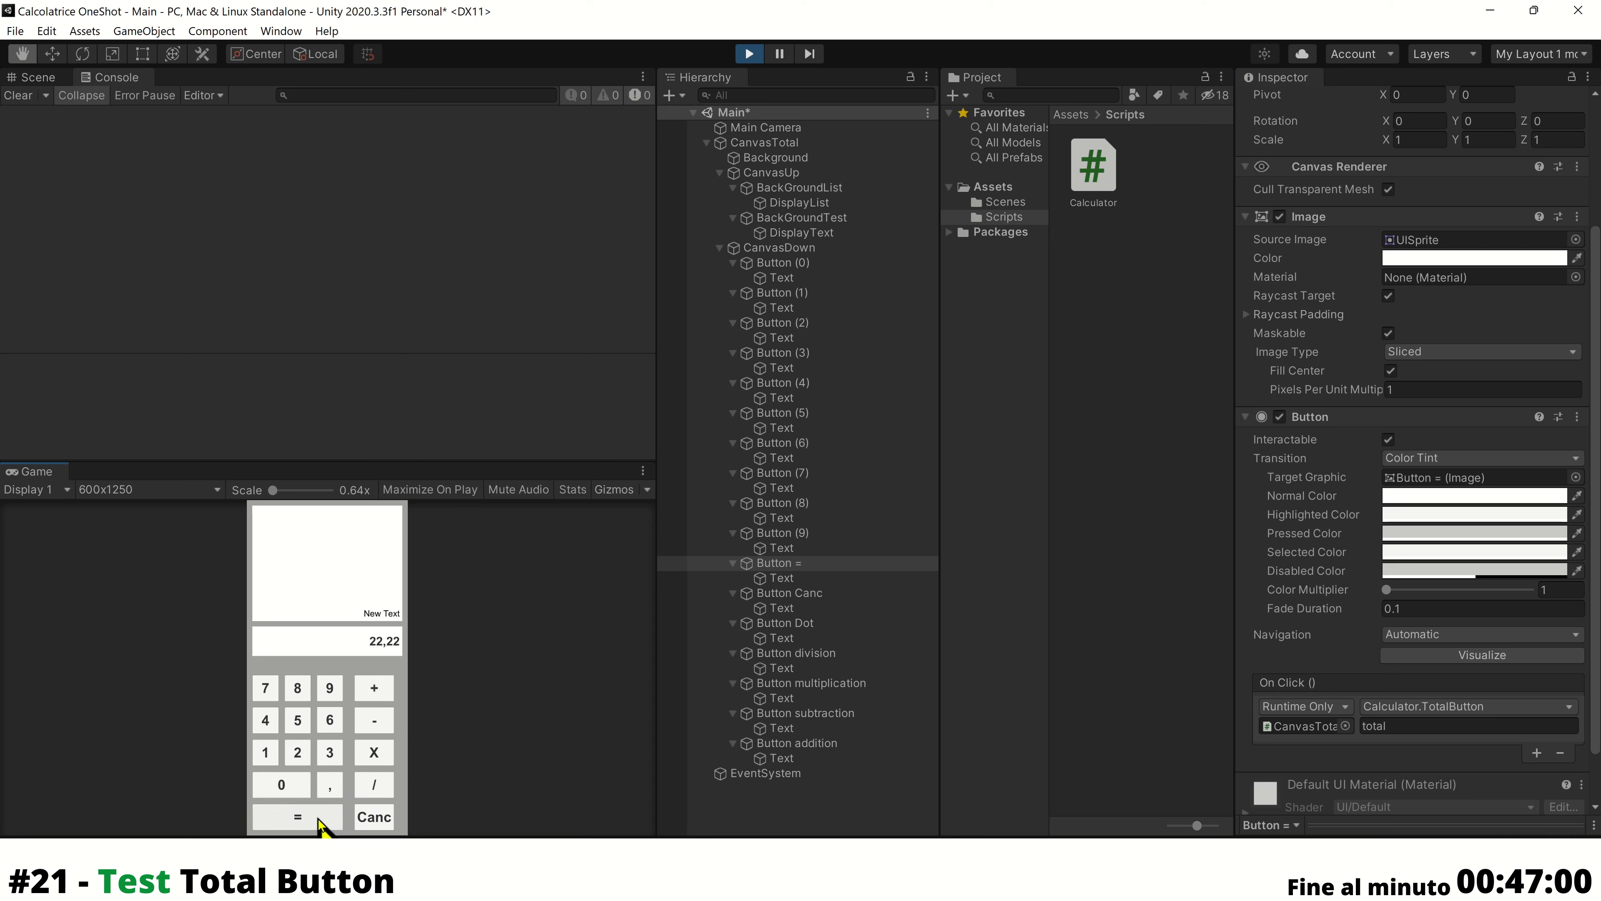
click(265, 754)
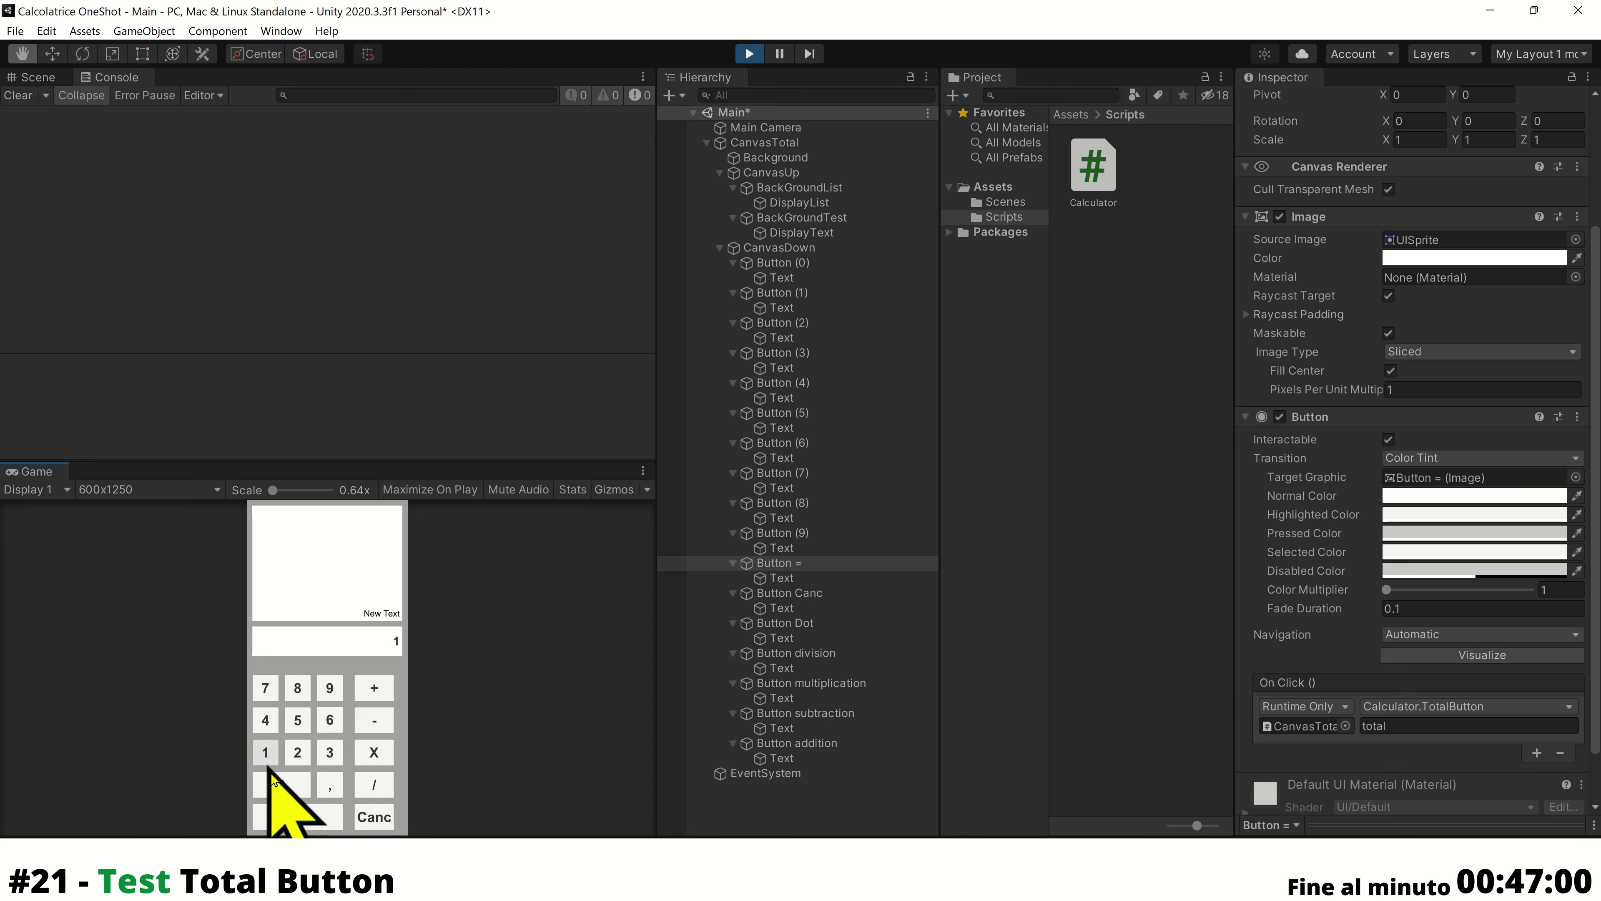
click(281, 784)
click(298, 816)
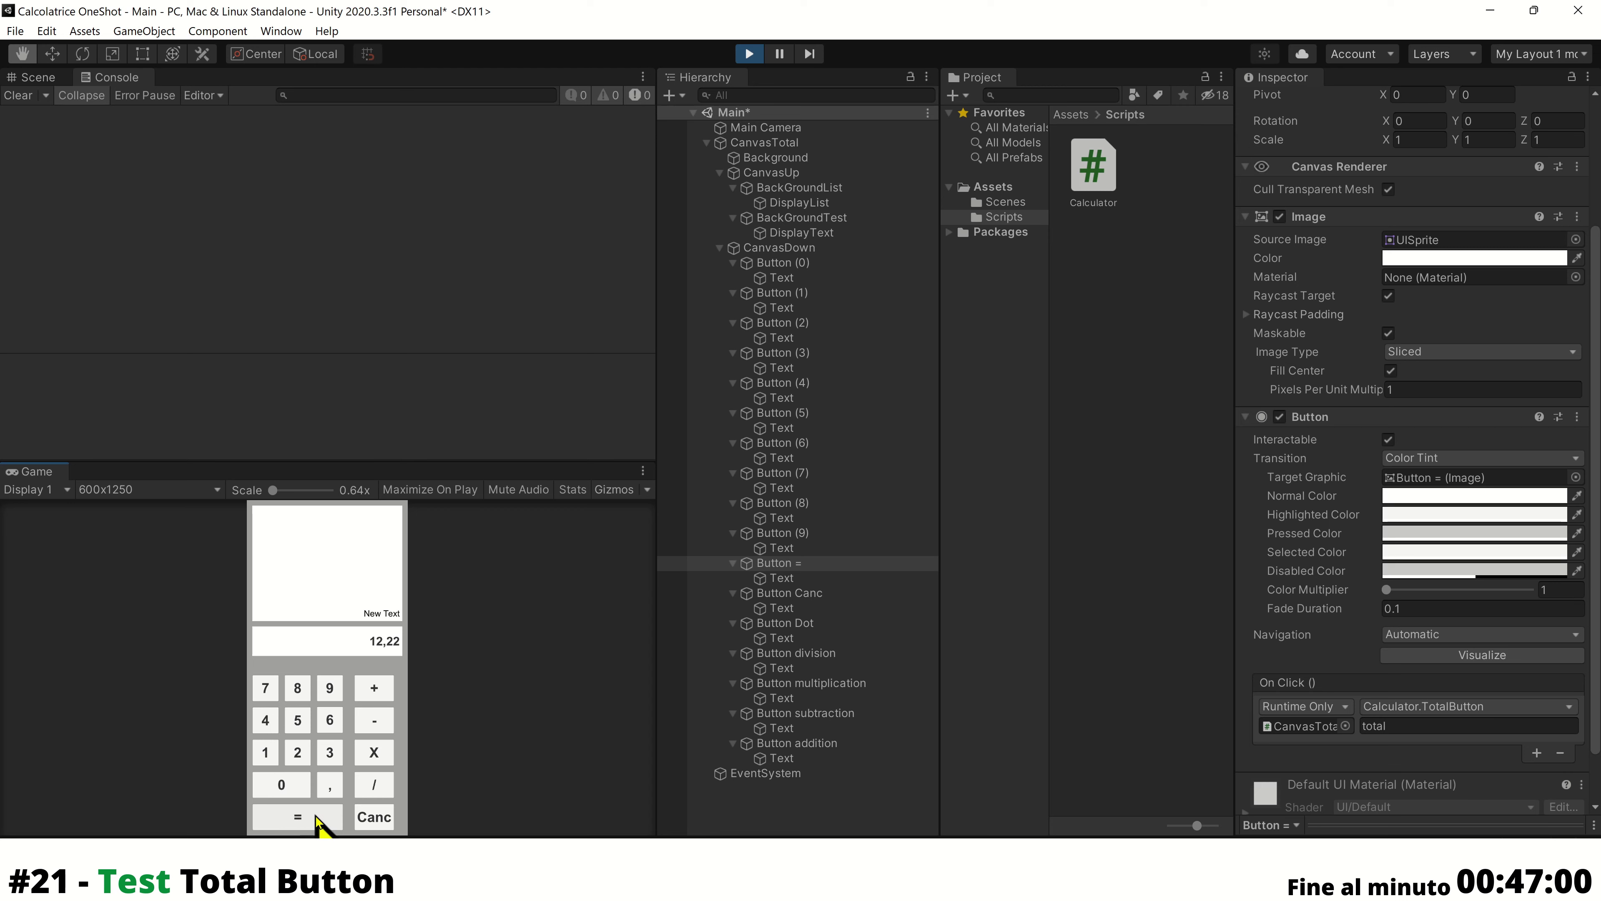
click(374, 818)
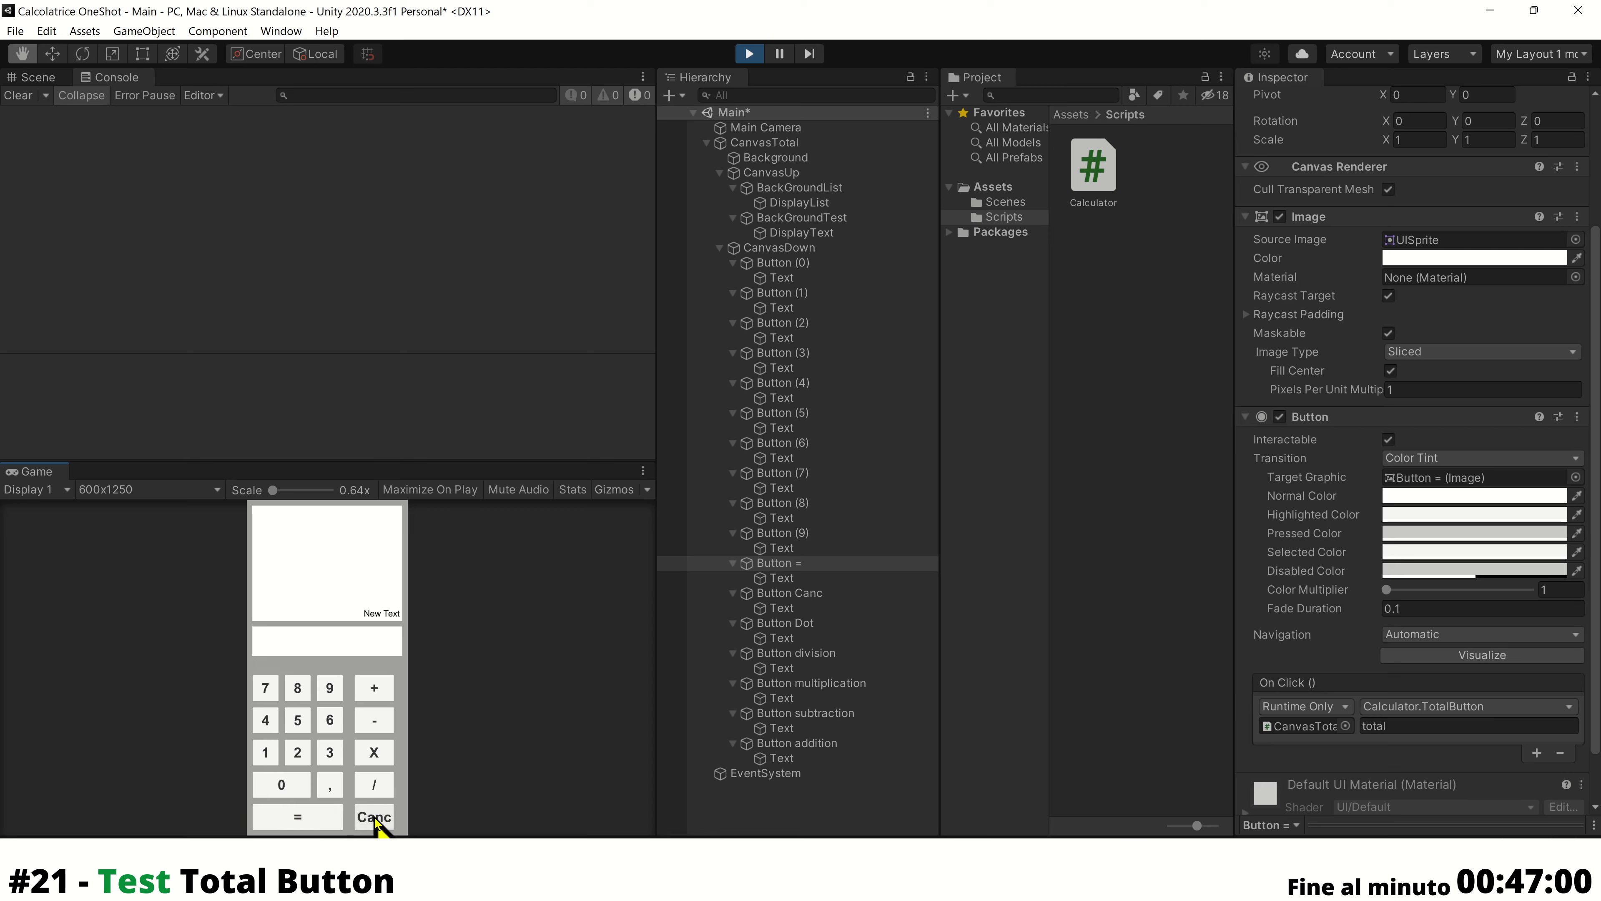
Calculate 55 / 2 to get 27,5, then clear the display
click(265, 752)
click(281, 784)
click(318, 815)
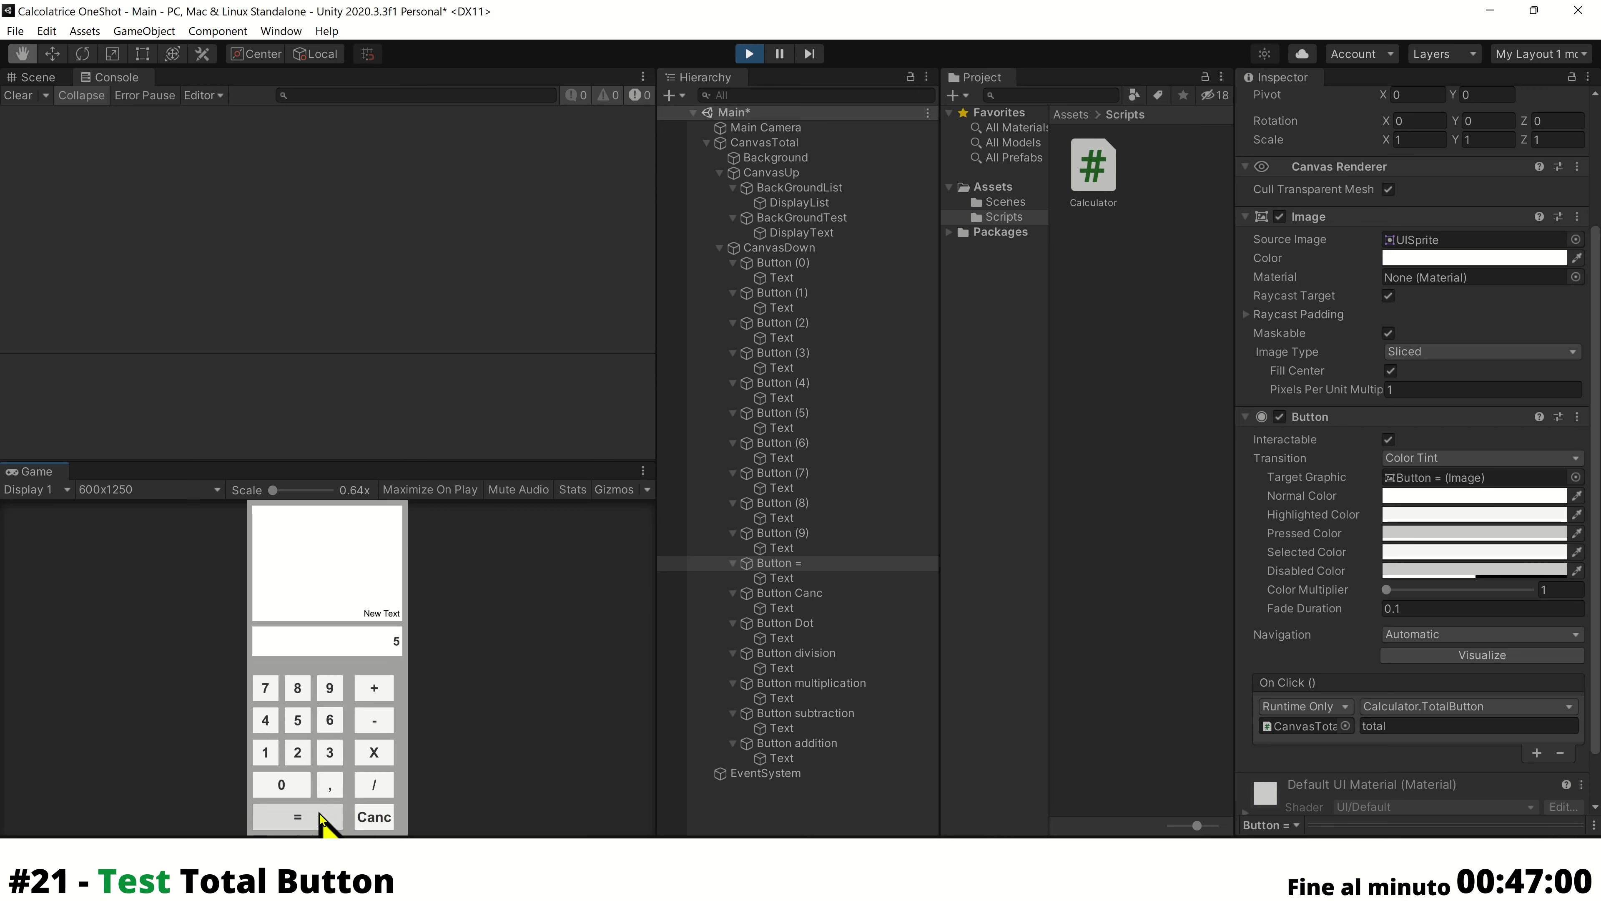
click(298, 721)
click(377, 816)
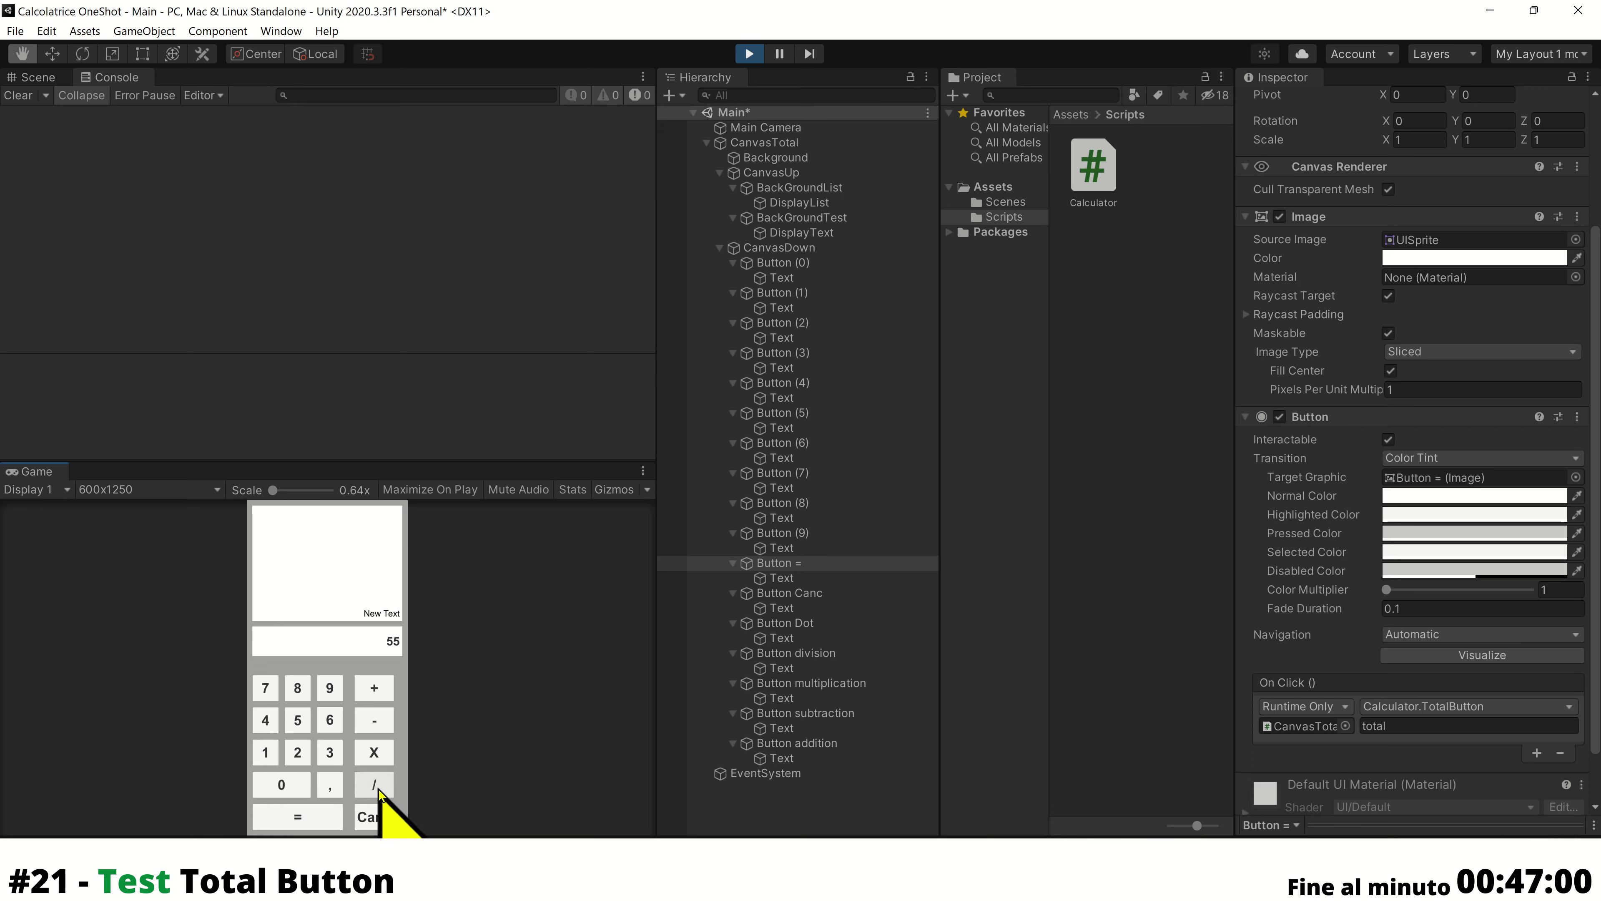
click(298, 752)
click(309, 816)
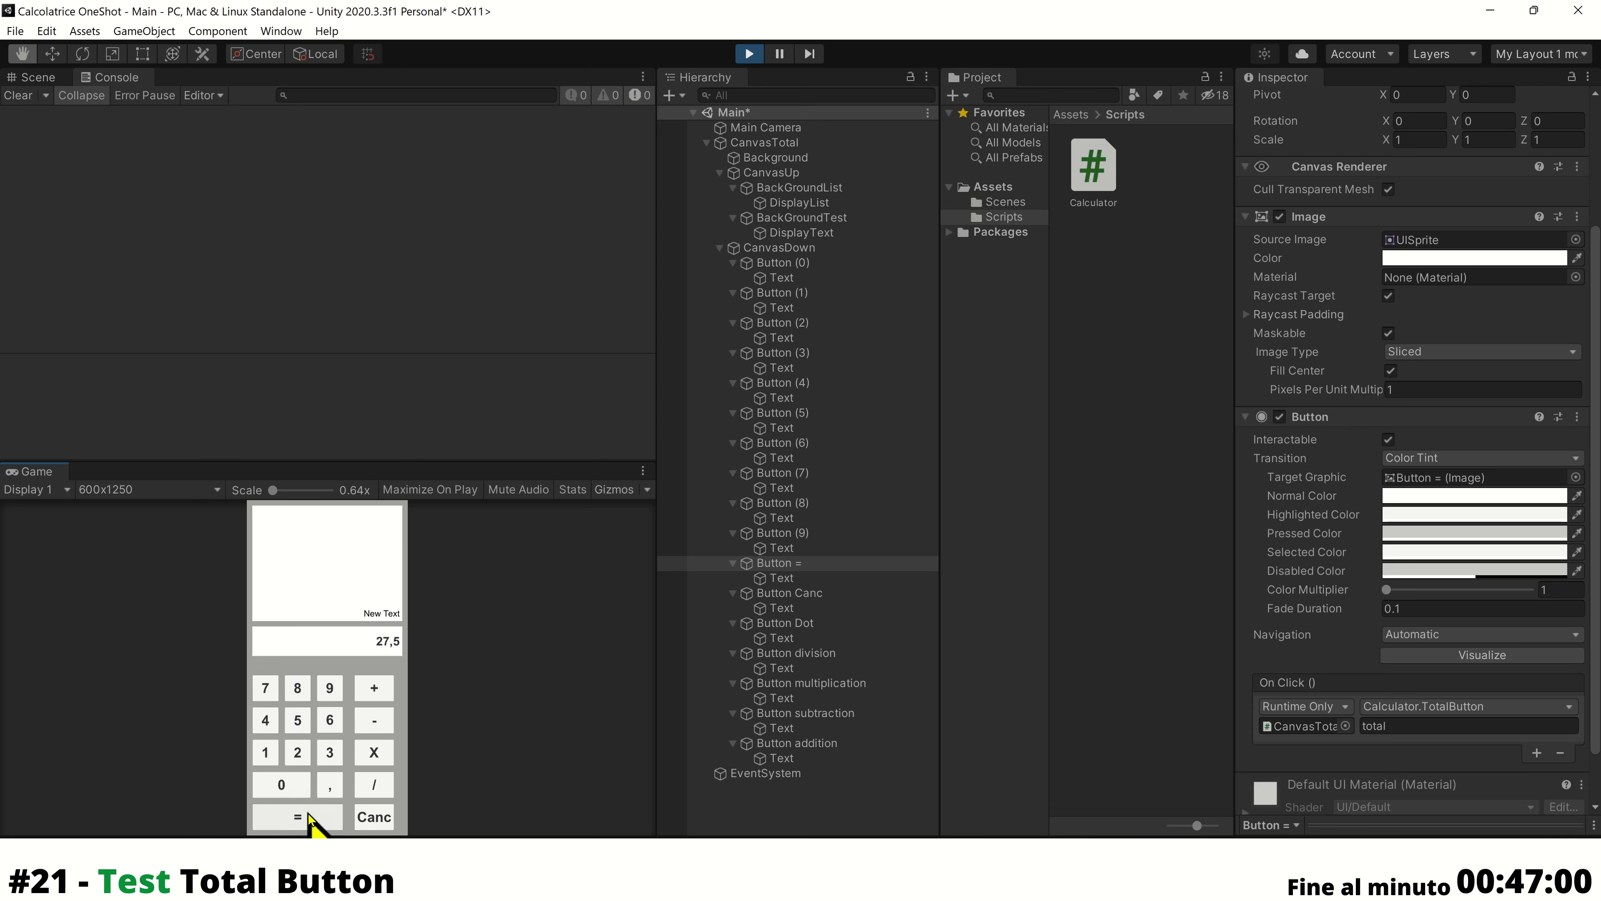
click(372, 817)
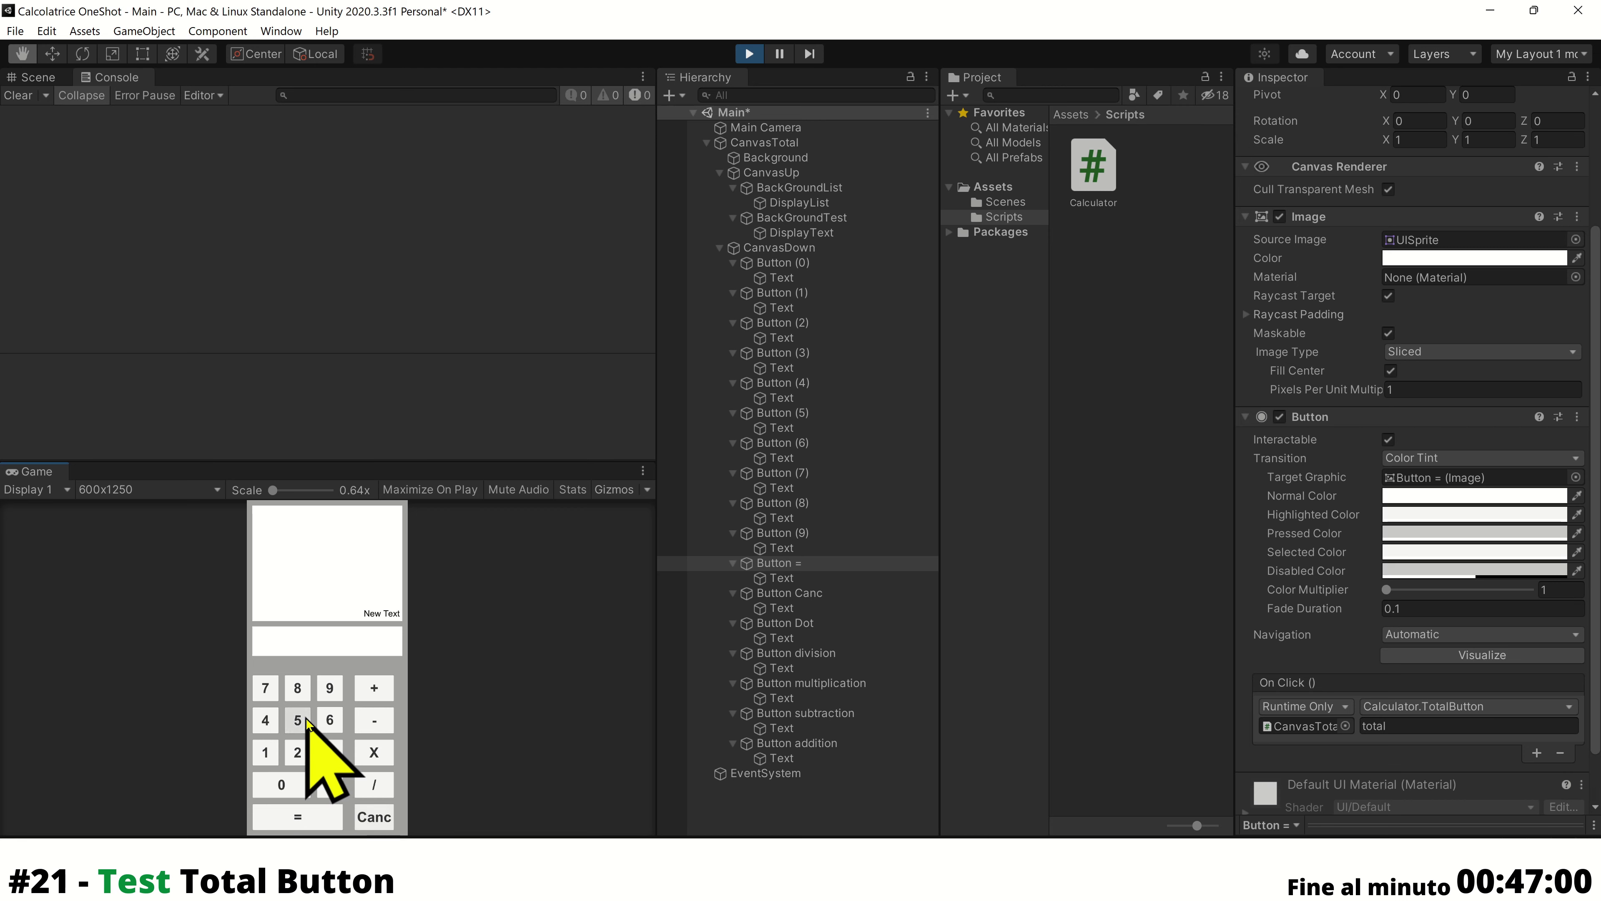
click(302, 750)
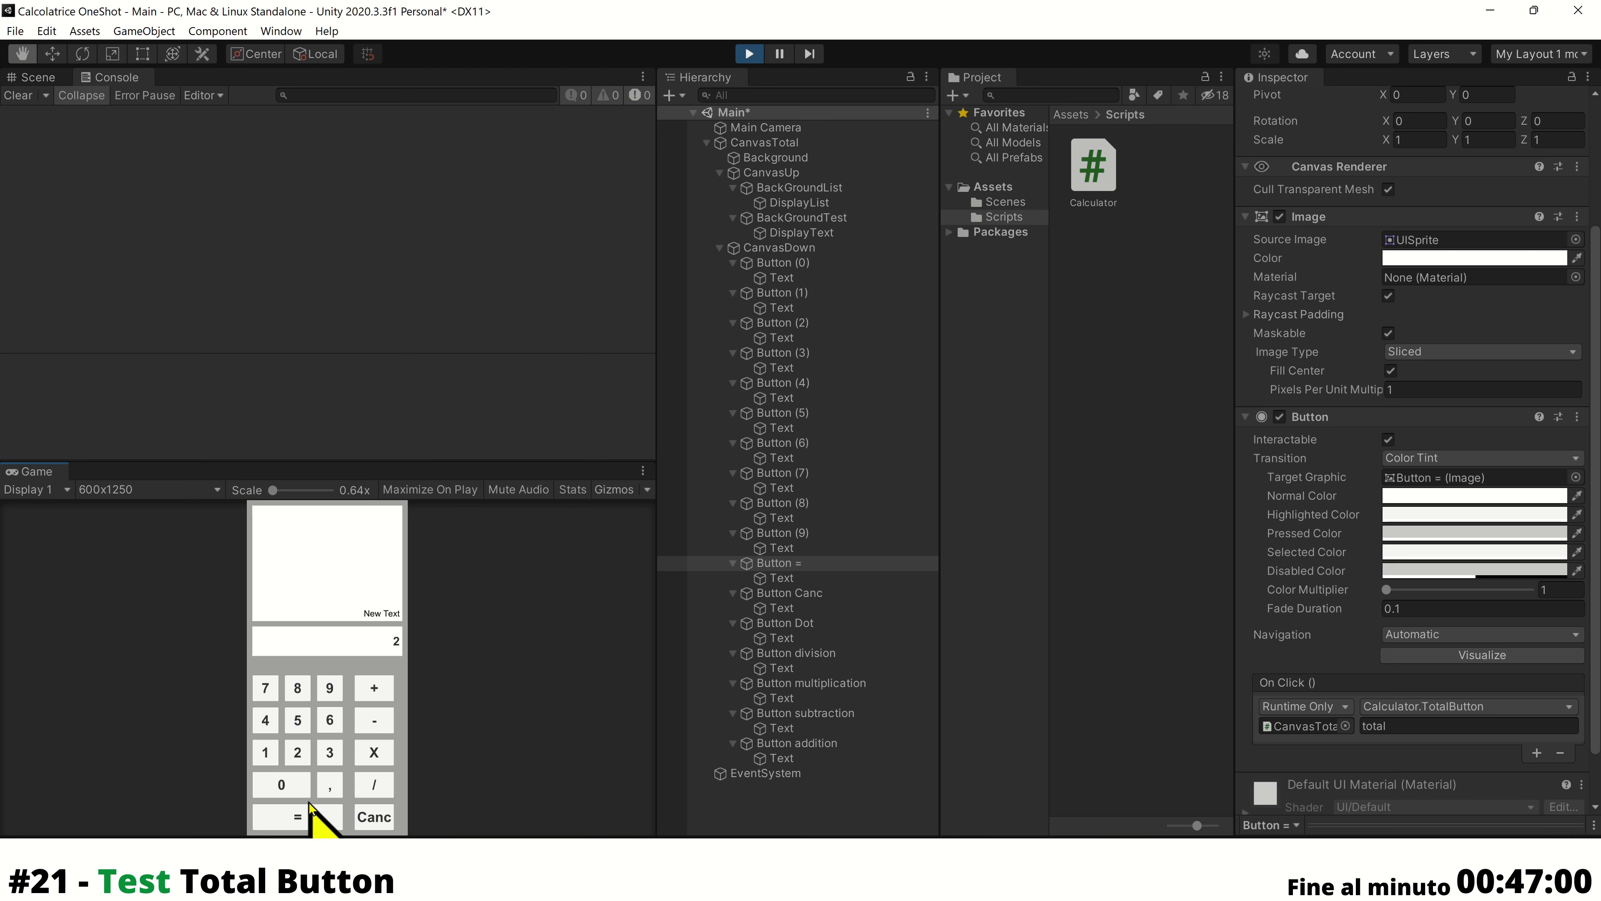
click(382, 816)
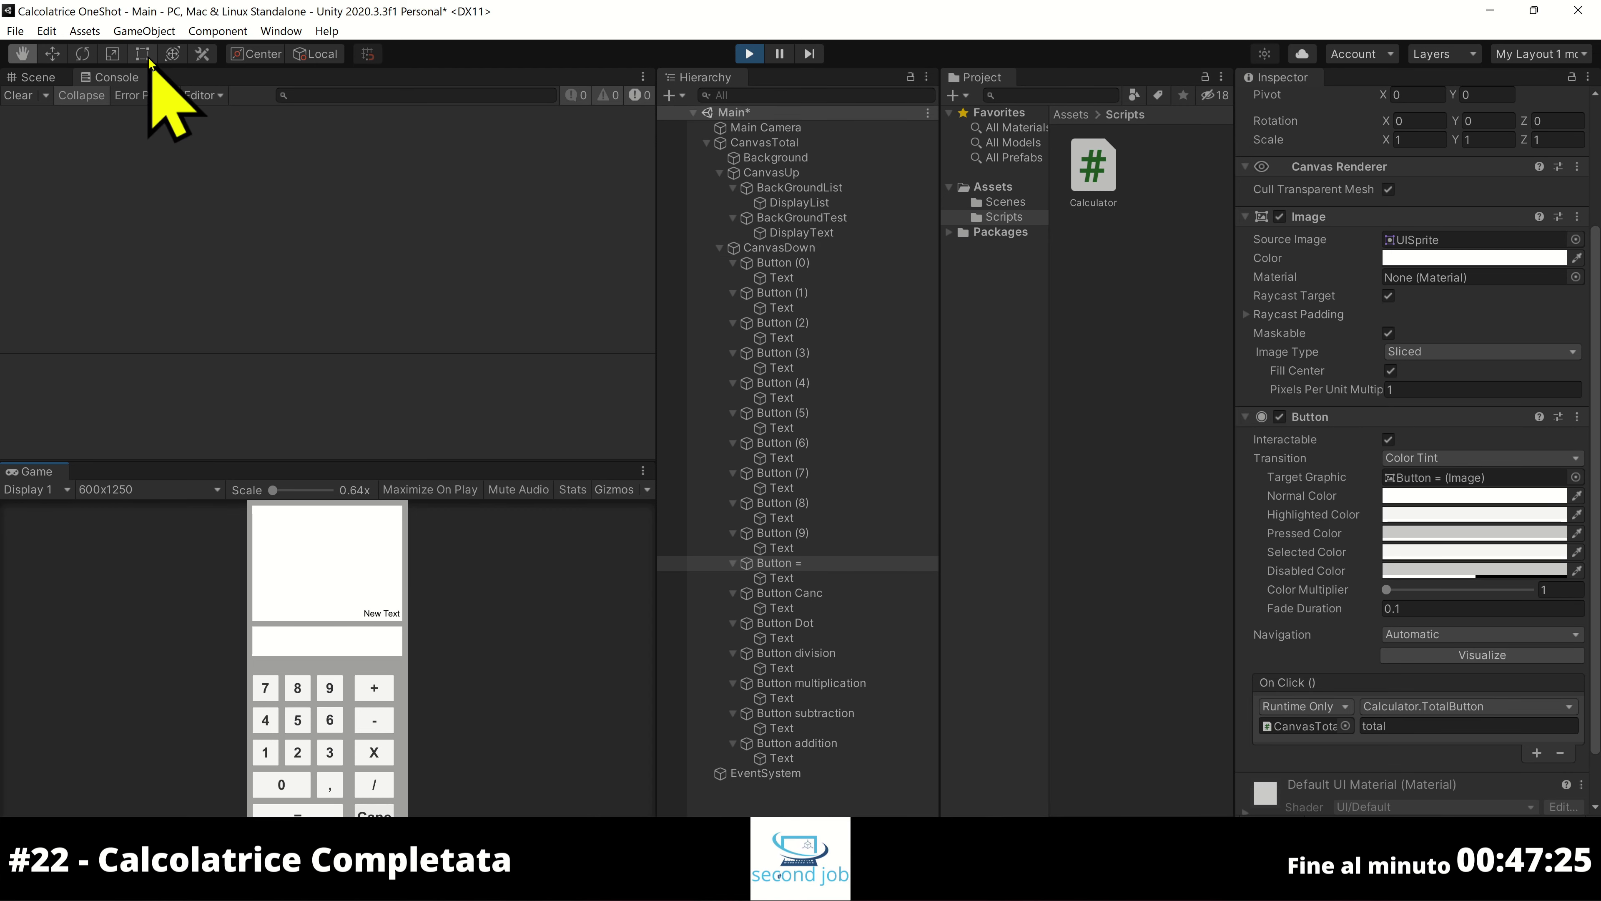
Frame the calculator in the Scene view and stop Play mode
click(37, 77)
scroll(483, 267, down, 3)
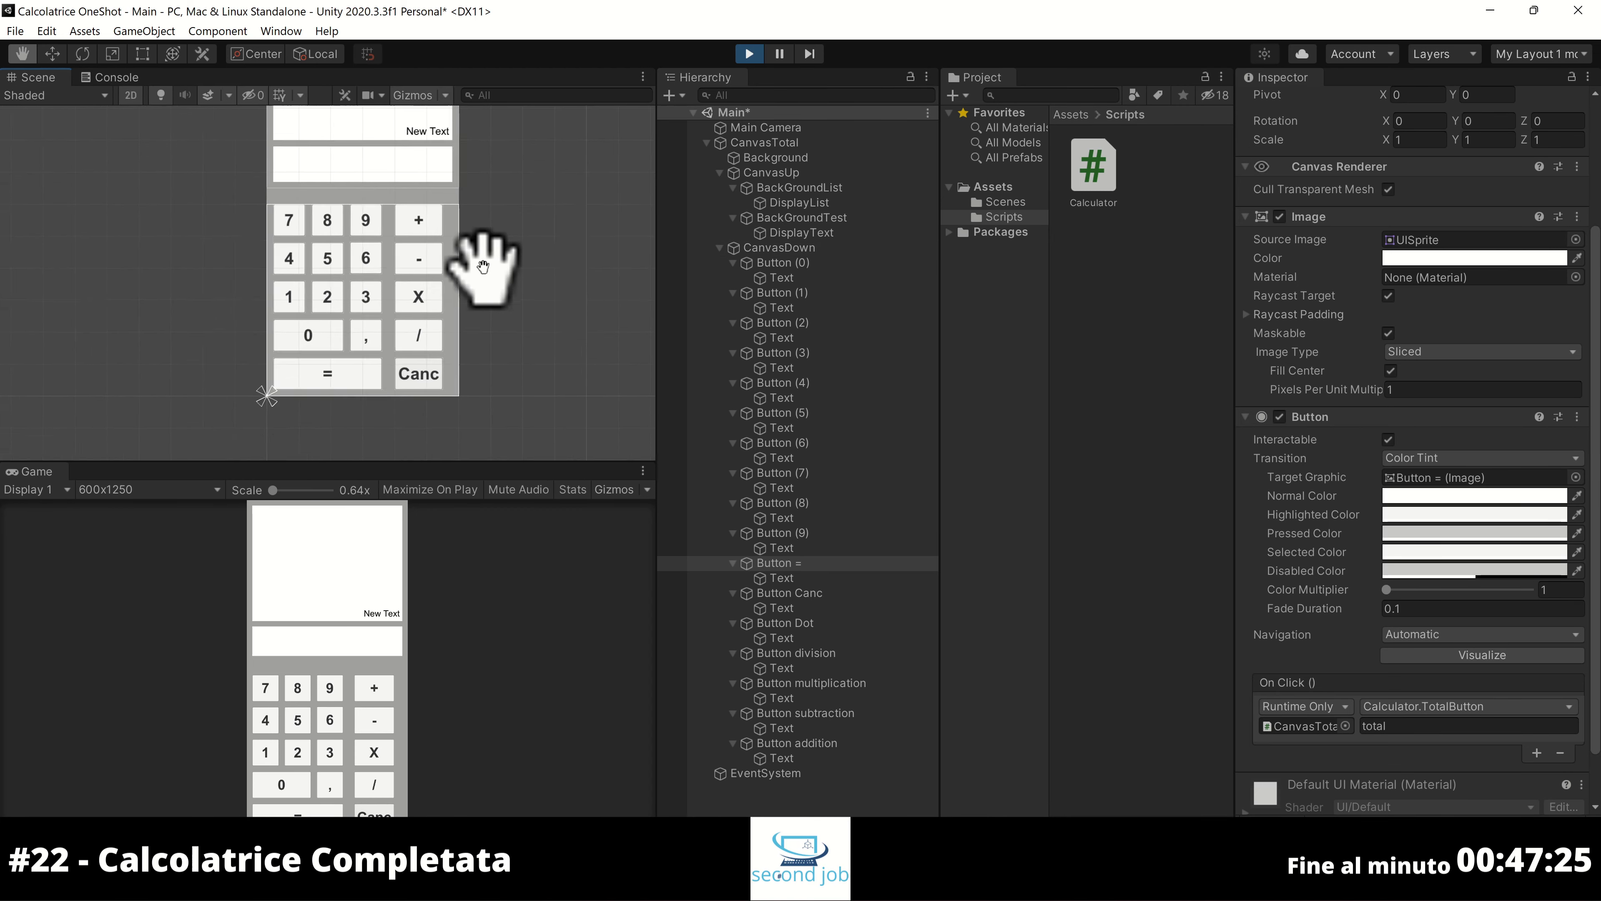
scroll(542, 190, up, 2)
drag(555, 161, 405, 330)
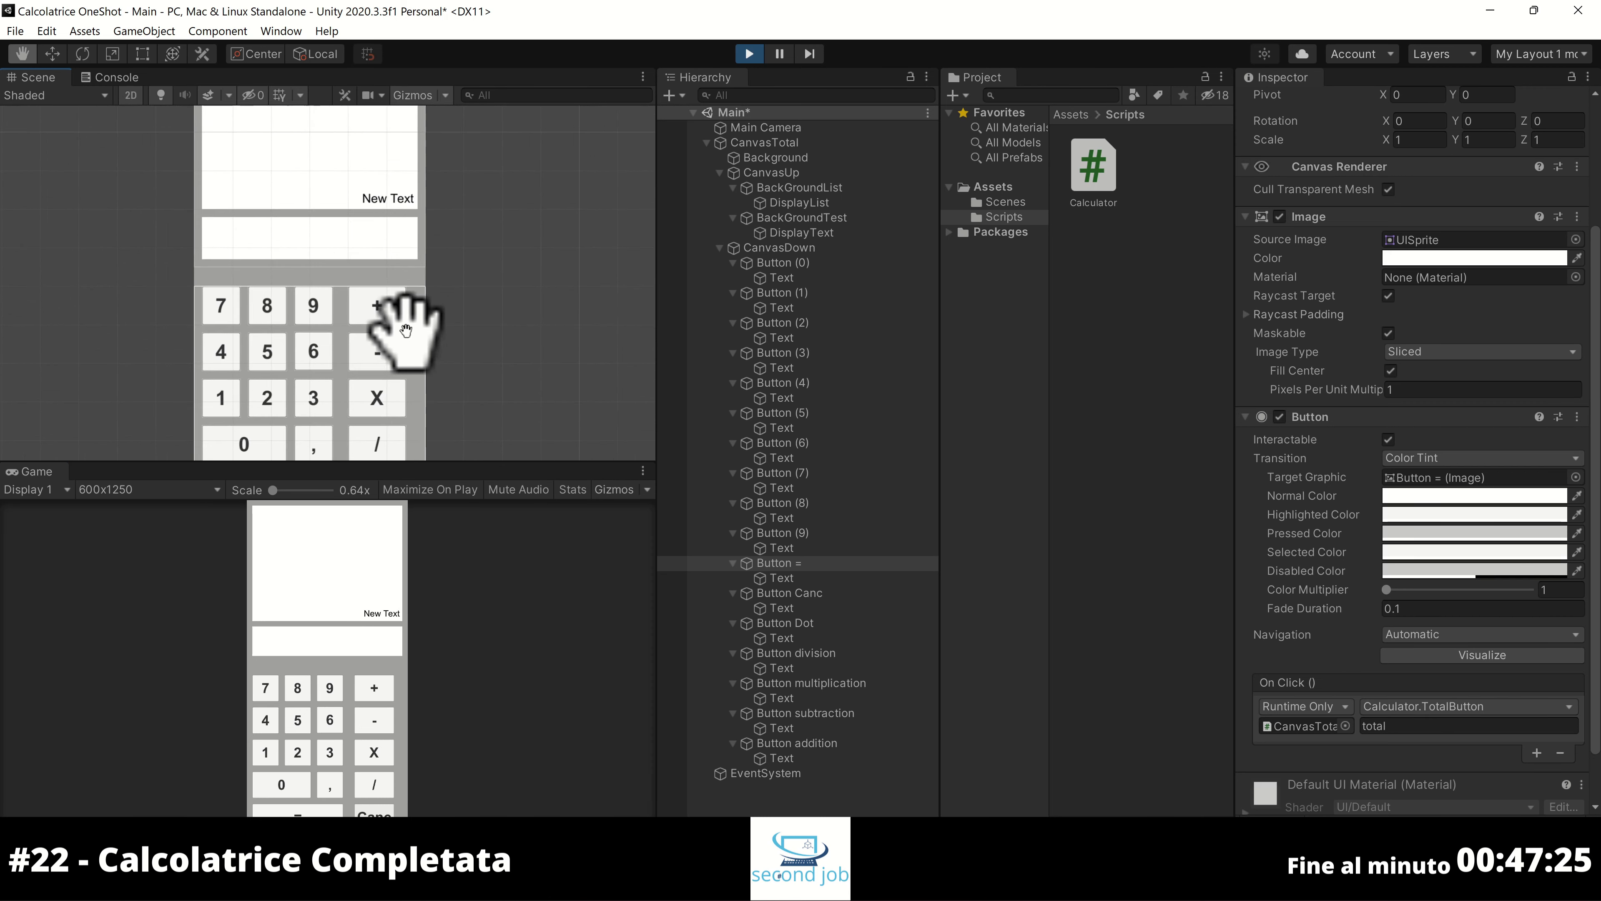
scroll(405, 330, up, 2)
scroll(353, 315, up, 2)
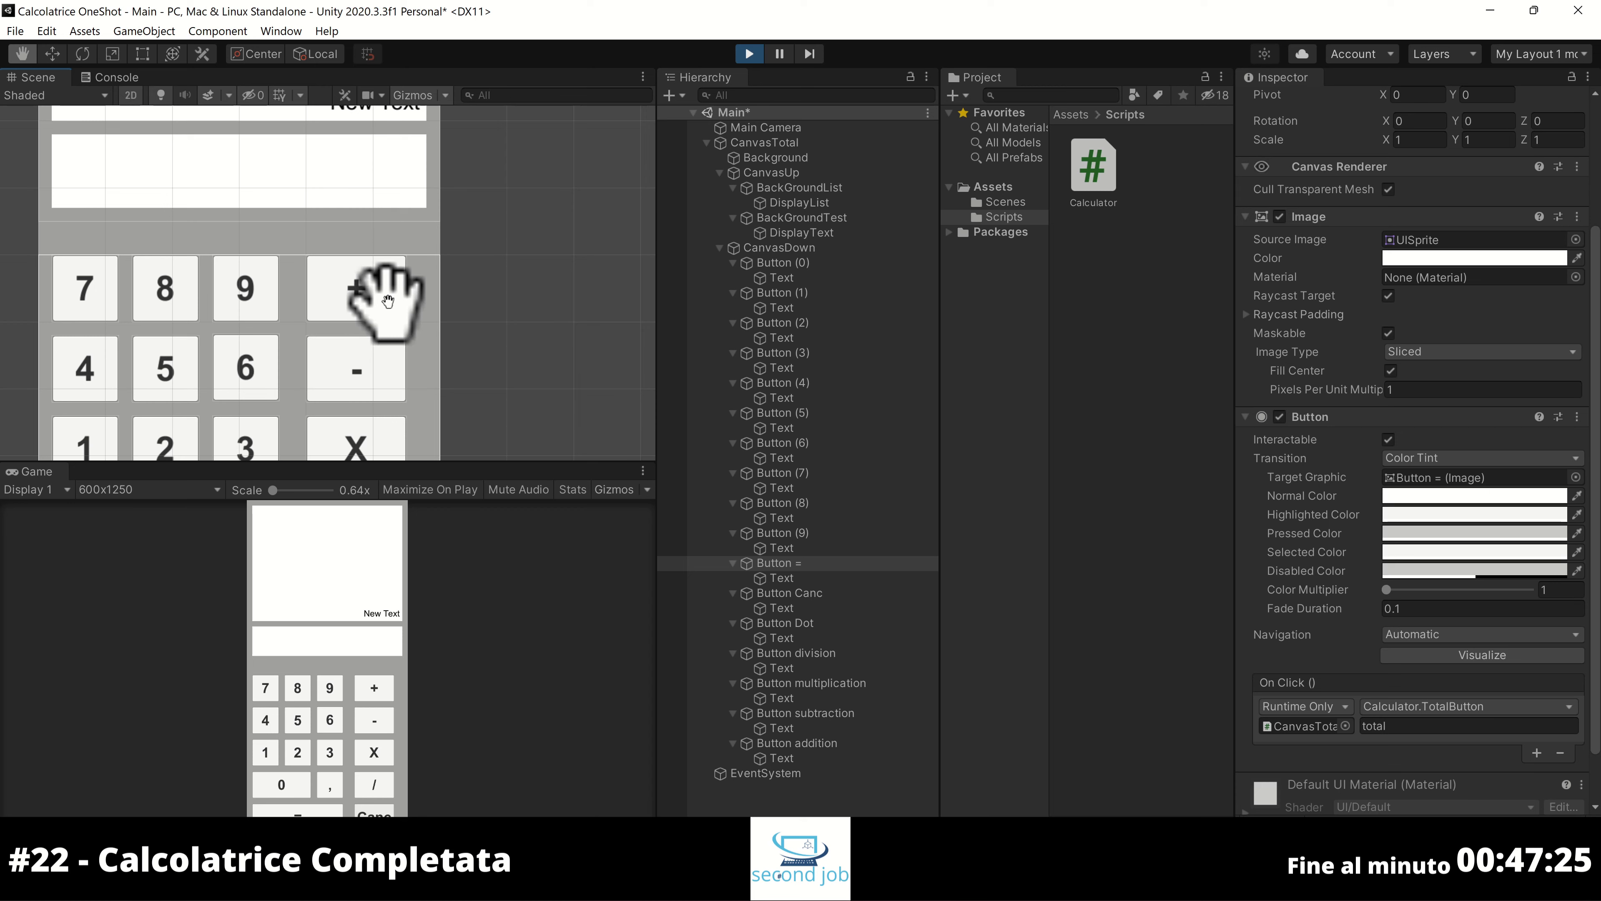
scroll(372, 391, down, 1)
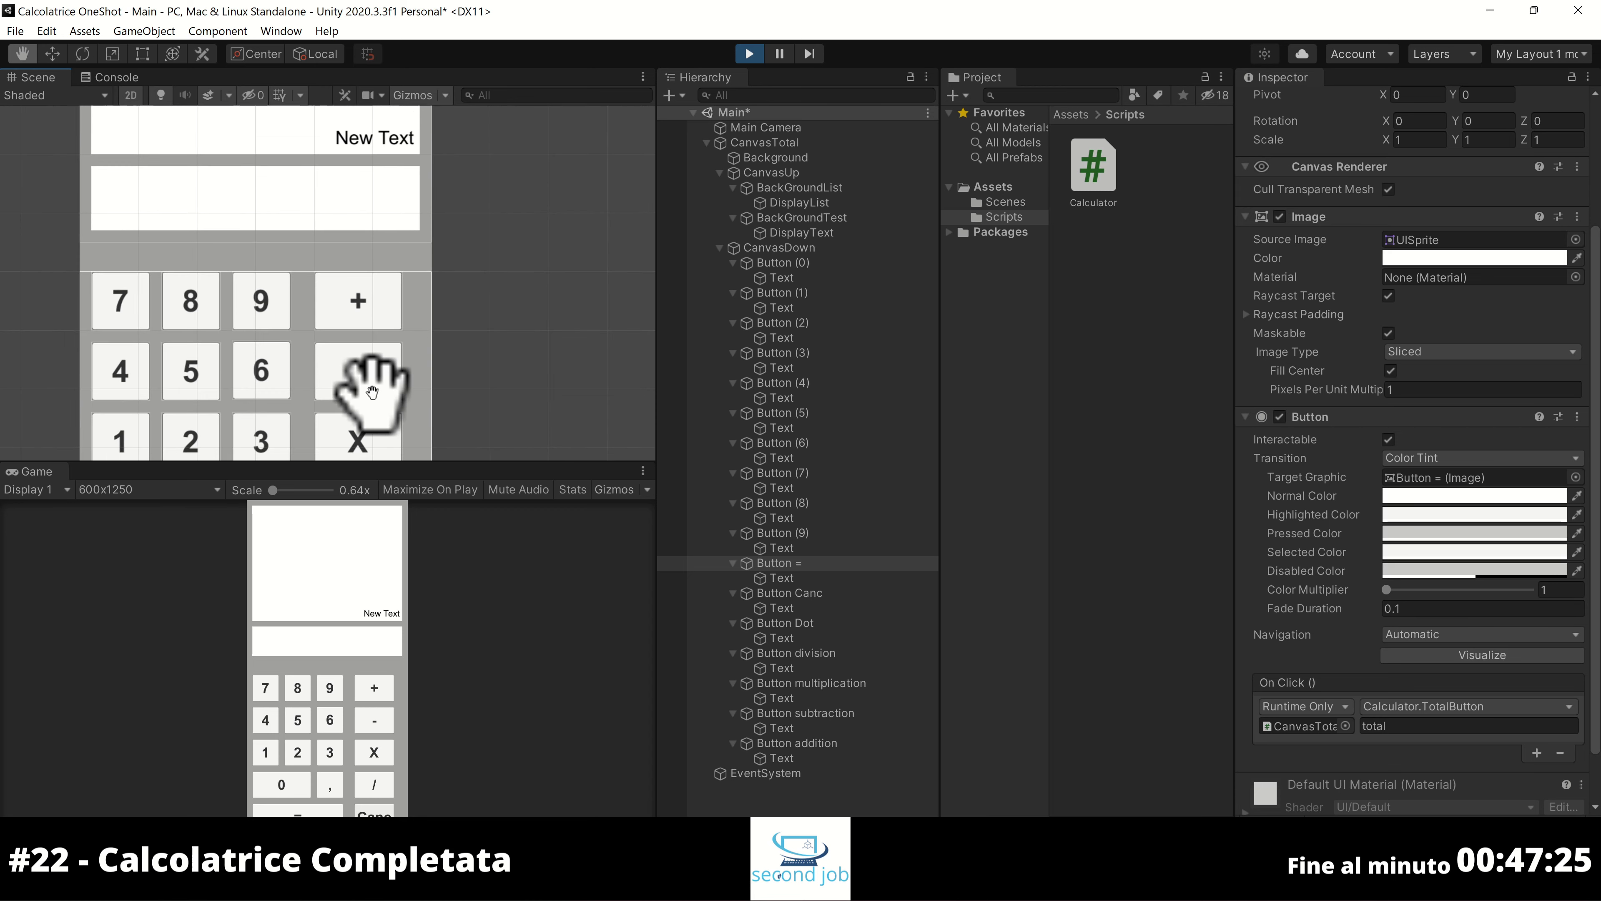
mouse_move(403, 328)
mouse_down()
mouse_move(434, 134)
mouse_move(429, 232)
mouse_up()
scroll(428, 232, down, 2)
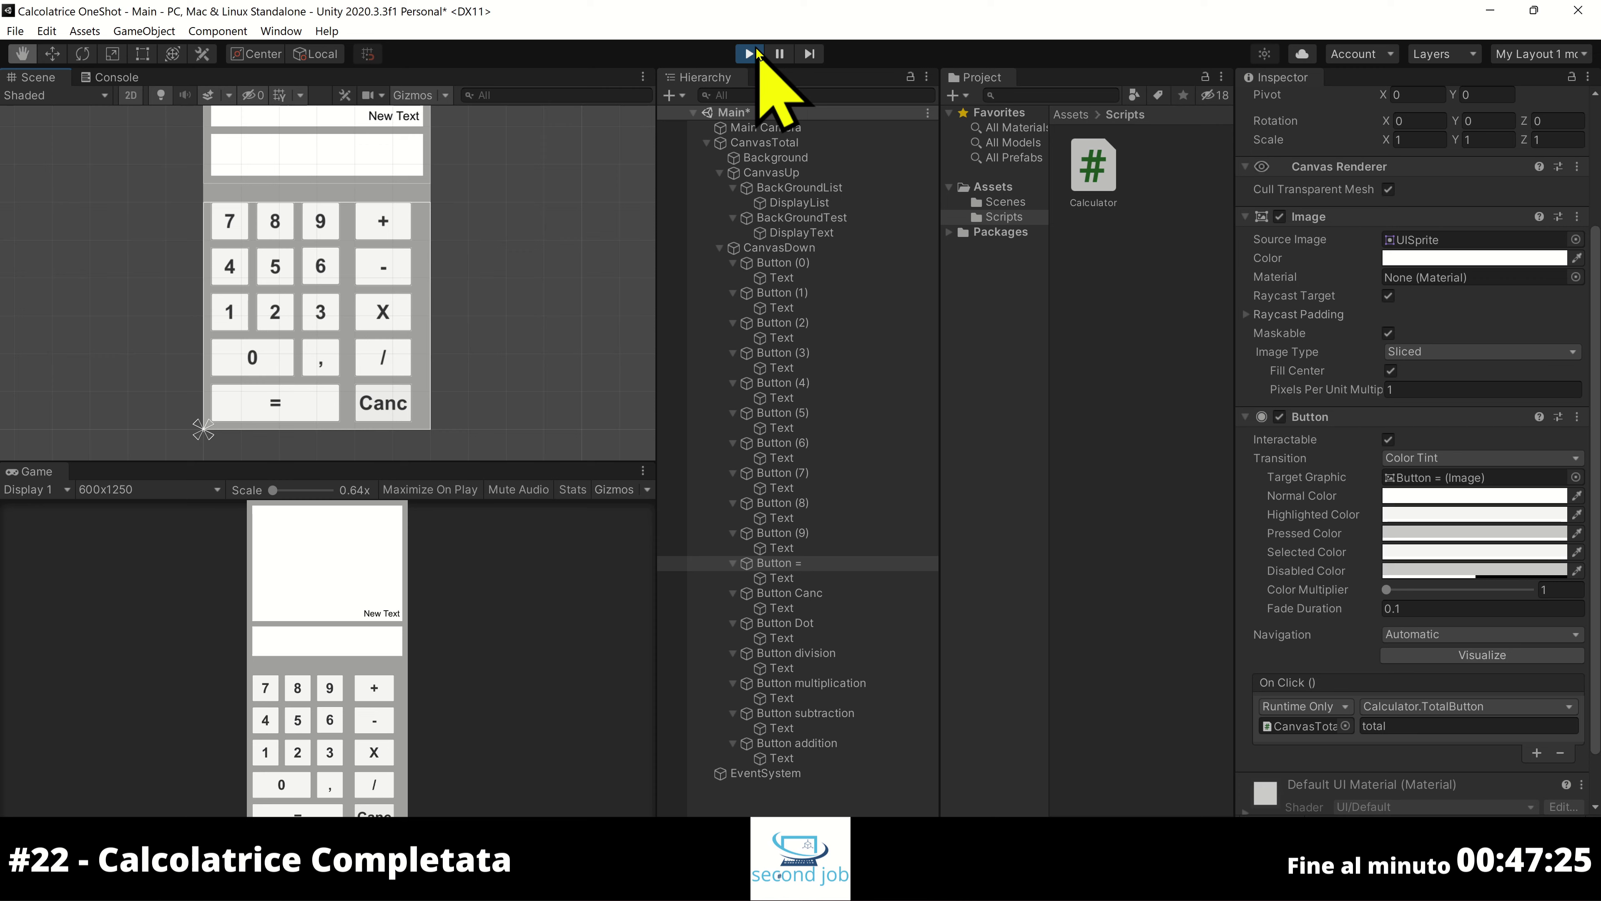
click(750, 53)
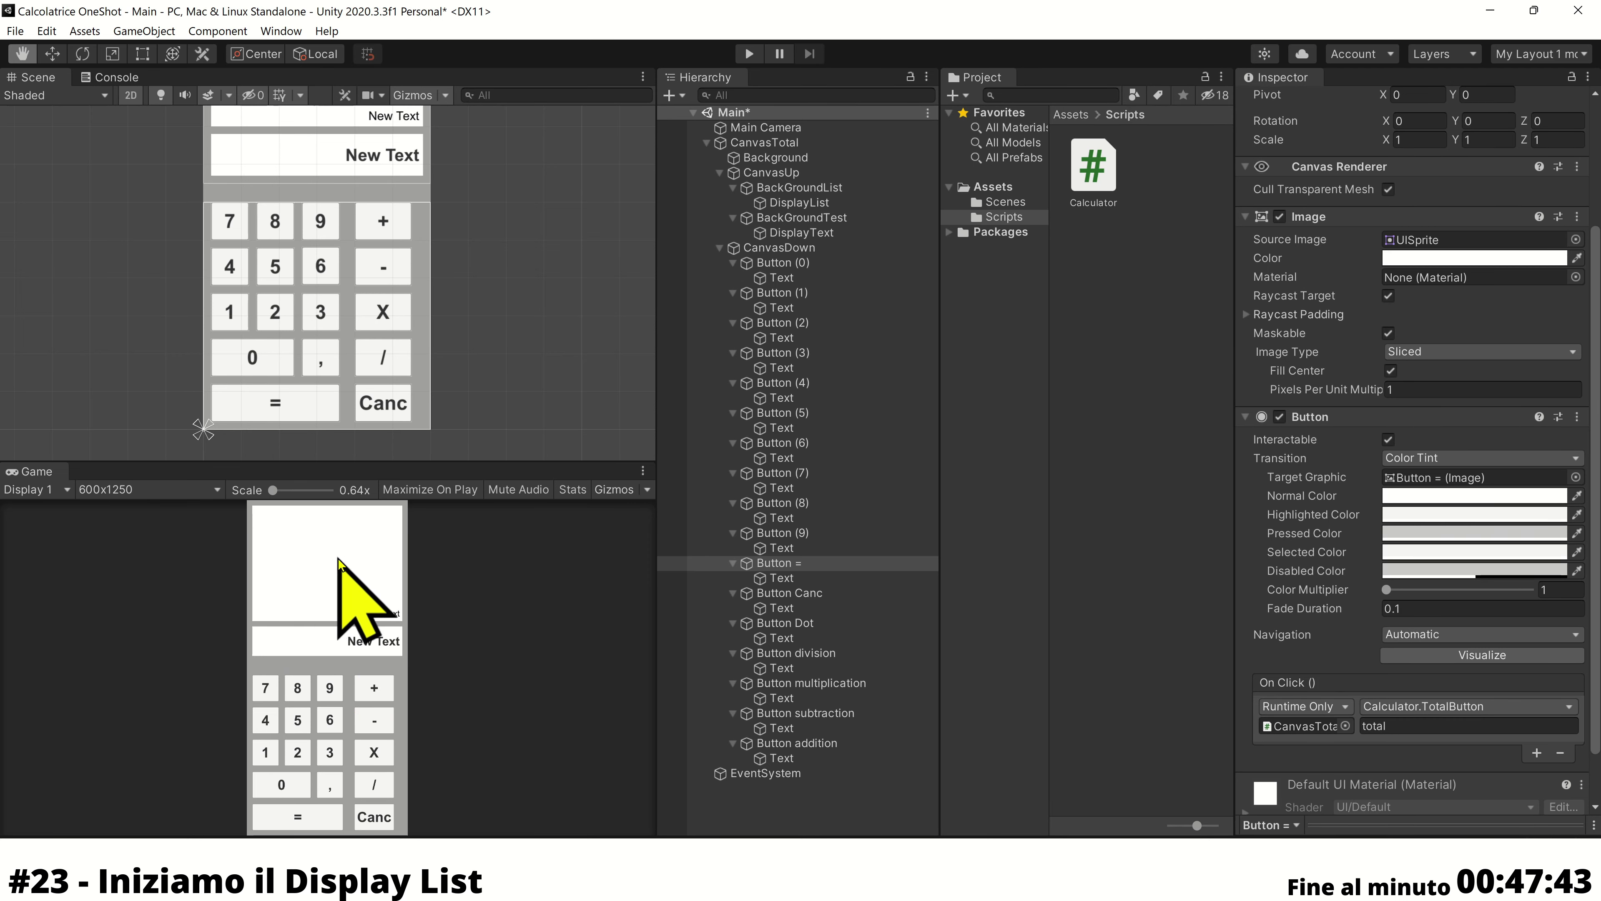
Expand CanvasUp in the Hierarchy and select BackGroundList to view its properties
scroll(341, 561, up, 2)
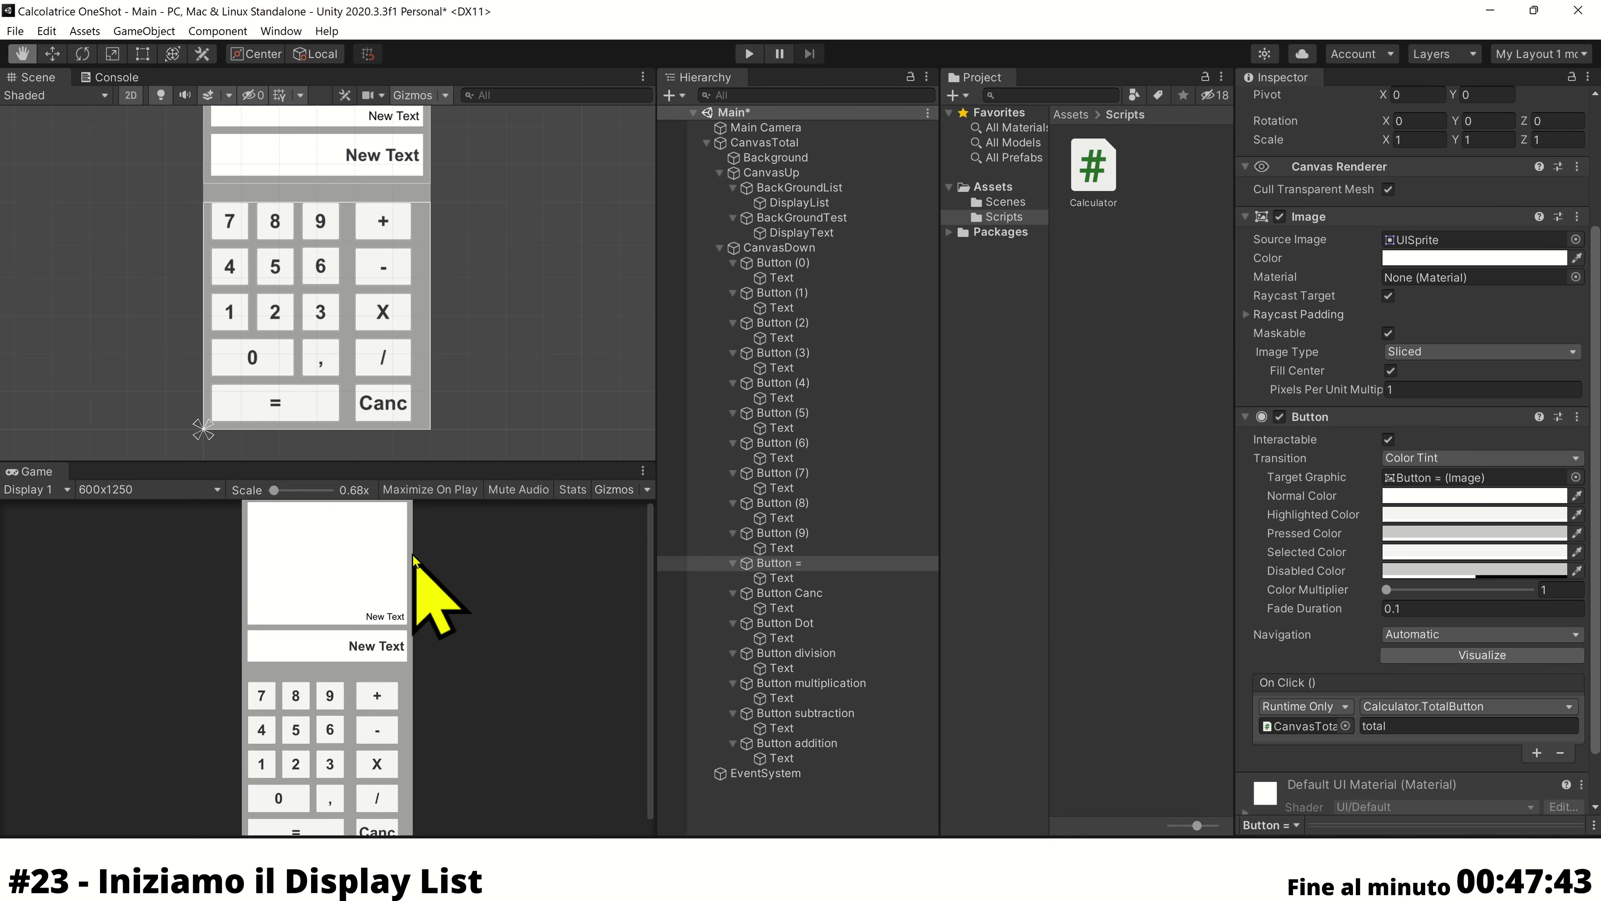
click(720, 173)
click(719, 186)
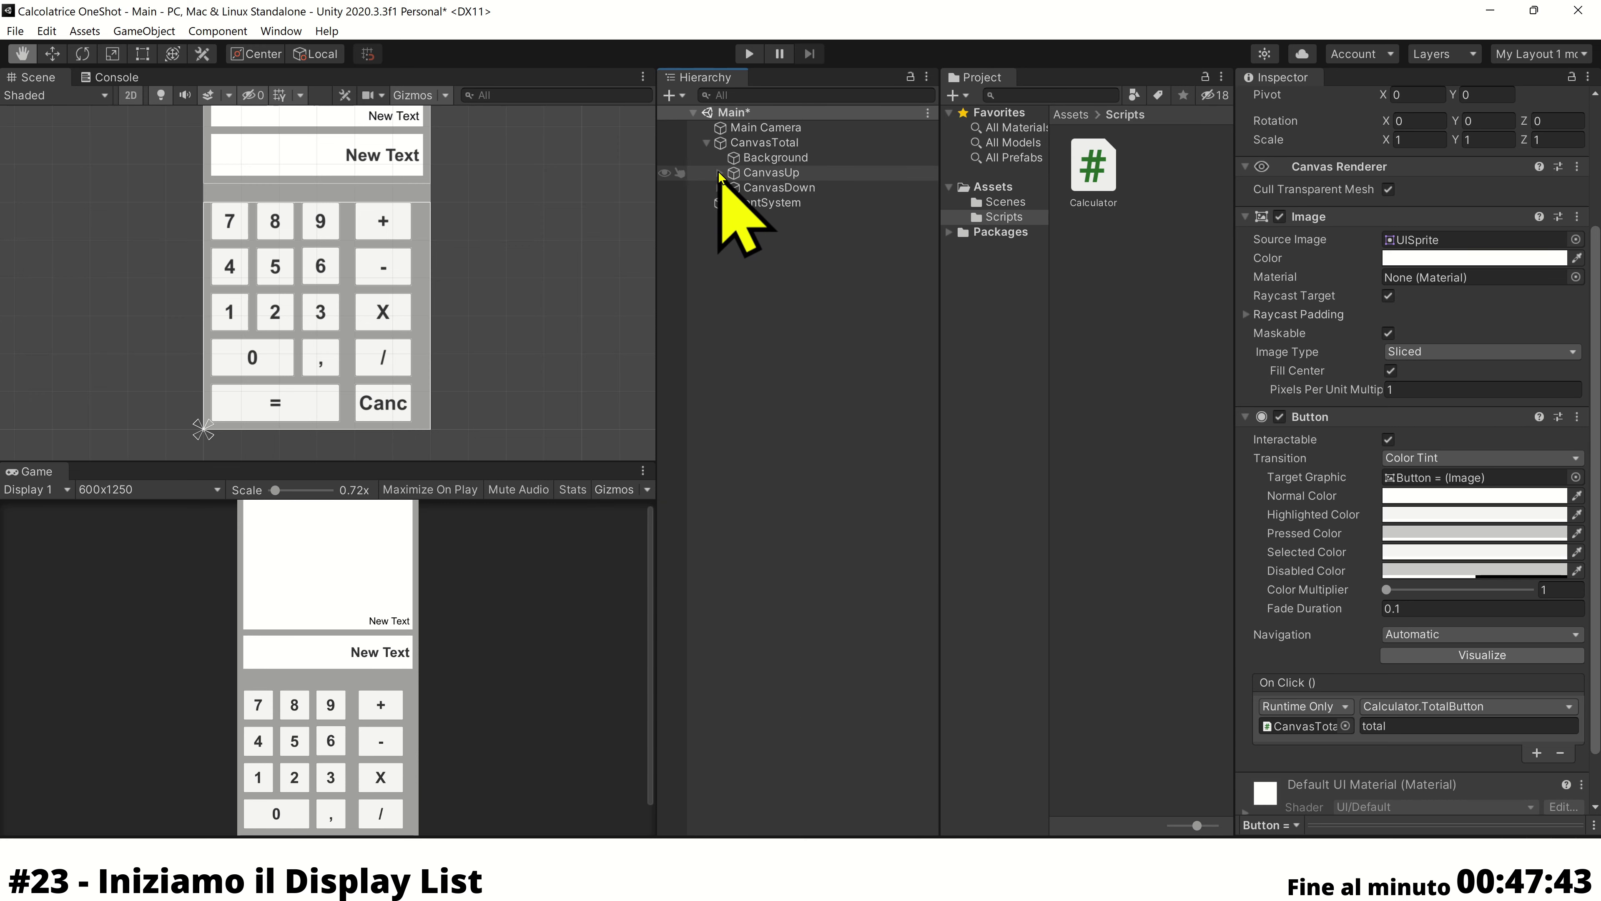
click(720, 172)
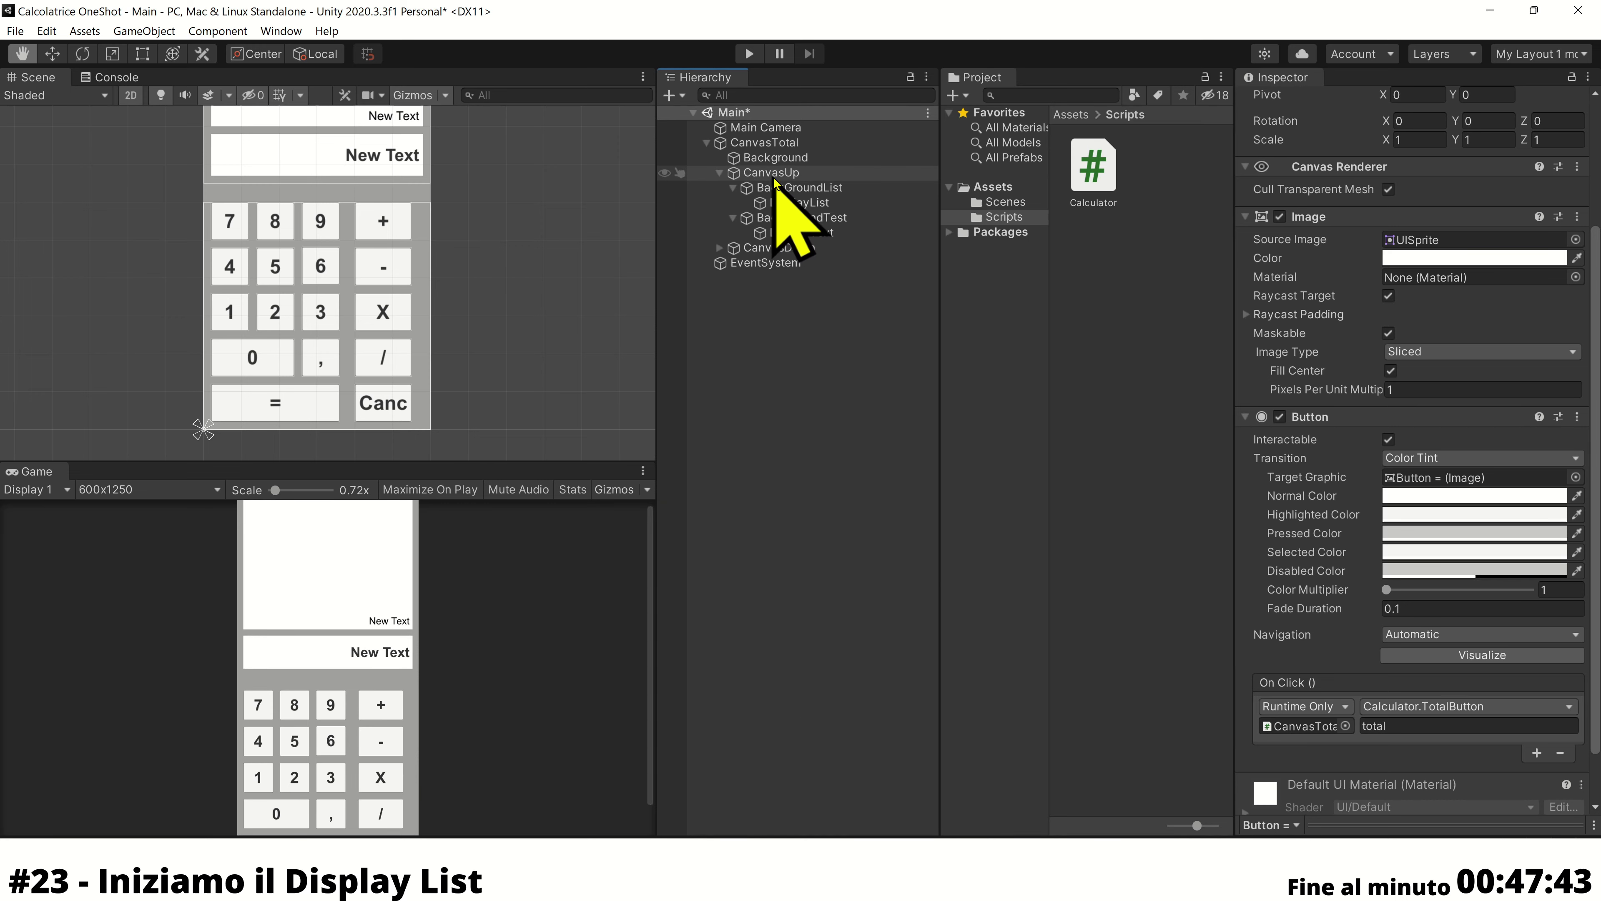
click(831, 220)
click(817, 188)
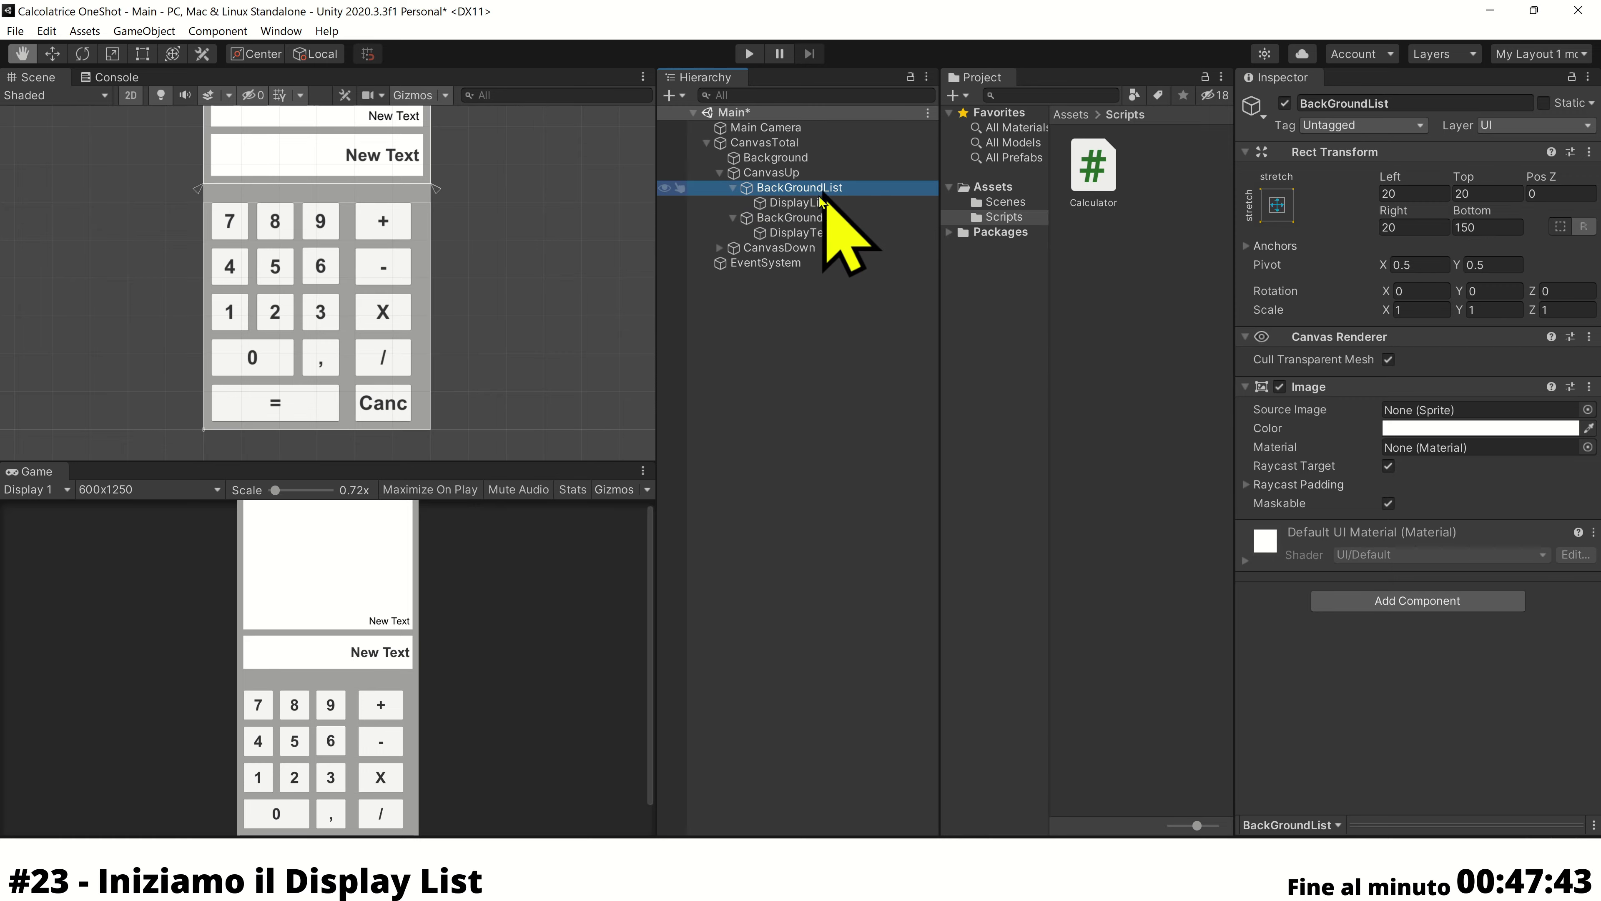
scroll(513, 611, down, 1)
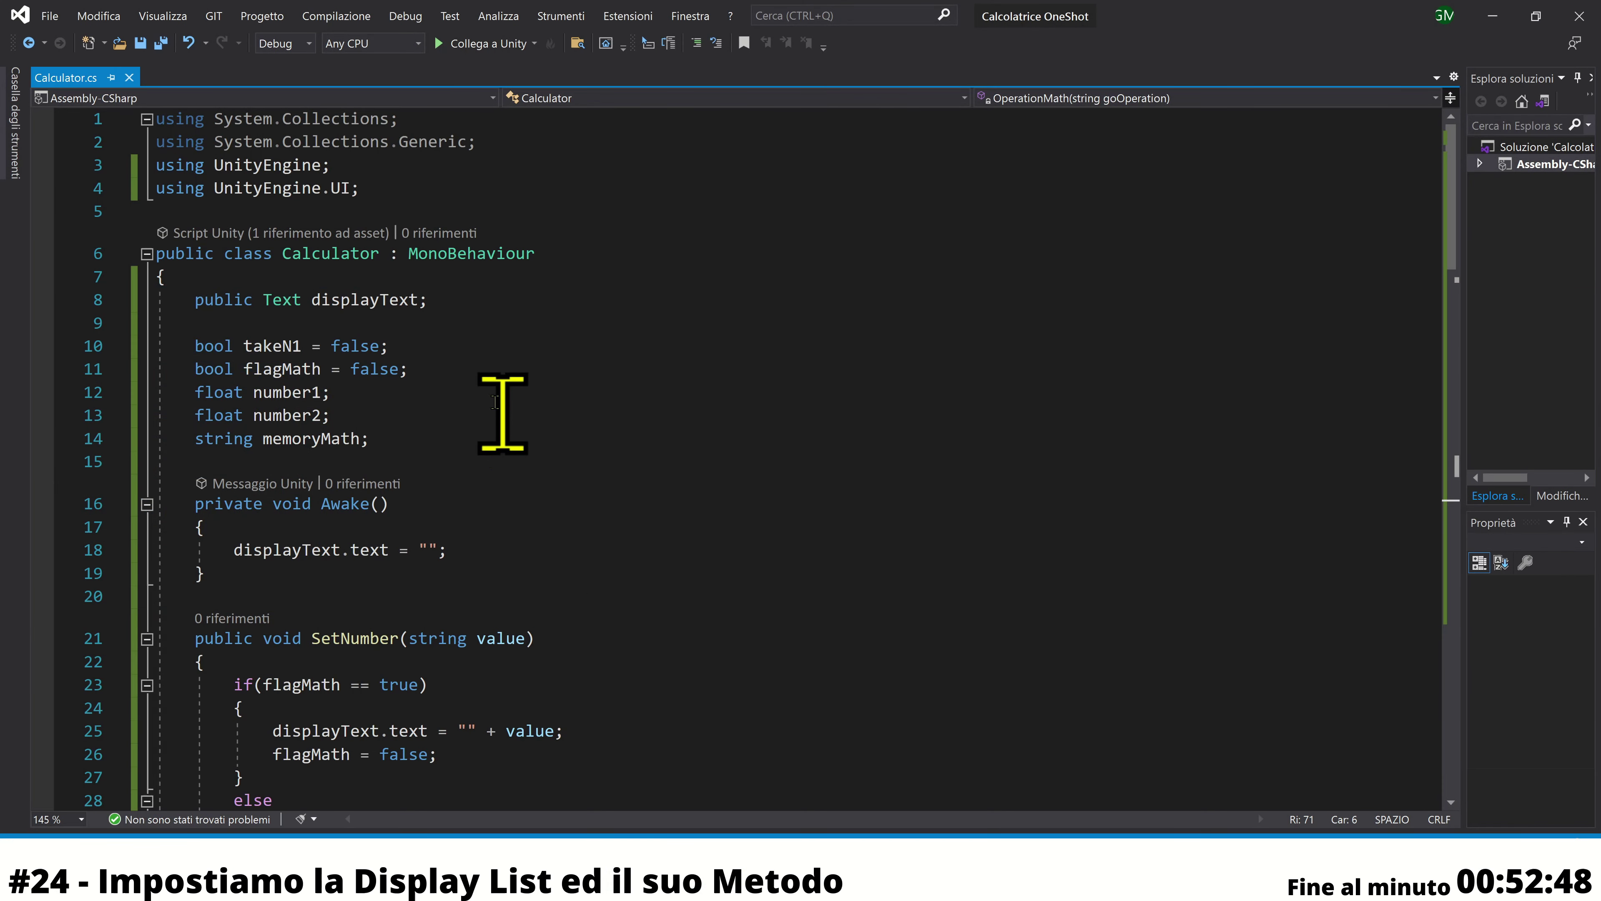
Add 'public Text displayList;' below displayText in Calculator.cs and begin a 'List<string>' declaration beneath it
click(466, 301)
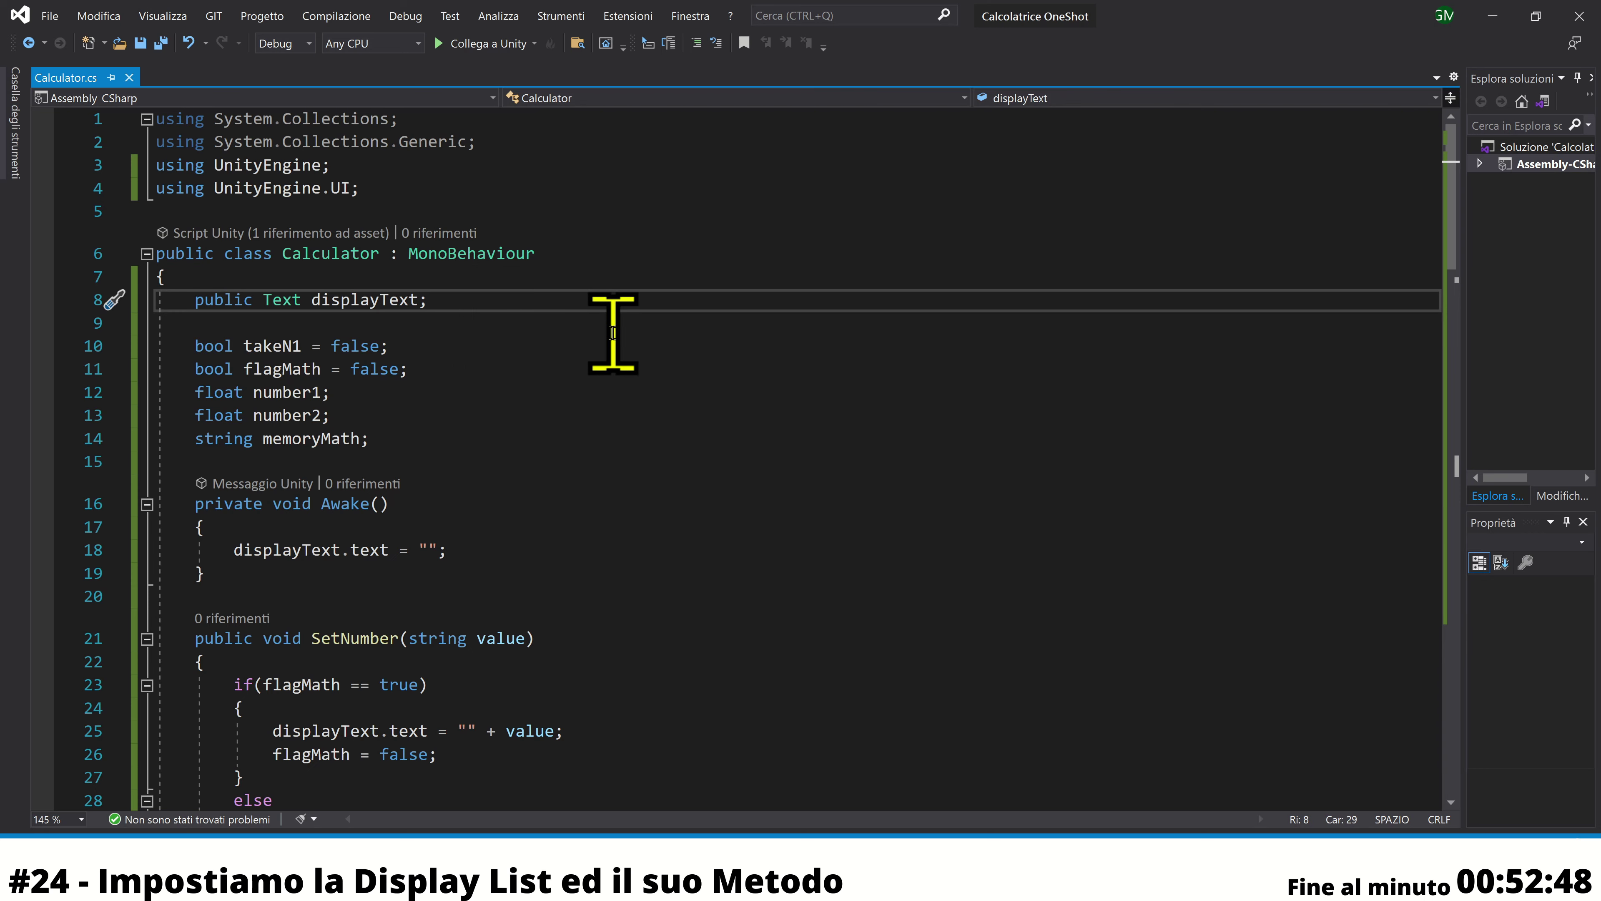
key(Return)
text(pu)
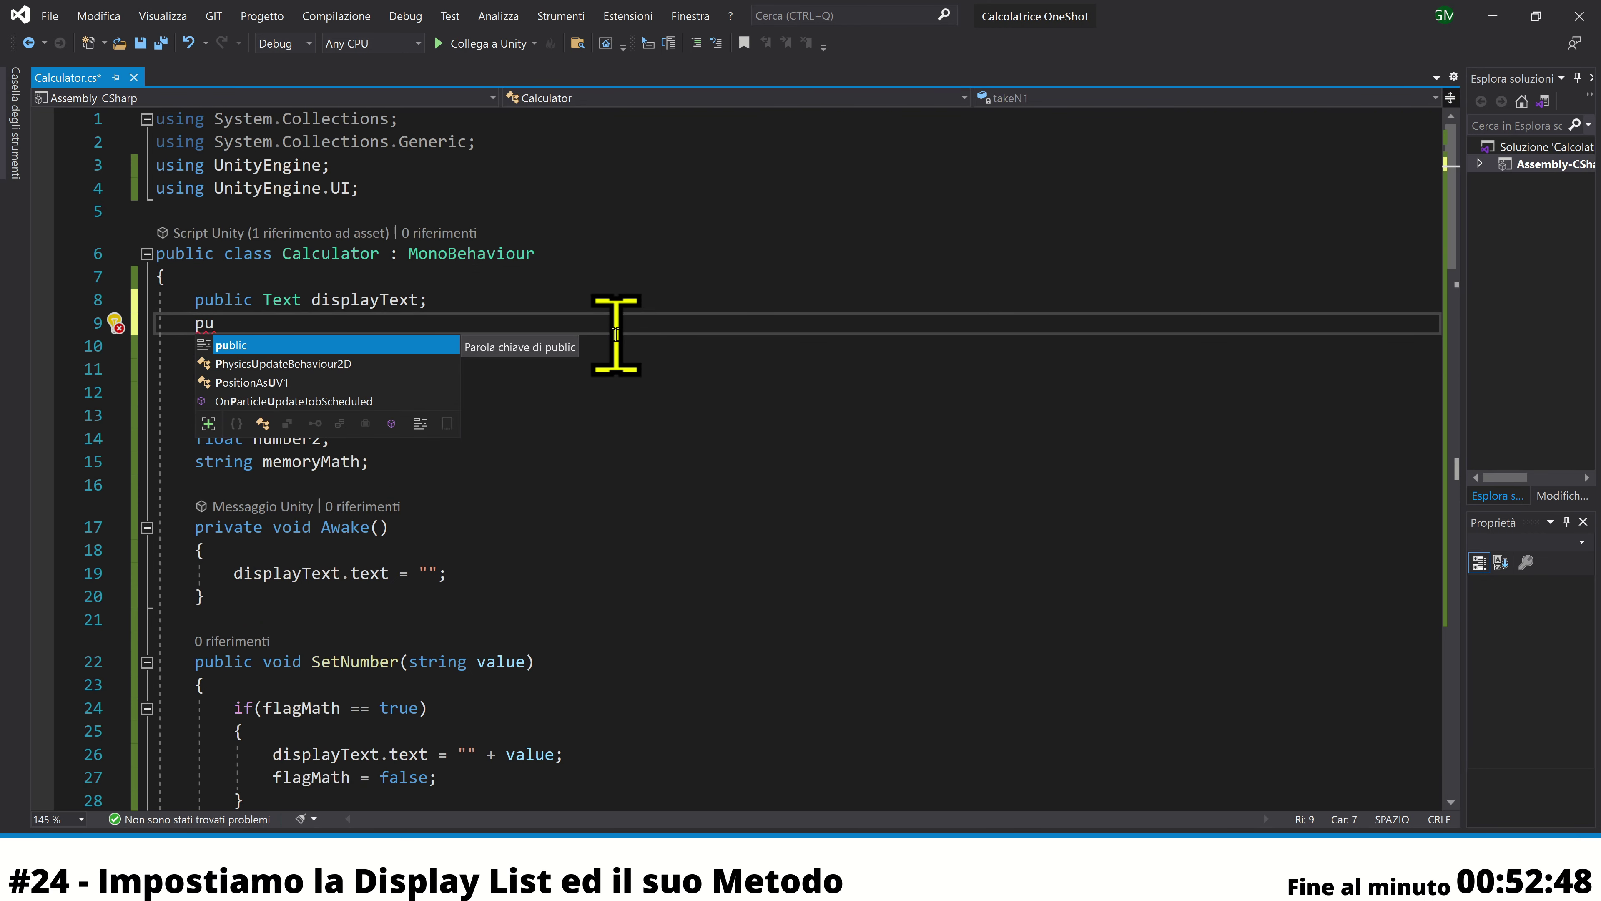
key(Tab)
text(Te)
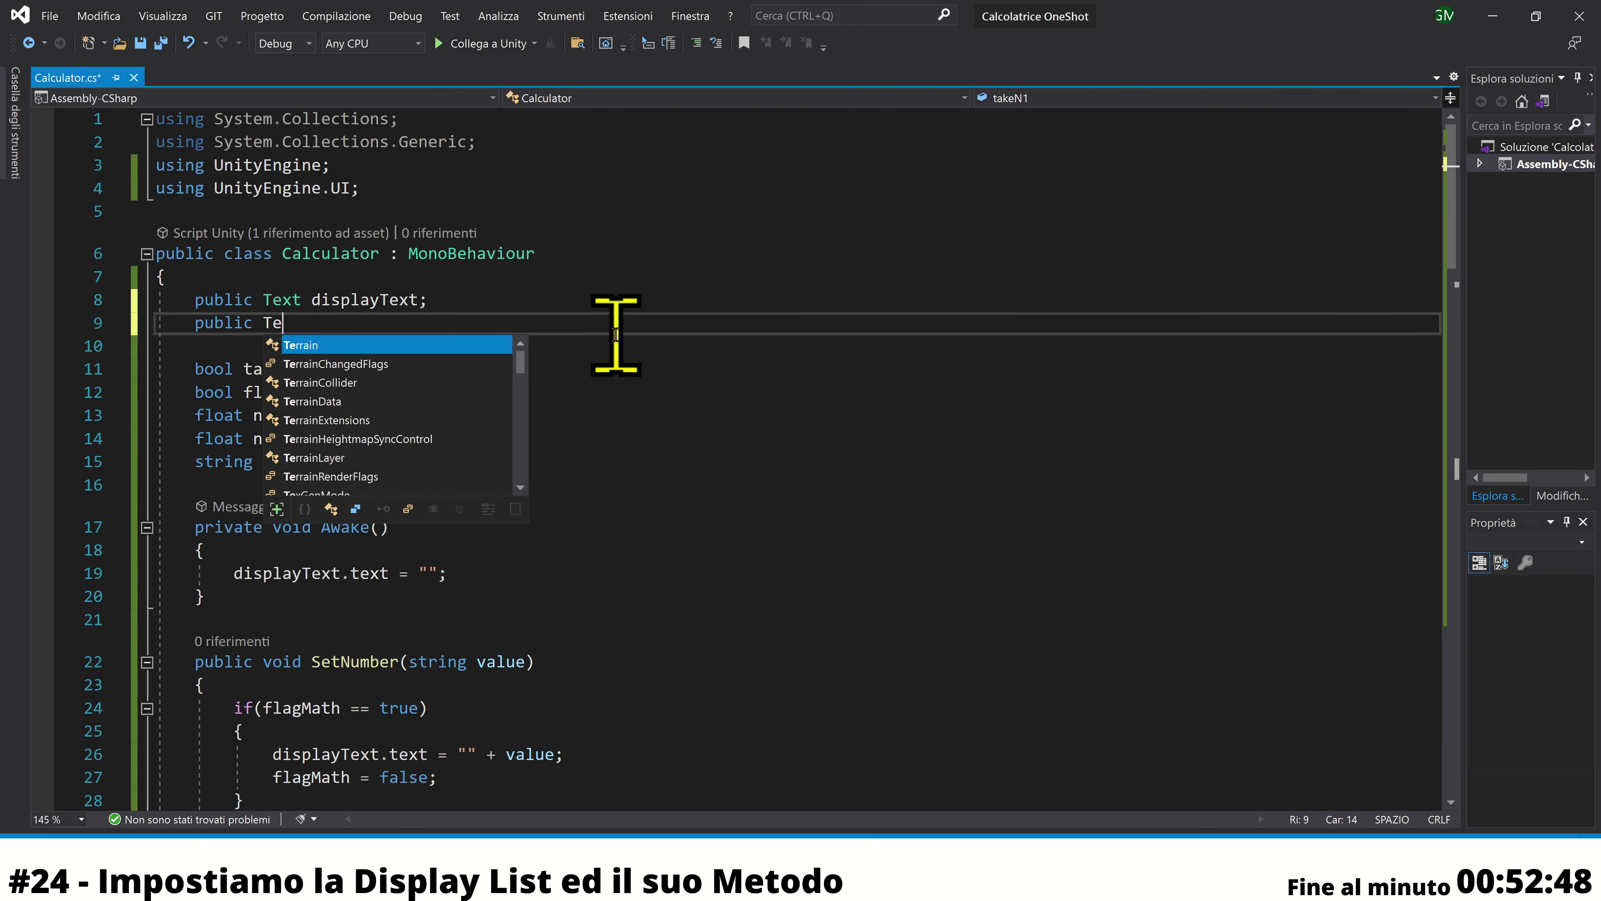
text(xt)
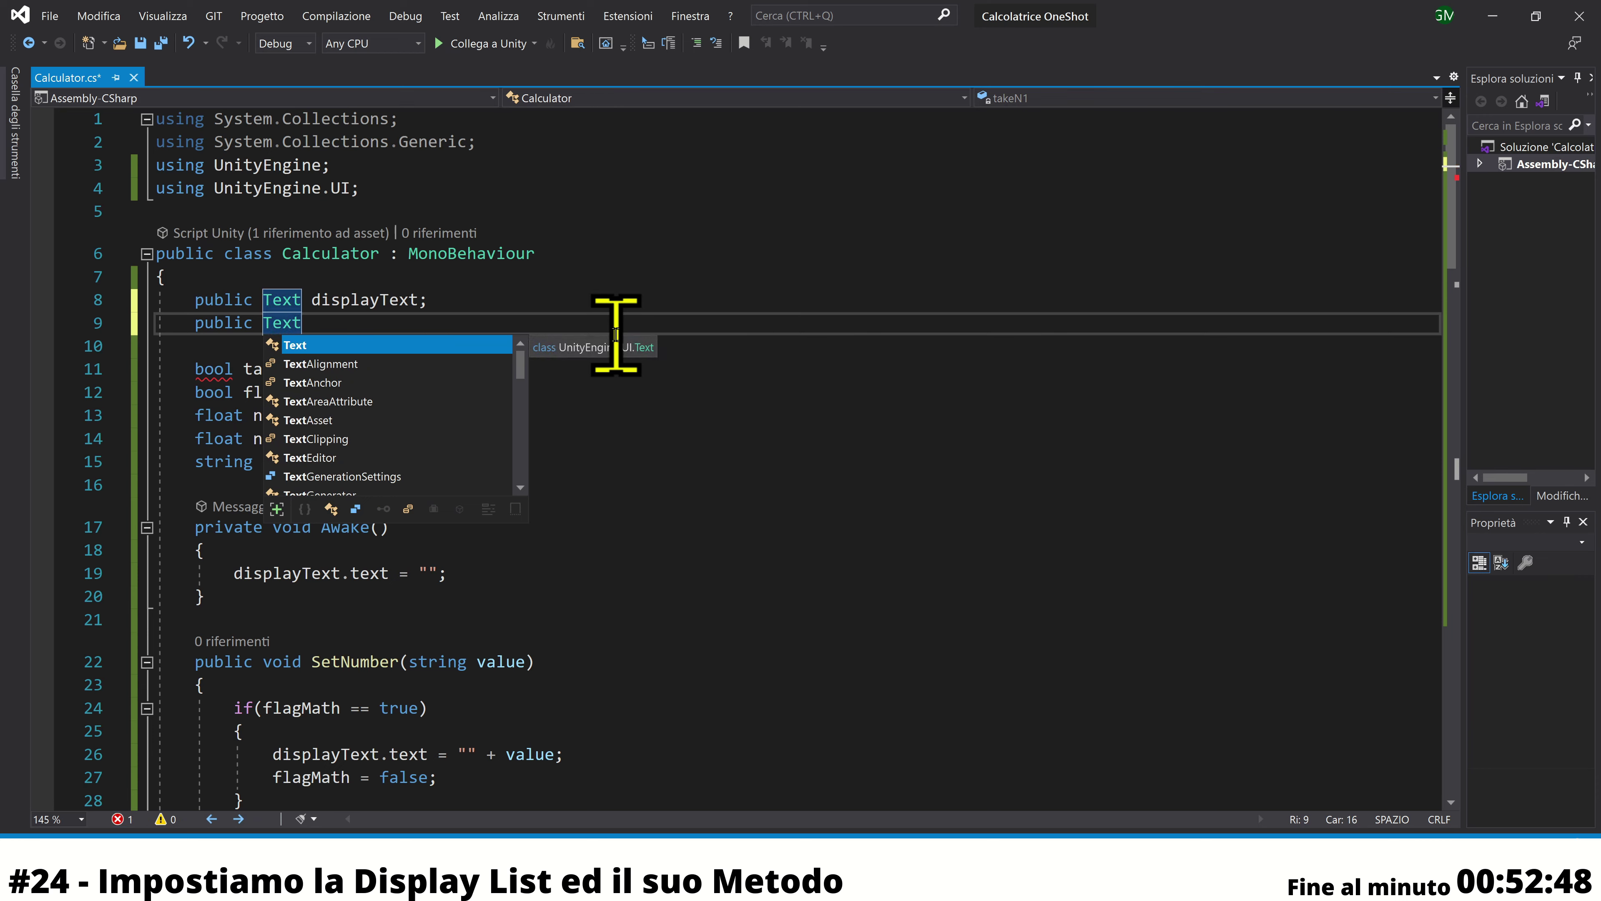
text( d)
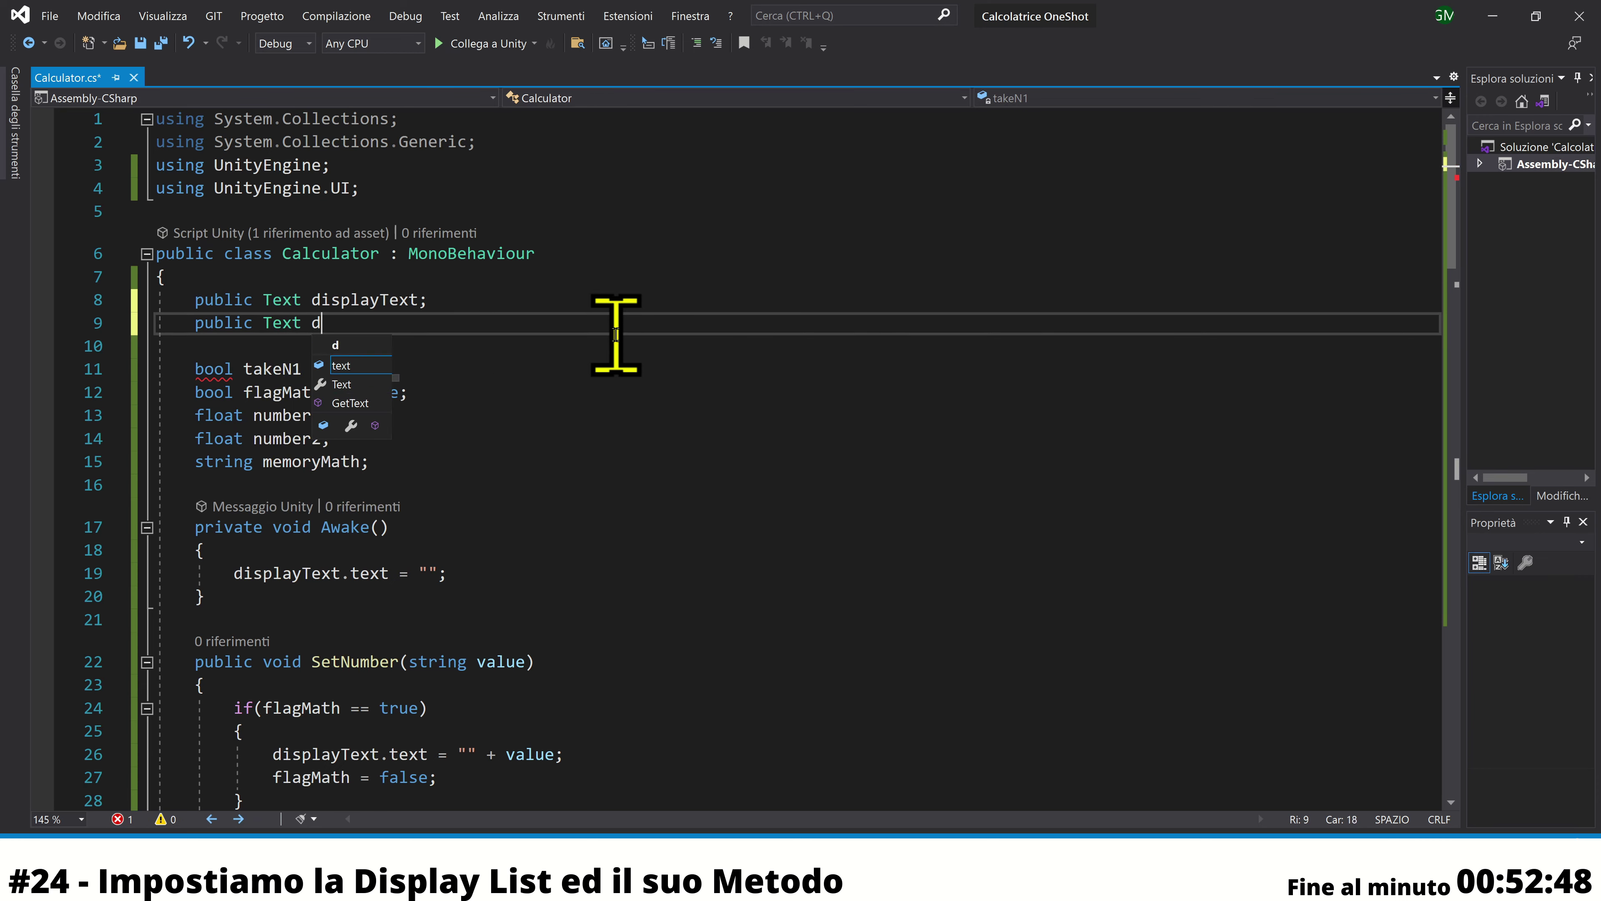
text(isplayList)
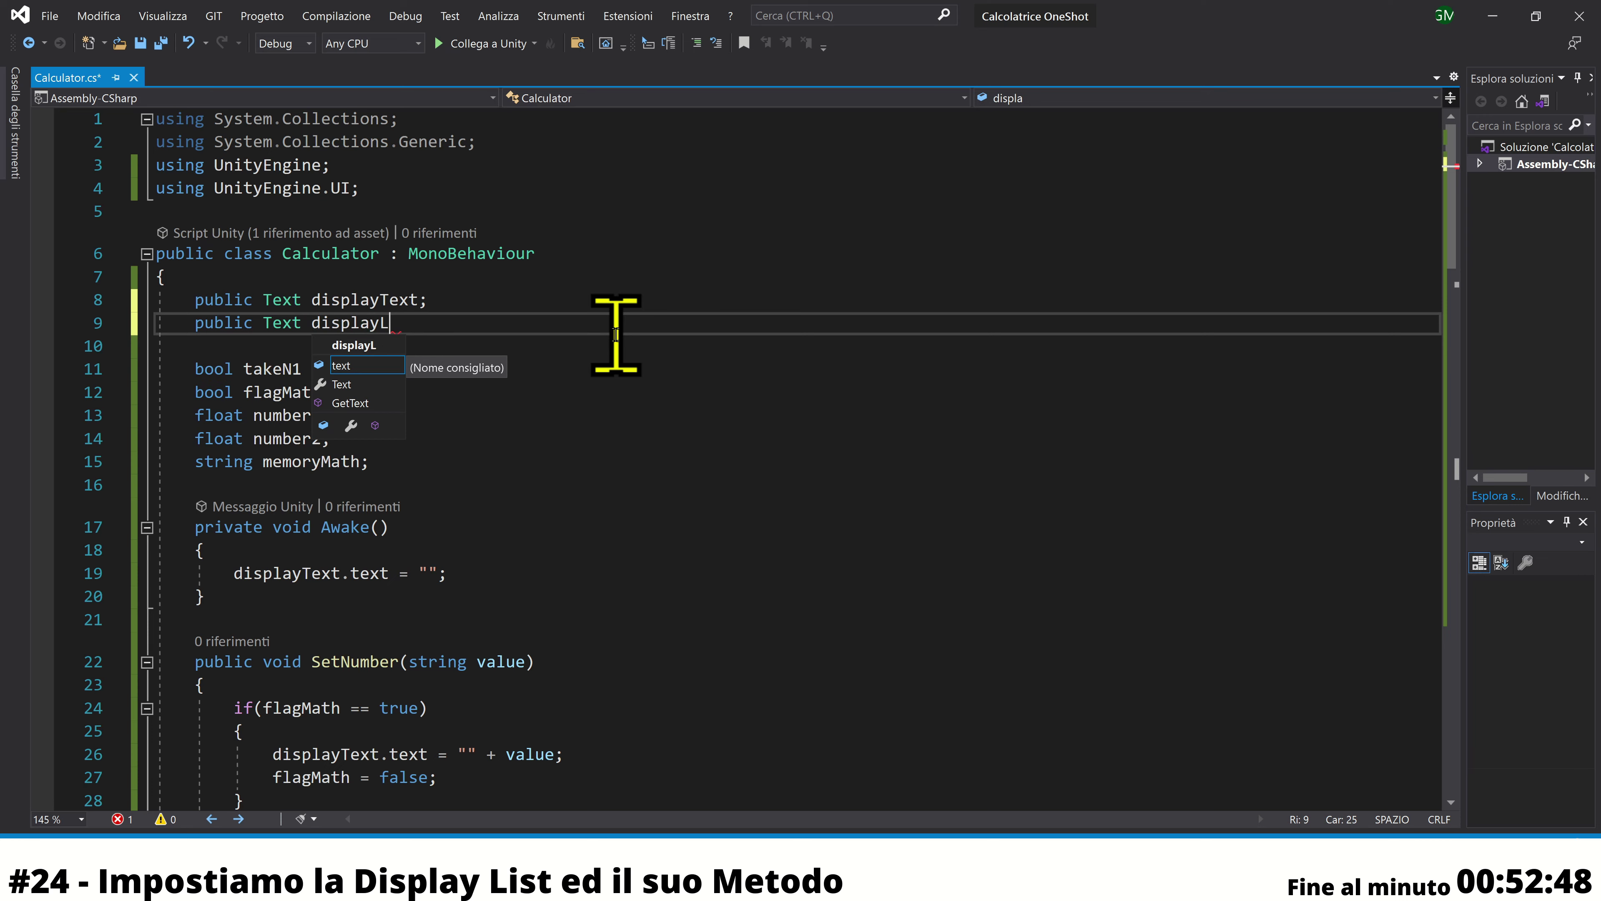
text(;)
key(Return)
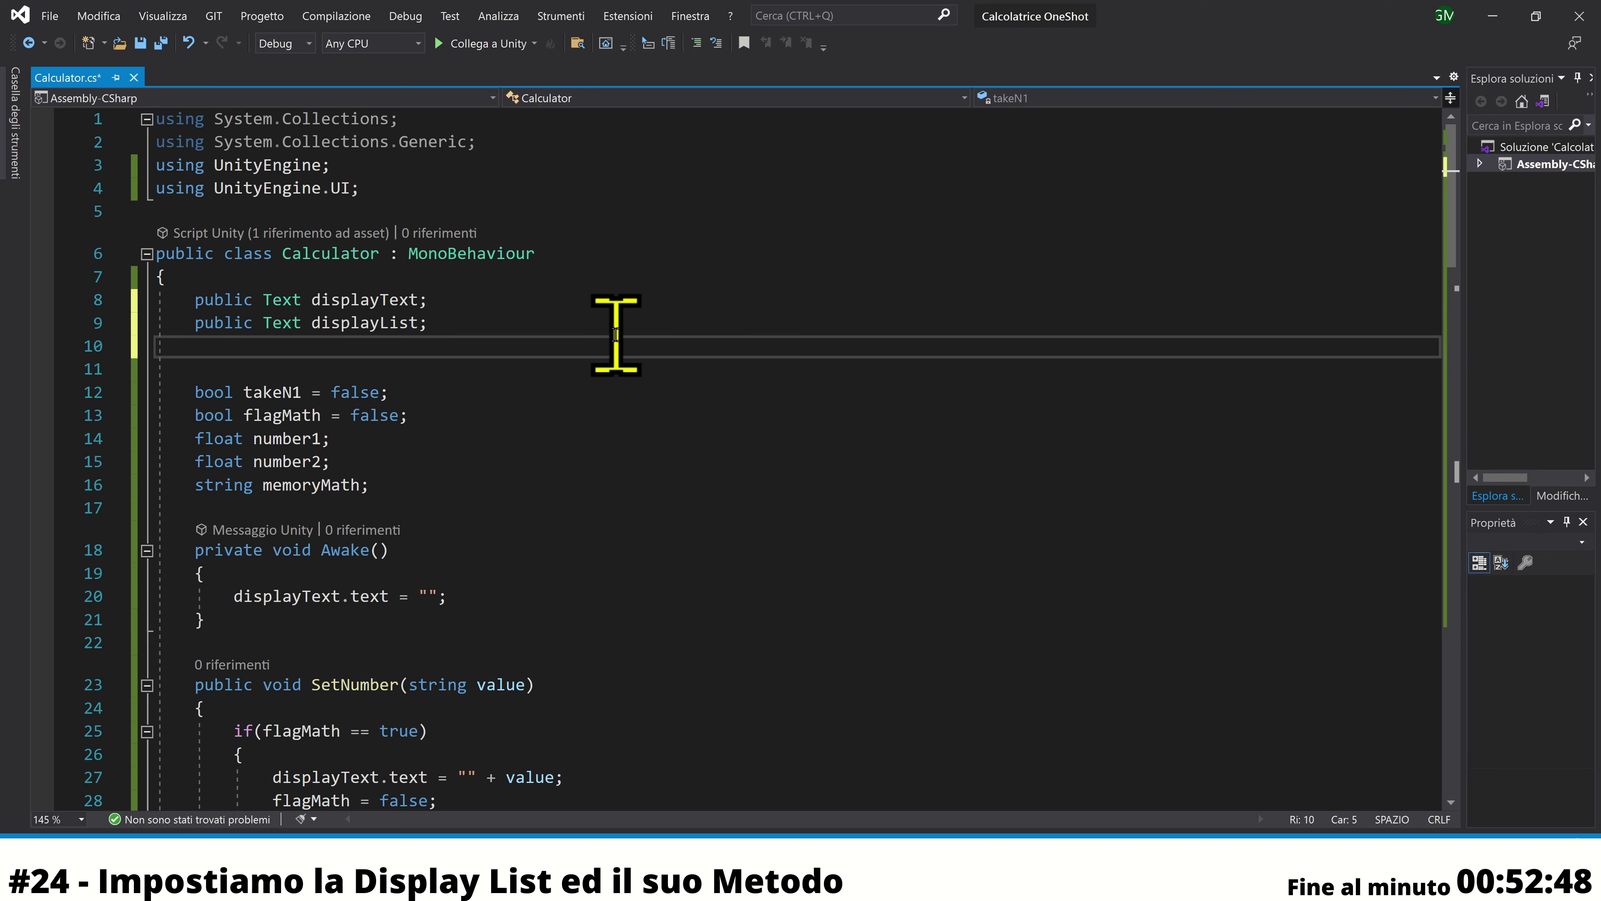
key(Return)
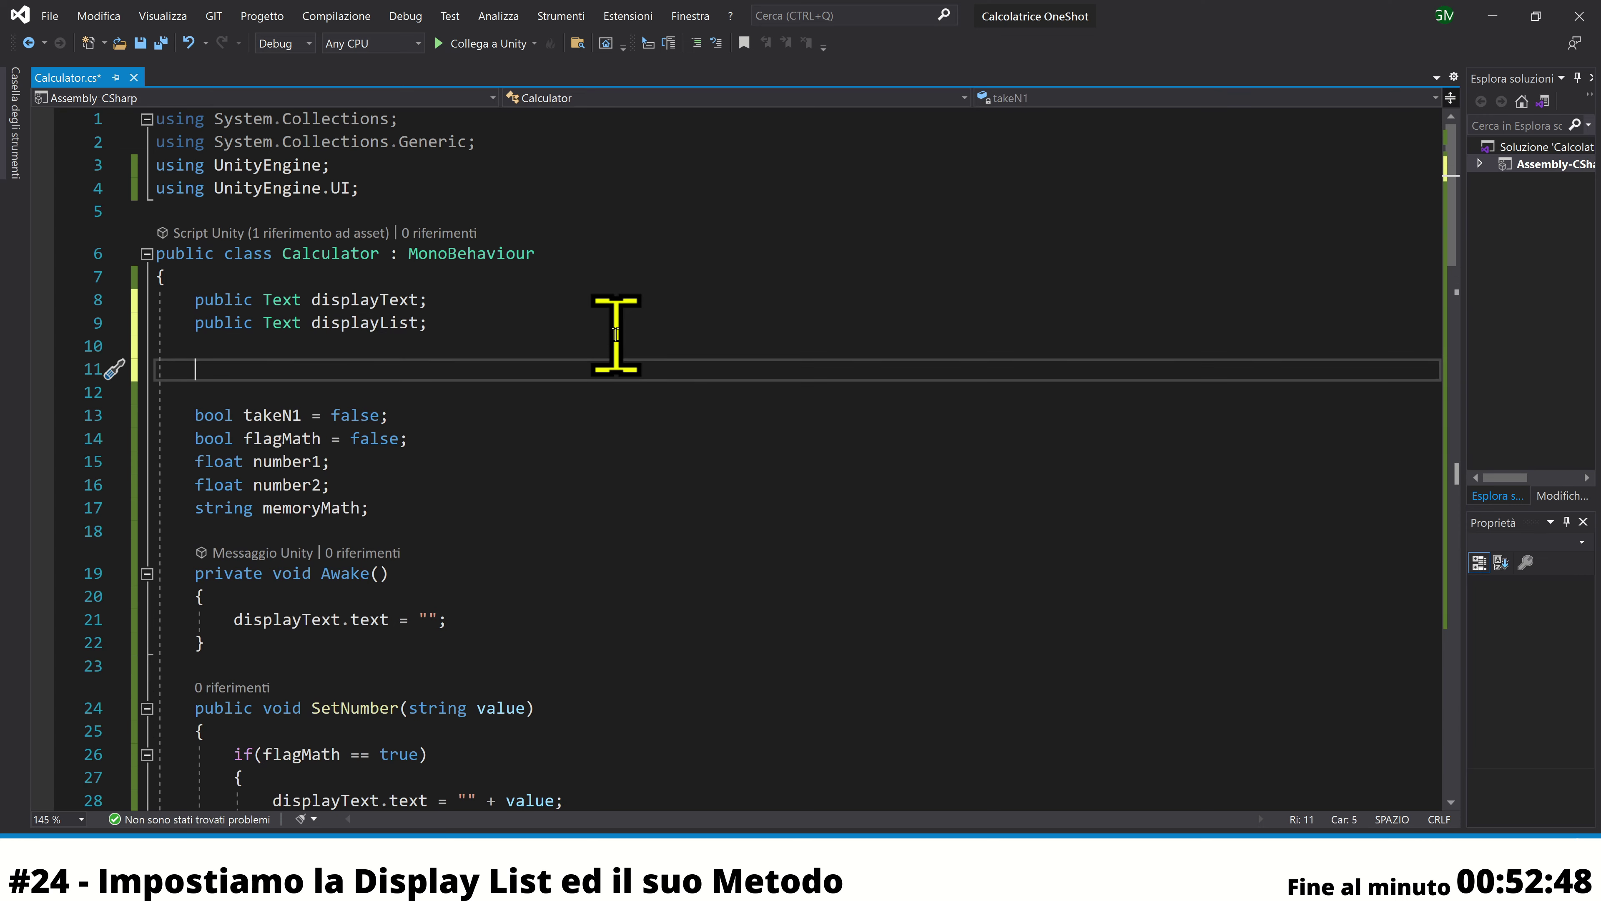
text(List)
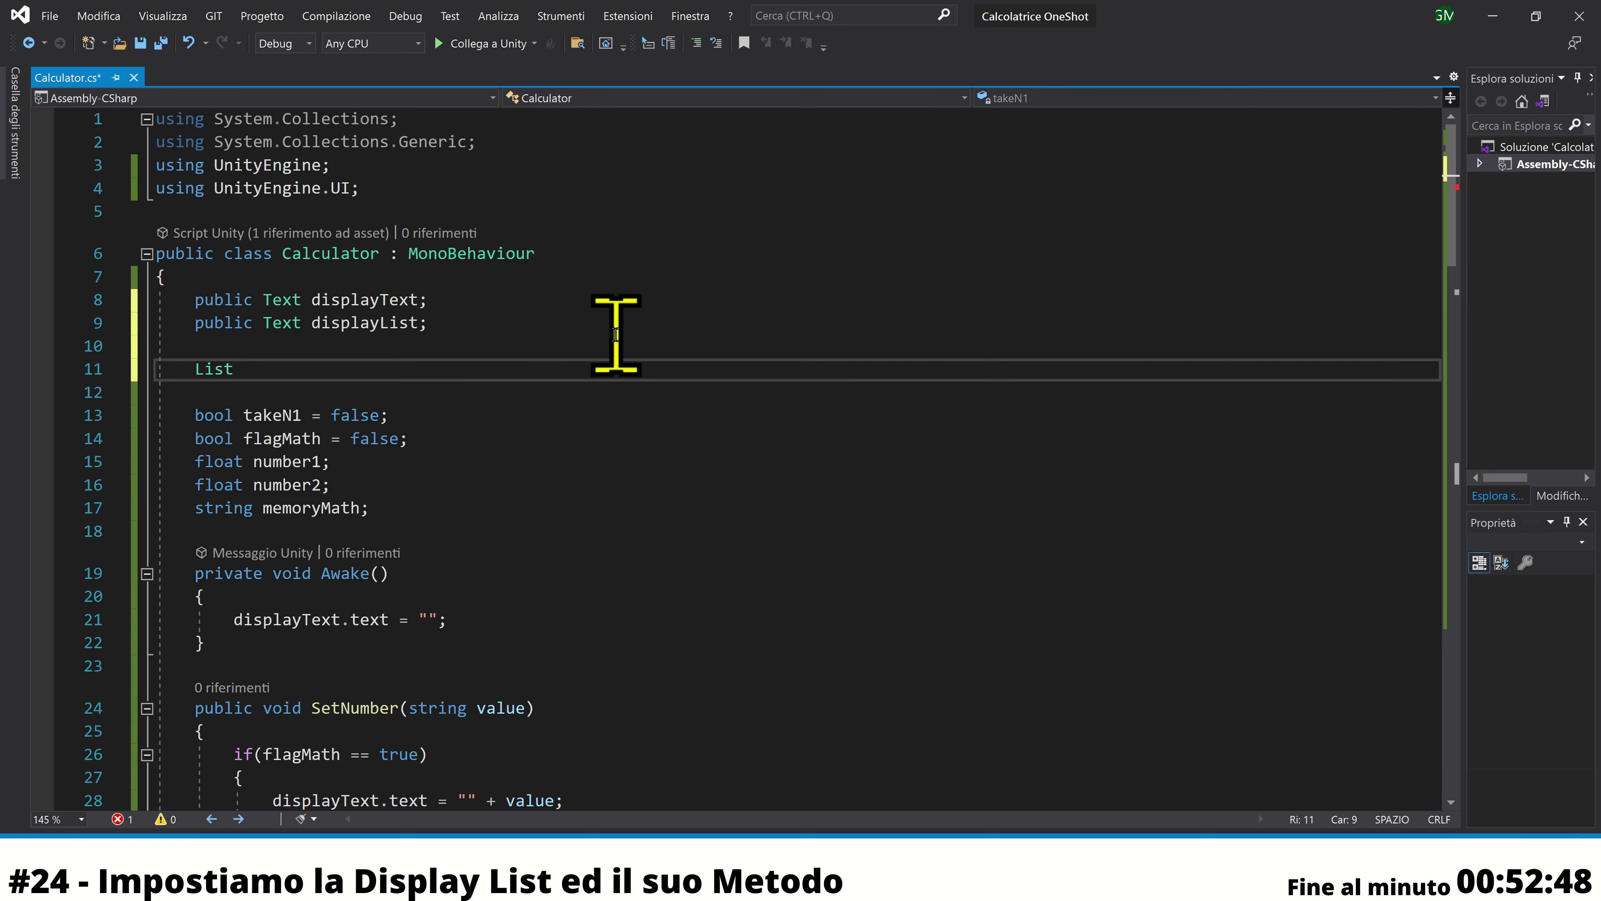
text(<string)
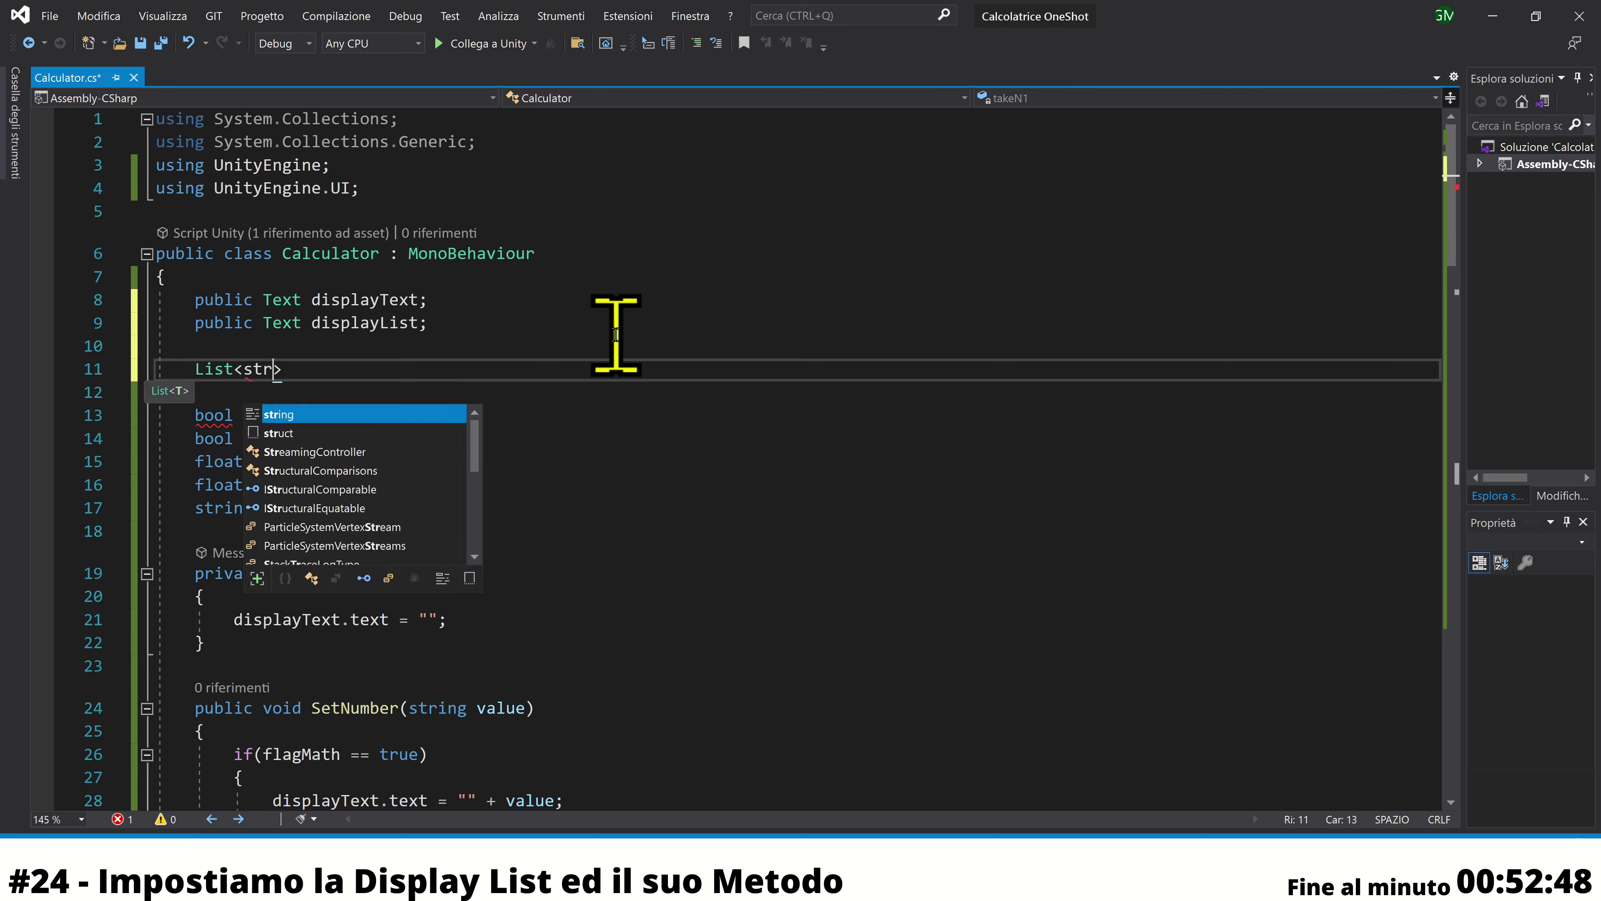
text(>();)
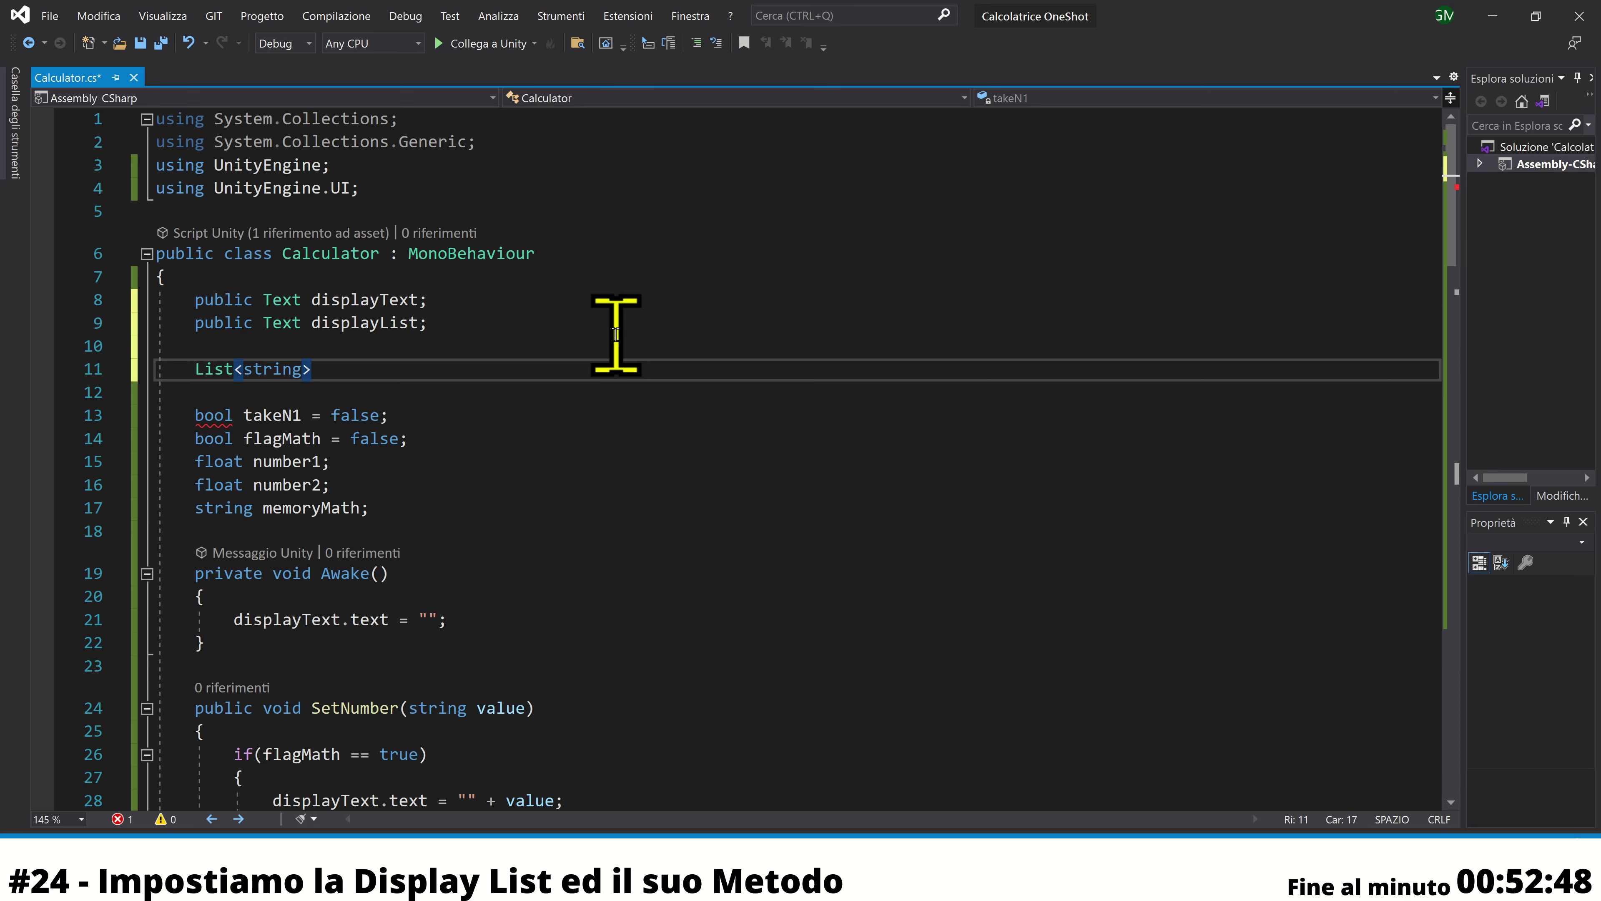
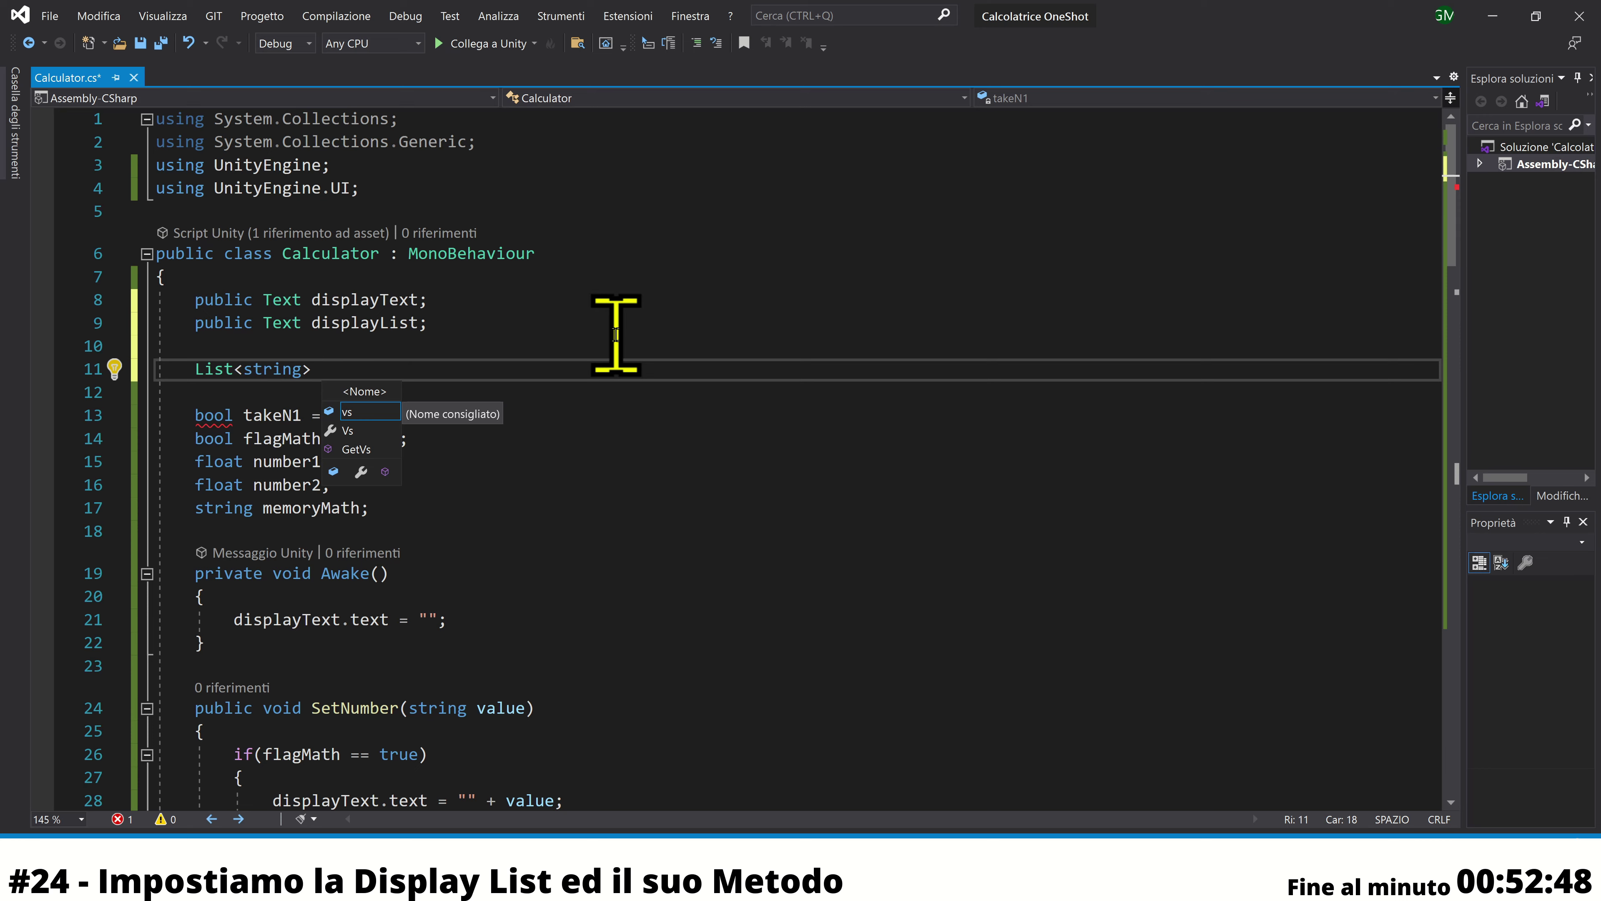
Declare `List<string> ListText = new List<string>();` below displayList and save Calculator.cs
text(Li)
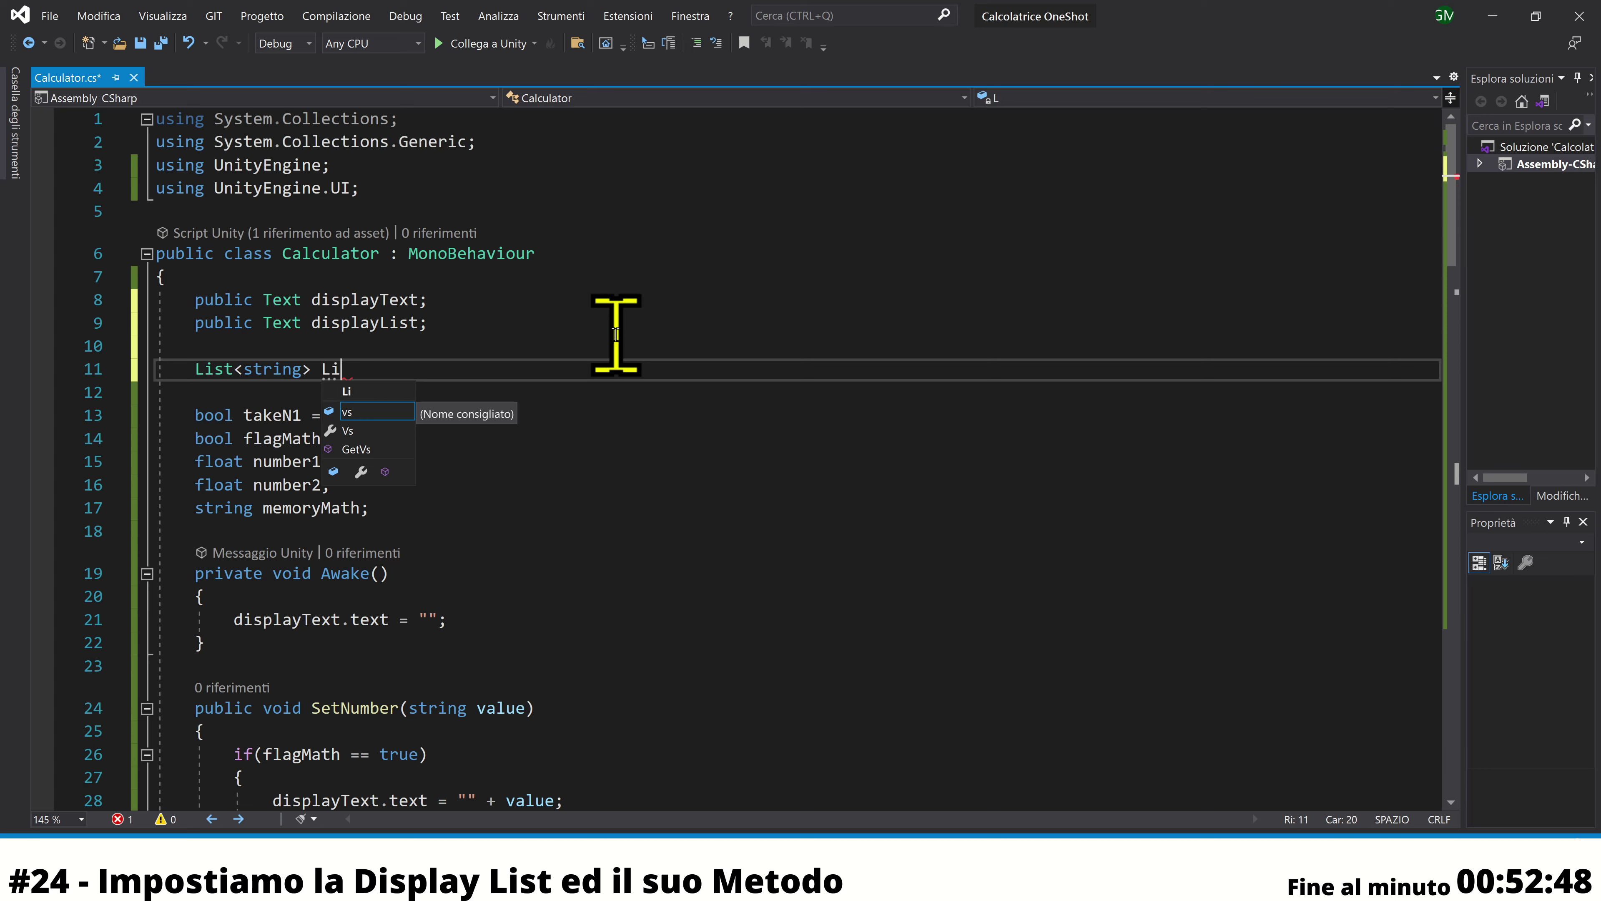
text(stText)
text( = )
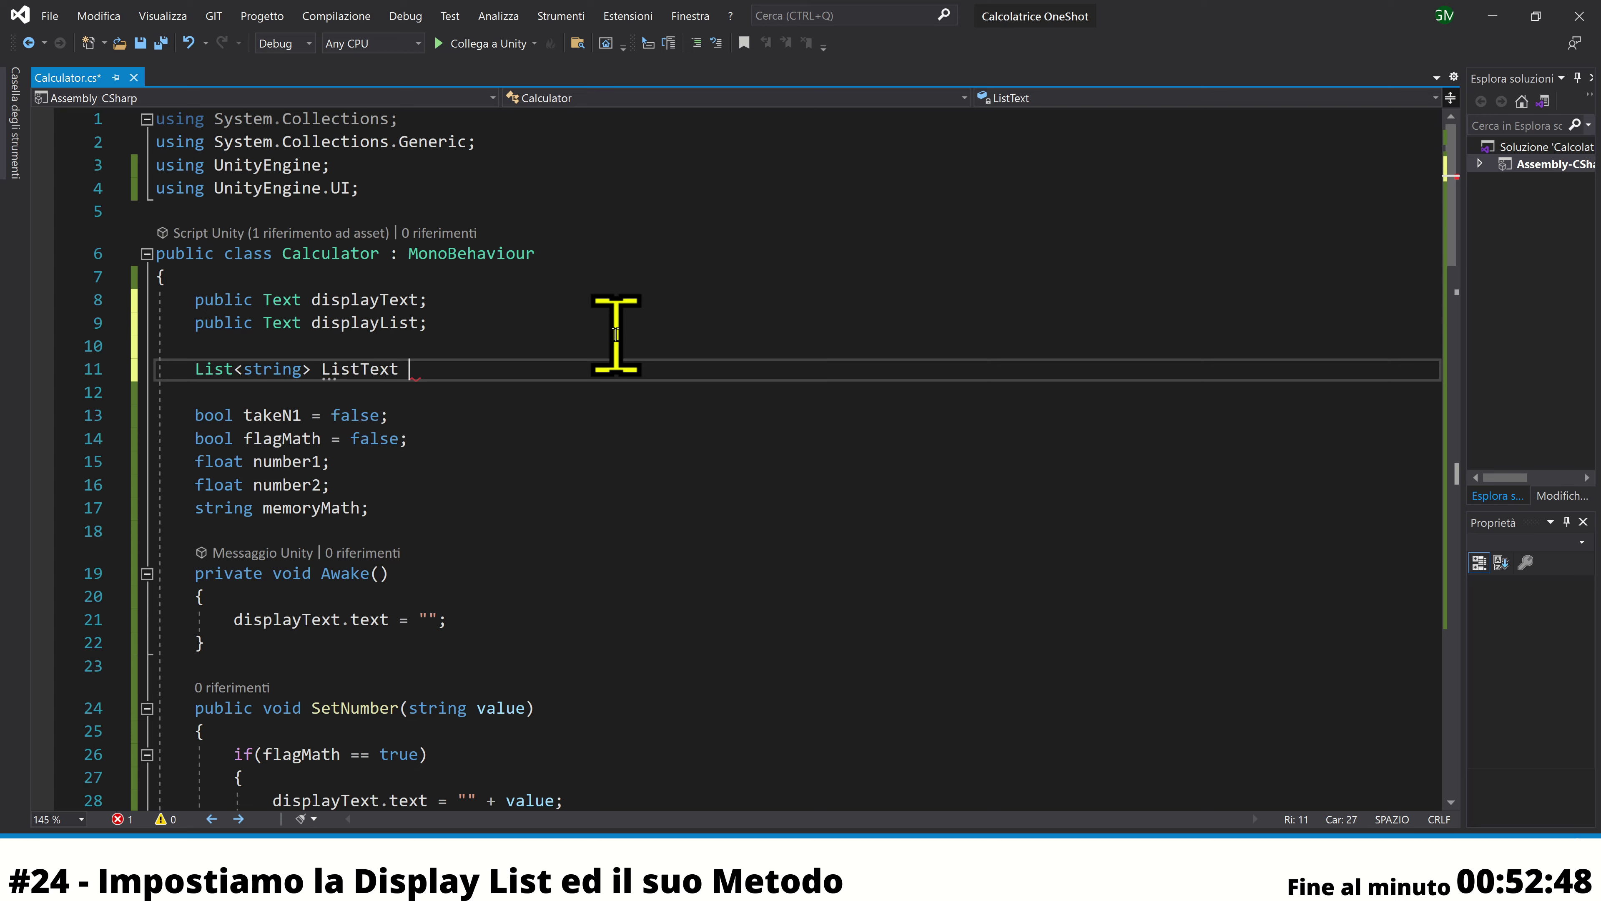
text(new)
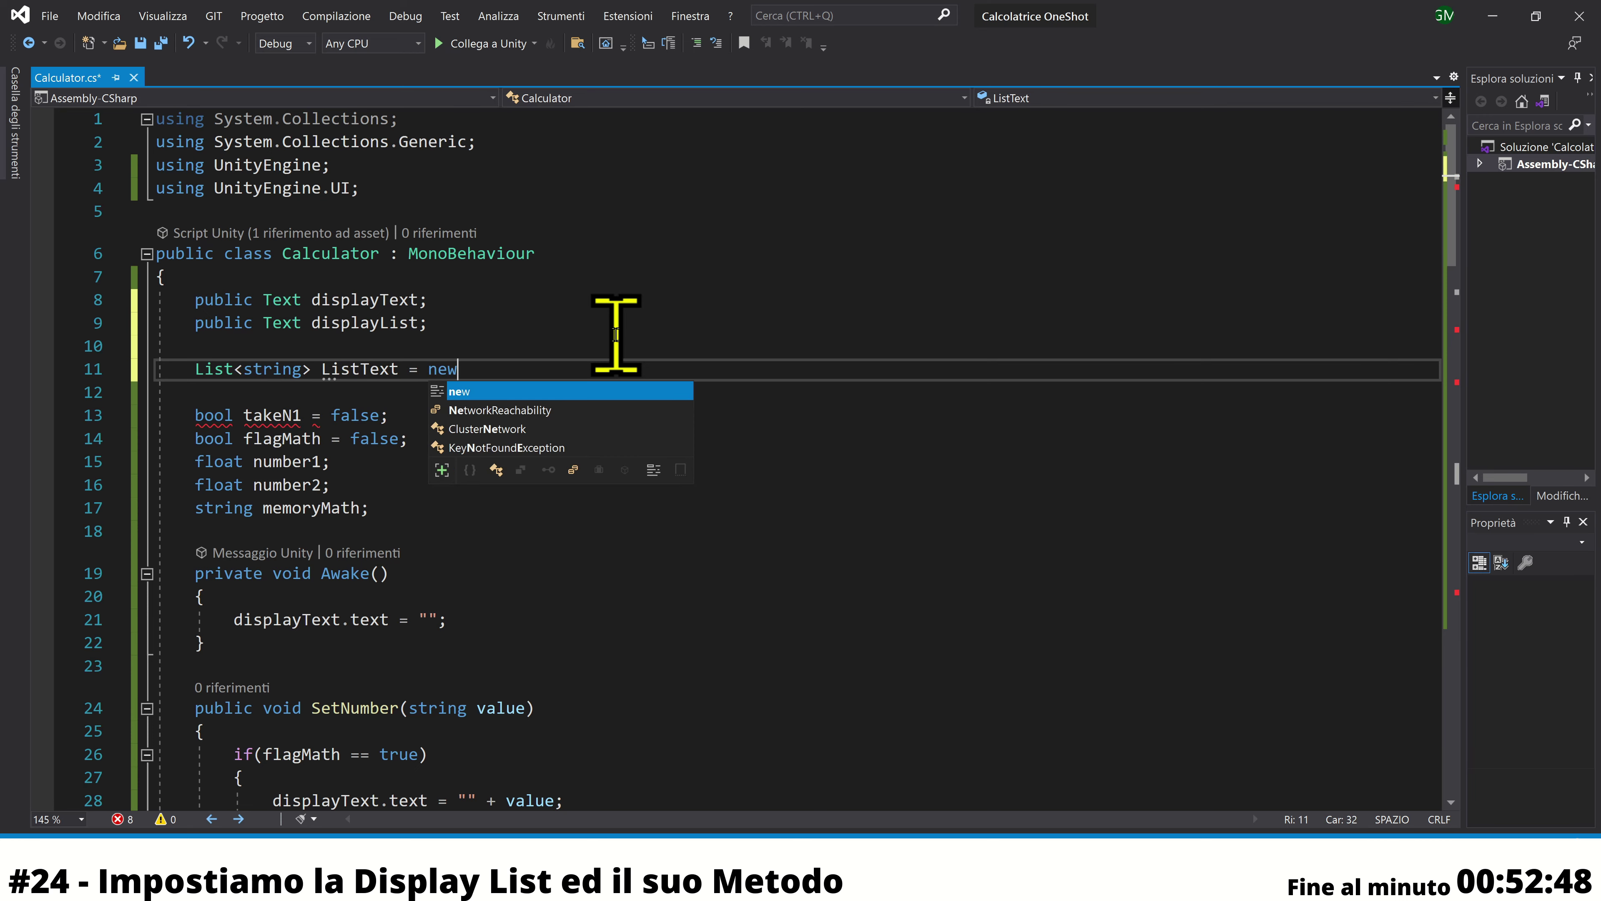
text( List)
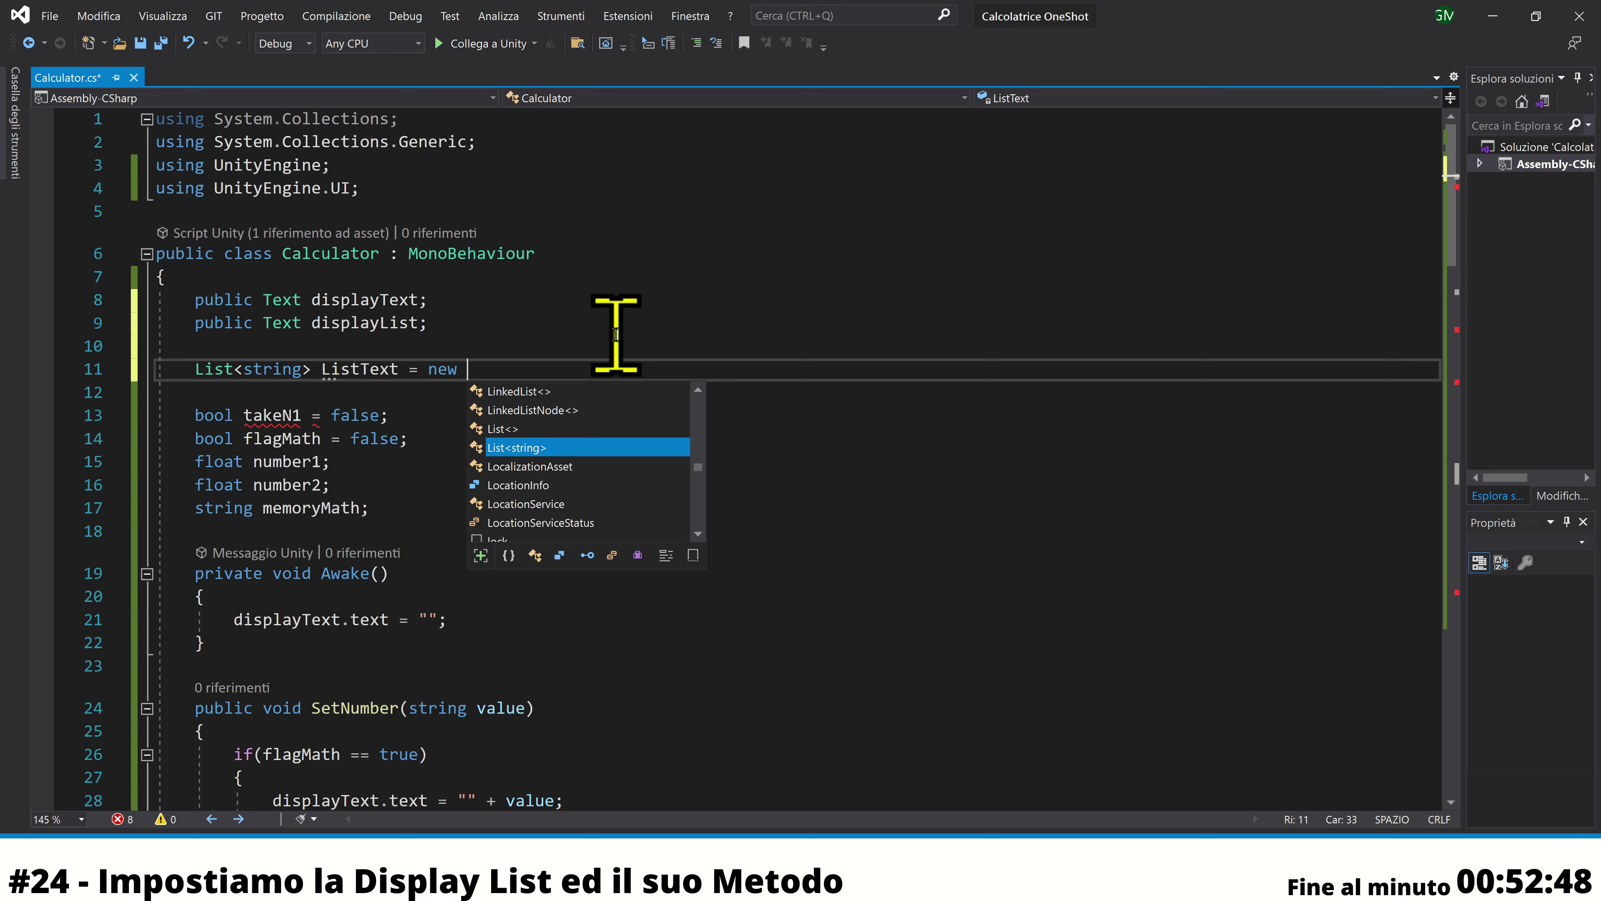
text(<string>)
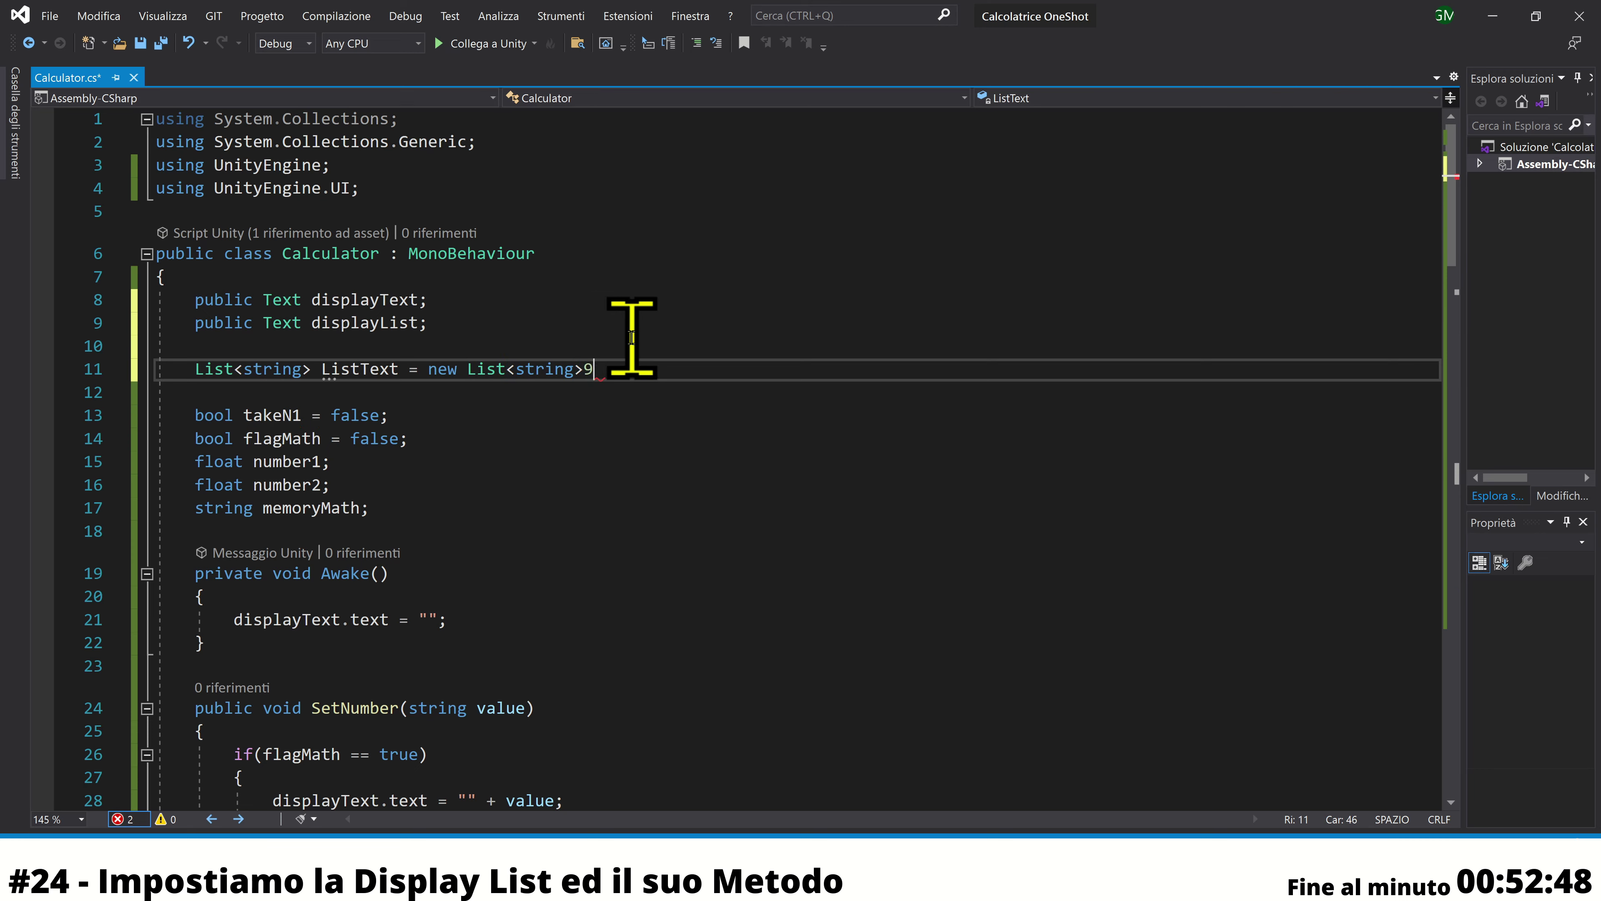
text(();)
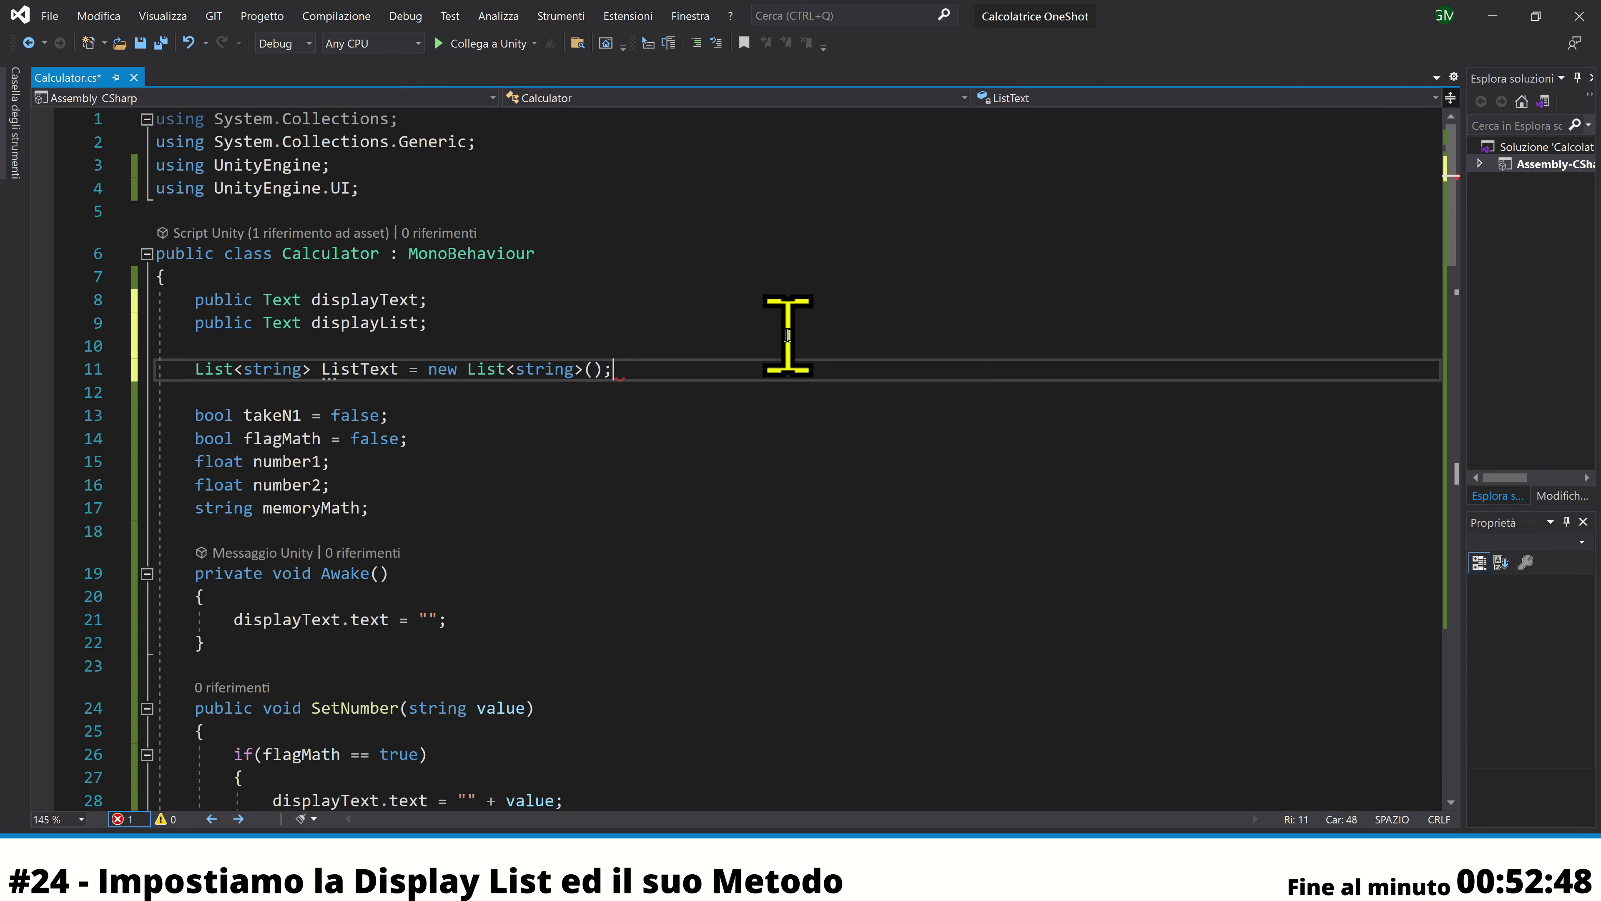
key(ctrl+s)
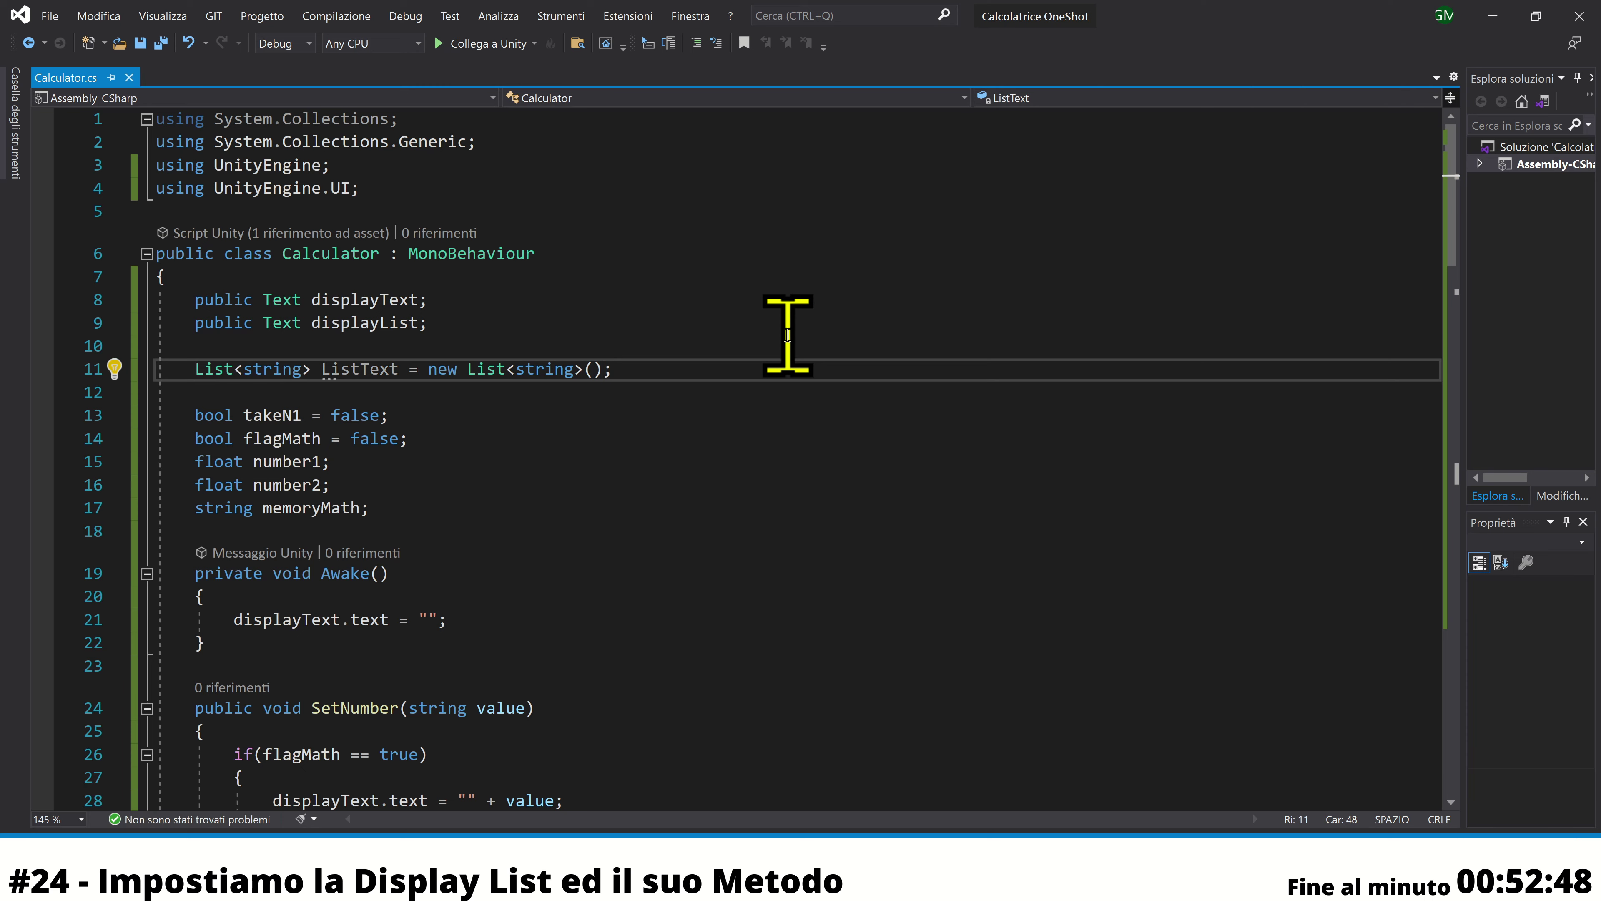
triple_click(191, 366)
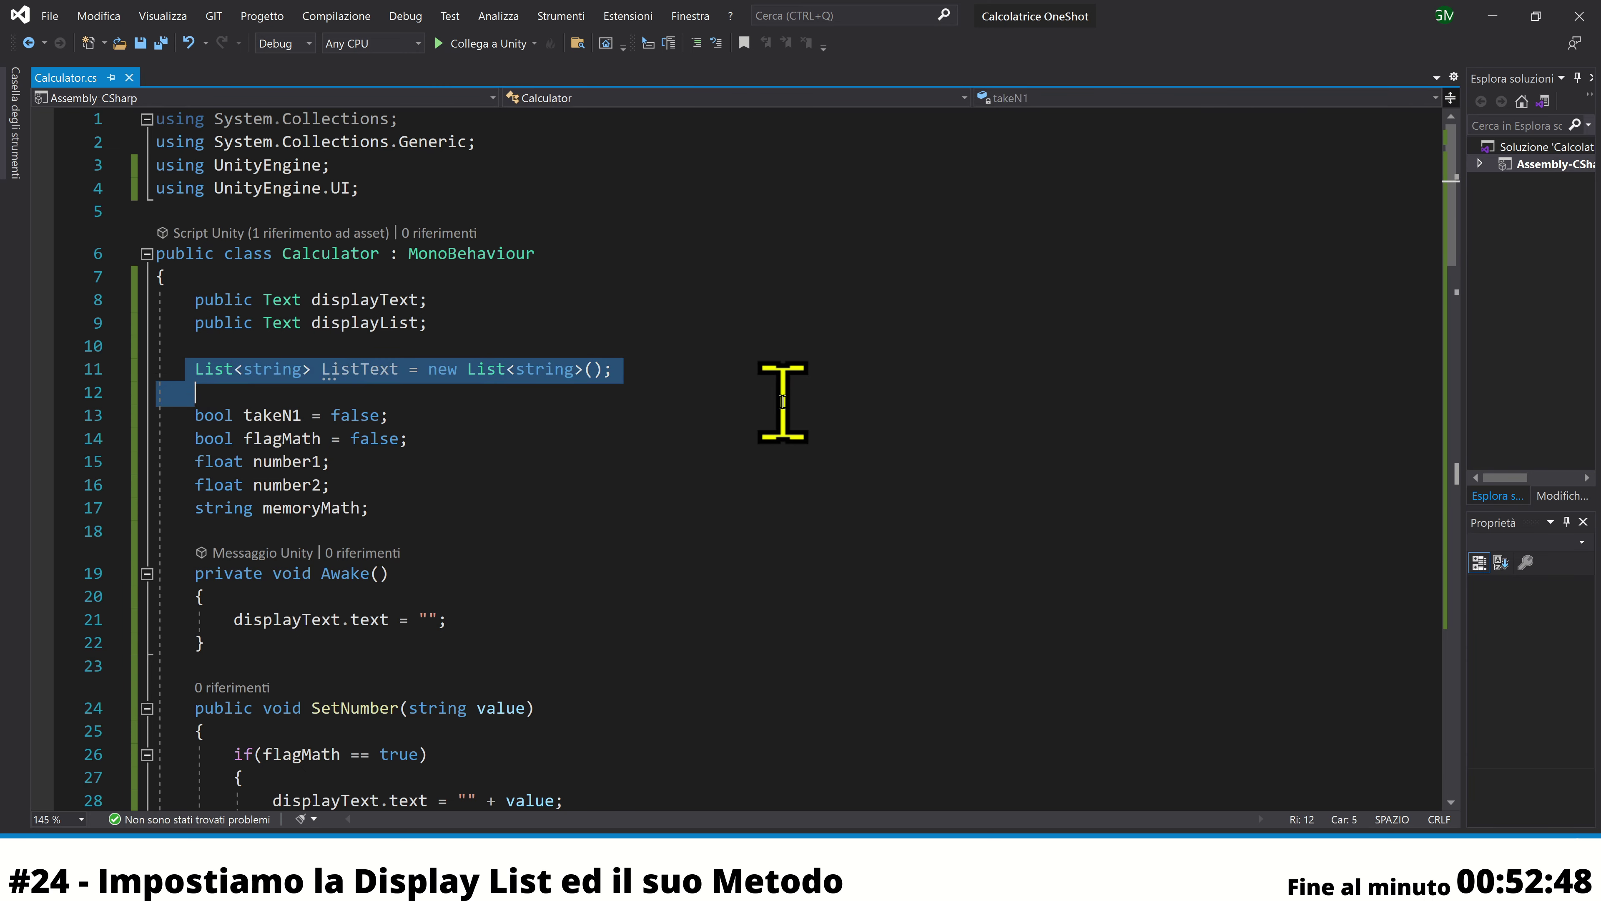
click(760, 375)
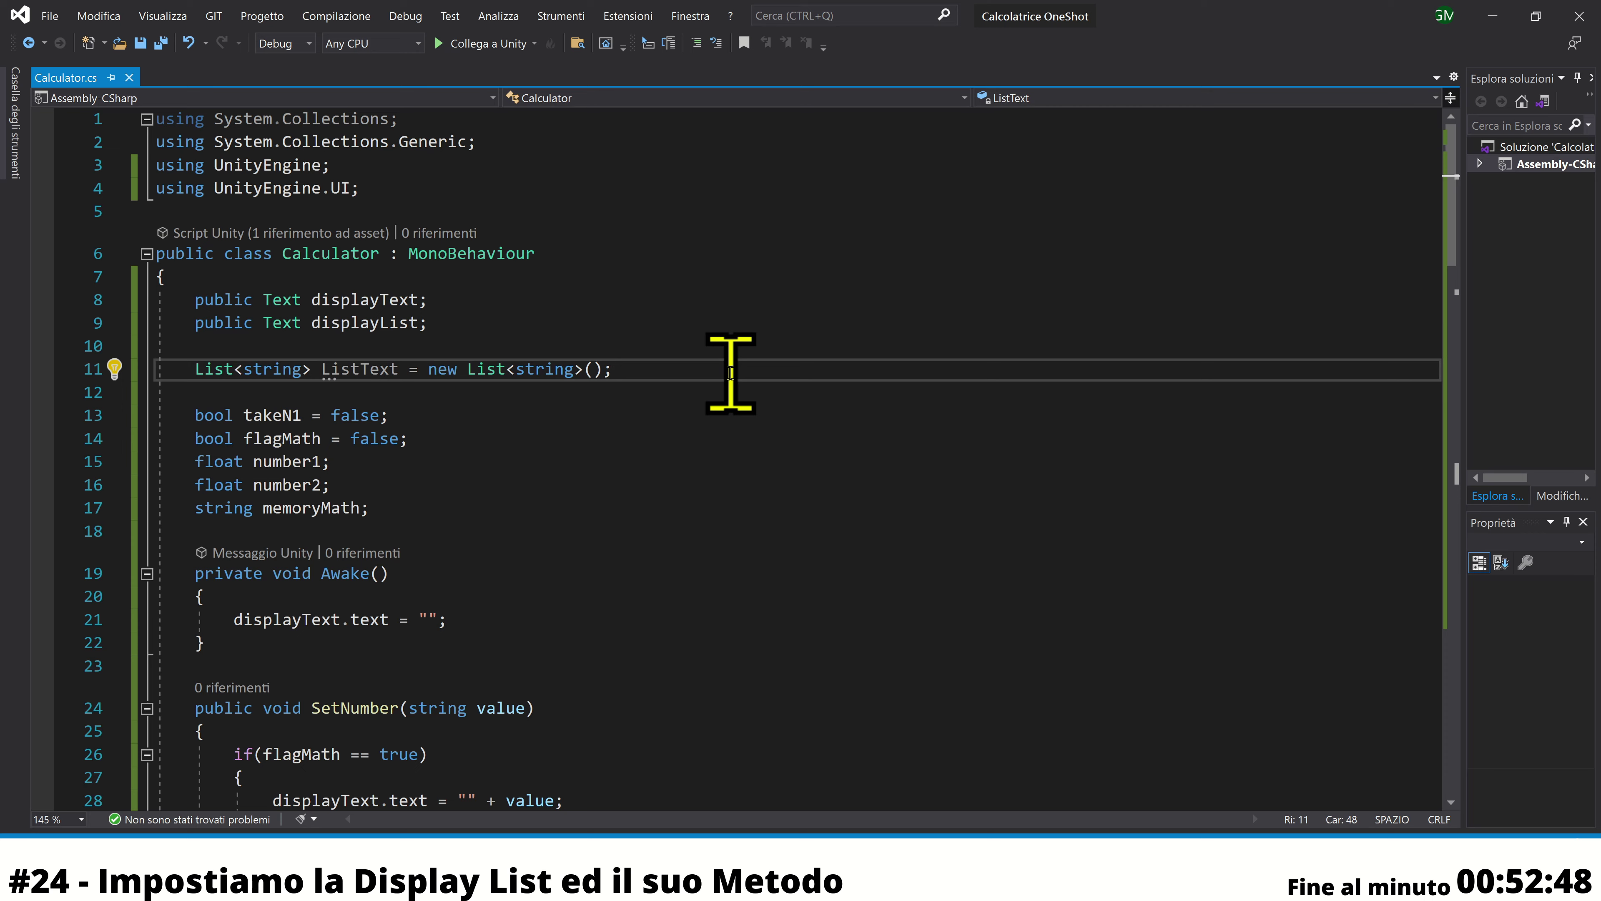
scroll(613, 472, down, 4)
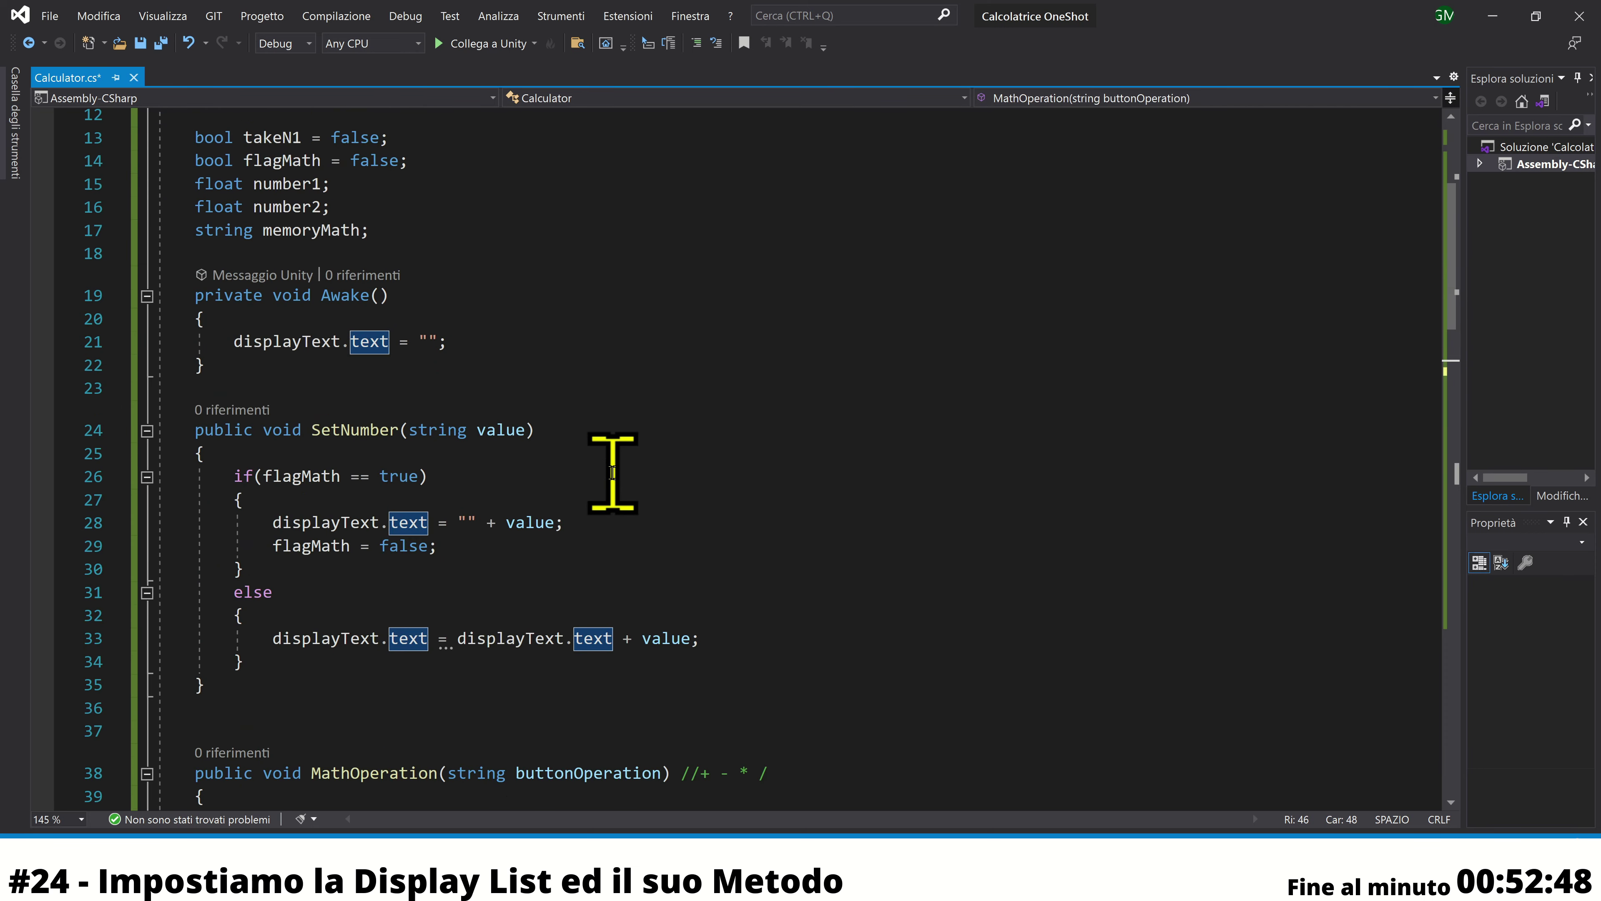
scroll(613, 472, down, 3)
scroll(612, 472, down, 2)
scroll(613, 471, down, 2)
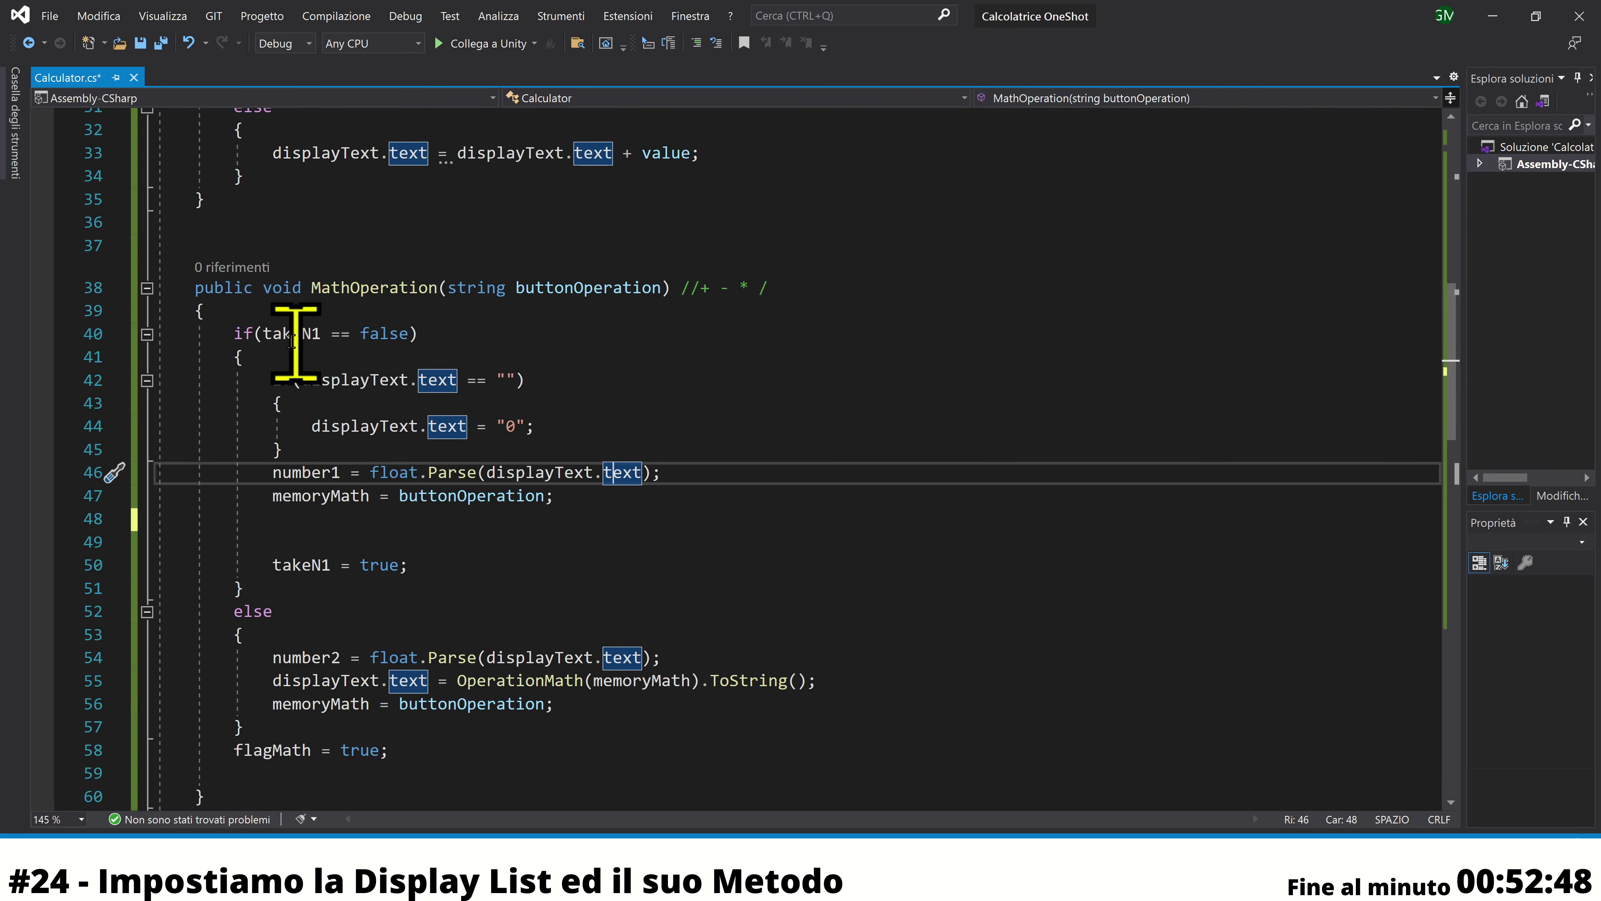
drag(232, 334, 583, 568)
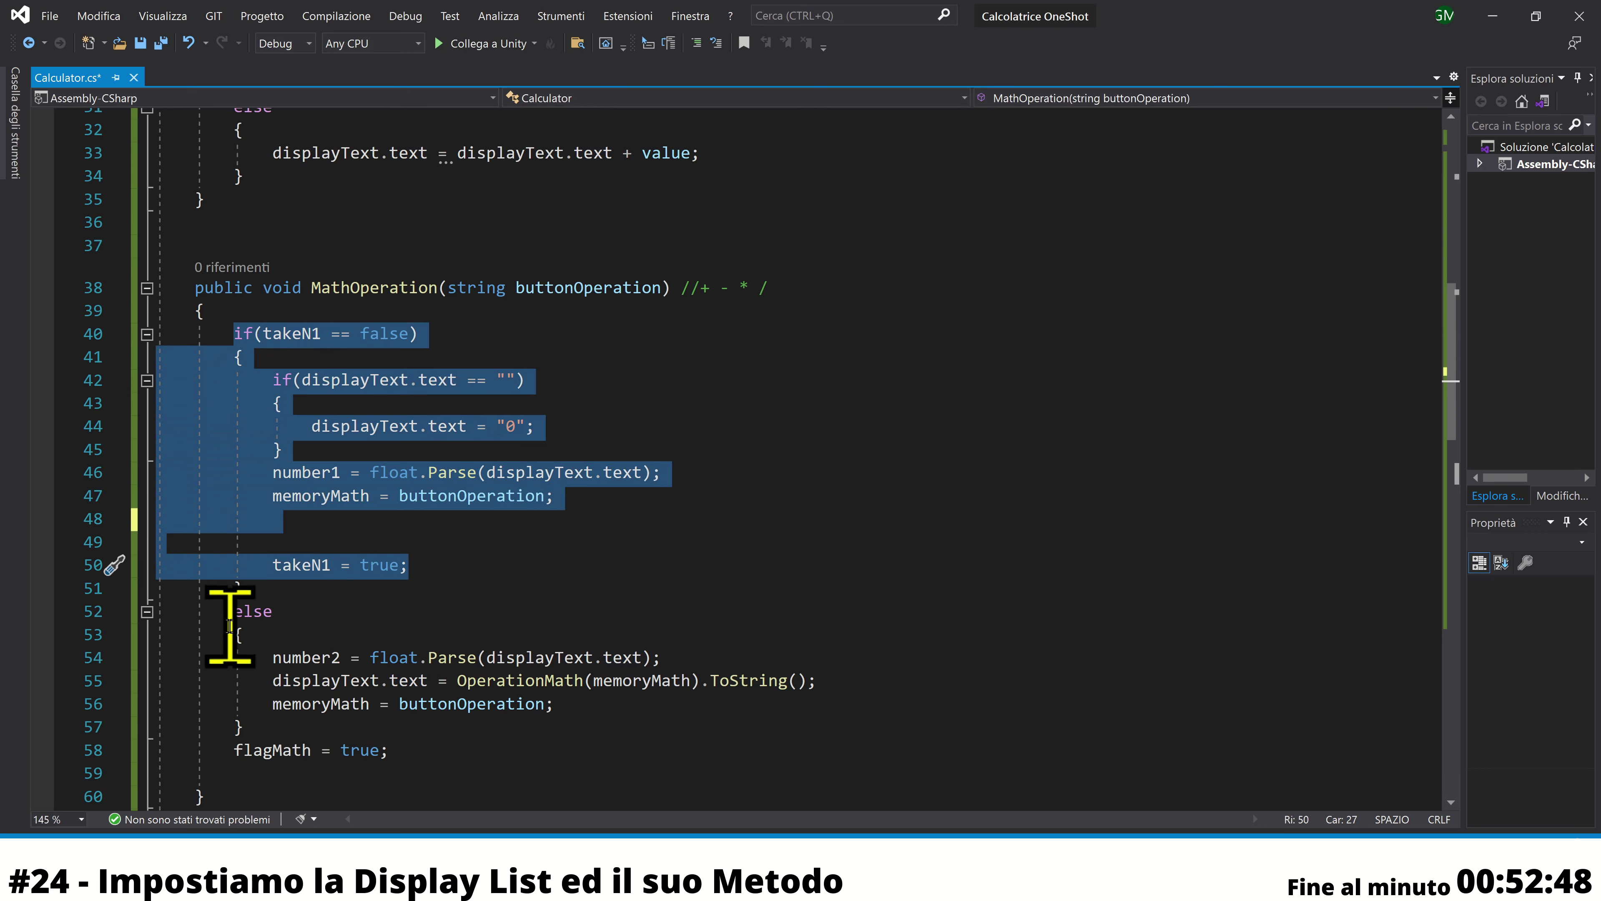
drag(230, 628, 571, 750)
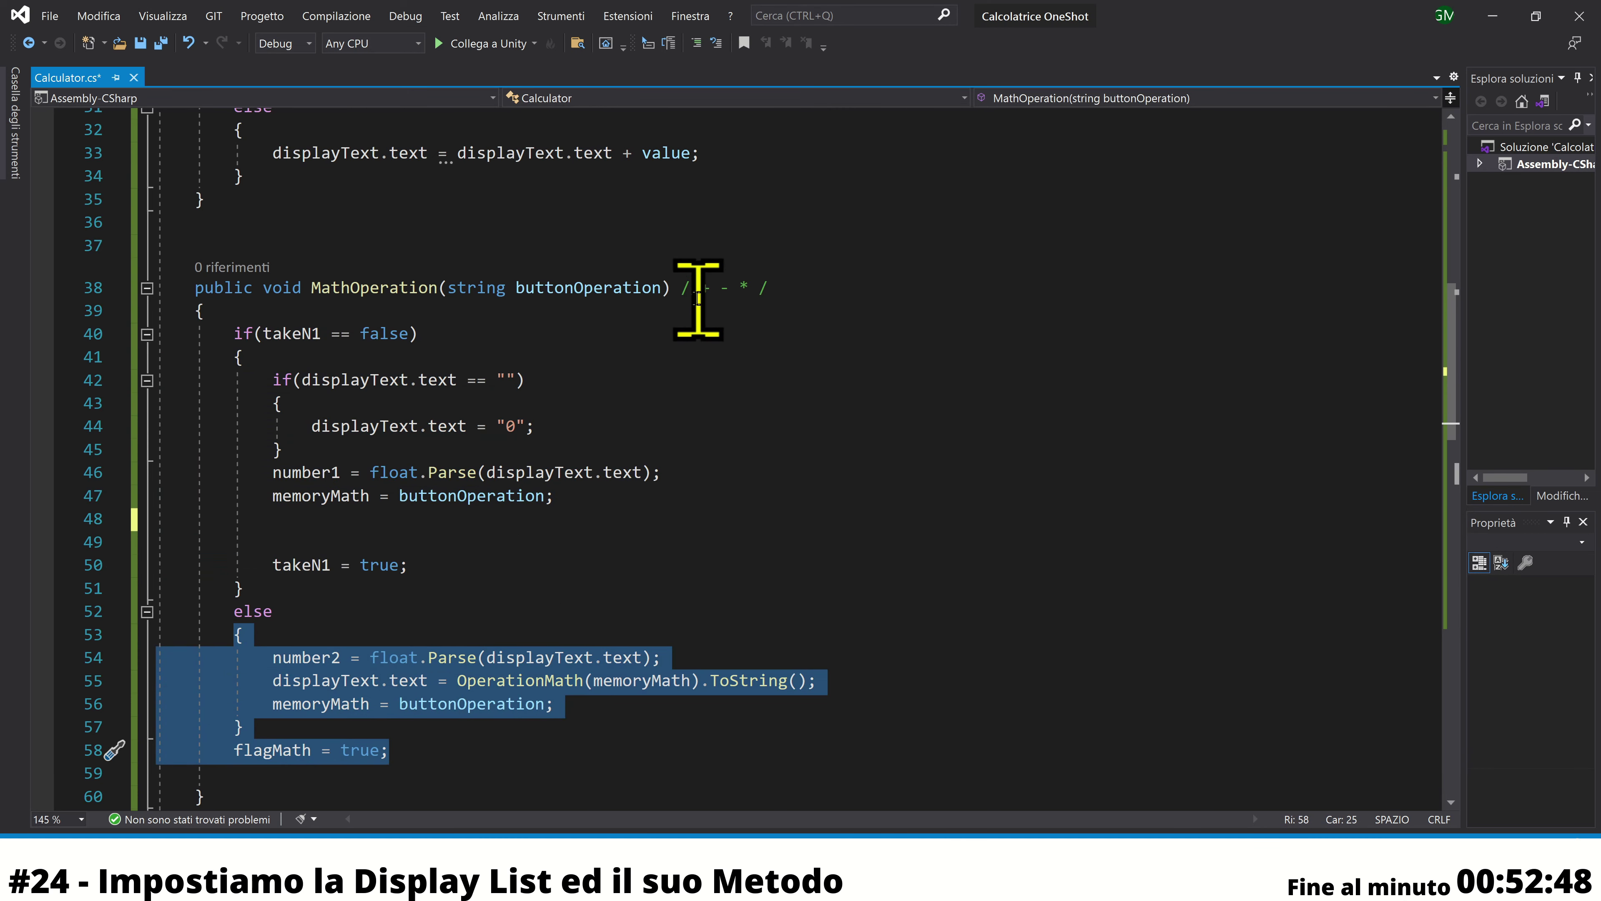
drag(694, 293, 815, 286)
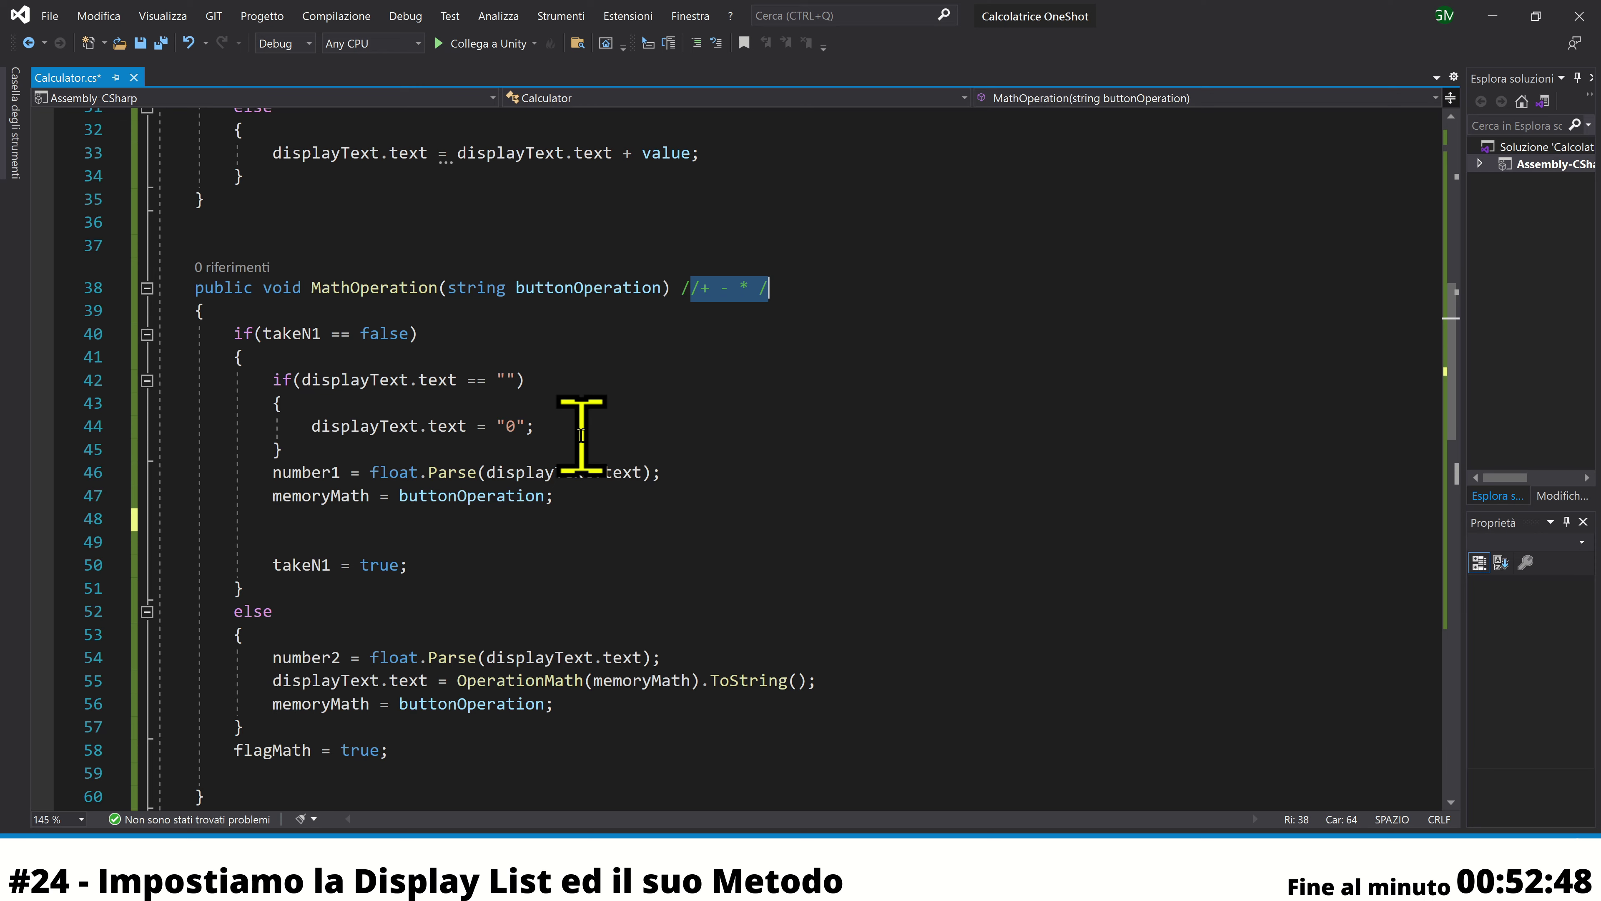
scroll(529, 544, down, 3)
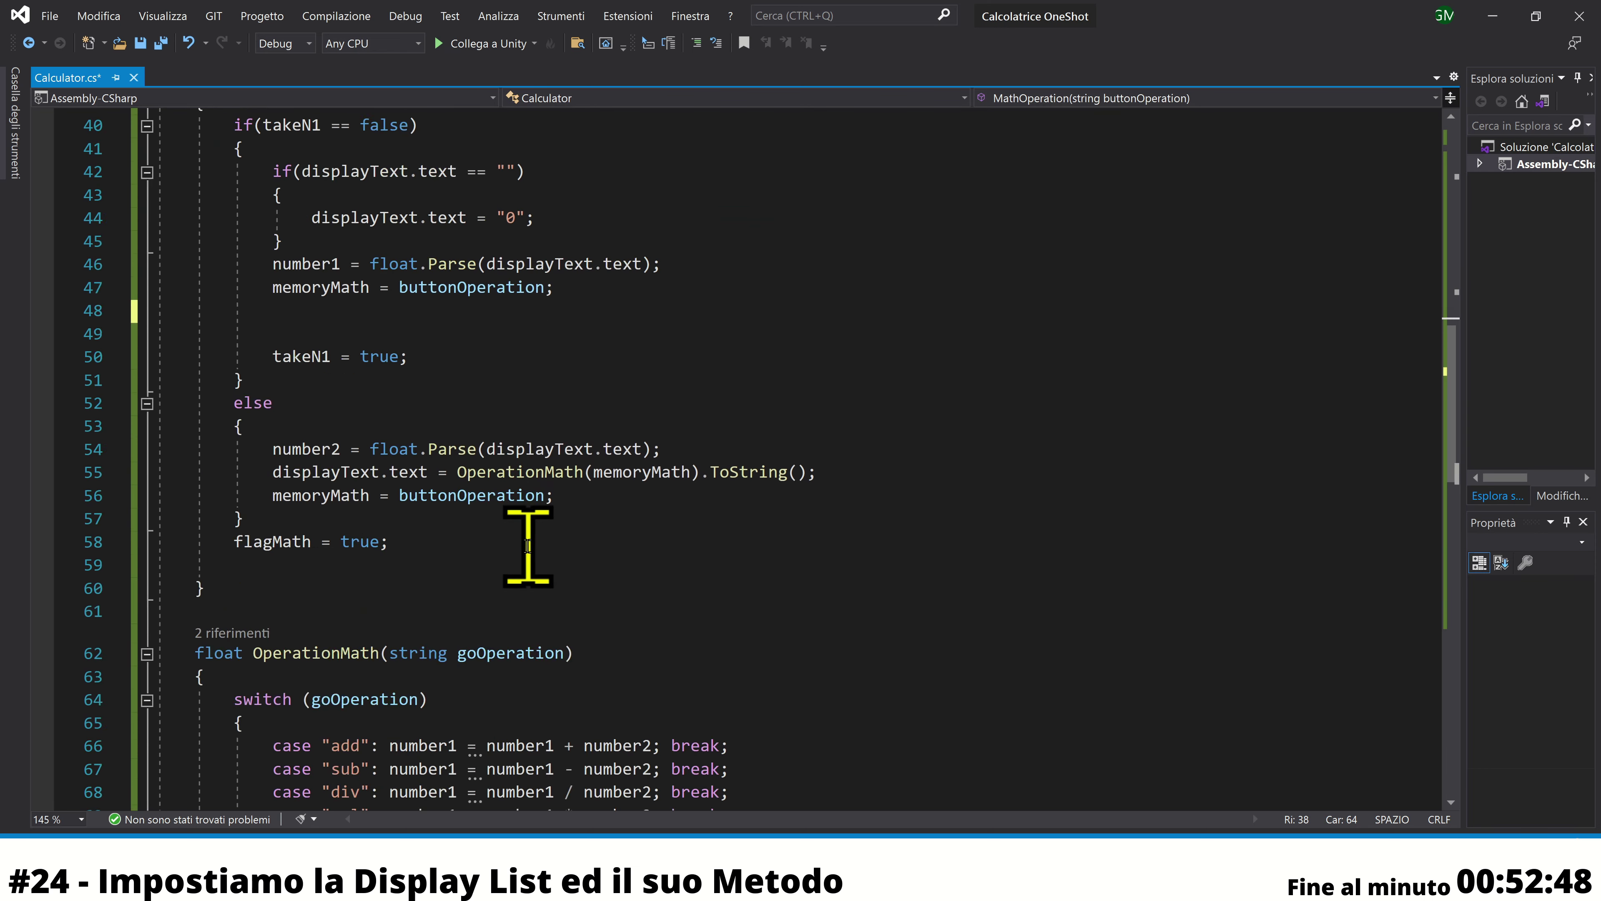
scroll(529, 543, down, 3)
scroll(528, 546, down, 5)
scroll(528, 546, down, 5)
Write `void AddListInText(string number, string sign)` with an empty body below CancelButton, correcting the 'sing' typo
click(357, 561)
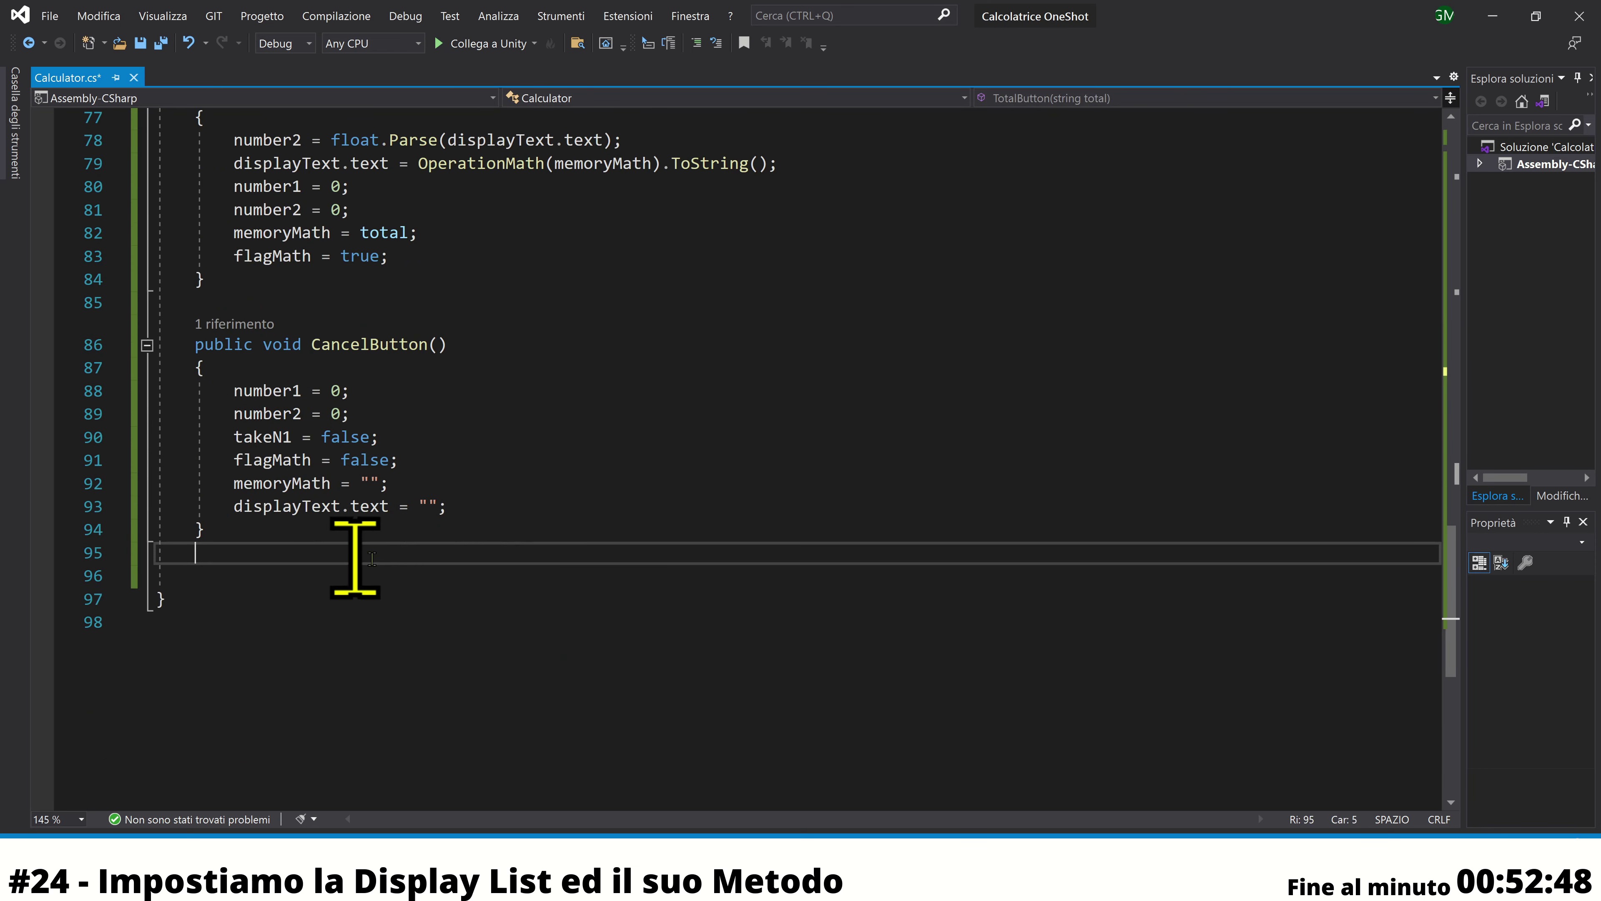
key(Down)
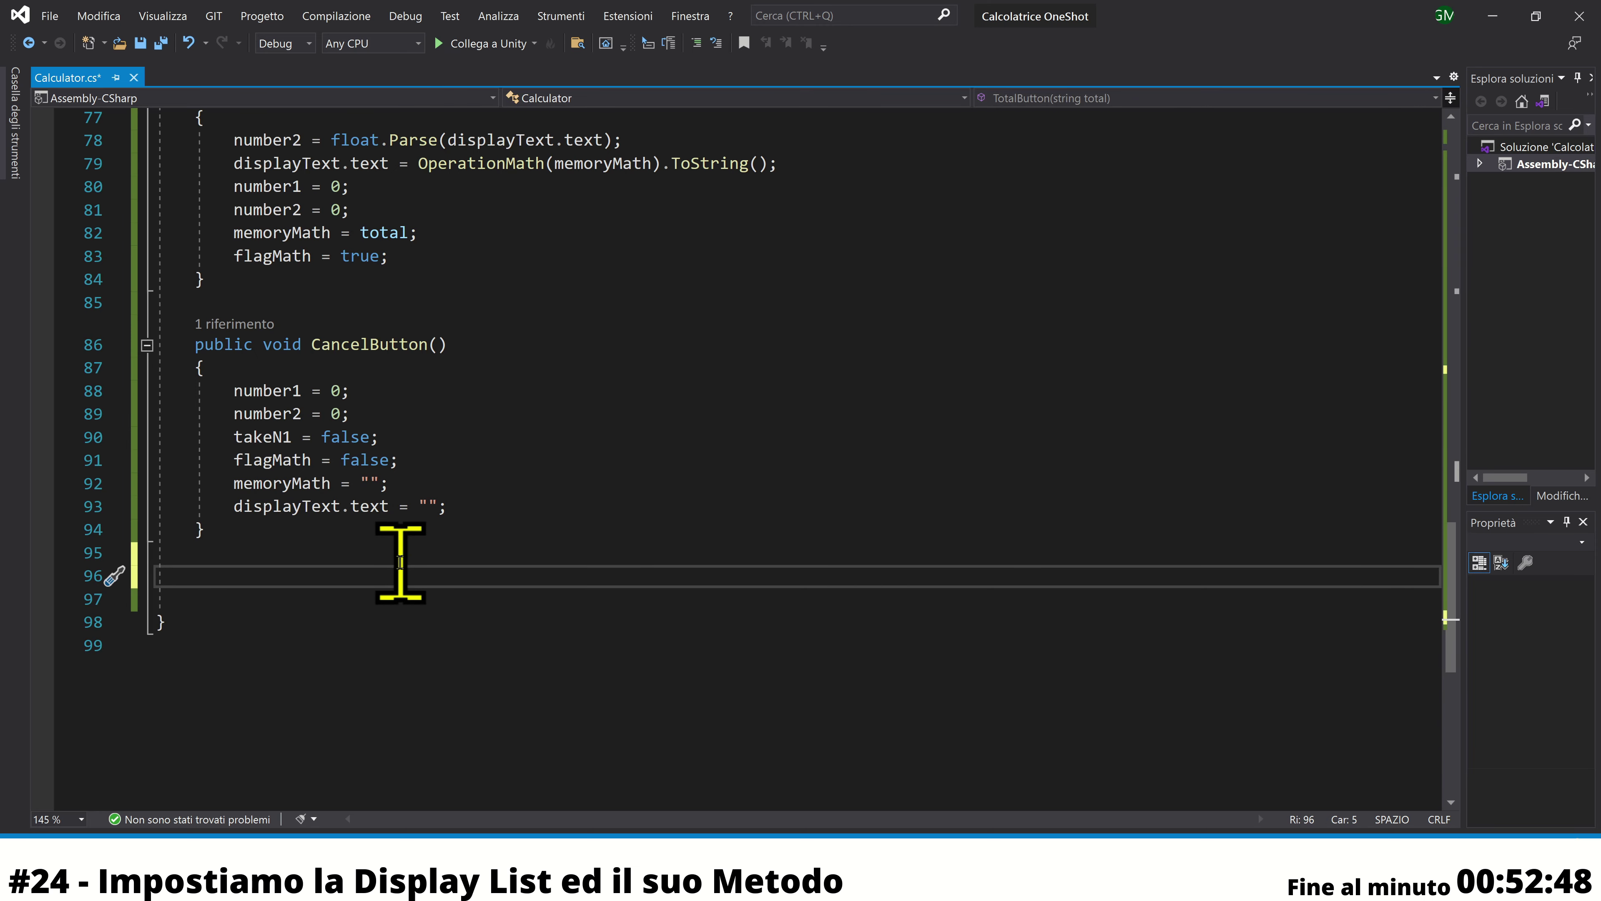
text(void)
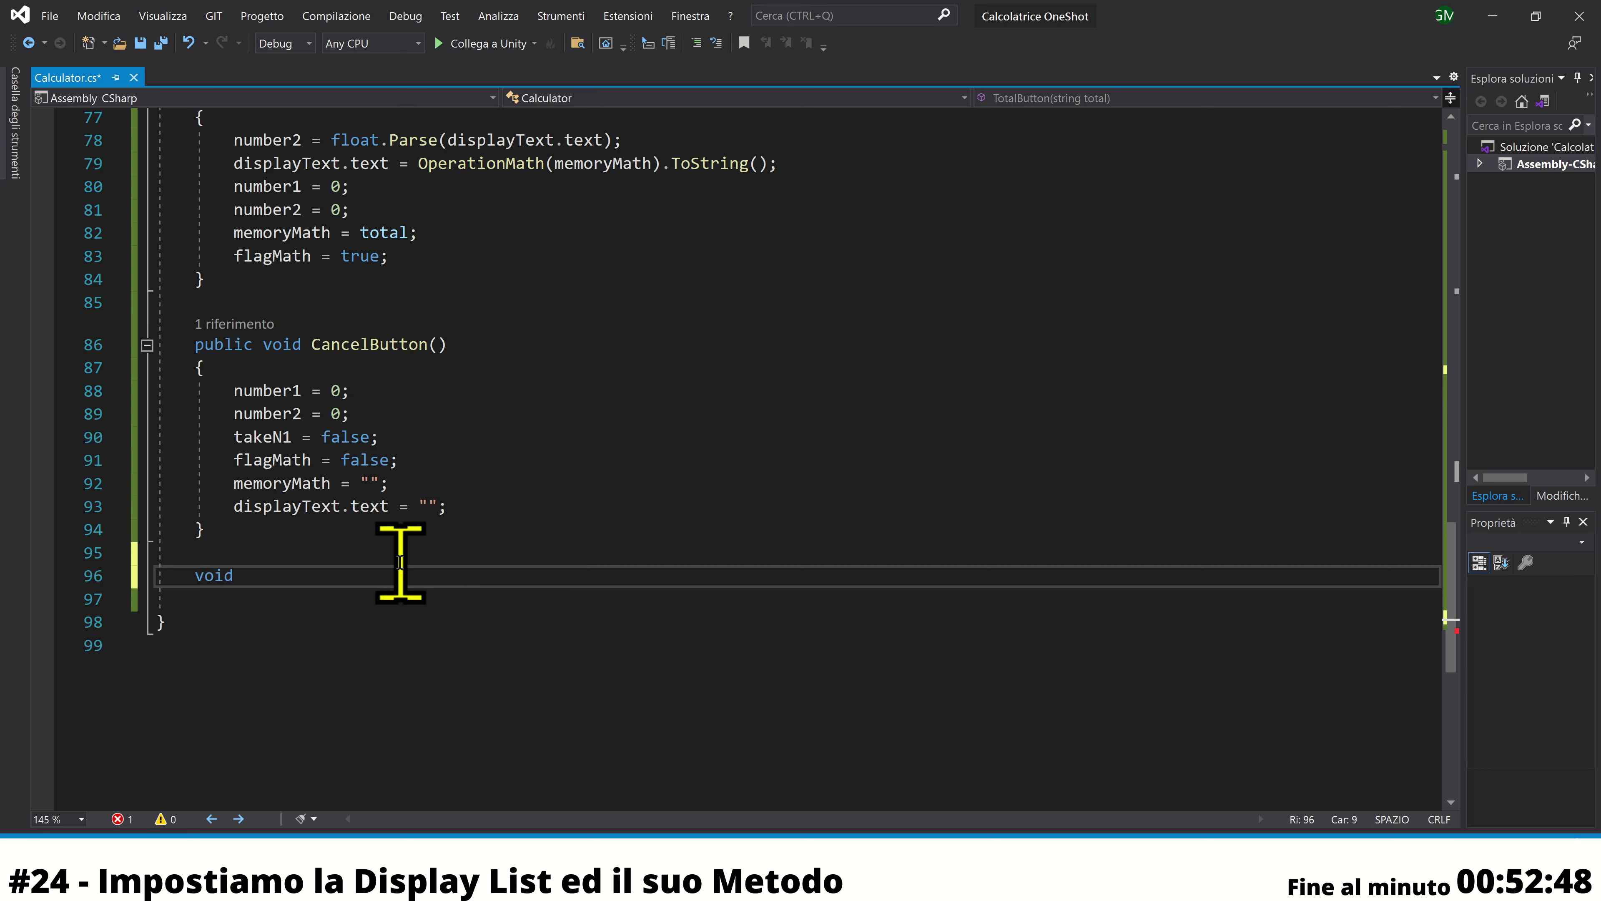
text( A)
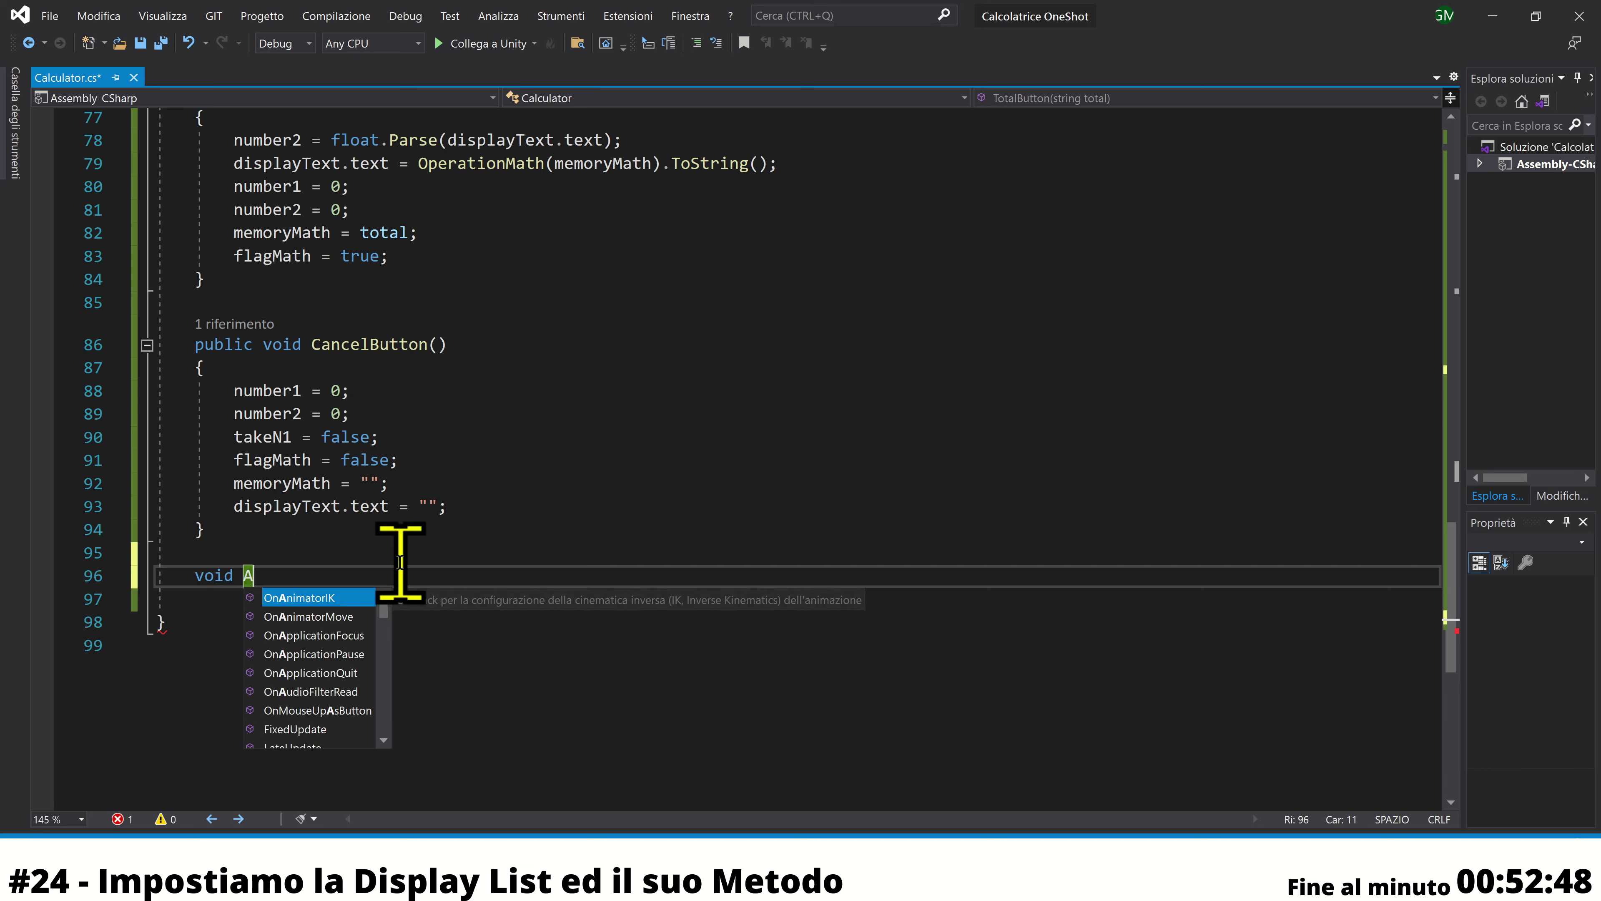
text(ddL)
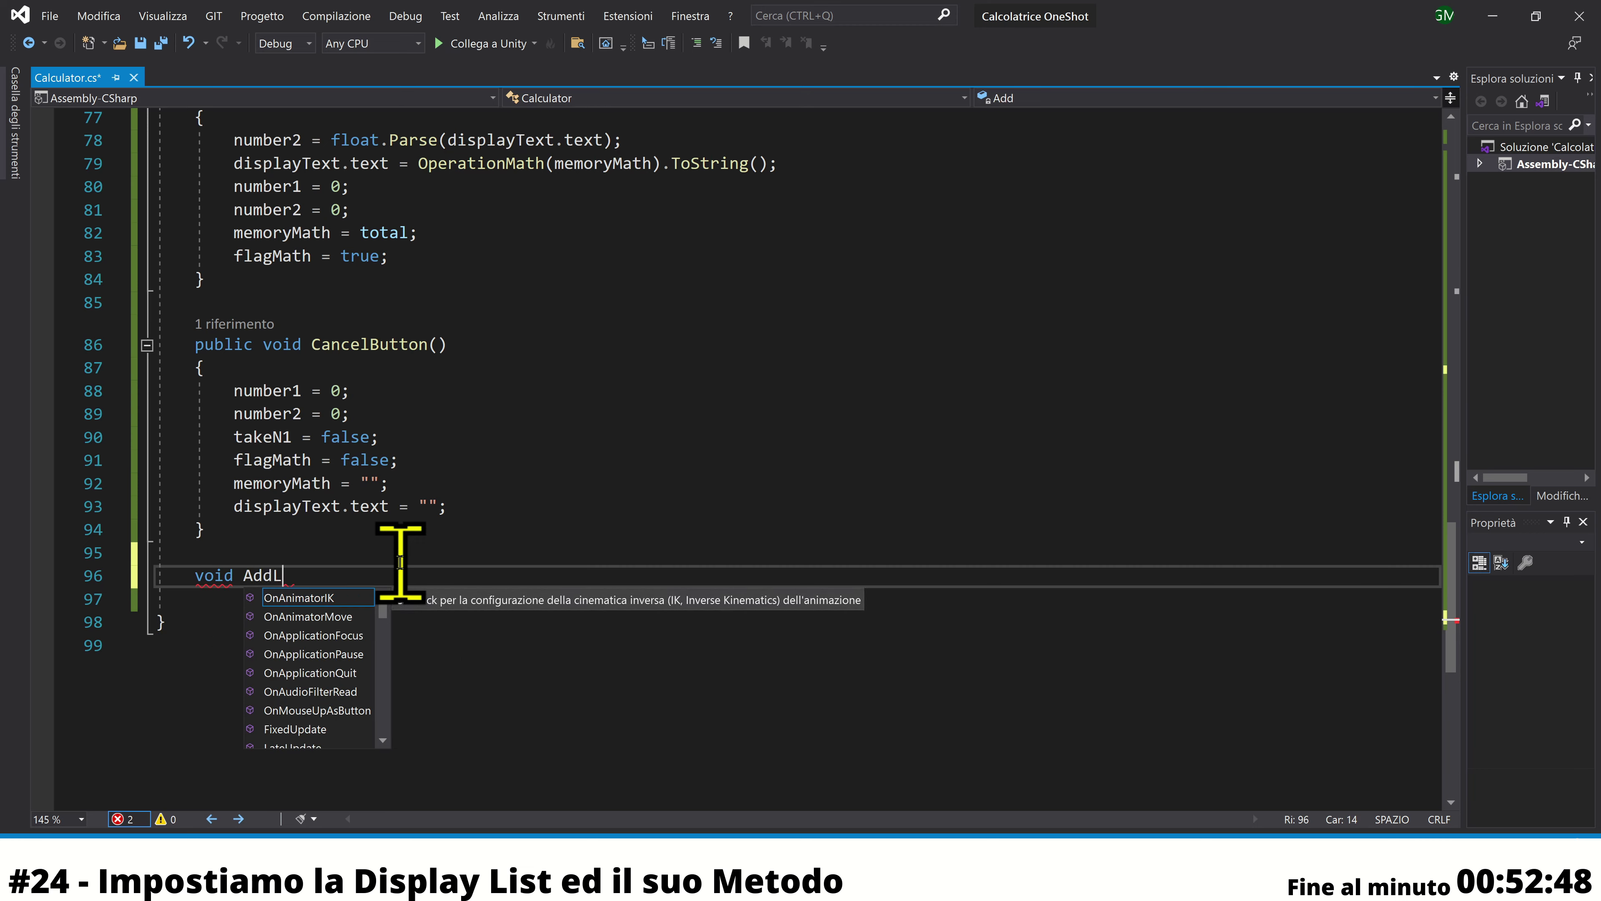
text(istInT)
text(ext)
text(()
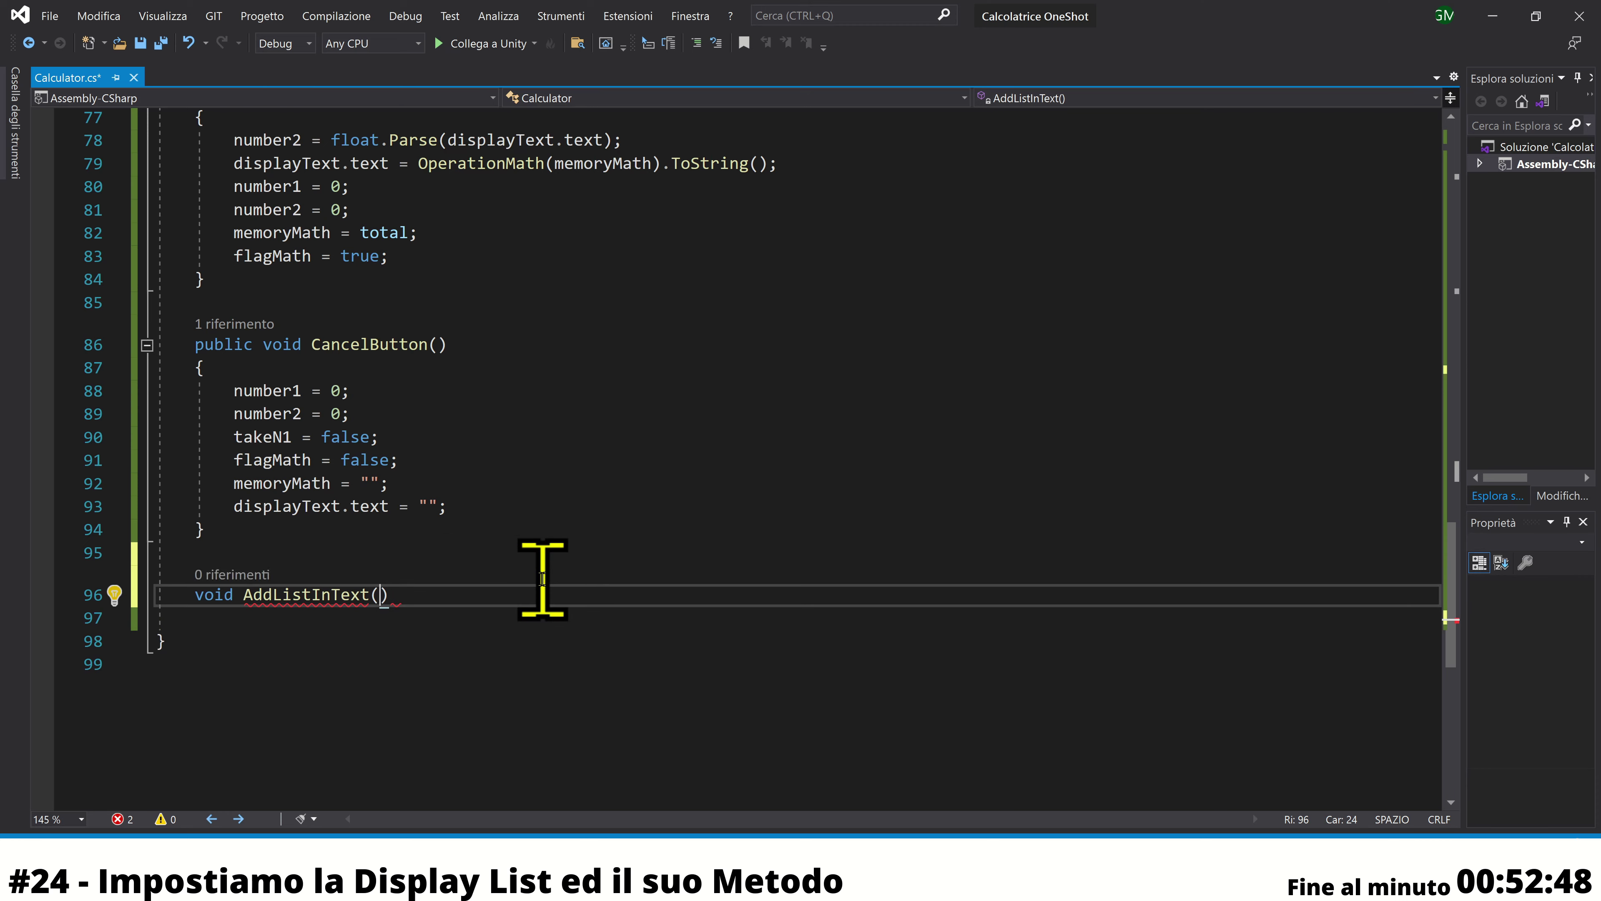
text(st)
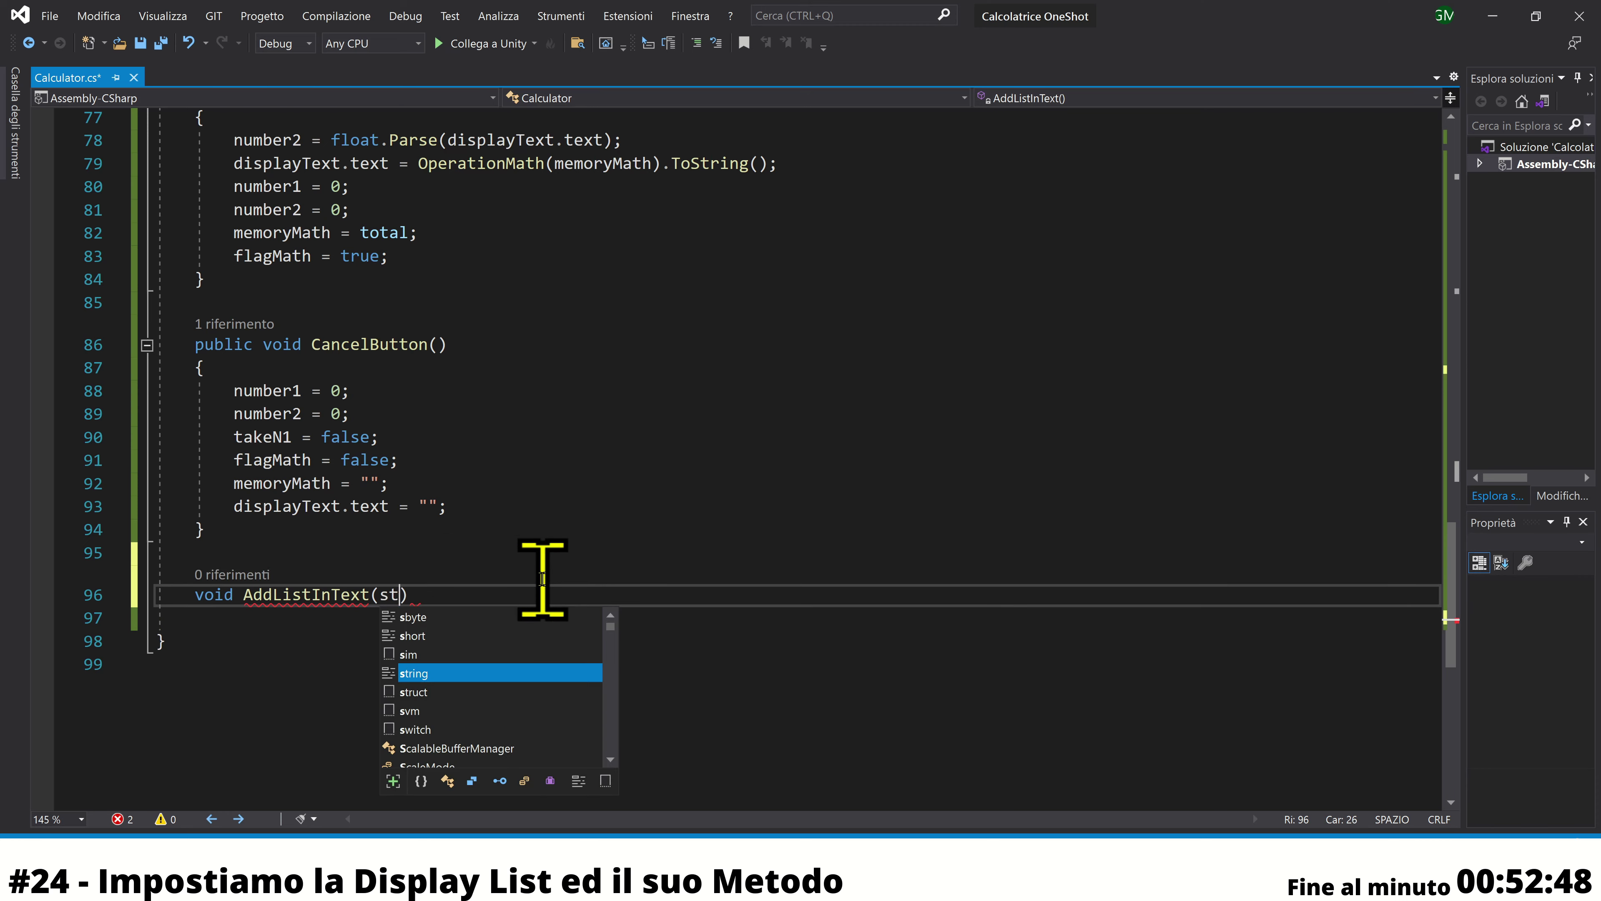
text(r)
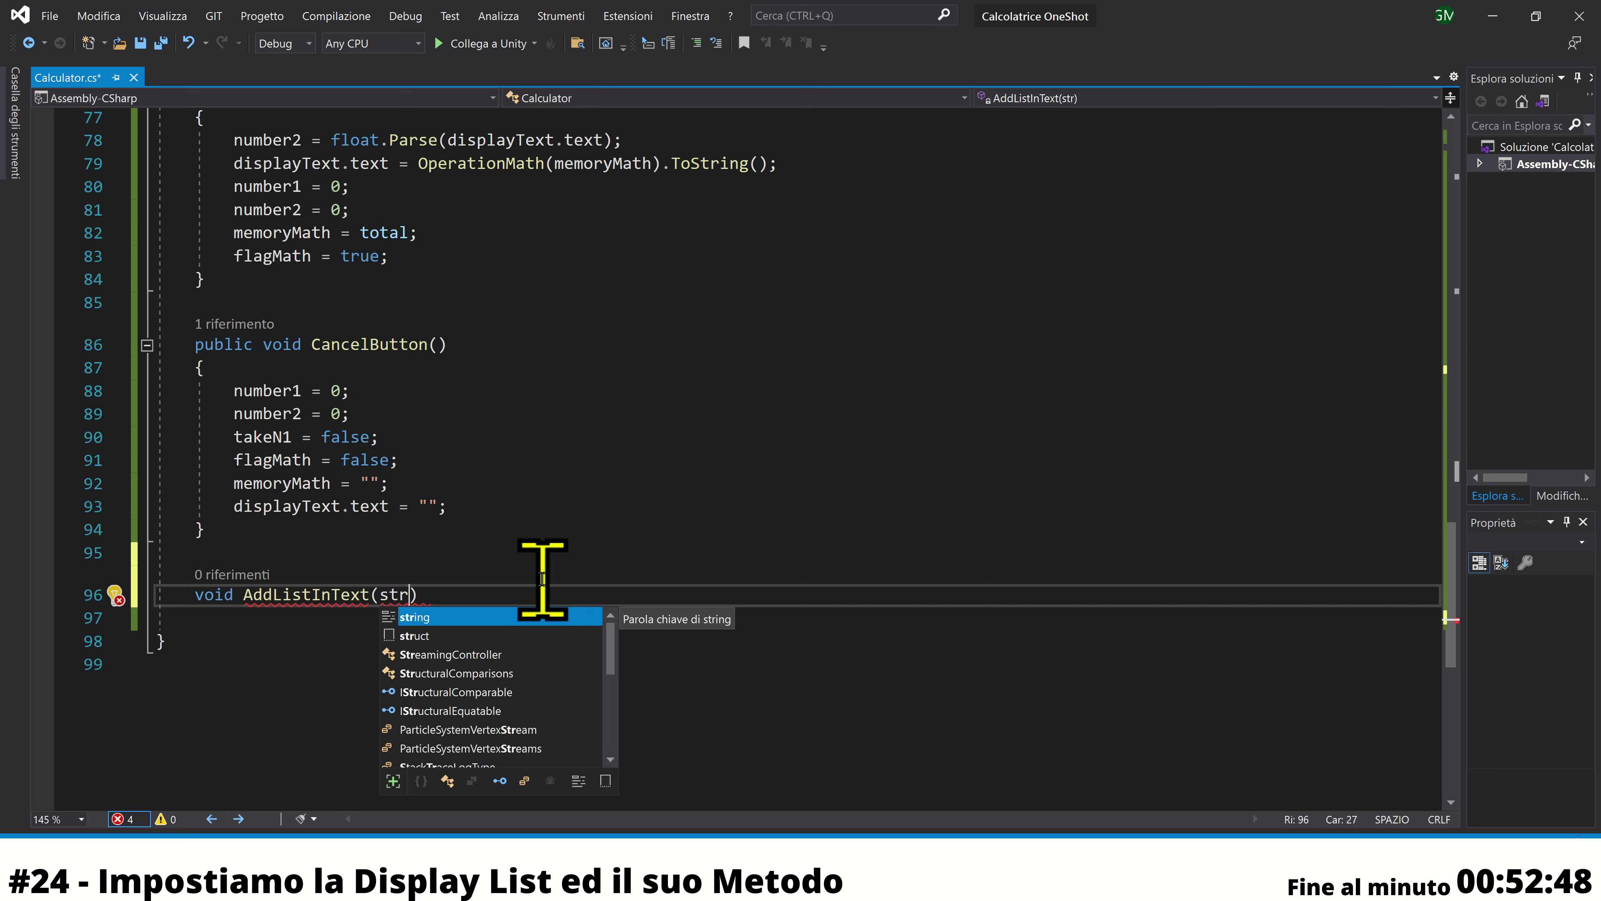
key(Tab)
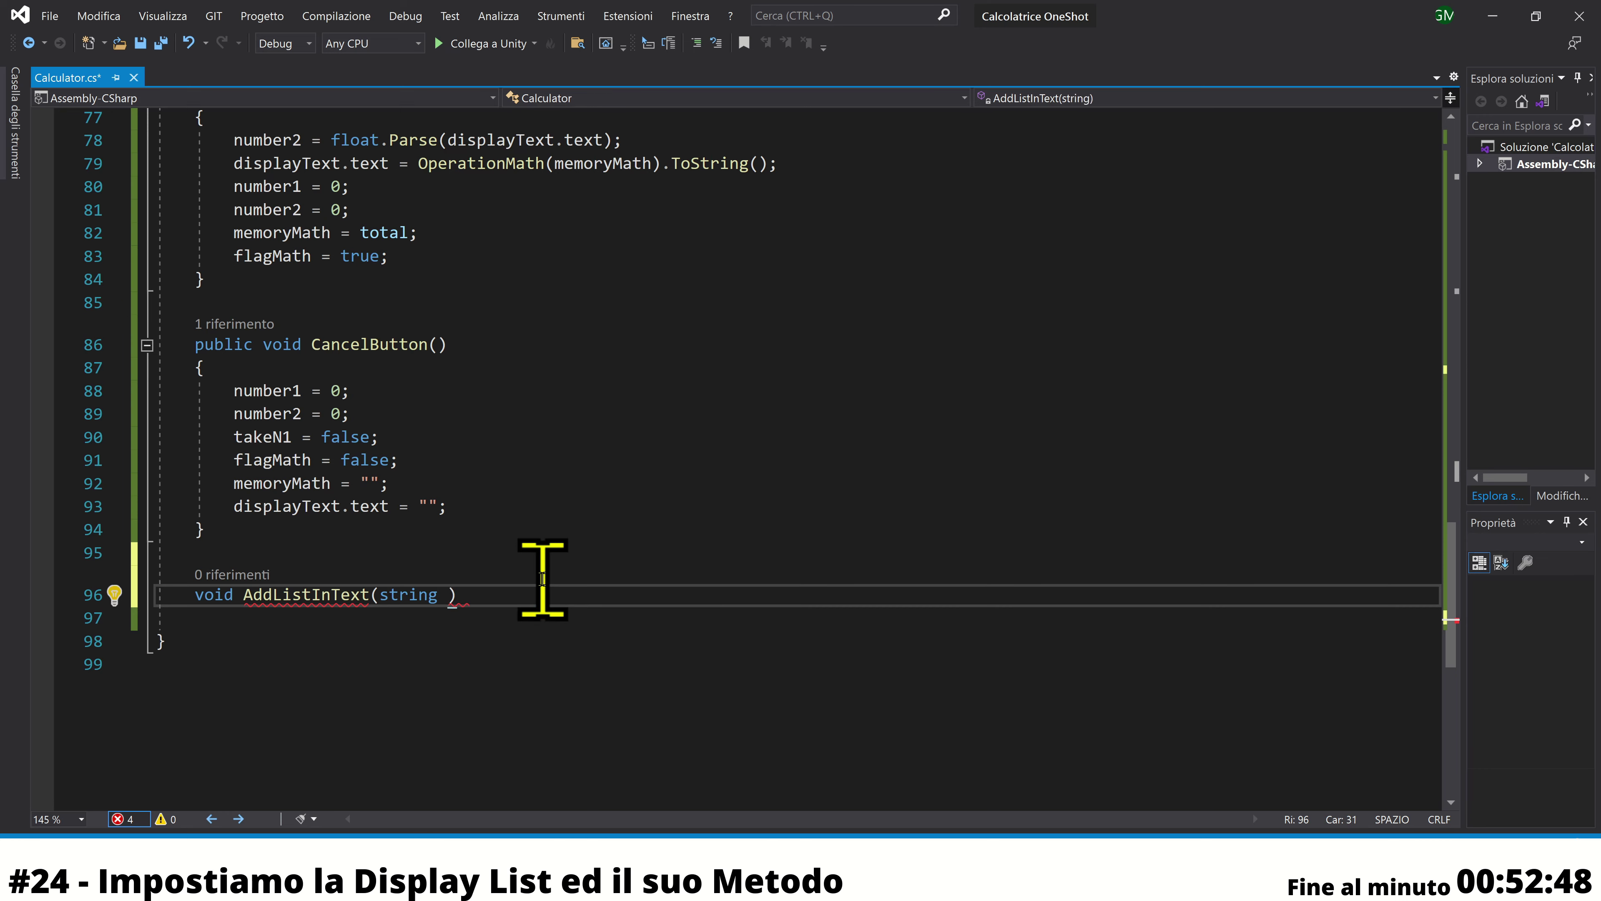
text(n)
text(umber)
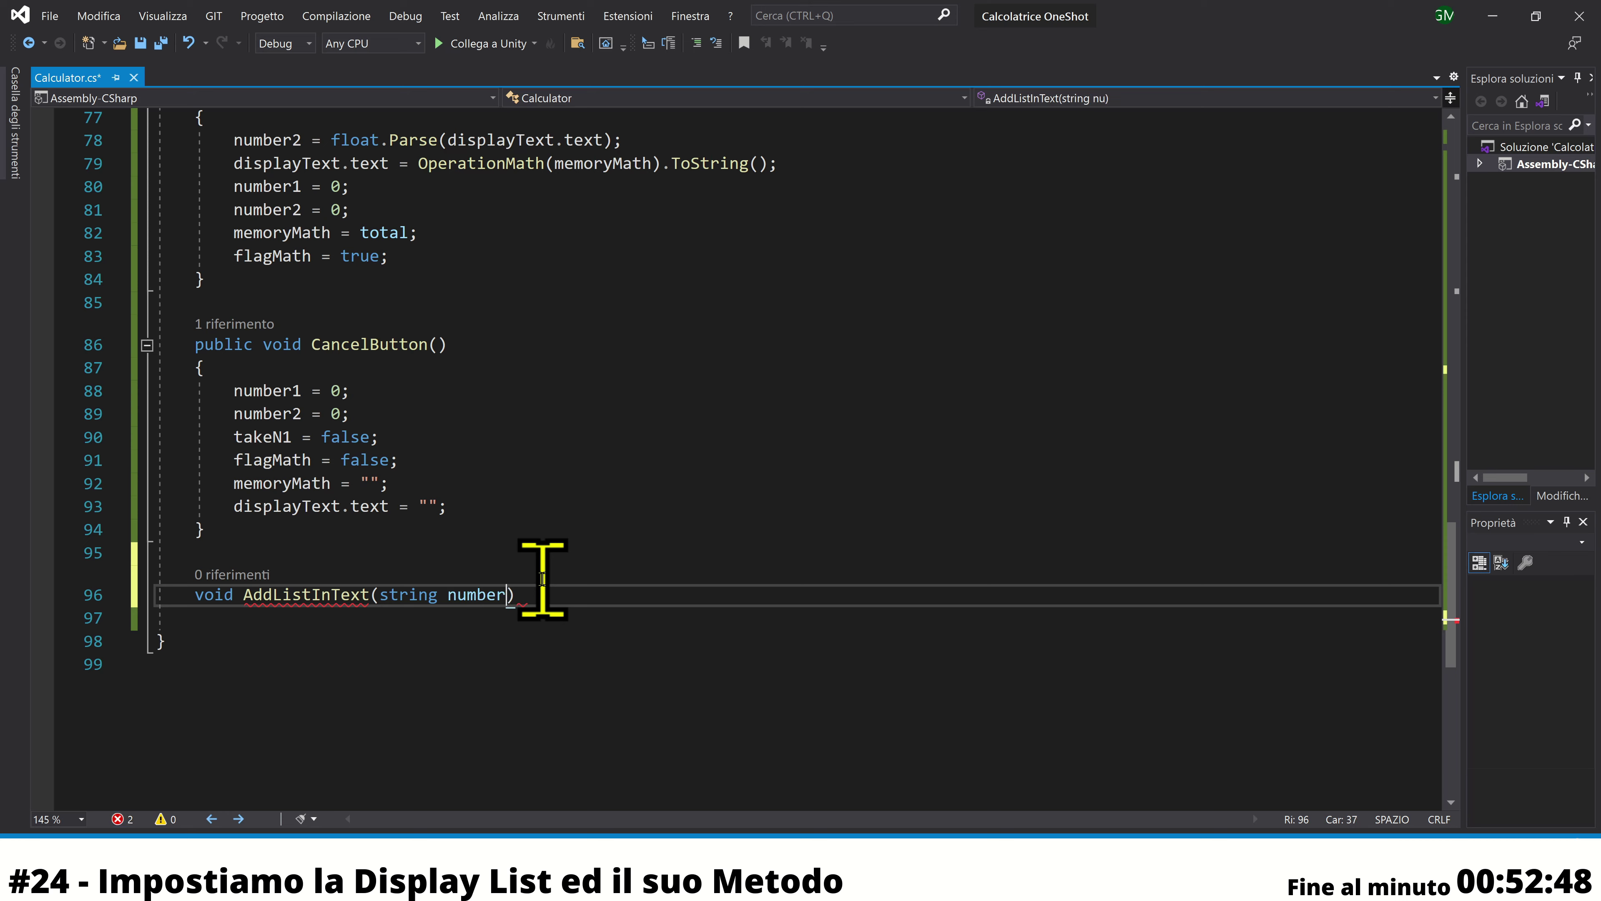
text(, s)
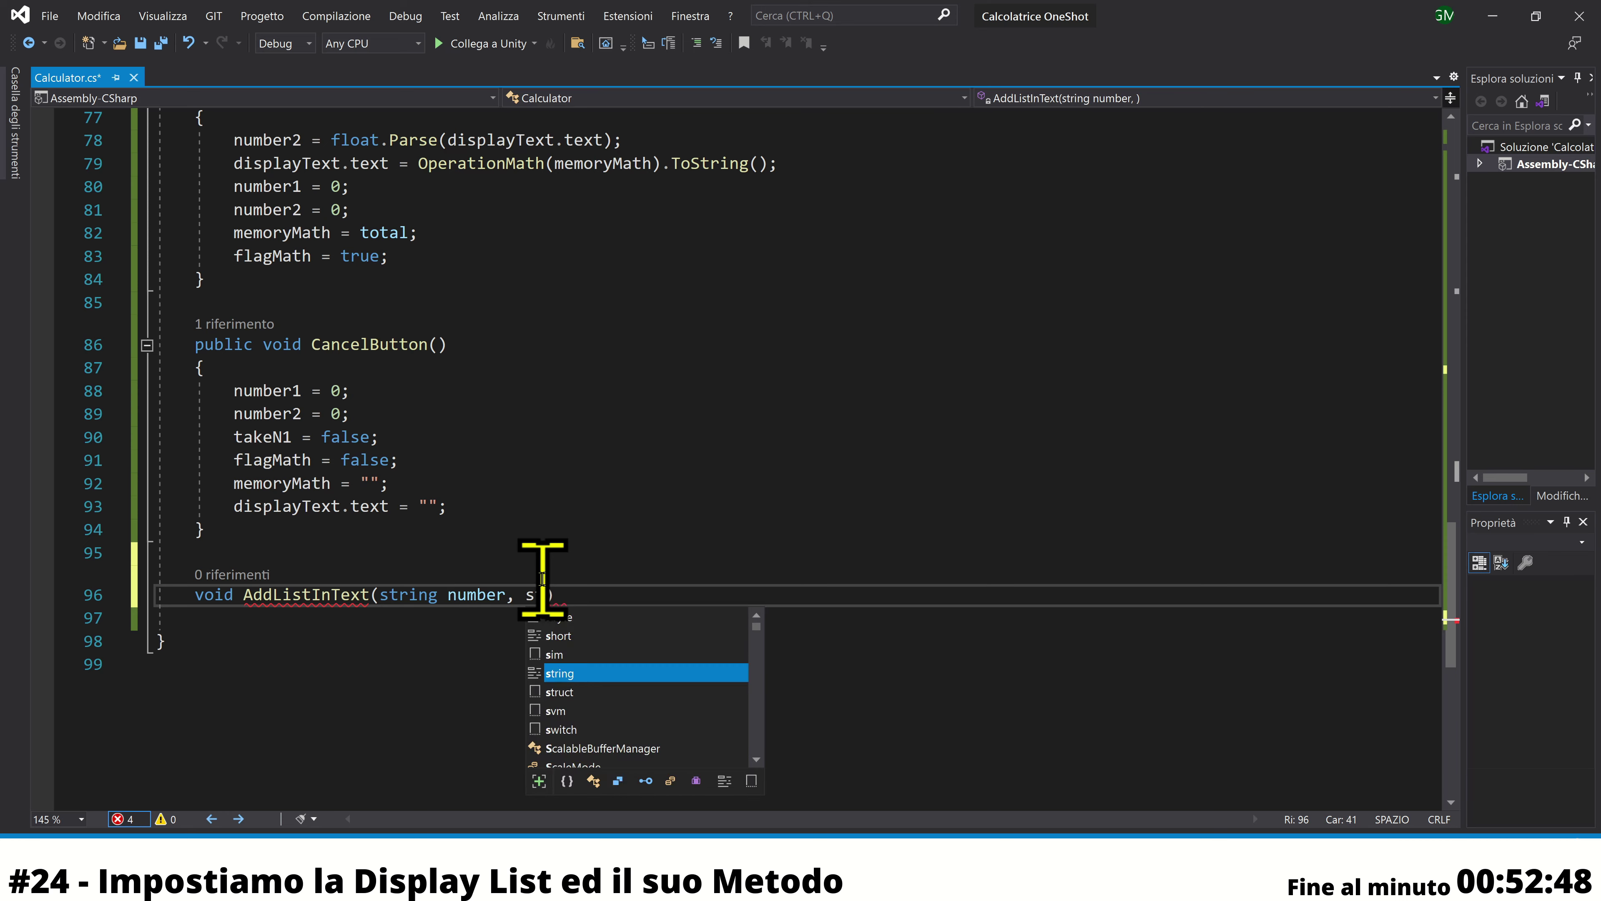
text(tring)
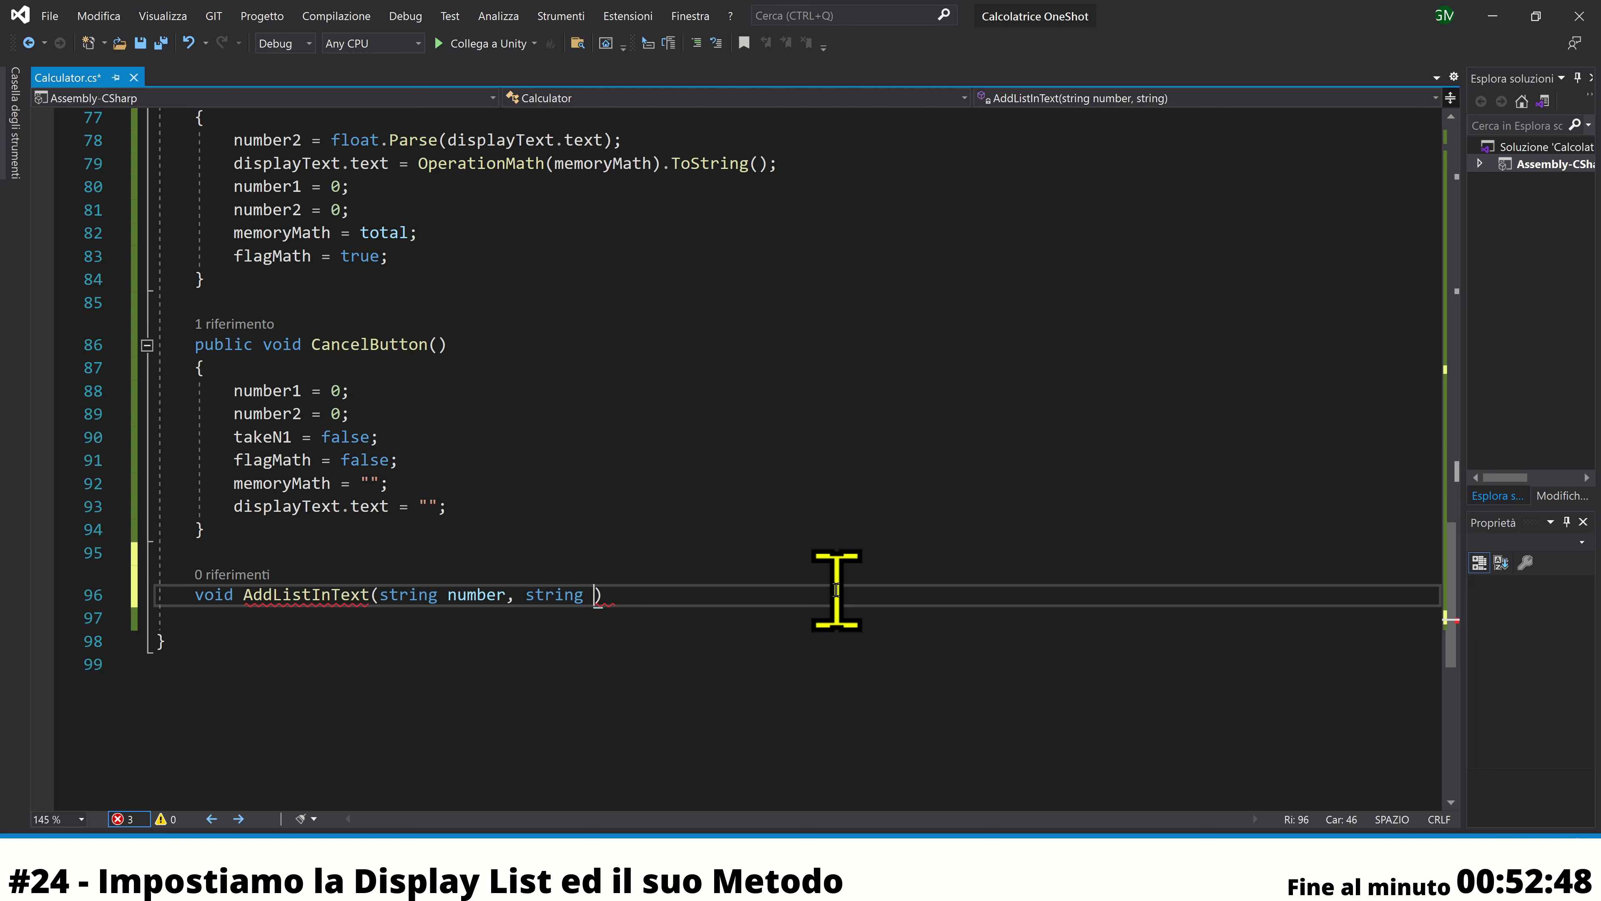
text( sing)
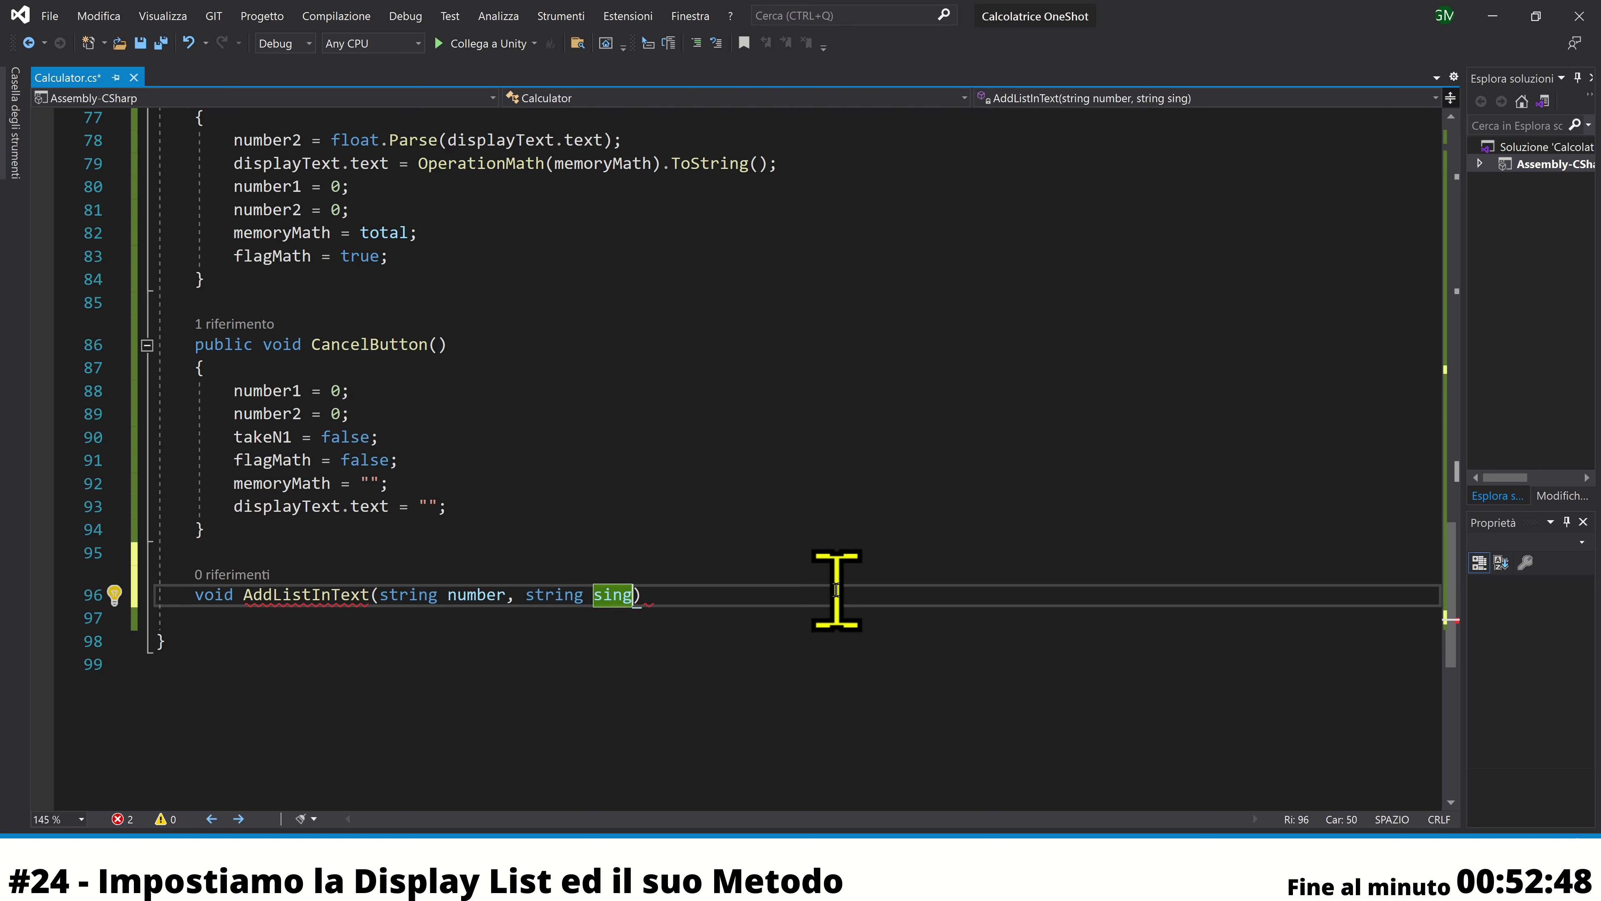
key(Right)
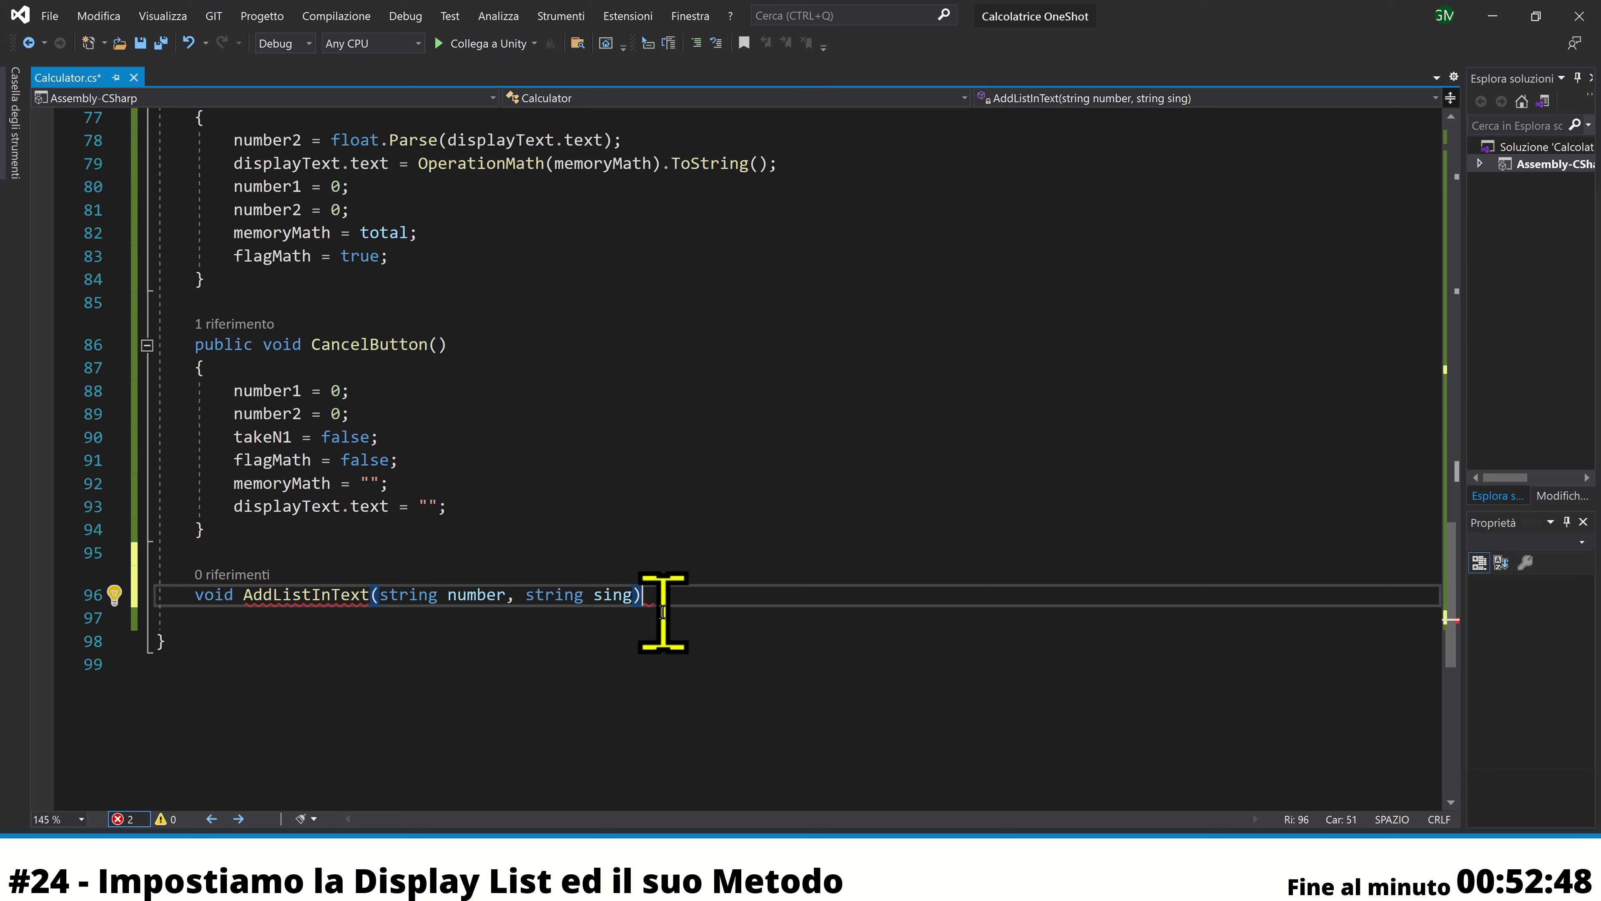
key(Left)
key(BackSpace)
key(BackSpace)
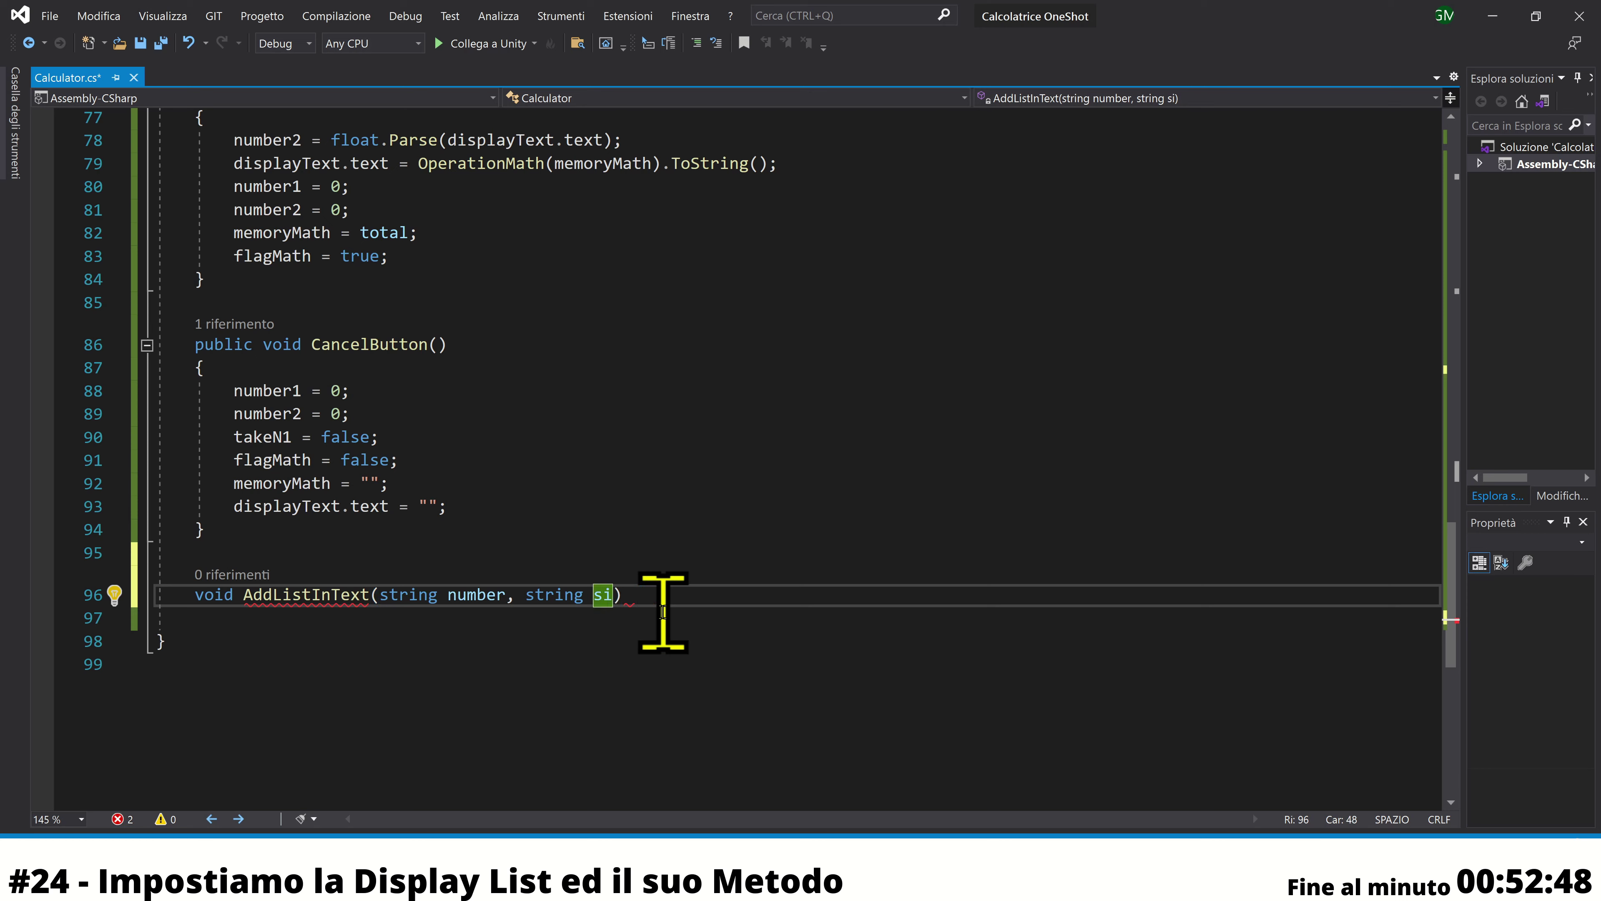
text(gn)
key(Right)
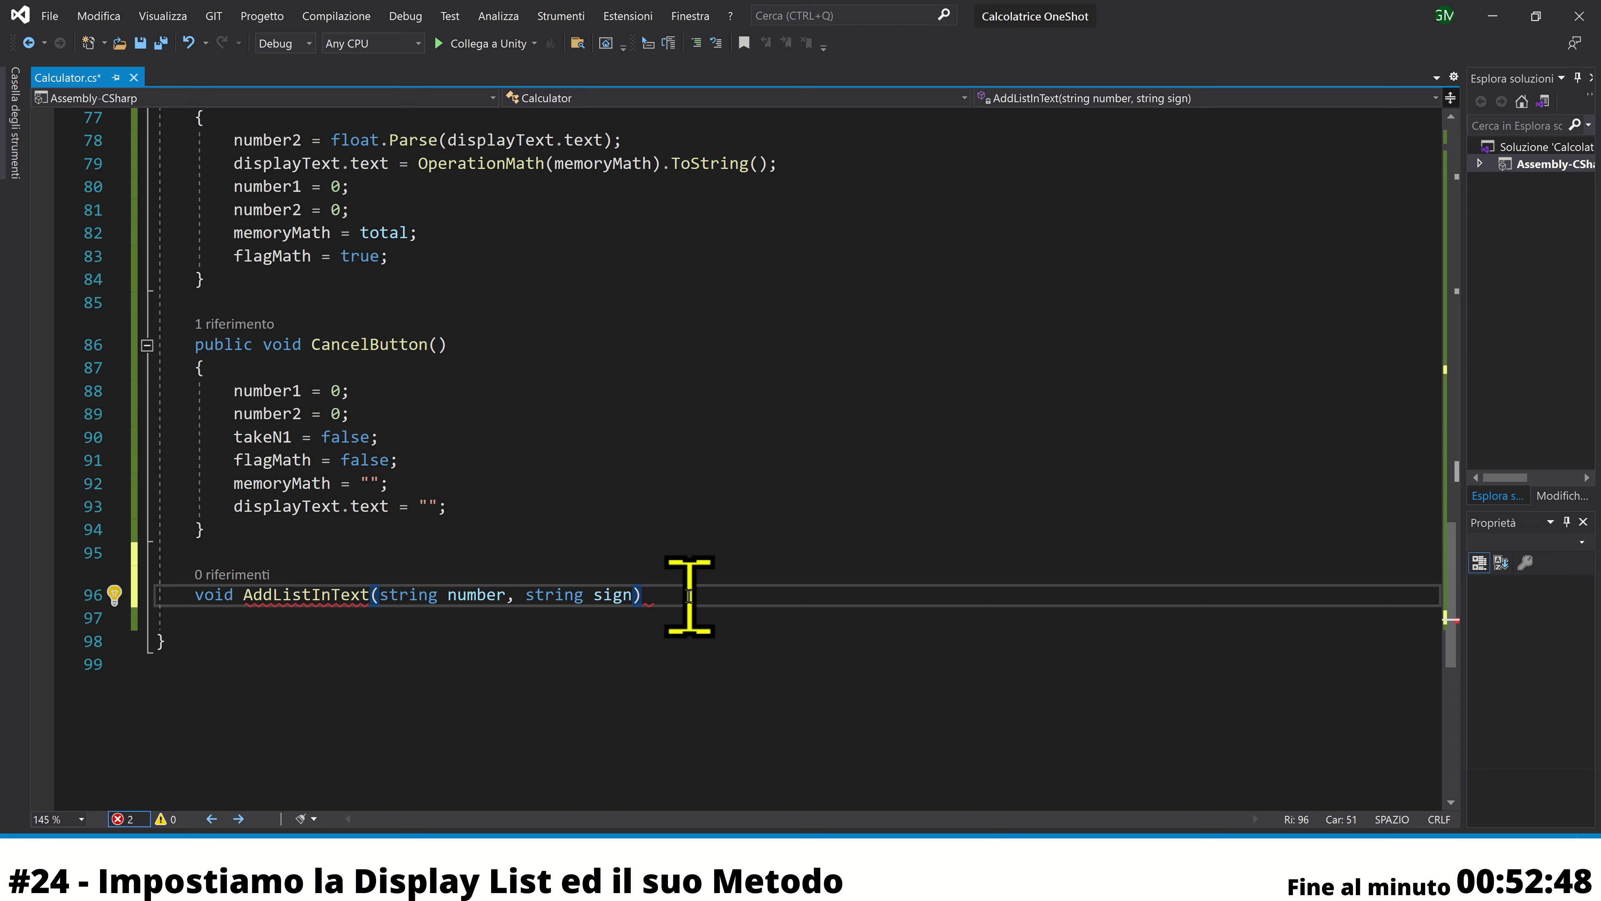
text({)
key(Return)
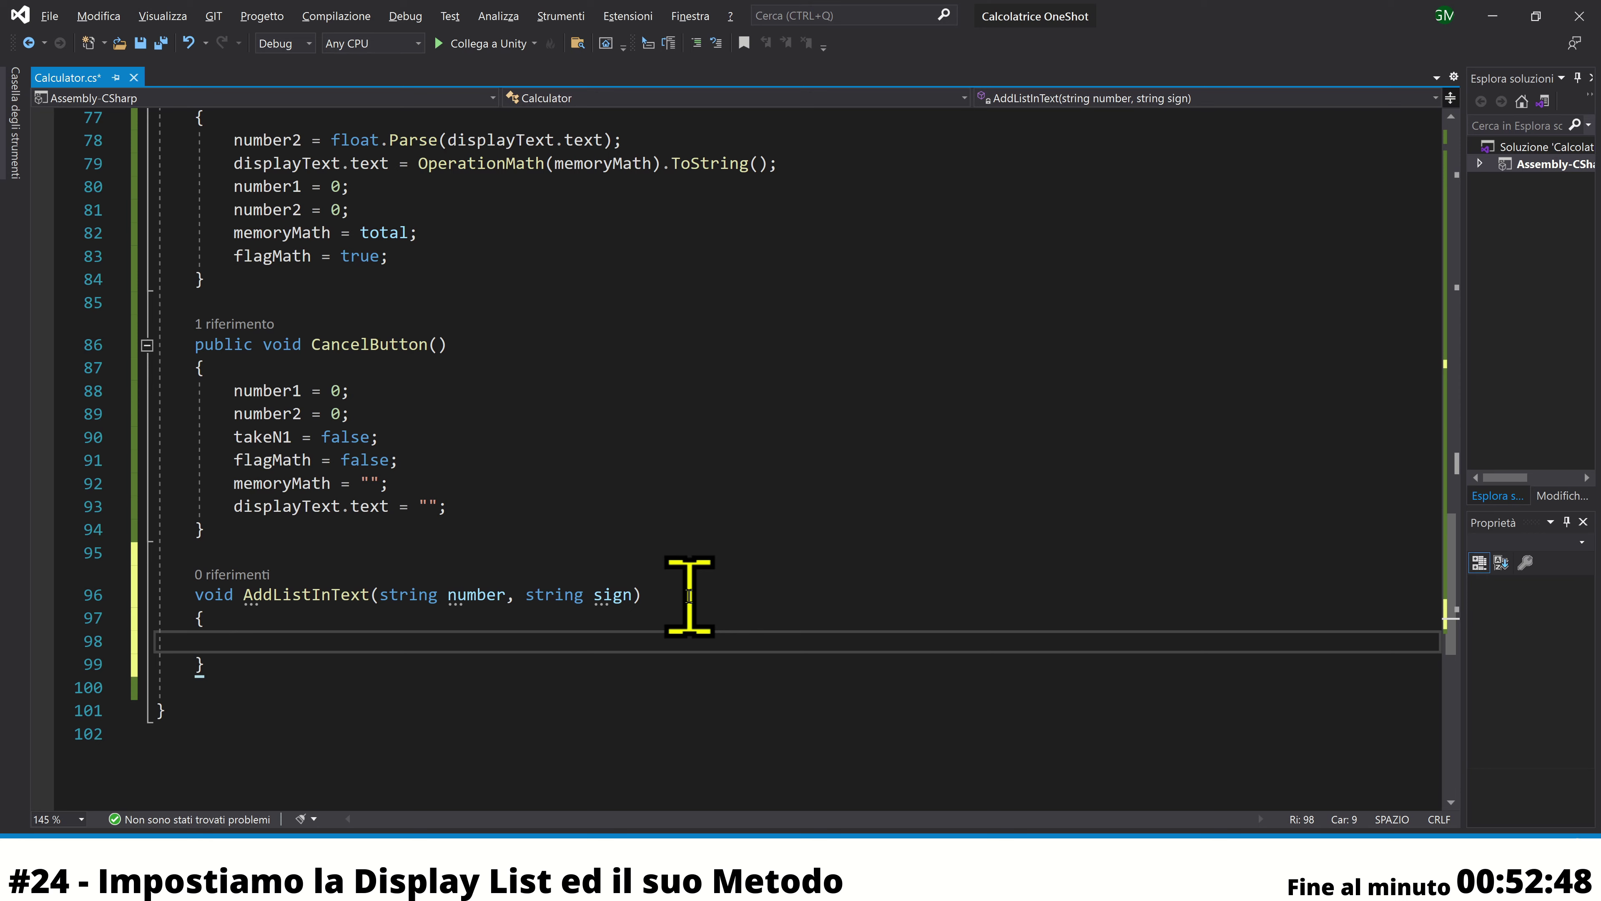
Add a switch on sign with the first case: "add" sets sign = "+" and breaks
text(sw)
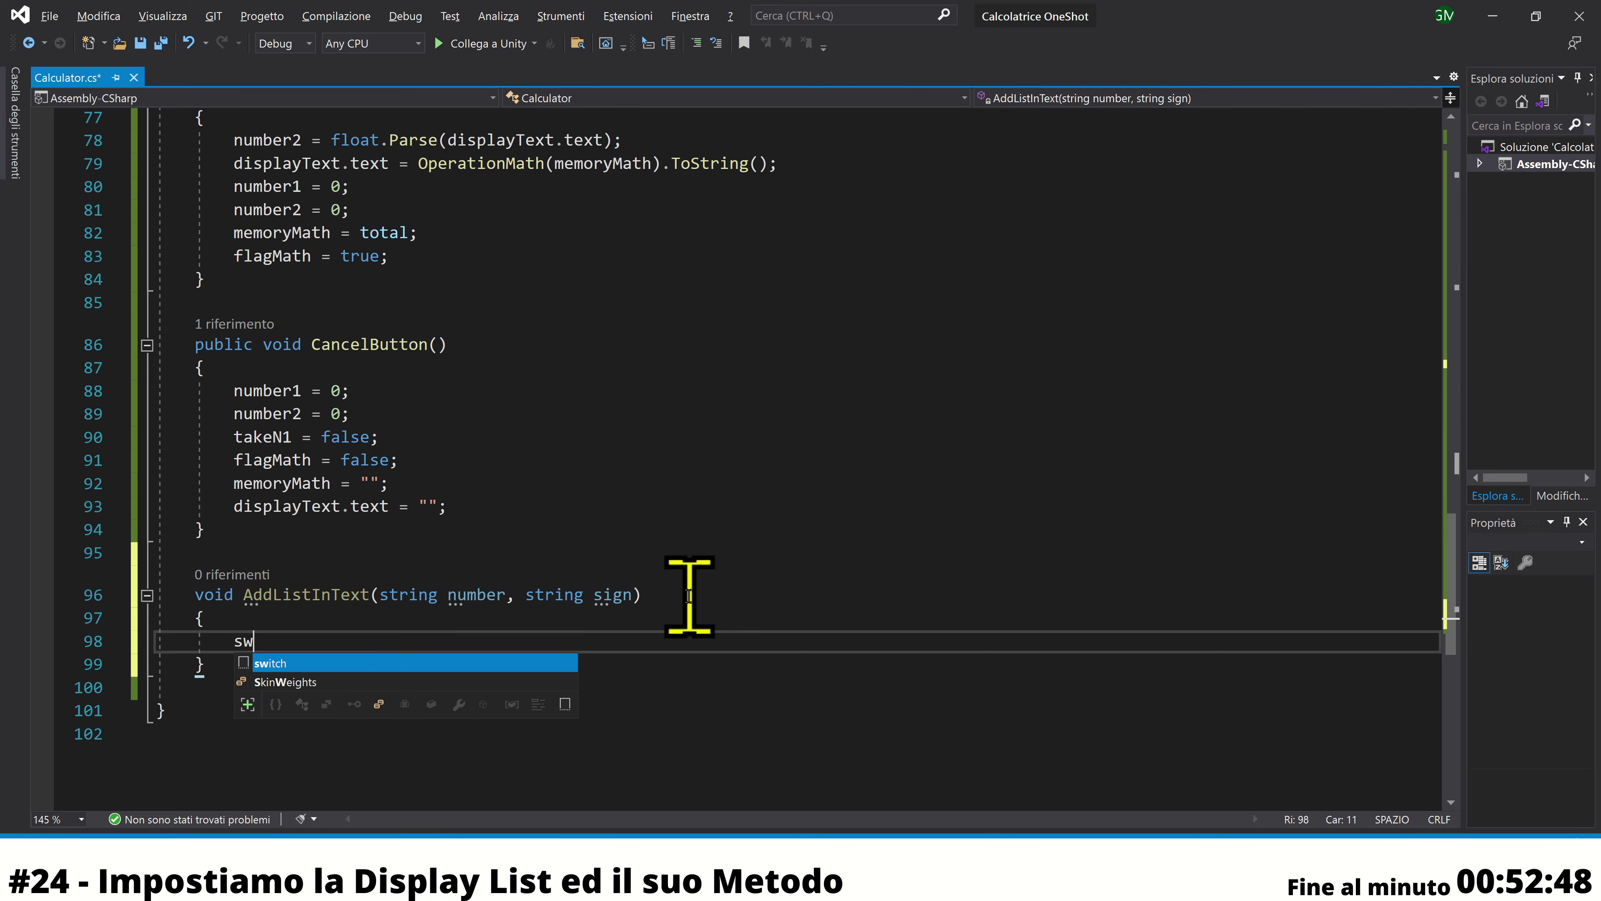
key(Tab)
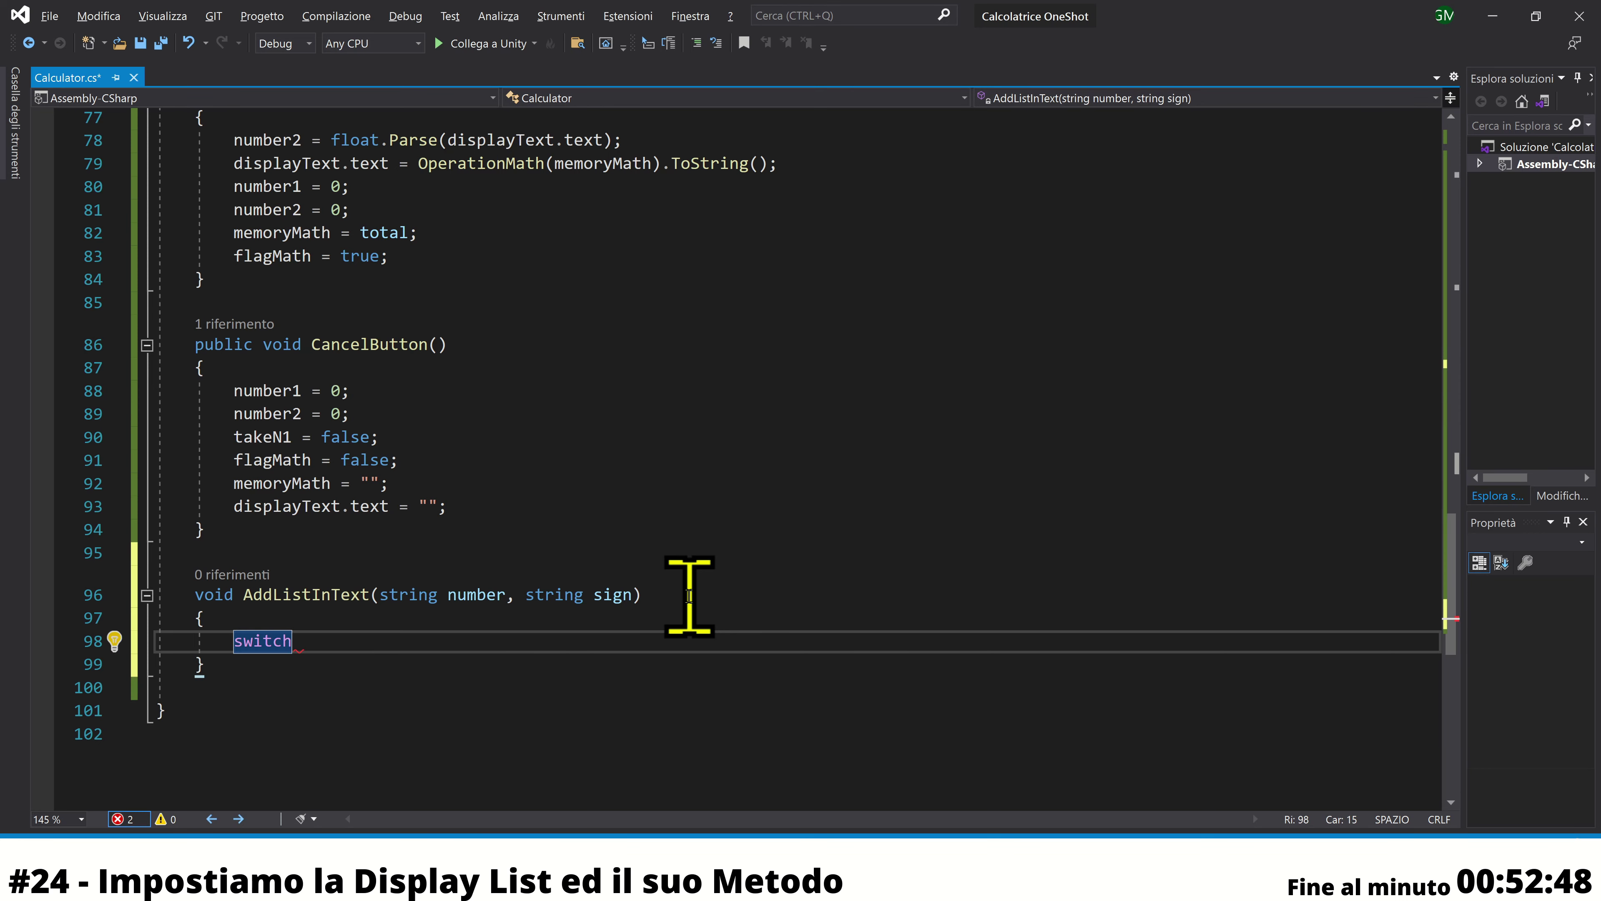
text((s)
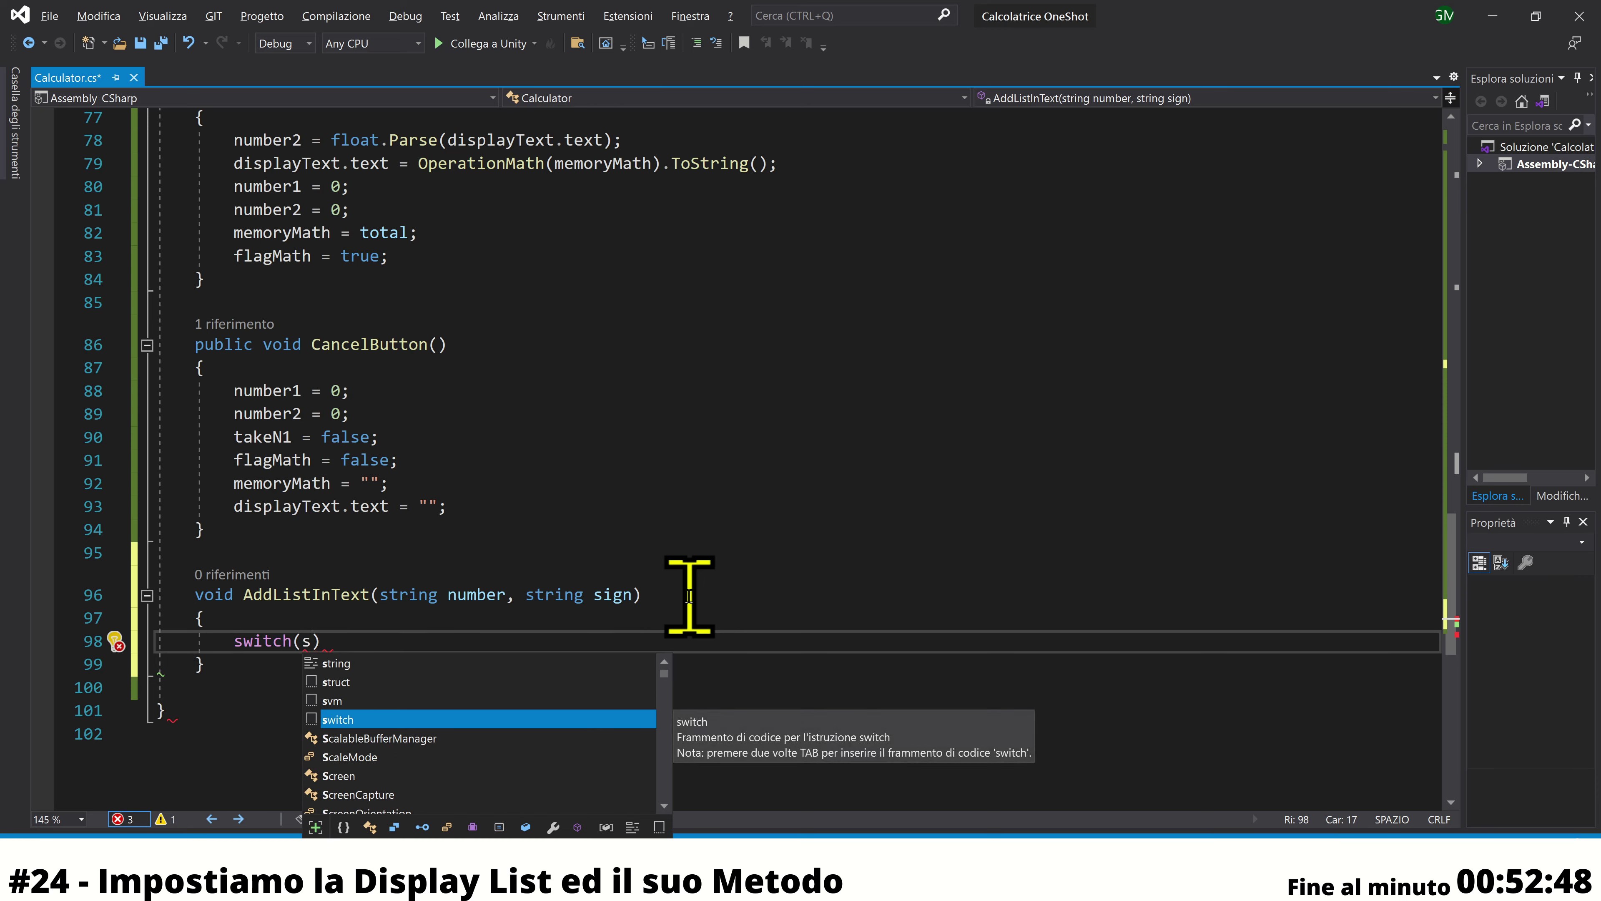
text(i)
key(Tab)
key(Right)
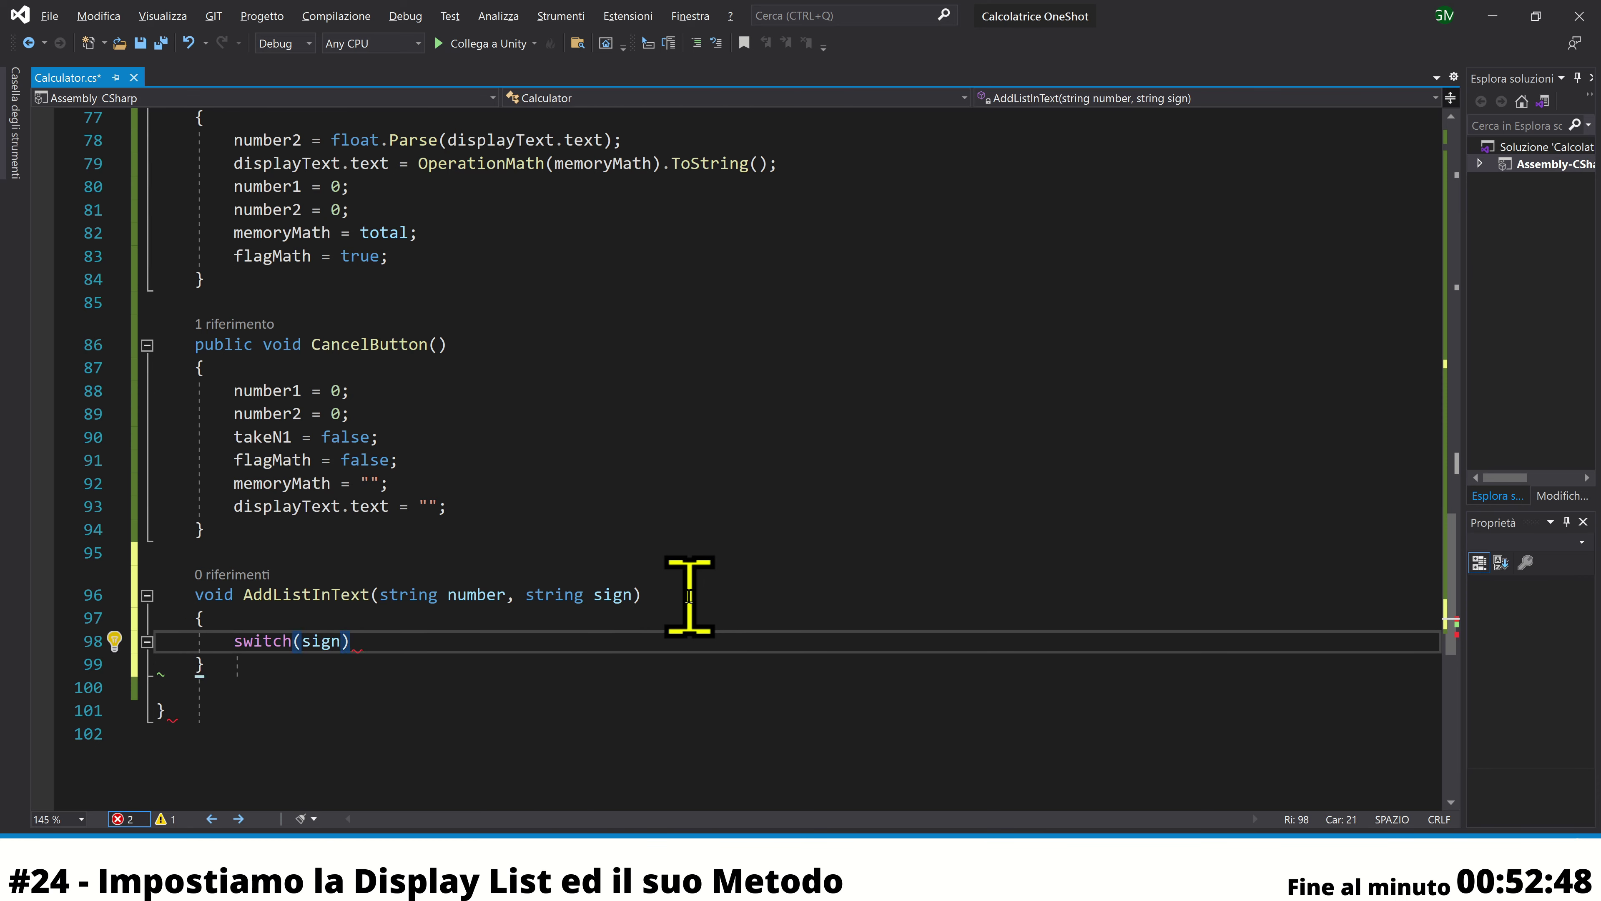
text({)
key(Return)
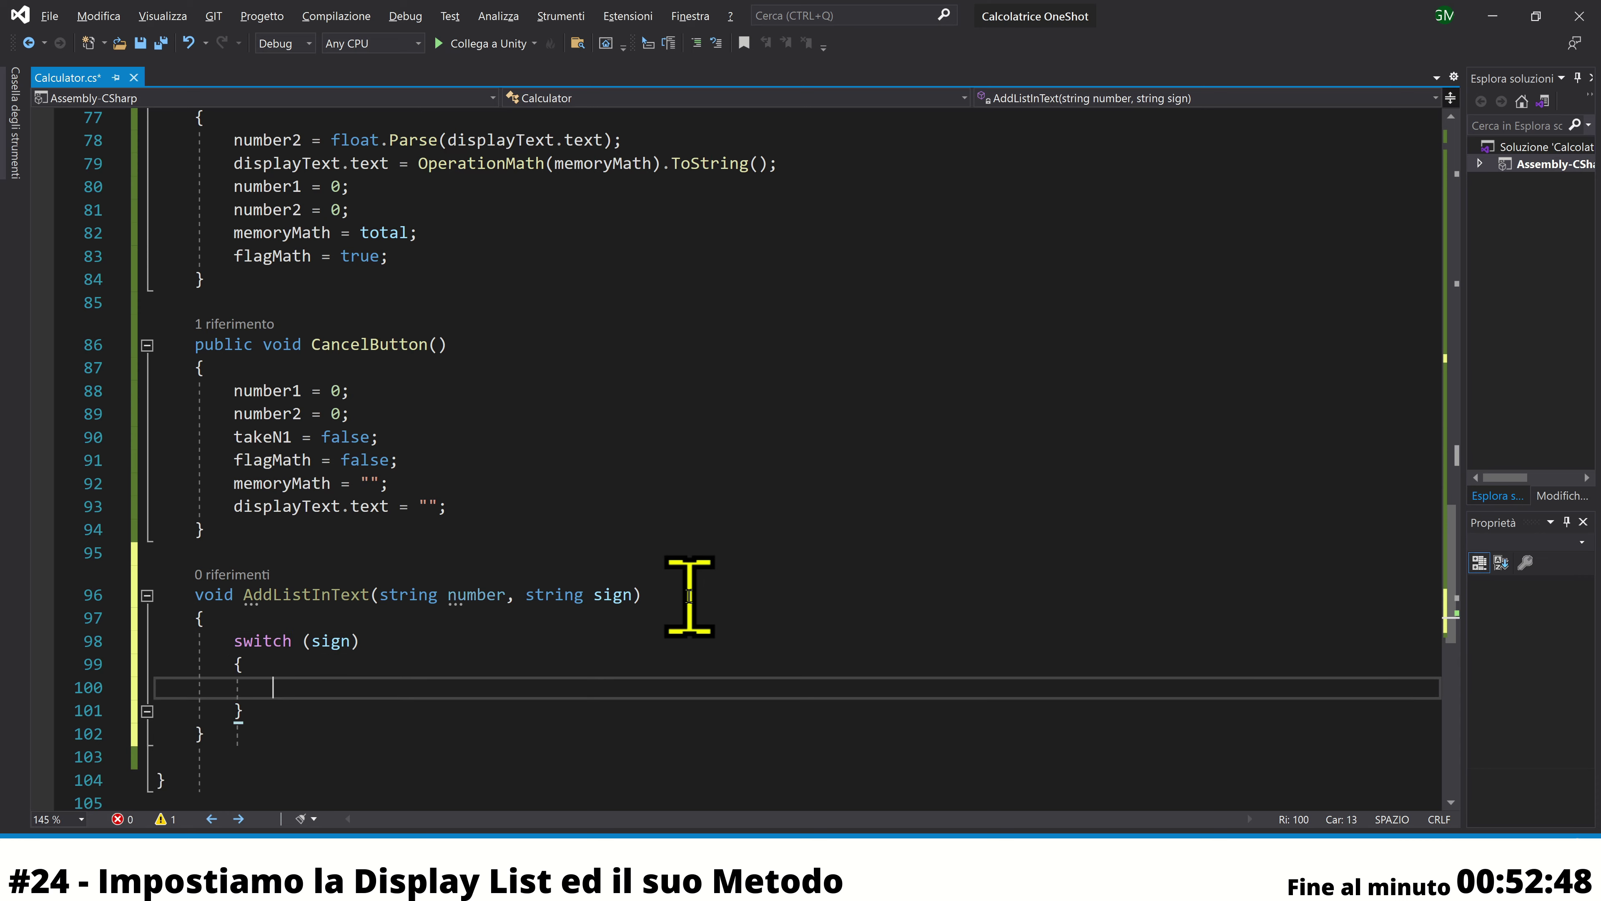
text(case)
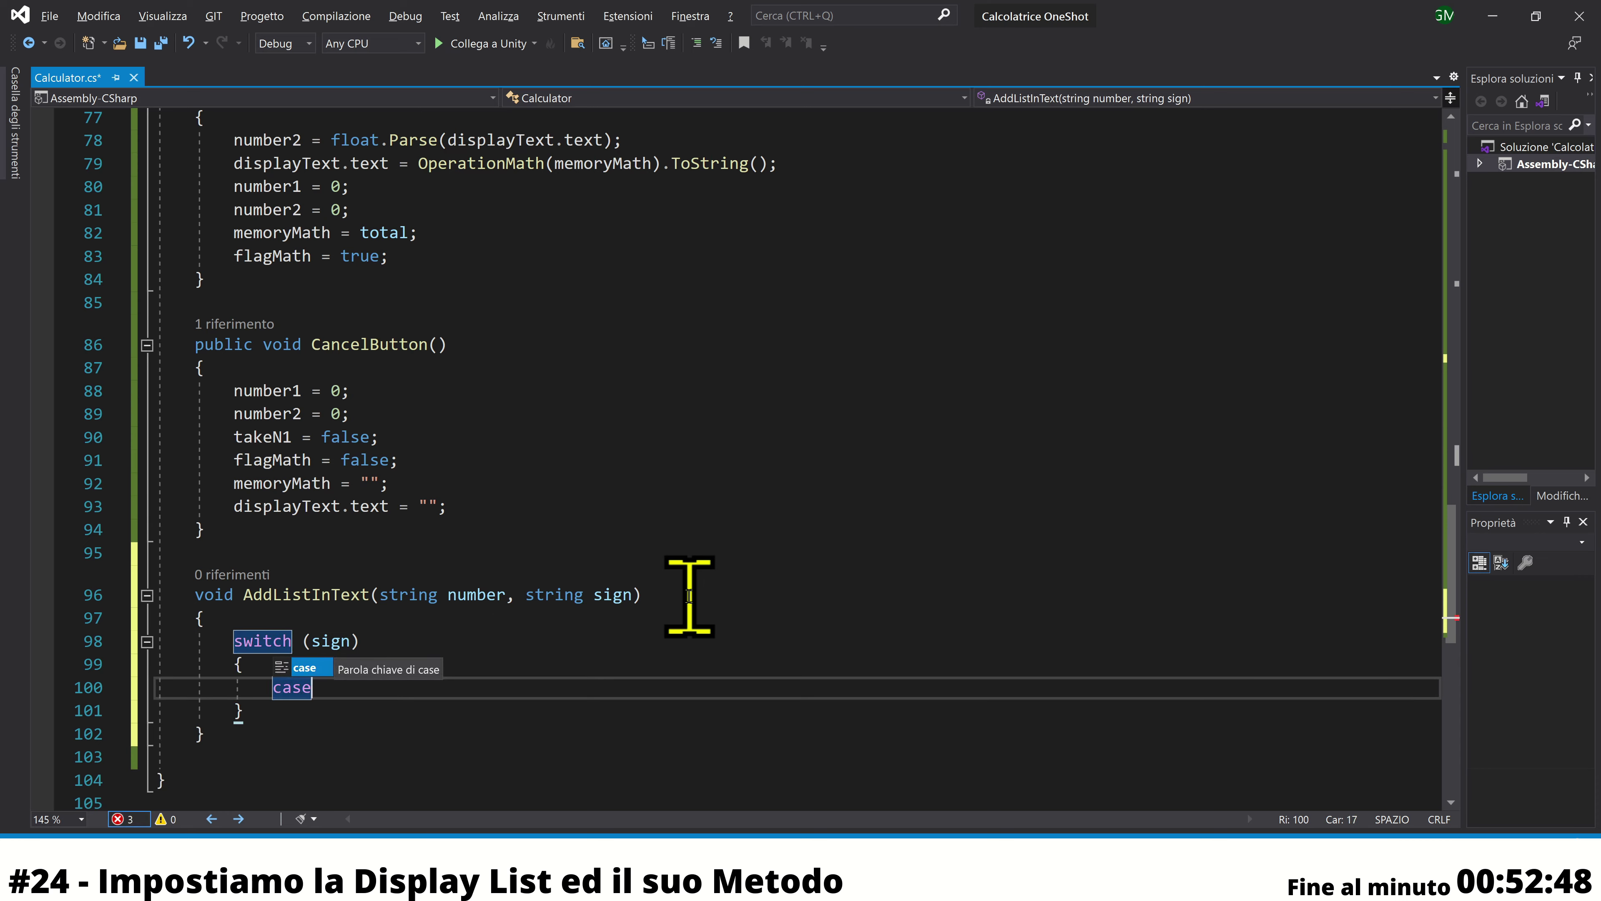
text( ")
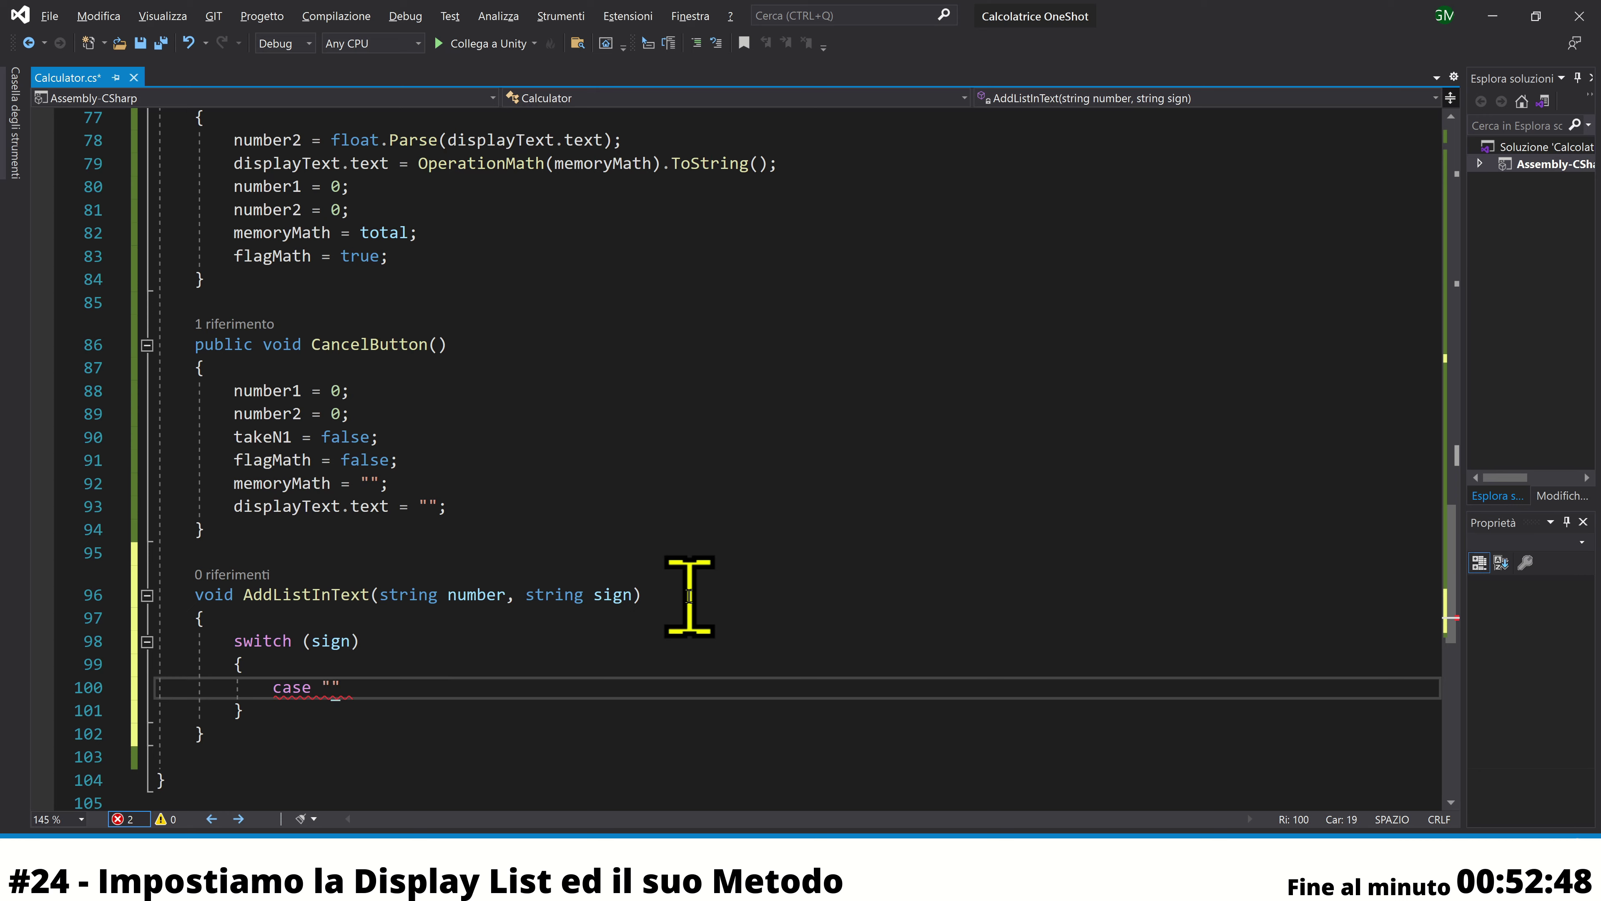
text(add)
text(" :)
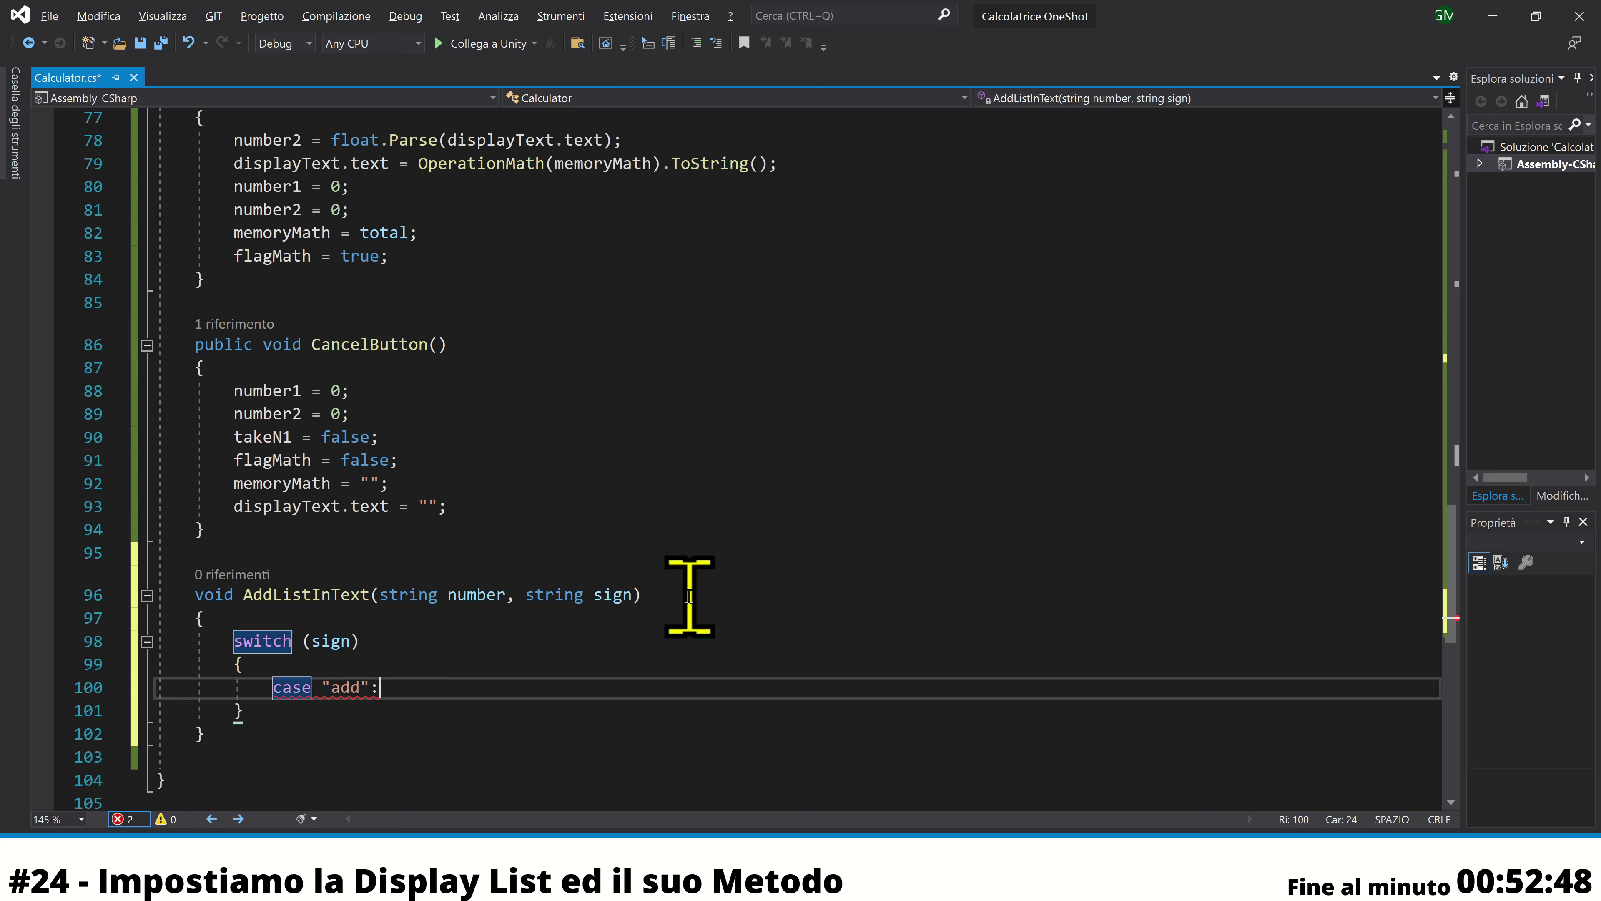
text(s)
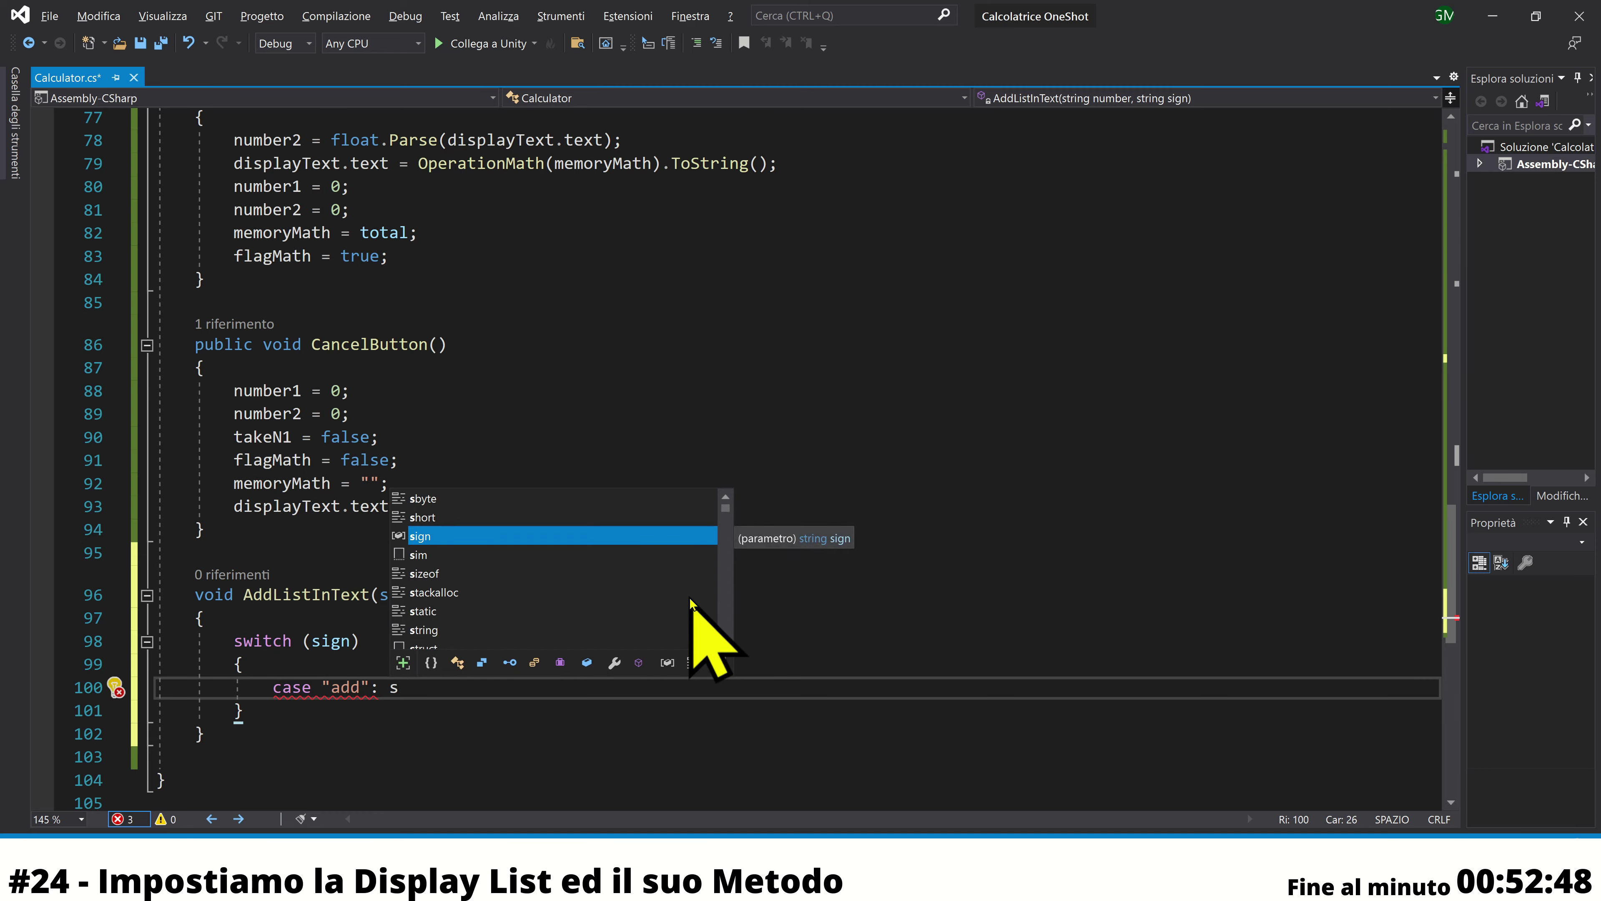
key(Tab)
text(=)
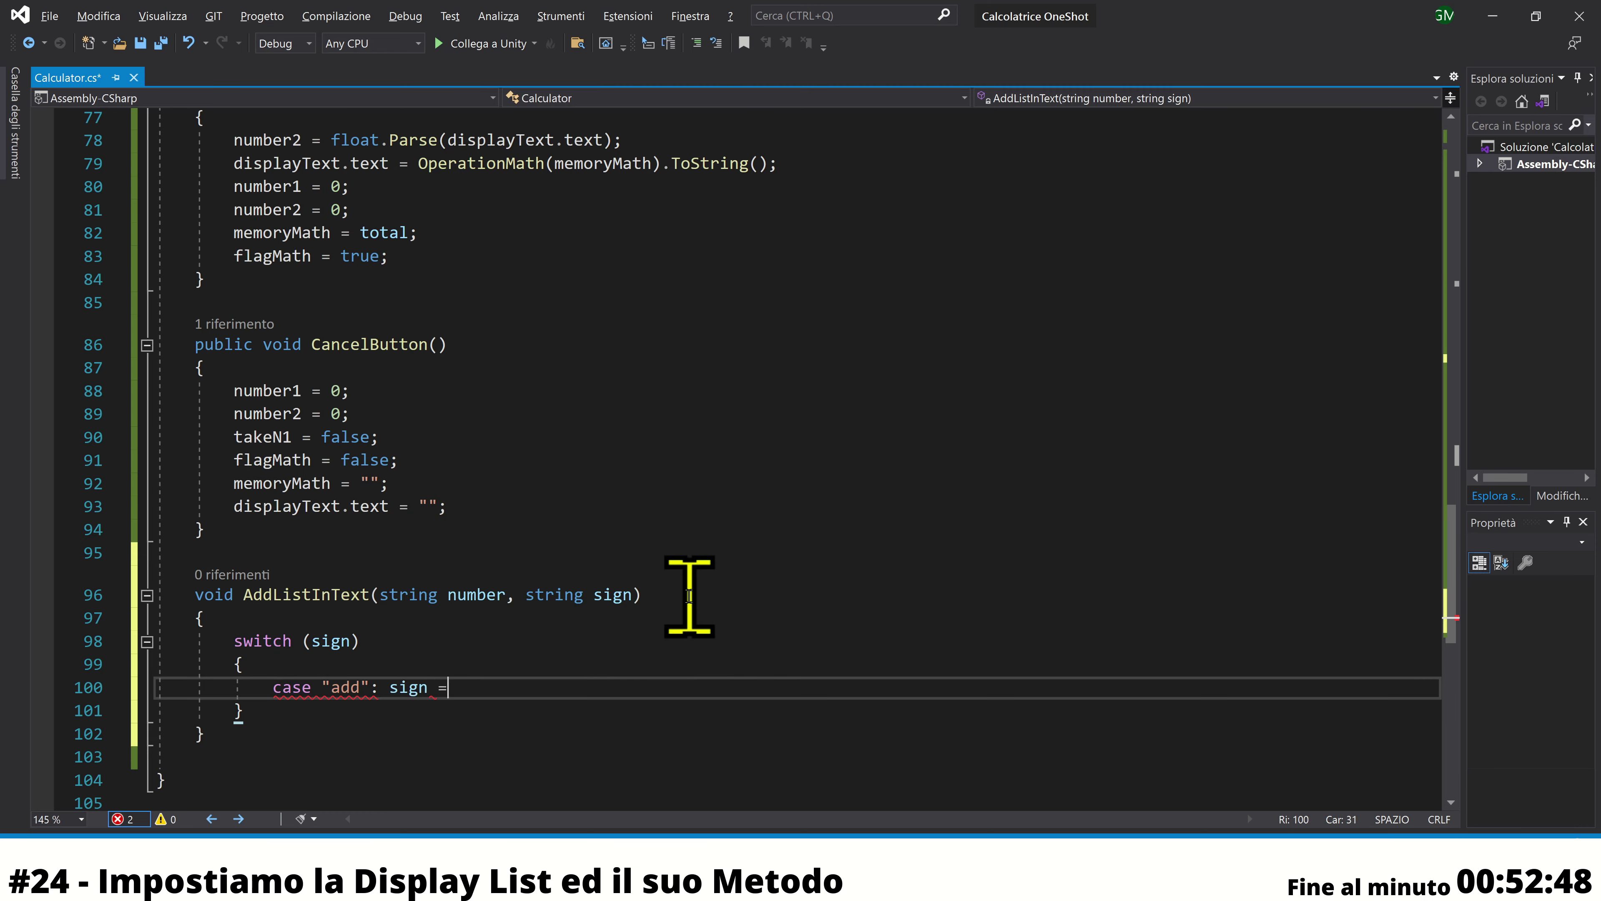
text( "+)
text(";)
text( br)
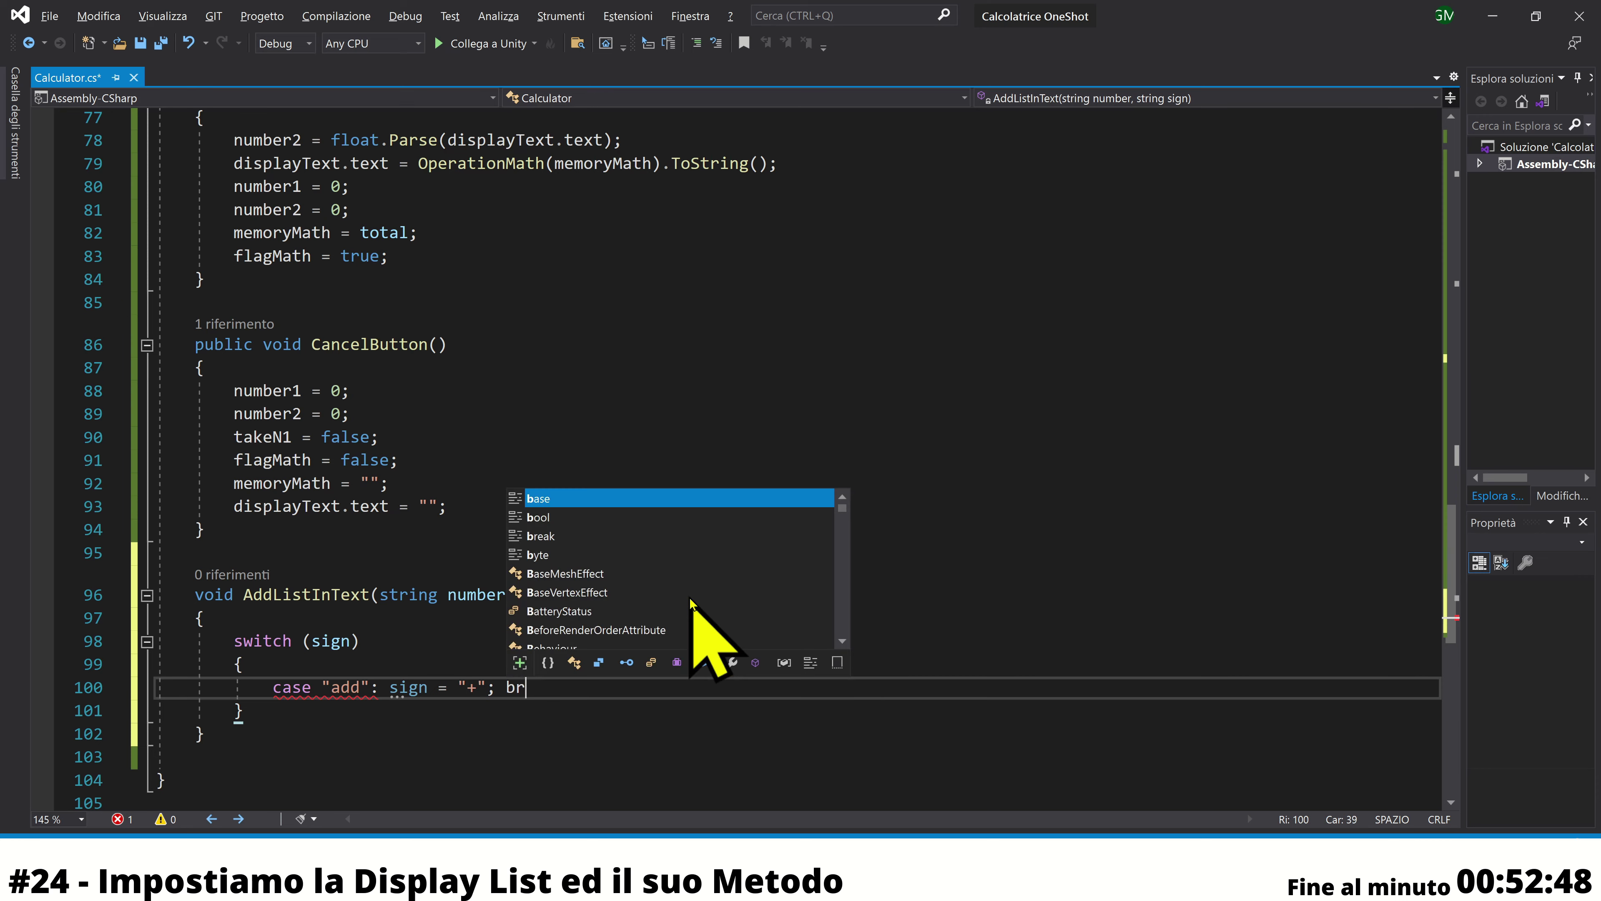
key(Tab)
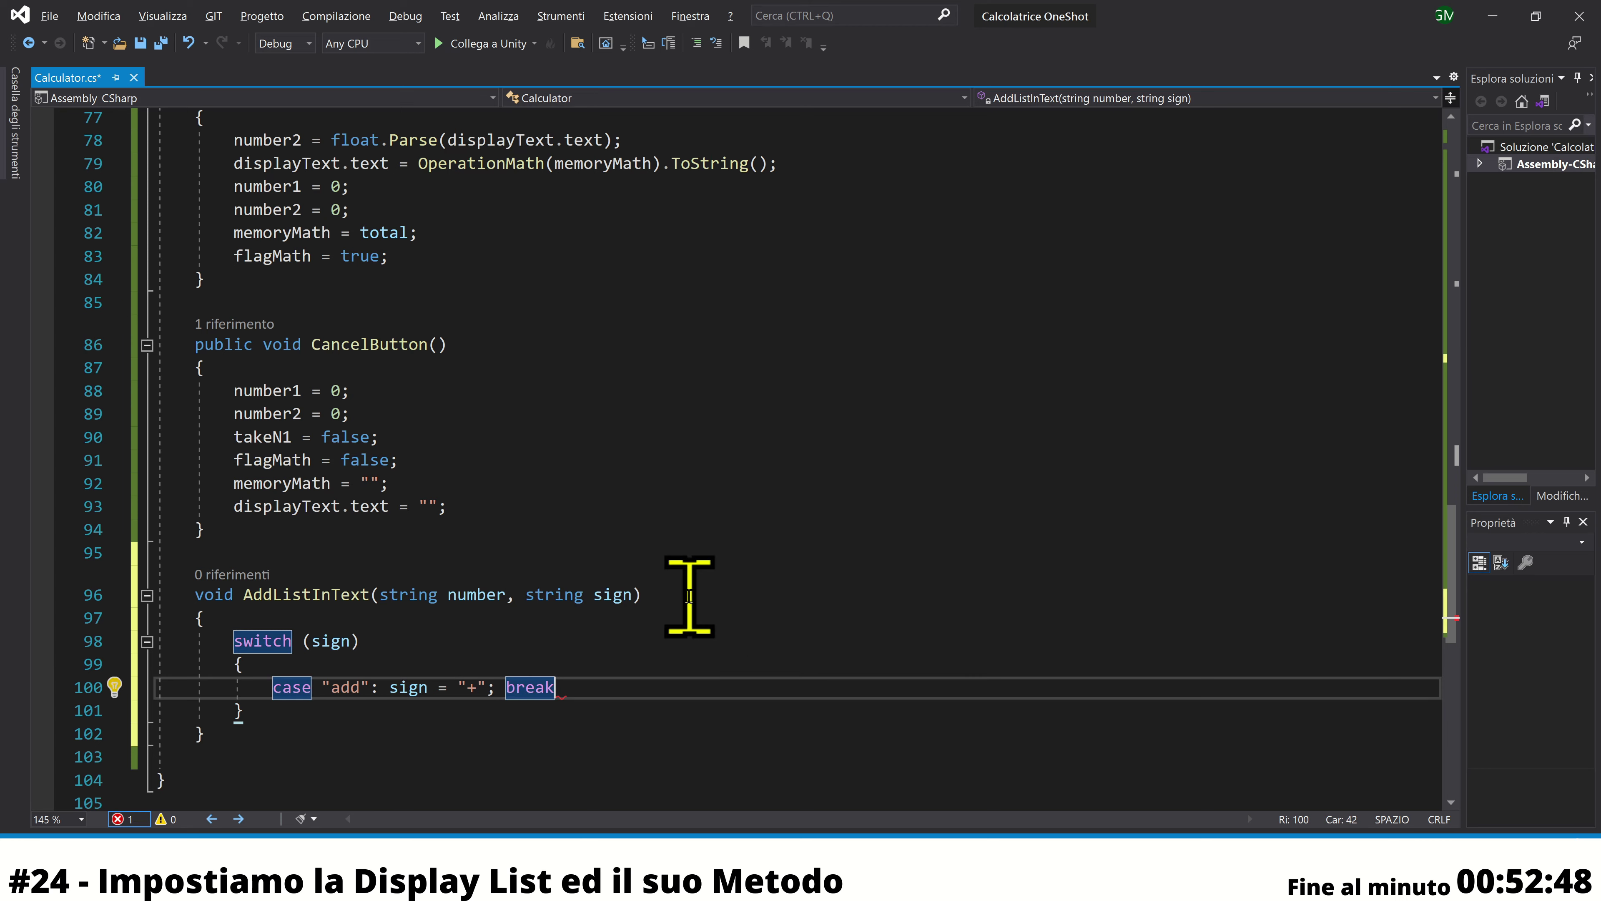
text(;)
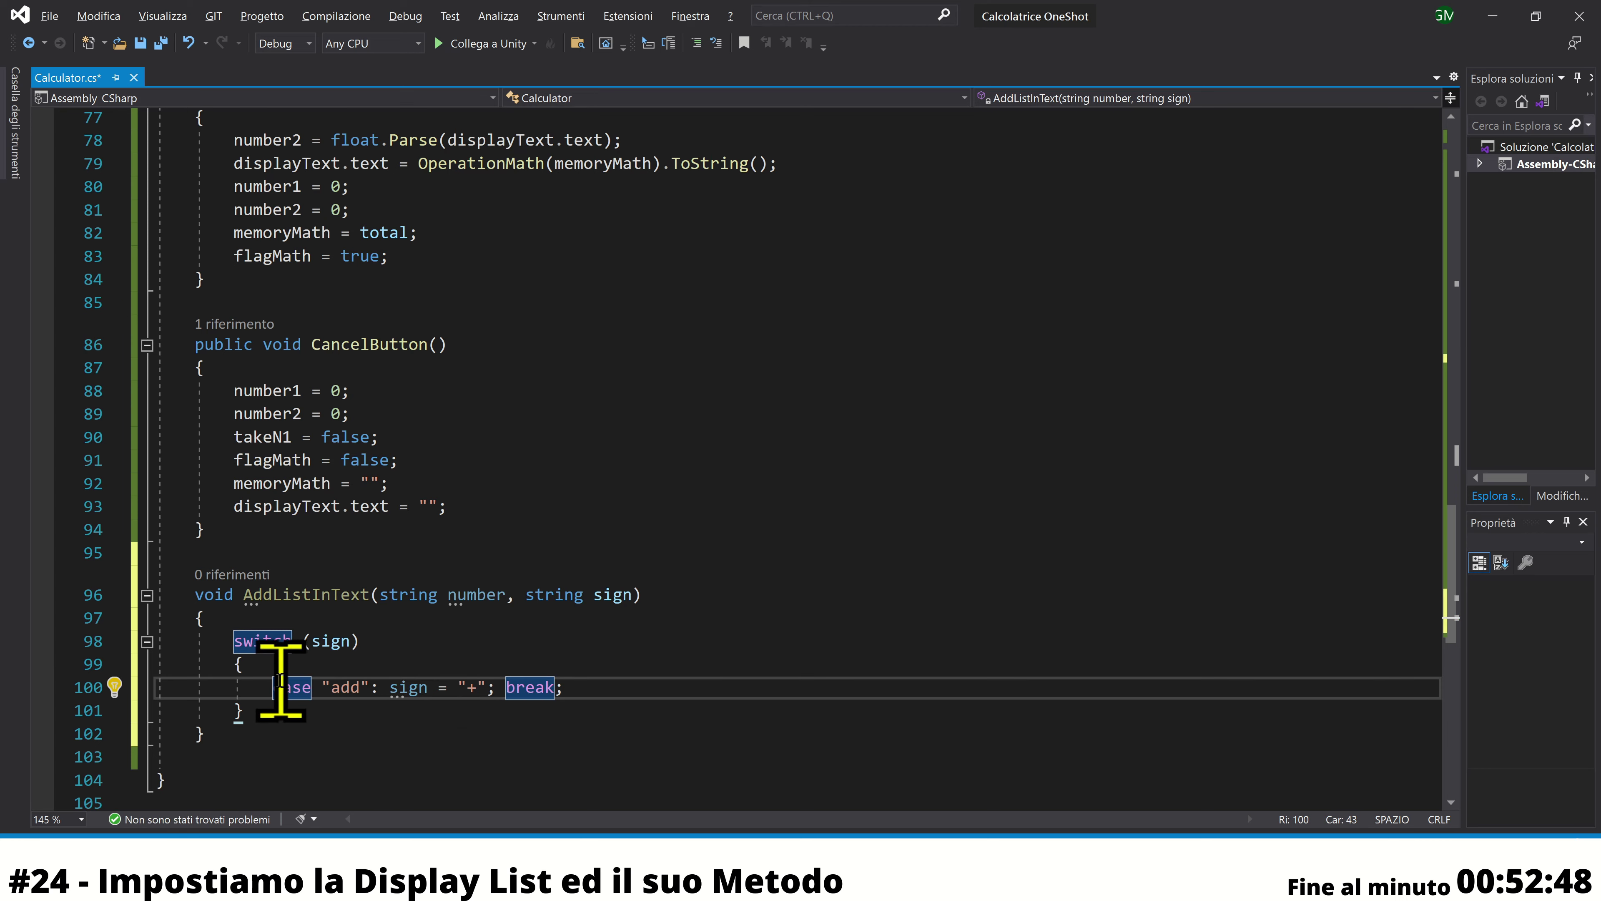
Copy the add case to create "sub" → "-" and "div" → "/" cases
drag(281, 680, 582, 681)
key(ctrl+c)
click(587, 682)
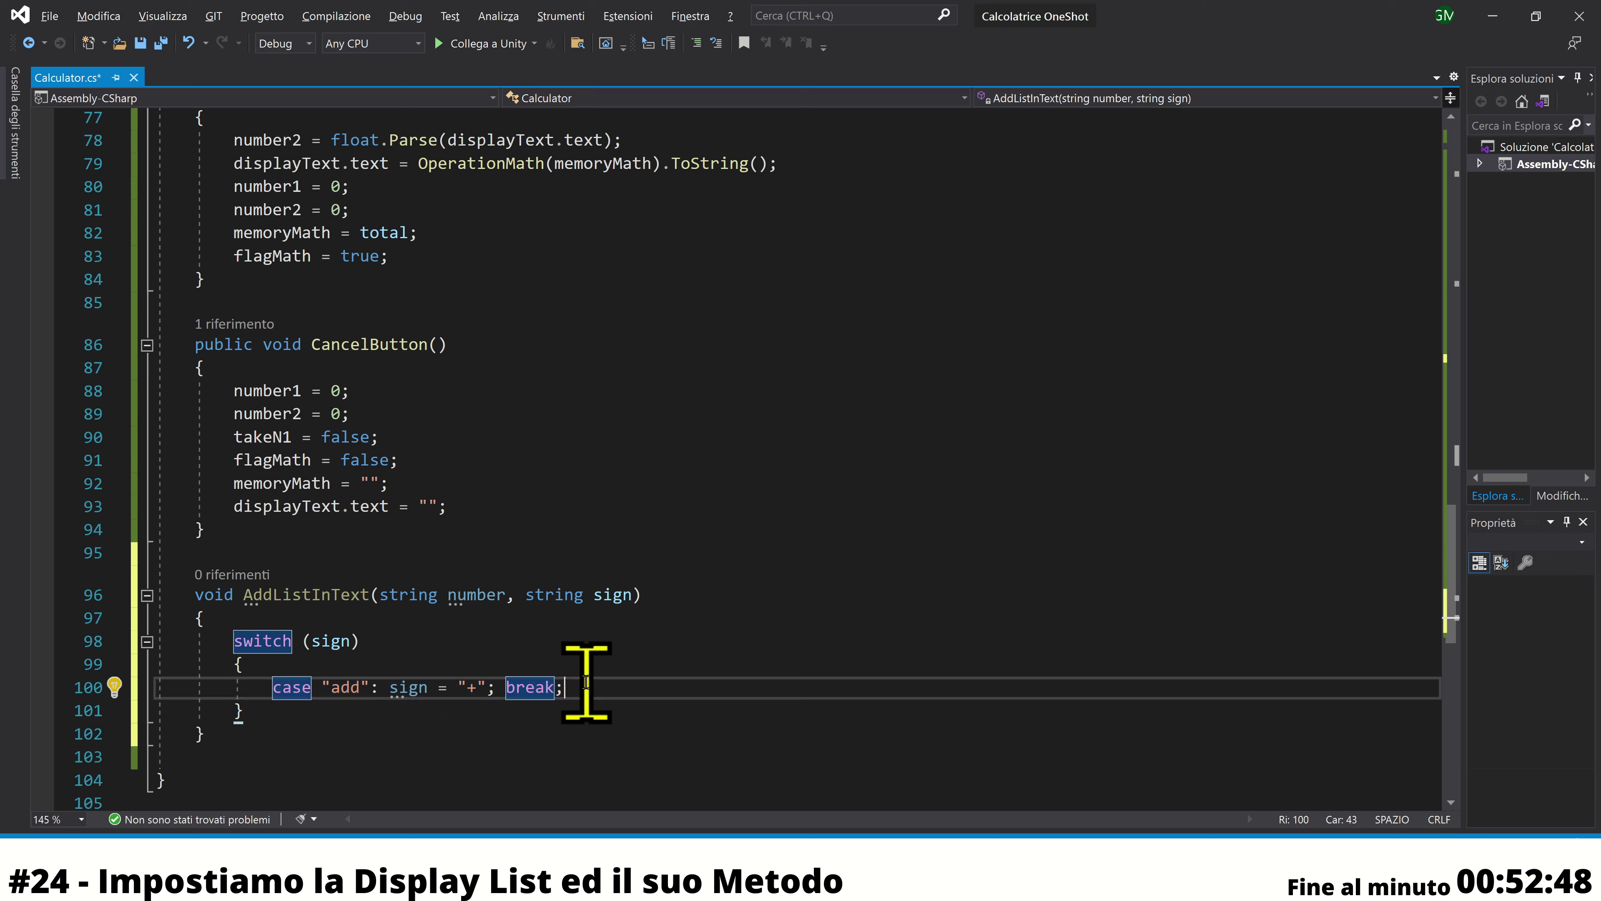
key(ctrl+d)
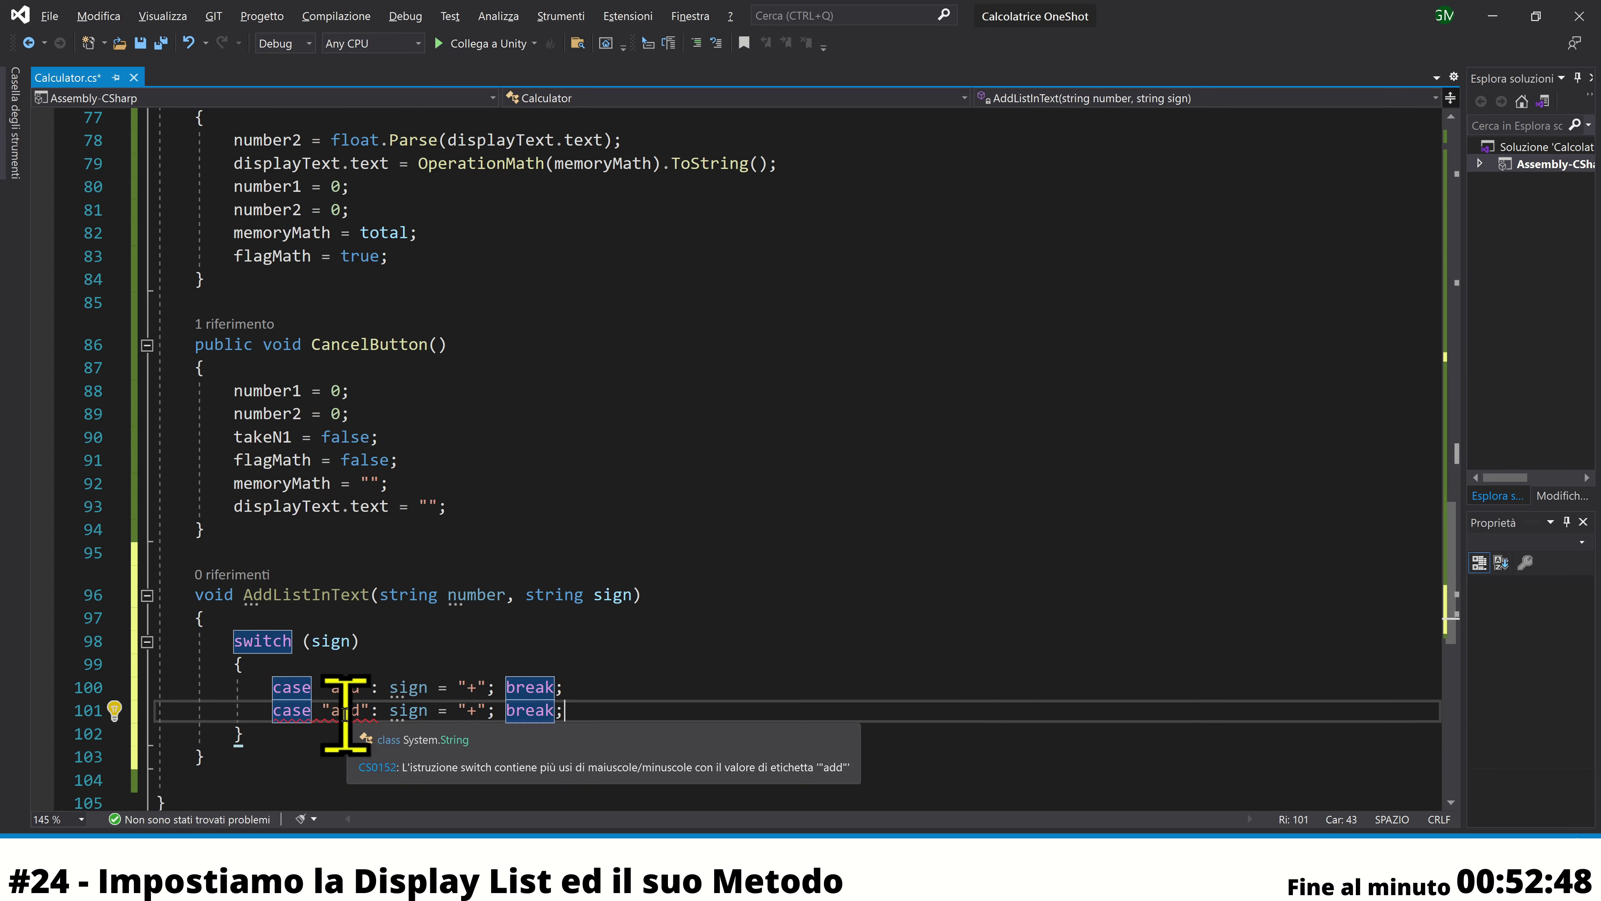
double_click(346, 710)
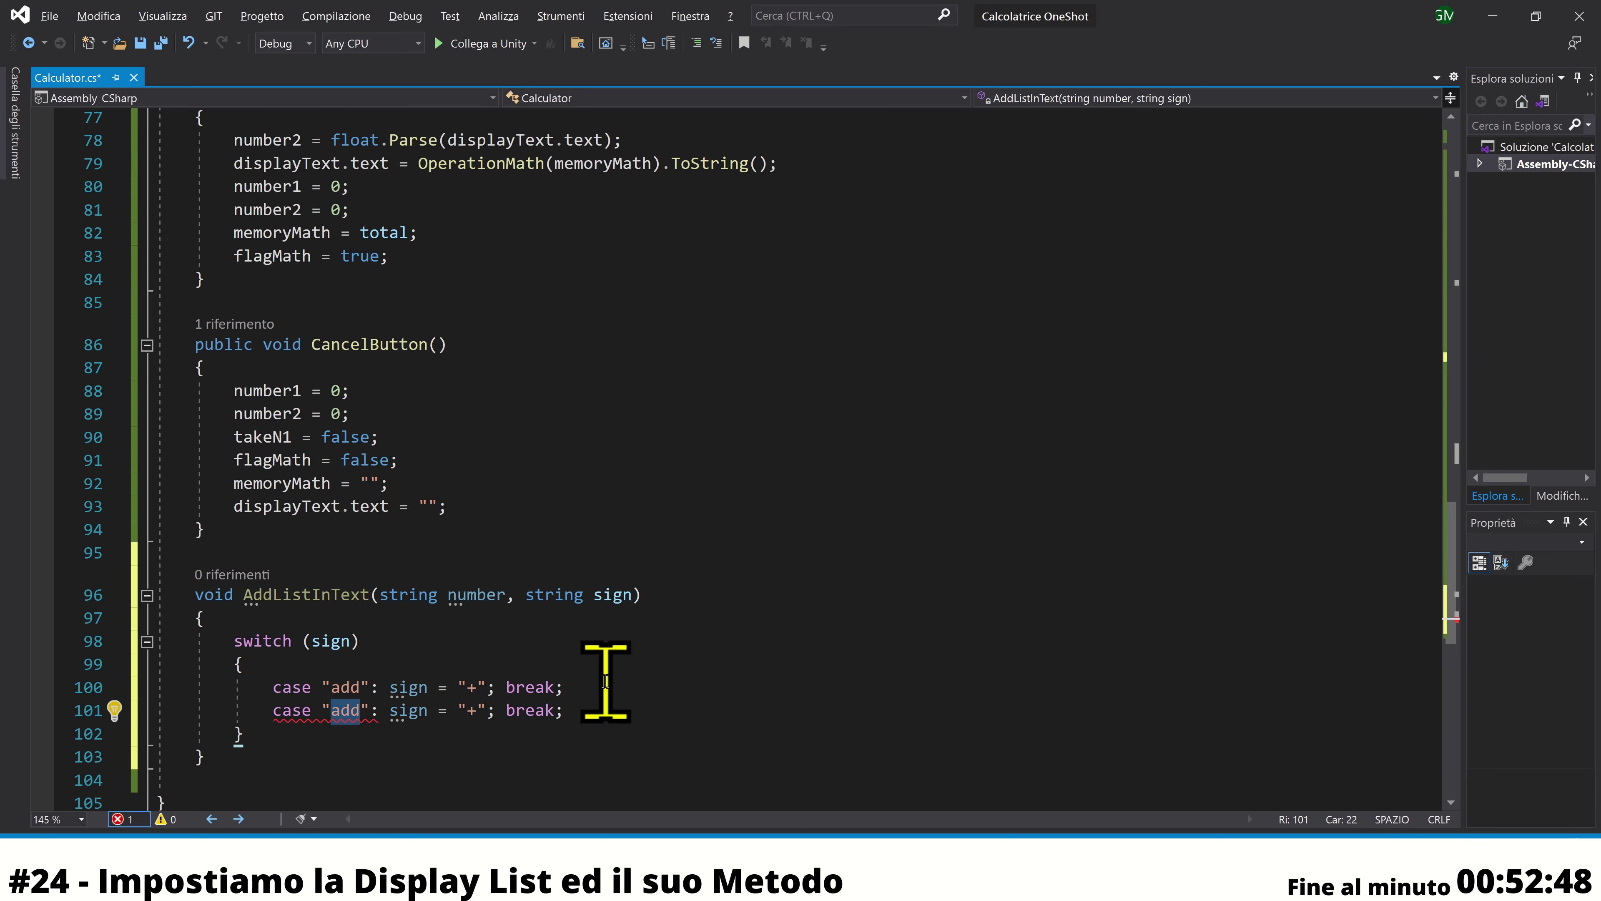
text(sub)
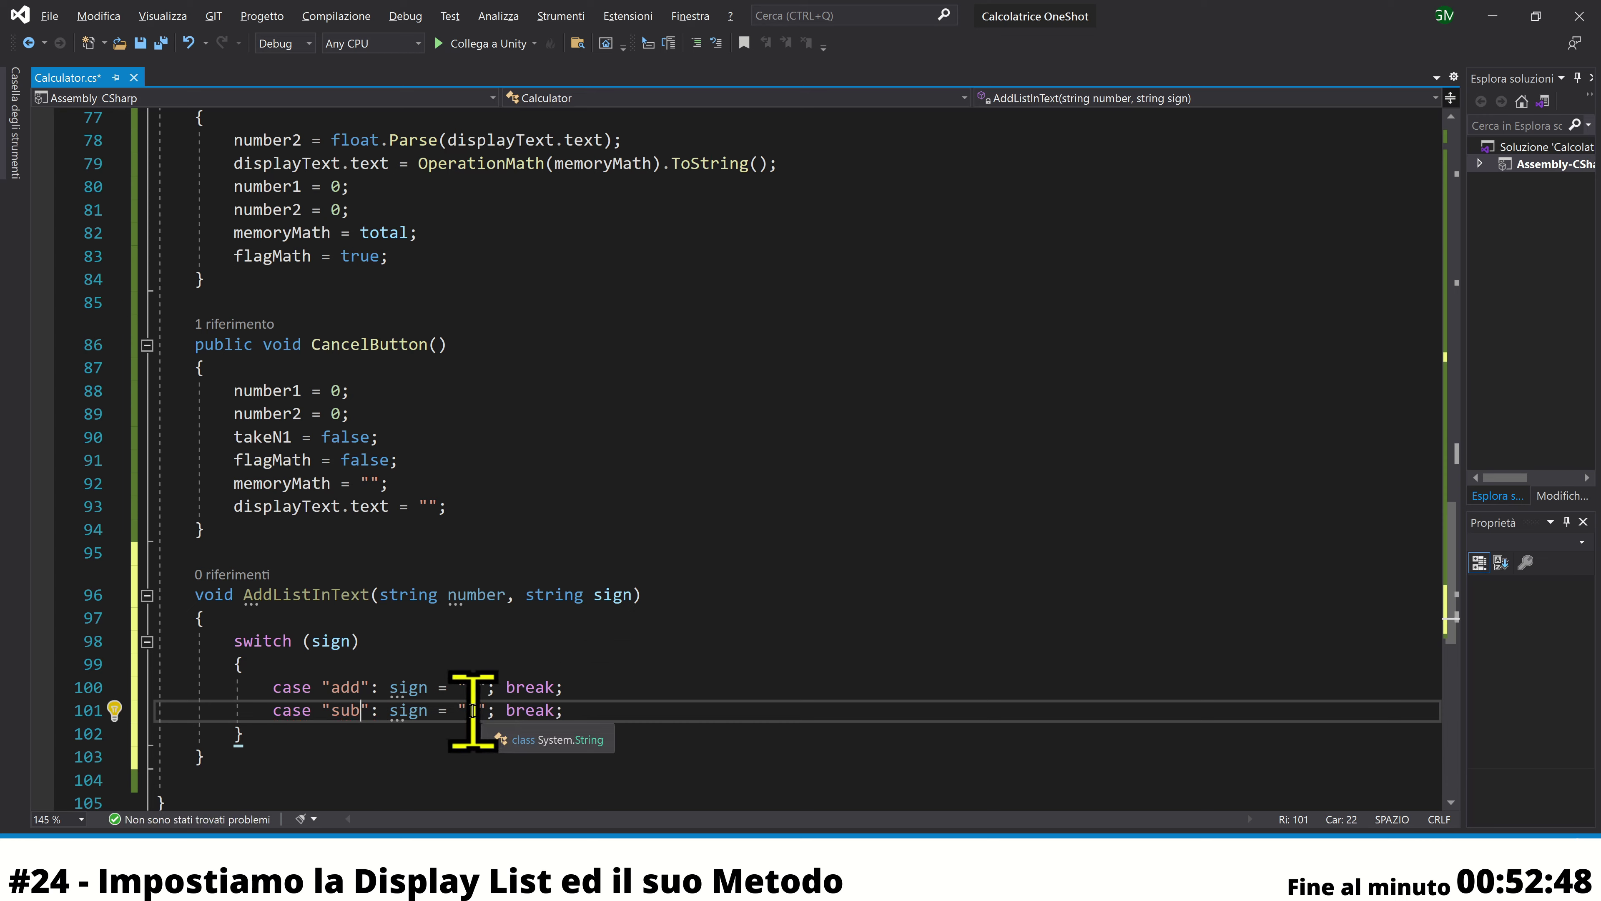
double_click(471, 710)
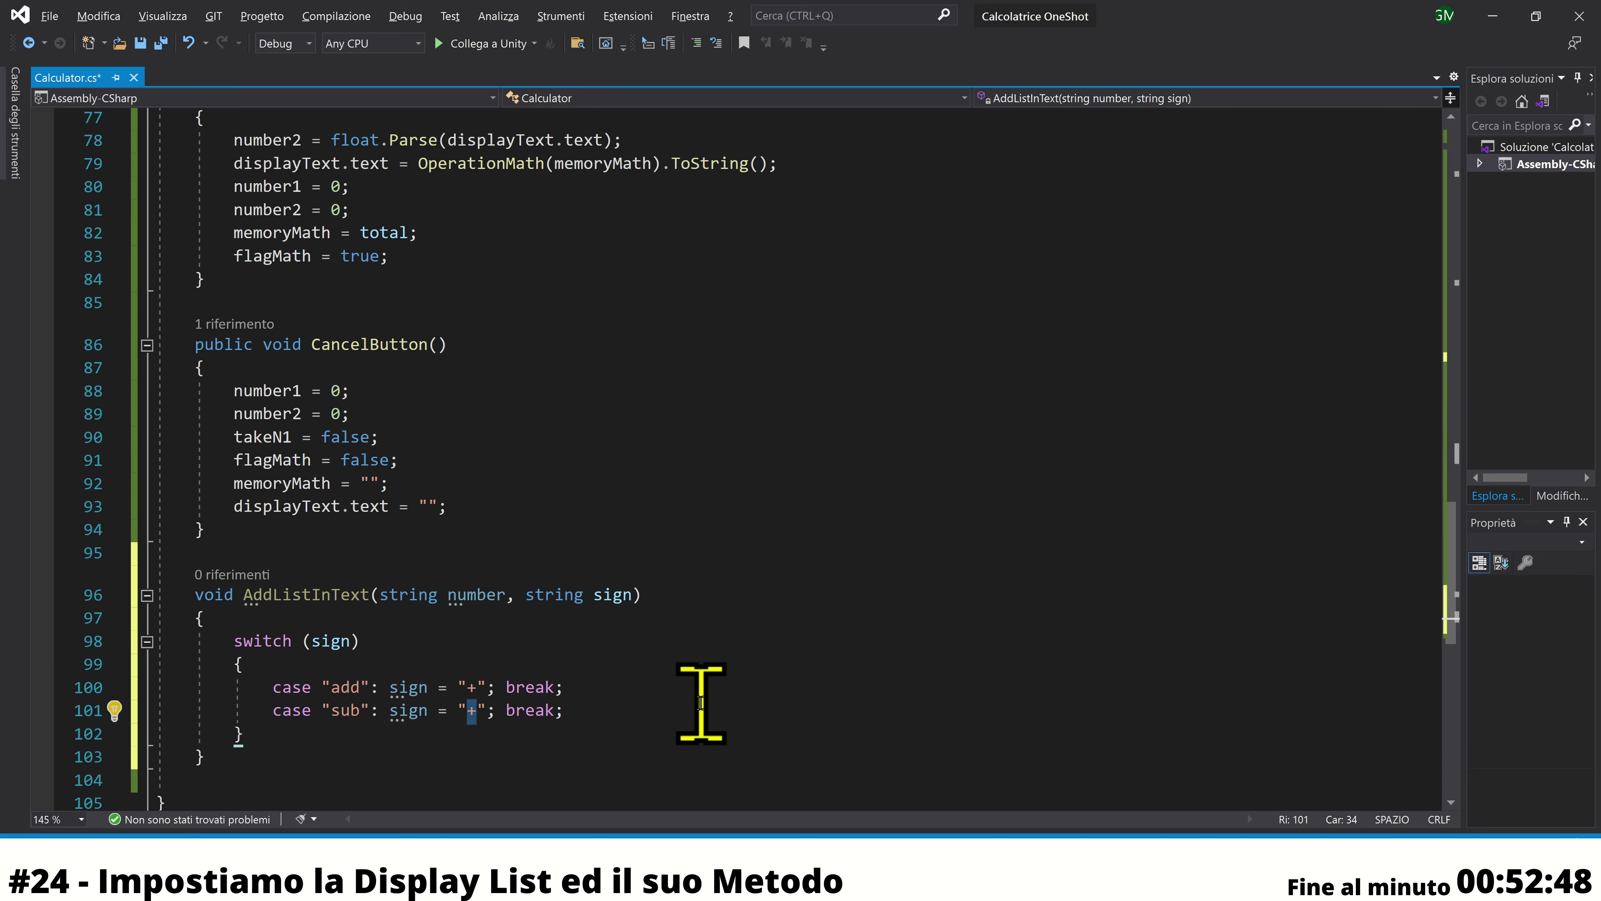
text(-)
click(626, 705)
key(Return)
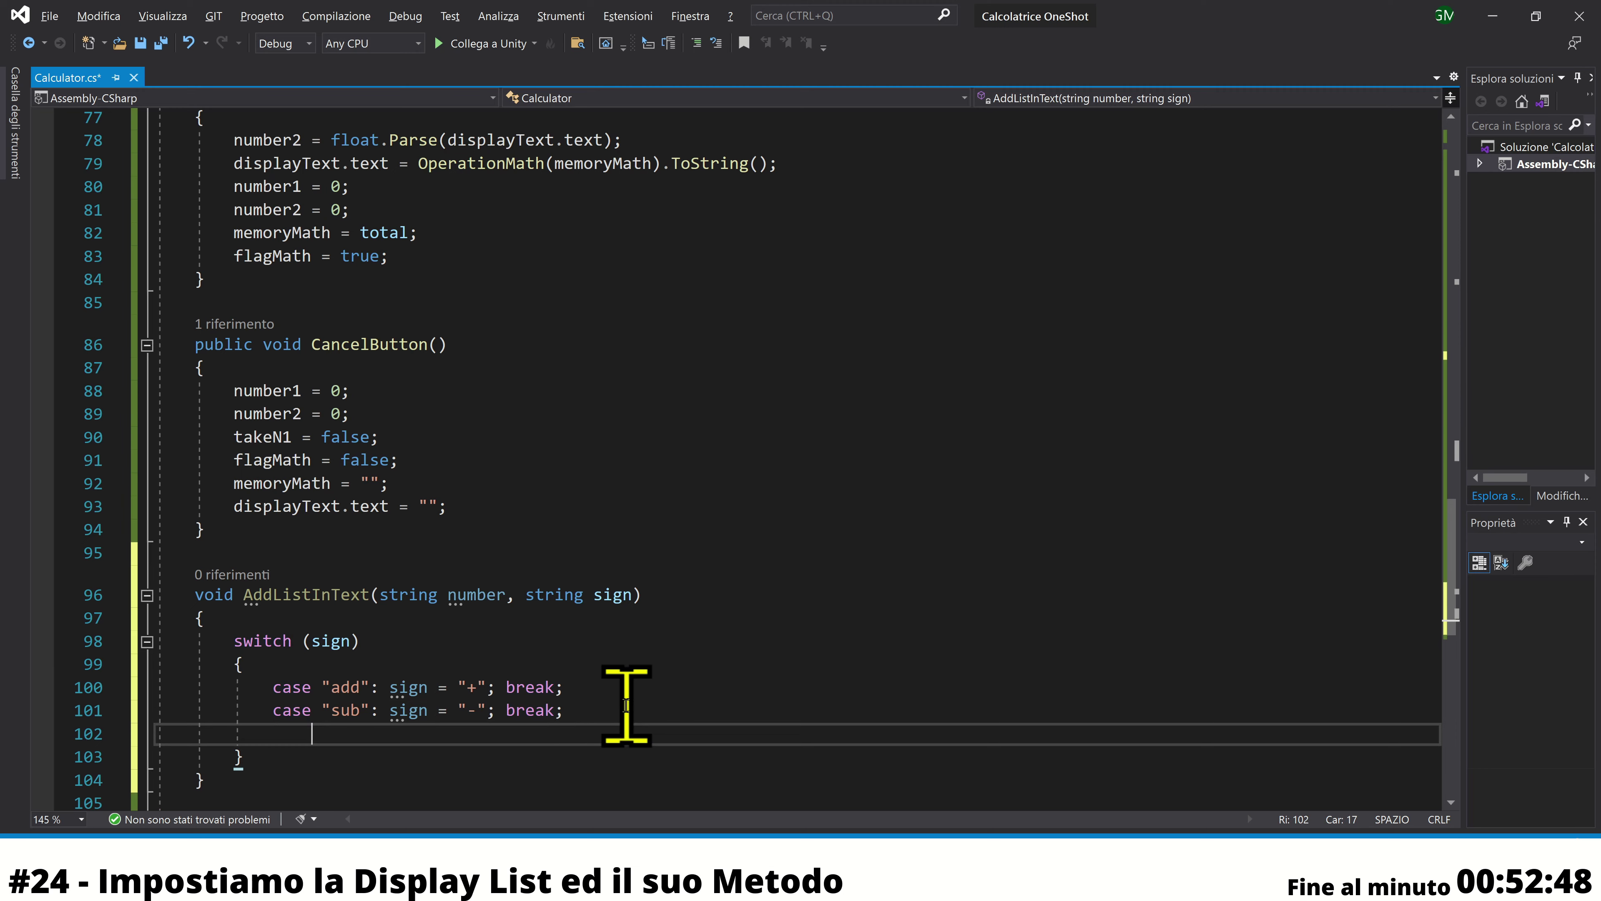
key(ctrl+v)
drag(333, 744, 377, 743)
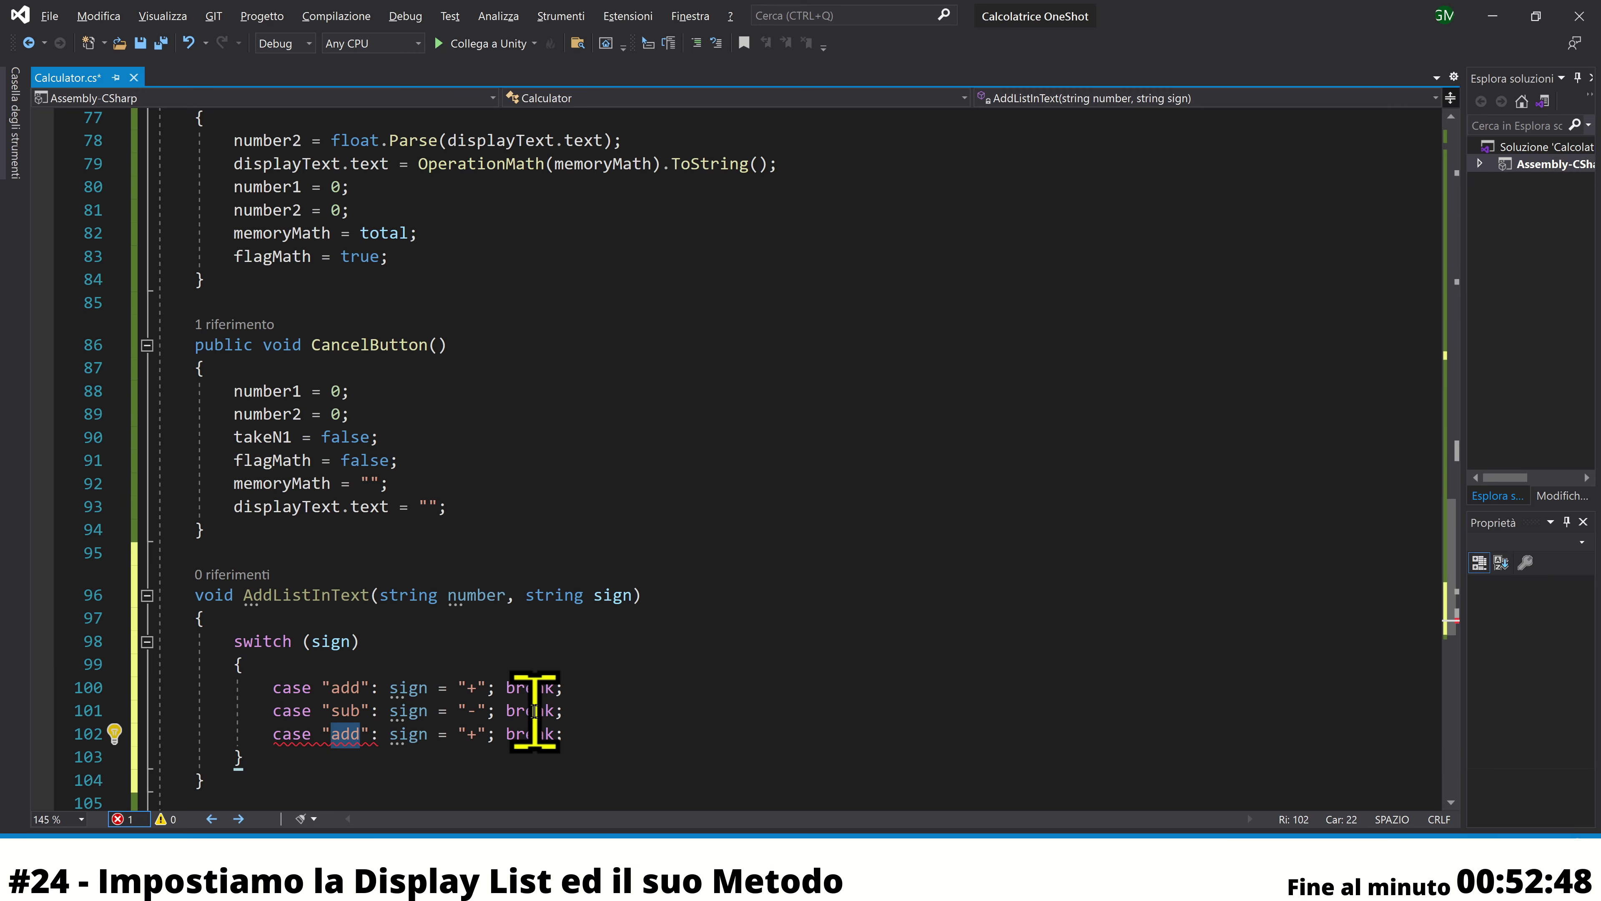
text(div)
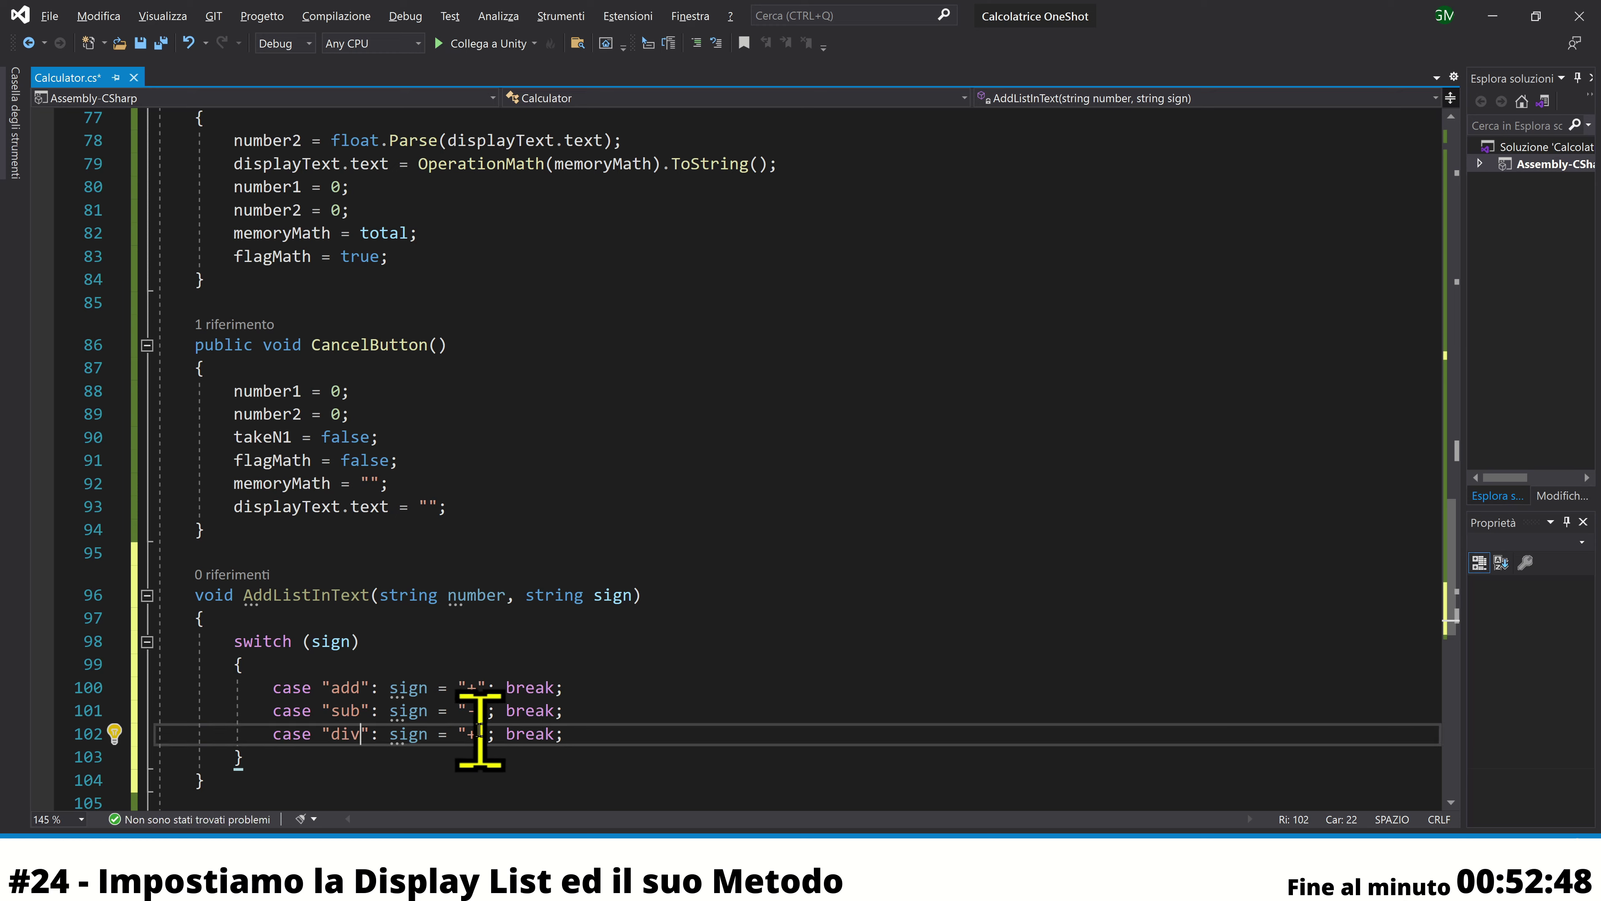
click(470, 732)
text(/)
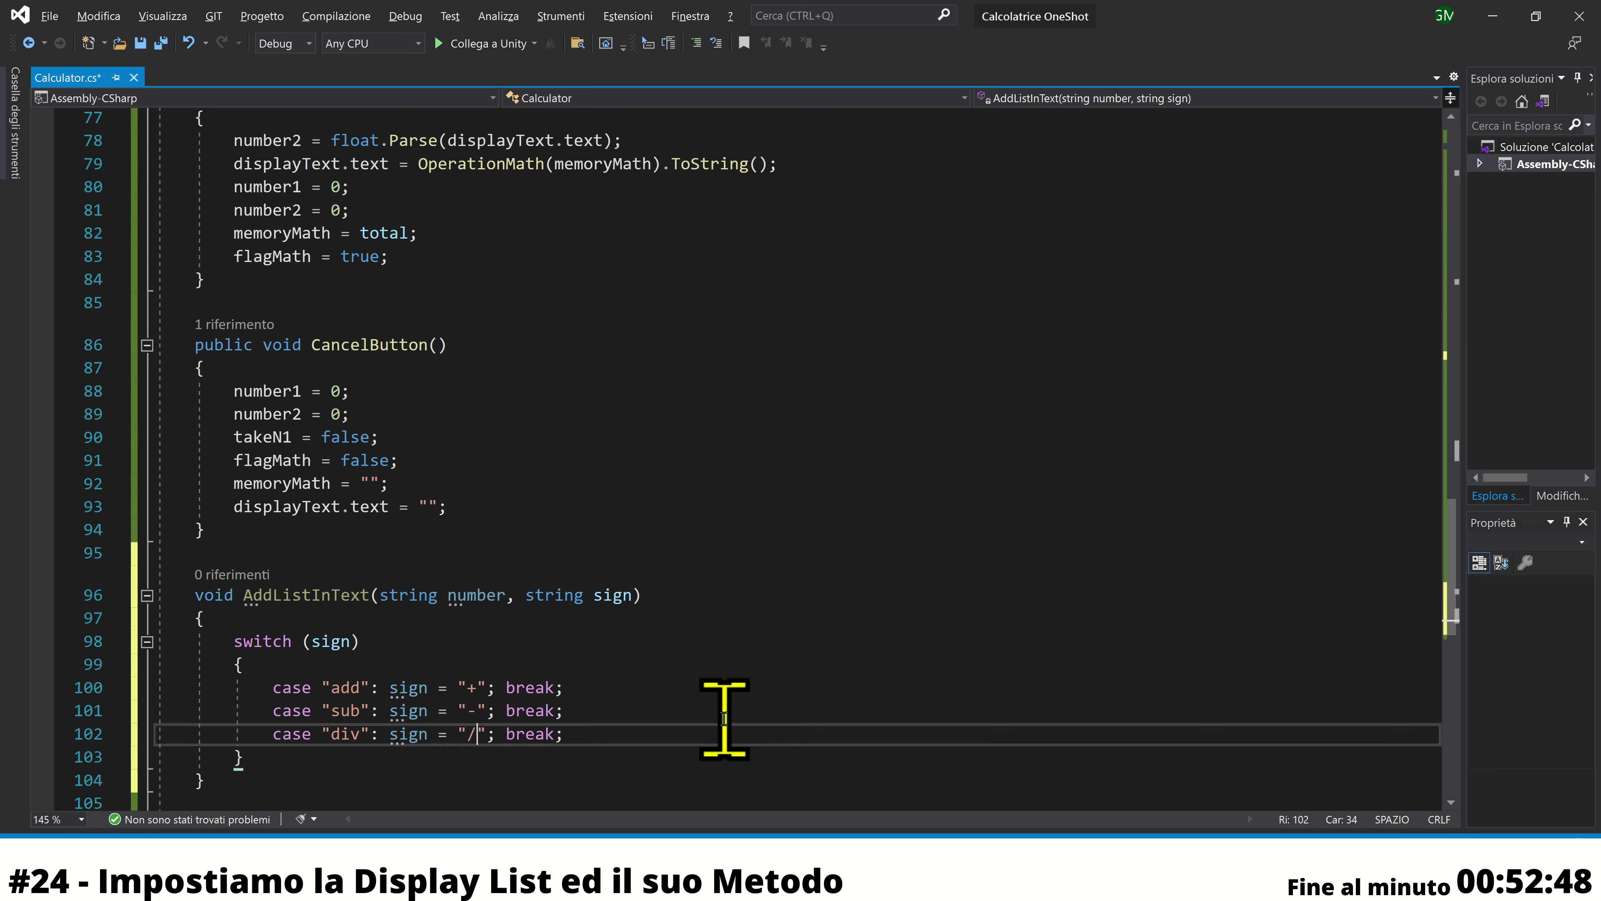
Add "mul" → "*" and "total" → "=" cases from copies of the add case
click(724, 719)
click(729, 726)
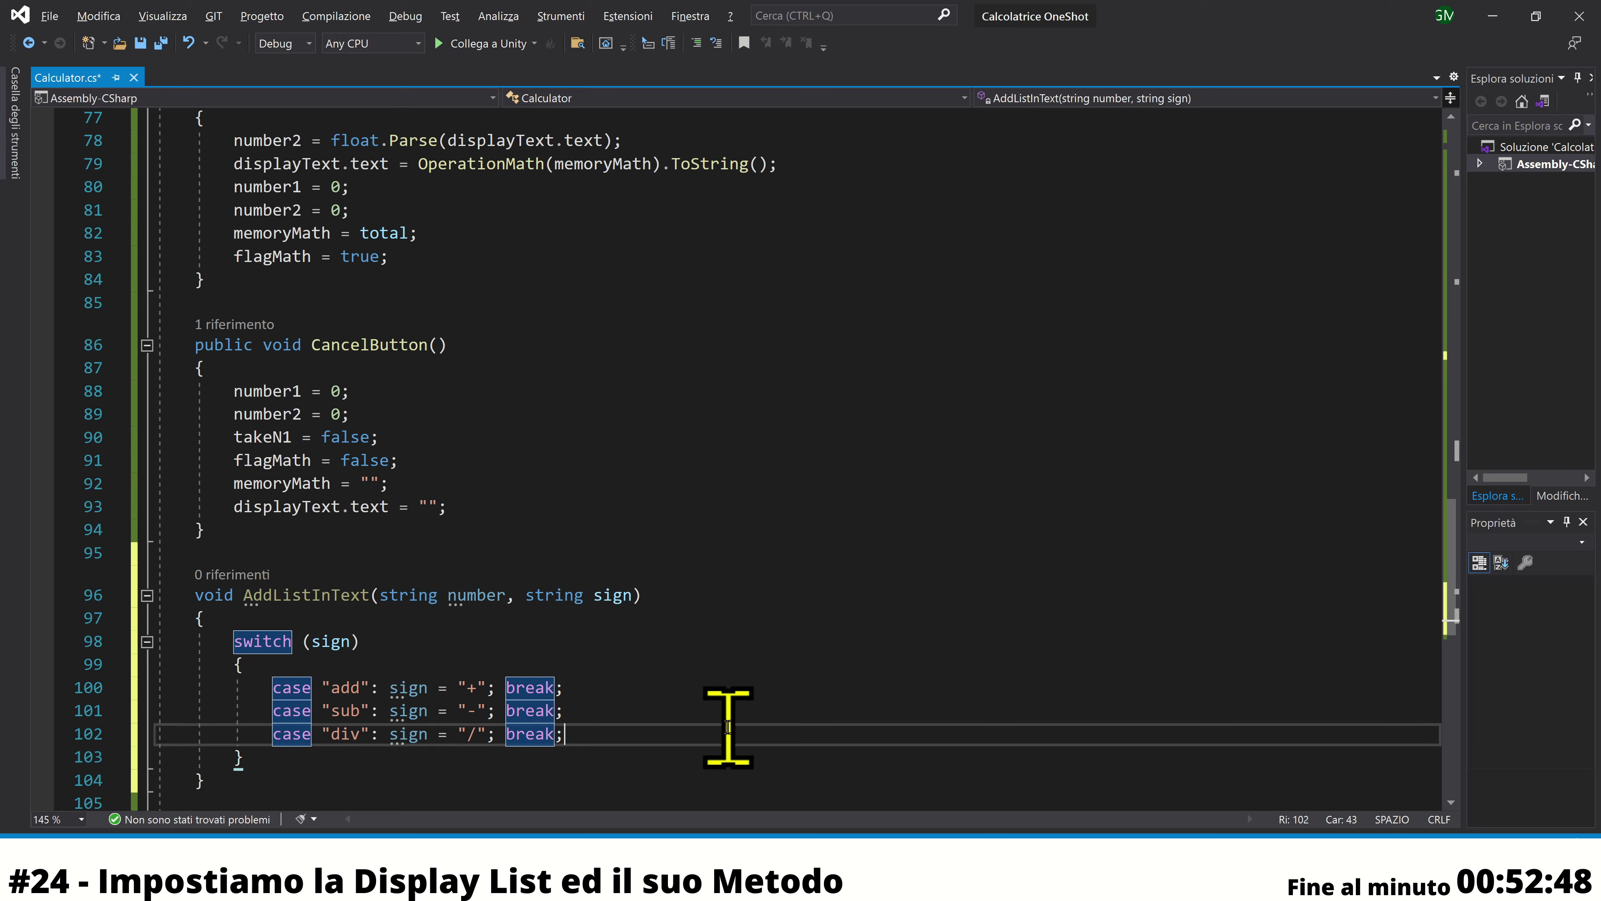
key(Return)
text(case "add": sign = "+"; break;)
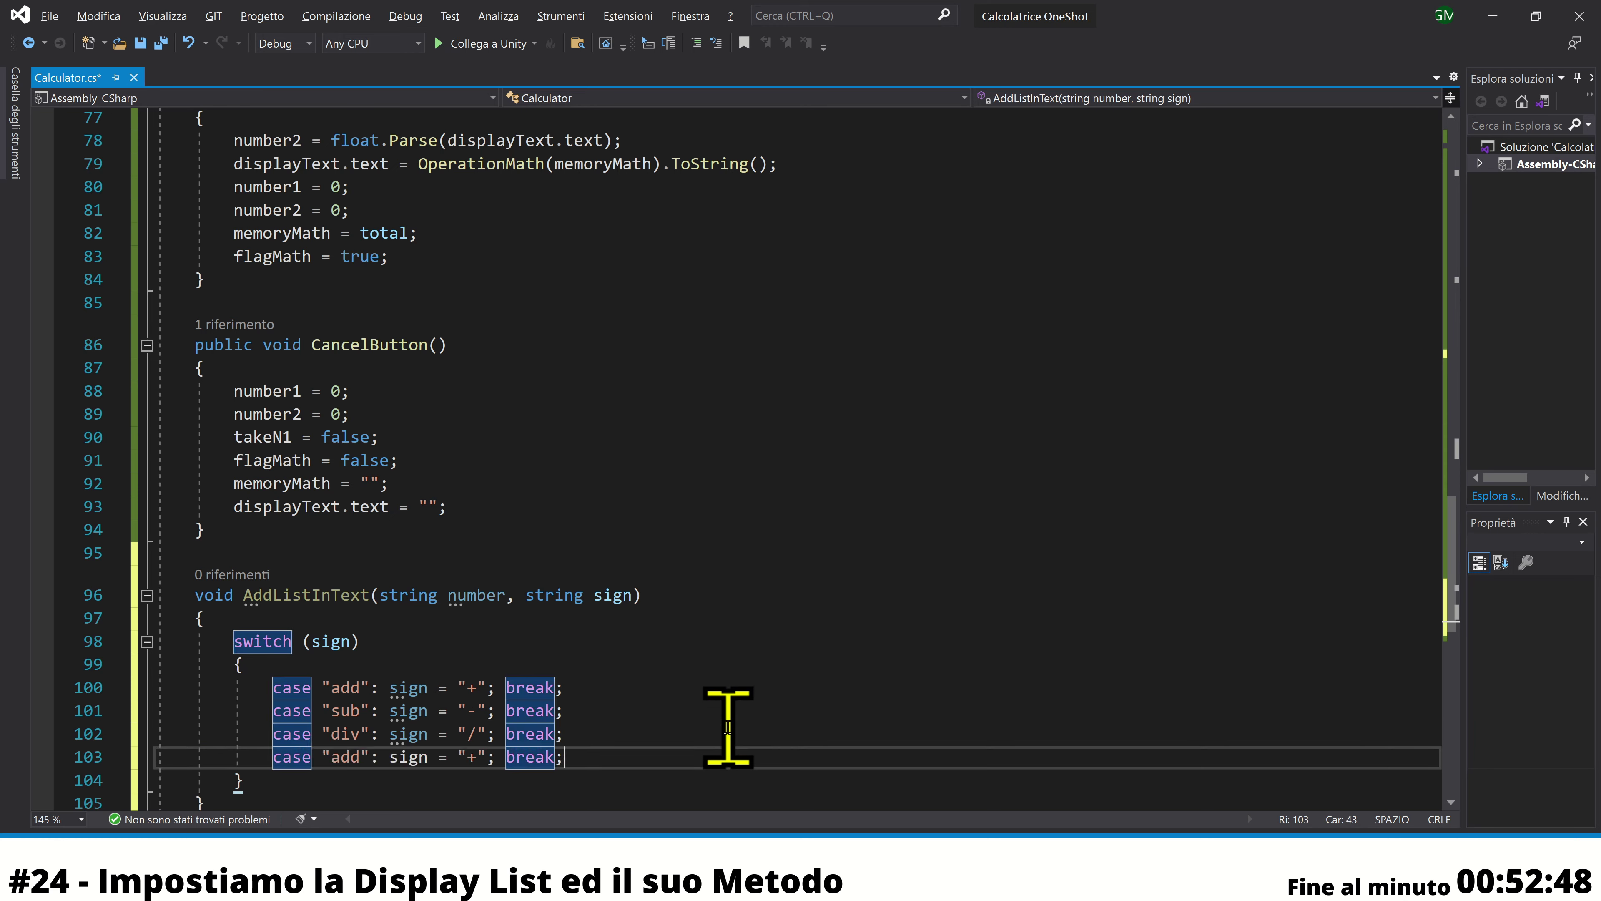
double_click(345, 757)
text(mul)
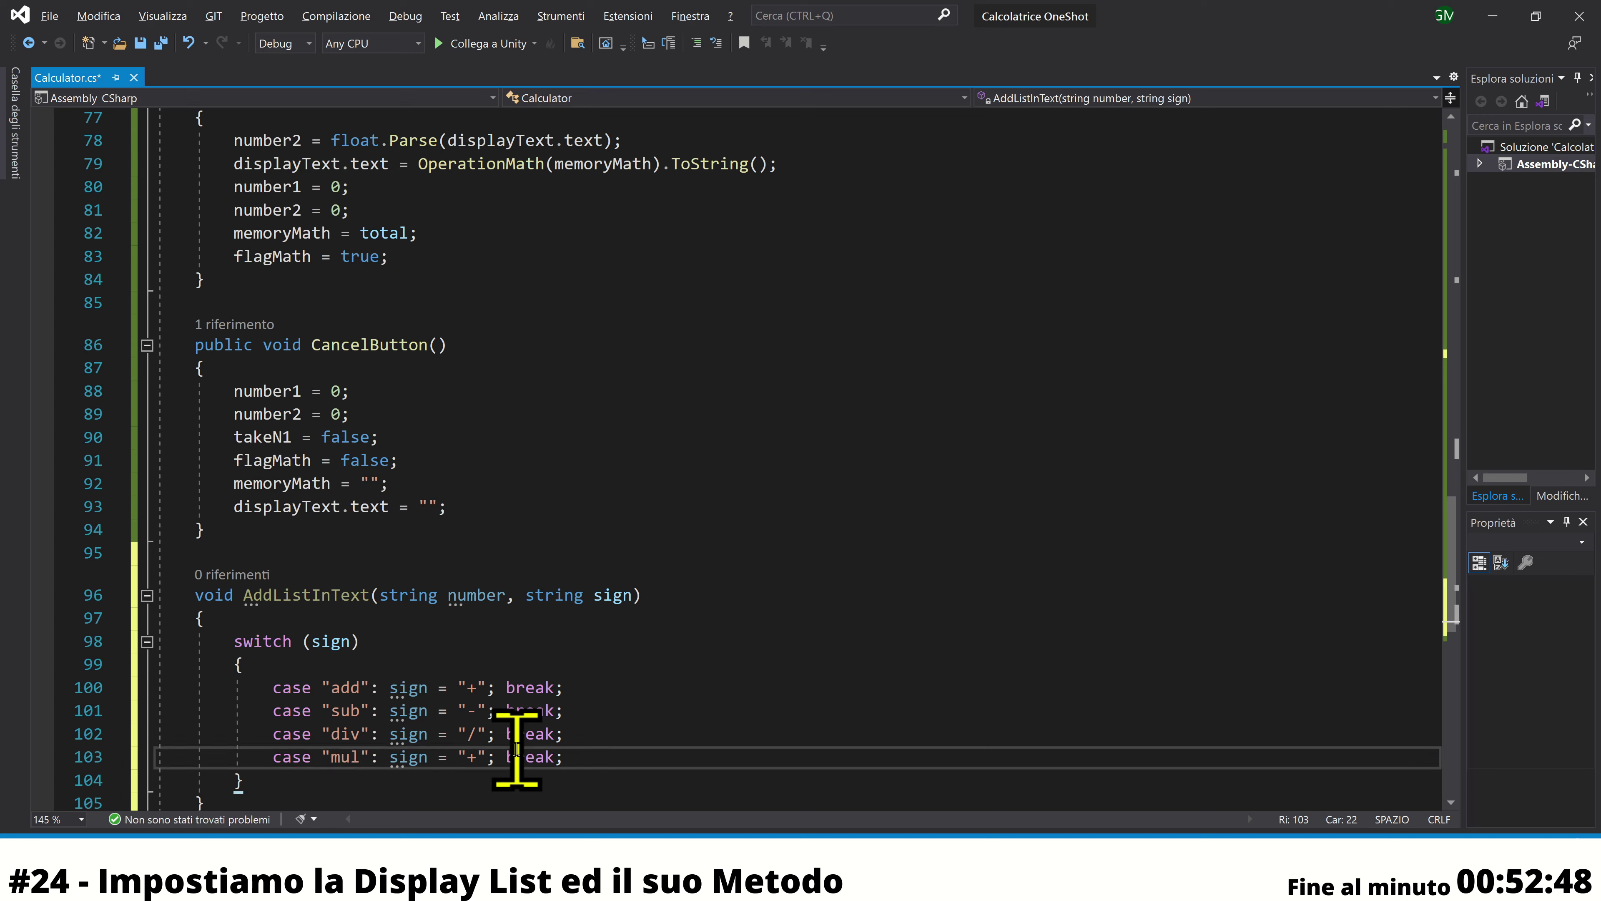
double_click(472, 757)
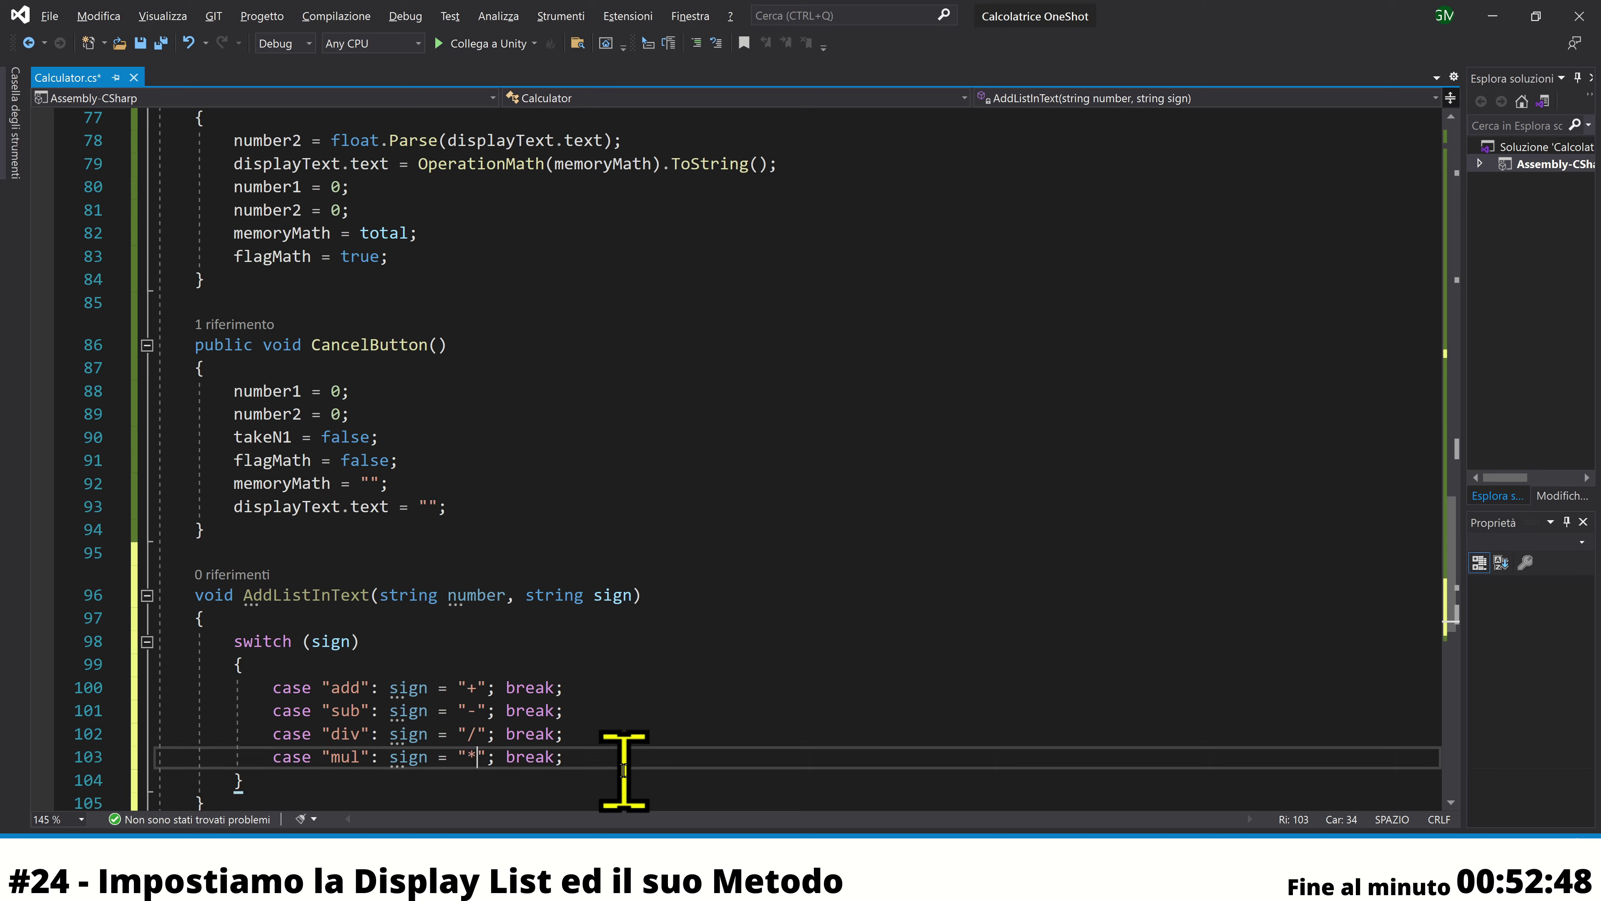
text(*X)
key(BackSpace)
key(BackSpace)
text(*)
click(605, 755)
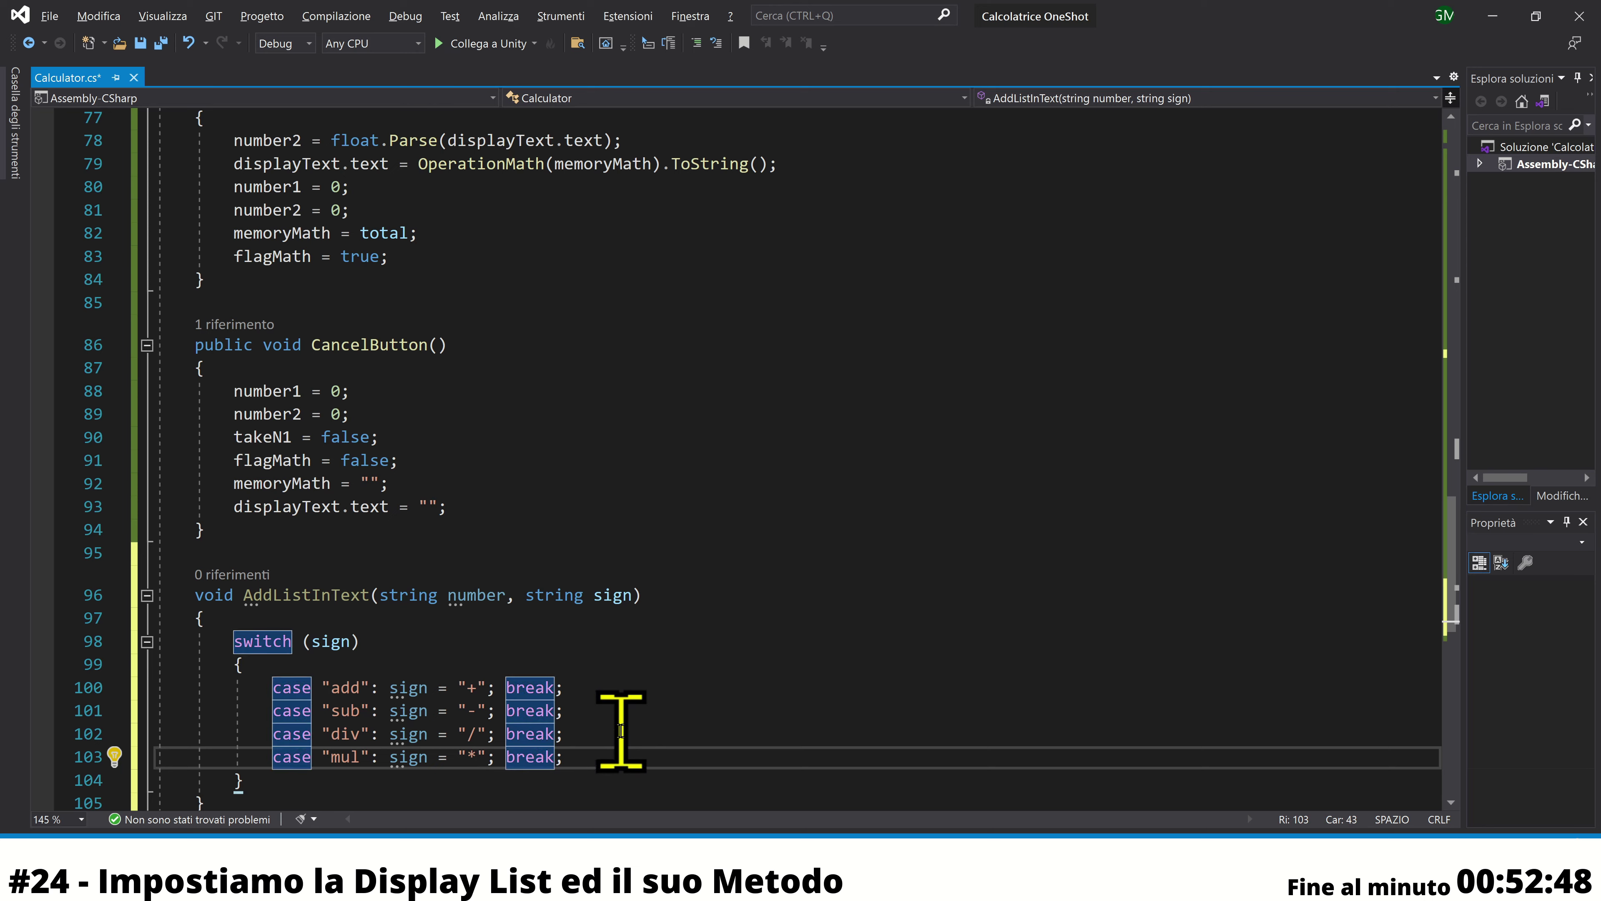
scroll(608, 745, down, 1)
key(Return)
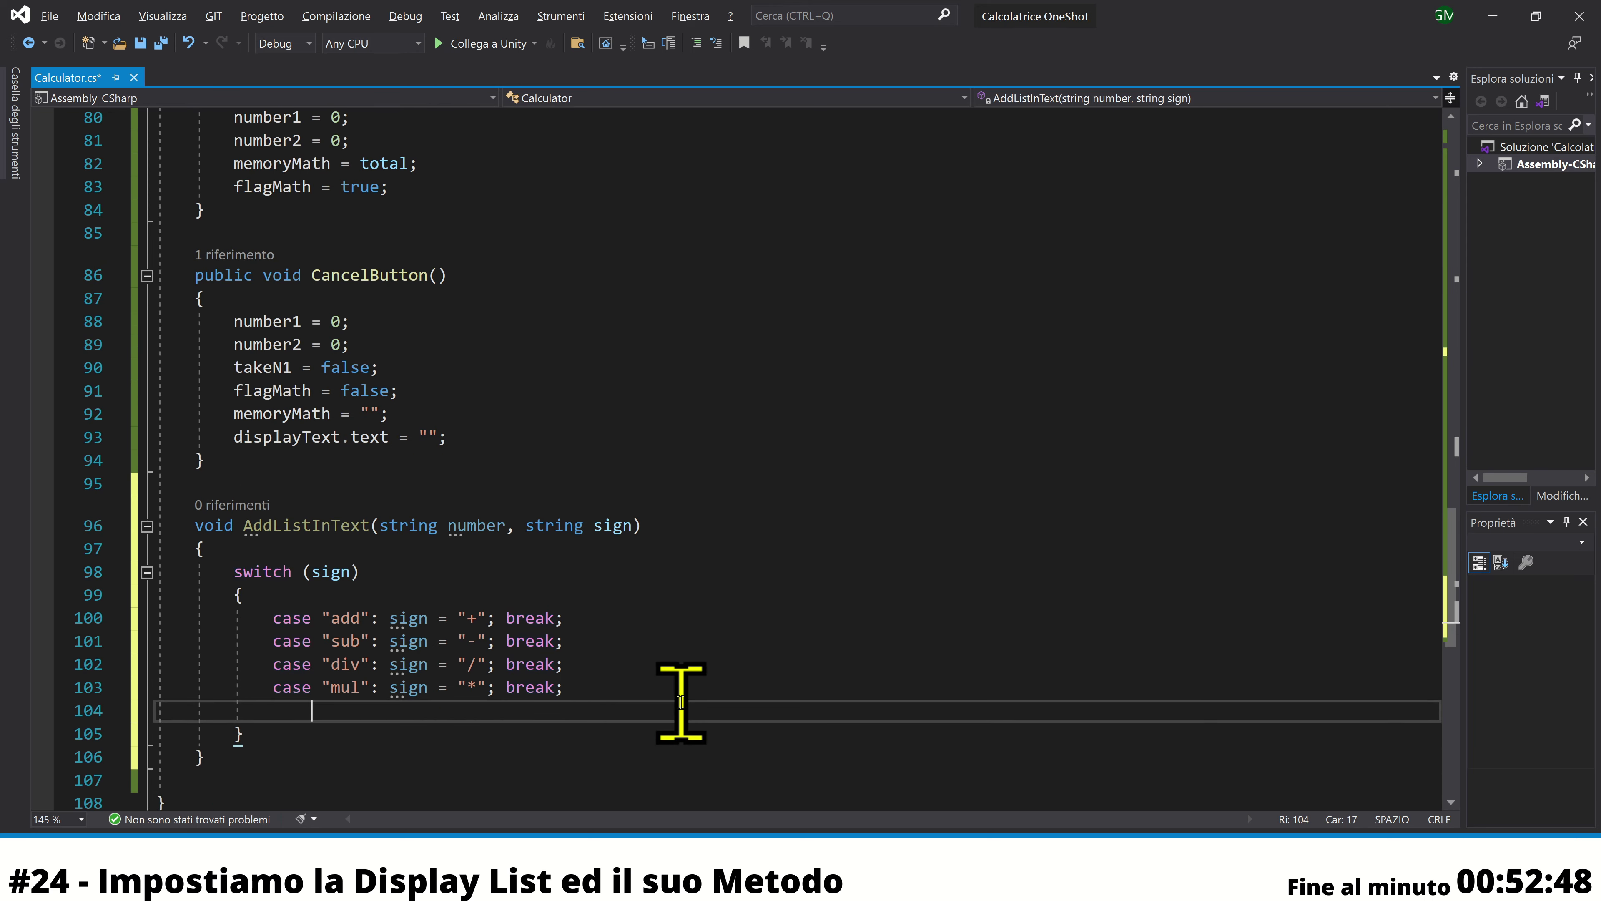
text(case "add": sign = "+"; break;)
double_click(348, 708)
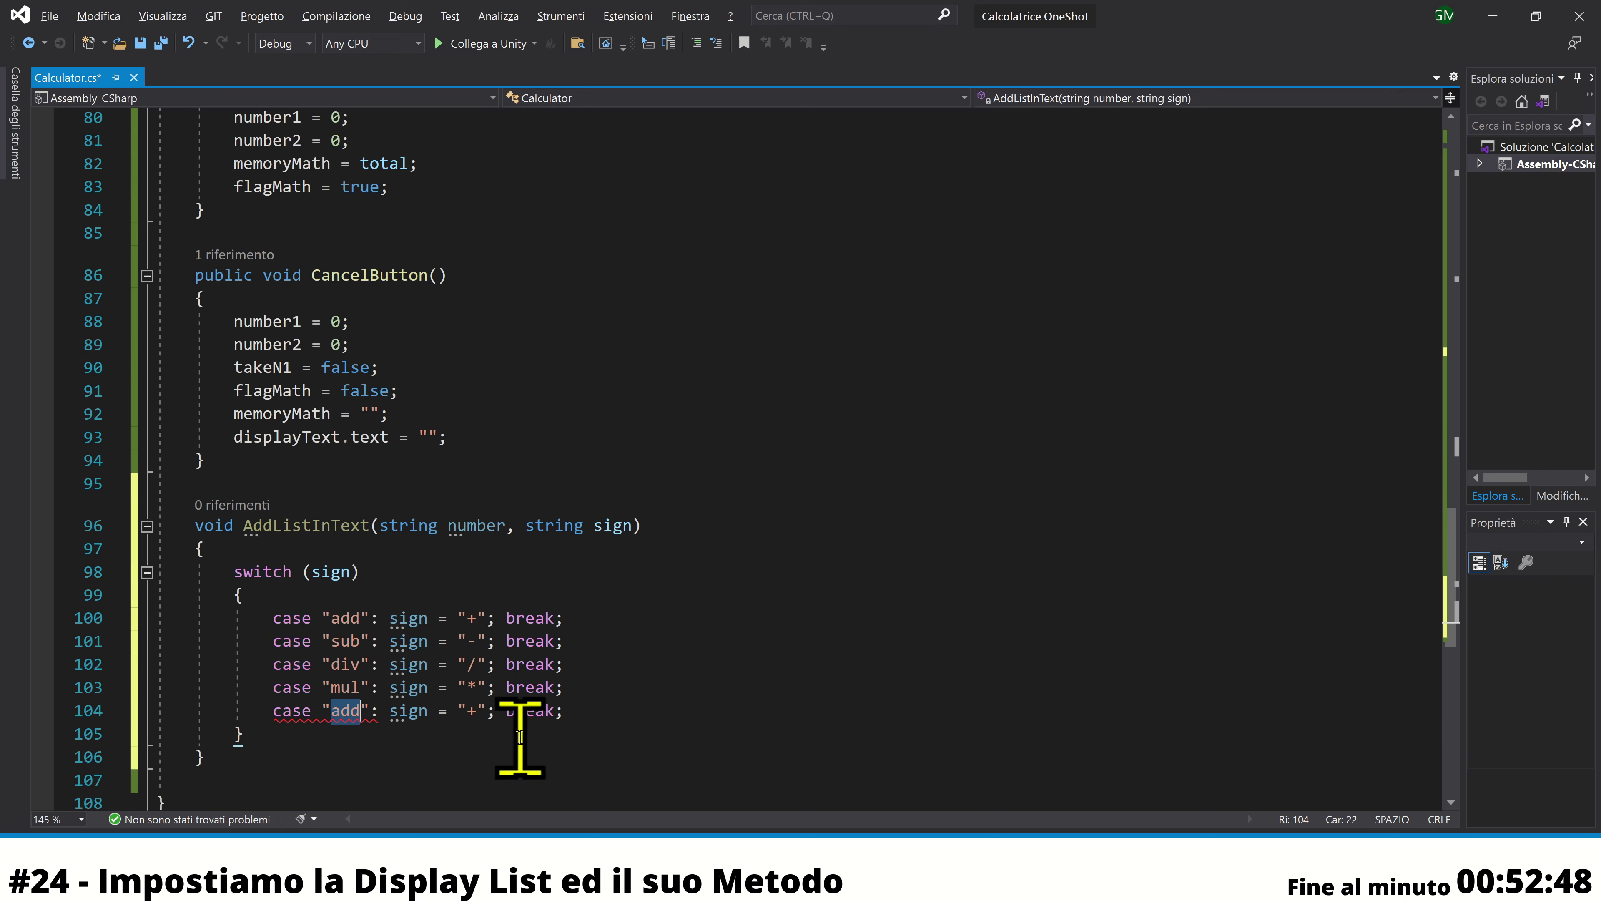
text(total)
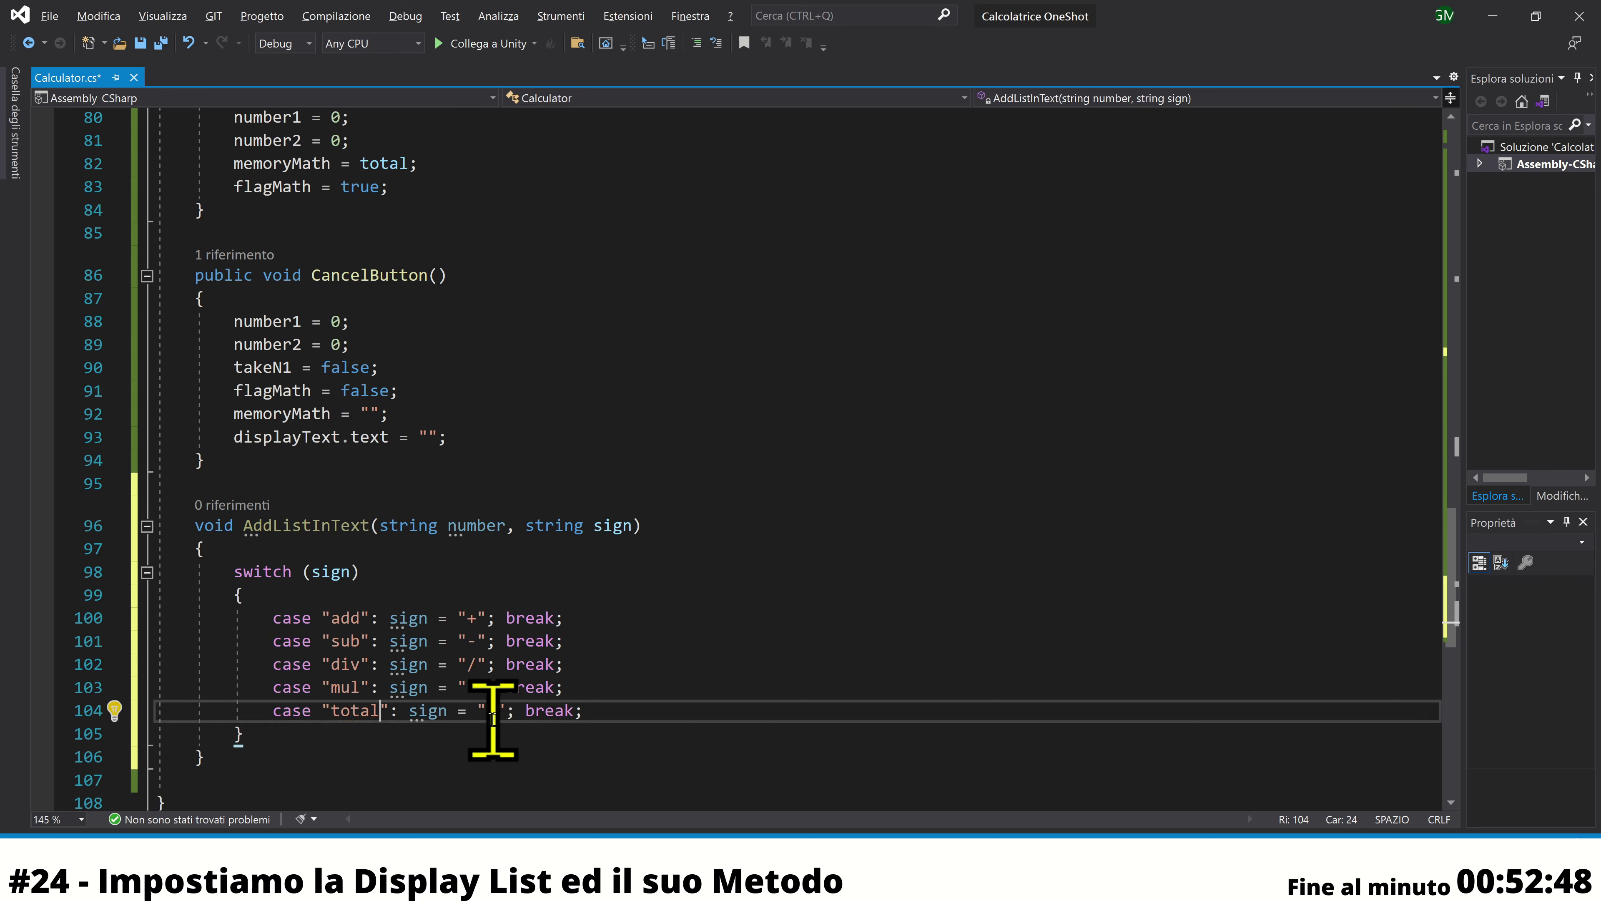
double_click(491, 711)
text(=)
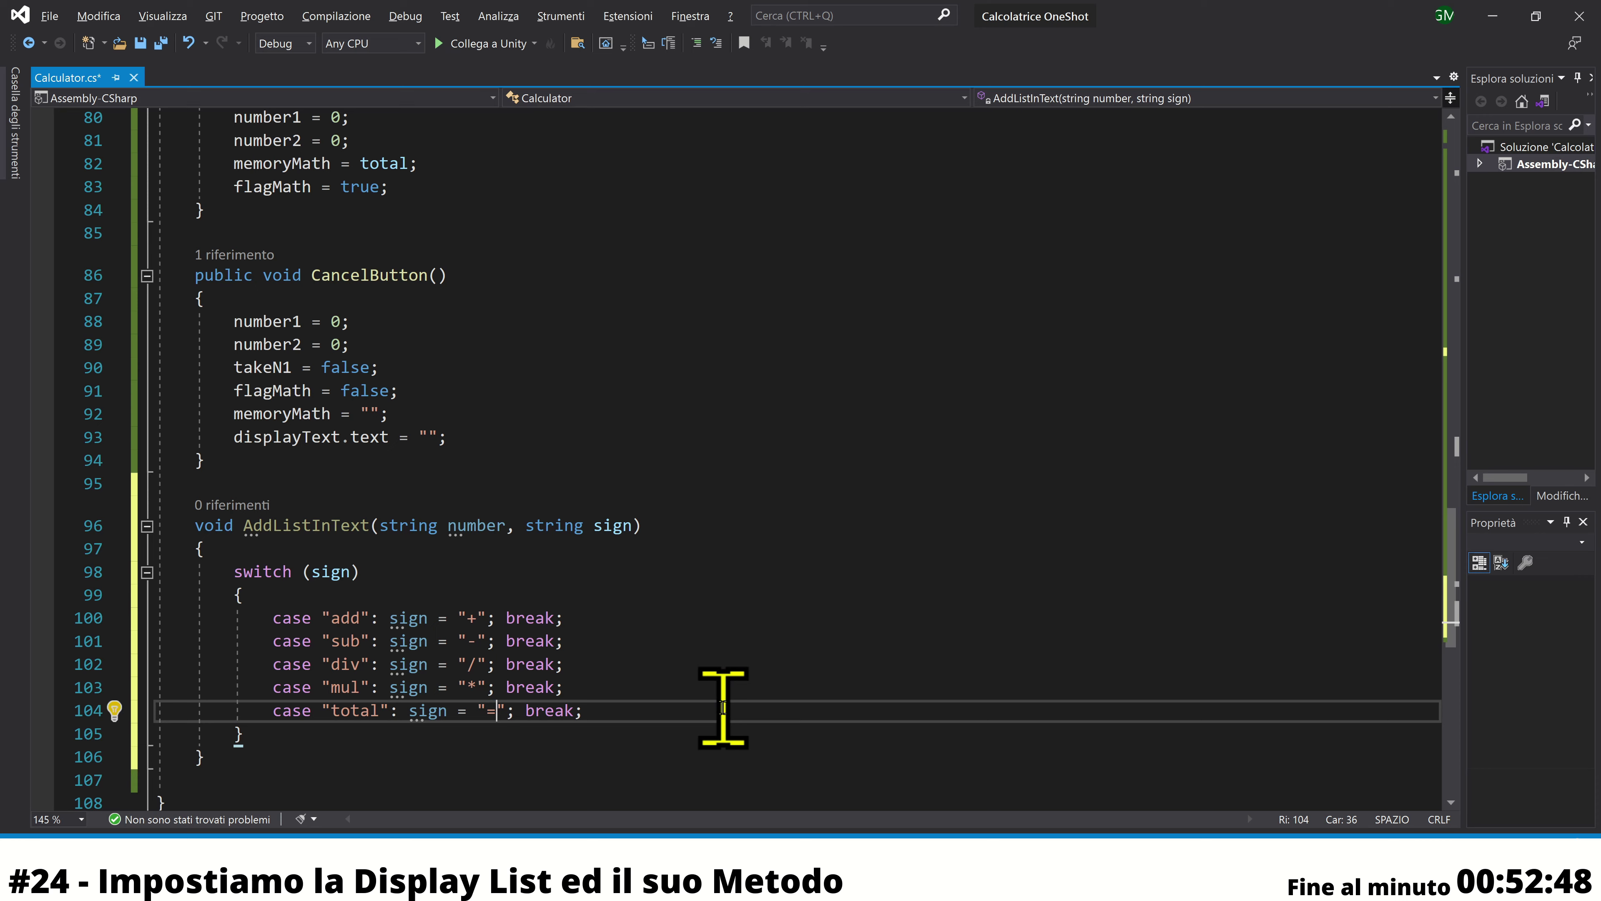
Add a copied case below total with its label emptied to ""
click(665, 711)
key(Return)
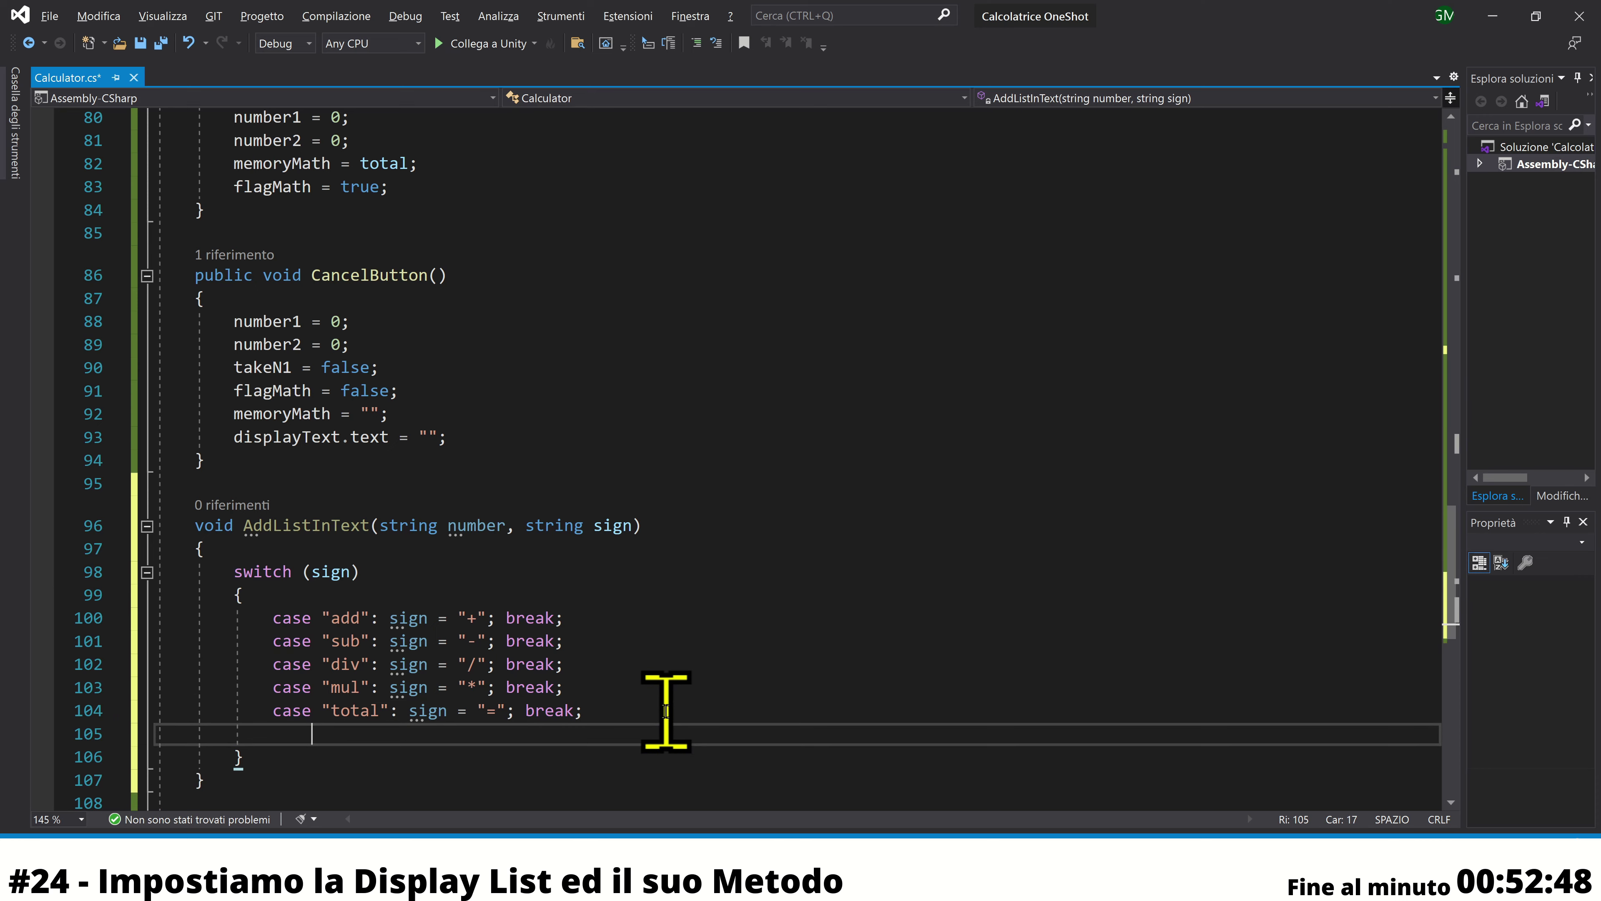
key(Tab)
double_click(345, 734)
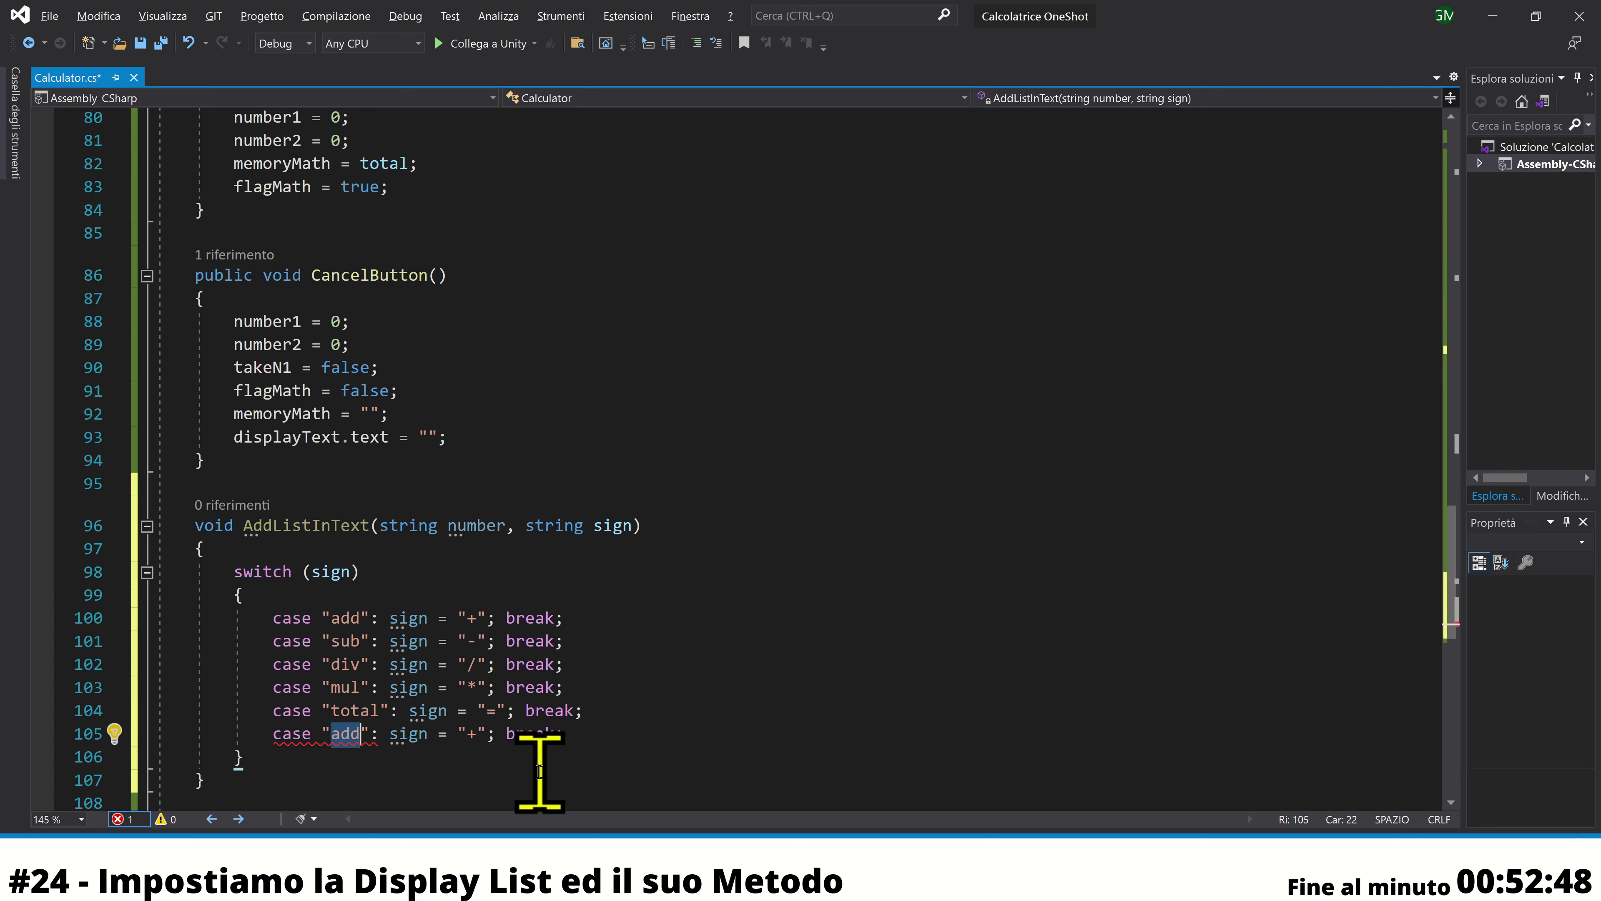
key(BackSpace)
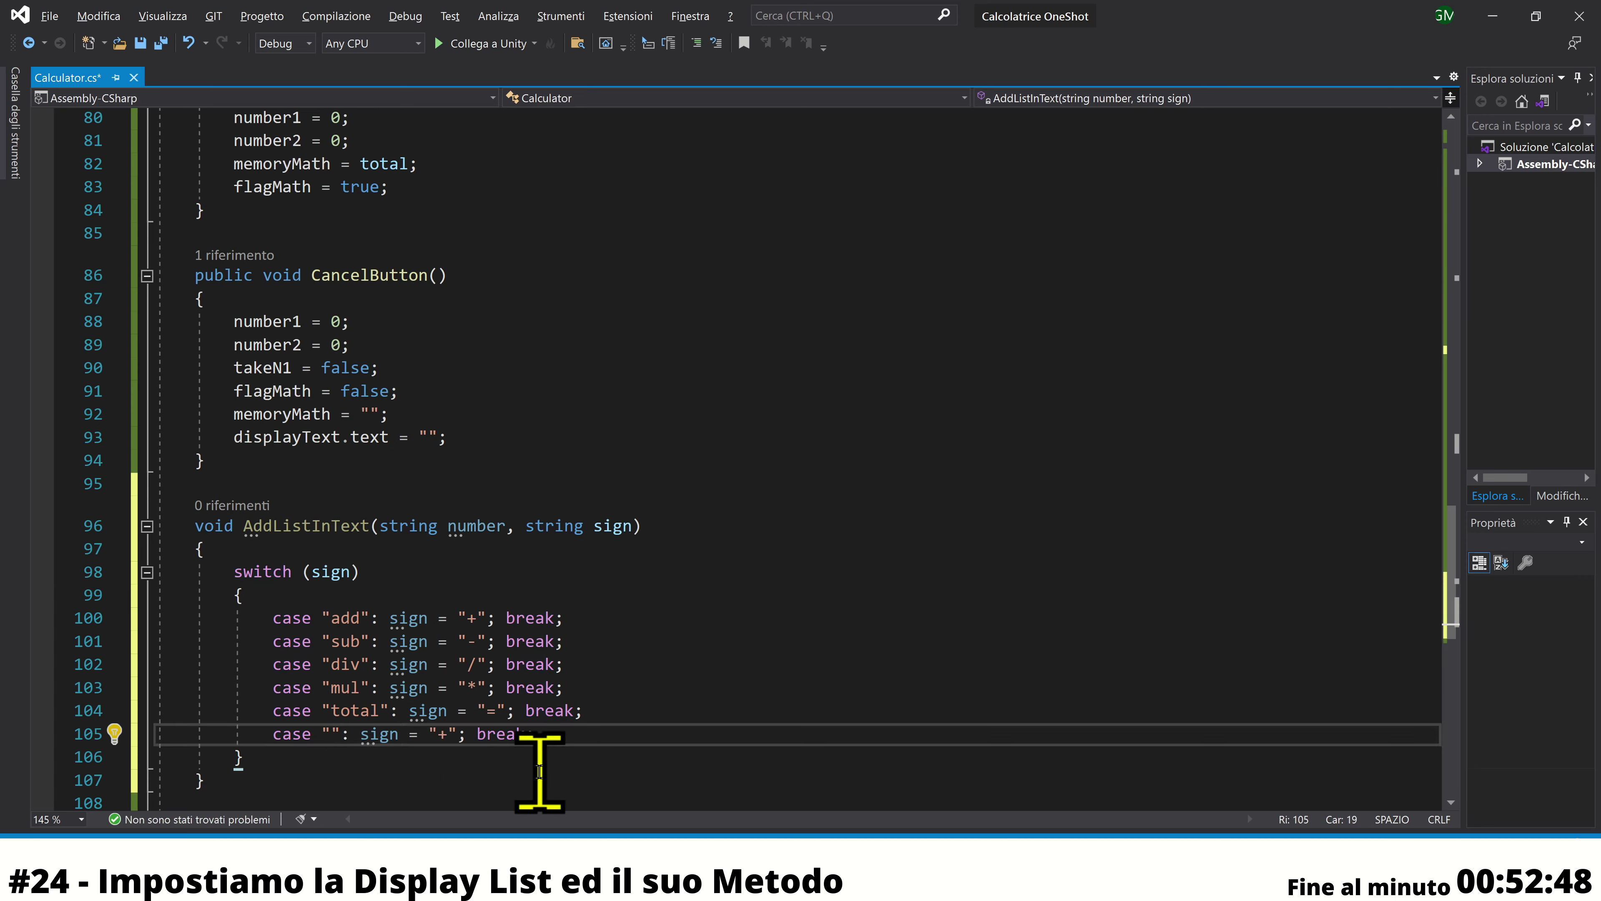
click(457, 735)
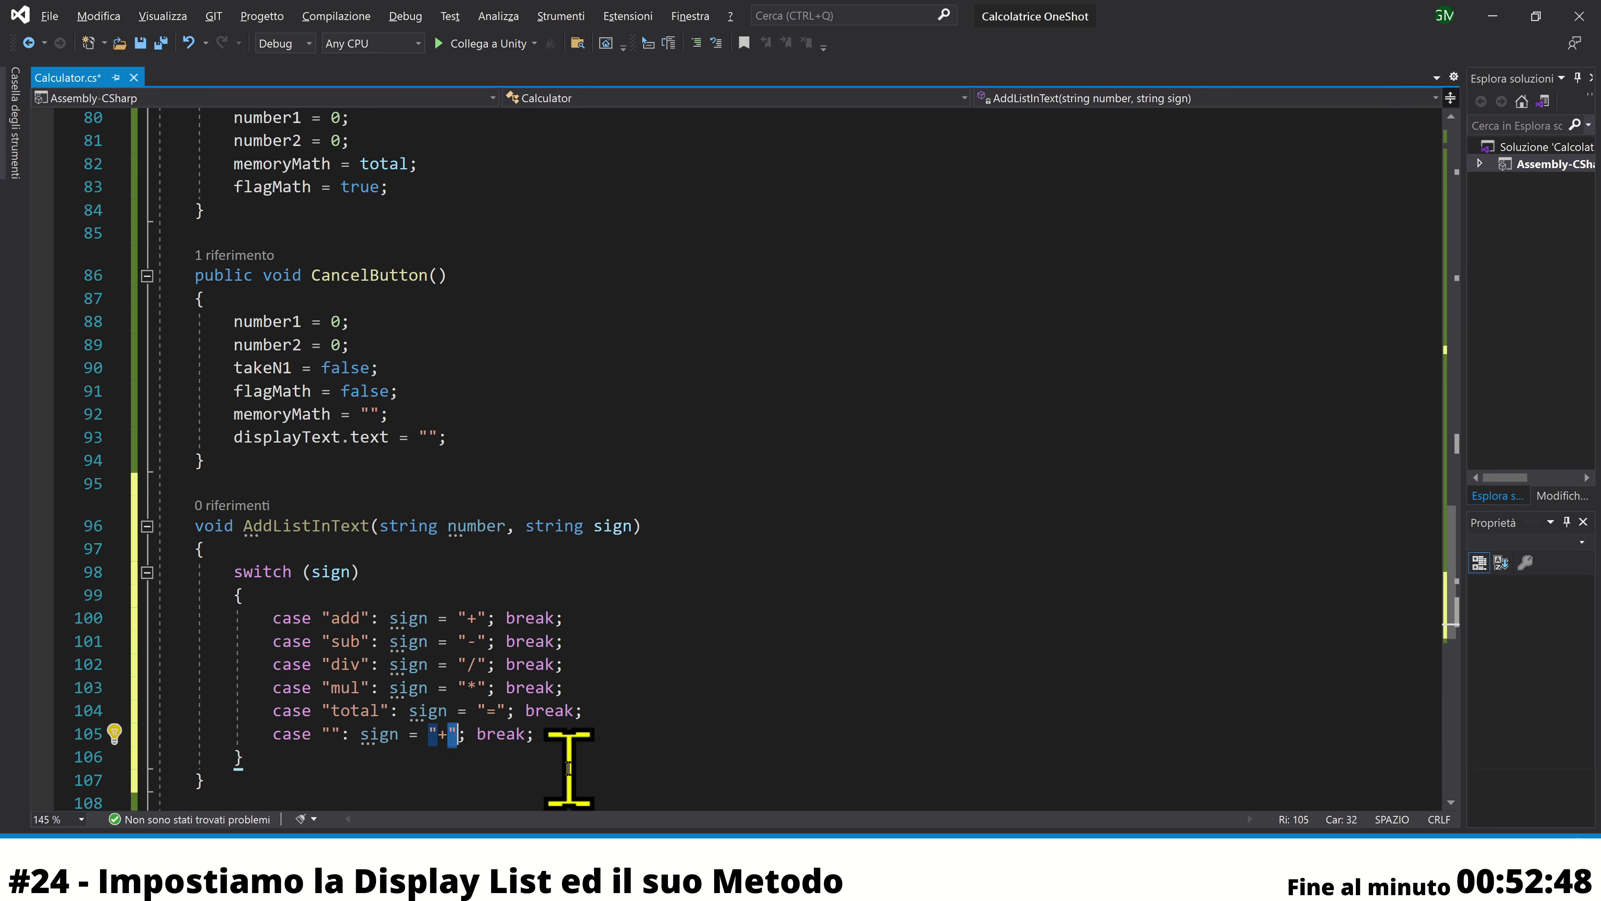
key(Left)
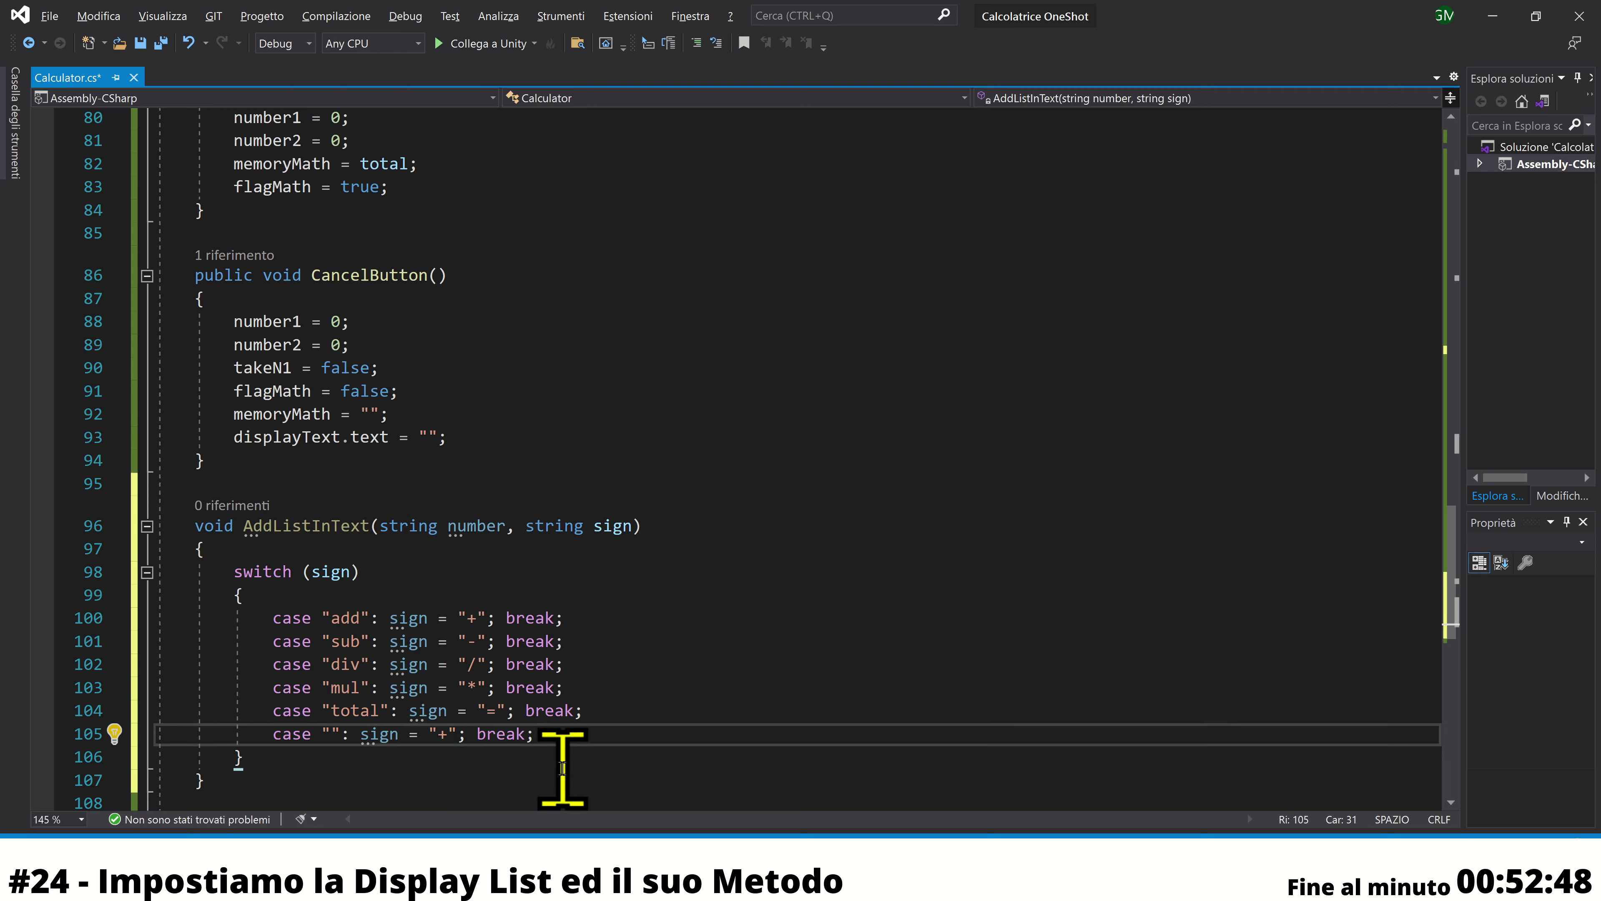
key(Left)
Enter "none" as CancelButton's memoryMath value and as OperationMath's empty case label
scroll(563, 757, up, 5)
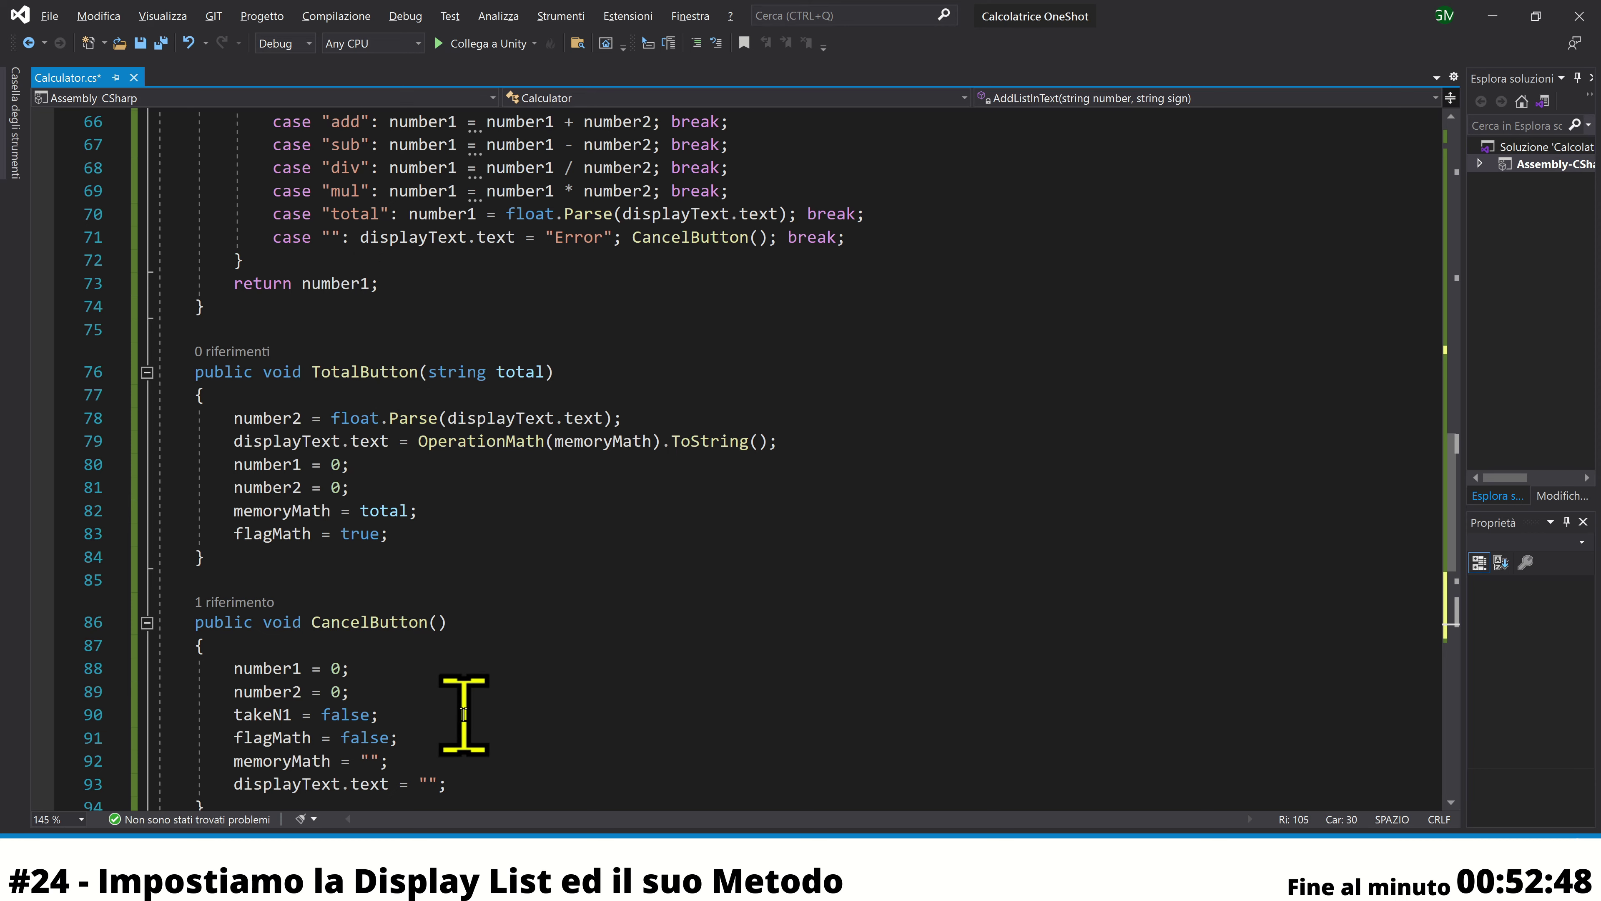
scroll(443, 581, down, 1)
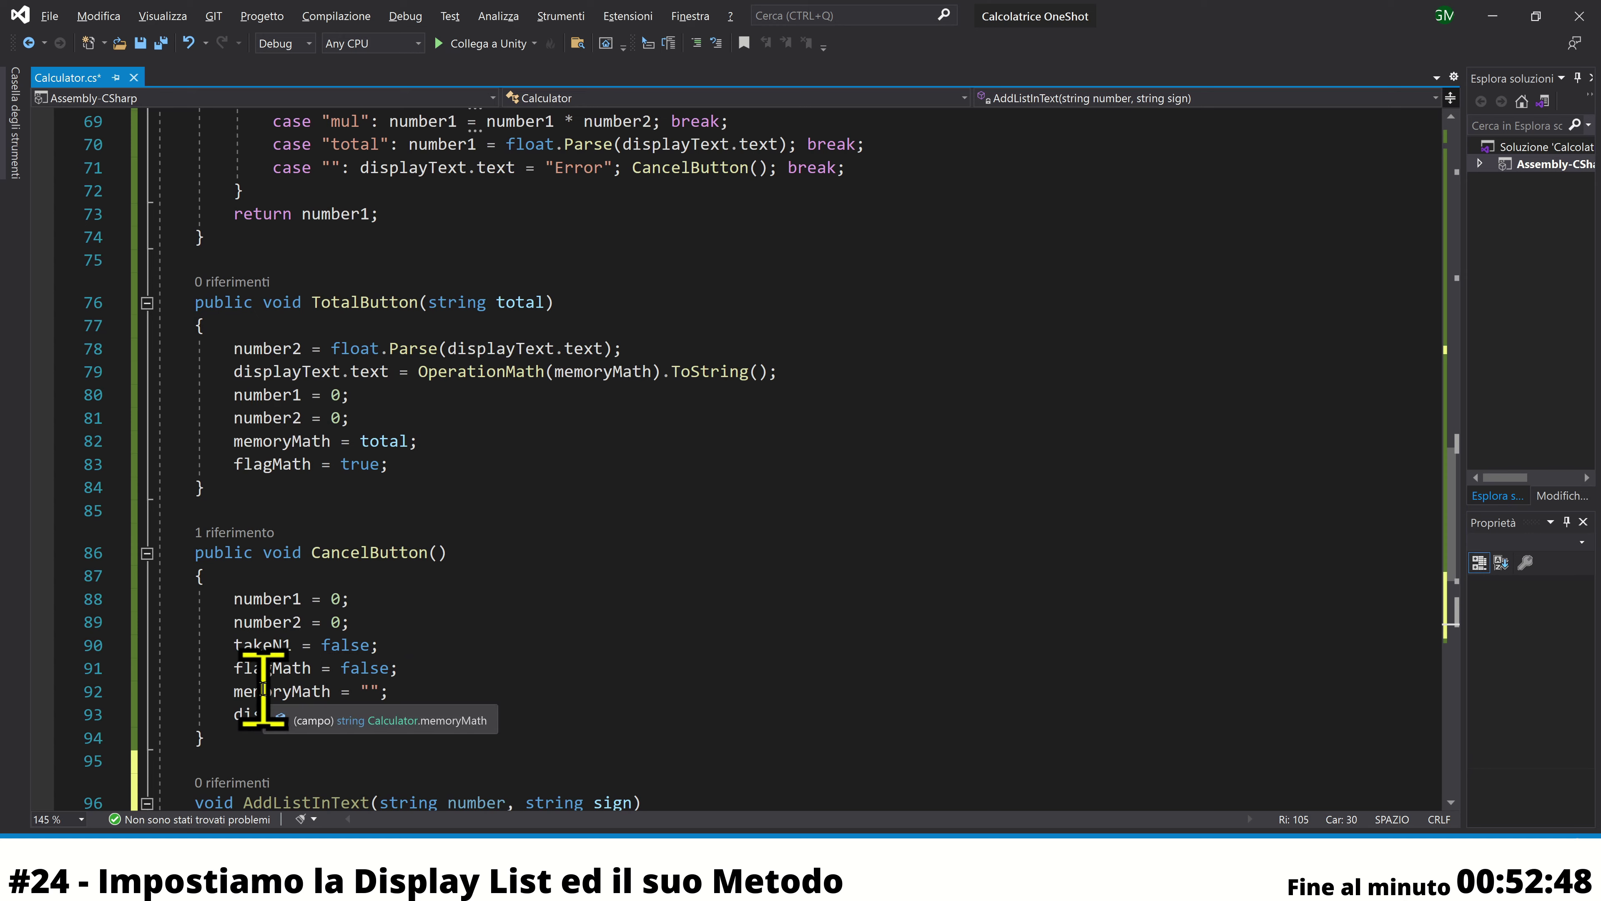
click(377, 691)
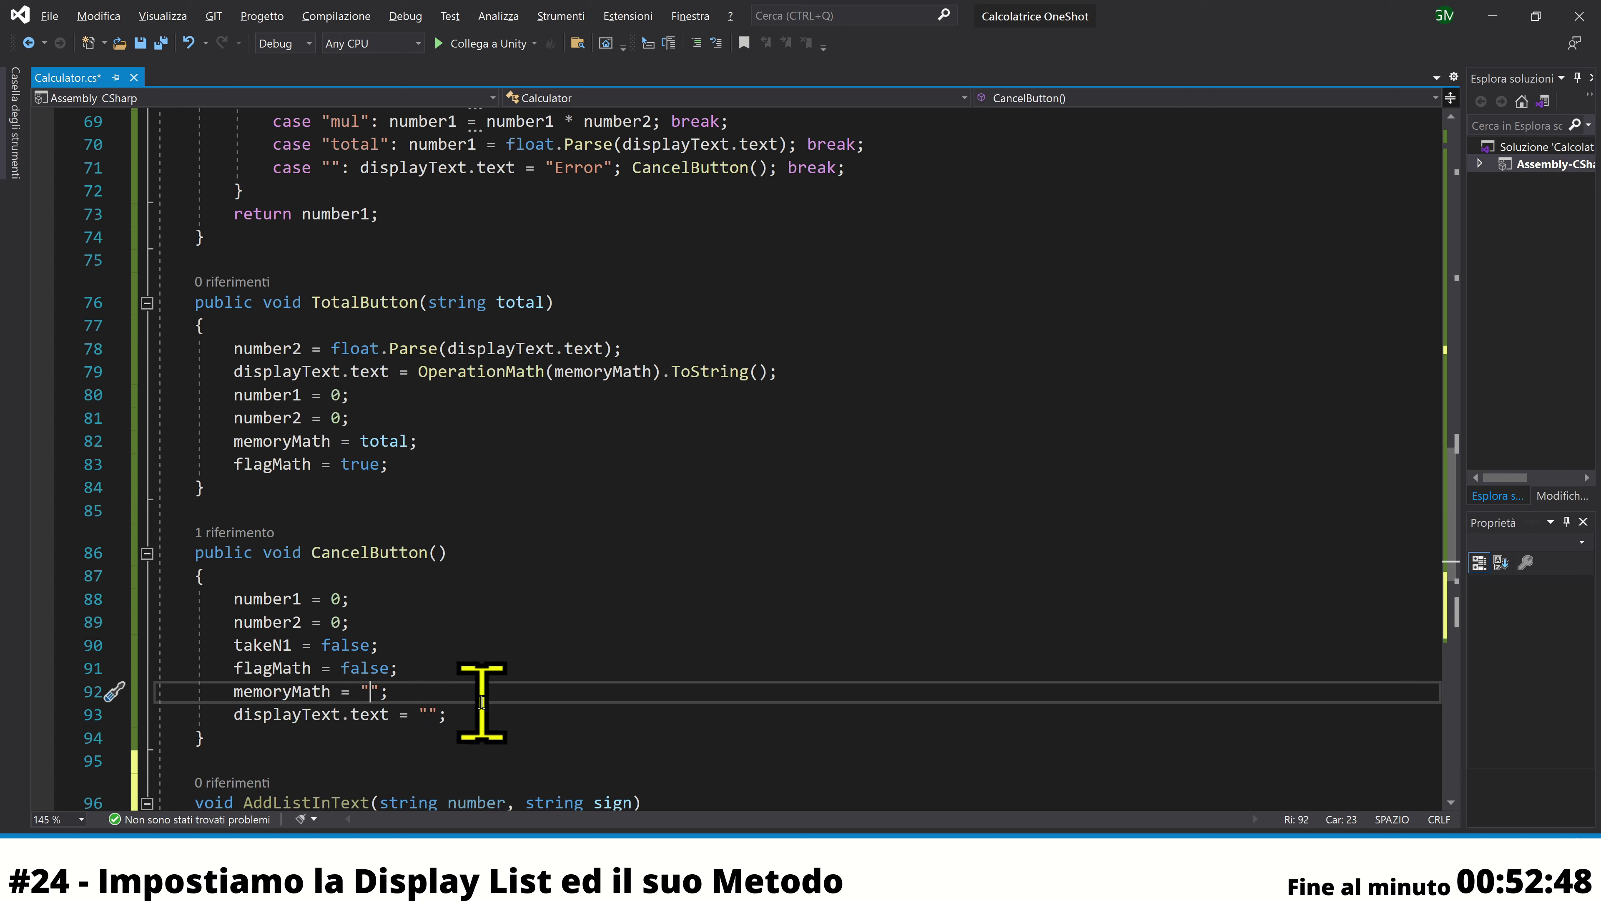
text(none)
scroll(413, 515, up, 2)
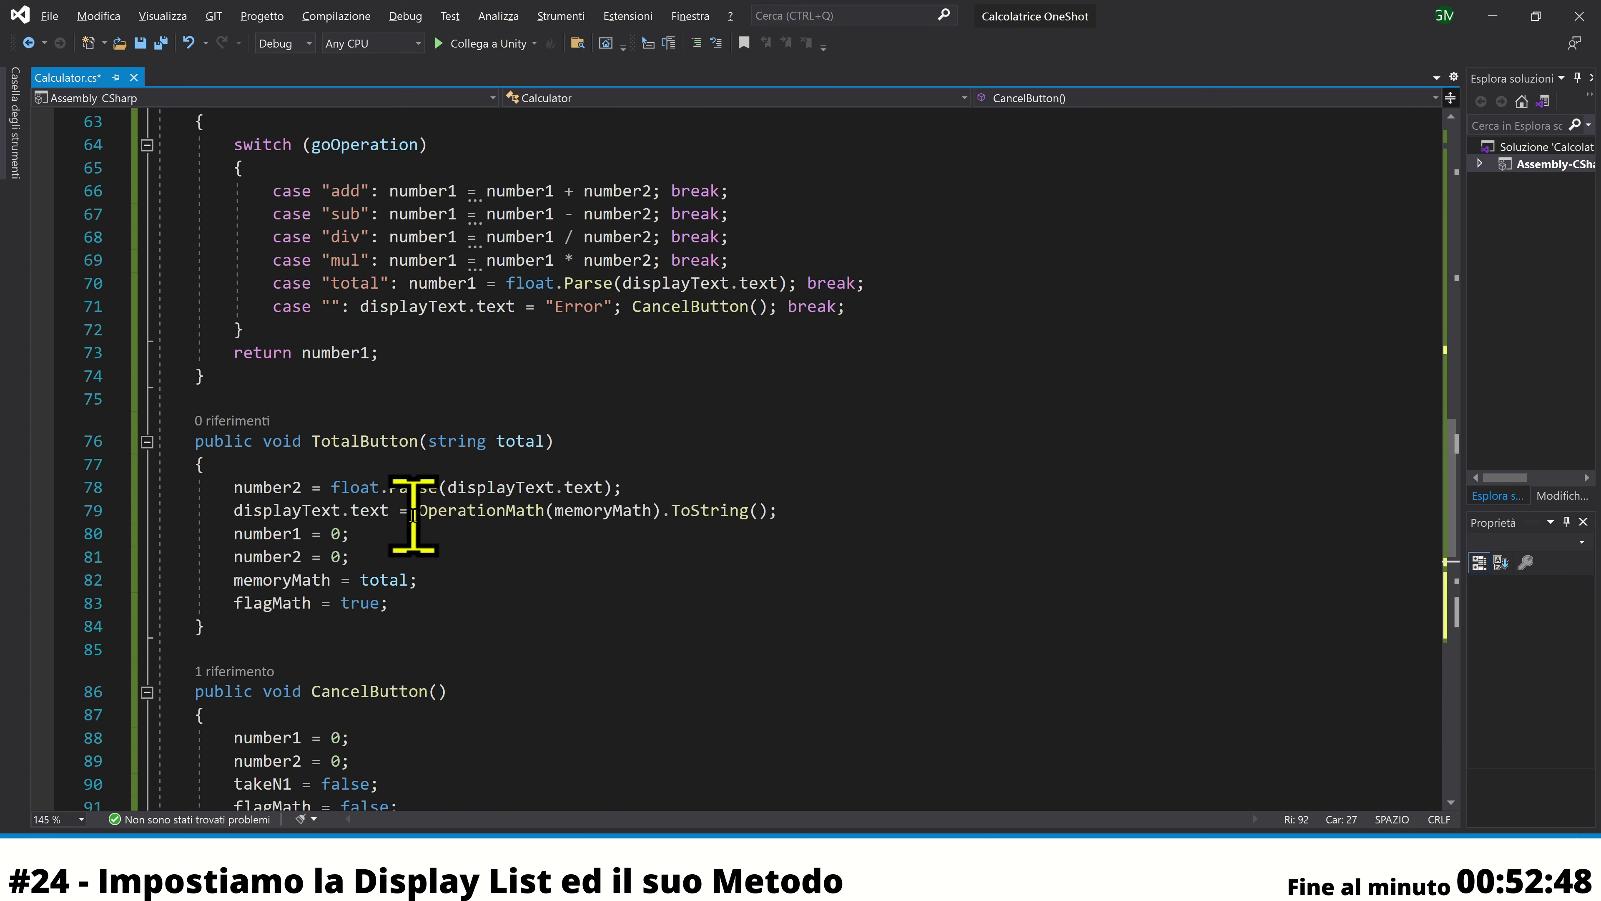
click(341, 306)
text(n)
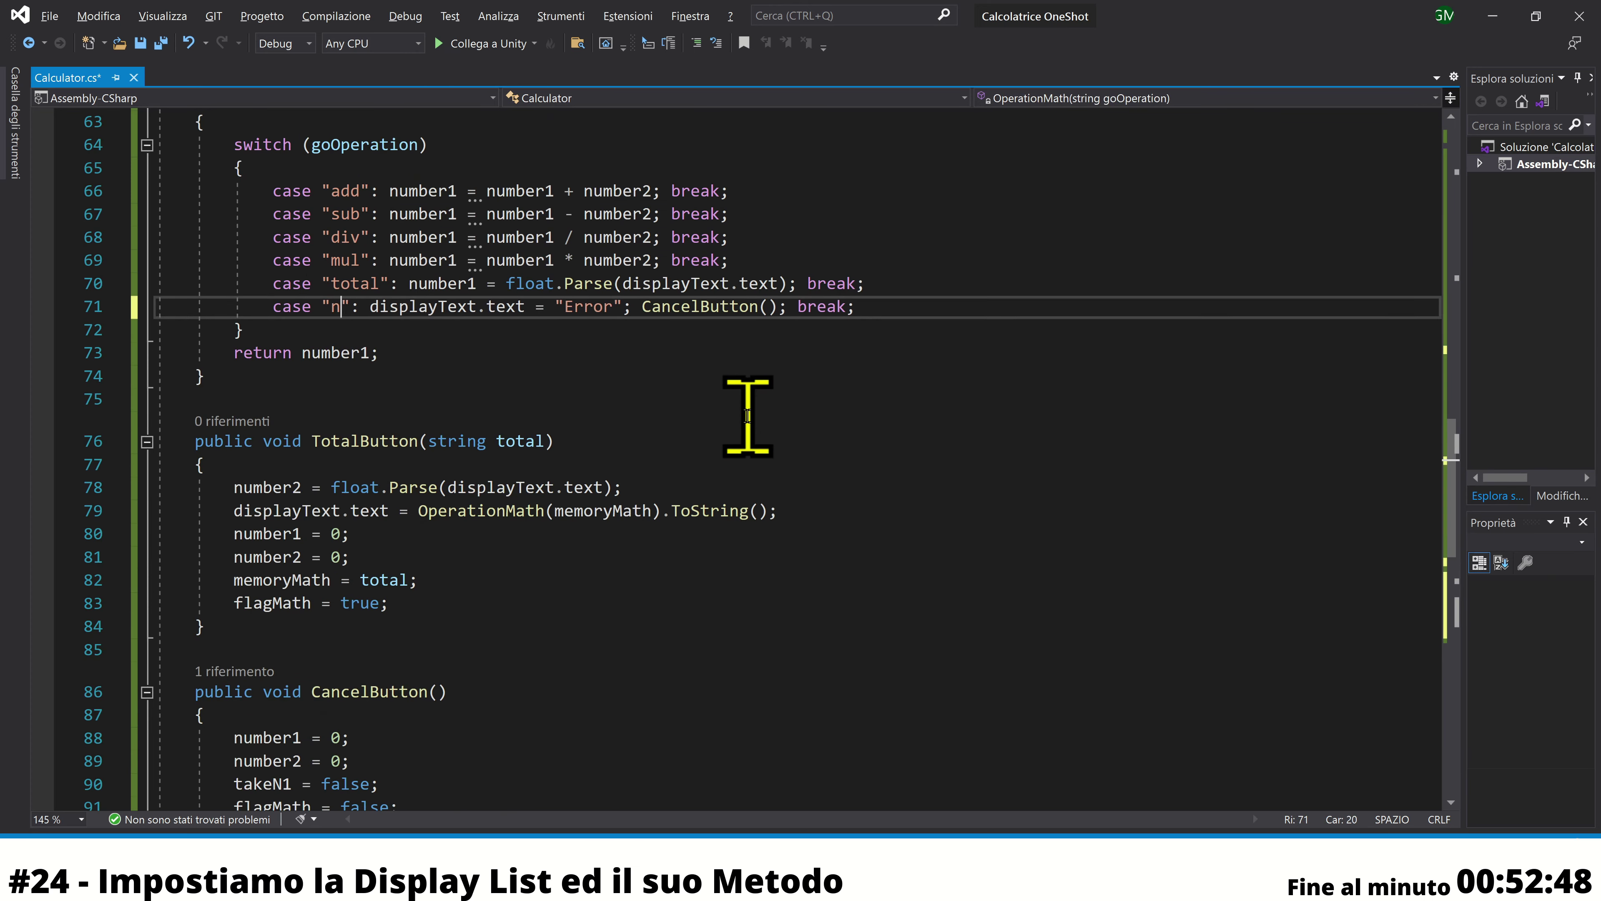
text(one)
Change AddListInText's empty case label to "none", keeping it mapped to an empty sign
scroll(725, 476, down, 7)
scroll(467, 515, down, 1)
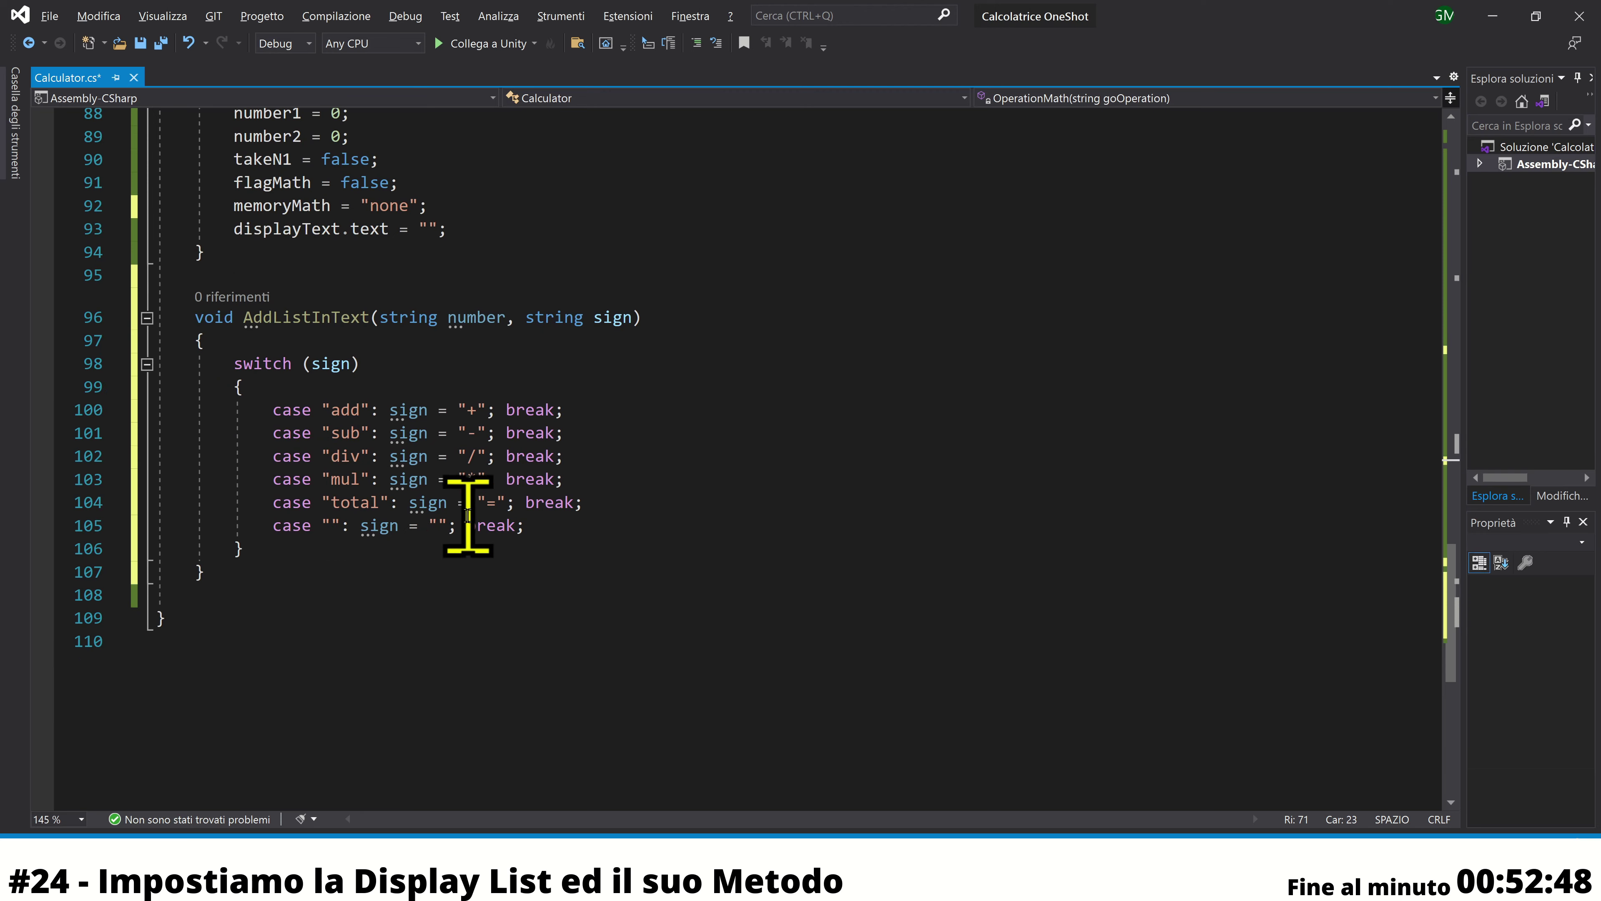
click(331, 525)
text(non)
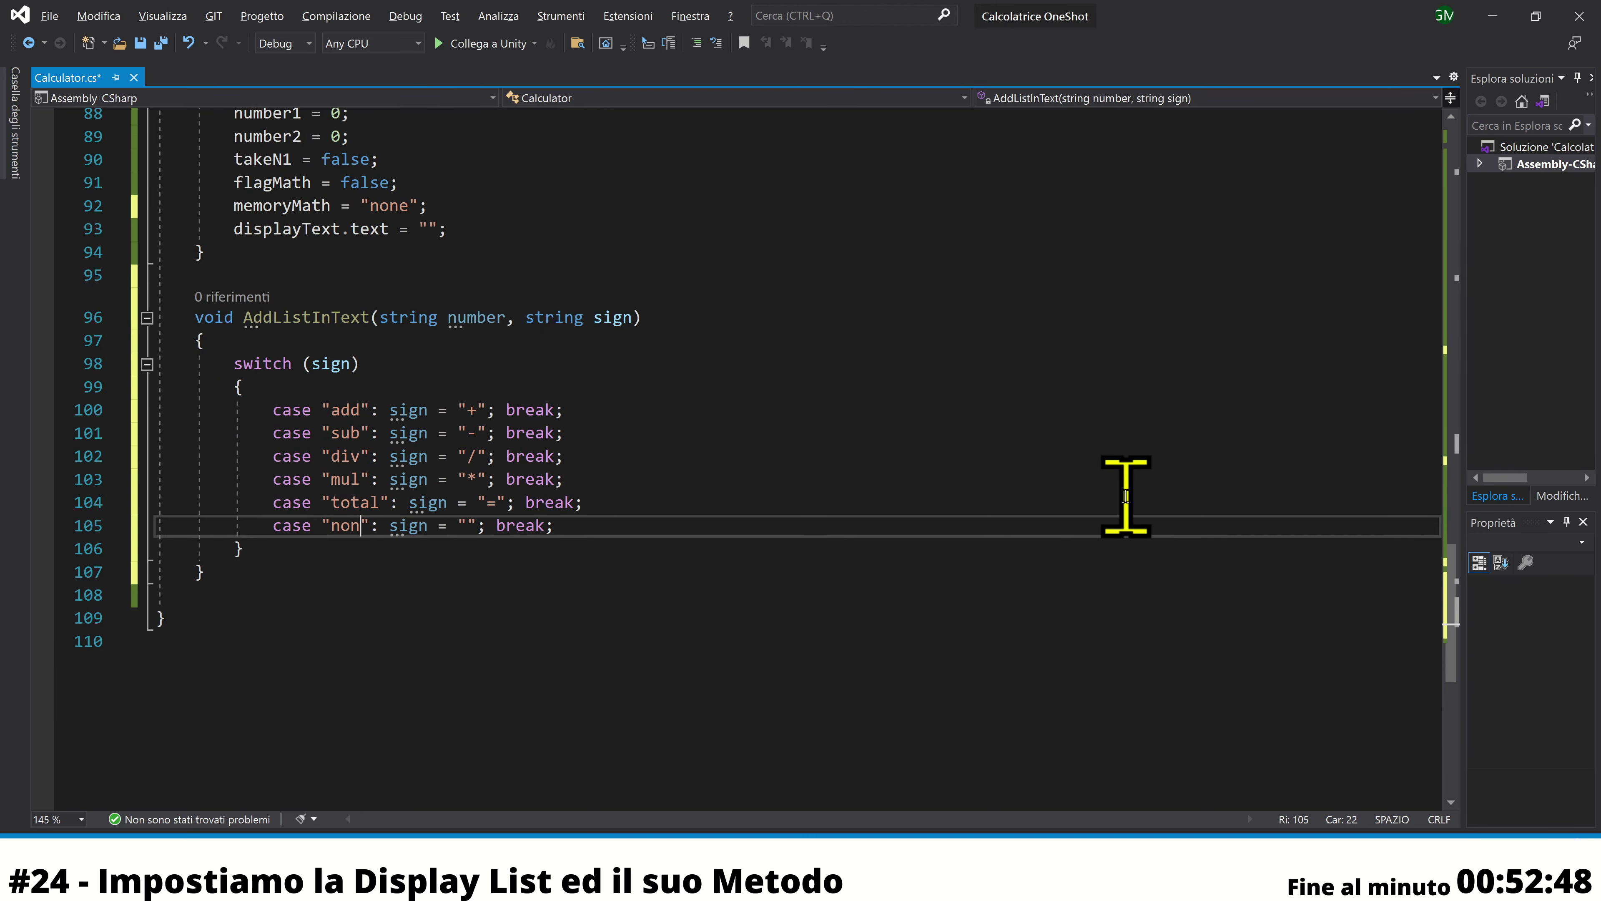
text(e)
scroll(672, 529, up, 1)
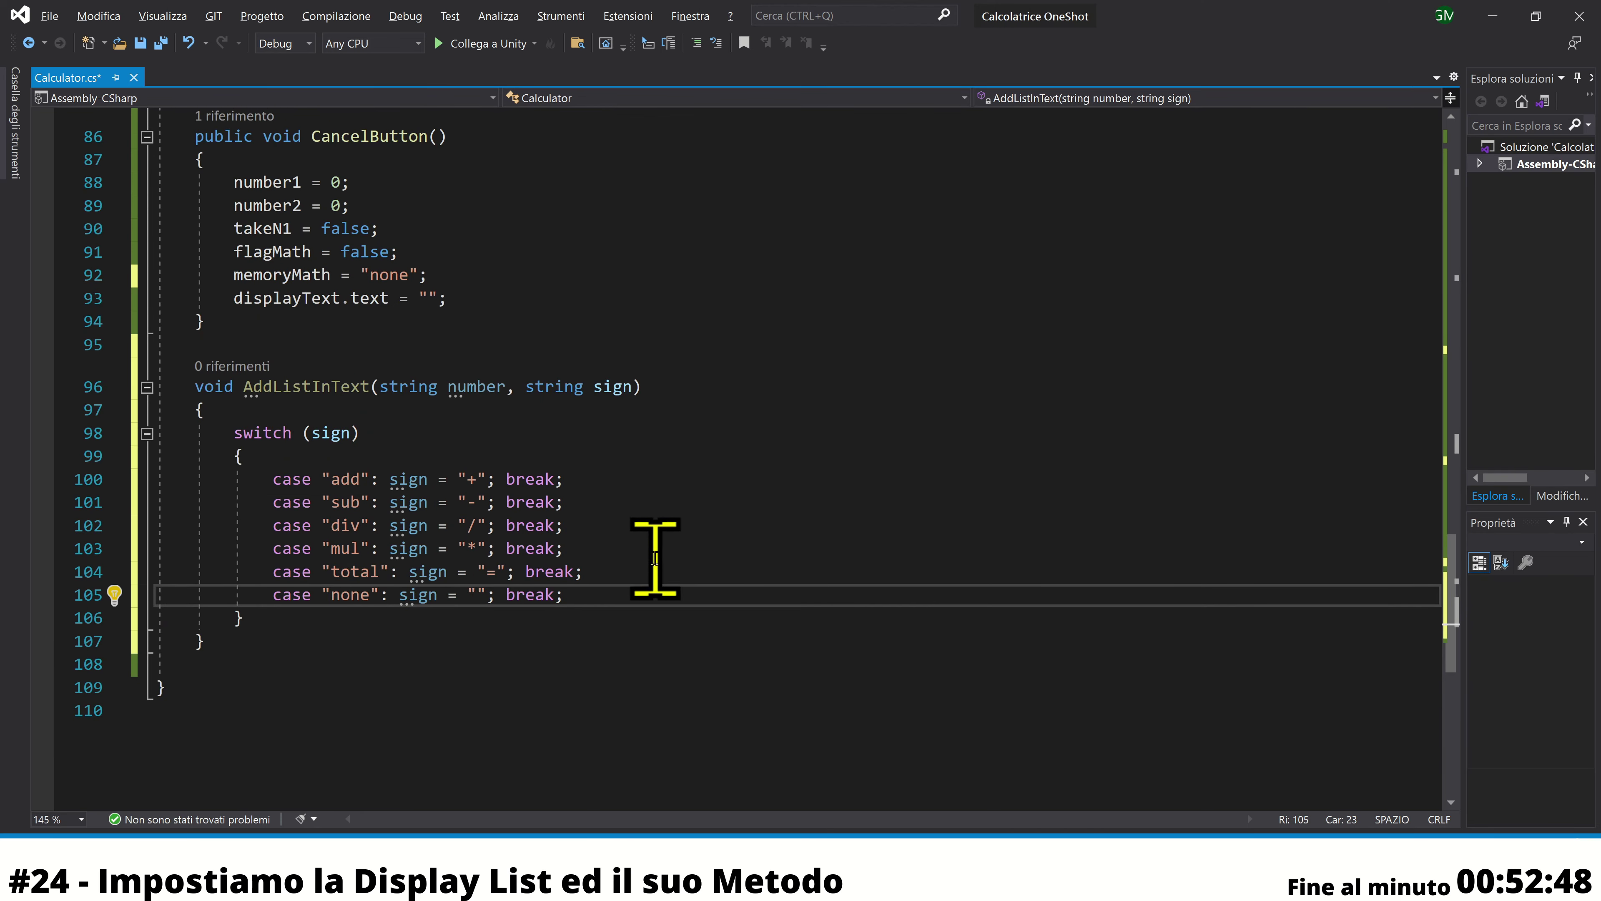
click(475, 594)
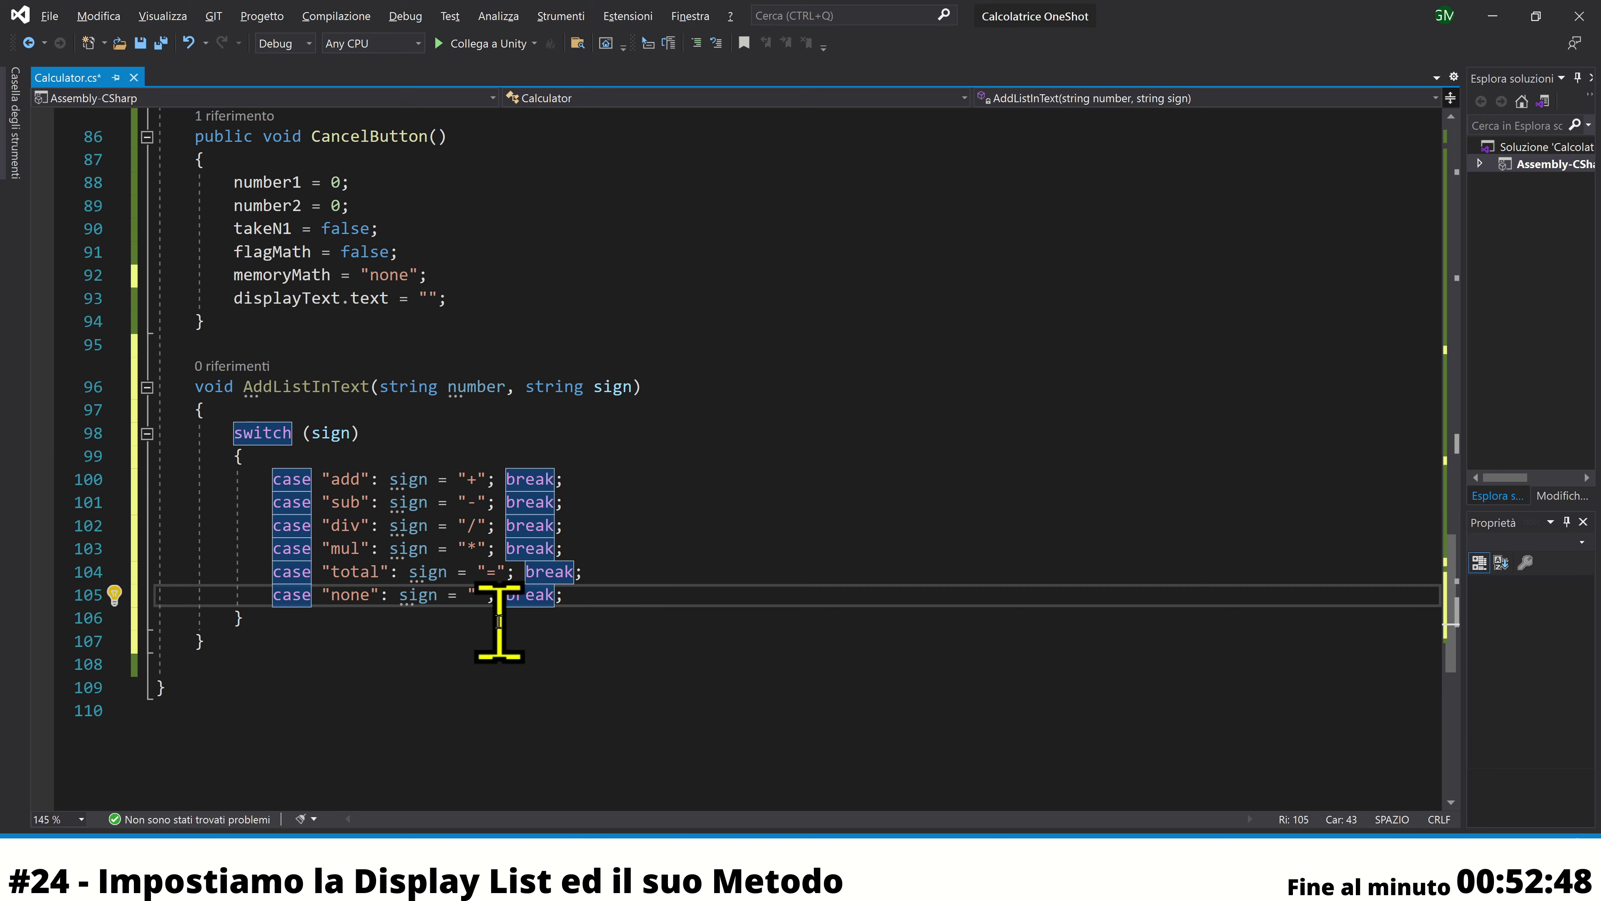
key(Down)
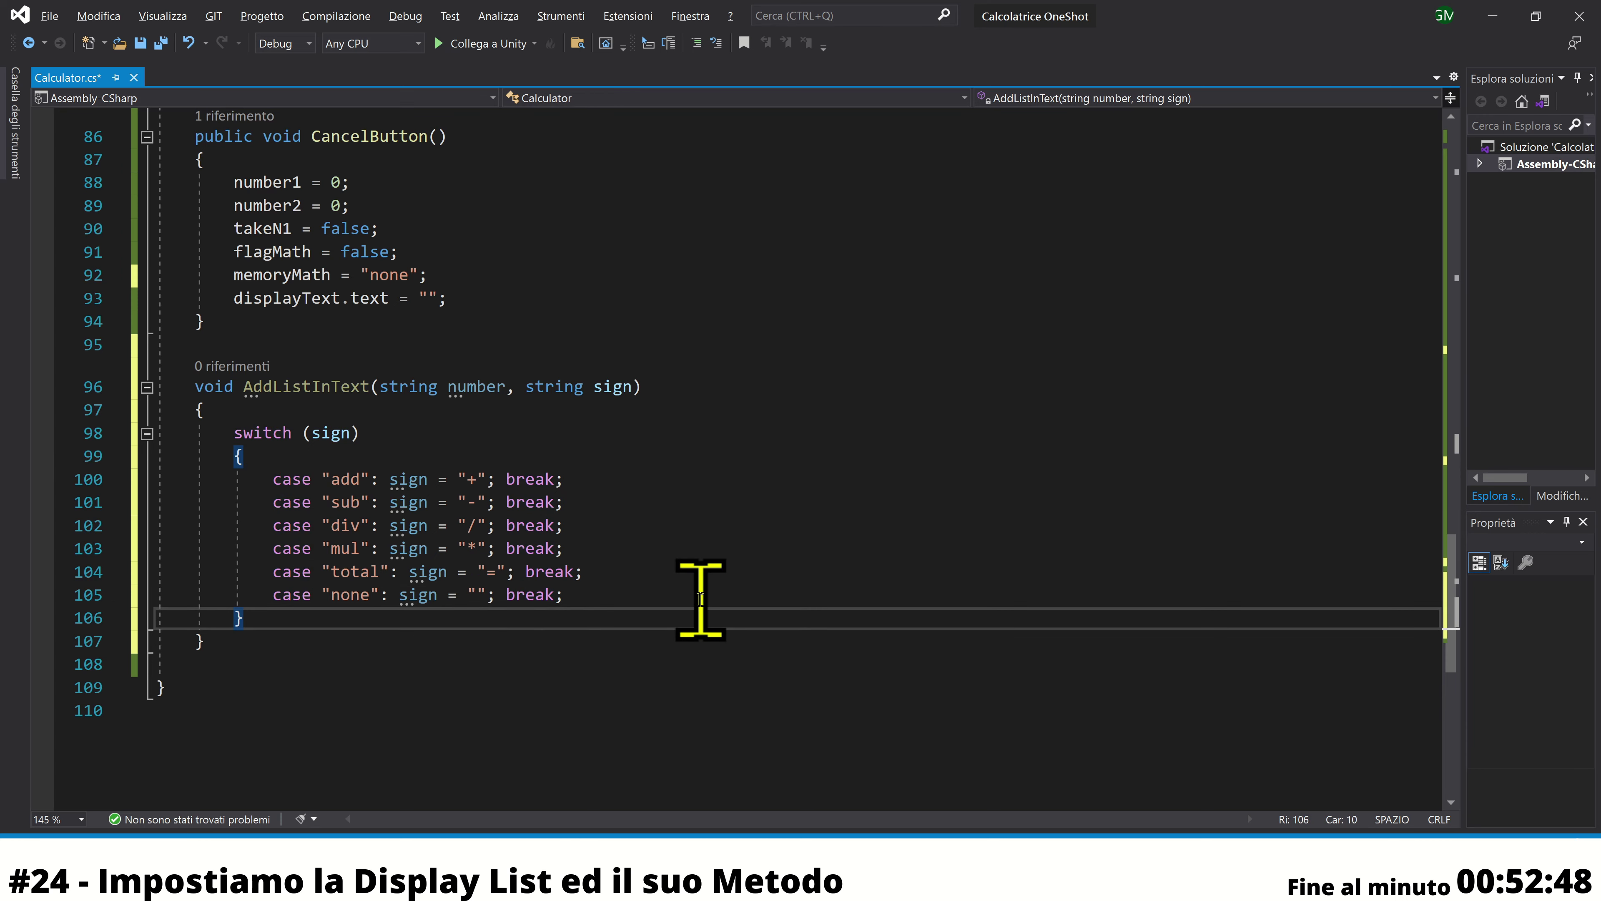
Add `ListText.Add(number + sign);` after the switch in AddListInText
key(Return)
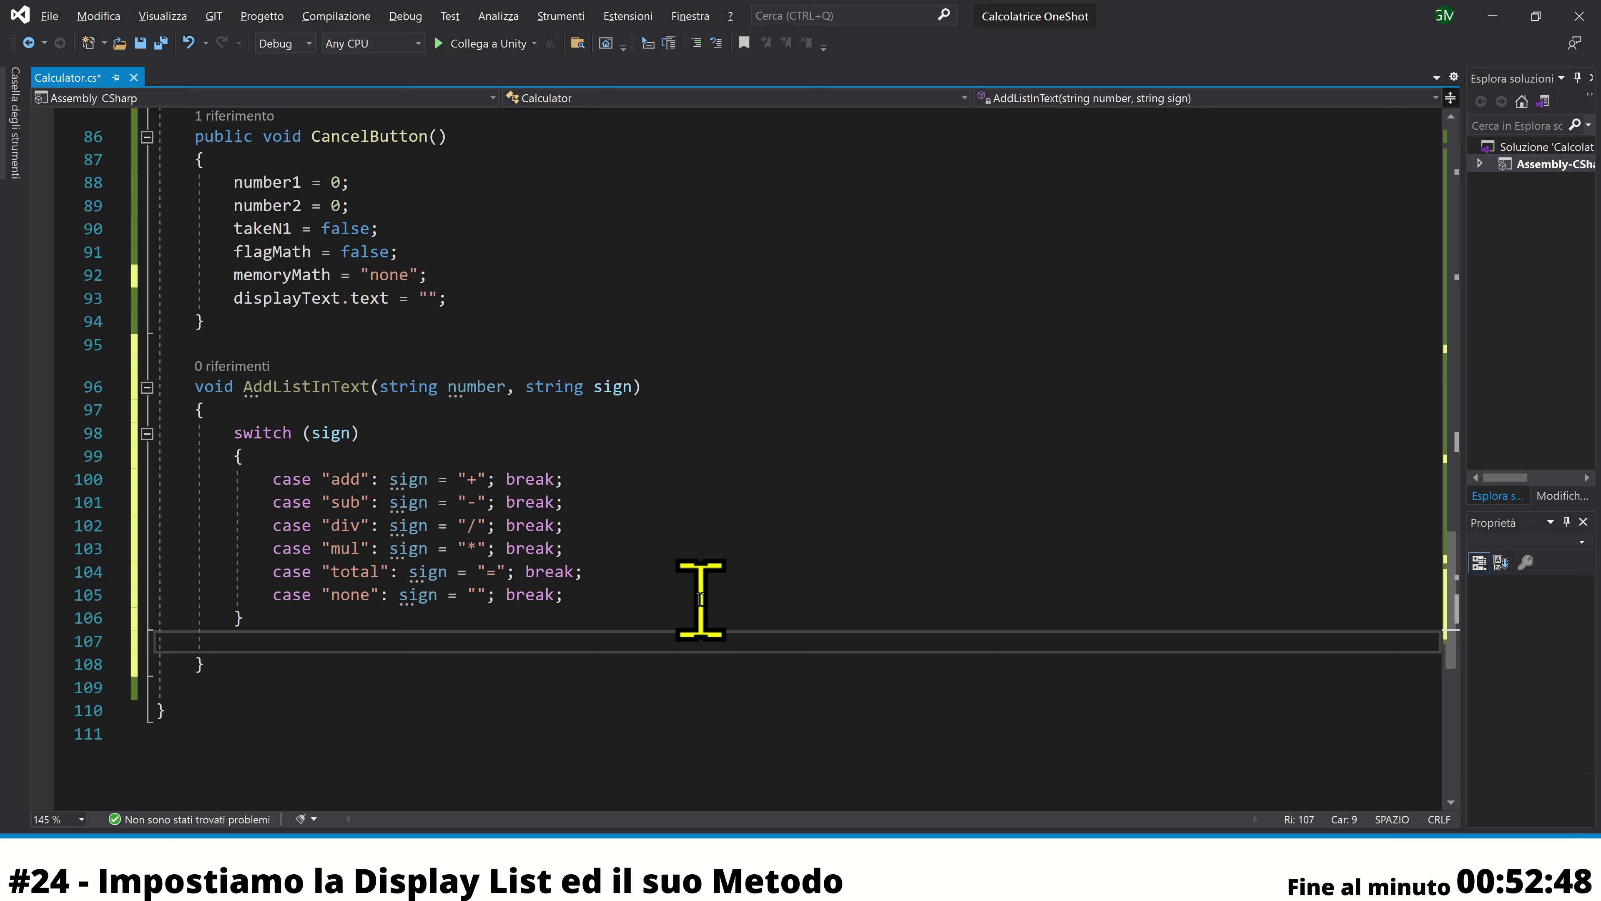
text(ListText)
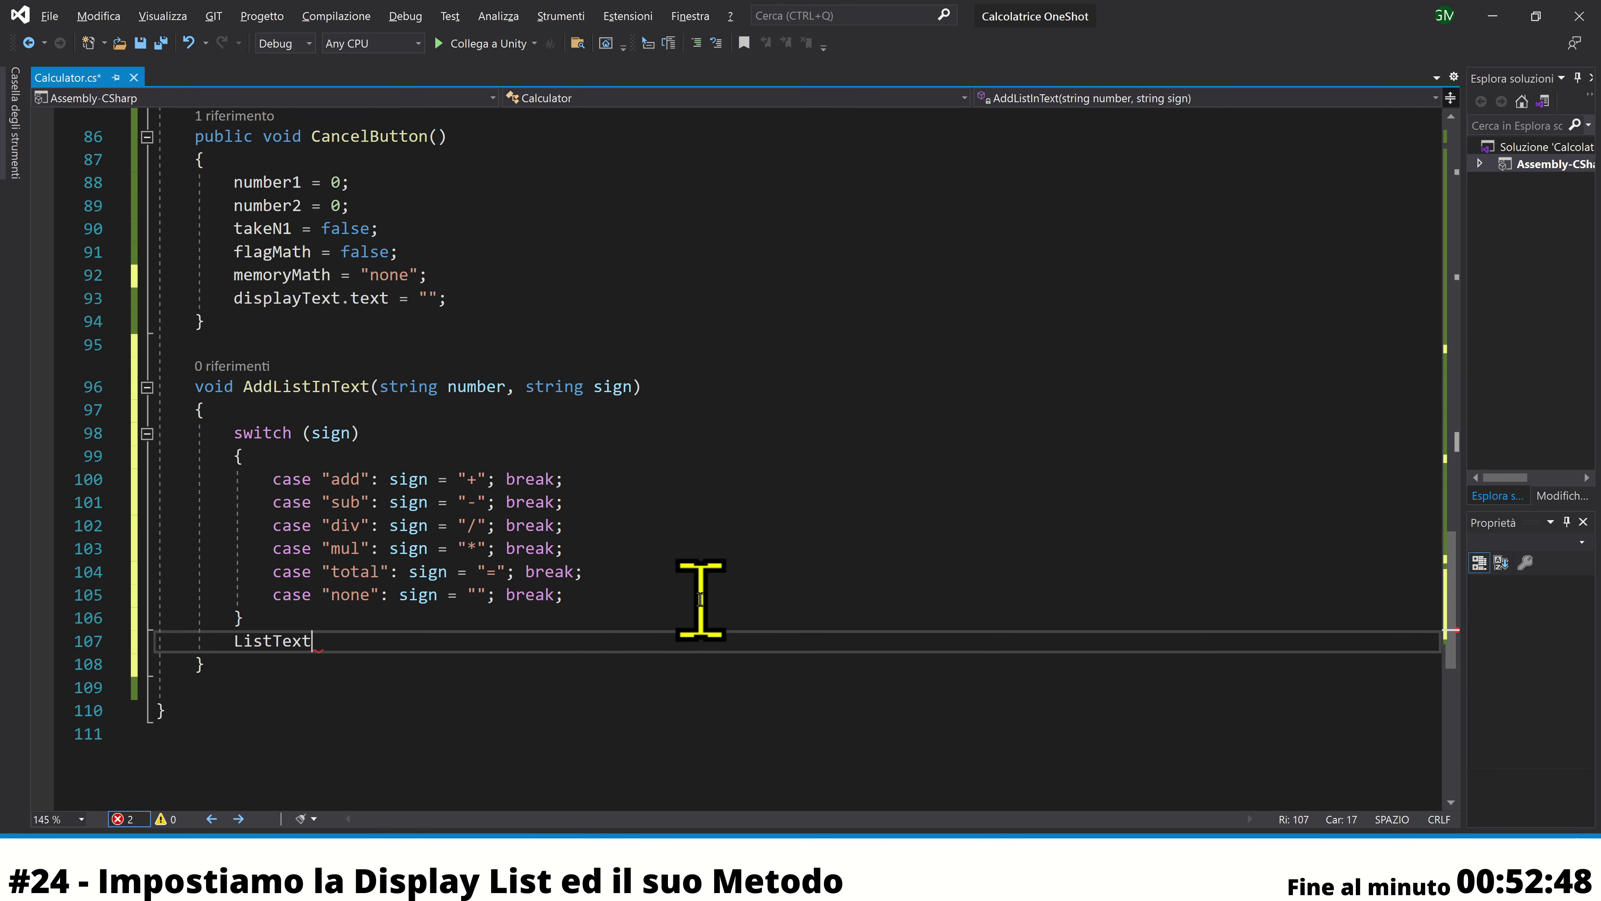
text(.)
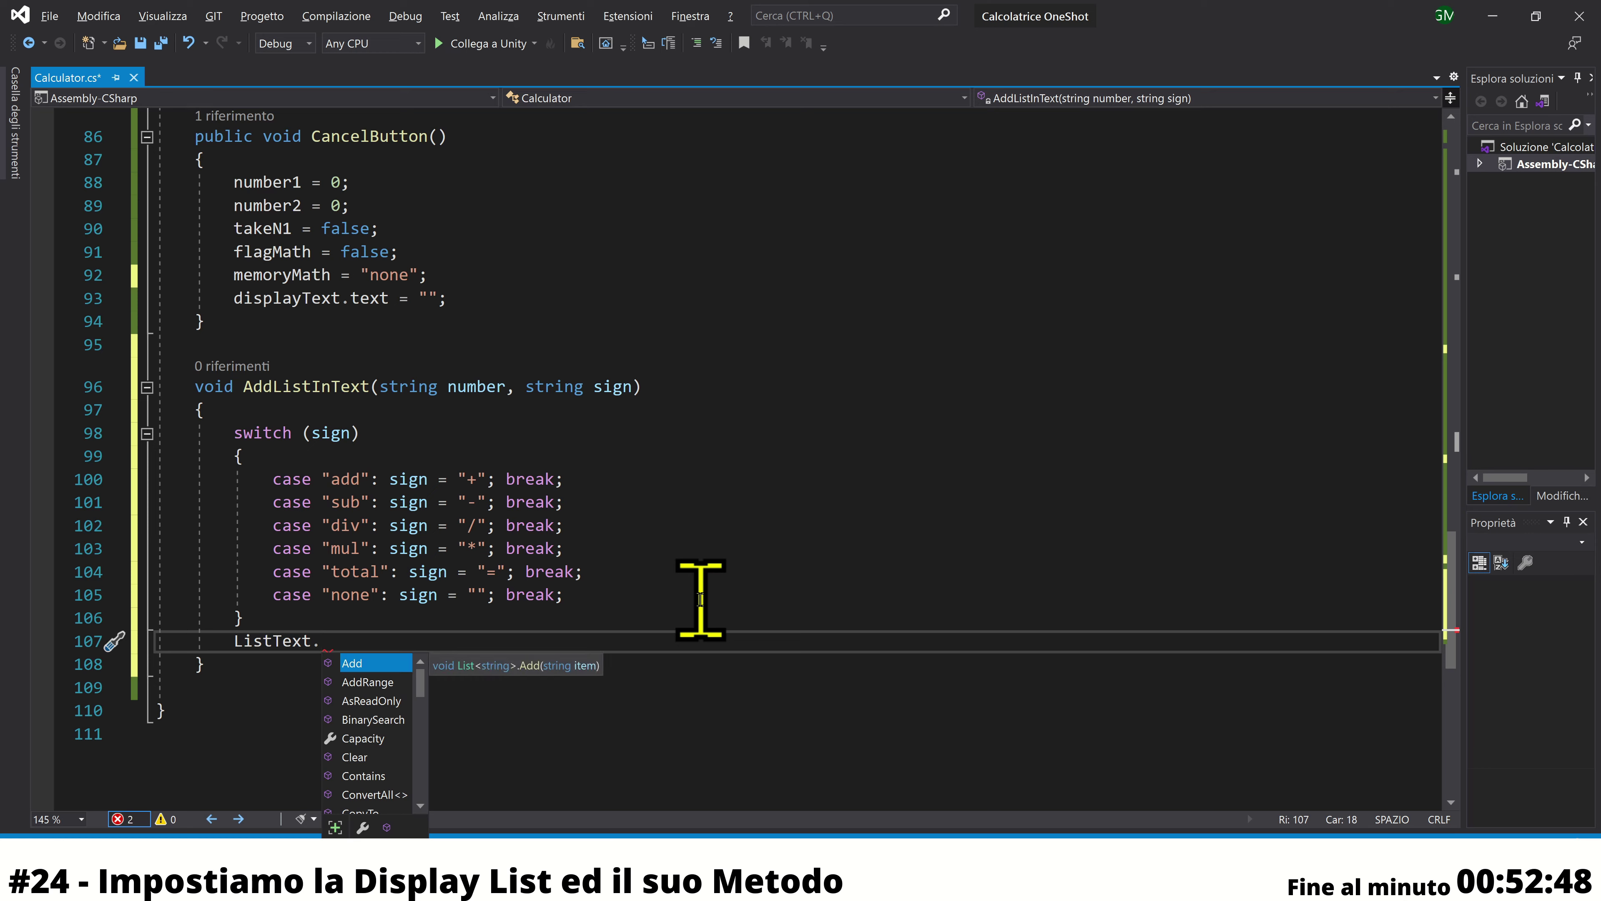
key(Tab)
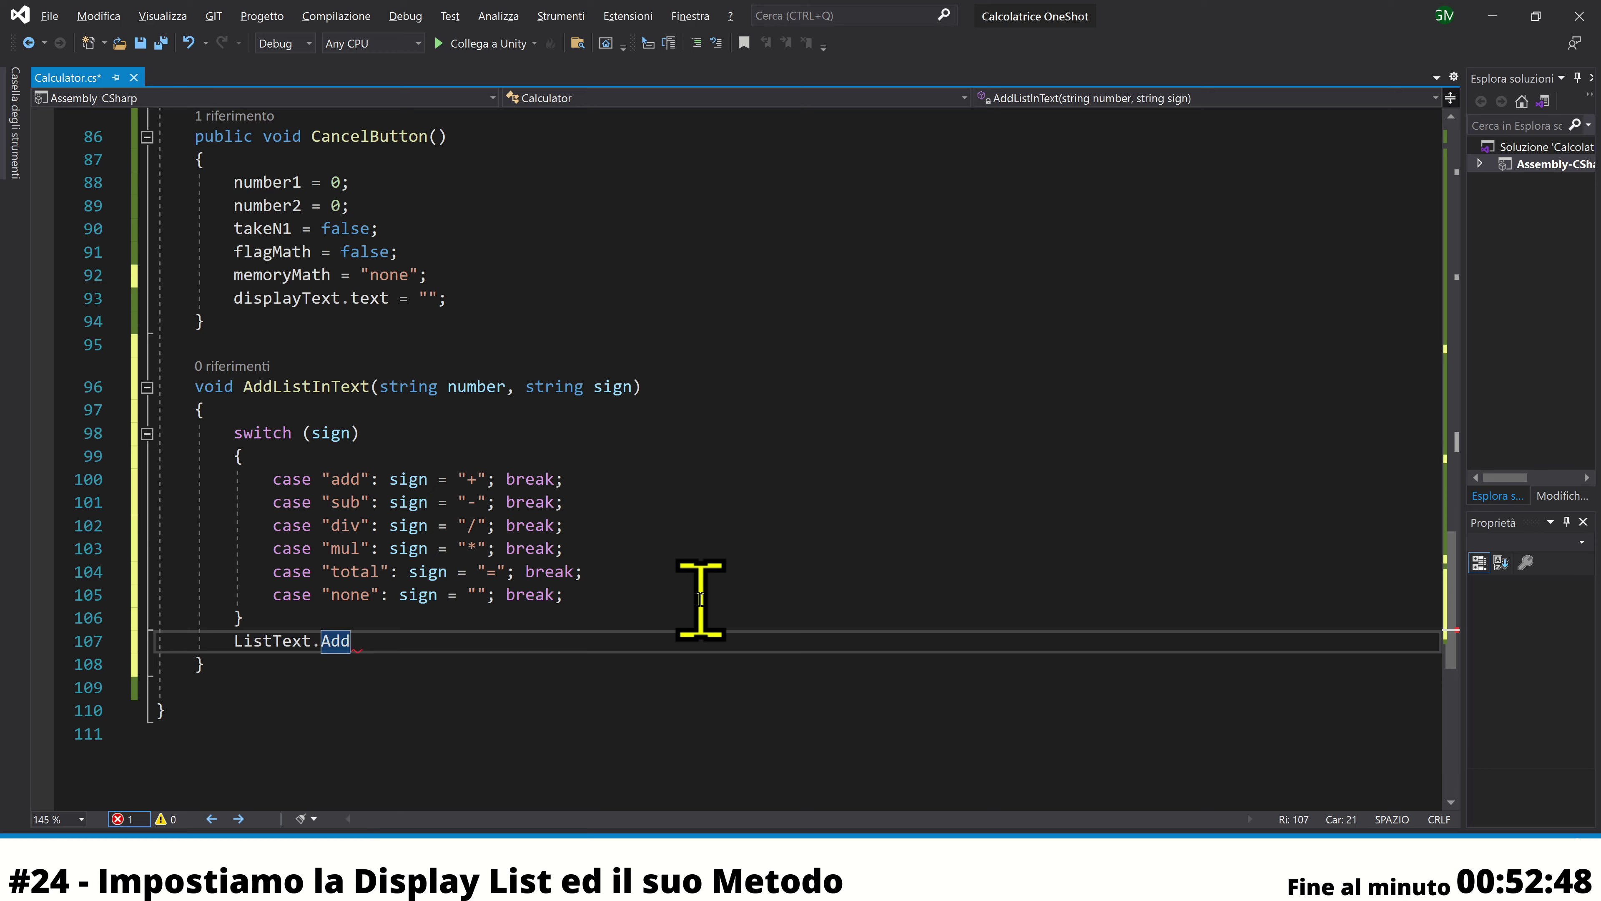
text(()
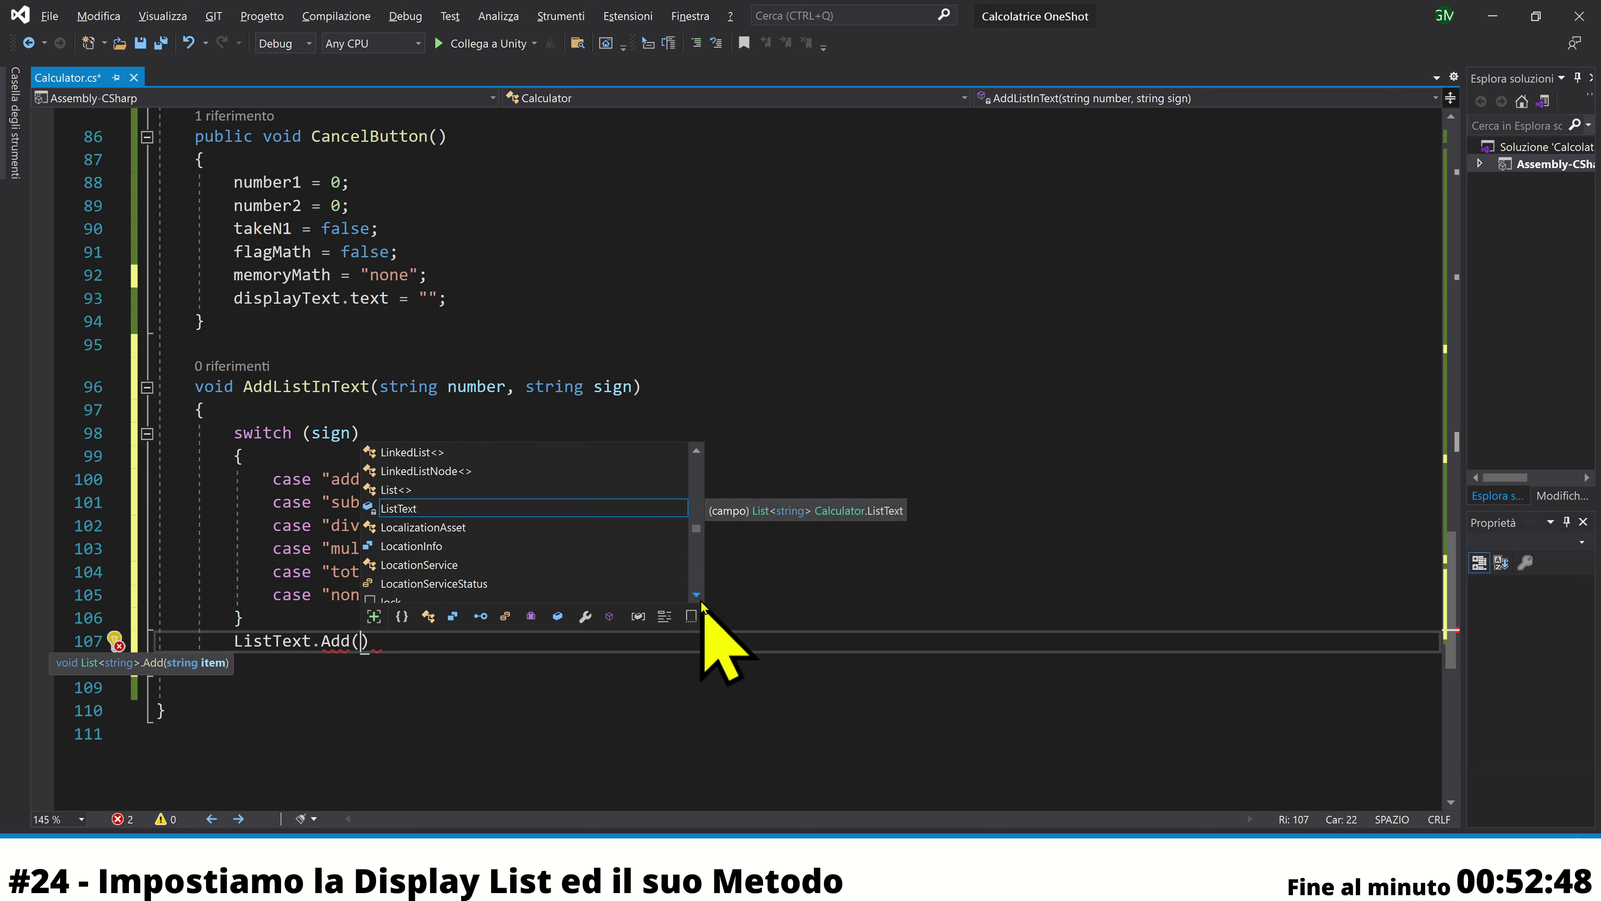
click(790, 609)
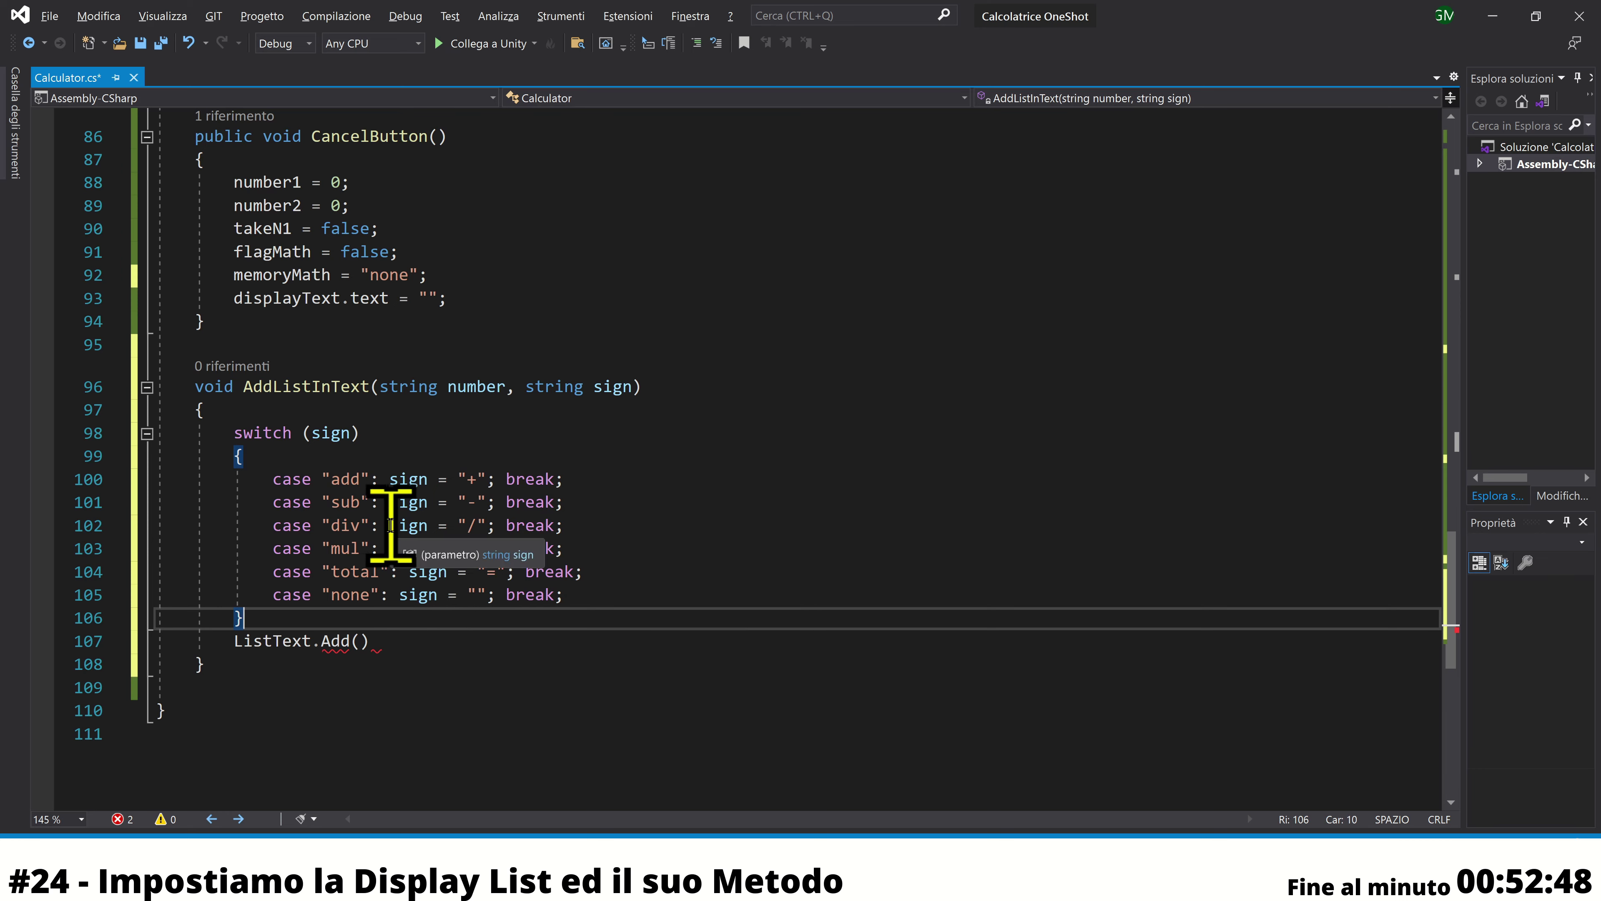
click(360, 641)
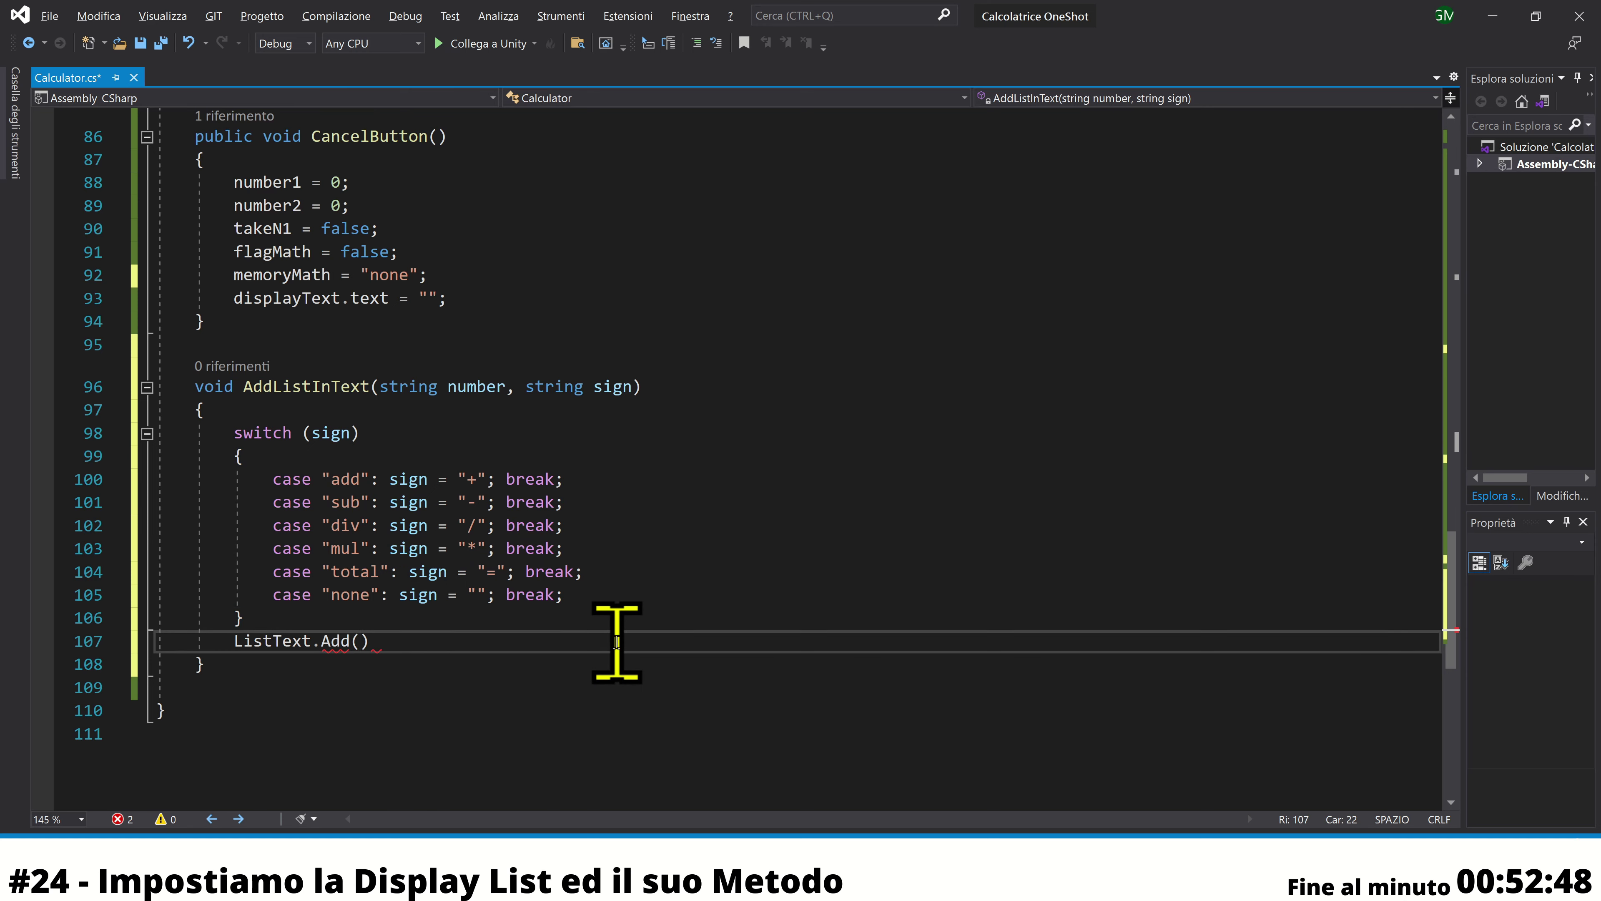
text(n)
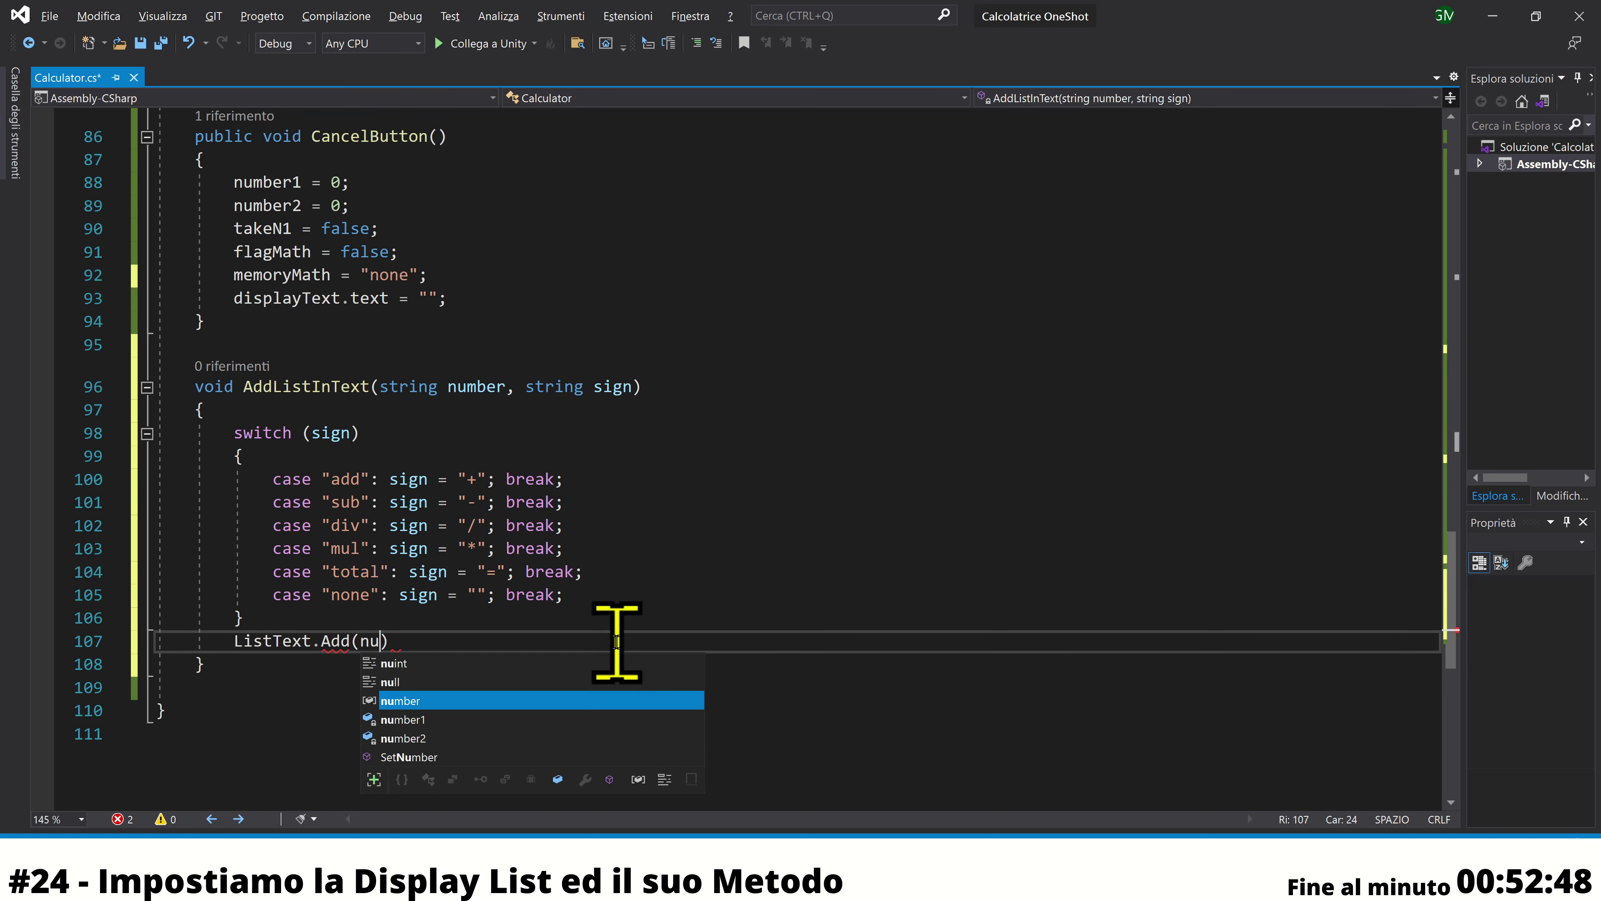
text(u)
key(Tab)
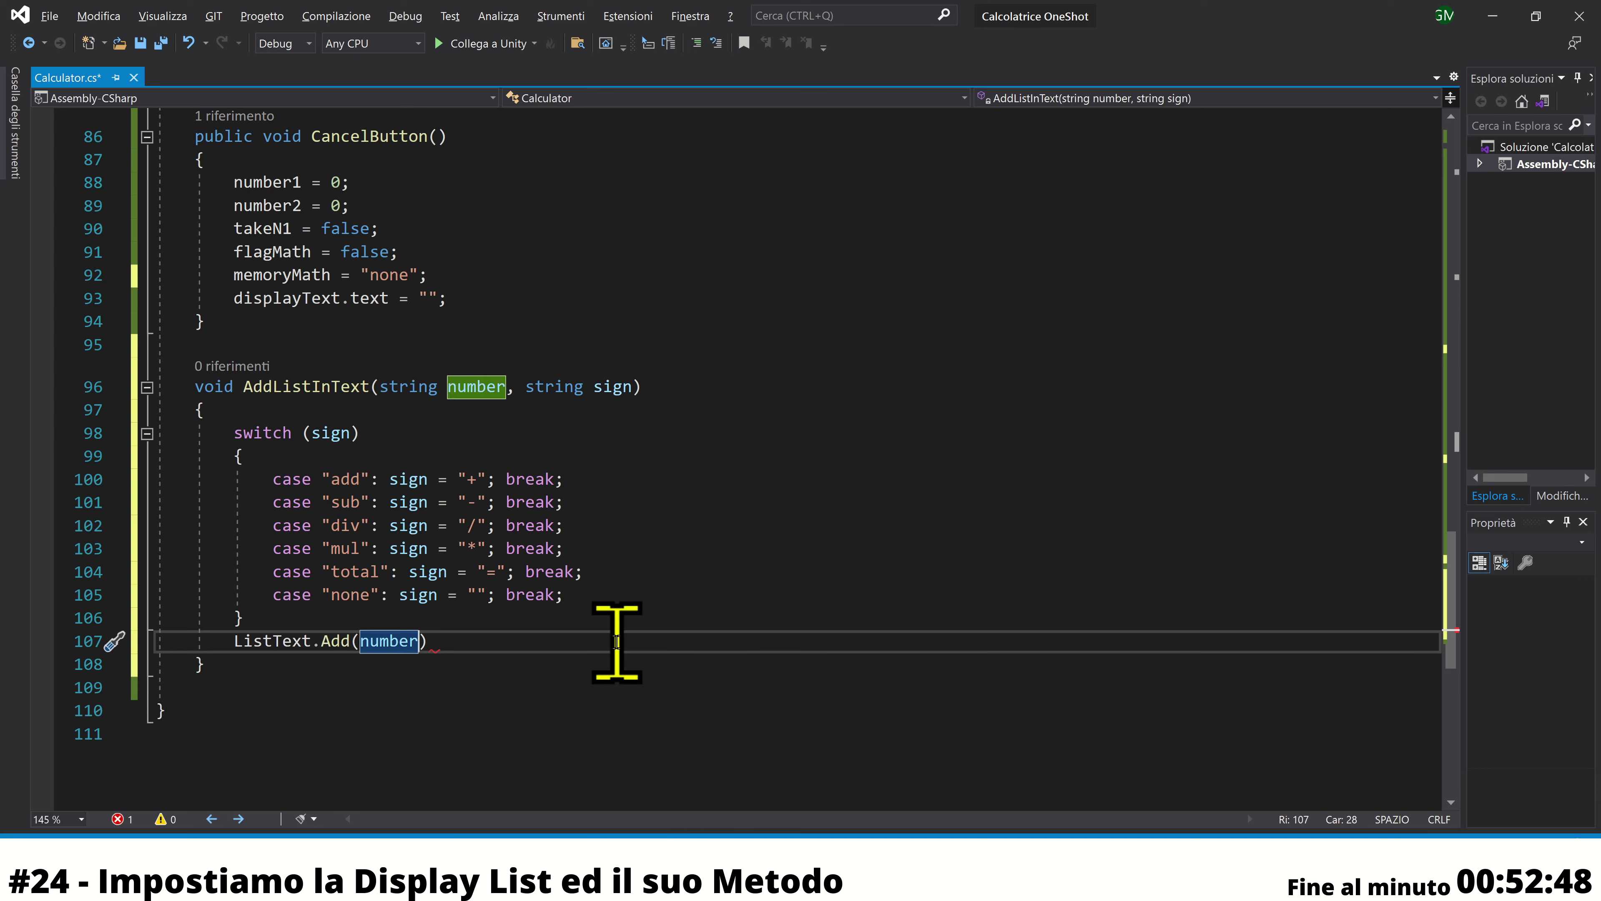
text(+ )
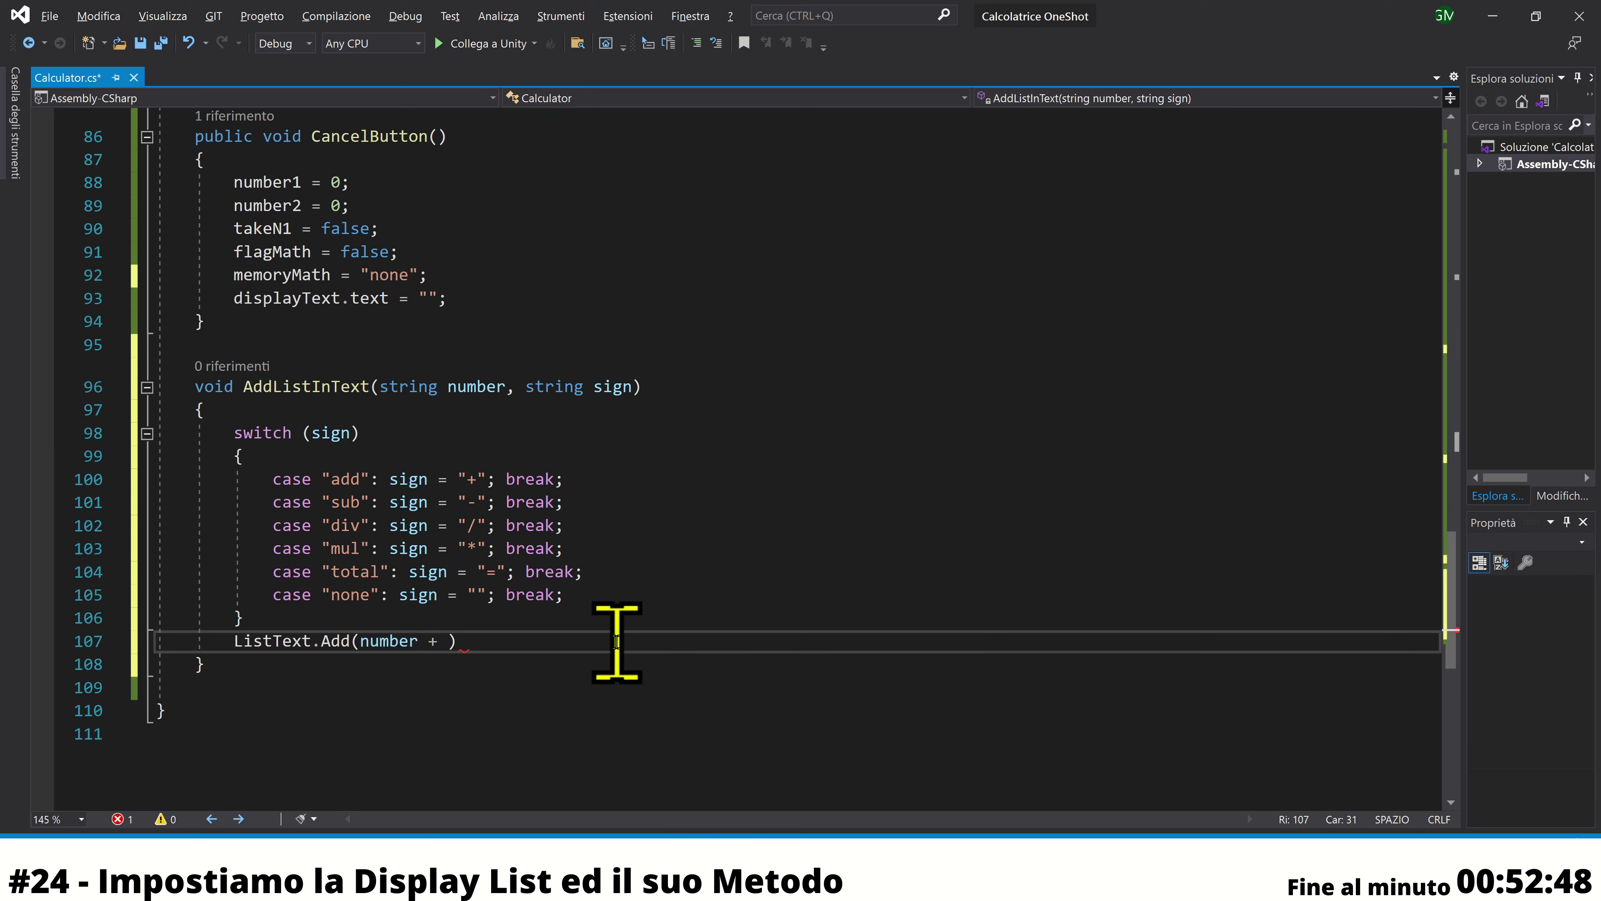
text(s)
key(Tab)
key(Right)
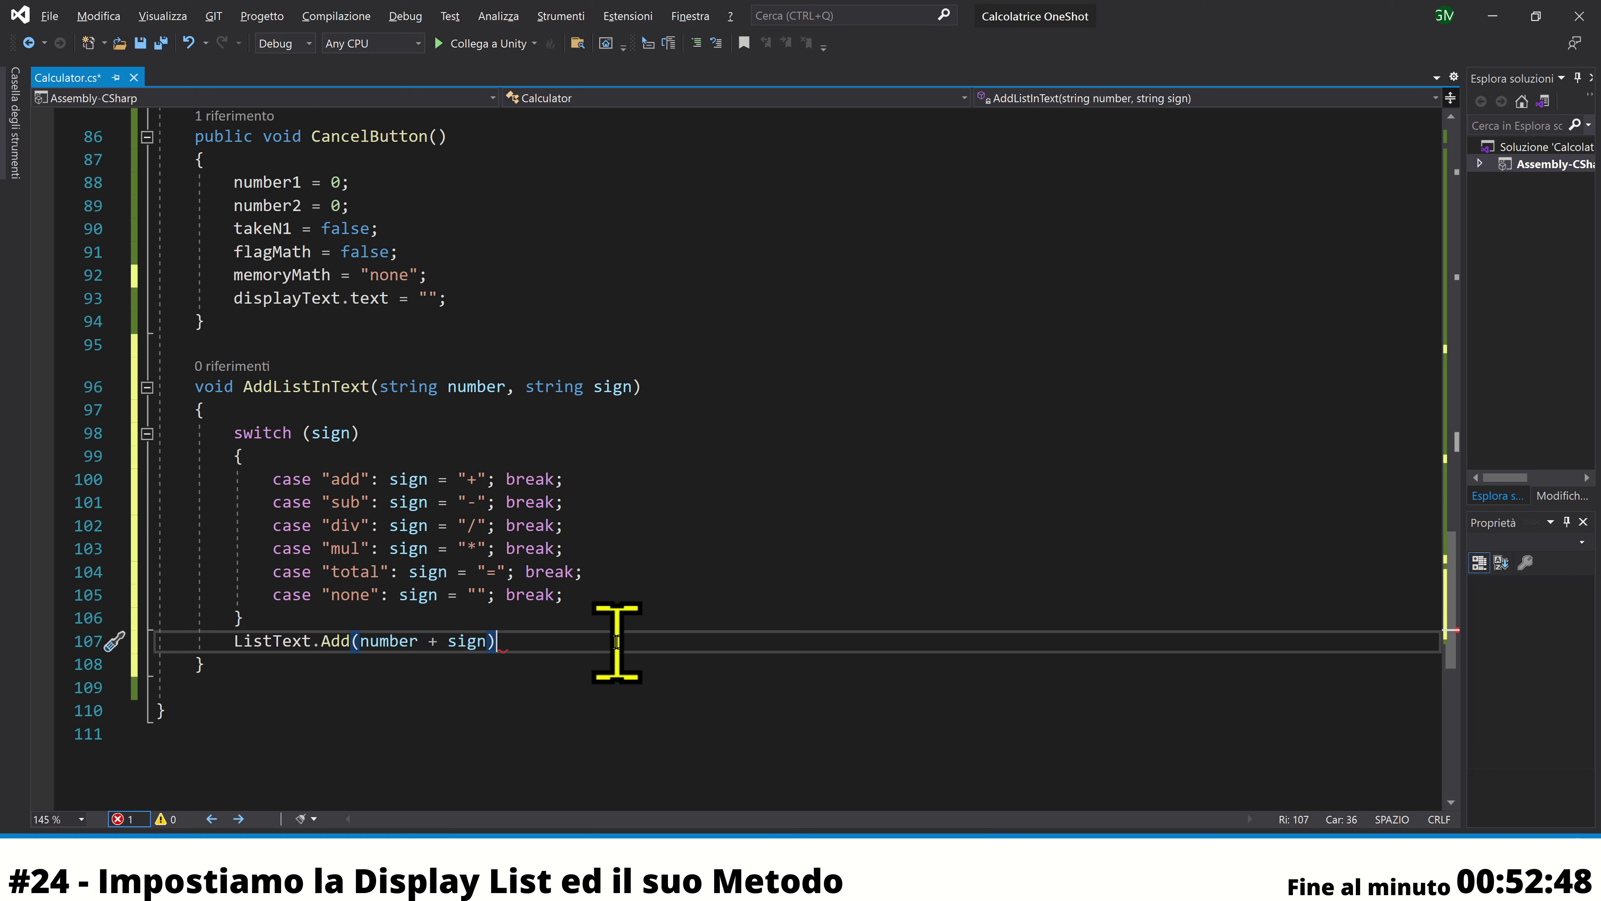
text(;)
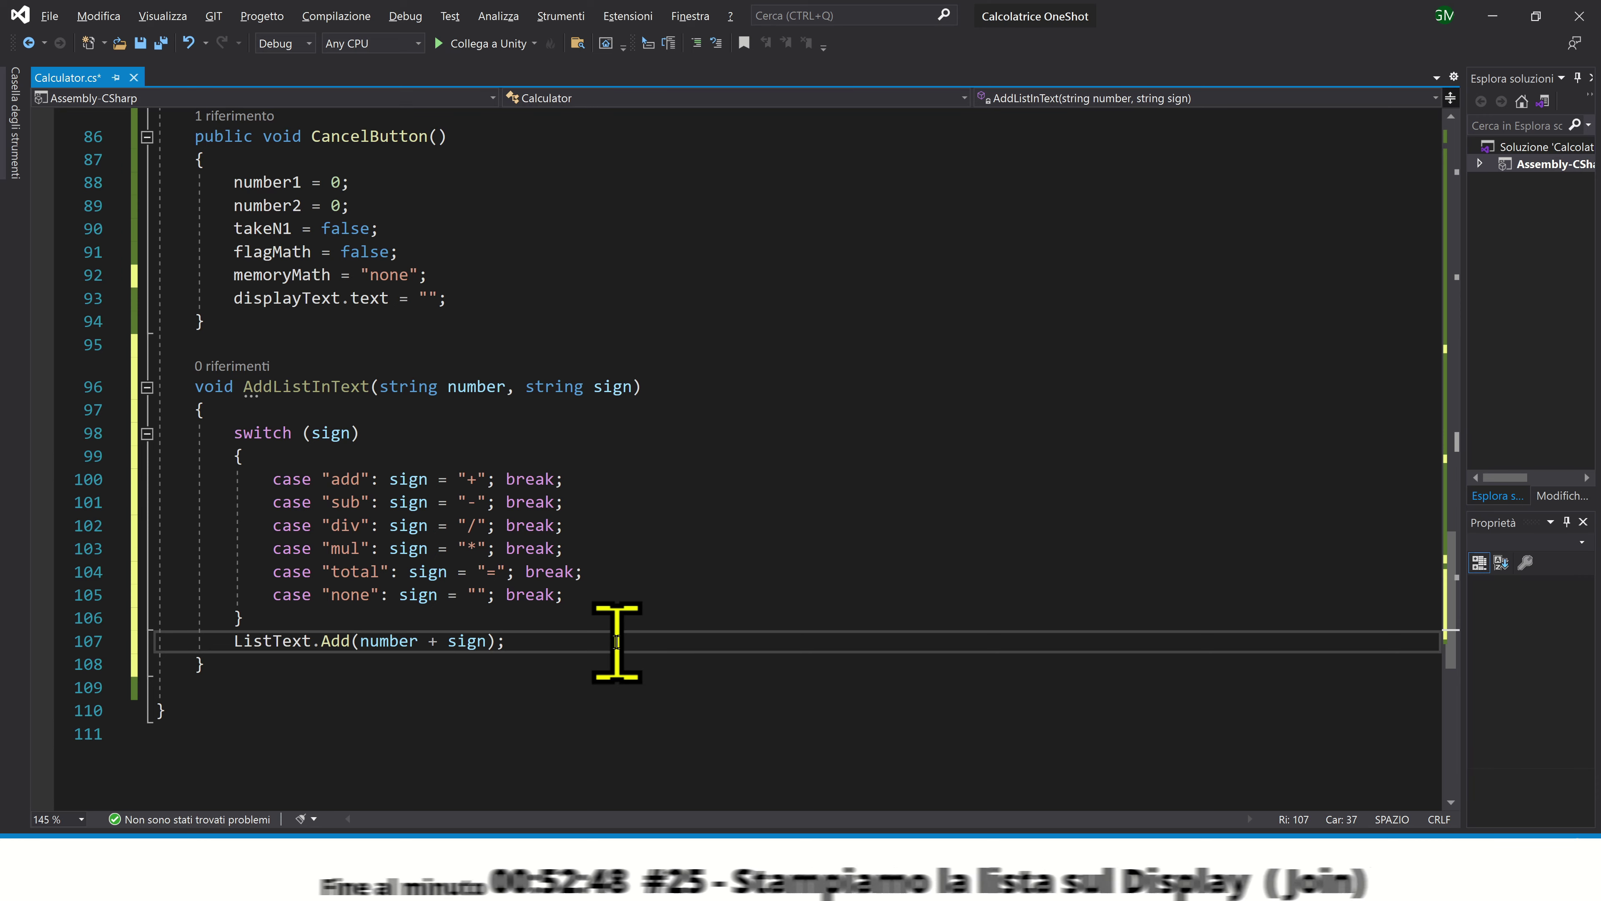
Open a blank line below the AddListInText method for a new method
key(Return)
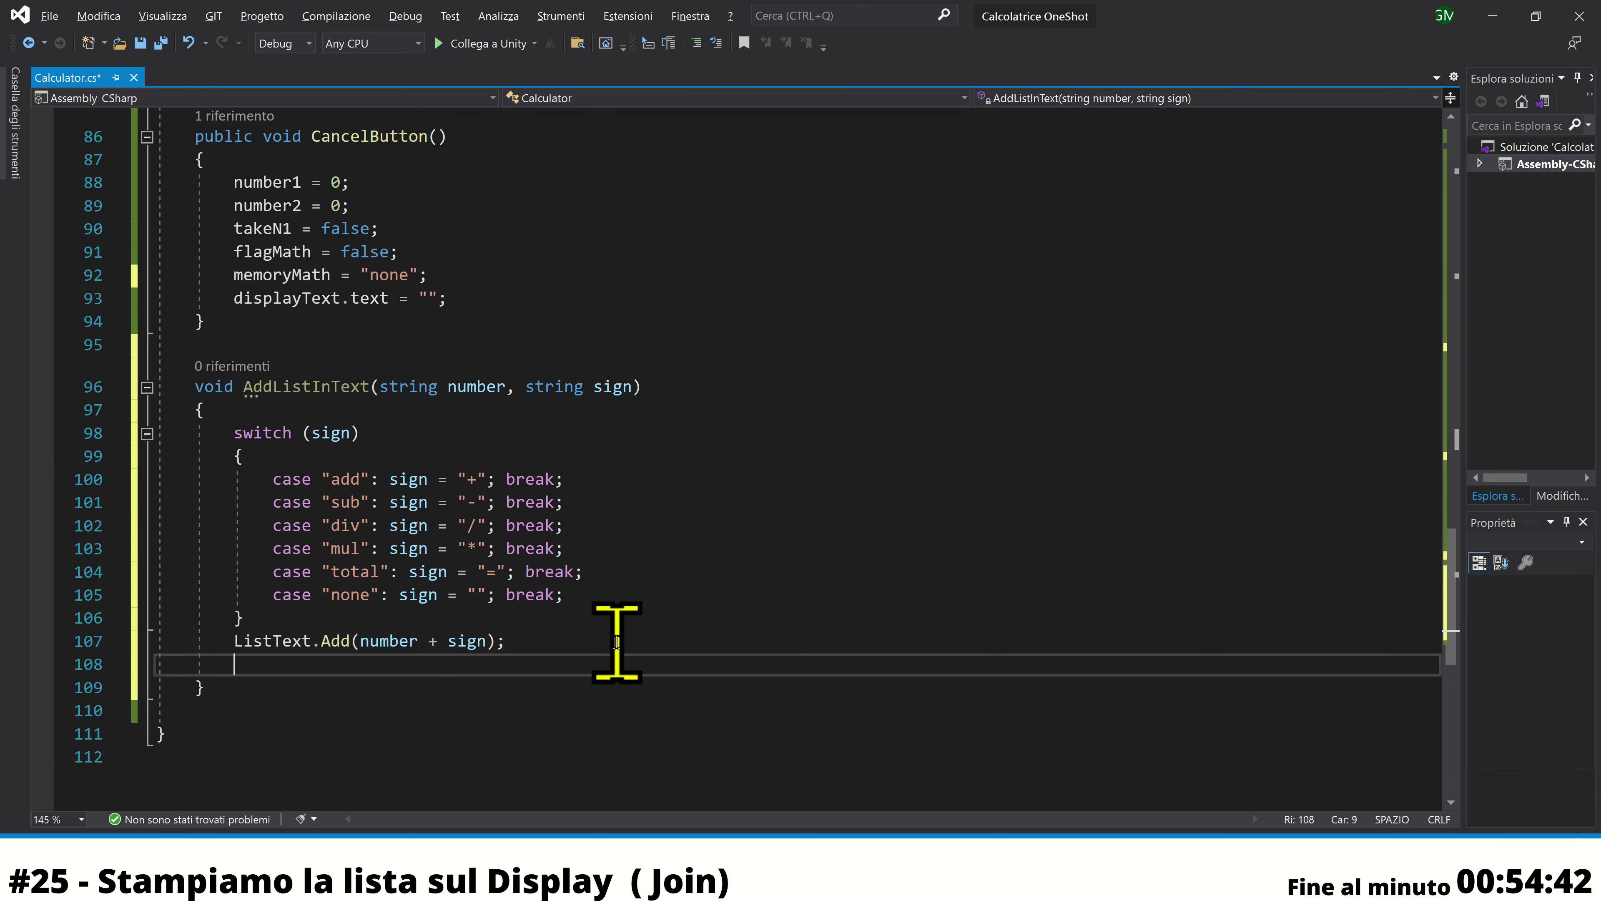
scroll(543, 662, down, 2)
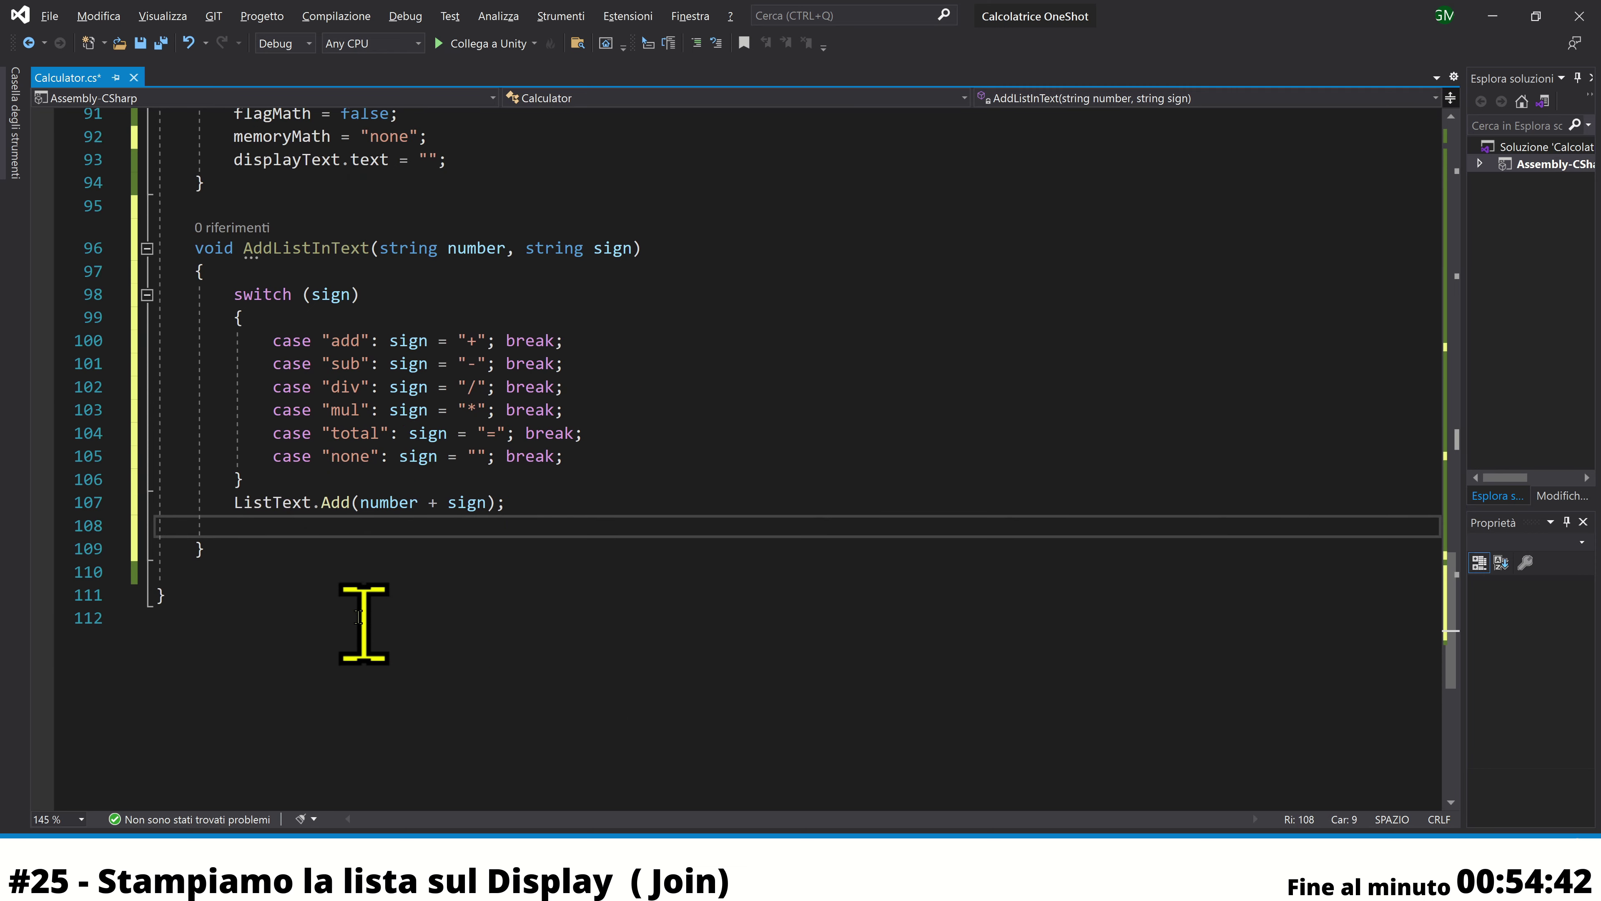
click(303, 571)
key(Return)
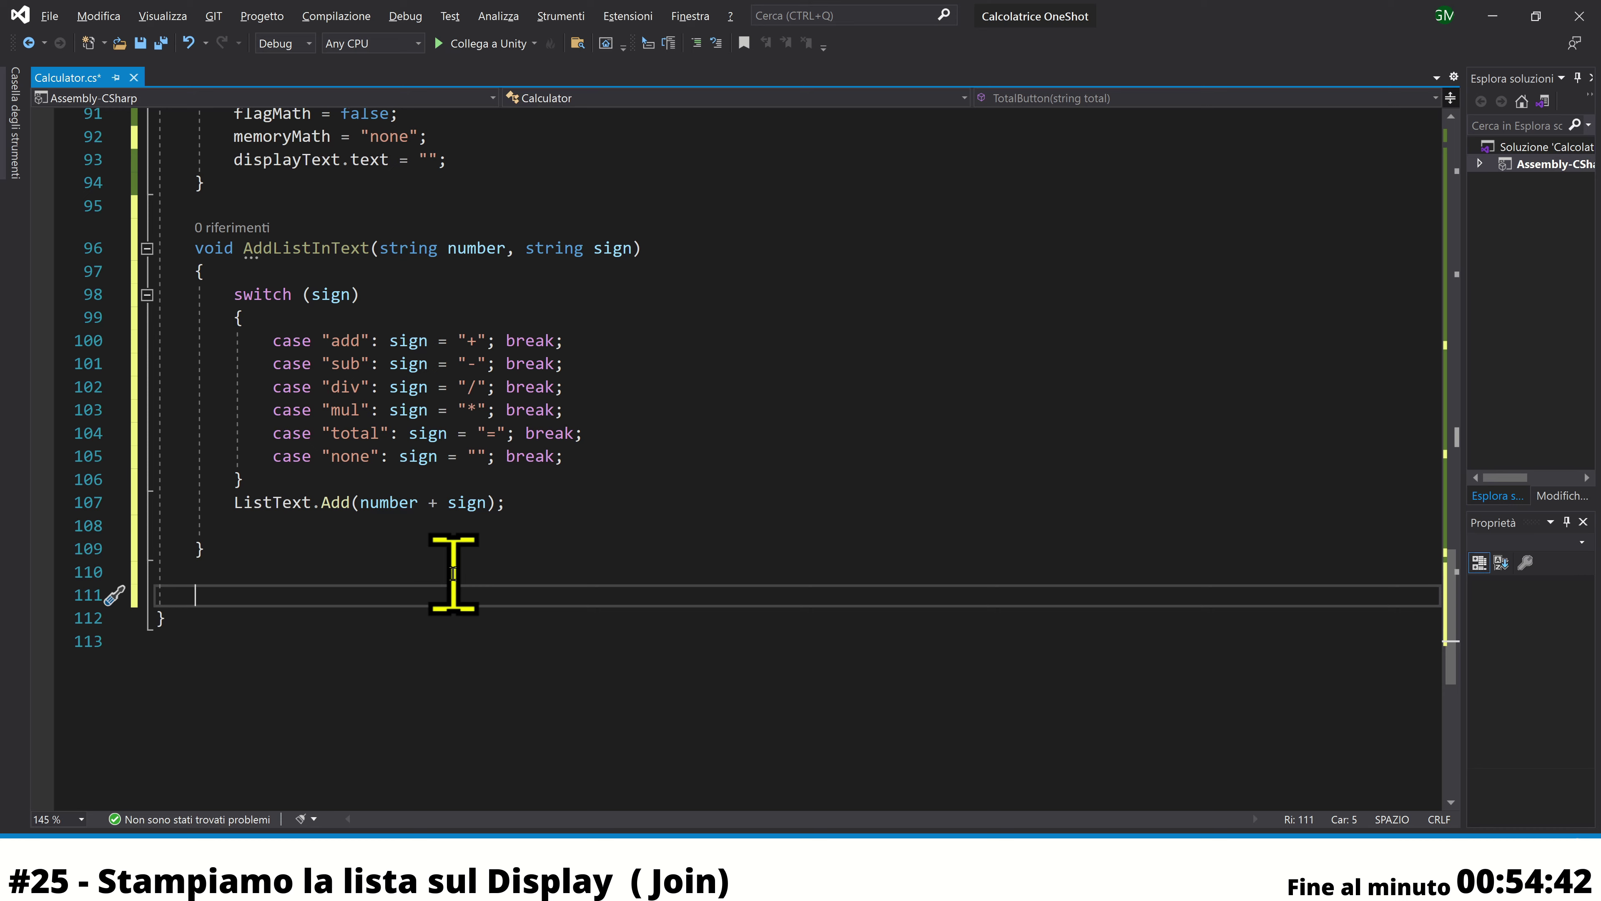
Write an empty `void ShowOnListText()` method below AddListInText, fixing the name typo
text(void )
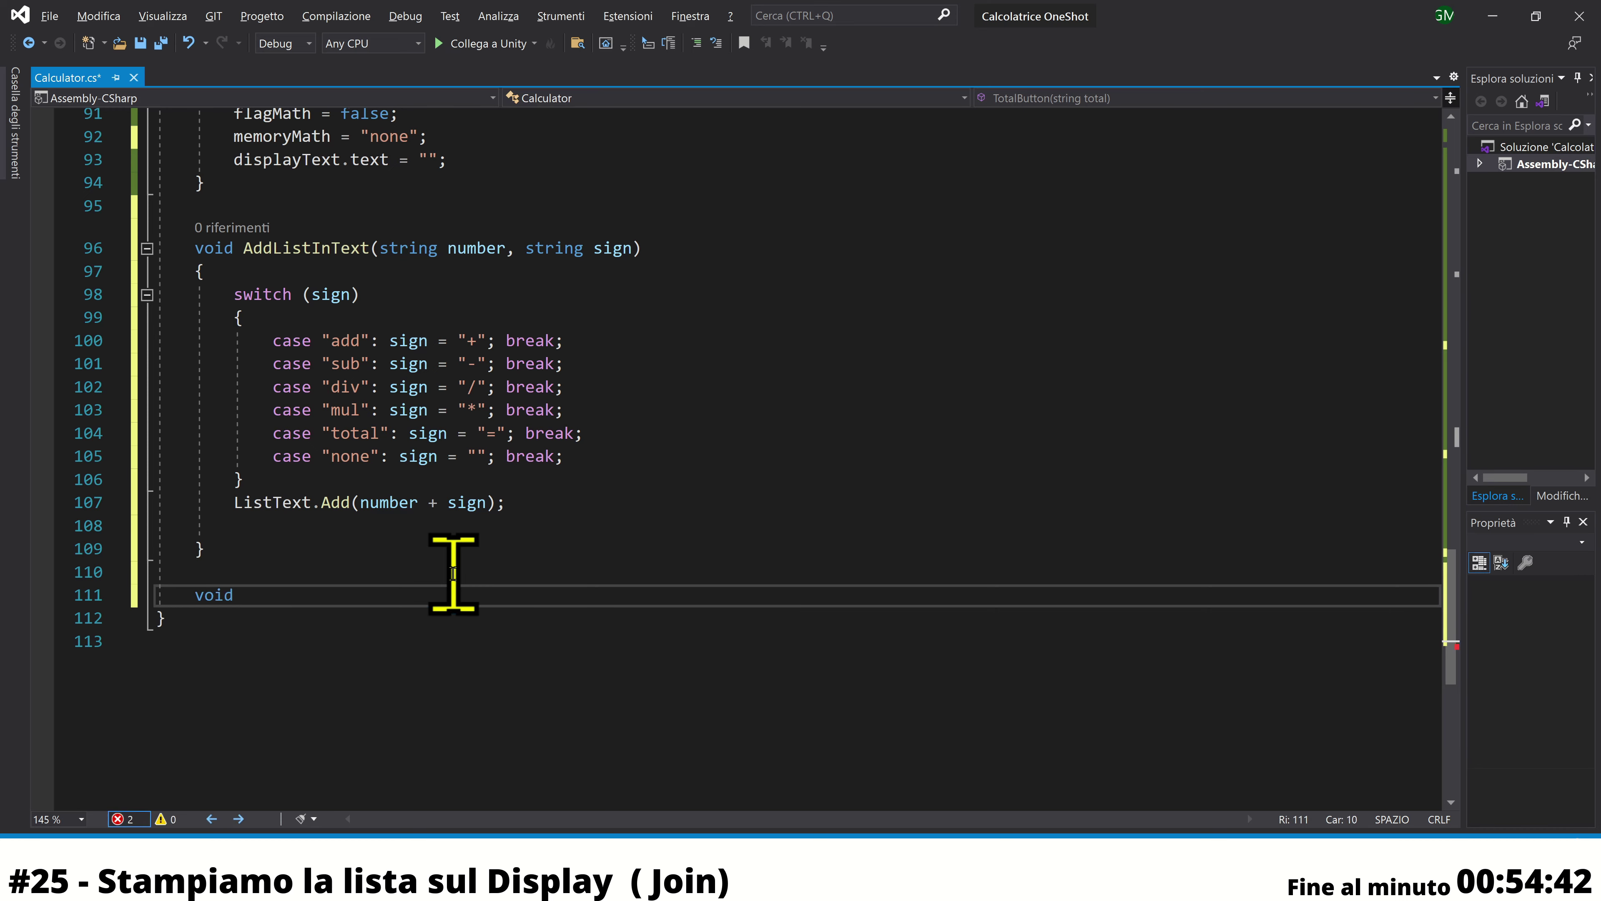
text(S)
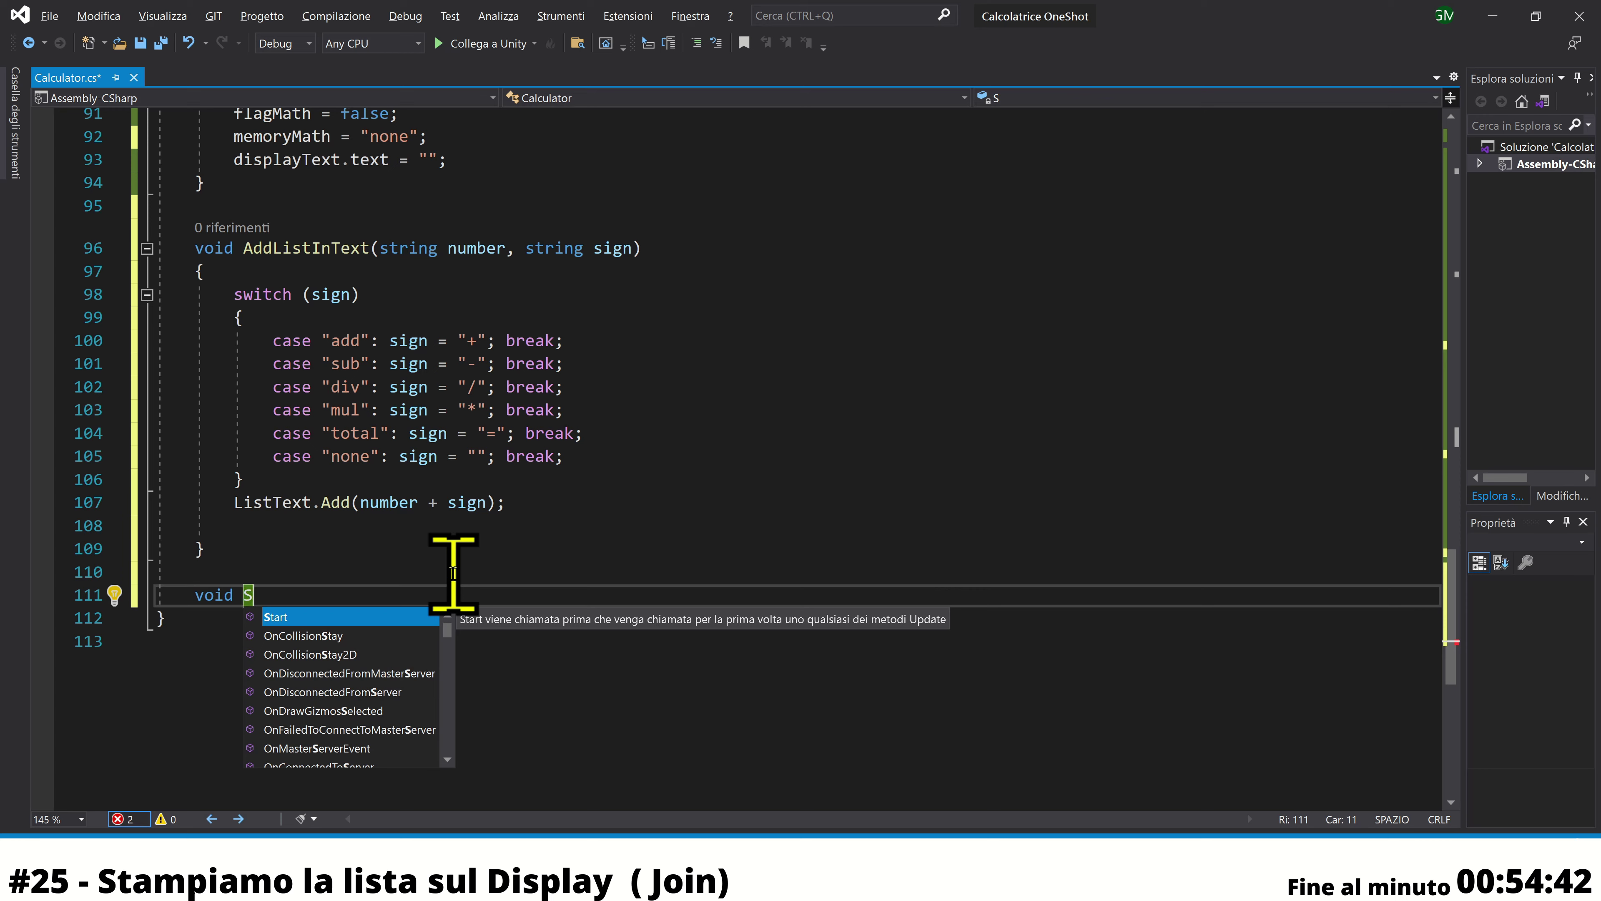
text(hw)
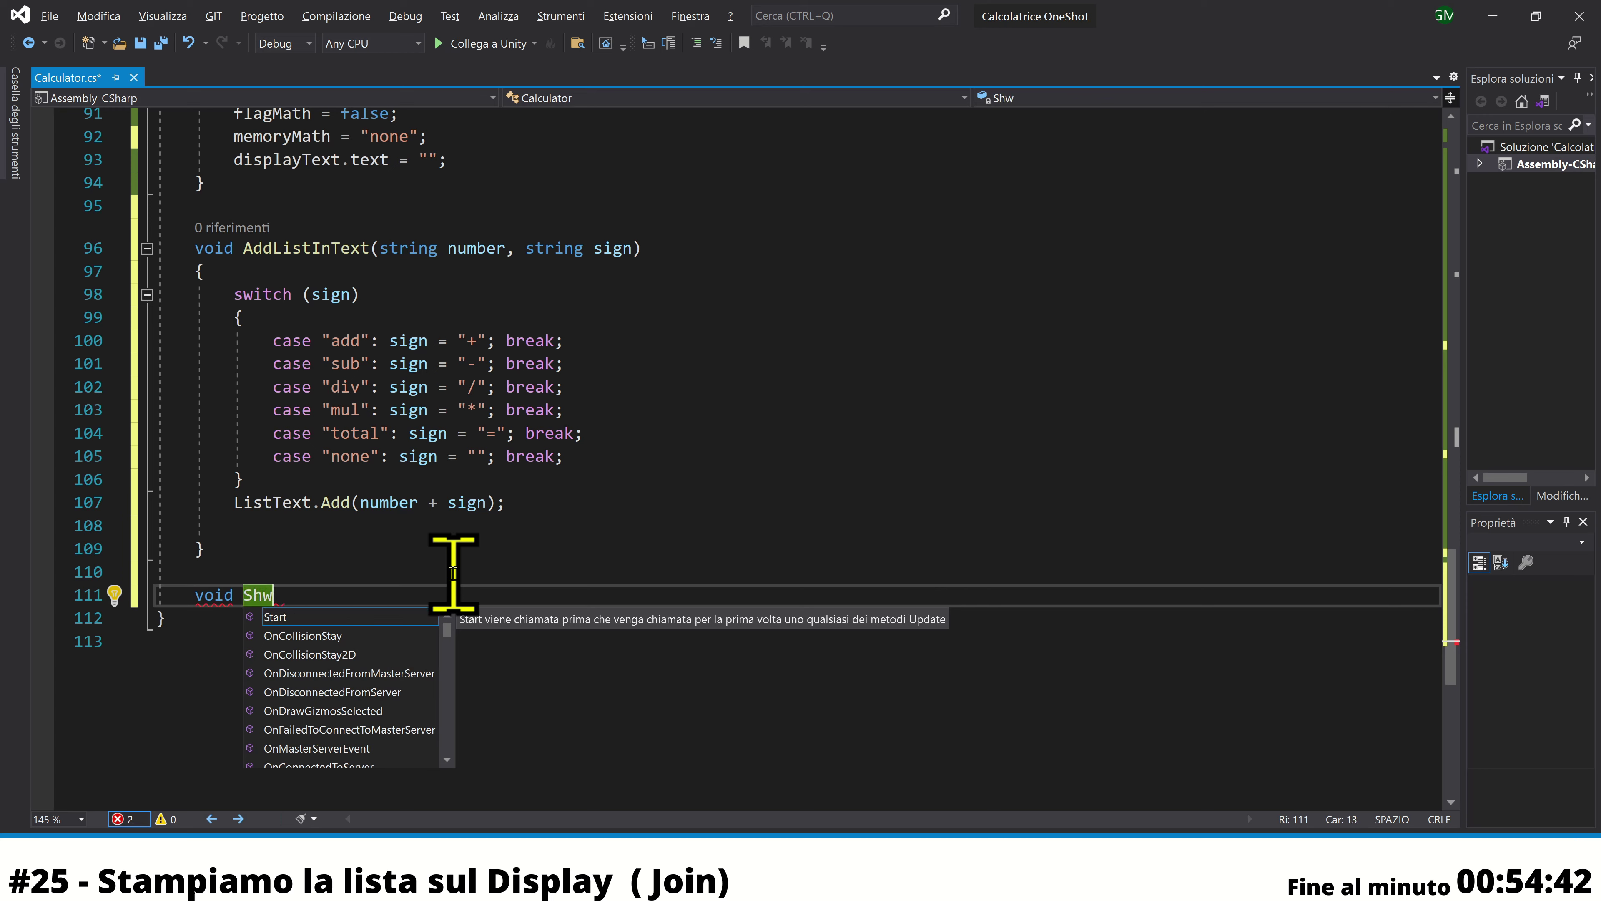
key(BackSpace)
key(BackSpace)
text(how)
text(OnL)
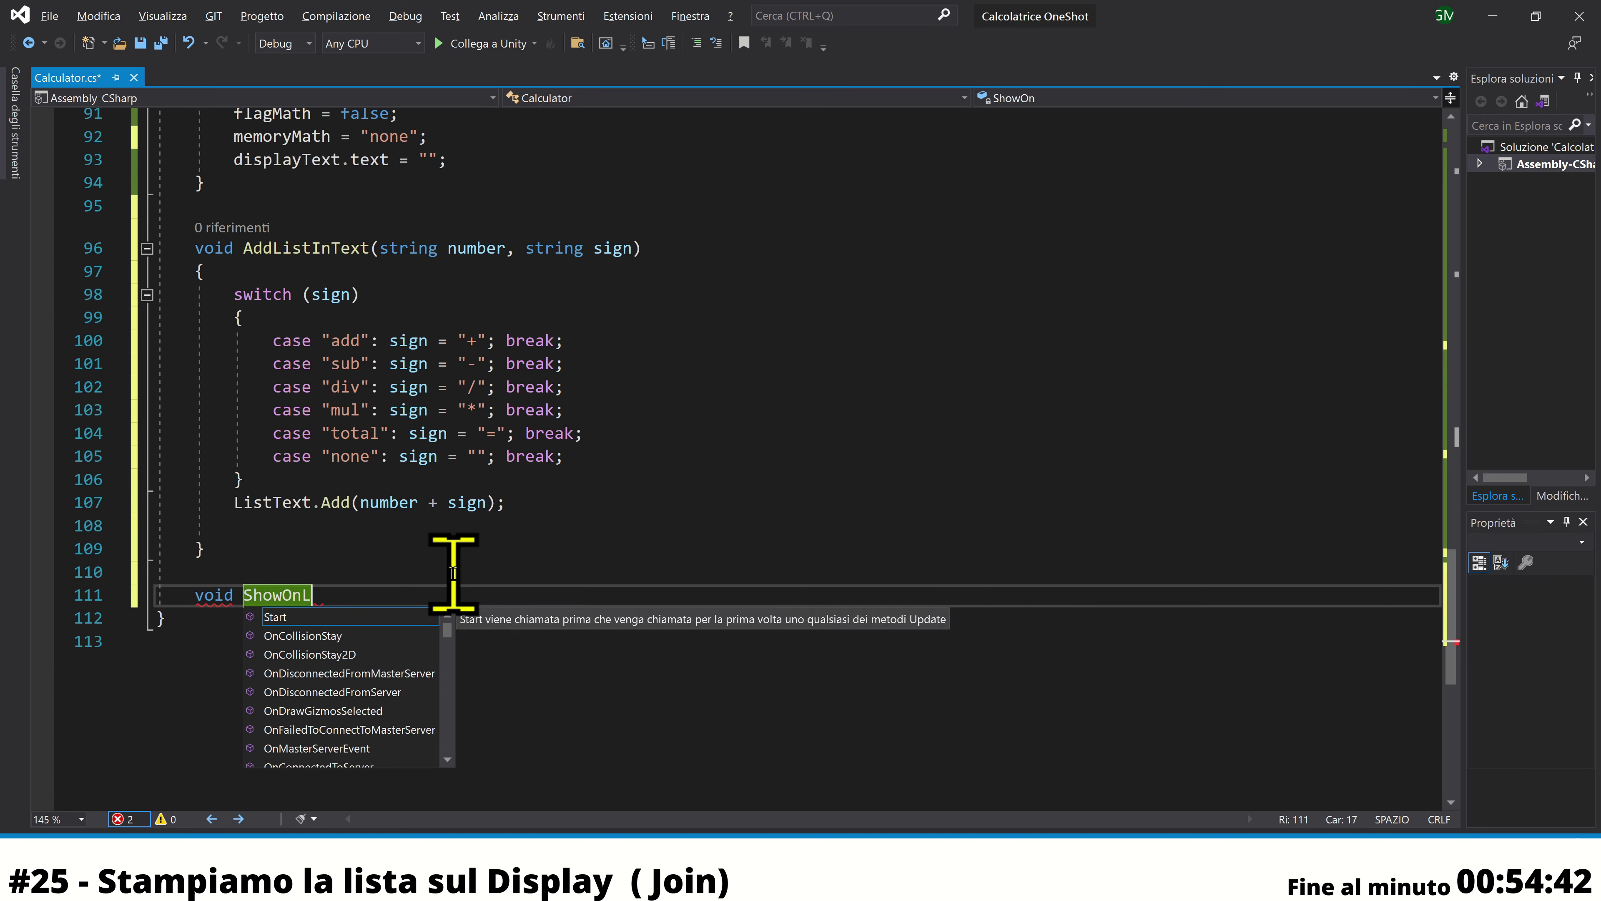
text(istText)
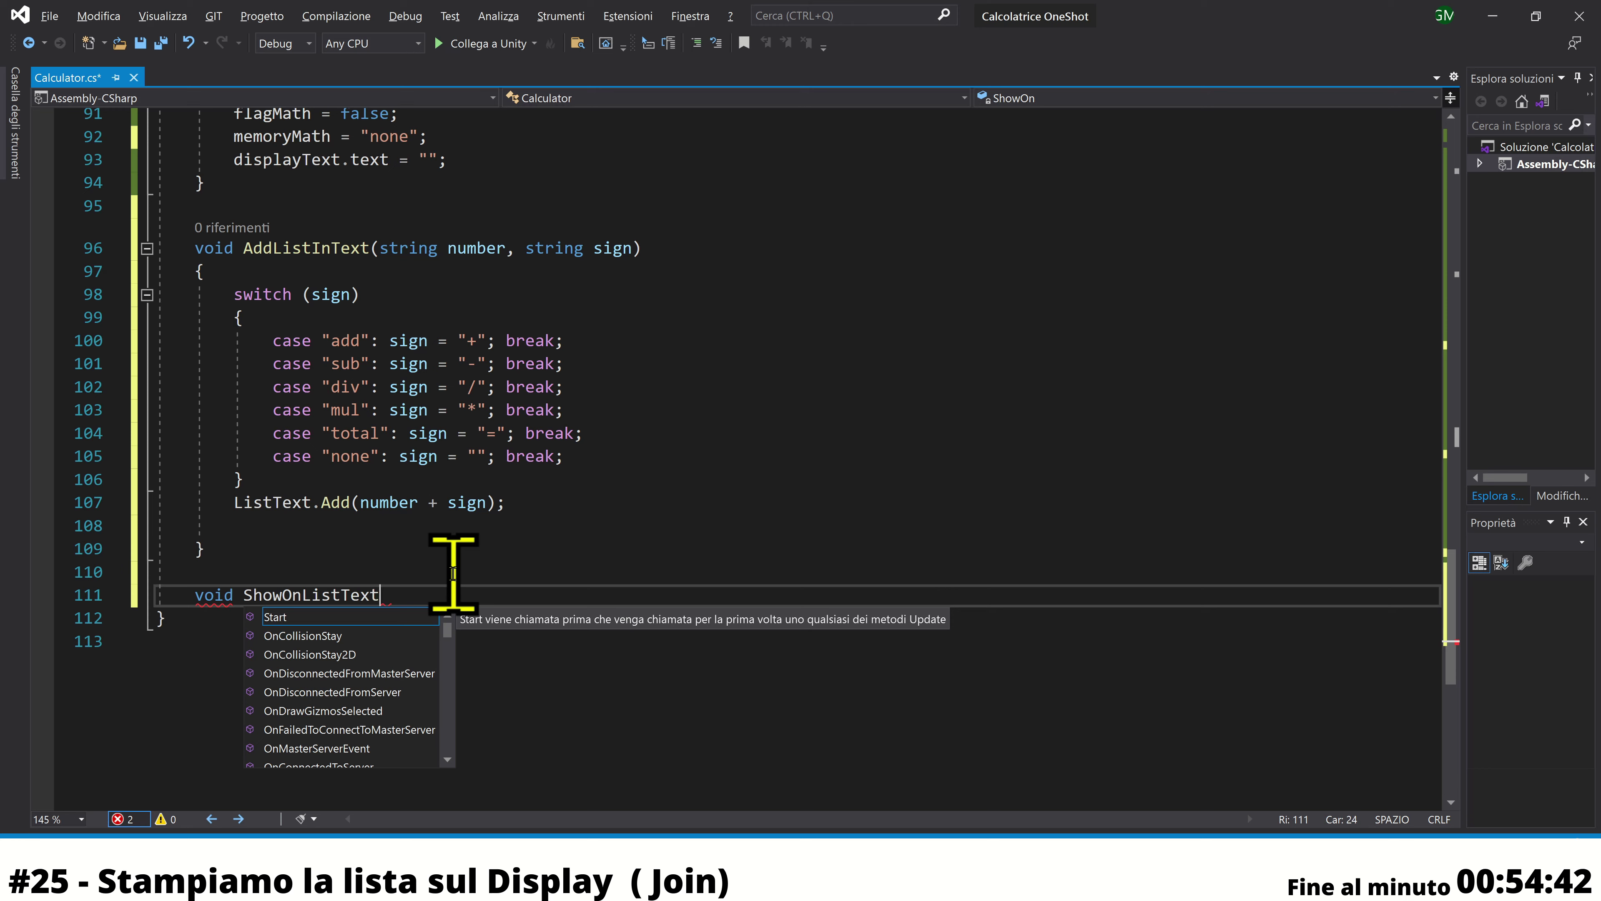
text(())
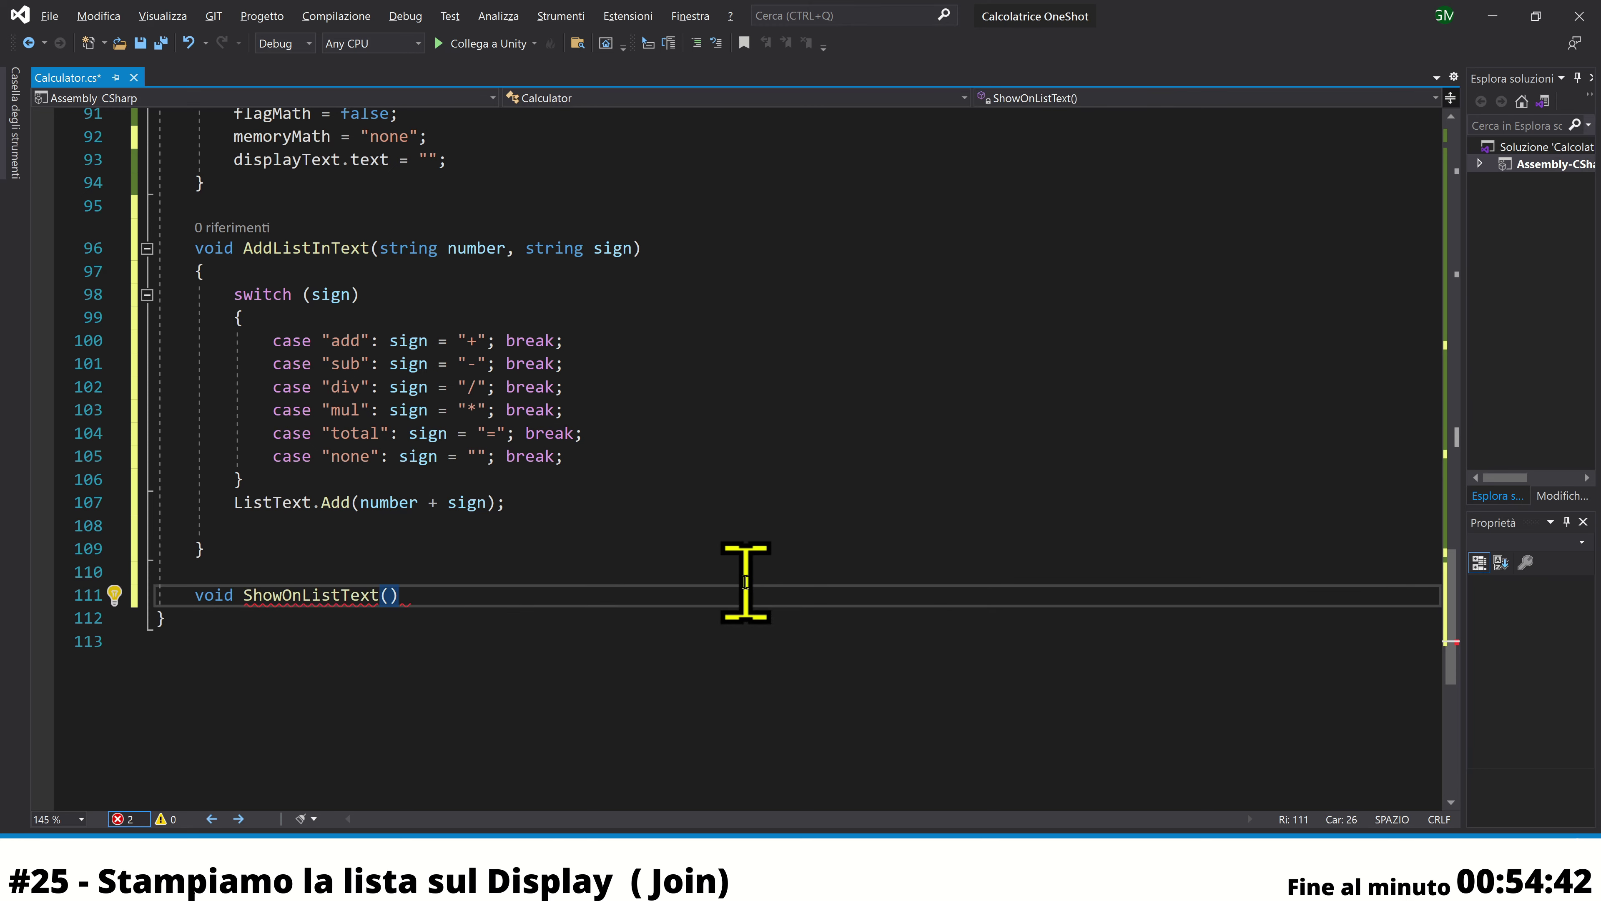
text({)
key(Return)
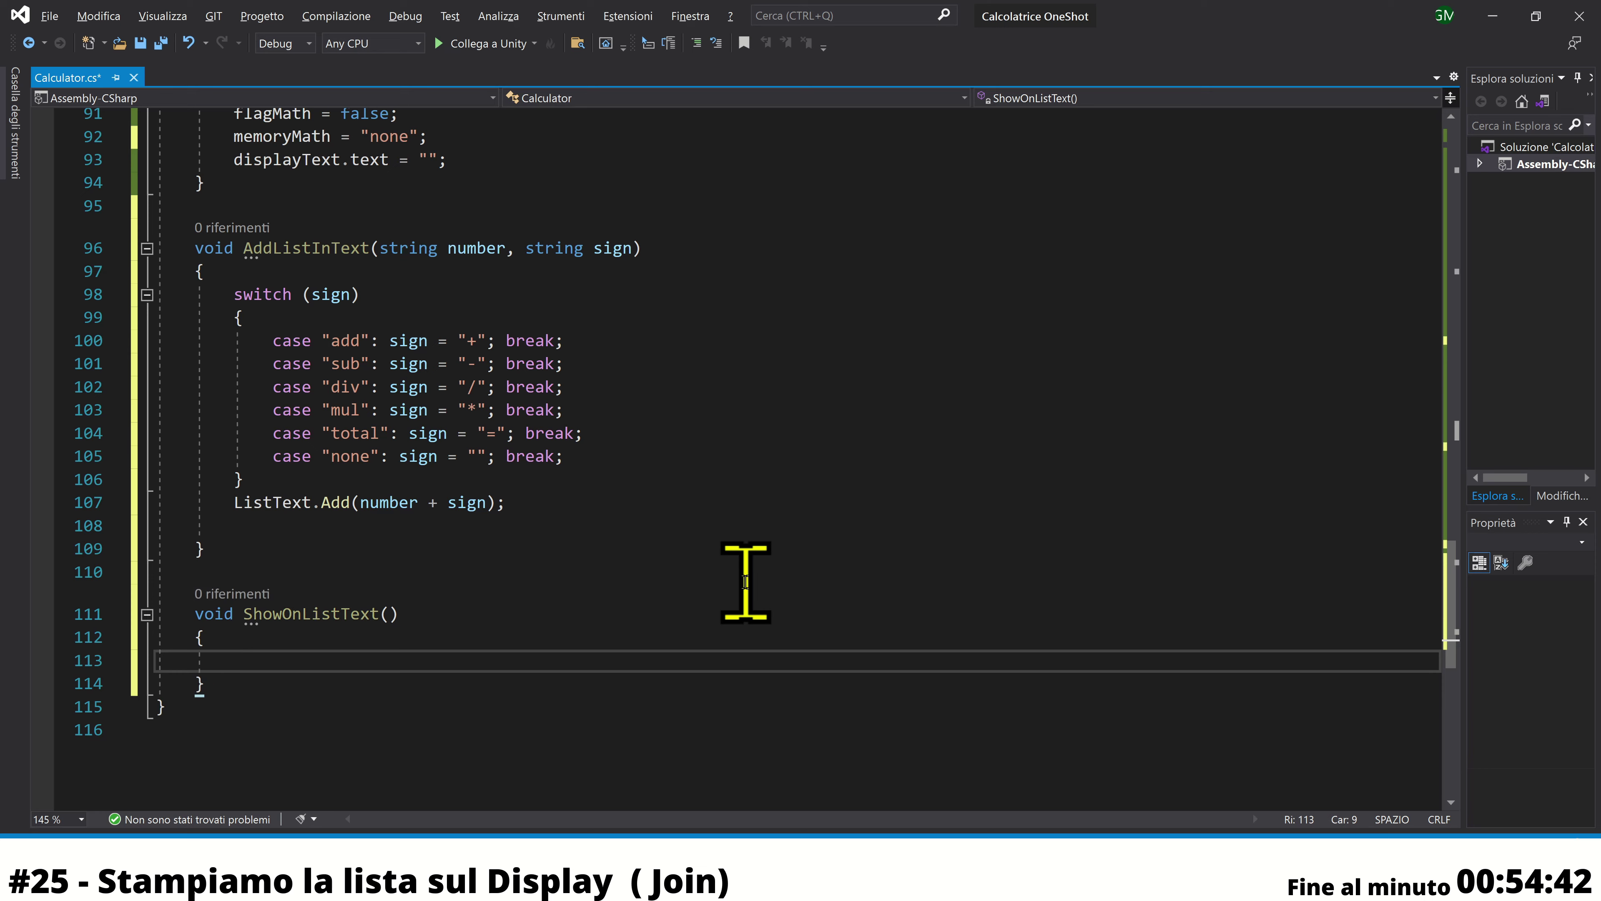
Start the statement `displayList.text = string.Join` inside ShowOnListText
text(dis)
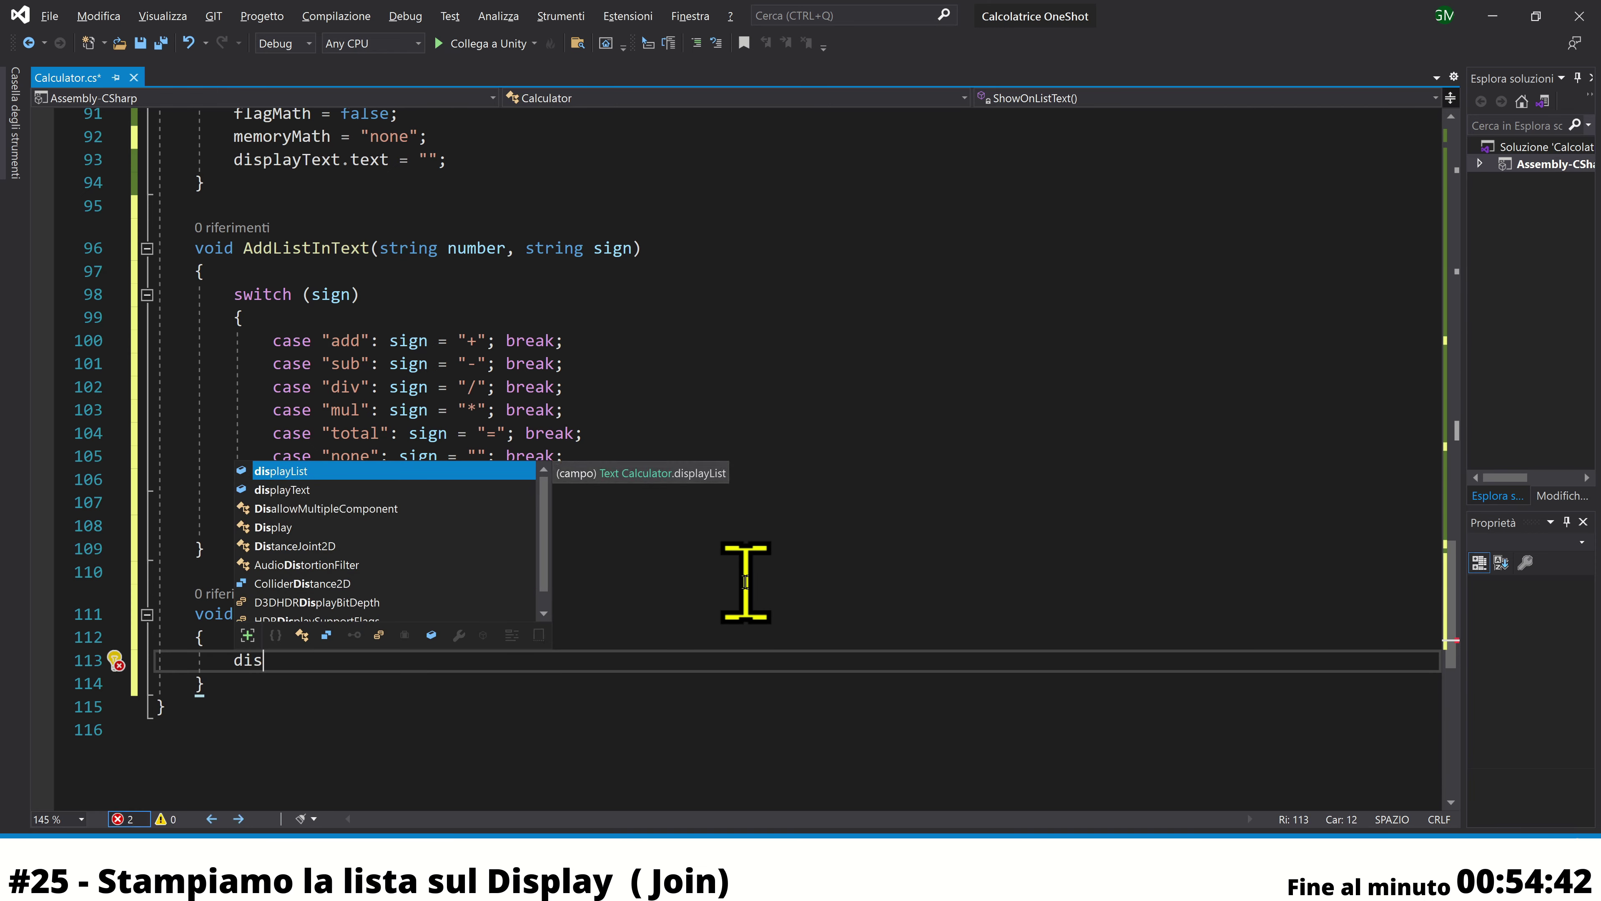
key(Down)
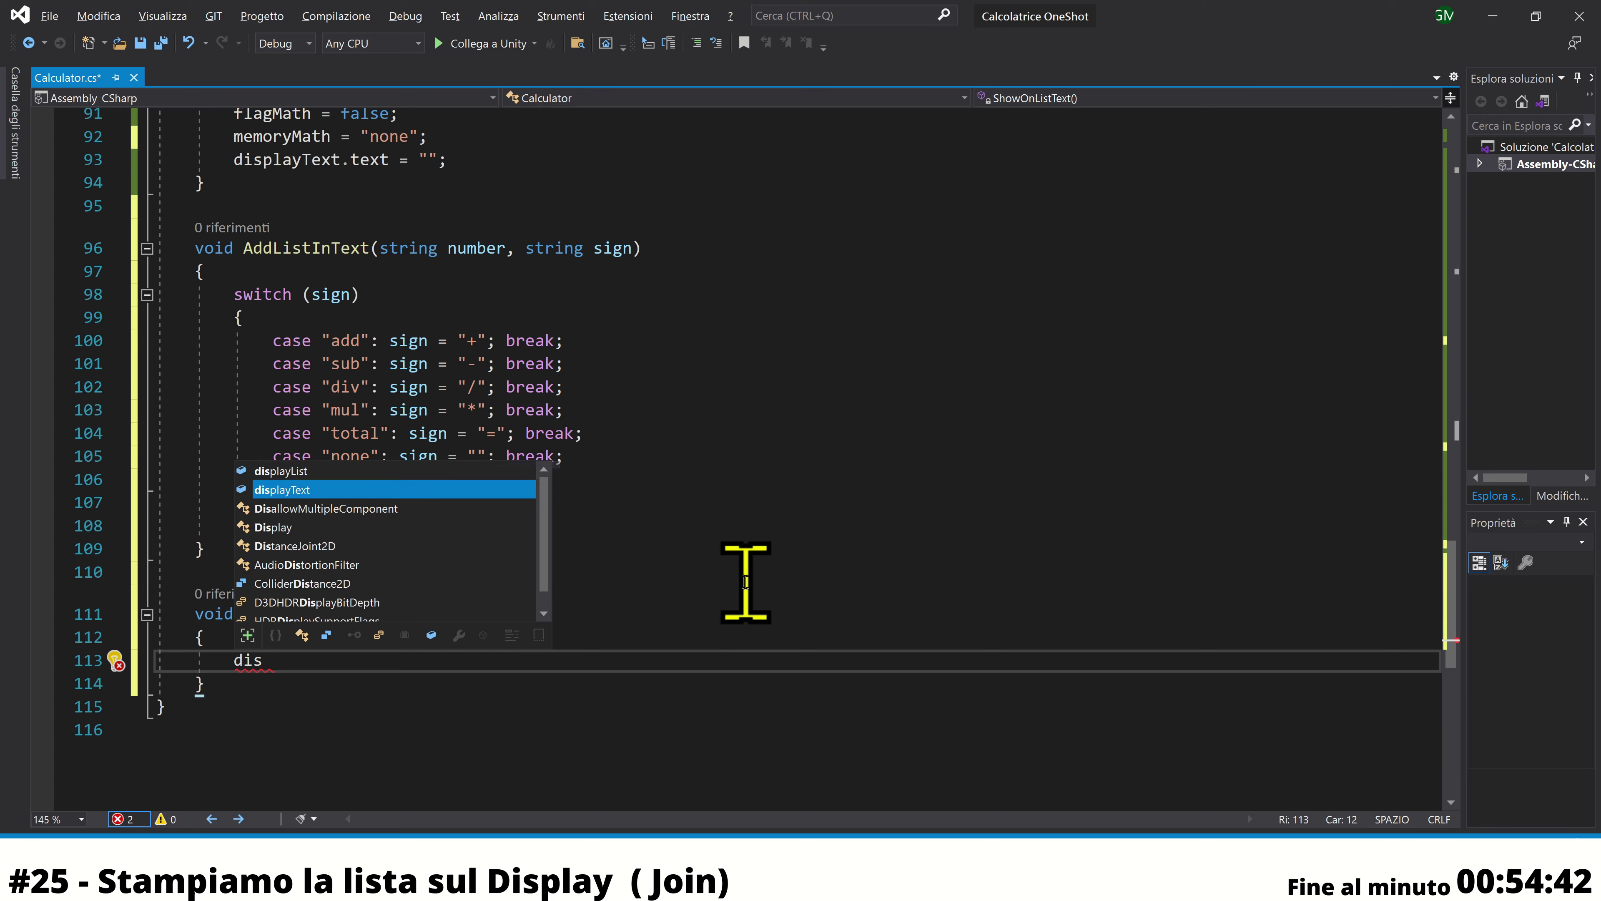
key(Up)
key(Tab)
text(.)
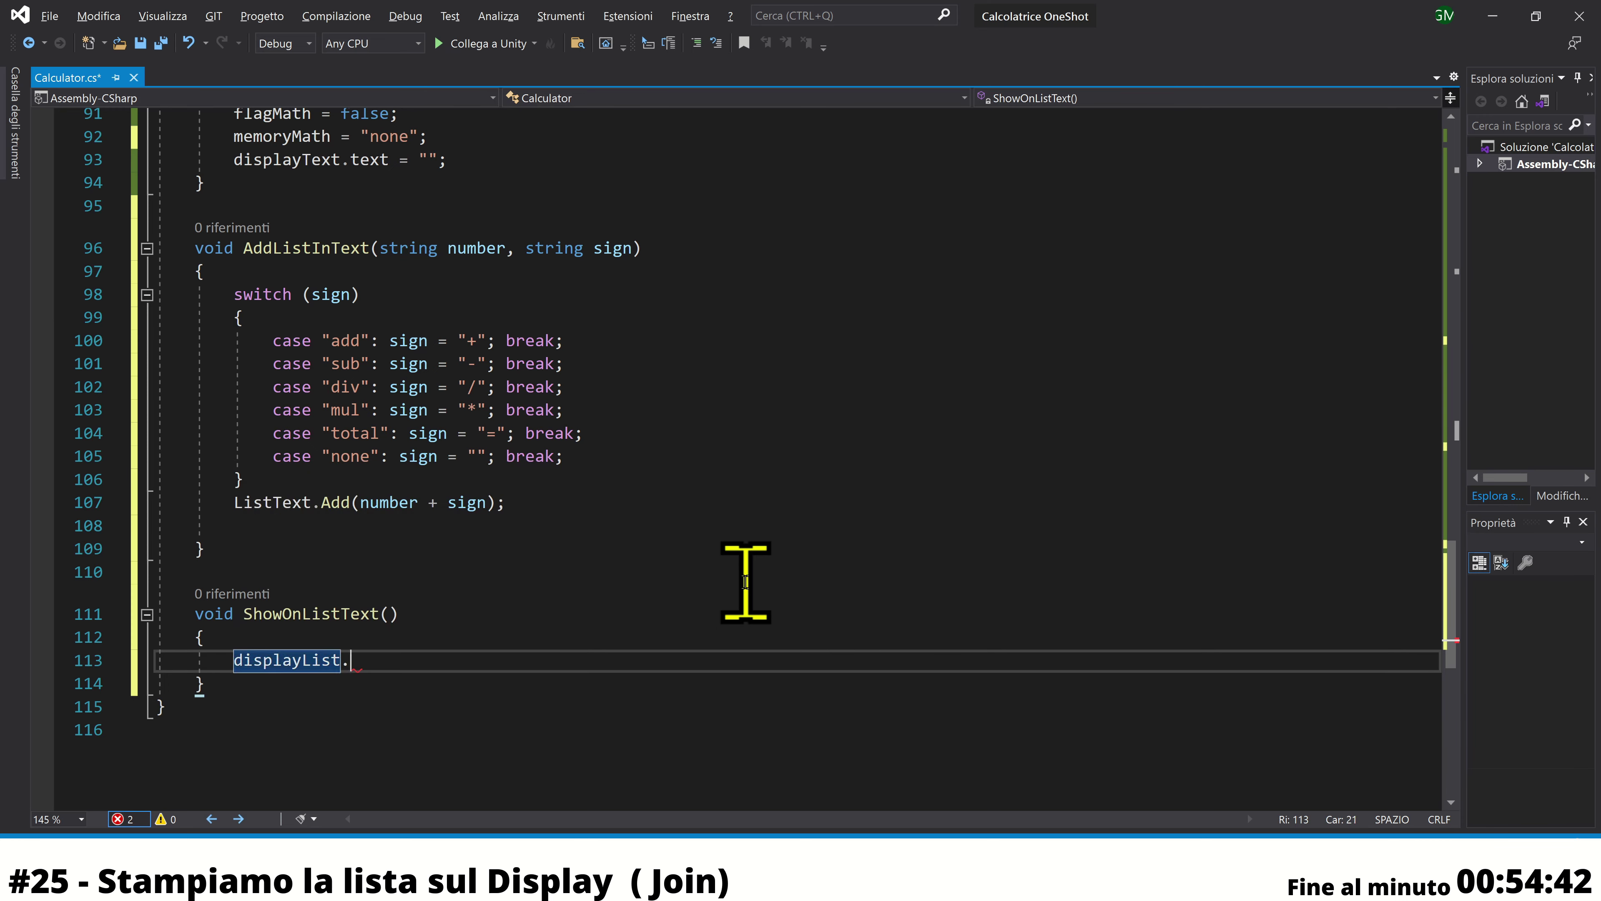
text(t)
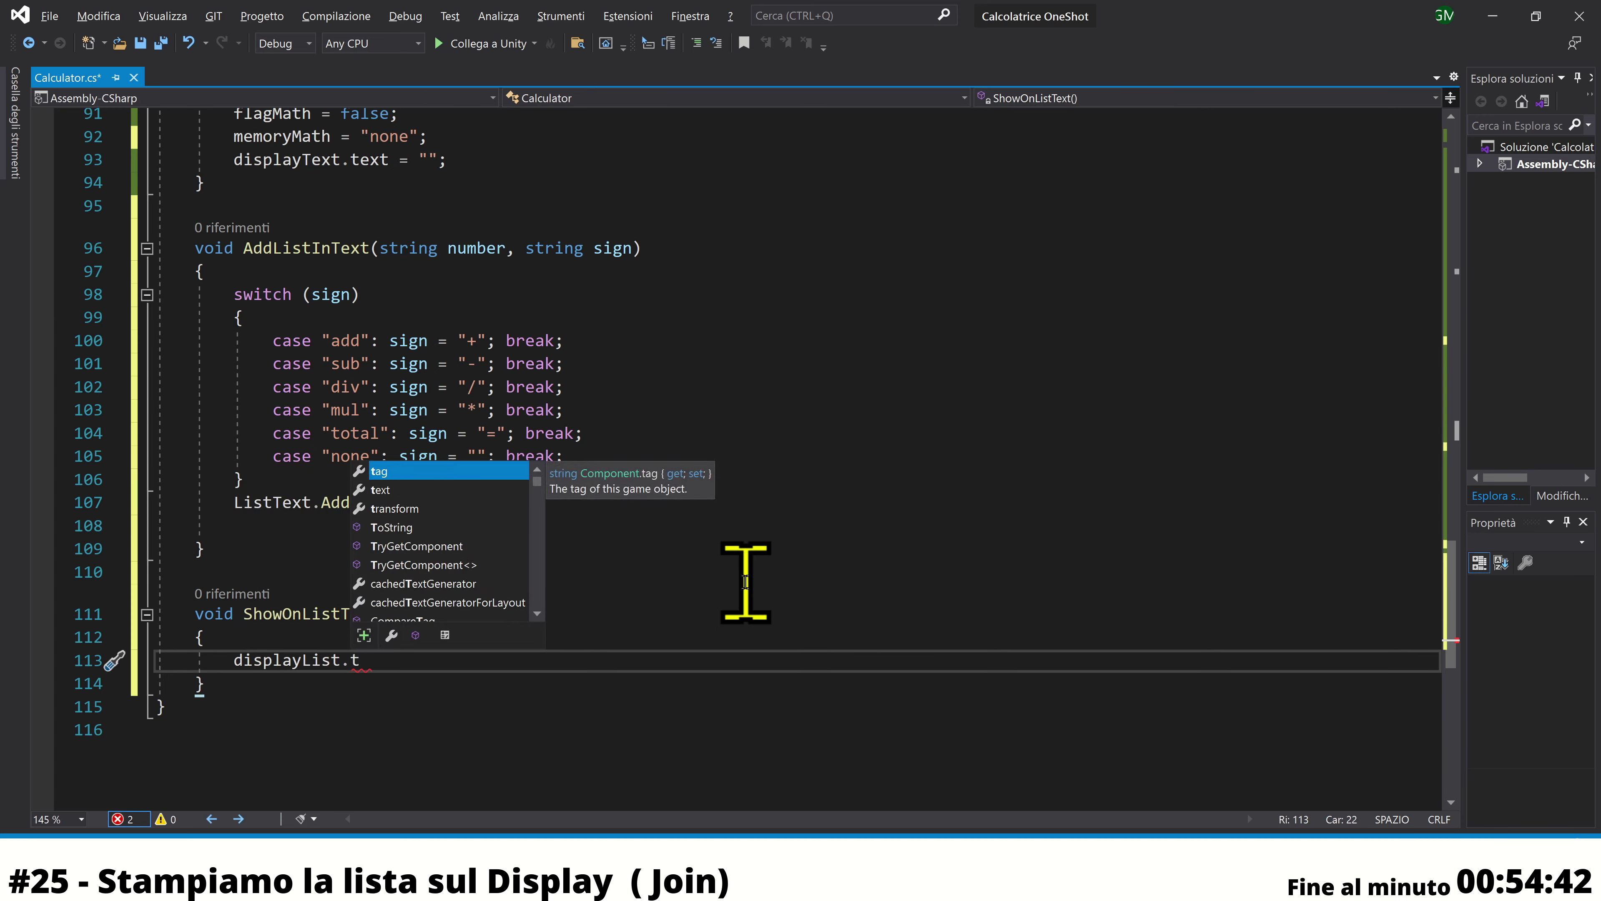
key(Down)
key(Tab)
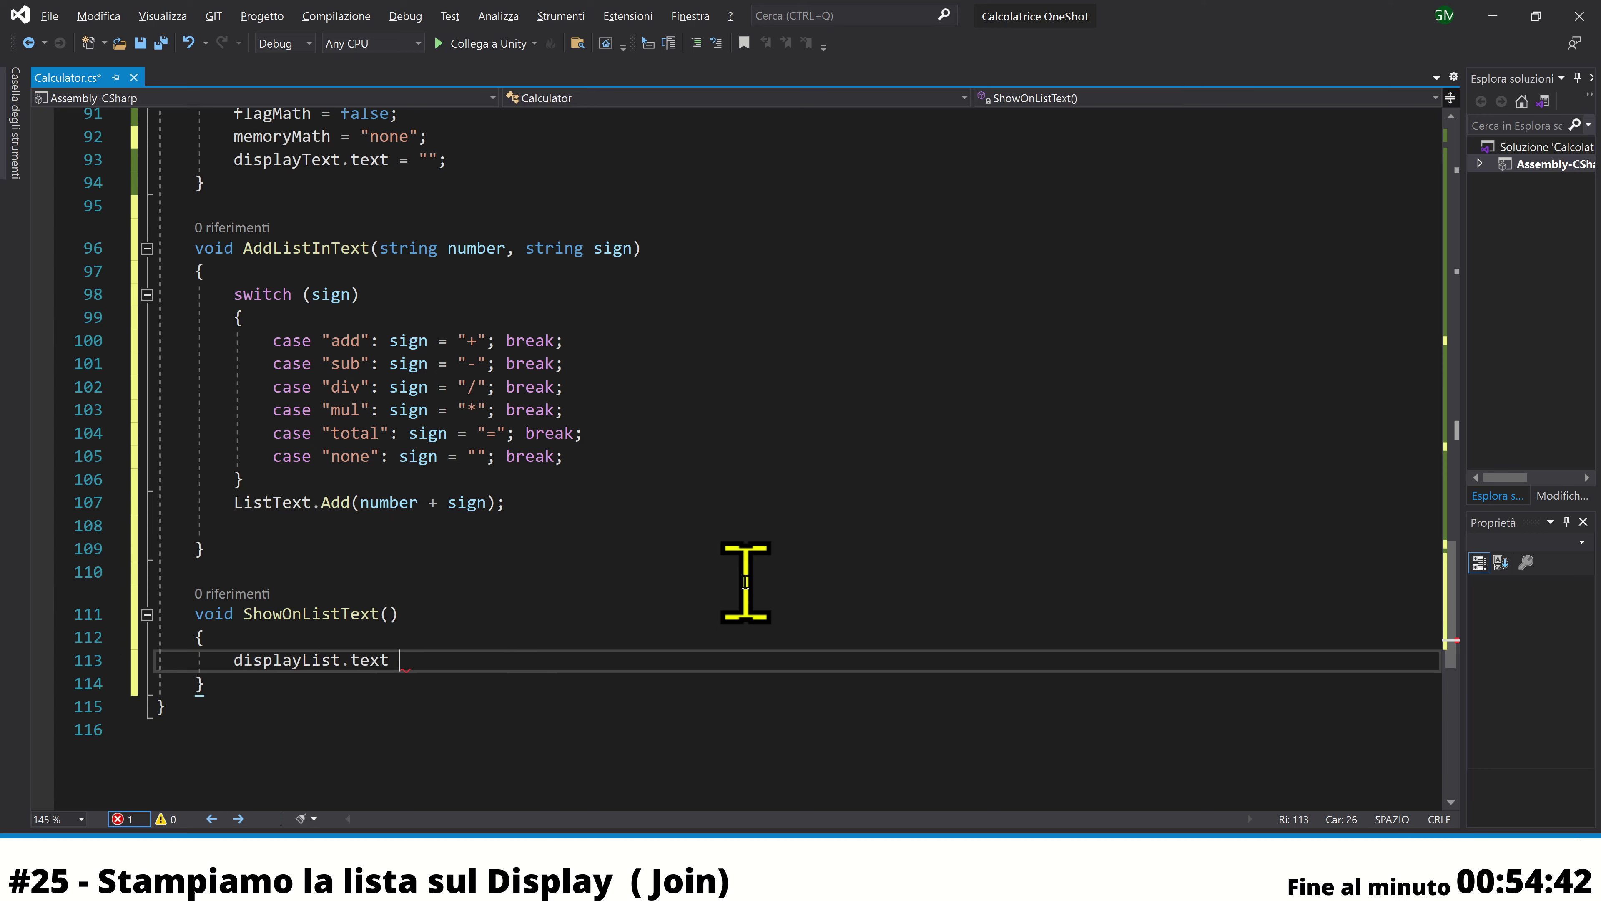
text(= st)
key(Tab)
text(.)
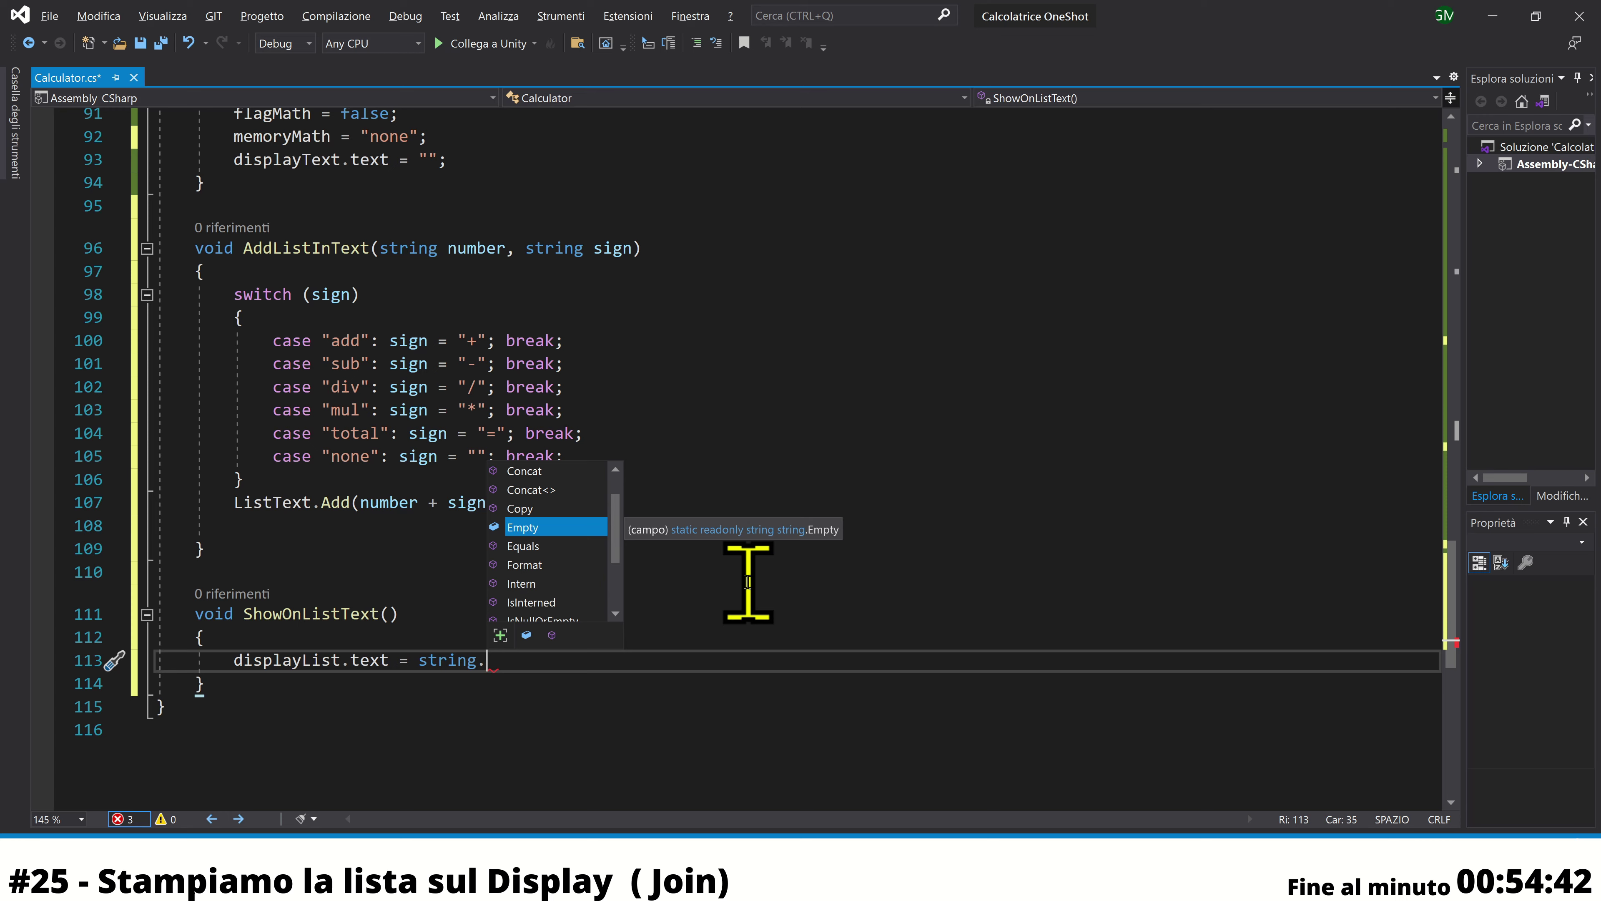
text(J)
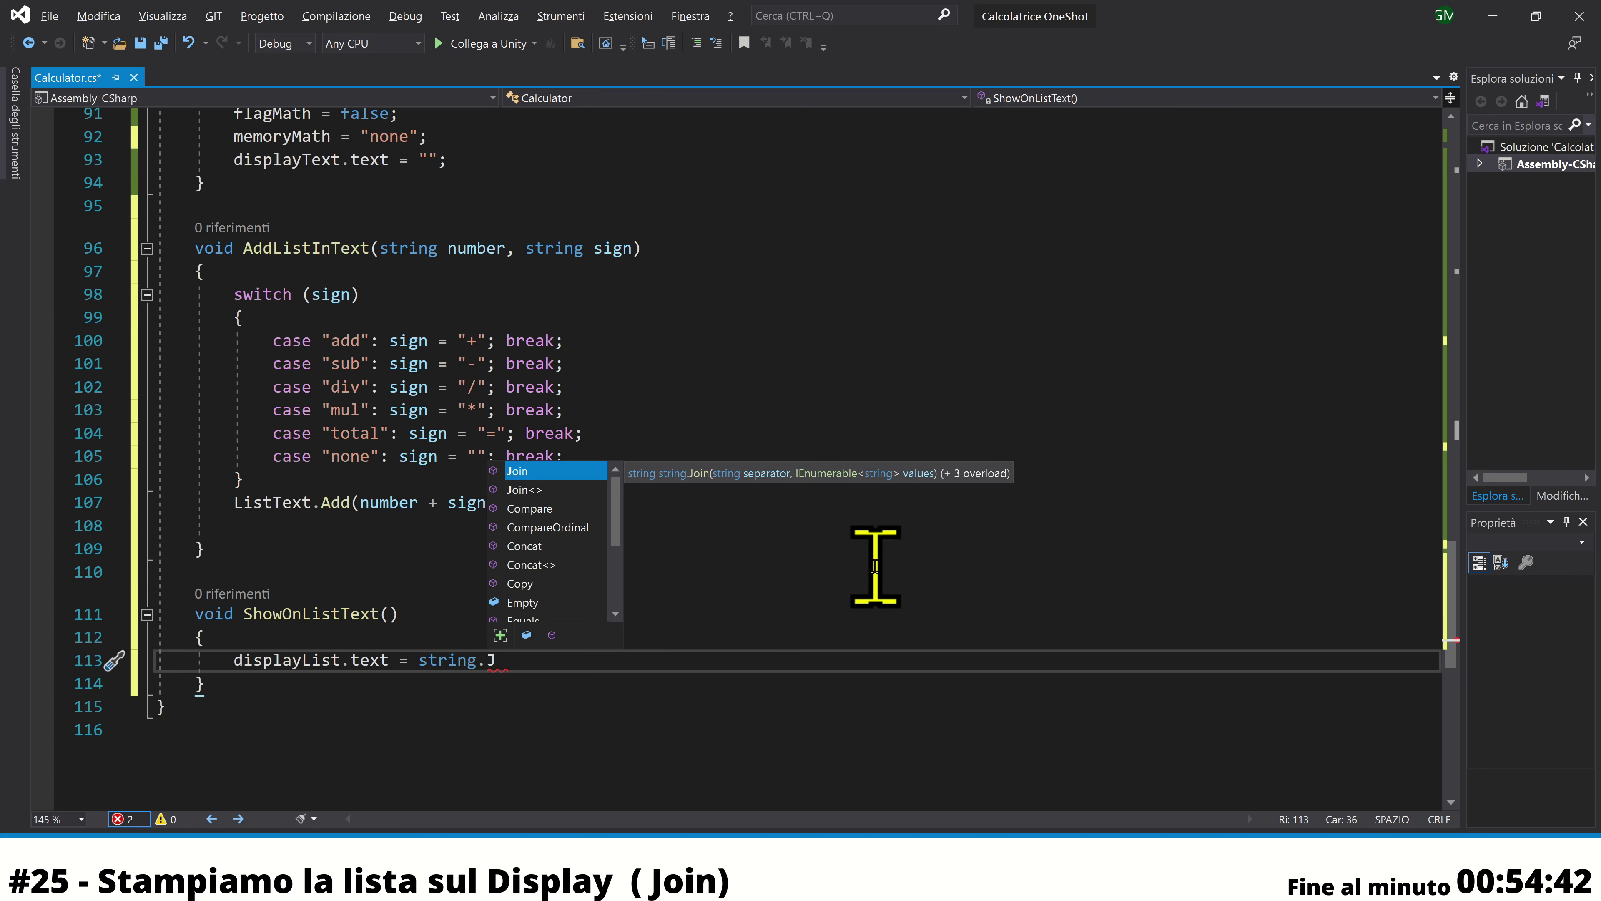
key(Tab)
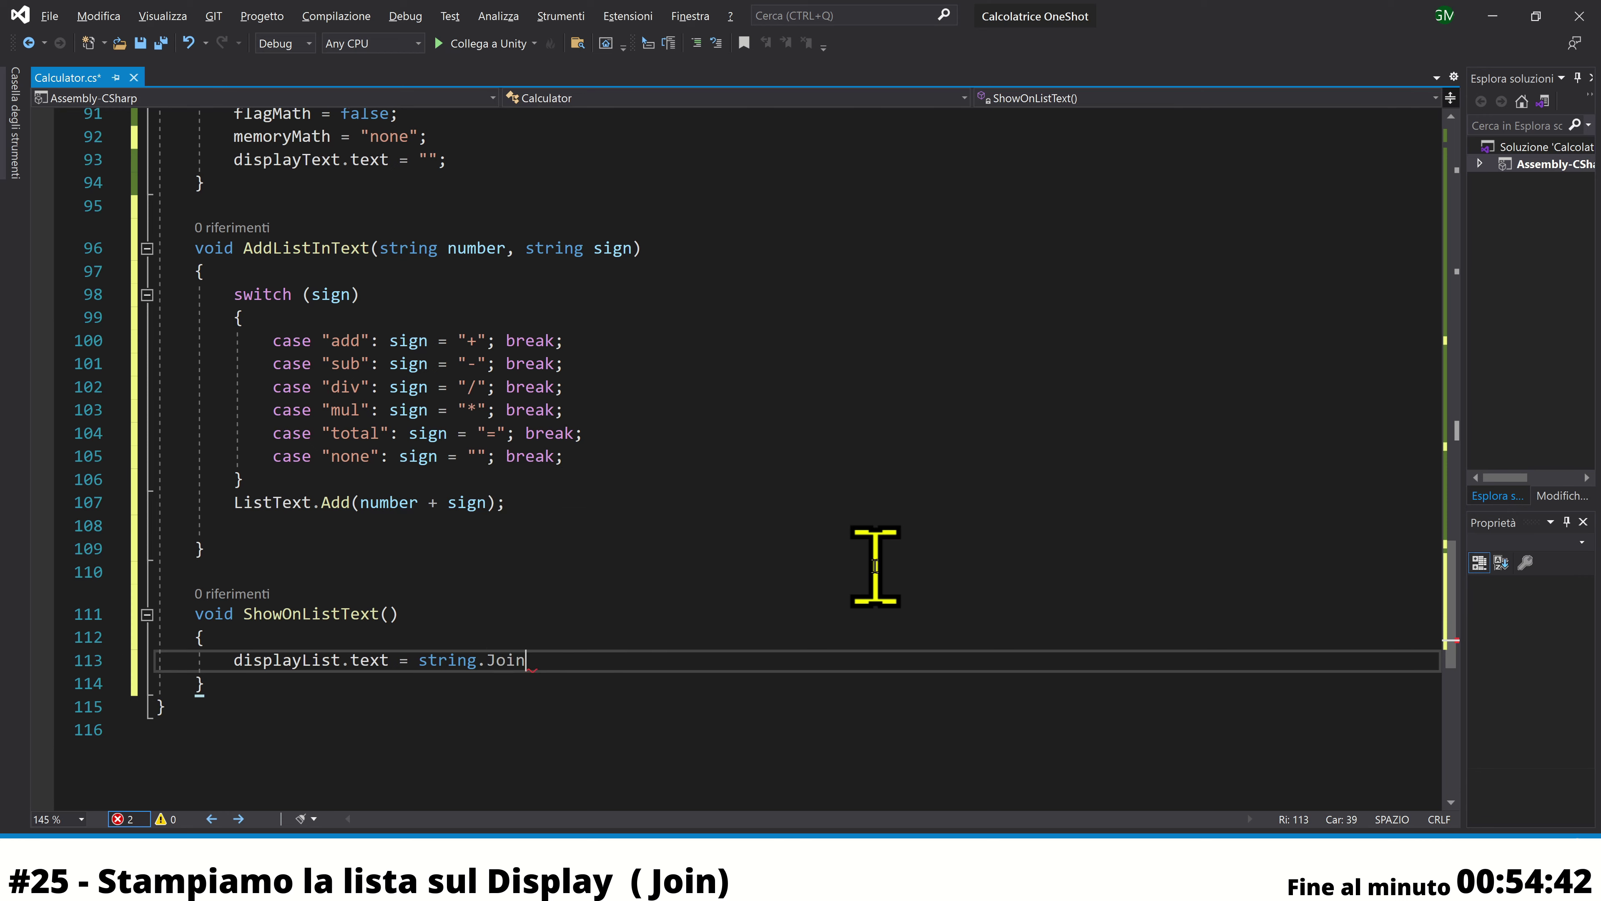
Pass "\n" and ListText.ToArray() to Join, close the statement, and save
text(()
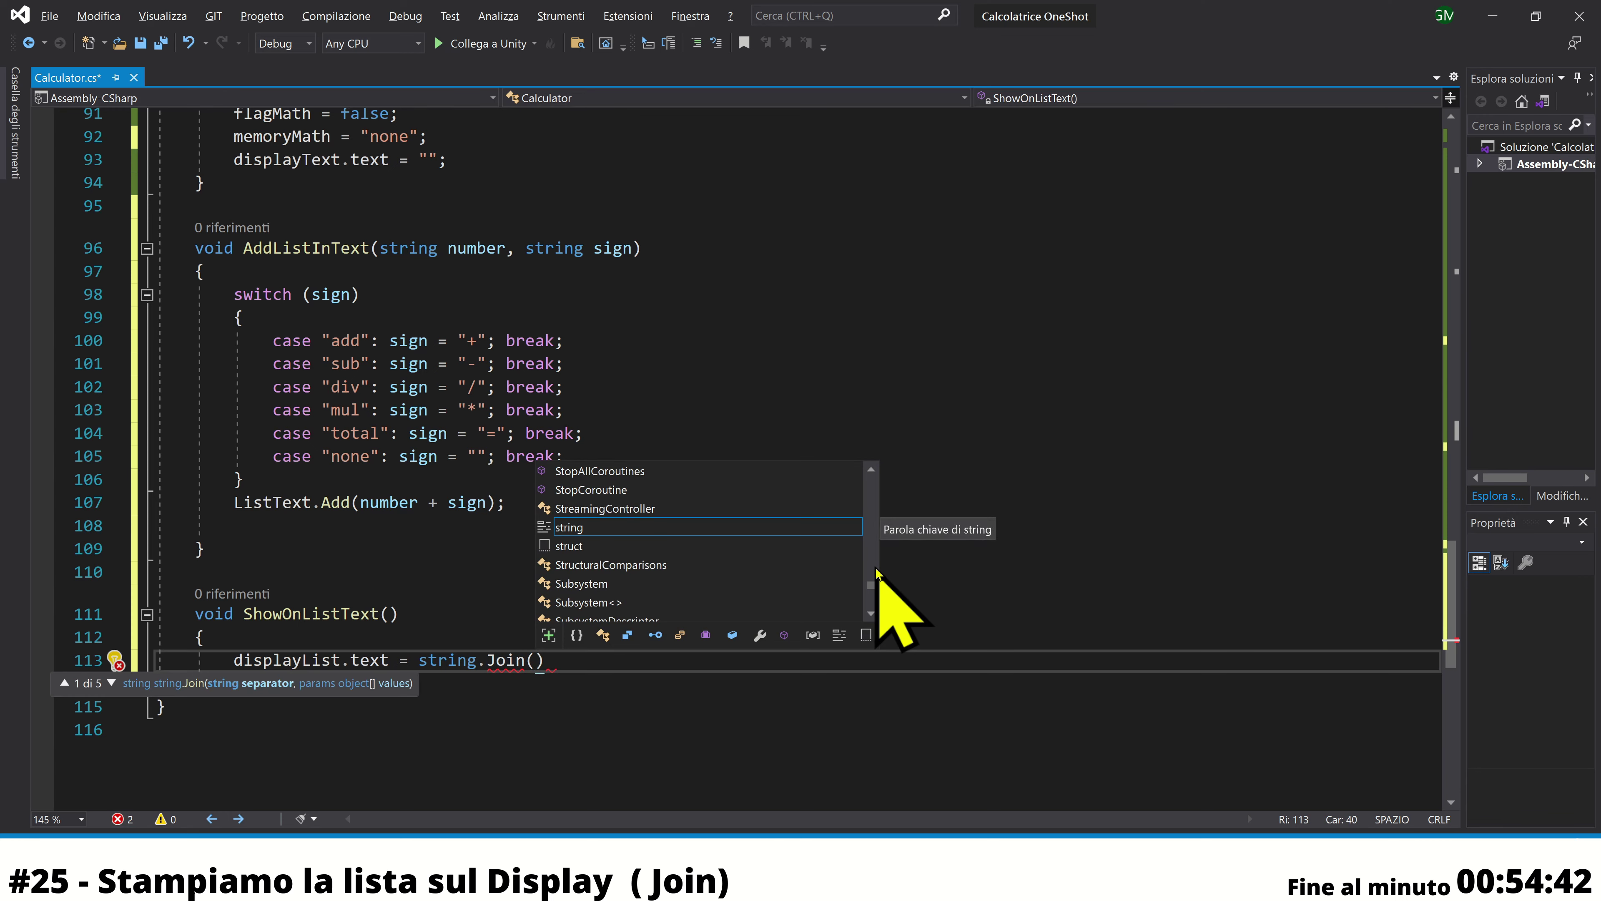
text("\)
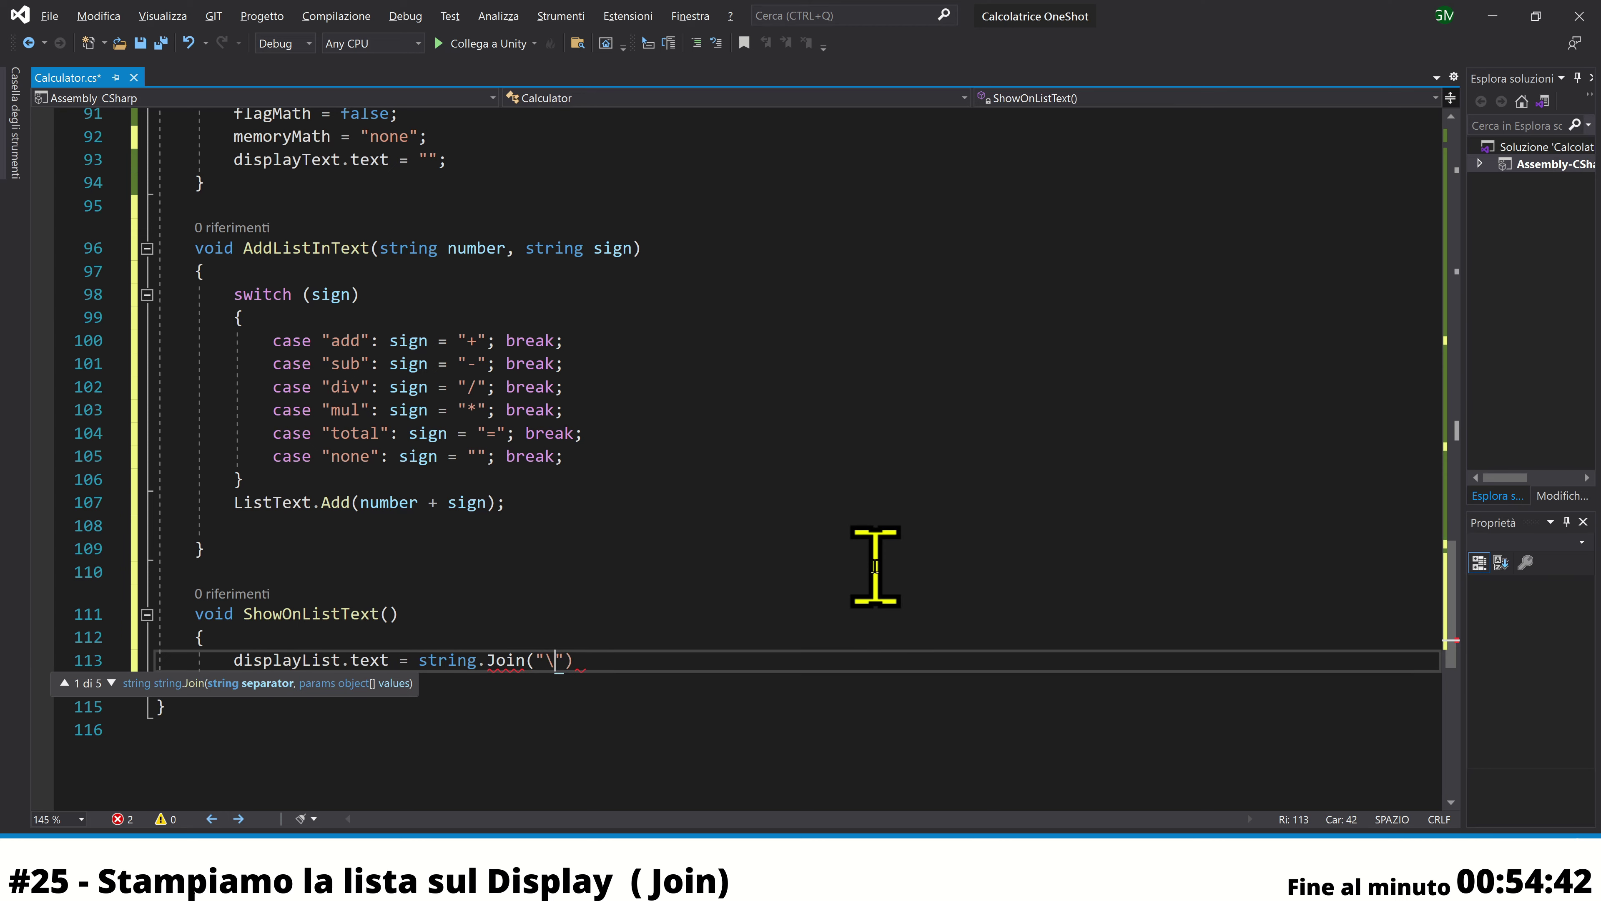
text(n)
text(")
text(,)
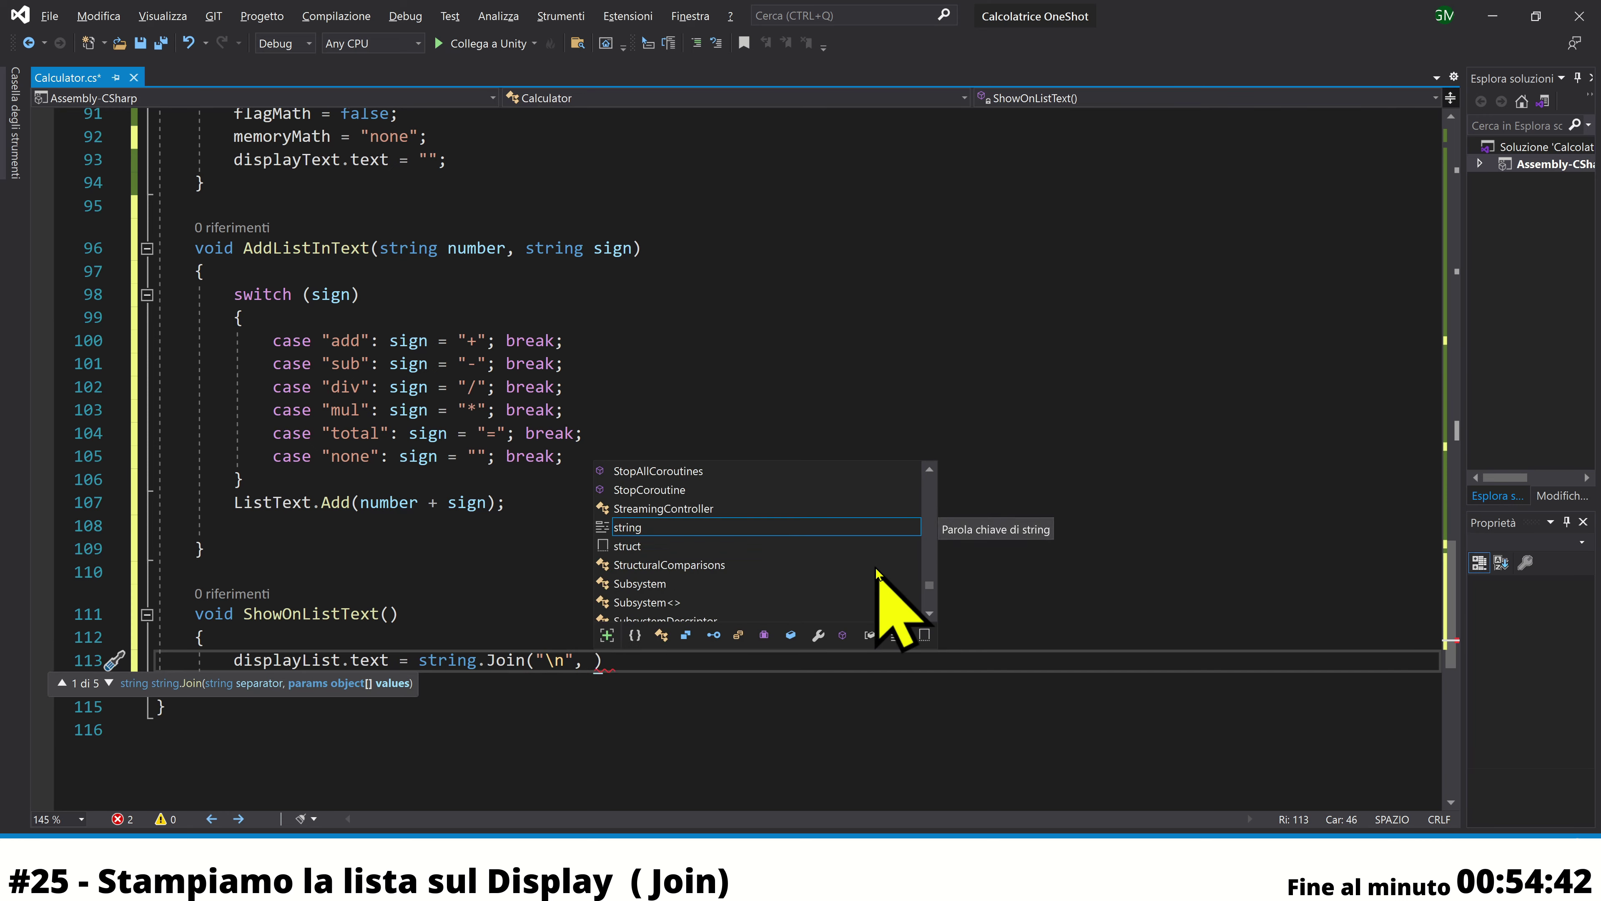
key(Left)
key(Left)
key(Left)
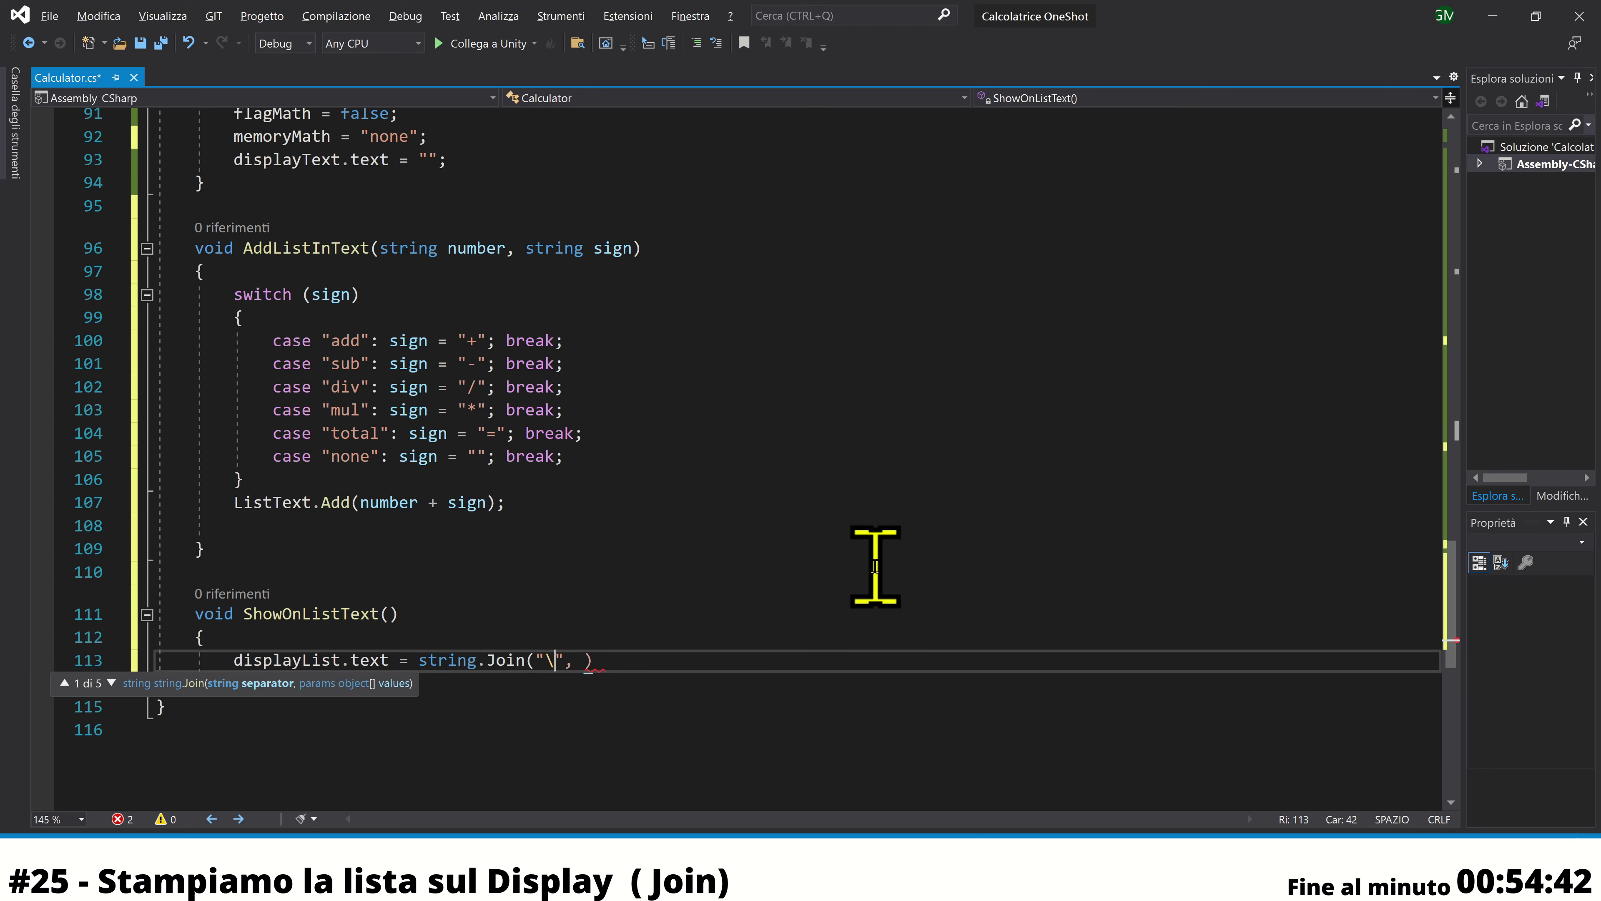
key(BackSpace)
key(BackSpace)
key(Right)
key(Right)
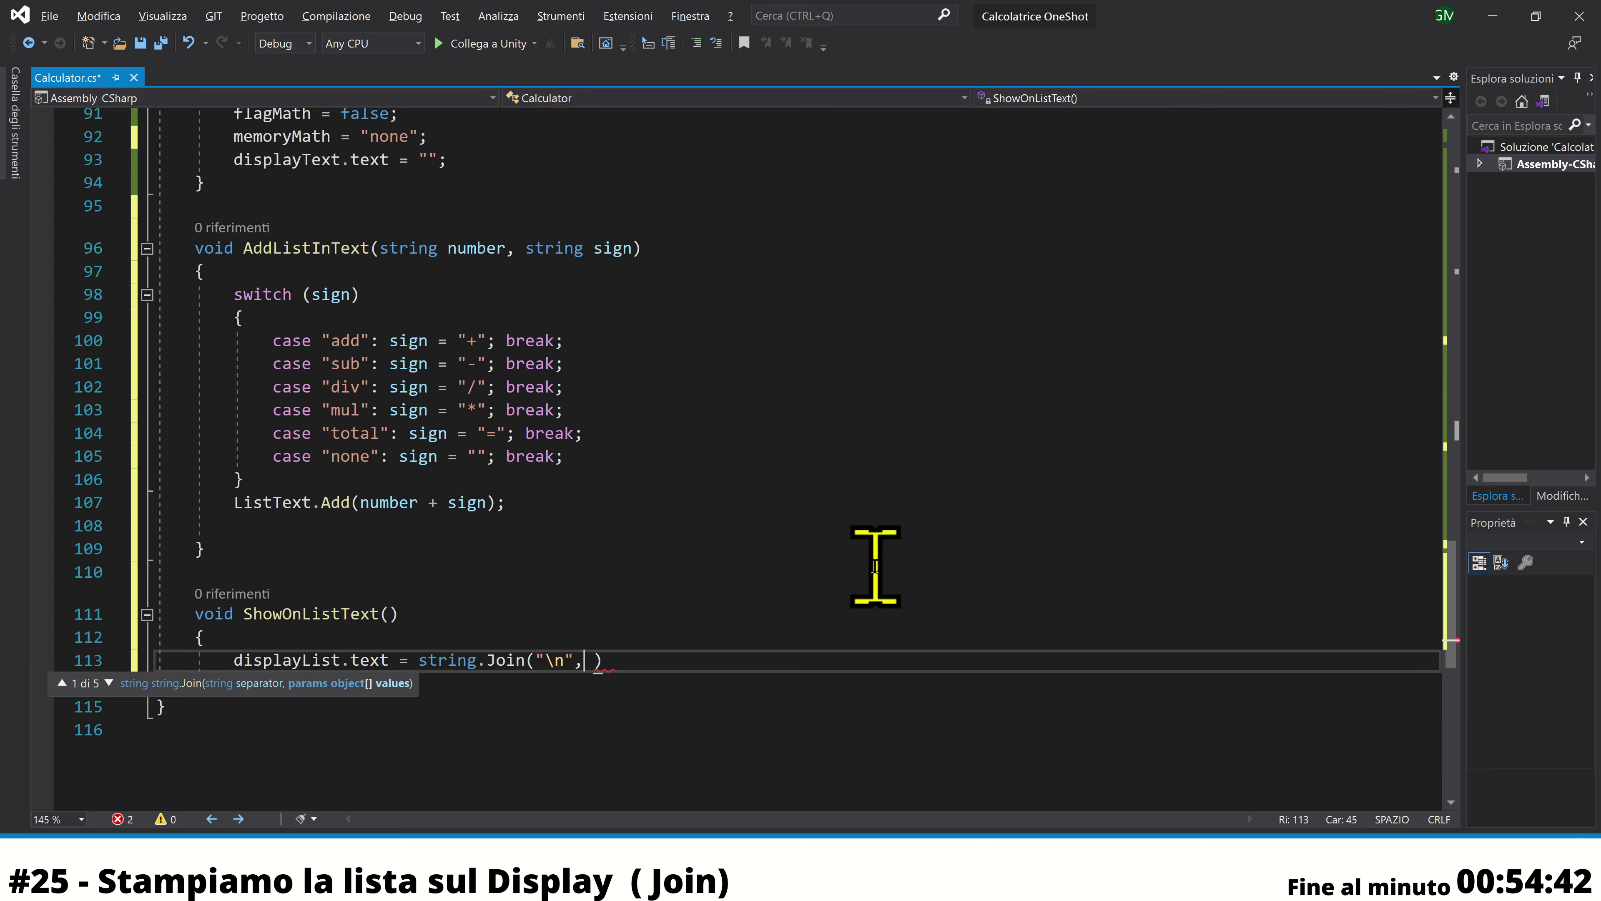
text(L)
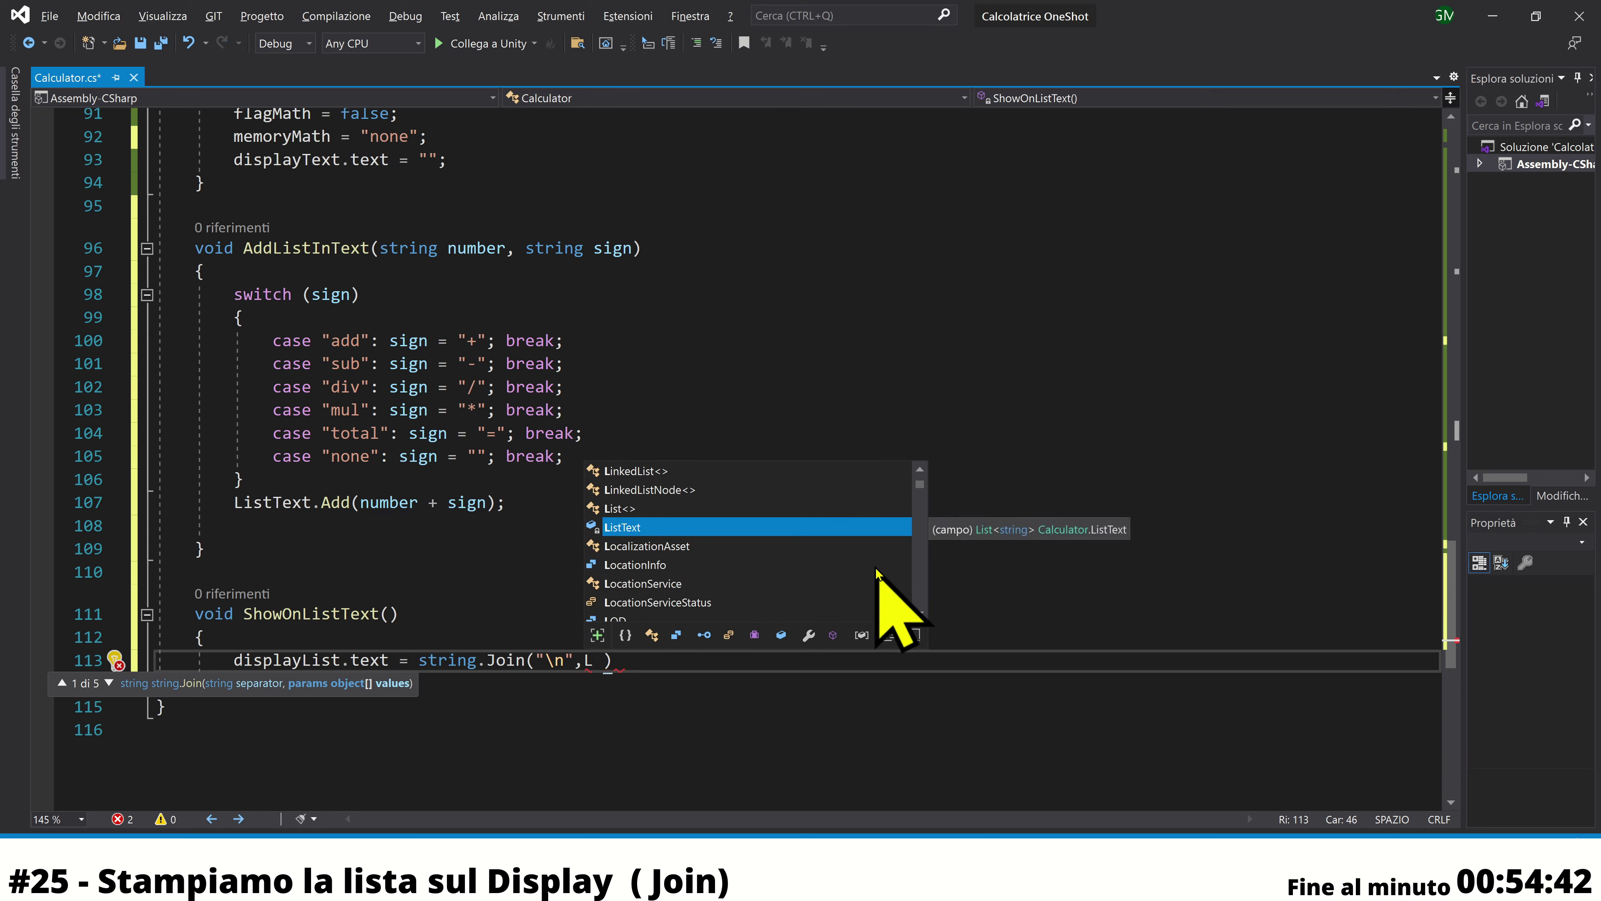
key(Tab)
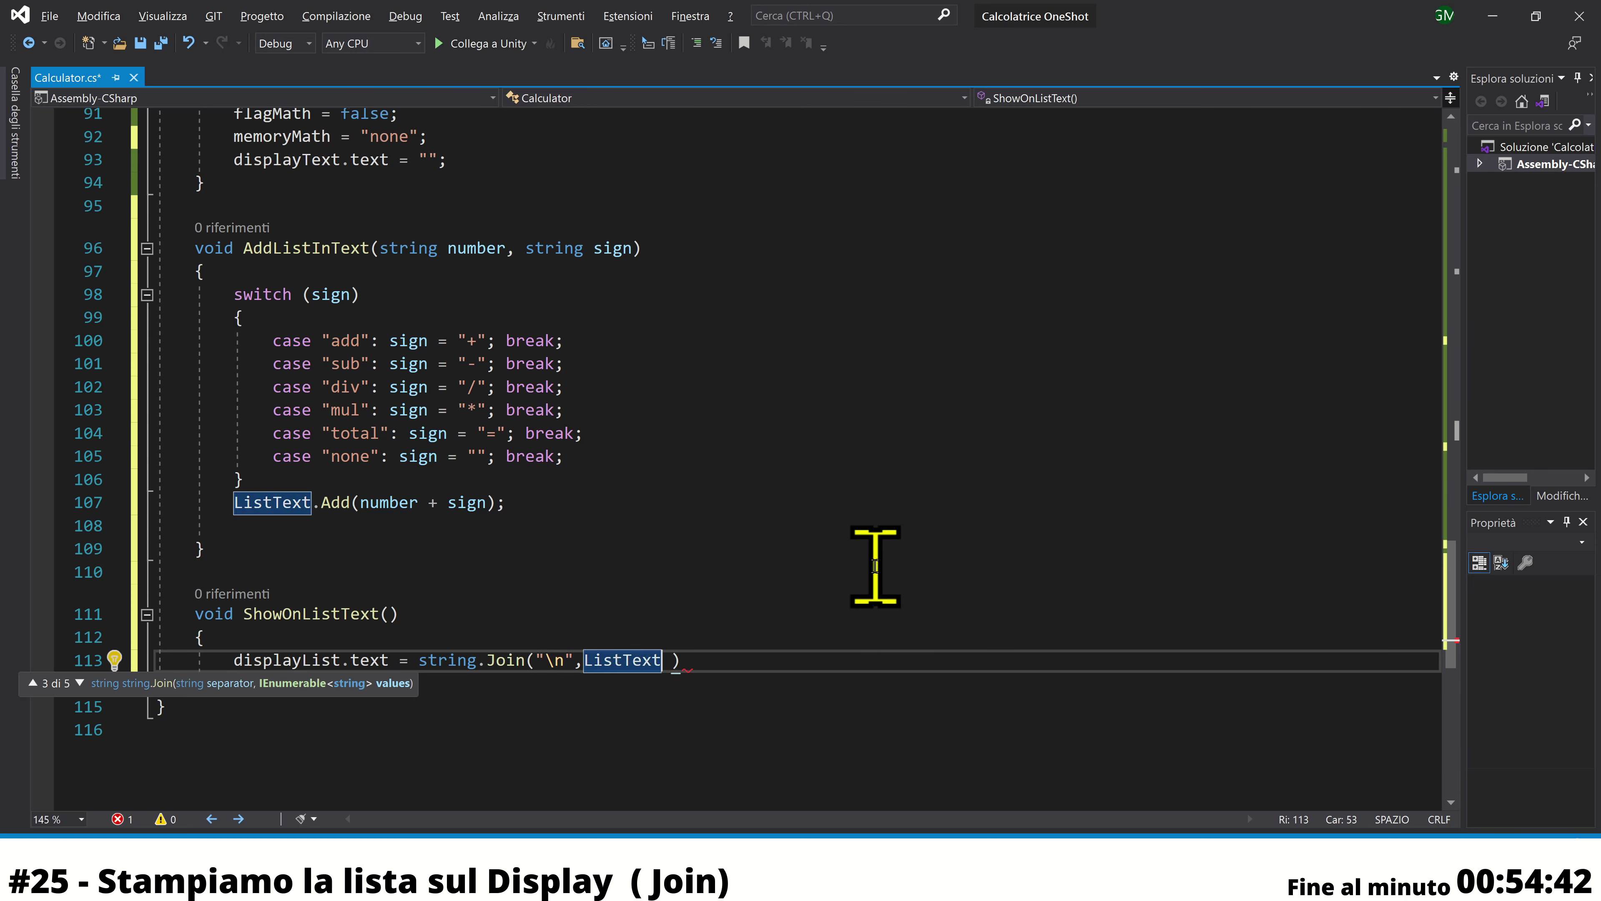
text(.T)
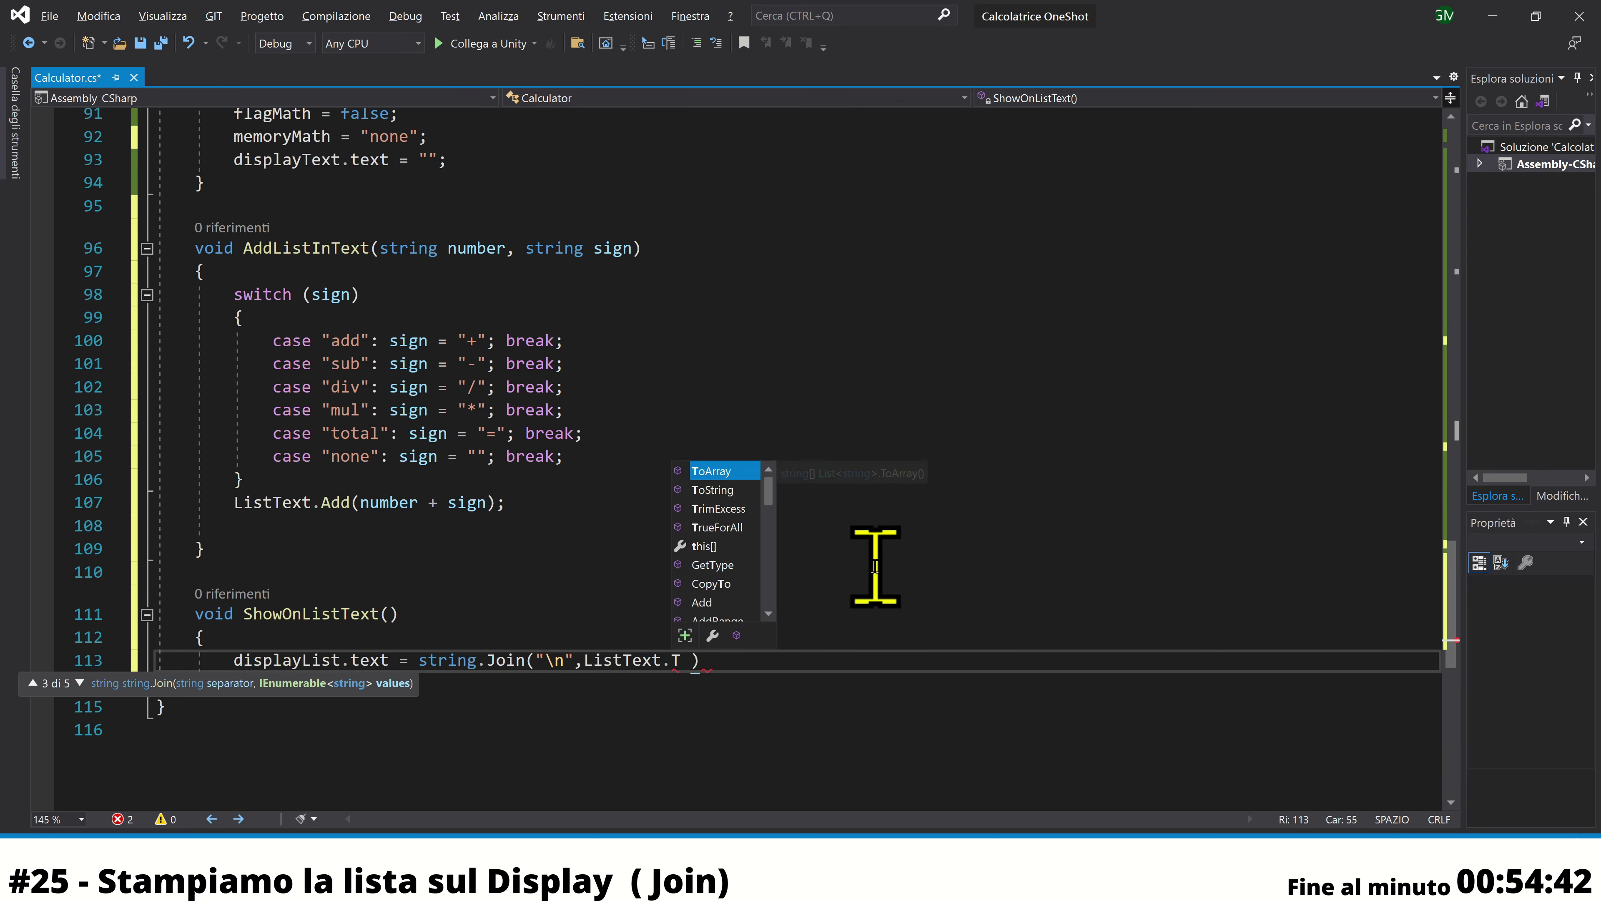
key(Tab)
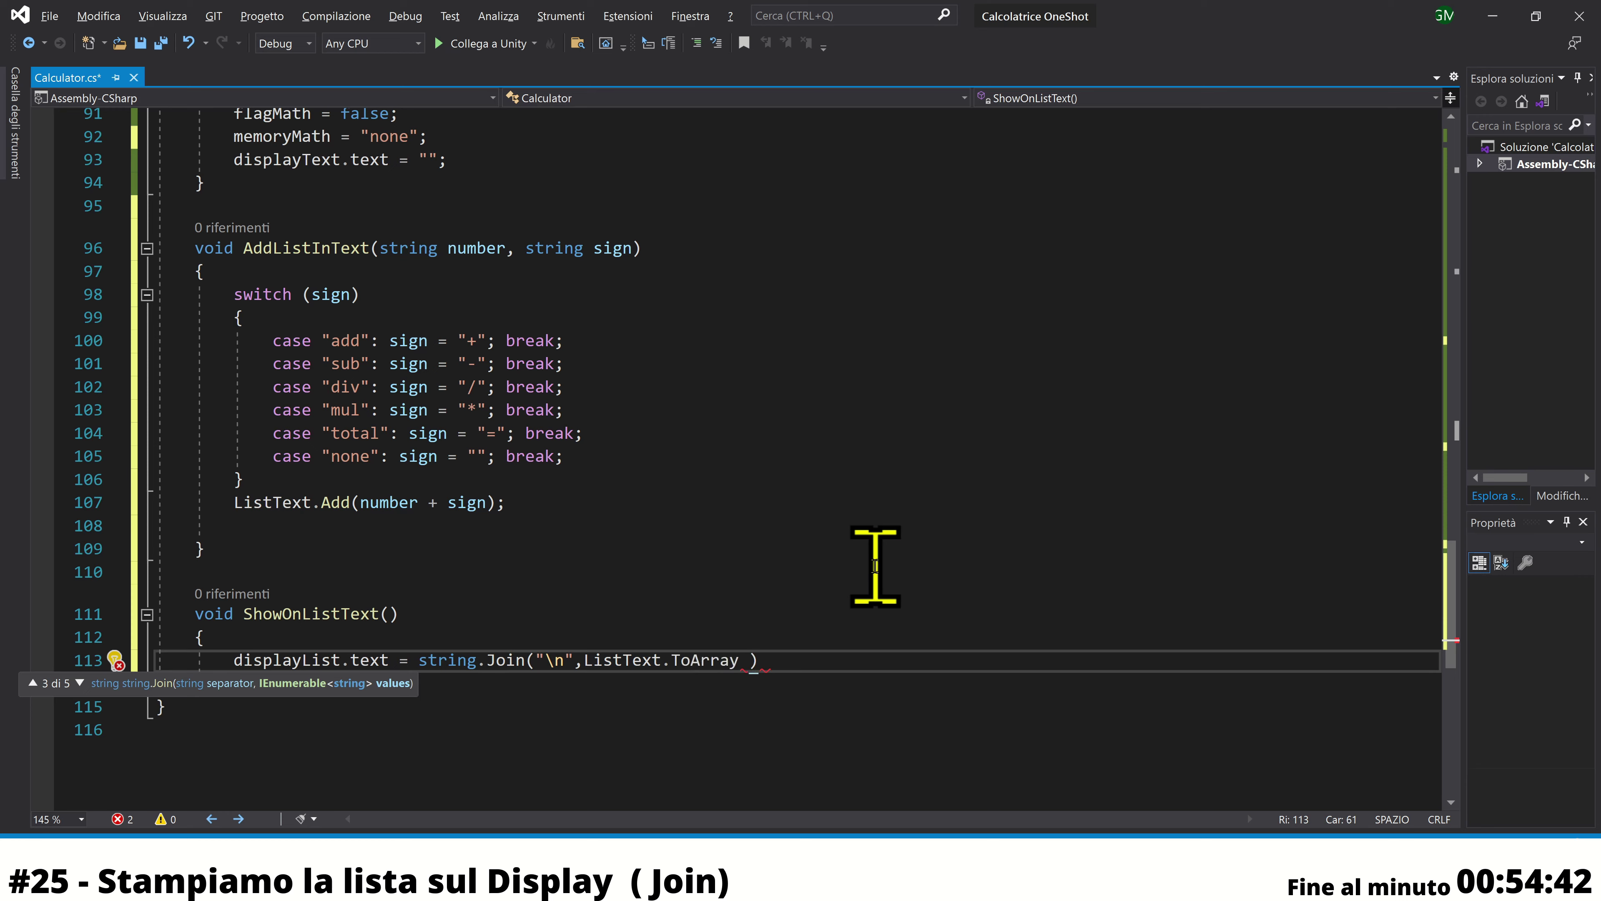
text(())
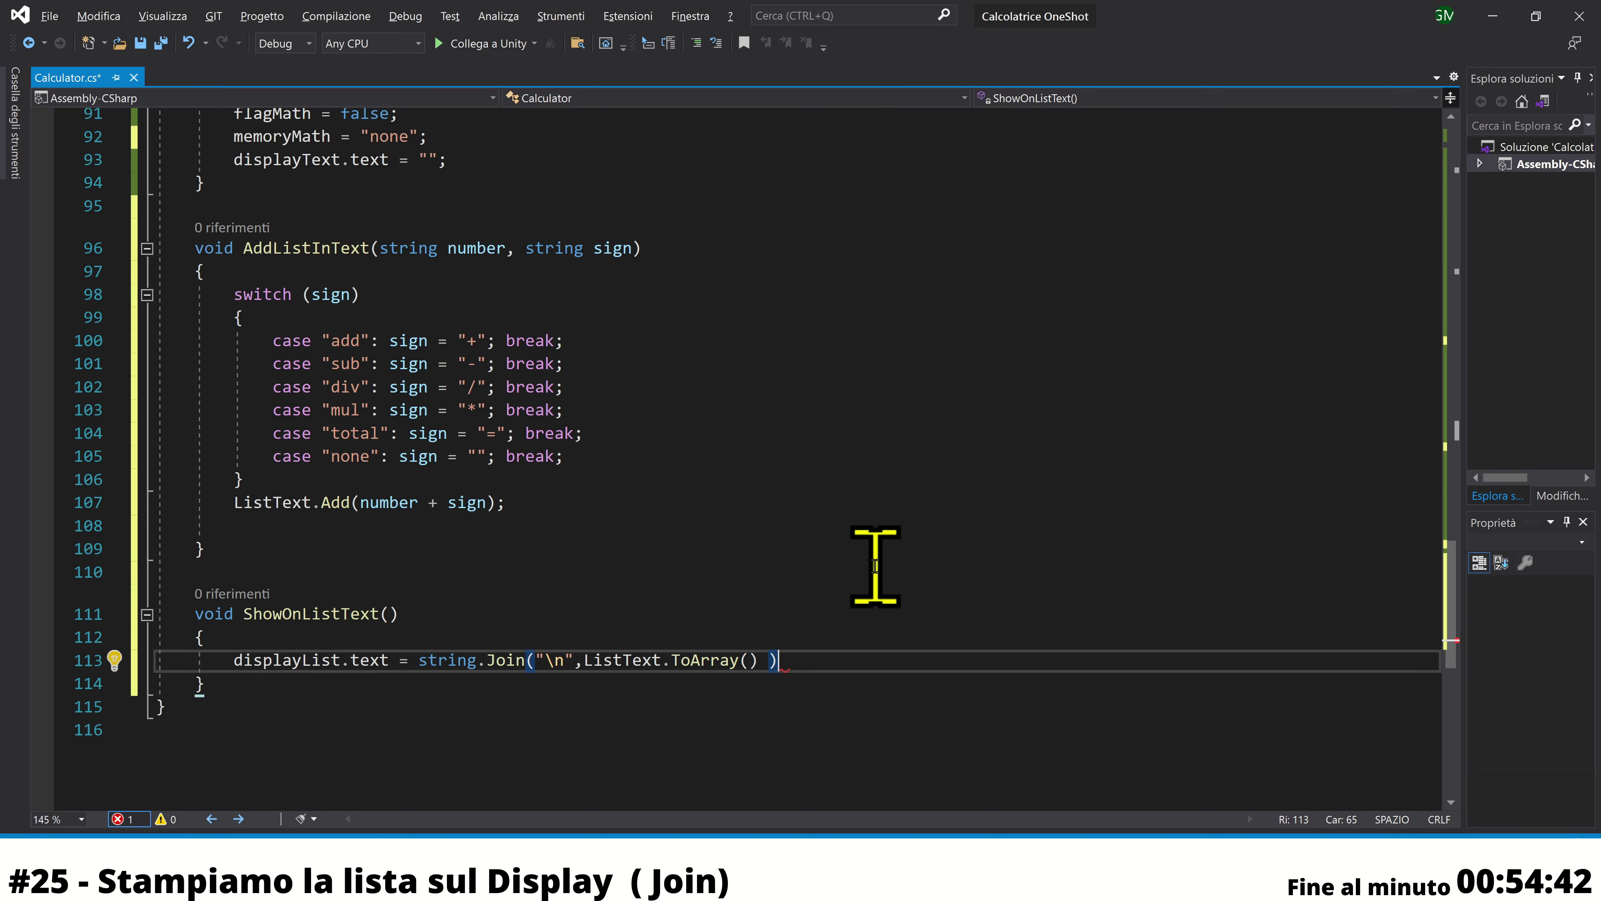
text();)
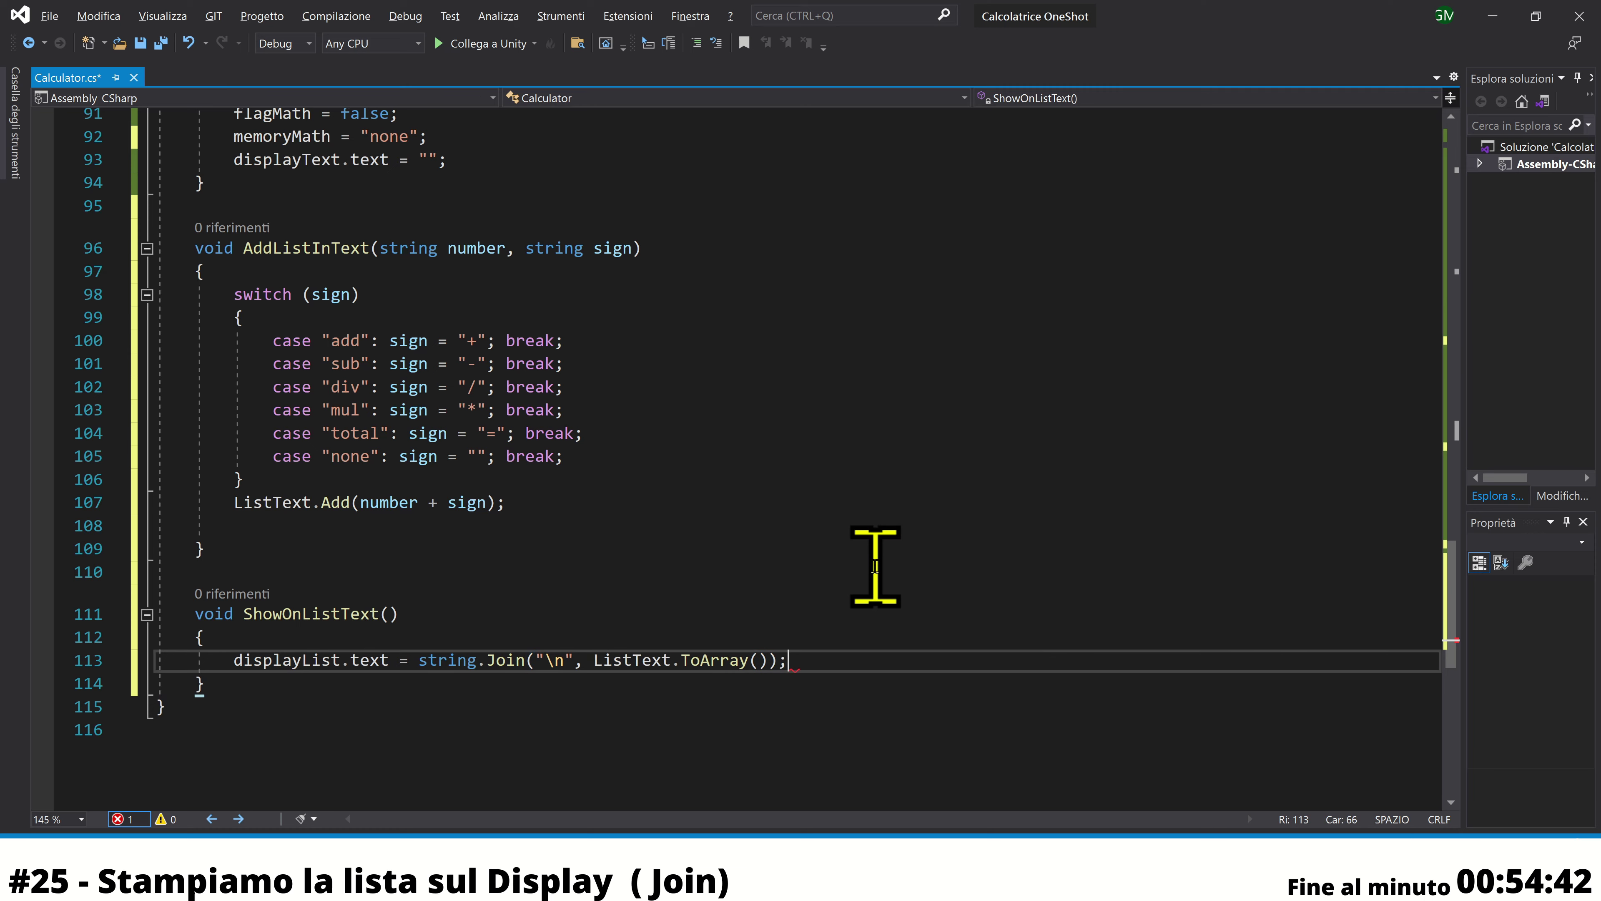
key(ctrl+s)
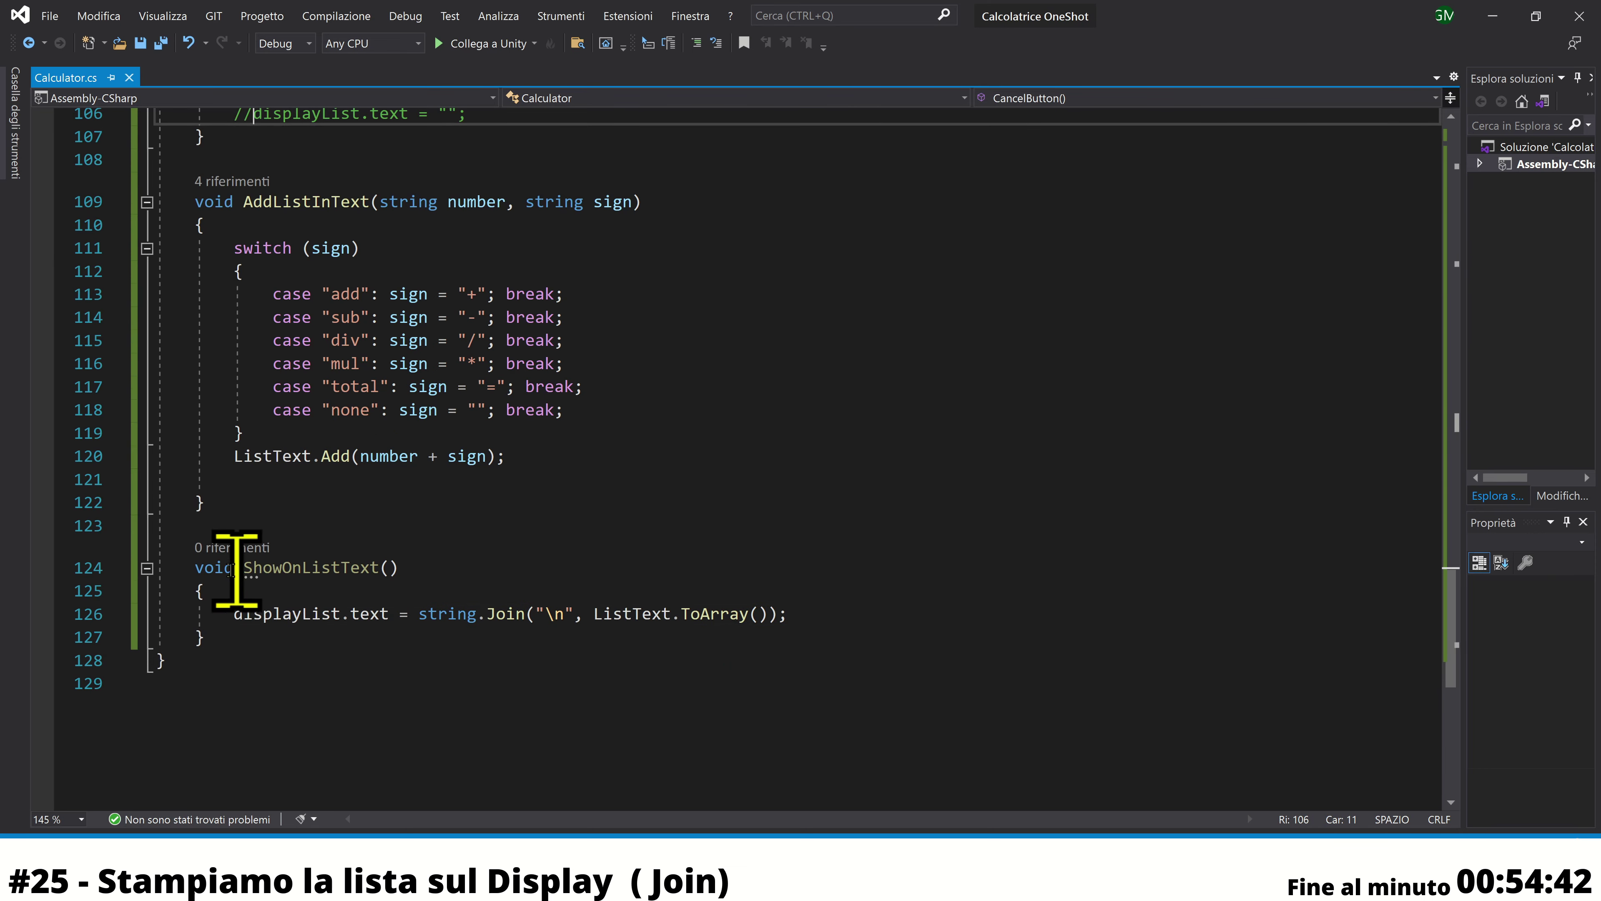
Insert `ShowOnListText();` after `ListText.Add(number + sign);` in AddListInText and save
drag(196, 565, 874, 636)
click(874, 636)
click(447, 479)
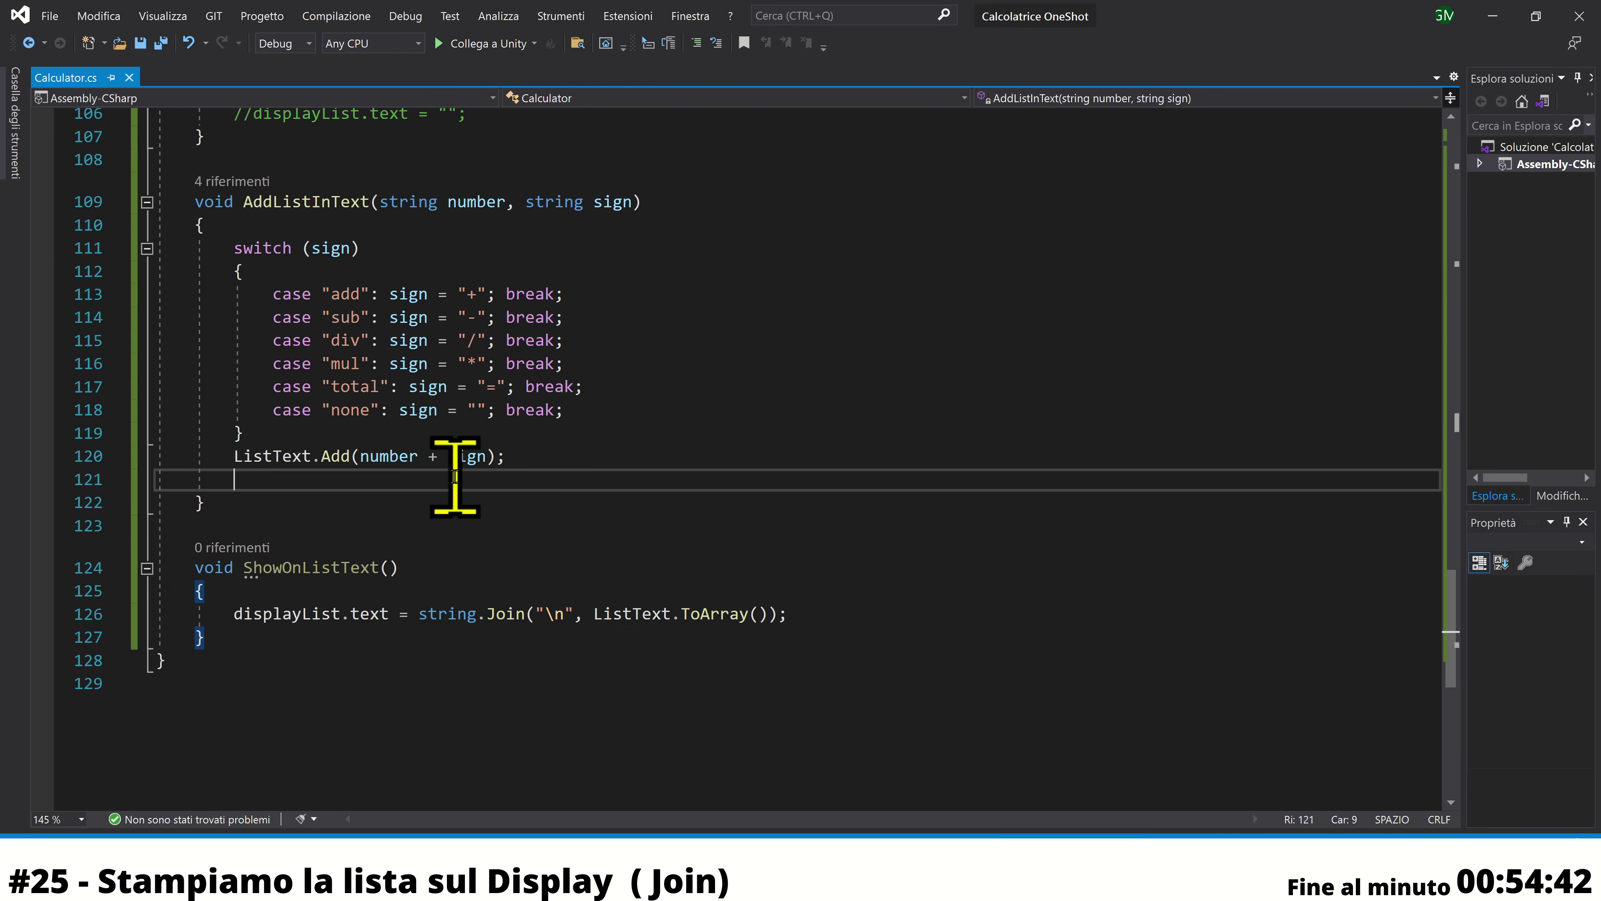
text(S)
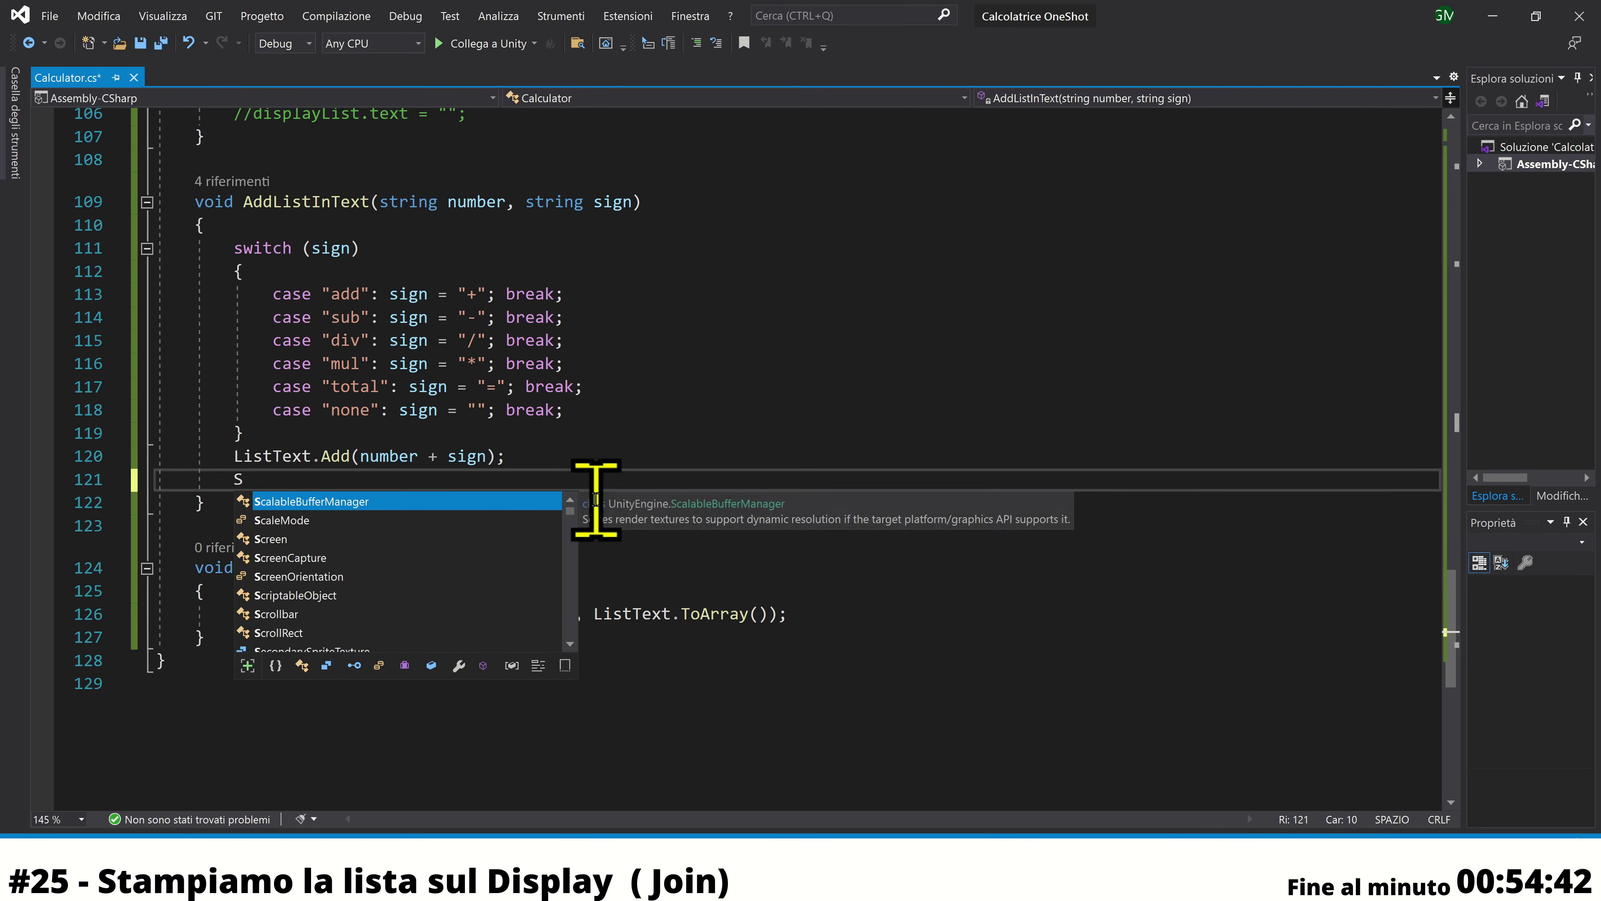
text(h)
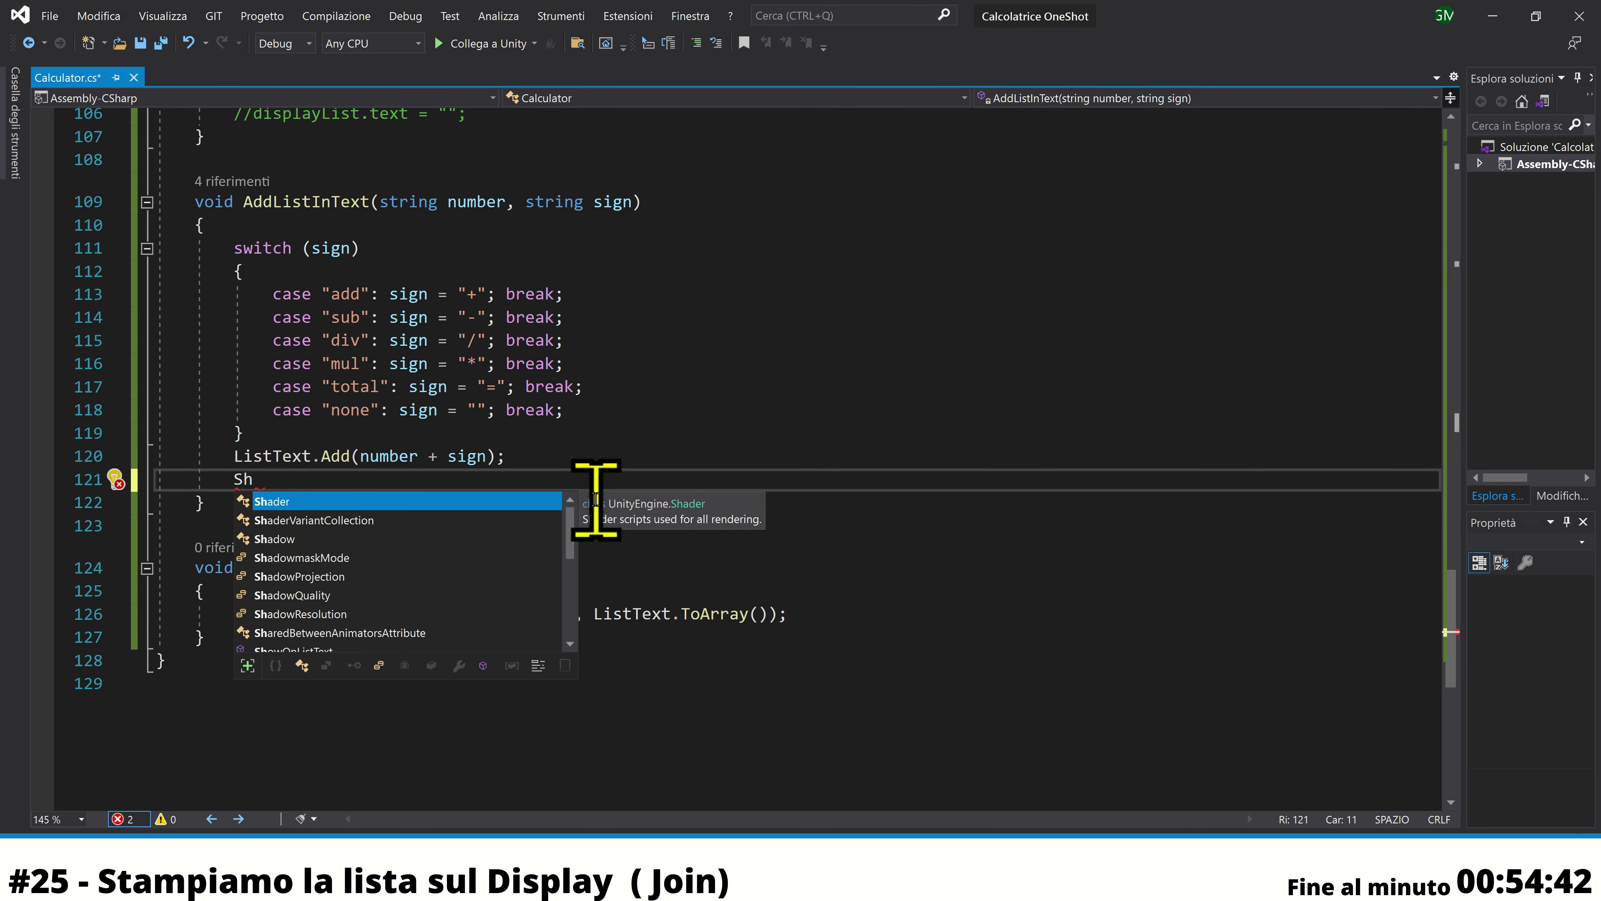
key(Down)
key(Down)
key(Tab)
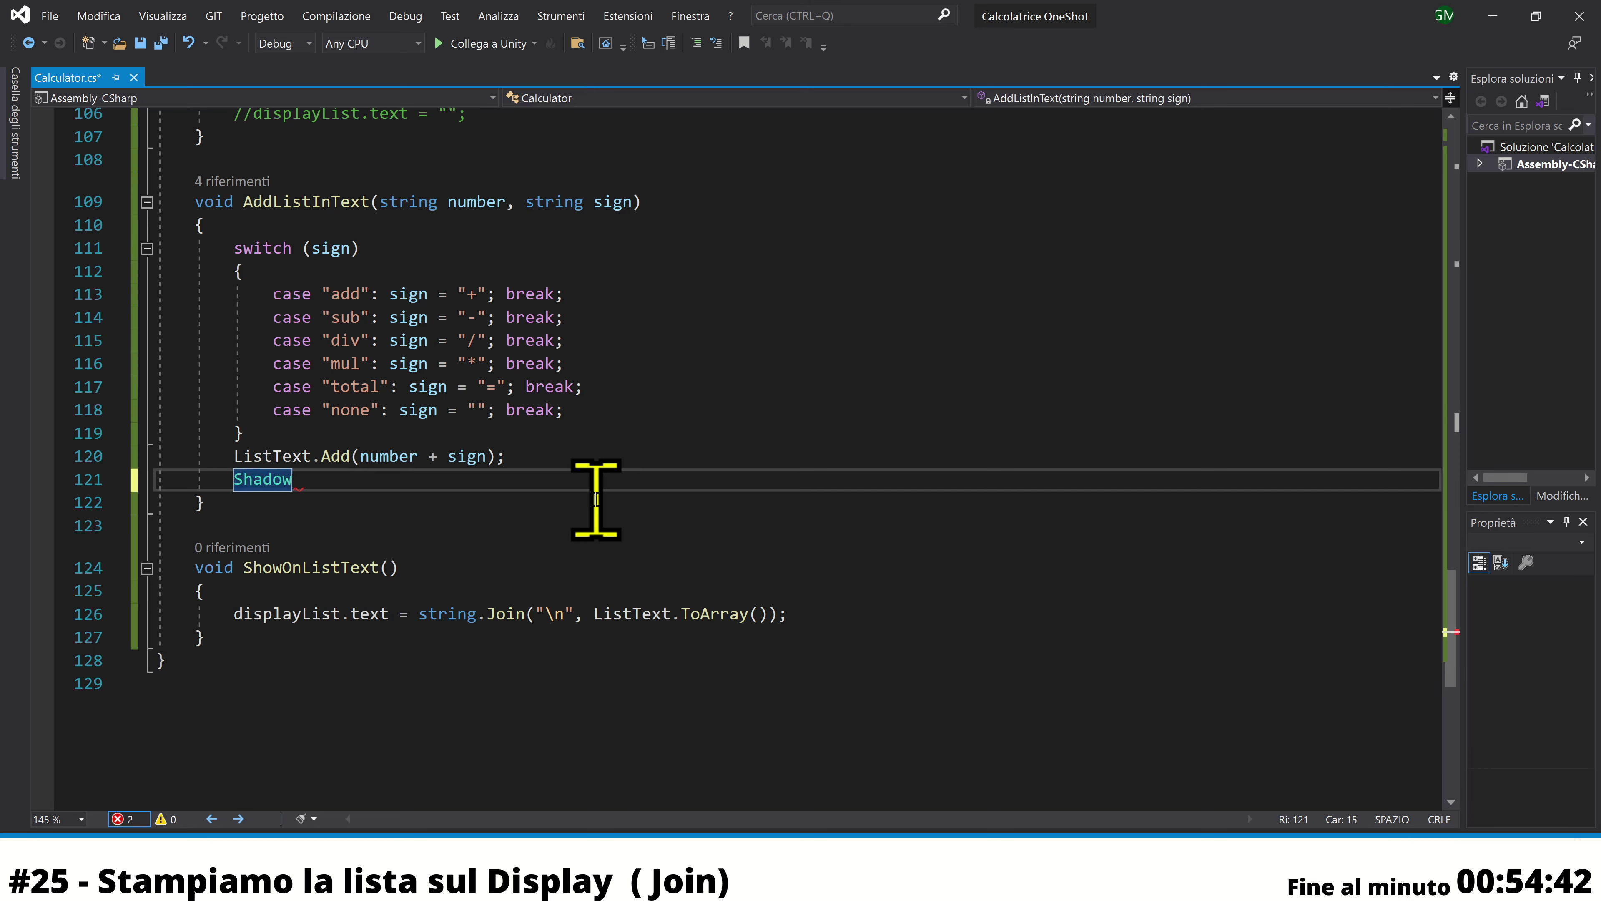
key(BackSpace)
key(BackSpace)
key(BackSpace)
key(BackSpace)
text(howOn)
text(ListT)
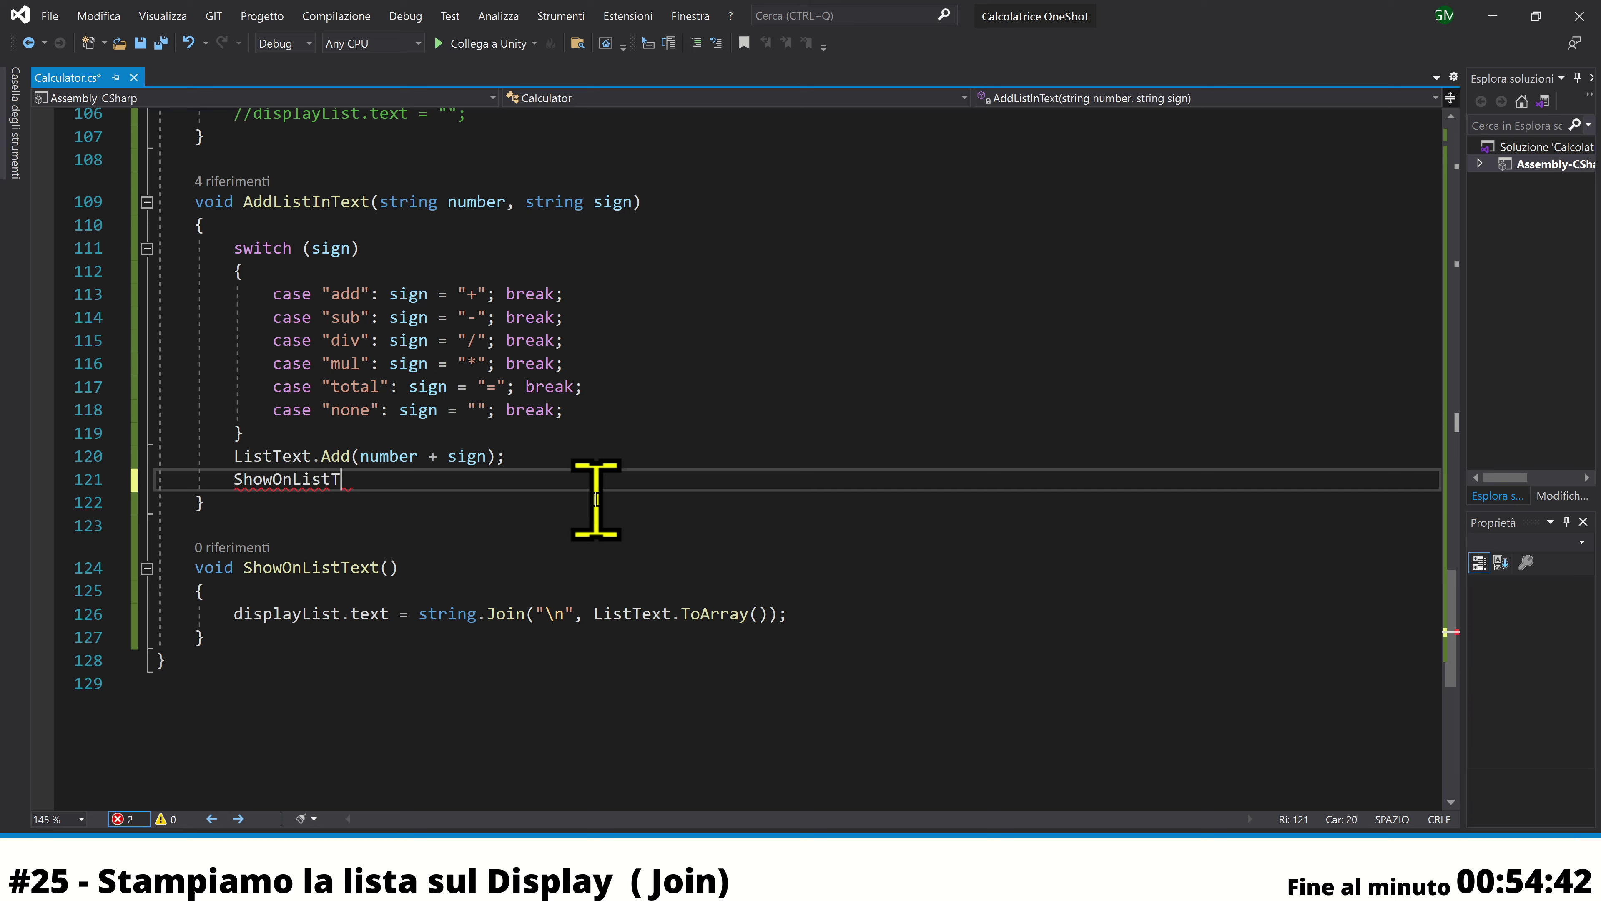
text(ext())
text(;)
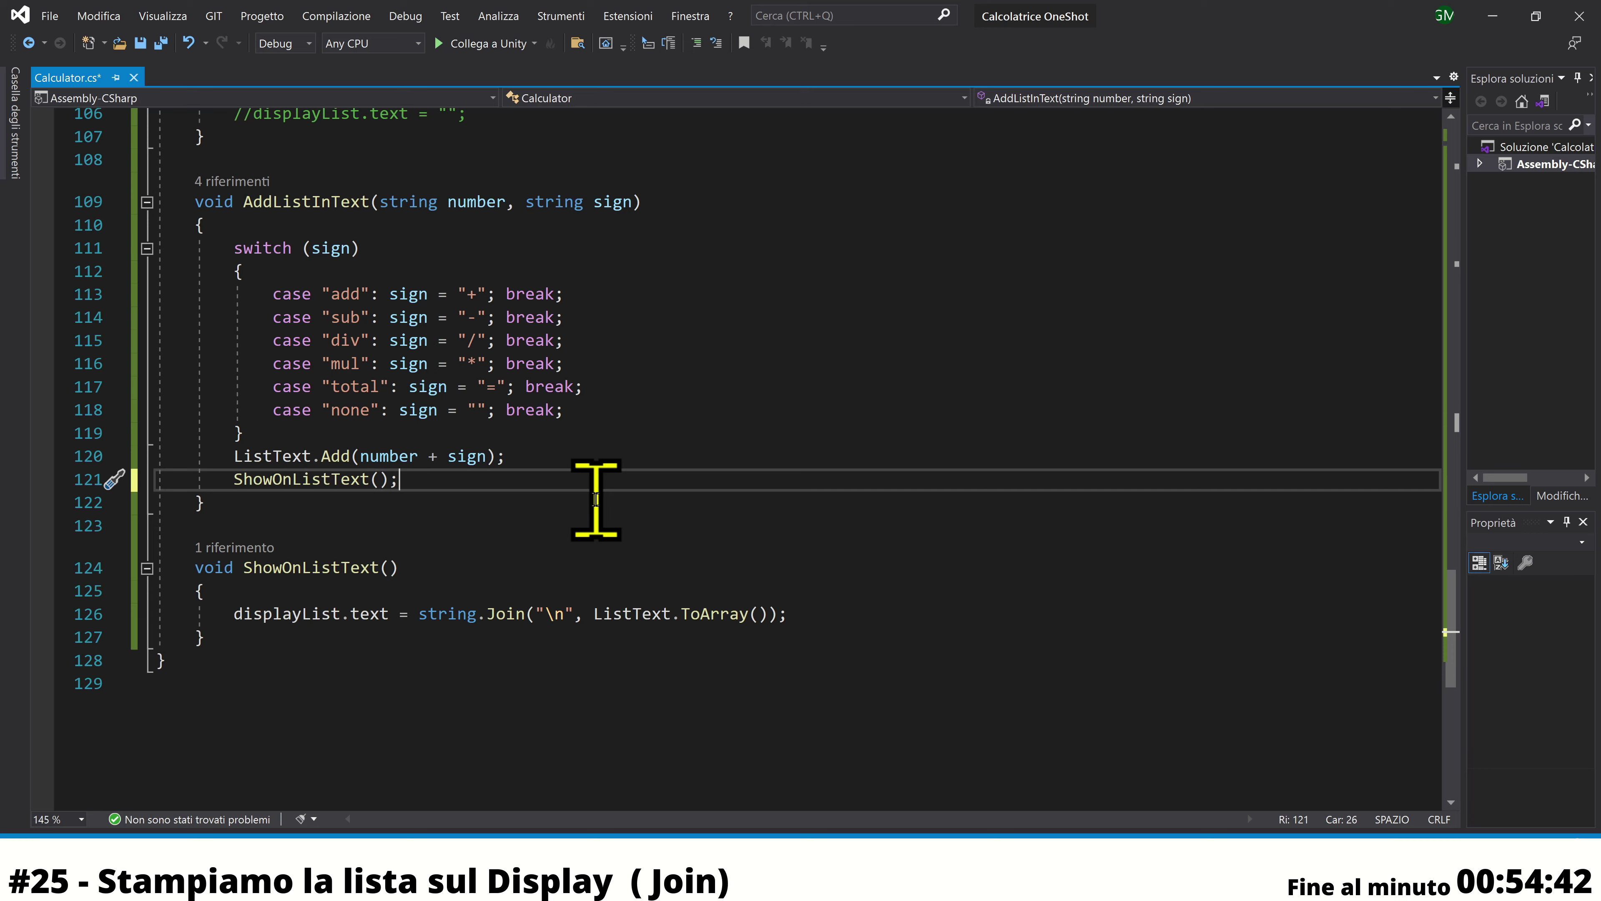
key(ctrl+s)
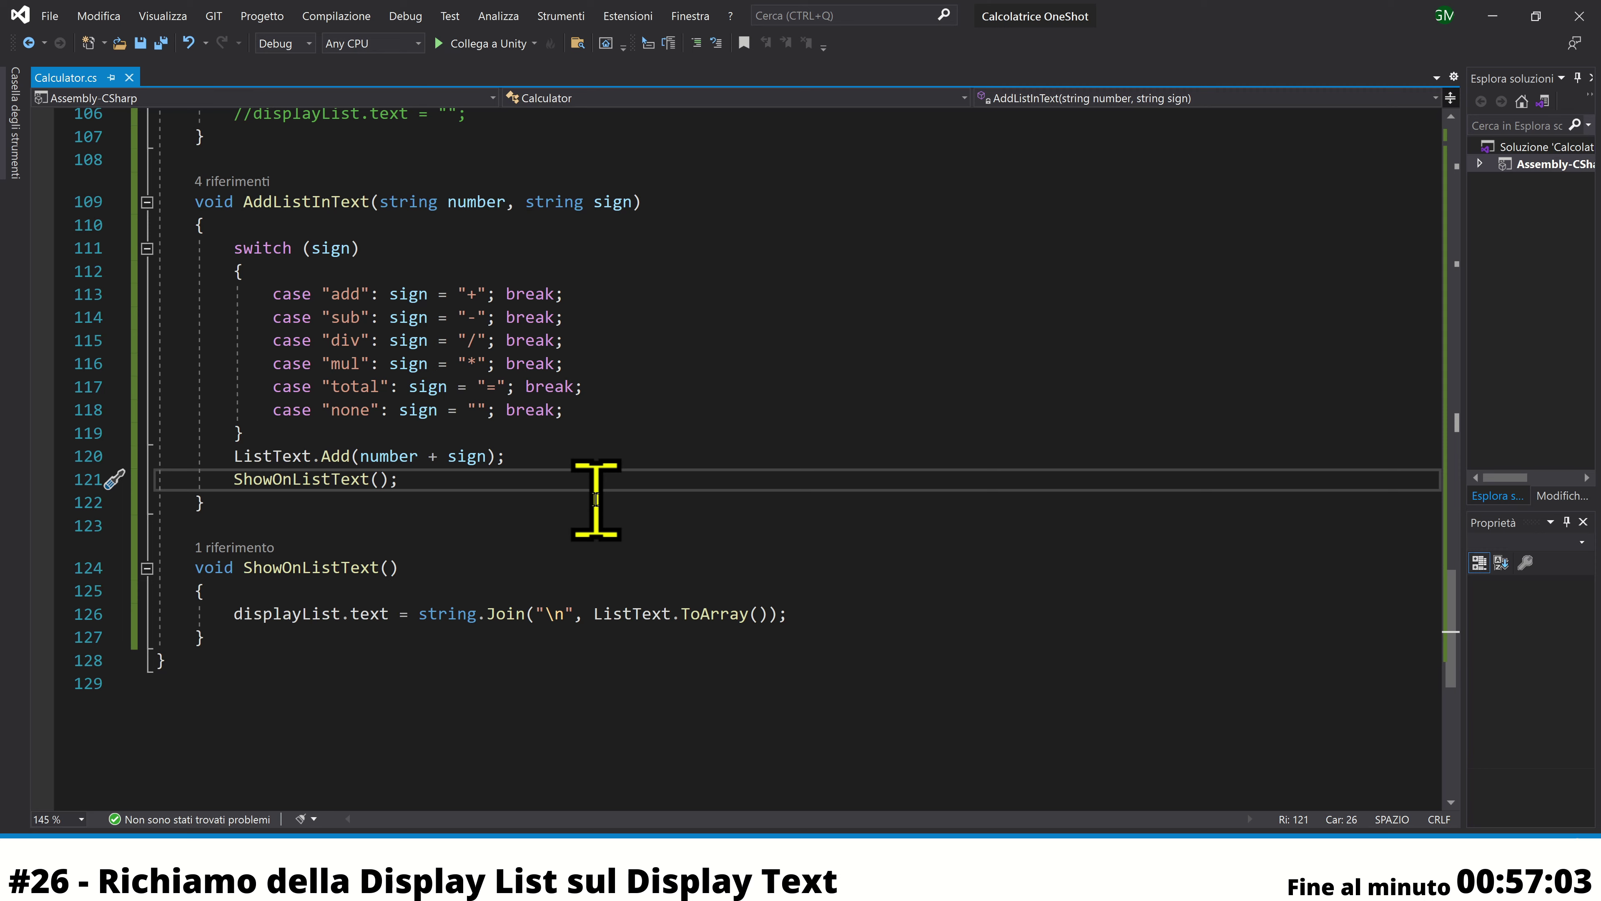
Undo the recent ShowOnListText edits around the ListText.Add line
key(ctrl+z)
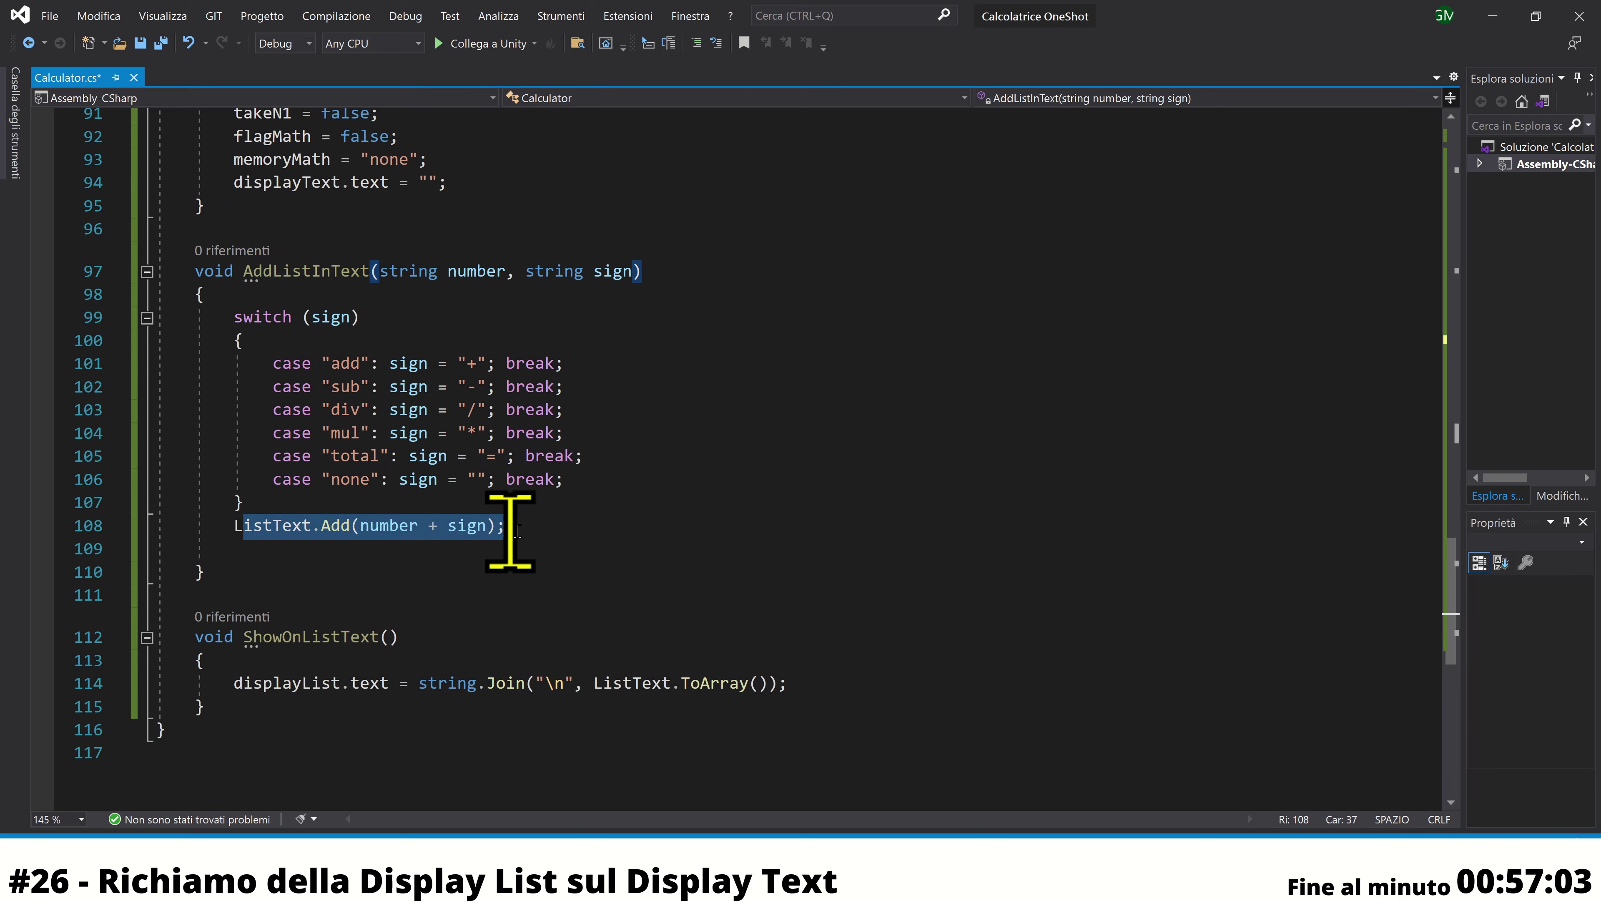
click(607, 529)
scroll(603, 532, up, 5)
scroll(603, 531, up, 10)
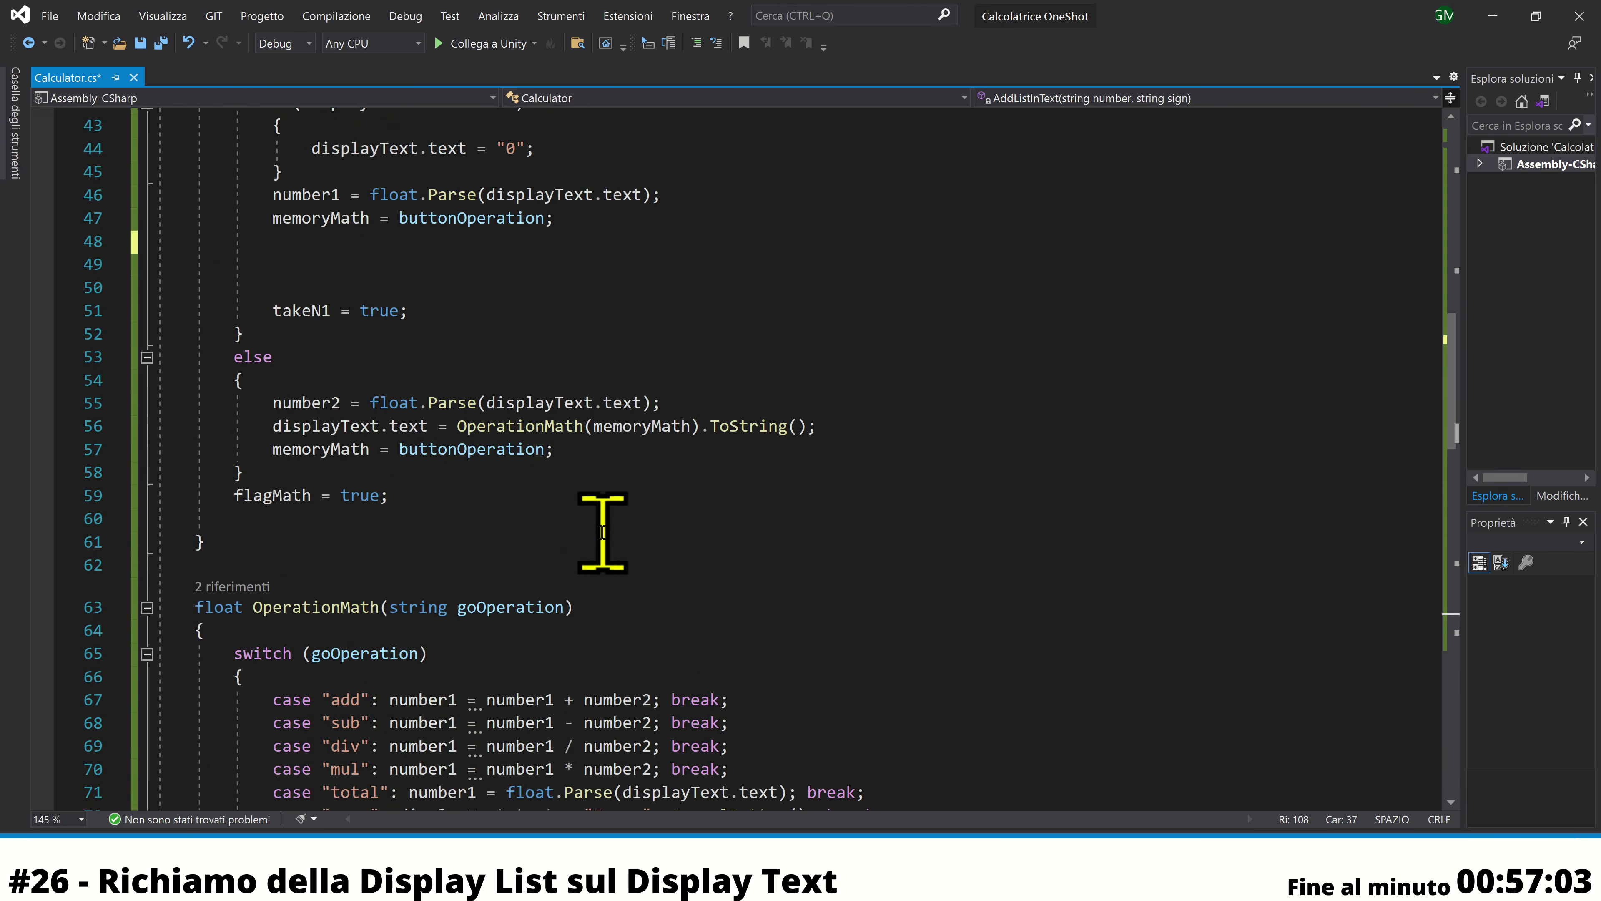
scroll(603, 532, up, 3)
scroll(603, 532, up, 5)
scroll(603, 532, up, 3)
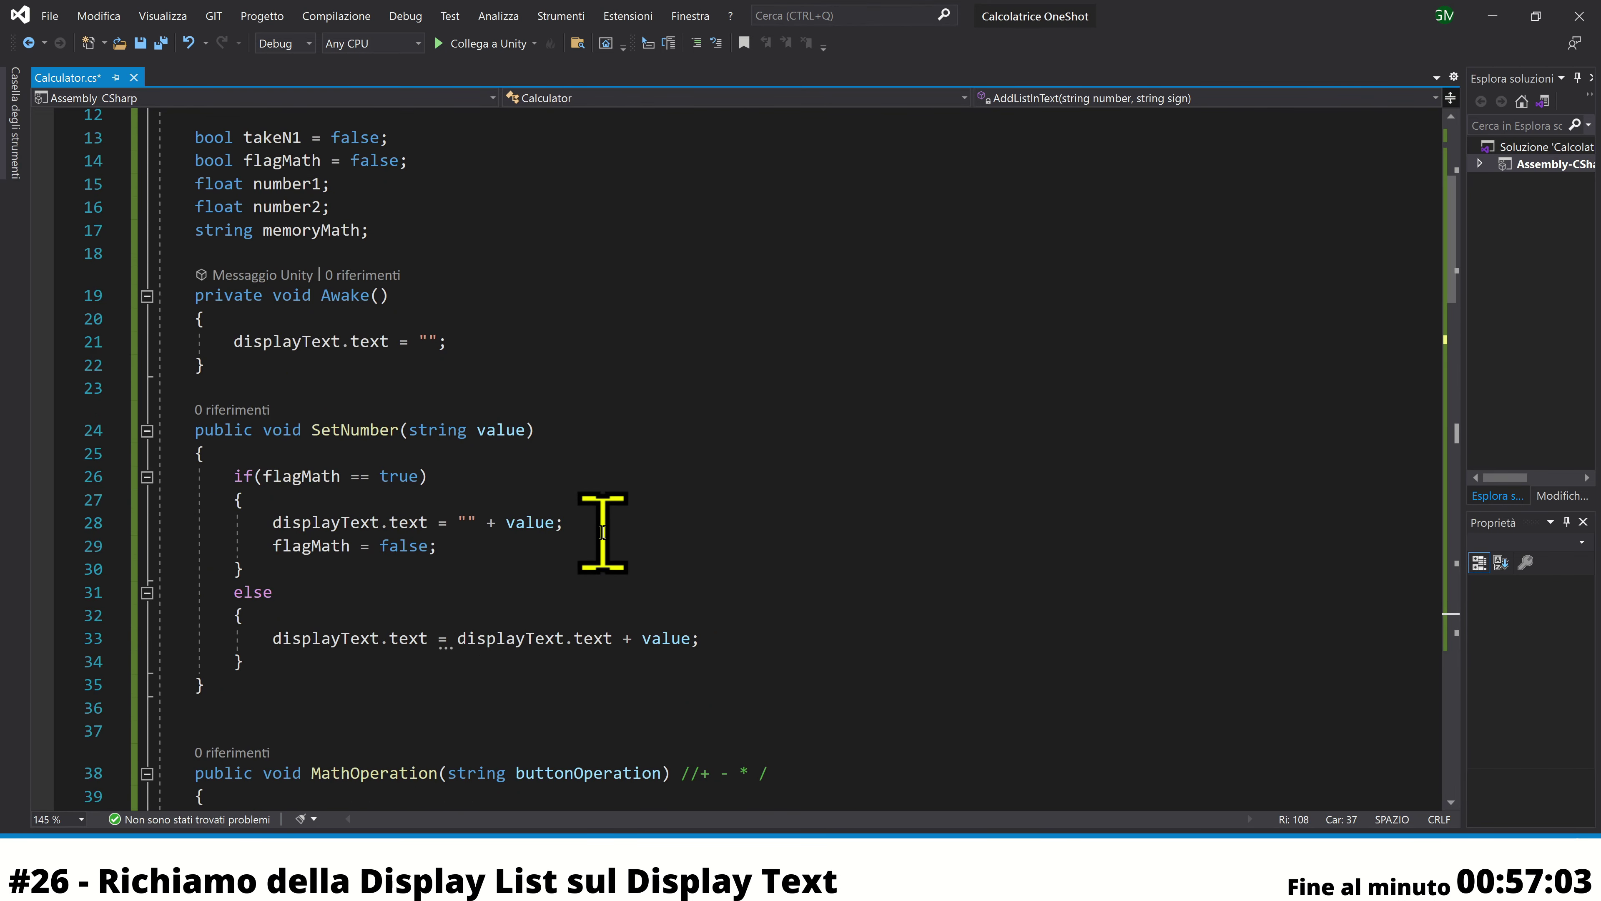
scroll(603, 532, down, 2)
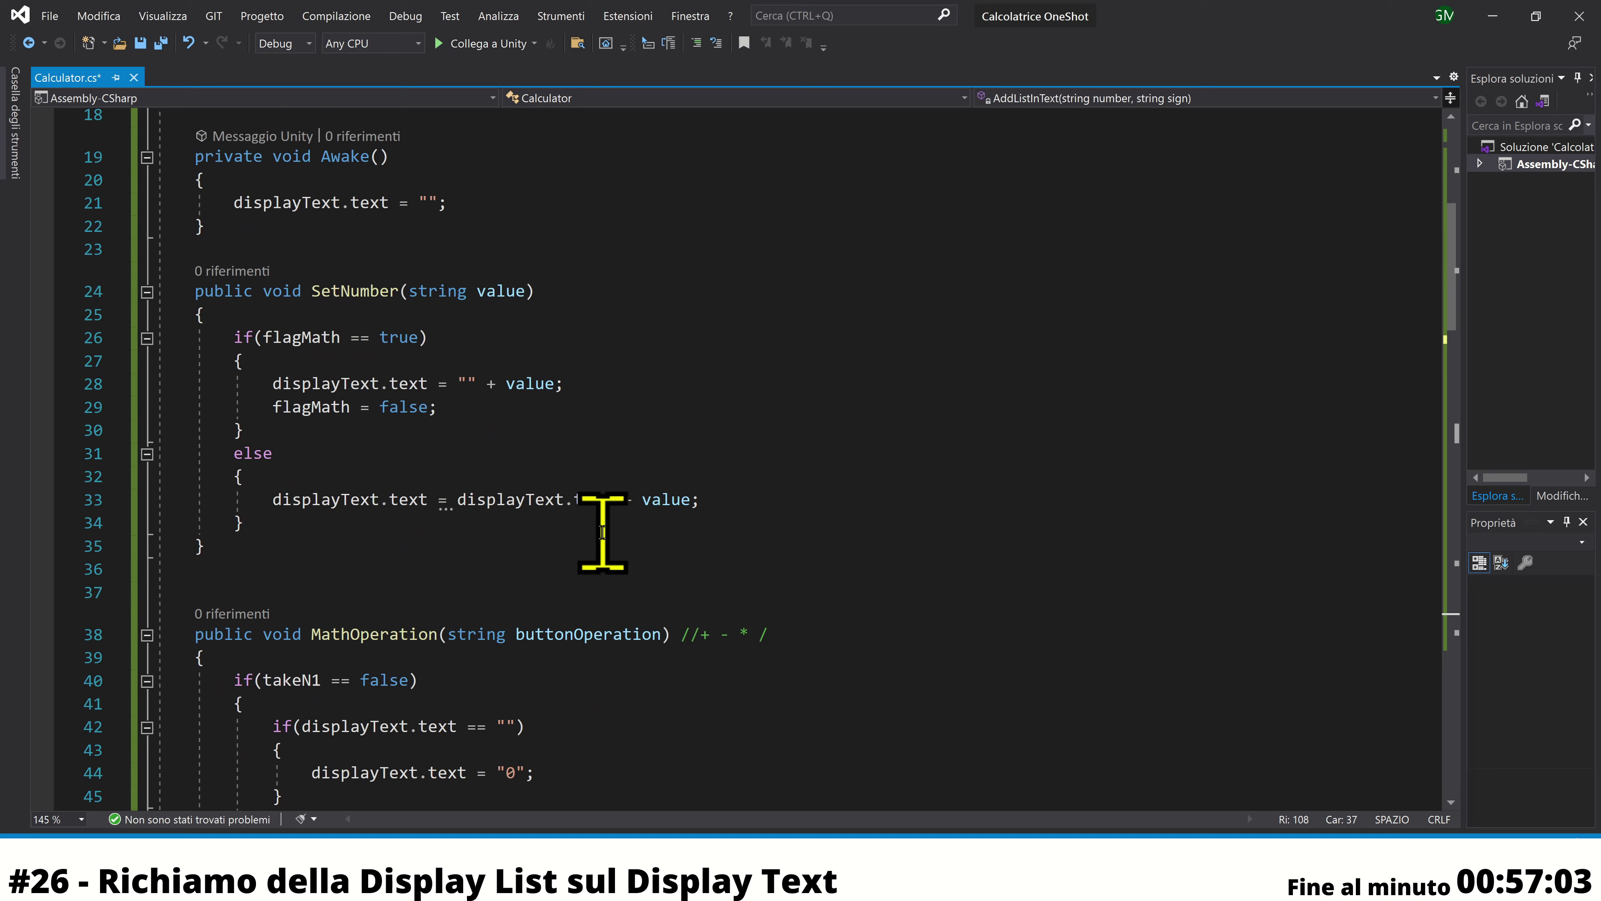
scroll(602, 532, down, 4)
On line 48, write AddListInText(displayText.text, memoryMath);
click(613, 588)
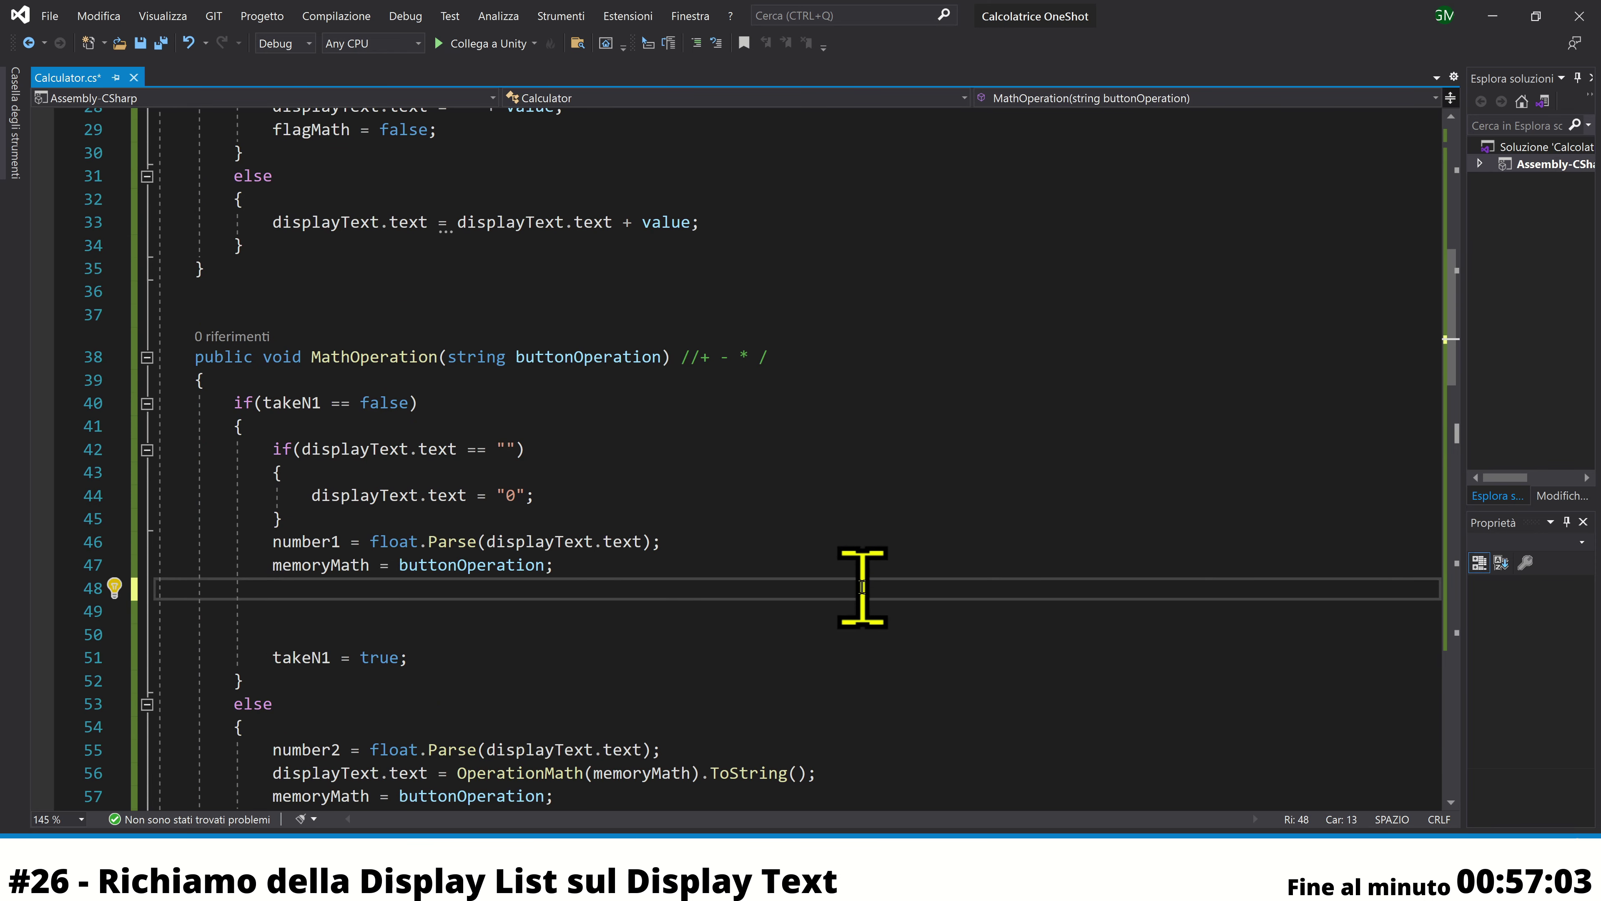
text(AddListInText)
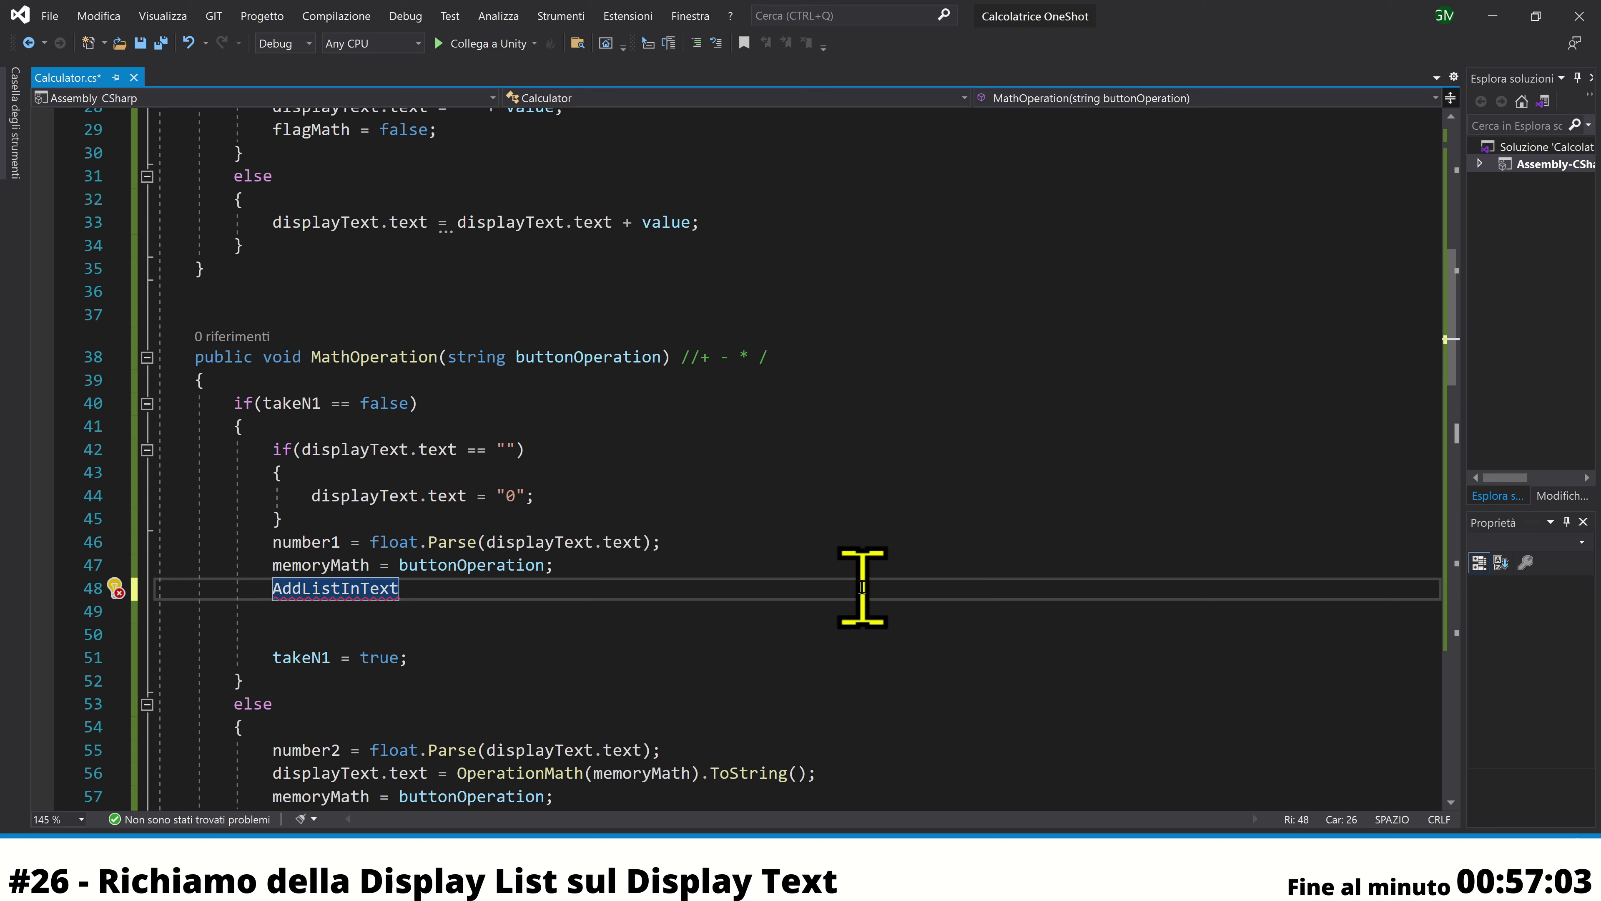
text(()
key(Escape)
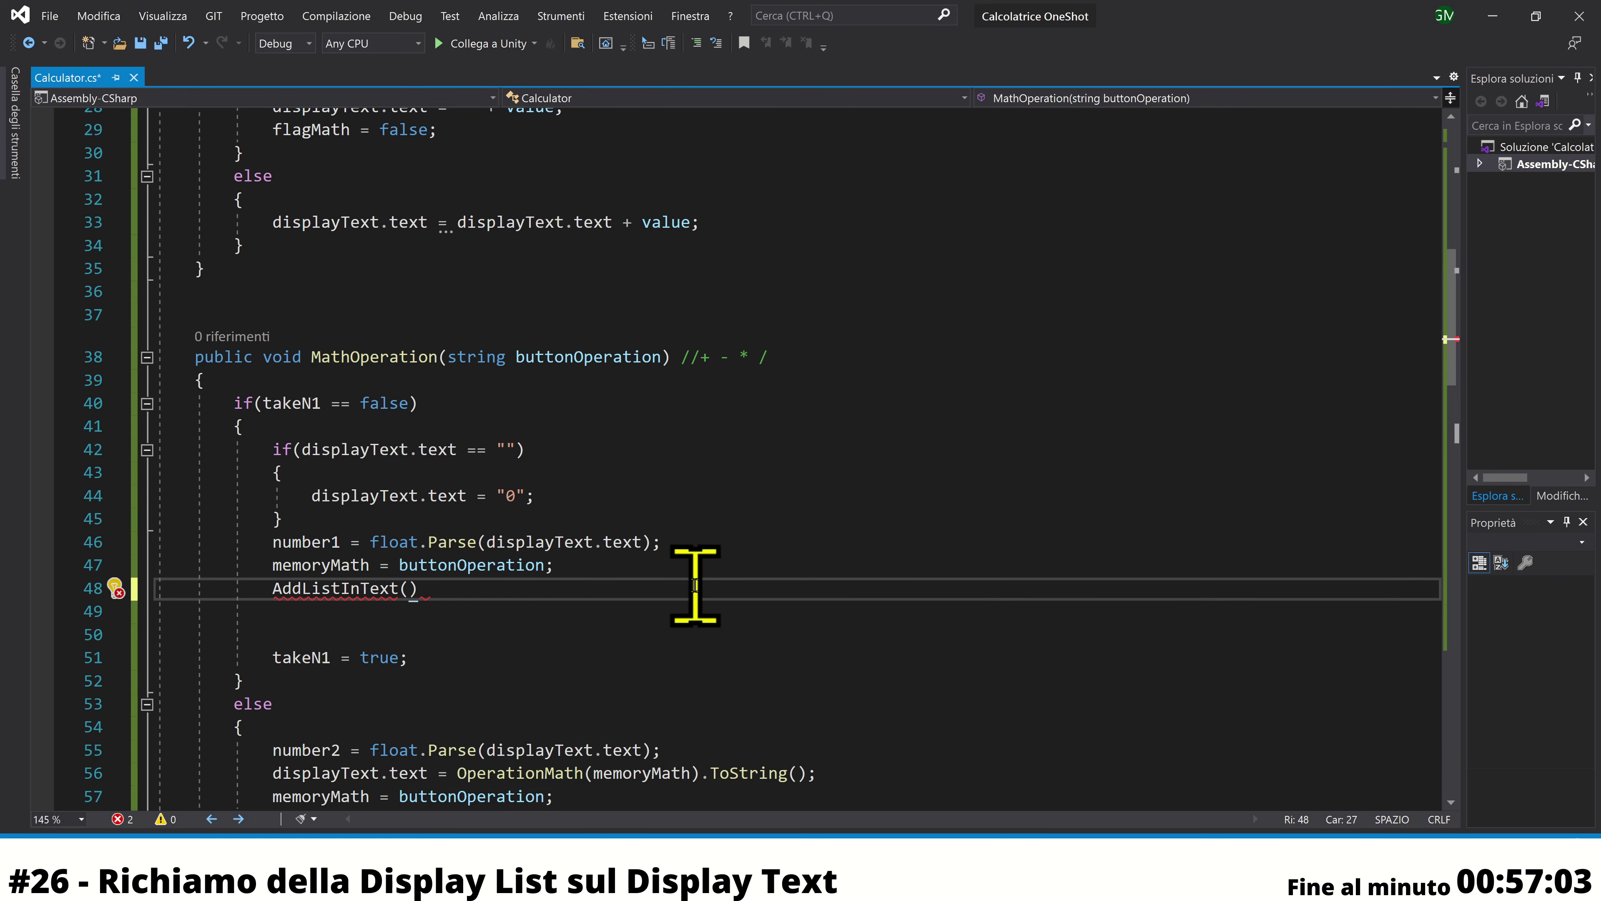
drag(371, 541, 653, 535)
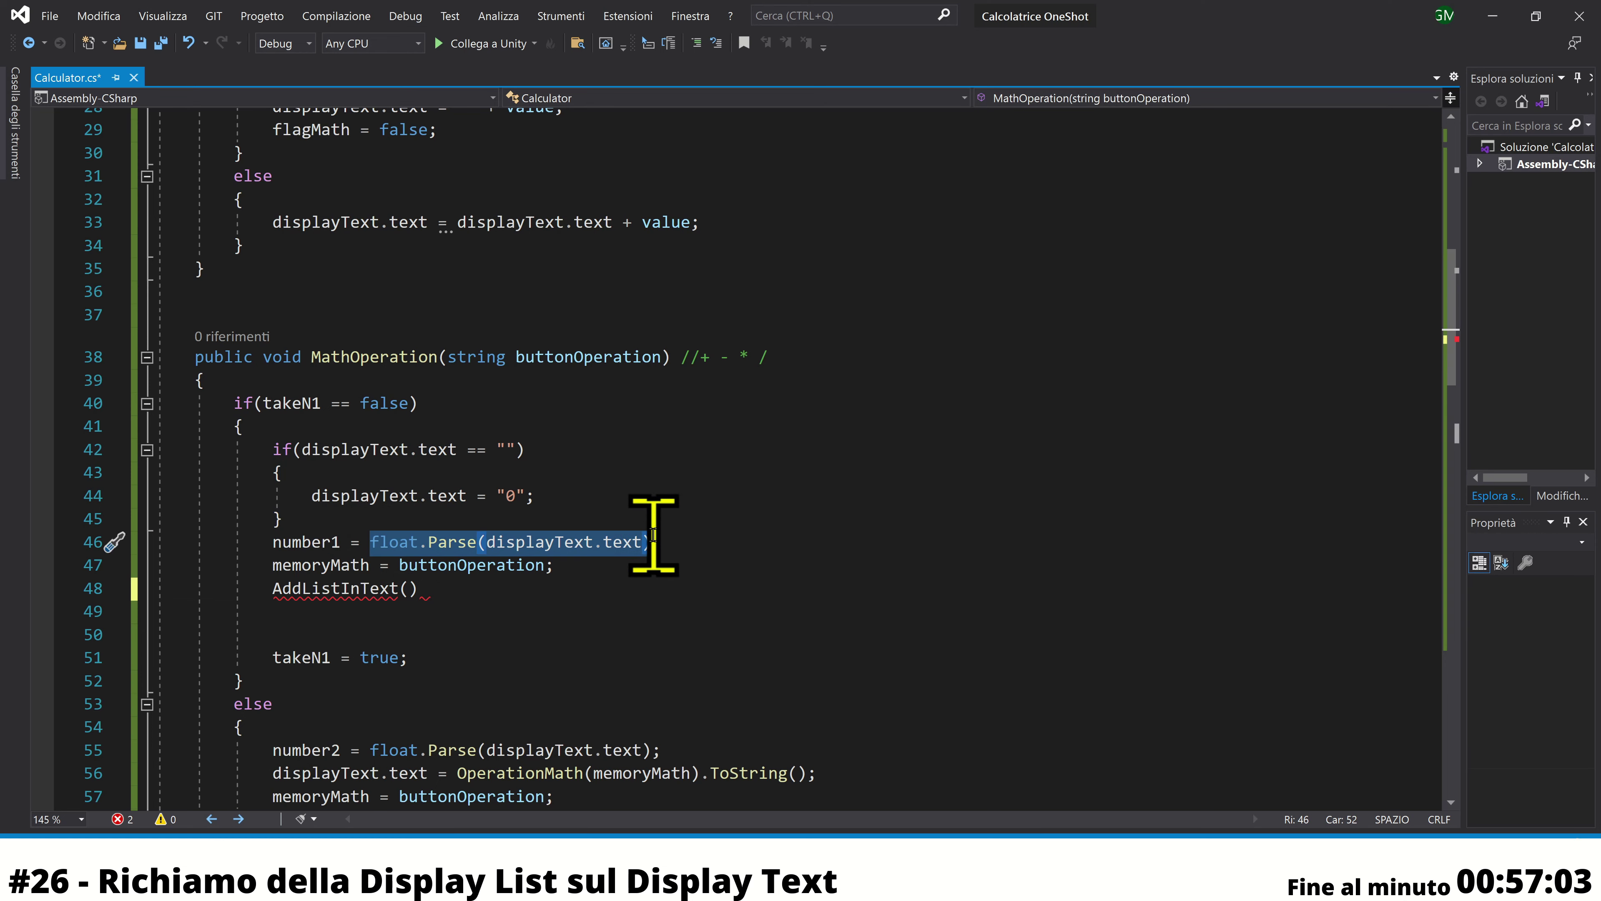
click(409, 588)
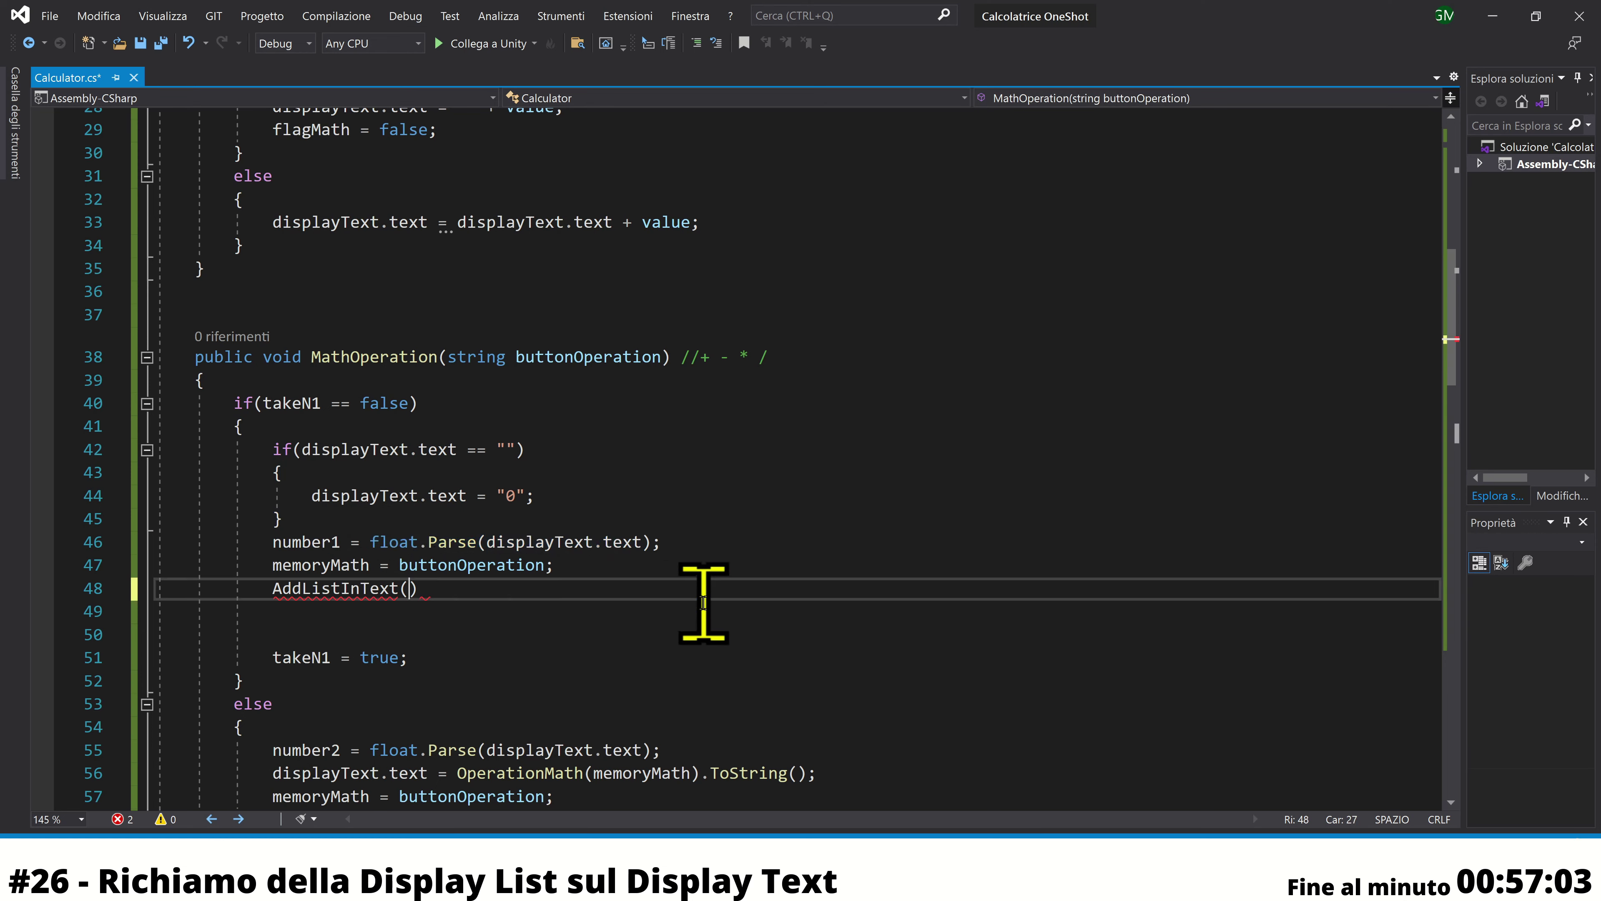
text(di)
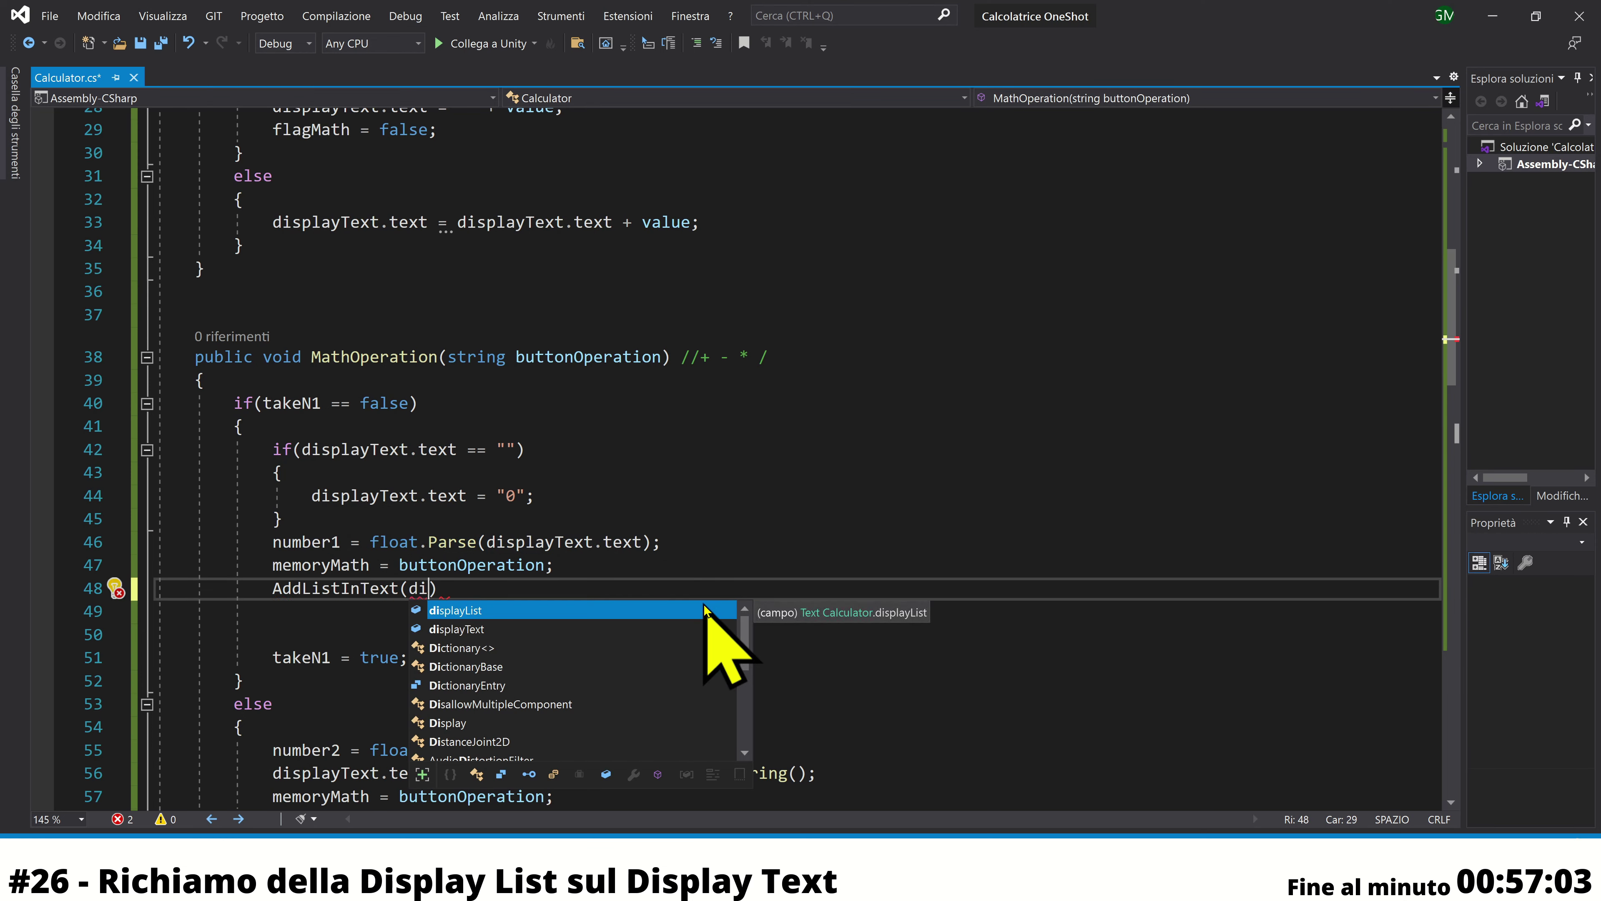
key(Down)
key(Tab)
text(.)
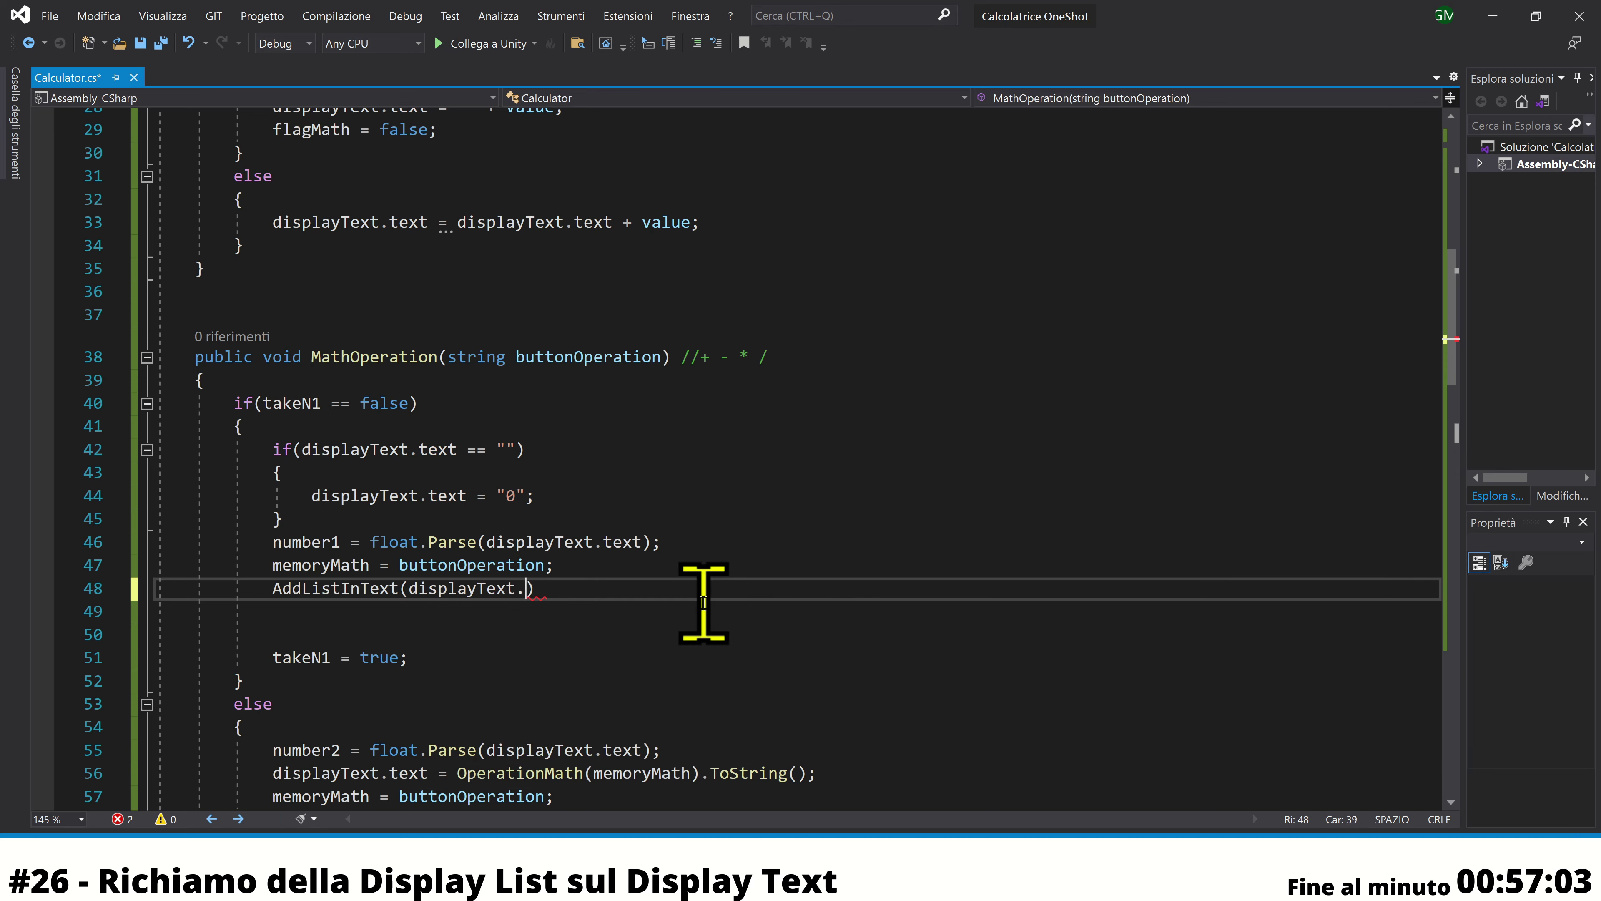
text(t)
key(Tab)
text(, )
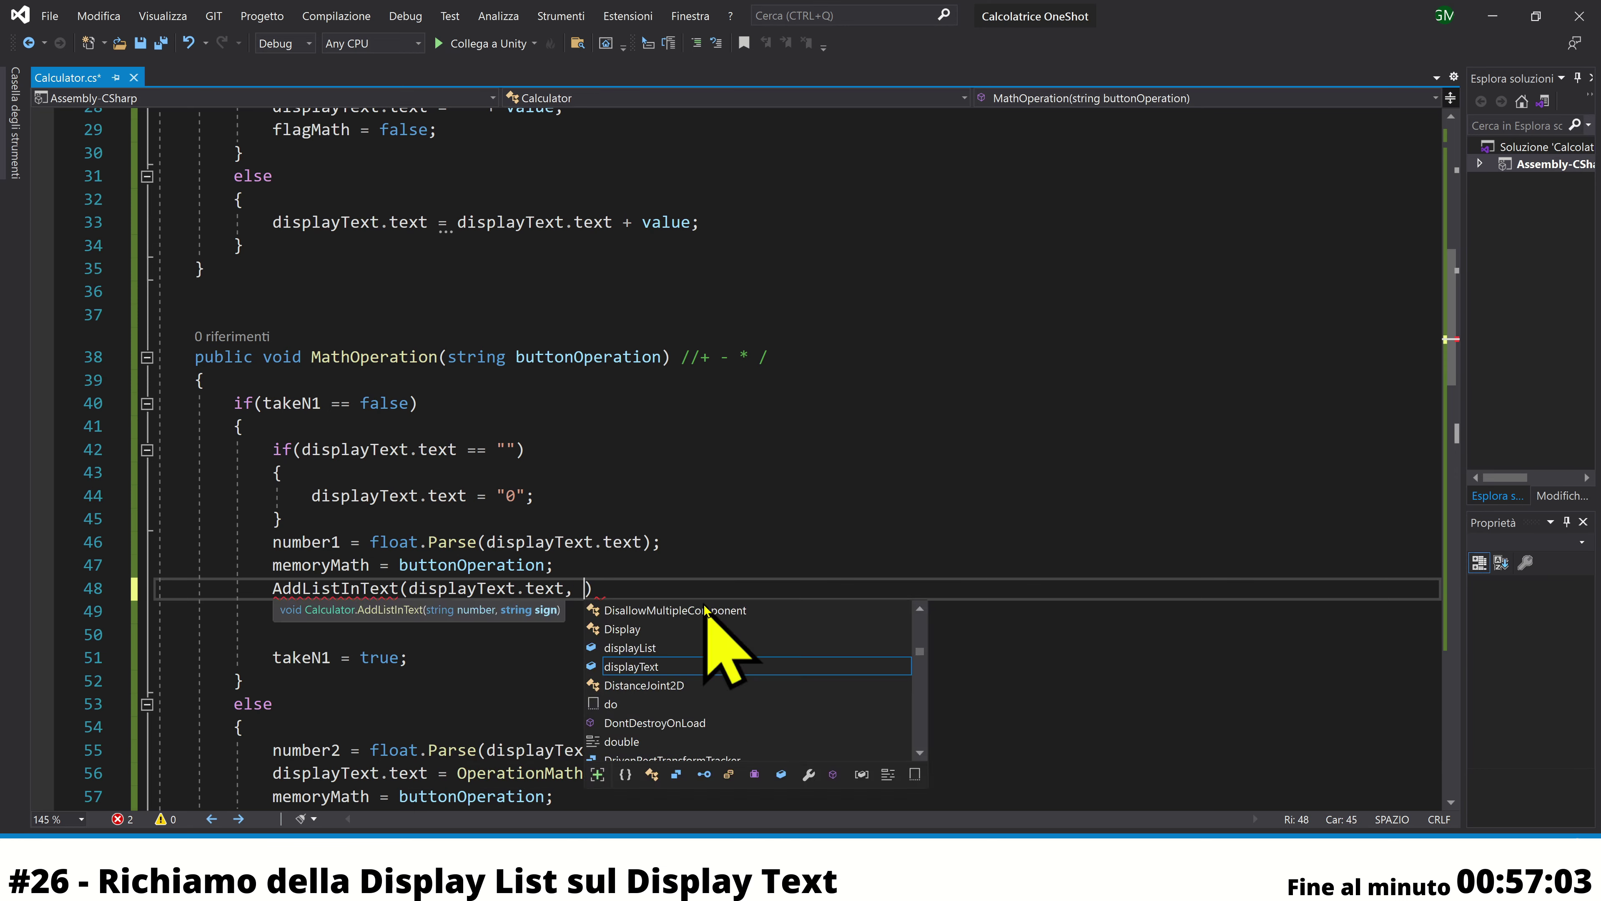
text(memo)
key(Tab)
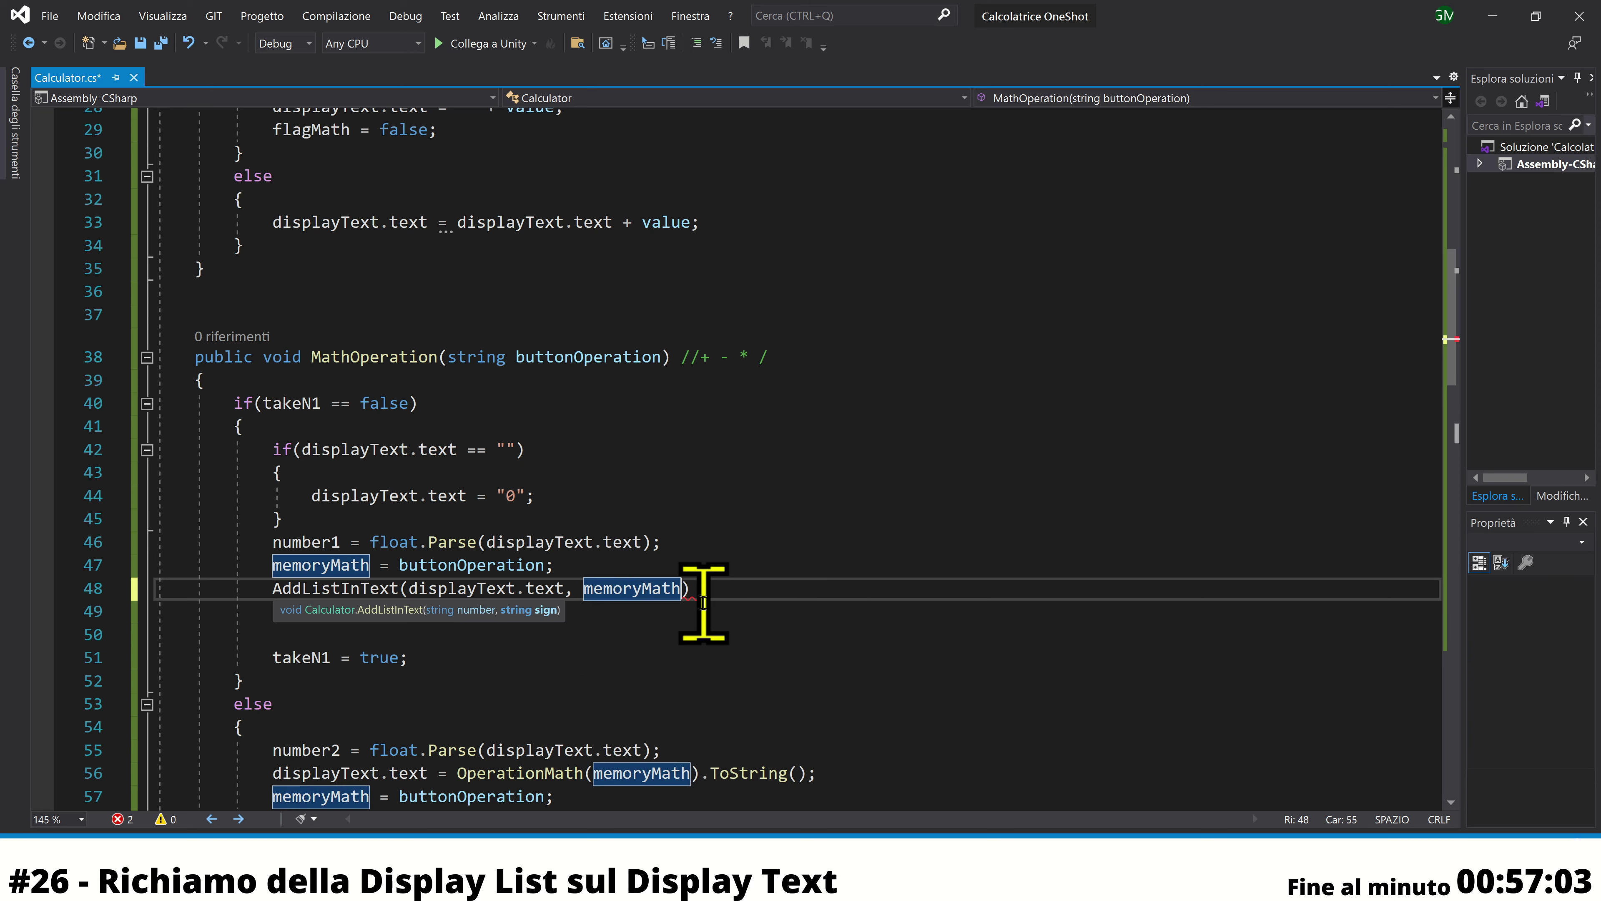
text();)
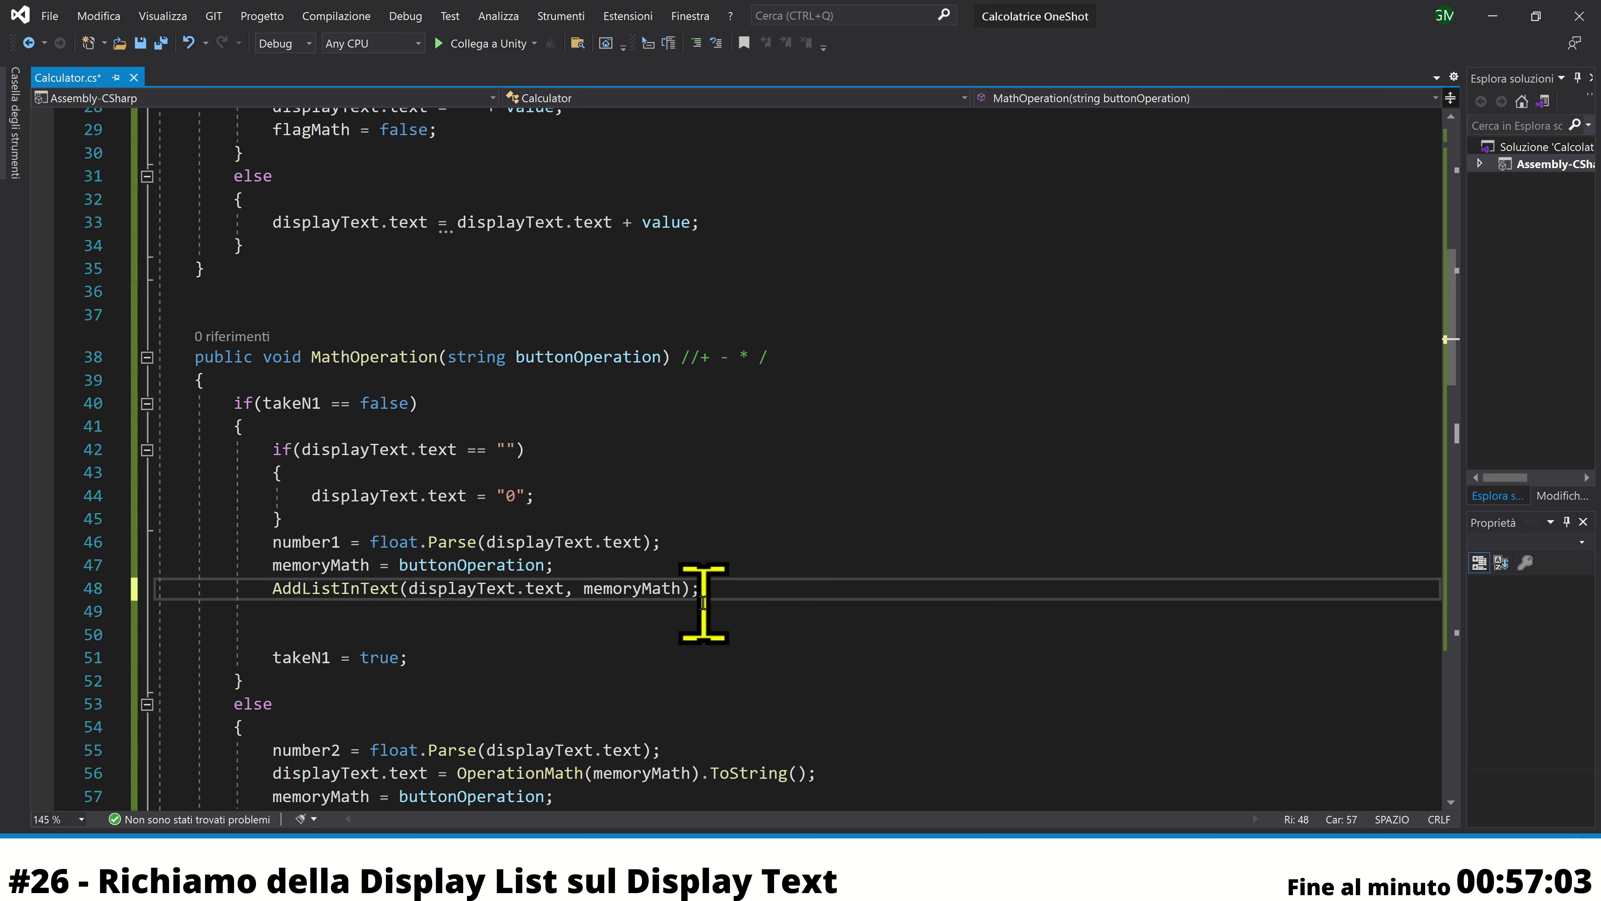
Copy that AddListInText call onto a new line 56 in the else branch
drag(272, 588, 743, 594)
key(ctrl+c)
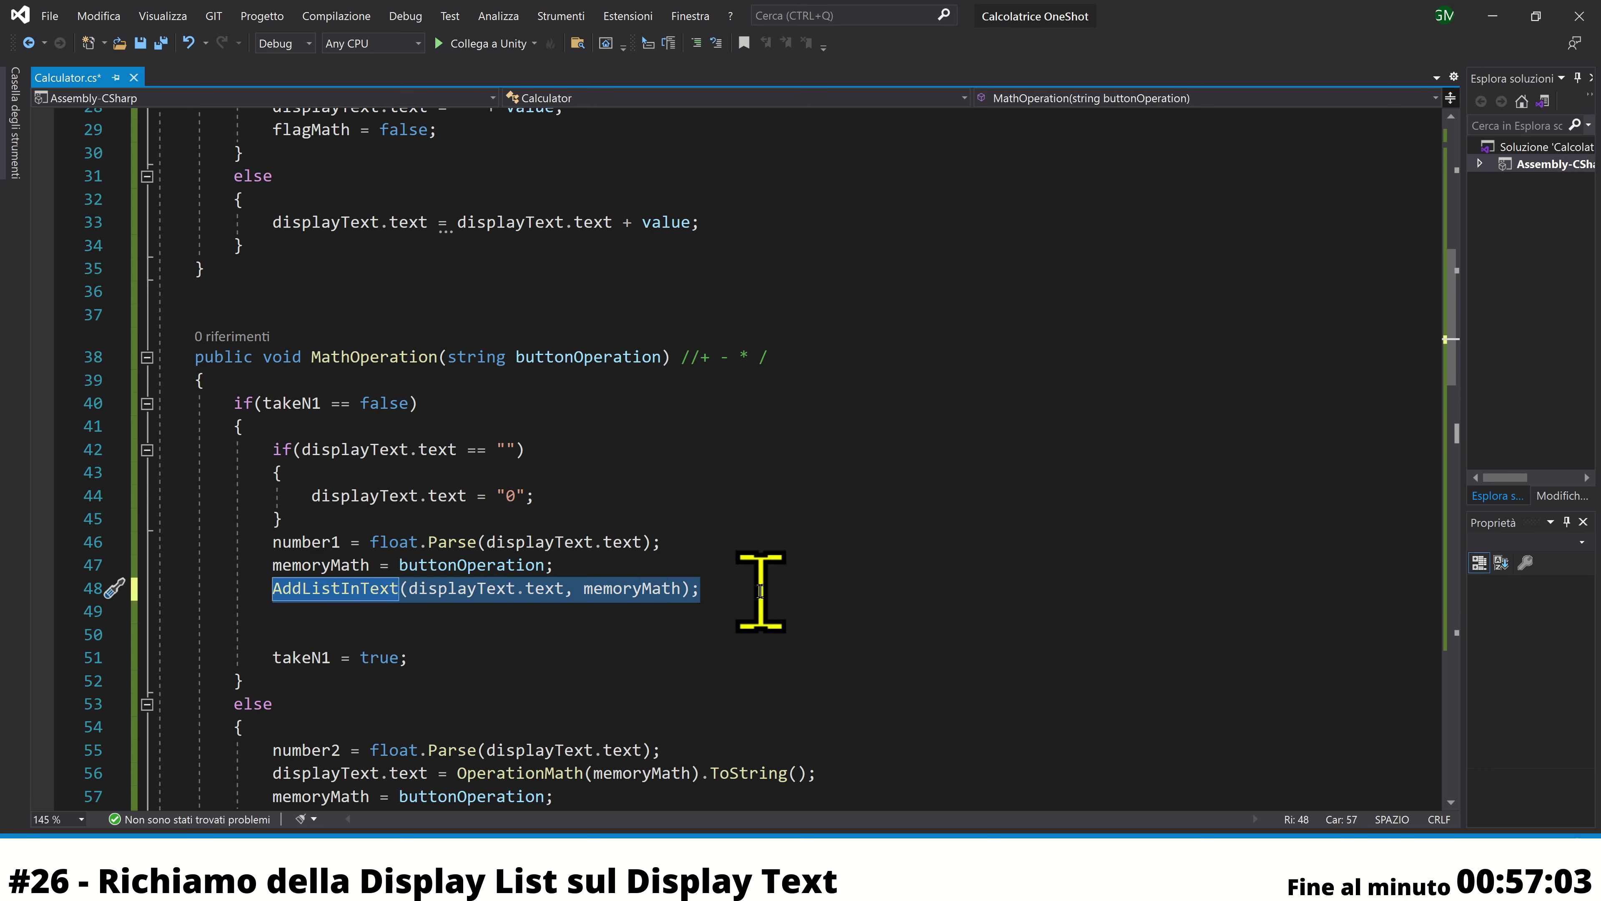
scroll(777, 661, down, 1)
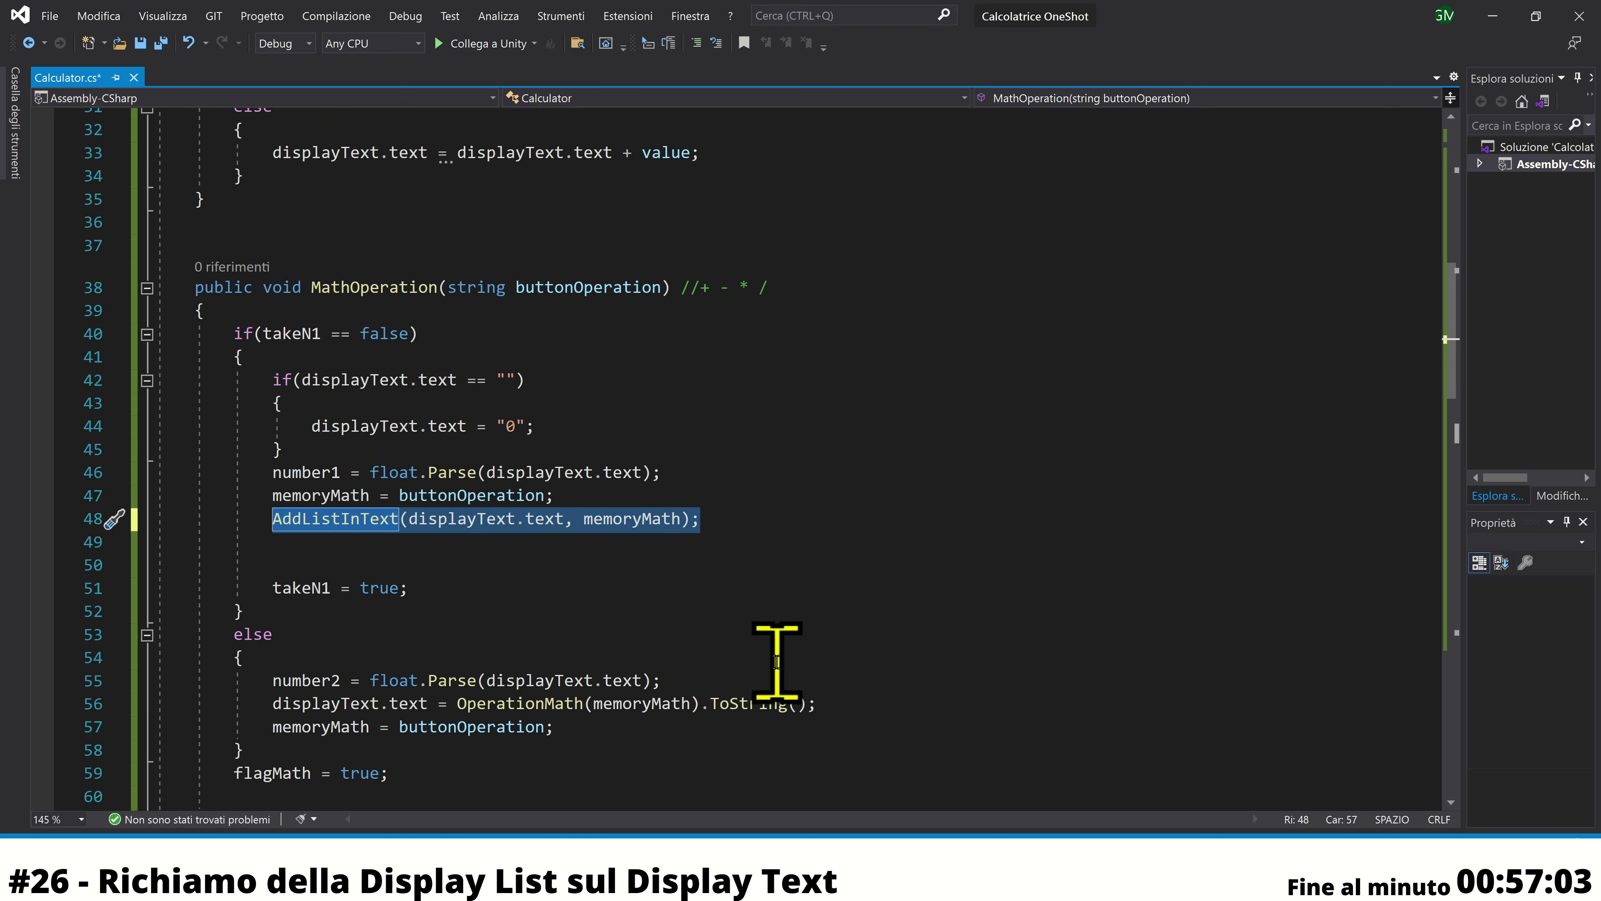
click(690, 680)
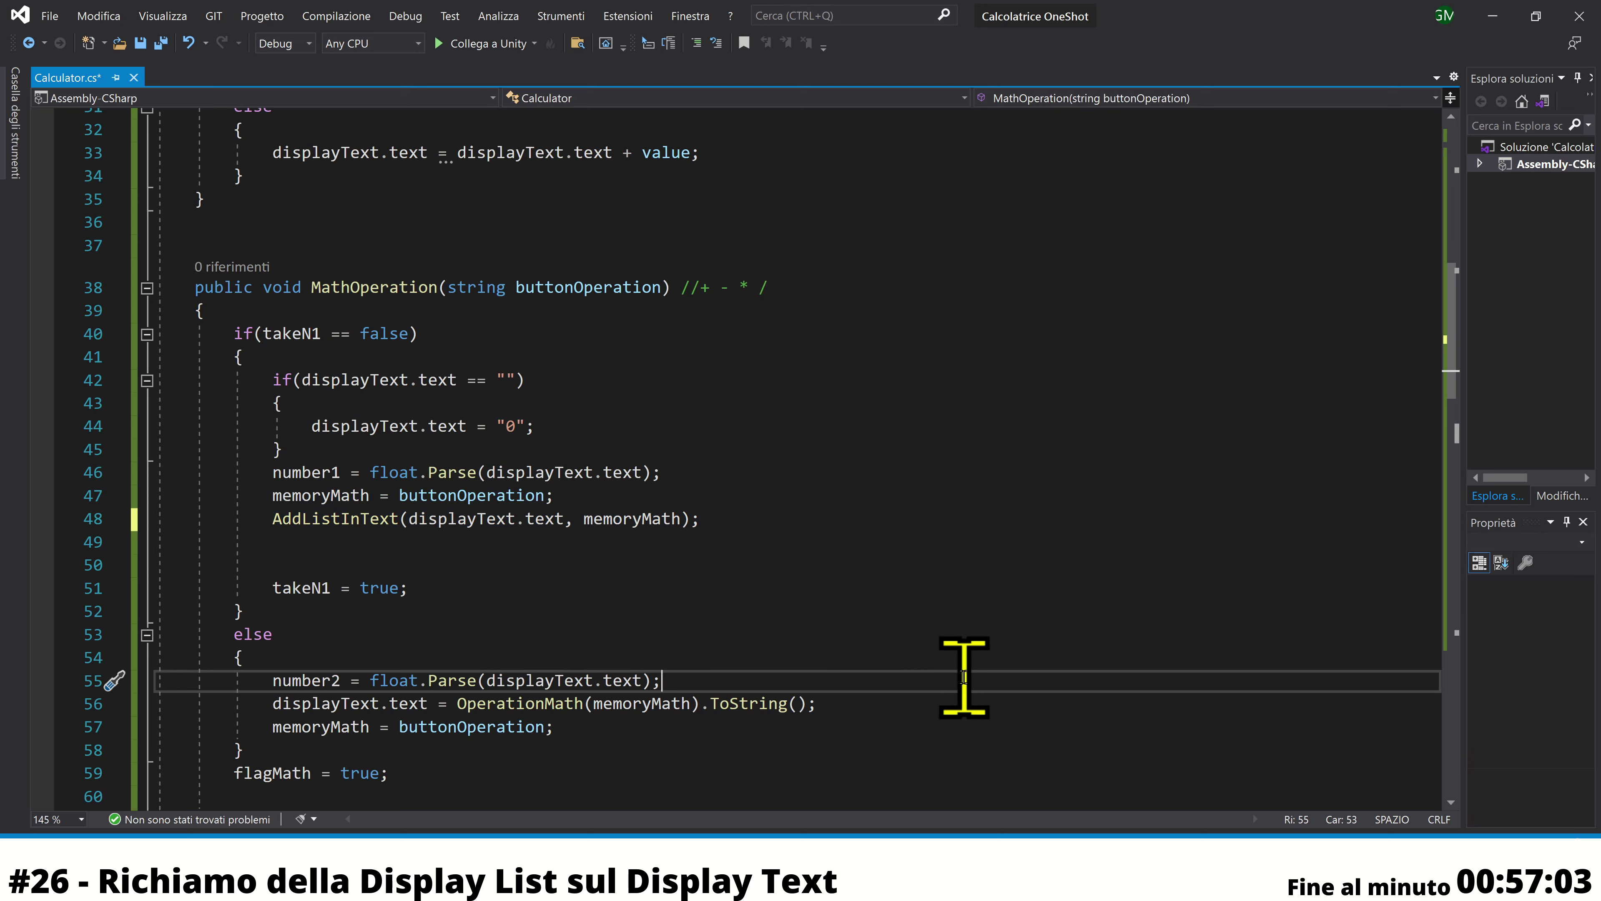
key(Return)
key(ctrl+v)
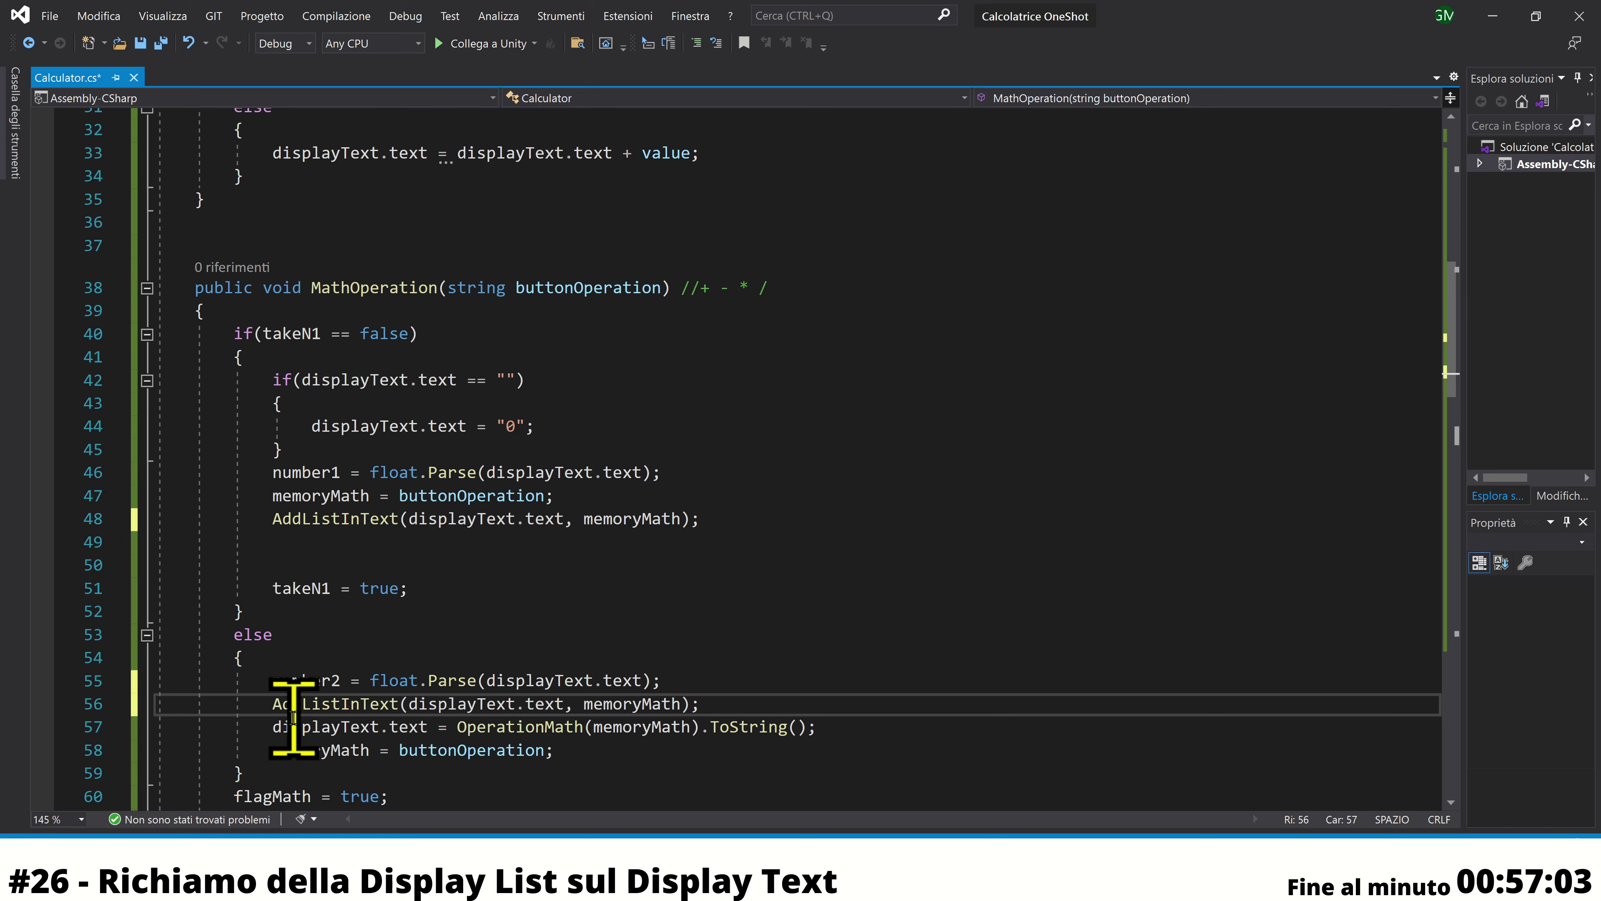
click(332, 722)
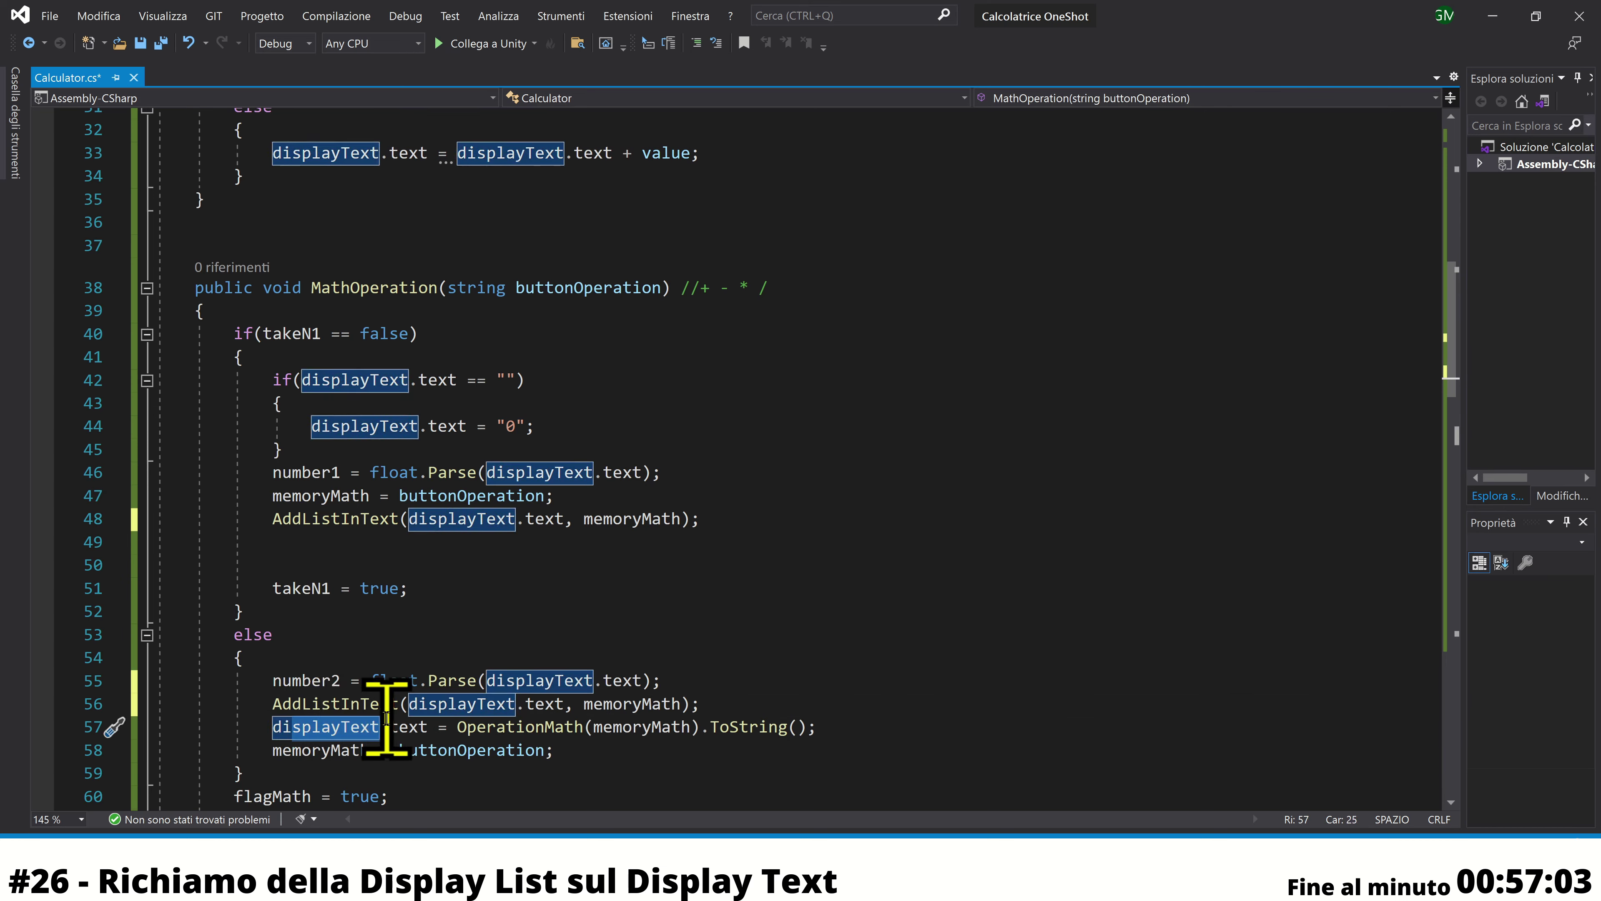
drag(291, 727, 633, 705)
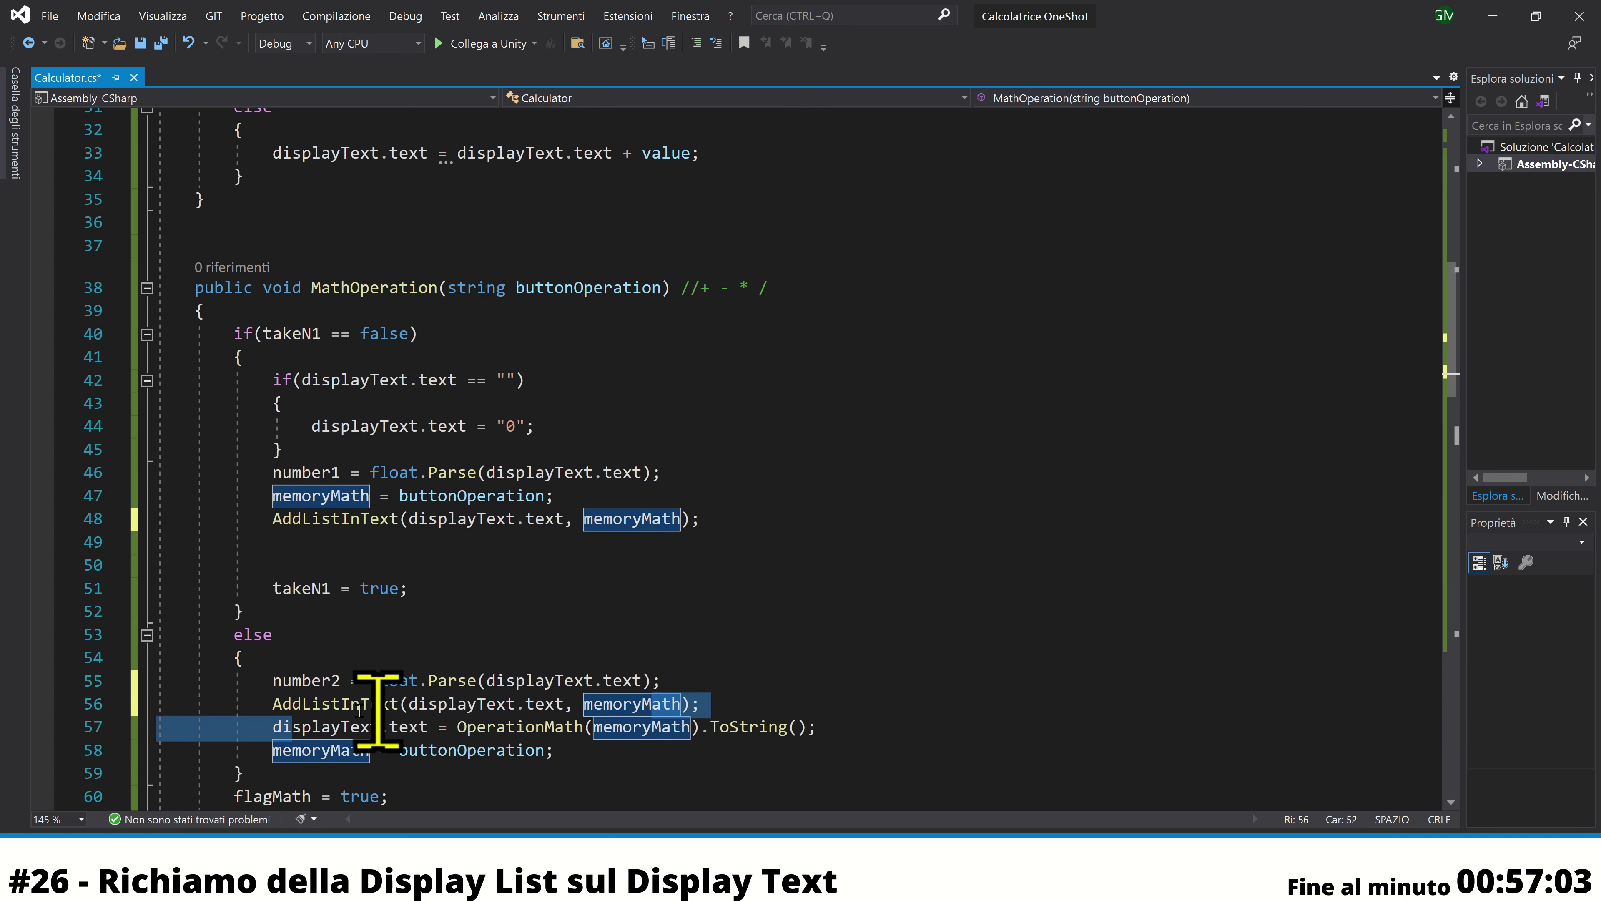
drag(310, 703, 687, 699)
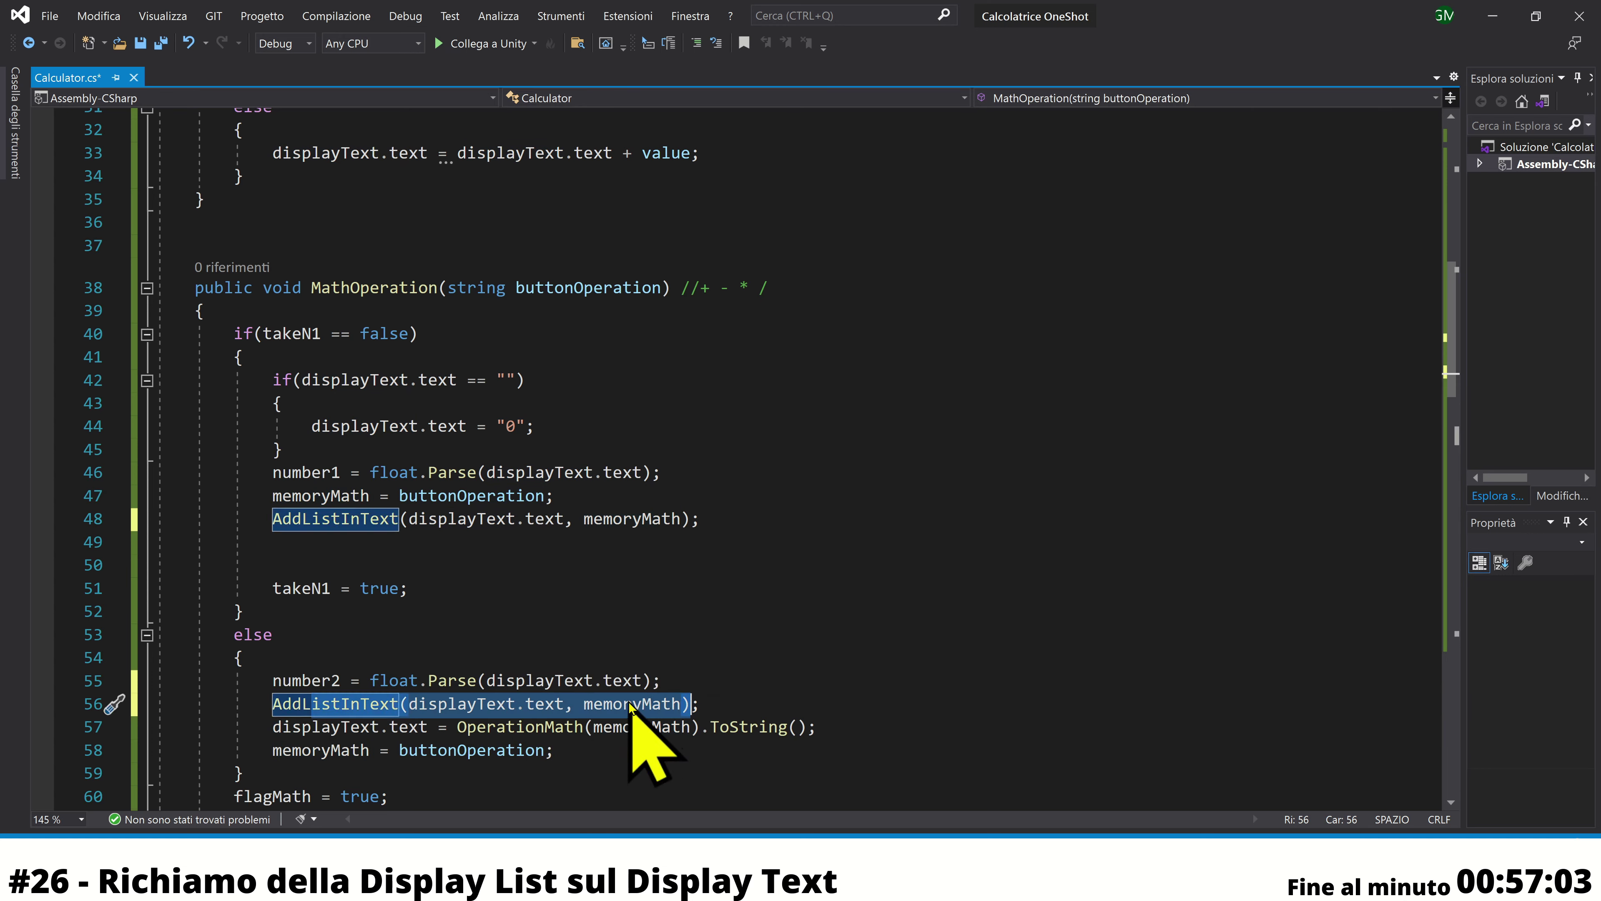
Change the line 56 call's second argument from memoryMath to buttonOperation
click(359, 519)
click(563, 288)
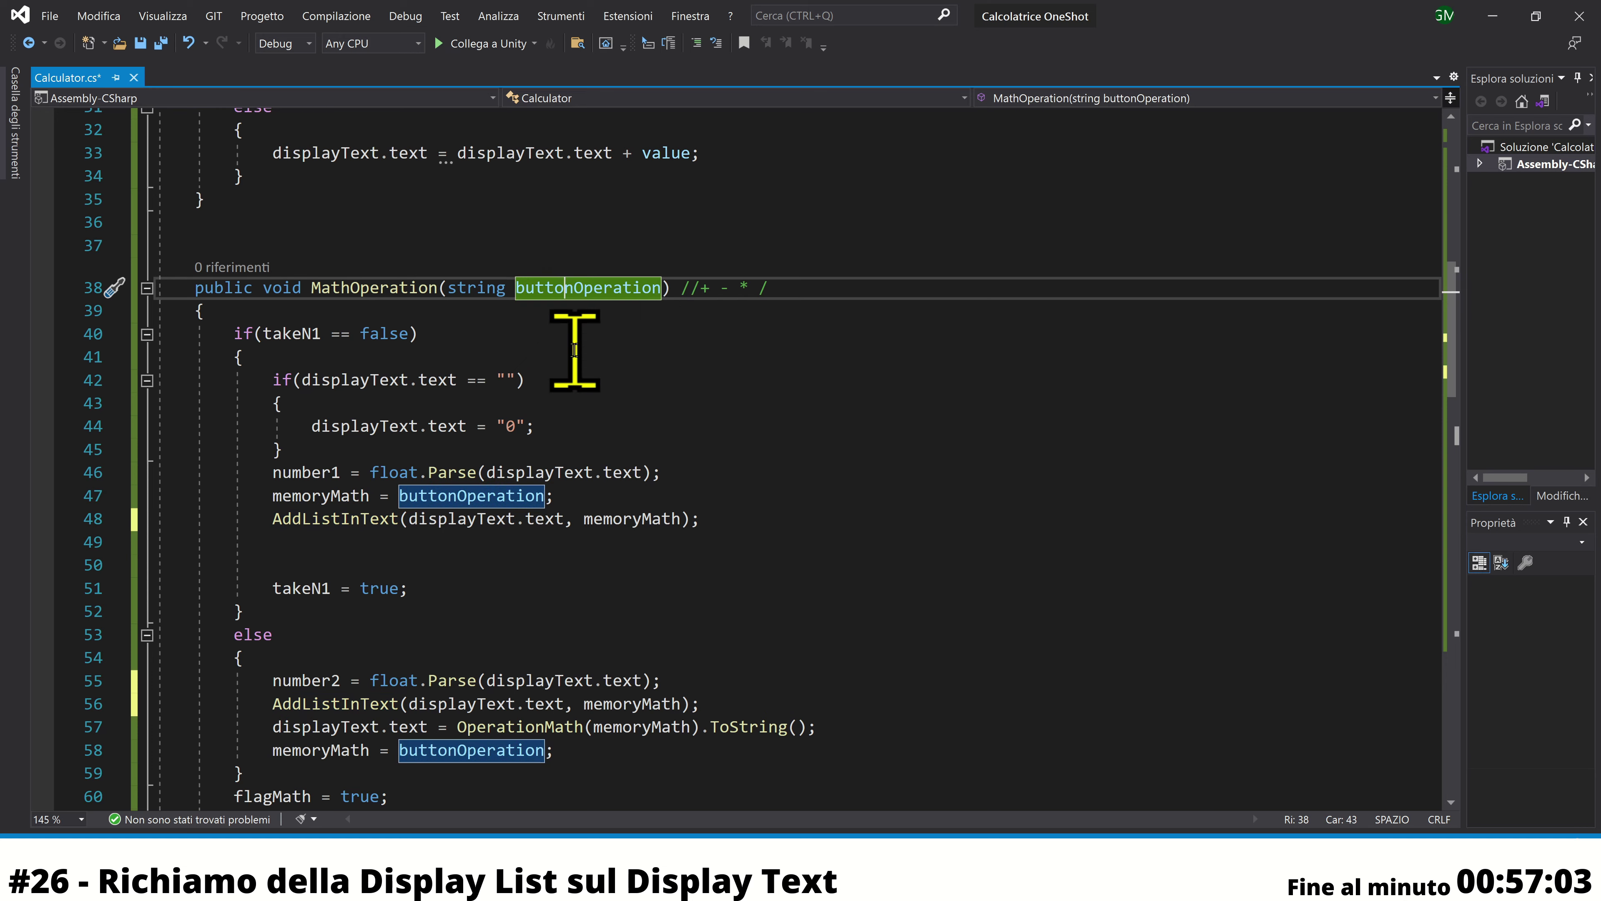
click(617, 704)
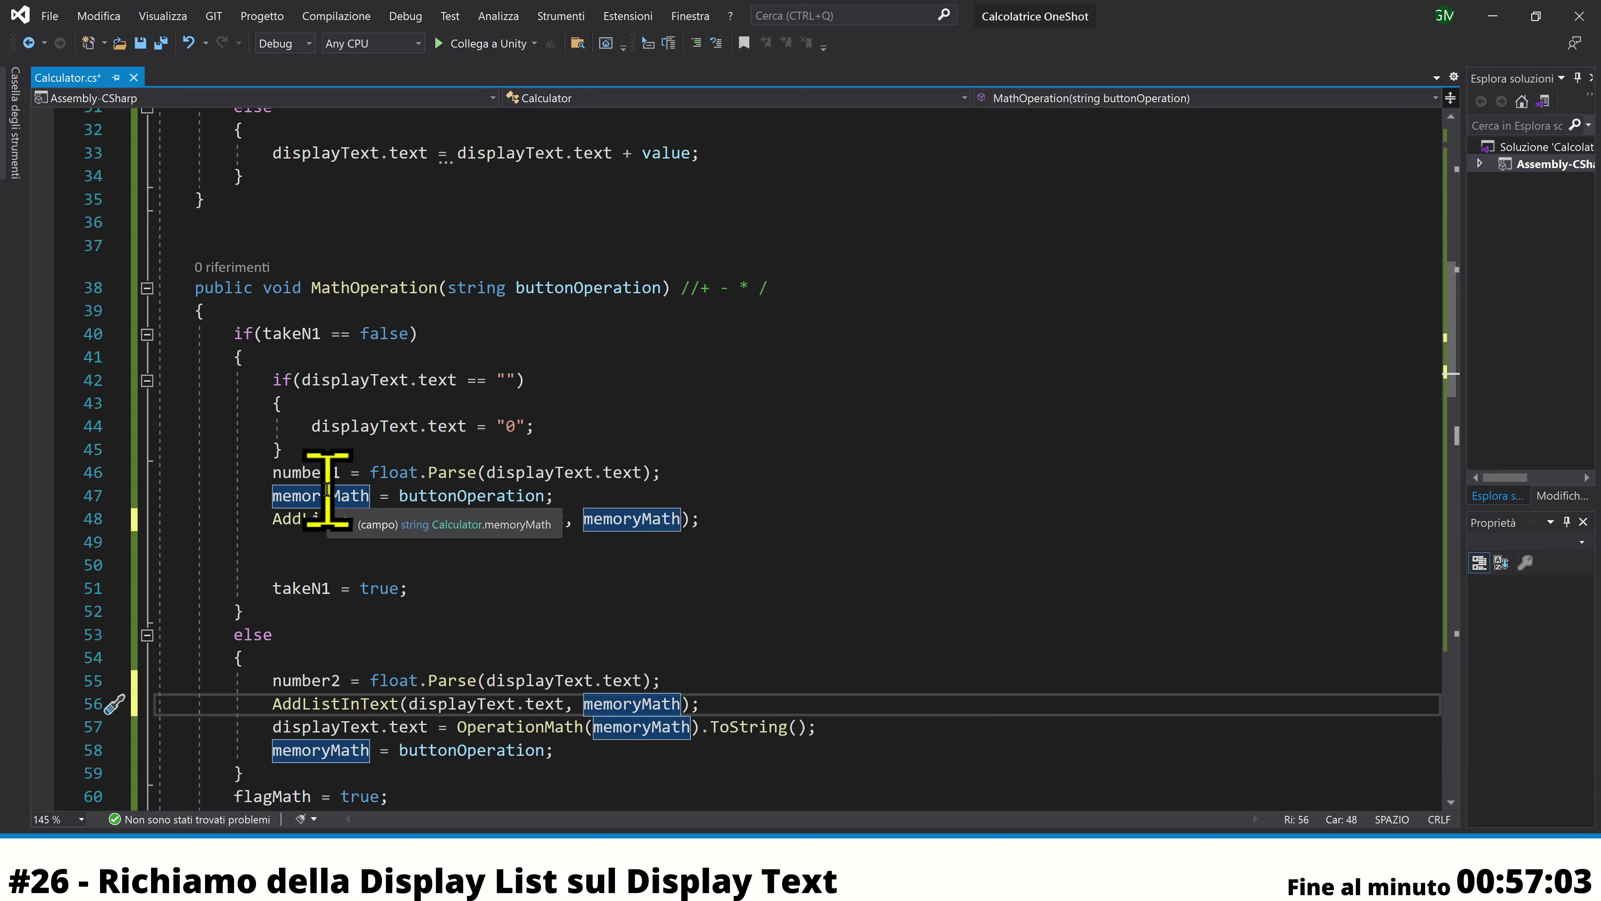
click(680, 704)
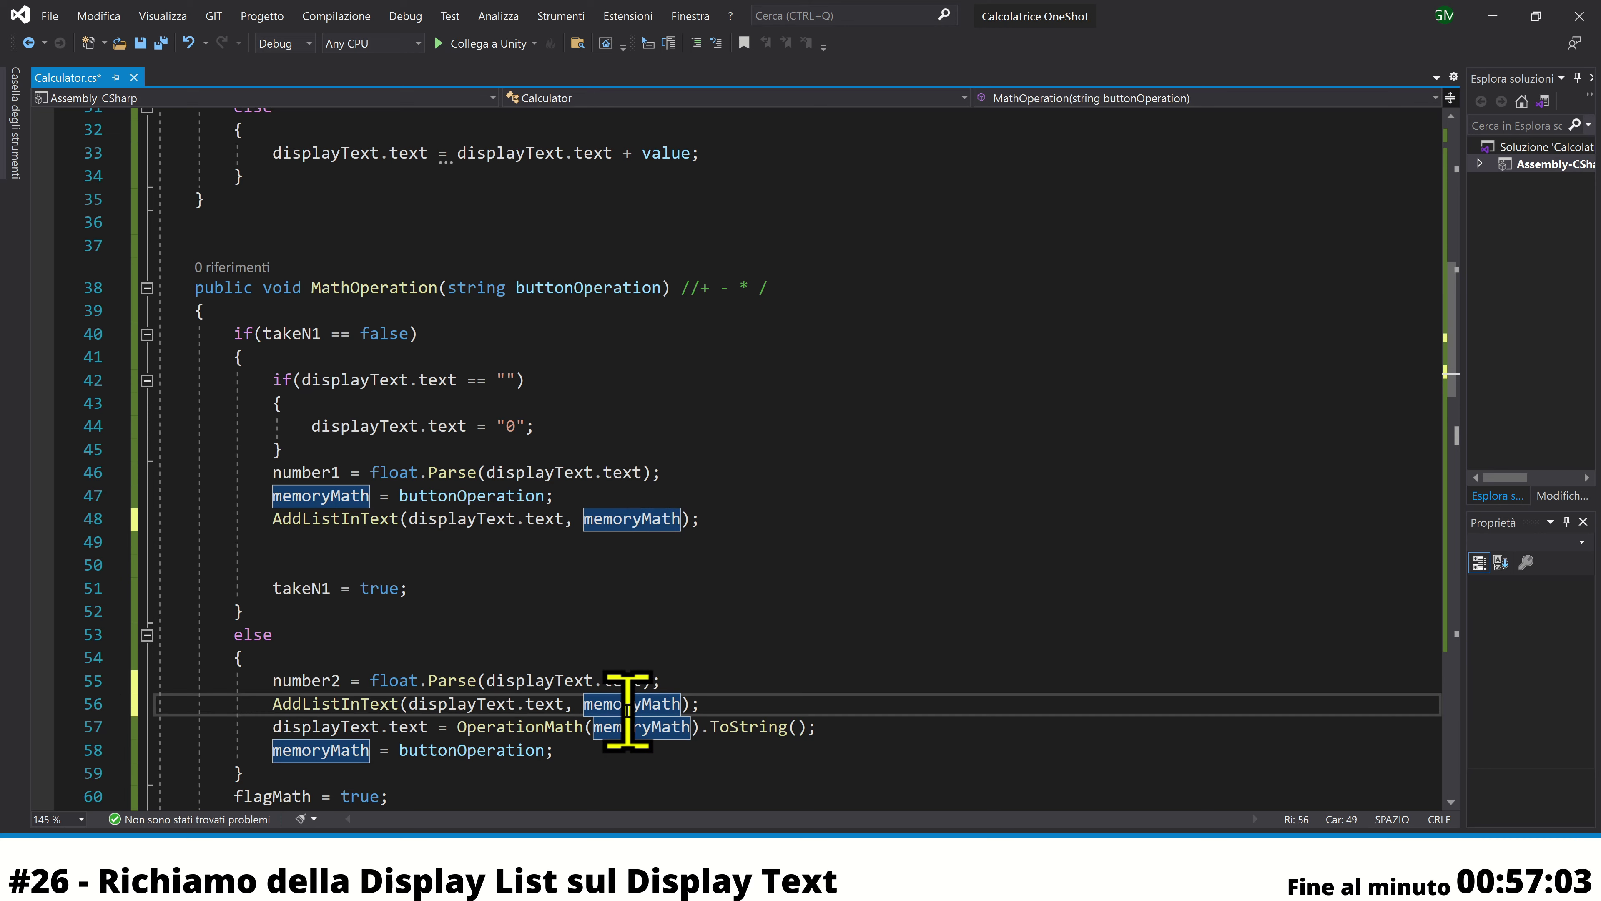
key(ctrl+BackSpace)
text(bu)
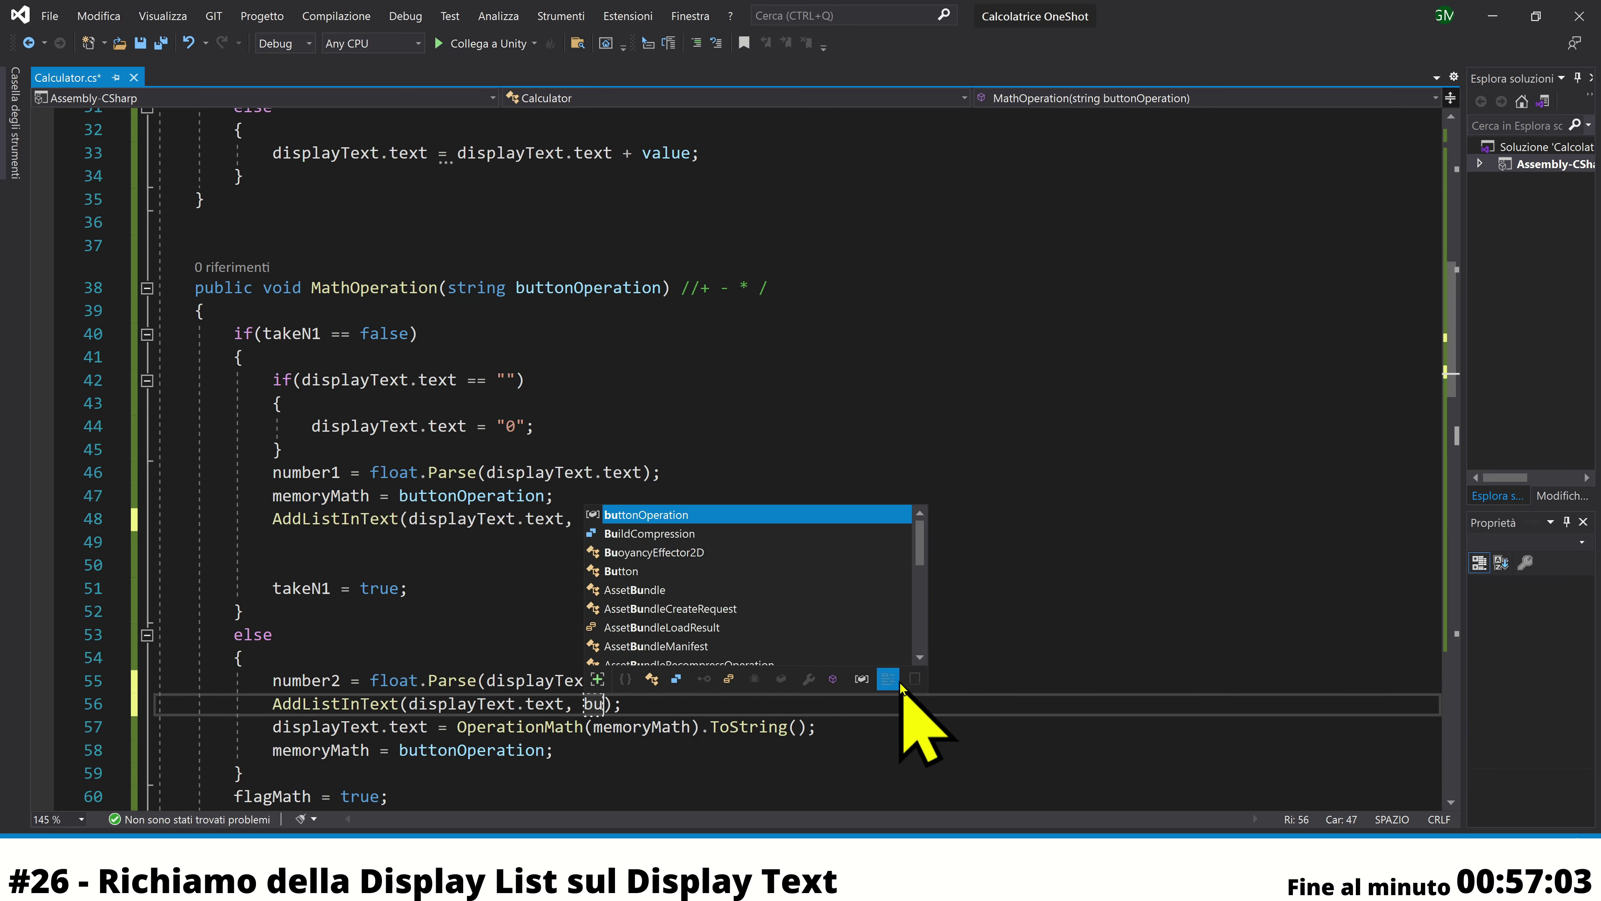
key(Tab)
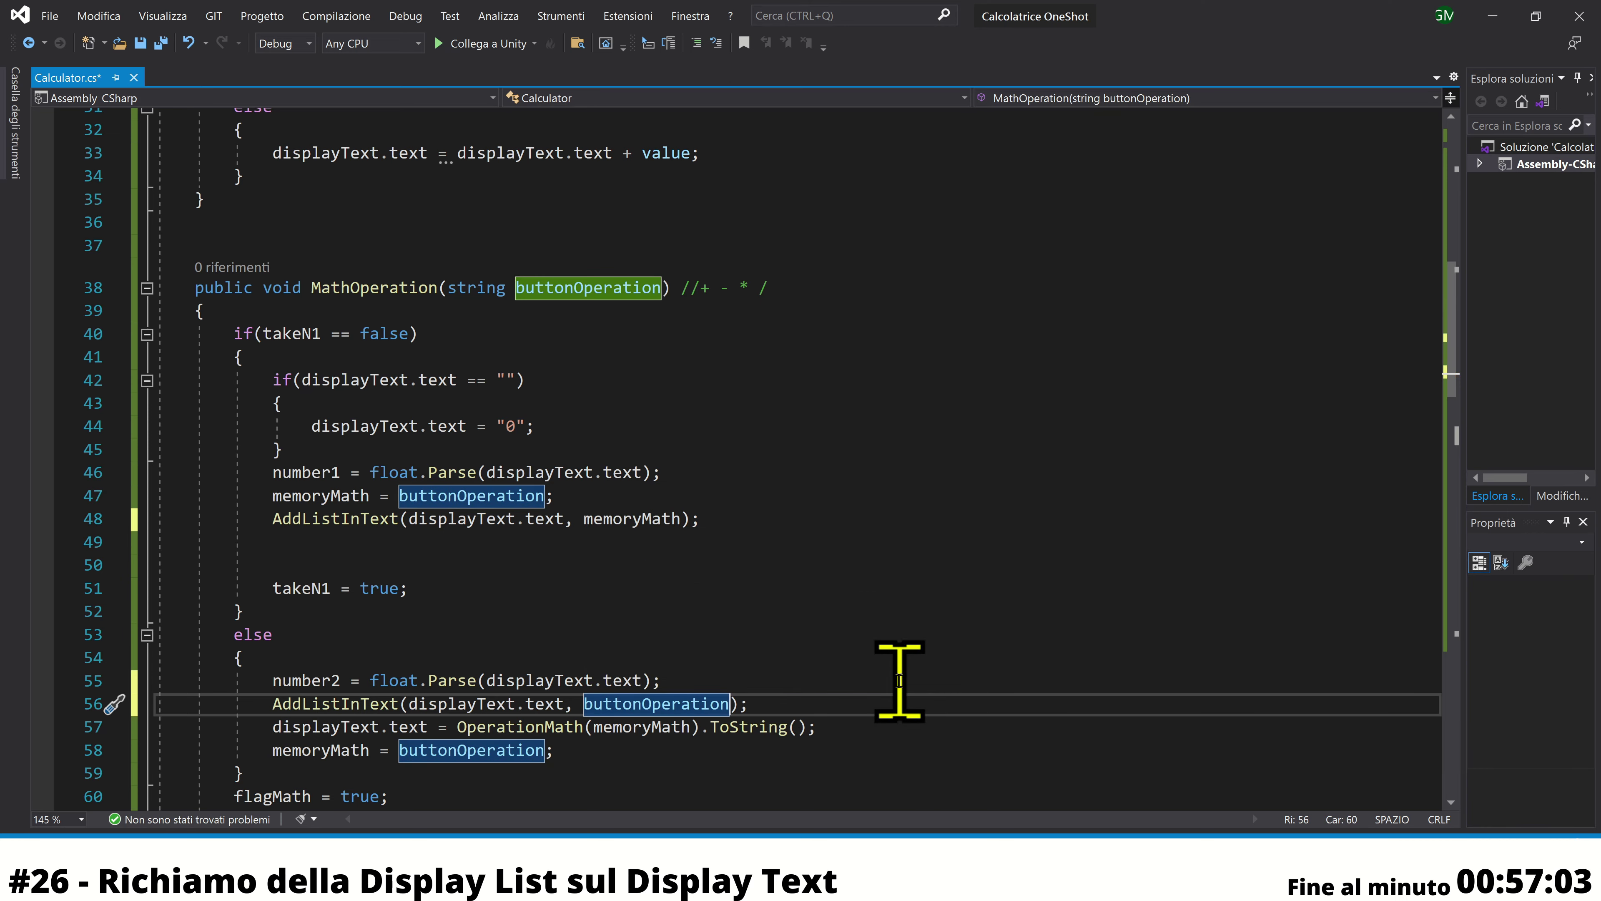
In TotalButton, add AddListInText(displayText.text, memoryMath); on a new line after line 80
scroll(803, 704, down, 1)
scroll(803, 703, down, 1)
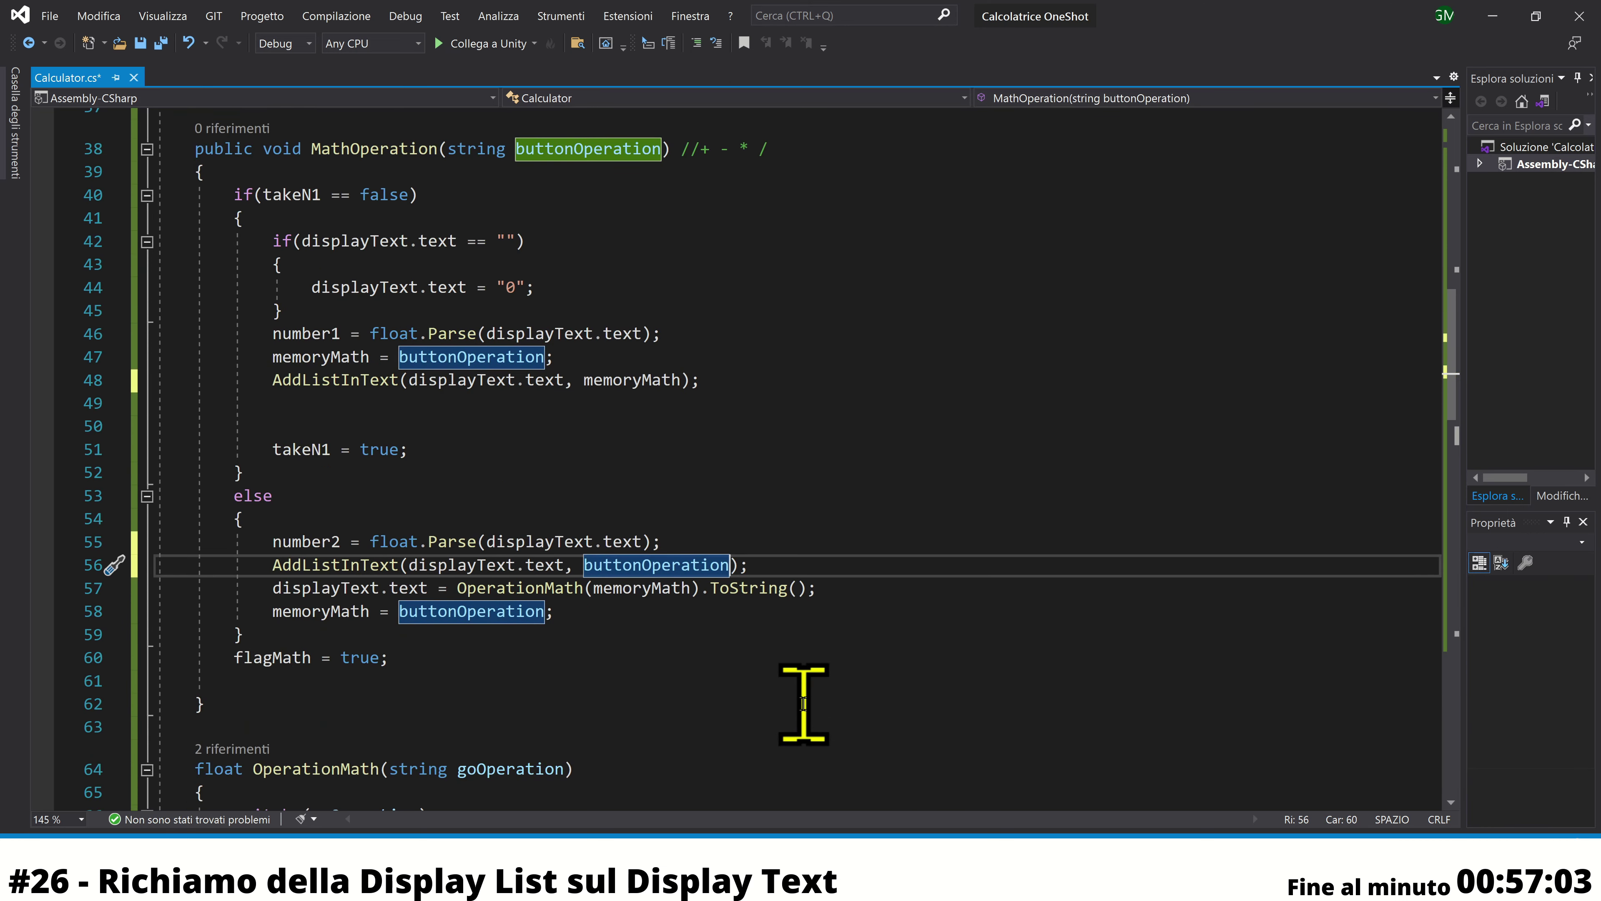
click(666, 619)
scroll(665, 619, down, 4)
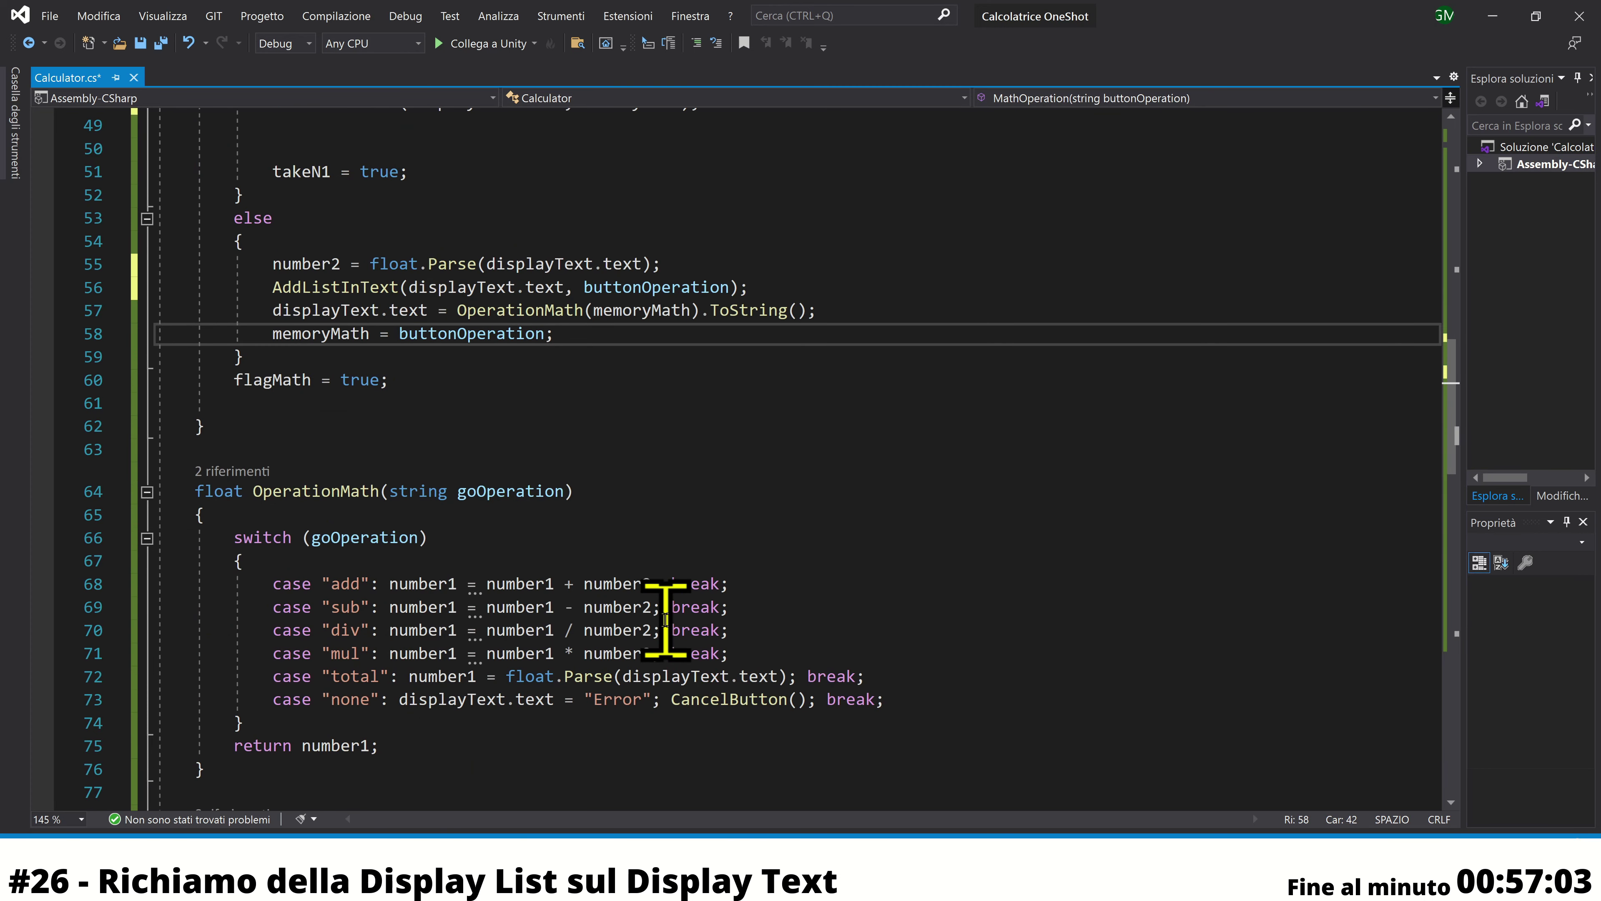
scroll(665, 619, down, 1)
scroll(665, 619, down, 2)
scroll(666, 619, down, 3)
scroll(666, 619, down, 1)
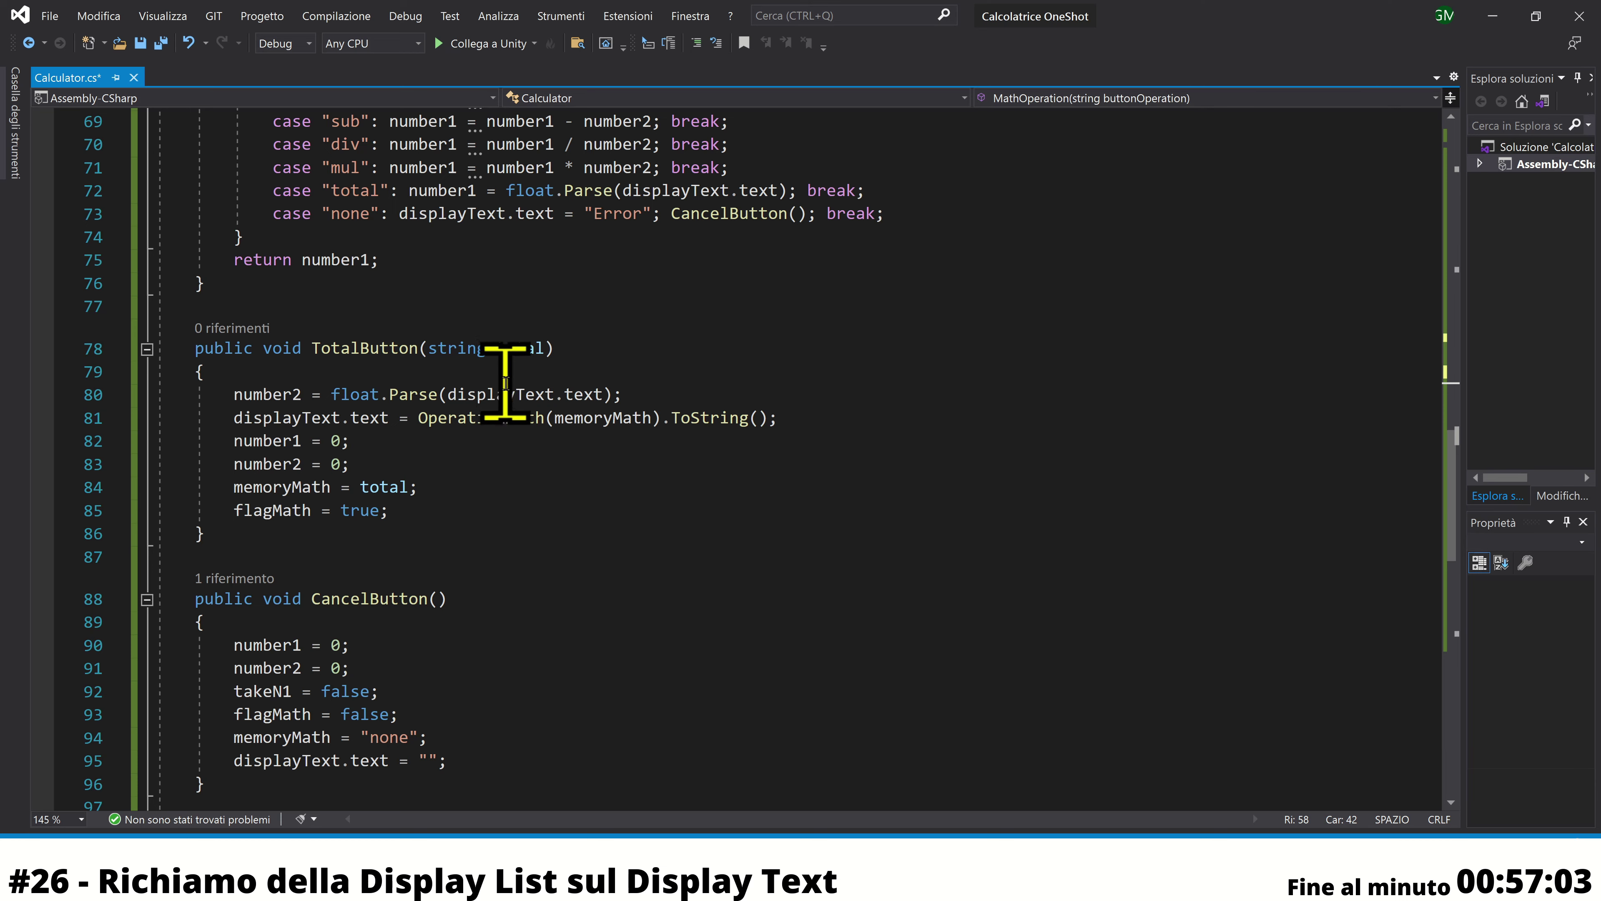
click(661, 390)
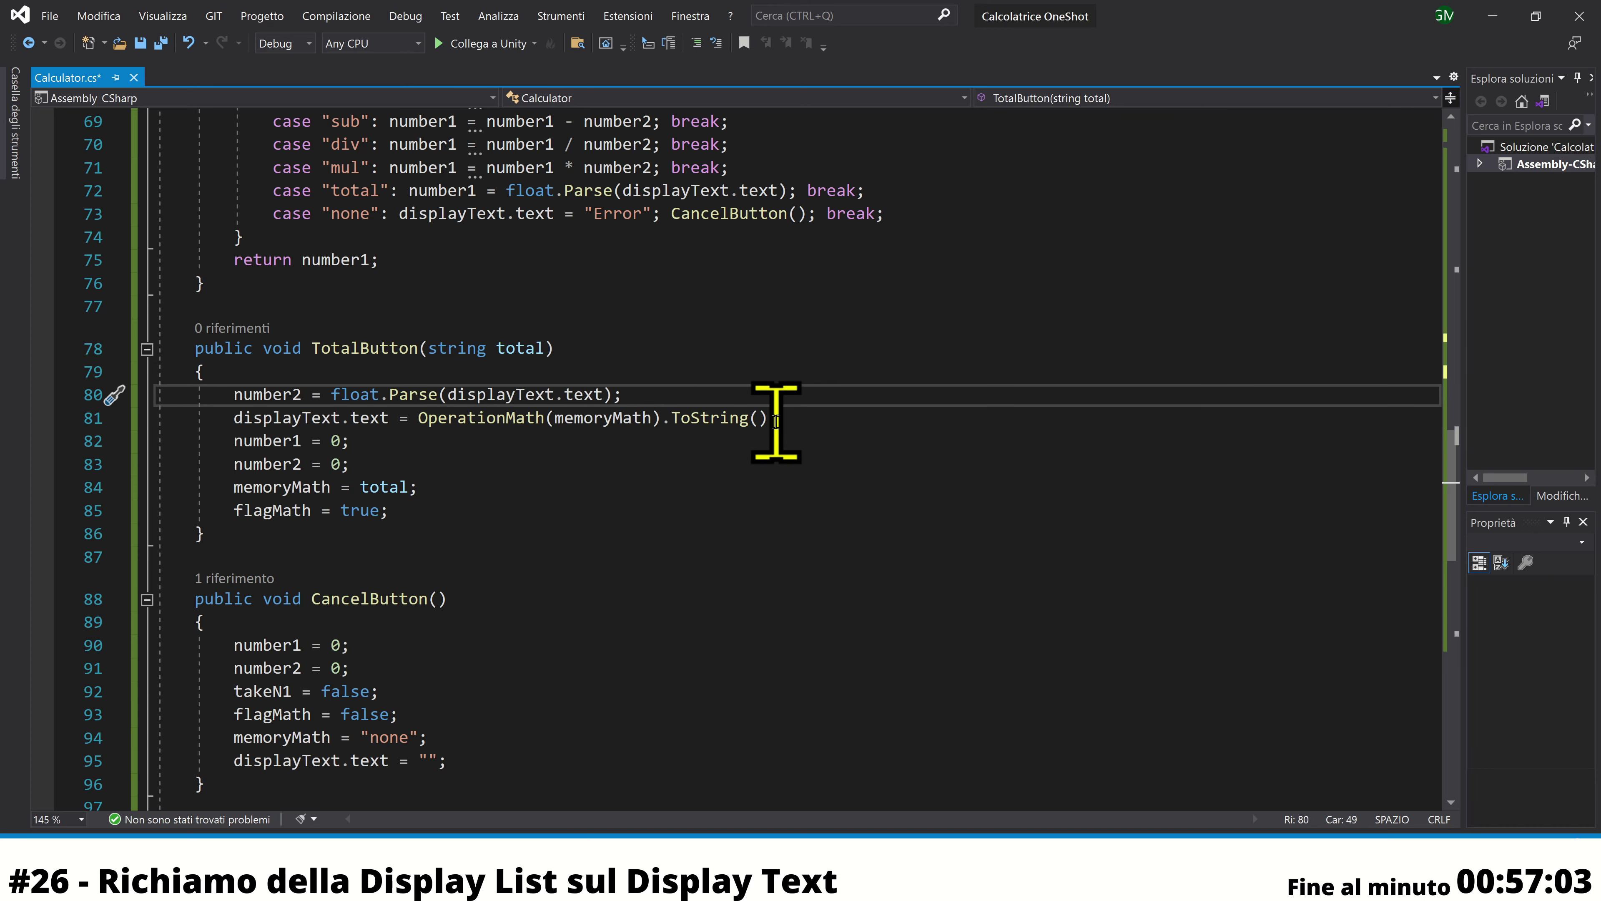
key(Return)
text(AddListInText(displayText.text, memoryMath);)
key(Home)
key(shift+End)
key(ctrl+c)
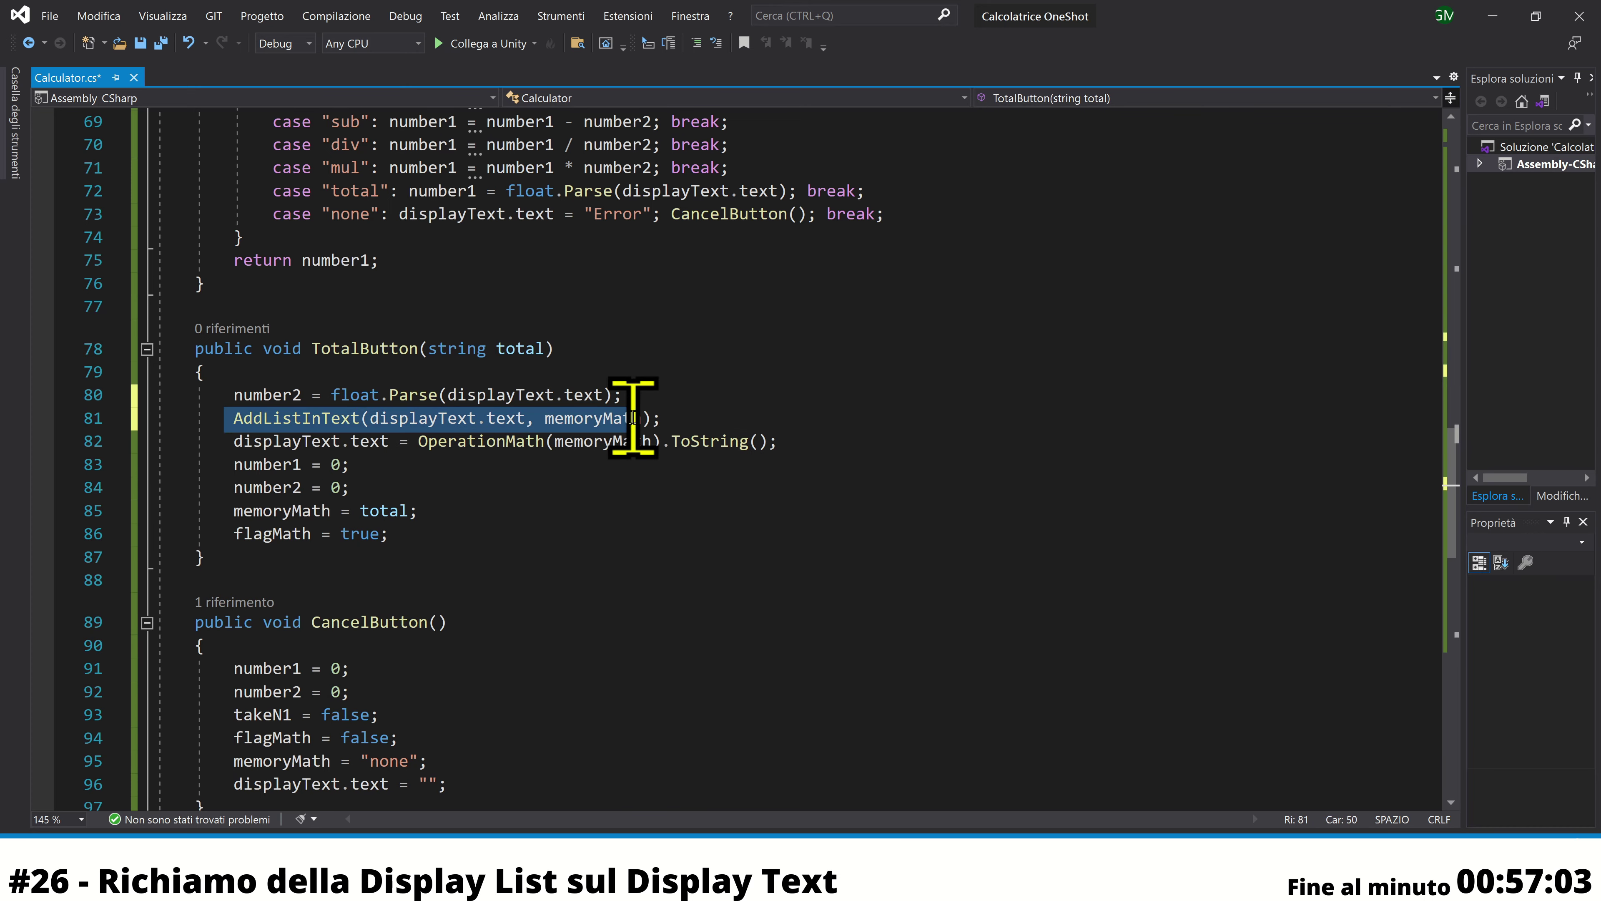
Duplicate the call after the result line, use total and "none" as arguments, and save
click(799, 440)
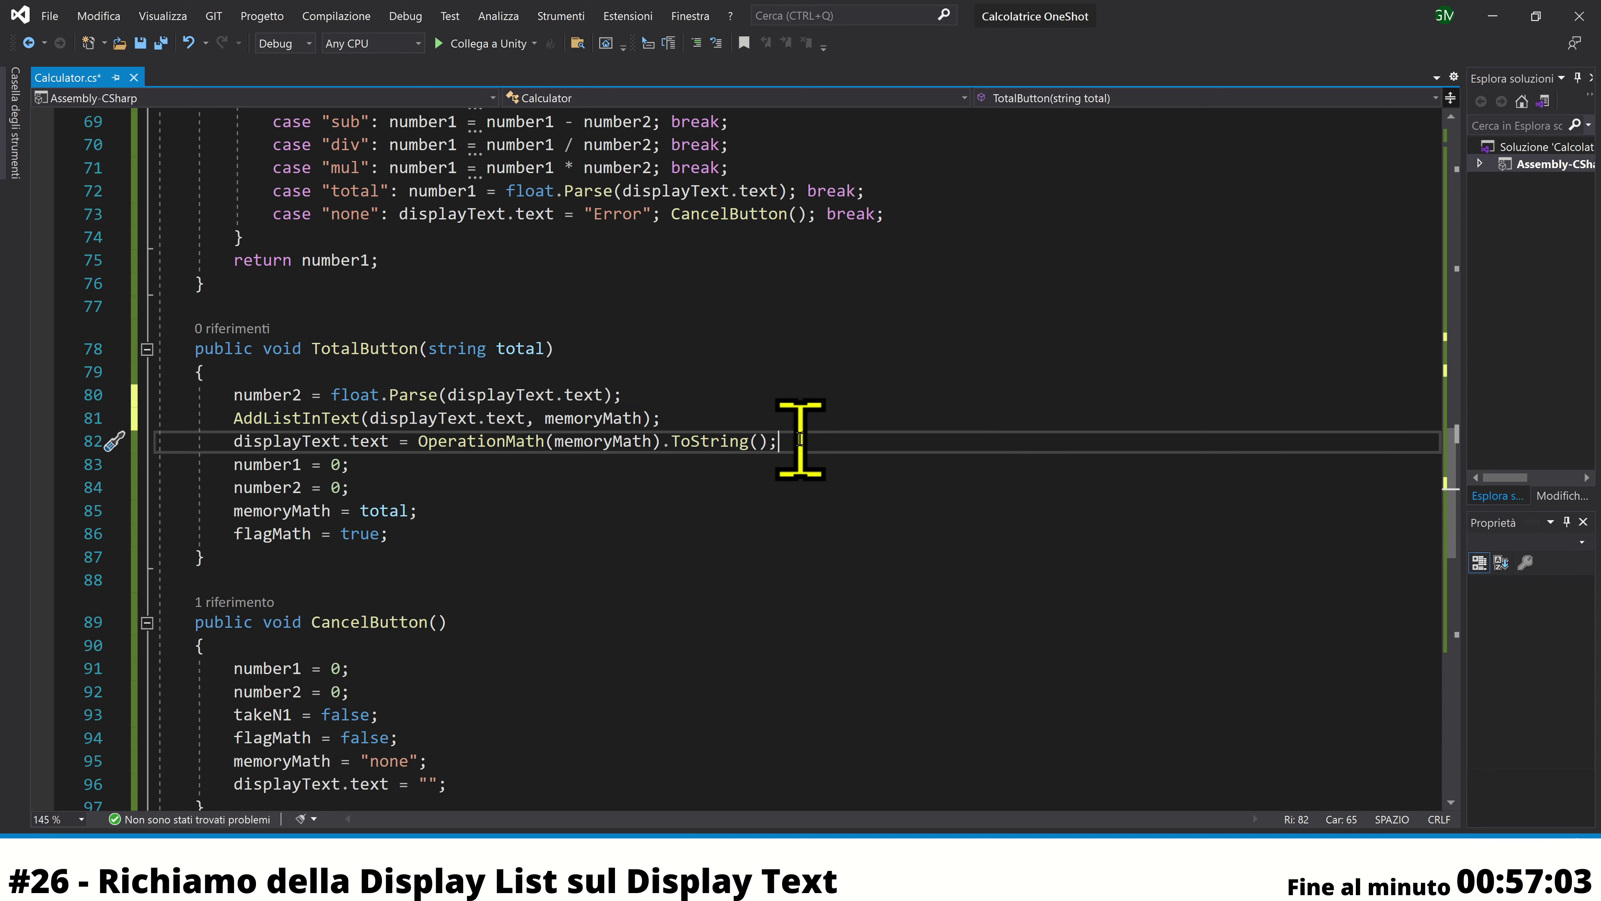
key(Return)
key(ctrl+v)
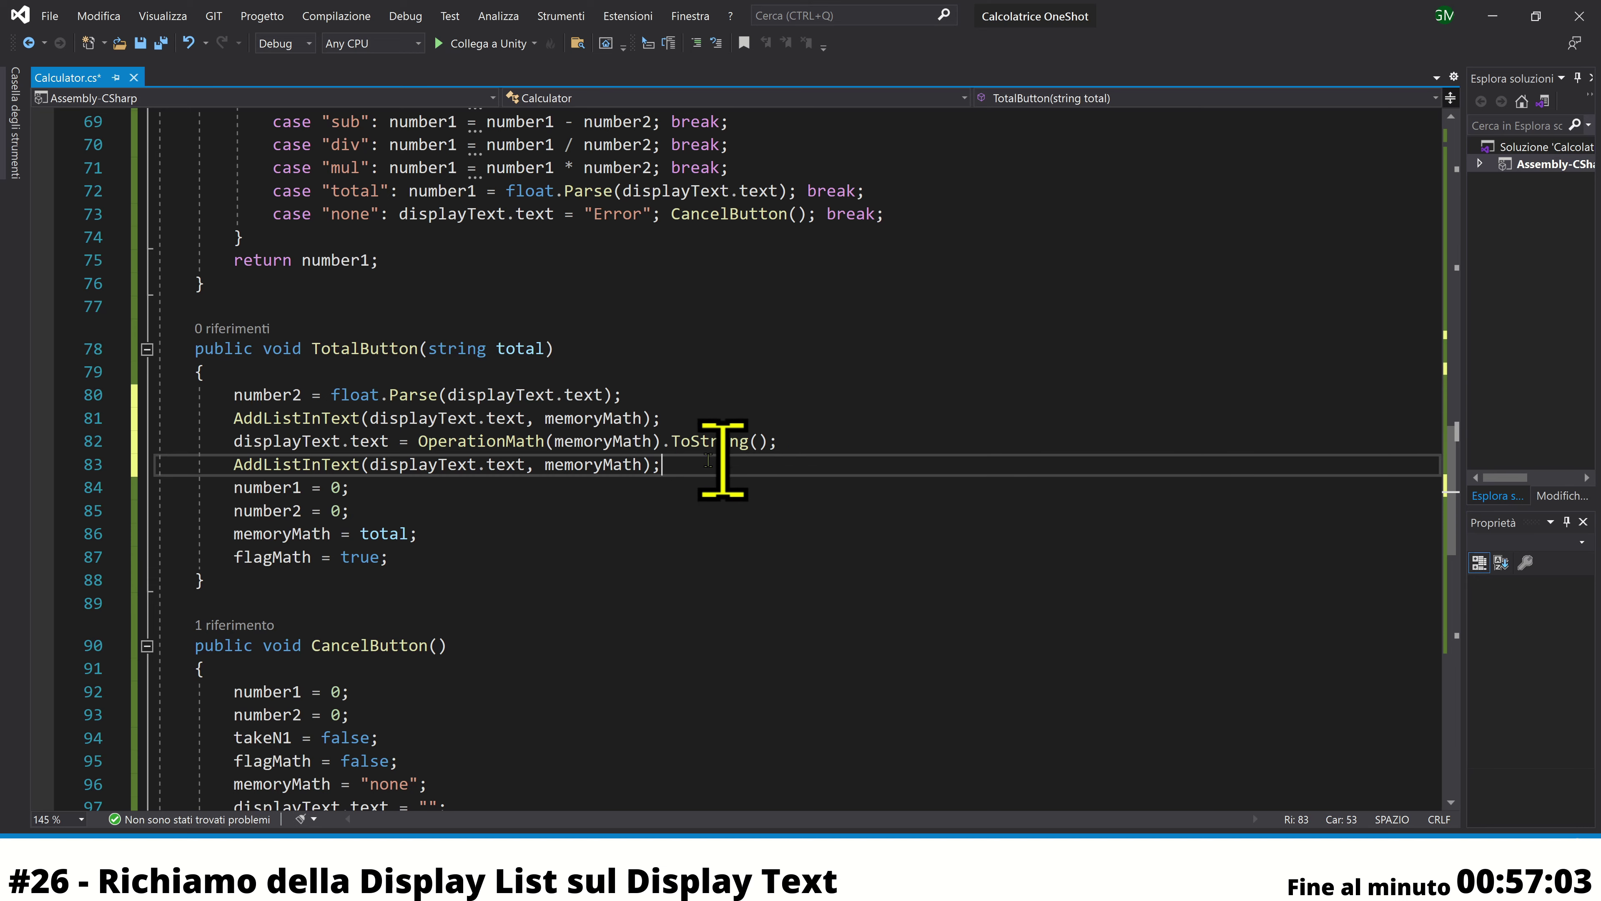
click(590, 463)
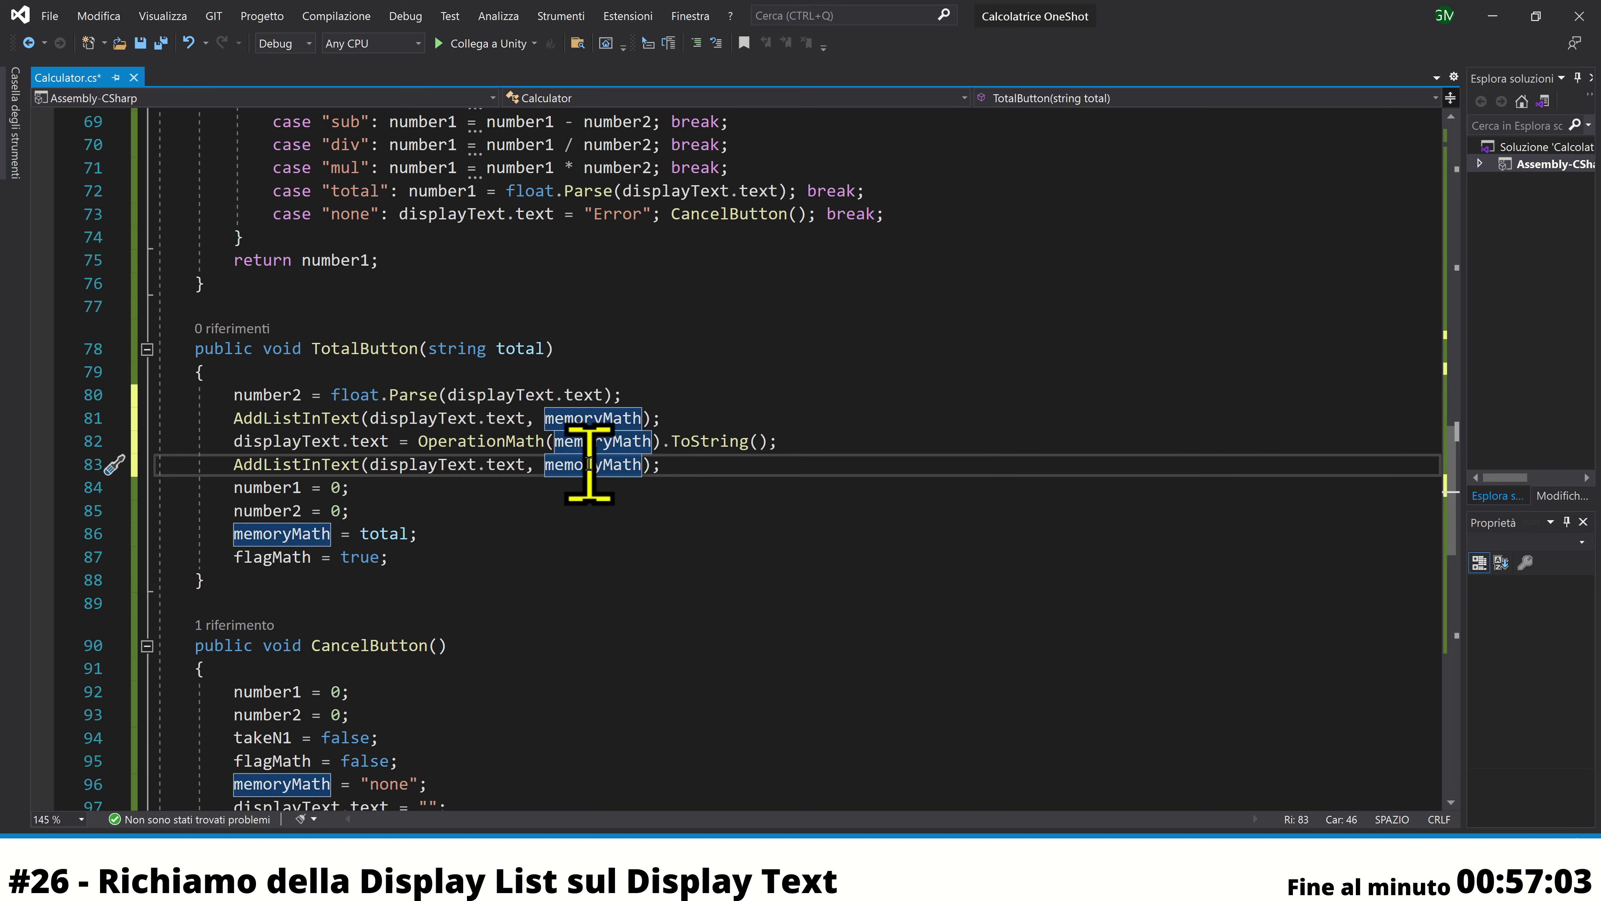
click(637, 417)
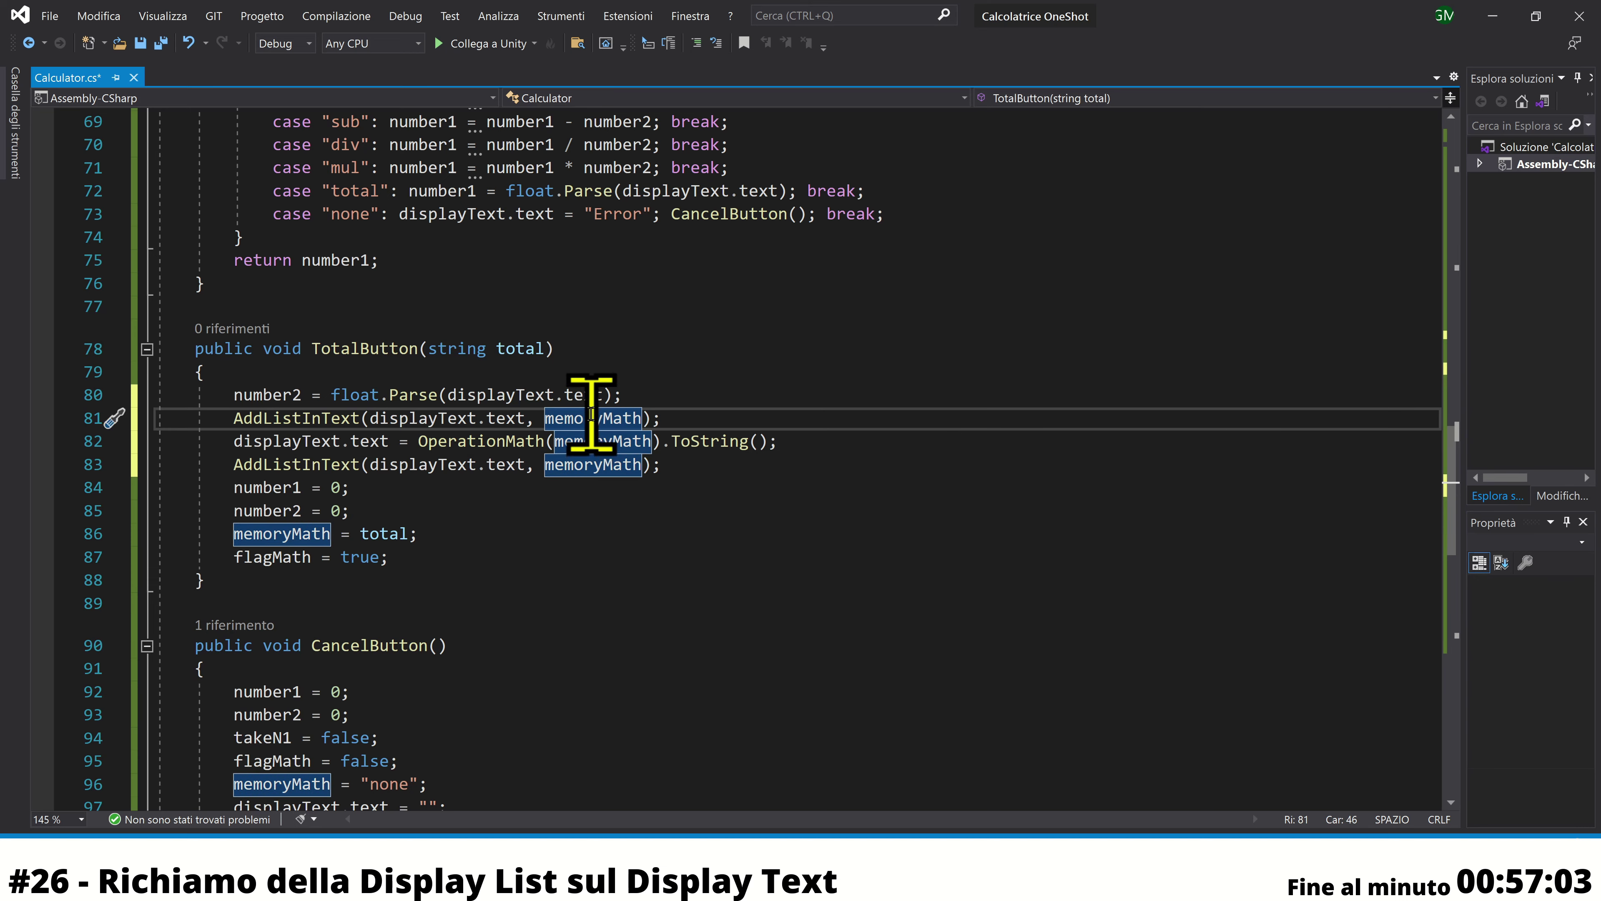
key(ctrl+BackSpace)
text(to)
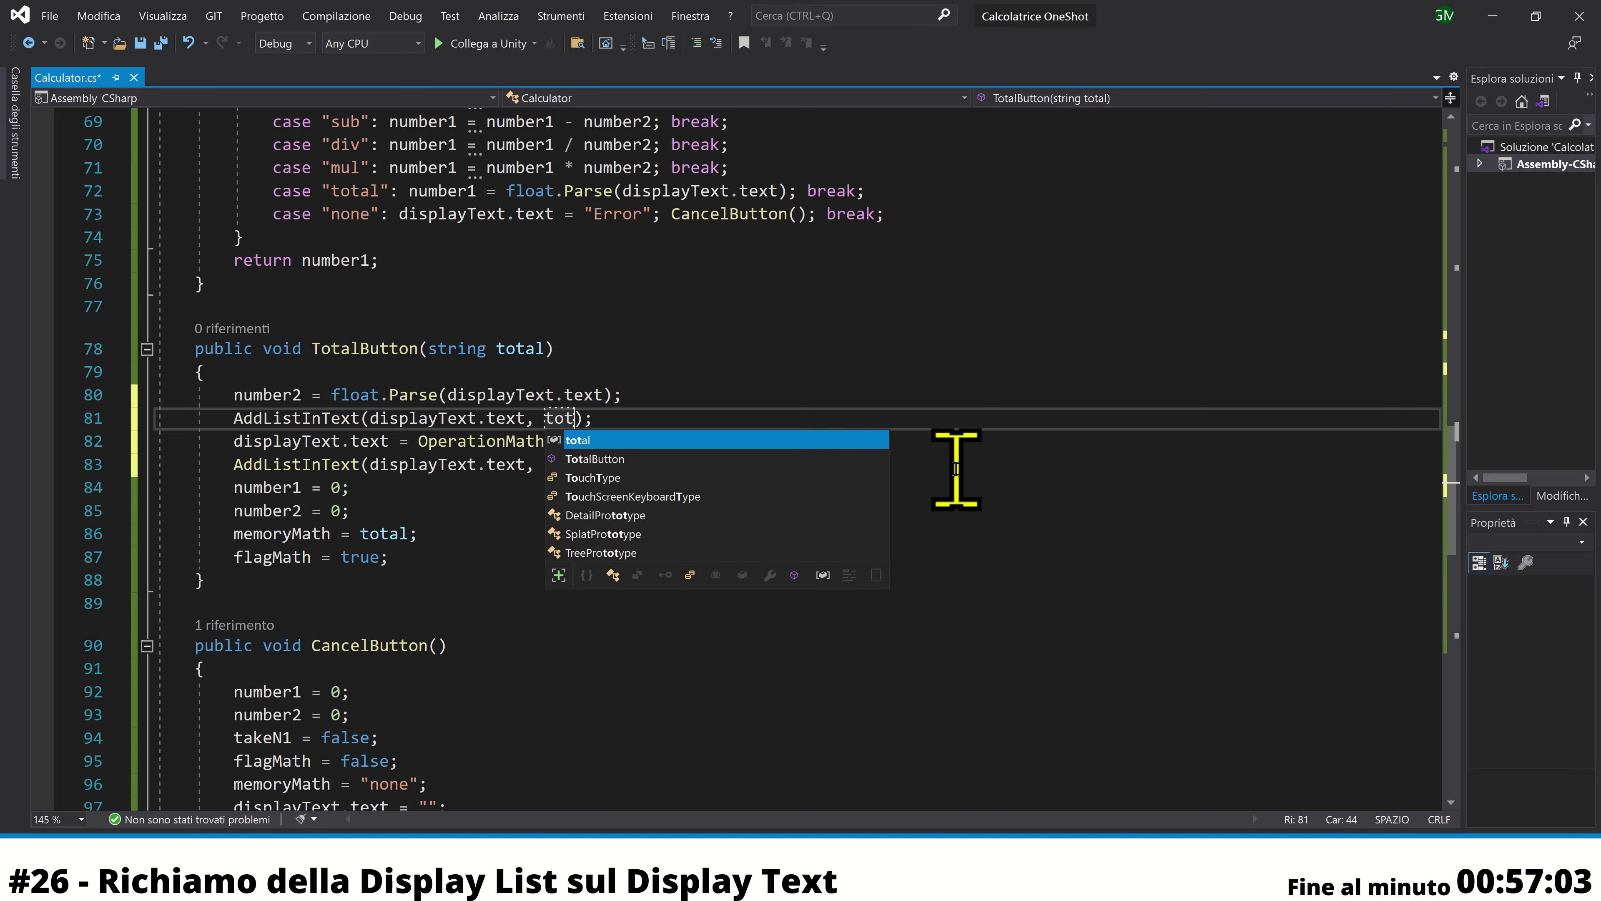
text(tal)
double_click(573, 470)
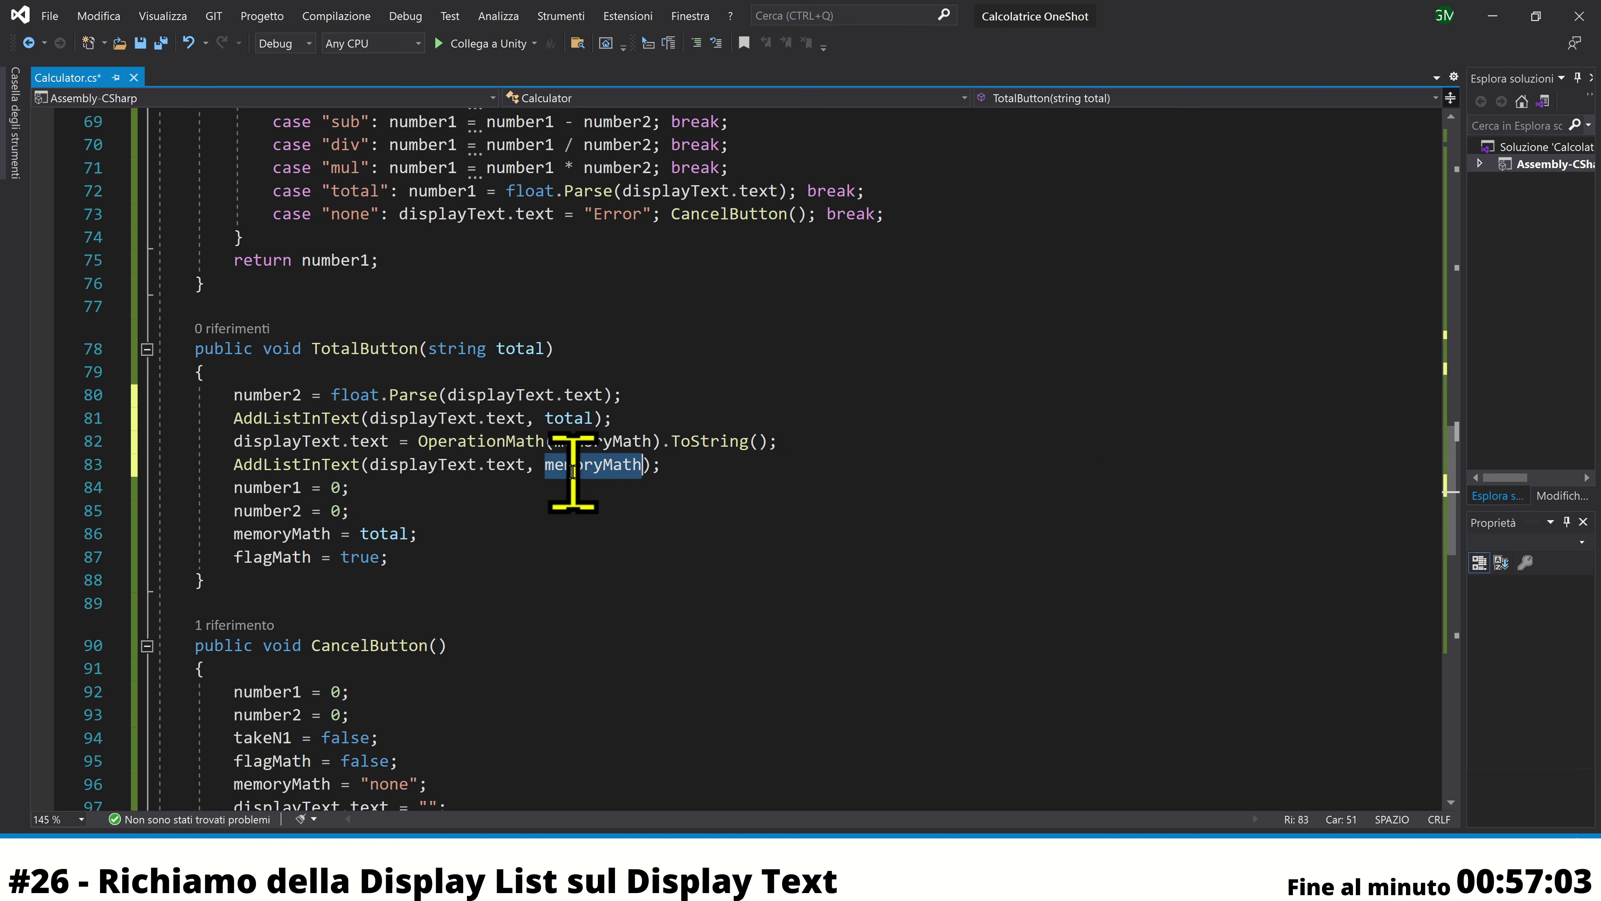
key(ctrl+BackSpace)
text(")
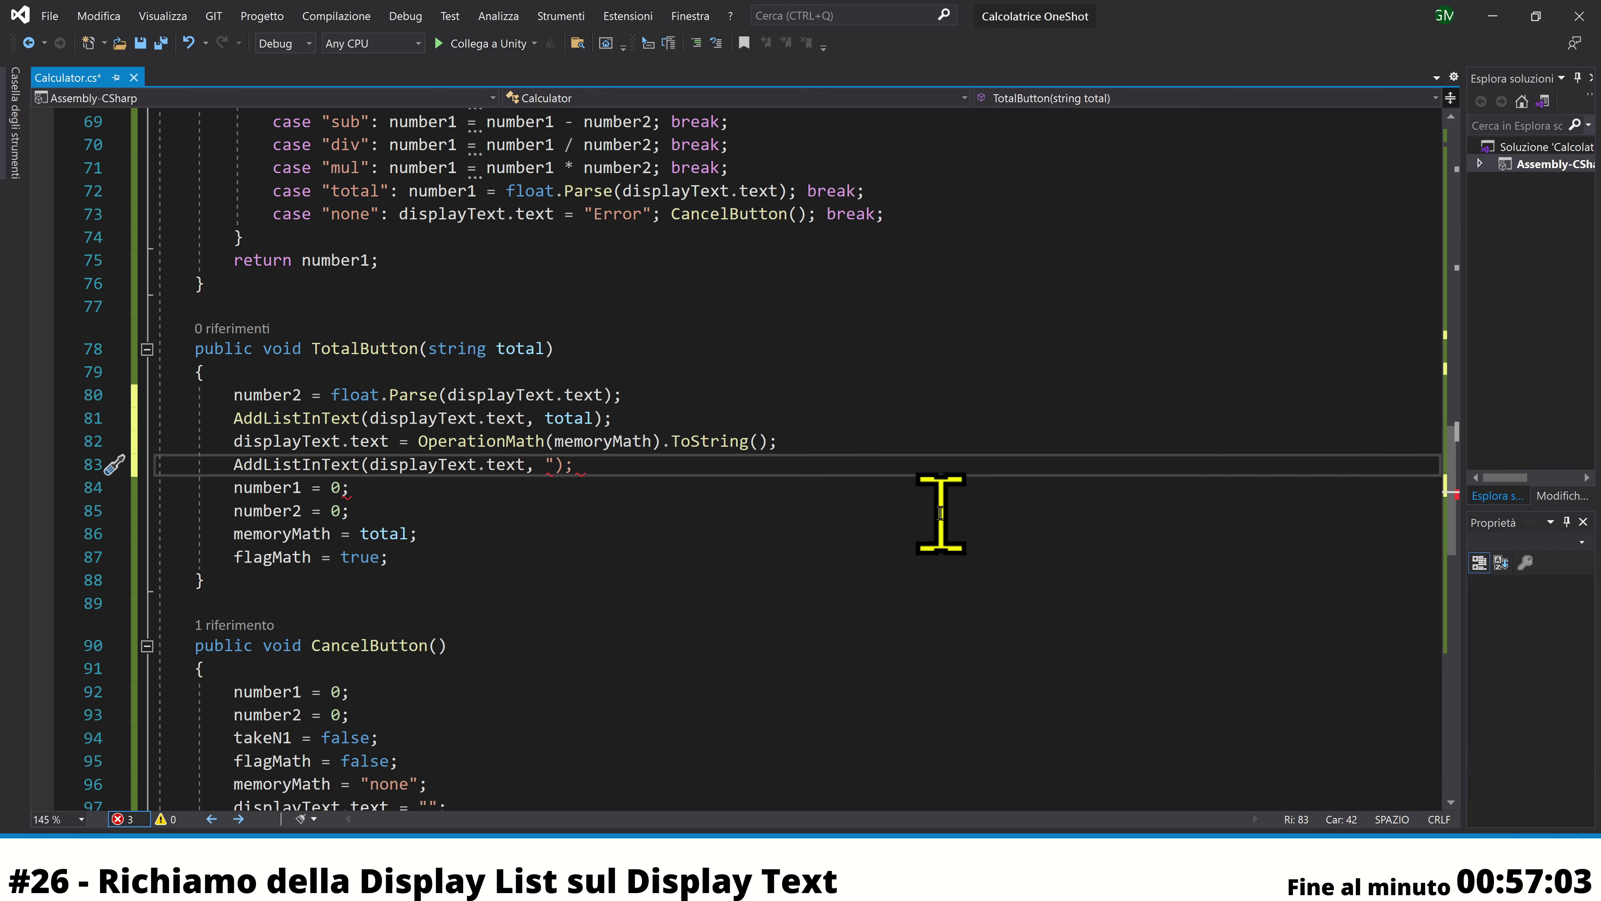
text(none")
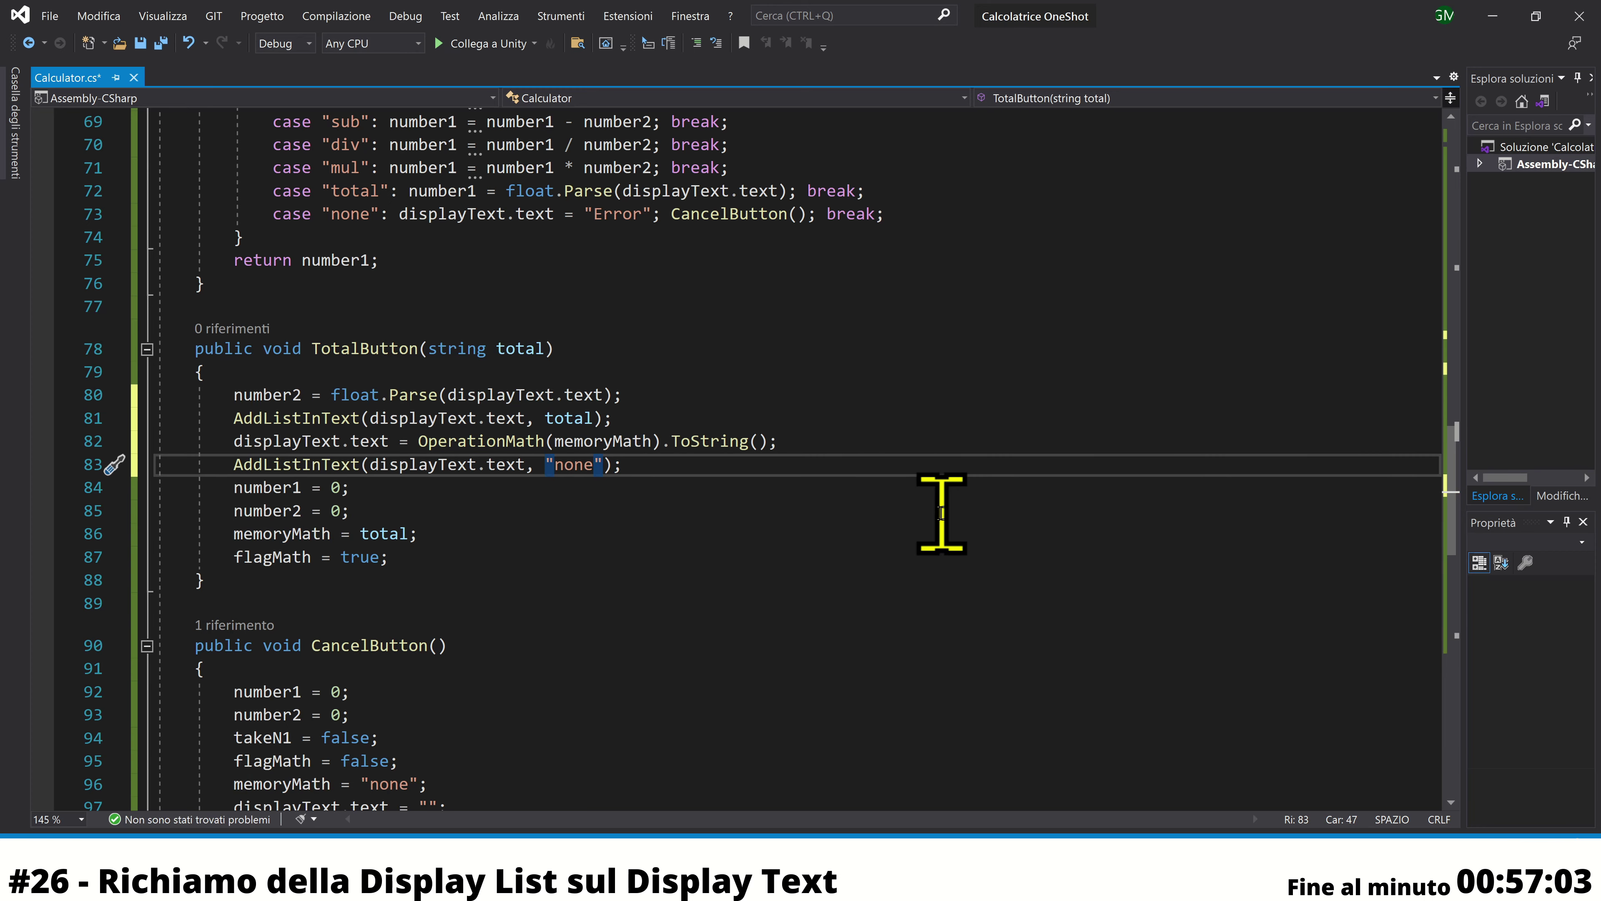
key(ctrl+s)
scroll(733, 510, down, 6)
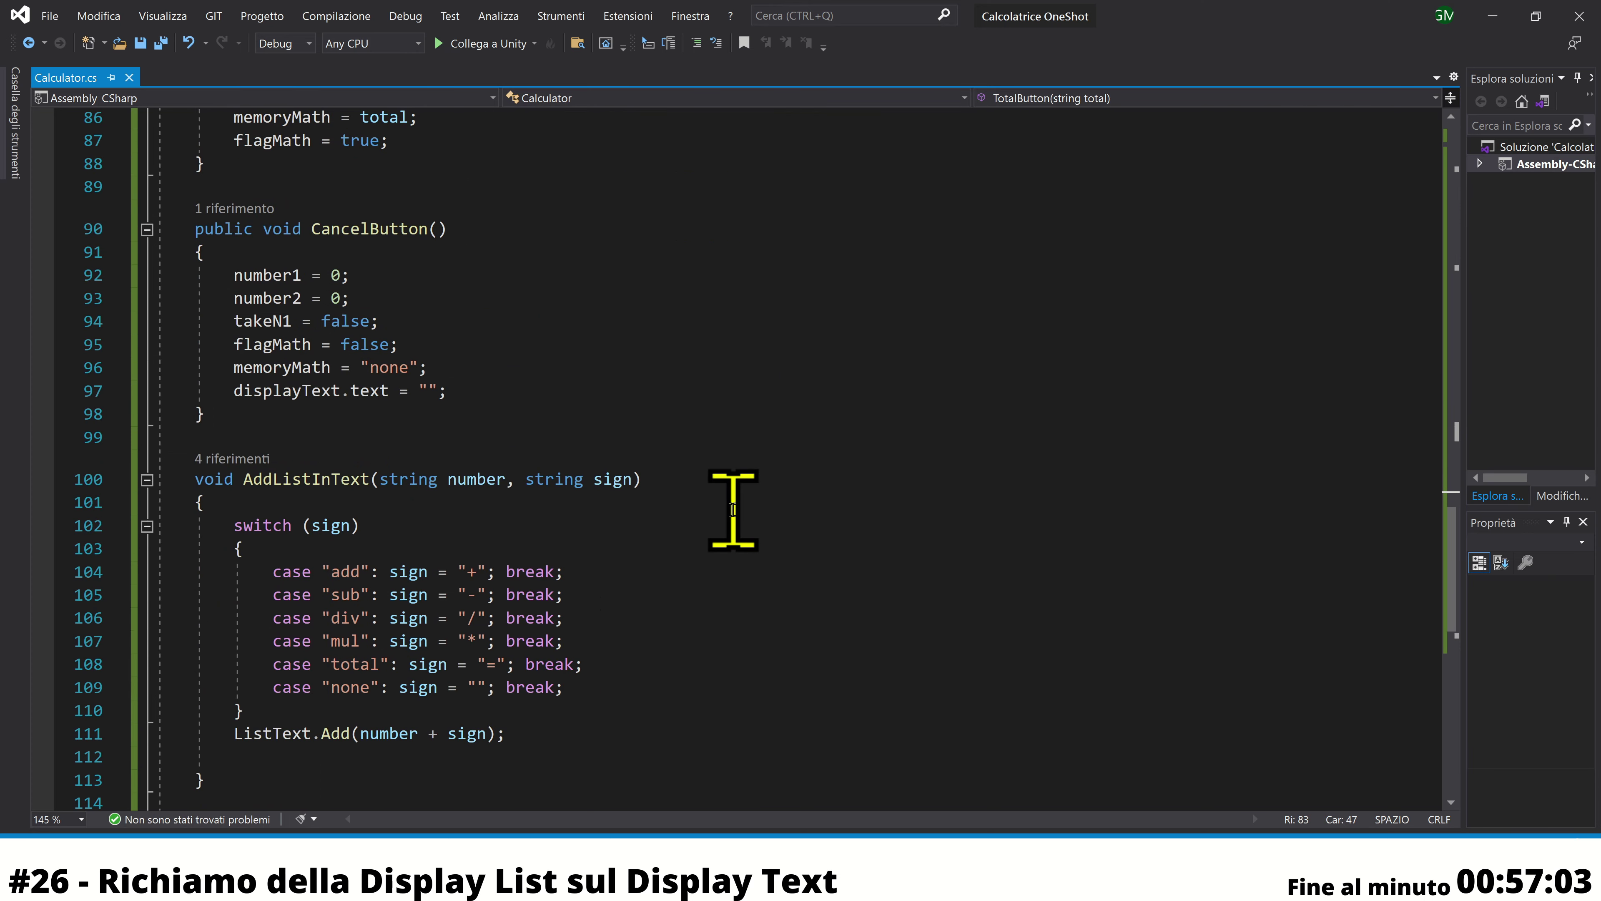
drag(273, 687, 598, 687)
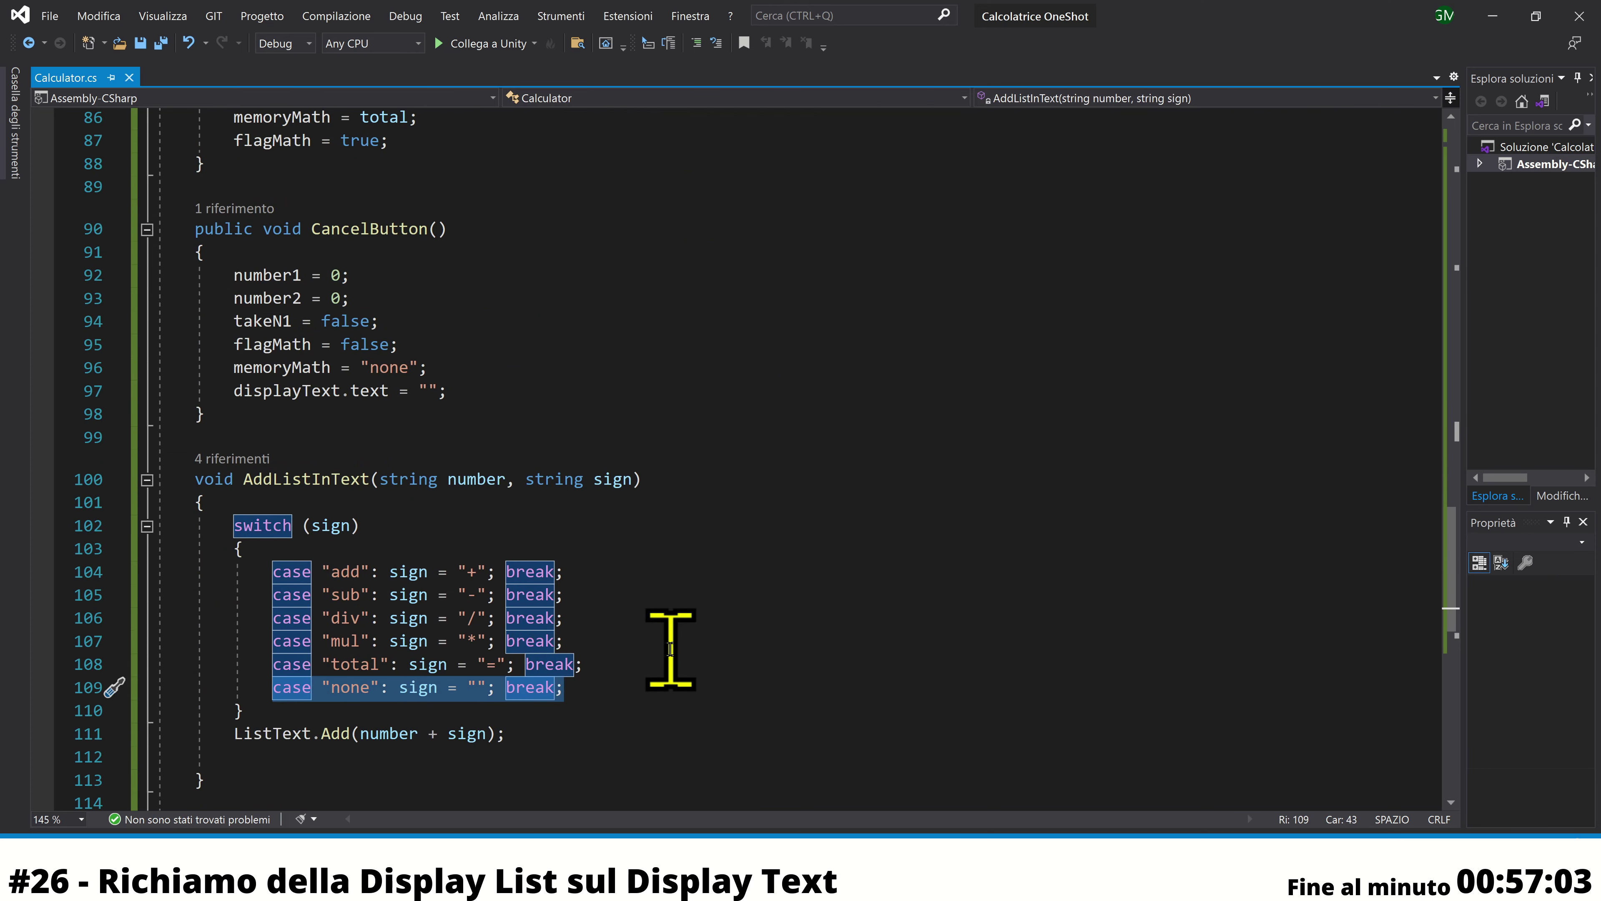
scroll(670, 648, up, 5)
scroll(670, 648, up, 2)
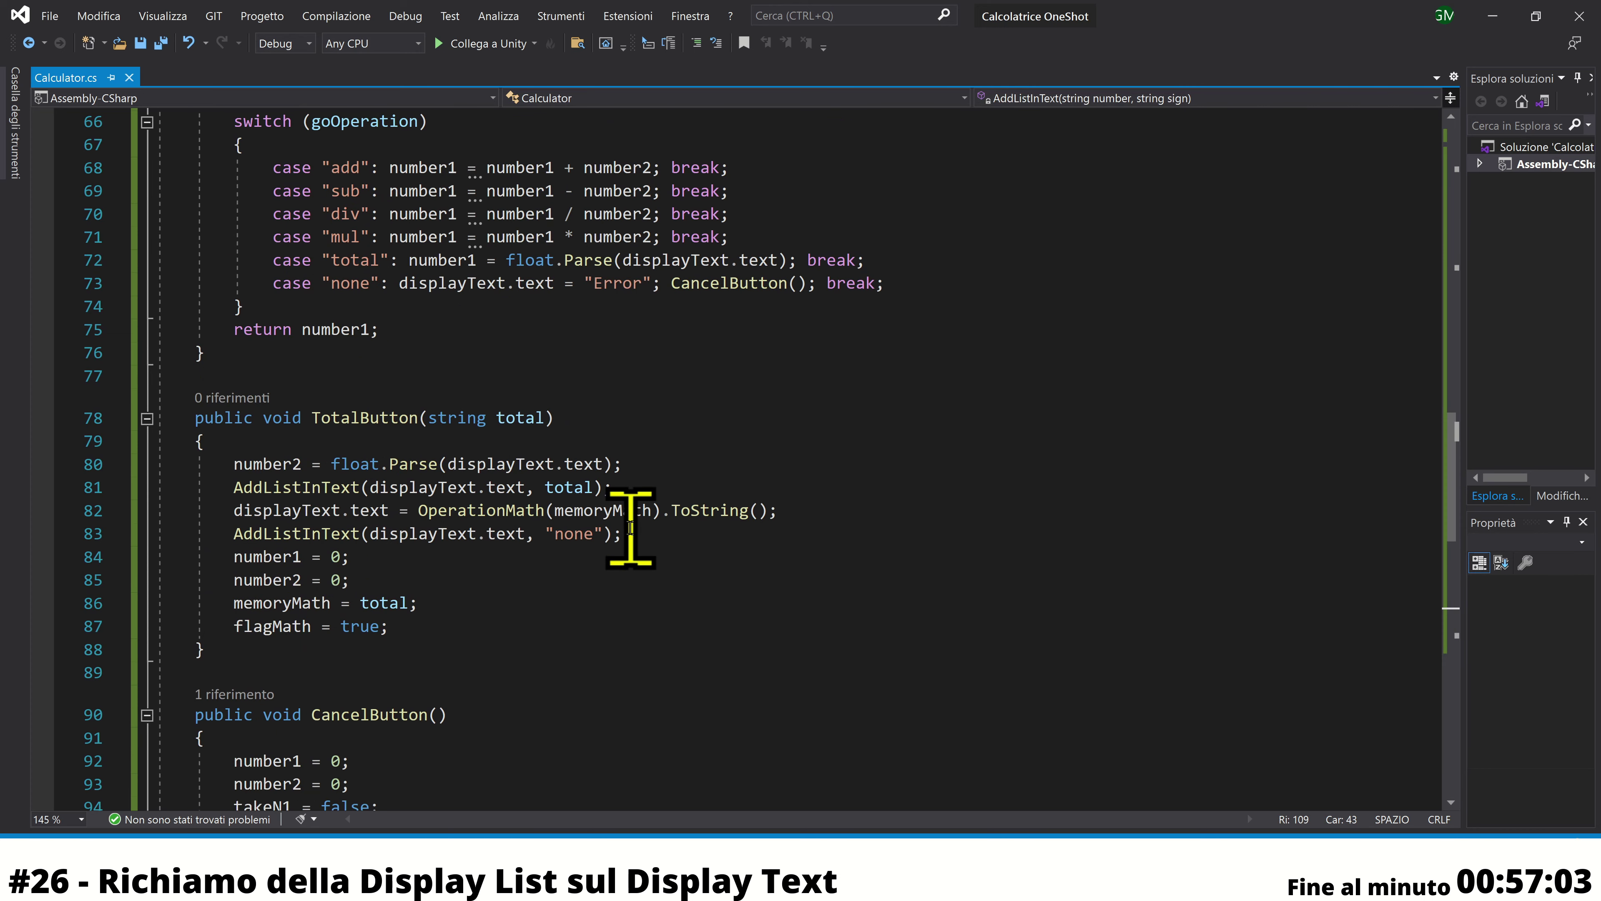
click(629, 531)
drag(230, 481, 680, 481)
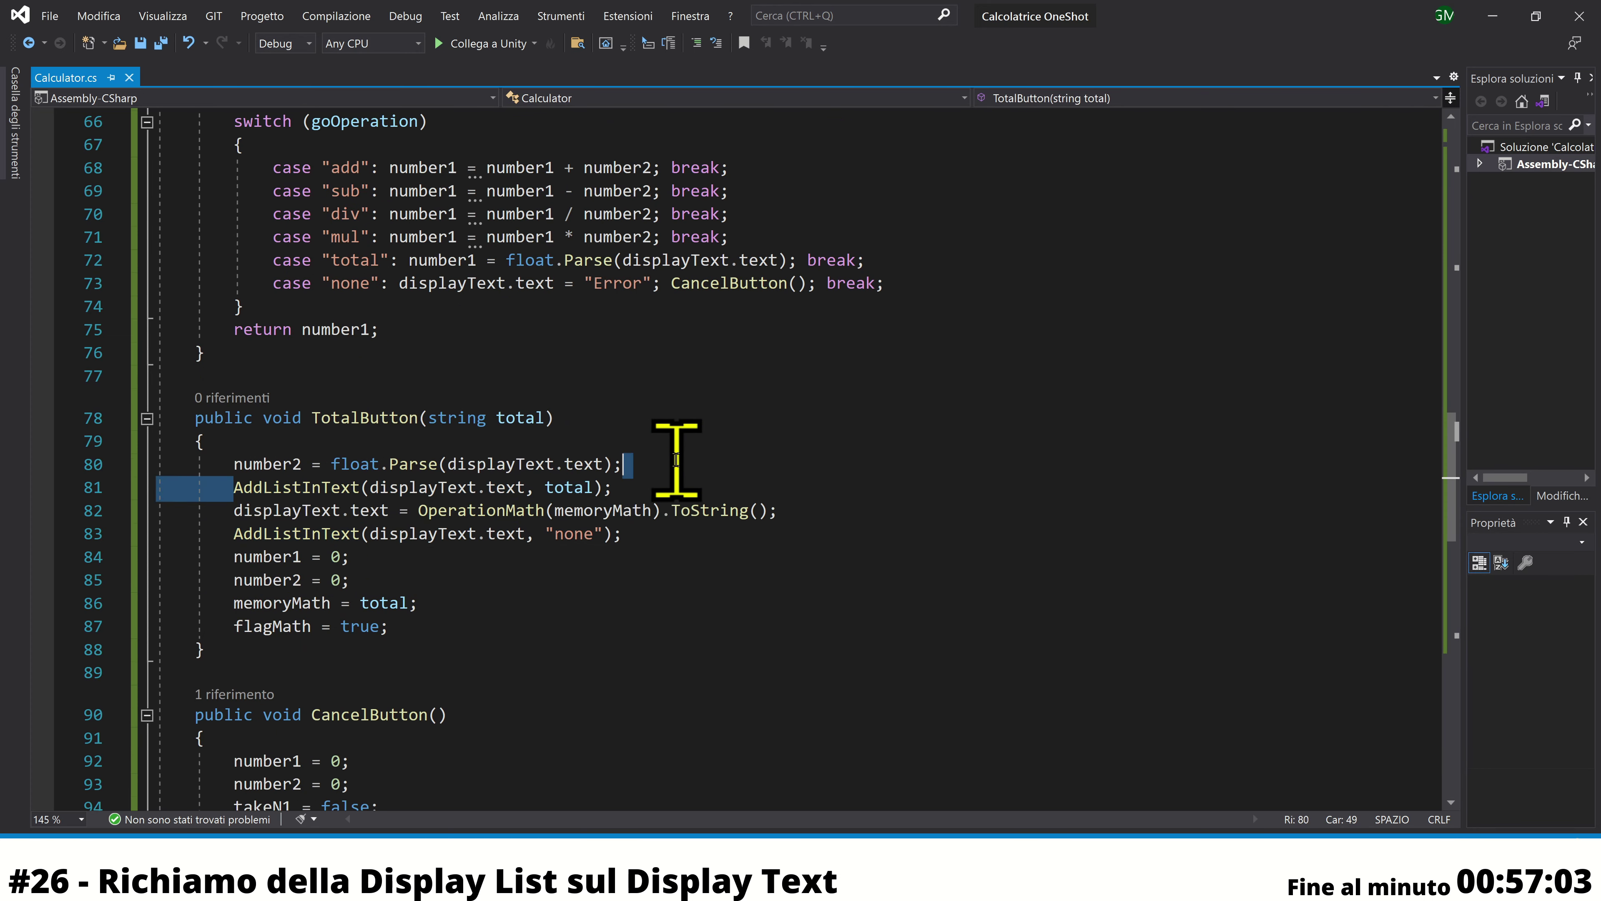
drag(225, 464, 670, 483)
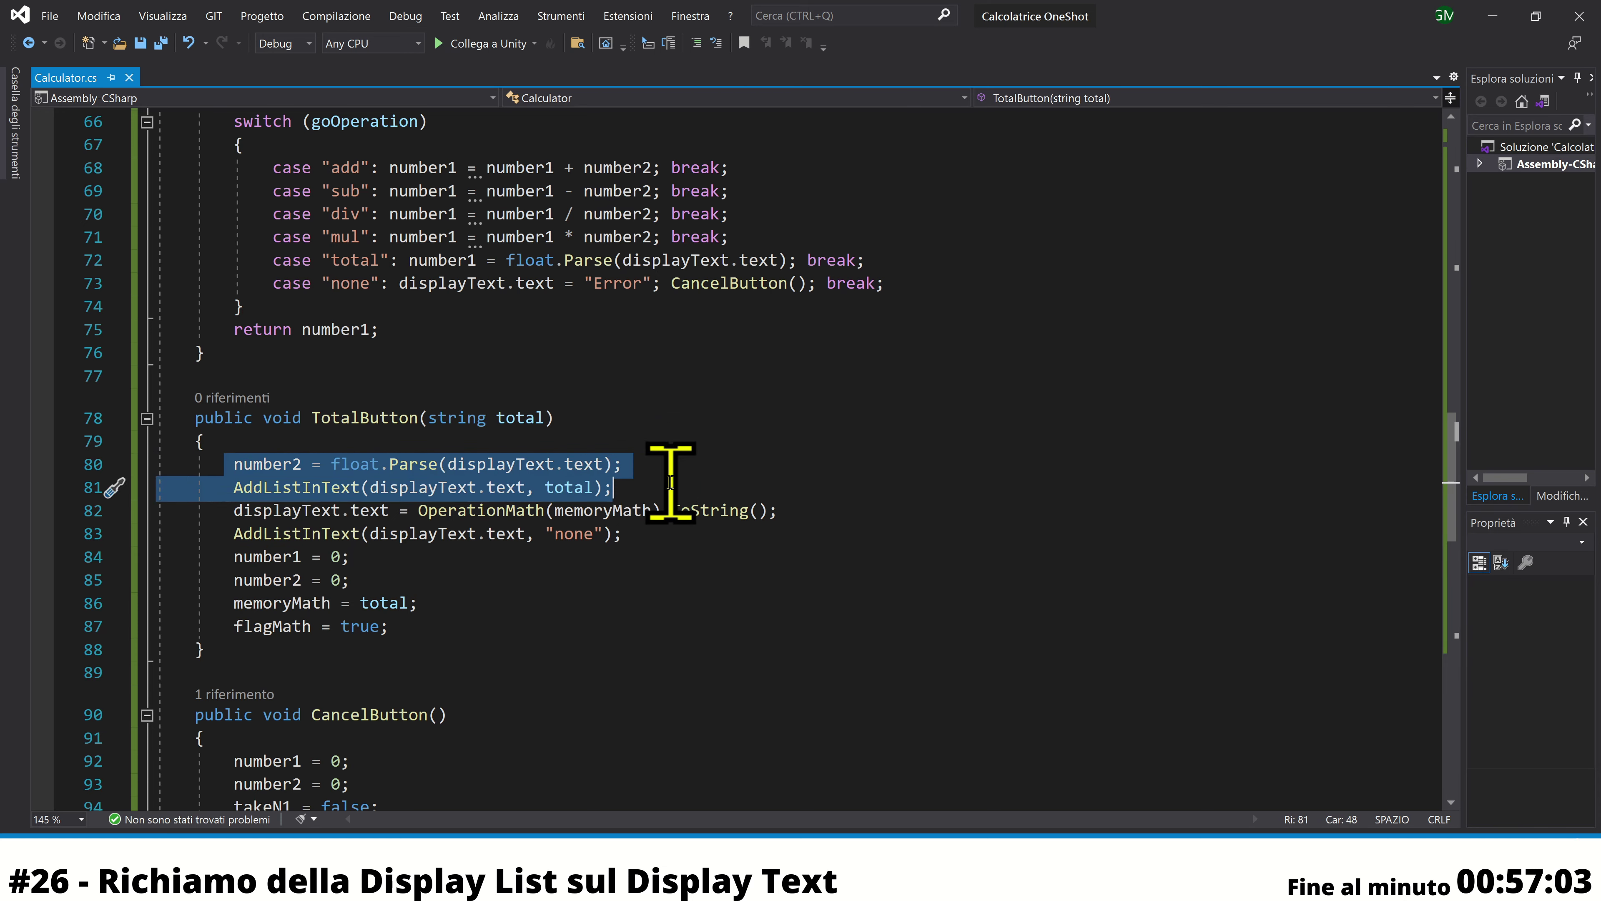
click(670, 482)
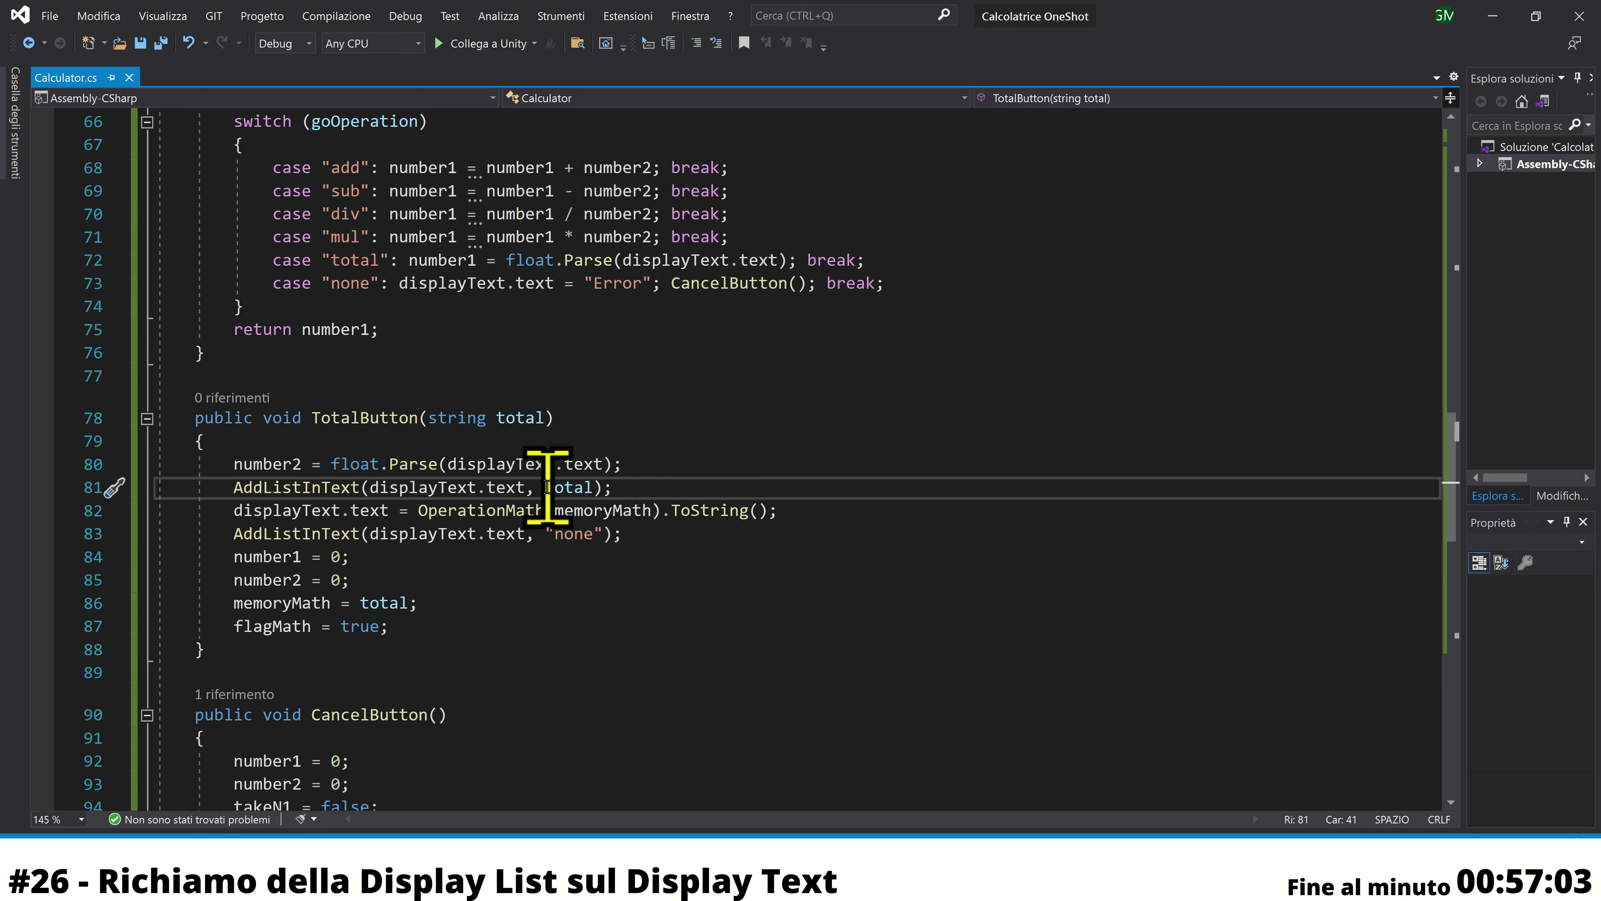
click(598, 487)
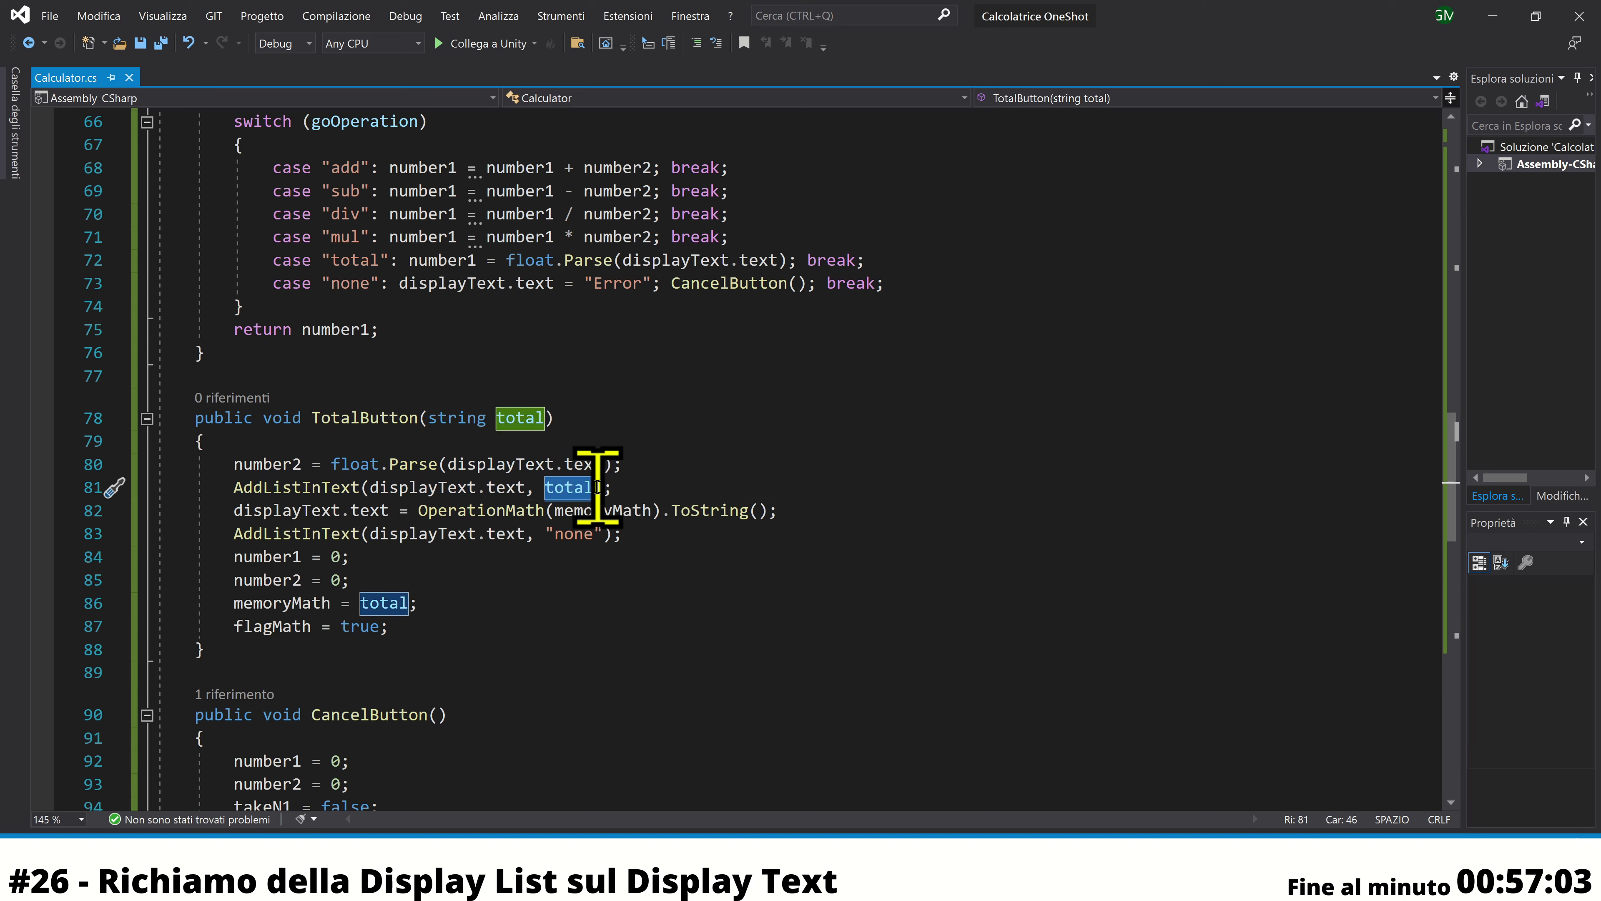
mouse_move(234, 511)
mouse_down()
mouse_move(791, 495)
mouse_move(793, 526)
mouse_up()
click(693, 531)
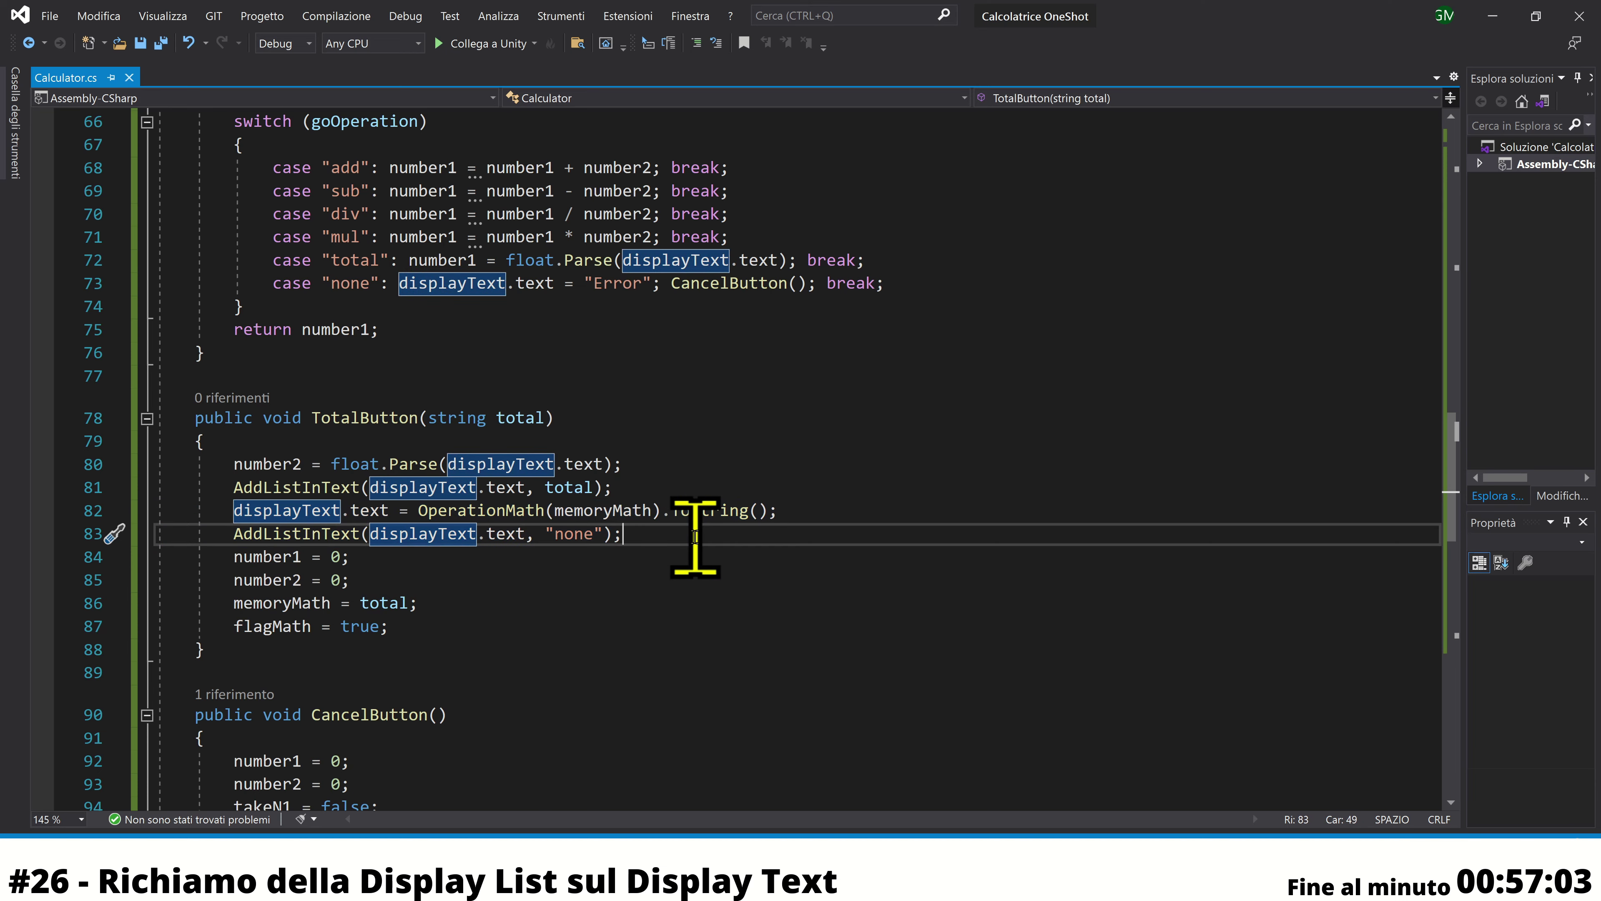
drag(234, 534, 623, 534)
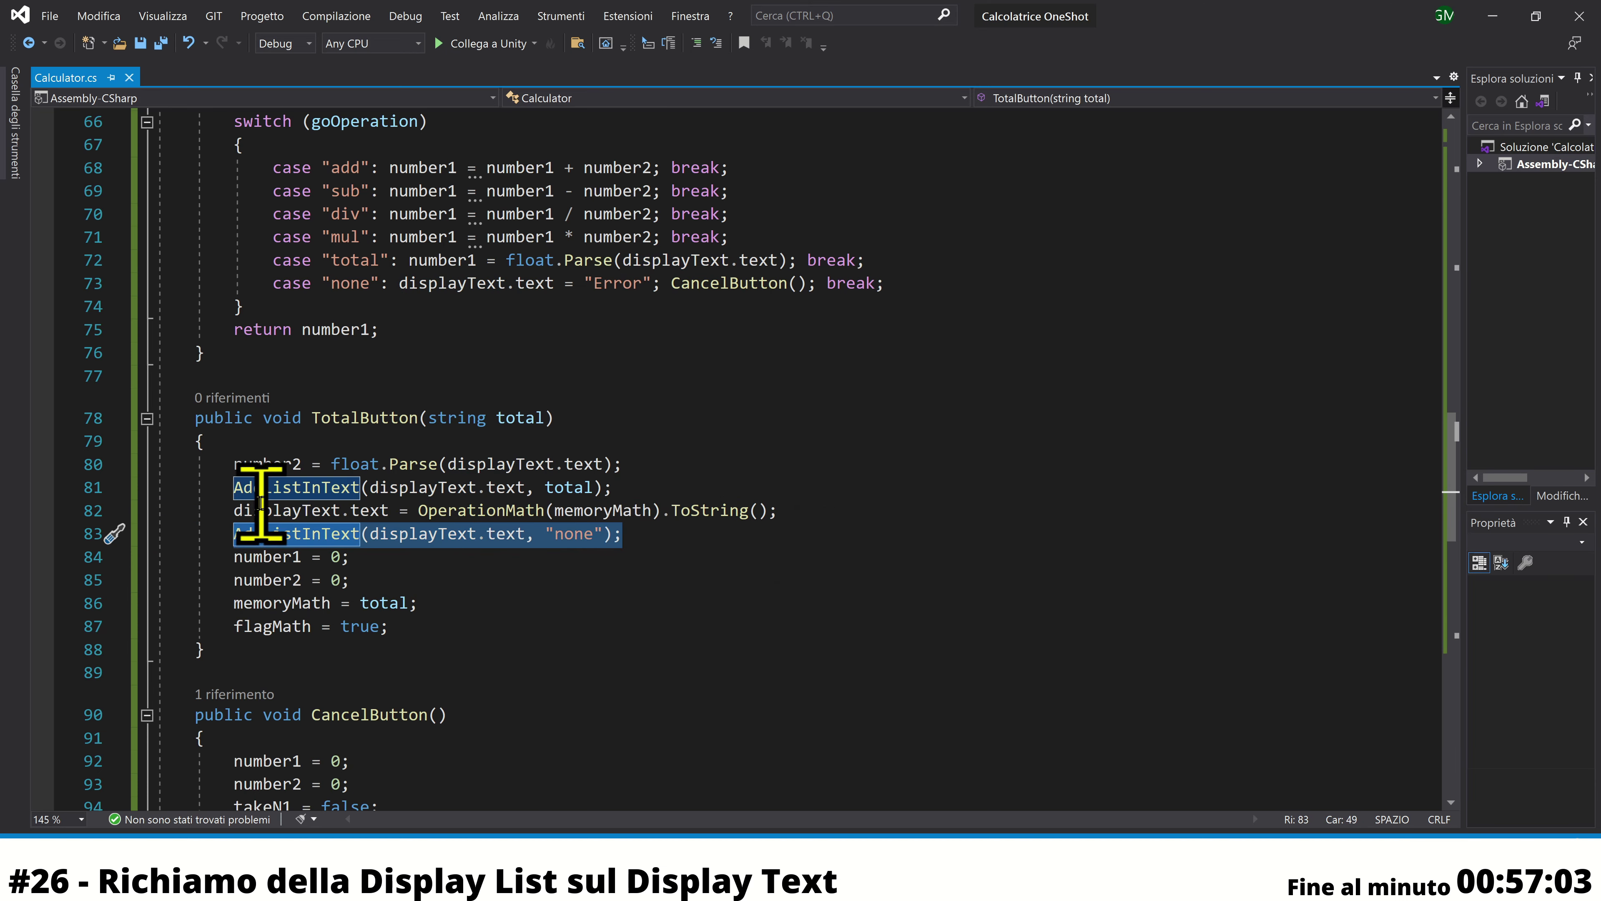
drag(556, 534, 592, 534)
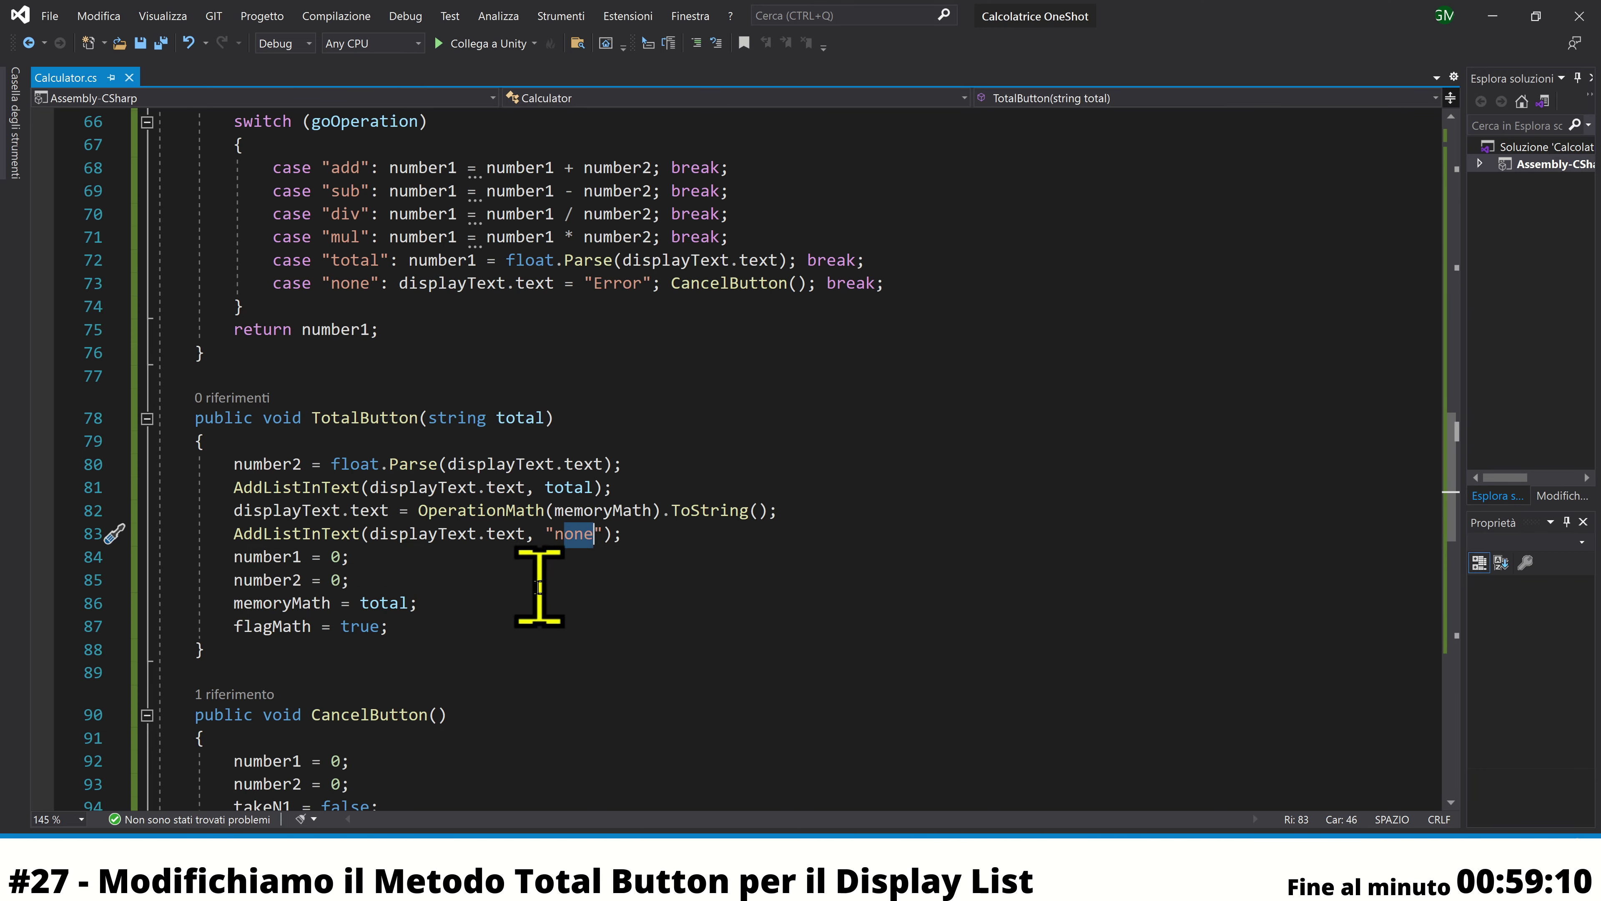
click(641, 538)
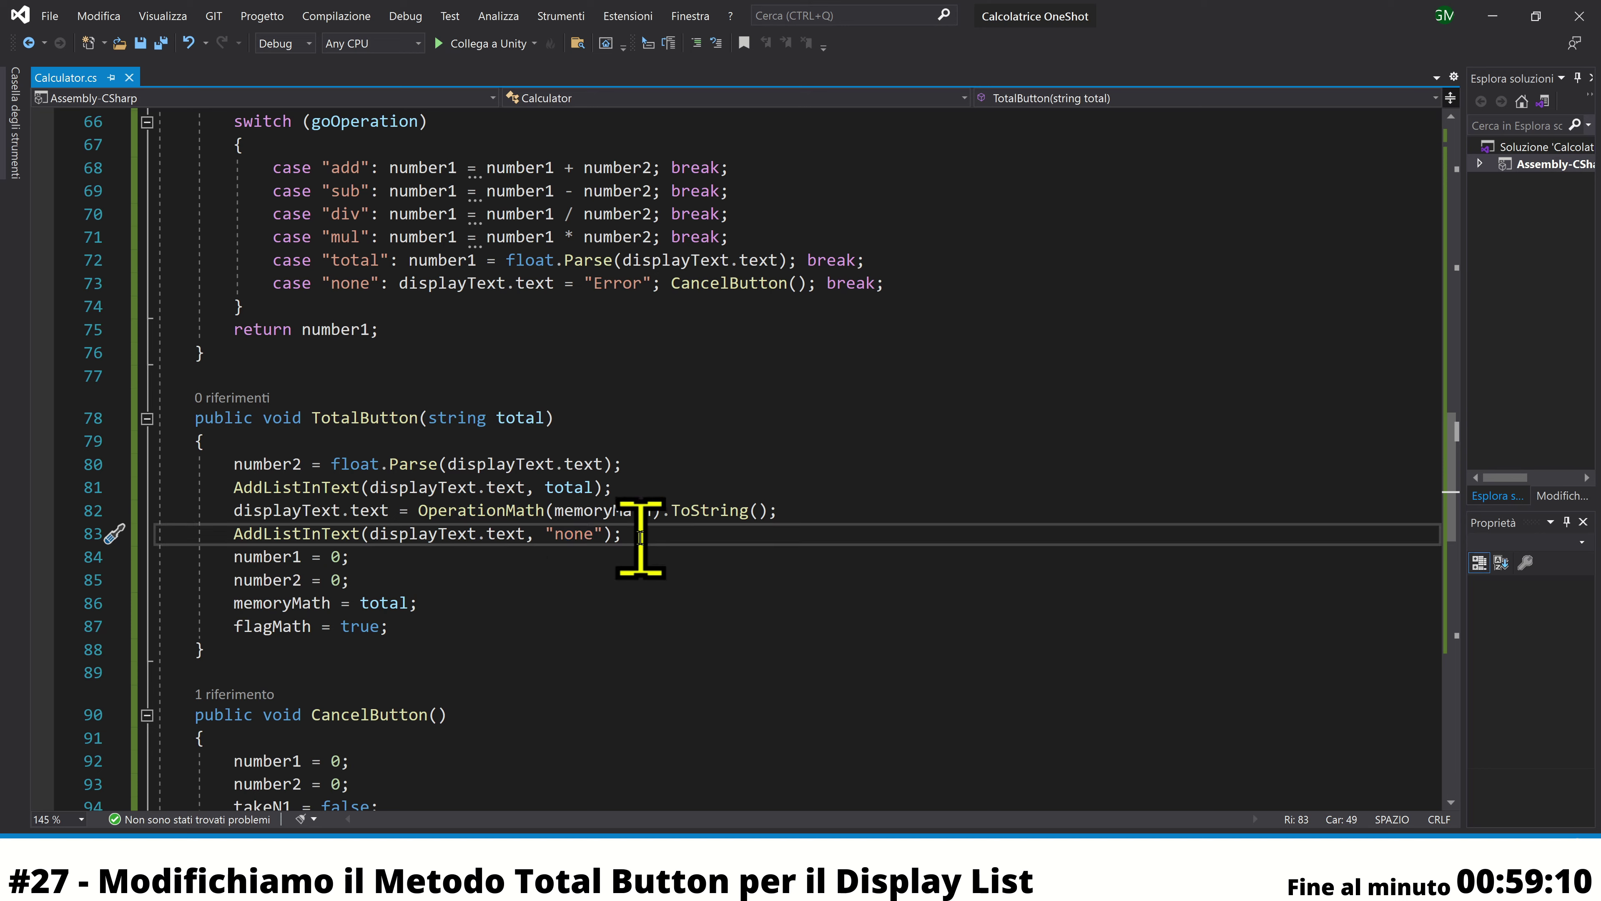
click(316, 449)
click(316, 377)
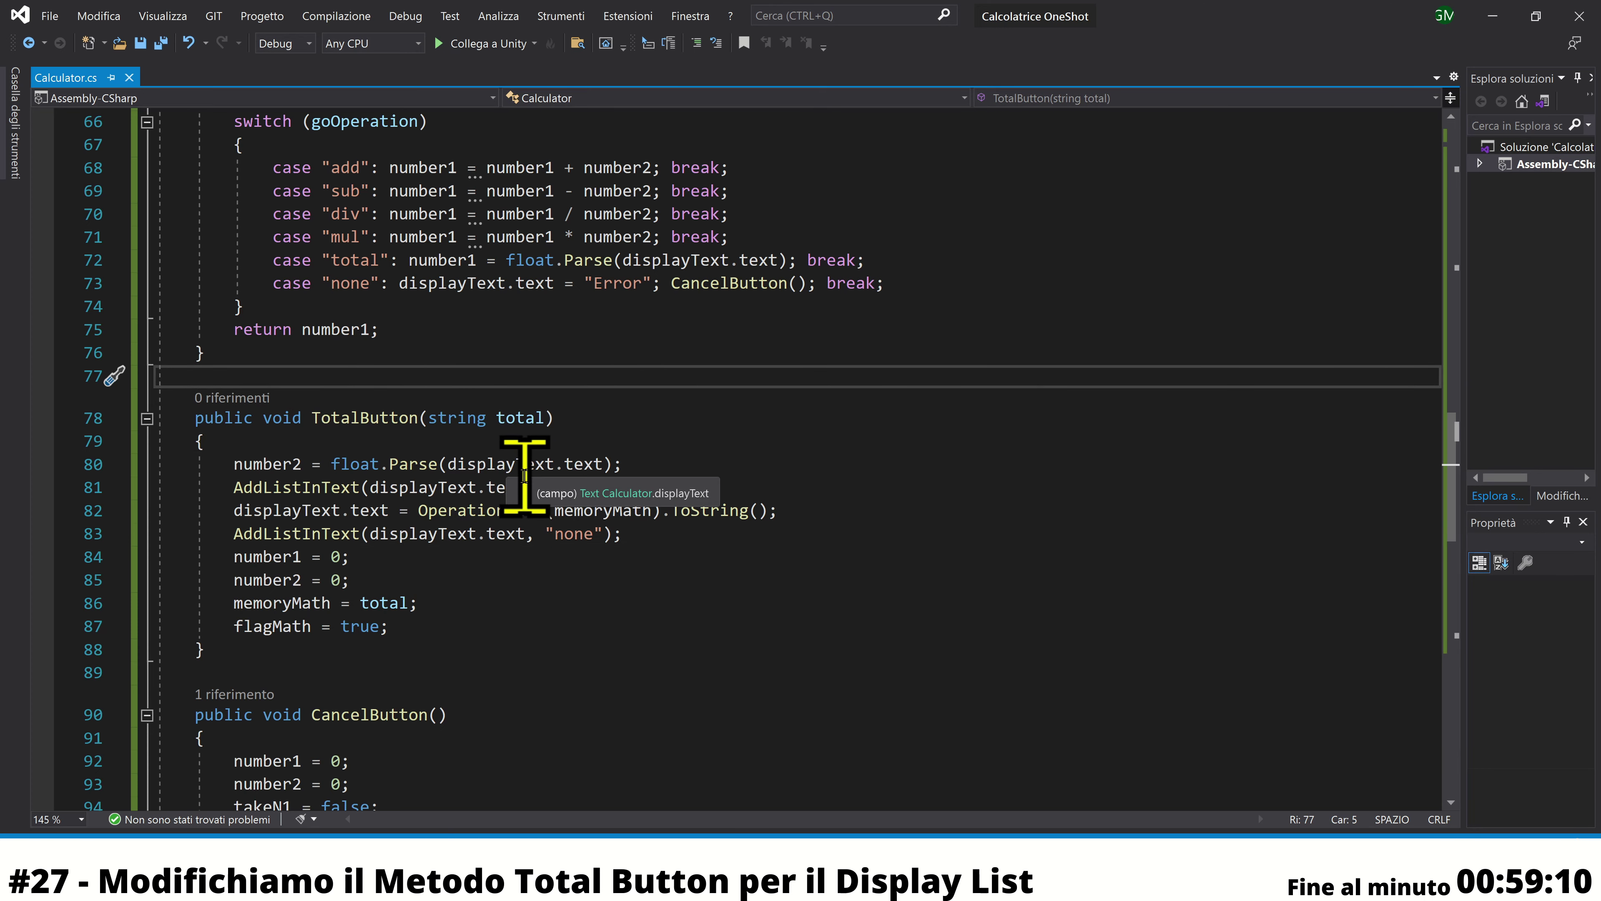
scroll(525, 479, up, 5)
scroll(525, 474, up, 13)
scroll(525, 470, up, 4)
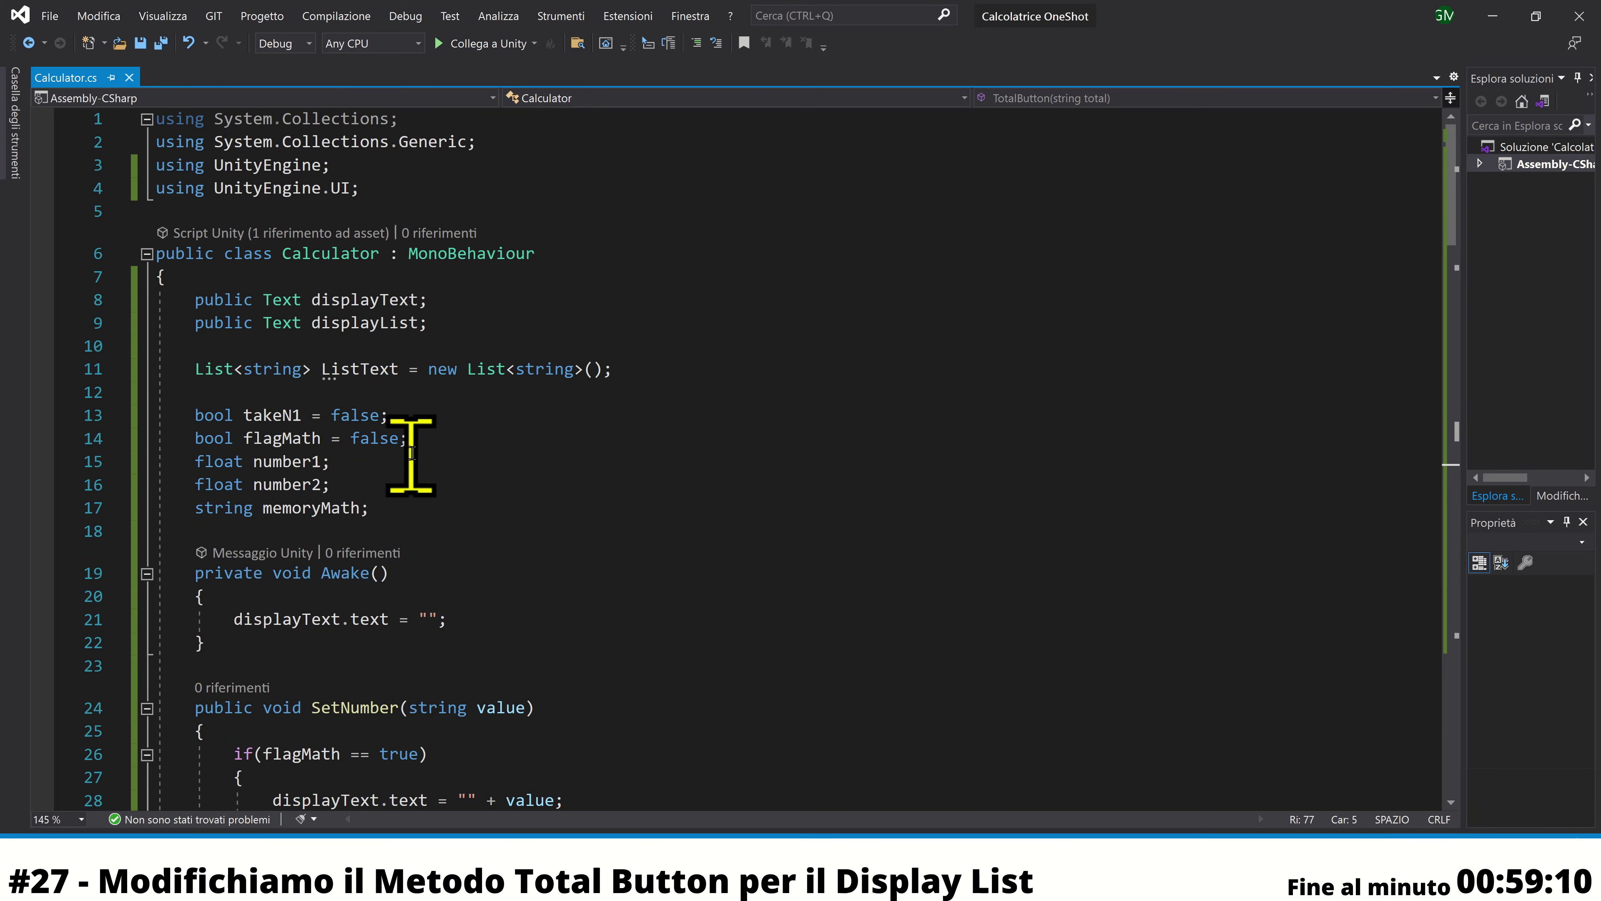
Add the field bool swichTotal = true; after flagMath and save
click(444, 439)
key(Return)
text(boo)
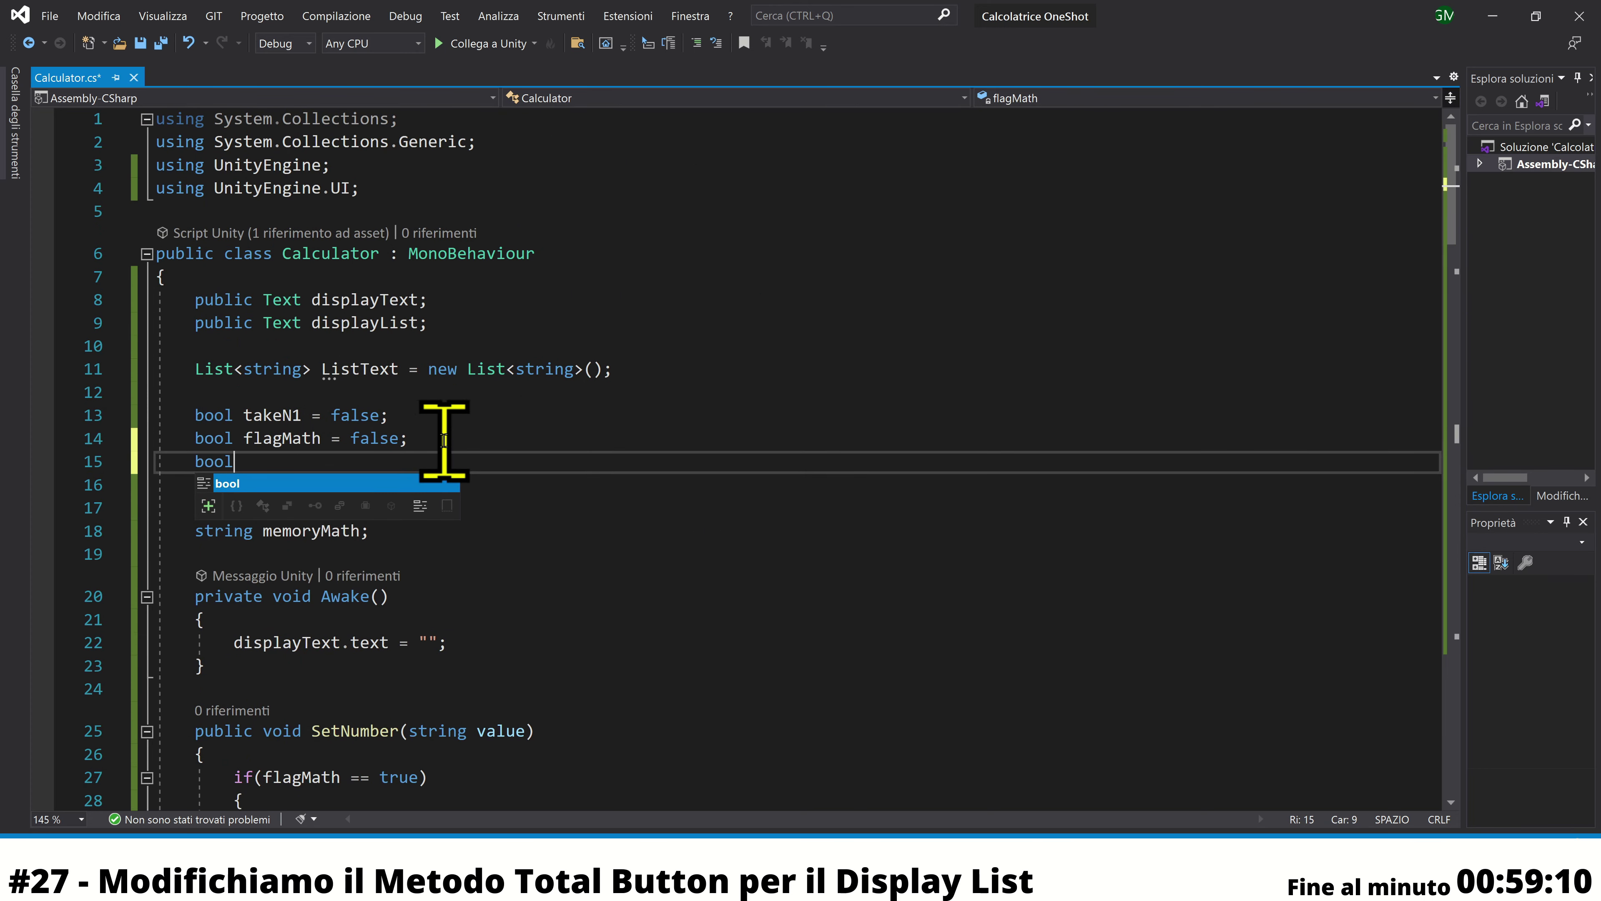
text(l =)
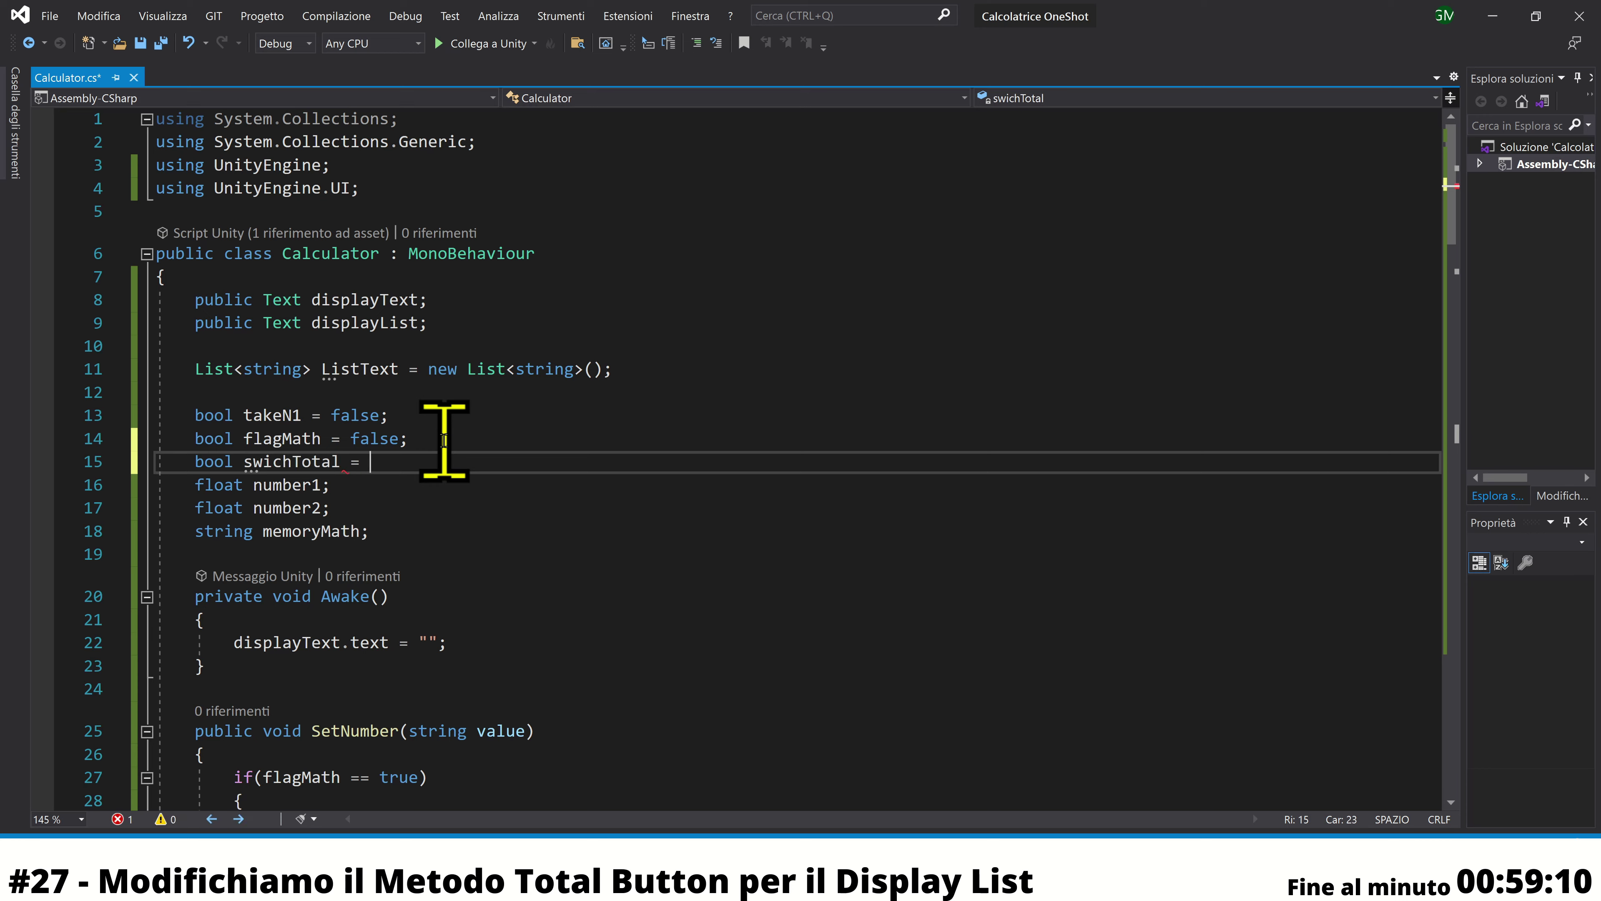
text(true)
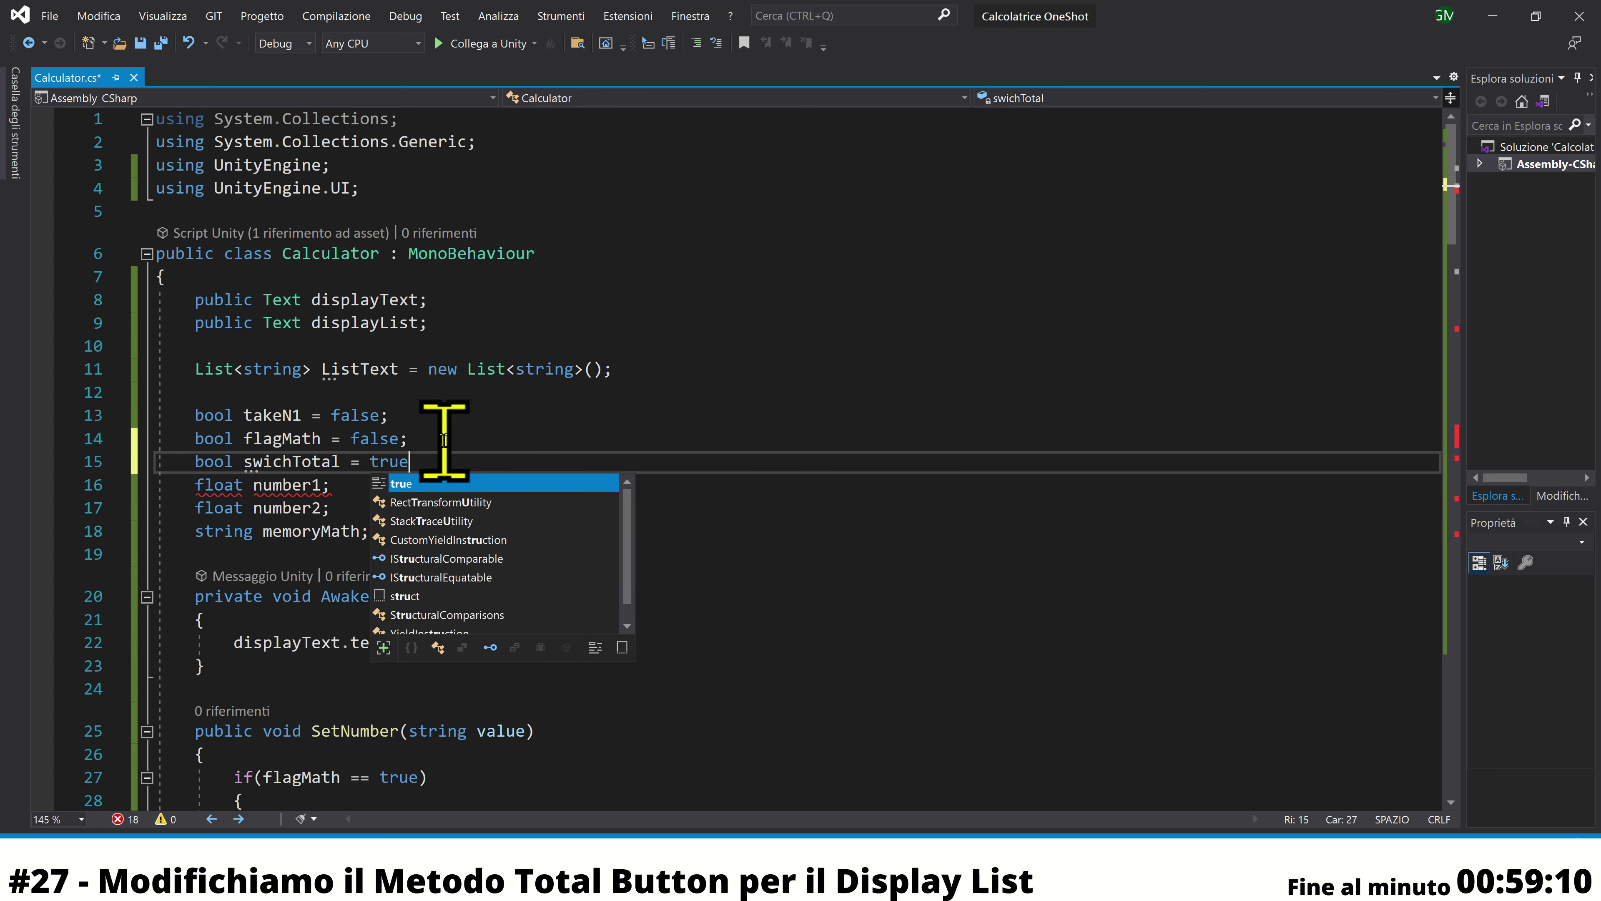
text(;)
key(ctrl+s)
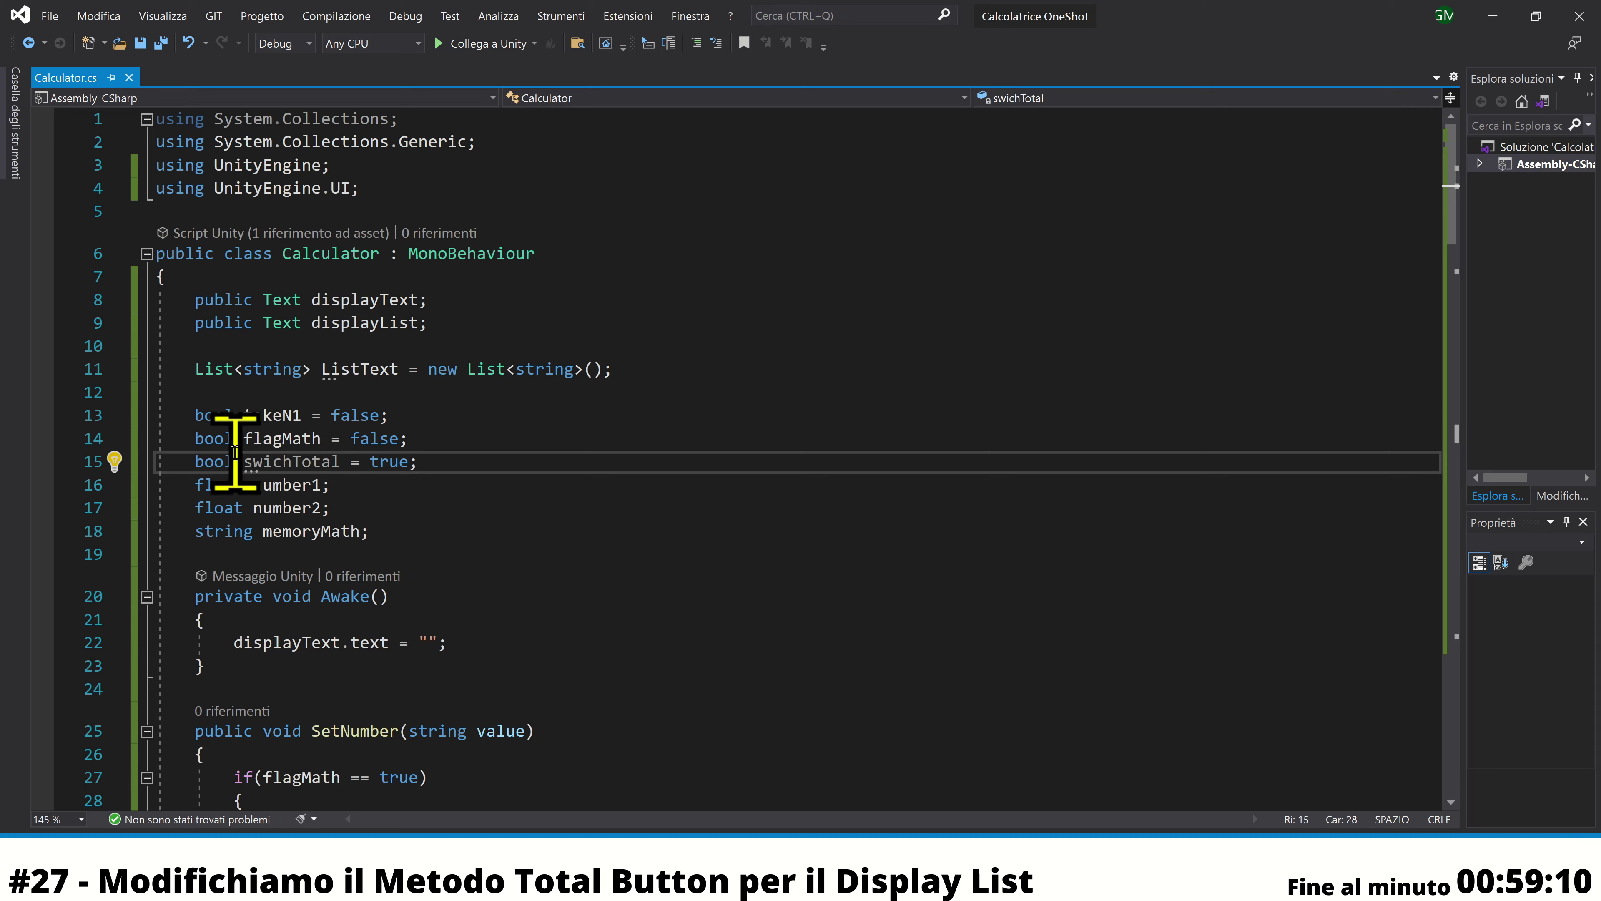
drag(227, 461, 454, 465)
click(455, 465)
Begin an if (swichTotal) line at the top of TotalButton
scroll(679, 512, down, 20)
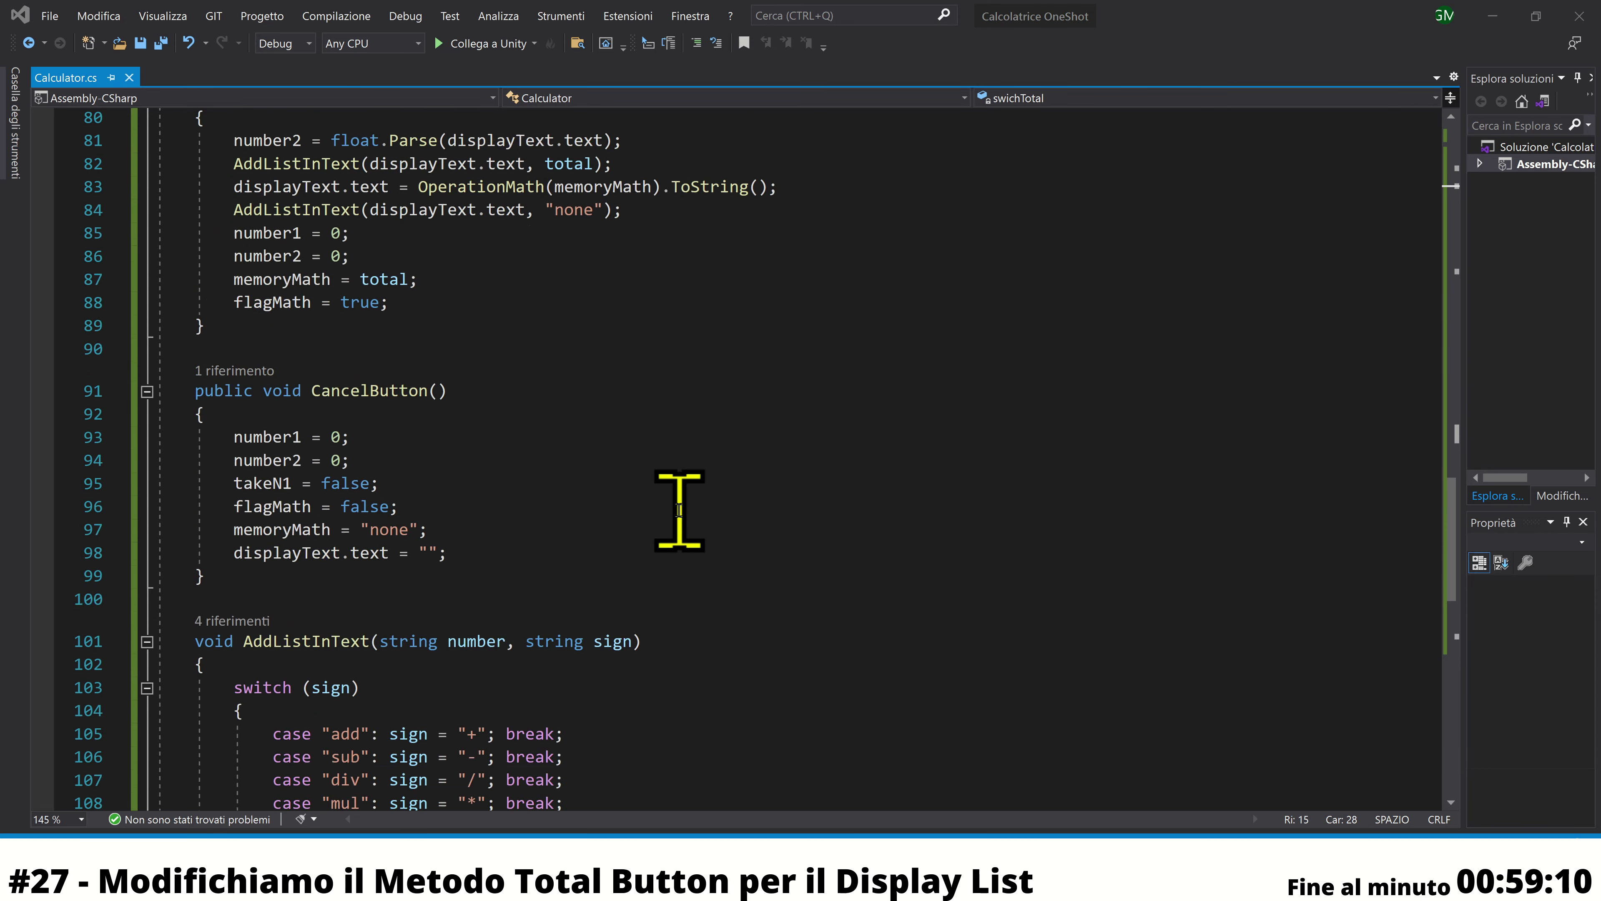
scroll(679, 512, up, 3)
scroll(679, 511, up, 1)
click(449, 464)
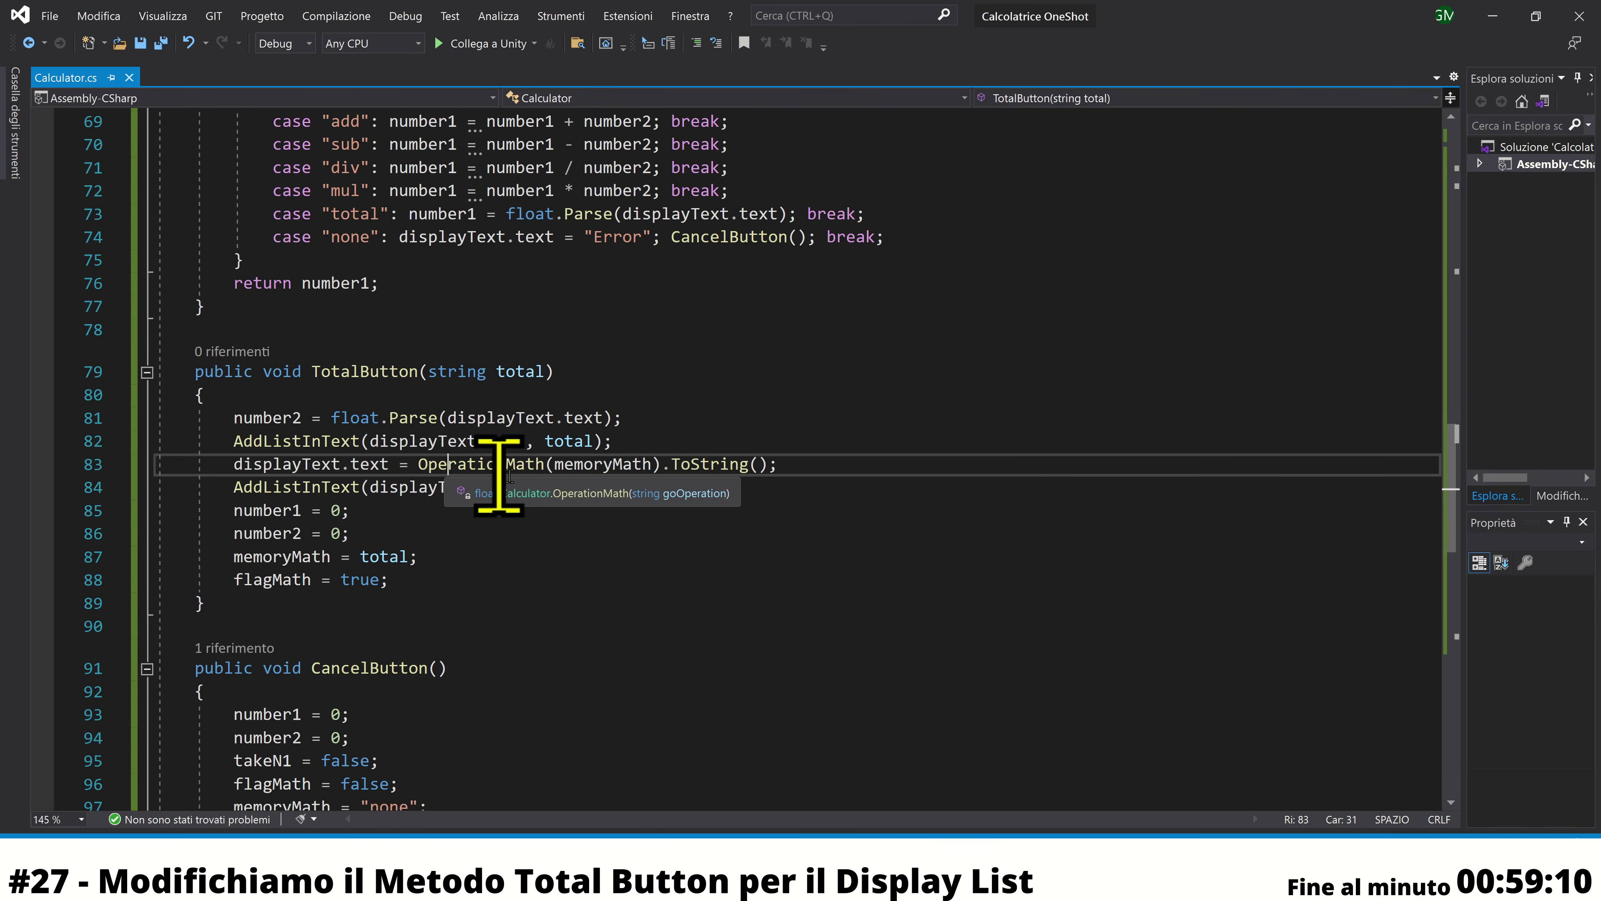
click(421, 512)
click(296, 402)
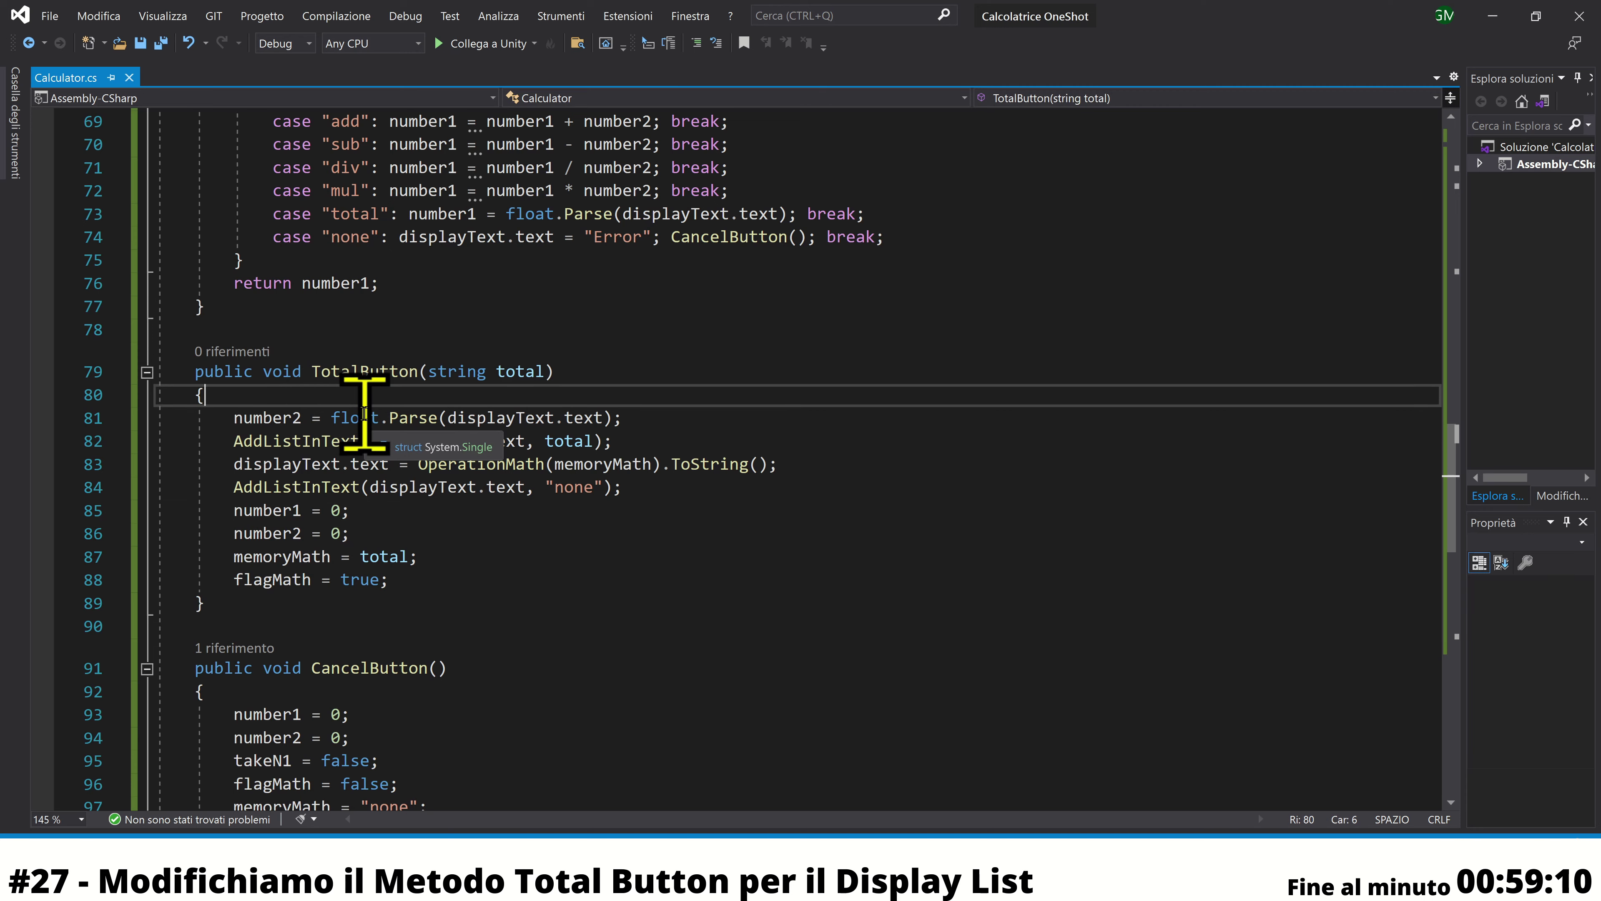
key(Return)
text(if()
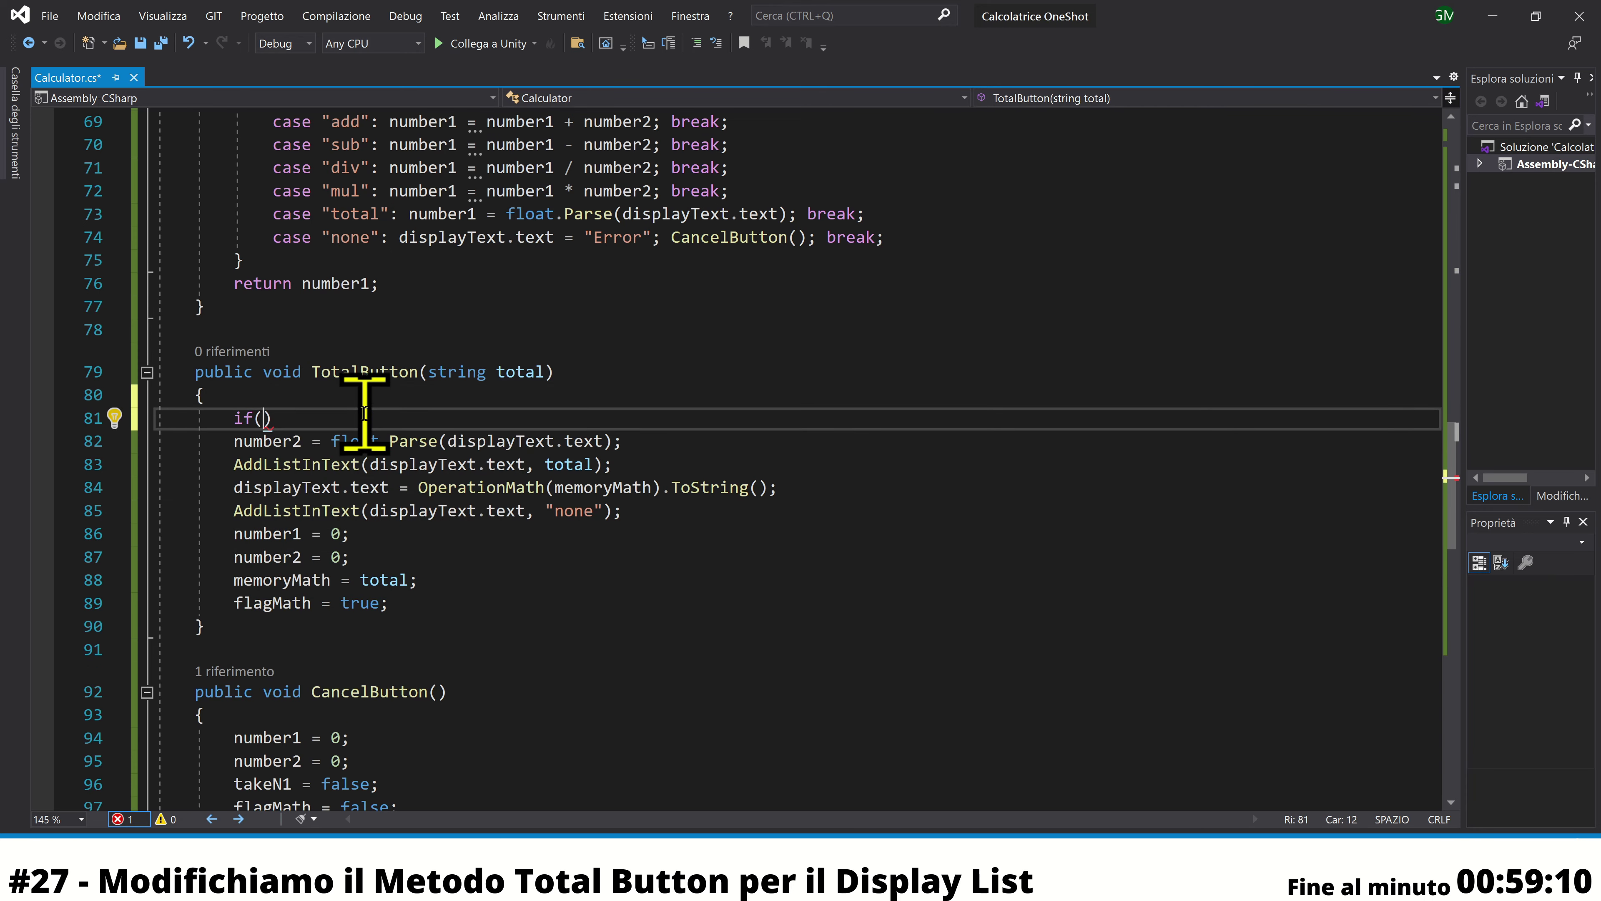
text(sw)
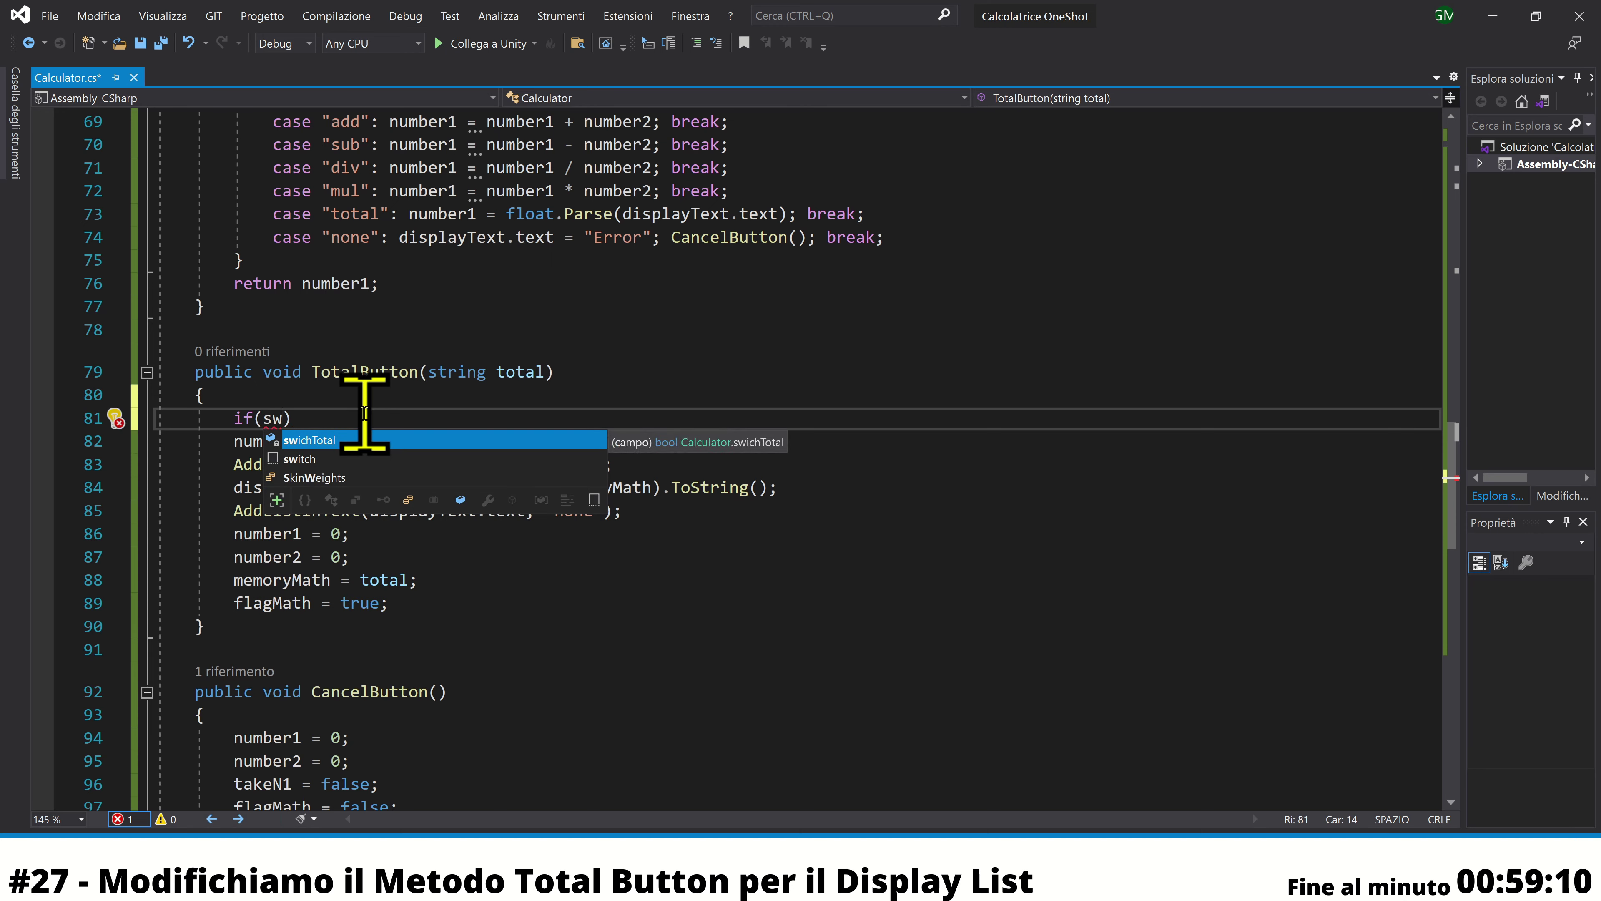
Complete the if (swichTotal) condition with an open brace block
key(Tab)
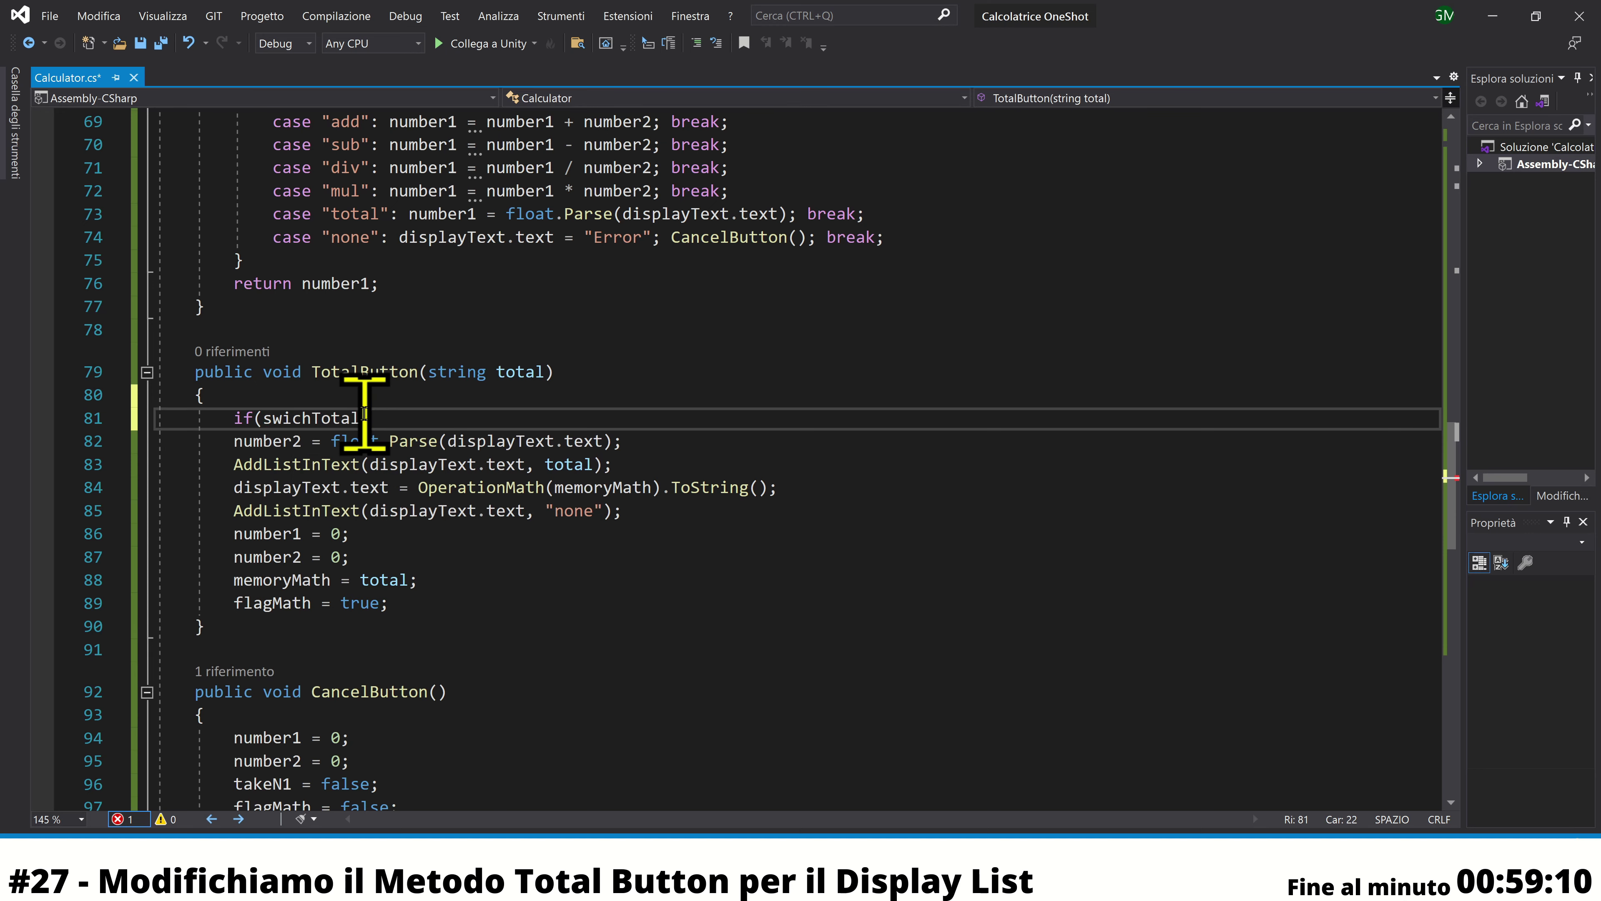
key(Right)
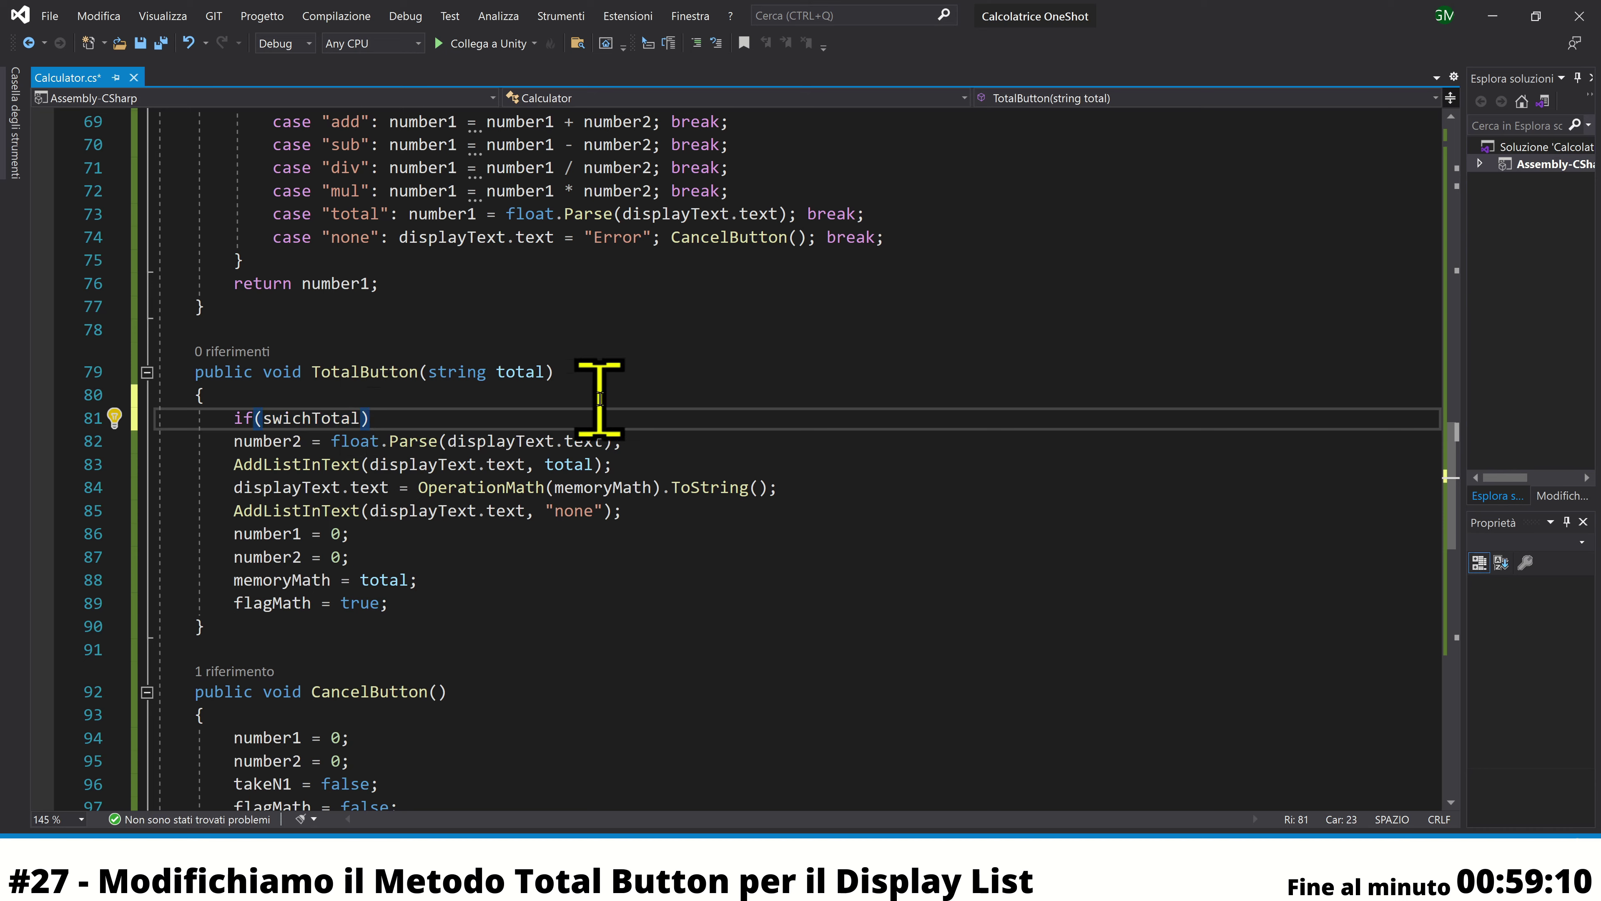
text({)
key(Return)
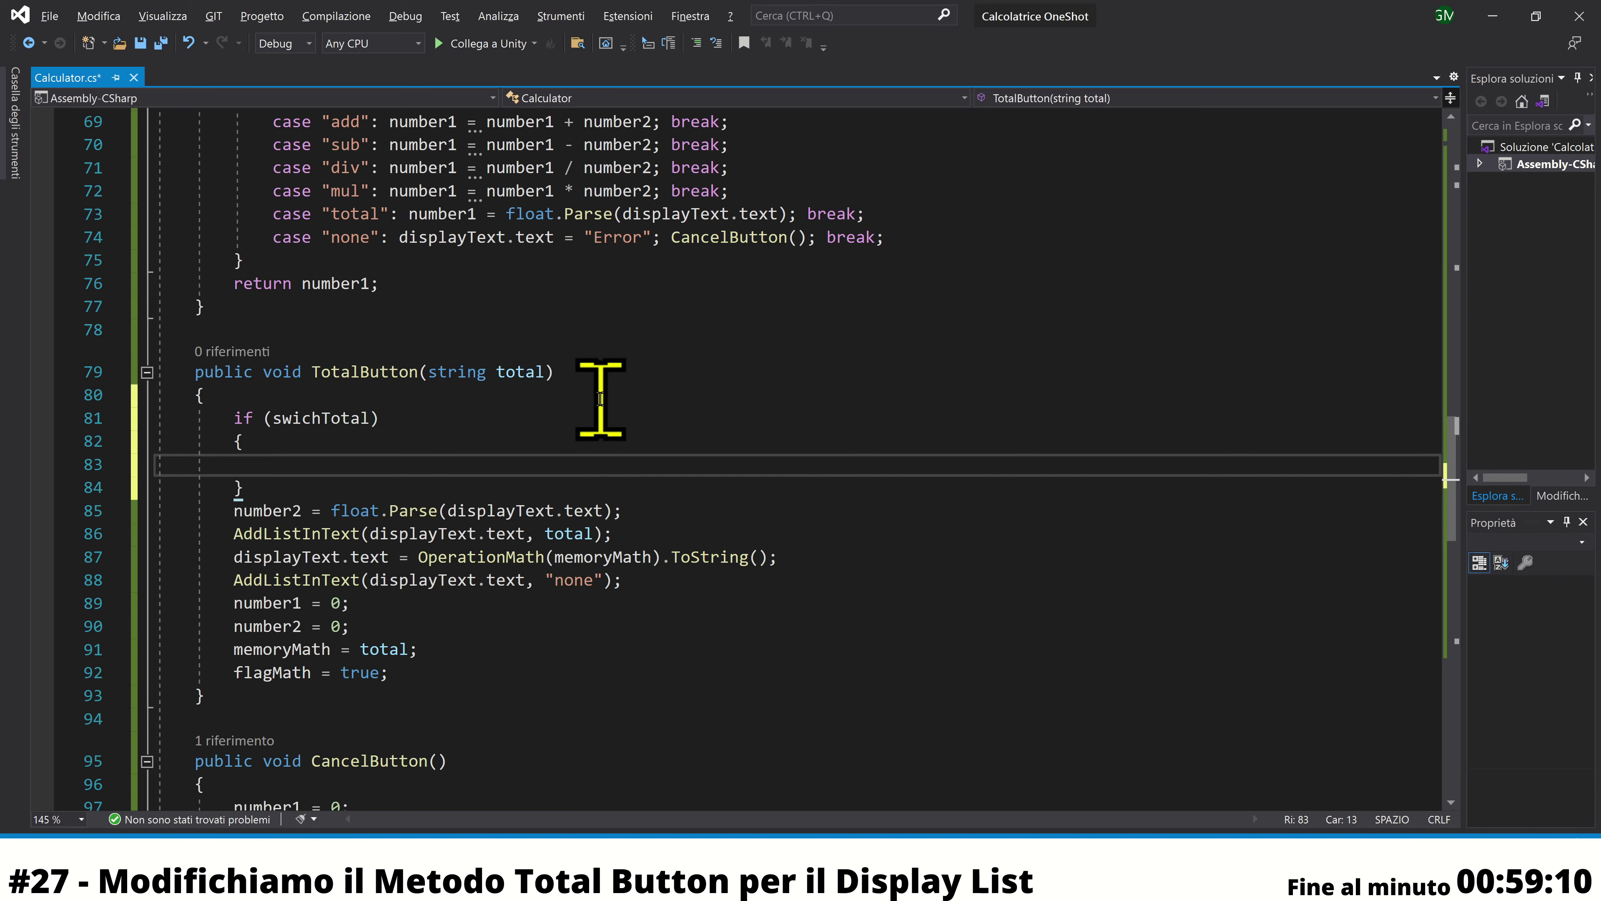
Move the number2 = float.Parse statement to the start of TotalButton, above the if
click(234, 507)
drag(235, 508, 623, 511)
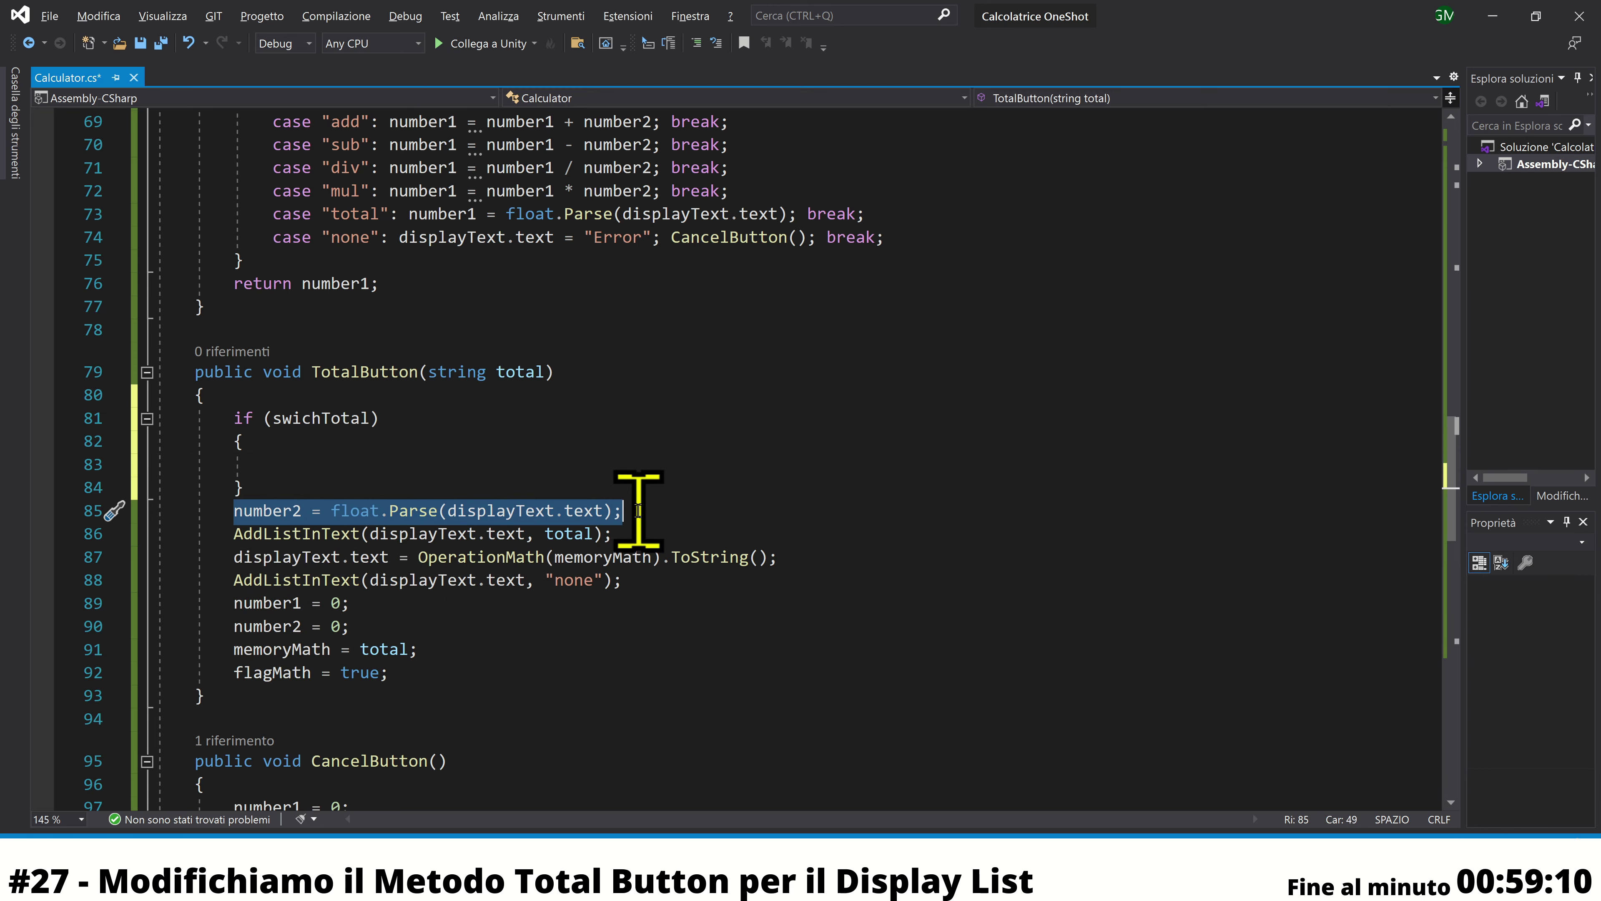
key(ctrl+x)
click(401, 397)
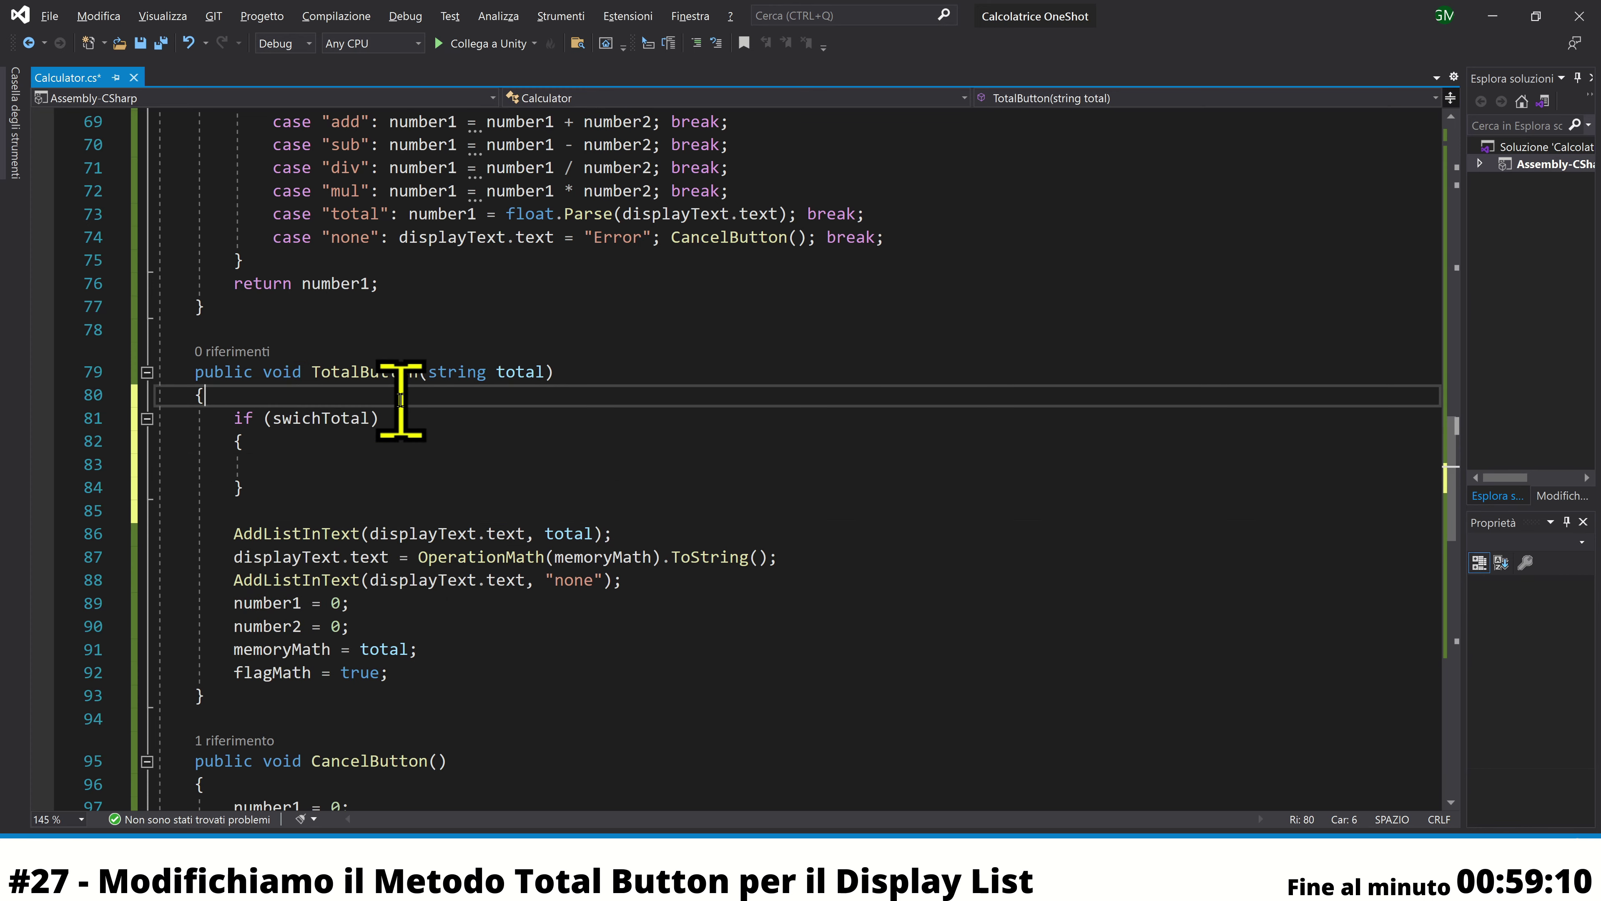
key(Return)
key(ctrl+v)
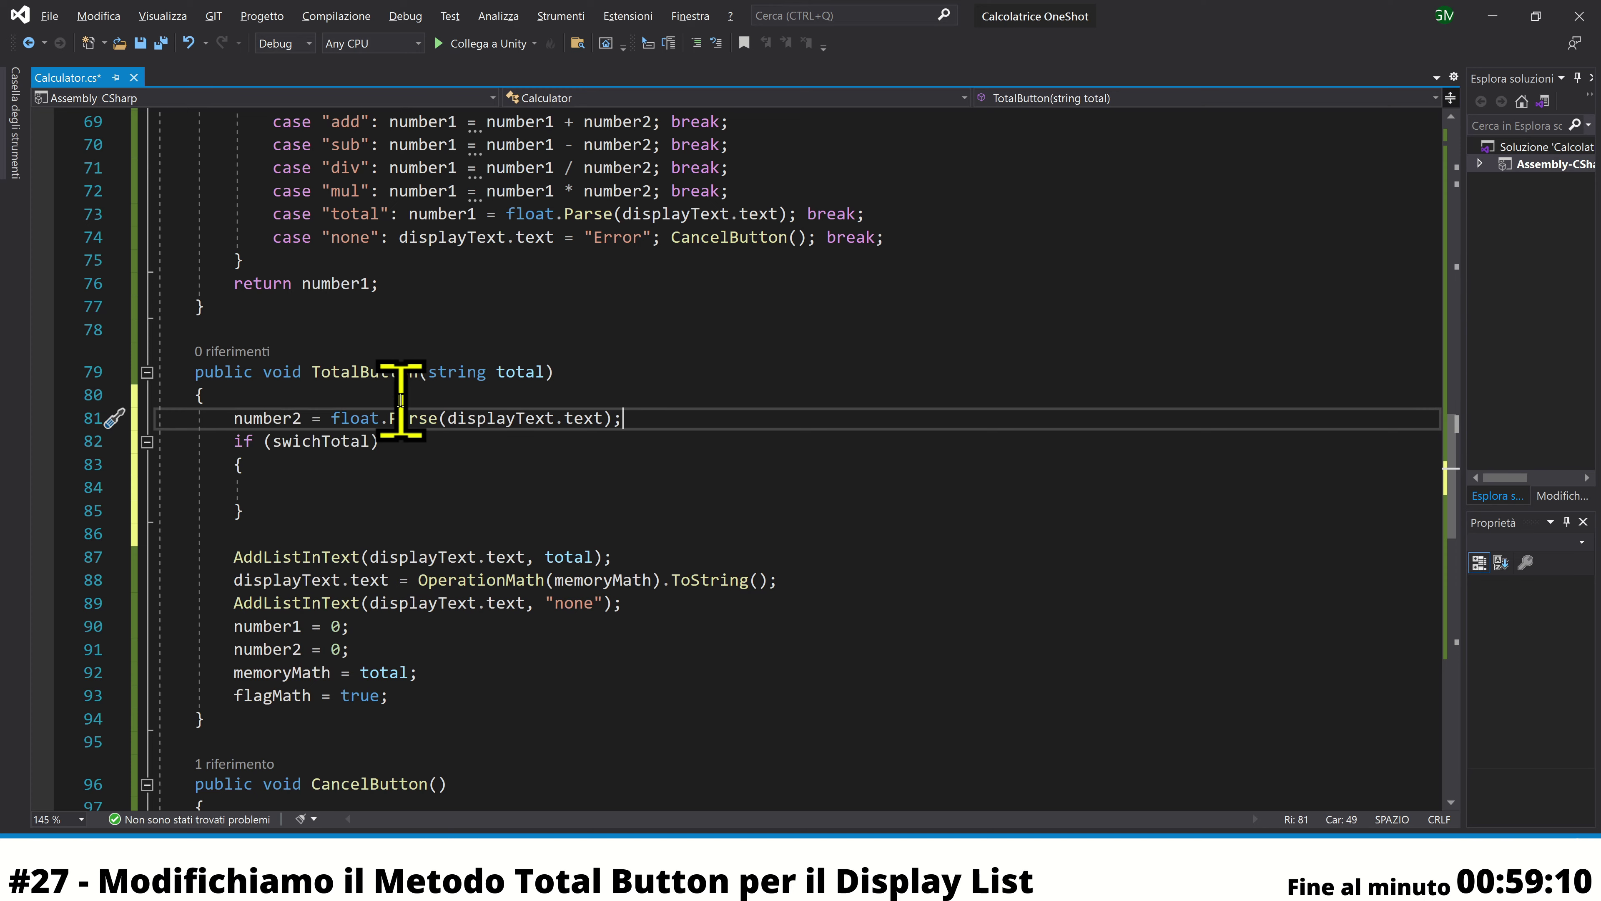
Move the two AddListInText calls and the result line inside the if-block
drag(622, 604, 143, 554)
key(Delete)
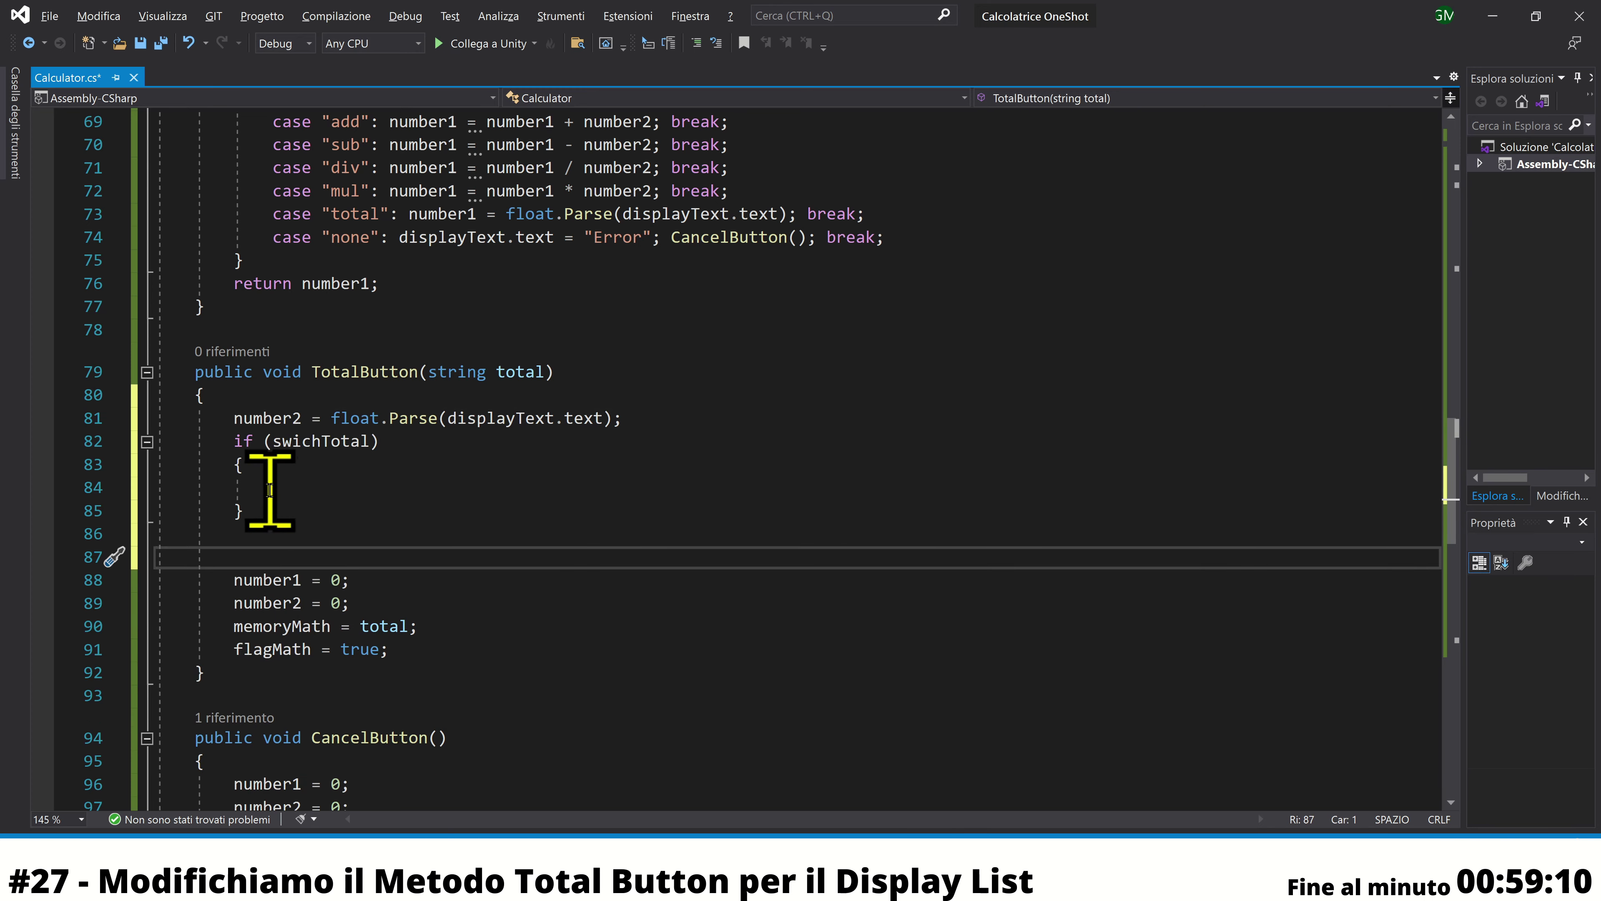
click(269, 487)
key(ctrl+v)
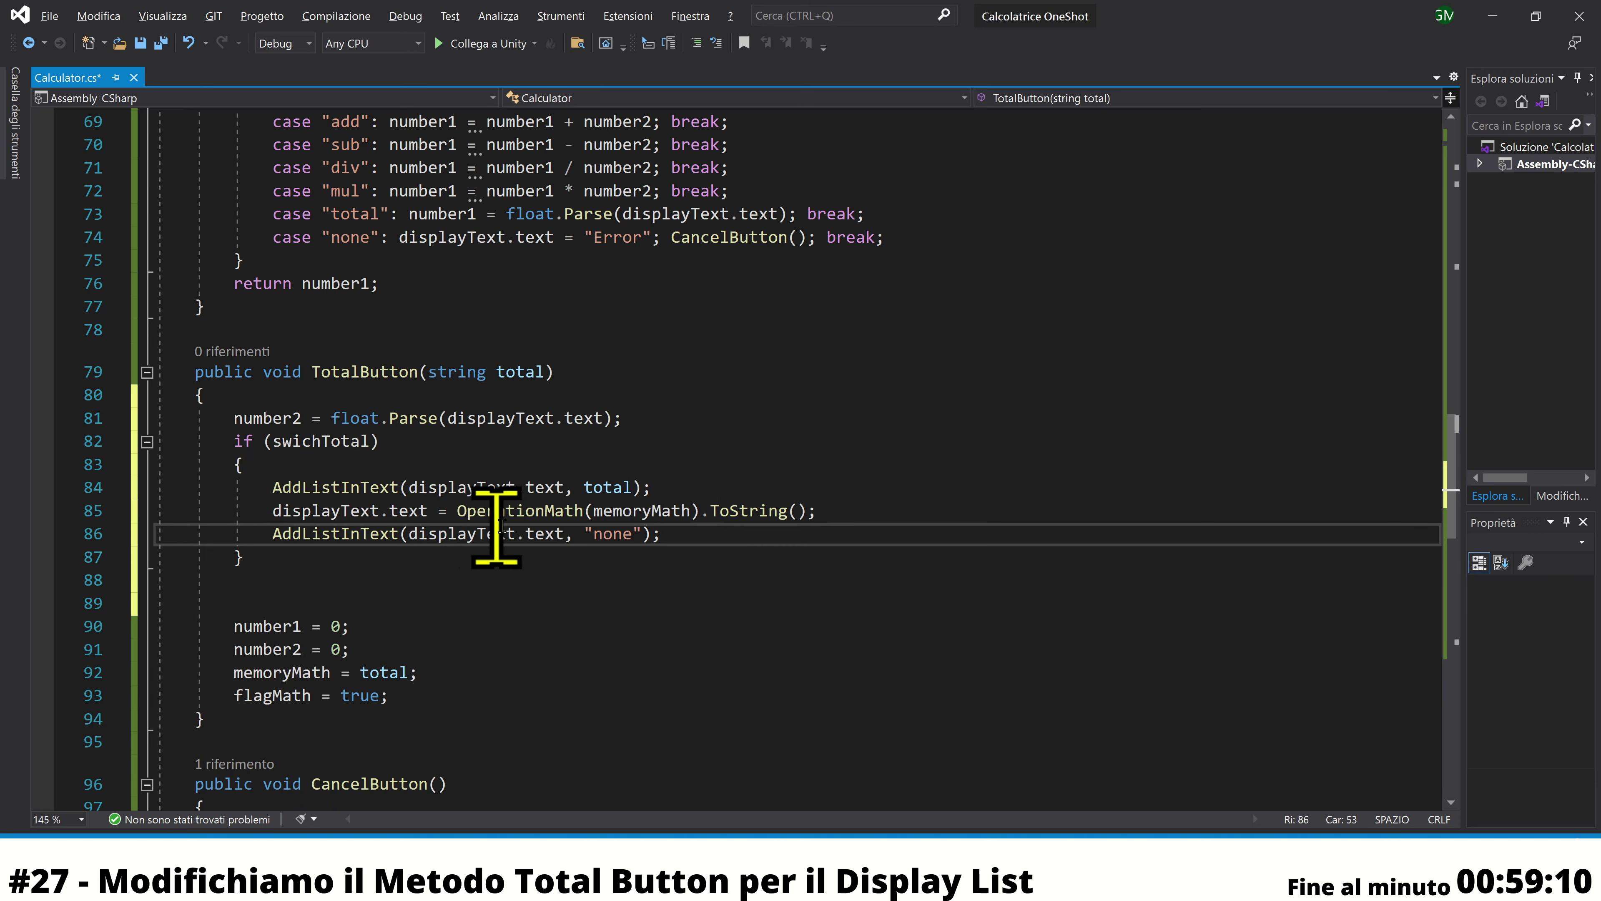
Delete the blank lines after TotalButton's if-block
drag(271, 510, 850, 511)
click(850, 511)
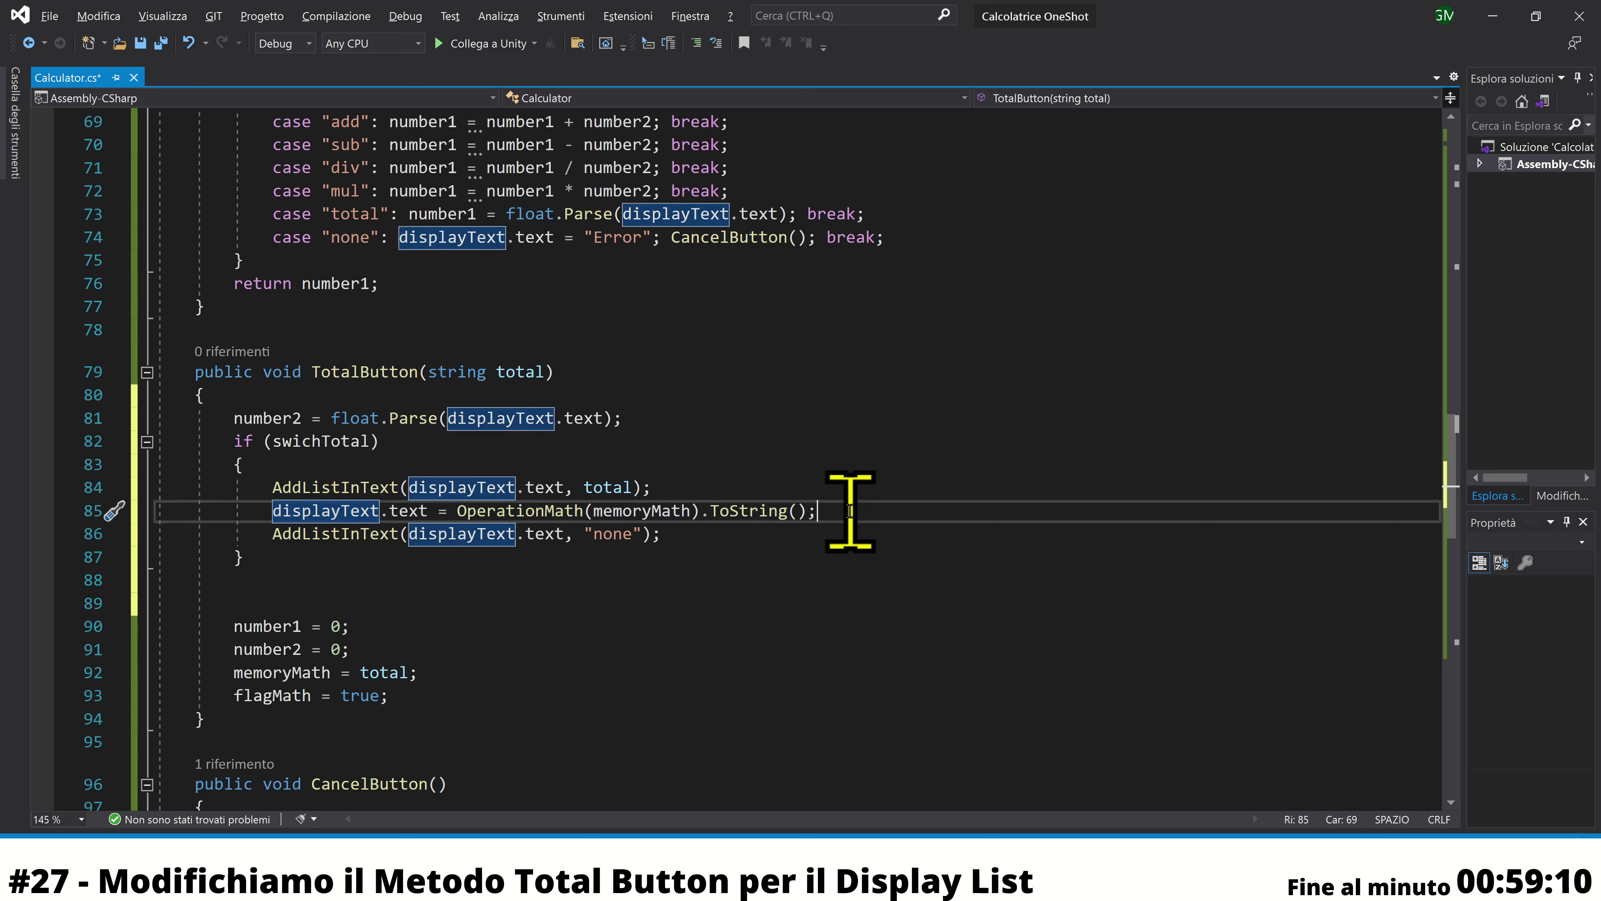
drag(264, 511, 849, 518)
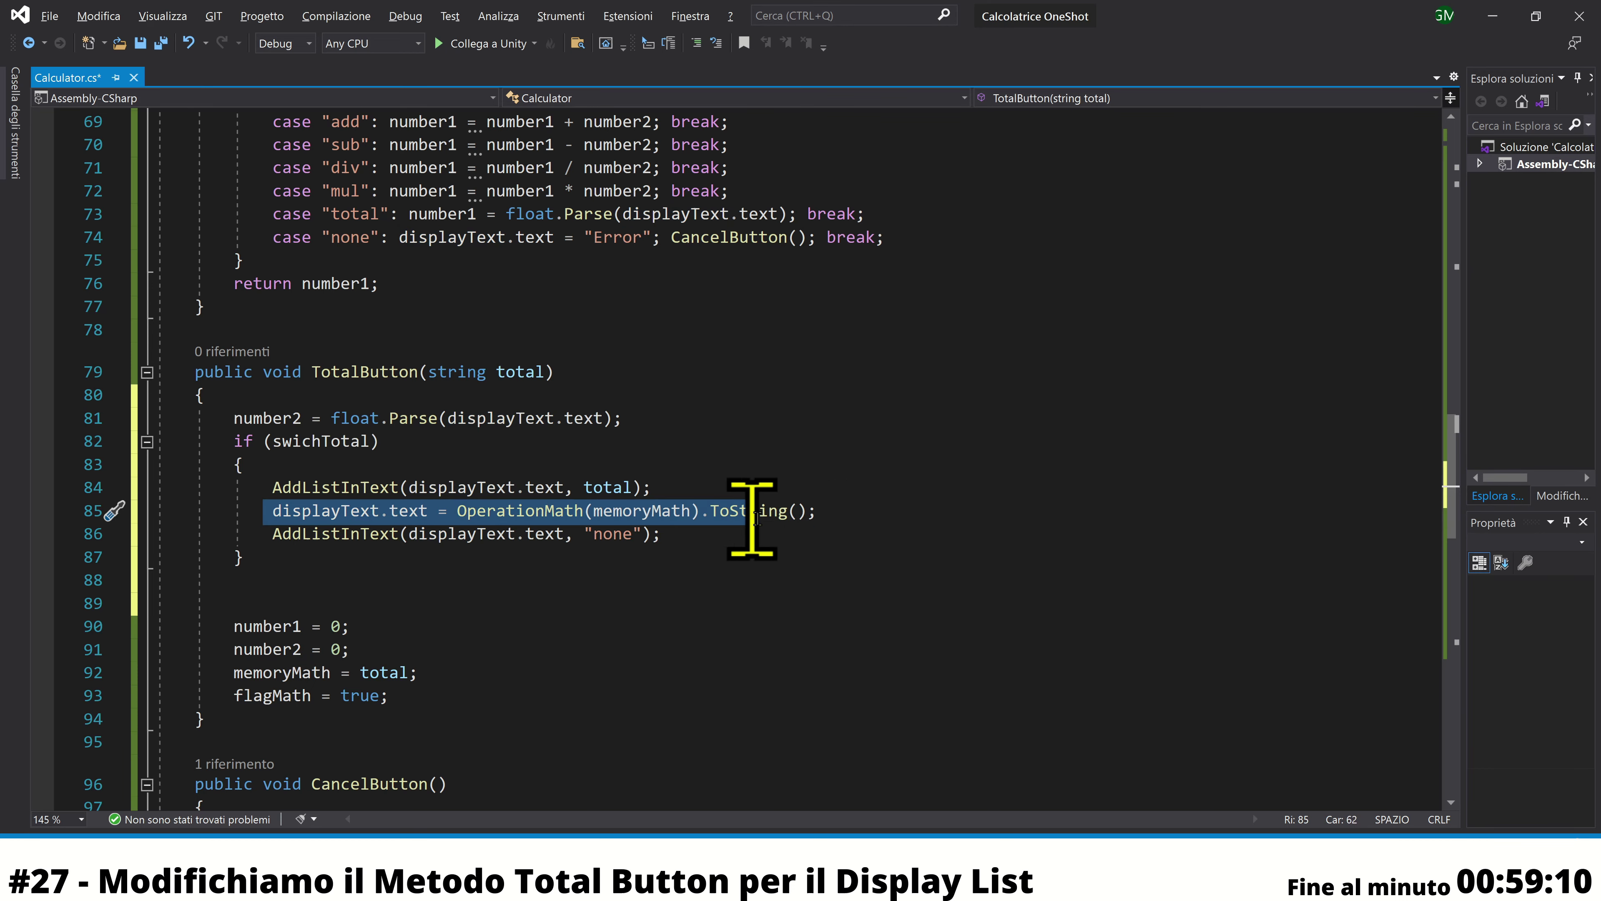
click(848, 518)
drag(271, 511, 817, 510)
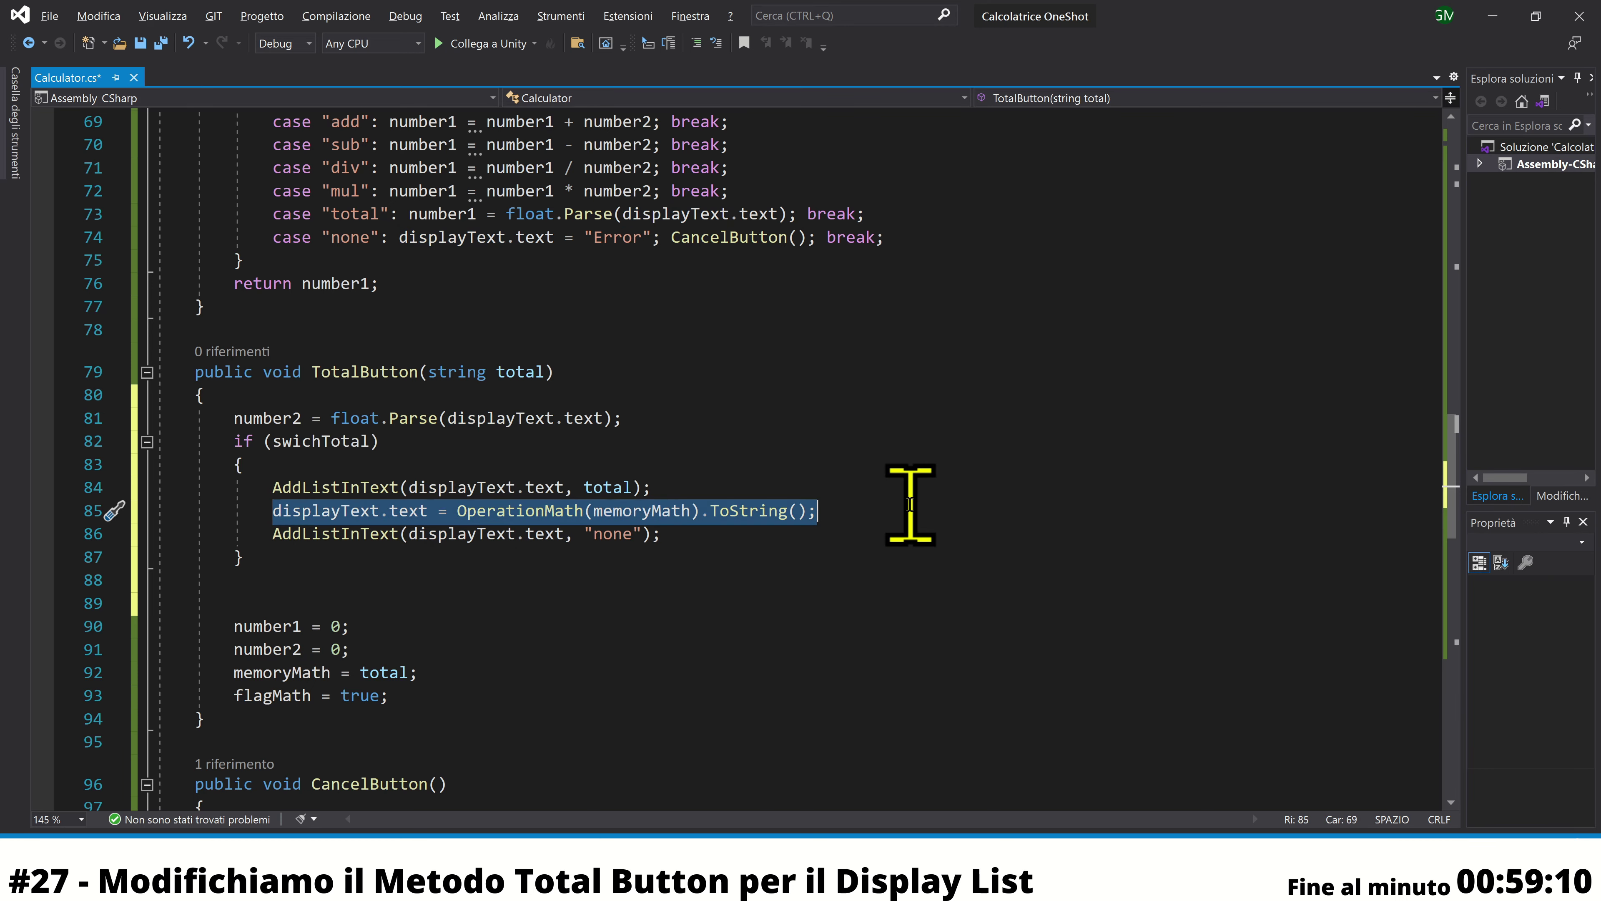
drag(271, 534, 680, 535)
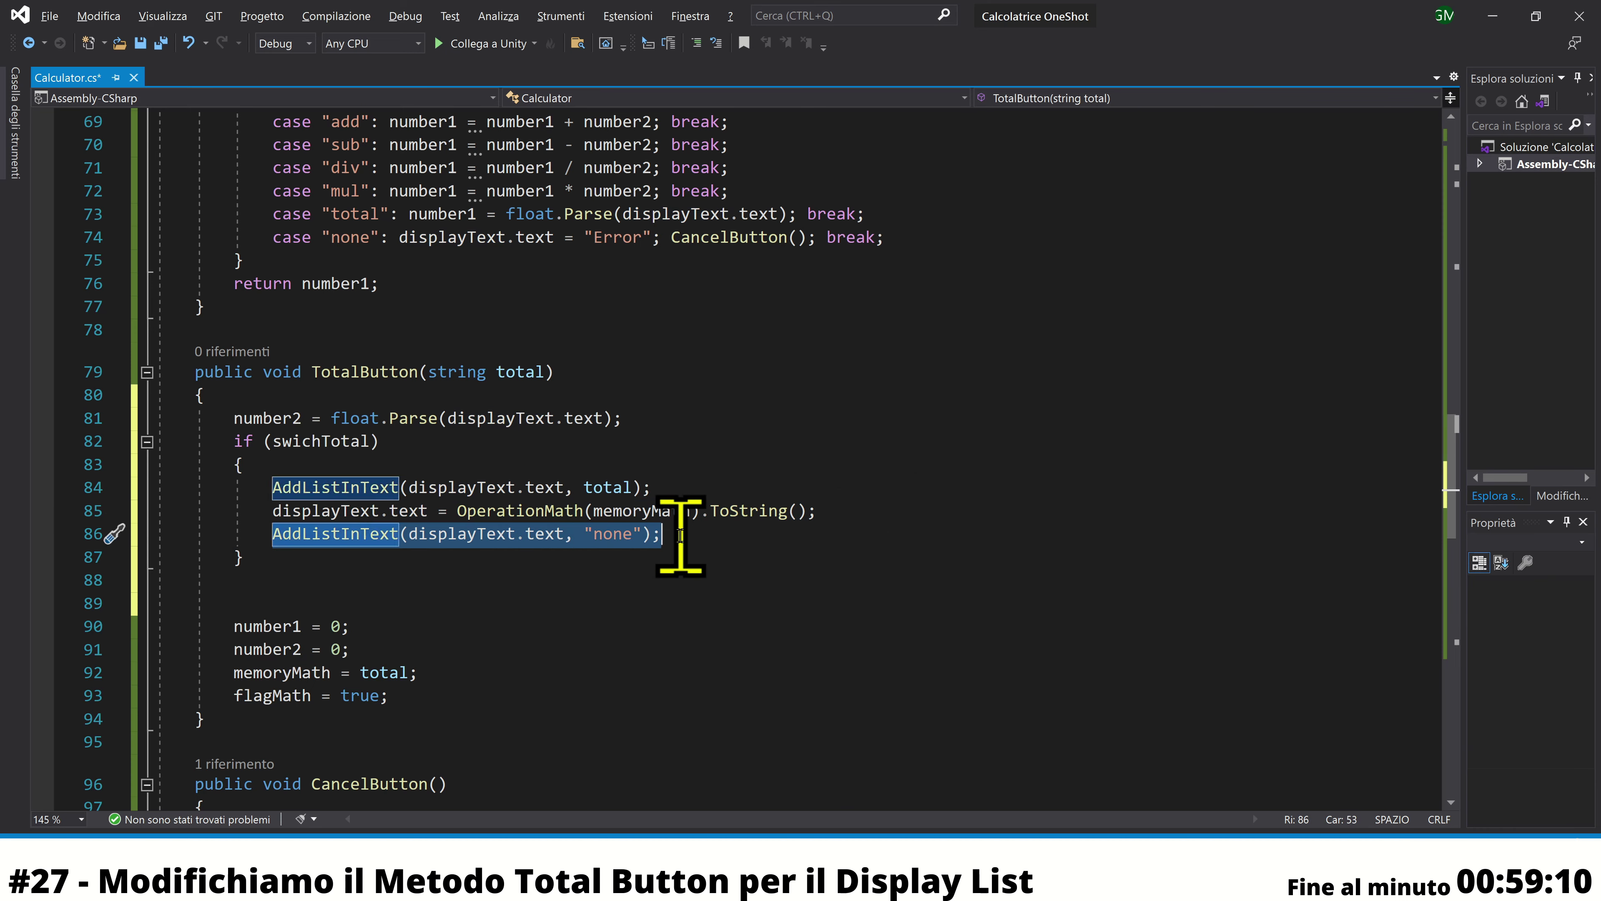
drag(233, 626, 369, 642)
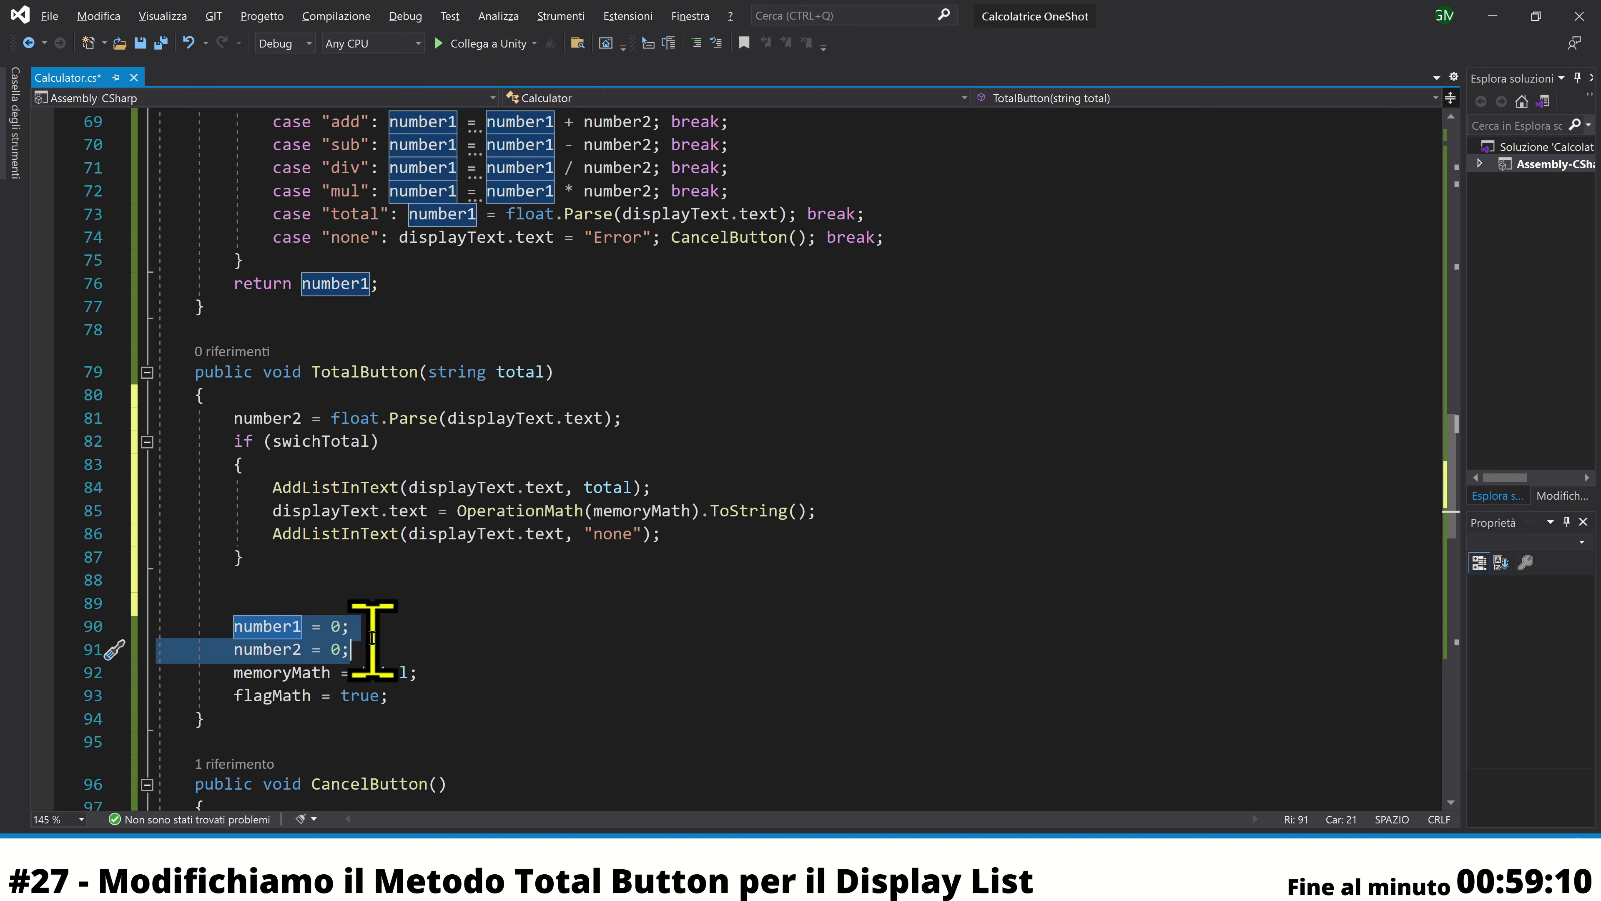
drag(357, 607, 361, 564)
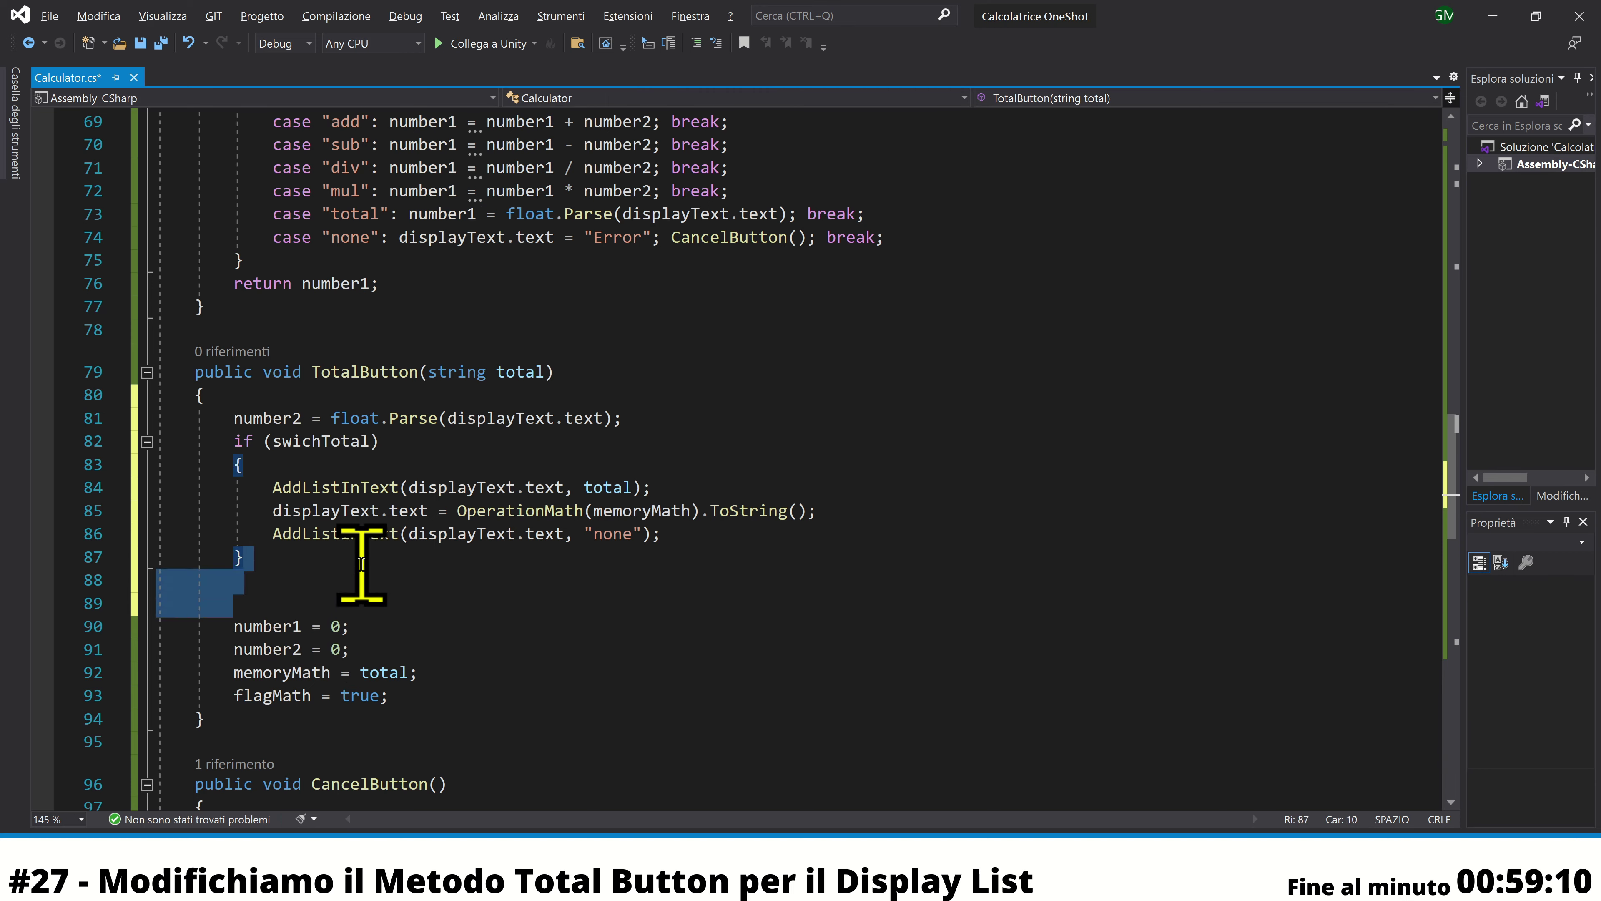
key(Delete)
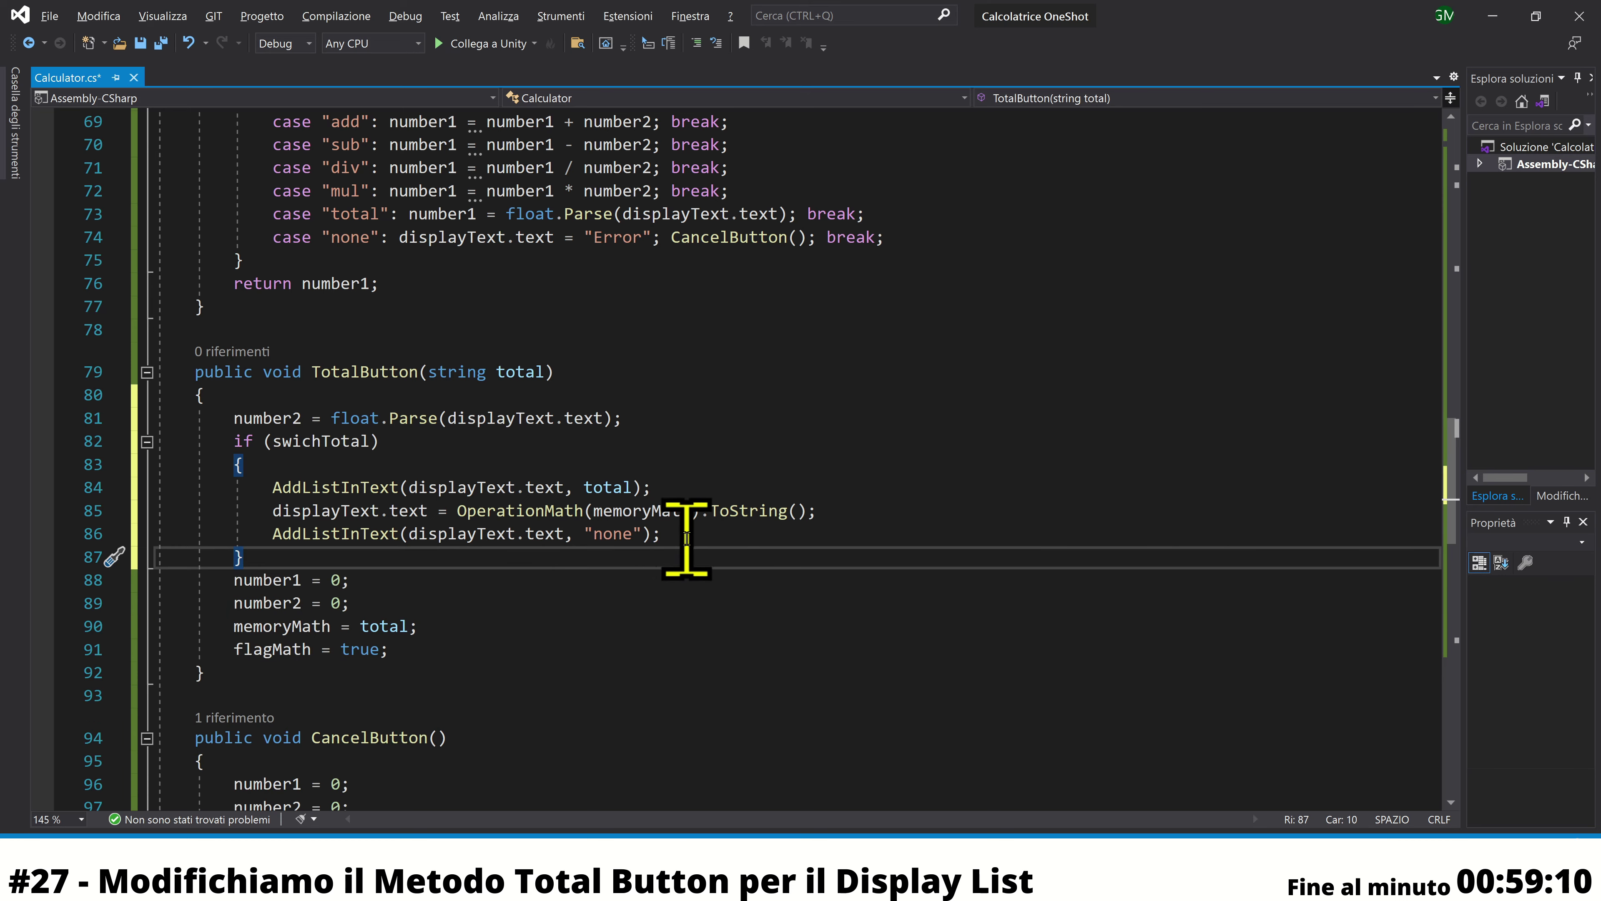
Add swichTotal = false after the "none" history line and save
click(697, 533)
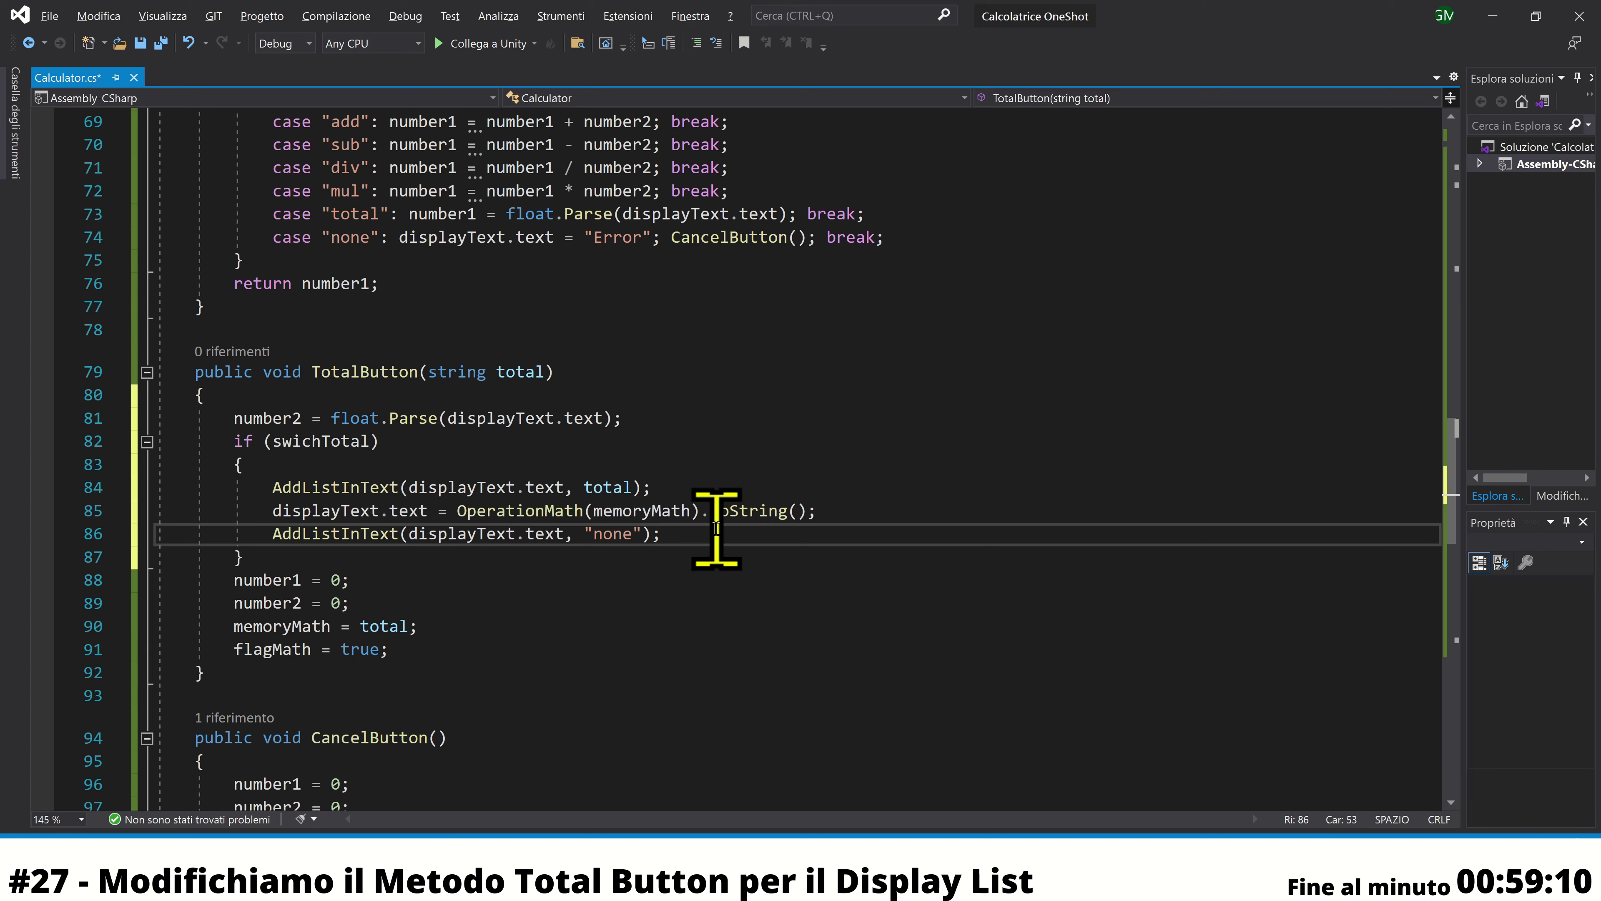
key(Return)
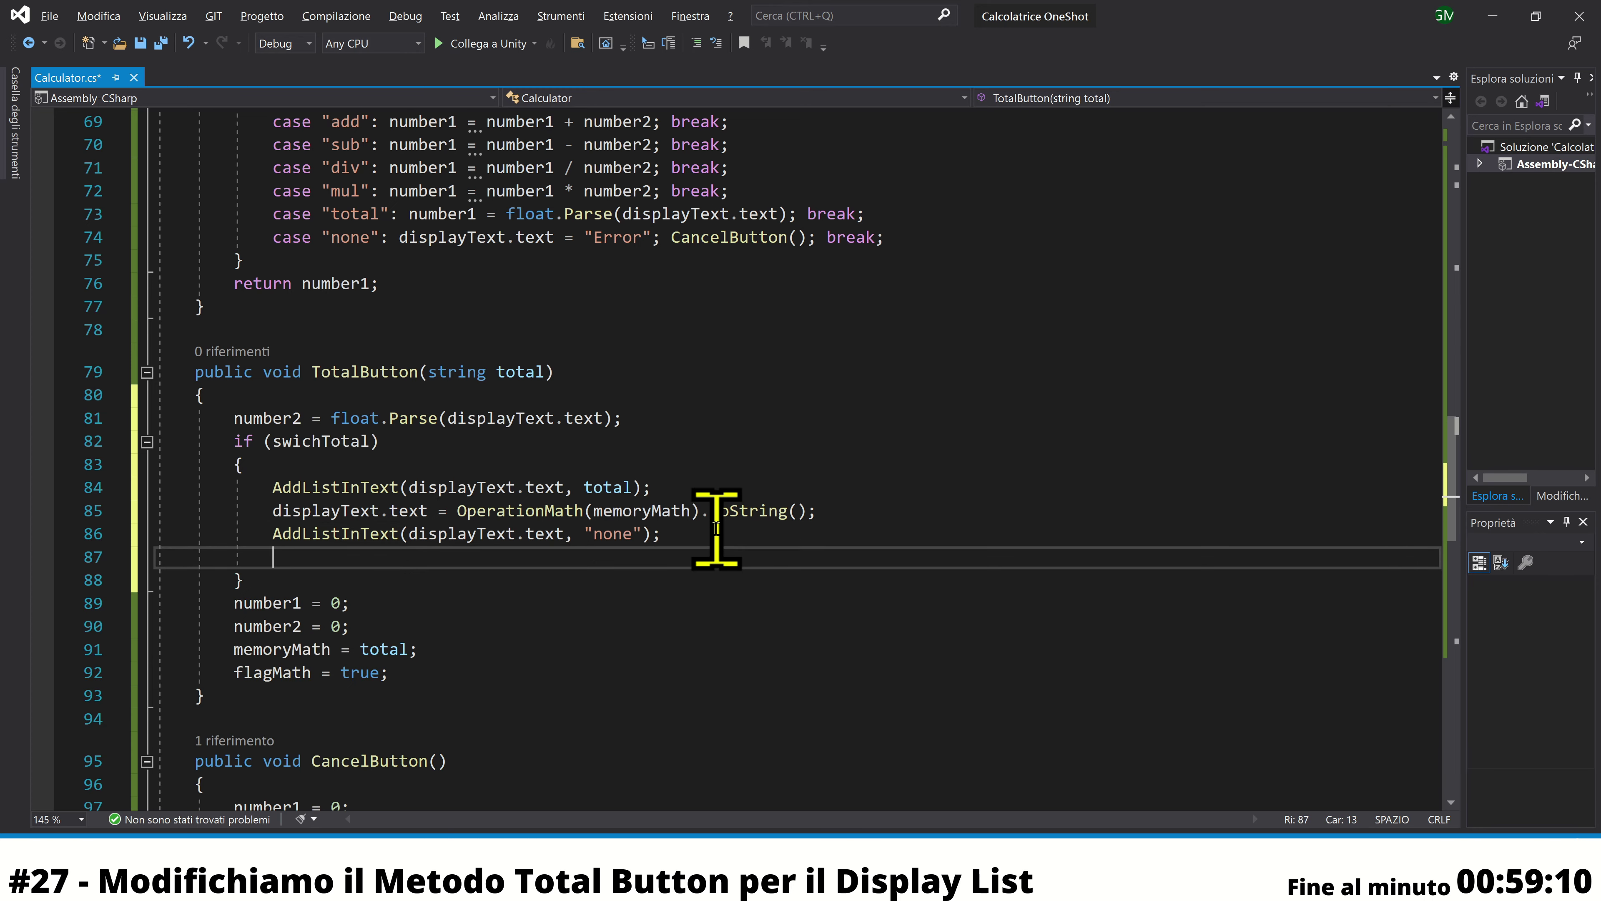
text(swichTotal )
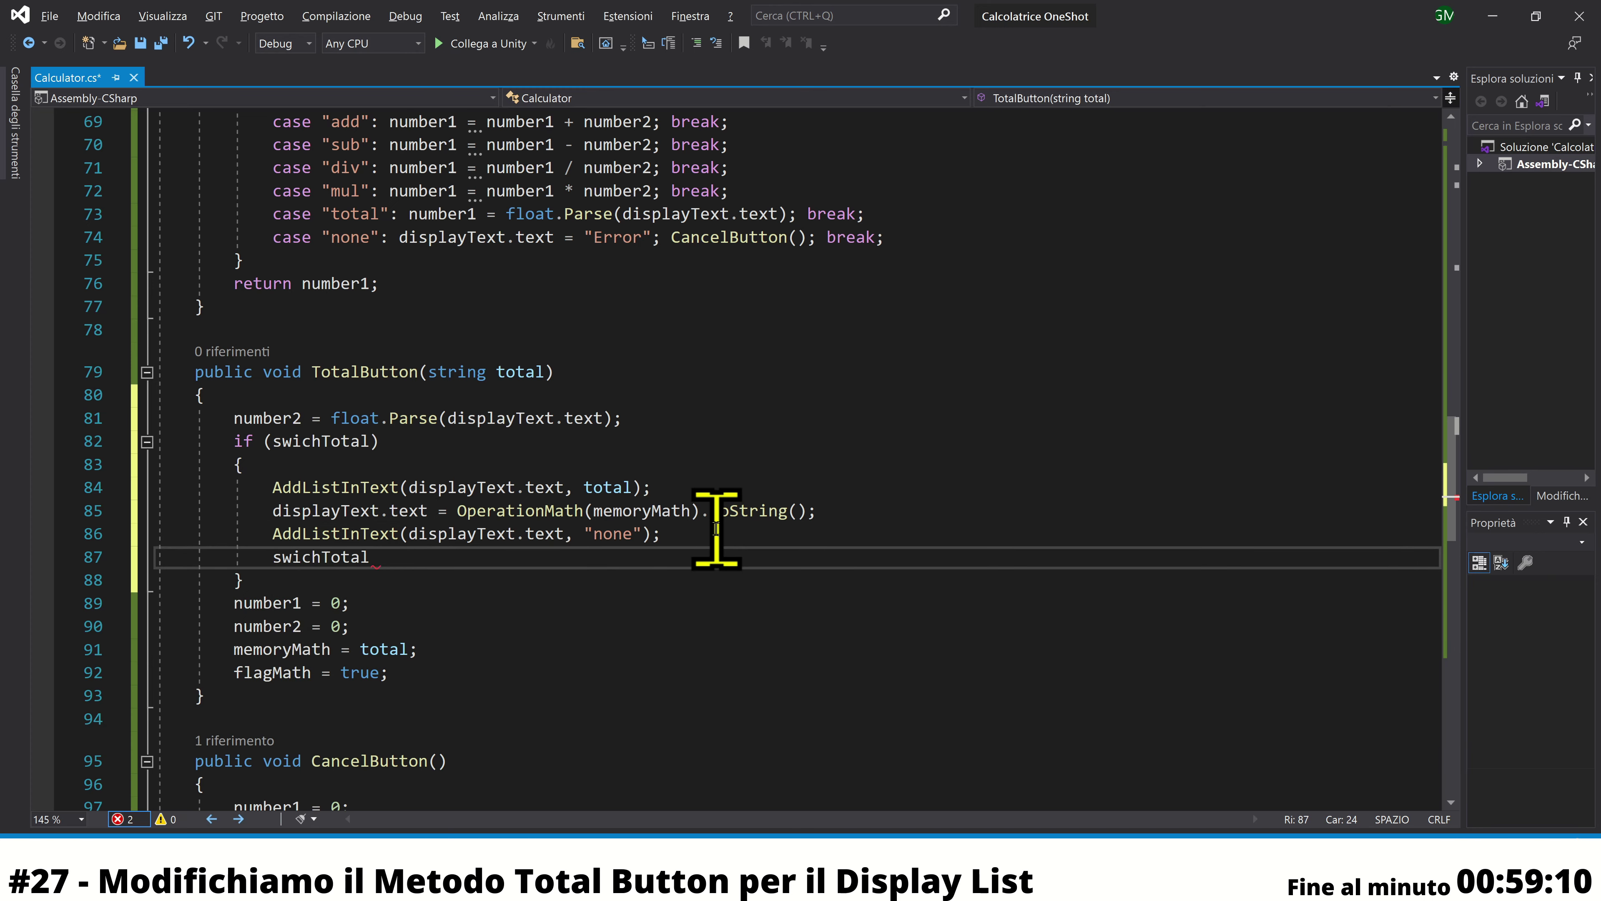
text(= false;)
key(ctrl+s)
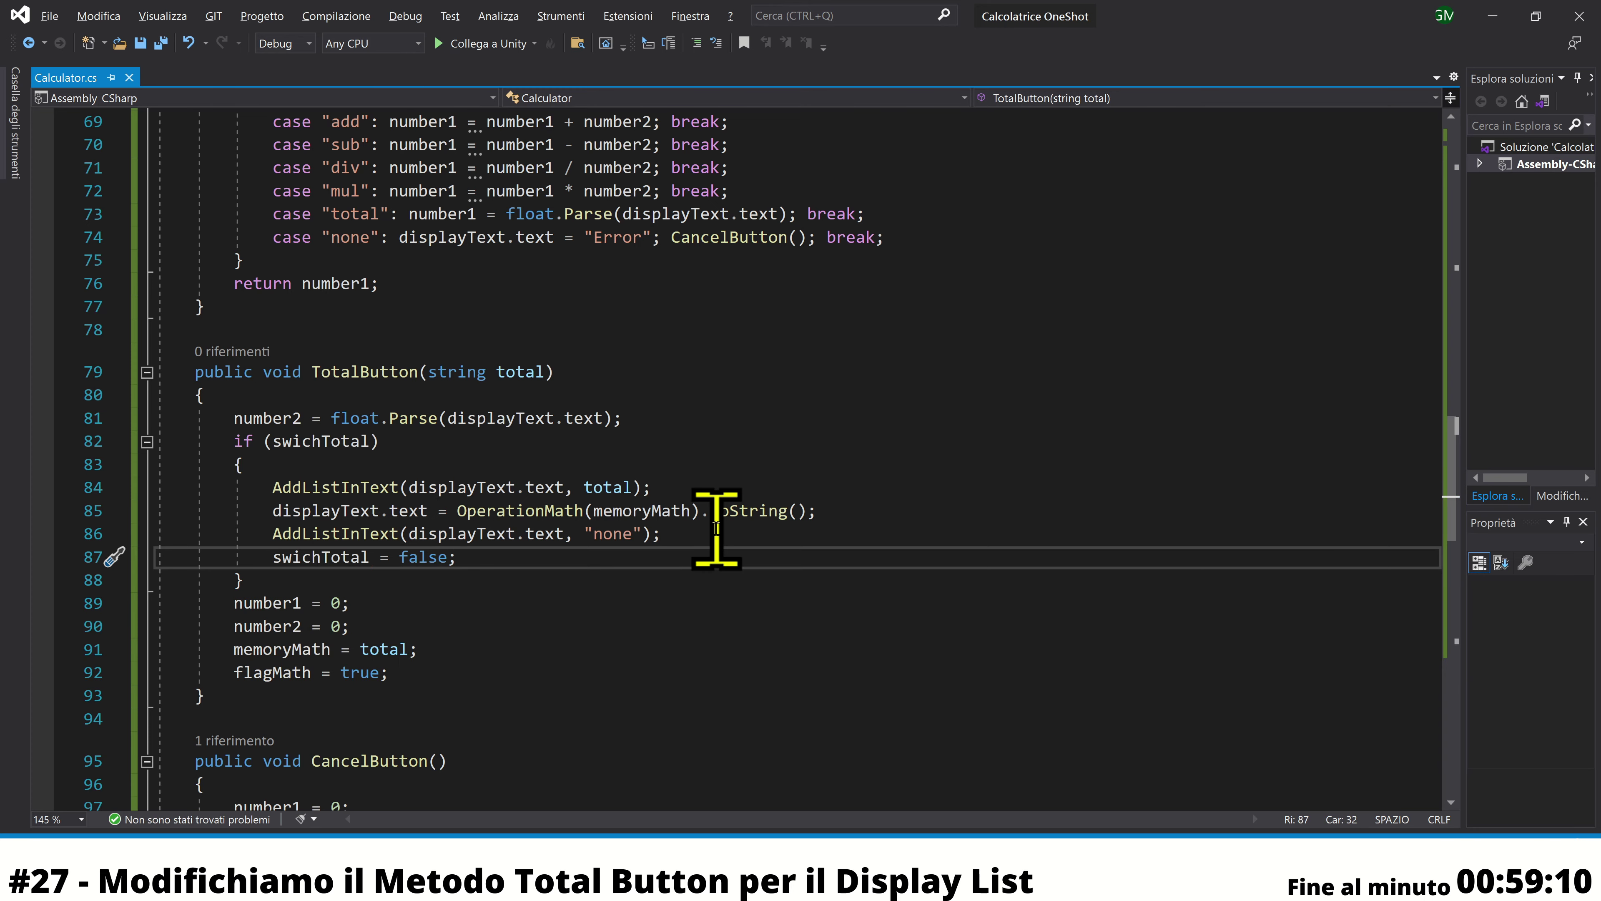
scroll(492, 499, down, 1)
In MathOperation, add swichTotal = true; after flagMath = true;
drag(269, 470, 459, 487)
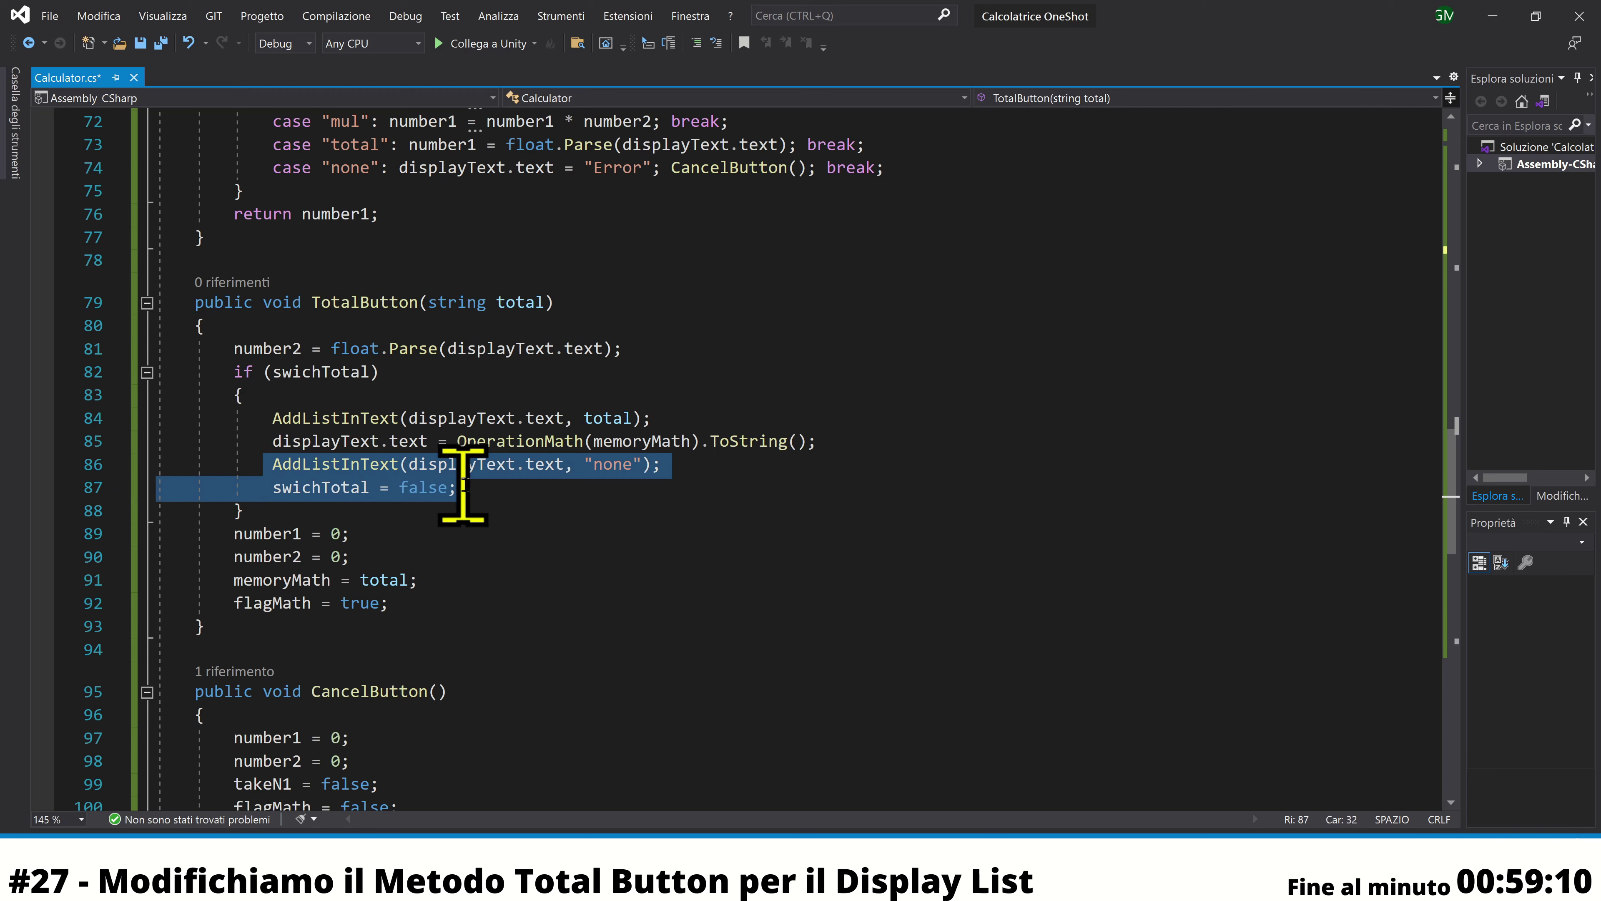
click(466, 492)
scroll(467, 492, up, 1)
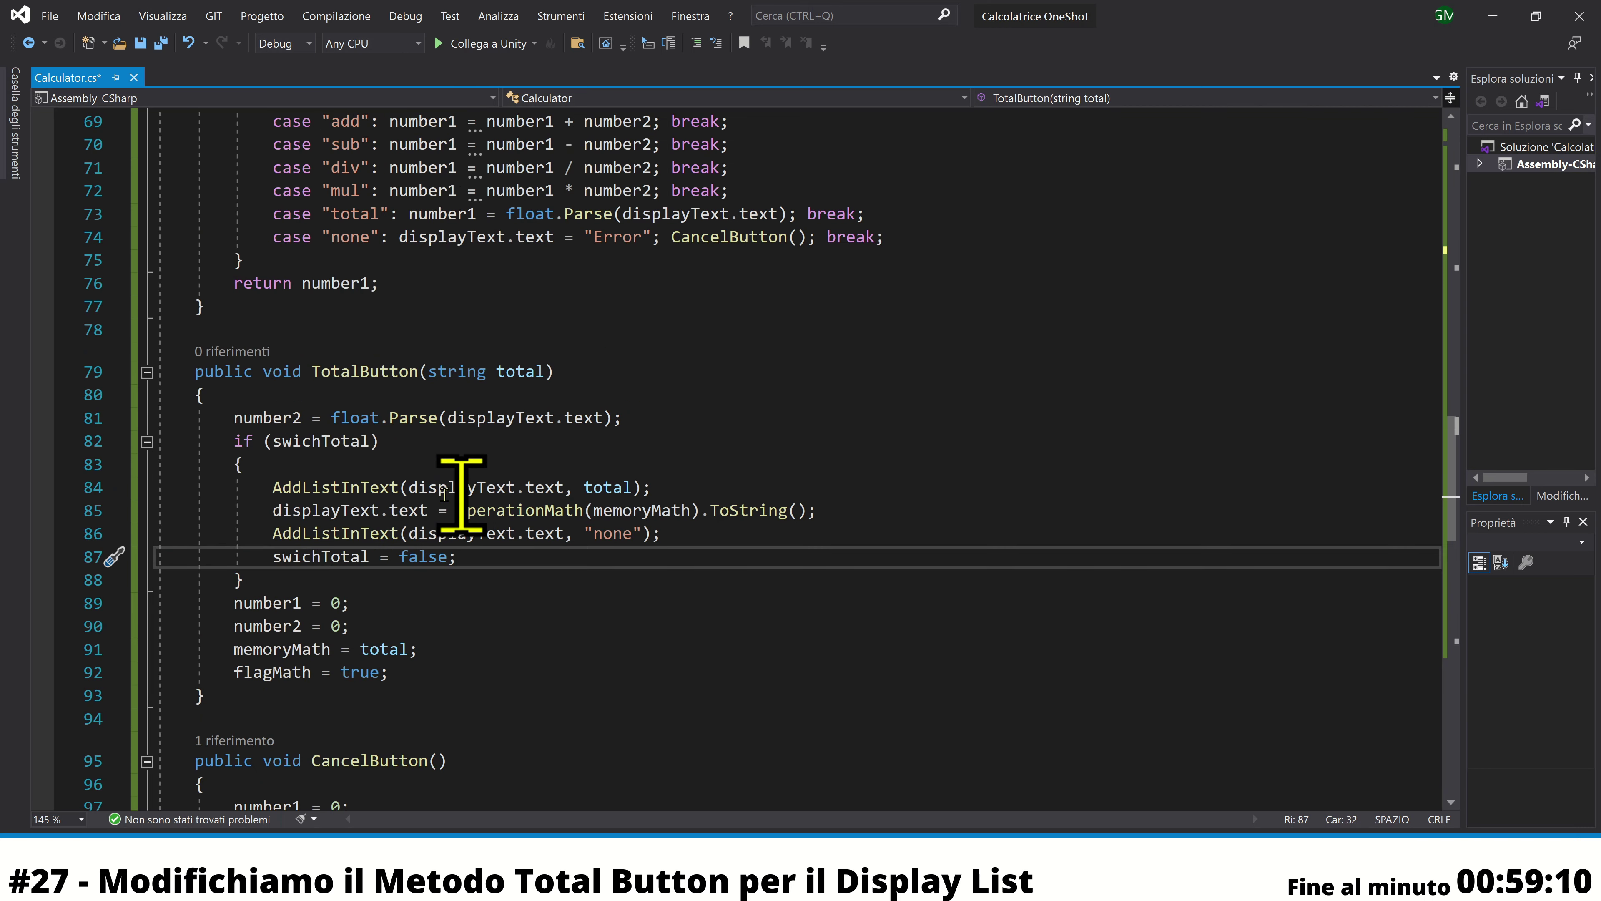
drag(272, 392, 479, 645)
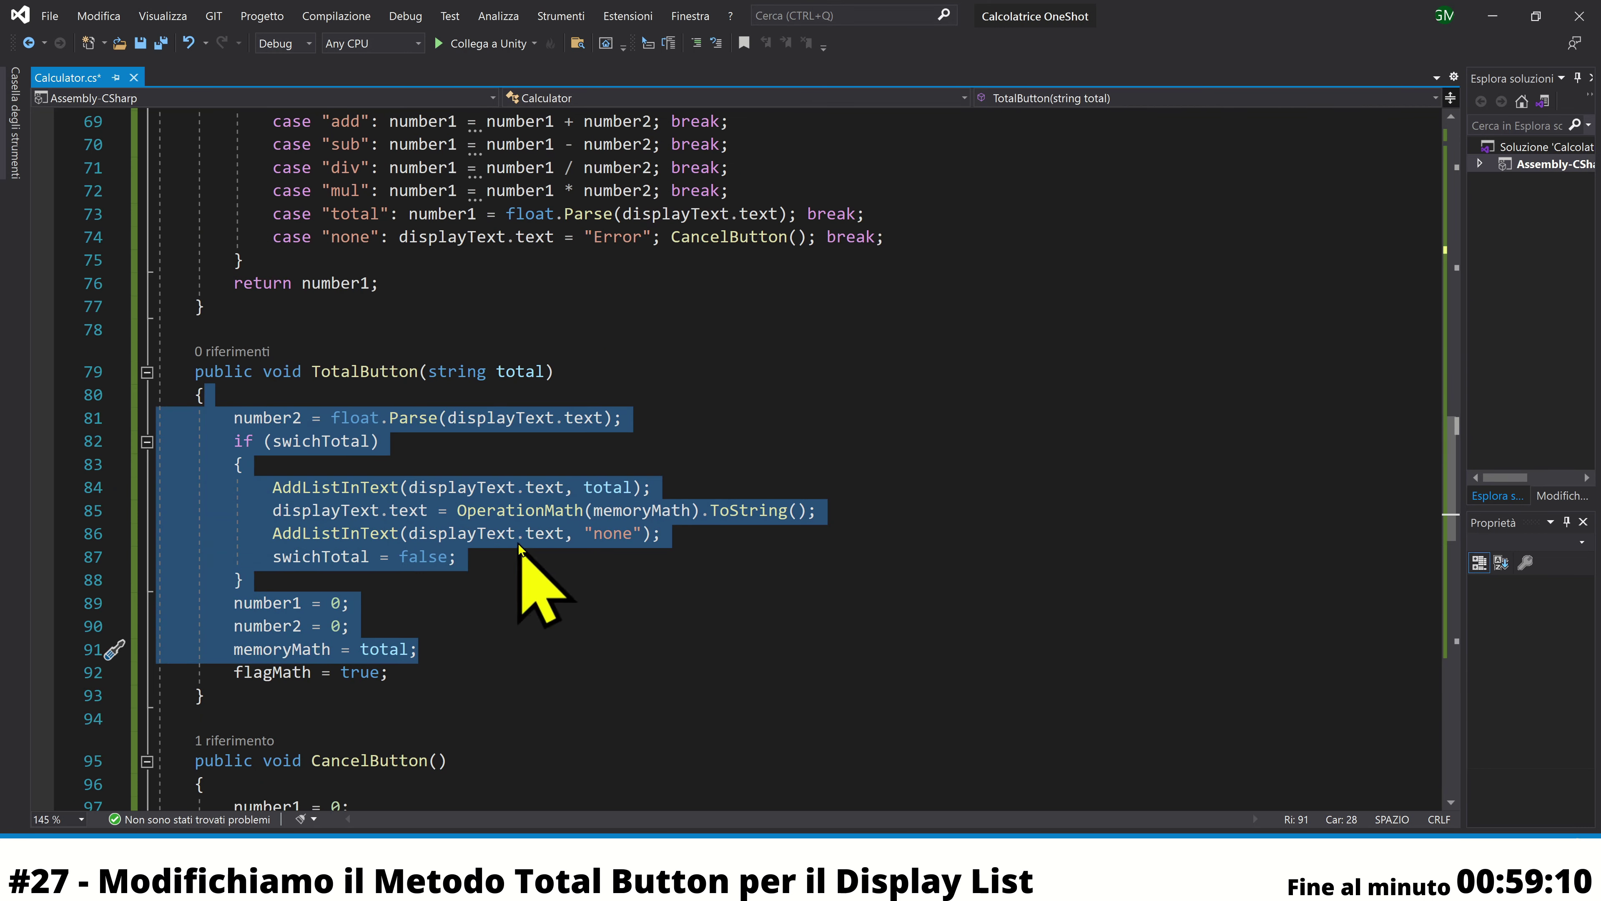
scroll(518, 541, up, 4)
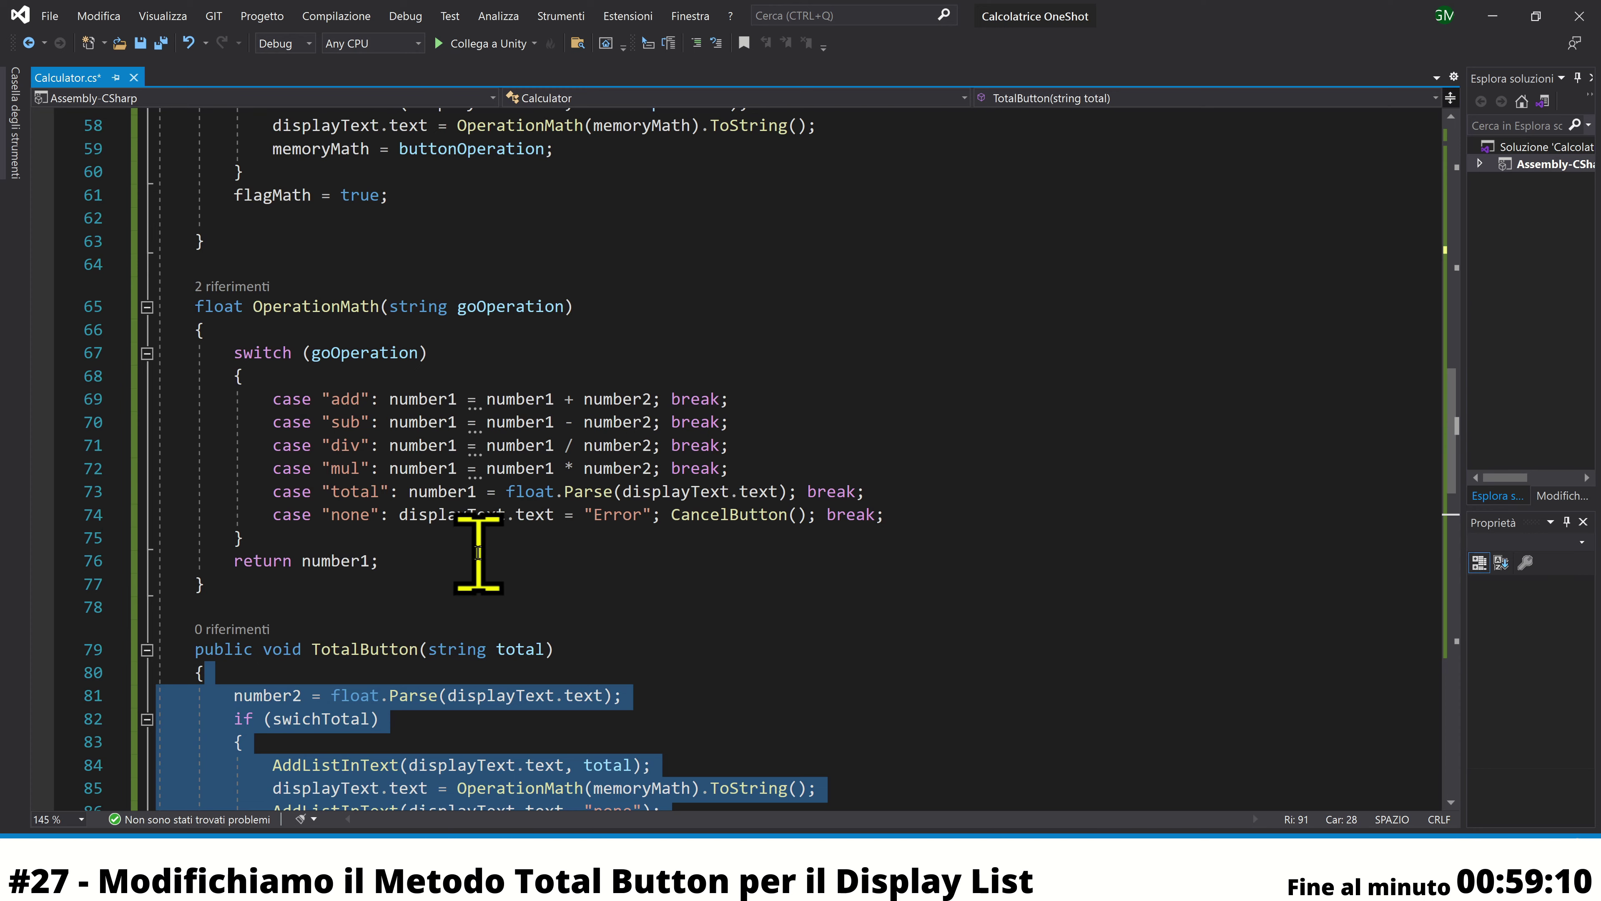
scroll(477, 554, up, 5)
scroll(478, 552, up, 3)
scroll(477, 552, down, 1)
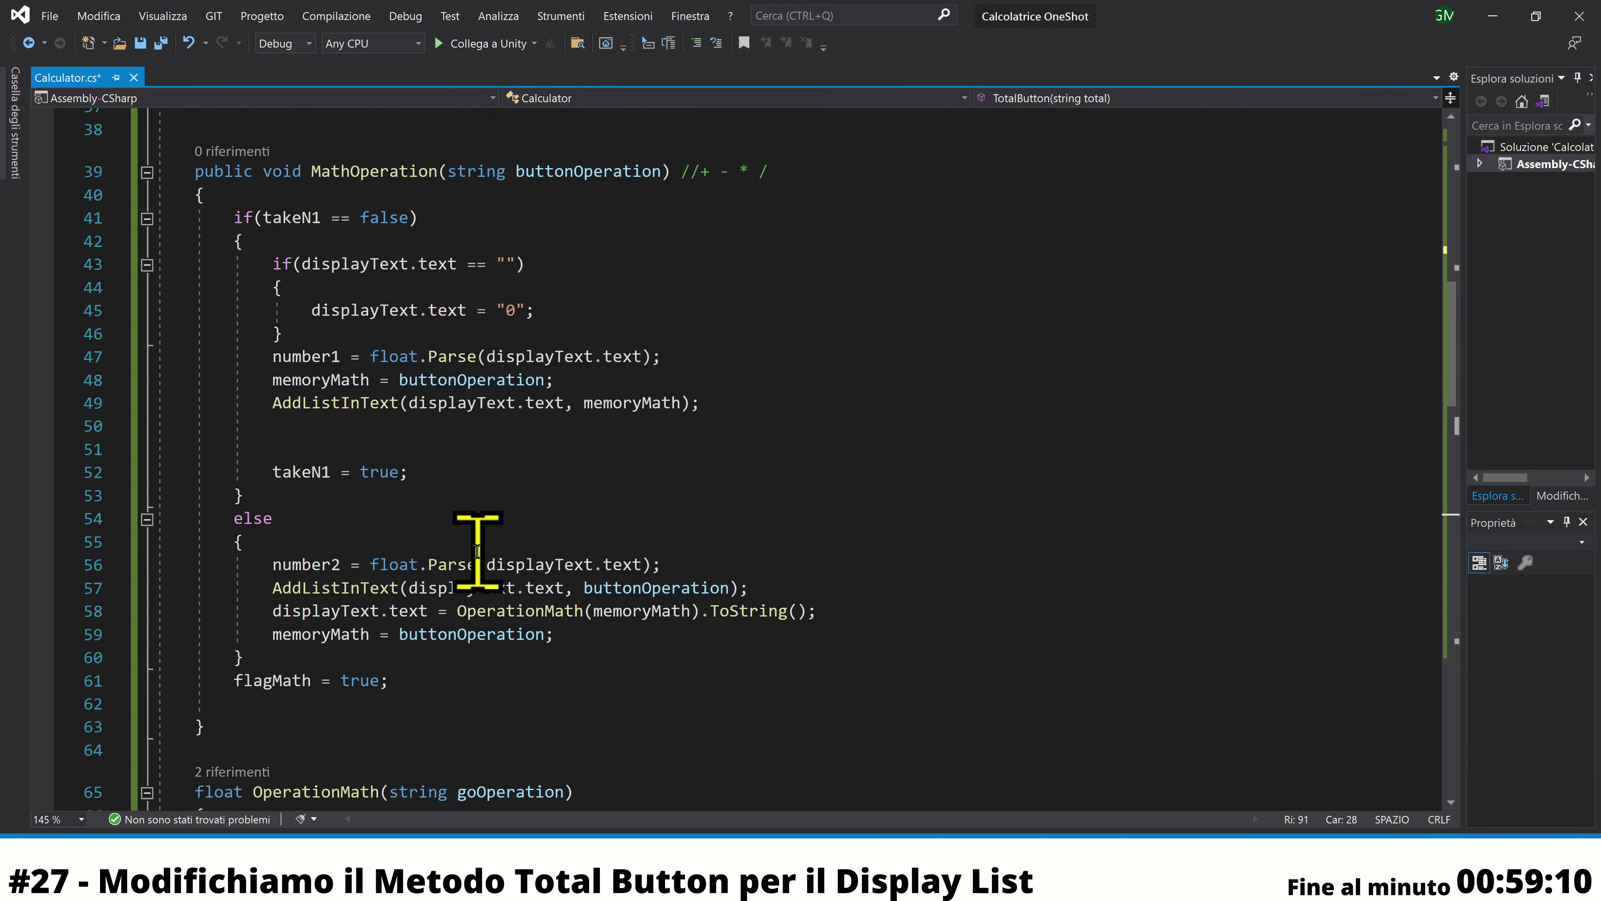
drag(243, 217, 421, 470)
scroll(422, 471, down, 3)
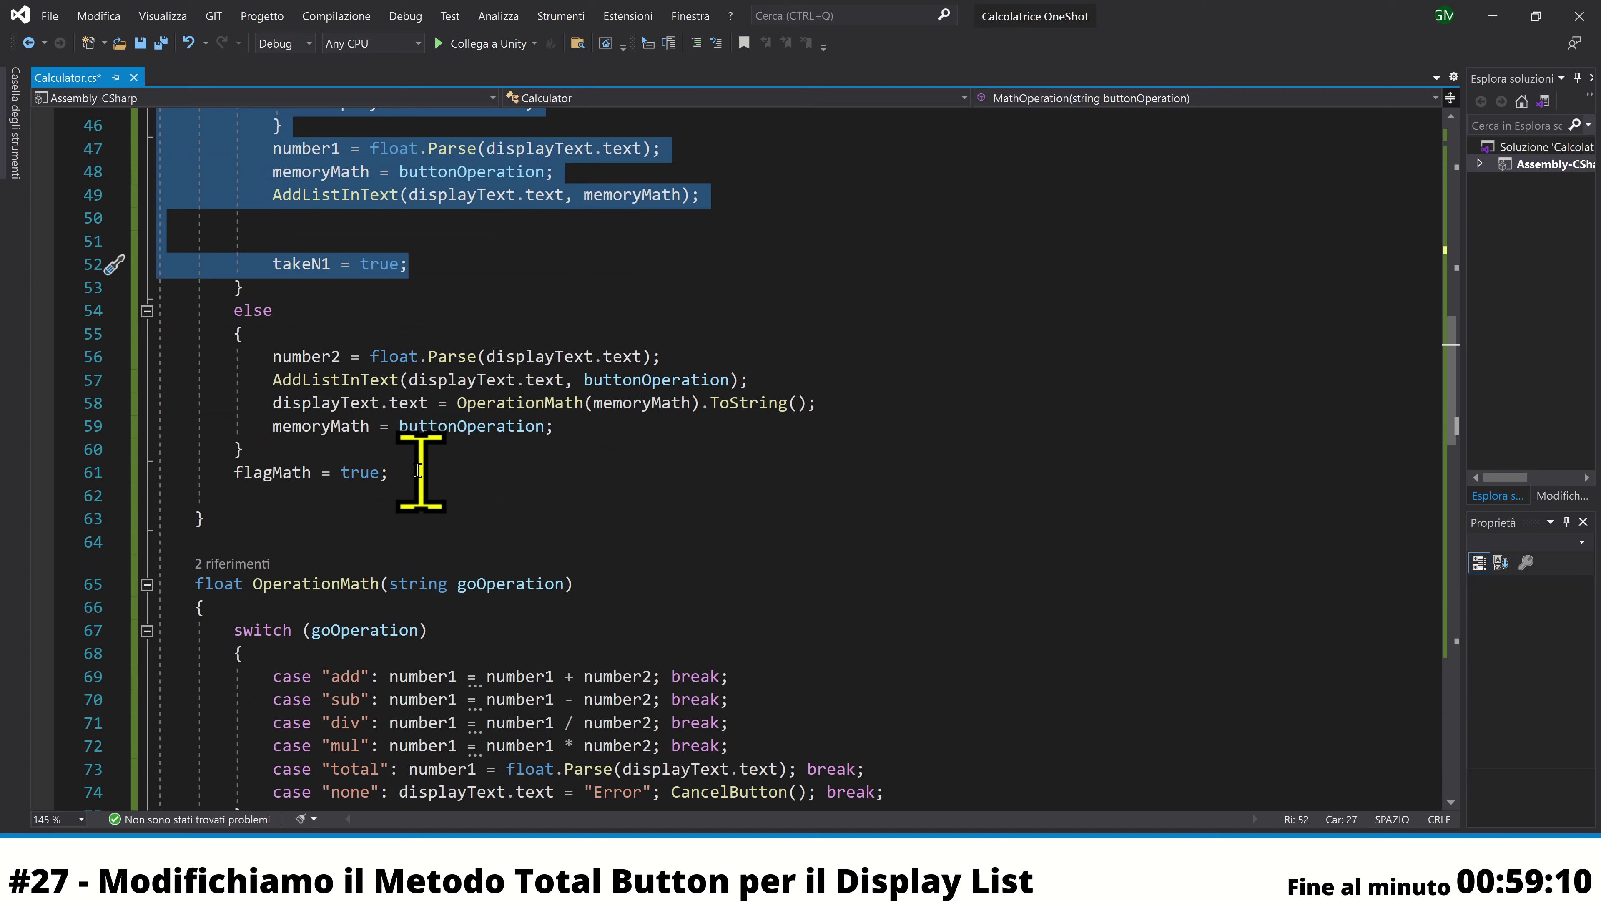
click(427, 466)
key(Return)
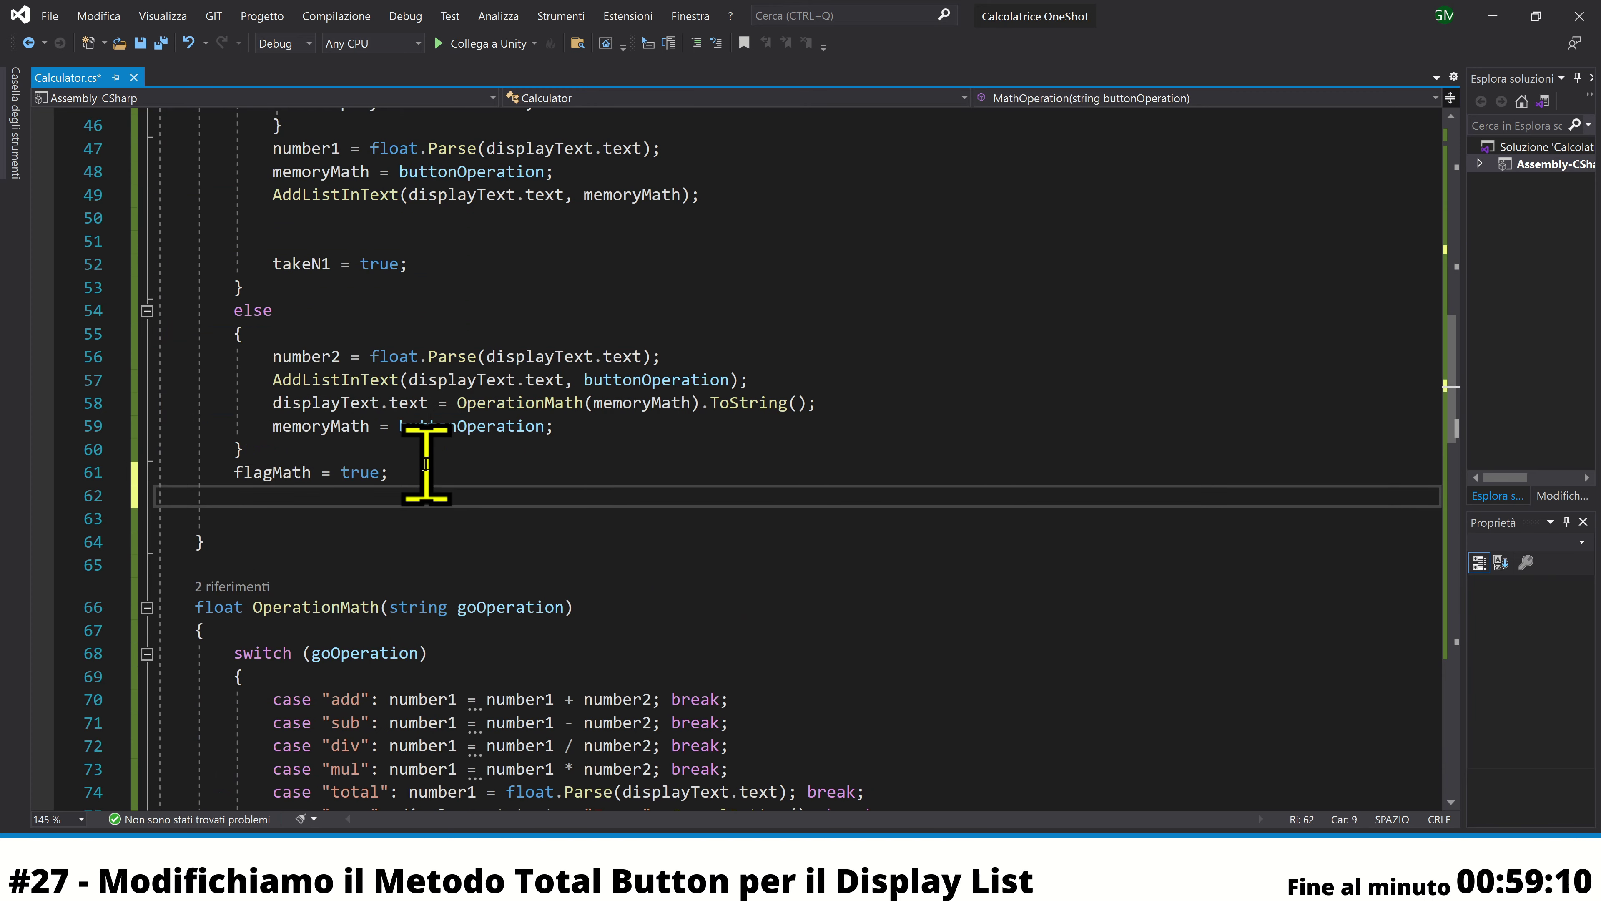
text(swichTotal = )
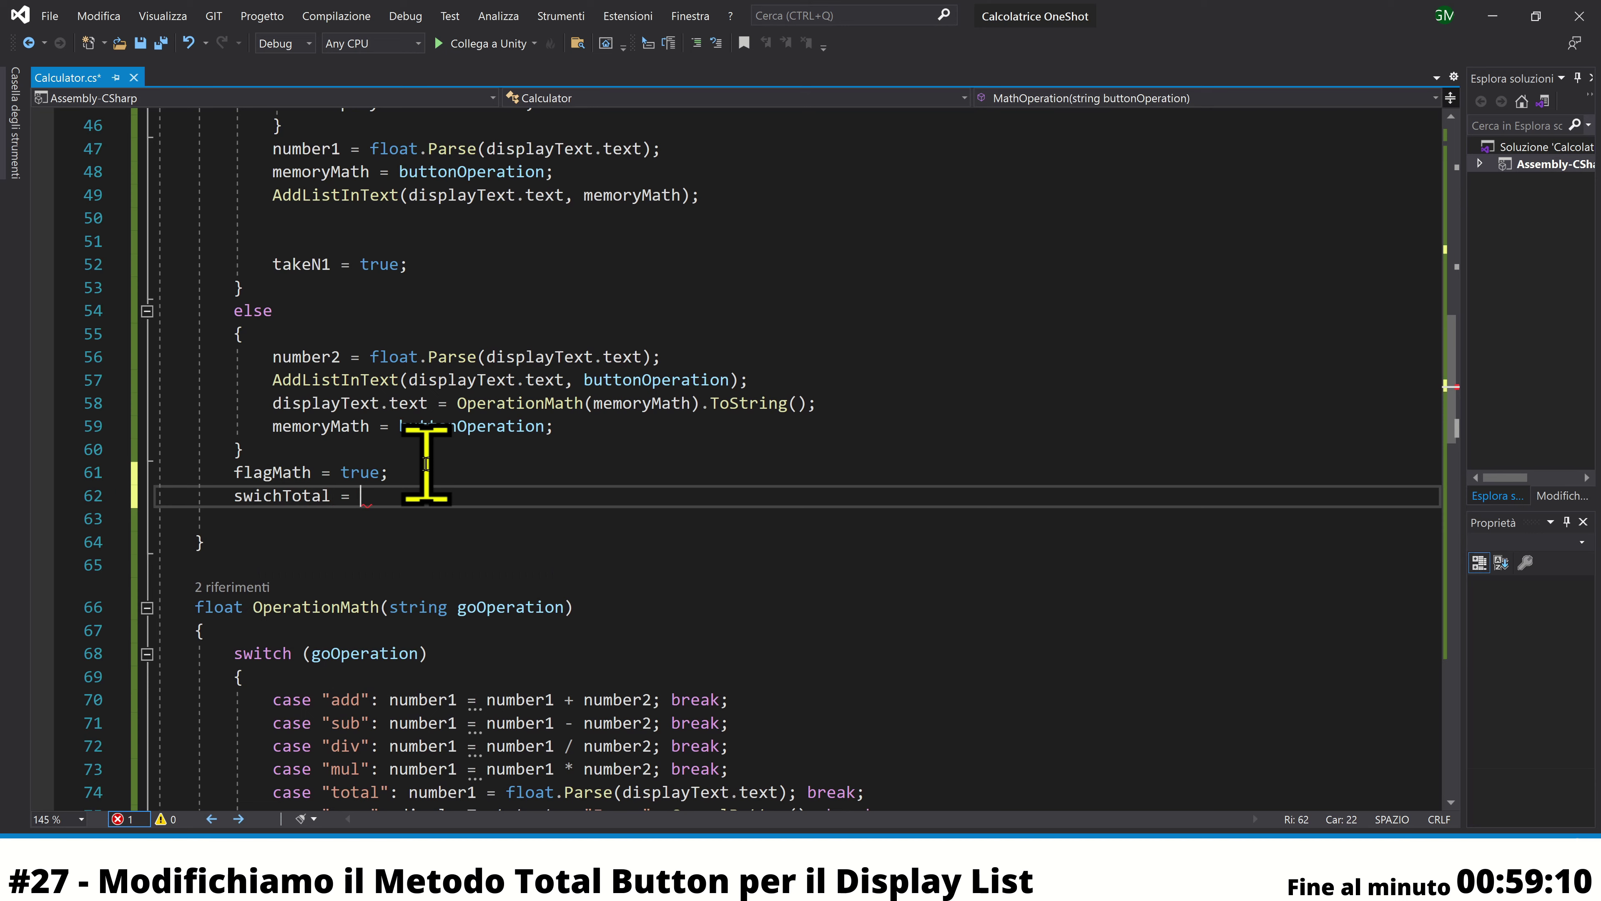
text(tr)
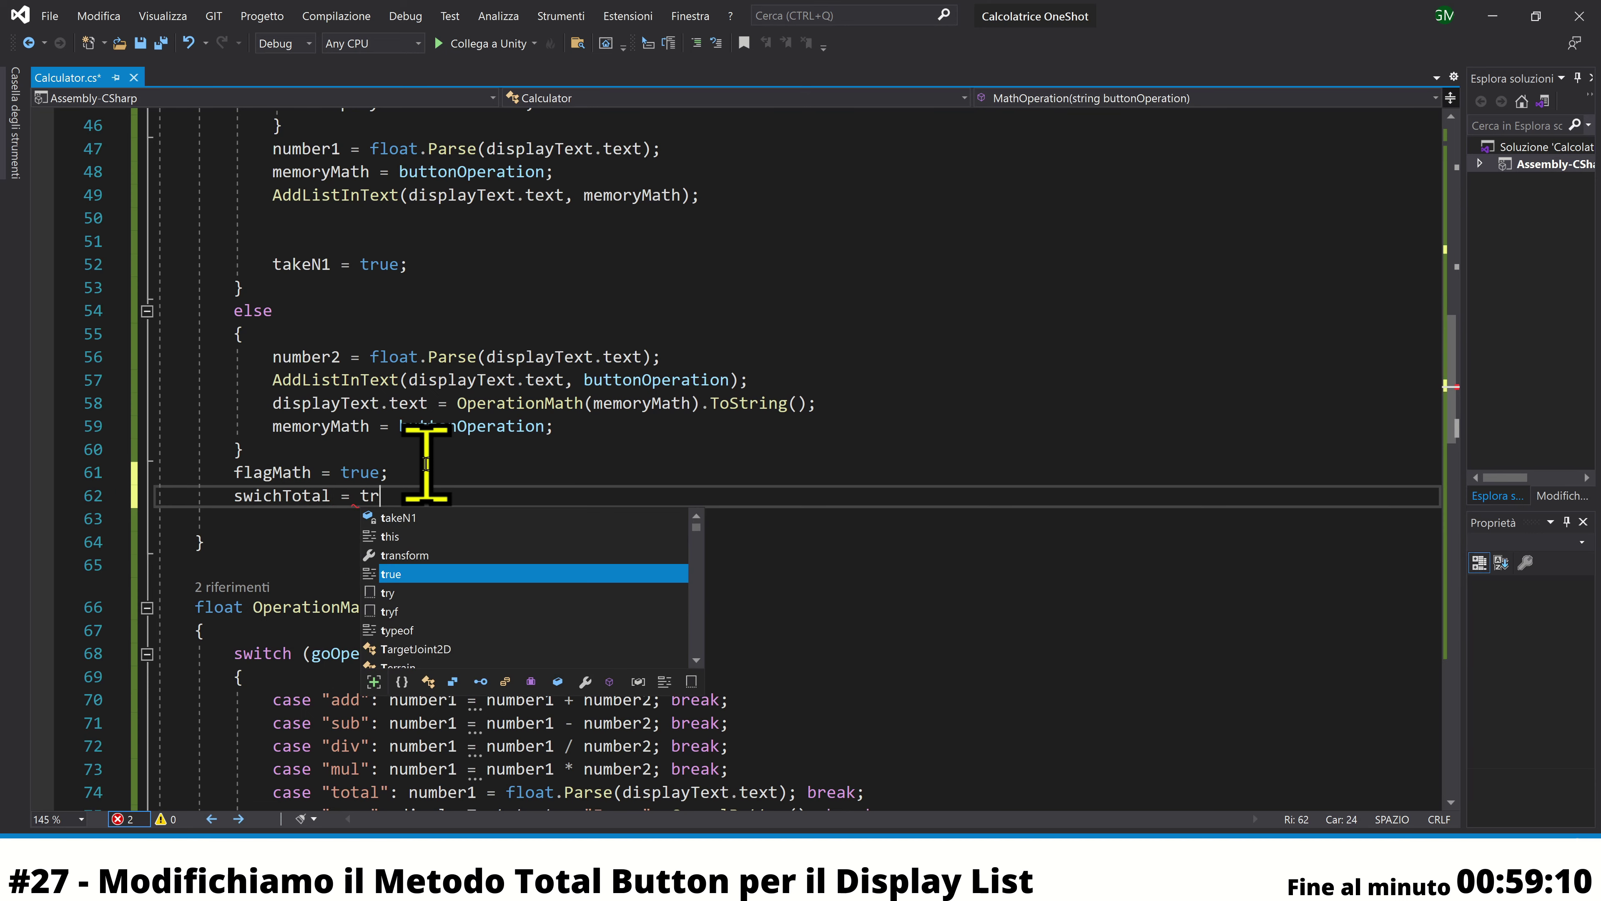
text(ue;)
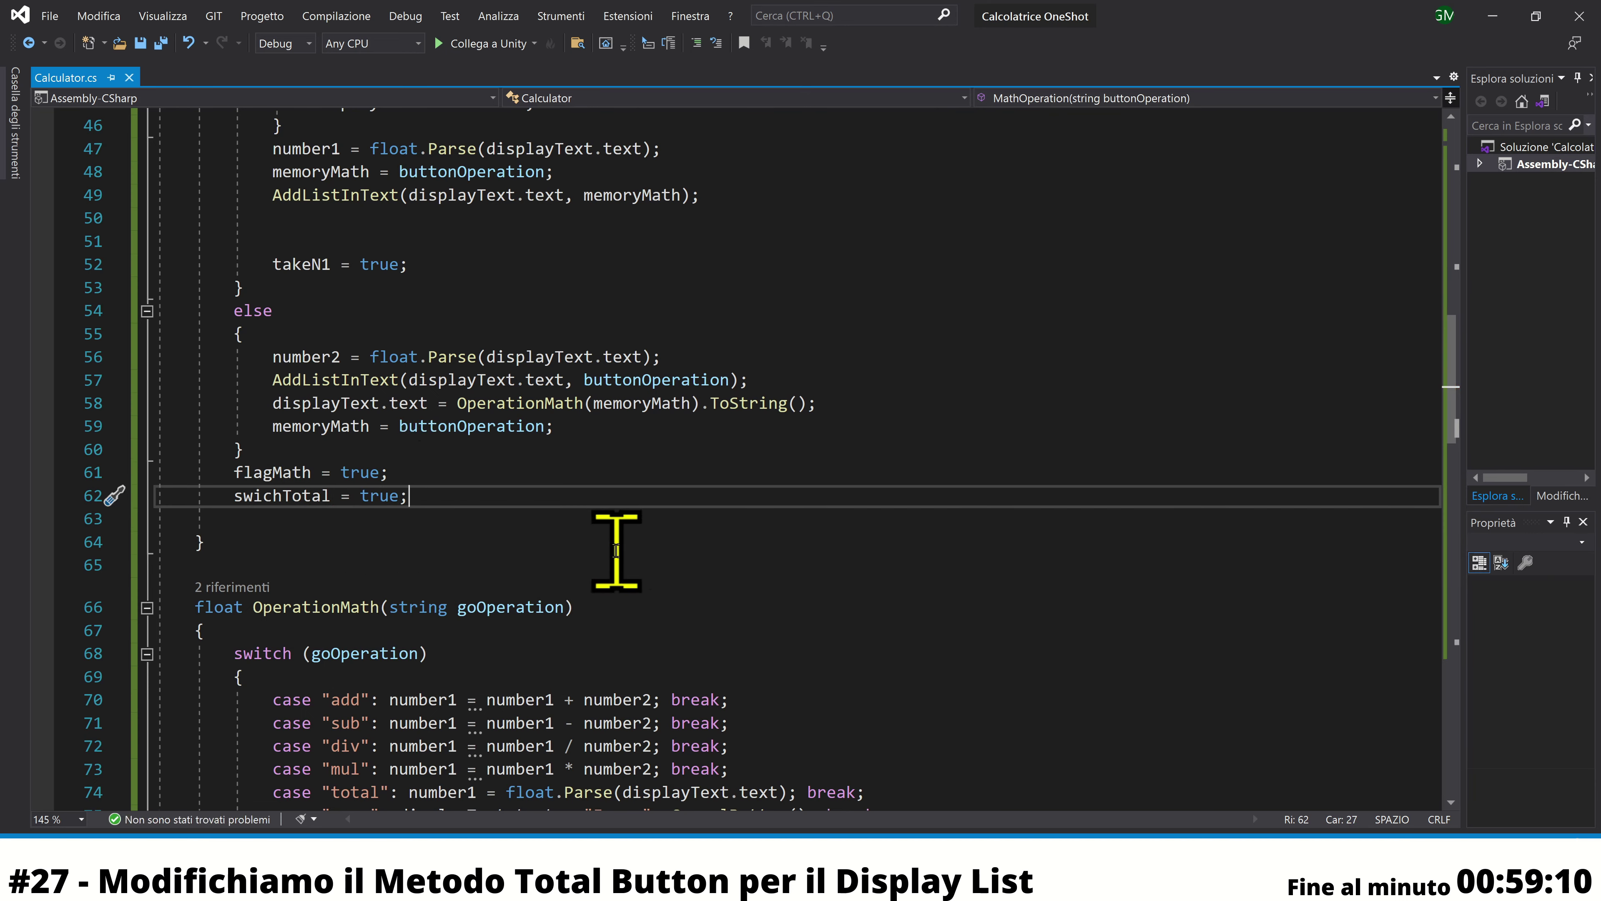
Go to the end of CancelButton's displayText reset line
scroll(616, 551, down, 8)
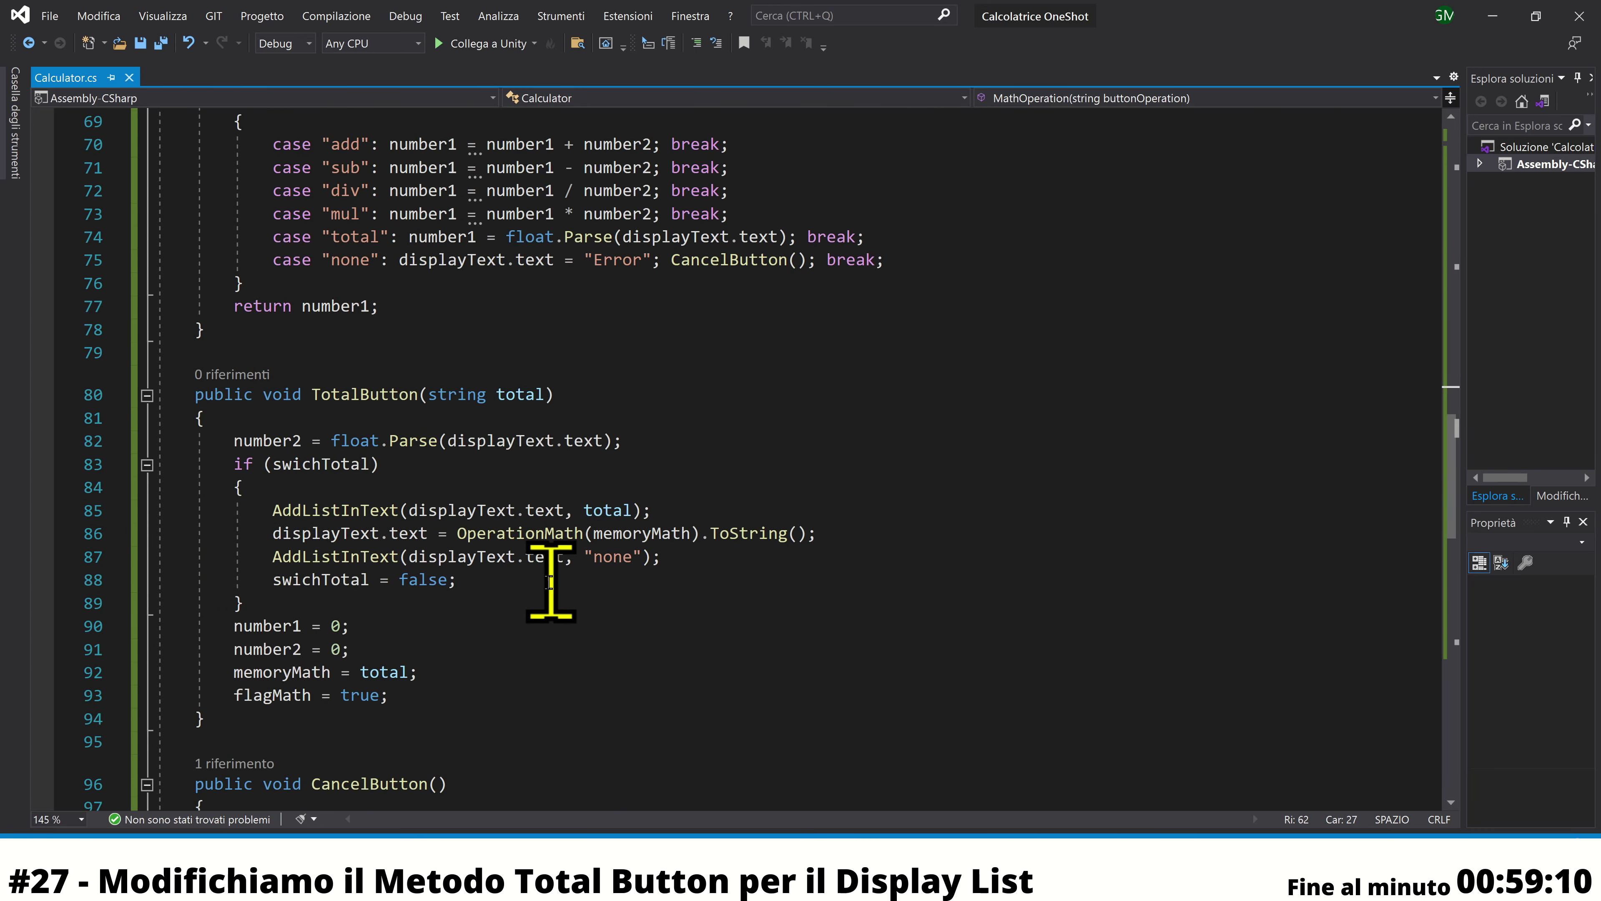
scroll(542, 587, down, 3)
scroll(536, 591, down, 1)
scroll(536, 592, down, 1)
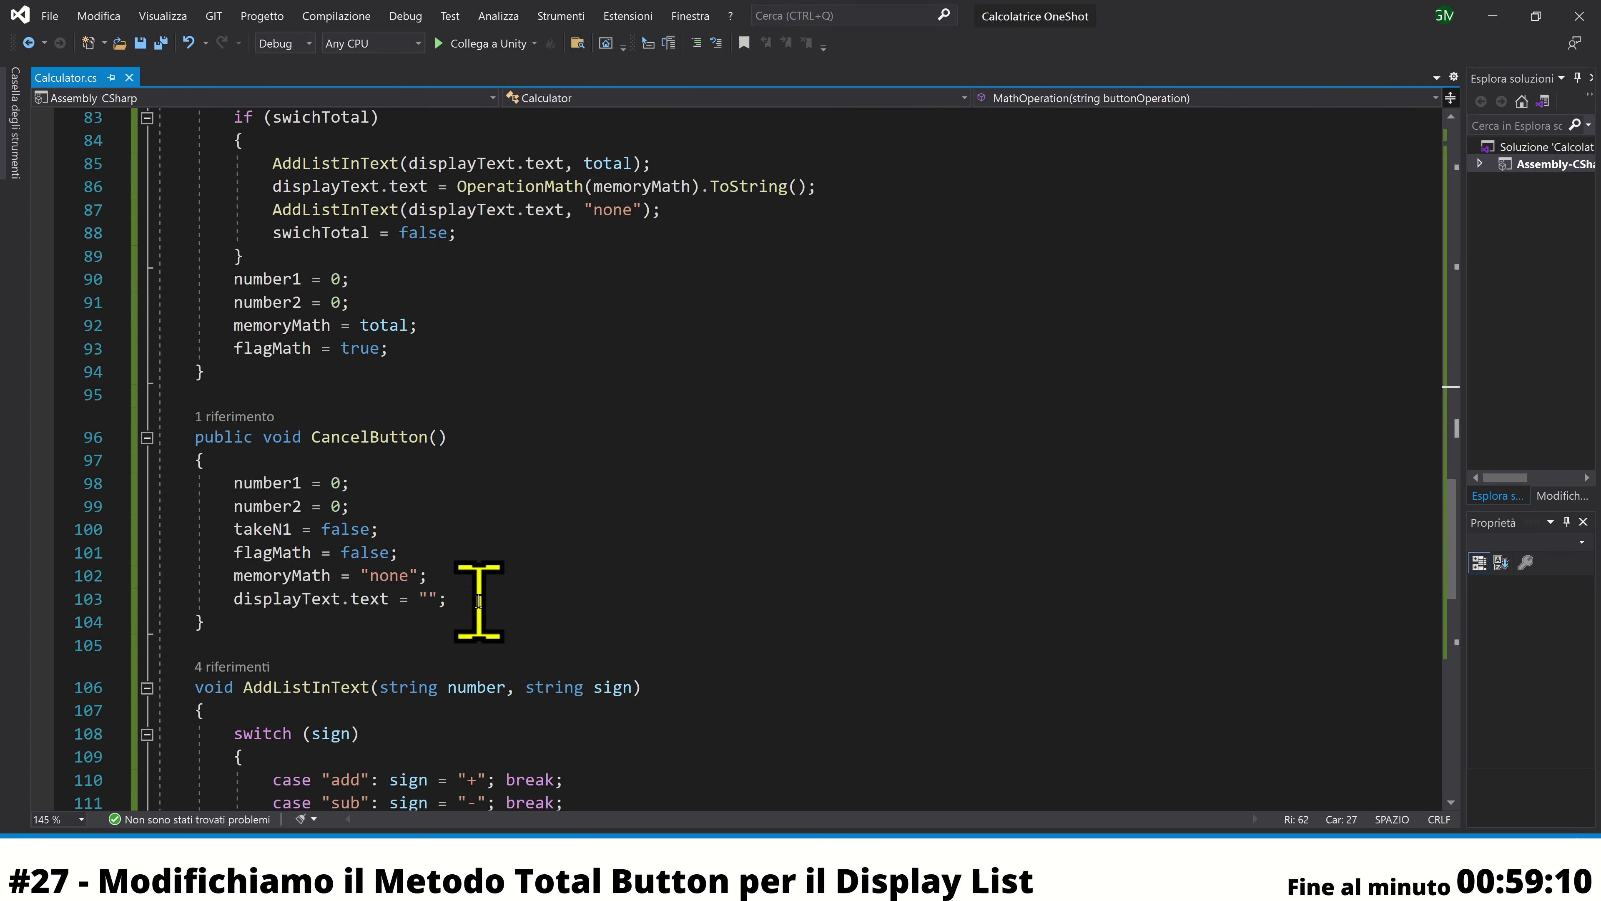
click(512, 599)
Add swichTotal = true; on a new line in CancelButton
key(Return)
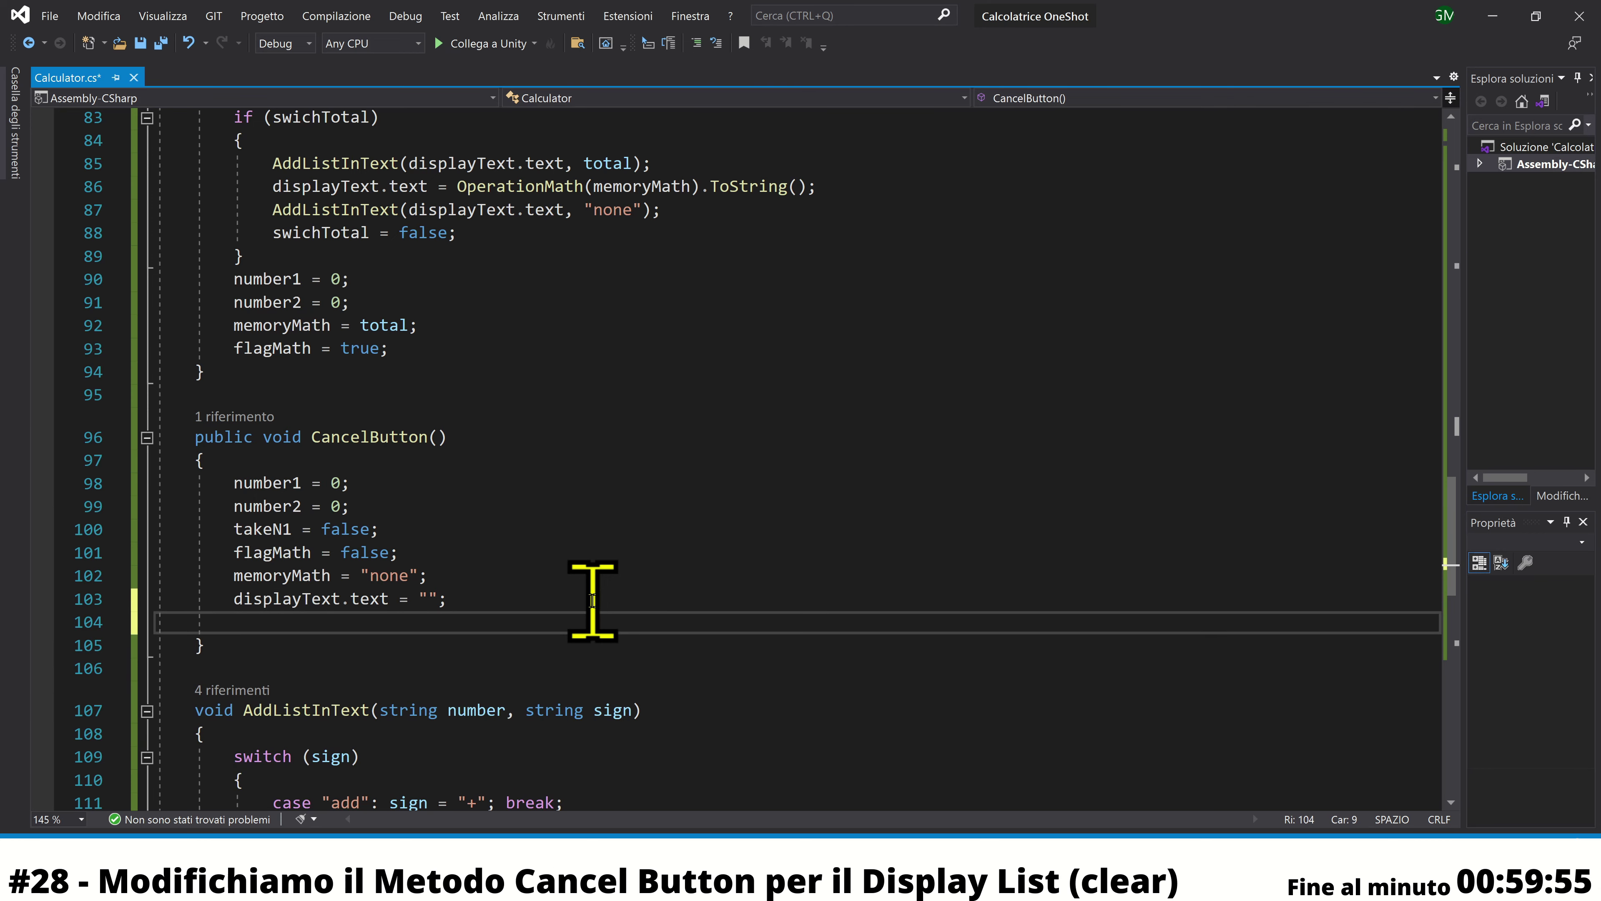
text(swichTotal )
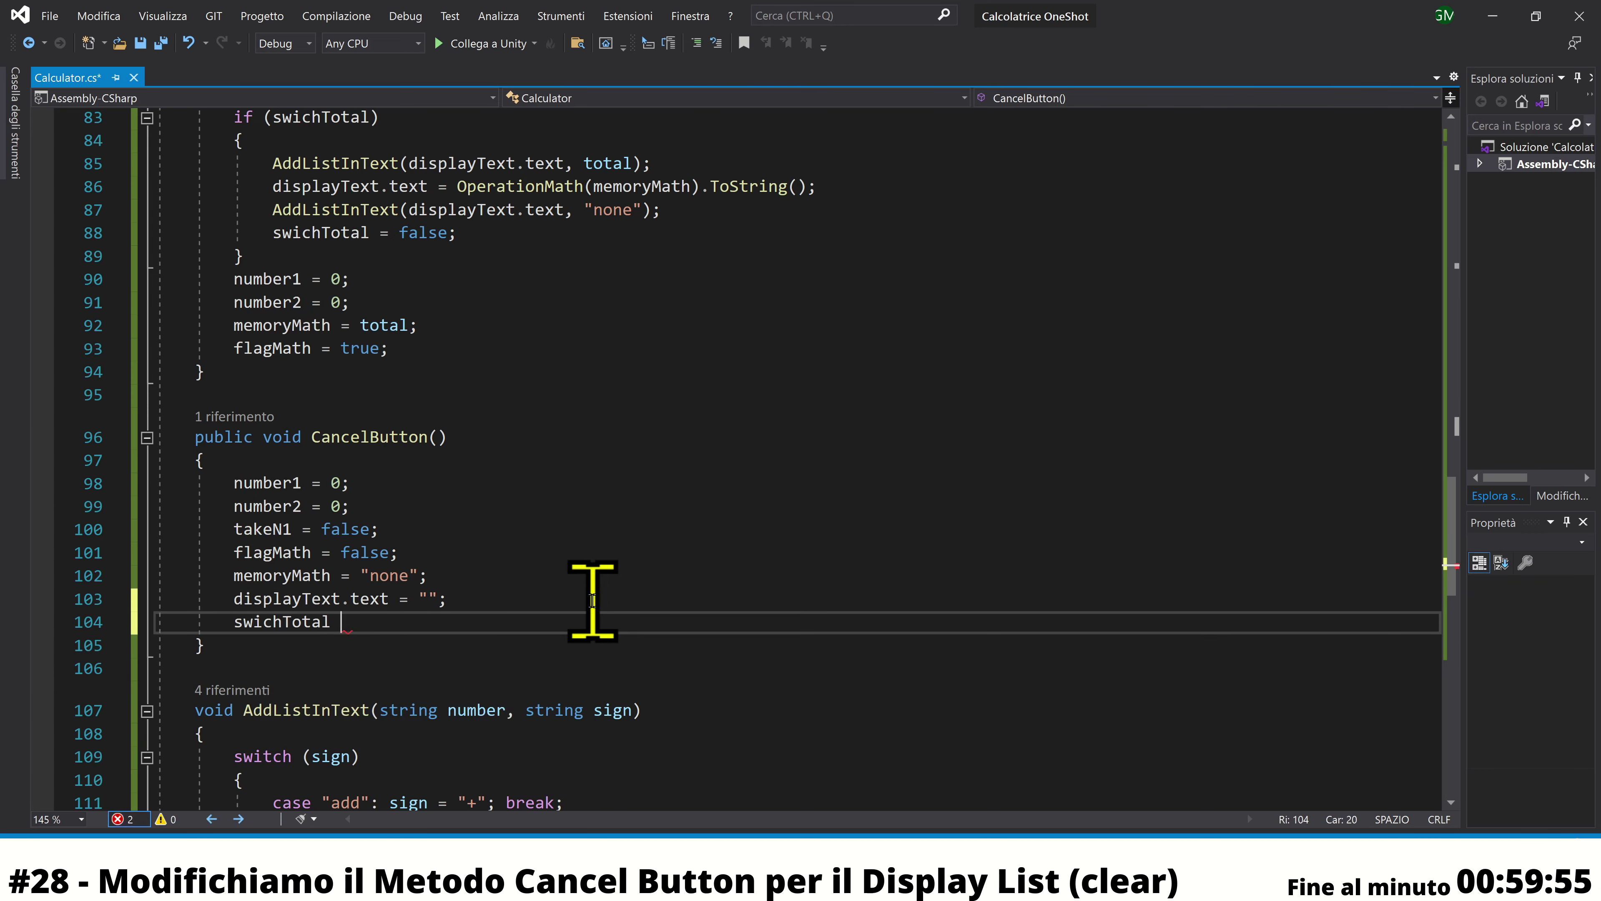
text(= tr)
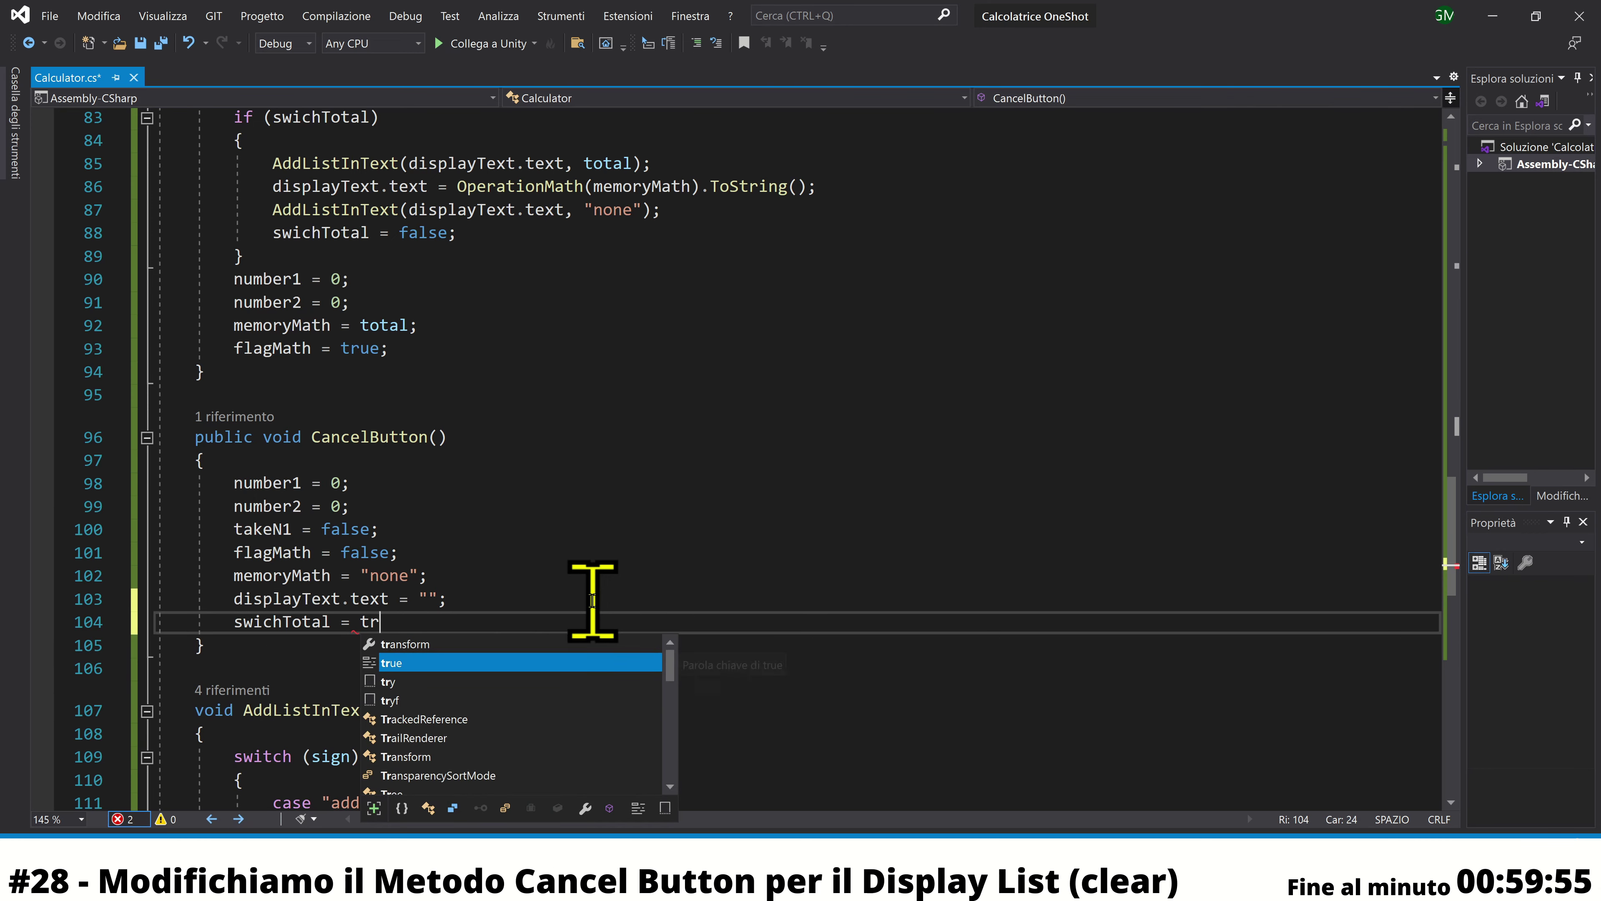
key(Tab)
text(;)
key(Return)
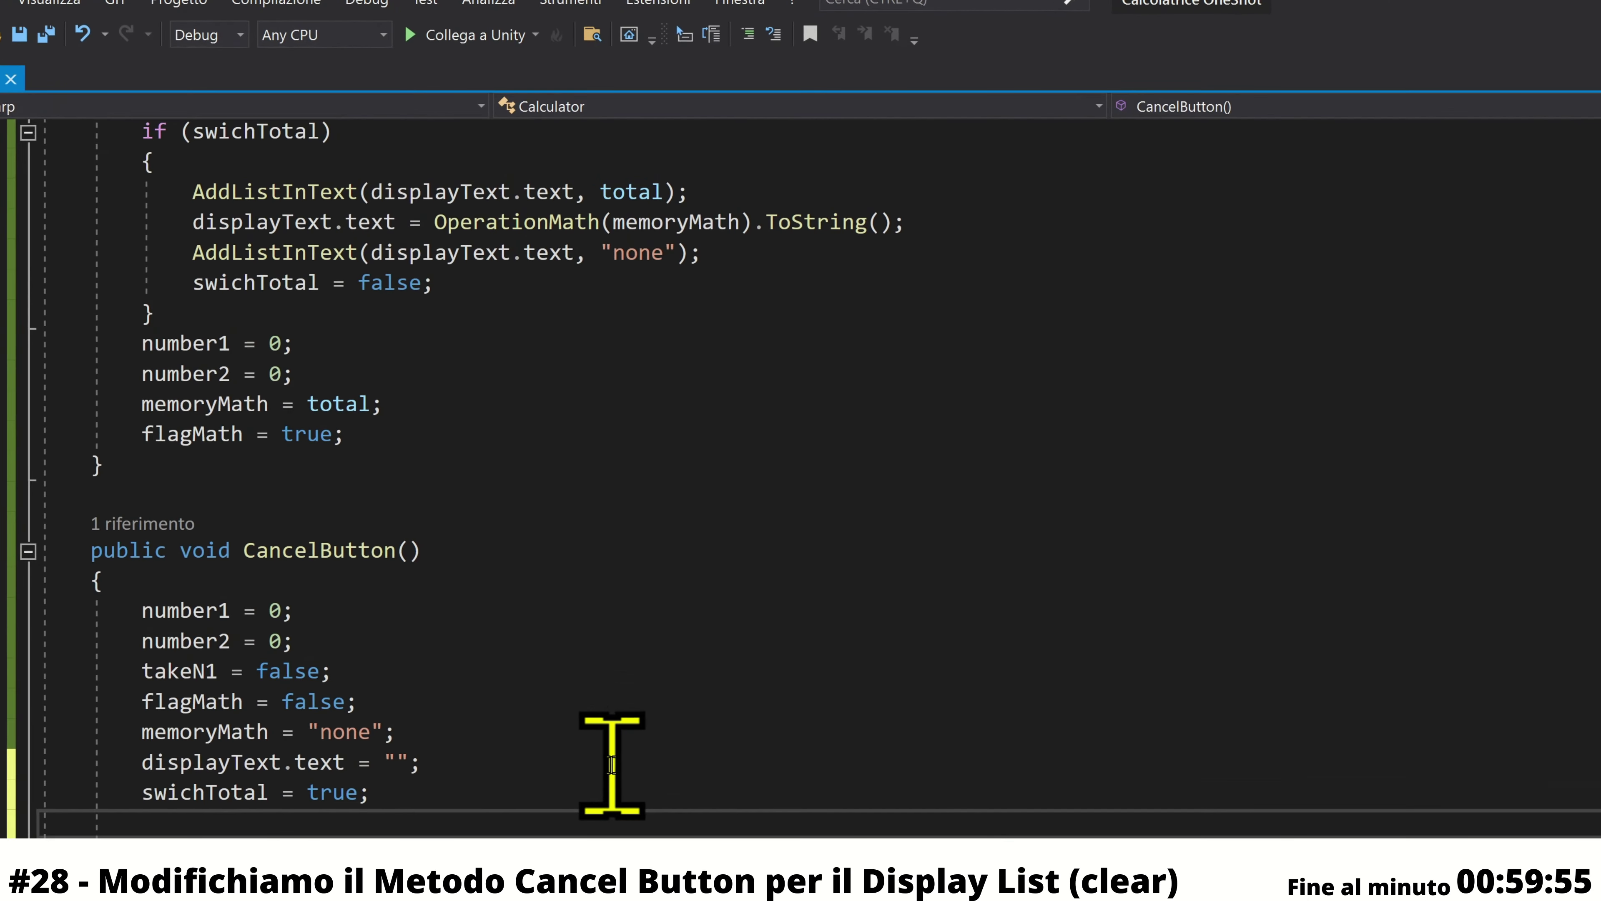
Add a ListText.Clear() call to CancelButton using IntelliSense
scroll(617, 811, down, 2)
scroll(617, 811, down, 1)
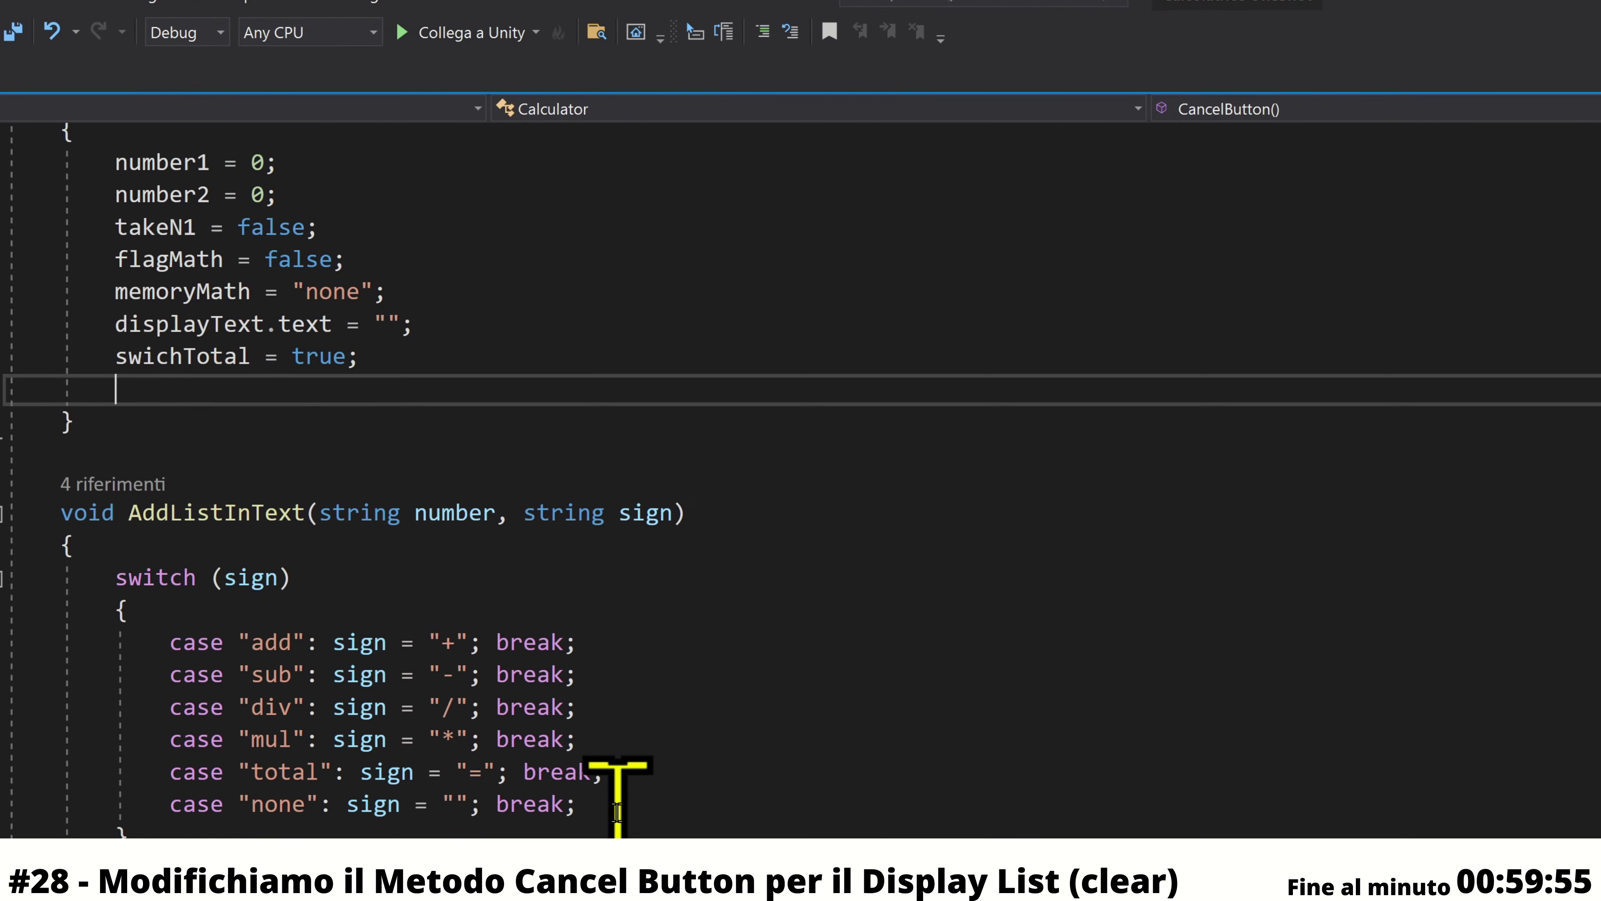
scroll(618, 811, down, 1)
scroll(617, 811, up, 2)
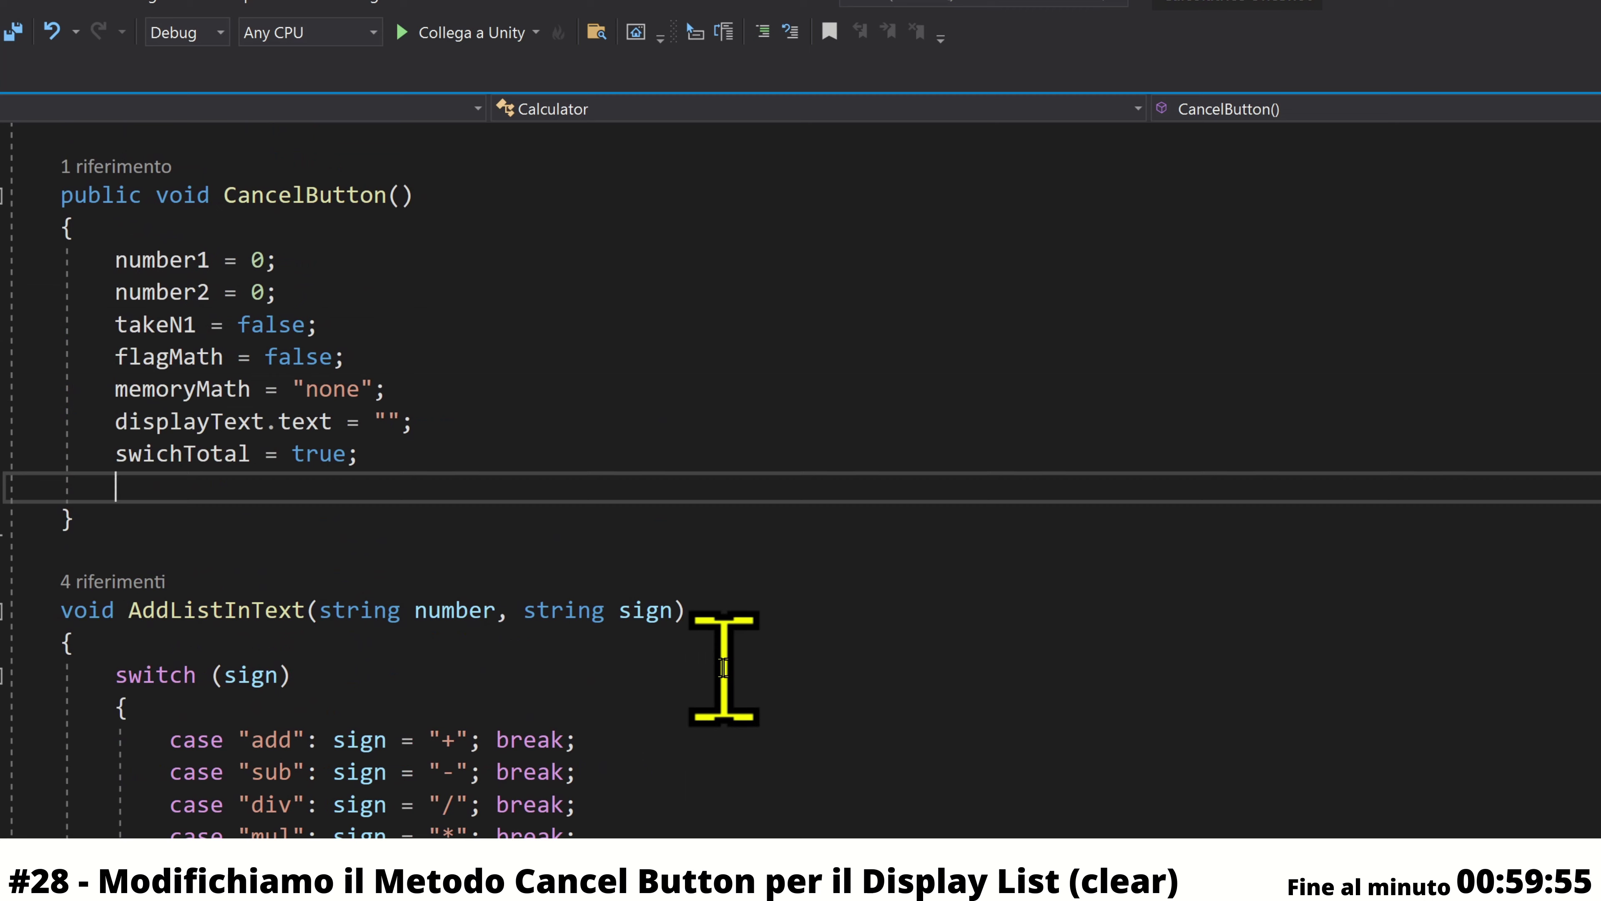
text(Lis)
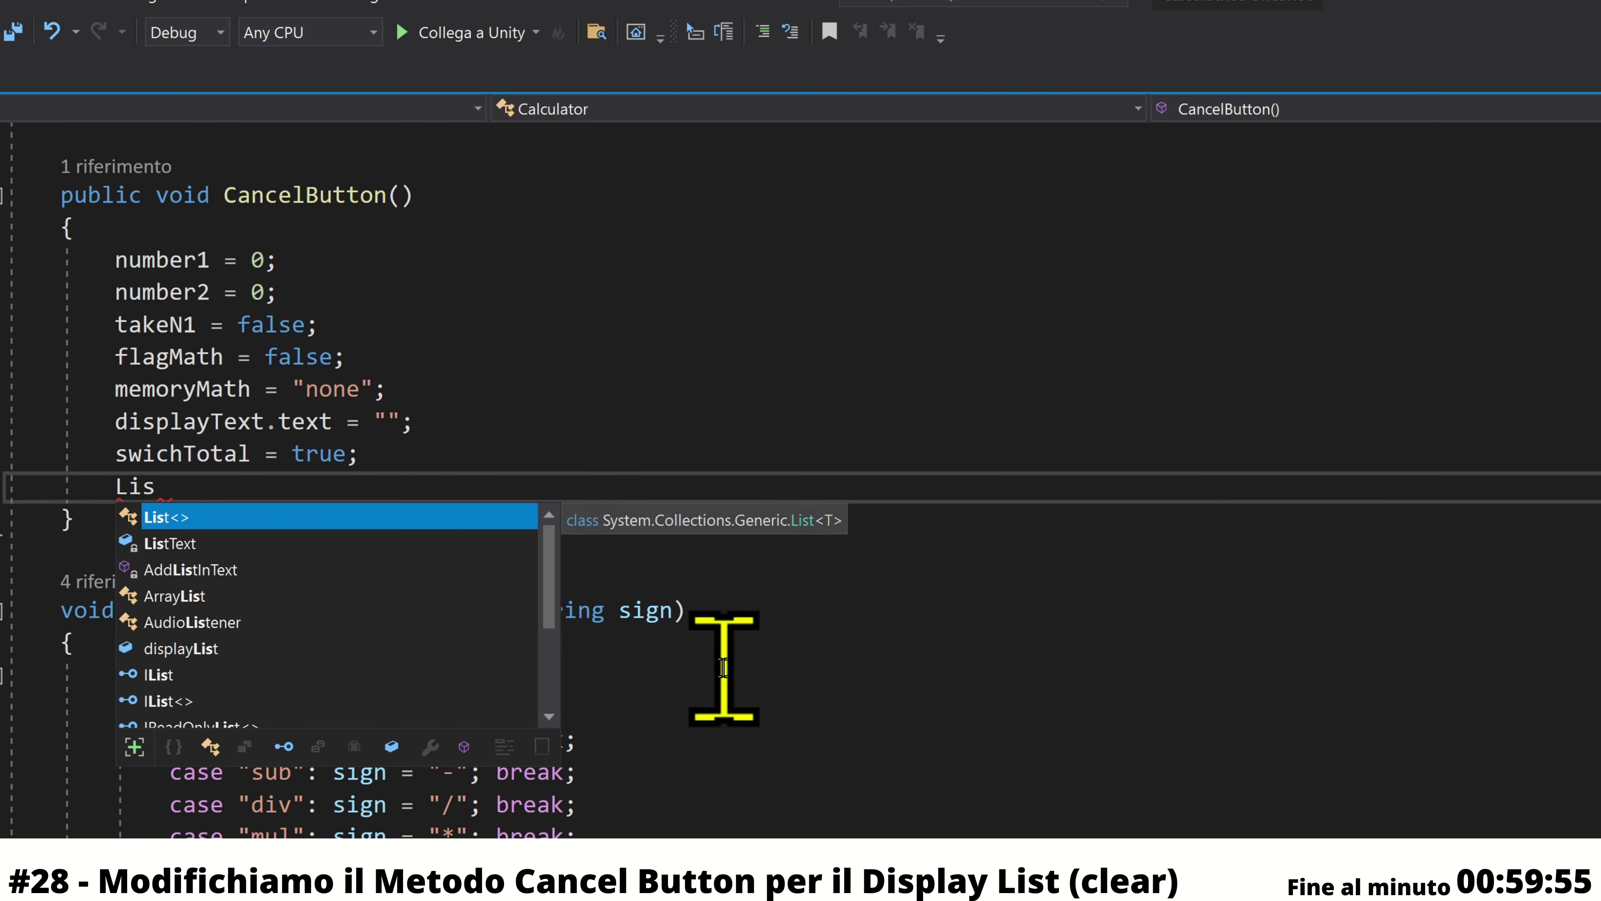
key(Down)
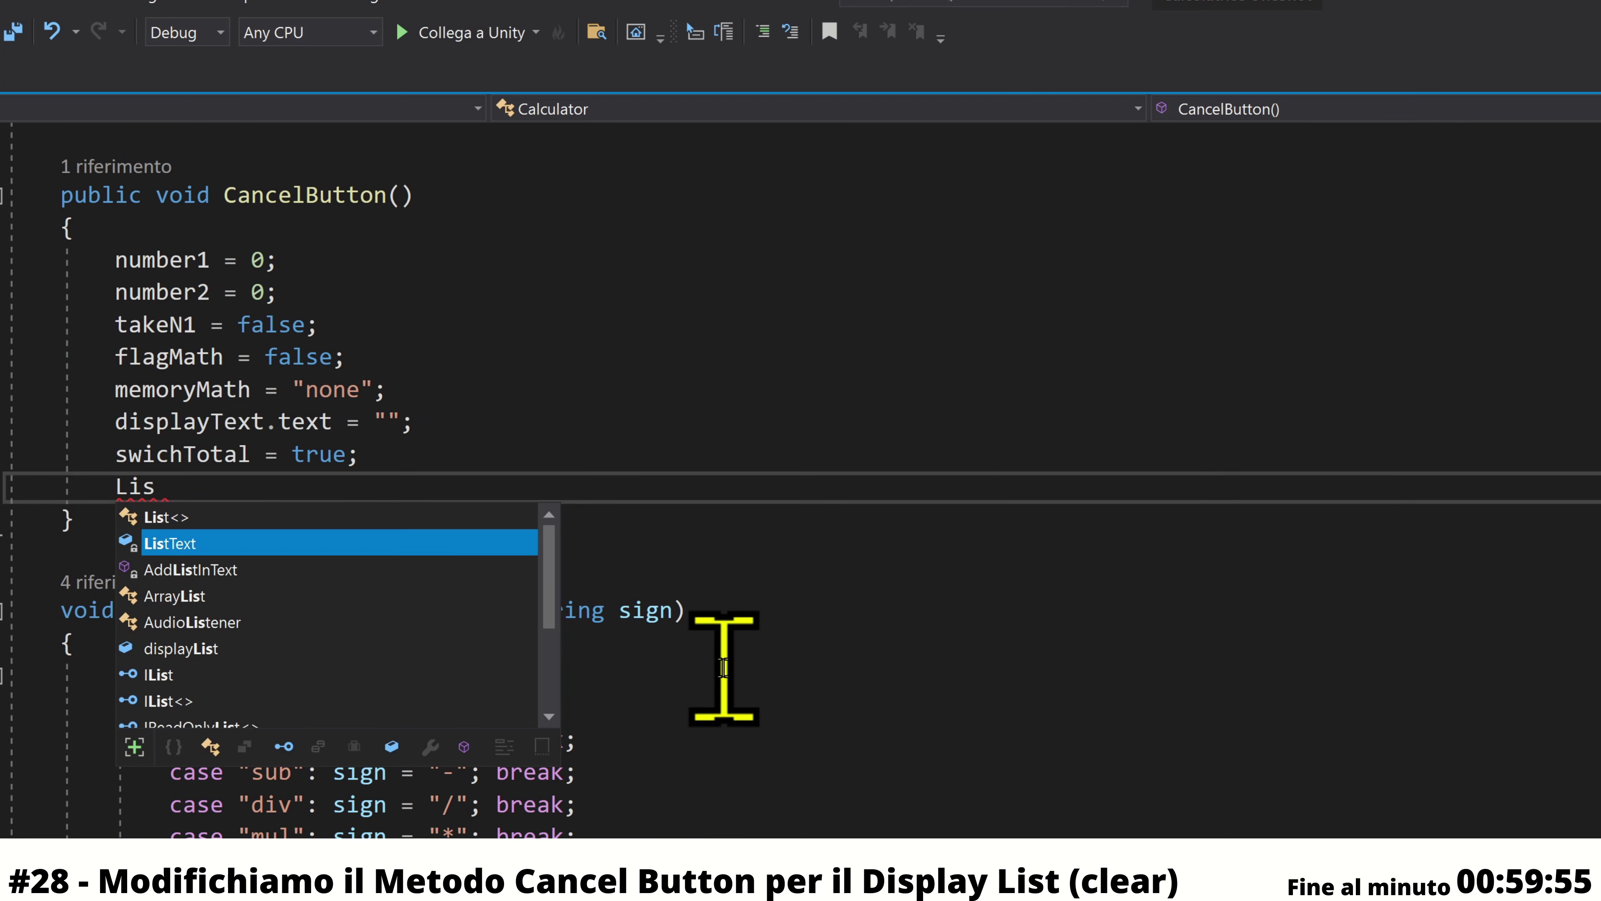
key(Tab)
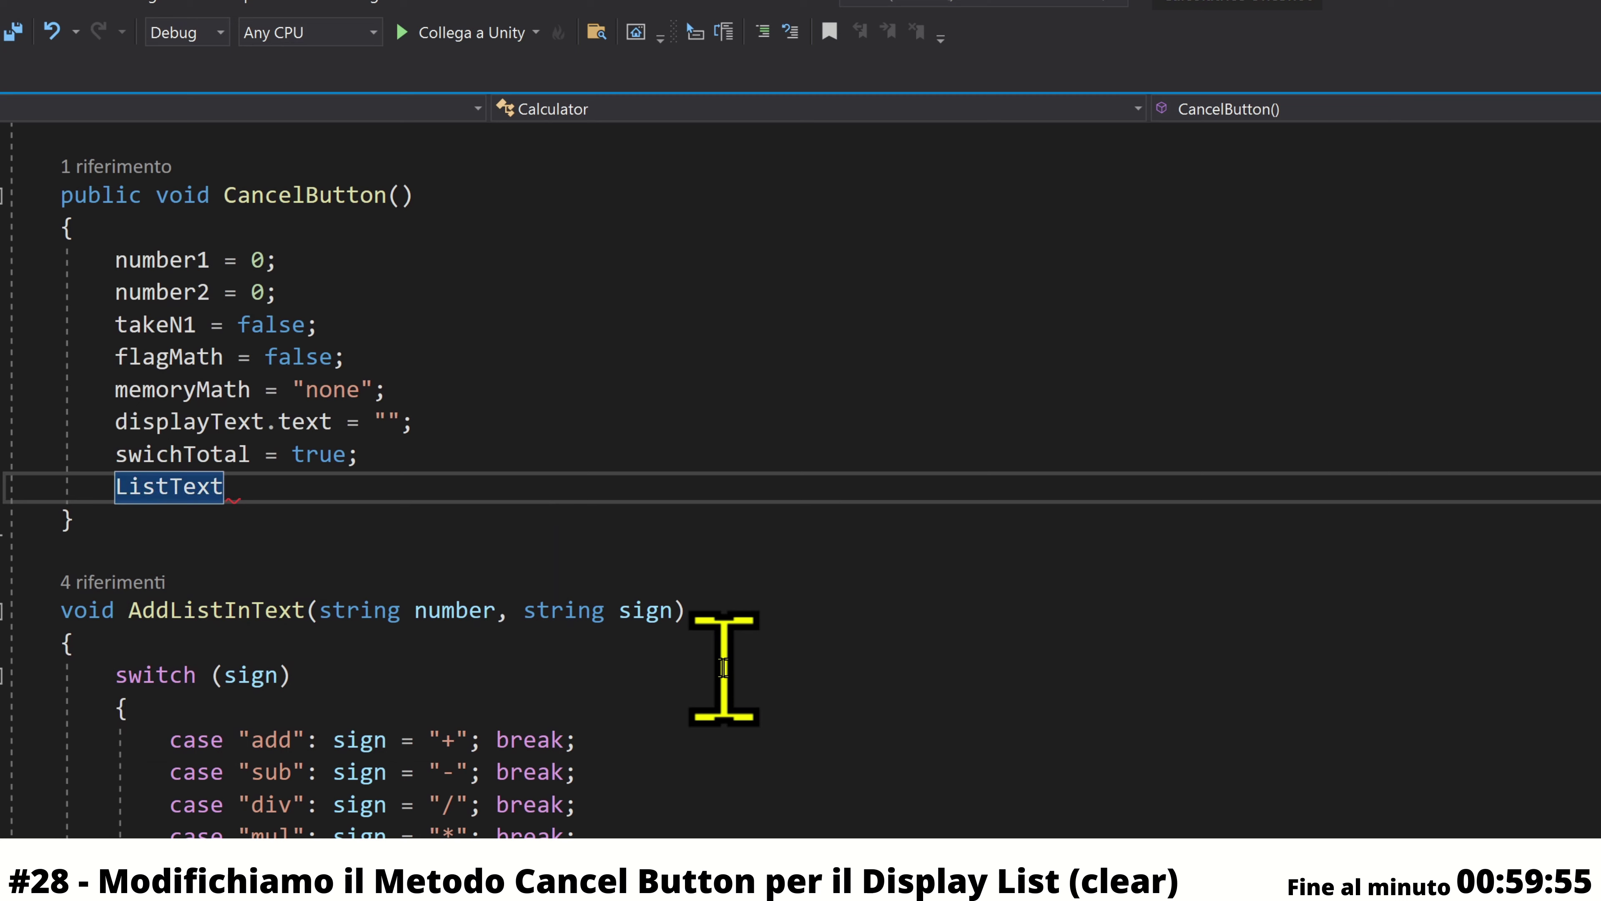
text(.)
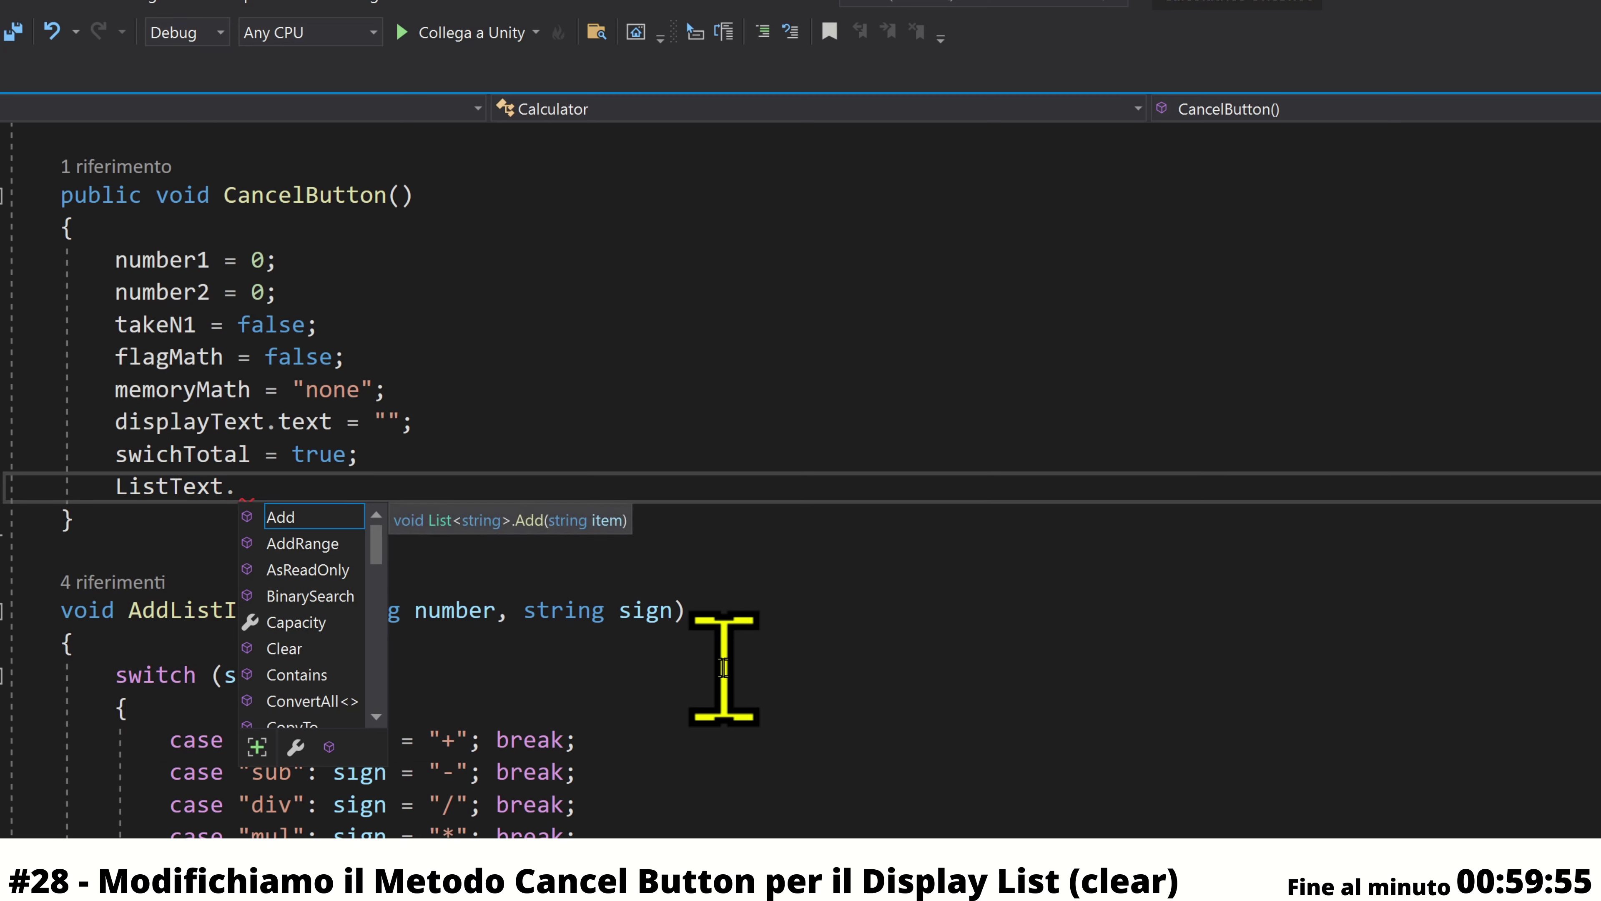
key(Down)
key(Down)
key(Down)
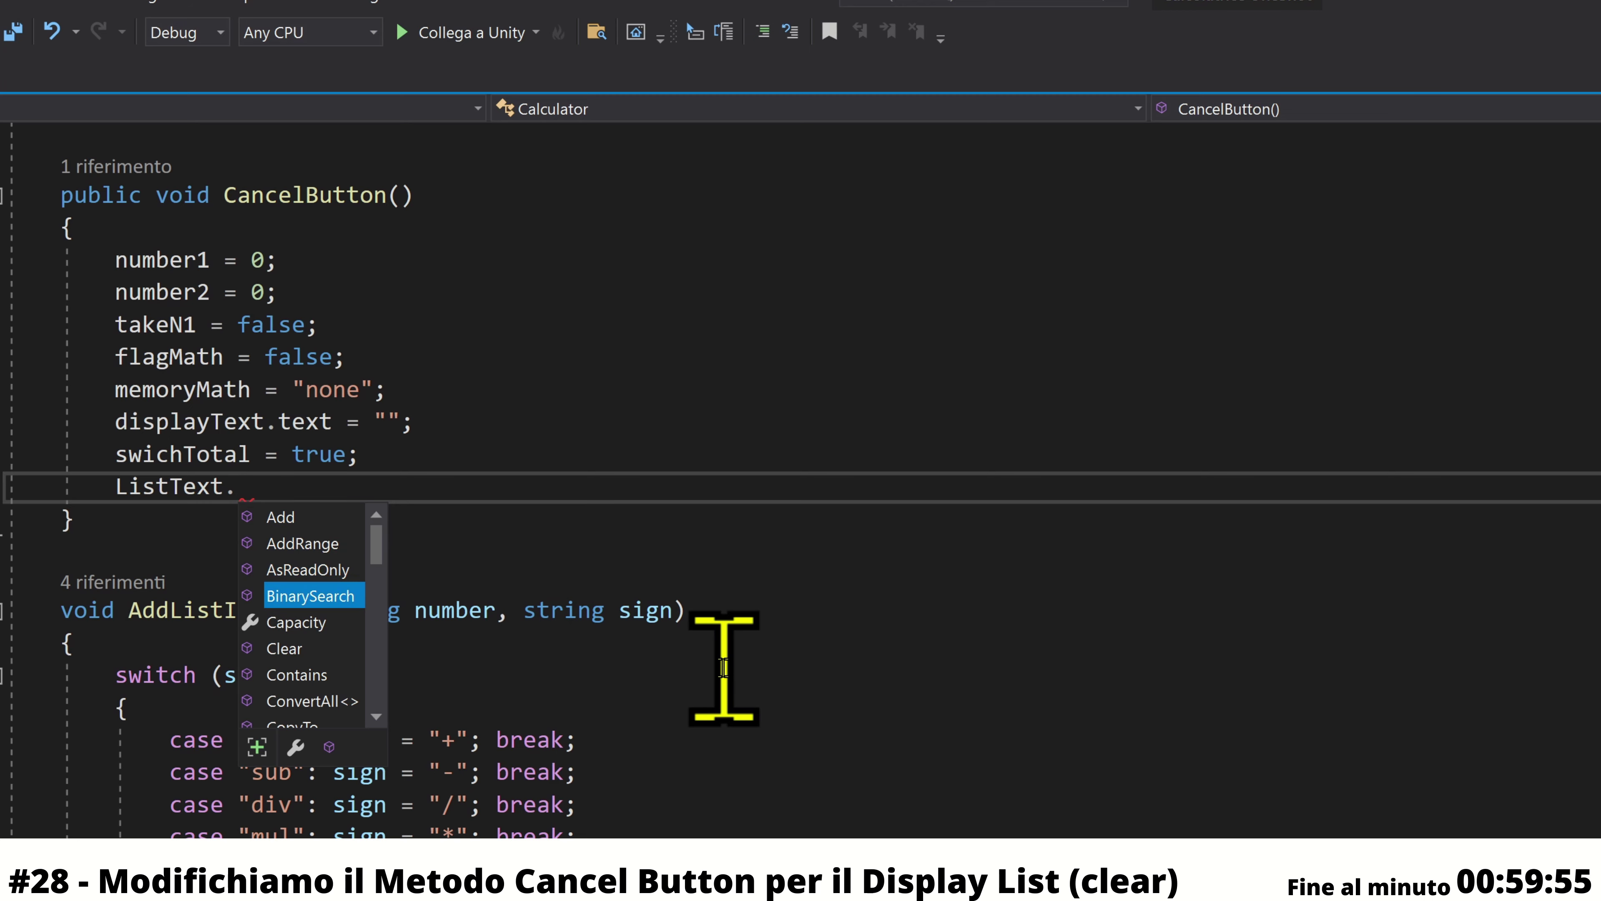
key(Down)
key(Down)
key(Tab)
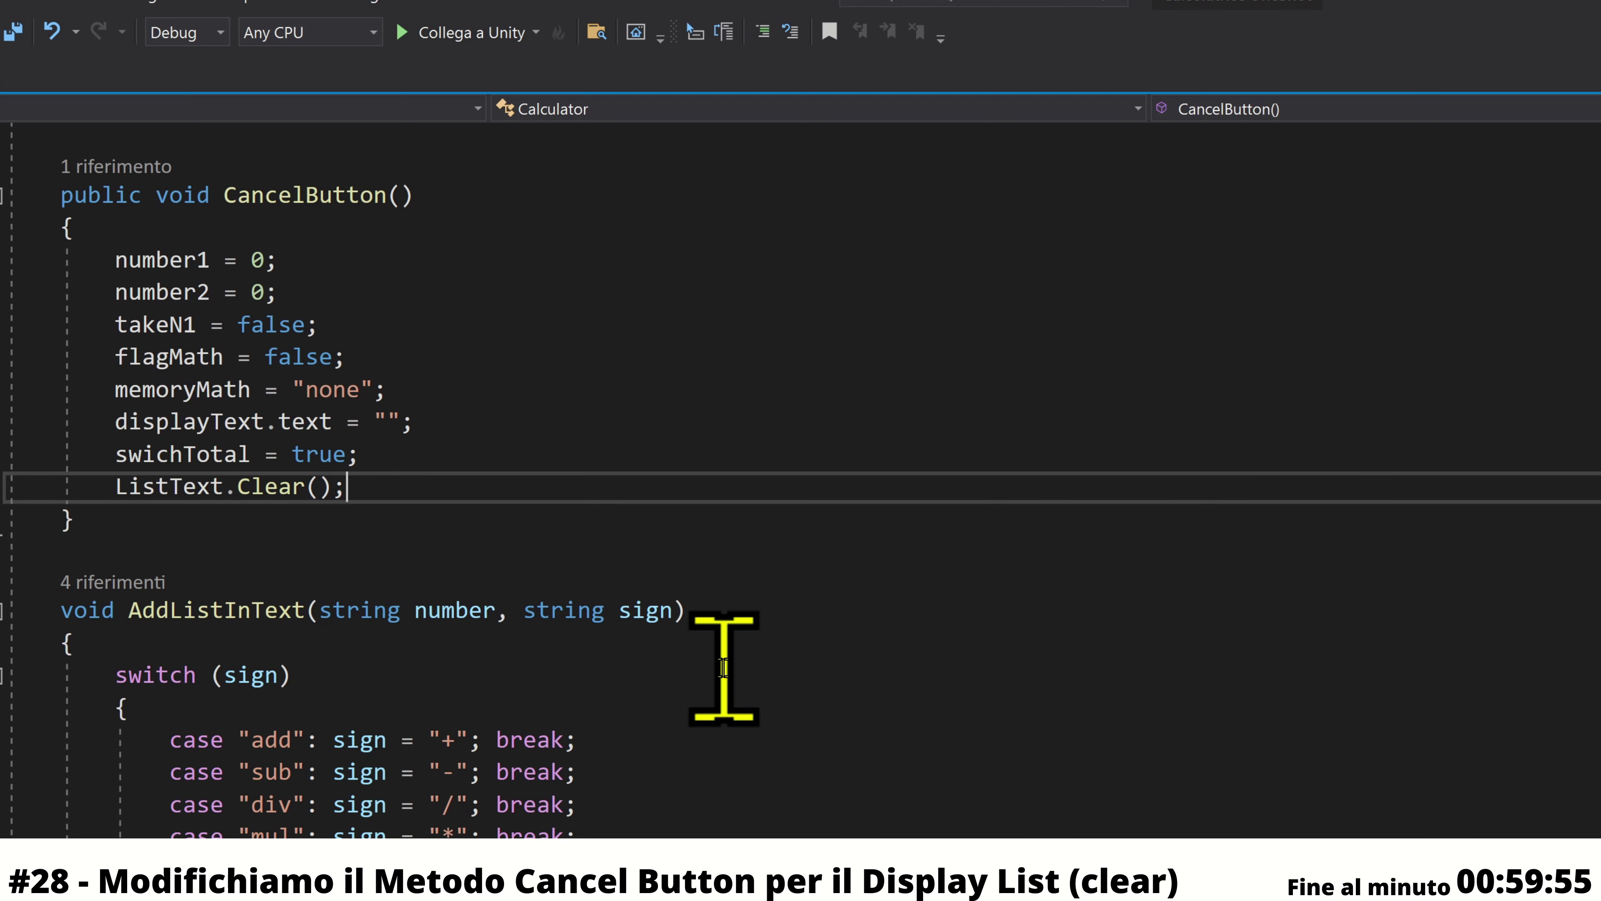
Write displayList.text = "" on the next line of CancelButton
key(Return)
text(di)
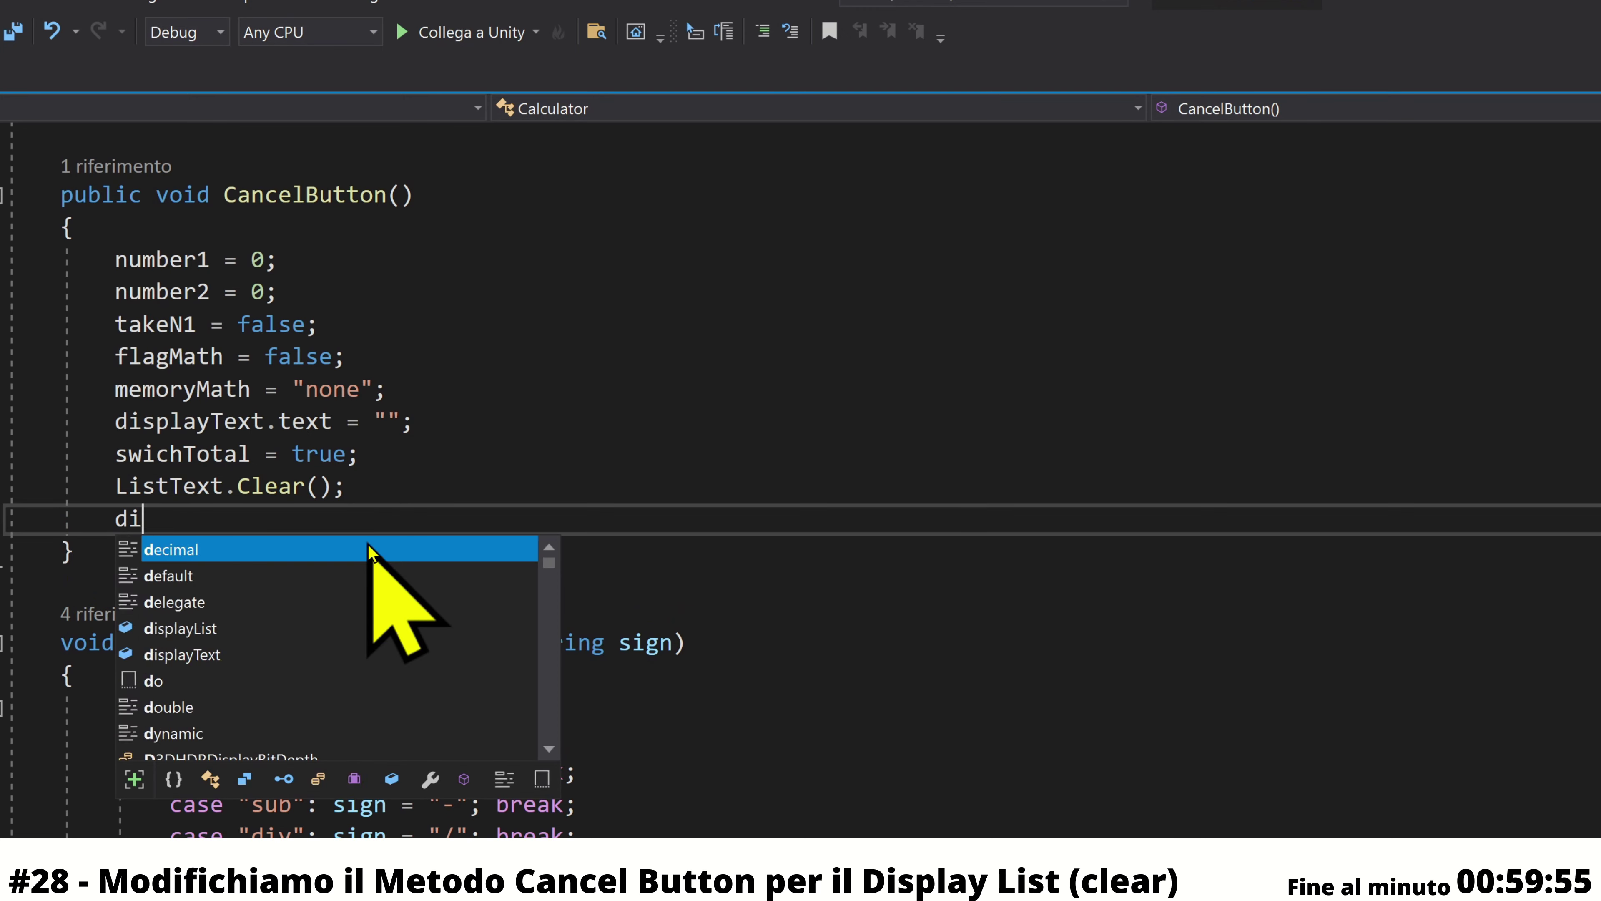
text(s)
key(BackSpace)
key(BackSpace)
key(BackSpace)
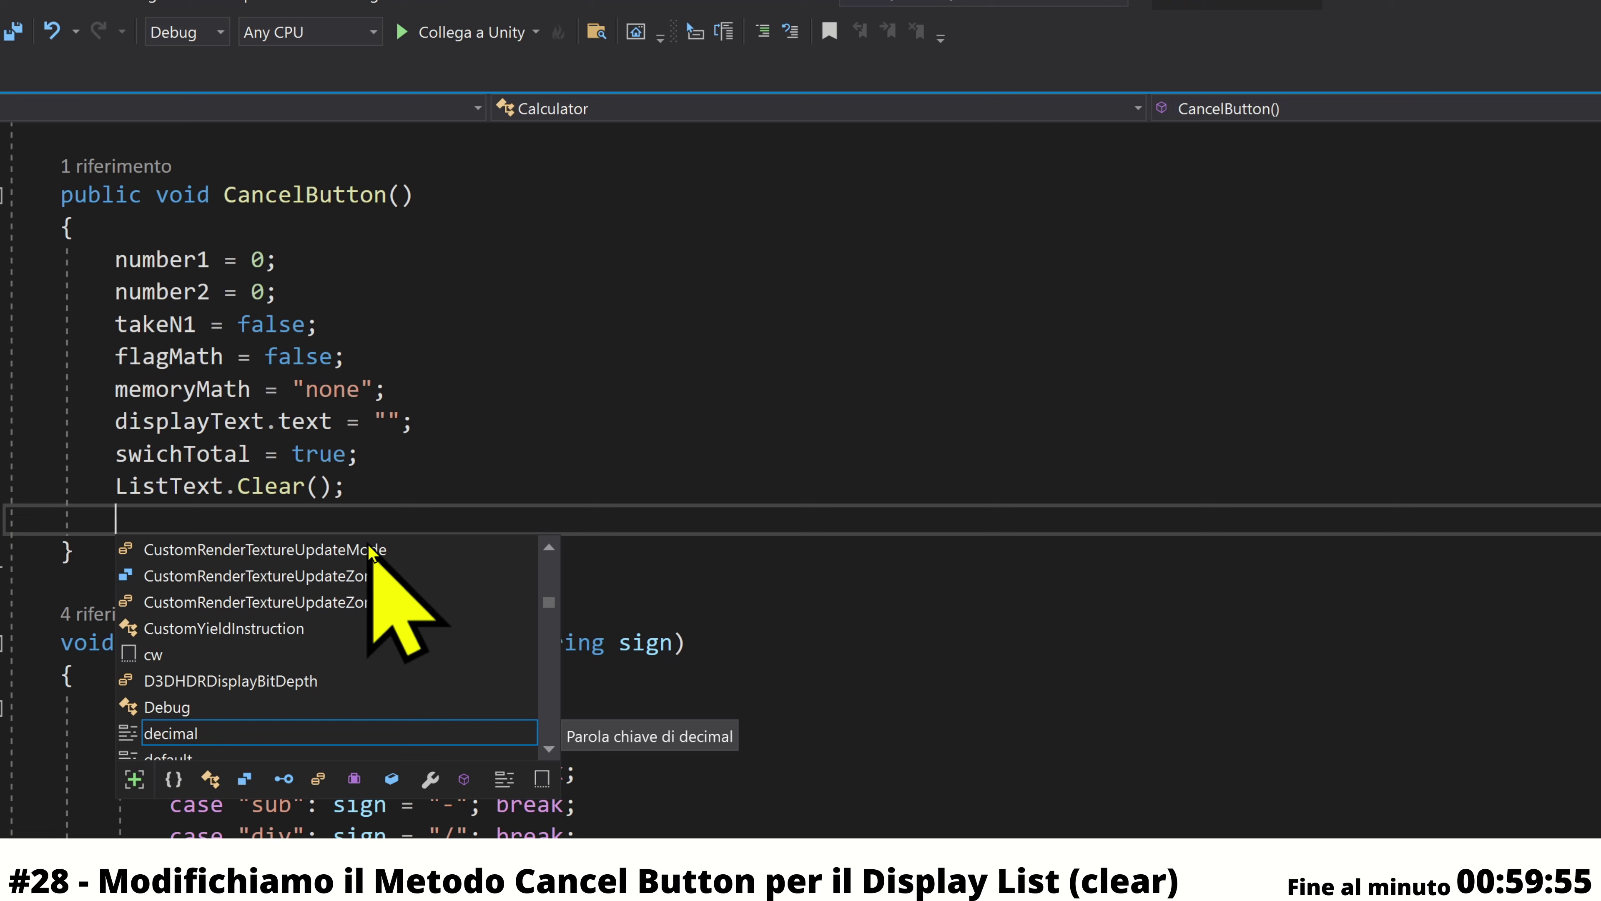
text(dis)
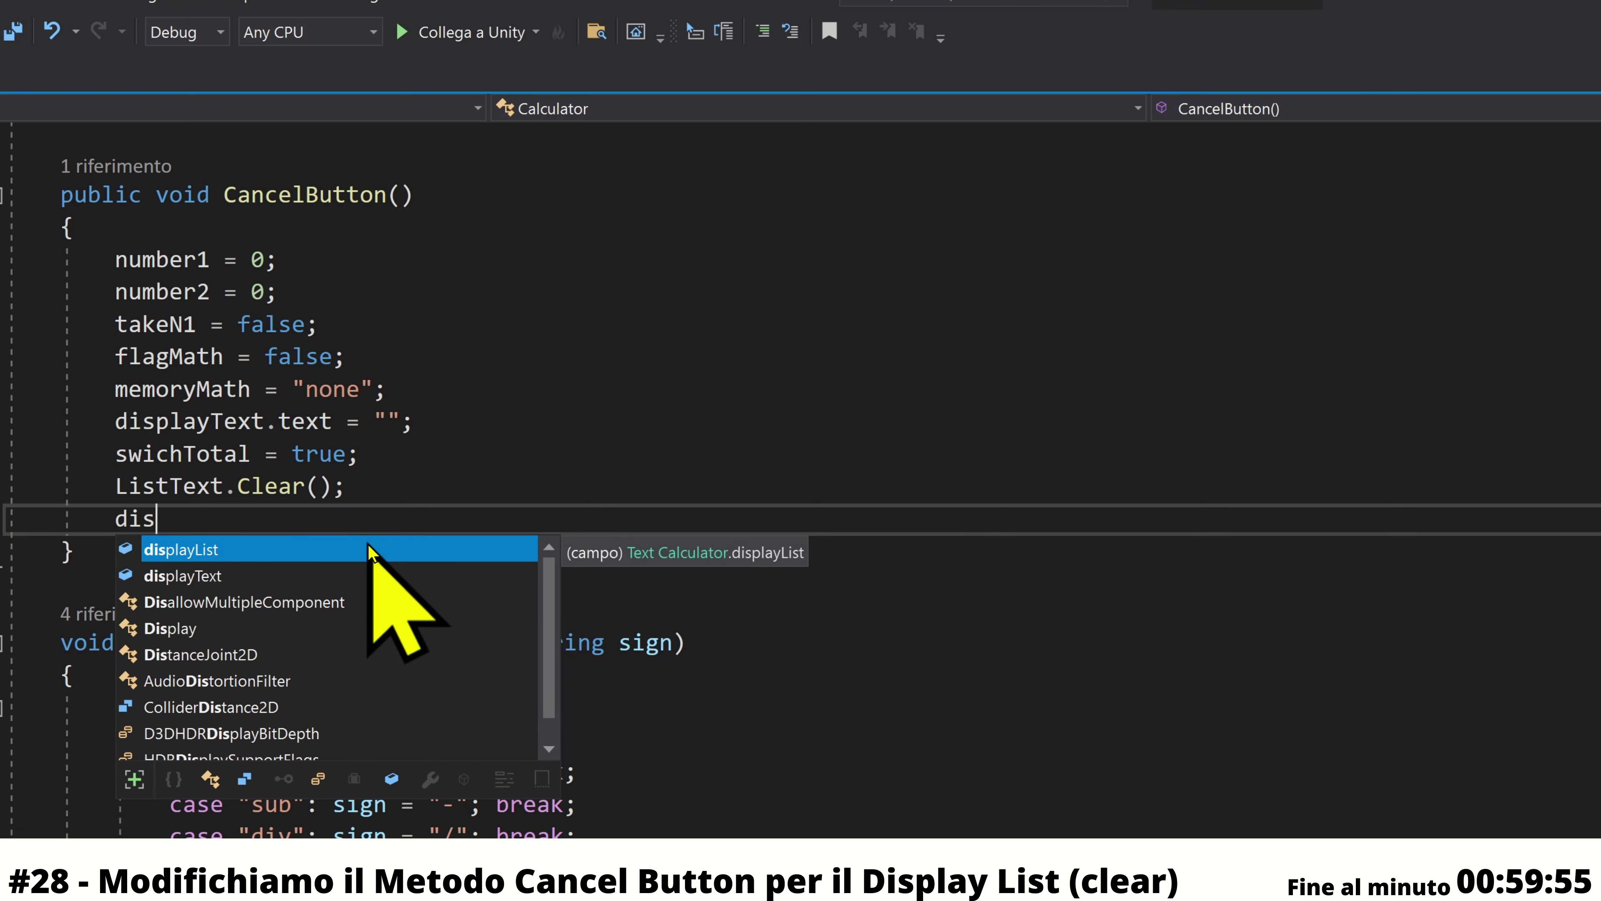
key(Tab)
text(.te)
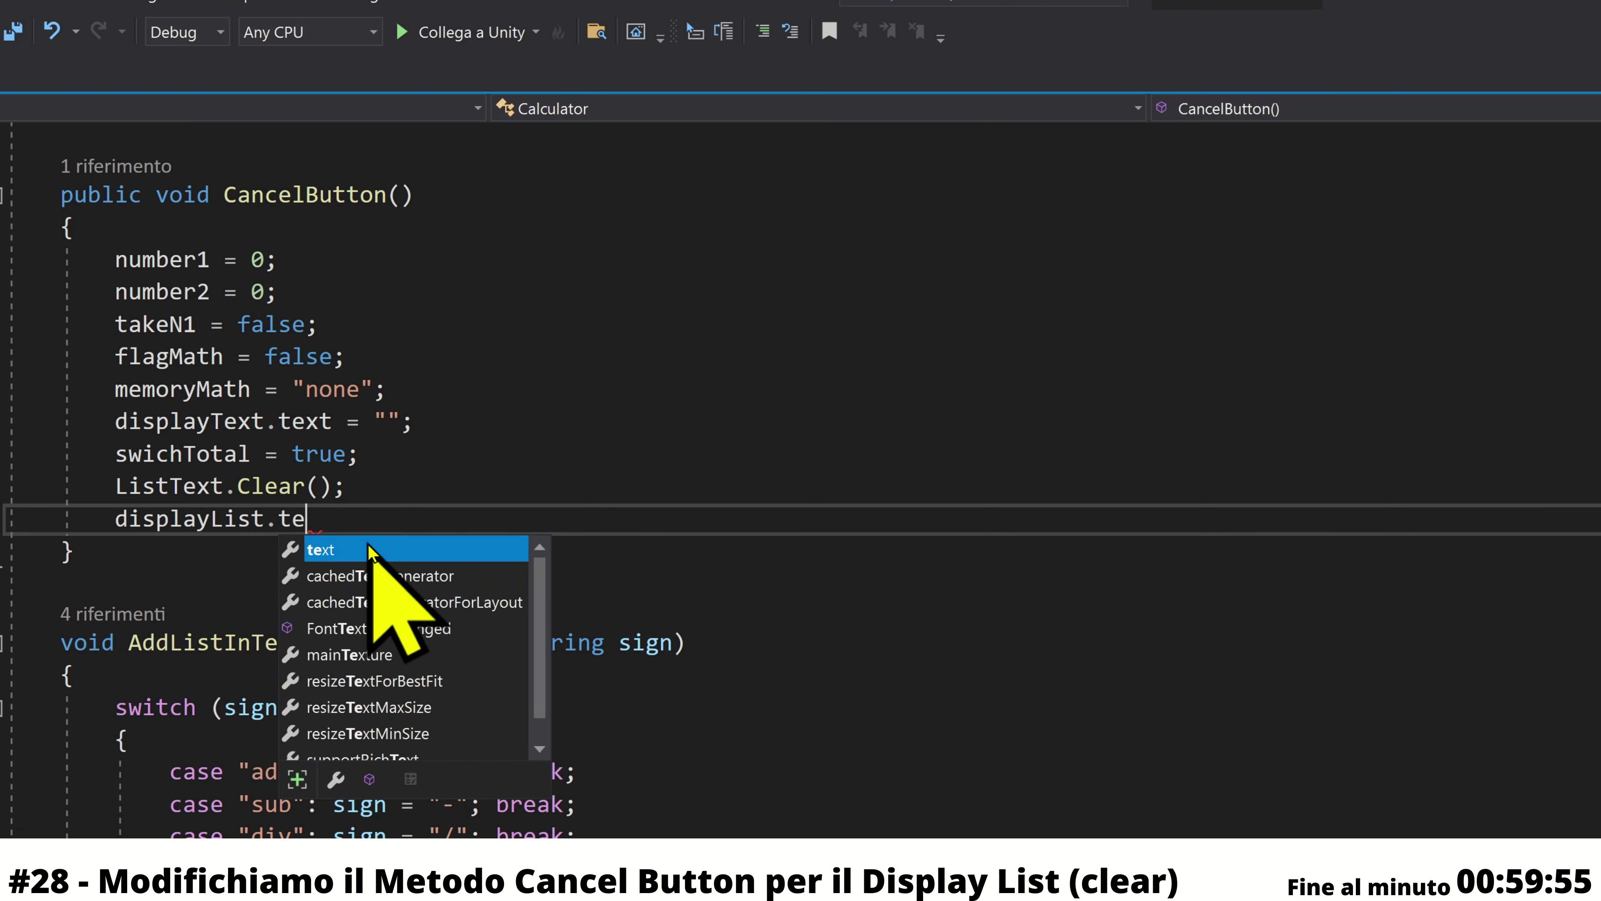
key(Tab)
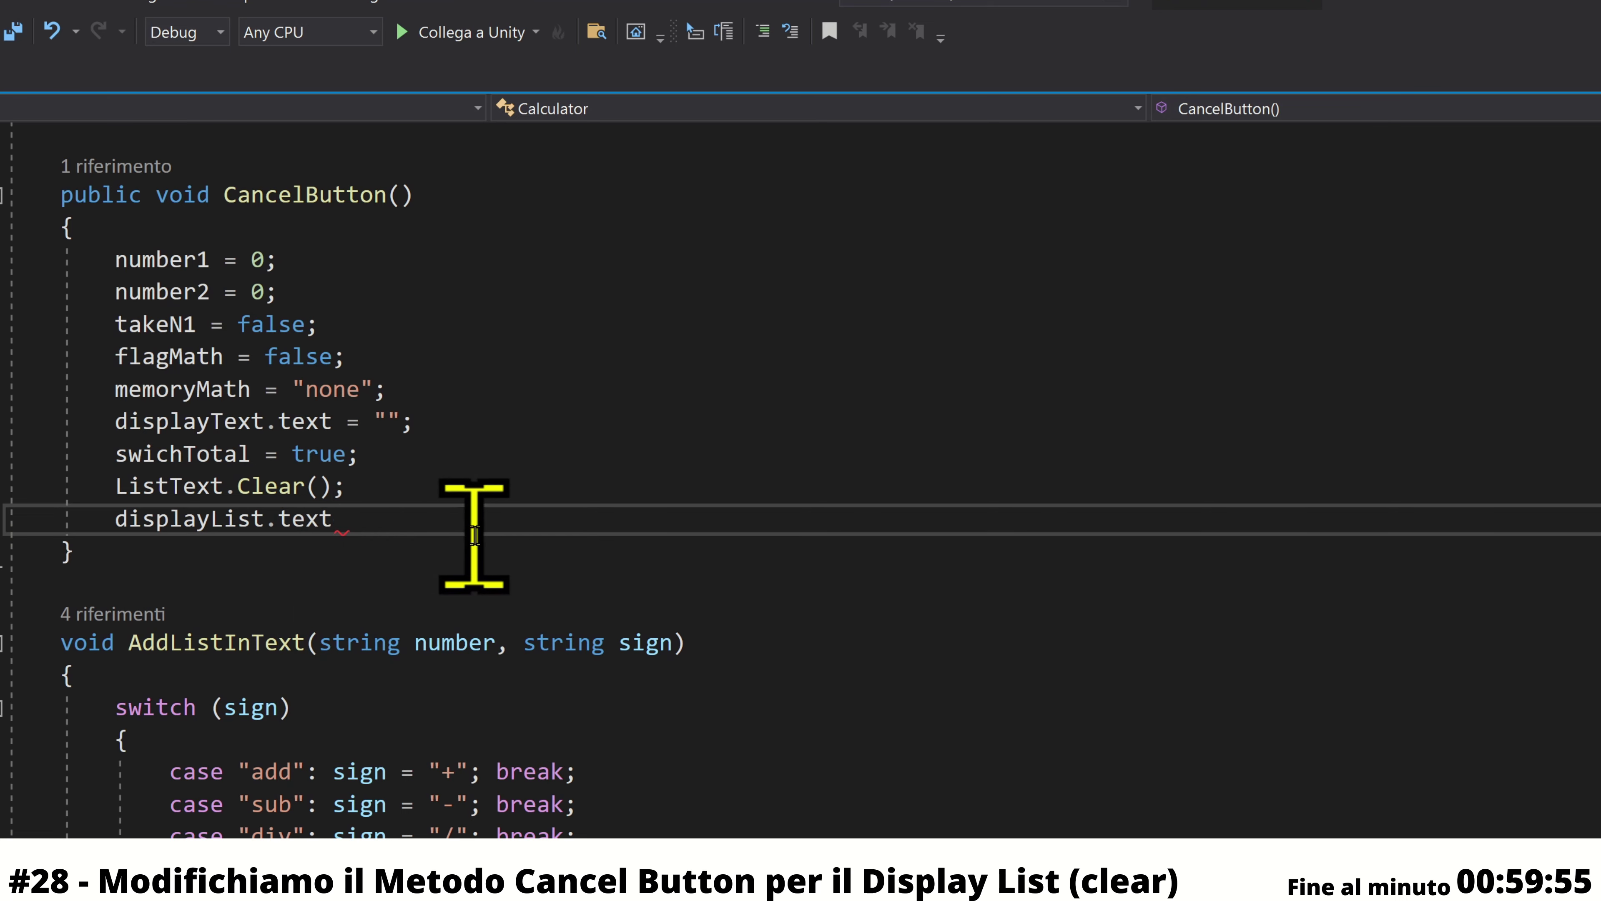
text(= ")
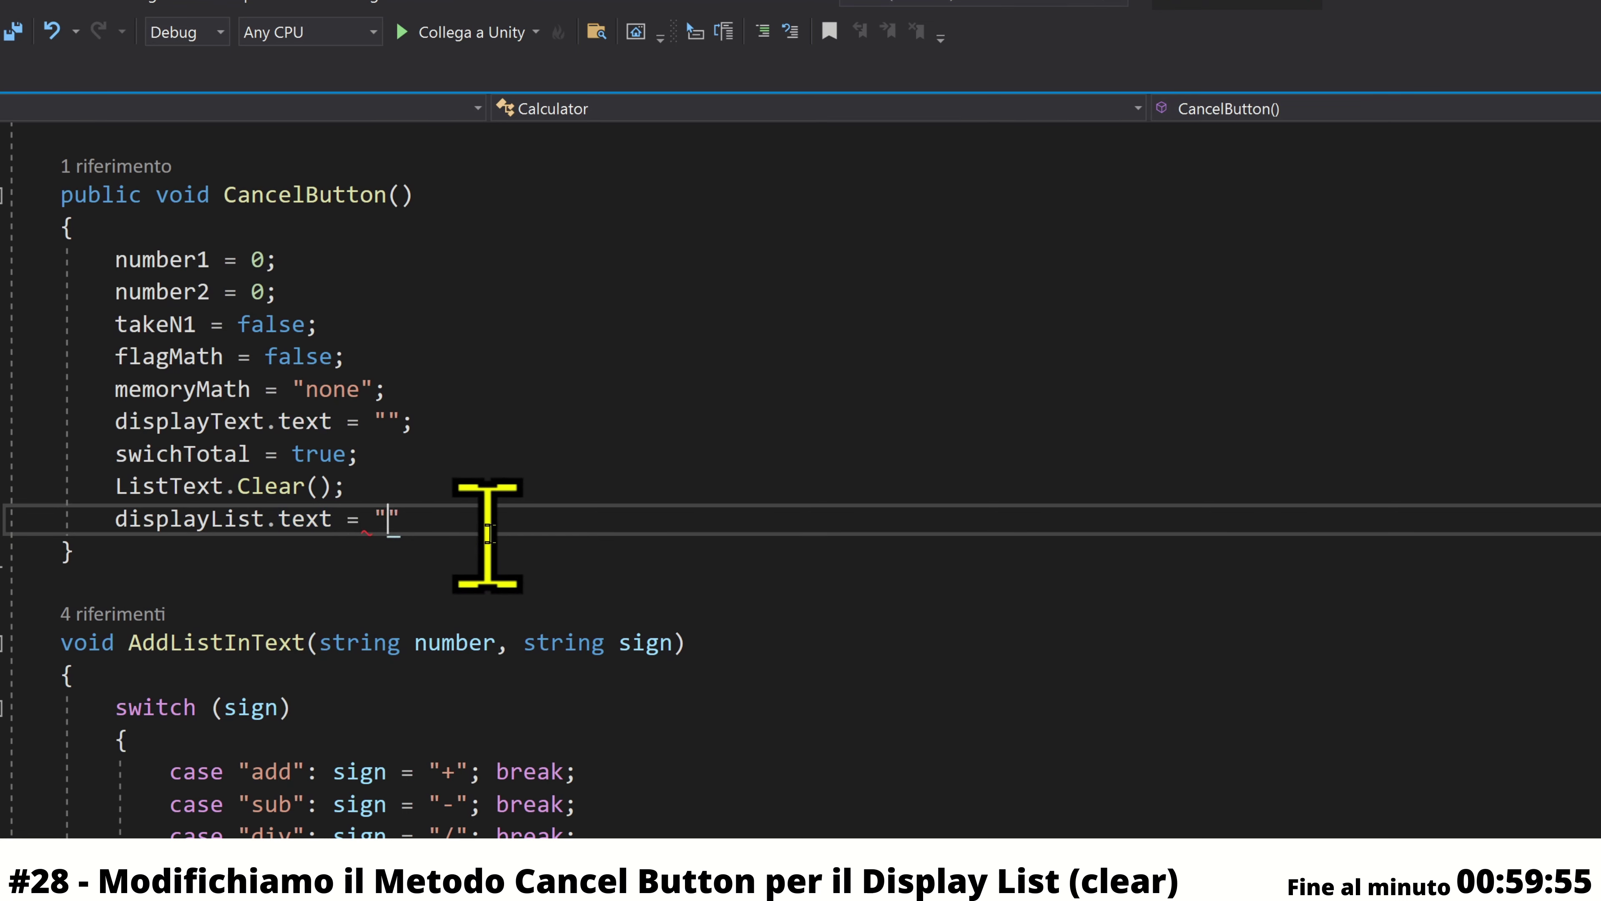
text(")
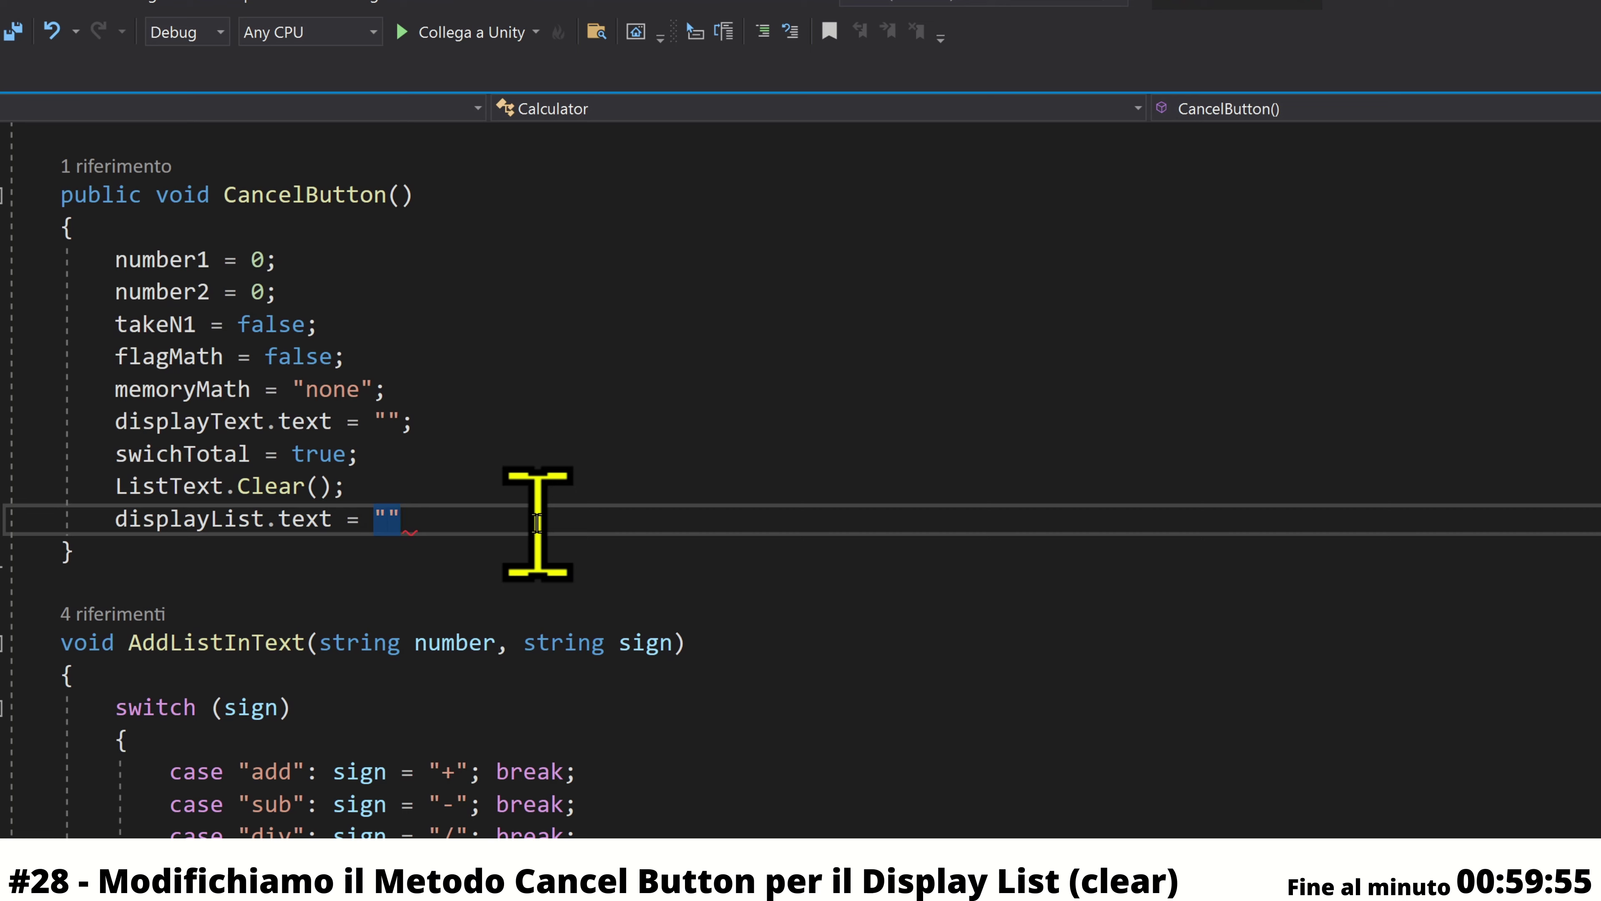
Comment out the displayList.text line with // and return to Unity
double_click(136, 519)
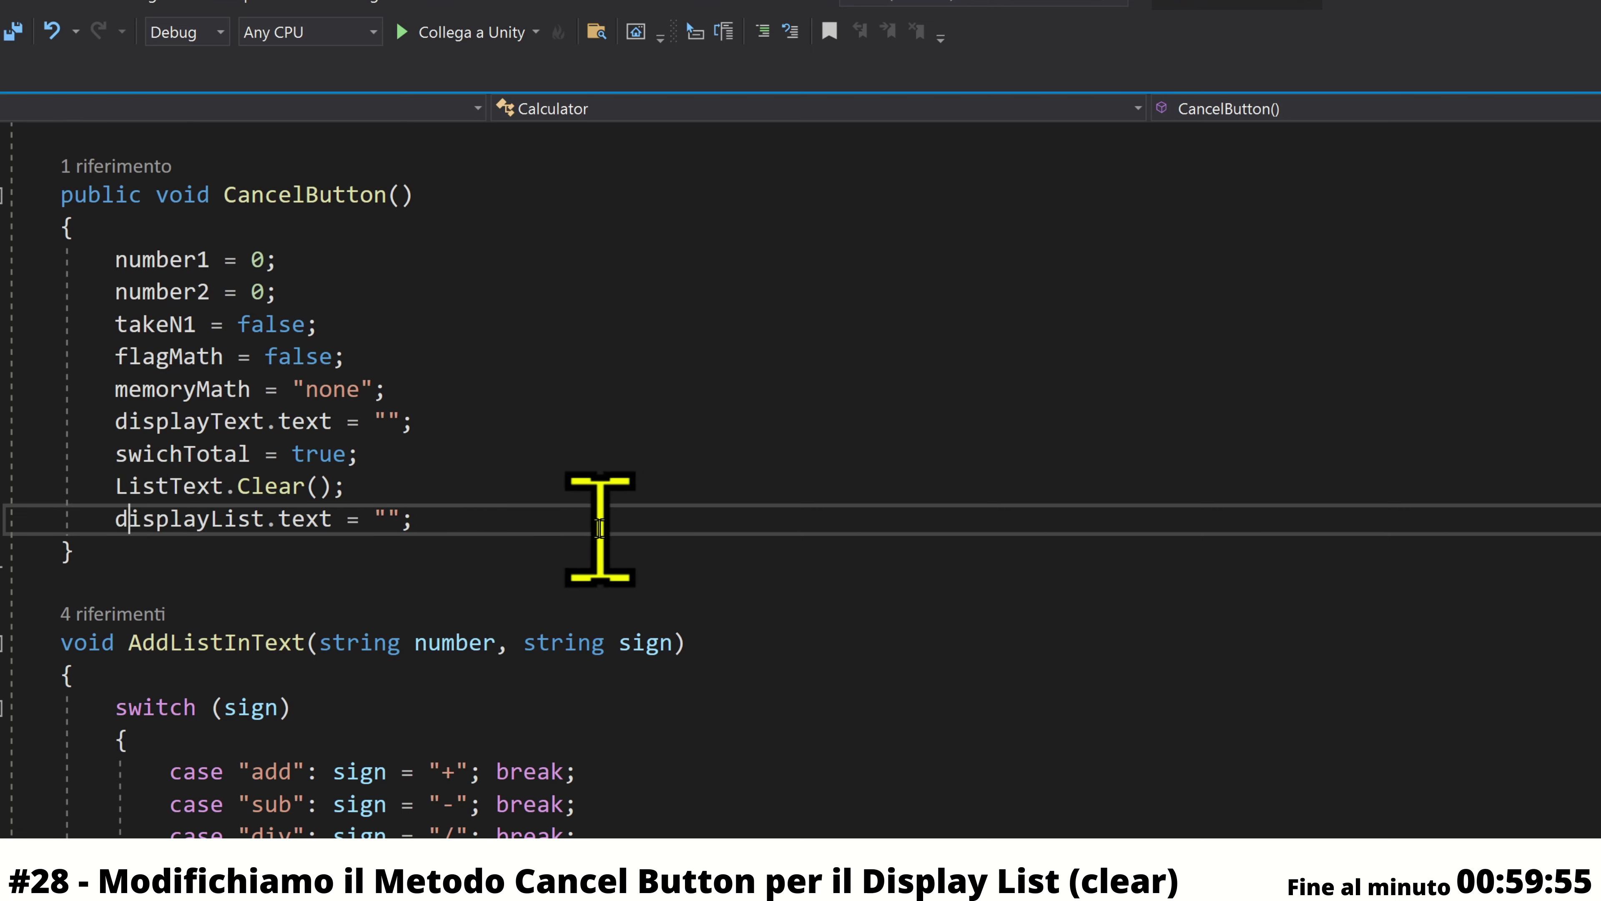
key(Left)
text(//)
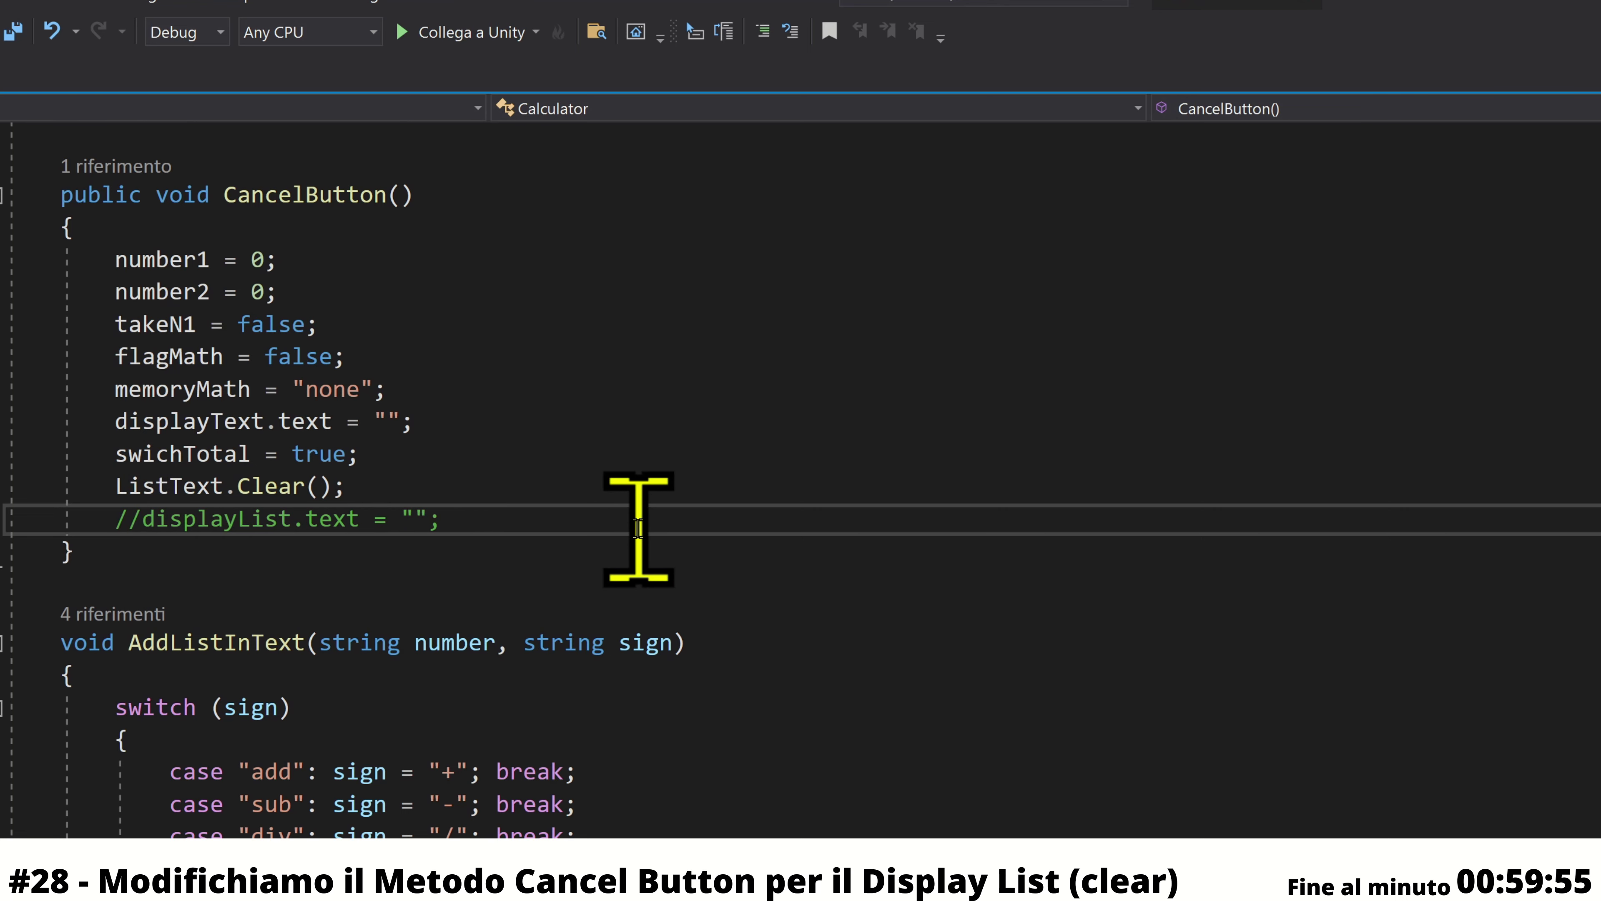
key(alt+Tab)
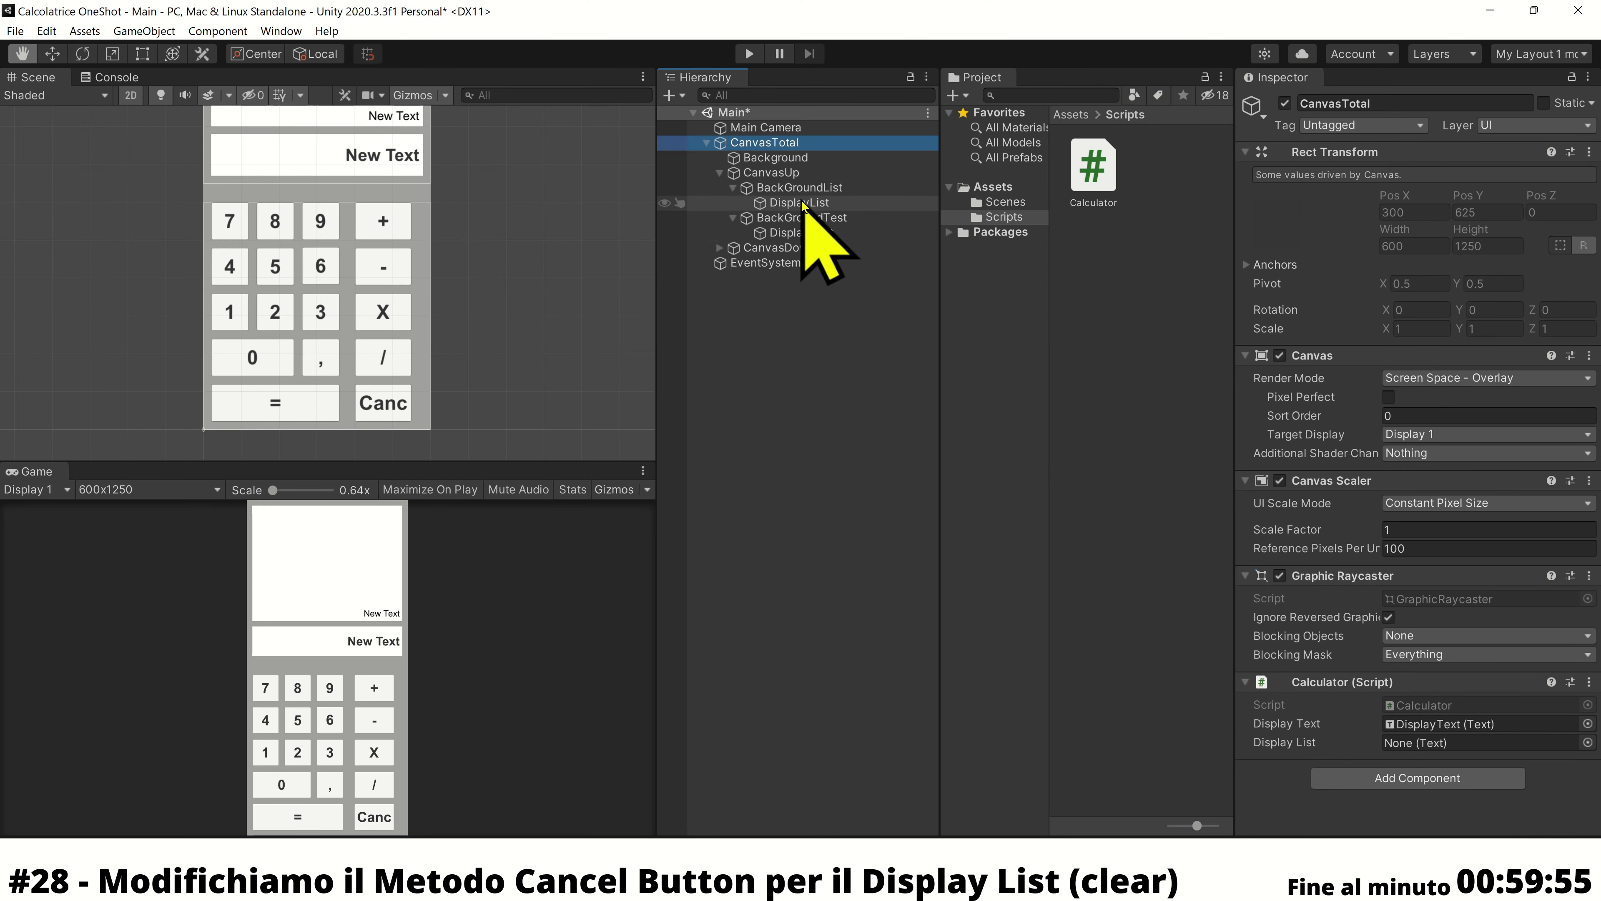
Assign DisplayList to the Calculator's Display List field, then Play-test 5-1=
drag(799, 202, 1433, 746)
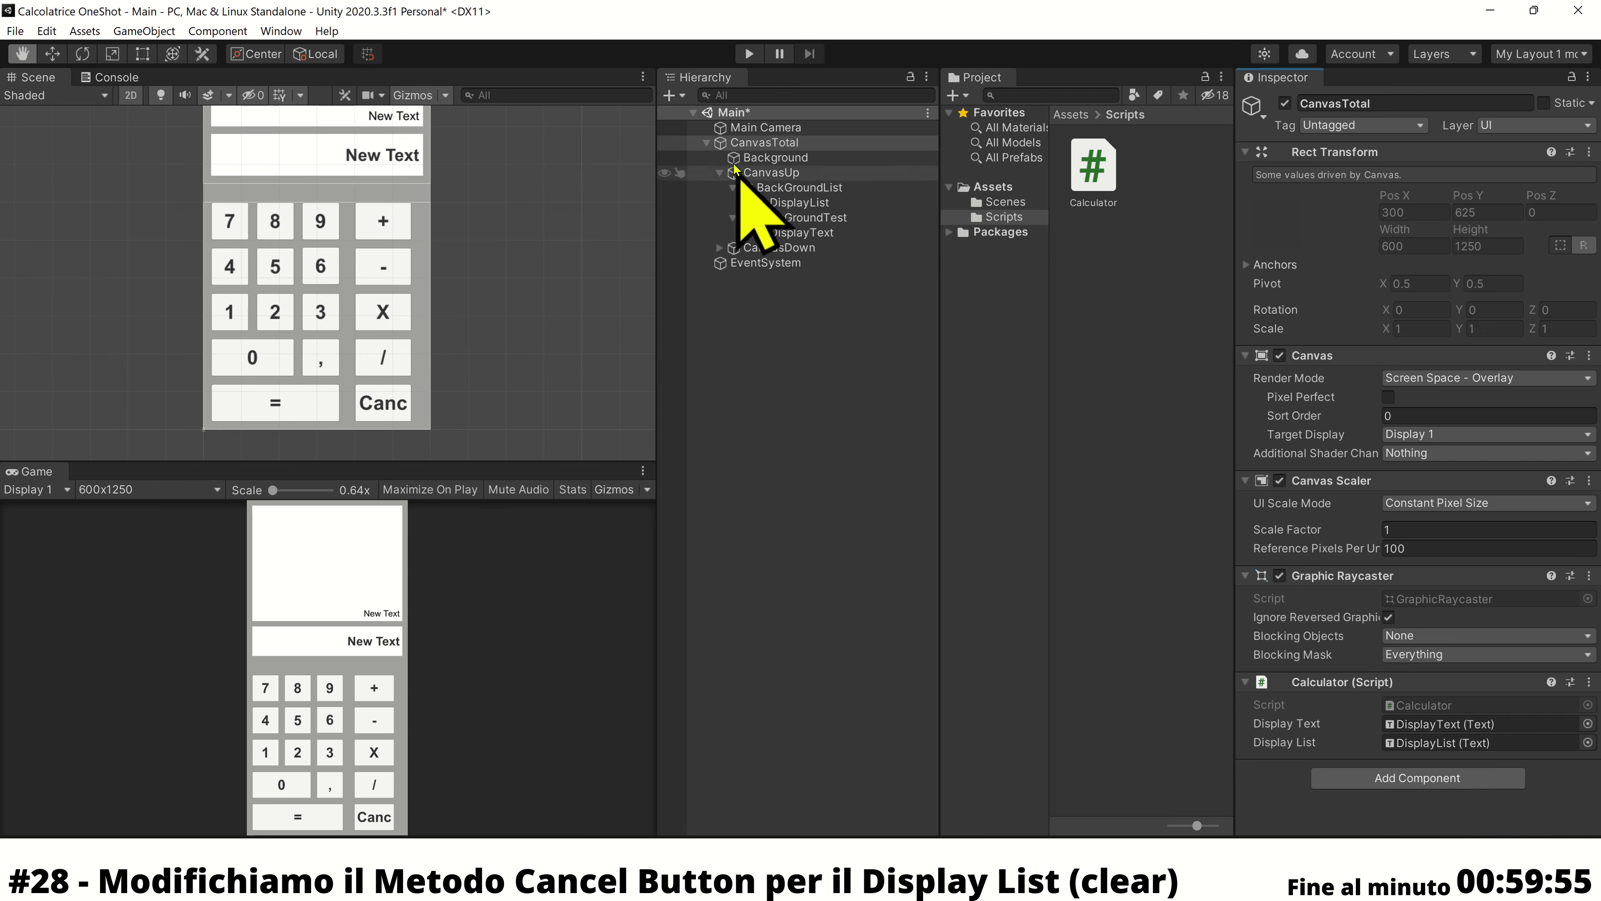
click(750, 54)
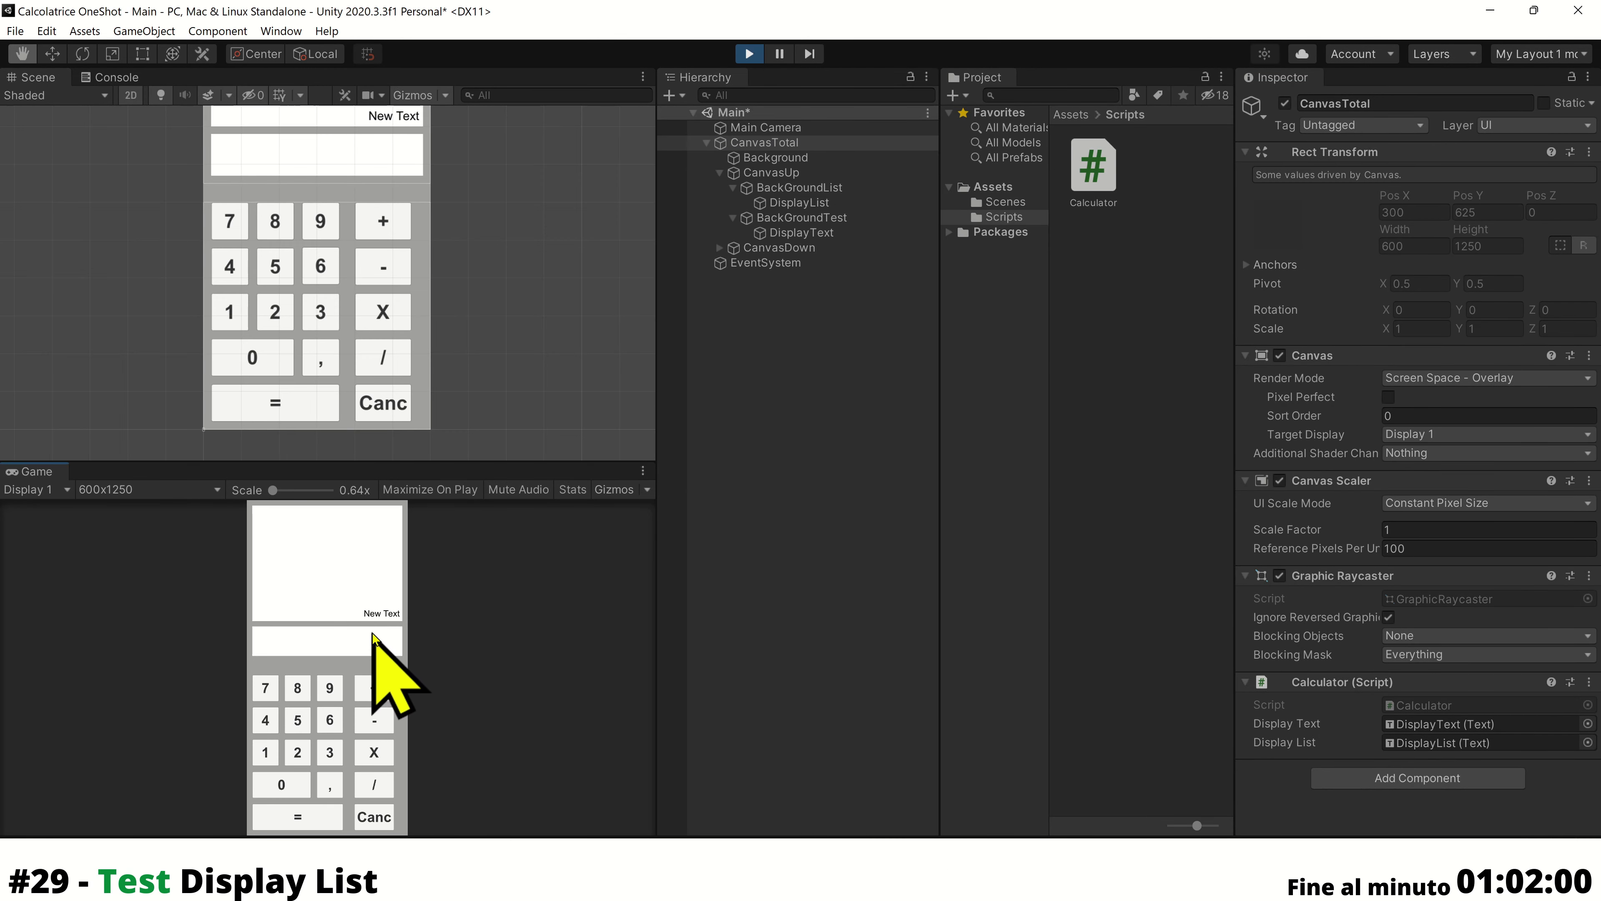
click(300, 726)
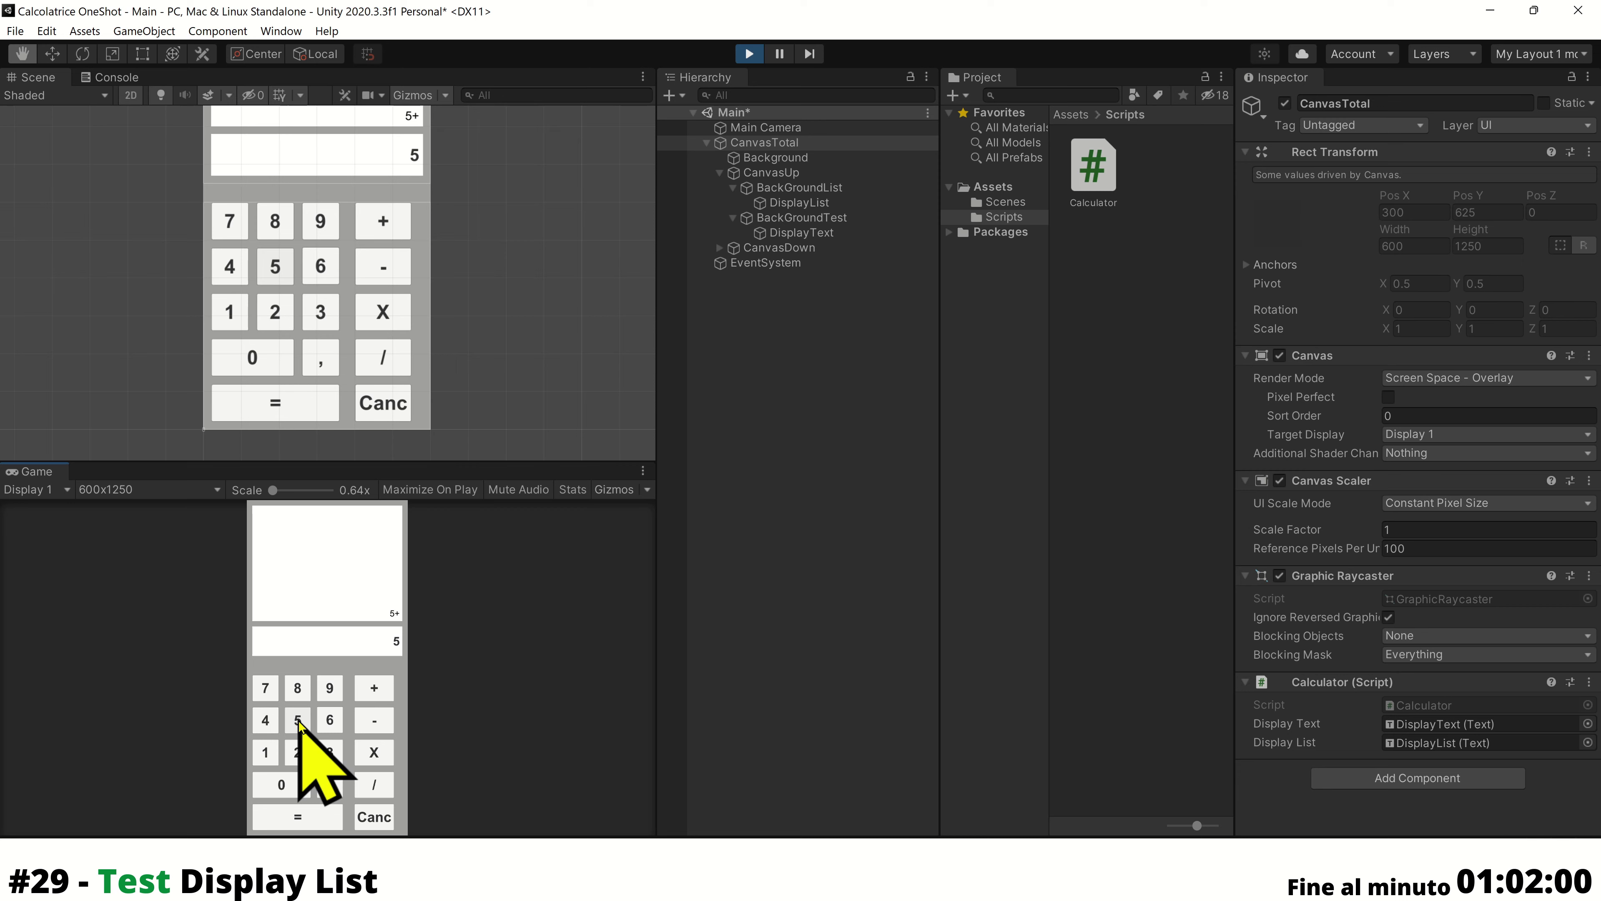
click(374, 722)
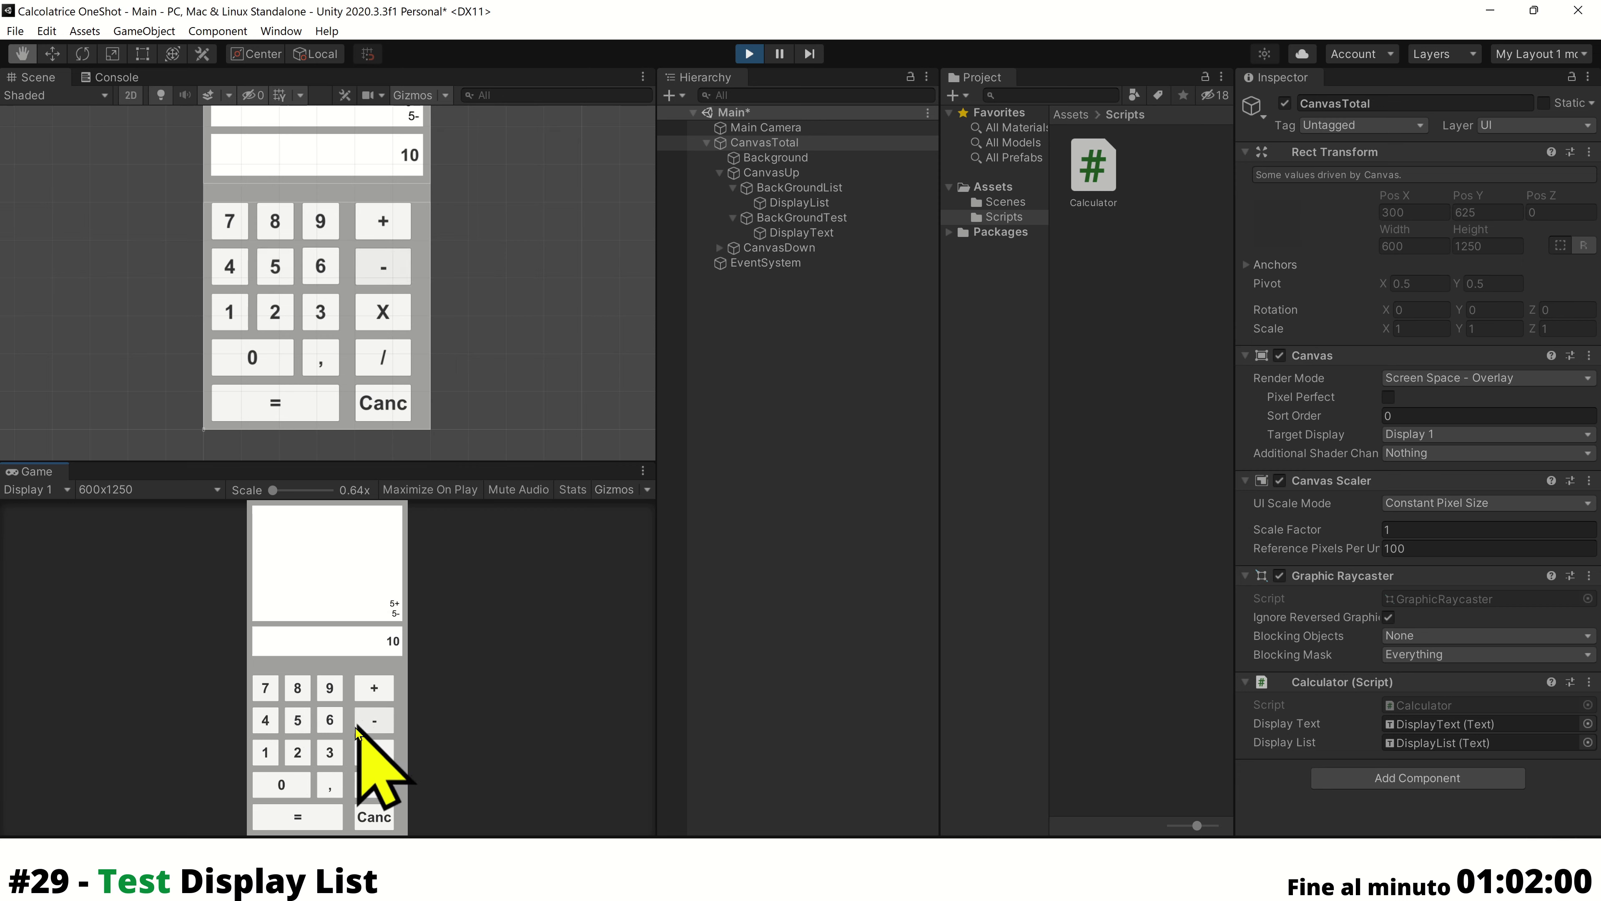
click(264, 752)
click(311, 817)
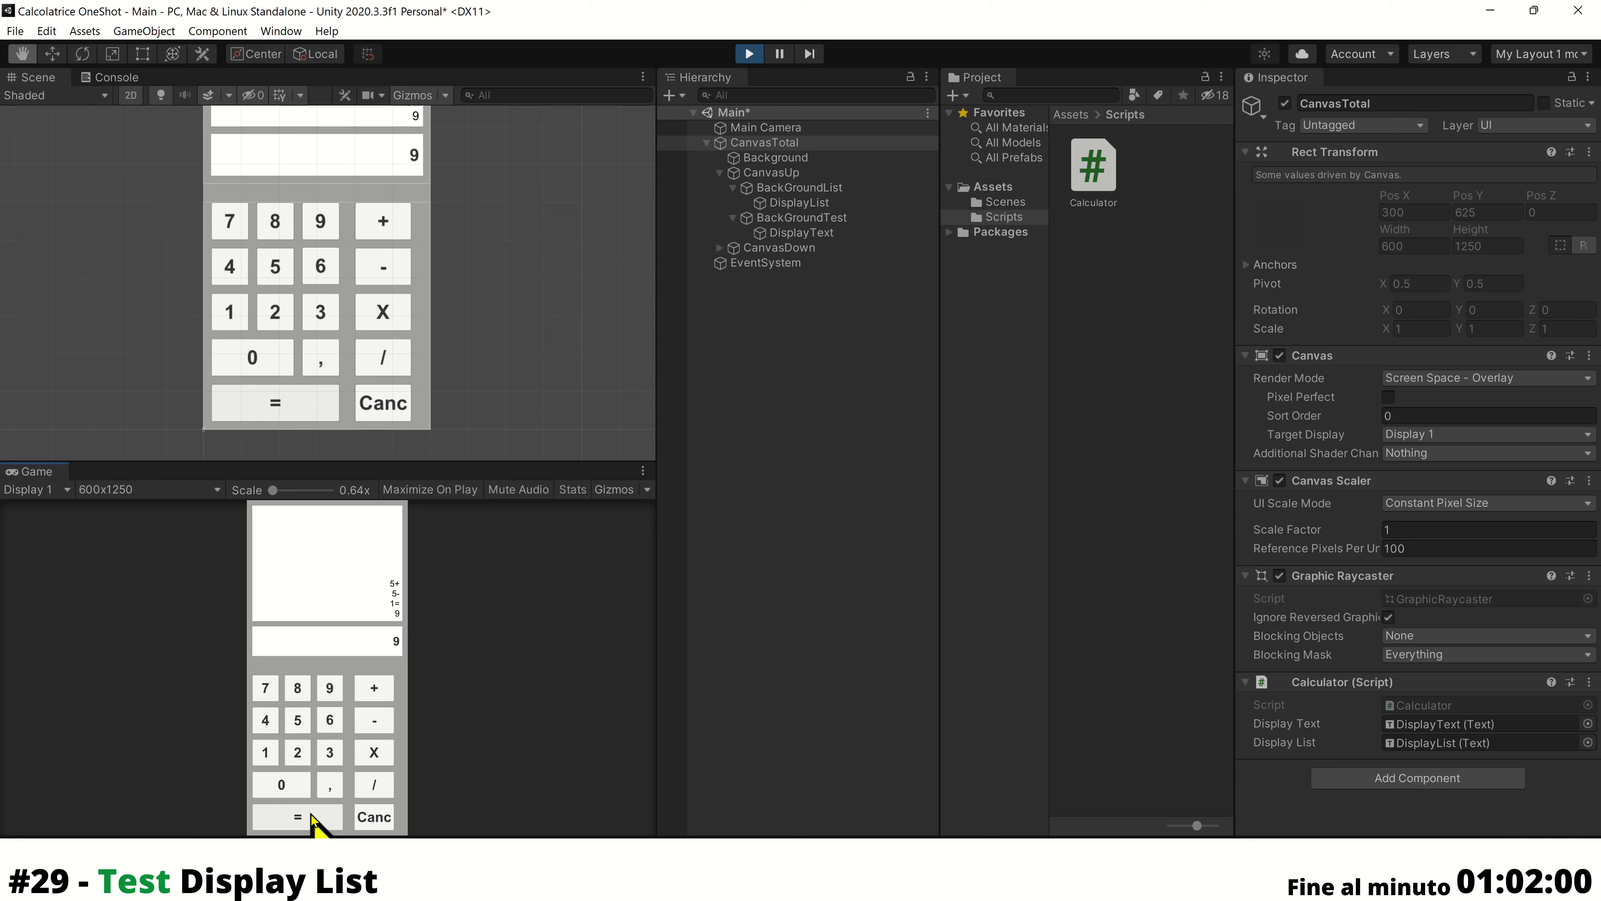
Cancel, compute 1+1=, cancel again, then stop Play mode and return to Visual Studio
click(380, 822)
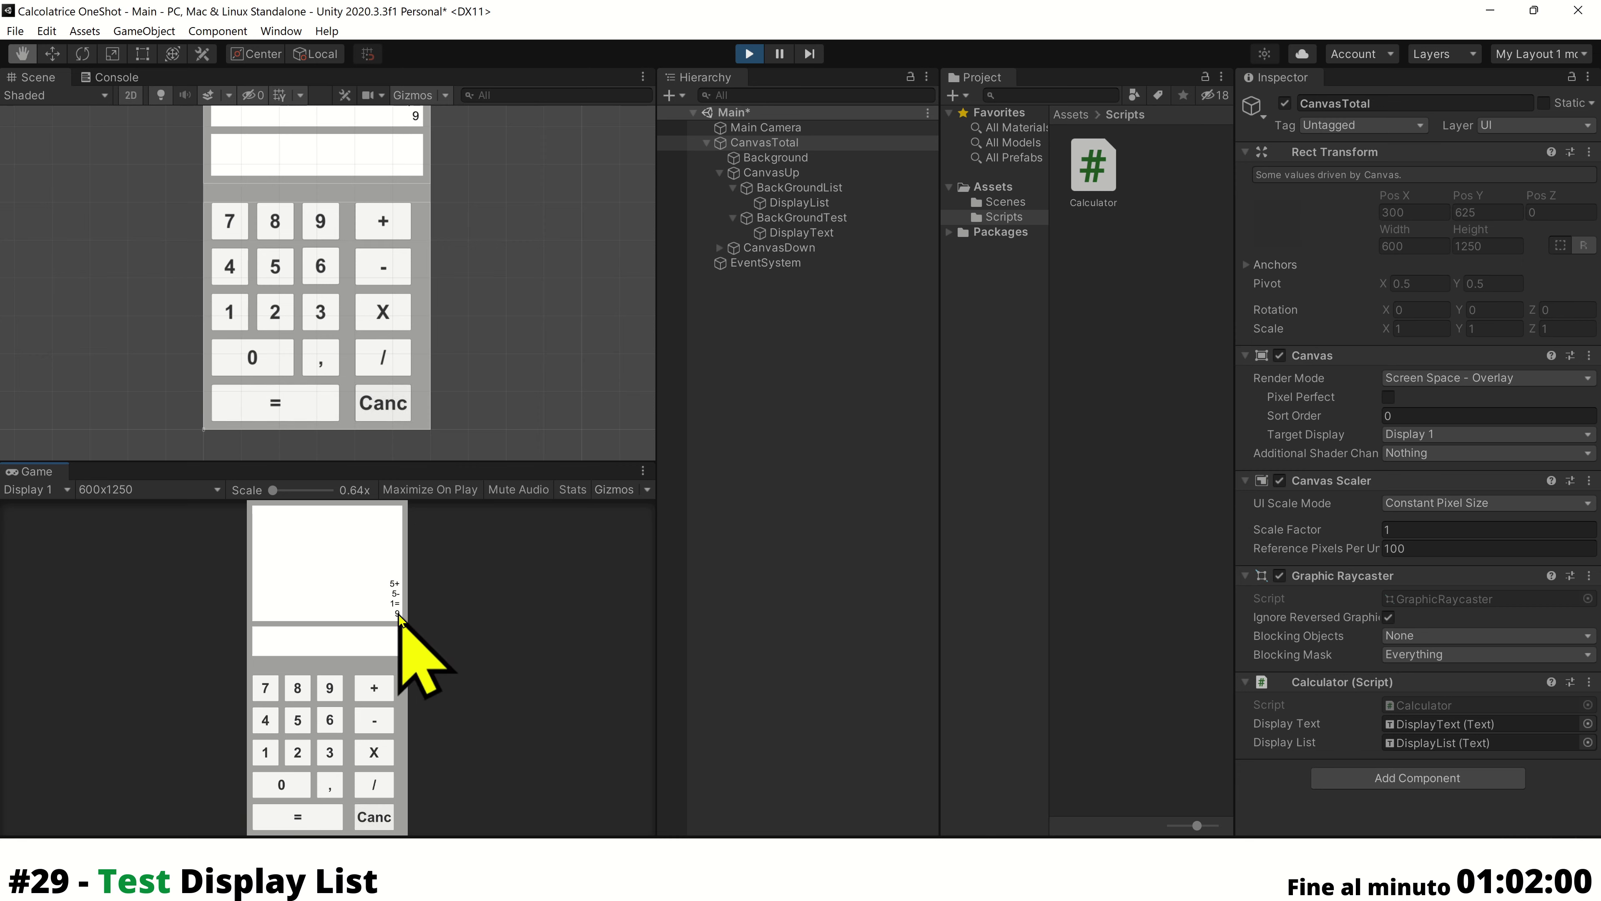
click(265, 752)
click(374, 688)
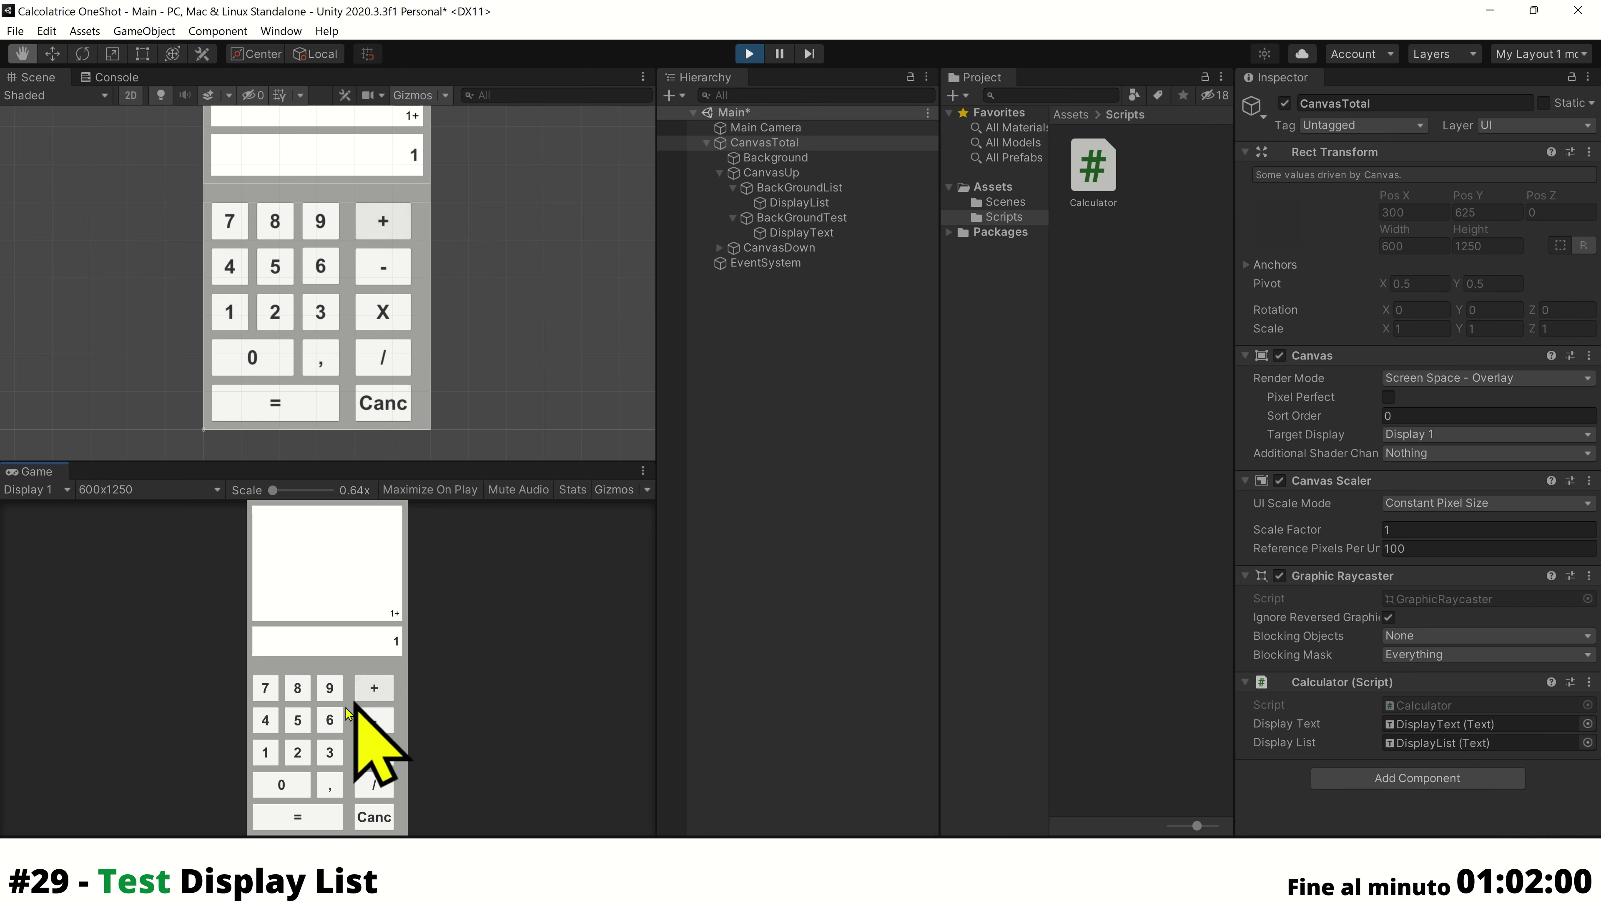
click(268, 754)
click(303, 817)
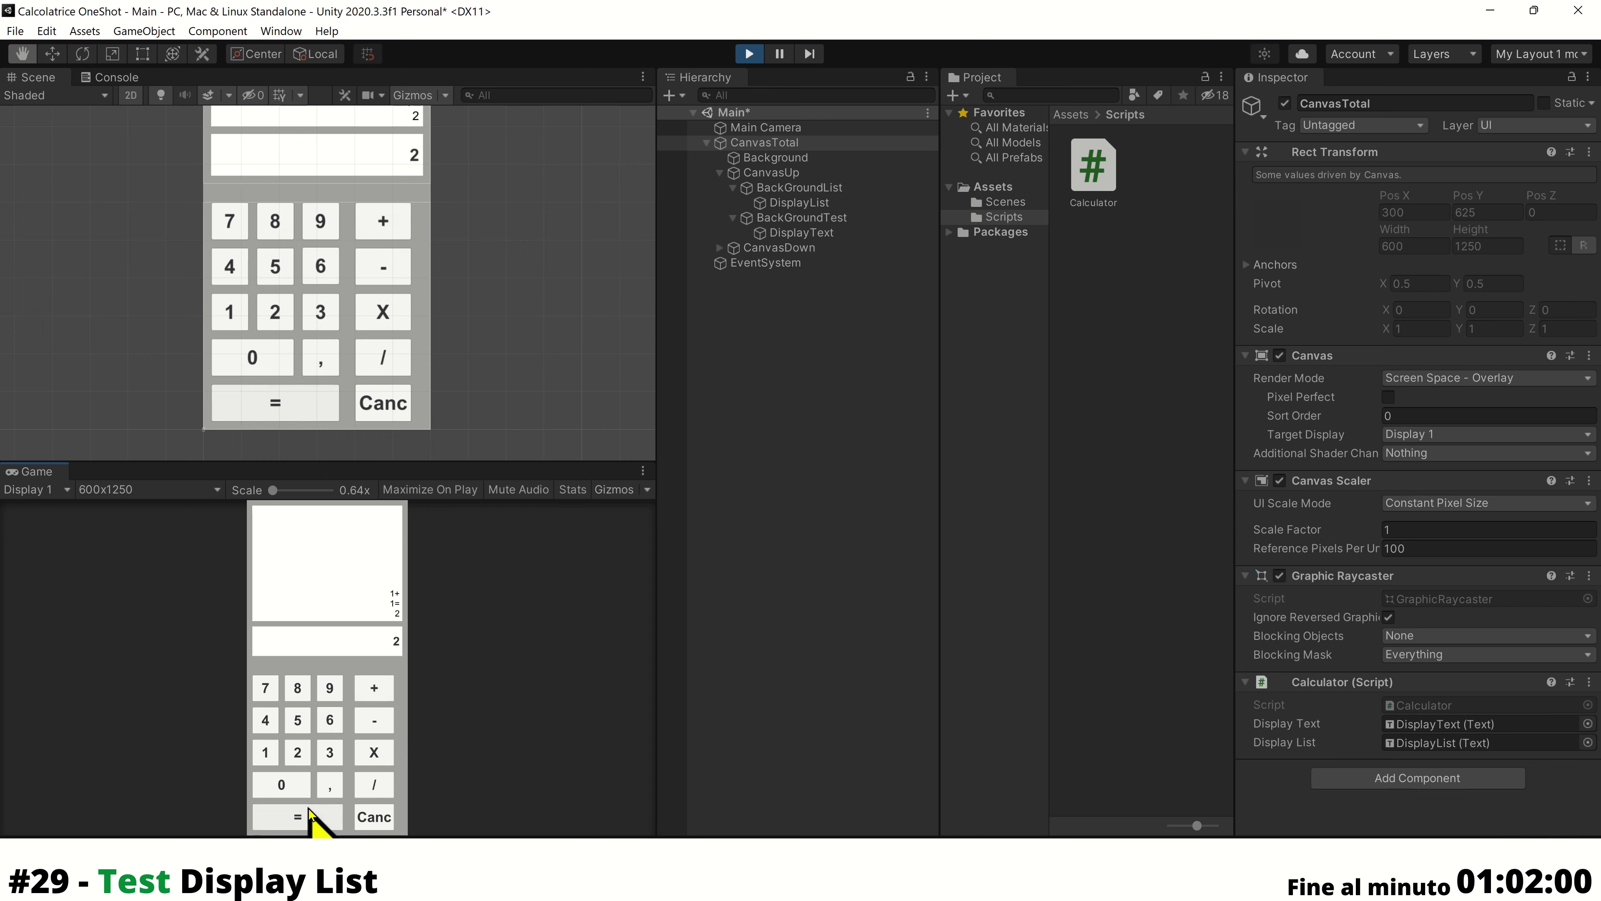
click(374, 809)
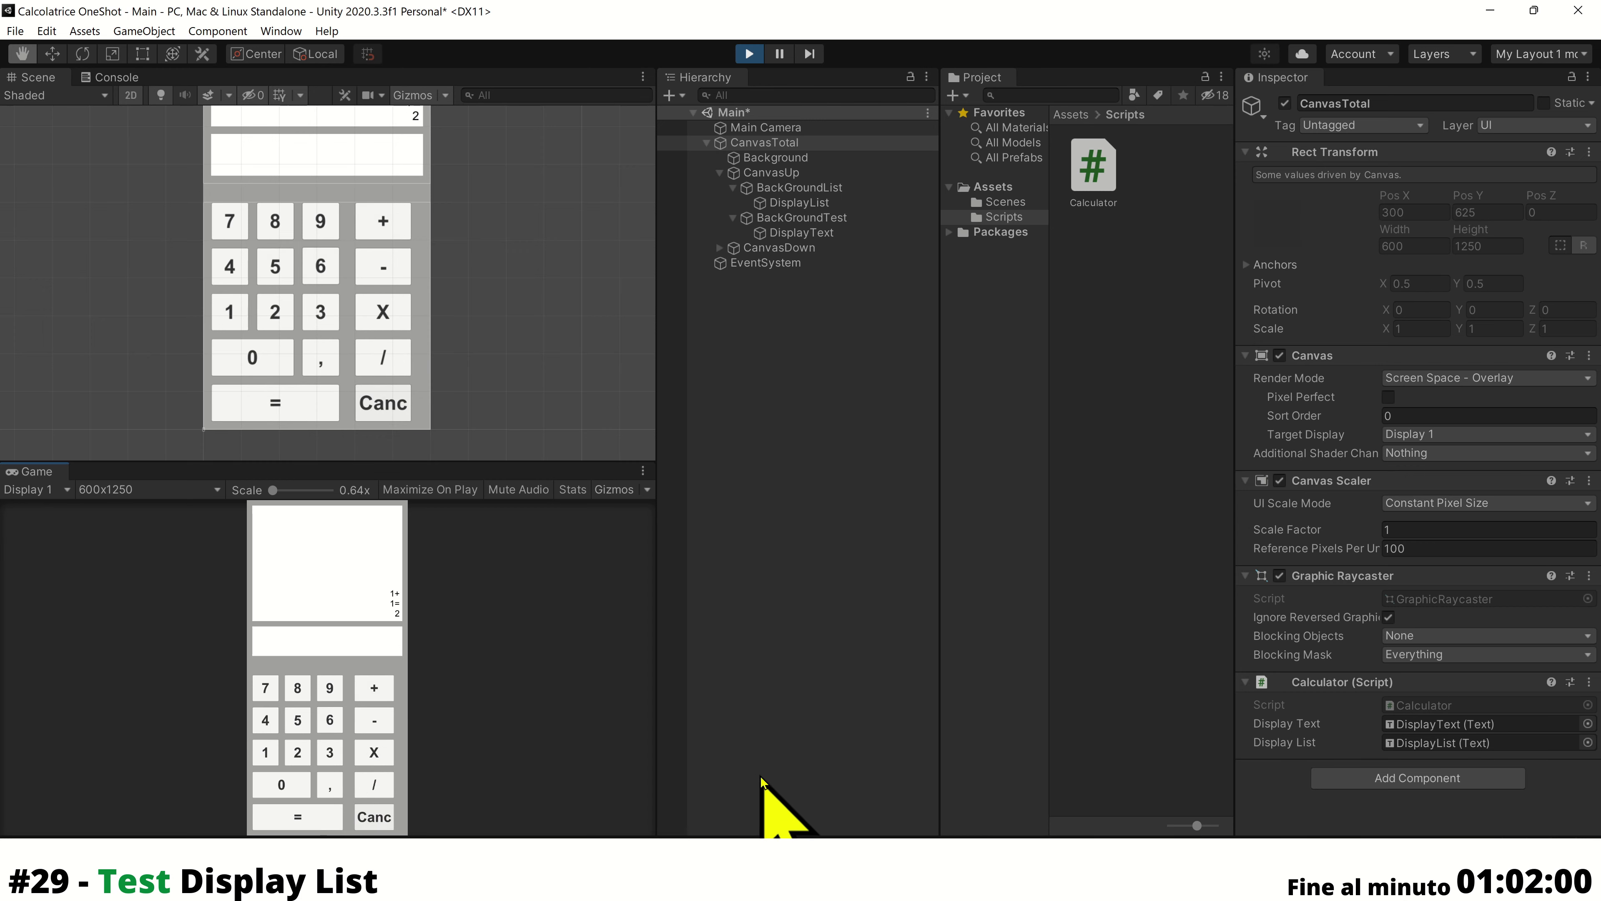
click(750, 54)
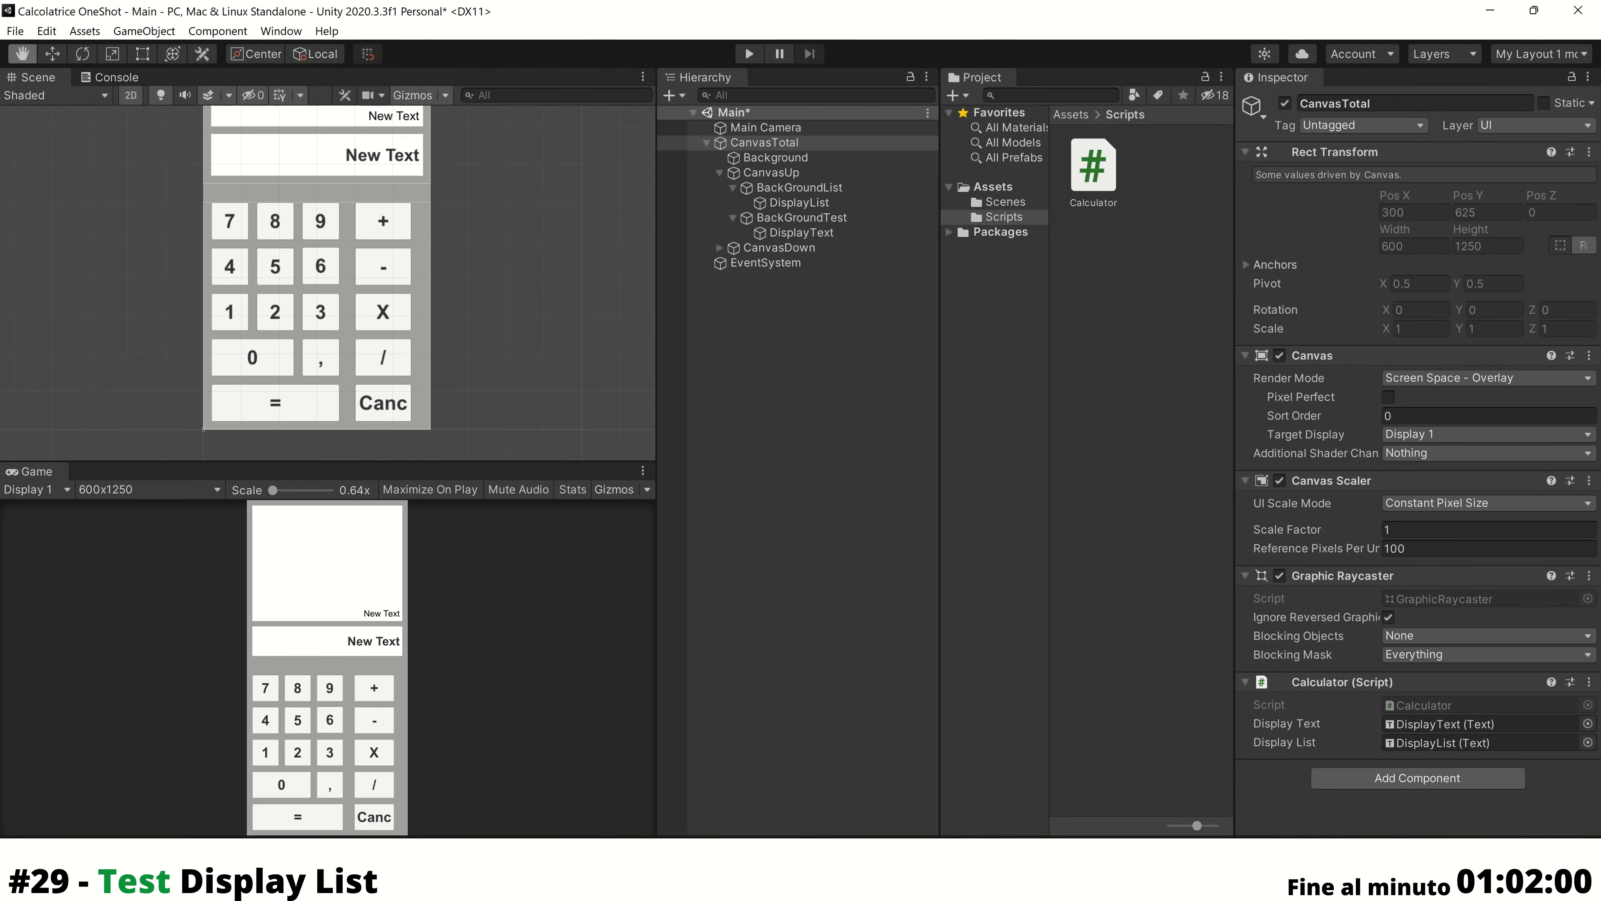
key(alt+Tab)
Select the whole displayList.text = ""; line in CancelButton
scroll(560, 575, up, 4)
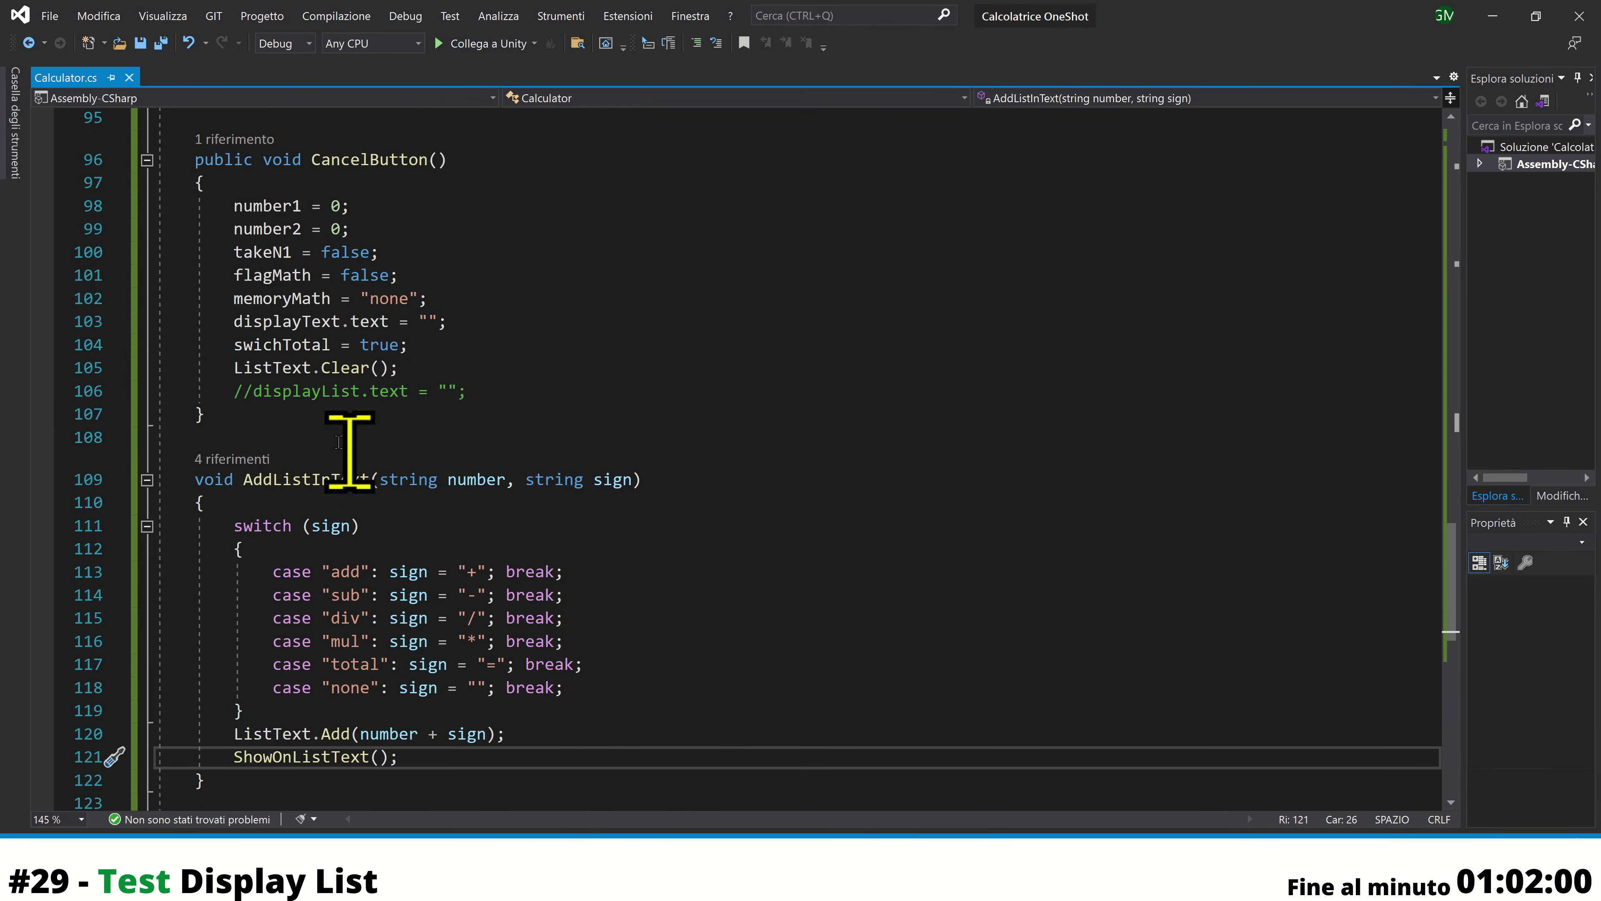
click(263, 391)
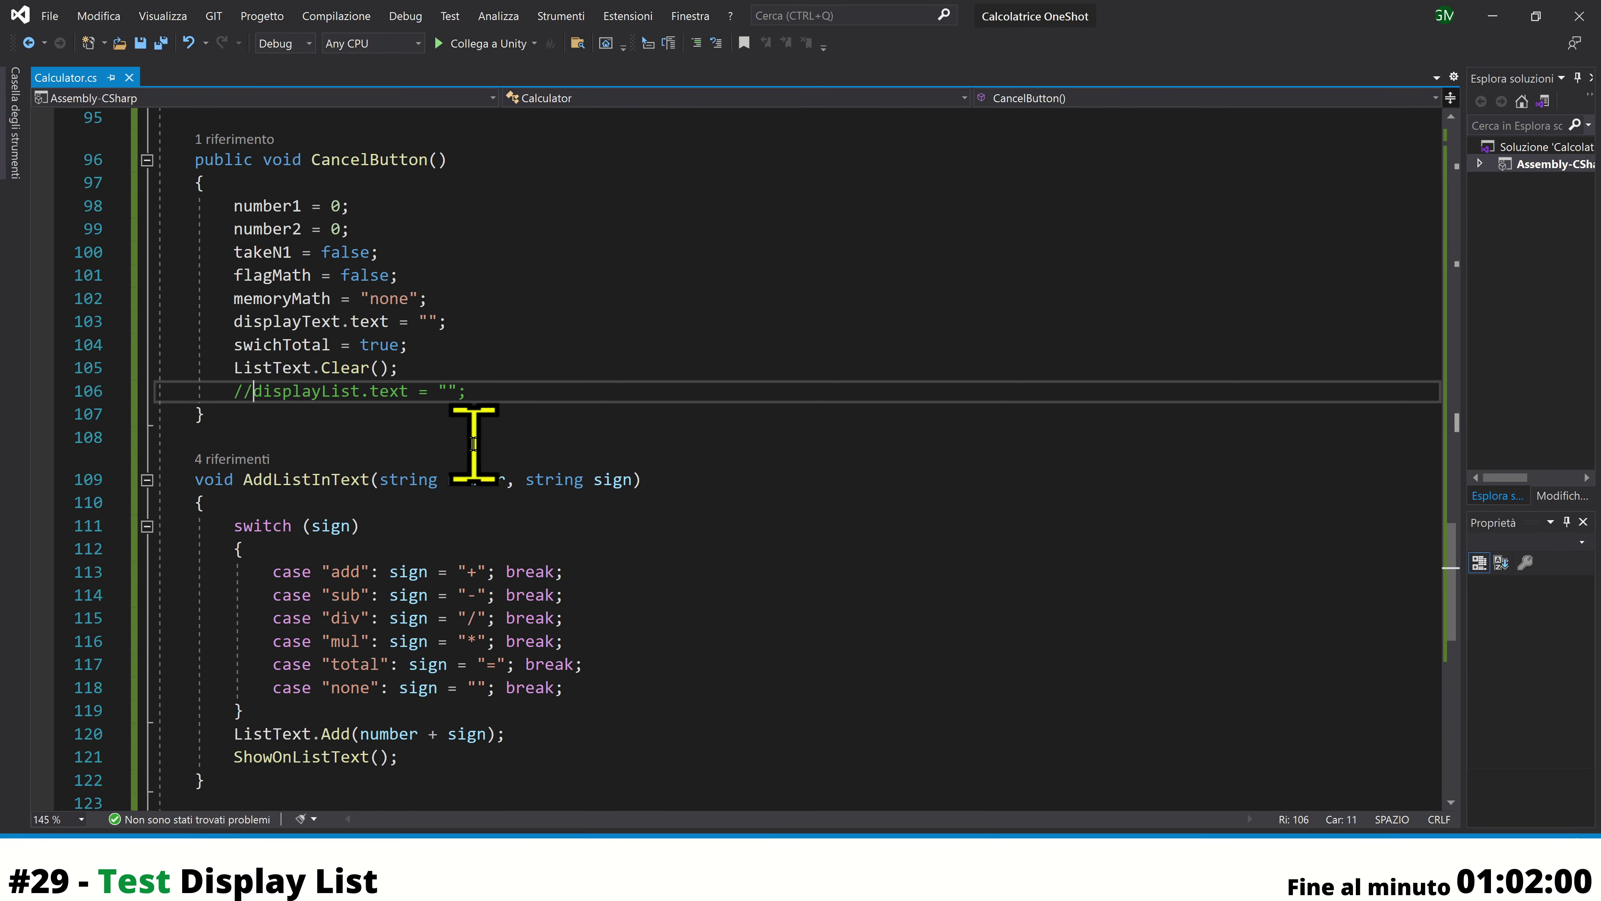
double_click(271, 393)
drag(233, 416, 510, 393)
key(ctrl+c)
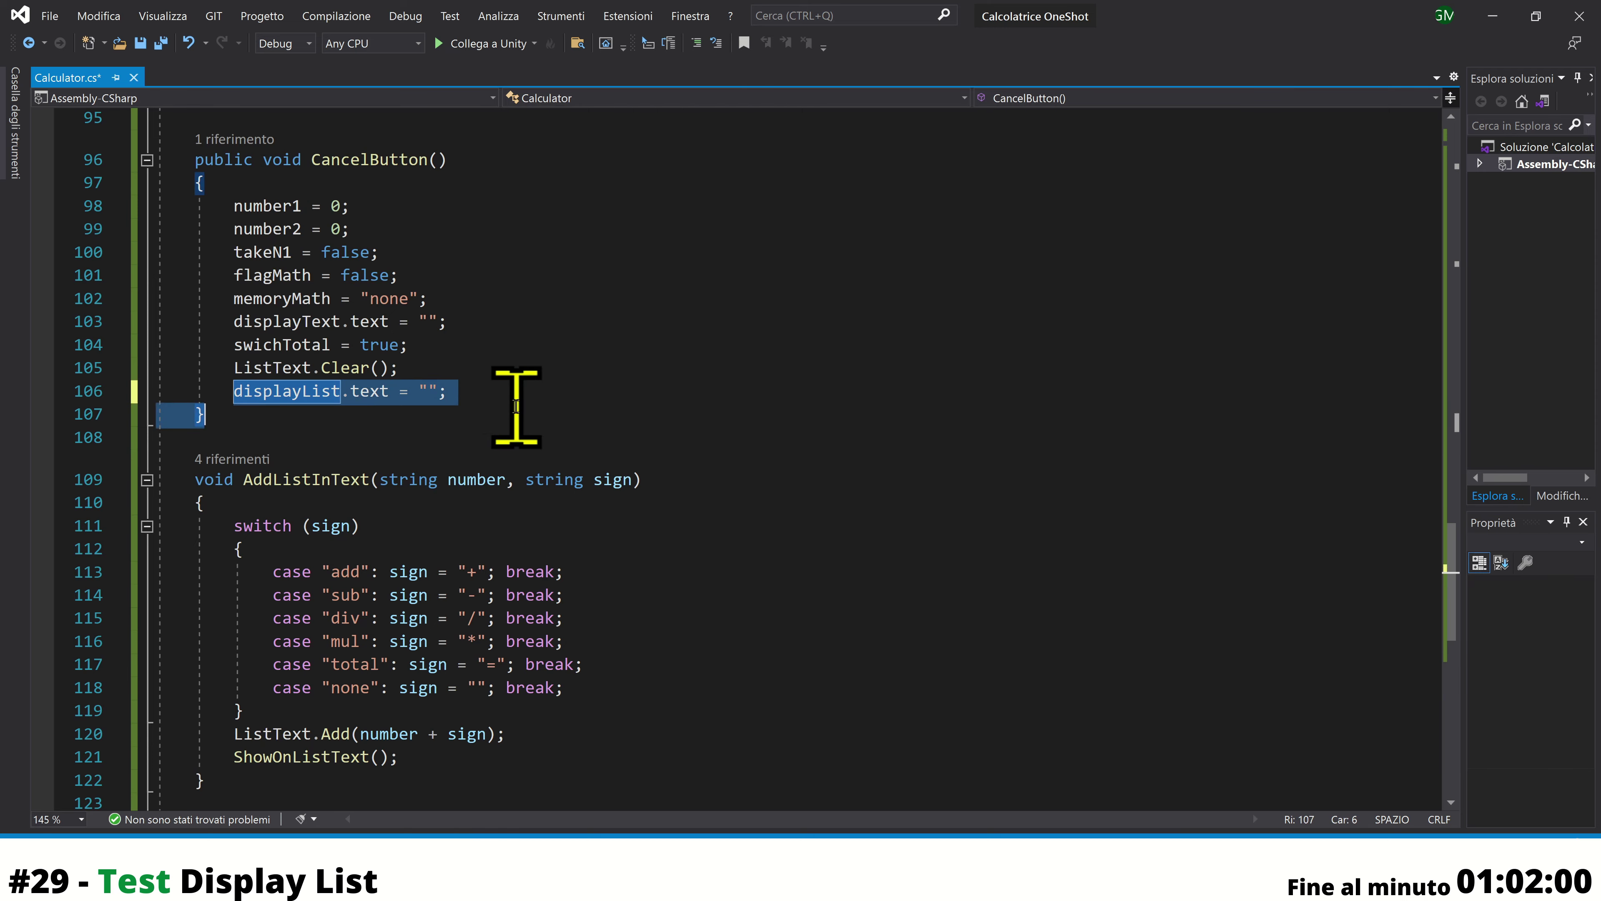
Paste displayList.text = ""; on a new line in Awake, then go to Unity
scroll(509, 404, up, 6)
scroll(509, 413, up, 9)
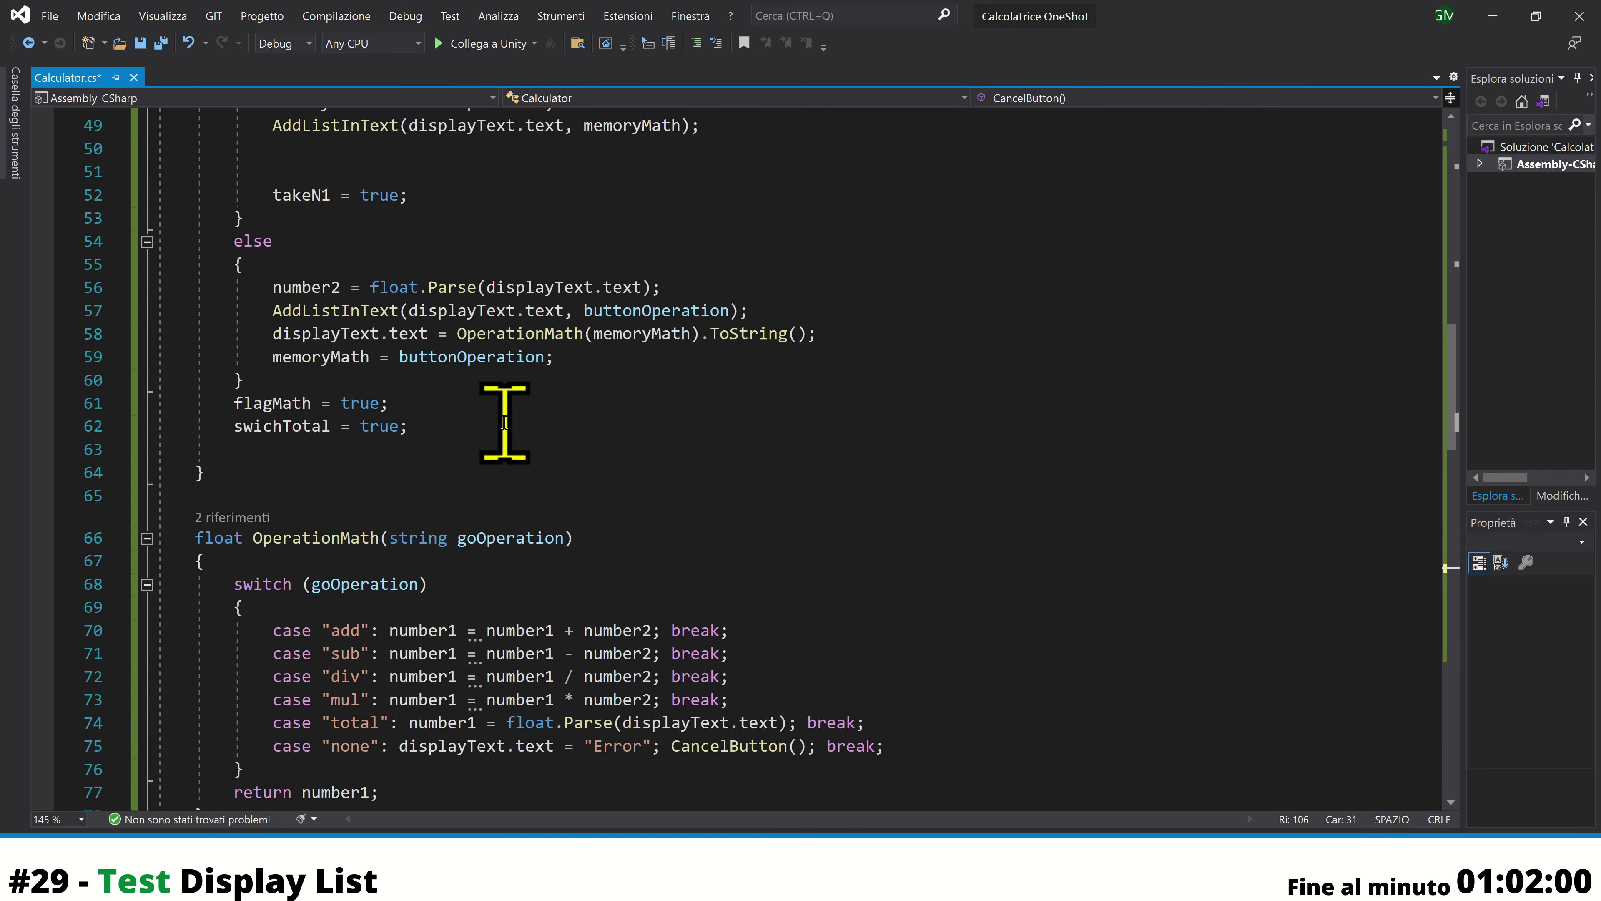
scroll(505, 421, up, 10)
scroll(507, 422, up, 5)
scroll(508, 422, up, 2)
scroll(522, 458, down, 3)
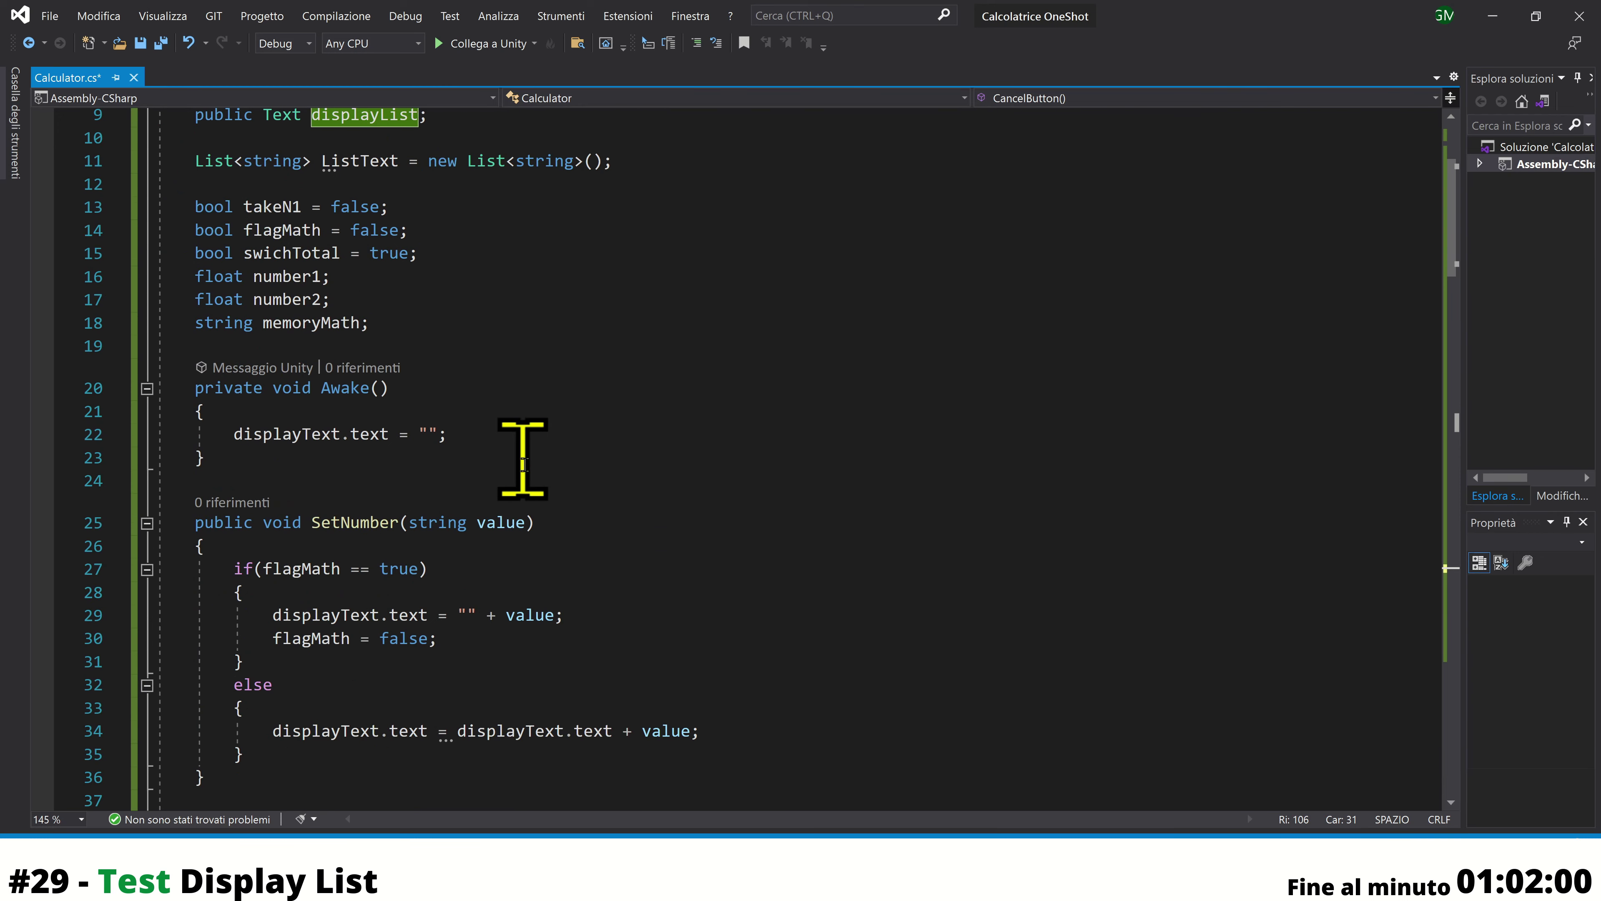
click(511, 436)
key(Return)
key(ctrl+v)
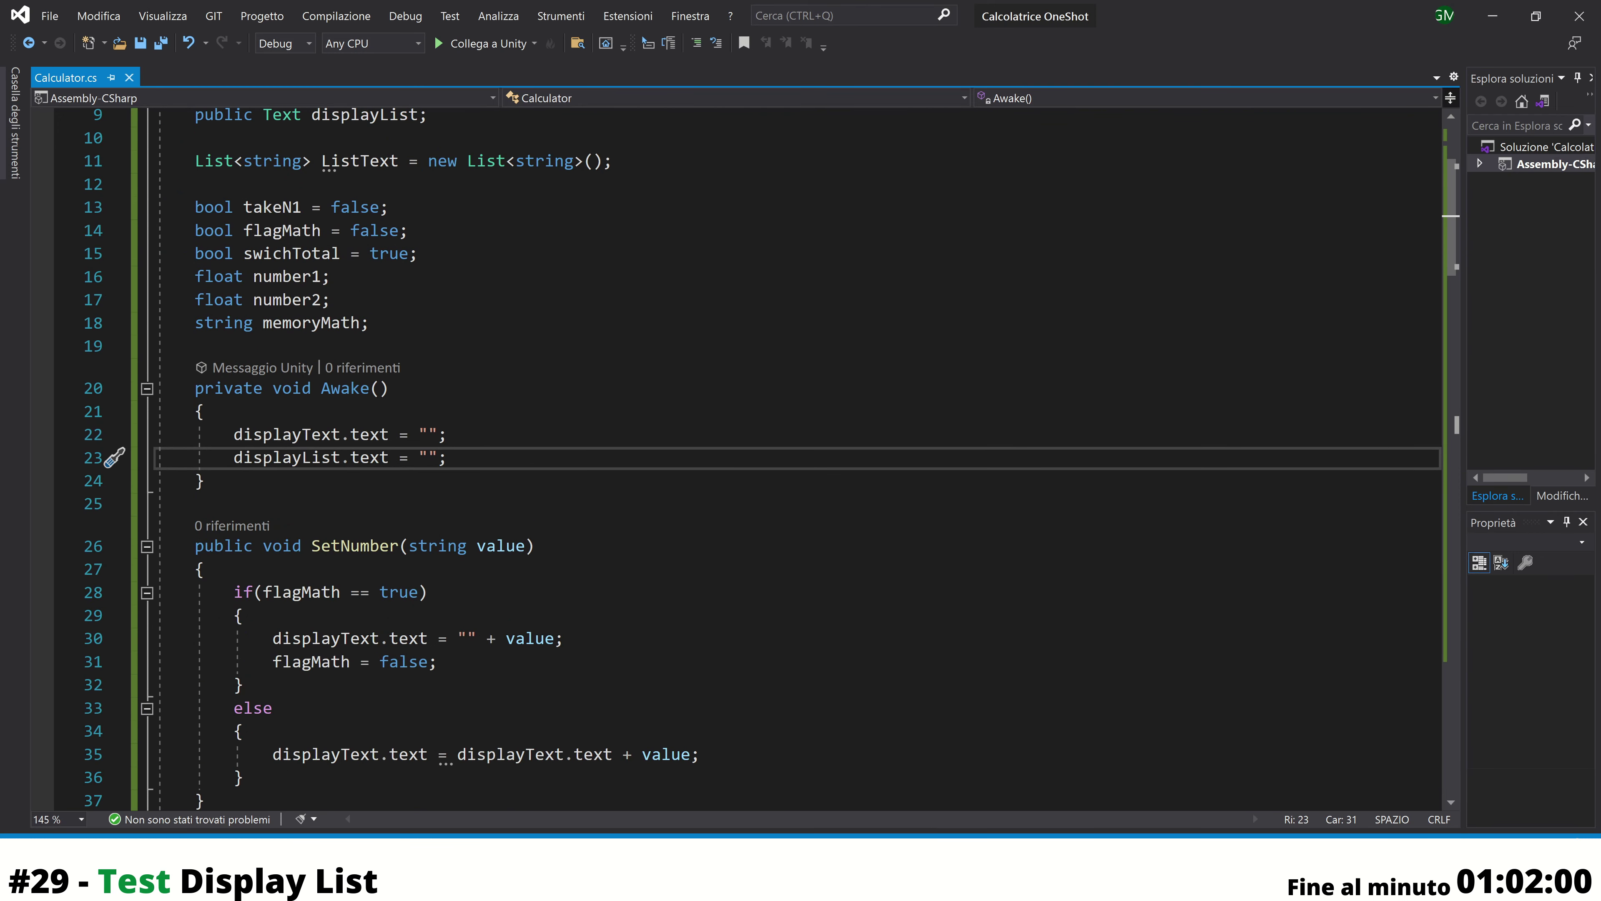
click(946, 776)
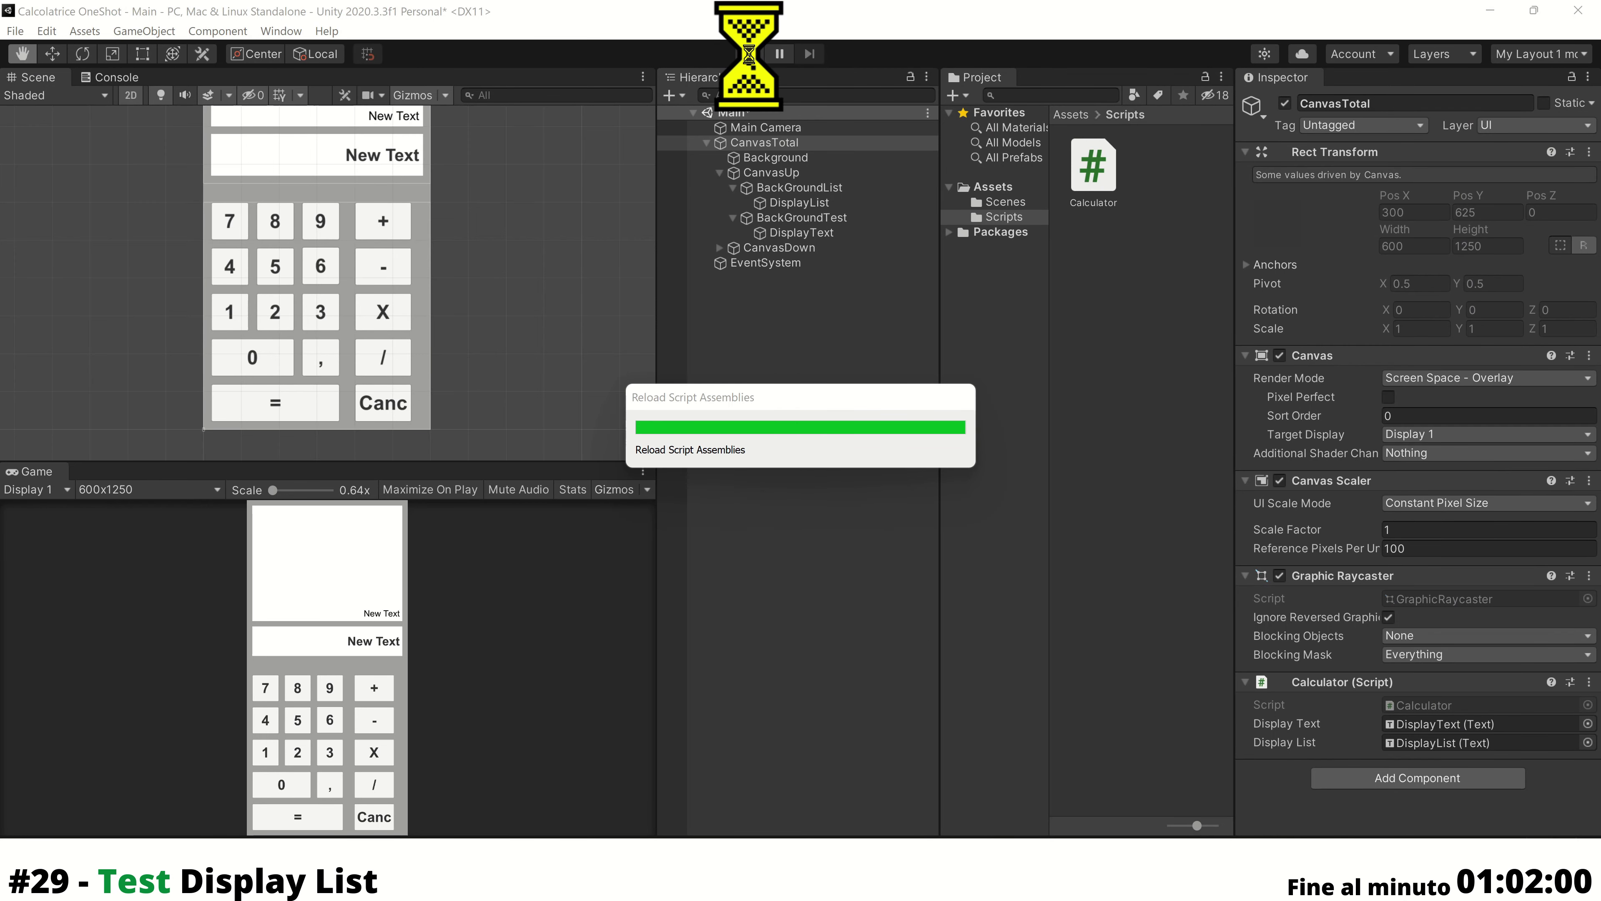
Play-test 5+5=10, cancel to clear the history, then stop and return to Visual Studio
click(752, 55)
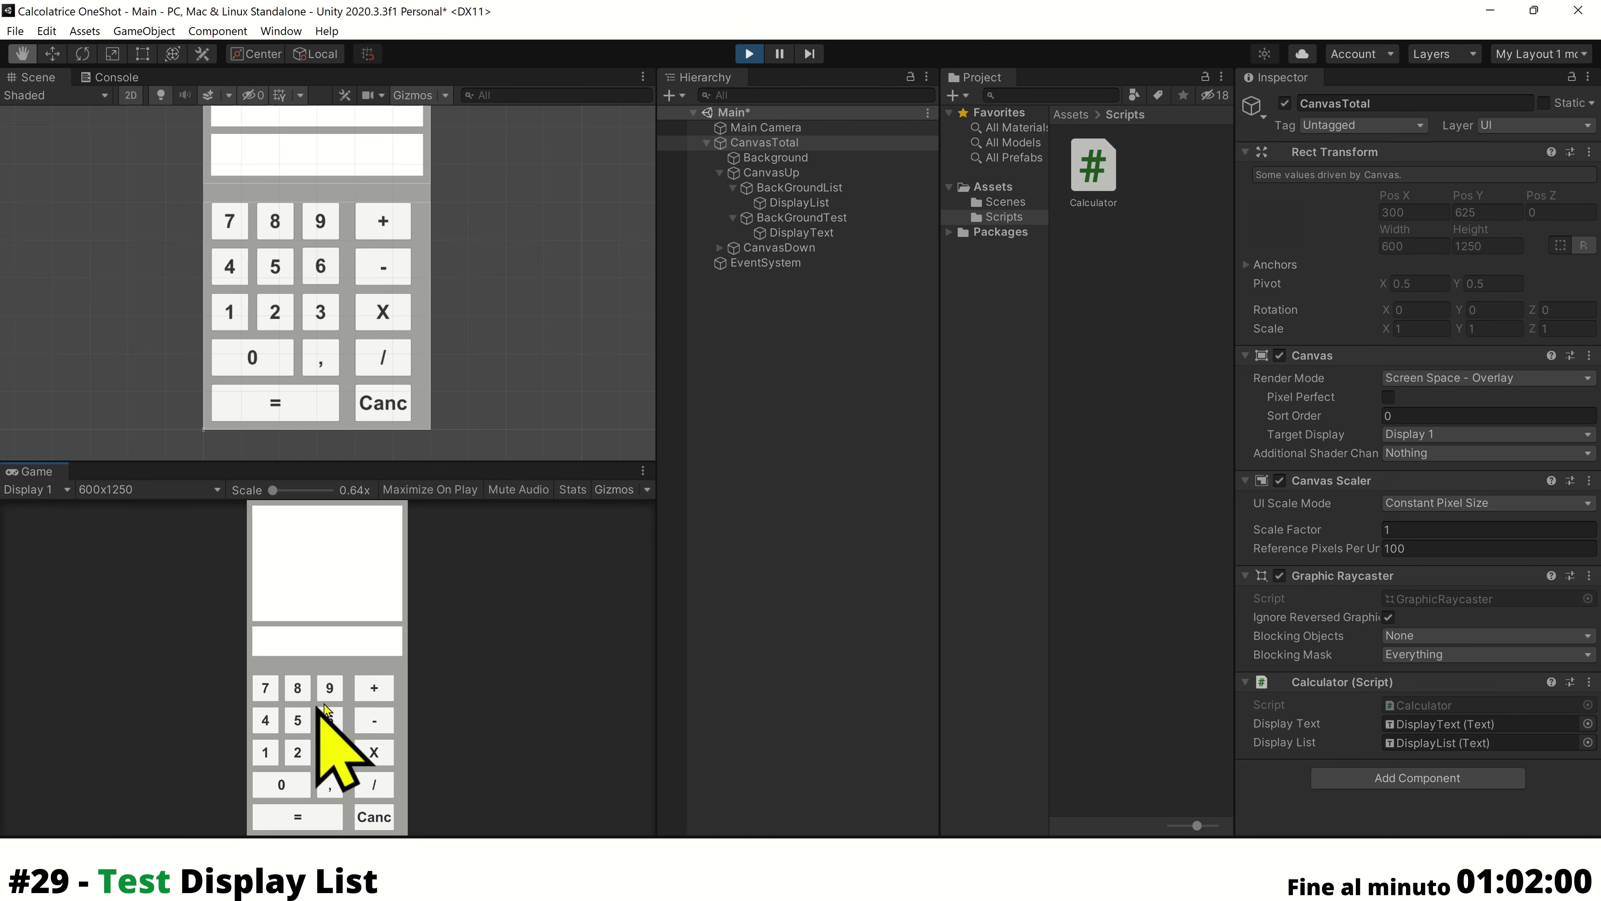
click(296, 719)
click(374, 688)
click(299, 723)
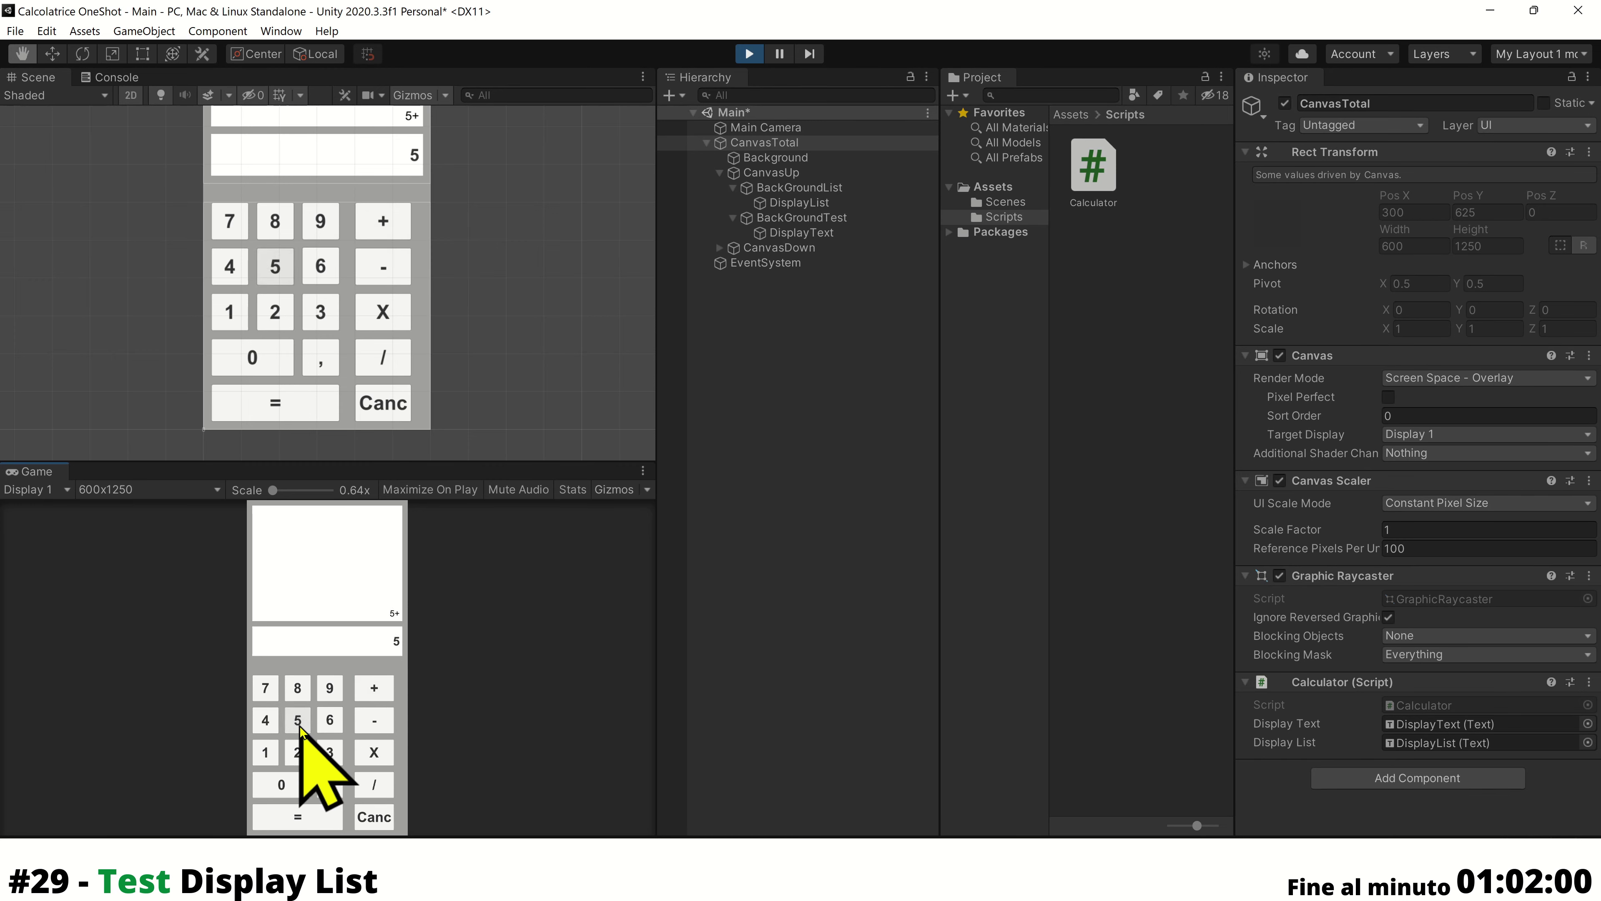
click(304, 816)
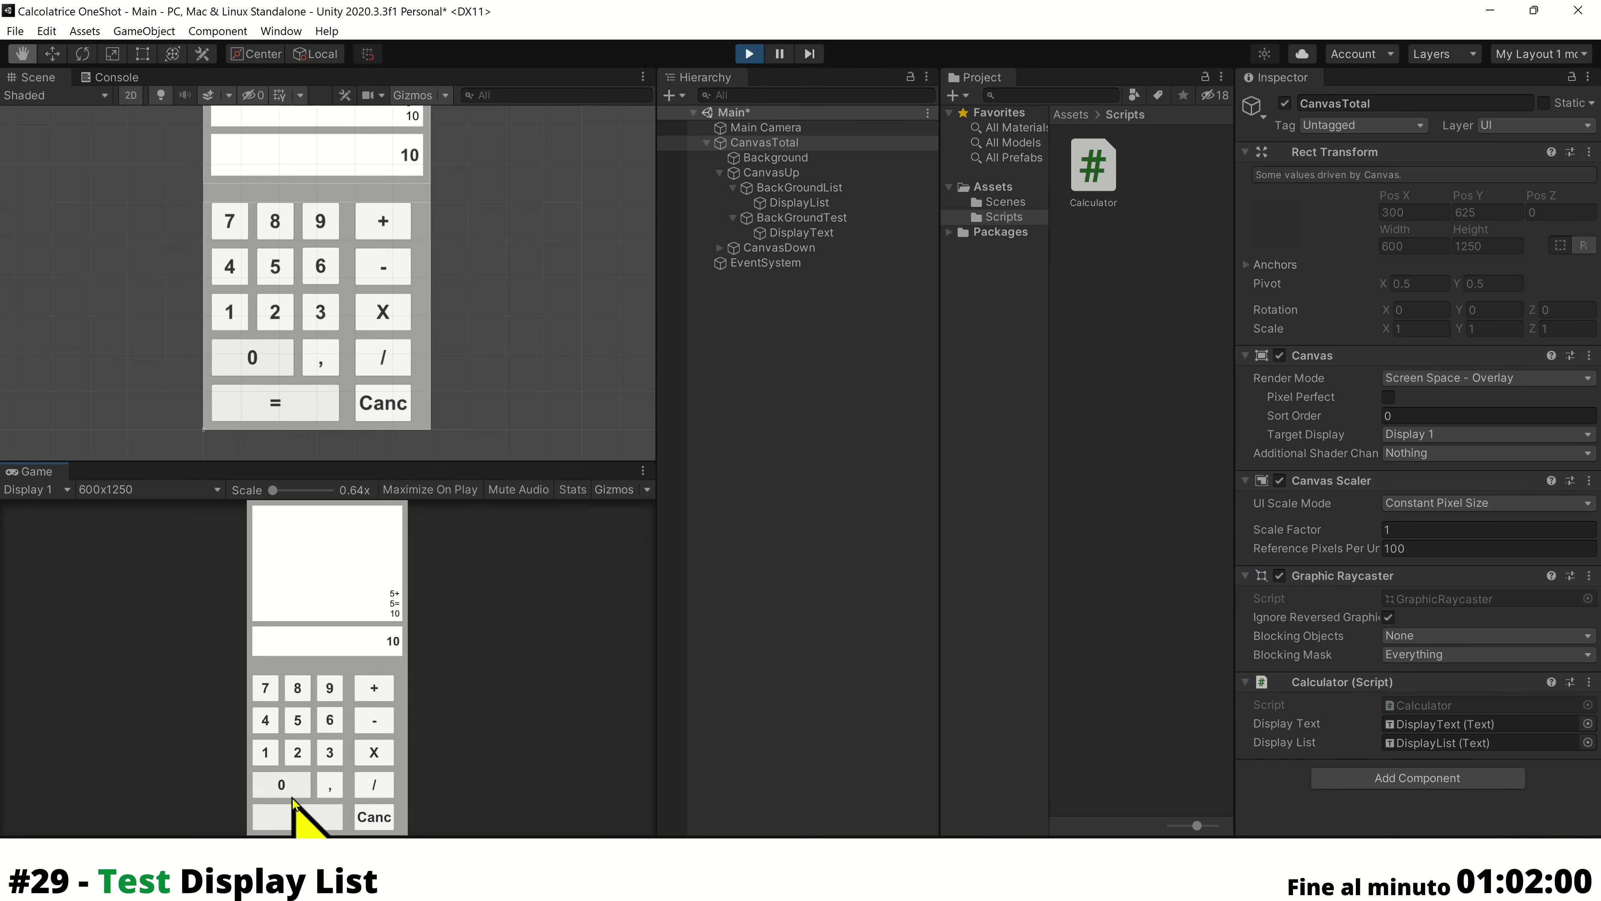
click(370, 817)
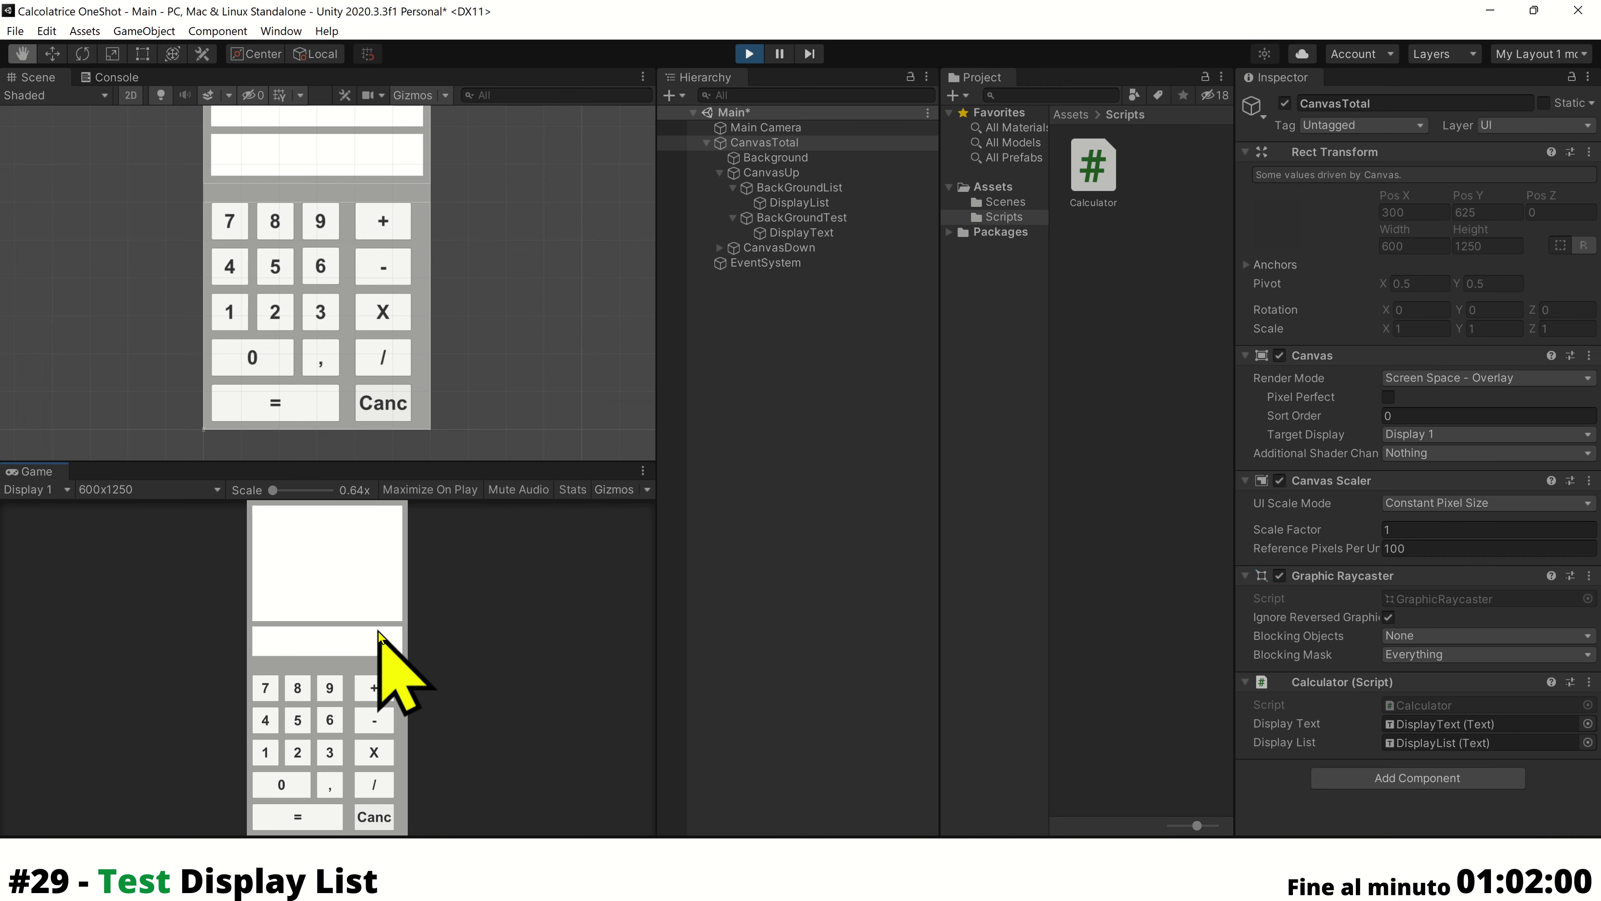
click(749, 53)
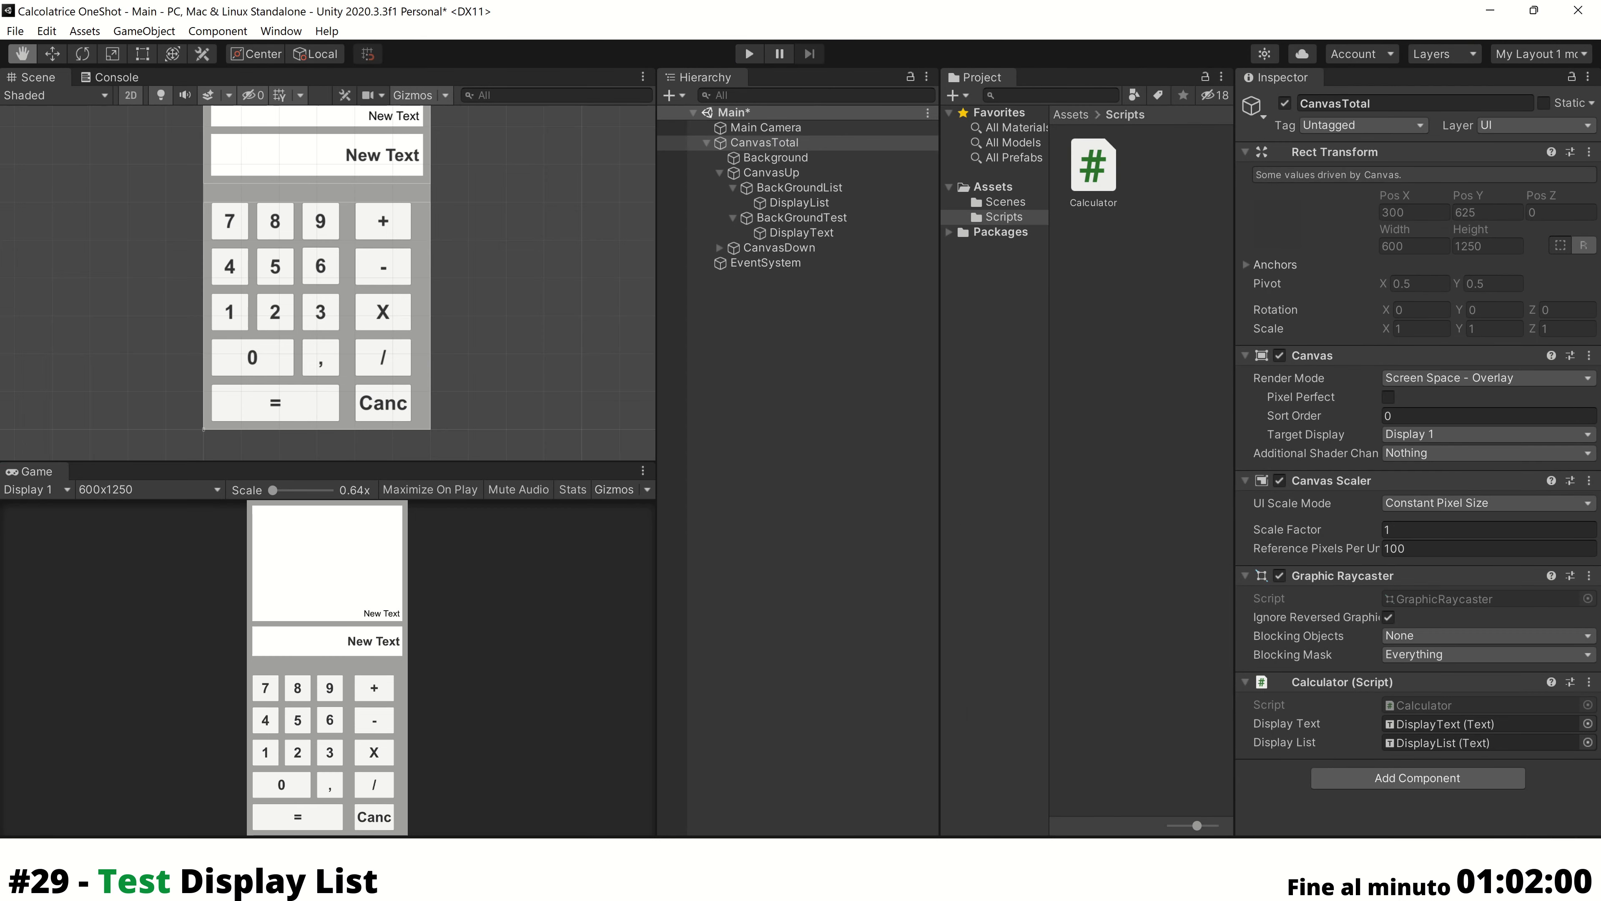
click(863, 783)
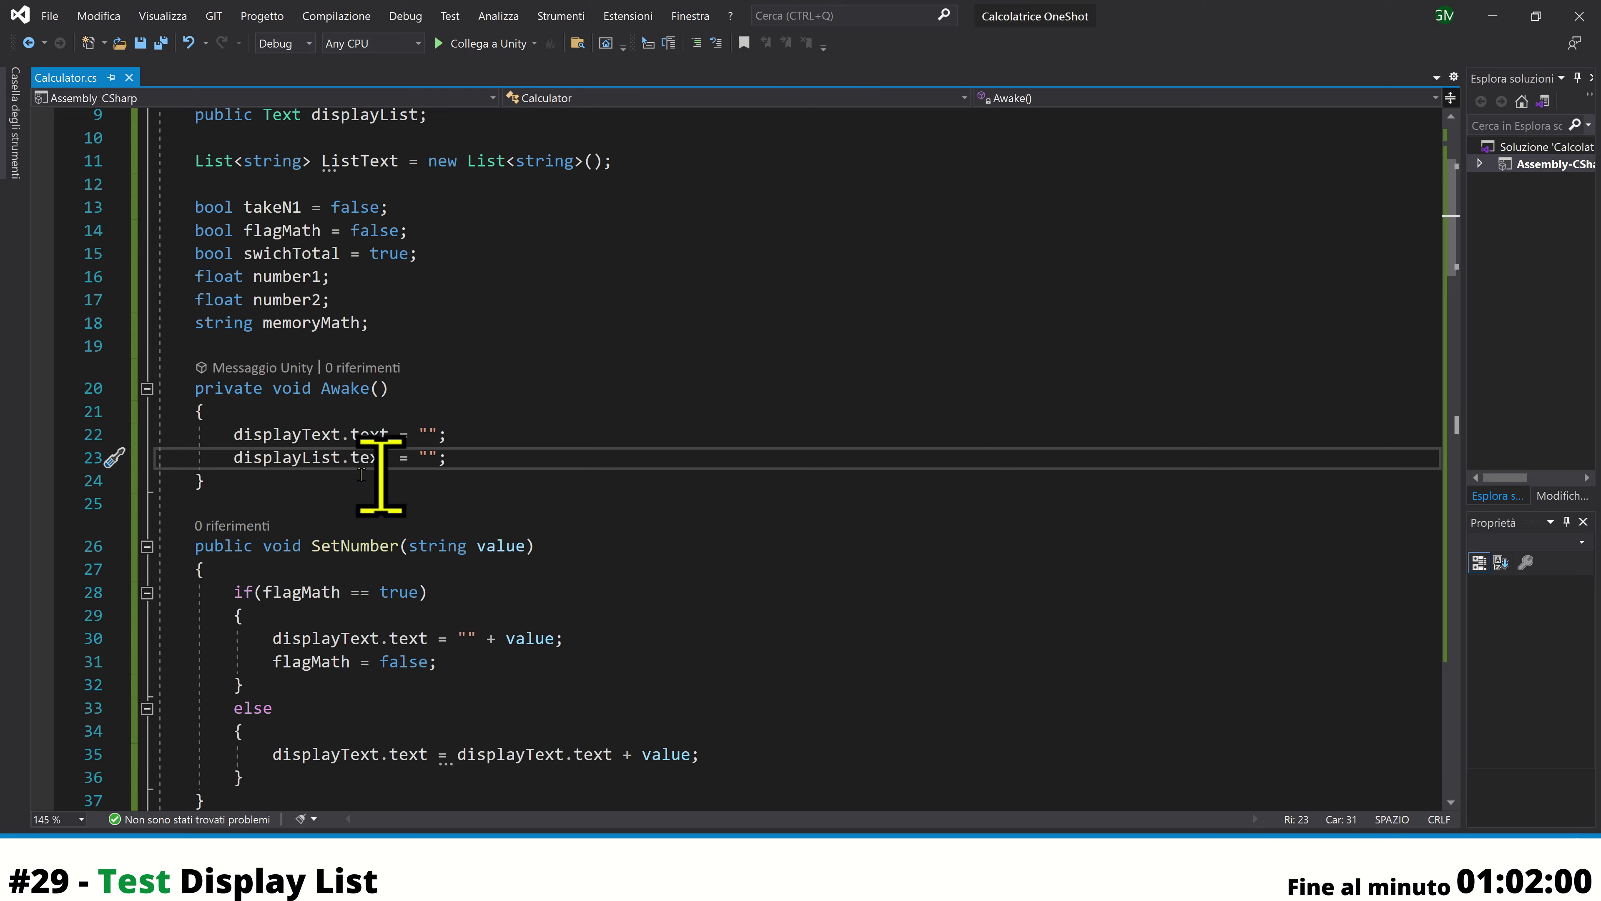
Comment out displayList.text = "" on line 107, save, and switch to Unity
scroll(314, 575, down, 5)
scroll(314, 575, down, 12)
scroll(314, 575, down, 11)
scroll(315, 575, down, 9)
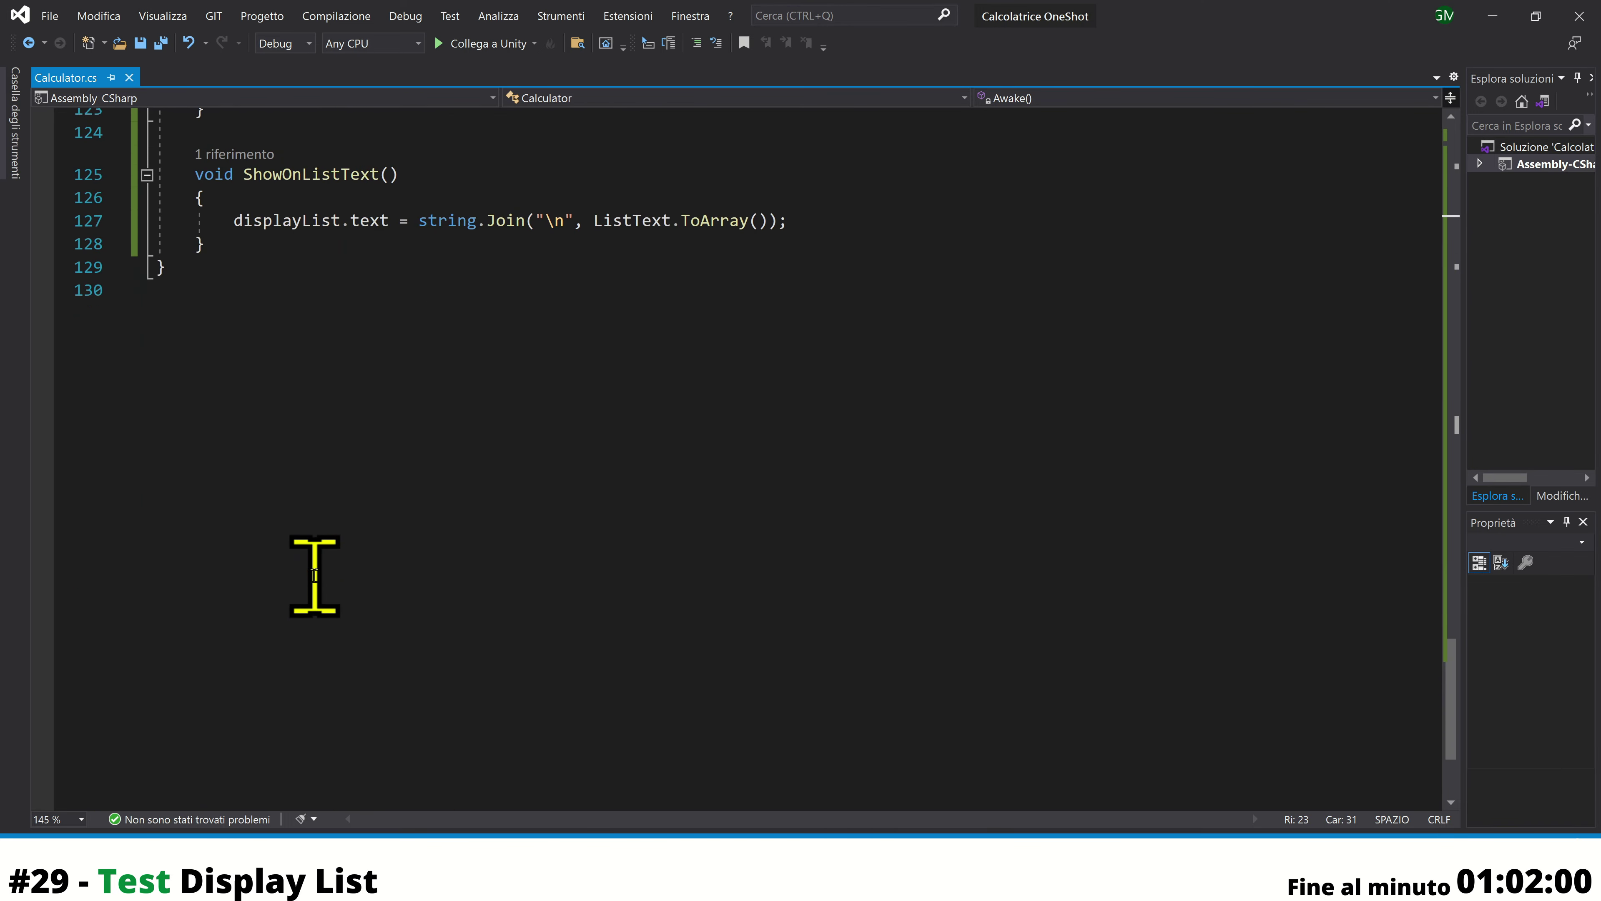
scroll(314, 575, up, 5)
scroll(314, 575, up, 3)
scroll(290, 567, up, 2)
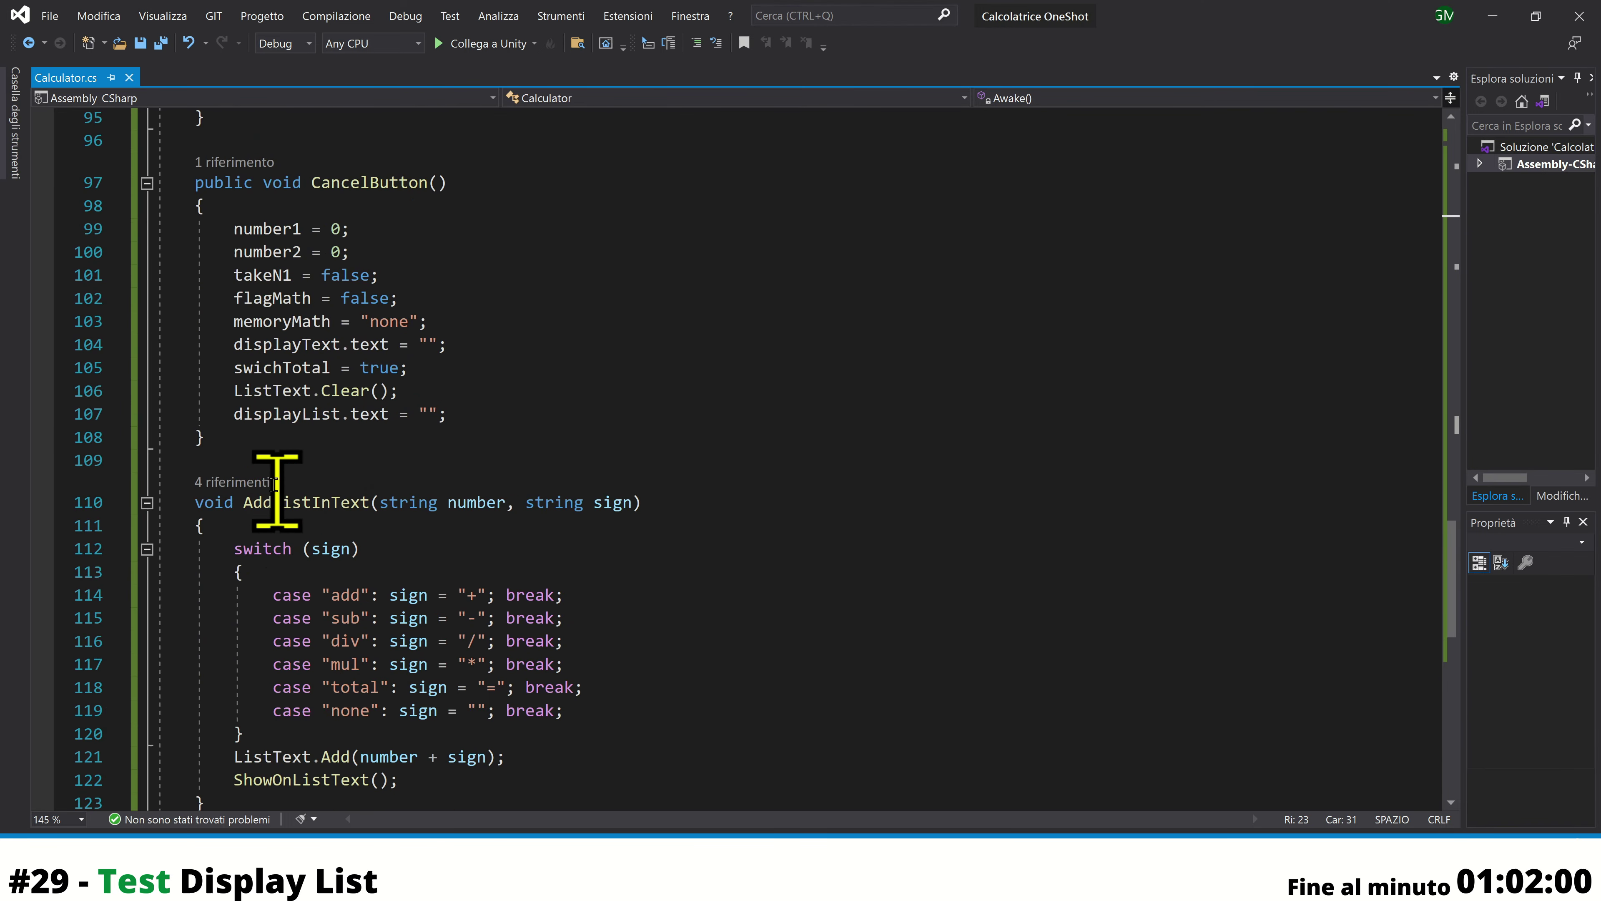
click(233, 414)
text(//)
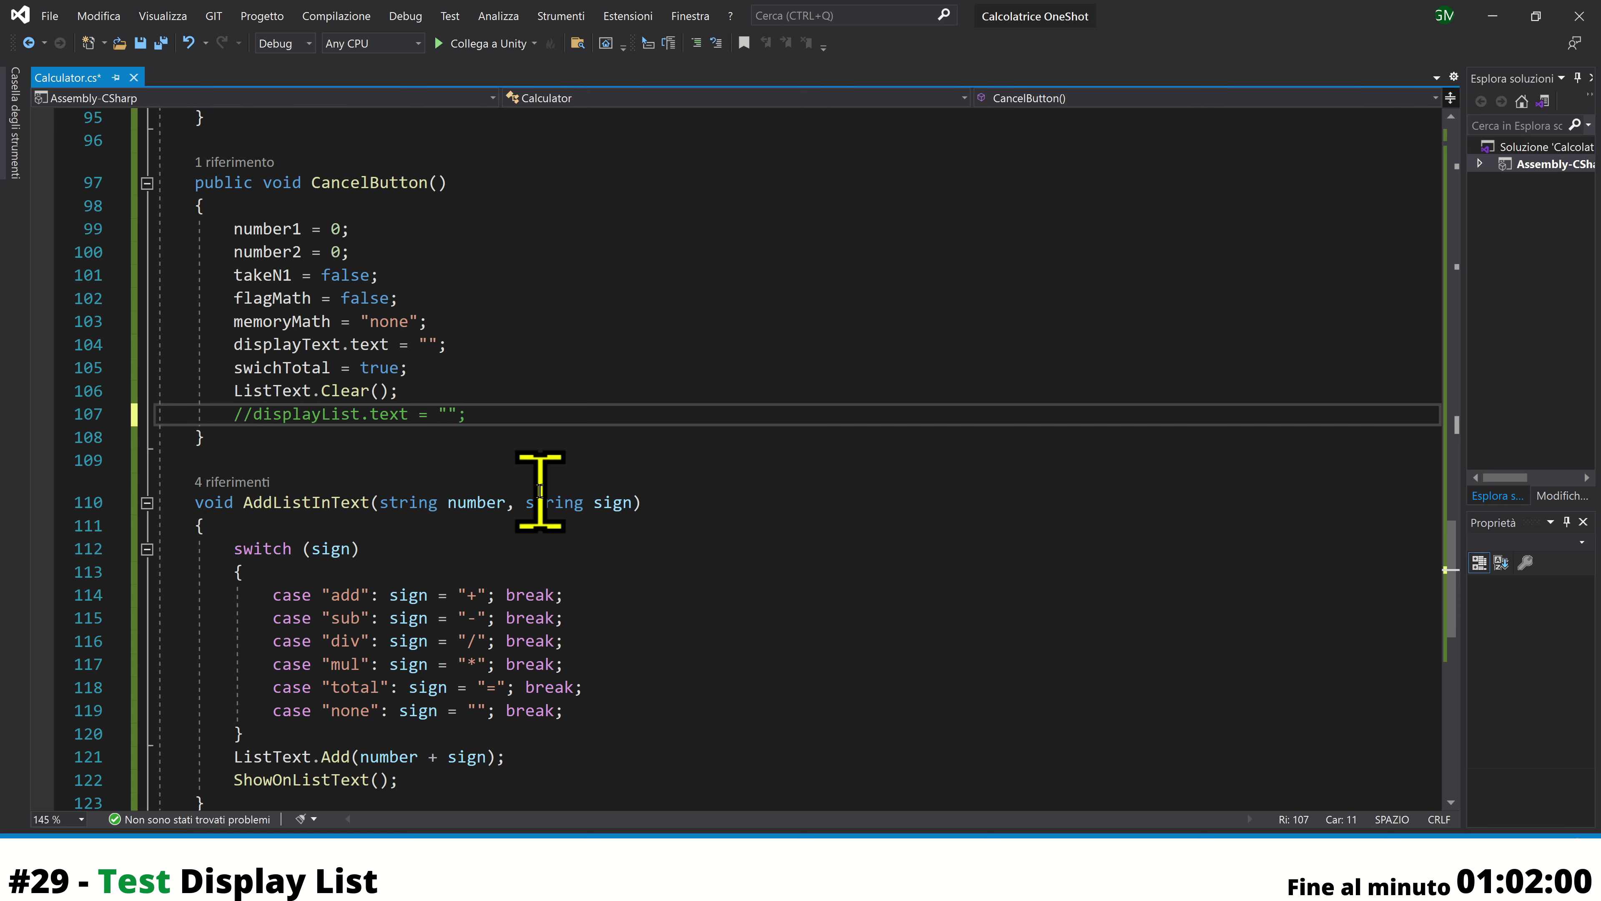
key(ctrl+s)
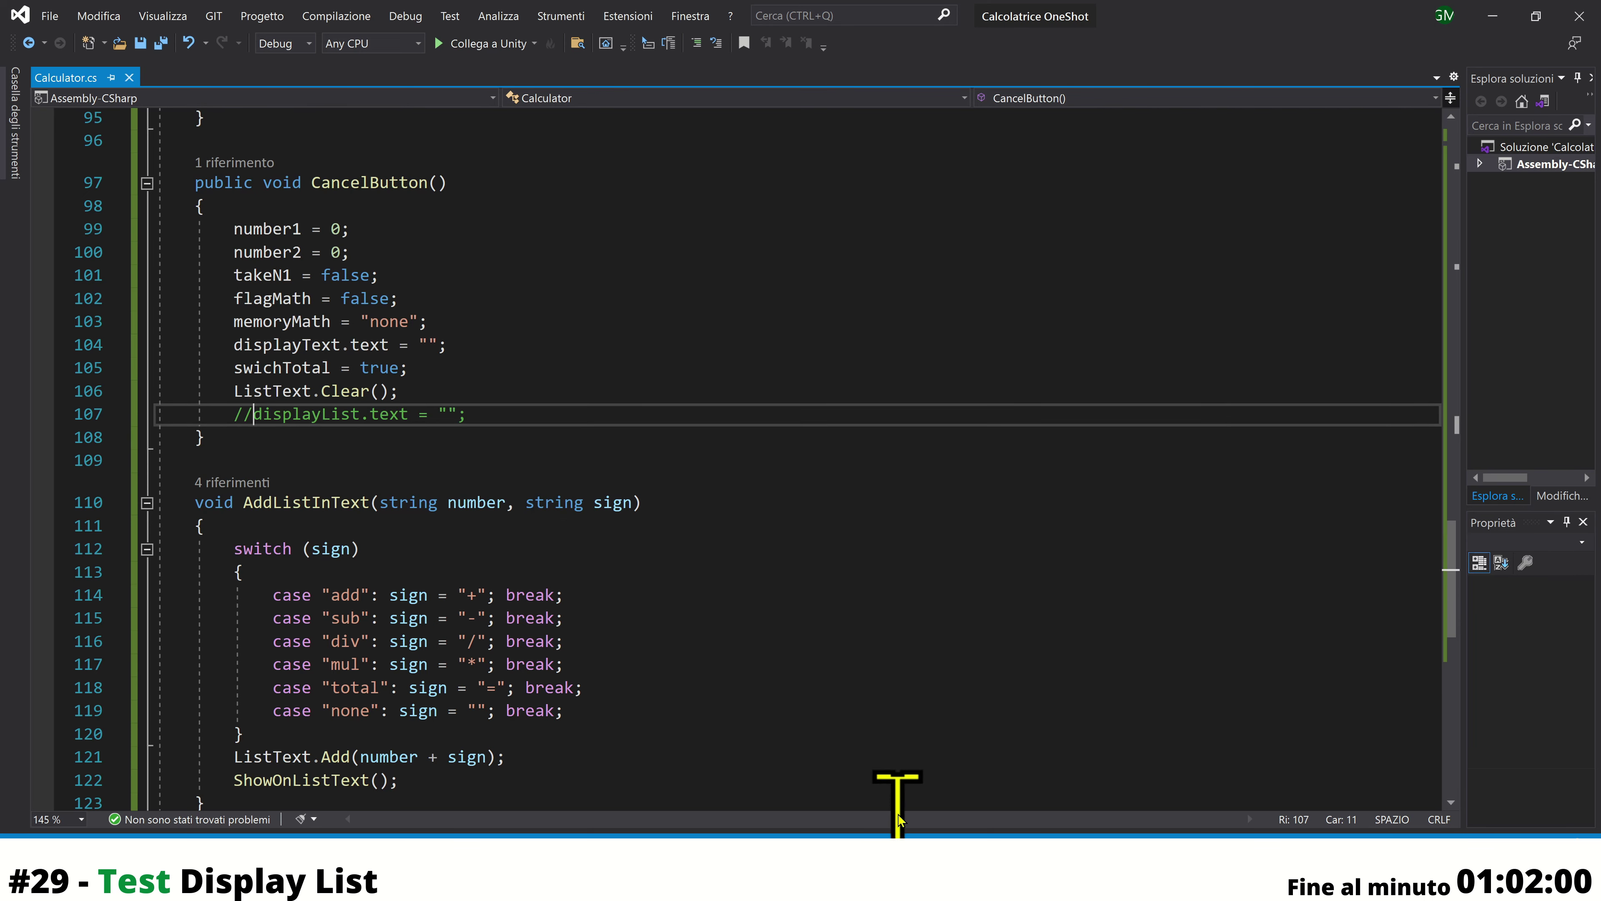
key(alt+Tab)
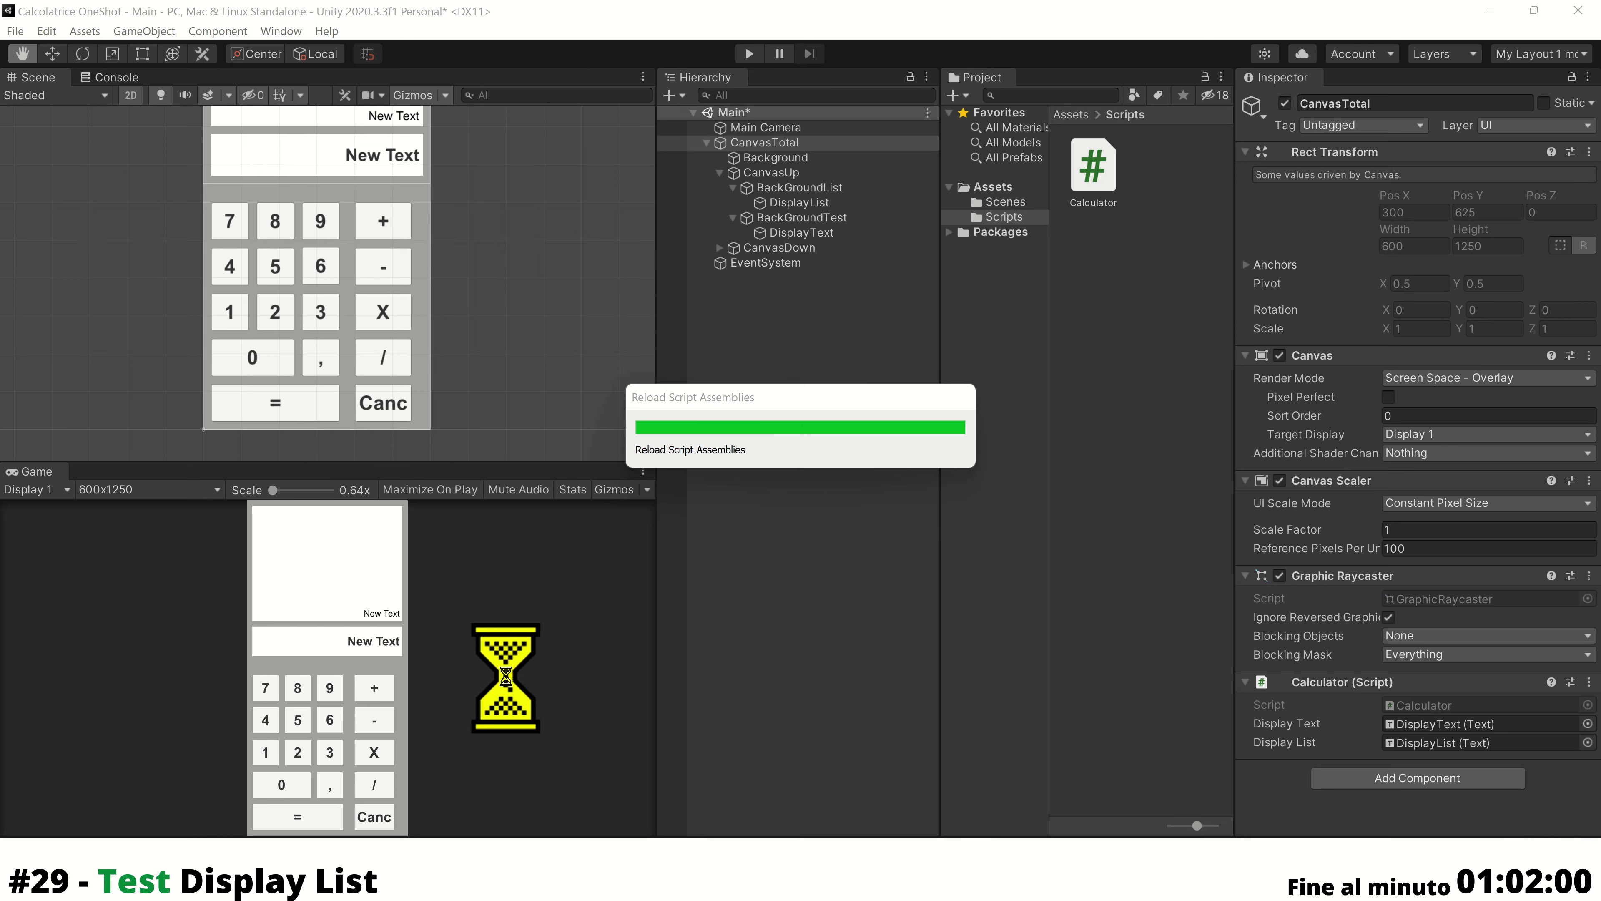
Start Play mode and enter a long chain of repeated 9+ additions
click(751, 54)
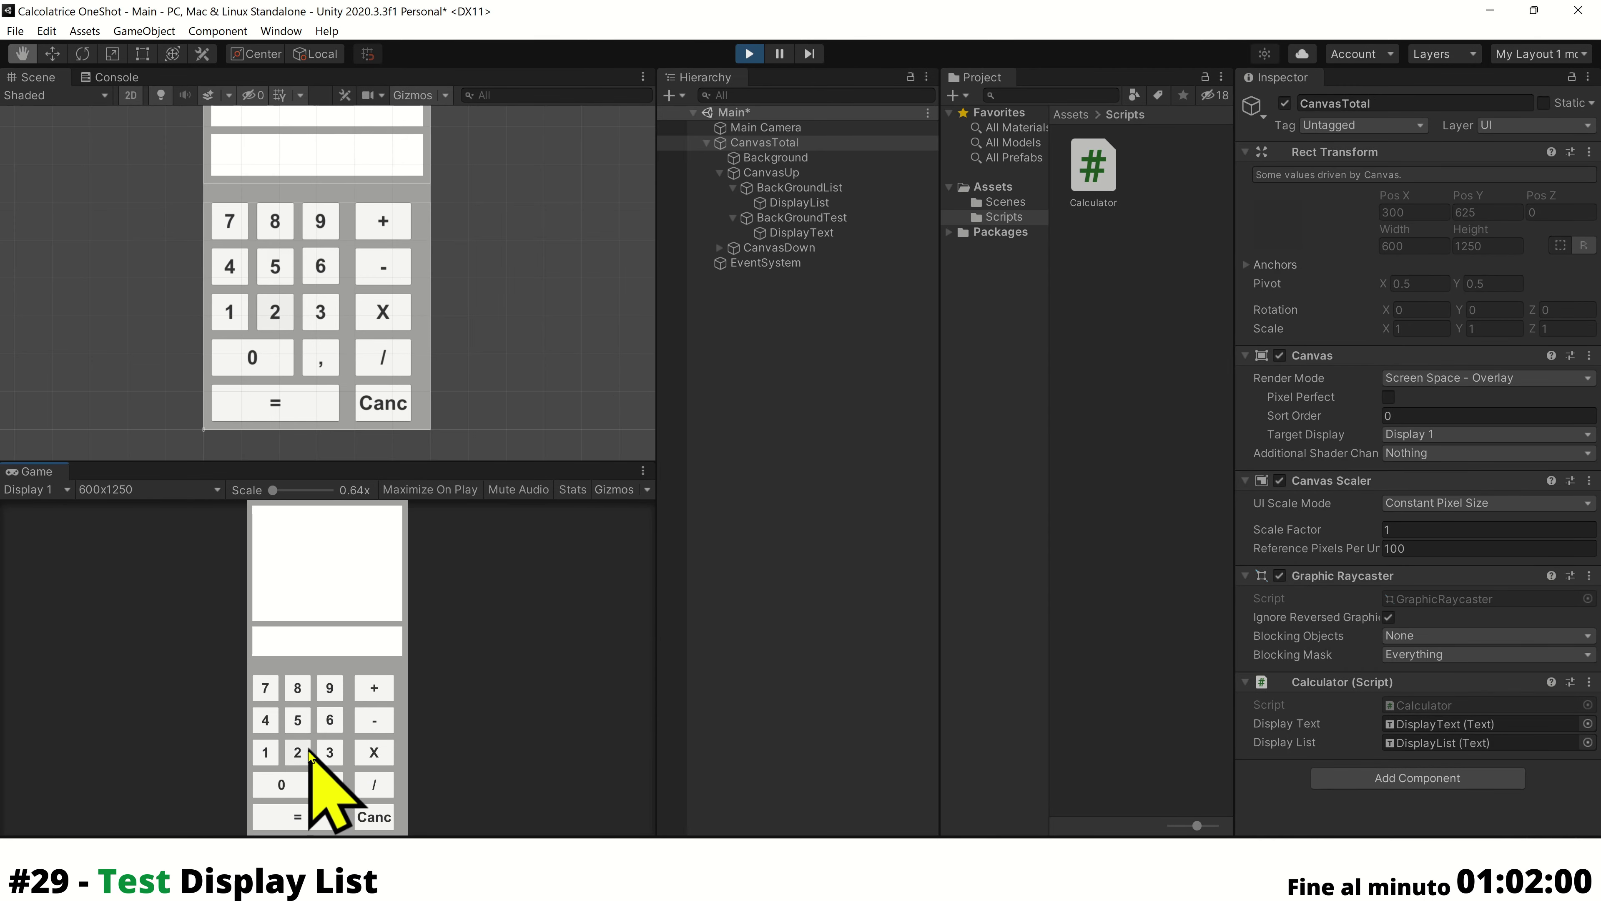
click(330, 689)
click(375, 688)
click(330, 689)
click(375, 688)
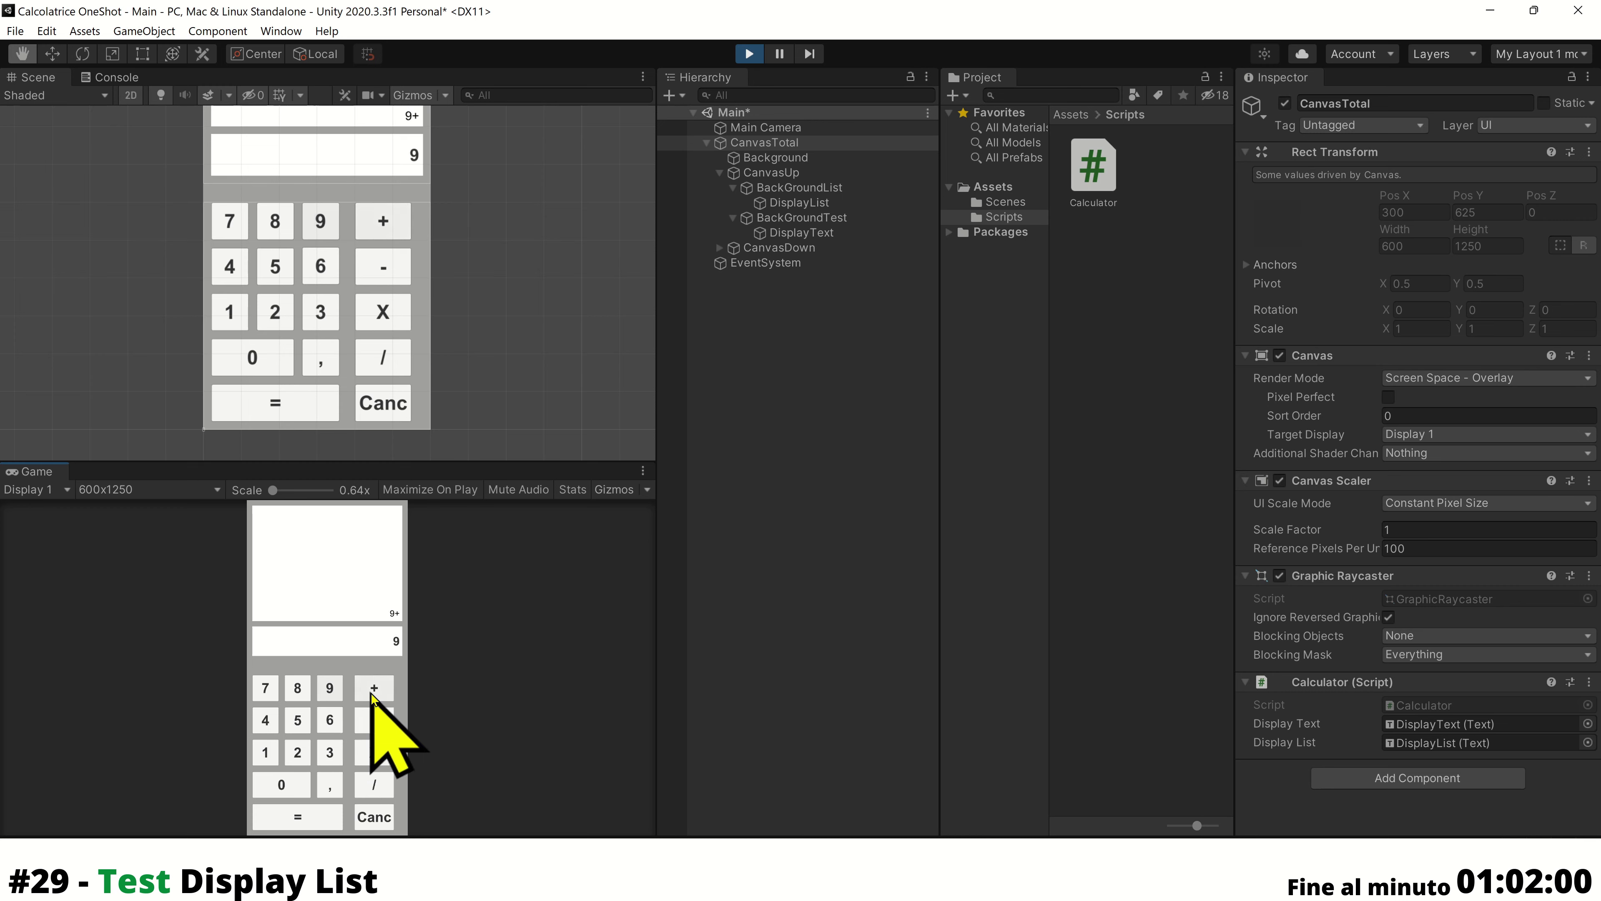
click(330, 689)
click(374, 687)
click(330, 689)
click(375, 688)
click(330, 689)
click(374, 688)
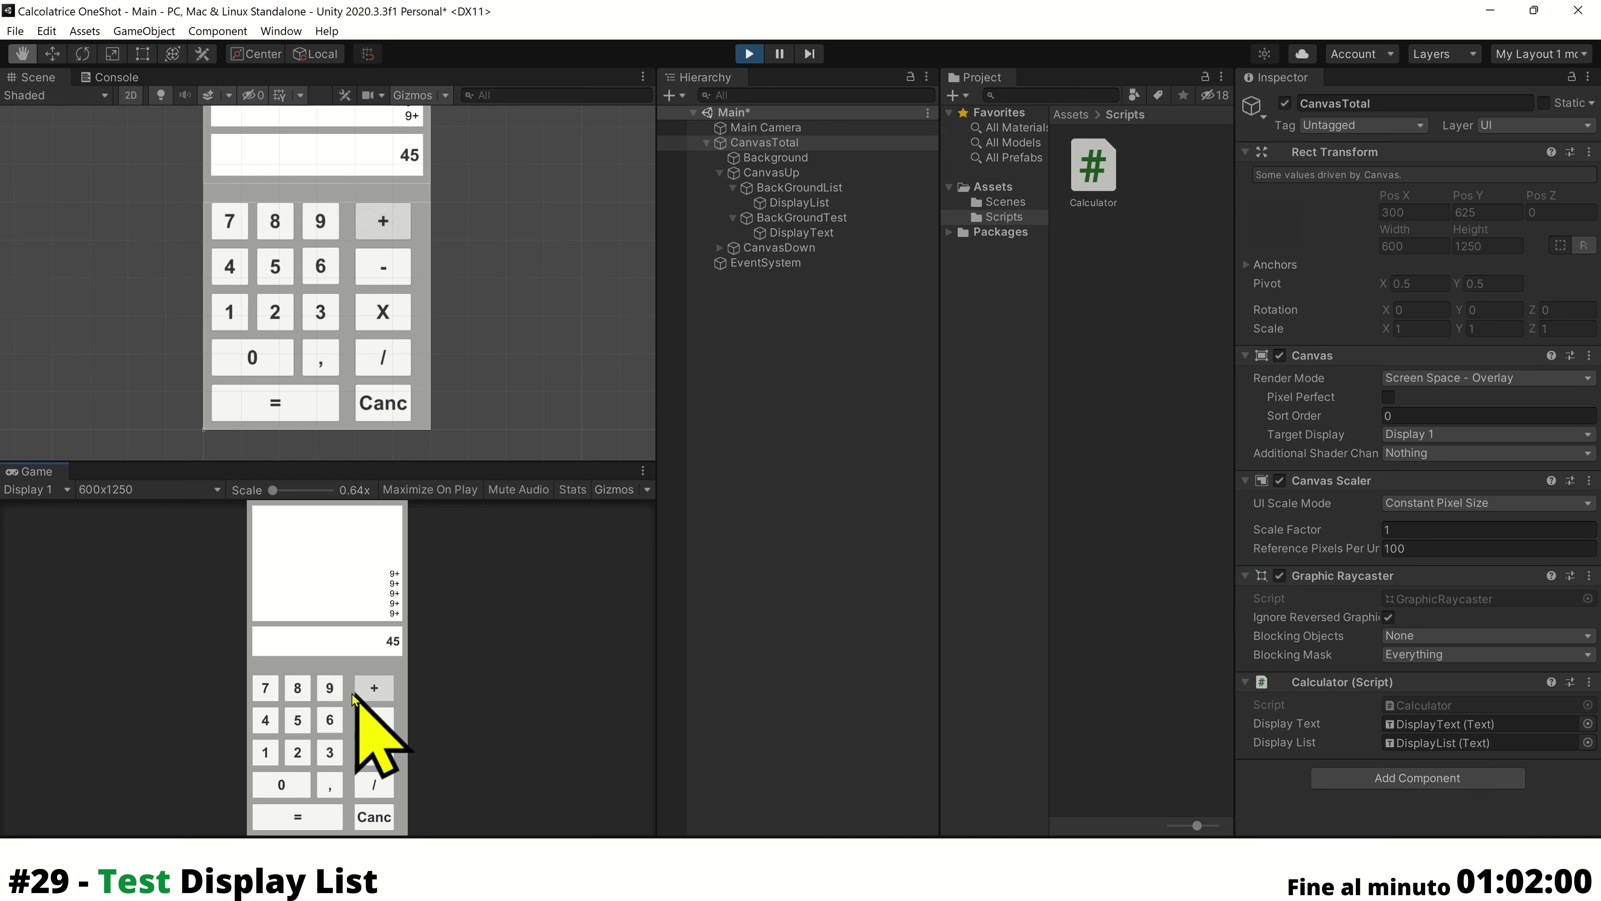
click(330, 689)
click(374, 688)
click(375, 688)
click(330, 689)
click(374, 688)
click(330, 689)
click(374, 688)
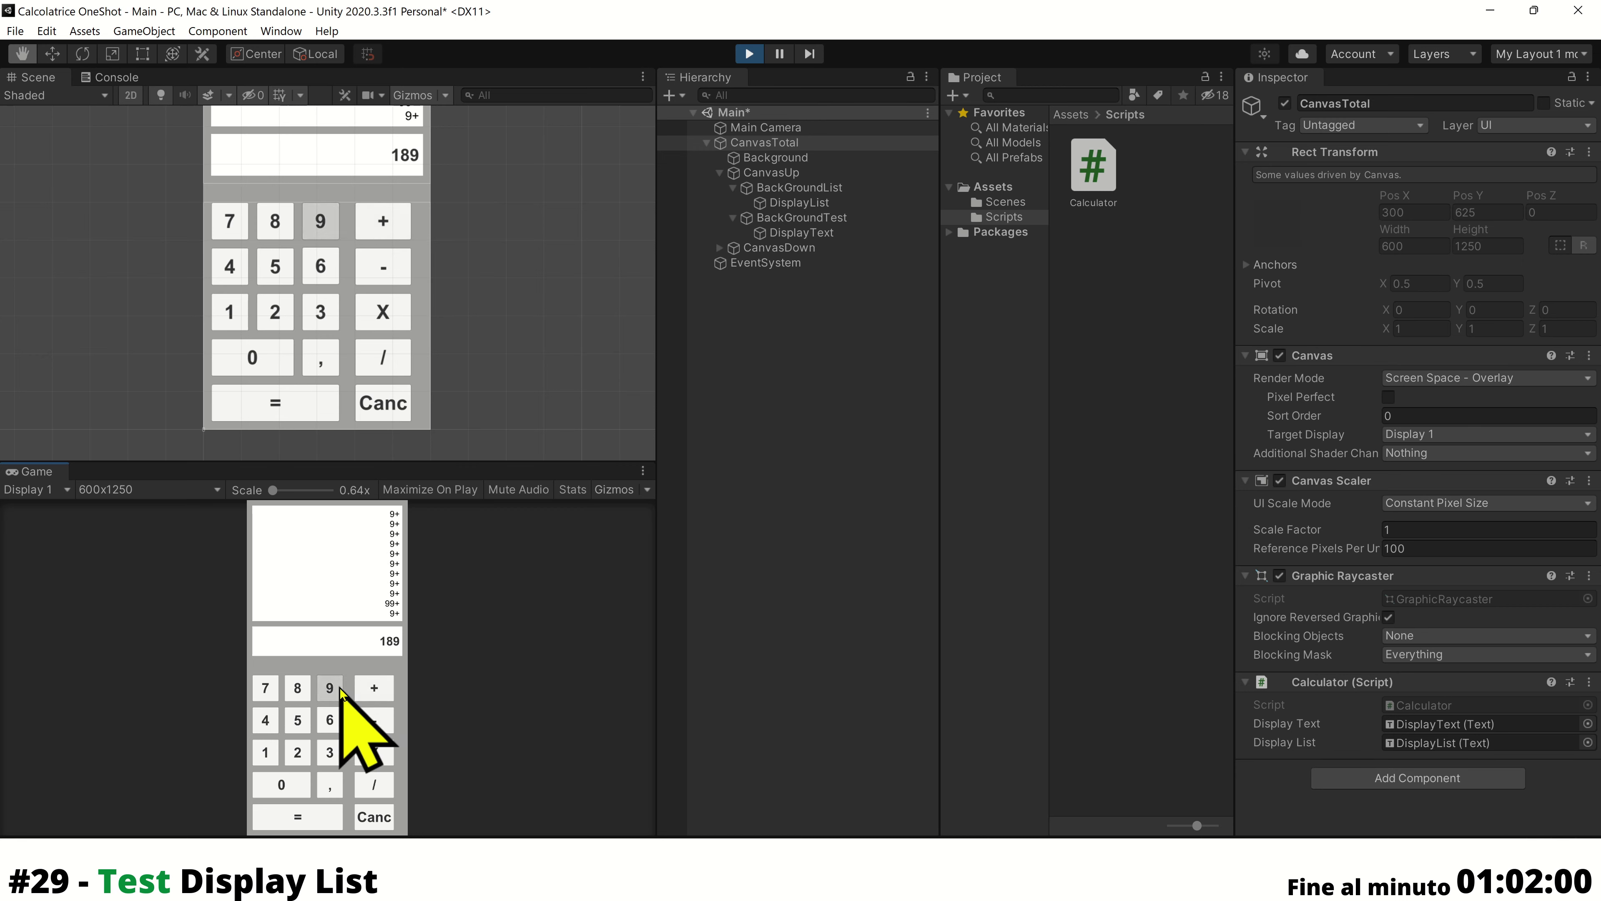
click(374, 689)
Add 2, 2 and 425 to the total, then cancel to clear the result
click(373, 694)
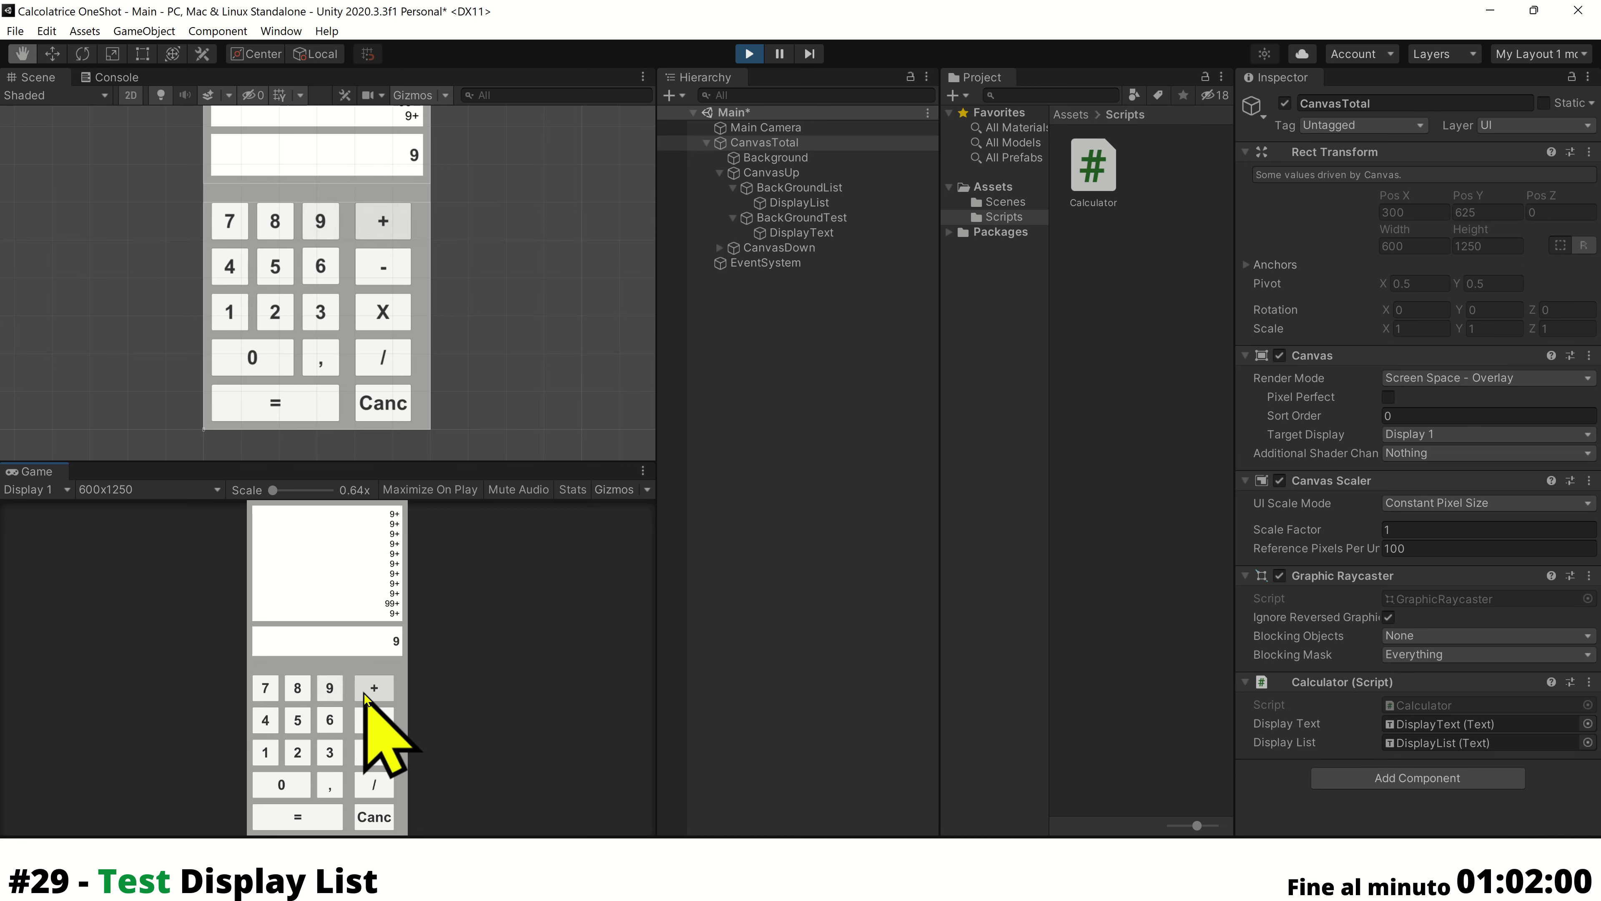
click(298, 720)
click(356, 700)
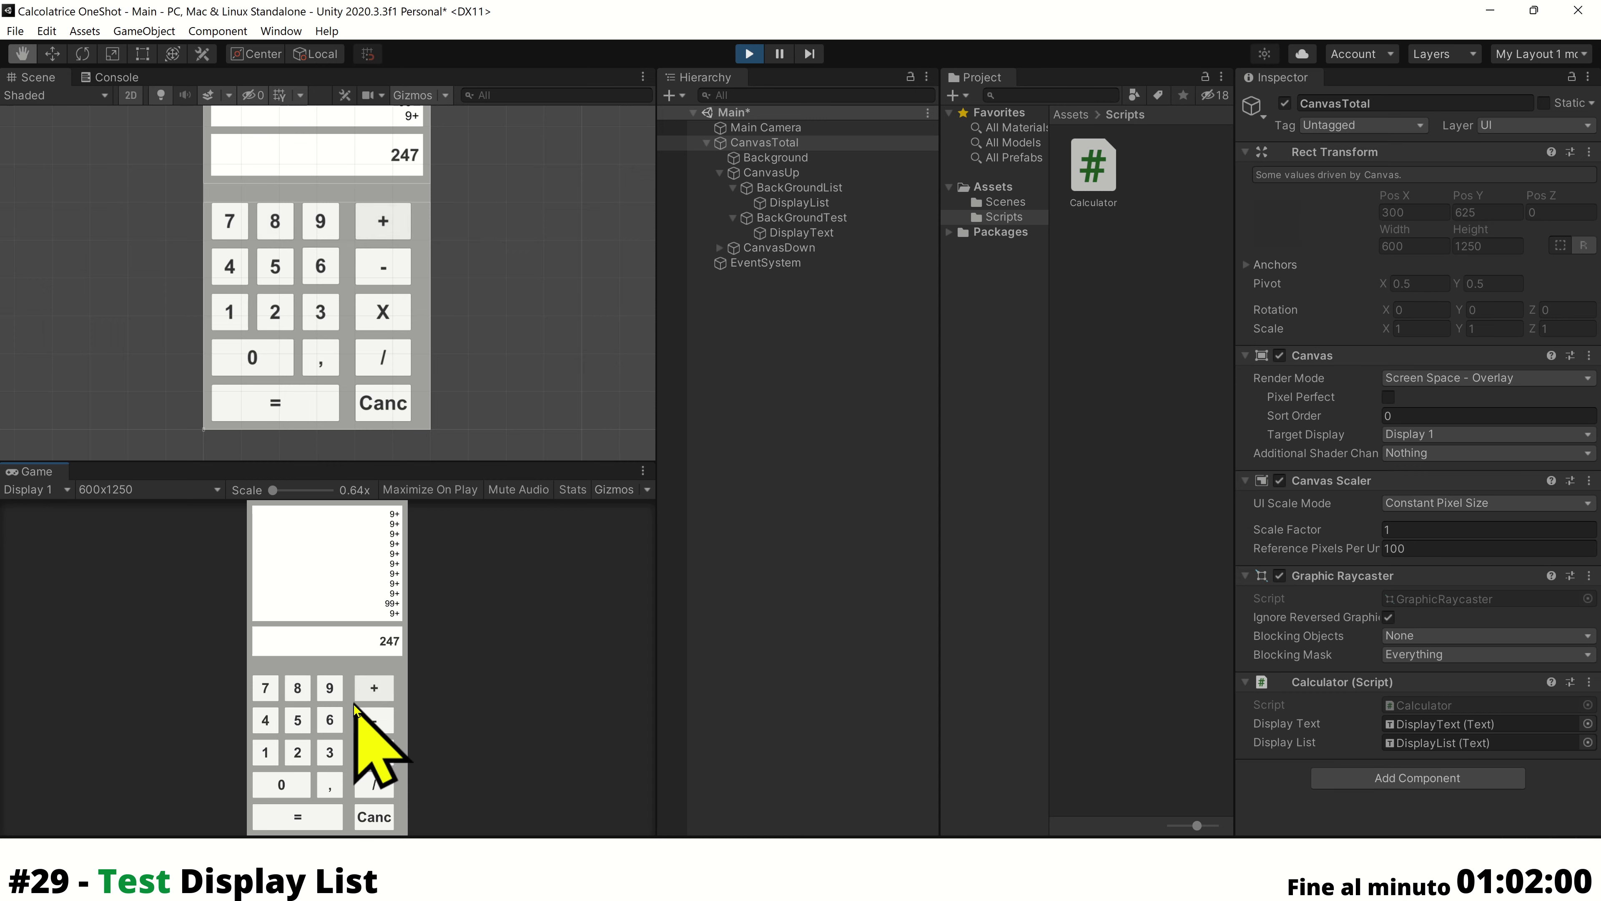
click(308, 751)
click(374, 691)
click(299, 752)
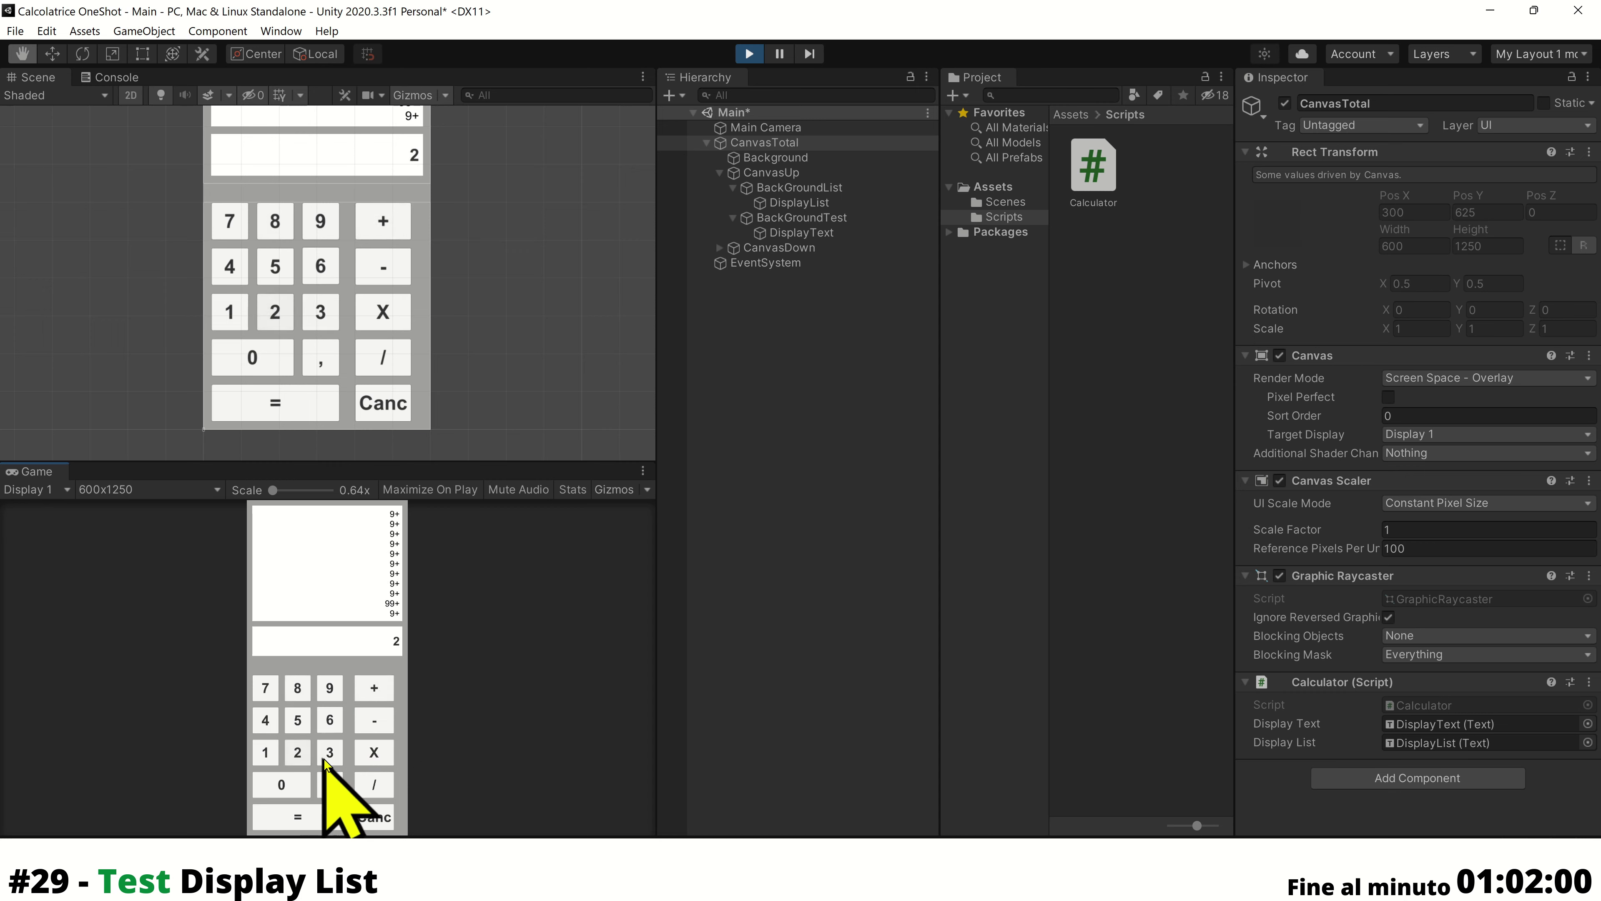
click(378, 691)
click(265, 720)
click(298, 752)
click(297, 720)
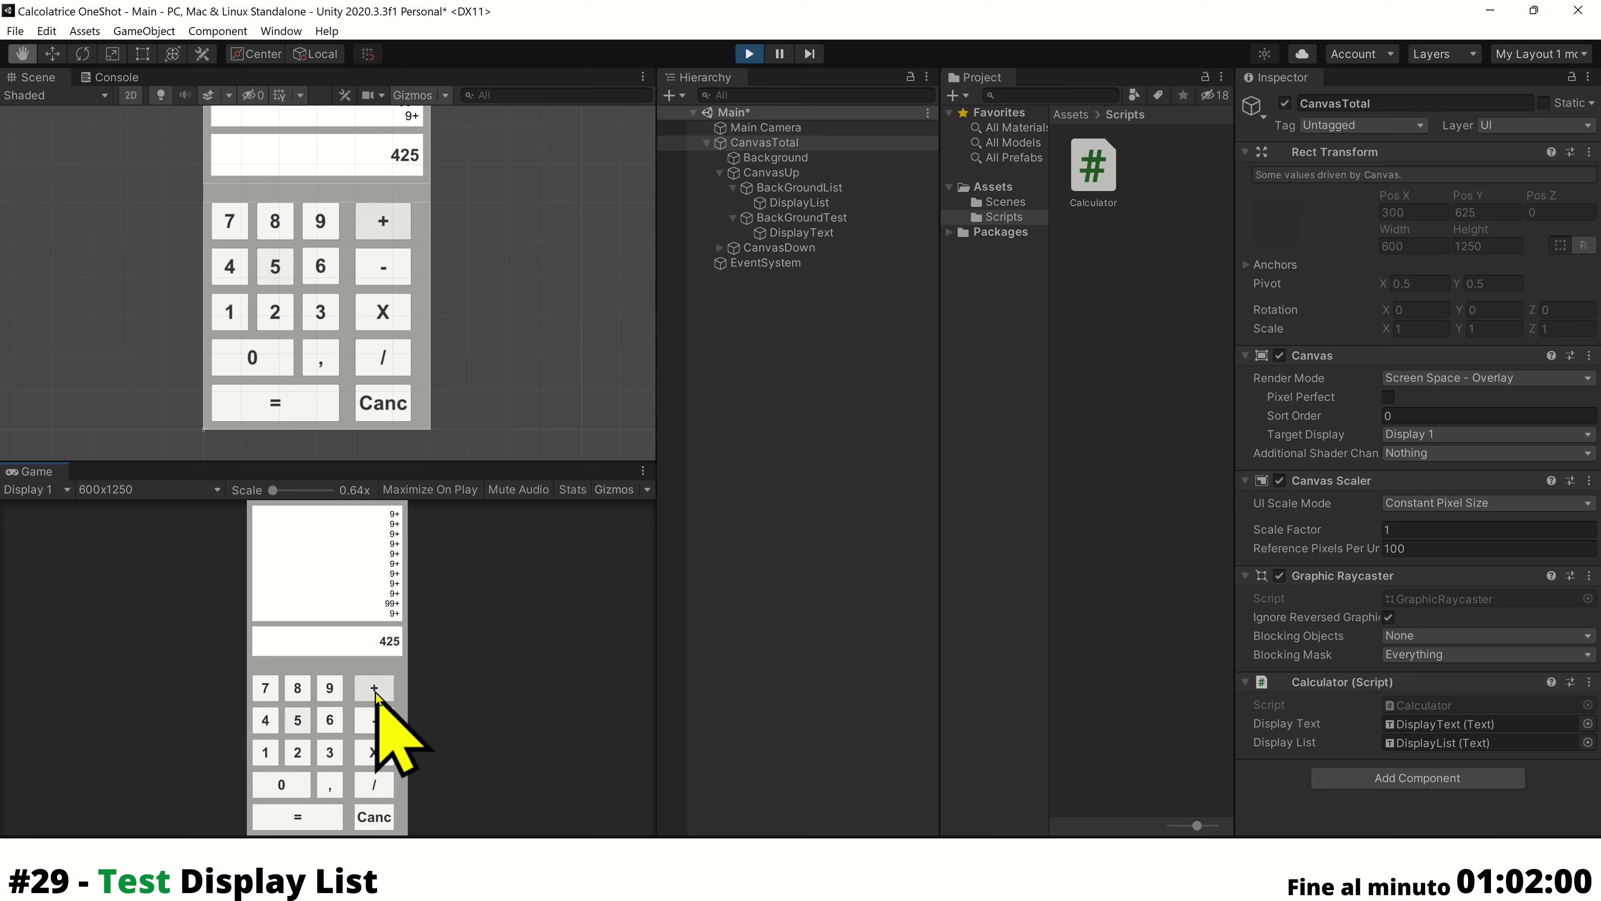
click(375, 689)
click(390, 813)
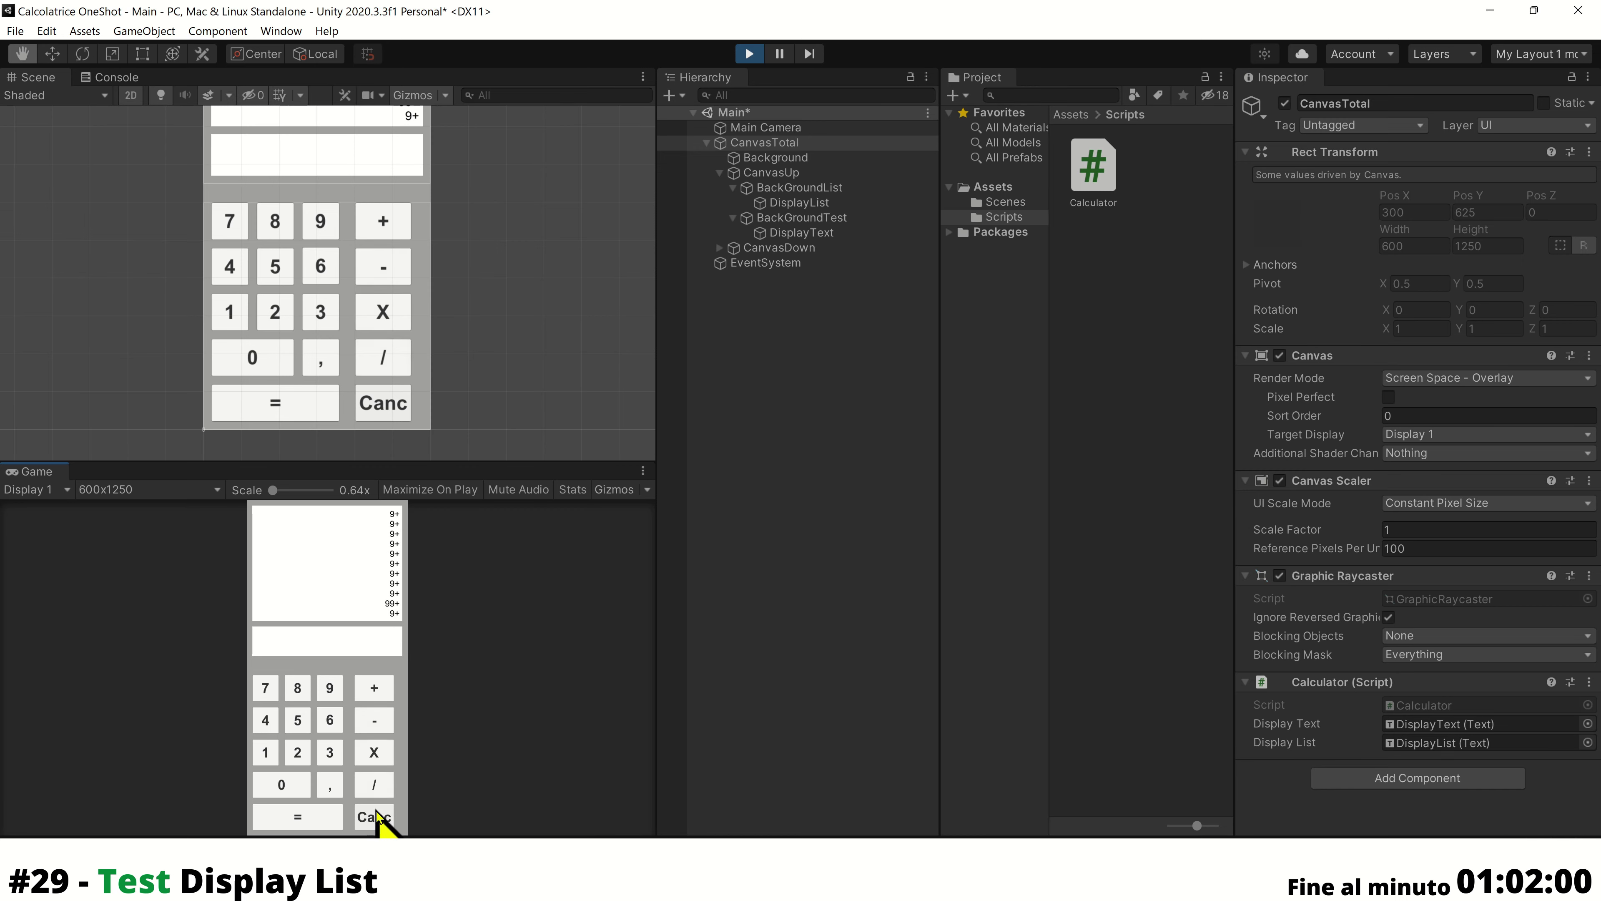
Clear the calculator and add 1 through 6 to the running total in the Game view
click(377, 825)
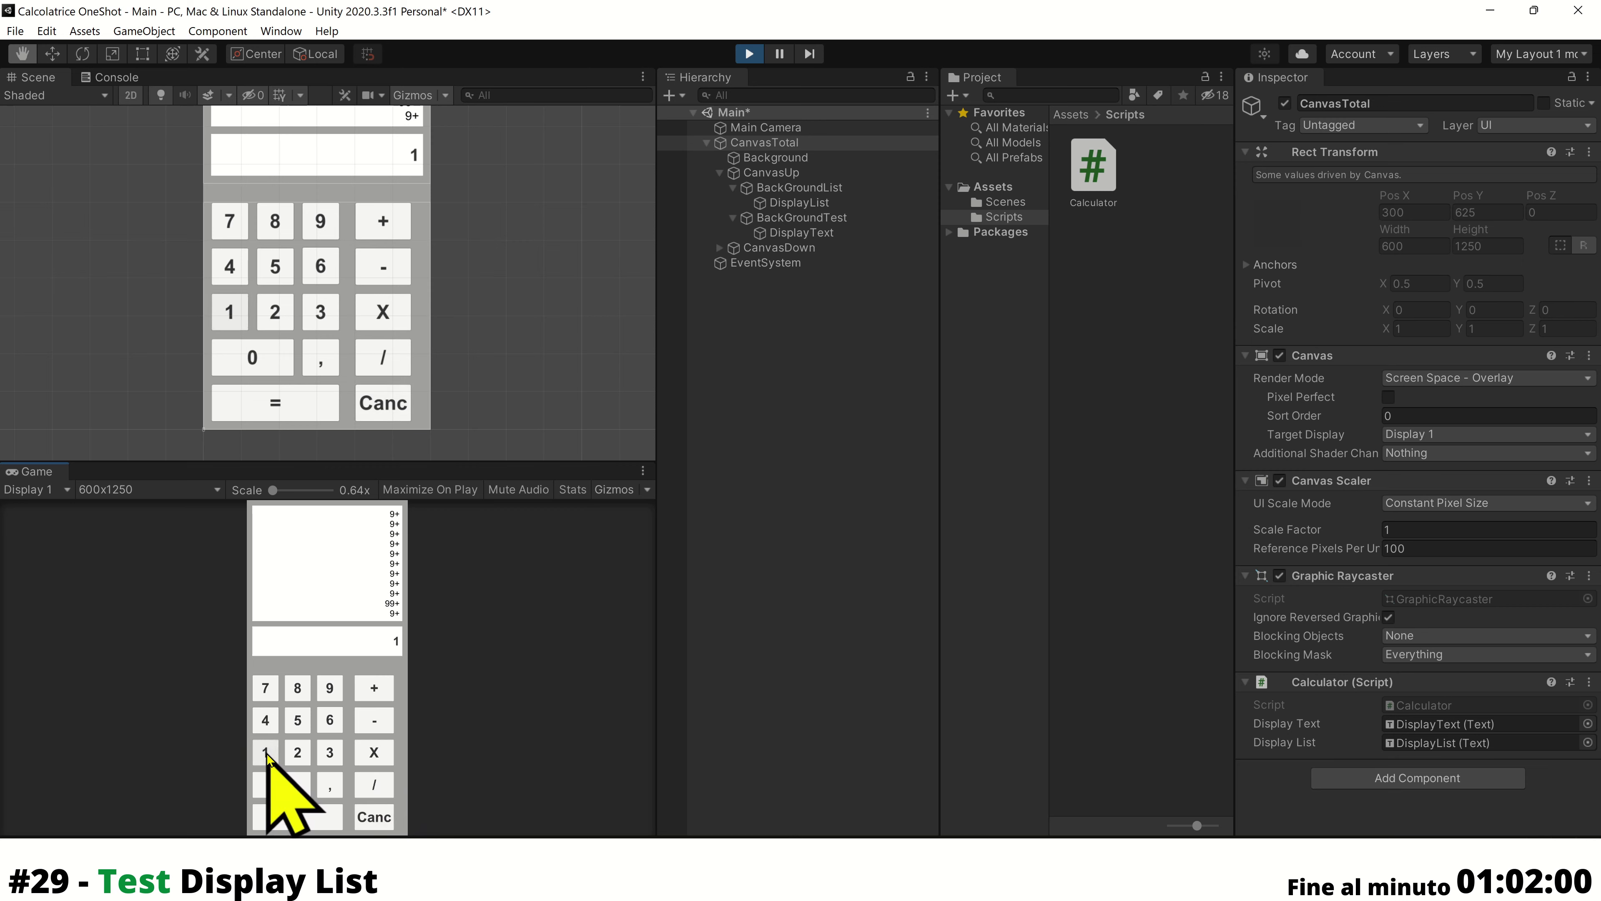
click(374, 689)
click(297, 754)
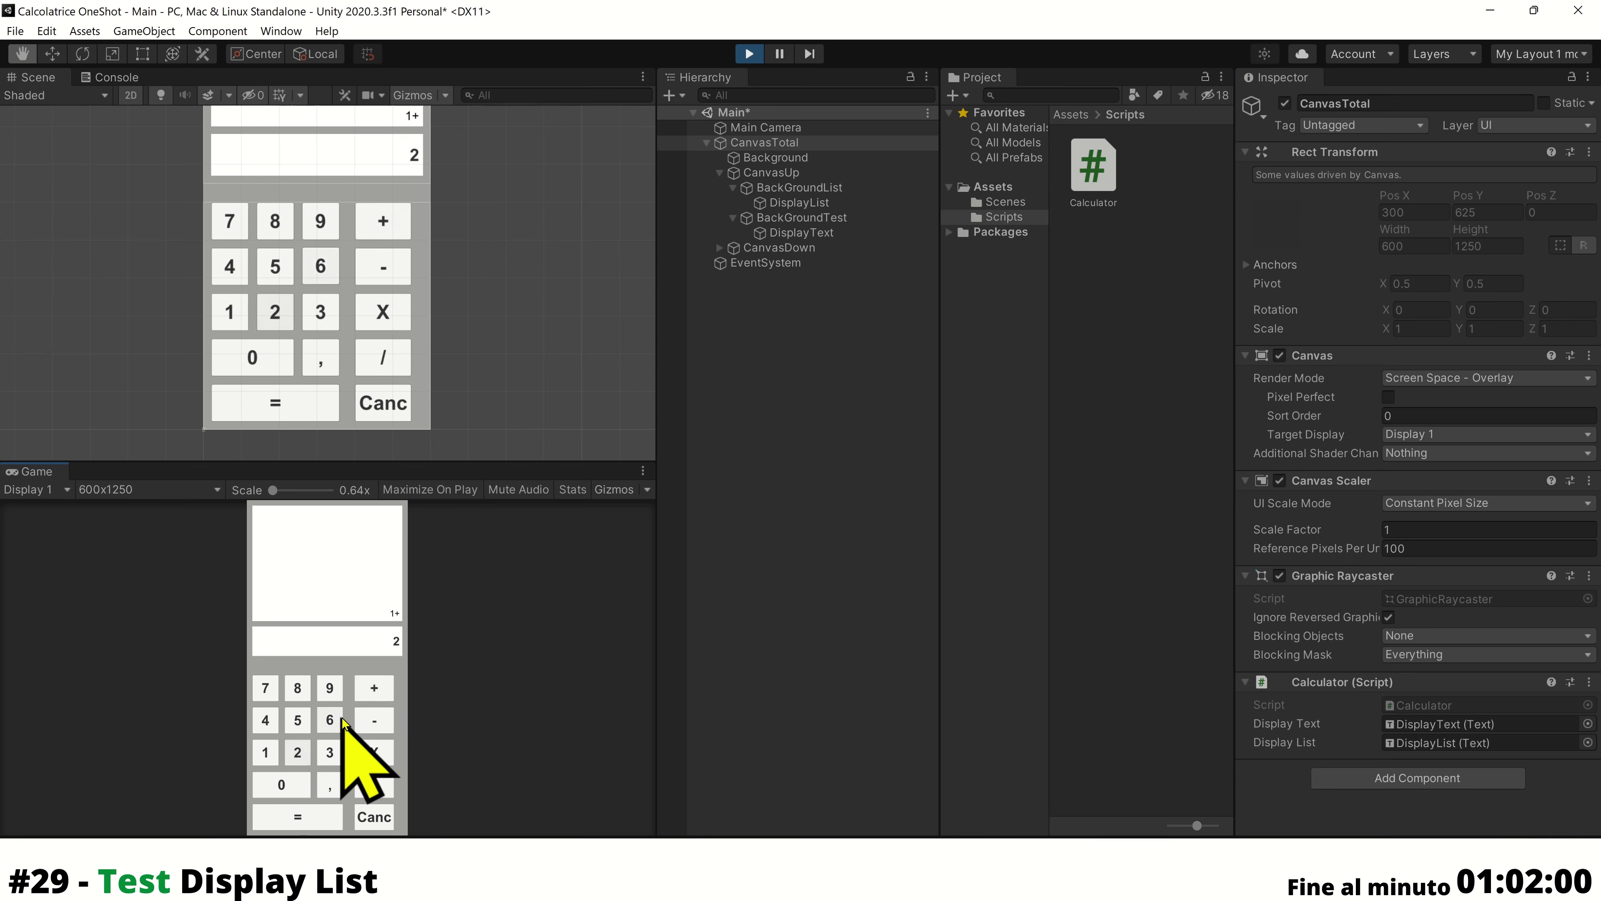
click(374, 689)
click(329, 752)
click(374, 688)
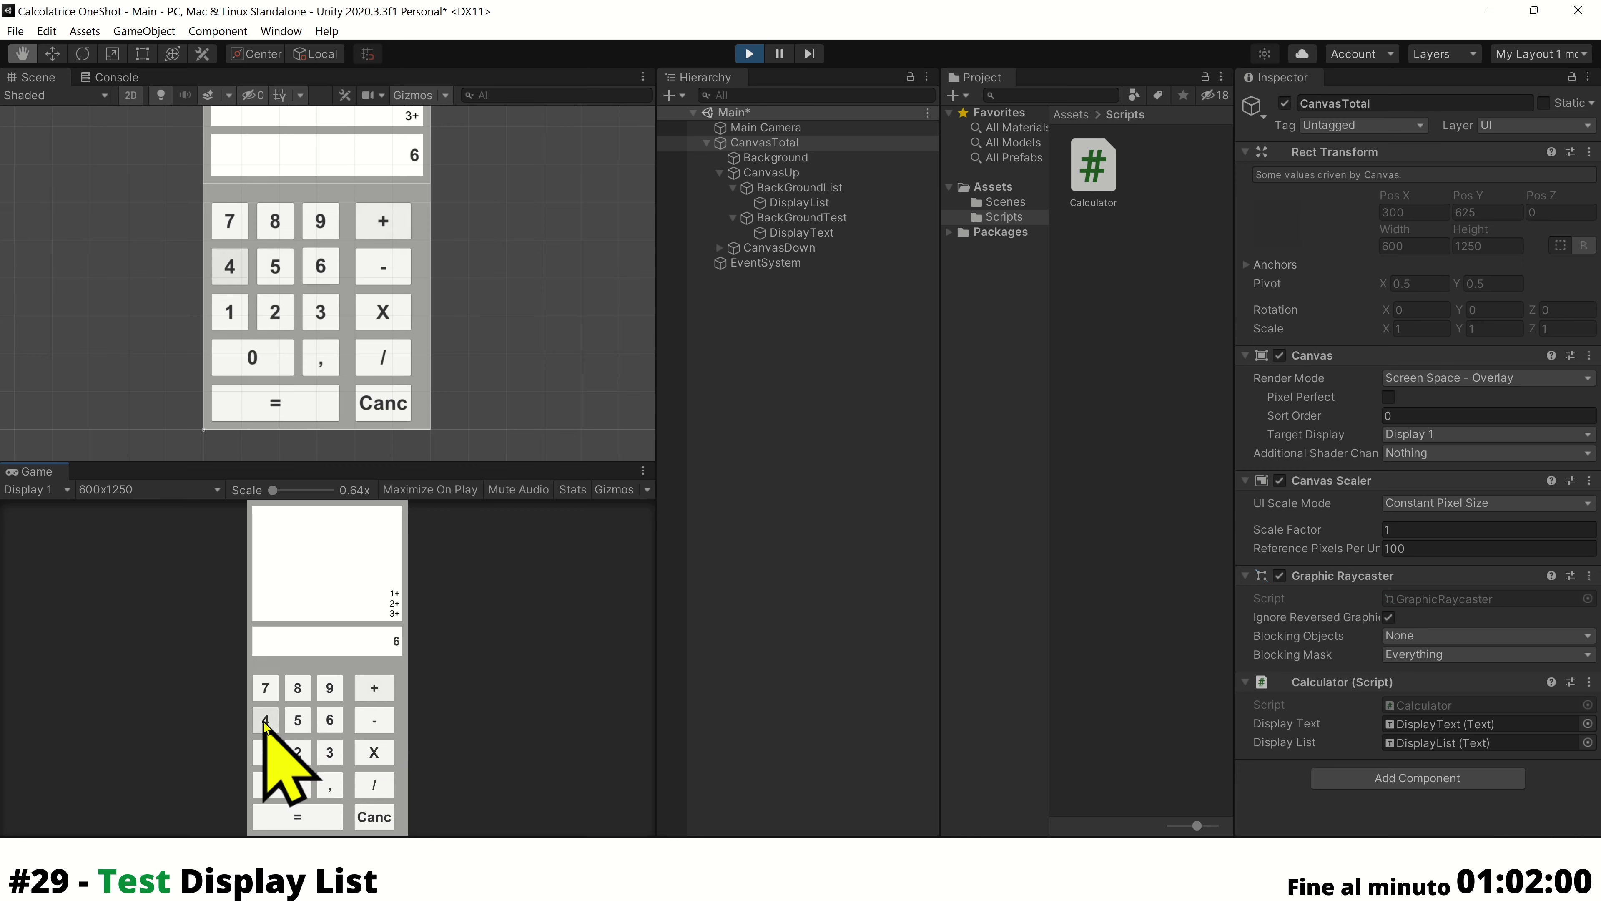
click(265, 723)
click(374, 688)
click(297, 720)
click(374, 688)
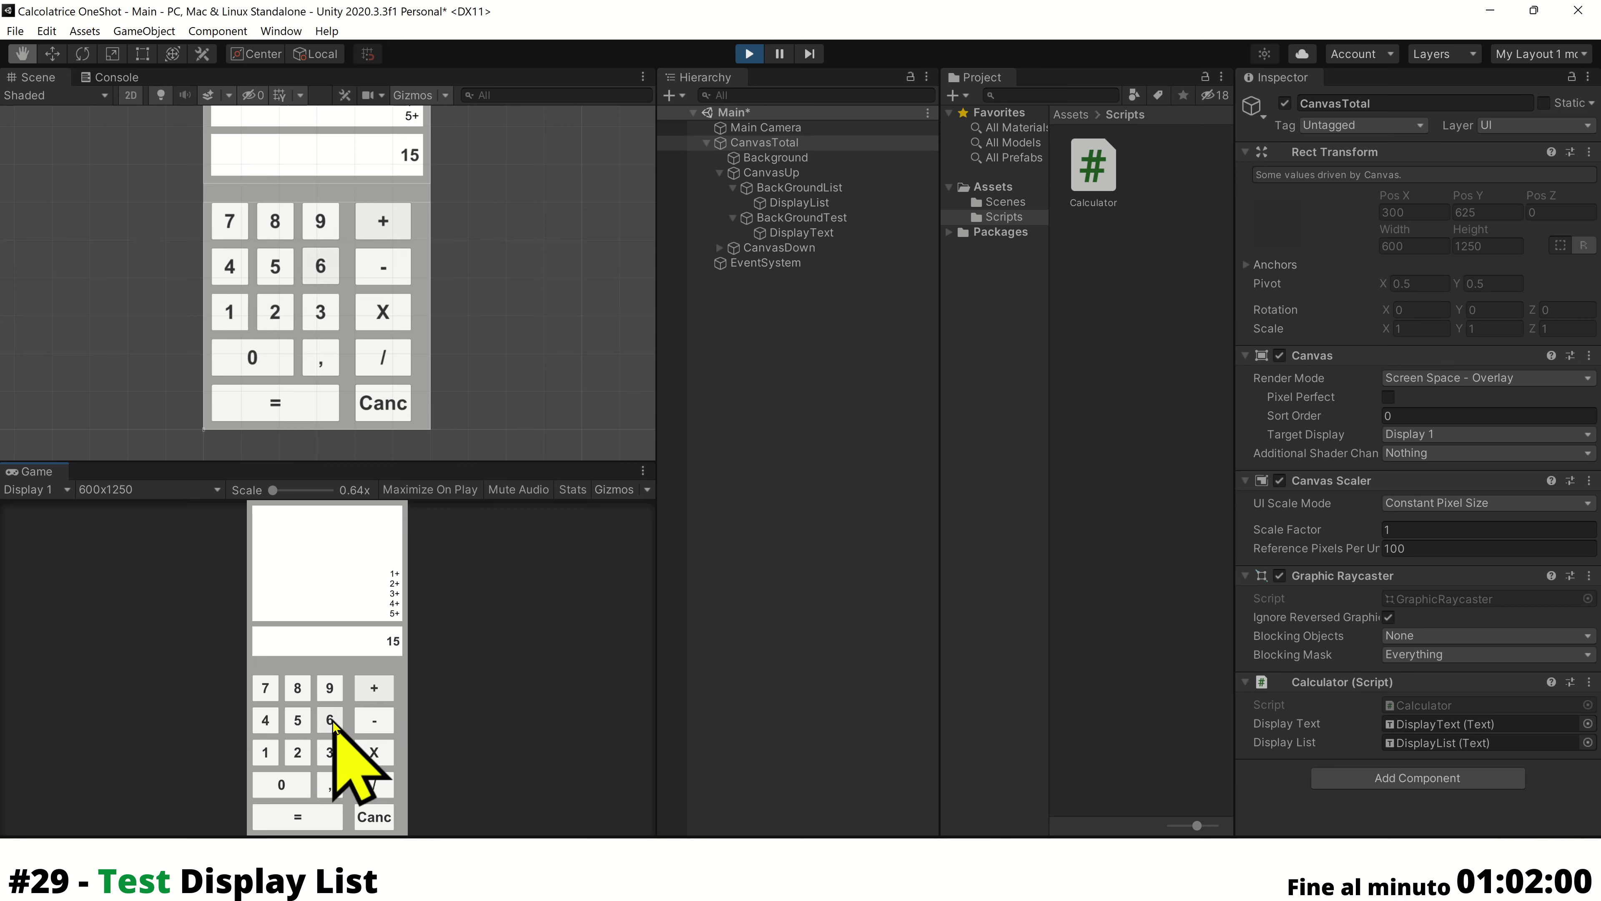
click(329, 719)
click(374, 688)
Continue adding 7, 8, 9, 0, 11 and 12 so the history list passes ten entries
click(266, 688)
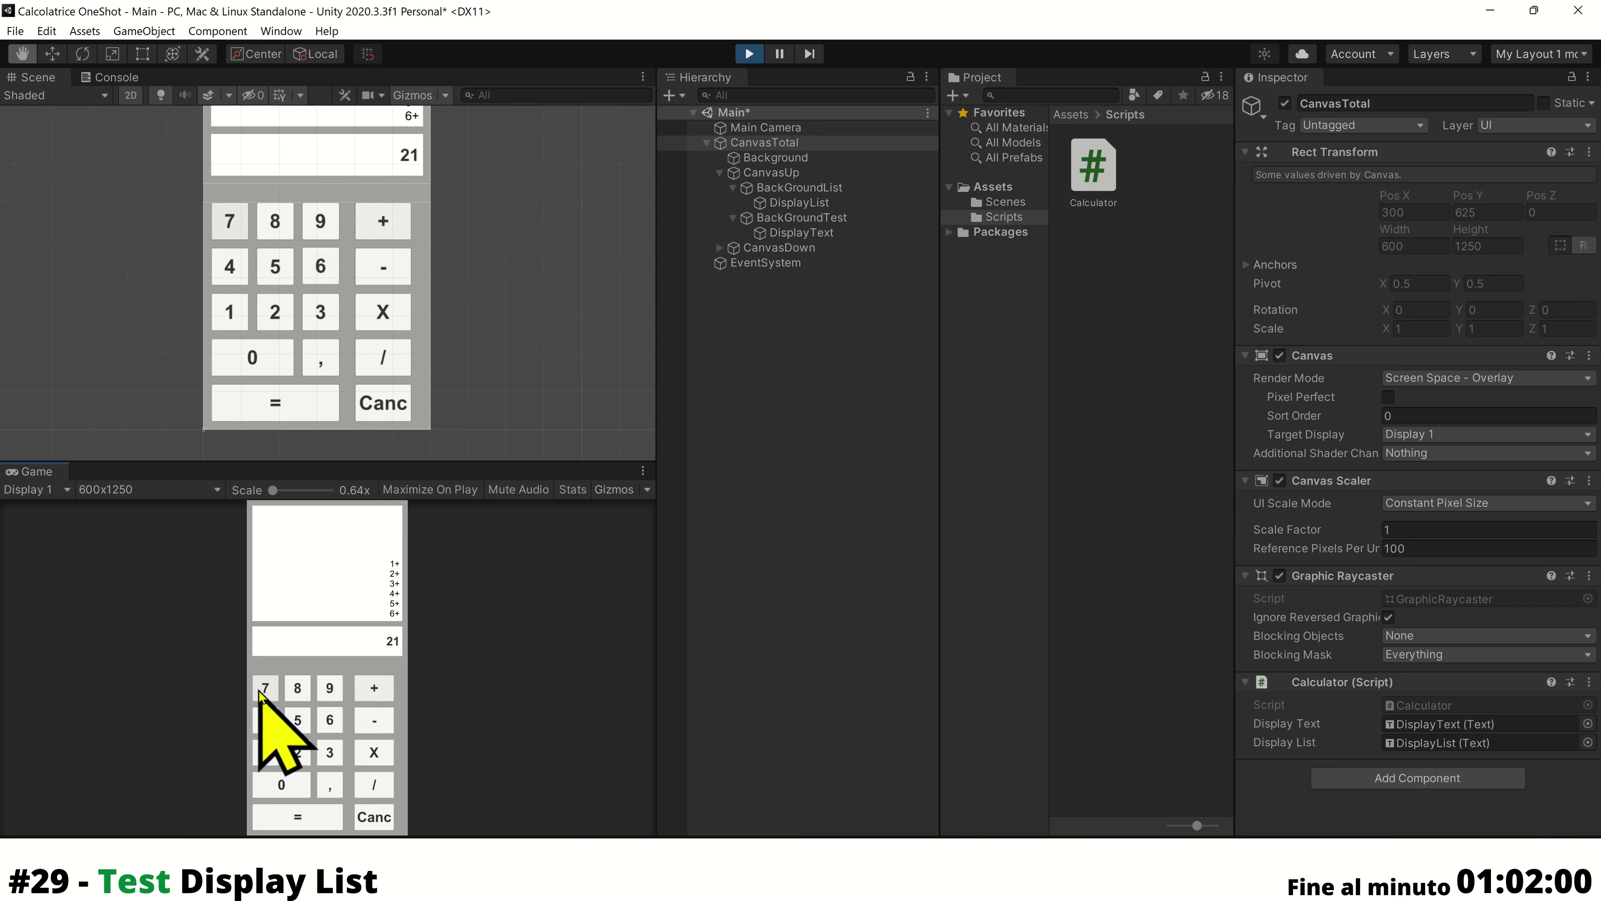
click(374, 687)
click(298, 688)
click(374, 688)
click(329, 688)
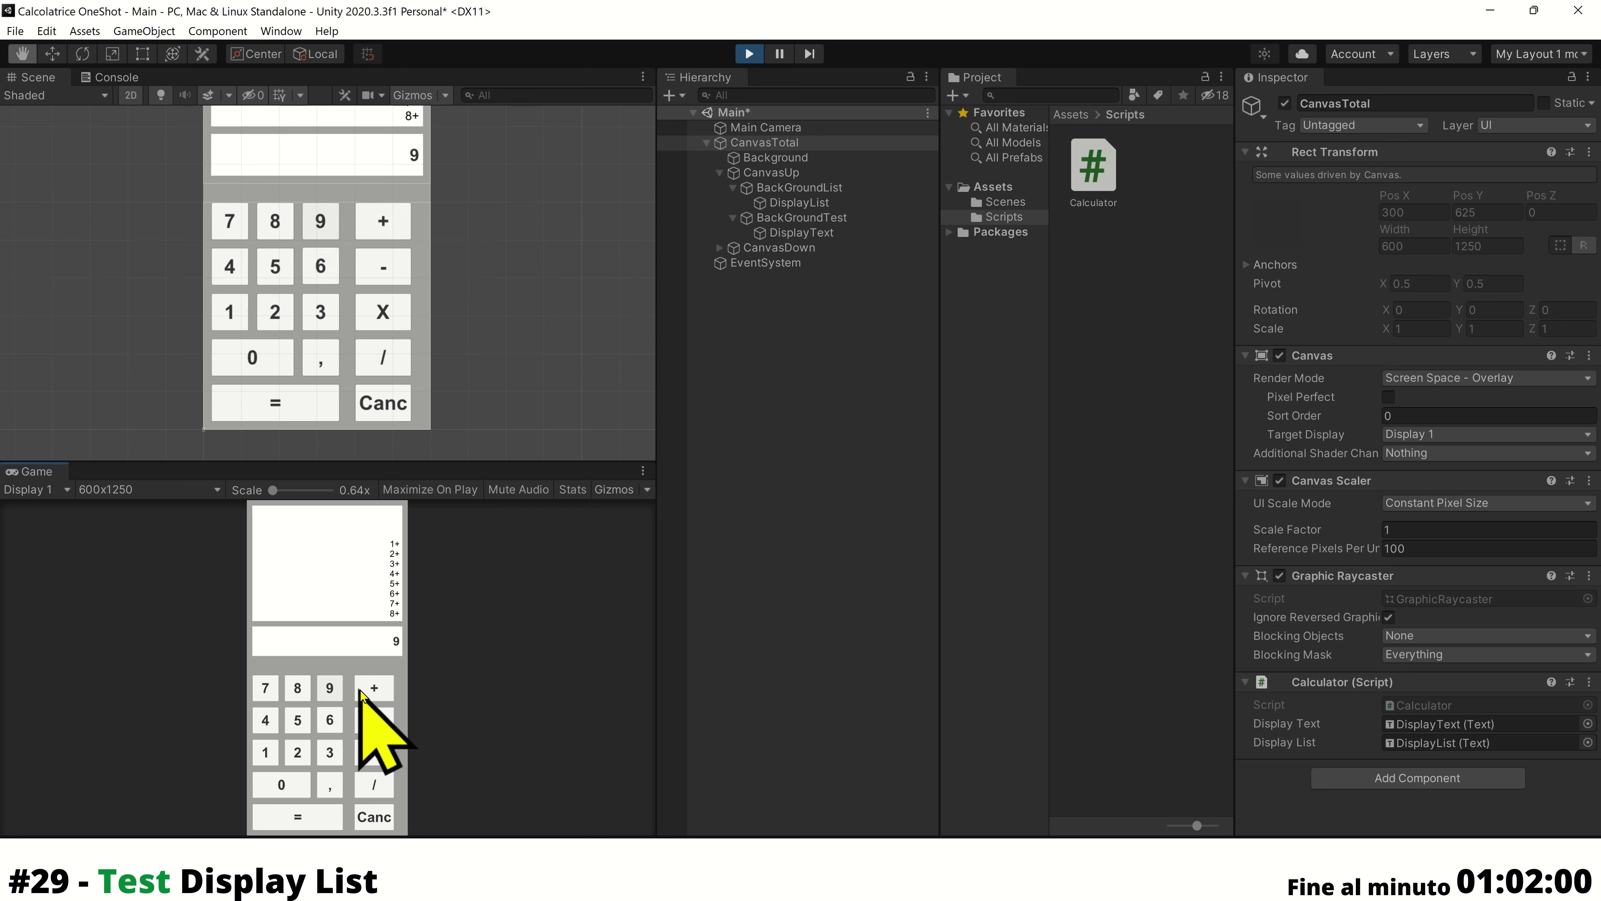
click(376, 689)
click(281, 784)
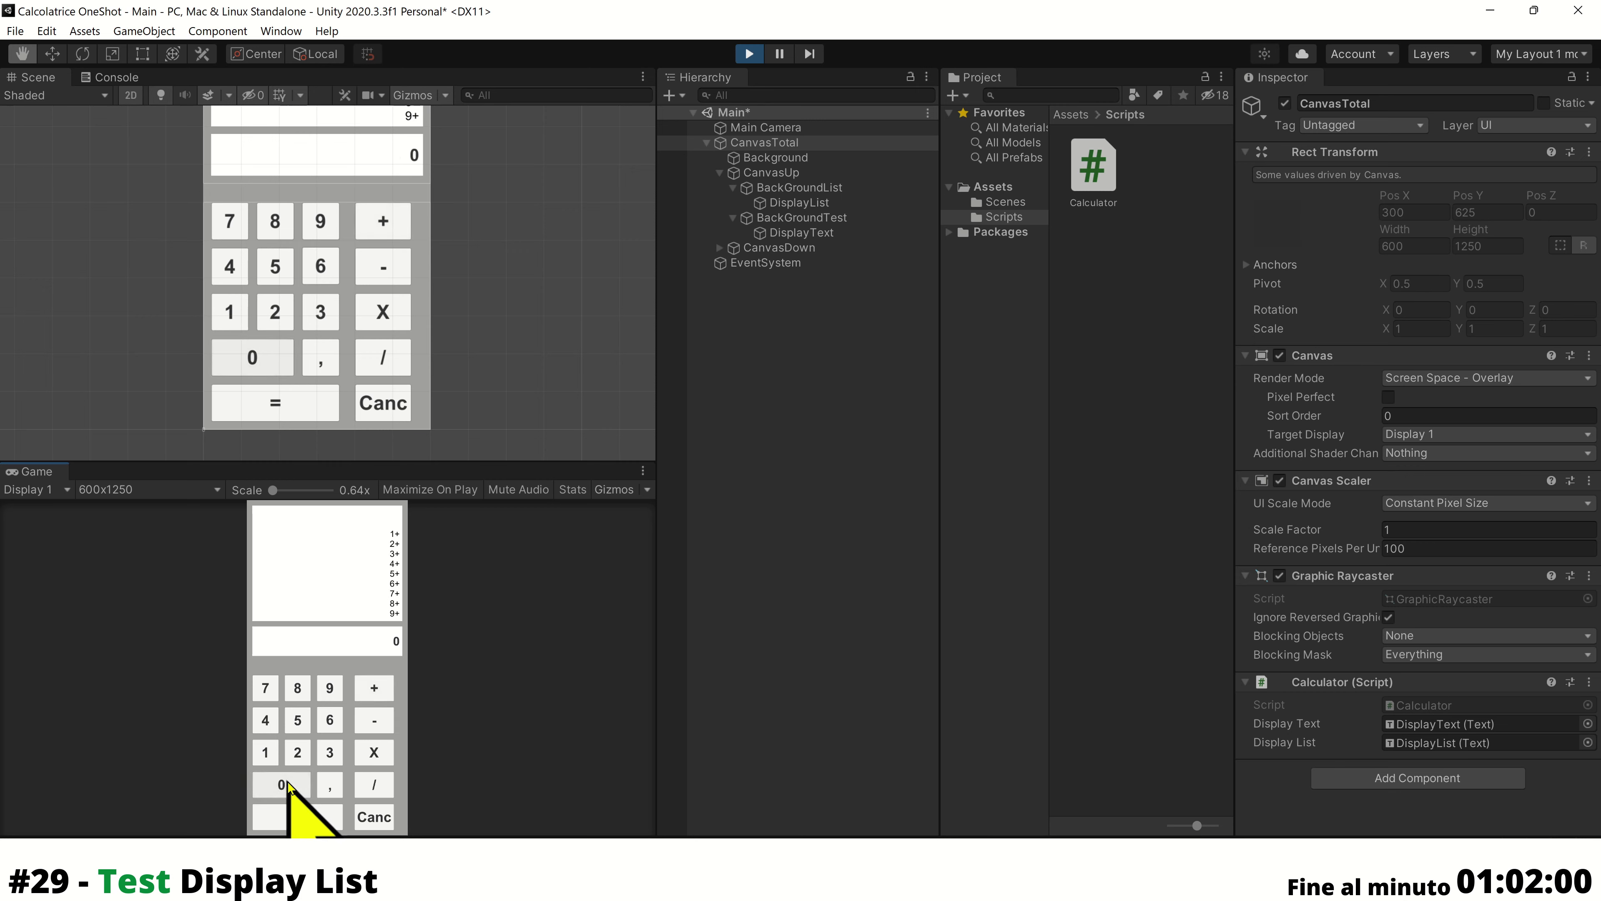
click(375, 688)
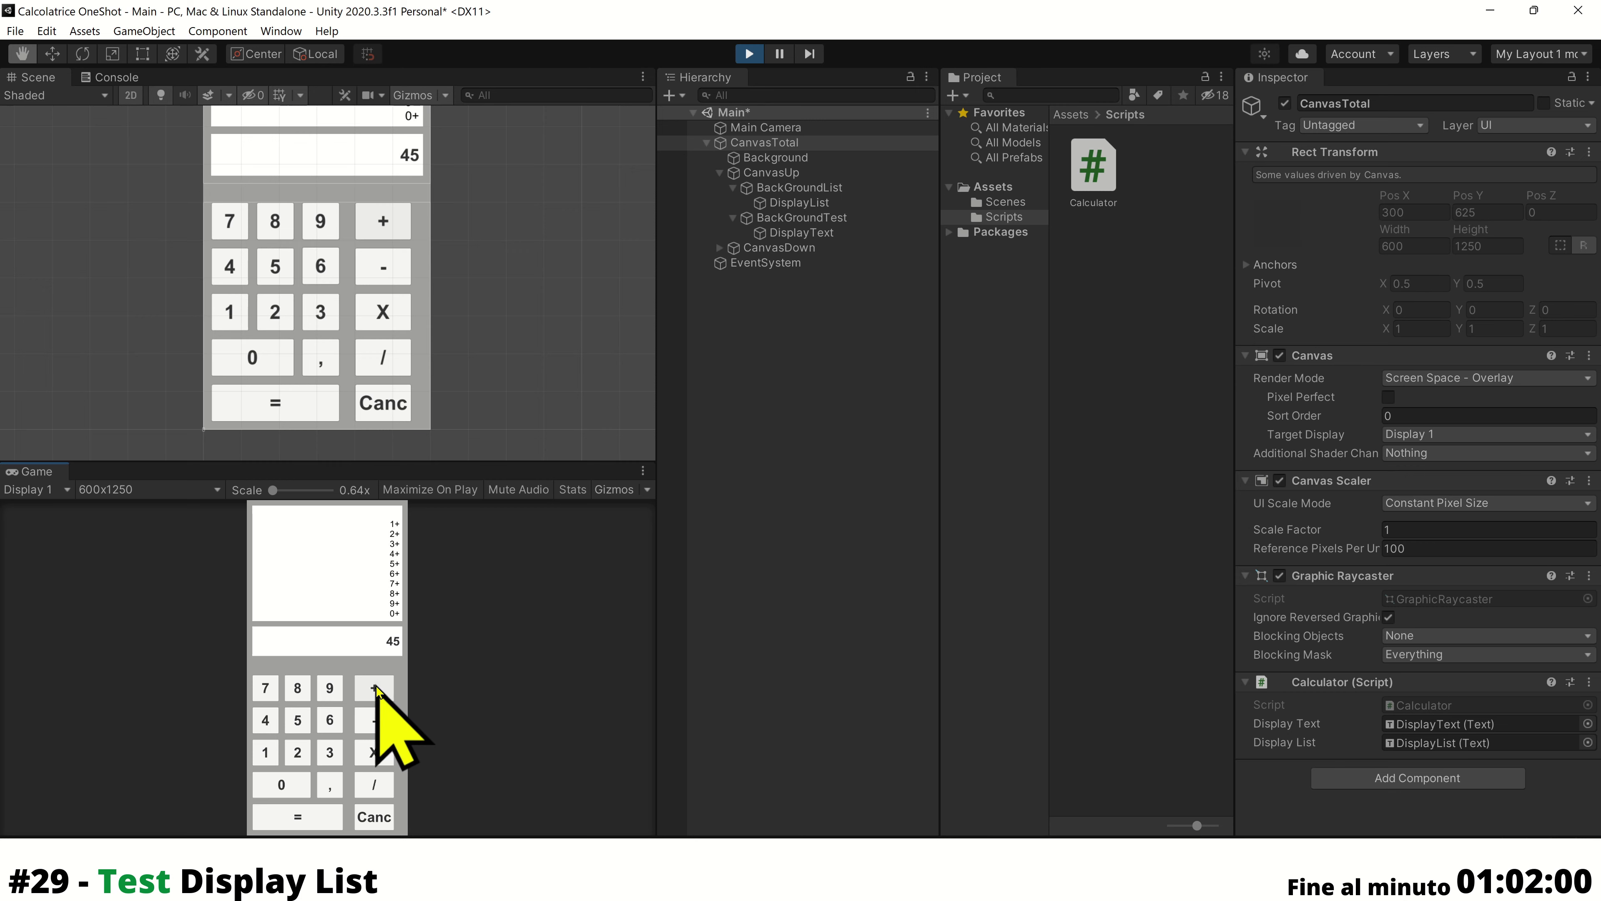
click(267, 754)
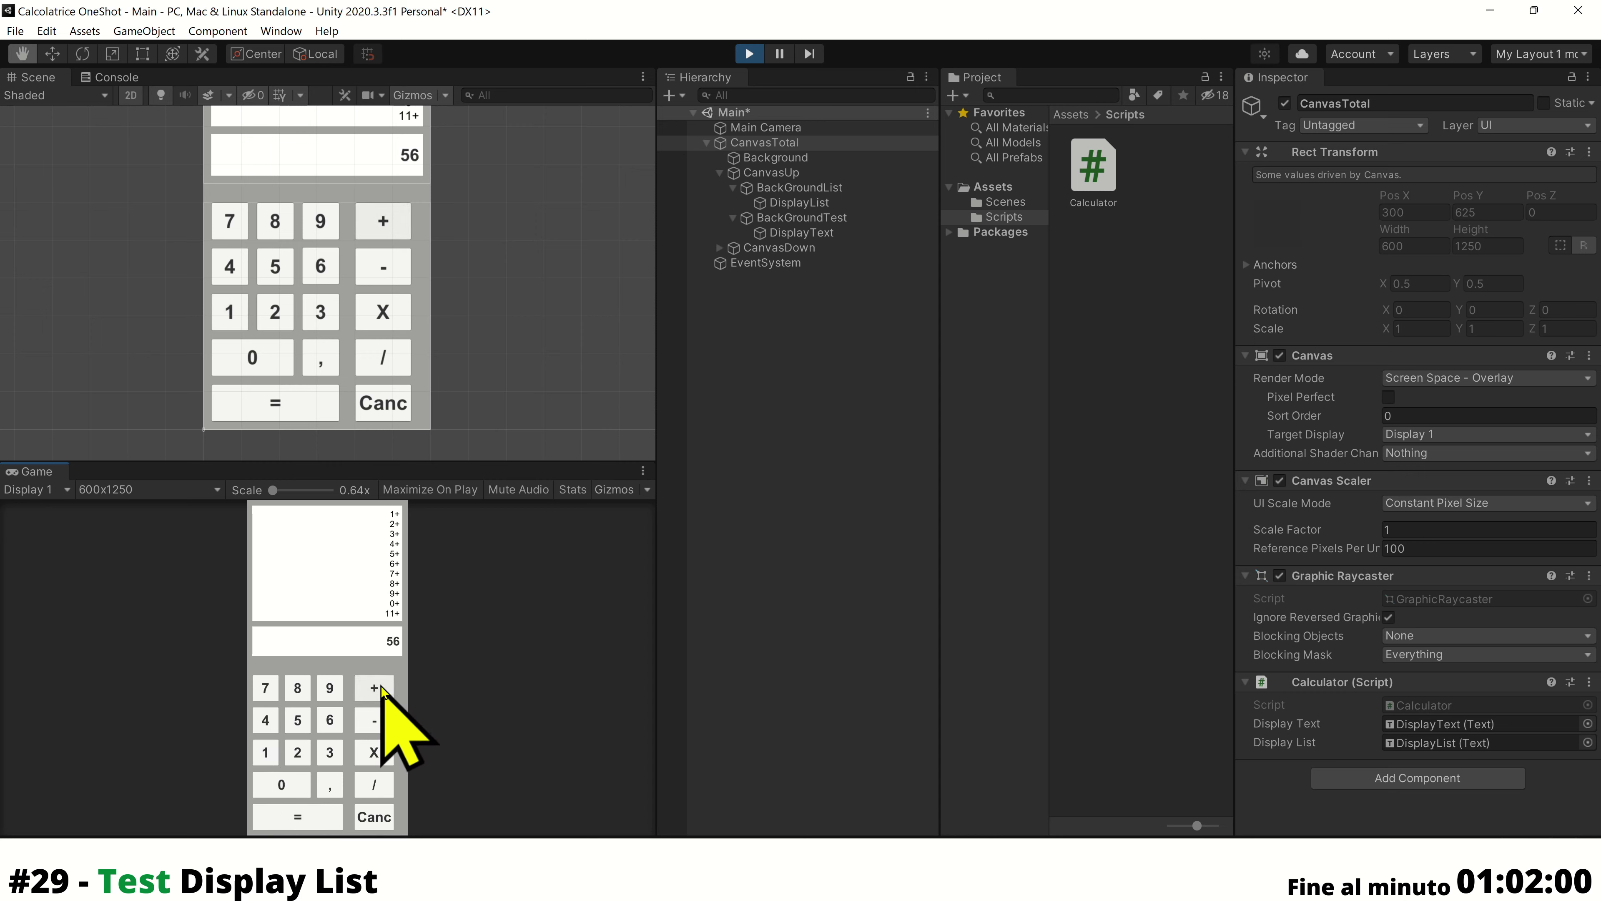
click(278, 754)
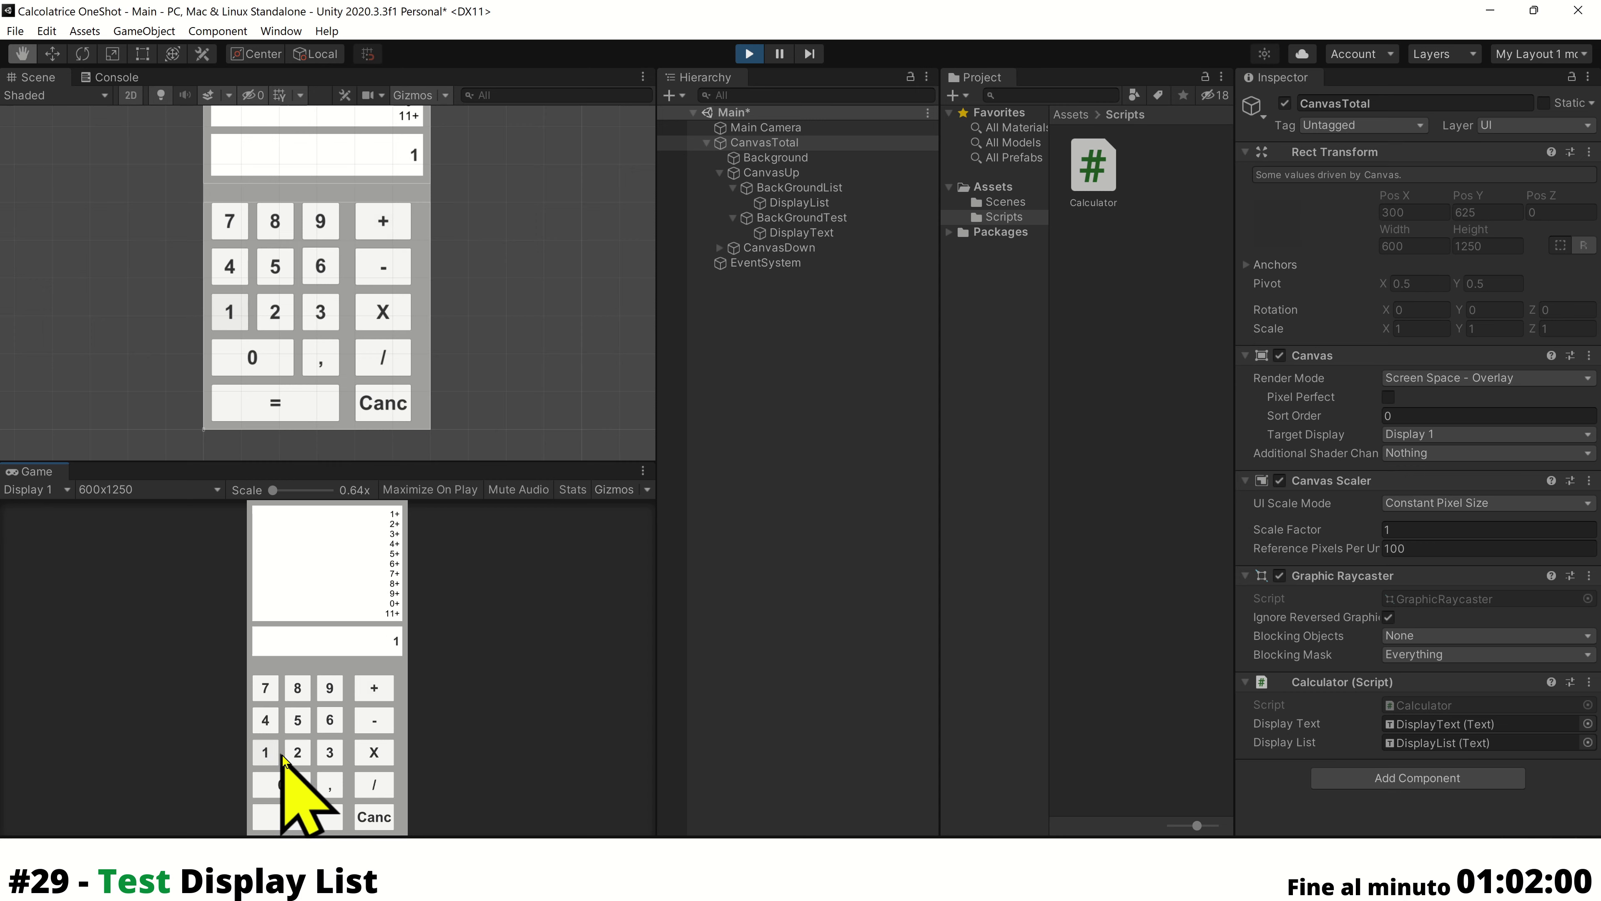
click(287, 754)
click(374, 688)
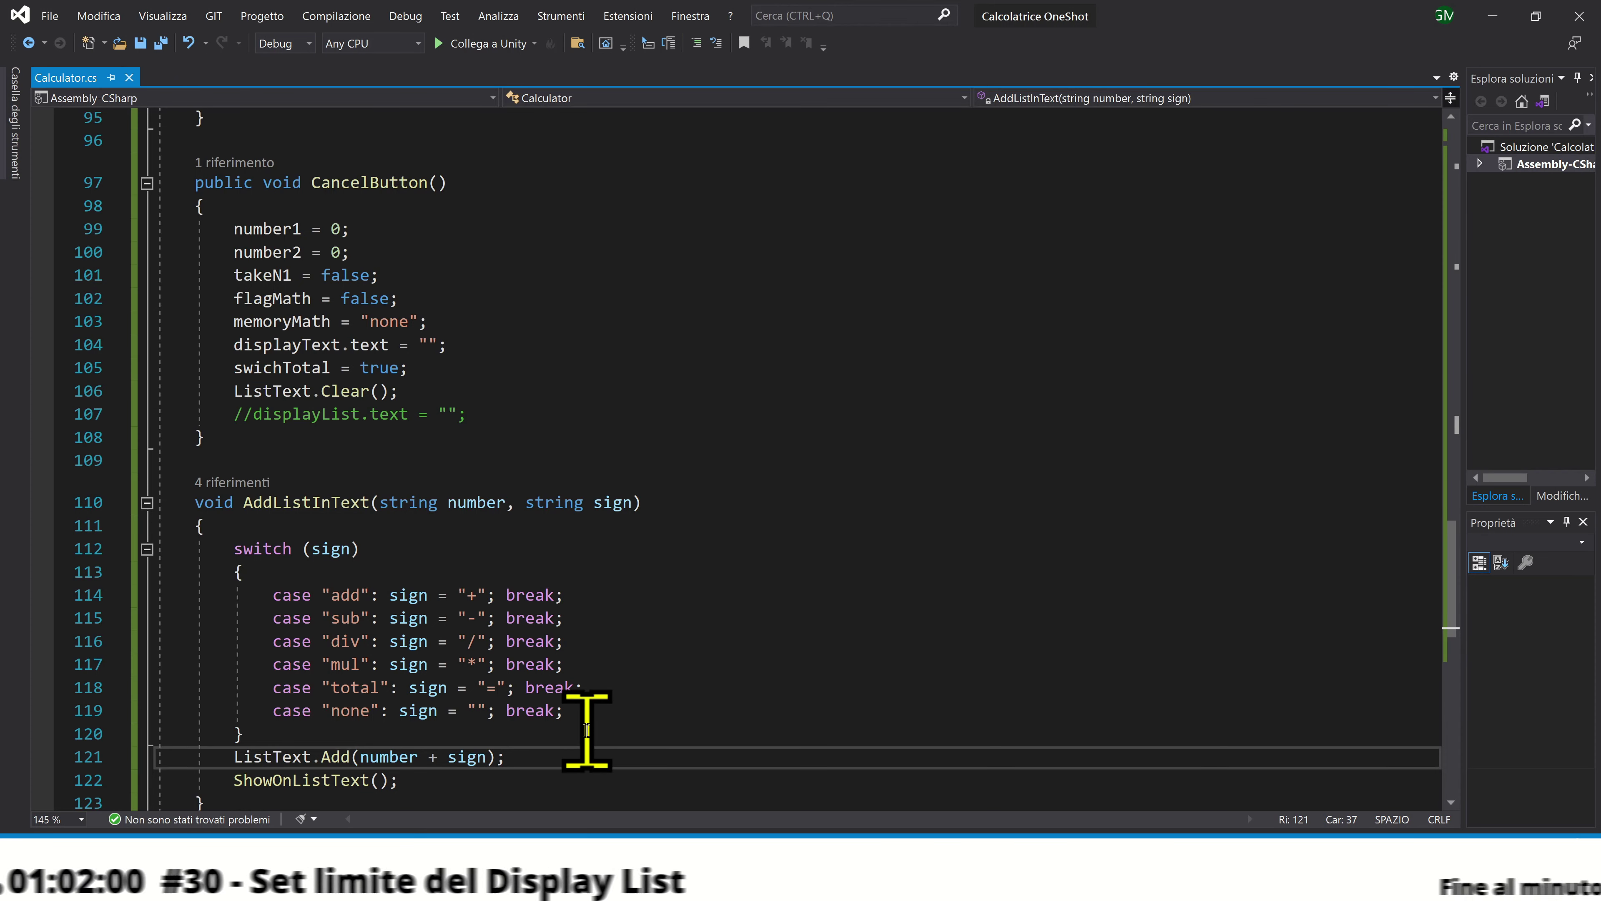
Start an if (ListText.Count >= 10) check at the top of ShowOnListText
scroll(592, 725, down, 2)
scroll(611, 701, down, 4)
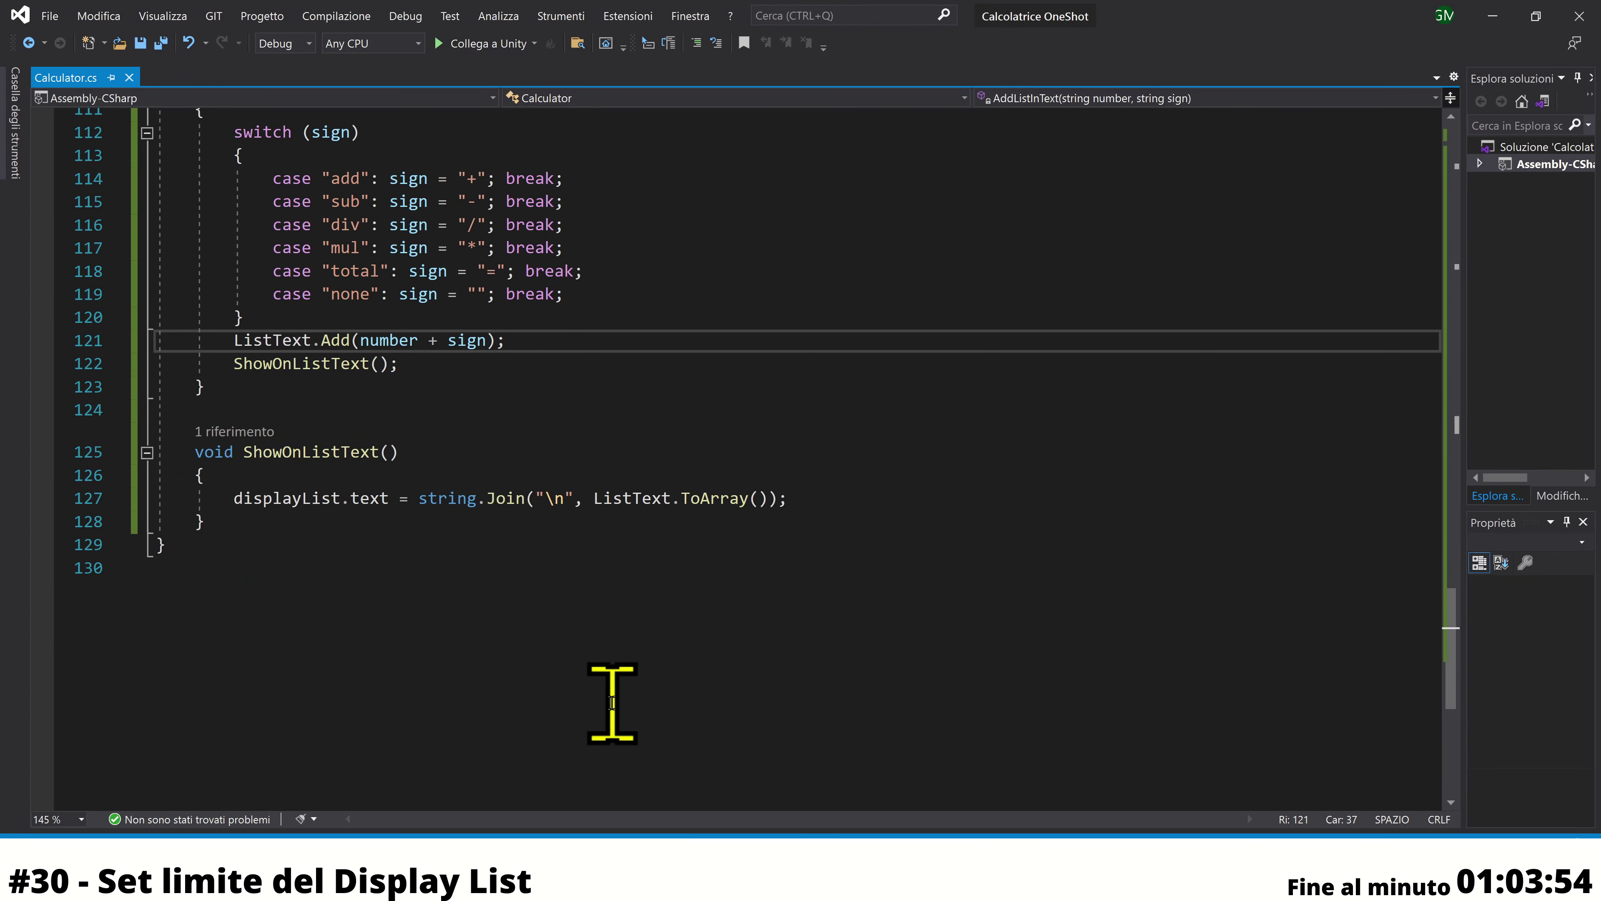
click(454, 481)
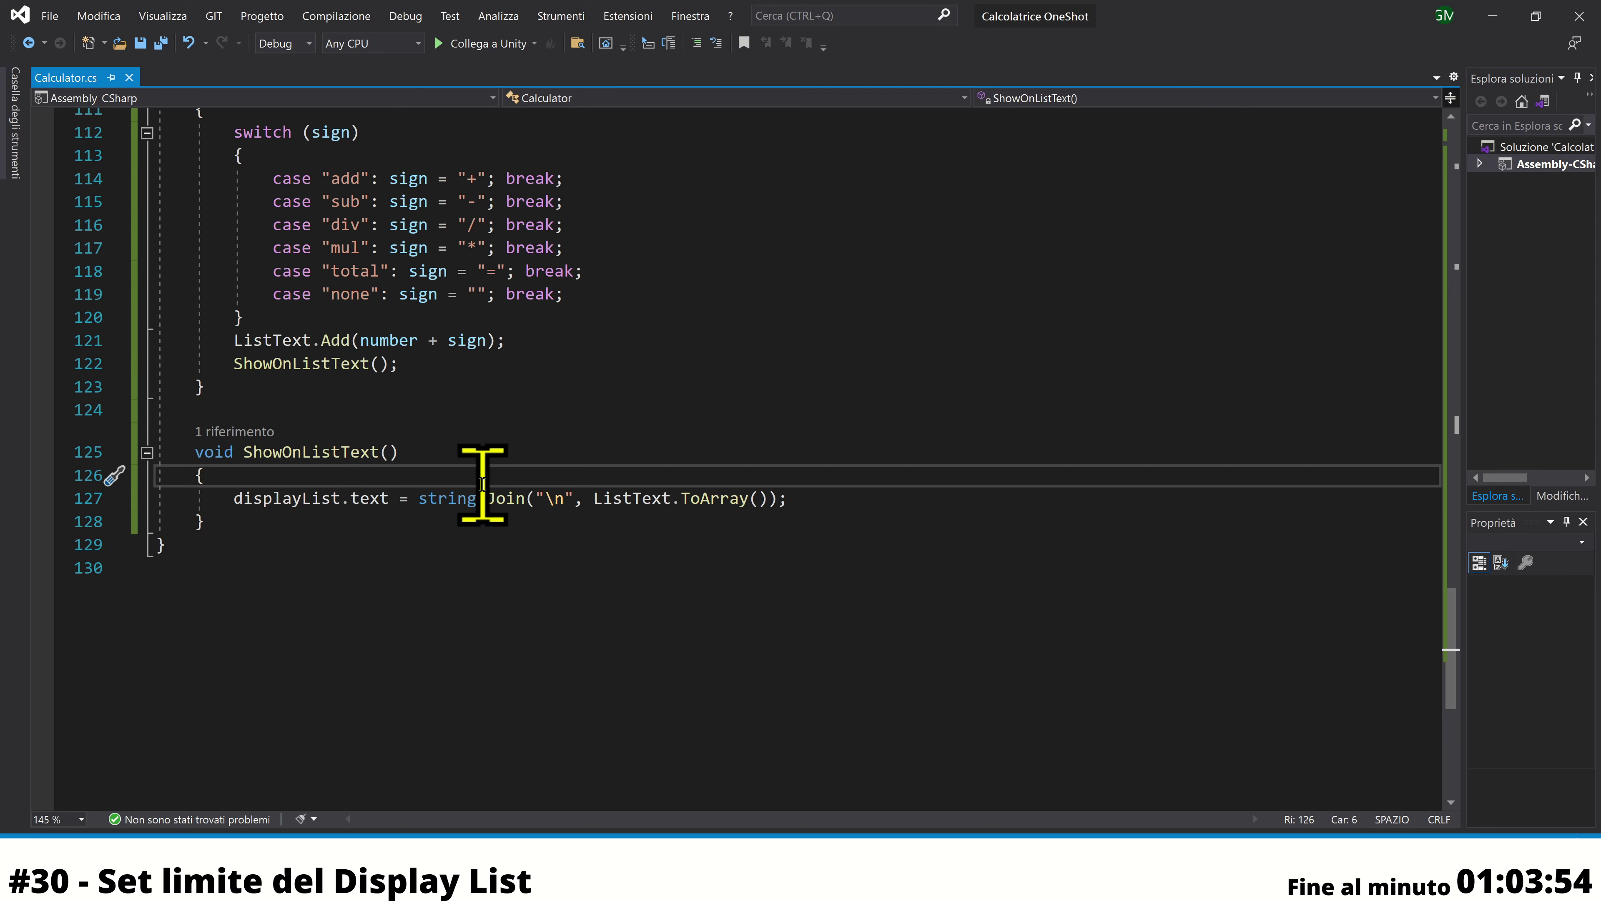
key(Return)
key(Return)
key(Up)
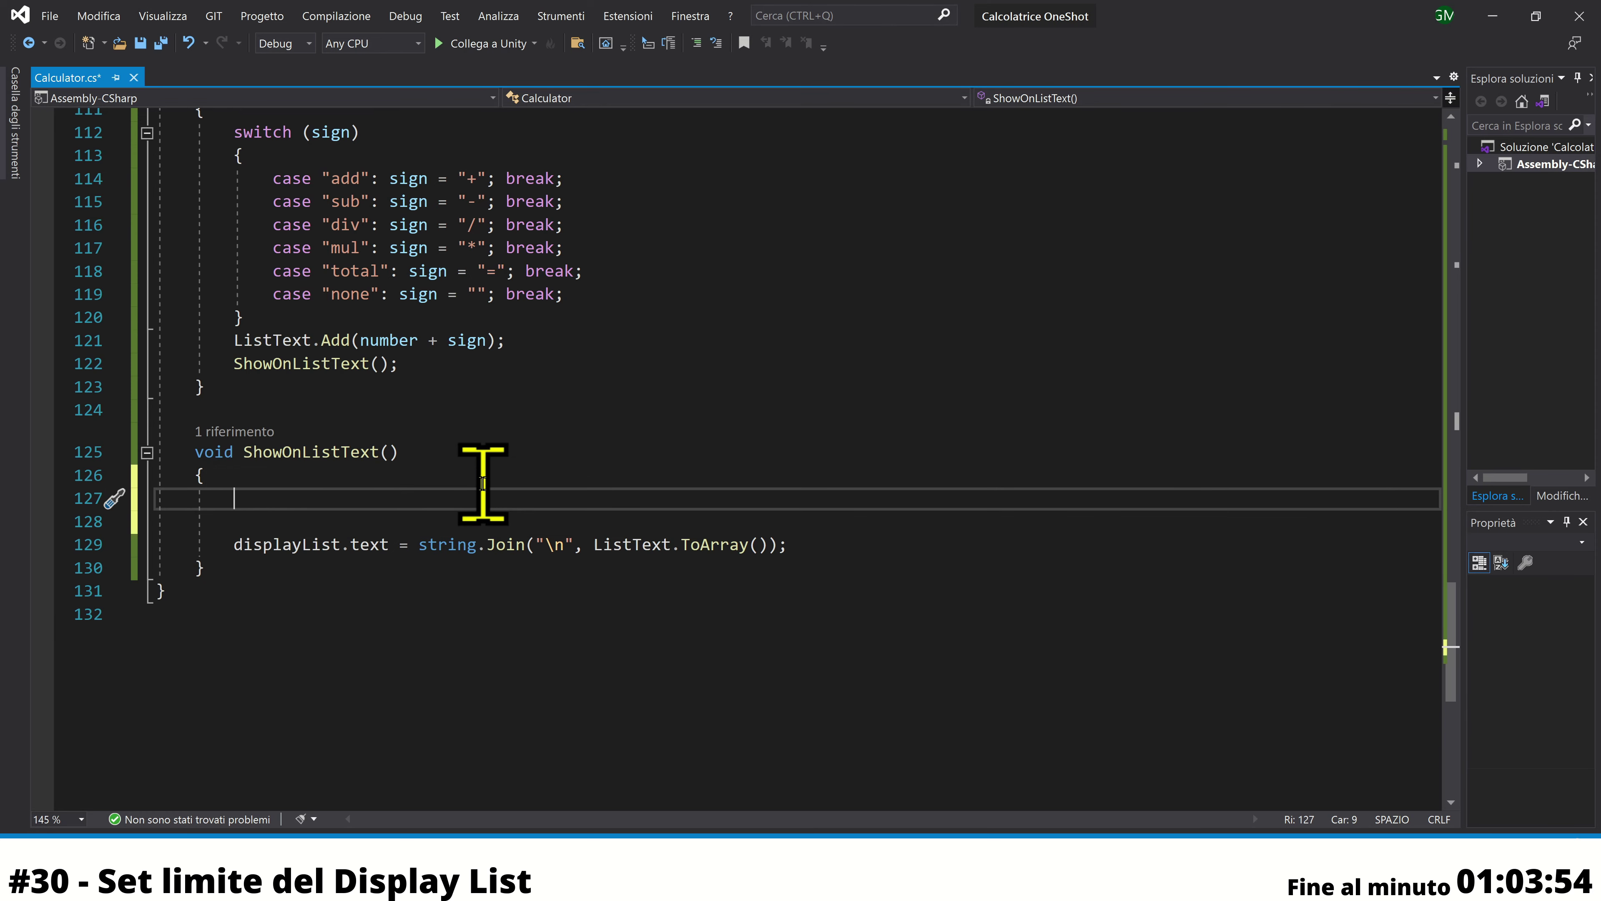
text(if()
text(ListText)
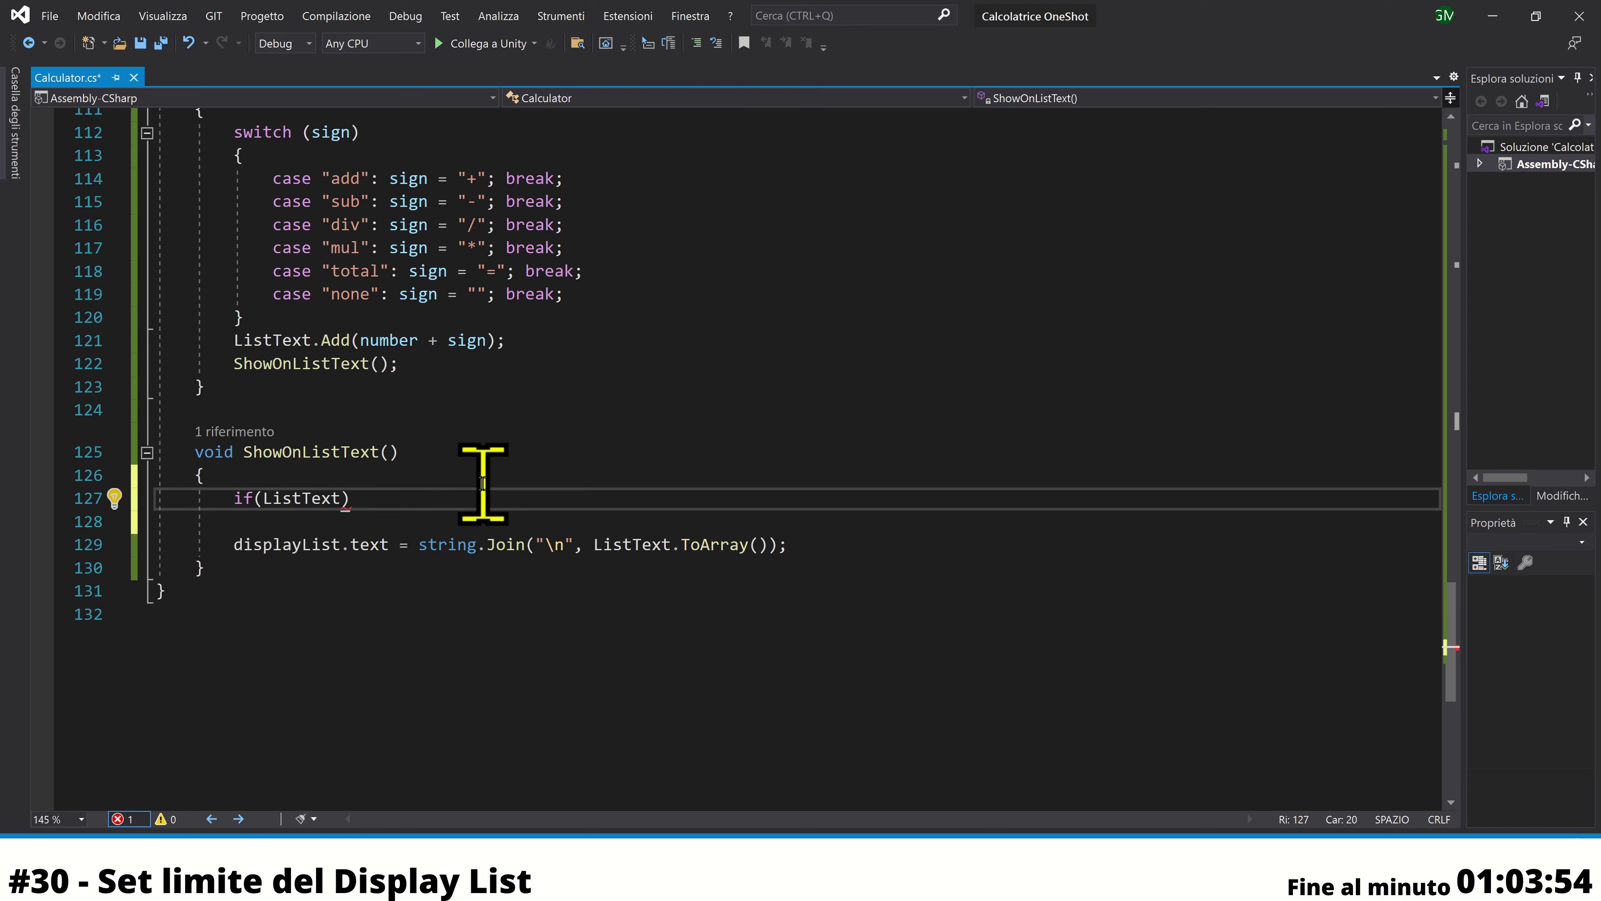
text(.C)
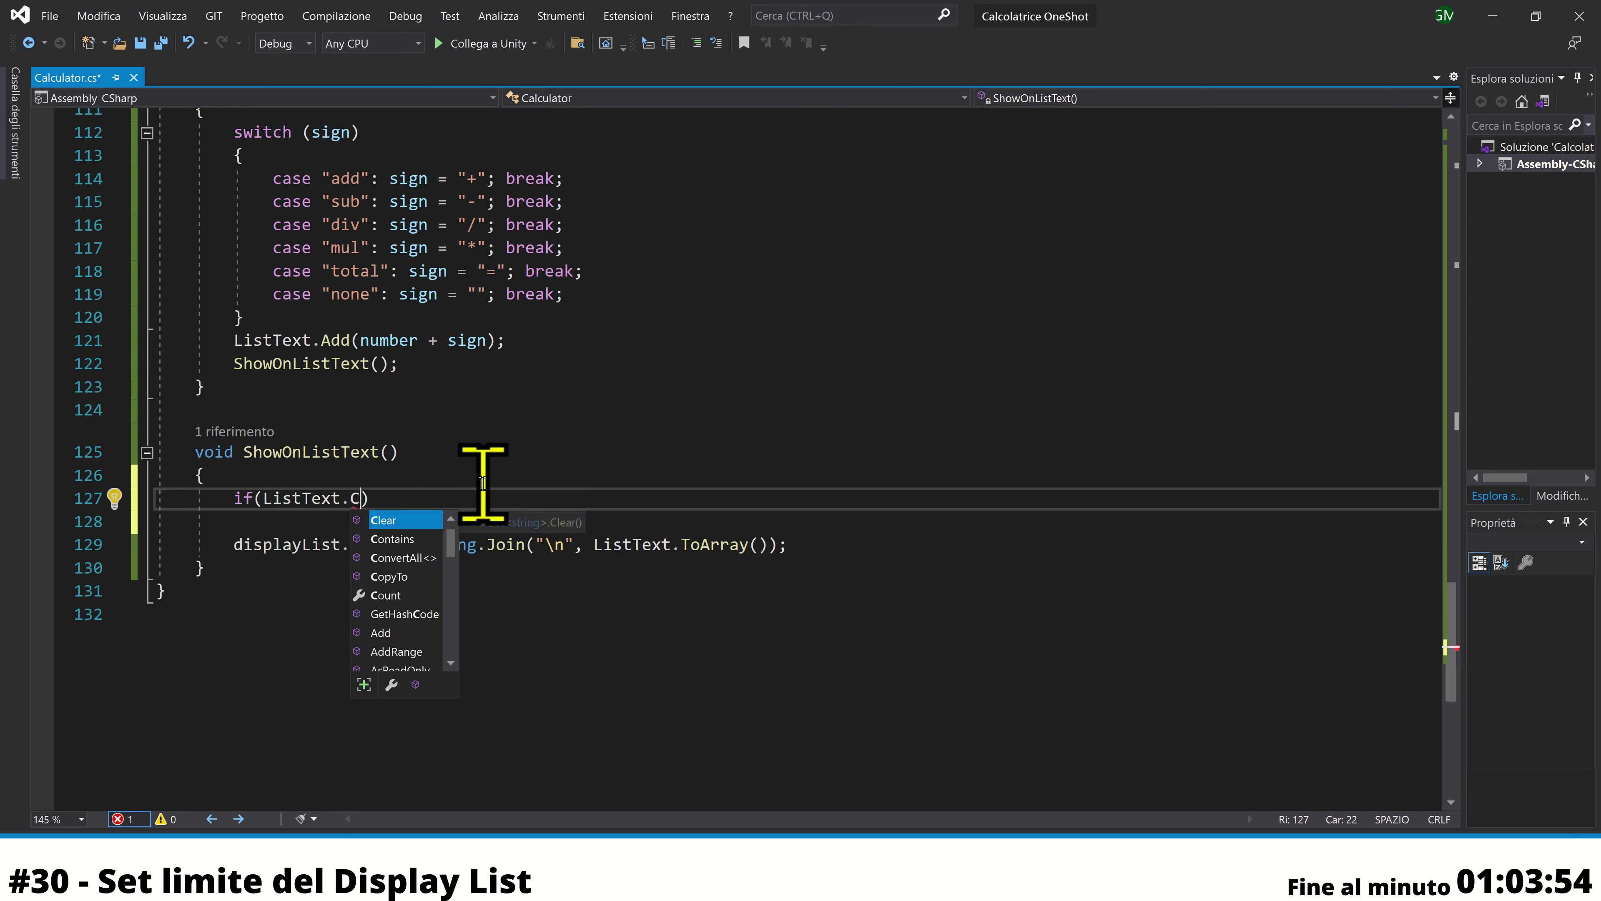
key(Down)
key(Down)
key(Down)
key(Down)
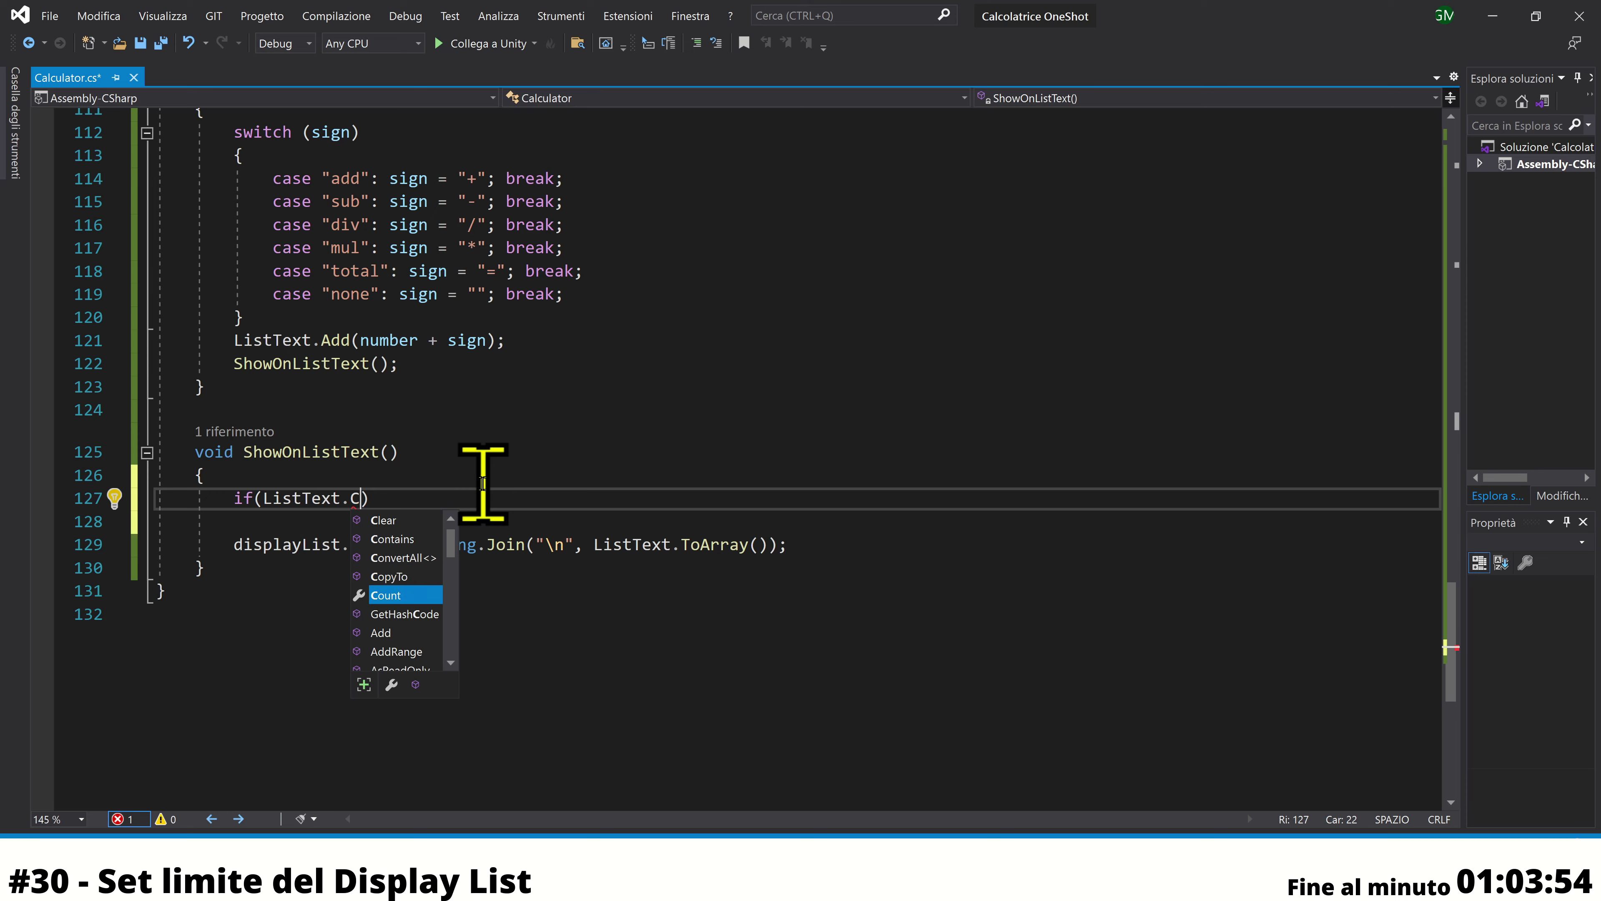
key(Tab)
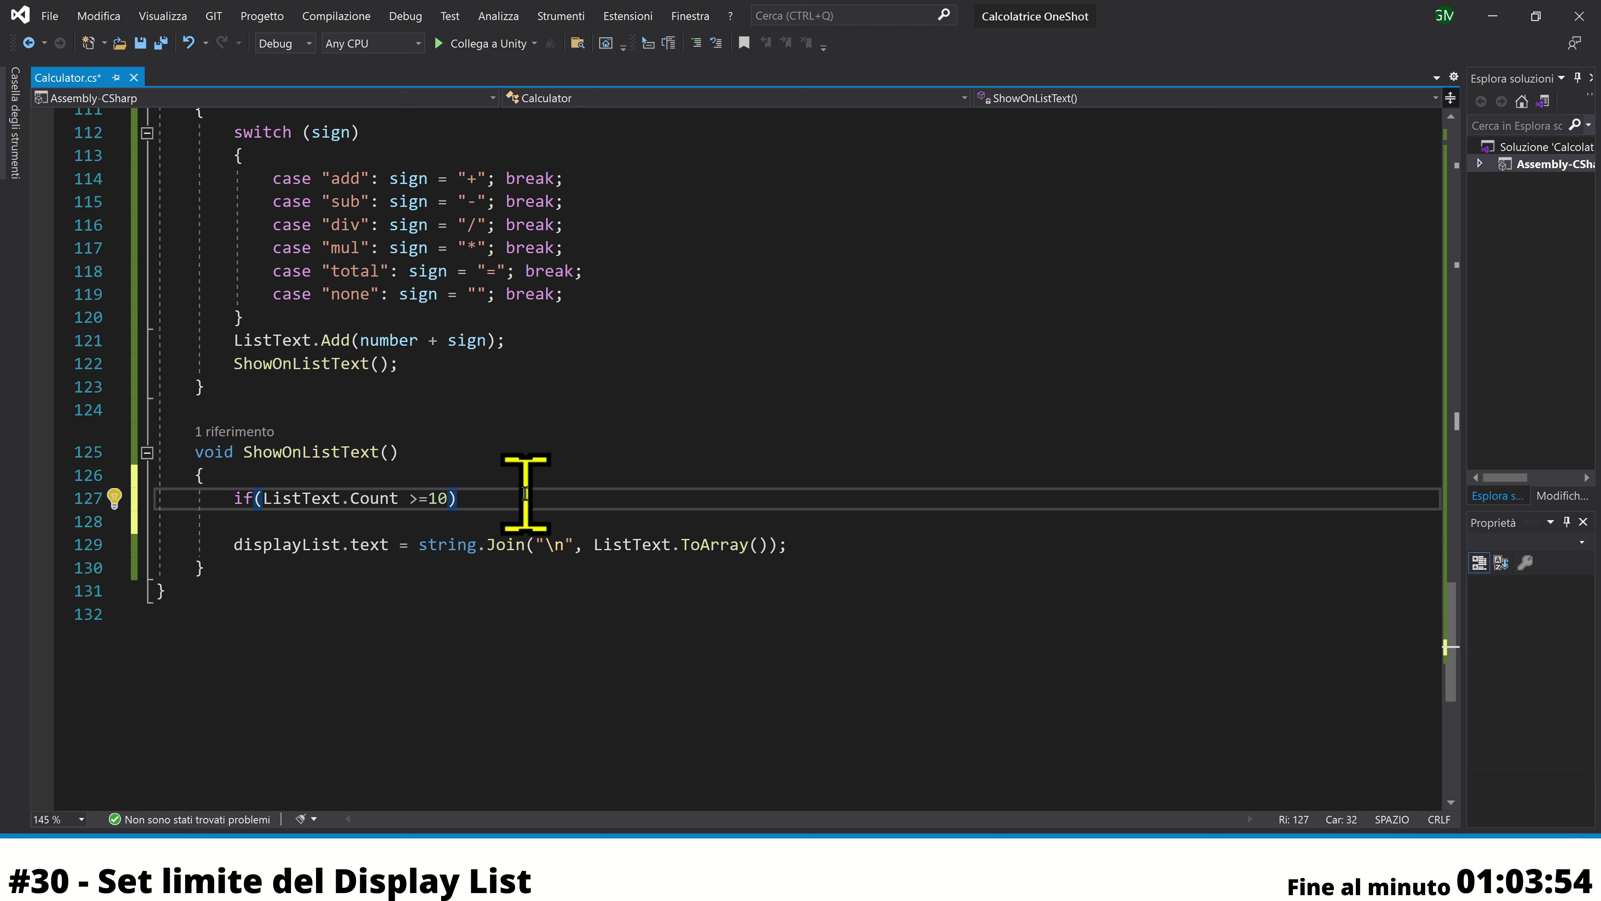
Put ListText.RemoveAt(0); inside the if block, then return to the Unity editor
key(Return)
text({)
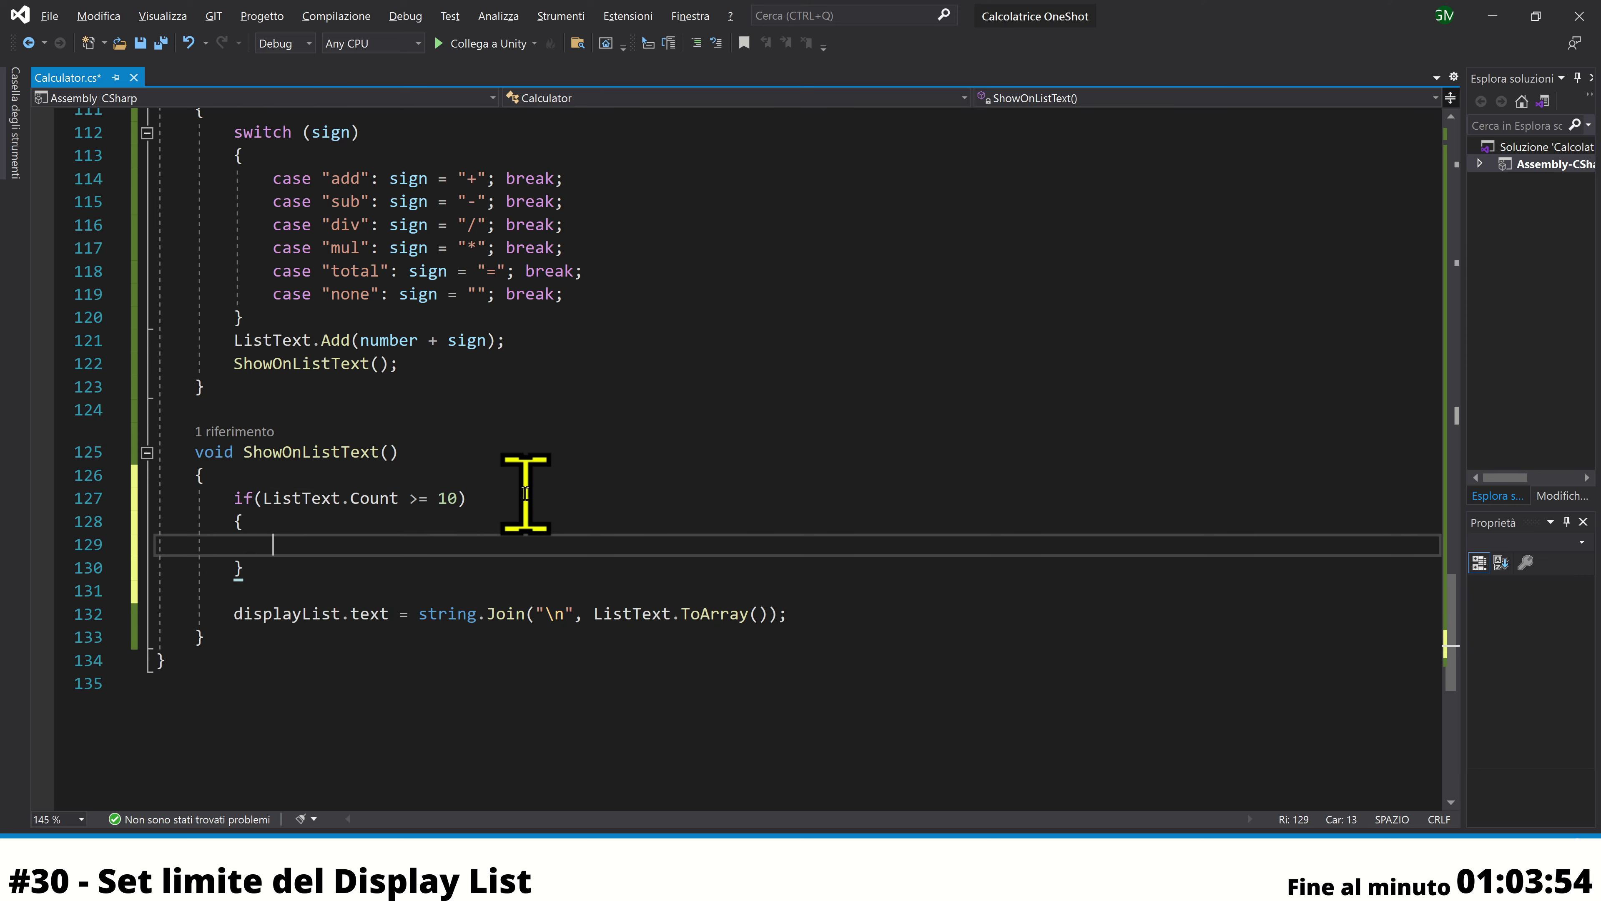
text(Li)
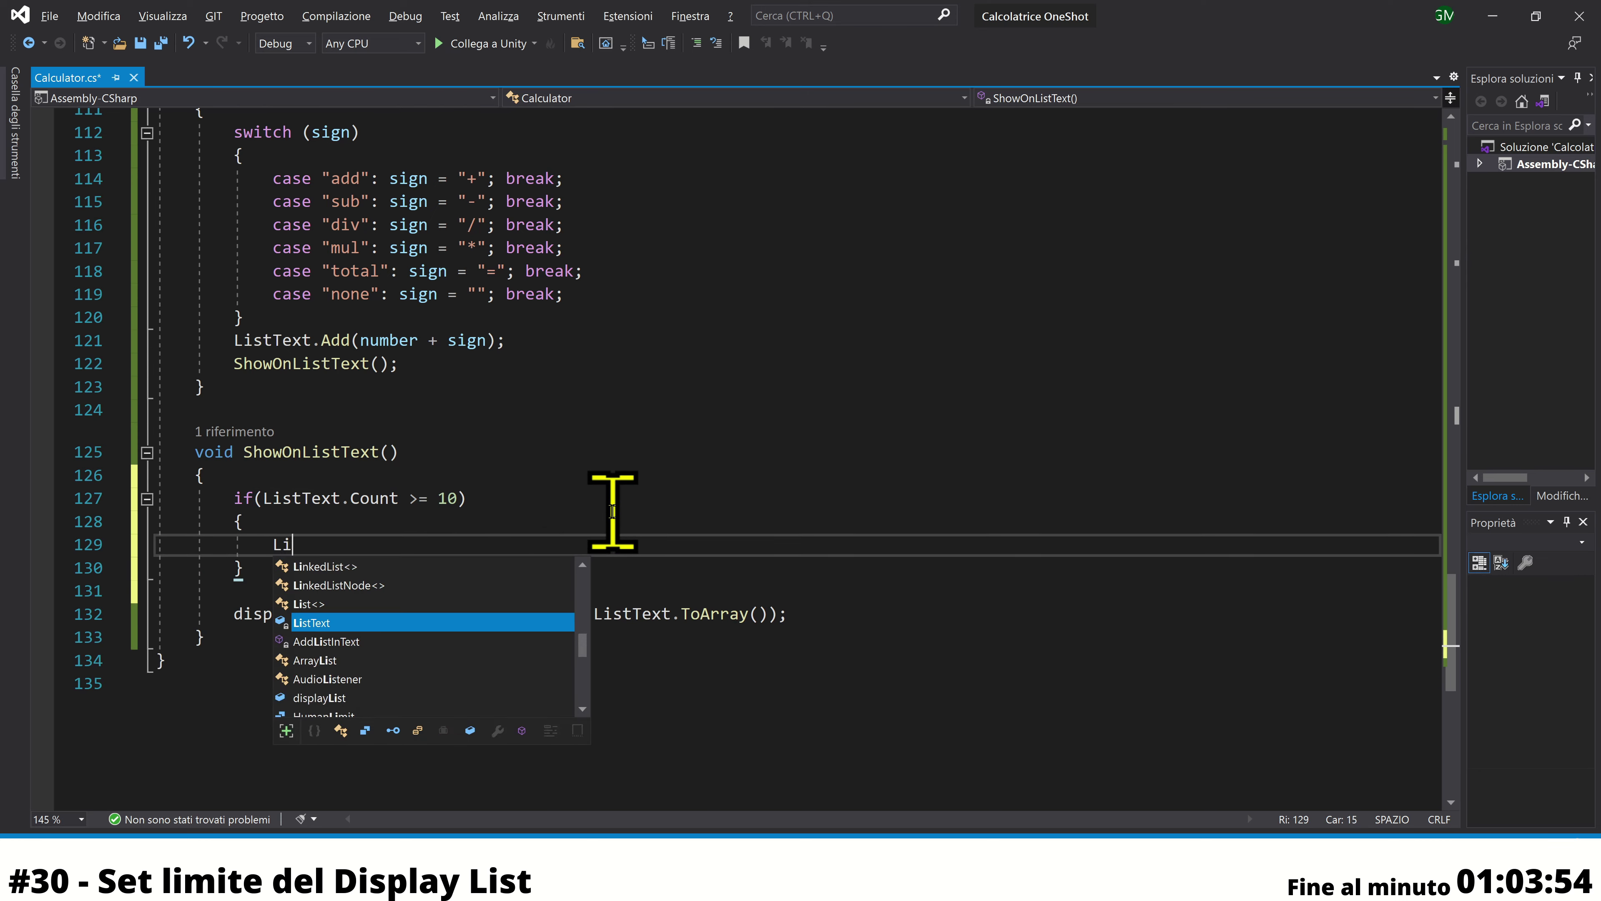
key(Tab)
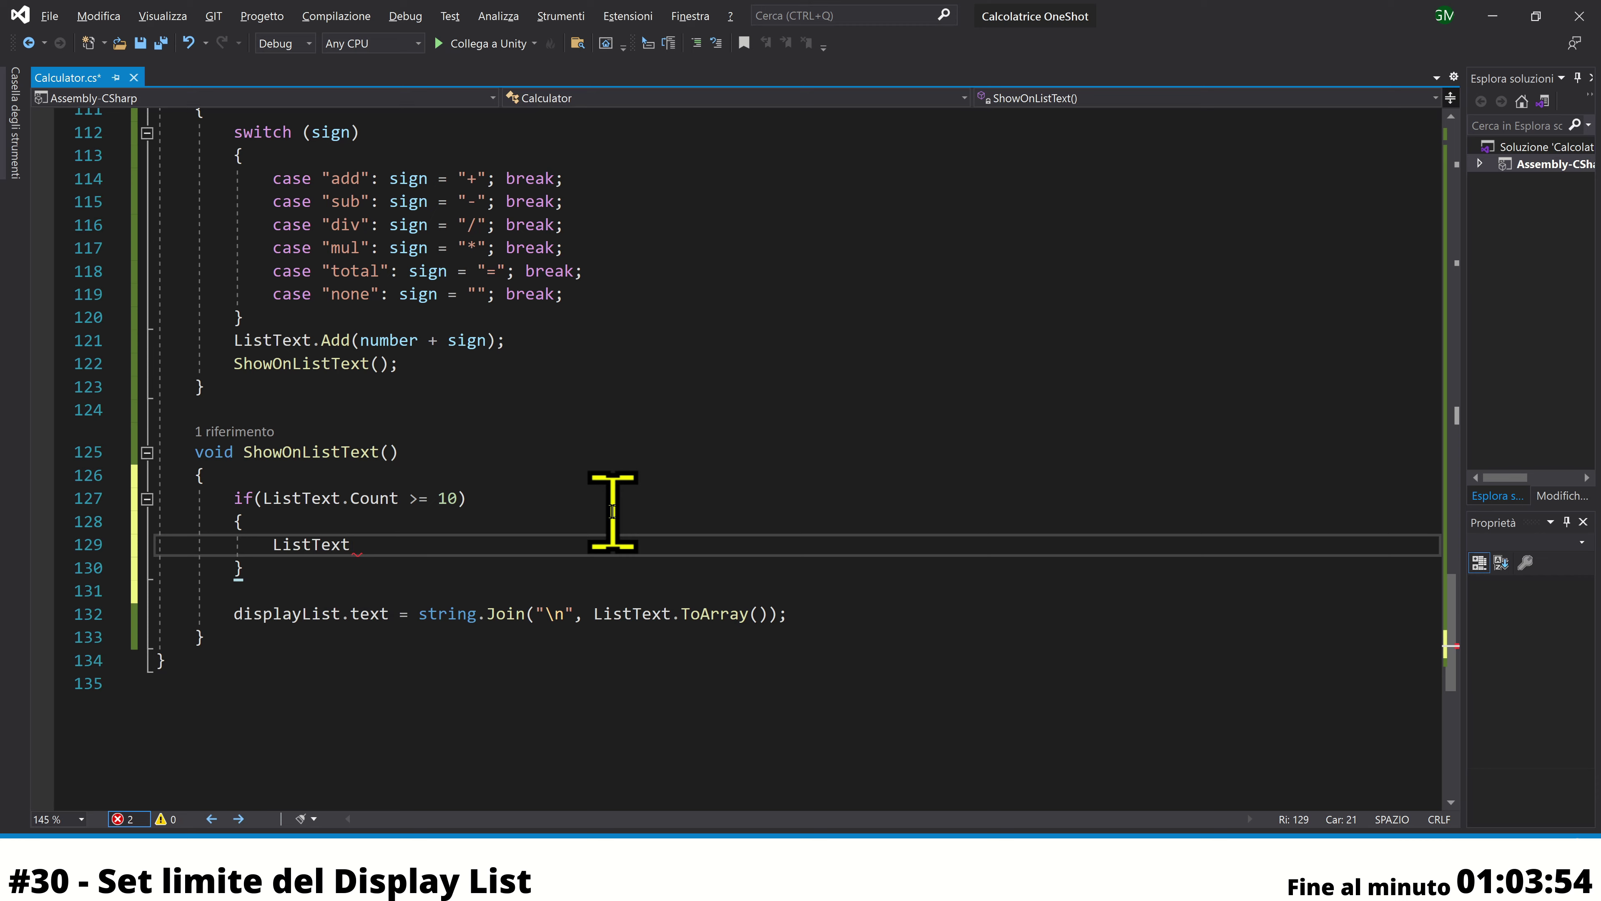
text(.Re)
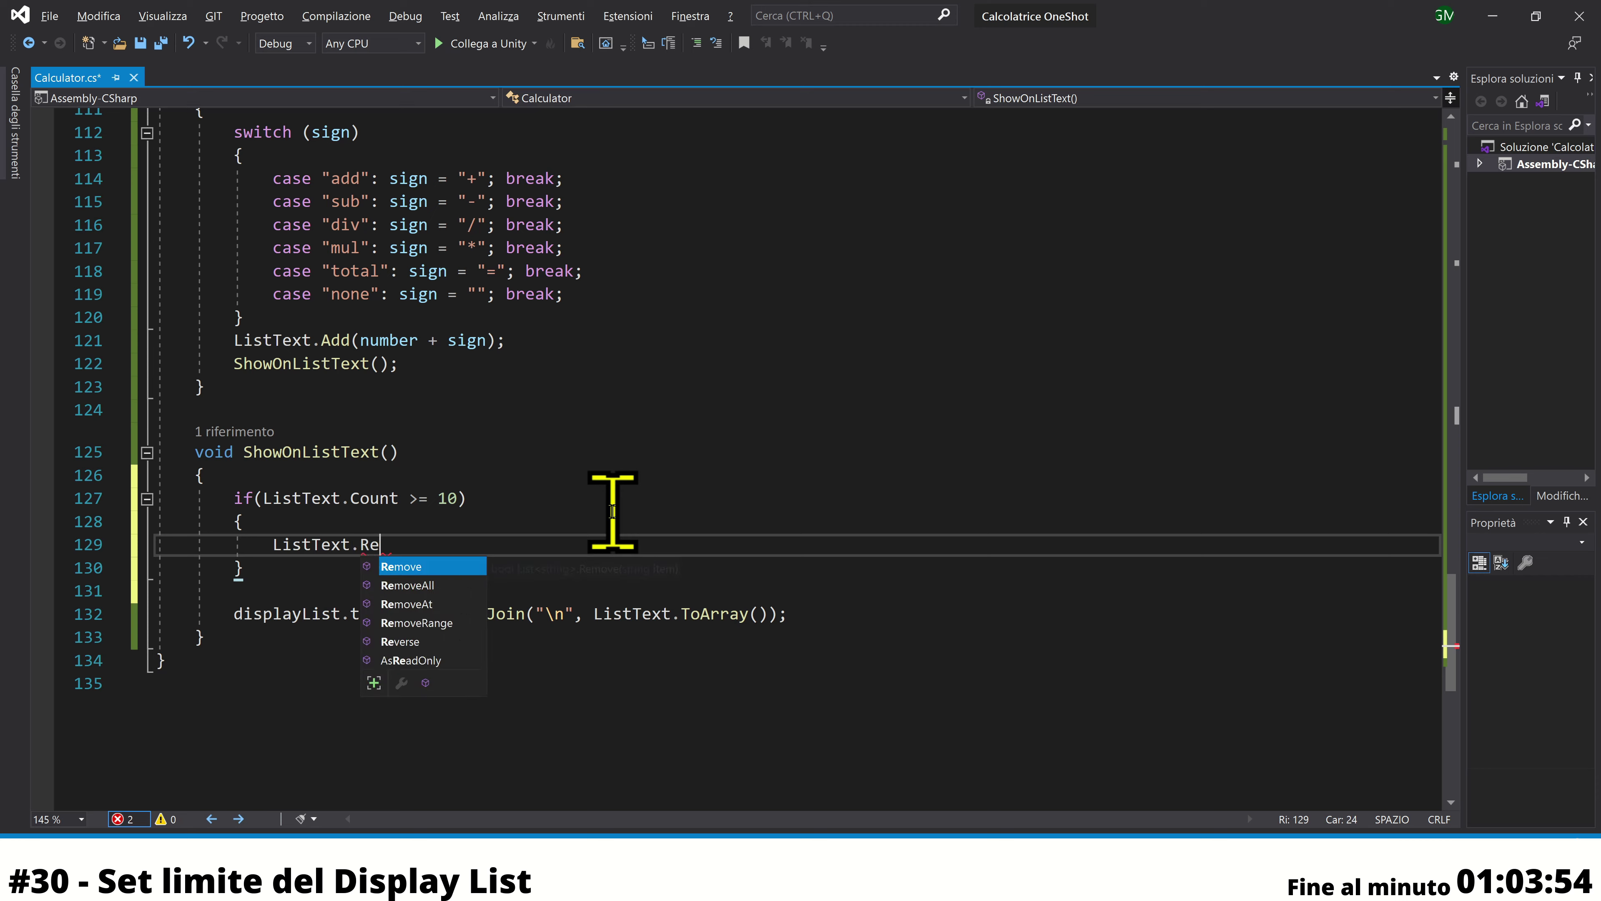
key(Tab)
text(()
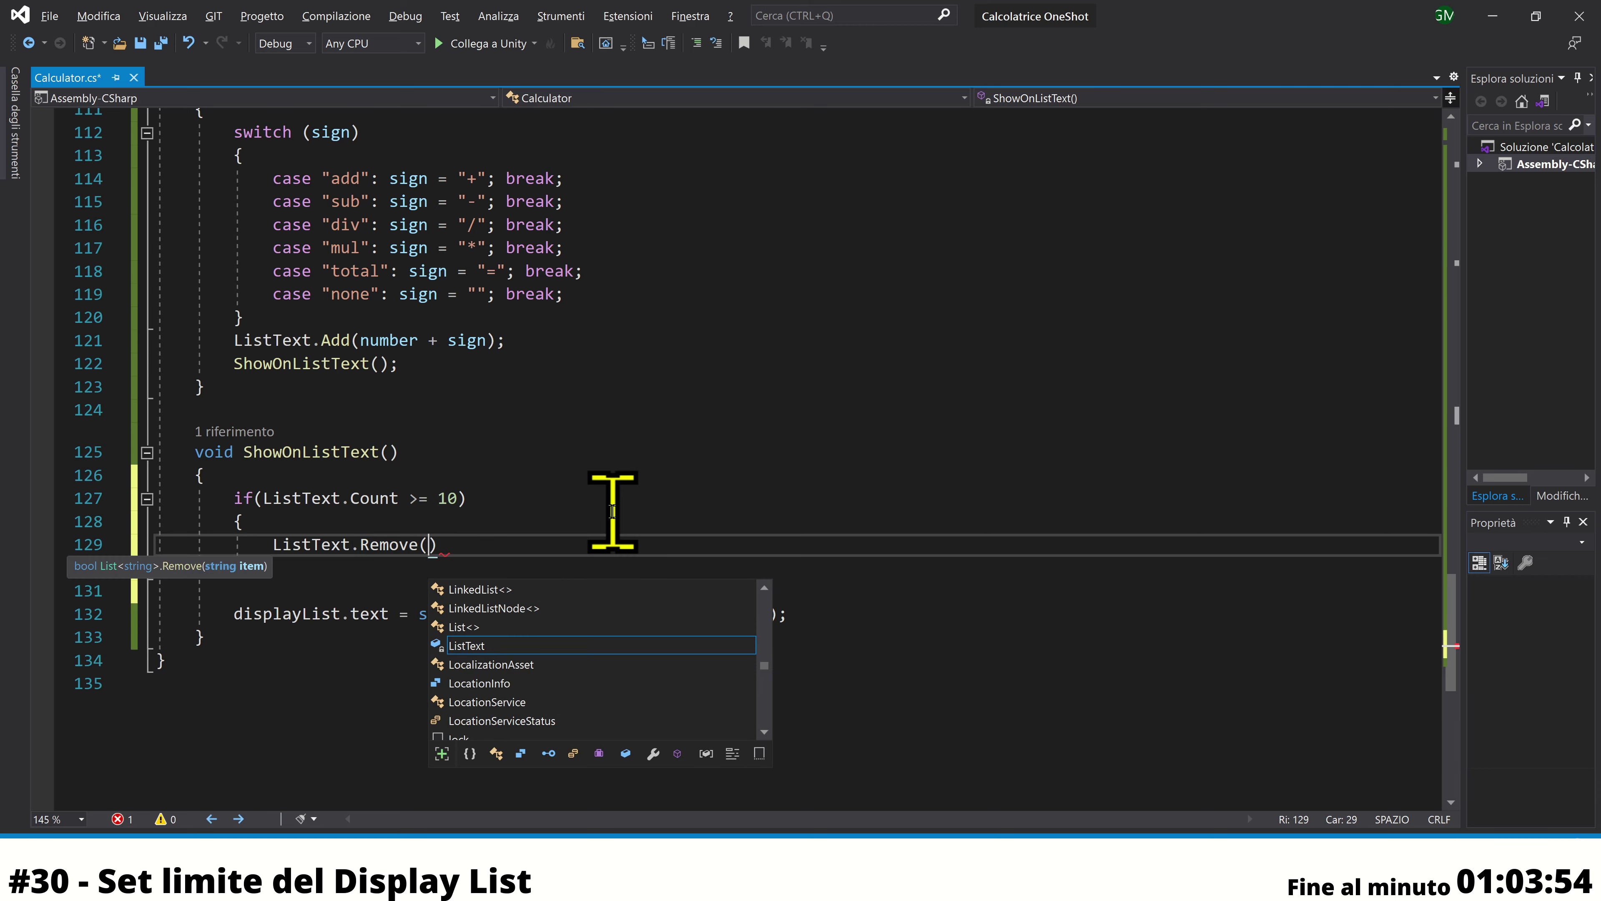
text(0))
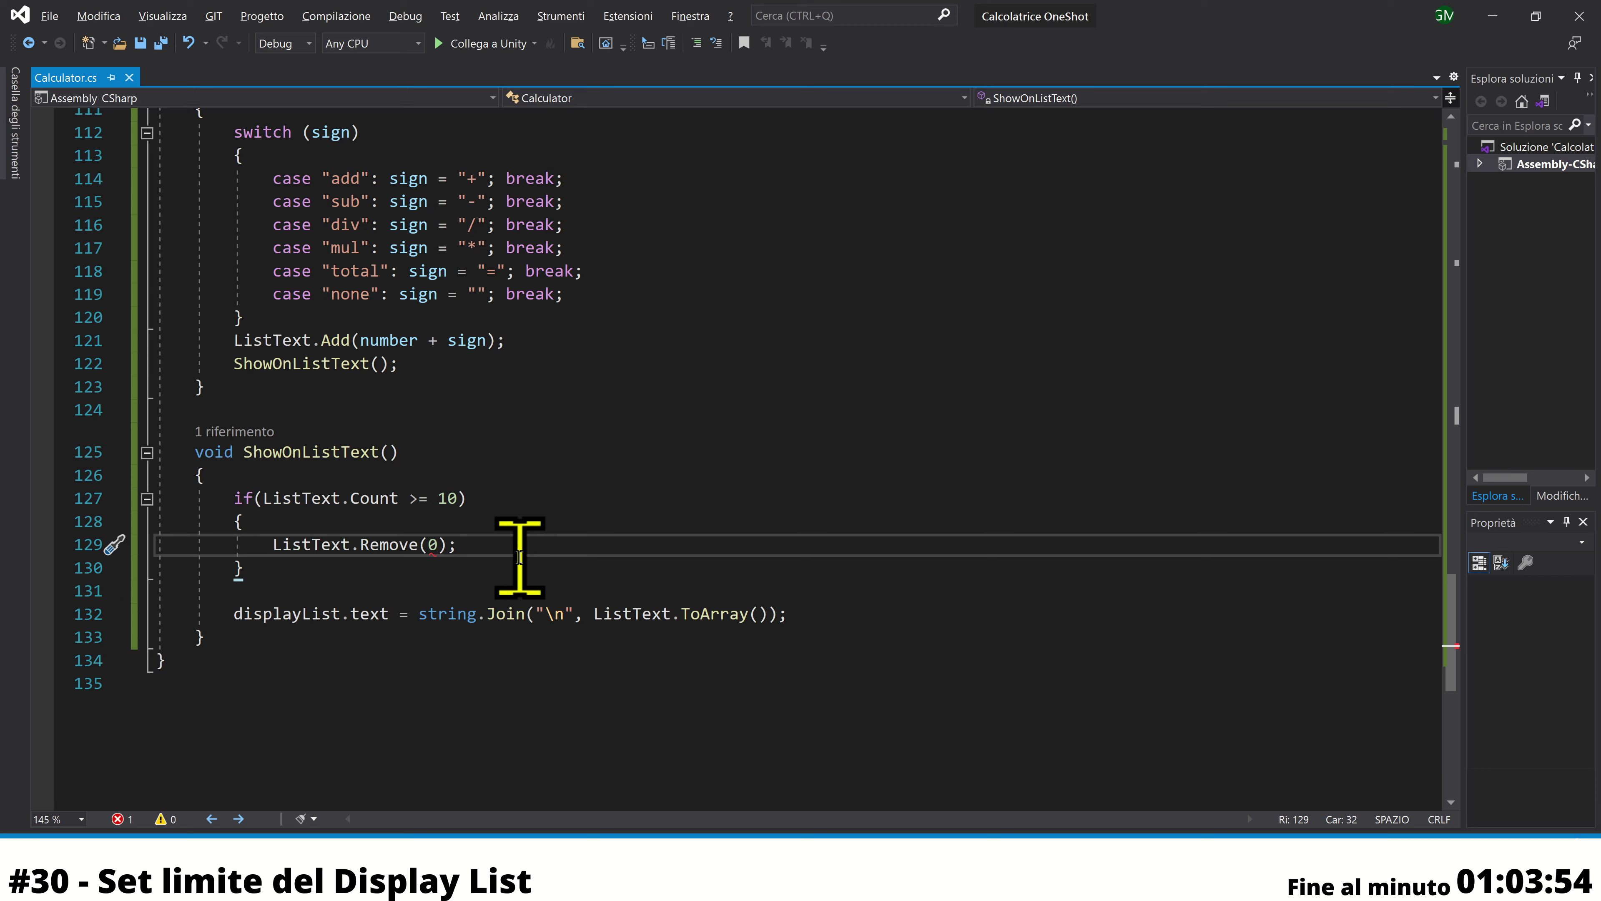
click(420, 543)
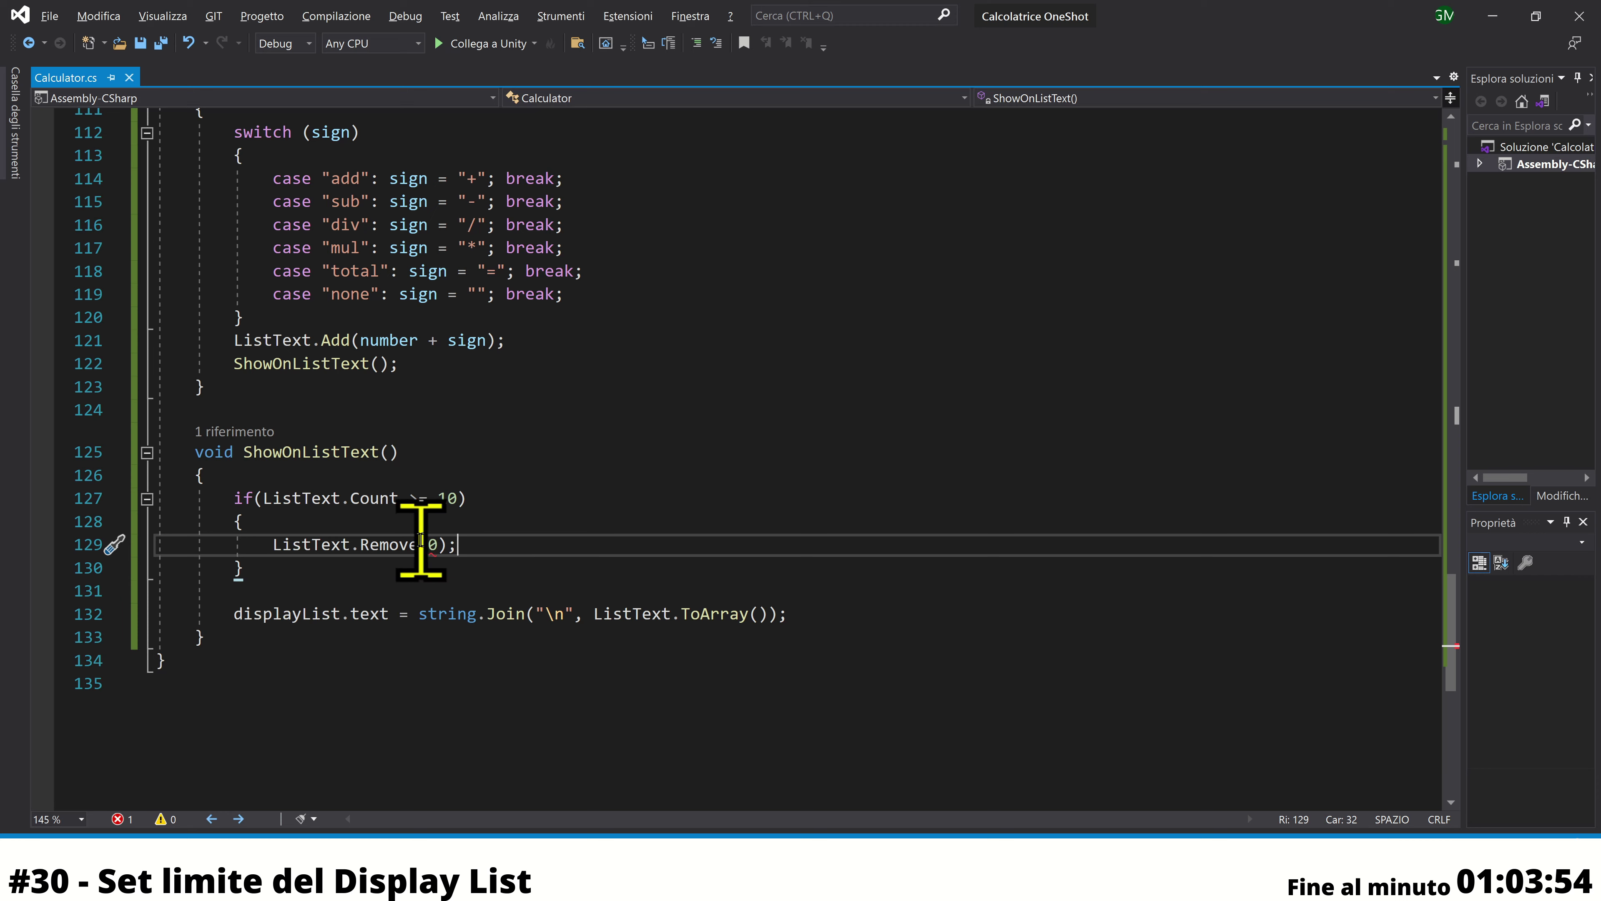
text(Art)
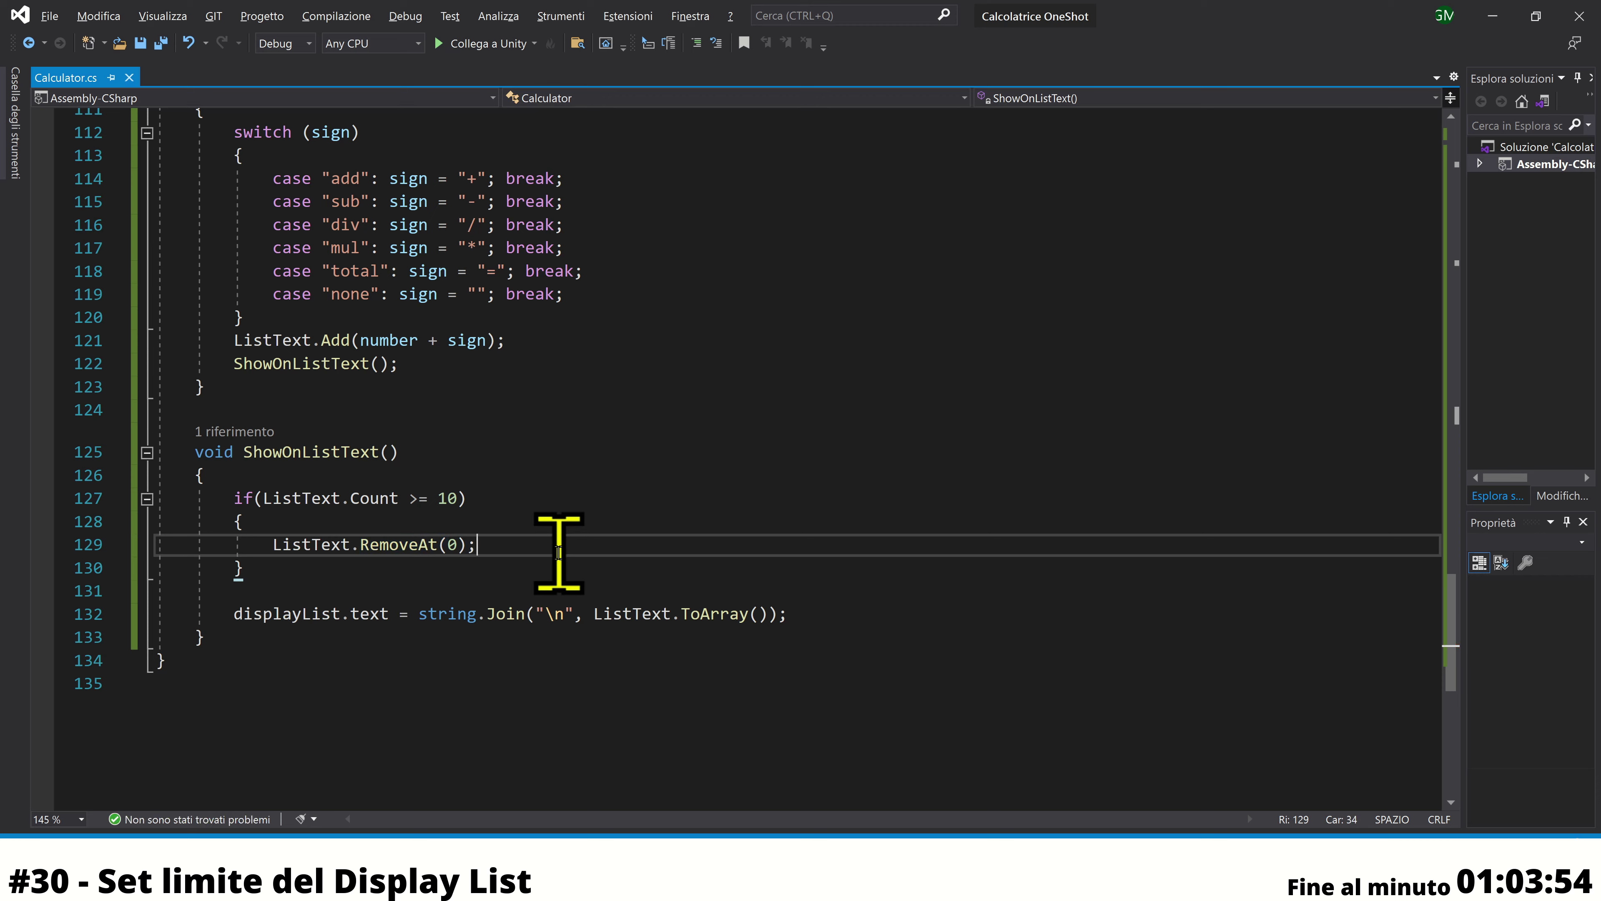
mouse_move(946, 883)
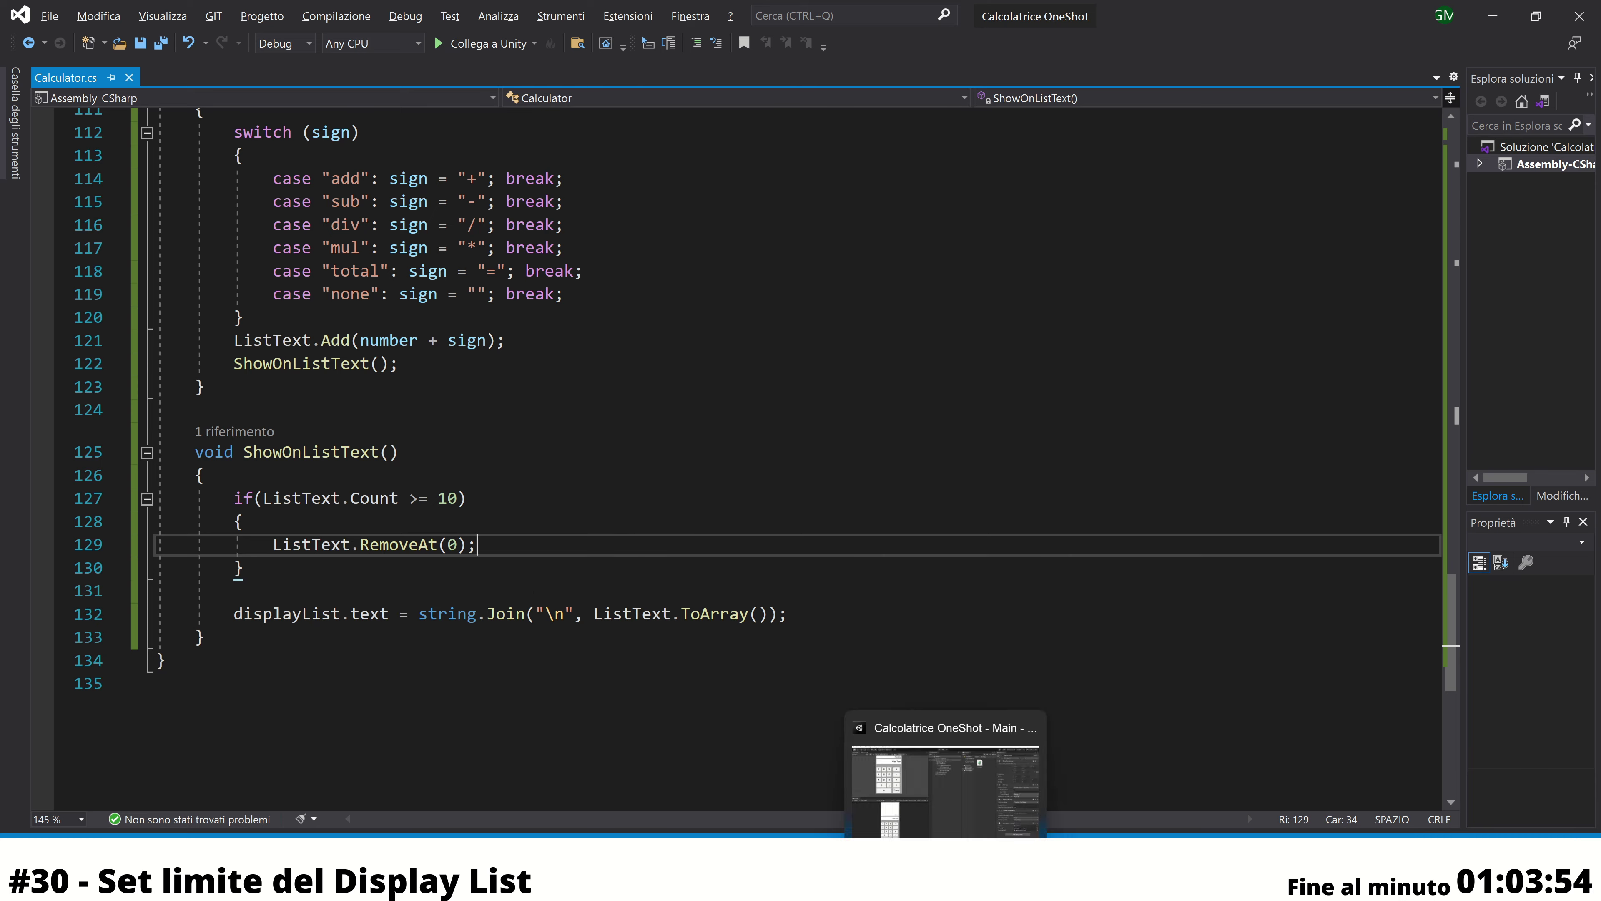
click(946, 783)
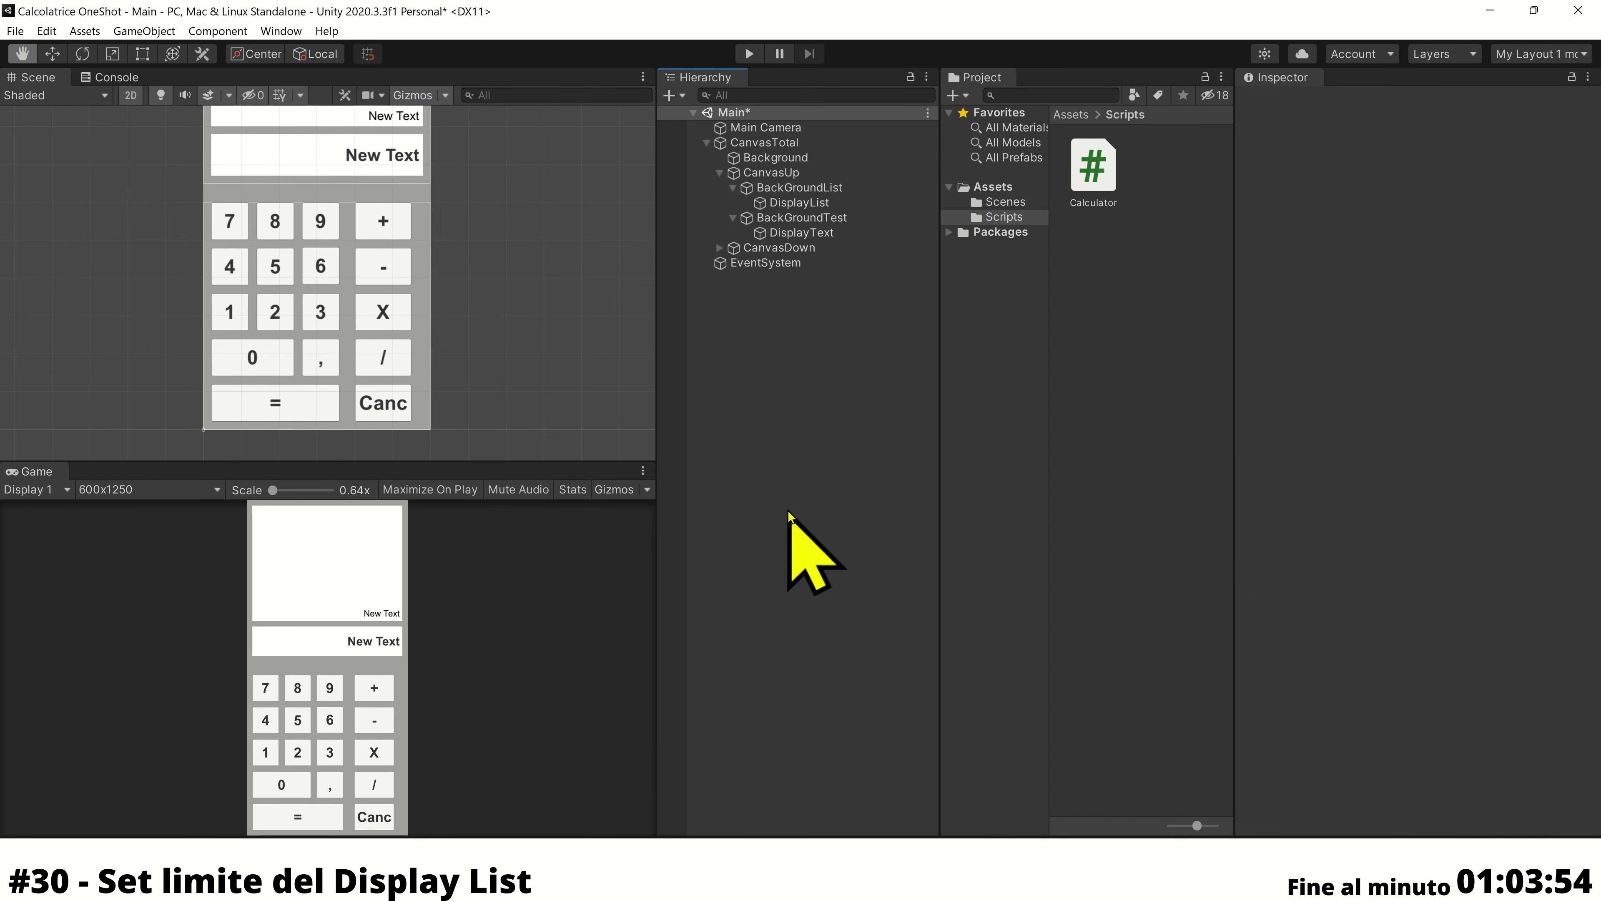
Enter Play mode and add several numbers, including 695, to the running total
click(750, 56)
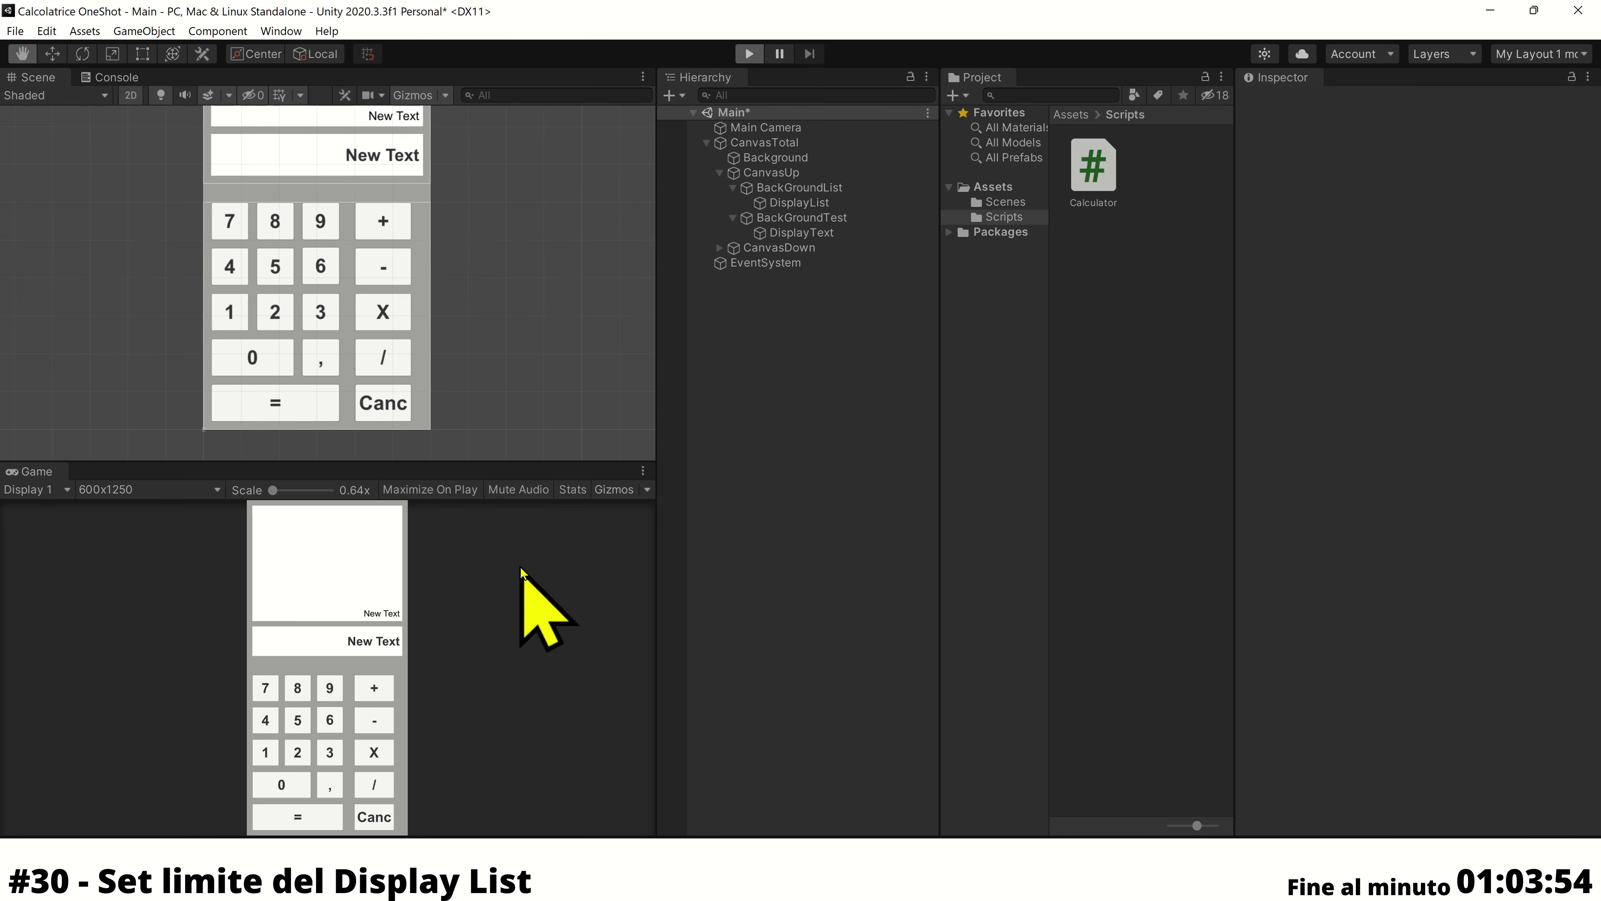
click(303, 724)
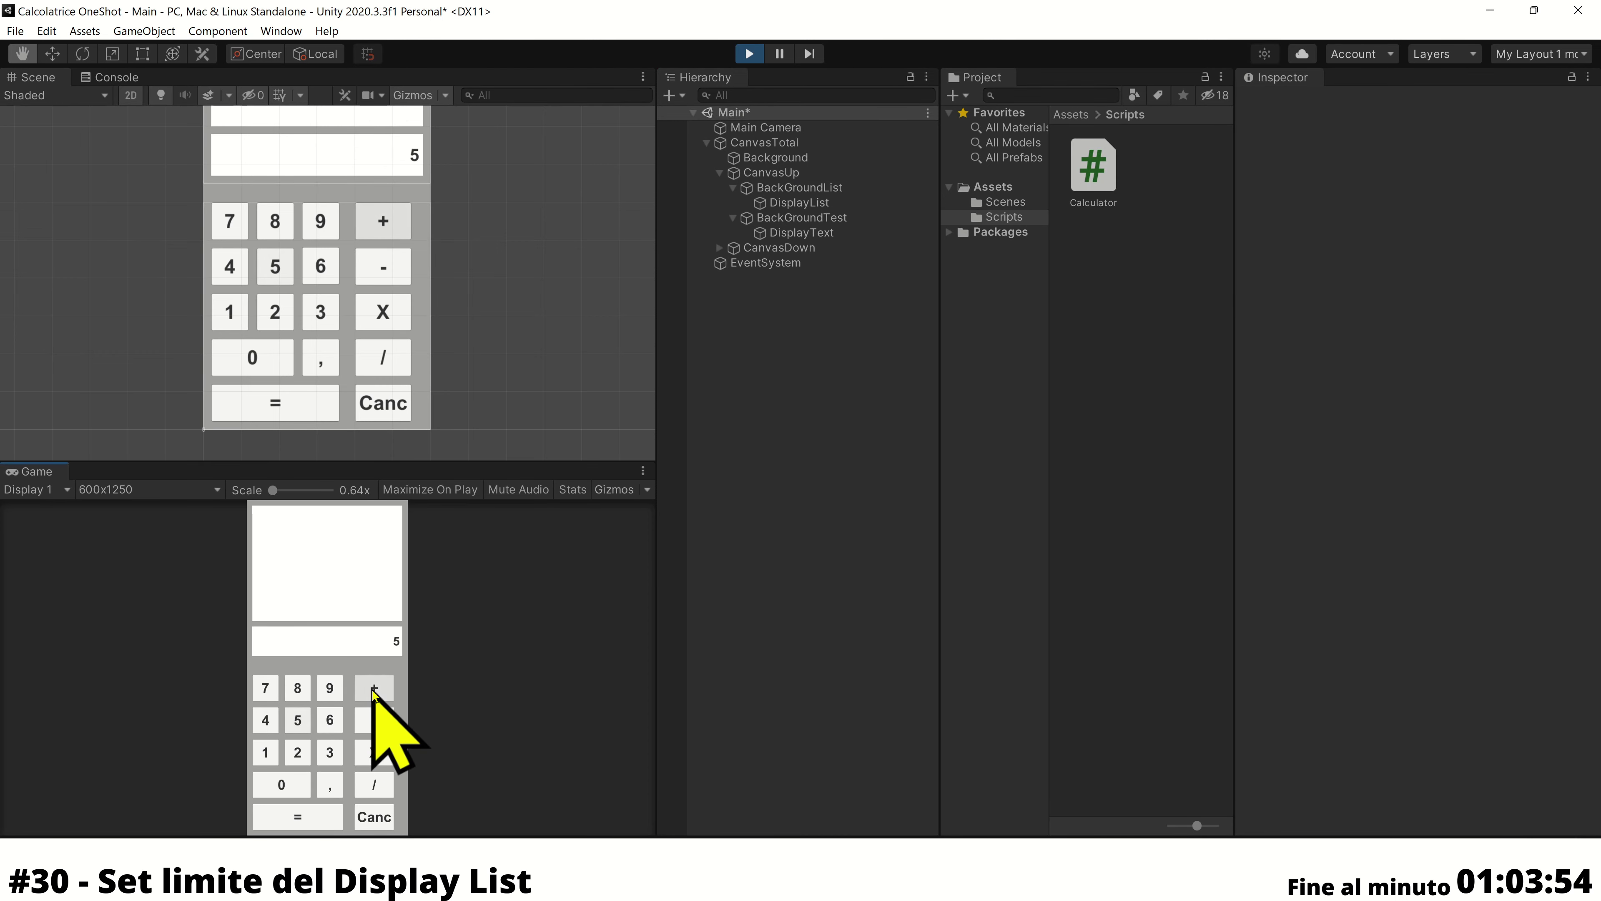
click(374, 688)
click(330, 720)
click(374, 687)
click(298, 687)
click(374, 687)
click(298, 687)
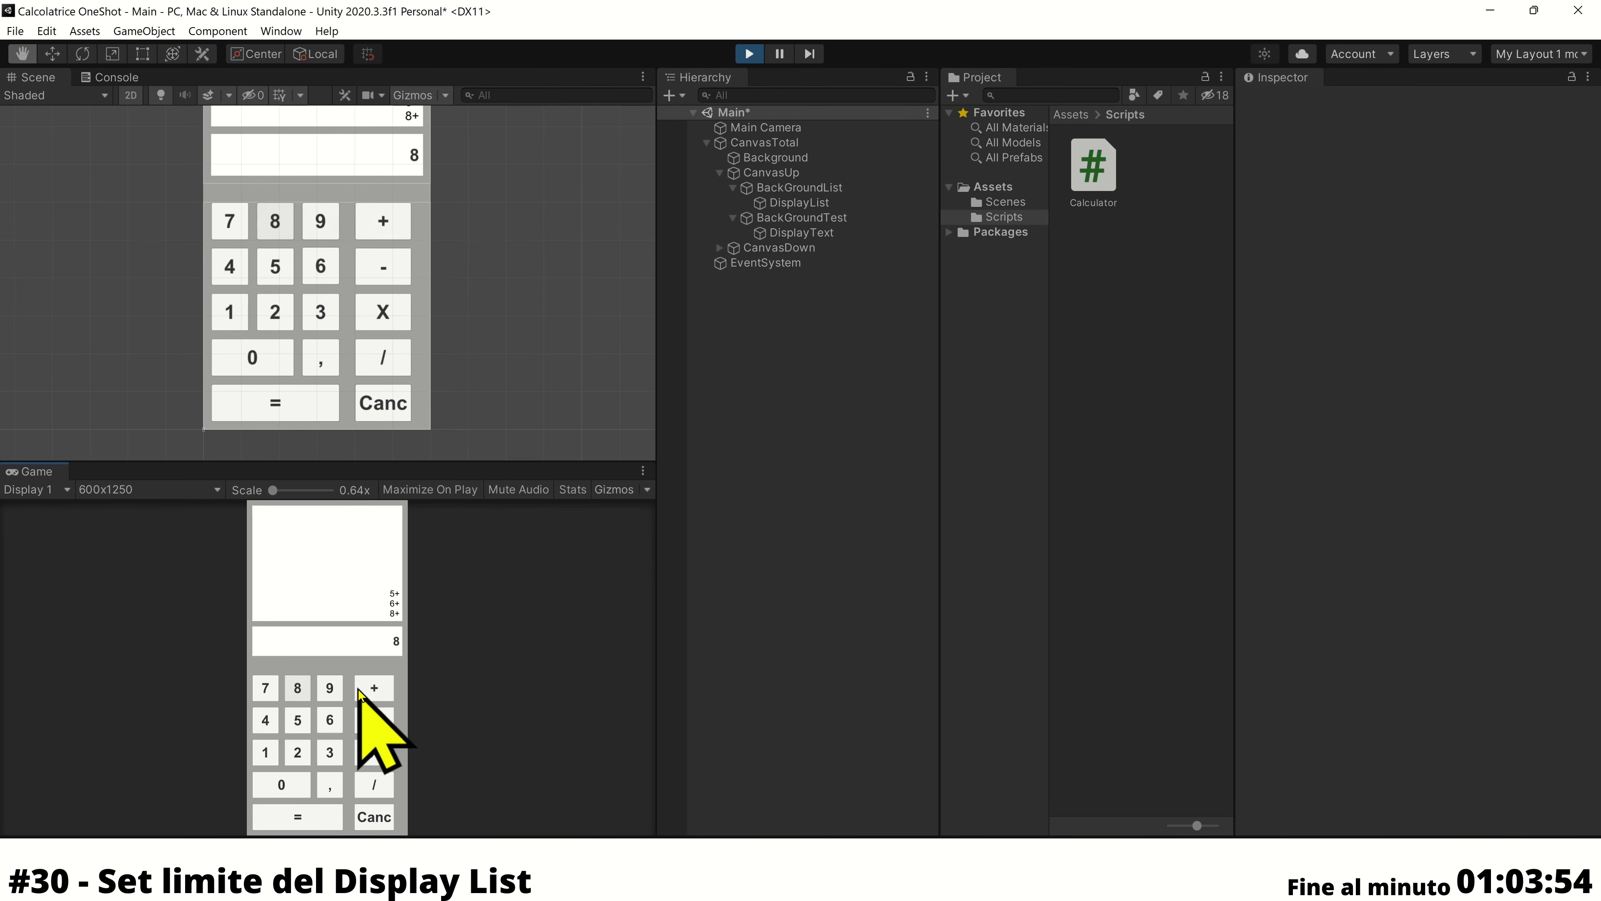
click(374, 688)
click(298, 720)
click(374, 688)
click(330, 720)
click(330, 687)
click(297, 719)
click(363, 694)
Keep adding 9, then 1 through 8, until the oldest history entries drop off
click(330, 688)
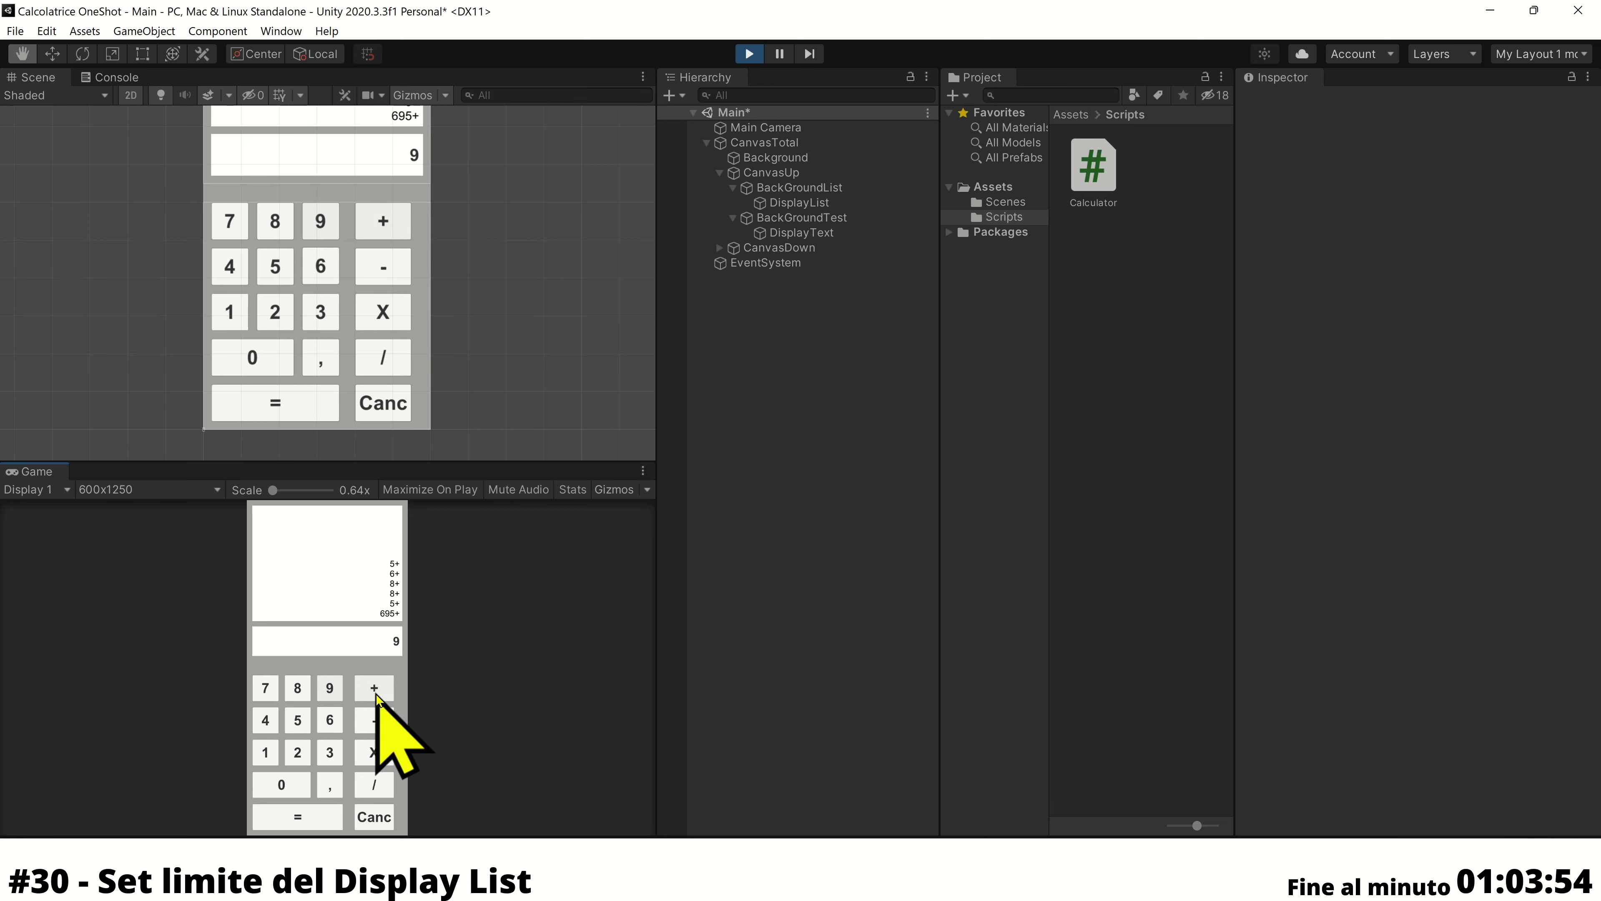
click(378, 692)
click(377, 691)
click(375, 692)
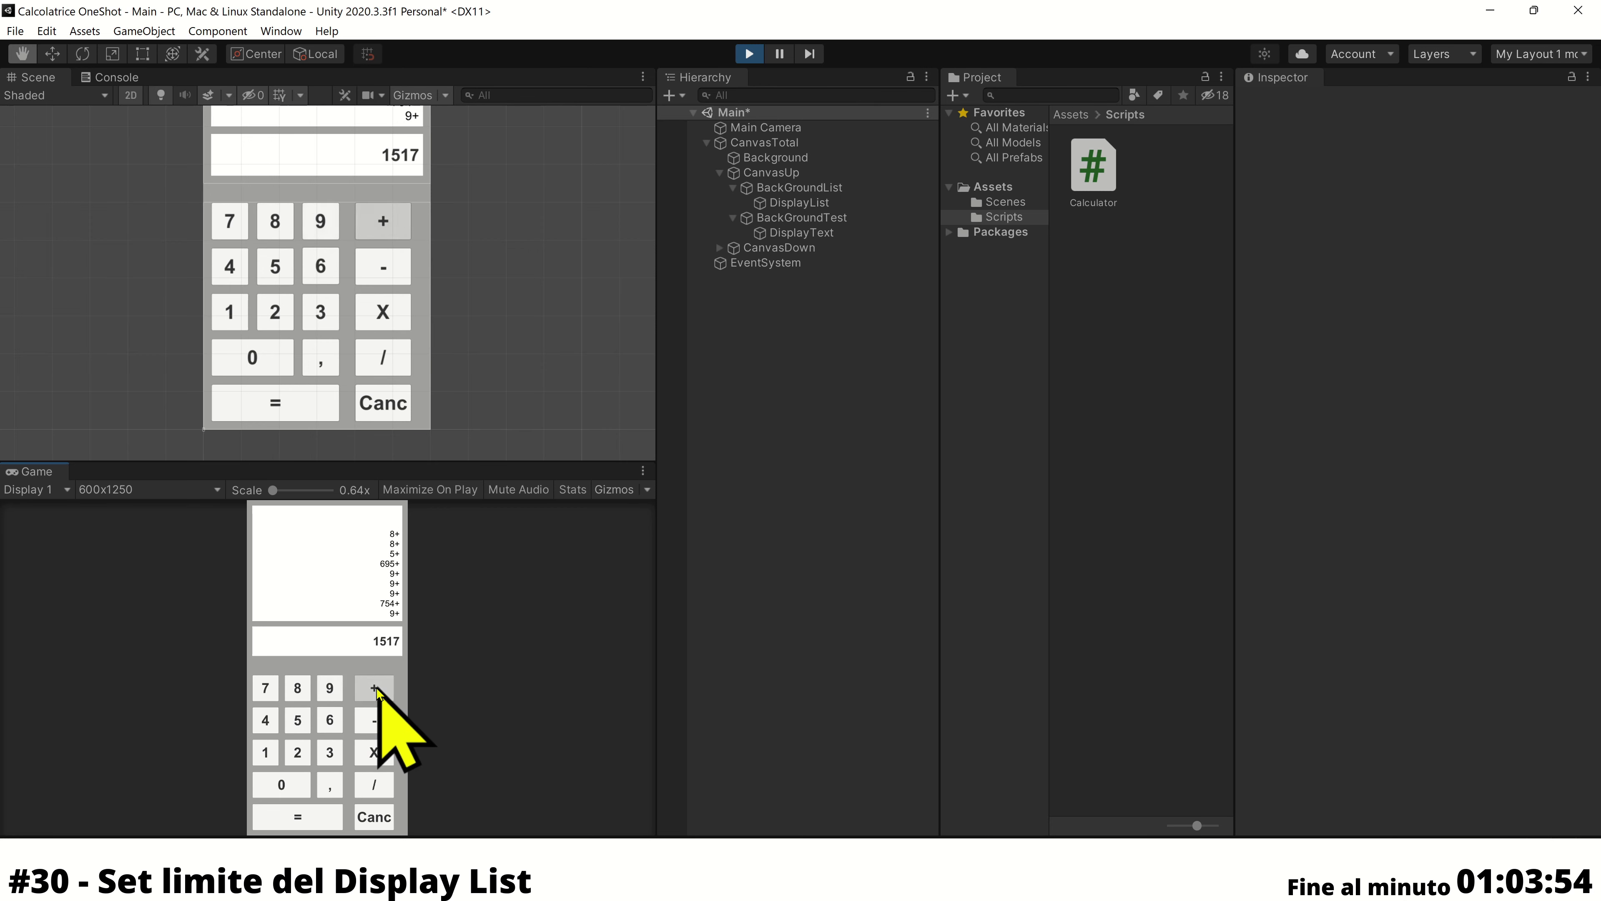
click(373, 692)
click(374, 690)
click(267, 752)
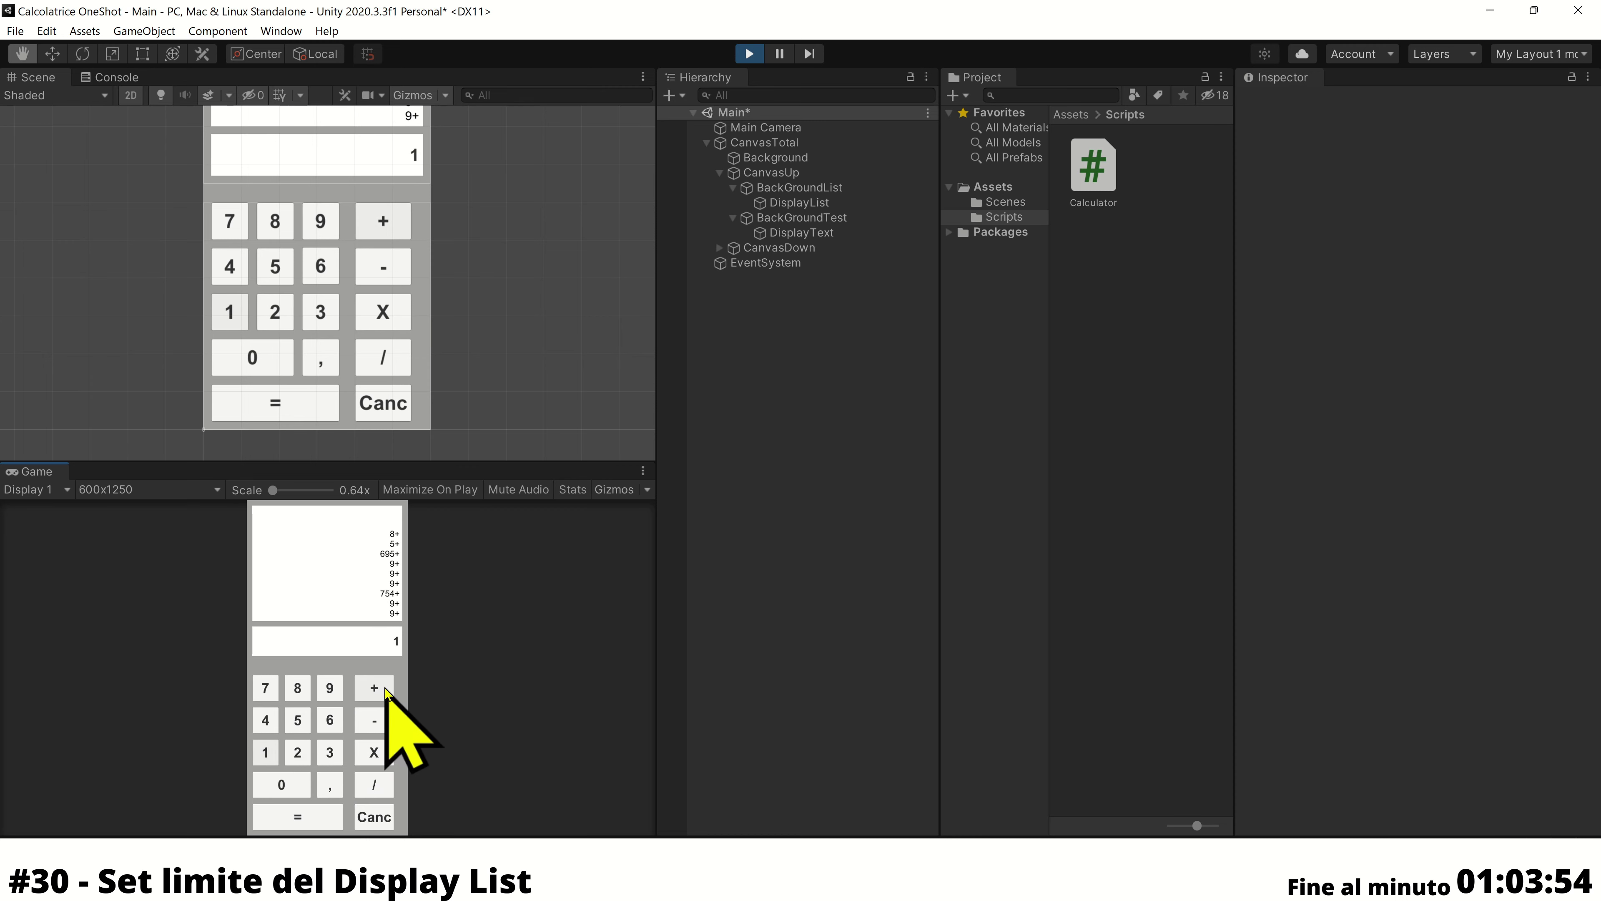
click(375, 690)
click(298, 752)
click(374, 689)
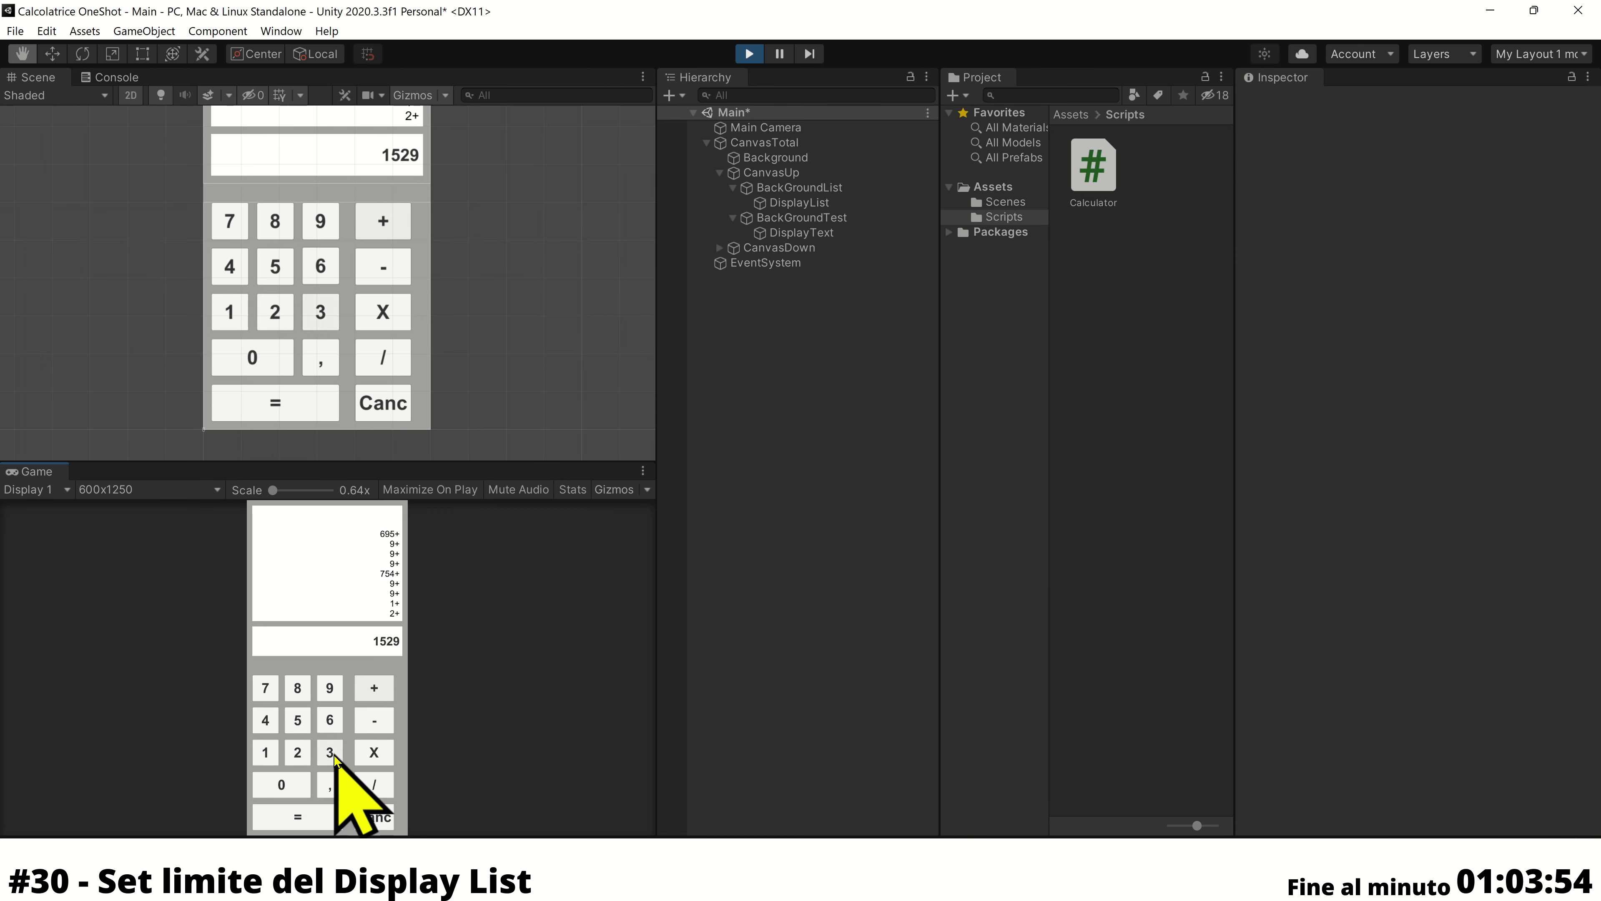
click(329, 752)
click(265, 719)
click(374, 688)
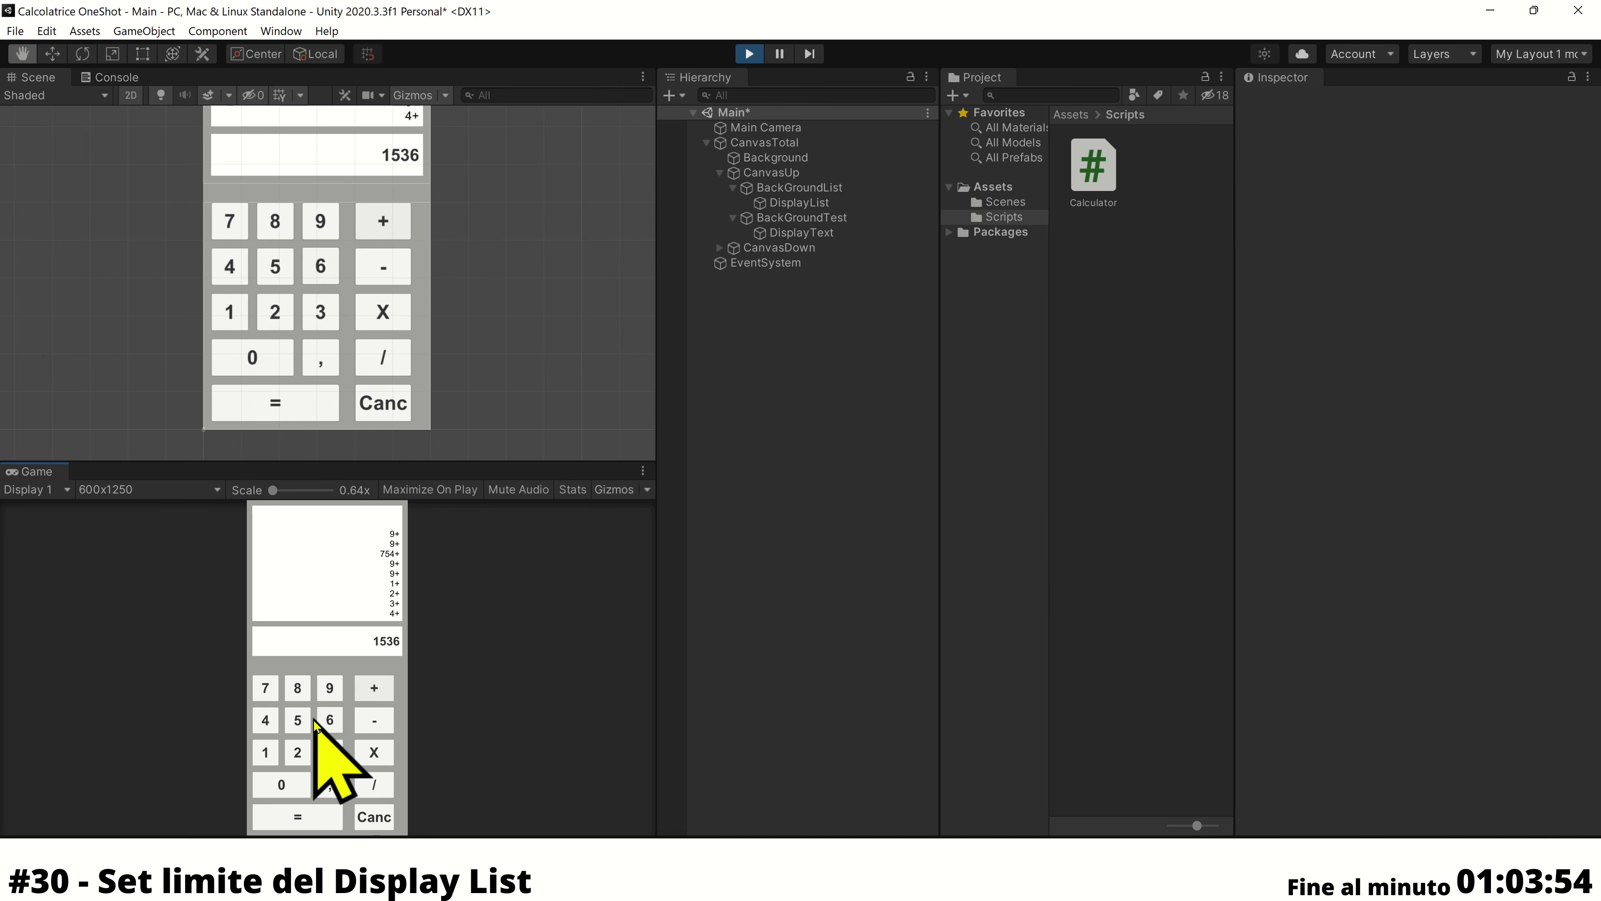
click(298, 720)
click(337, 719)
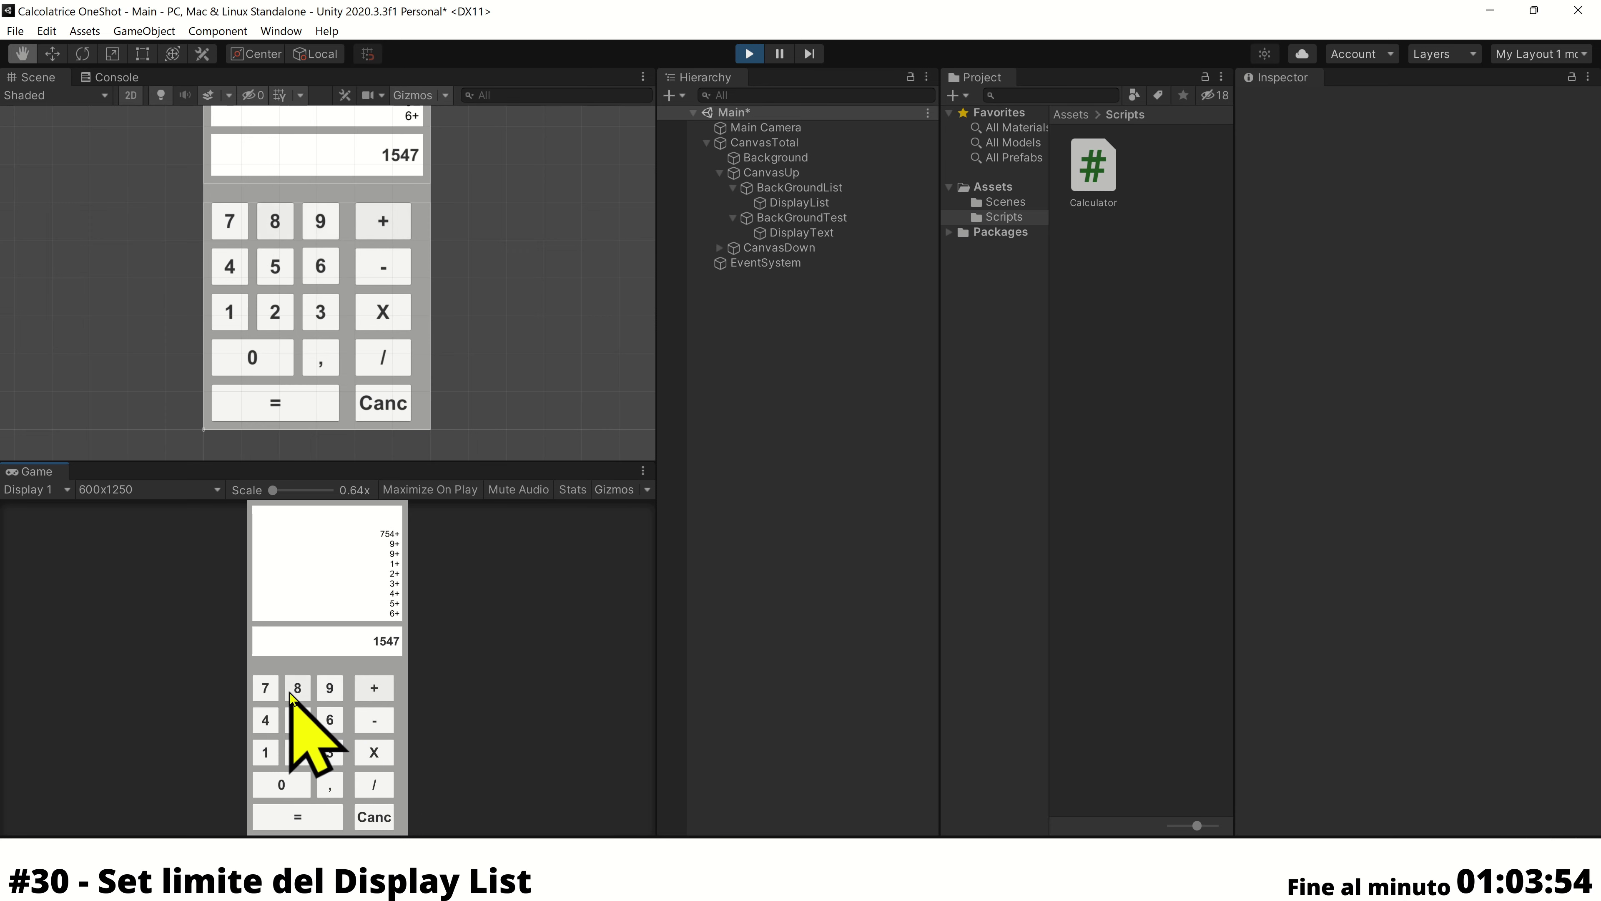
click(266, 688)
click(374, 688)
click(298, 687)
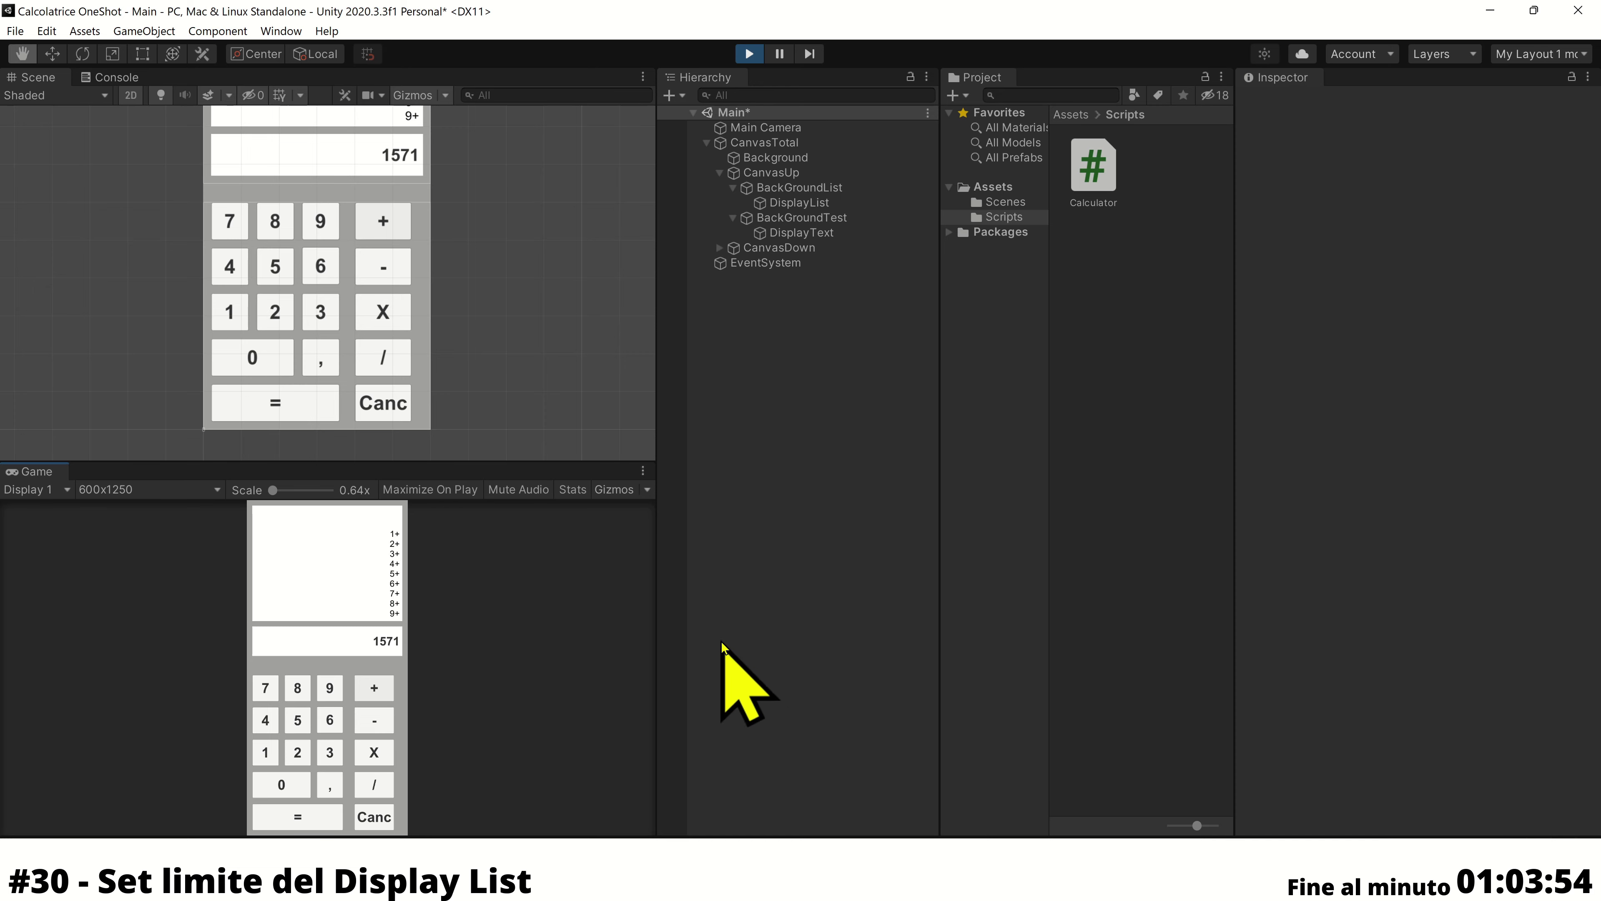
Change the history limit to ListText.Count >= 11 and return to Unity to reload the script
key(alt+Tab)
click(447, 499)
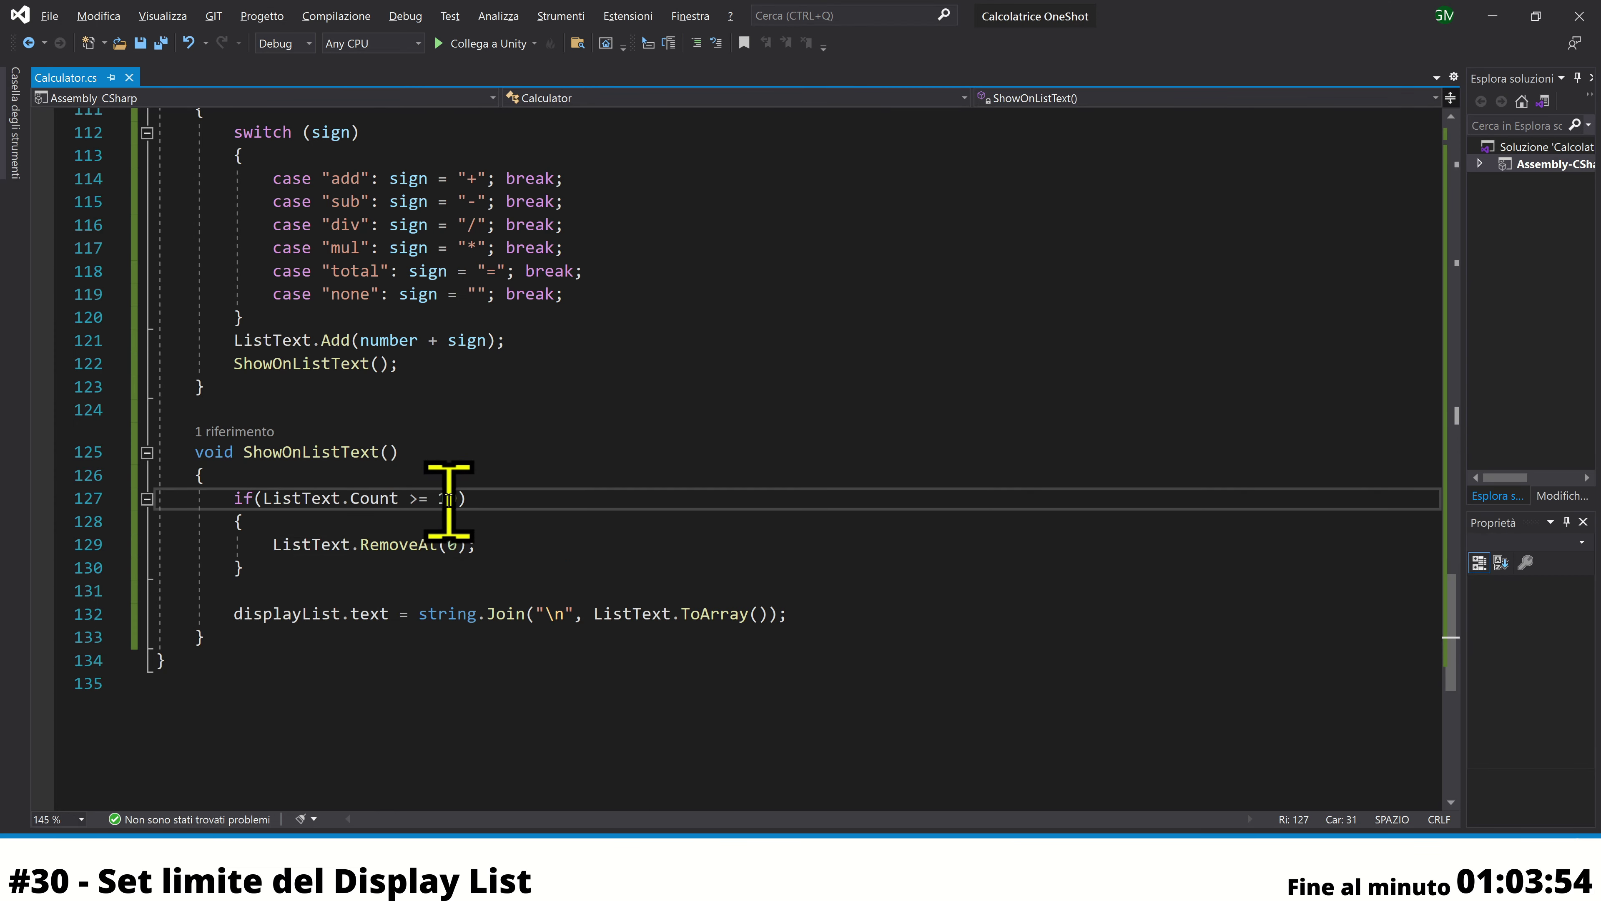
text(1)
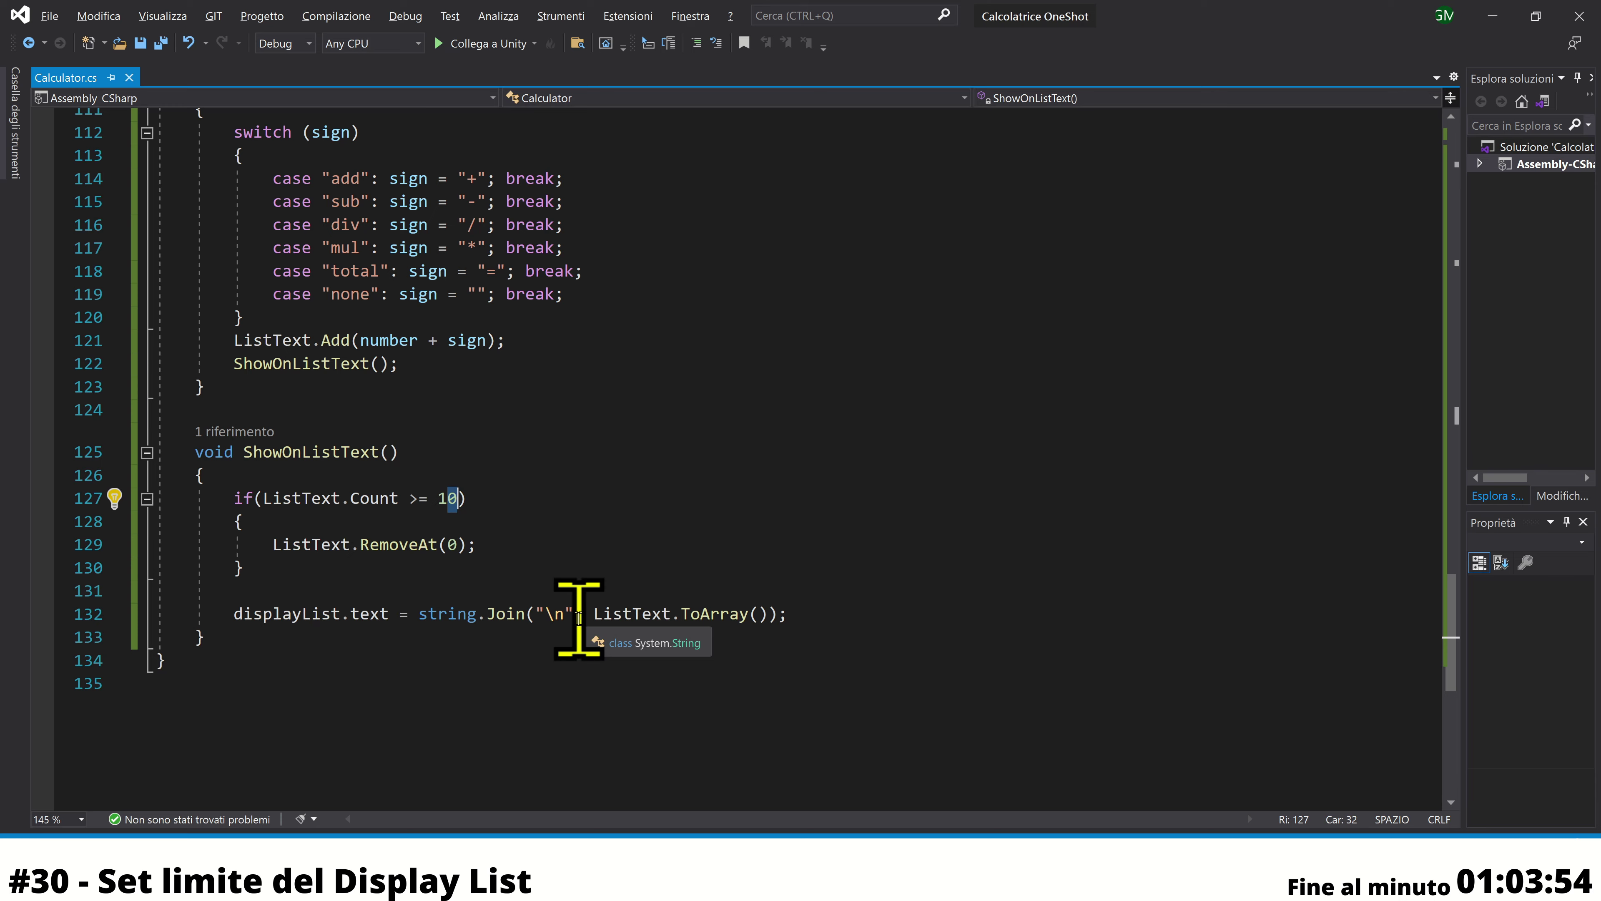
text(1)
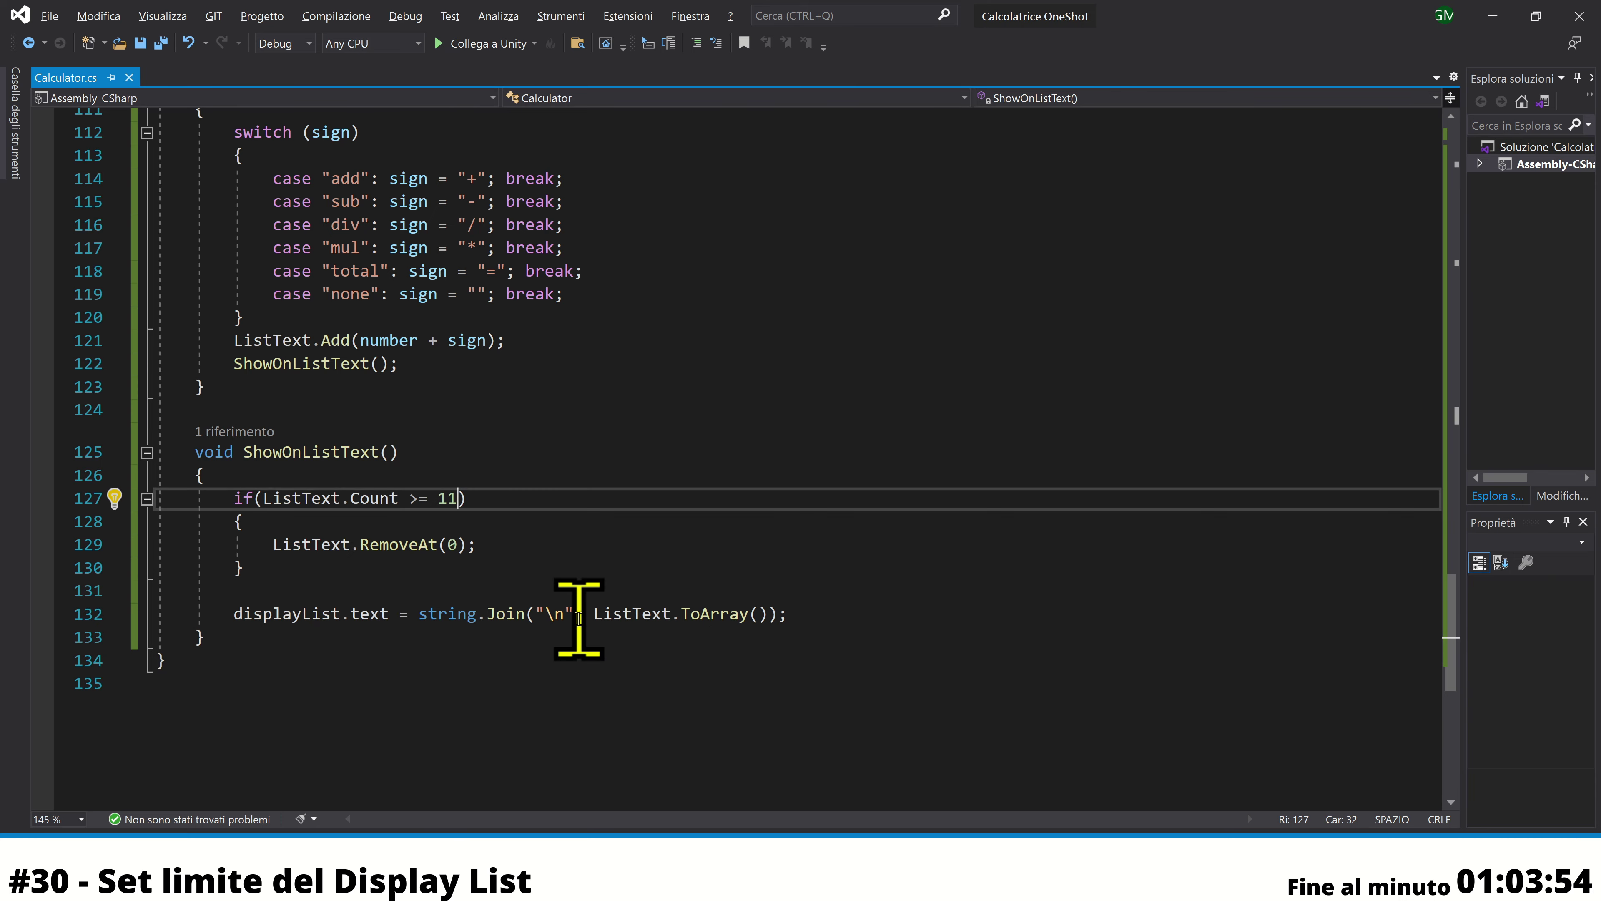
key(alt+Tab)
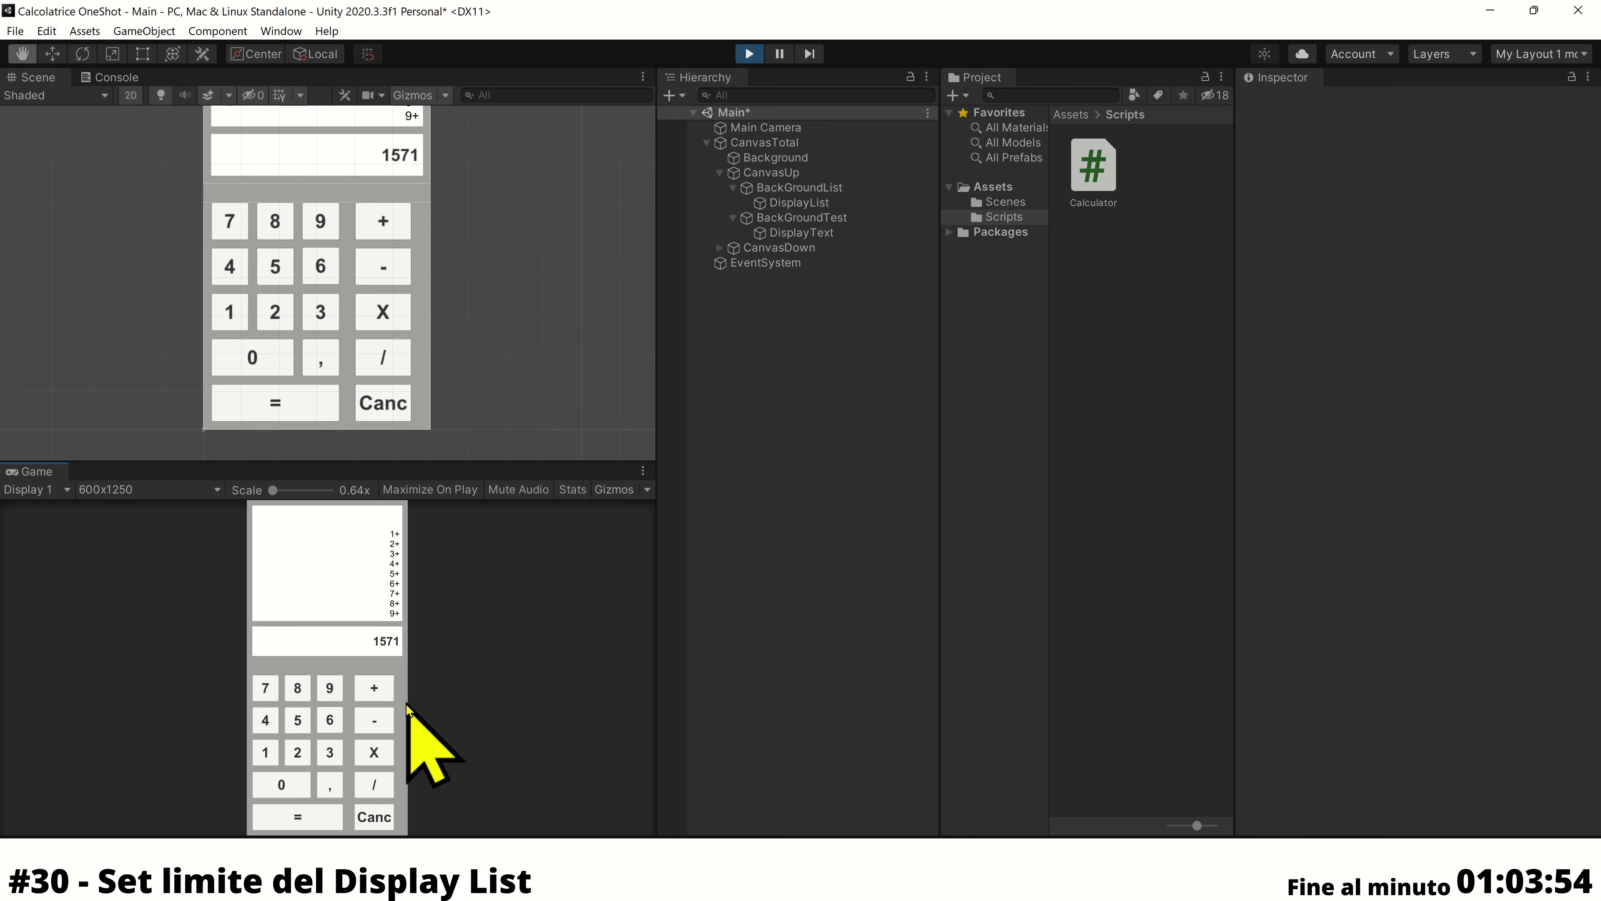
Rerun the calculator scene and add 9 repeatedly to fill the history list
click(746, 54)
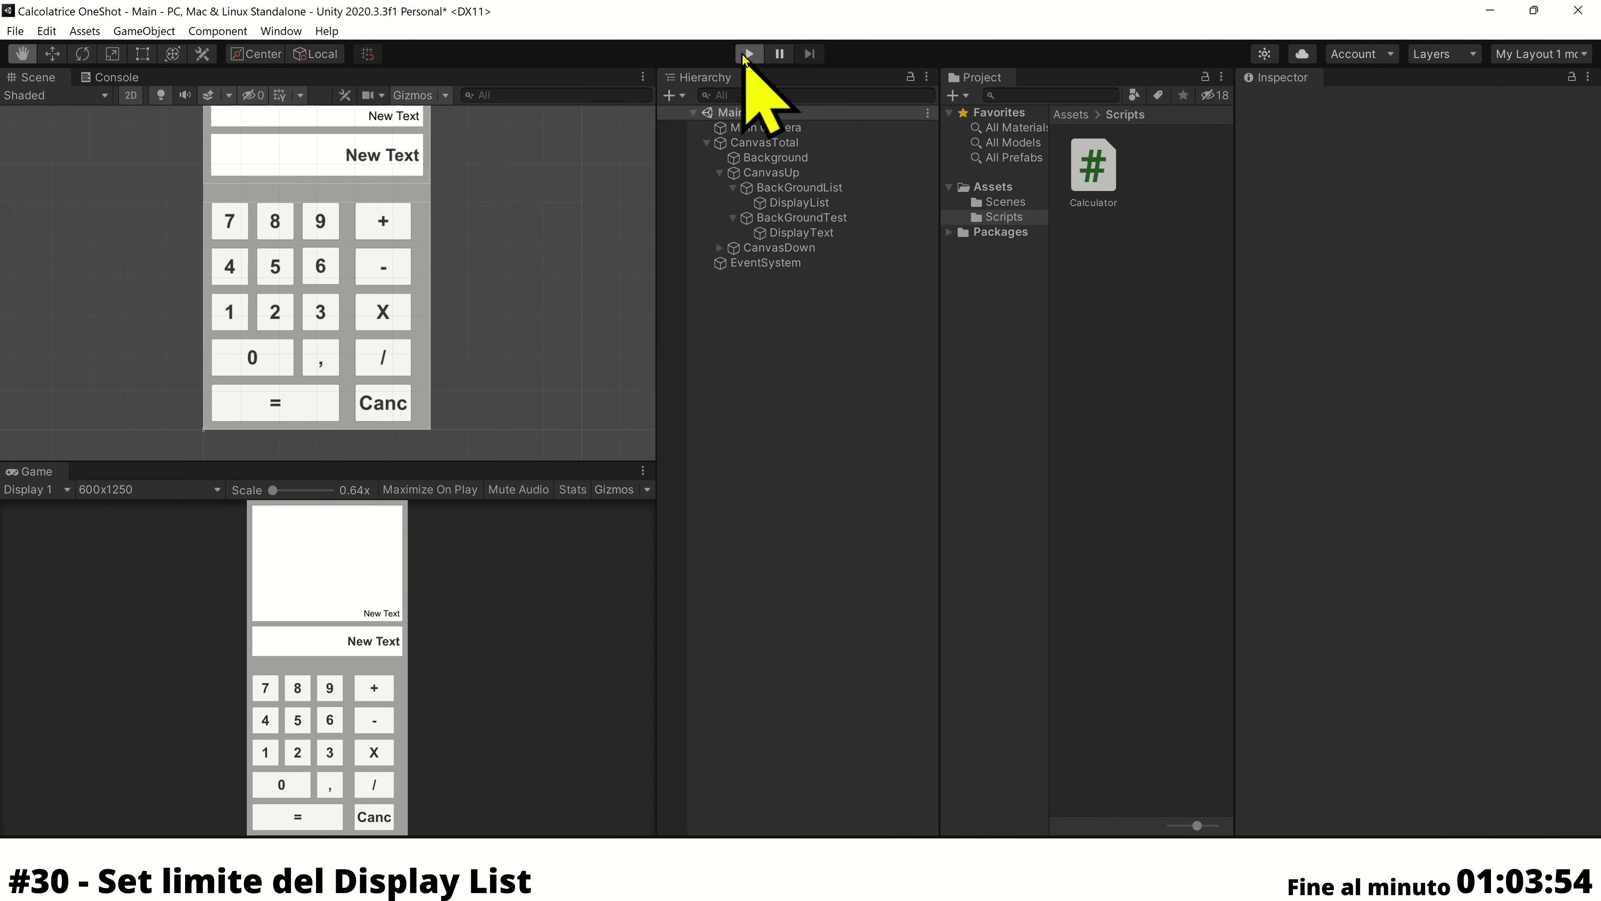
click(329, 688)
click(374, 688)
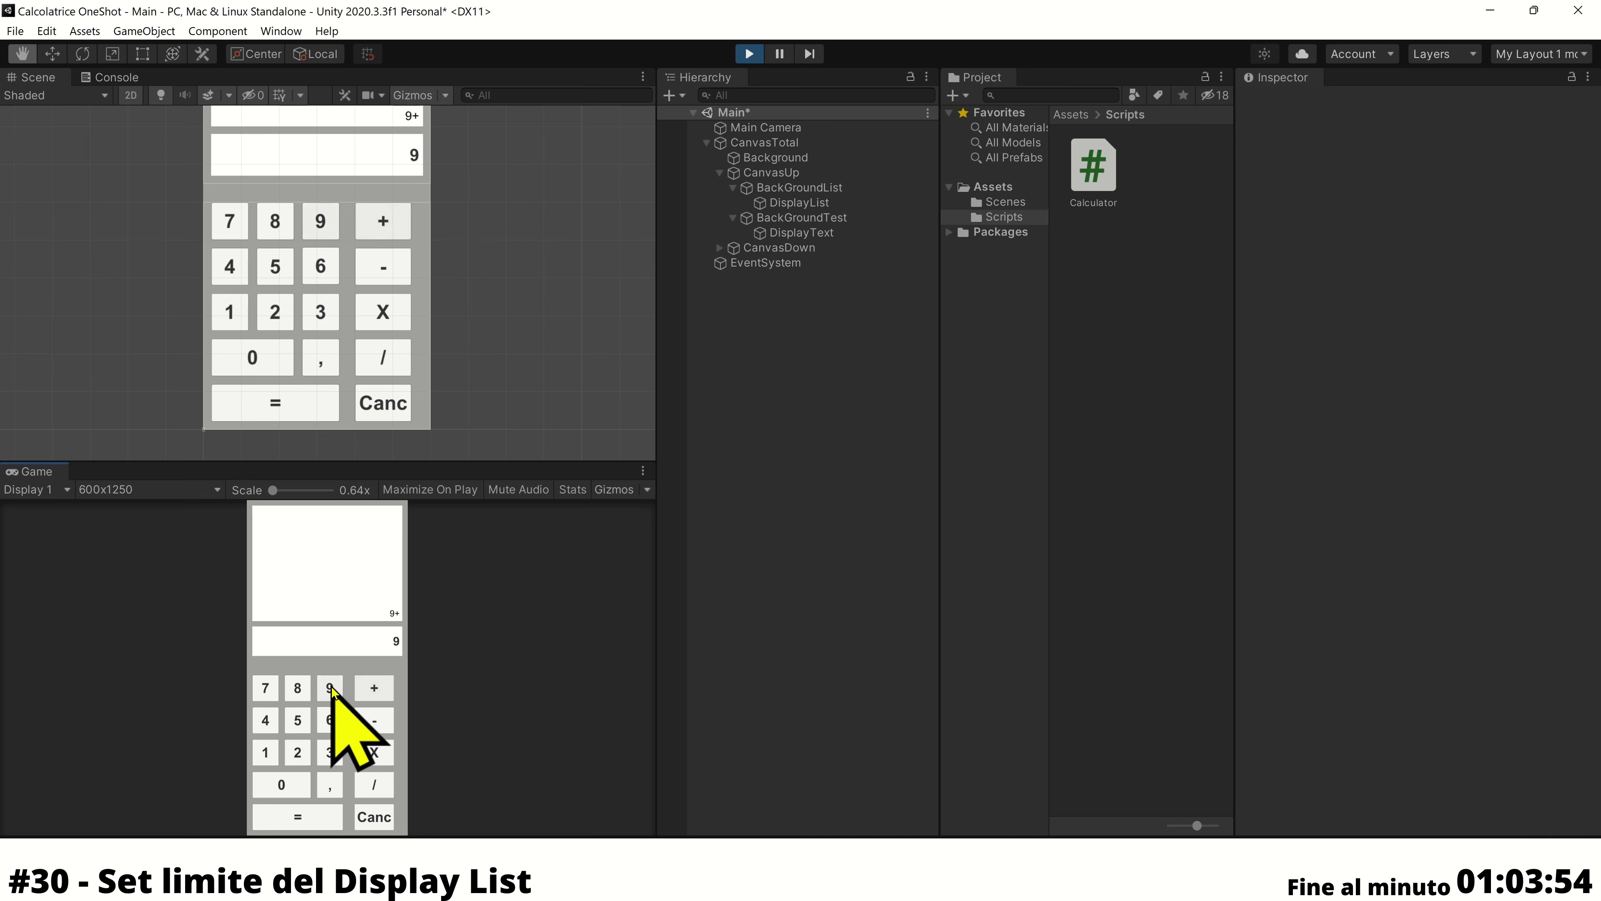
click(374, 688)
click(329, 687)
click(375, 687)
click(329, 688)
click(374, 688)
click(329, 687)
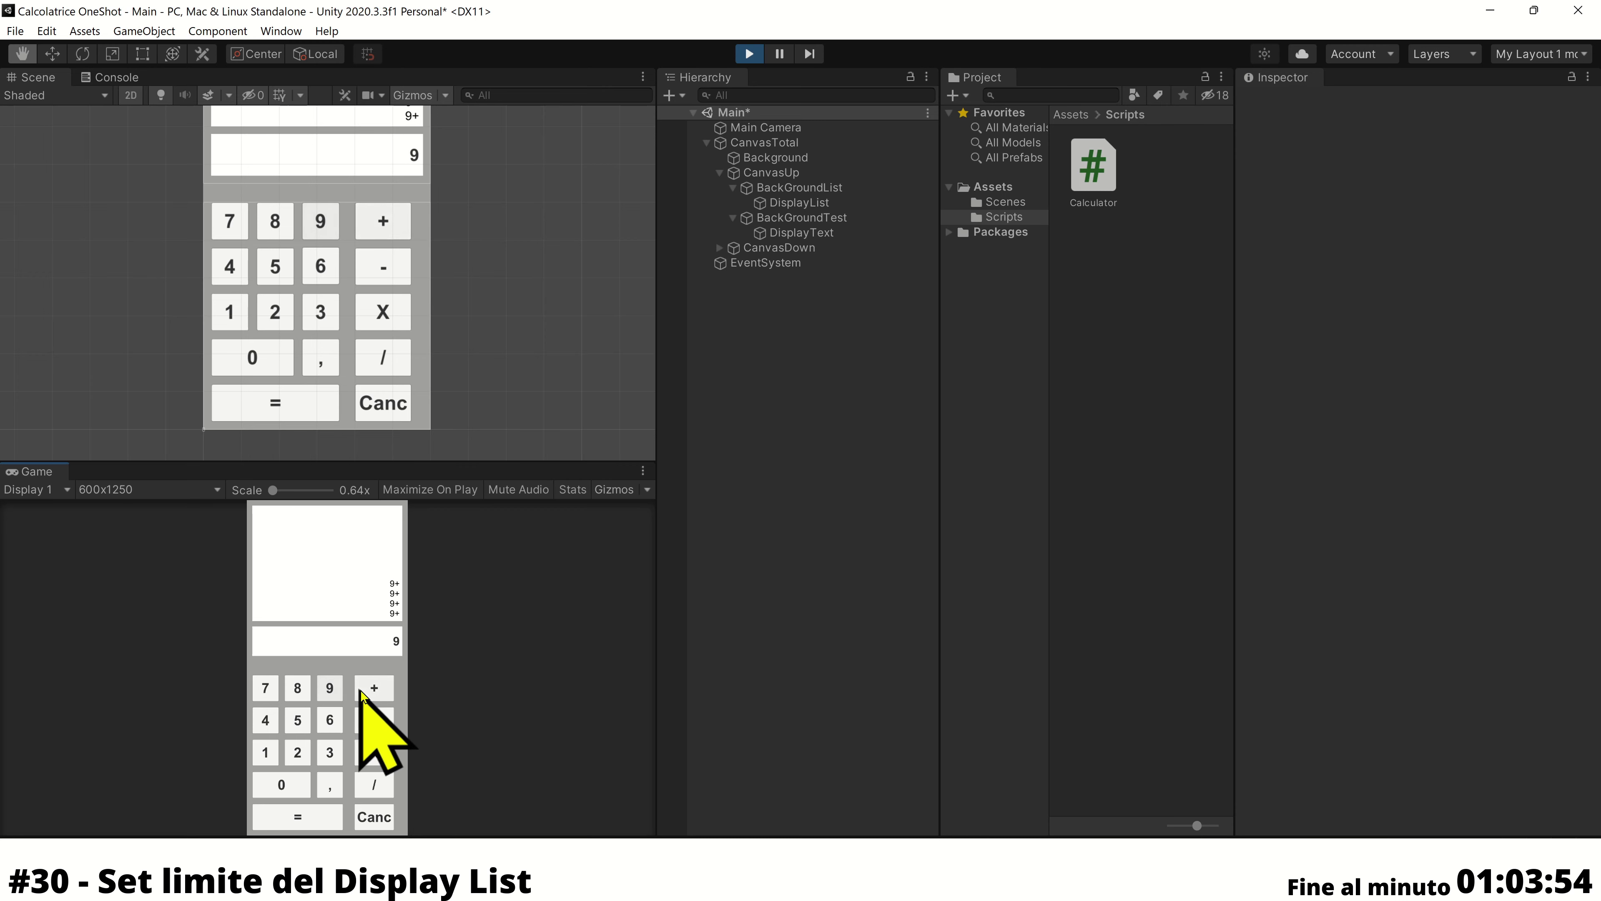
click(374, 688)
click(329, 688)
click(374, 687)
click(329, 687)
click(374, 688)
click(329, 688)
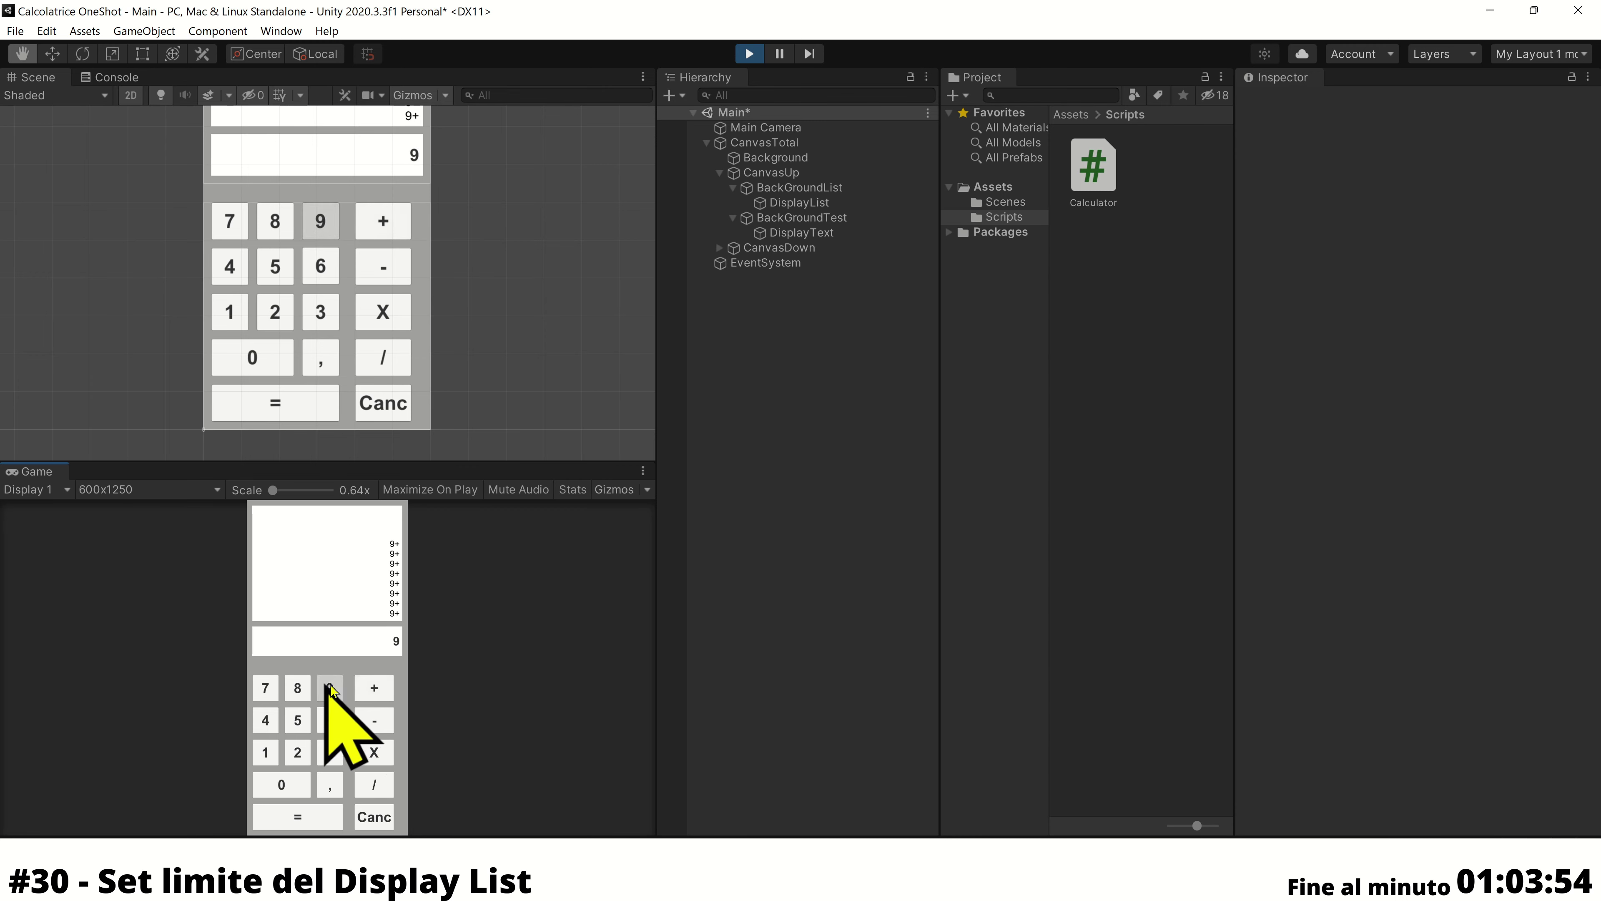
Add 999, then more nines, until the oldest history lines drop off
click(330, 688)
click(330, 688)
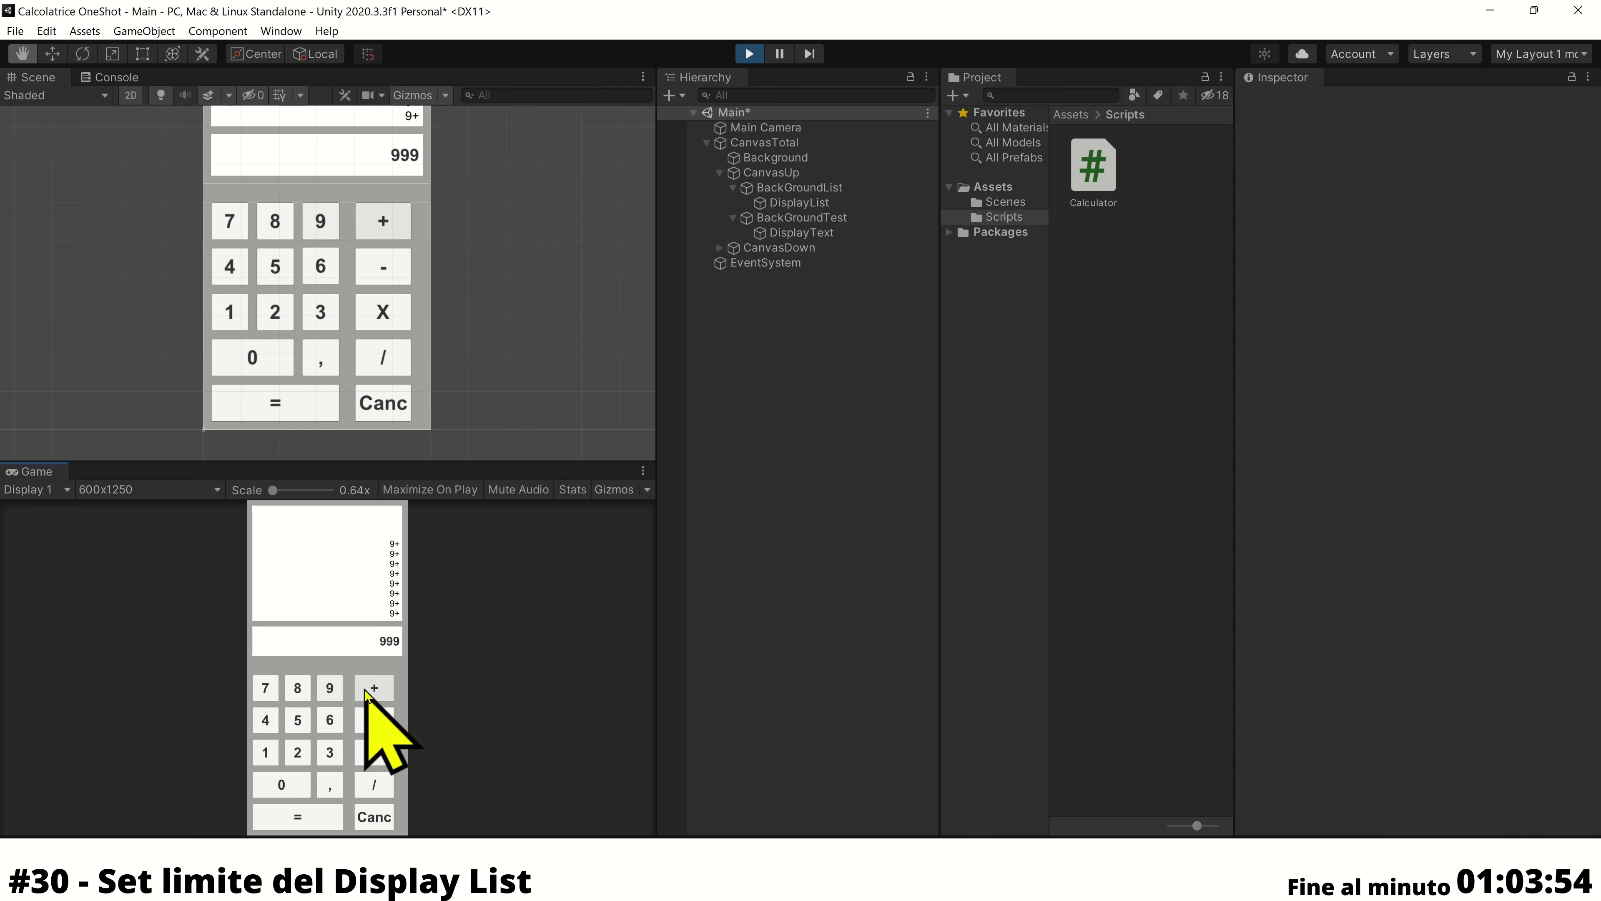
click(374, 688)
click(329, 687)
click(374, 688)
click(329, 688)
click(374, 688)
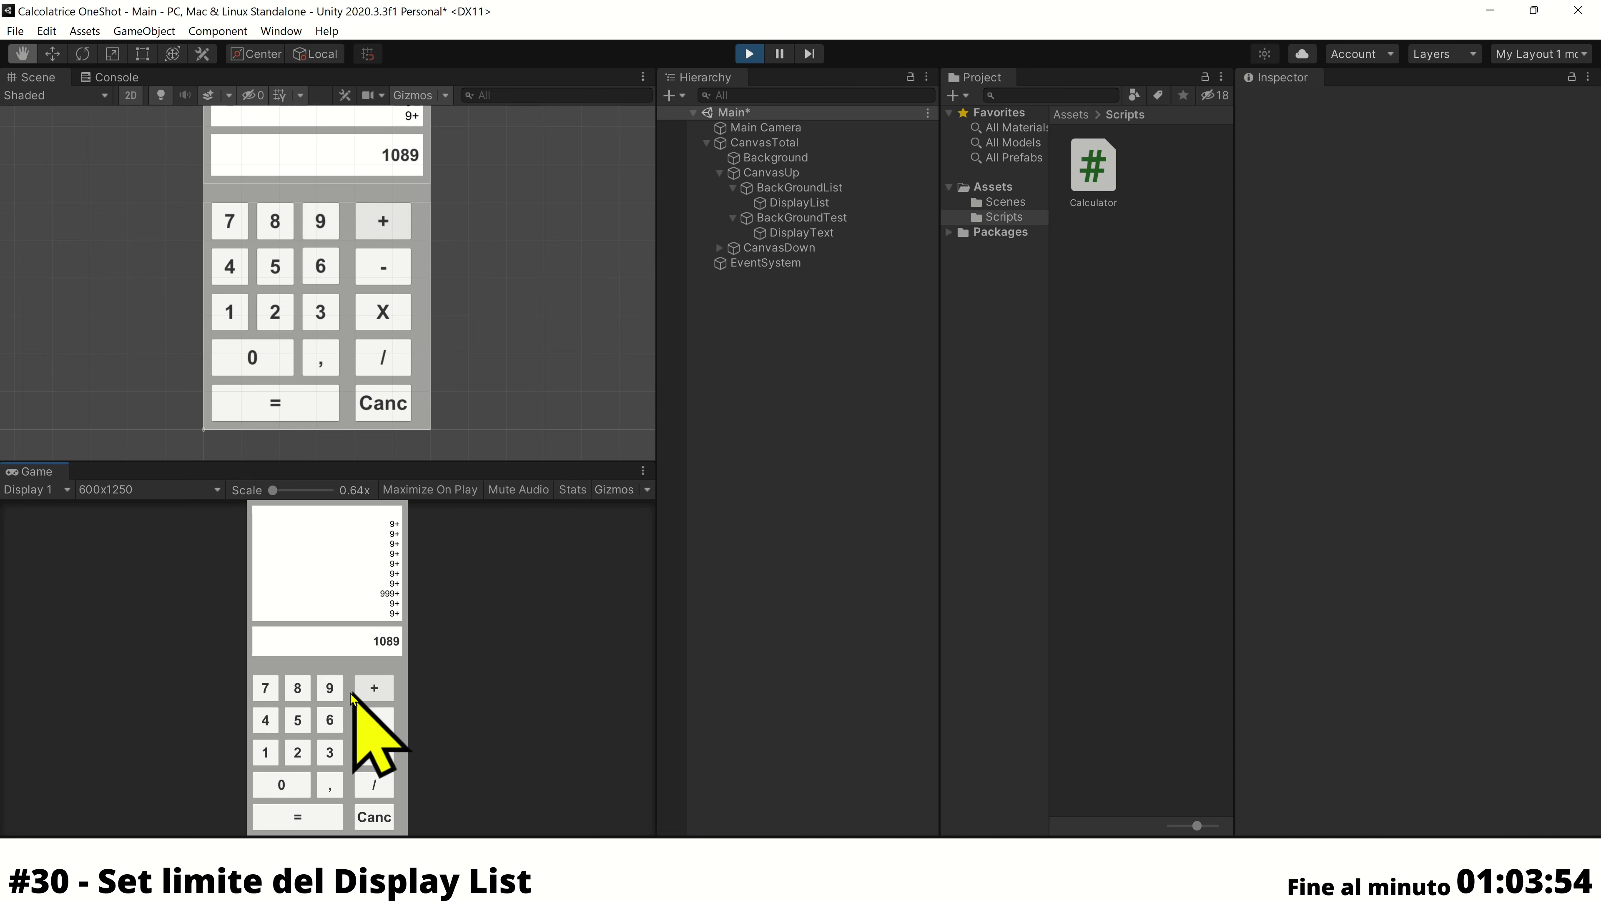
click(329, 688)
click(374, 688)
click(329, 688)
click(374, 688)
click(329, 687)
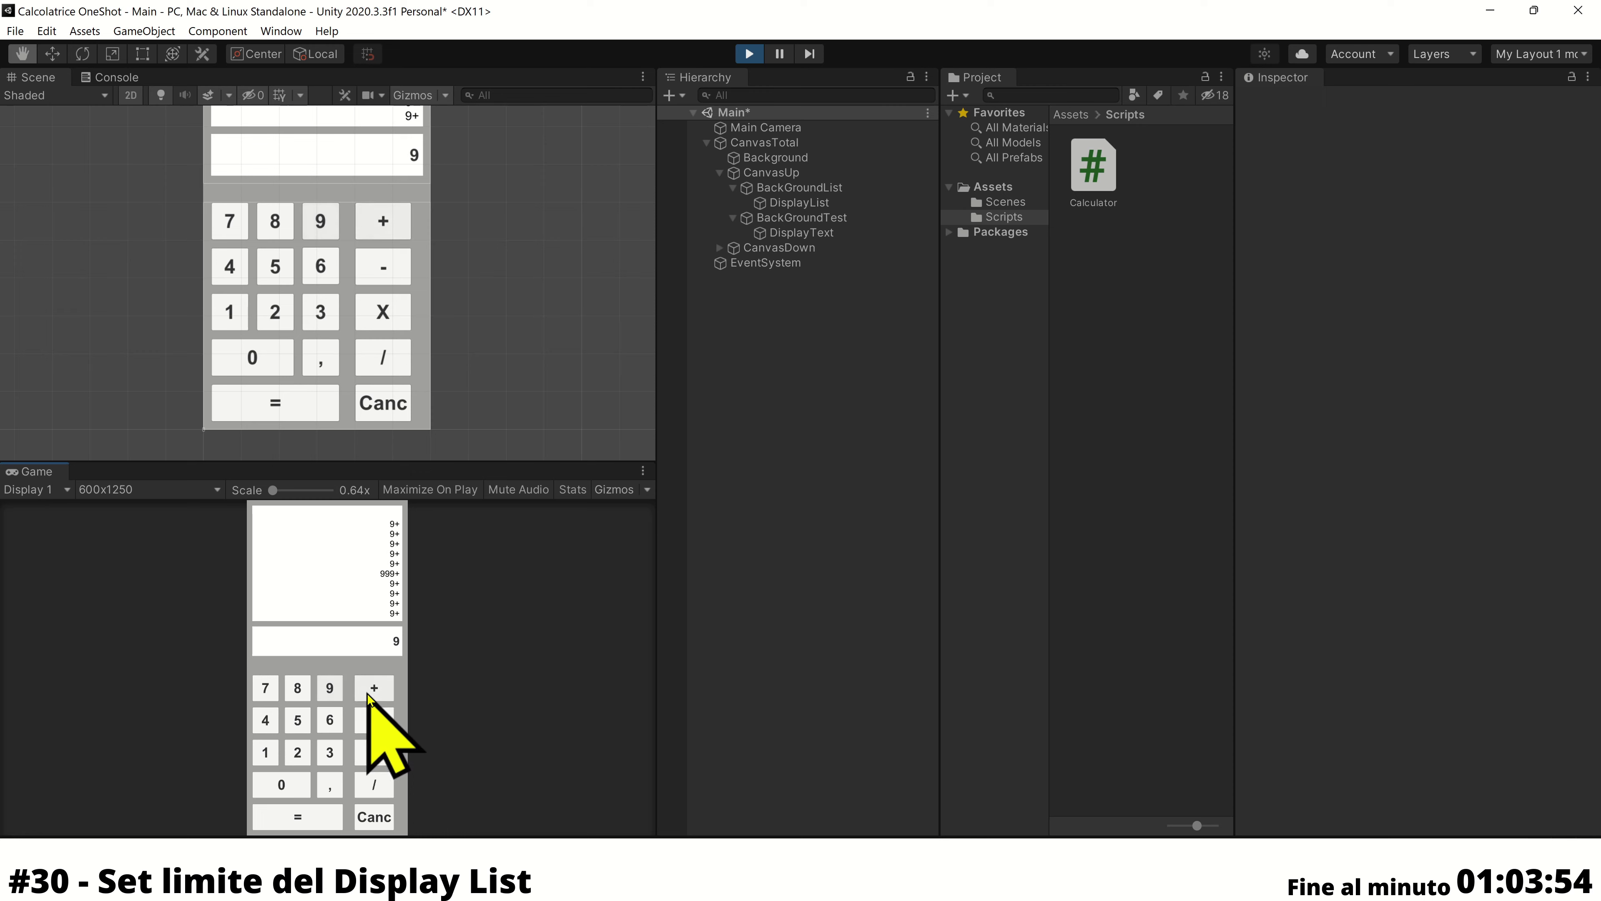
click(367, 694)
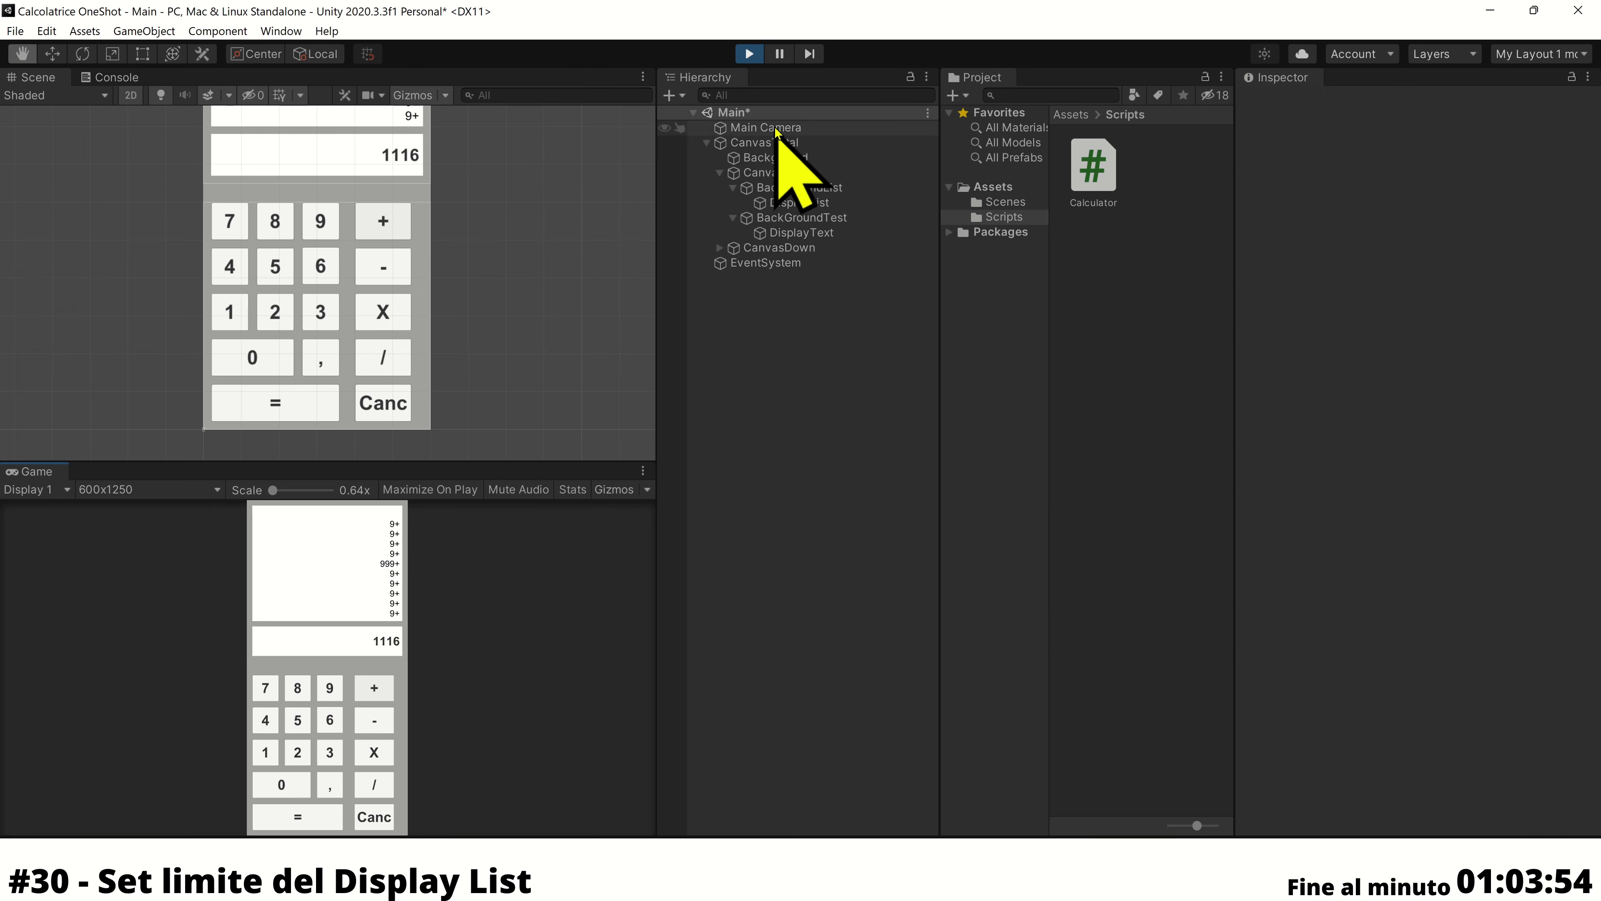
Stop the scene and set CanvasTotal's Canvas Scaler to Scale With Screen Size
click(750, 54)
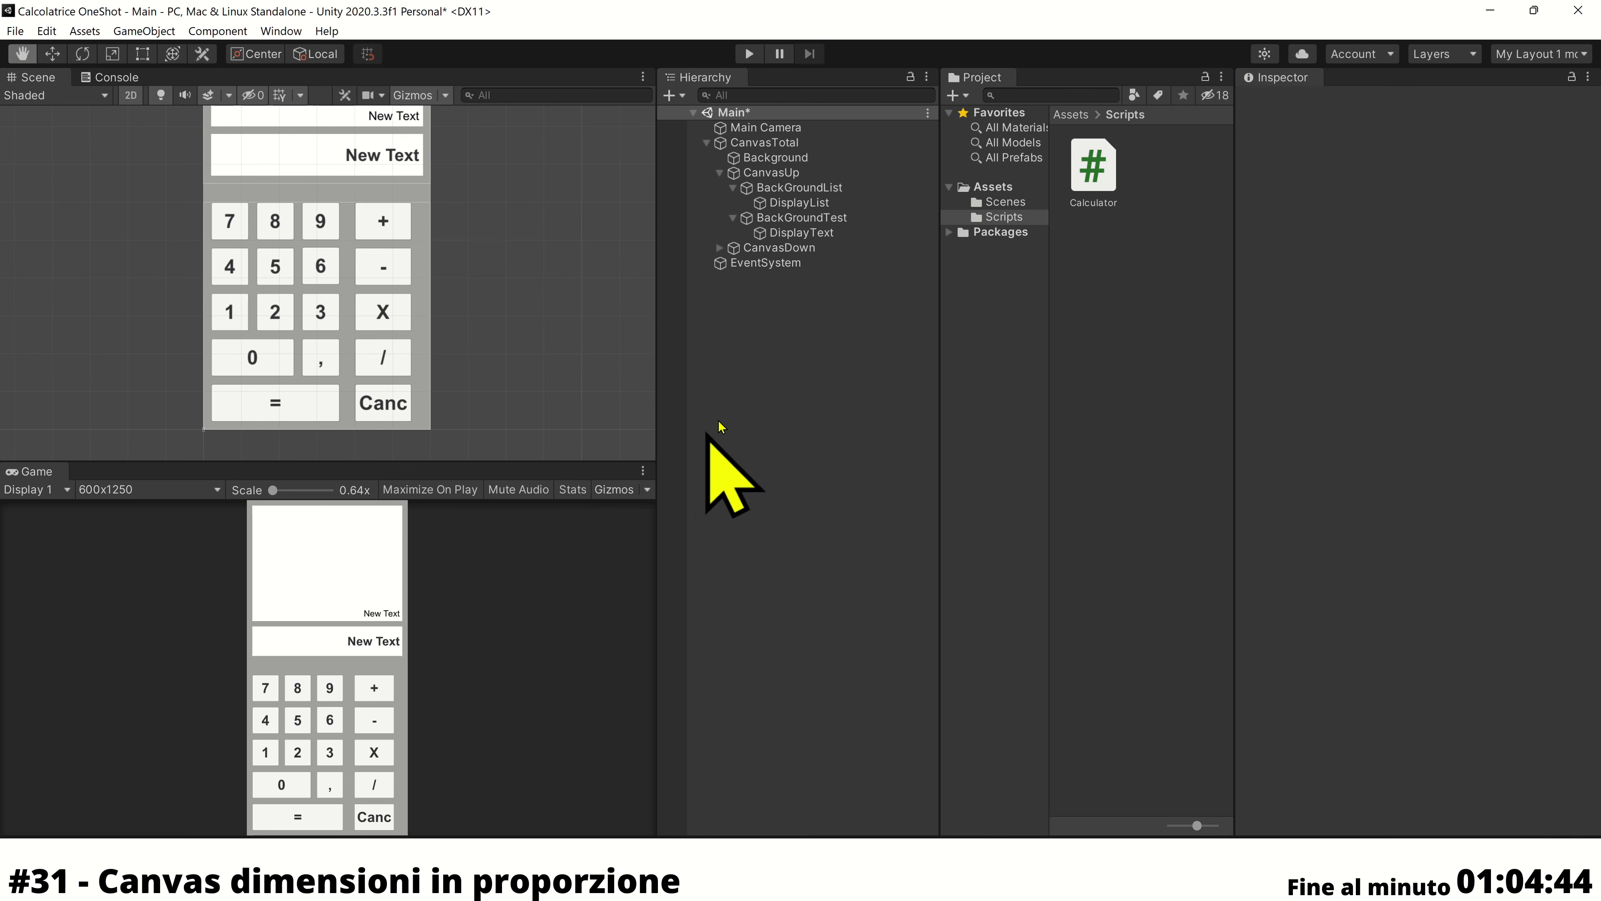
click(788, 142)
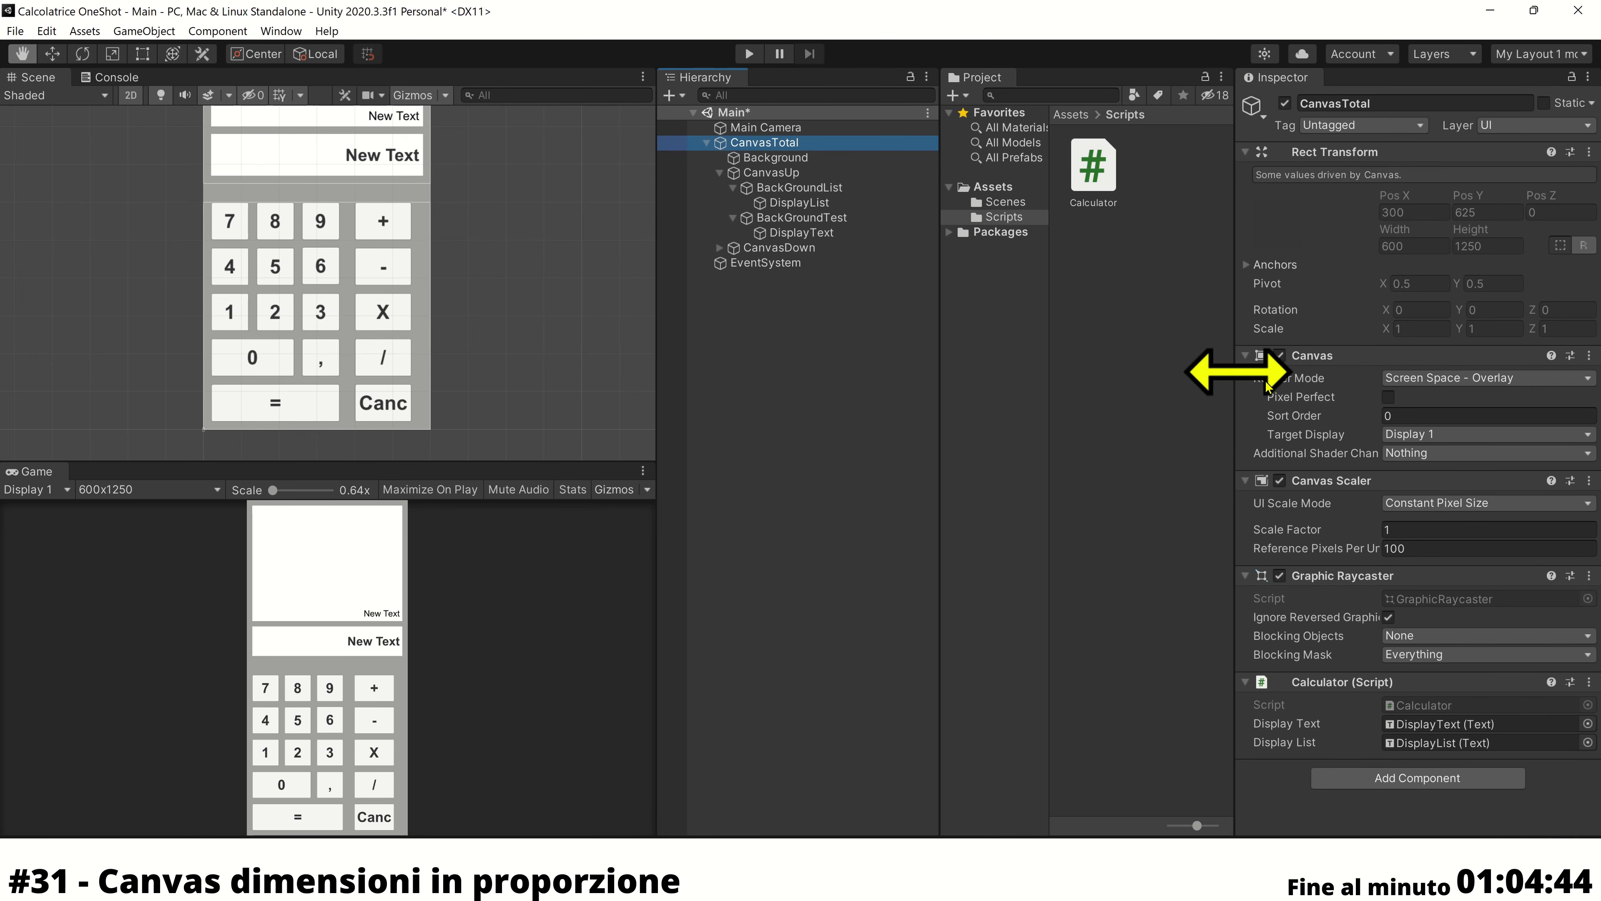
click(1489, 503)
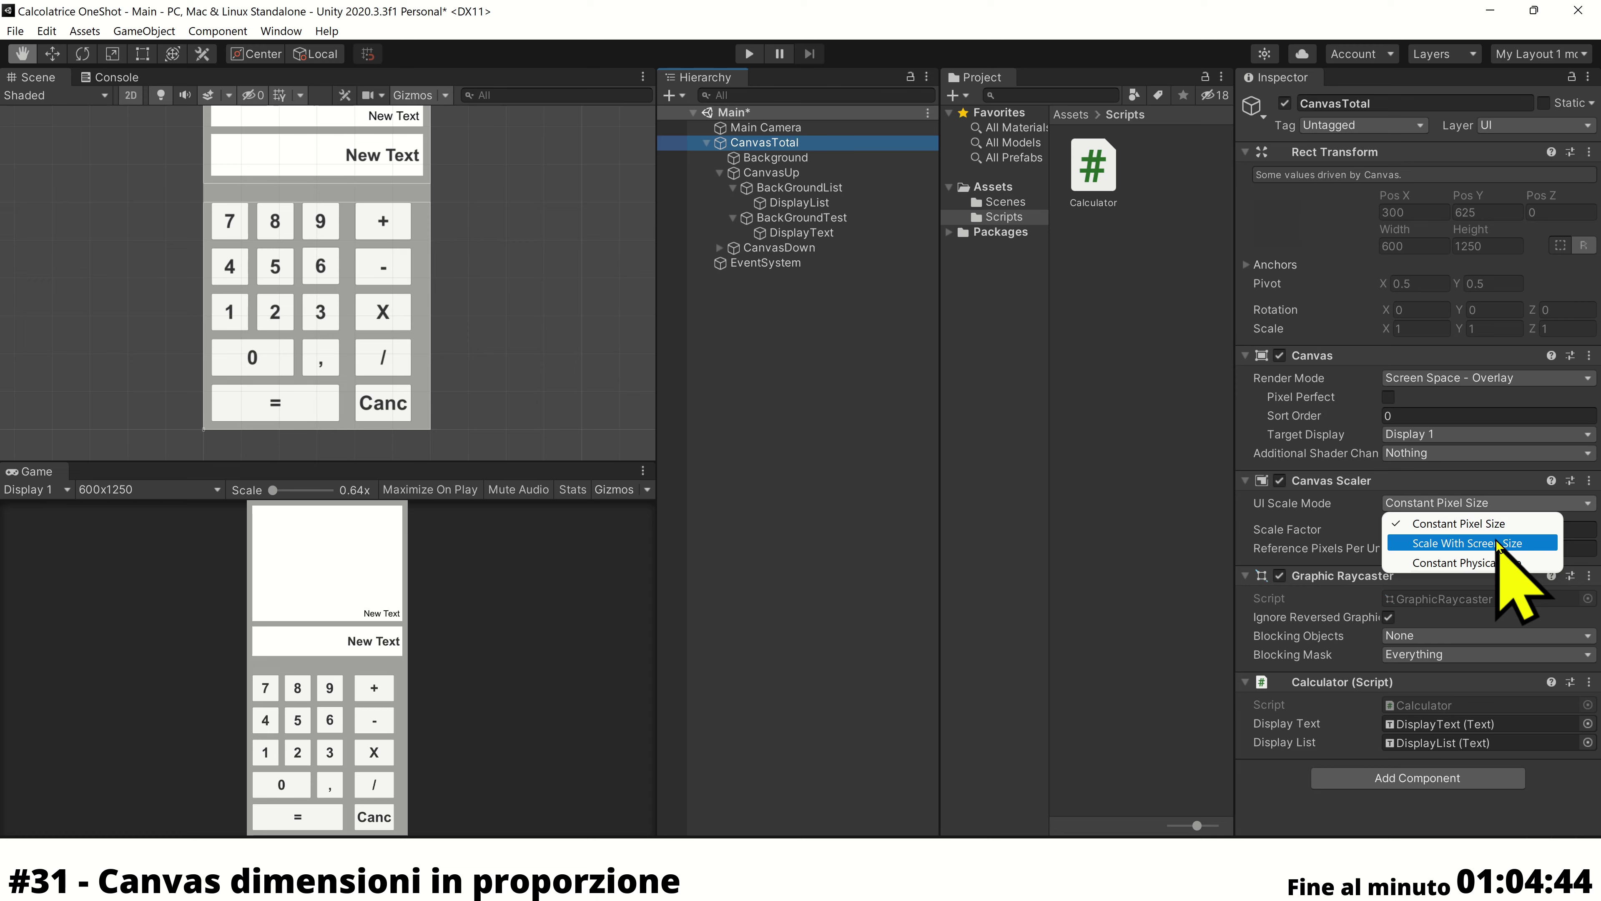
click(1499, 544)
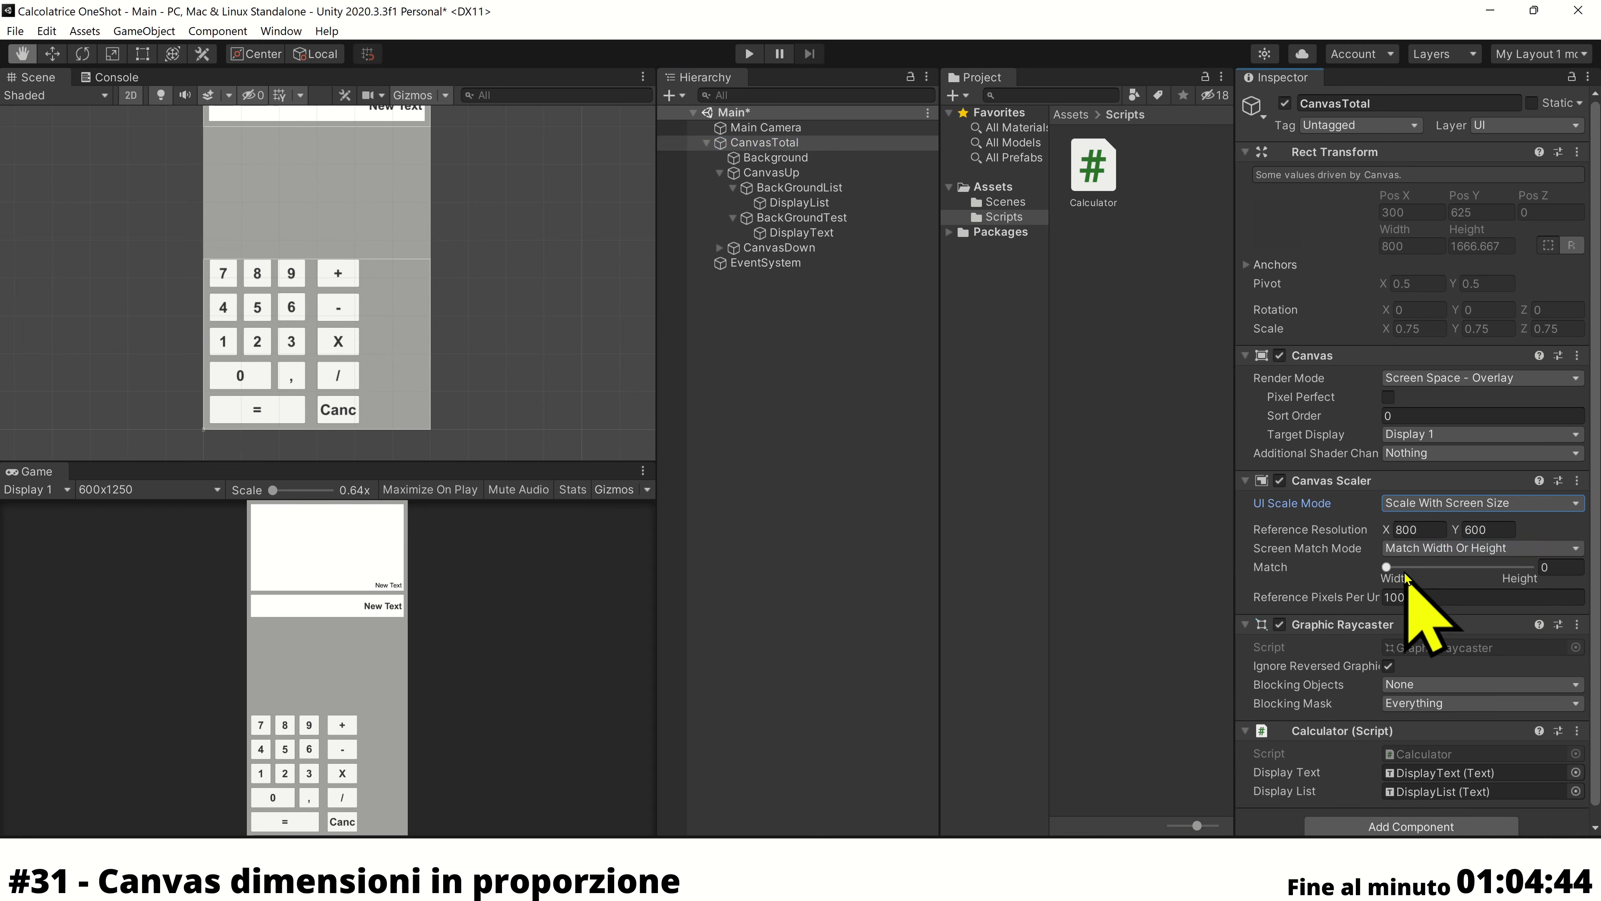
Drag the Canvas Scaler's Match slider to about 0.315
click(1387, 567)
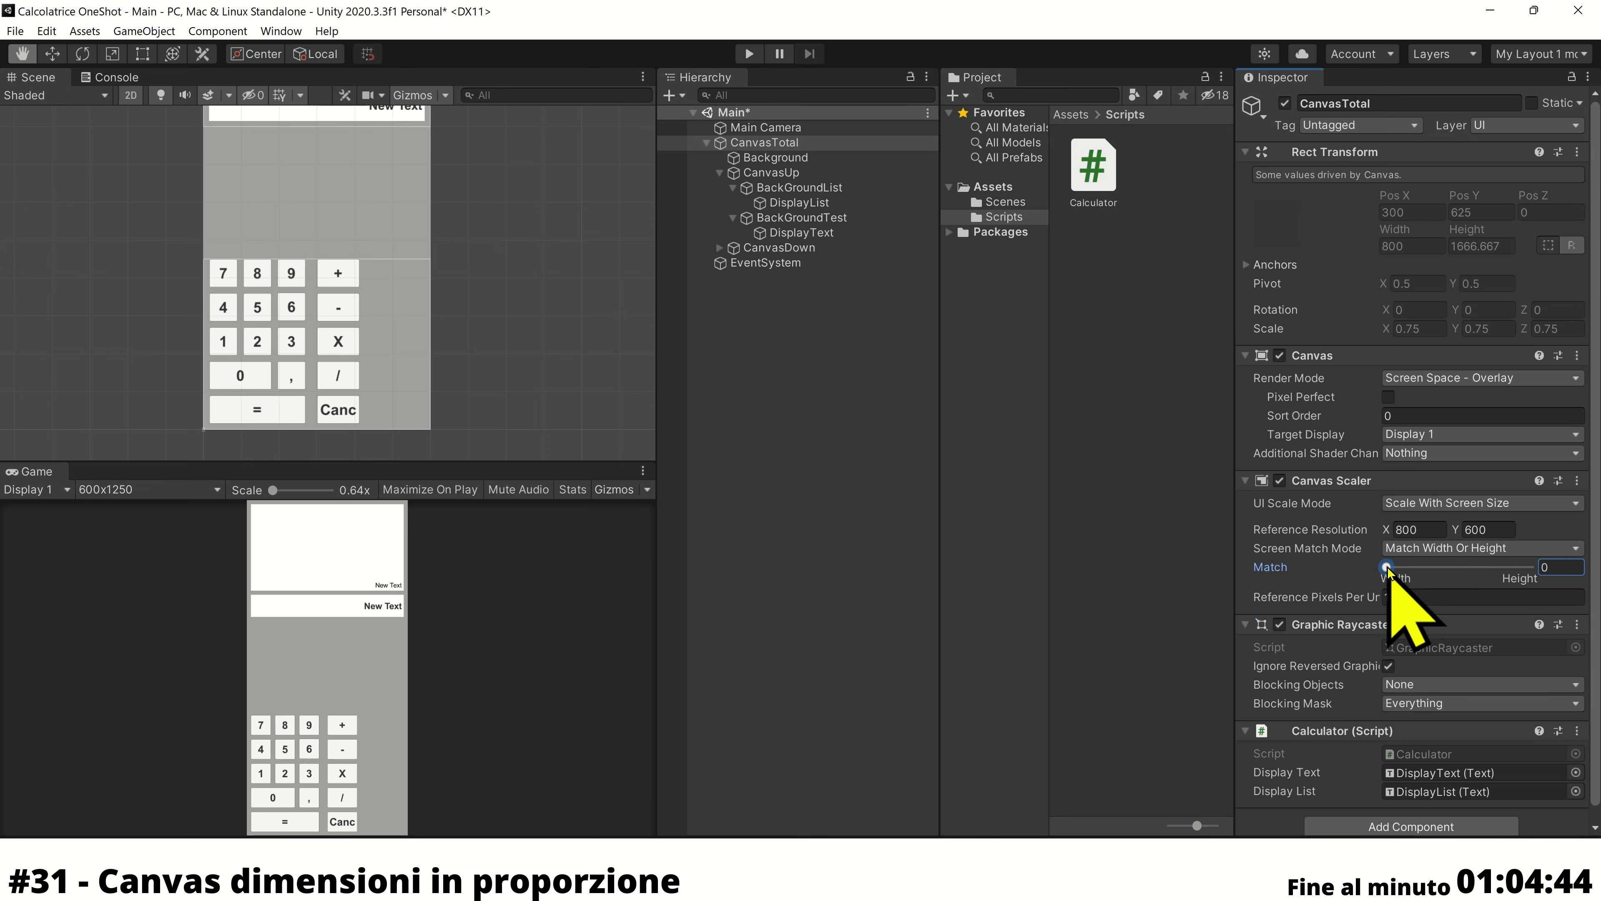
drag(1387, 568, 1431, 570)
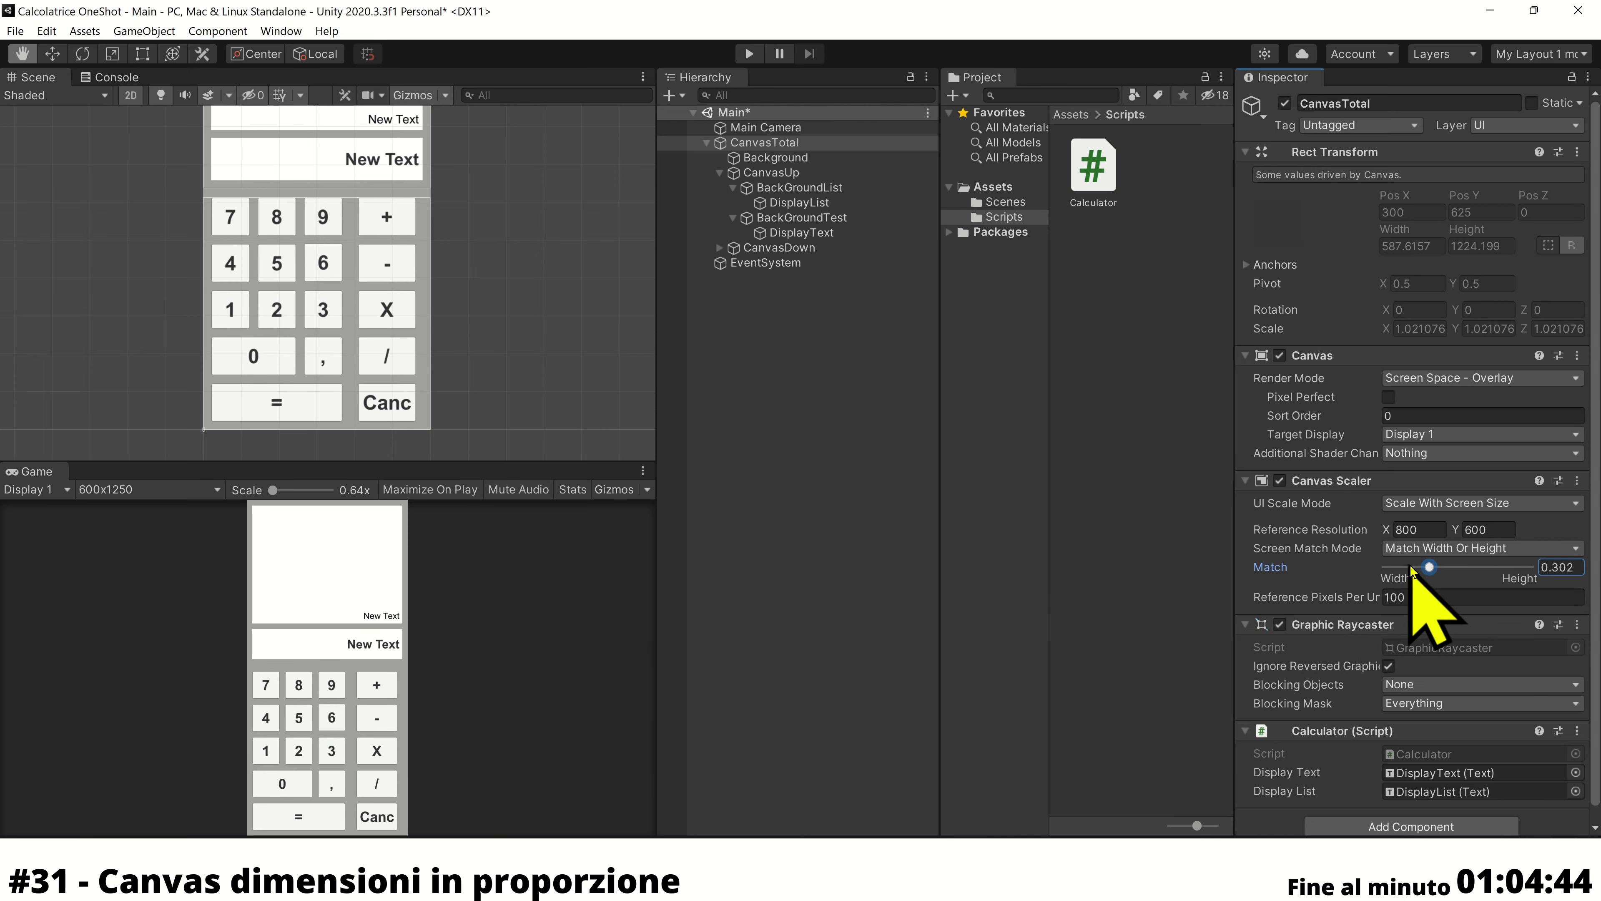
drag(1429, 571, 1432, 569)
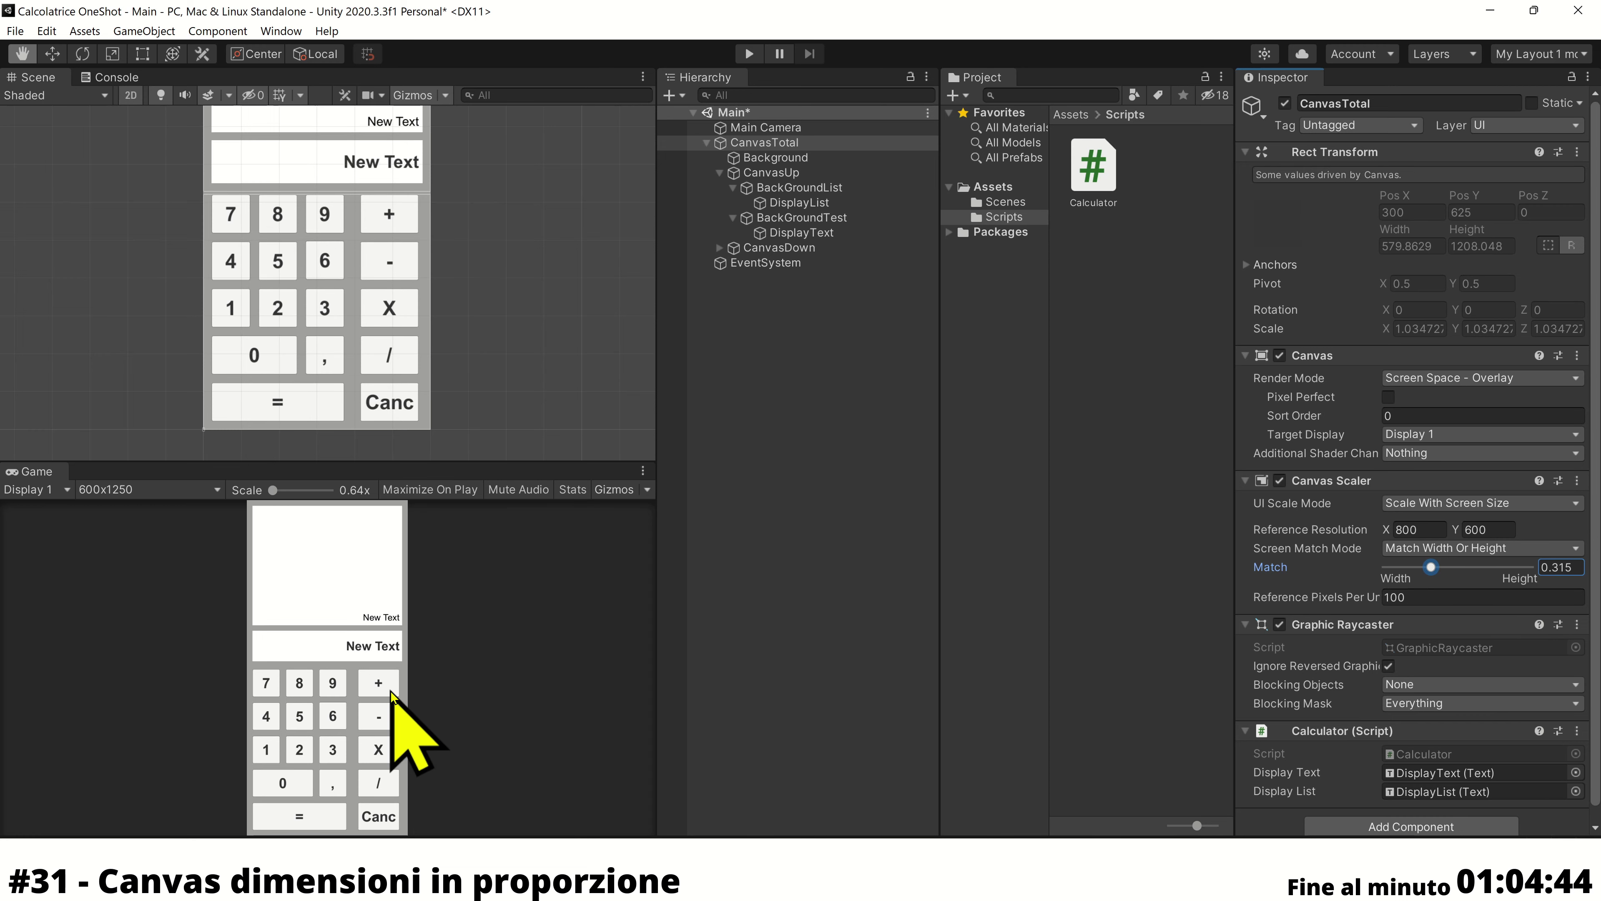
scroll(403, 732, up, 2)
scroll(394, 701, up, 2)
scroll(404, 694, down, 3)
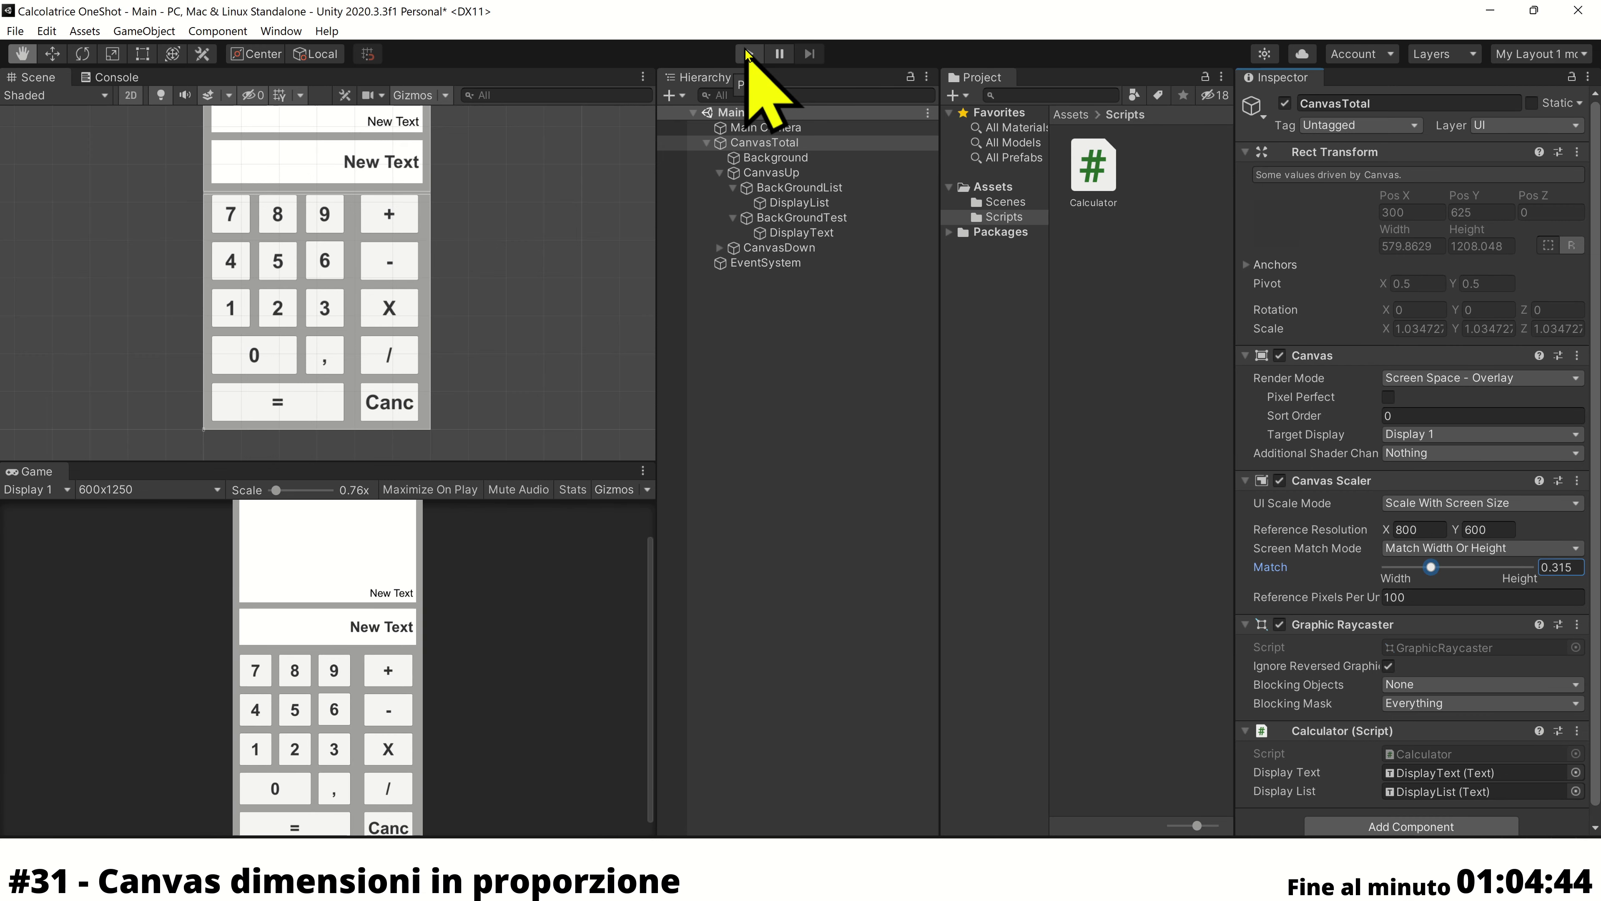
Run the scene, then create a C# script named SetWindoned in Assets/Scripts
click(748, 54)
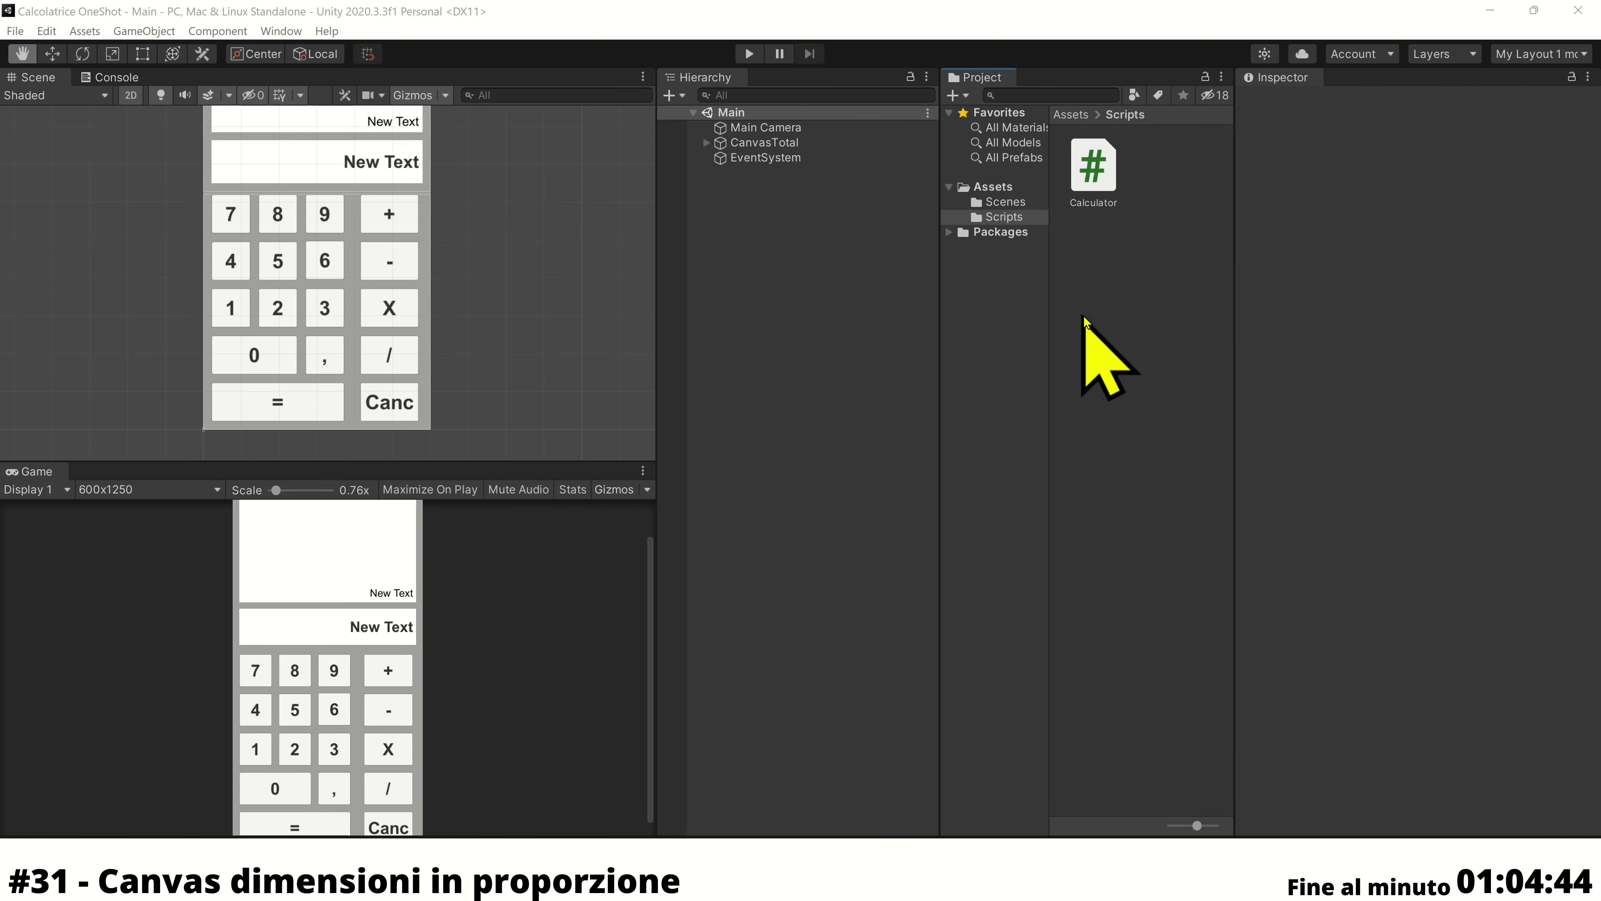
right_click(1123, 314)
mouse_move(1337, 325)
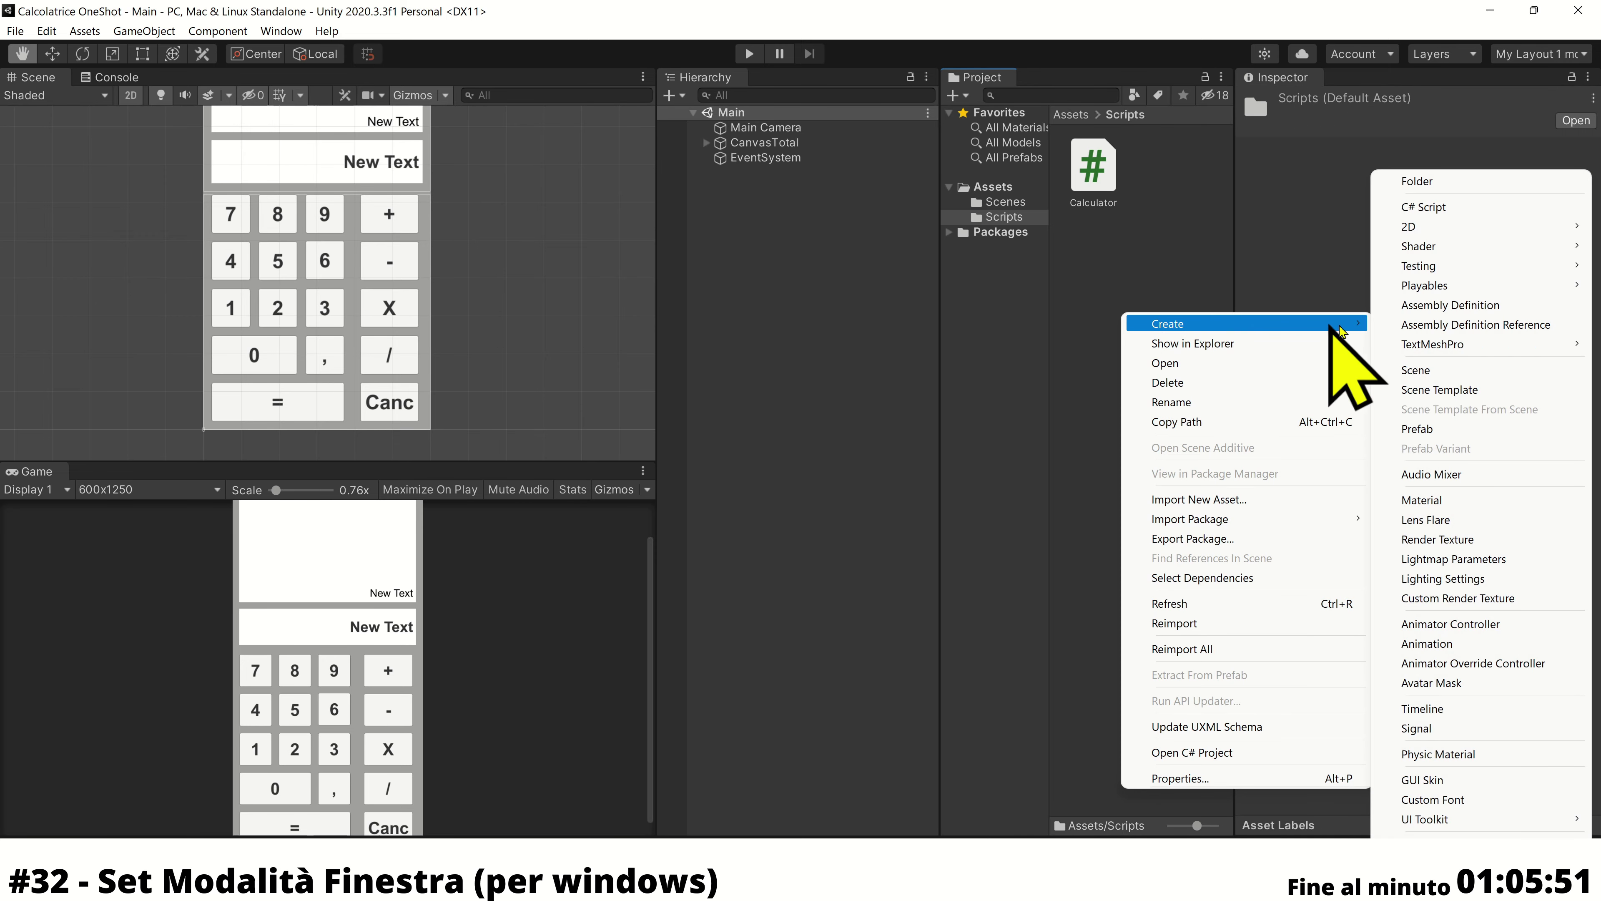
click(1431, 207)
text(SetWindowe)
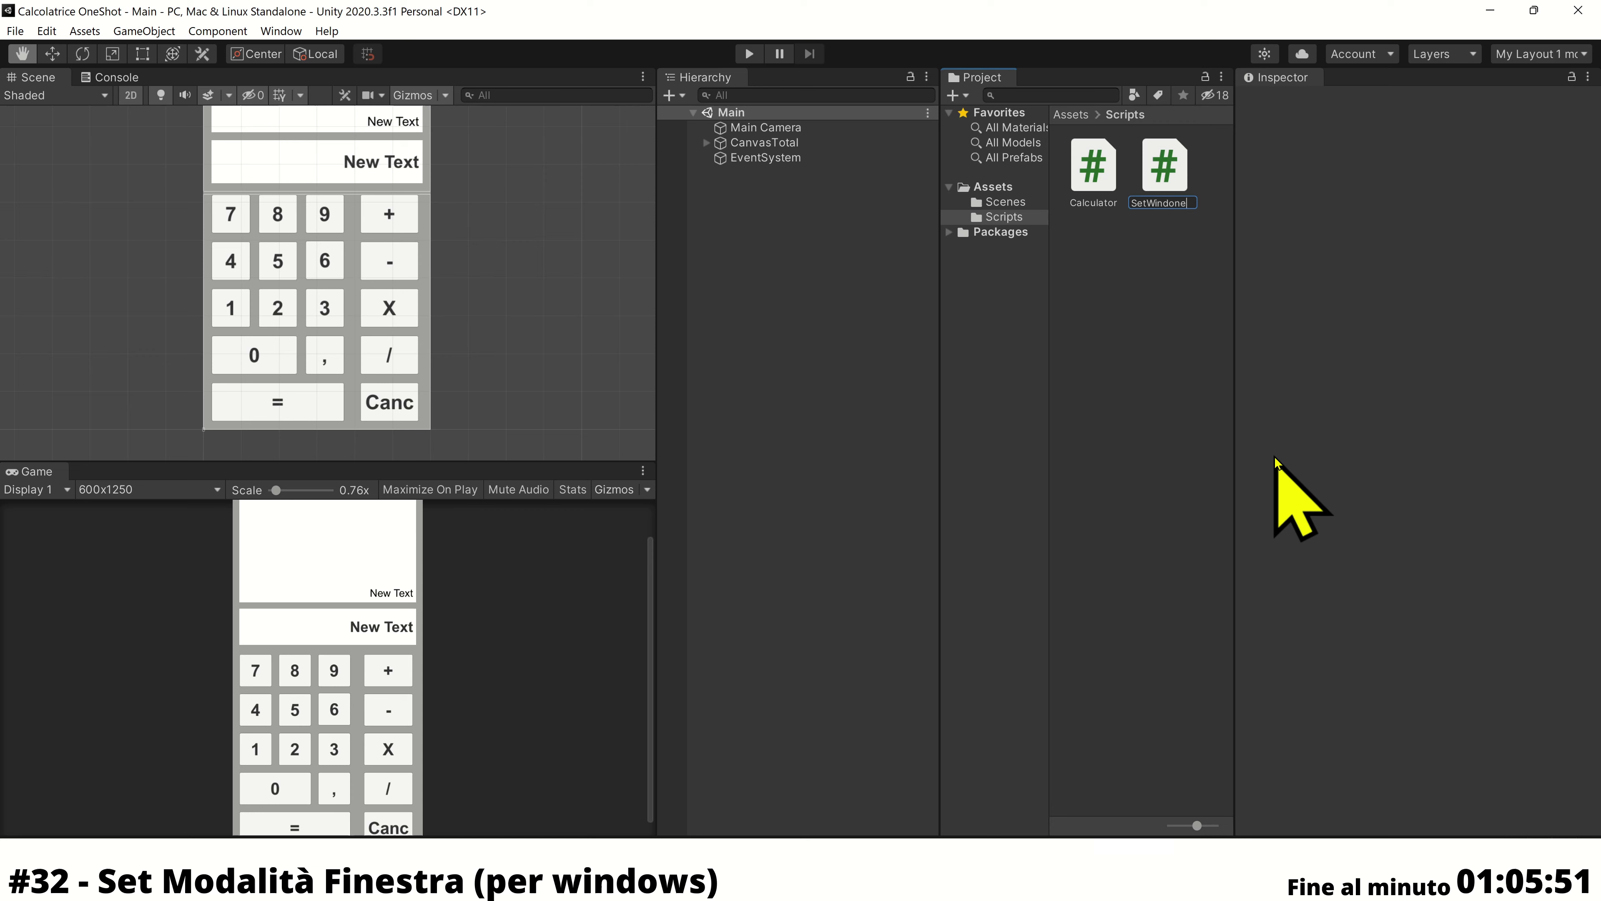
text(d)
key(Return)
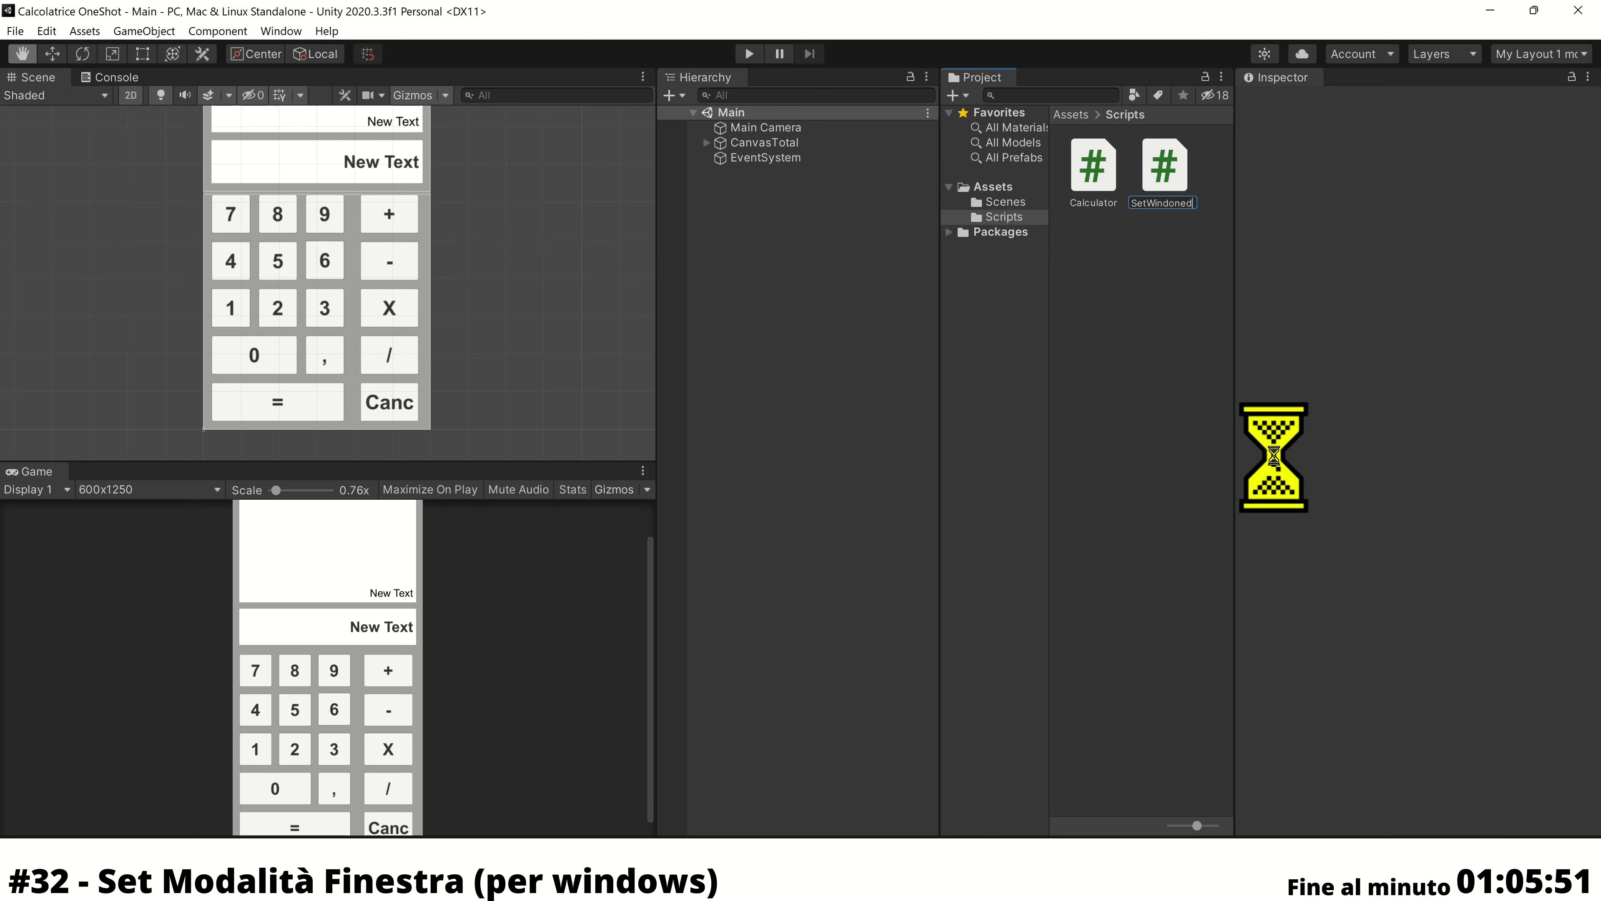
In SetWindoned.cs, replace the default Start and Update methods with an Awake method
double_click(1166, 162)
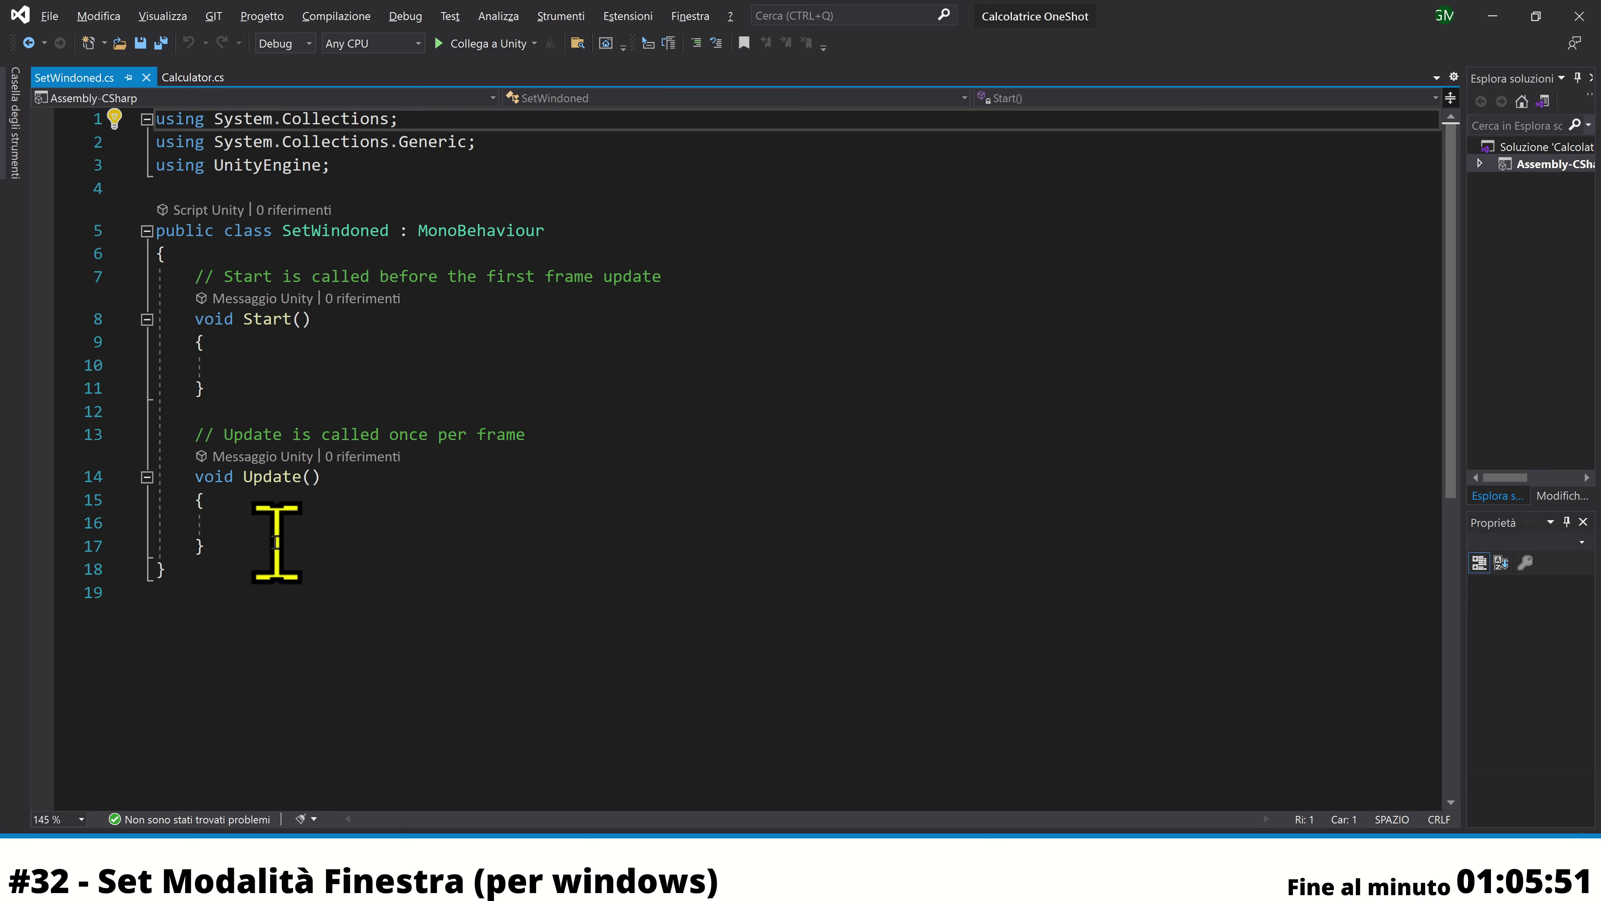
double_click(271, 321)
drag(285, 549, 197, 287)
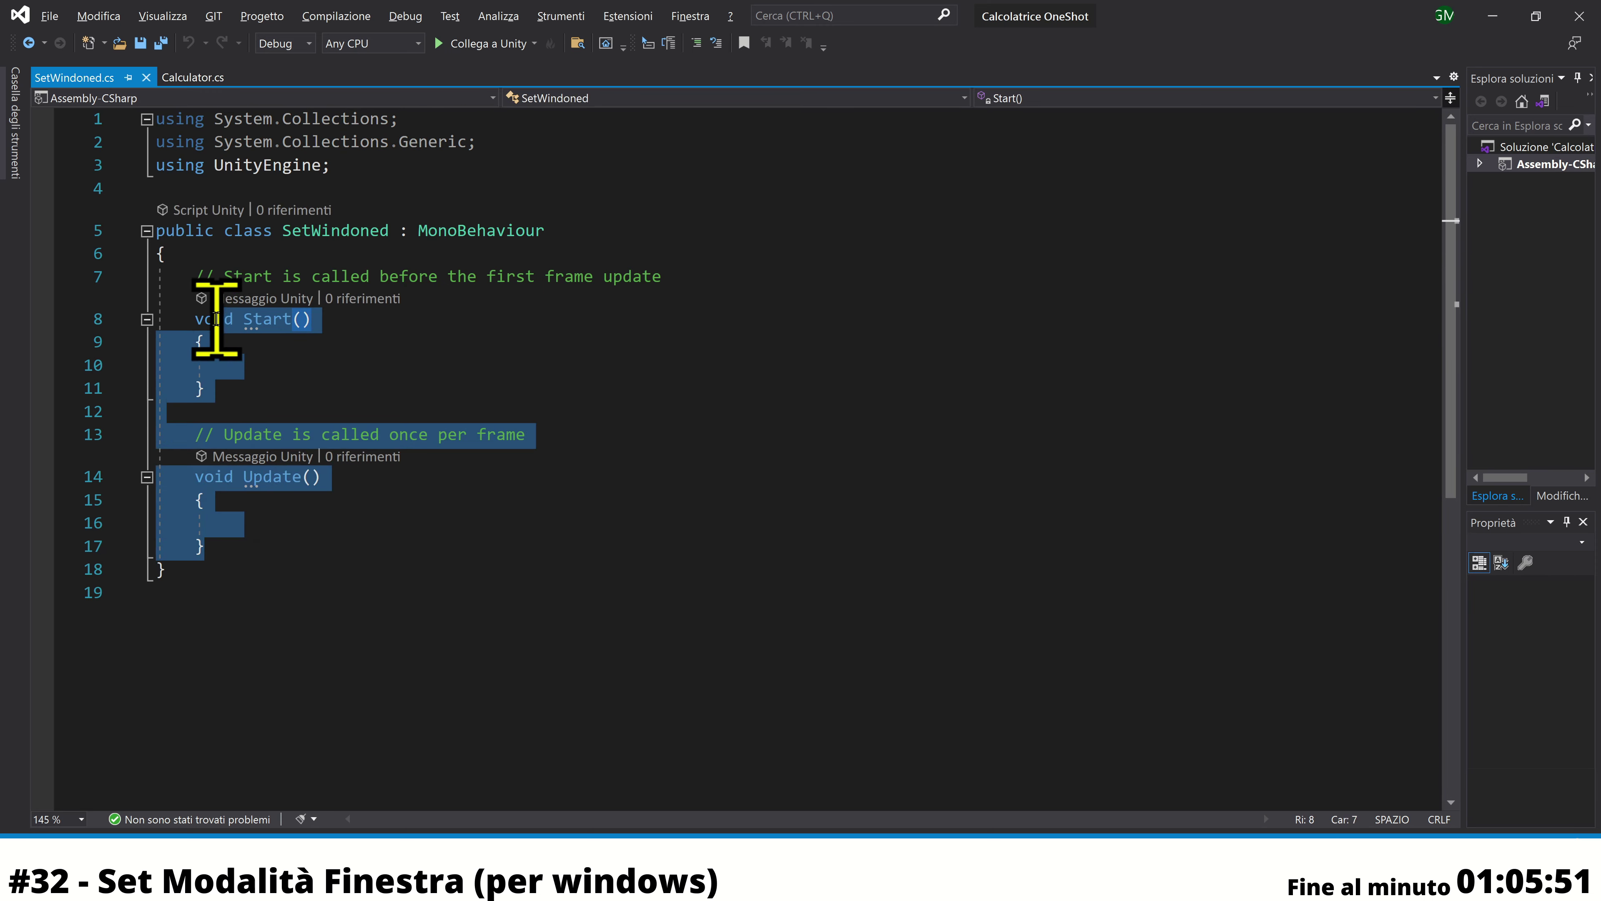
key(Delete)
text(voi)
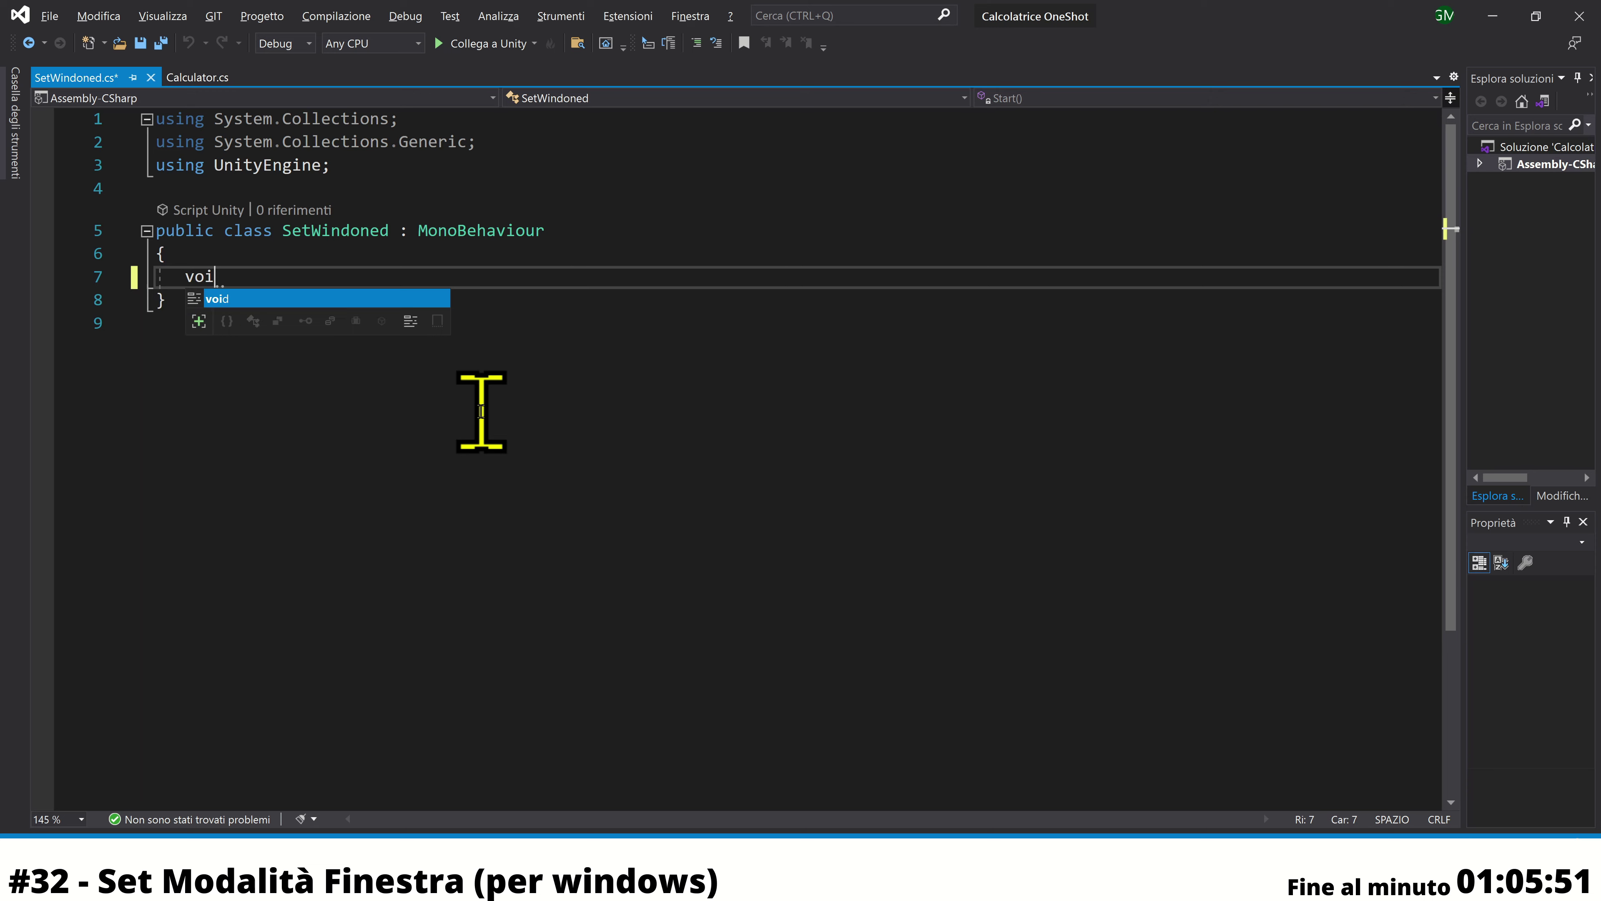
text(d A)
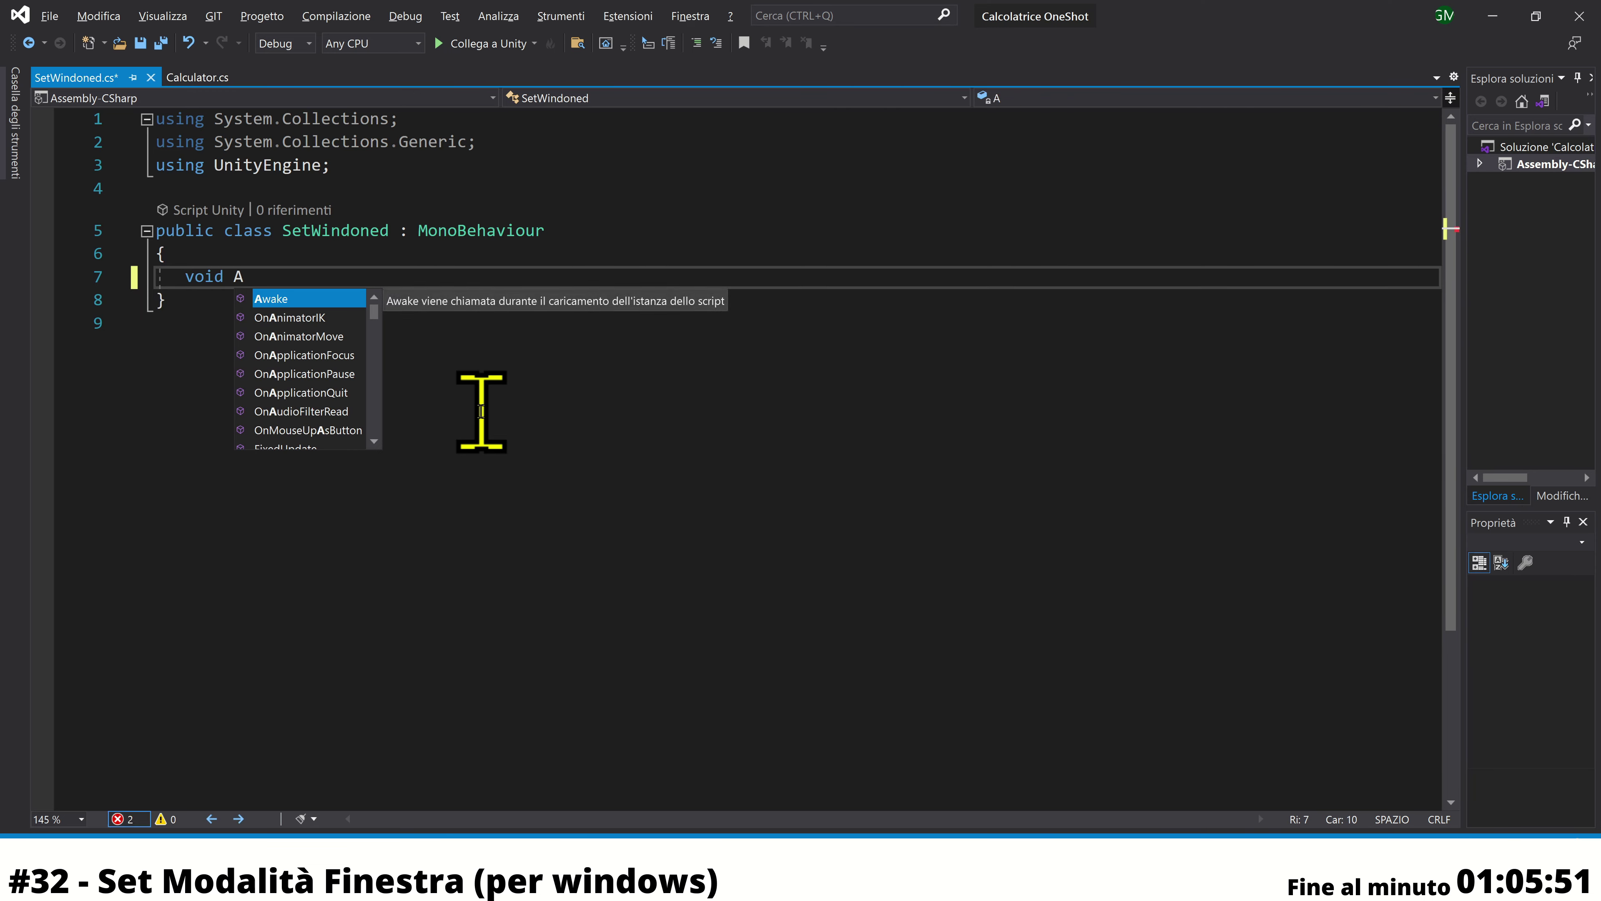
key(Return)
text(//Just for Pc)
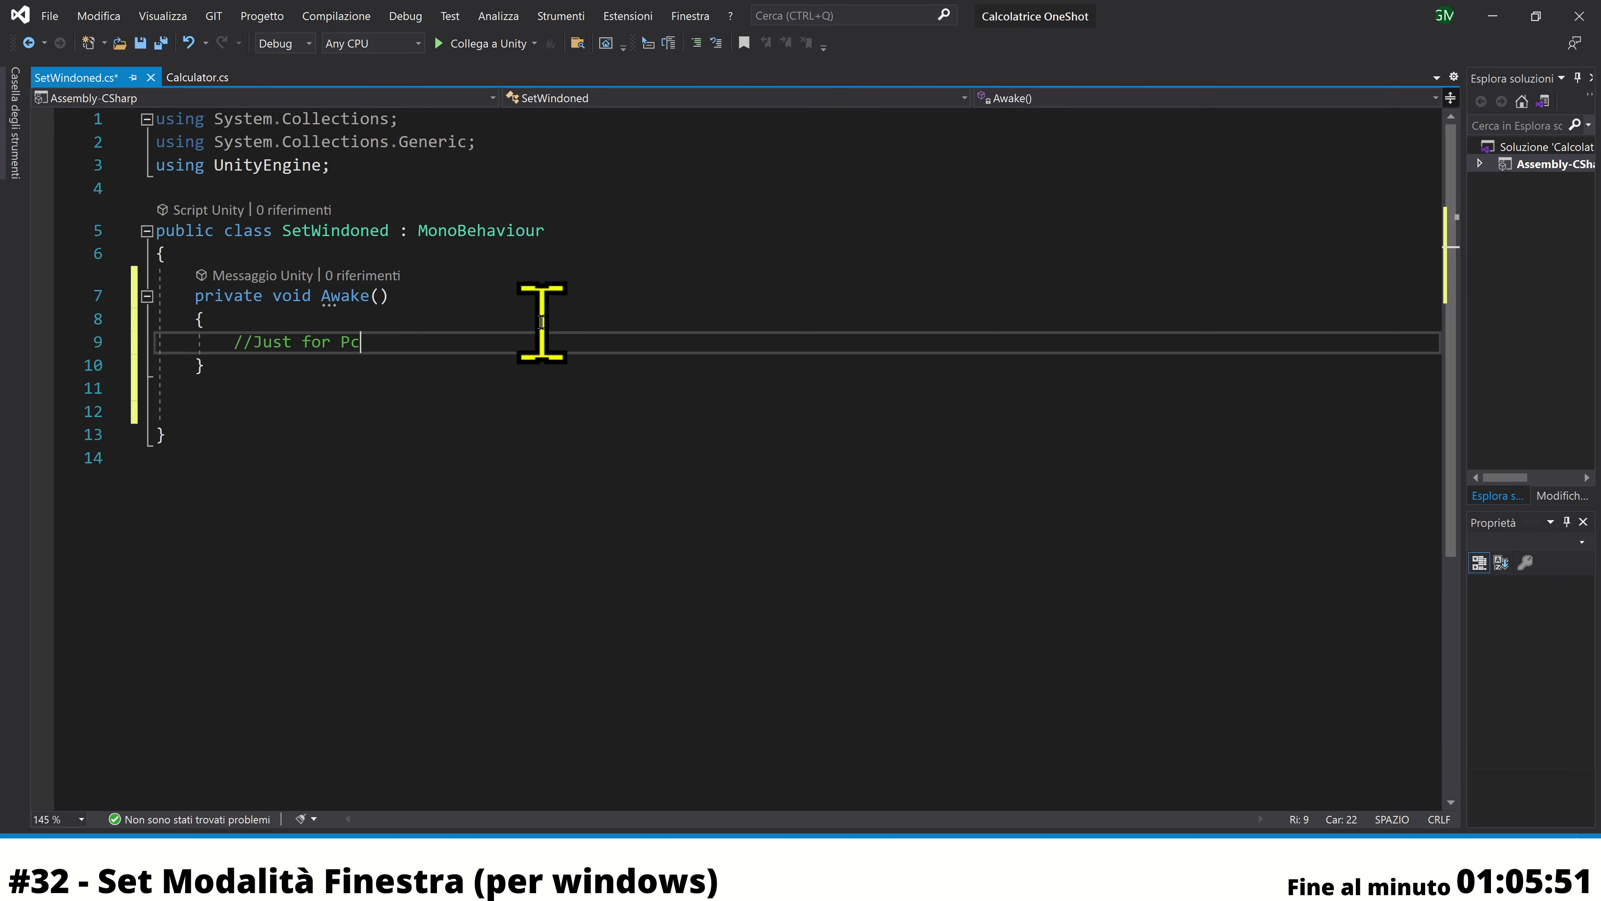
Add Screen.SetResolution(600, 1250, false); under the 'Just for Pc' comment in Awake
key(Return)
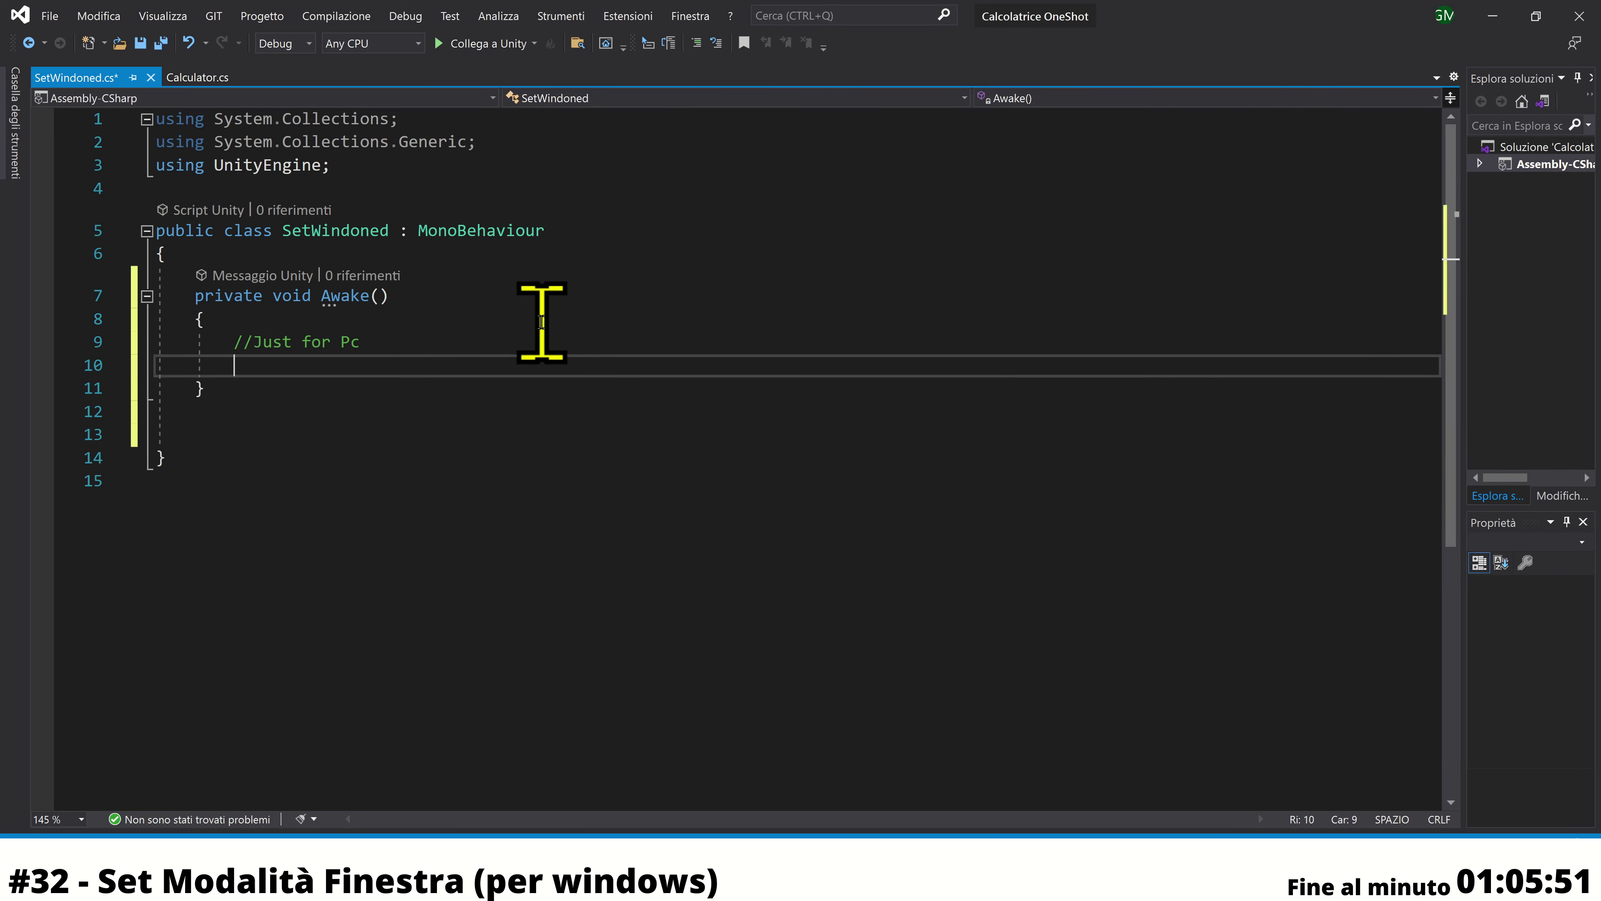
text(sc)
key(Tab)
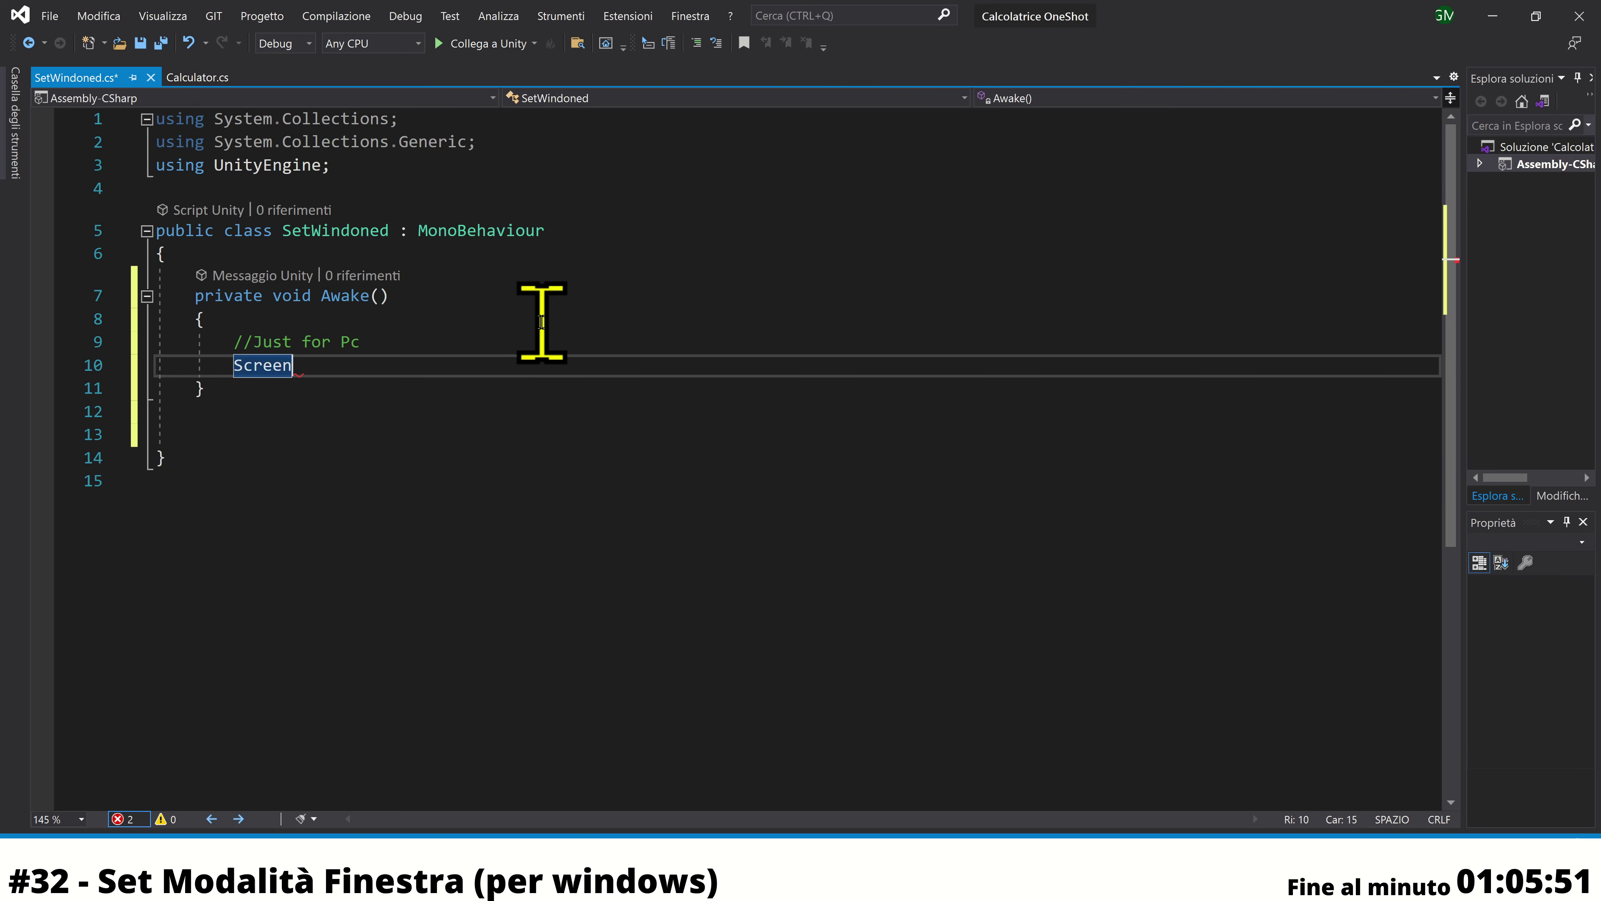
text(.)
key(Tab)
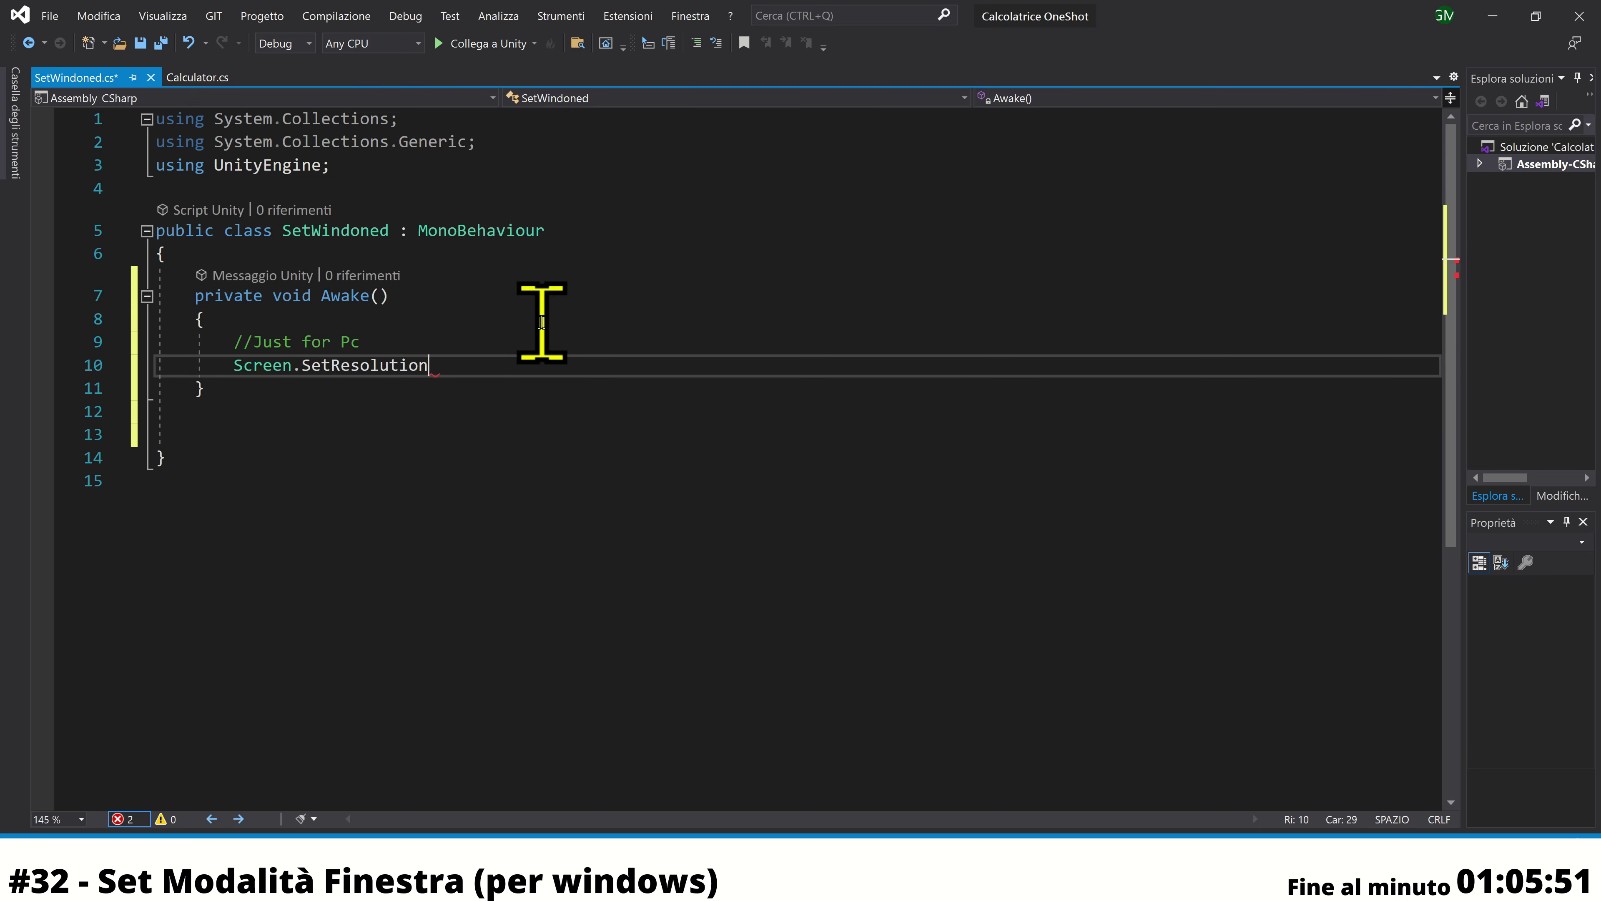
text(()
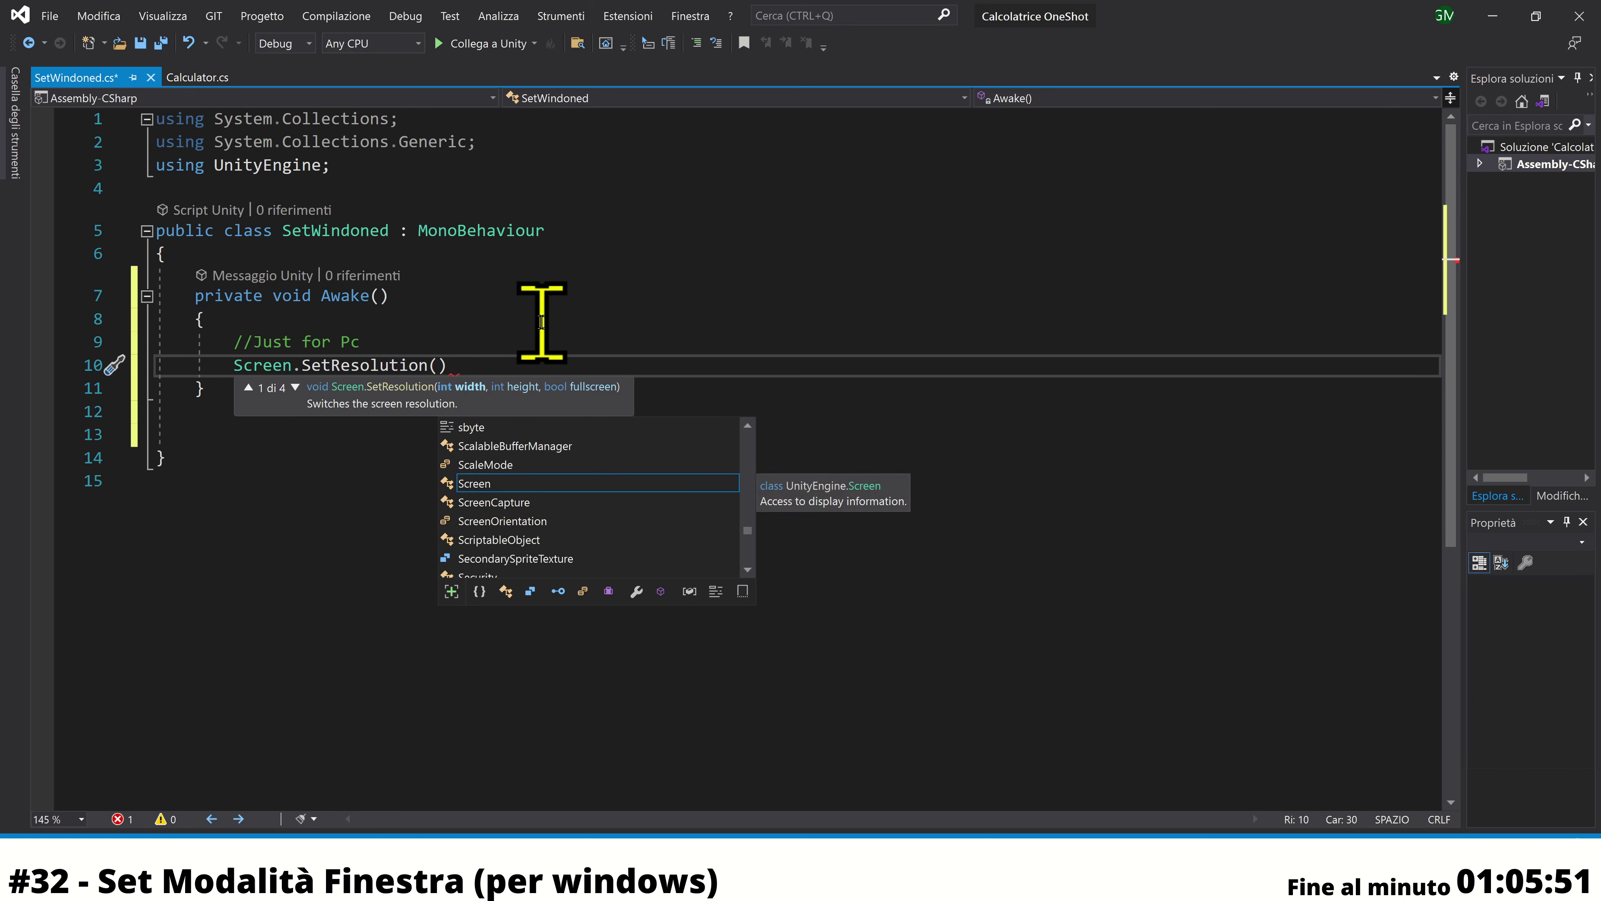
text(600)
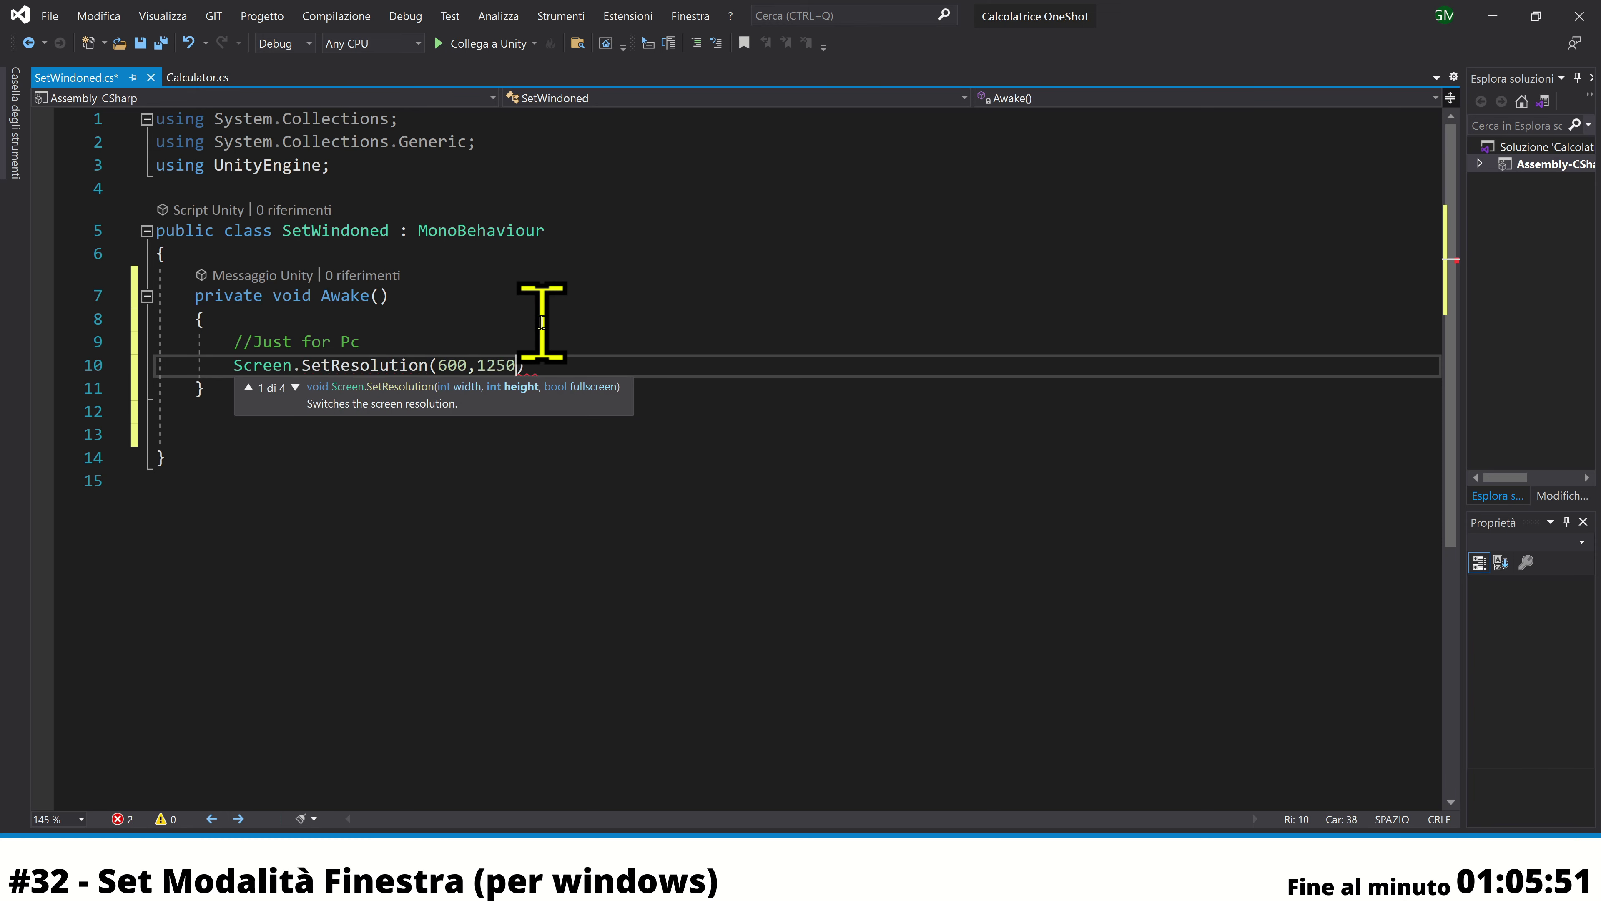
text(,)
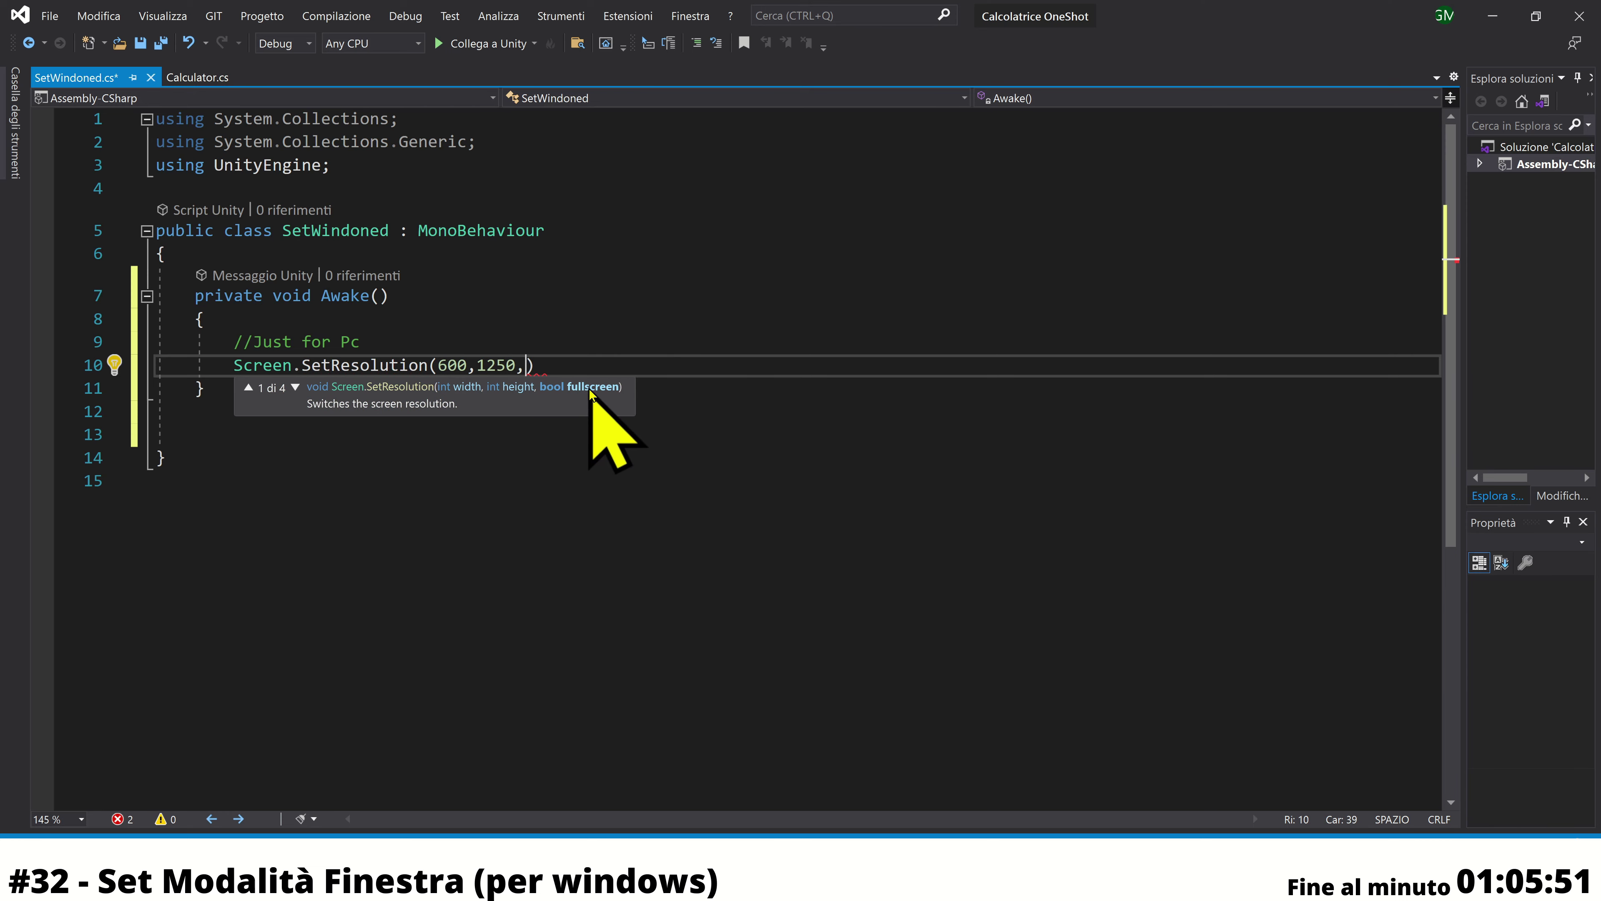
text( 1250, fal)
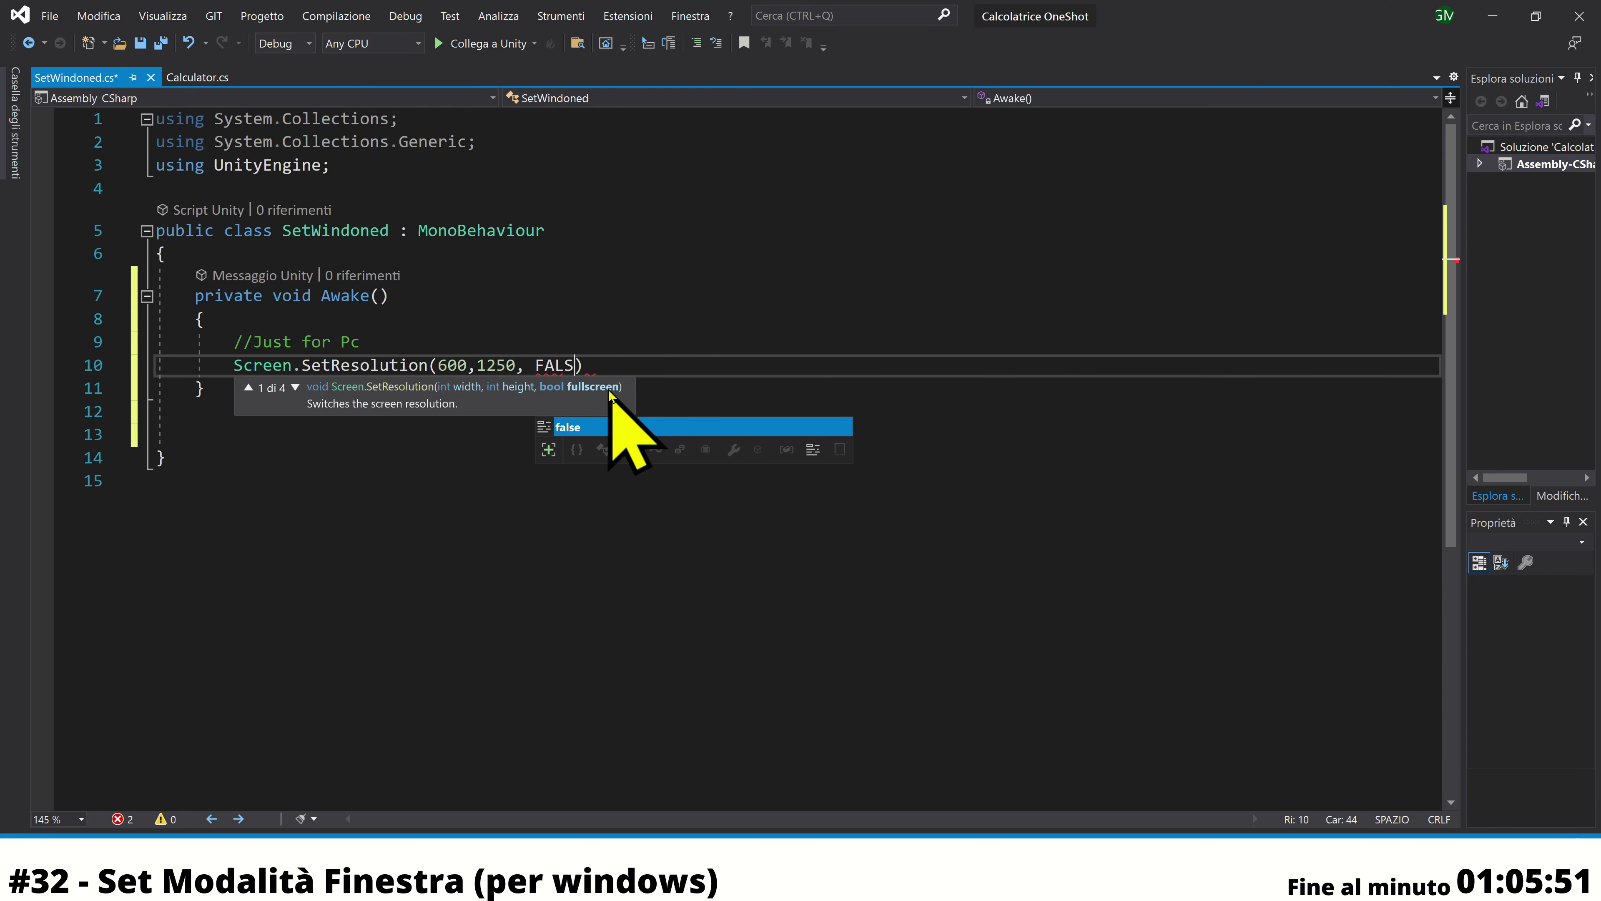
text(se))
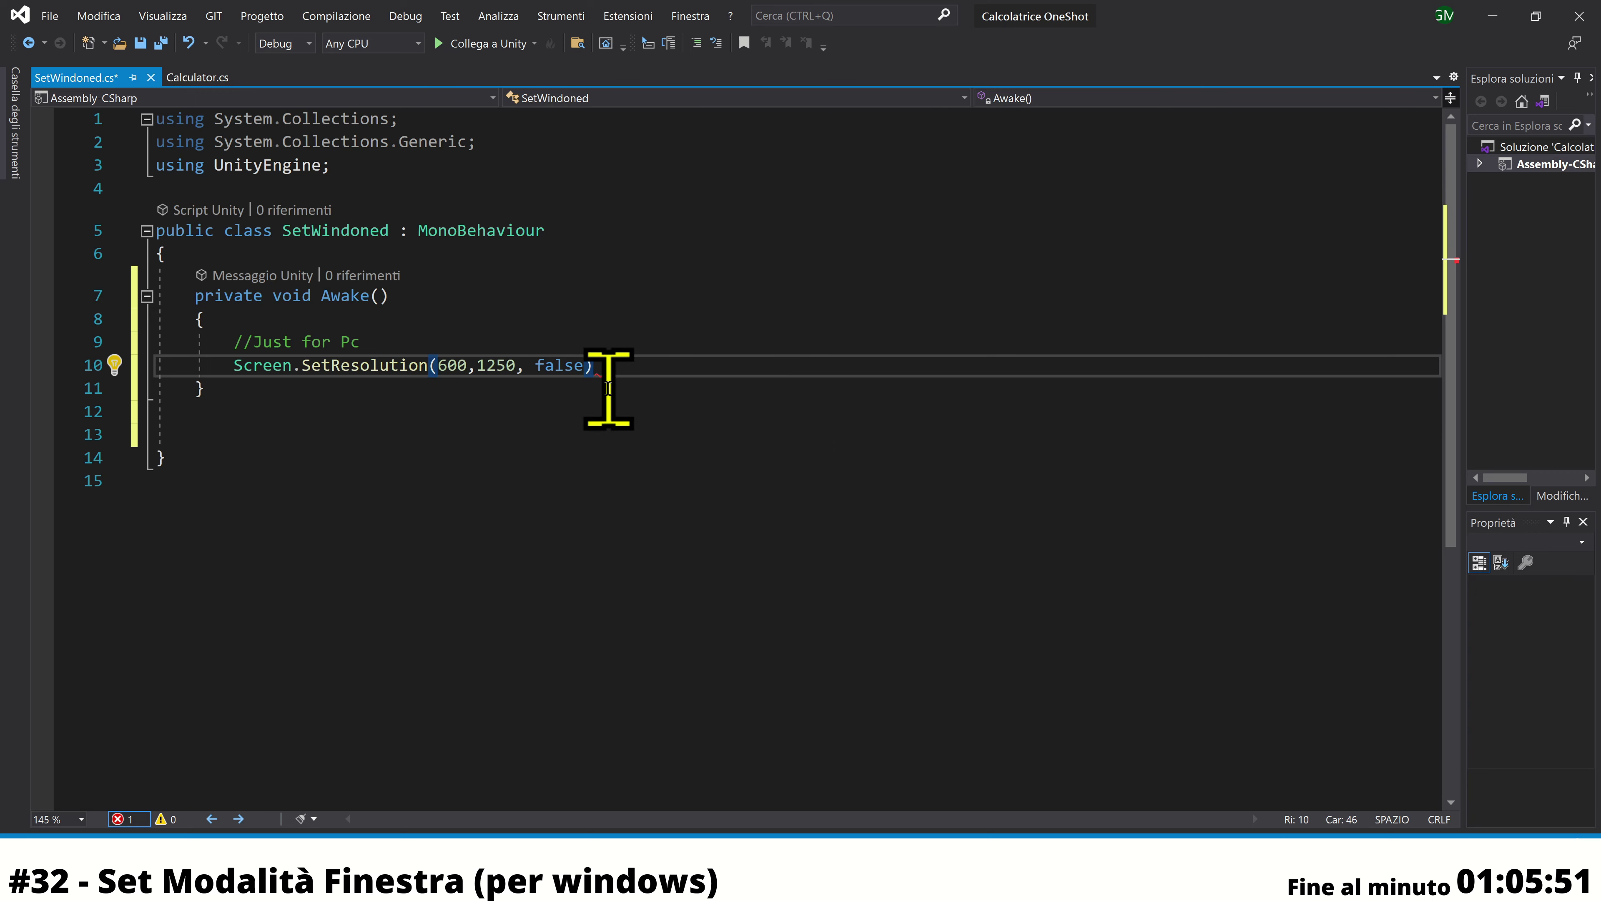
text(;)
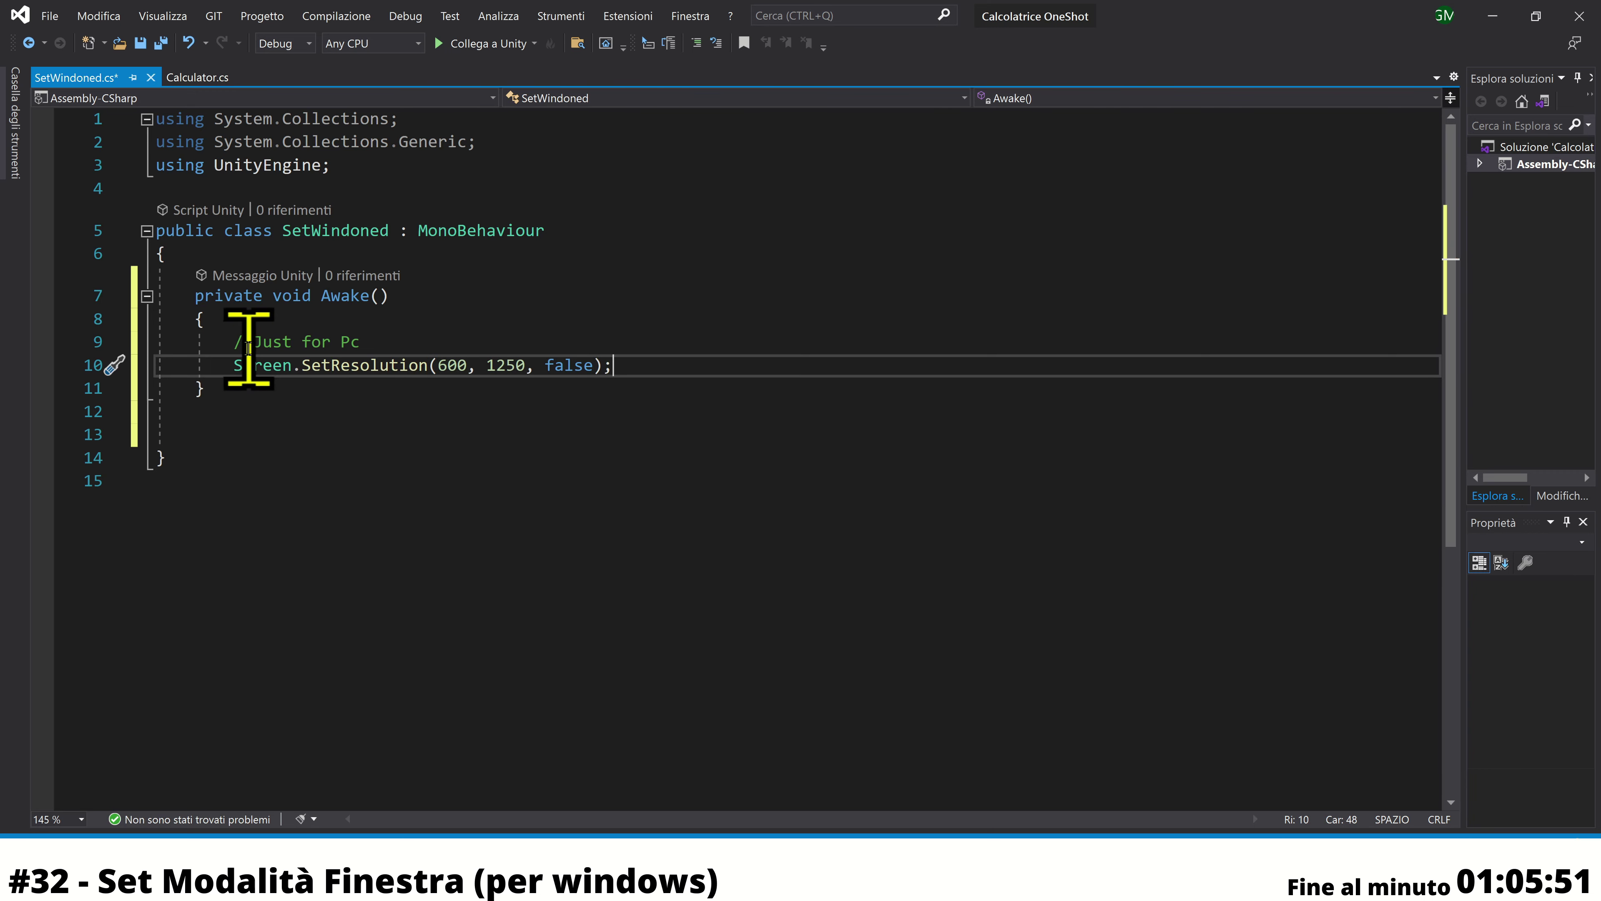
drag(234, 344, 681, 366)
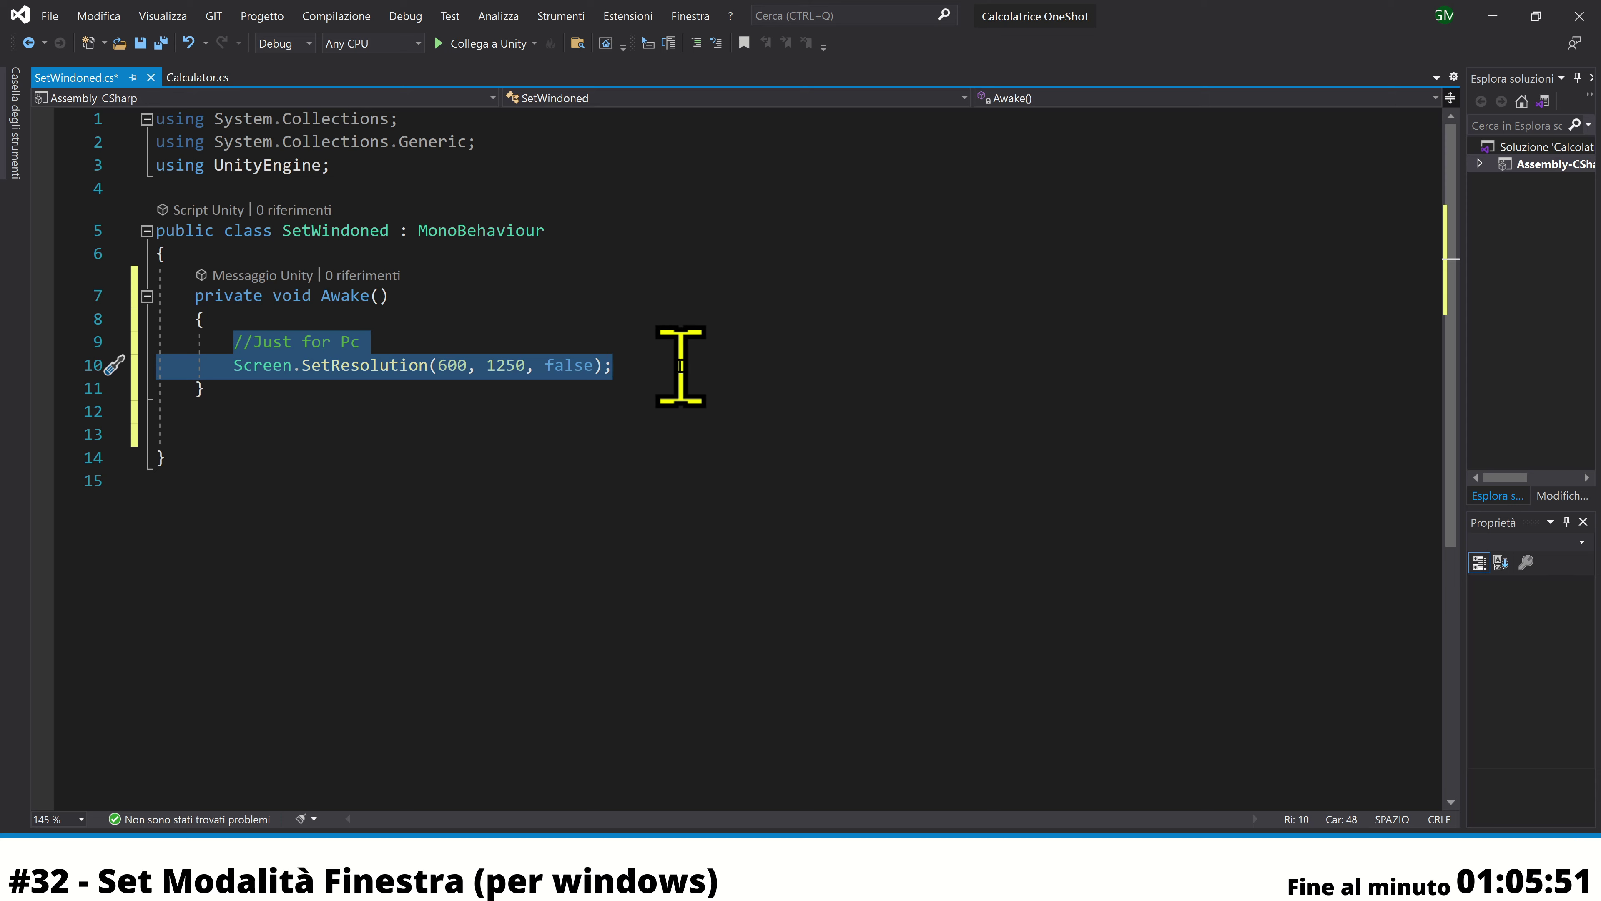
click(681, 365)
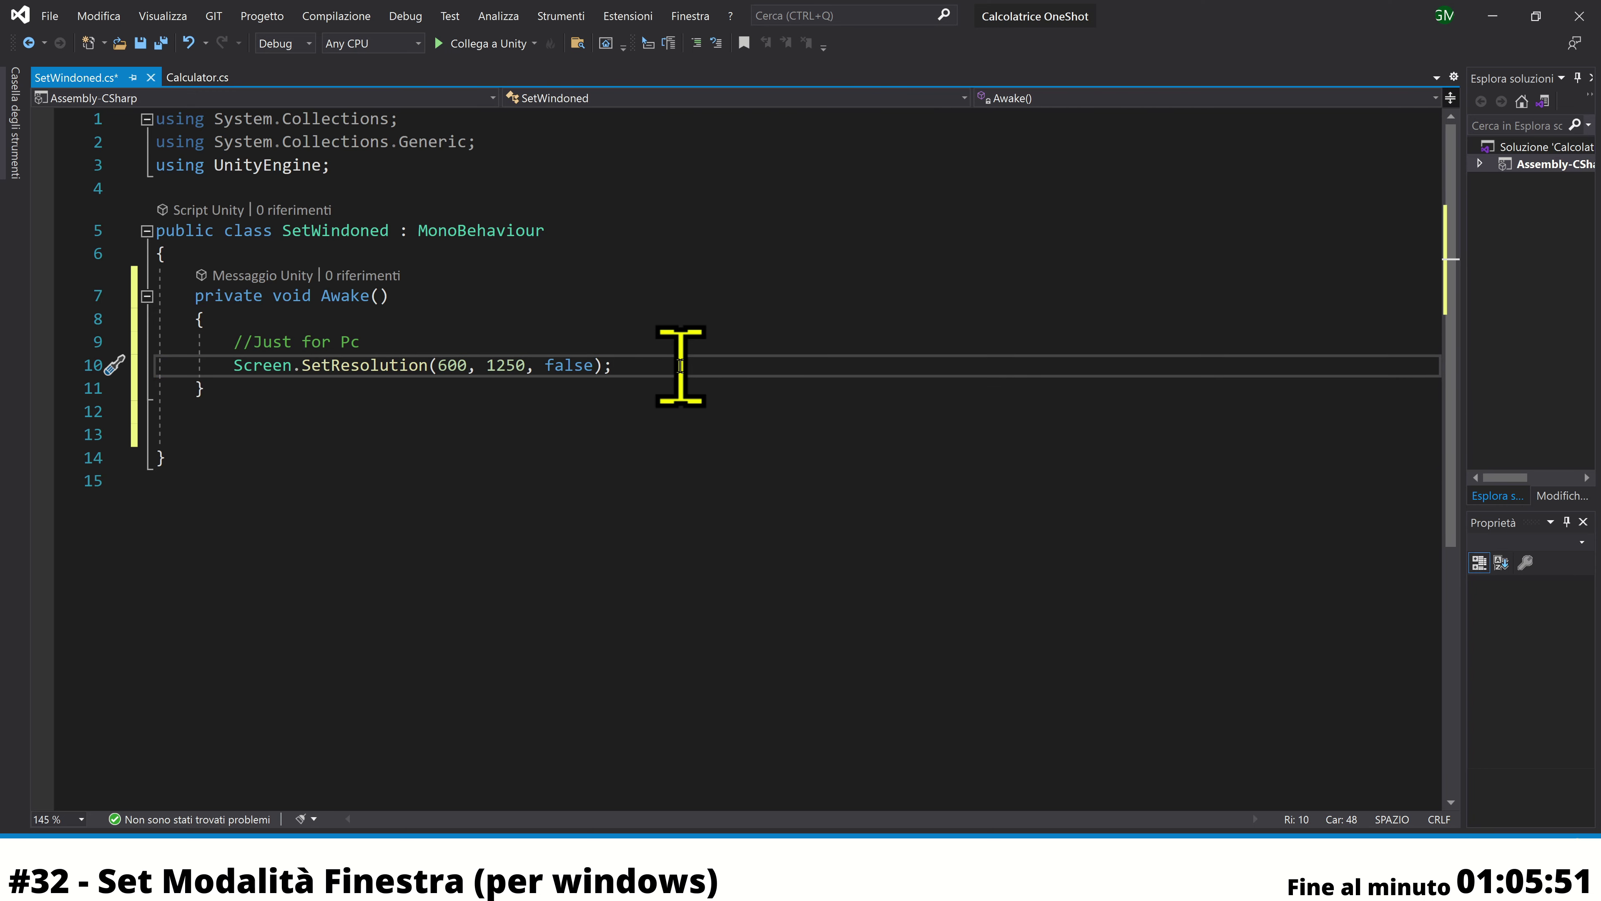
key(Down)
key(Return)
key(Return)
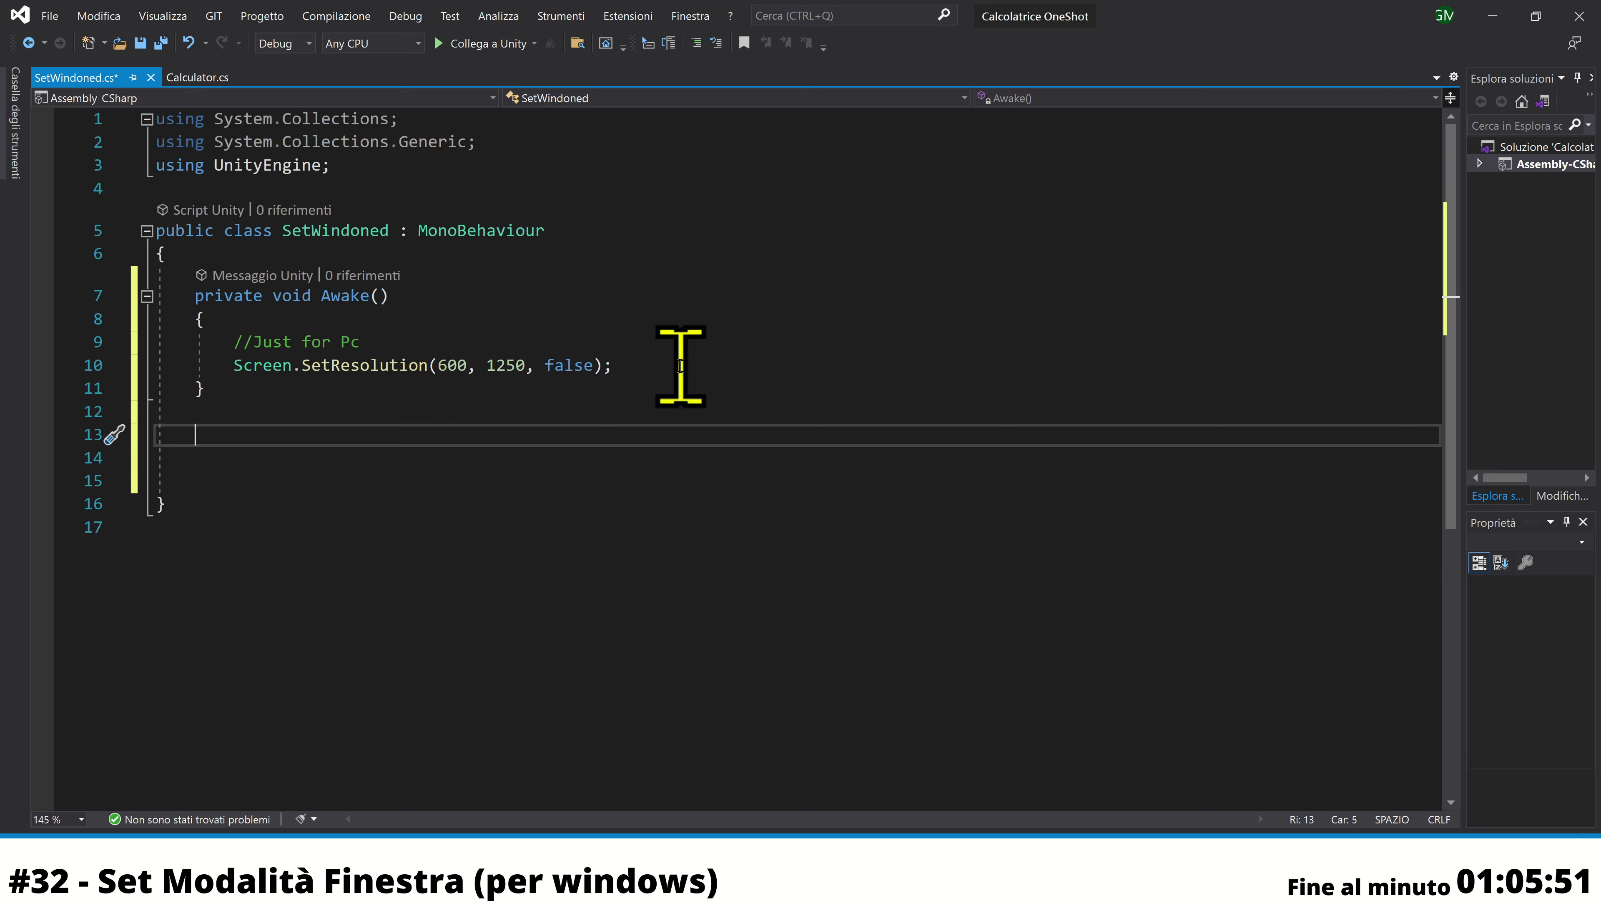
Add an Update method to SetWindoned with an if checking Input.GetKeyDown("escape")
text(u)
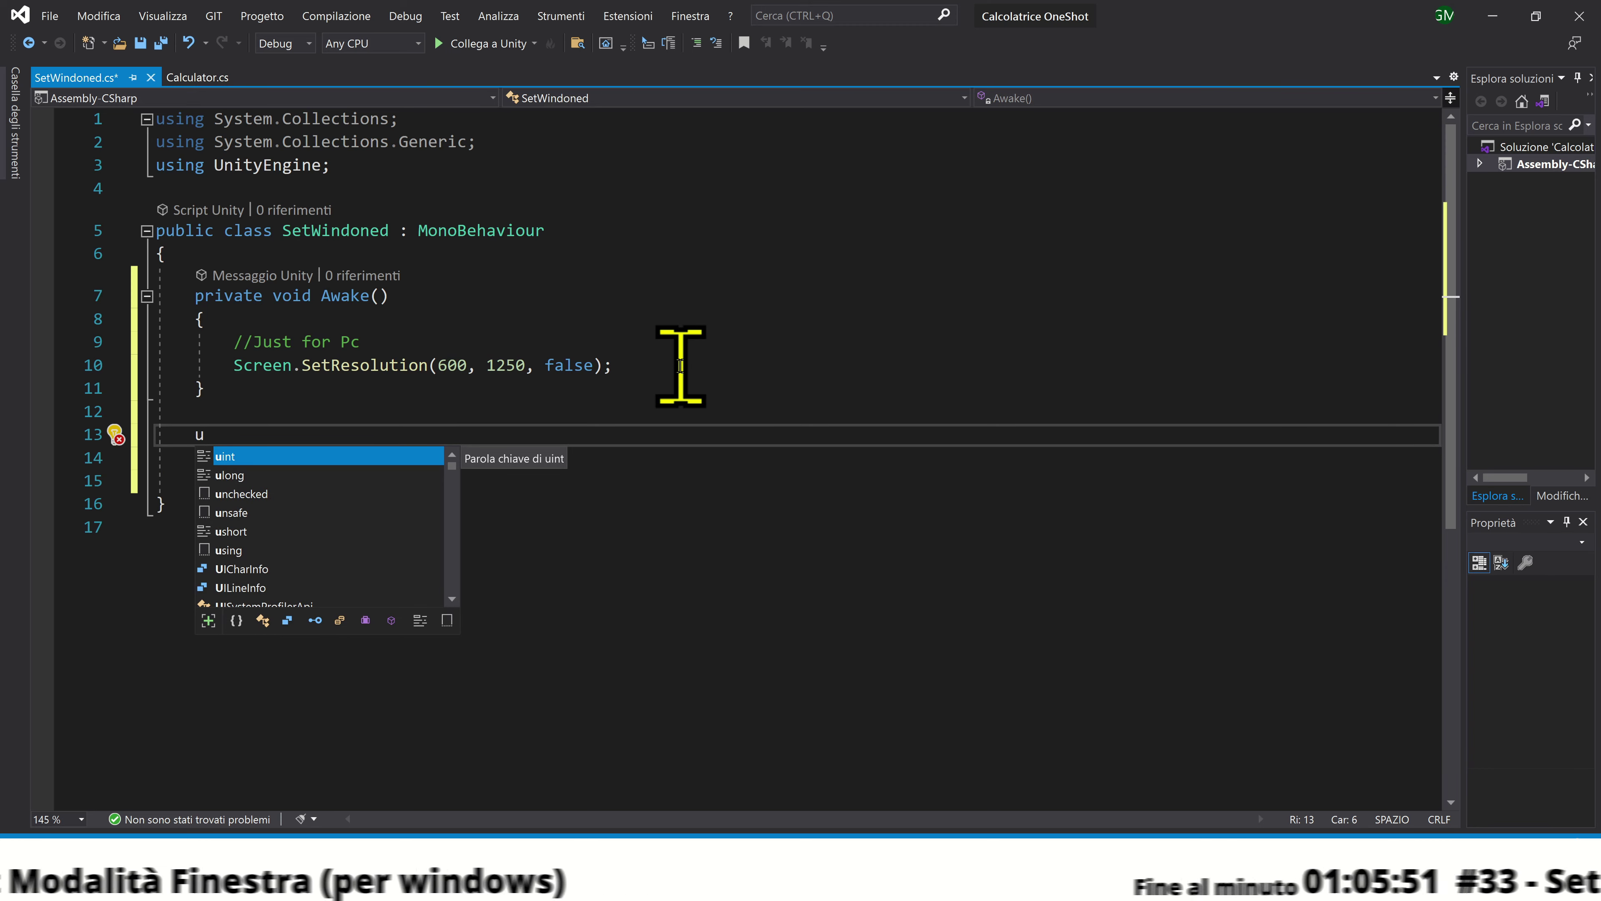
text(ps)
key(BackSpace)
key(BackSpace)
key(BackSpace)
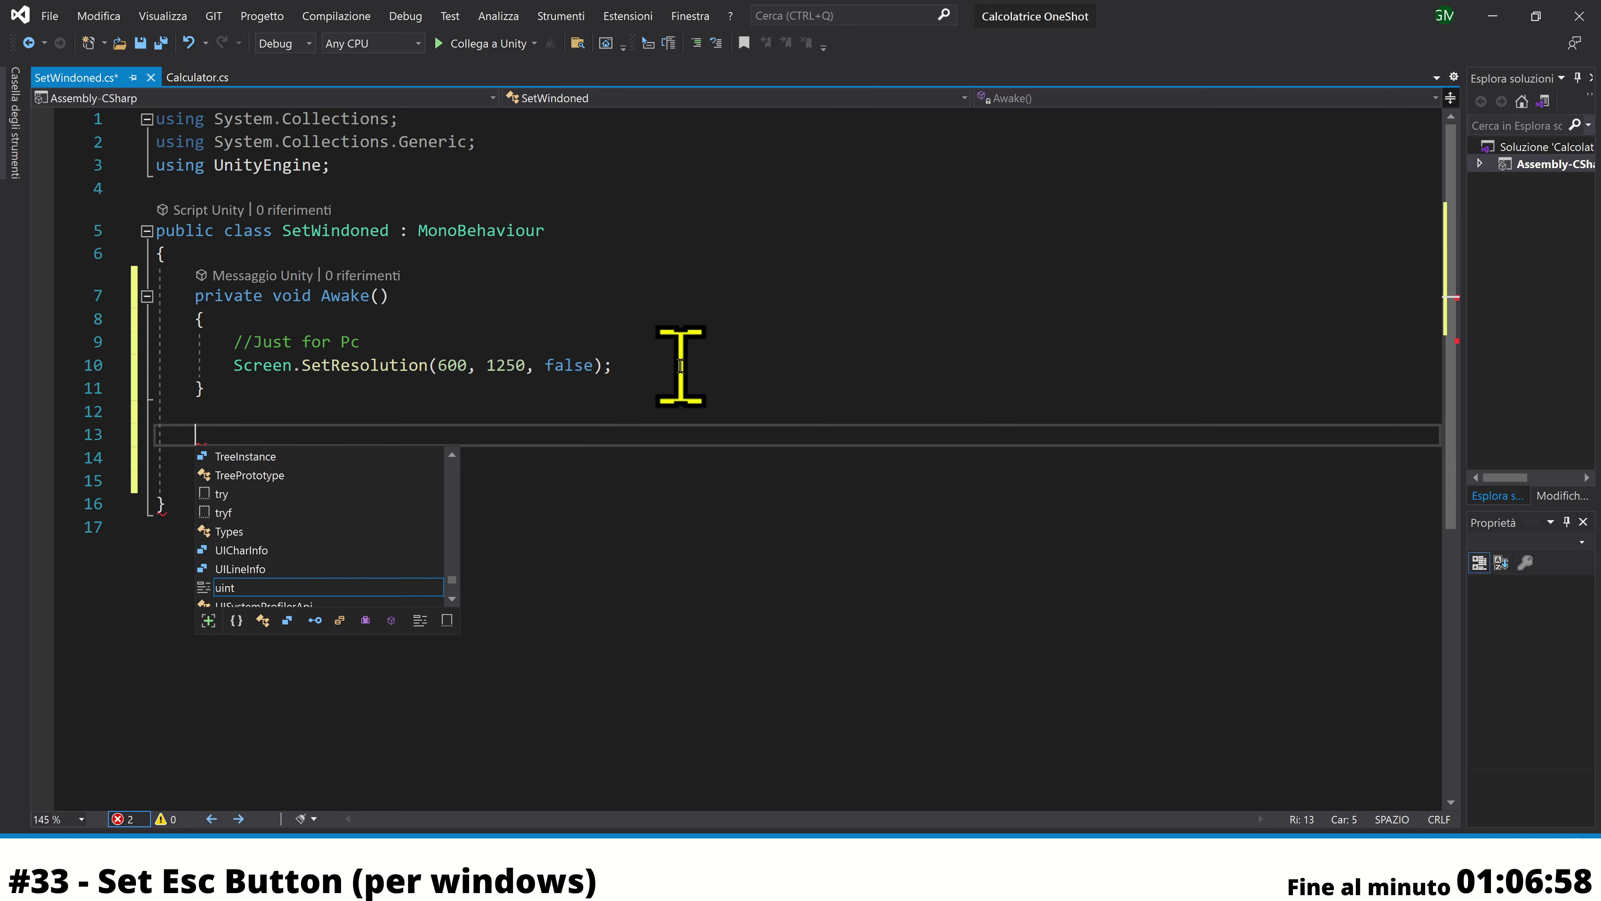
text(void )
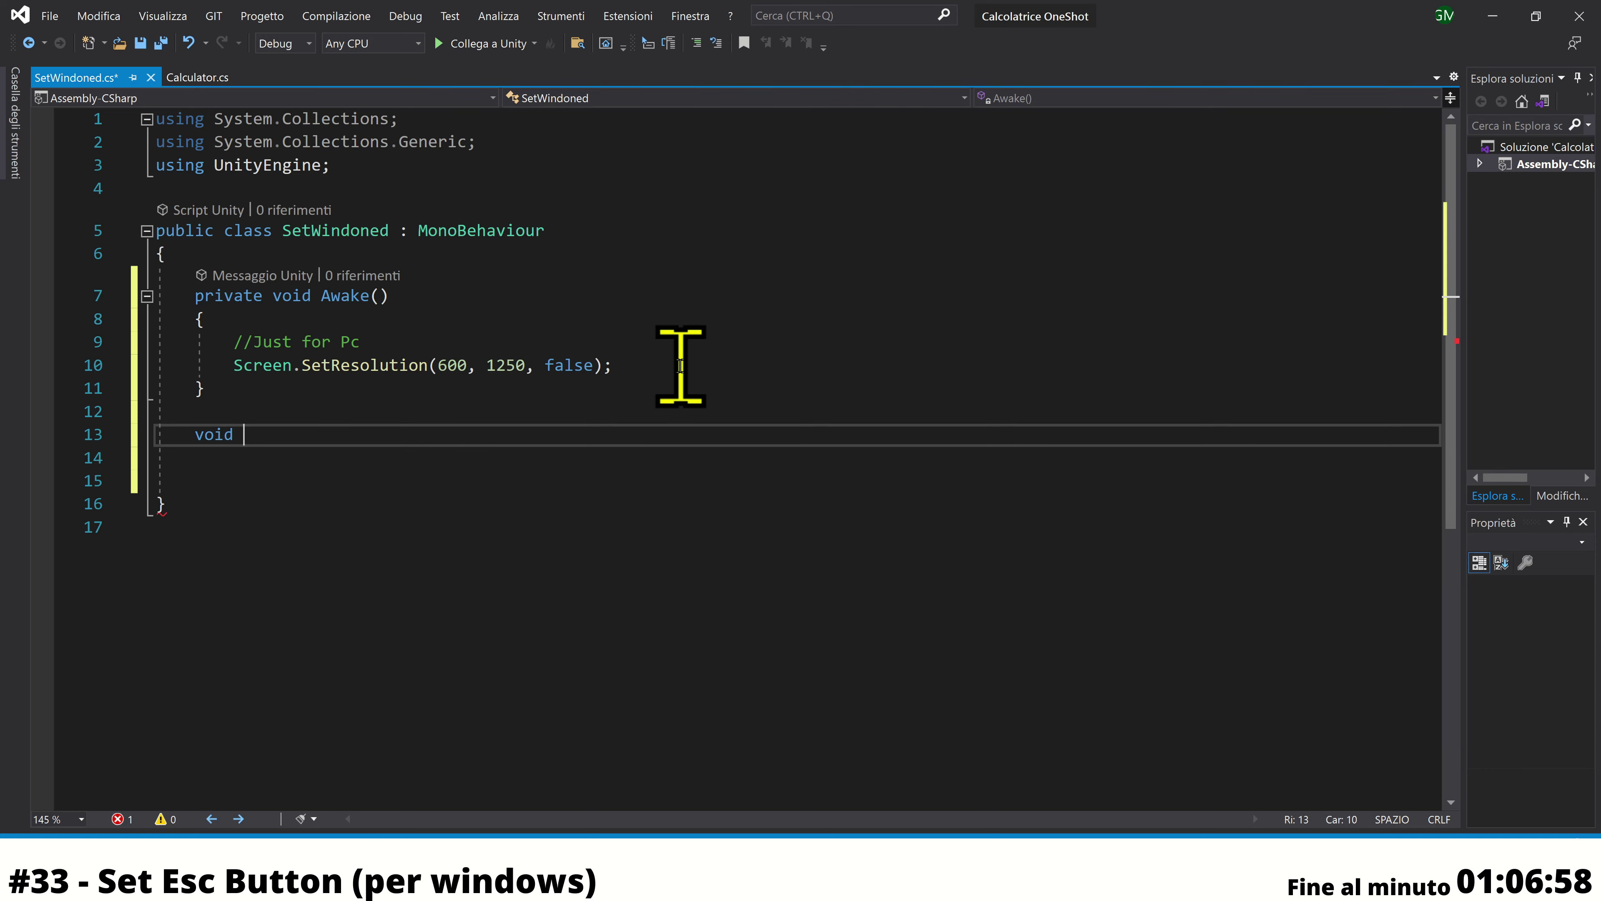
text(U)
key(Tab)
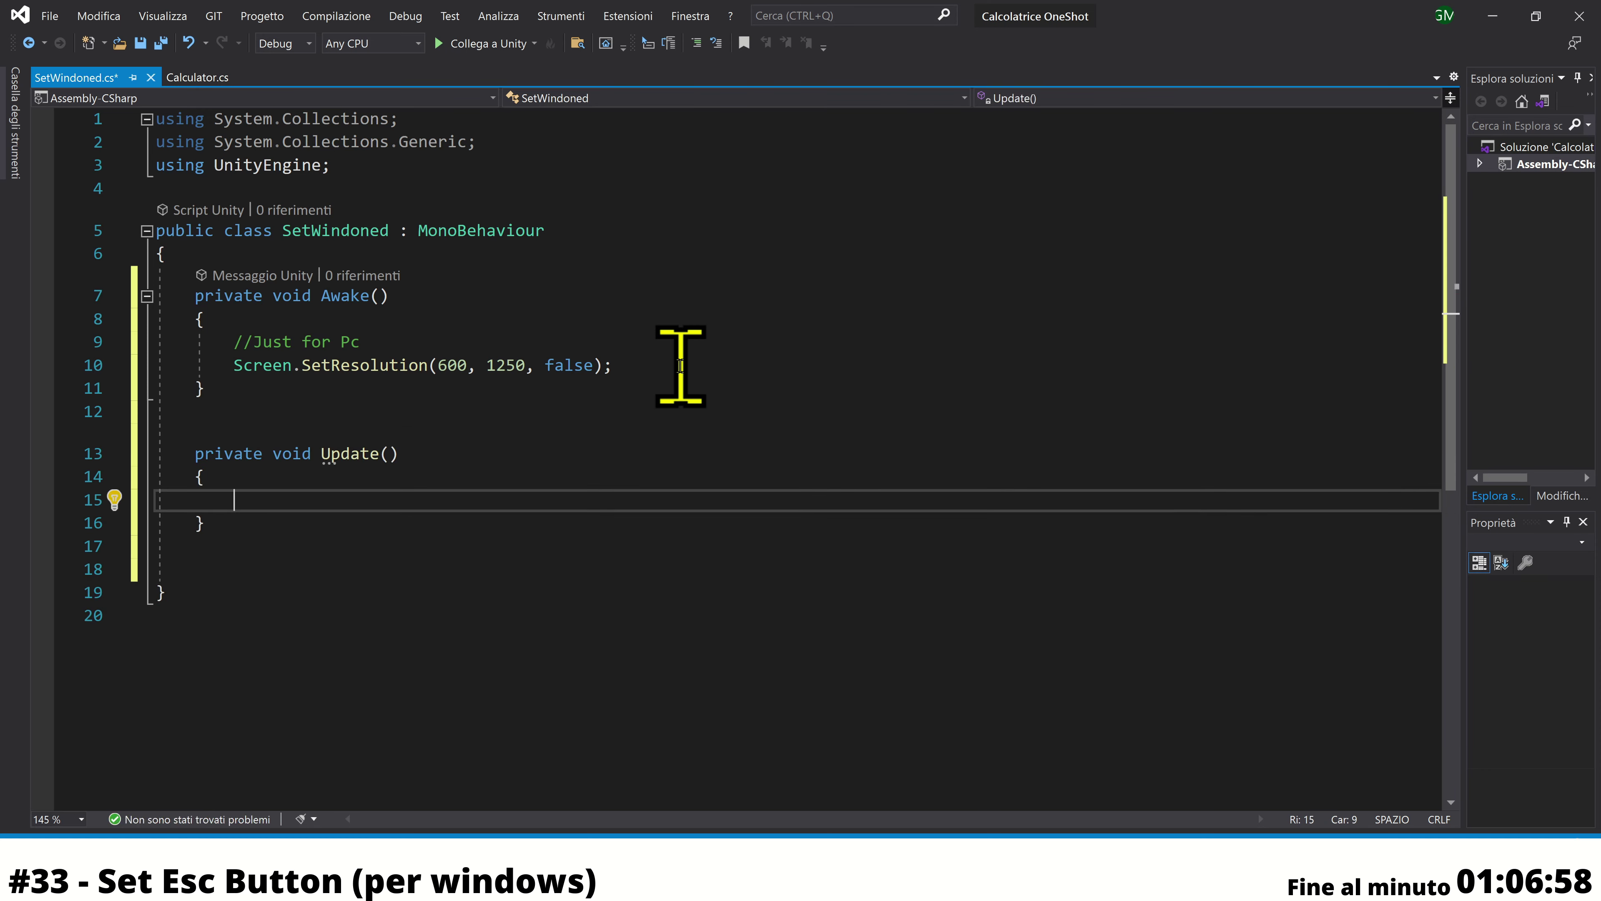
text(if)
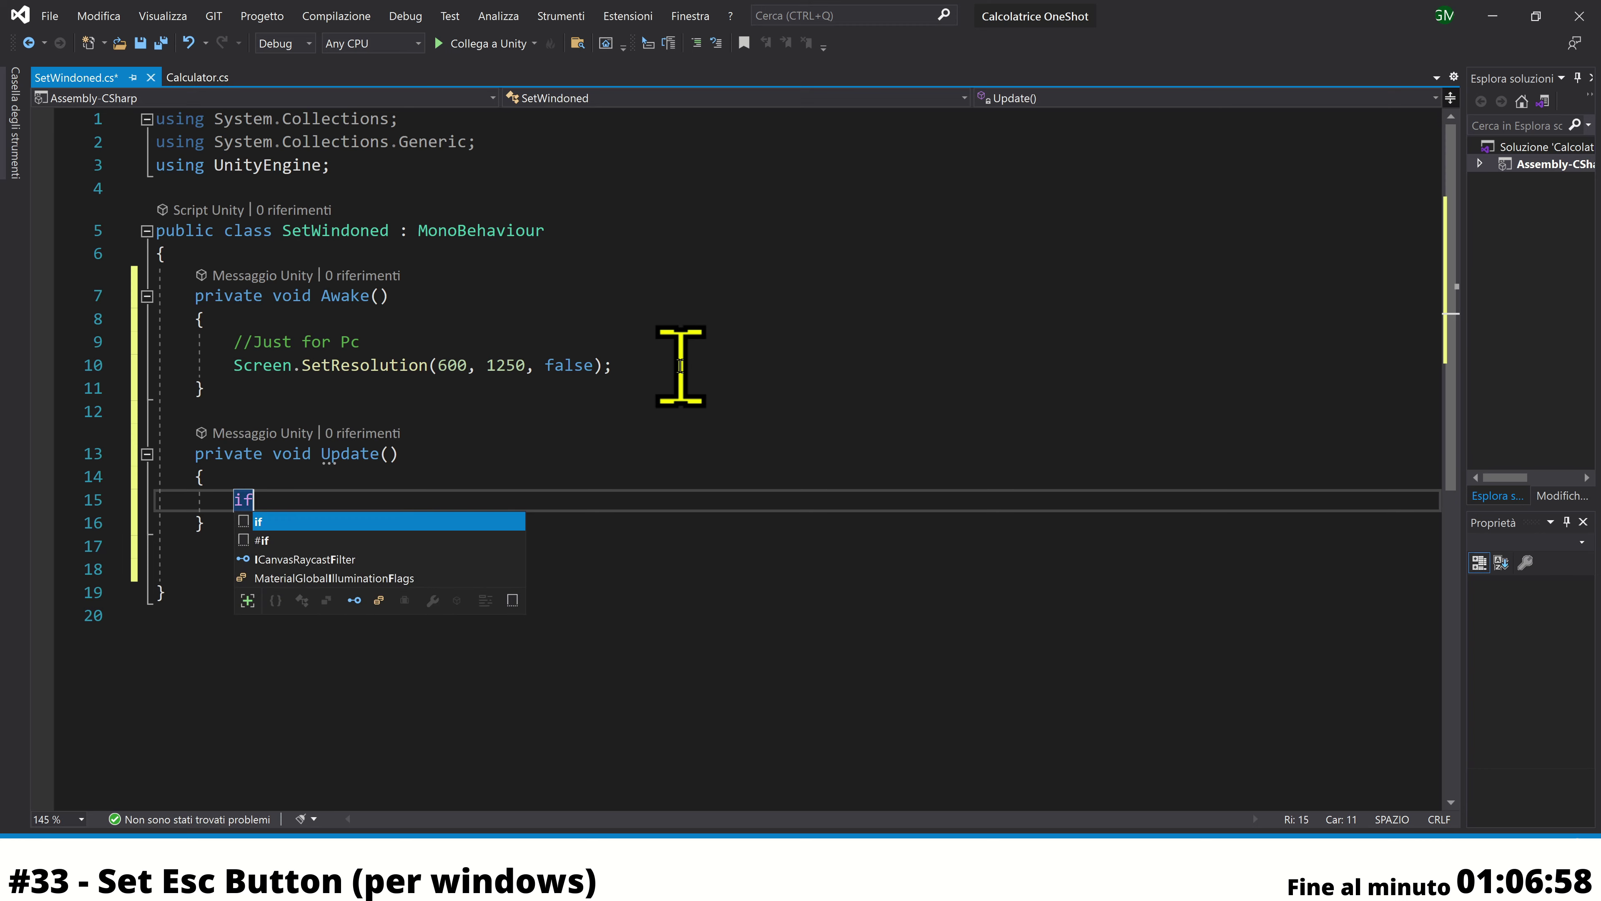
text((In)
key(Tab)
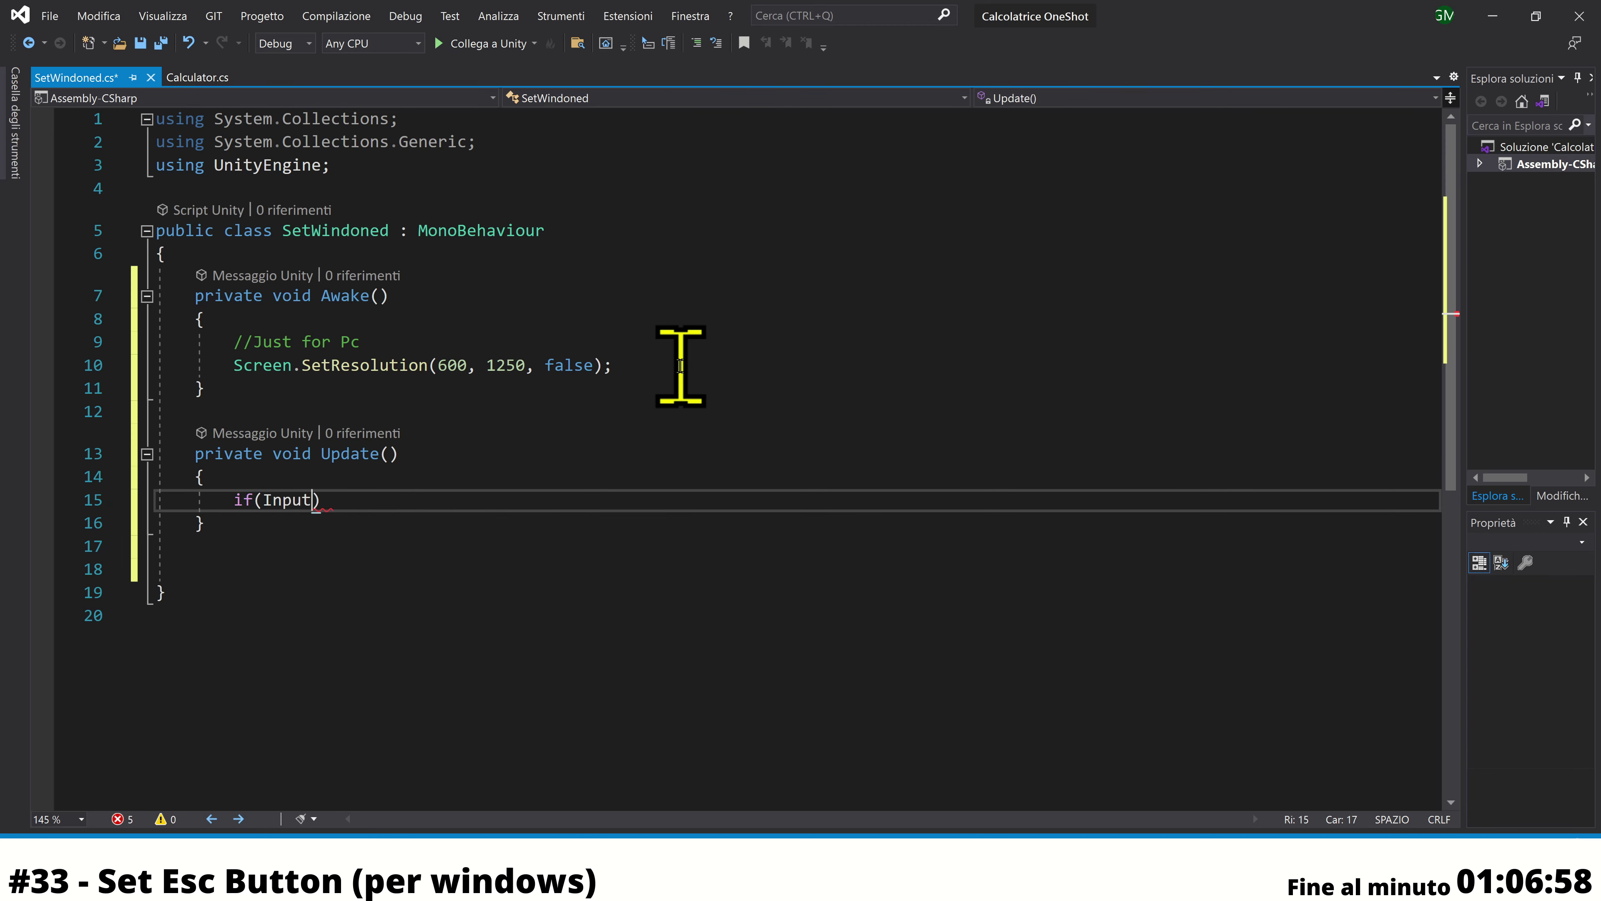
text(.GetKeyD)
key(Tab)
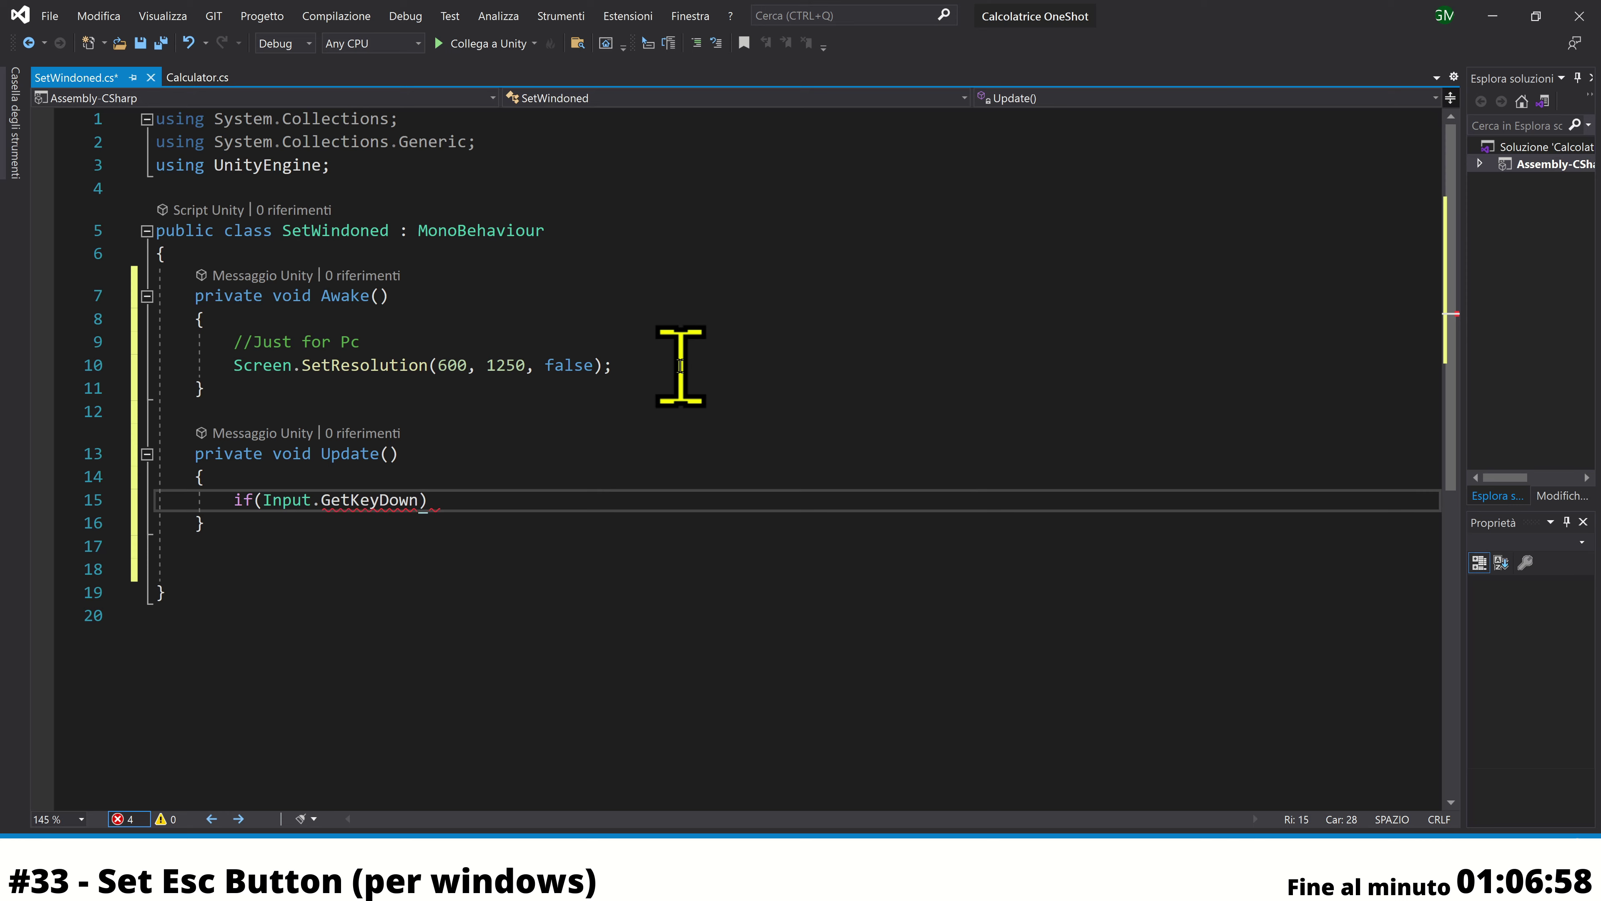
text(("escape)
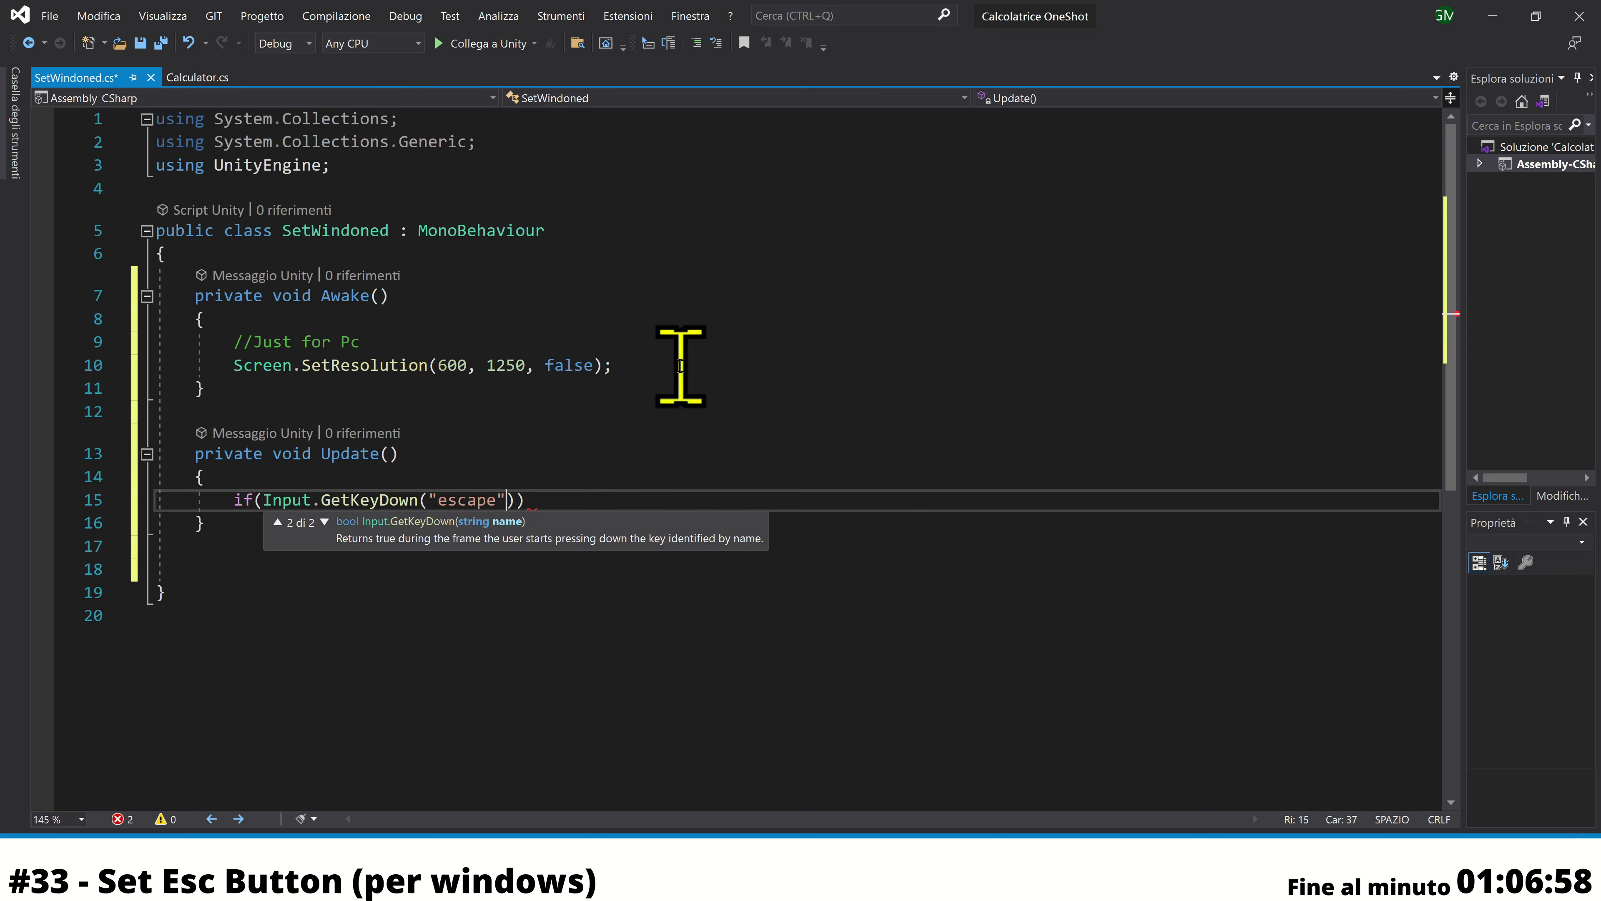
Give the escape check a body that calls Debug.Log("Exit")
key(End)
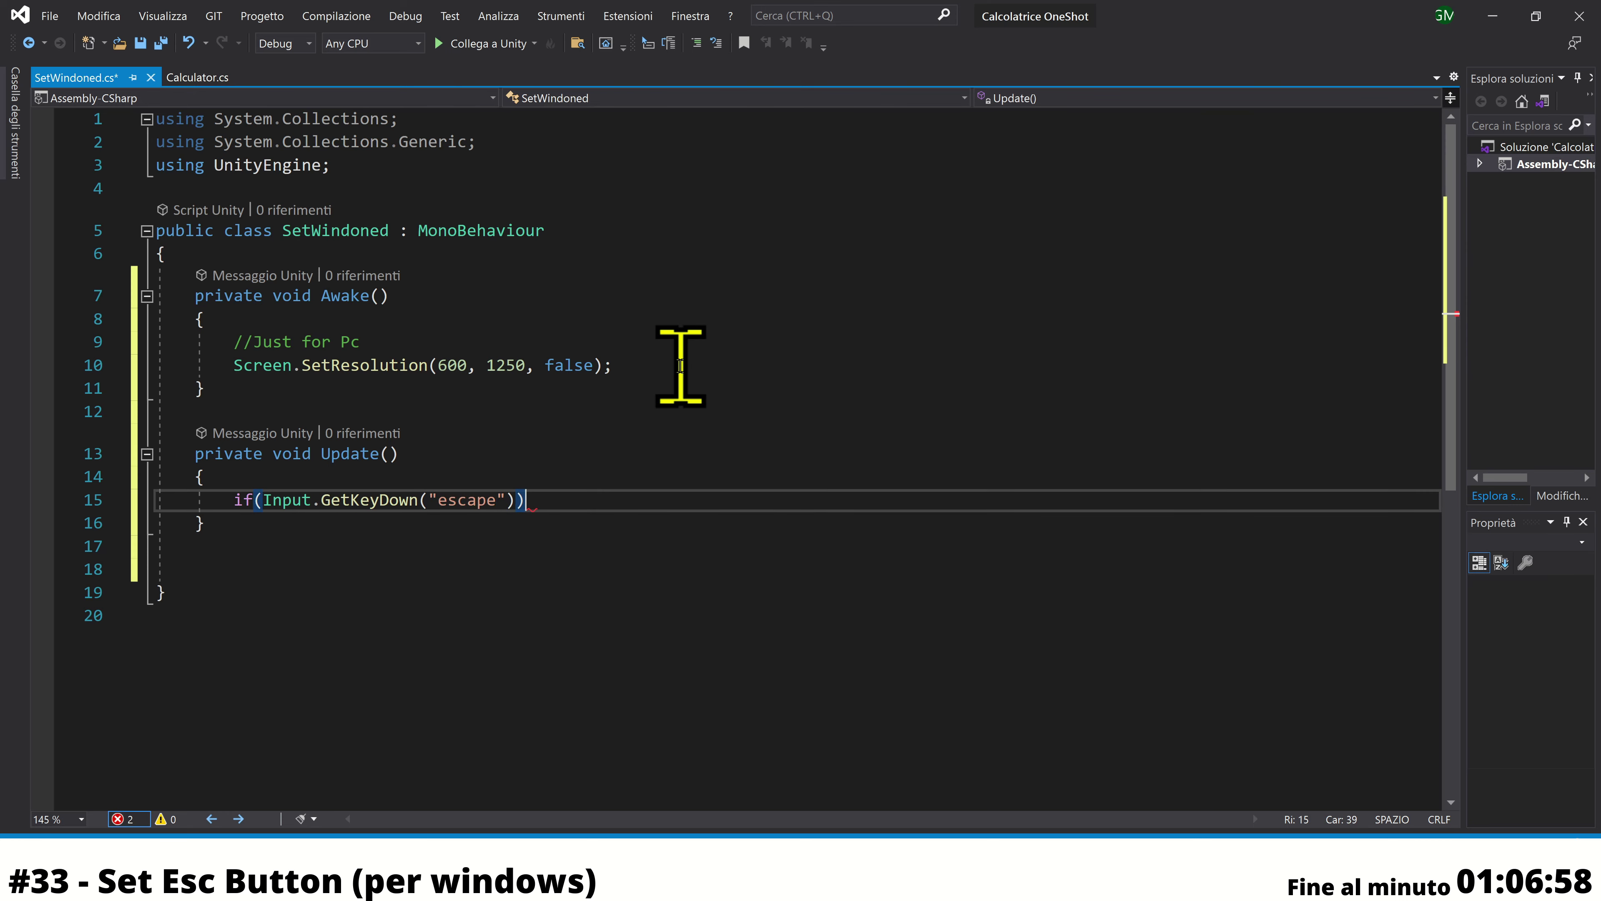
text({)
key(Return)
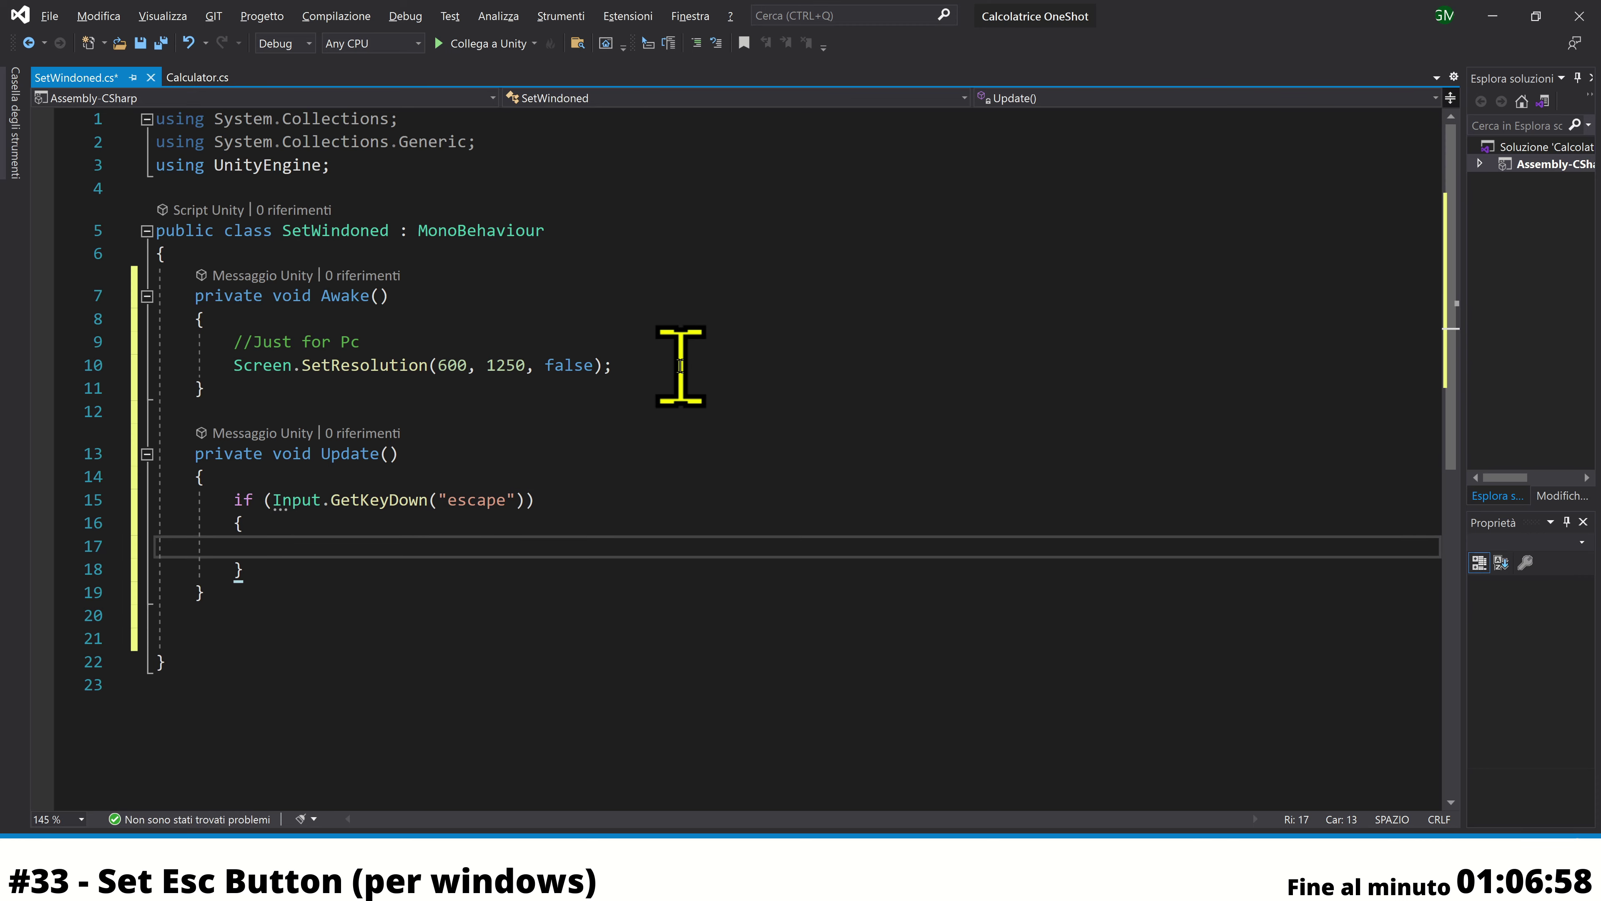
text(Debug.)
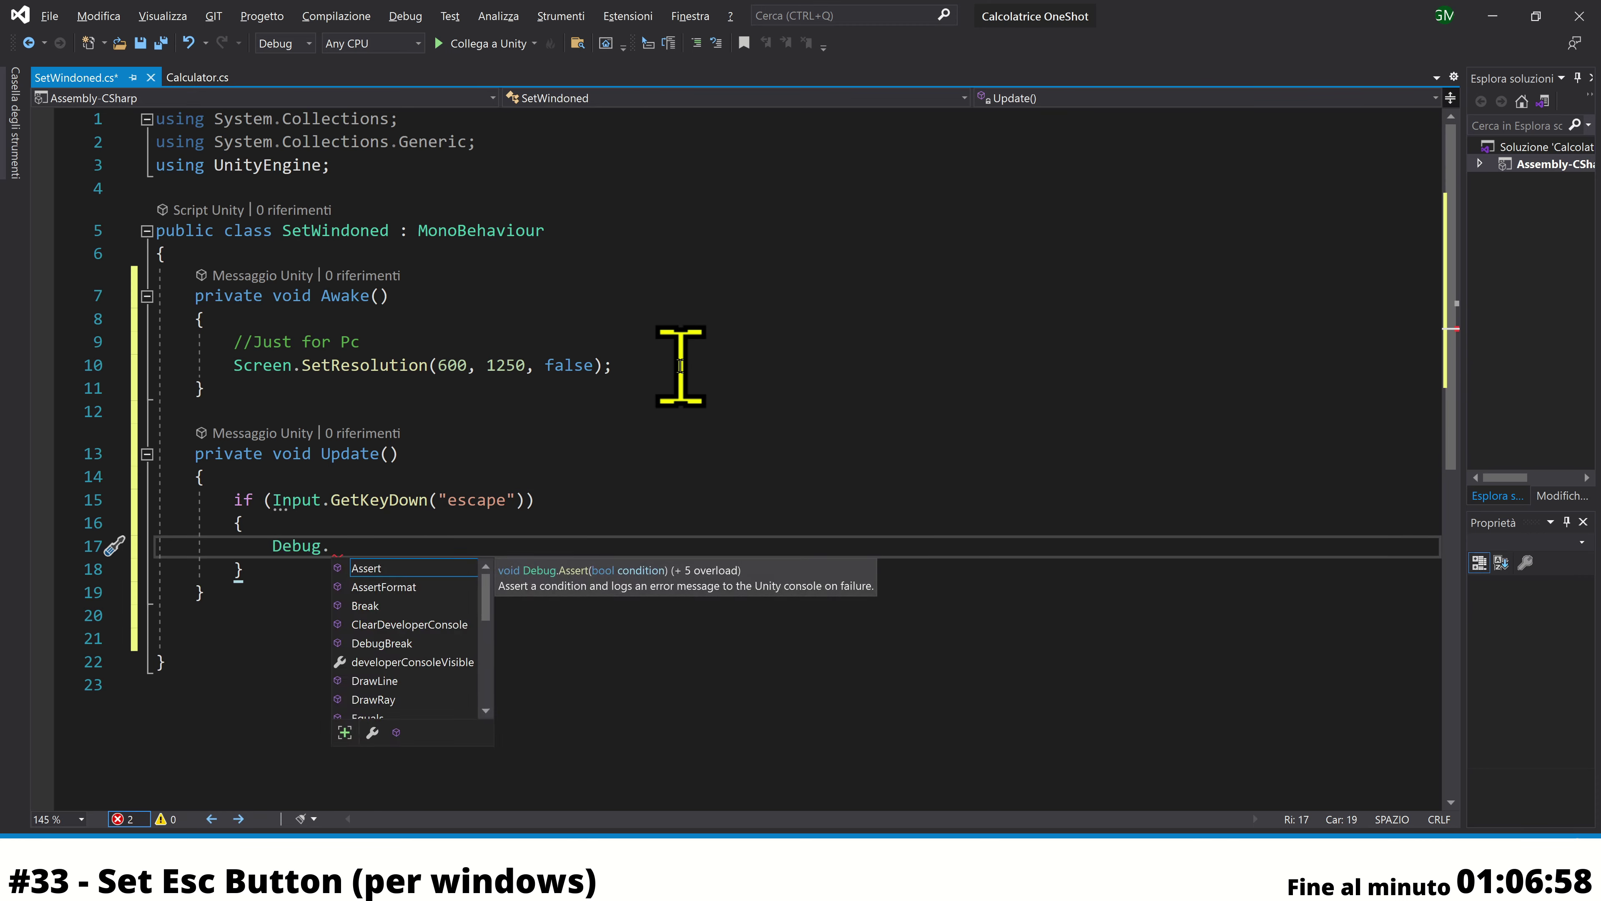
text(Log)
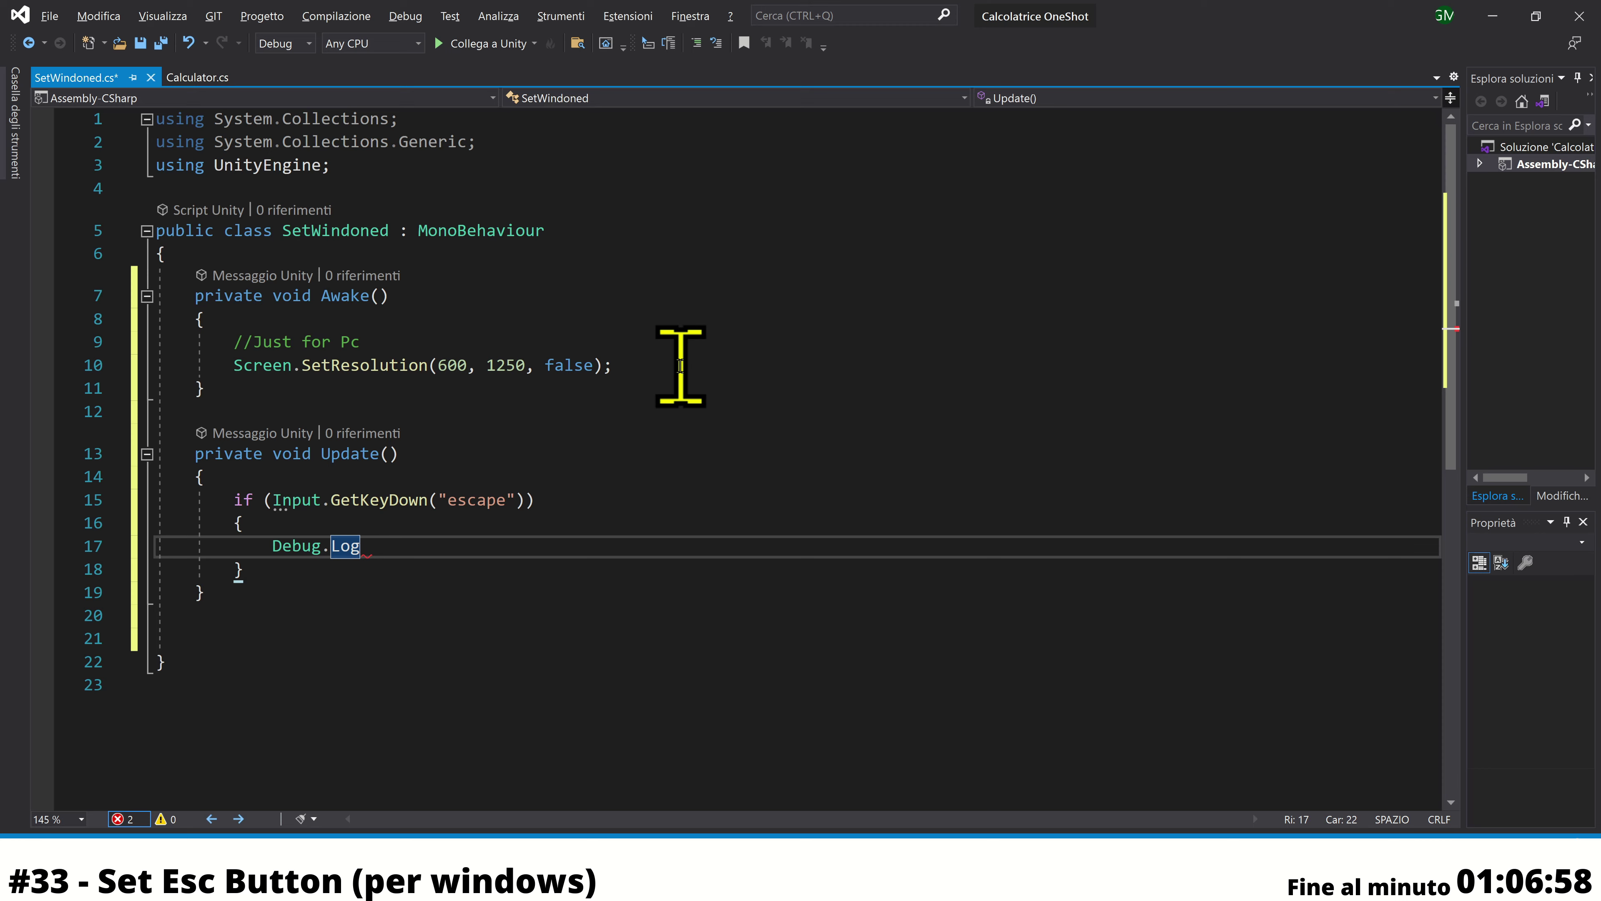
text(()
text("Exit)
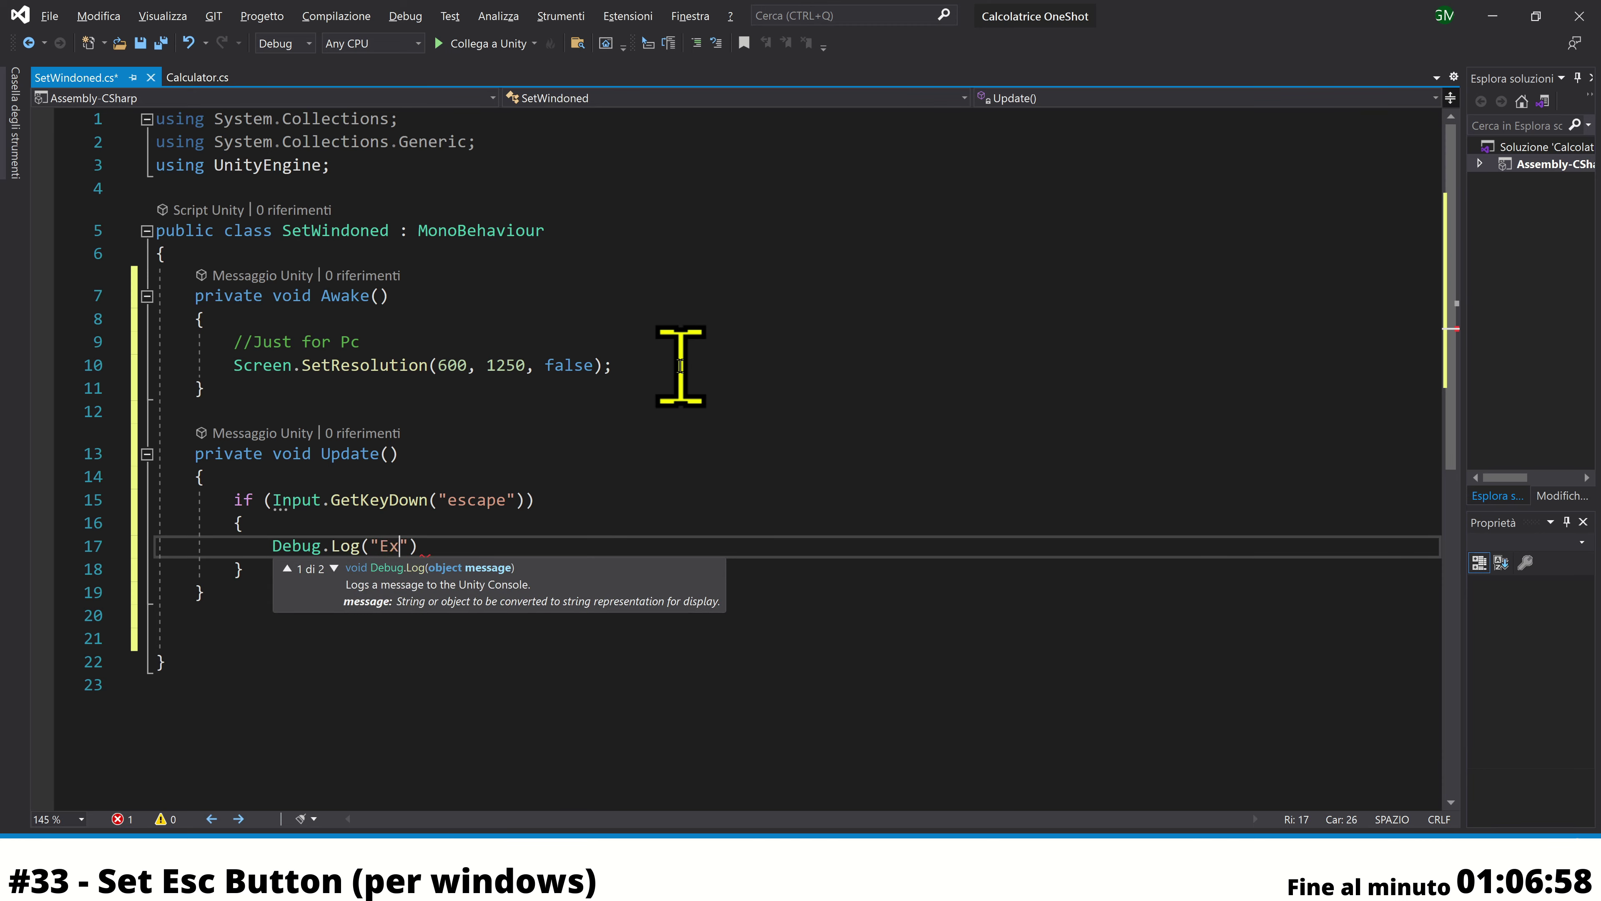
text("))
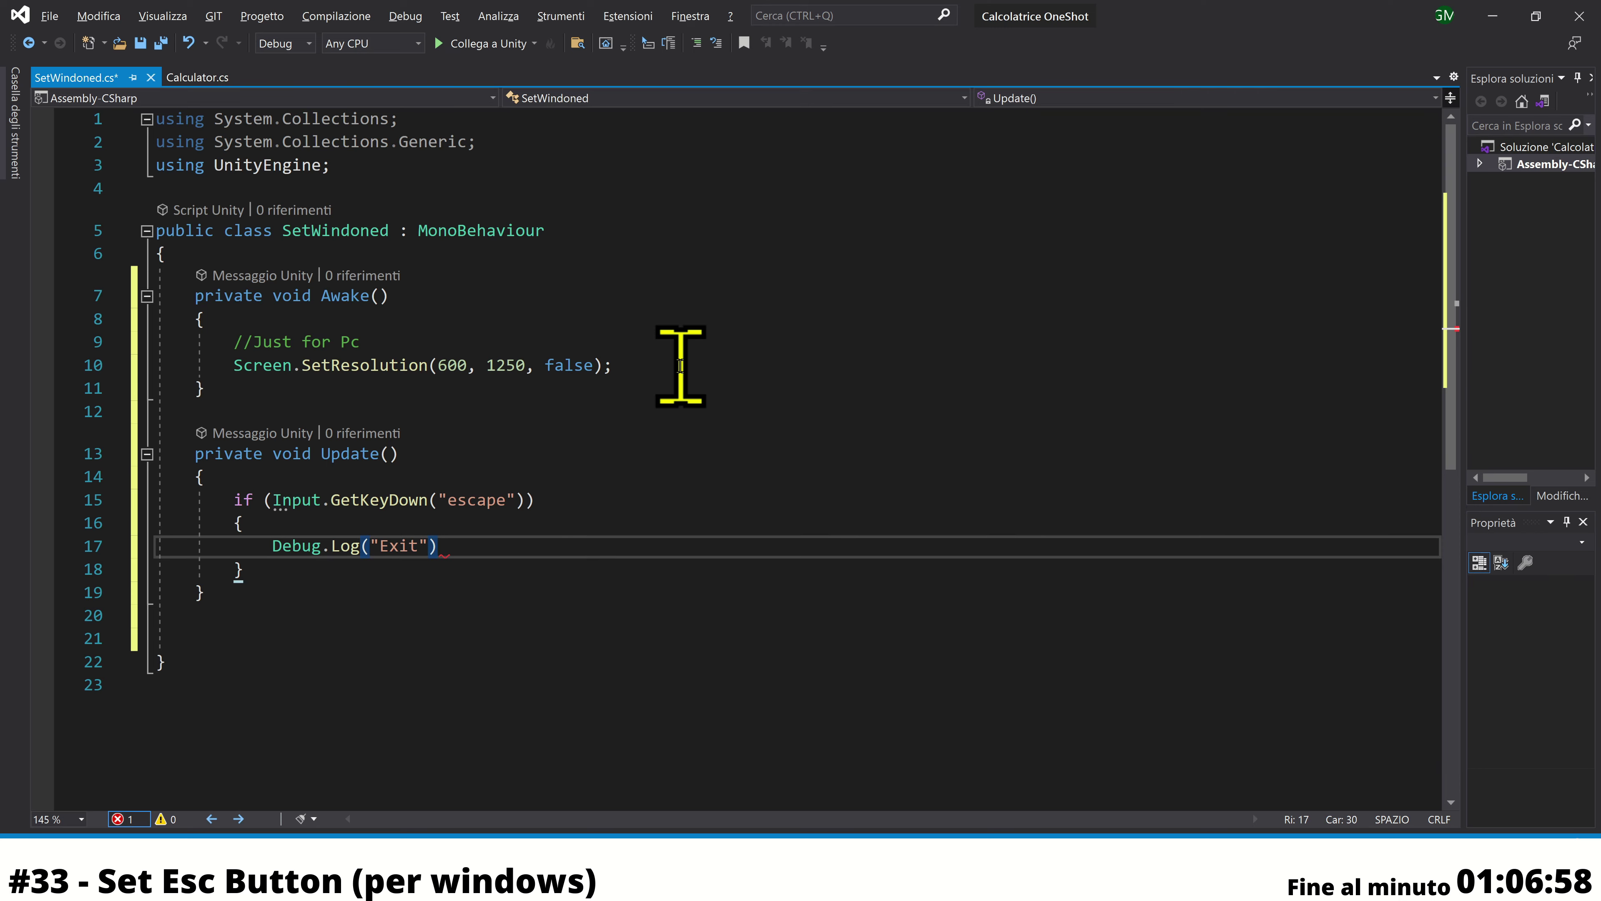
Save the script and, back in Unity, drag SetWindoned onto a scene object
key(ctrl+s)
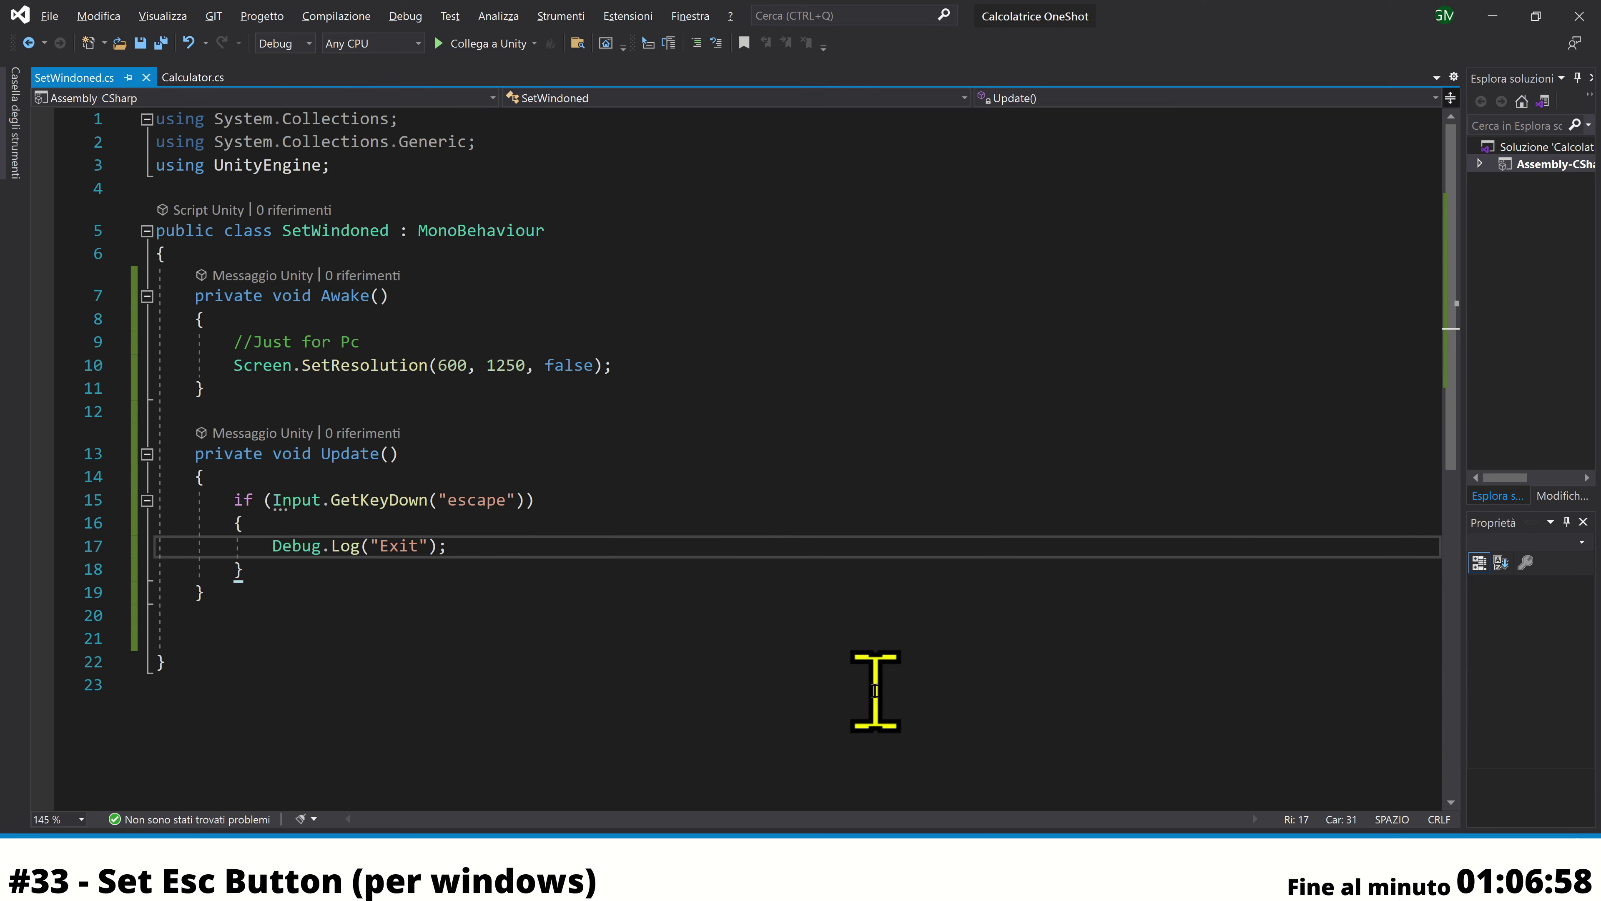
key(alt+Tab)
drag(1157, 177, 764, 142)
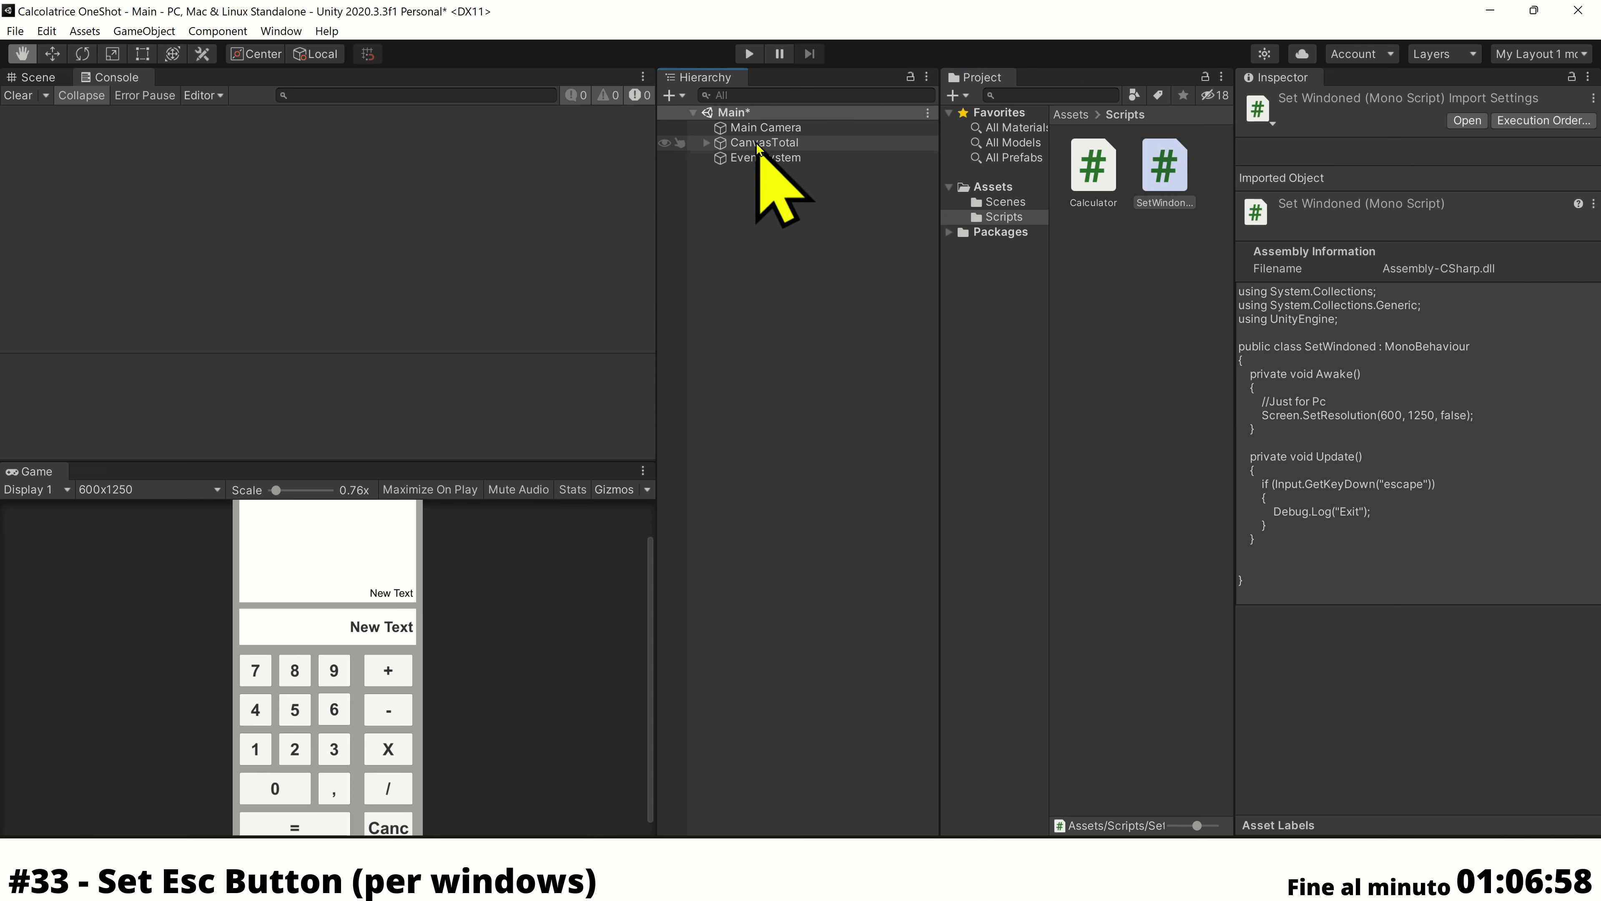
Play the scene and press Escape to confirm the Exit log, then select the Debug.Log line in the code
click(748, 54)
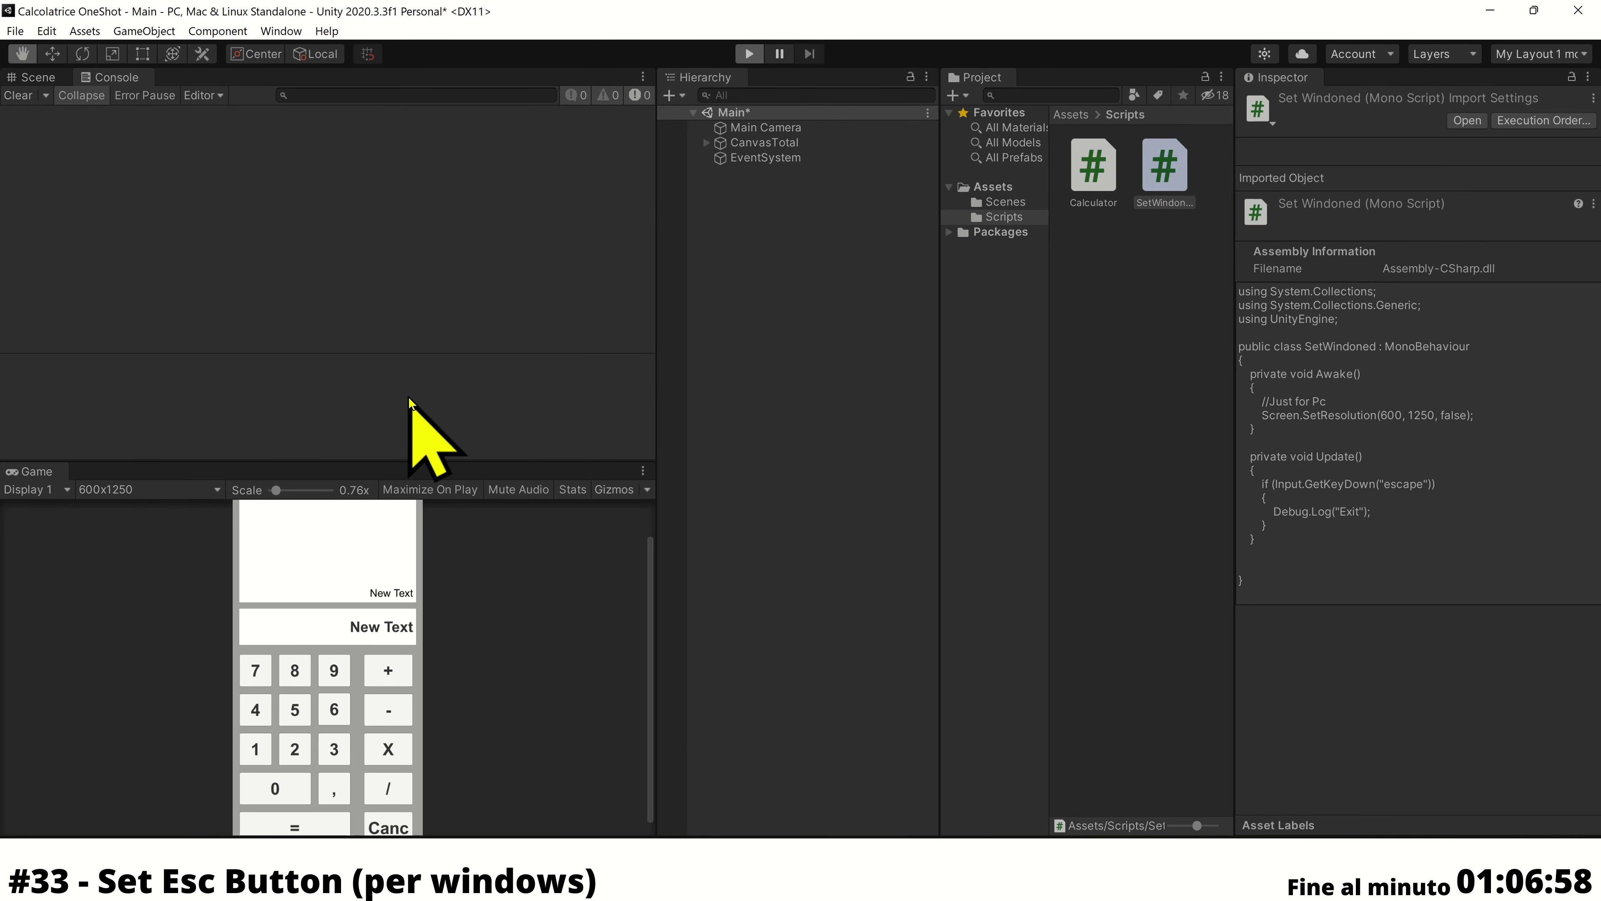
key(Escape)
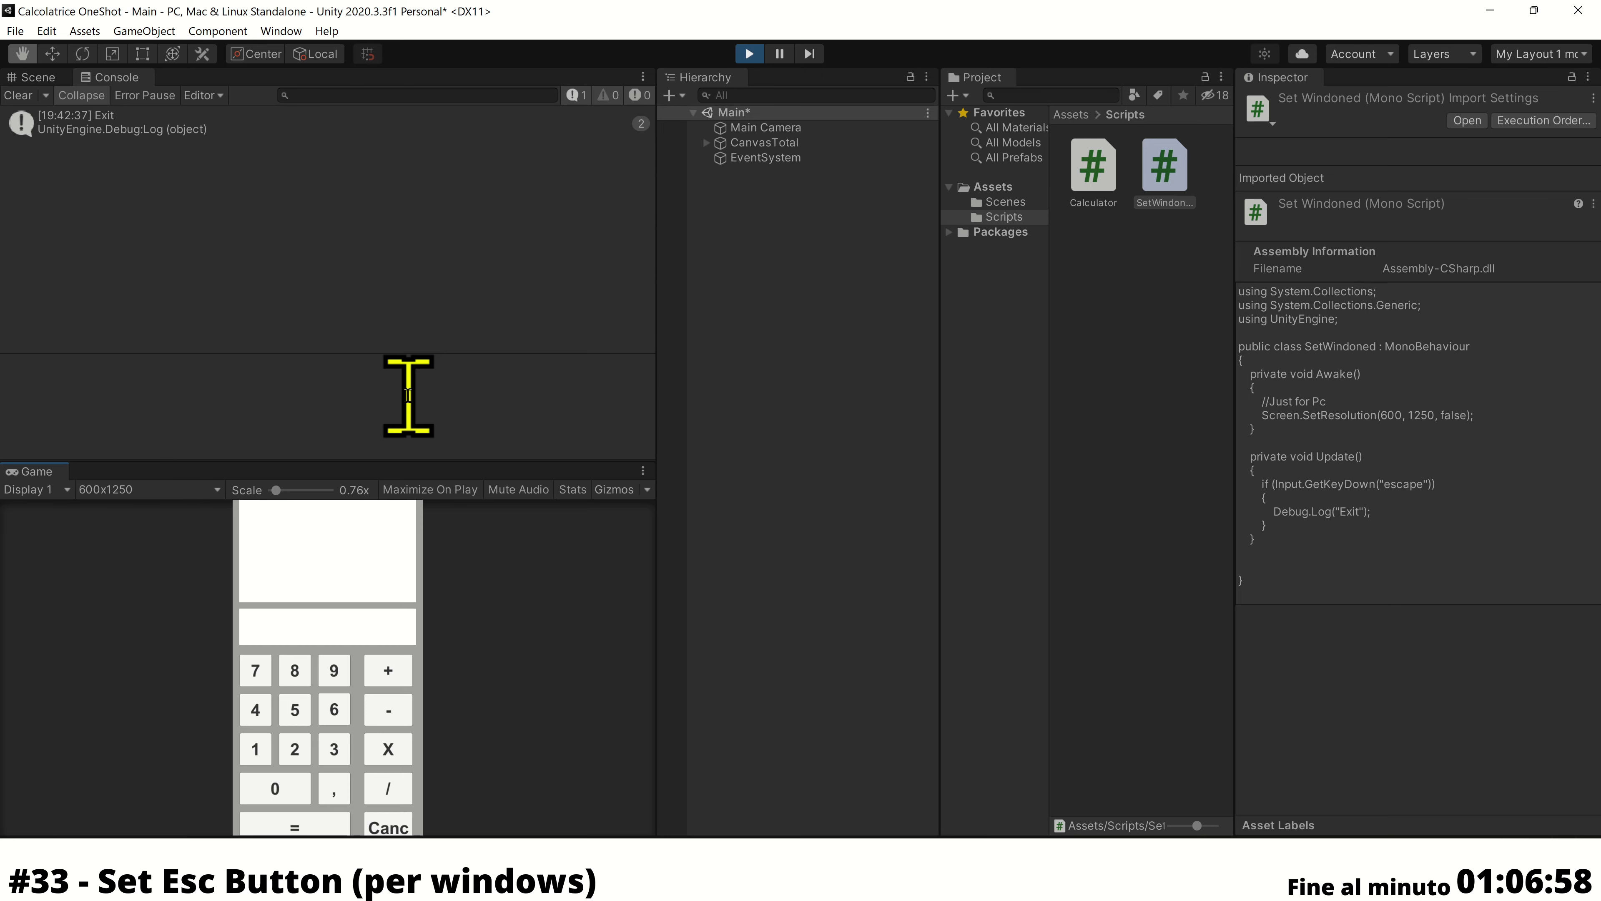
key(Escape)
key(Escape)
key(Escape)
click(750, 53)
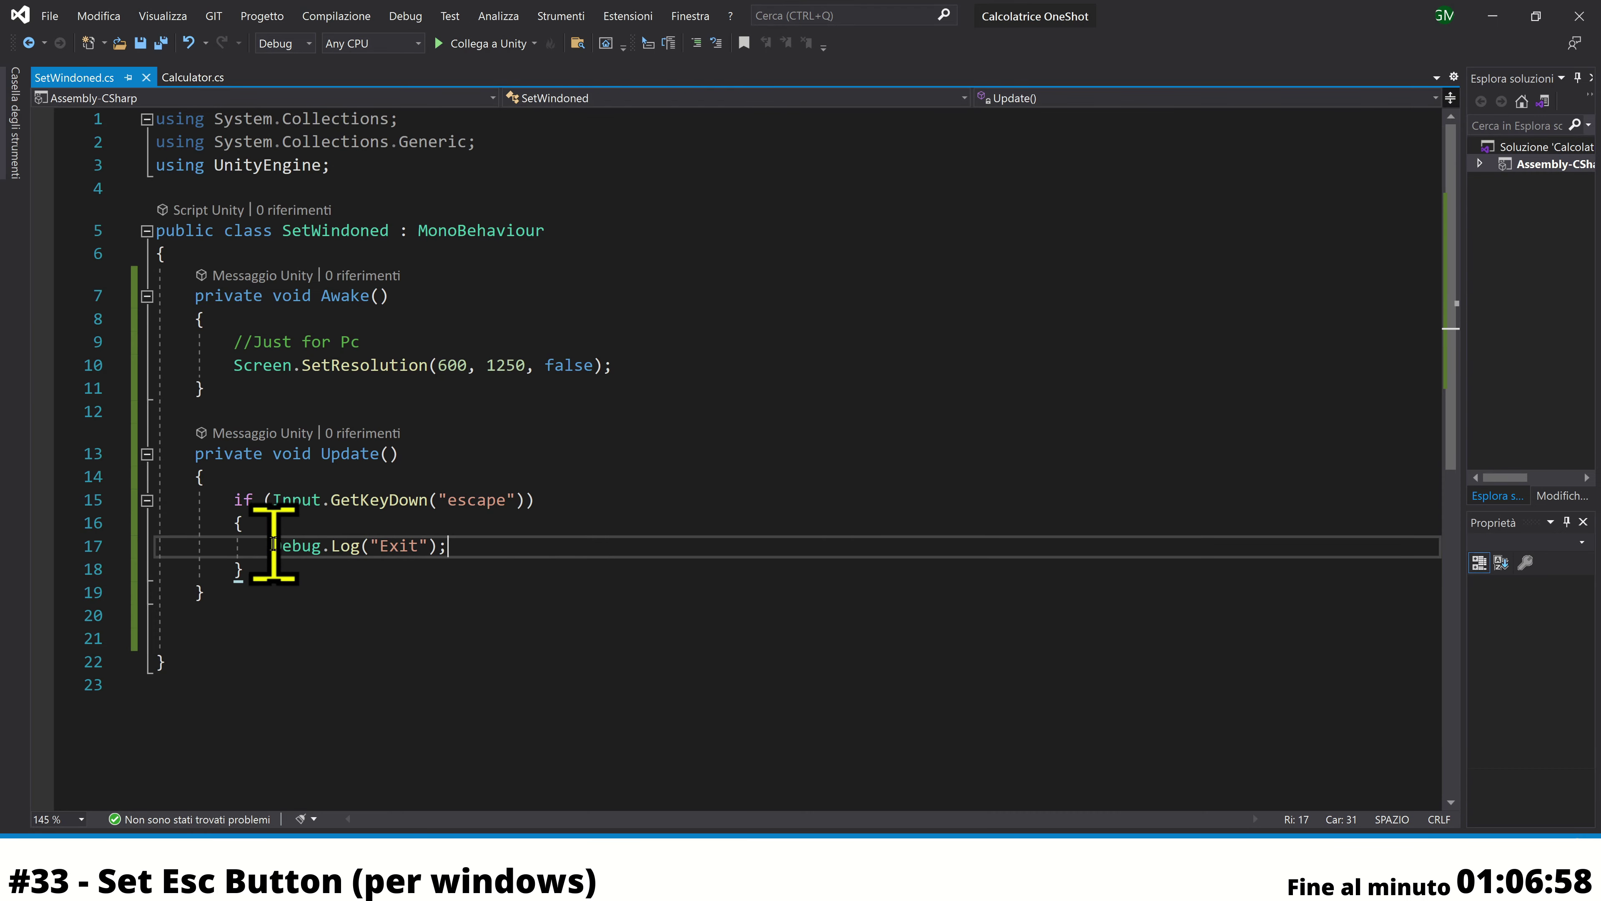
drag(273, 545, 515, 543)
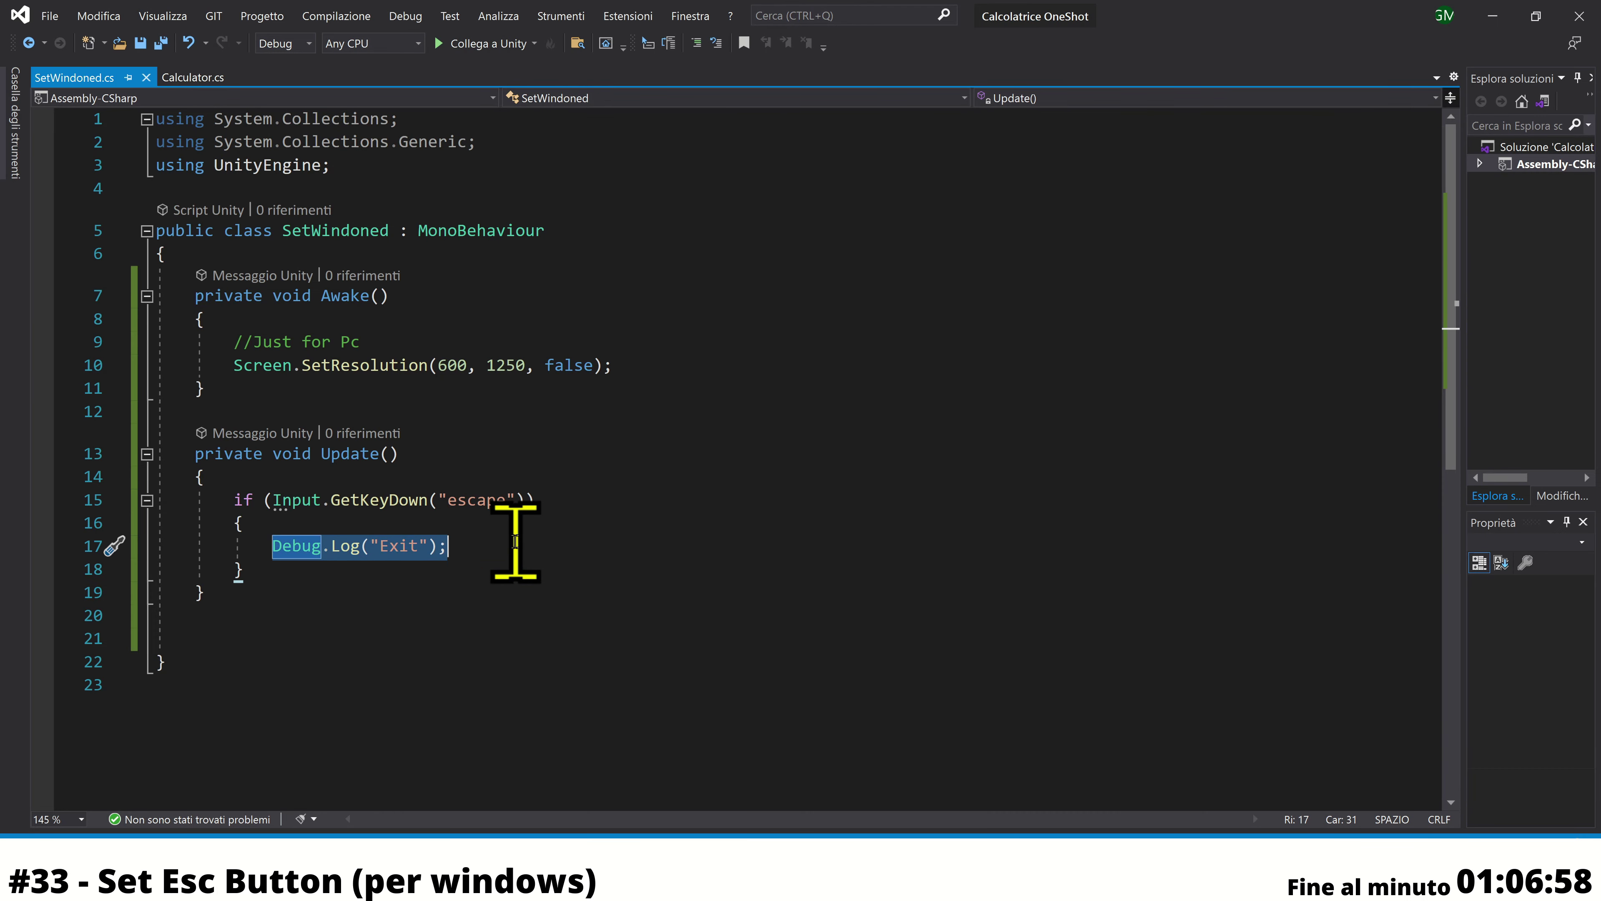
Replace Debug.Log("Exit") with Application.Quit(), save SetWindoned, and return to Unity
key(BackSpace)
text(Ap)
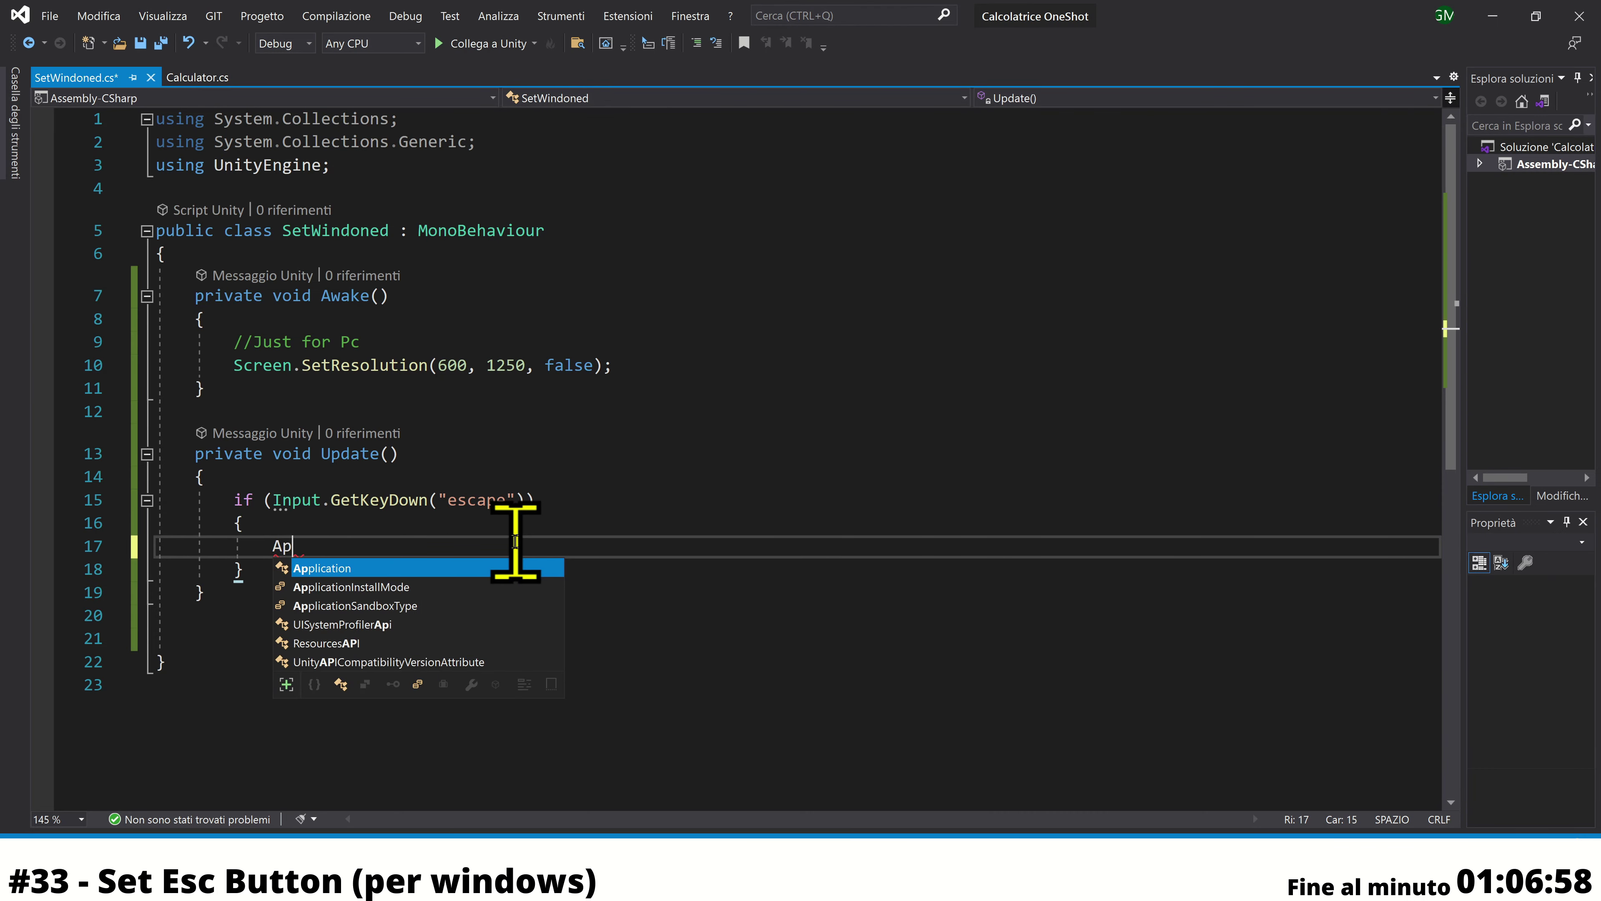
key(Tab)
text(.)
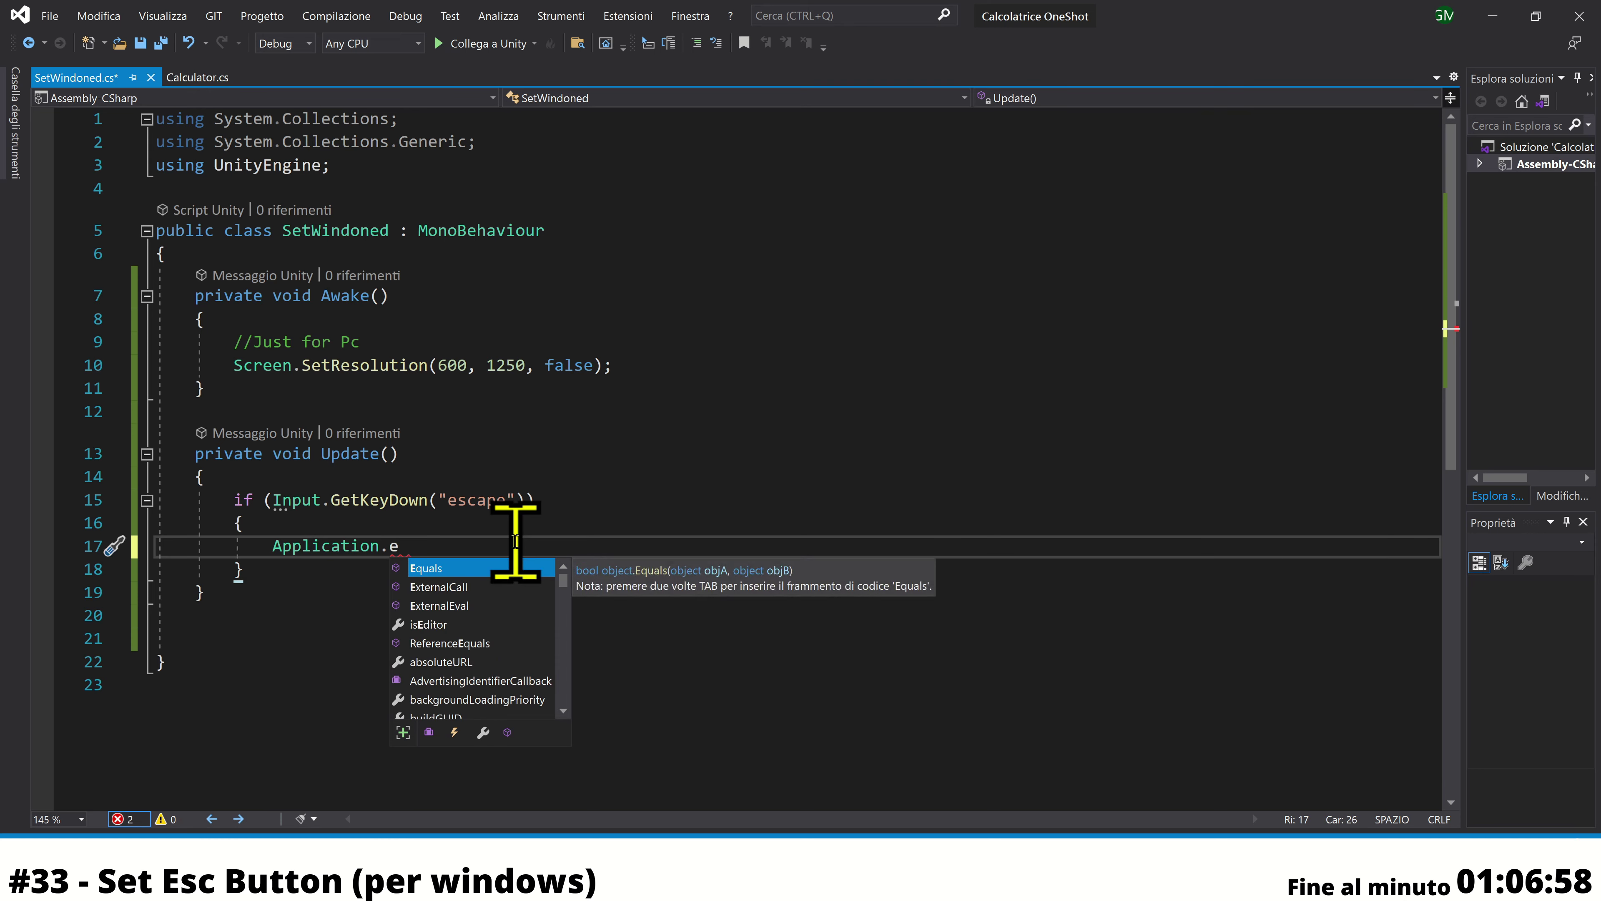
key(BackSpace)
text(q)
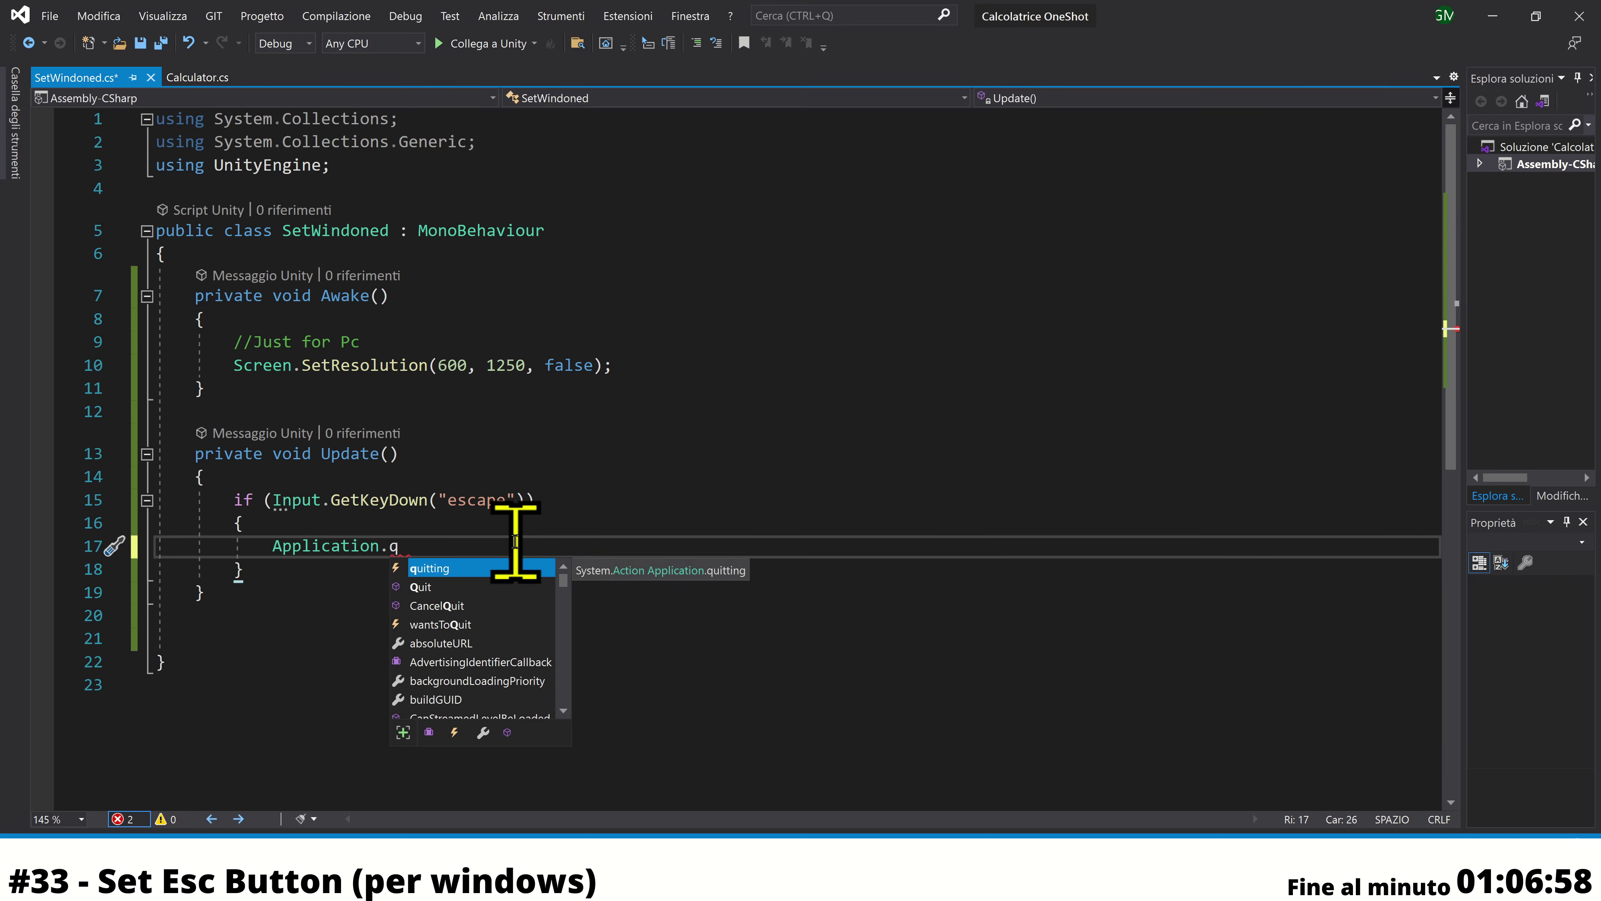
key(Down)
key(Tab)
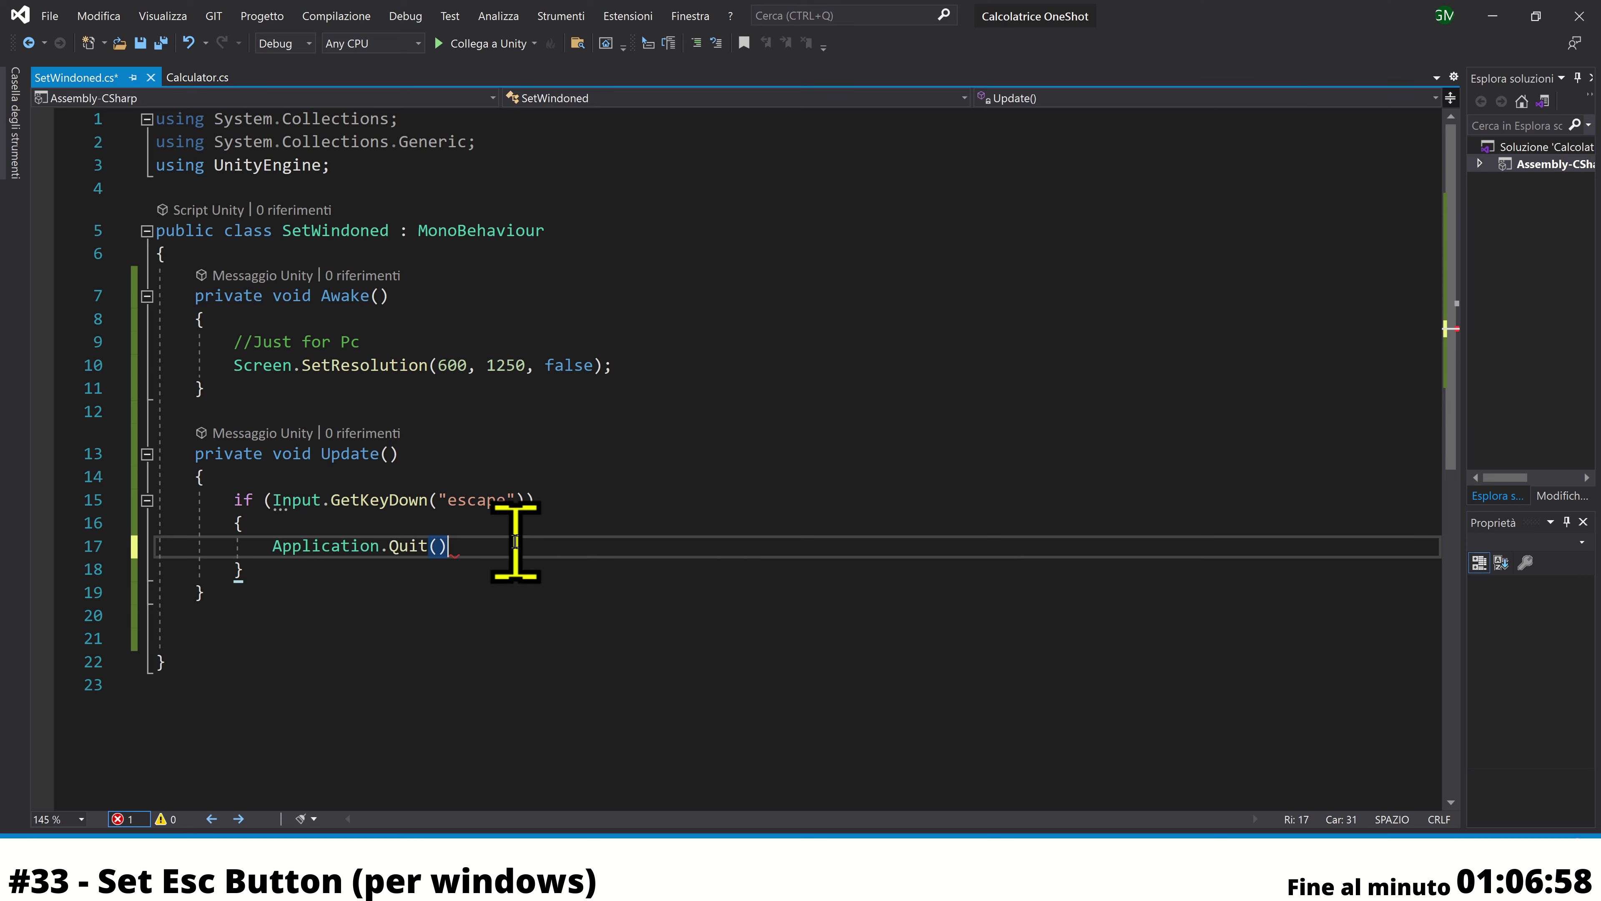
text(;)
key(ctrl+s)
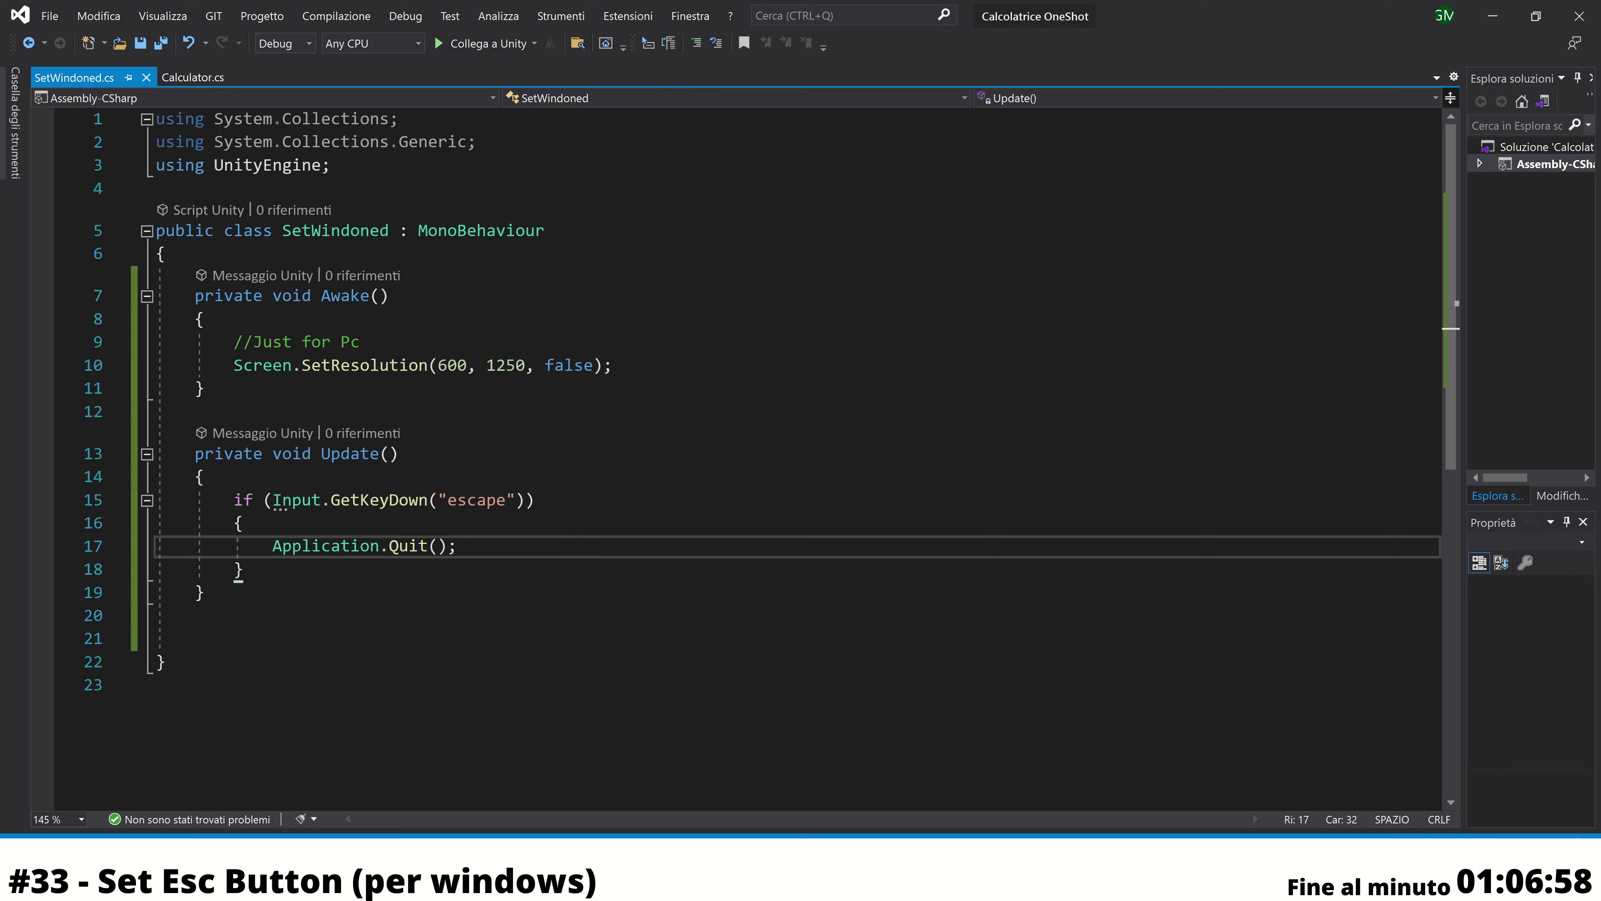
click(942, 776)
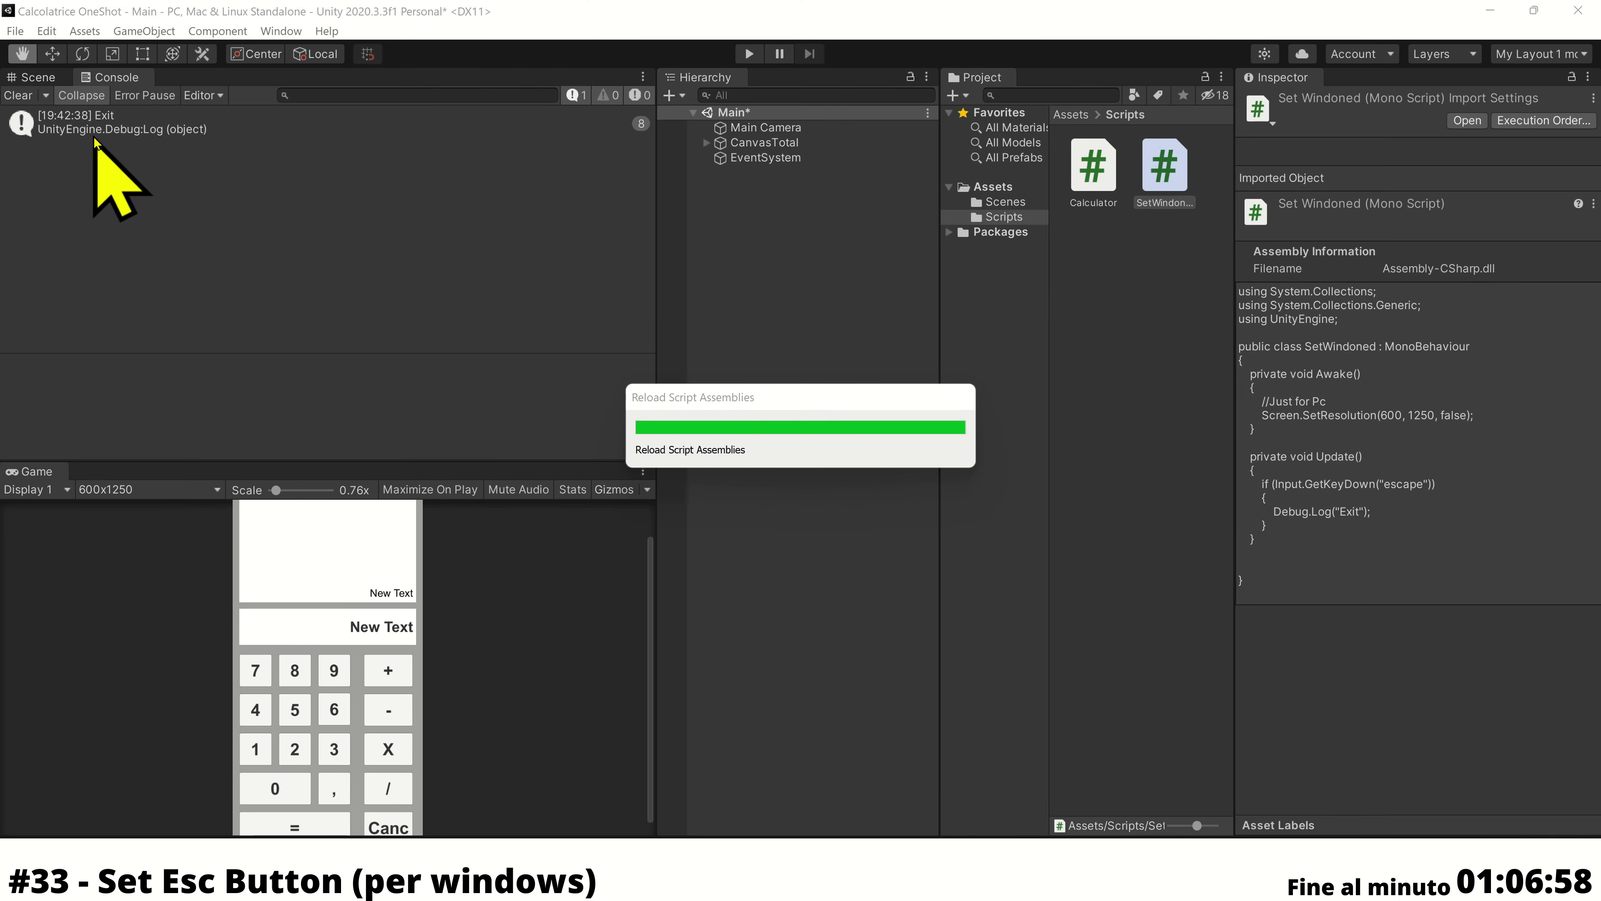
Clear the Exit entries from the Console and save the scene
click(65, 119)
click(17, 95)
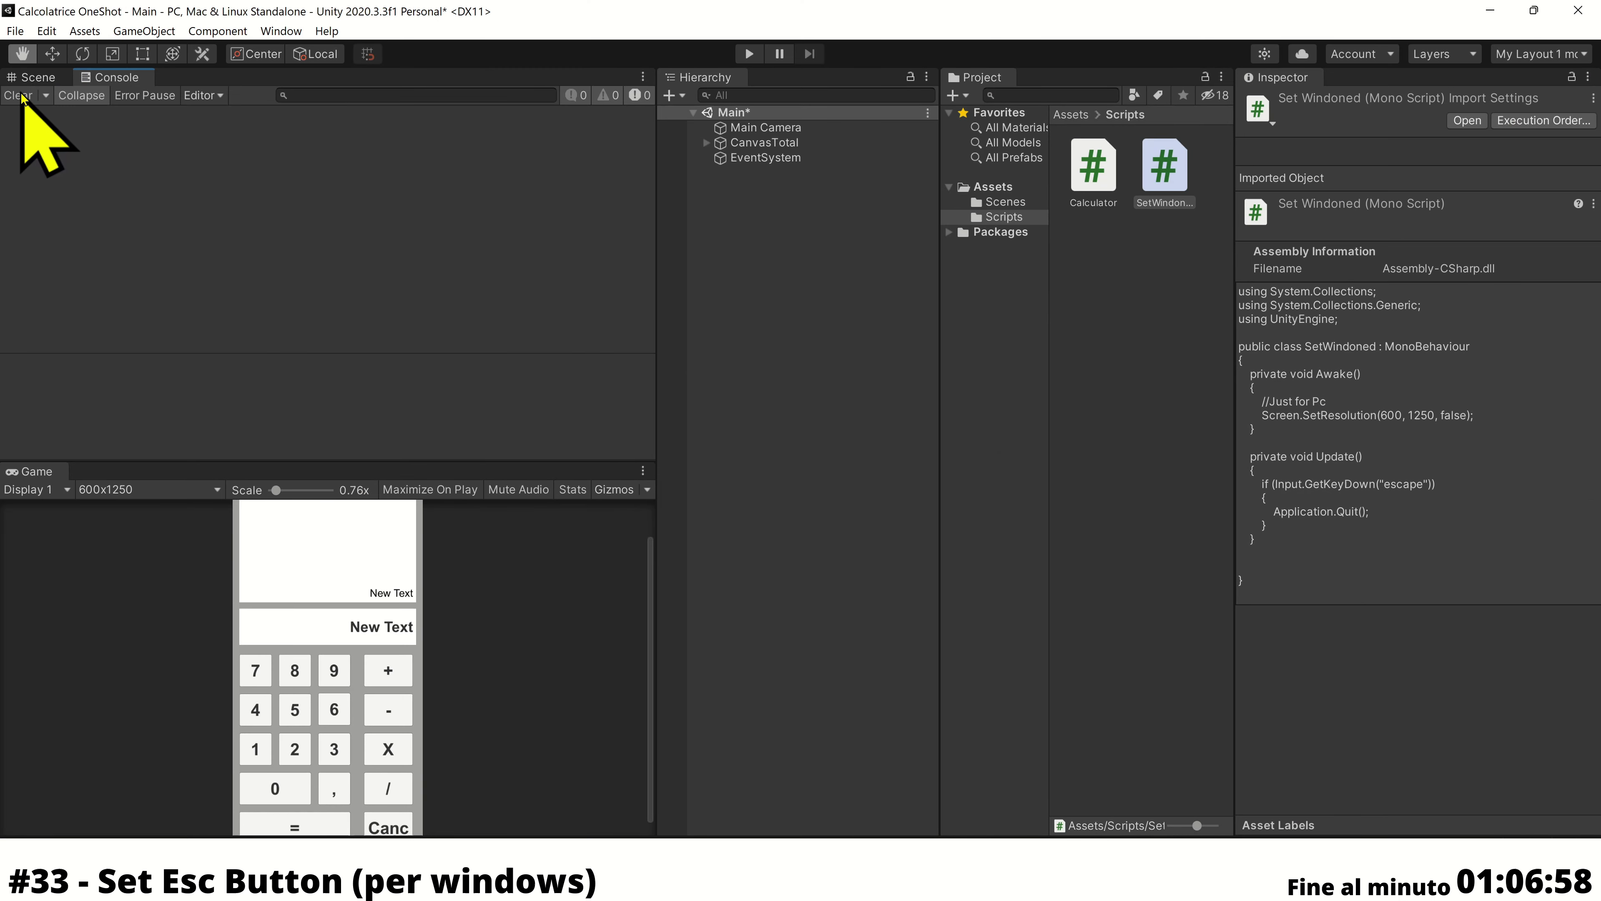
click(15, 30)
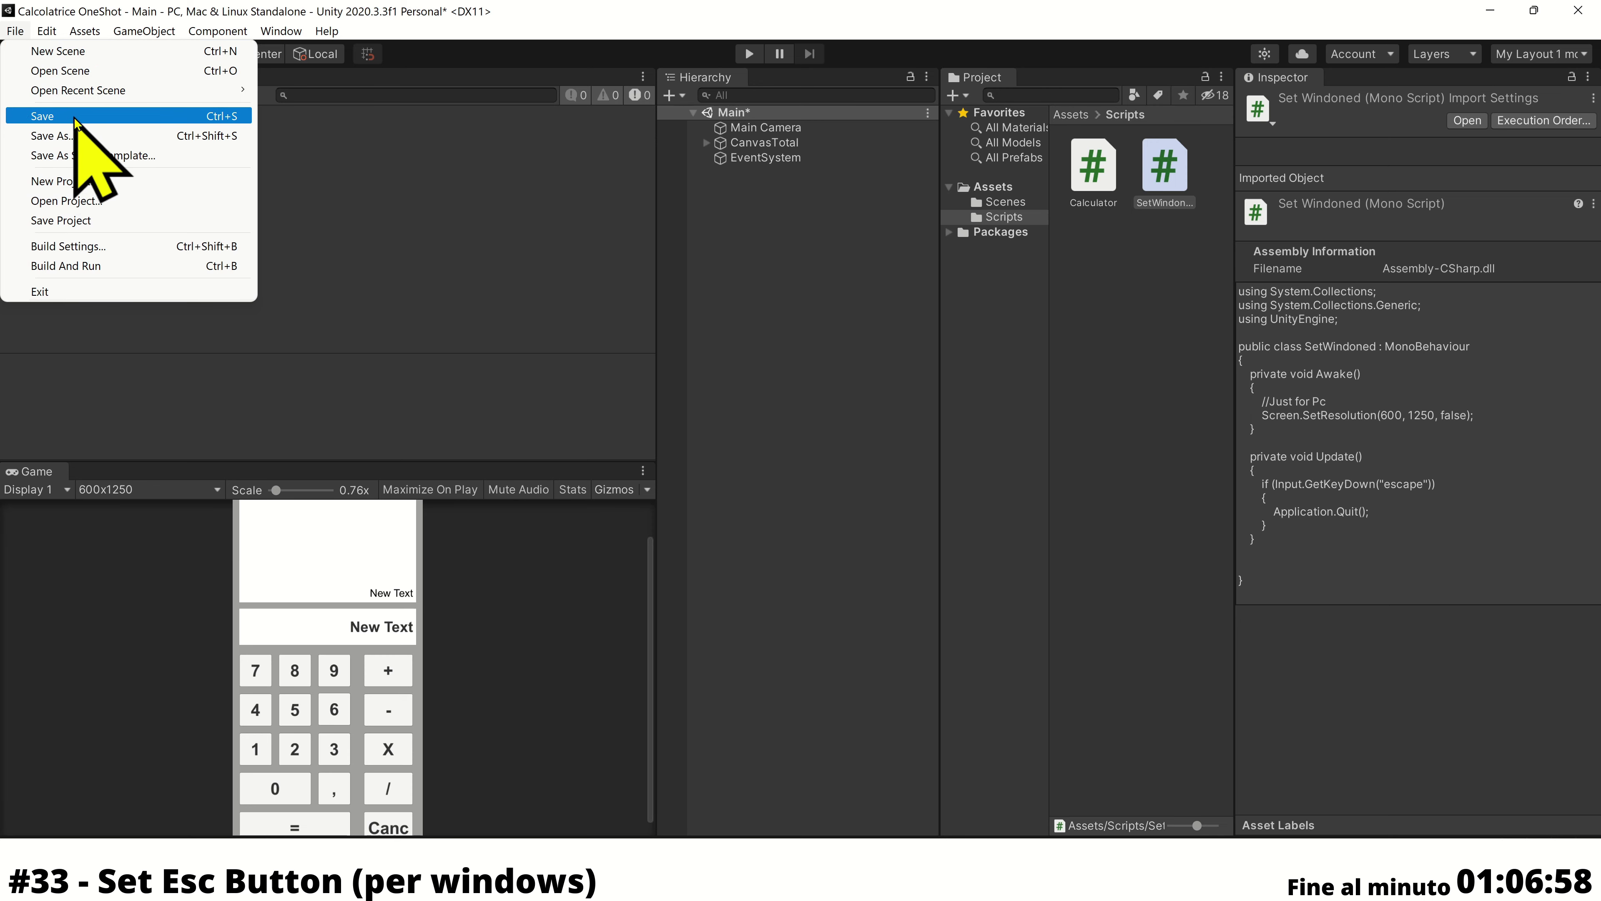
click(75, 120)
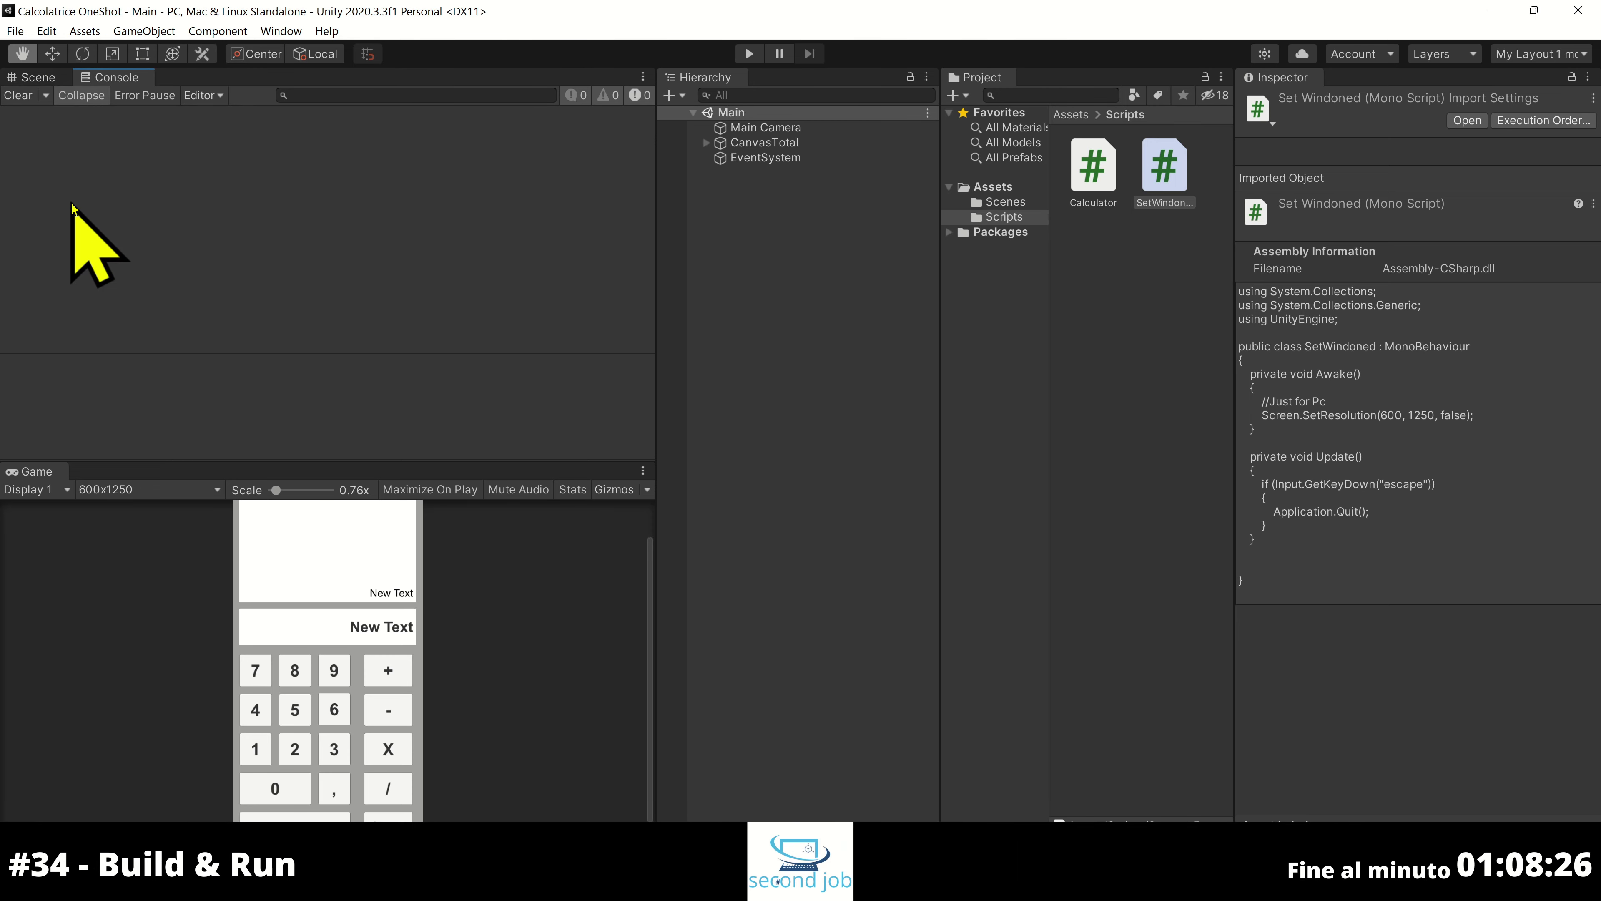
Add Scenes/Main to Build Settings and start the PC, Mac & Linux Standalone build
click(21, 37)
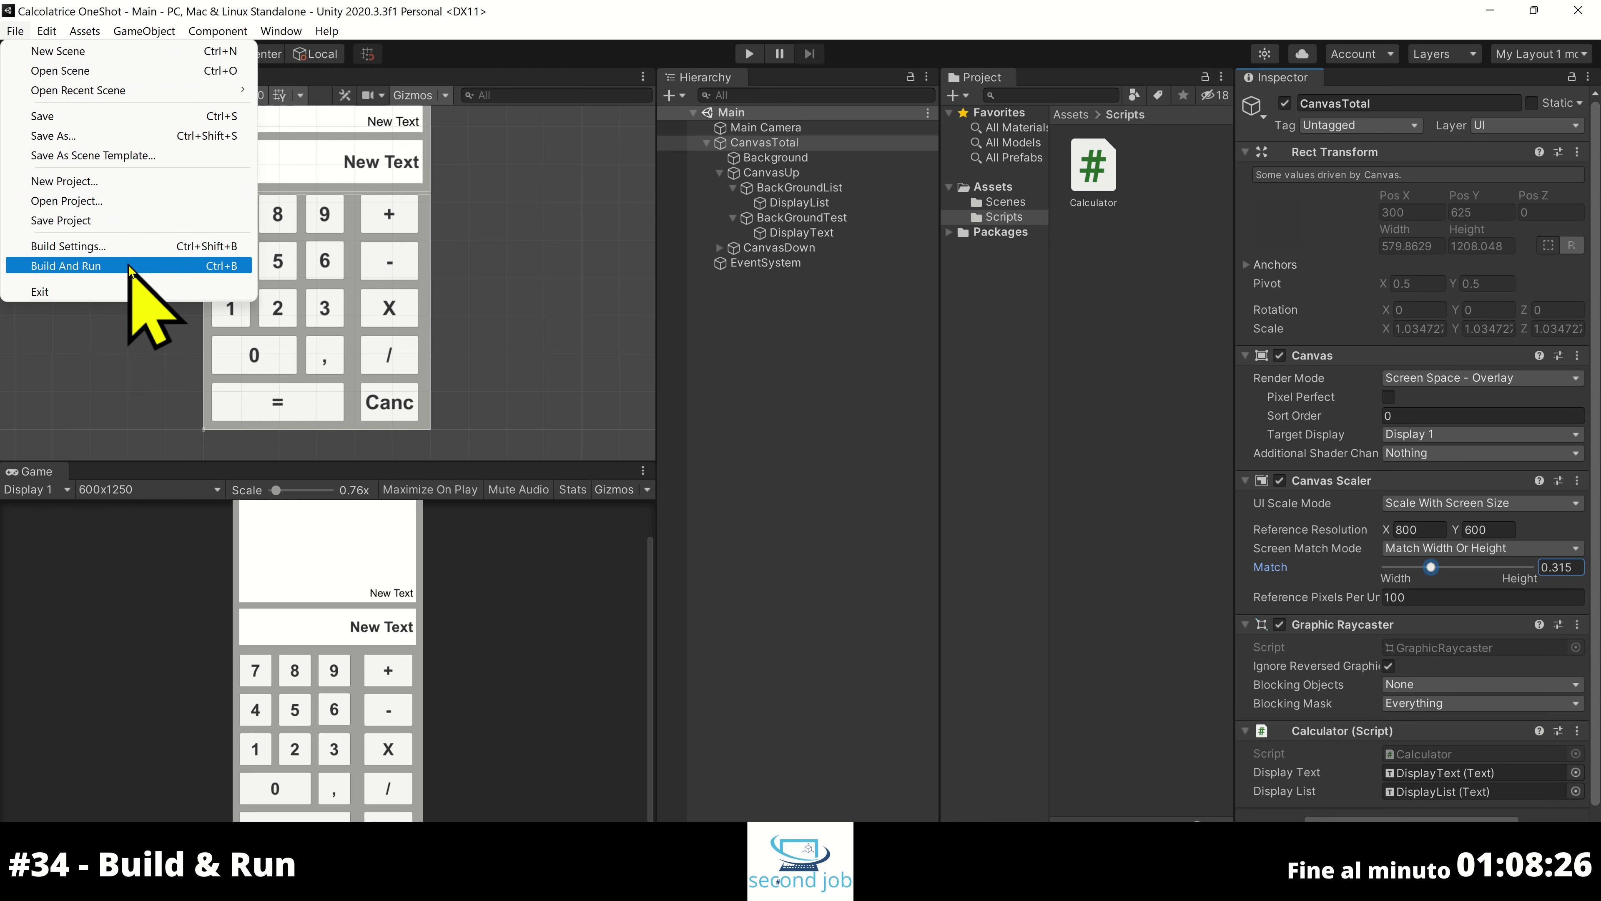
click(120, 246)
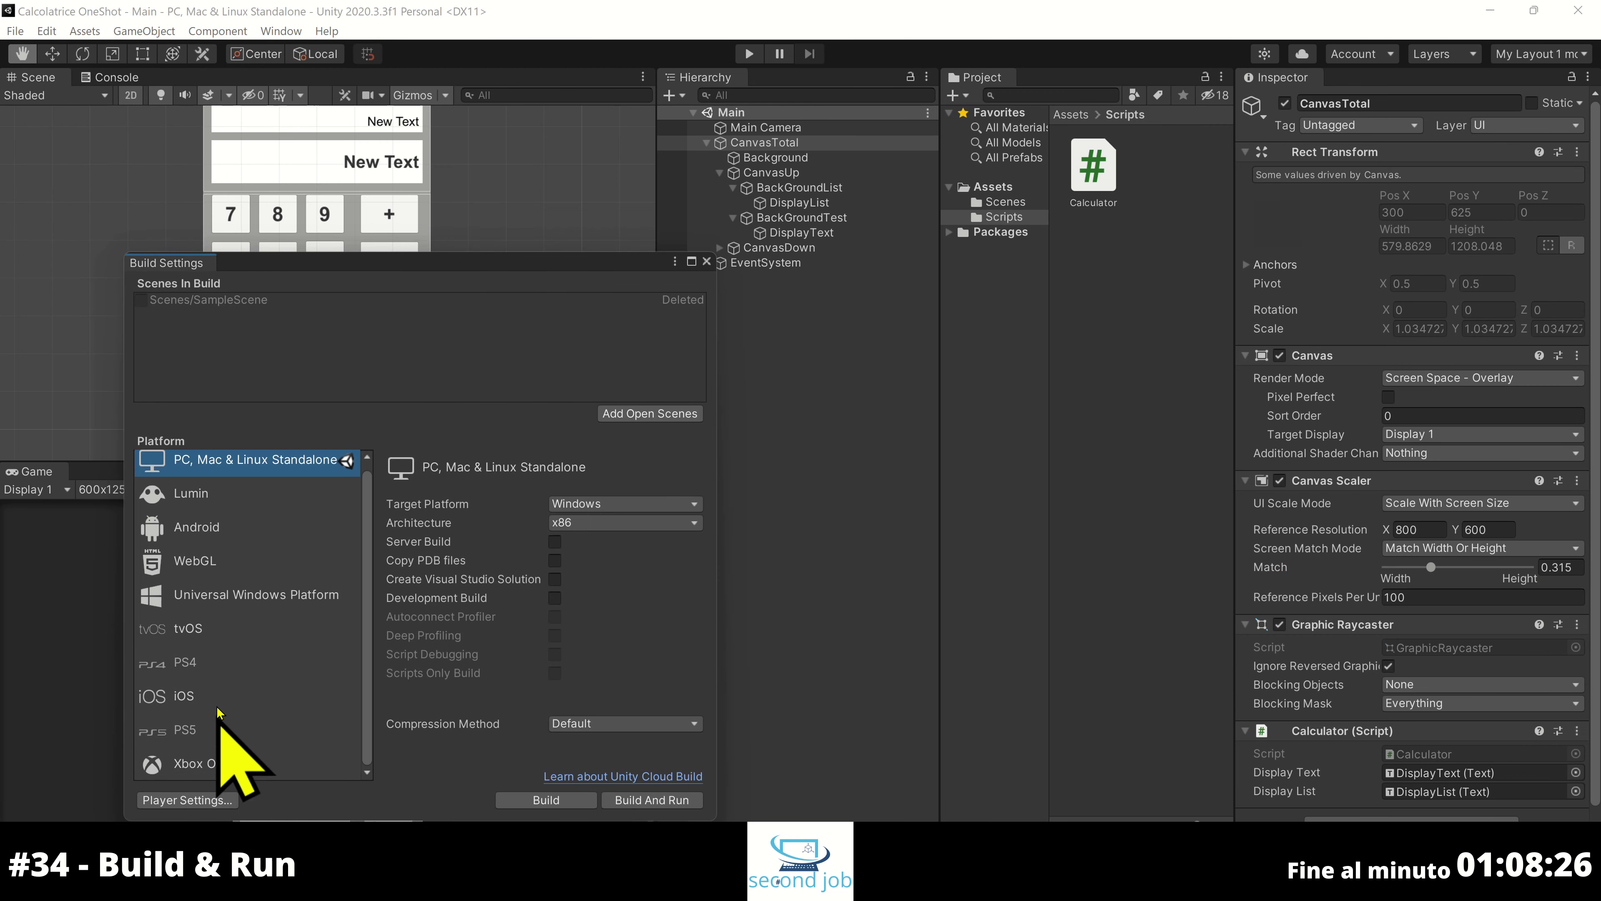
scroll(208, 751, down, 1)
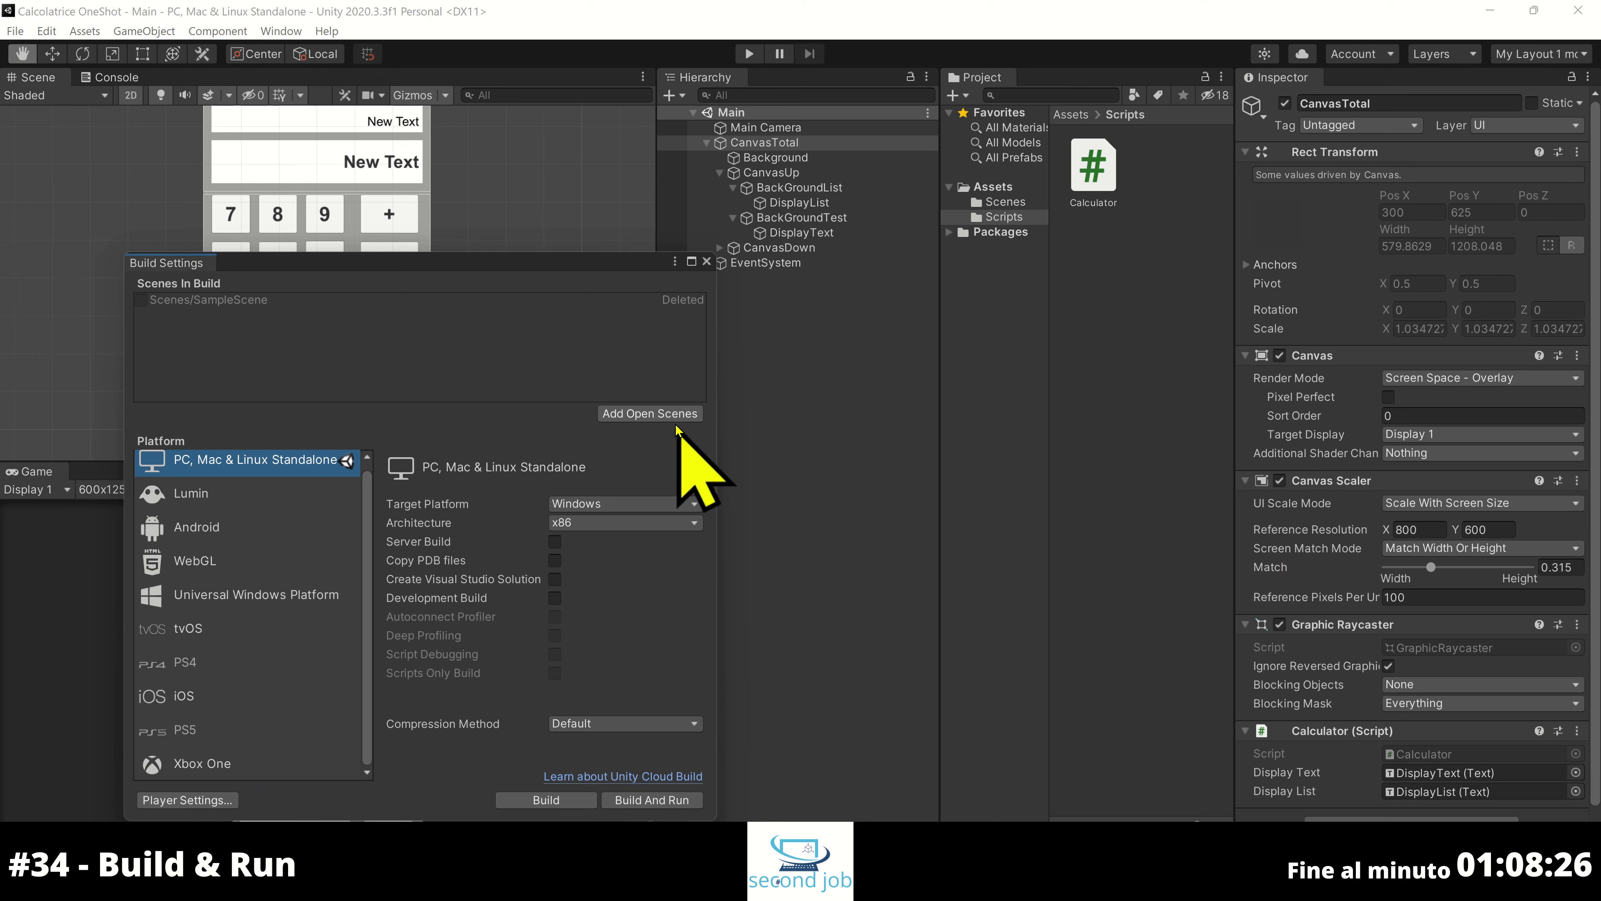
click(661, 413)
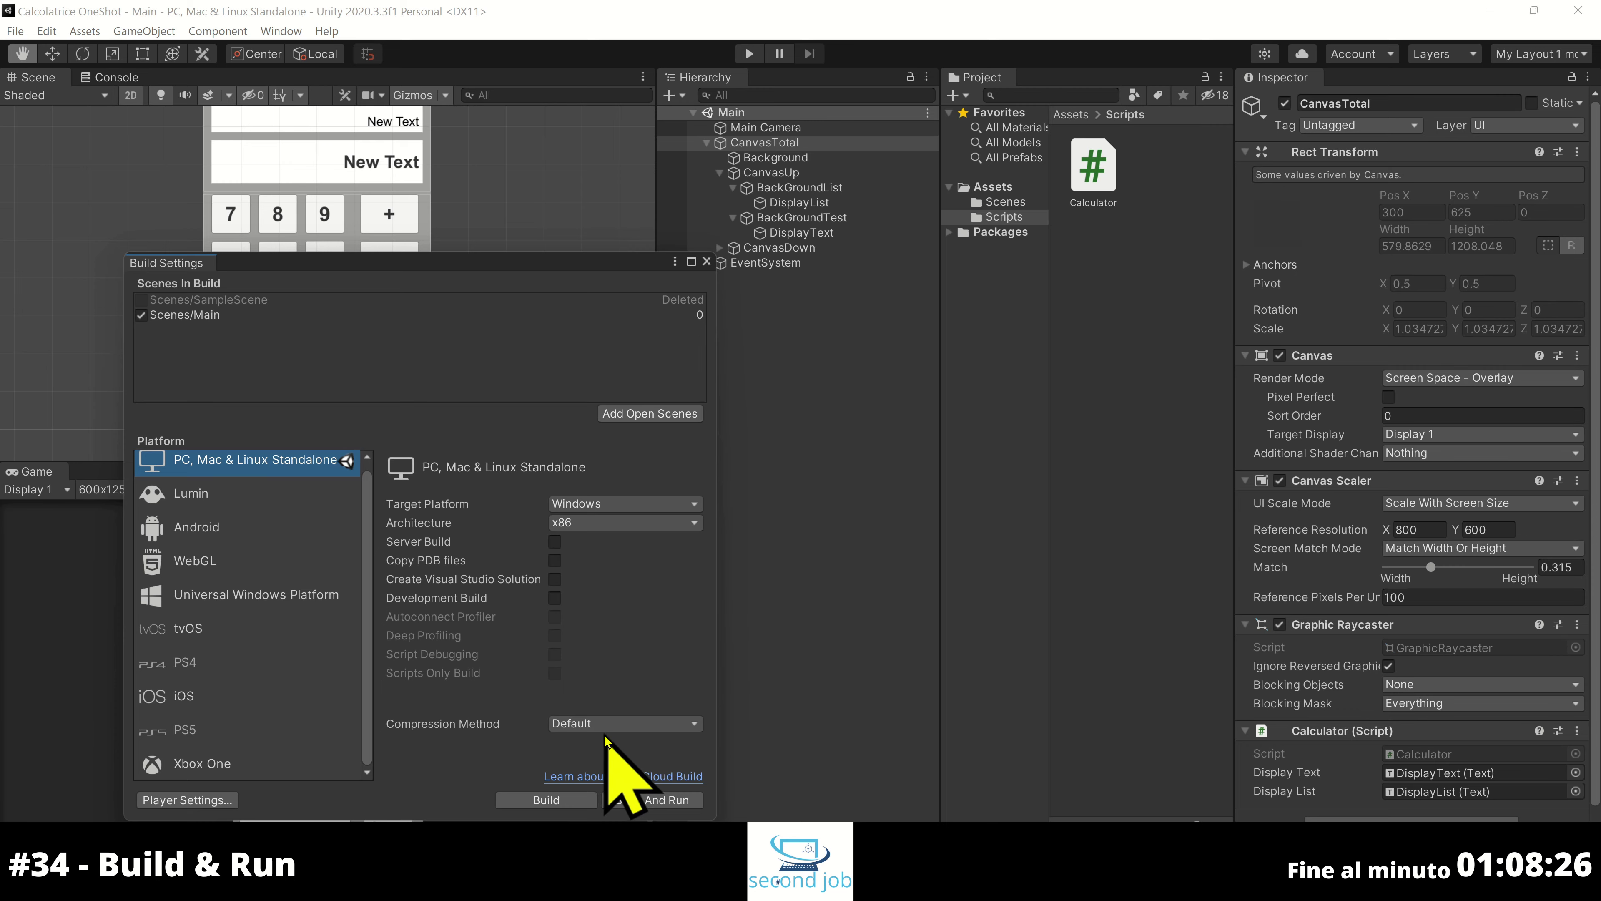
click(565, 799)
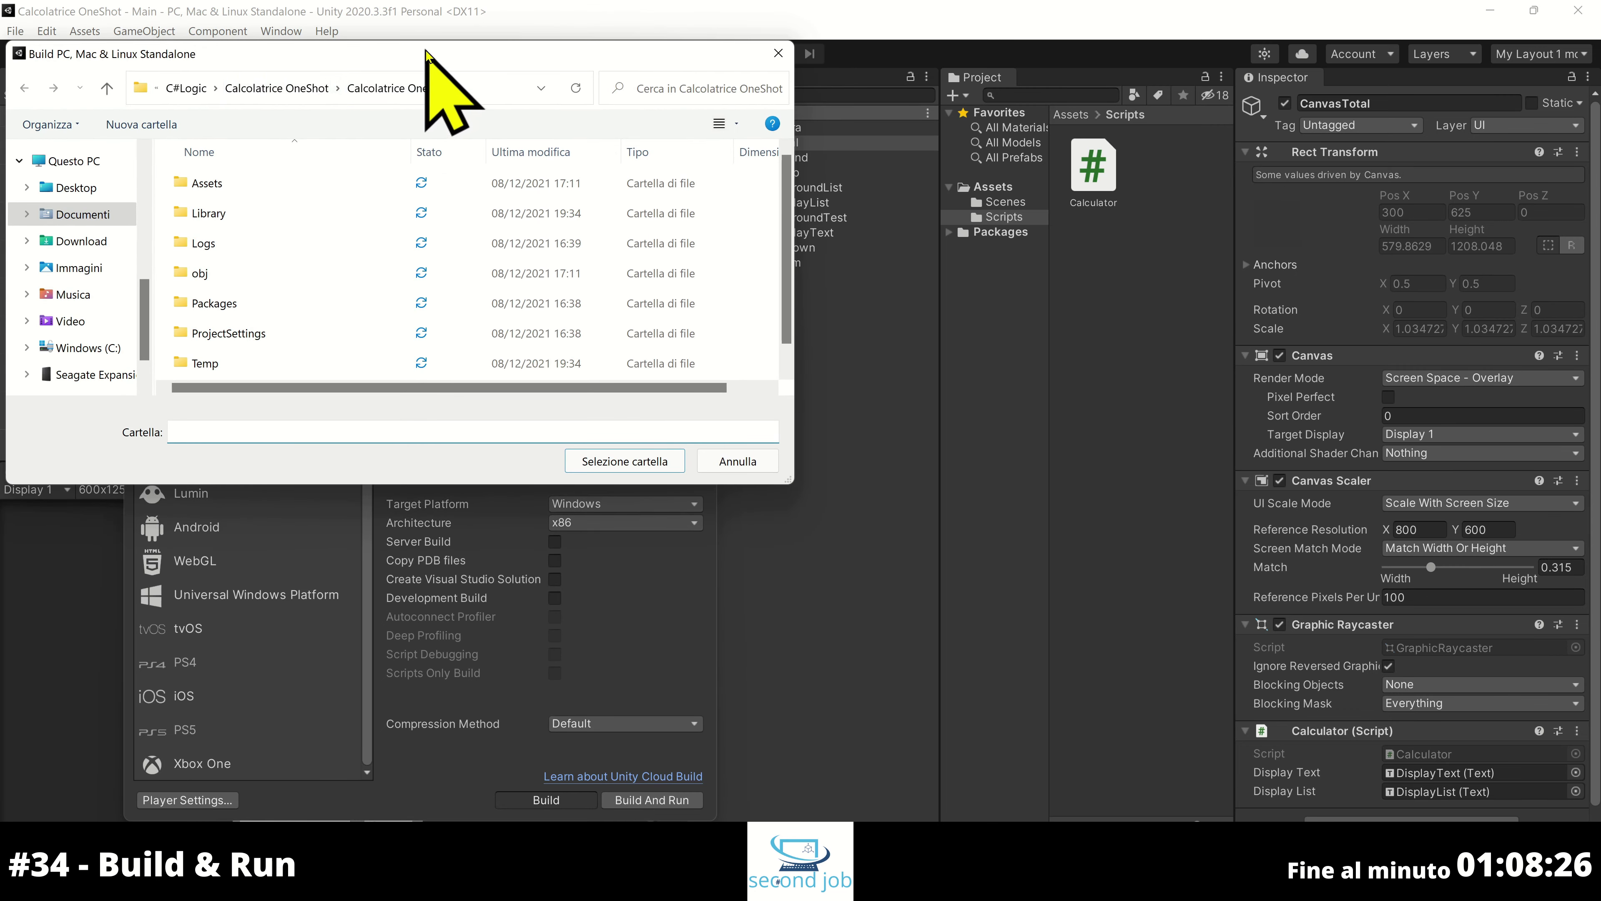
Create a 'Calcolatrice Youtube' folder inside C#Logic and build the standalone into it
drag(469, 63, 653, 179)
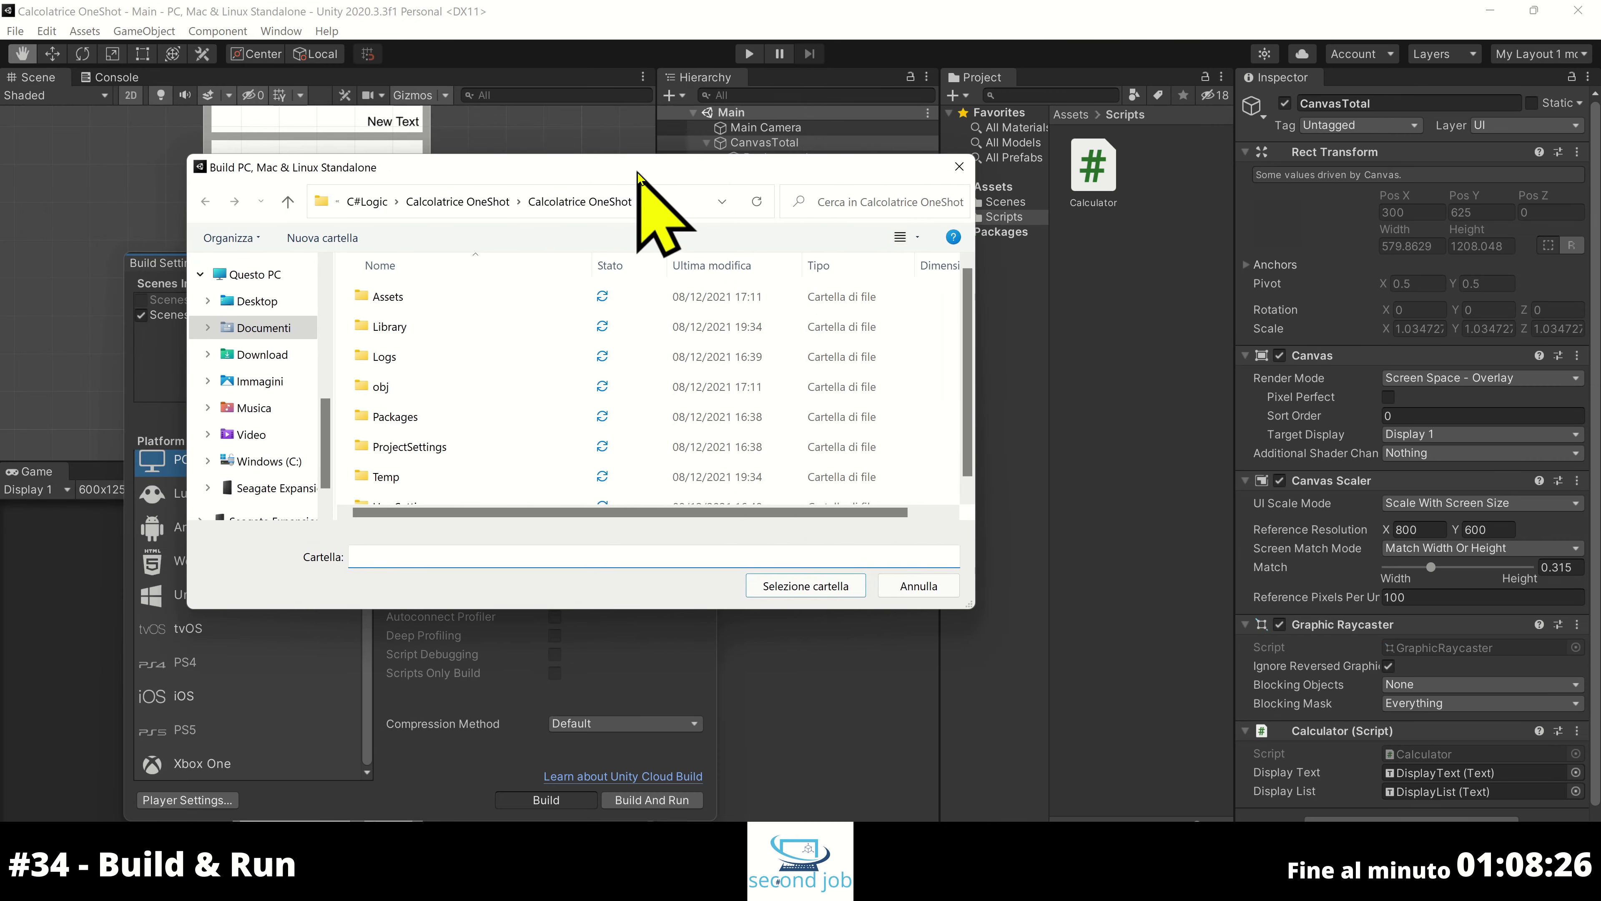
click(367, 202)
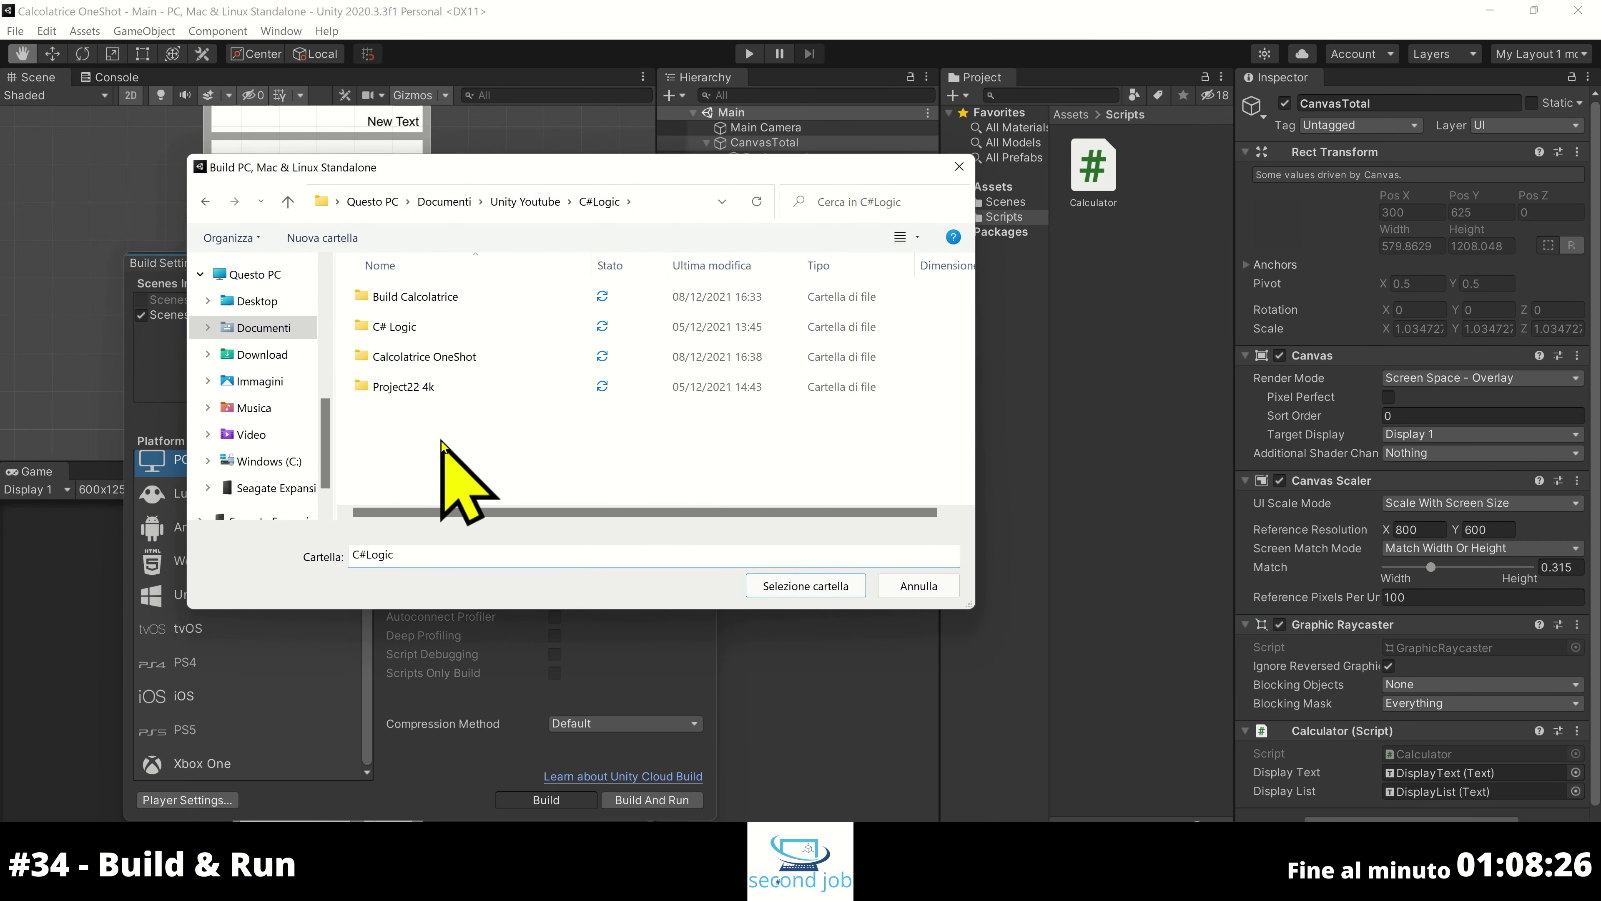
right_click(465, 442)
mouse_move(621, 664)
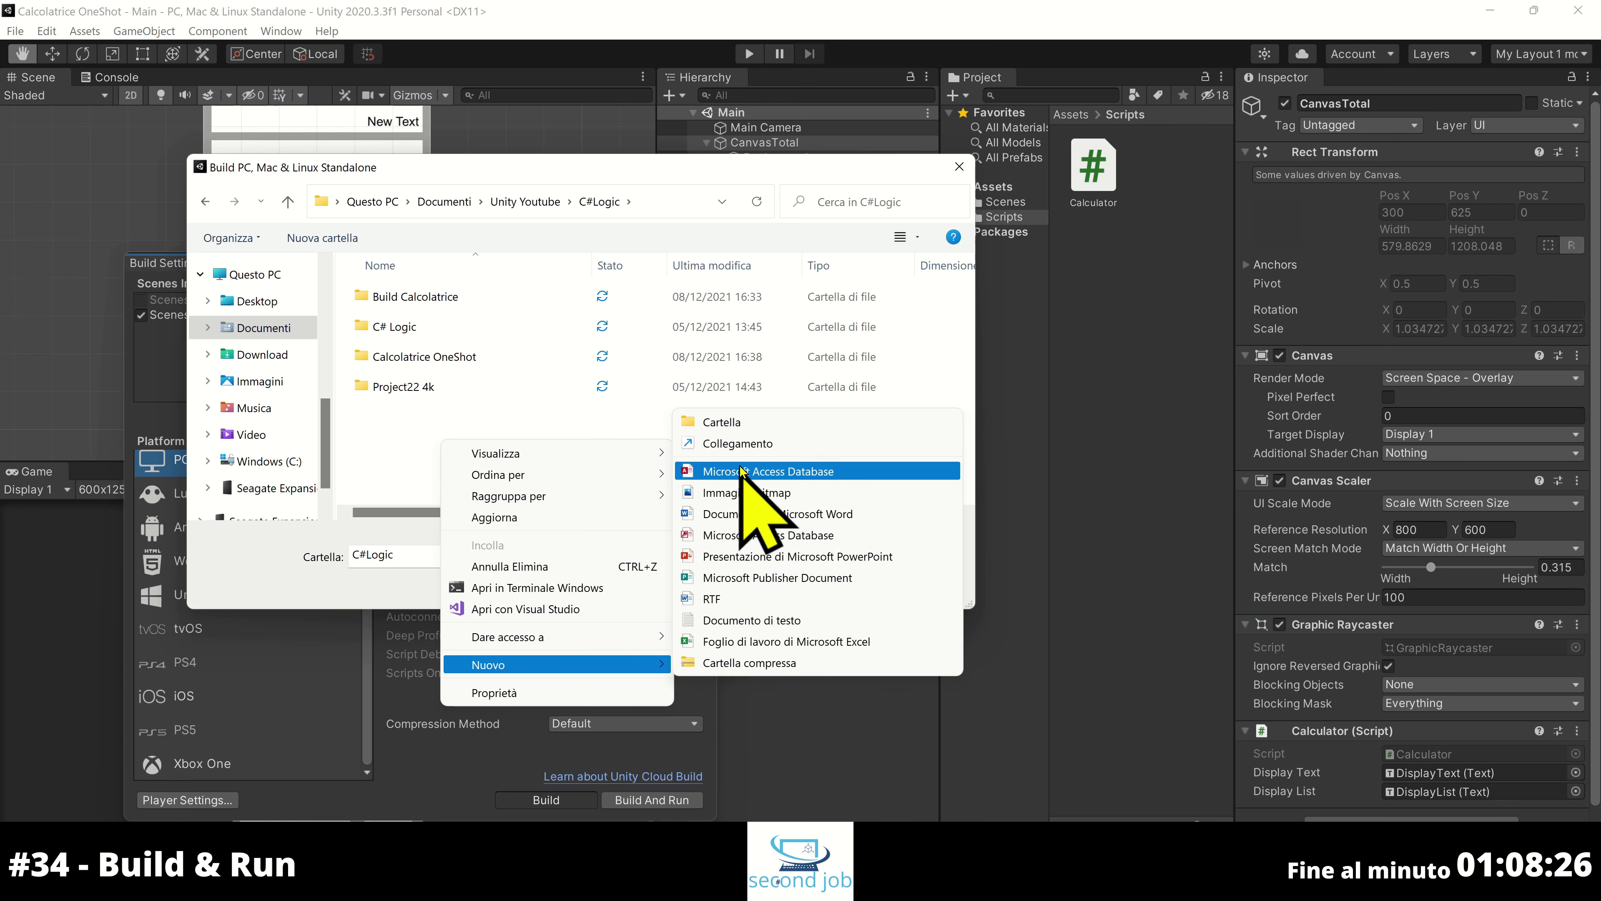
click(728, 422)
text(Calcolatrice Youtube)
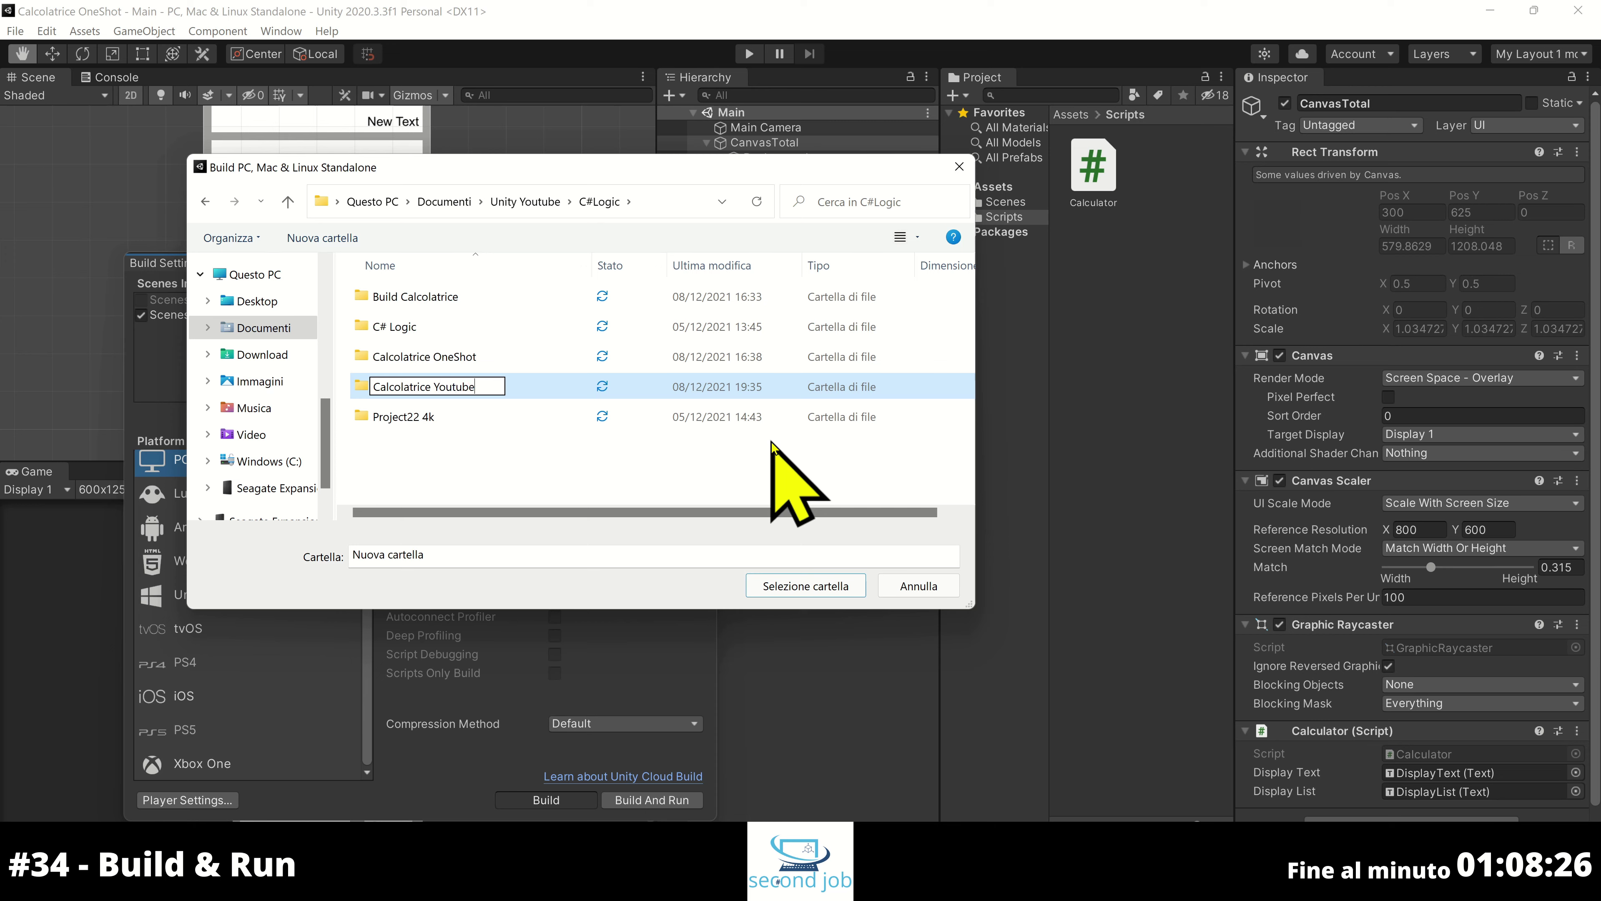
click(772, 443)
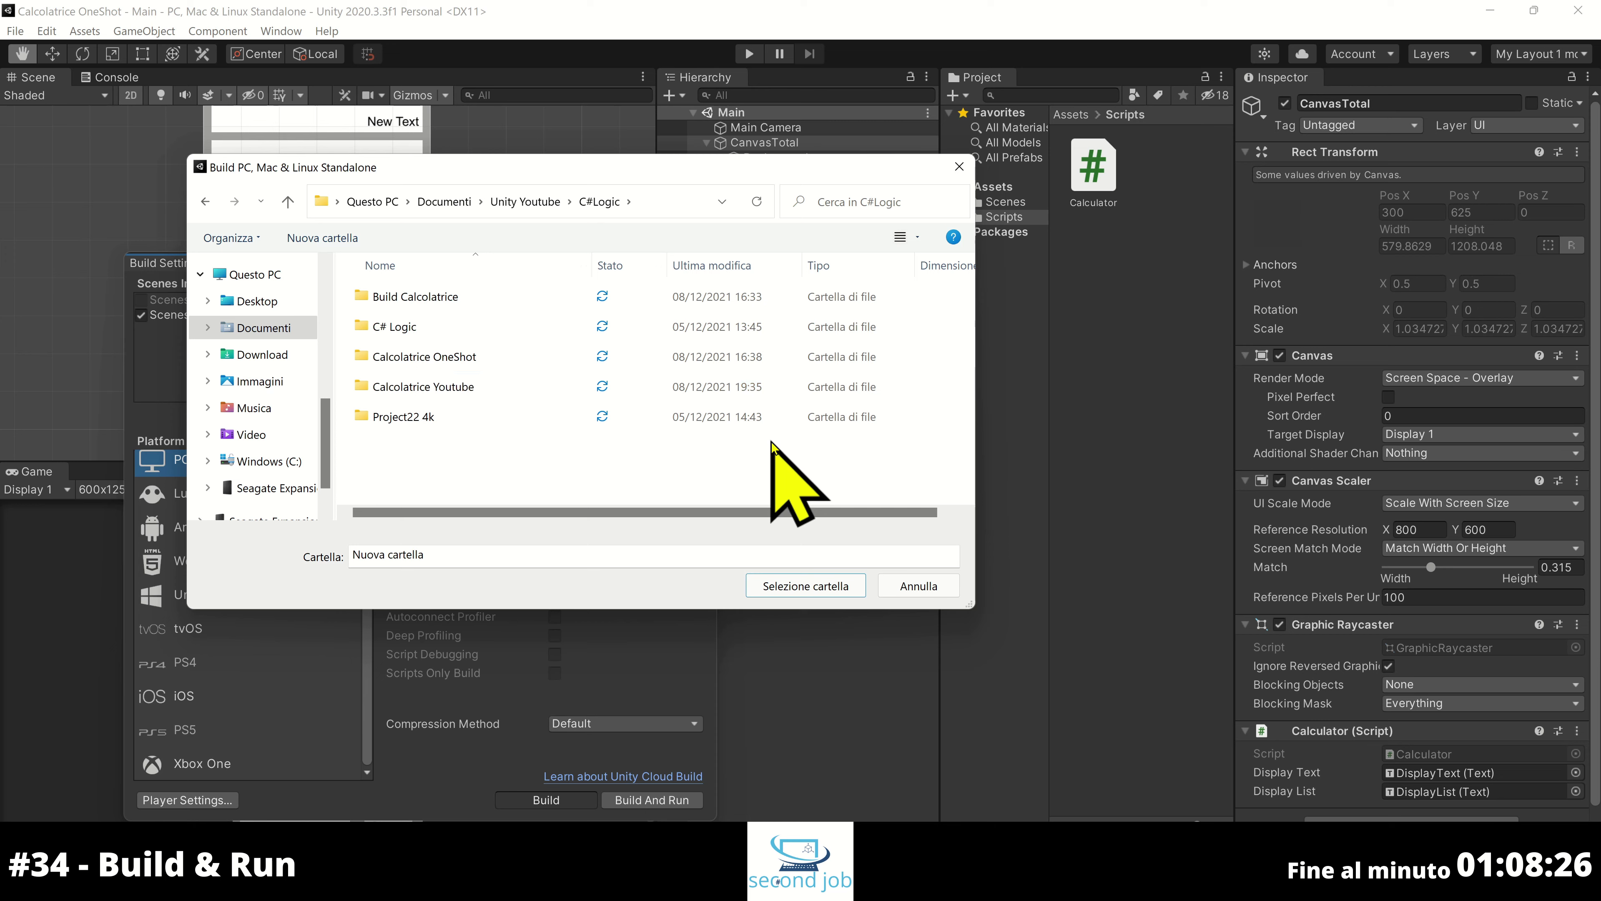
double_click(507, 388)
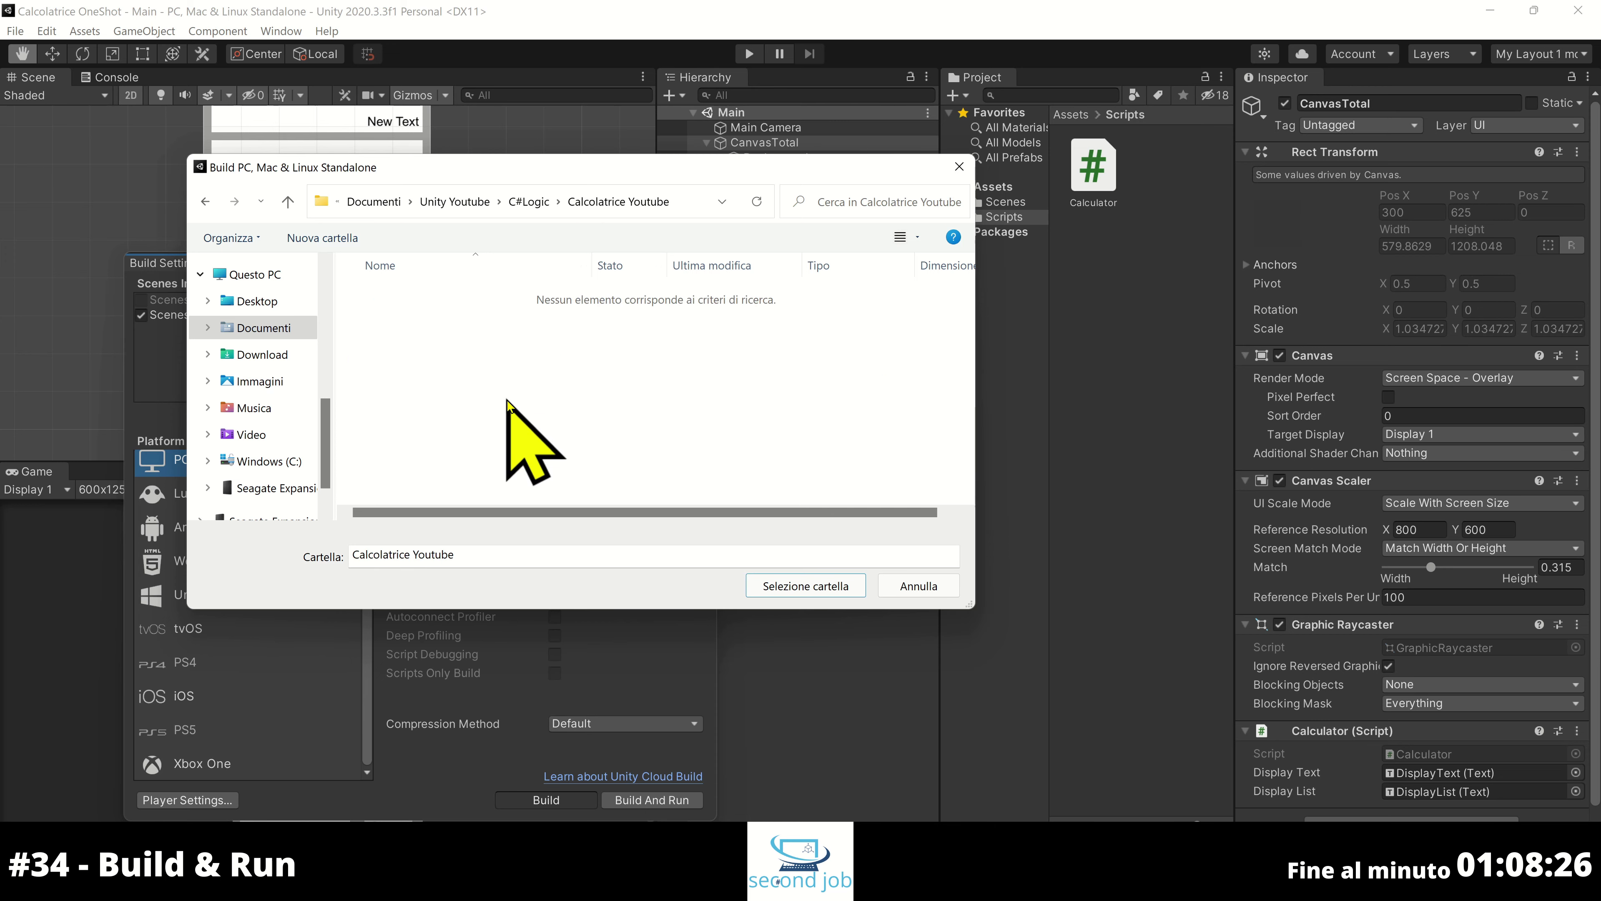
click(816, 591)
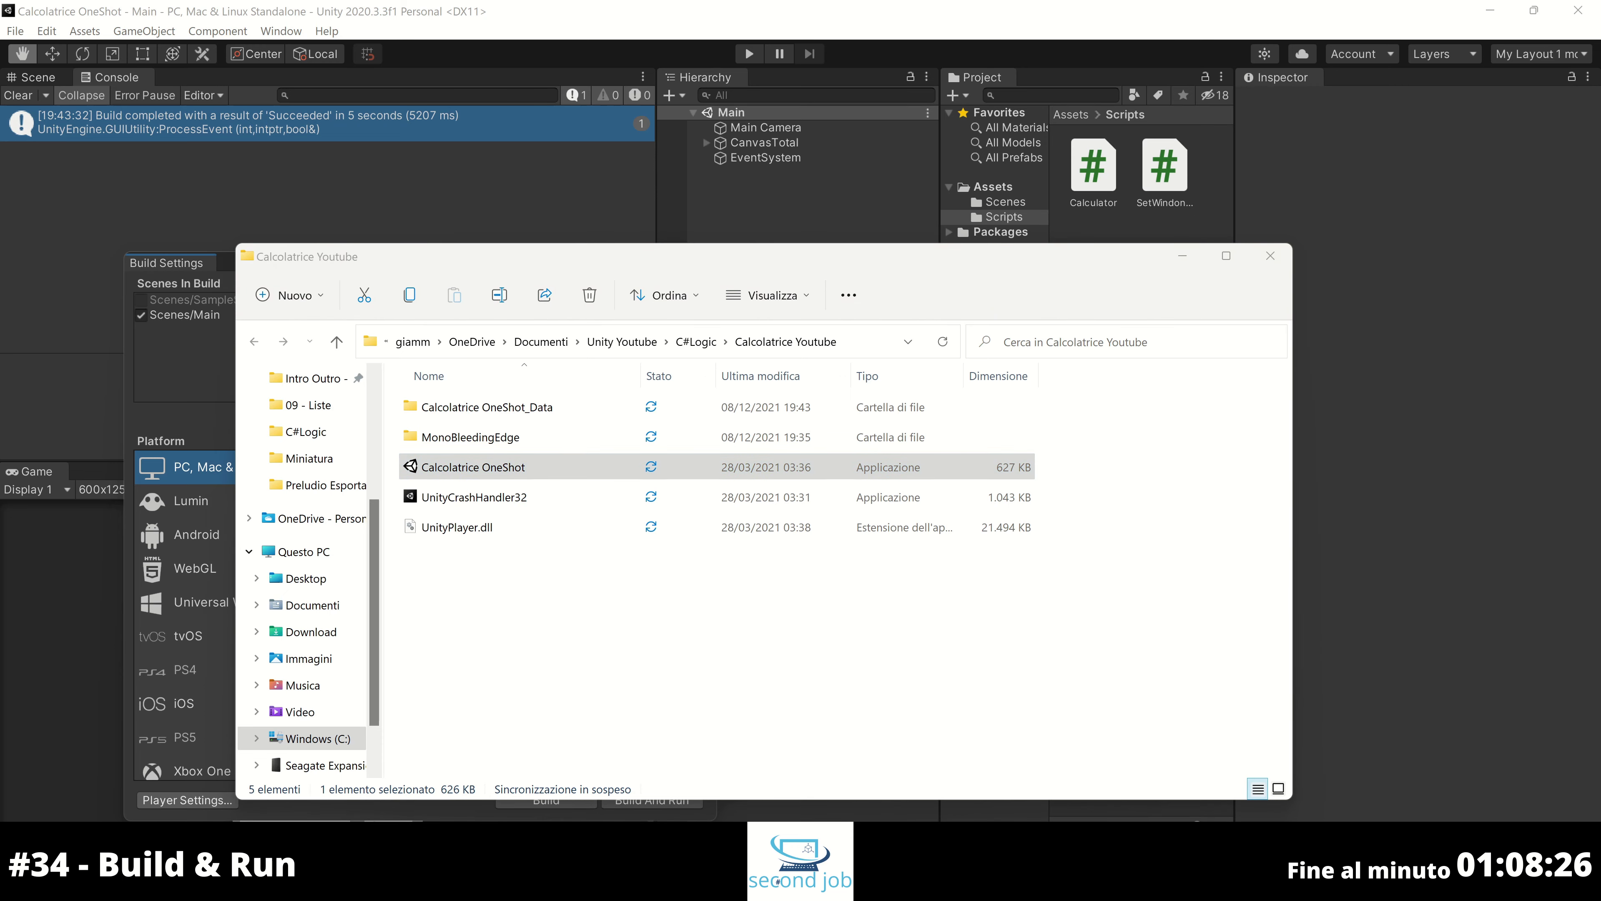
Center the Calcolatrice OneShot window and compute 9 × 9
drag(315, 261, 663, 244)
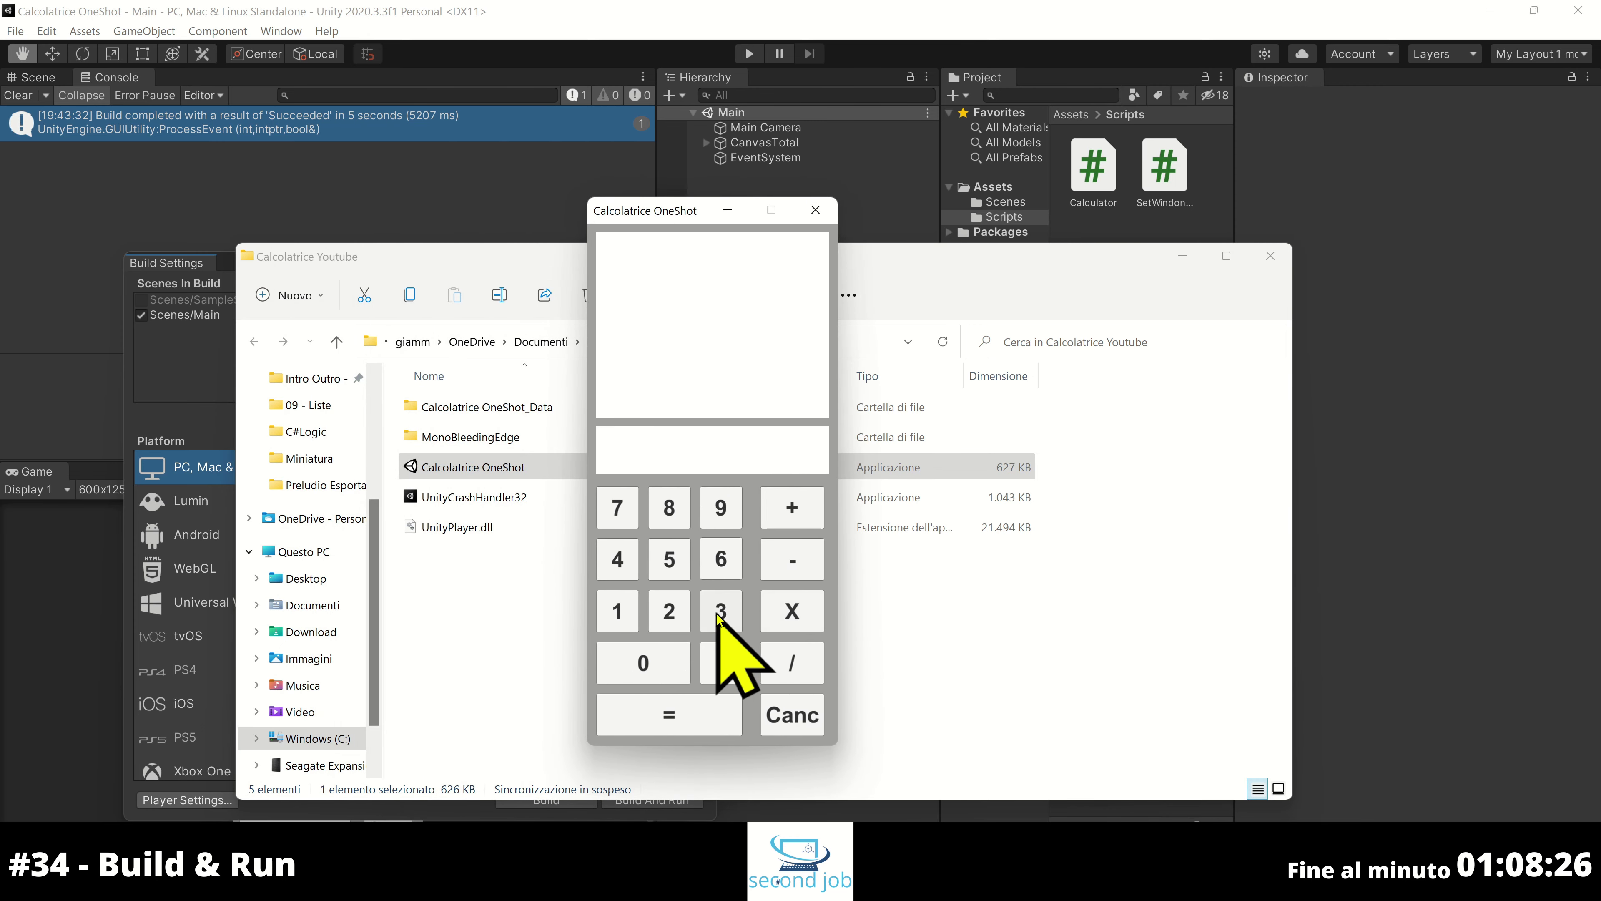
click(722, 510)
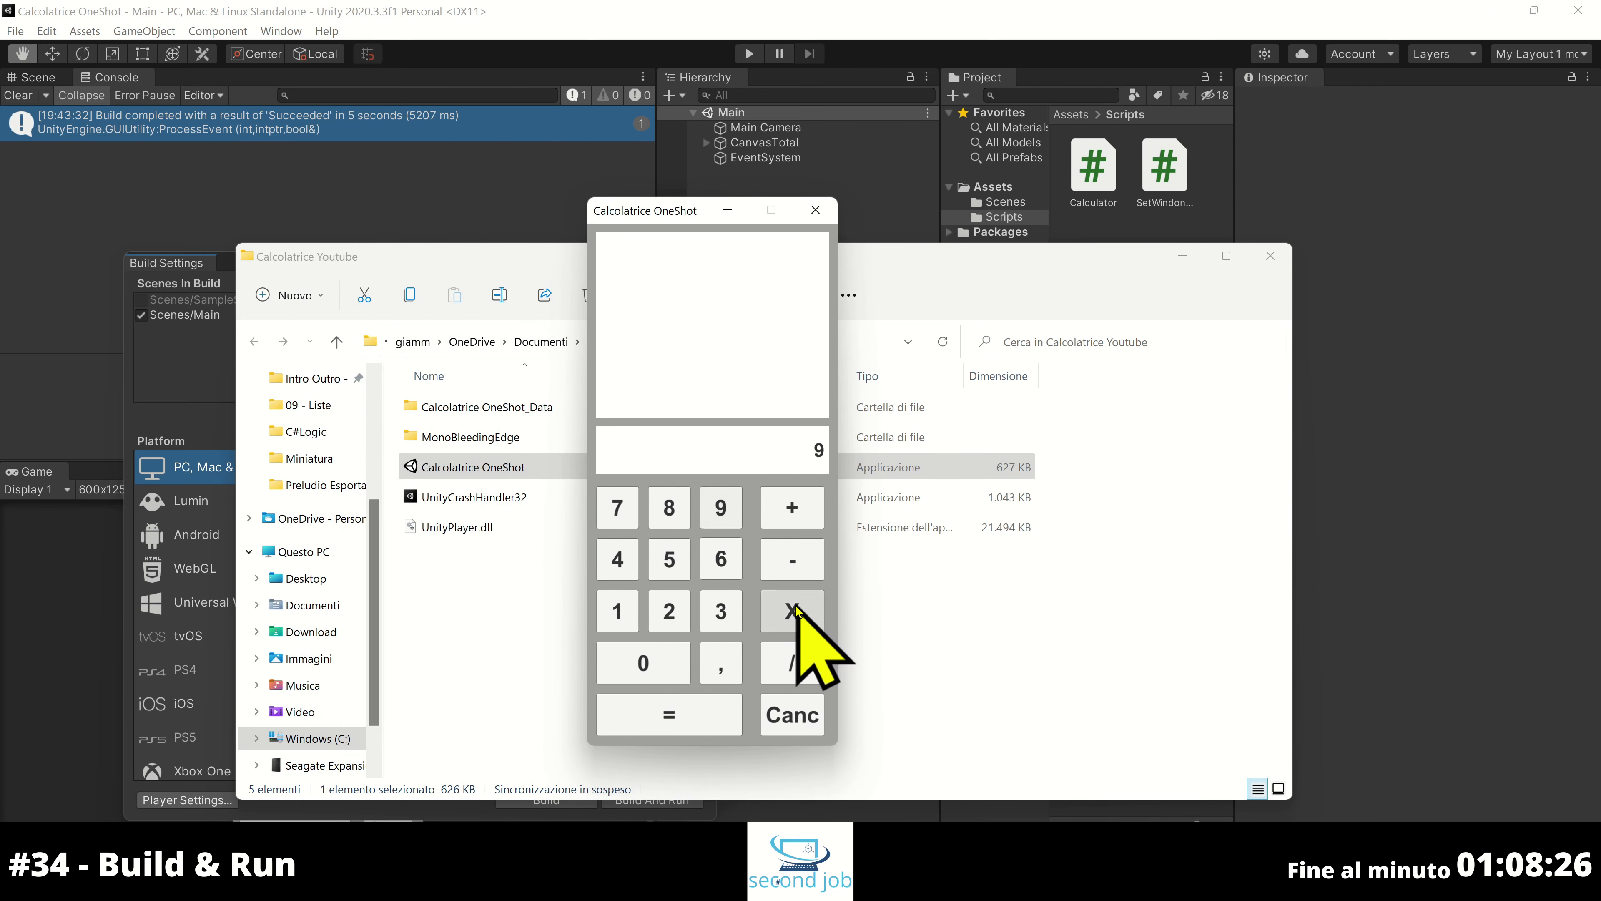
click(796, 608)
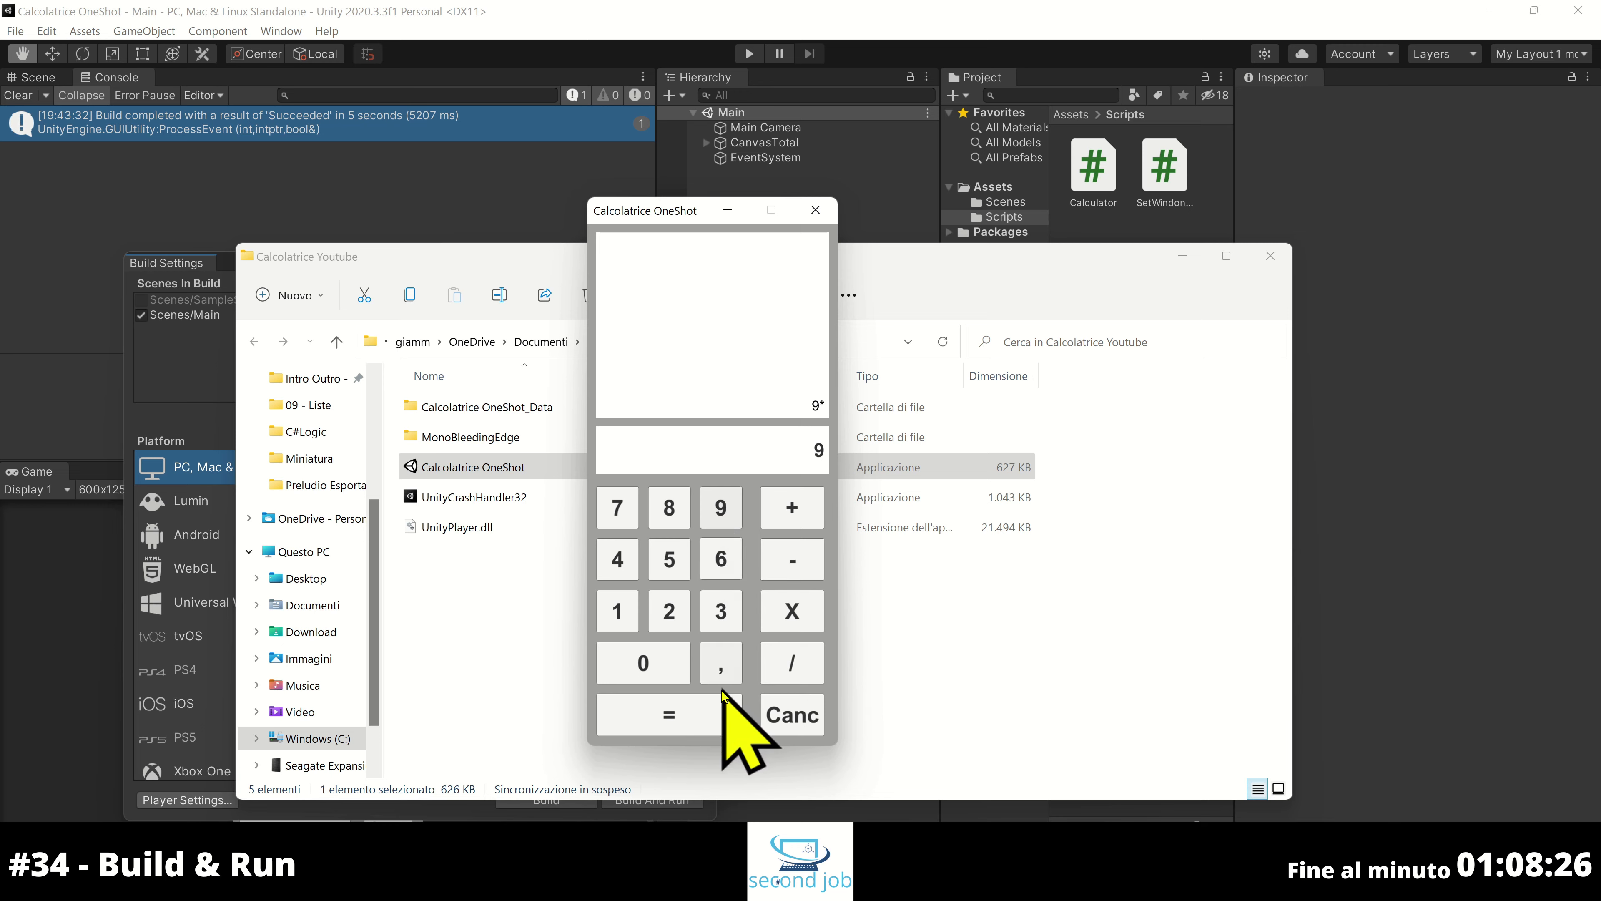
click(696, 705)
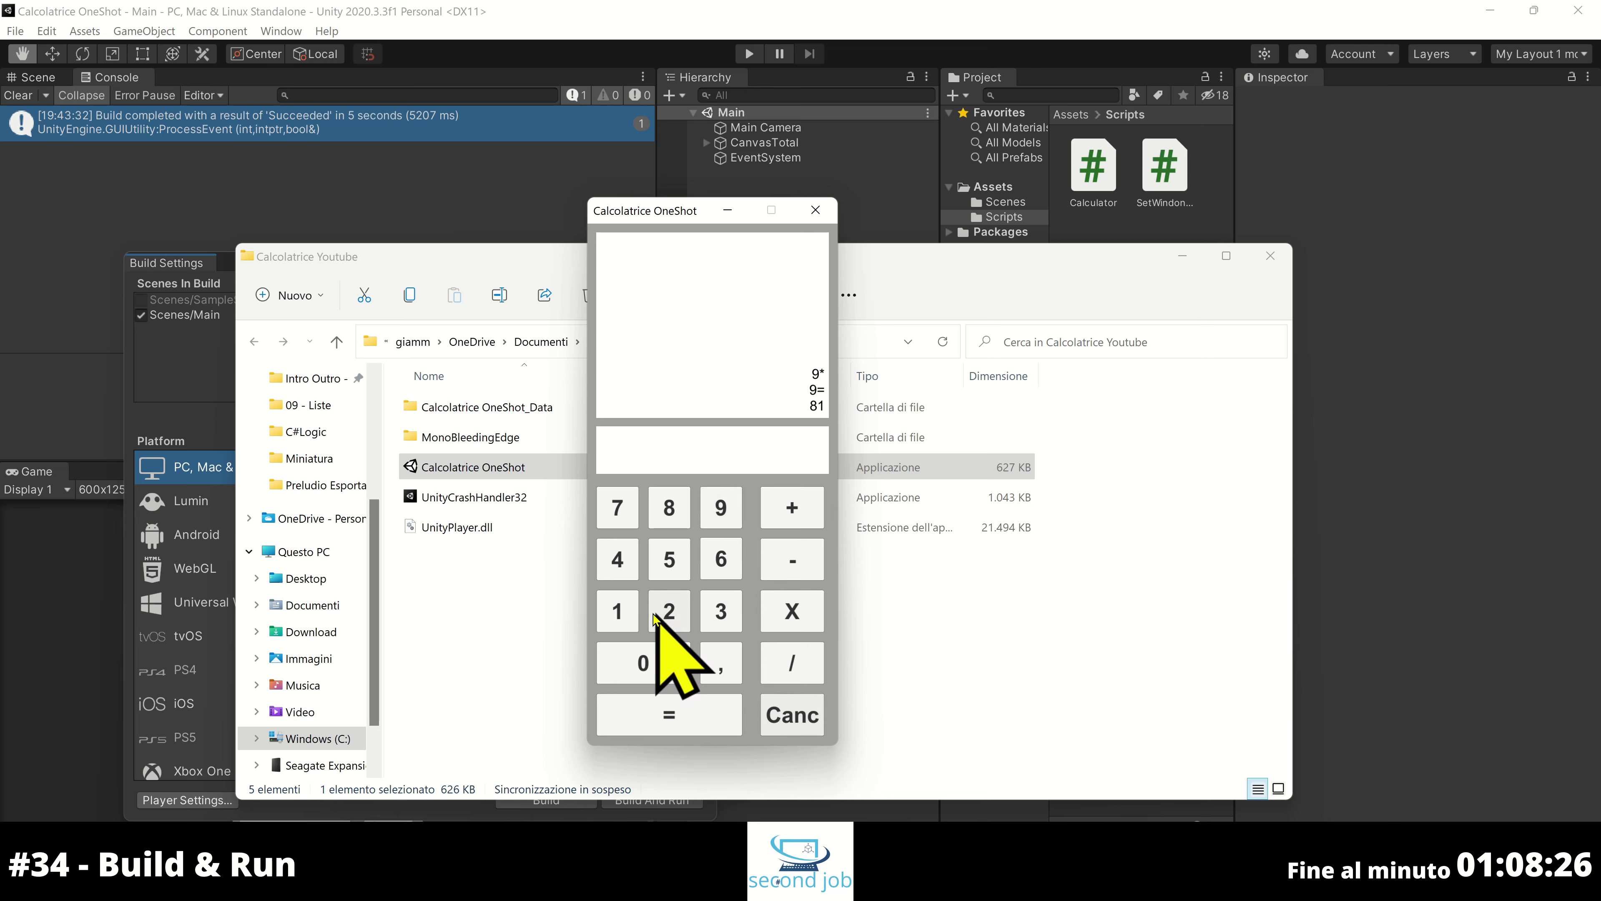
Compute 11,11 + 20, then subtract 0,45 from the 31,11 result
click(618, 610)
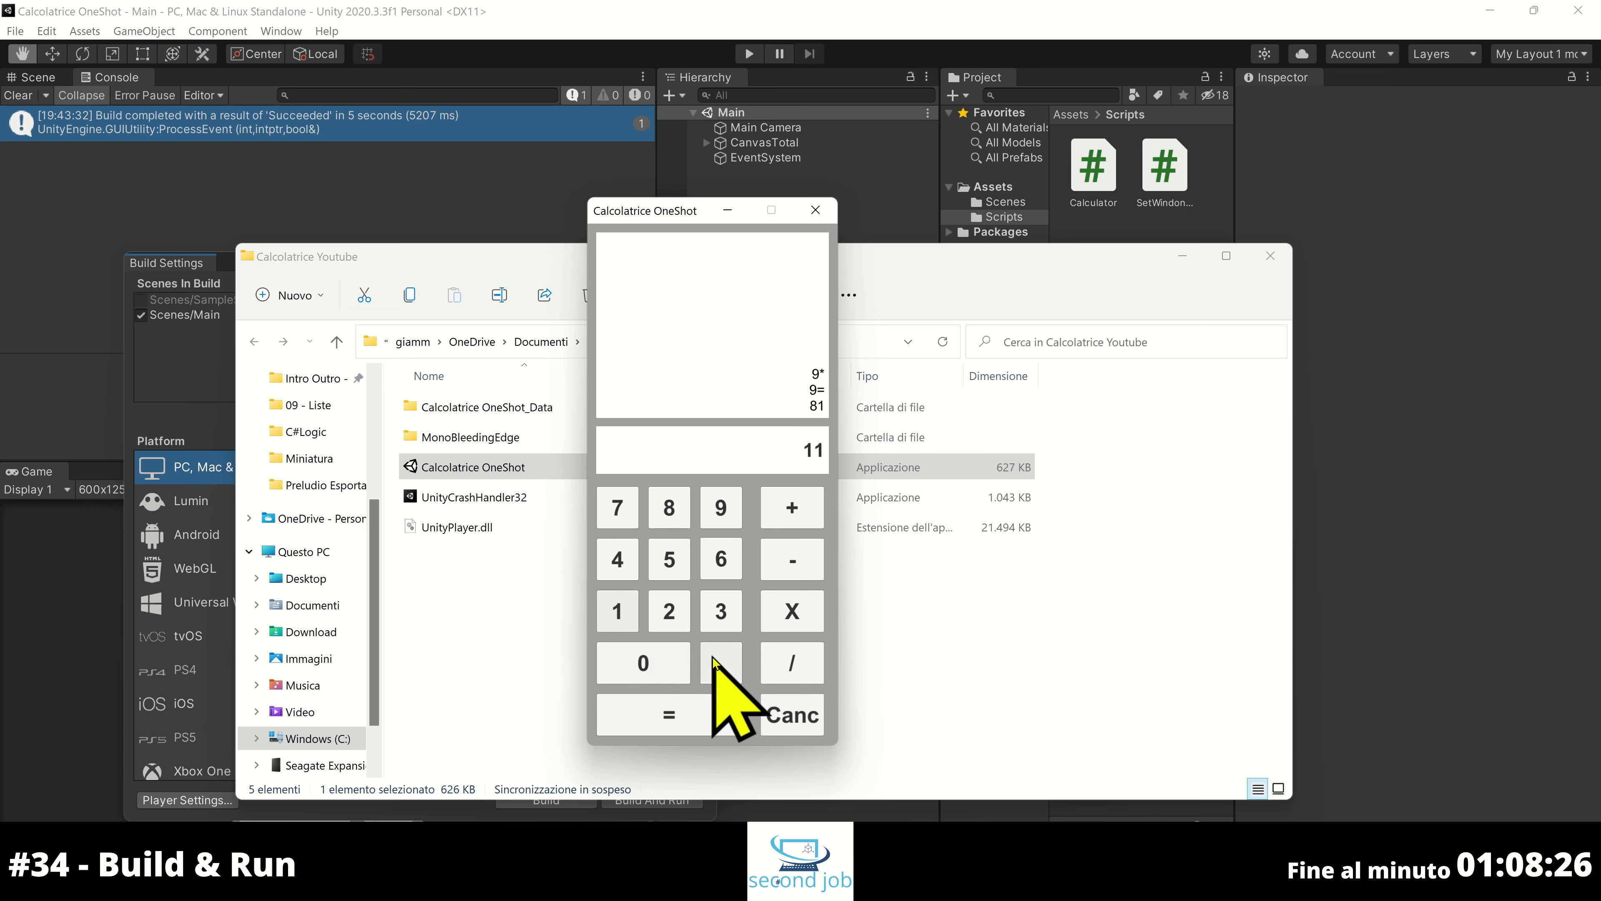
click(720, 662)
double_click(619, 611)
click(789, 510)
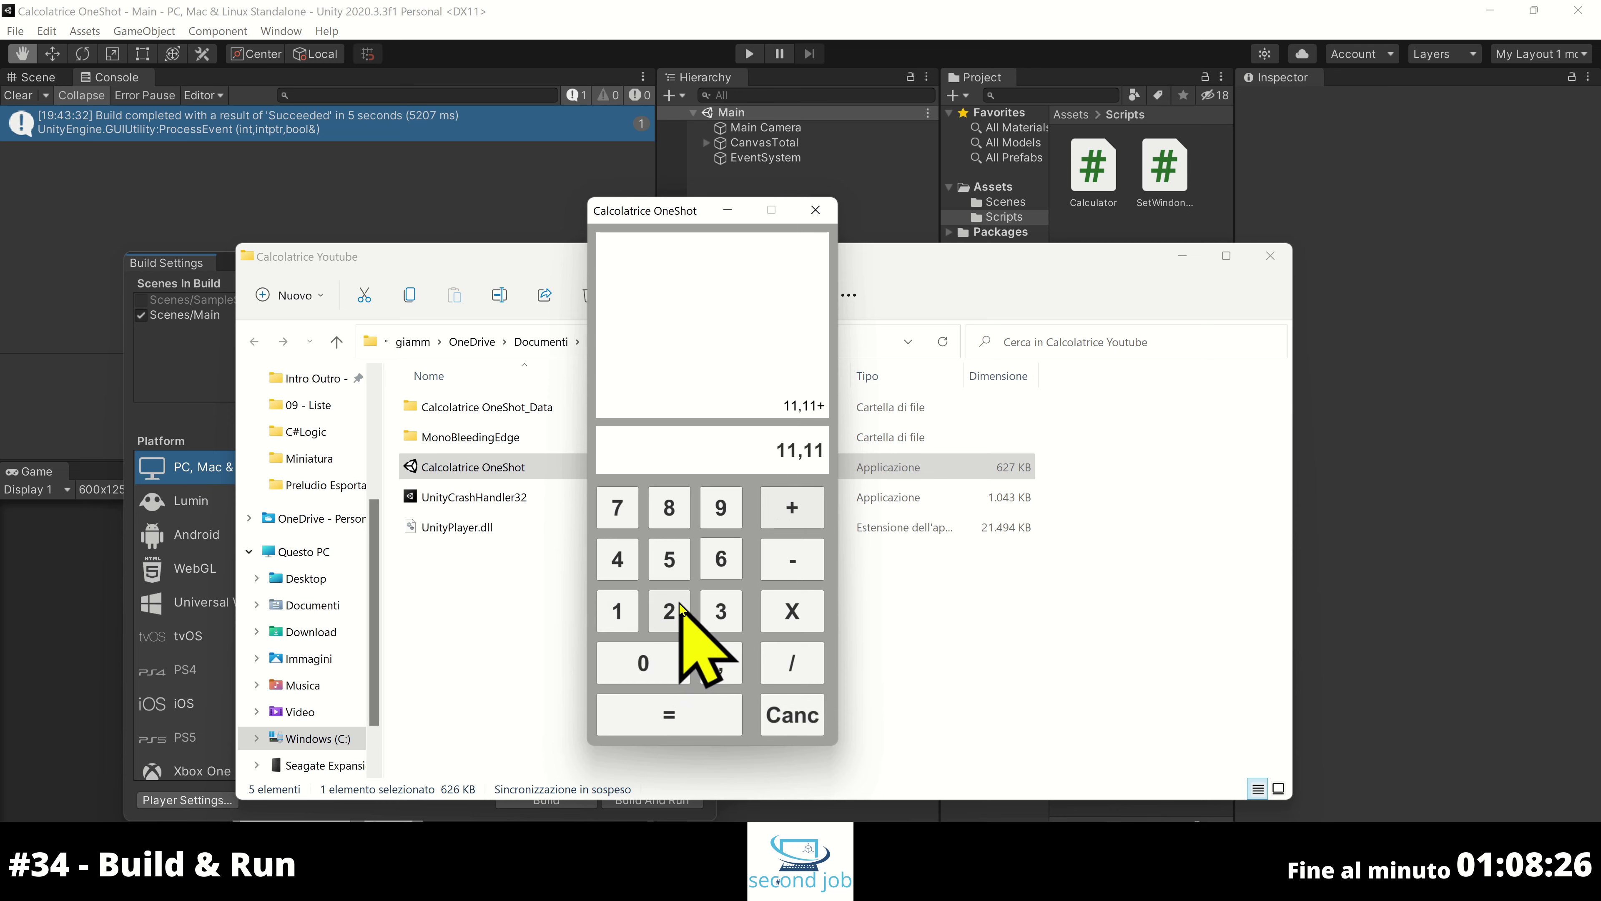
click(669, 612)
click(662, 661)
click(696, 709)
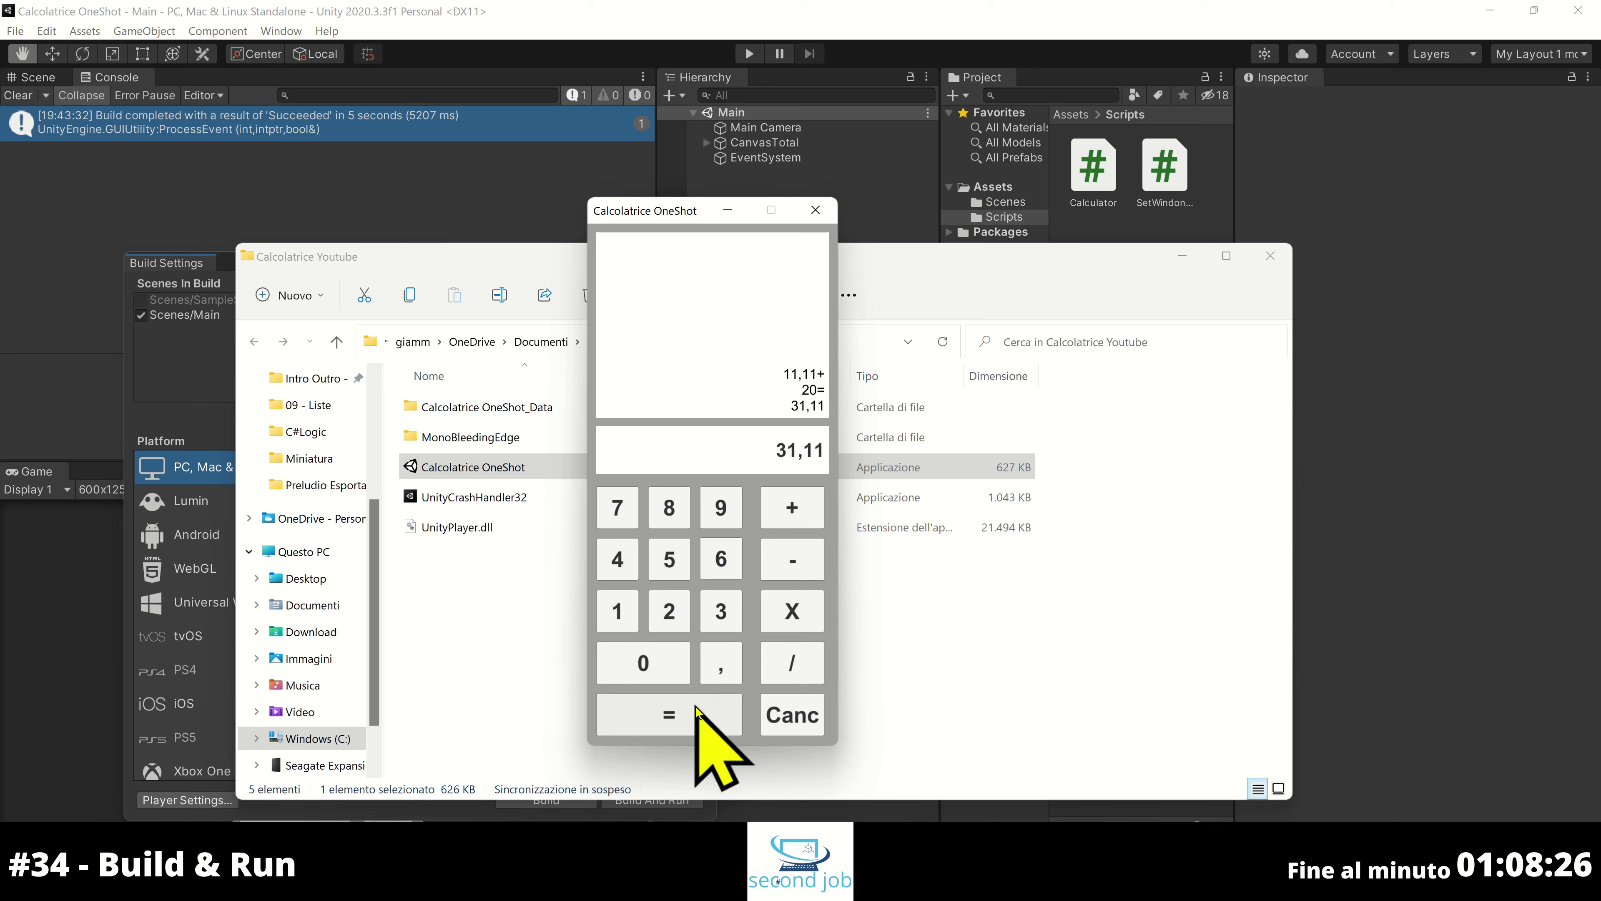
click(788, 559)
click(669, 660)
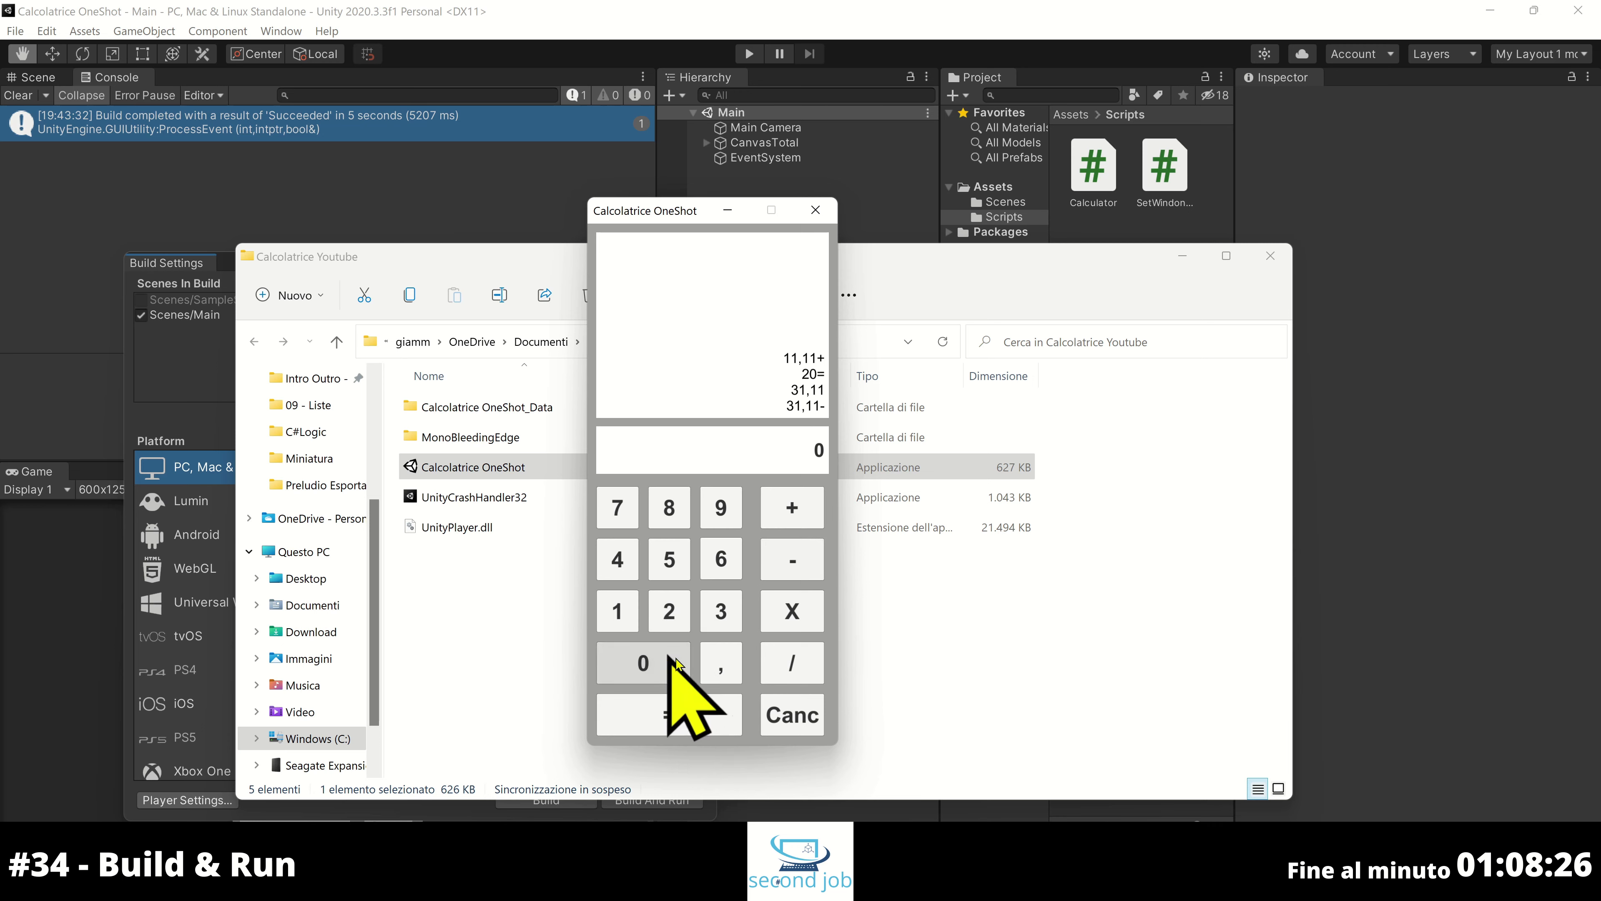
click(719, 662)
click(633, 556)
click(669, 559)
click(705, 710)
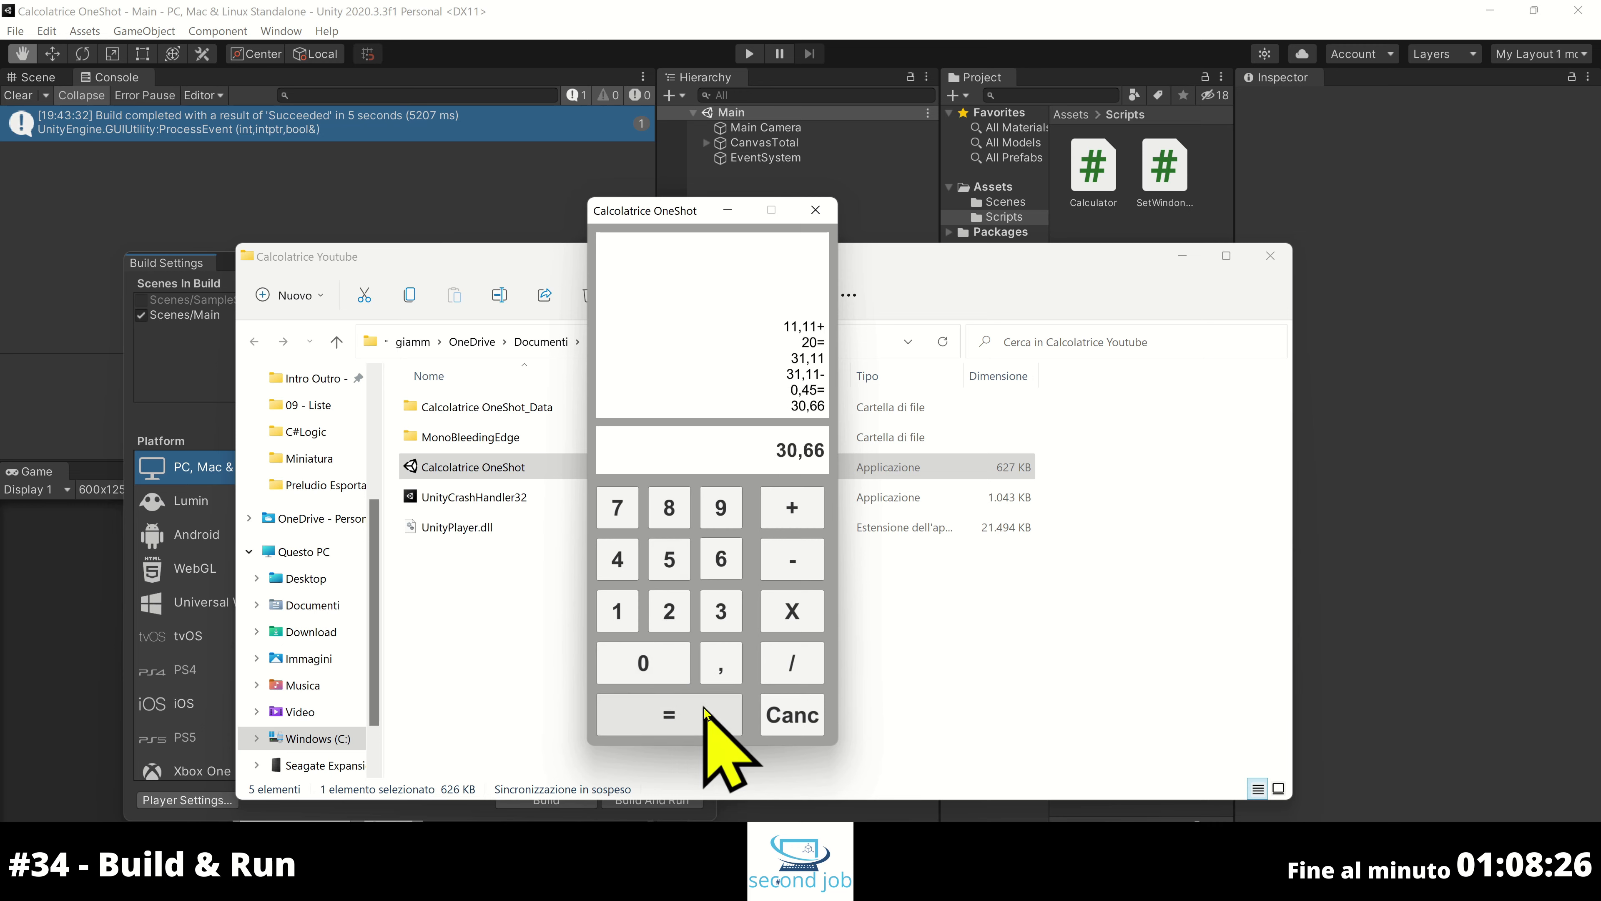
Clear the result and history with Canc, then compute 1 + 1
click(796, 719)
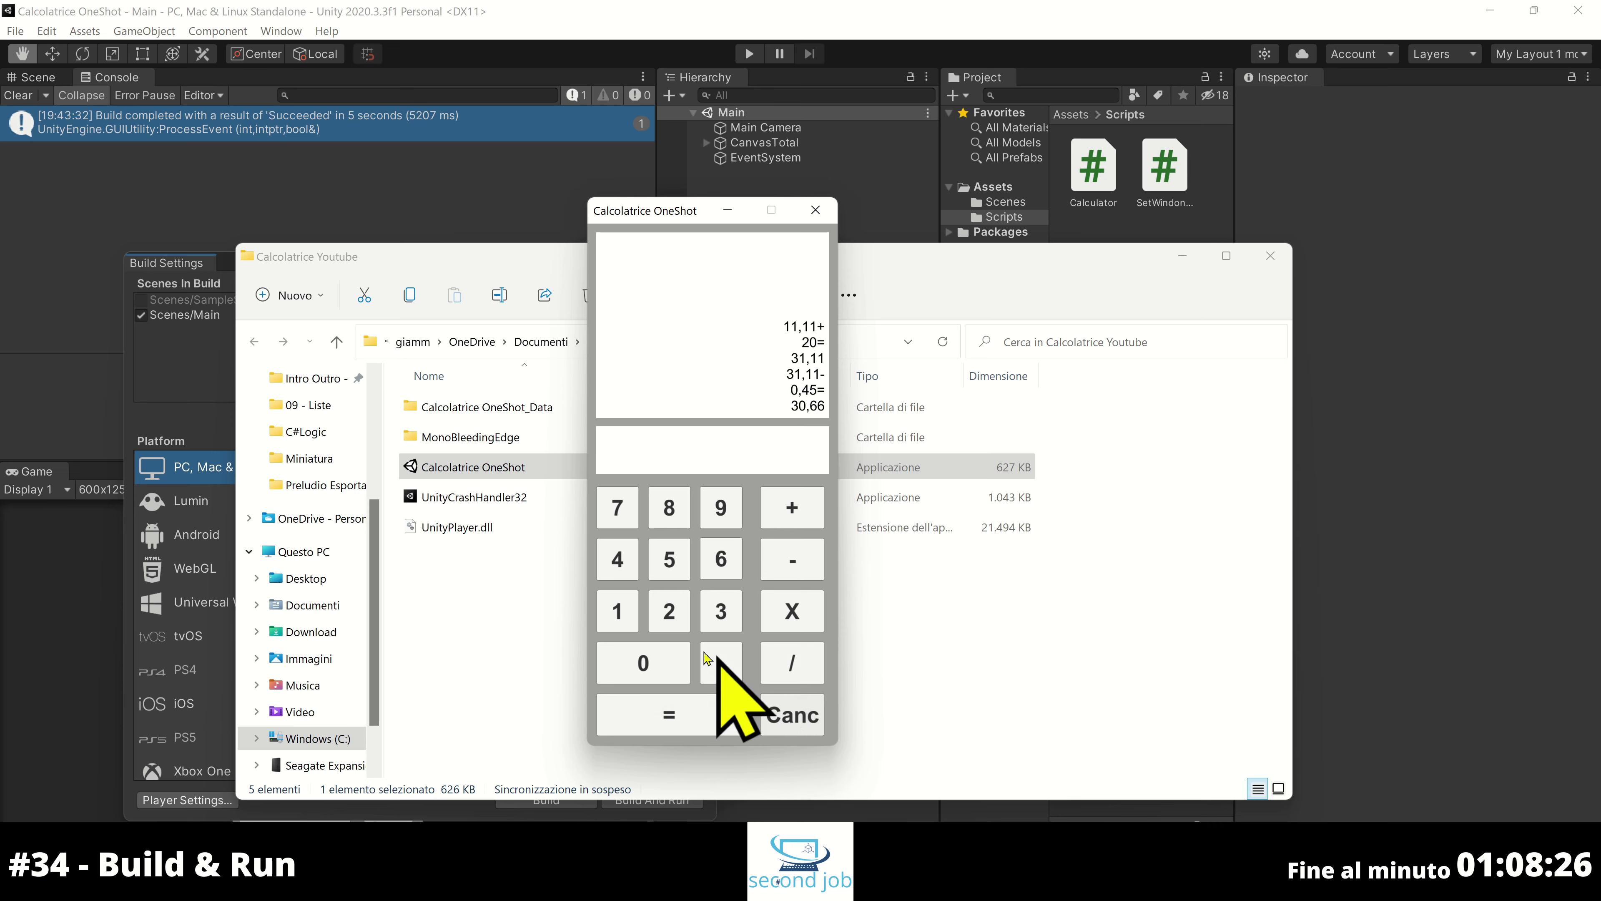
click(618, 610)
click(791, 508)
click(620, 614)
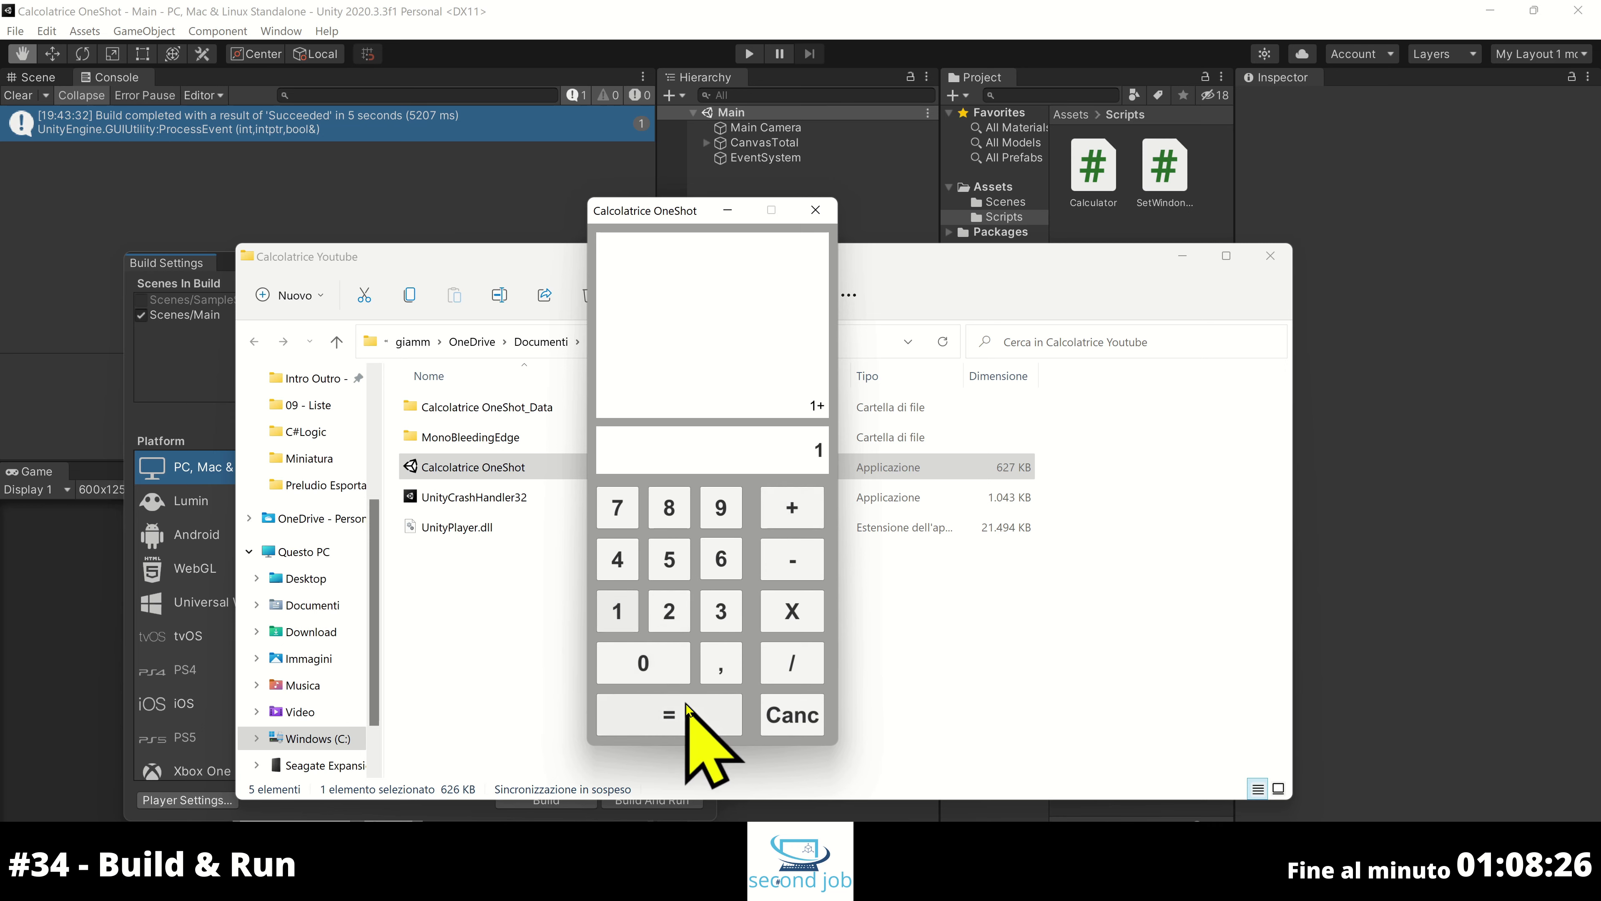
Add 3 followed by five 9s to the running total to fill the history
click(707, 621)
click(788, 505)
click(721, 508)
click(787, 505)
click(721, 508)
click(788, 503)
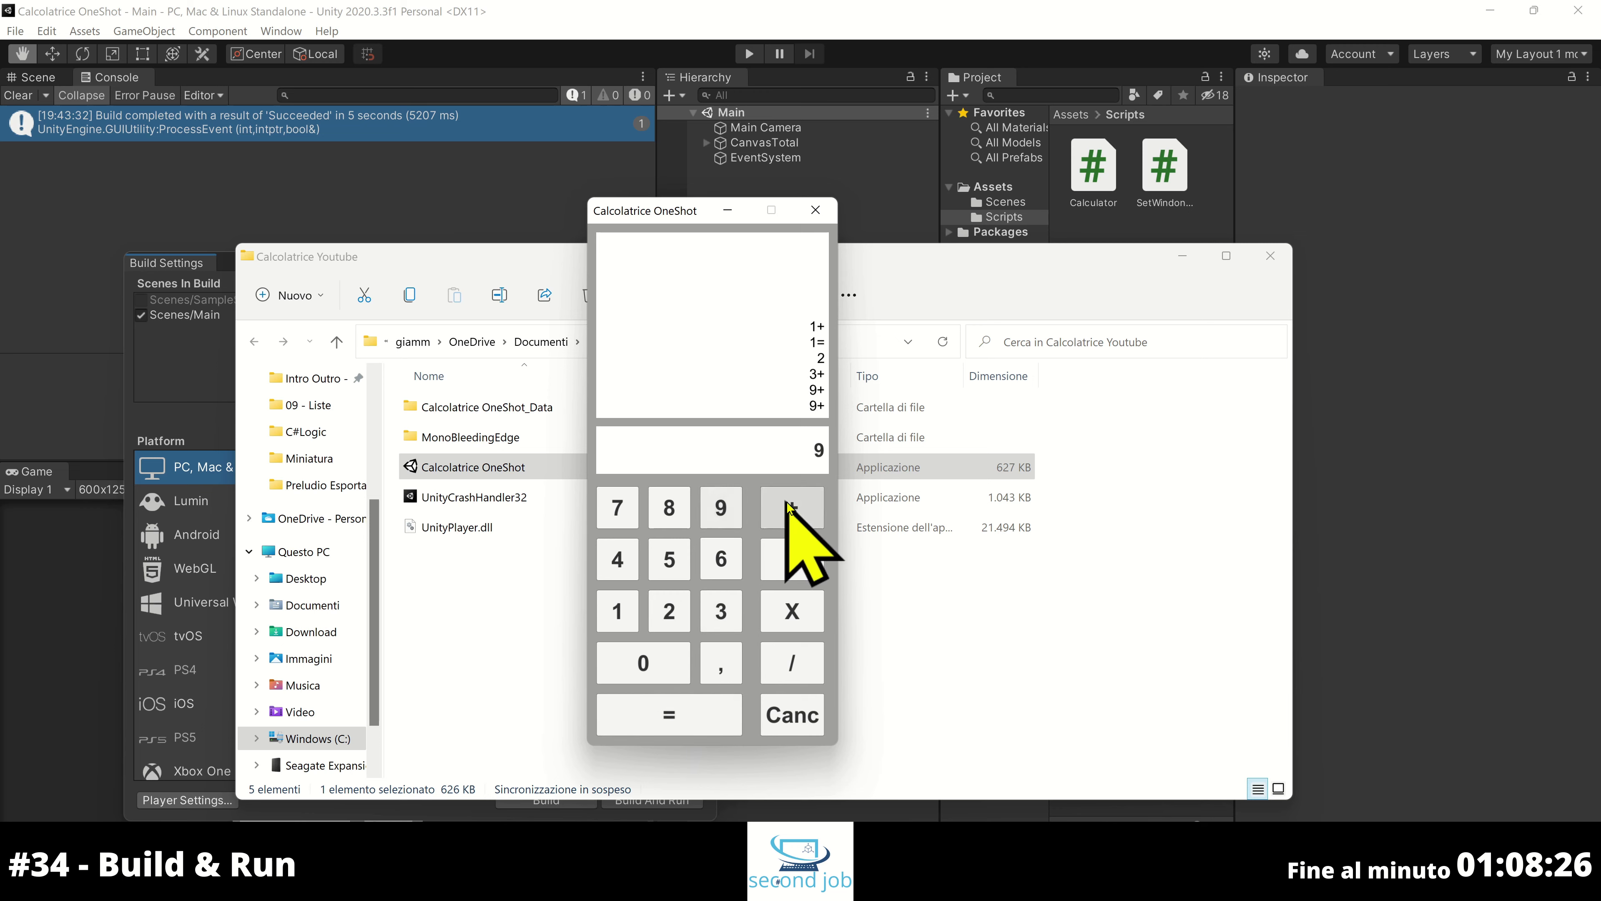
click(721, 508)
click(787, 504)
click(721, 508)
click(788, 504)
click(721, 508)
click(787, 505)
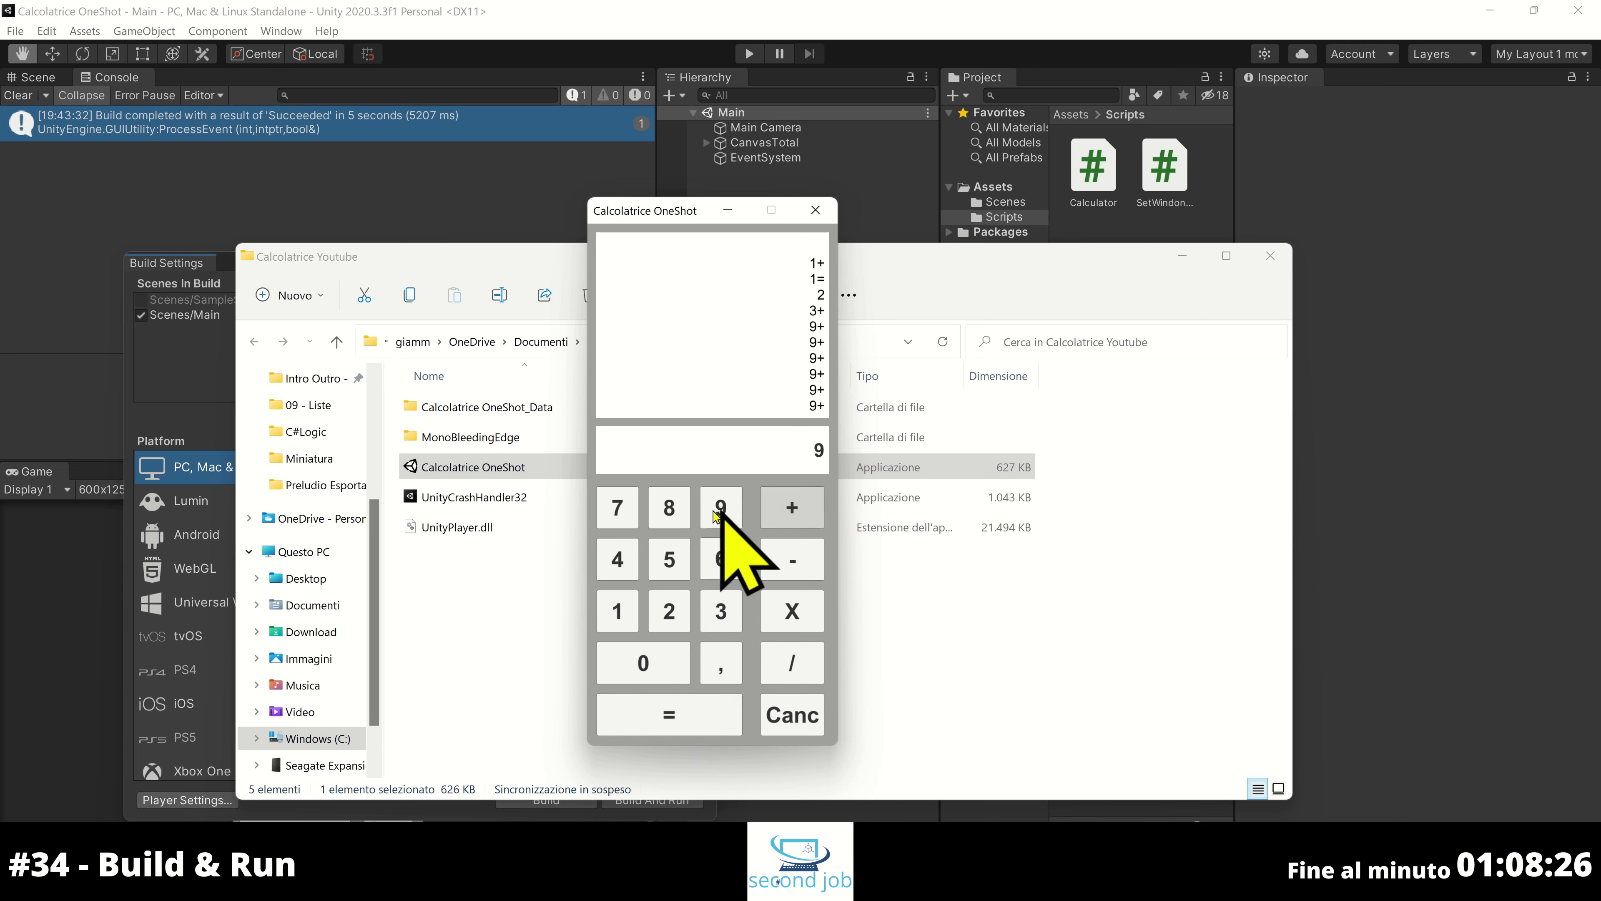
Add 99, 98 and 65 to cap the history, then close the output folder and clear the display
click(718, 508)
click(788, 504)
click(718, 508)
click(669, 508)
click(788, 505)
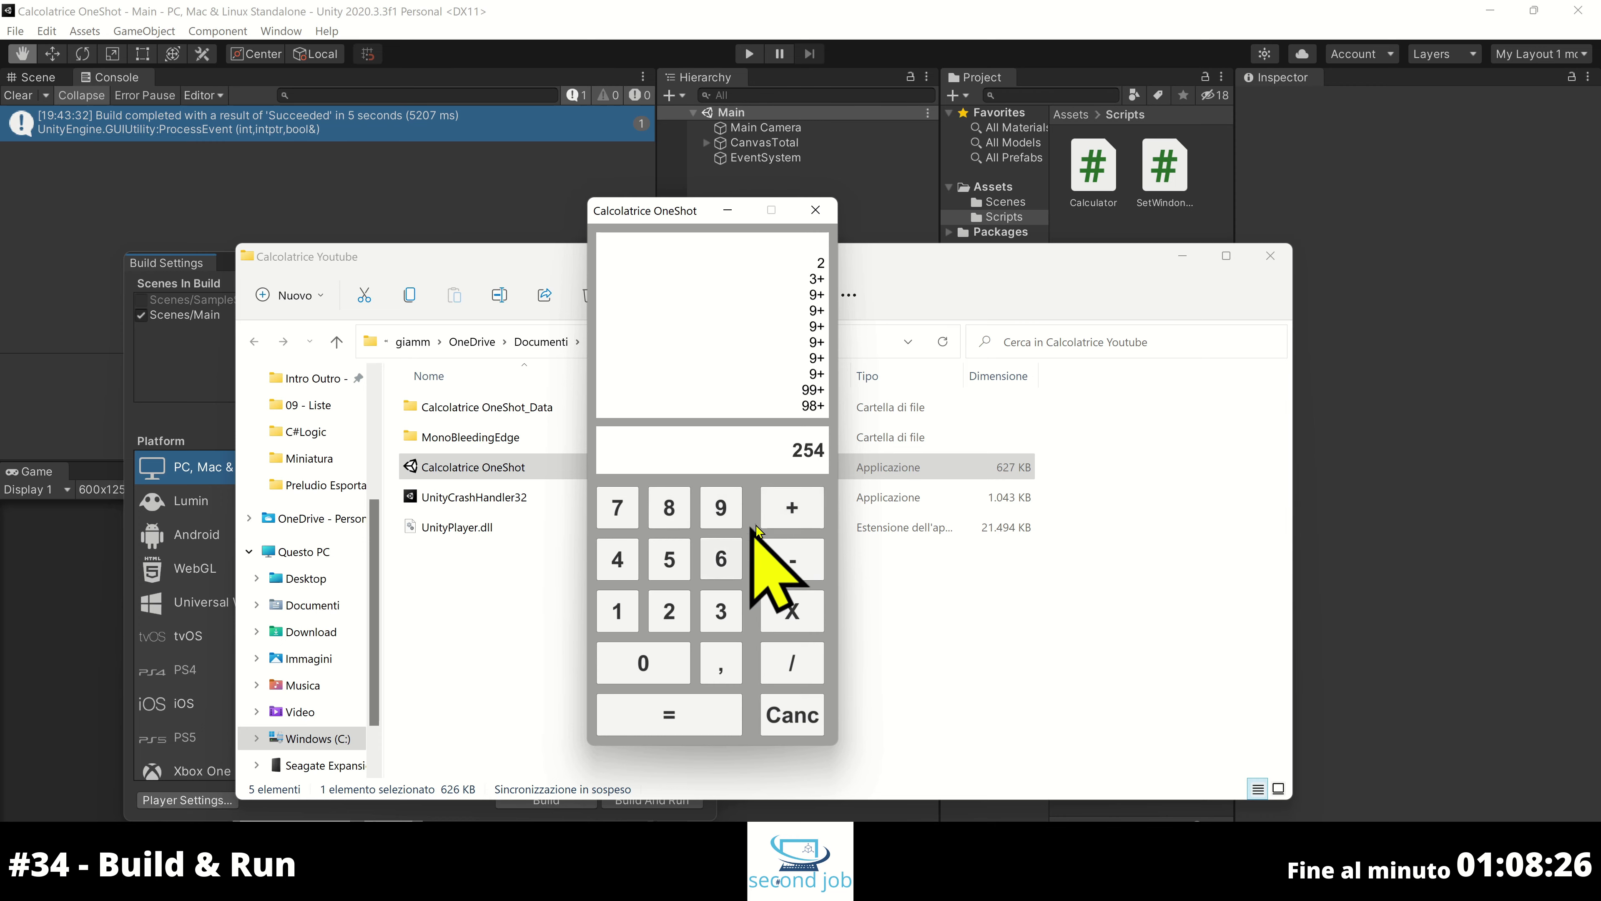
click(788, 504)
click(721, 559)
click(669, 559)
click(782, 508)
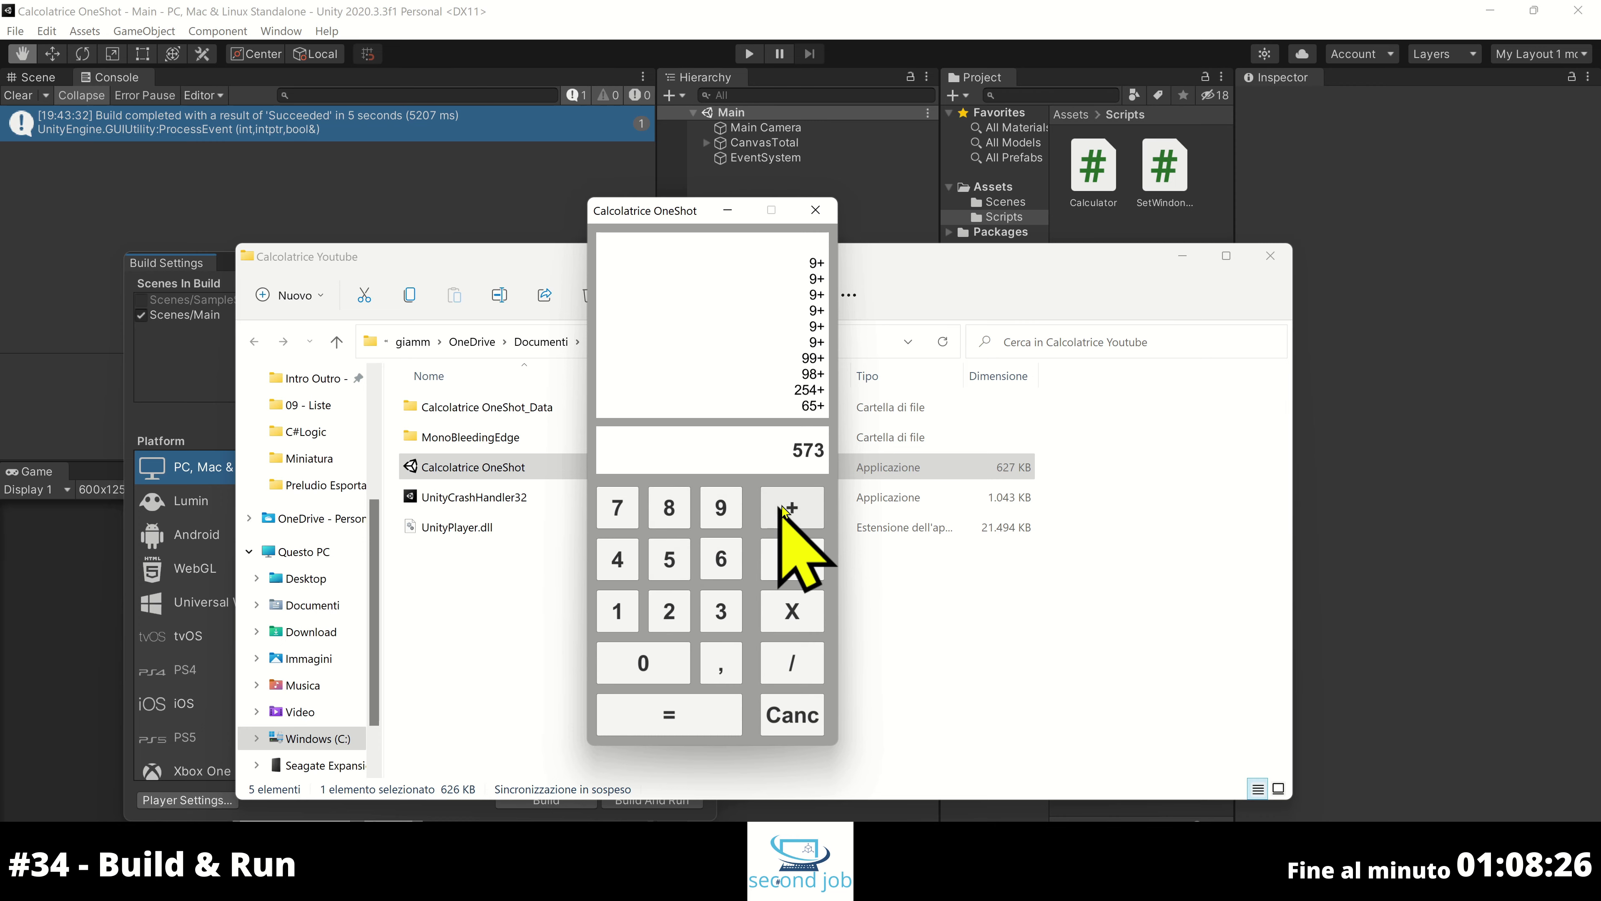
click(1271, 256)
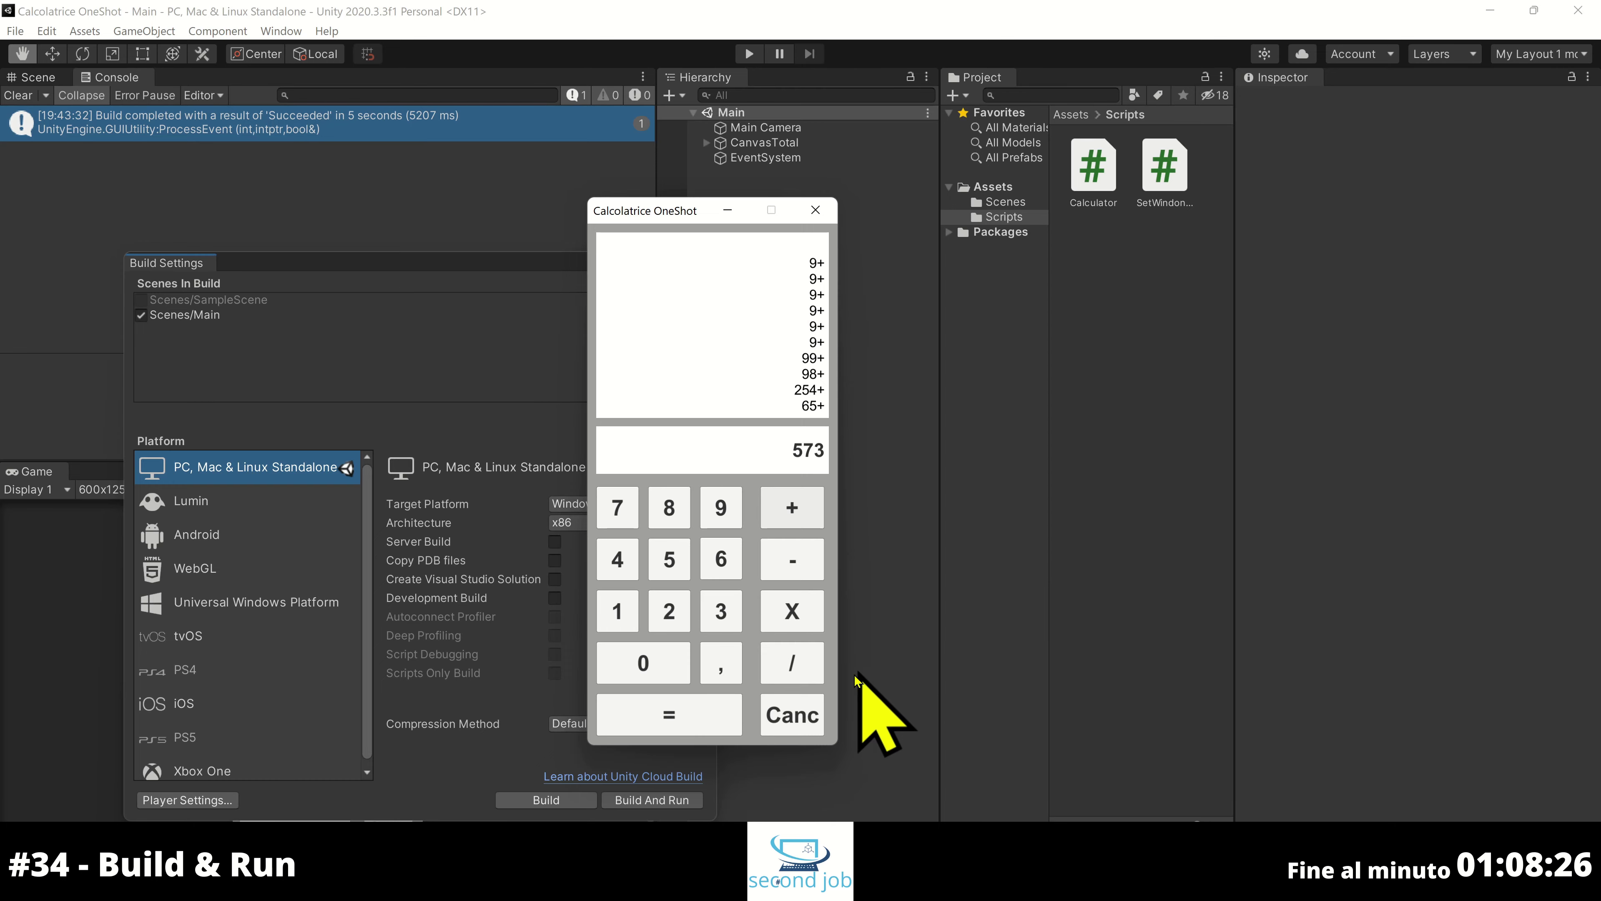
click(790, 708)
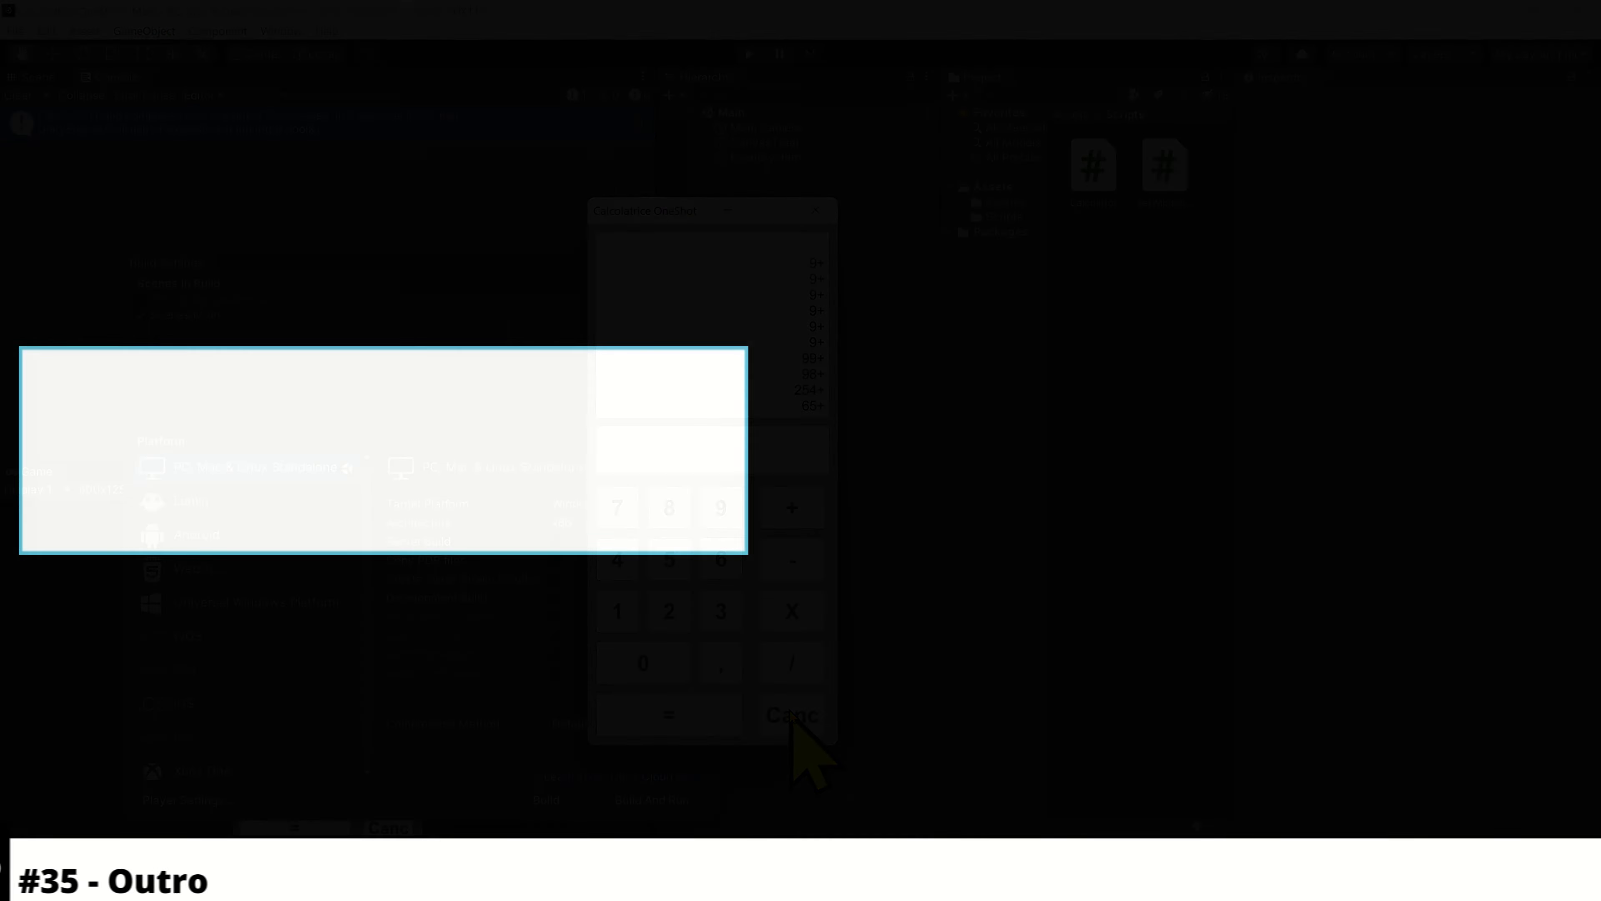